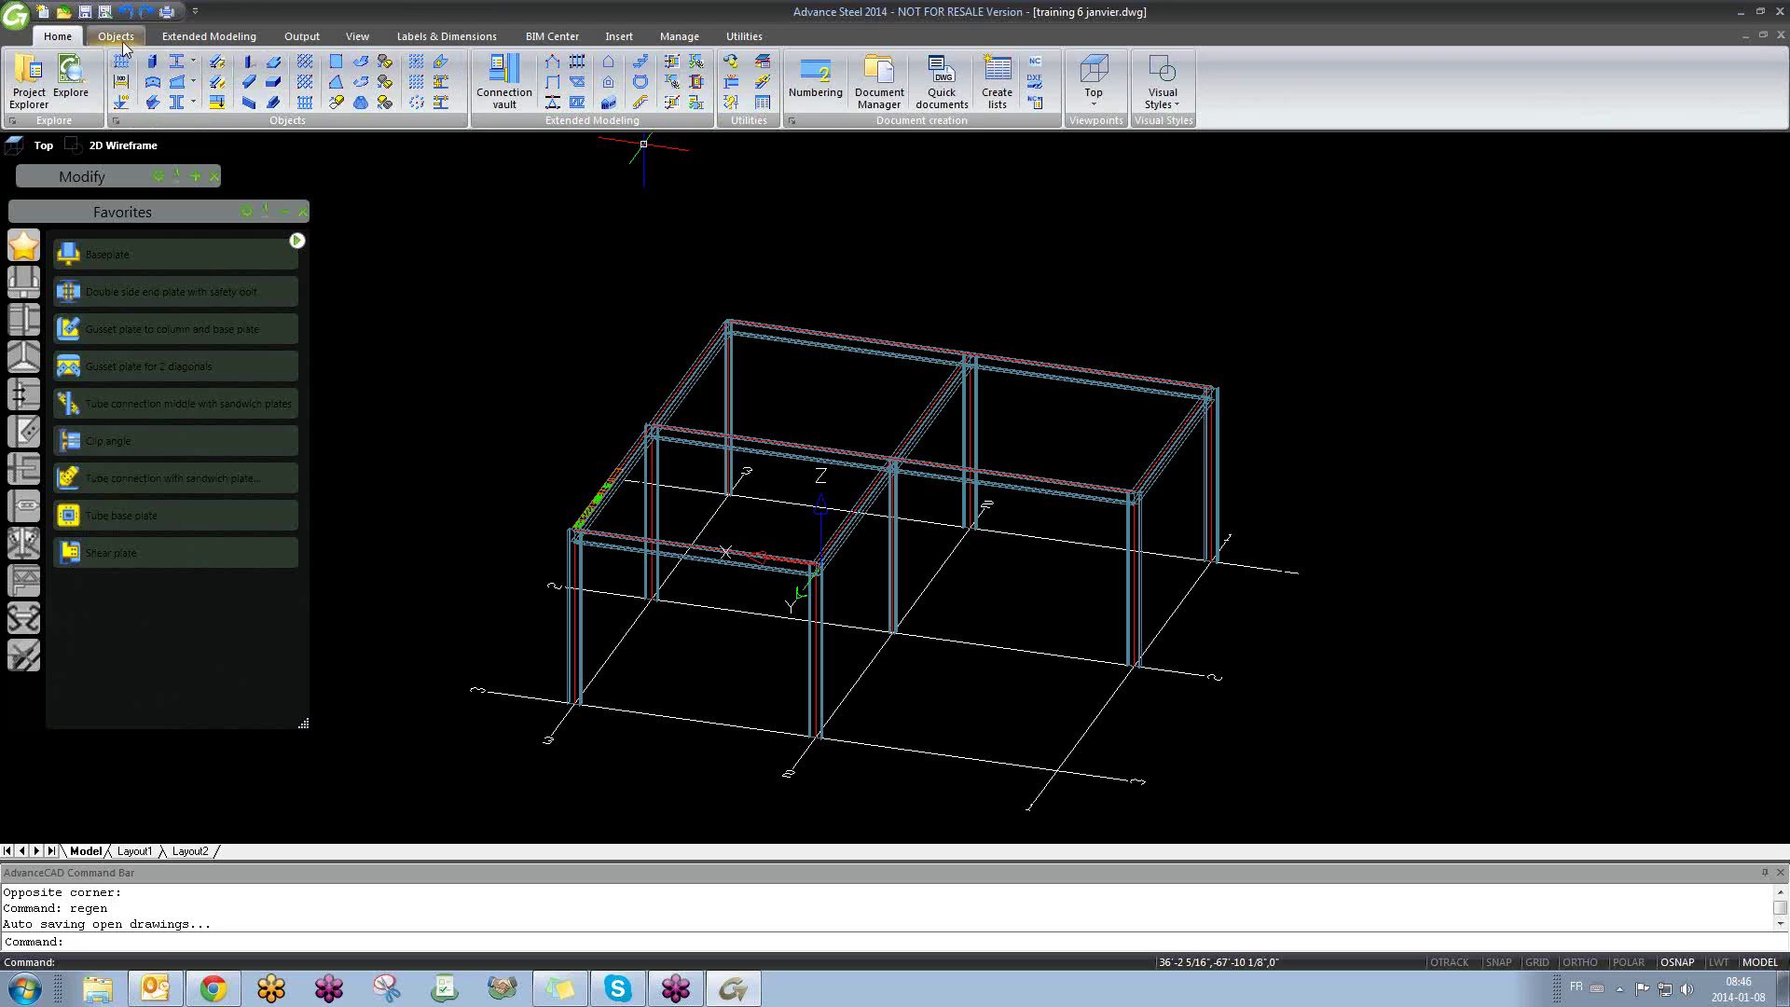
Step: Examine the plates and the different bolt patterns along the top edge beam of the frame
{"action": "left_click", "coordinate": [120, 39]}
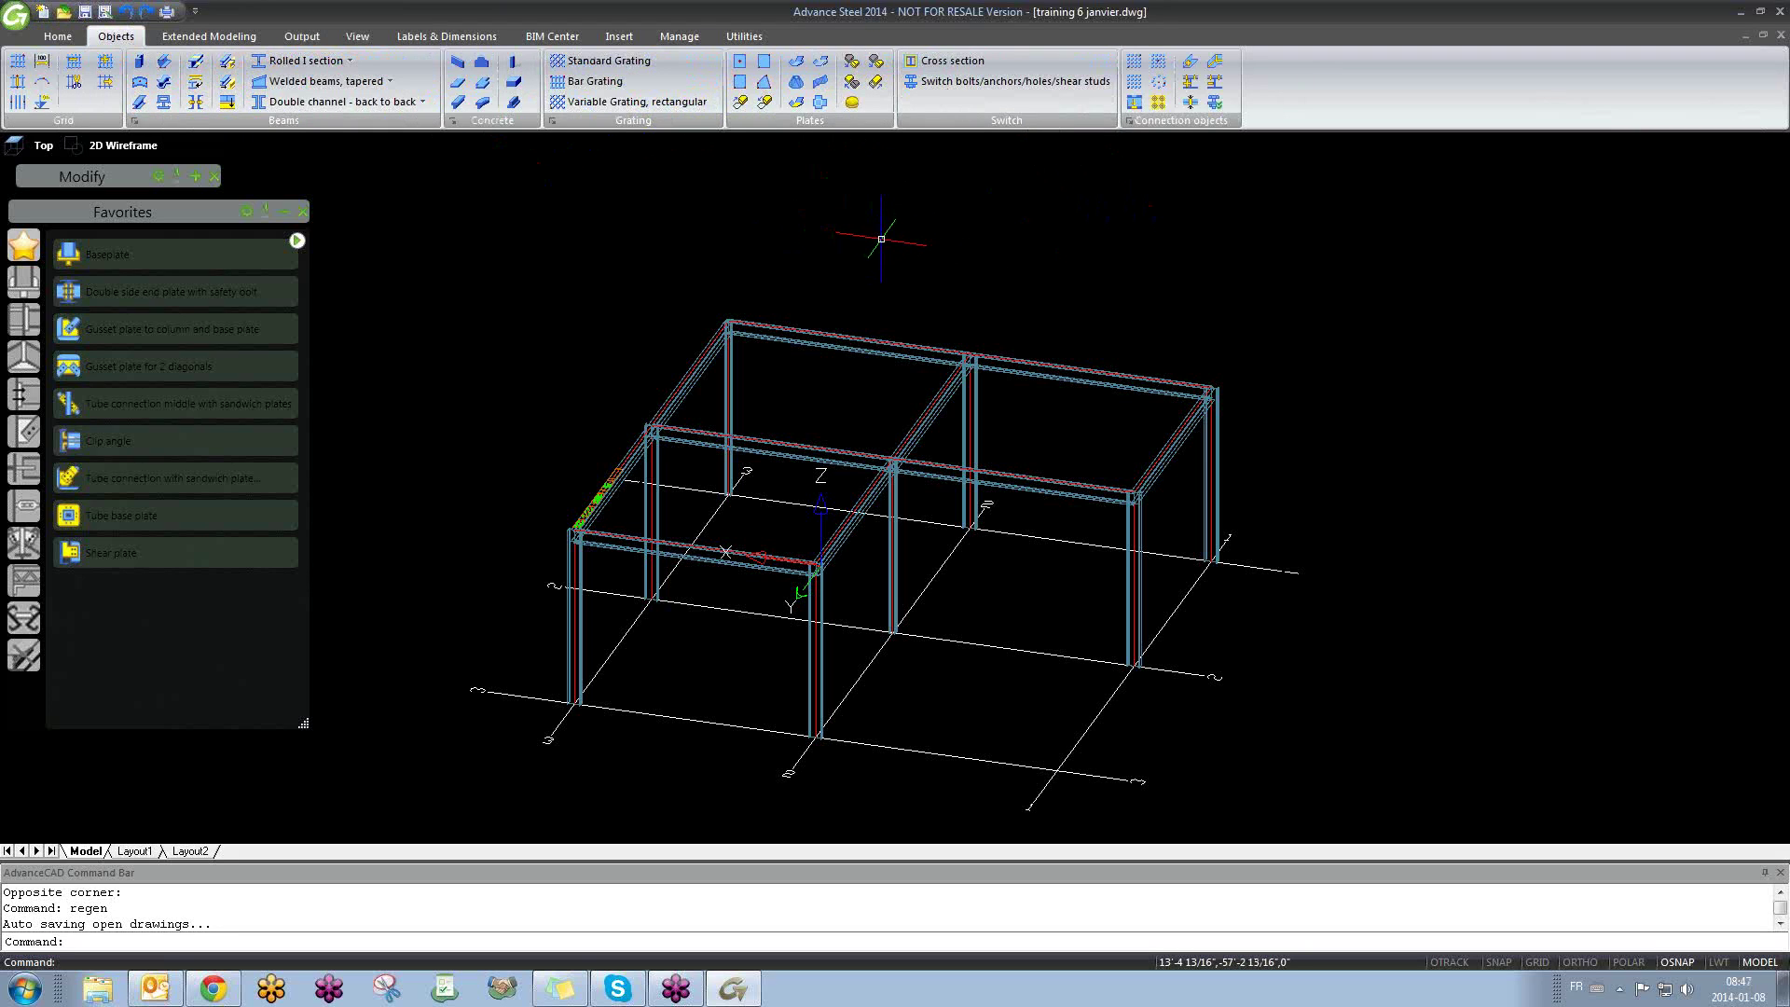
{"action": "scroll", "coordinate": [630, 487], "scroll_direction": "up", "scroll_amount": 6}
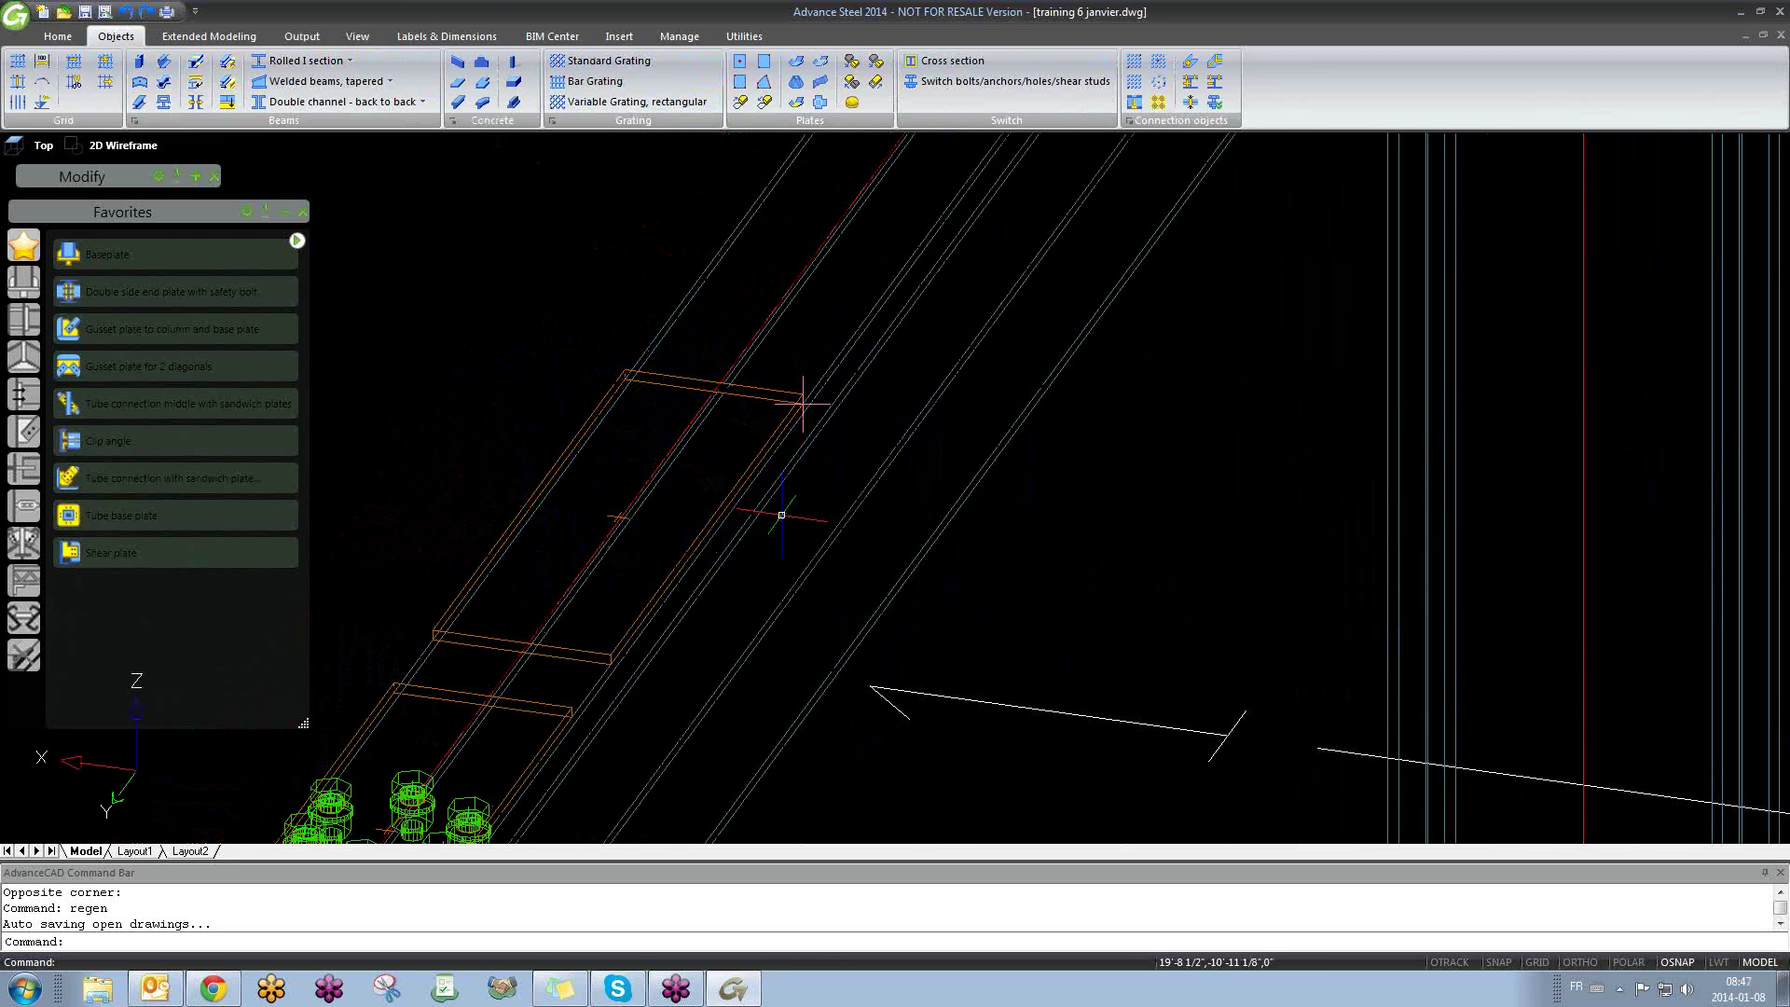
{"action": "scroll", "coordinate": [728, 558], "scroll_direction": "down", "scroll_amount": 6}
{"action": "middle_click_drag", "start_coordinate": [713, 546], "coordinate": [1132, 686]}
{"action": "middle_click_drag", "start_coordinate": [1132, 685], "coordinate": [1031, 519], "text": "shift"}
{"action": "scroll", "coordinate": [942, 668], "scroll_direction": "up", "scroll_amount": 7}
{"action": "scroll", "coordinate": [1122, 533], "scroll_direction": "down", "scroll_amount": 4}
{"action": "scroll", "coordinate": [1026, 541], "scroll_direction": "up", "scroll_amount": 4}
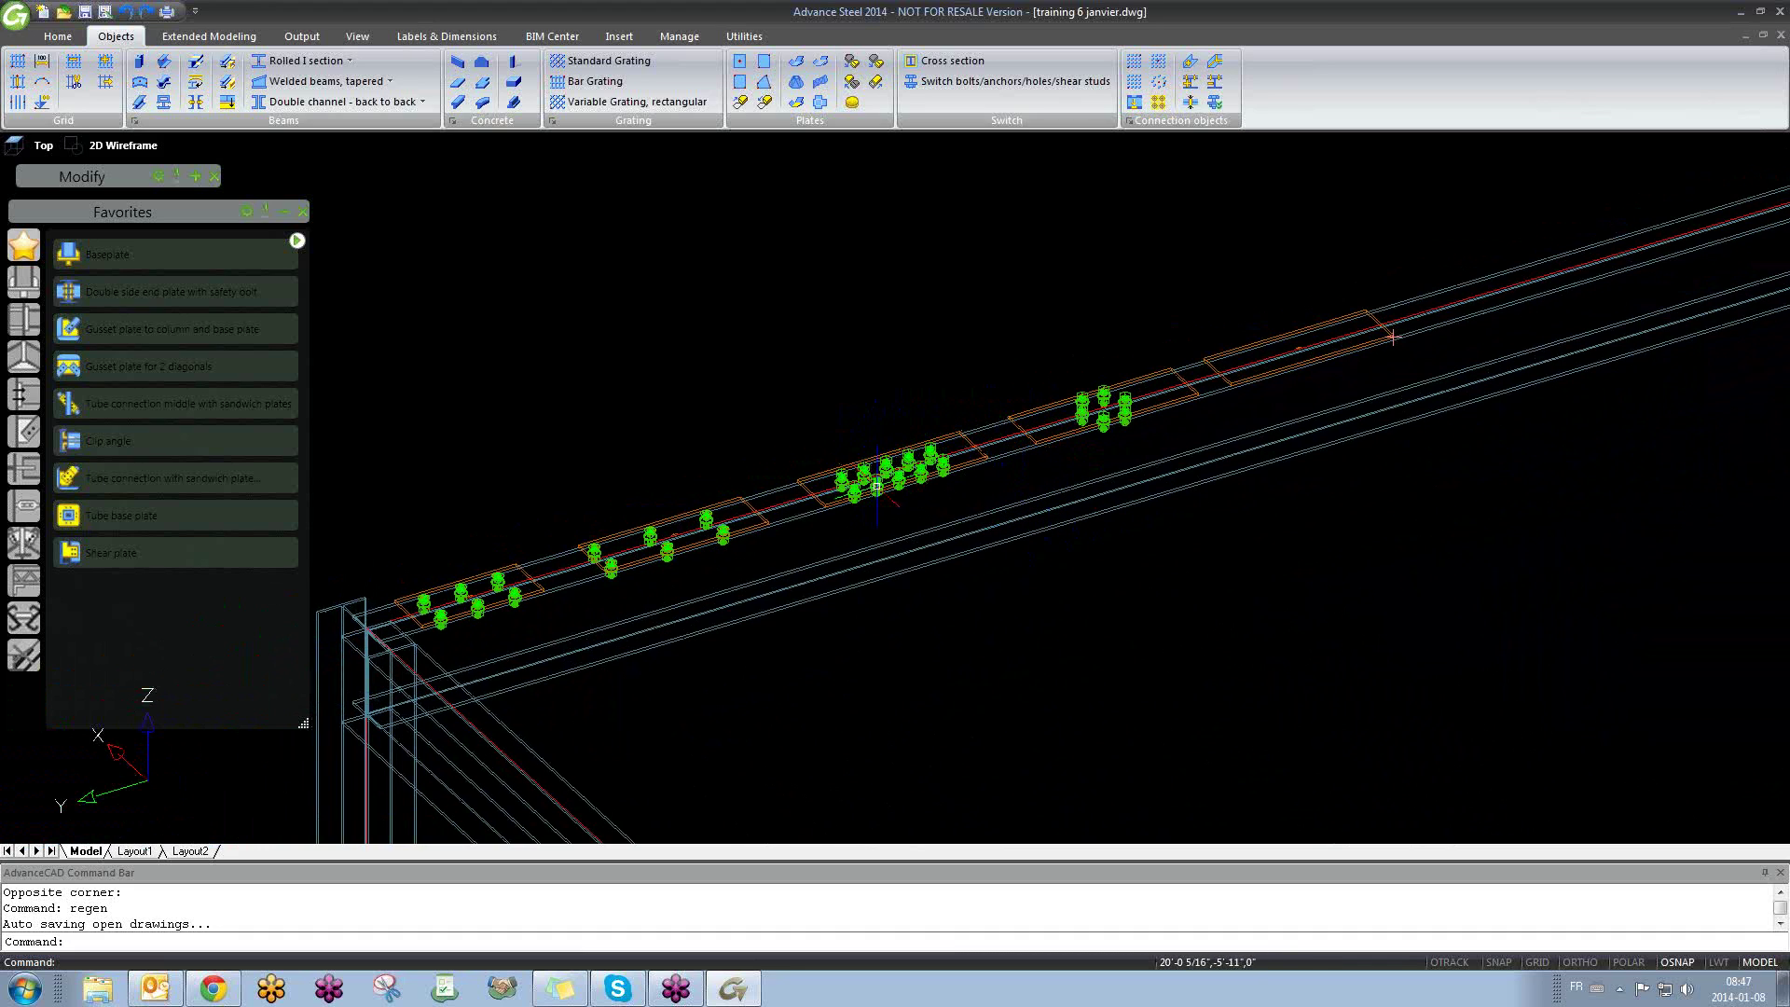
{"action": "scroll", "coordinate": [877, 486], "scroll_direction": "down", "scroll_amount": 5}
{"action": "scroll", "coordinate": [877, 486], "scroll_direction": "up", "scroll_amount": 3}
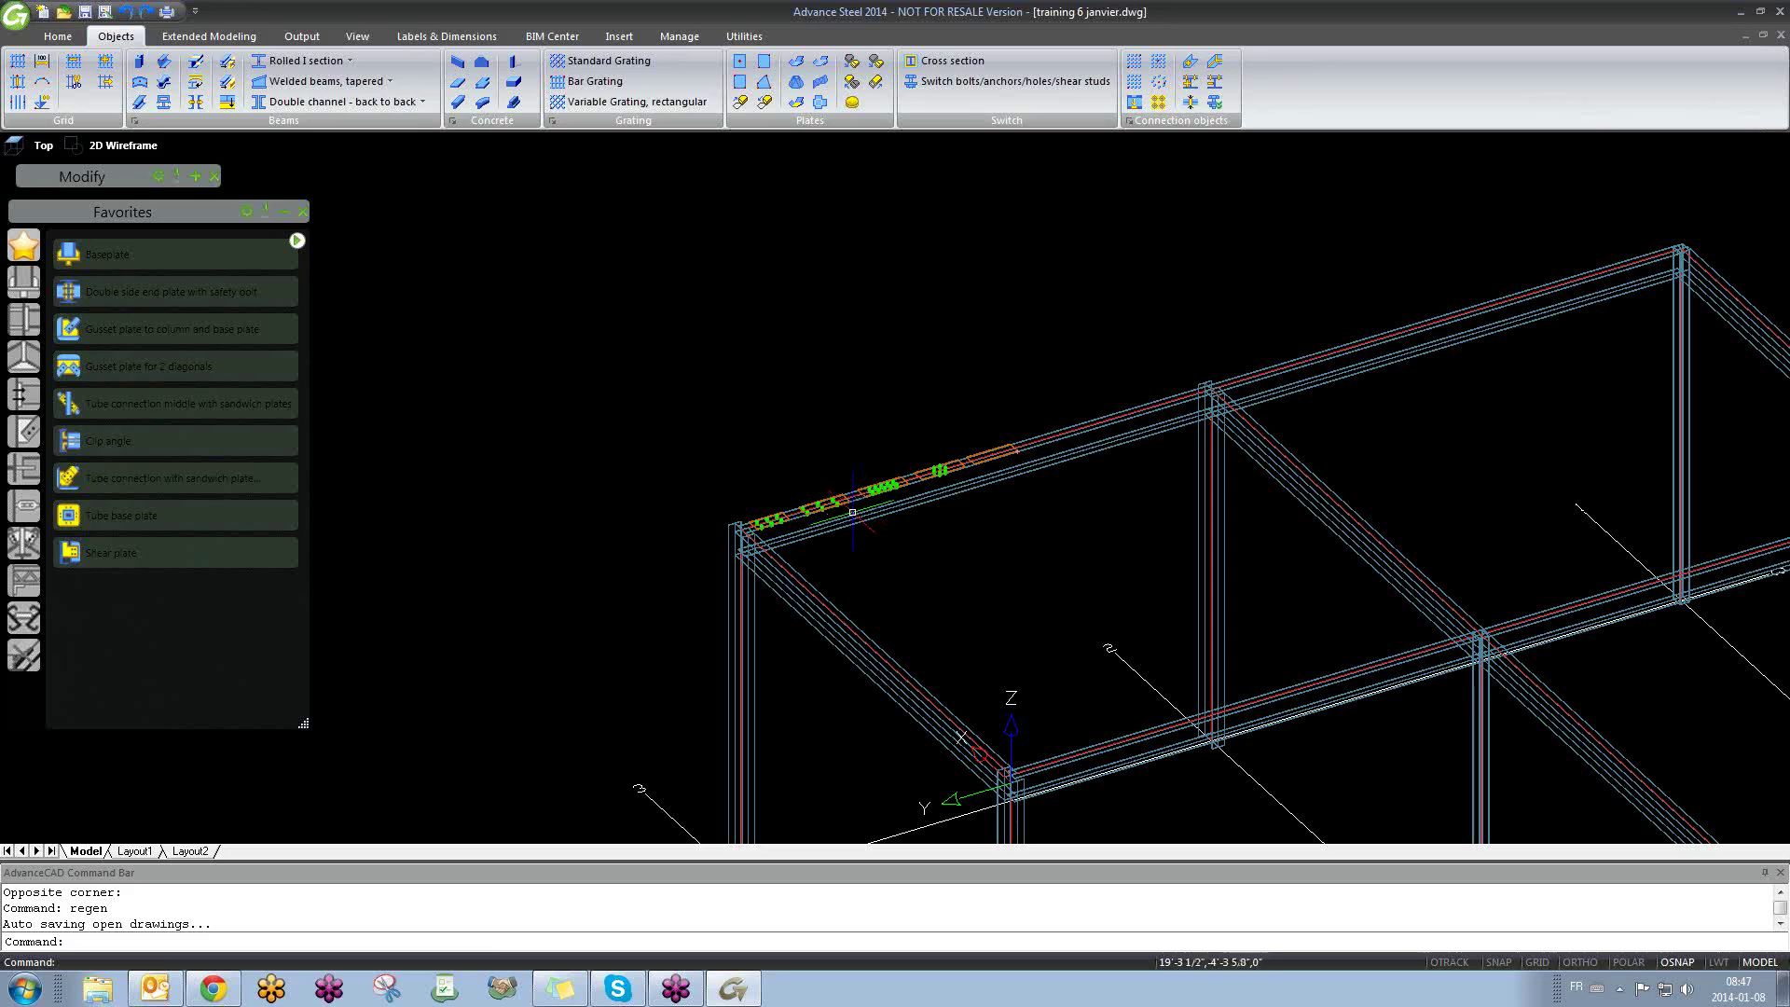
{"action": "mouse_move", "coordinate": [881, 555]}
{"action": "middle_mouse_down", "text": "shift"}
{"action": "mouse_move", "coordinate": [925, 565]}
{"action": "mouse_move", "coordinate": [948, 495]}
{"action": "mouse_move", "coordinate": [886, 549]}
{"action": "middle_mouse_up", "text": "shift"}
{"action": "scroll", "coordinate": [882, 545], "scroll_direction": "up", "scroll_amount": 4}
{"action": "scroll", "coordinate": [881, 546], "scroll_direction": "up", "scroll_amount": 4}
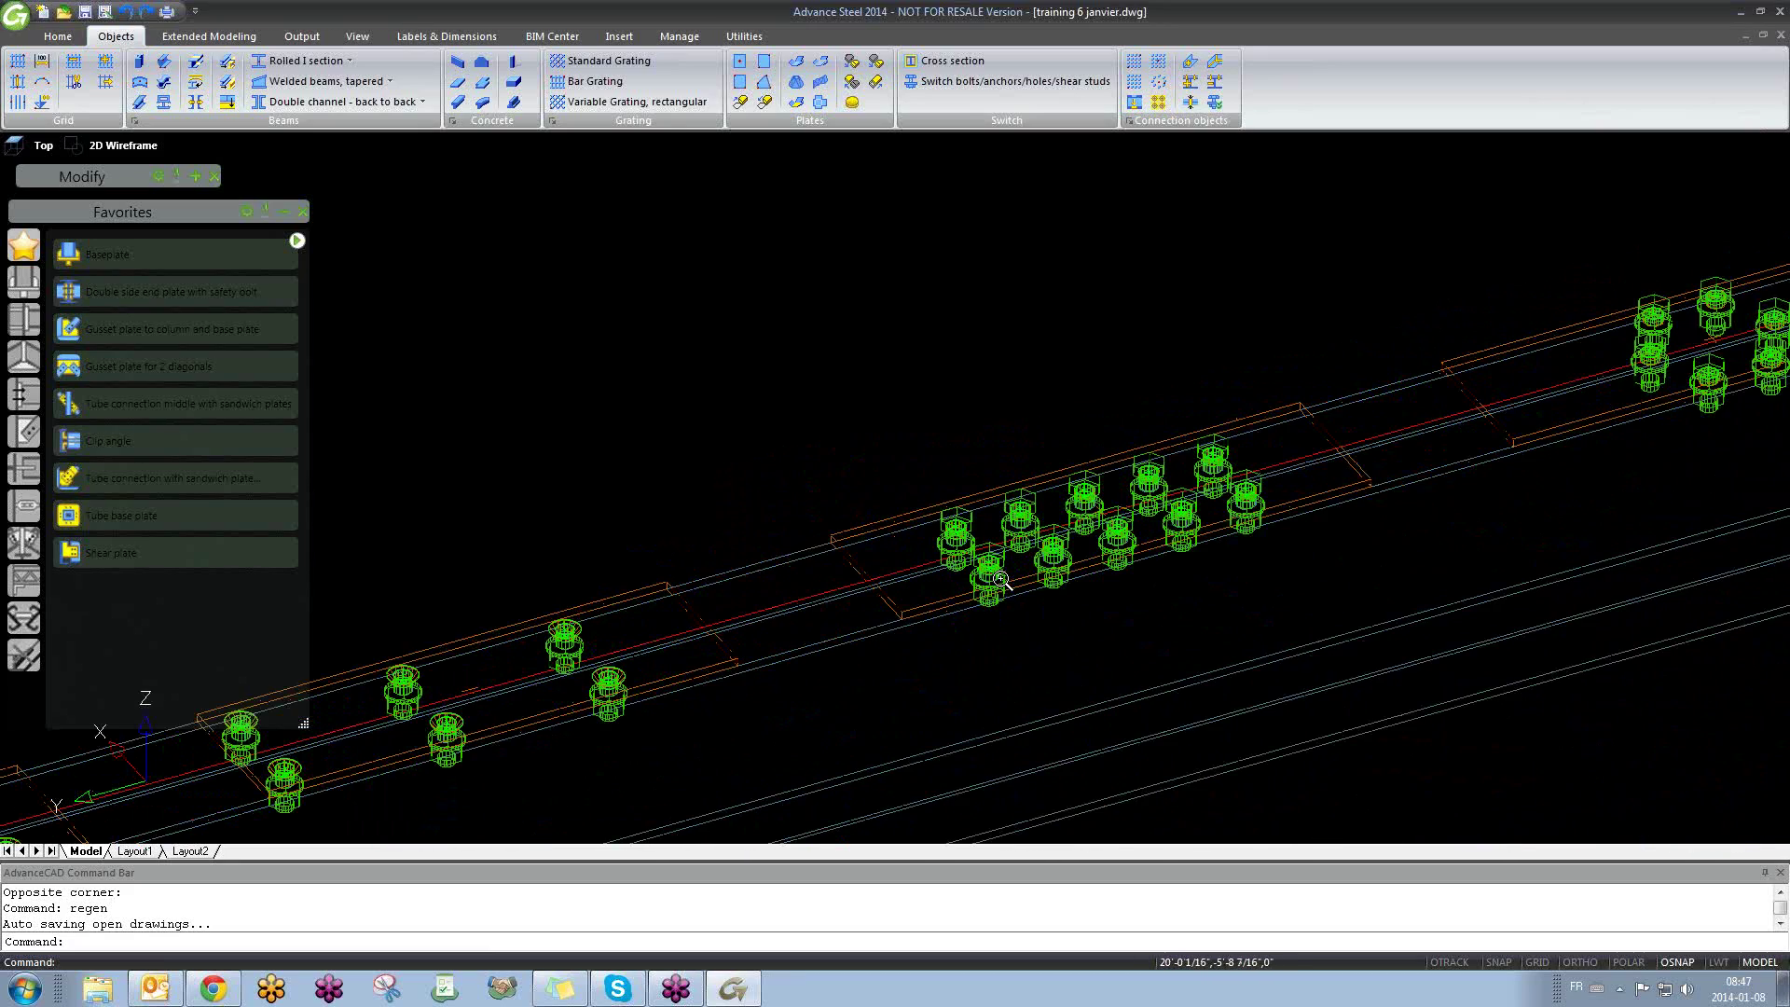
{"action": "scroll", "coordinate": [1003, 593], "scroll_direction": "down", "scroll_amount": 1}
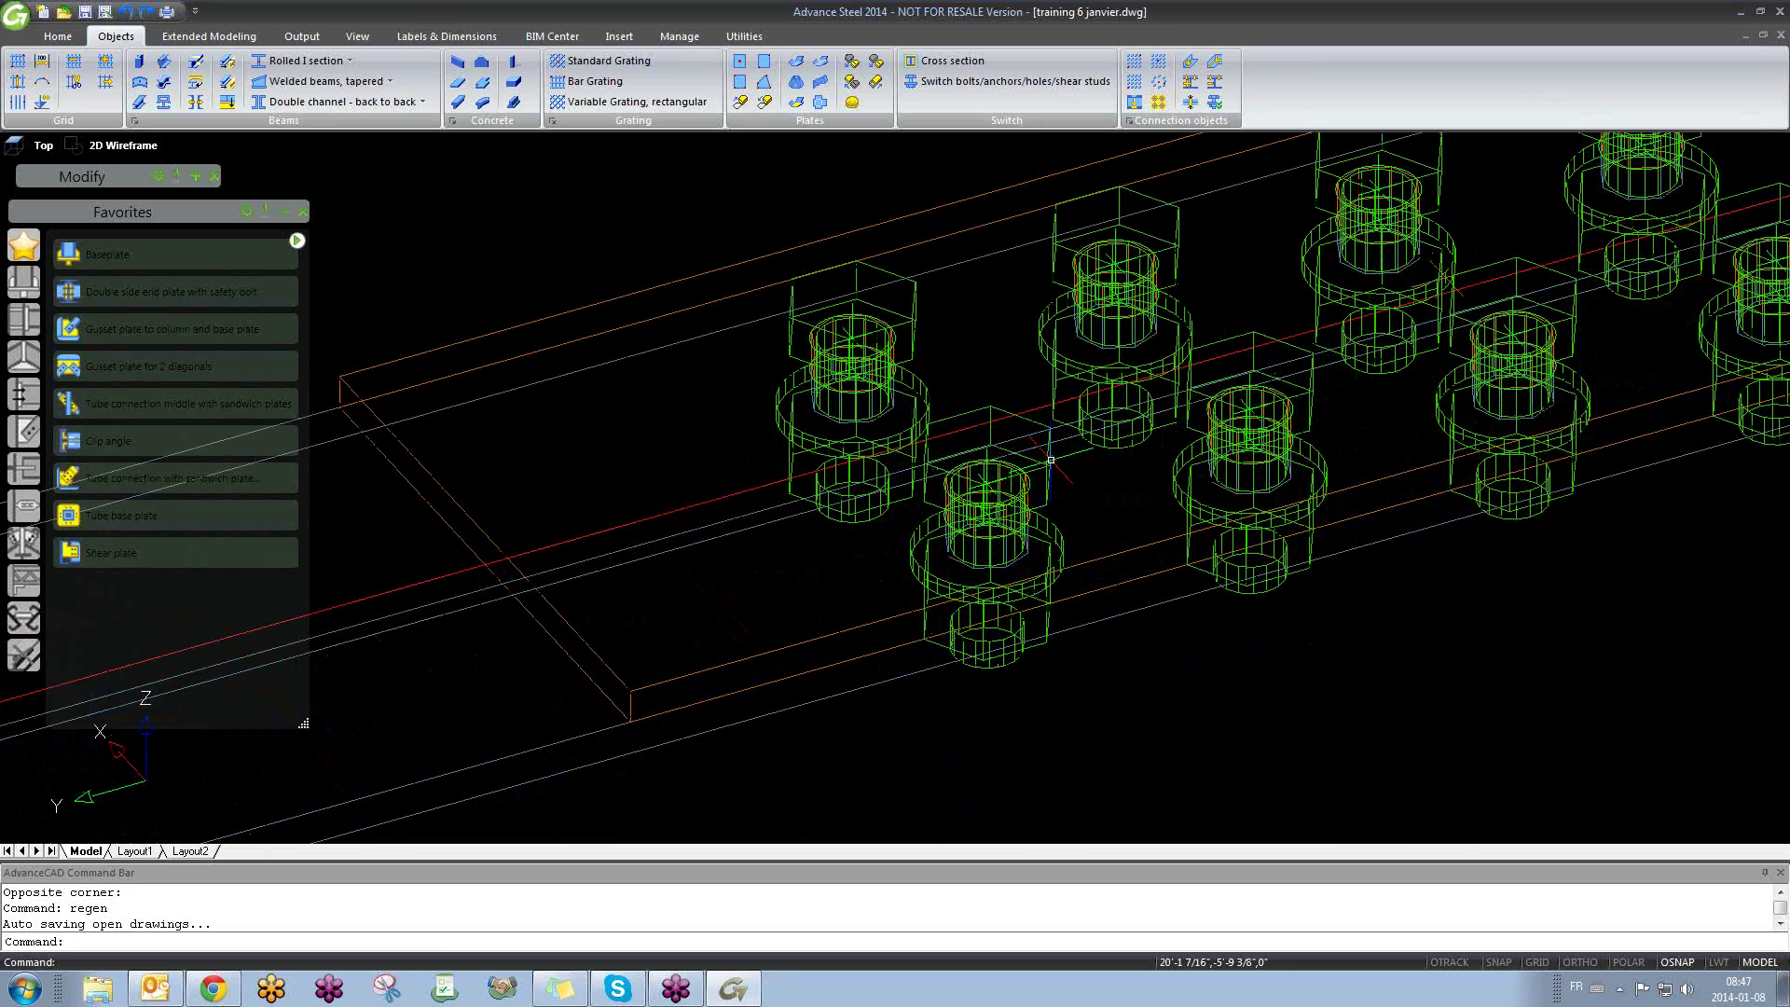
Step: Delete the ten-bolt rectangular pattern from the middle plate on the top edge beam
{"action": "left_click", "coordinate": [914, 494]}
{"action": "scroll", "coordinate": [914, 495], "scroll_direction": "down", "scroll_amount": 8}
{"action": "middle_click_drag", "start_coordinate": [839, 518], "coordinate": [569, 523]}
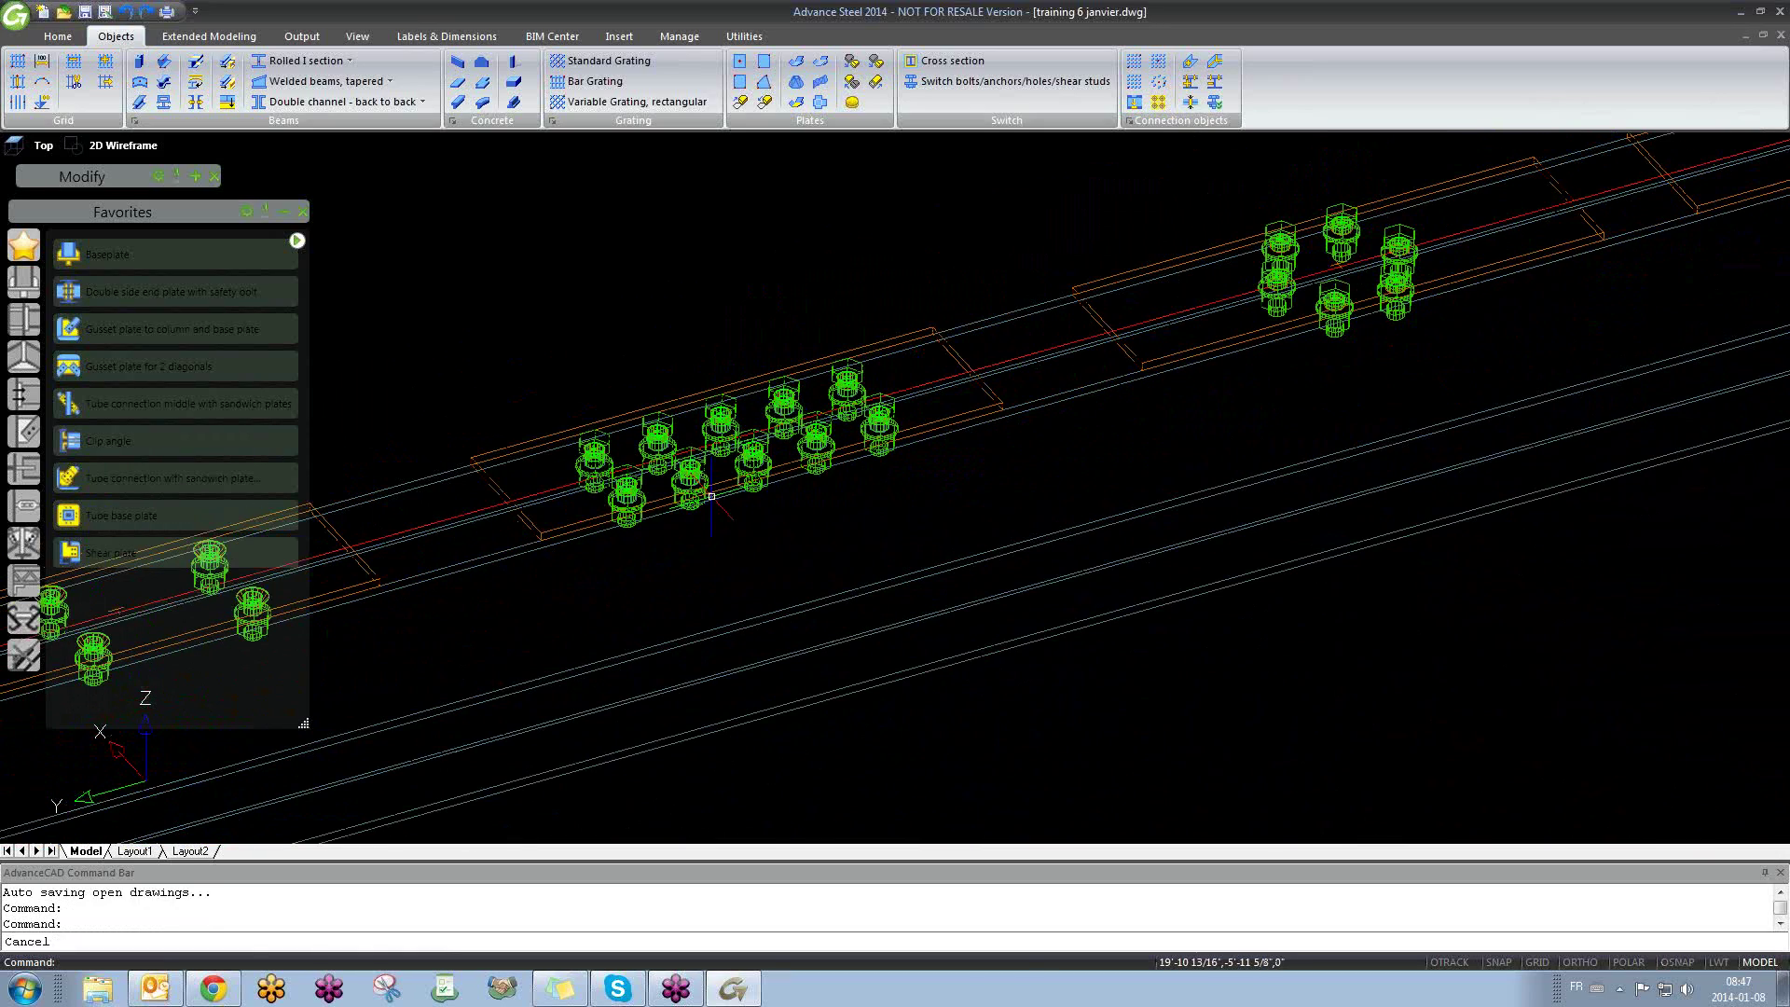
{"action": "key", "text": "Escape"}
{"action": "scroll", "coordinate": [586, 535], "scroll_direction": "up", "scroll_amount": 6}
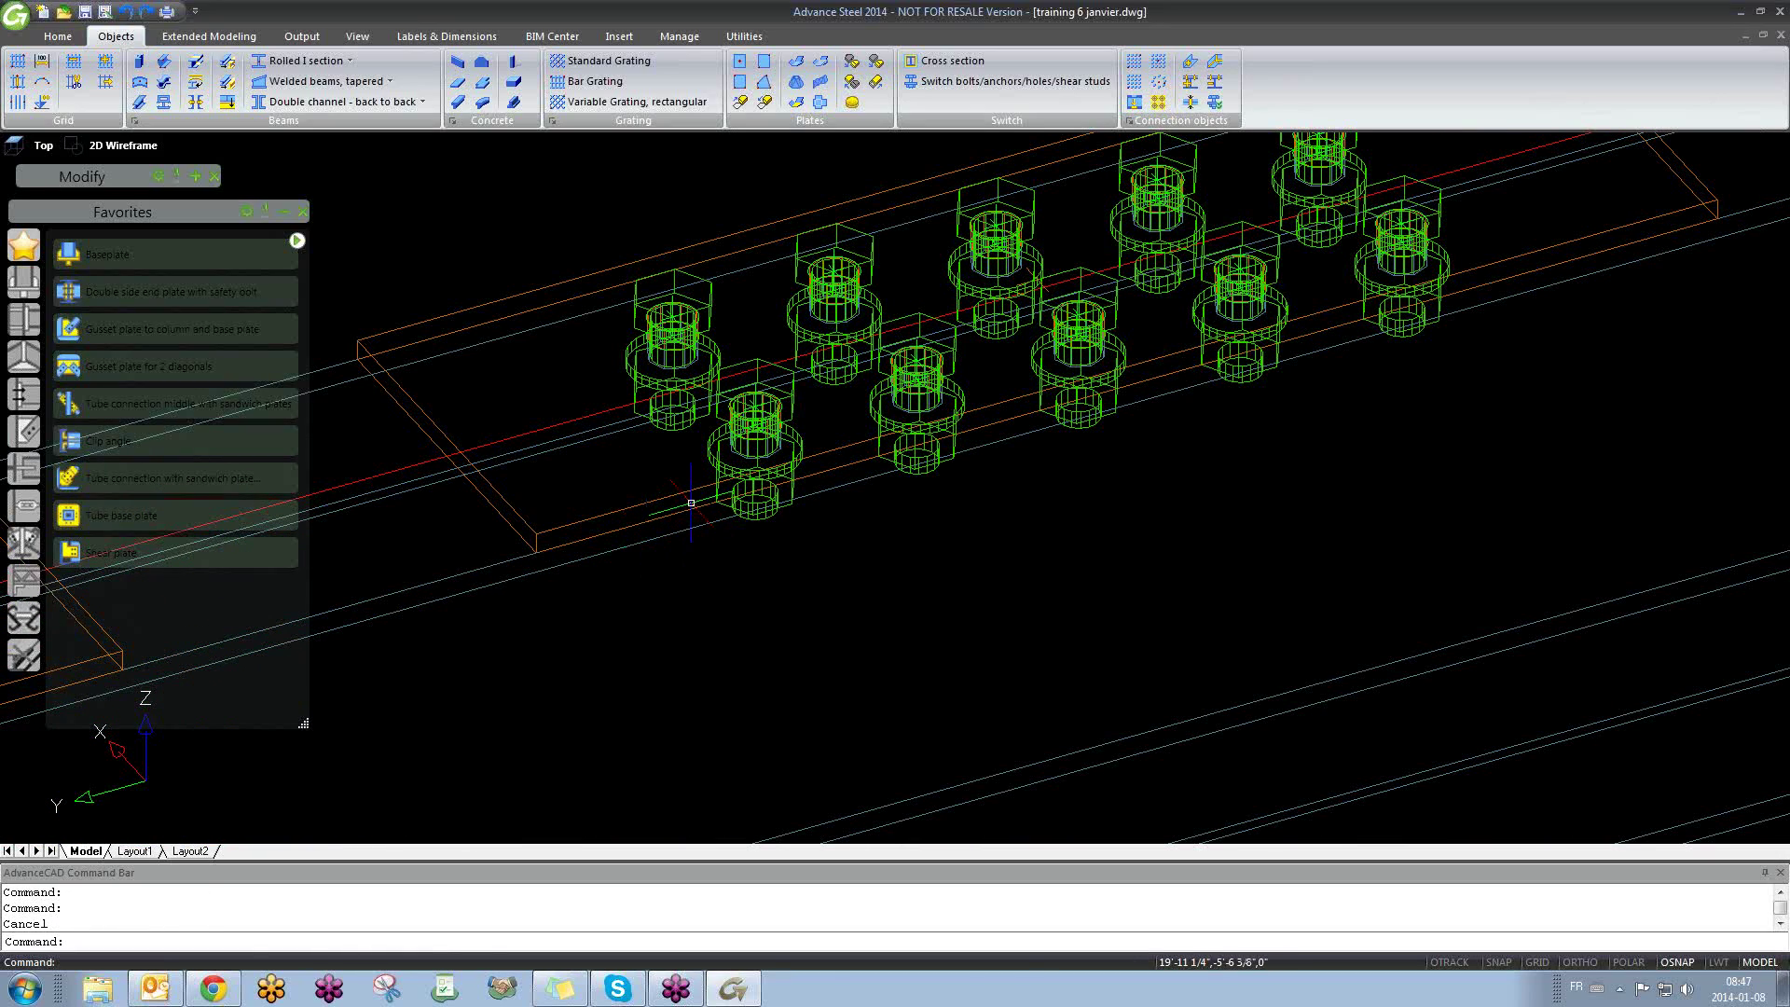
{"action": "left_click", "coordinate": [706, 300]}
{"action": "key", "text": "Delete"}
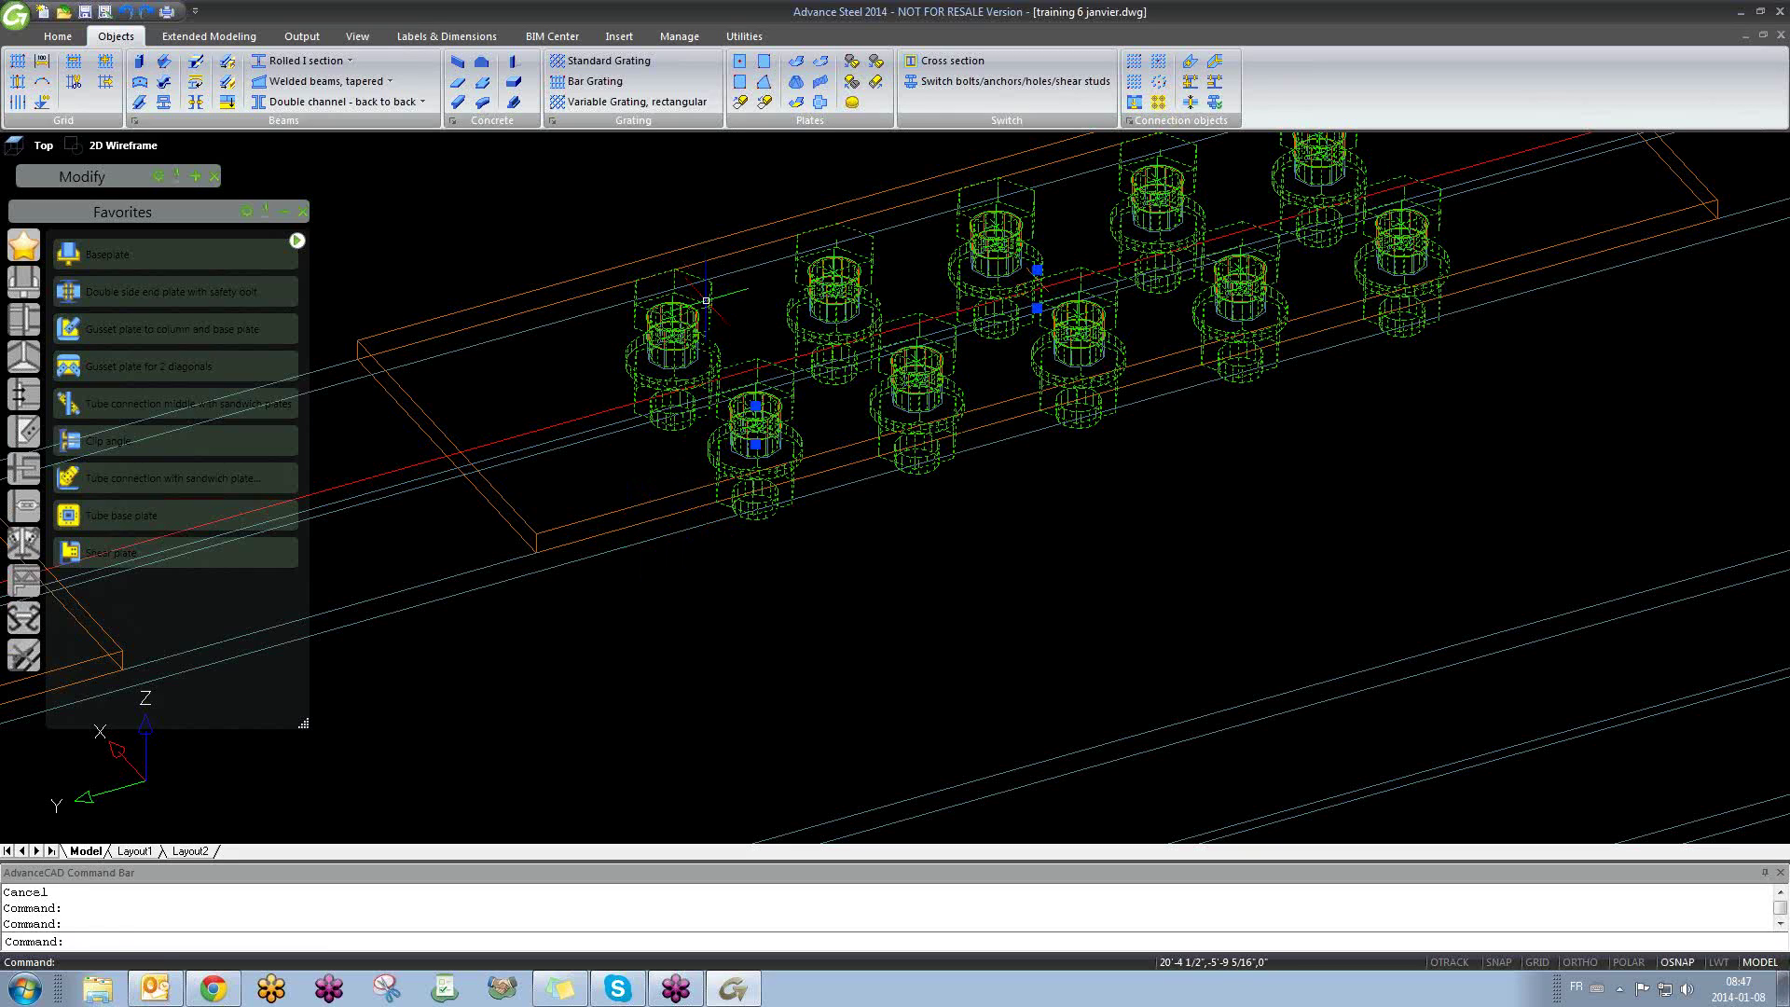
Step: Connect the emptied middle plate to the beam with a rectangular bolt pattern spanning the plate's opposite corners, keeping the default bolt settings
{"action": "left_click", "coordinate": [1133, 62]}
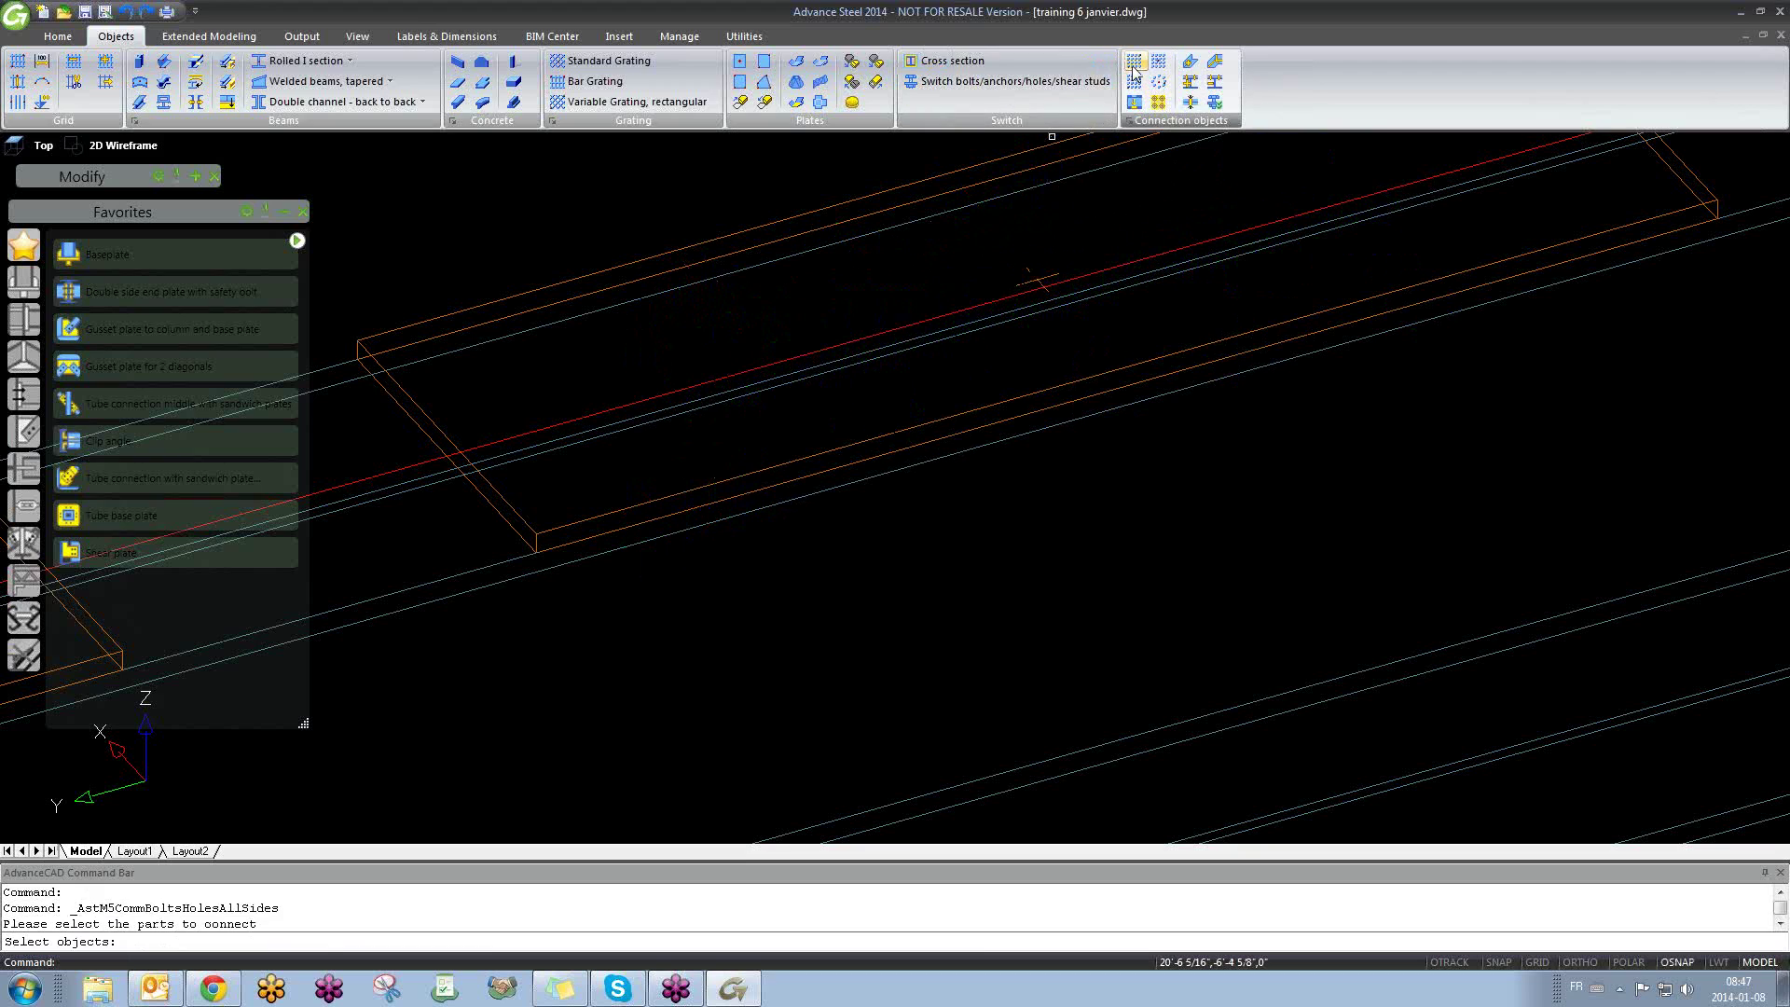
{"action": "left_click", "coordinate": [548, 532]}
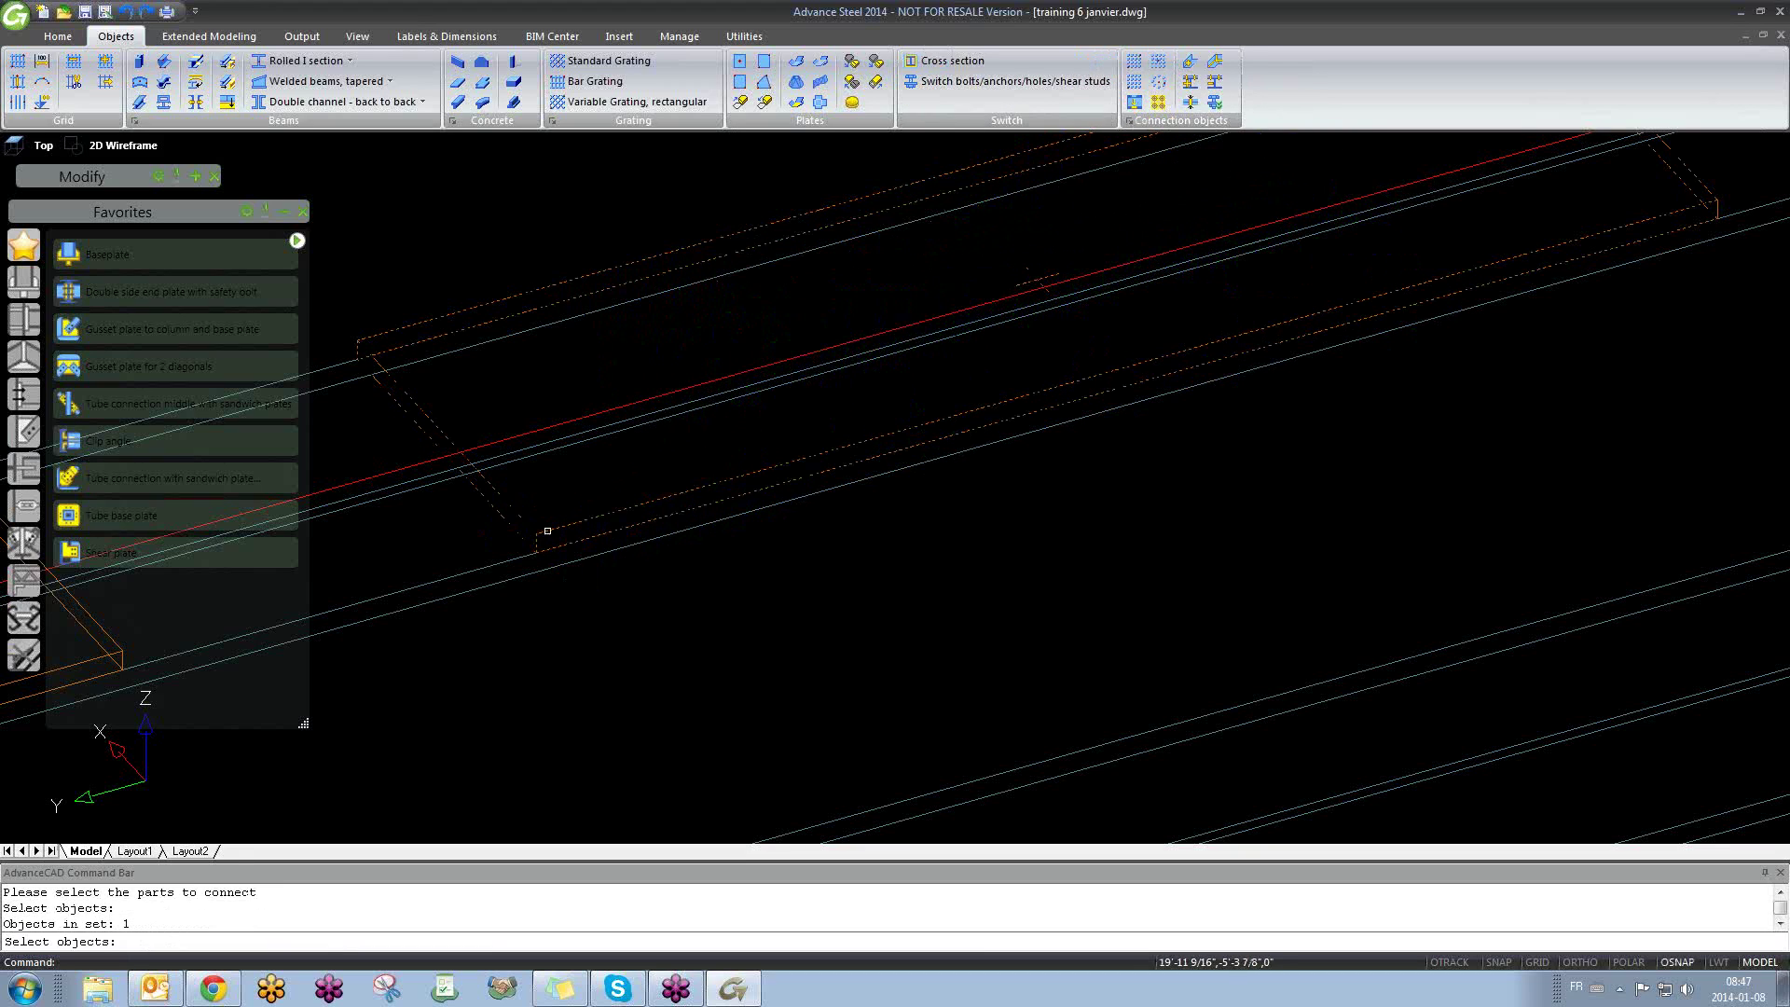
{"action": "left_click", "coordinate": [511, 560]}
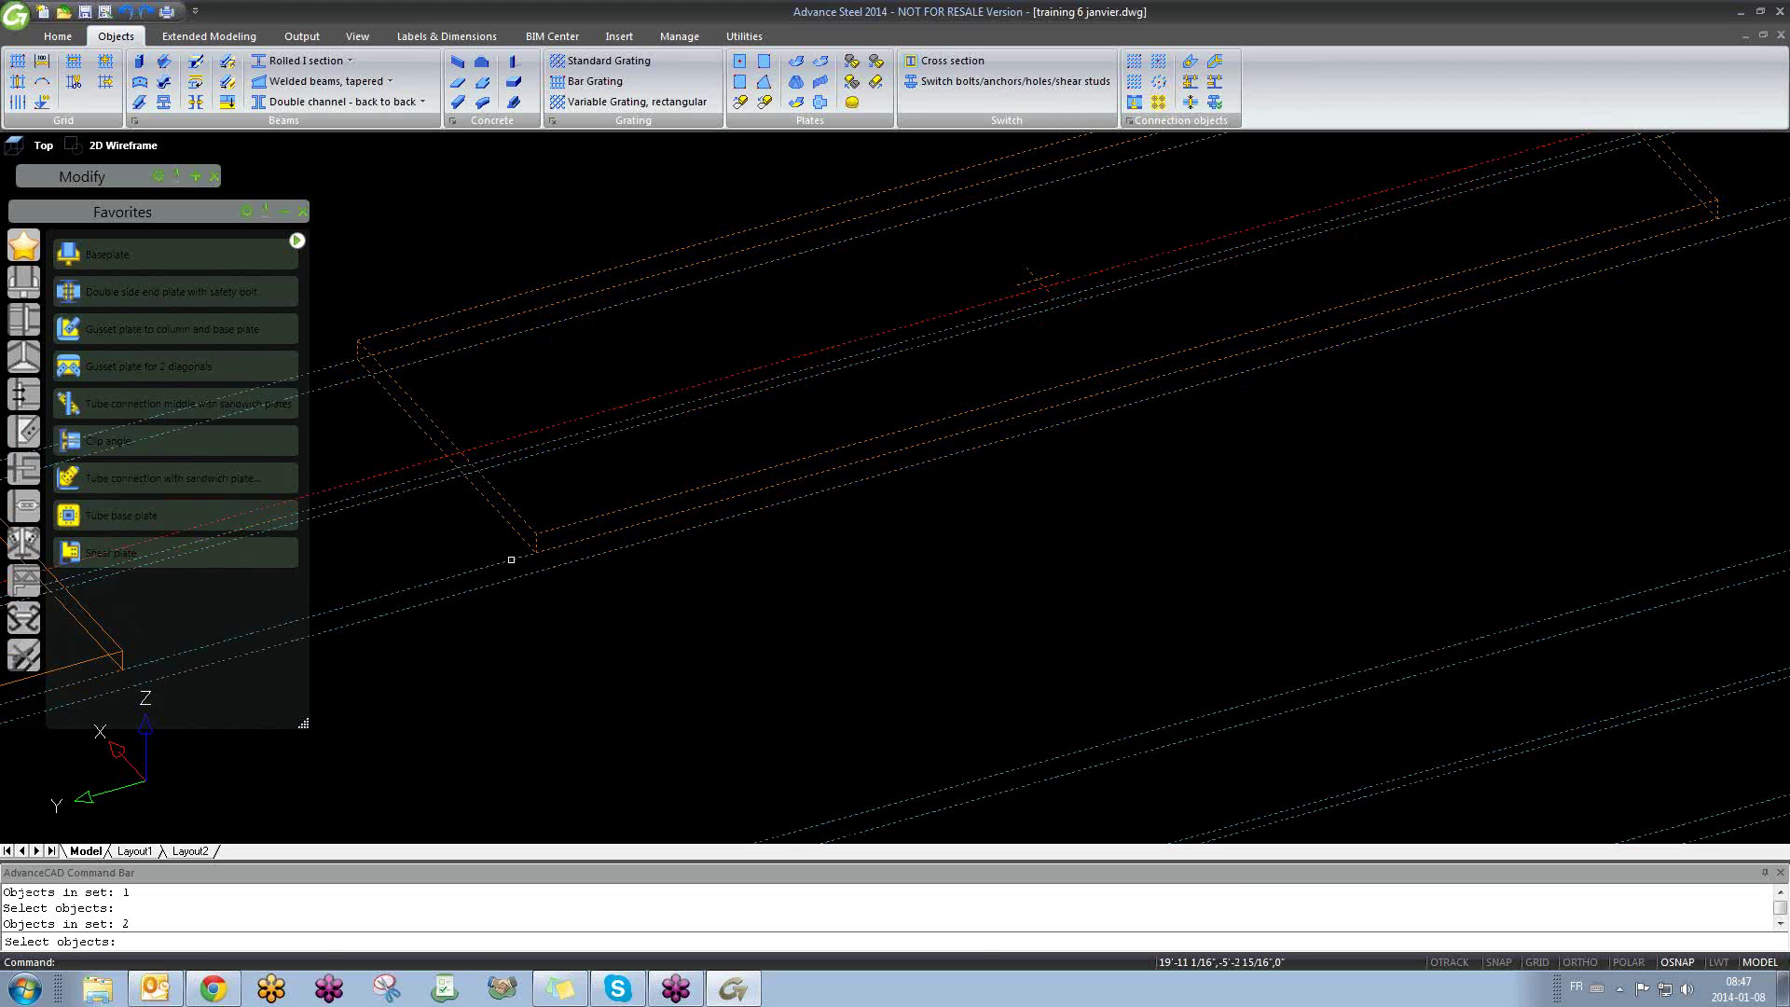
{"action": "scroll", "coordinate": [511, 560], "scroll_direction": "down", "scroll_amount": 5}
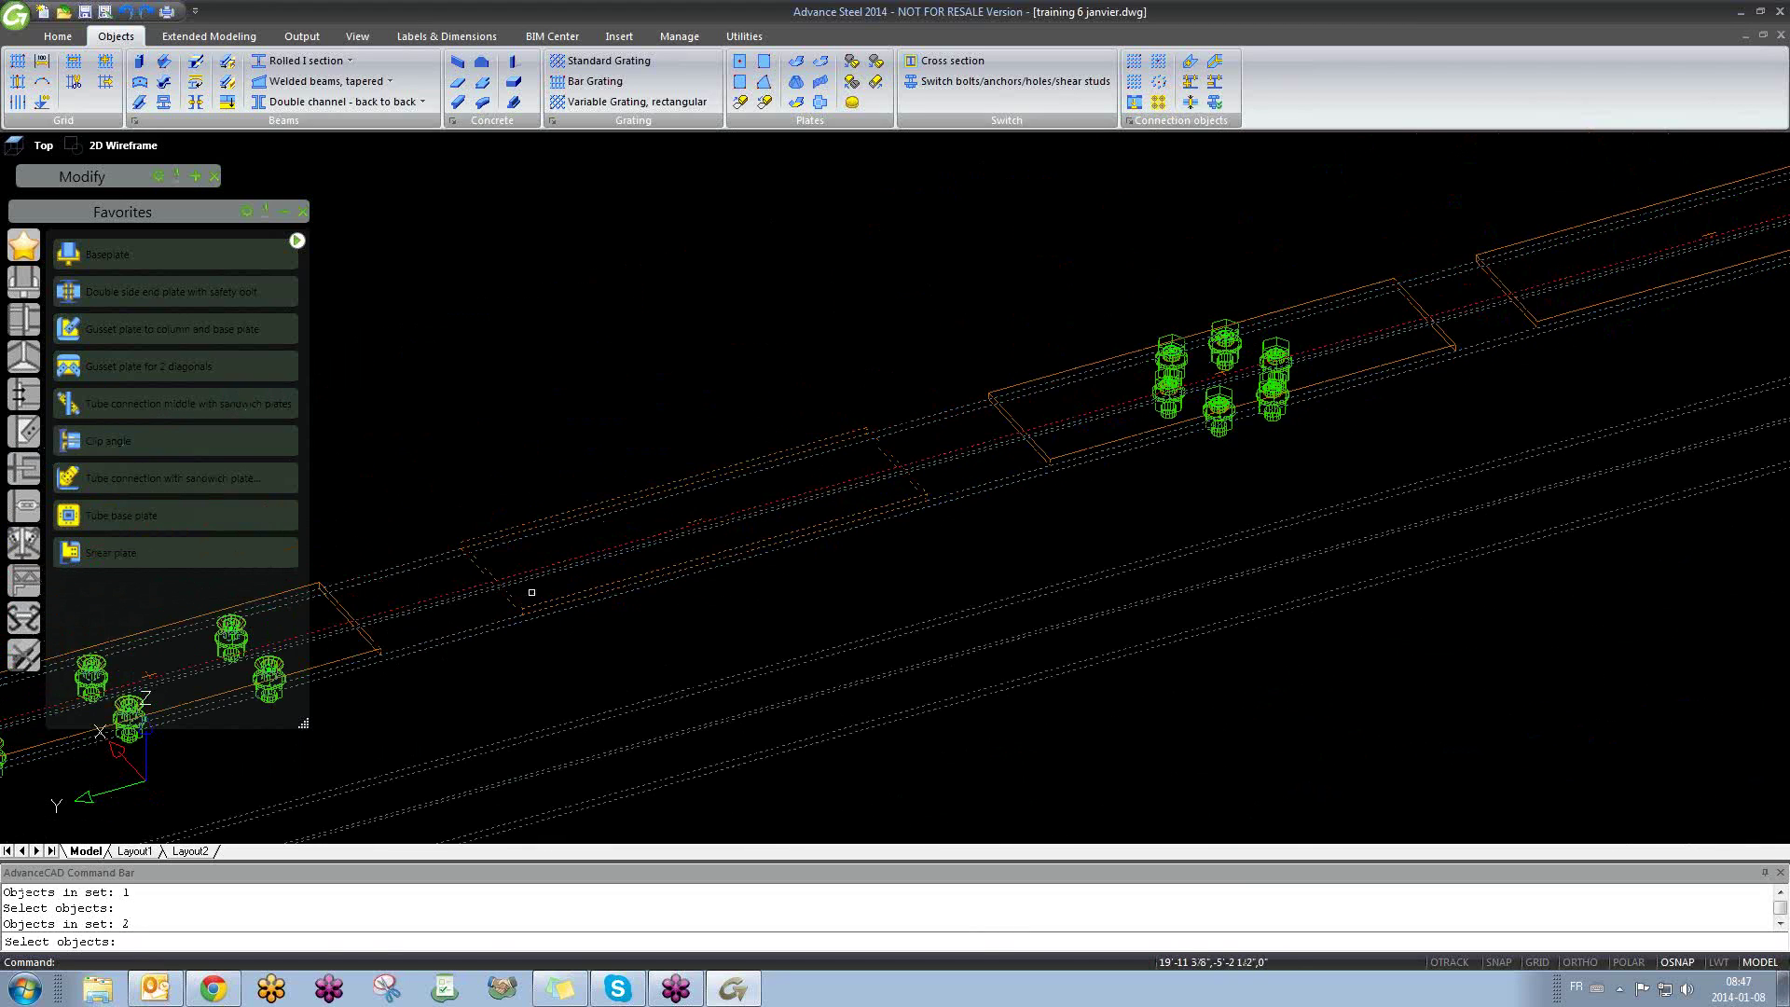
{"action": "key", "text": "Return"}
{"action": "left_click", "coordinate": [524, 606]}
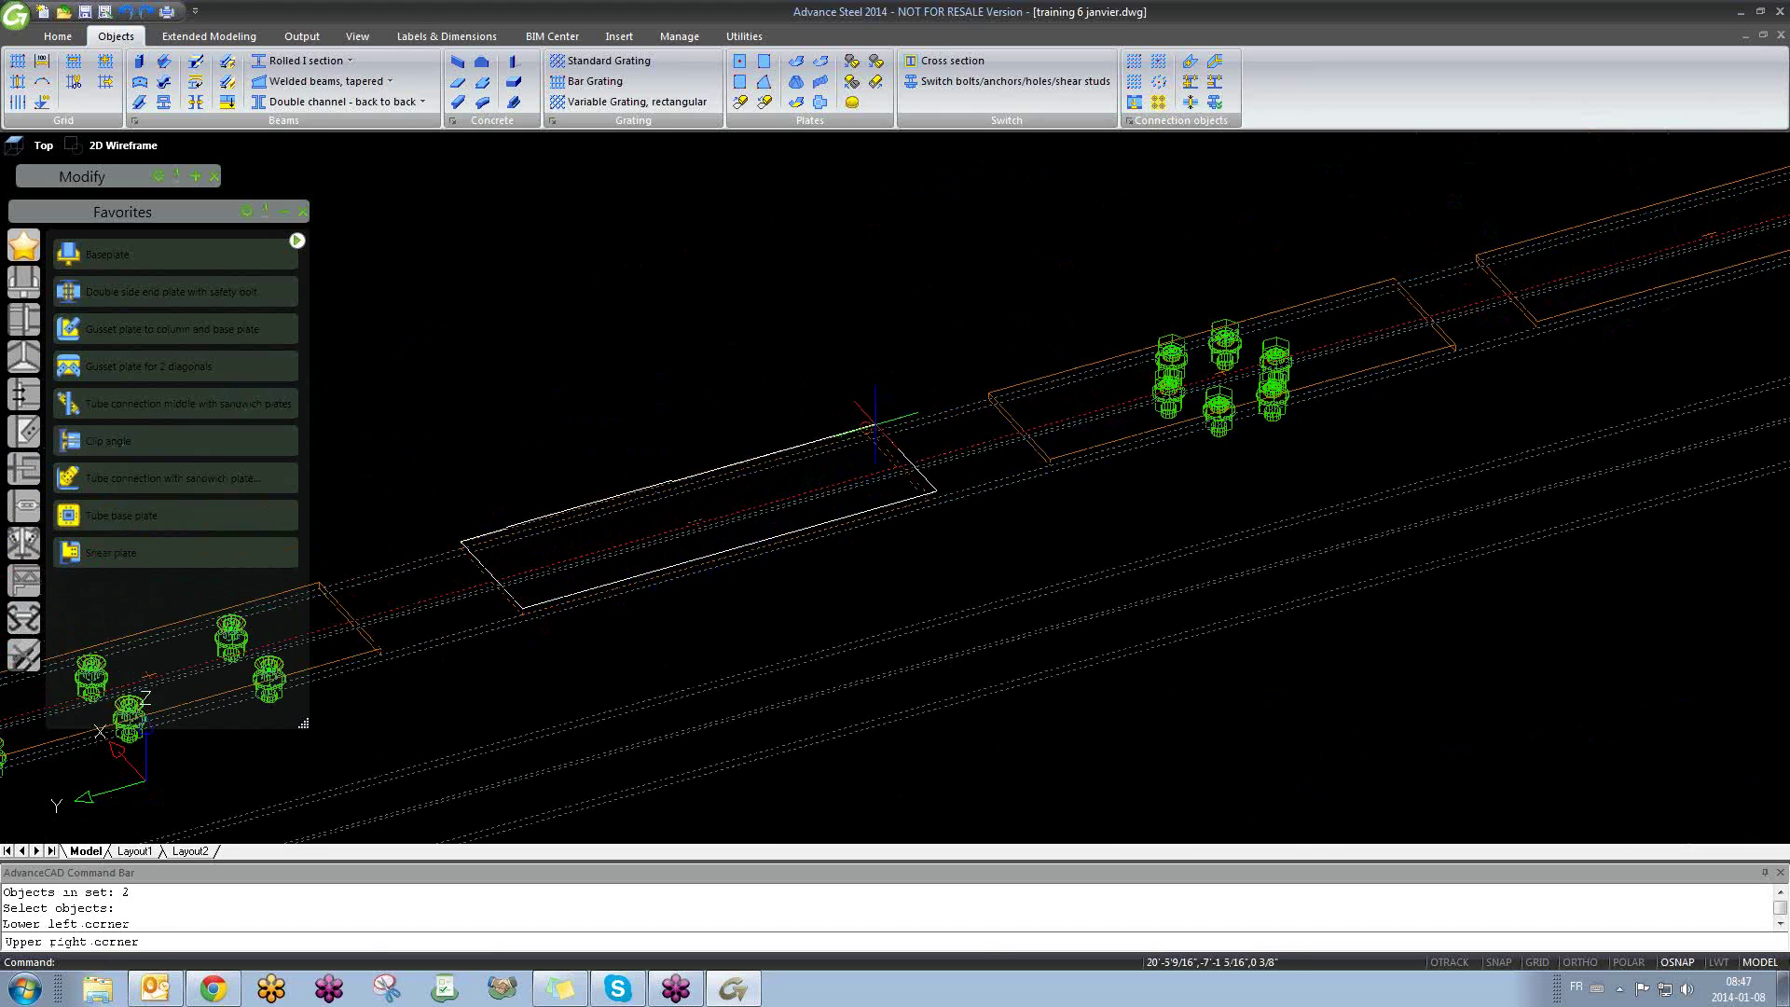
{"action": "left_click", "coordinate": [867, 438]}
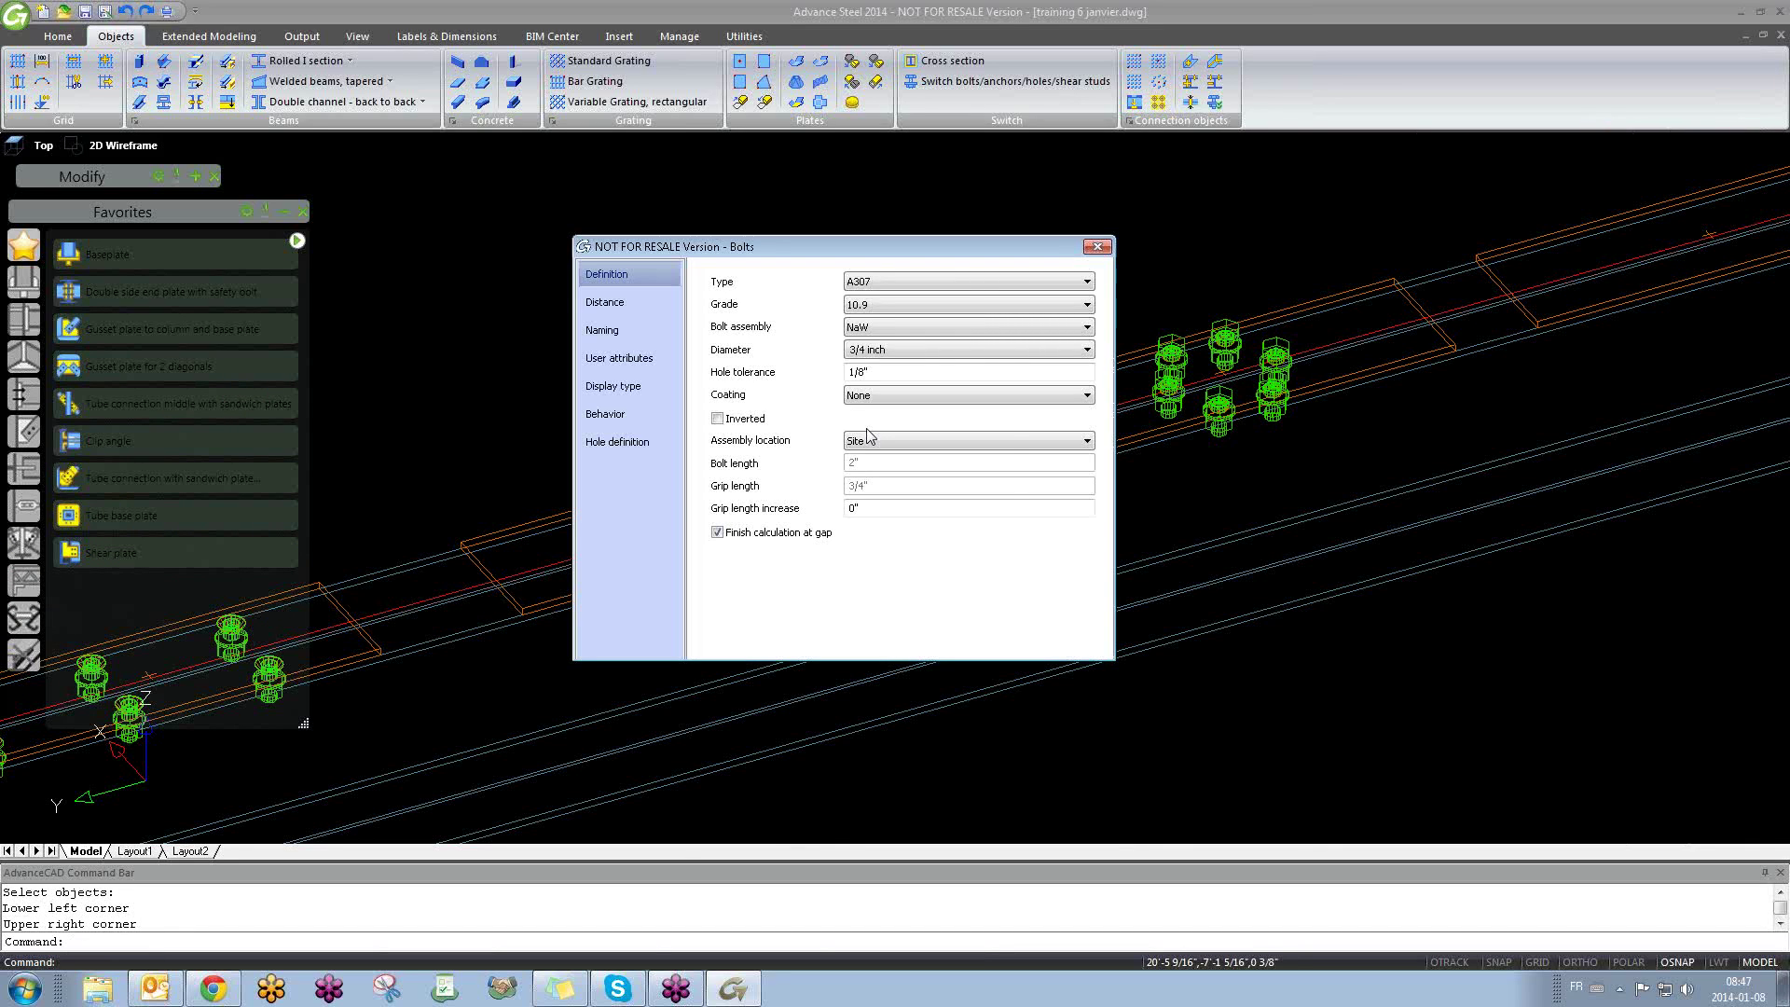
{"action": "left_click", "coordinate": [1097, 247]}
Step: Inspect the new bolts on the middle plate up close, checking how they pass through the plate and beam
{"action": "scroll", "coordinate": [699, 535], "scroll_direction": "up", "scroll_amount": 6}
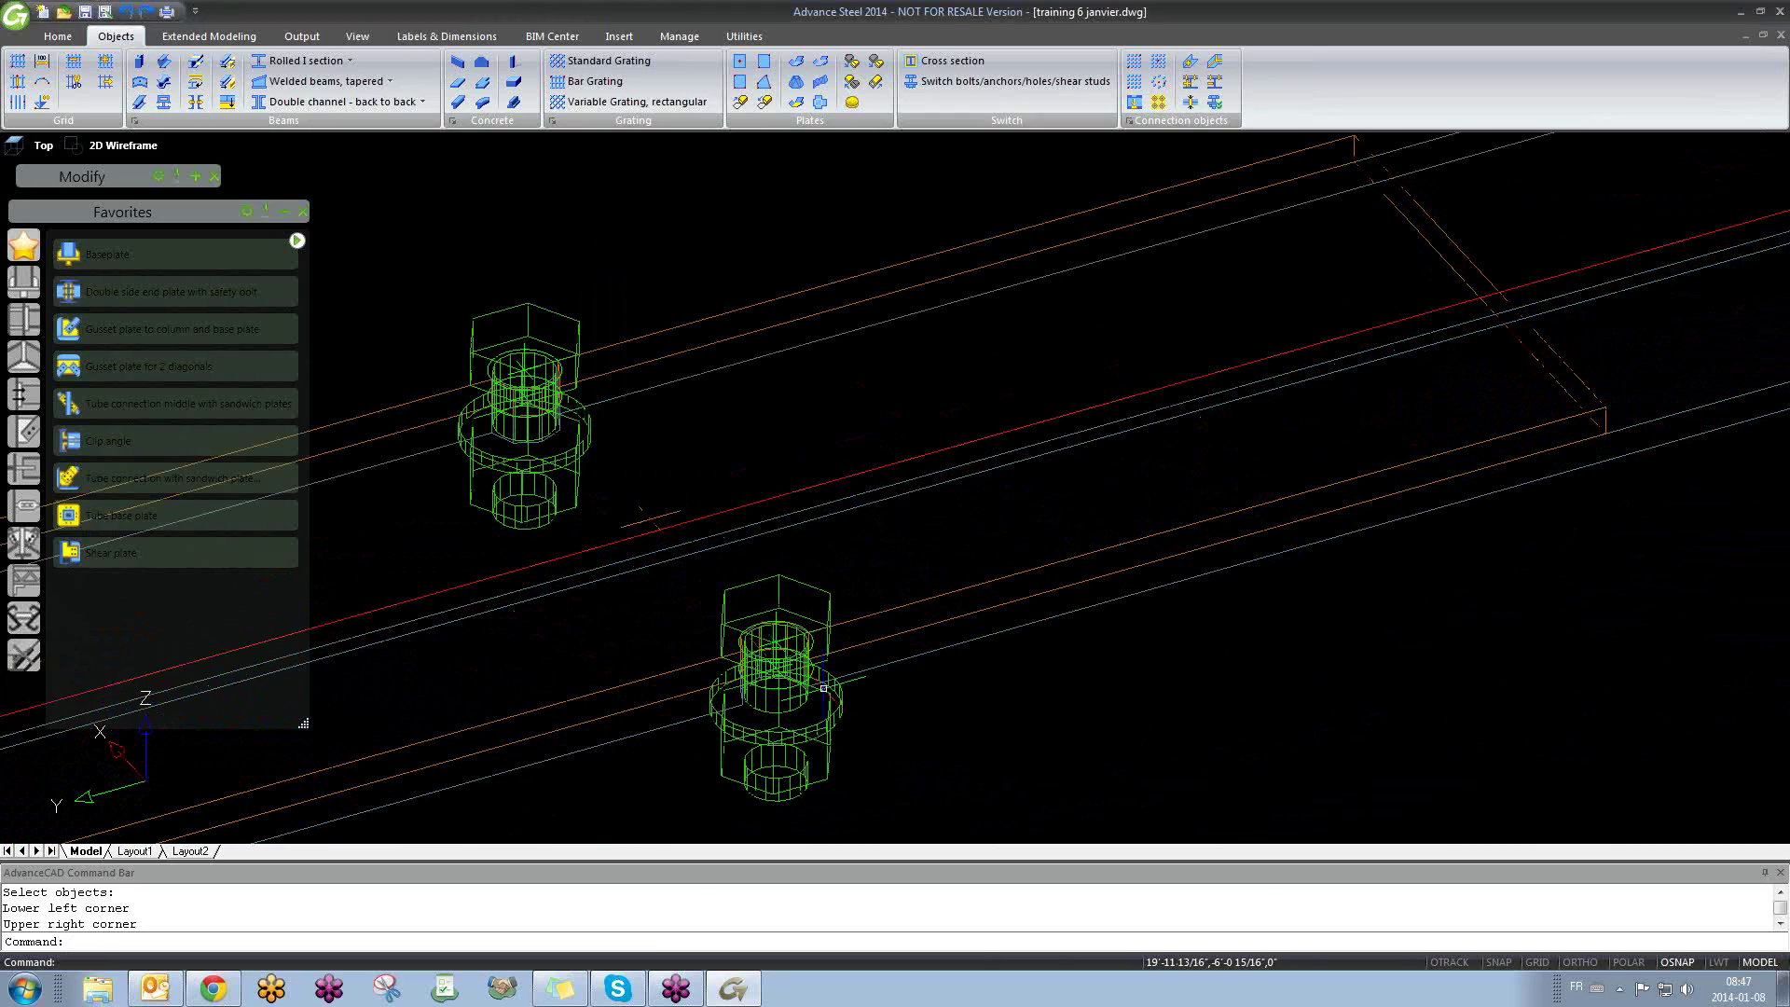
{"action": "left_click", "coordinate": [887, 720]}
{"action": "left_click", "coordinate": [747, 600]}
{"action": "middle_click_drag", "start_coordinate": [977, 705], "coordinate": [971, 755], "text": "shift"}
{"action": "key", "text": "Escape"}
{"action": "left_click", "coordinate": [949, 750]}
{"action": "left_click", "coordinate": [912, 642]}
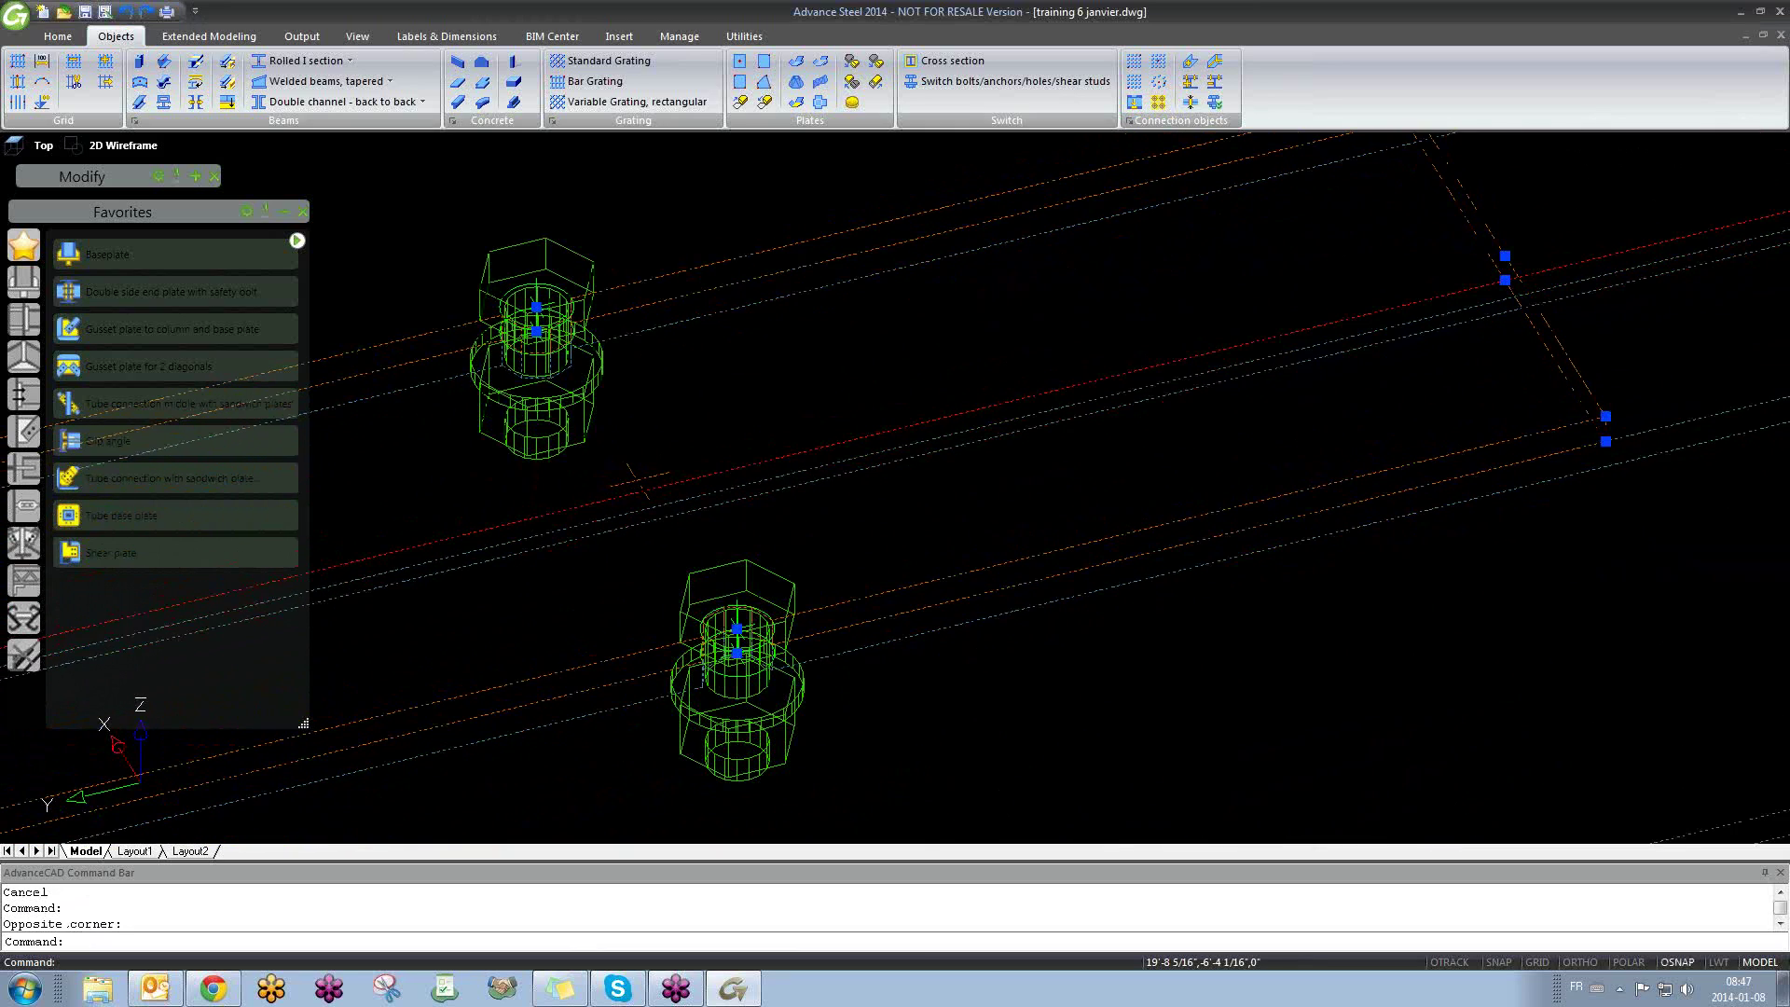
{"action": "key", "text": "Escape"}
{"action": "middle_click_drag", "start_coordinate": [772, 532], "coordinate": [975, 280], "text": "shift"}
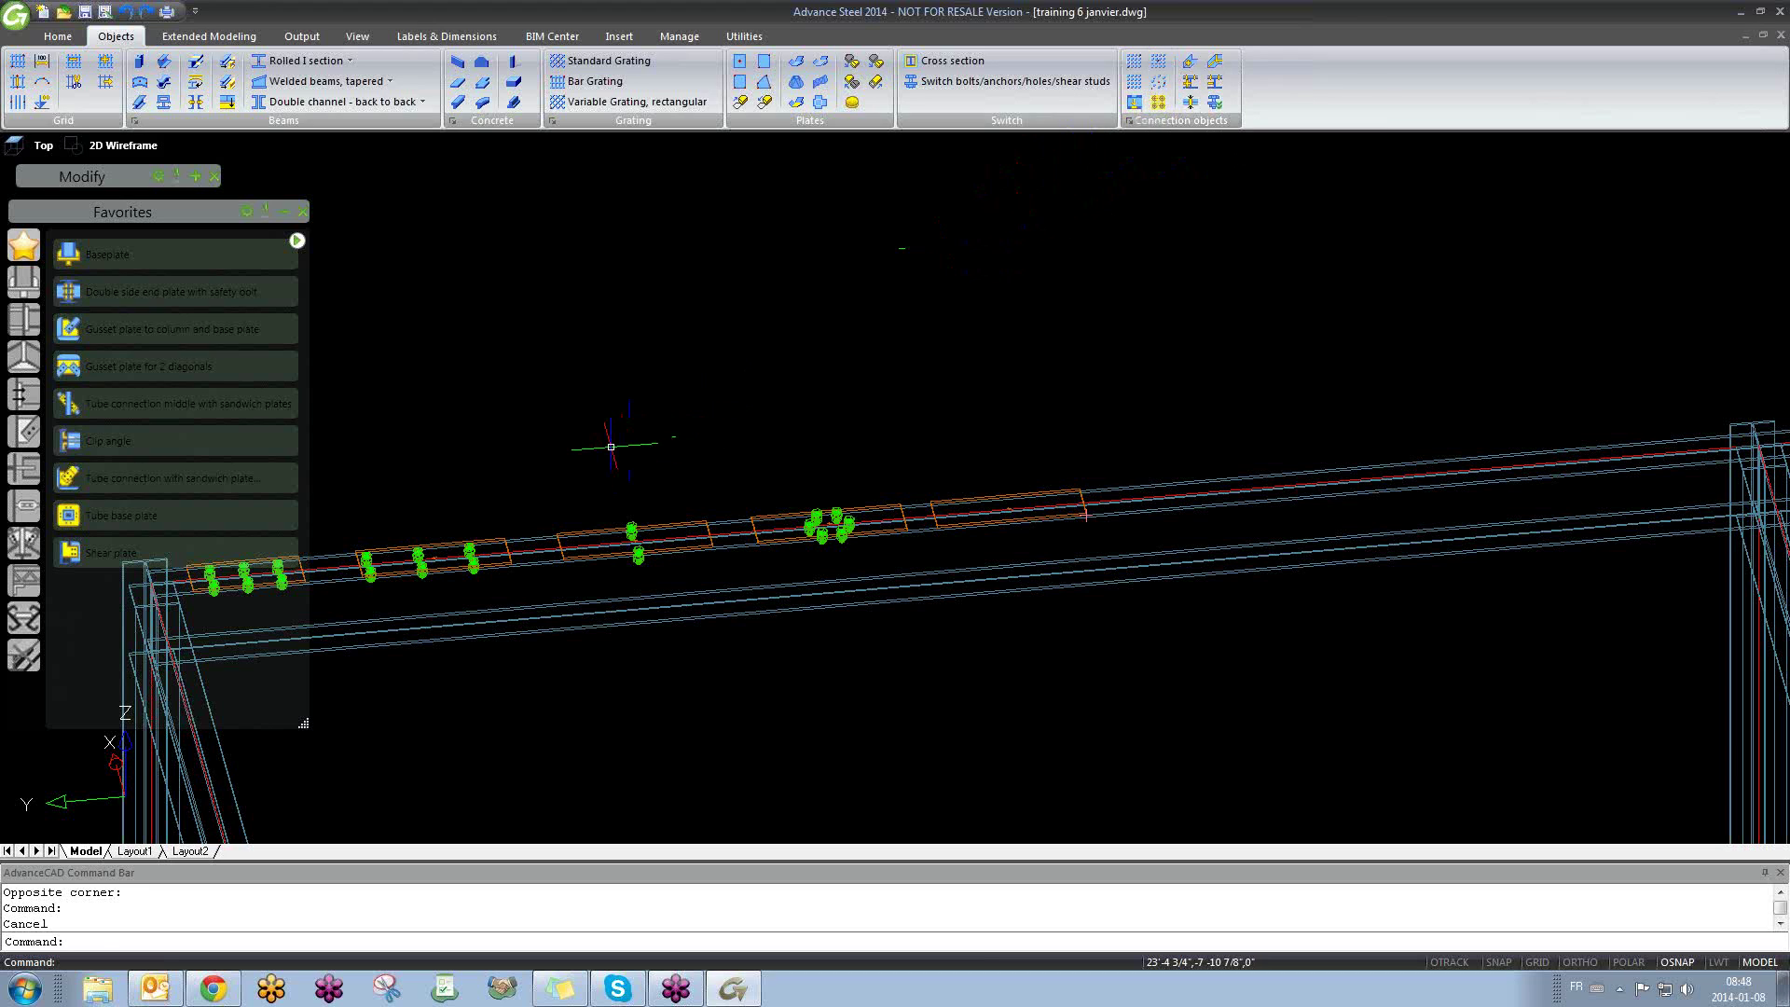
{"action": "left_click_drag", "start_coordinate": [599, 440], "coordinate": [520, 500]}
{"action": "scroll", "coordinate": [517, 541], "scroll_direction": "up", "scroll_amount": 4}
{"action": "scroll", "coordinate": [579, 647], "scroll_direction": "up", "scroll_amount": 4}
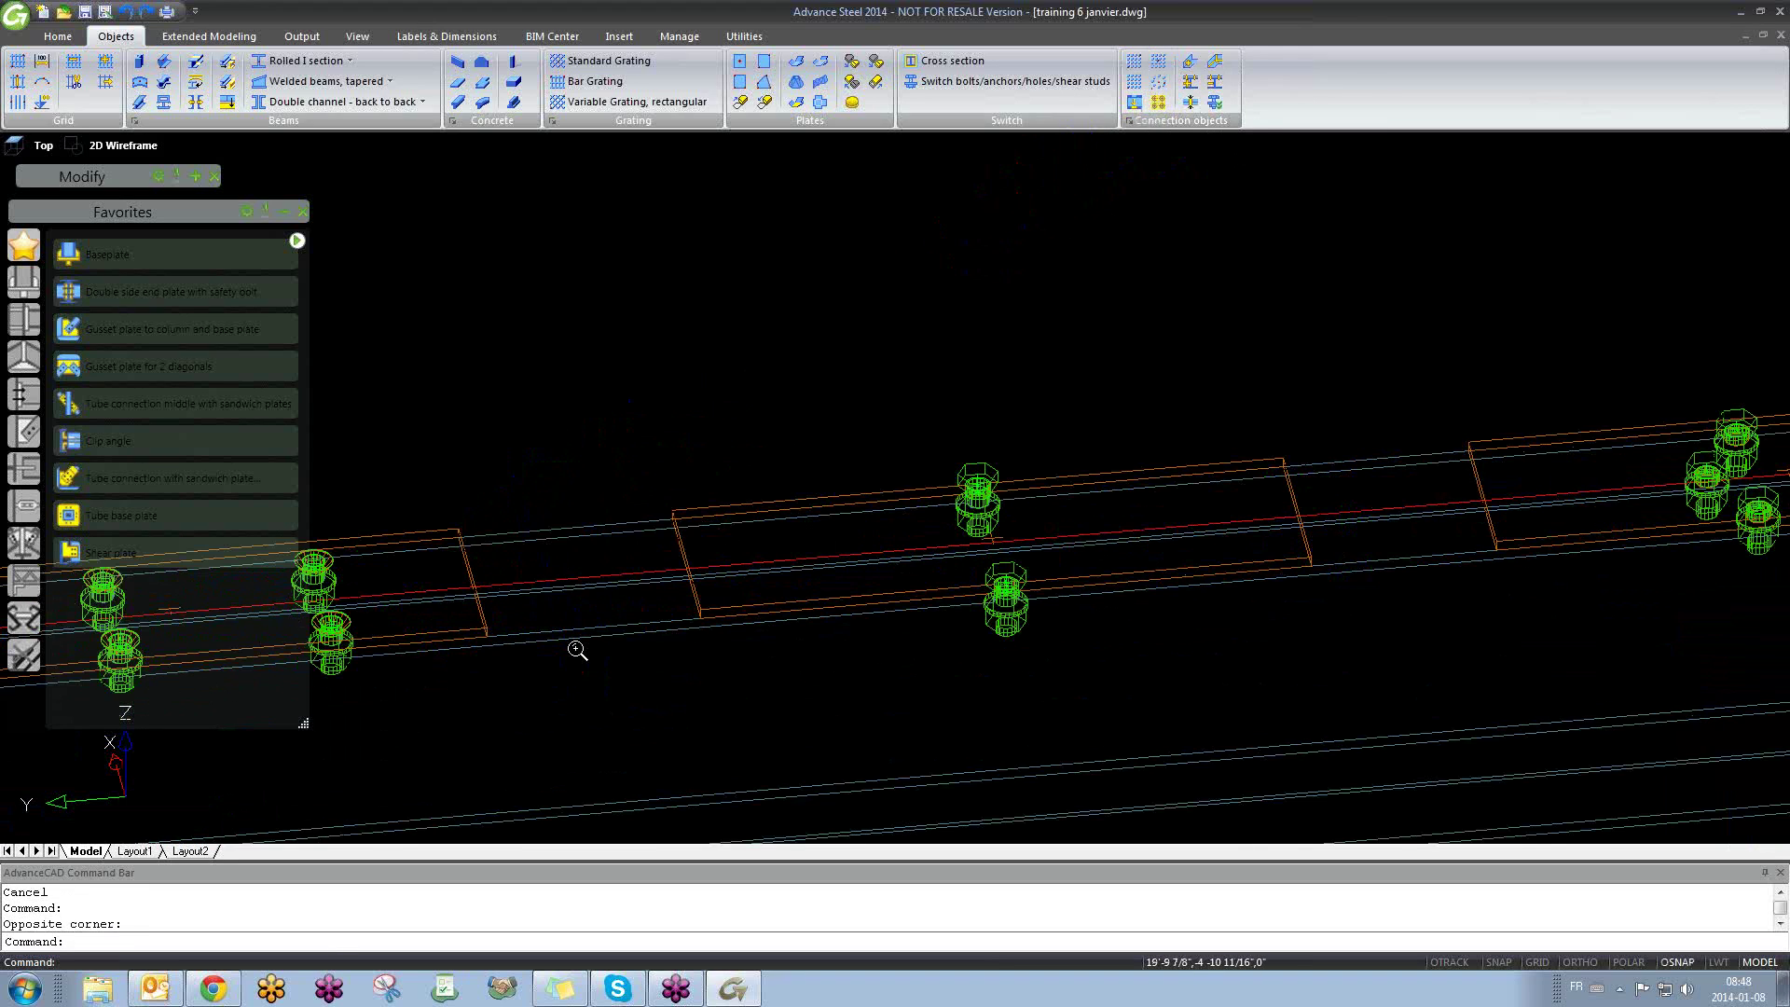
{"action": "left_click_drag", "start_coordinate": [580, 647], "coordinate": [563, 627]}
{"action": "key", "text": "Escape"}
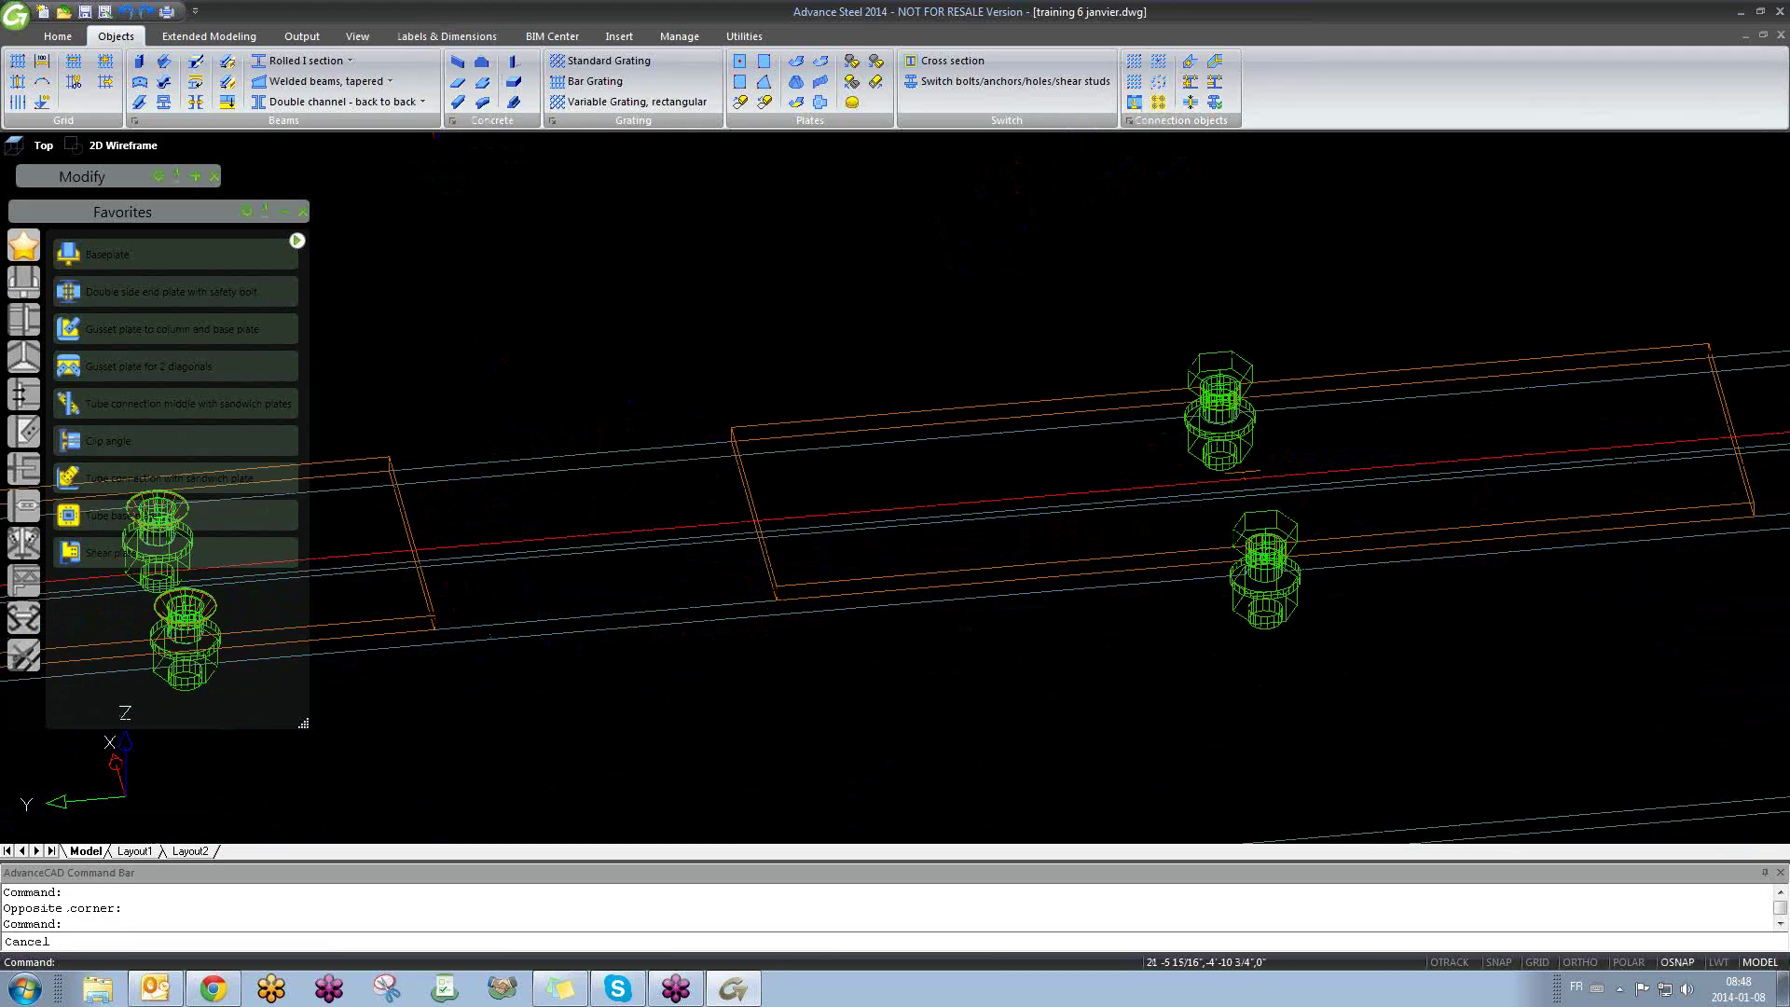
{"action": "scroll", "coordinate": [773, 325], "scroll_direction": "down", "scroll_amount": 5}
{"action": "middle_click_drag", "start_coordinate": [775, 321], "coordinate": [666, 485], "text": "shift"}
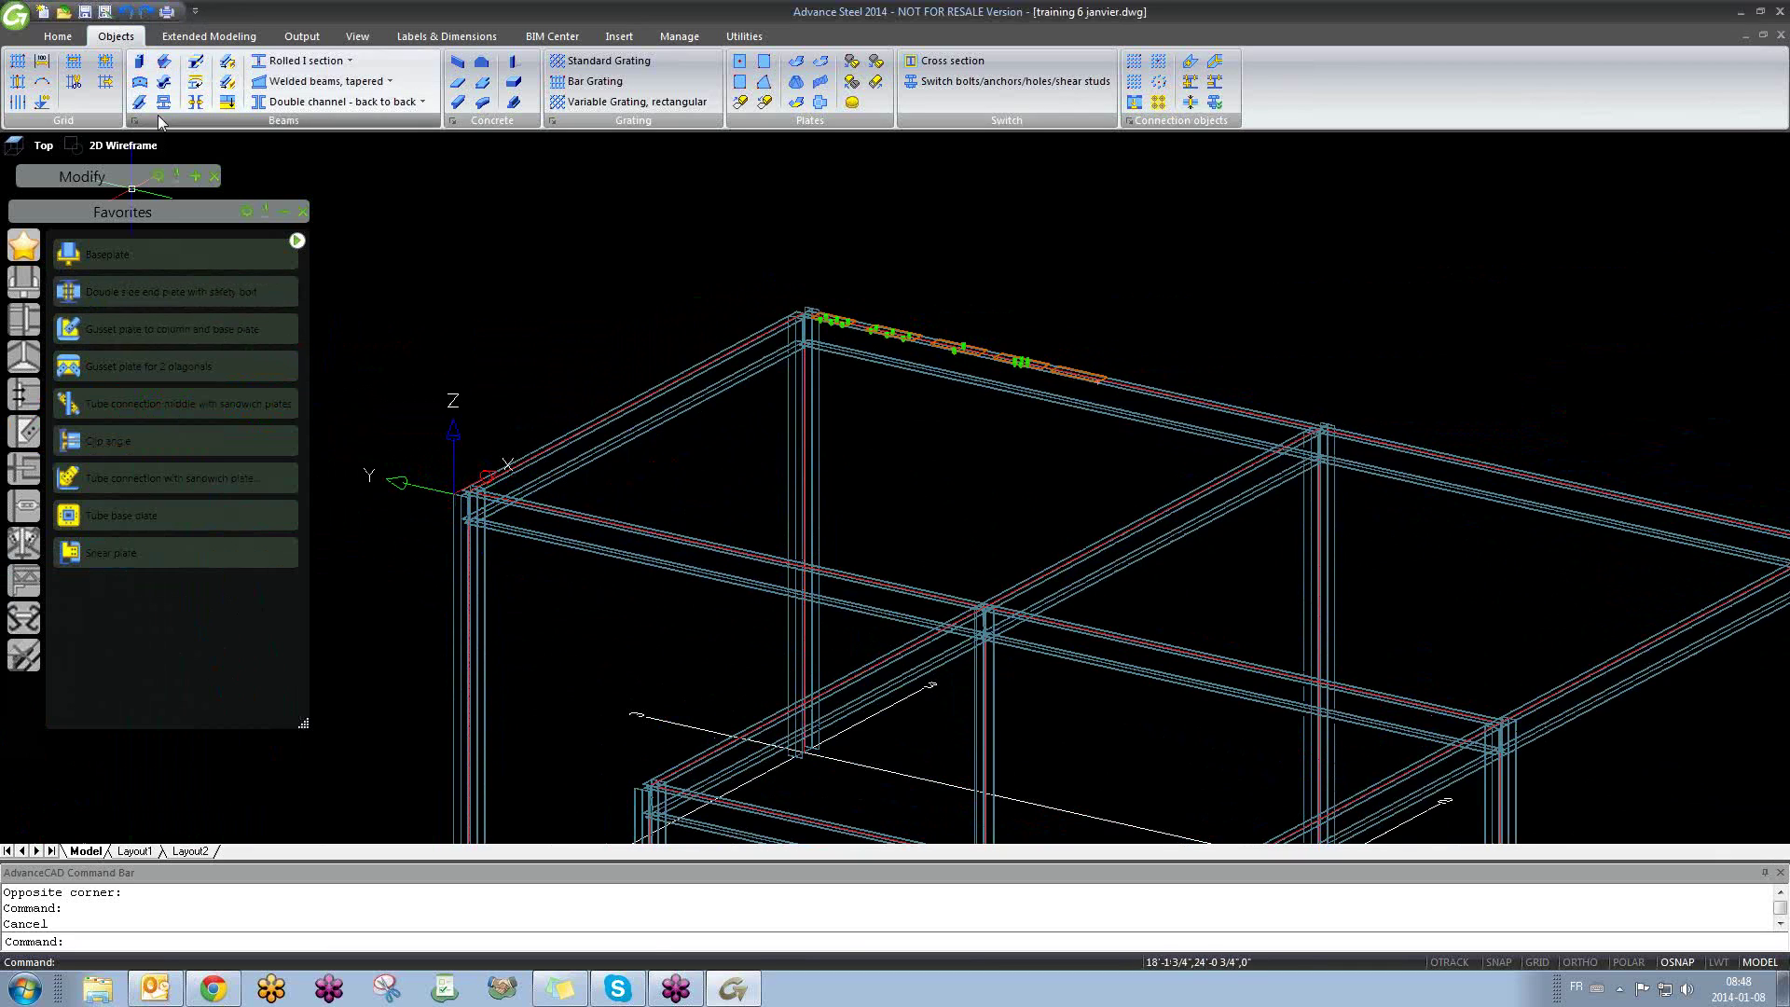
Step: Close the Connection vault palette, reopen it with the Extended Modeling tools and reposition it in the drawing area
{"action": "left_click", "coordinate": [302, 213]}
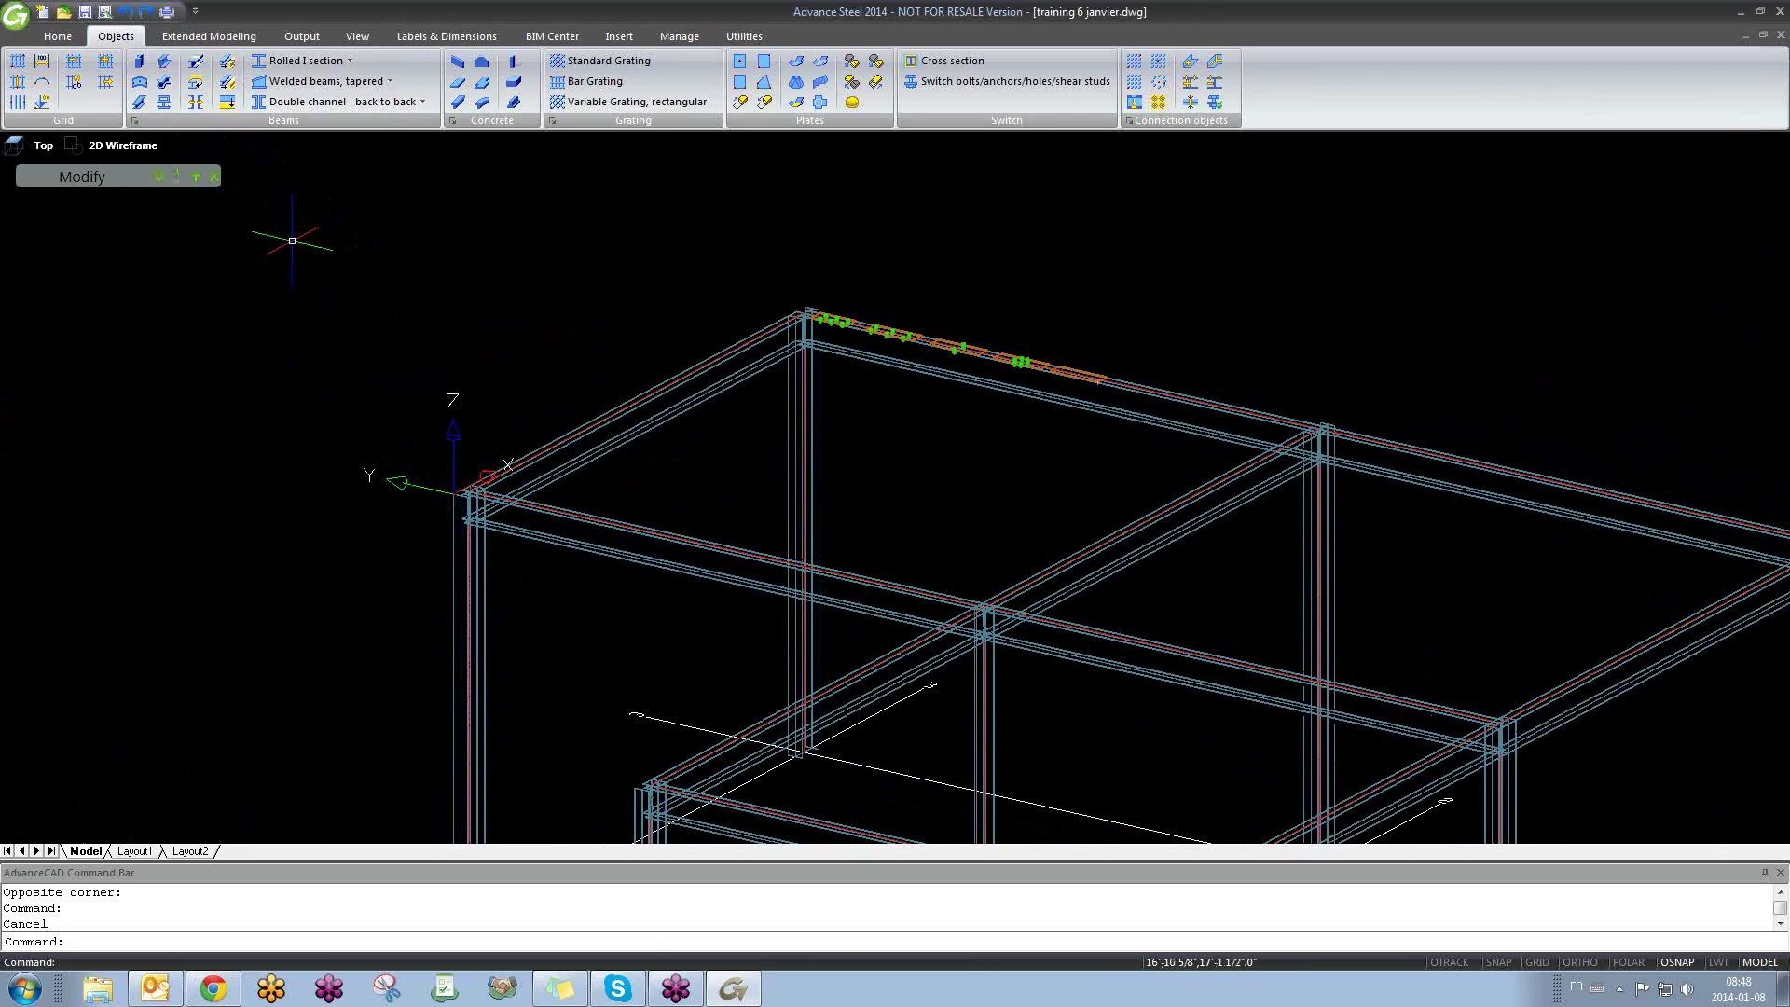
{"action": "left_click", "coordinate": [233, 37]}
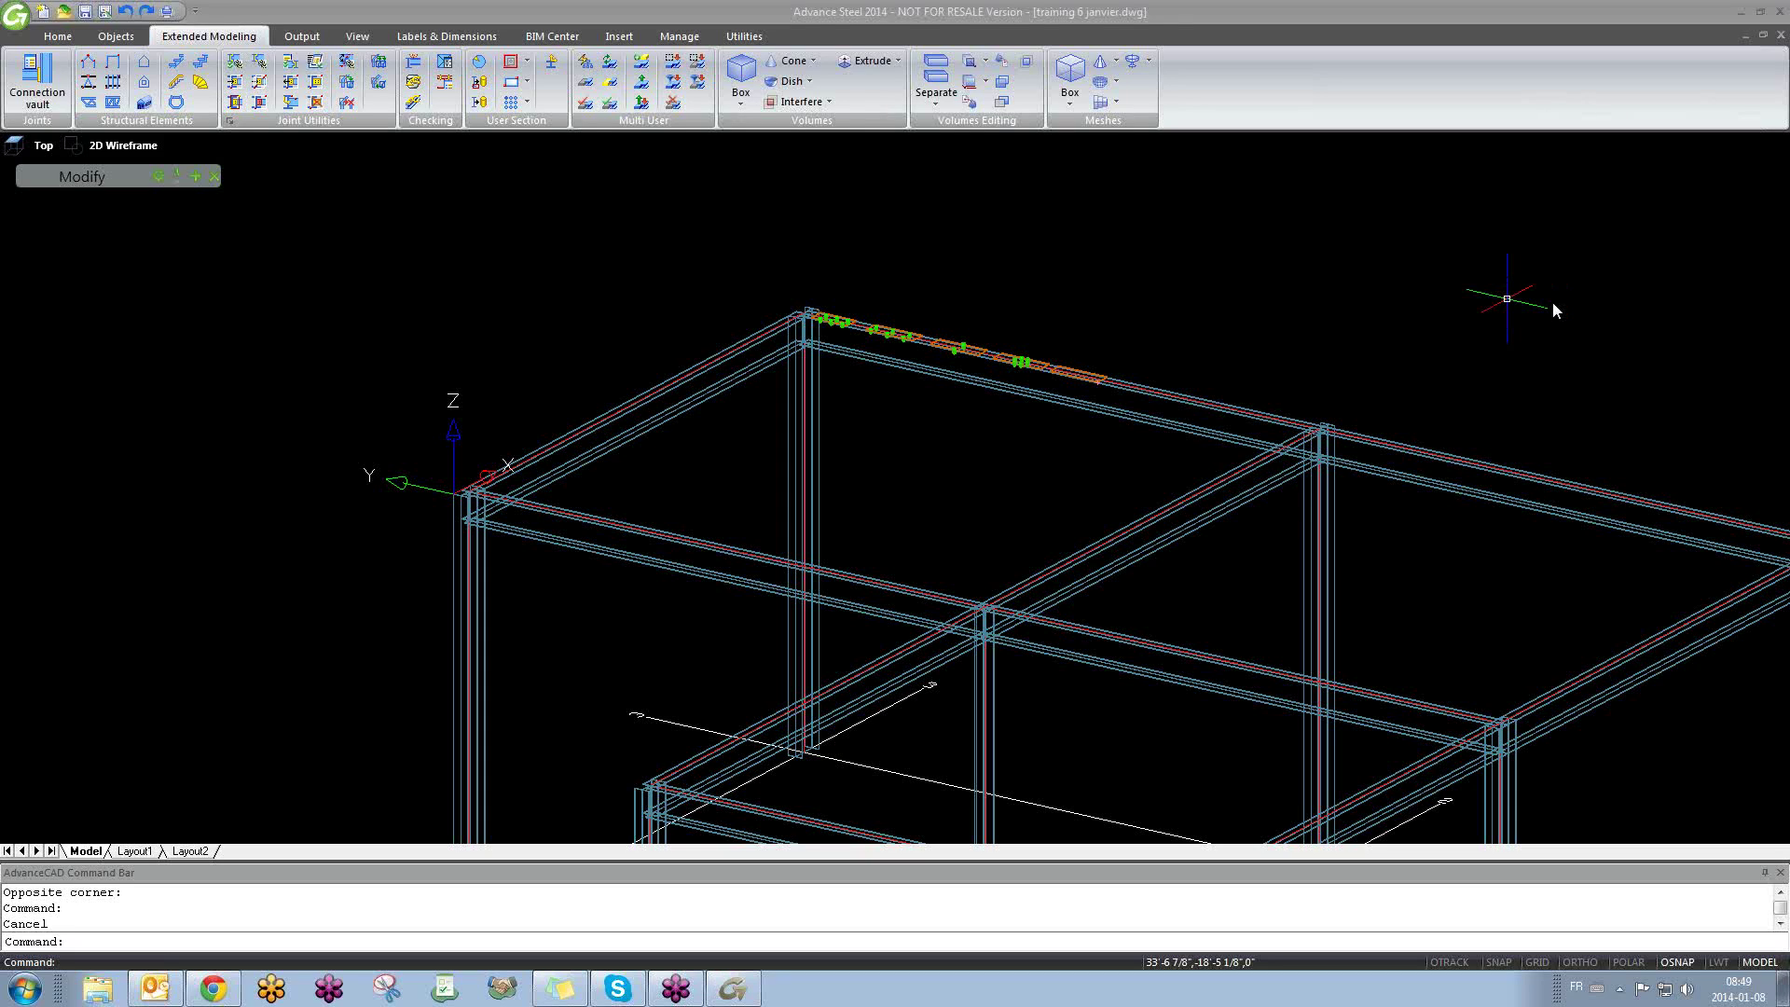
{"action": "left_click", "coordinate": [1275, 261]}
{"action": "left_click", "coordinate": [1219, 305]}
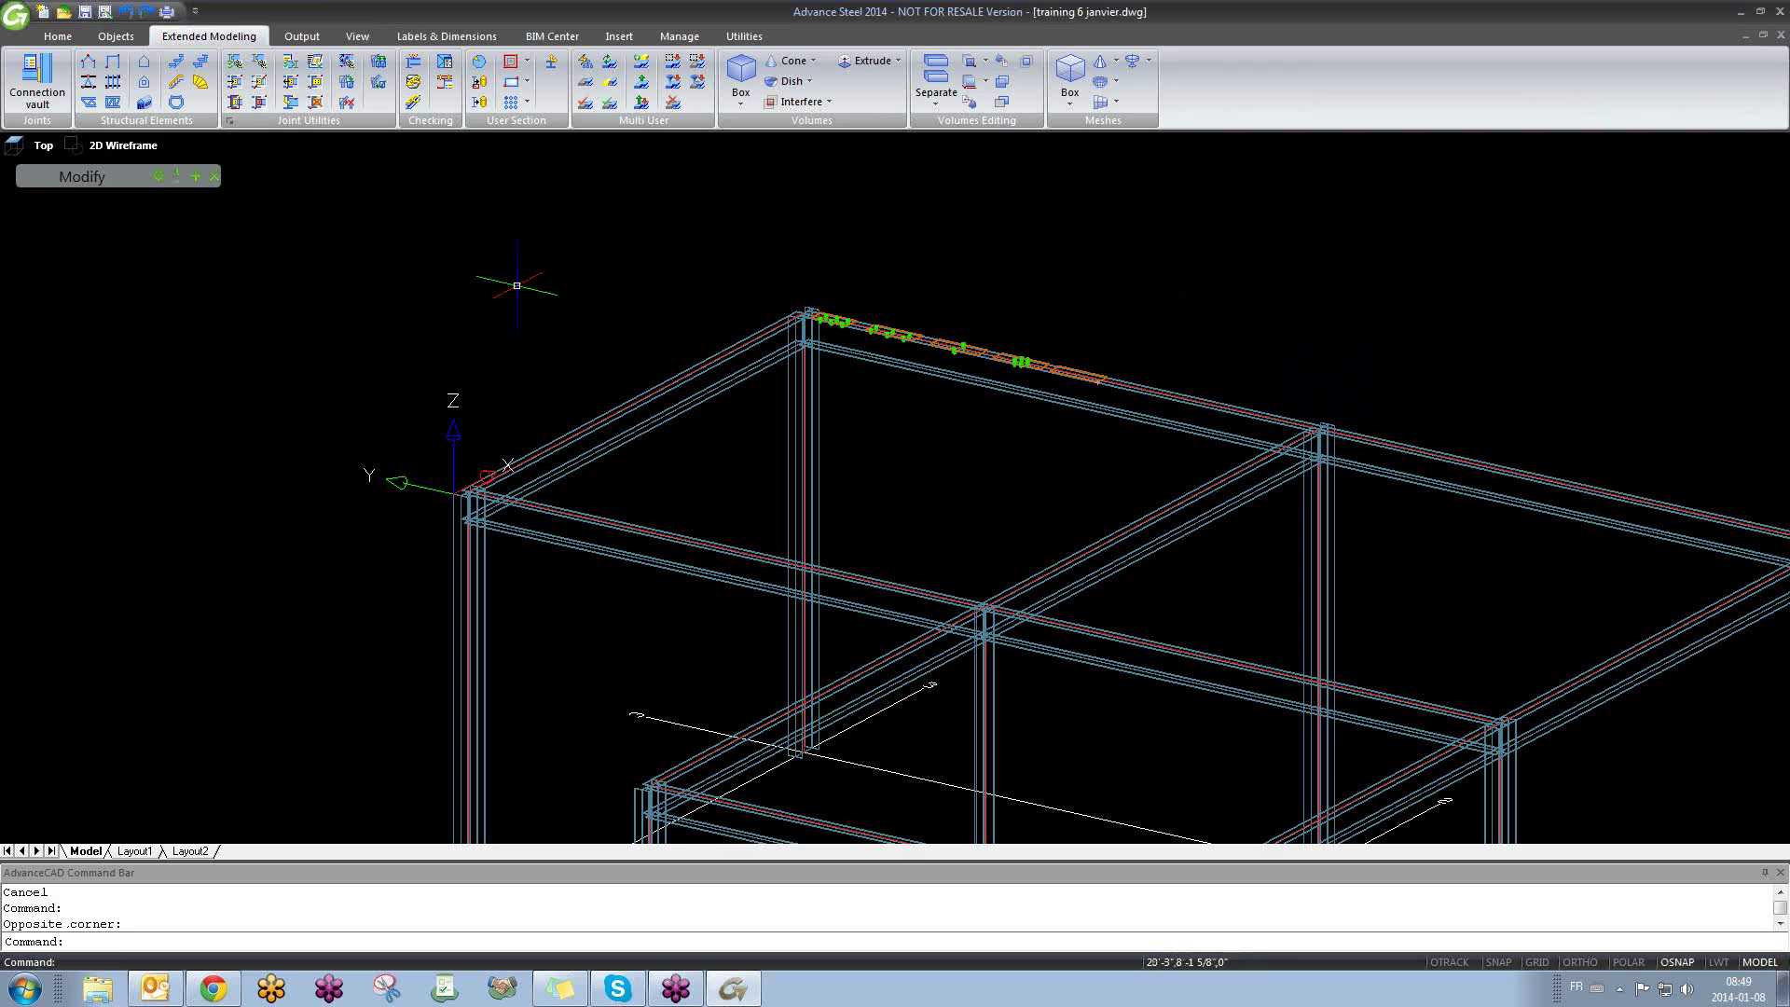
{"action": "left_click", "coordinate": [251, 339]}
{"action": "left_click", "coordinate": [167, 430]}
{"action": "left_click", "coordinate": [39, 95]}
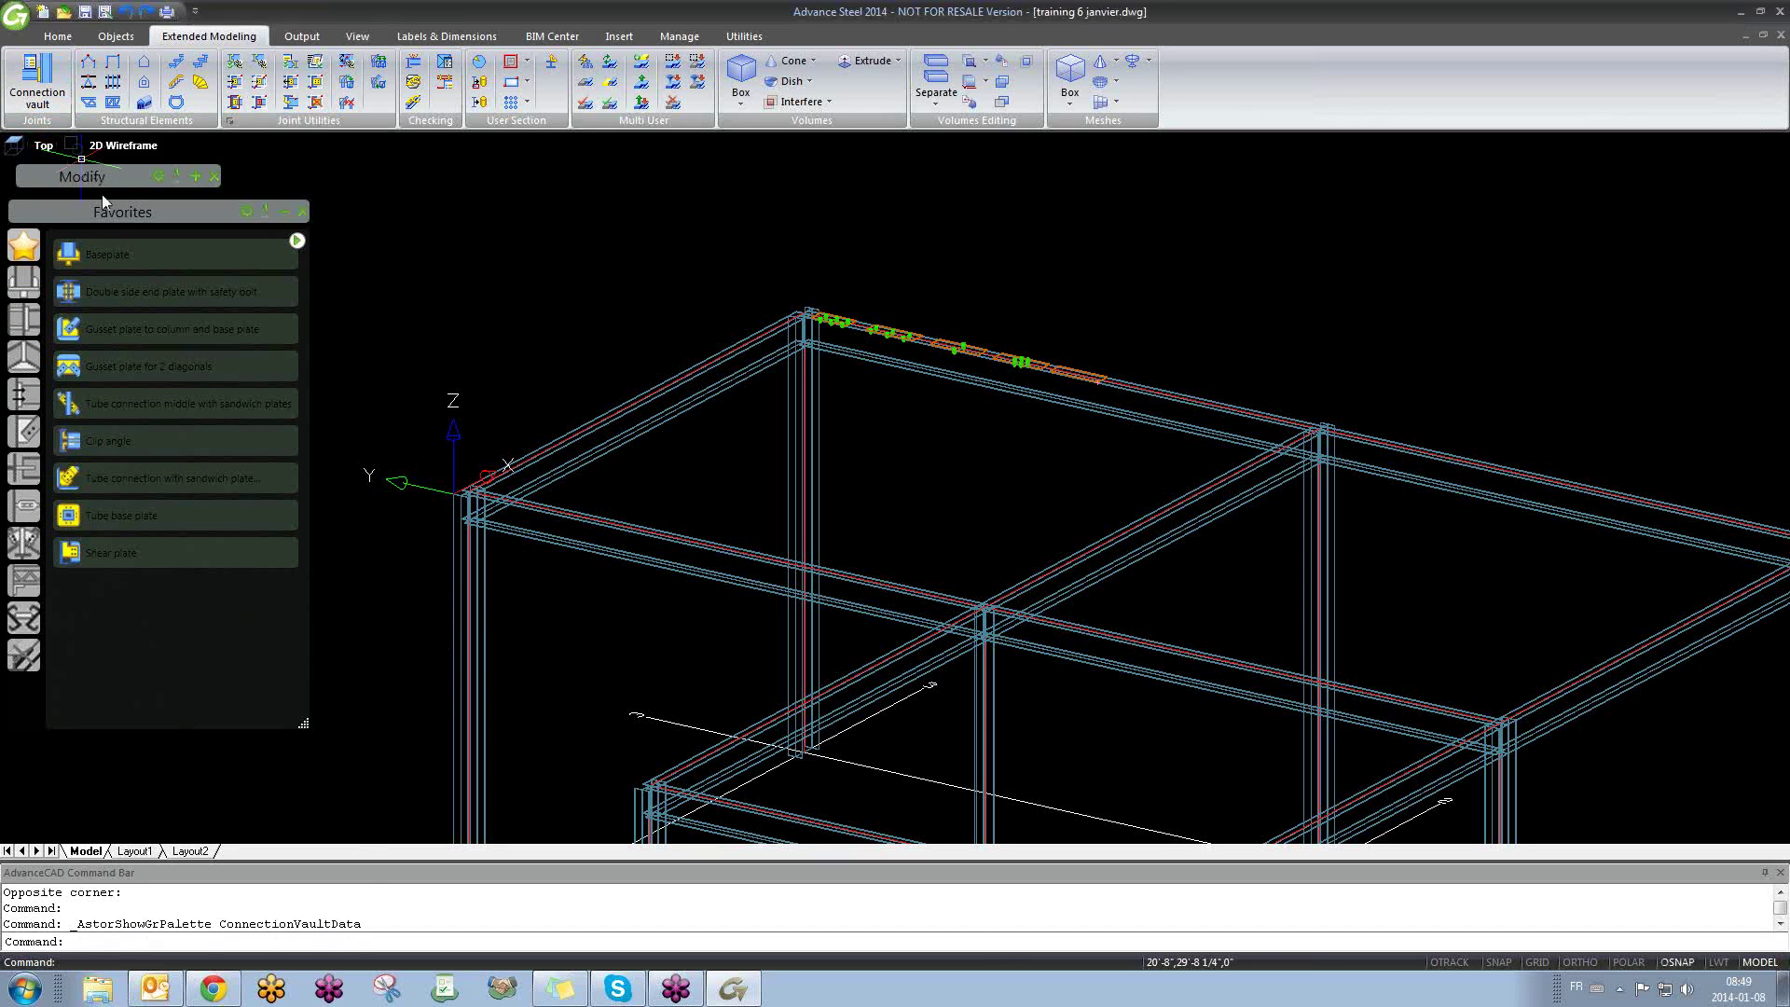
{"action": "left_click_drag", "start_coordinate": [112, 211], "coordinate": [129, 227]}
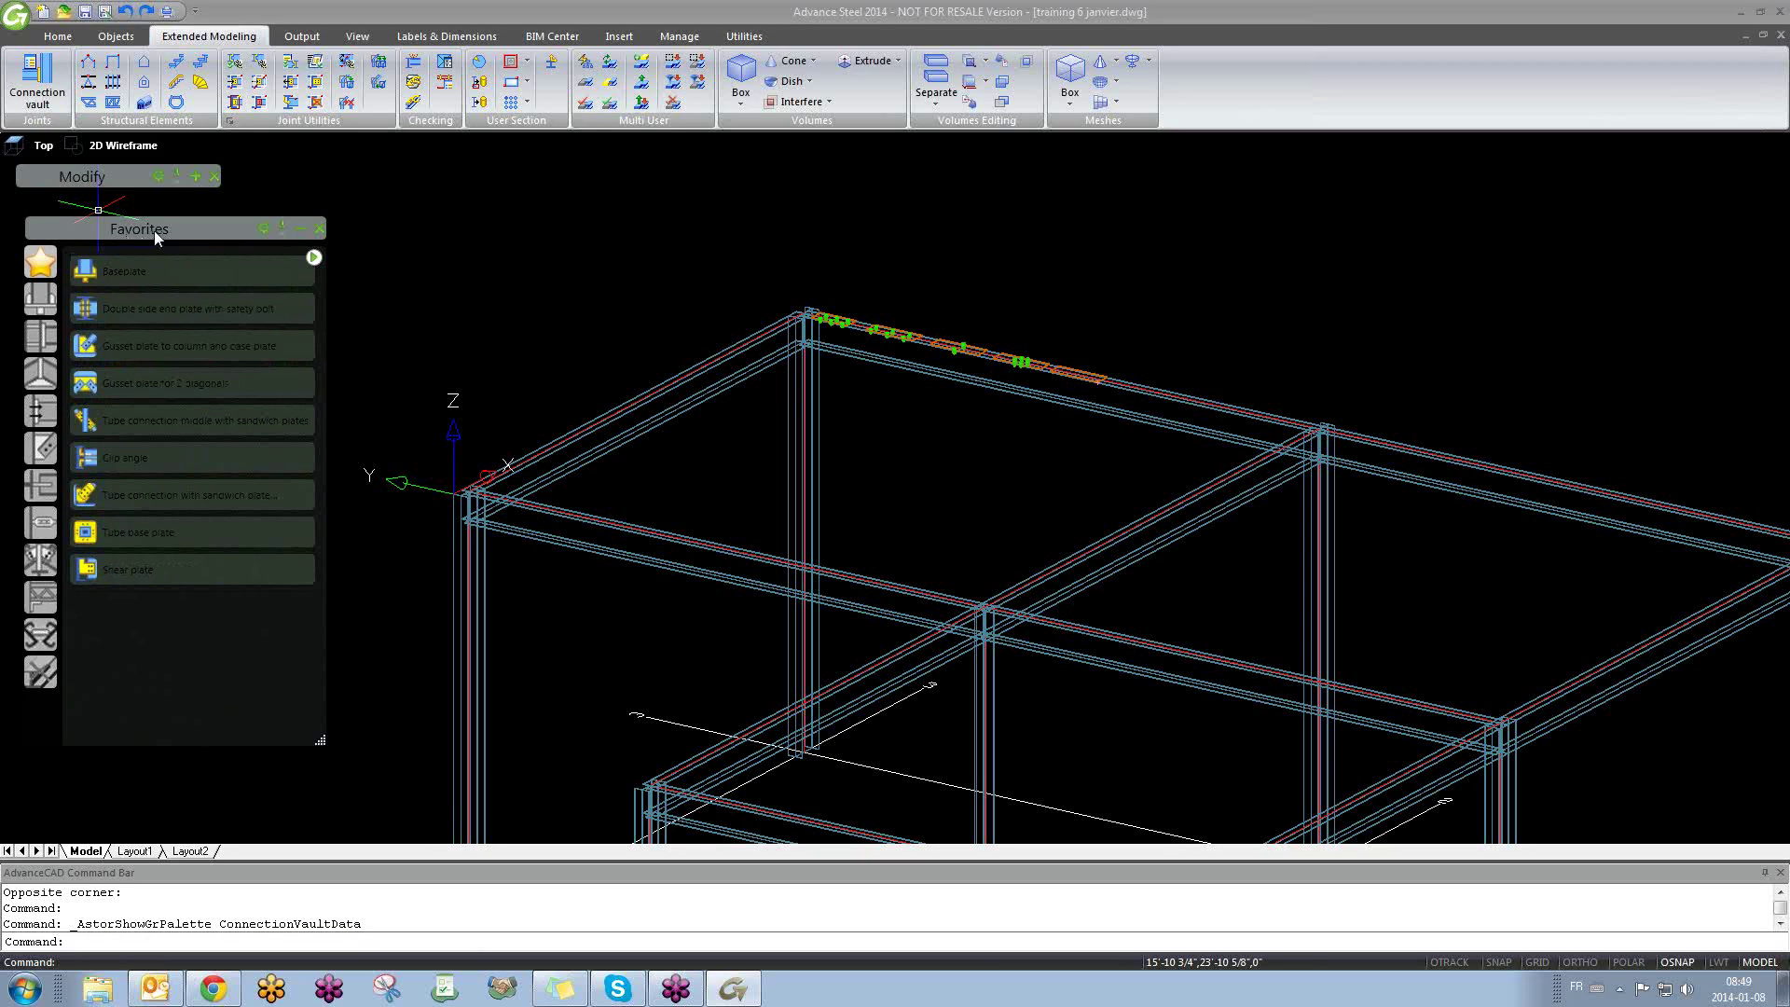
Step: Show the Plates at beam connections with the preview pane expanded, resize and reposition the palette, and enlarge the preview image area
{"action": "left_click", "coordinate": [40, 300]}
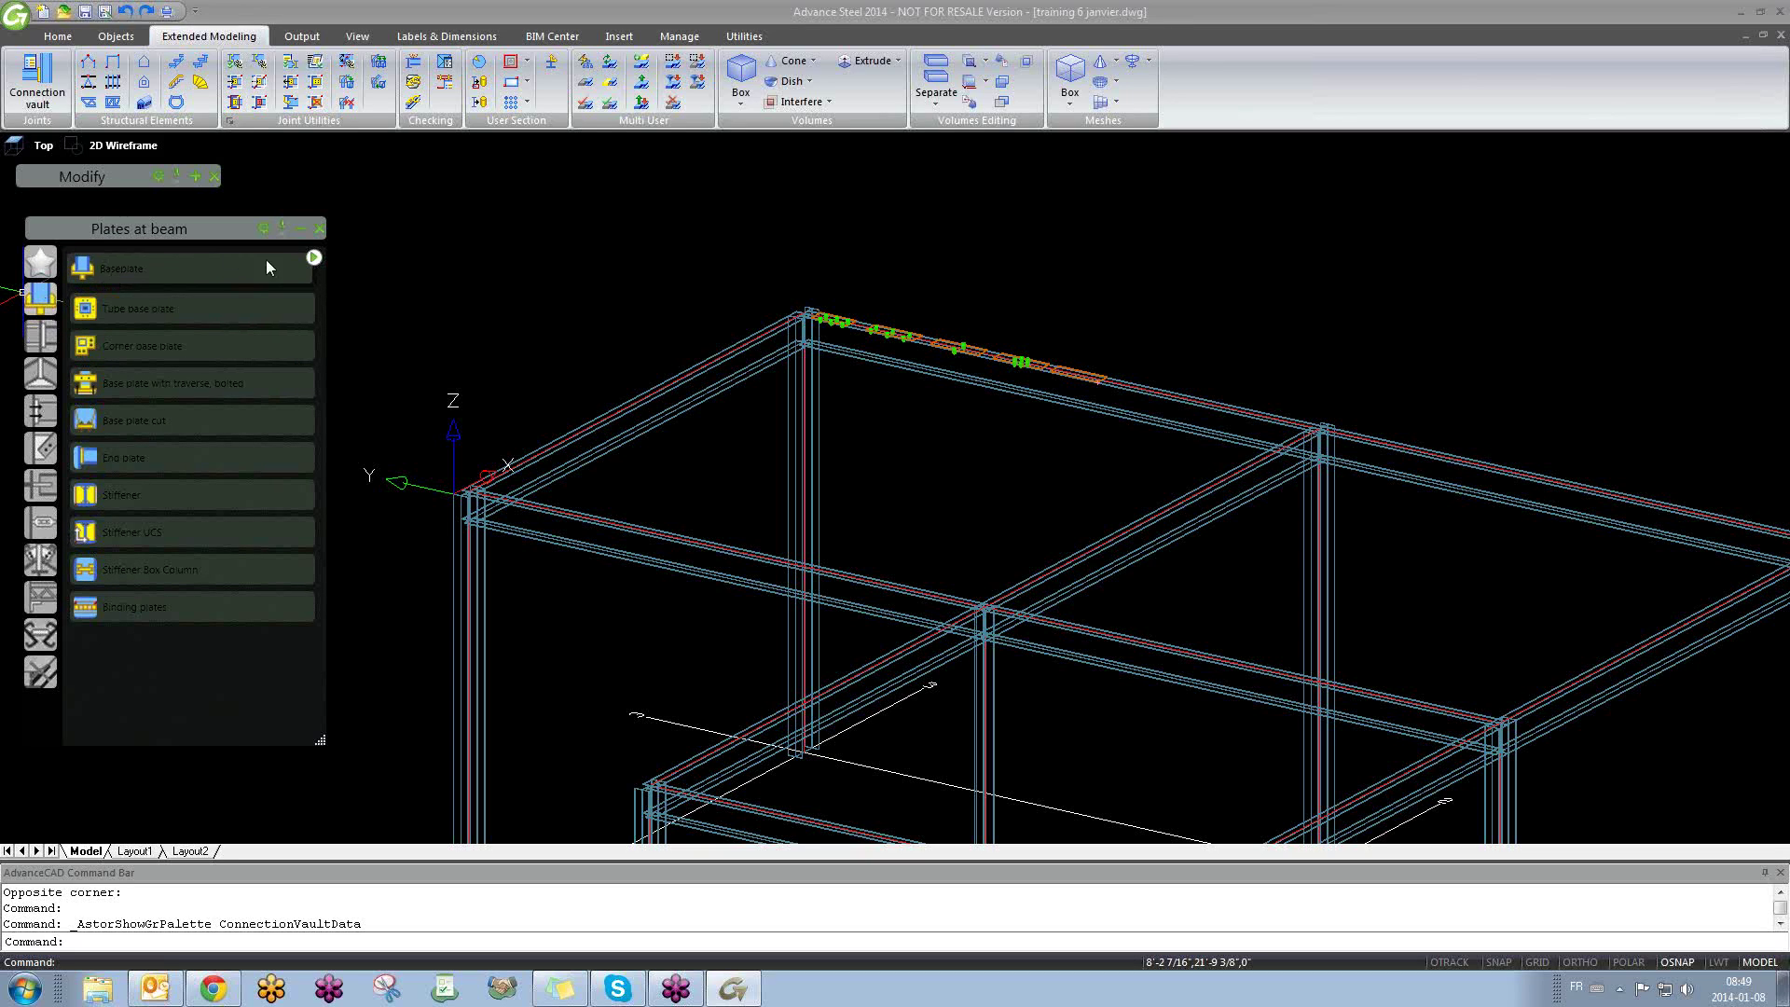
{"action": "left_click", "coordinate": [315, 259]}
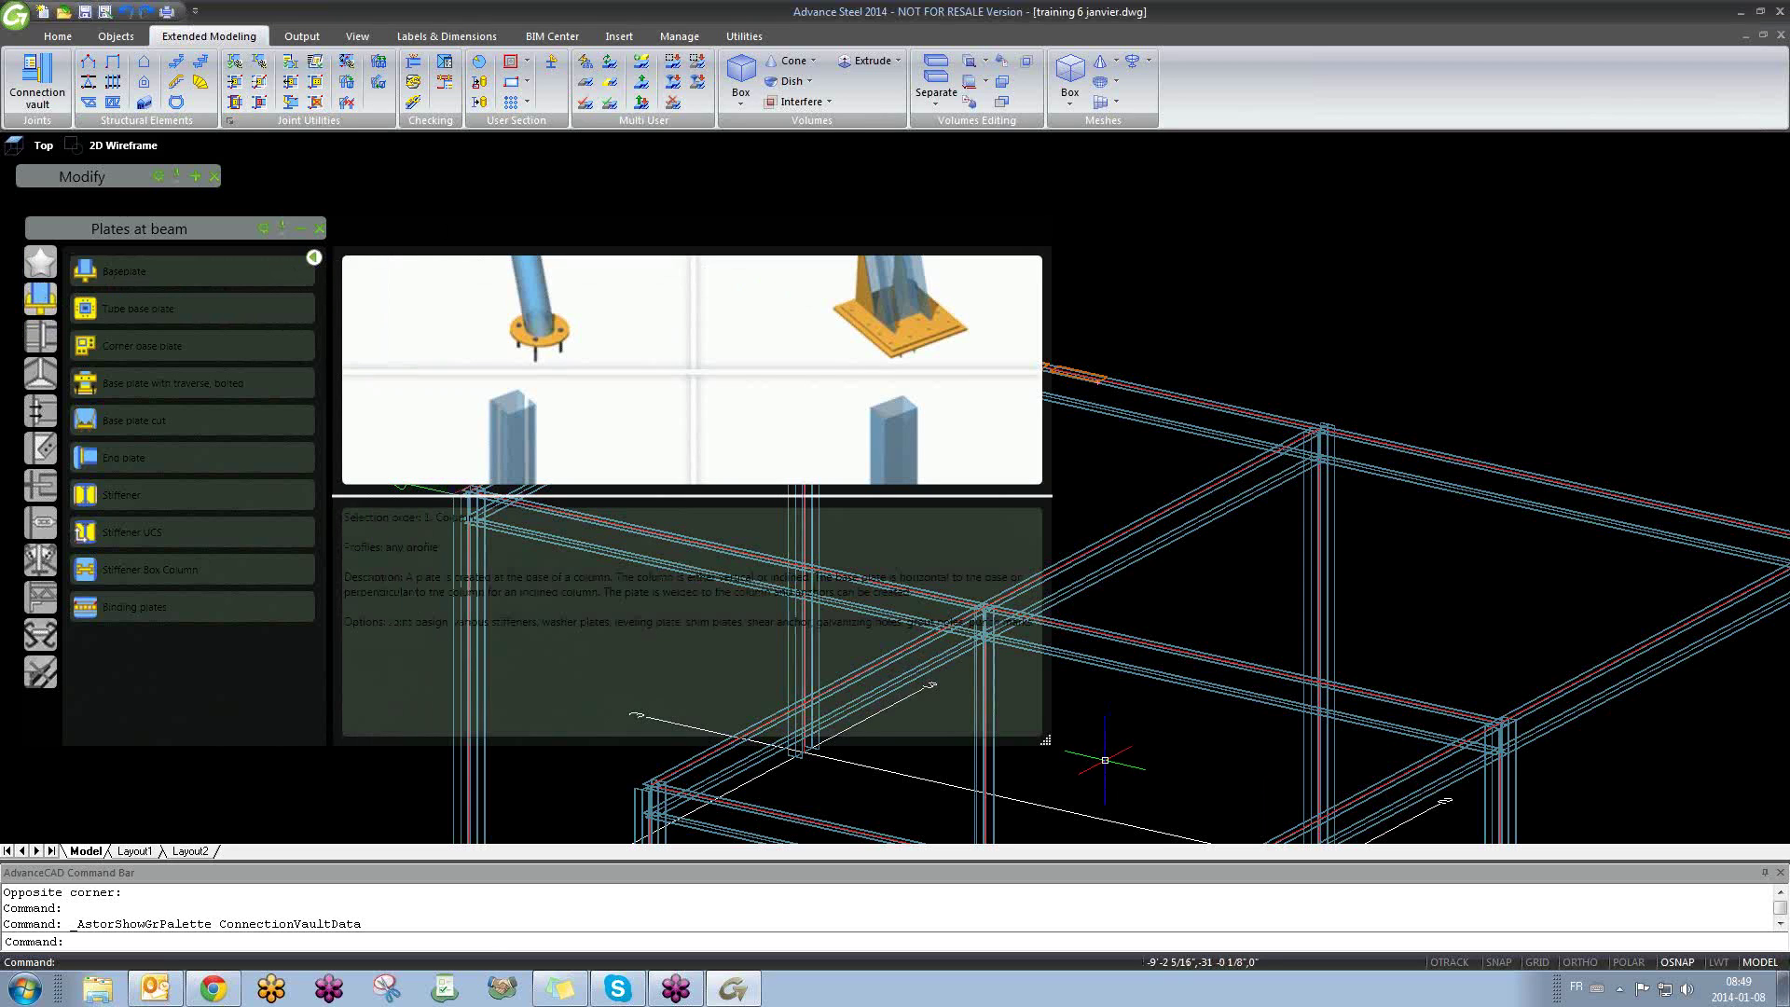
{"action": "left_click_drag", "start_coordinate": [1046, 740], "coordinate": [986, 828]}
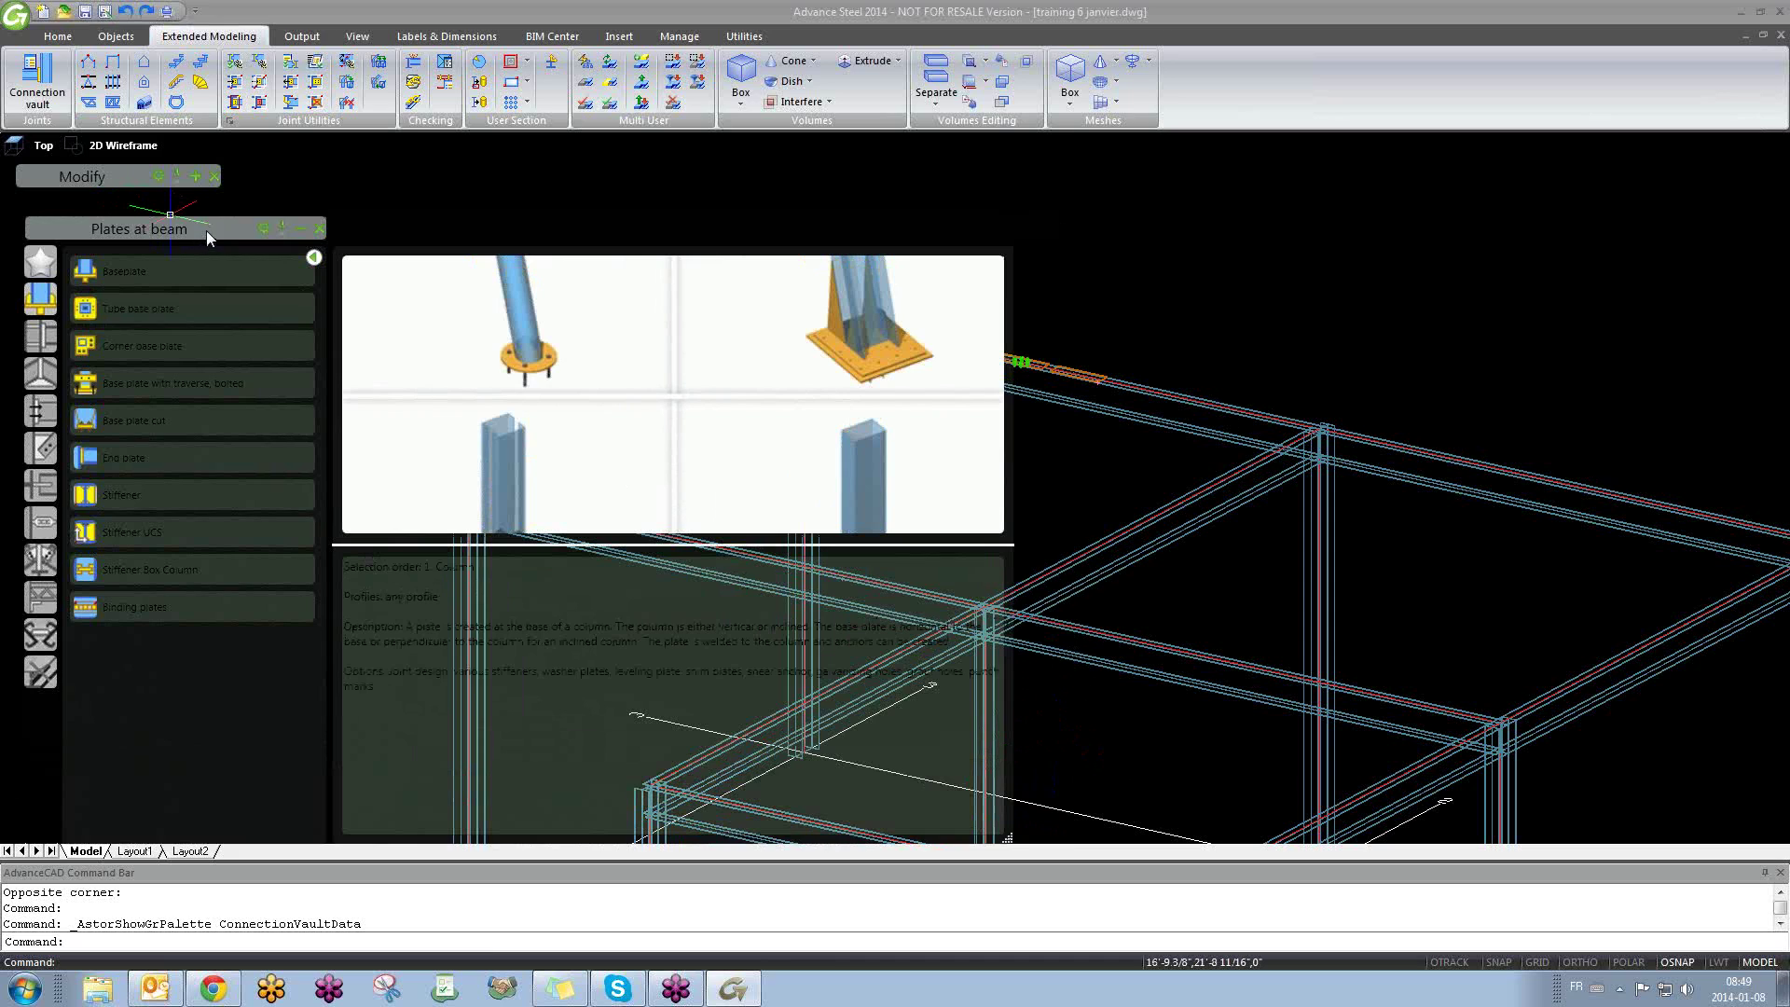
{"action": "left_click_drag", "start_coordinate": [205, 231], "coordinate": [232, 199]}
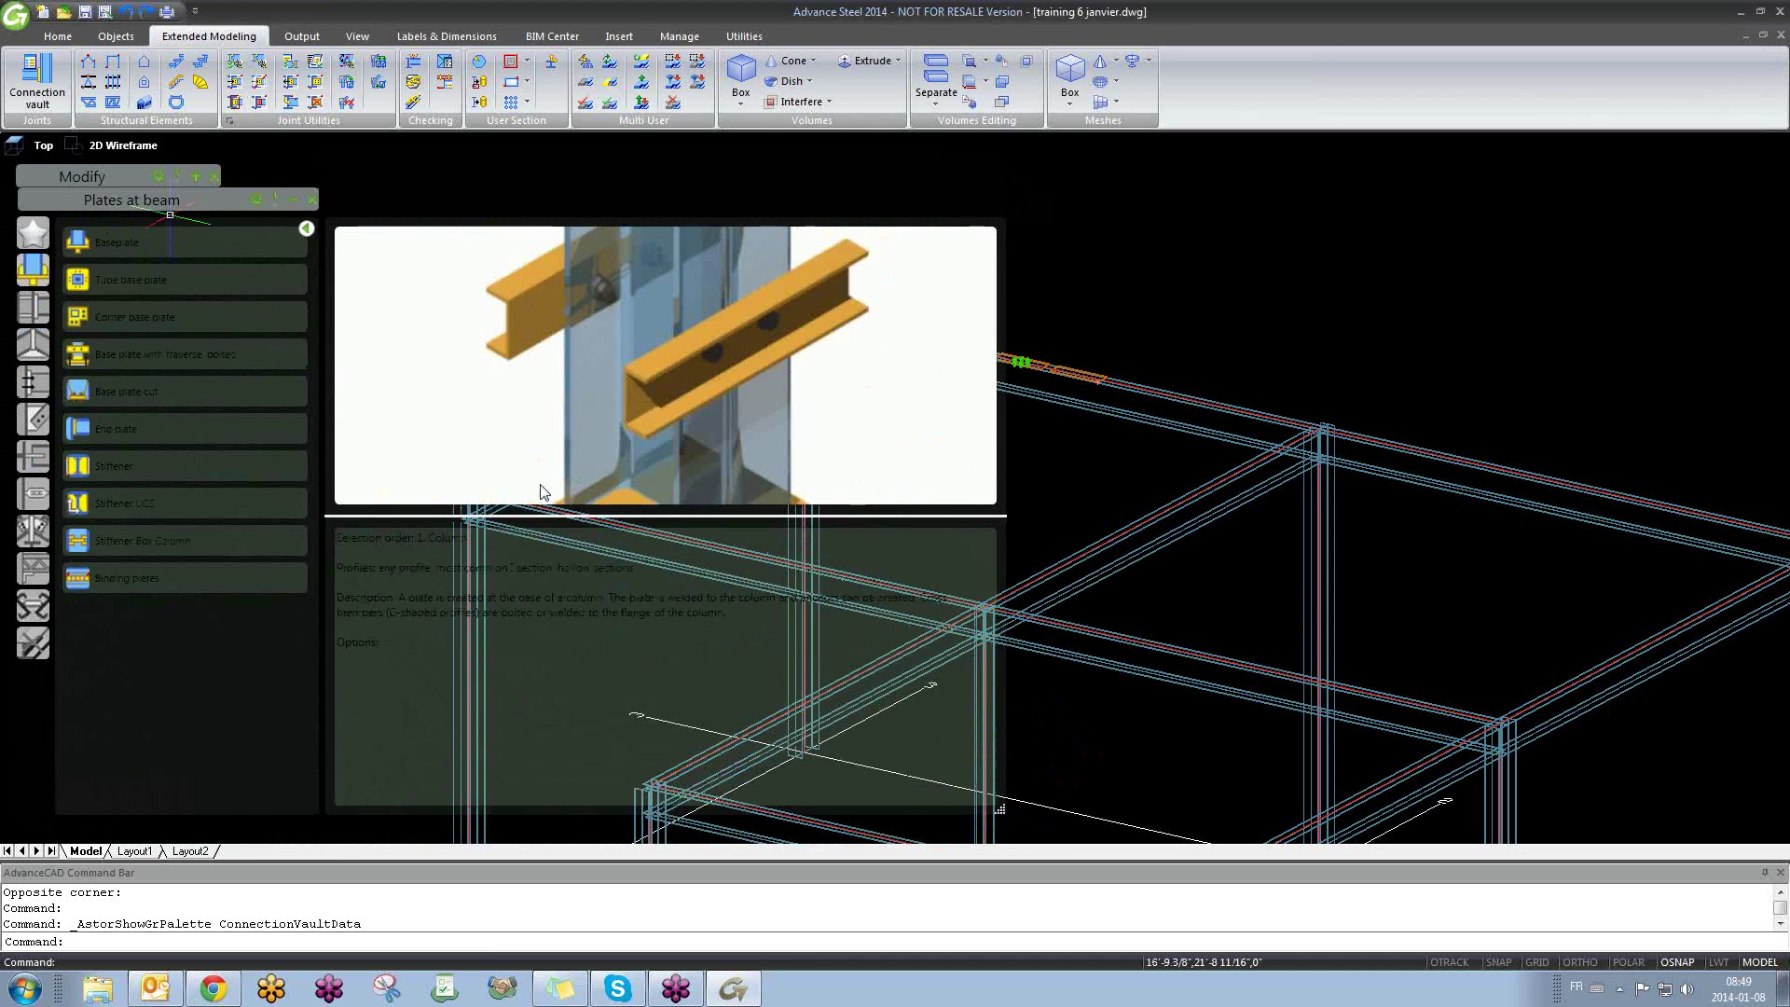
{"action": "mouse_move", "coordinate": [194, 238]}
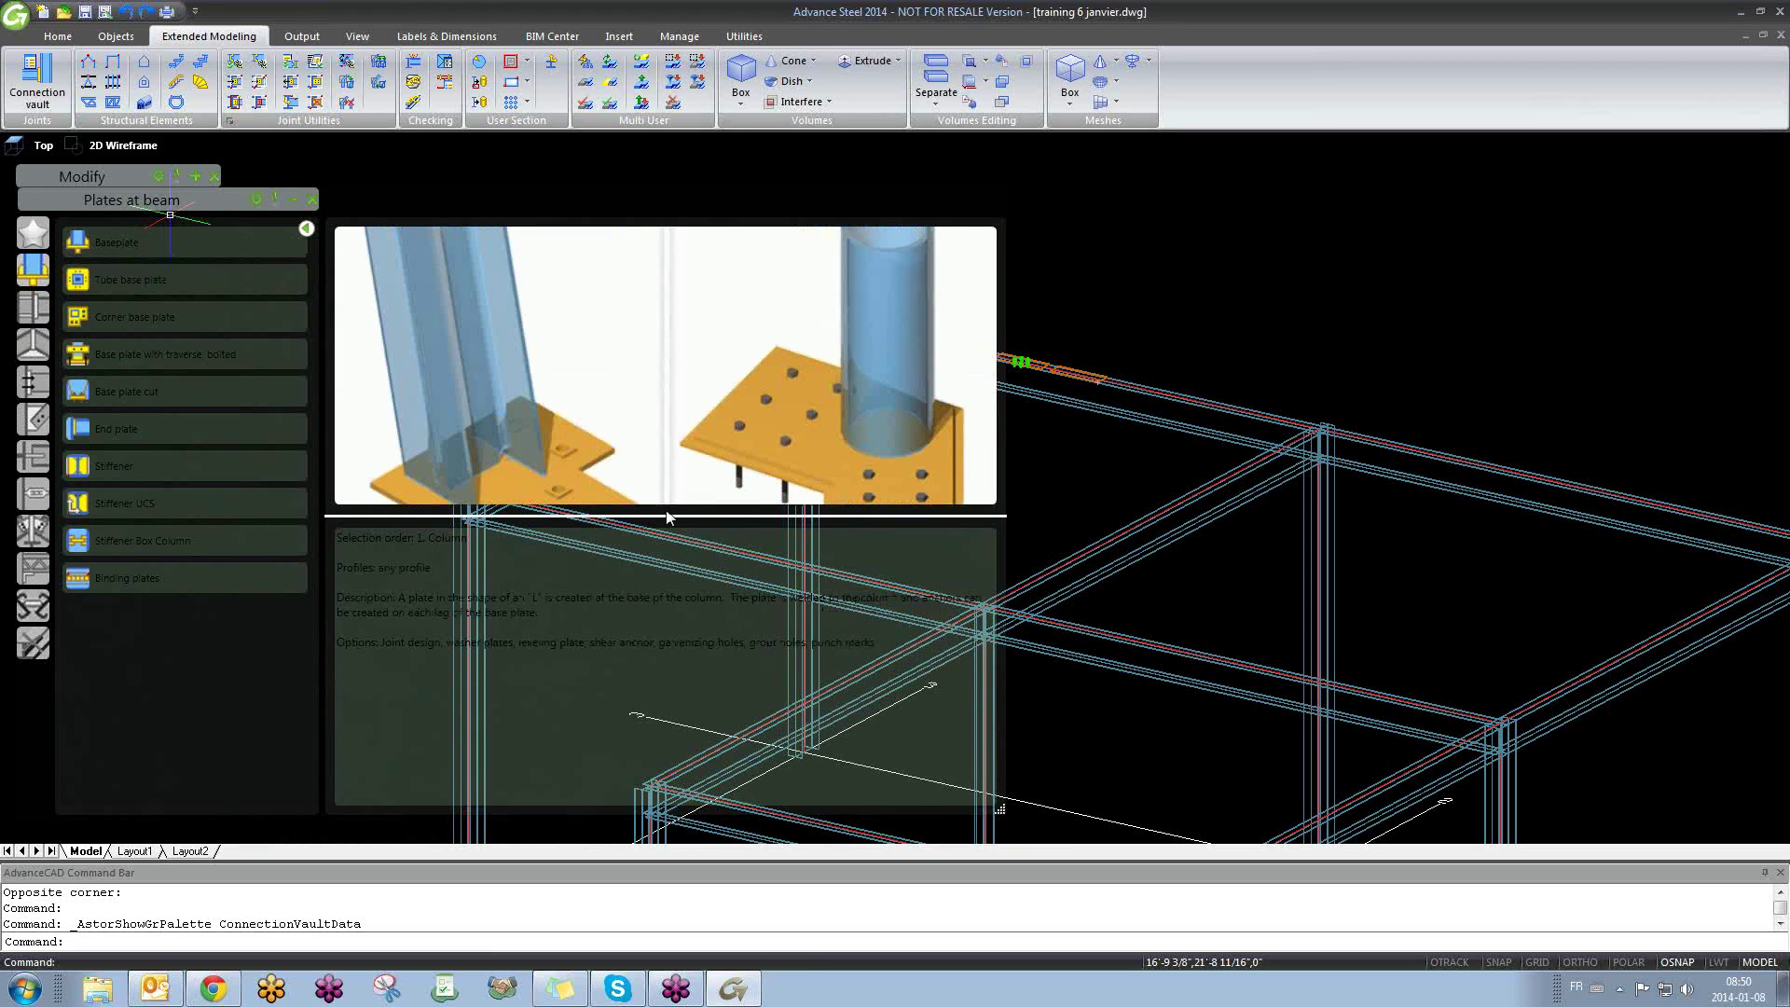
{"action": "left_click_drag", "start_coordinate": [613, 518], "coordinate": [604, 760]}
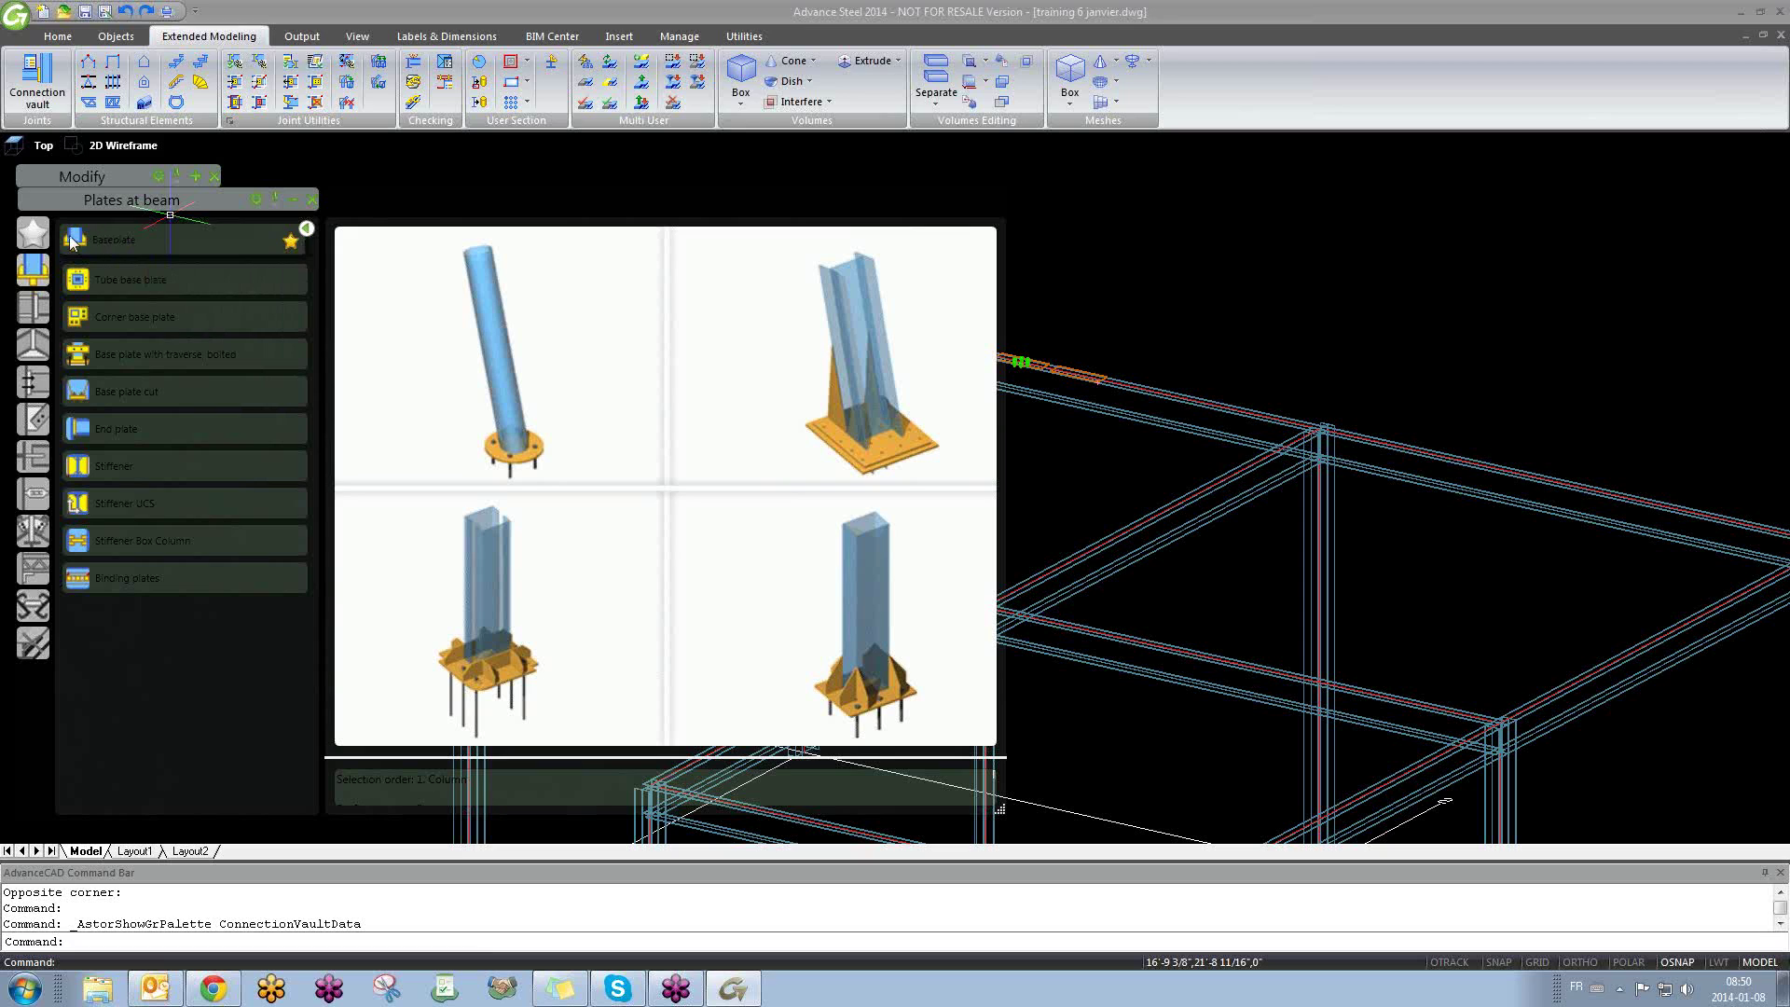
Step: Browse the Favorites and Column - Beam connection categories, looking through the list to Moment connection
{"action": "left_click", "coordinate": [33, 234]}
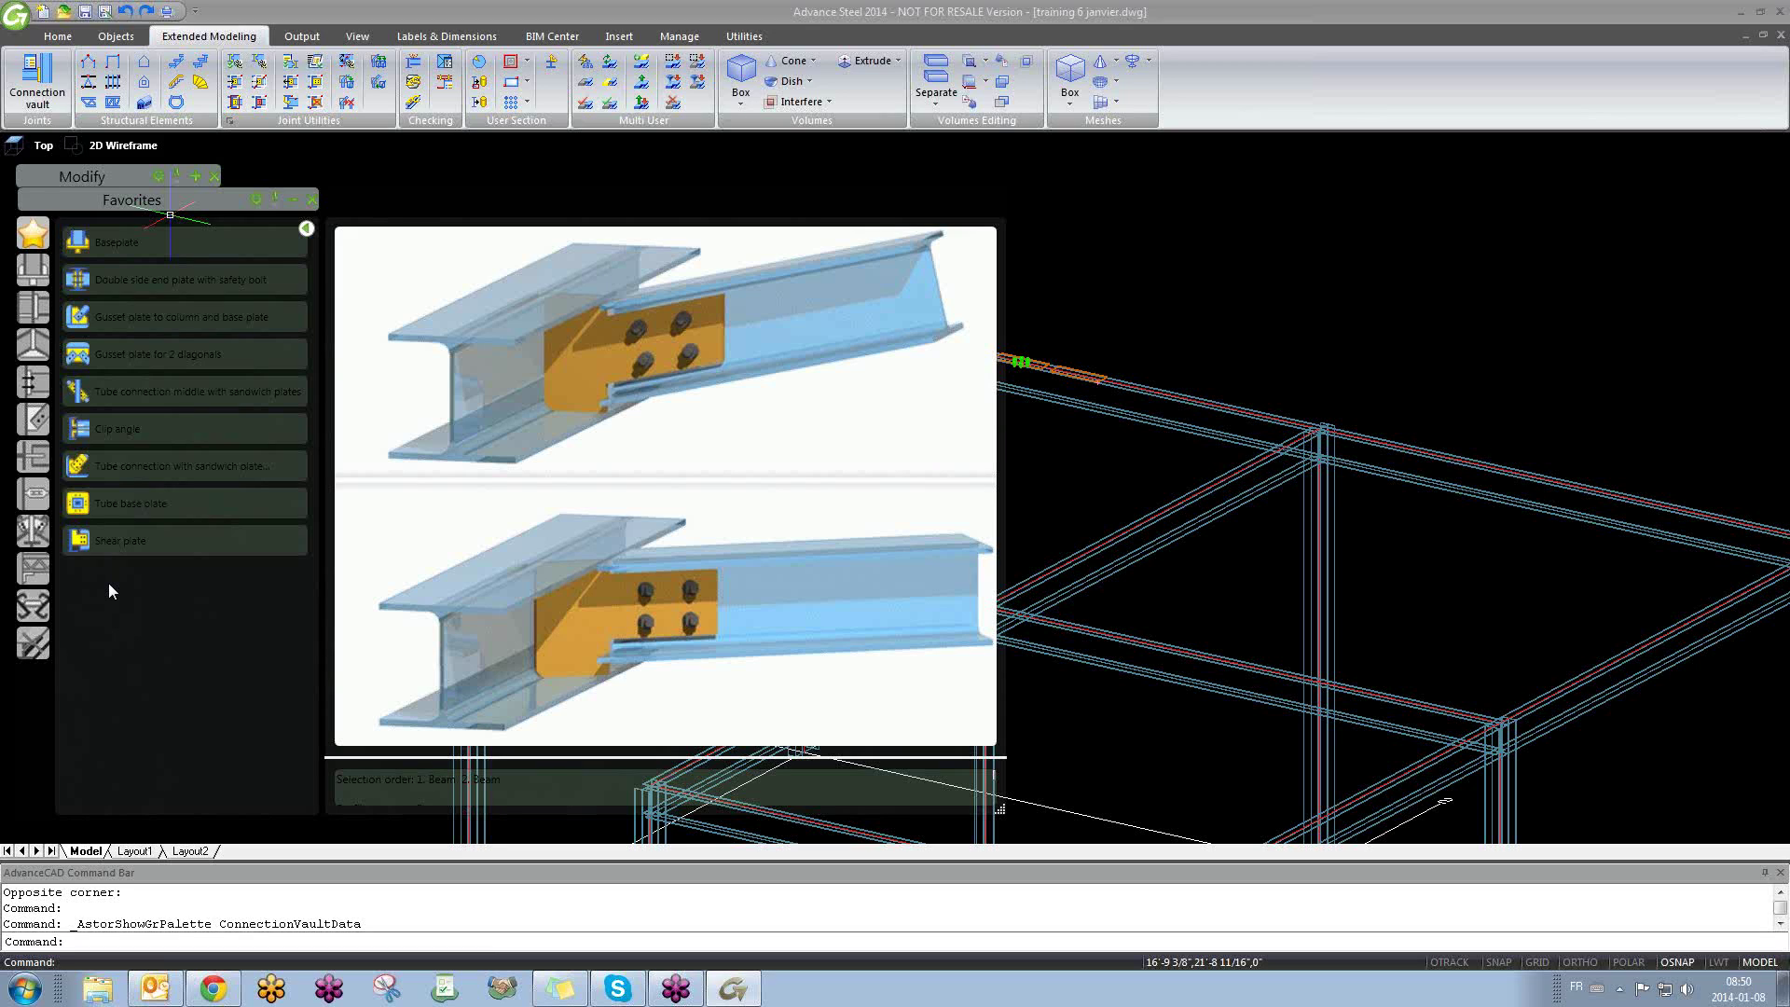
{"action": "left_click", "coordinate": [37, 302]}
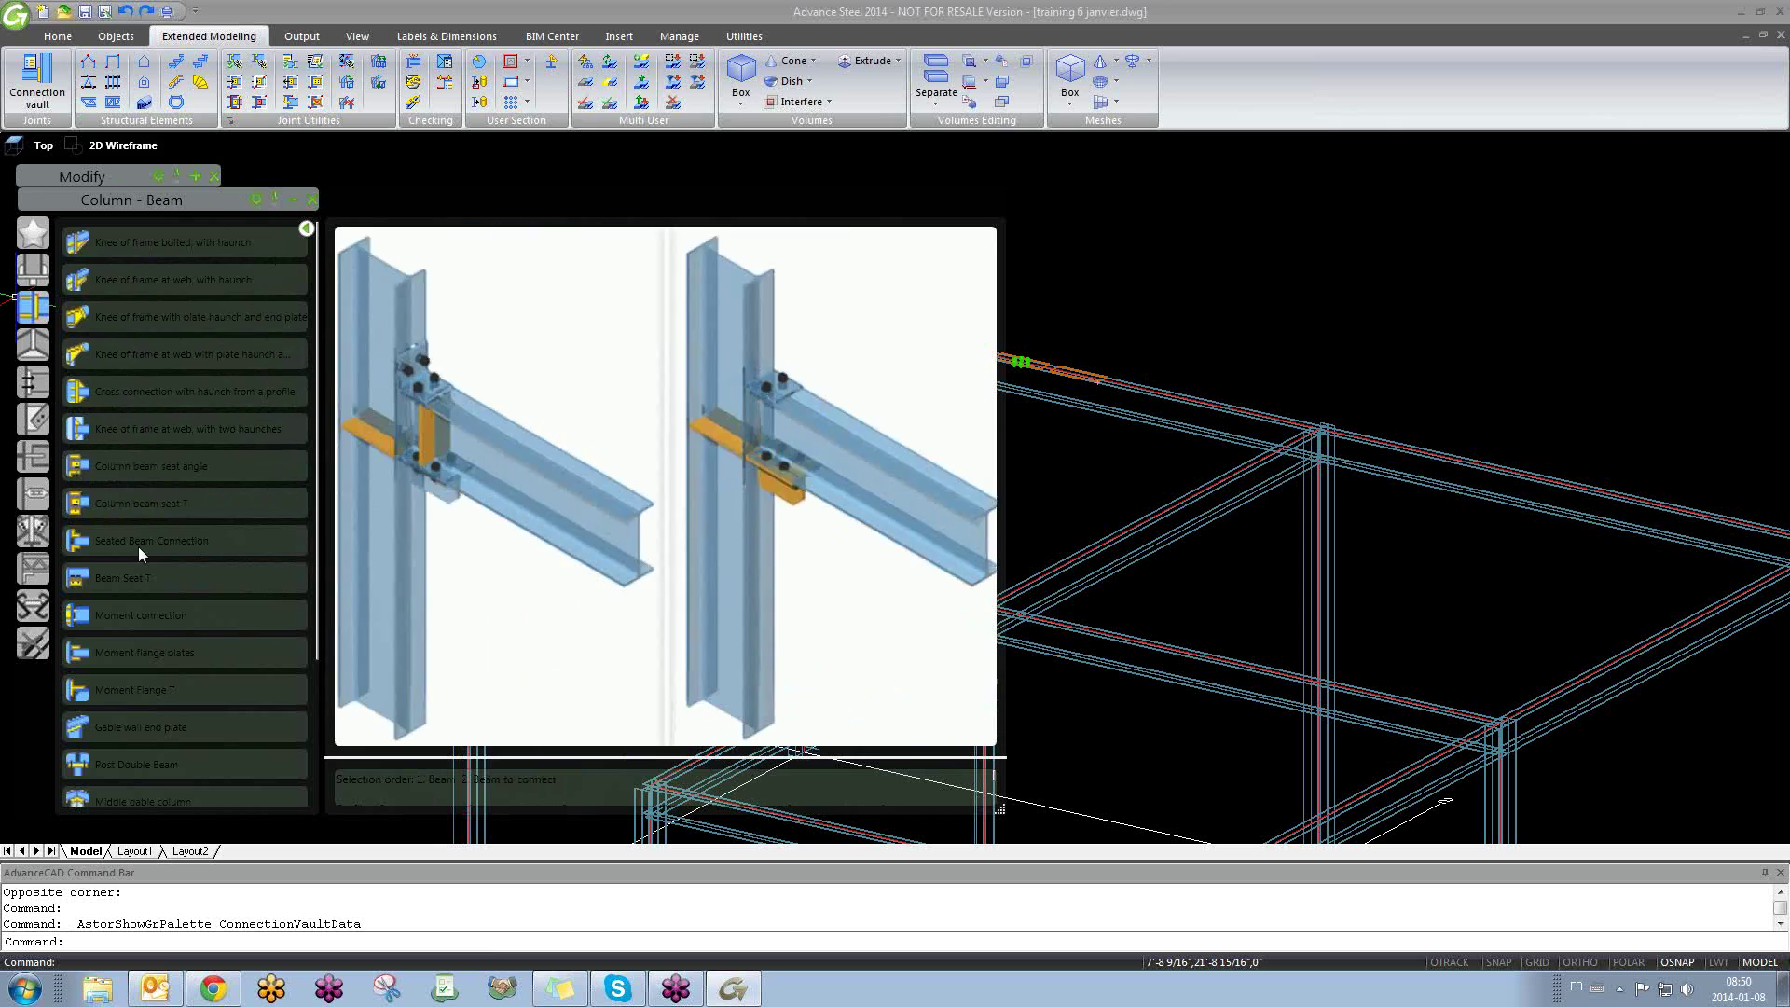
{"action": "scroll", "coordinate": [152, 643], "scroll_direction": "down", "scroll_amount": 1}
{"action": "scroll", "coordinate": [152, 644], "scroll_direction": "down", "scroll_amount": 1}
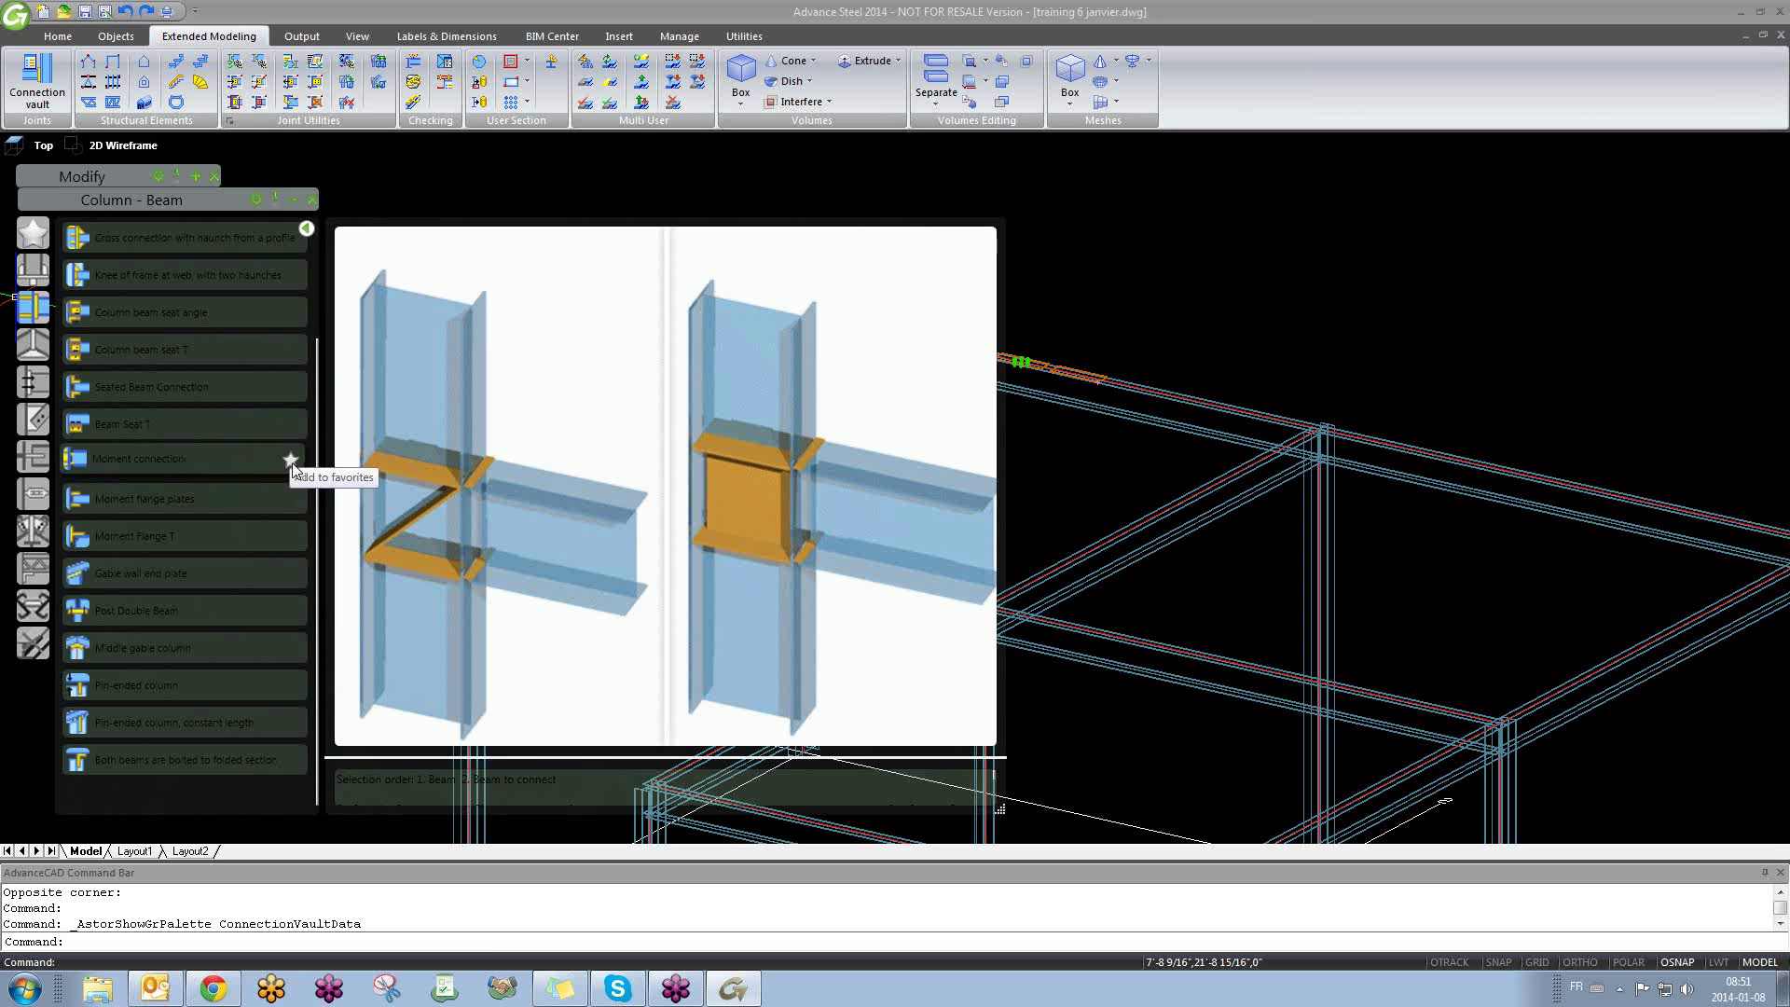
Step: Browse the Favorites and Plates at beam connections, enlarge the description area below the preview, and read the base plate's selection order and description
{"action": "left_click", "coordinate": [34, 240]}
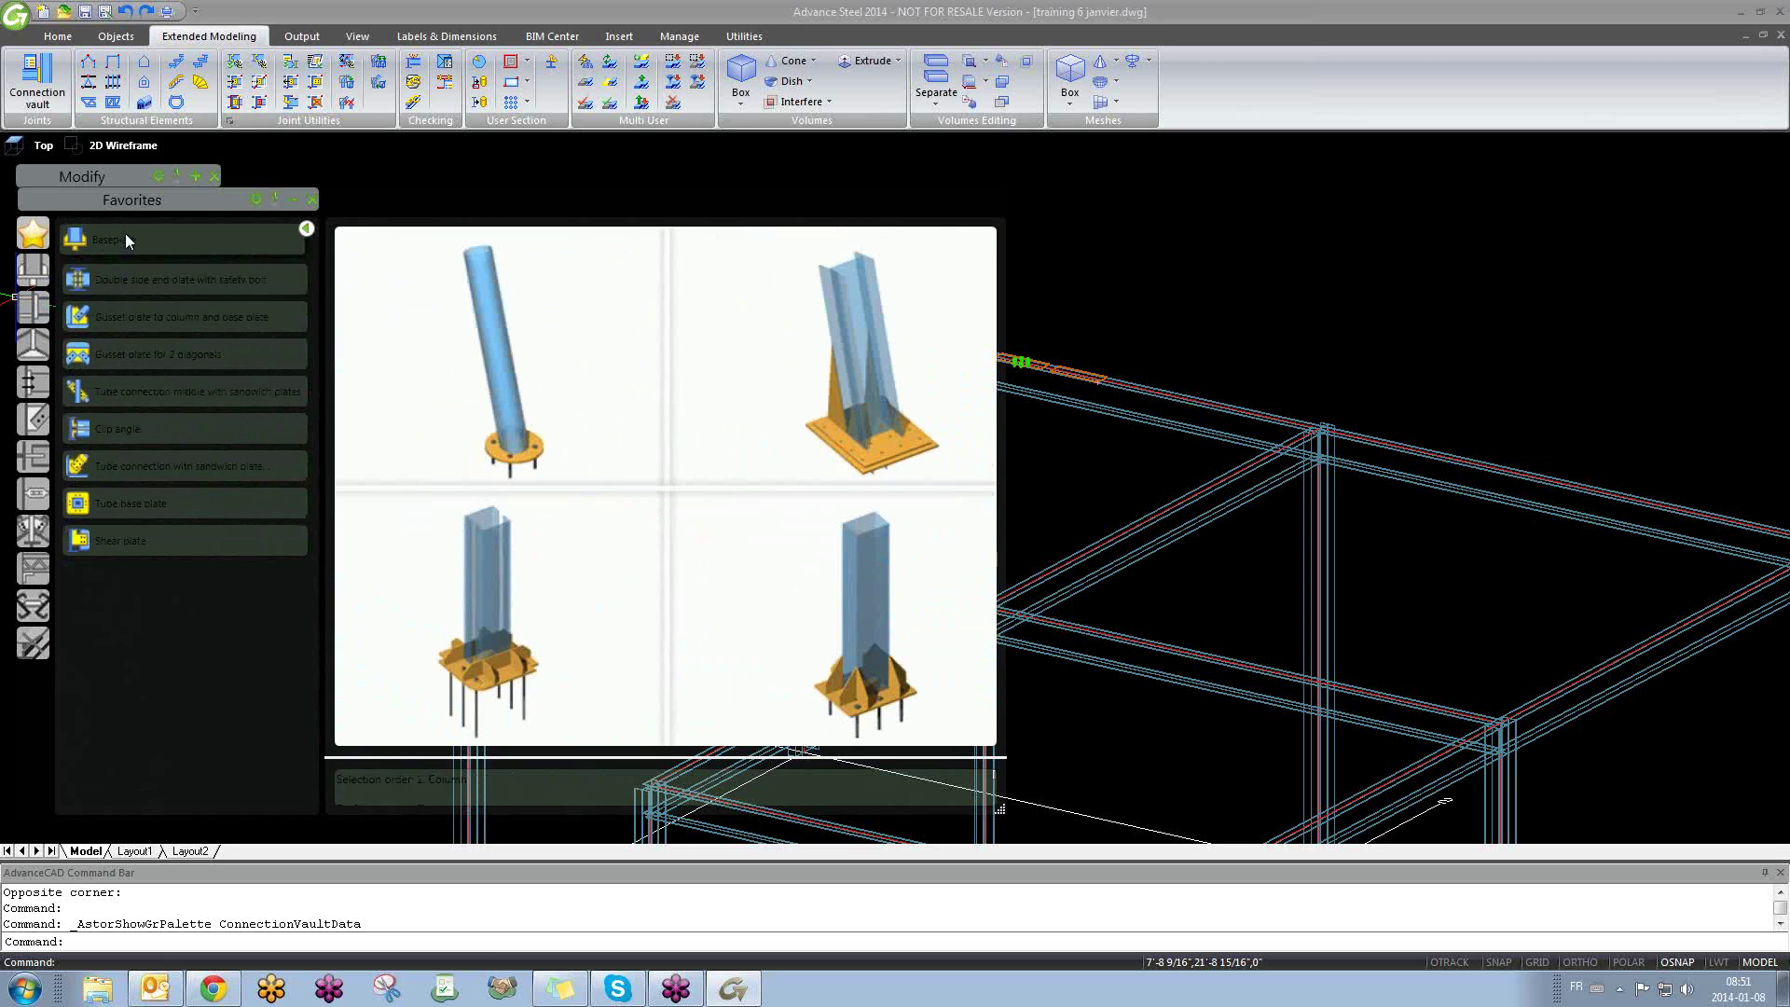
{"action": "left_click", "coordinate": [34, 270]}
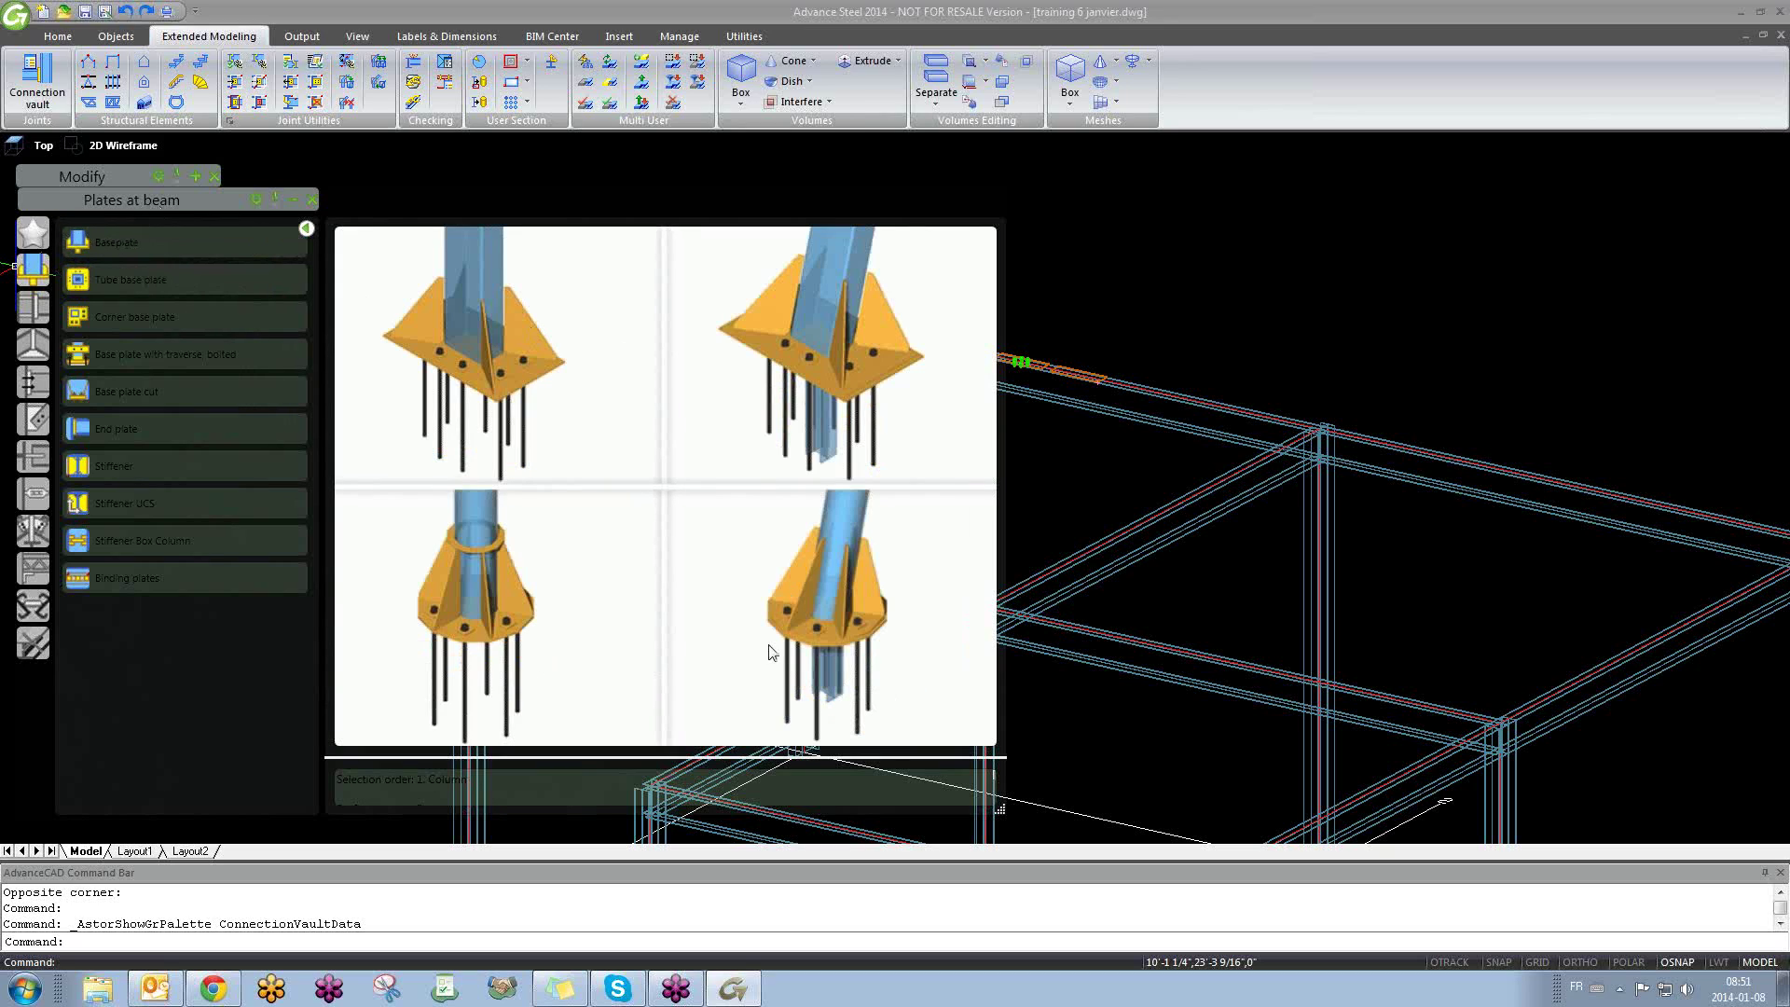
{"action": "left_click_drag", "start_coordinate": [651, 758], "coordinate": [655, 568]}
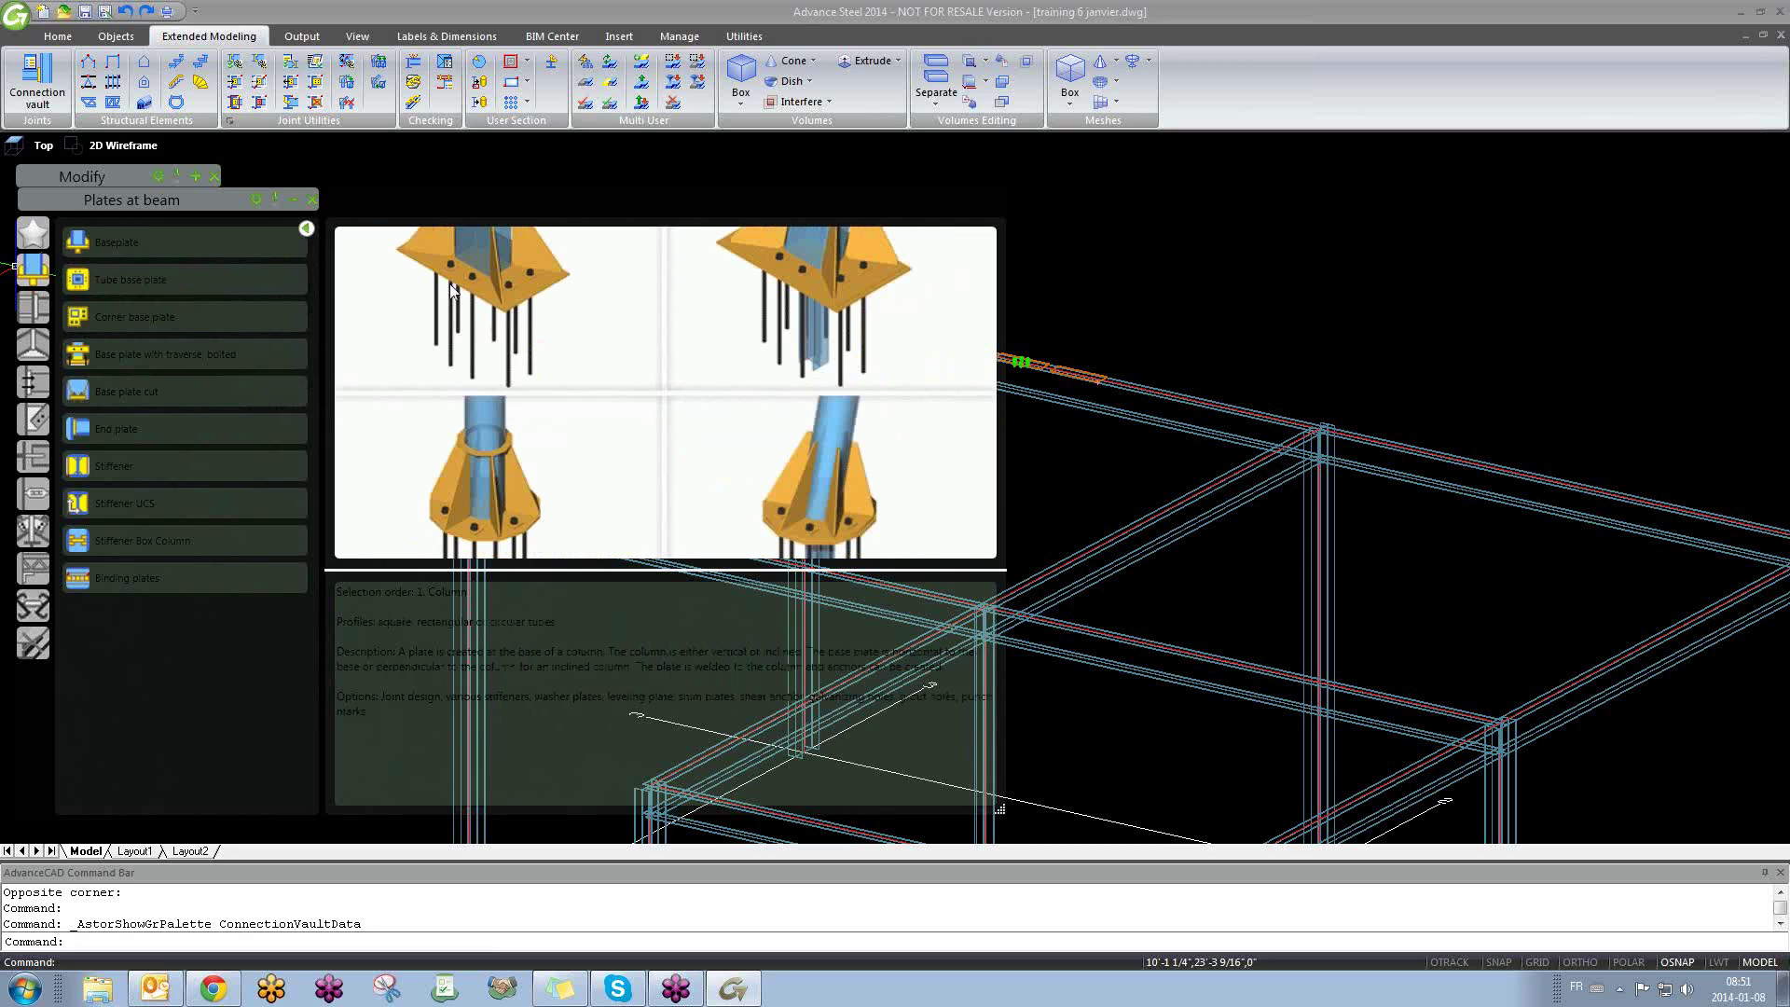
{"action": "mouse_move", "coordinate": [285, 233]}
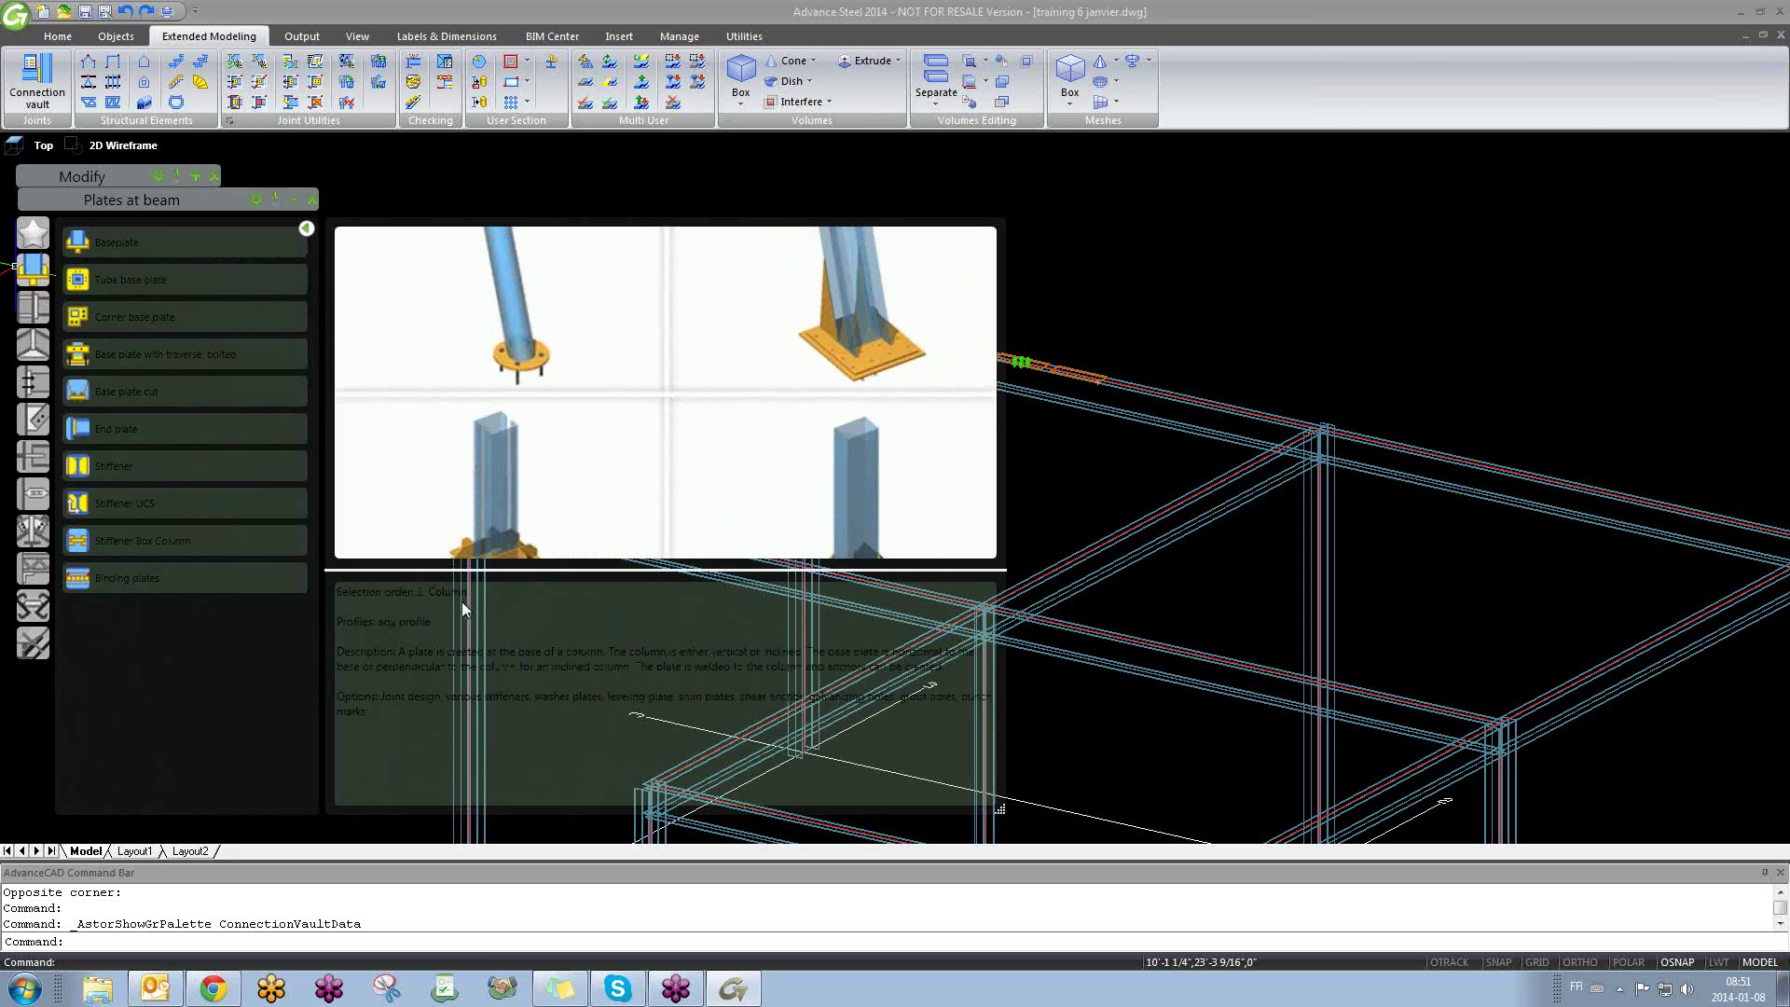
{"action": "scroll", "coordinate": [1206, 612], "scroll_direction": "down", "scroll_amount": 4}
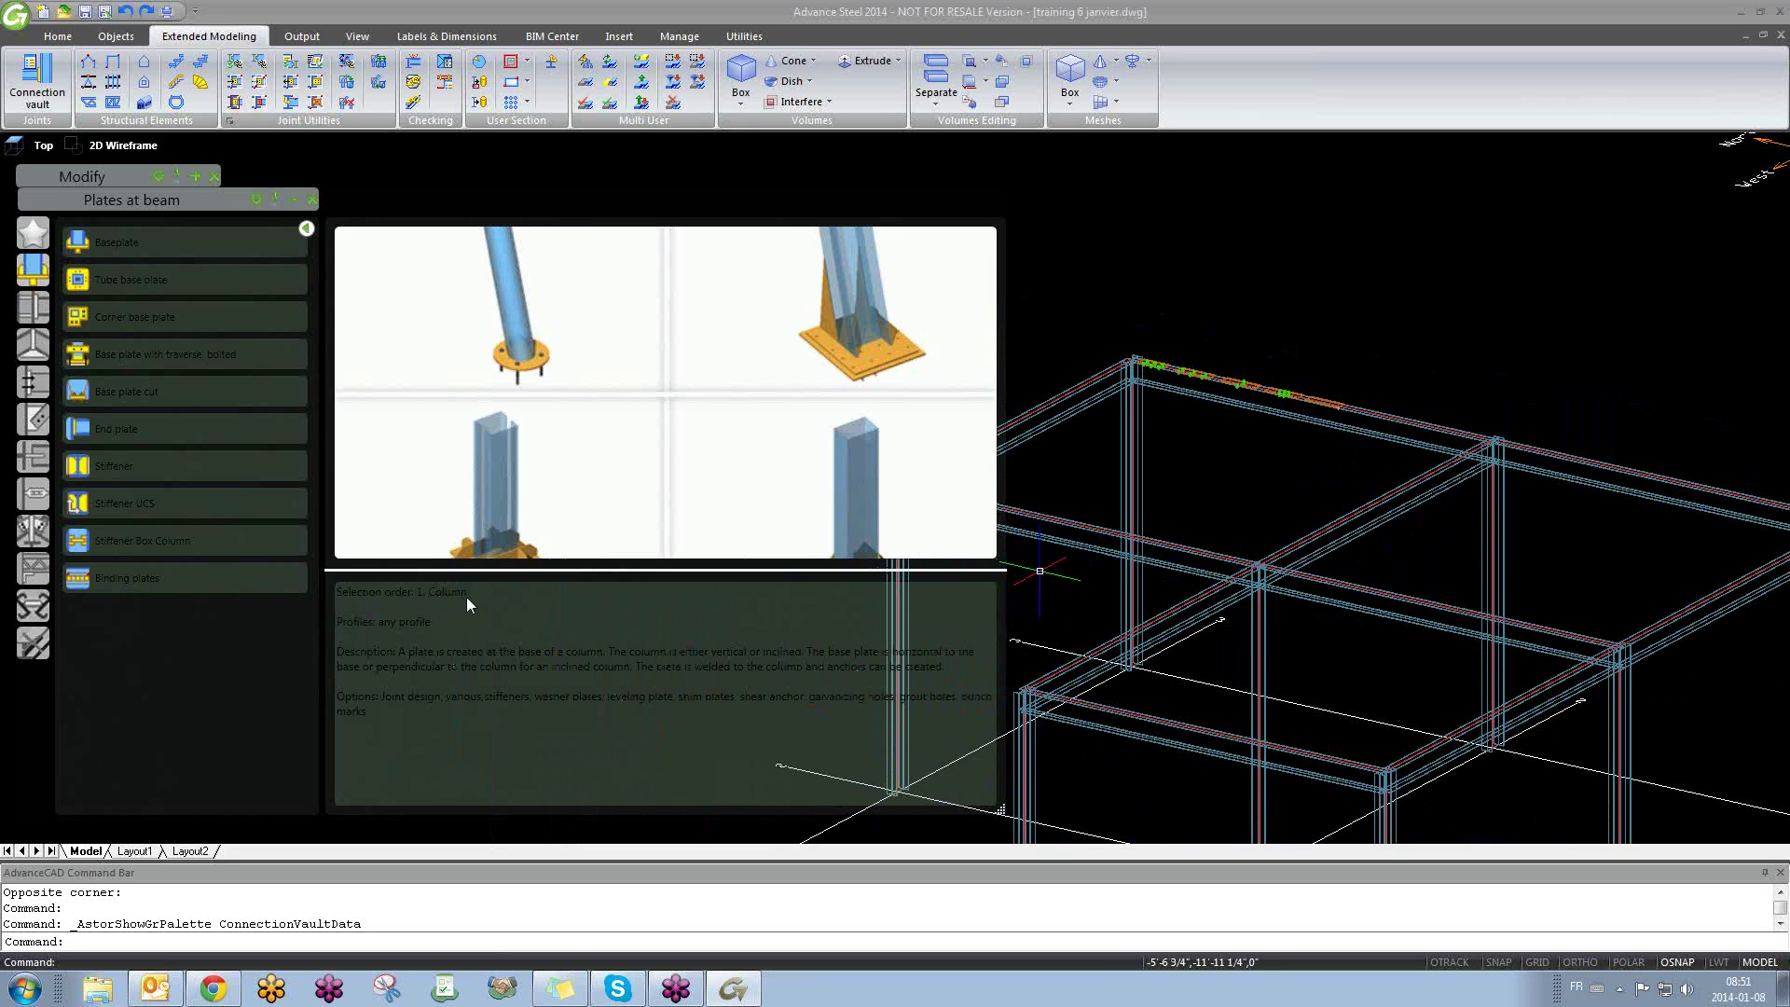
Step: Collapse the preview pane and create a base plate connection at the foot of the frame's corner column beside the coordinate axes
{"action": "left_click", "coordinate": [196, 240]}
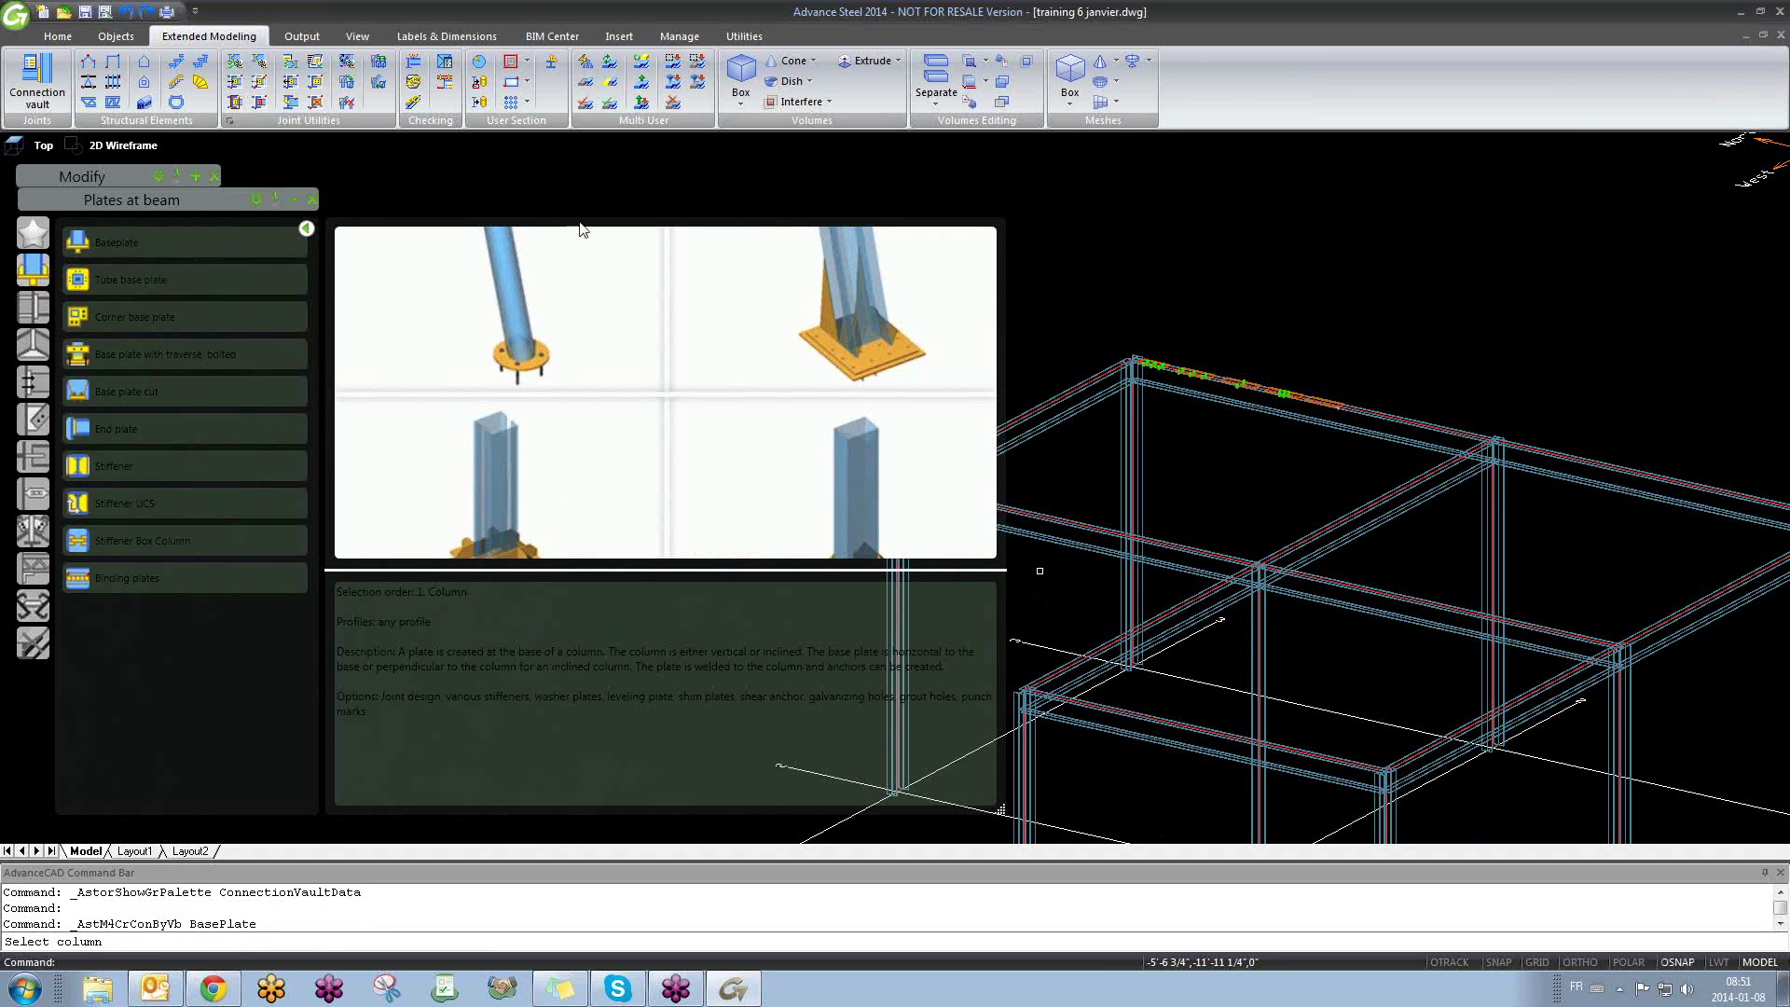
{"action": "middle_click_drag", "start_coordinate": [1111, 564], "coordinate": [1174, 488]}
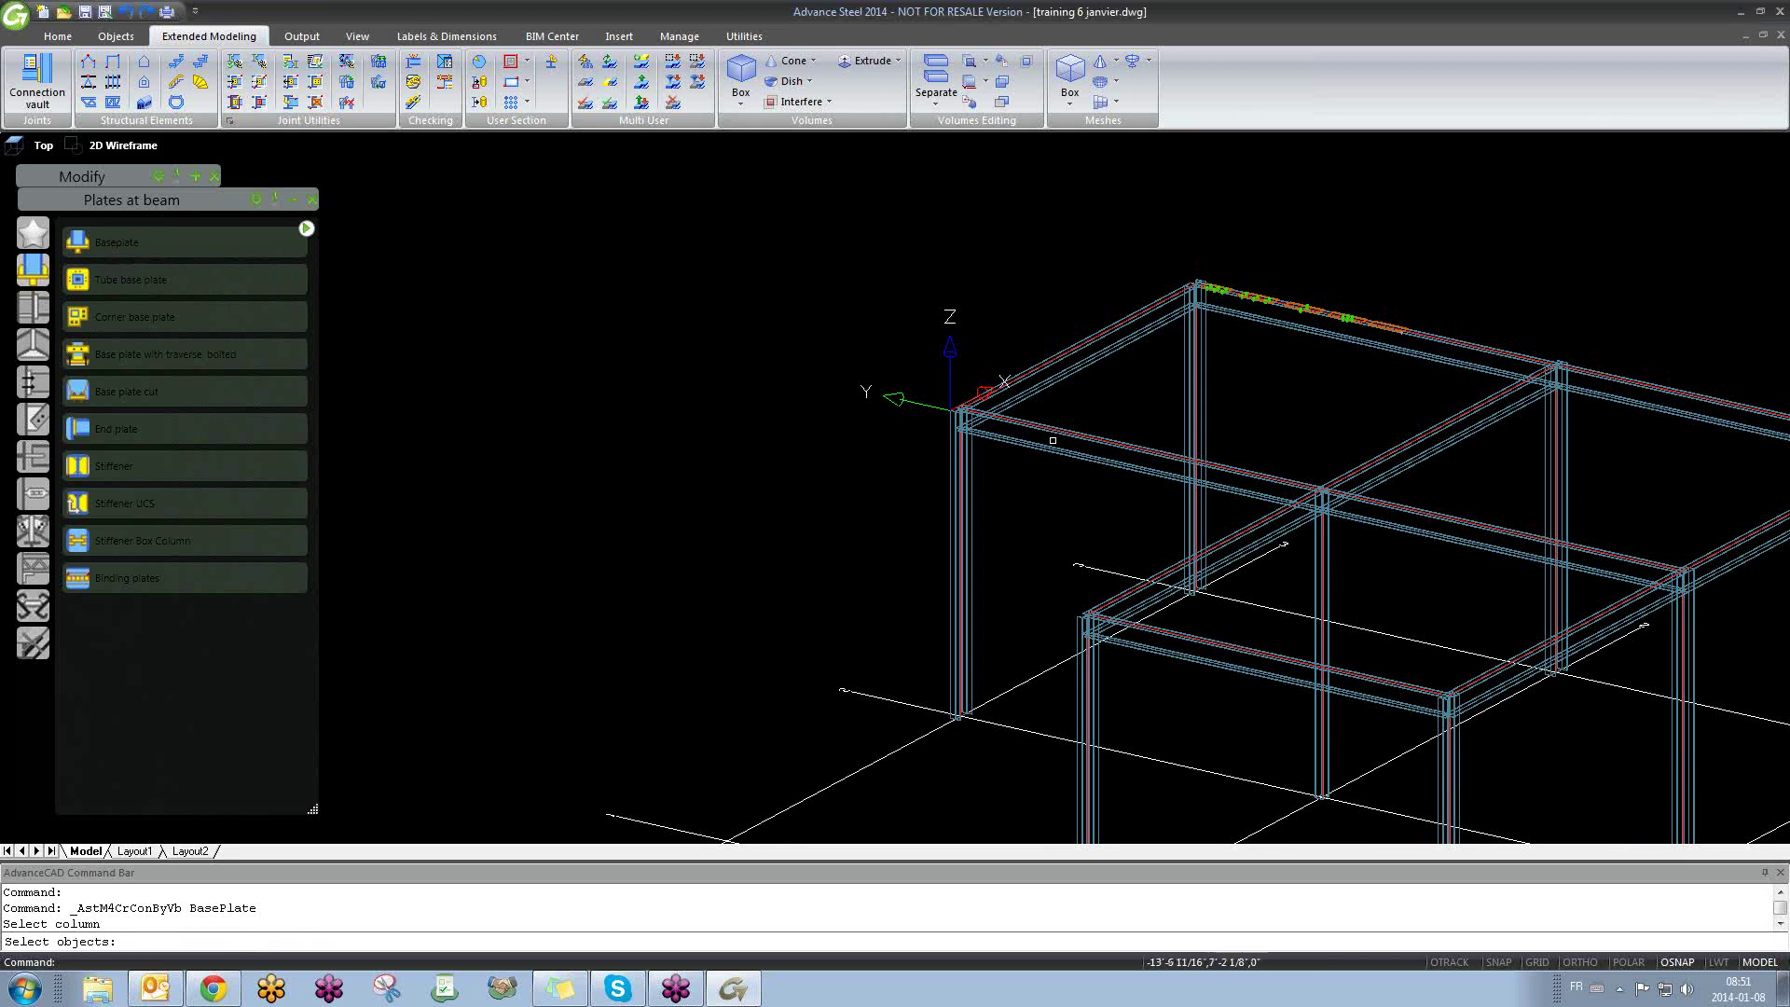
{"action": "middle_click_drag", "start_coordinate": [804, 566], "coordinate": [590, 454]}
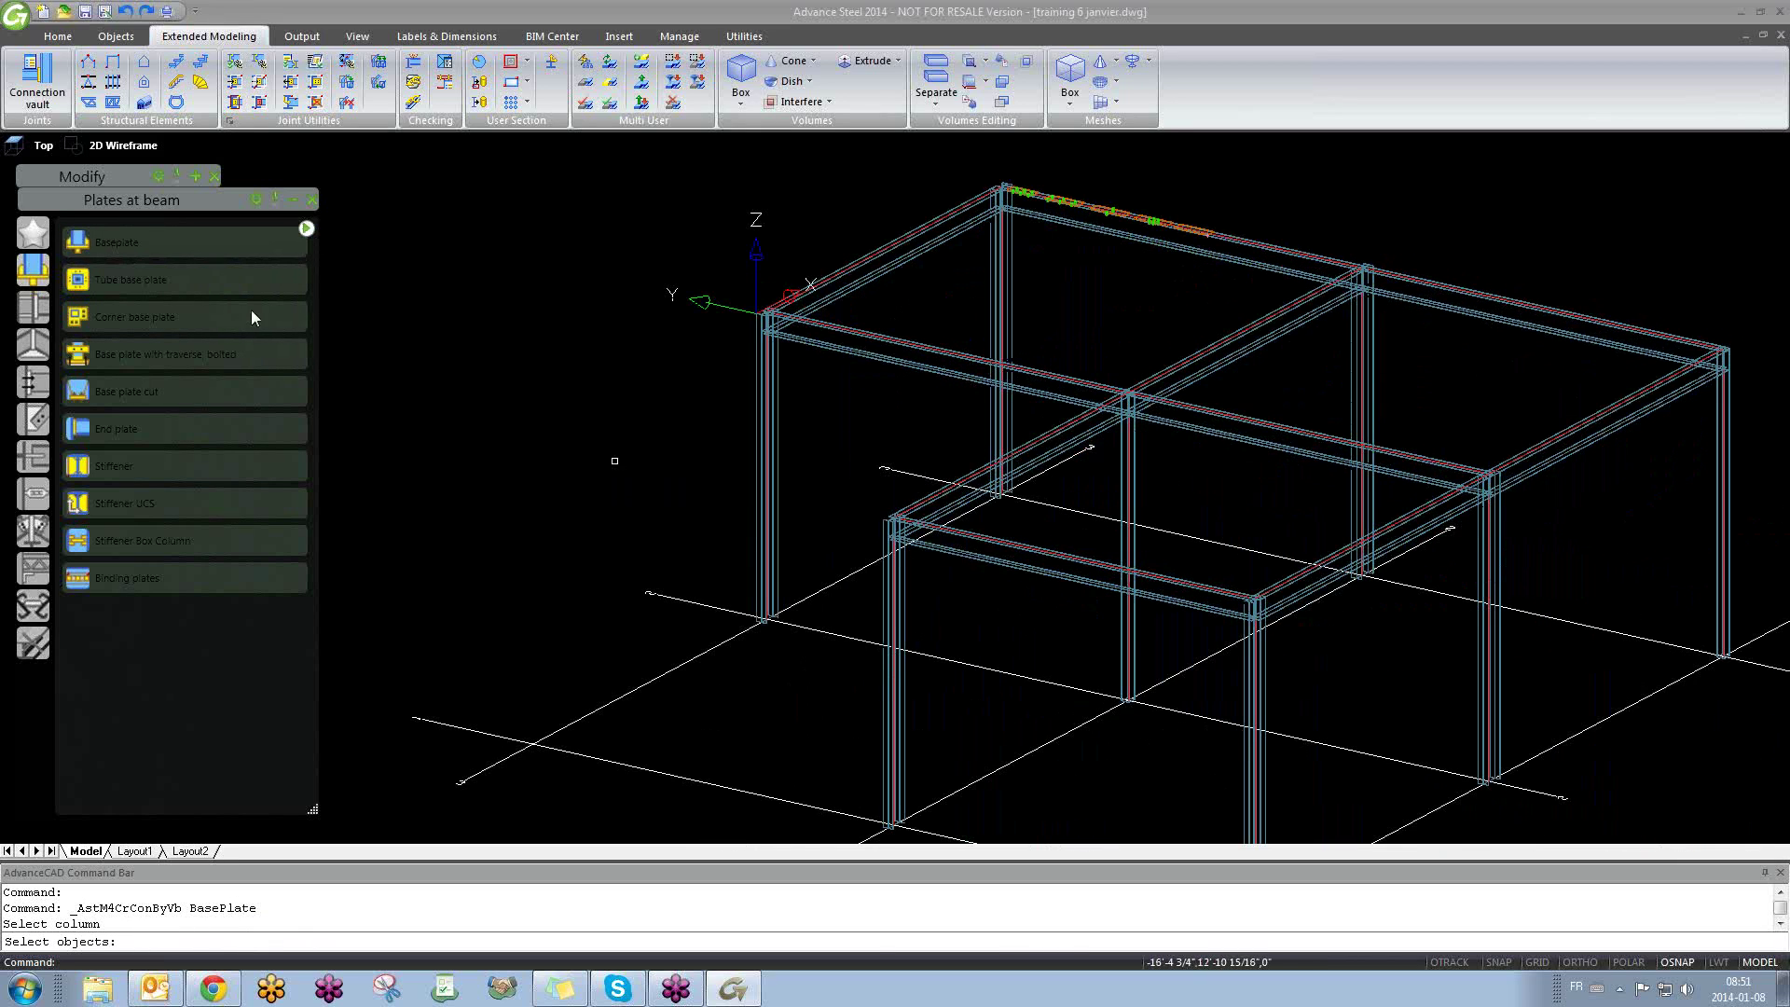
{"action": "left_click", "coordinate": [155, 244]}
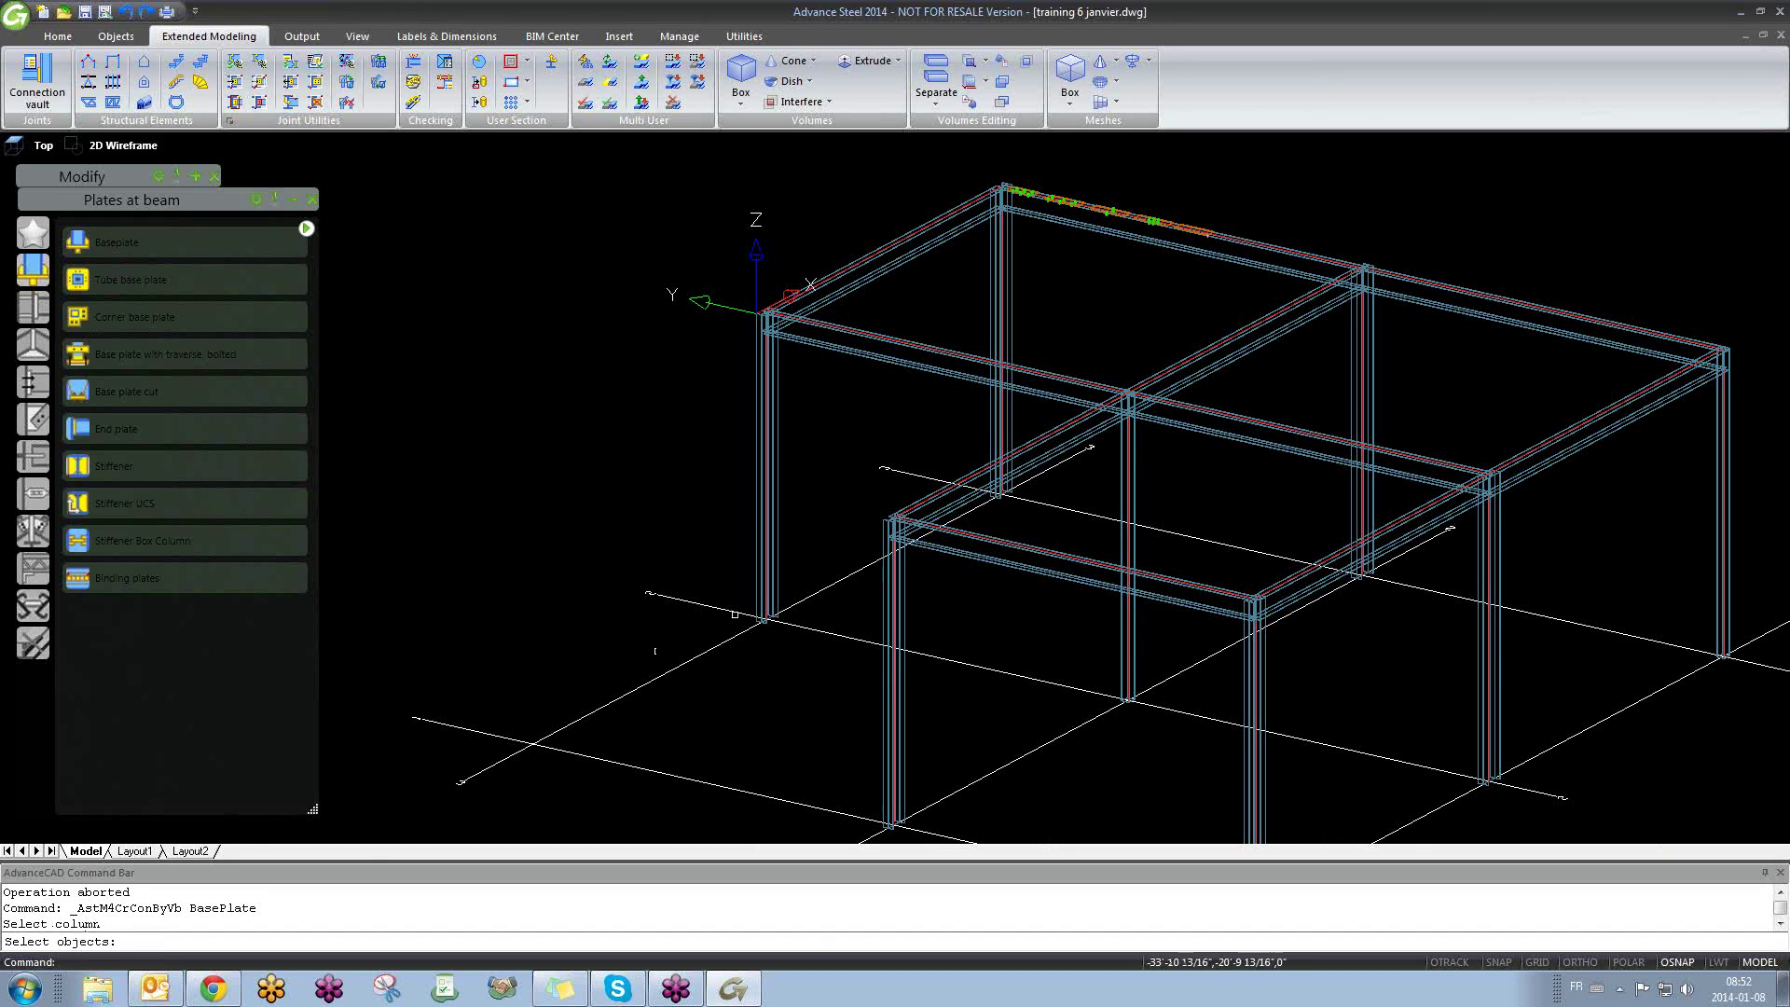
{"action": "left_click", "coordinate": [764, 593]}
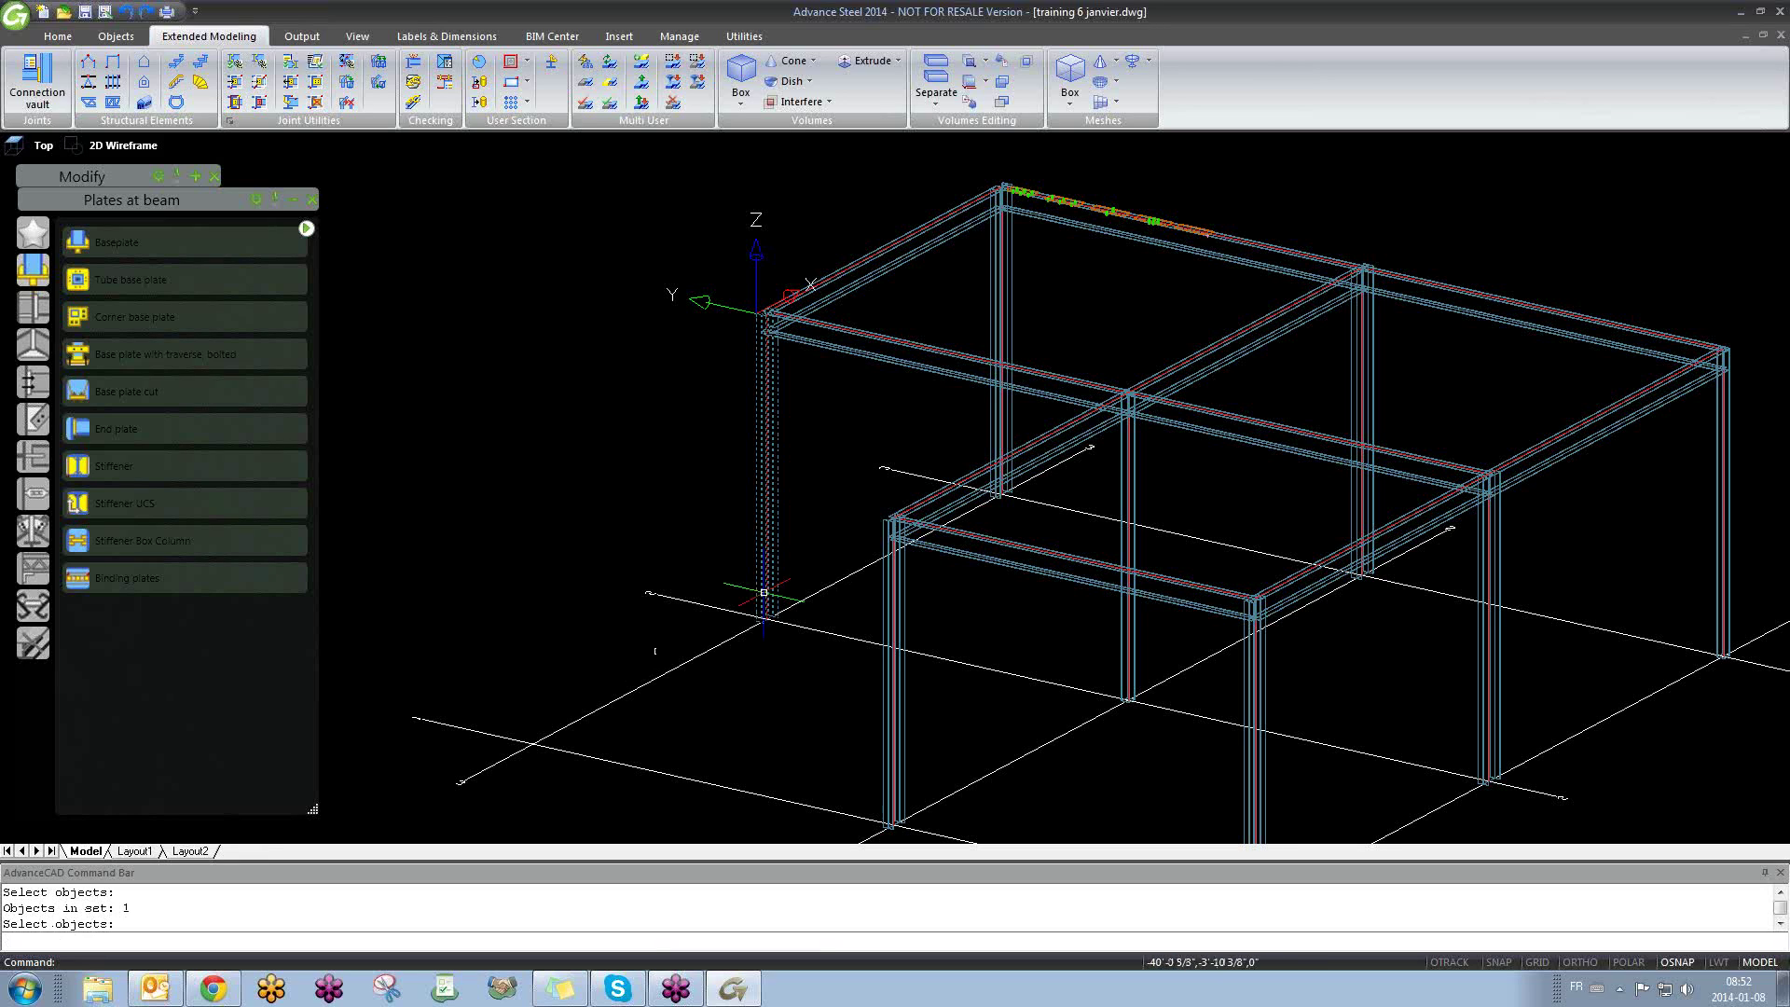
{"action": "key", "text": "Return"}
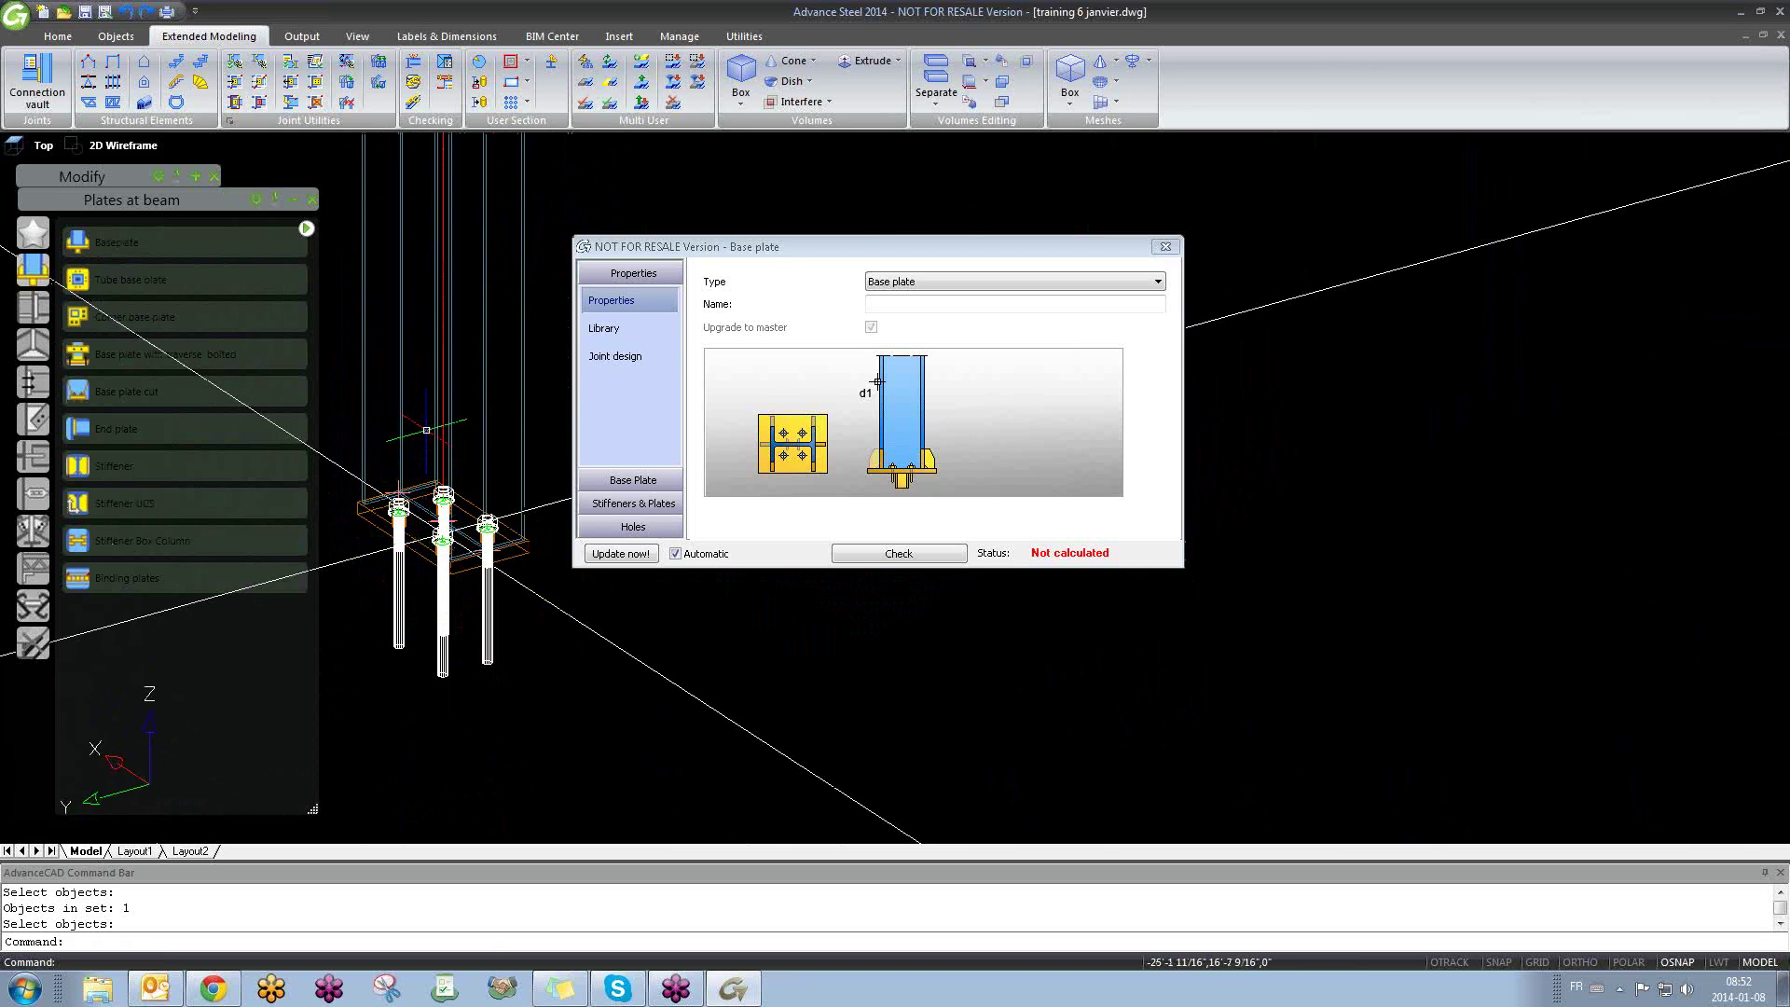
Step: Review the base plate joint's library entries and its base plate layout settings
{"action": "left_click", "coordinate": [613, 328]}
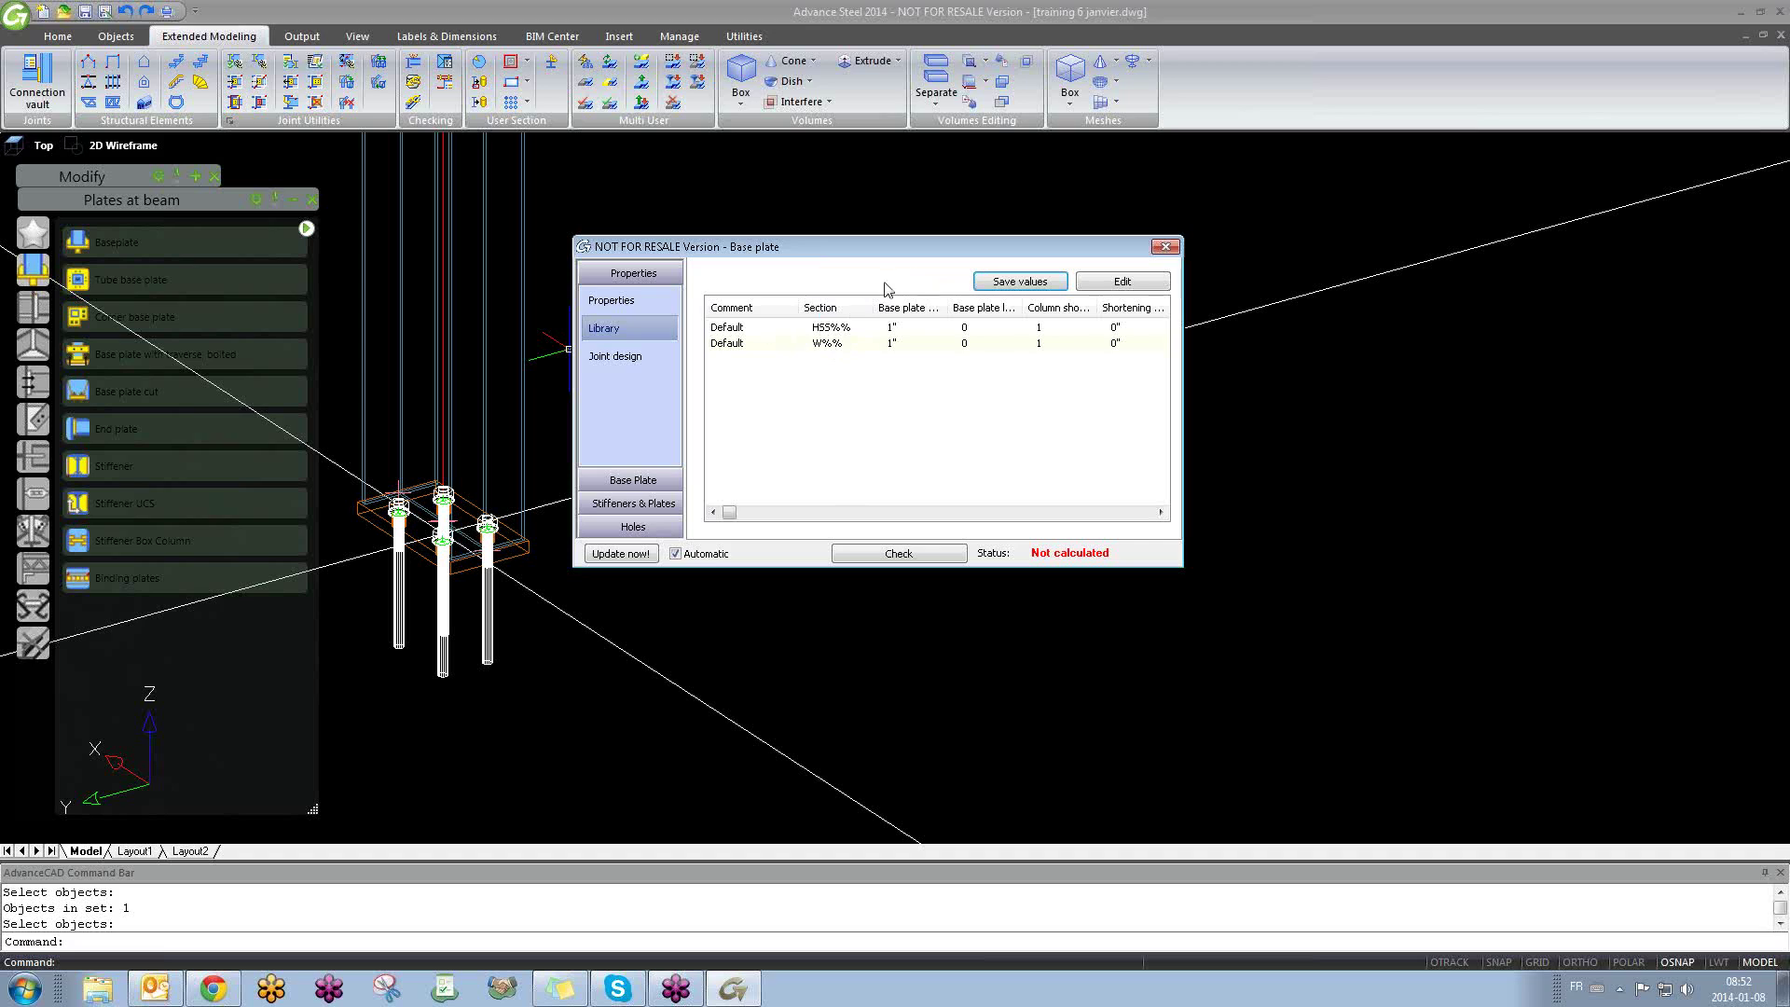
{"action": "left_click", "coordinate": [631, 480]}
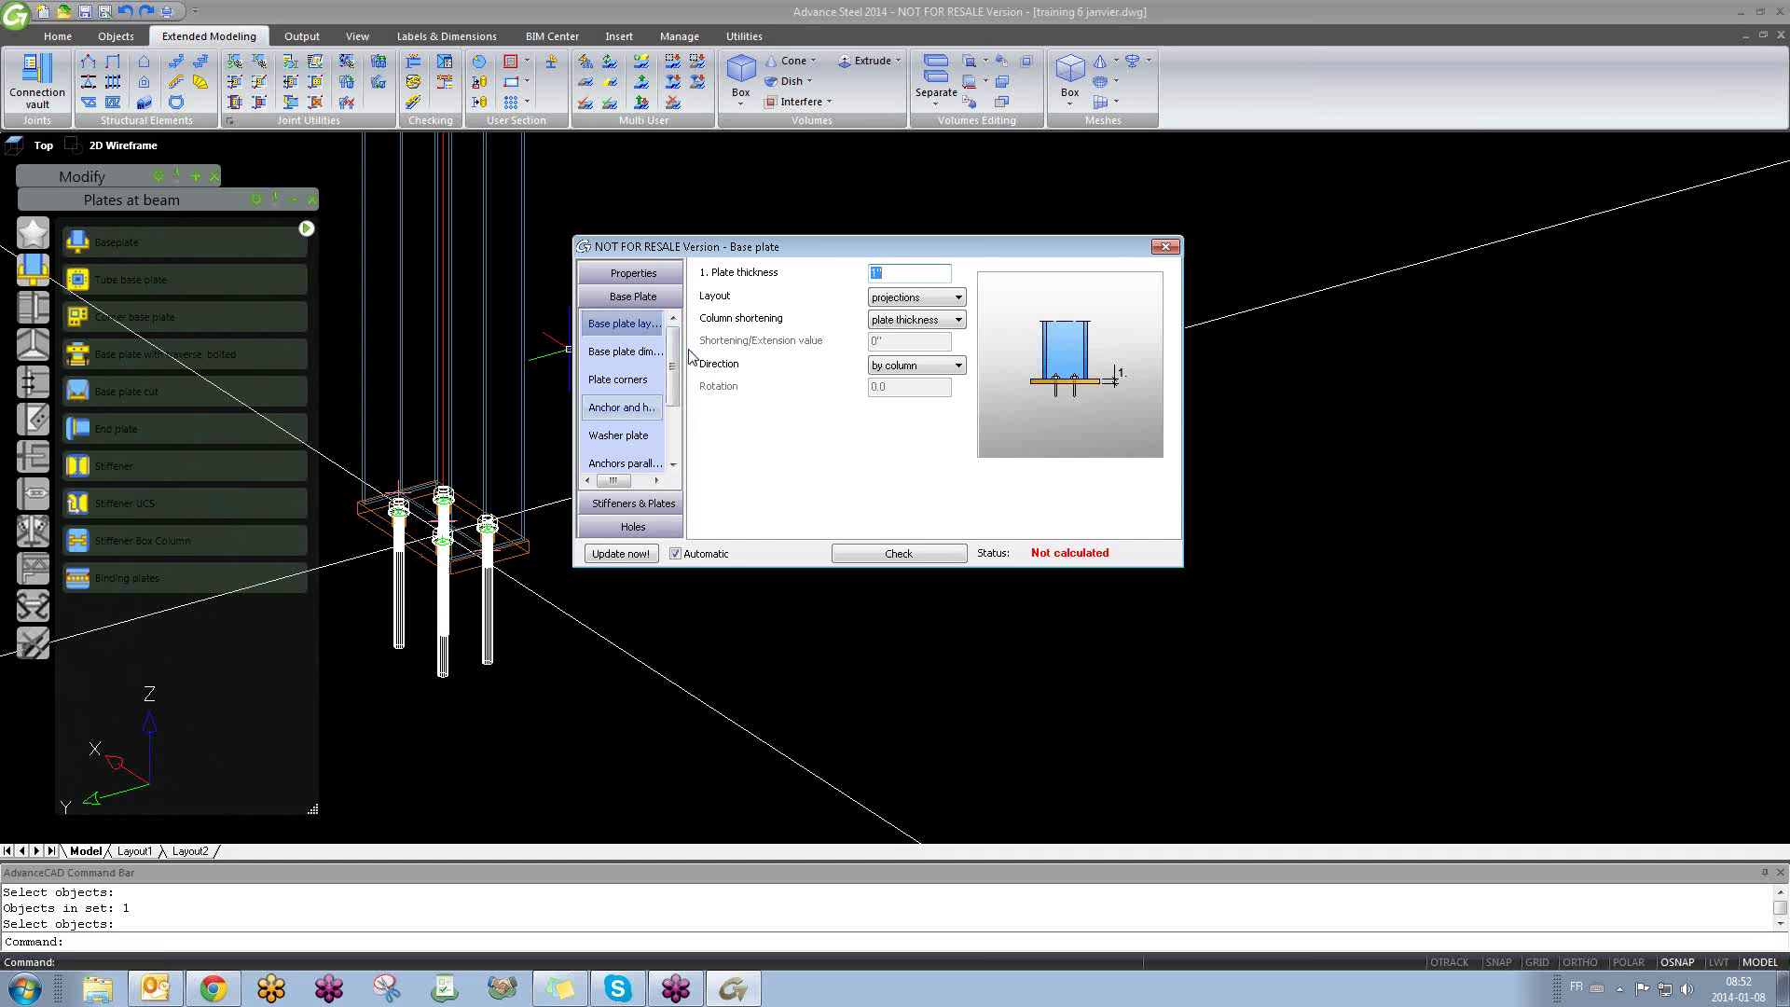
{"action": "left_click", "coordinate": [627, 279]}
{"action": "left_click", "coordinate": [618, 325]}
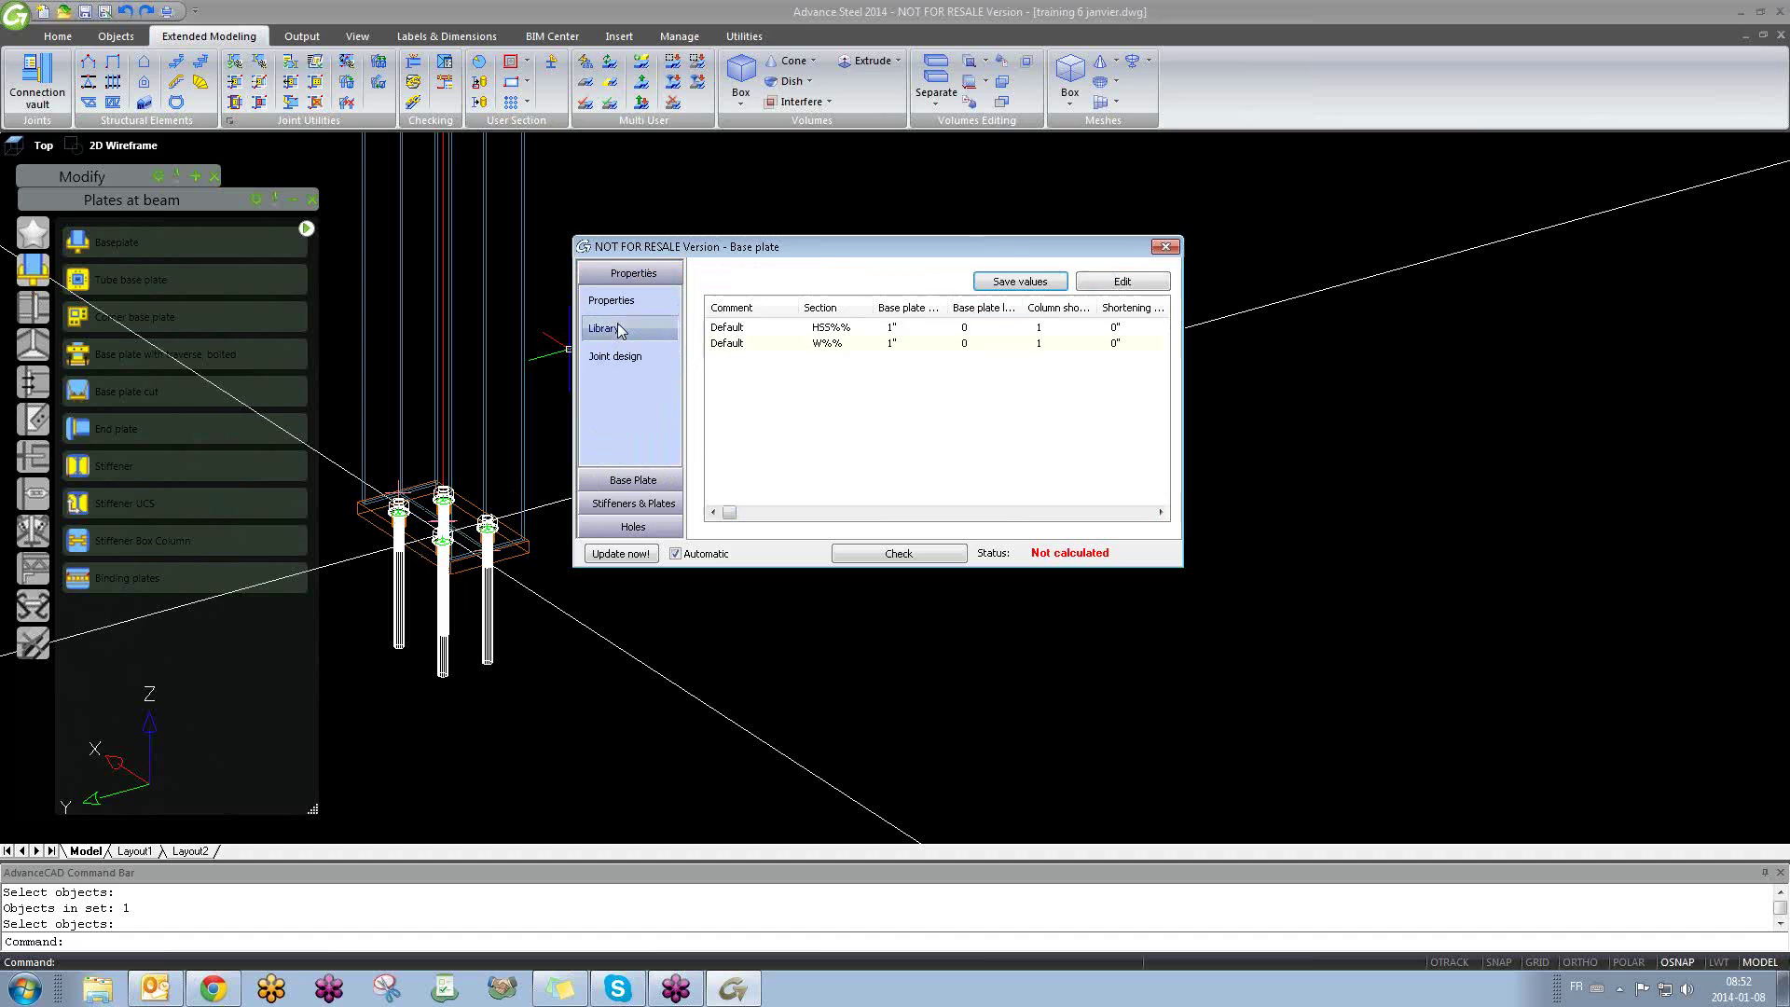
{"action": "left_click", "coordinate": [633, 480]}
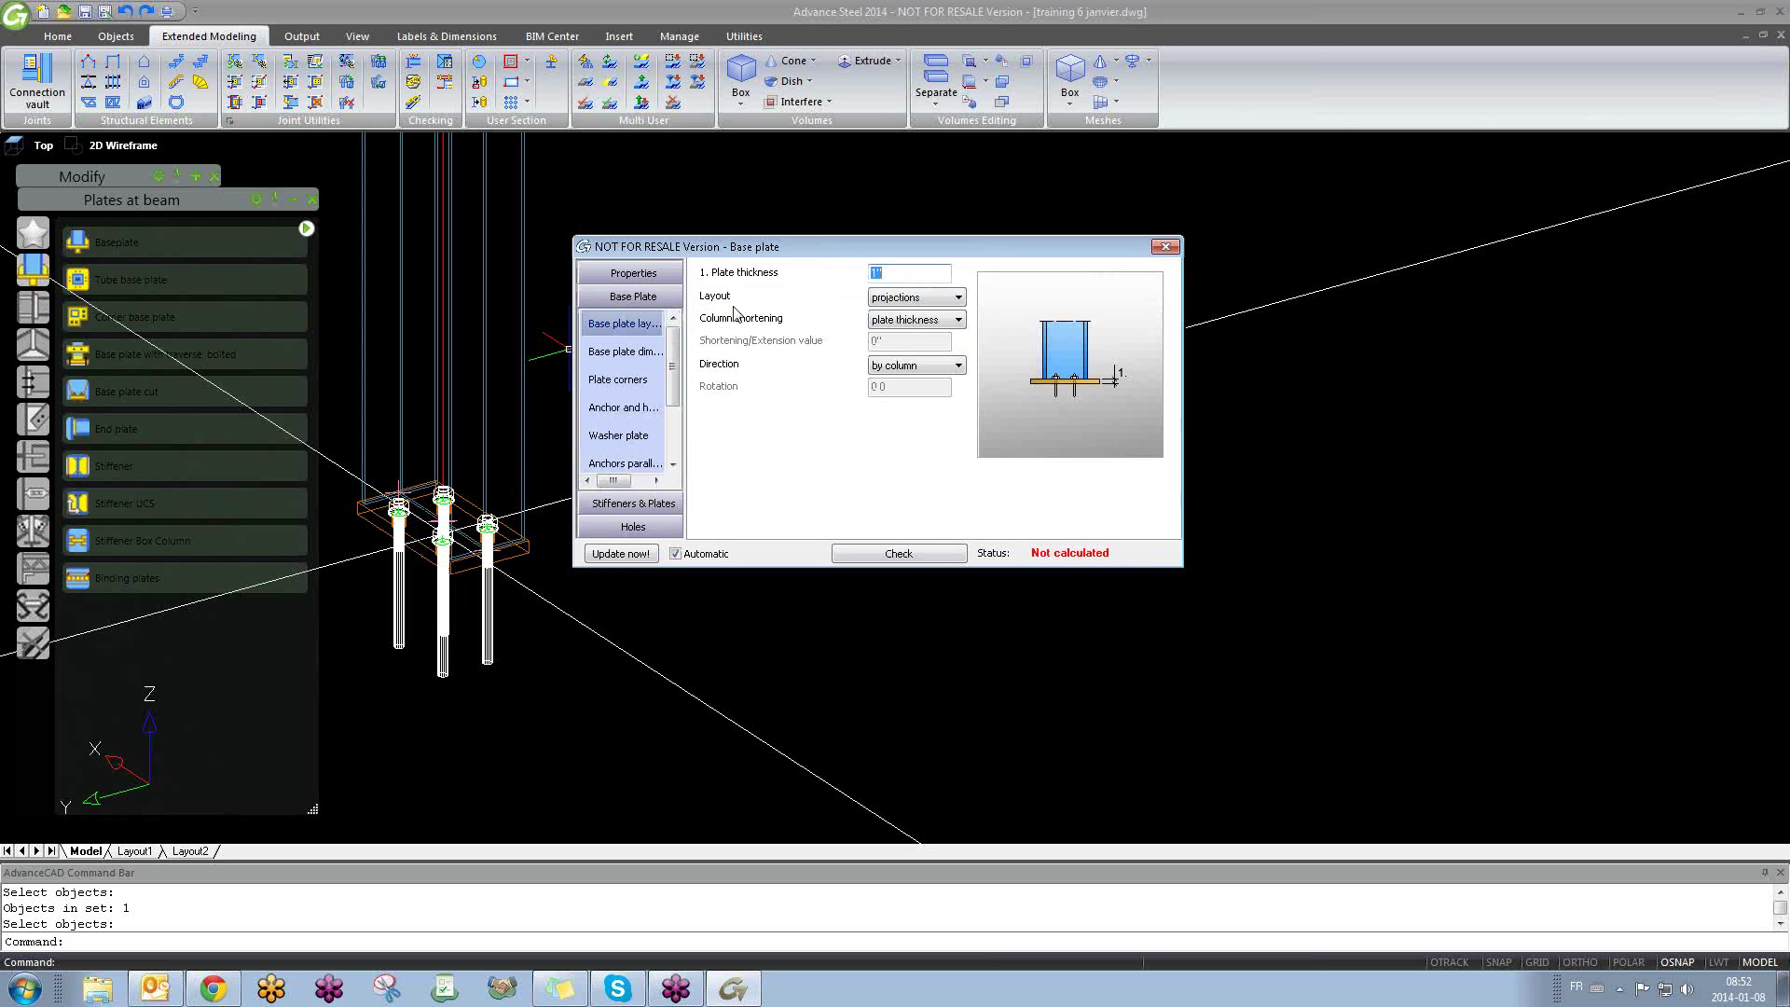
Step: Reposition the base plate settings window clear of the joint and set the plate thickness to 2"
{"action": "middle_click_drag", "start_coordinate": [482, 546], "coordinate": [475, 503]}
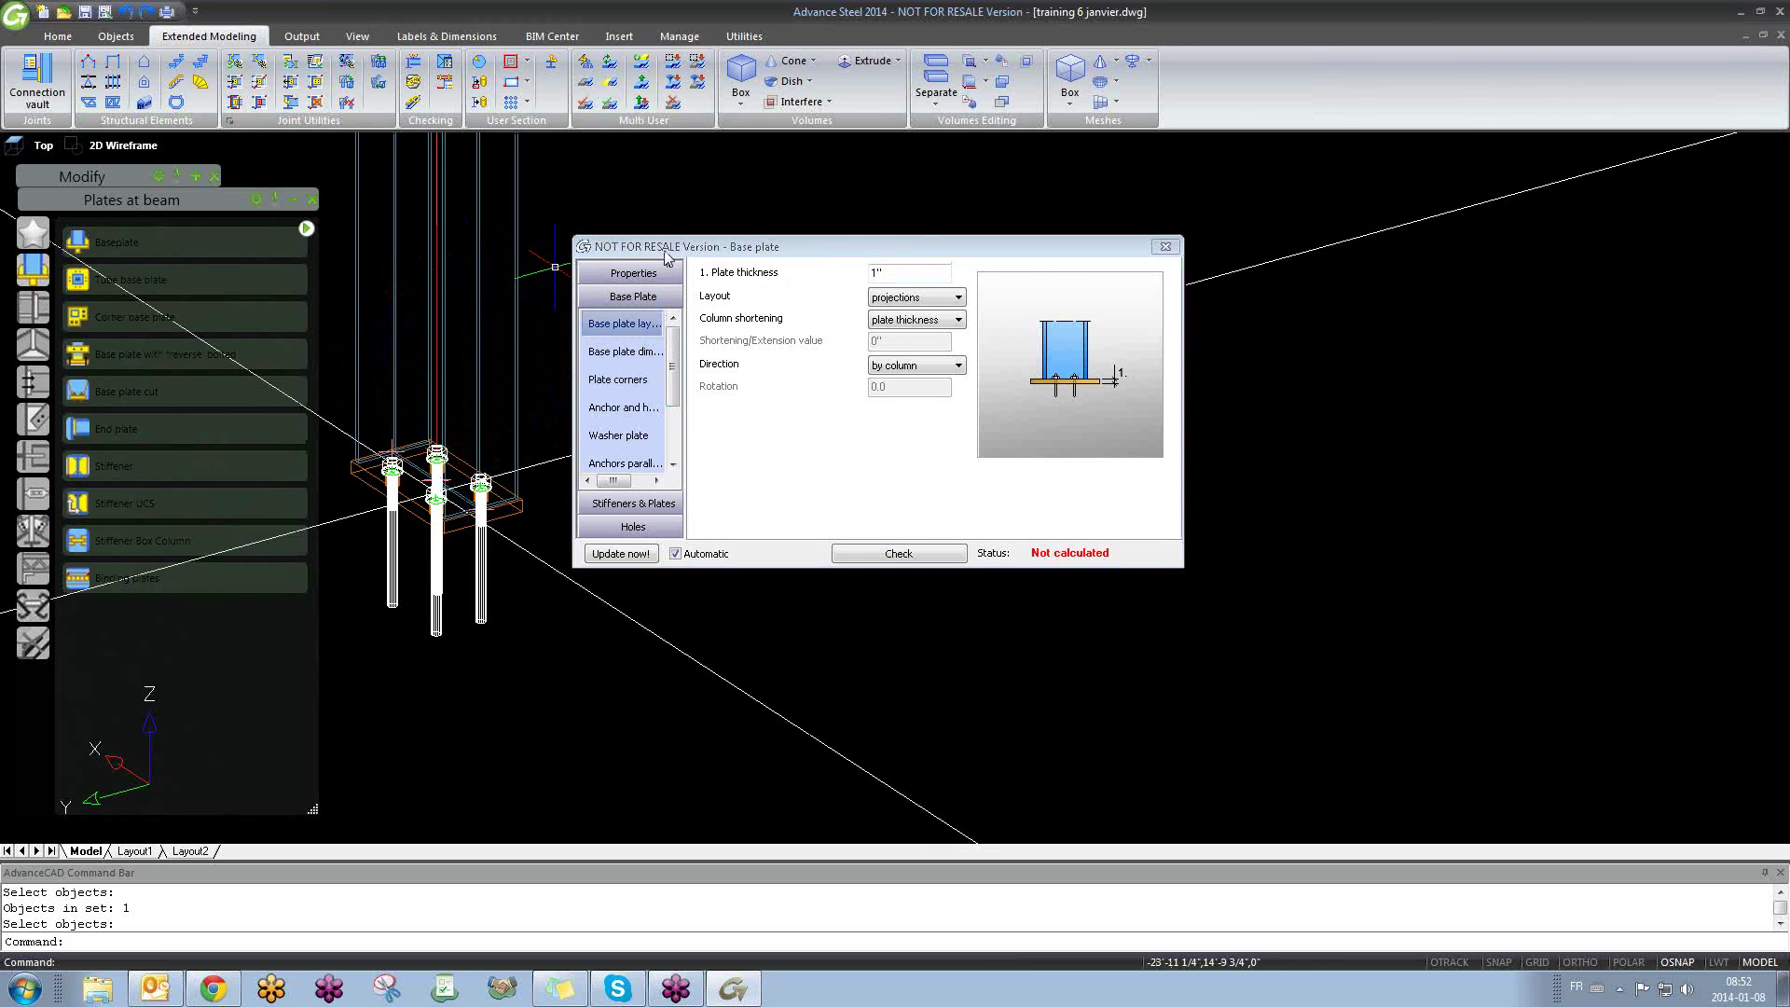
{"action": "left_click_drag", "start_coordinate": [666, 258], "coordinate": [843, 261]}
{"action": "scroll", "coordinate": [659, 529], "scroll_direction": "up", "scroll_amount": 4}
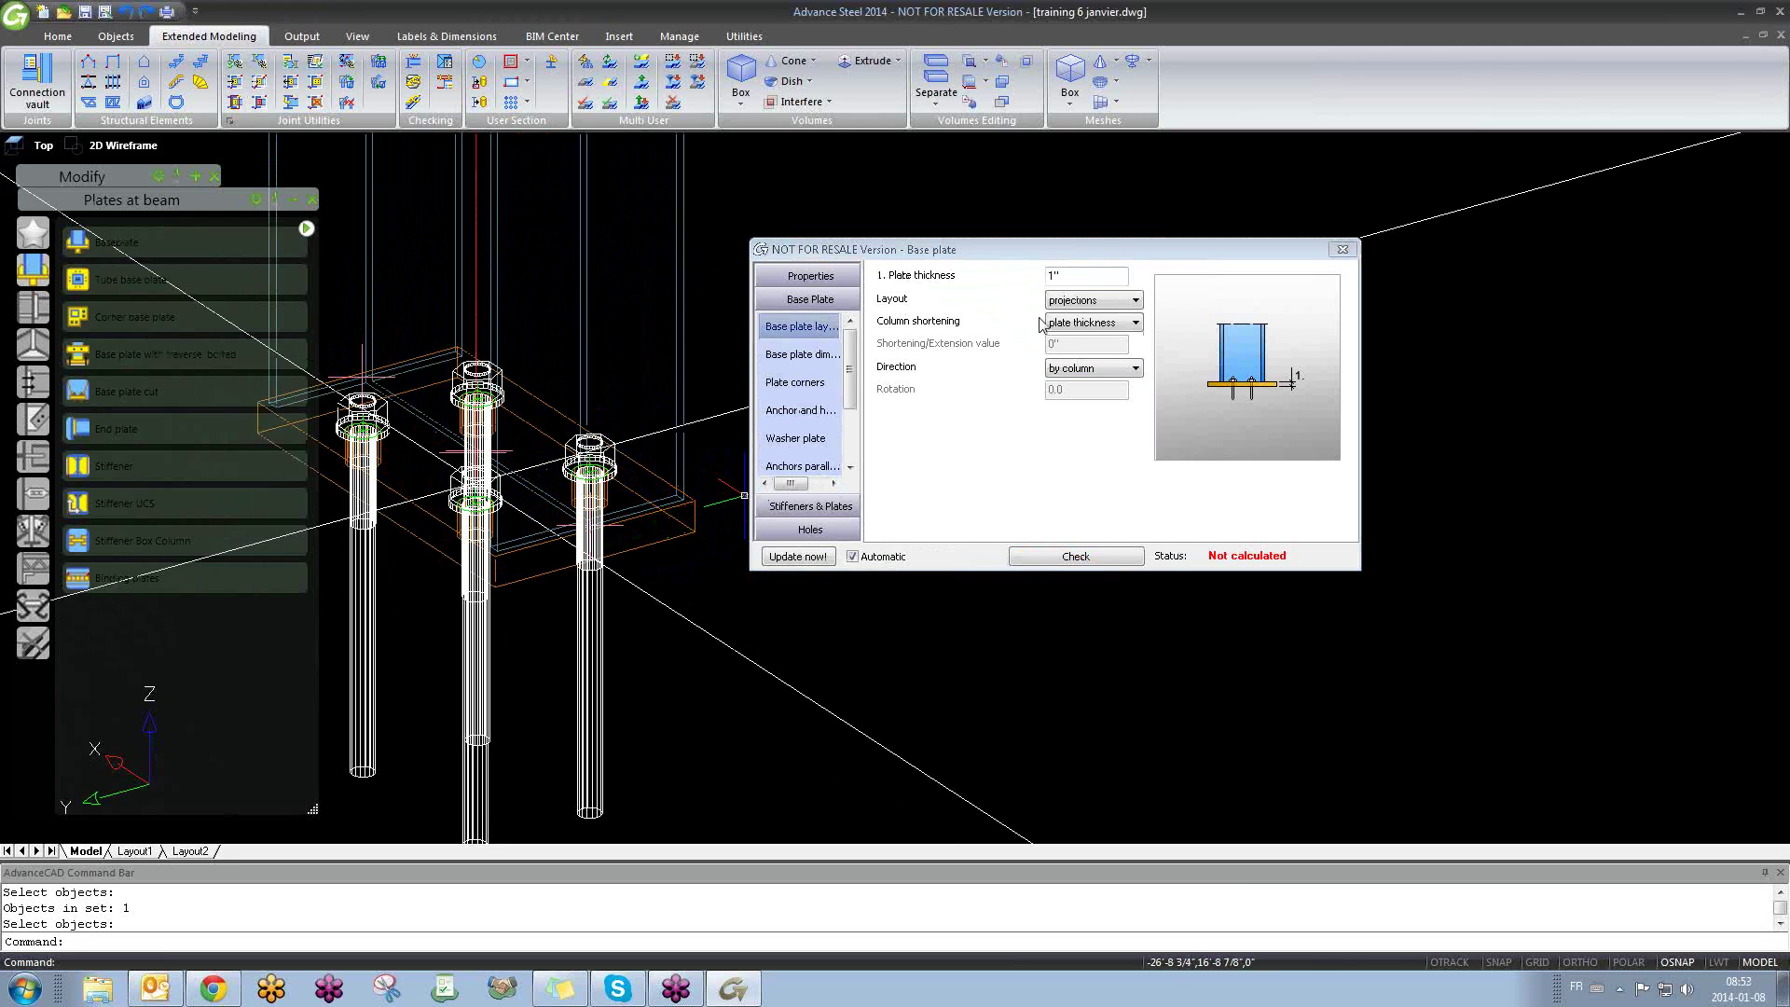
{"action": "left_click_drag", "start_coordinate": [1087, 277], "coordinate": [973, 280]}
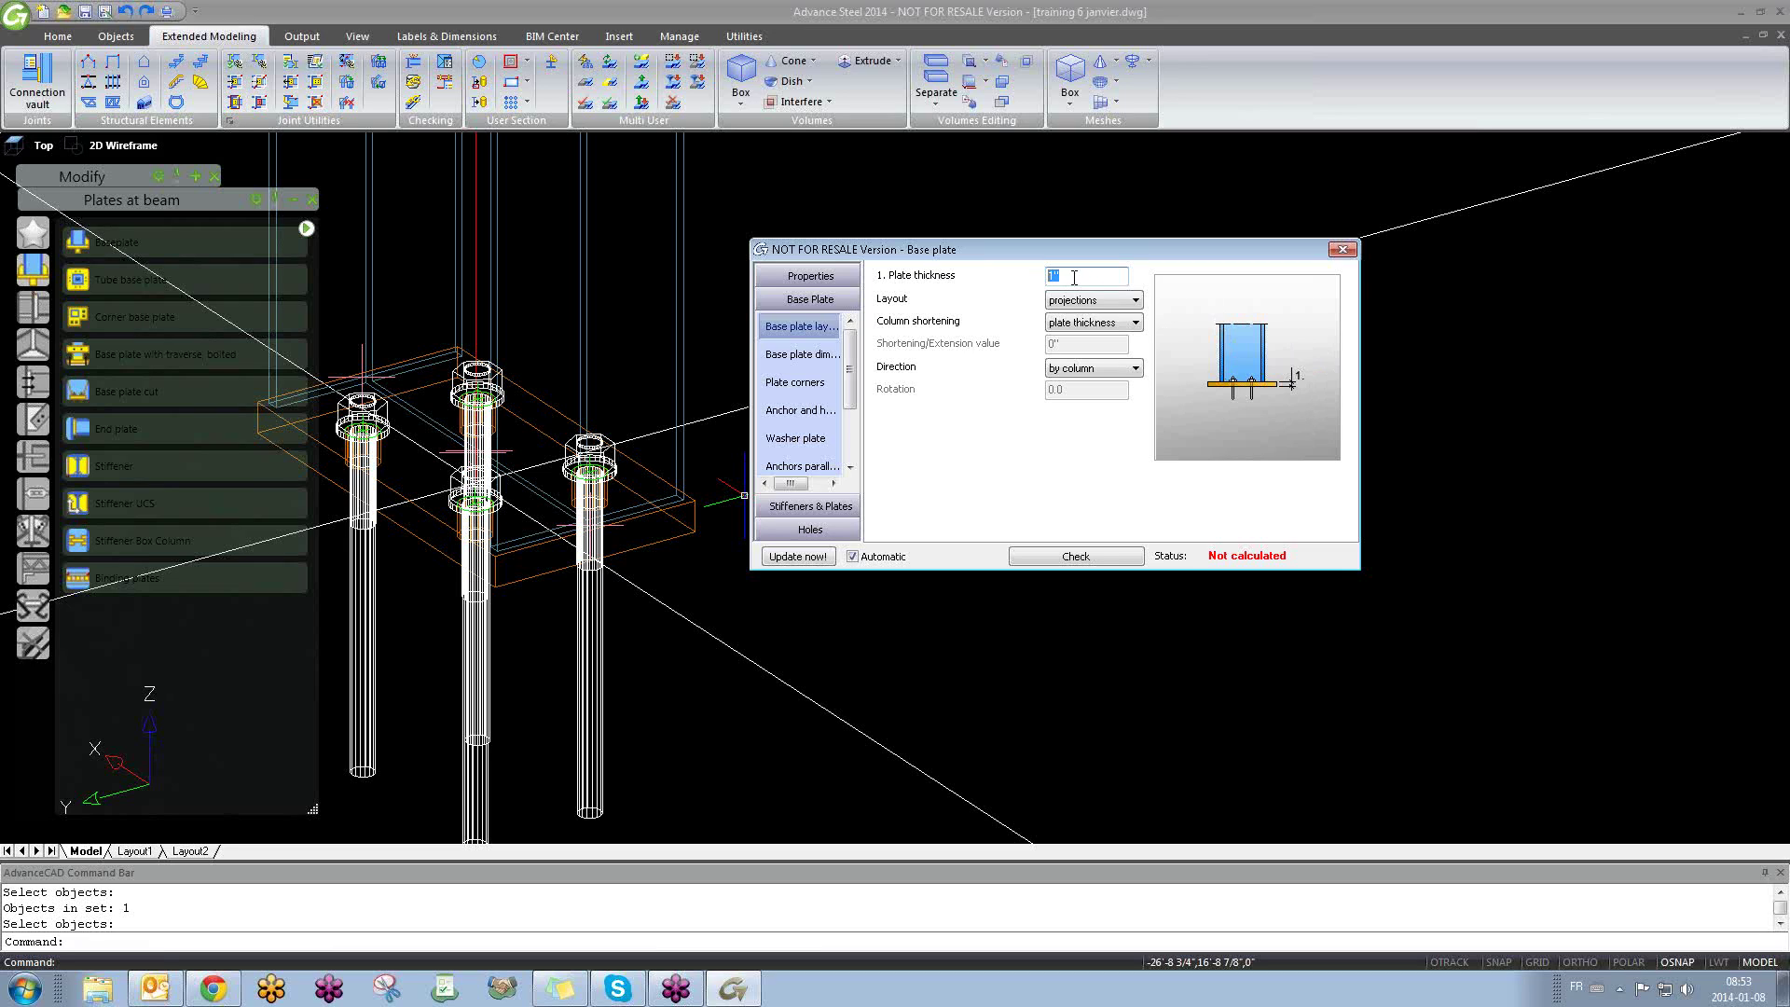
{"action": "type", "text": "2"}
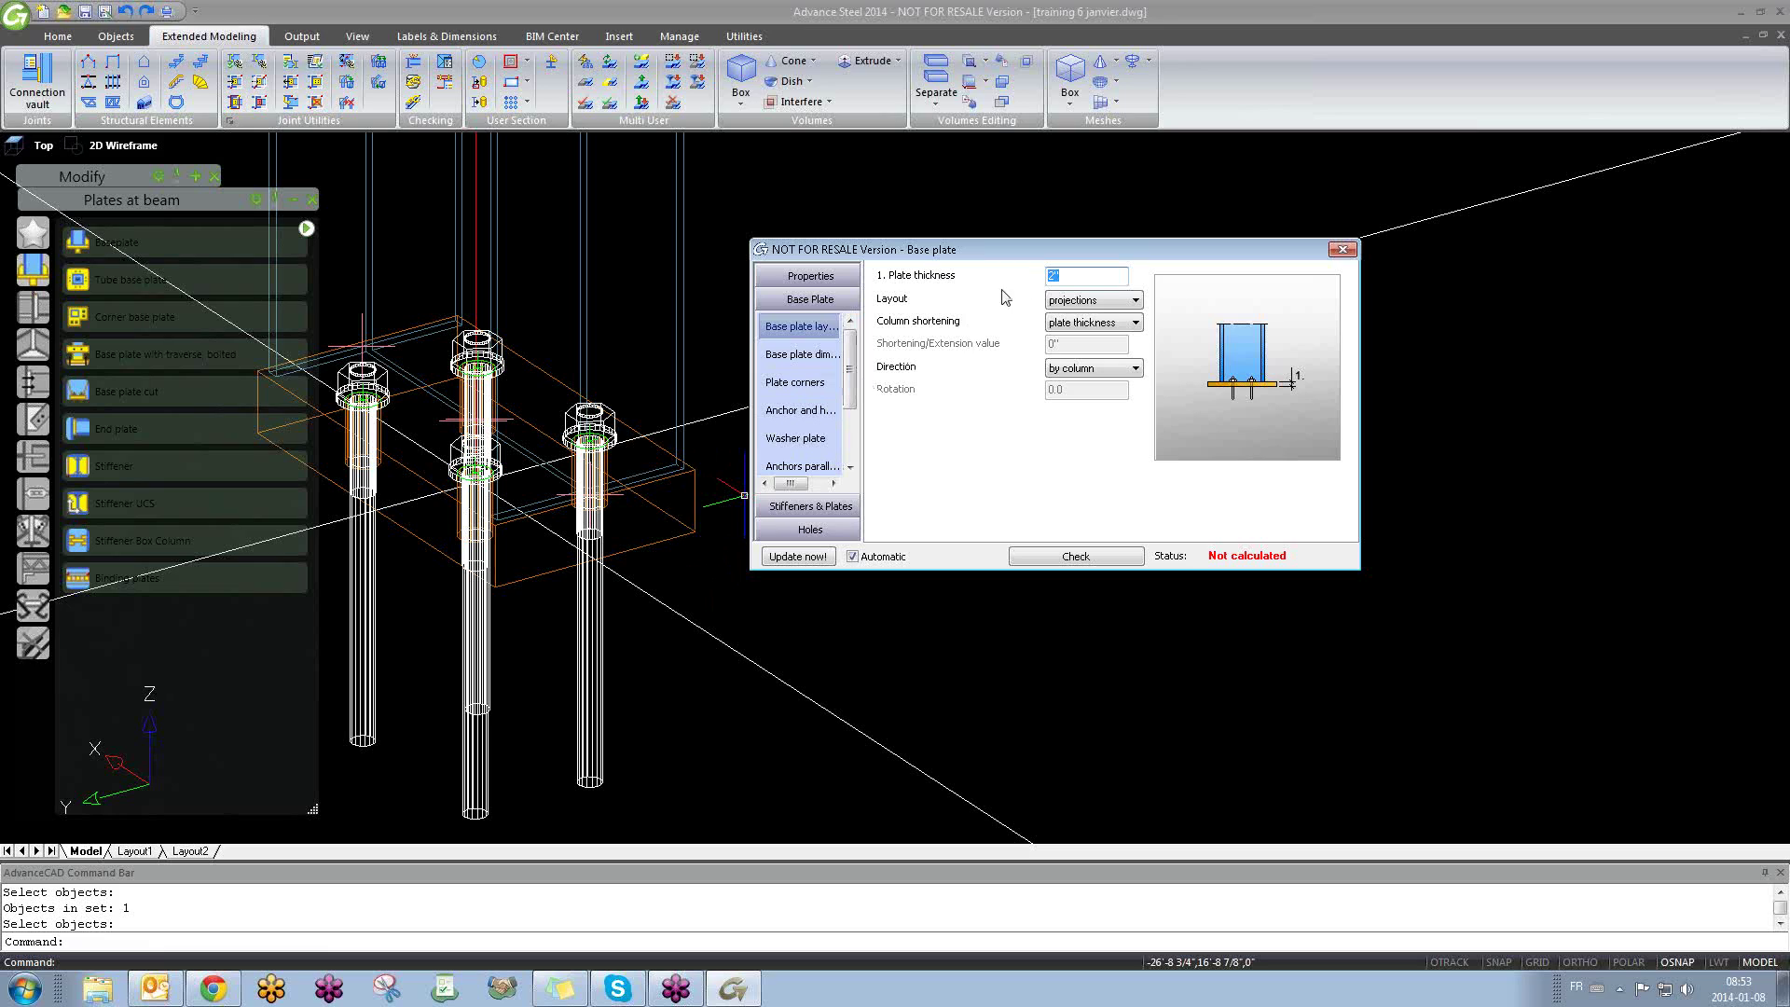
Step: Try the total and from center options for the base plate layout, and return it to projections
{"action": "left_click", "coordinate": [1092, 305]}
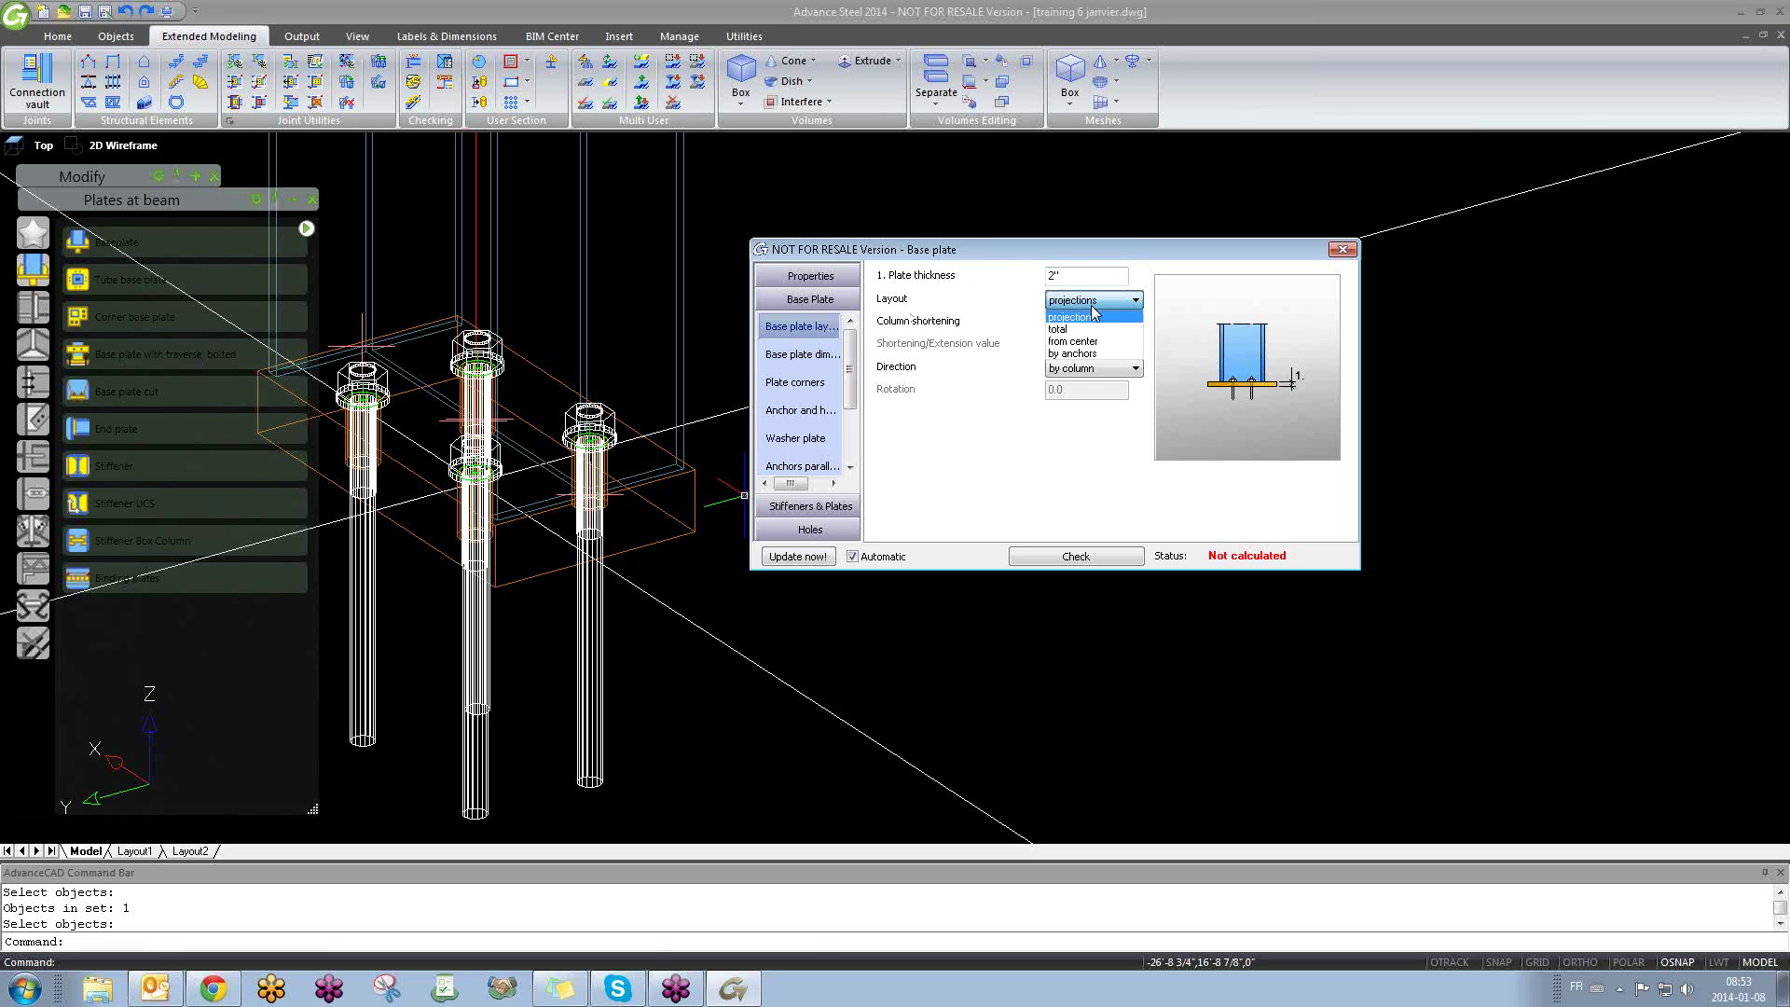
{"action": "left_click", "coordinate": [1082, 328]}
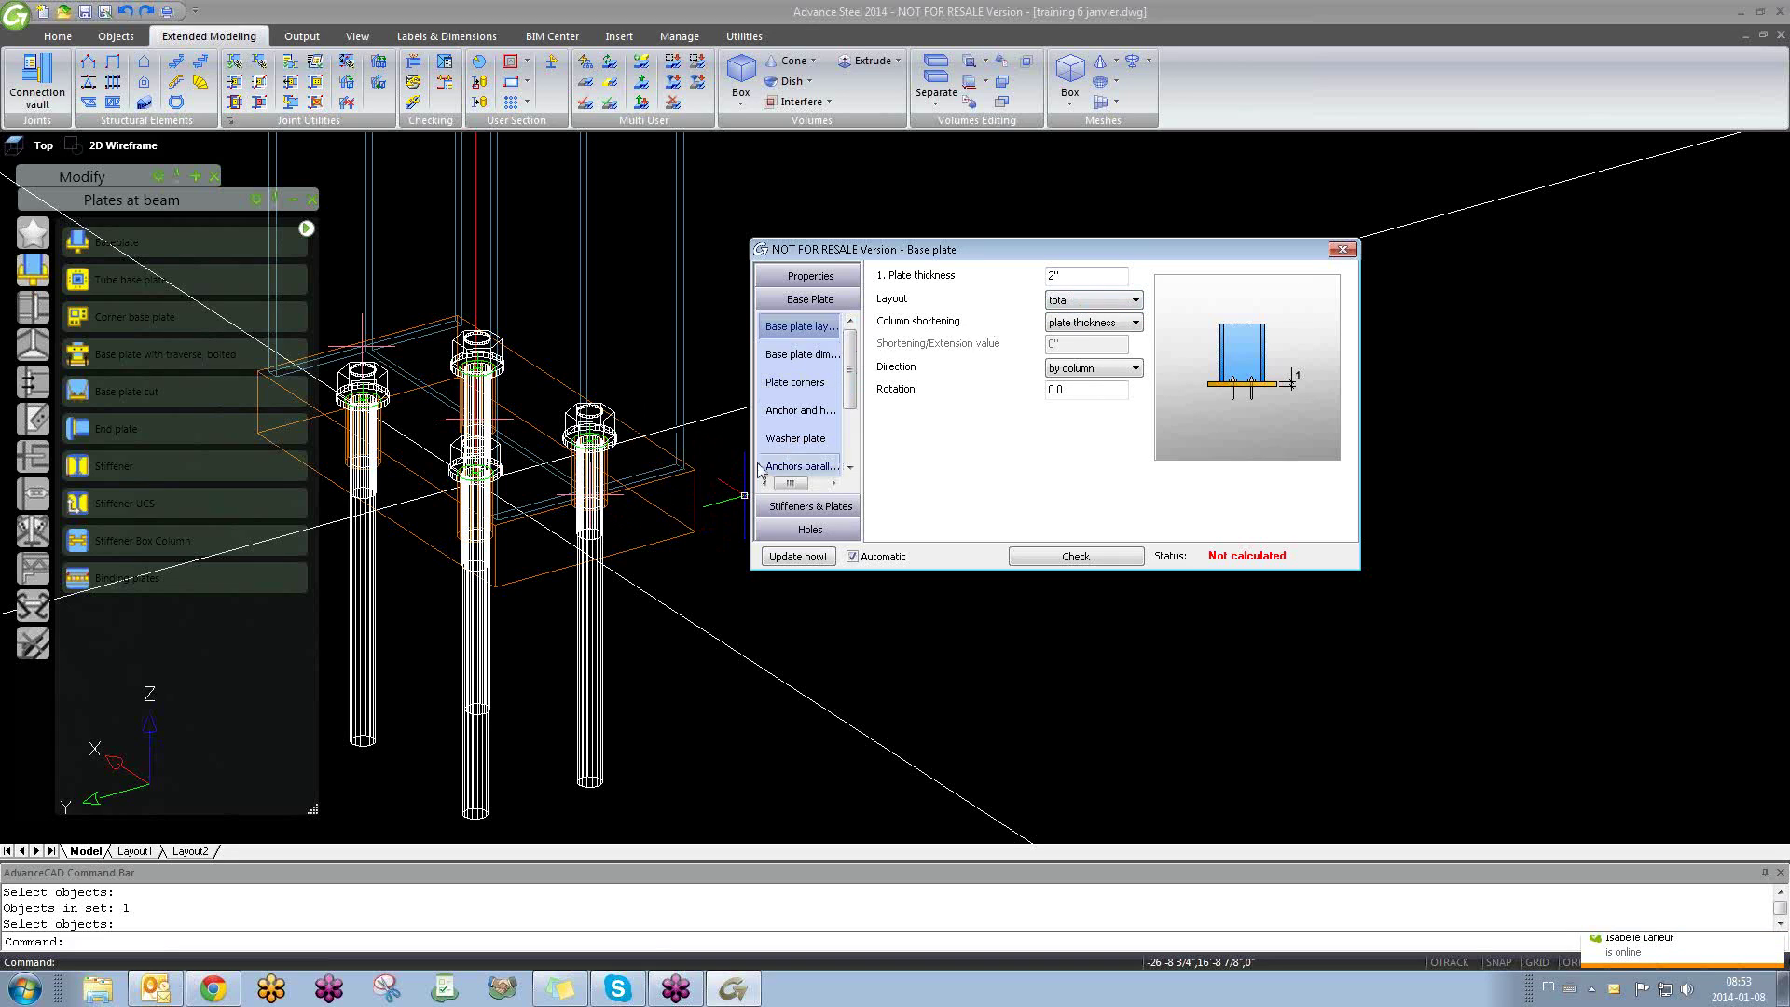
{"action": "left_click", "coordinate": [1105, 303]}
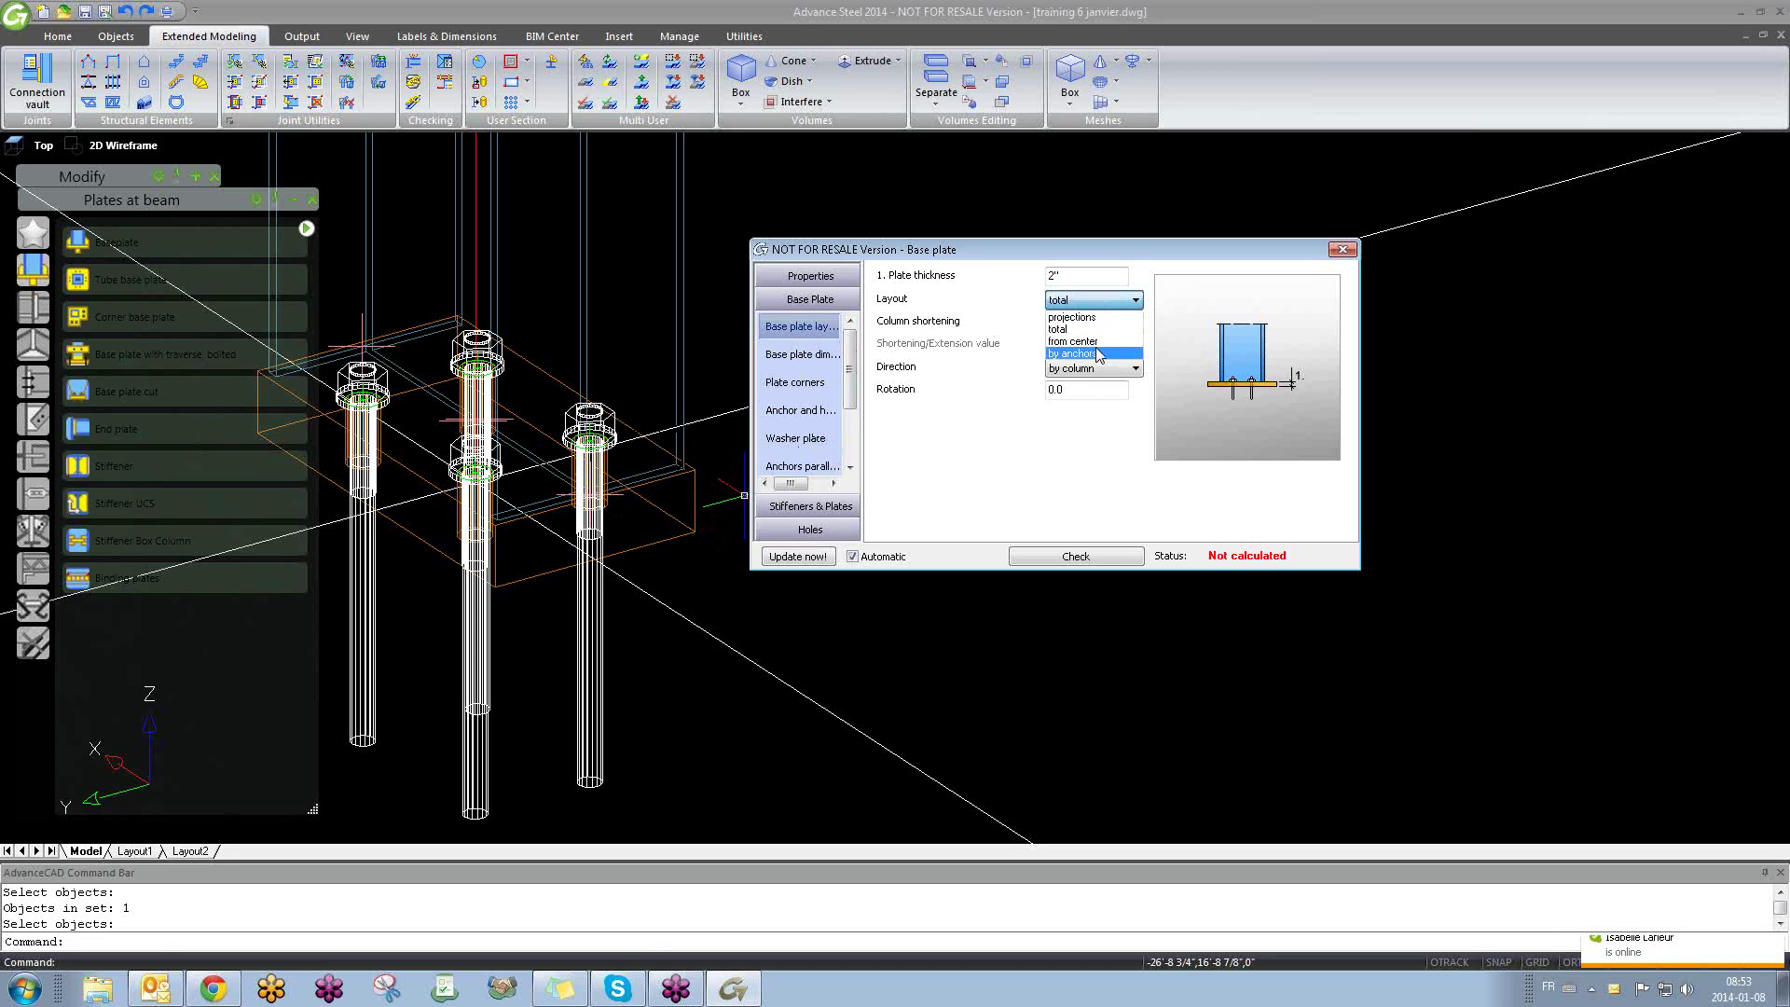
{"action": "left_click", "coordinate": [1098, 342]}
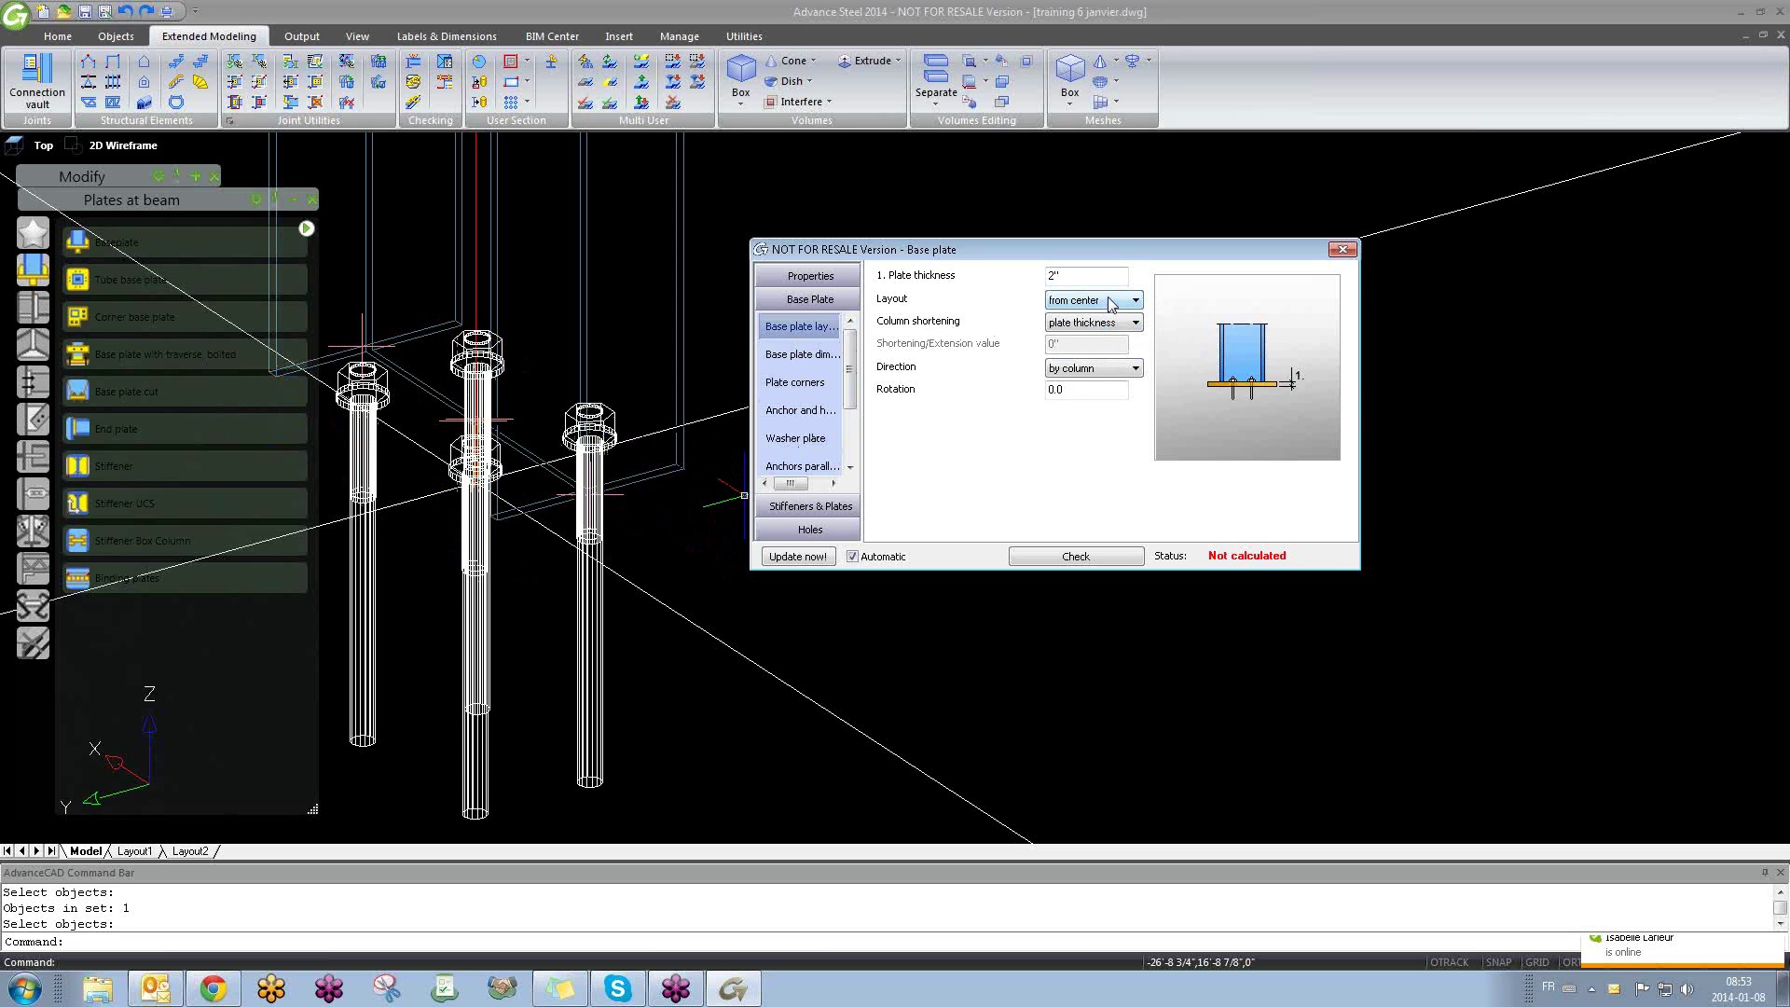
{"action": "left_click", "coordinate": [1109, 304]}
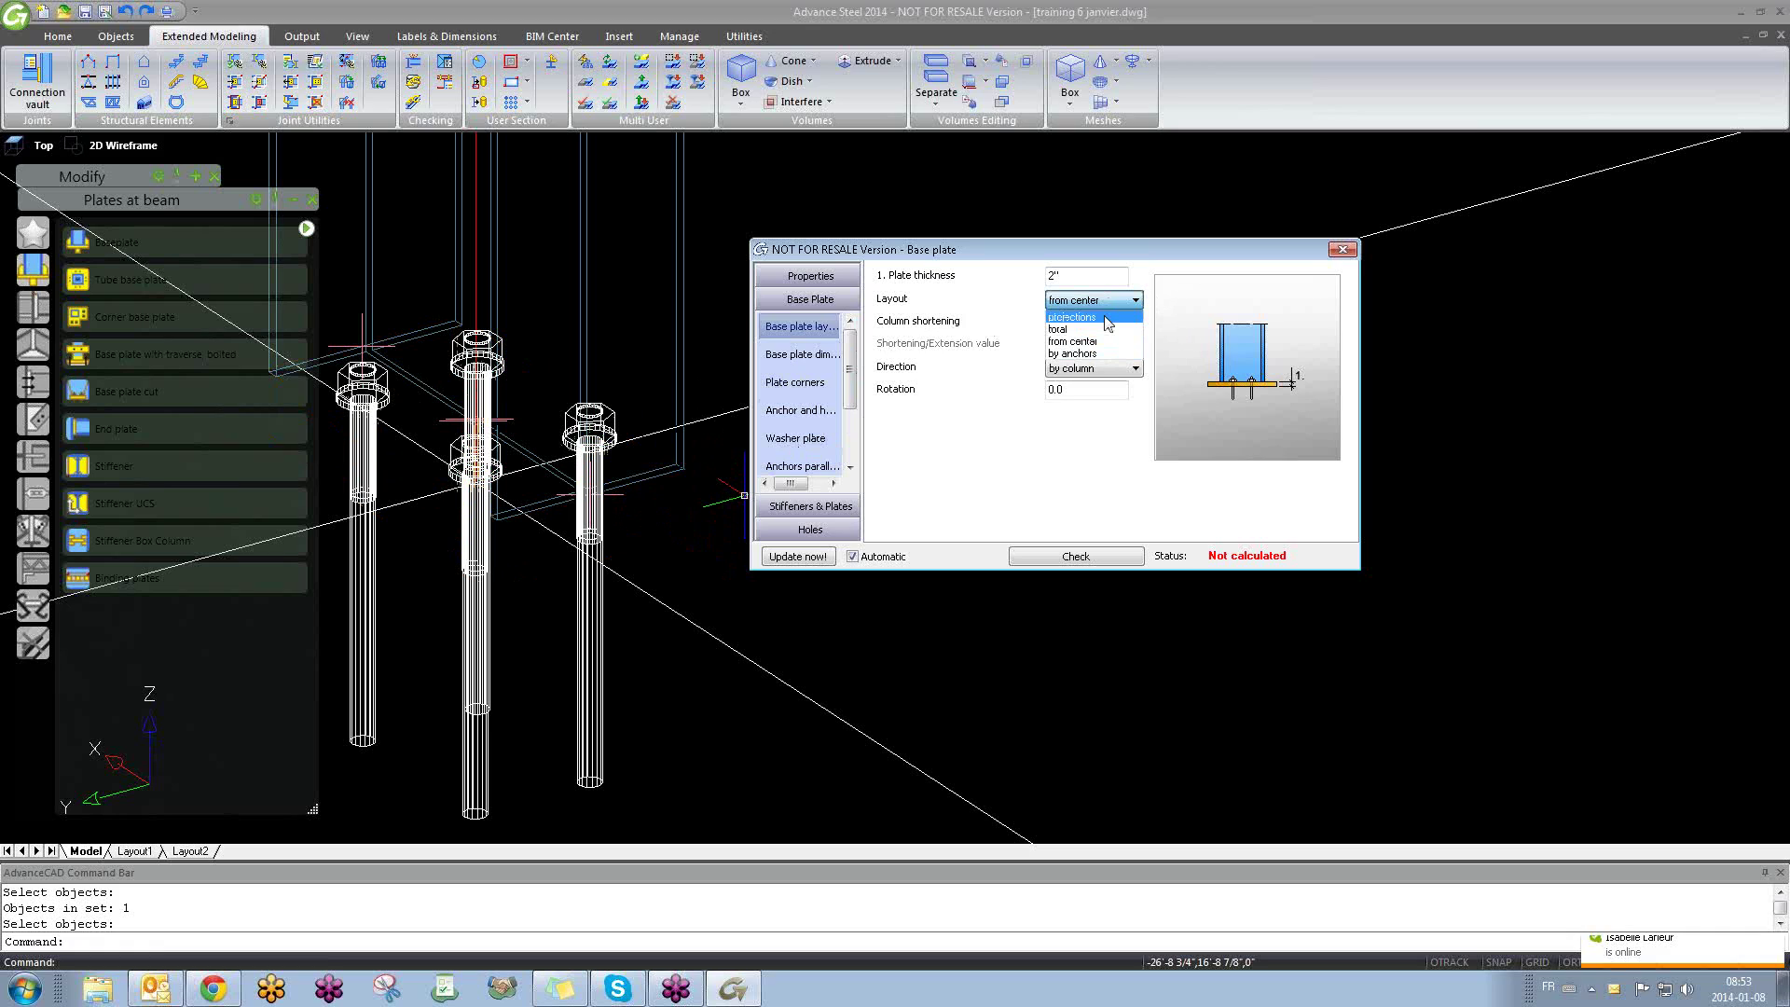
{"action": "left_click", "coordinate": [1109, 318]}
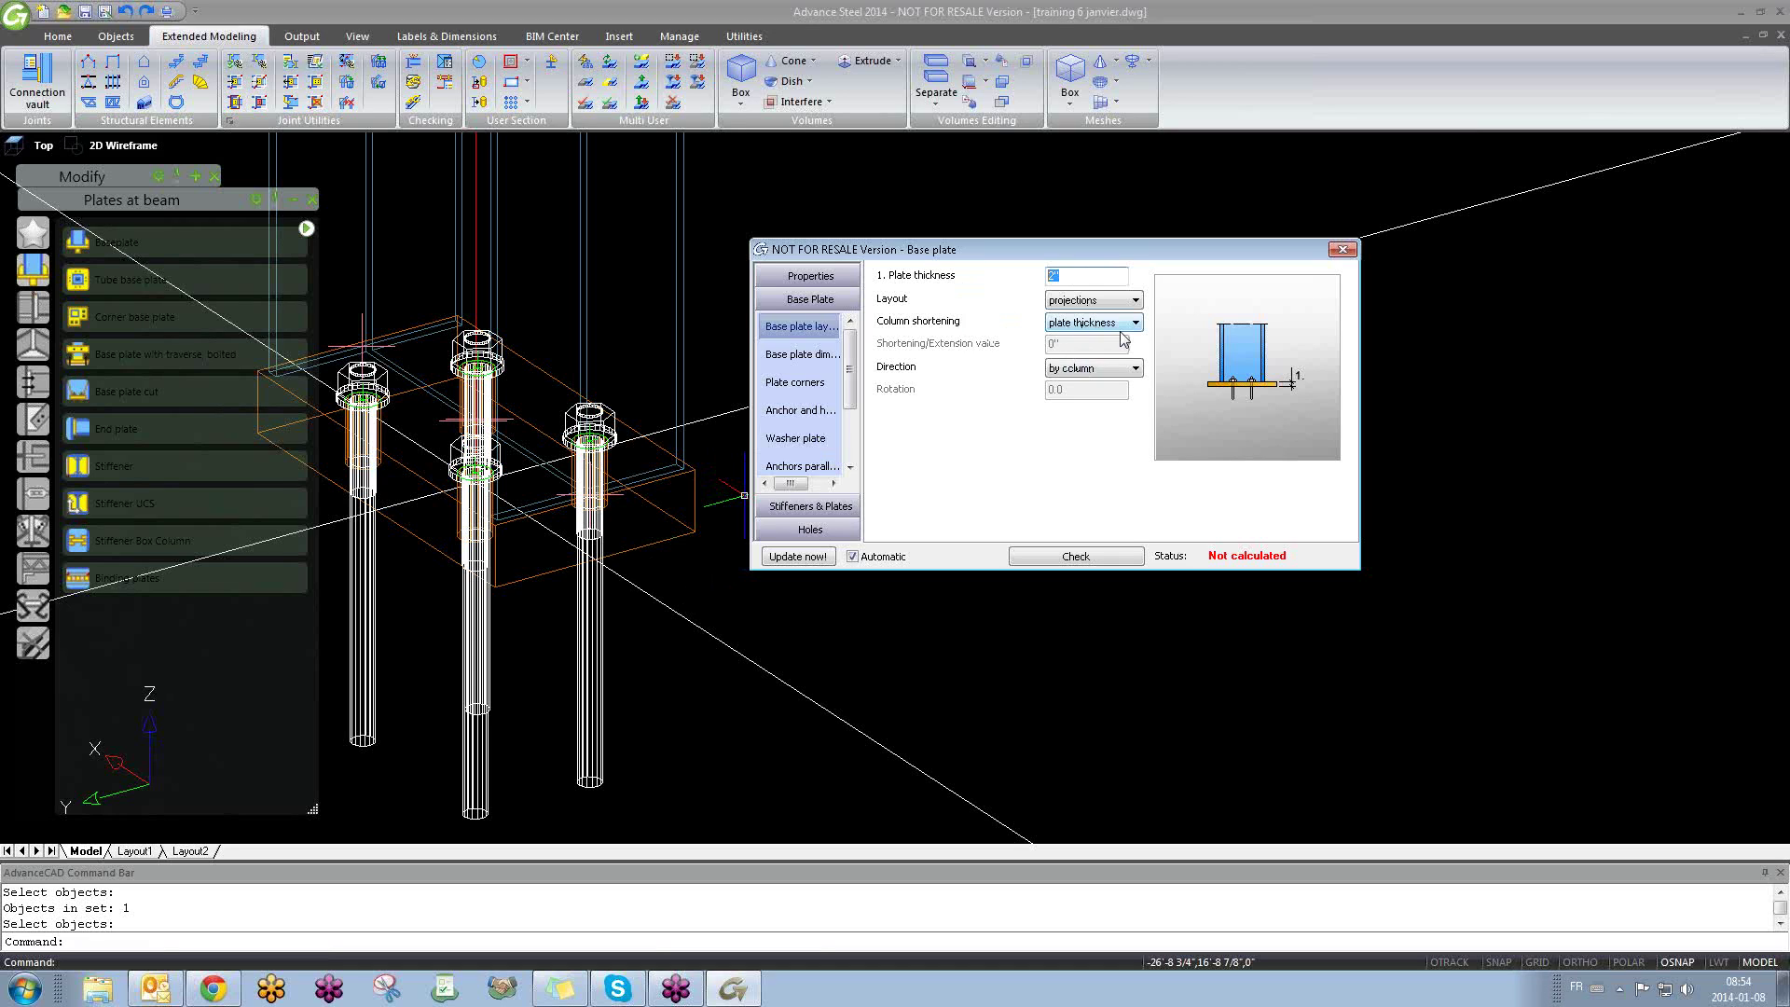
Step: Compare the none and value options for column shortening, and return it to plate thickness
{"action": "left_click", "coordinate": [1128, 323]}
{"action": "left_click", "coordinate": [1082, 334]}
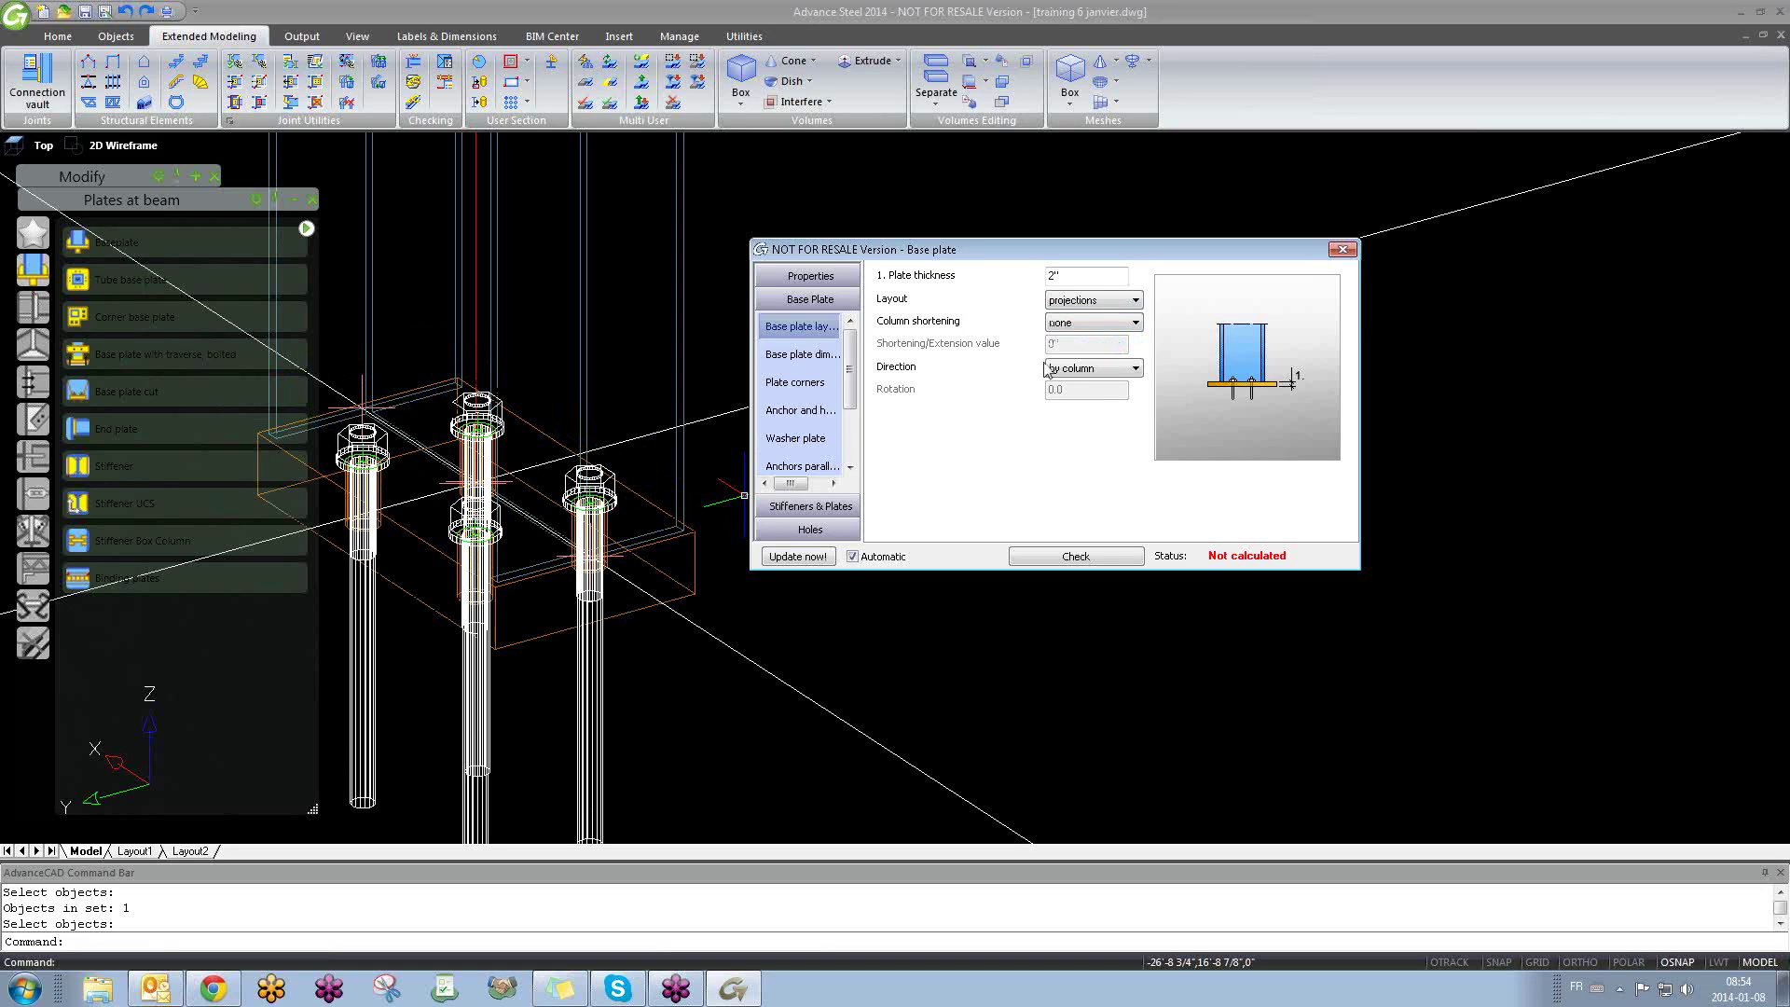
{"action": "left_click", "coordinate": [1110, 327]}
{"action": "left_click", "coordinate": [1092, 350]}
{"action": "scroll", "coordinate": [1091, 349], "scroll_direction": "up", "scroll_amount": 1}
{"action": "scroll", "coordinate": [1092, 348], "scroll_direction": "down", "scroll_amount": 1}
{"action": "scroll", "coordinate": [1092, 348], "scroll_direction": "up", "scroll_amount": 1}
{"action": "scroll", "coordinate": [1094, 354], "scroll_direction": "down", "scroll_amount": 1}
{"action": "scroll", "coordinate": [1093, 355], "scroll_direction": "up", "scroll_amount": 1}
{"action": "scroll", "coordinate": [1094, 355], "scroll_direction": "down", "scroll_amount": 1}
{"action": "scroll", "coordinate": [1094, 354], "scroll_direction": "up", "scroll_amount": 1}
{"action": "scroll", "coordinate": [1096, 355], "scroll_direction": "down", "scroll_amount": 1}
{"action": "scroll", "coordinate": [1096, 354], "scroll_direction": "up", "scroll_amount": 1}
{"action": "left_click", "coordinate": [1106, 323]}
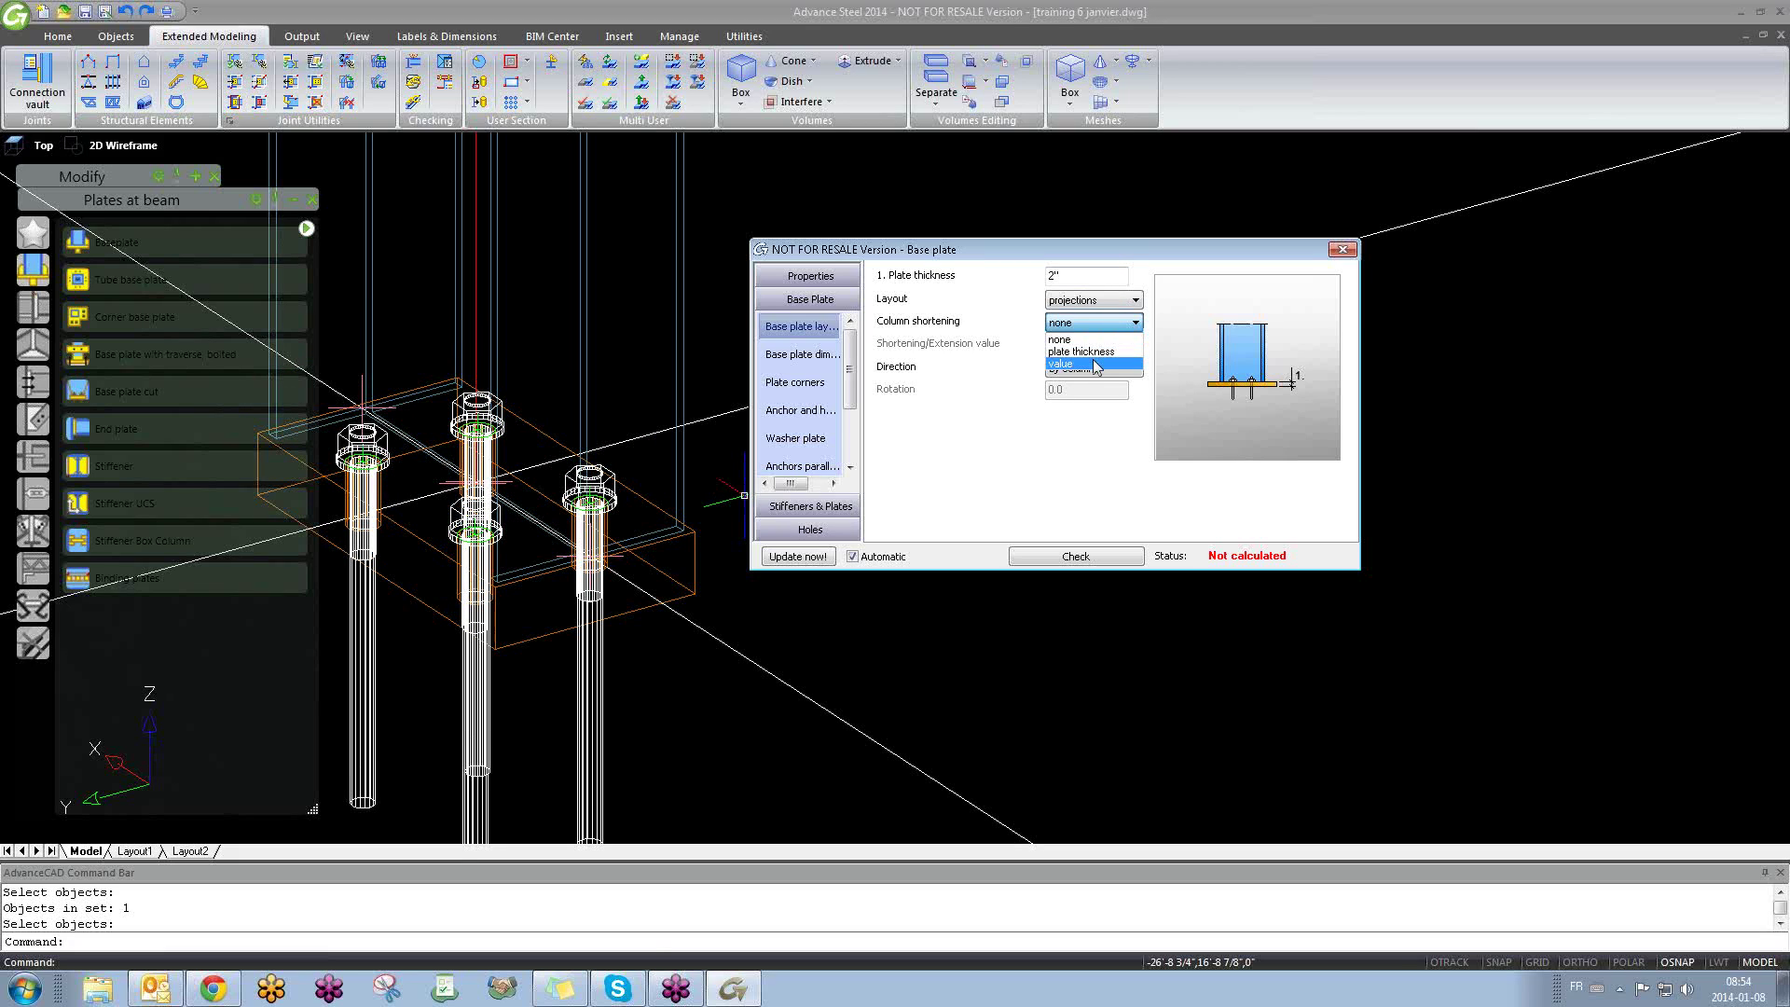
{"action": "left_click", "coordinate": [1096, 364]}
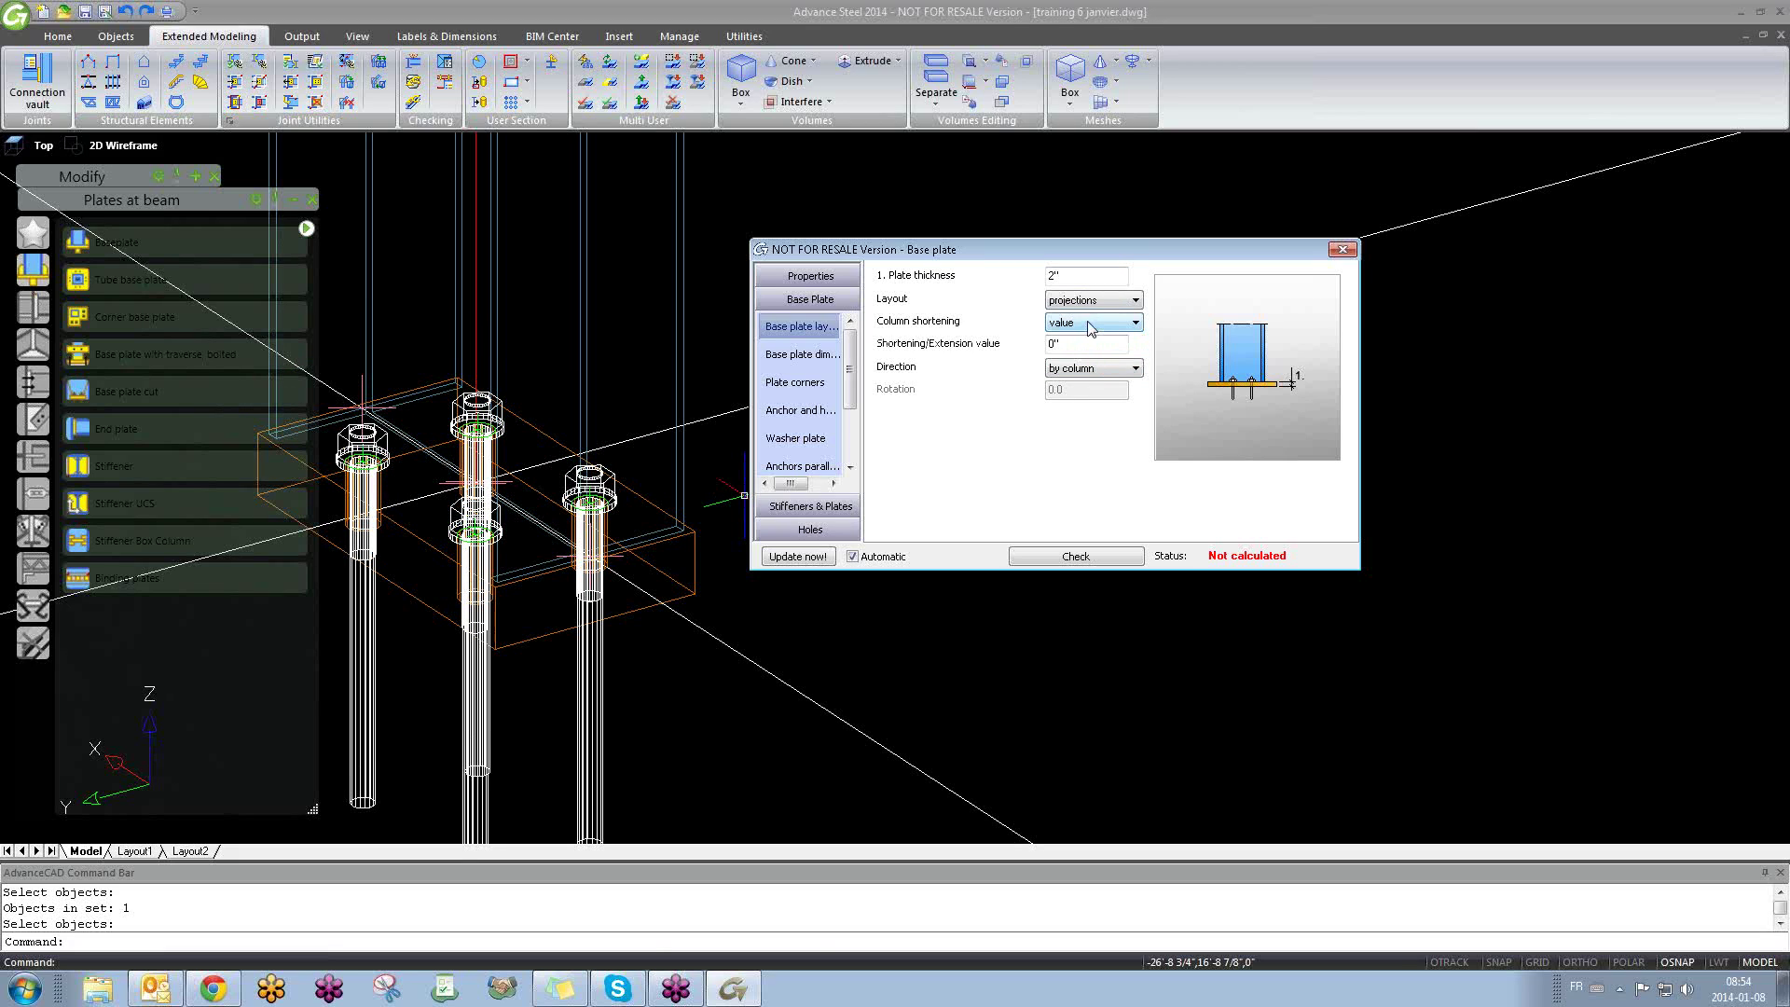
{"action": "left_click", "coordinate": [1091, 324]}
{"action": "left_click", "coordinate": [1093, 352]}
Step: Try column shortening by value with a 3" shortening/extension value, and switch it back to plate thickness
{"action": "left_click", "coordinate": [1094, 324]}
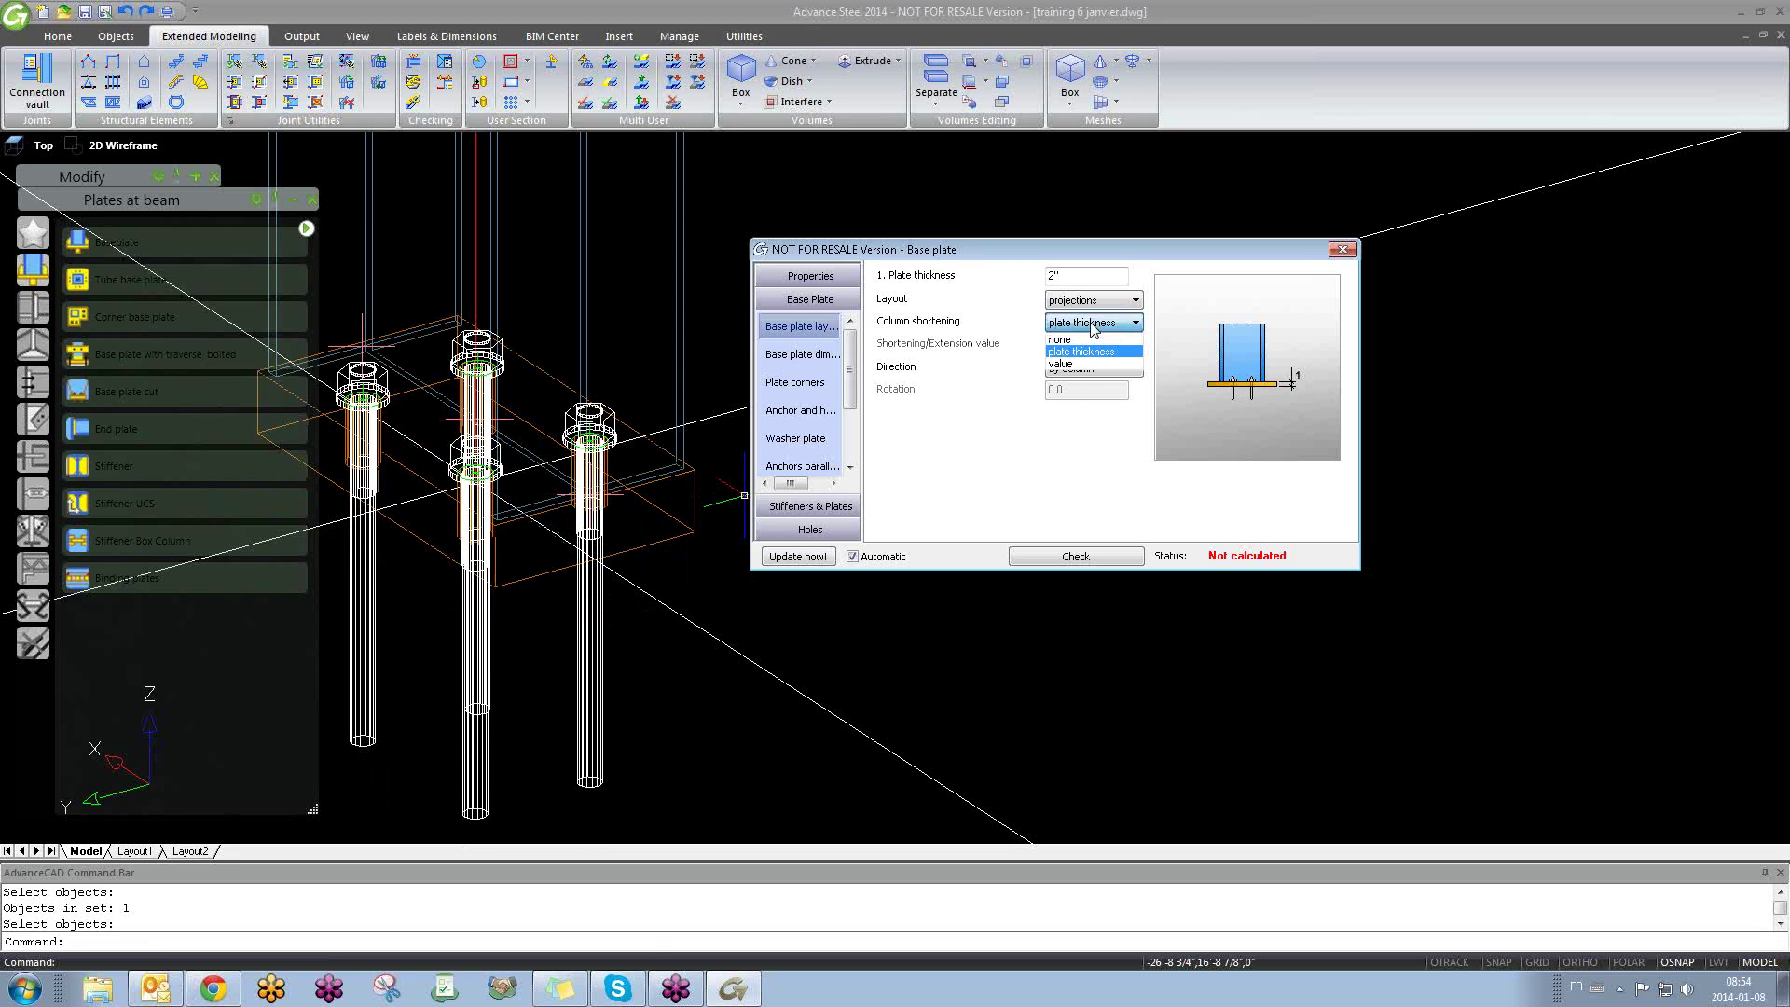
{"action": "left_click", "coordinate": [1087, 340]}
{"action": "left_click", "coordinate": [1093, 323]}
{"action": "left_click", "coordinate": [1081, 364]}
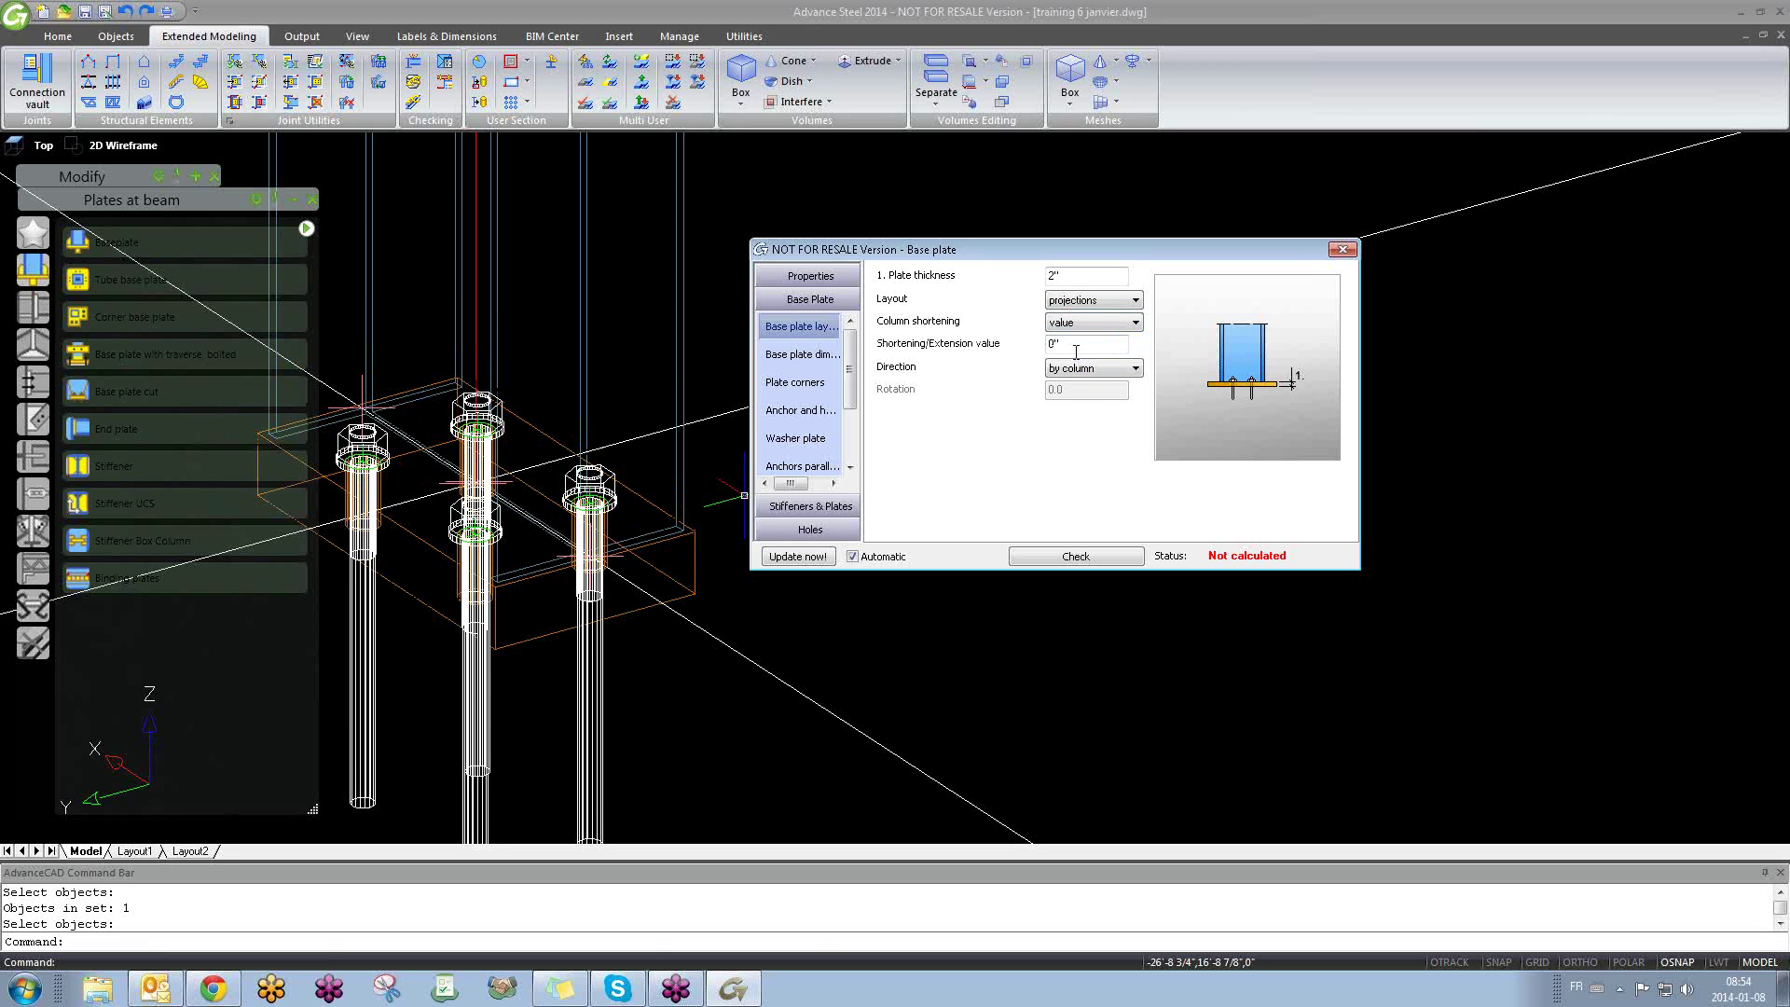
{"action": "double_click", "coordinate": [1076, 347]}
{"action": "type", "text": "3'"}
{"action": "key", "text": "Return"}
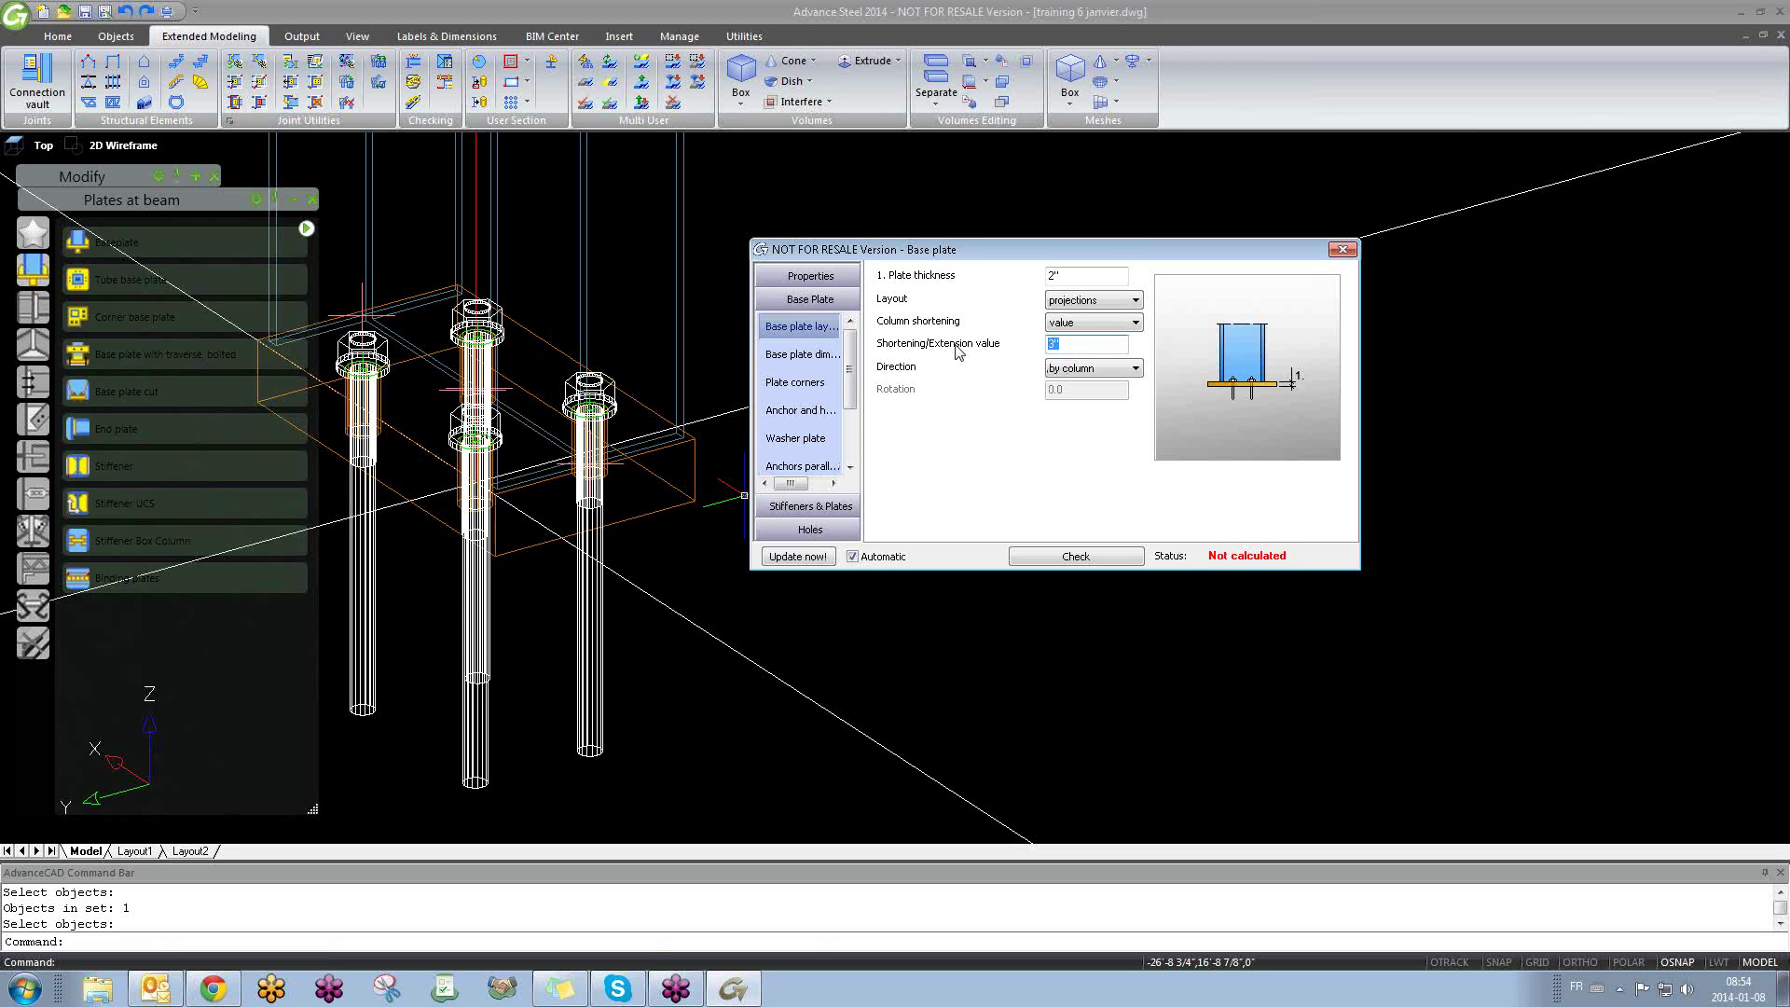
{"action": "left_click", "coordinate": [1061, 325]}
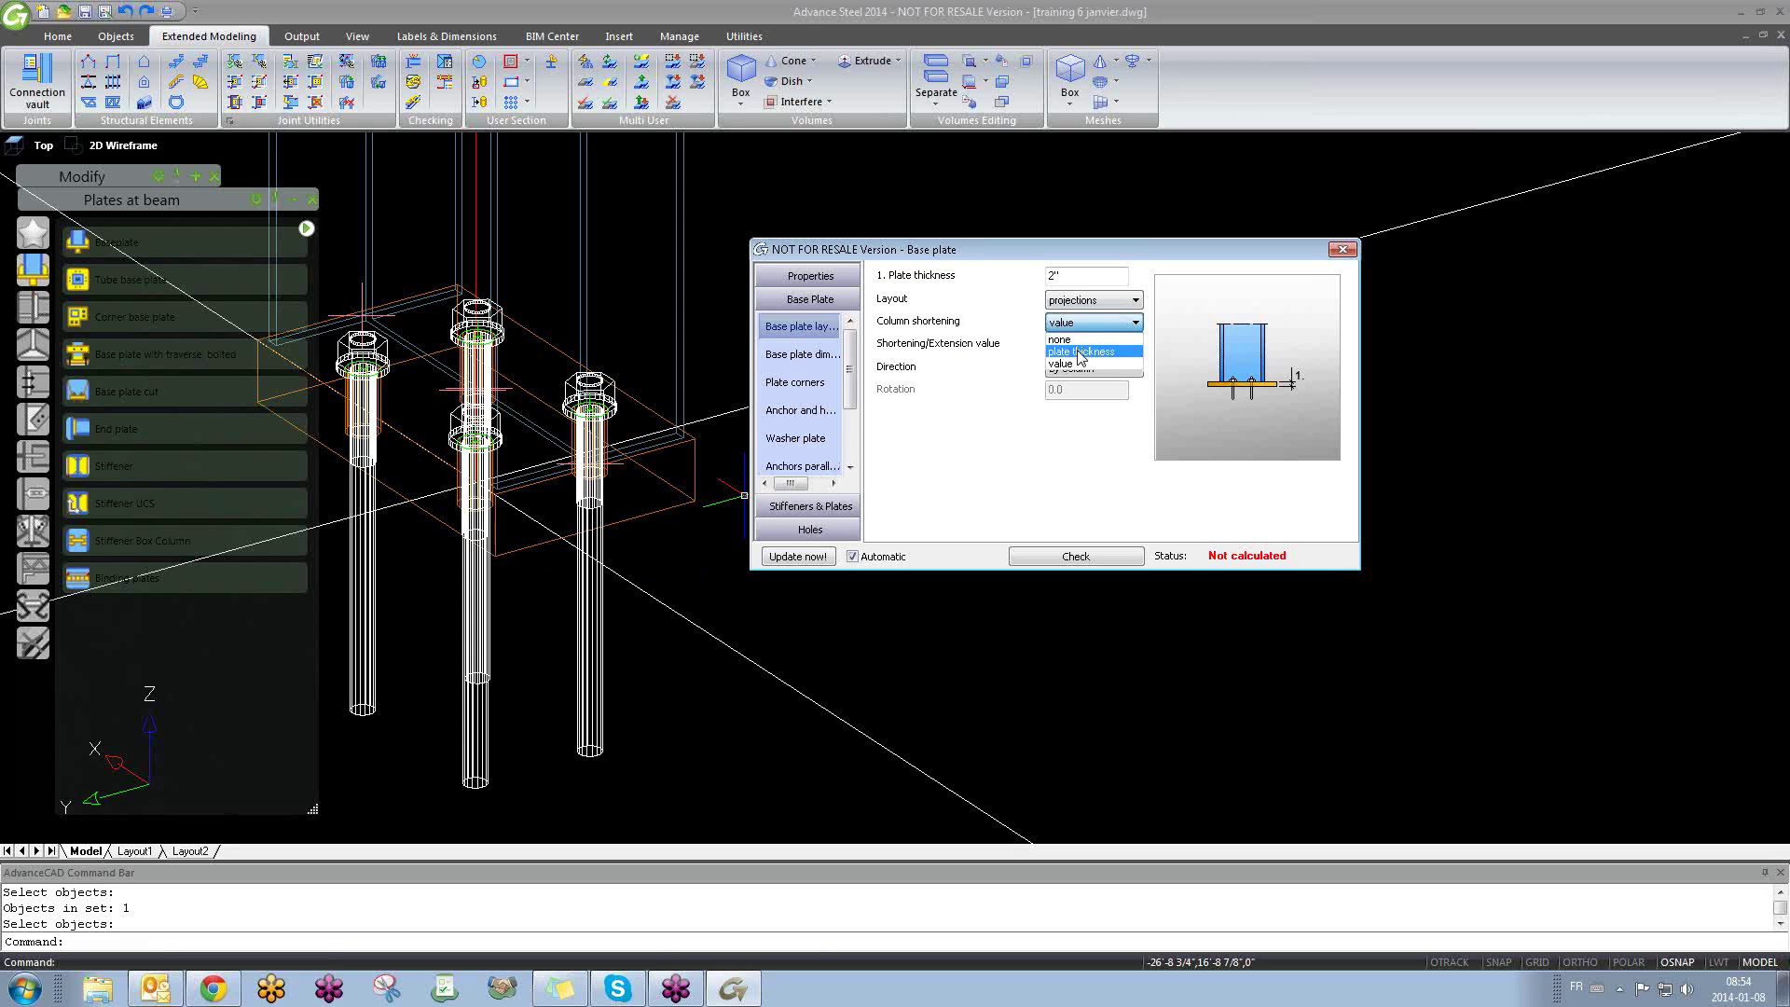
{"action": "left_click", "coordinate": [1084, 339]}
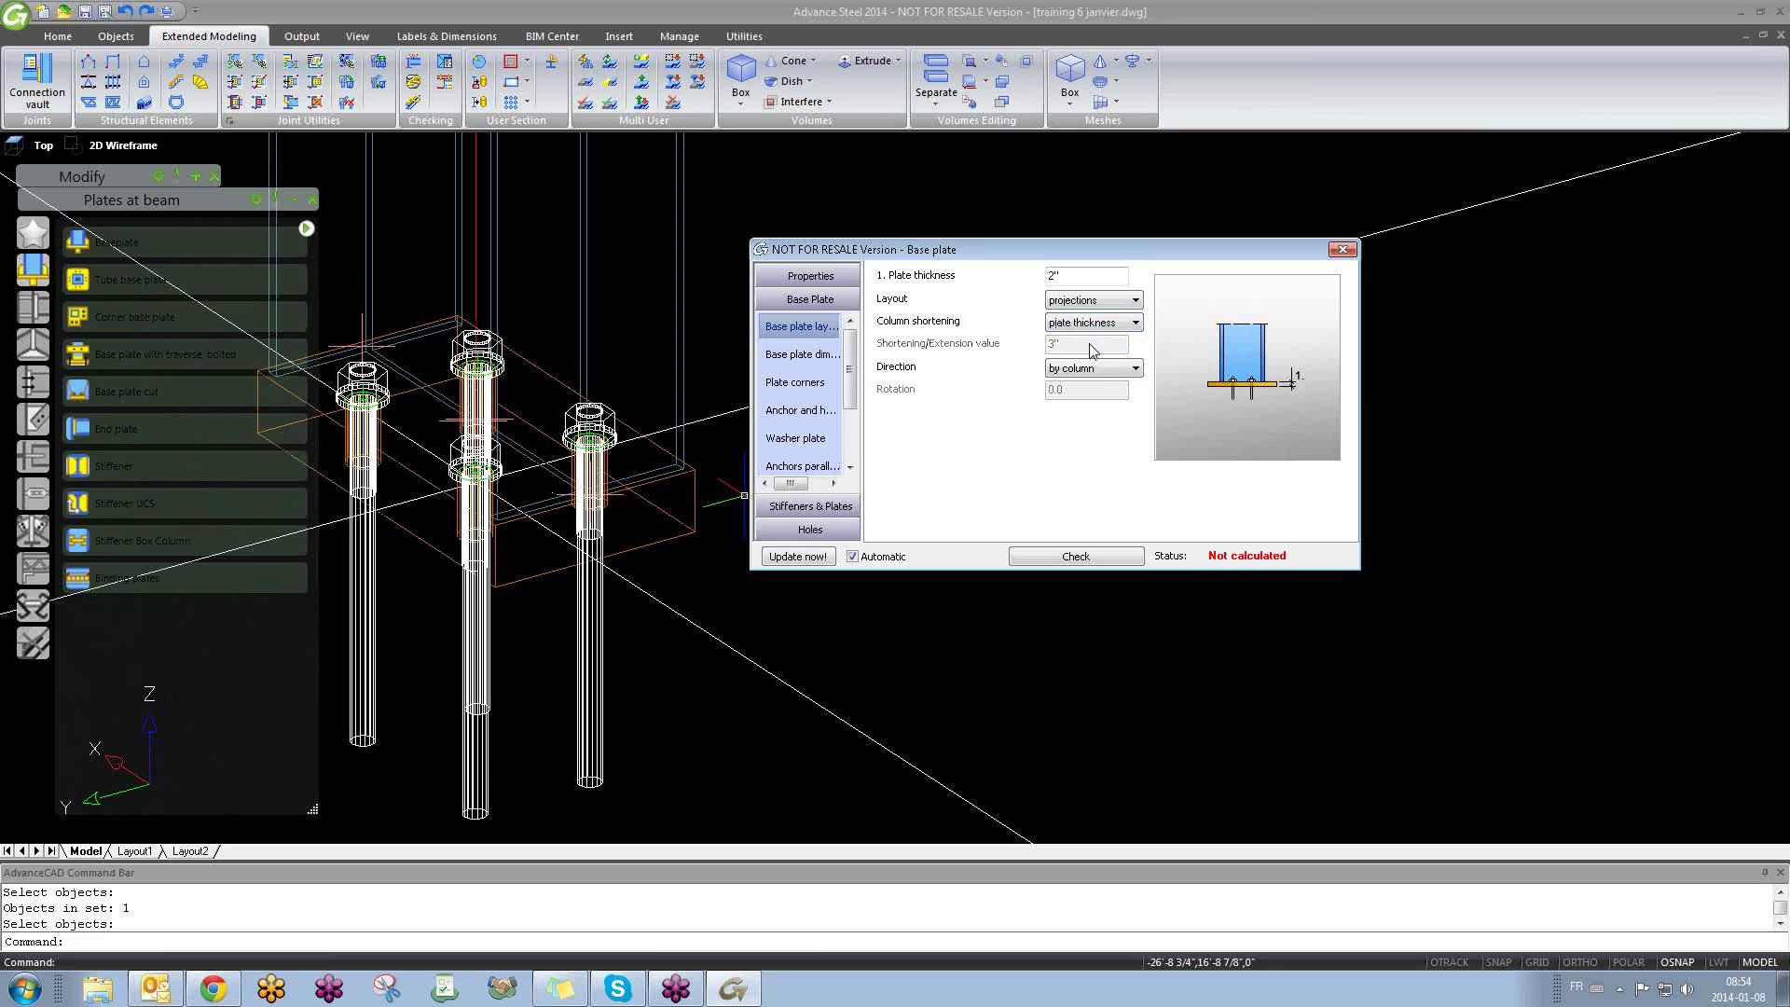
Step: Try another direction option for the base plate and return the direction to by column
{"action": "left_click", "coordinate": [1077, 371]}
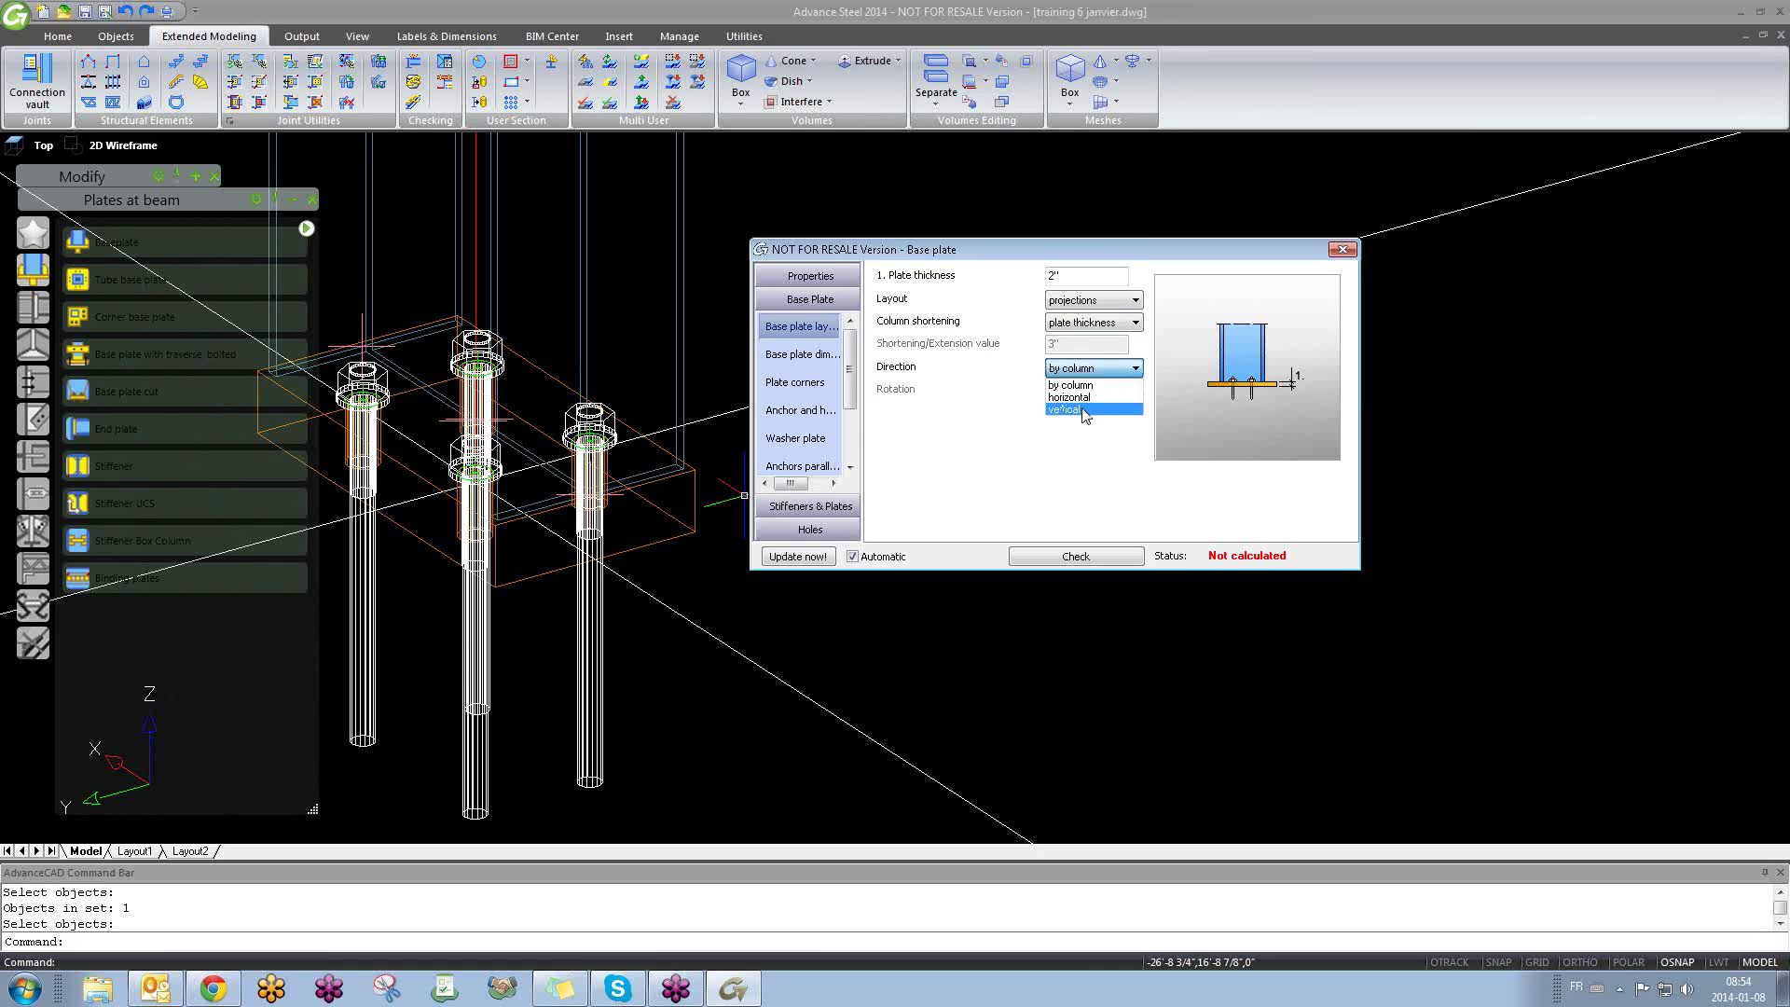
{"action": "left_click", "coordinate": [1085, 404]}
{"action": "left_click", "coordinate": [1091, 373]}
{"action": "left_click", "coordinate": [1082, 390]}
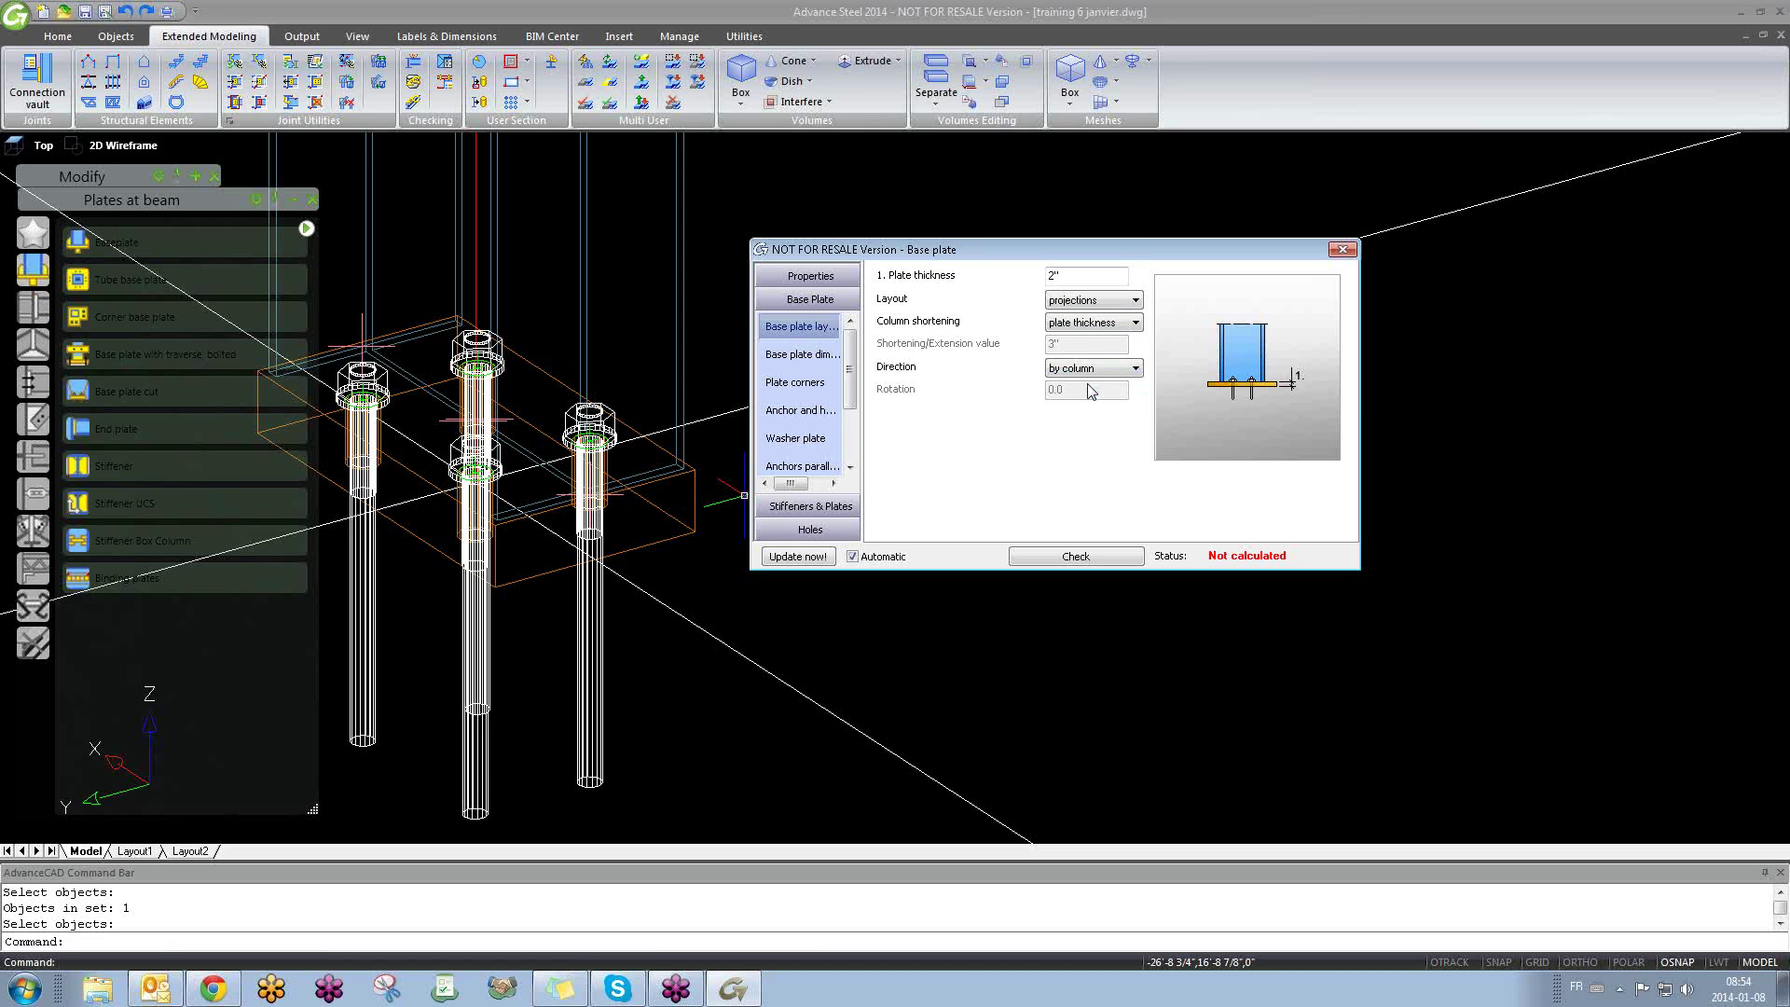
Step: Set the base plate dimensions to equal projections of 2" on all sides
{"action": "left_click", "coordinate": [802, 354]}
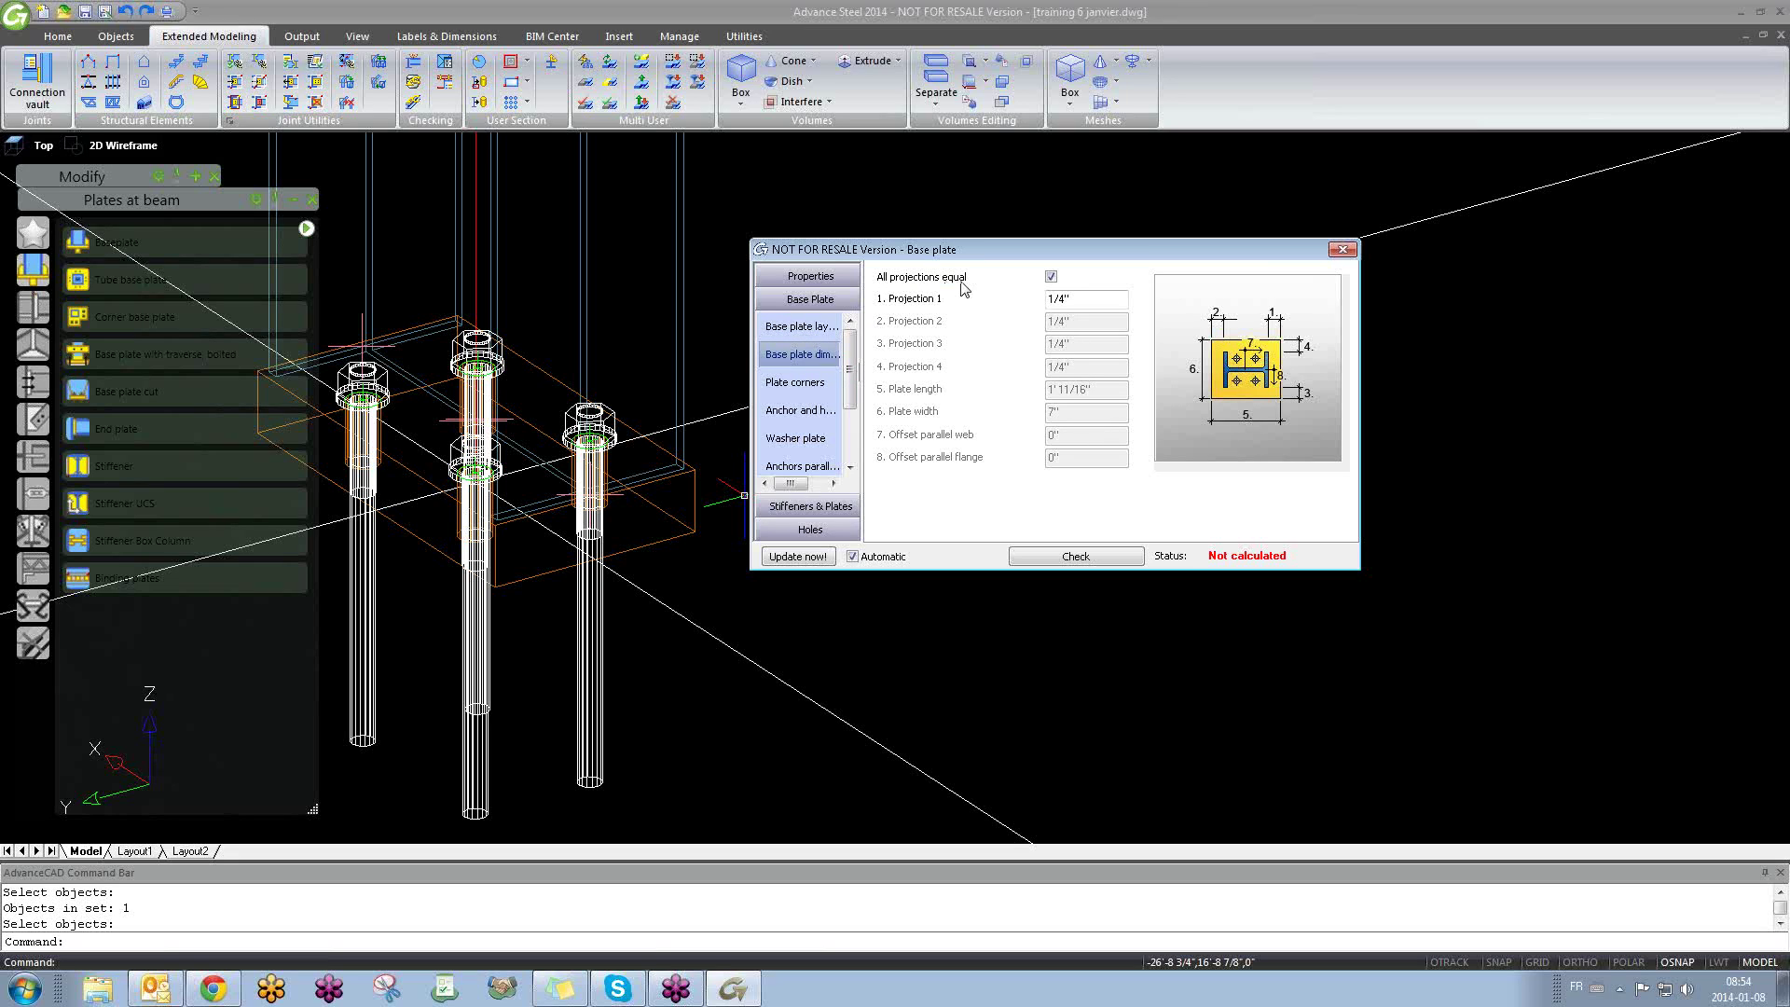
{"action": "left_click", "coordinate": [1052, 277]}
{"action": "left_click", "coordinate": [1052, 277]}
{"action": "key", "text": "Tab"}
{"action": "type", "text": "2"}
{"action": "key", "text": "Tab"}
{"action": "middle_click_drag", "start_coordinate": [585, 397], "coordinate": [711, 463]}
{"action": "scroll", "coordinate": [710, 464], "scroll_direction": "down", "scroll_amount": 3}
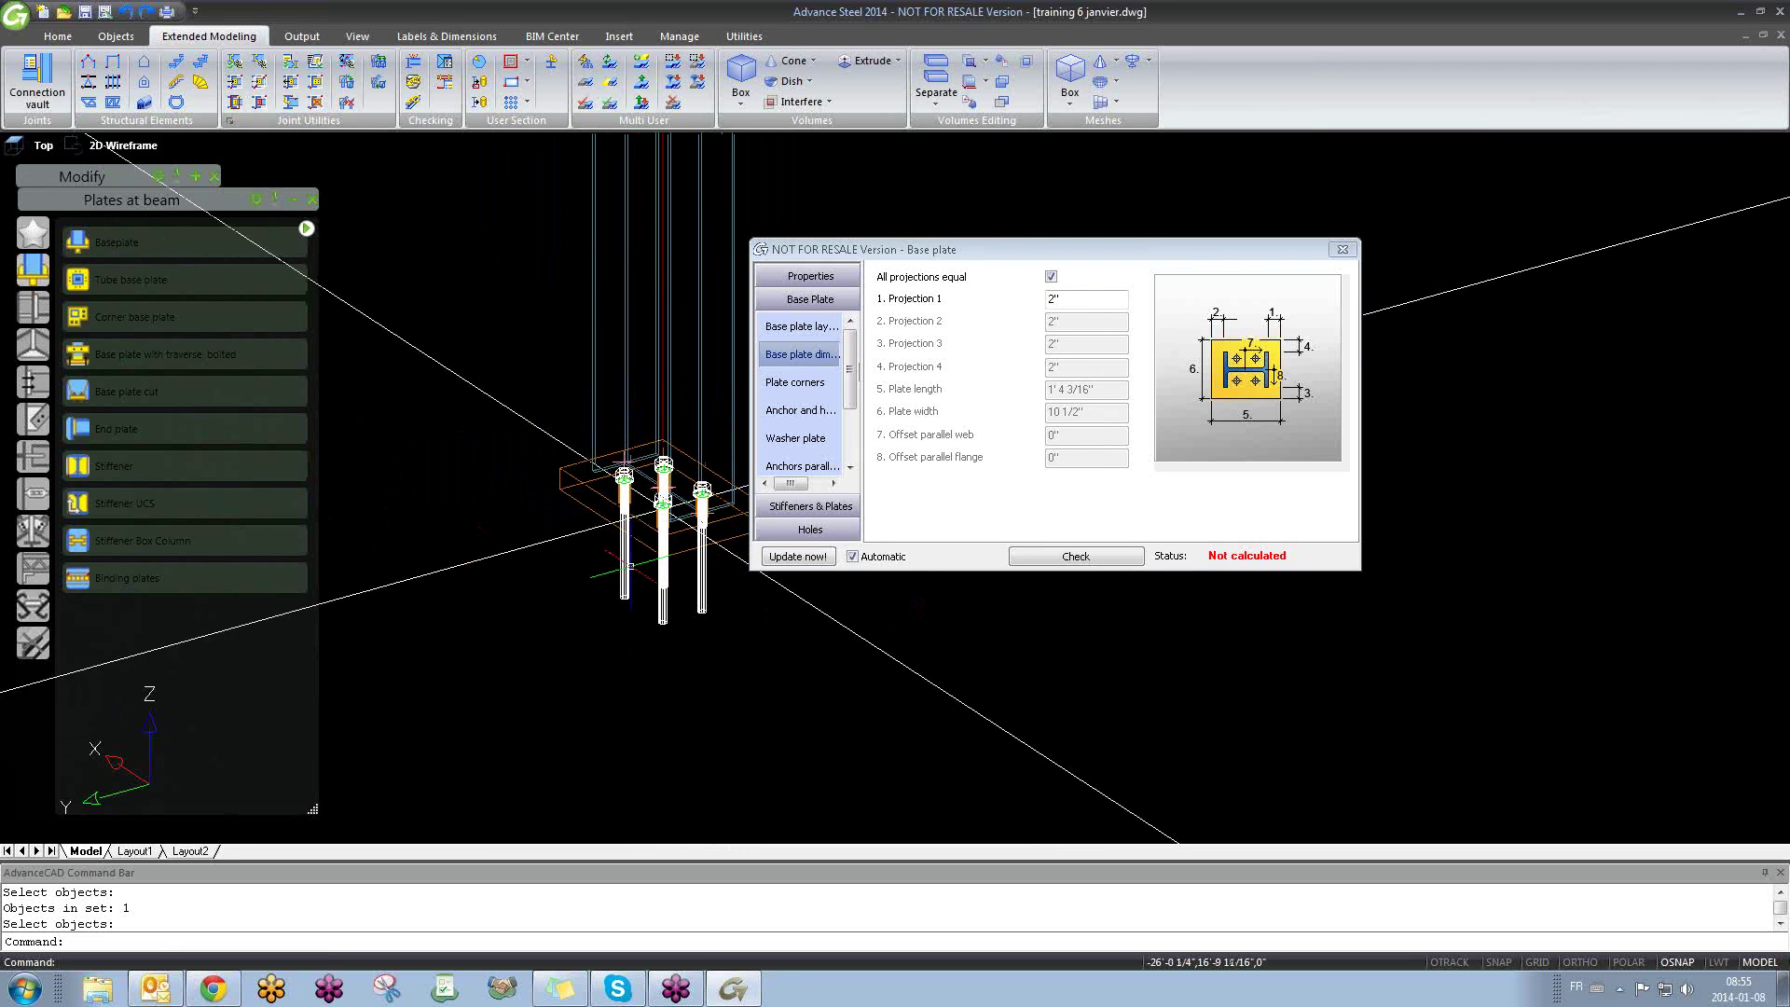
{"action": "middle_click_drag", "start_coordinate": [672, 643], "coordinate": [460, 522], "text": "shift"}
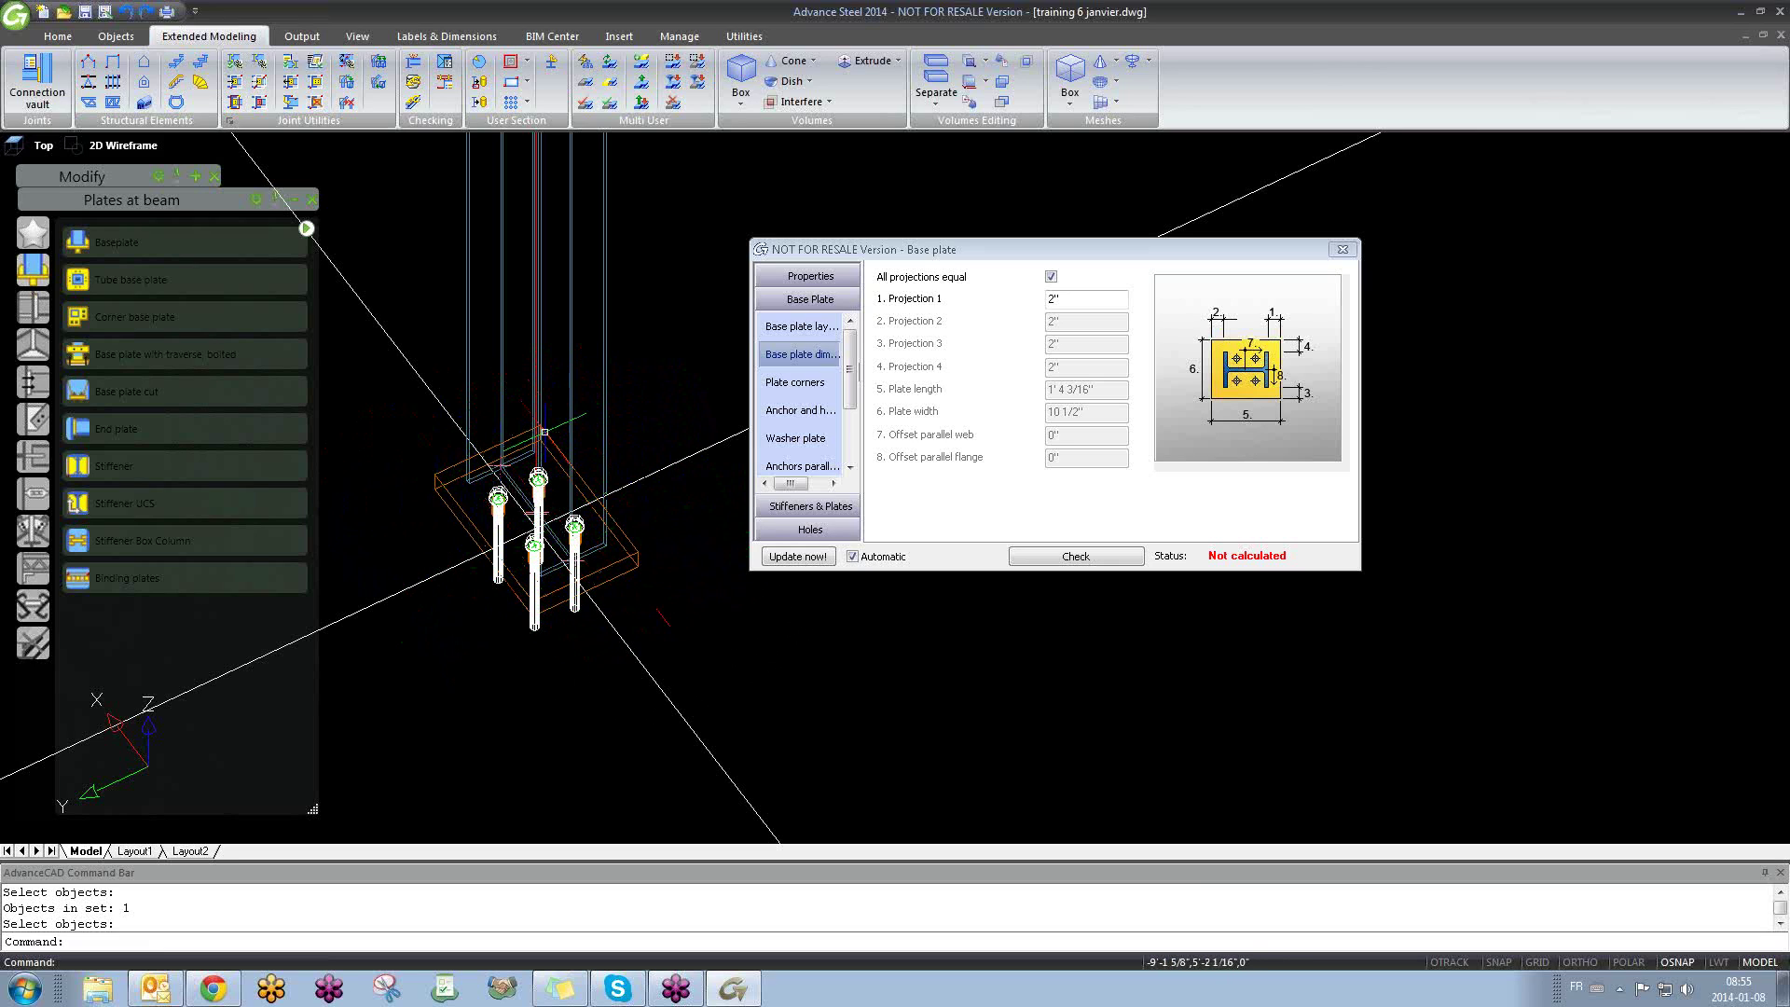
Step: Try the fillet and convex corner shapes on corner 1 of the base plate
{"action": "left_click", "coordinate": [795, 384]}
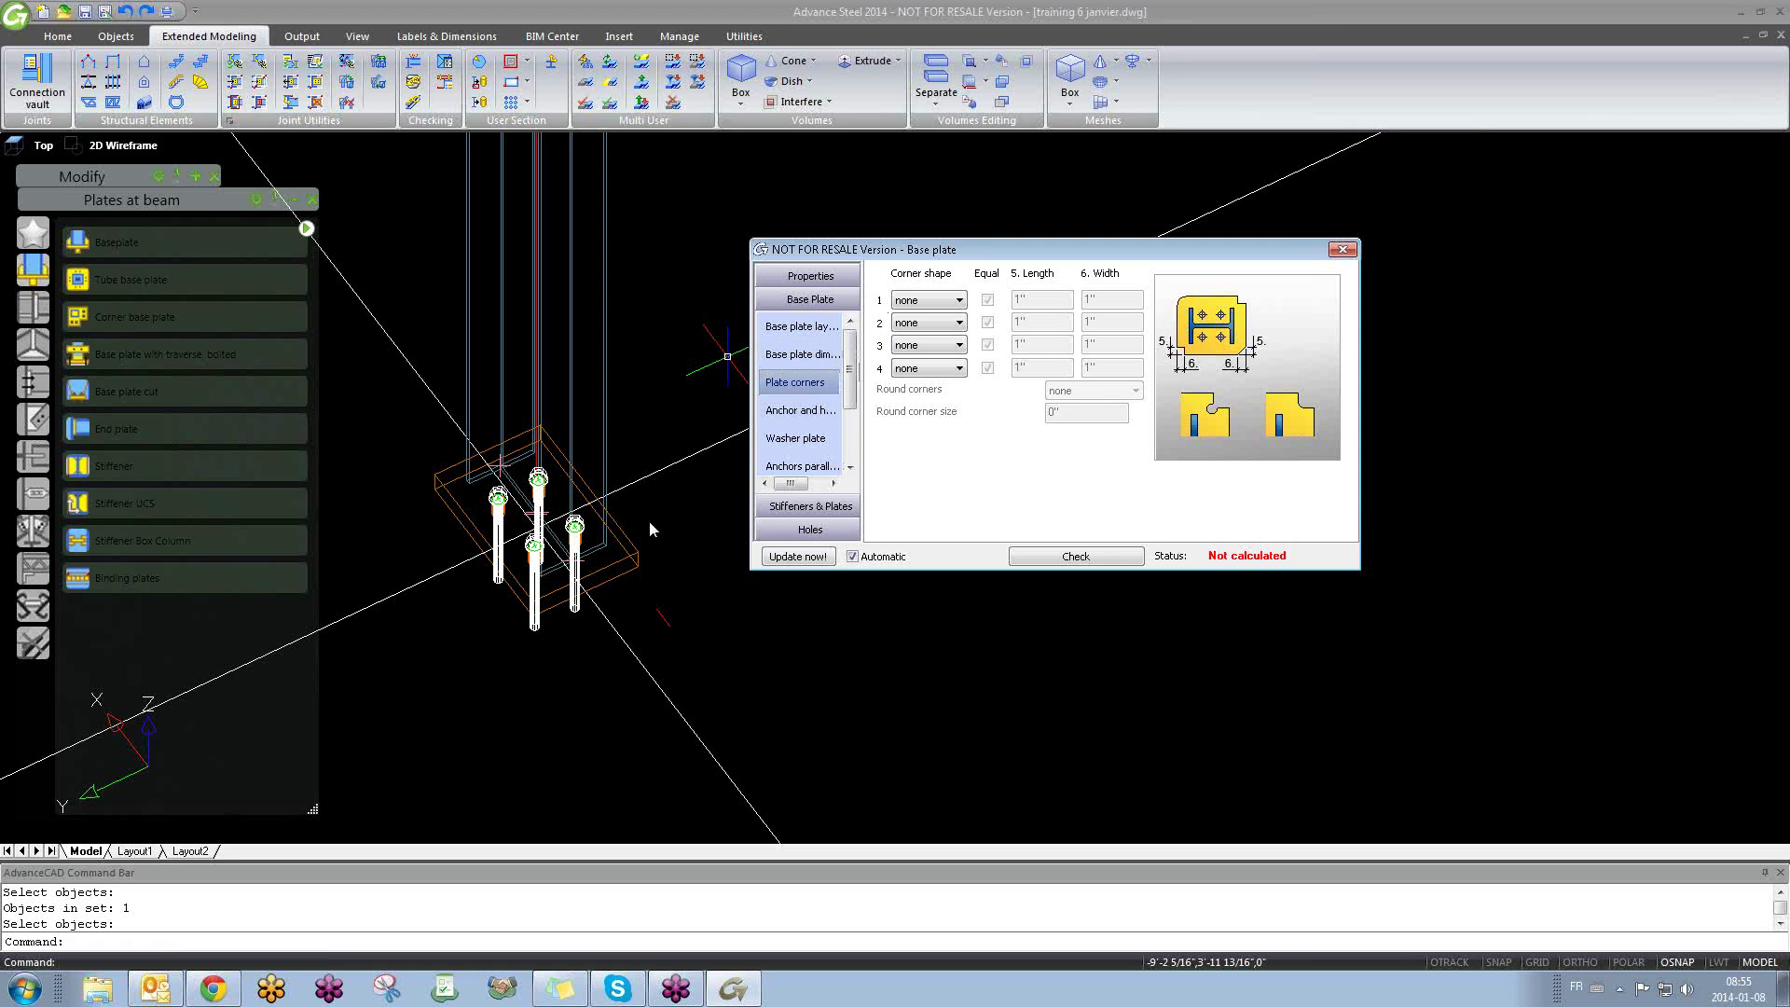
{"action": "left_click", "coordinate": [960, 301]}
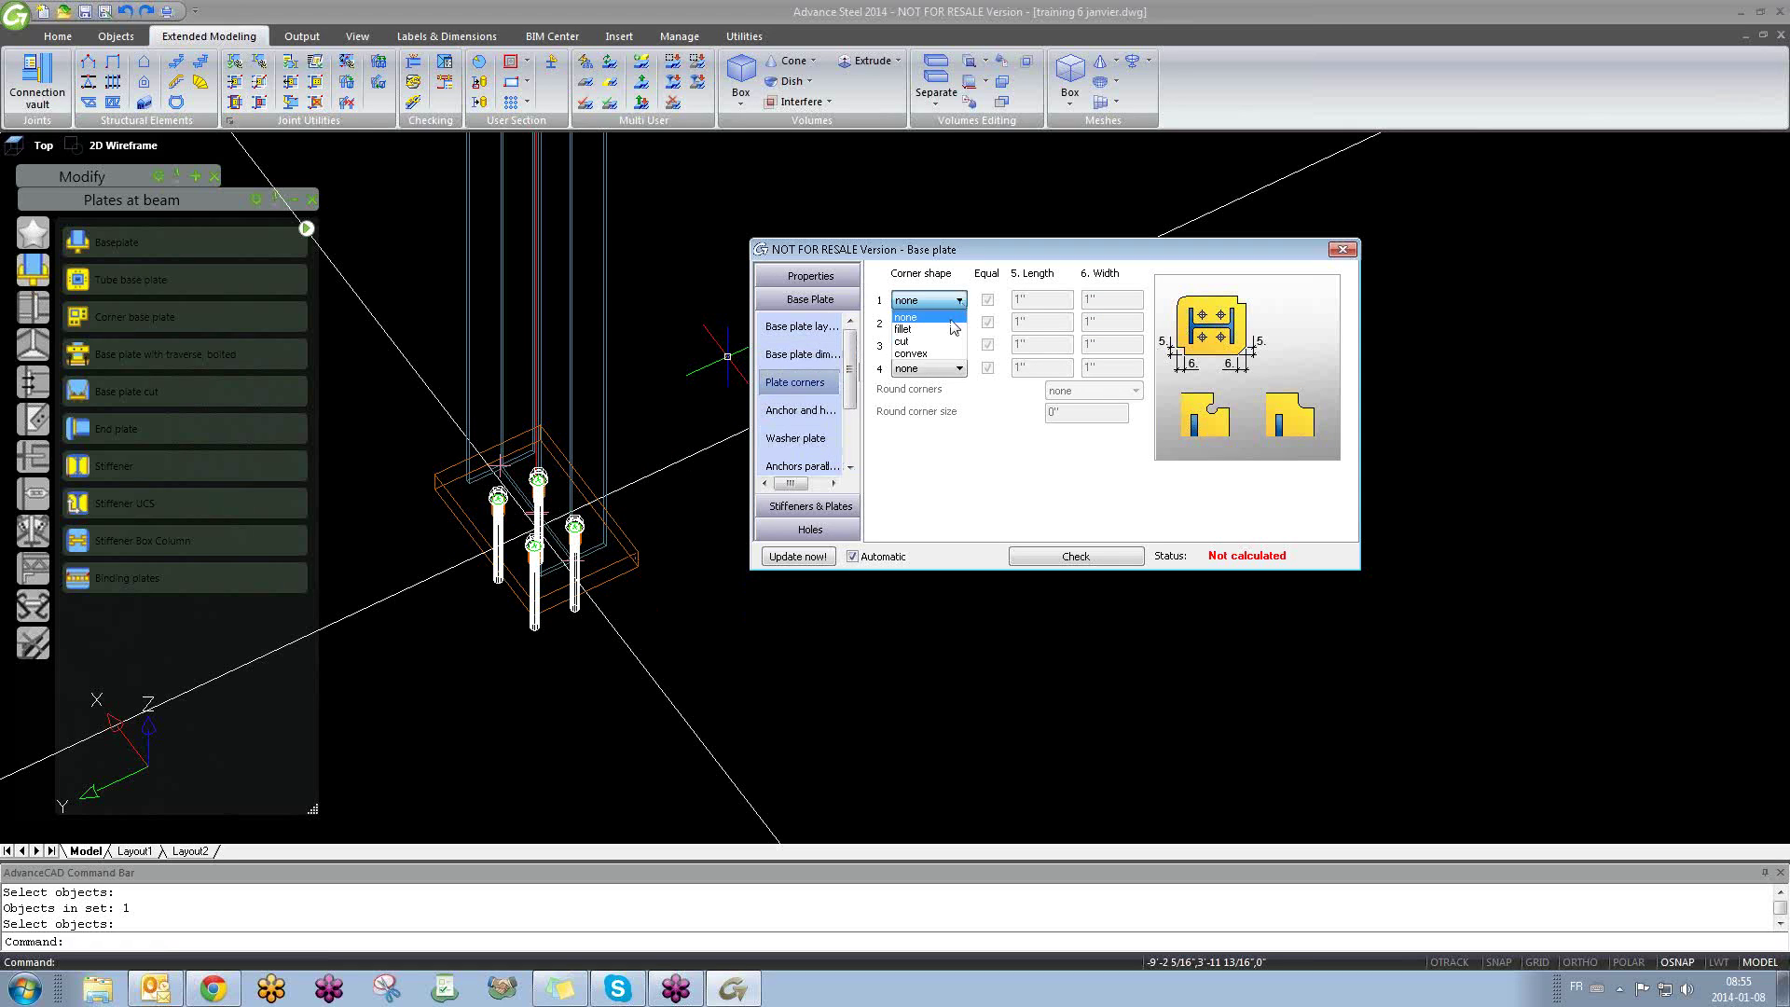
{"action": "left_click", "coordinate": [940, 329]}
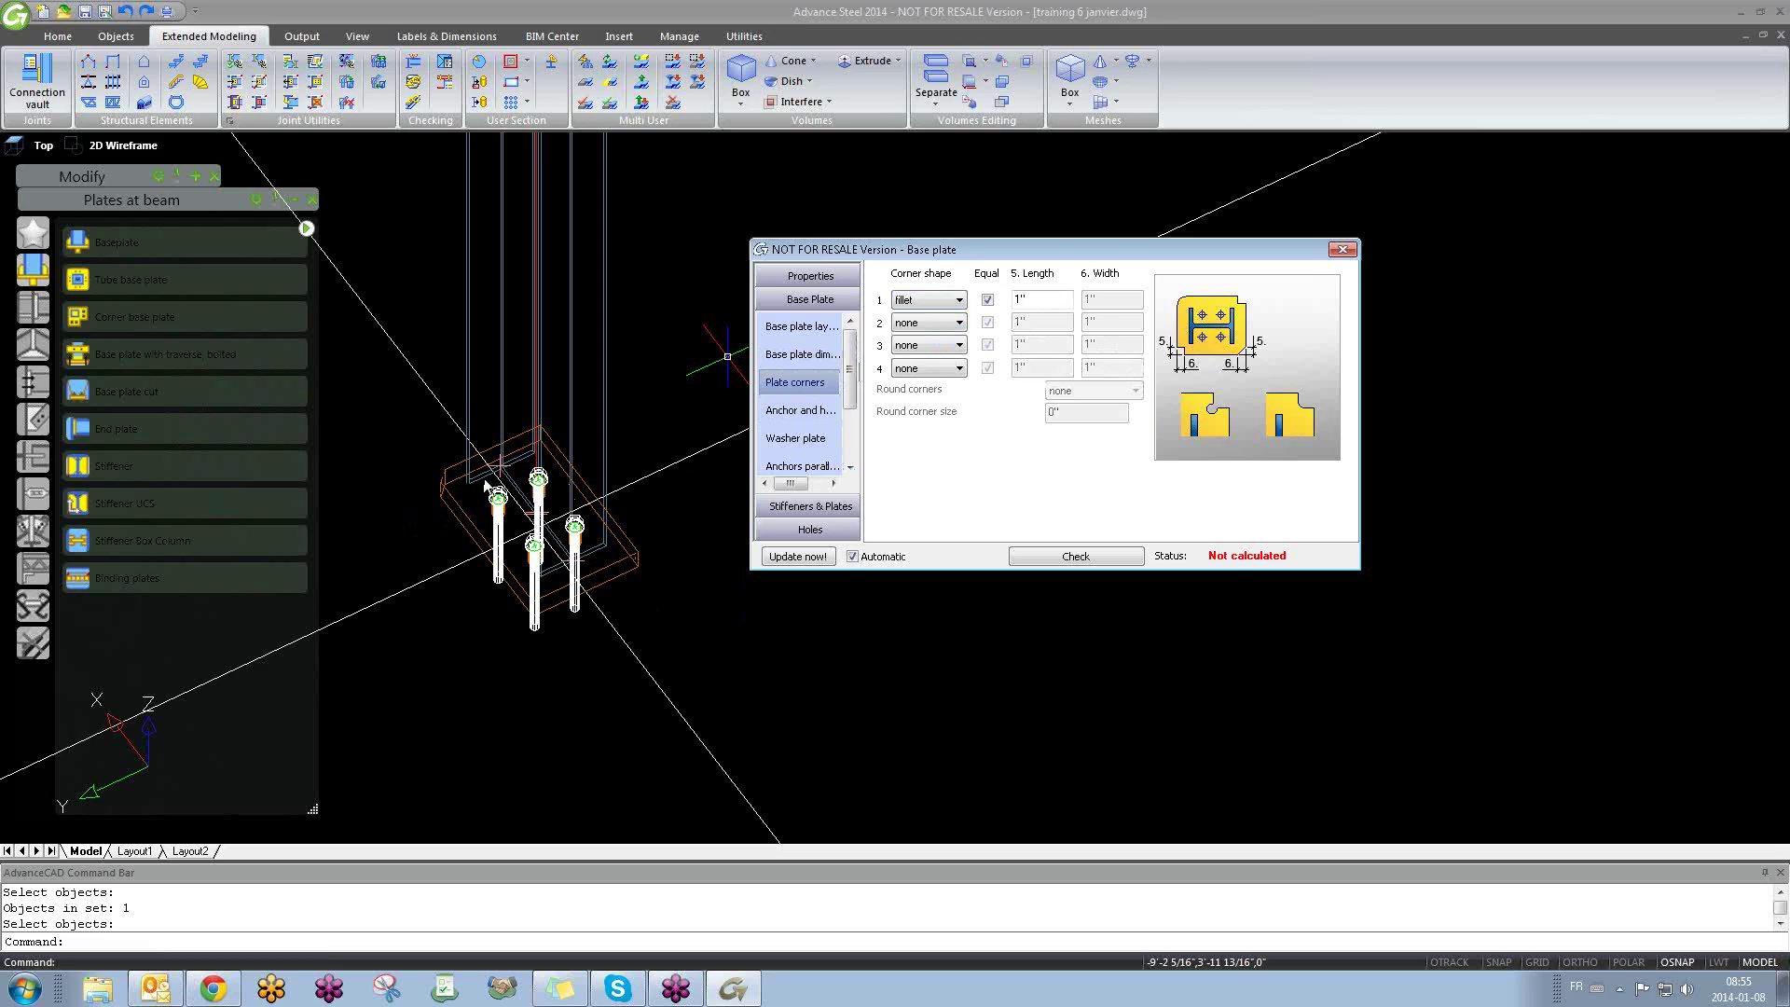
{"action": "left_click", "coordinate": [917, 301]}
{"action": "left_click", "coordinate": [929, 340]}
{"action": "scroll", "coordinate": [930, 342], "scroll_direction": "down", "scroll_amount": 1}
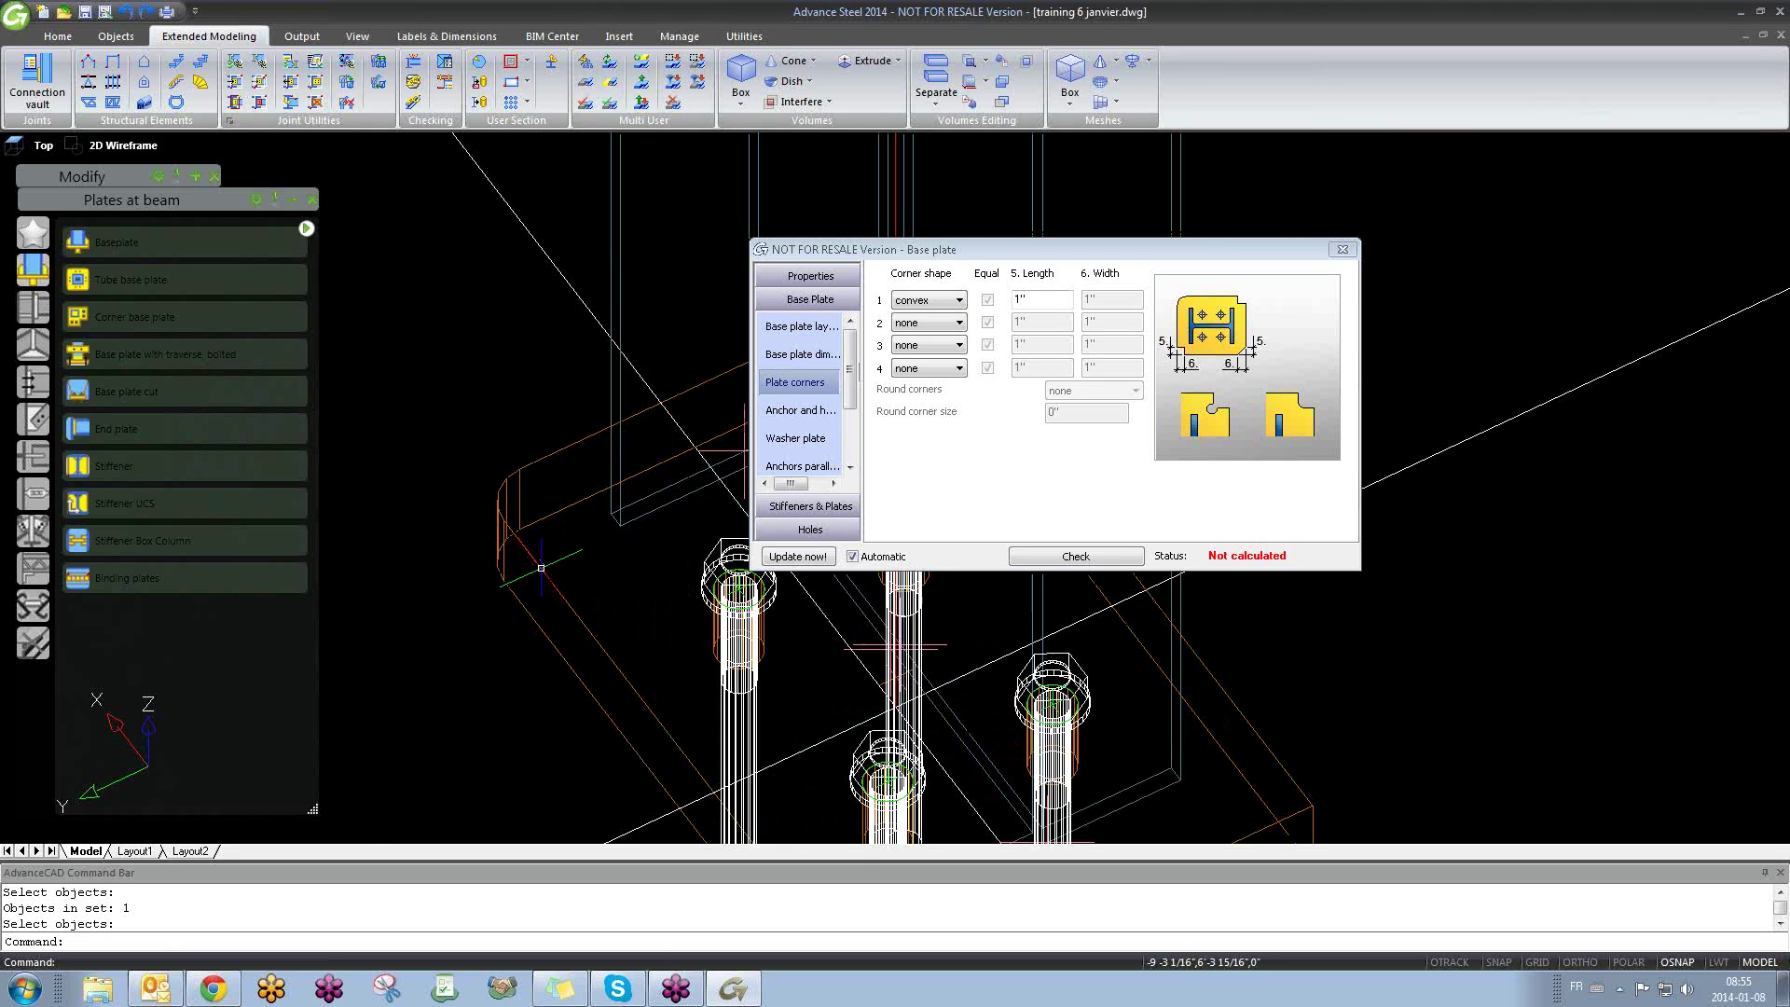
Step: Check the available anchor diameters and change the anchor type to US J-Square Anchors
{"action": "left_click", "coordinate": [802, 416]}
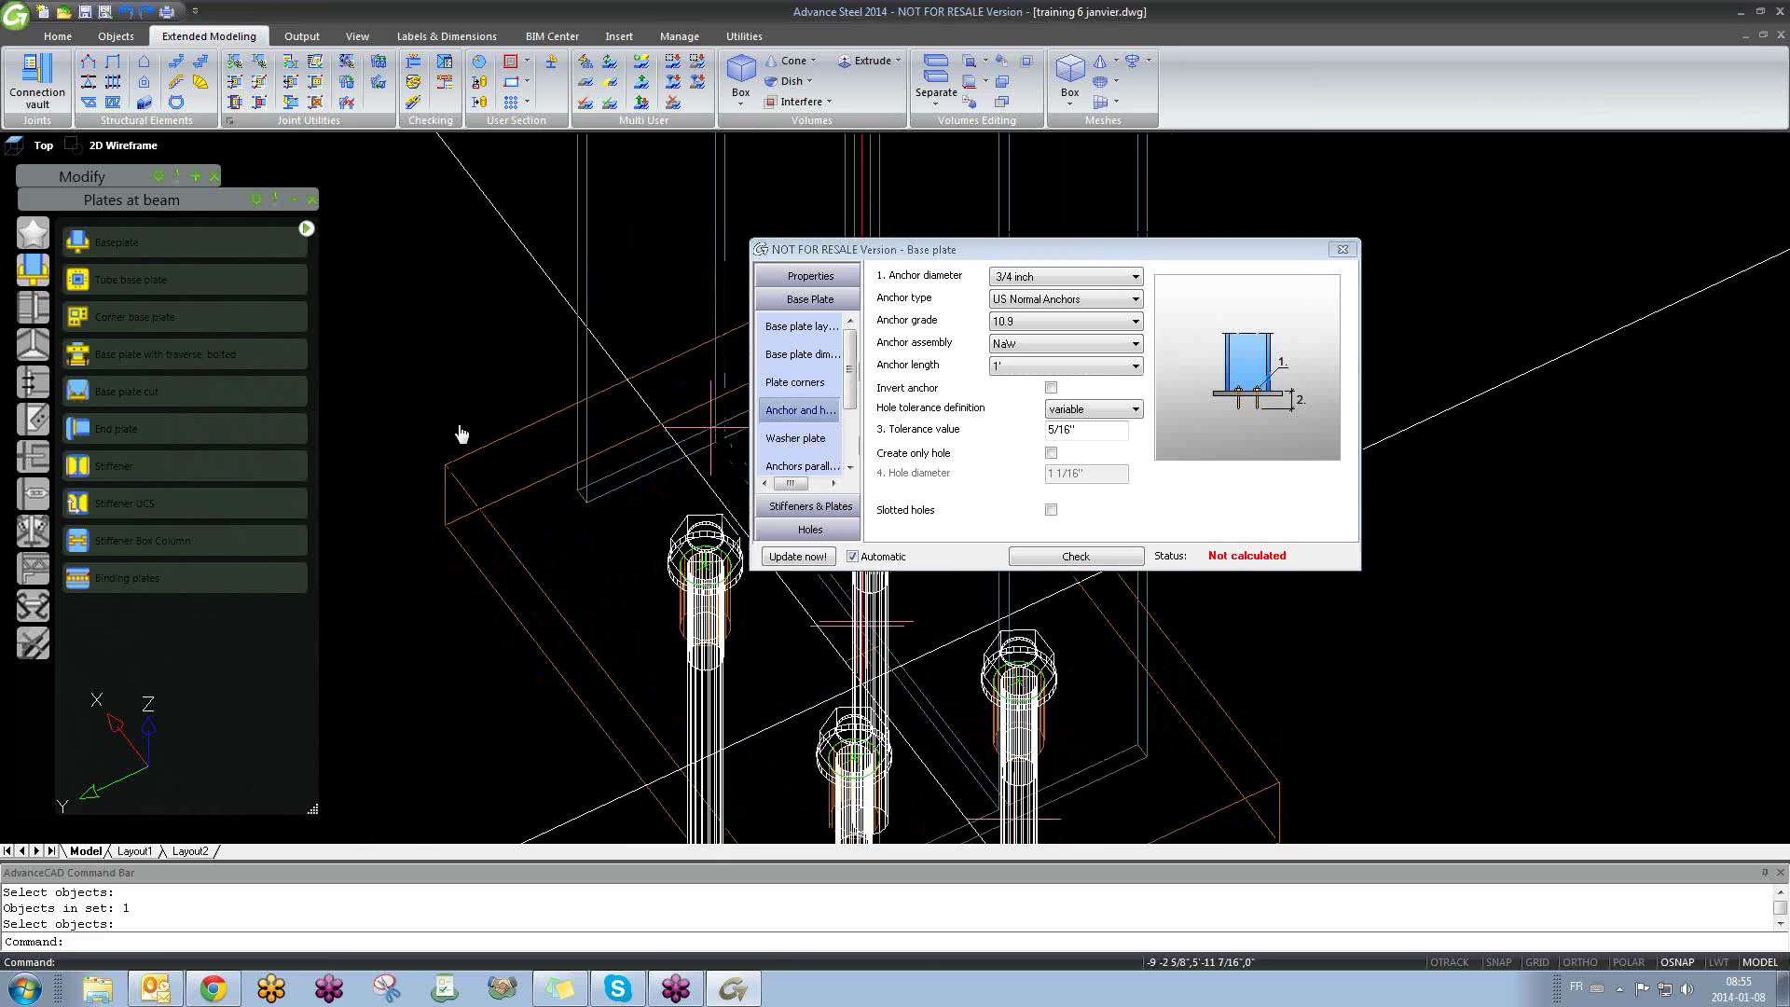
{"action": "scroll", "coordinate": [440, 385], "scroll_direction": "down", "scroll_amount": 5}
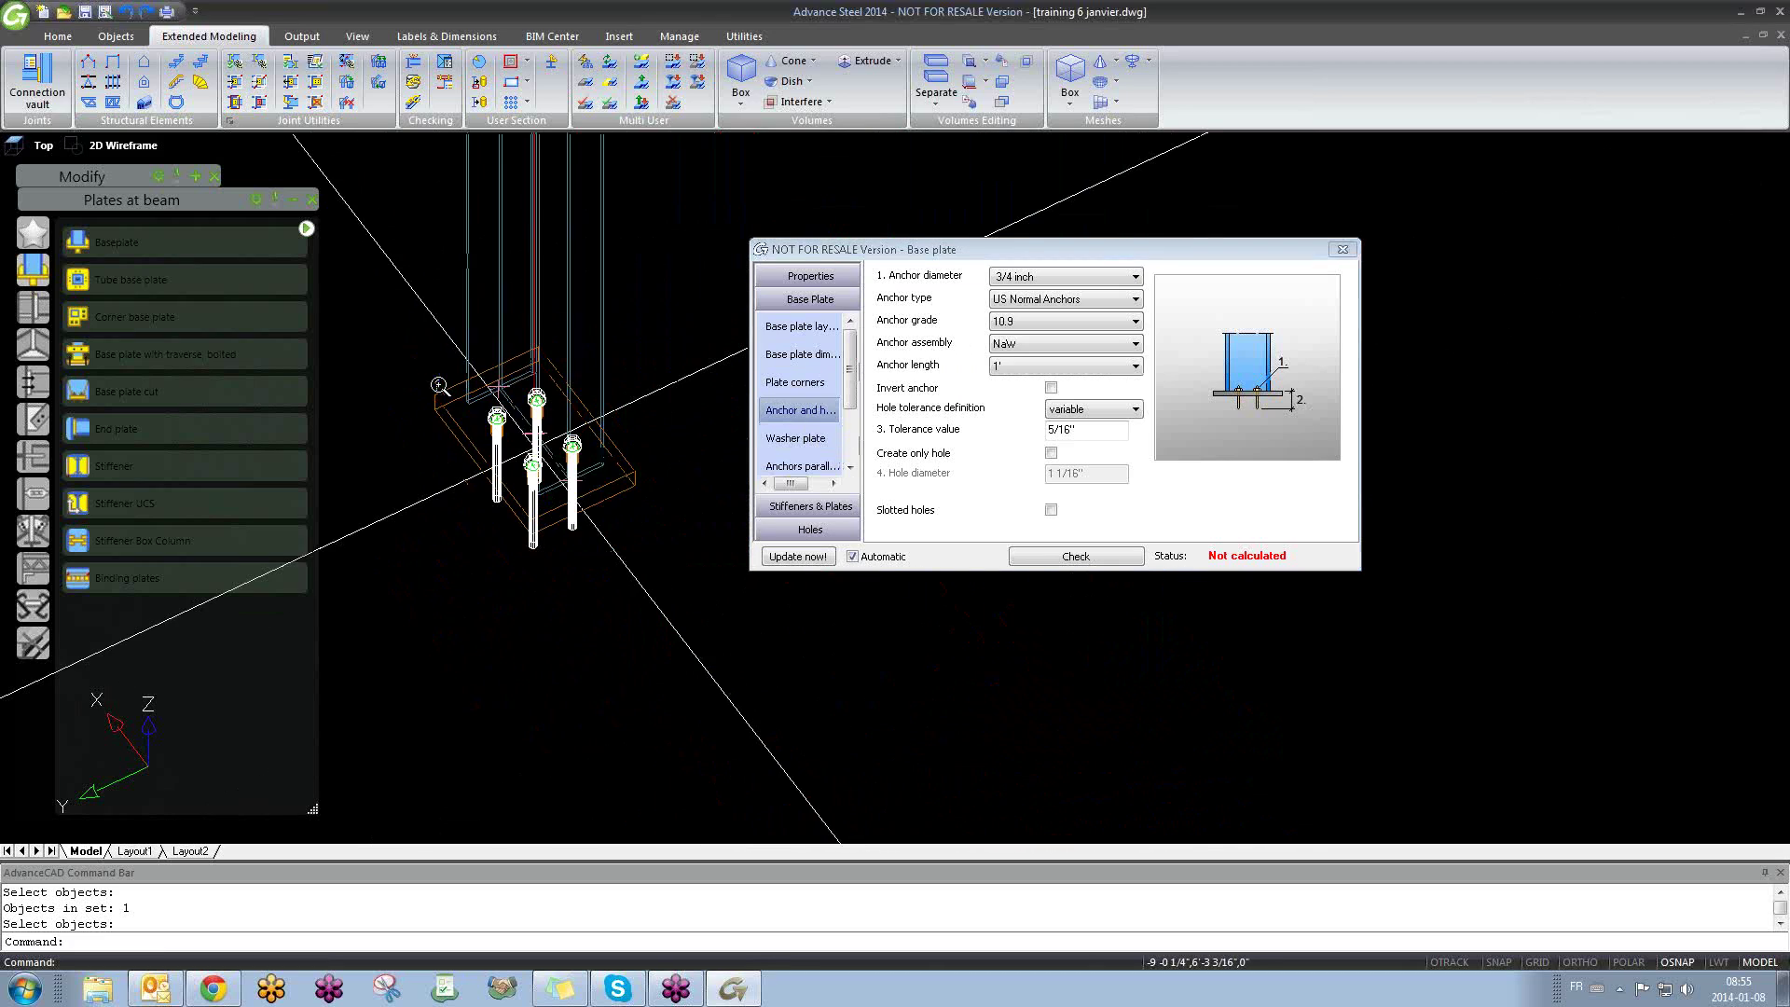
{"action": "left_click", "coordinate": [1028, 279]}
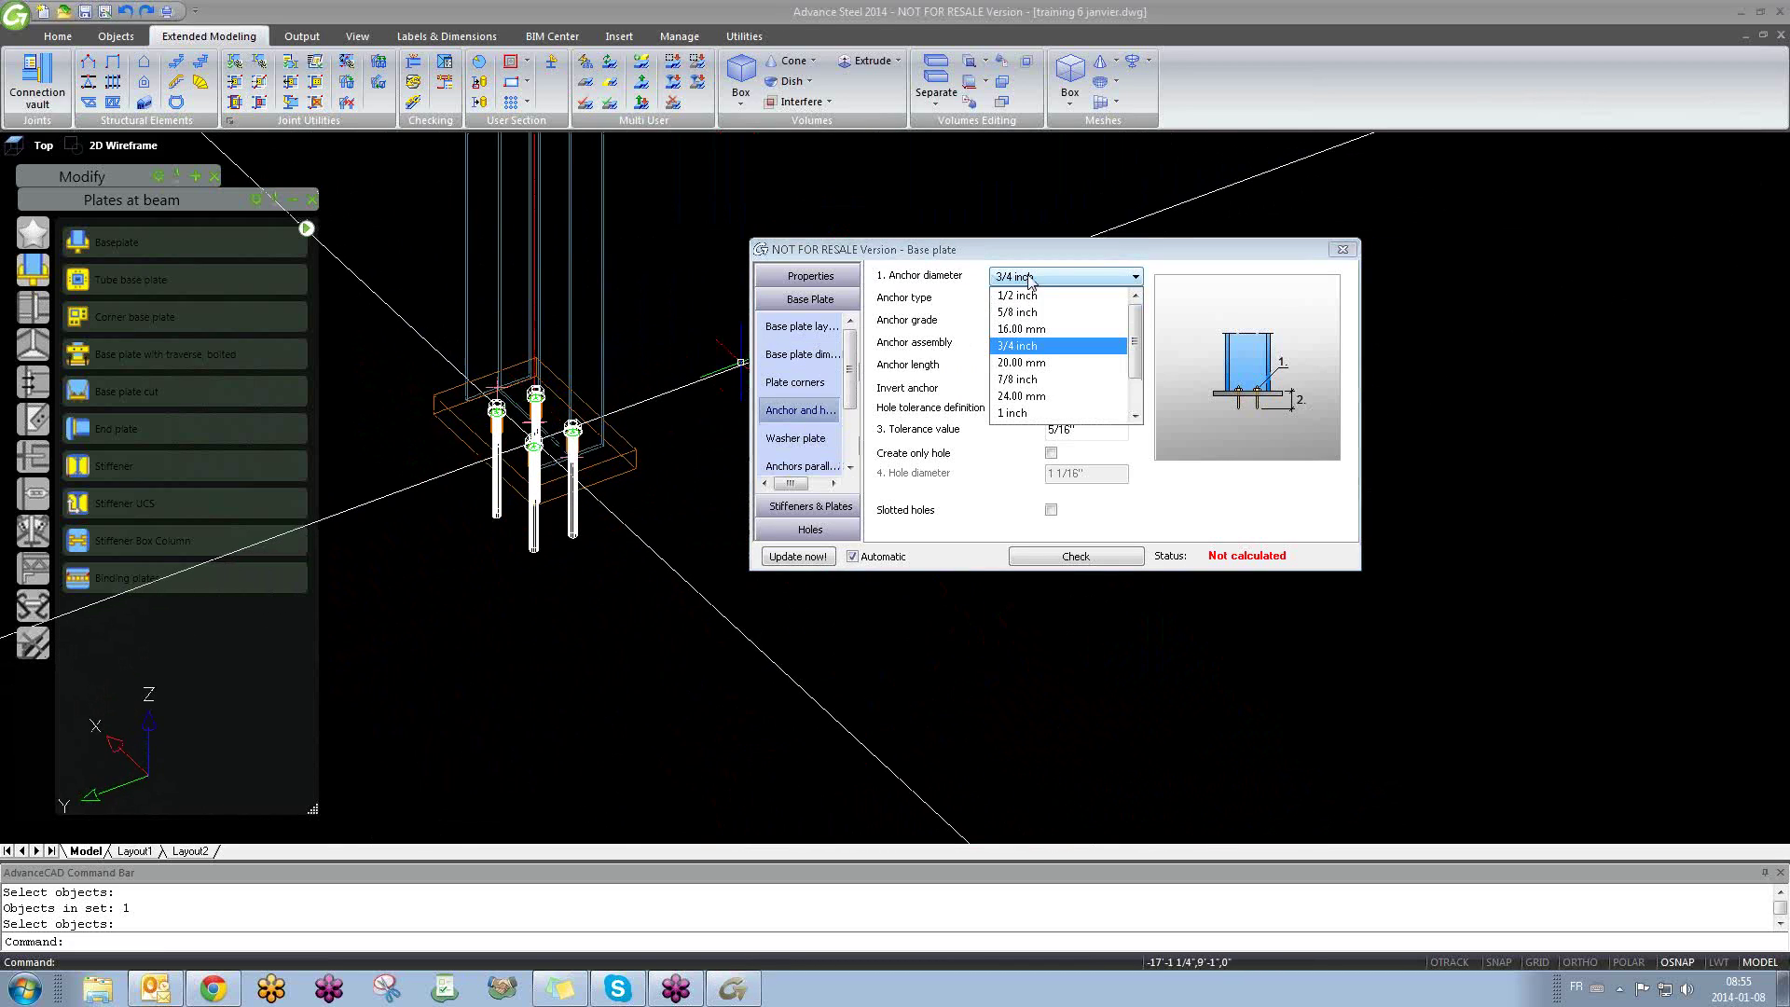
{"action": "left_click", "coordinate": [1029, 280]}
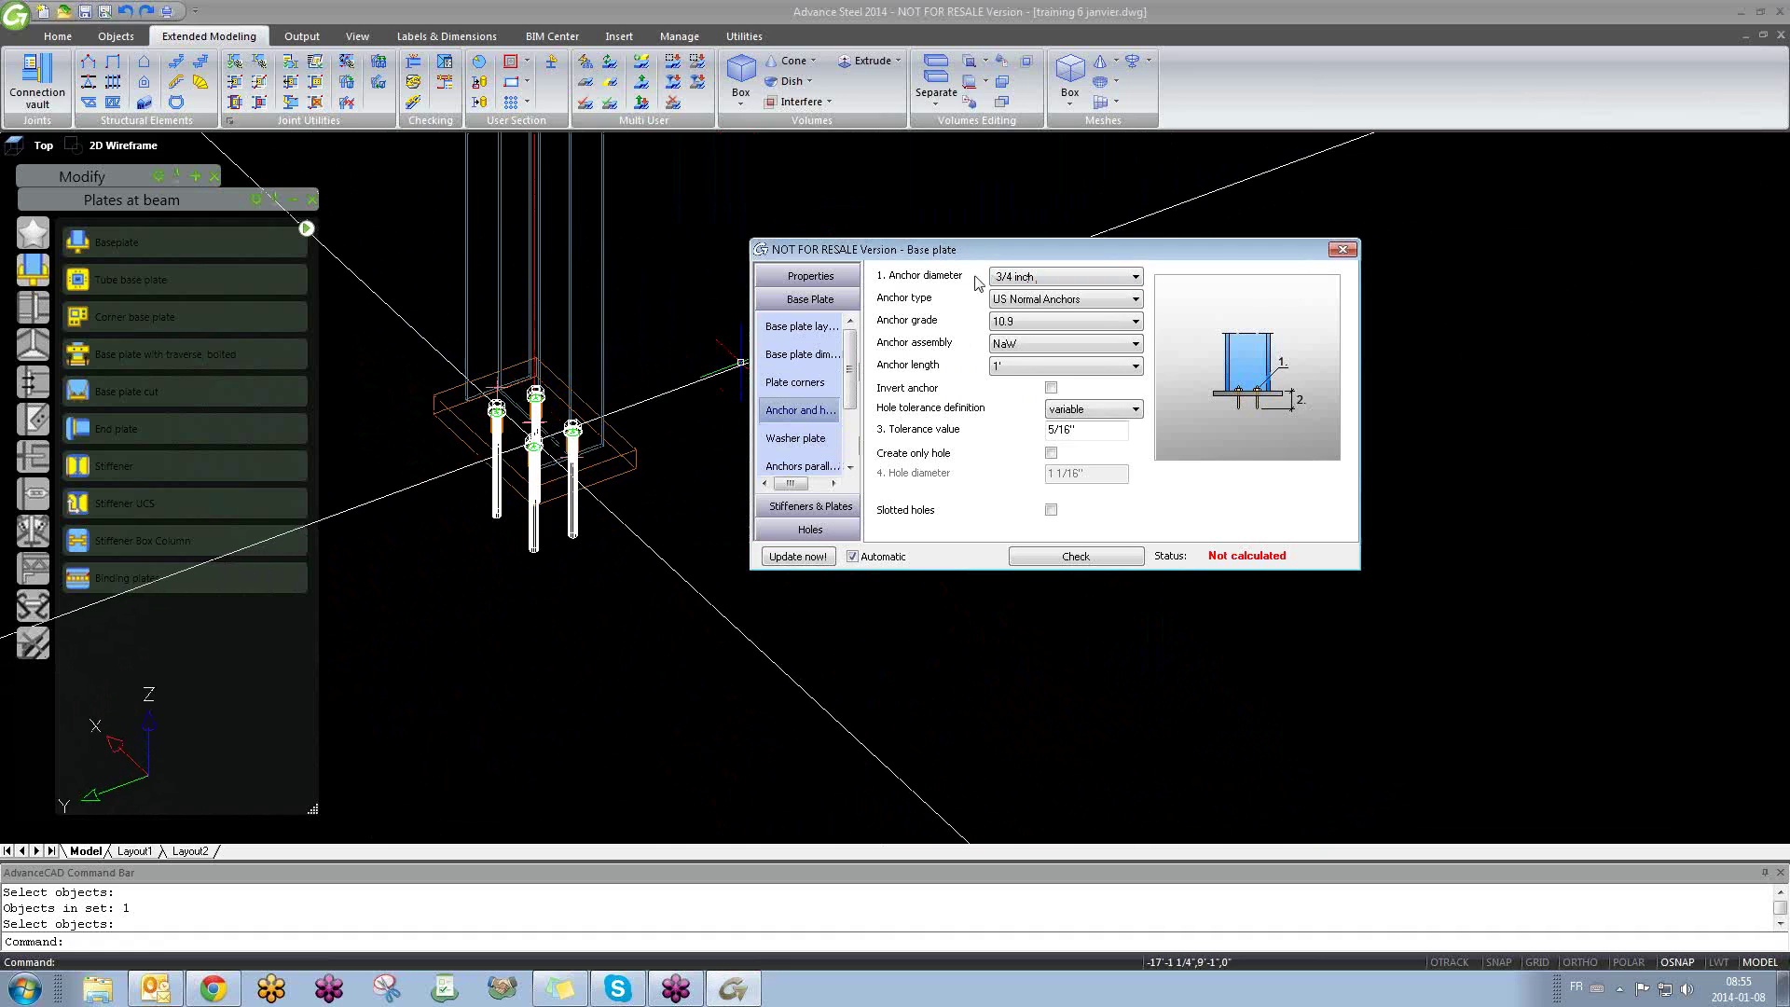
{"action": "left_click", "coordinate": [1027, 303]}
{"action": "left_click", "coordinate": [1044, 619]}
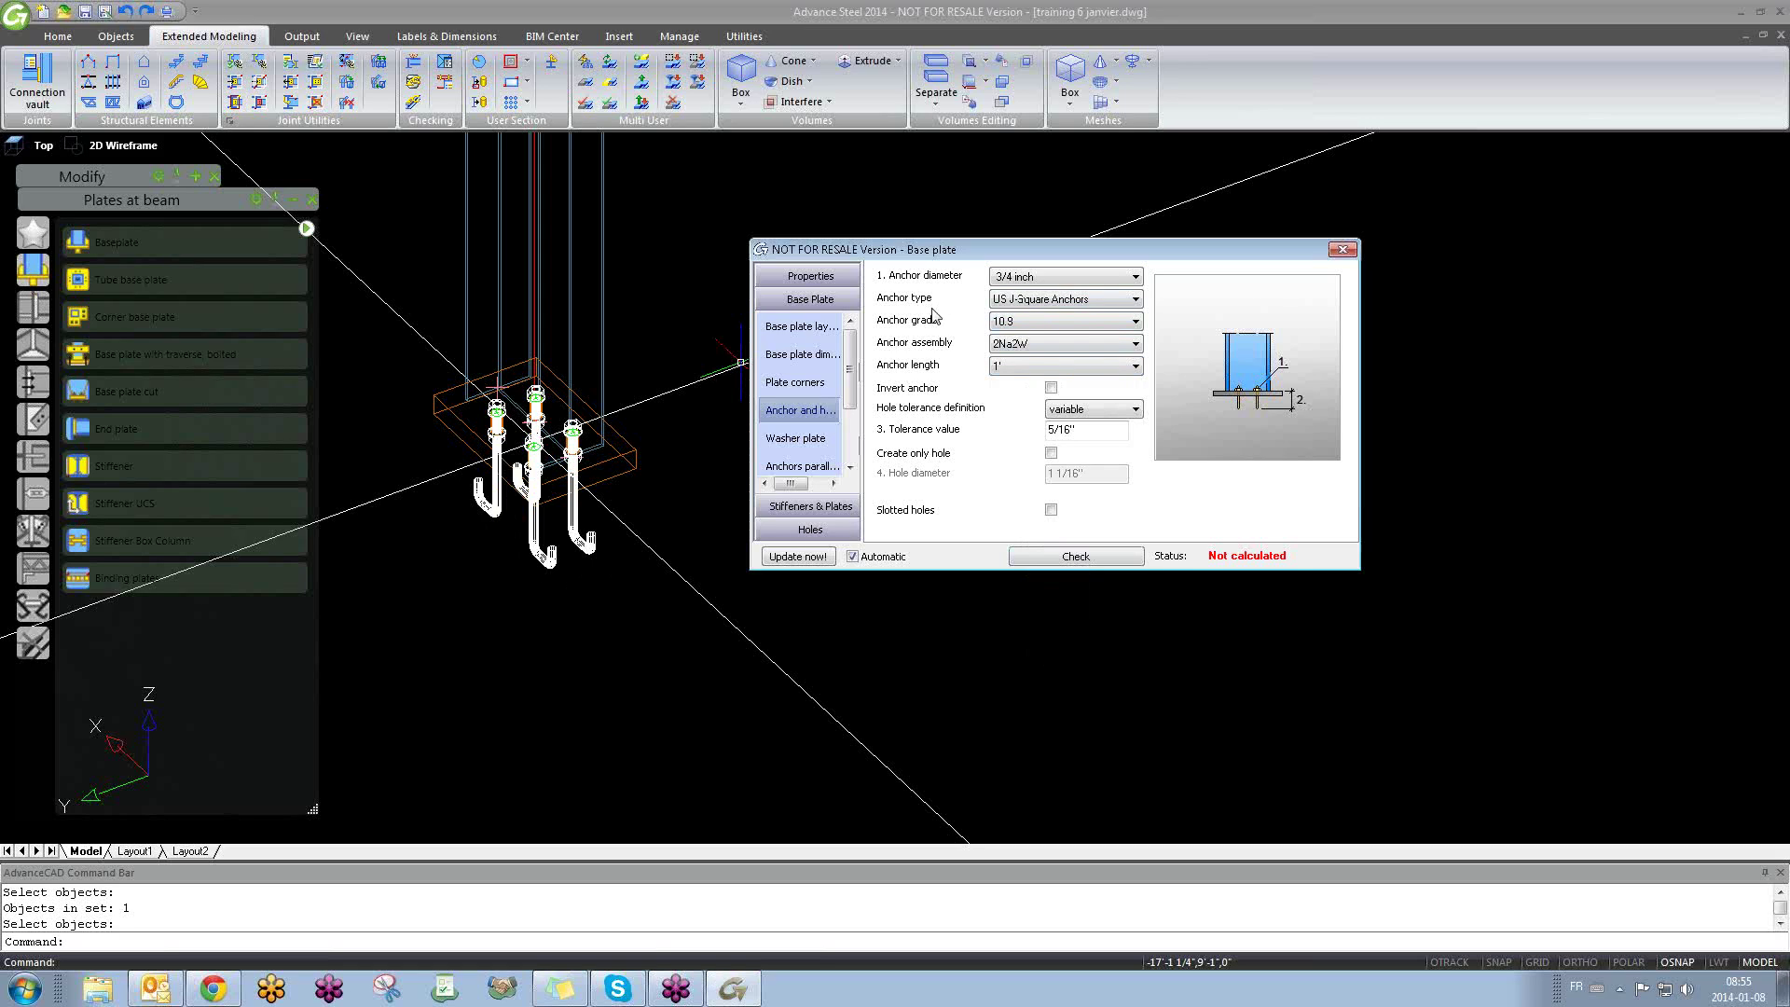
Step: Try the invert anchor option and switch it off again
{"action": "left_click", "coordinate": [1051, 387]}
{"action": "left_click", "coordinate": [1054, 389]}
{"action": "scroll", "coordinate": [599, 451], "scroll_direction": "up", "scroll_amount": 2}
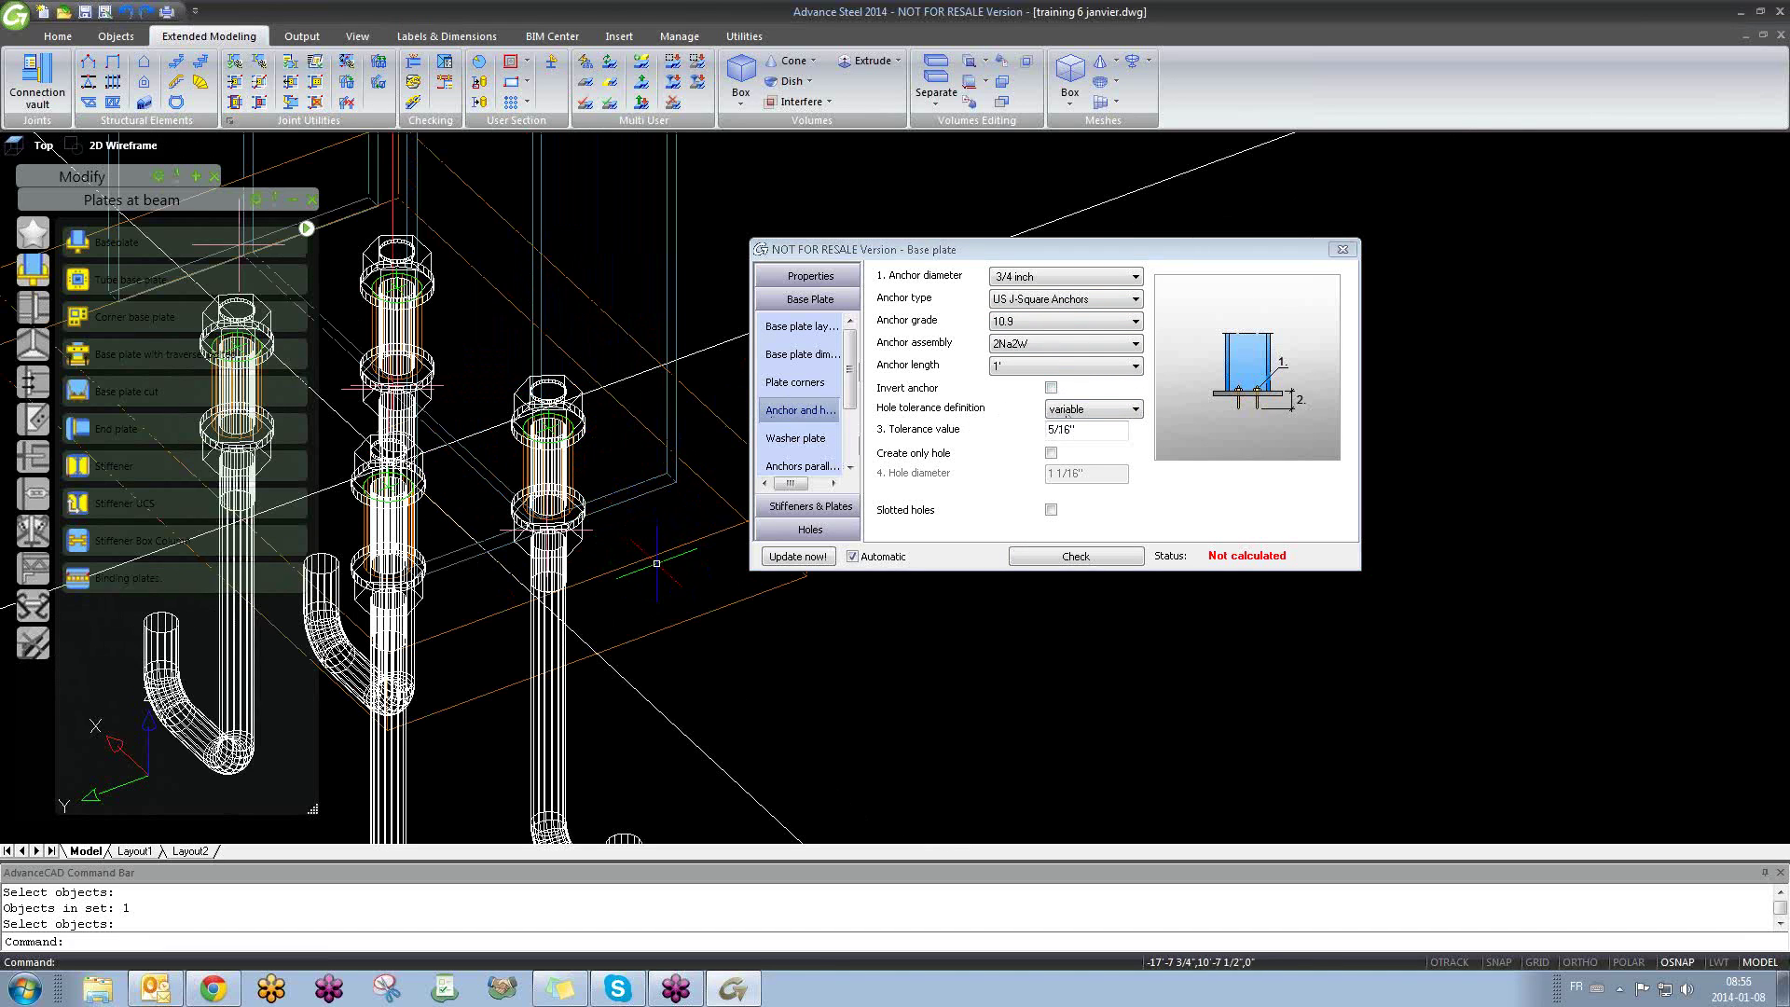
Step: Examine an anchor up close to compare the bolt with its hole tolerance in the base plate
{"action": "left_click", "coordinate": [638, 534]}
{"action": "left_click", "coordinate": [638, 534]}
{"action": "middle_click_drag", "start_coordinate": [645, 459], "coordinate": [585, 470], "text": "shift"}
{"action": "scroll", "coordinate": [584, 470], "scroll_direction": "up", "scroll_amount": 4}
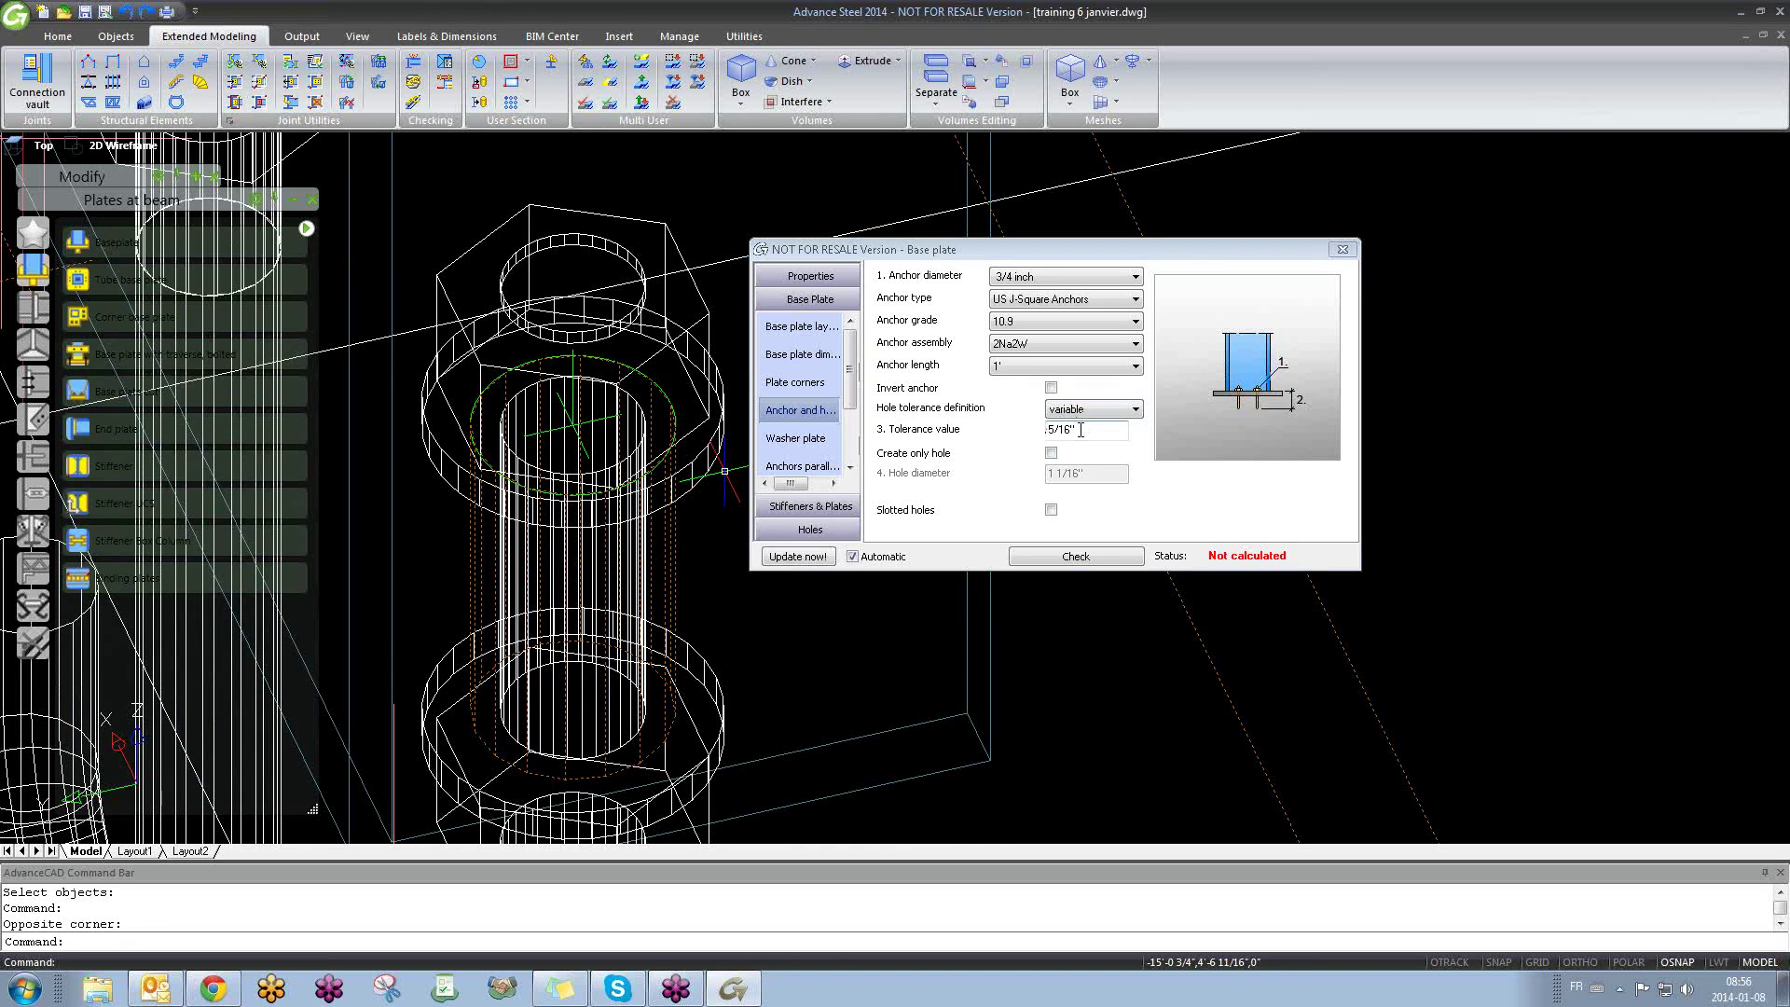
{"action": "middle_click_drag", "start_coordinate": [590, 547], "coordinate": [636, 468]}
{"action": "scroll", "coordinate": [640, 437], "scroll_direction": "down", "scroll_amount": 5}
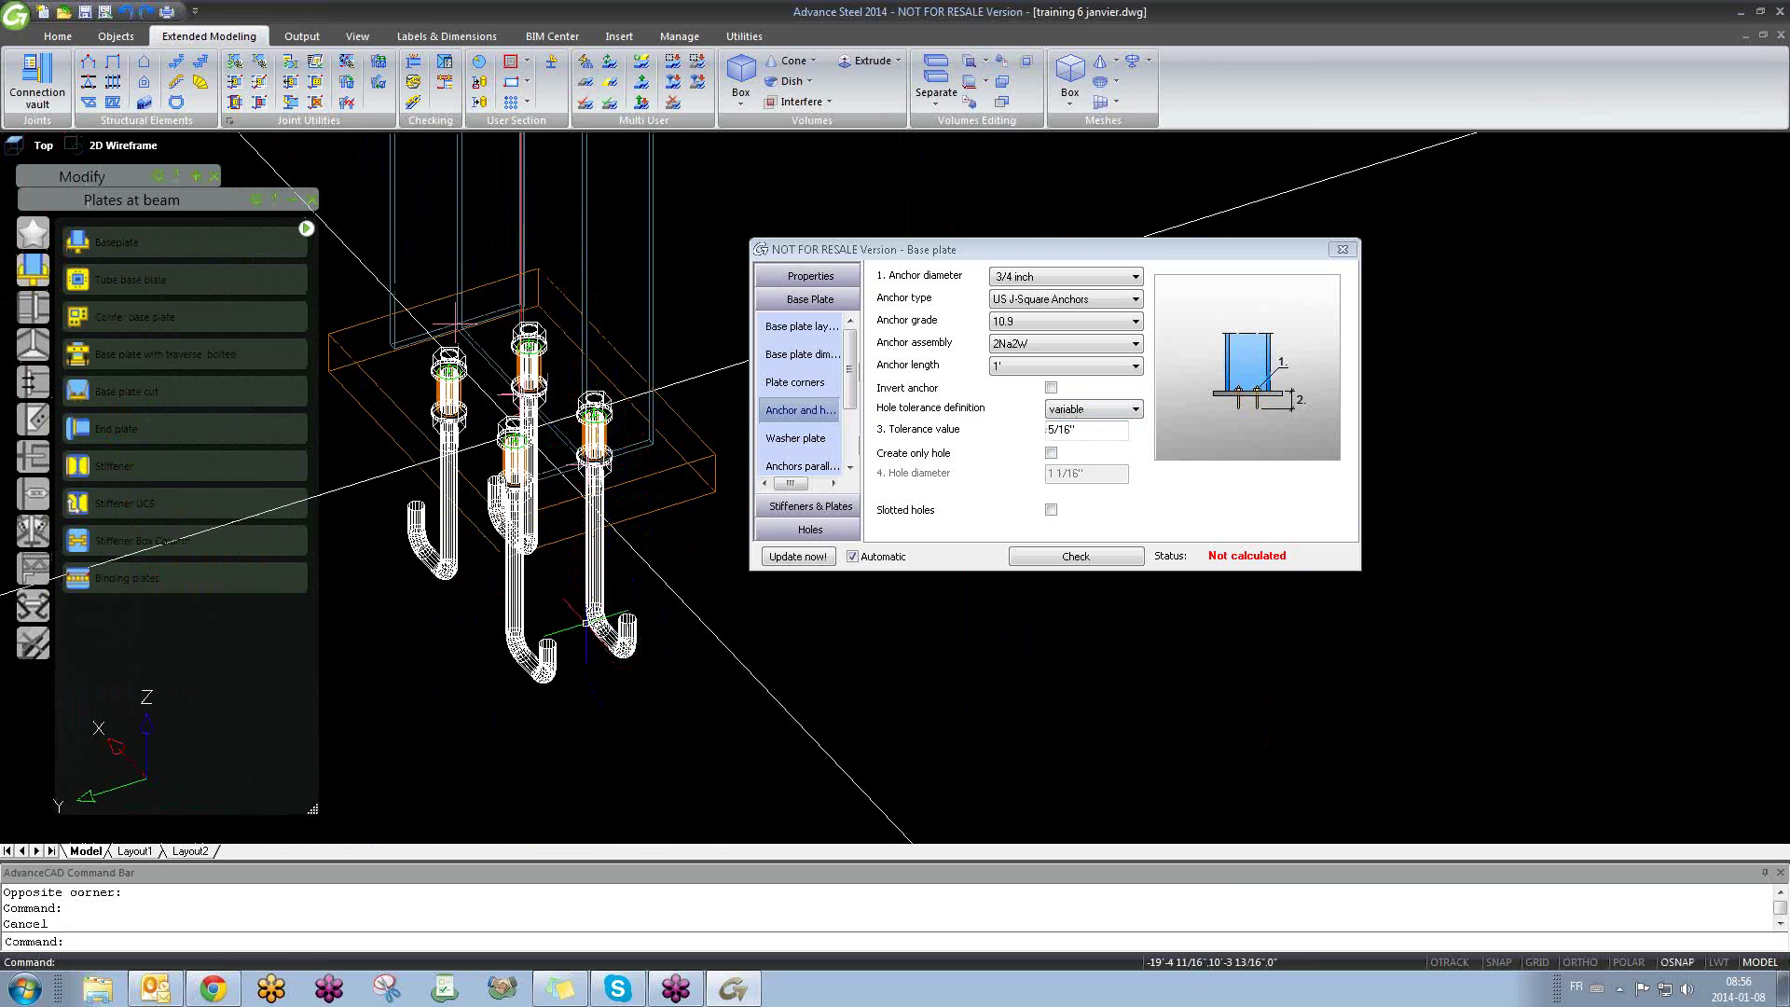
Step: Try creating only the holes without anchors, restore the anchors, and try adding washer plates
{"action": "left_click", "coordinate": [1051, 455]}
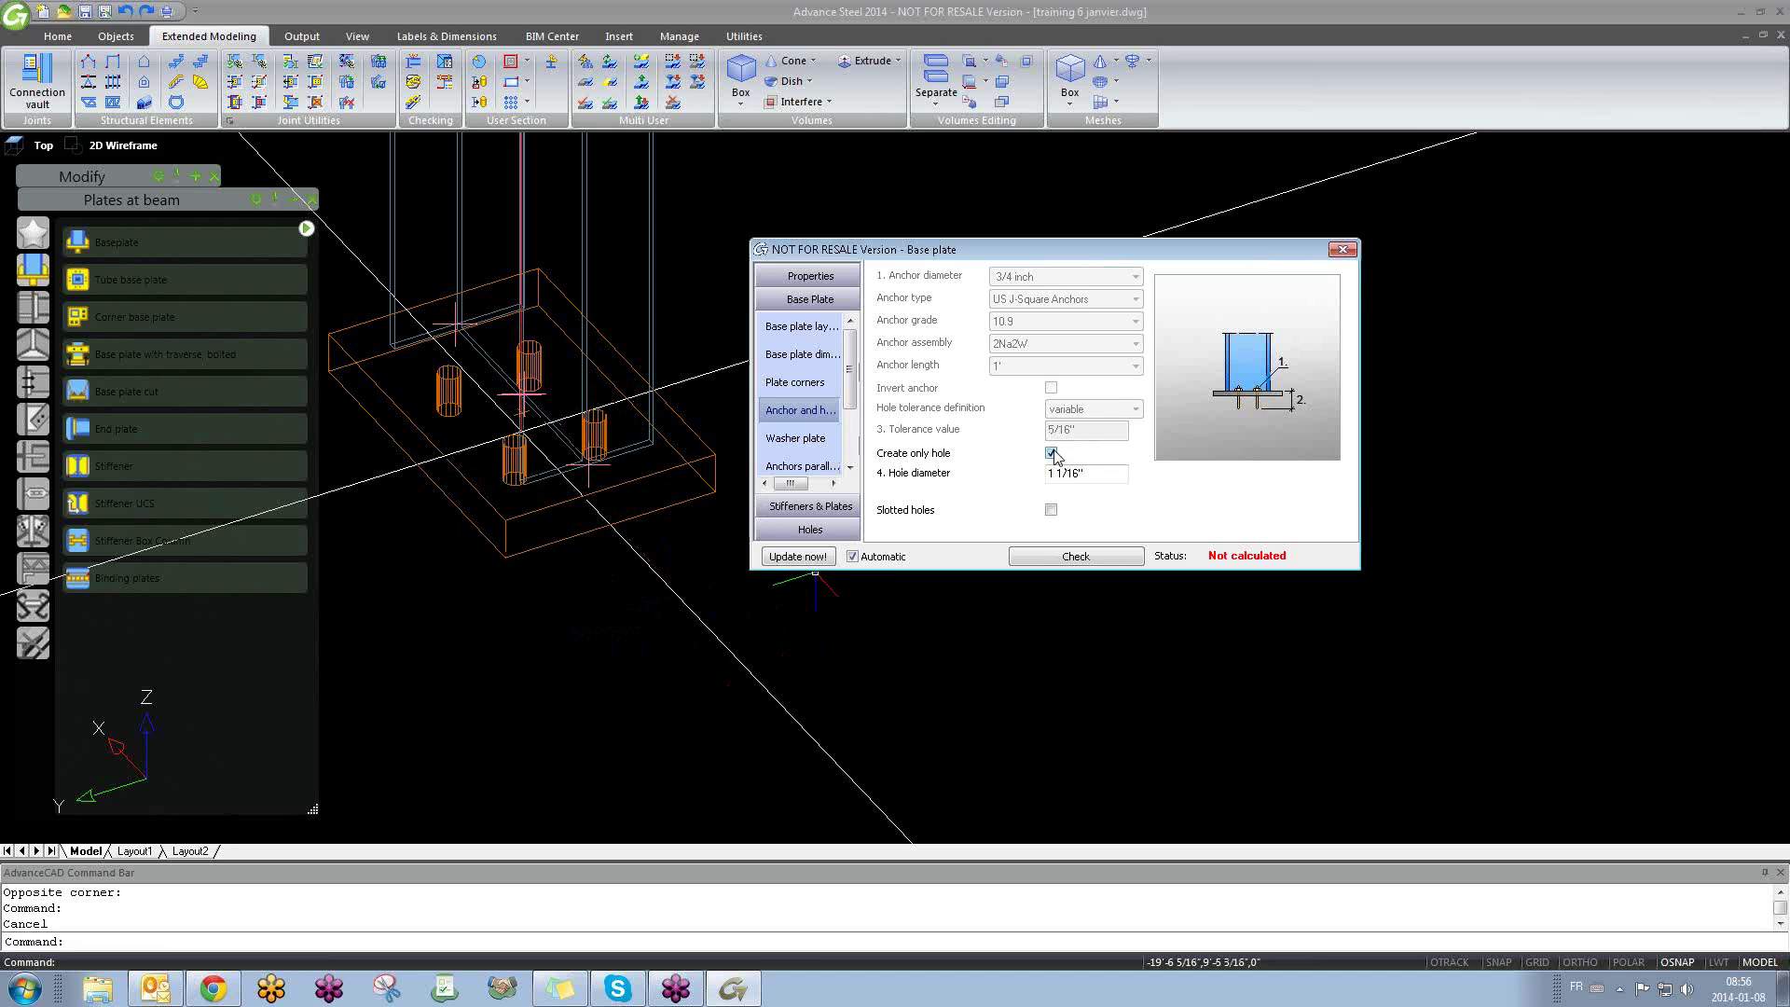
{"action": "left_click", "coordinate": [1052, 454]}
{"action": "left_click", "coordinate": [810, 442]}
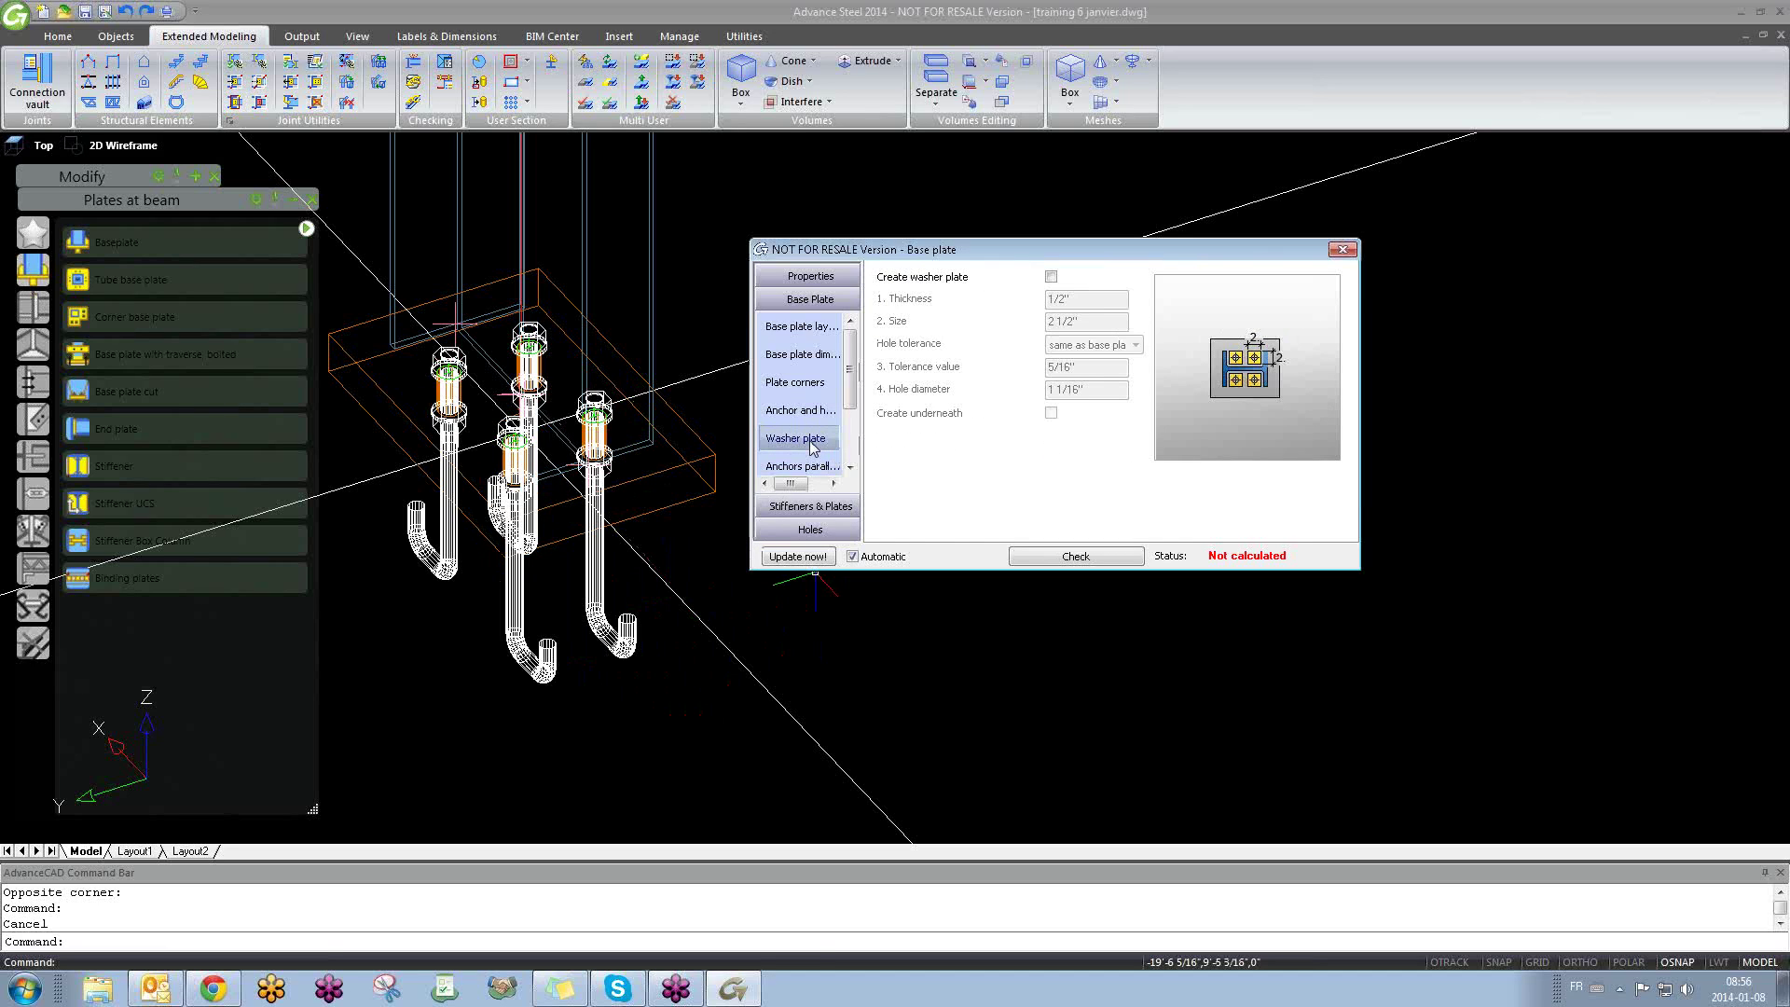
{"action": "left_click", "coordinate": [1051, 276]}
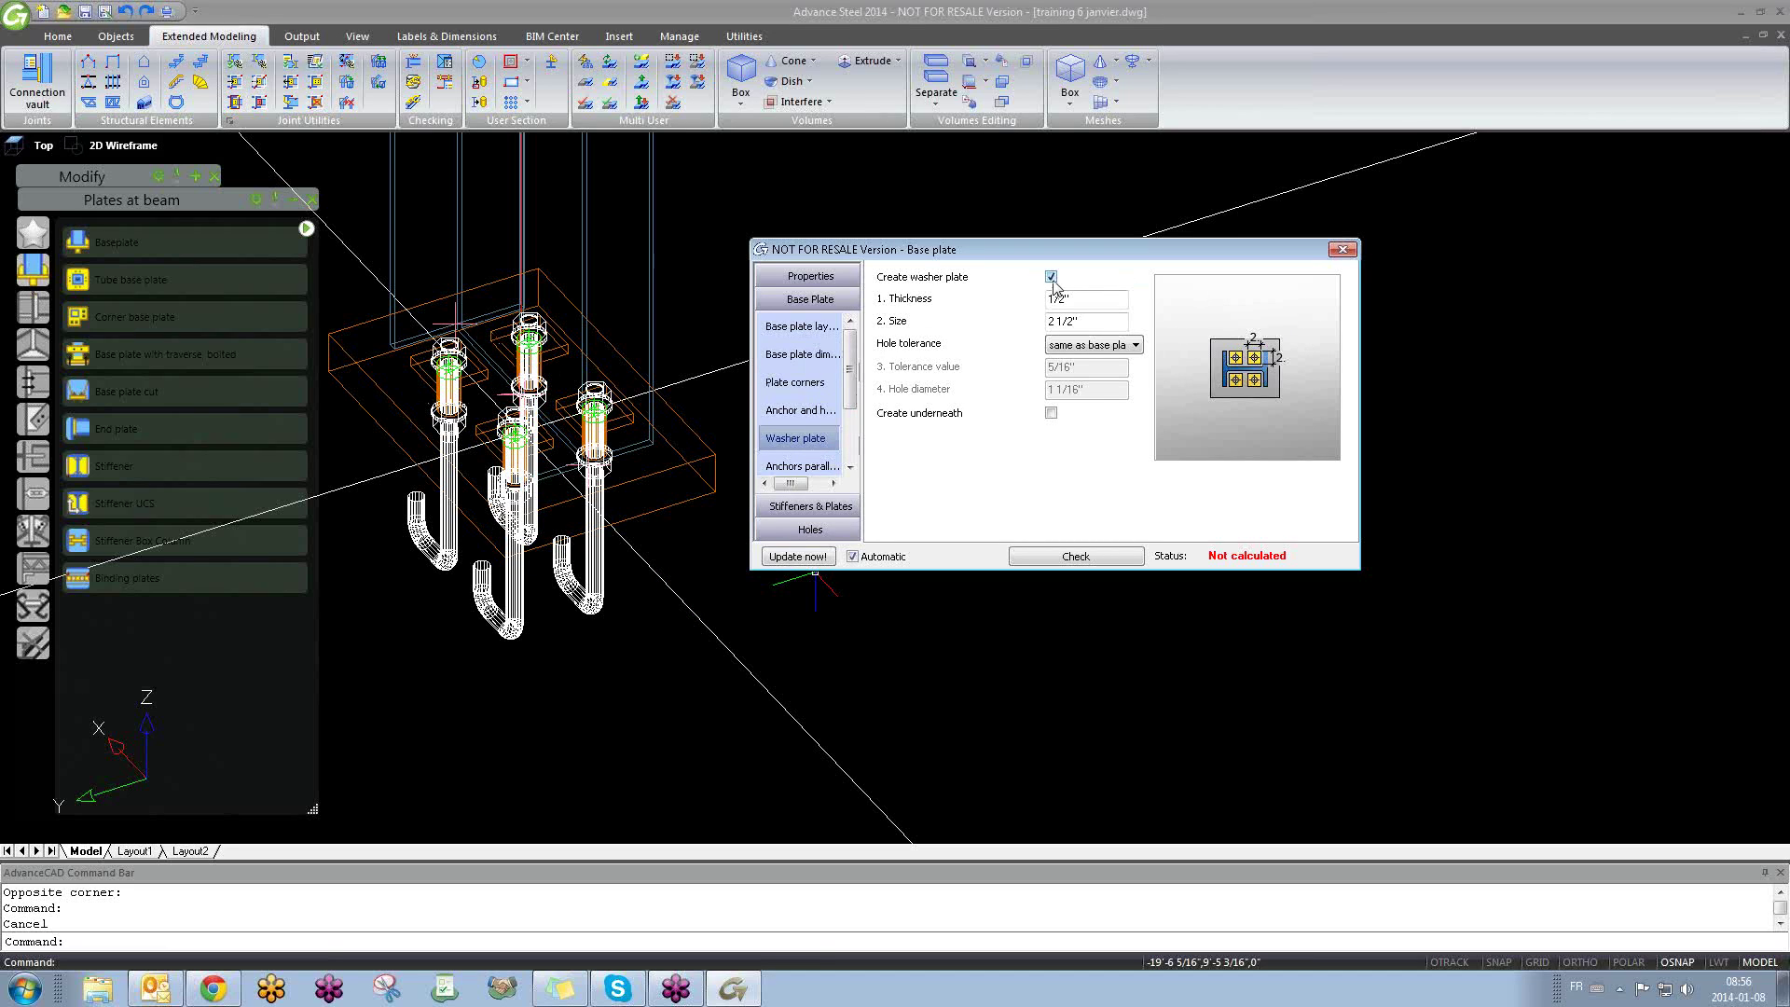
Step: Try 4 anchors in the first parallel direction of the base plate and return the number to 2
{"action": "left_click", "coordinate": [798, 466]}
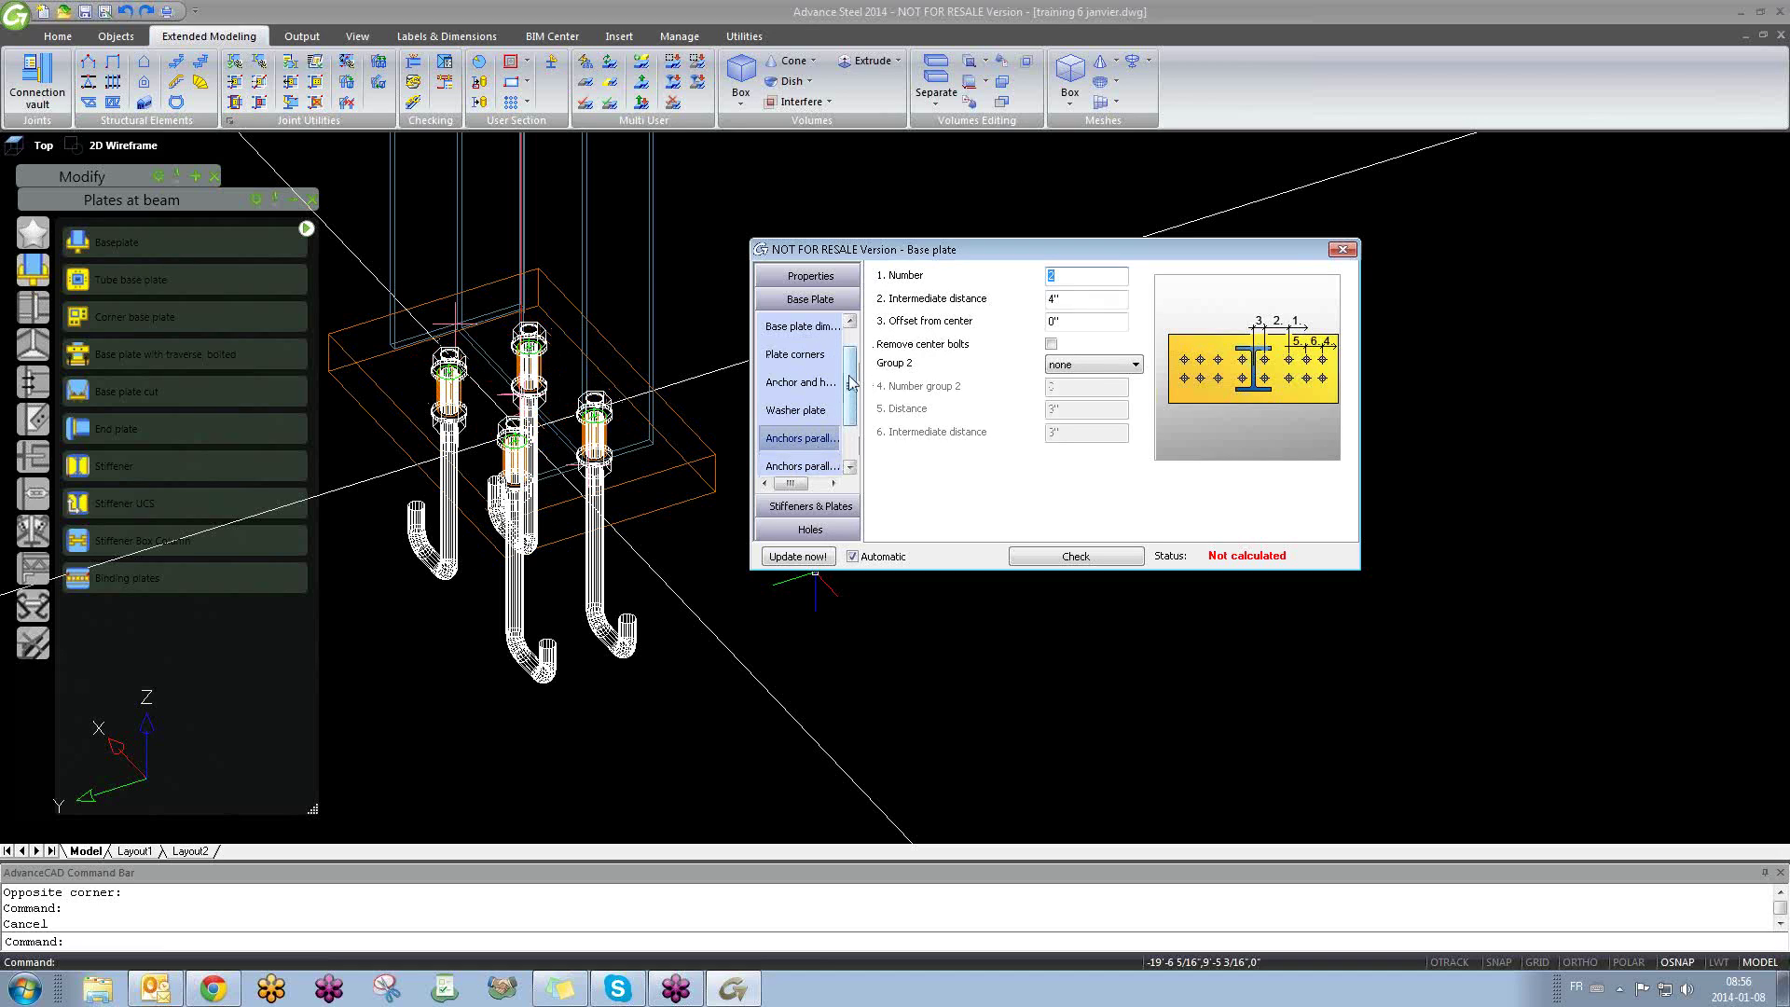
{"action": "left_click_drag", "start_coordinate": [849, 382], "coordinate": [850, 420]}
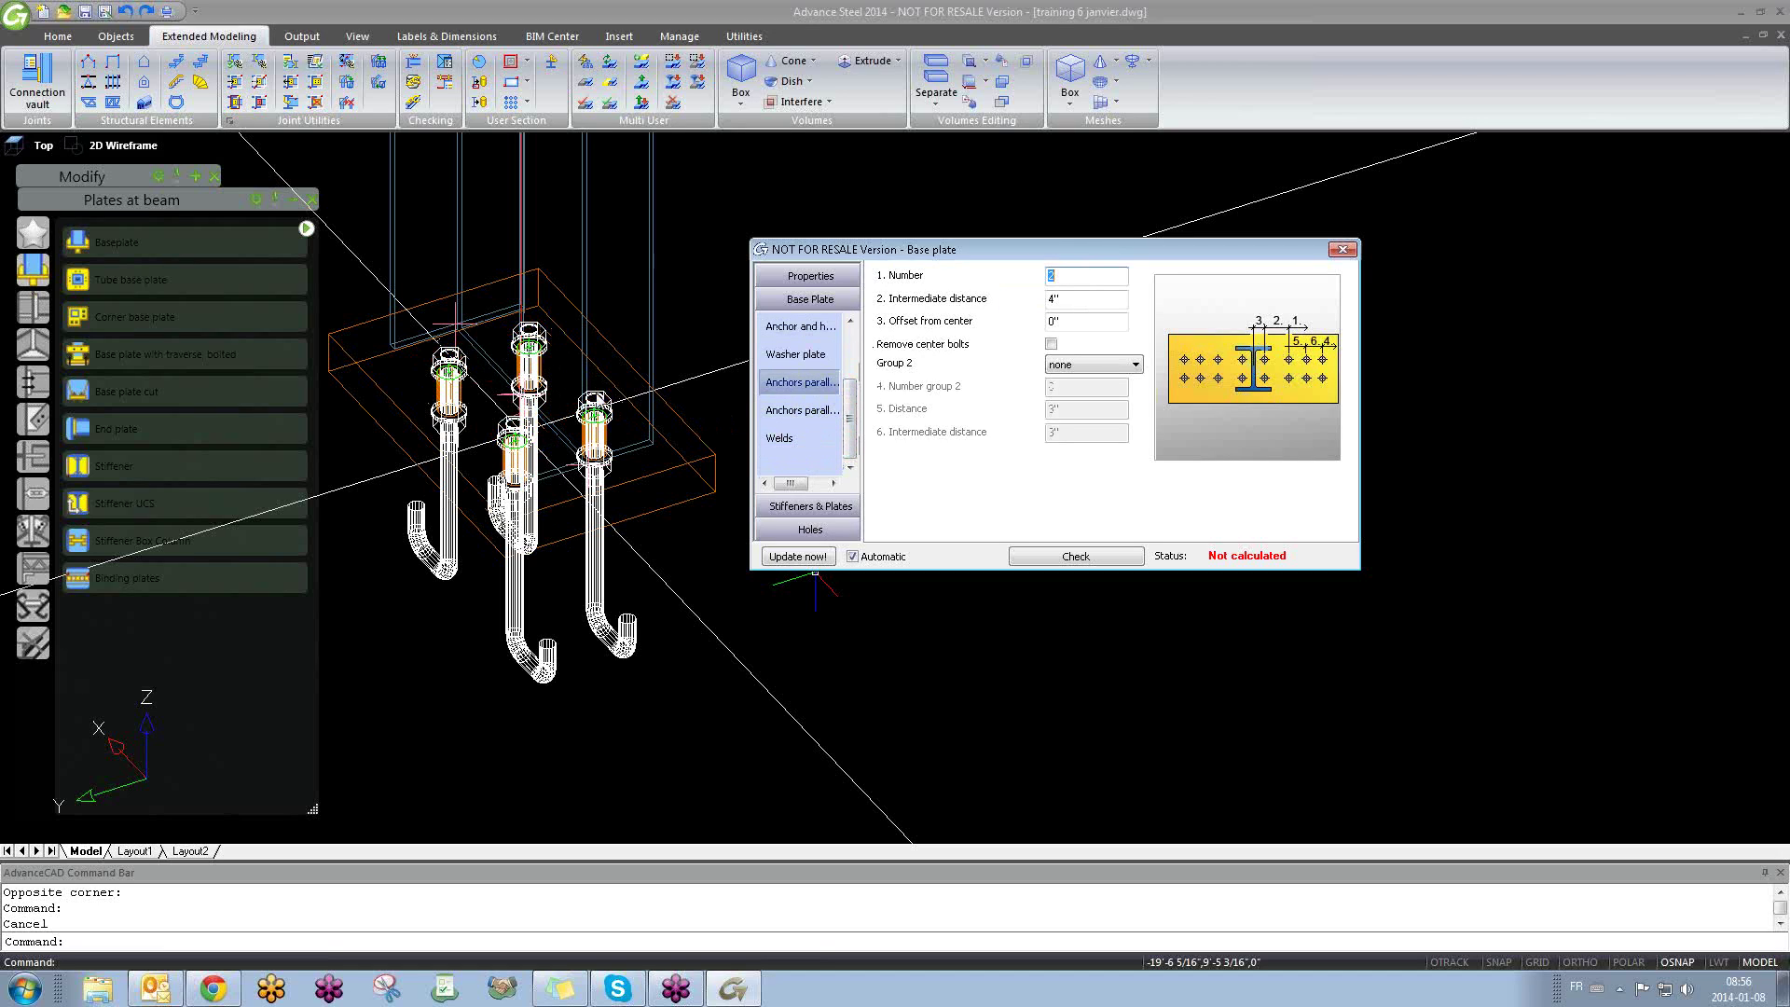
{"action": "double_click", "coordinate": [1096, 276]}
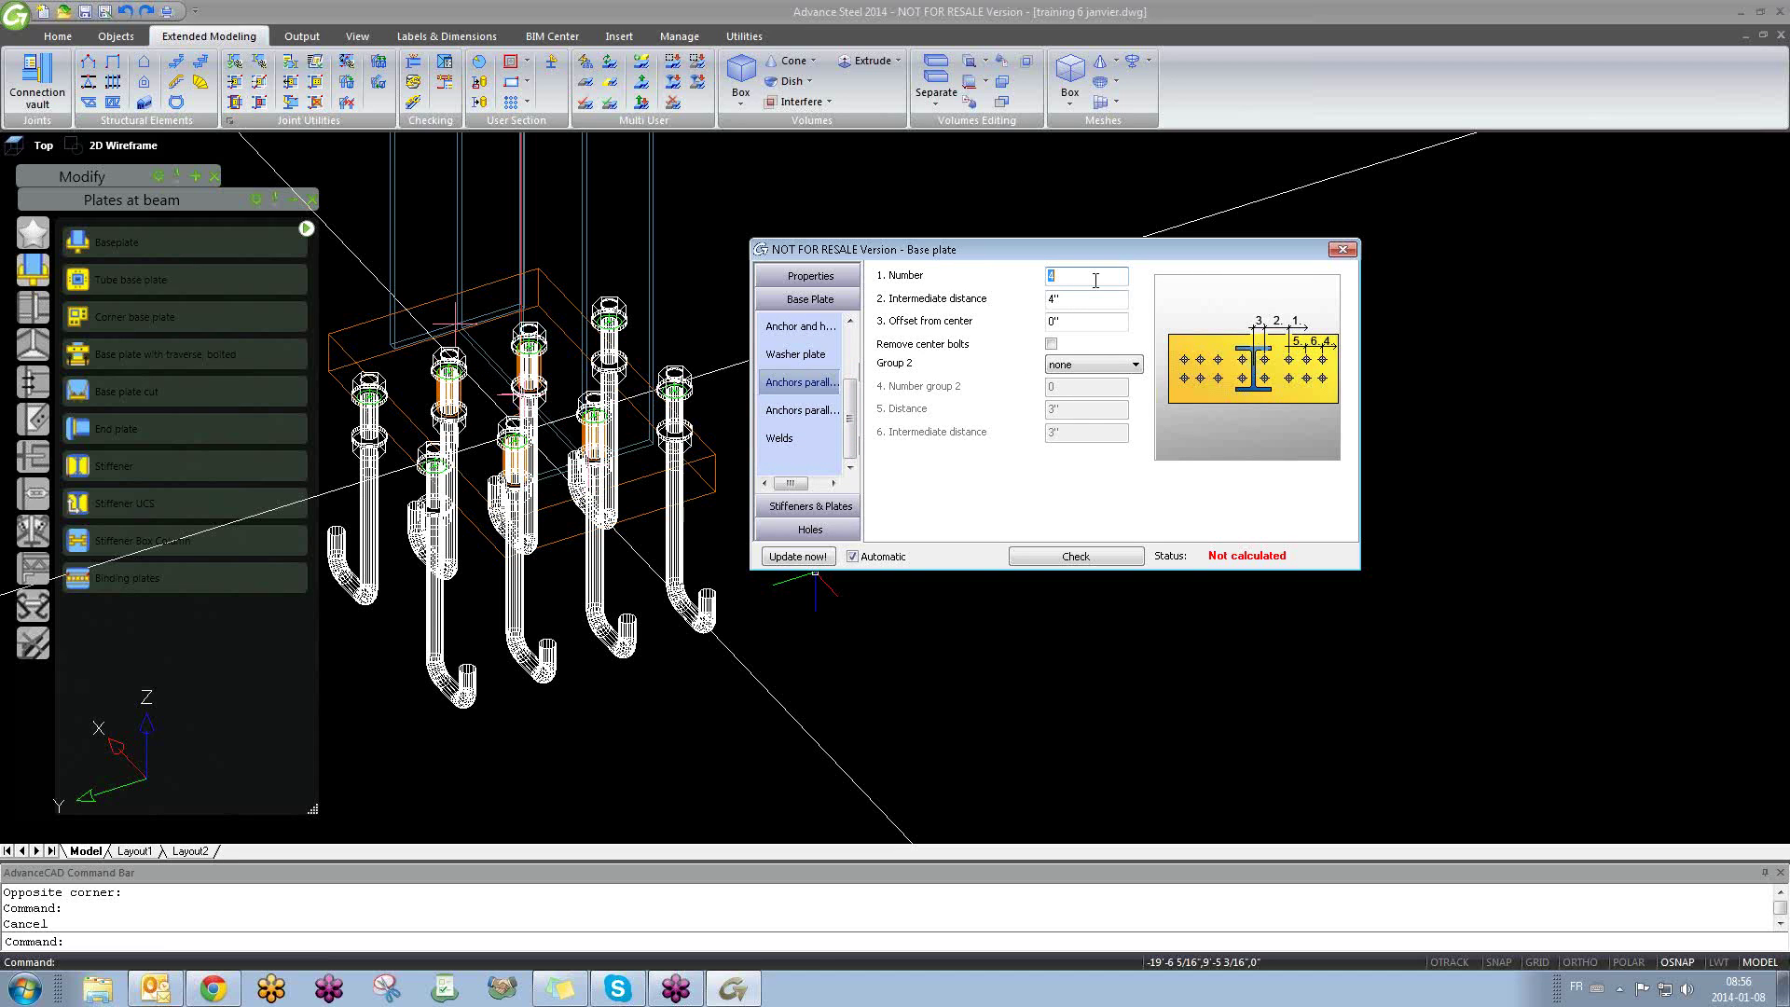
{"action": "mouse_move", "coordinate": [515, 431]}
{"action": "middle_mouse_down", "text": "shift"}
{"action": "mouse_move", "coordinate": [488, 637]}
{"action": "mouse_move", "coordinate": [495, 591]}
{"action": "mouse_move", "coordinate": [1016, 395]}
{"action": "mouse_move", "coordinate": [653, 439]}
{"action": "mouse_move", "coordinate": [523, 495]}
{"action": "mouse_move", "coordinate": [463, 463]}
{"action": "mouse_move", "coordinate": [444, 416]}
{"action": "mouse_move", "coordinate": [435, 439]}
{"action": "mouse_move", "coordinate": [458, 484]}
{"action": "mouse_move", "coordinate": [506, 451]}
{"action": "middle_mouse_up", "text": "shift"}
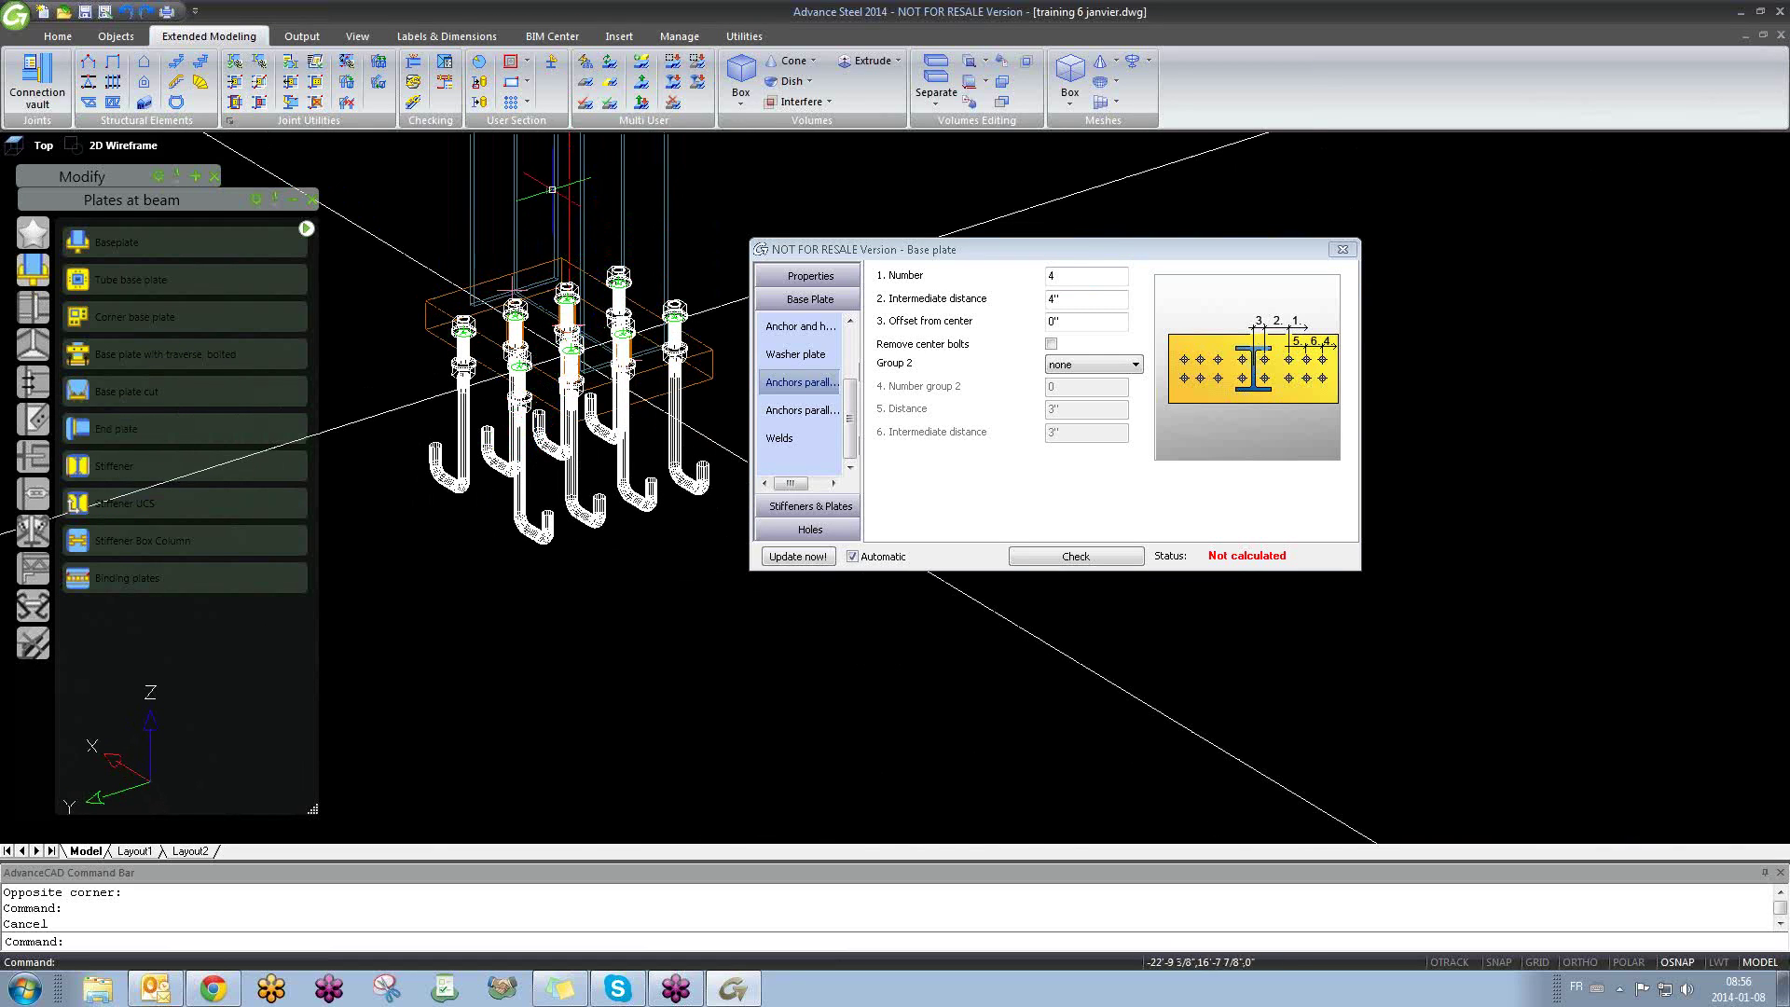
{"action": "scroll", "coordinate": [489, 319], "scroll_direction": "up", "scroll_amount": 4}
{"action": "scroll", "coordinate": [480, 336], "scroll_direction": "down", "scroll_amount": 3}
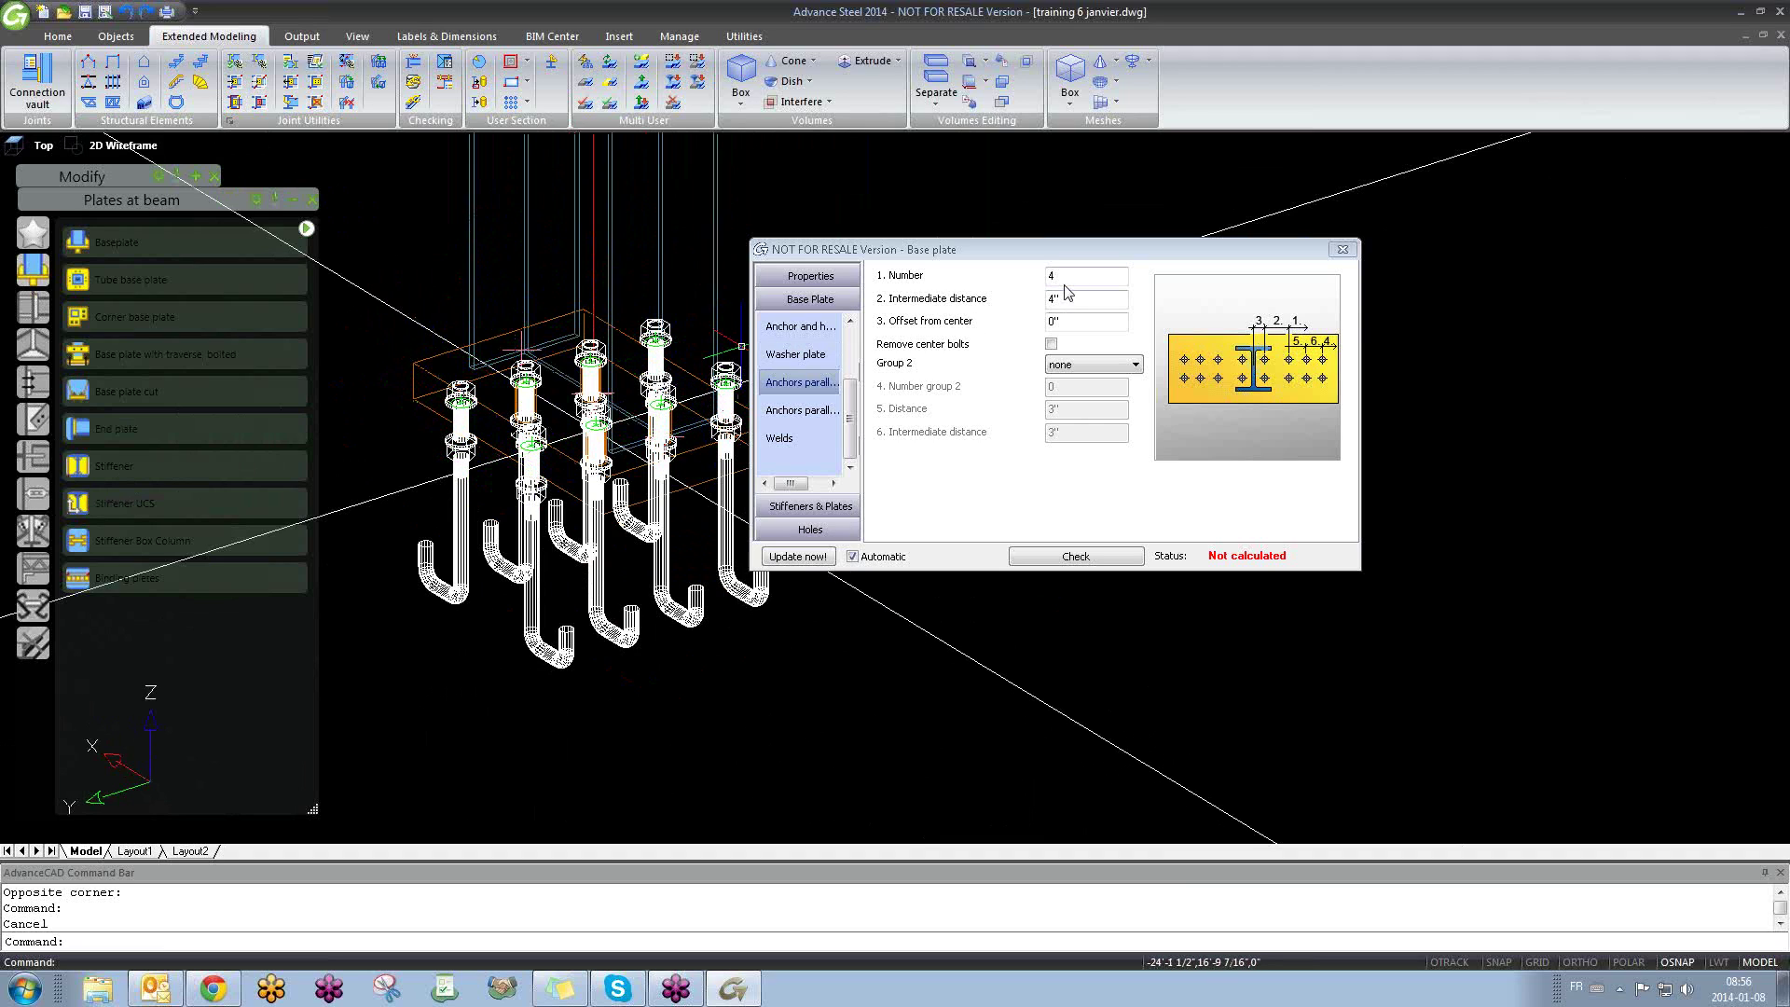
{"action": "left_click", "coordinate": [1027, 280]}
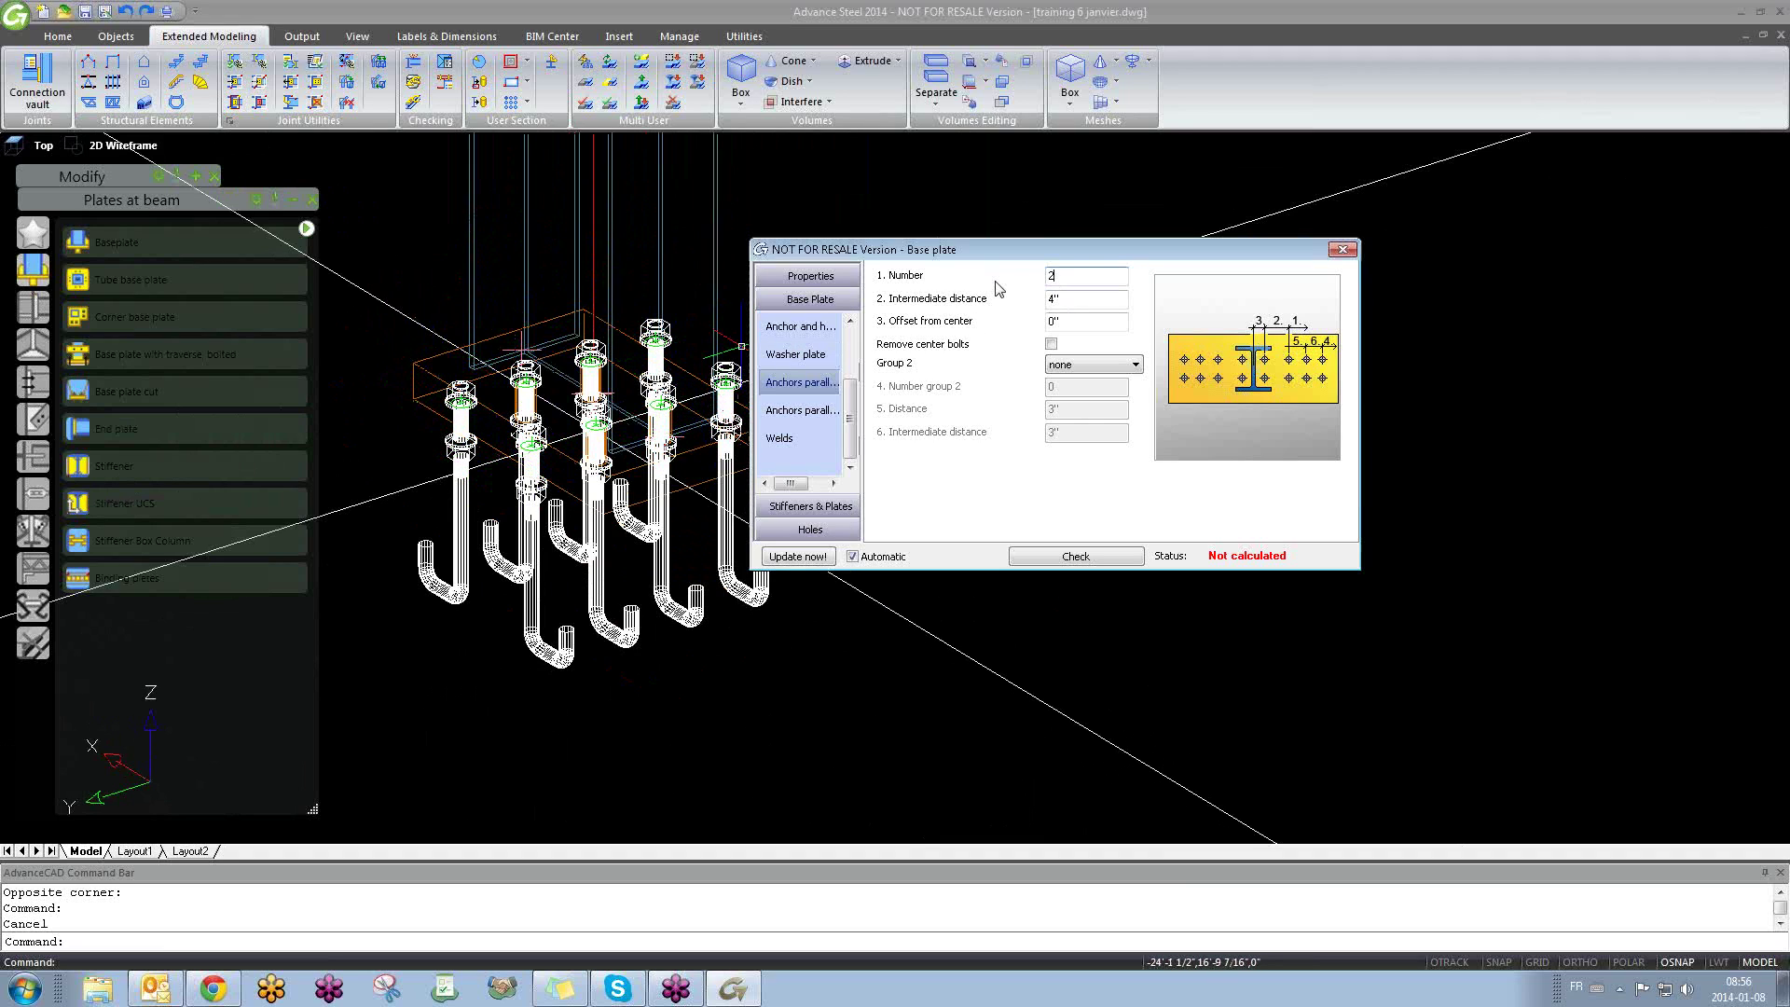
{"action": "key", "text": "Return"}
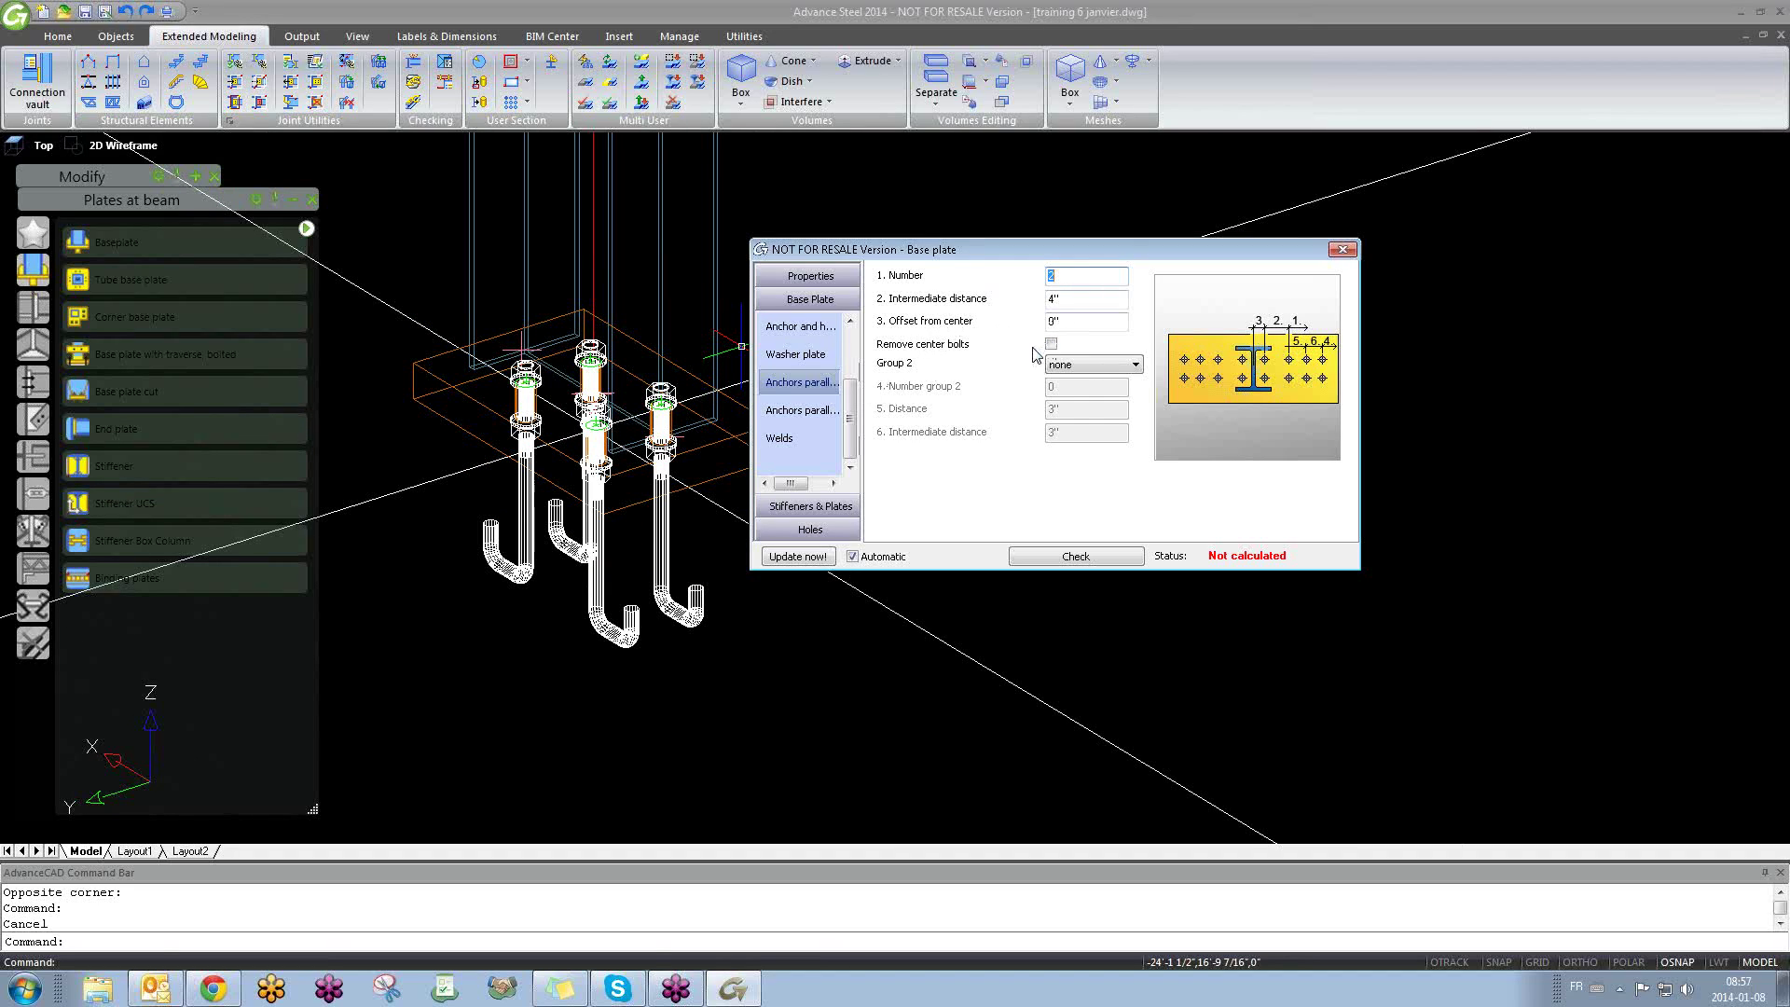
Step: Try a 2" offset from center for the anchors and return the offset to 0"
{"action": "left_click", "coordinate": [1076, 321]}
{"action": "type", "text": "2"}
{"action": "key", "text": "Return"}
{"action": "middle_click_drag", "start_coordinate": [706, 485], "coordinate": [392, 634], "text": "shift"}
{"action": "left_click", "coordinate": [1101, 322]}
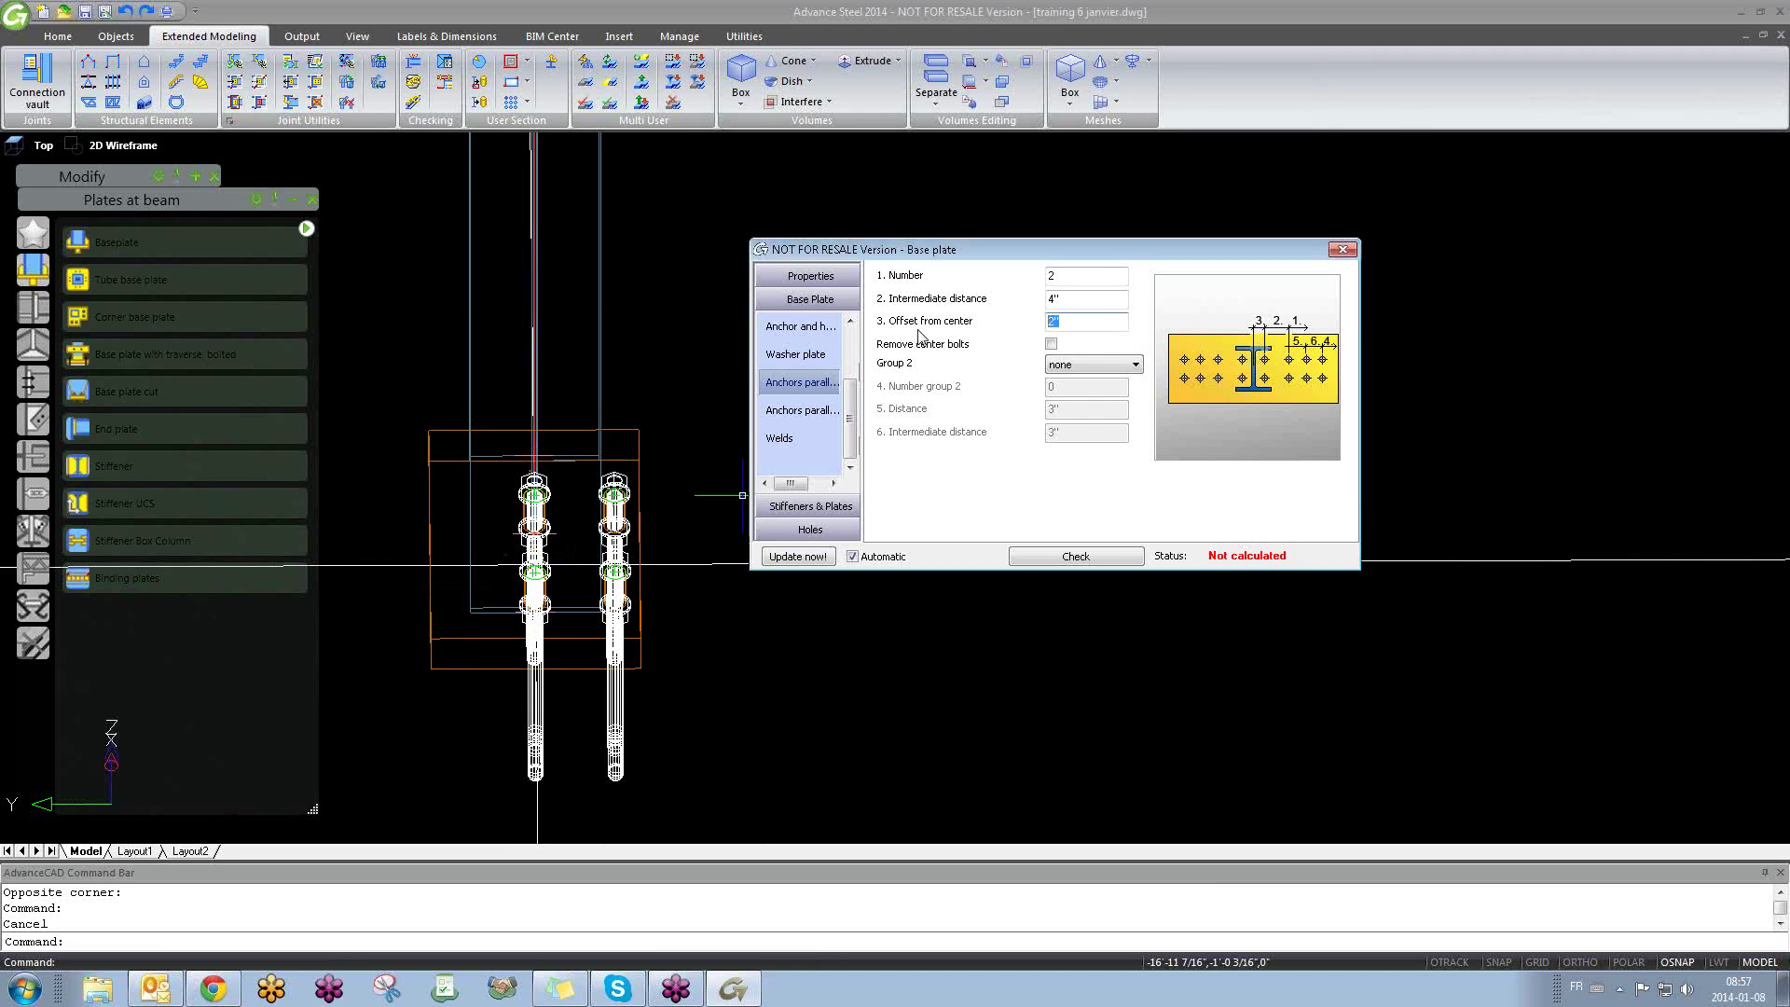
{"action": "type", "text": "0"}
{"action": "key", "text": "Return"}
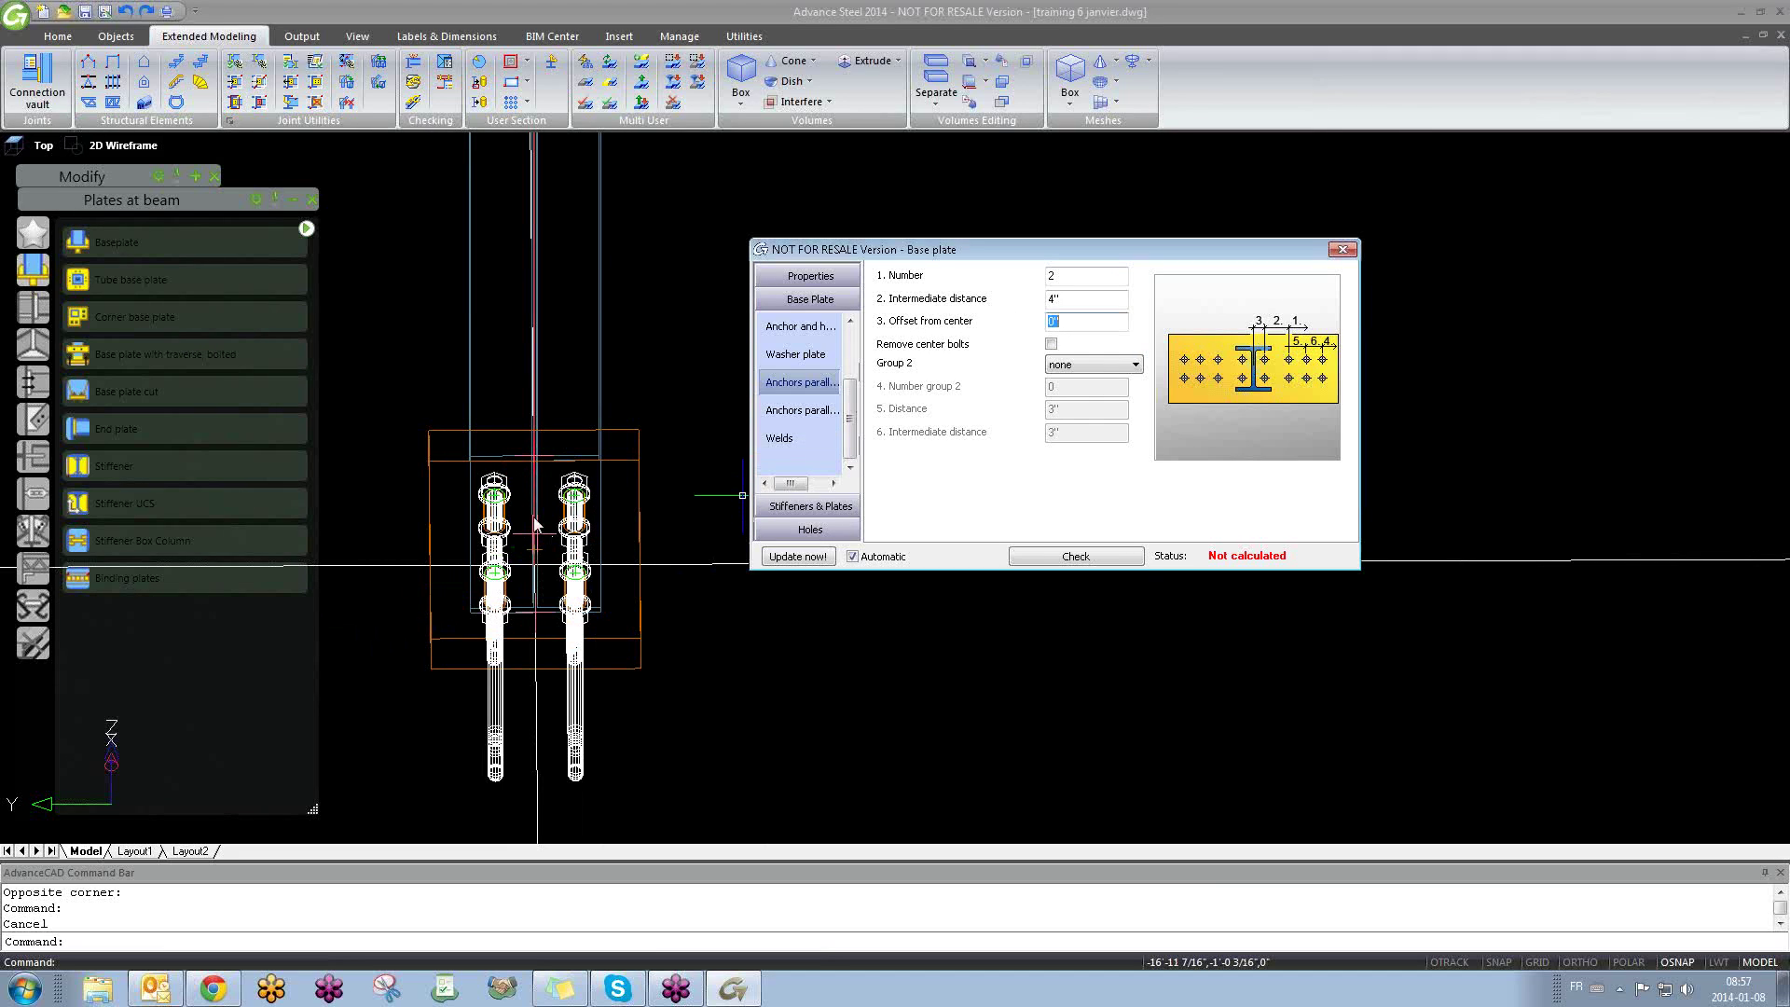
{"action": "middle_click_drag", "start_coordinate": [588, 595], "coordinate": [752, 574], "text": "shift"}
Step: Review the second parallel anchor settings and the weld settings, examining where the column meets the base plate
{"action": "left_click", "coordinate": [836, 411]}
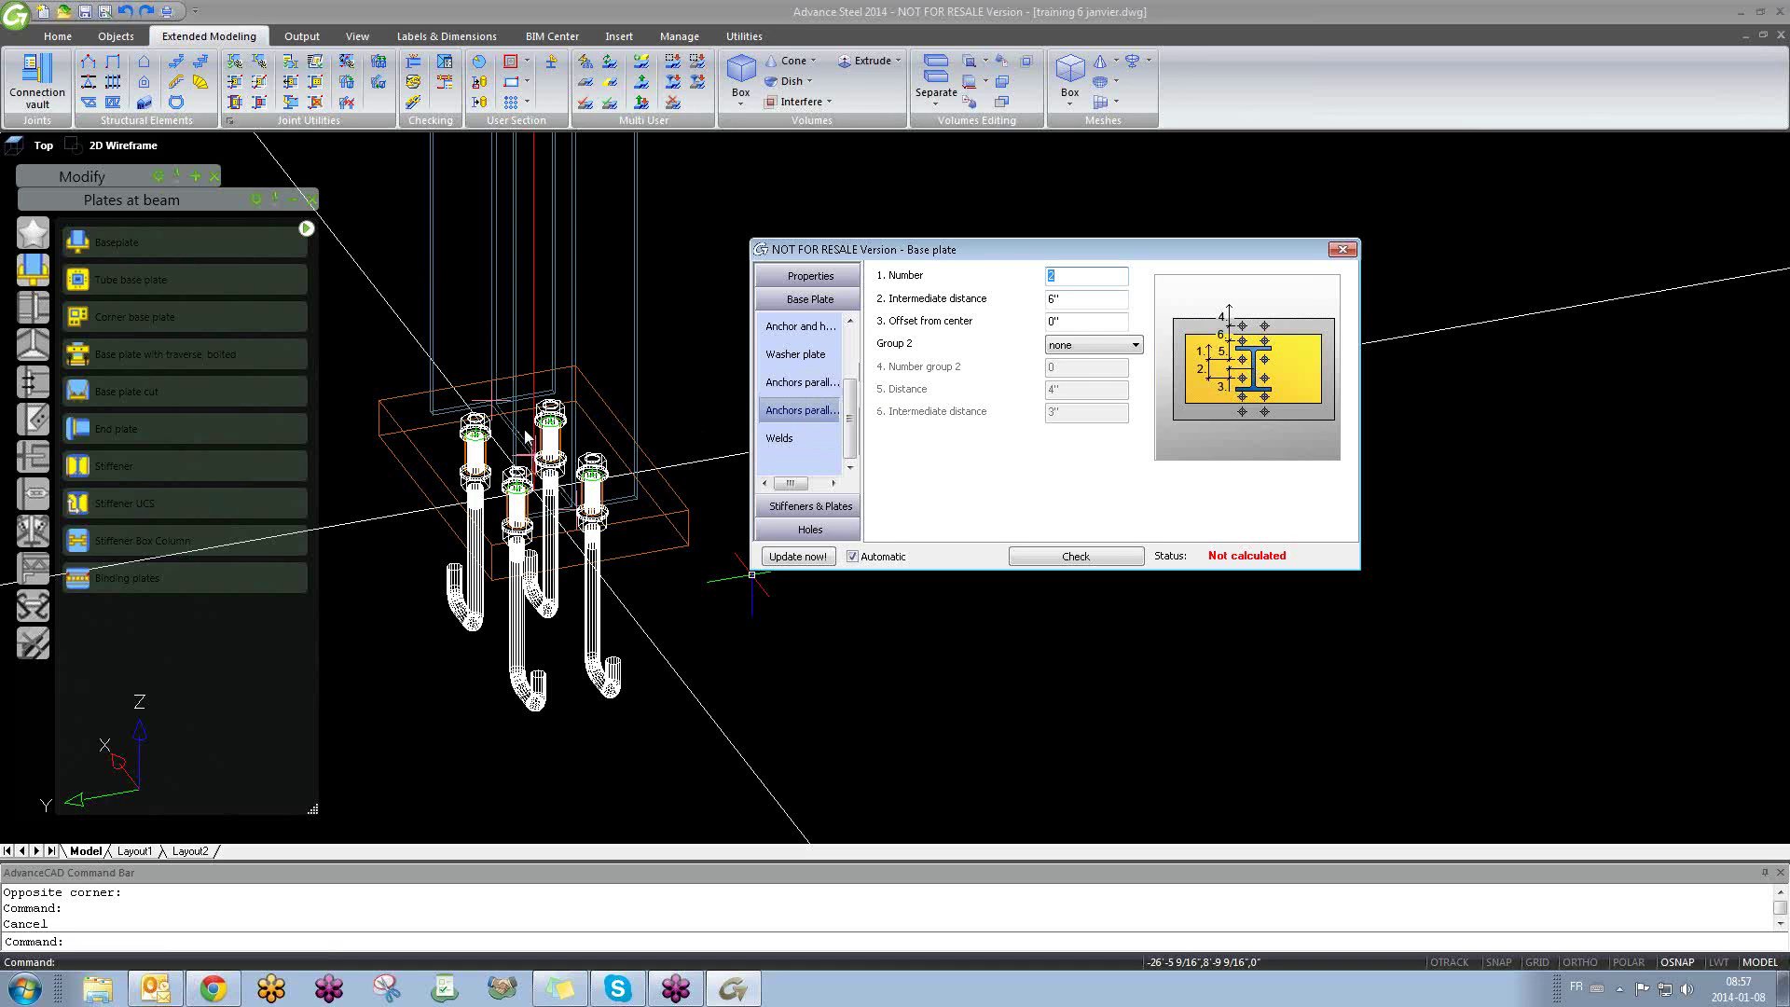
{"action": "left_click", "coordinate": [780, 439]}
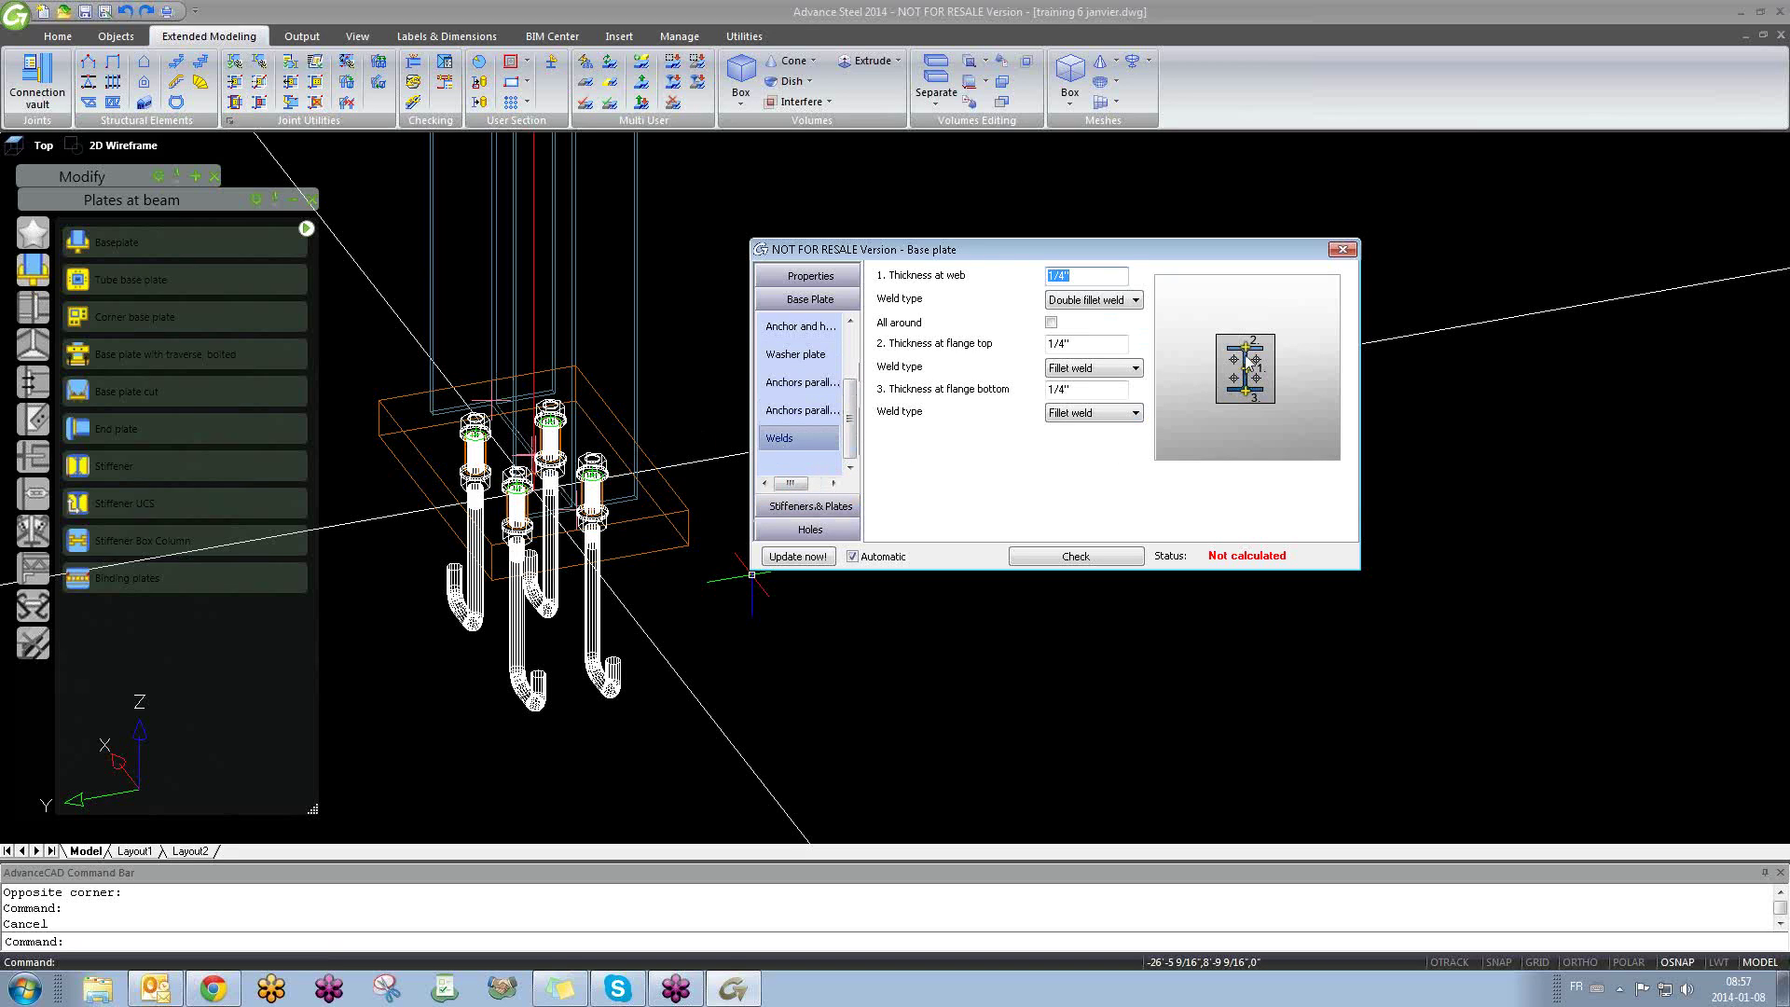
{"action": "middle_click_drag", "start_coordinate": [752, 574], "coordinate": [799, 607], "text": "shift"}
{"action": "scroll", "coordinate": [575, 506], "scroll_direction": "up", "scroll_amount": 3}
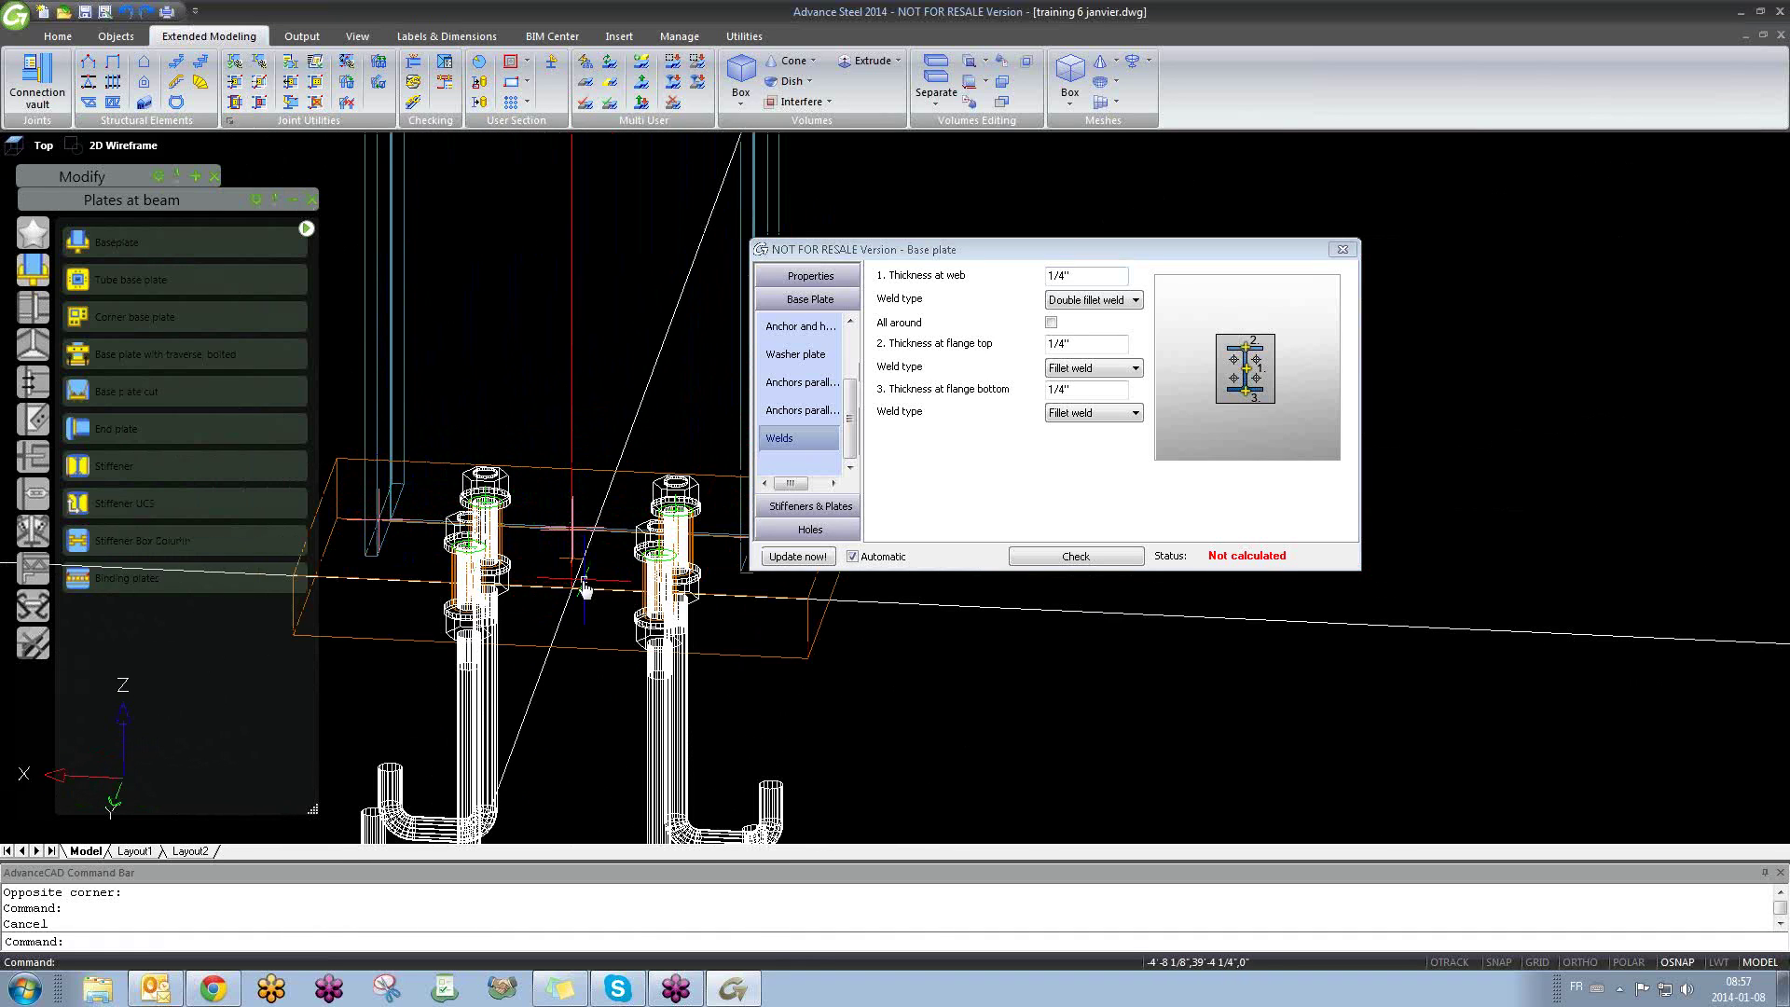
{"action": "middle_click_drag", "start_coordinate": [600, 603], "coordinate": [577, 682]}
{"action": "scroll", "coordinate": [830, 718], "scroll_direction": "up", "scroll_amount": 2}
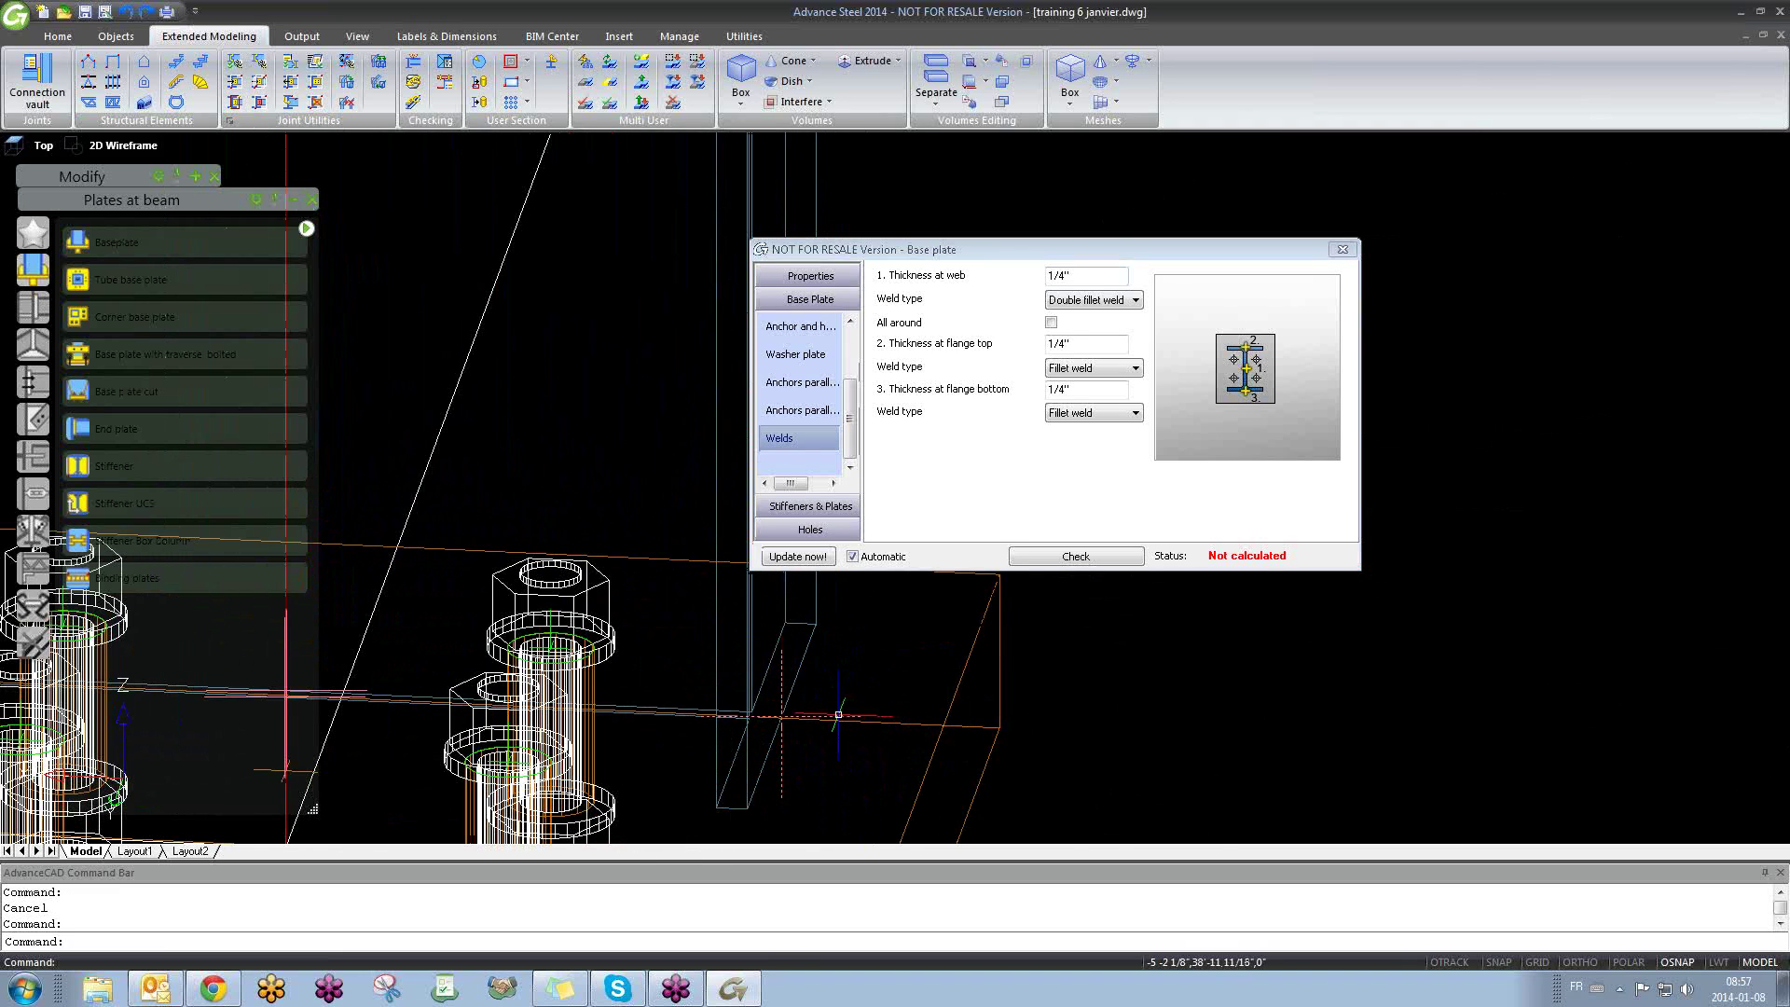
{"action": "scroll", "coordinate": [802, 717], "scroll_direction": "up", "scroll_amount": 2}
{"action": "scroll", "coordinate": [476, 695], "scroll_direction": "down", "scroll_amount": 3}
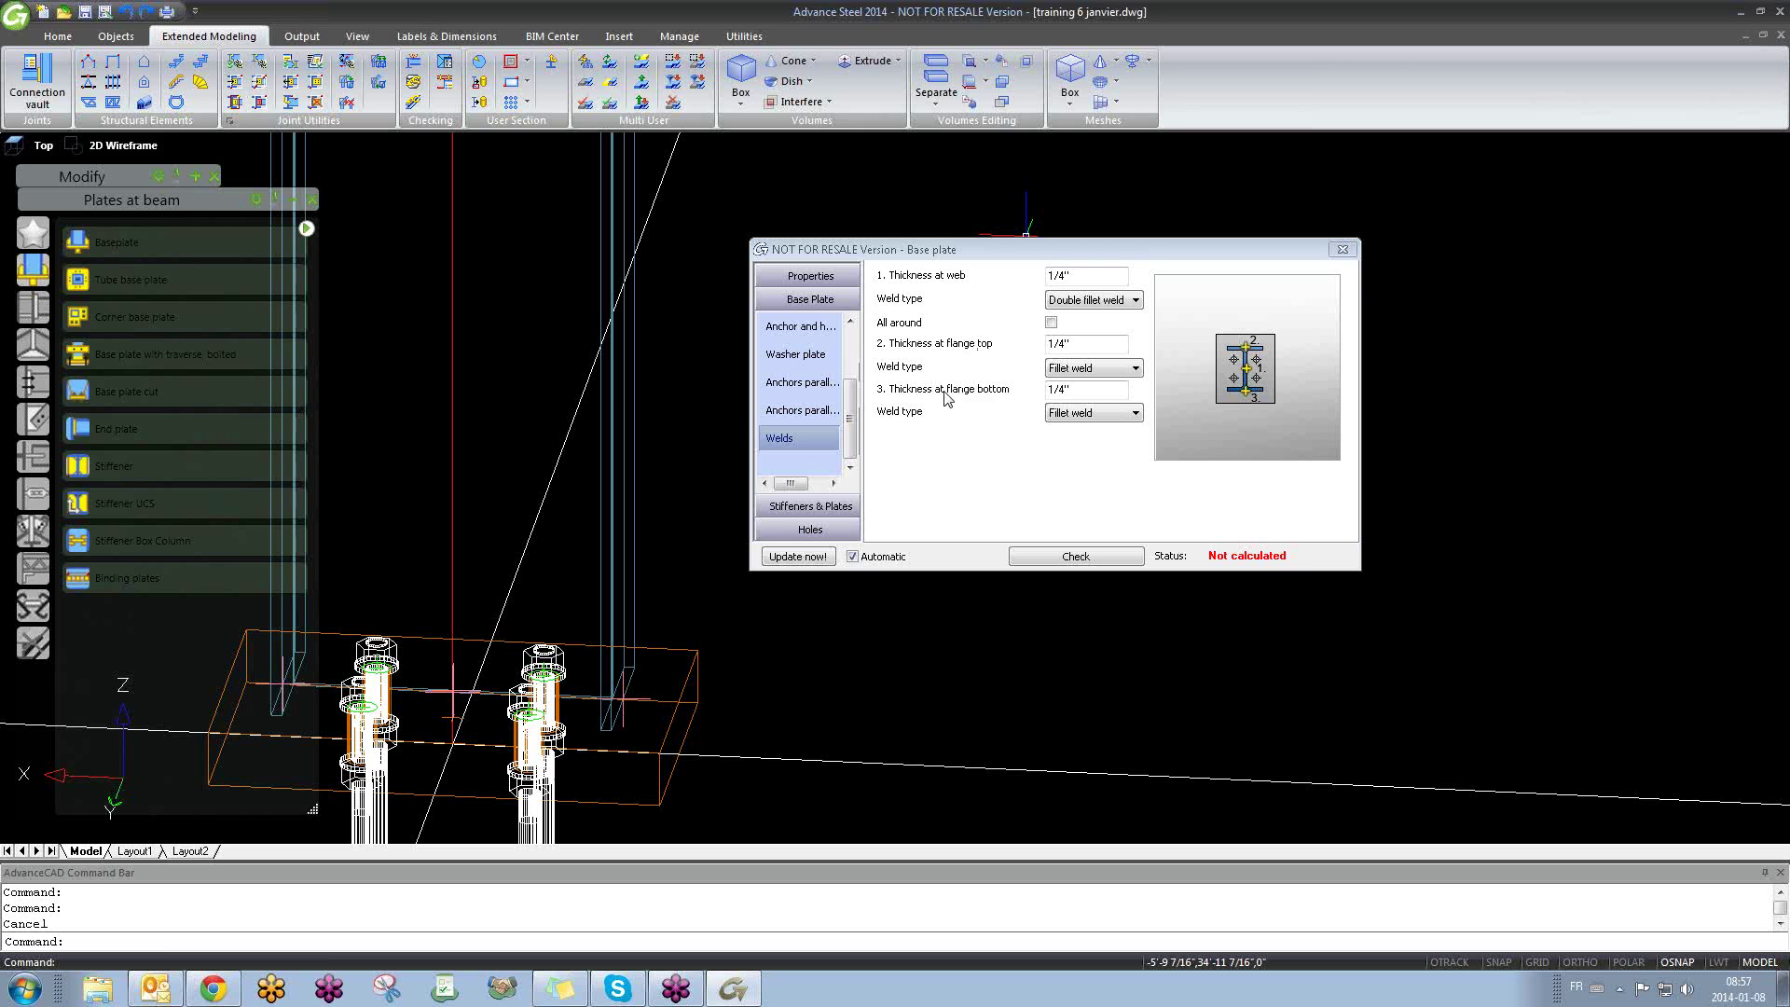
{"action": "scroll", "coordinate": [672, 579], "scroll_direction": "down", "scroll_amount": 6}
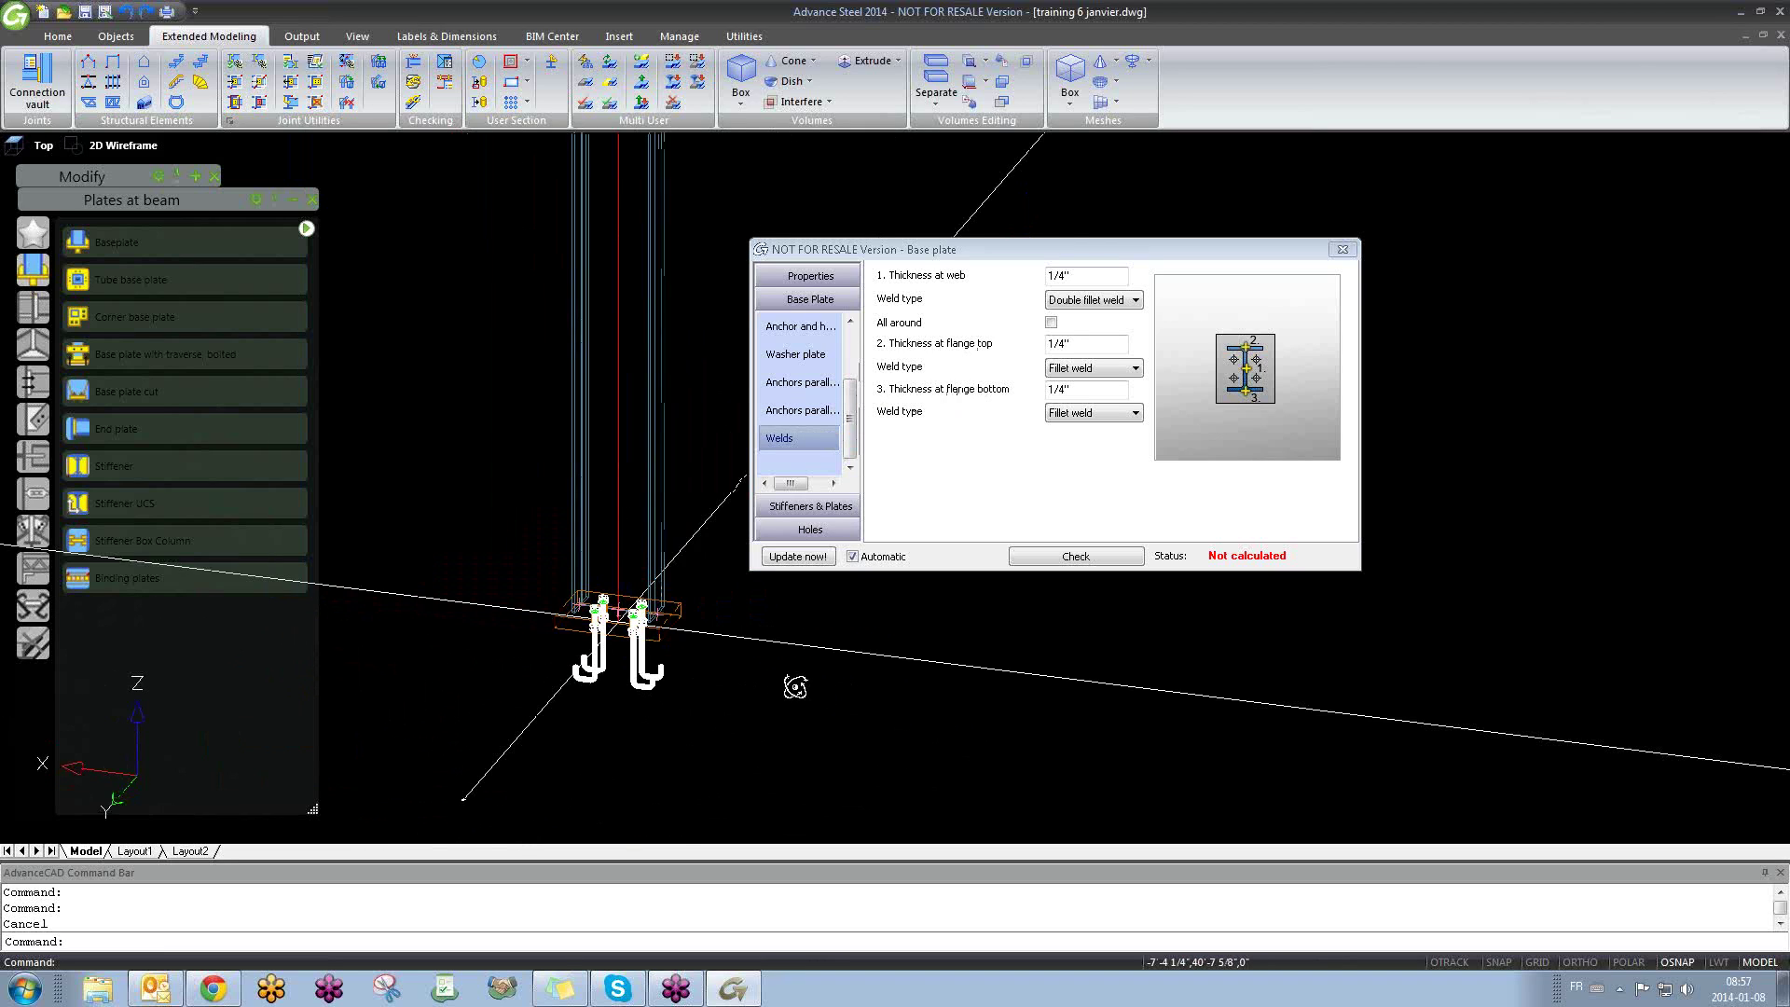
Step: Review the leveling plate settings and the shim plate settings of the base plate joint
{"action": "left_click", "coordinate": [802, 507]}
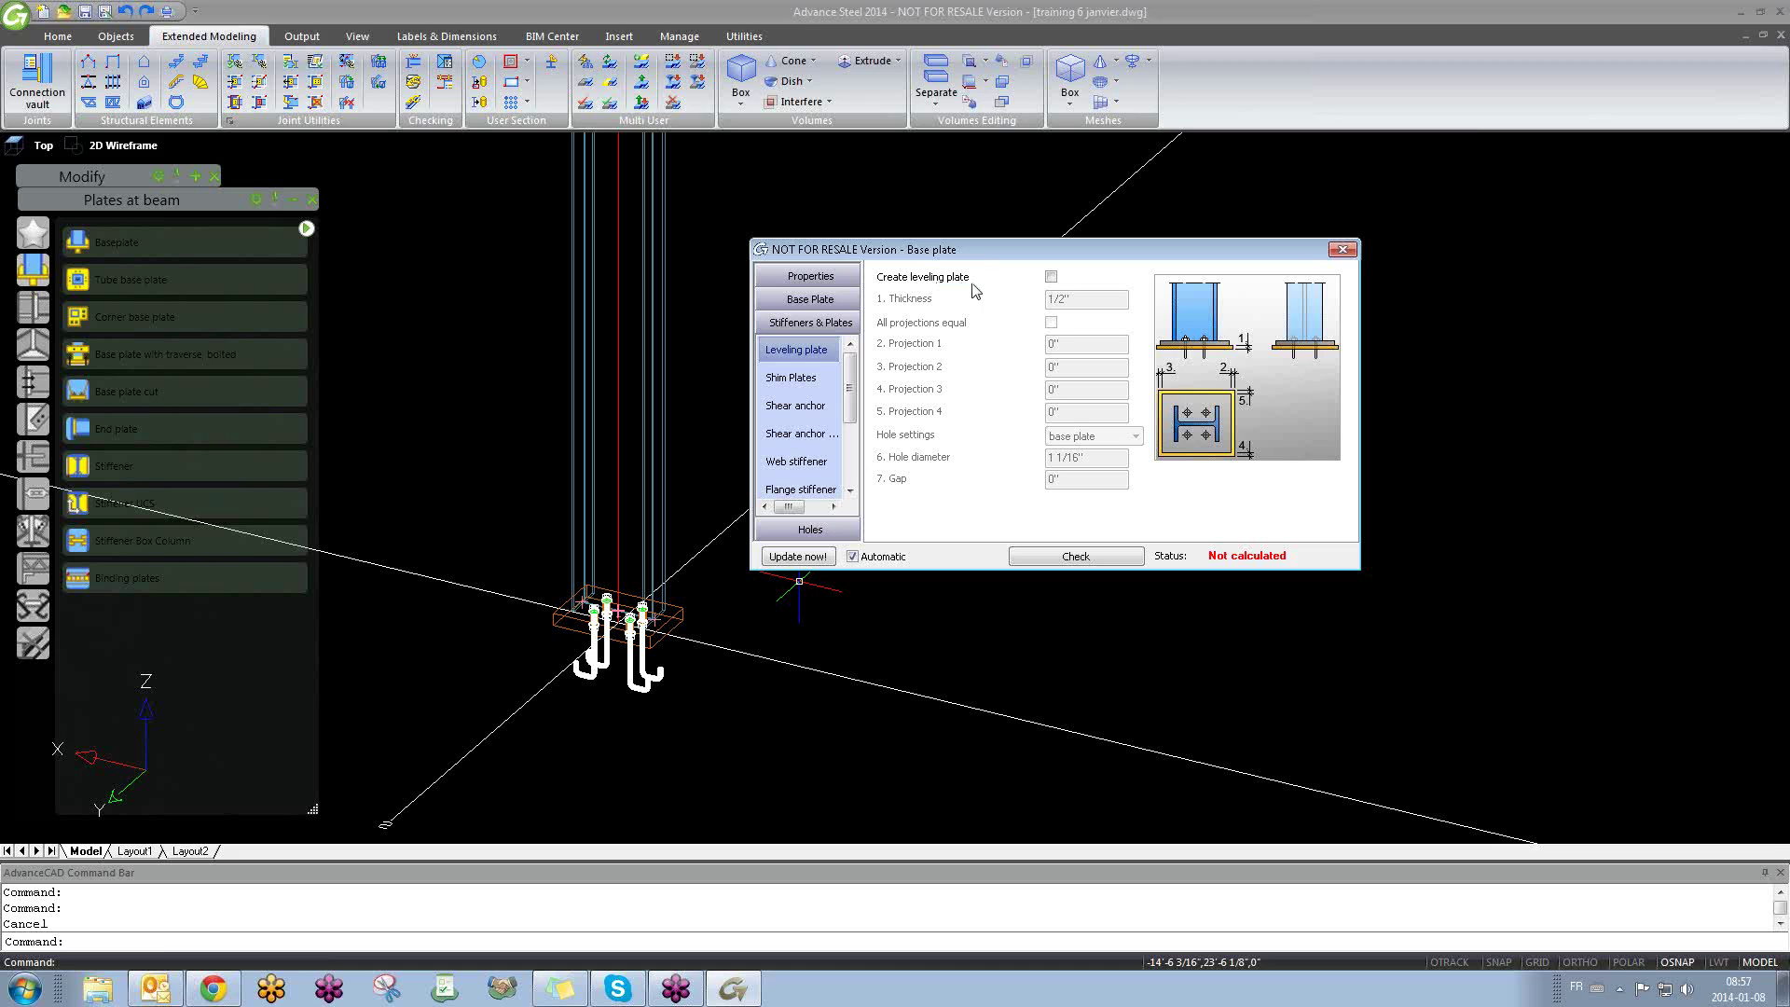
{"action": "middle_click_drag", "start_coordinate": [794, 596], "coordinate": [702, 604], "text": "shift"}
{"action": "left_click", "coordinate": [791, 378]}
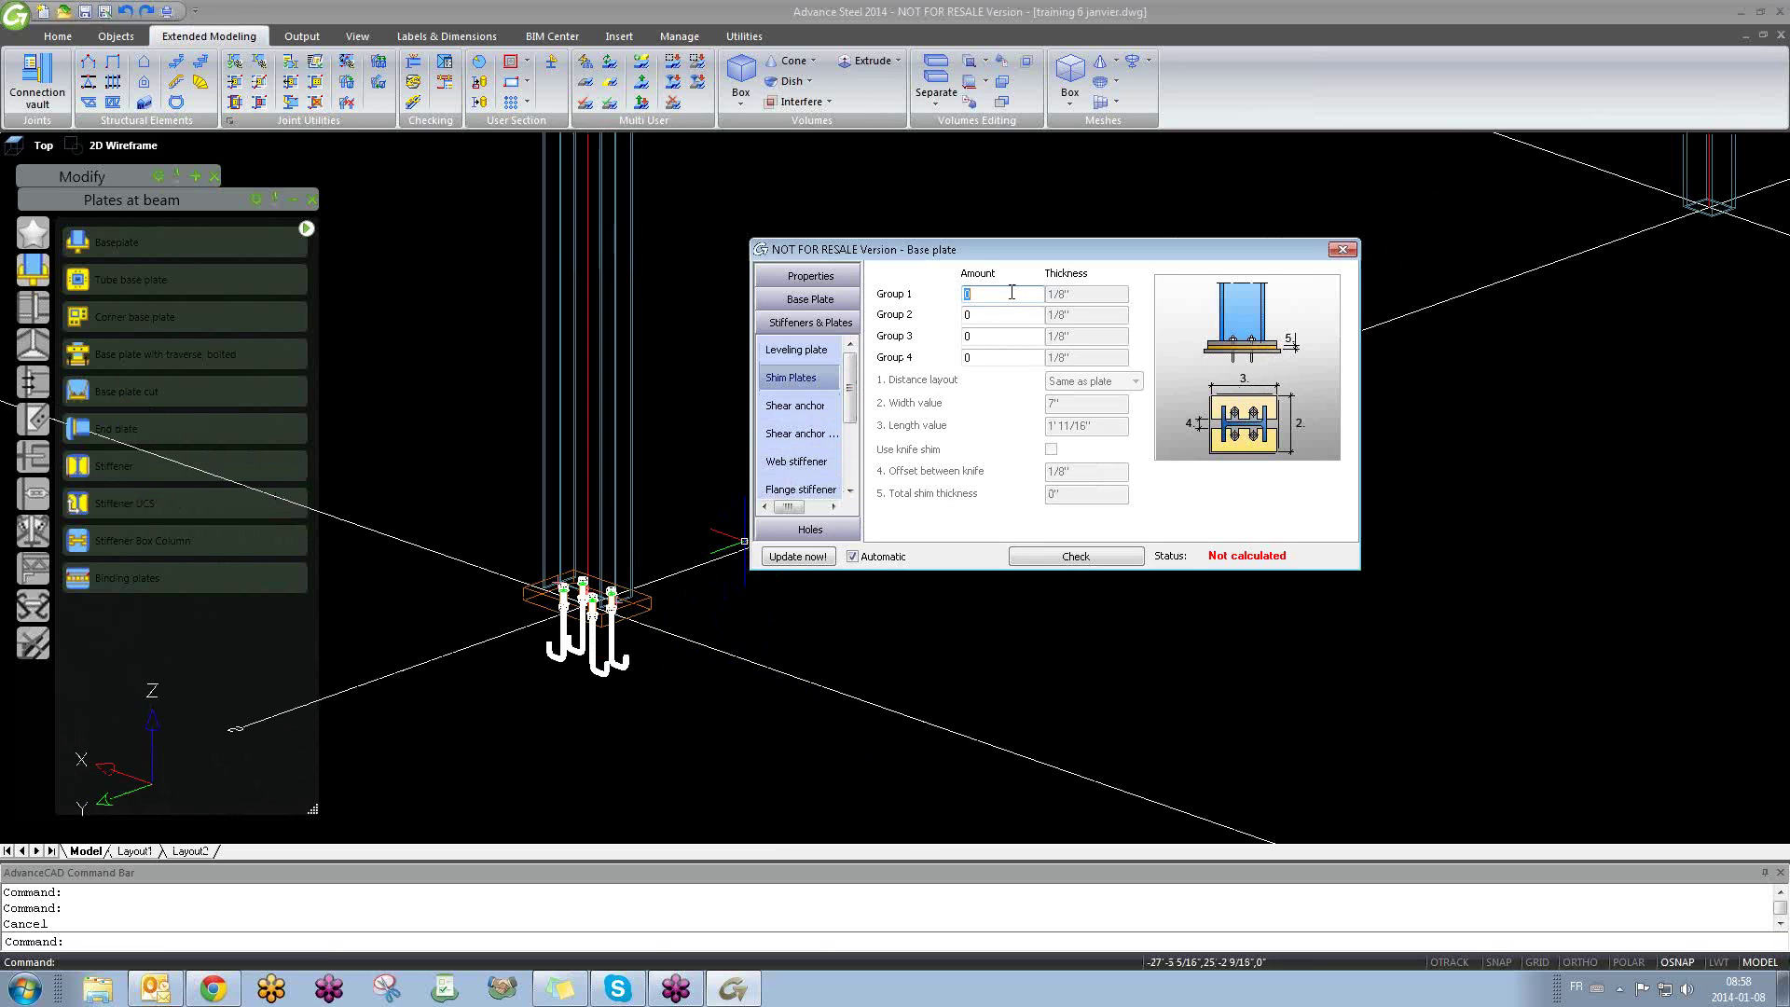
Step: Try a shear anchor of type Plate on the base plate joint and examine it among the anchor bolts
{"action": "left_click", "coordinate": [797, 407]}
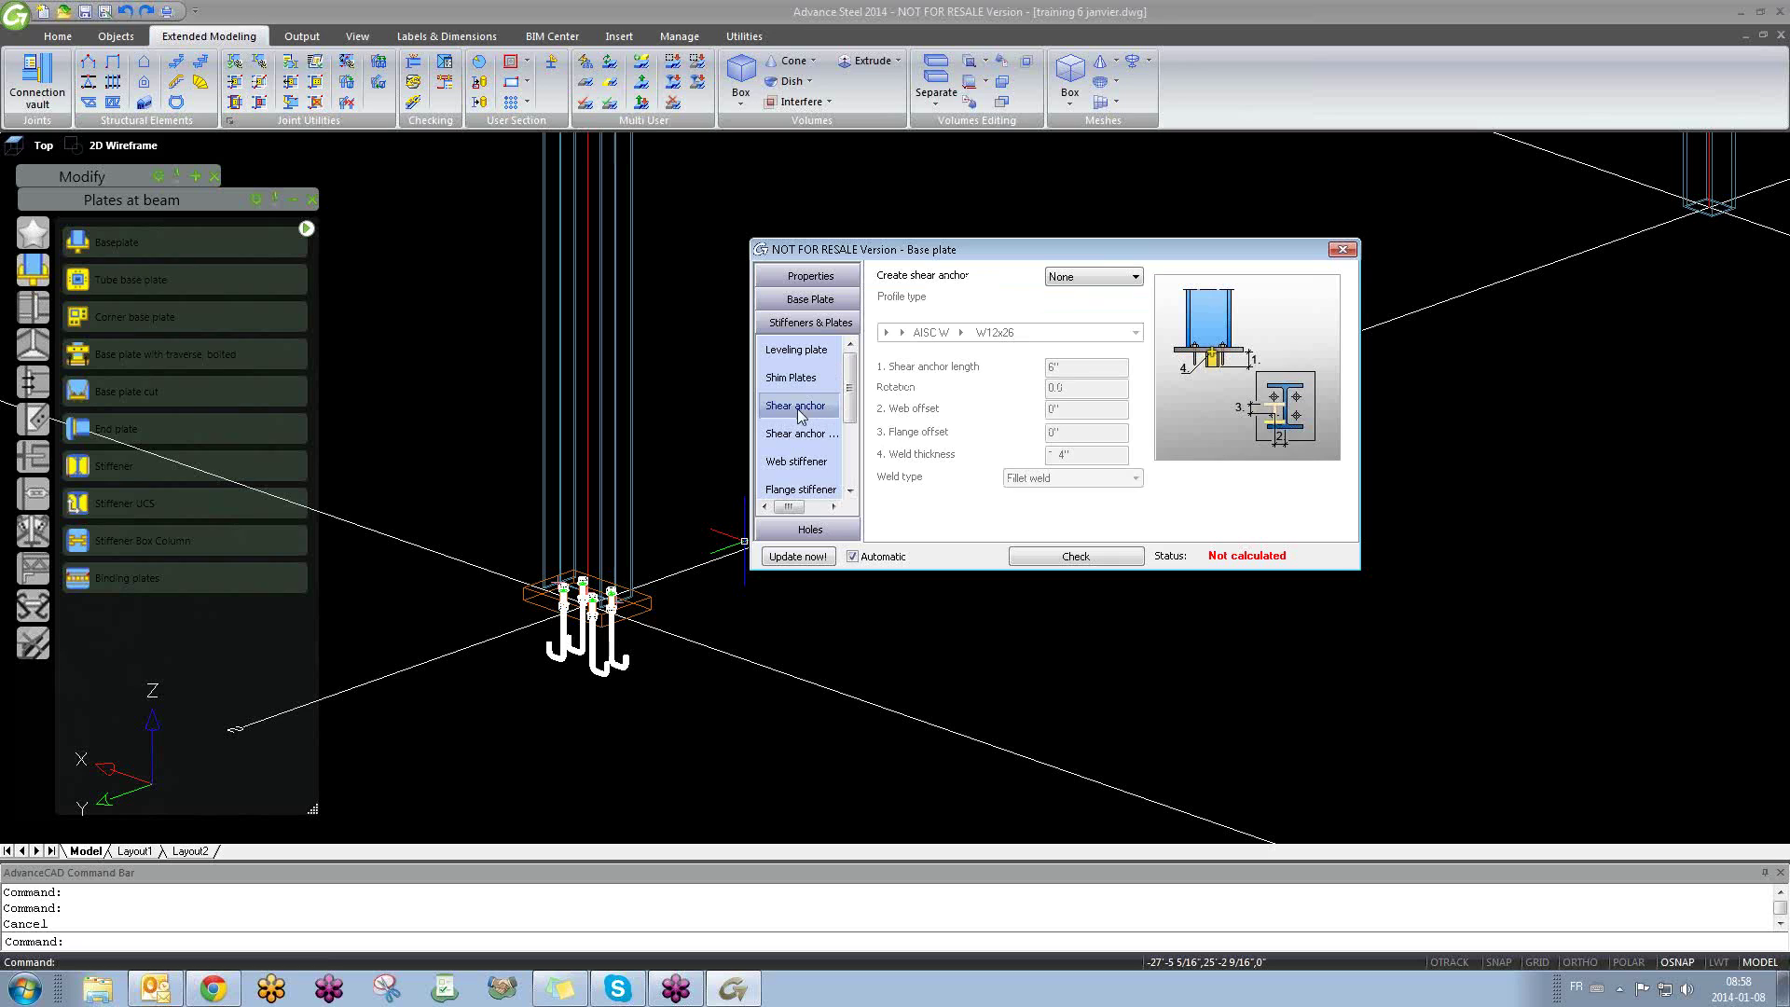
{"action": "left_click", "coordinate": [1127, 279]}
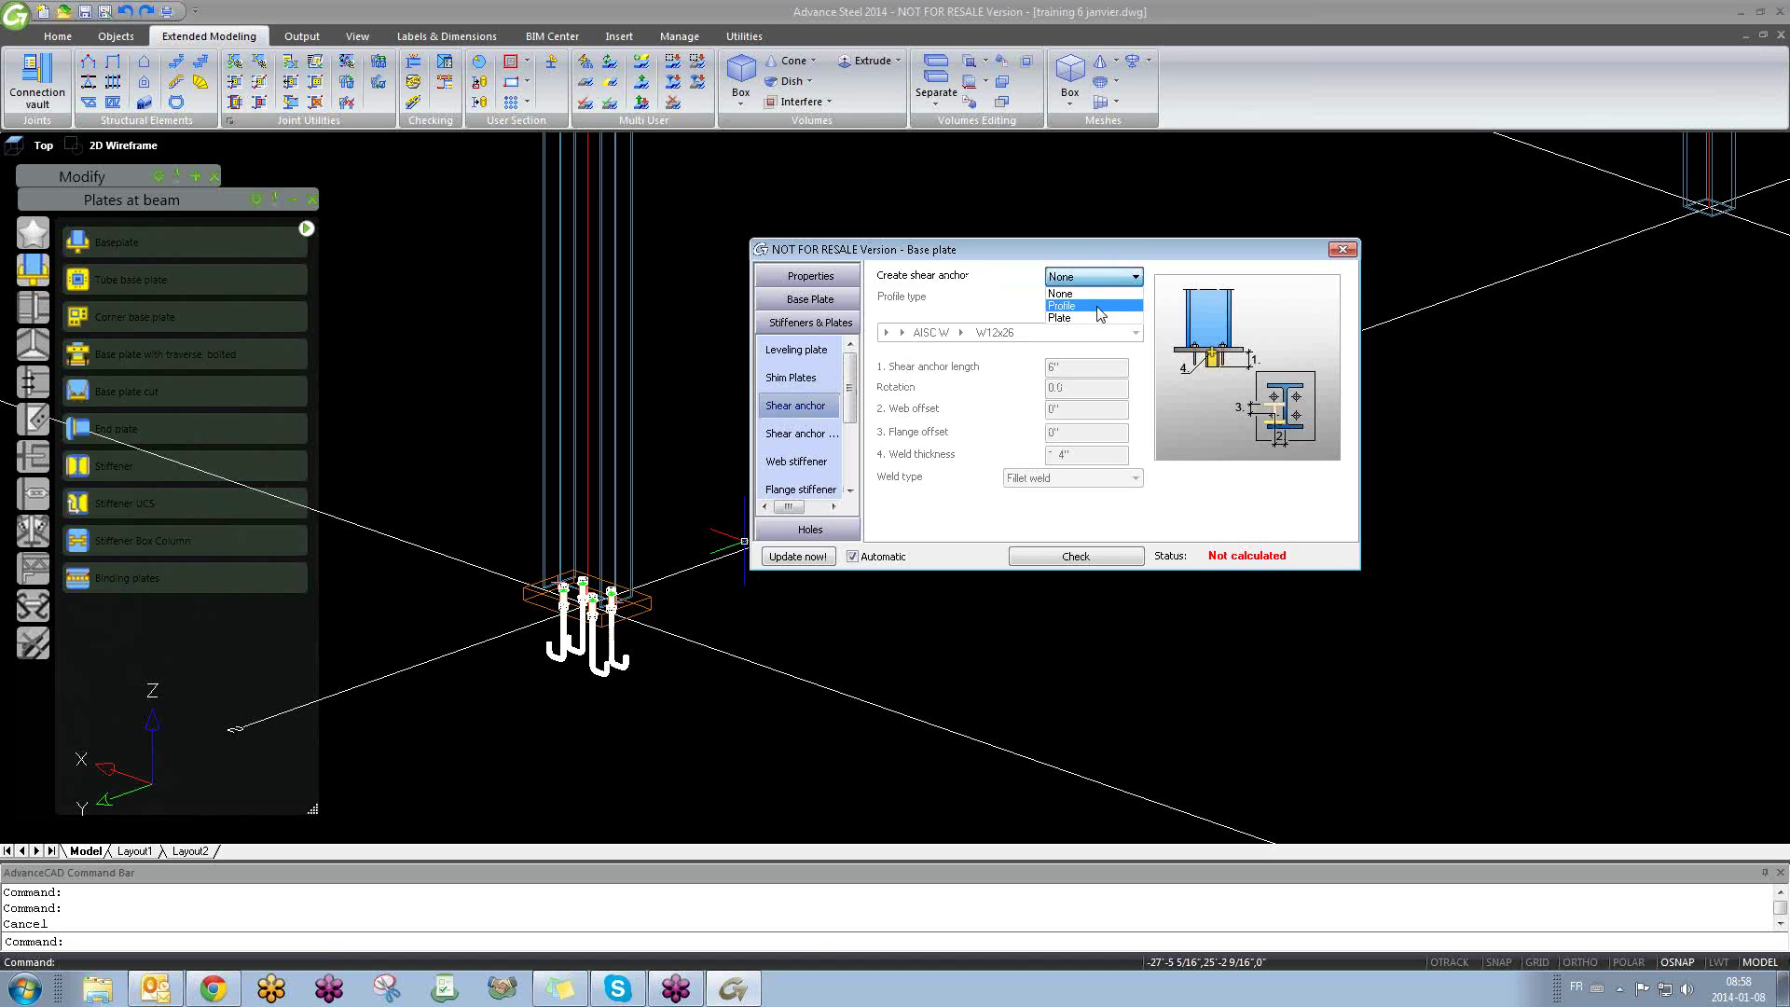
{"action": "left_click", "coordinate": [1089, 318]}
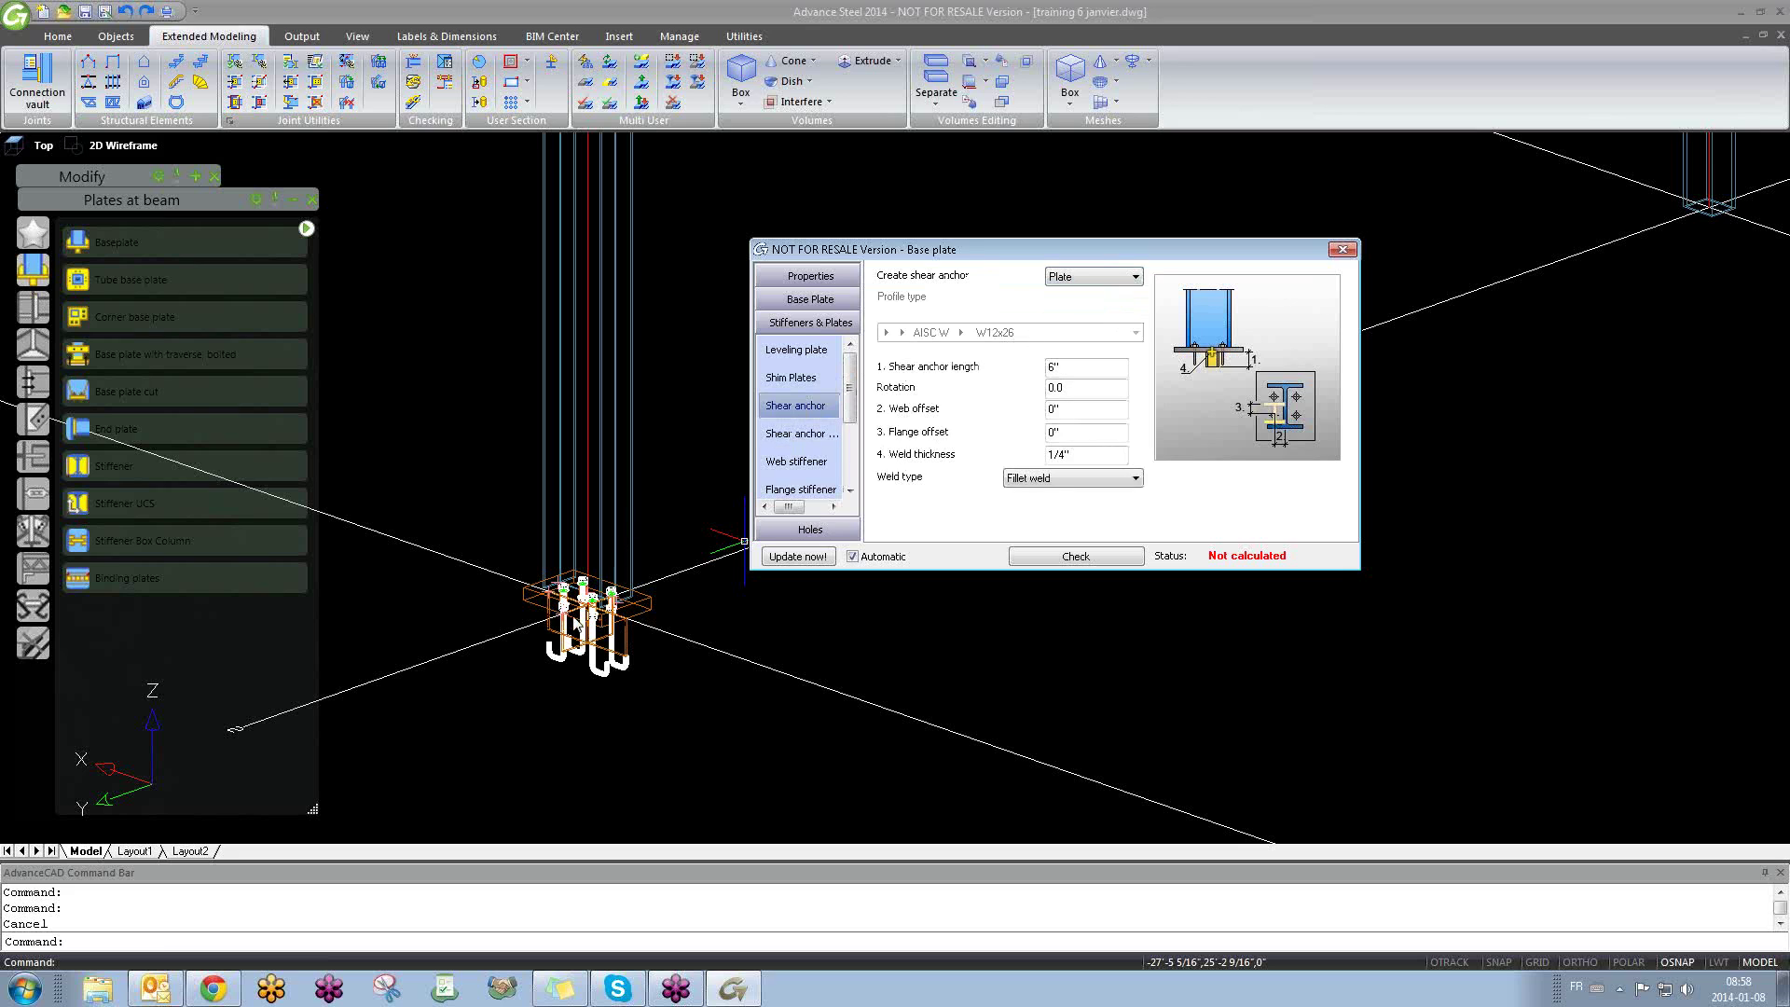
{"action": "middle_click_drag", "start_coordinate": [613, 697], "coordinate": [563, 630], "text": "shift"}
{"action": "scroll", "coordinate": [563, 630], "scroll_direction": "up", "scroll_amount": 5}
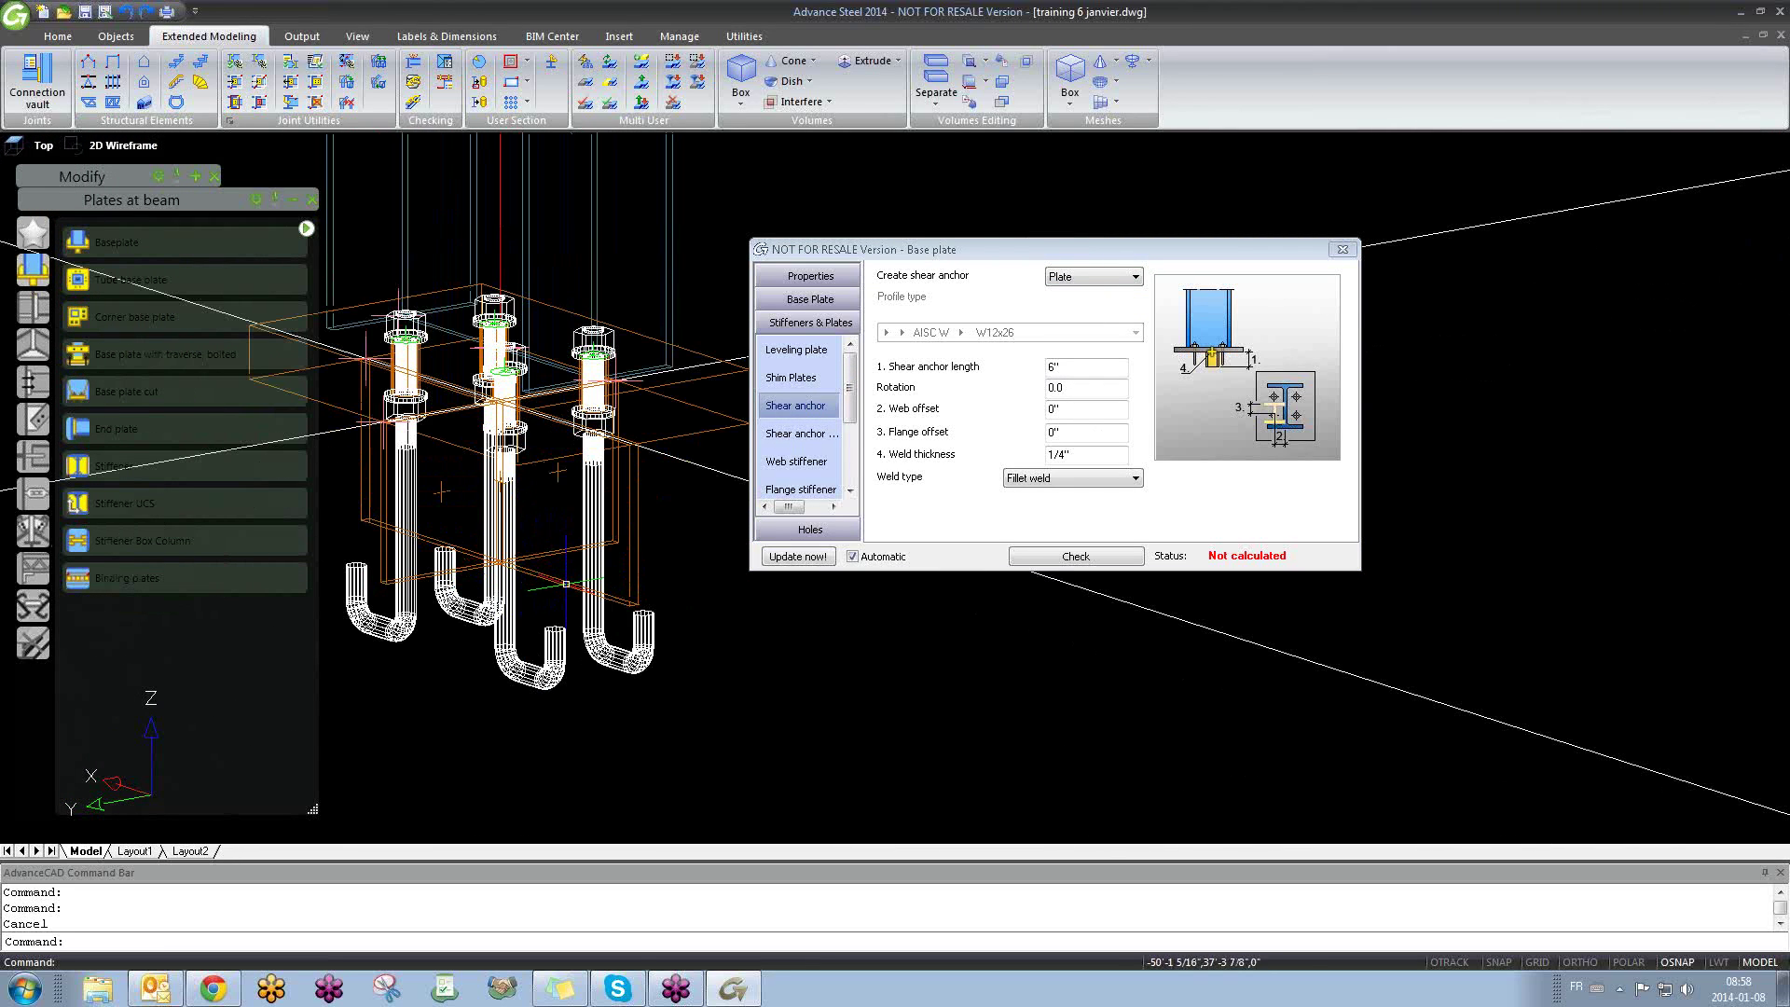
{"action": "mouse_move", "coordinate": [571, 587]}
{"action": "middle_mouse_down", "text": "shift"}
{"action": "mouse_move", "coordinate": [632, 600]}
{"action": "mouse_move", "coordinate": [572, 607]}
{"action": "mouse_move", "coordinate": [631, 620]}
{"action": "mouse_move", "coordinate": [606, 597]}
{"action": "mouse_move", "coordinate": [612, 687]}
{"action": "mouse_move", "coordinate": [514, 578]}
{"action": "mouse_move", "coordinate": [601, 602]}
{"action": "middle_mouse_up", "text": "shift"}
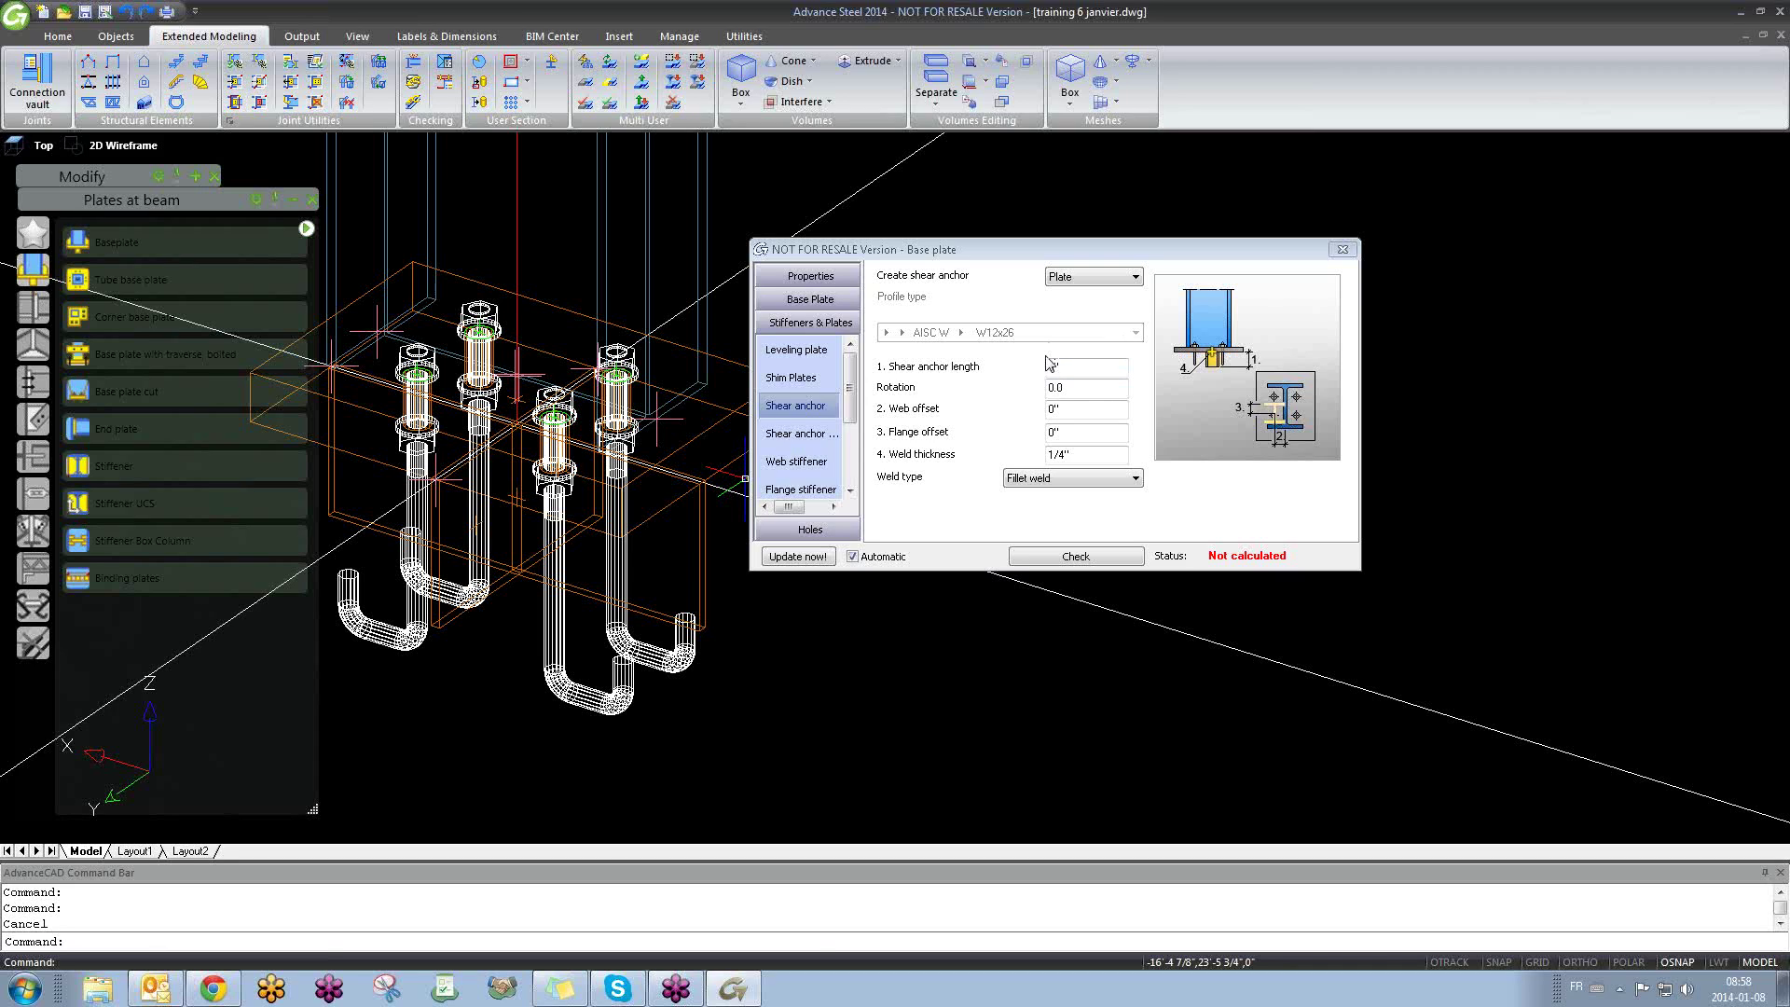
Step: Review the shear anchor plate dimensions, the web stiffener settings and the flange stiffener settings
{"action": "left_click", "coordinate": [795, 434]}
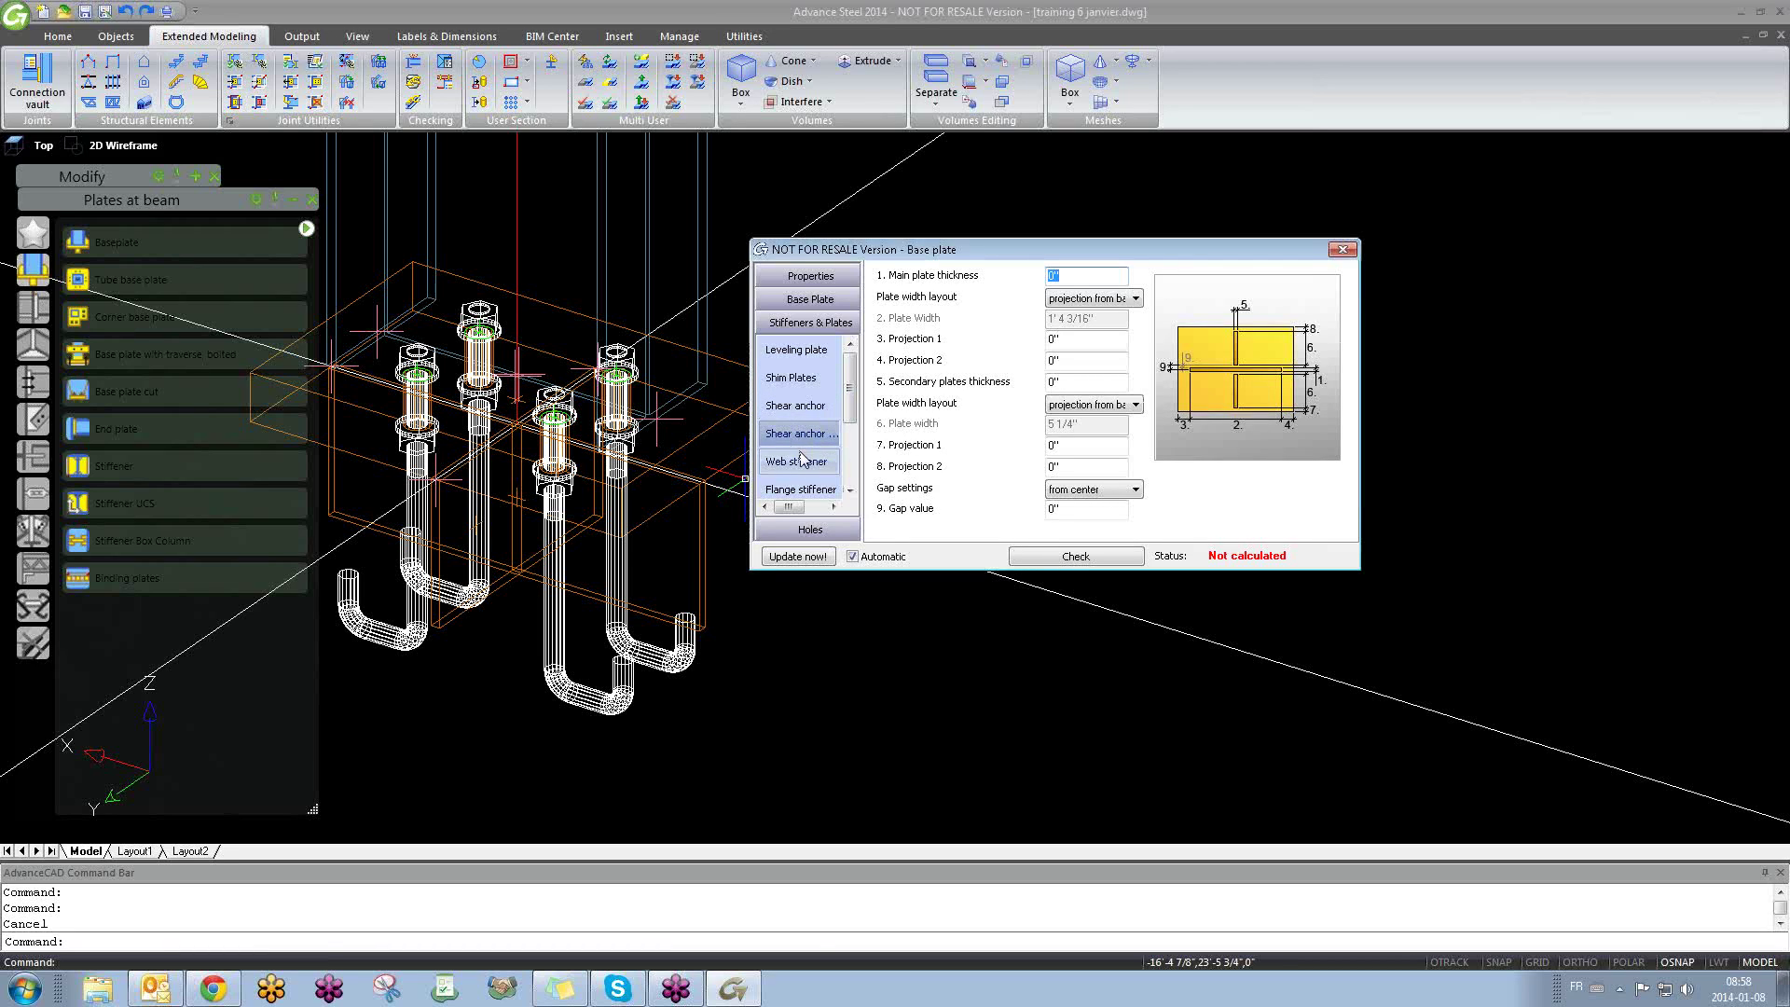
{"action": "left_click", "coordinate": [799, 462]}
{"action": "left_click", "coordinate": [800, 491]}
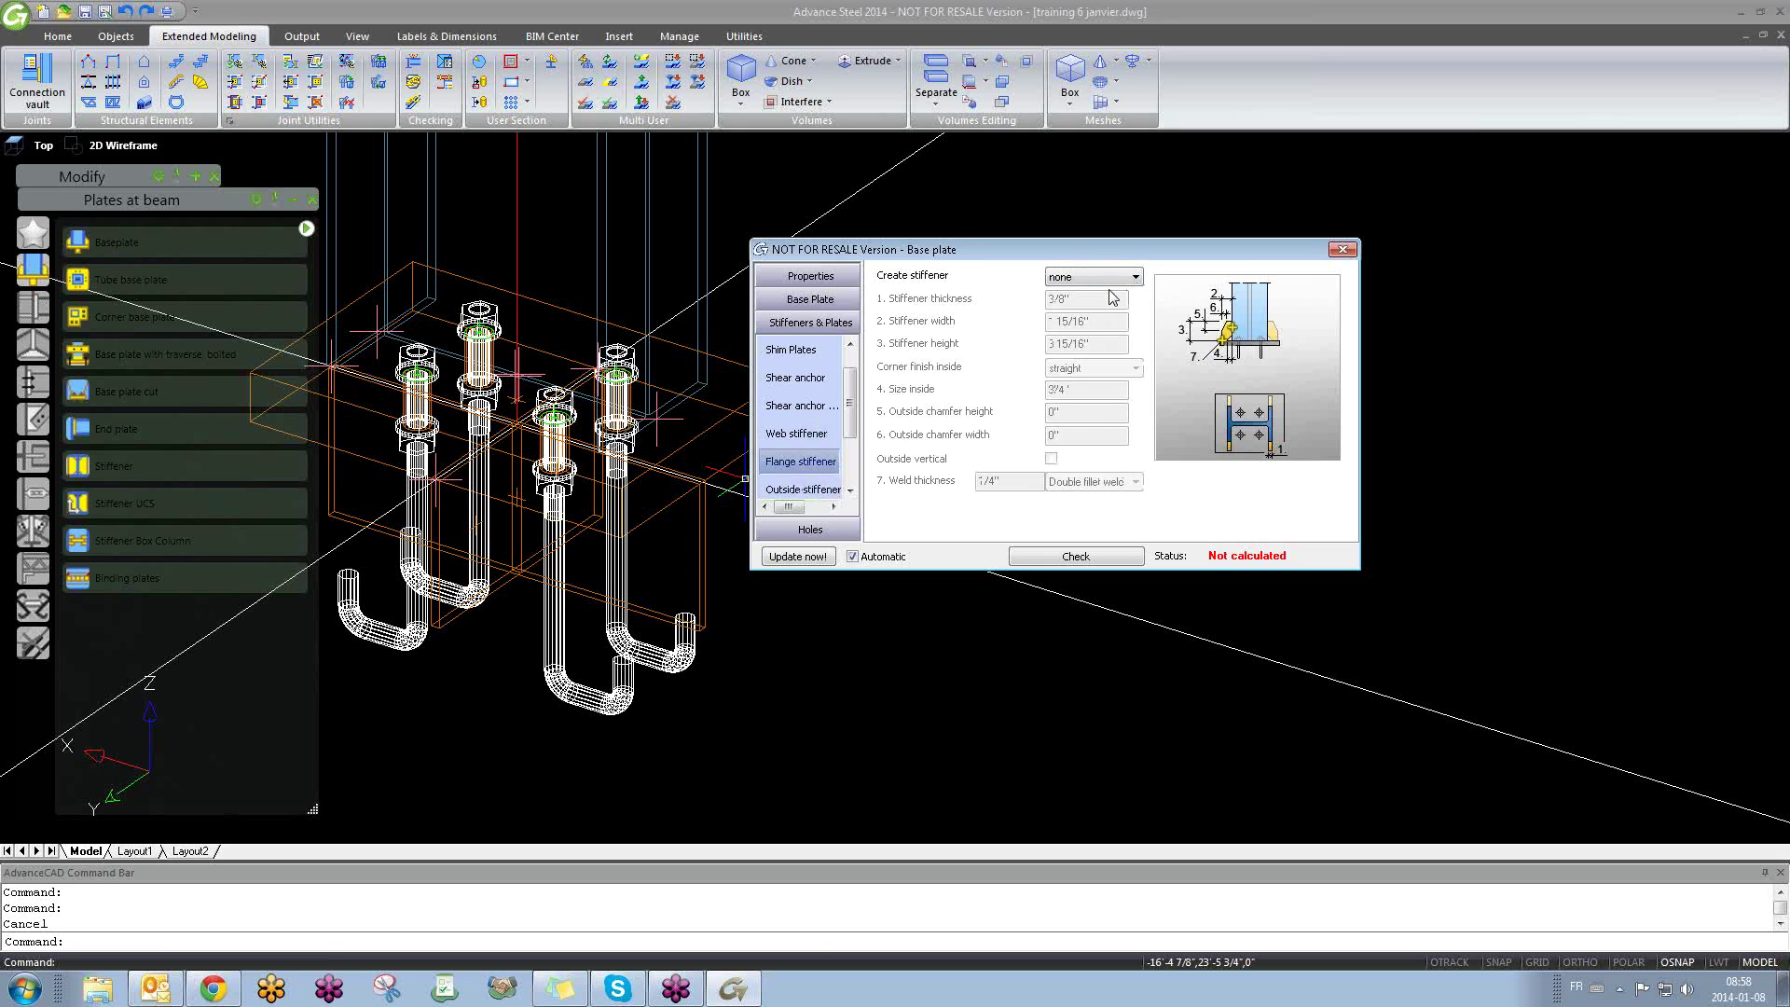
Step: Return the shear anchor option of the base plate joint to None
{"action": "left_click", "coordinate": [807, 377]}
{"action": "left_click", "coordinate": [790, 350]}
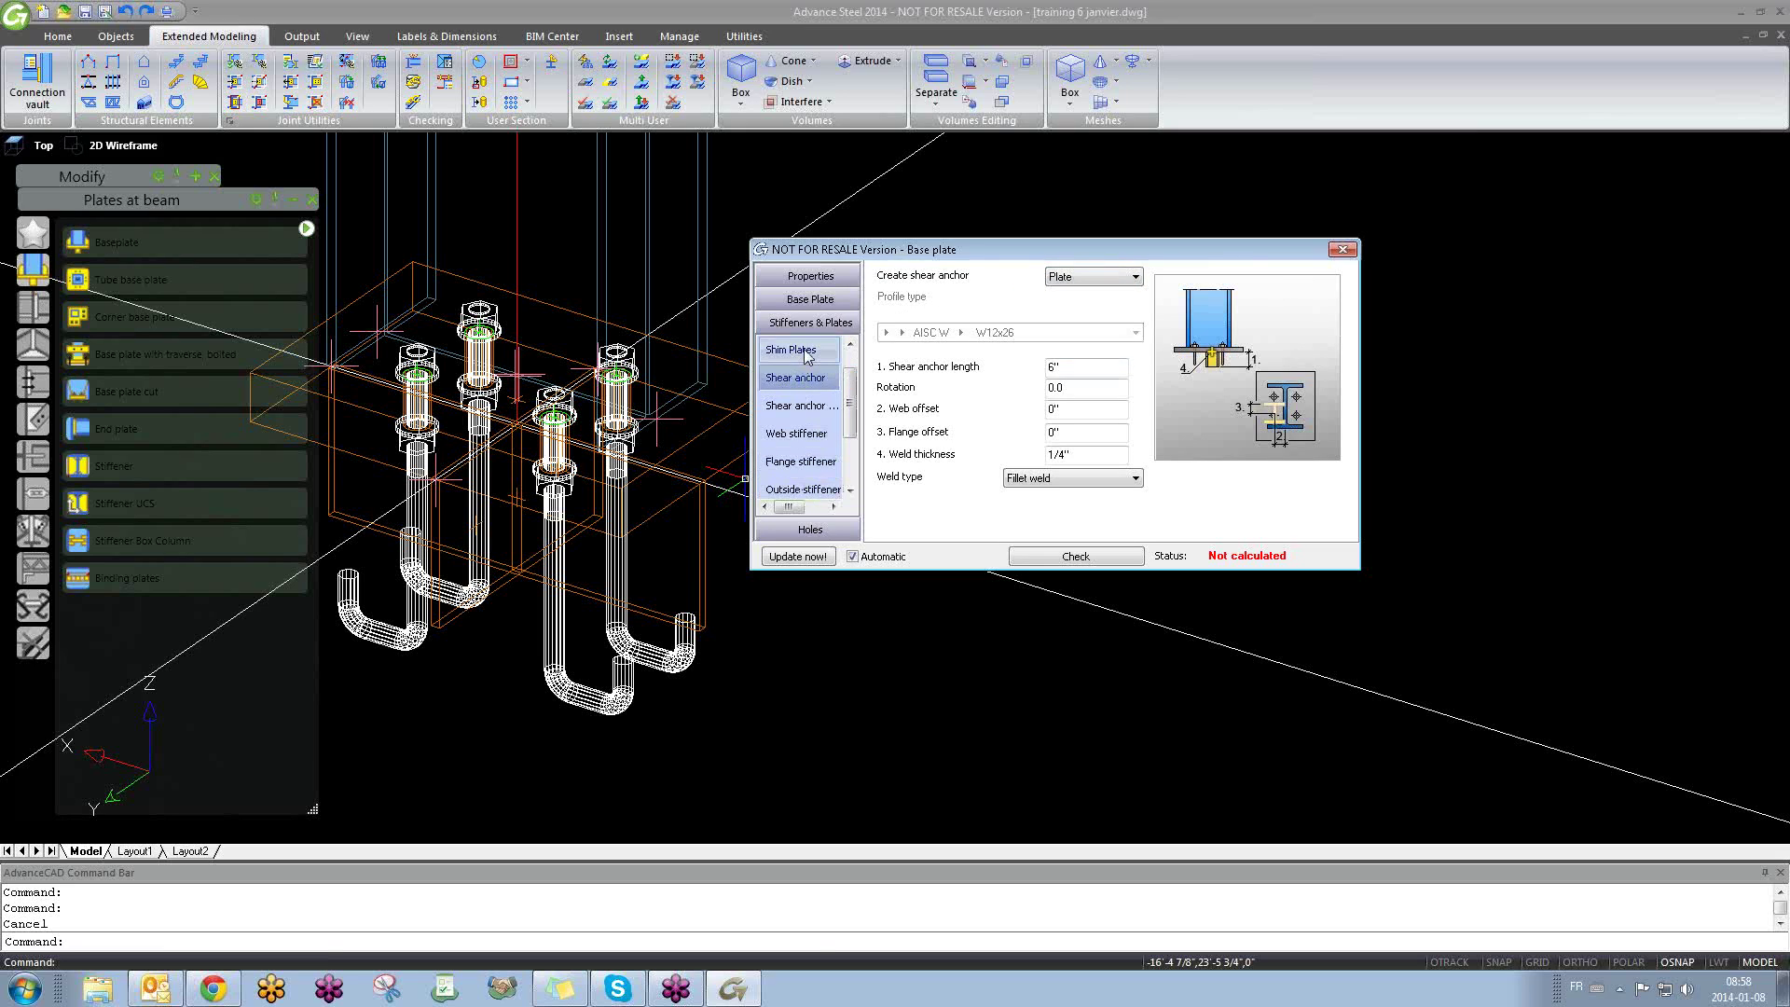
{"action": "left_click", "coordinate": [807, 376]}
{"action": "left_click", "coordinate": [1135, 277]}
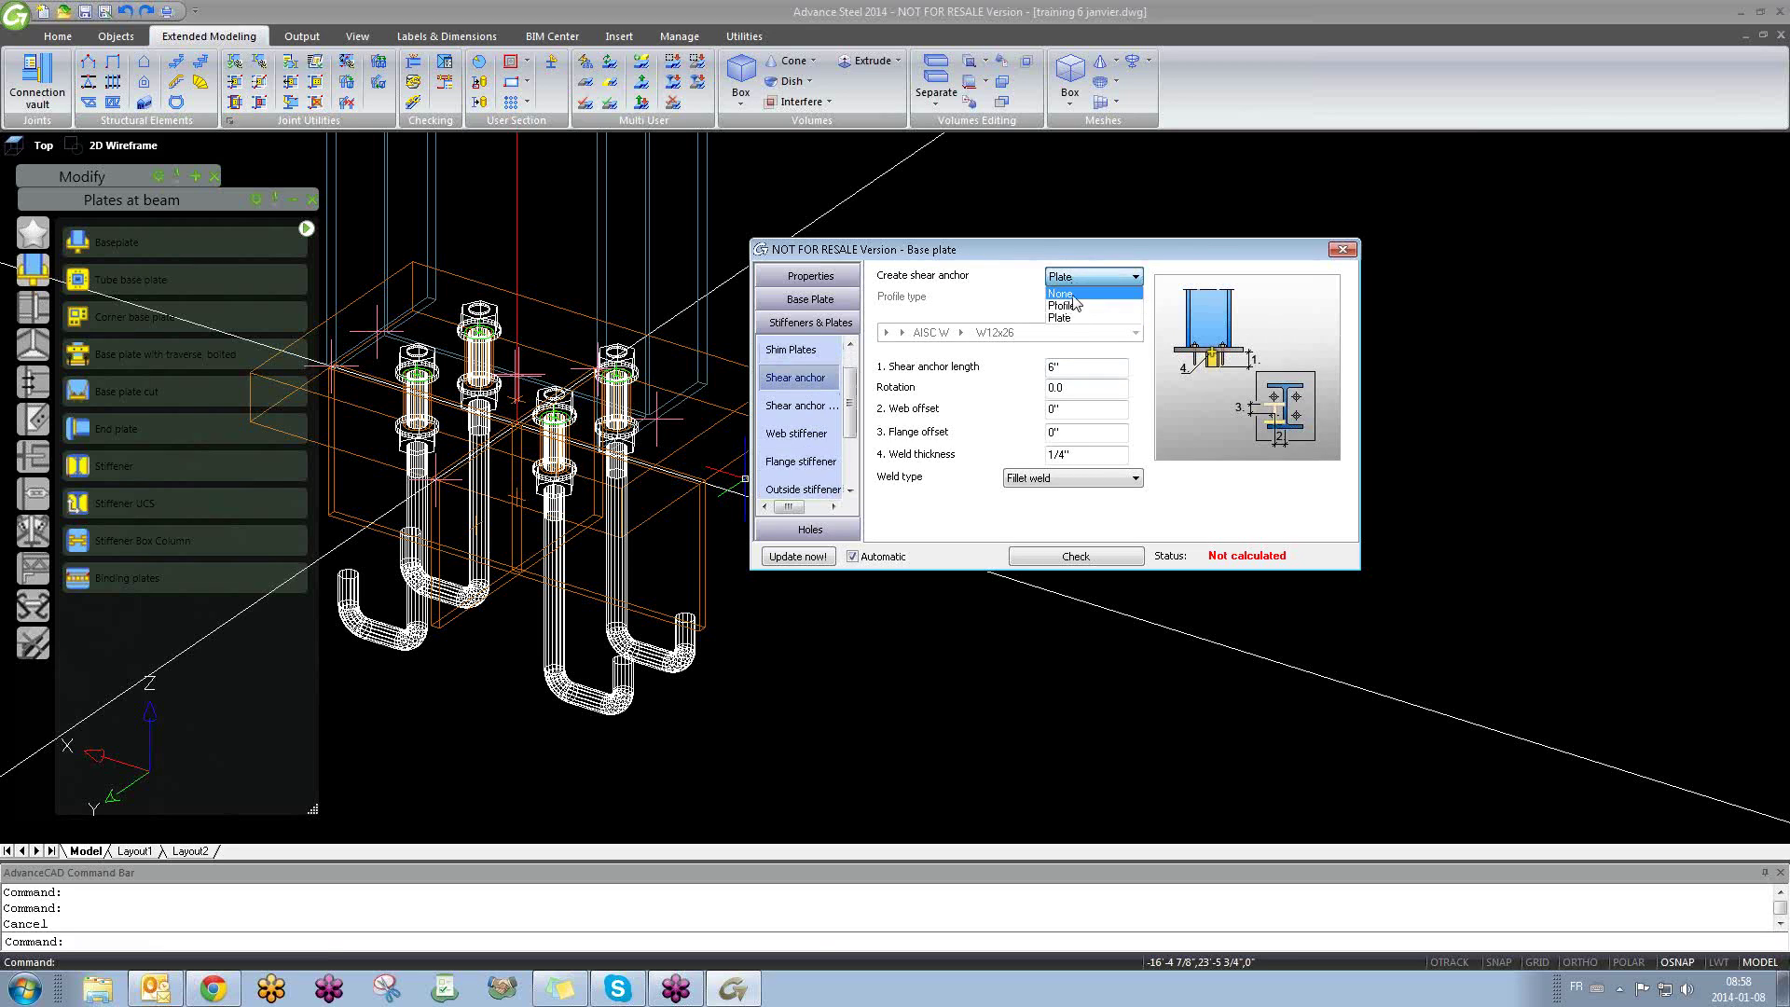
{"action": "left_click", "coordinate": [1082, 284]}
Step: Try flange stiffeners on one side of the column, examine them in the model and return the option to none
{"action": "left_click", "coordinate": [826, 490]}
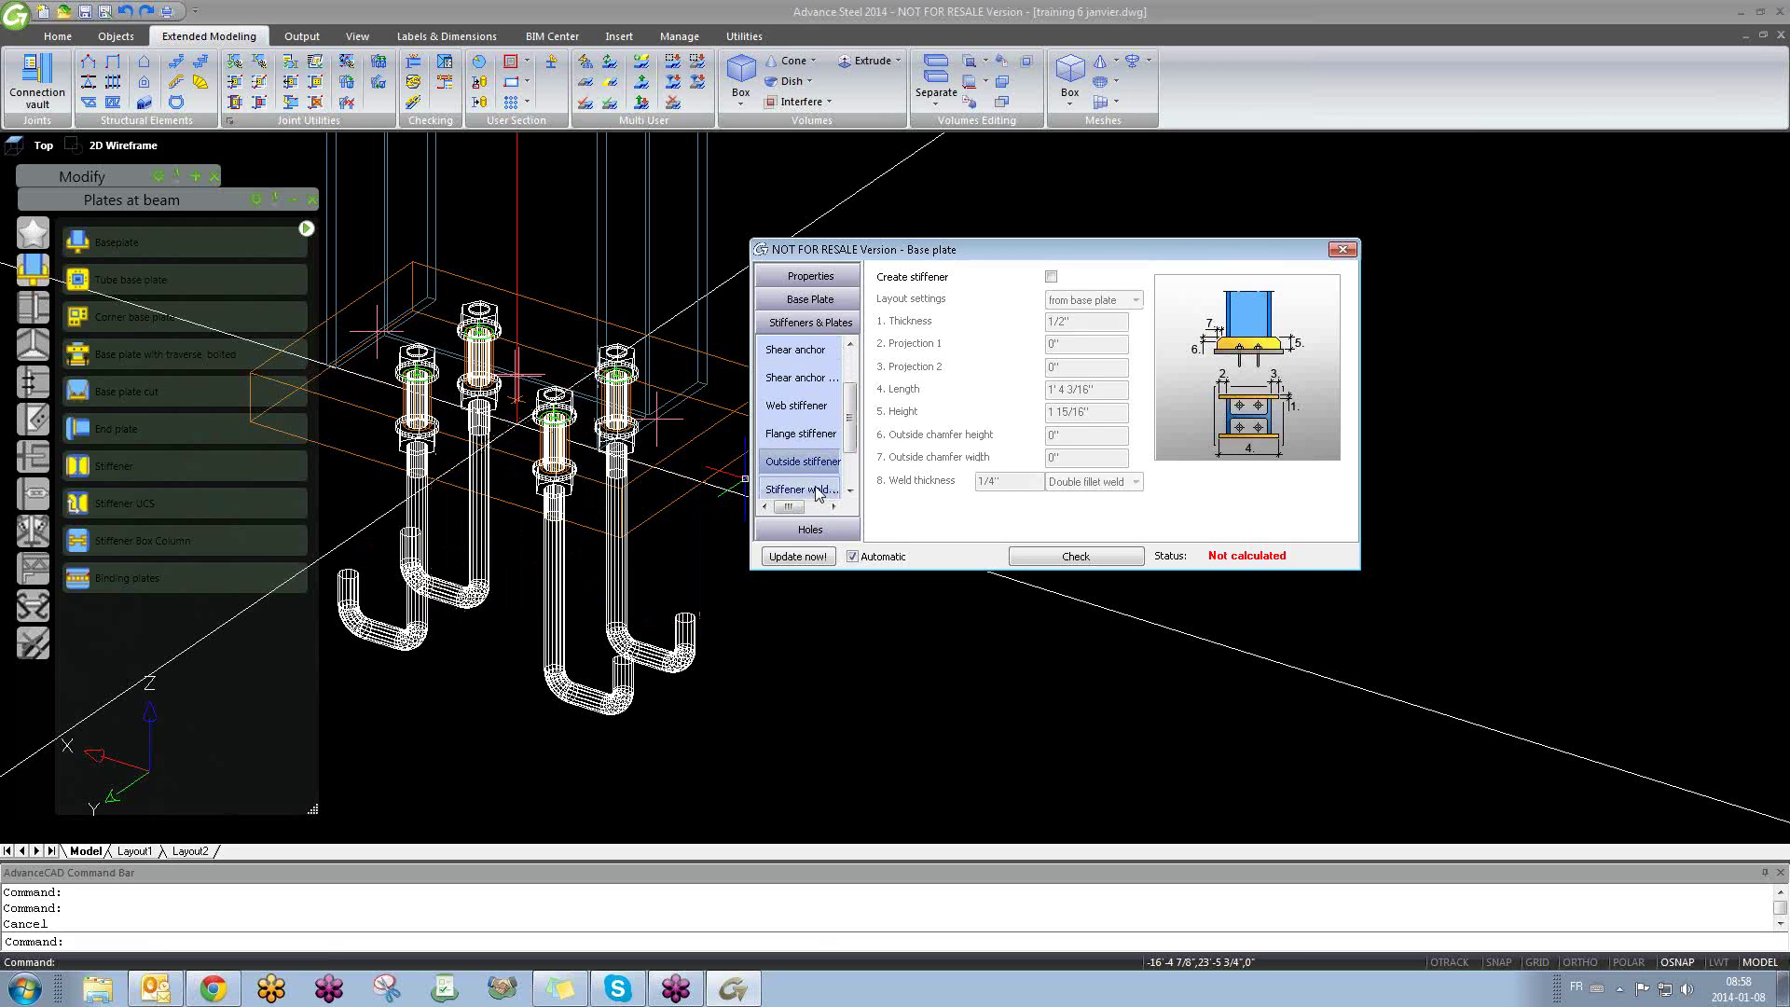
{"action": "left_click", "coordinate": [813, 435]}
{"action": "left_click", "coordinate": [1117, 275]}
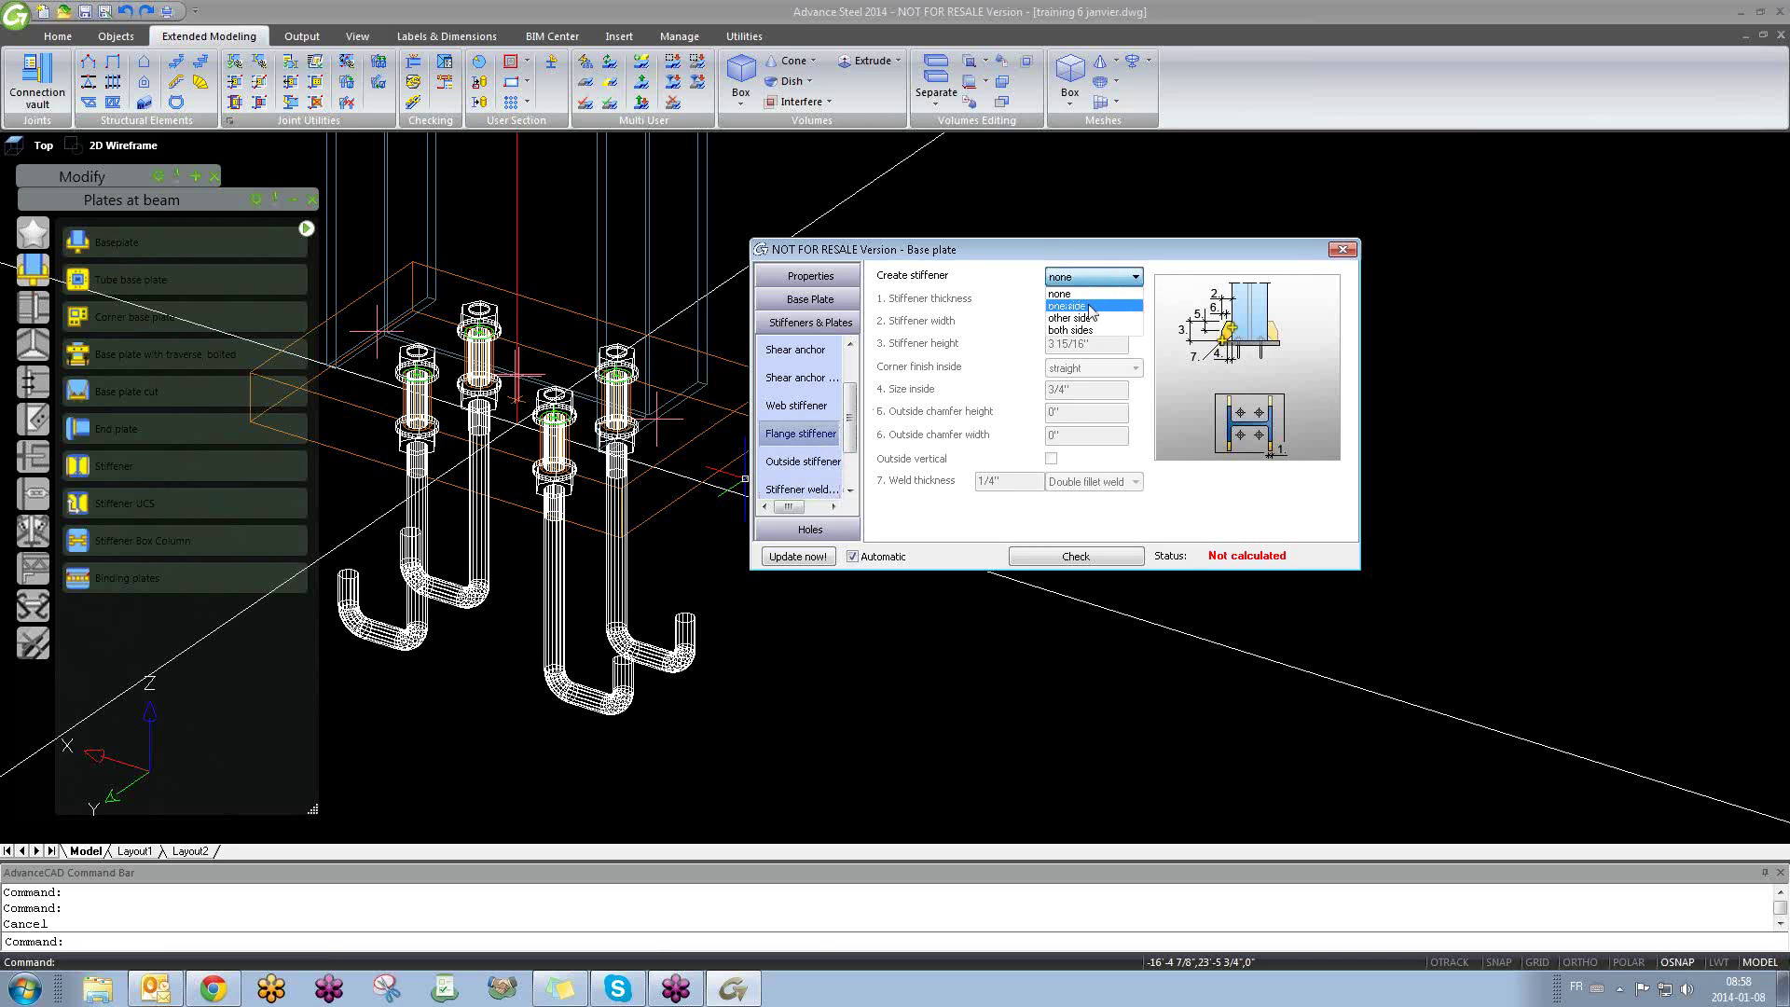
{"action": "left_click", "coordinate": [1089, 306]}
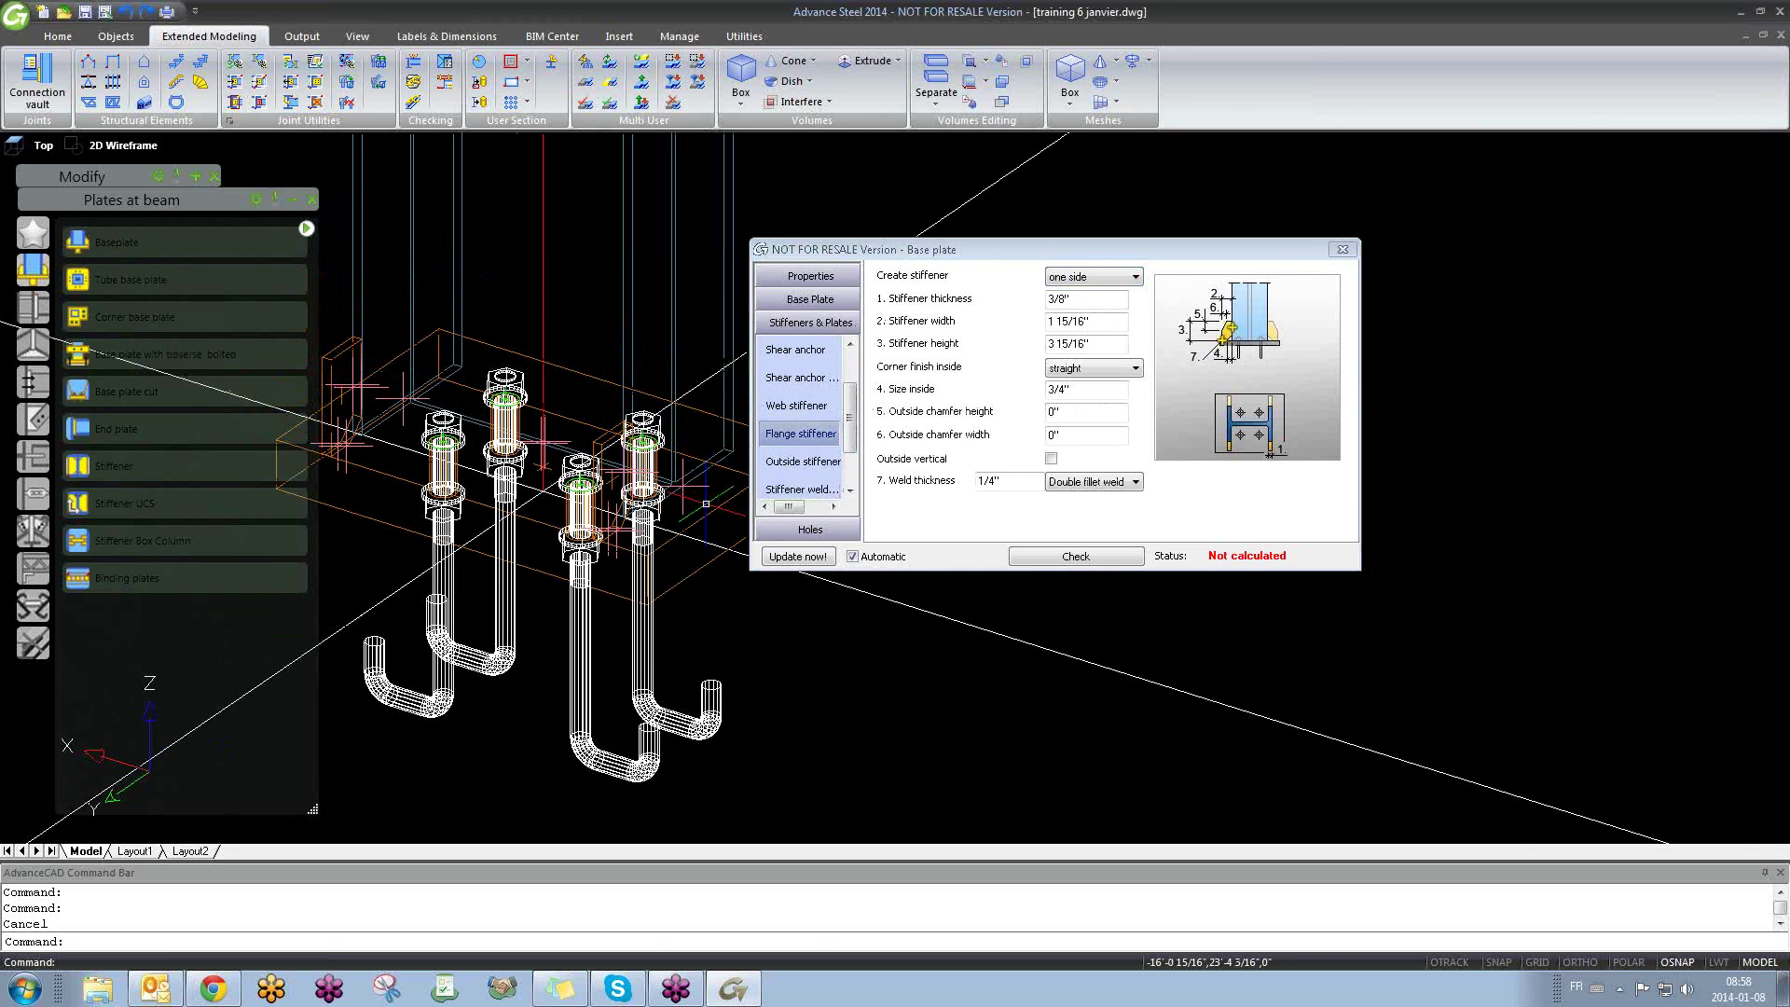
{"action": "middle_click_drag", "start_coordinate": [706, 504], "coordinate": [653, 424], "text": "shift"}
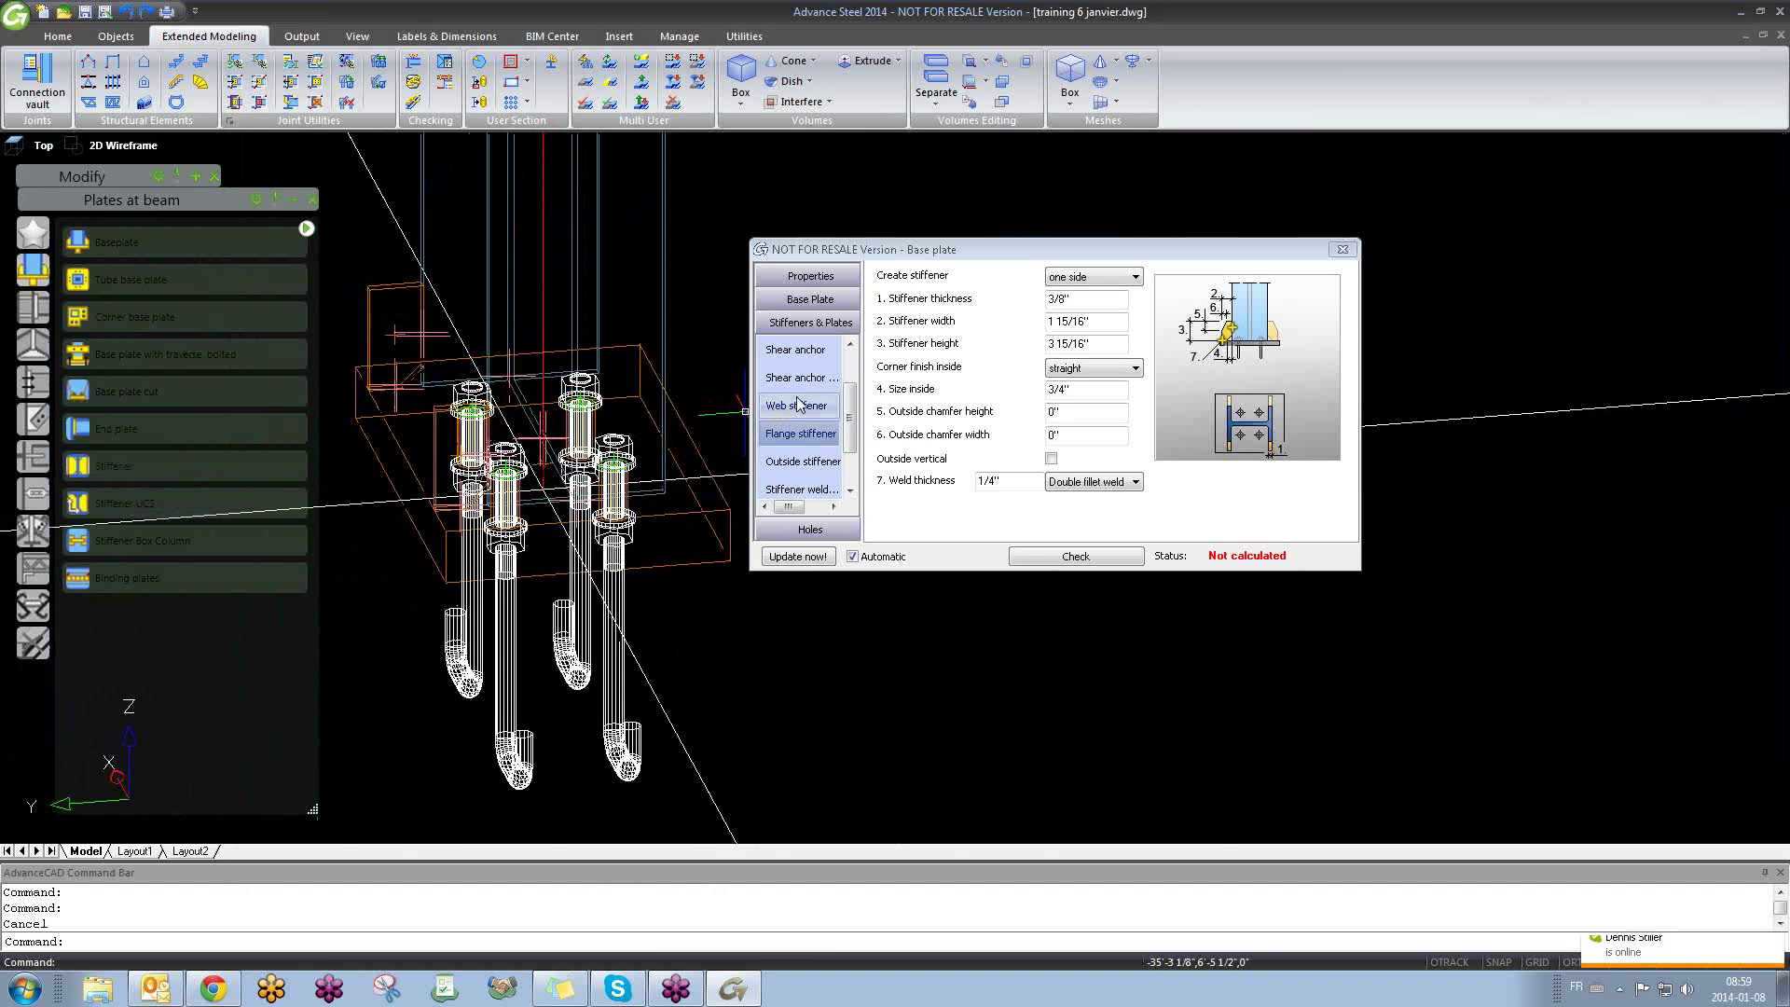
{"action": "left_click", "coordinate": [1099, 278]}
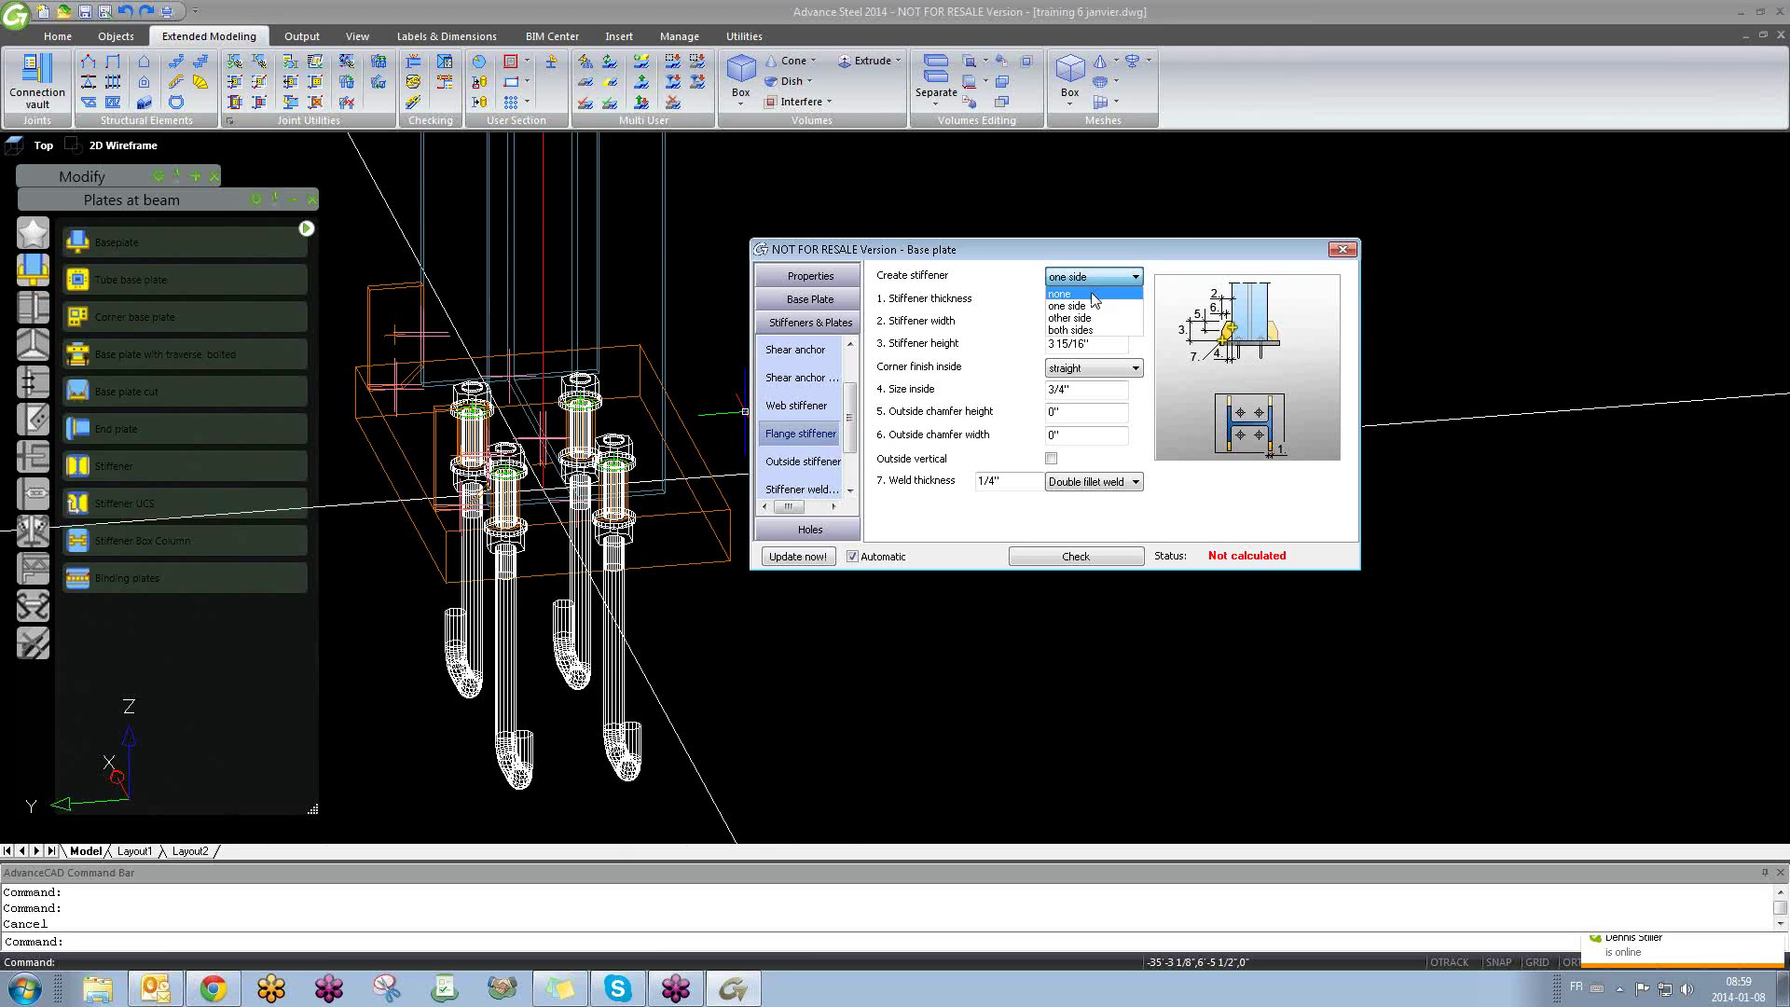
{"action": "left_click", "coordinate": [1093, 292]}
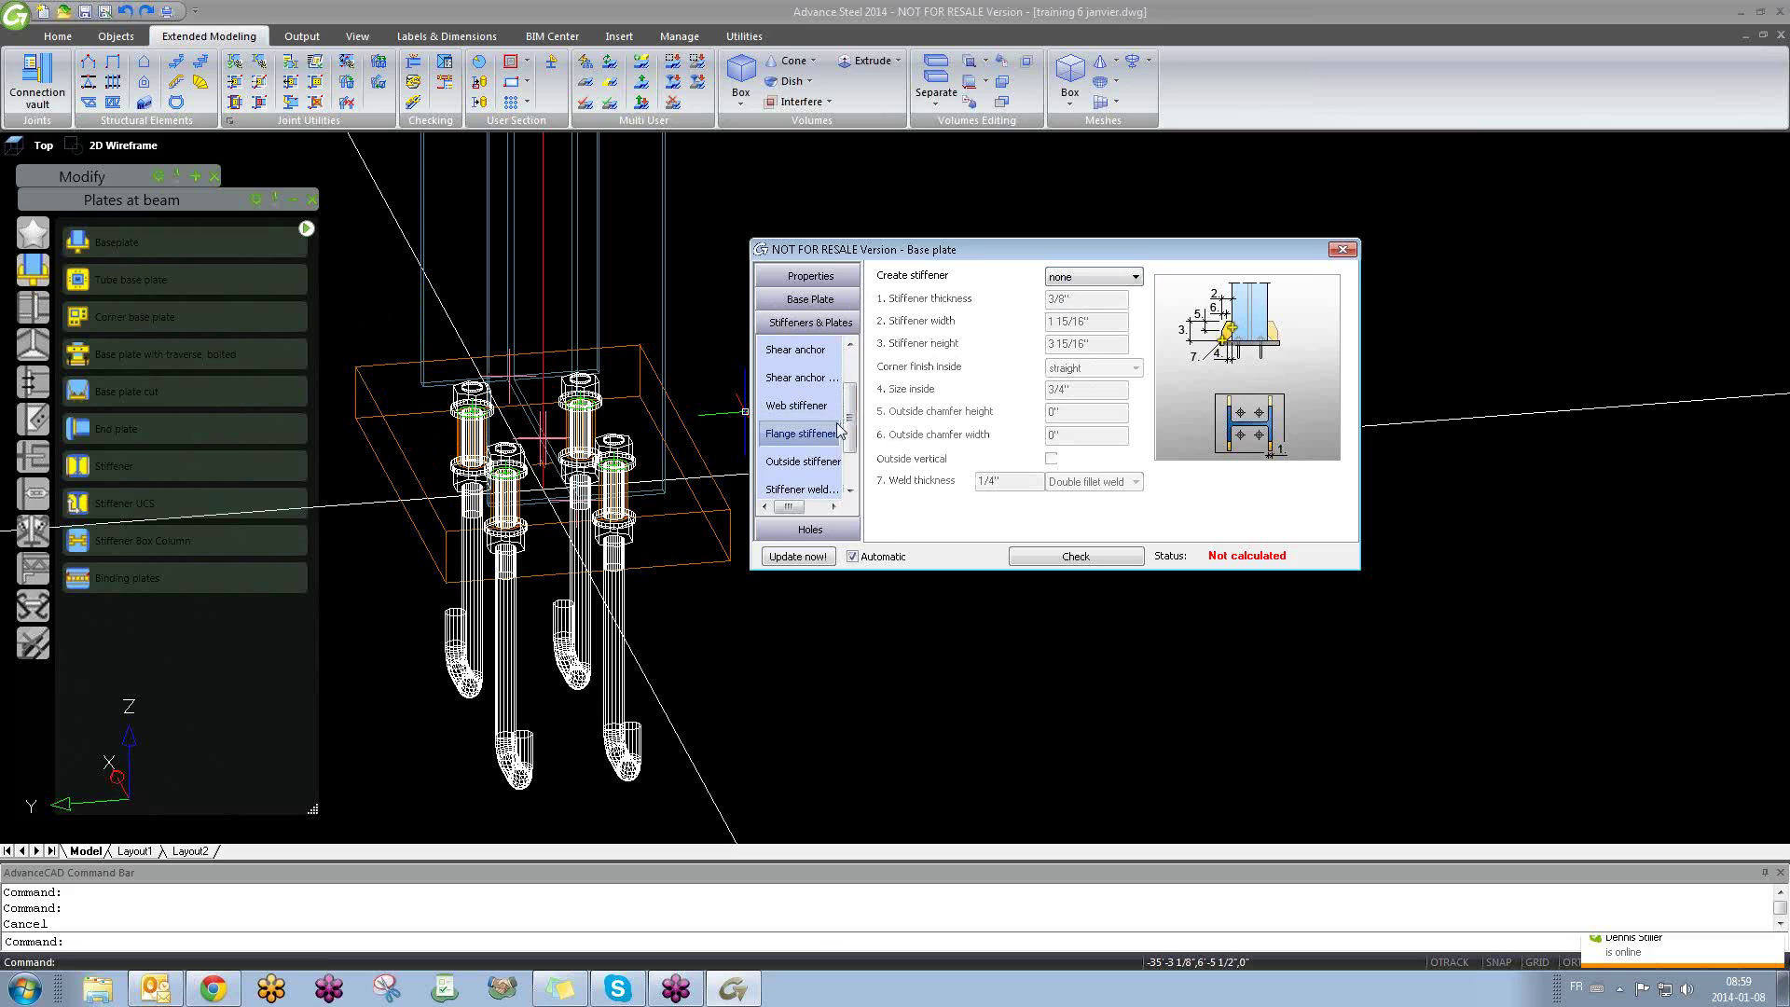
Step: Review the outside stiffener, stiffener weld and middle stiffener settings of the base plate joint
{"action": "left_click", "coordinate": [803, 462]}
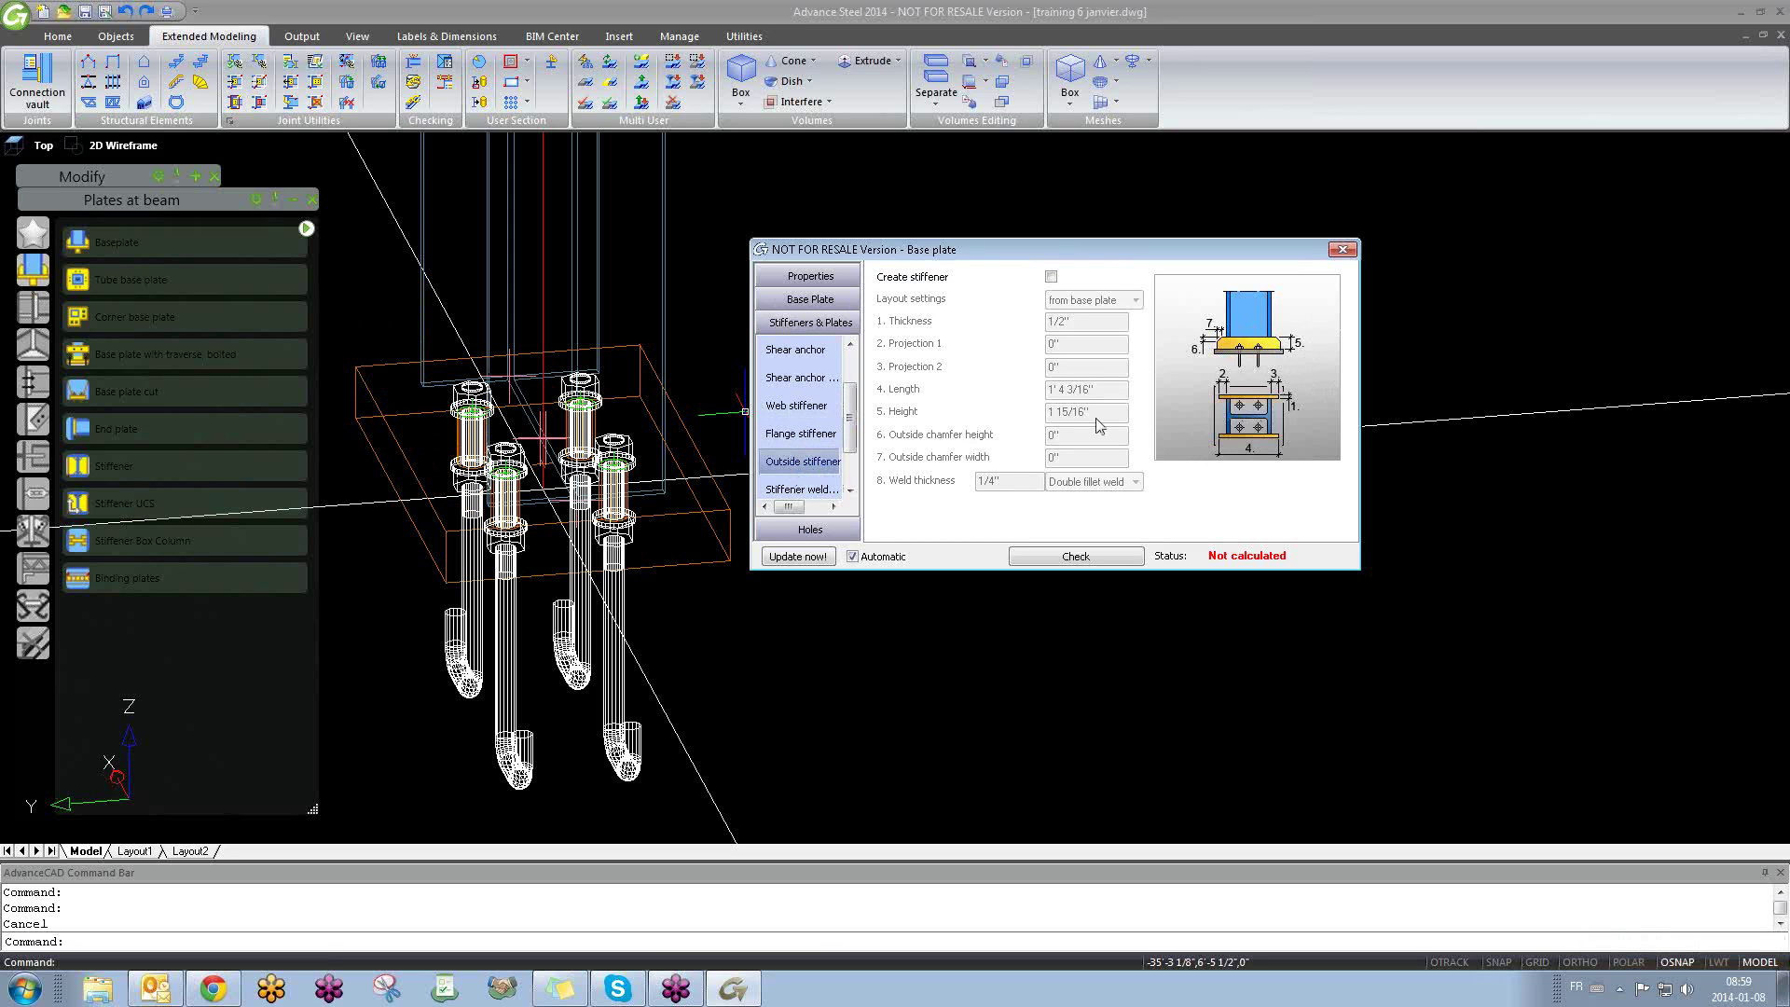
{"action": "left_click", "coordinate": [807, 491]}
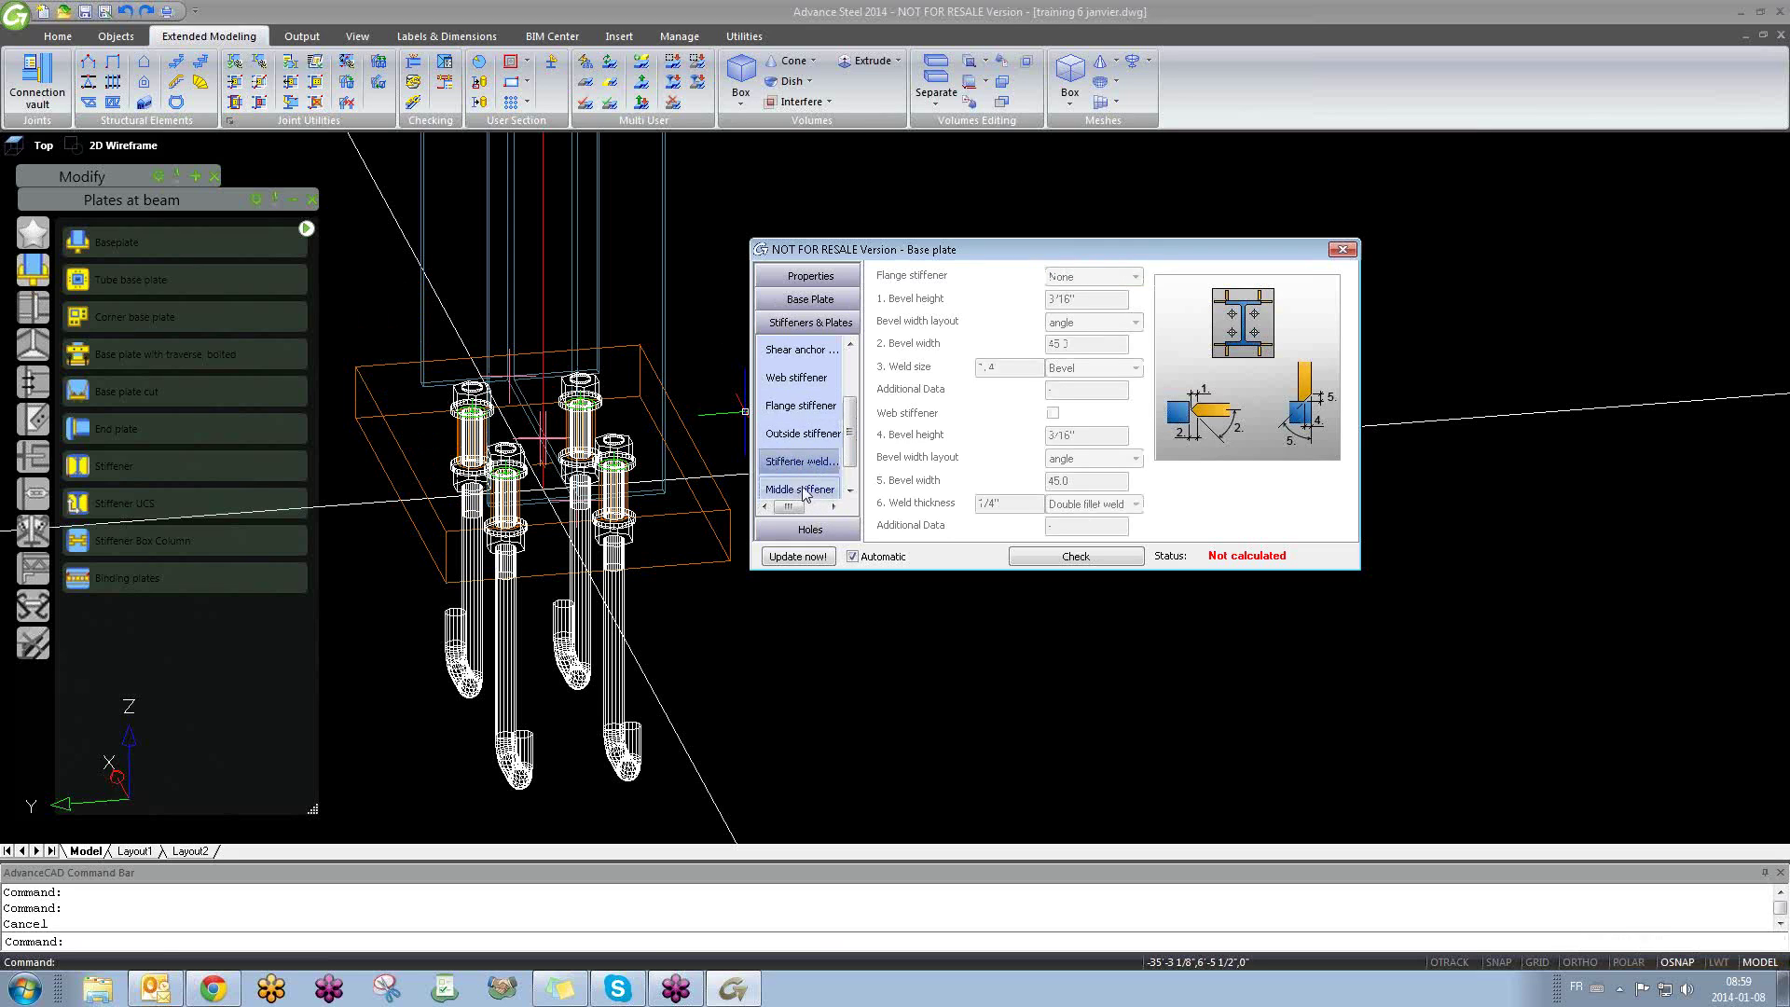
{"action": "scroll", "coordinate": [852, 431], "scroll_direction": "down", "scroll_amount": 1}
{"action": "left_click", "coordinate": [802, 461]}
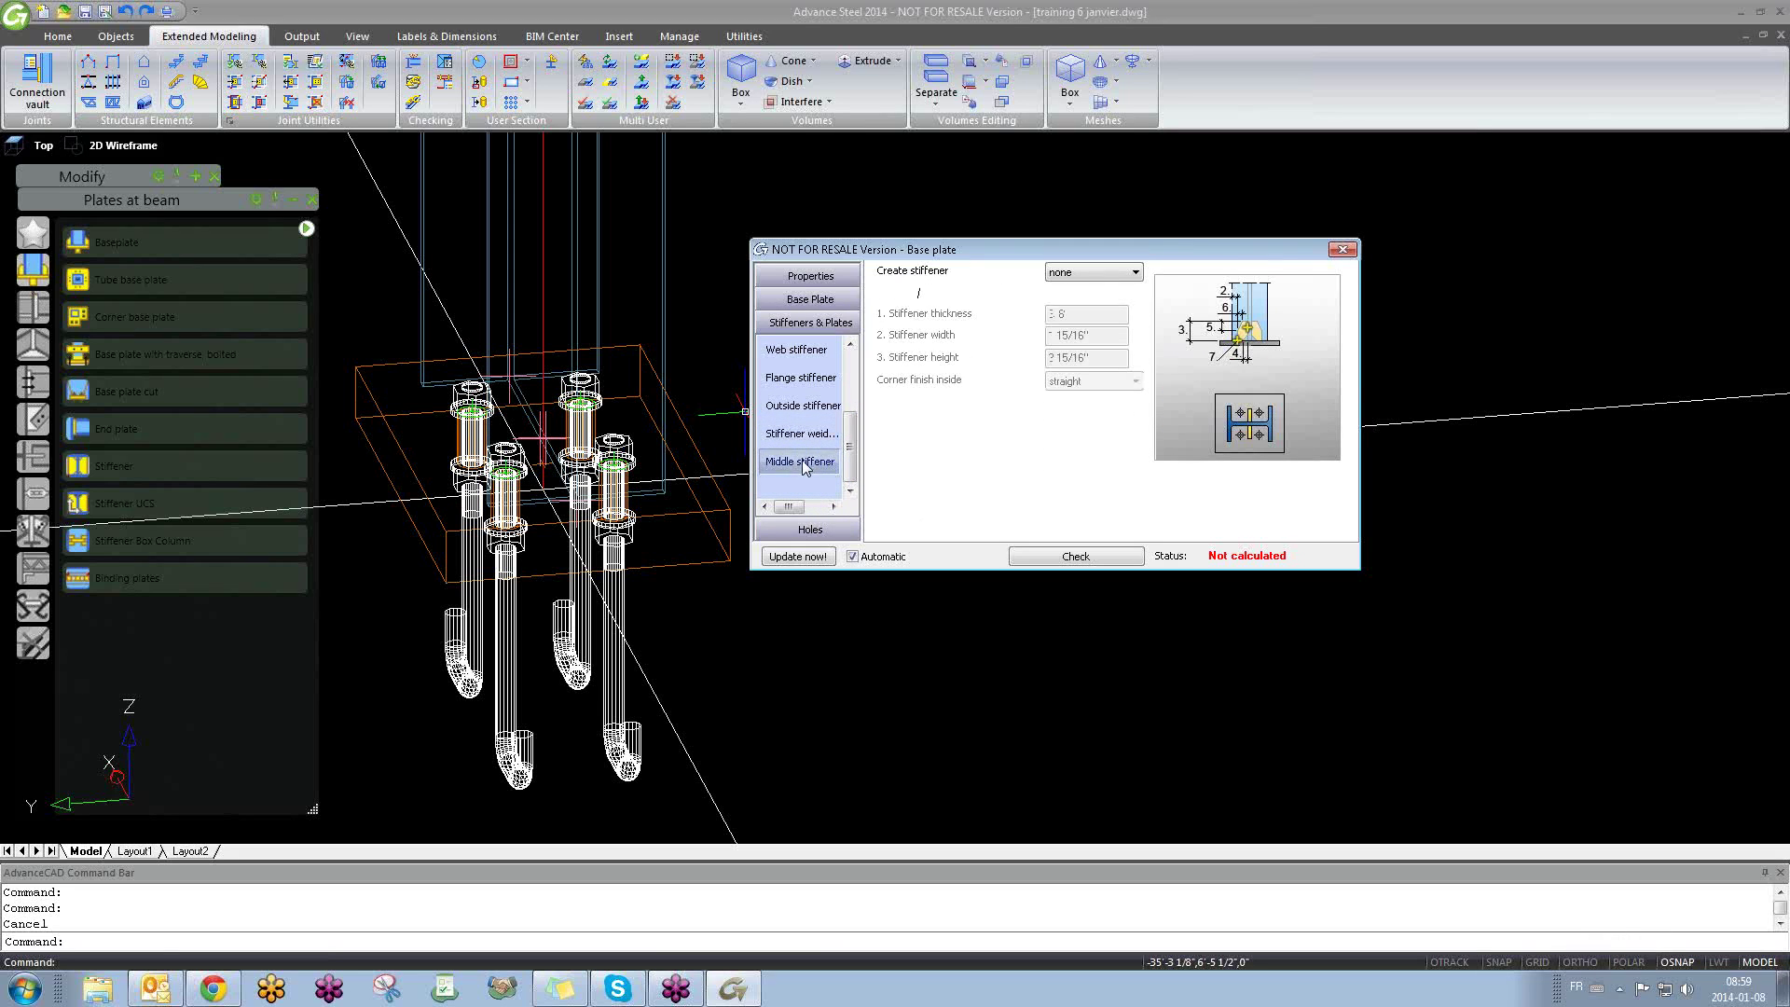
Step: Try galvanizing holes of 3/4" diameter in the 4 holes arrangement and examine them in the base plate
{"action": "left_click", "coordinate": [811, 529]}
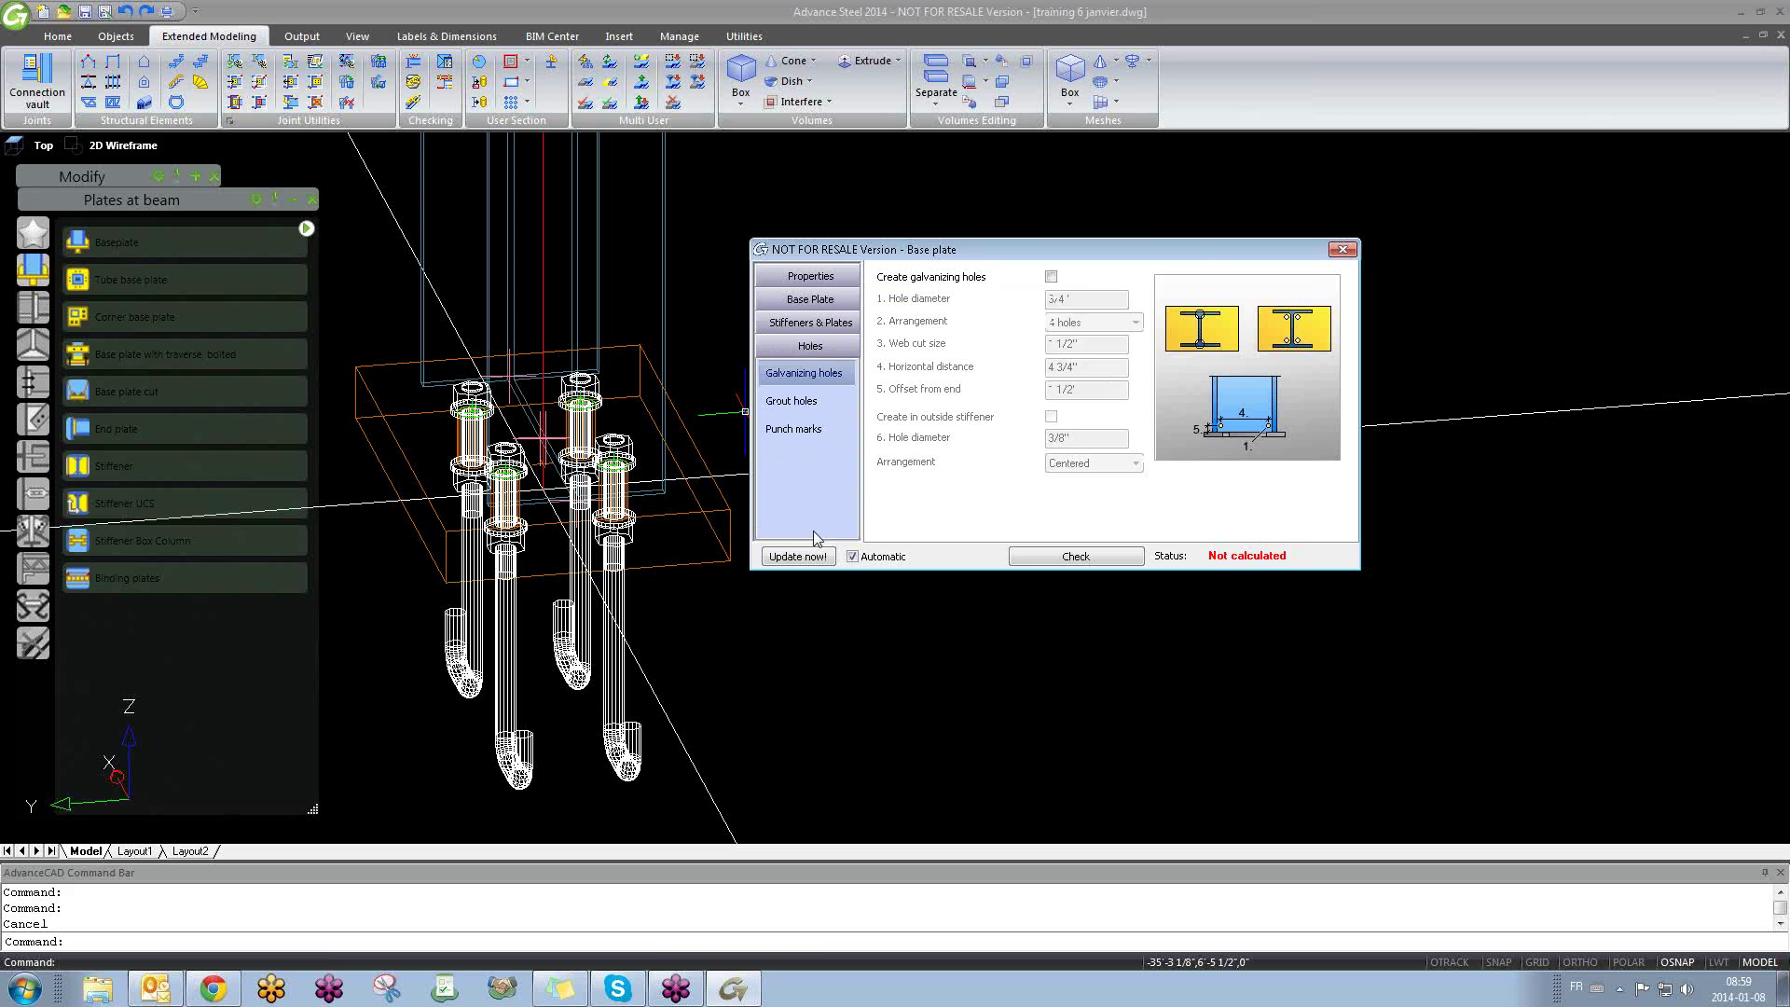
{"action": "left_click", "coordinate": [1051, 276]}
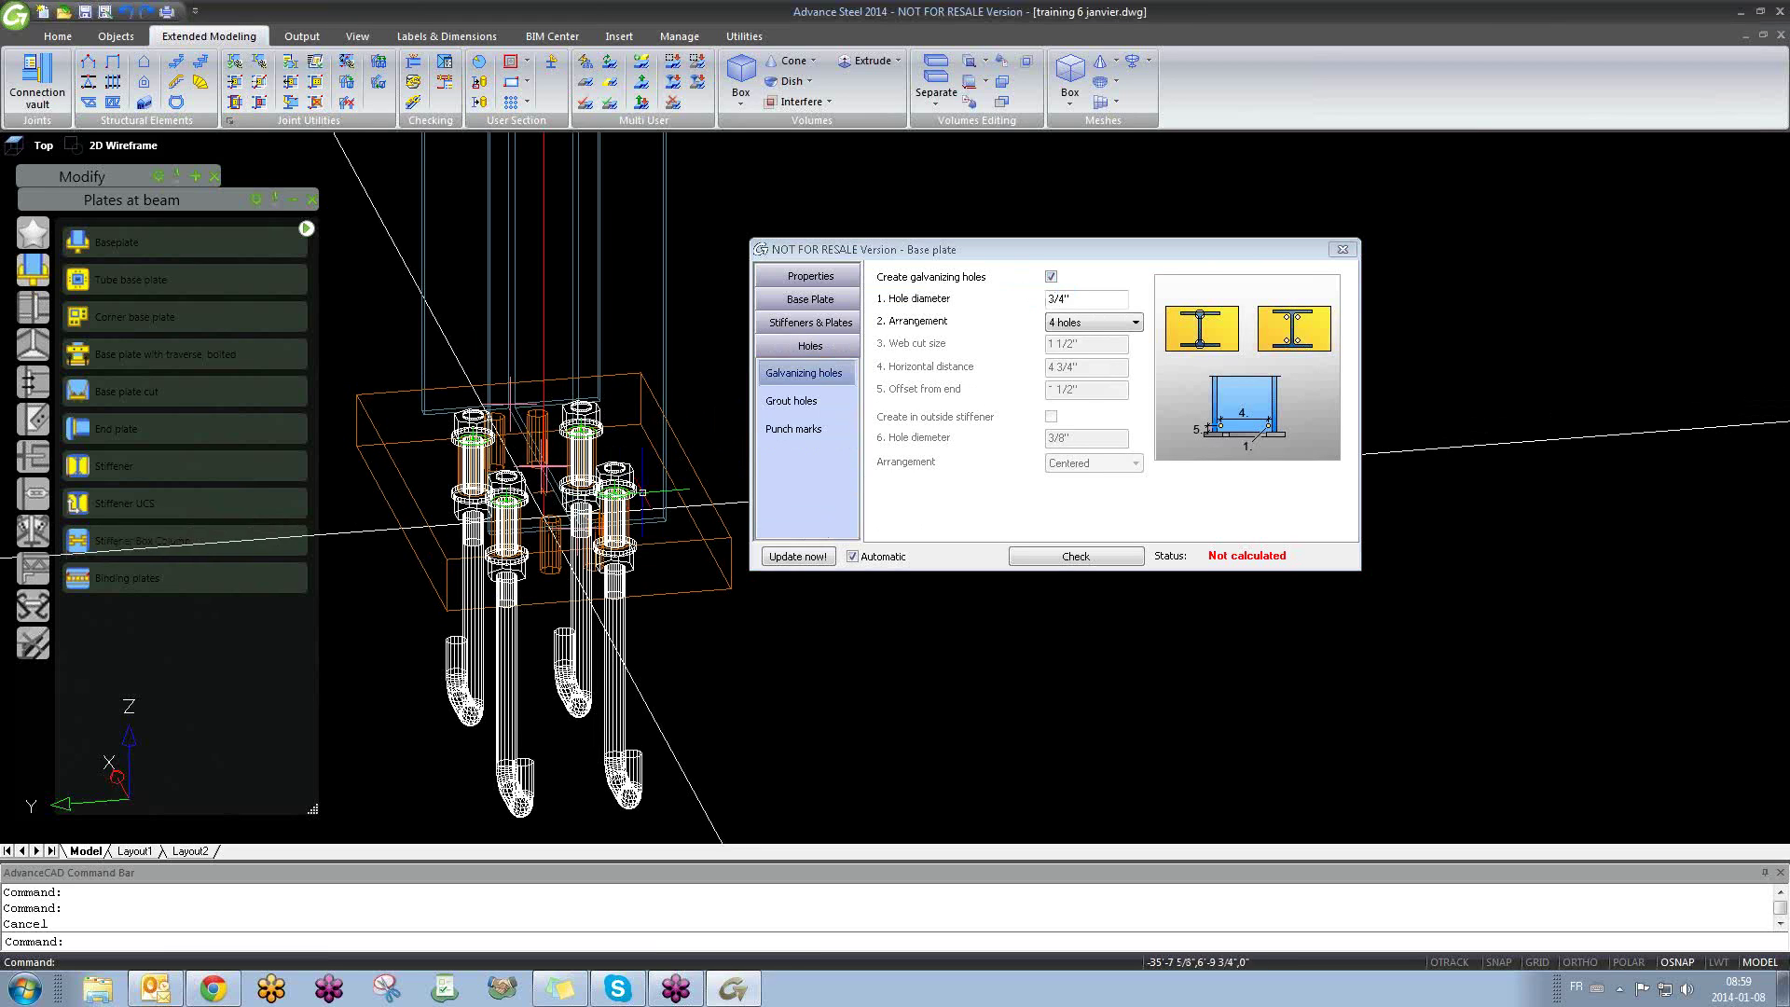
{"action": "middle_click_drag", "start_coordinate": [642, 492], "coordinate": [543, 504], "text": "shift"}
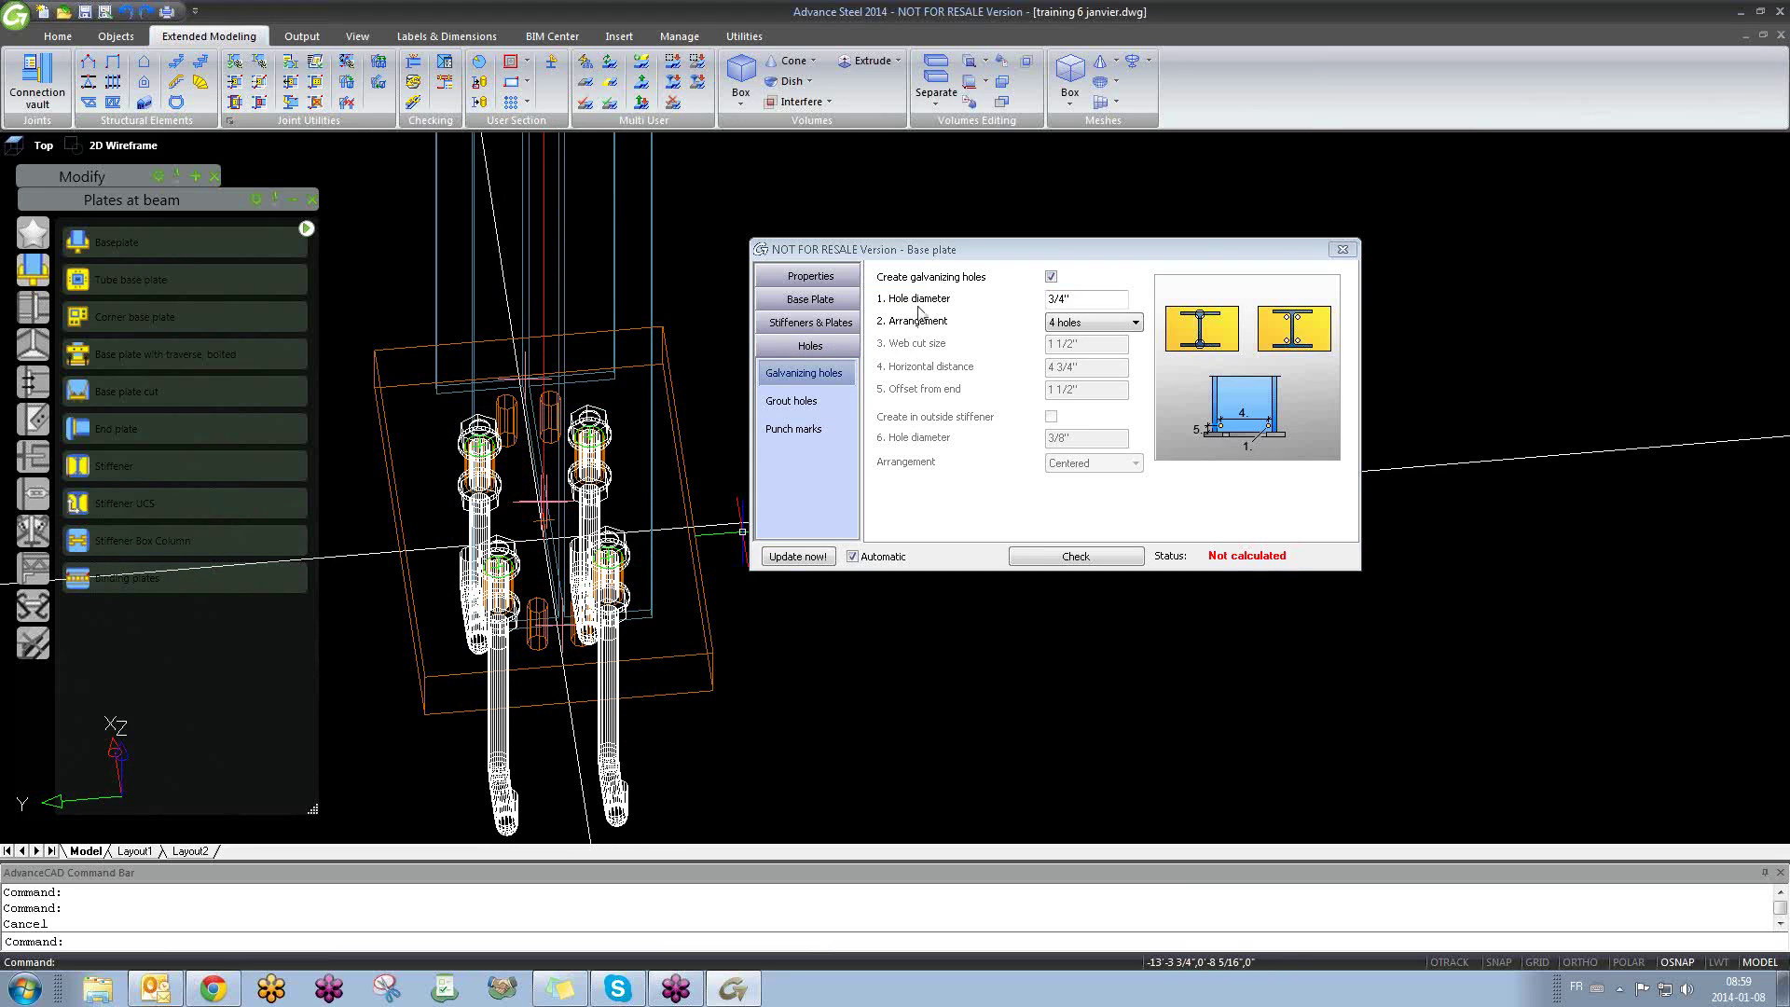
Step: Review the grout hole and punch mark settings, and turn off the galvanizing holes
{"action": "left_click", "coordinate": [792, 401]}
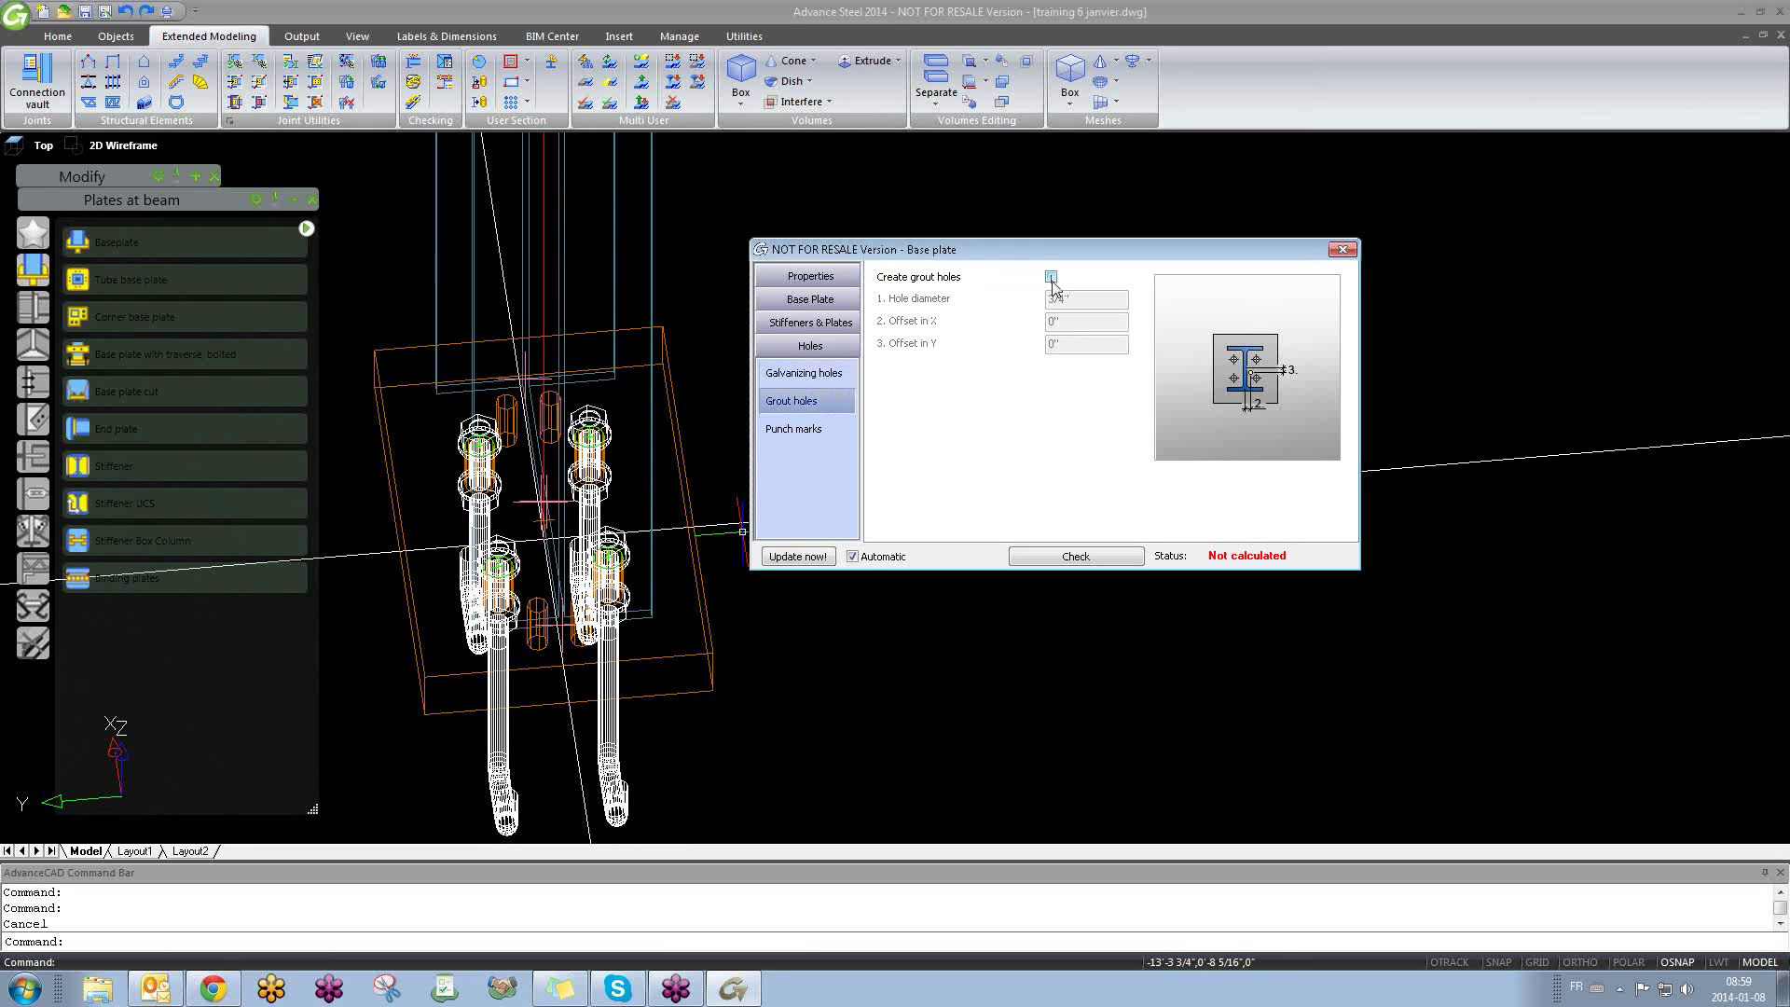
{"action": "left_click", "coordinate": [800, 428]}
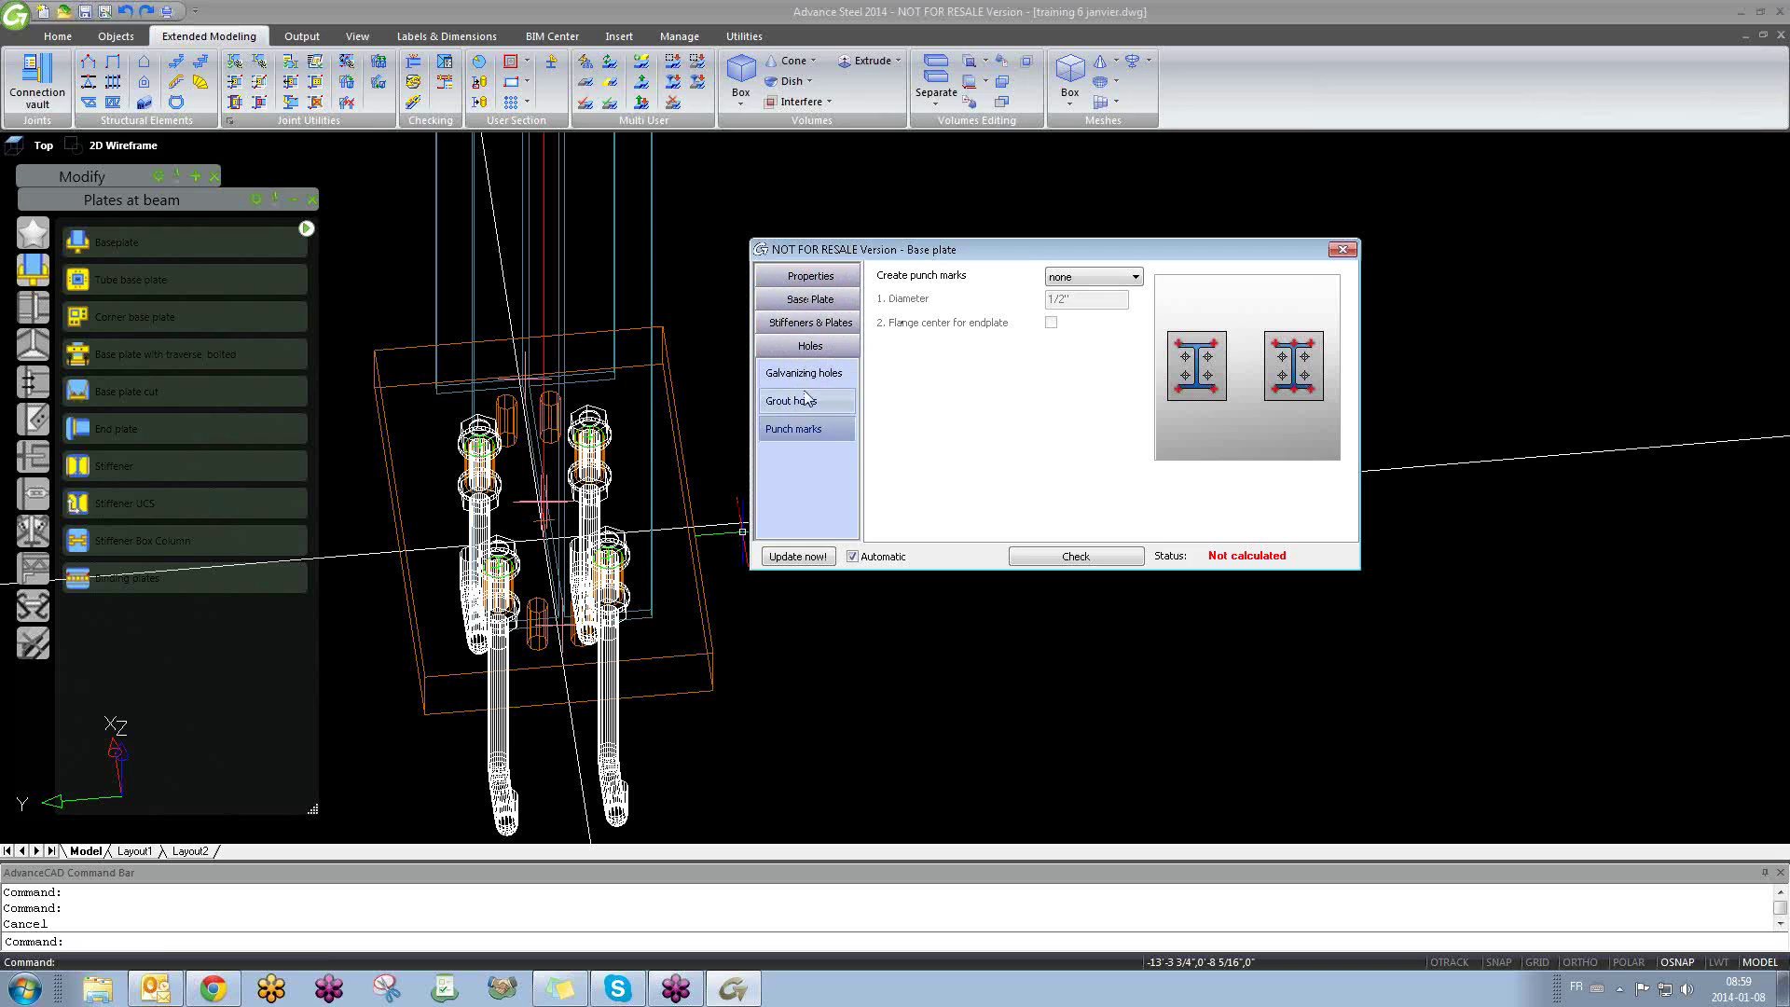
{"action": "left_click", "coordinate": [804, 372]}
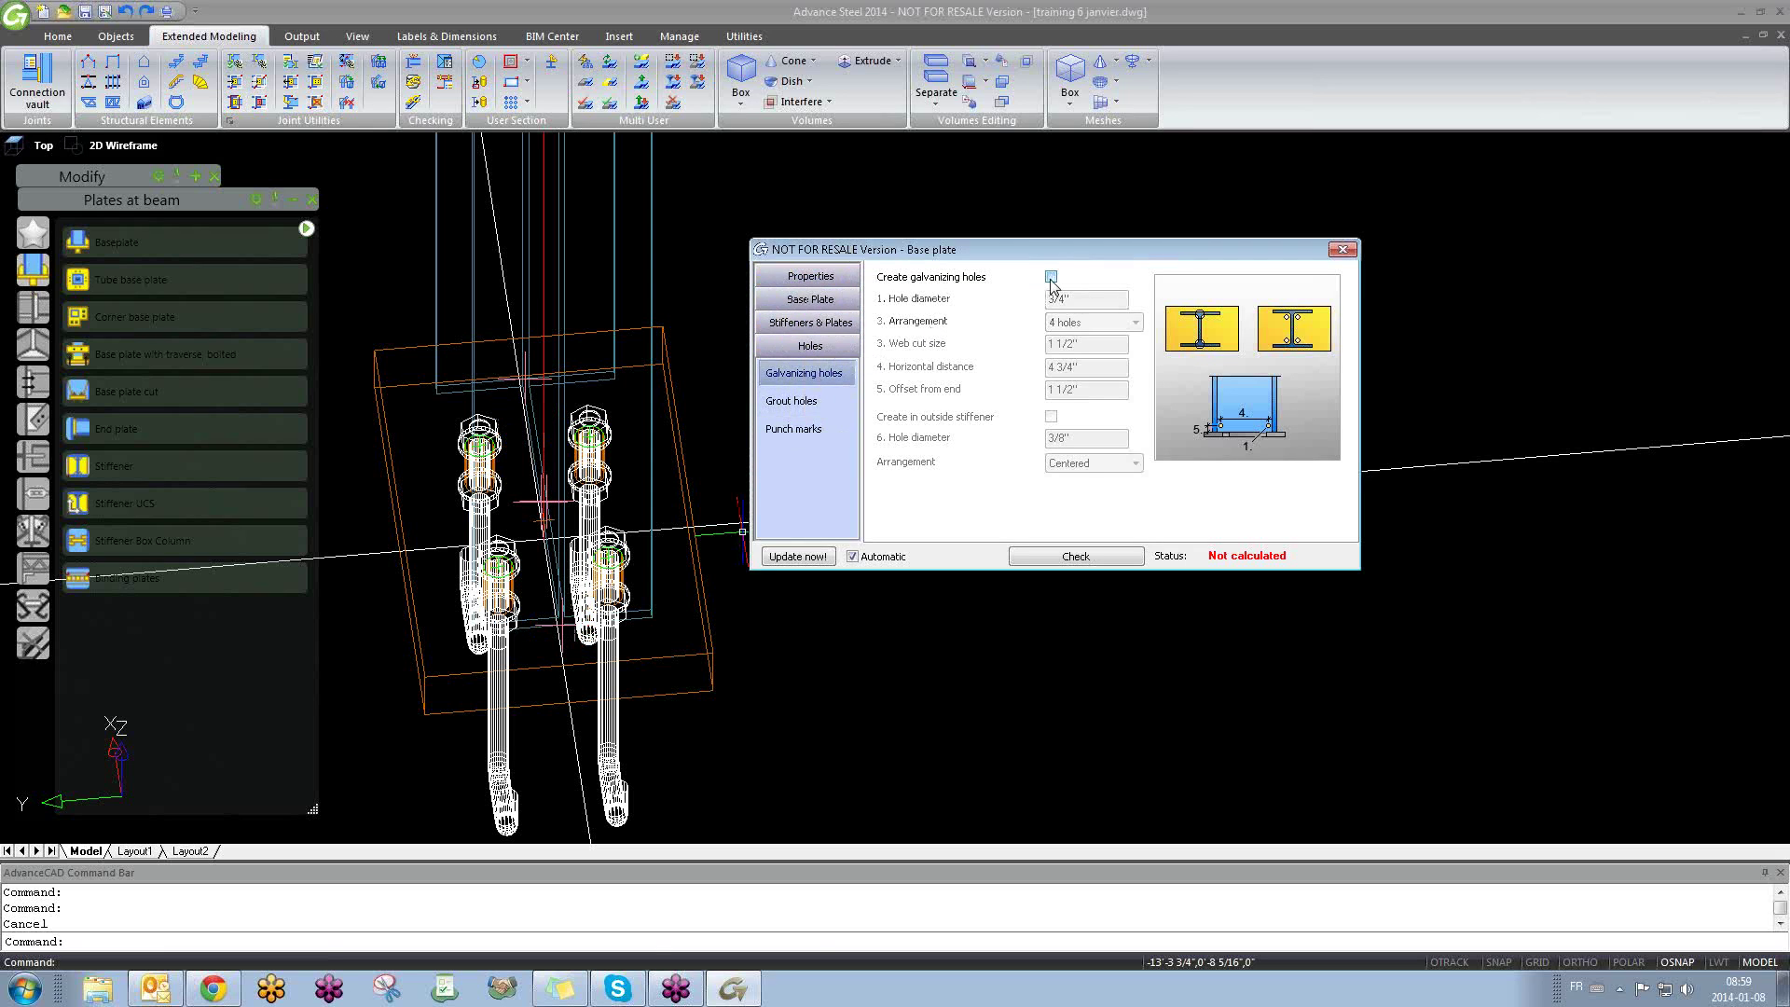
{"action": "middle_click_drag", "start_coordinate": [584, 585], "coordinate": [705, 362], "text": "shift"}
Step: Save the current base plate values as a new entry in the joint library
{"action": "left_click", "coordinate": [817, 277]}
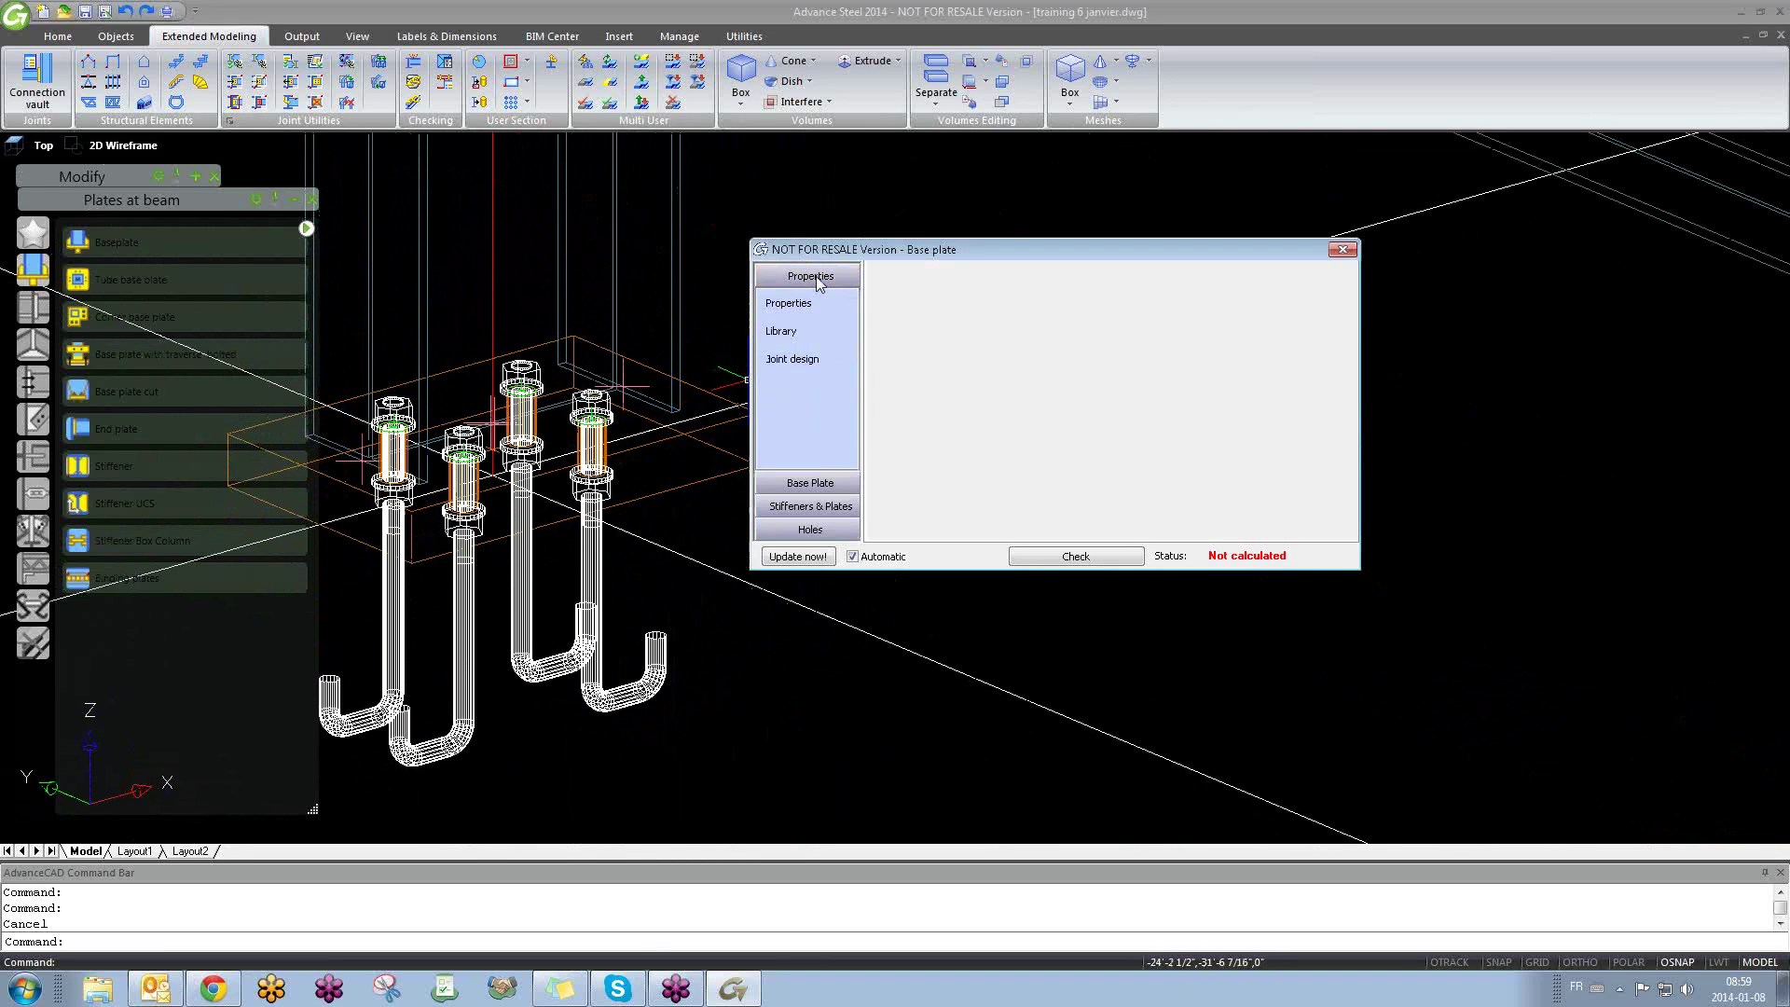
{"action": "left_click", "coordinate": [773, 337]}
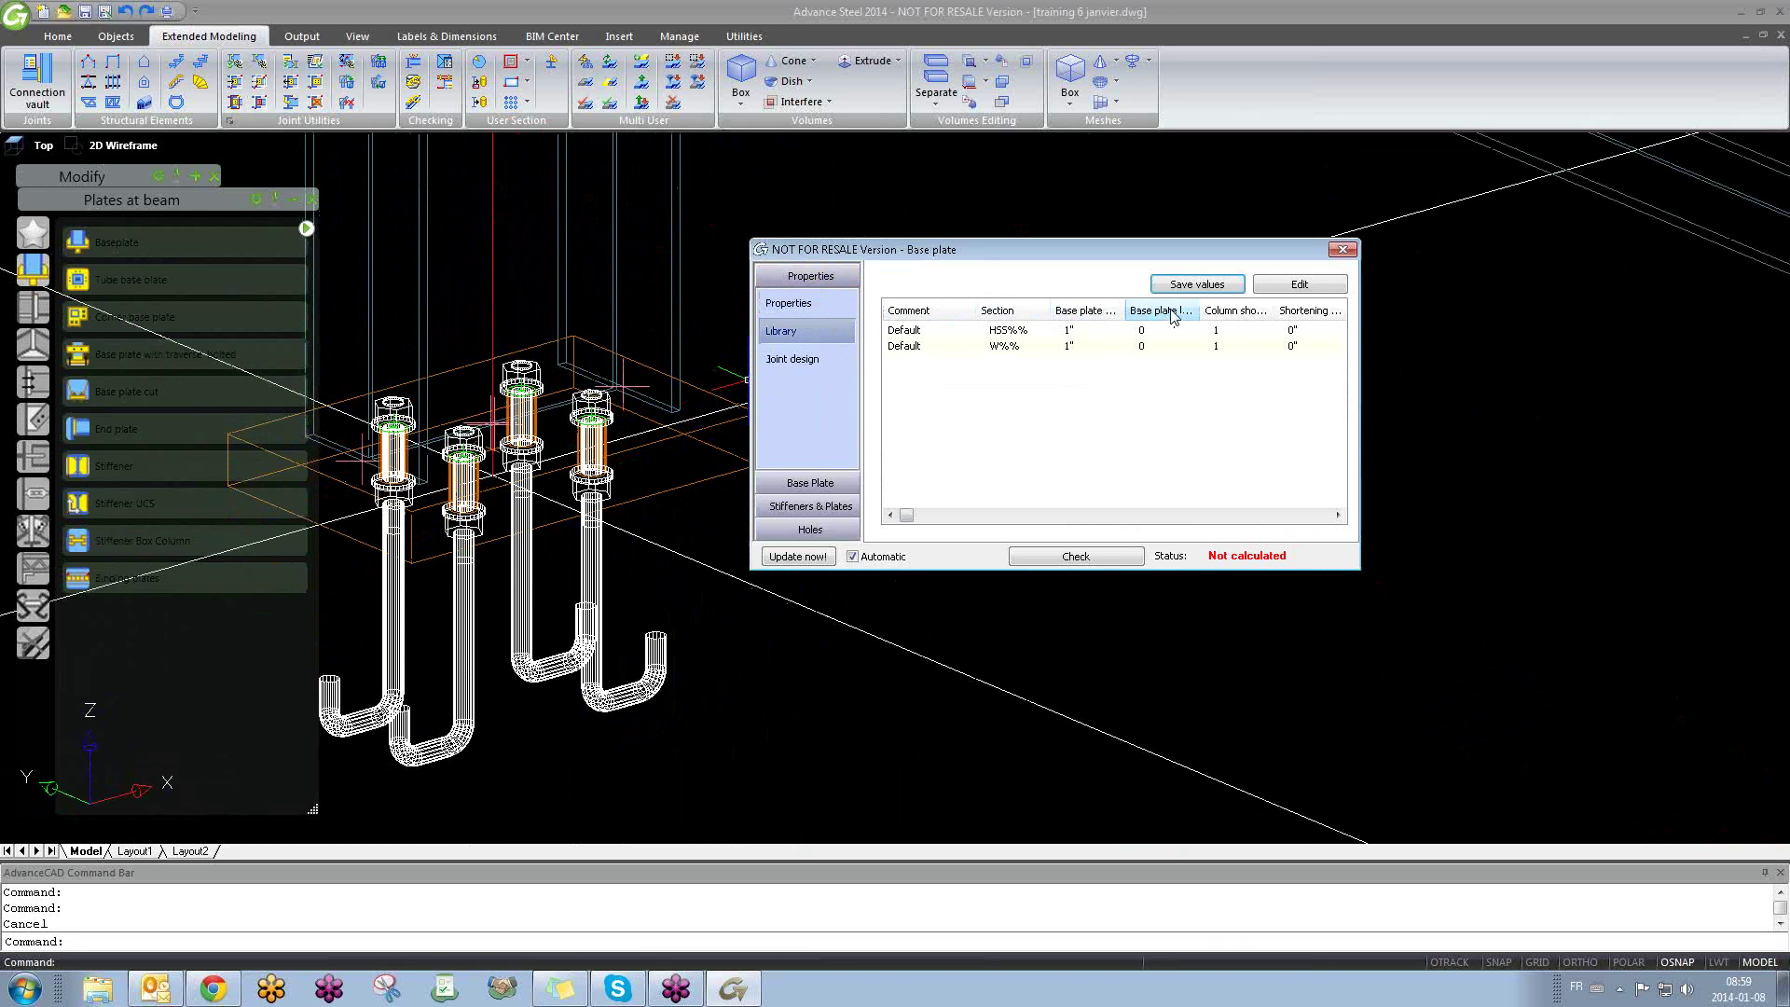
{"action": "left_click", "coordinate": [1171, 287]}
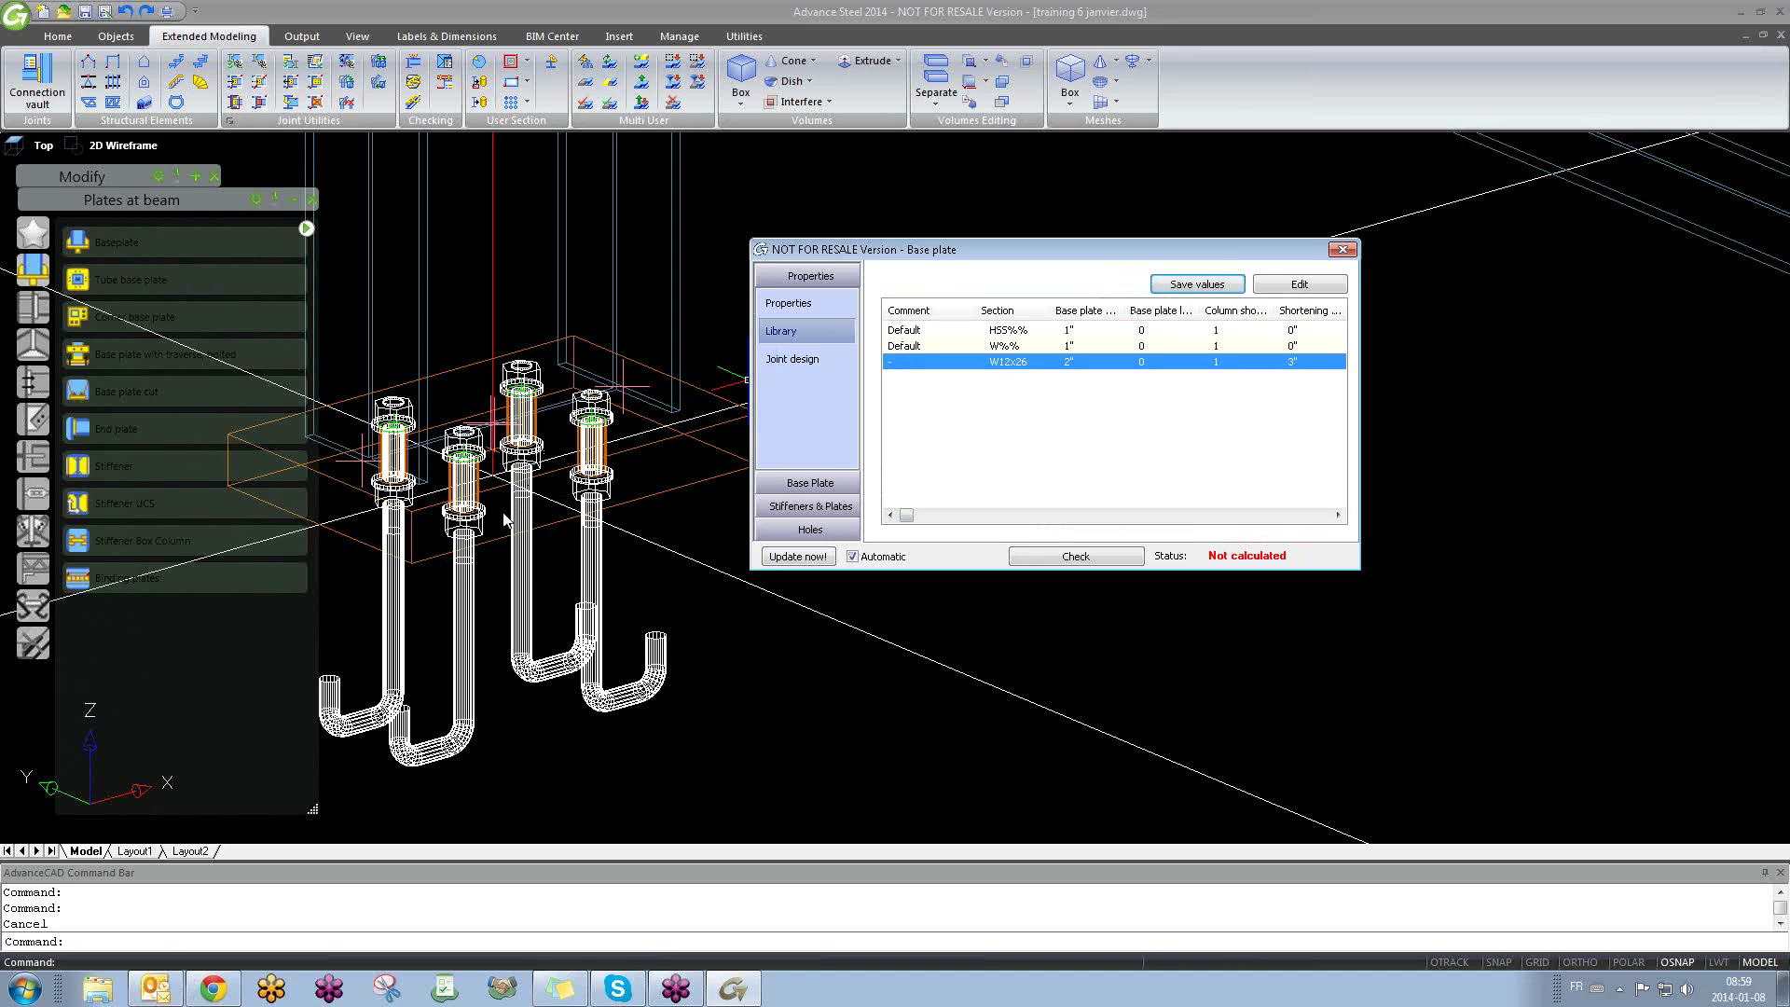
Step: Set the comment of the W12x26 library entry to "test training" and close the base plate settings
{"action": "left_click", "coordinate": [1284, 285]}
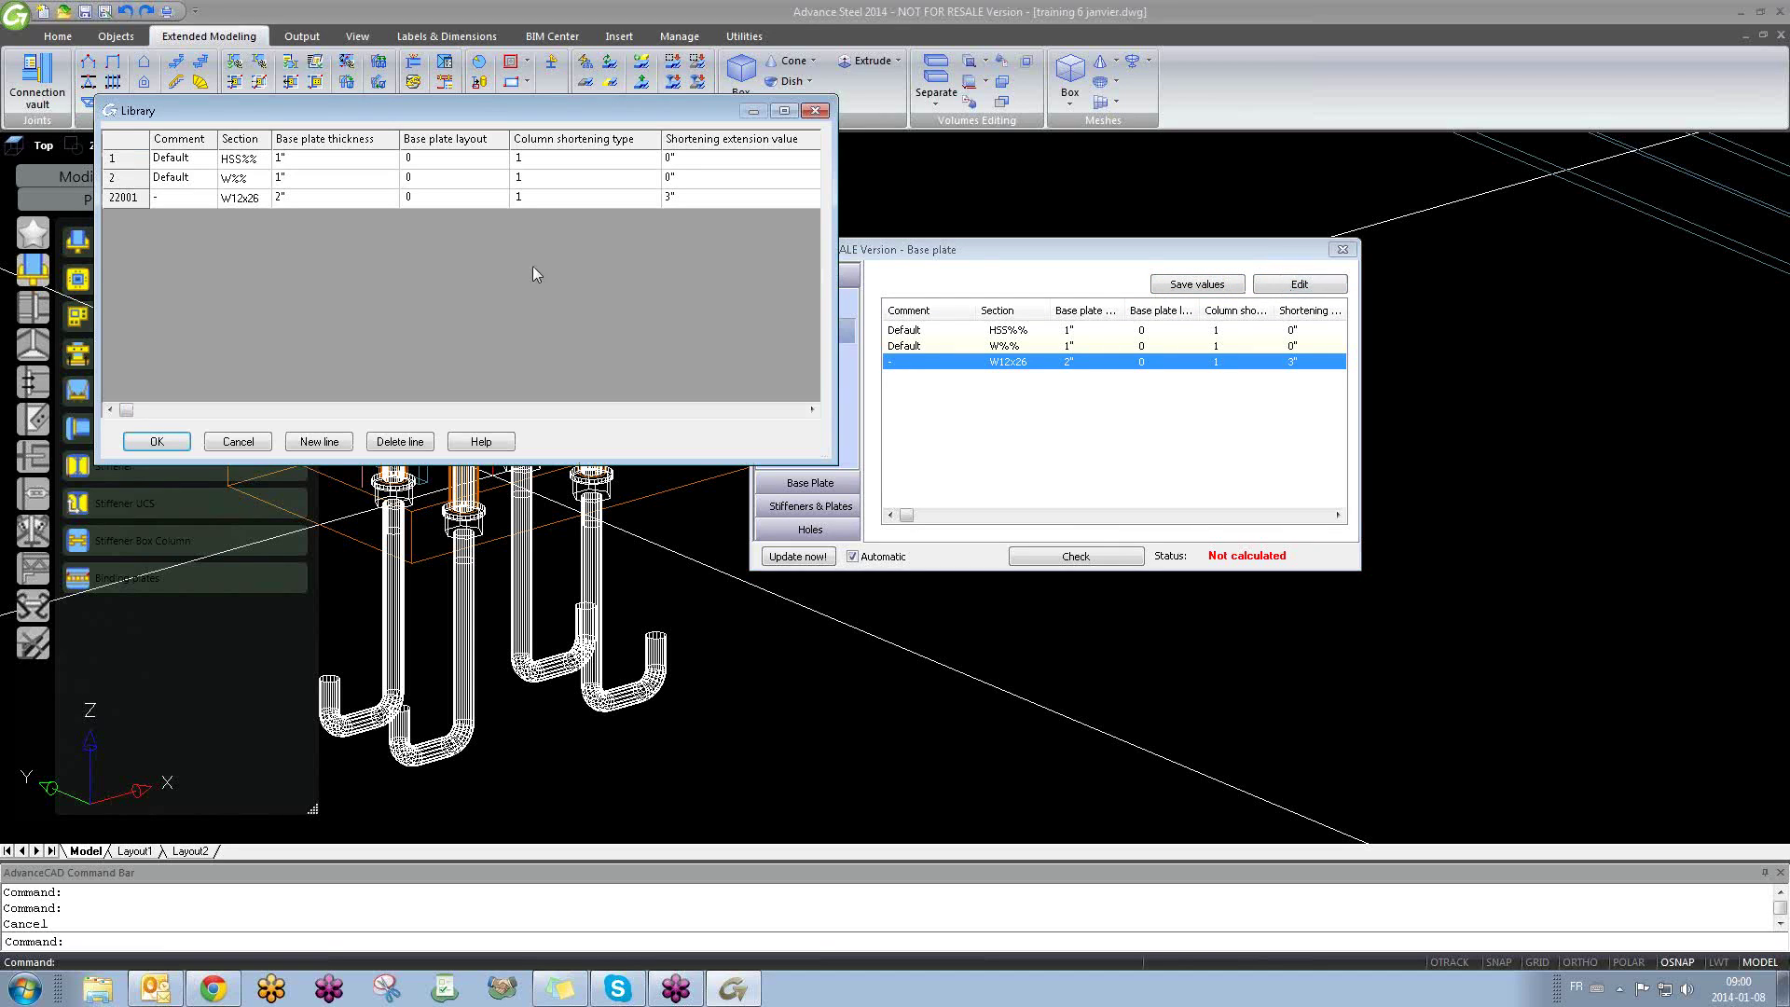
{"action": "left_click", "coordinate": [178, 199]}
{"action": "type", "text": "test"}
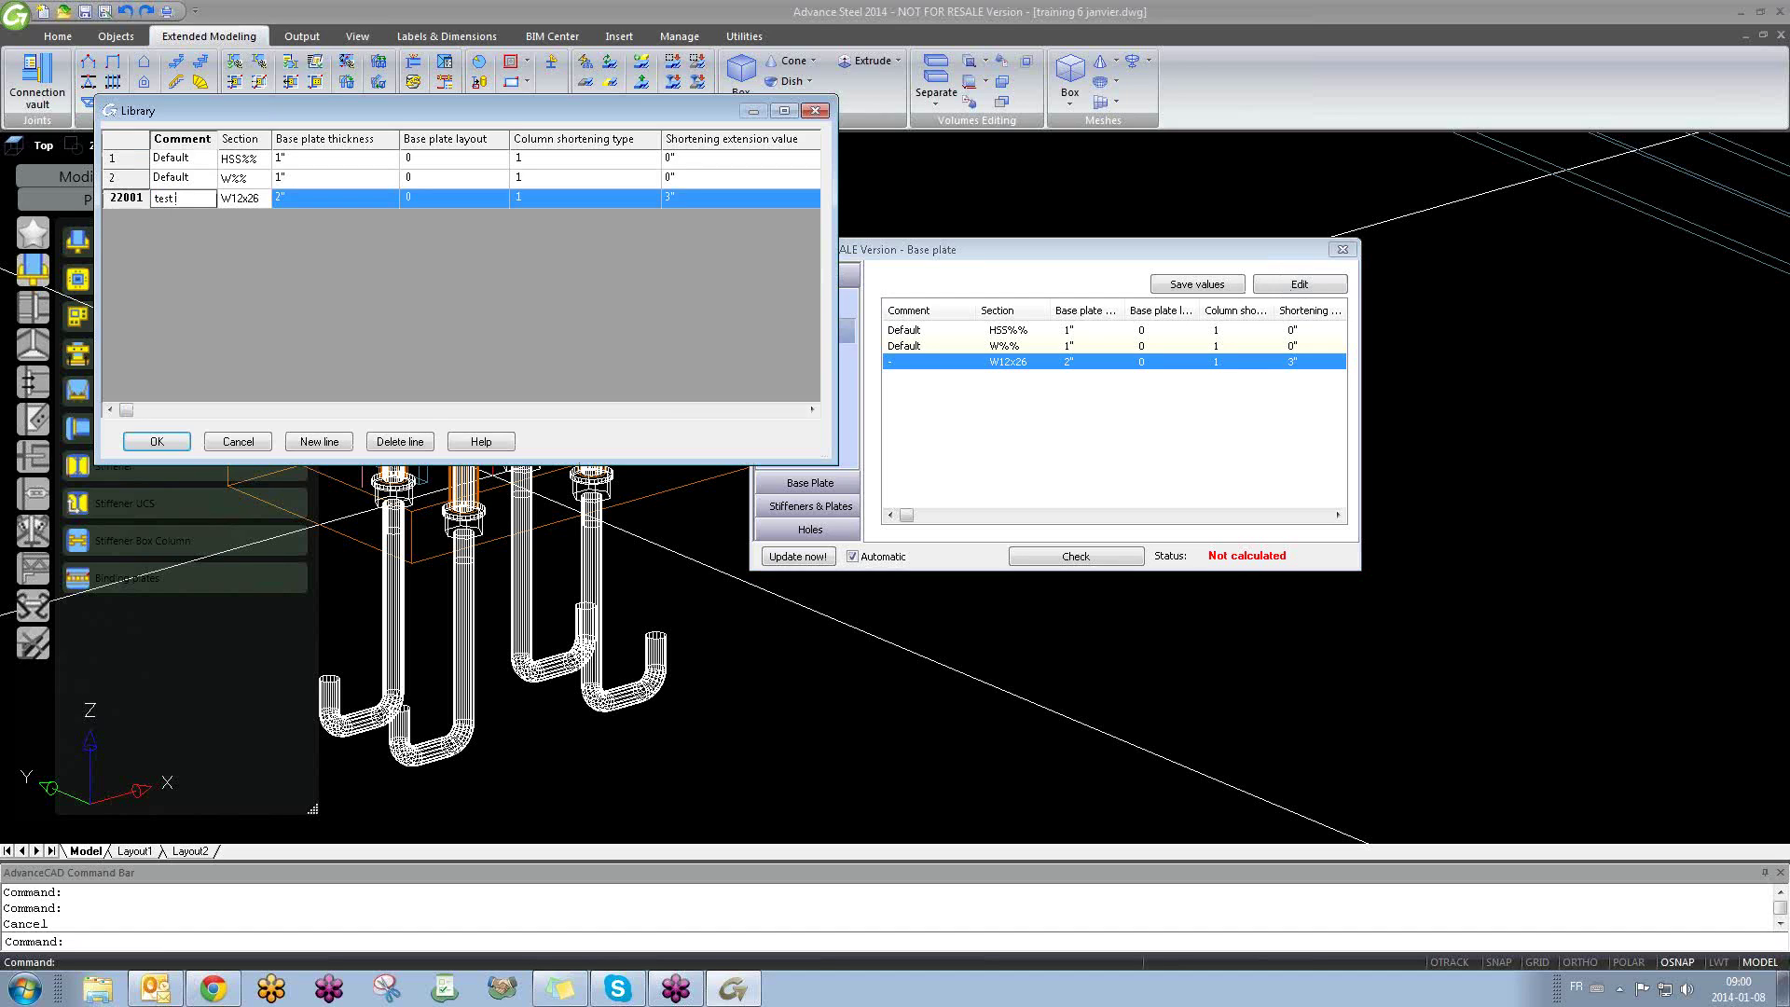
{"action": "type", "text": " training"}
{"action": "left_click", "coordinate": [157, 441]}
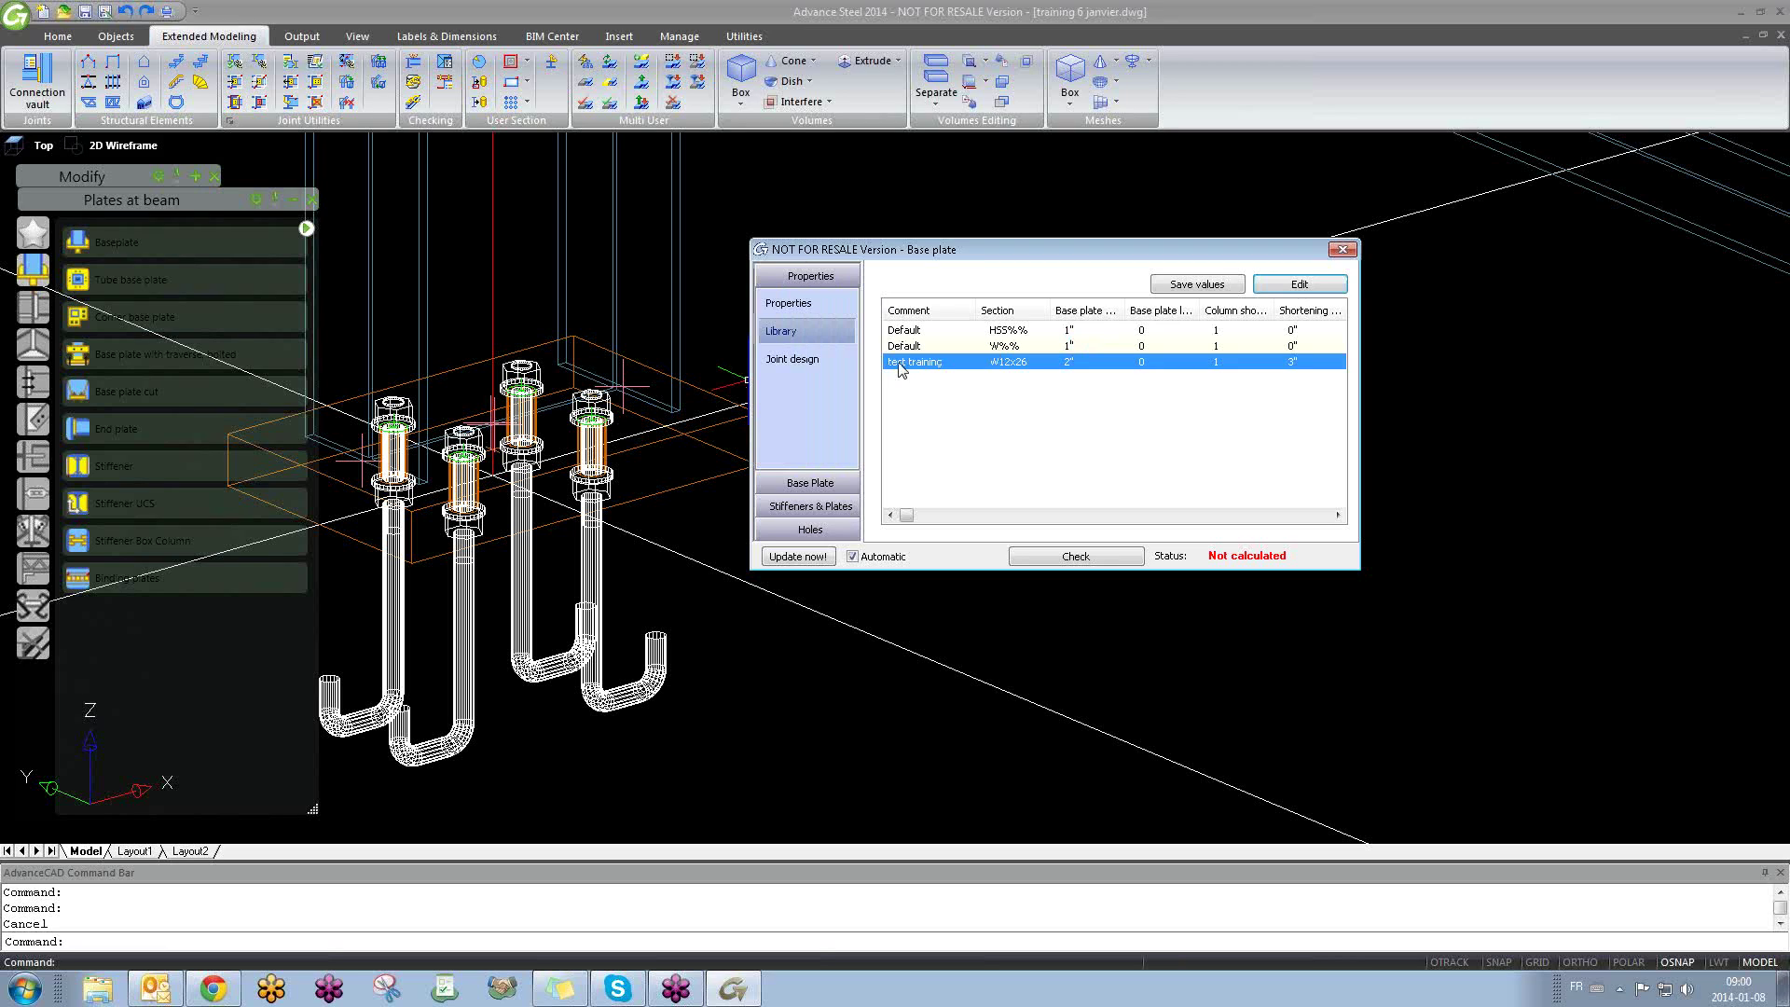
{"action": "left_click", "coordinate": [1343, 251]}
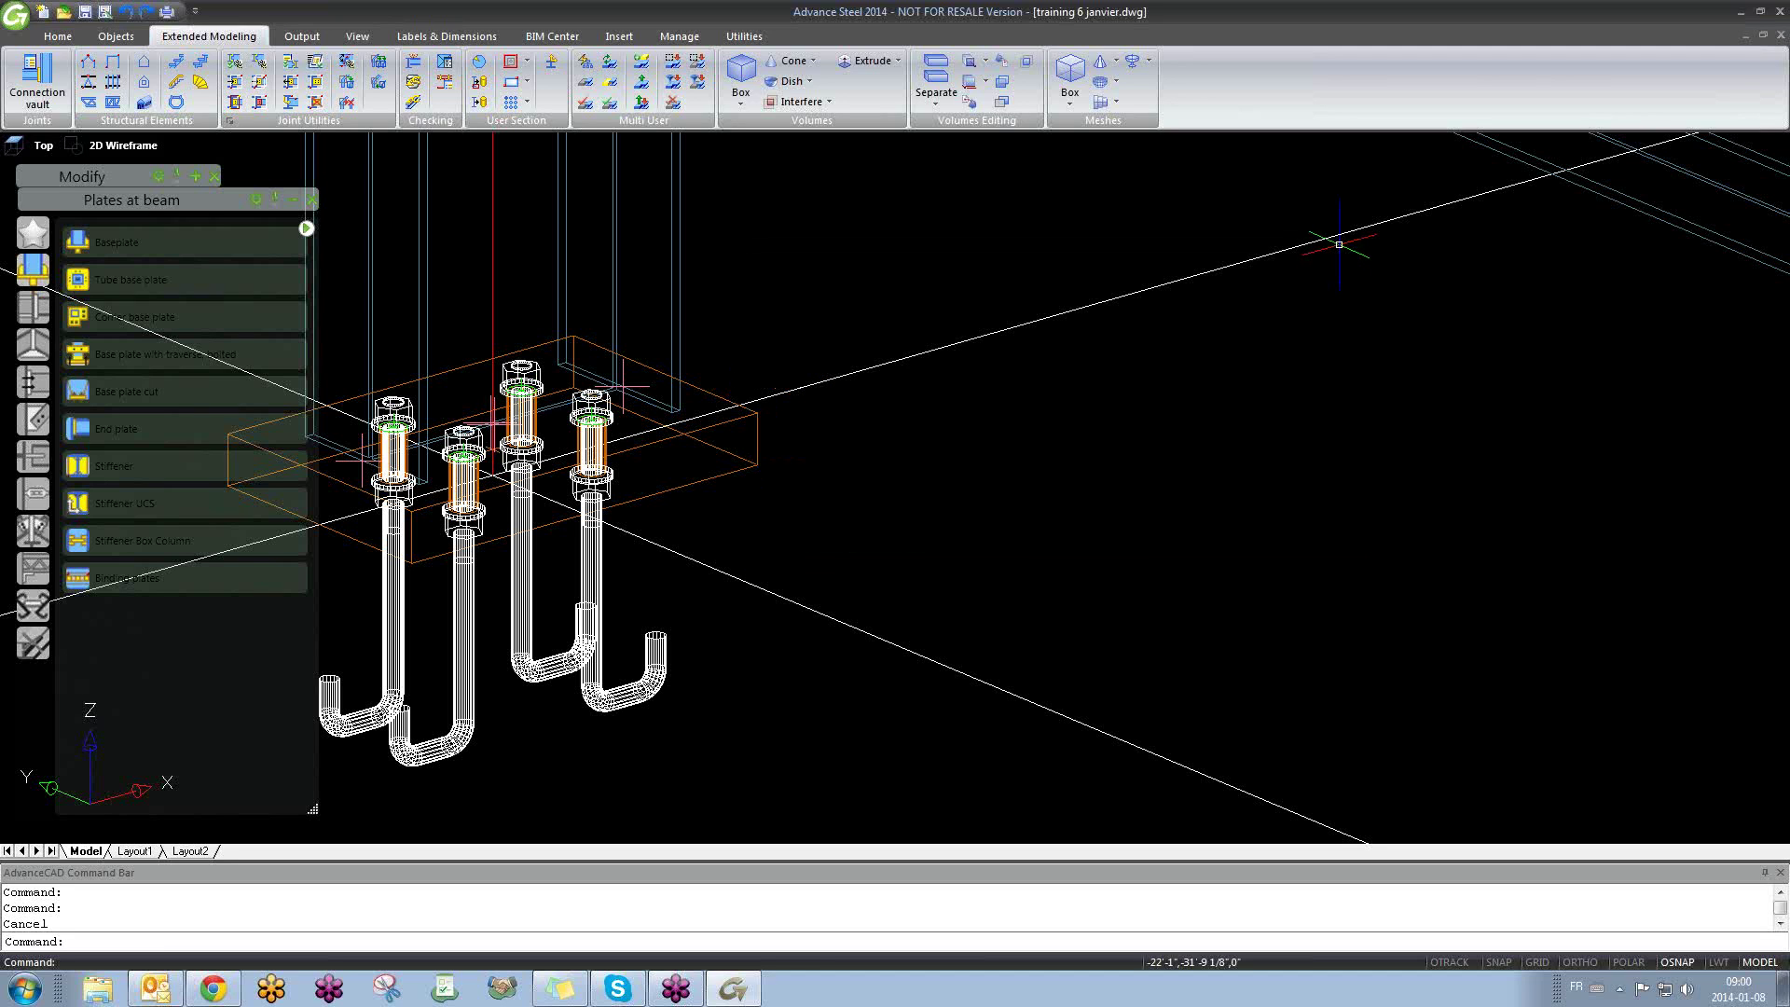
Step: Examine the base plate and its anchor bolts at the column foot from several angles and distances
{"action": "scroll", "coordinate": [582, 473], "scroll_direction": "down", "scroll_amount": 5}
{"action": "middle_click_drag", "start_coordinate": [568, 536], "coordinate": [830, 546], "text": "shift"}
{"action": "scroll", "coordinate": [634, 533], "scroll_direction": "down", "scroll_amount": 8}
{"action": "scroll", "coordinate": [606, 580], "scroll_direction": "up", "scroll_amount": 9}
{"action": "middle_click_drag", "start_coordinate": [701, 501], "coordinate": [663, 511], "text": "shift"}
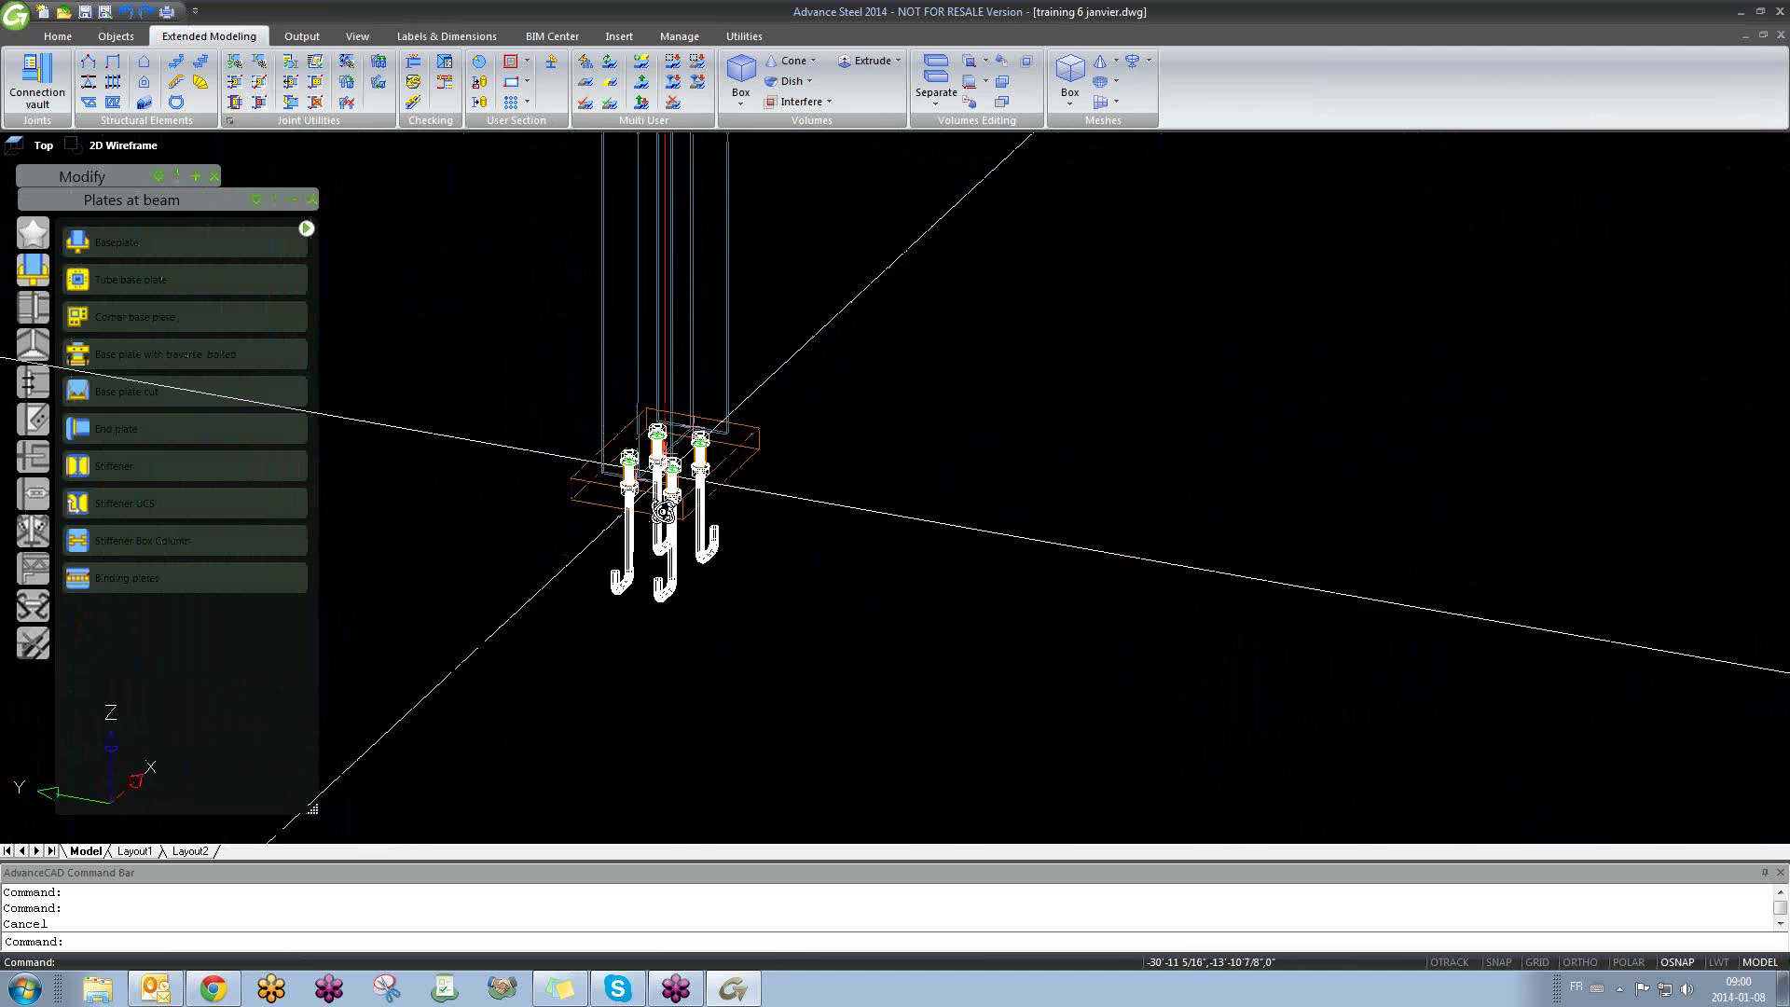
{"action": "scroll", "coordinate": [662, 512], "scroll_direction": "up", "scroll_amount": 5}
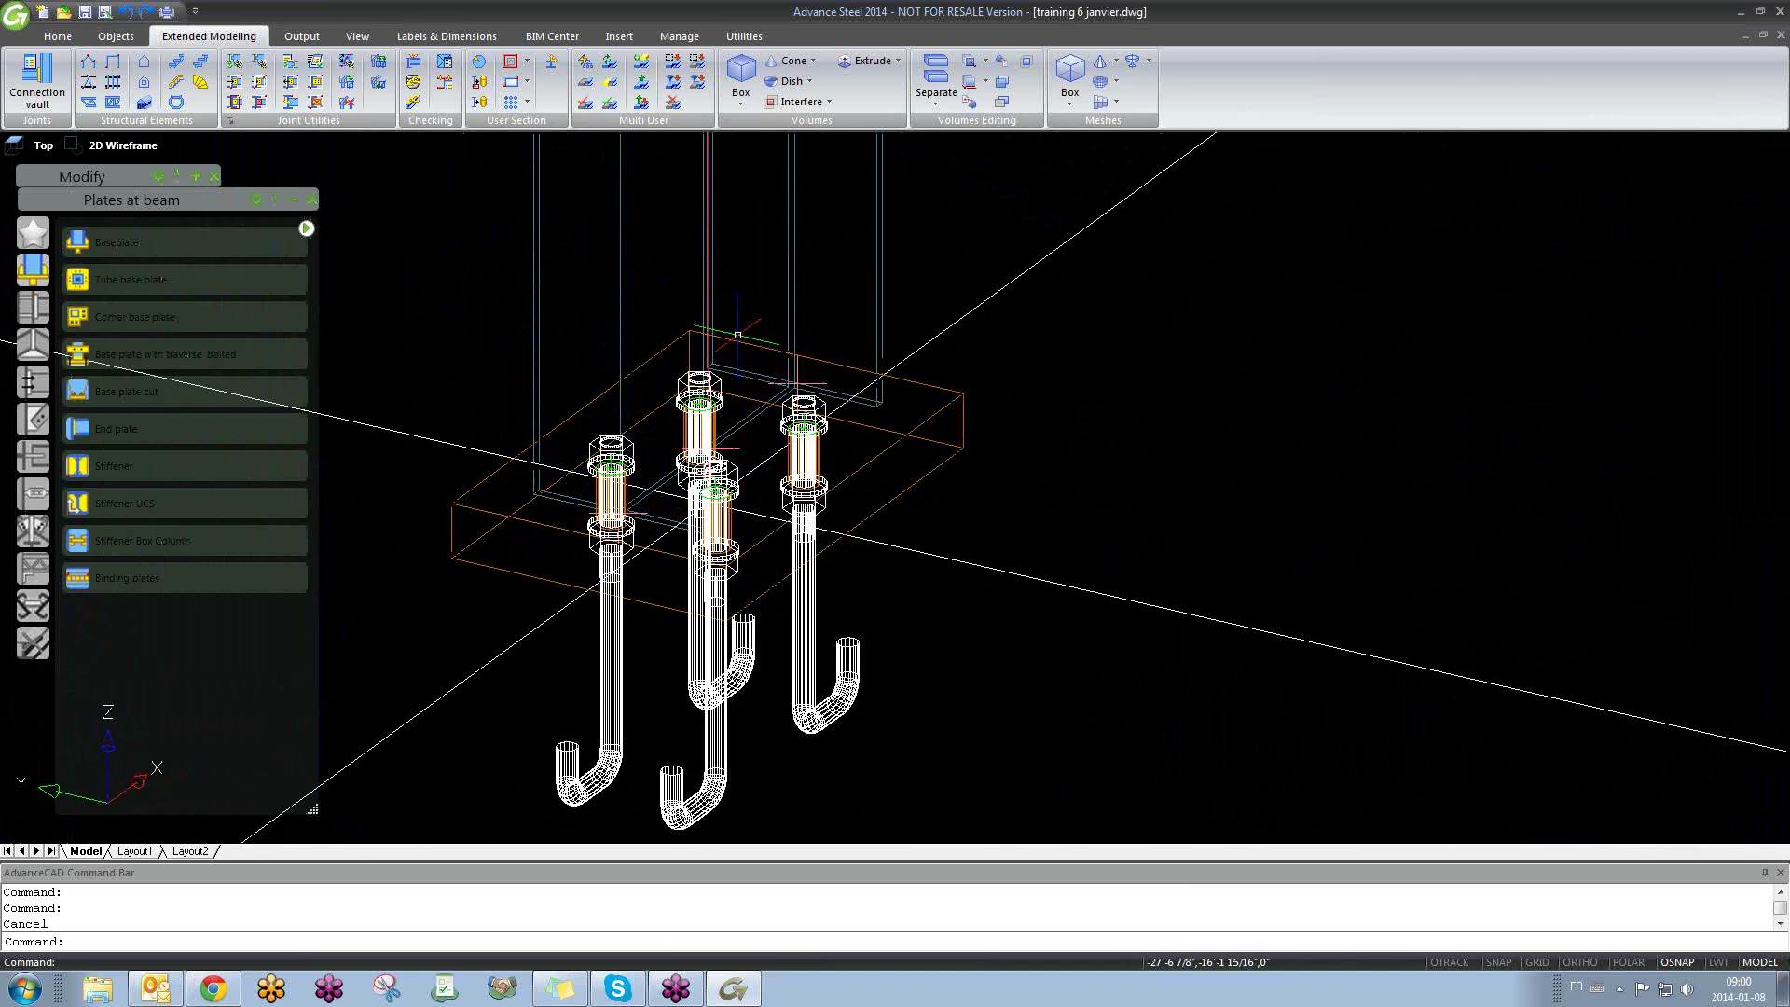
{"action": "left_click", "coordinate": [1350, 289]}
{"action": "left_click", "coordinate": [1255, 358]}
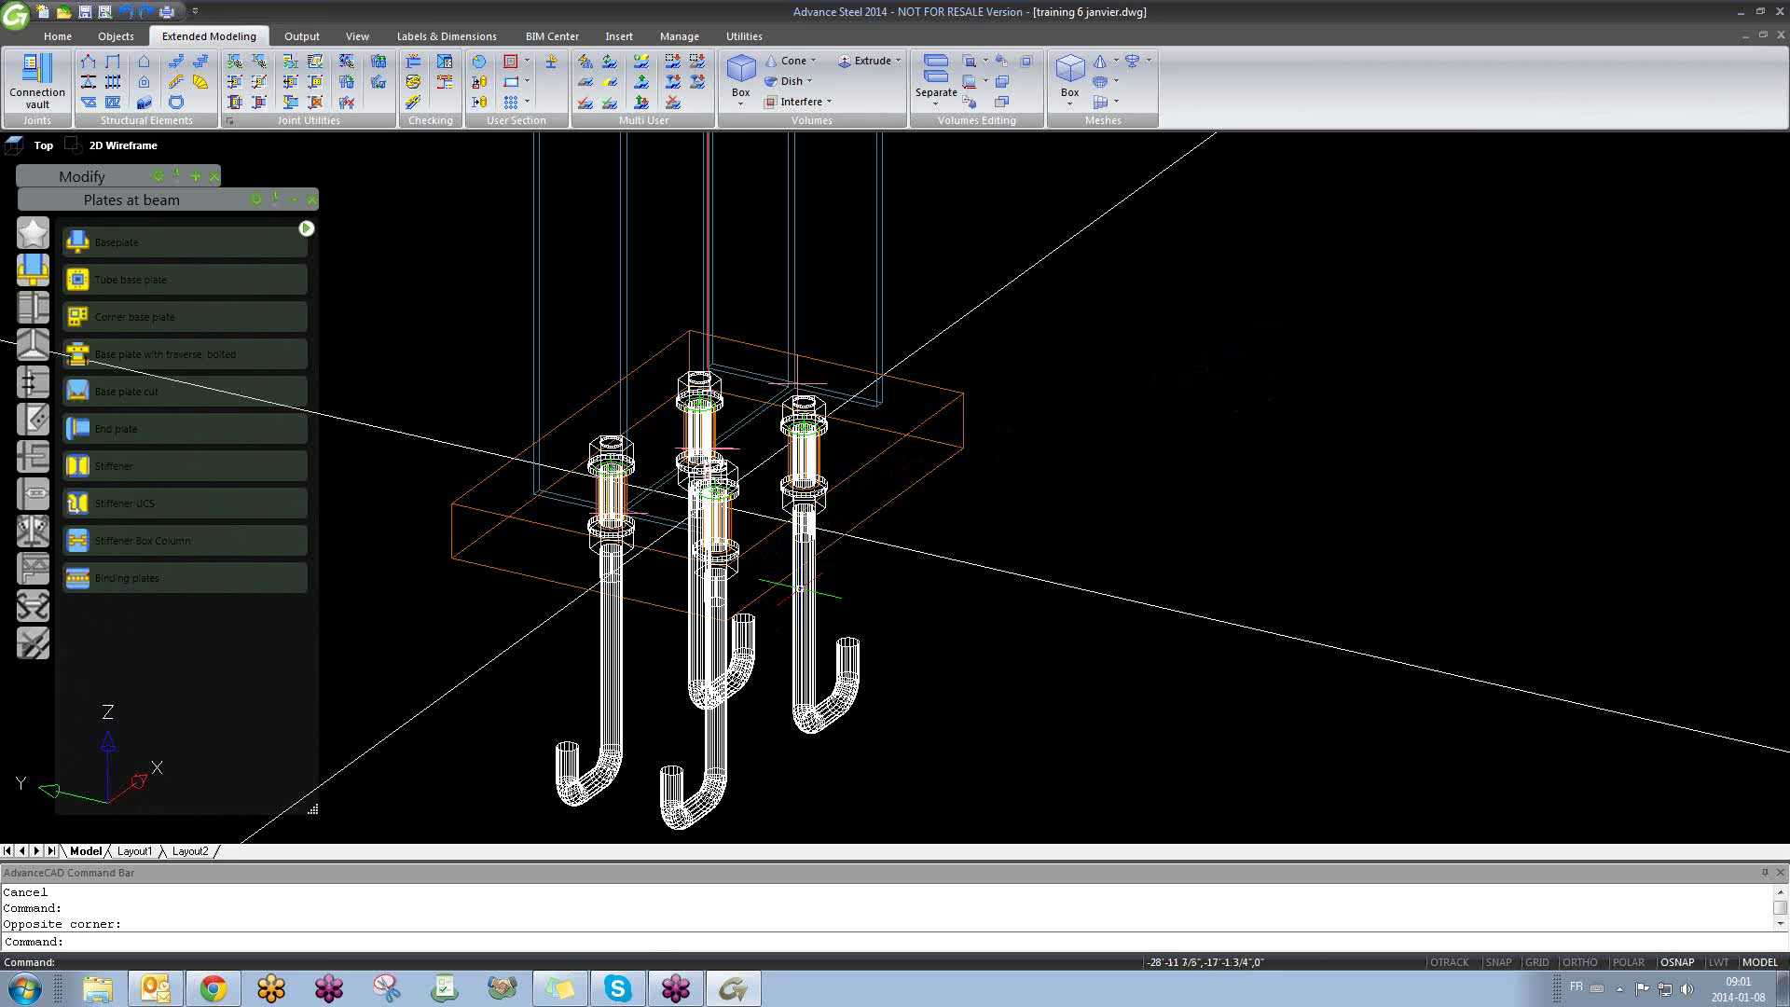
{"action": "scroll", "coordinate": [801, 590], "scroll_direction": "down", "scroll_amount": 3}
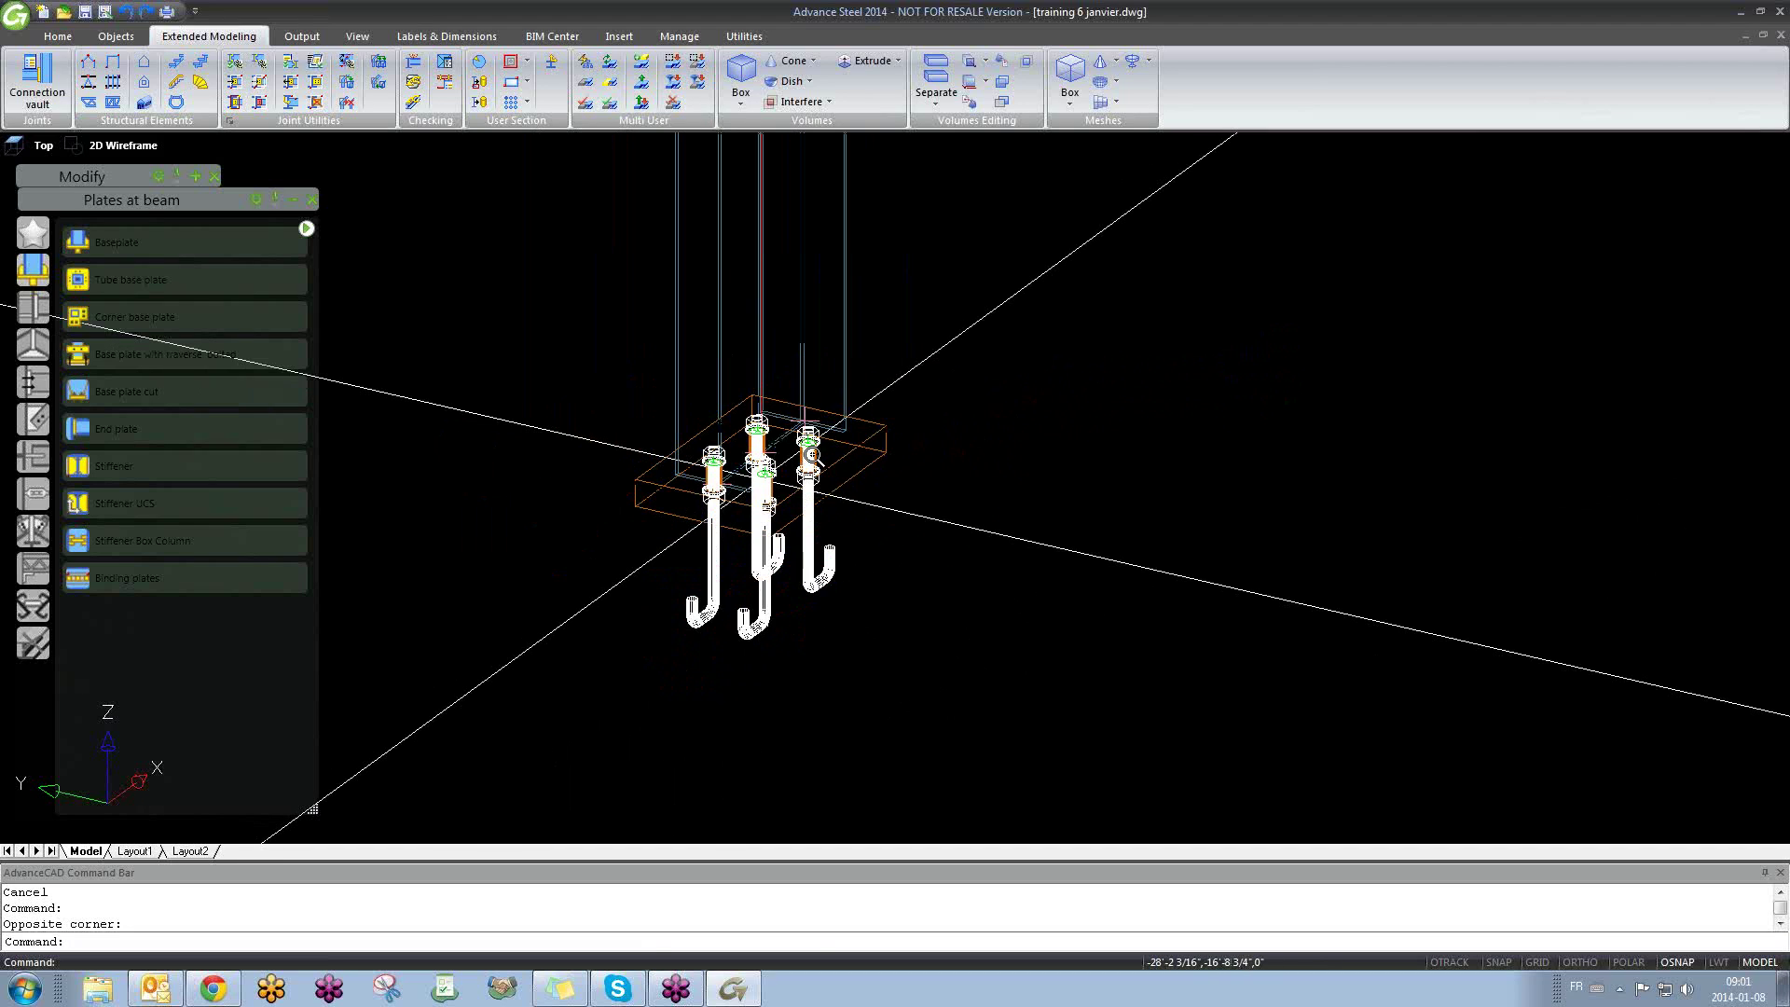
Step: Open the joint properties of the base plate connection from one of the parts at the column foot
{"action": "left_click", "coordinate": [806, 566]}
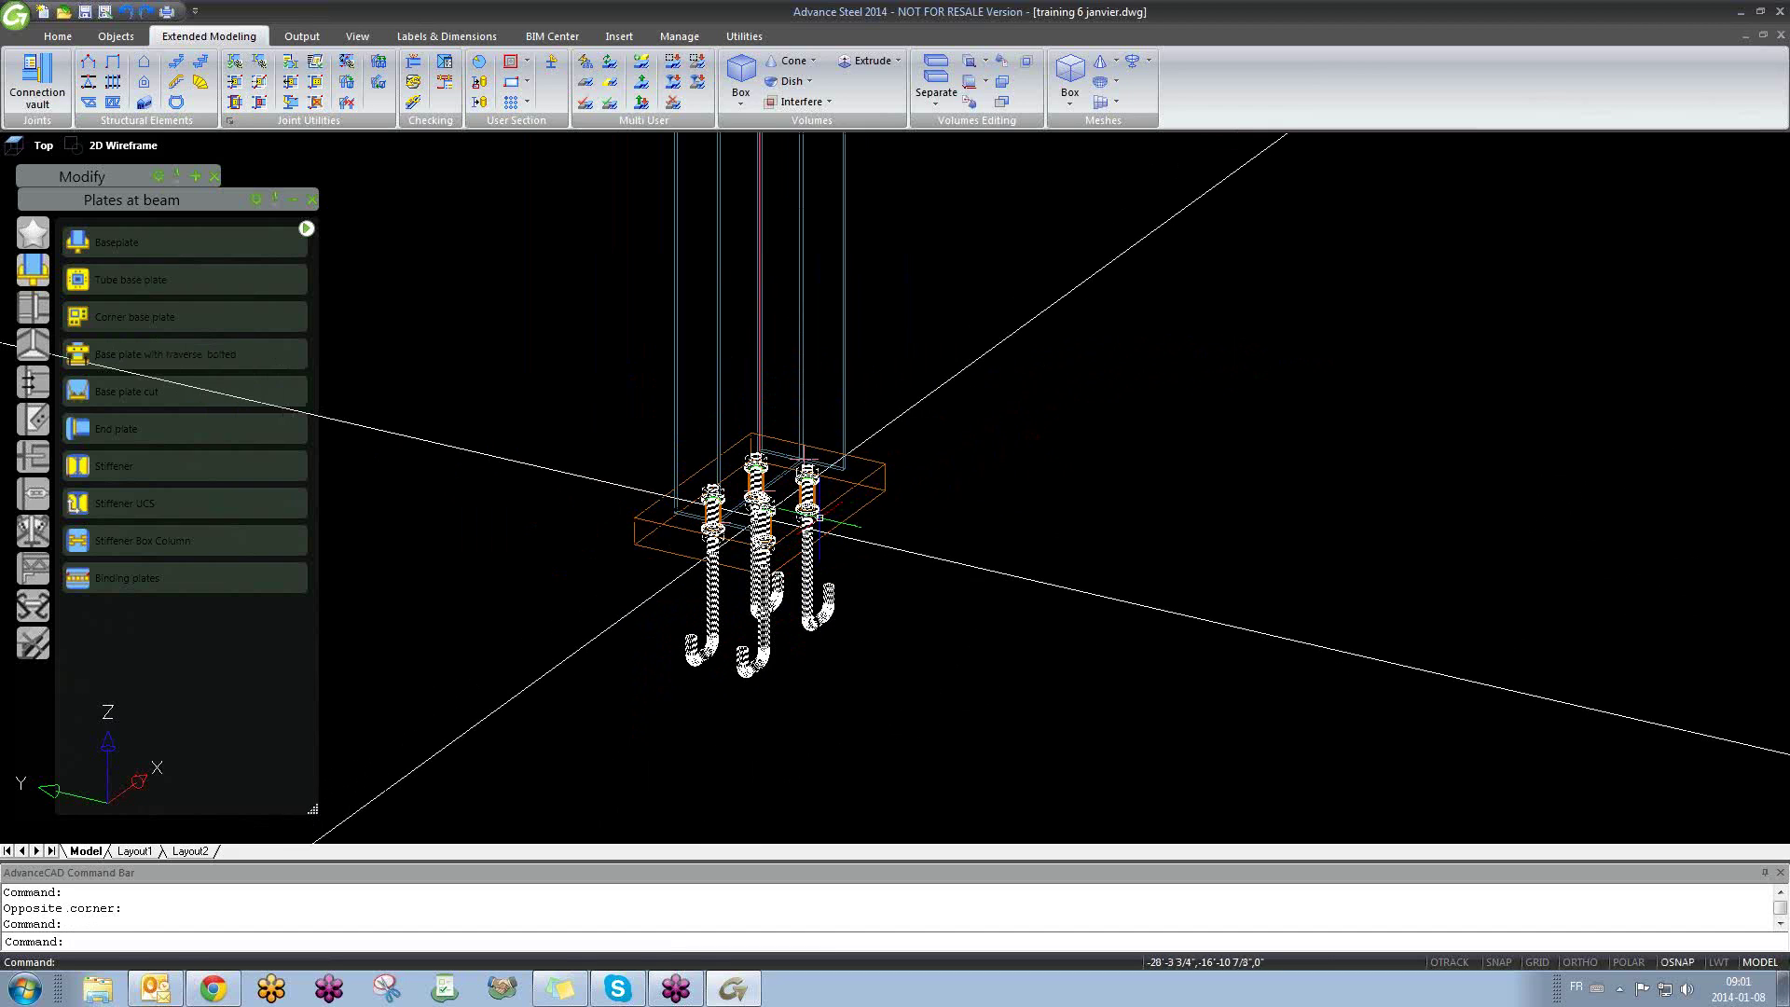
{"action": "scroll", "coordinate": [764, 516], "scroll_direction": "up", "scroll_amount": 4}
{"action": "key", "text": "Escape"}
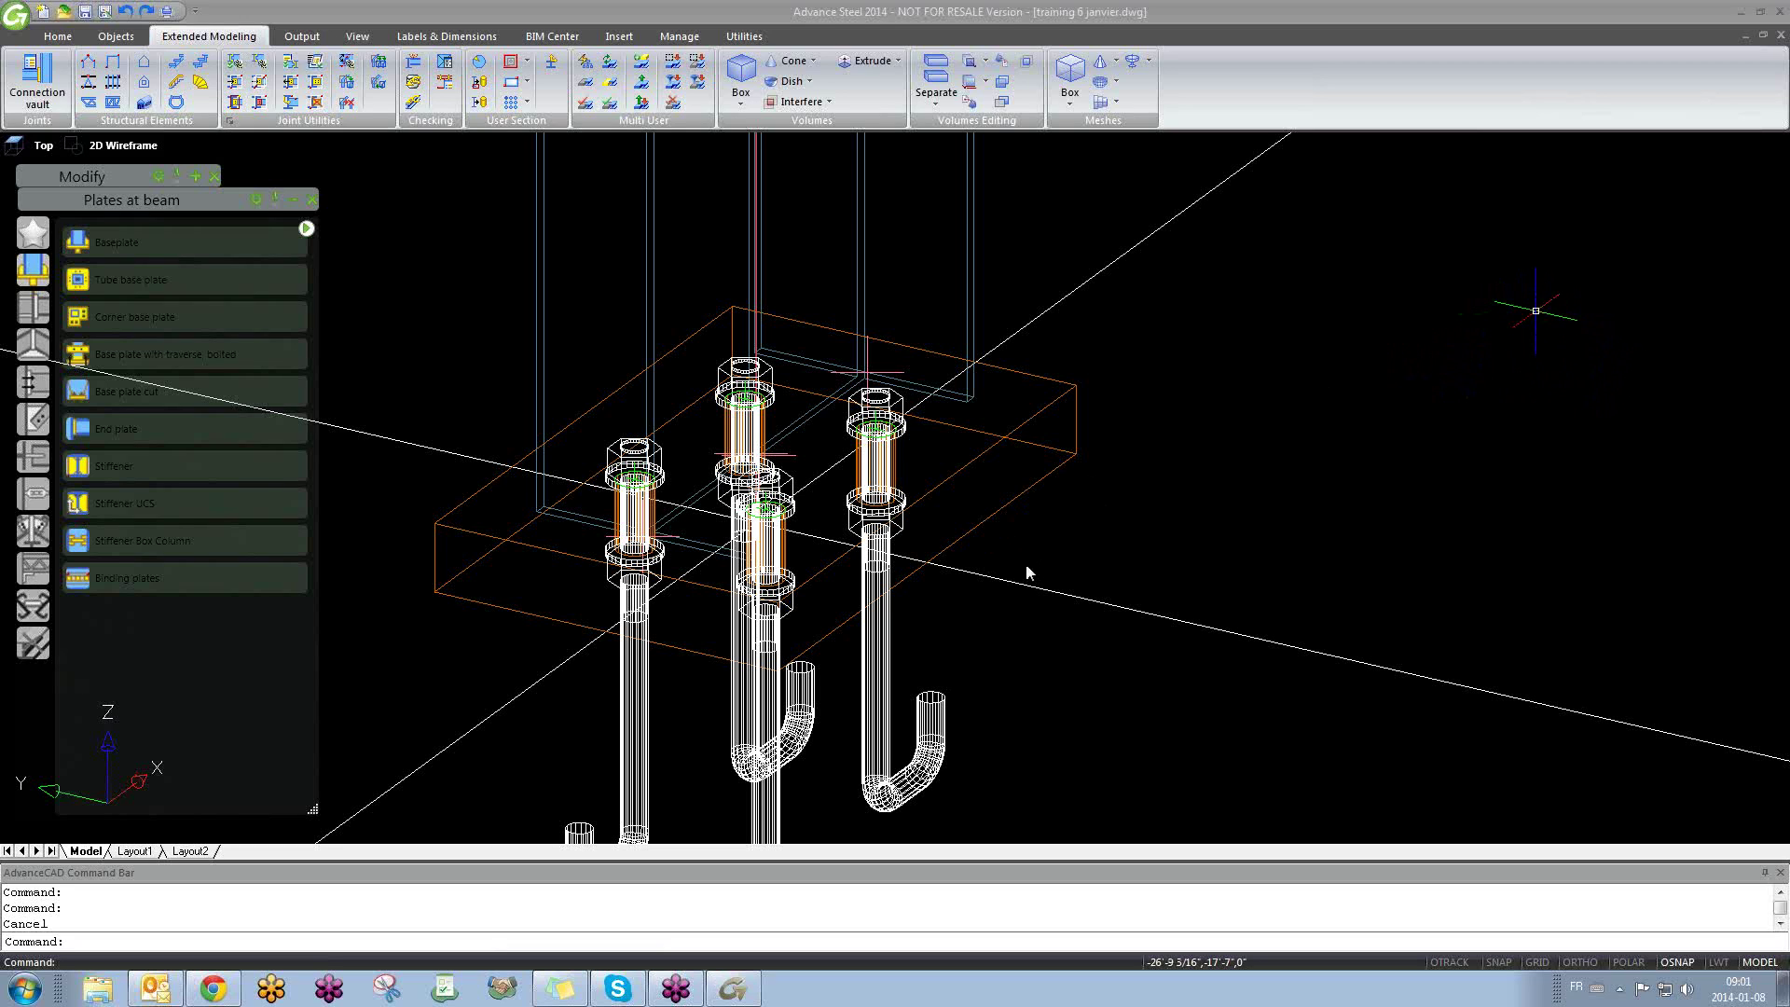
{"action": "middle_click_drag", "start_coordinate": [1027, 567], "coordinate": [1043, 513], "text": "shift"}
{"action": "scroll", "coordinate": [965, 475], "scroll_direction": "down", "scroll_amount": 3}
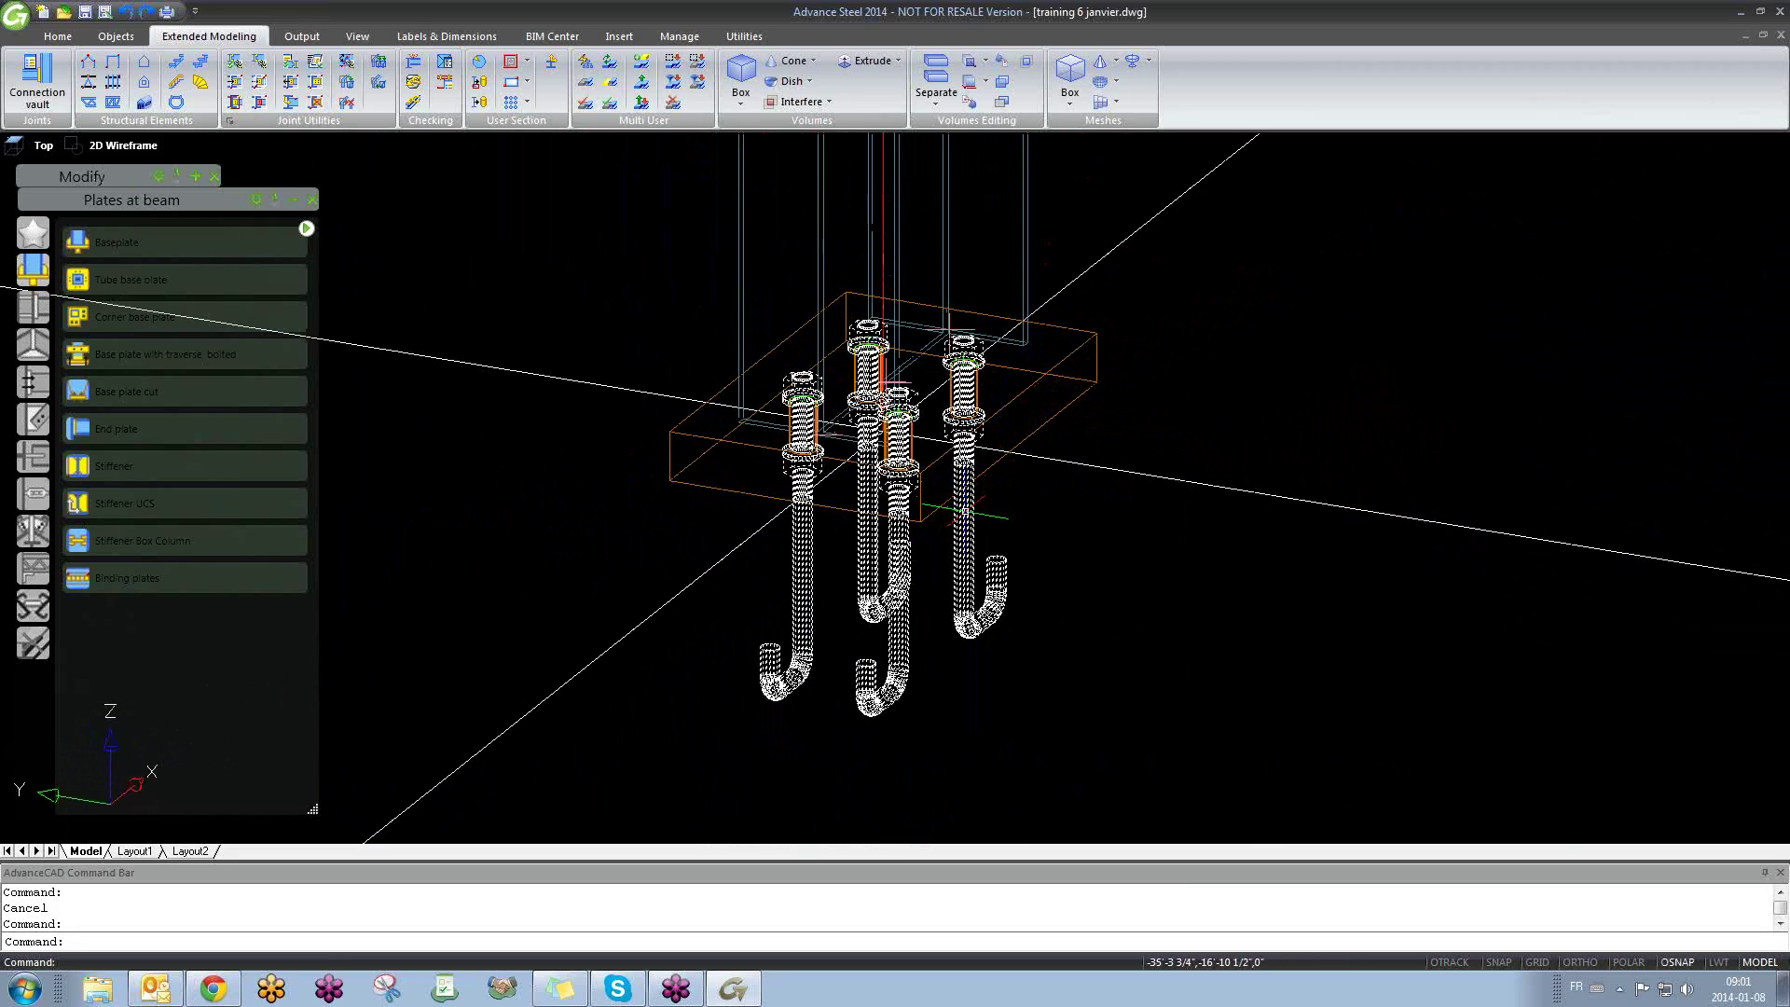
{"action": "right_click", "coordinate": [947, 325]}
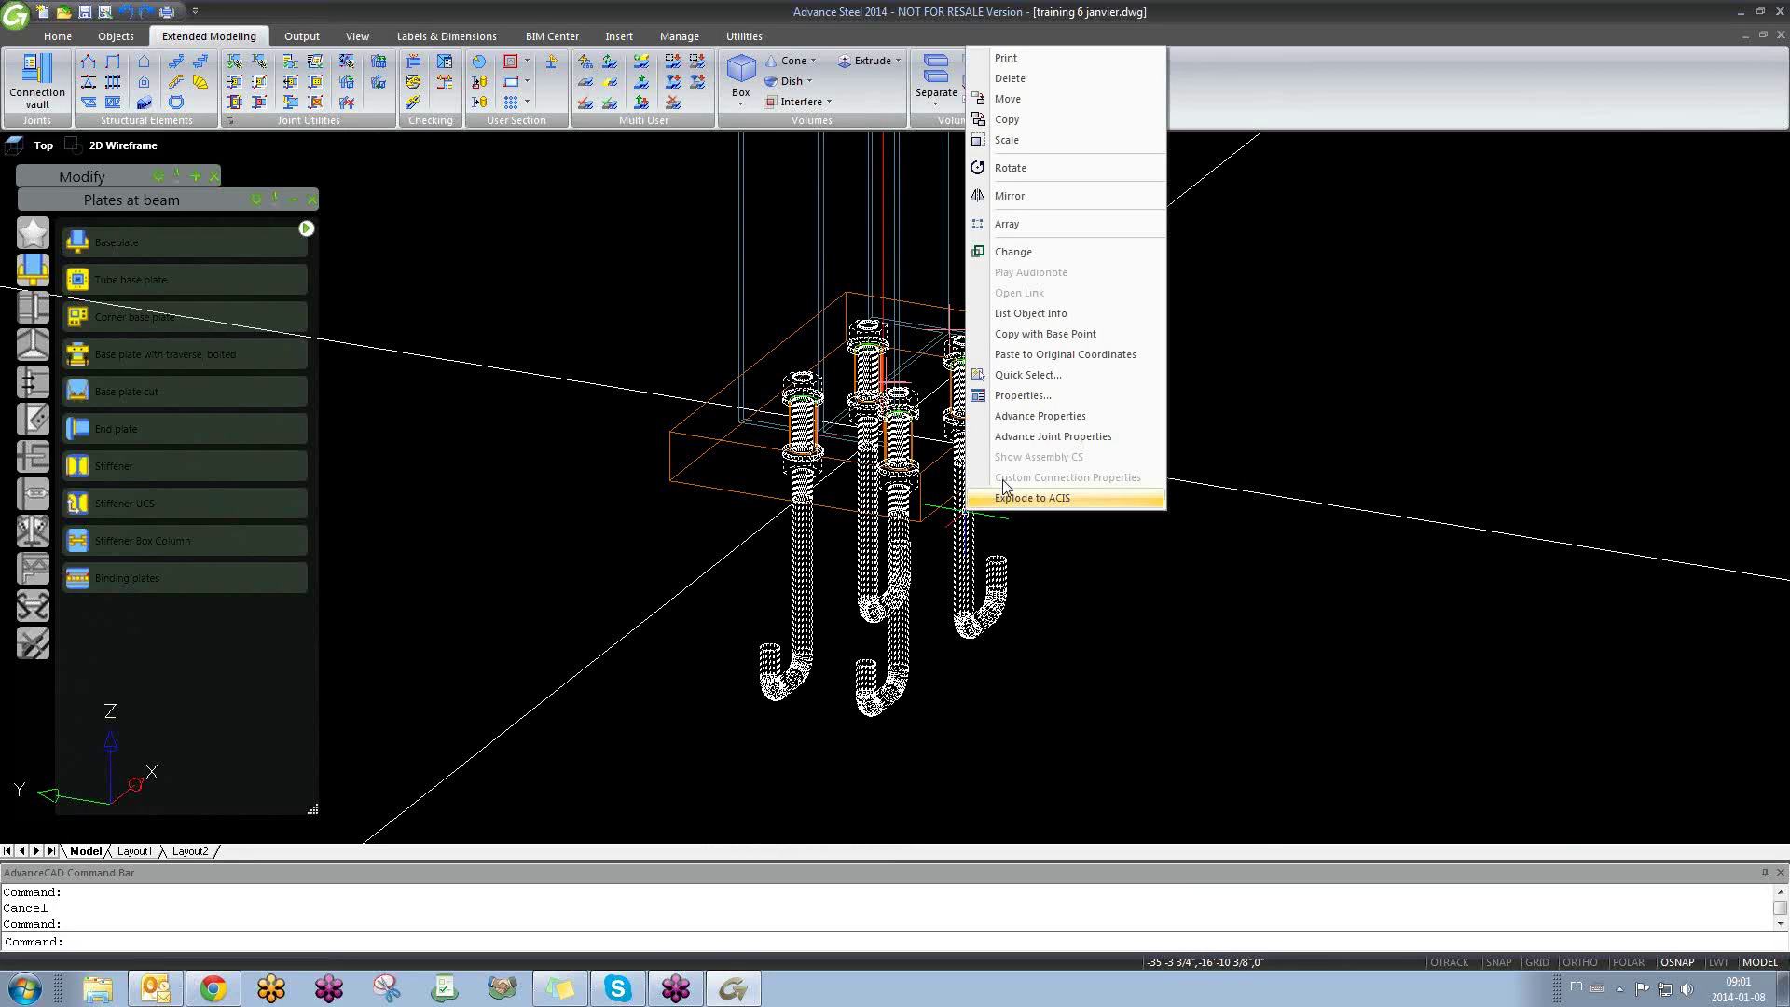
{"action": "left_click", "coordinate": [1050, 441]}
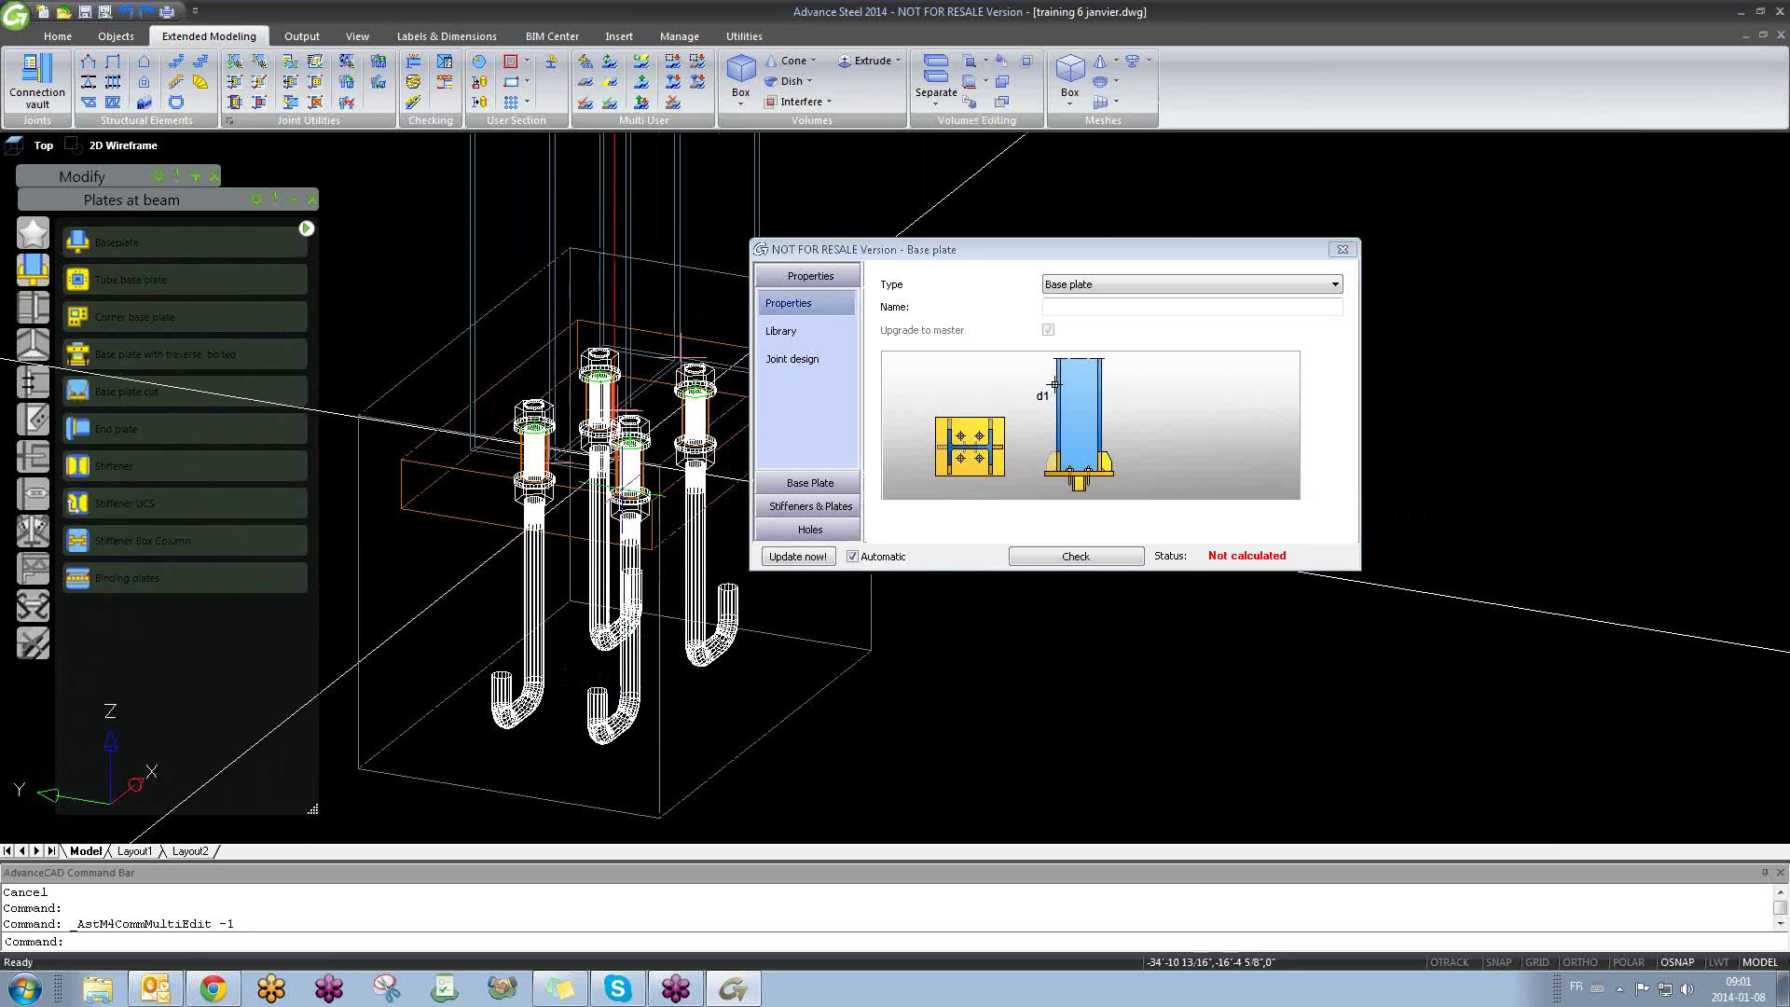
Step: Review the base plate layout and leveling plate settings, and close the joint properties
{"action": "left_click", "coordinate": [853, 556]}
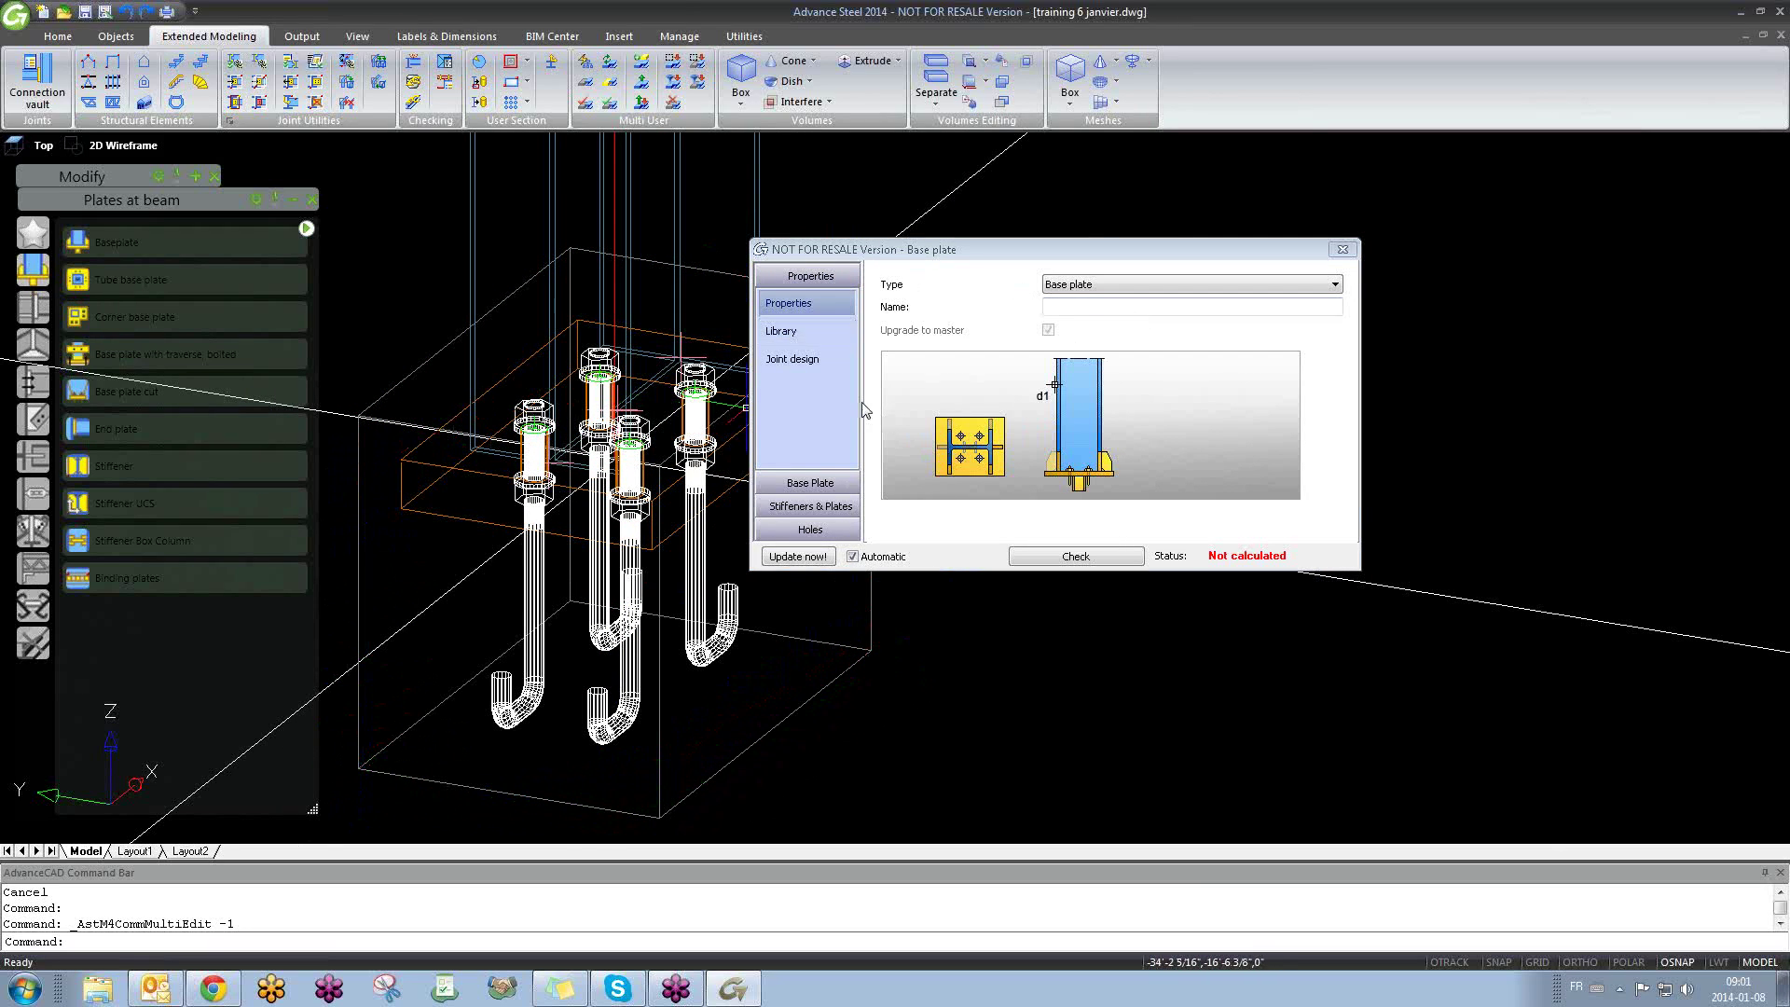
{"action": "left_click", "coordinate": [810, 484]}
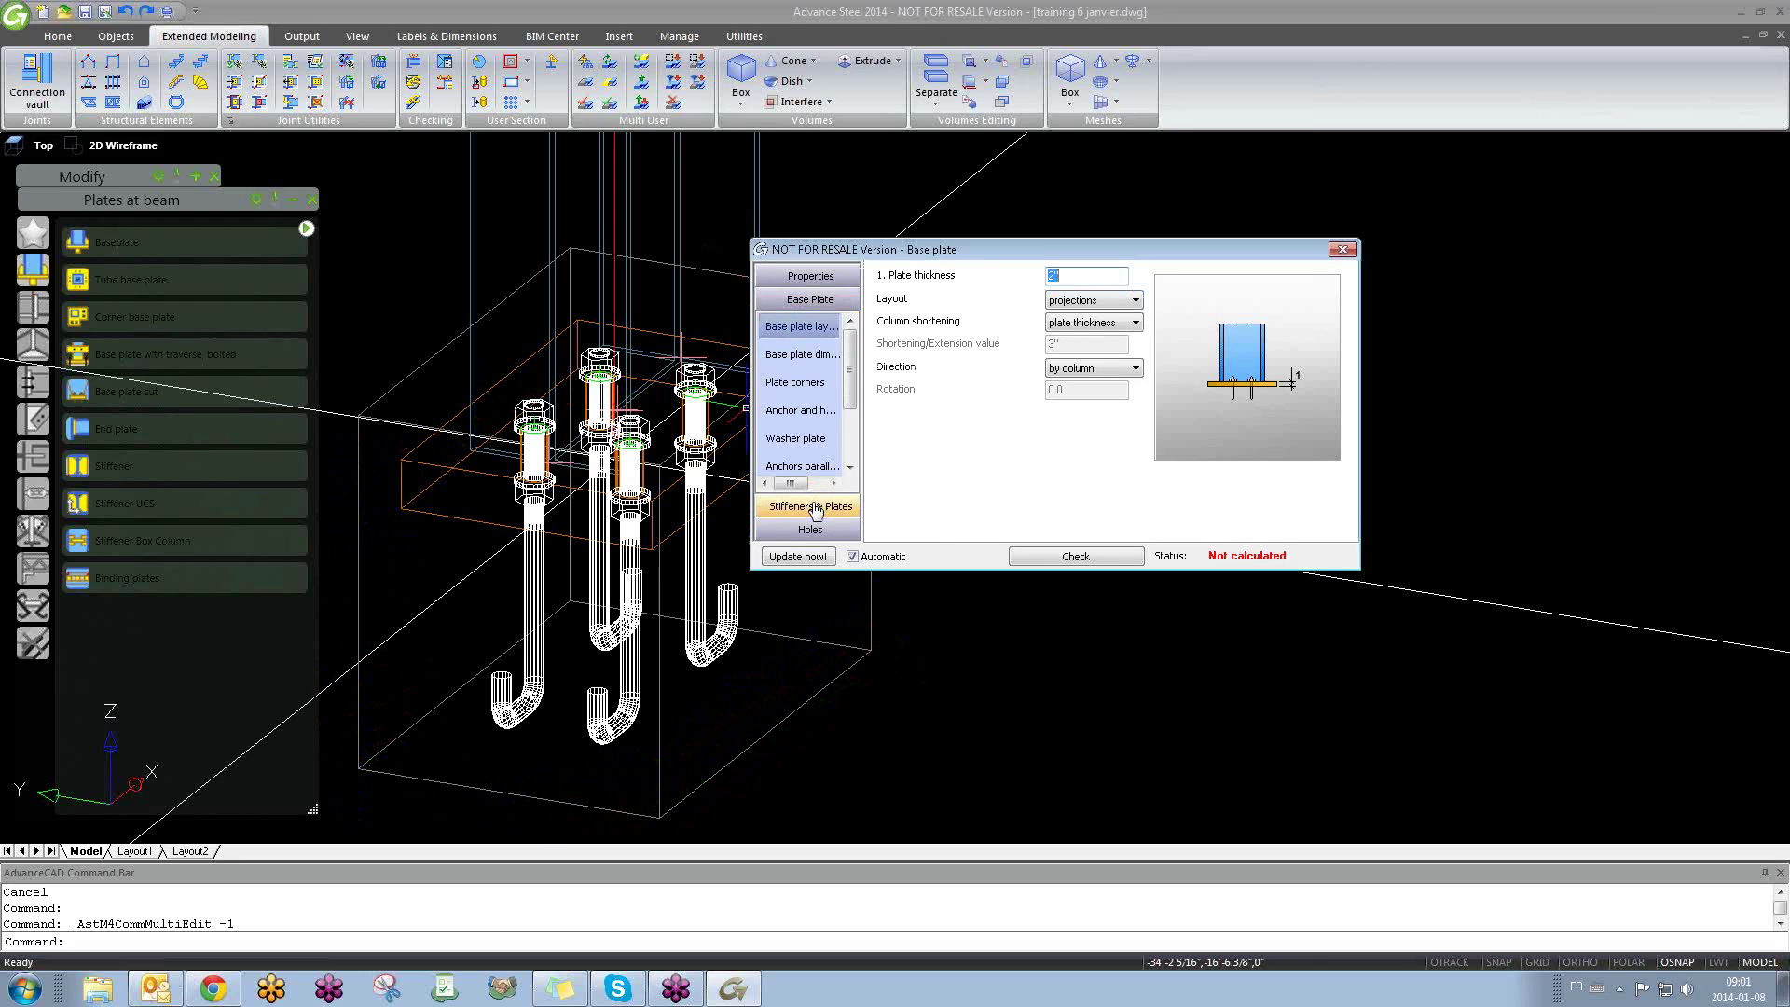
{"action": "left_click", "coordinate": [811, 529]}
{"action": "left_click", "coordinate": [810, 322]}
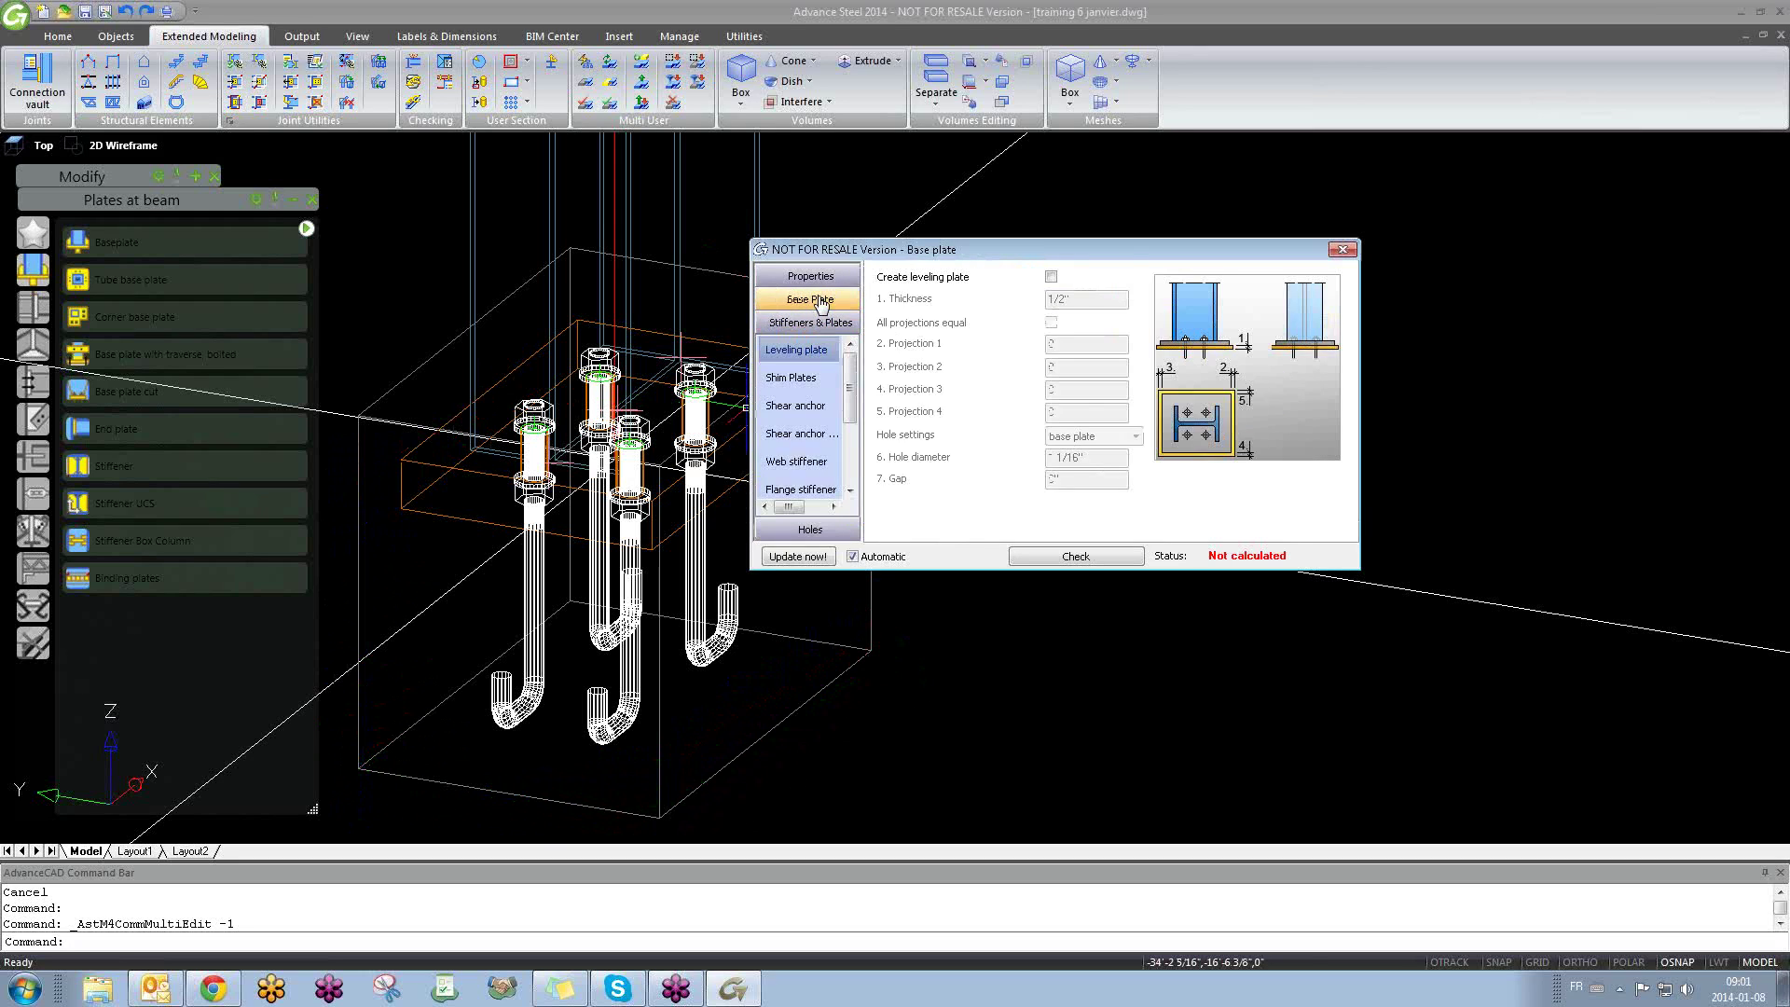
{"action": "left_click", "coordinate": [811, 298]}
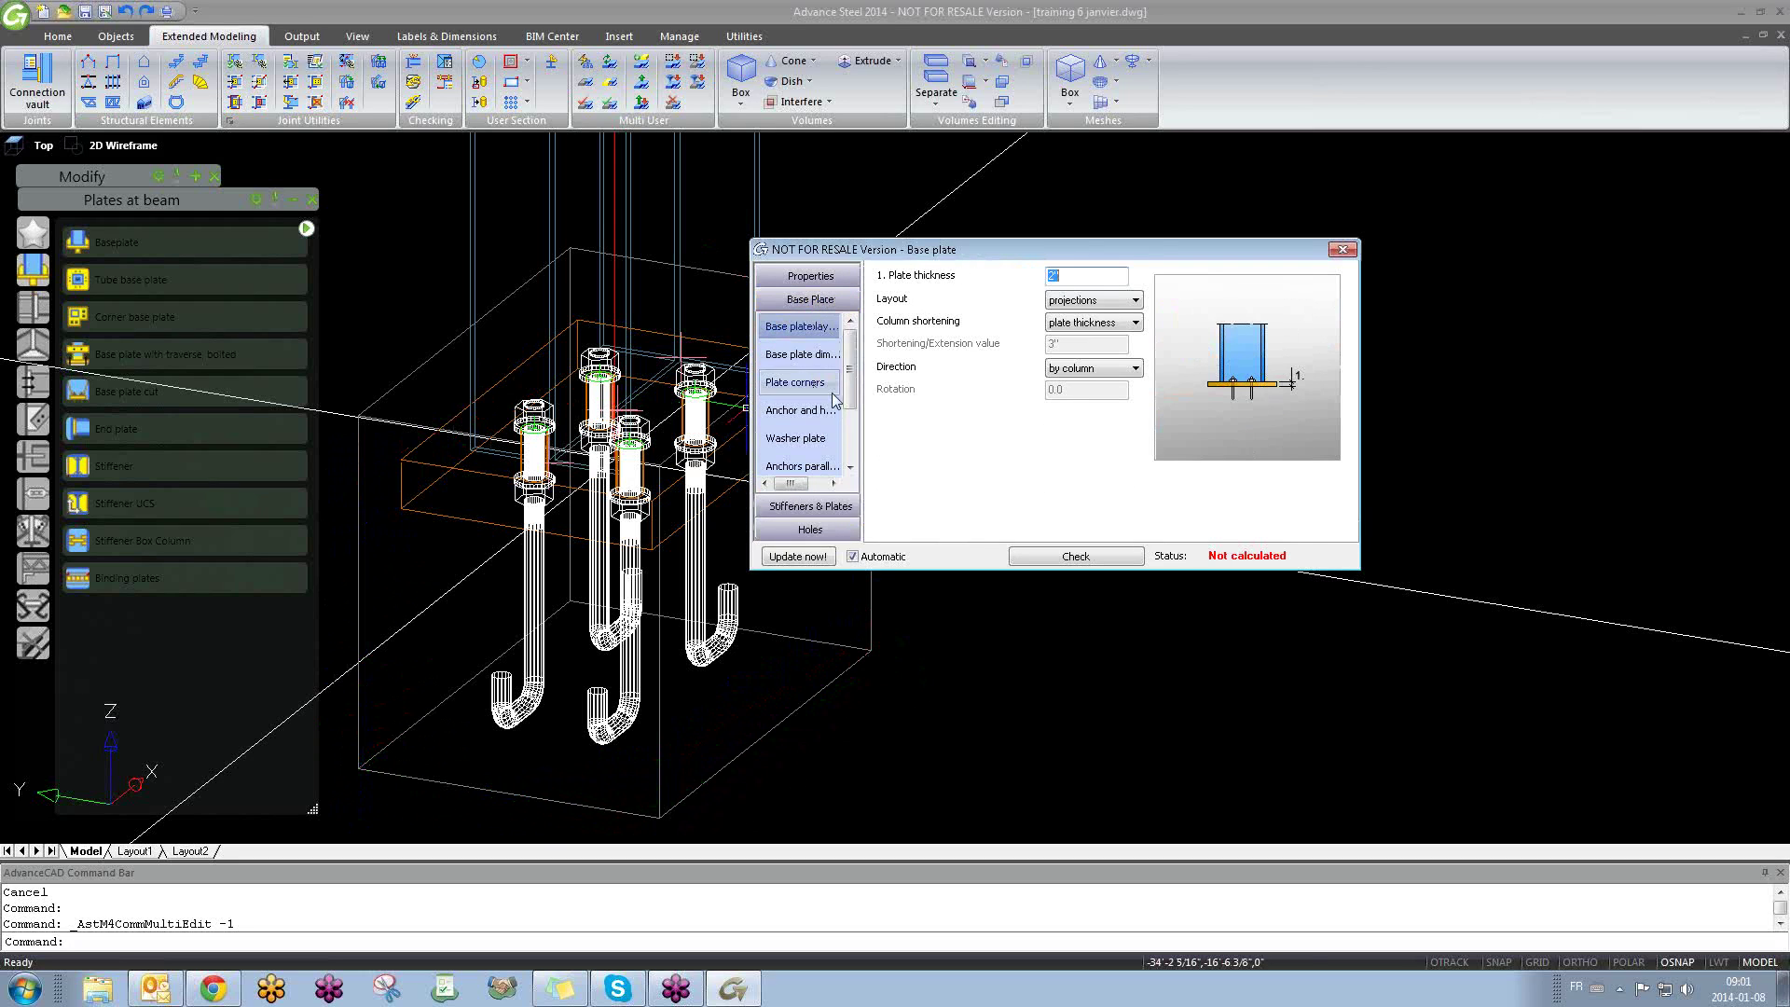
{"action": "left_click", "coordinate": [1343, 250]}
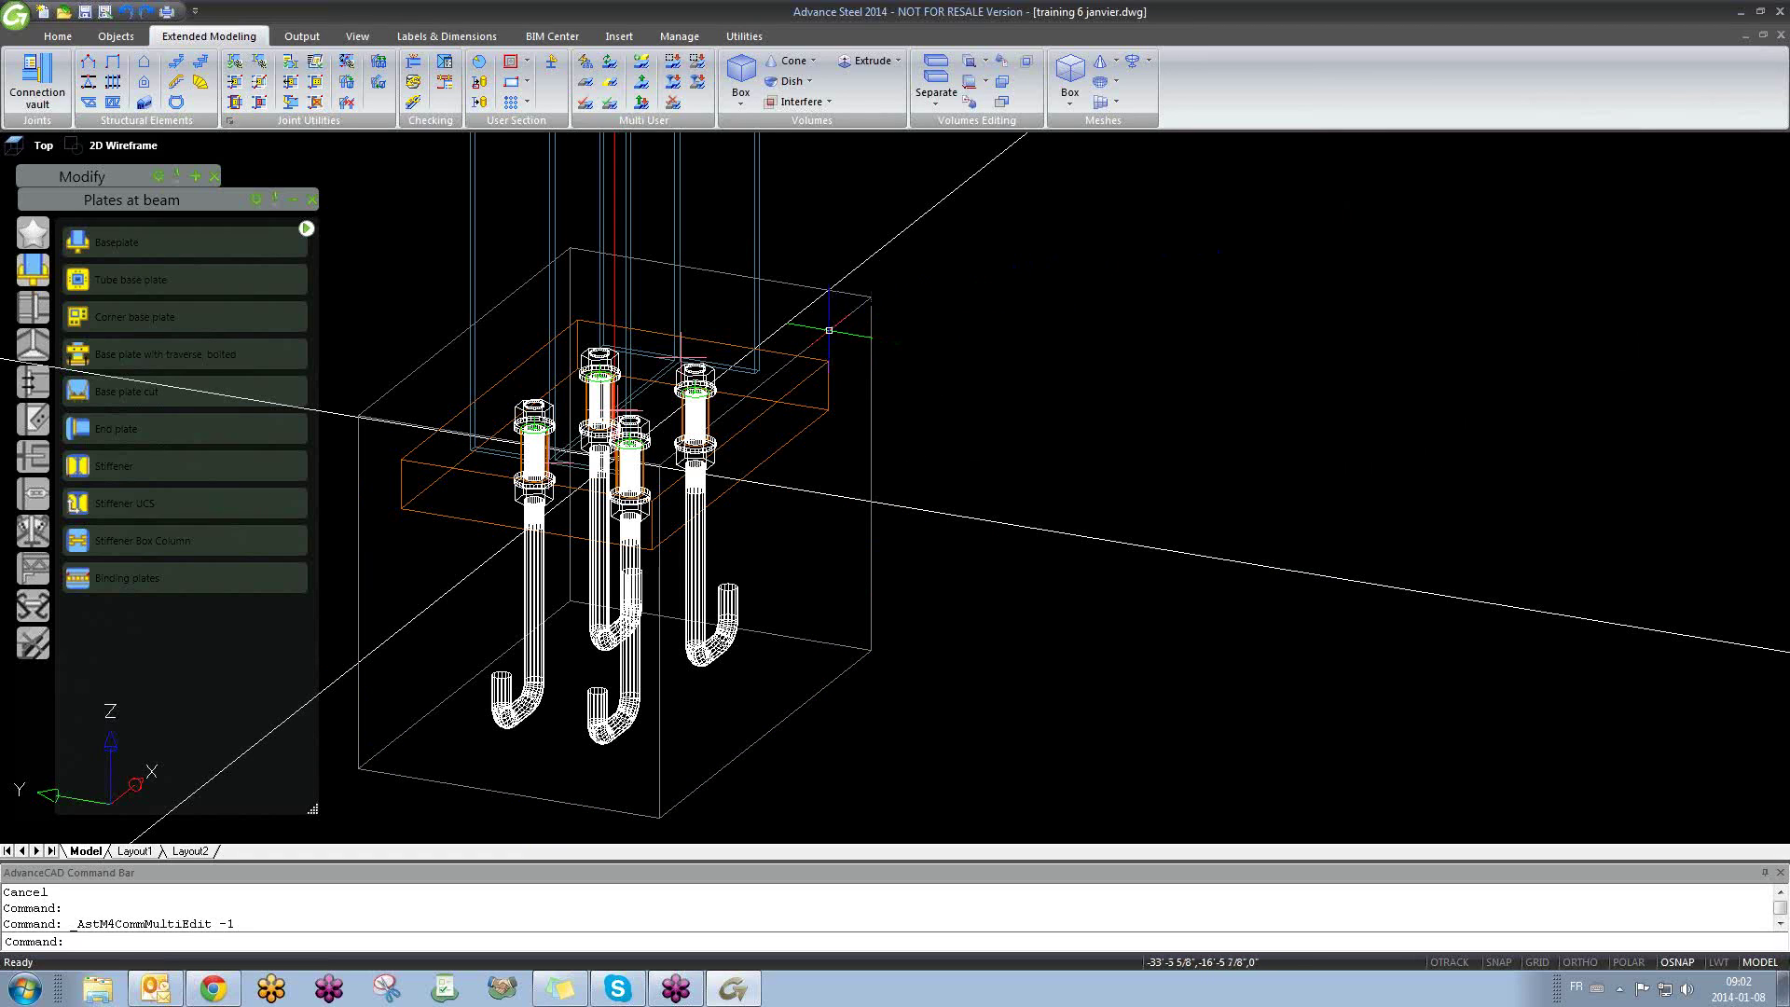
Step: Open the base plate settings directly from the joint's surrounding box and close them
{"action": "left_click", "coordinate": [844, 313]}
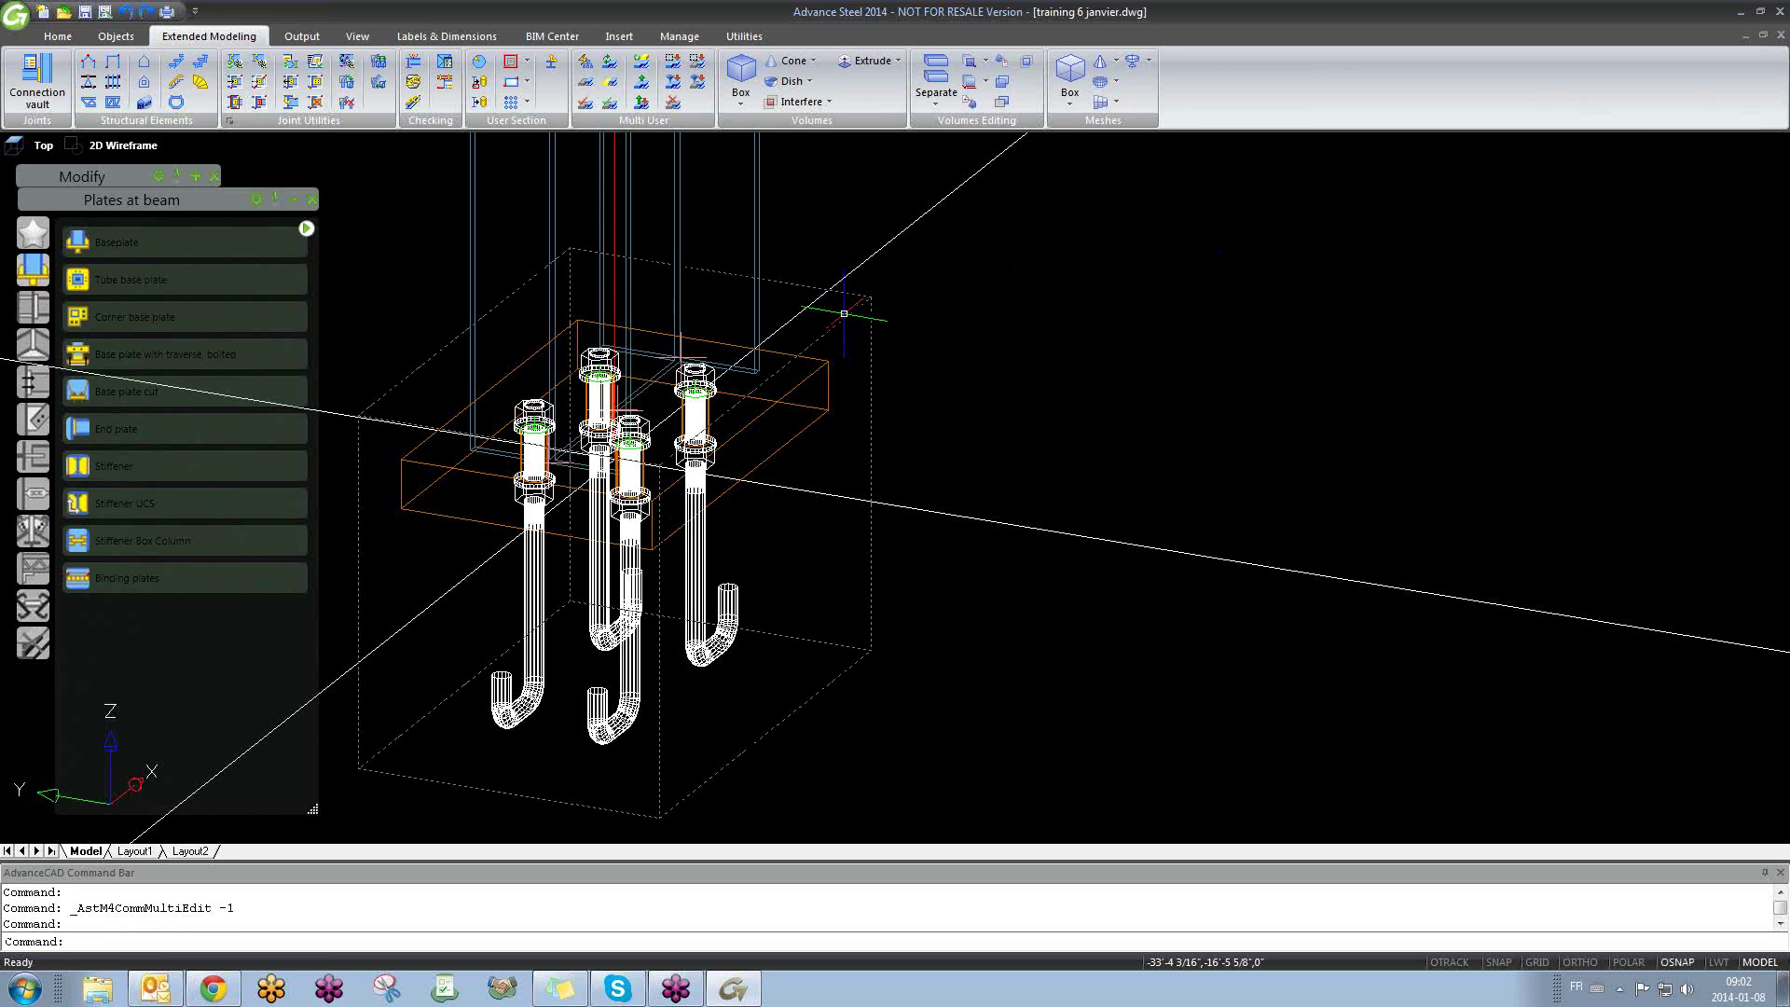
{"action": "key", "text": "Escape"}
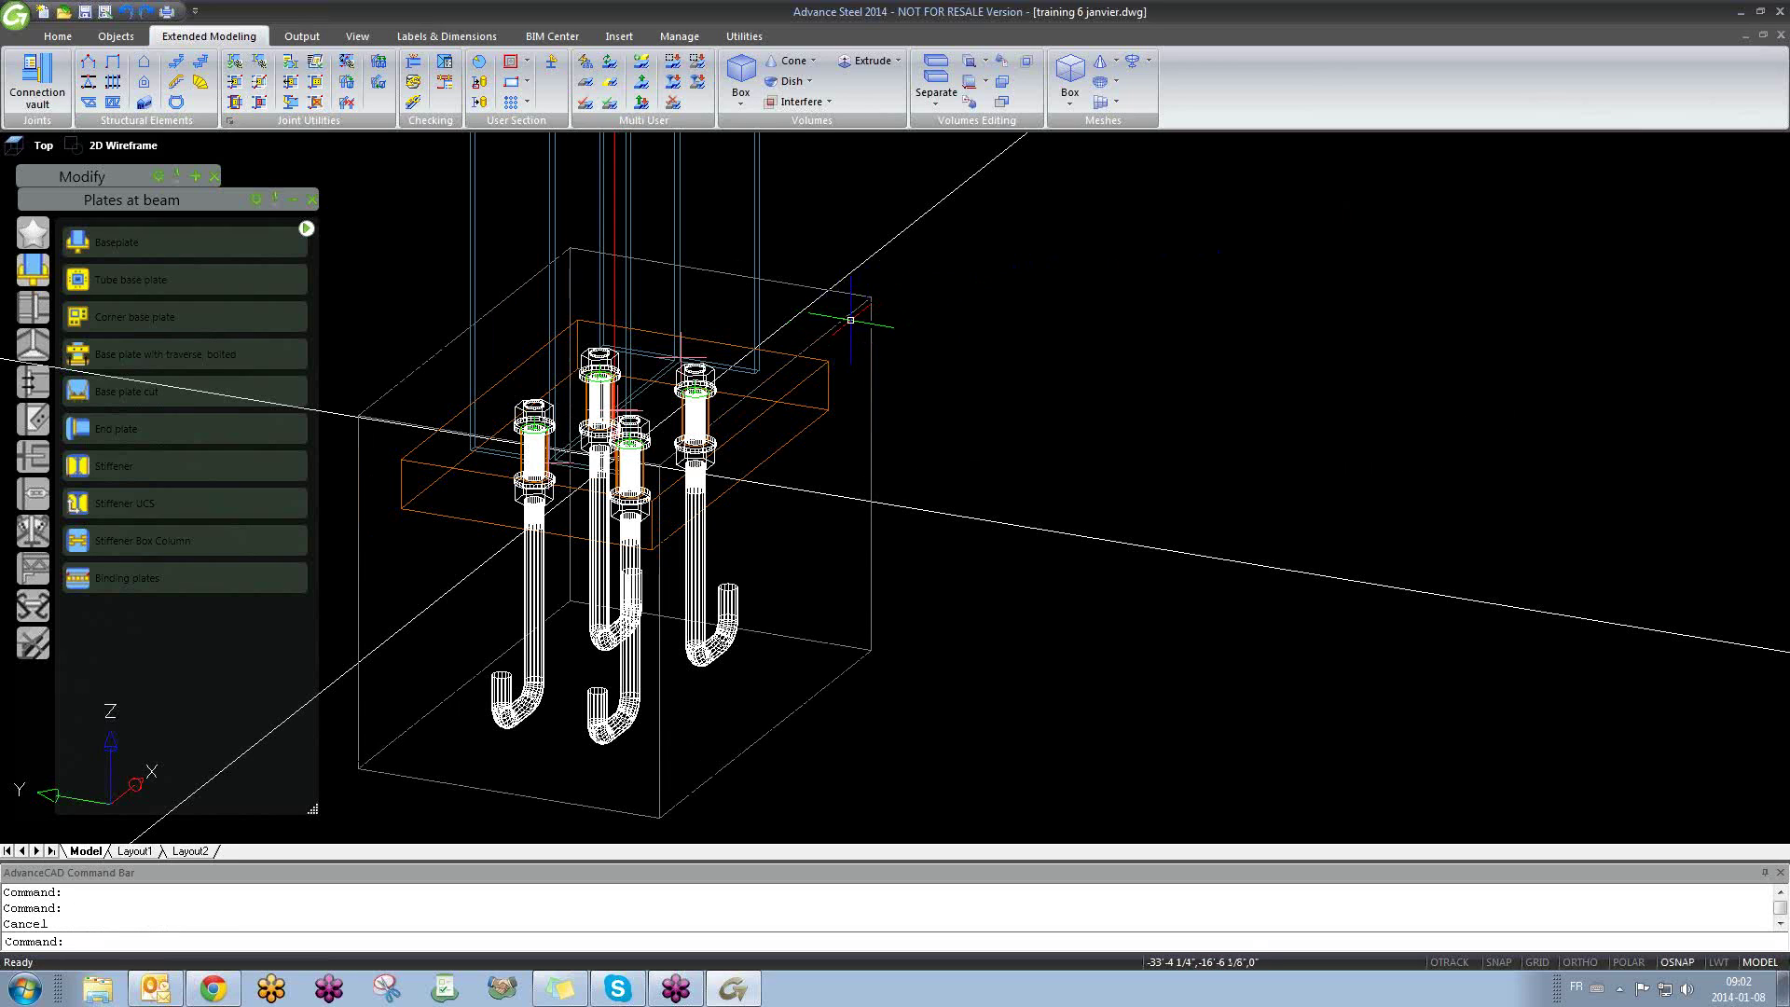
{"action": "double_click", "coordinate": [847, 320]}
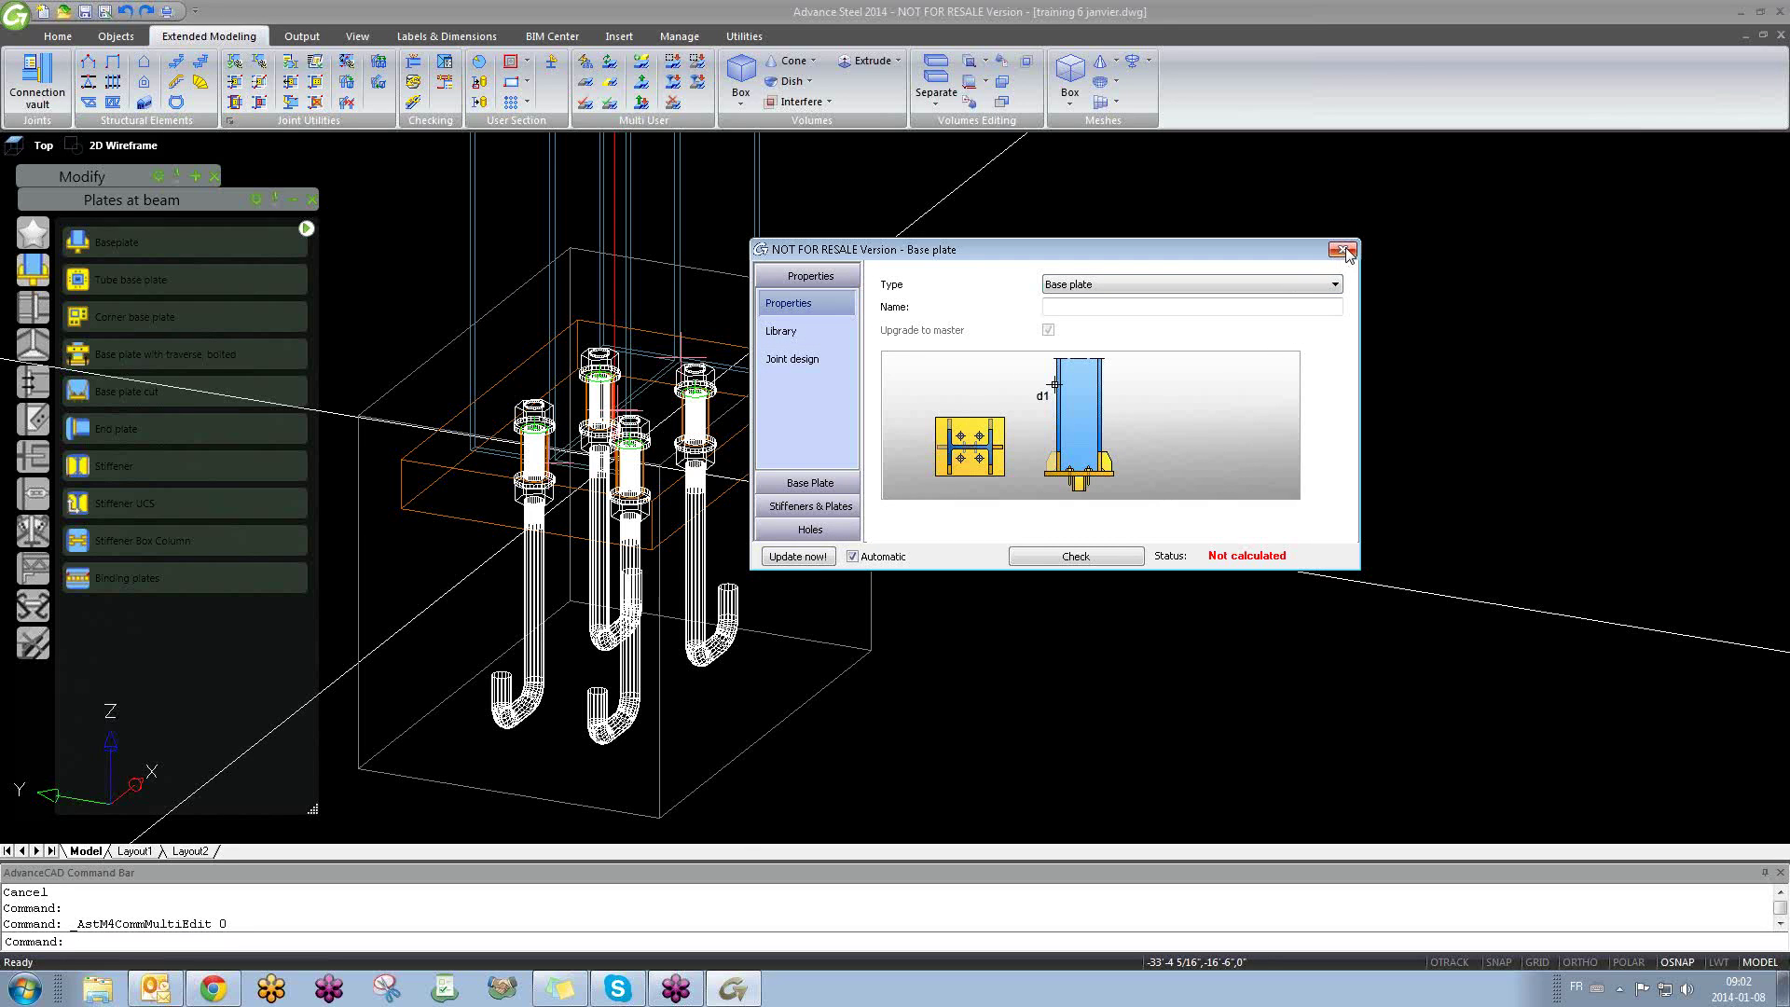
{"action": "left_click", "coordinate": [1349, 248]}
Step: Reopen the base plate settings from the joint box and show the anchor and hole settings beside the model
{"action": "scroll", "coordinate": [1076, 431], "scroll_direction": "down", "scroll_amount": 10}
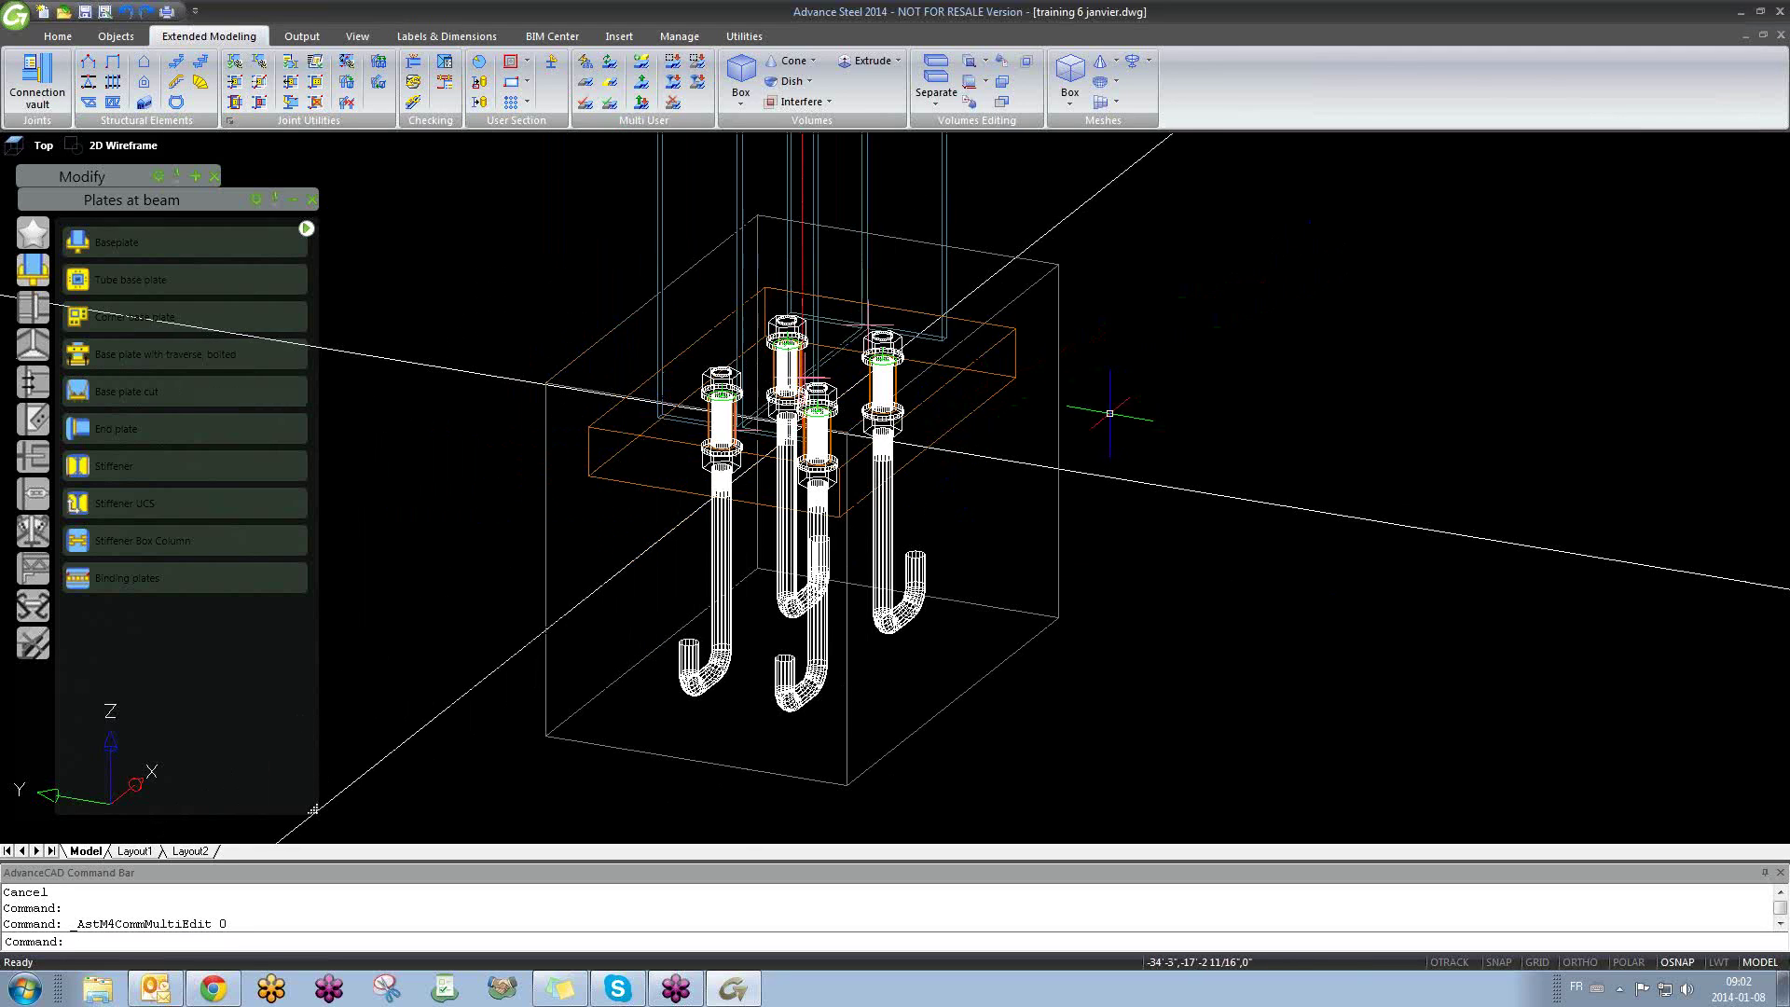
{"action": "middle_click_drag", "start_coordinate": [1076, 426], "coordinate": [1095, 611], "text": "shift"}
{"action": "scroll", "coordinate": [876, 531], "scroll_direction": "up", "scroll_amount": 5}
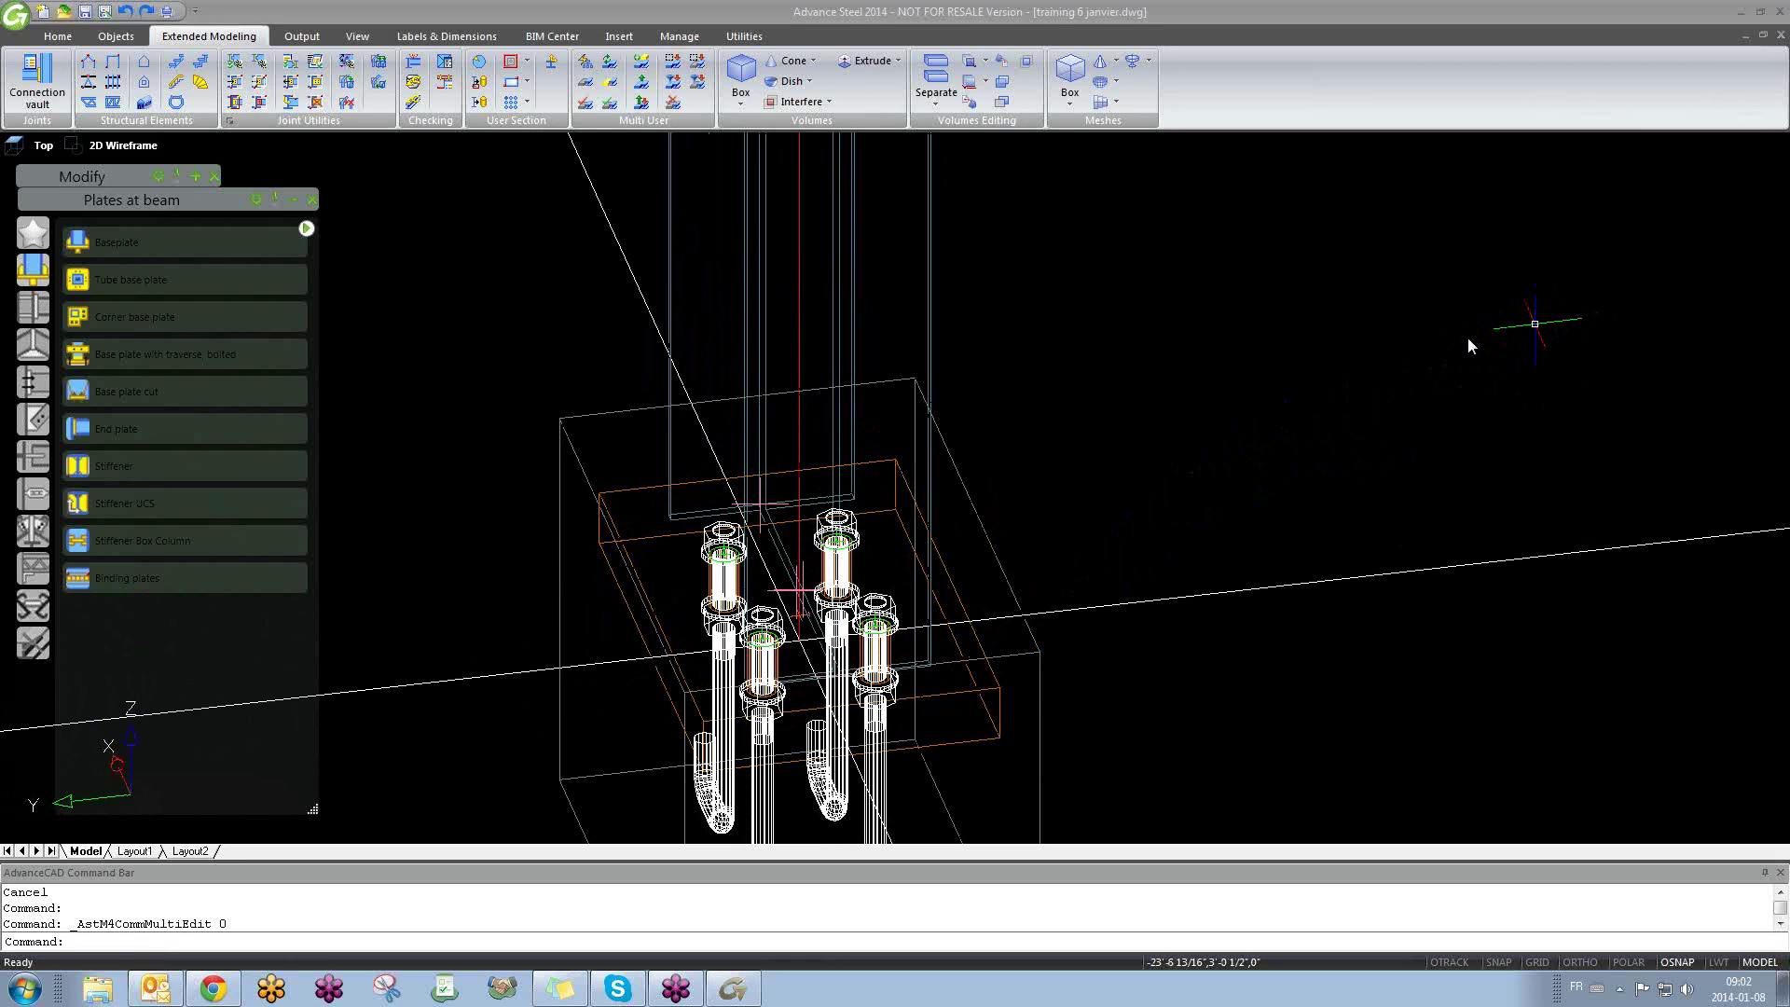
{"action": "left_click", "coordinate": [1237, 449]}
{"action": "left_click", "coordinate": [1146, 392]}
{"action": "scroll", "coordinate": [1089, 412], "scroll_direction": "down", "scroll_amount": 2}
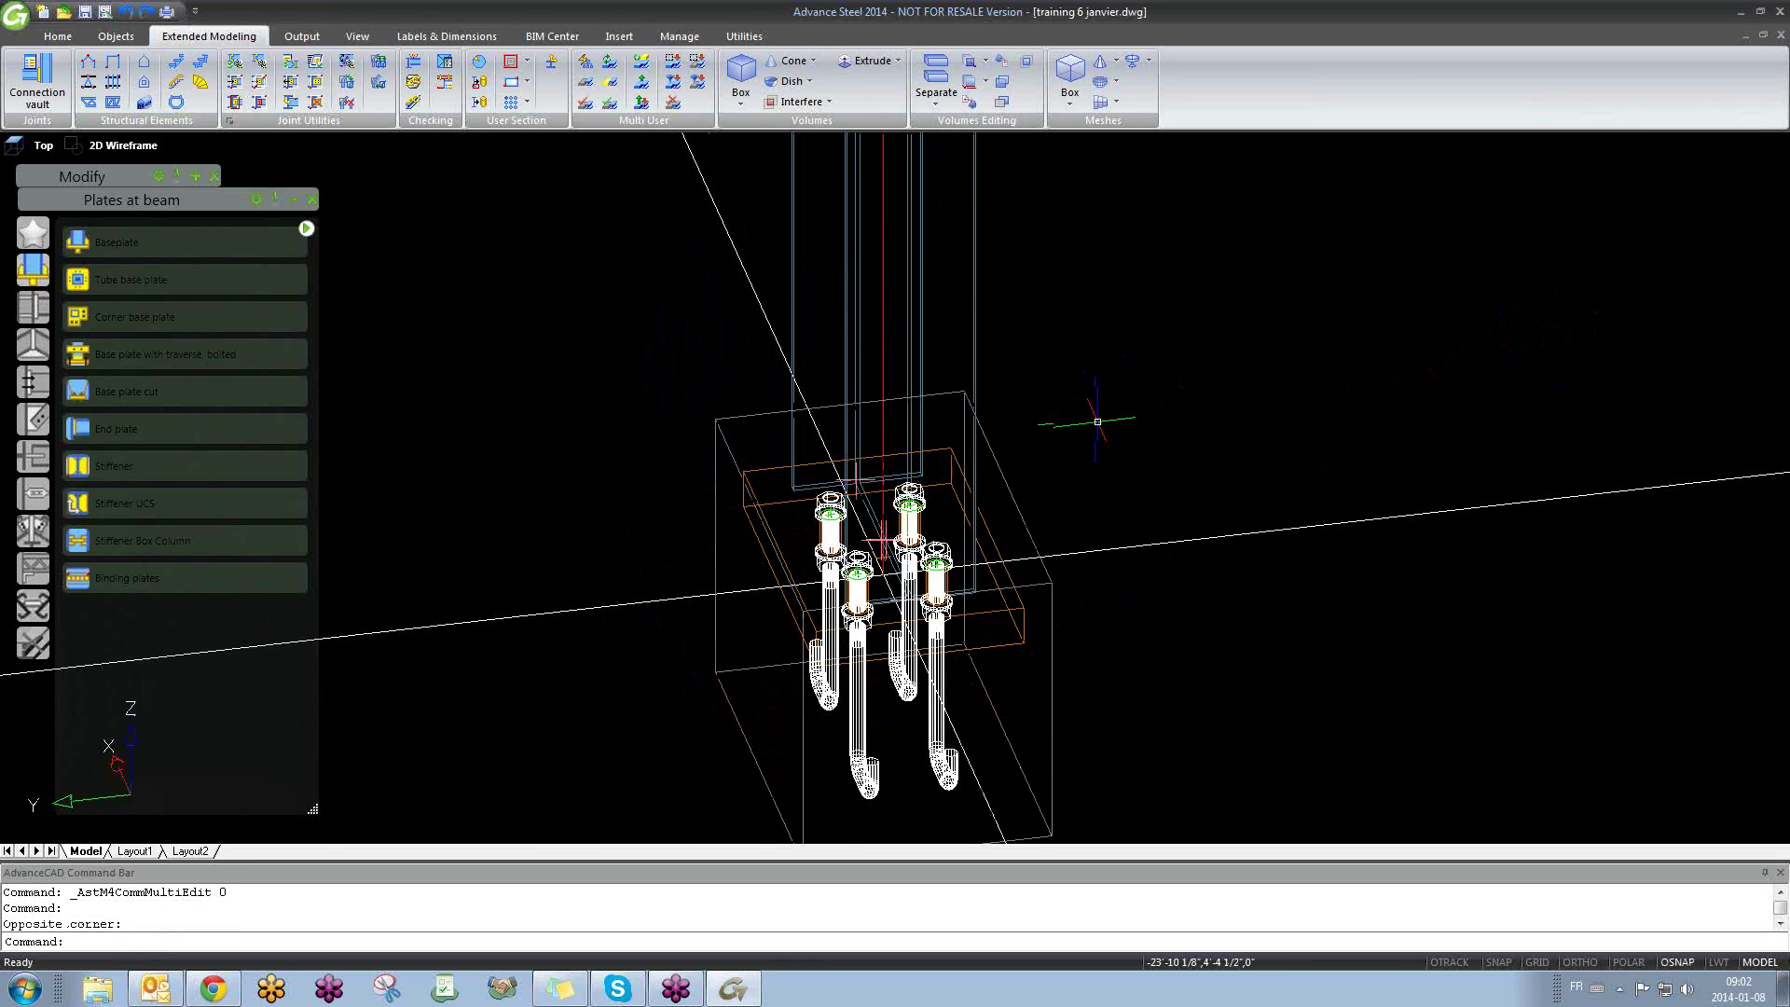
{"action": "middle_click_drag", "start_coordinate": [1124, 480], "coordinate": [1250, 455], "text": "shift"}
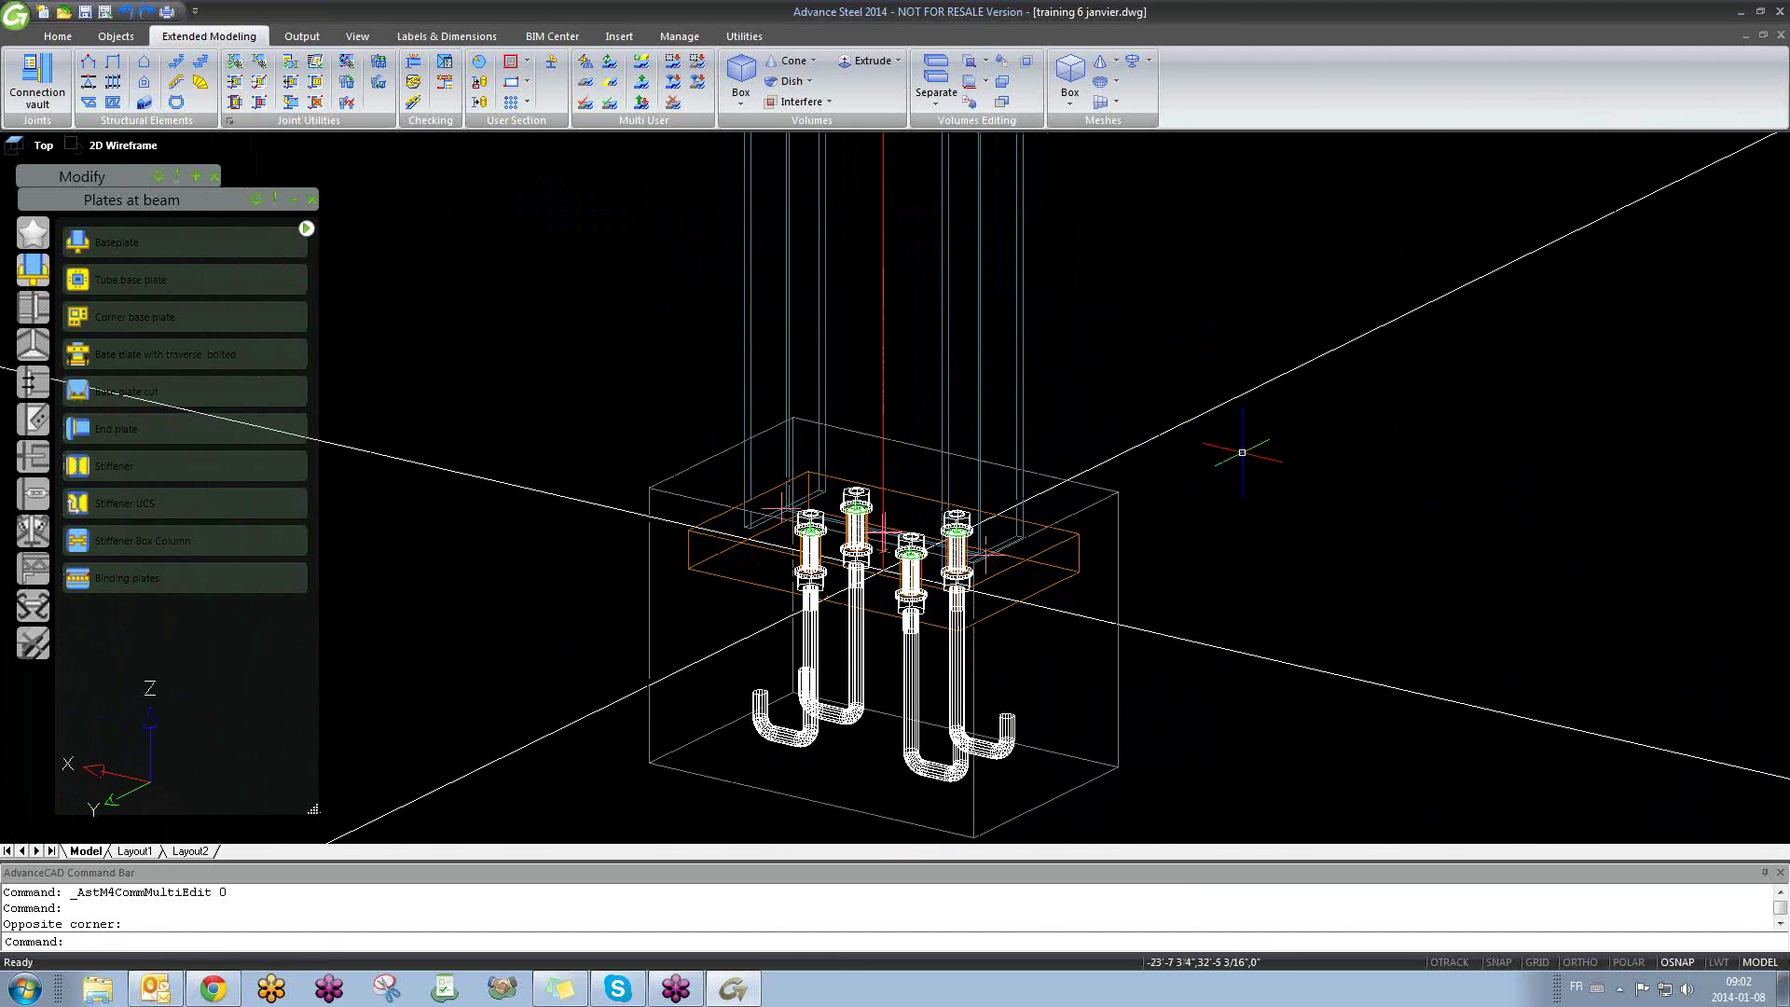
{"action": "double_click", "coordinate": [1090, 508]}
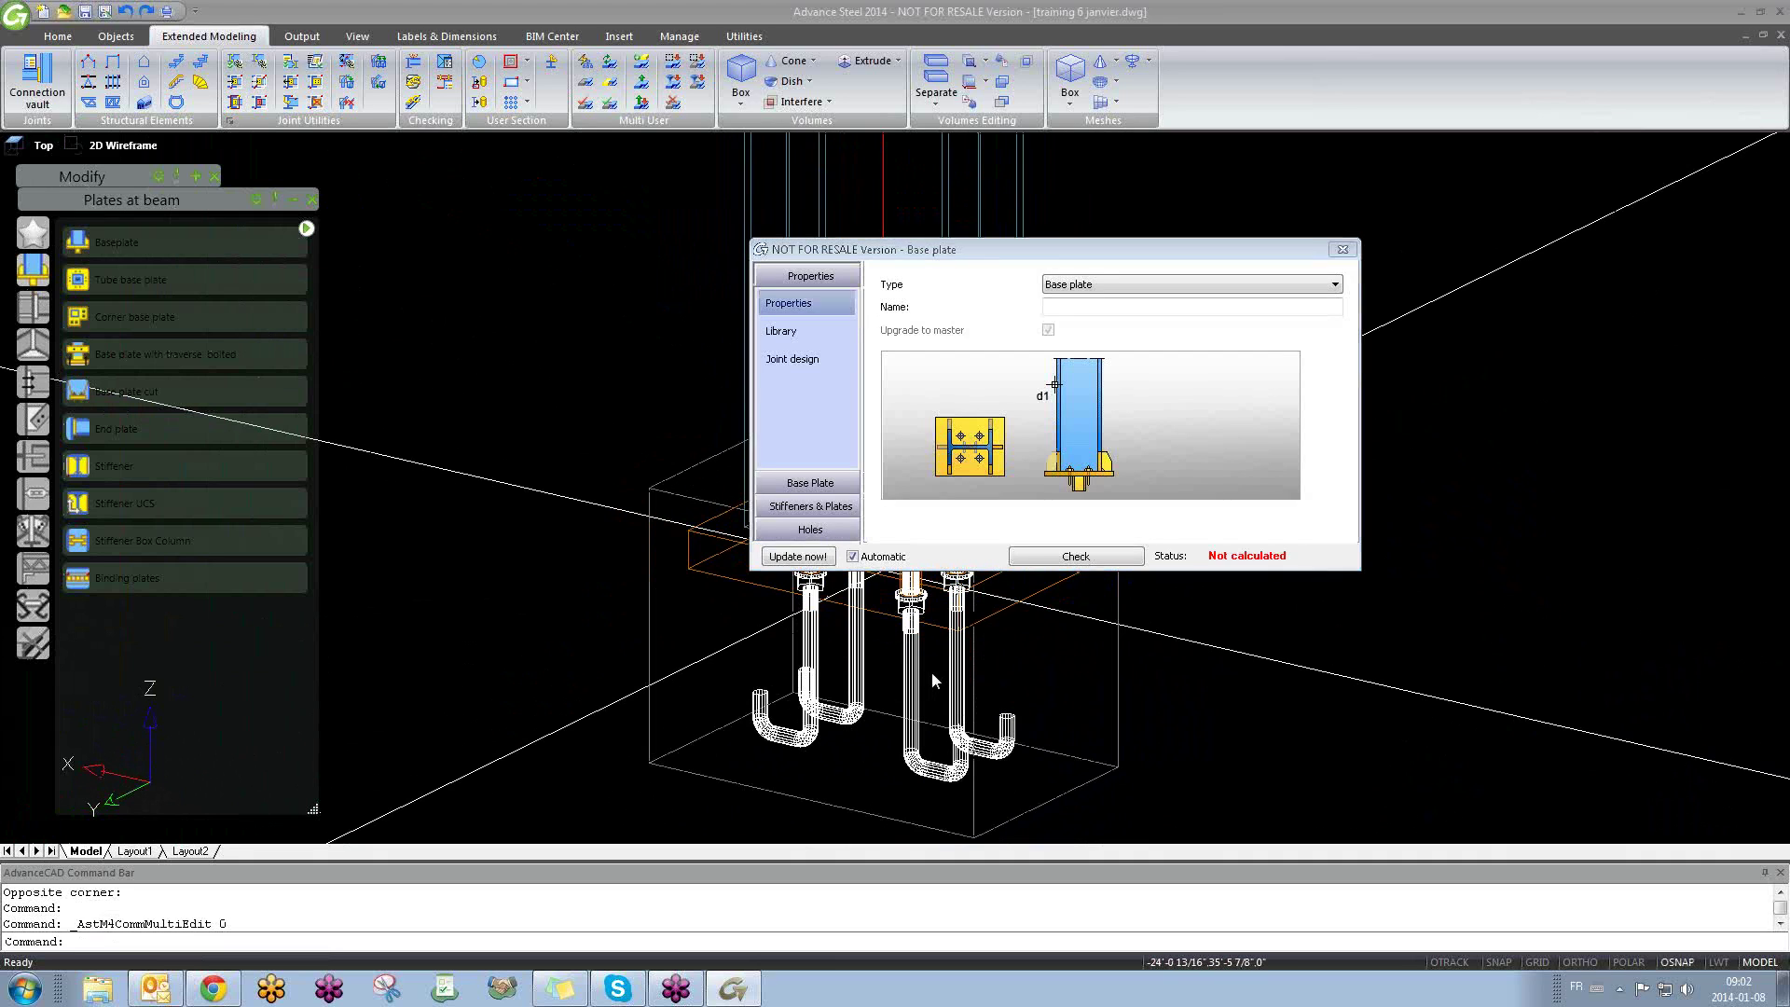
{"action": "middle_click_drag", "start_coordinate": [931, 672], "coordinate": [611, 595]}
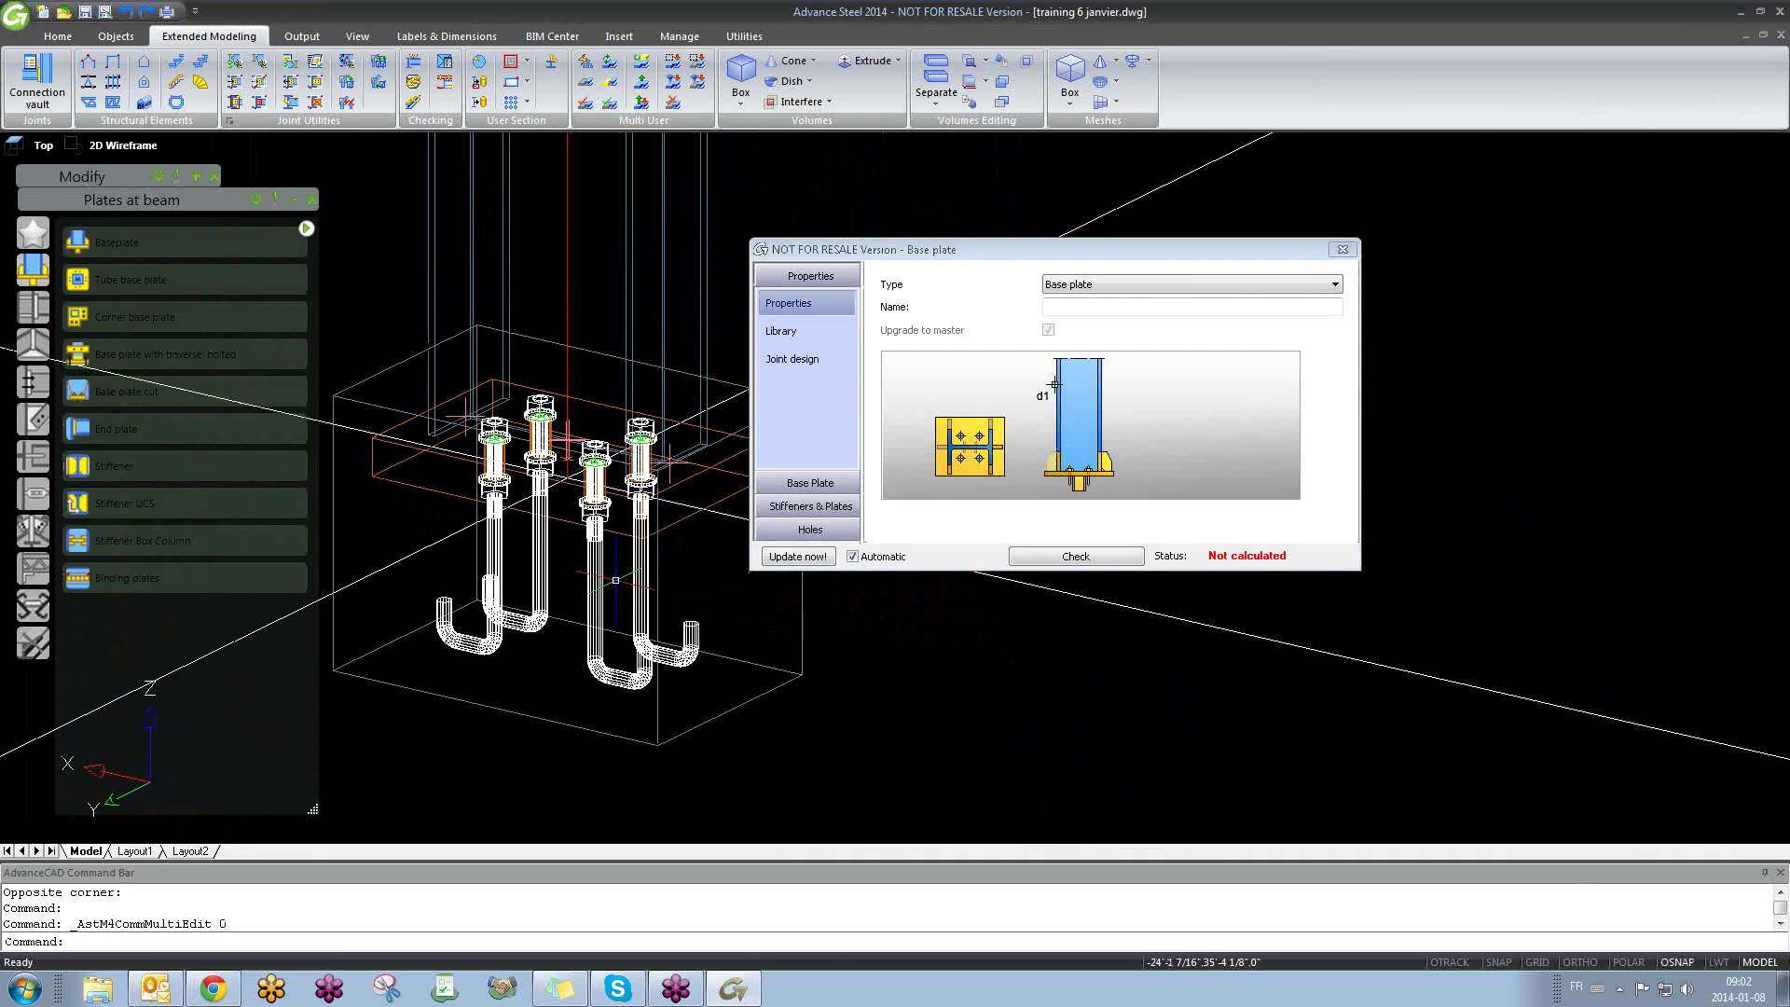
{"action": "left_click", "coordinate": [822, 485]}
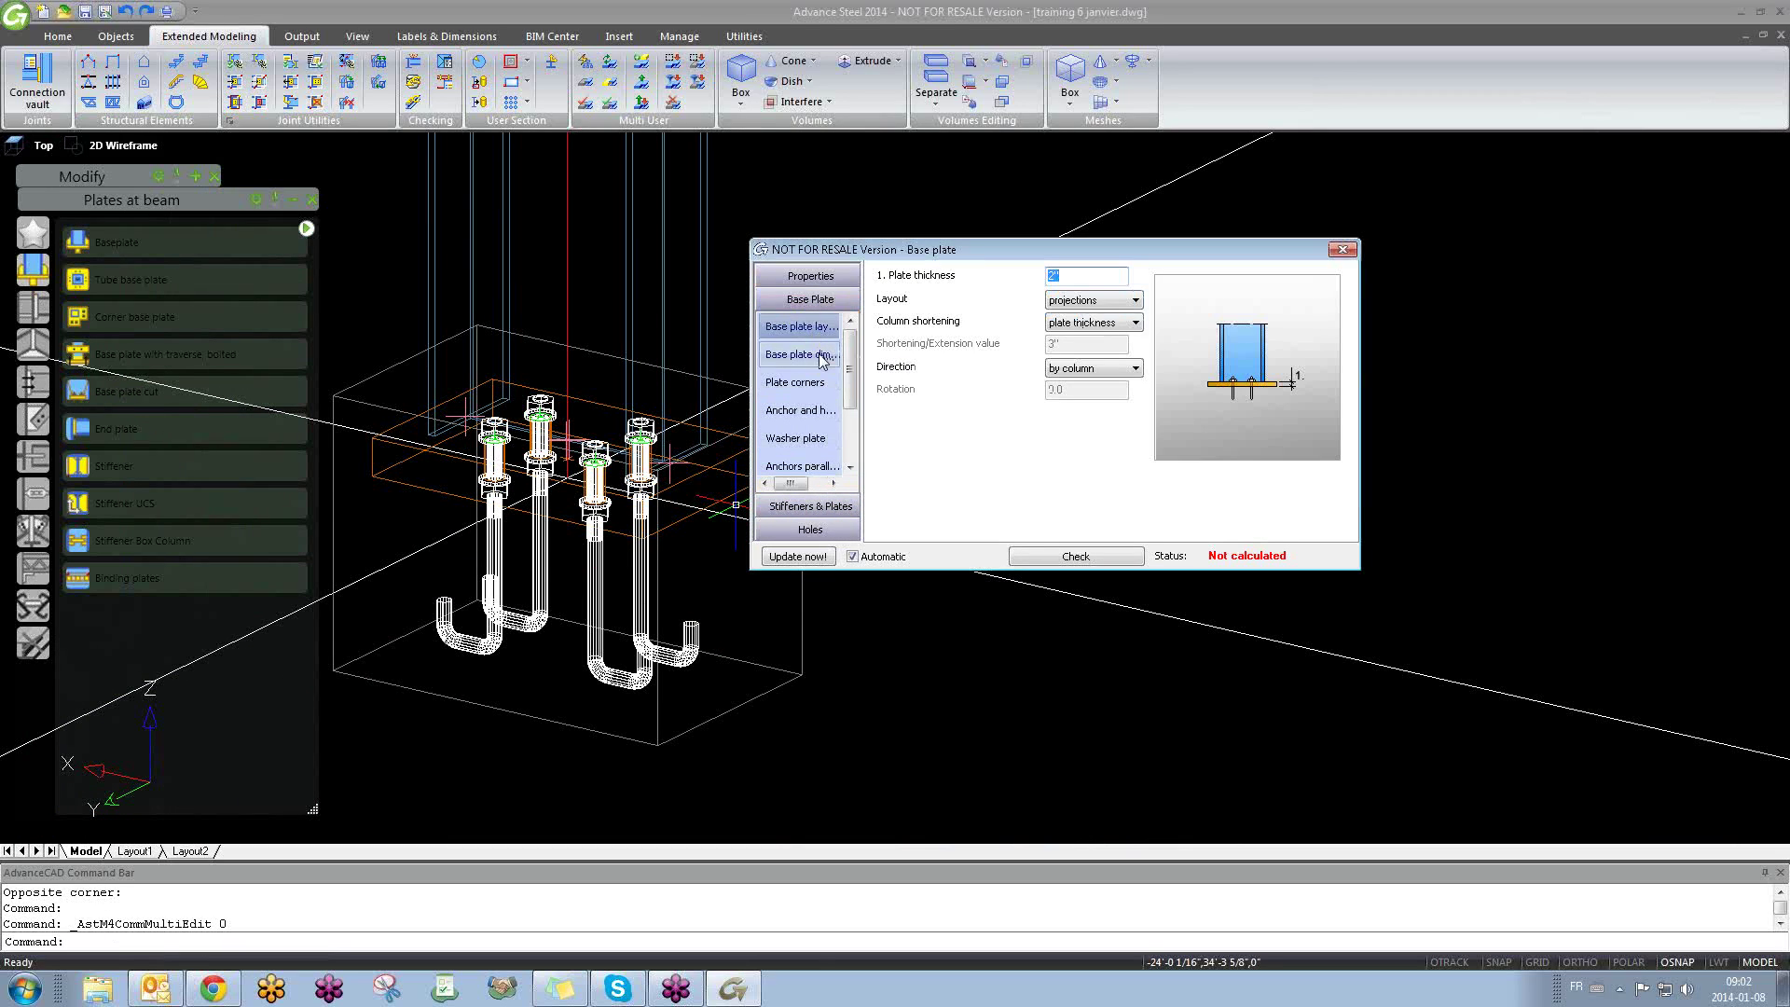
{"action": "left_click", "coordinate": [820, 412]}
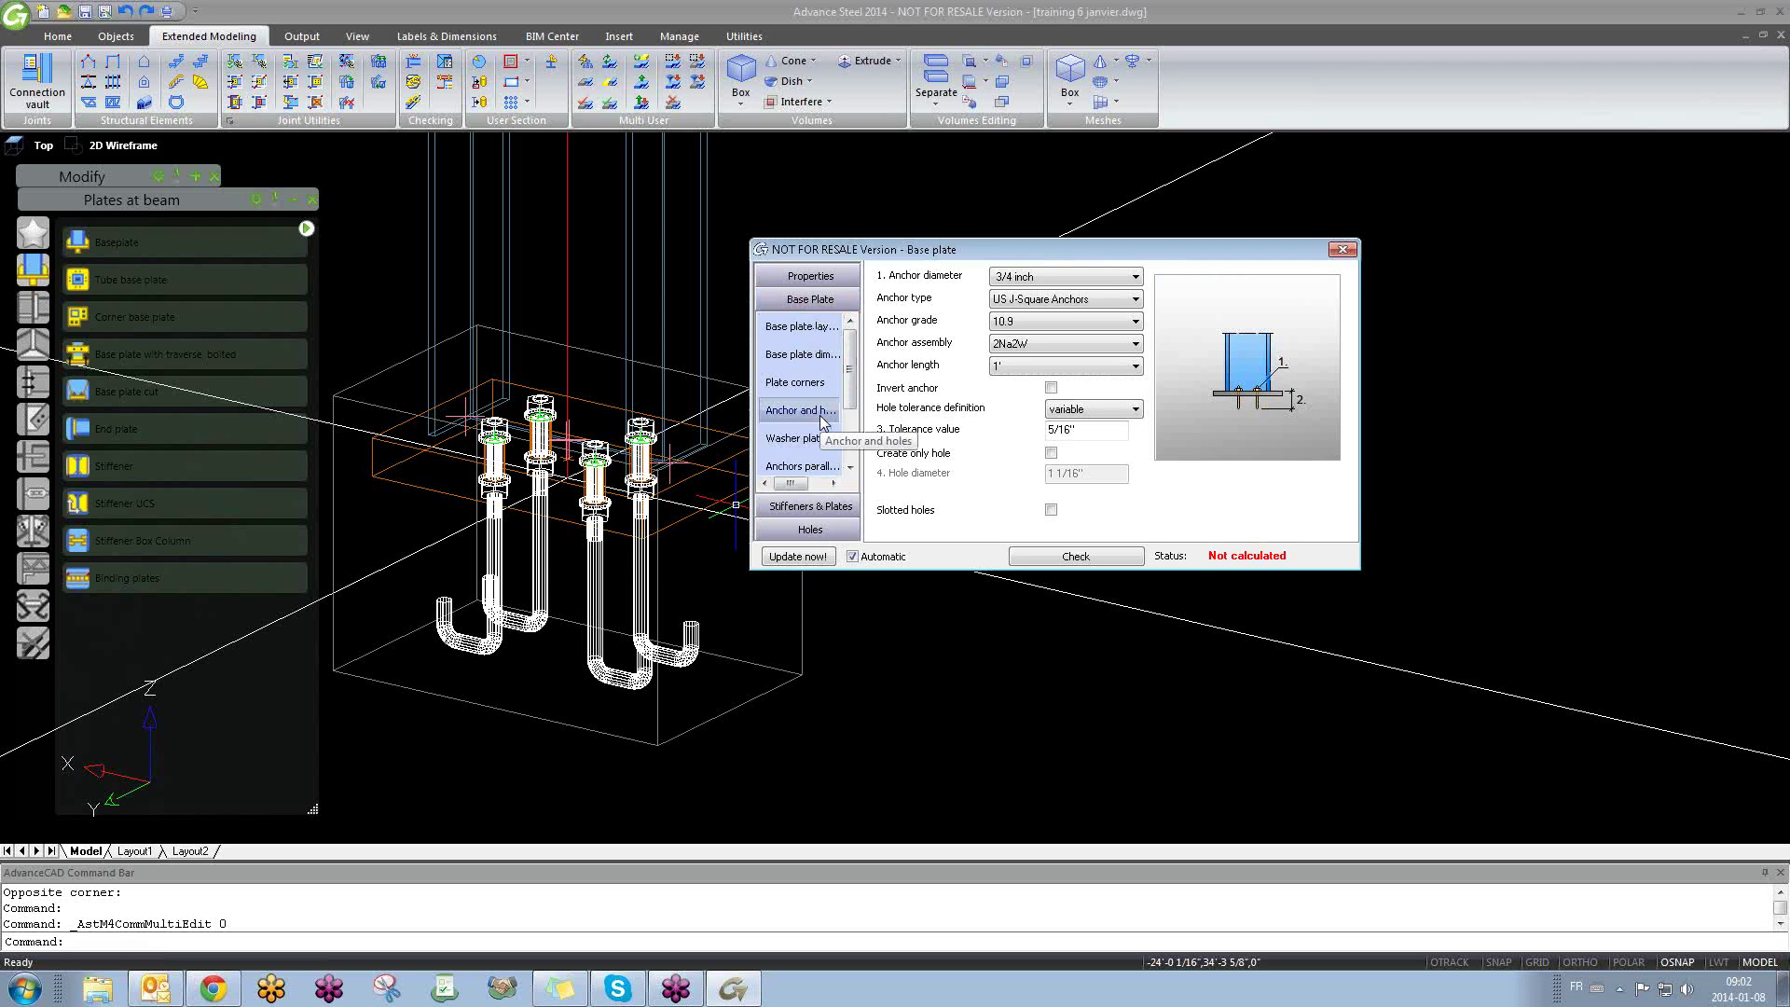
Step: Try several anchor types on the base plate, including SPIT FIX II, SPIT TRIGA Z Type TF, Straight flat with anchor and US Headed Anchors
{"action": "left_click", "coordinate": [1109, 299]}
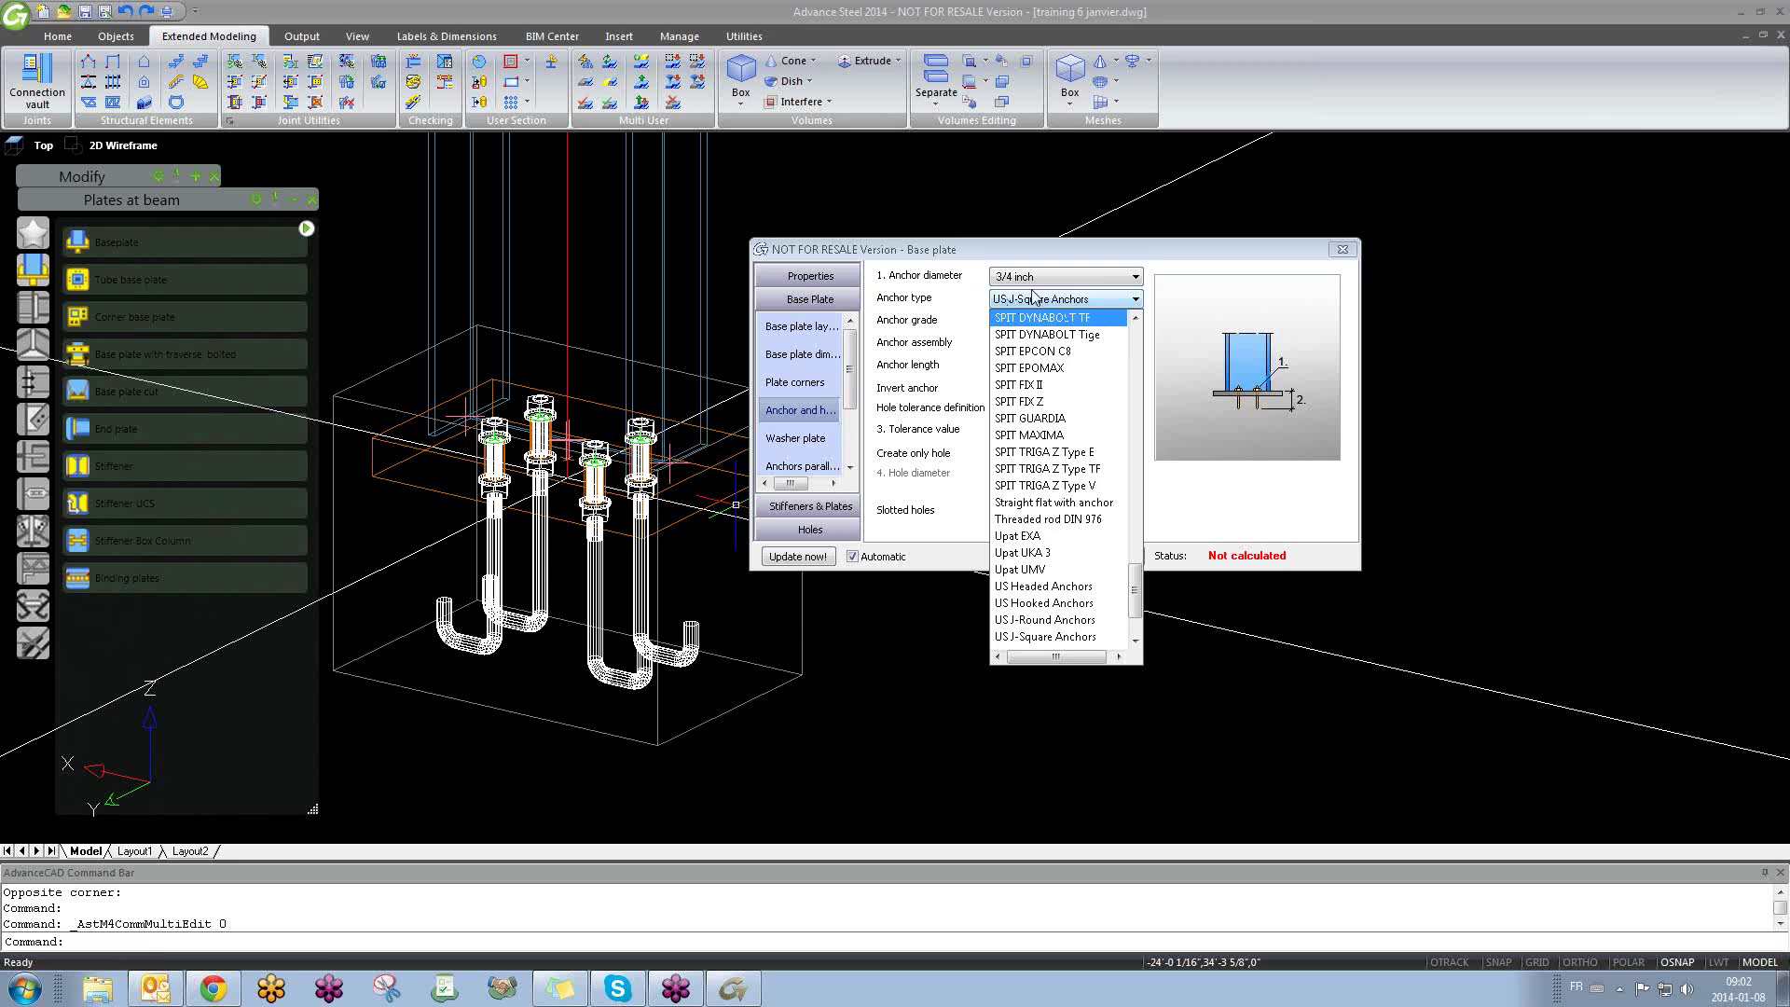
{"action": "left_click", "coordinate": [1044, 350]}
{"action": "scroll", "coordinate": [1045, 343], "scroll_direction": "down", "scroll_amount": 1}
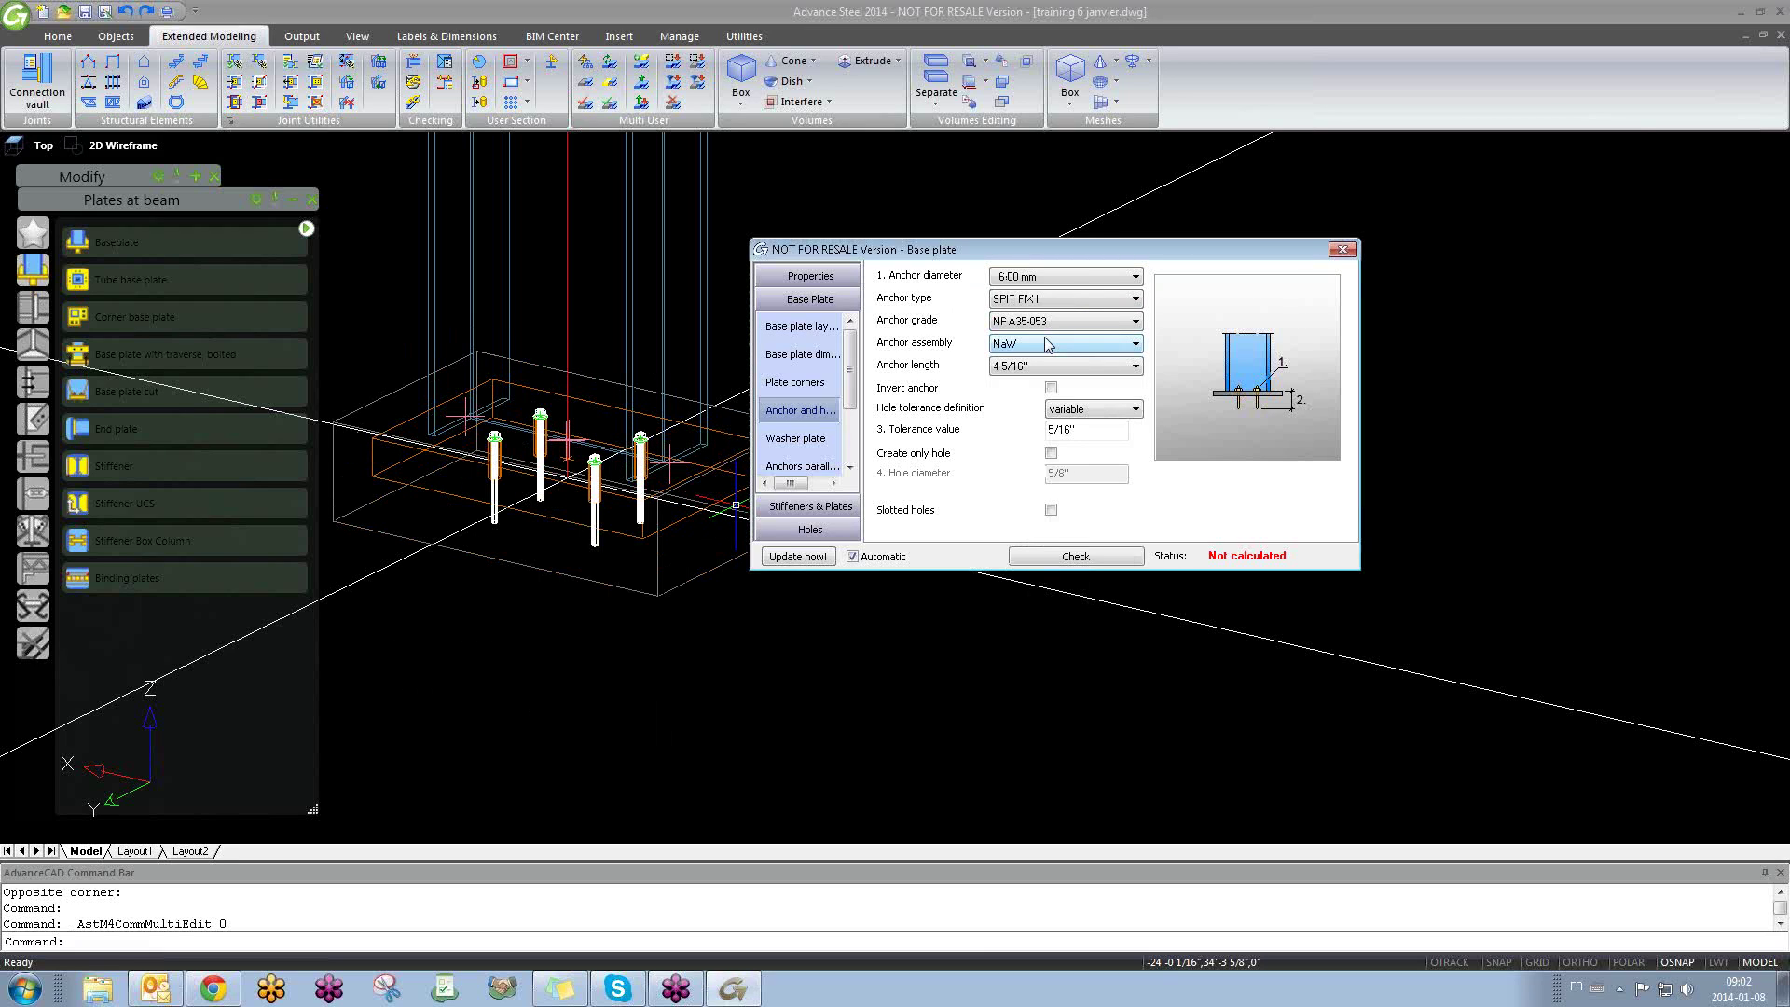
{"action": "scroll", "coordinate": [1044, 343], "scroll_direction": "down", "scroll_amount": 3}
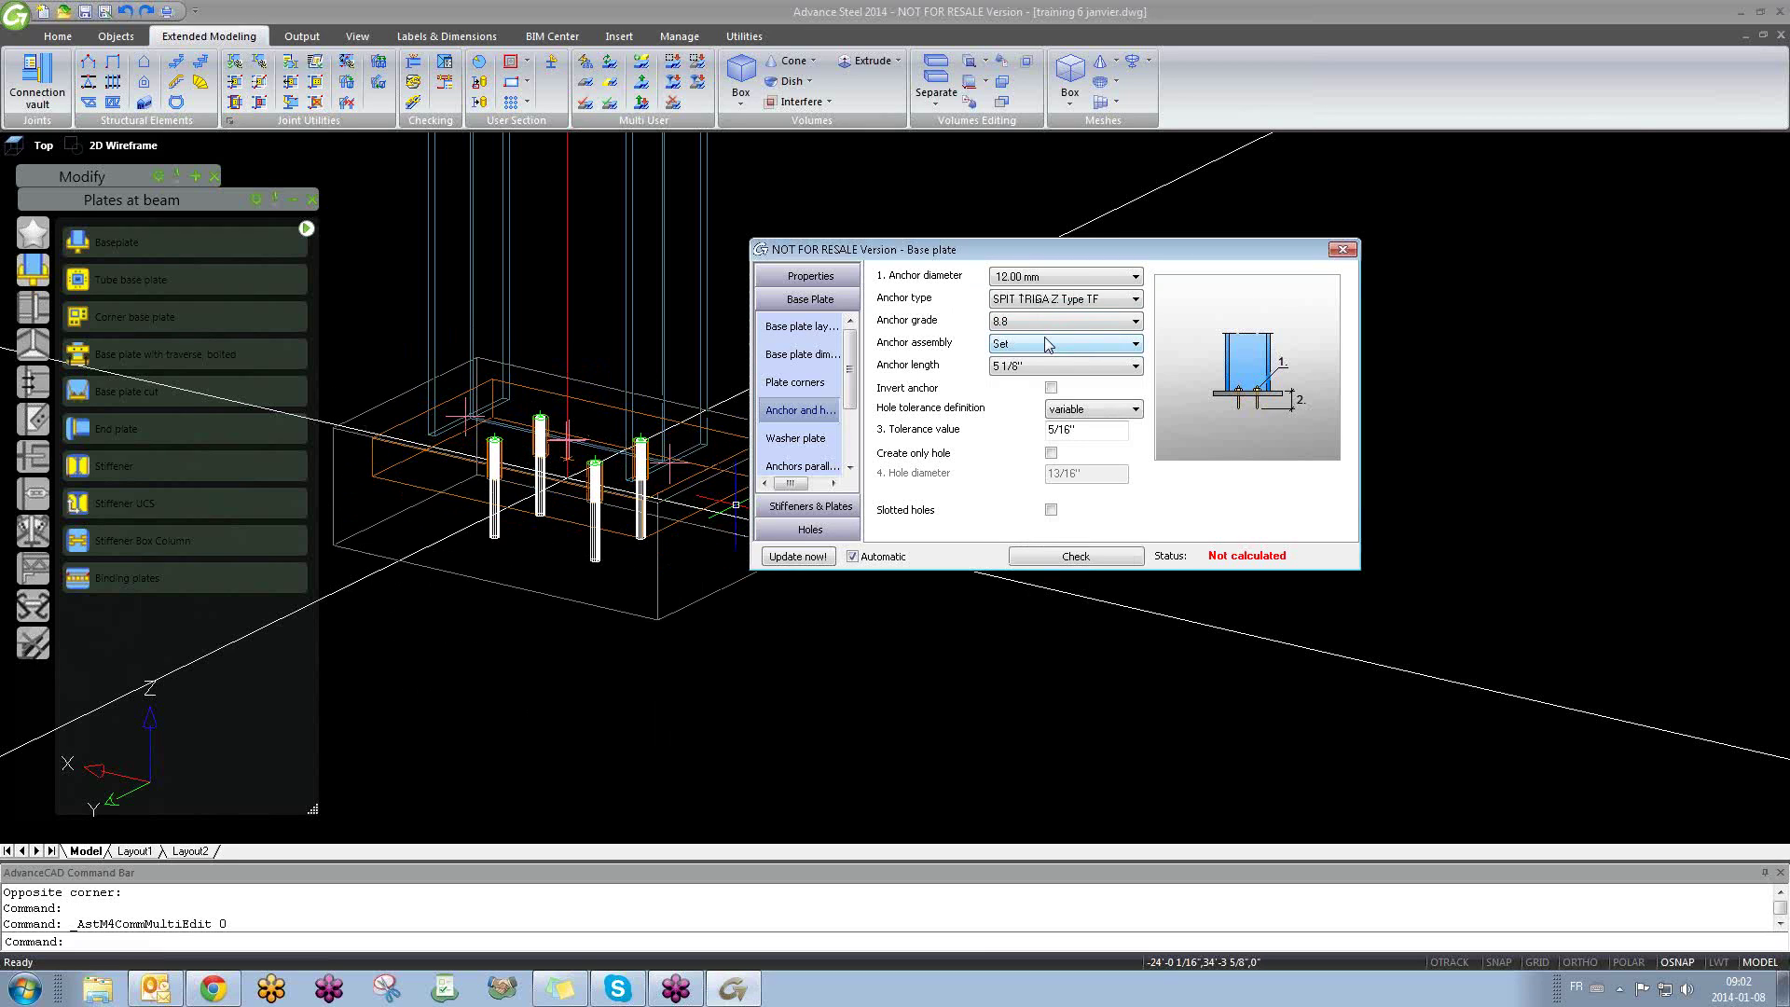
{"action": "scroll", "coordinate": [1044, 343], "scroll_direction": "down", "scroll_amount": 4}
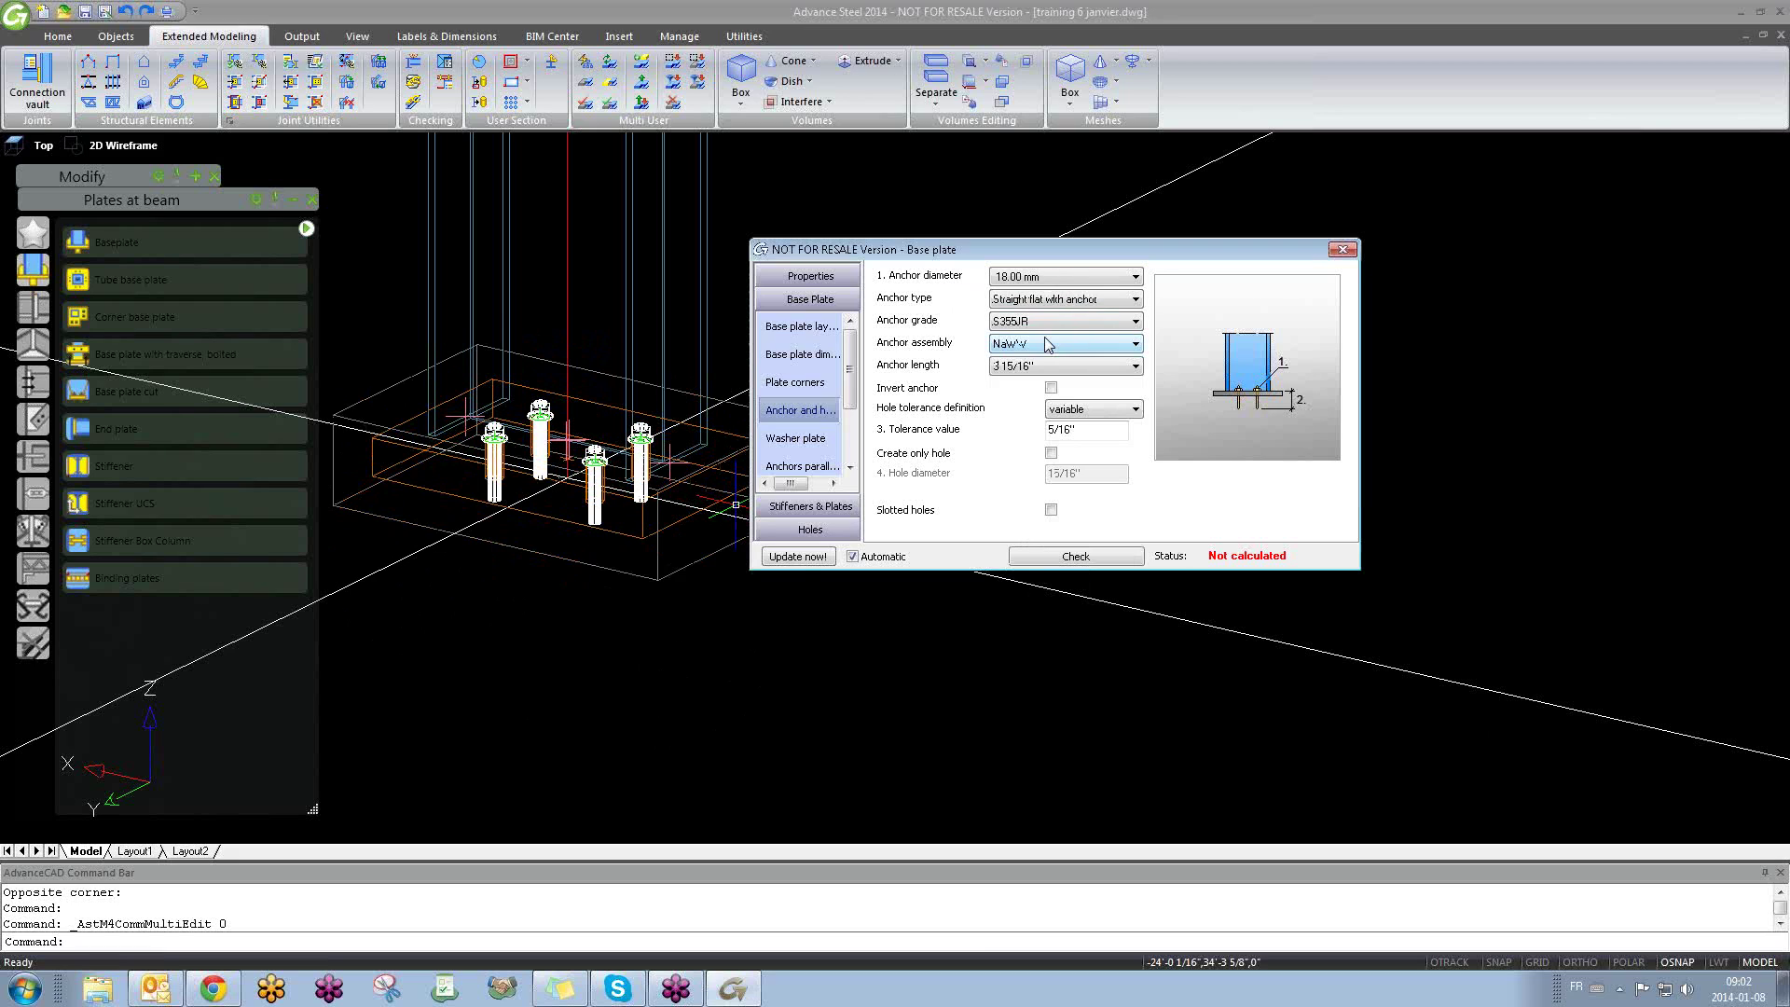
{"action": "scroll", "coordinate": [1044, 343], "scroll_direction": "down", "scroll_amount": 3}
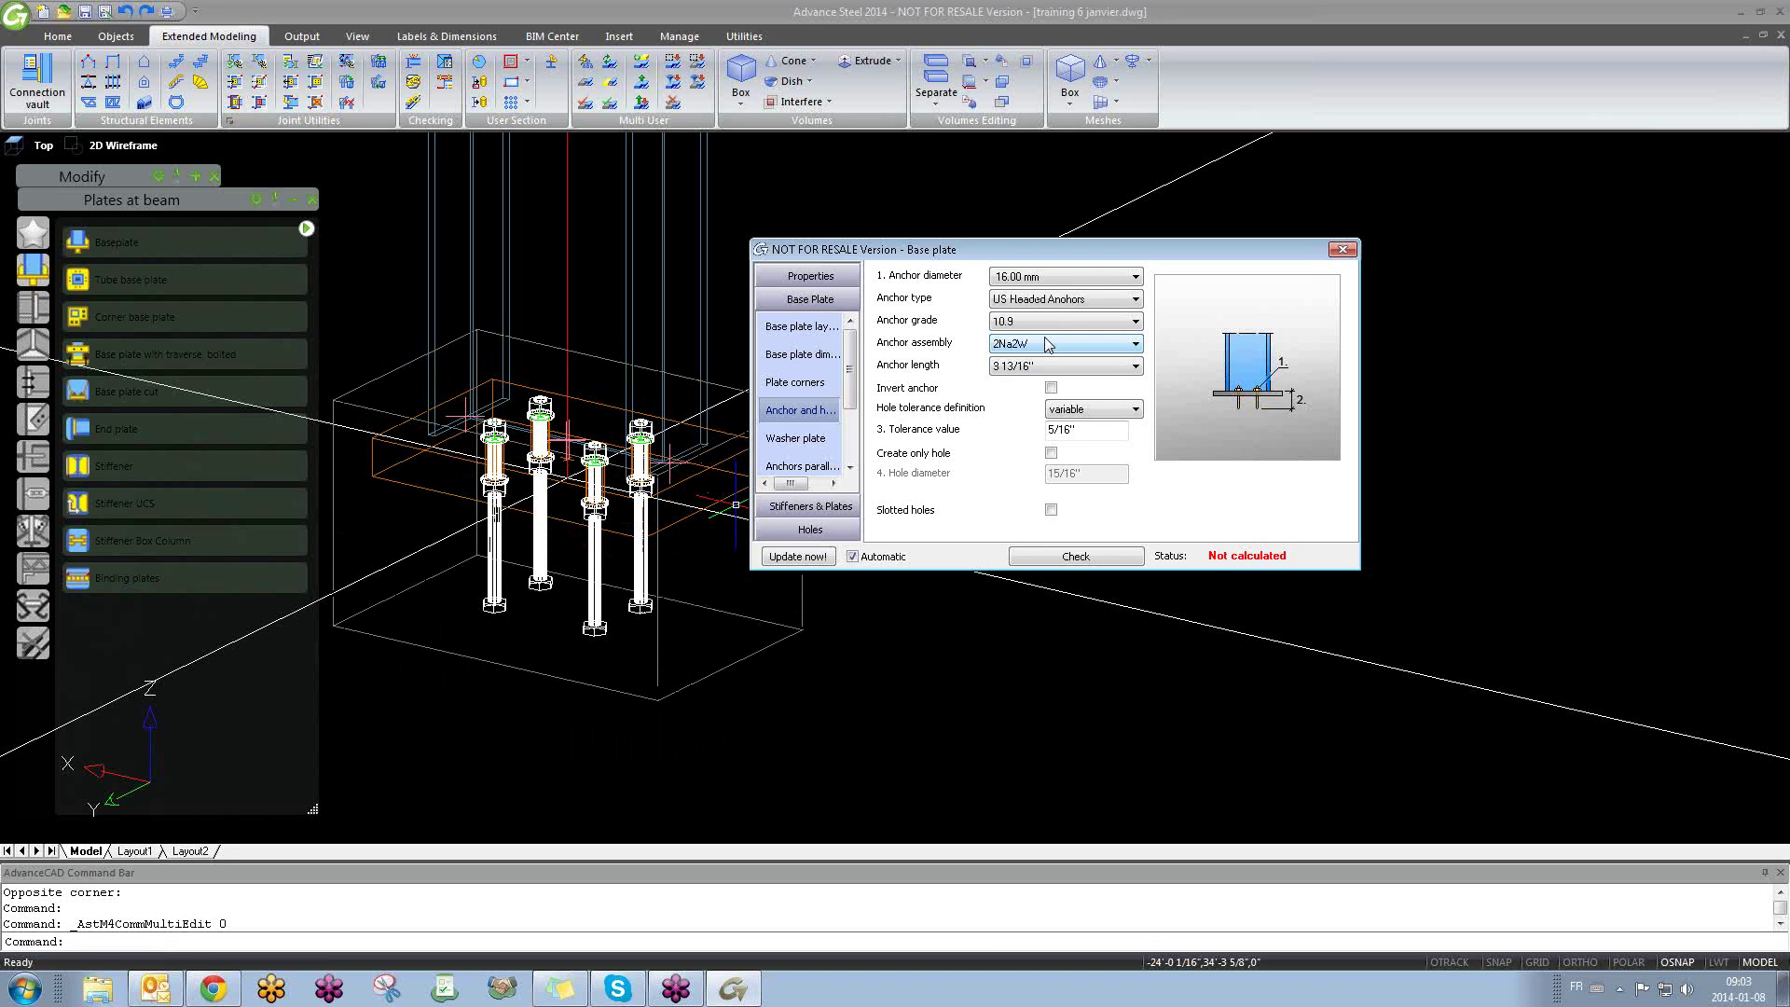
{"action": "scroll", "coordinate": [1047, 345], "scroll_direction": "down", "scroll_amount": 1}
{"action": "scroll", "coordinate": [1048, 345], "scroll_direction": "up", "scroll_amount": 1}
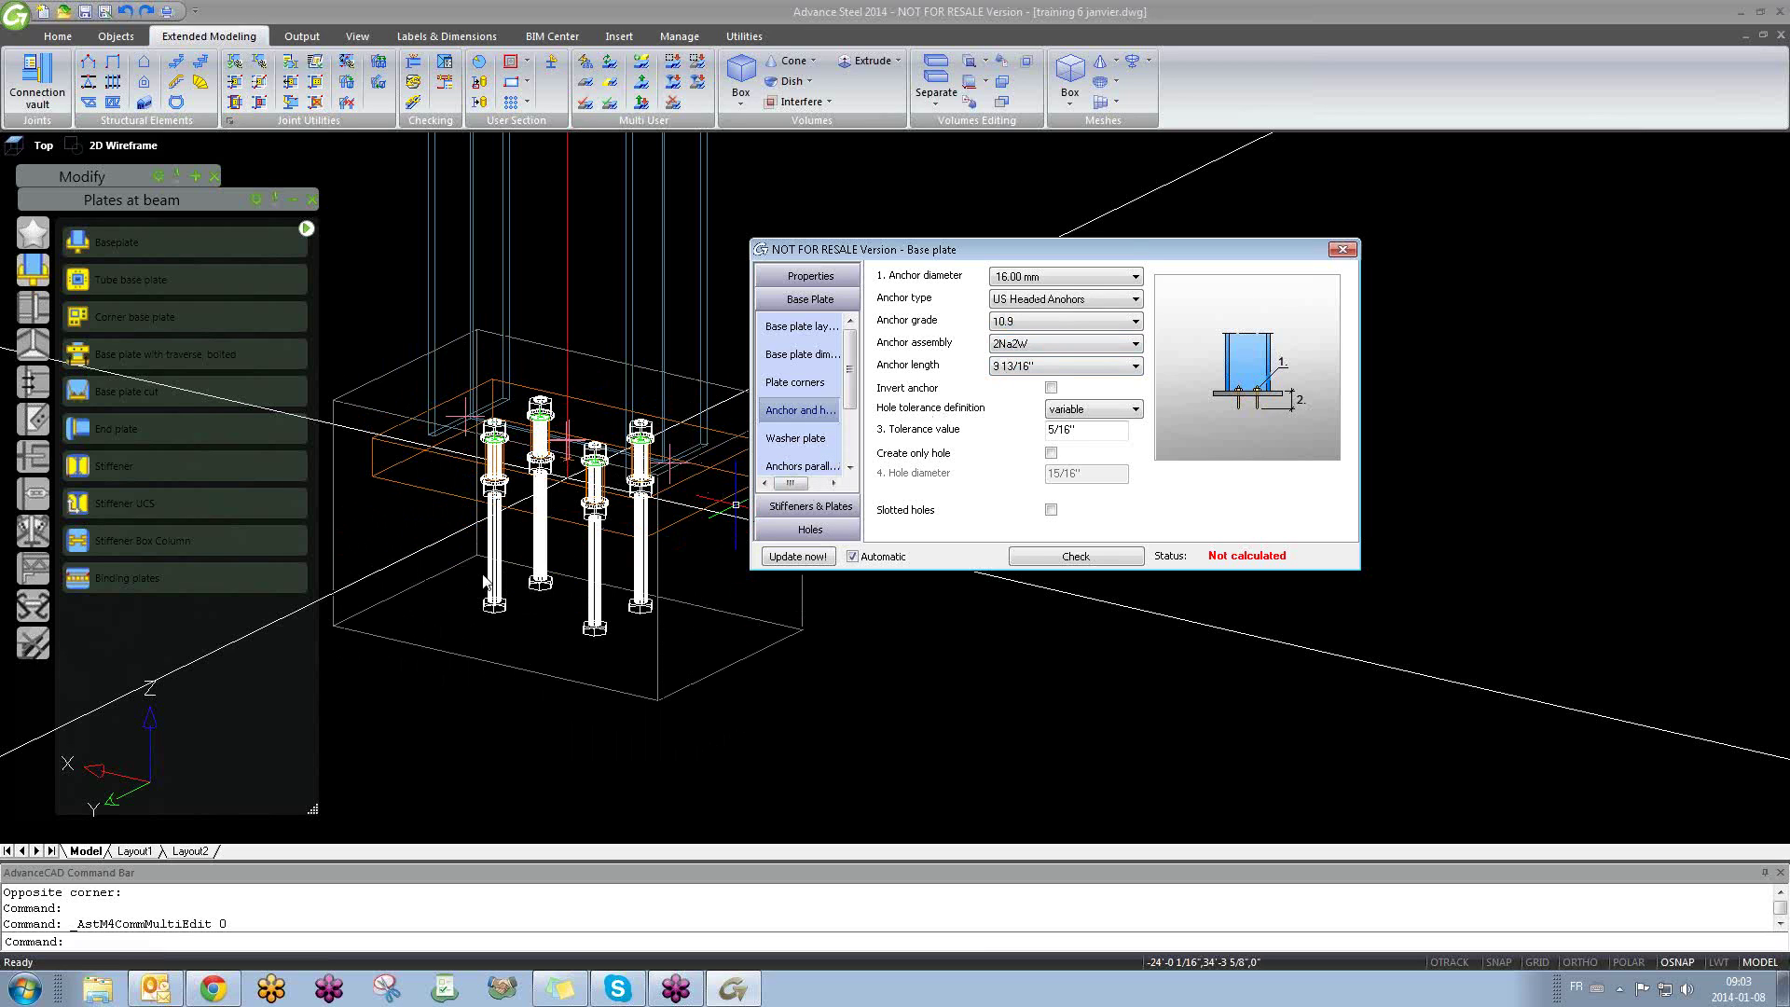
Step: Try US Hooked Anchors and US Normal Anchors, leave the anchor type at Würth W-HAZ, and close the base plate settings
{"action": "left_click", "coordinate": [1049, 301]}
{"action": "left_click", "coordinate": [1045, 602]}
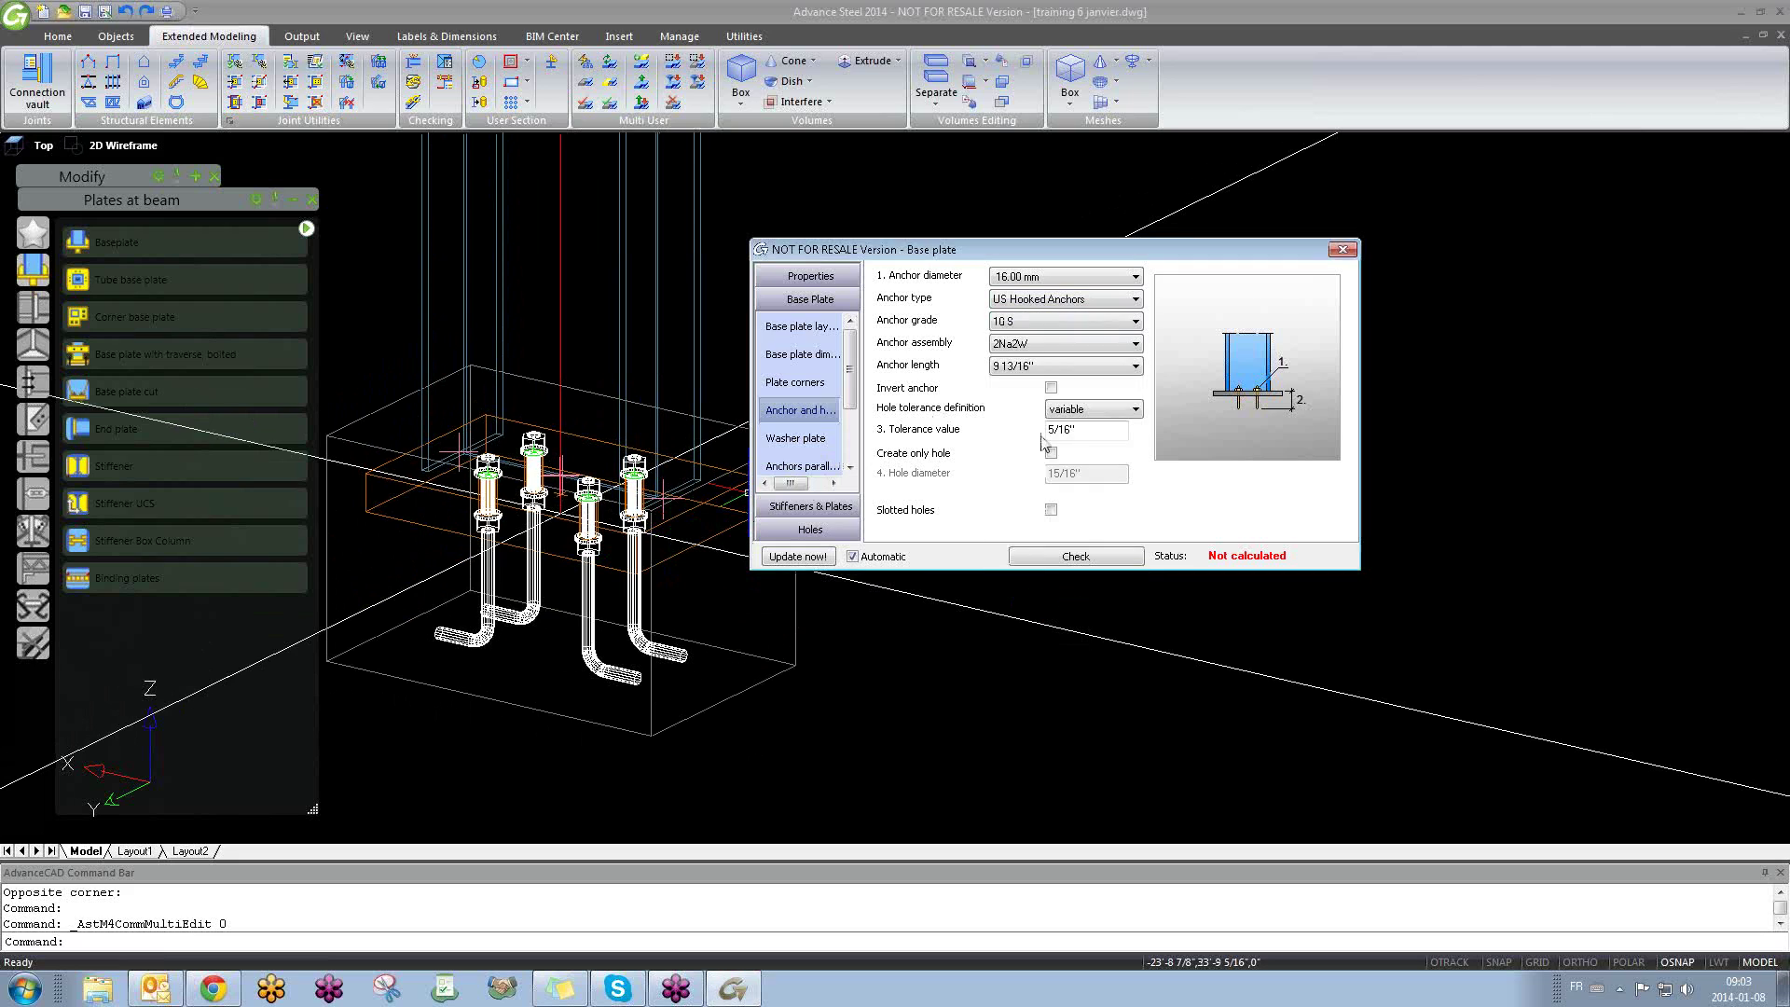
{"action": "scroll", "coordinate": [1049, 314], "scroll_direction": "down", "scroll_amount": 1}
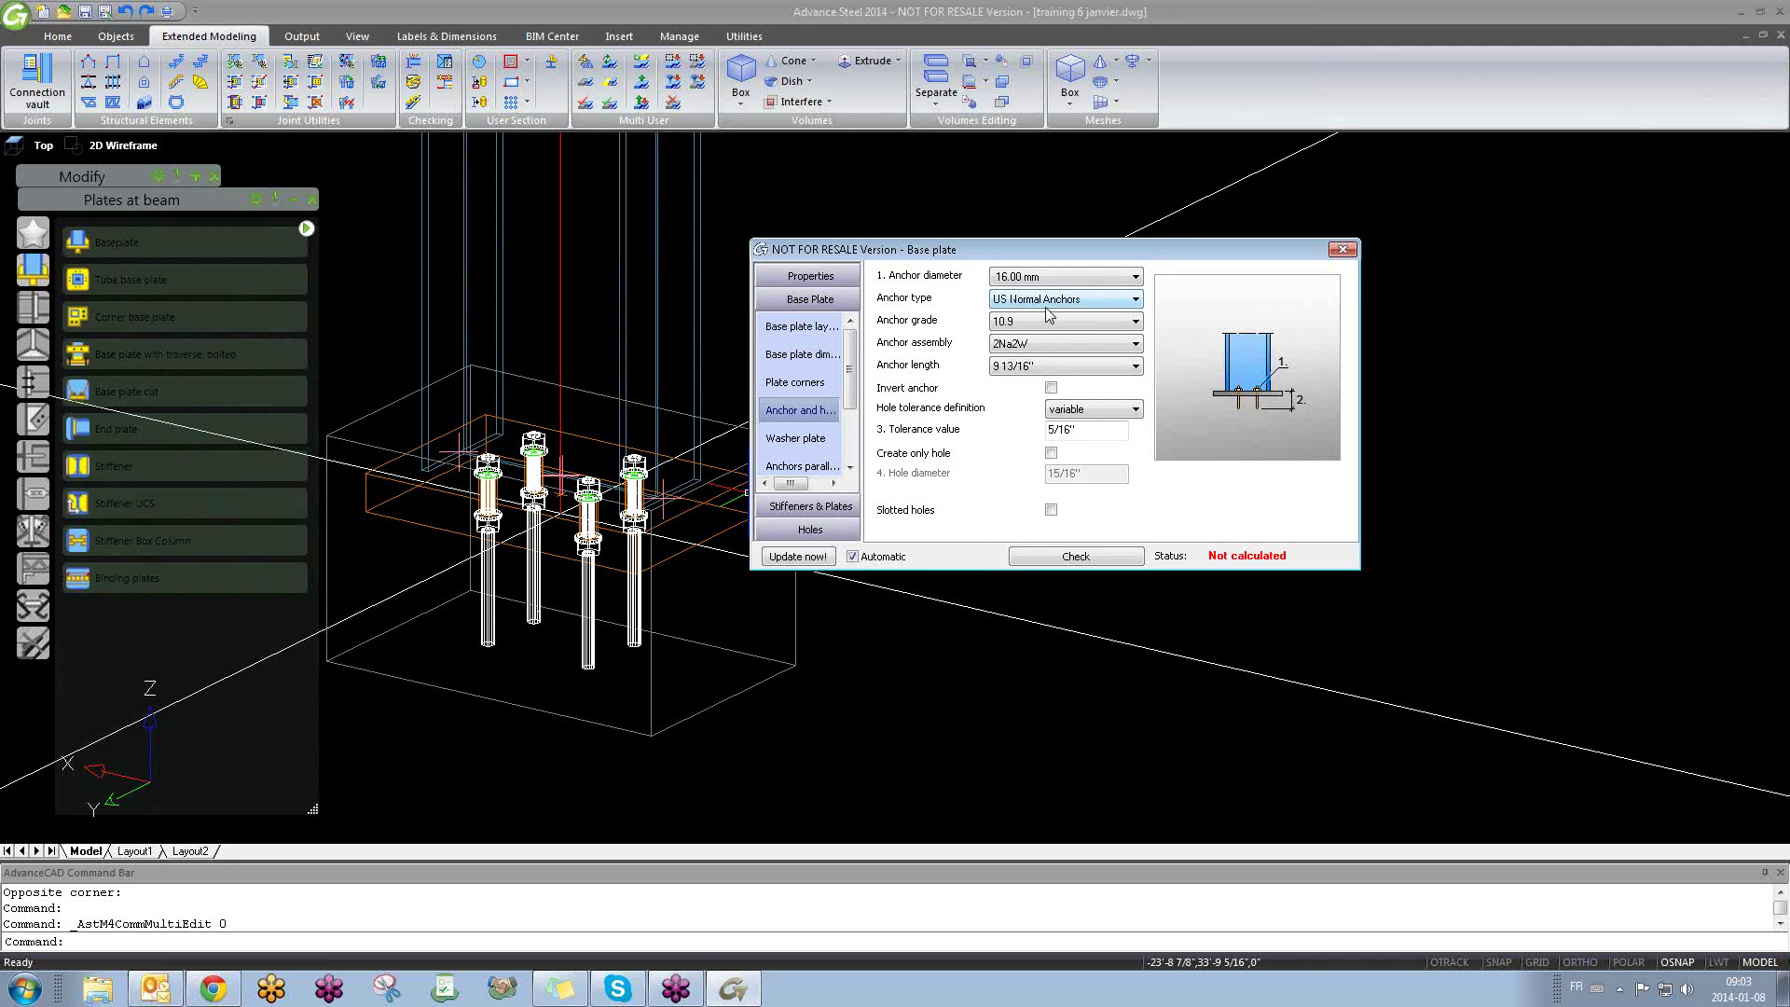
{"action": "scroll", "coordinate": [1049, 314], "scroll_direction": "down", "scroll_amount": 1}
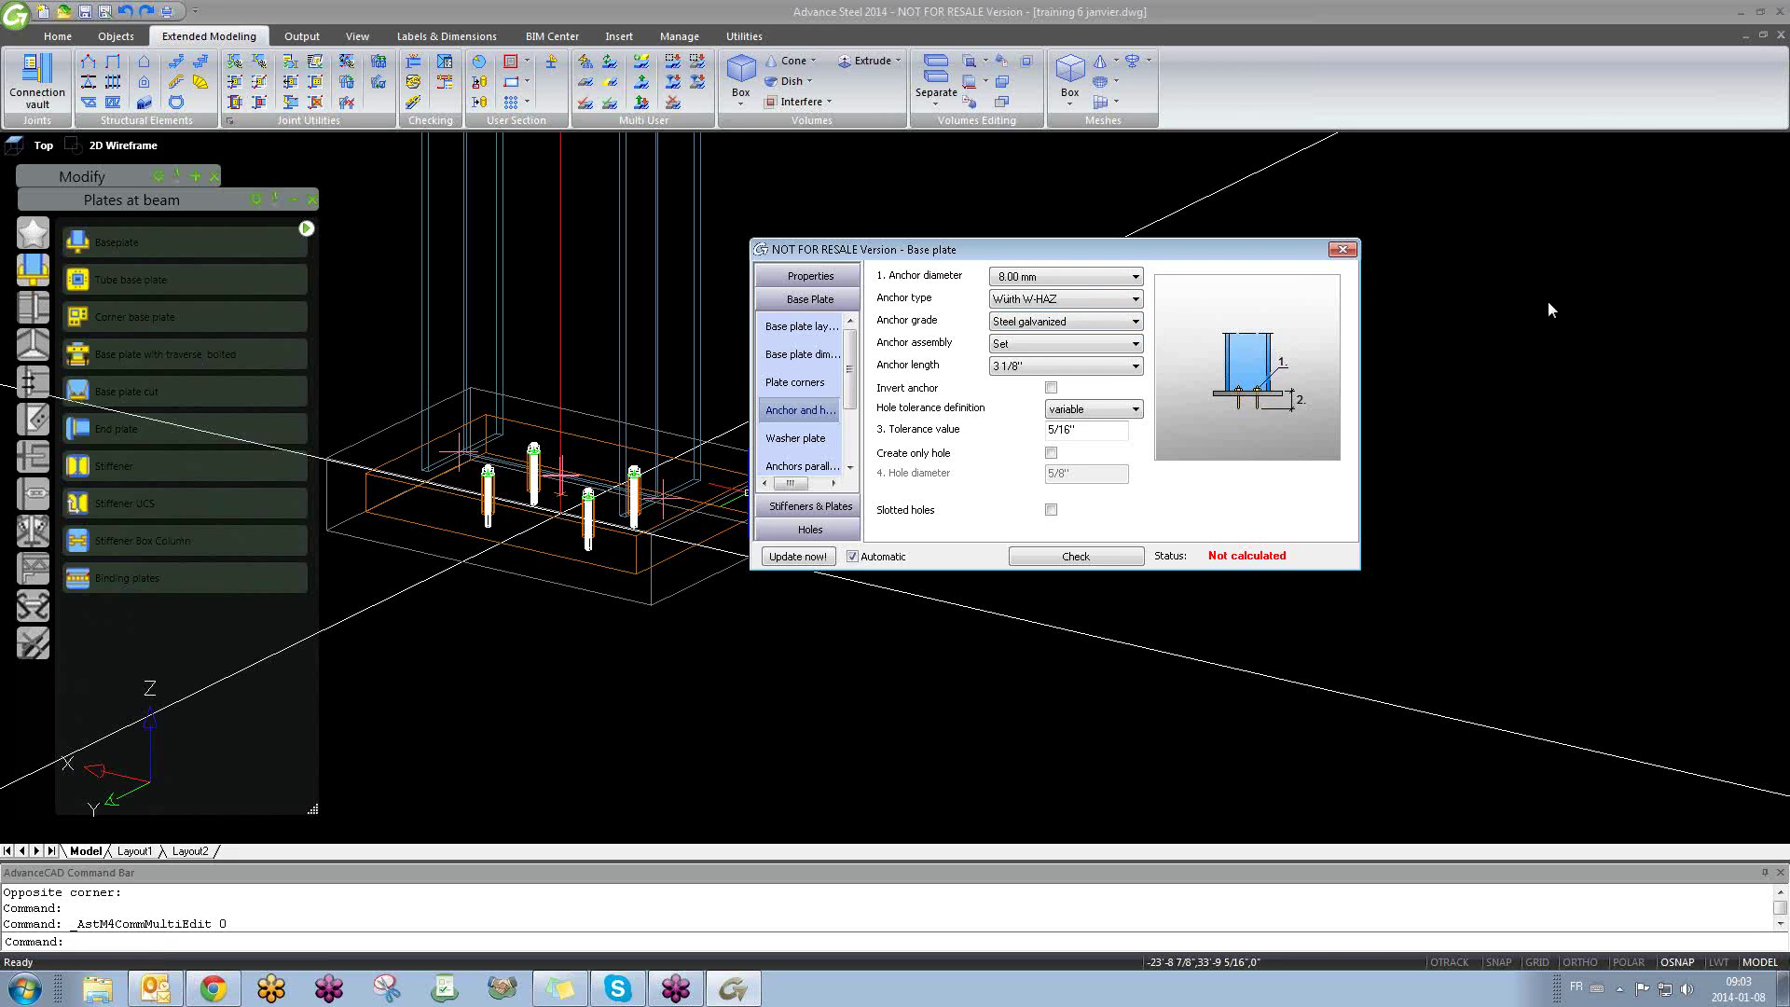
{"action": "left_click", "coordinate": [1342, 249]}
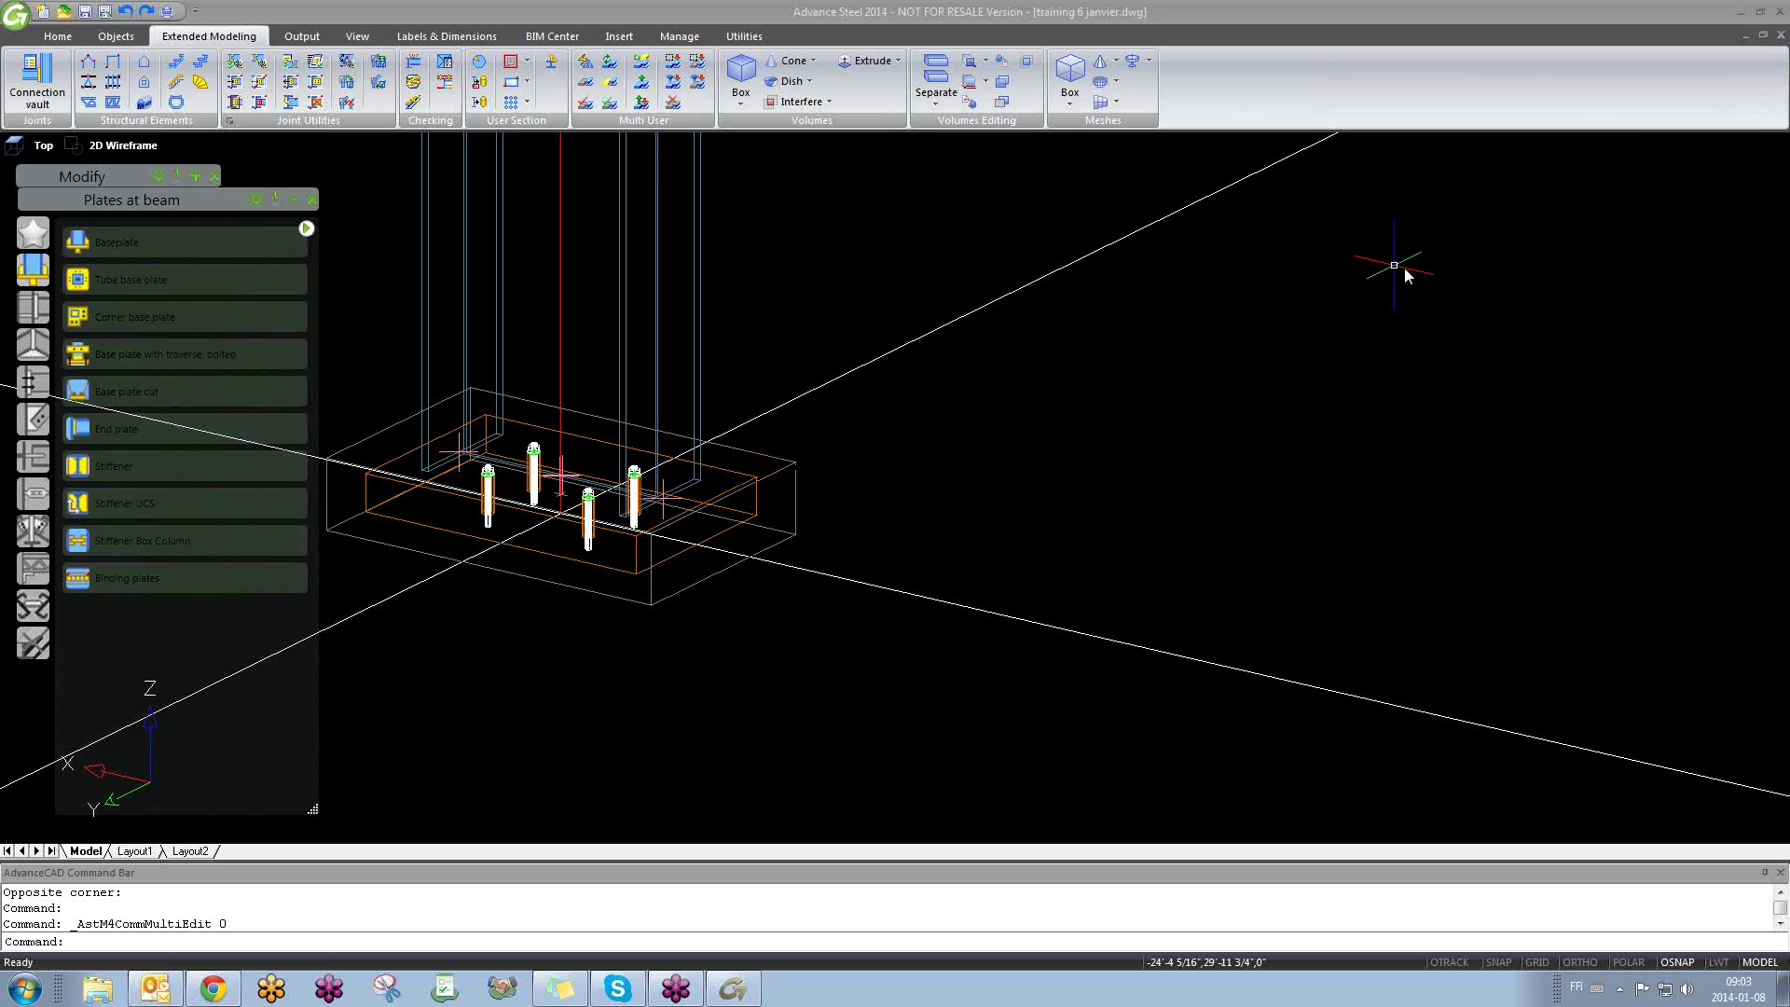
{"action": "left_click", "coordinate": [1335, 285]}
{"action": "left_click", "coordinate": [1203, 395]}
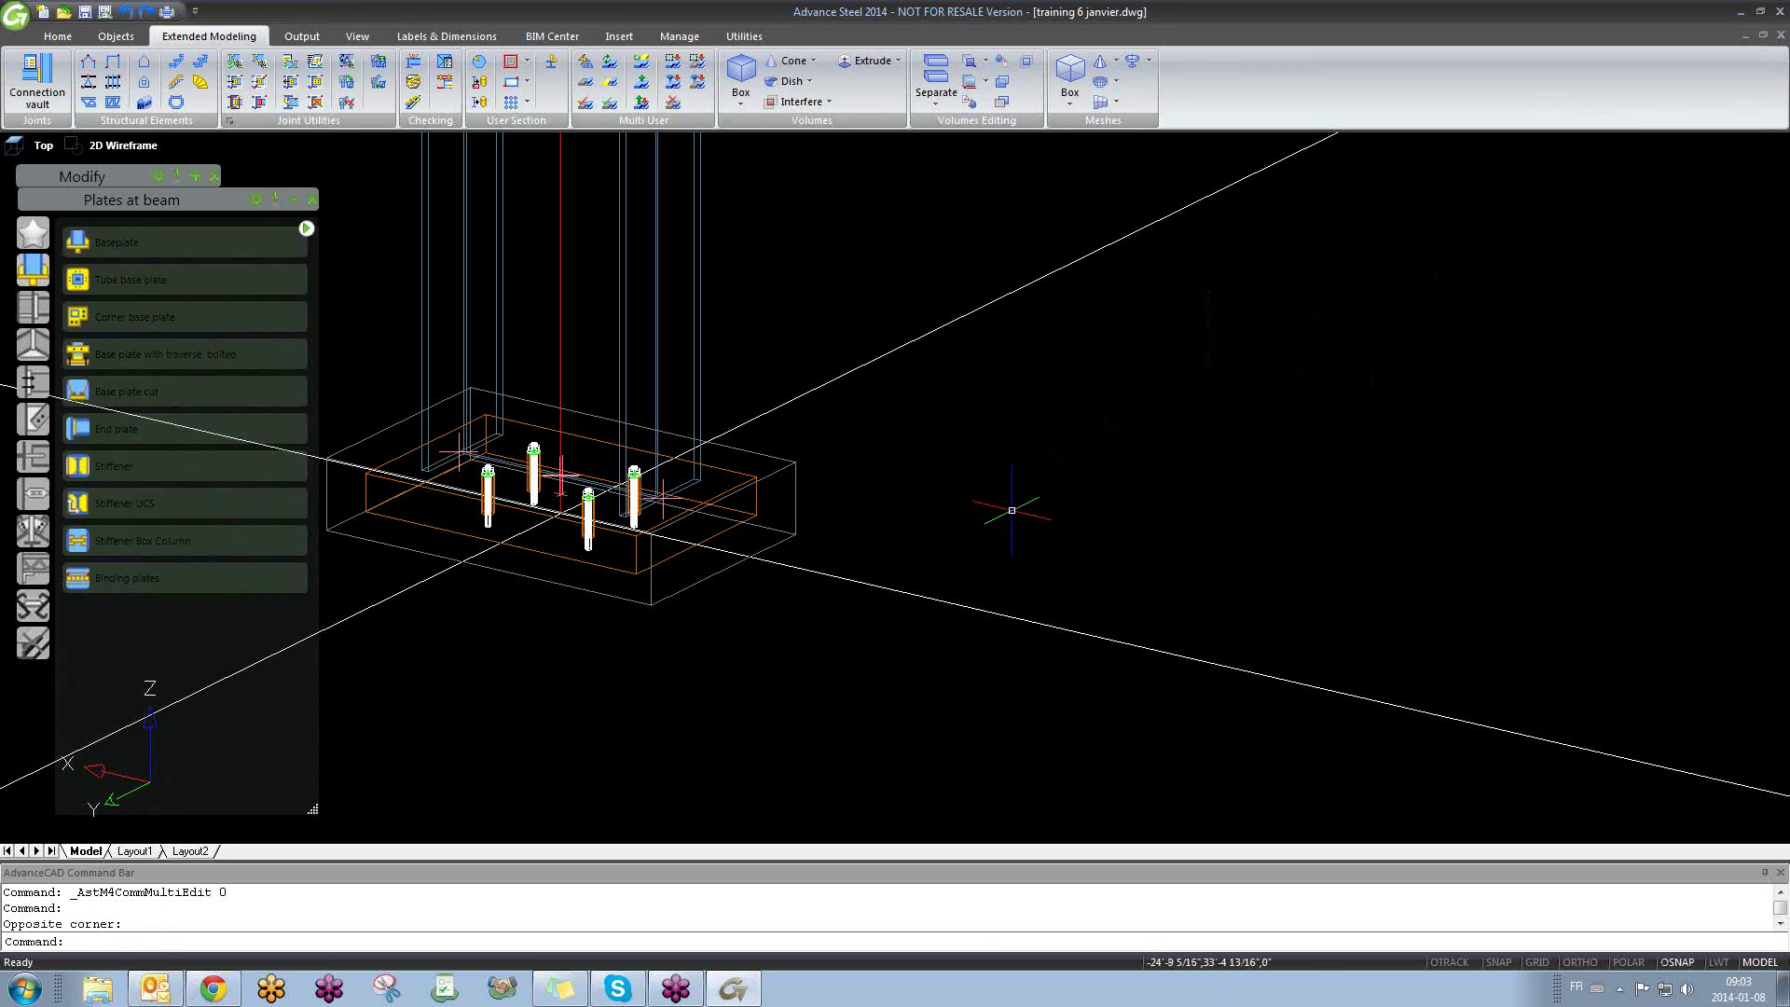
Step: Apply the "test training" W12x26 library entry to the base plate and close its settings
{"action": "double_click", "coordinate": [794, 481]}
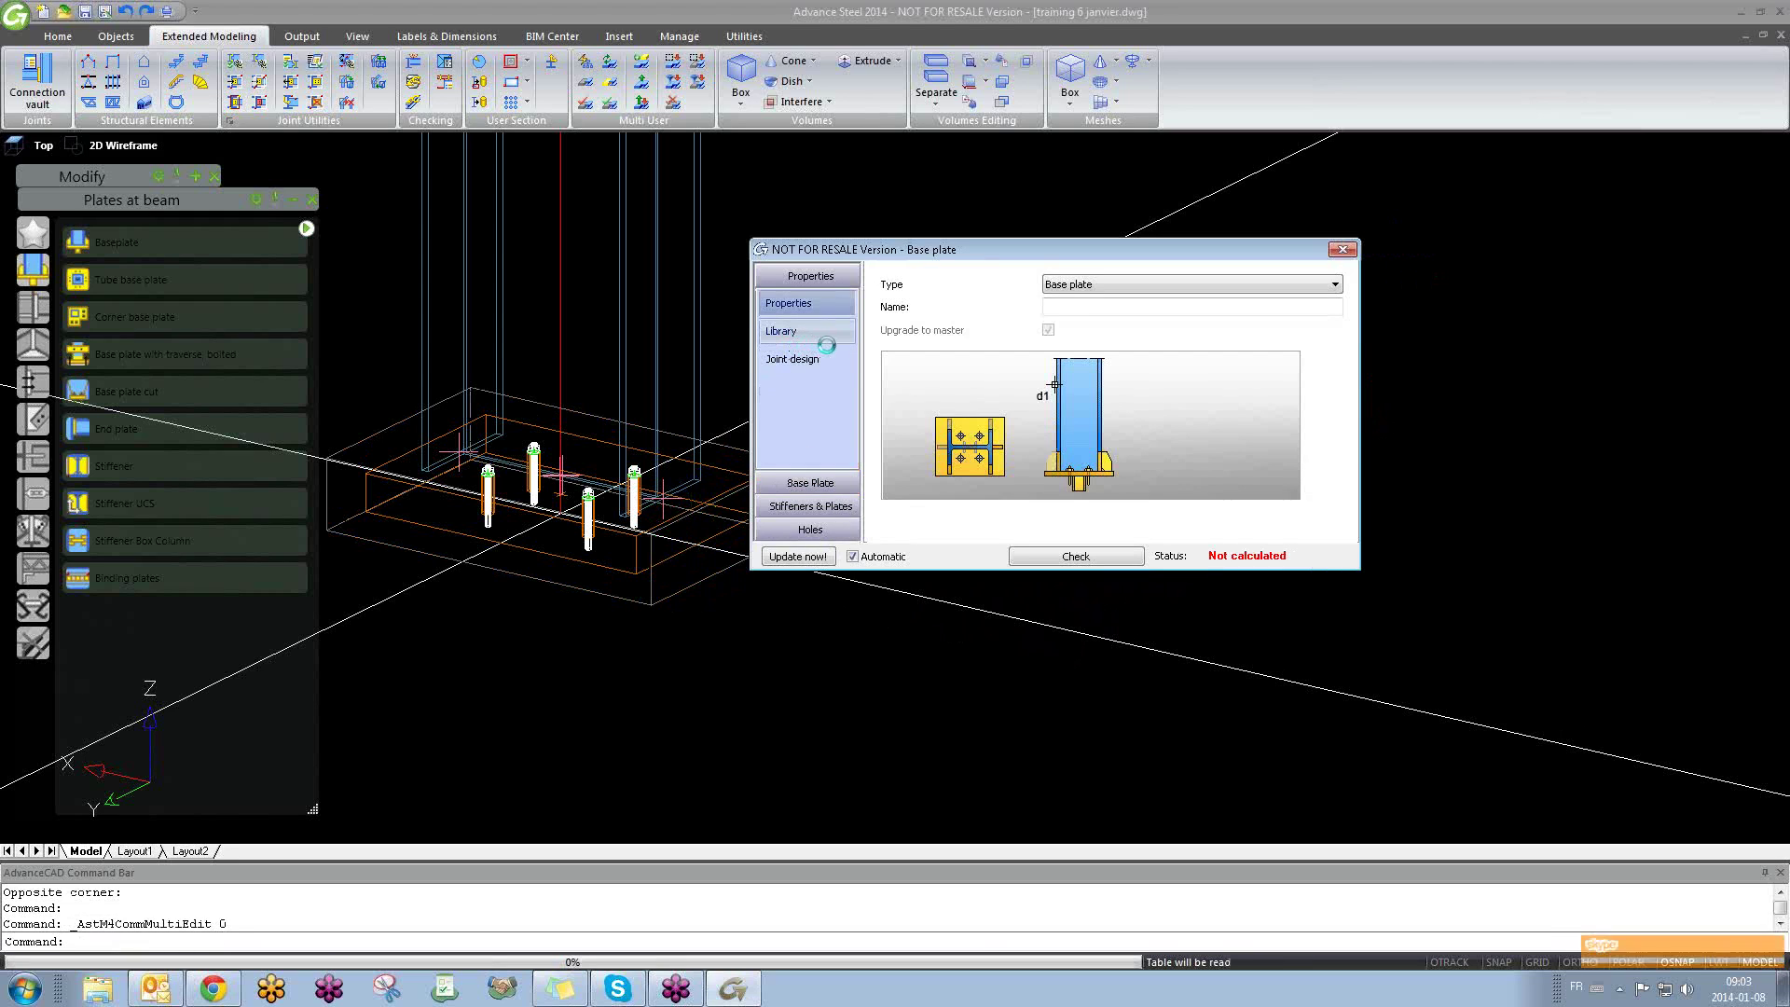
{"action": "left_click", "coordinate": [829, 338]}
{"action": "left_click", "coordinate": [908, 363]}
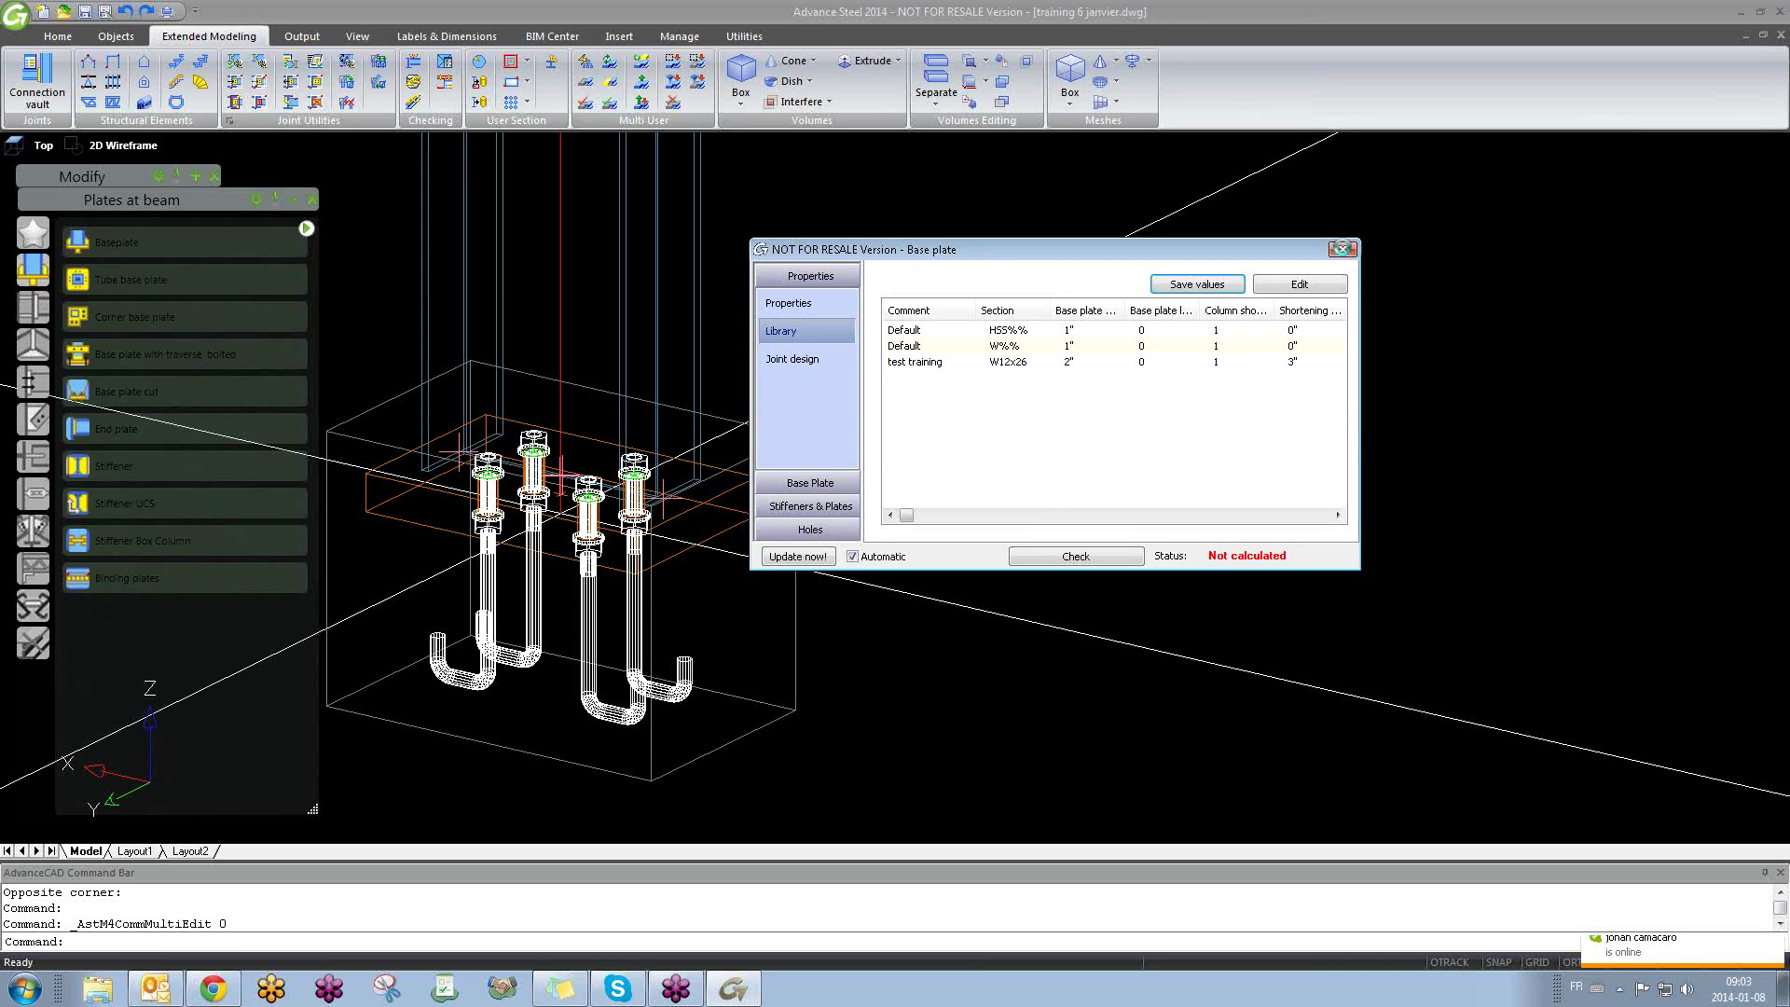
{"action": "left_click", "coordinate": [1343, 250]}
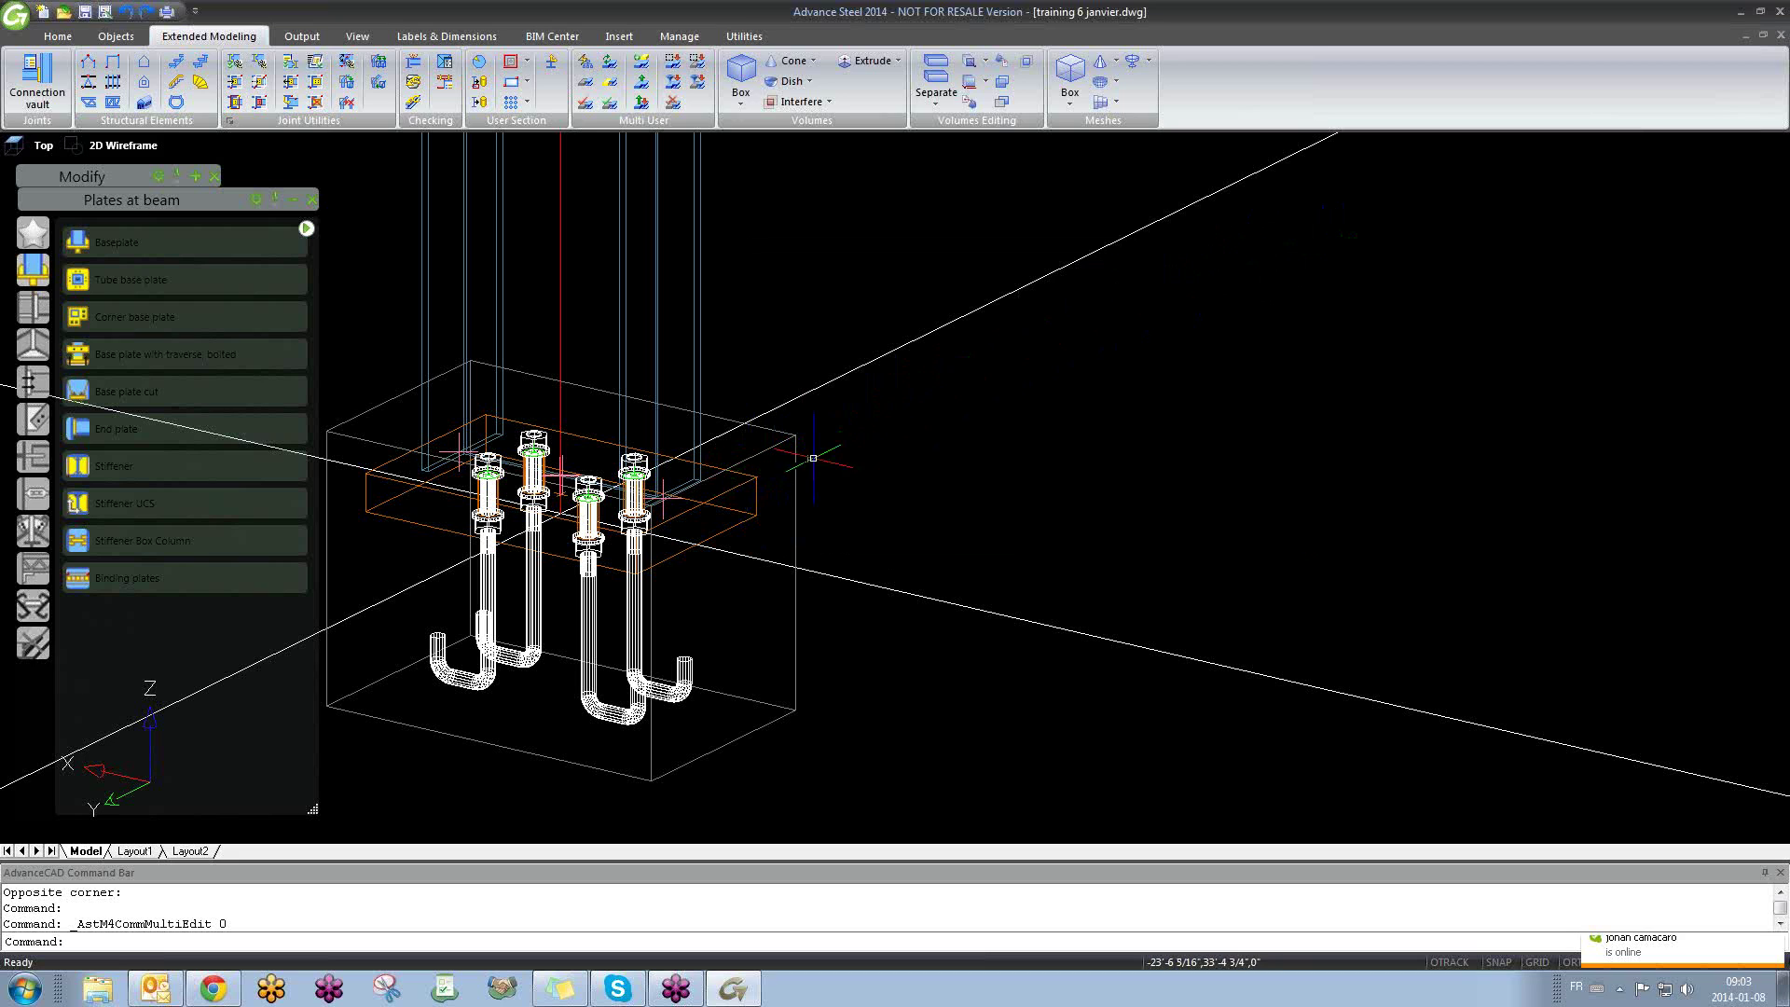
Step: Examine the J-shaped anchors and concrete block at the column base from several sides, along with the whole steel frame
{"action": "middle_click_drag", "start_coordinate": [826, 470], "coordinate": [960, 512]}
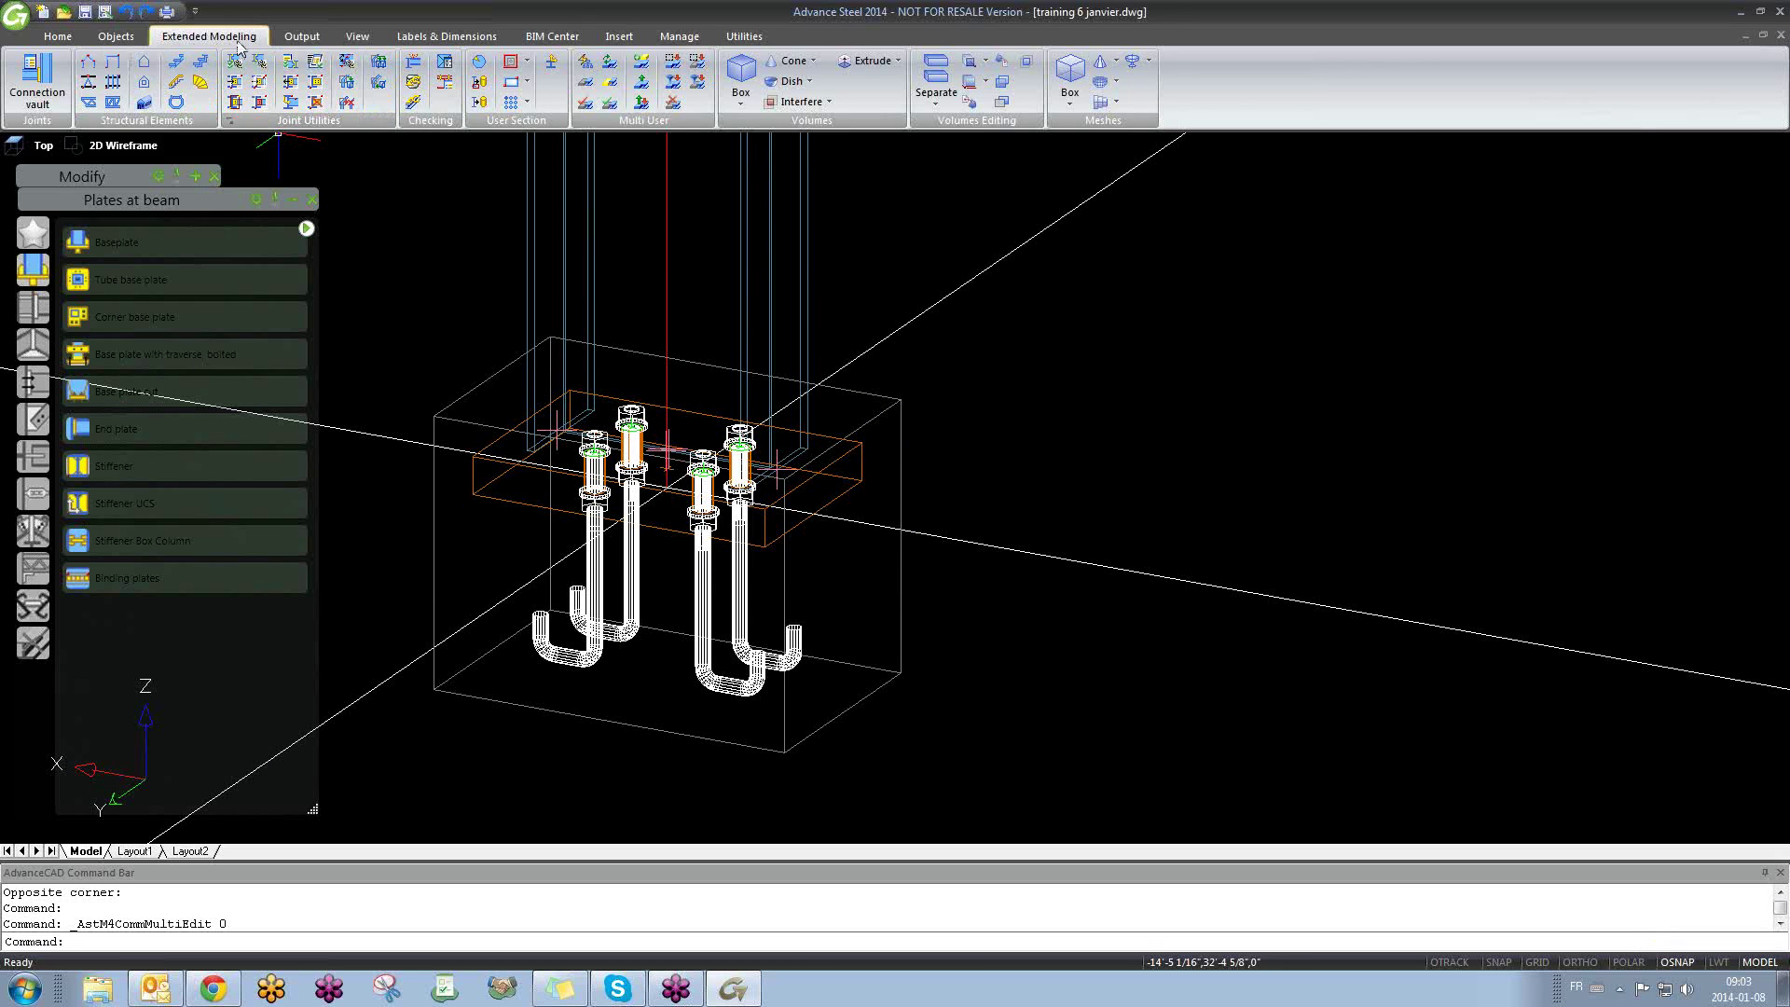
{"action": "left_click", "coordinate": [31, 91]}
{"action": "left_click", "coordinate": [1231, 271]}
{"action": "left_click", "coordinate": [1133, 355]}
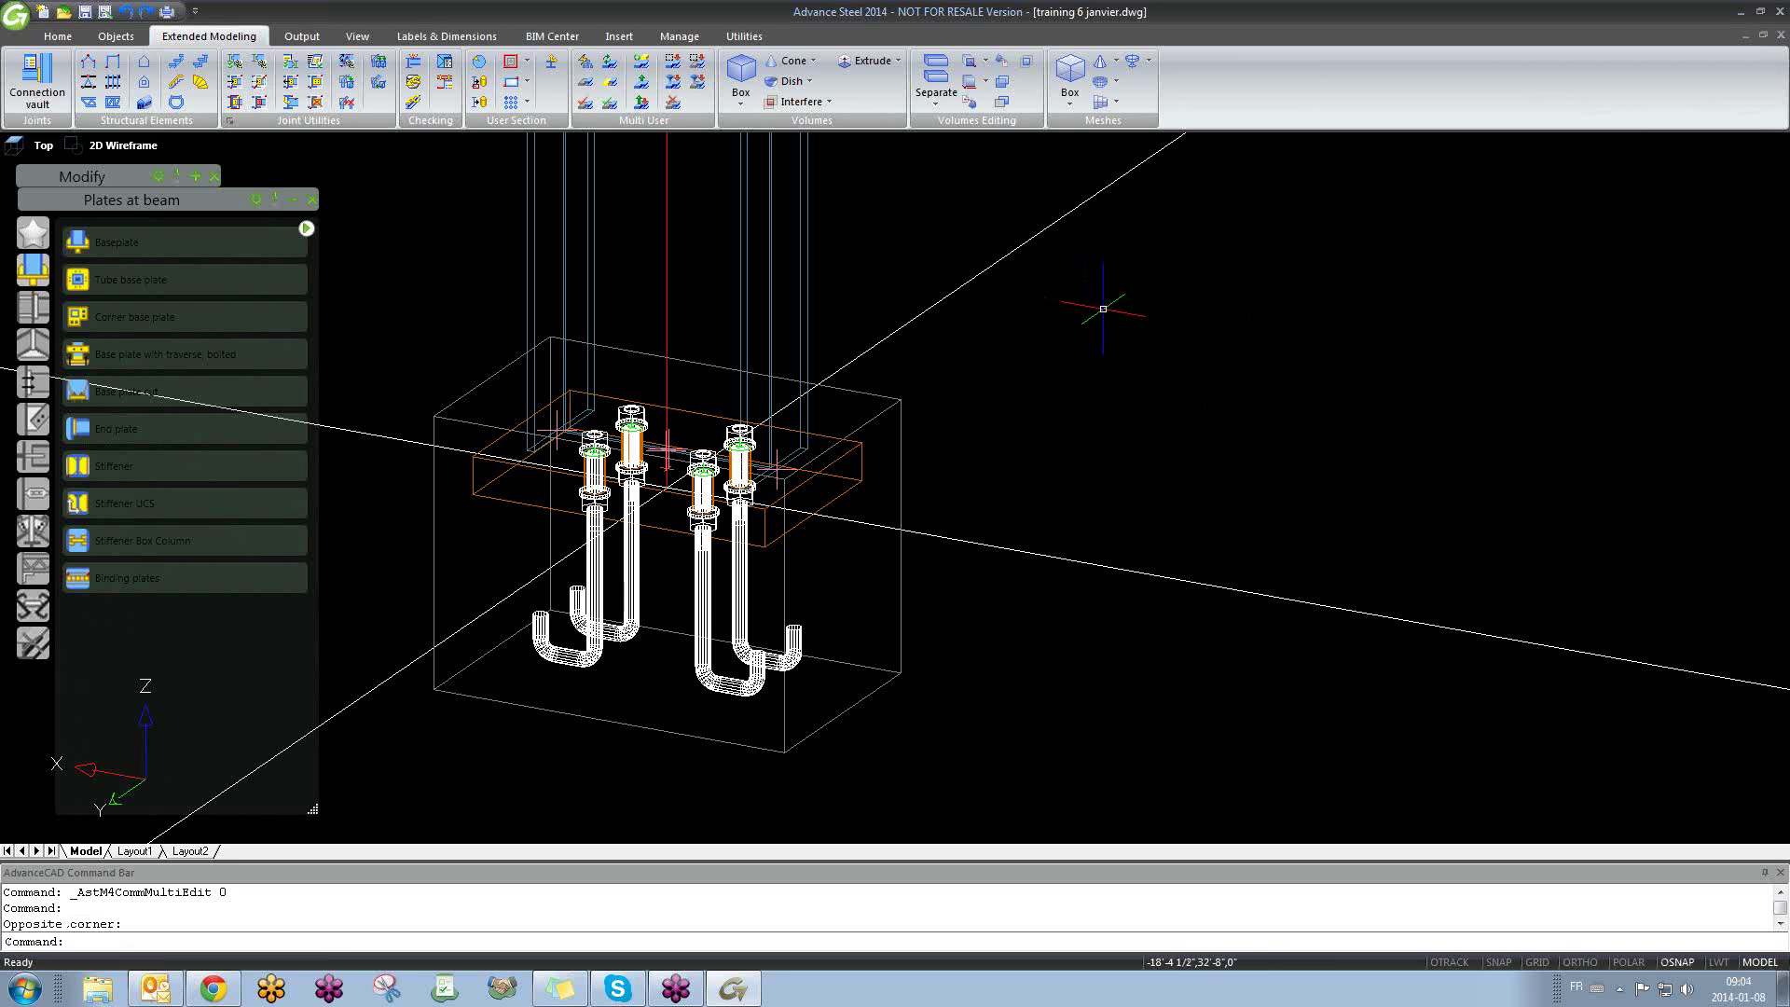
{"action": "scroll", "coordinate": [858, 552], "scroll_direction": "down", "scroll_amount": 6}
{"action": "scroll", "coordinate": [862, 433], "scroll_direction": "down", "scroll_amount": 5}
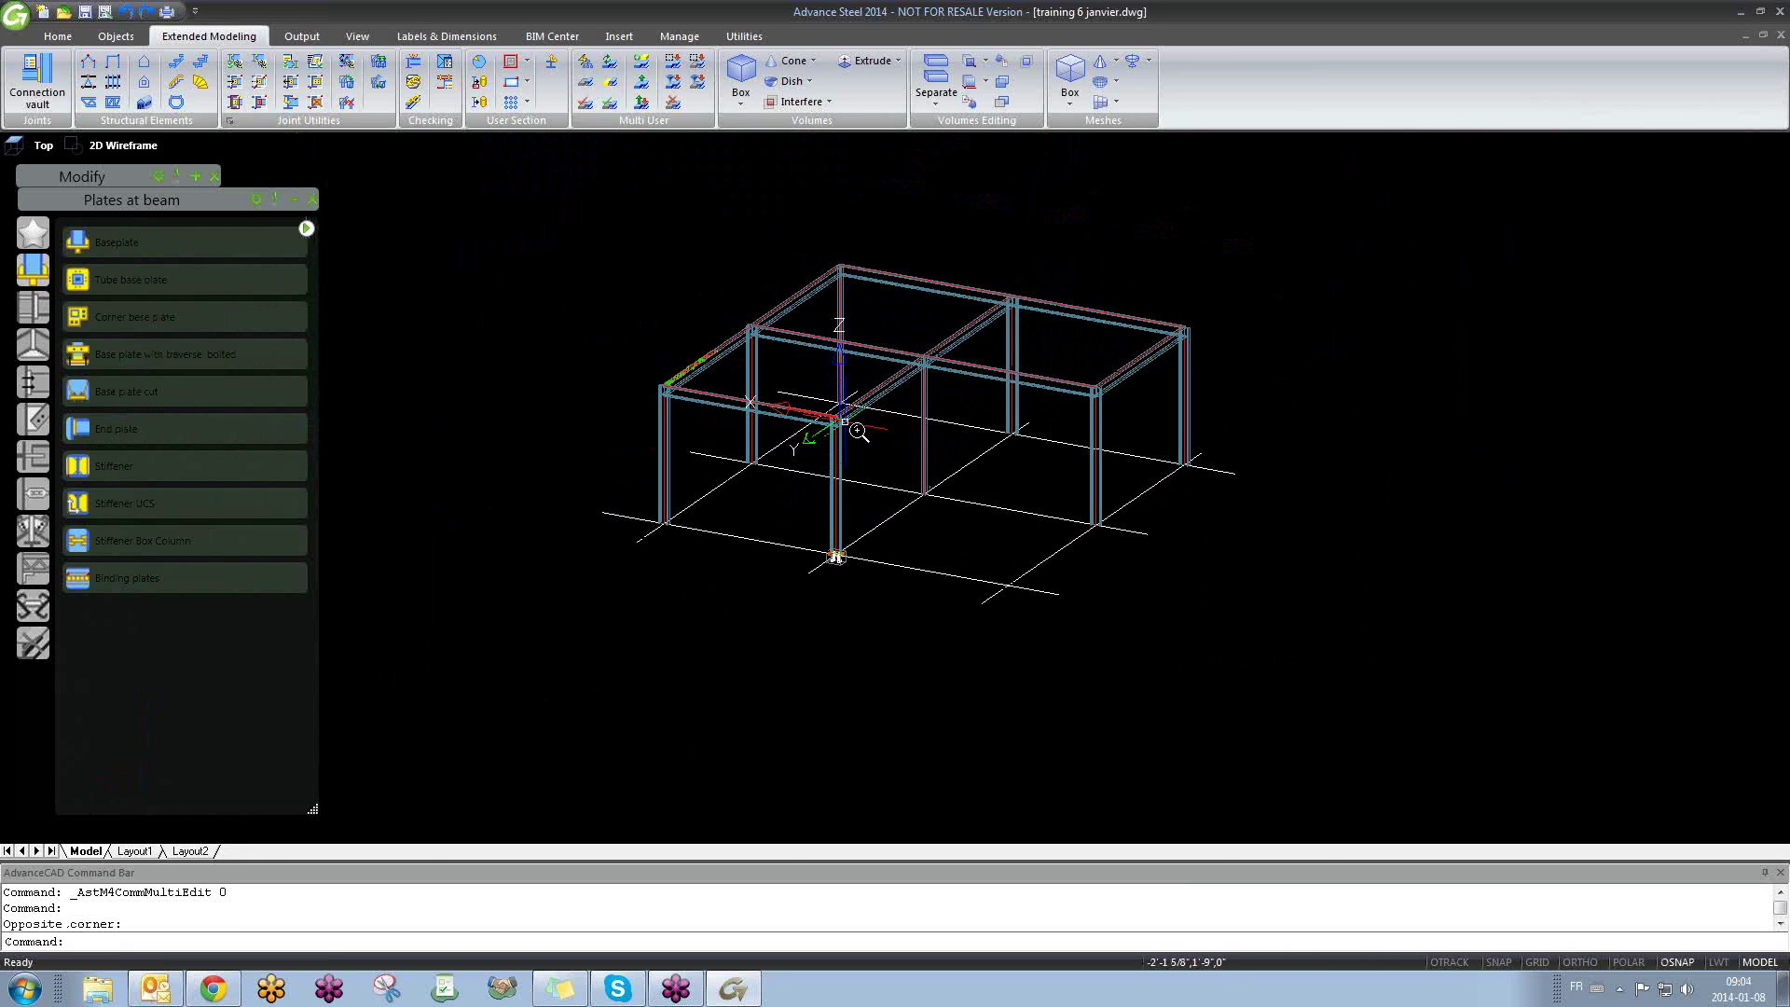
{"action": "scroll", "coordinate": [839, 457], "scroll_direction": "up", "scroll_amount": 3}
{"action": "middle_click_drag", "start_coordinate": [819, 472], "coordinate": [615, 411], "text": "shift"}
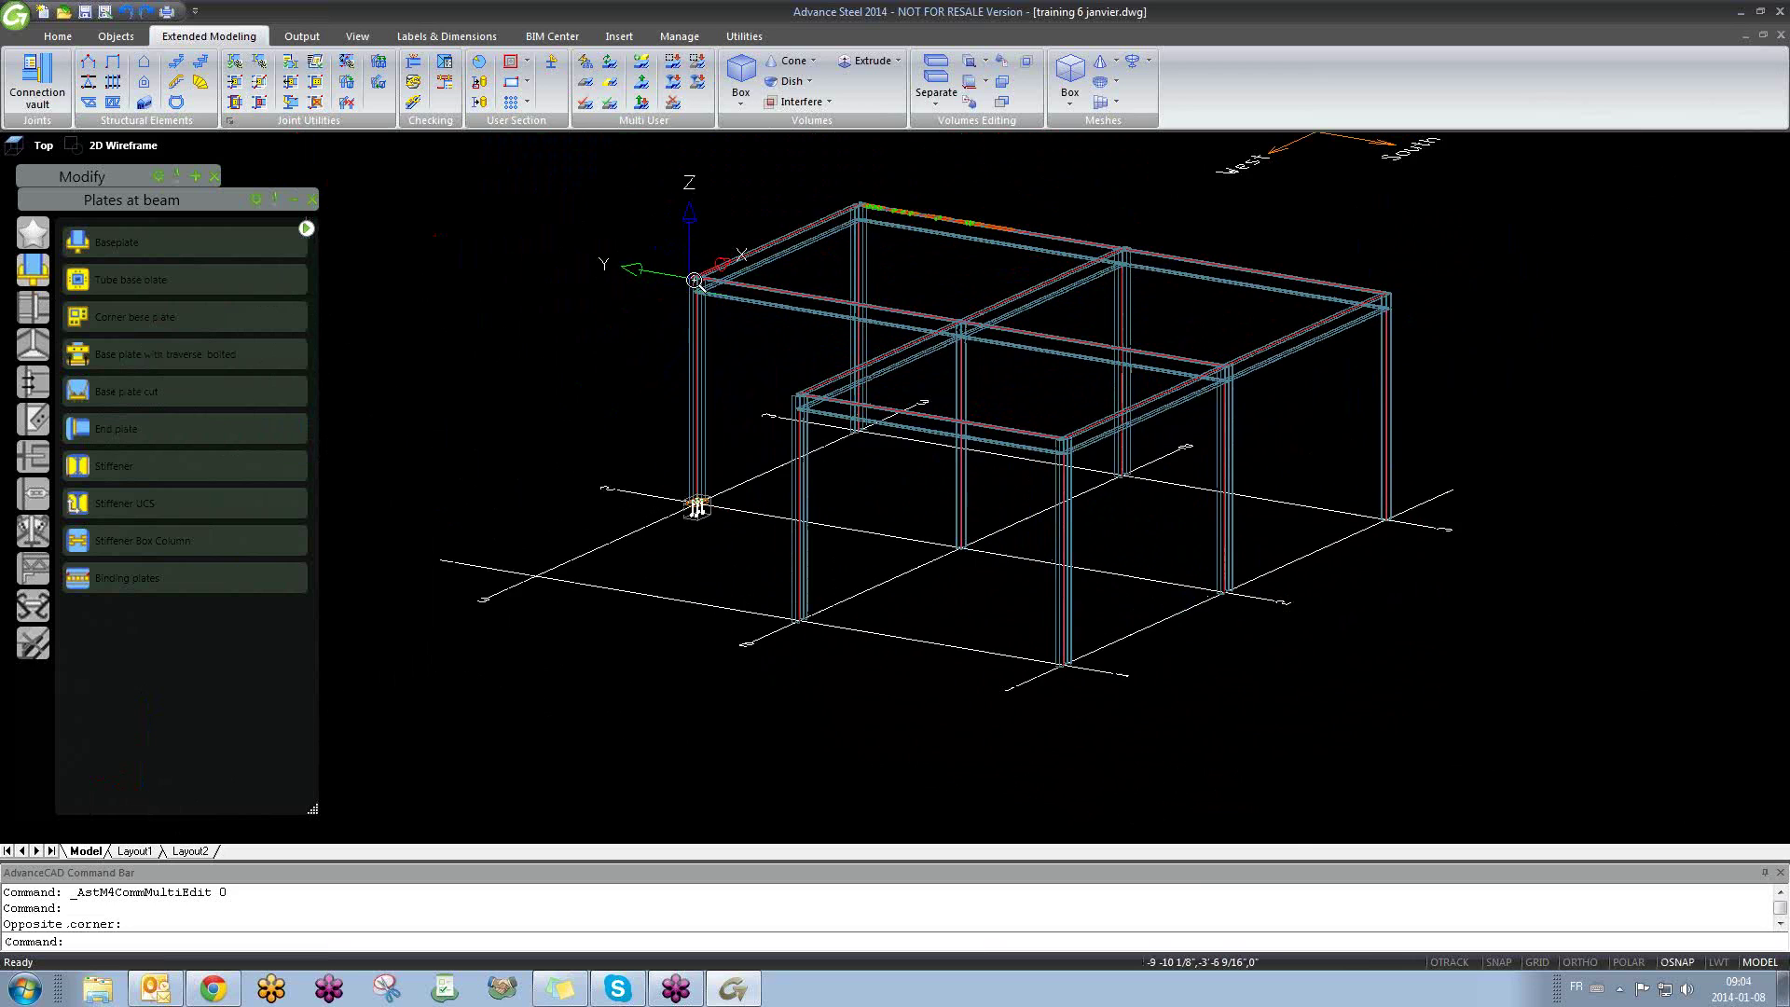
{"action": "scroll", "coordinate": [709, 299], "scroll_direction": "up", "scroll_amount": 6}
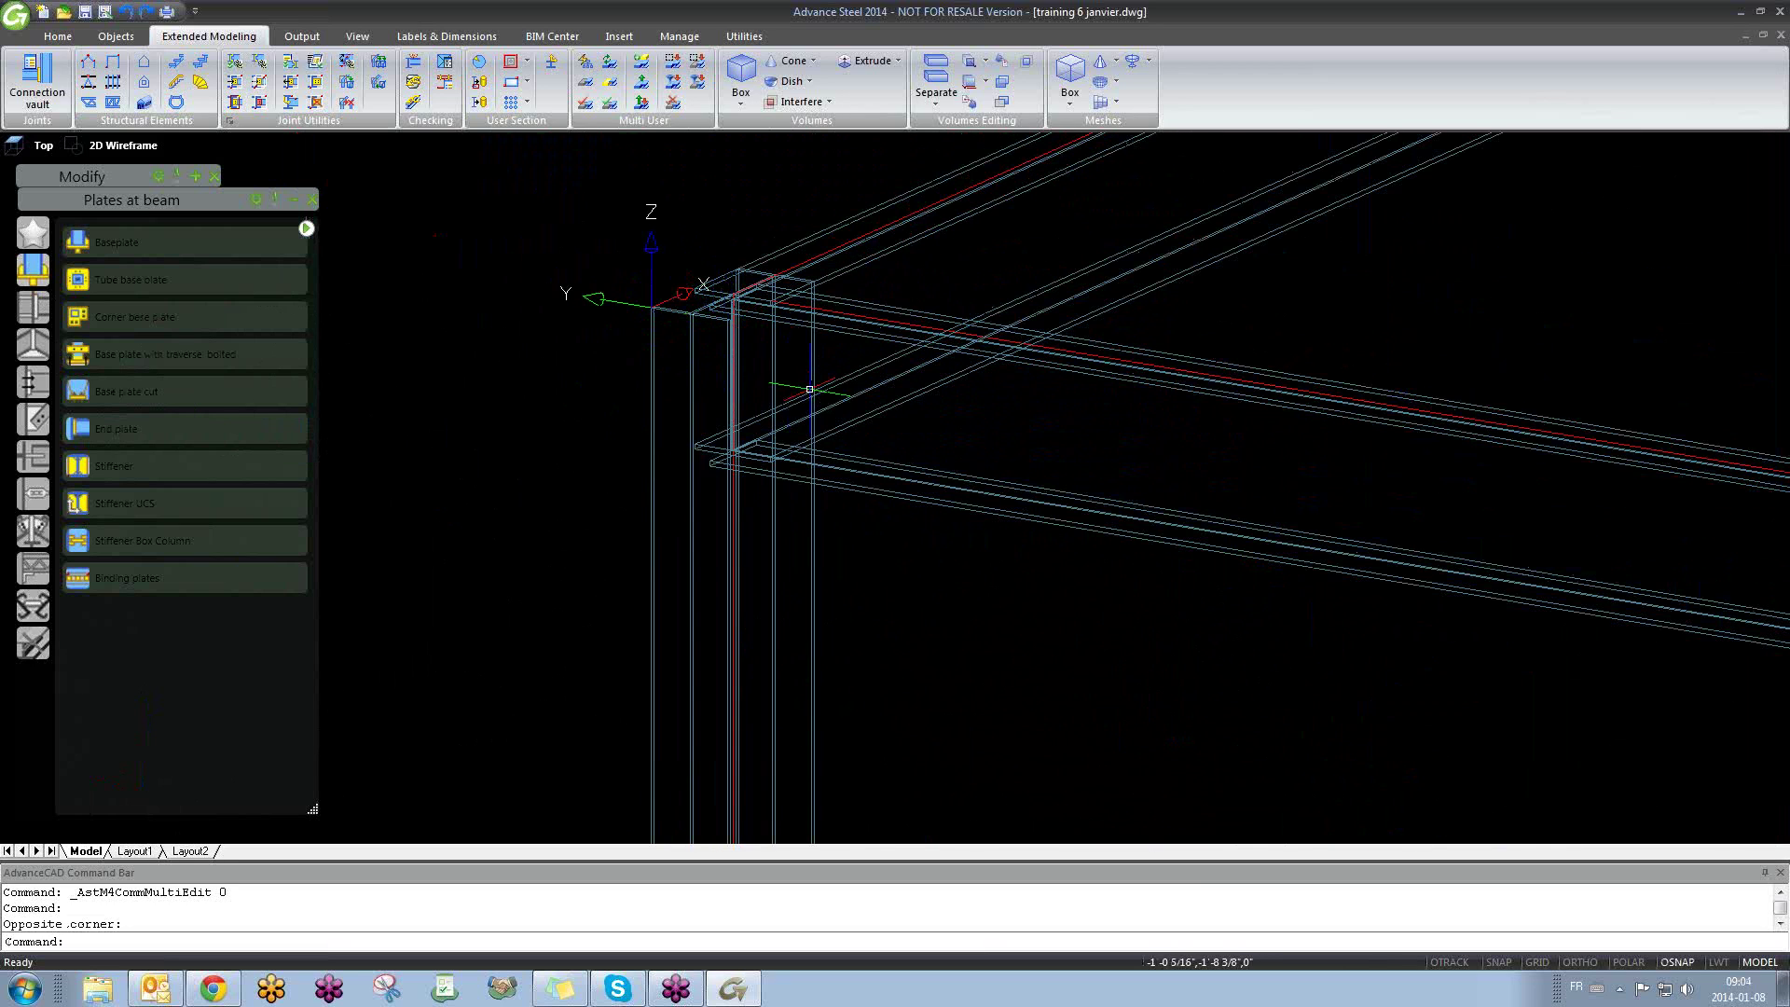
{"action": "scroll", "coordinate": [799, 388], "scroll_direction": "down", "scroll_amount": 5}
{"action": "middle_click_drag", "start_coordinate": [827, 588], "coordinate": [777, 542]}
{"action": "scroll", "coordinate": [777, 543], "scroll_direction": "down", "scroll_amount": 3}
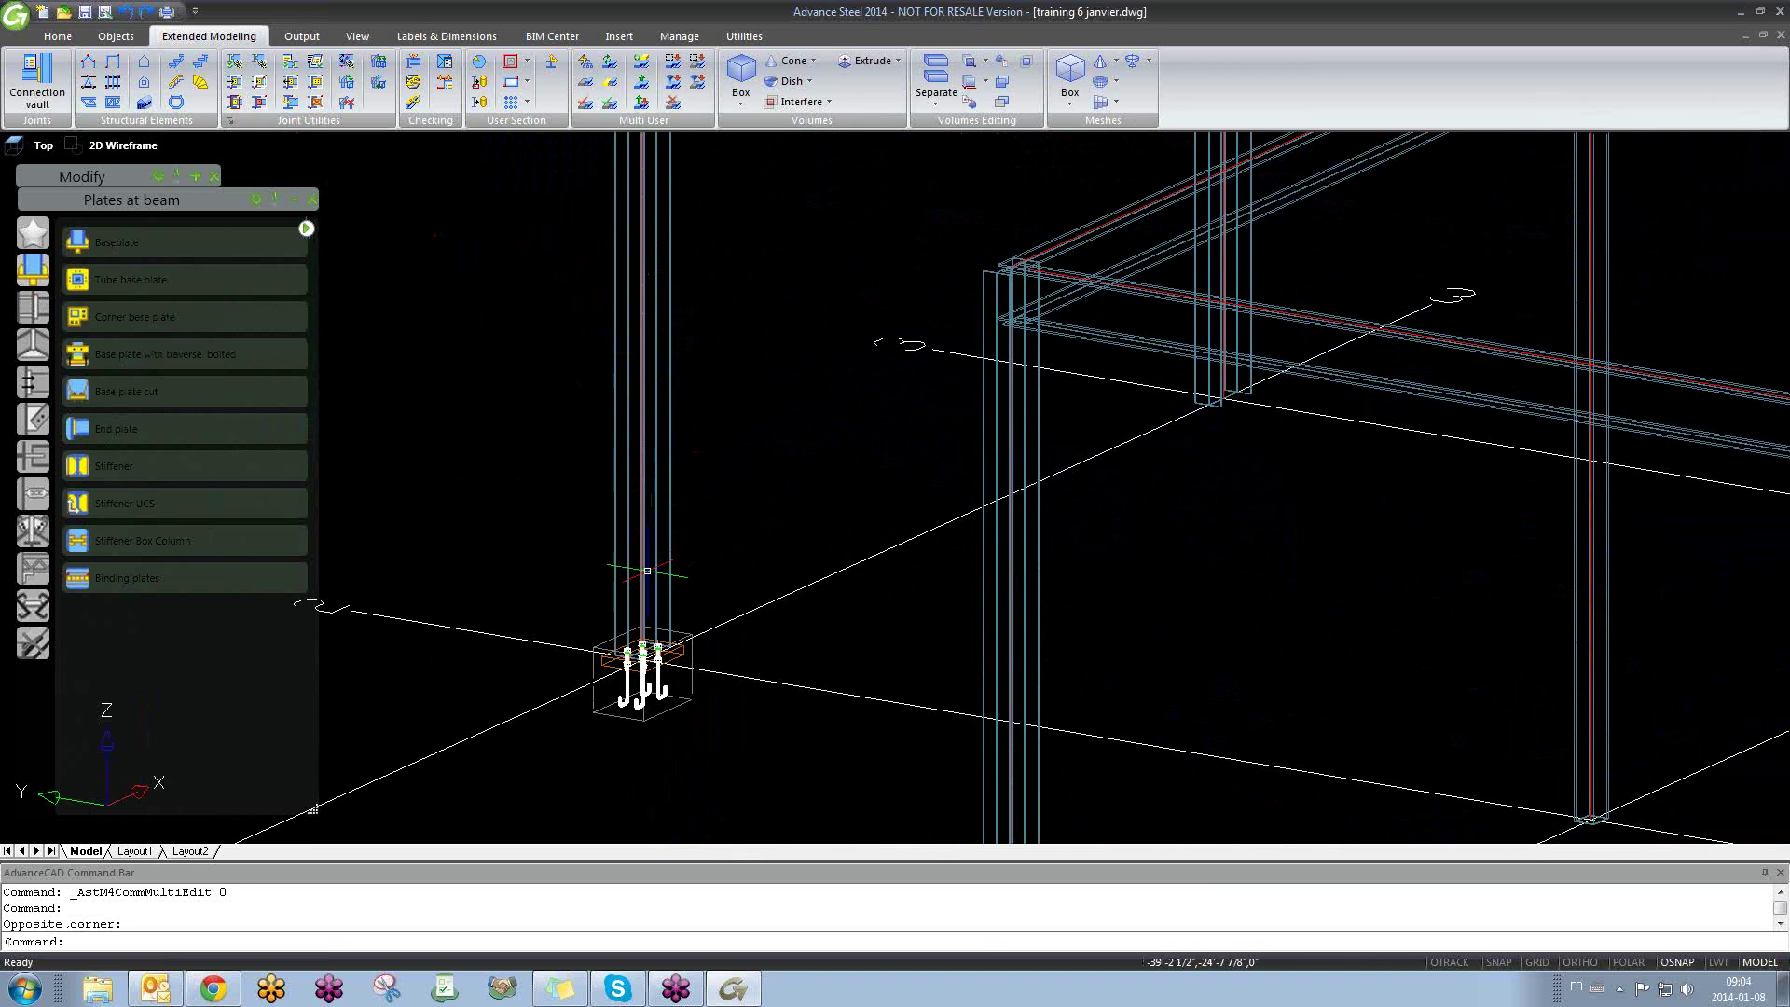
{"action": "scroll", "coordinate": [620, 662], "scroll_direction": "up", "scroll_amount": 6}
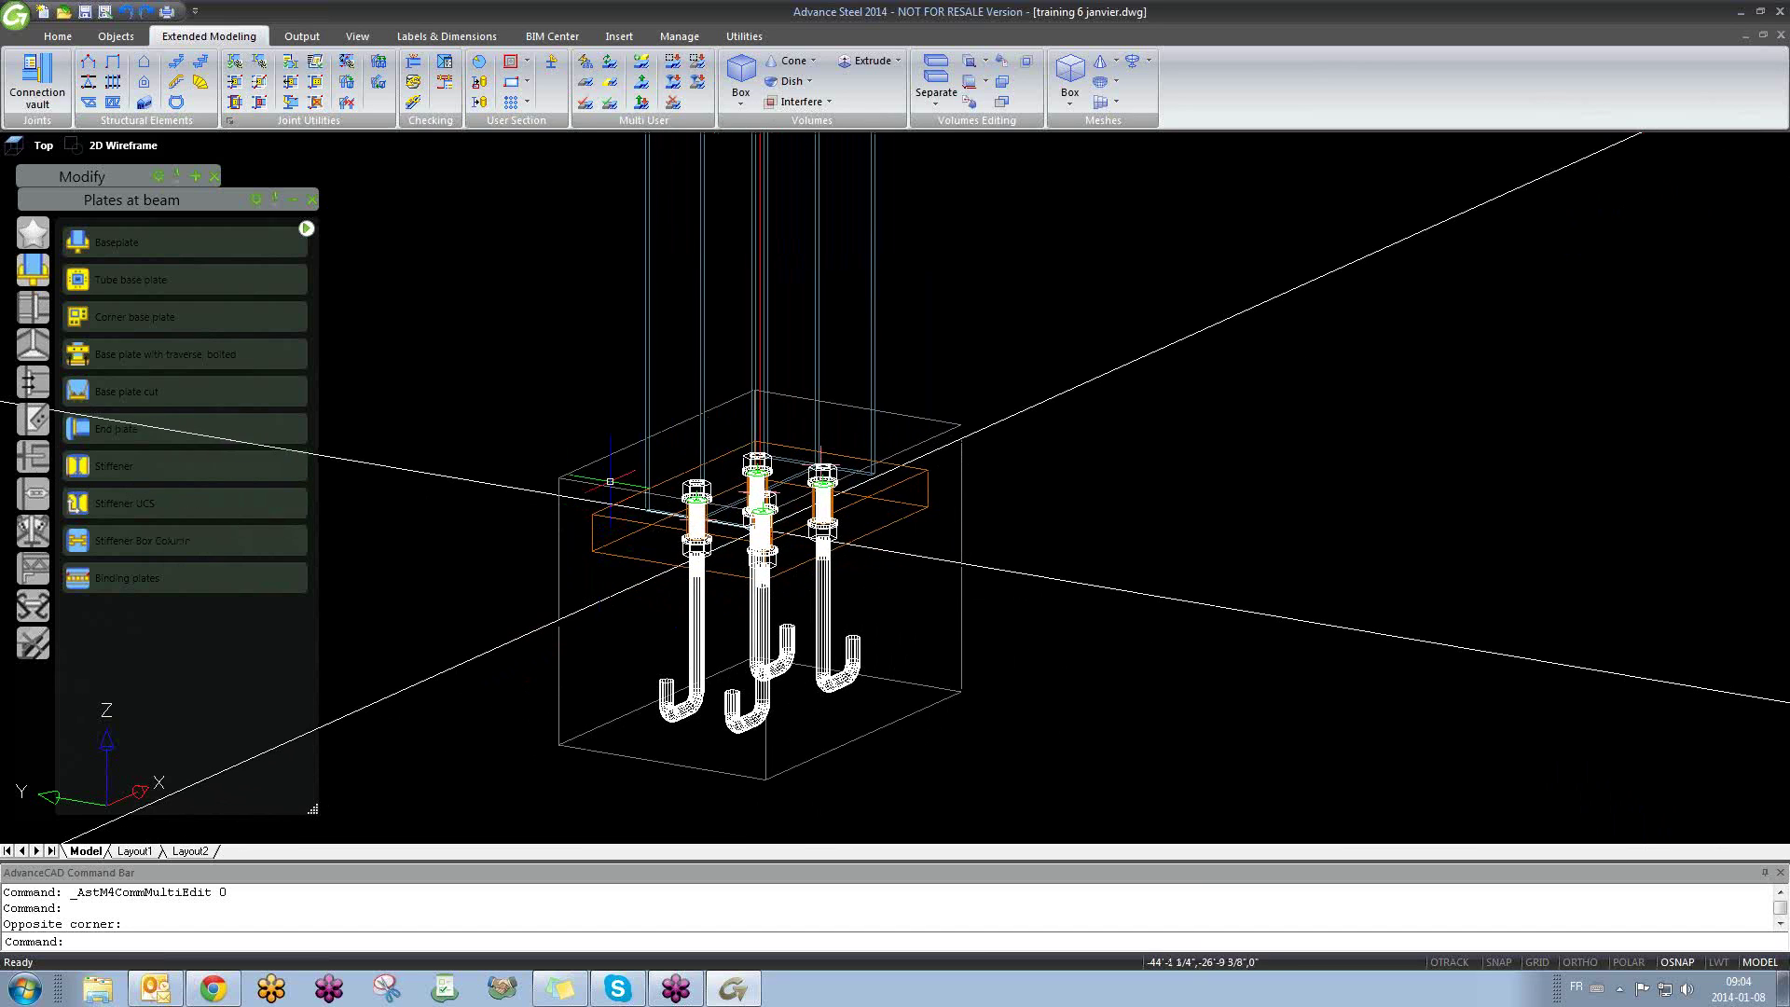
{"action": "middle_click_drag", "start_coordinate": [759, 396], "coordinate": [995, 414], "text": "shift"}
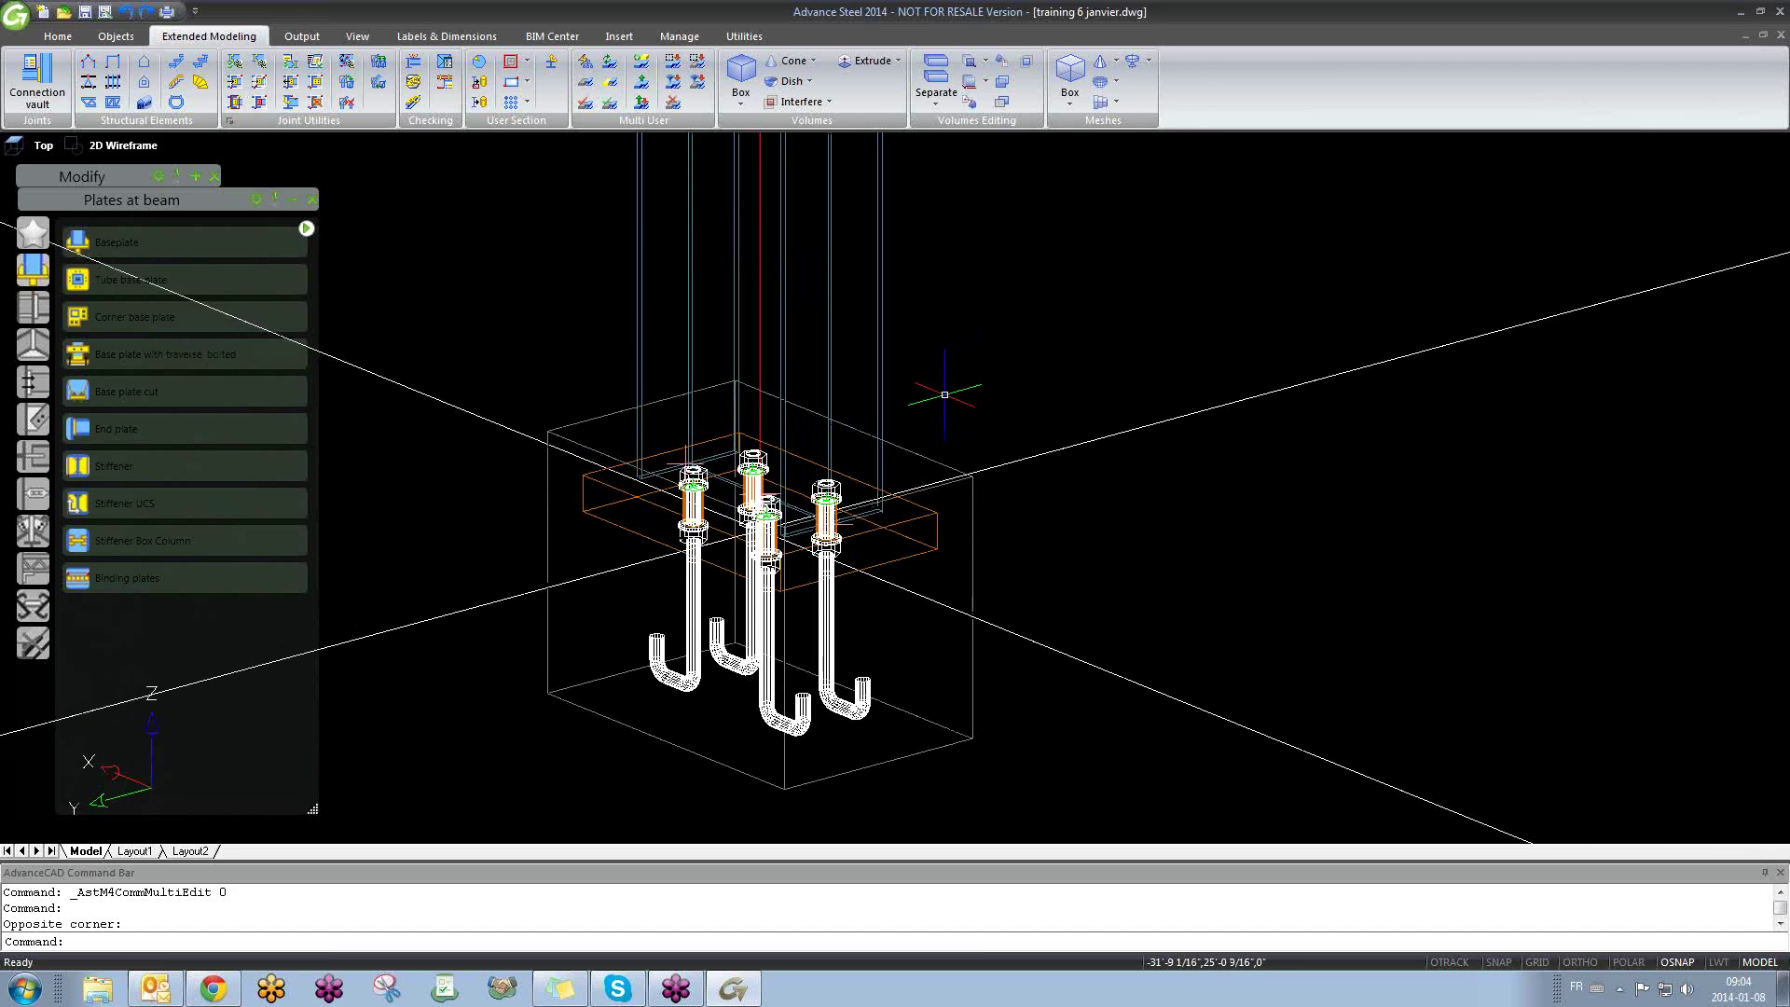
{"action": "scroll", "coordinate": [884, 424], "scroll_direction": "down", "scroll_amount": 5}
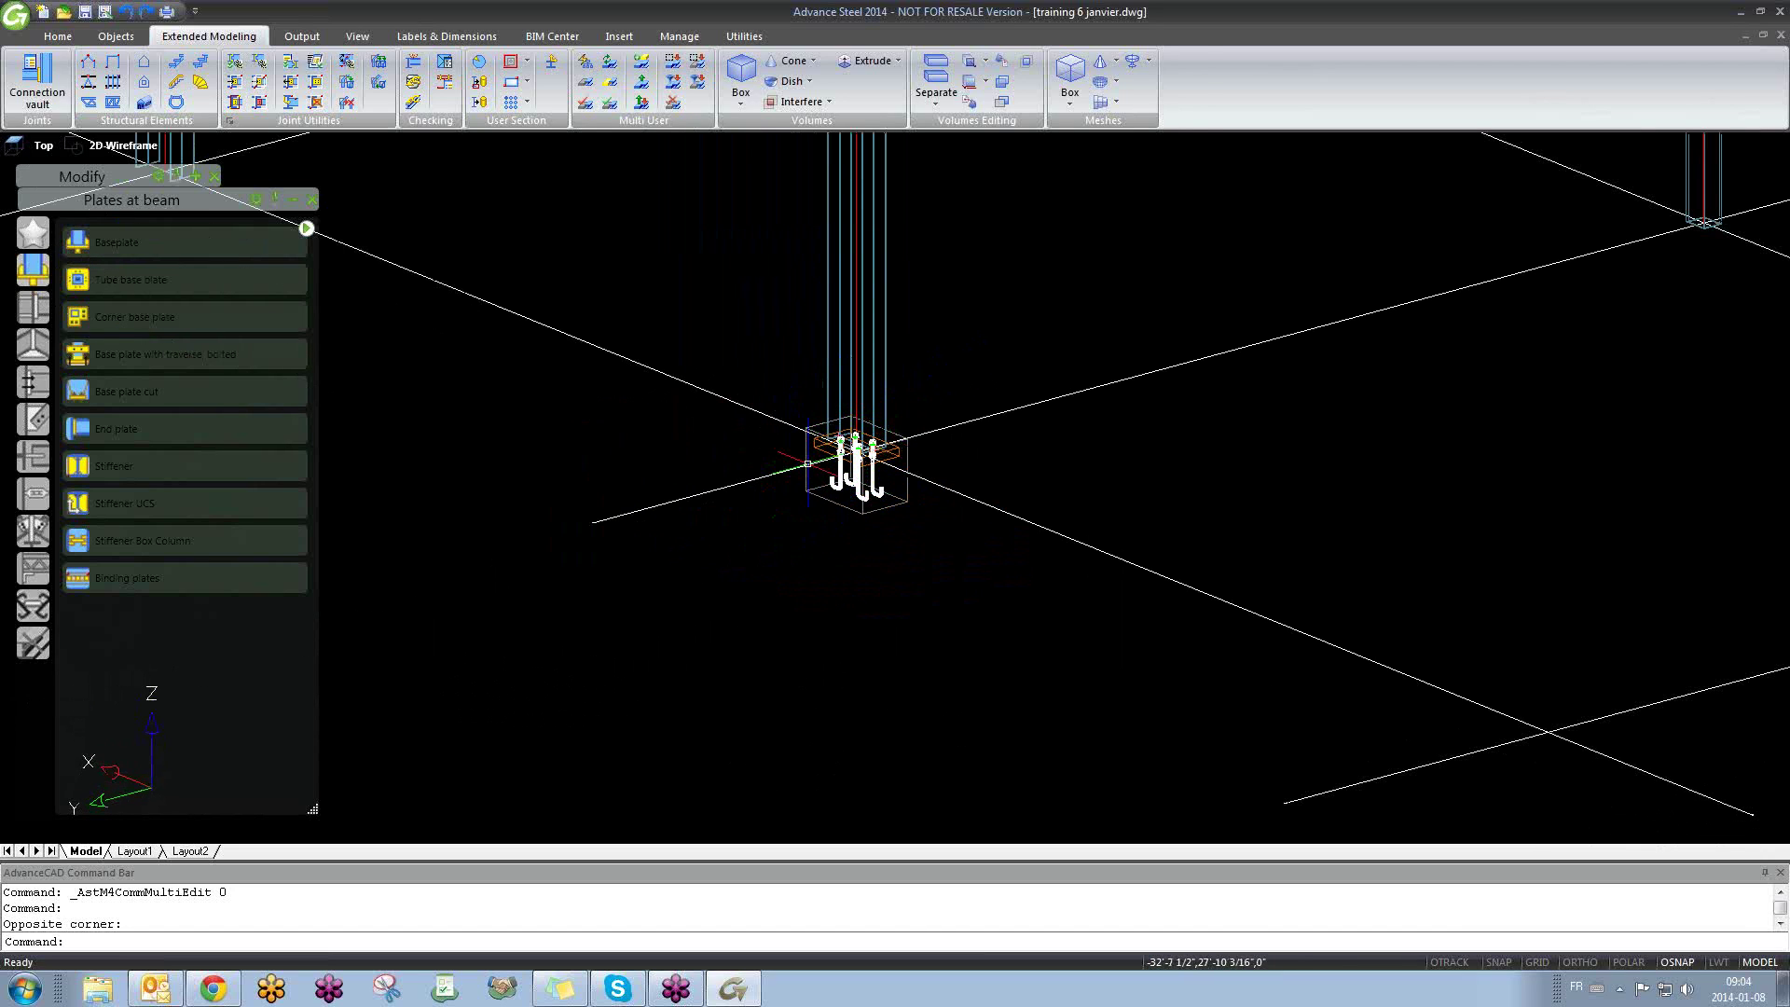
{"action": "scroll", "coordinate": [847, 431], "scroll_direction": "up", "scroll_amount": 3}
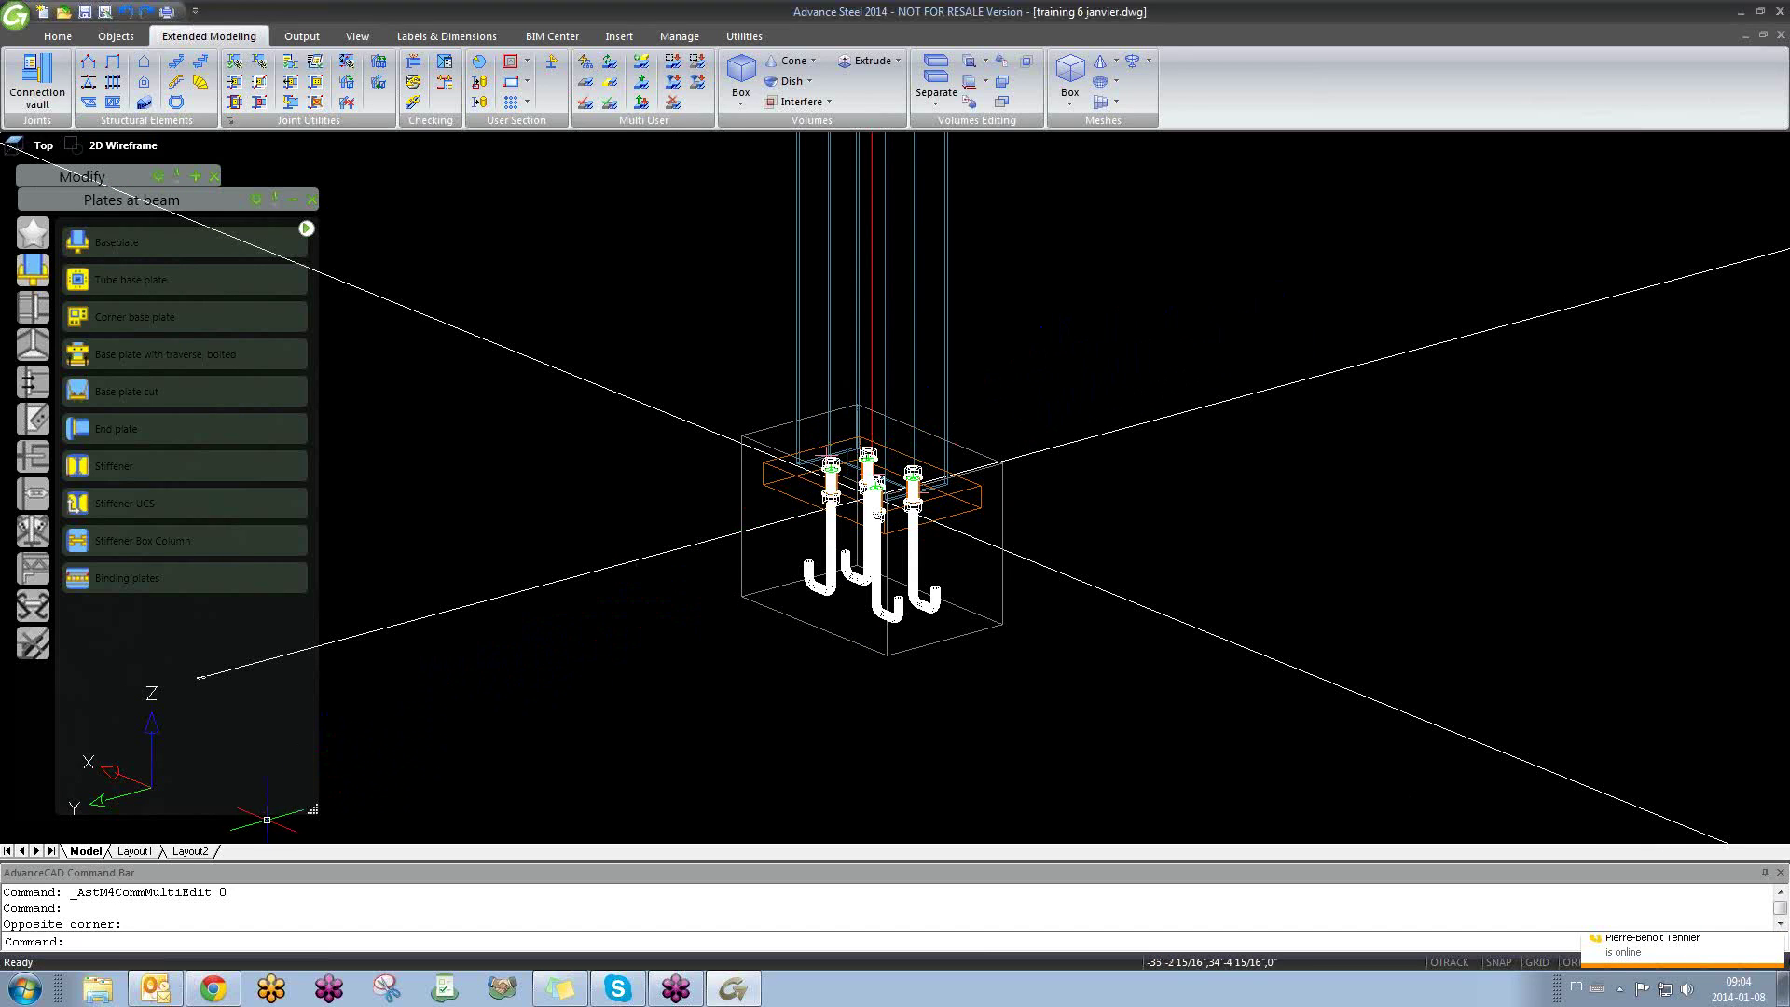
Step: Shorten the Plates at beam palette of the Connection vault so it fits more closely around its joint list
{"action": "left_click_drag", "start_coordinate": [313, 810], "coordinate": [306, 664]}
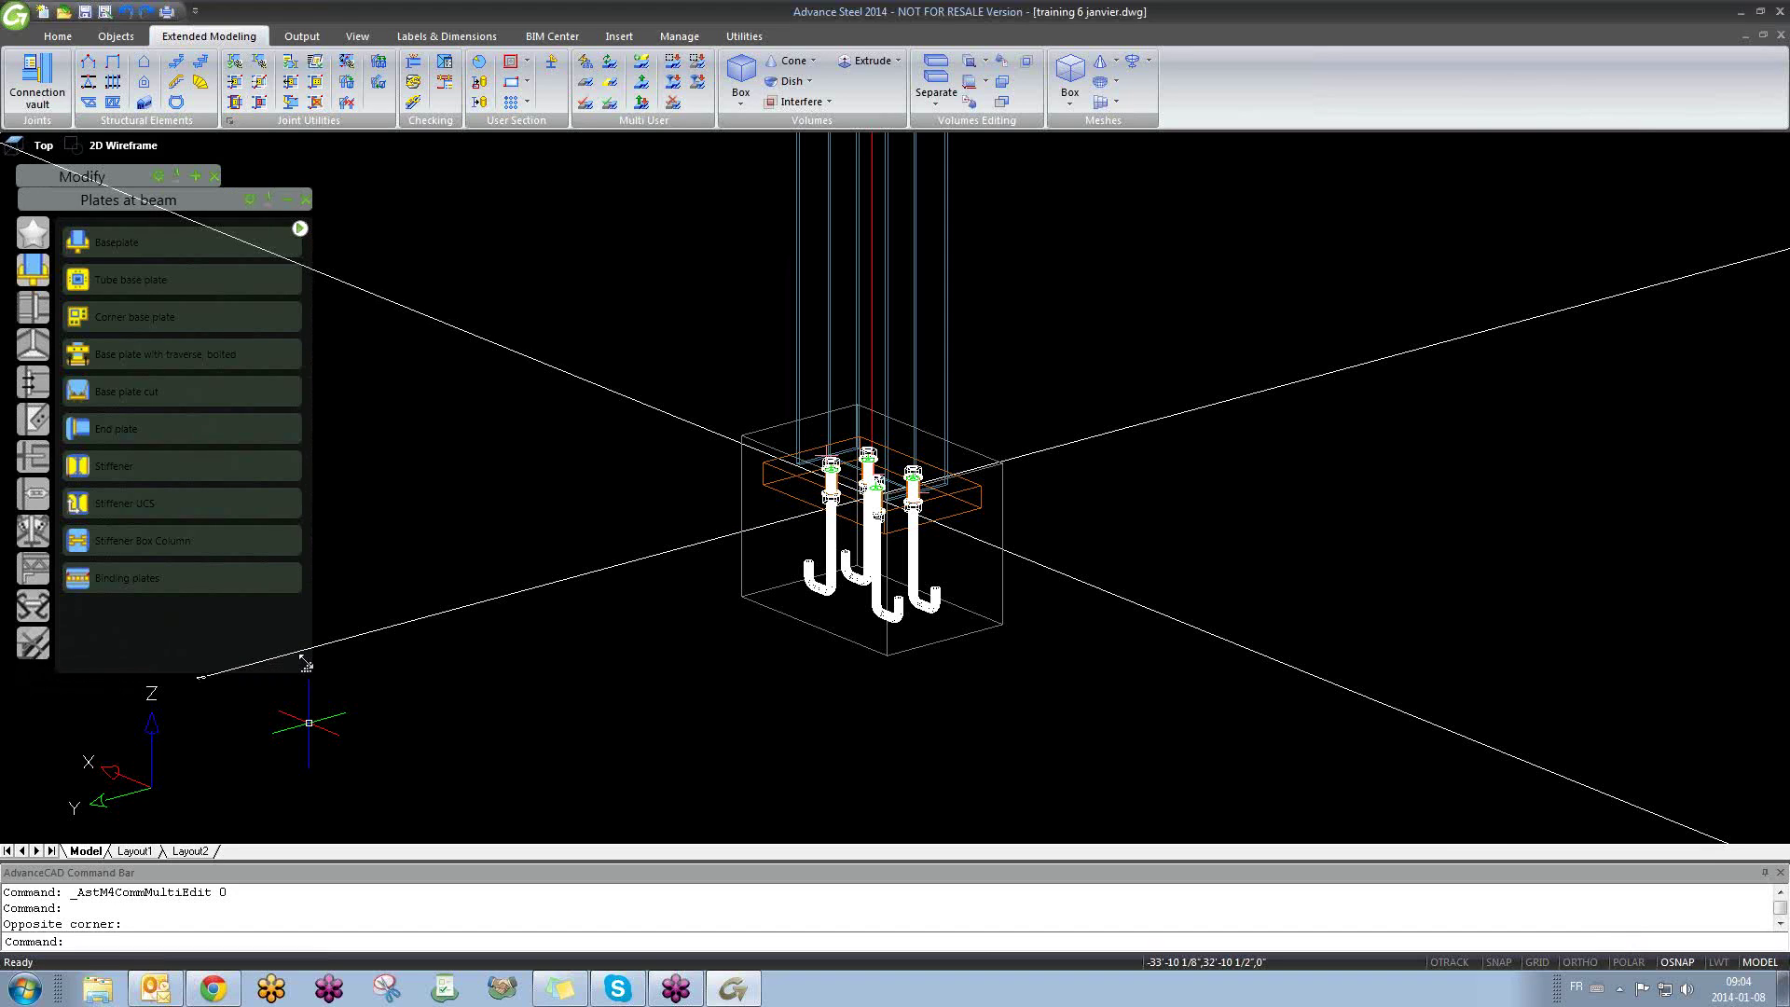
{"action": "left_click", "coordinate": [482, 446]}
{"action": "left_click", "coordinate": [414, 502]}
Step: Reopen the base plate settings from the joint box and go through the plate dimensions and corners to the anchor and hole settings
{"action": "scroll", "coordinate": [414, 502], "scroll_direction": "down", "scroll_amount": 8}
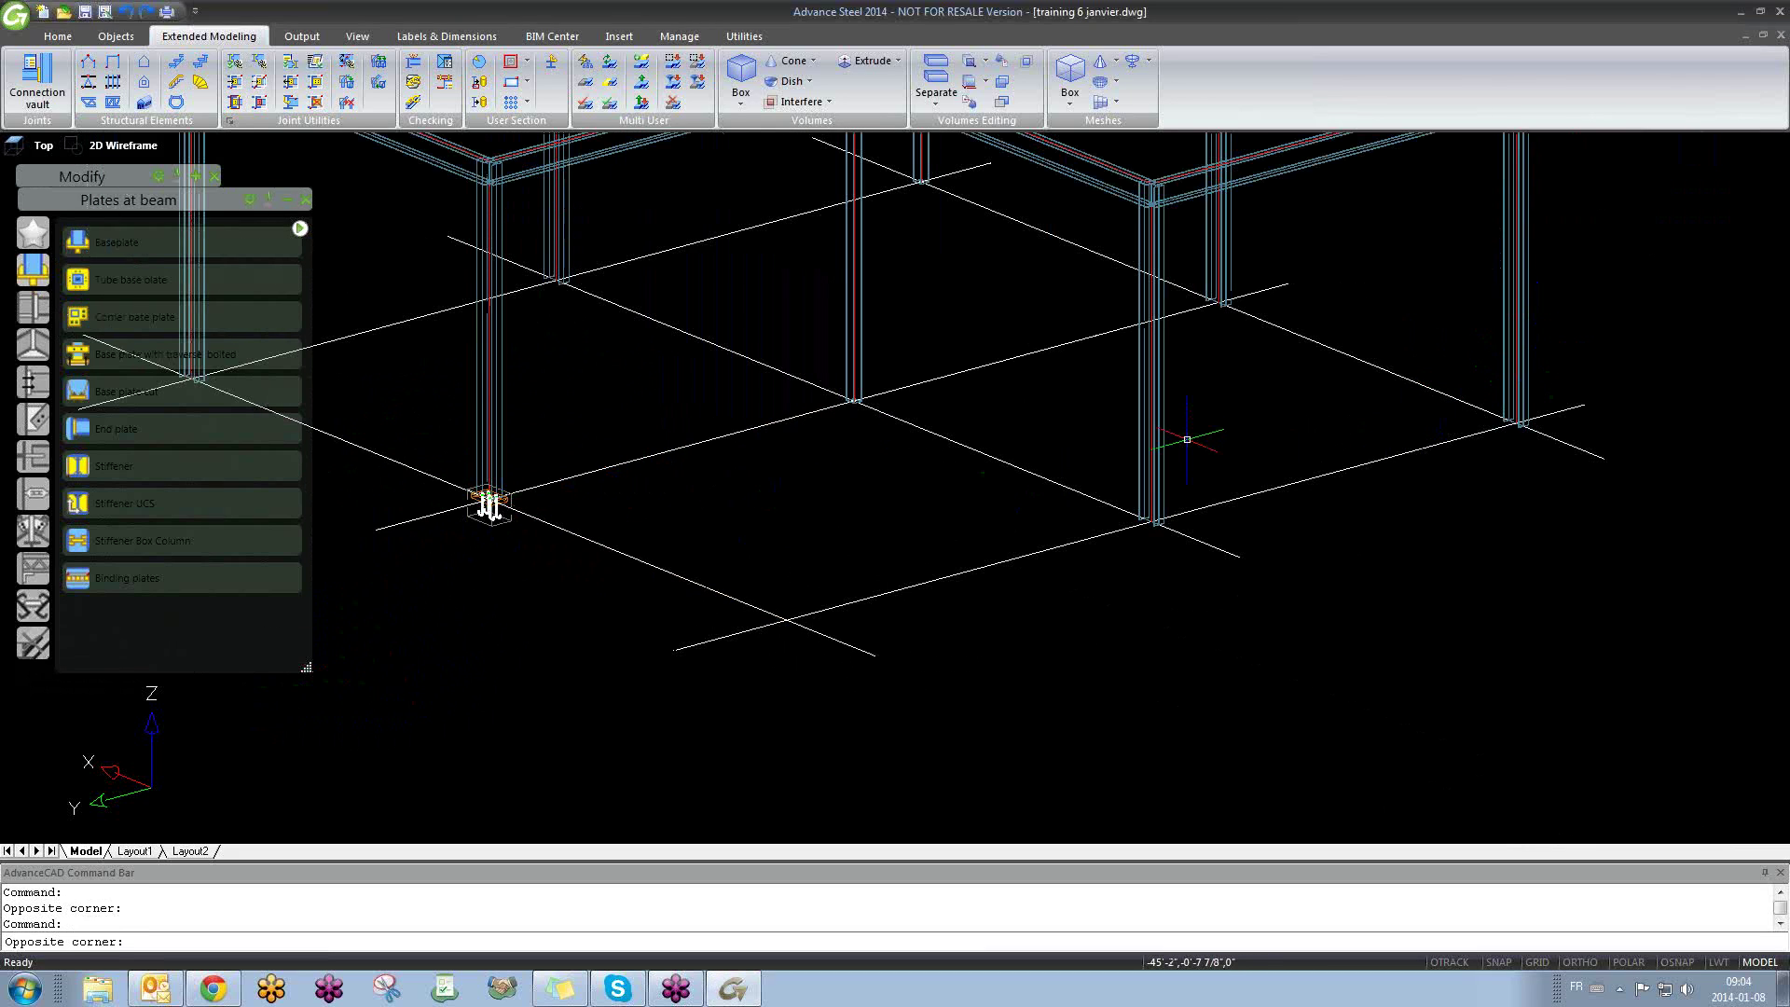
{"action": "scroll", "coordinate": [485, 511], "scroll_direction": "up", "scroll_amount": 5}
{"action": "scroll", "coordinate": [499, 508], "scroll_direction": "up", "scroll_amount": 3}
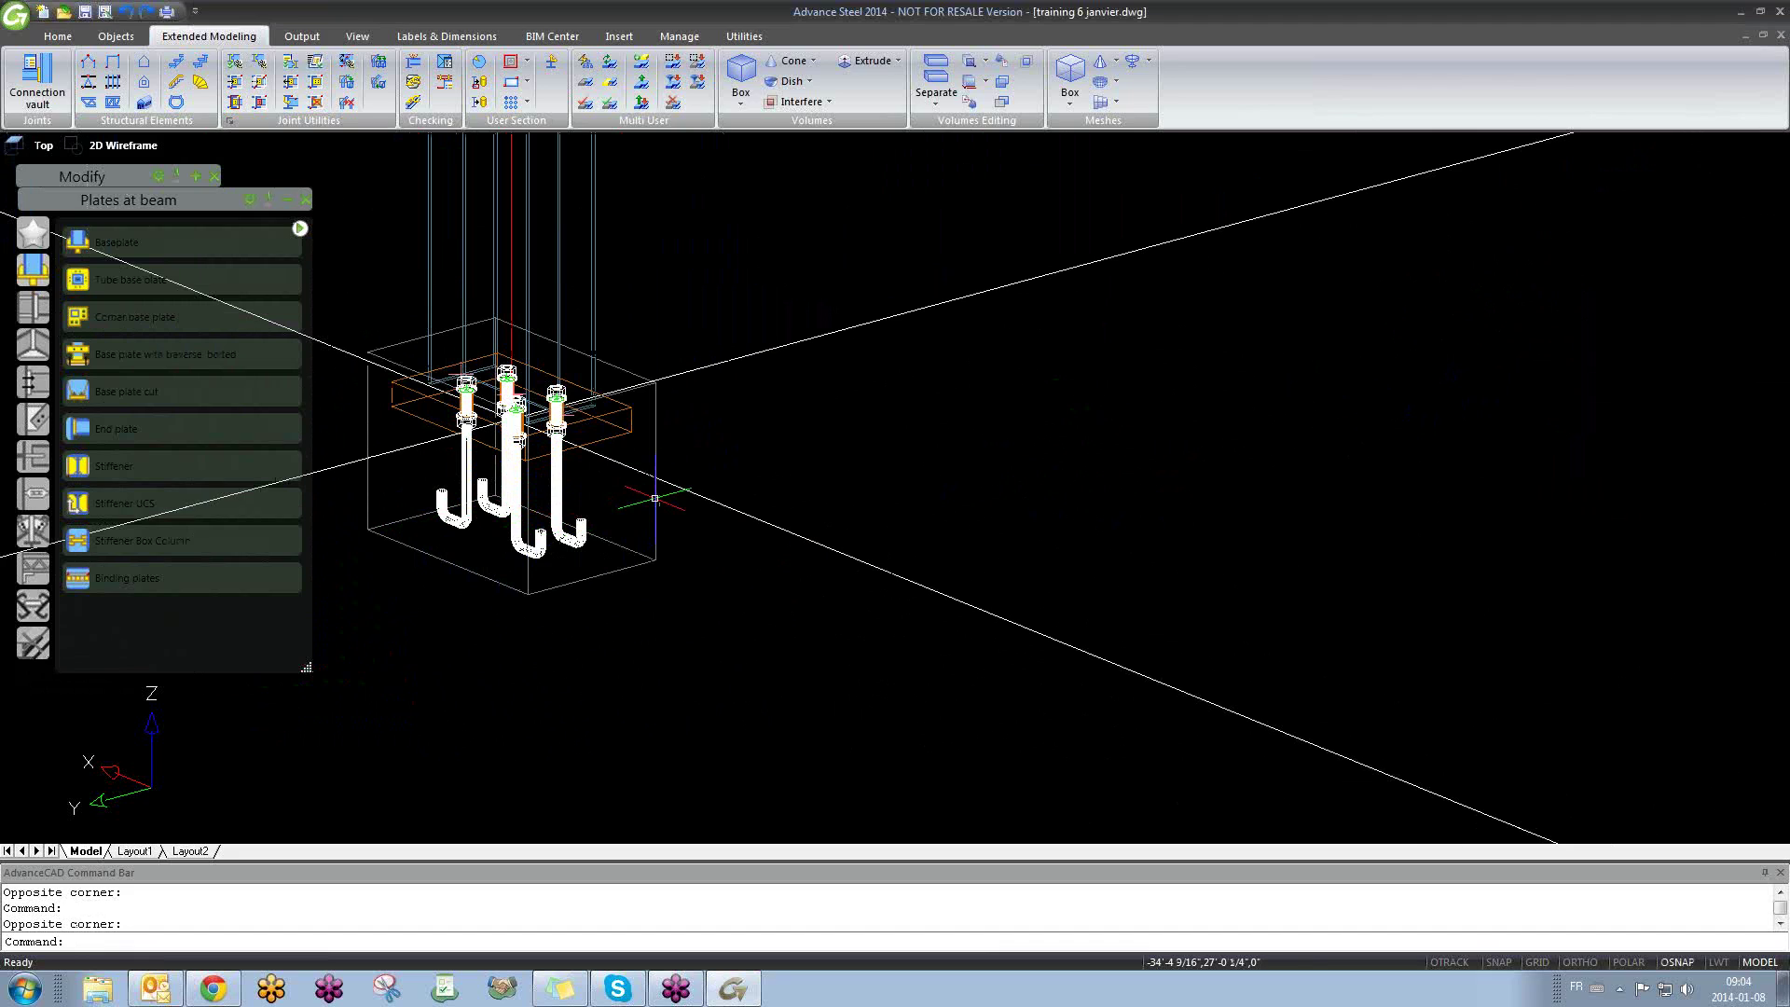
{"action": "double_click", "coordinate": [656, 499]}
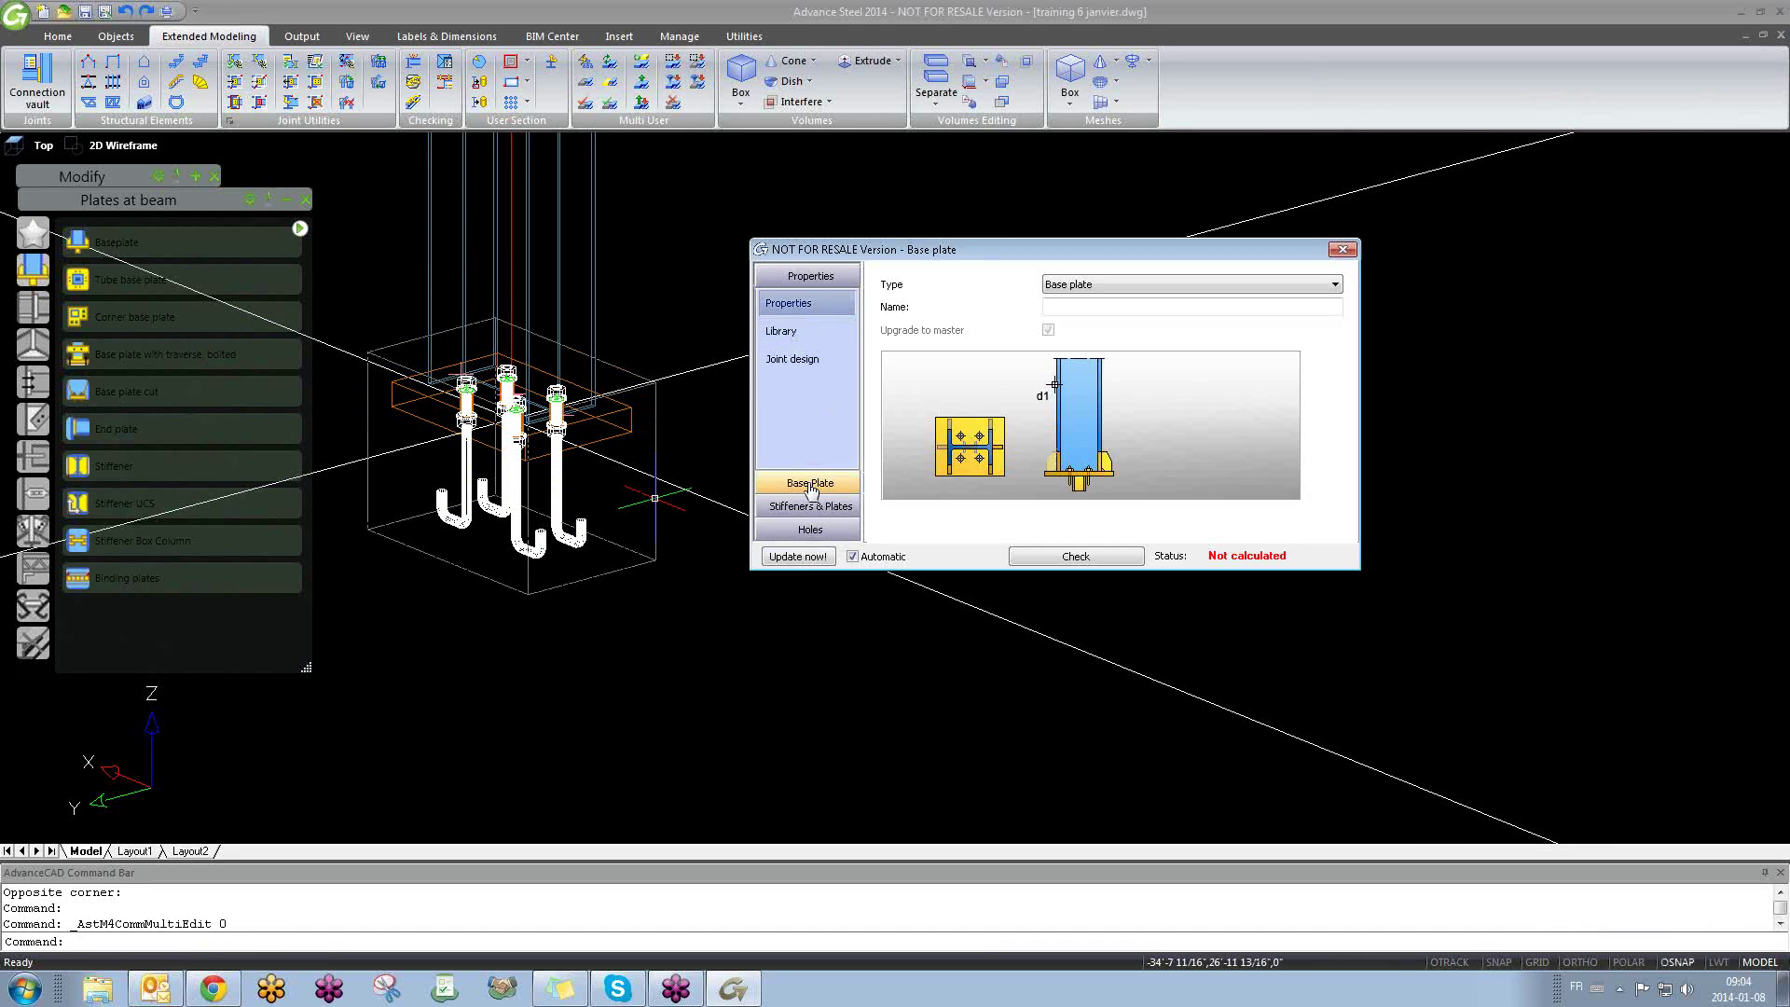
{"action": "left_click", "coordinate": [807, 483]}
{"action": "left_click", "coordinate": [817, 362]}
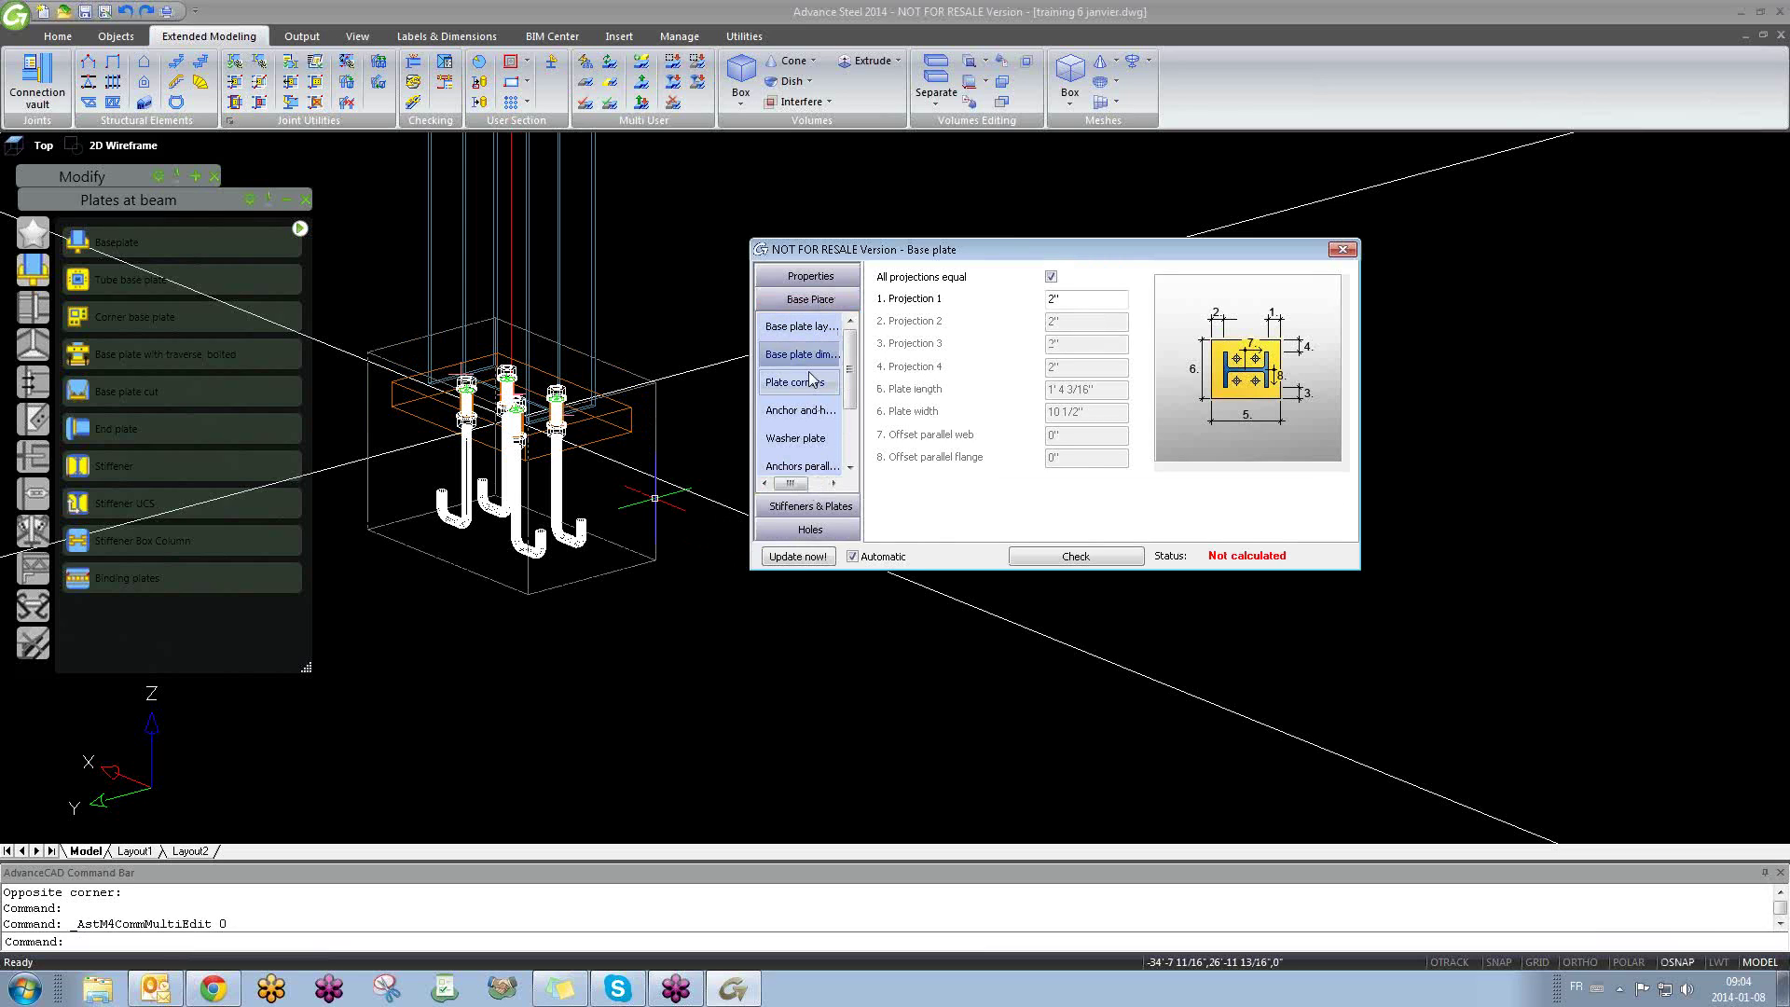
{"action": "left_click", "coordinate": [814, 385]}
{"action": "left_click", "coordinate": [807, 410]}
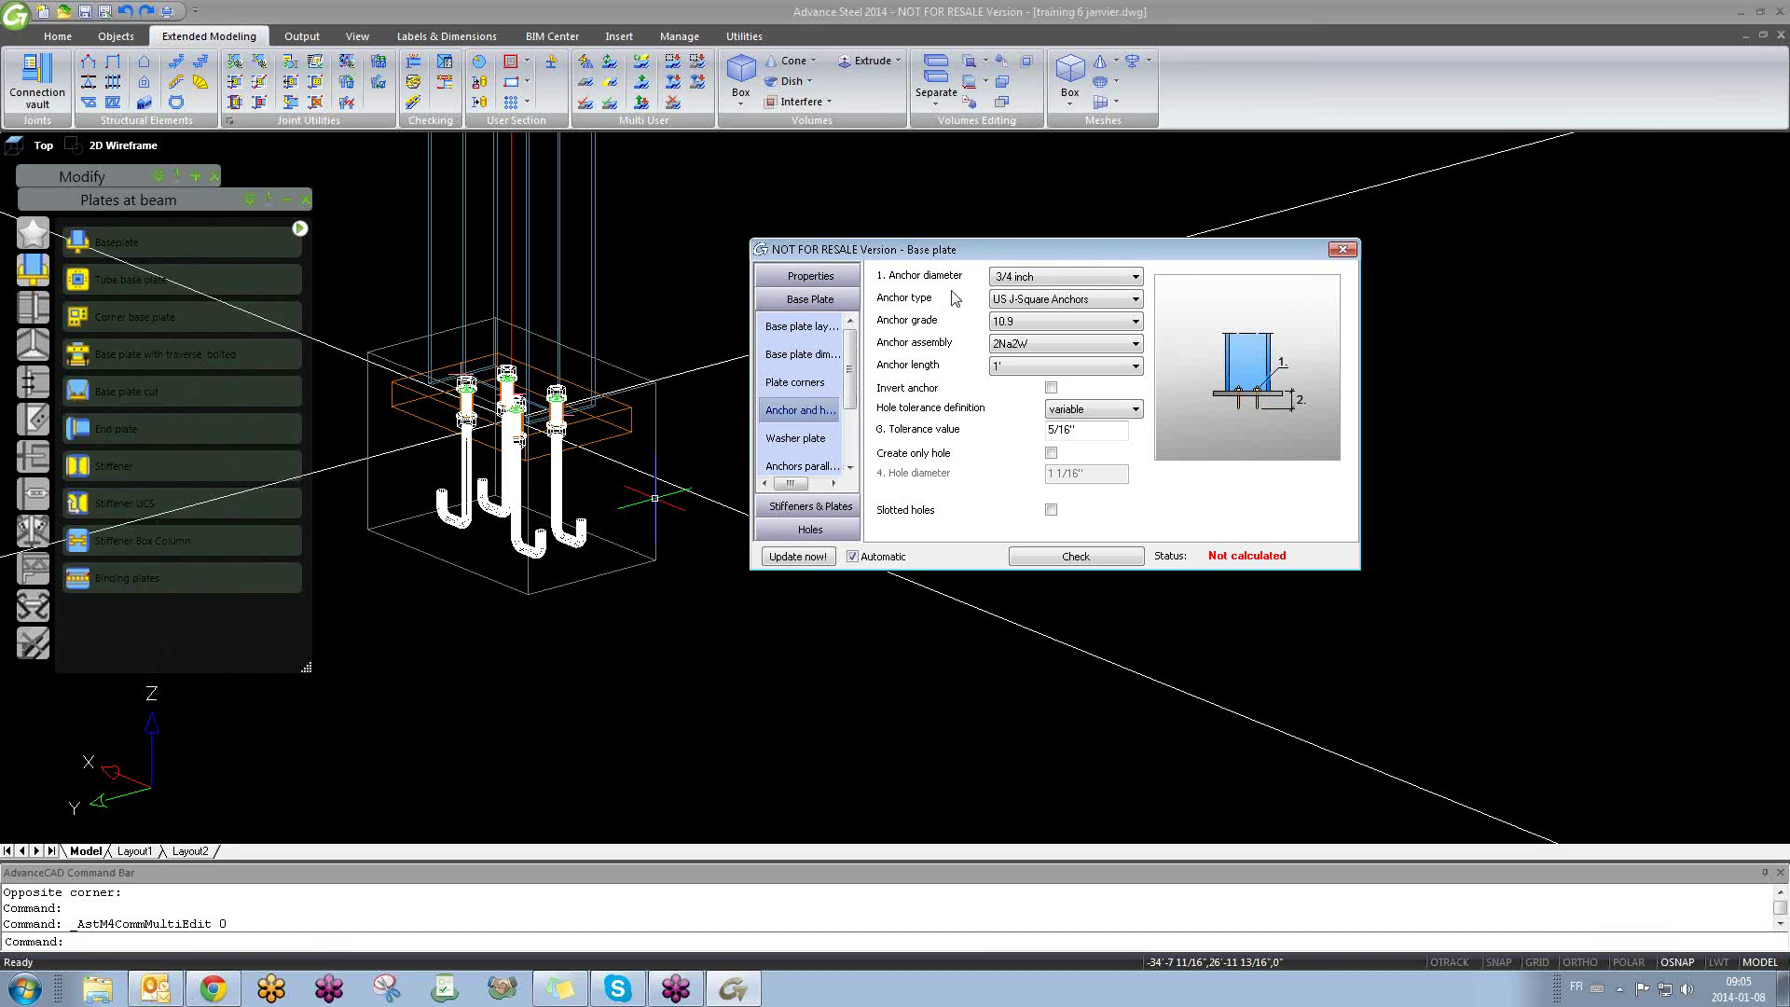
Step: Show the grades available for the US J-Square Anchors, keep 10.9, and close the base plate settings
{"action": "left_click", "coordinate": [1039, 321]}
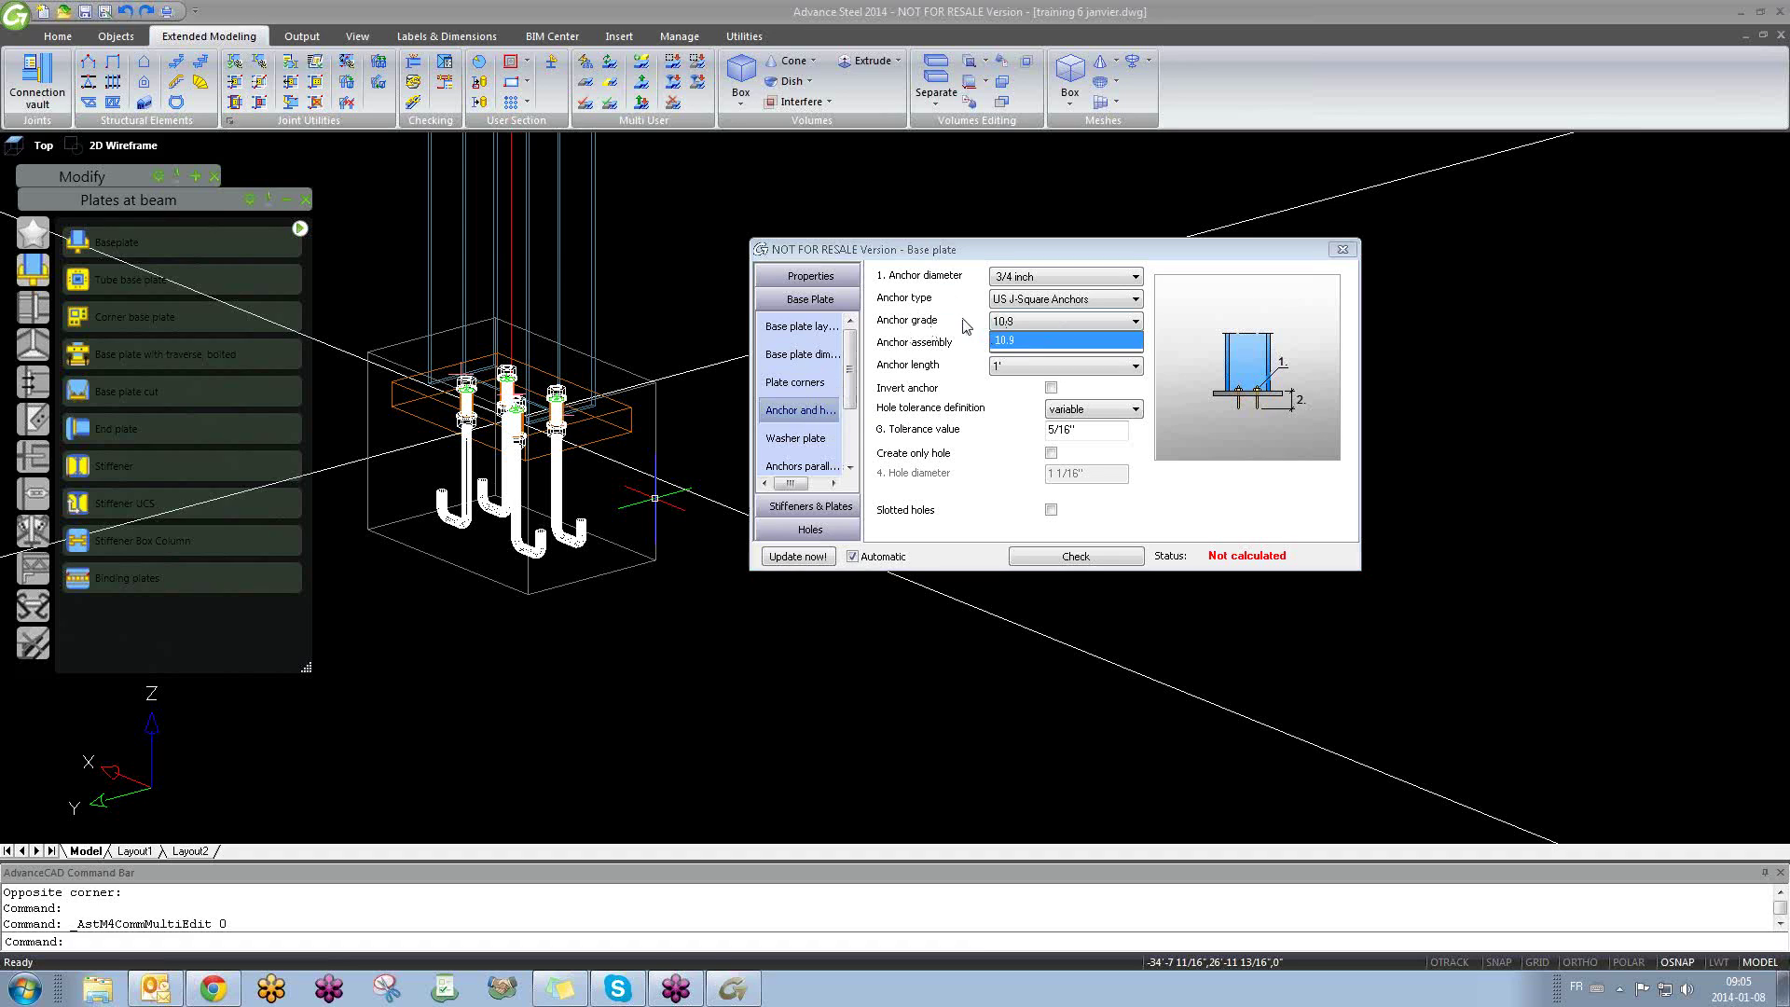
{"action": "left_click", "coordinate": [994, 339]}
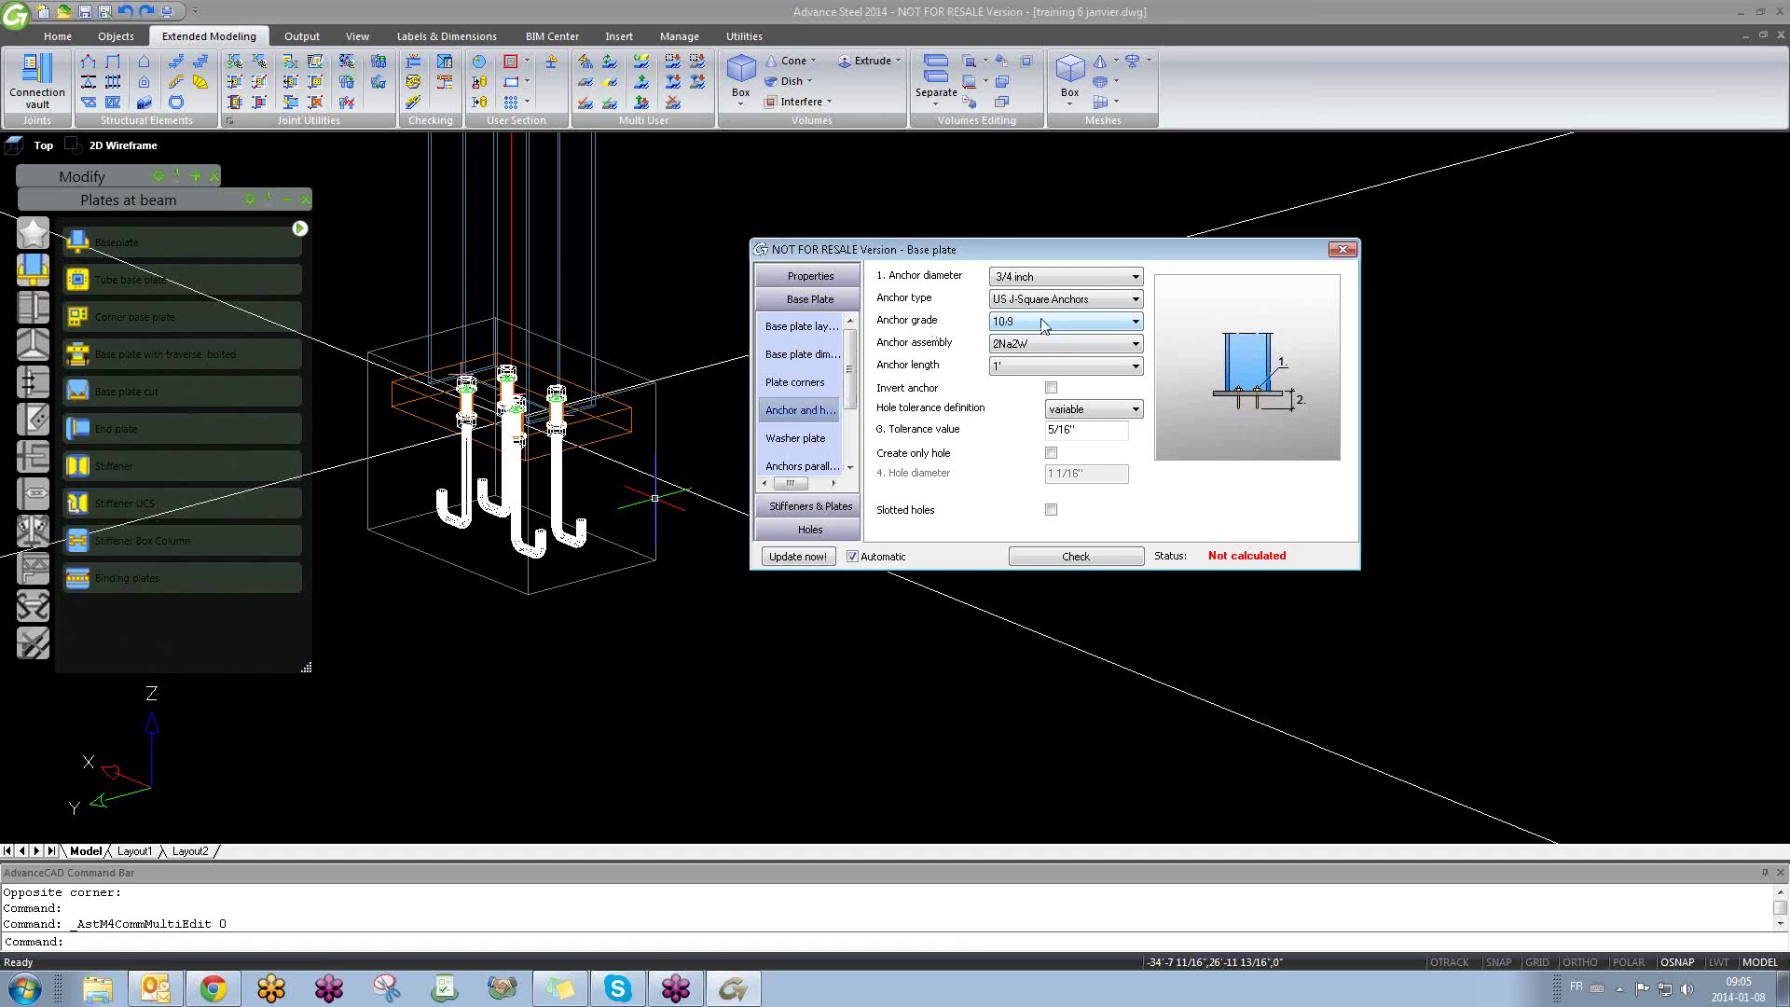
{"action": "left_click", "coordinate": [1343, 249]}
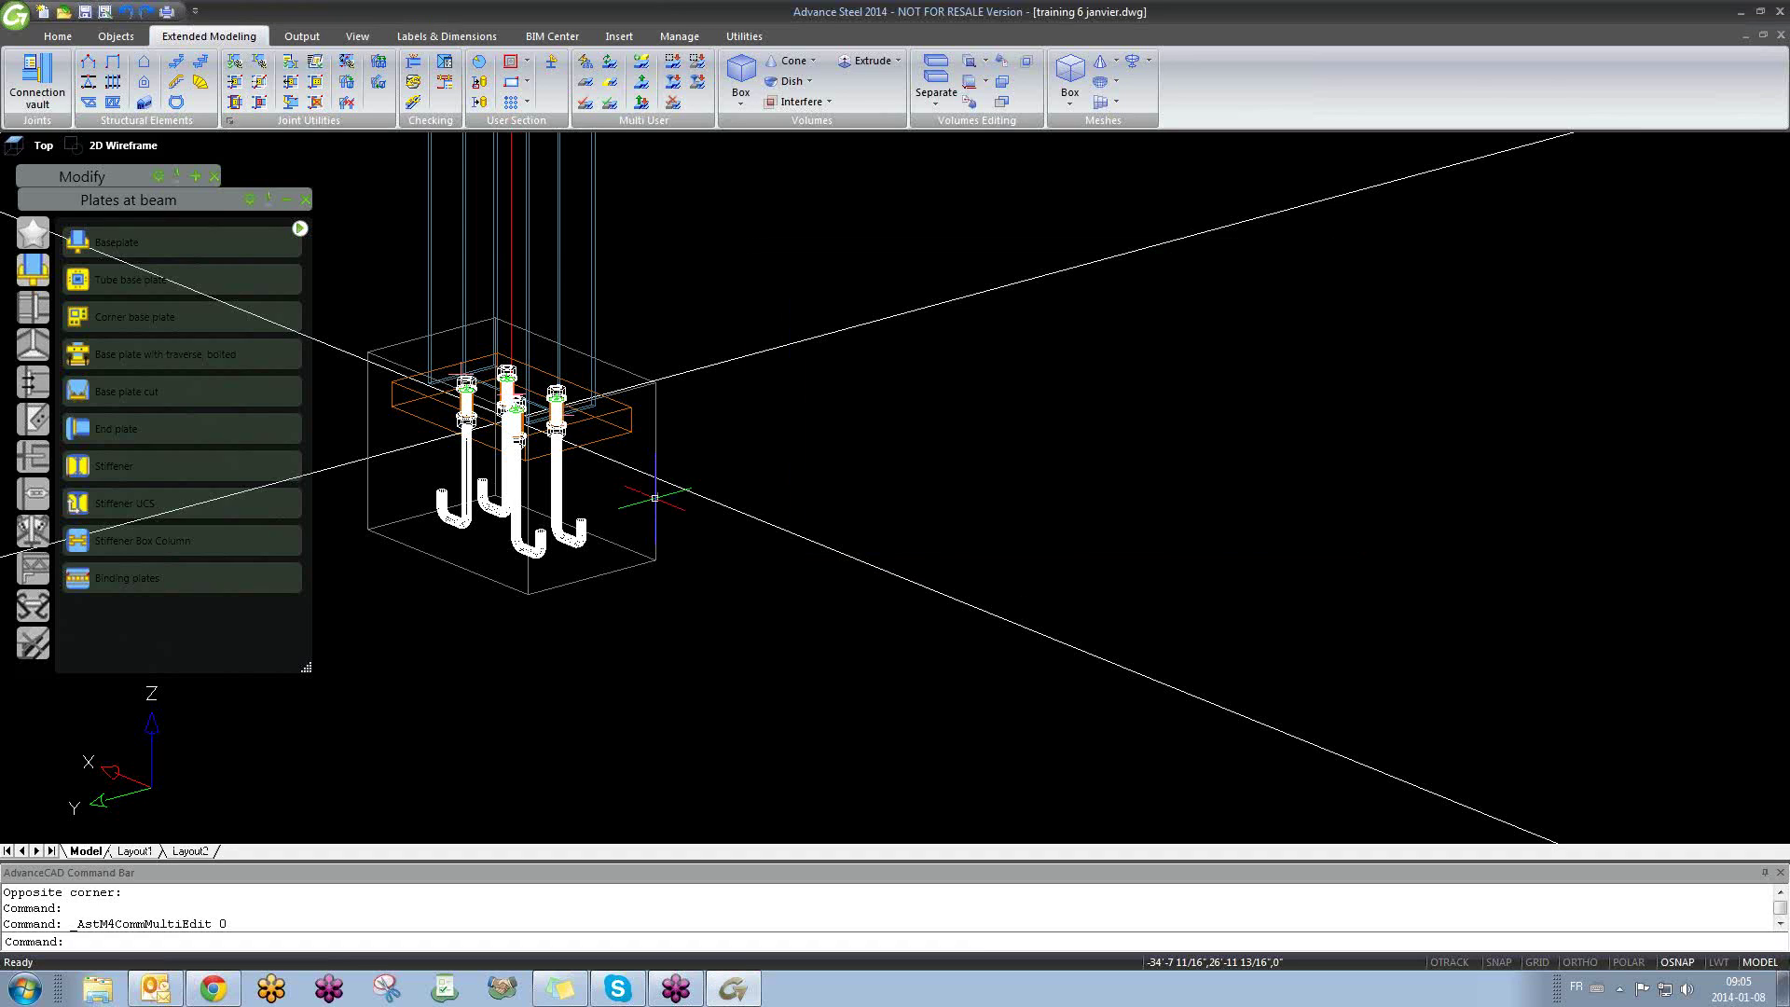
Step: Start the GRAITEC Advance Manager and open its settings for adding, deleting or editing anchor types
{"action": "left_click", "coordinate": [680, 36]}
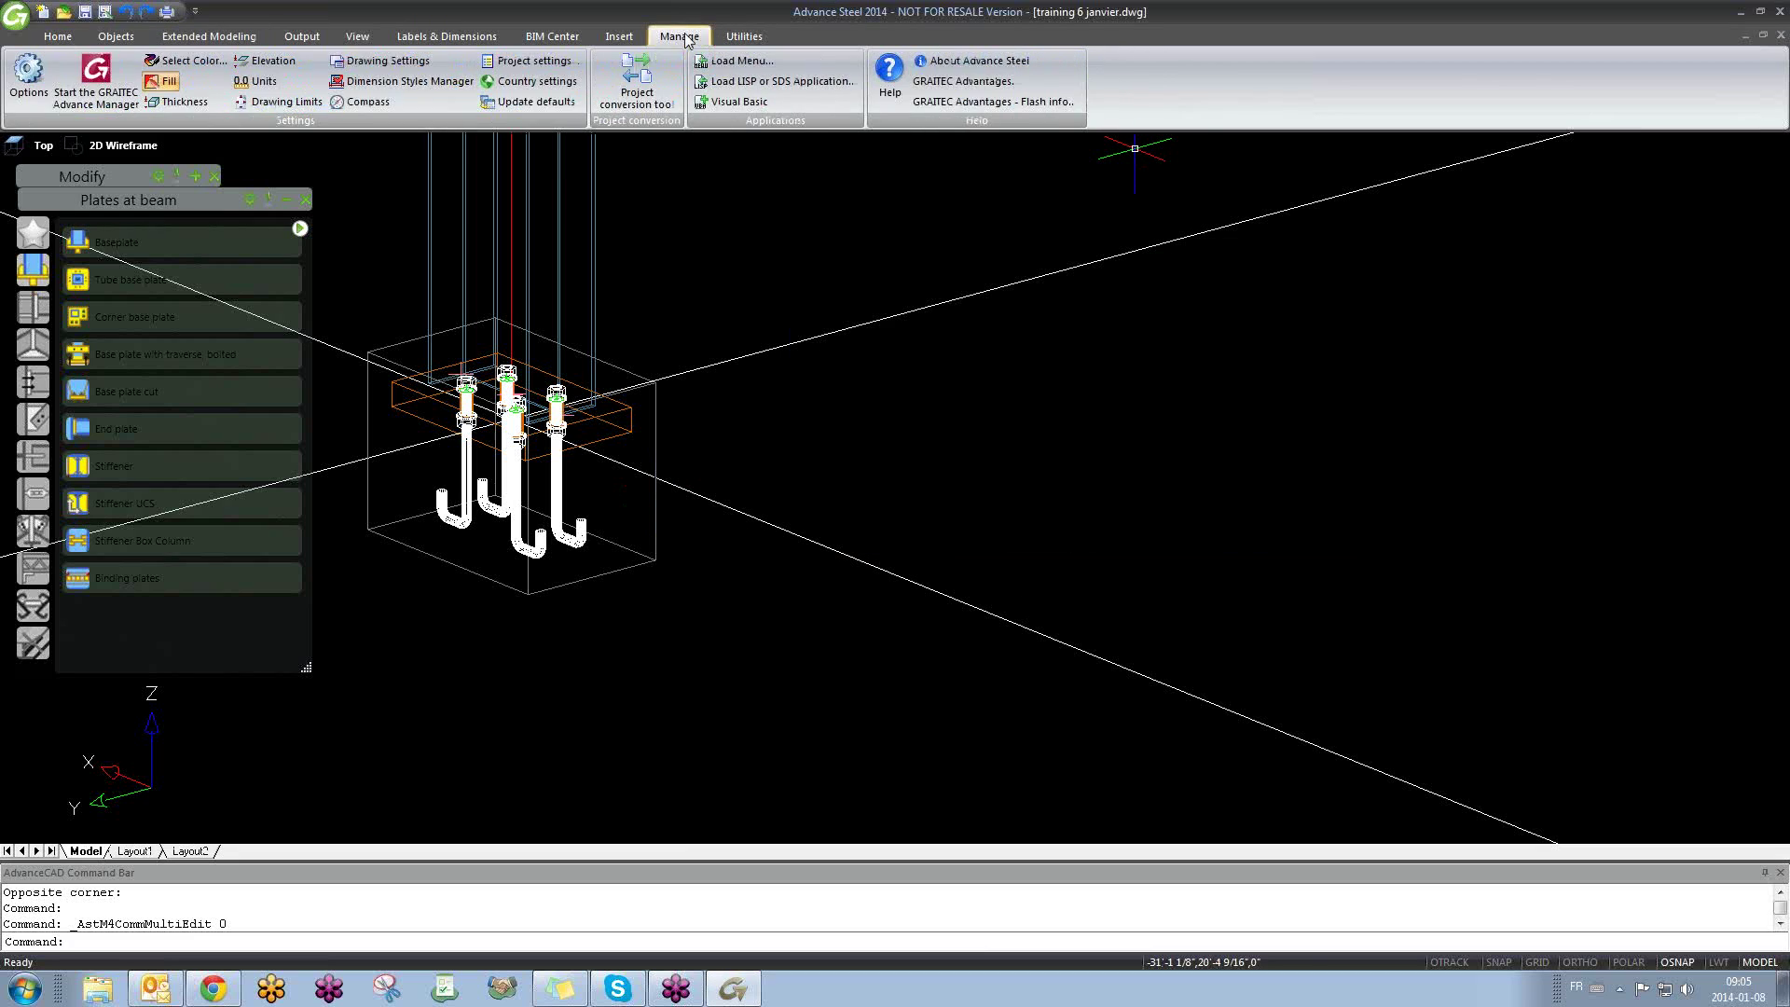
{"action": "left_click", "coordinate": [105, 63]}
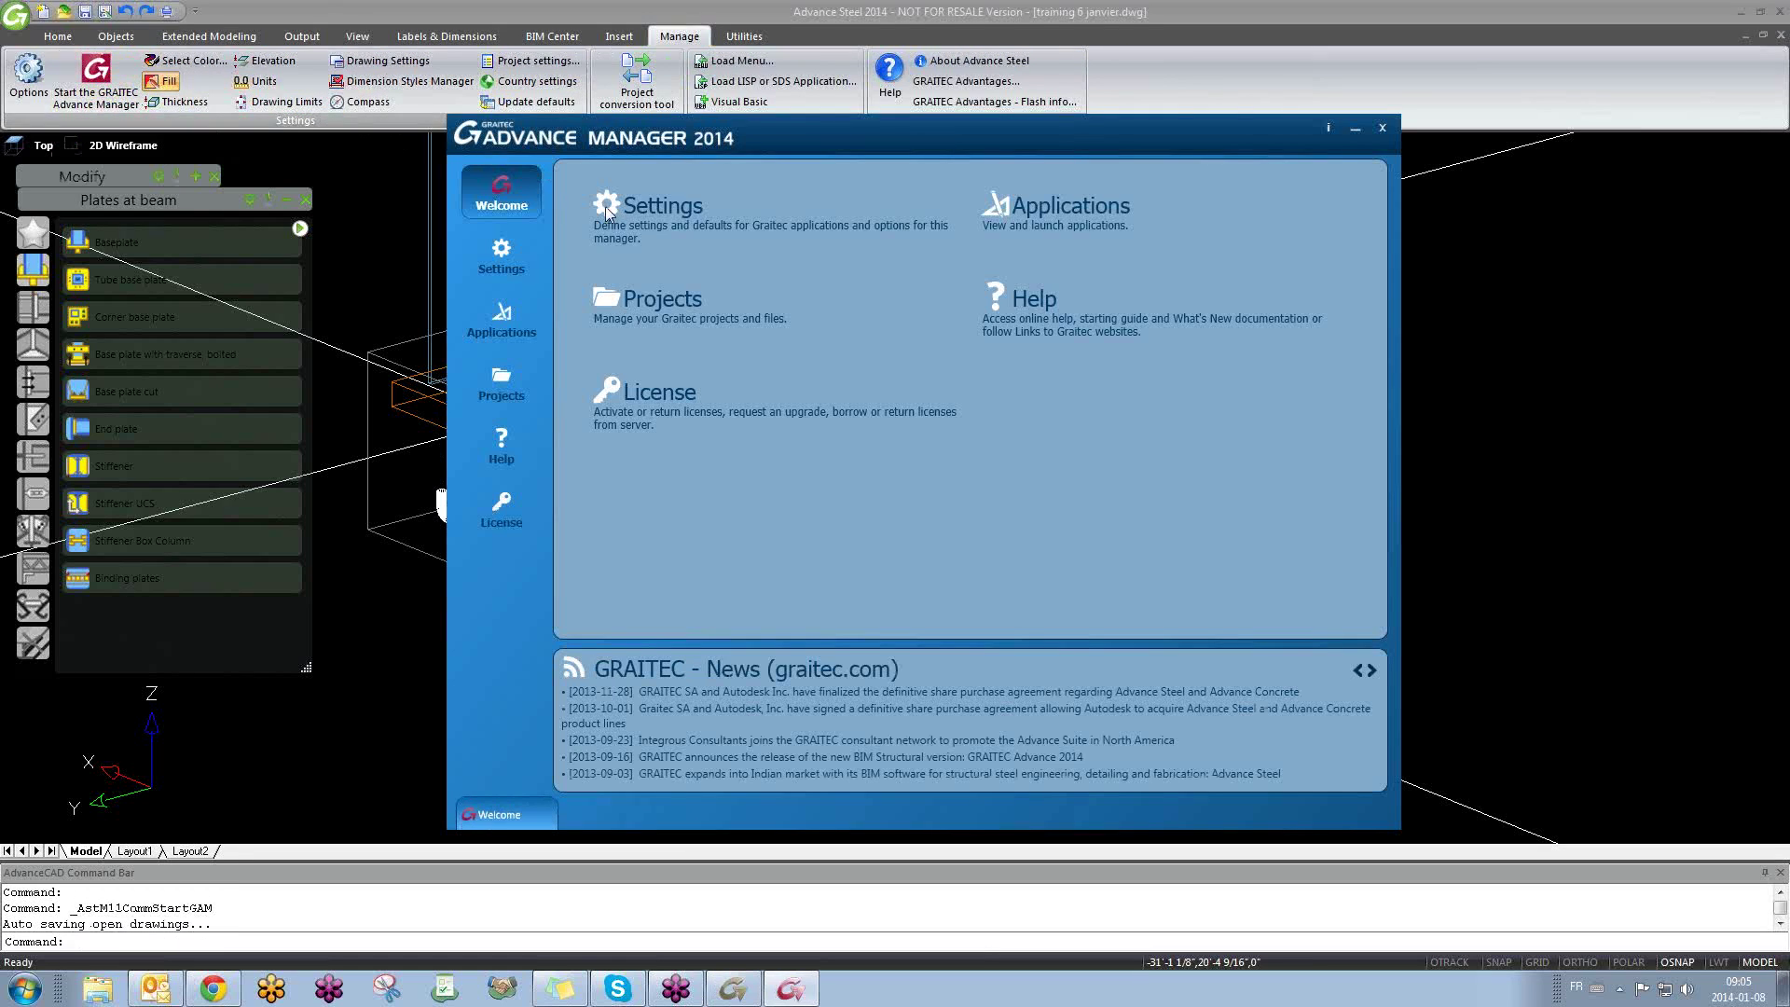
{"action": "left_click", "coordinate": [624, 210]}
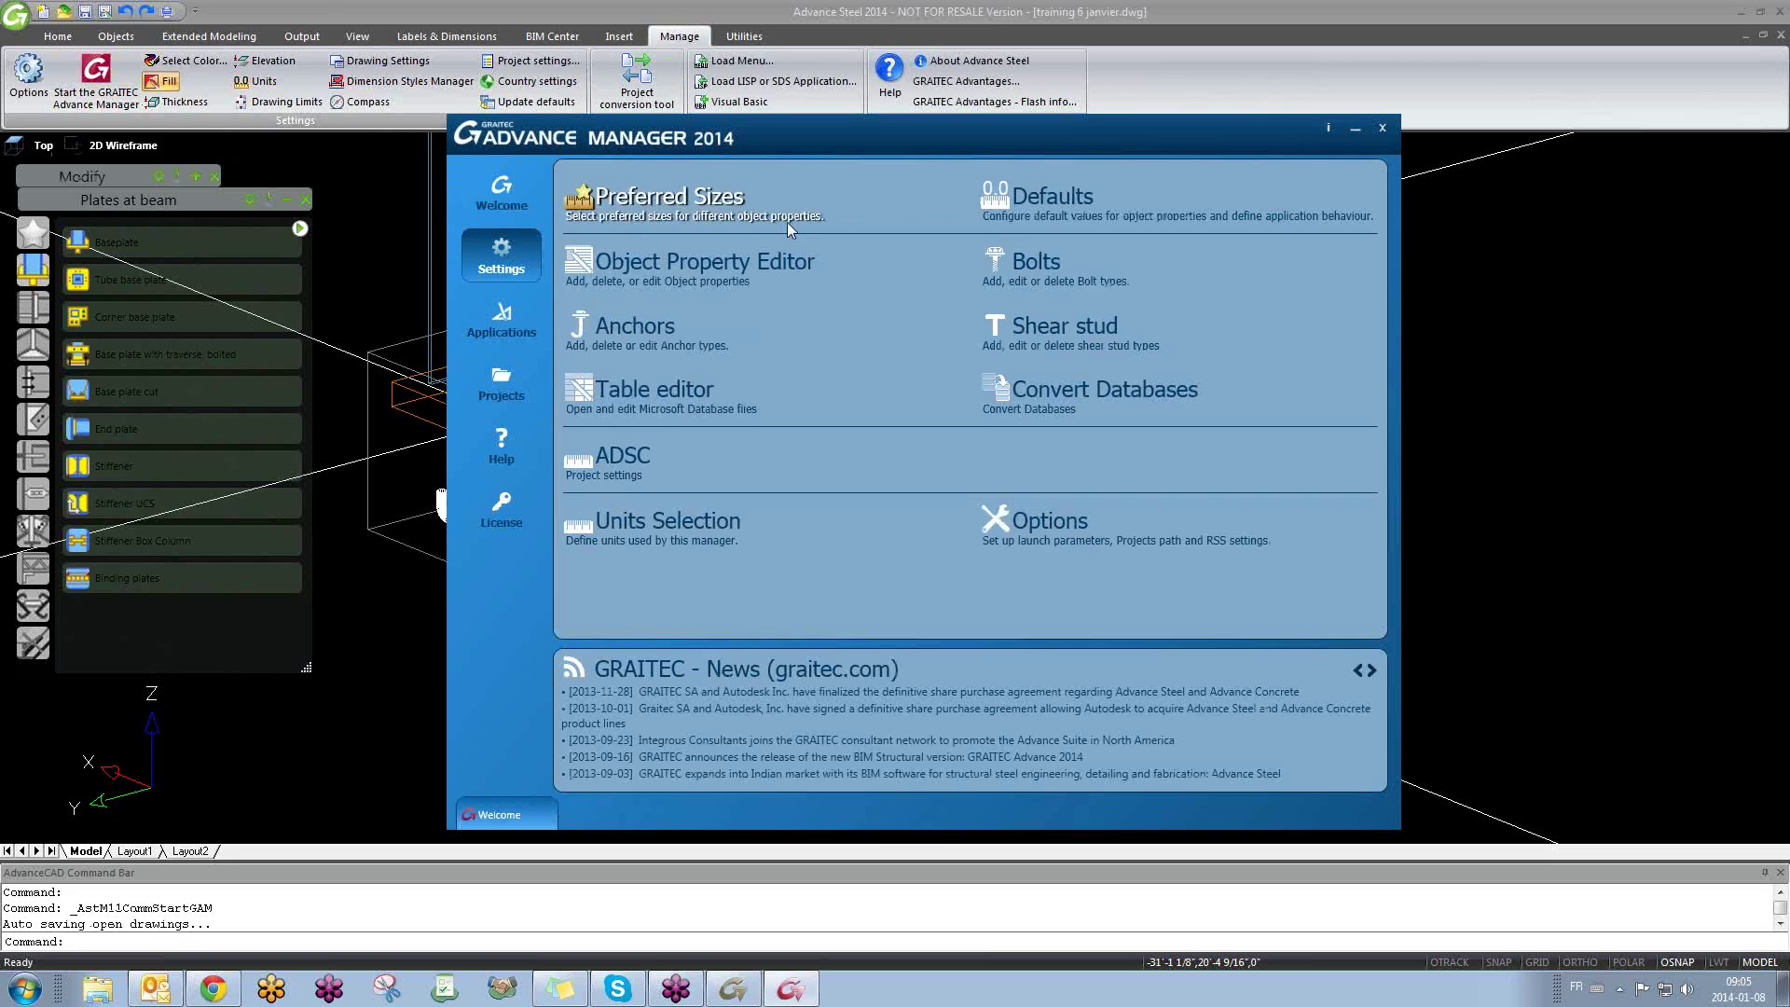
{"action": "left_click", "coordinate": [637, 331]}
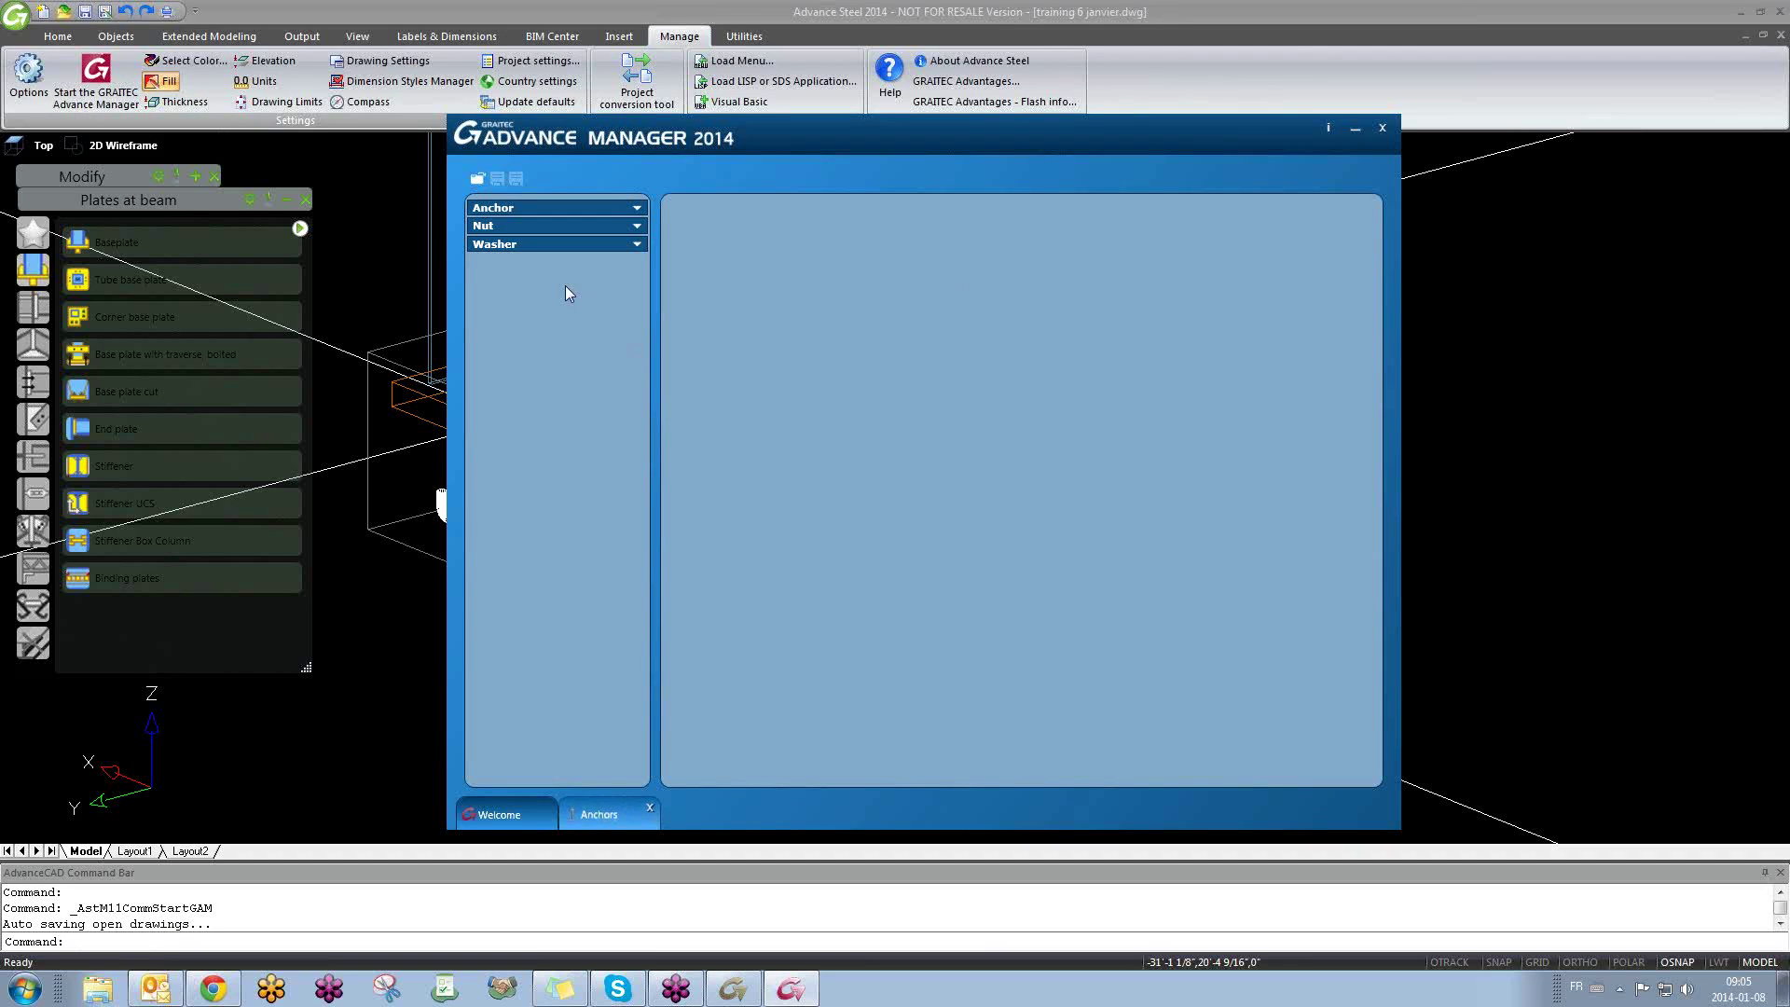
Step: List the anchor types, show the parameters of Fischer FH II-H, and close the Advance Manager
{"action": "left_click", "coordinate": [522, 211]}
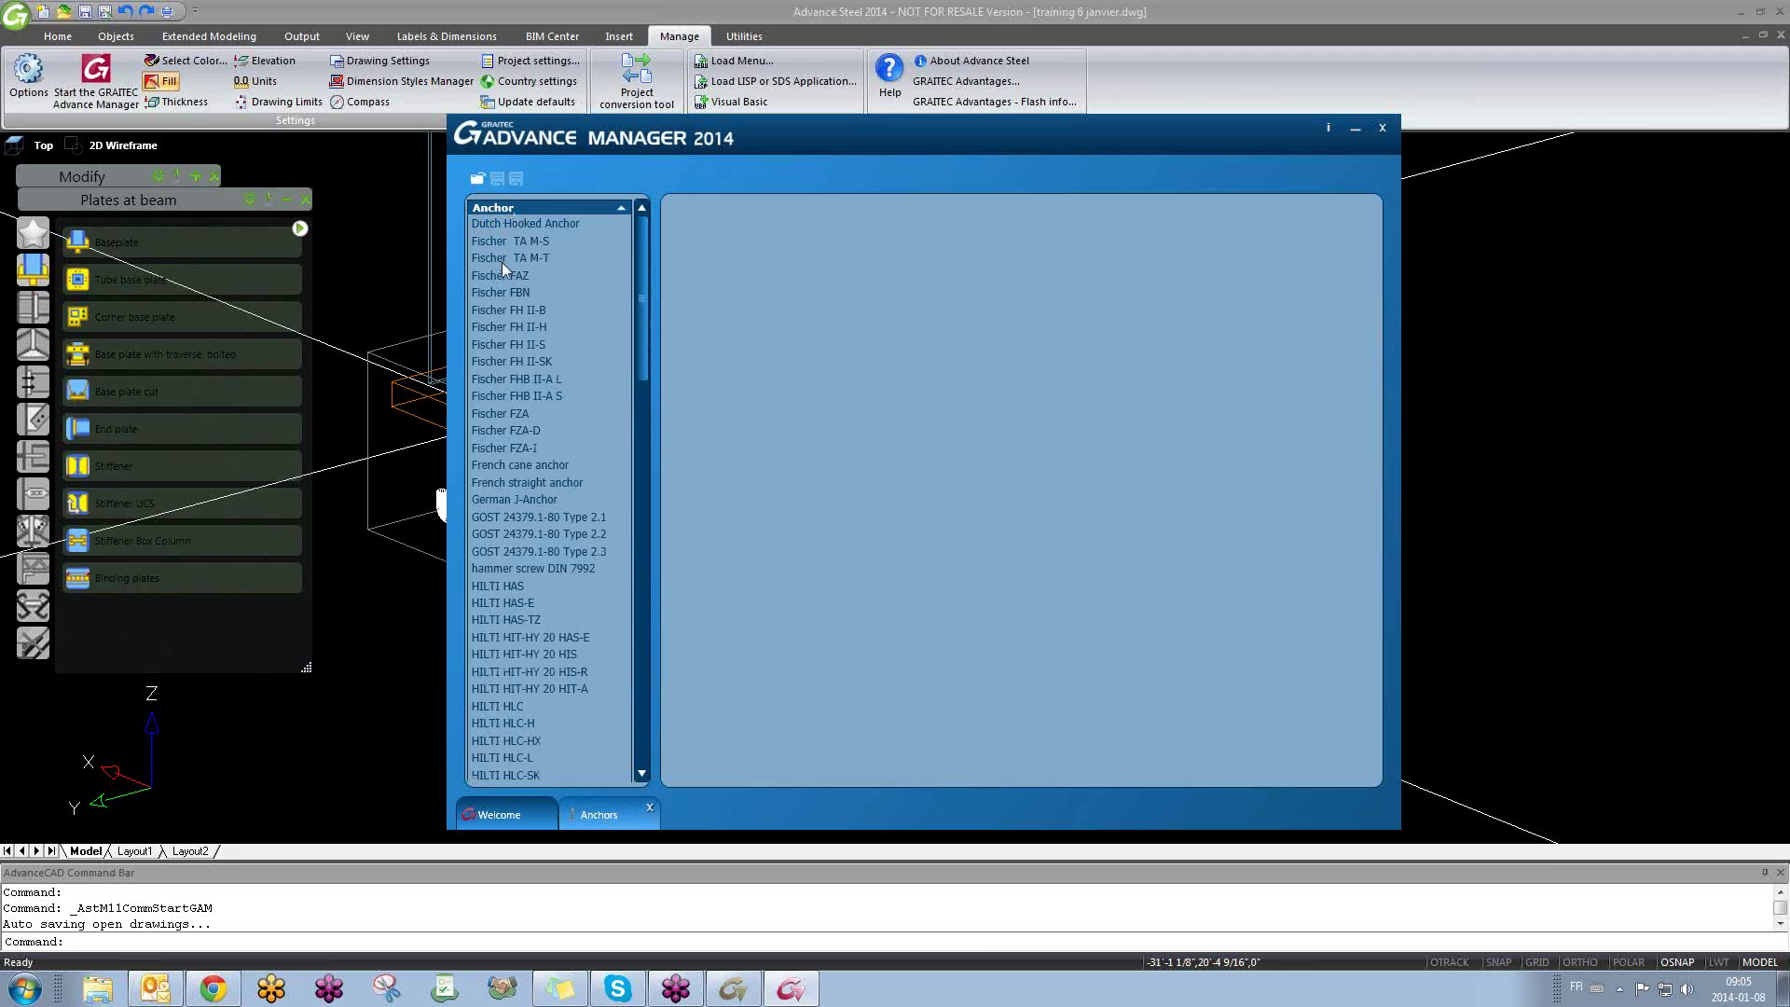
{"action": "left_click", "coordinate": [527, 327]}
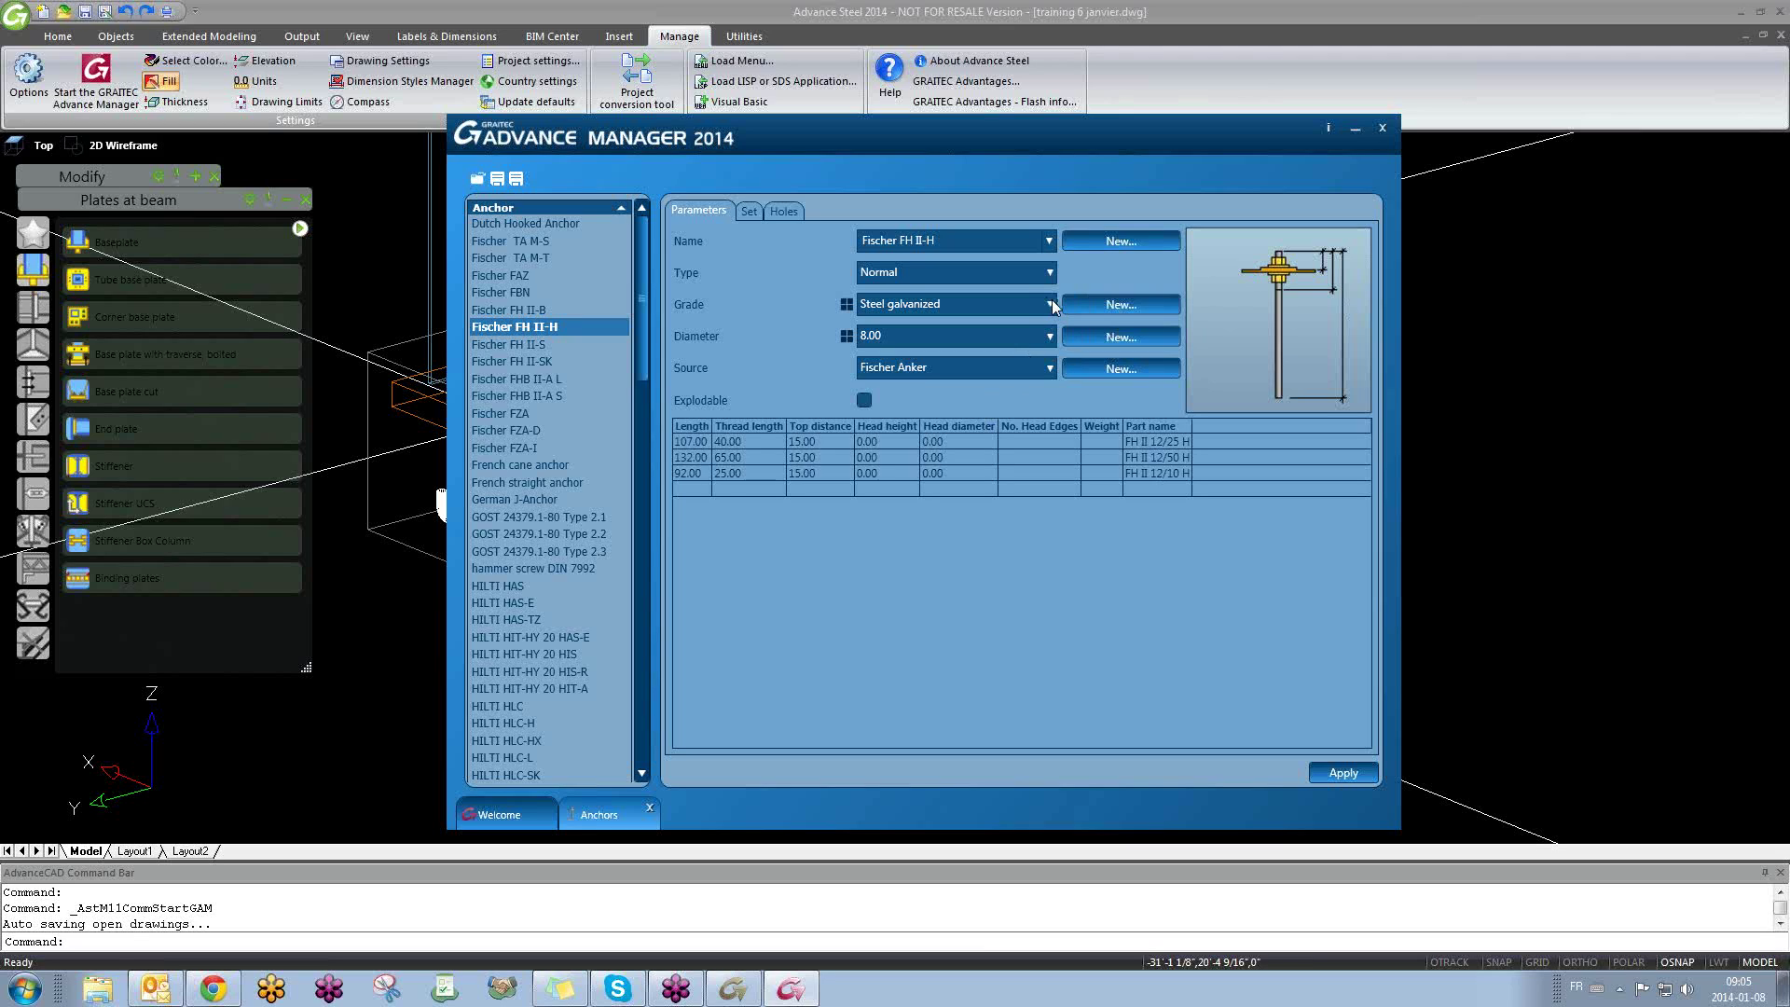
{"action": "left_click", "coordinate": [1381, 129]}
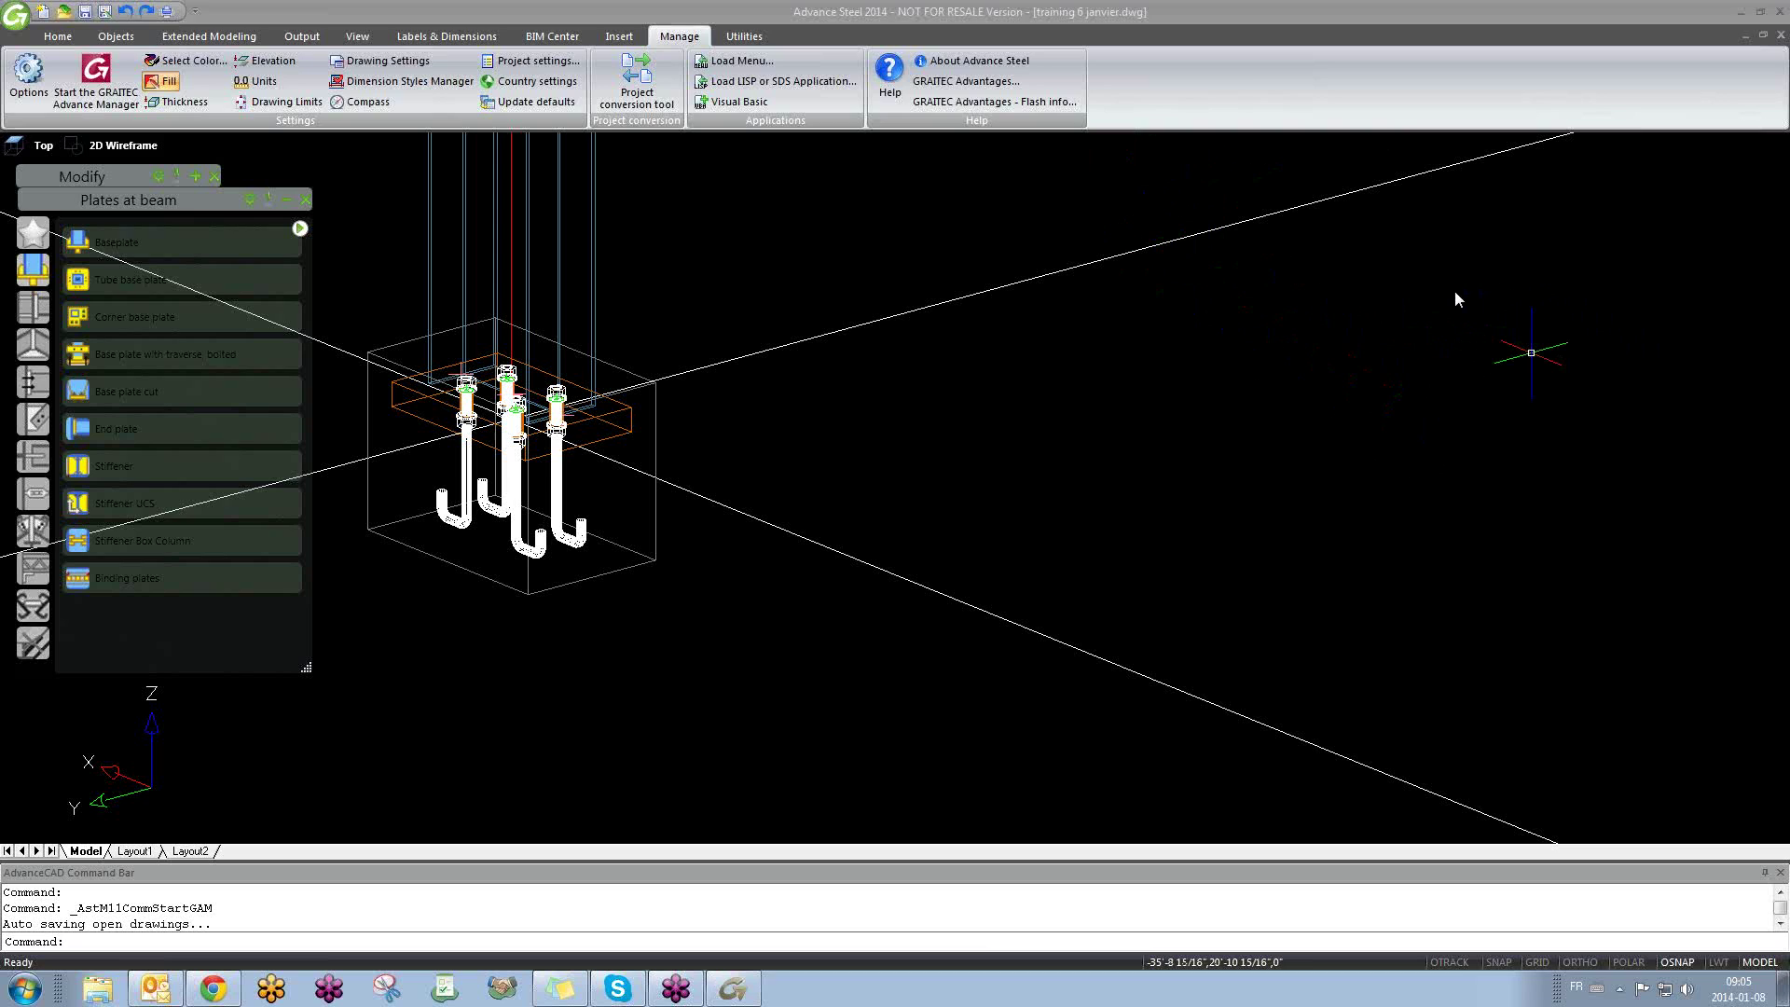
{"action": "left_click", "coordinate": [1188, 434]}
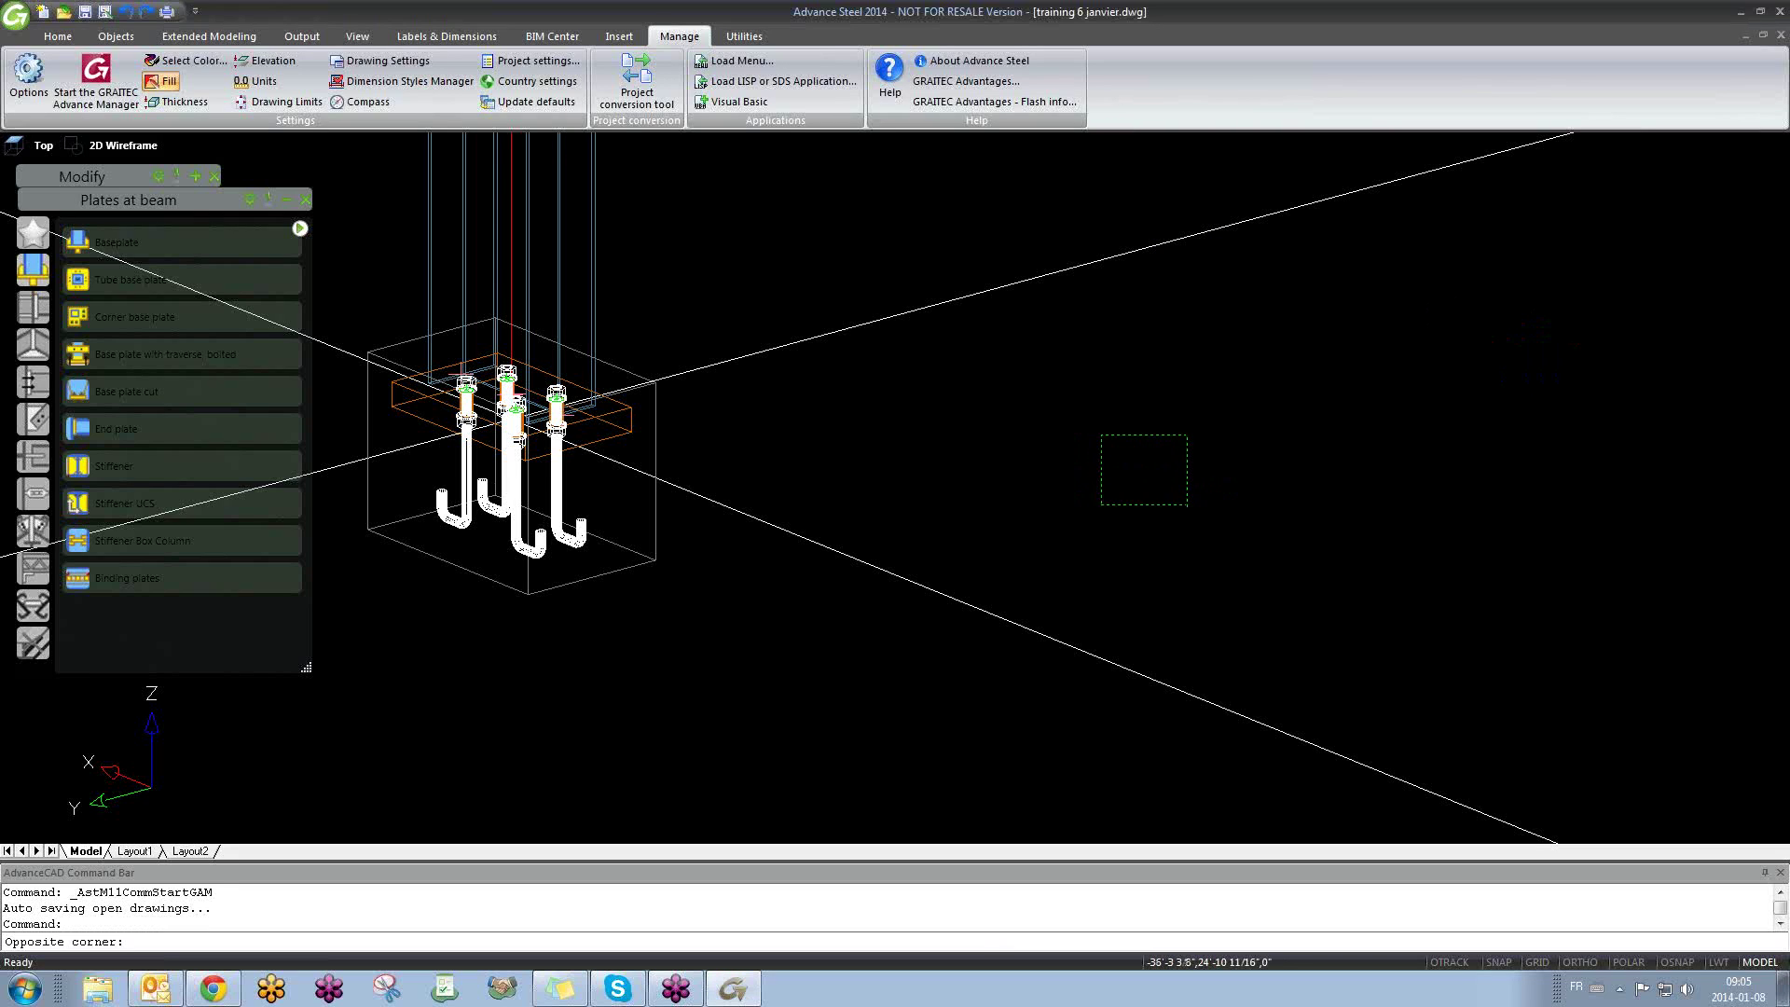
{"action": "left_click", "coordinate": [1066, 542]}
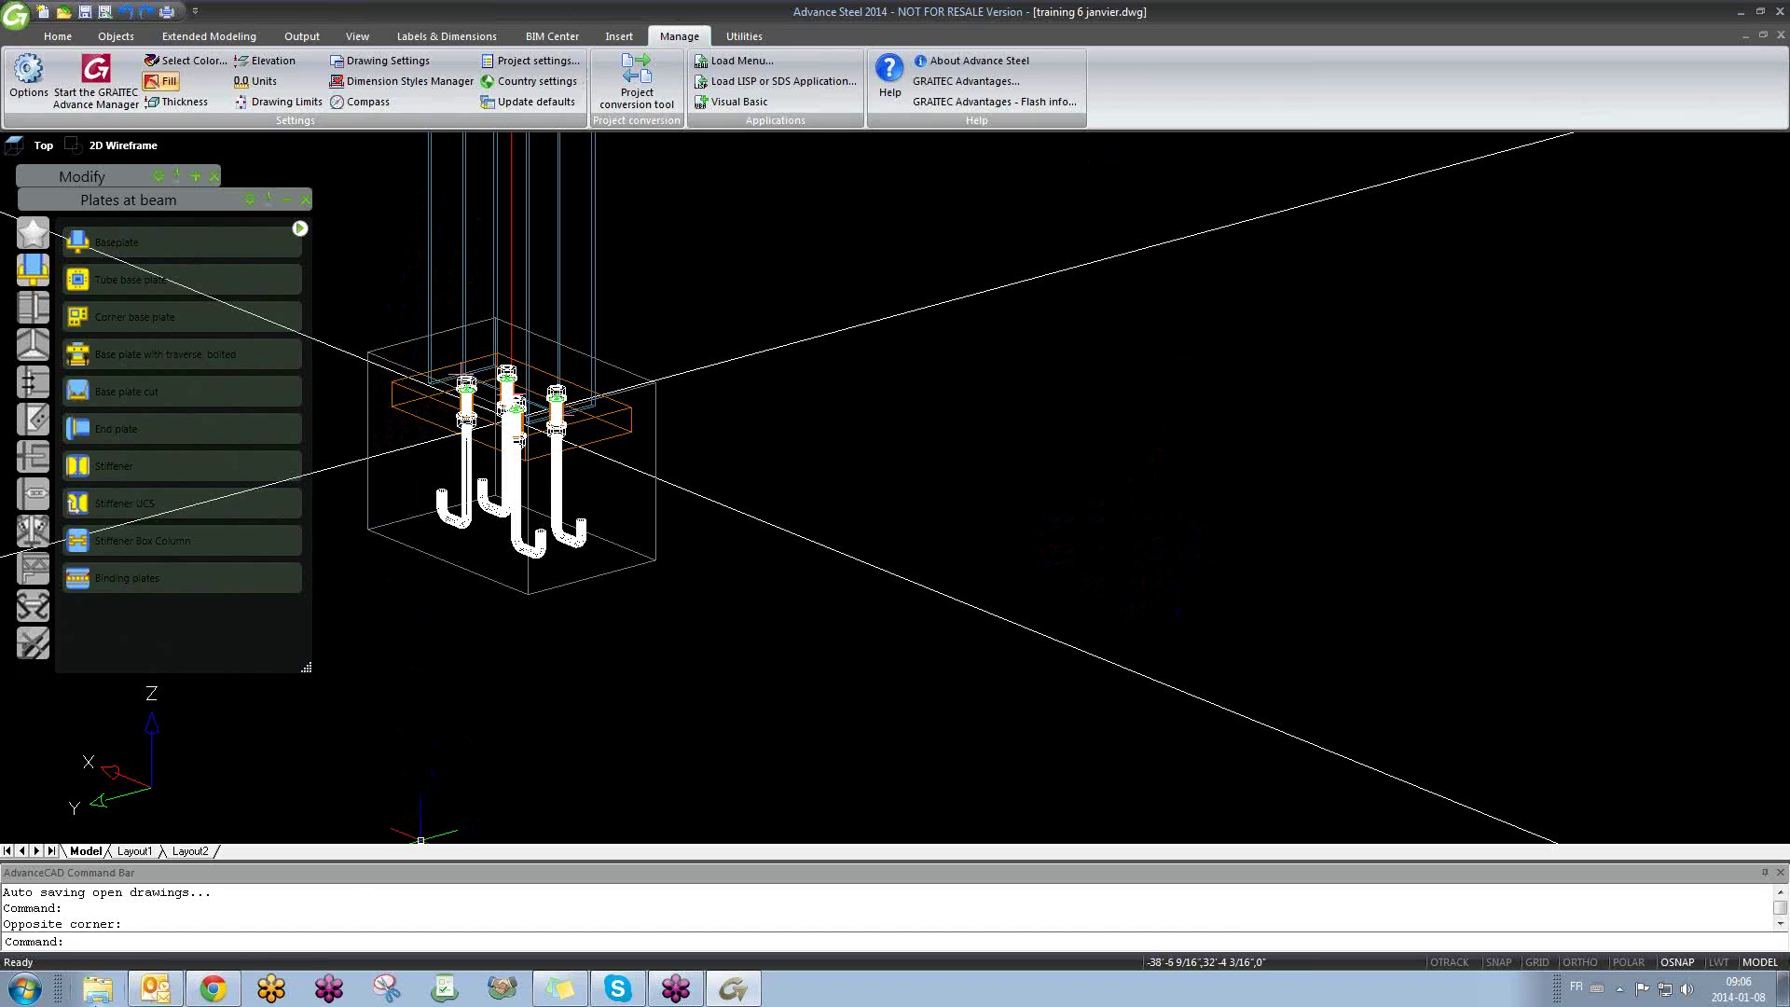
{"action": "mouse_move", "coordinate": [158, 995]}
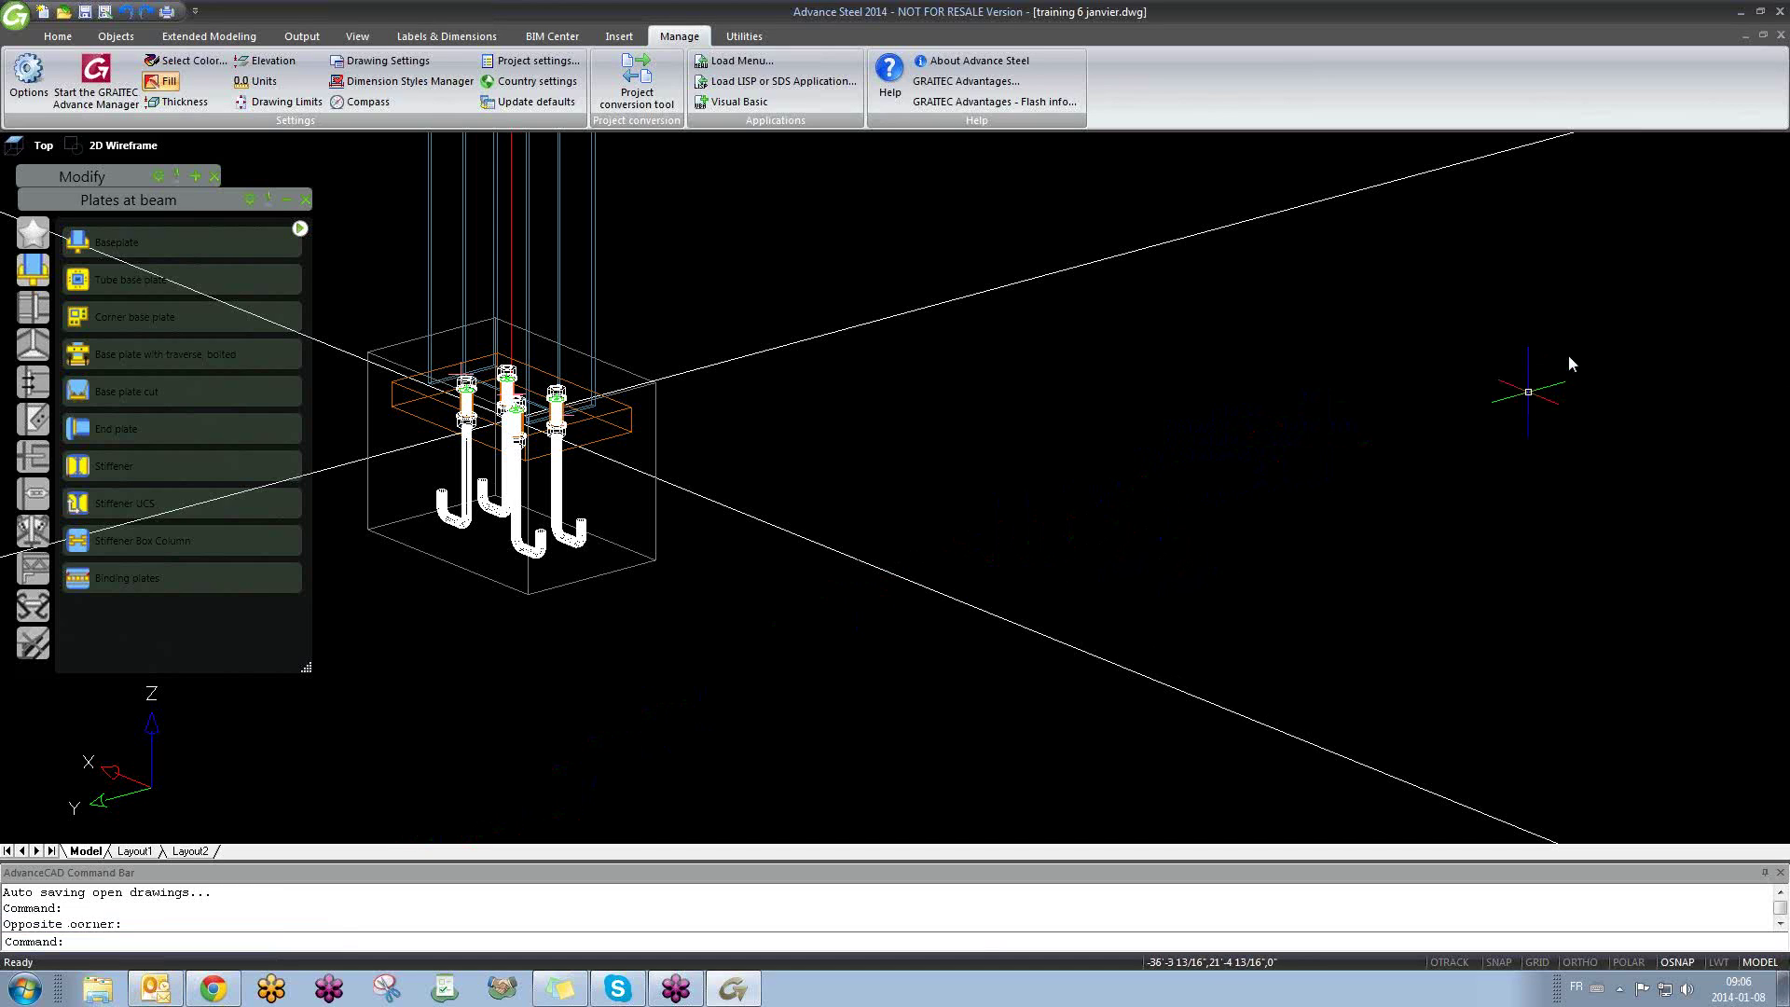
{"action": "left_click", "coordinate": [1161, 349]}
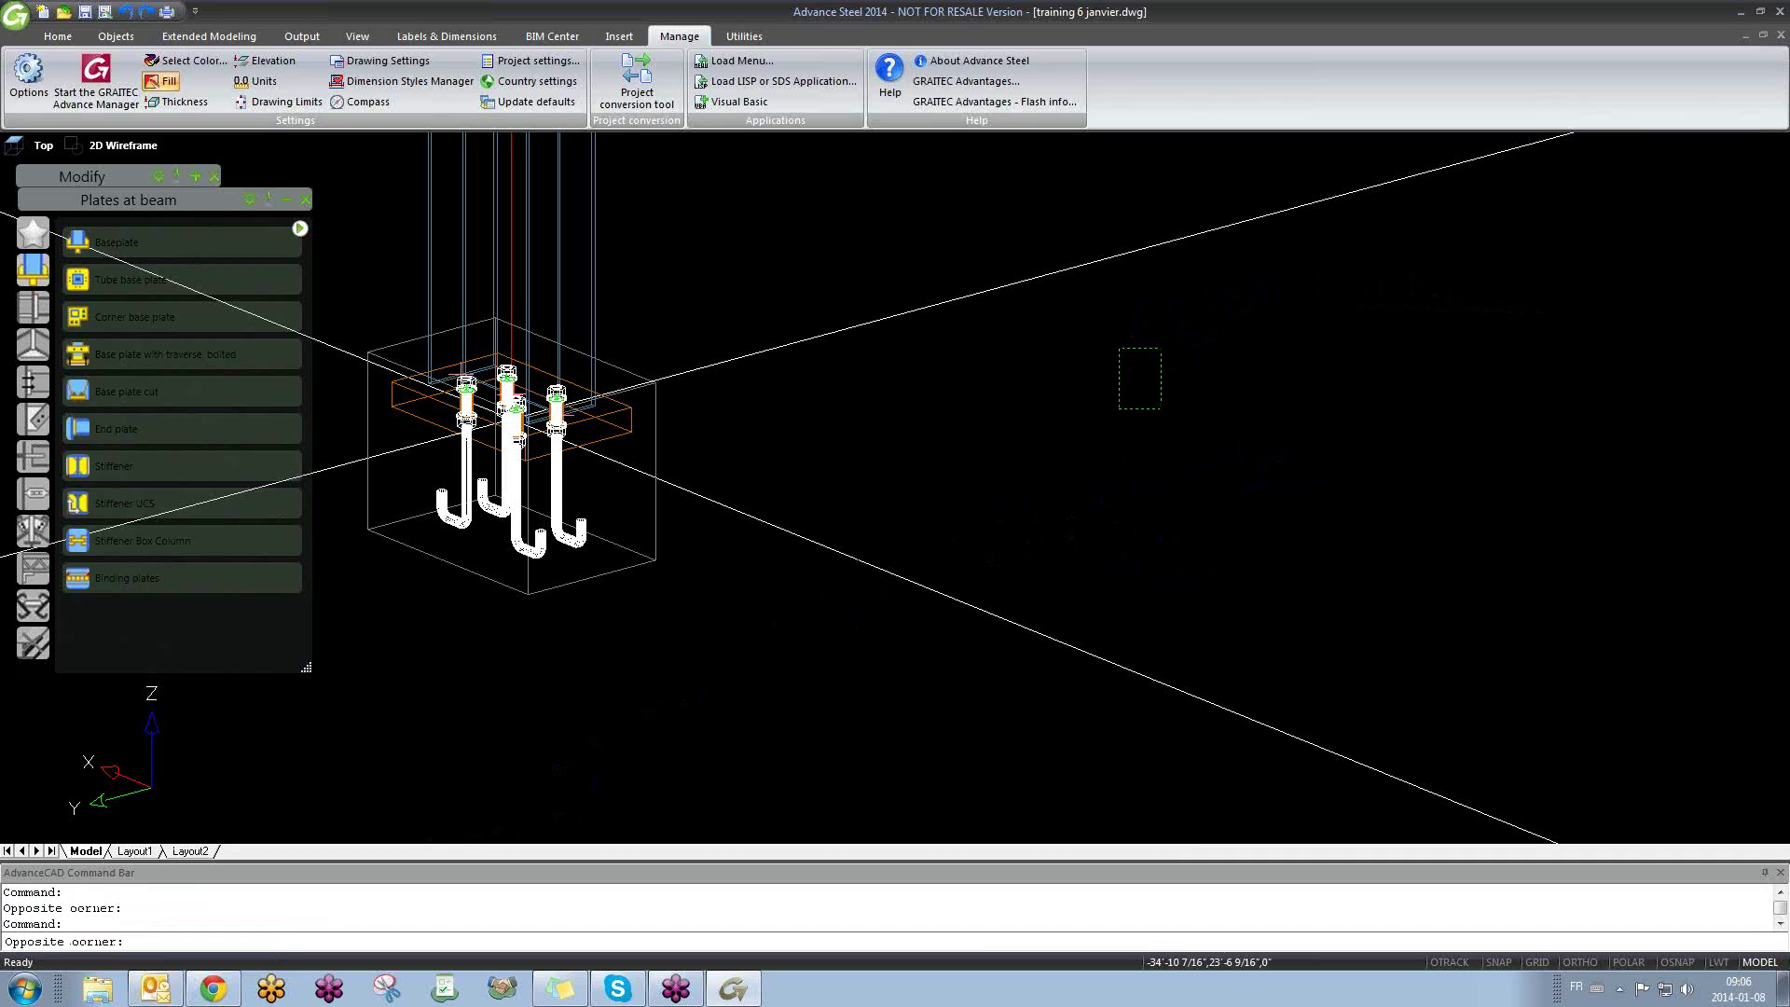
{"action": "left_click", "coordinate": [1118, 411]}
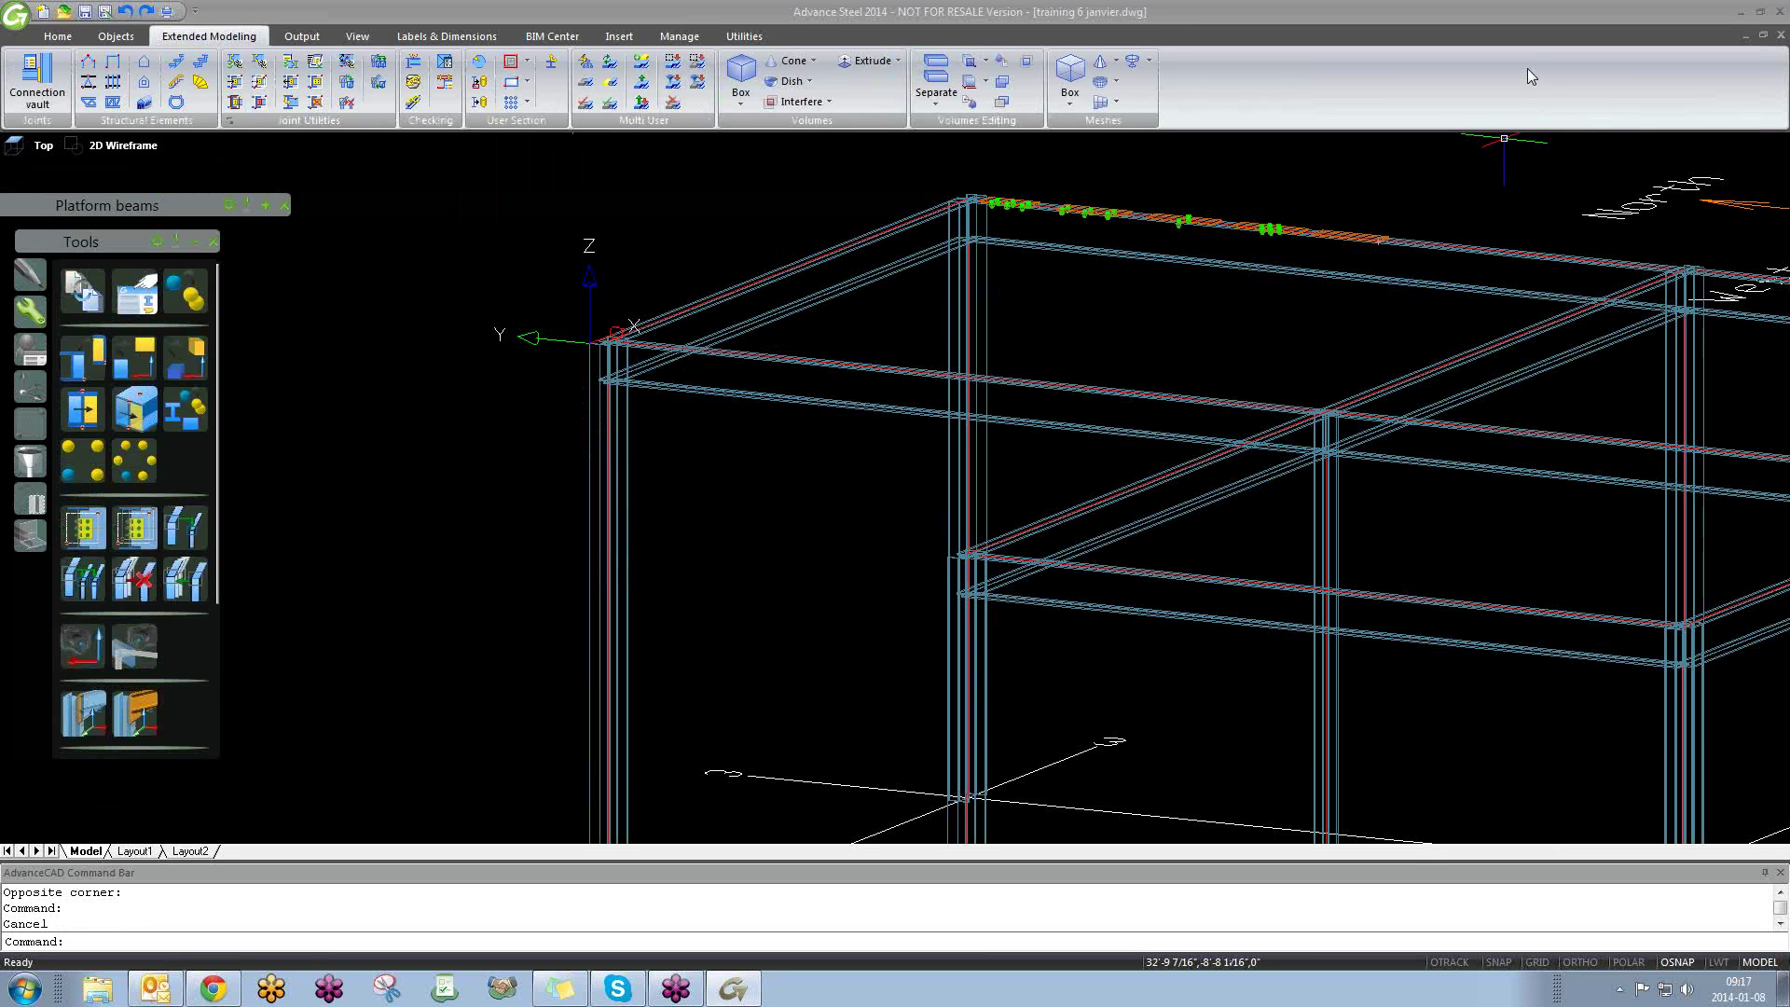
Step: Show the column base plate joint close up and shift the Tools palette slightly
{"action": "left_click", "coordinate": [540, 232]}
{"action": "left_click", "coordinate": [383, 317]}
{"action": "scroll", "coordinate": [618, 427], "scroll_direction": "up", "scroll_amount": 1}
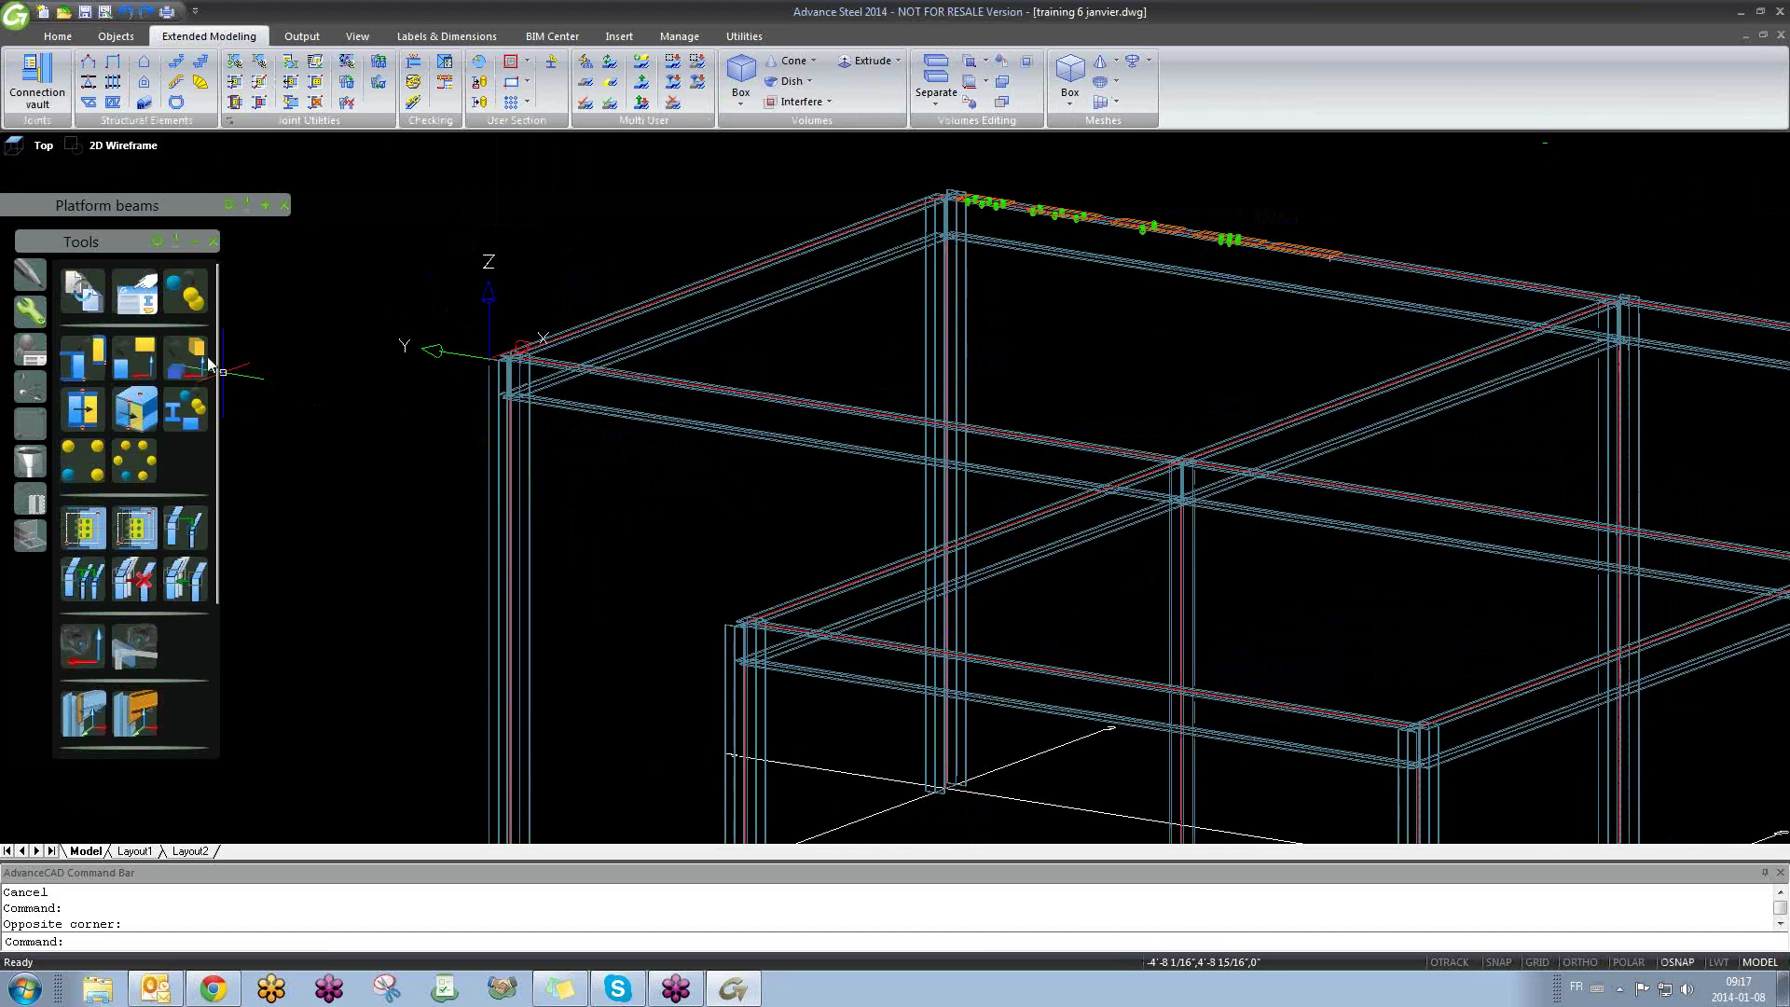
{"action": "middle_click_drag", "start_coordinate": [555, 461], "coordinate": [574, 395]}
{"action": "scroll", "coordinate": [573, 395], "scroll_direction": "down", "scroll_amount": 5}
{"action": "scroll", "coordinate": [547, 523], "scroll_direction": "up", "scroll_amount": 10}
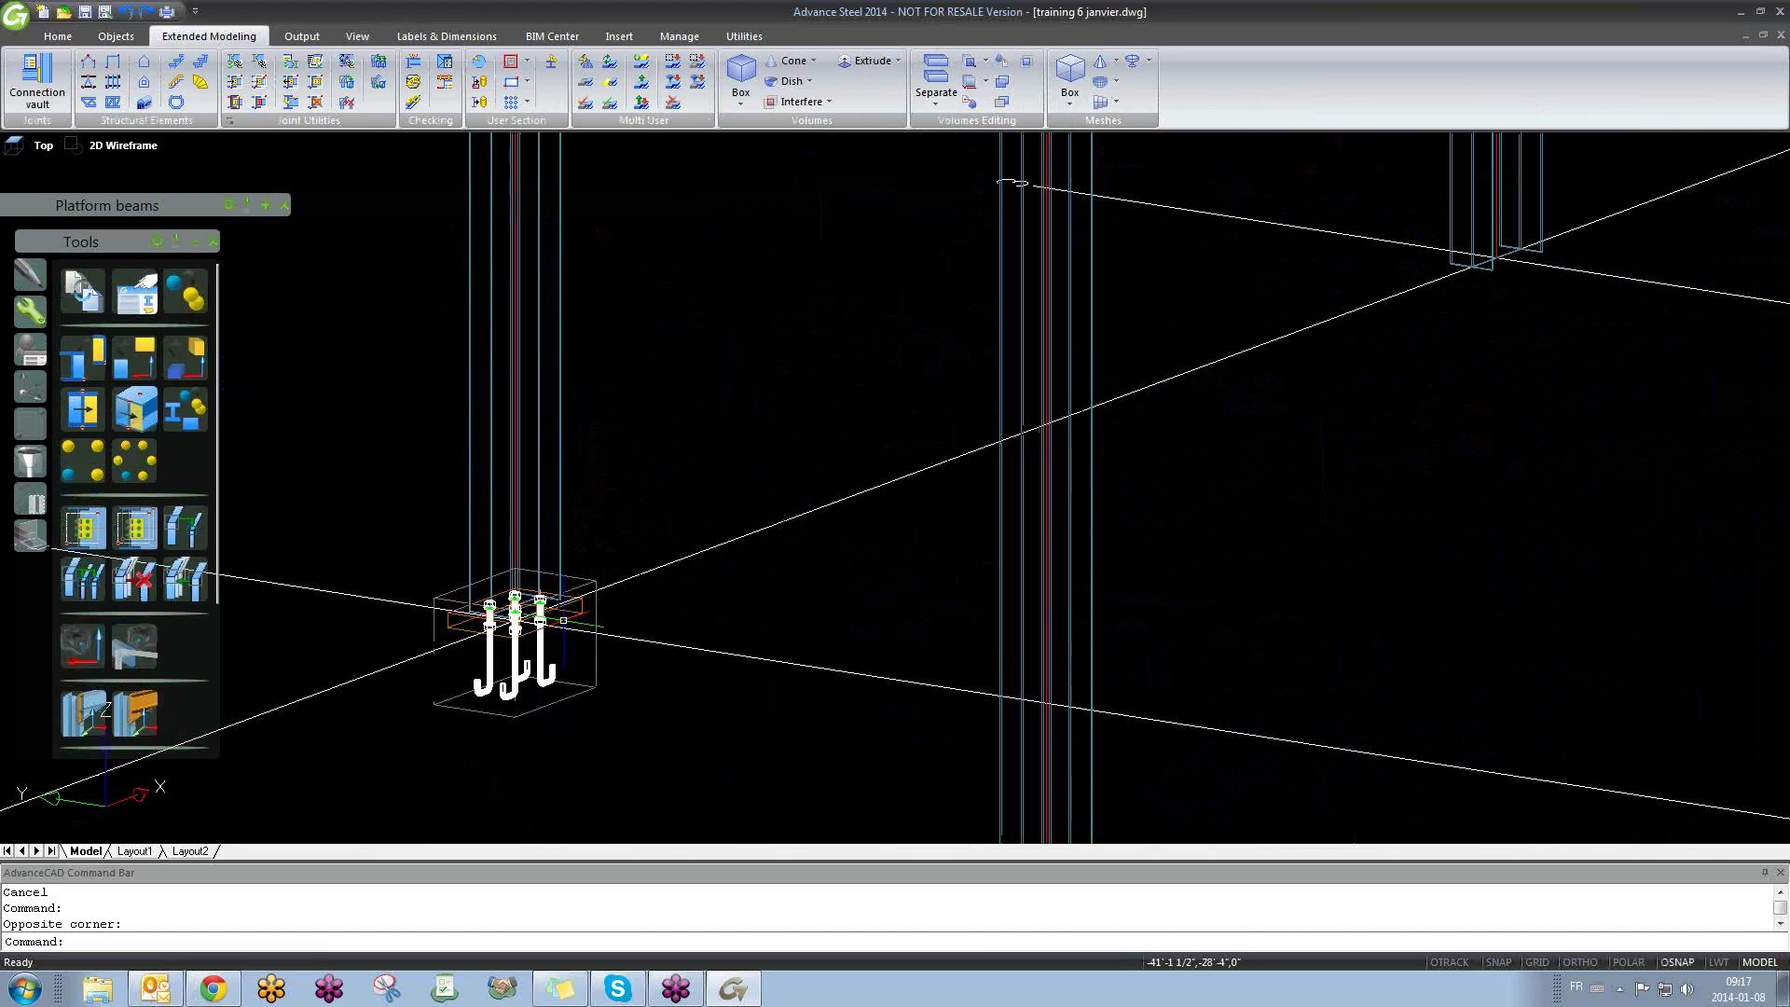
{"action": "left_click", "coordinate": [659, 388]}
{"action": "left_click", "coordinate": [619, 452]}
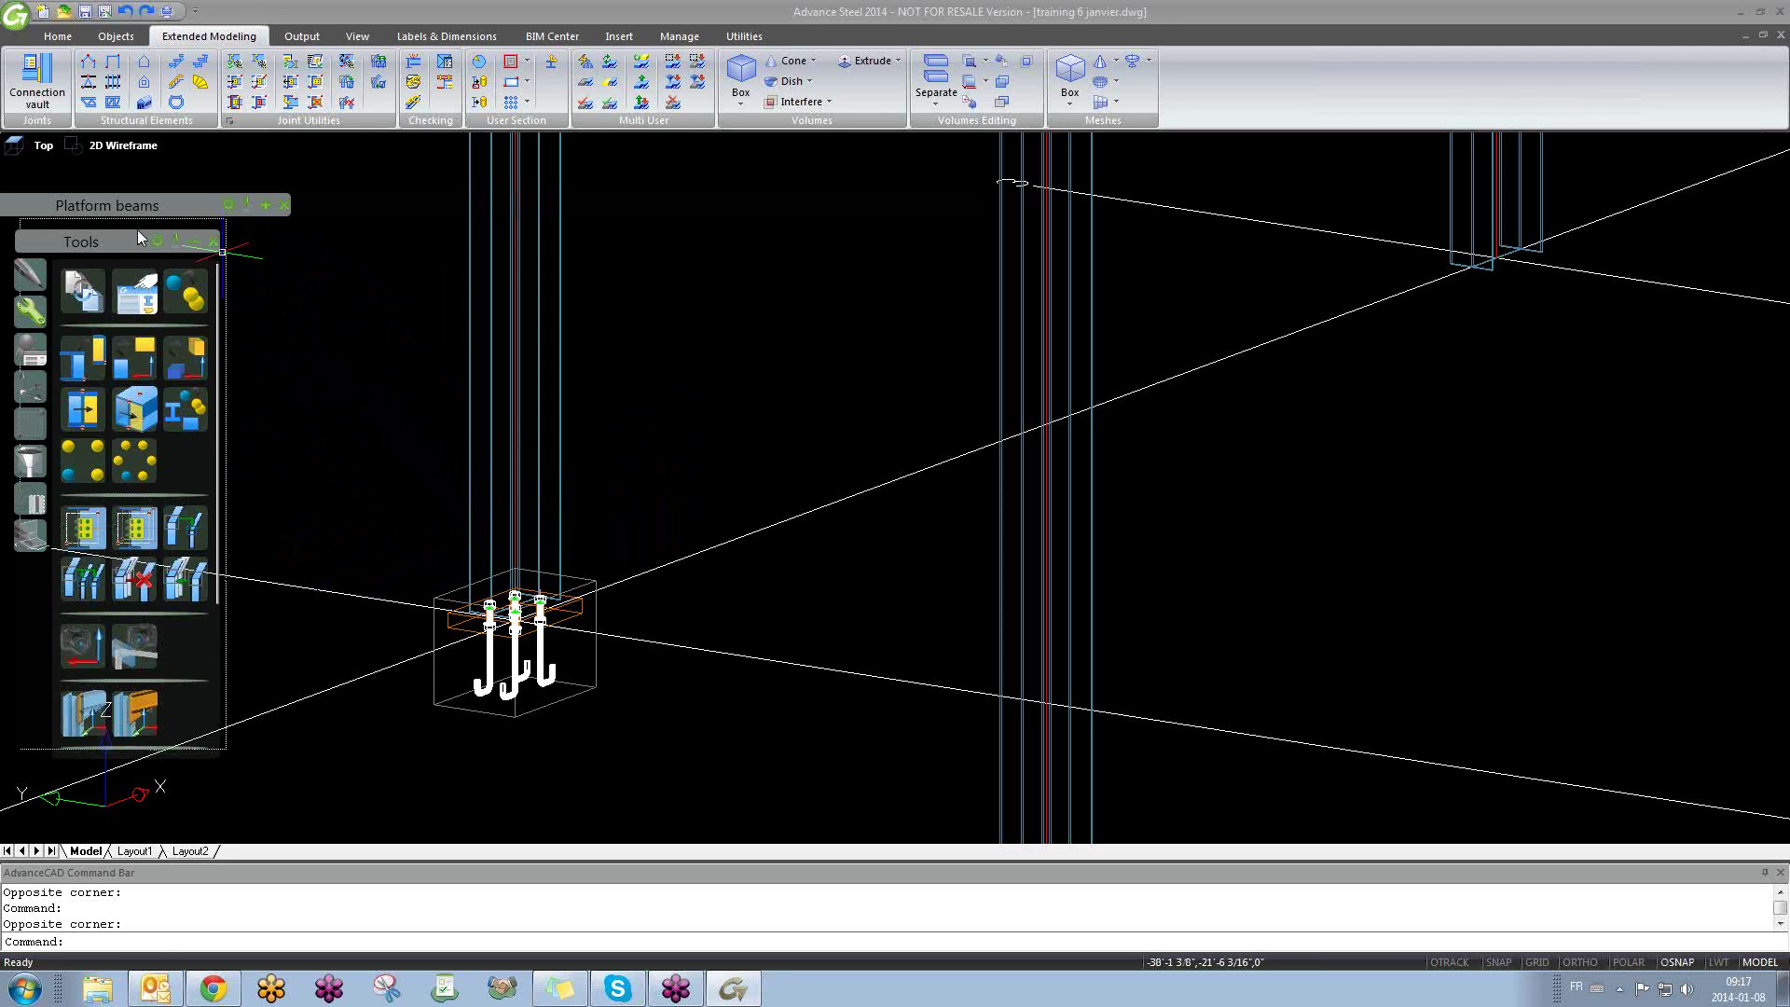
{"action": "left_click_drag", "start_coordinate": [136, 232], "coordinate": [141, 224]}
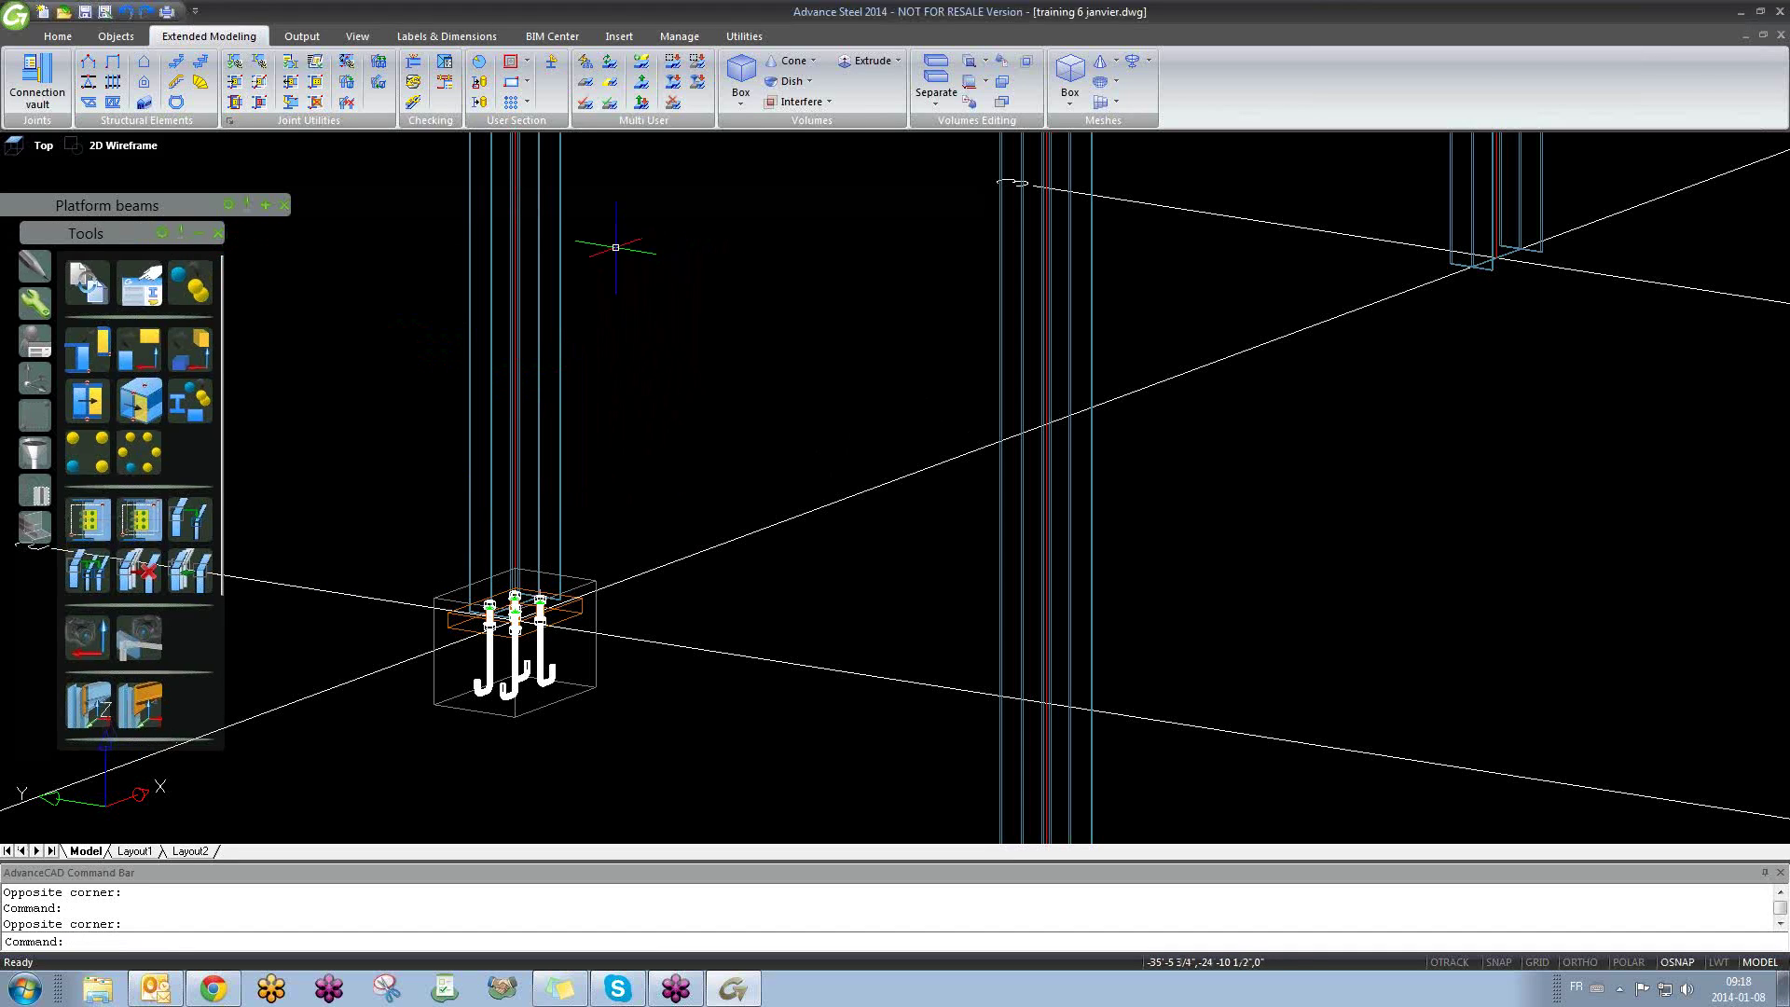
Step: Look through the Modify, Selection filters and Quick views tool sets, and return to the Tools set
{"action": "left_click", "coordinate": [34, 267]}
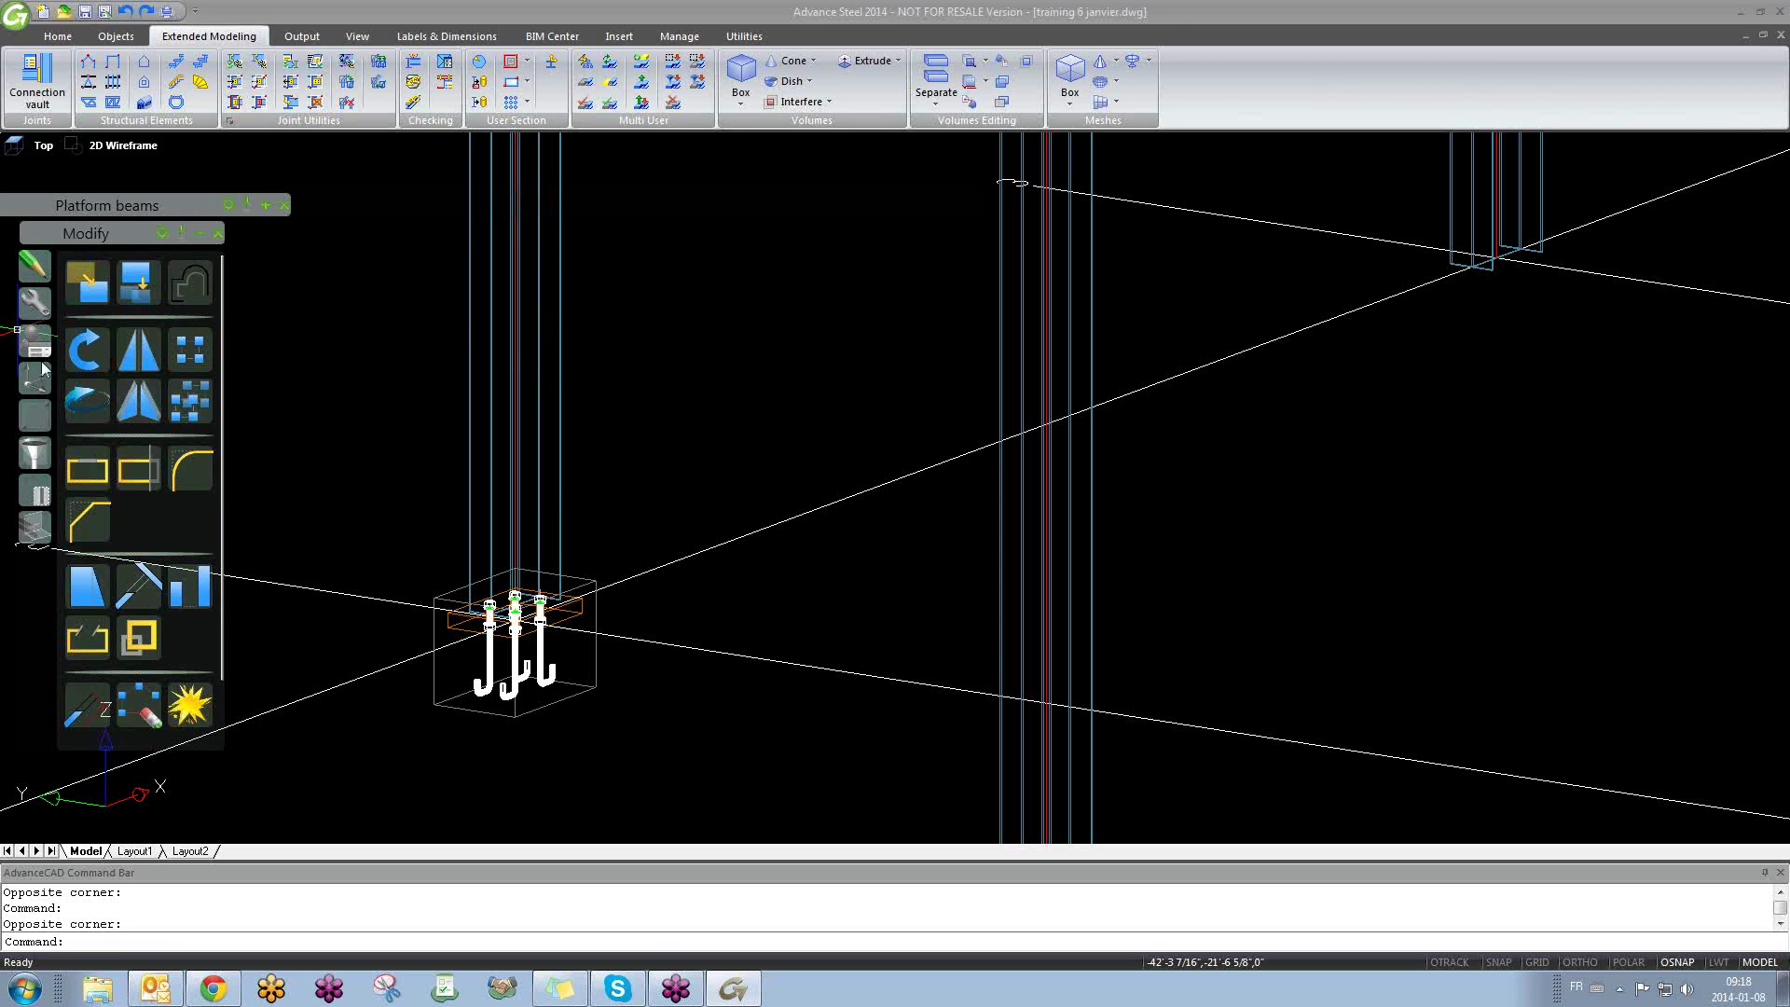
{"action": "left_click", "coordinate": [37, 422]}
{"action": "left_click", "coordinate": [34, 458]}
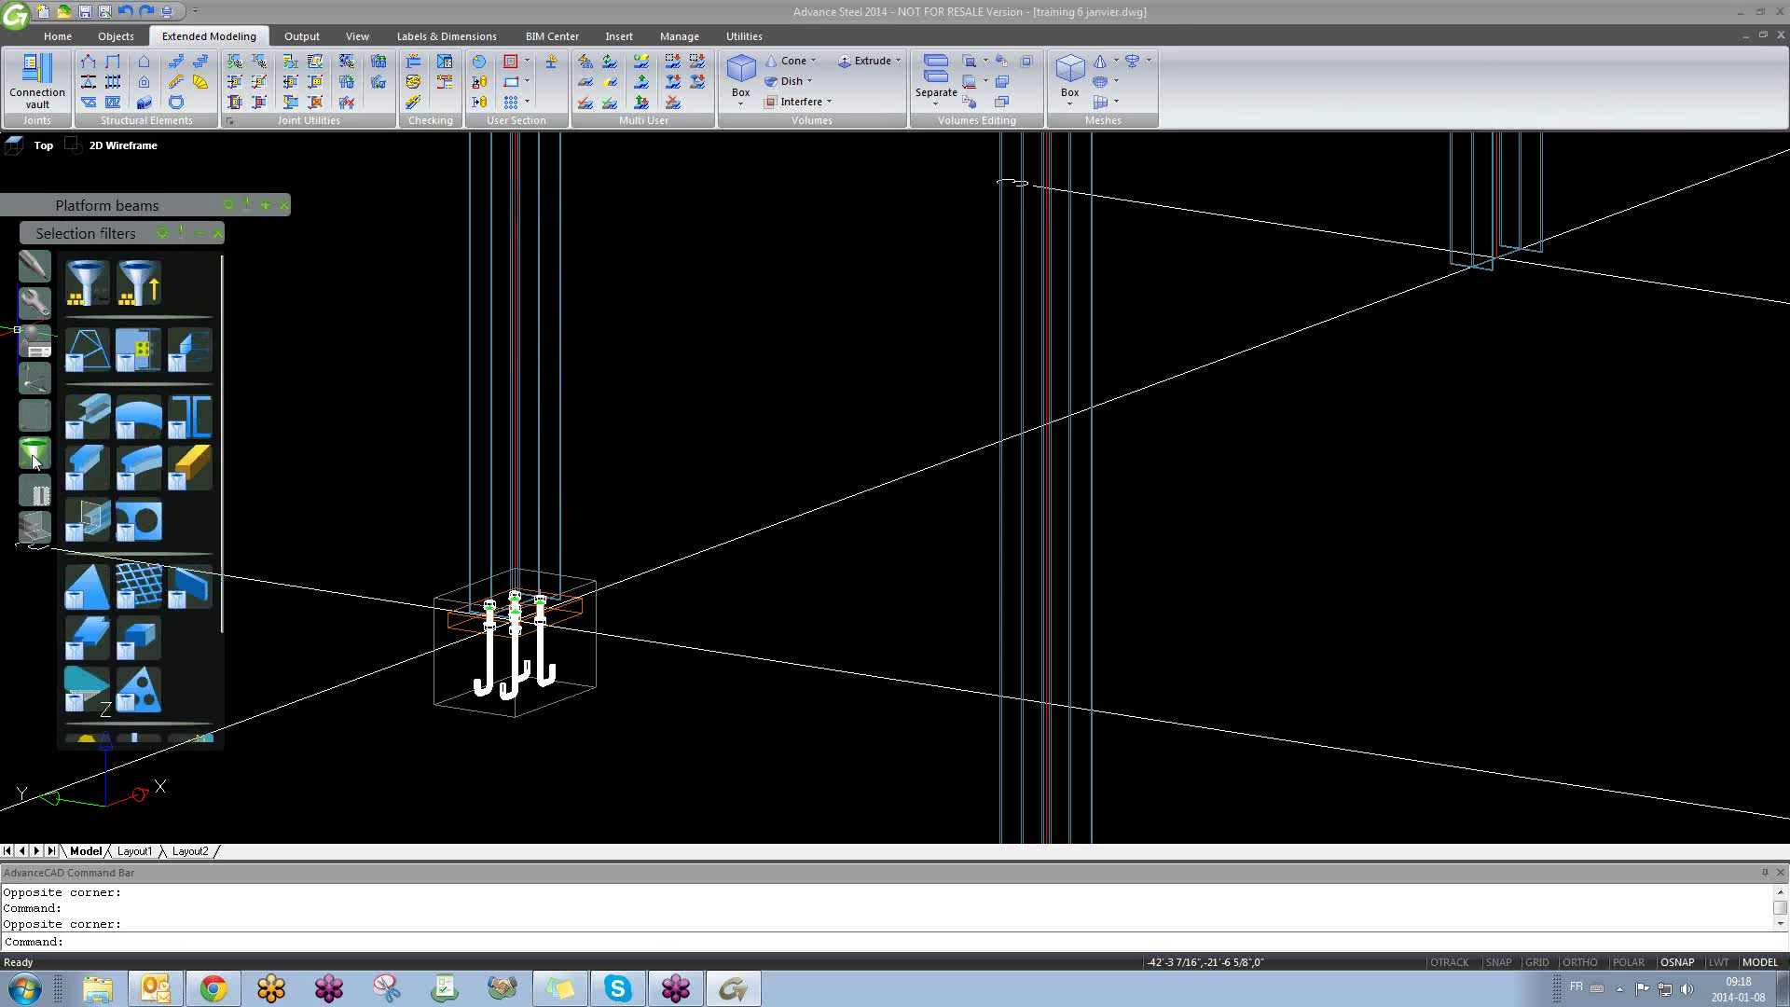
{"action": "left_click", "coordinate": [34, 491]}
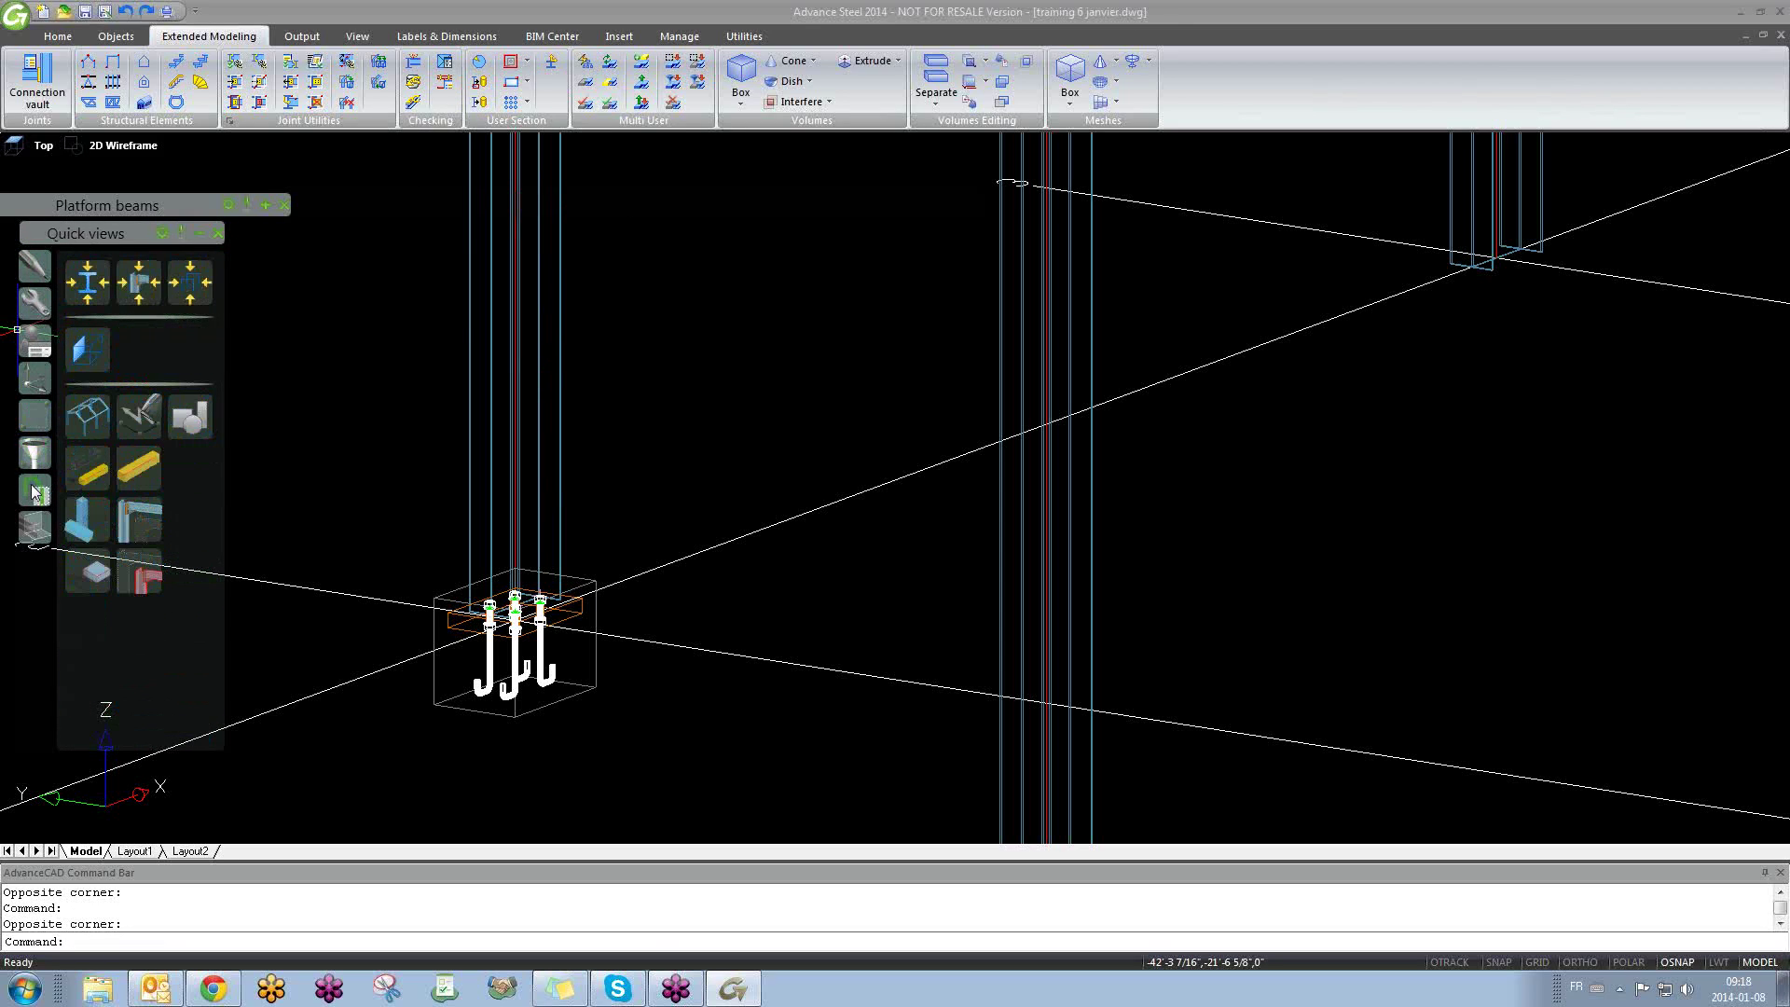
{"action": "left_click", "coordinate": [38, 304]}
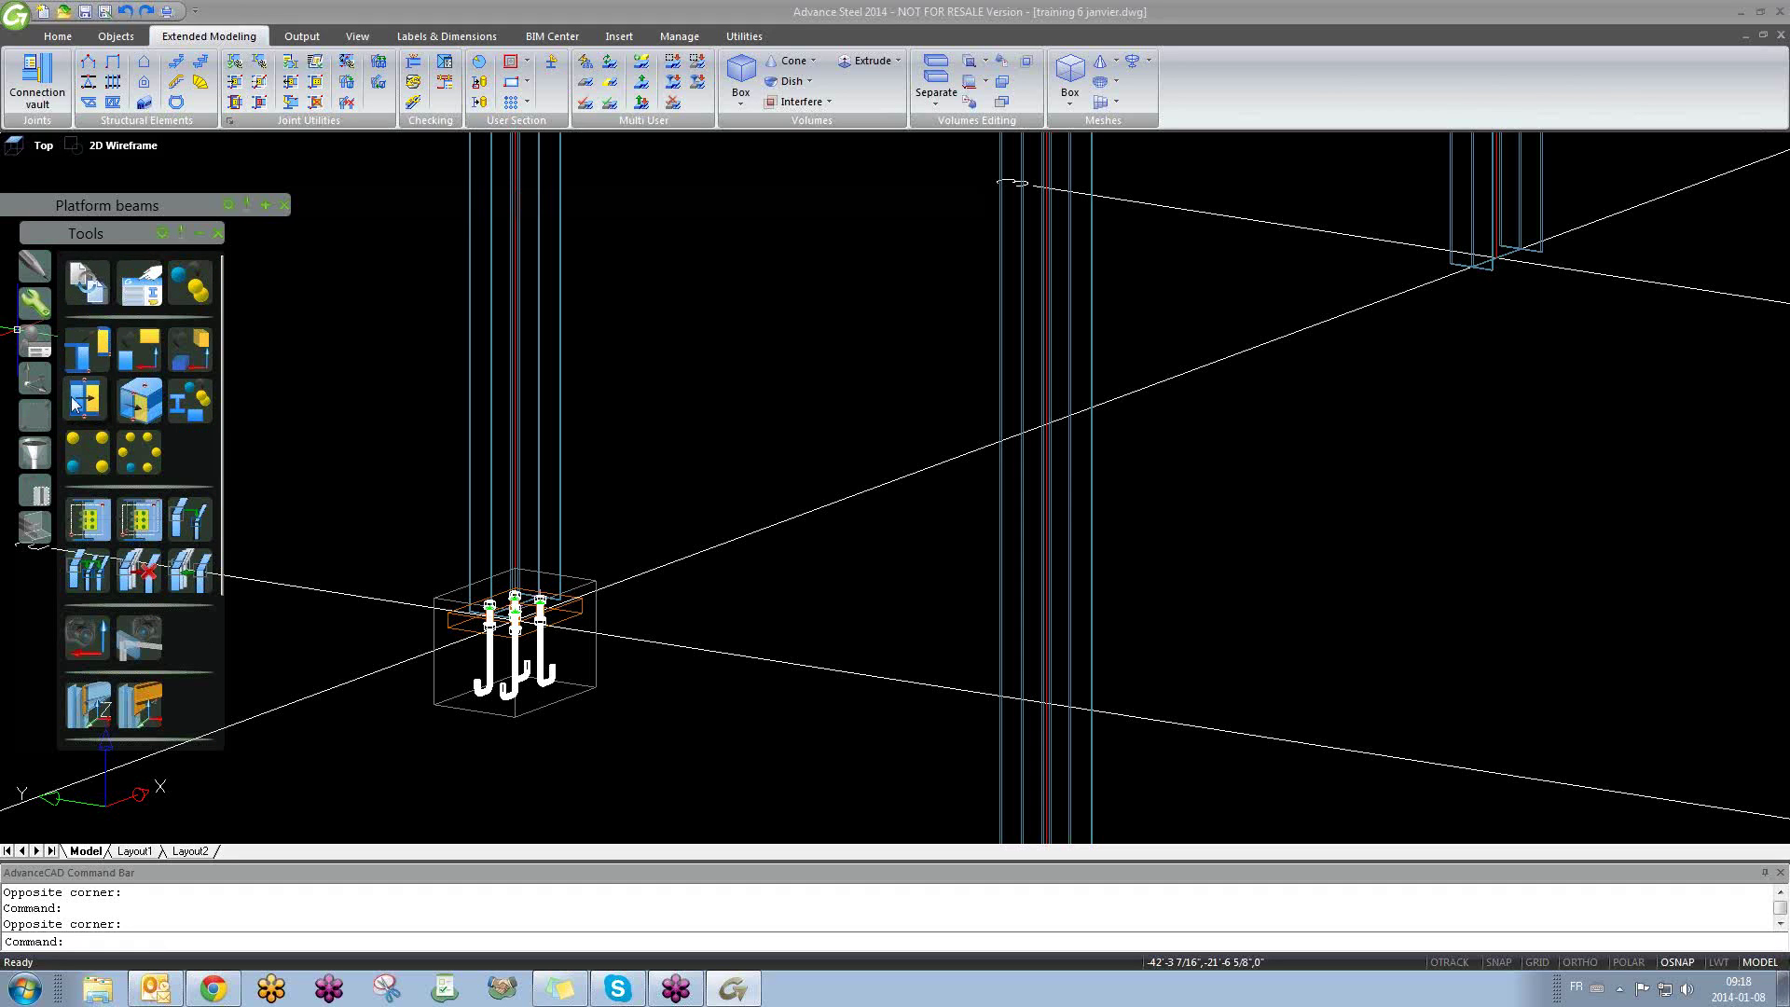
Step: Transfer the existing base plate joint to one front corner column of the frame, using the single-joint template command
{"action": "left_click", "coordinate": [92, 529]}
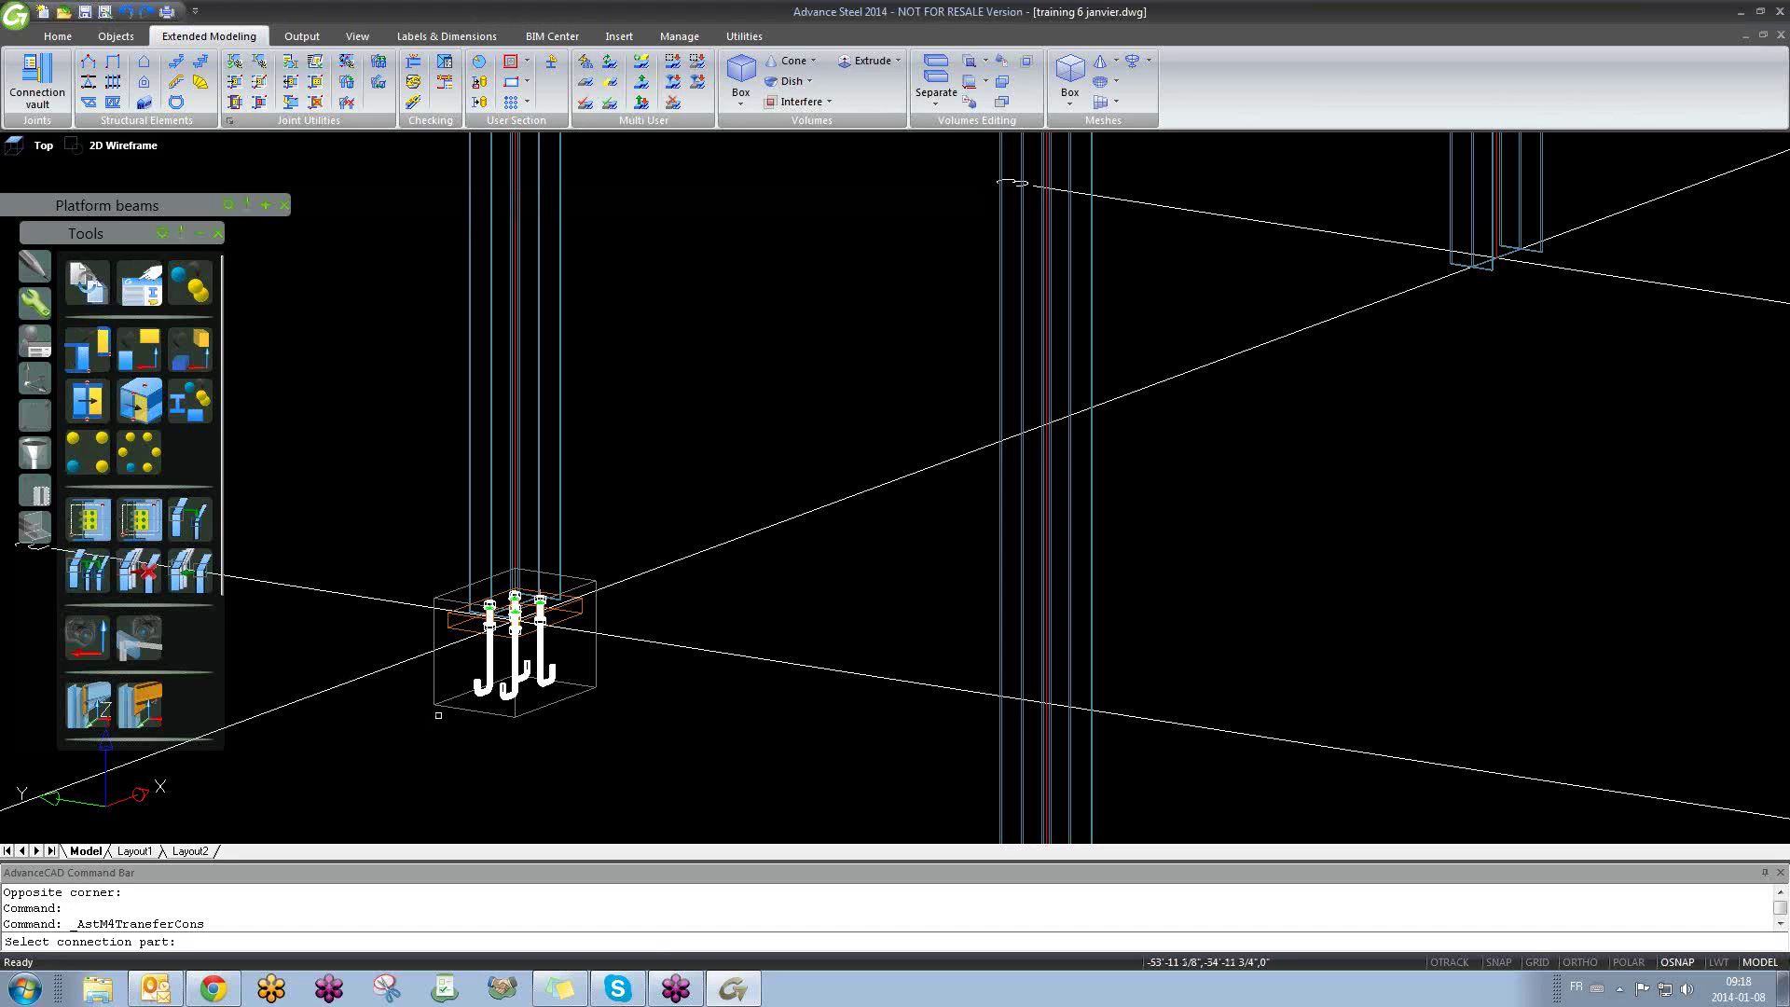
{"action": "left_click", "coordinate": [515, 644]}
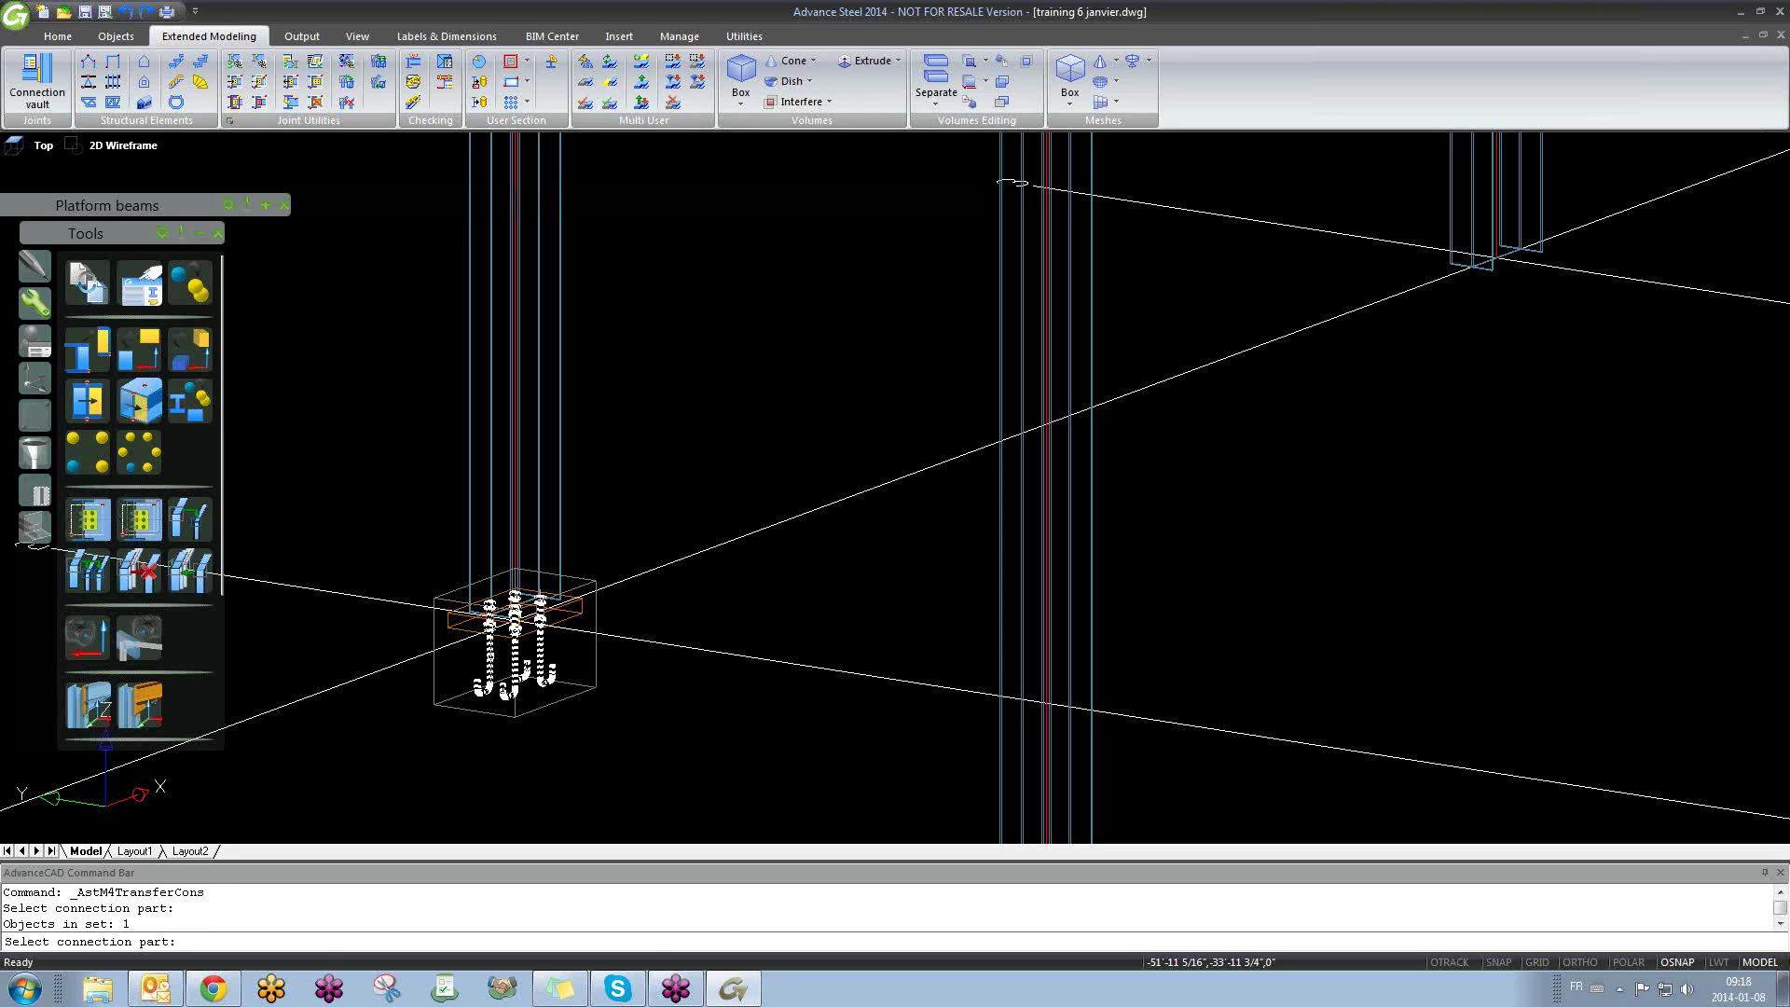
{"action": "key", "text": "Return"}
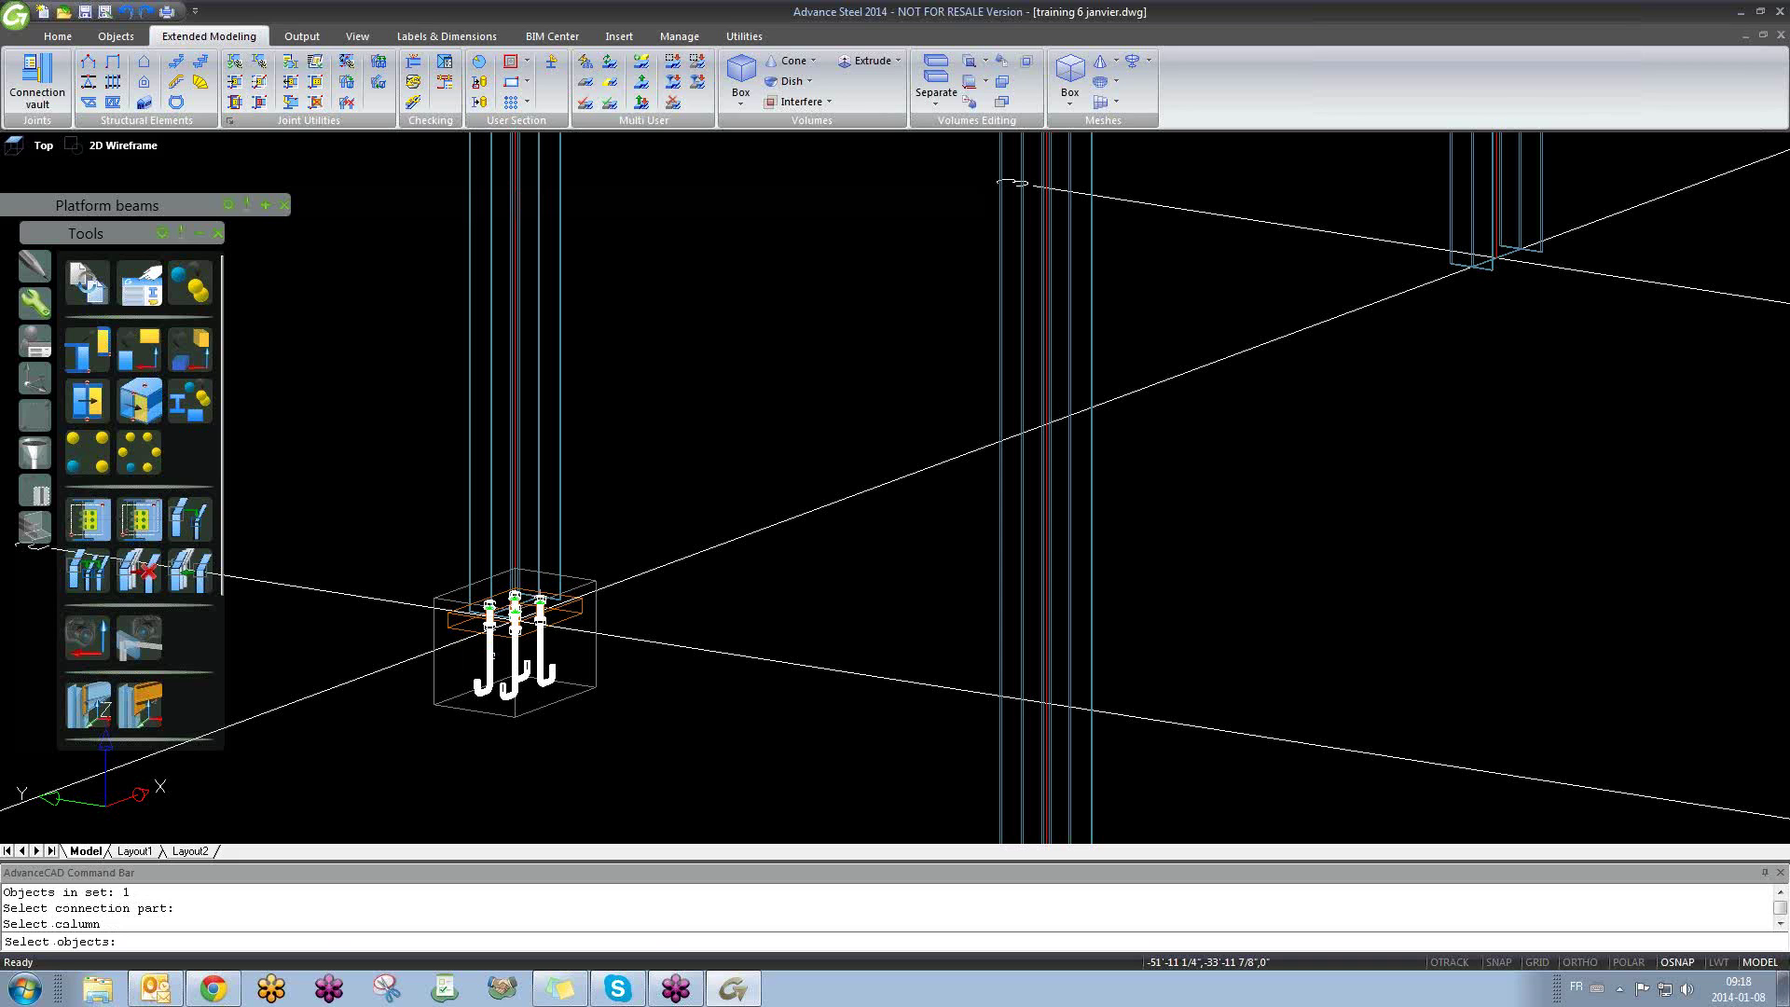
{"action": "scroll", "coordinate": [622, 664], "scroll_direction": "down", "scroll_amount": 2}
{"action": "scroll", "coordinate": [622, 664], "scroll_direction": "down", "scroll_amount": 5}
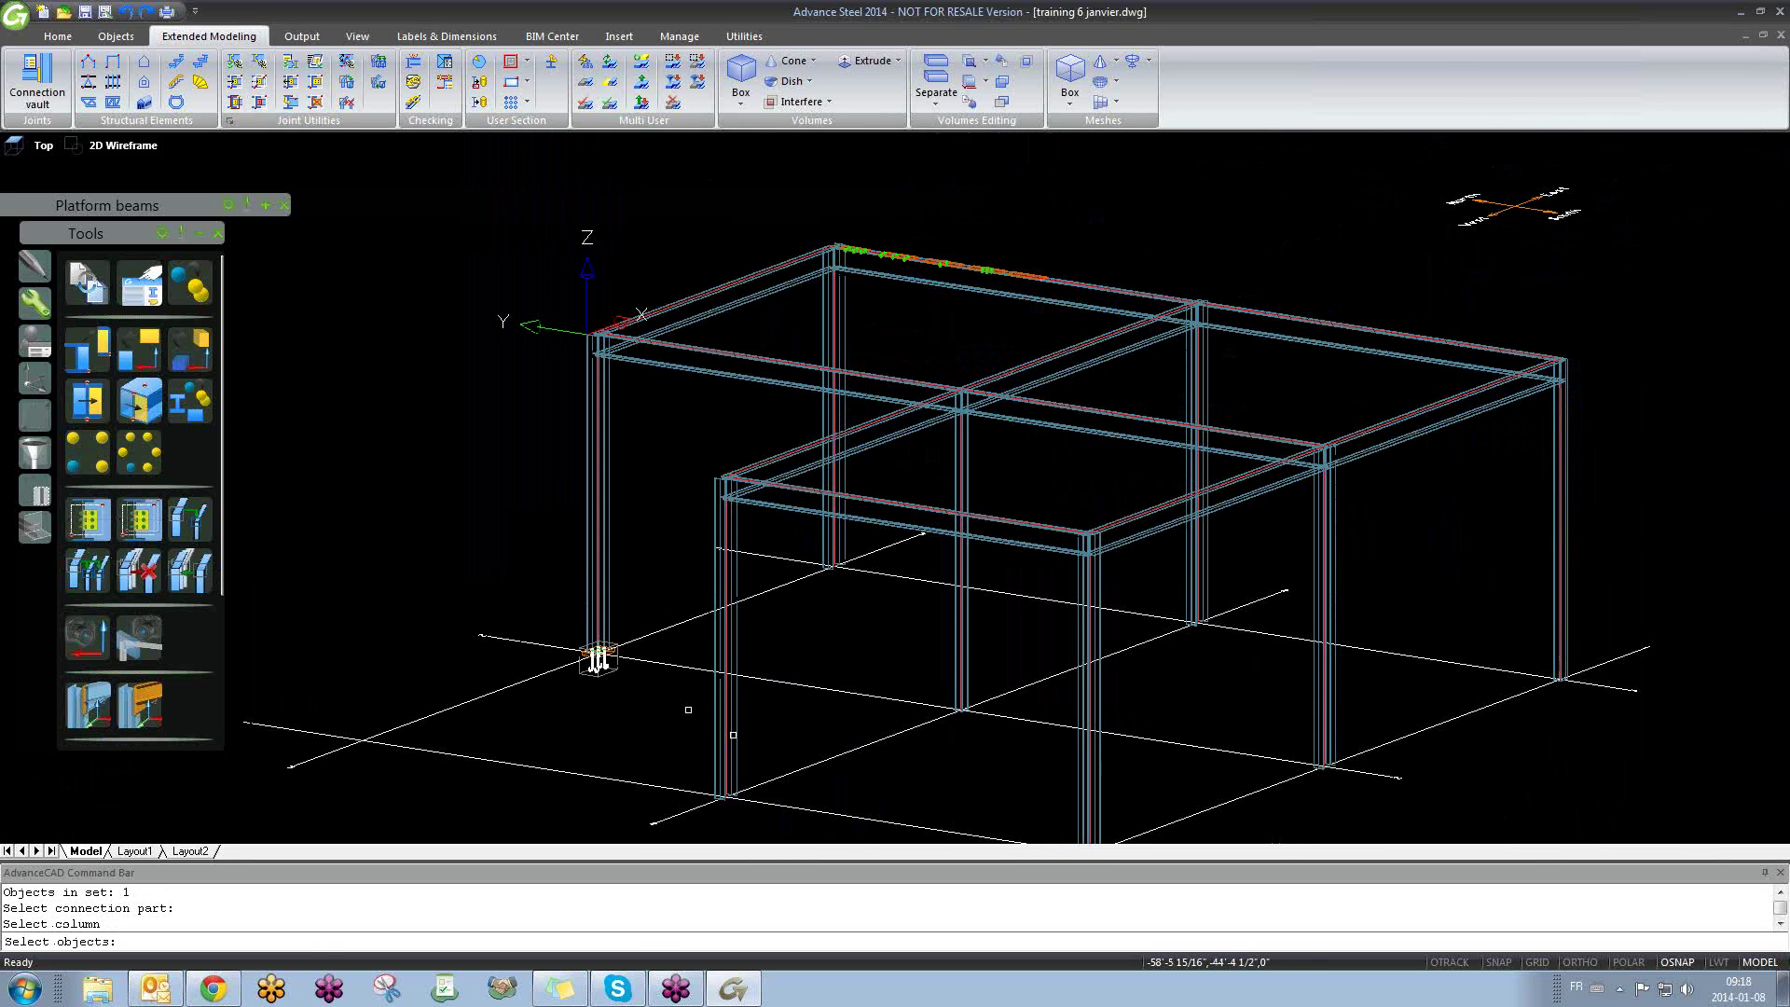
{"action": "middle_click_drag", "start_coordinate": [734, 743], "coordinate": [755, 624]}
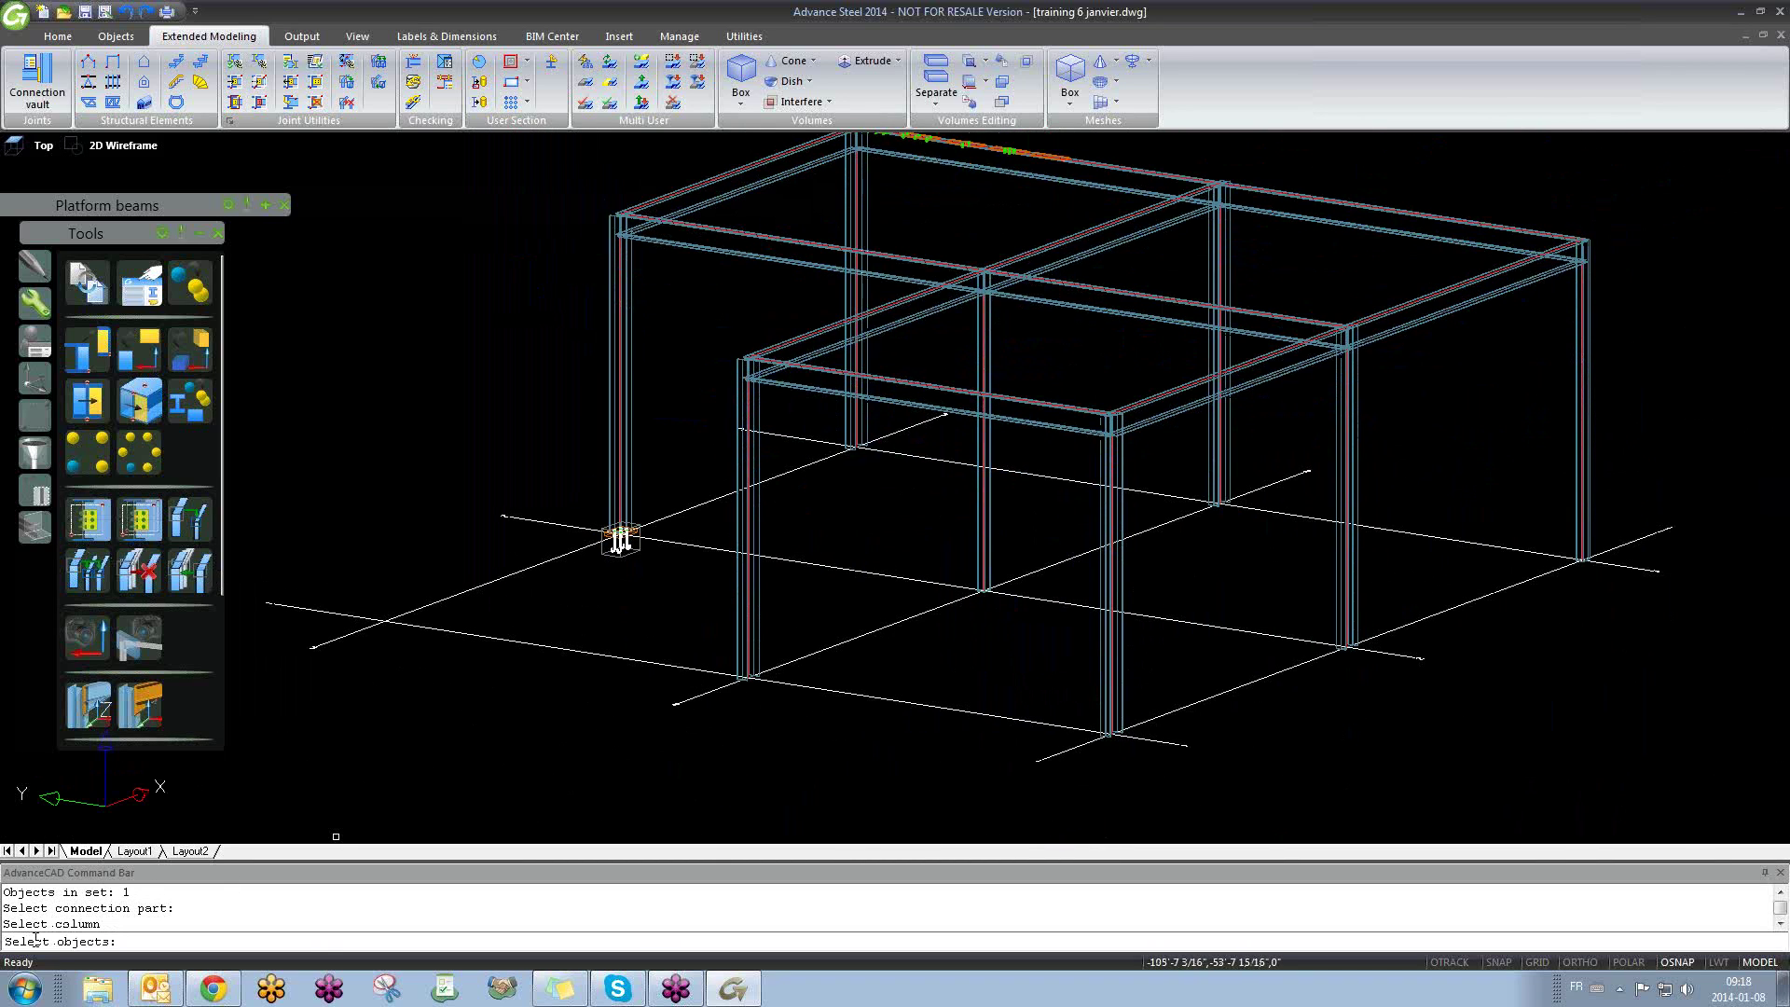
{"action": "left_click", "coordinate": [752, 633]}
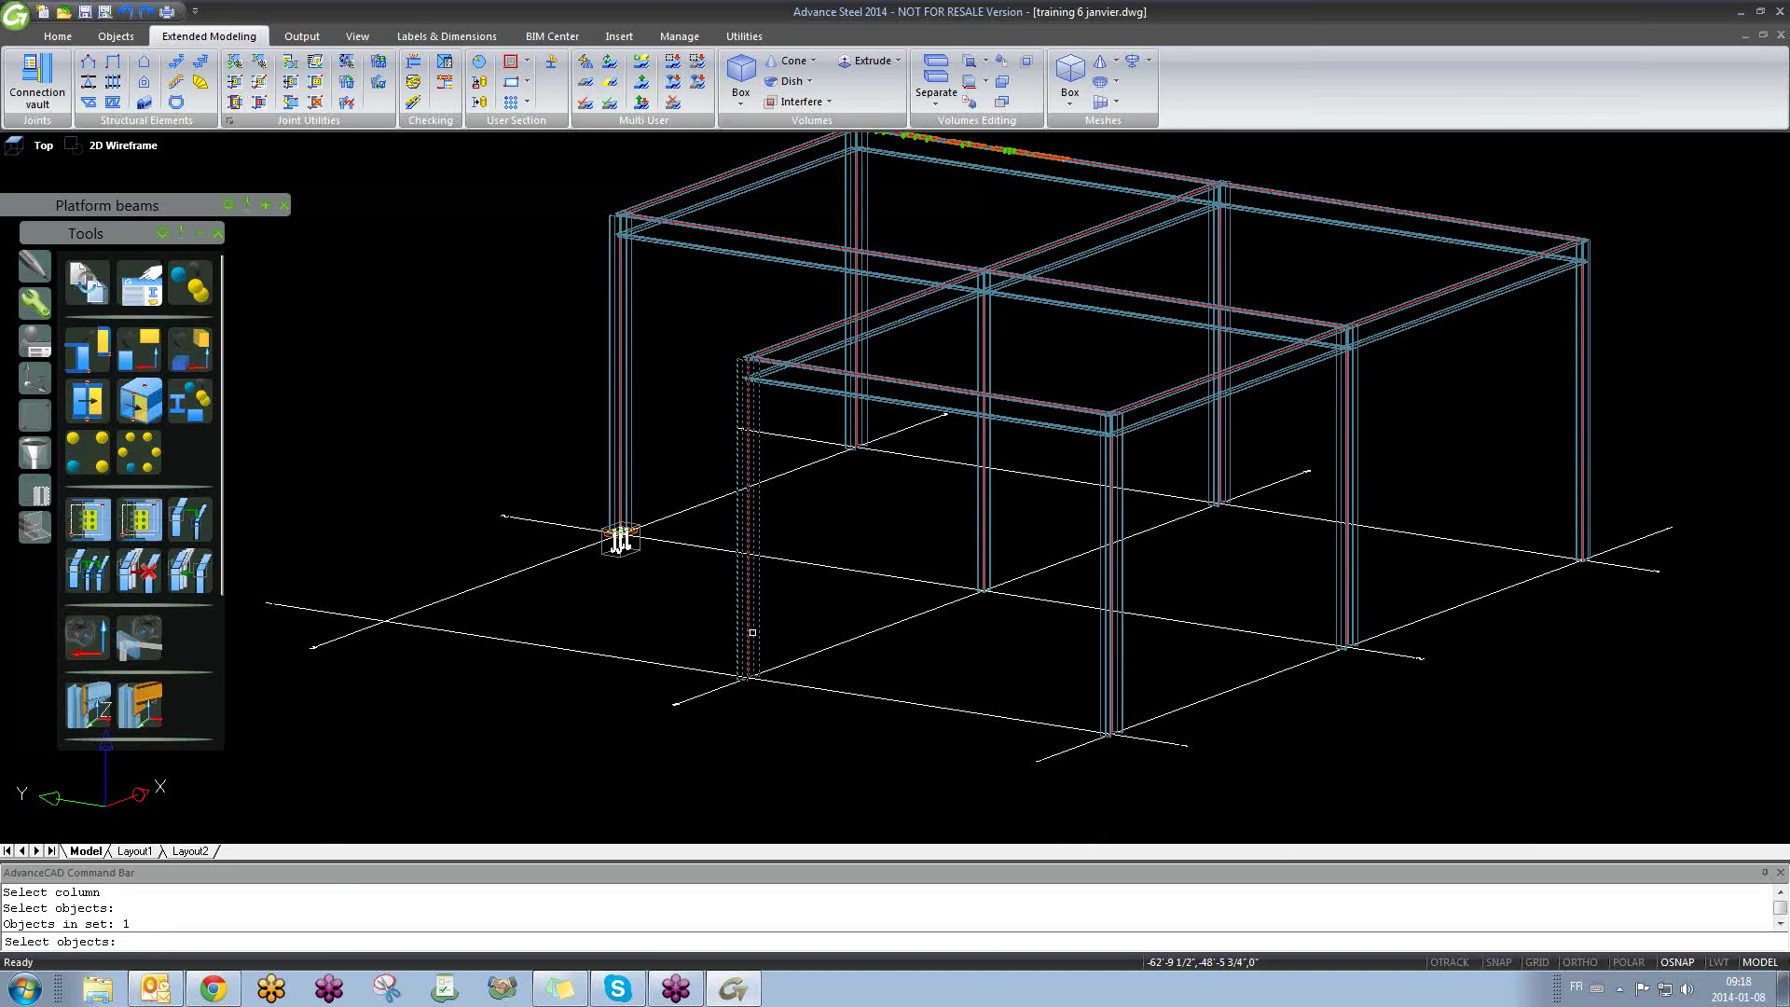
{"action": "key", "text": "Return"}
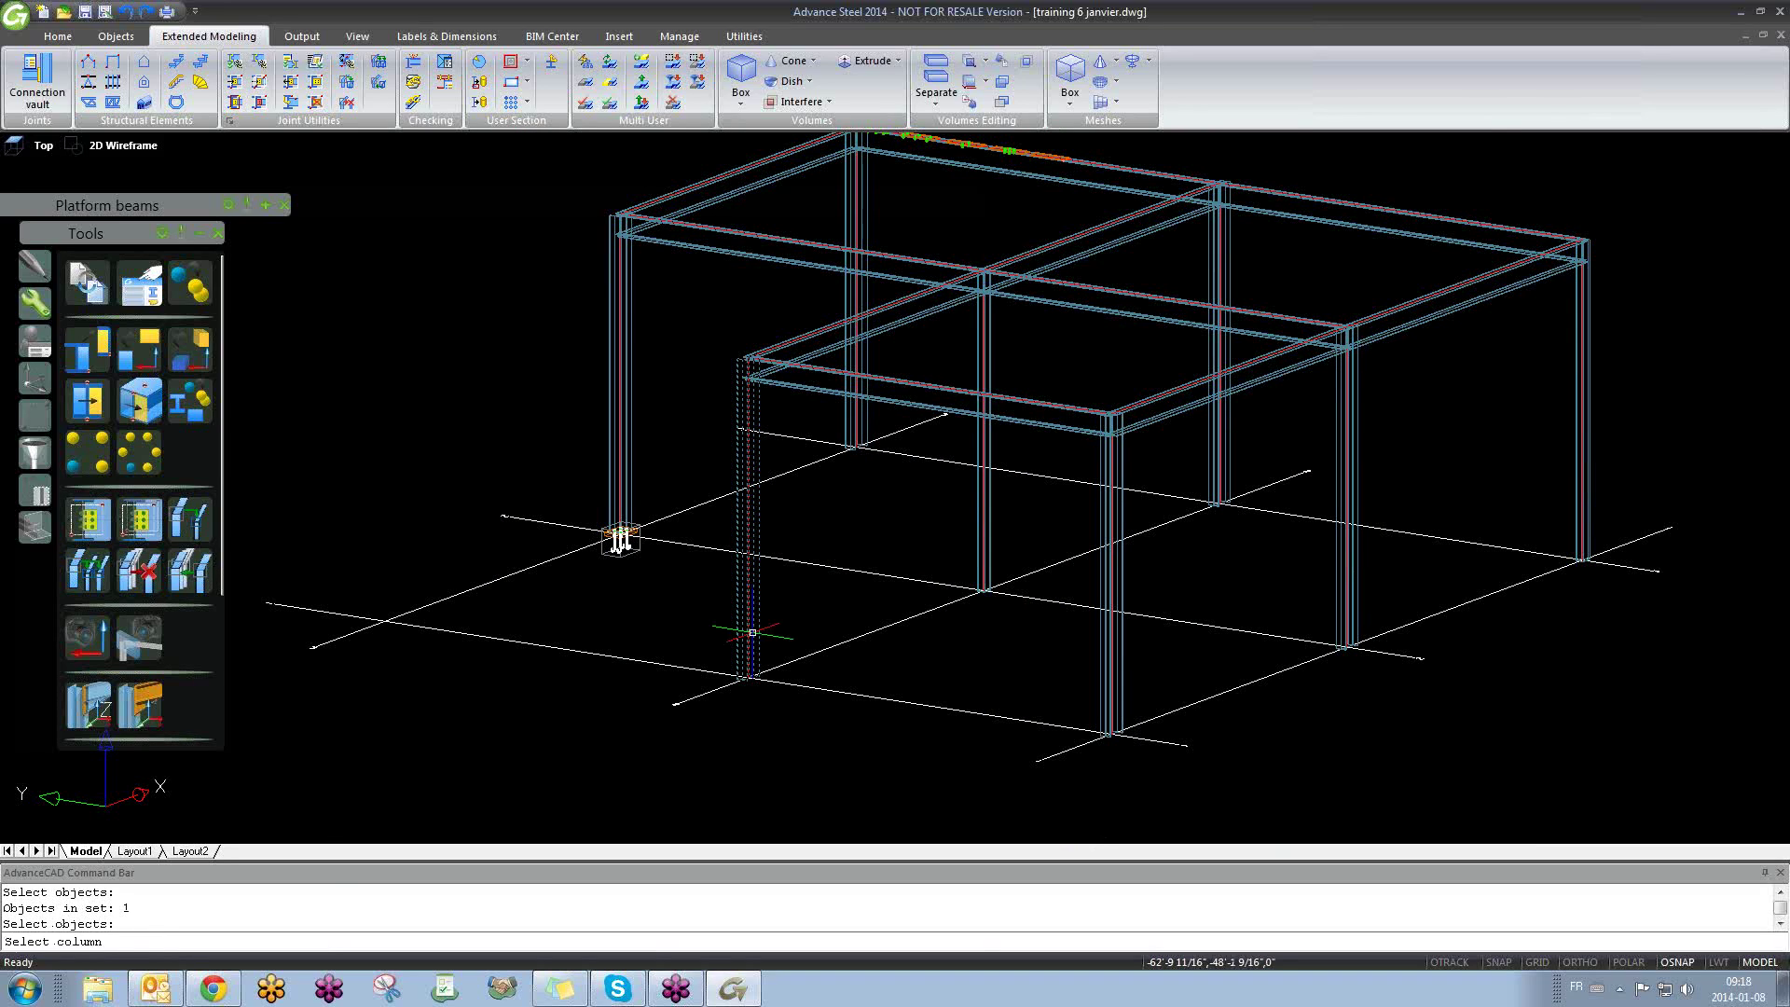
{"action": "left_click", "coordinate": [753, 633]}
{"action": "scroll", "coordinate": [750, 644], "scroll_direction": "up", "scroll_amount": 10}
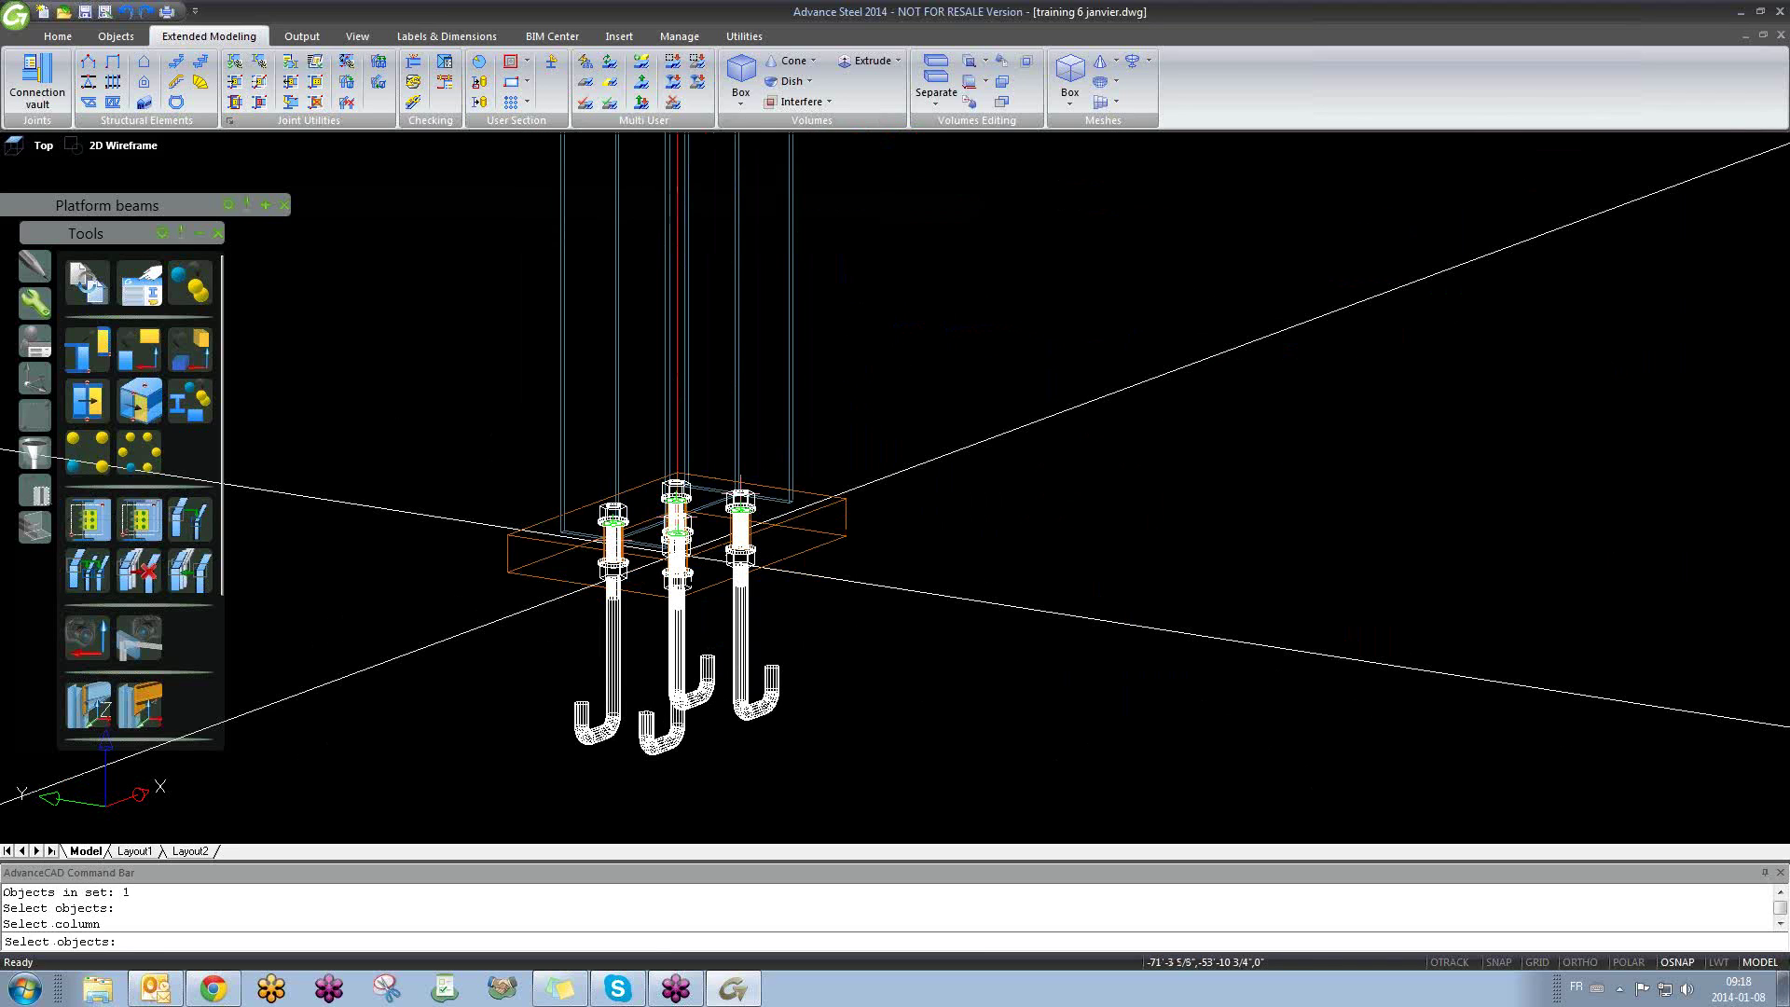
{"action": "scroll", "coordinate": [696, 640], "scroll_direction": "down", "scroll_amount": 5}
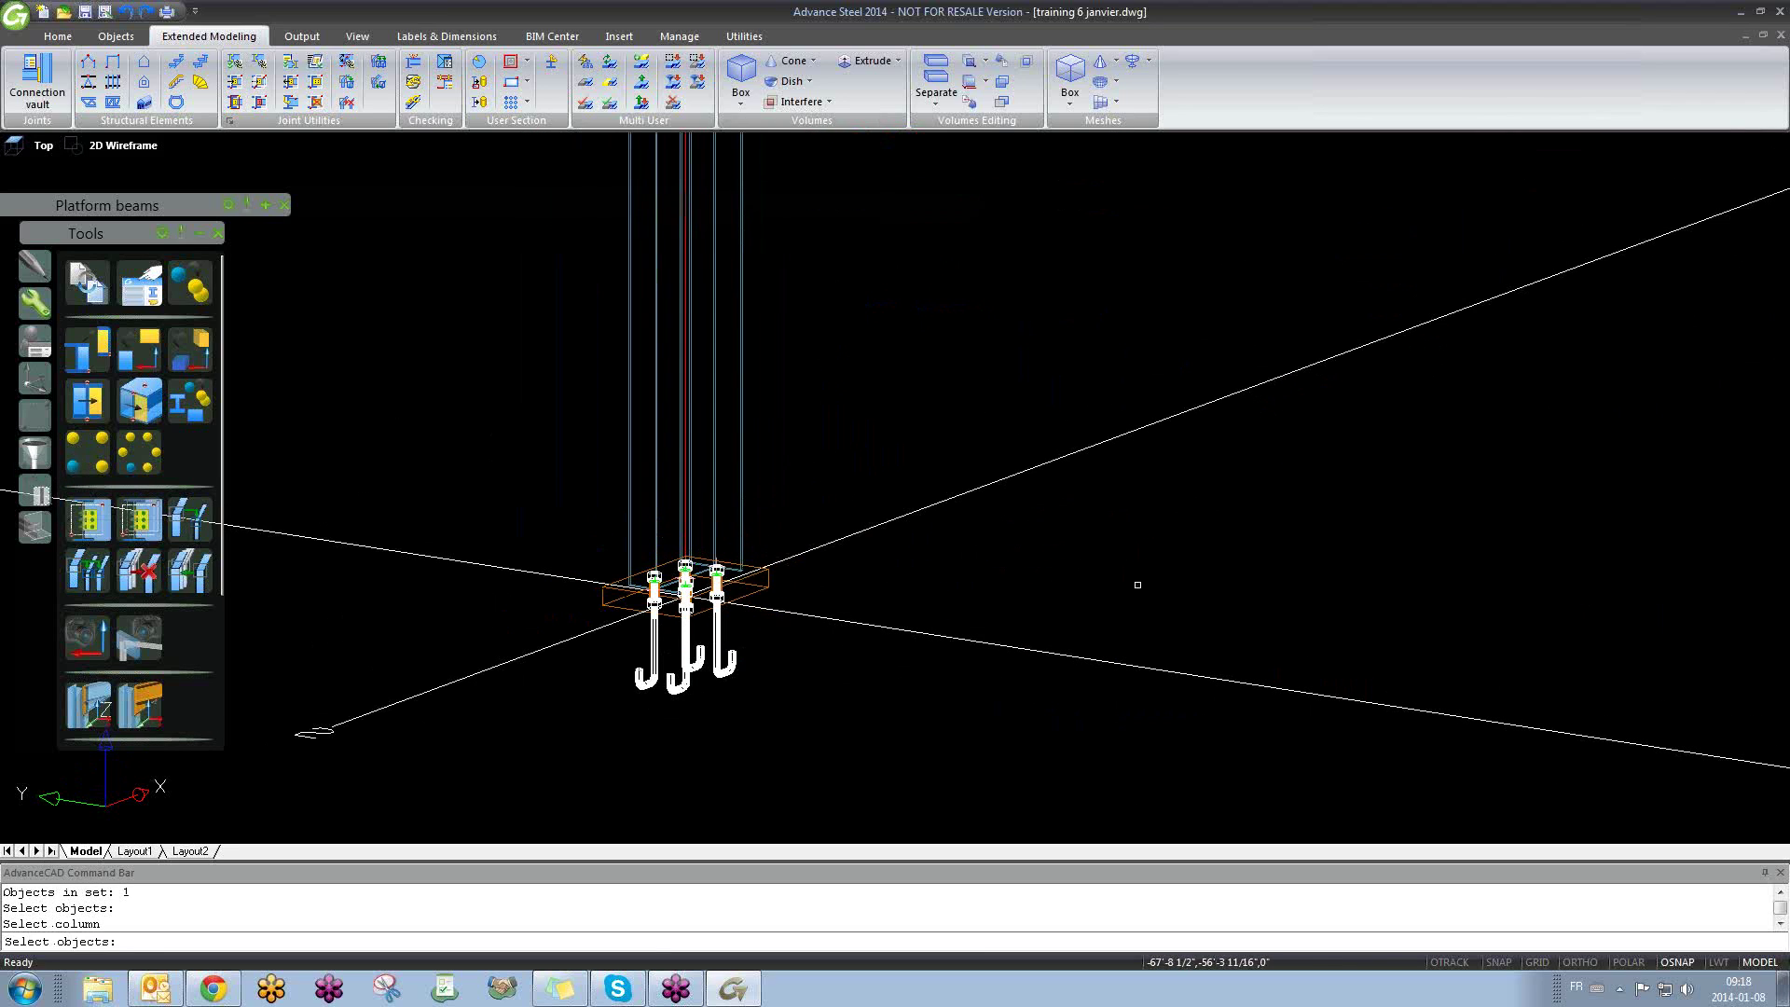
Step: Transfer the same base plate joint to the other front corner column and end the command
{"action": "scroll", "coordinate": [1106, 571], "scroll_direction": "down", "scroll_amount": 8}
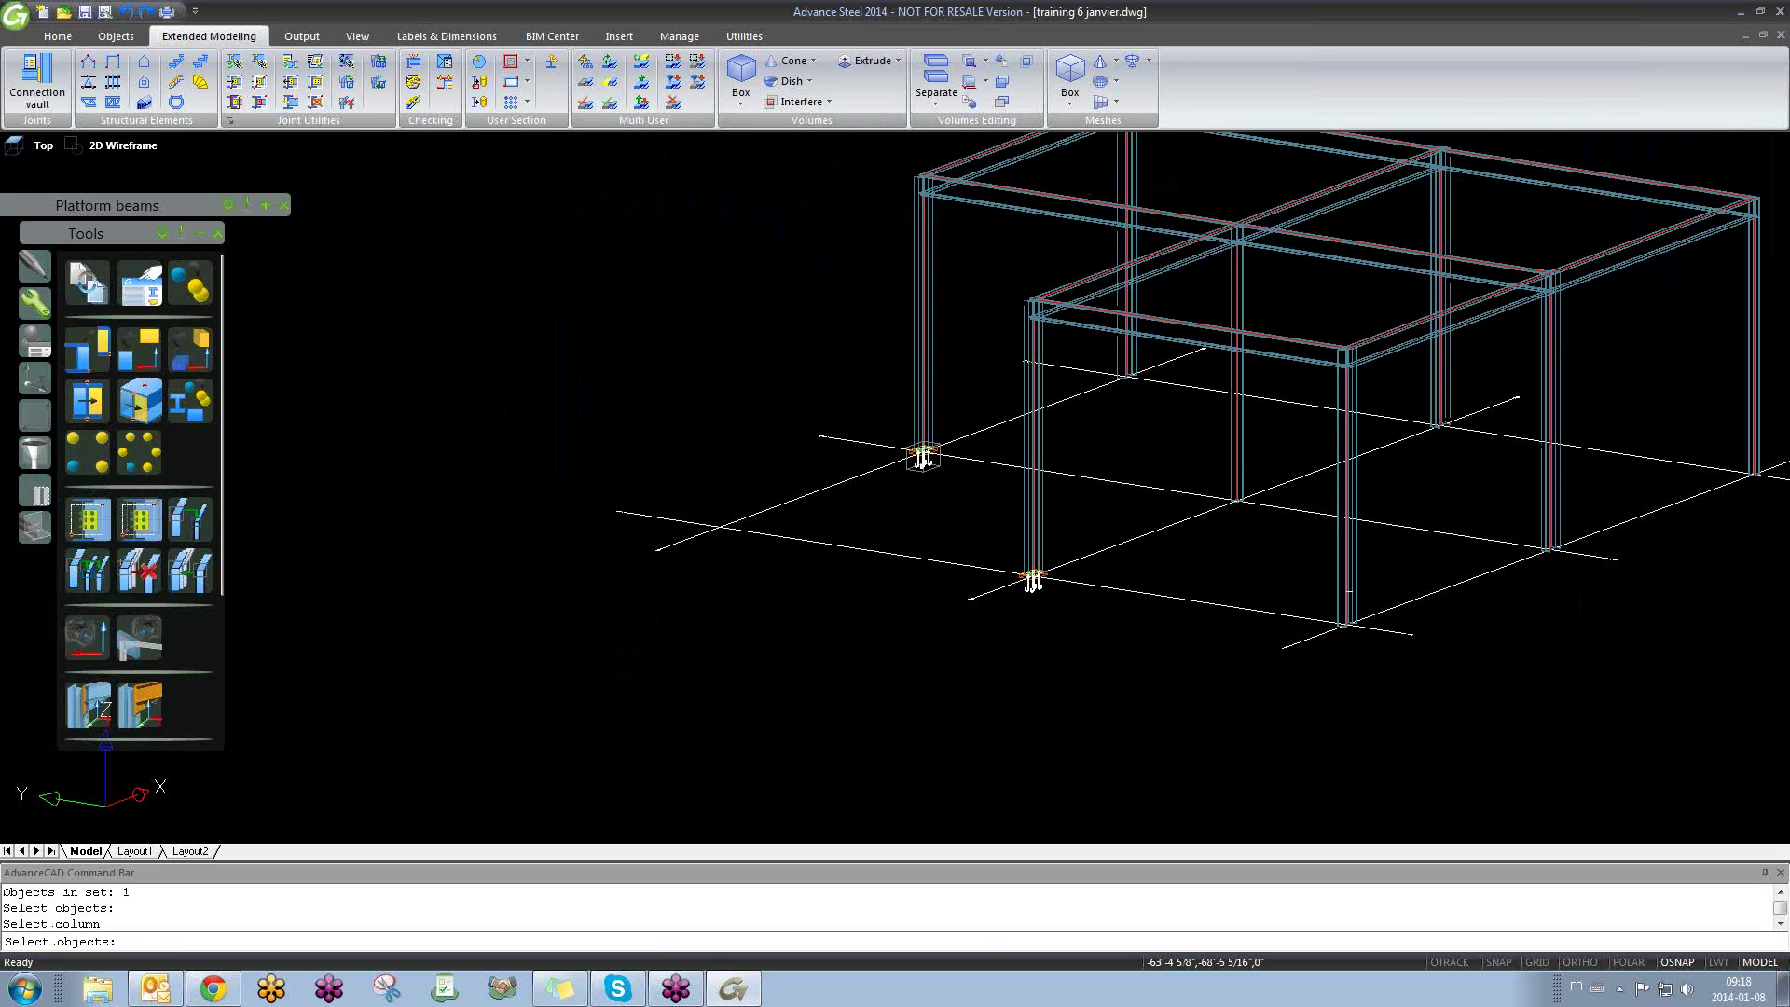
{"action": "left_click", "coordinate": [1350, 587]}
{"action": "key", "text": "Return"}
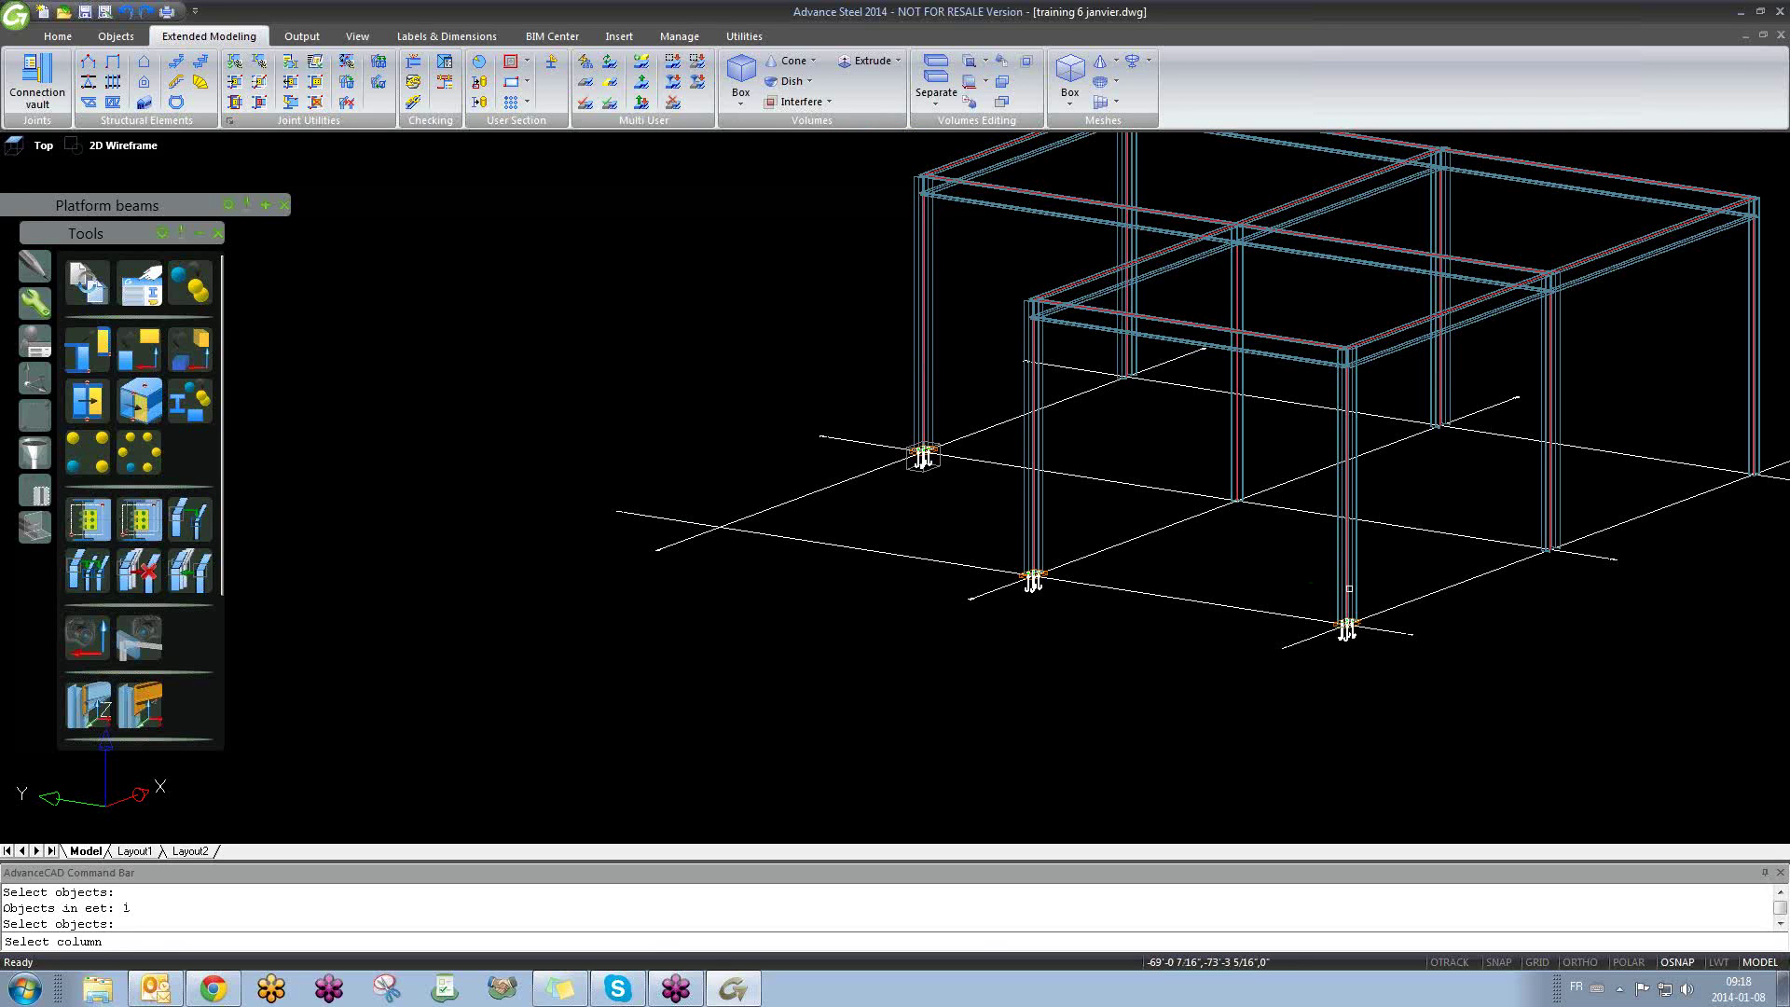
{"action": "scroll", "coordinate": [1349, 587], "scroll_direction": "up", "scroll_amount": 2}
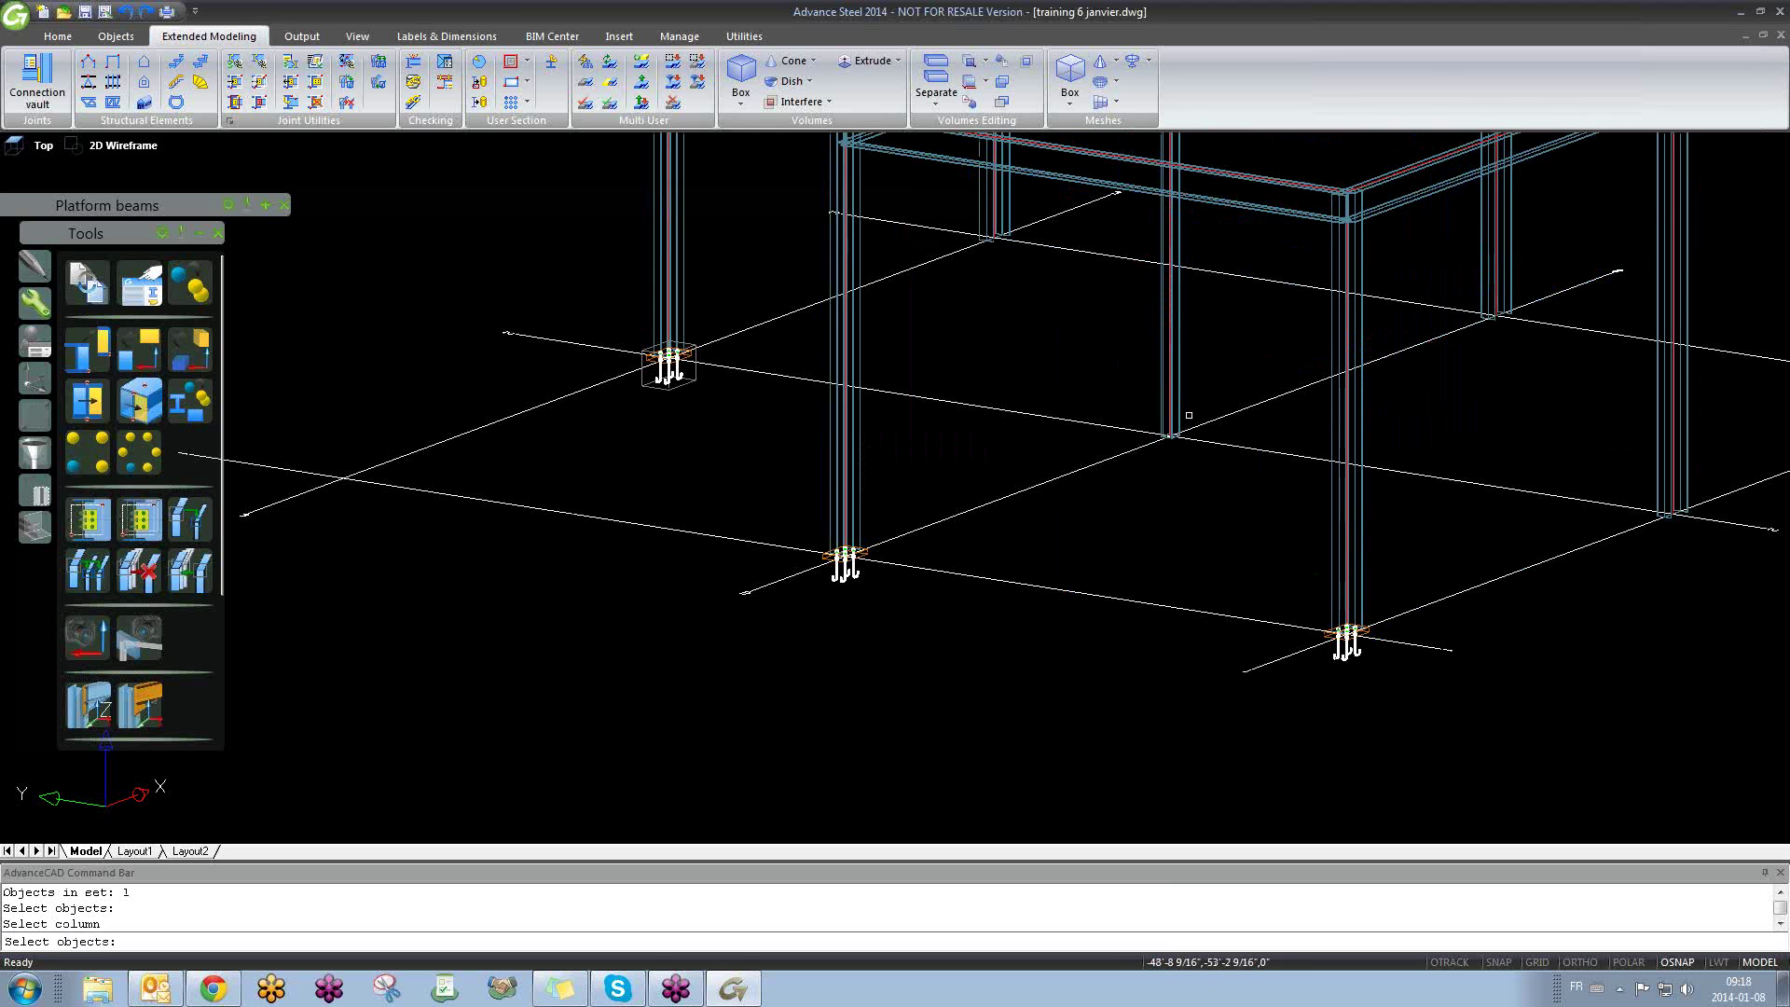
{"action": "middle_click_drag", "start_coordinate": [1261, 524], "coordinate": [1051, 559]}
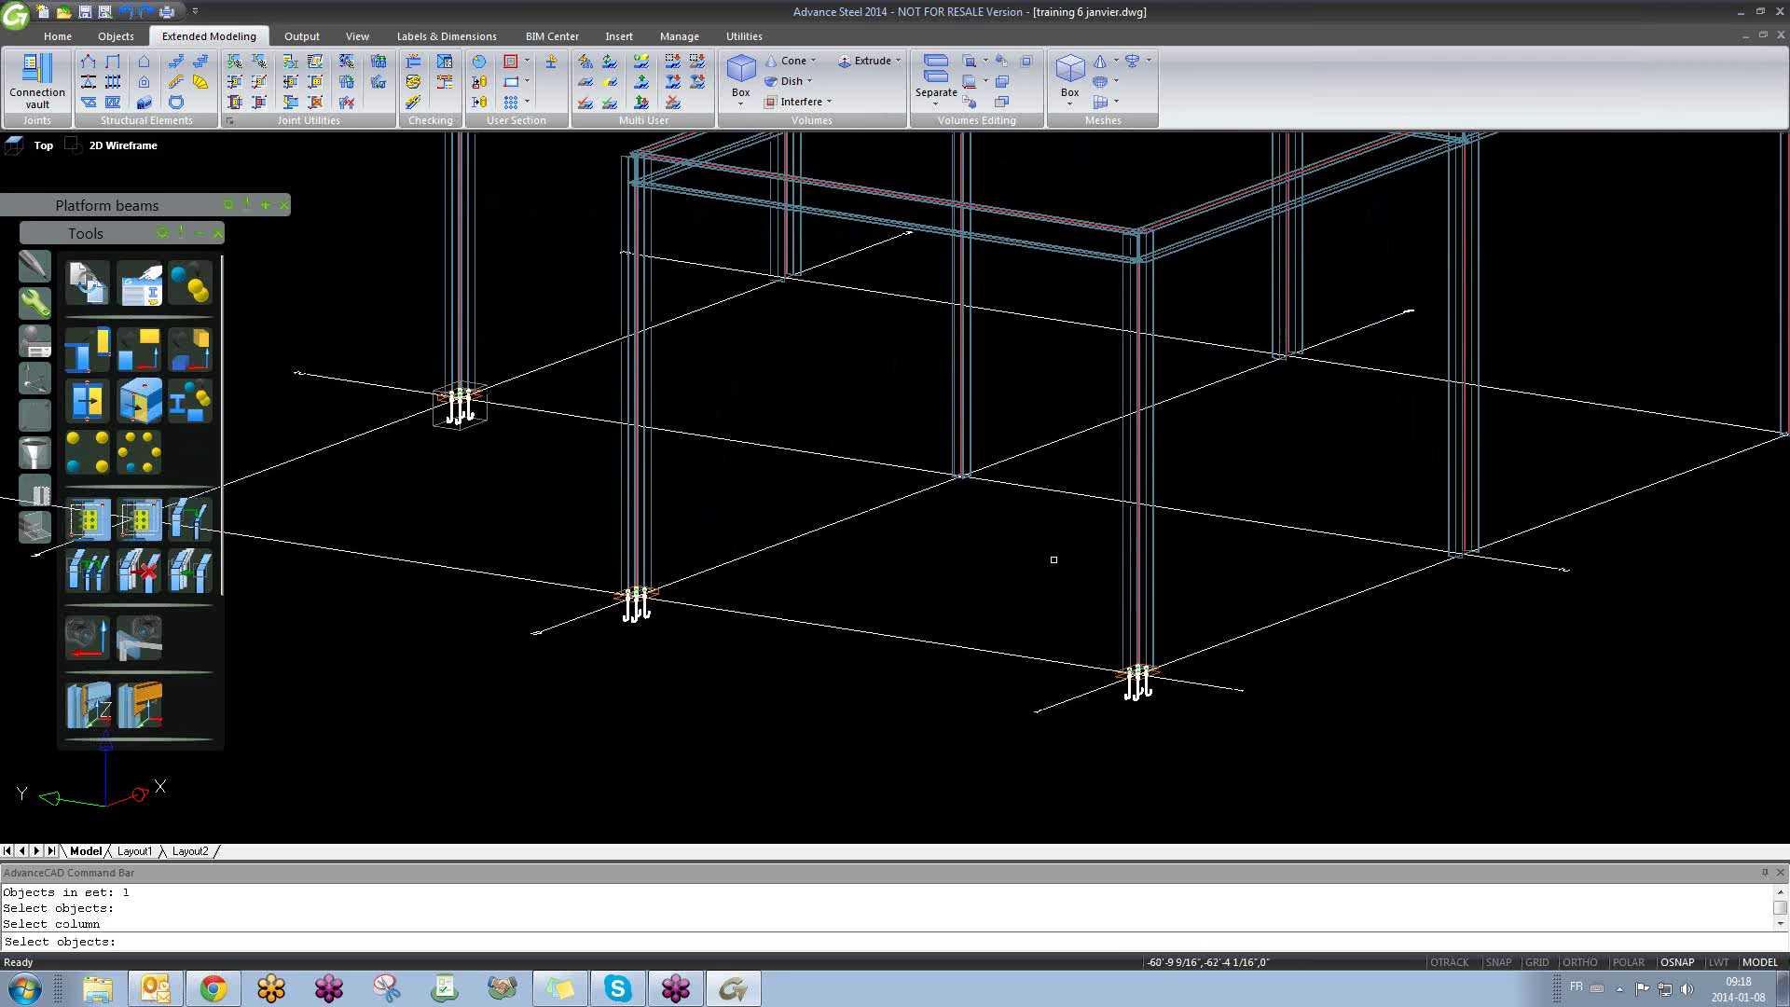
{"action": "key", "text": "Escape"}
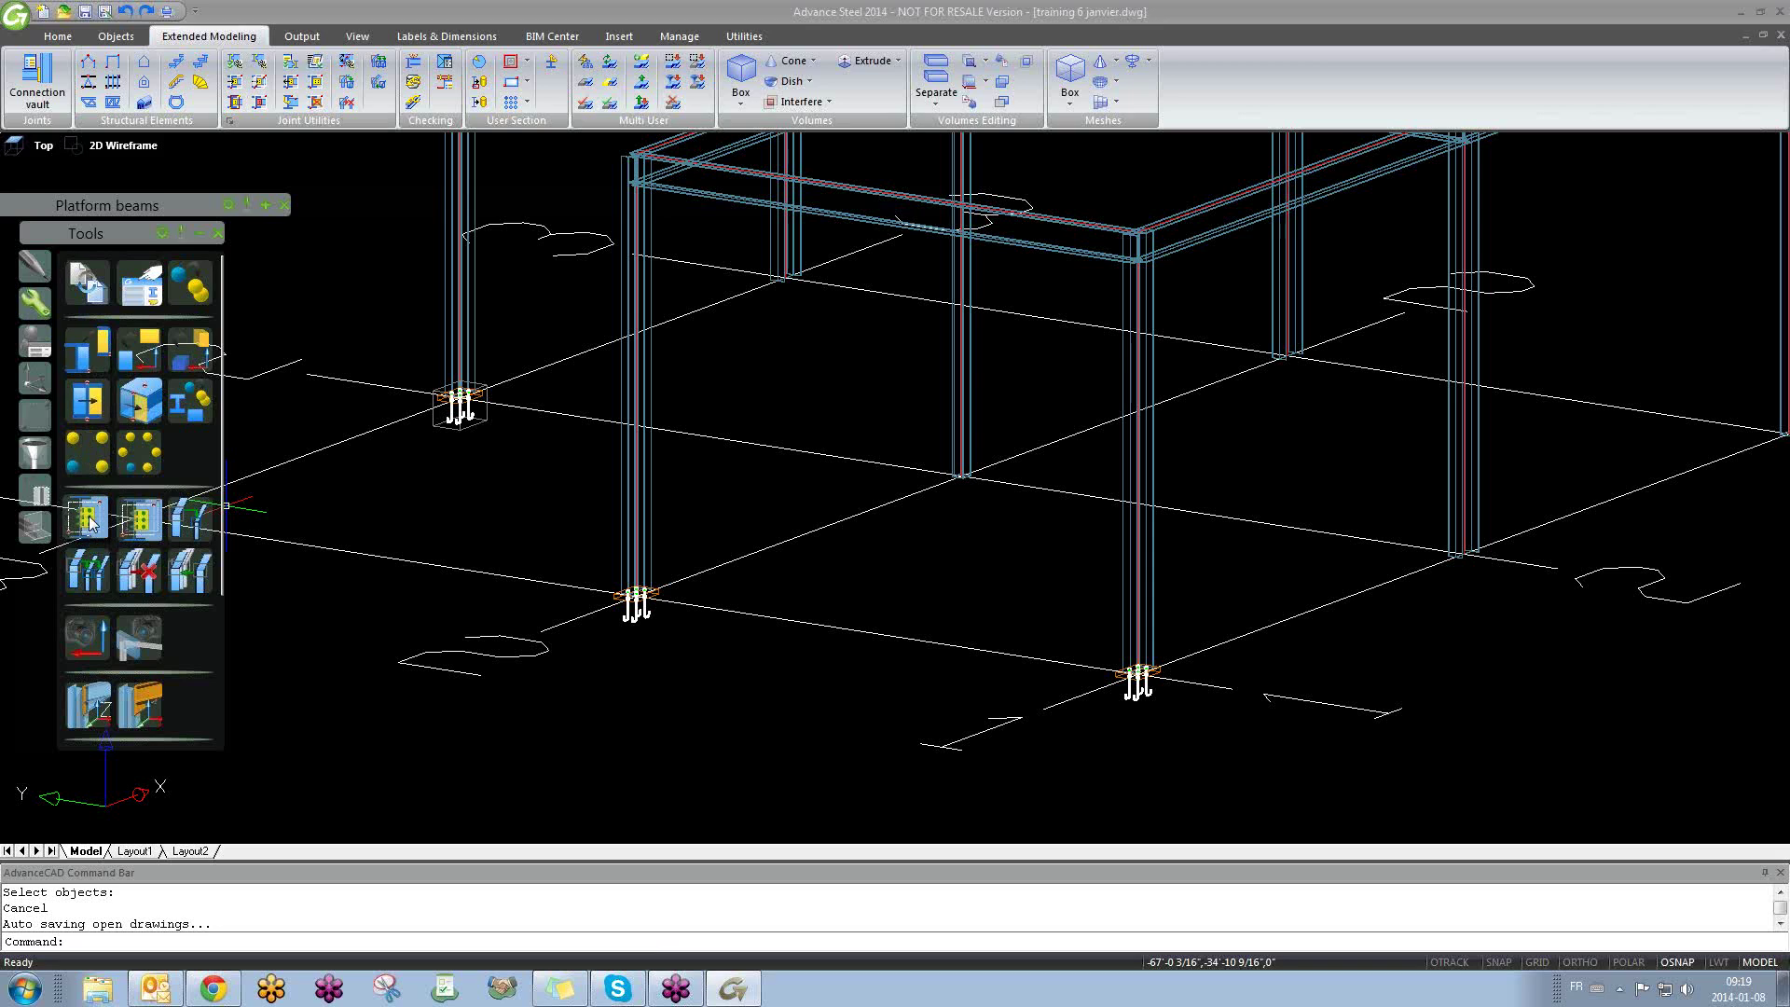
Step: Delete the two copied base plate joints from the front corner columns
{"action": "left_click", "coordinate": [640, 603]}
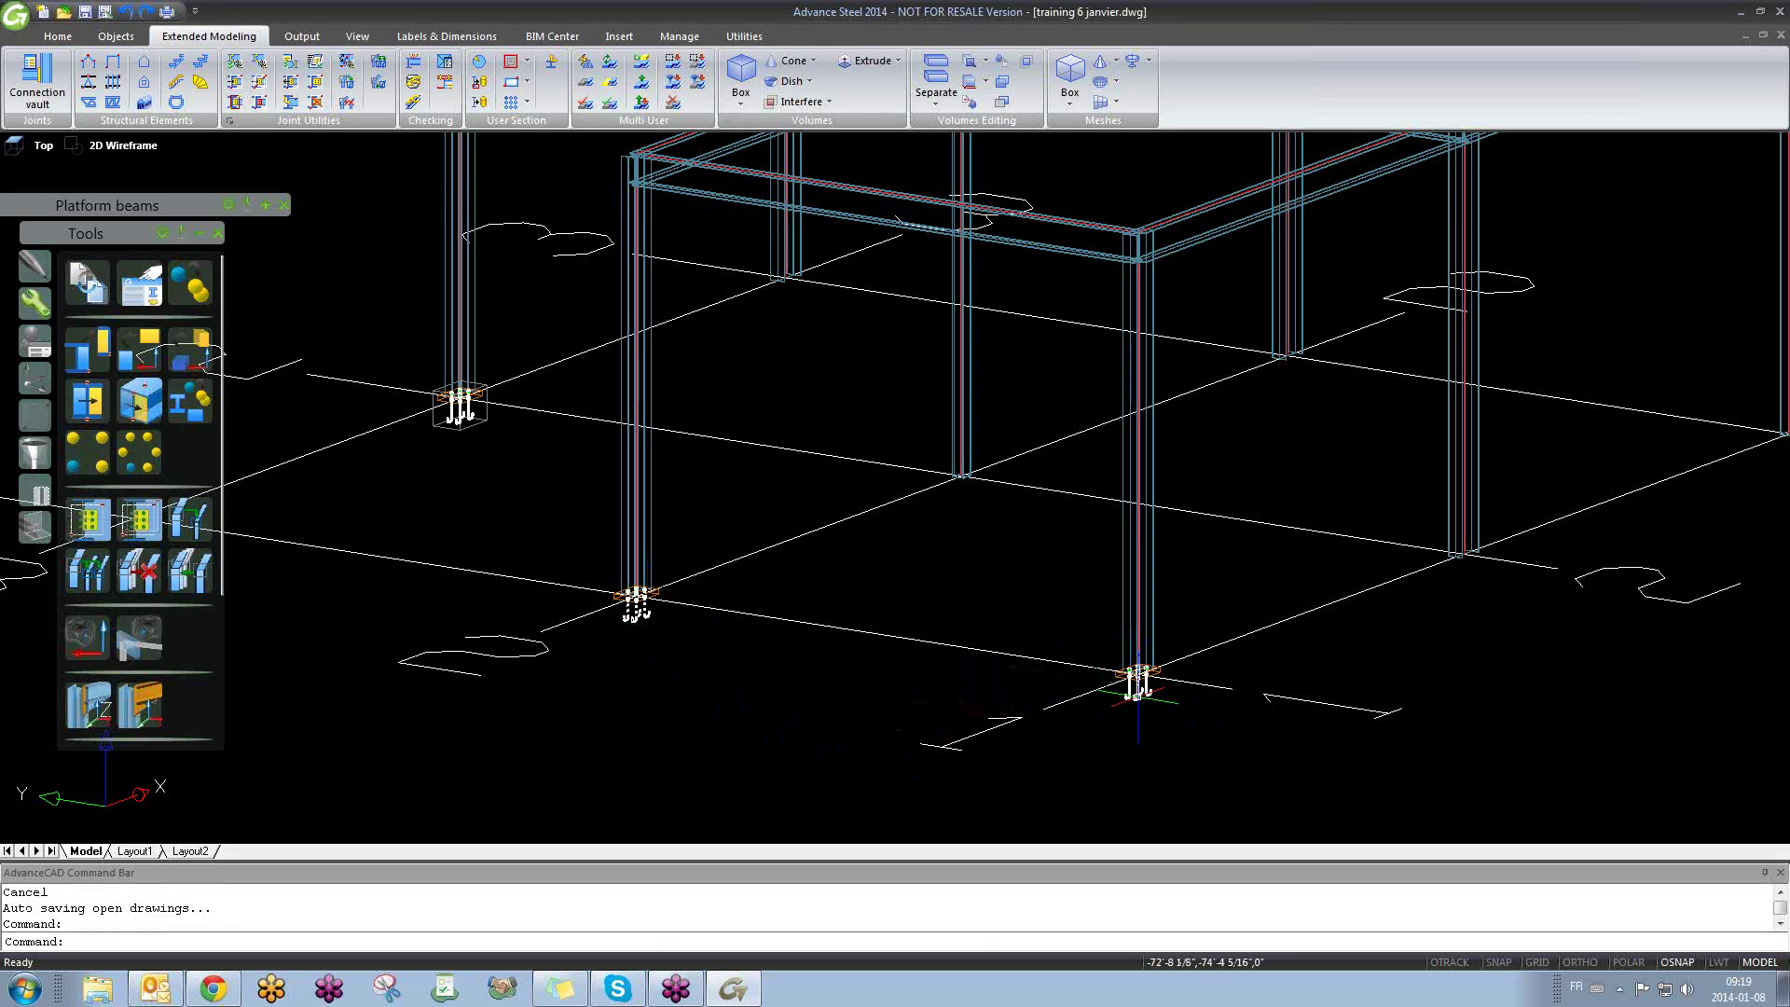
{"action": "left_click", "coordinate": [1138, 681]}
{"action": "key", "text": "Delete"}
Step: Set the remaining base plate joint's plate thickness to 1" and close its settings
{"action": "middle_click_drag", "start_coordinate": [655, 448], "coordinate": [688, 530]}
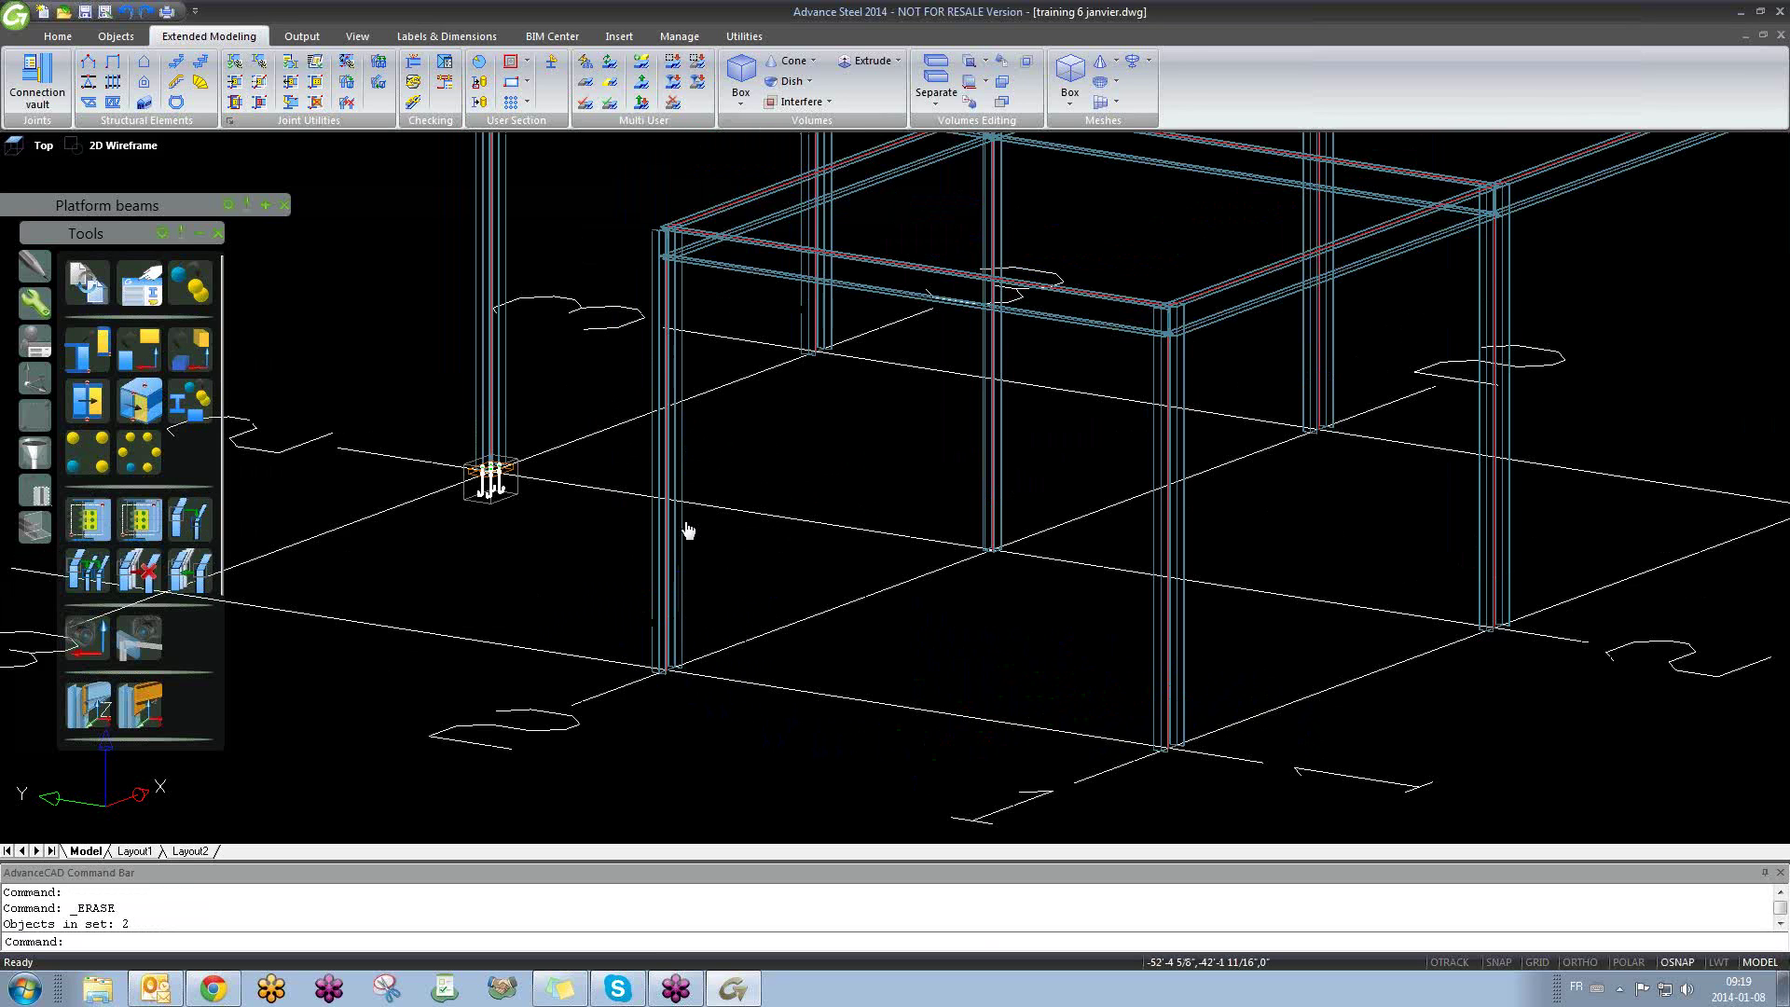
{"action": "scroll", "coordinate": [494, 480], "scroll_direction": "up", "scroll_amount": 5}
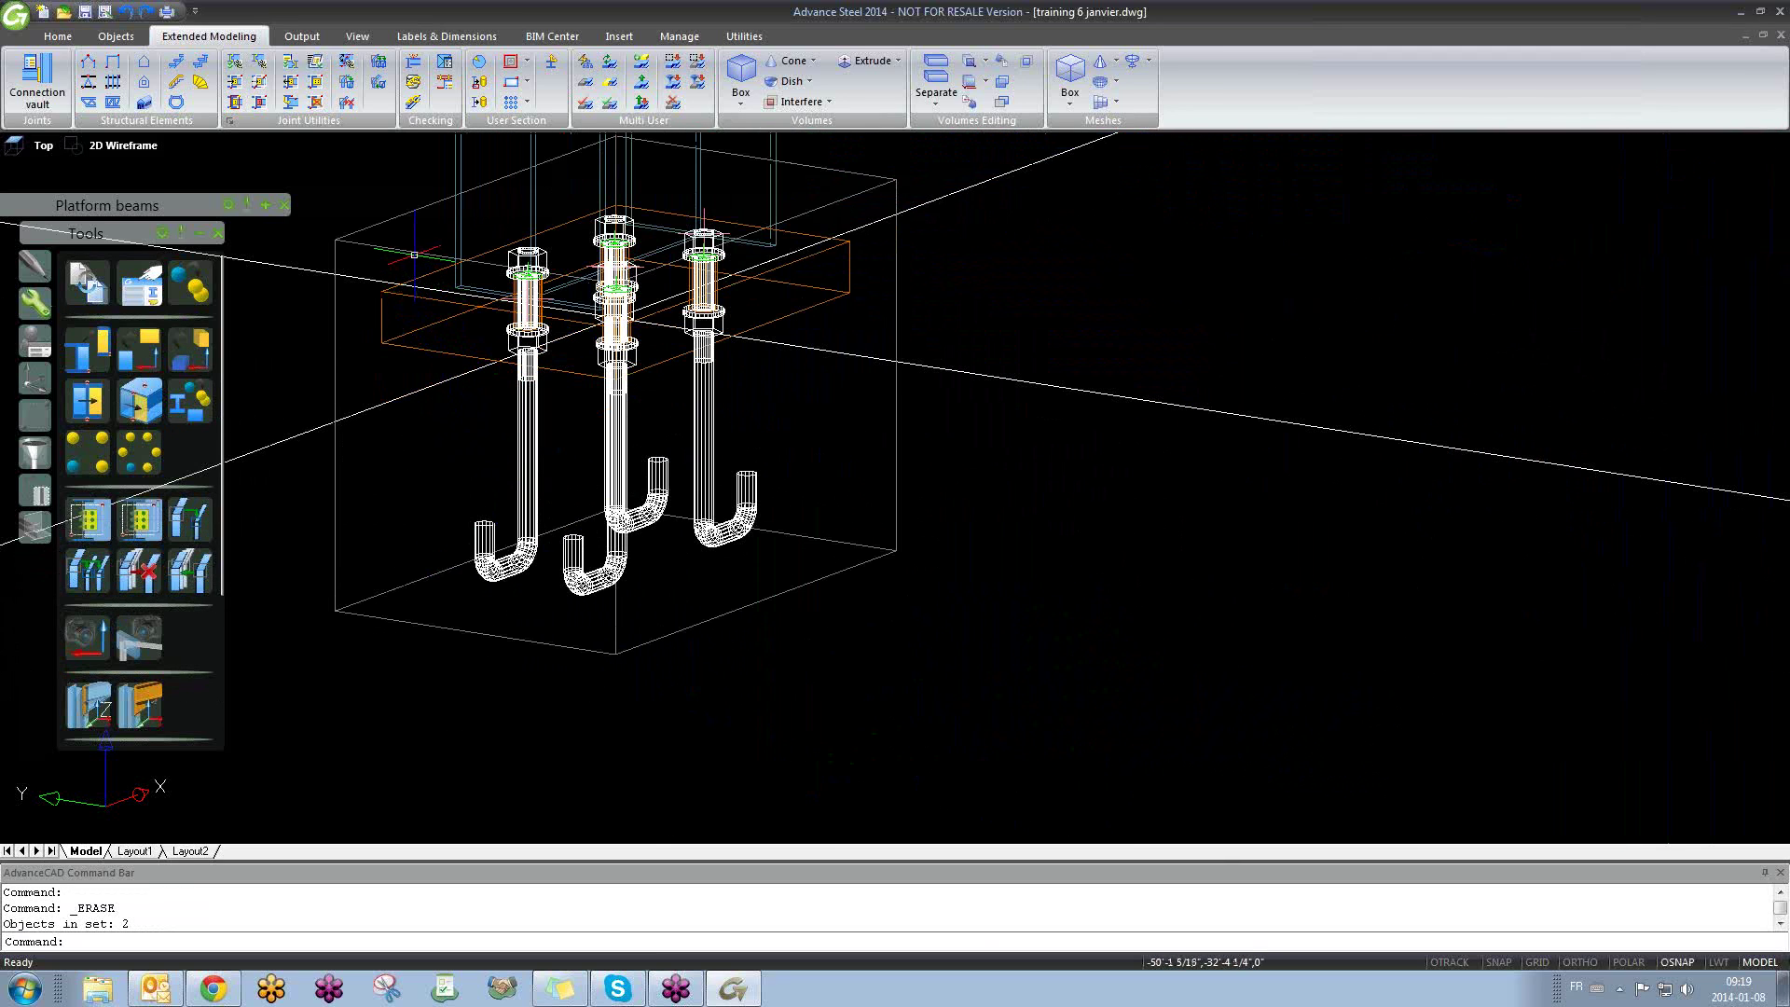
{"action": "double_click", "coordinate": [414, 254]}
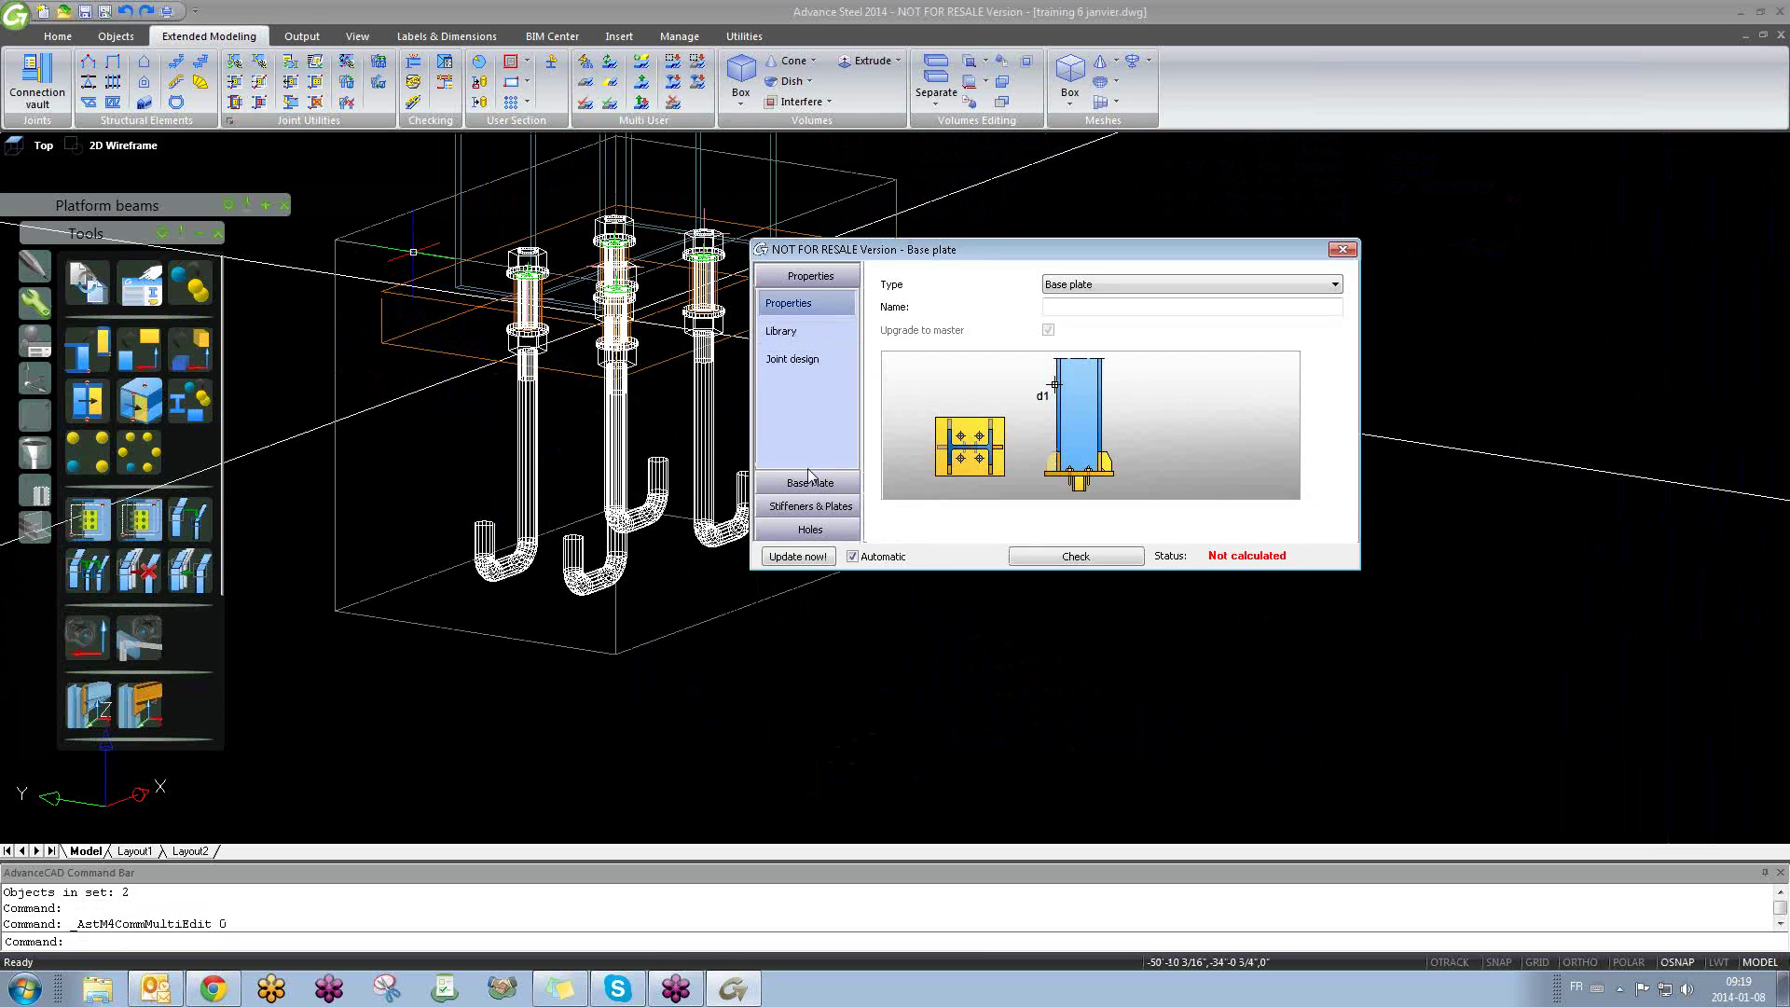
{"action": "left_click", "coordinate": [810, 480]}
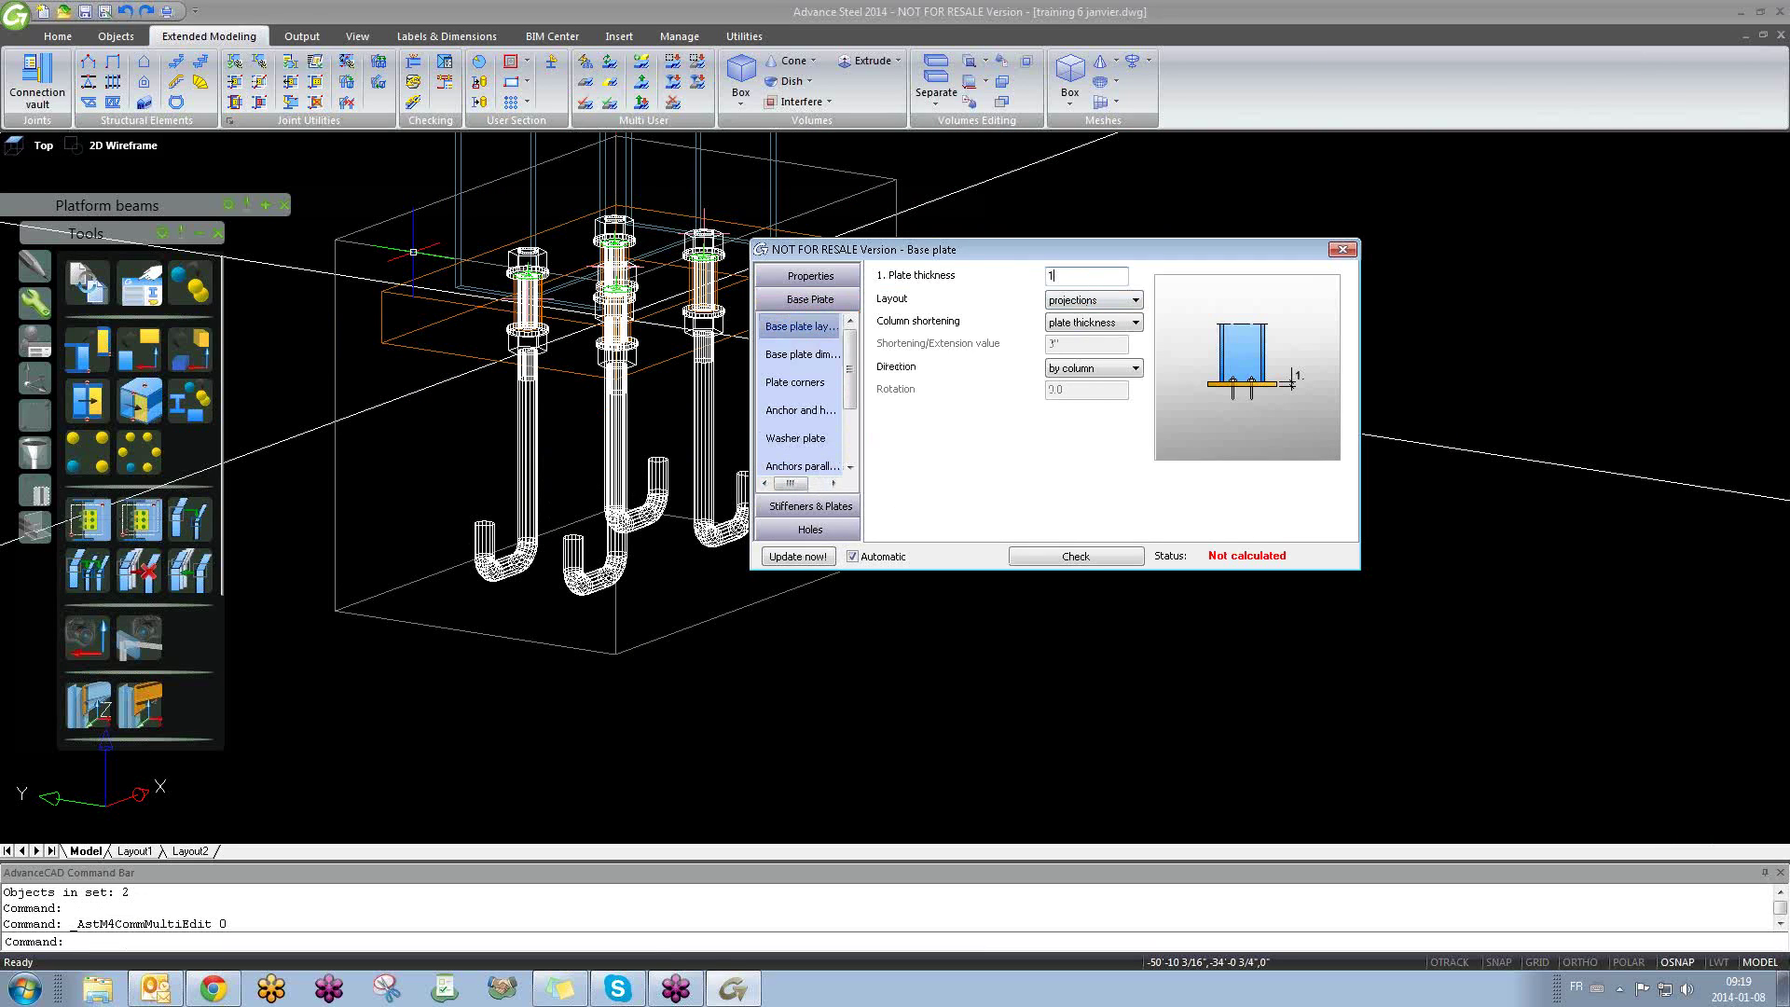
{"action": "key", "text": "Return"}
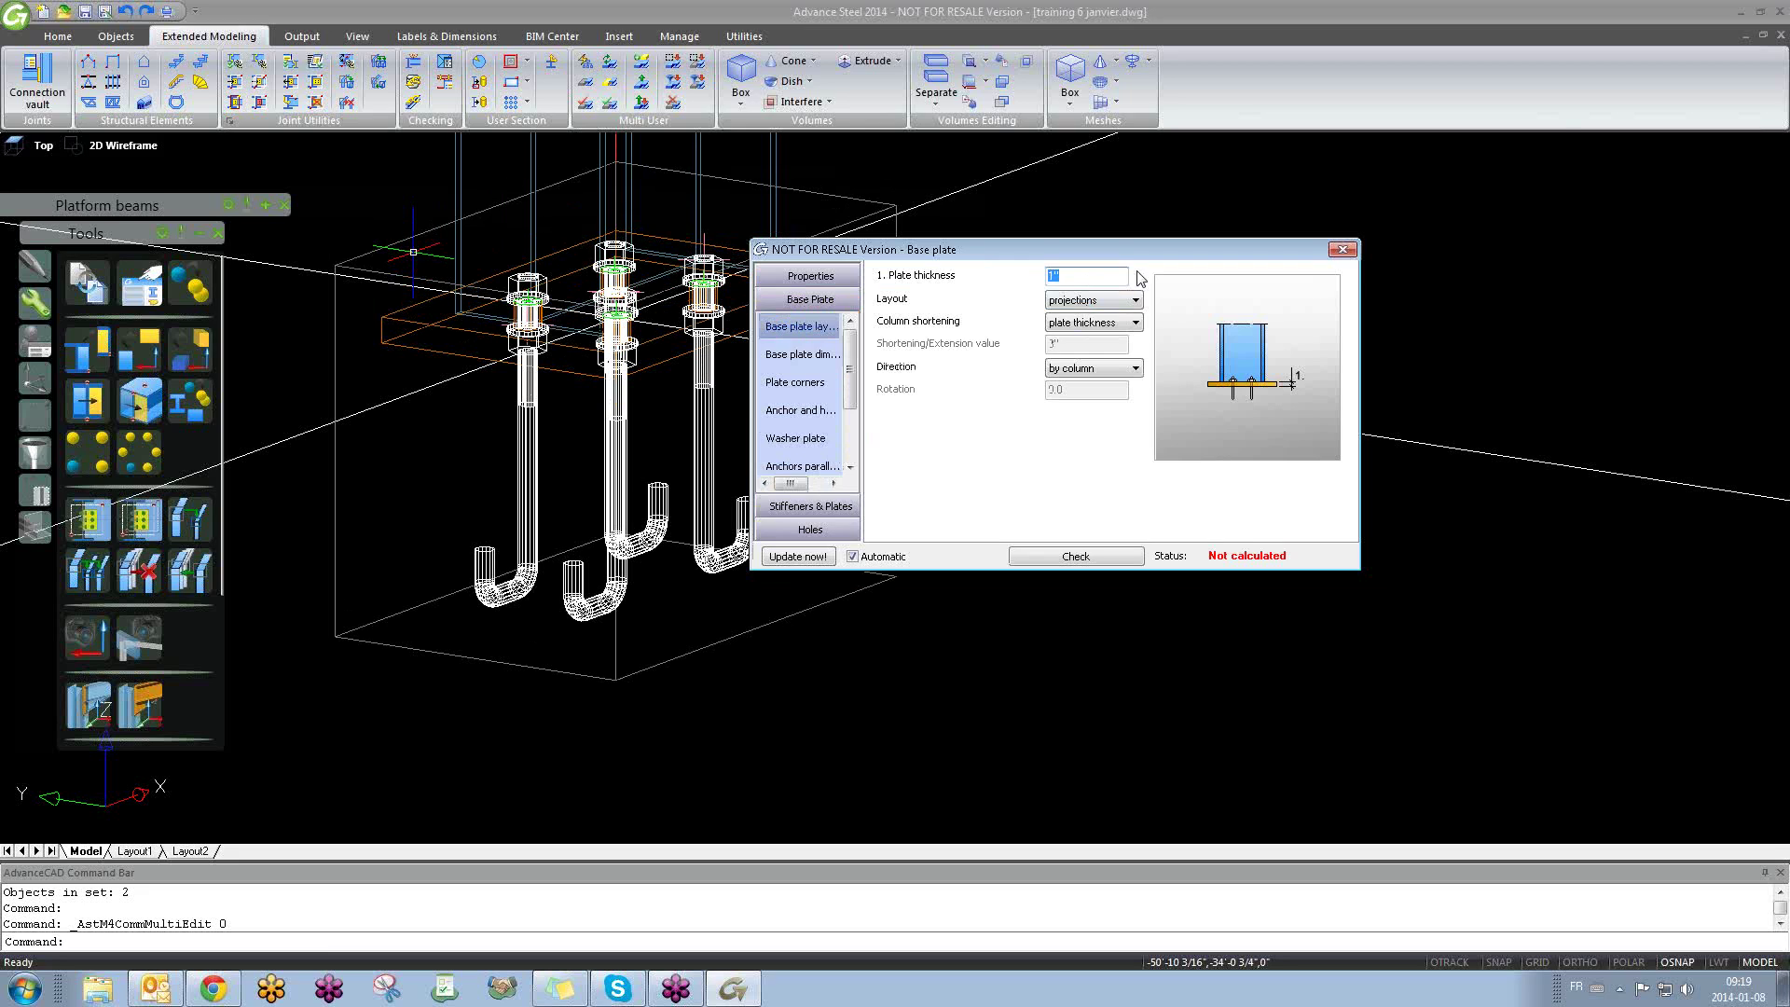
{"action": "left_click", "coordinate": [1343, 249]}
{"action": "left_click", "coordinate": [1068, 336]}
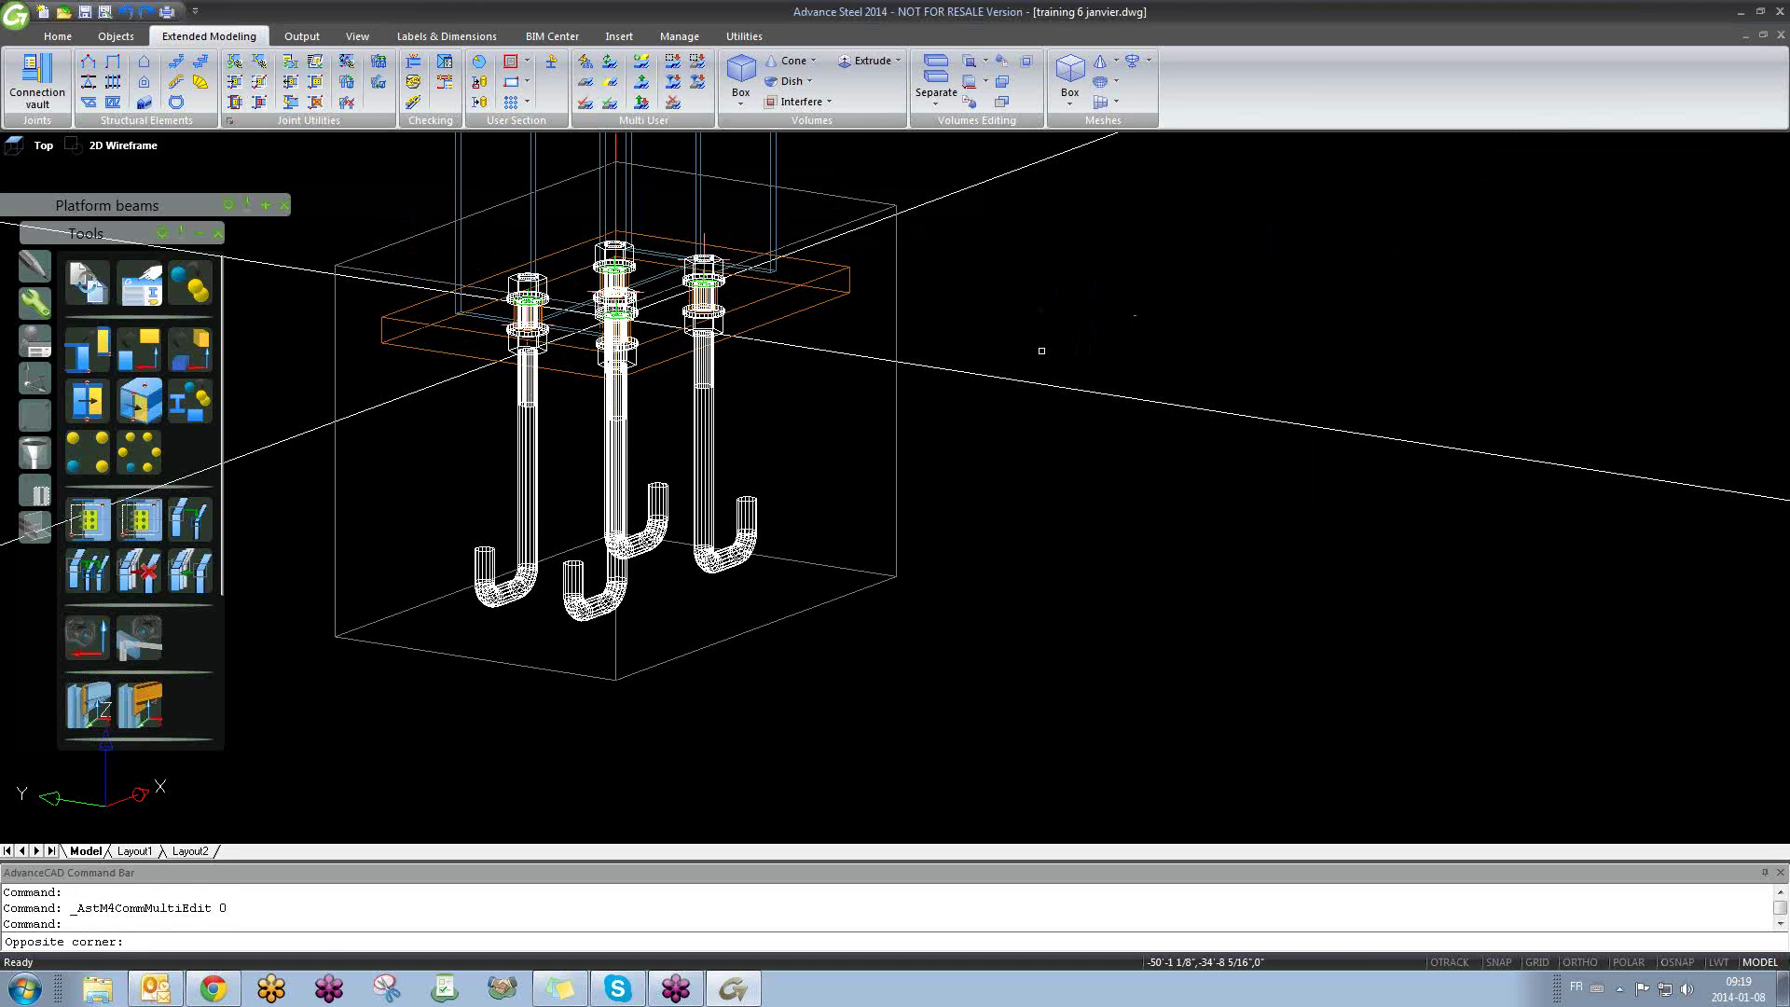
{"action": "left_click", "coordinate": [1041, 350]}
{"action": "scroll", "coordinate": [1041, 351], "scroll_direction": "down", "scroll_amount": 10}
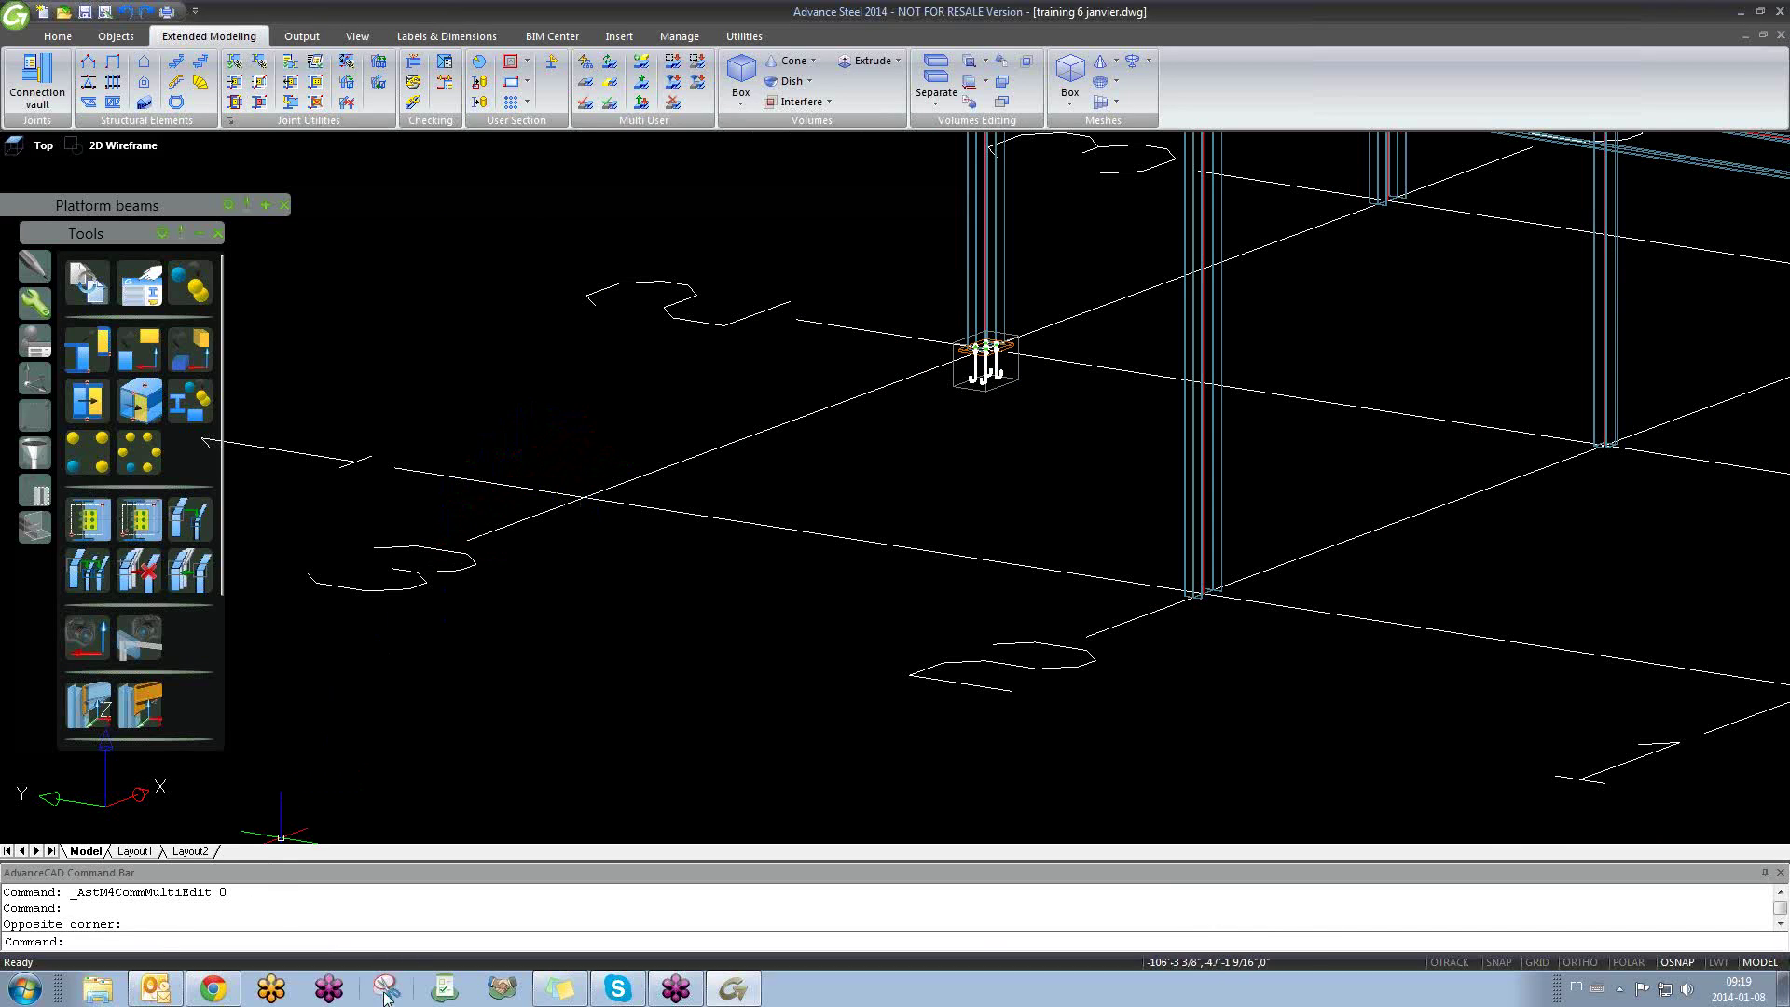
{"action": "left_click", "coordinate": [759, 539]}
{"action": "left_click", "coordinate": [707, 607]}
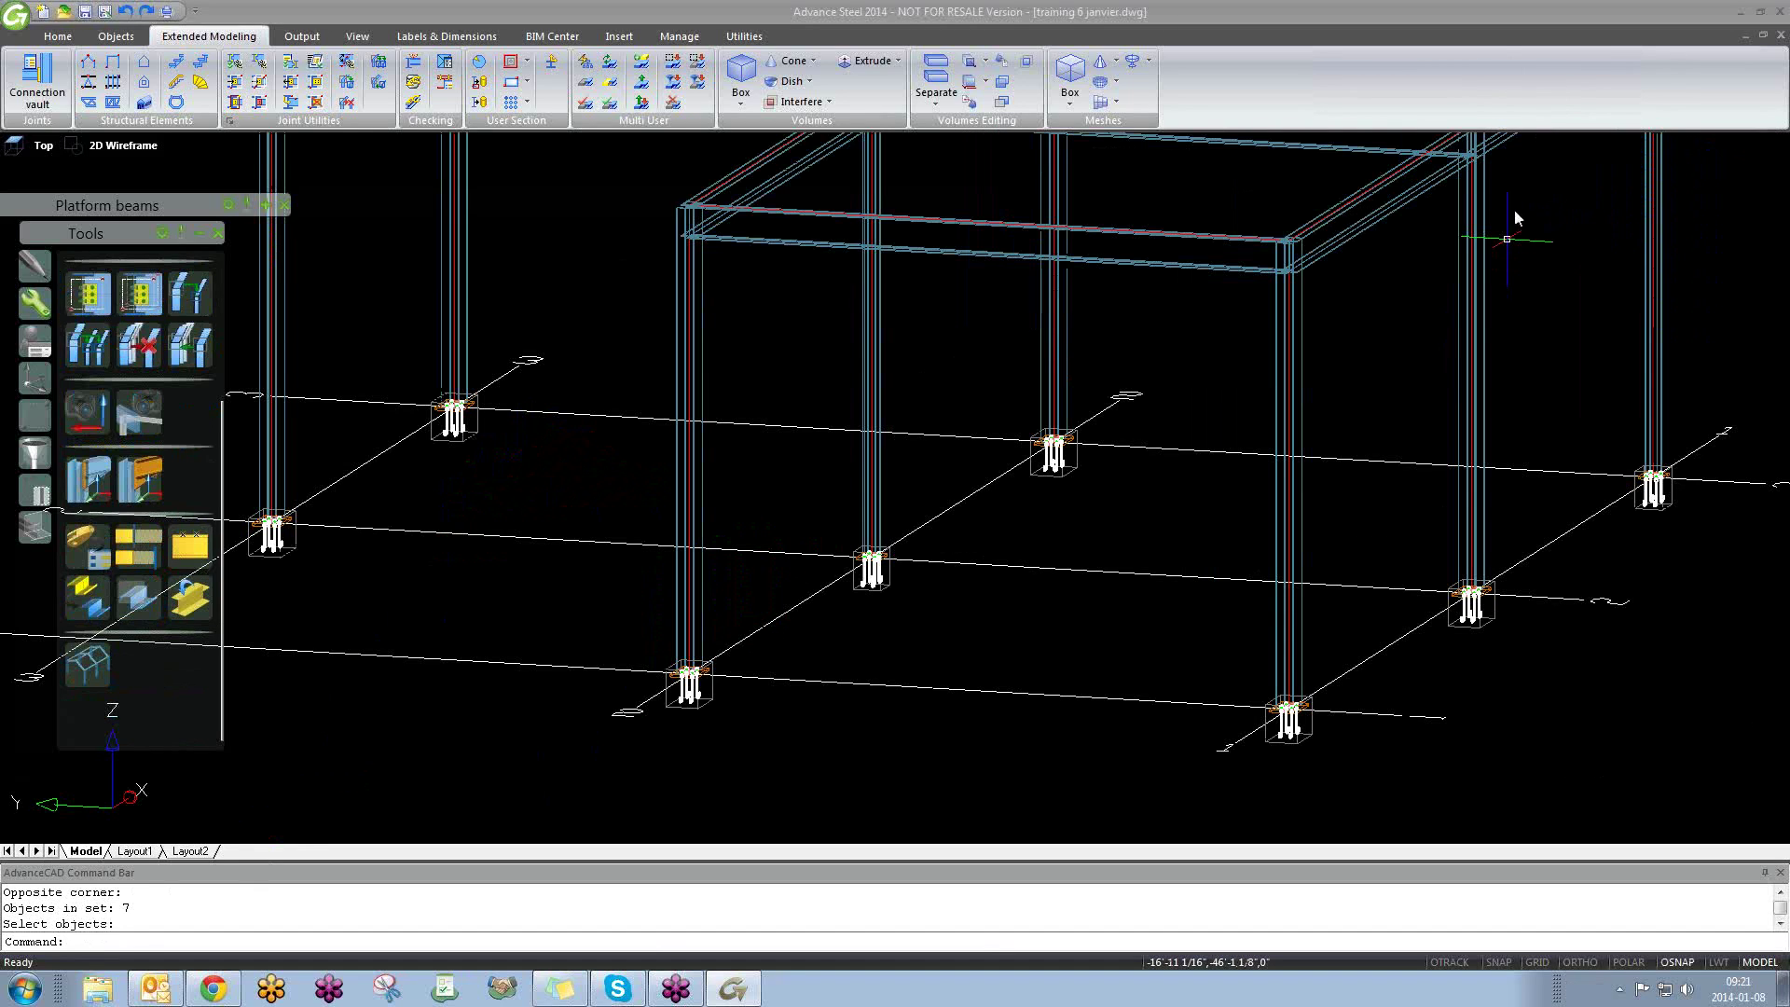
Step: Undo the multiple transfer that placed base plate joints on all the other columns
{"action": "left_click", "coordinate": [1378, 330]}
{"action": "left_click", "coordinate": [1308, 406]}
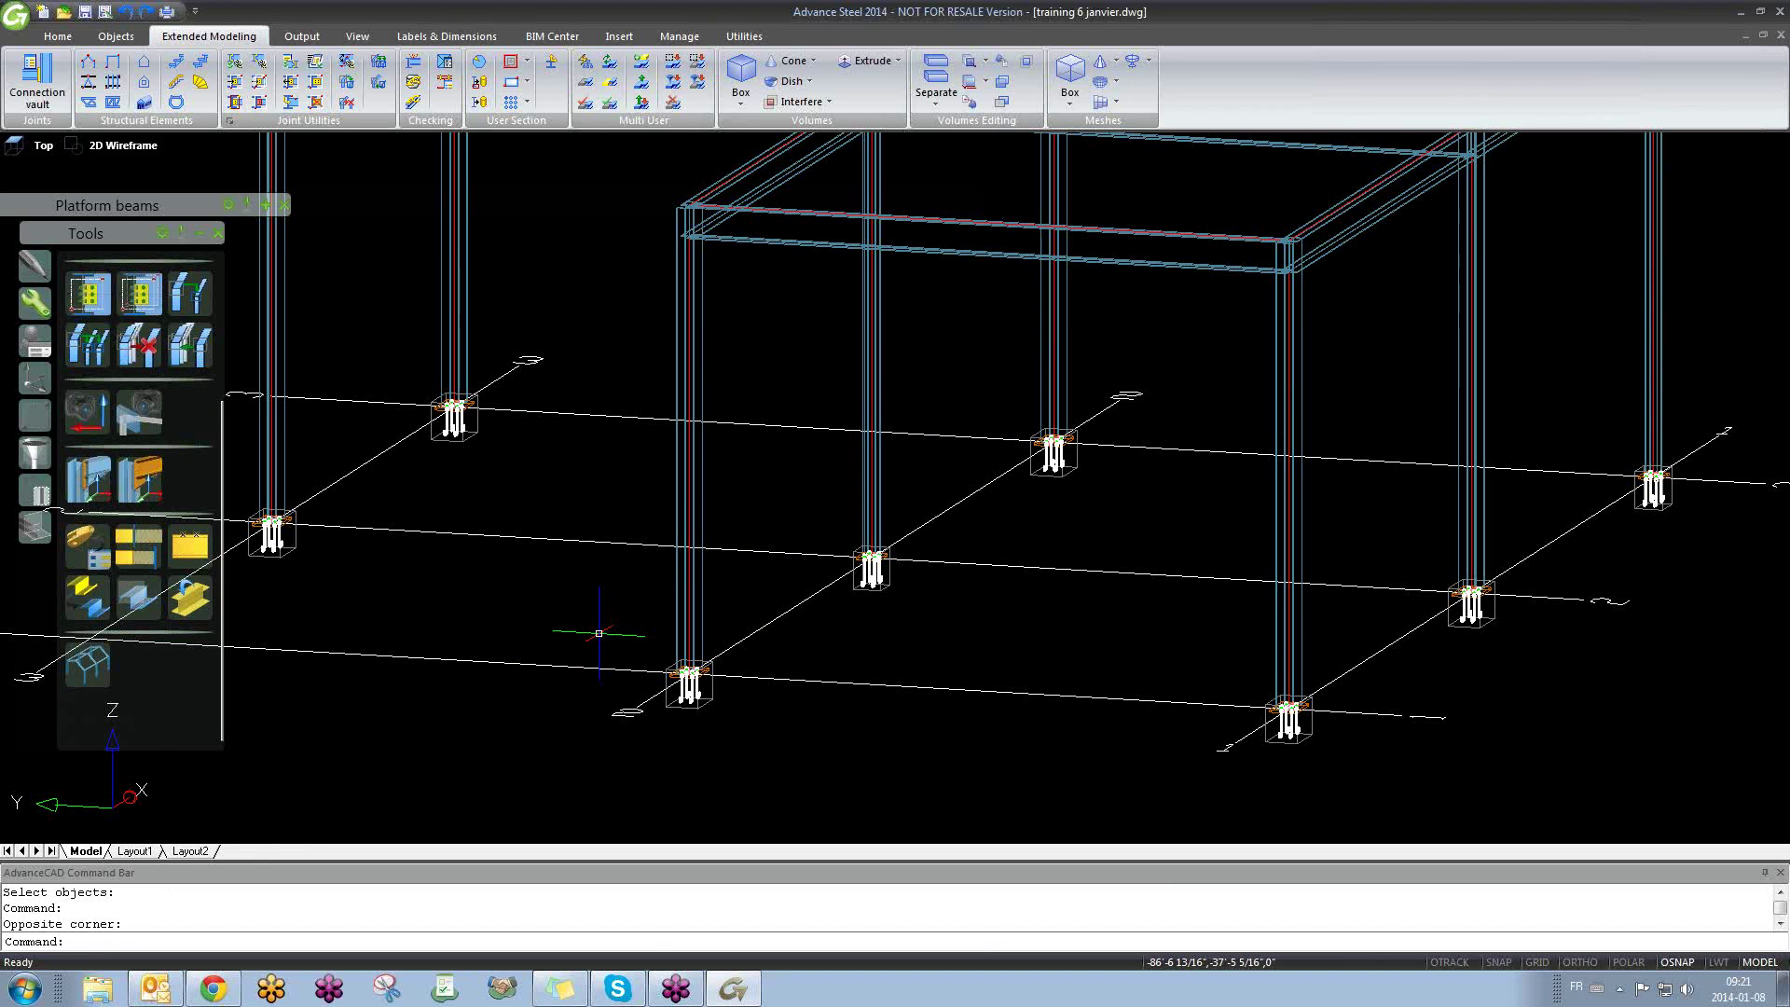
{"action": "scroll", "coordinate": [133, 543], "scroll_direction": "up", "scroll_amount": 3}
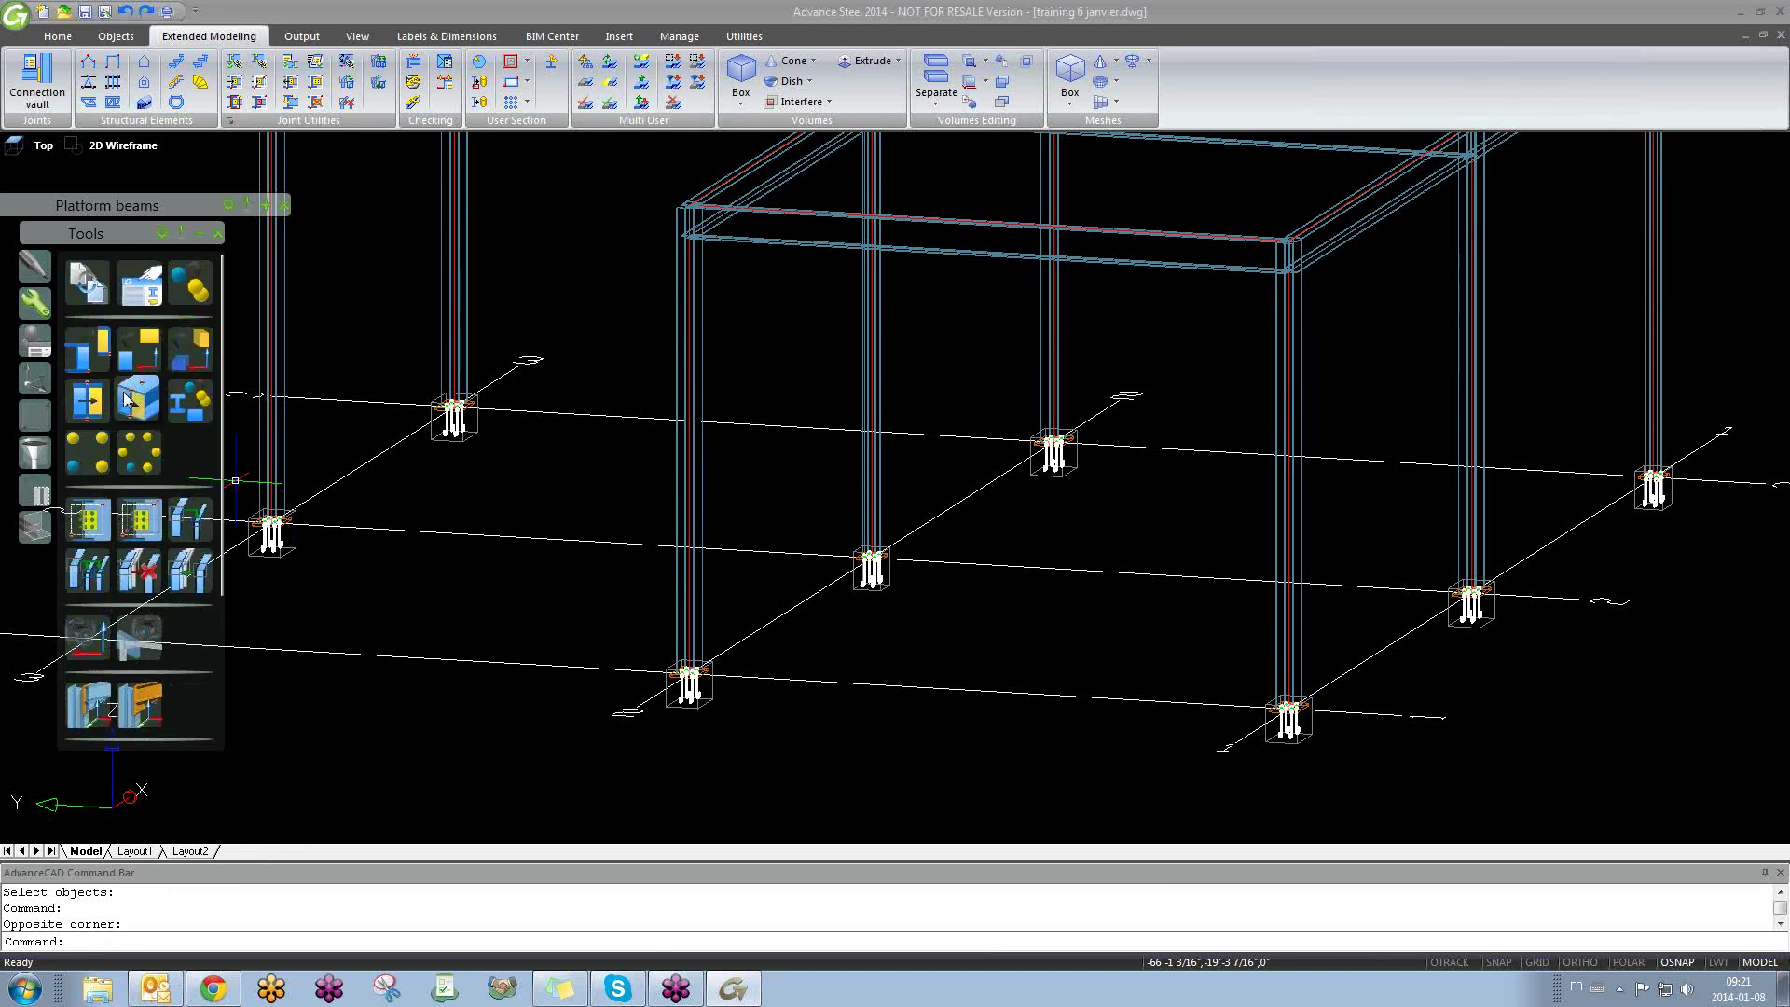
{"action": "left_click", "coordinate": [138, 519]}
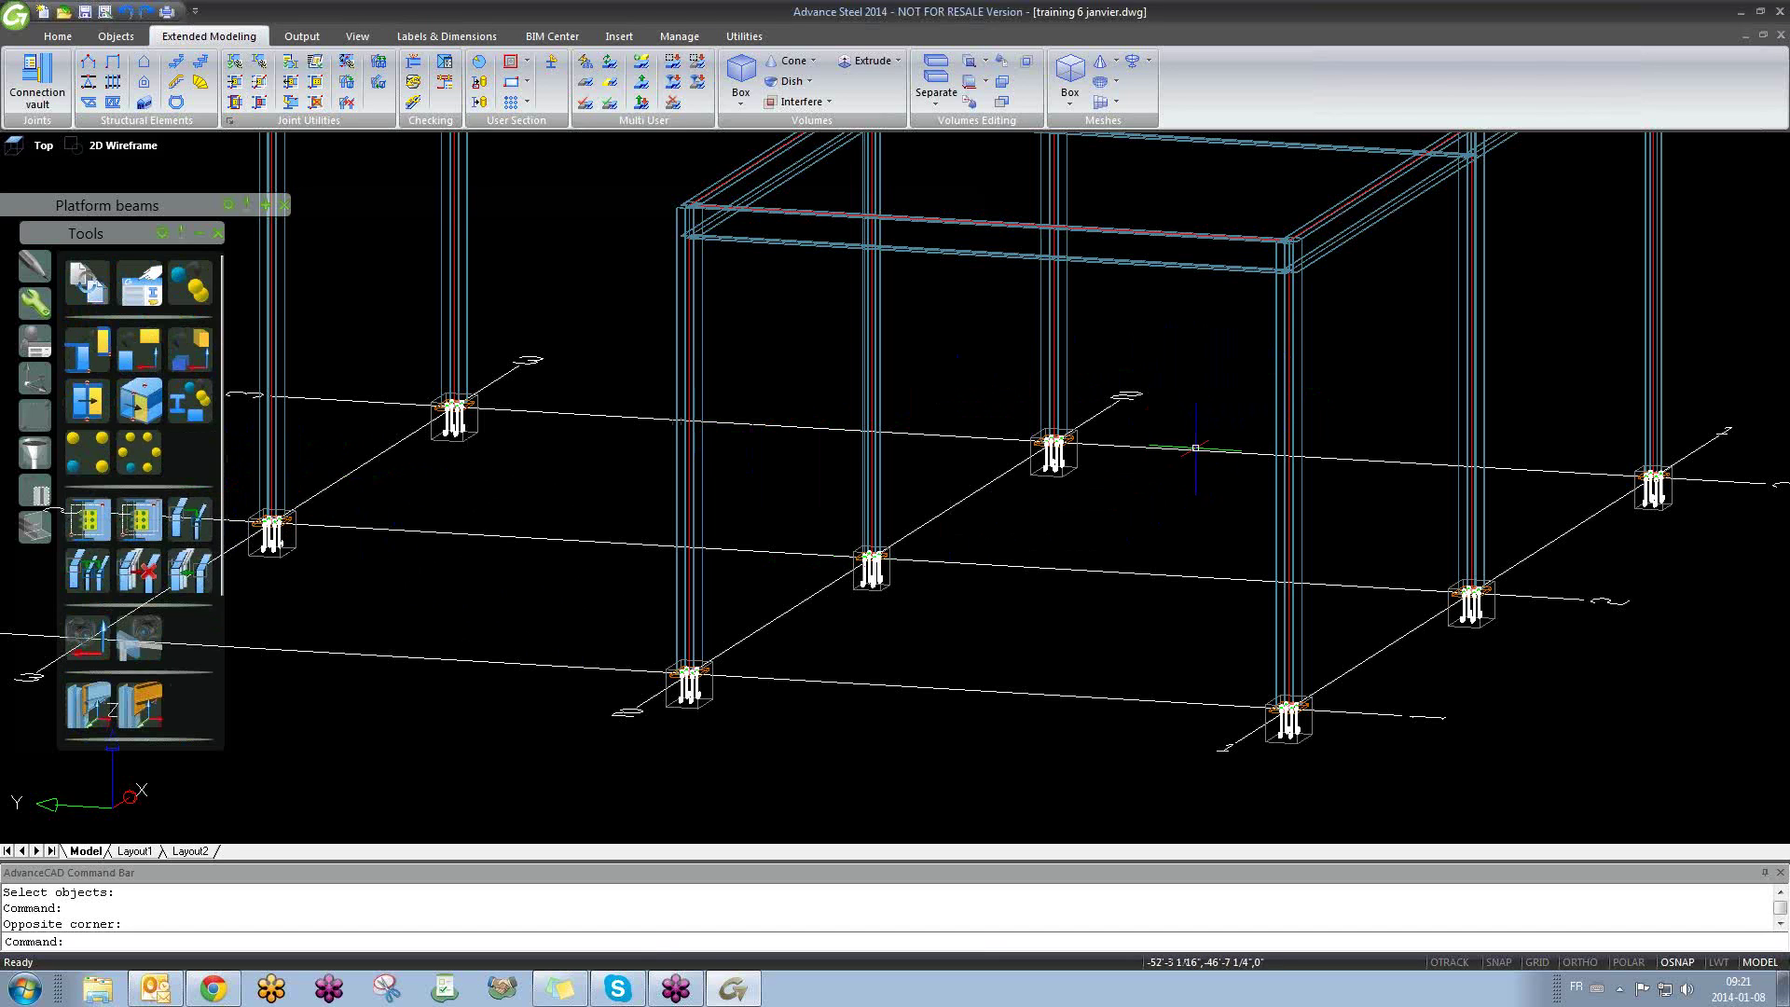
{"action": "type", "text": "u"}
{"action": "key", "text": "Return"}
{"action": "key", "text": "Return"}
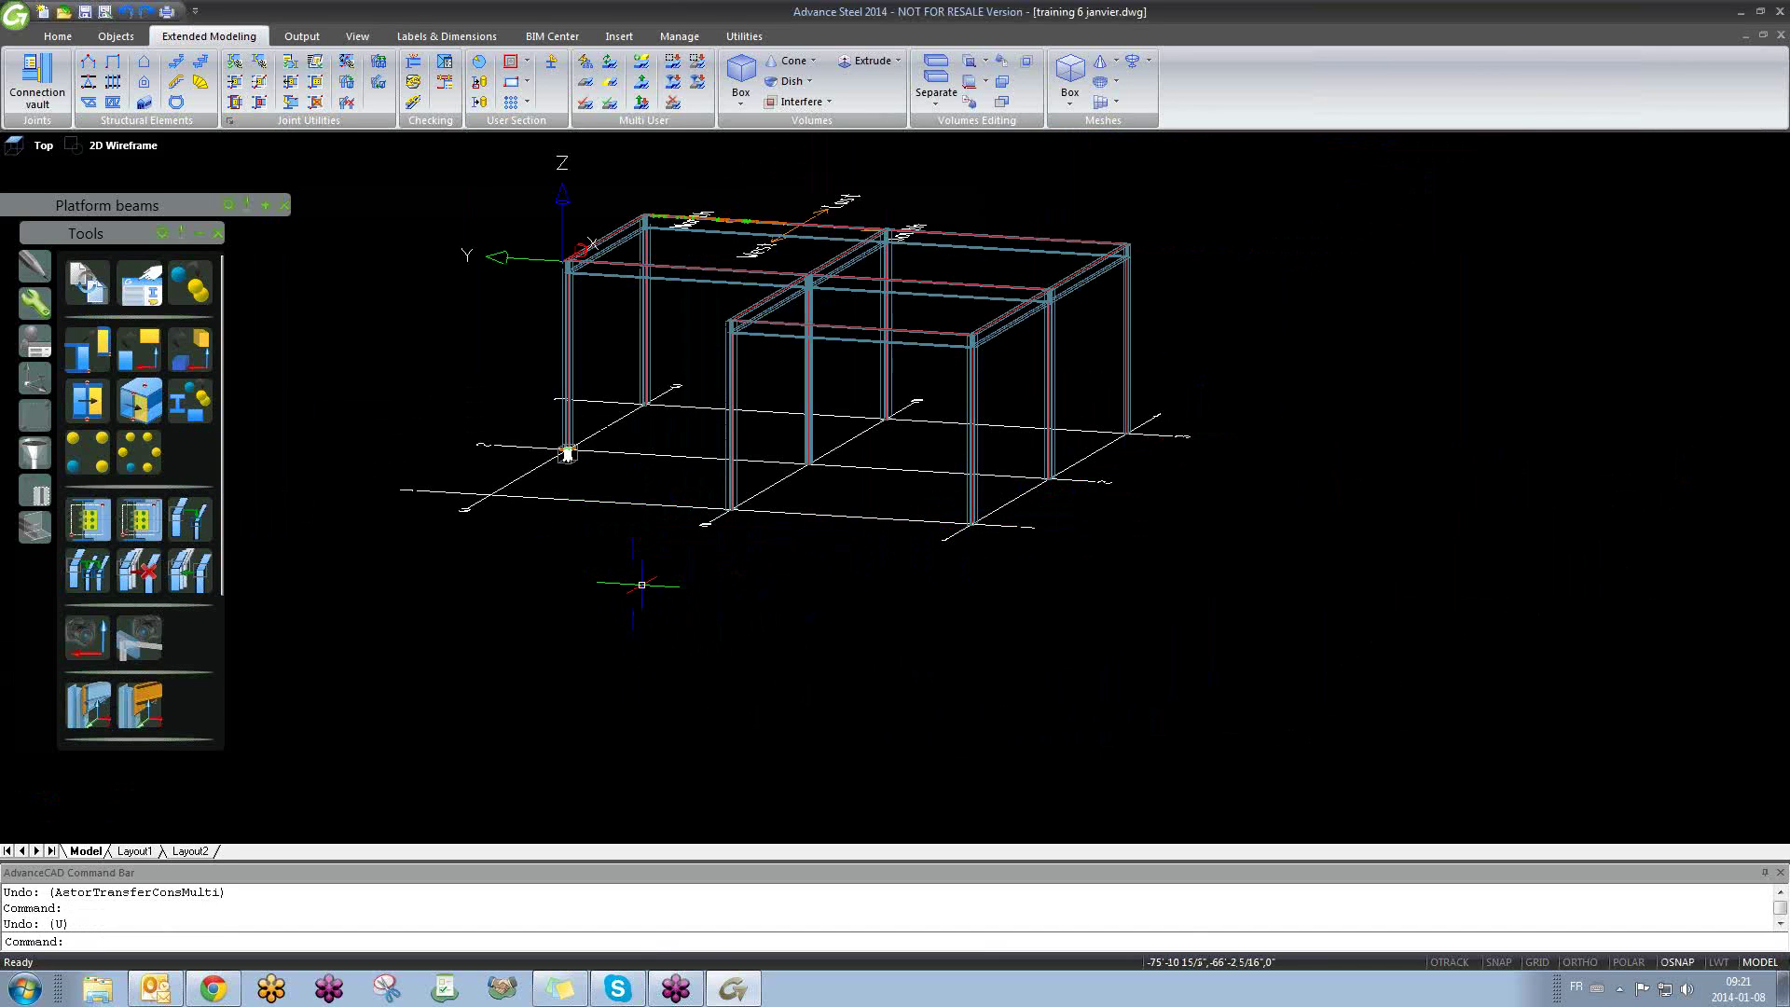
Step: Transfer the finished base plate joint to all seven other columns at once with the multiple joint transfer
{"action": "left_click", "coordinate": [142, 522]}
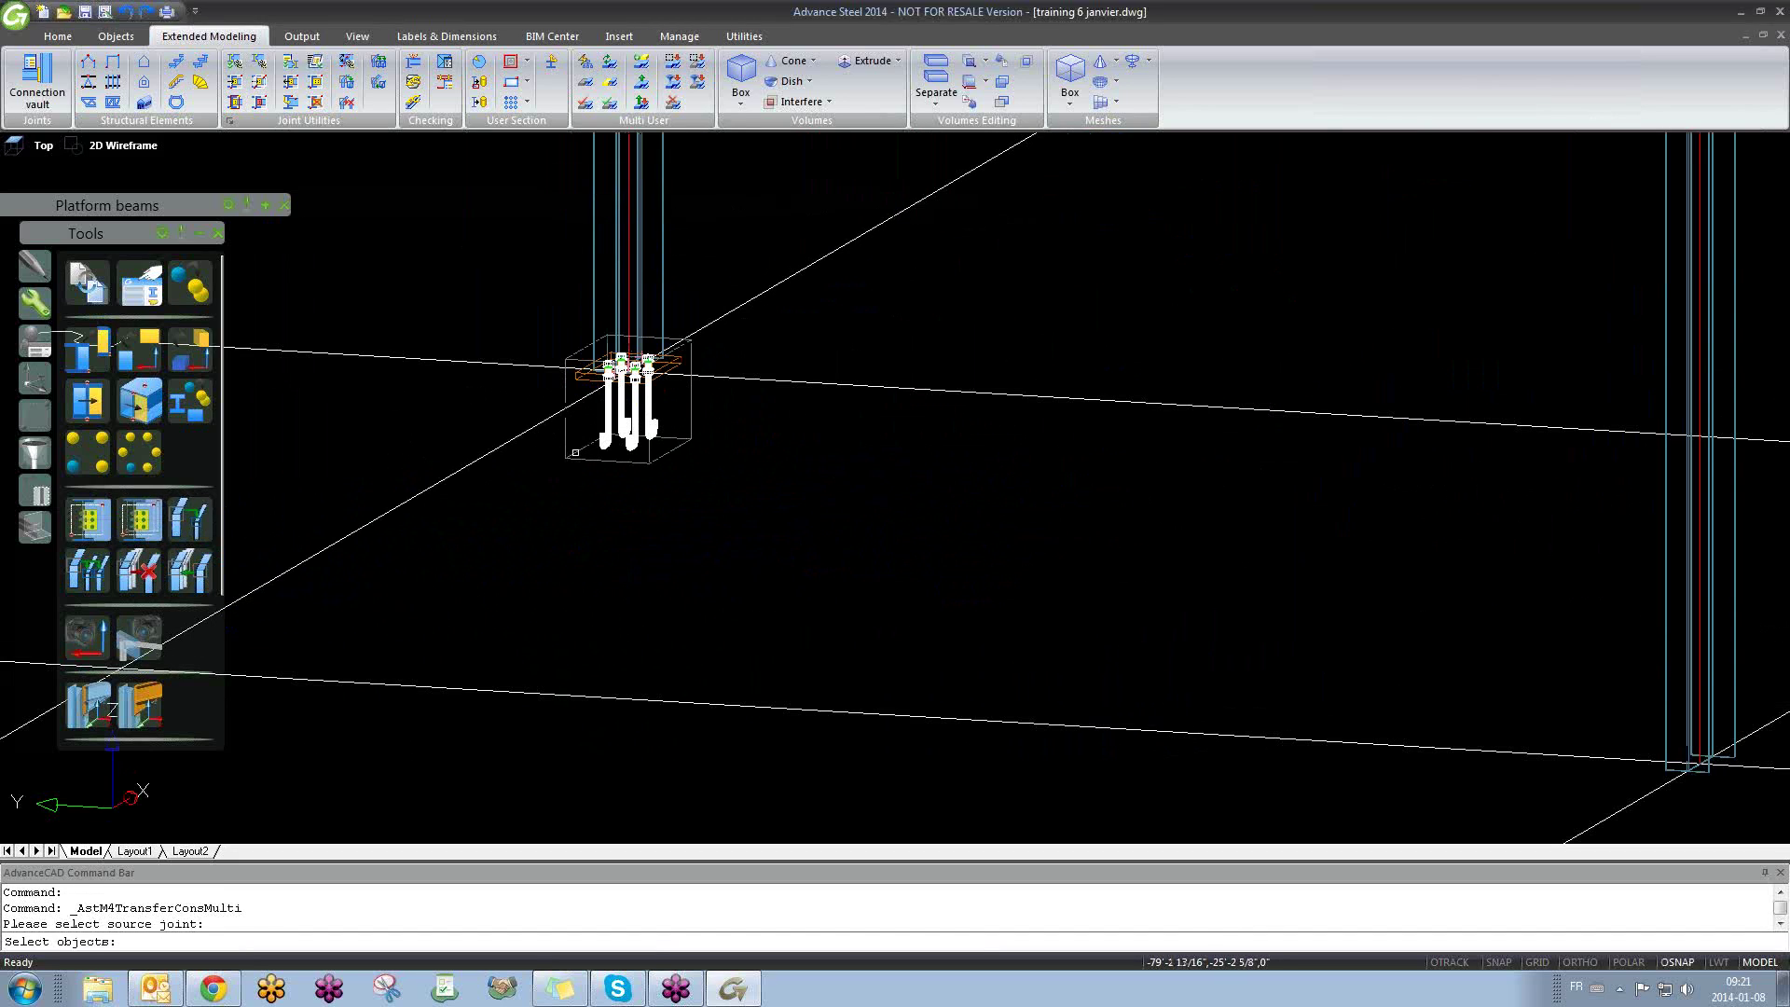
{"action": "left_click", "coordinate": [575, 453]}
{"action": "key", "text": "Return"}
{"action": "scroll", "coordinate": [580, 449], "scroll_direction": "down", "scroll_amount": 5}
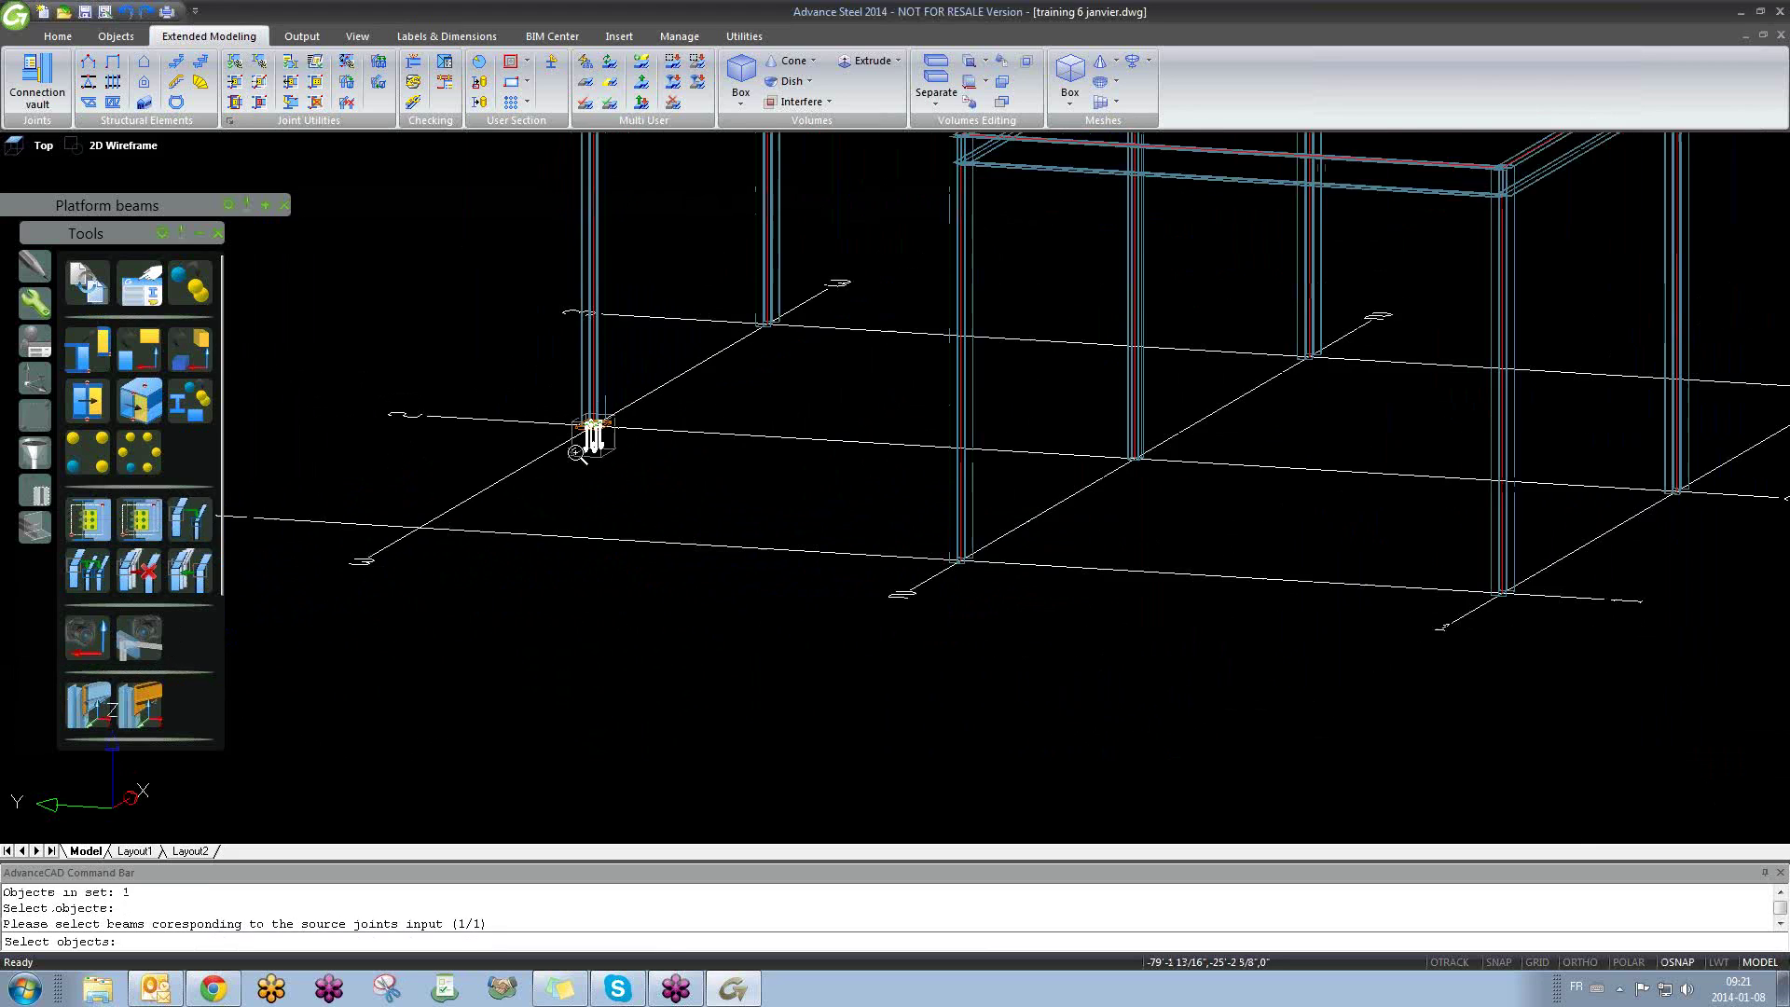
{"action": "middle_click_drag", "start_coordinate": [864, 640], "coordinate": [879, 626], "text": "shift"}
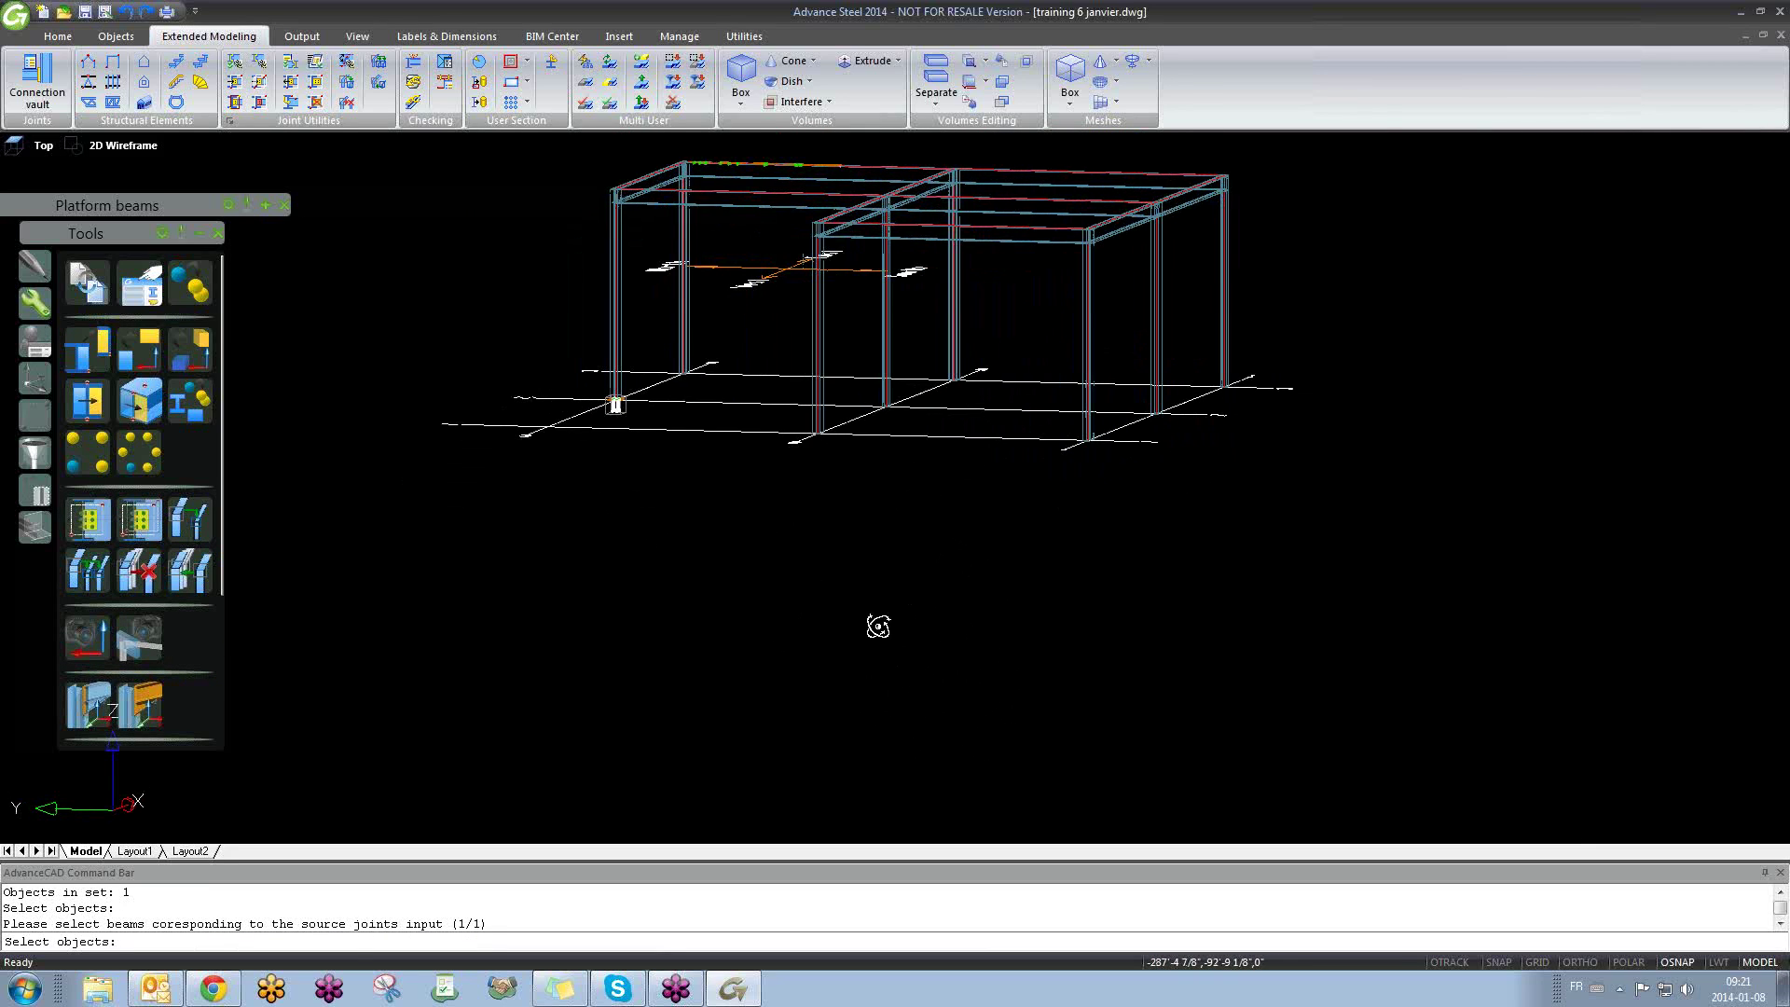
{"action": "left_click", "coordinate": [1241, 334]}
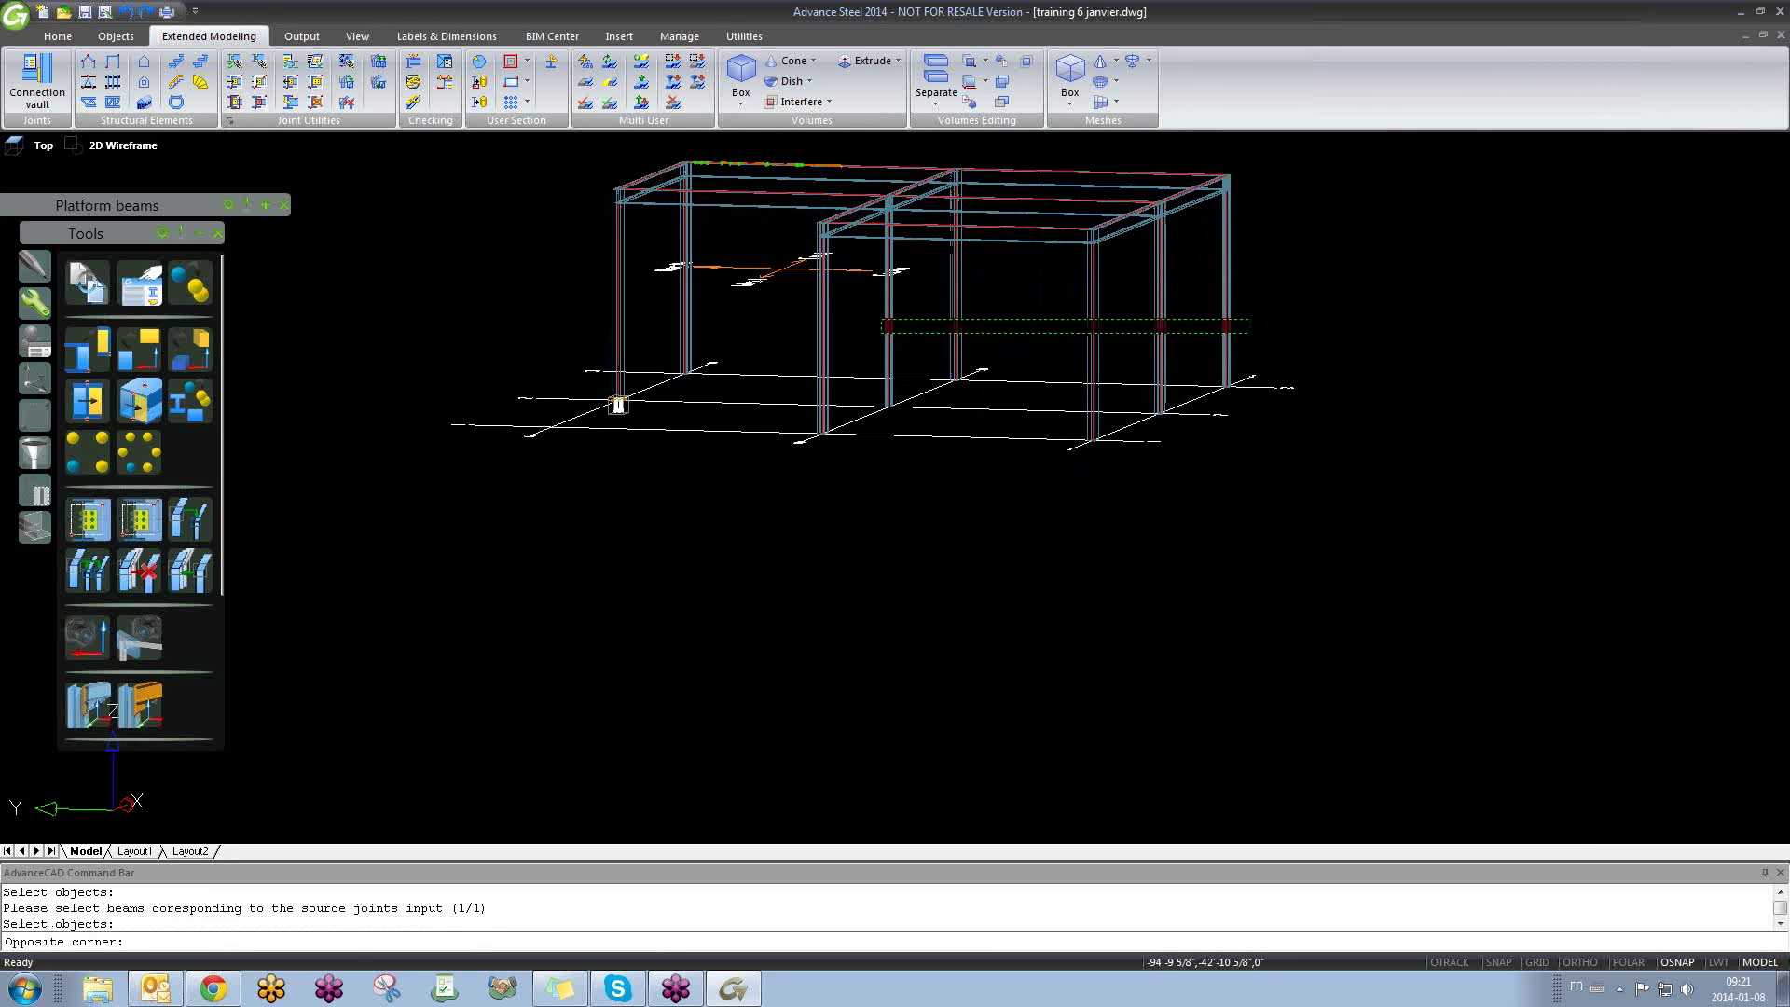
{"action": "left_click", "coordinate": [680, 331]}
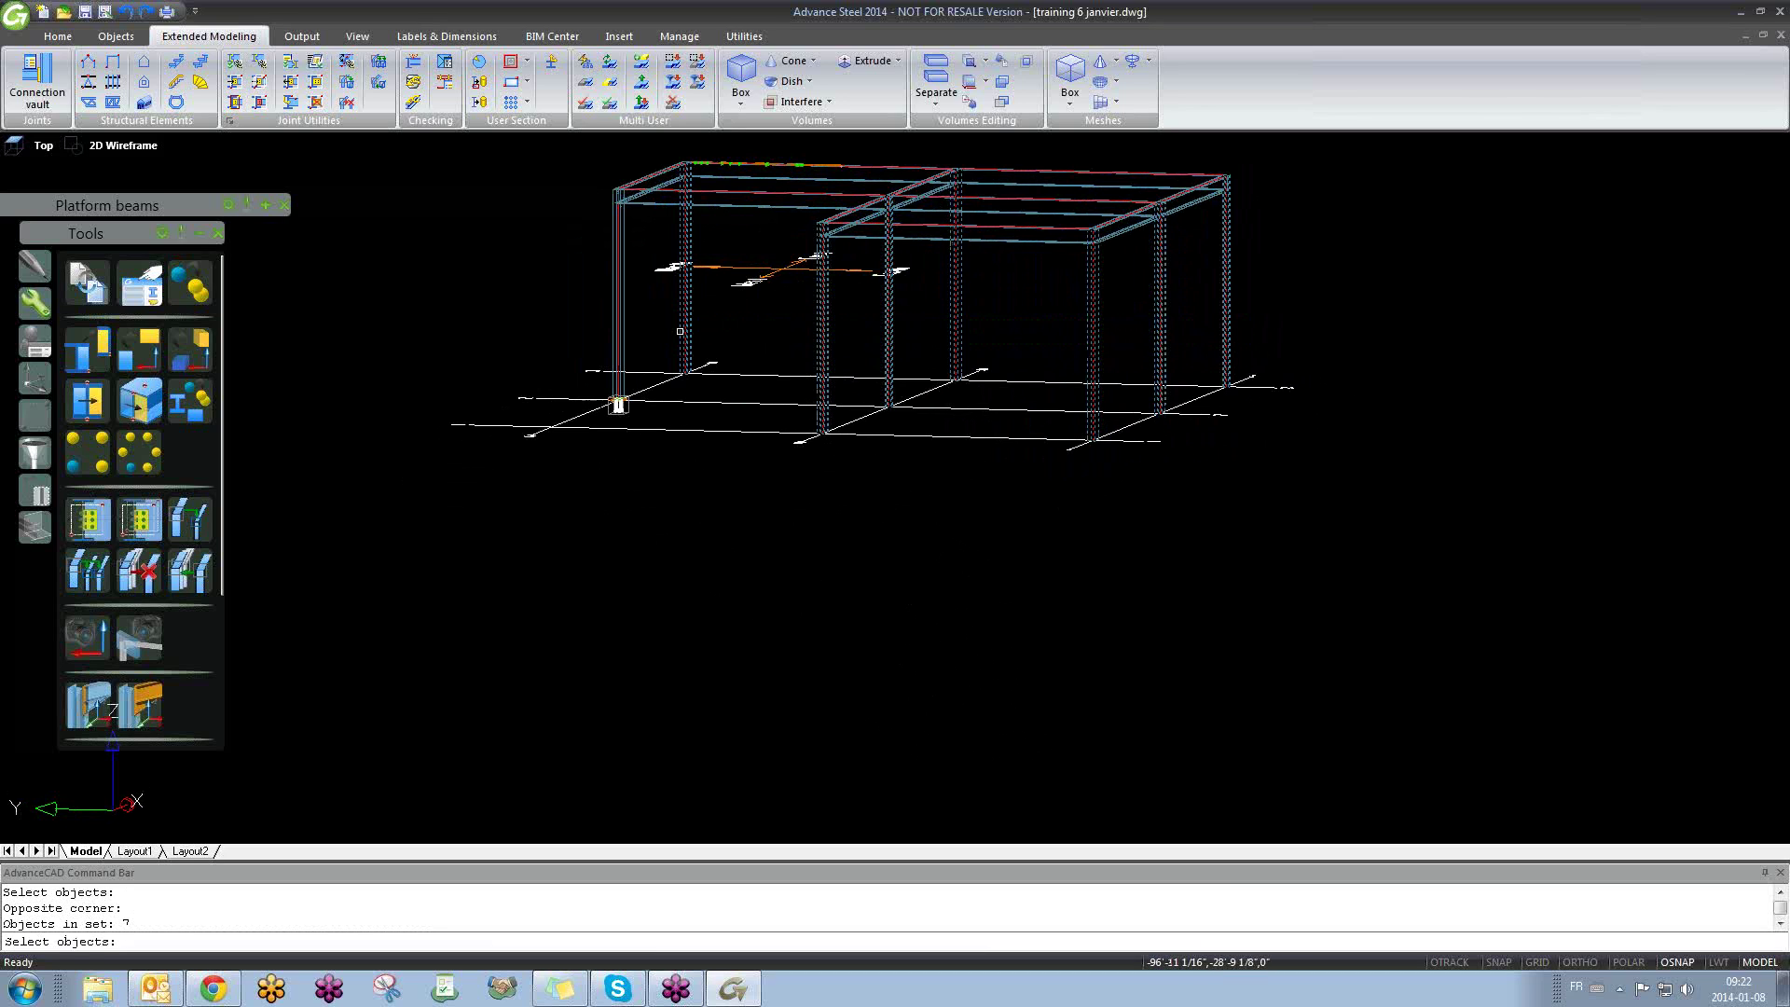
{"action": "key", "text": "Return"}
{"action": "middle_click_drag", "start_coordinate": [981, 365], "coordinate": [820, 533]}
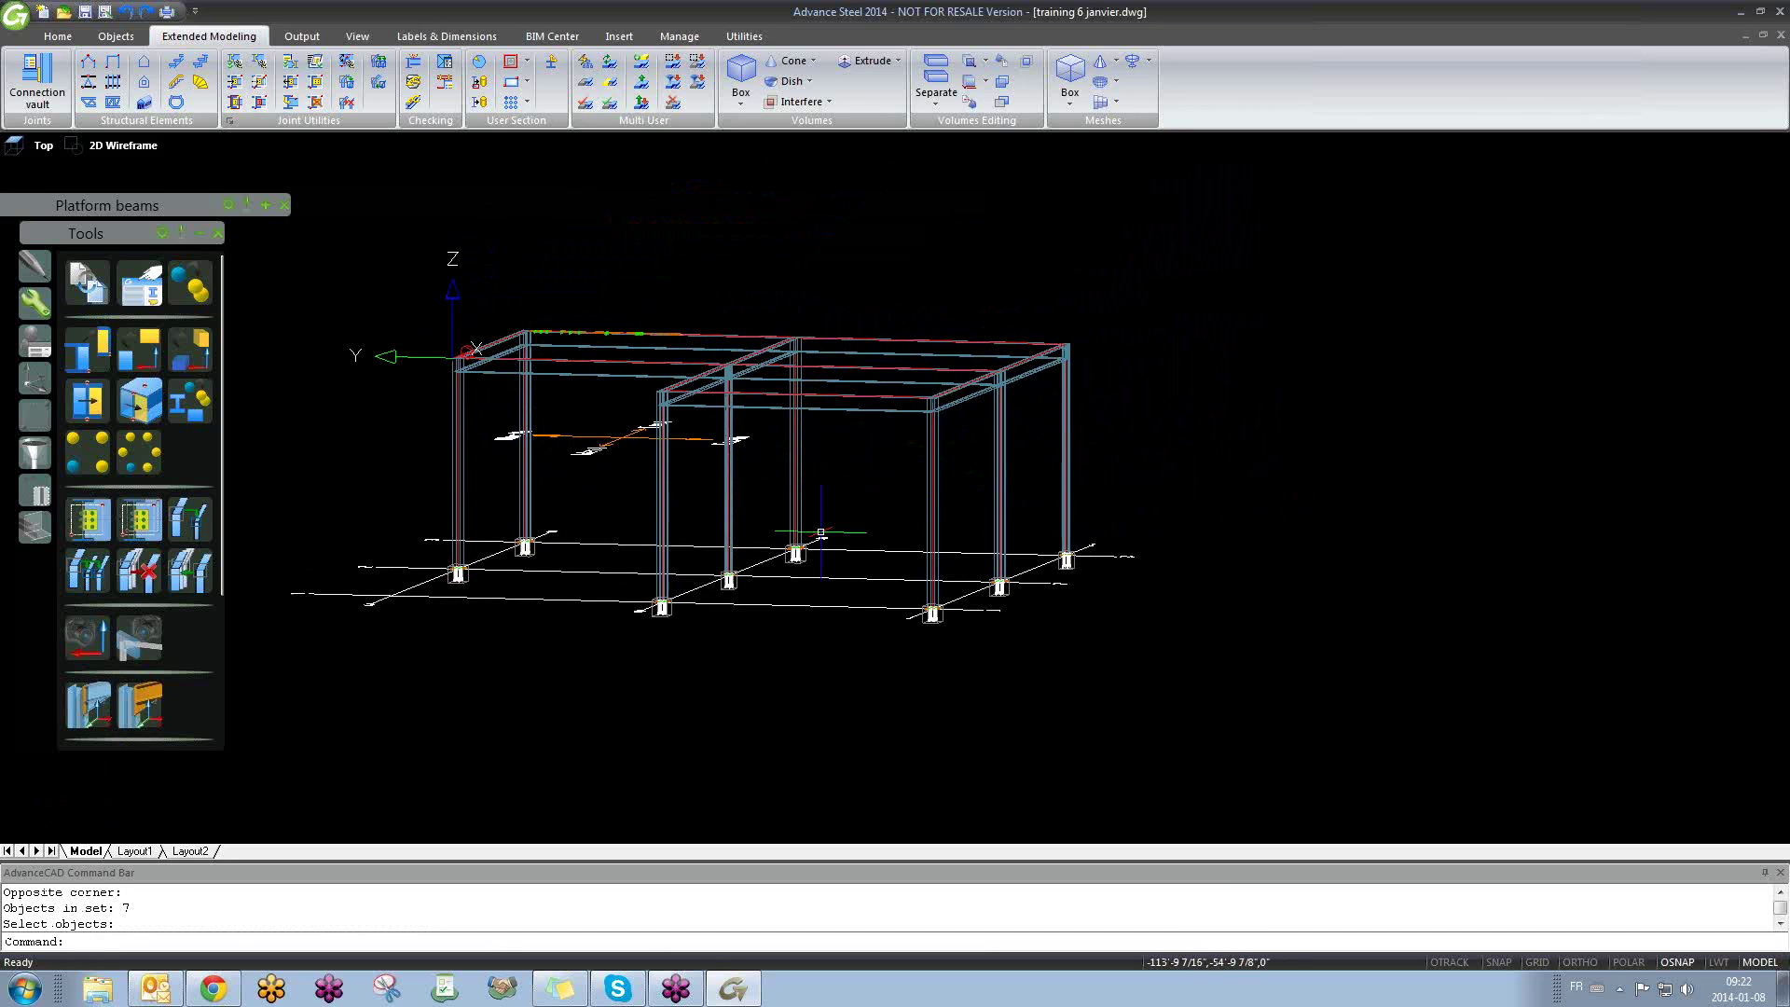
{"action": "scroll", "coordinate": [667, 530], "scroll_direction": "up", "scroll_amount": 5}
{"action": "scroll", "coordinate": [668, 530], "scroll_direction": "down", "scroll_amount": 4}
{"action": "middle_click_drag", "start_coordinate": [668, 532], "coordinate": [690, 578], "text": "shift"}
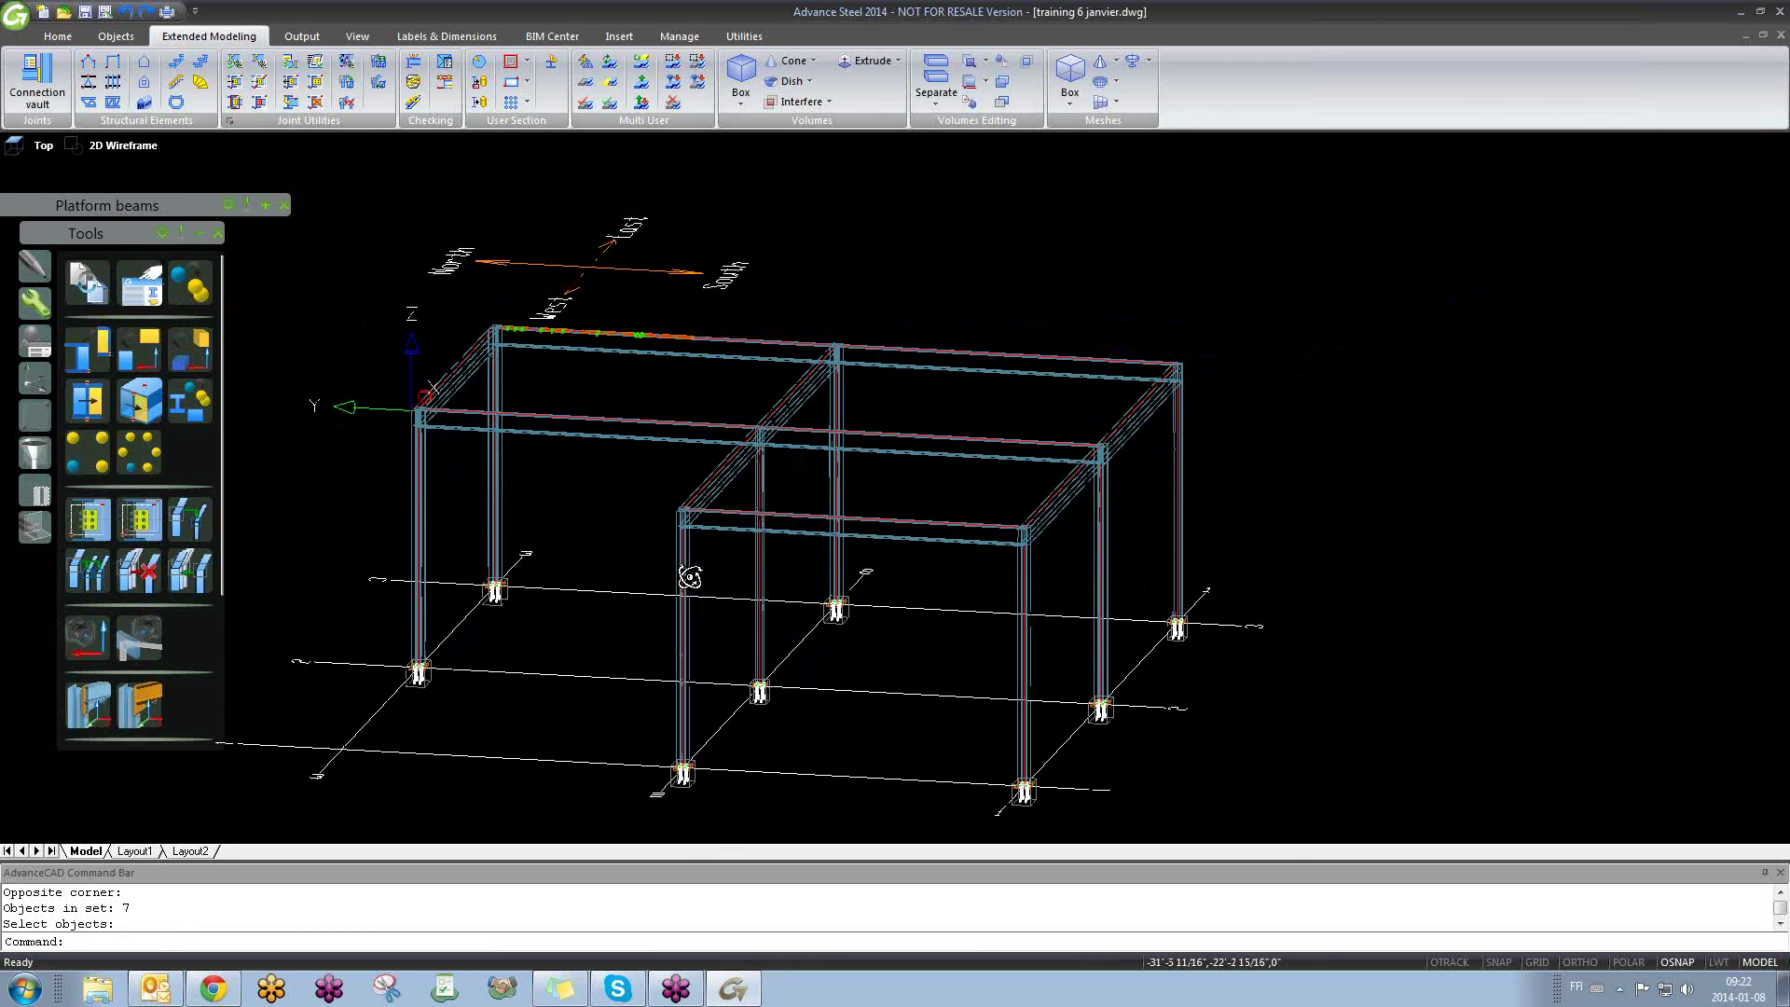
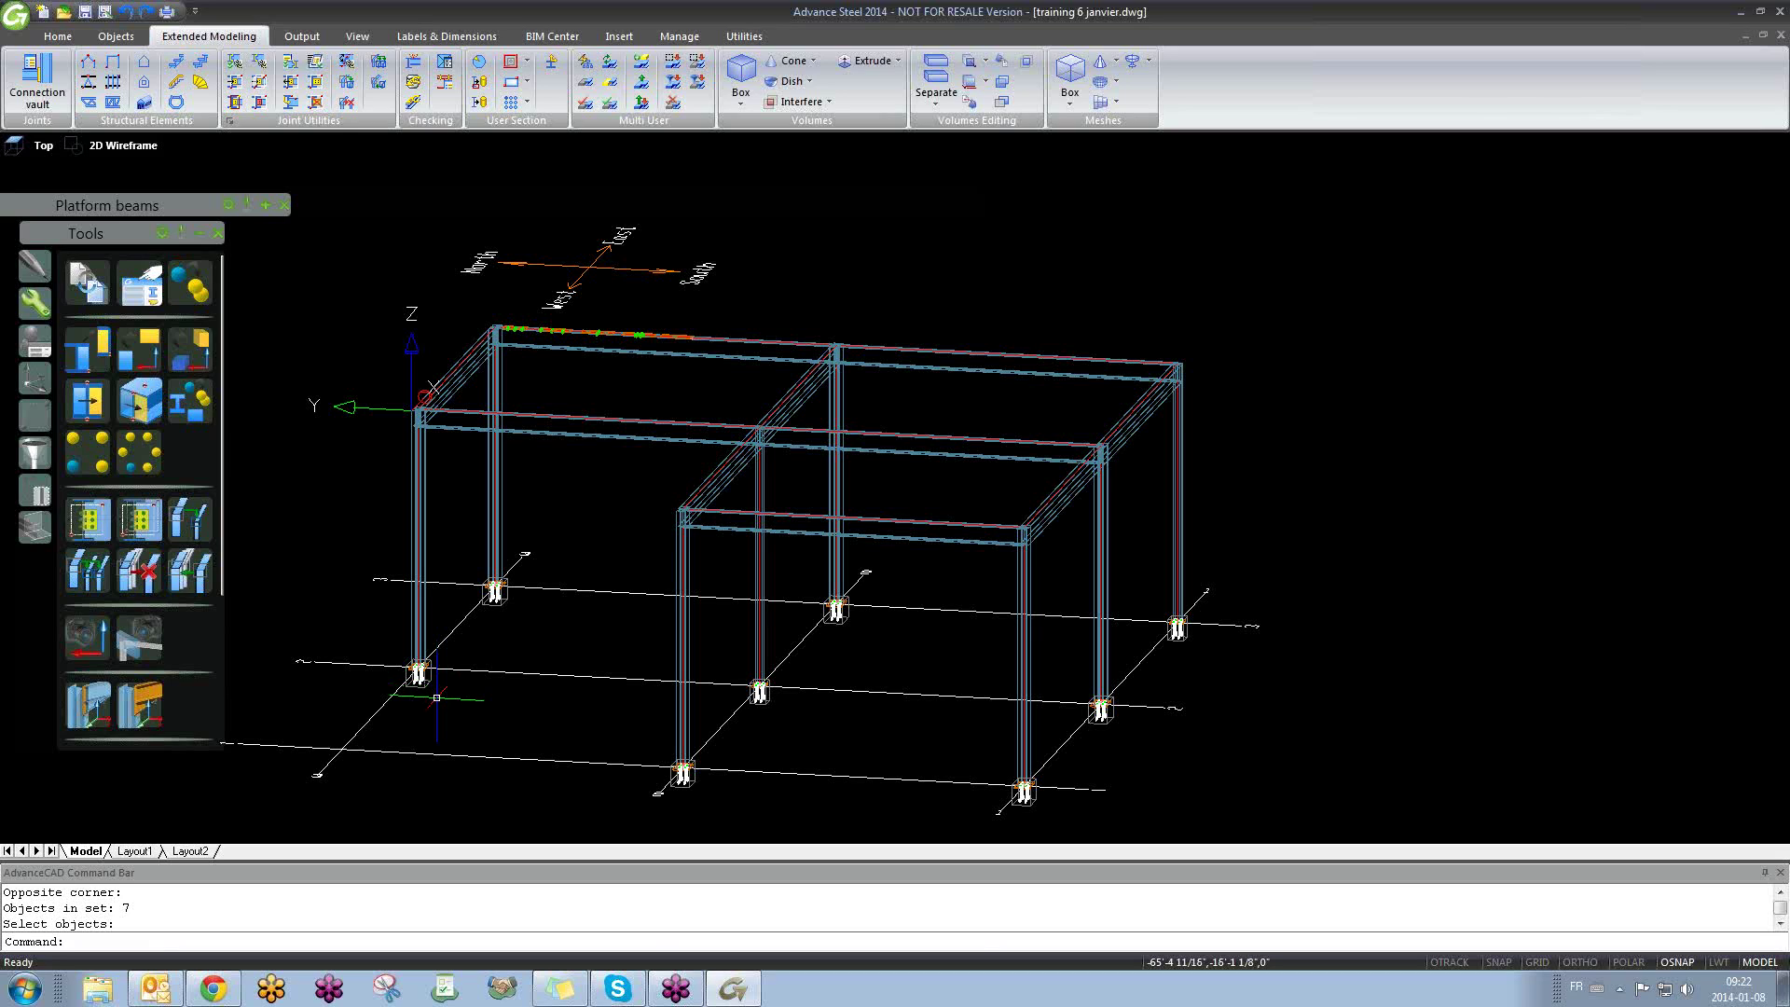
{"action": "left_click", "coordinate": [630, 485]}
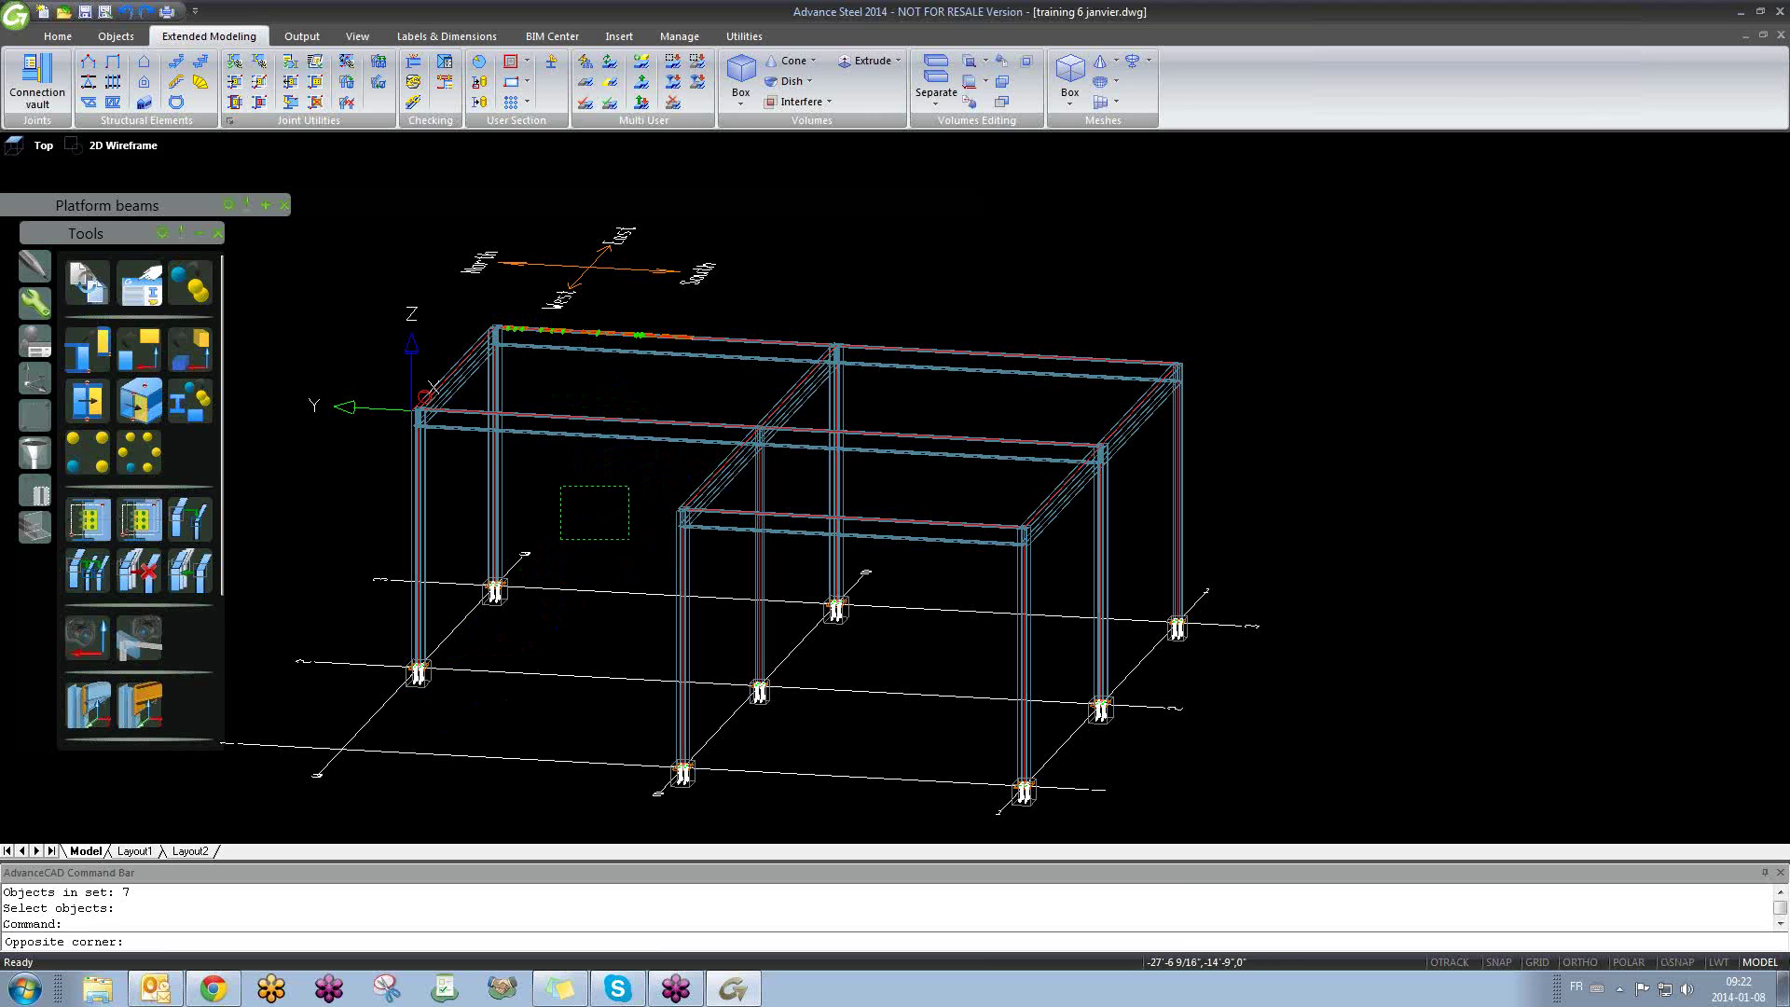
{"action": "left_click", "coordinate": [561, 539]}
{"action": "key", "text": "F3"}
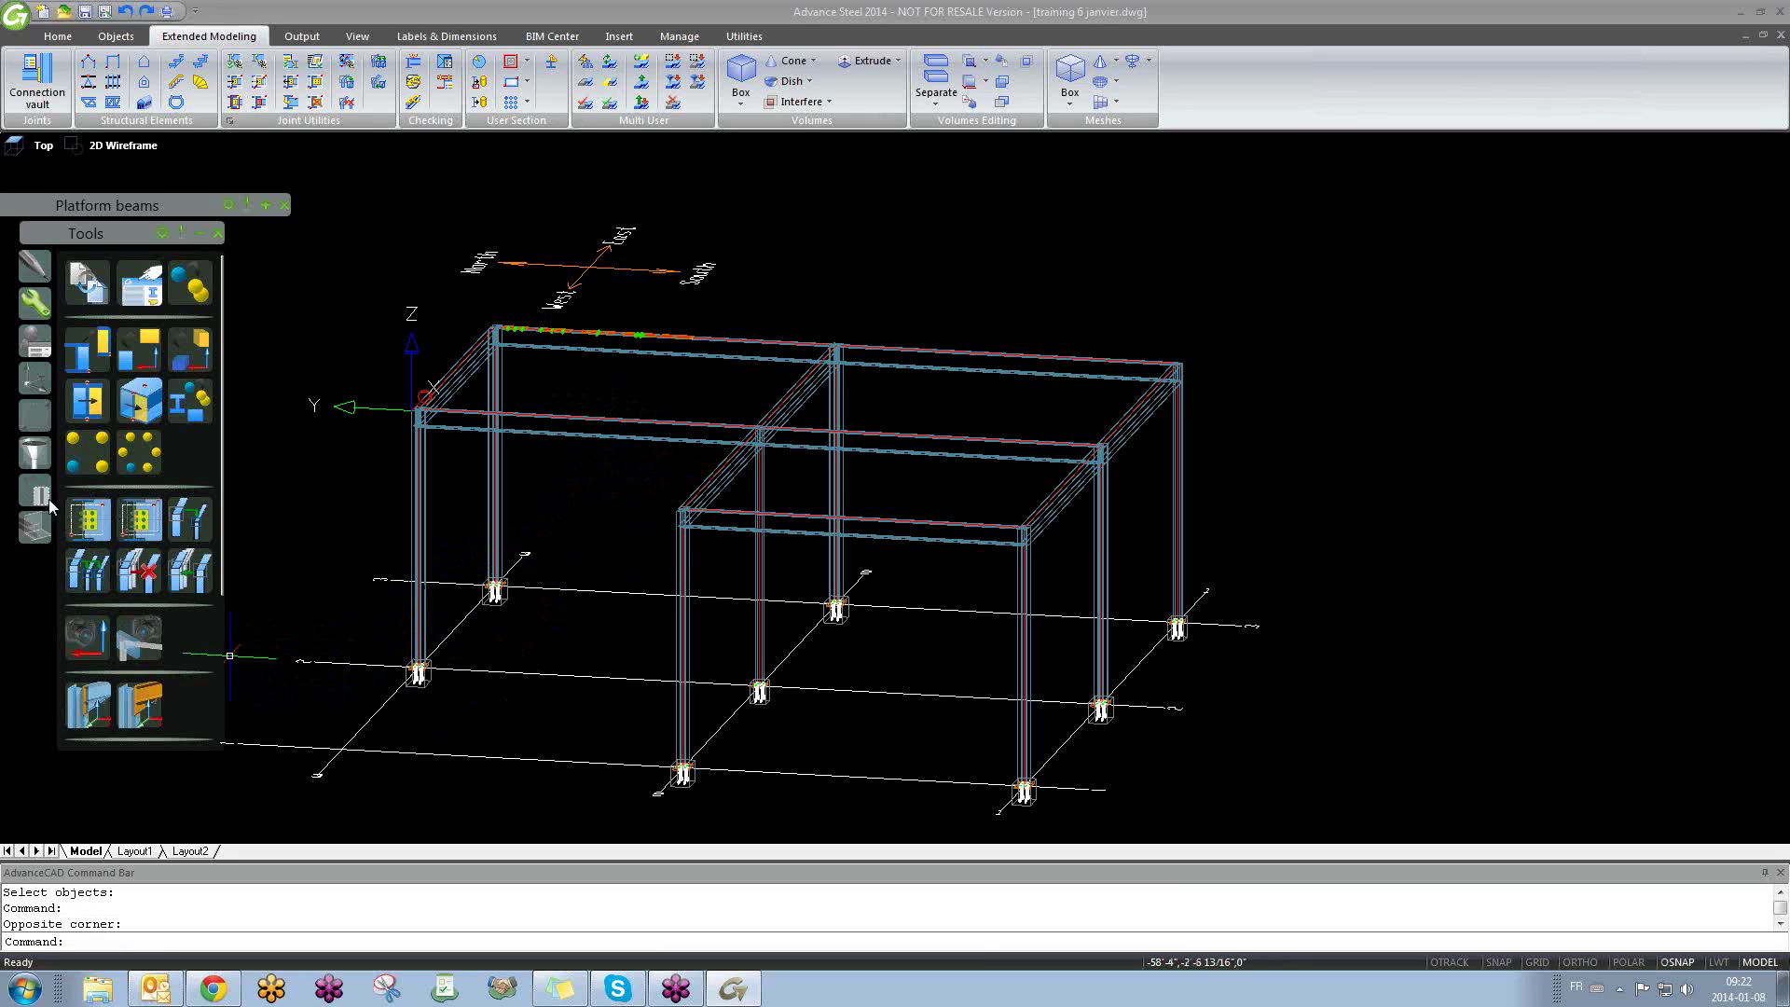
Step: Transfer the base plate joint again to the adjacent rear corner column that already has one, and end the command
{"action": "left_click", "coordinate": [89, 520]}
{"action": "scroll", "coordinate": [407, 690], "scroll_direction": "up", "scroll_amount": 5}
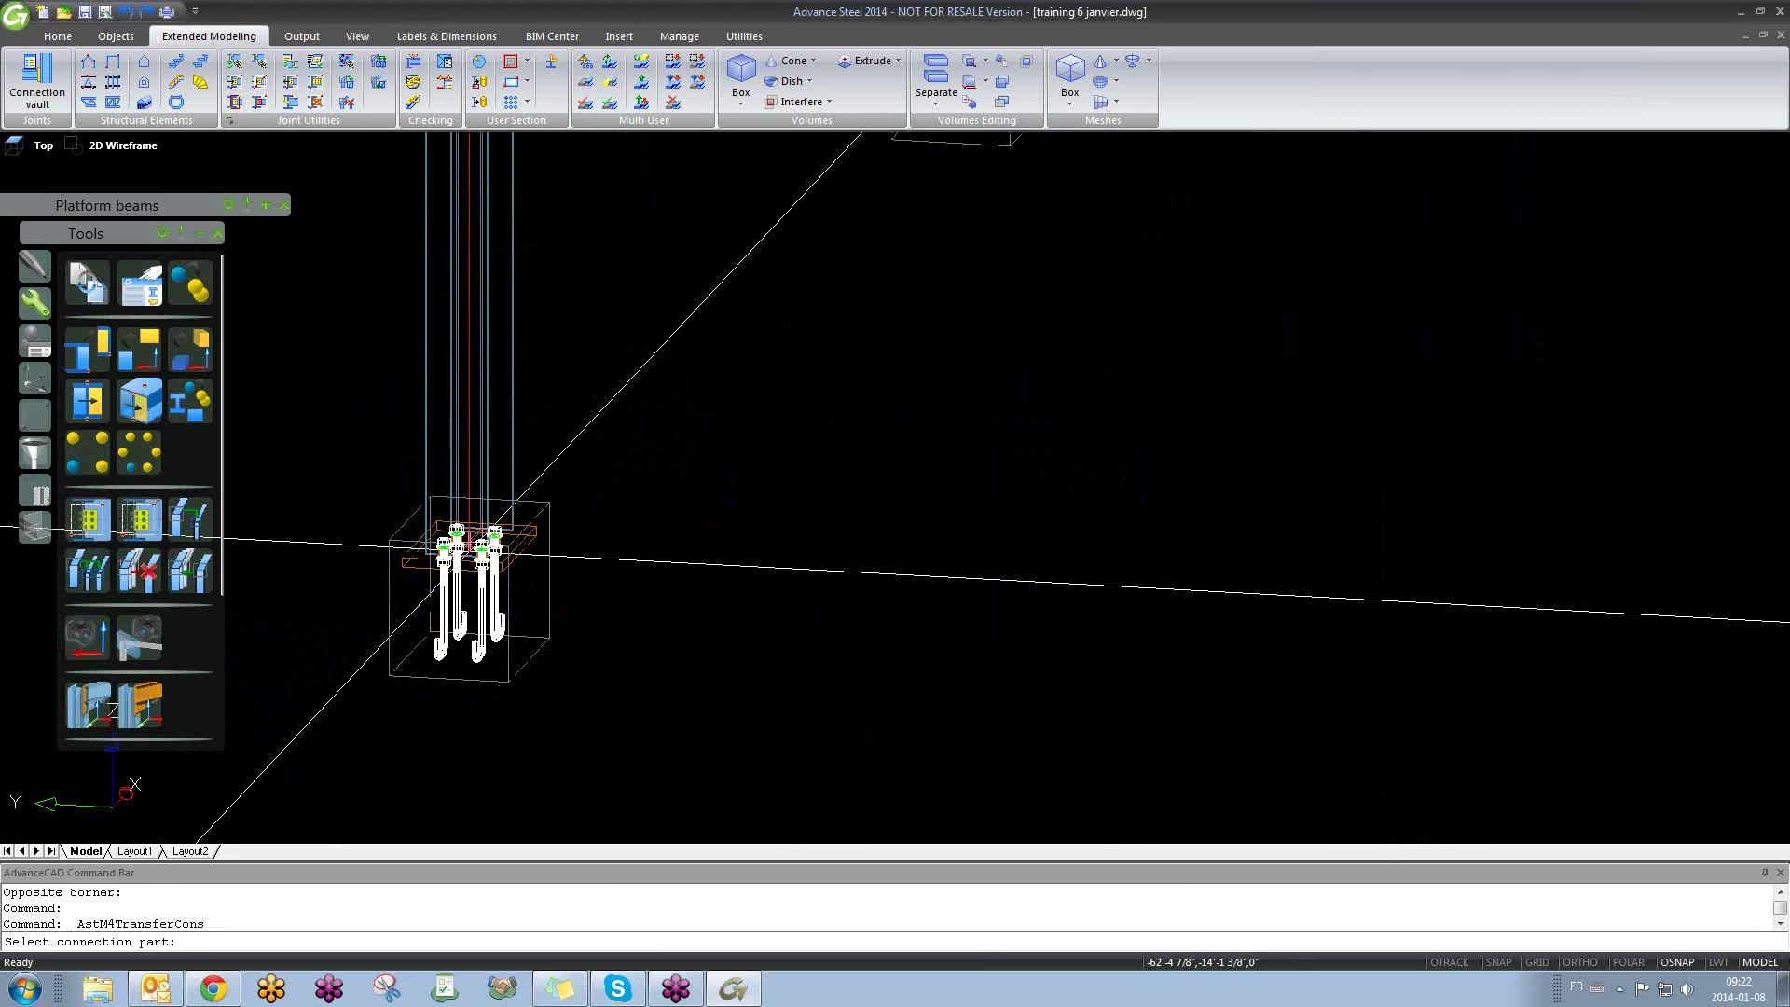
{"action": "left_click", "coordinate": [445, 597]}
{"action": "key", "text": "Return"}
{"action": "scroll", "coordinate": [439, 658], "scroll_direction": "down", "scroll_amount": 5}
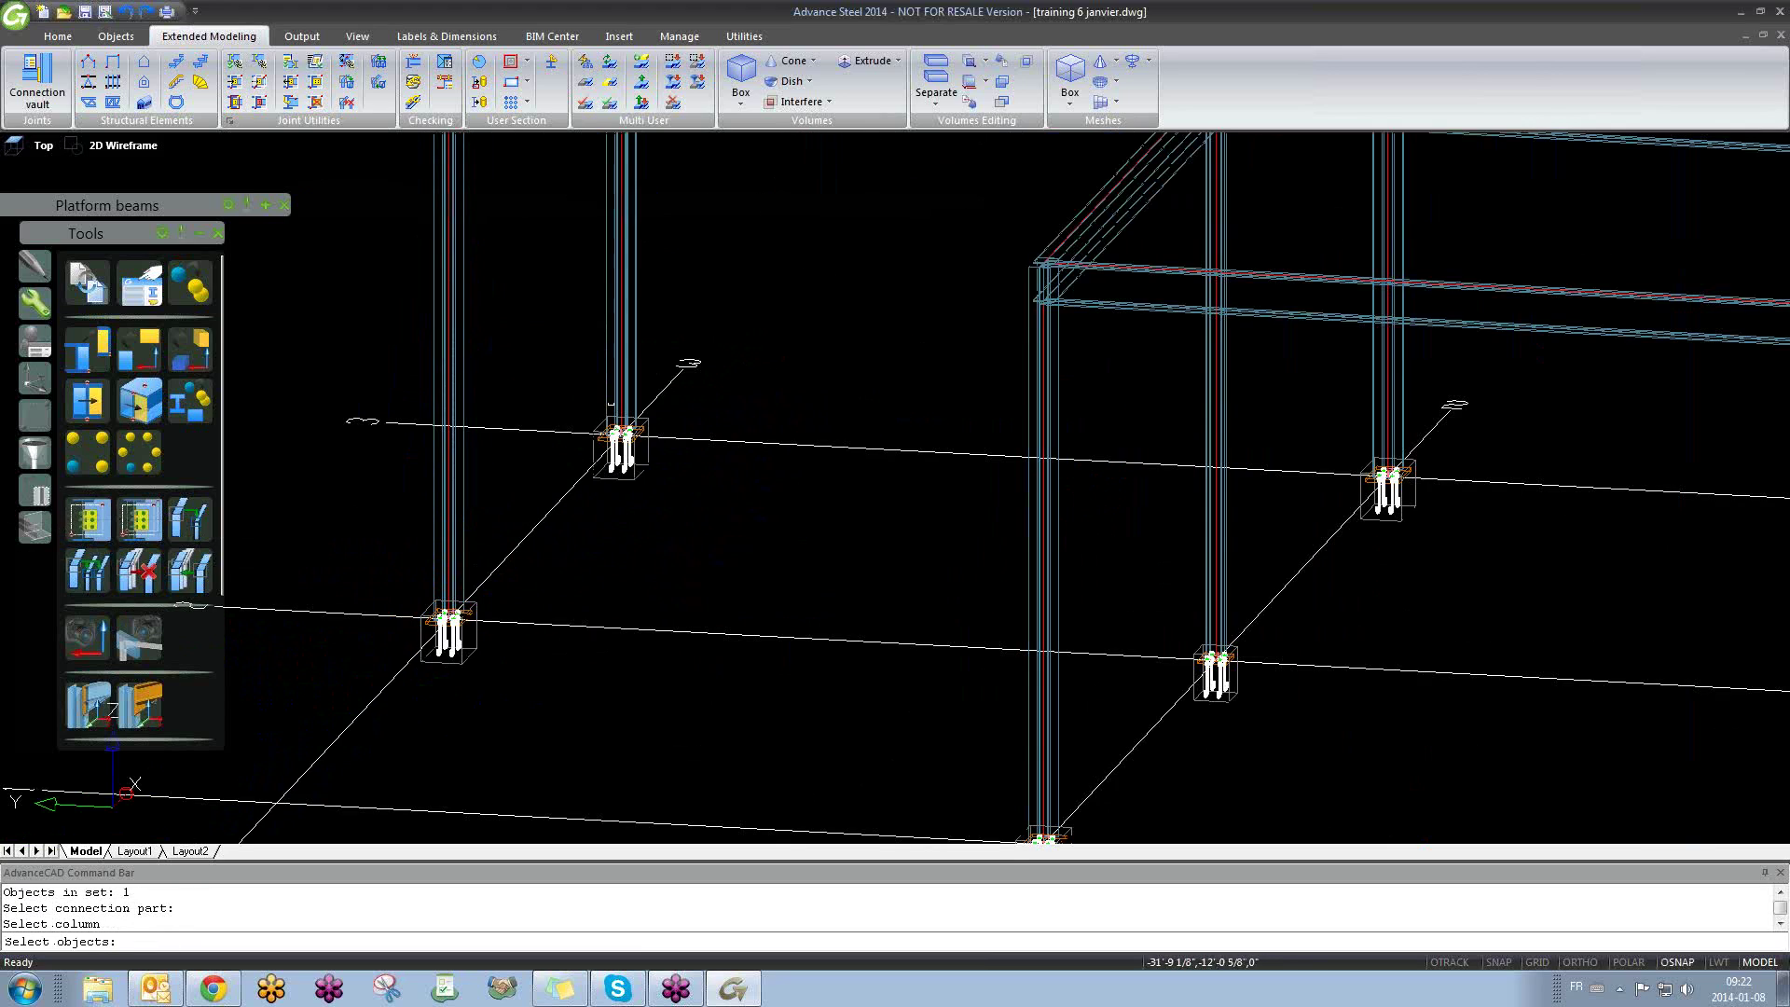
{"action": "left_click", "coordinate": [635, 339]}
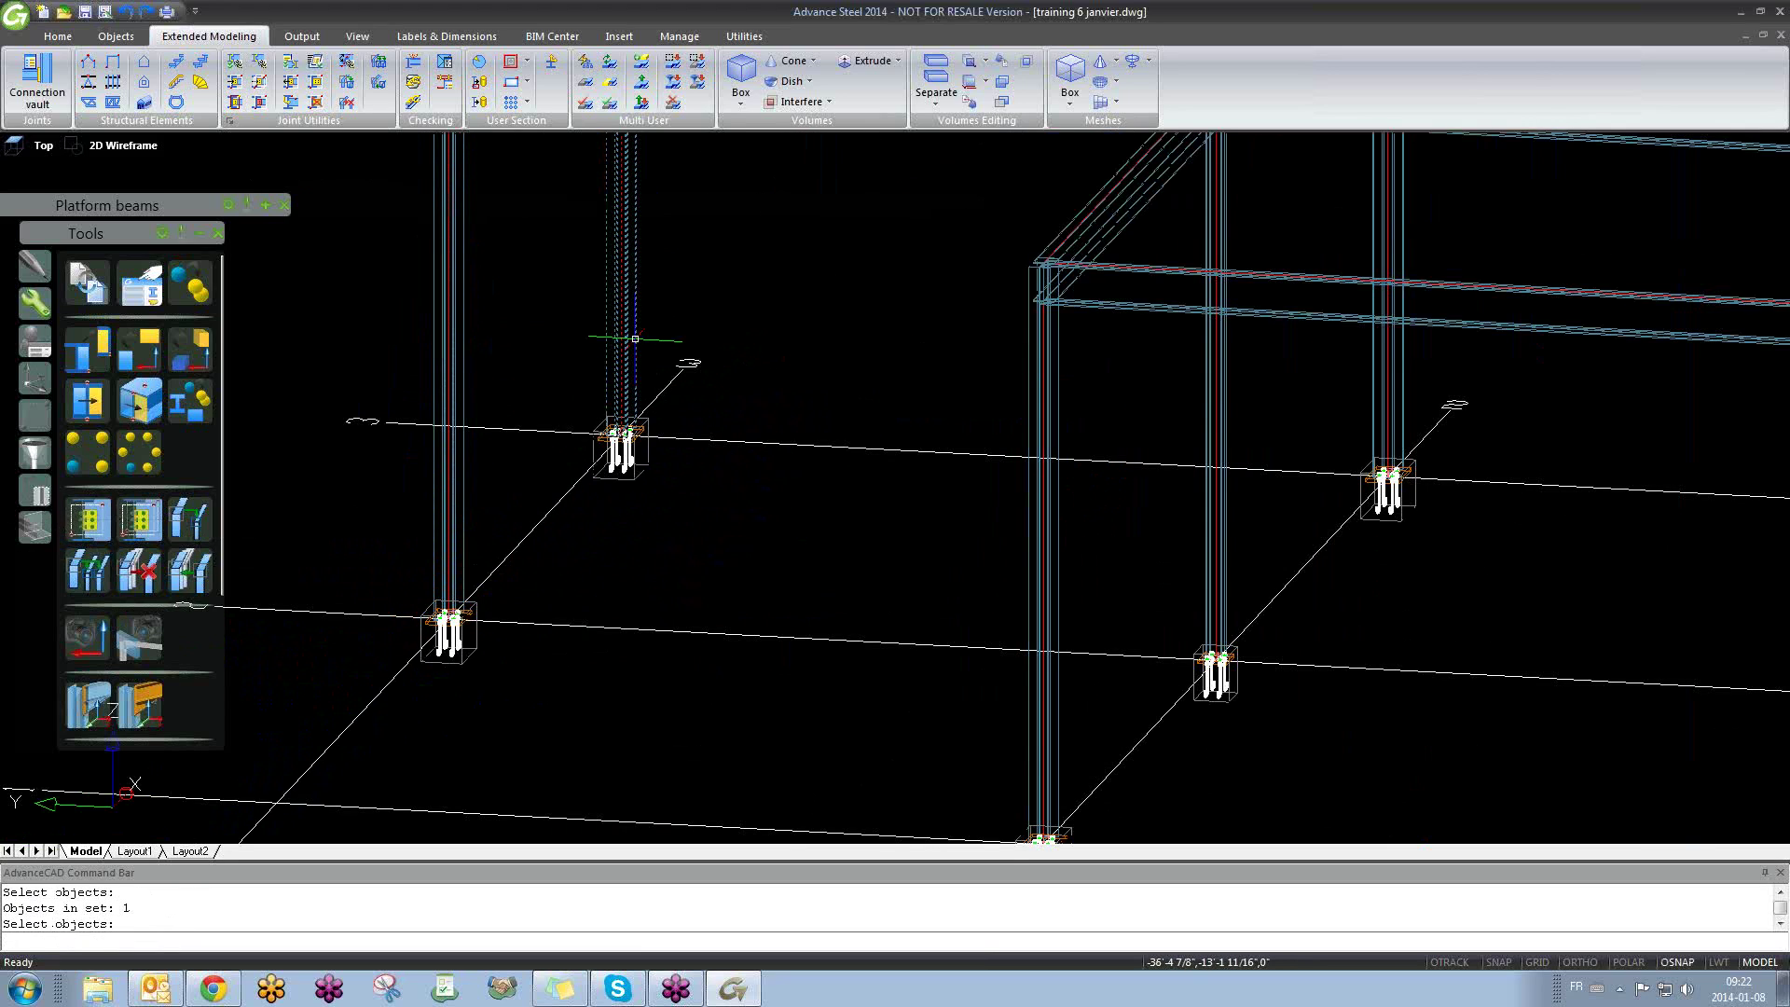
{"action": "key", "text": "Escape"}
Step: Check for overlapping base plates at the rear corner column by window-selecting the plate corner for a move, and cancel the move
{"action": "scroll", "coordinate": [617, 438], "scroll_direction": "up", "scroll_amount": 5}
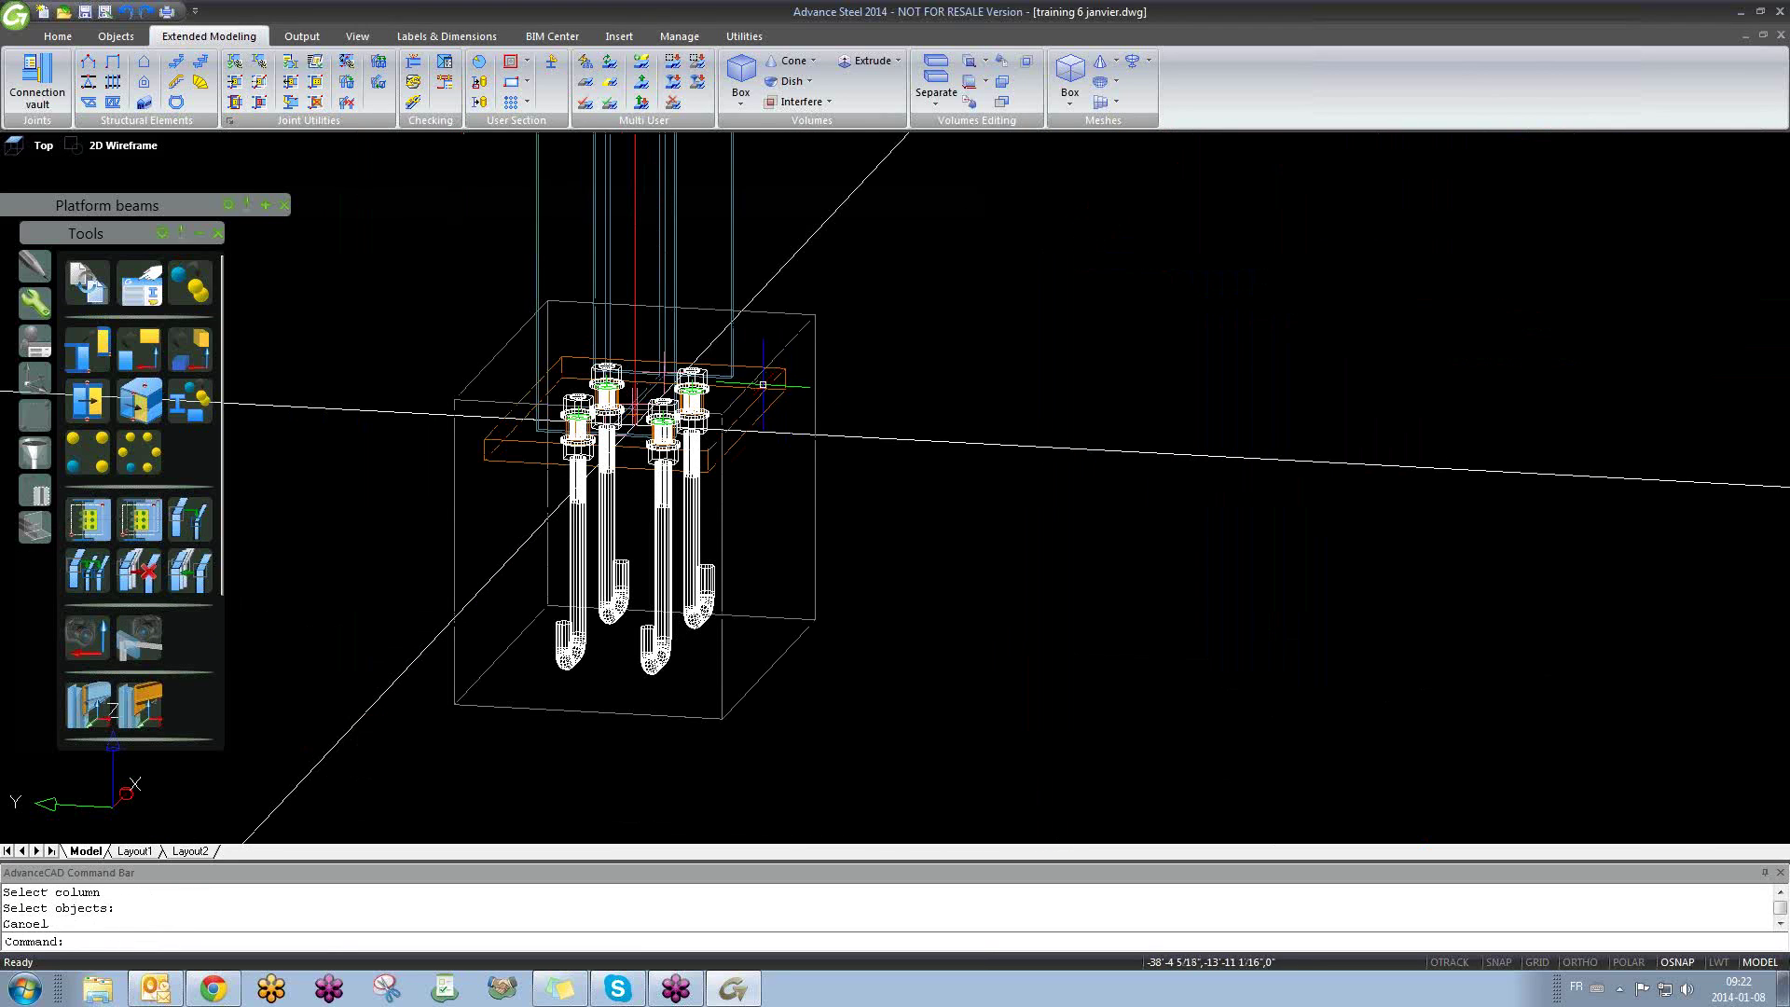
{"action": "type", "text": "m"}
{"action": "key", "text": "Return"}
{"action": "left_click", "coordinate": [793, 367]}
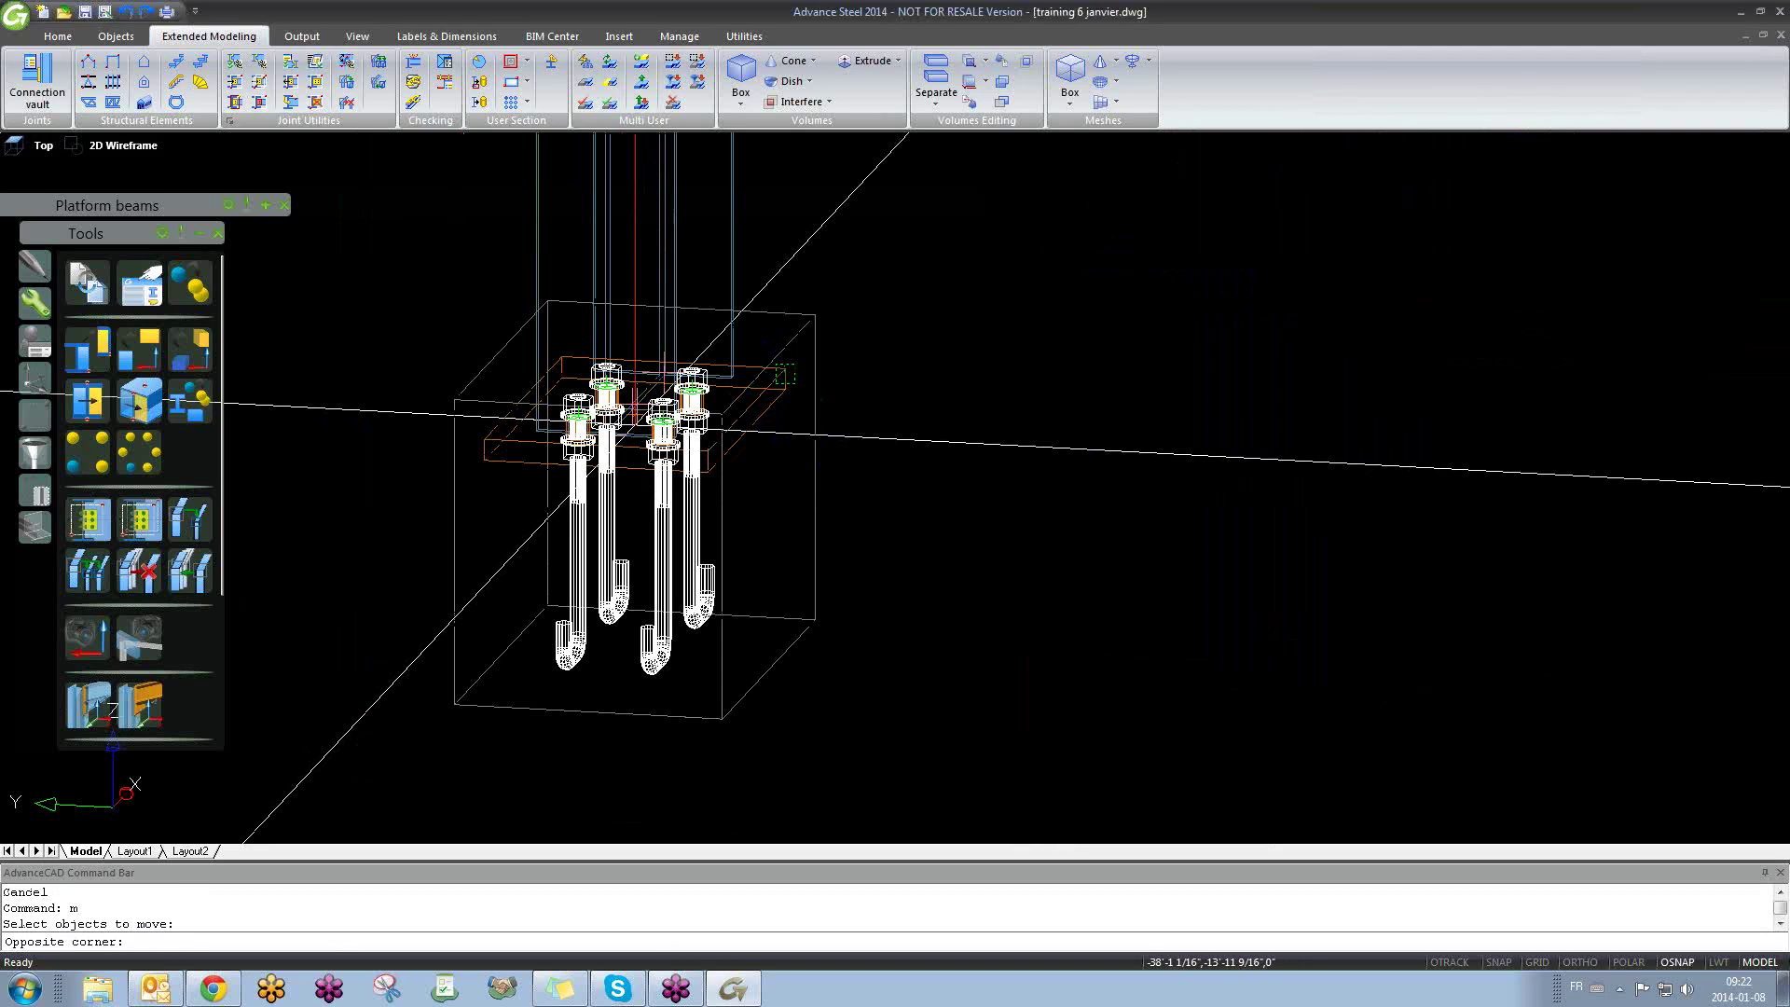
{"action": "left_click", "coordinate": [776, 383]}
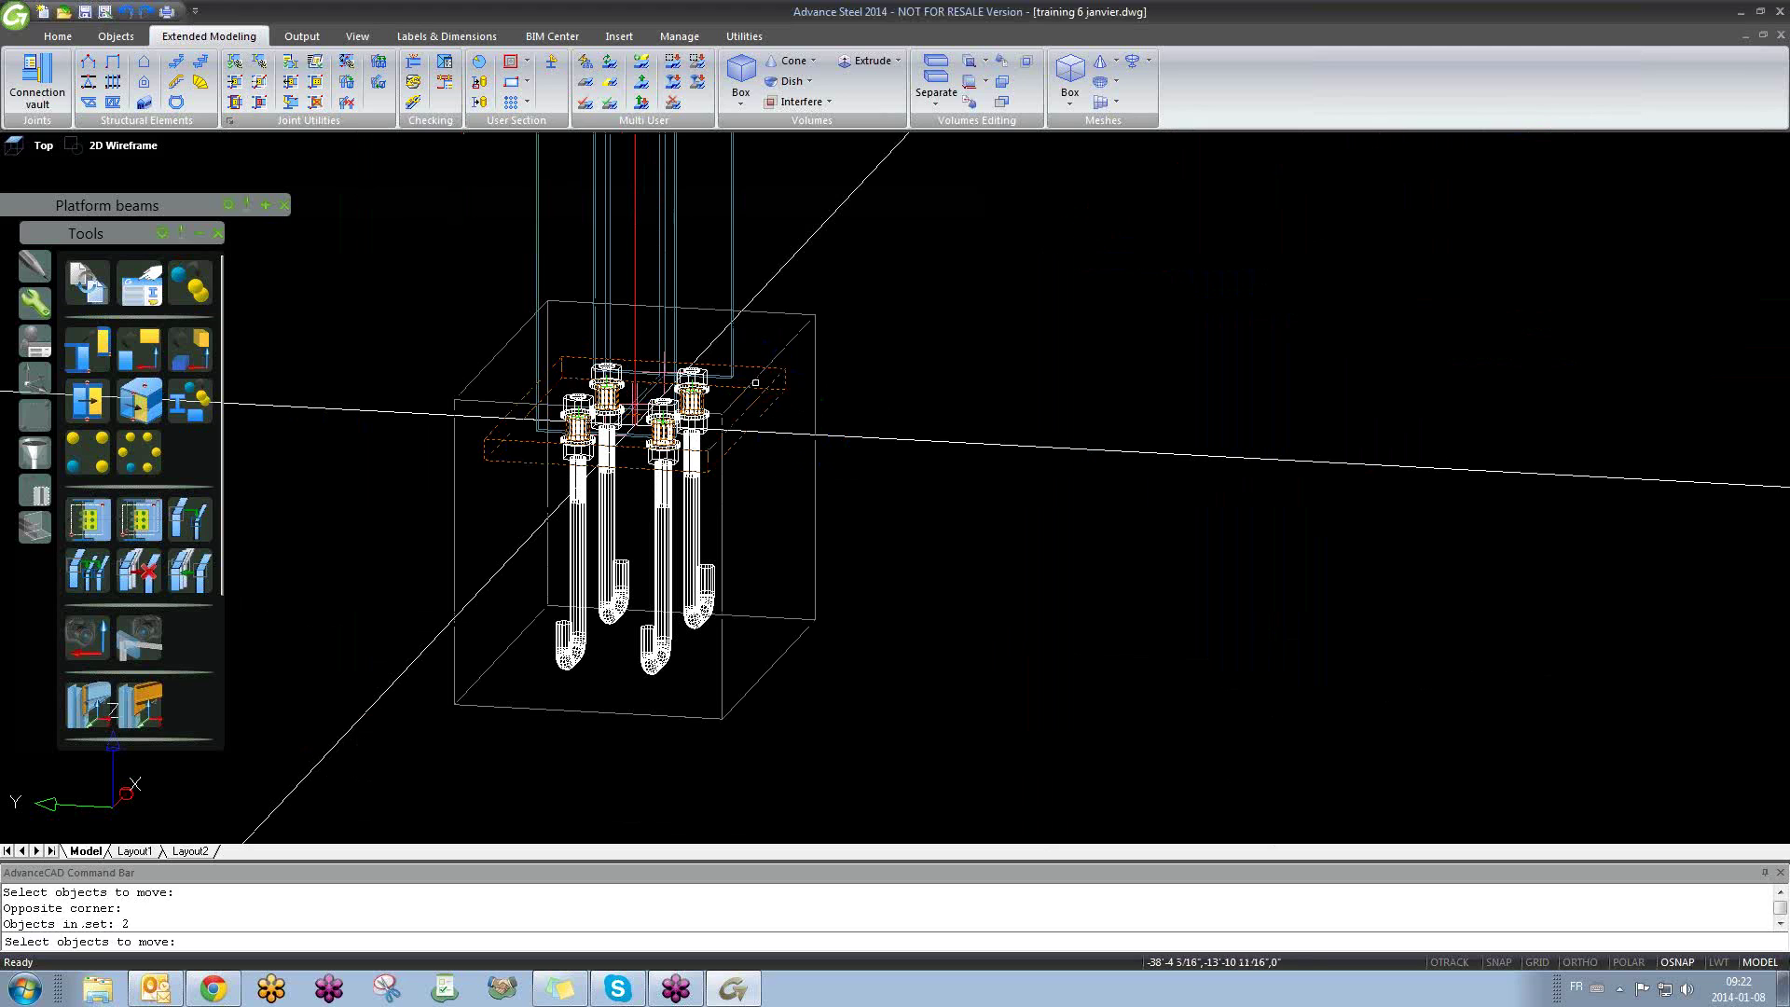
{"action": "scroll", "coordinate": [725, 399], "scroll_direction": "up", "scroll_amount": 4}
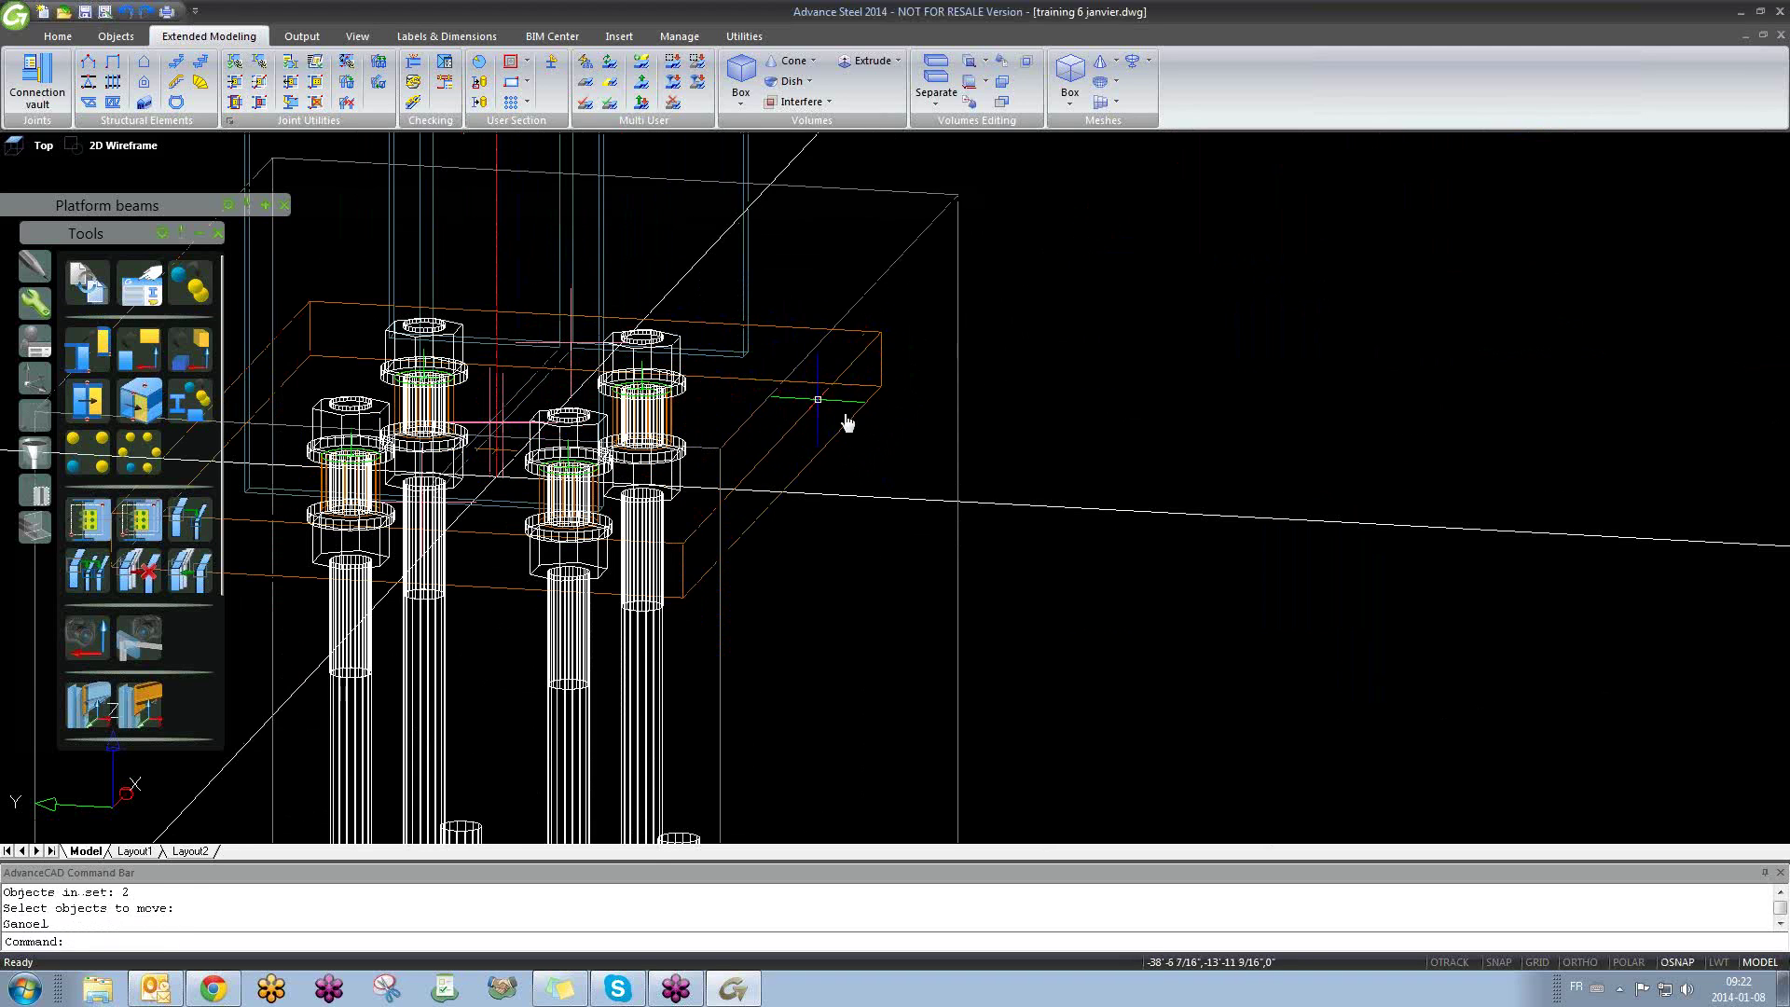
{"action": "scroll", "coordinate": [928, 381], "scroll_direction": "down", "scroll_amount": 5}
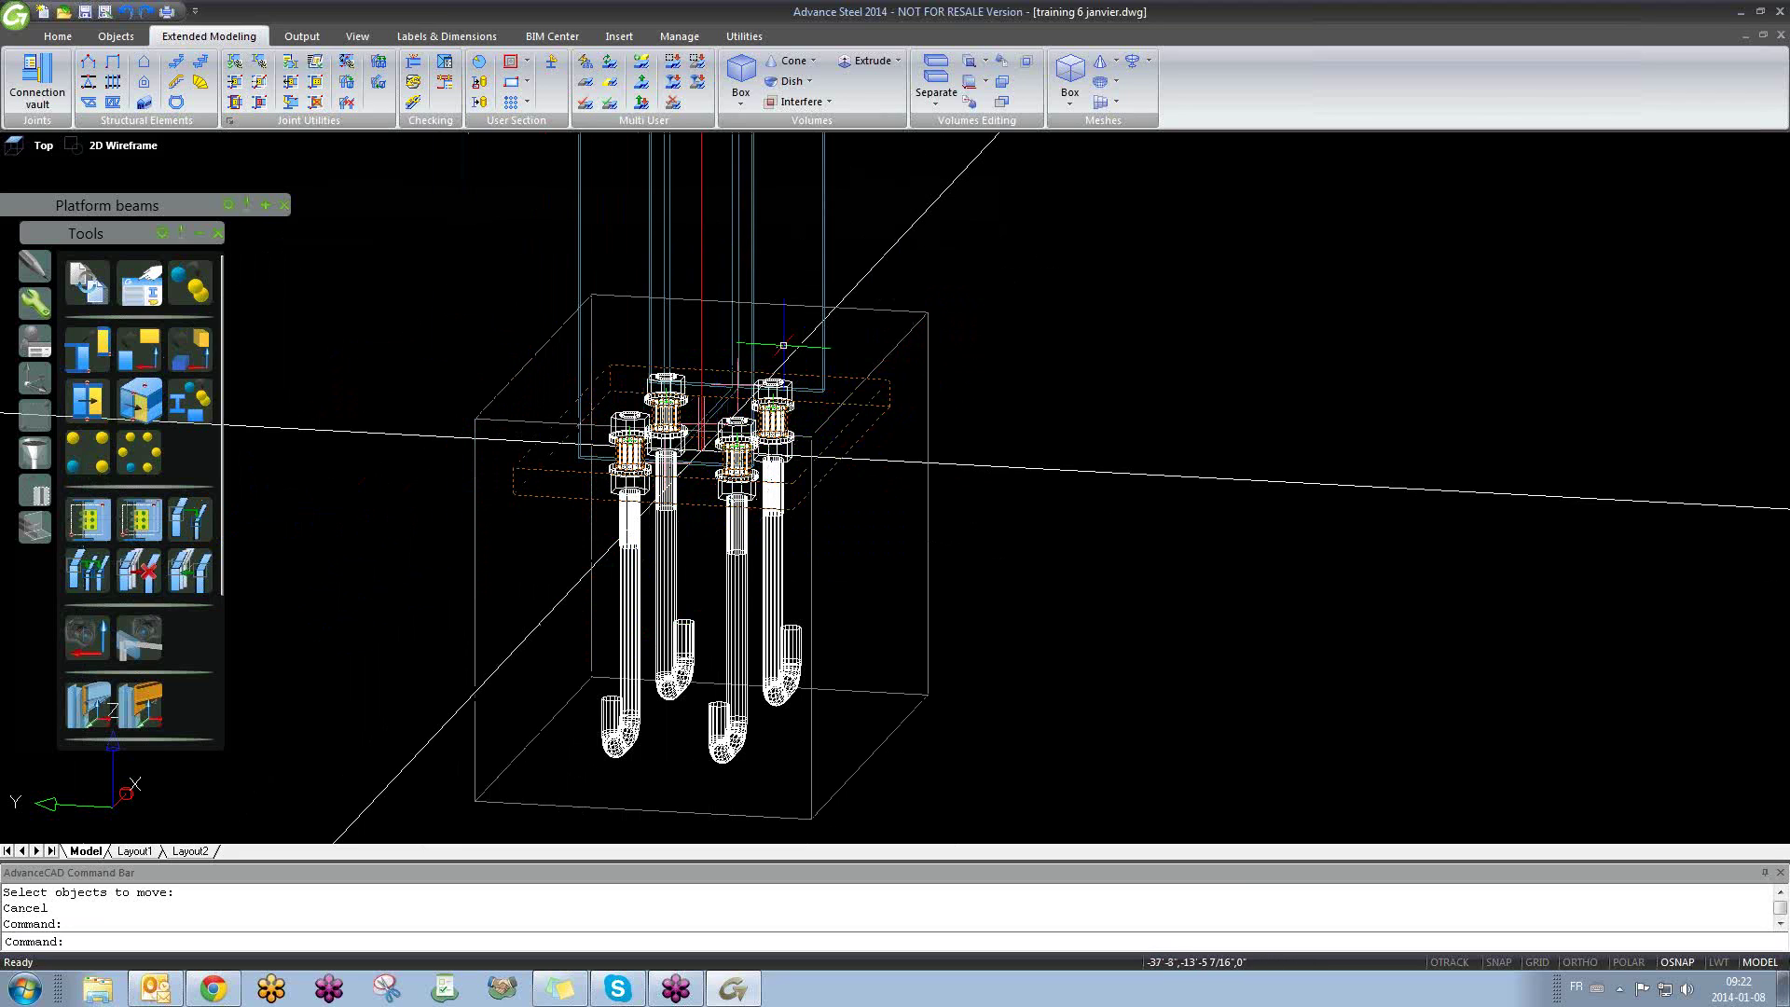
{"action": "key", "text": "Escape"}
{"action": "middle_click_drag", "start_coordinate": [708, 450], "coordinate": [680, 480]}
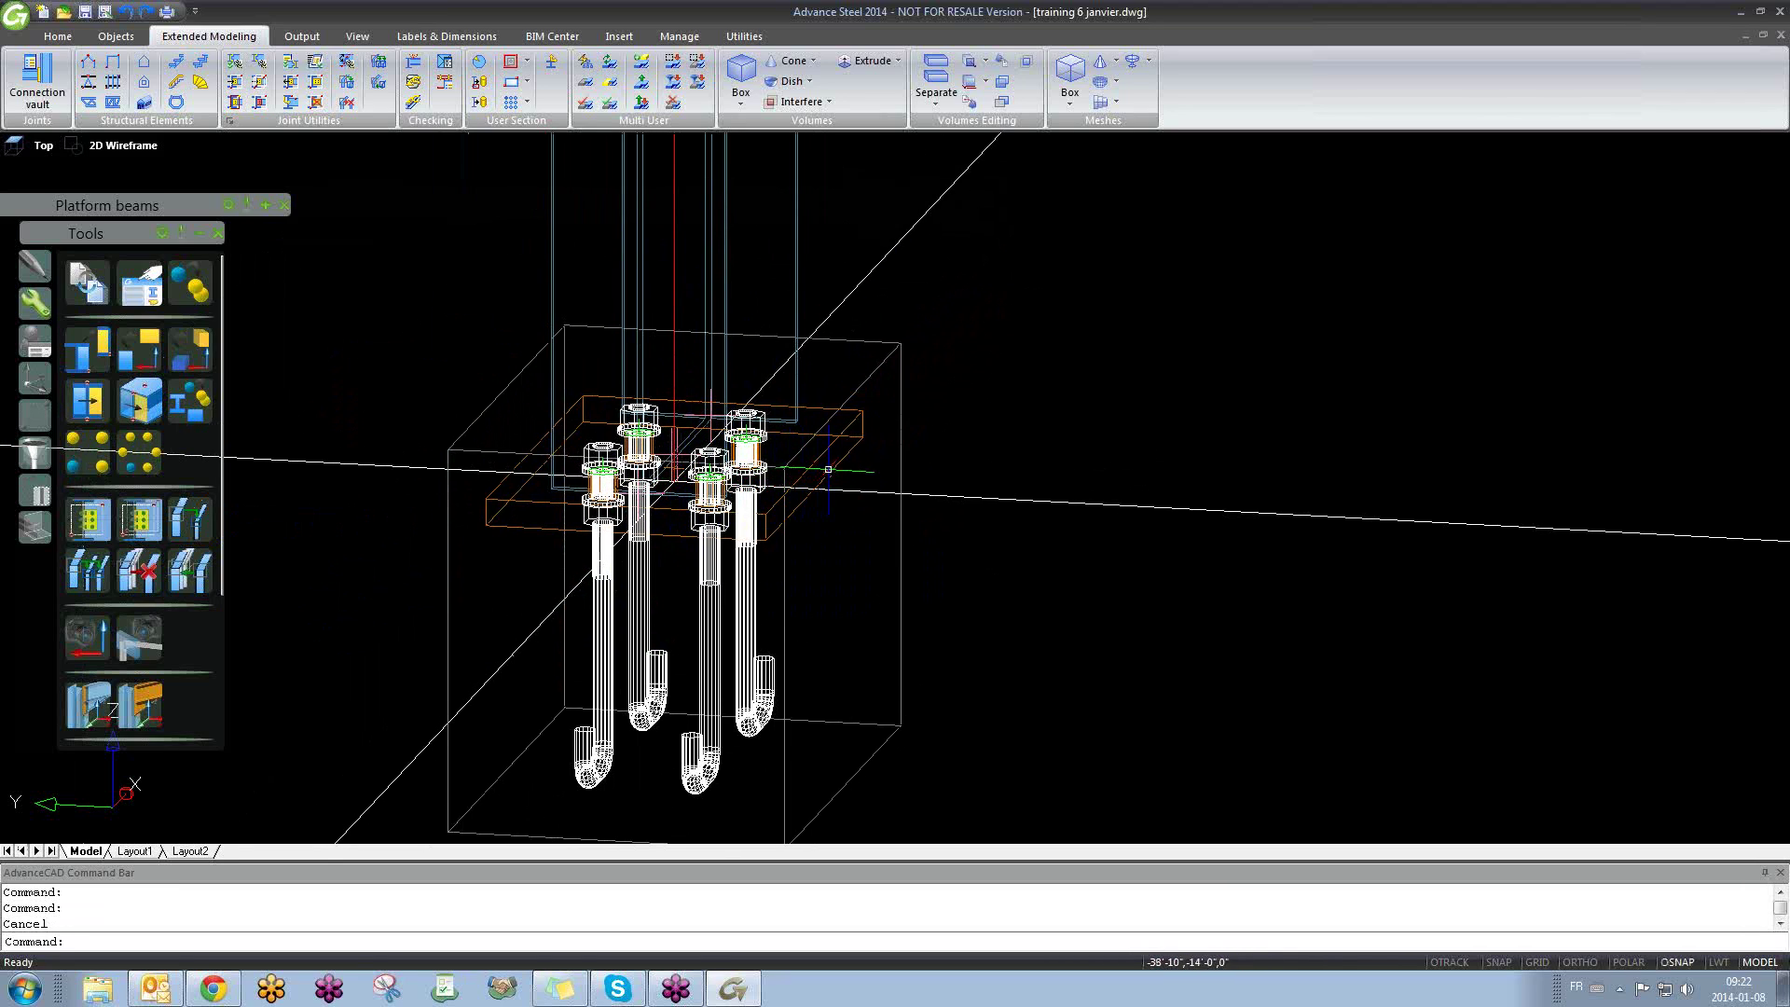
Step: Repeat the move selection on the rear corner column's base plate, examine the reported object count, and cancel
{"action": "type", "text": "m"}
{"action": "key", "text": "Return"}
{"action": "scroll", "coordinate": [867, 435], "scroll_direction": "up", "scroll_amount": 4}
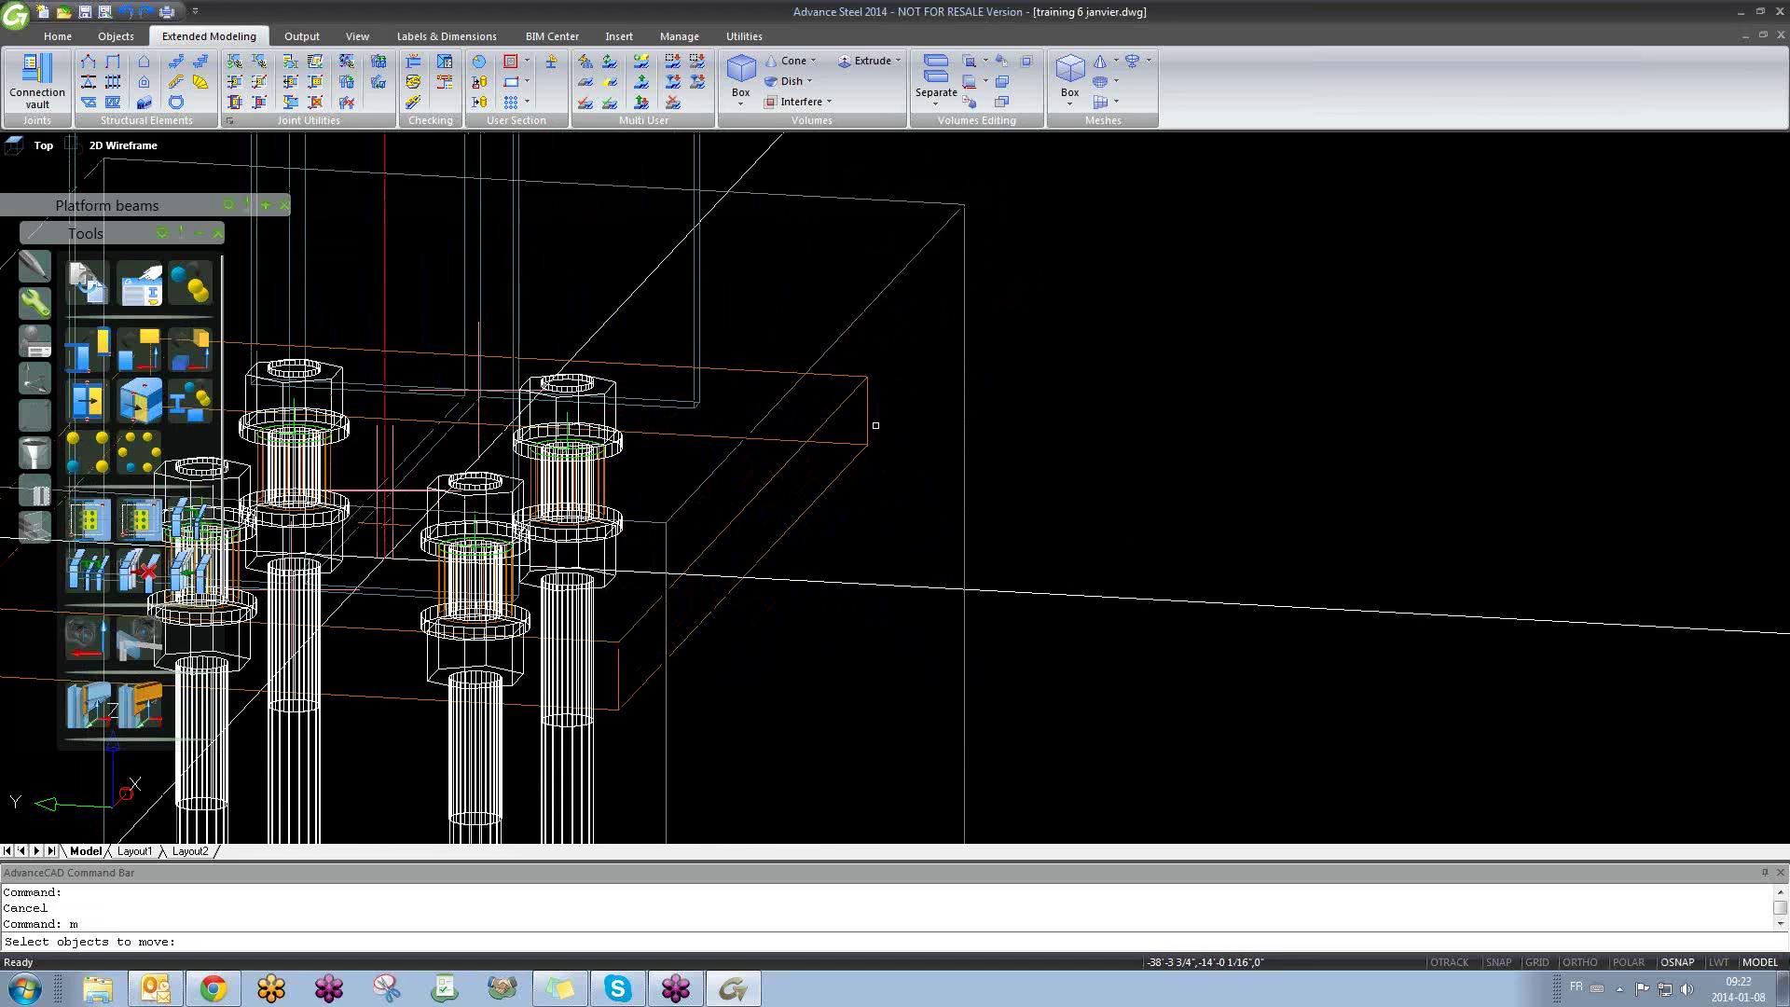
{"action": "left_click", "coordinate": [870, 410]}
{"action": "left_click", "coordinate": [597, 485]}
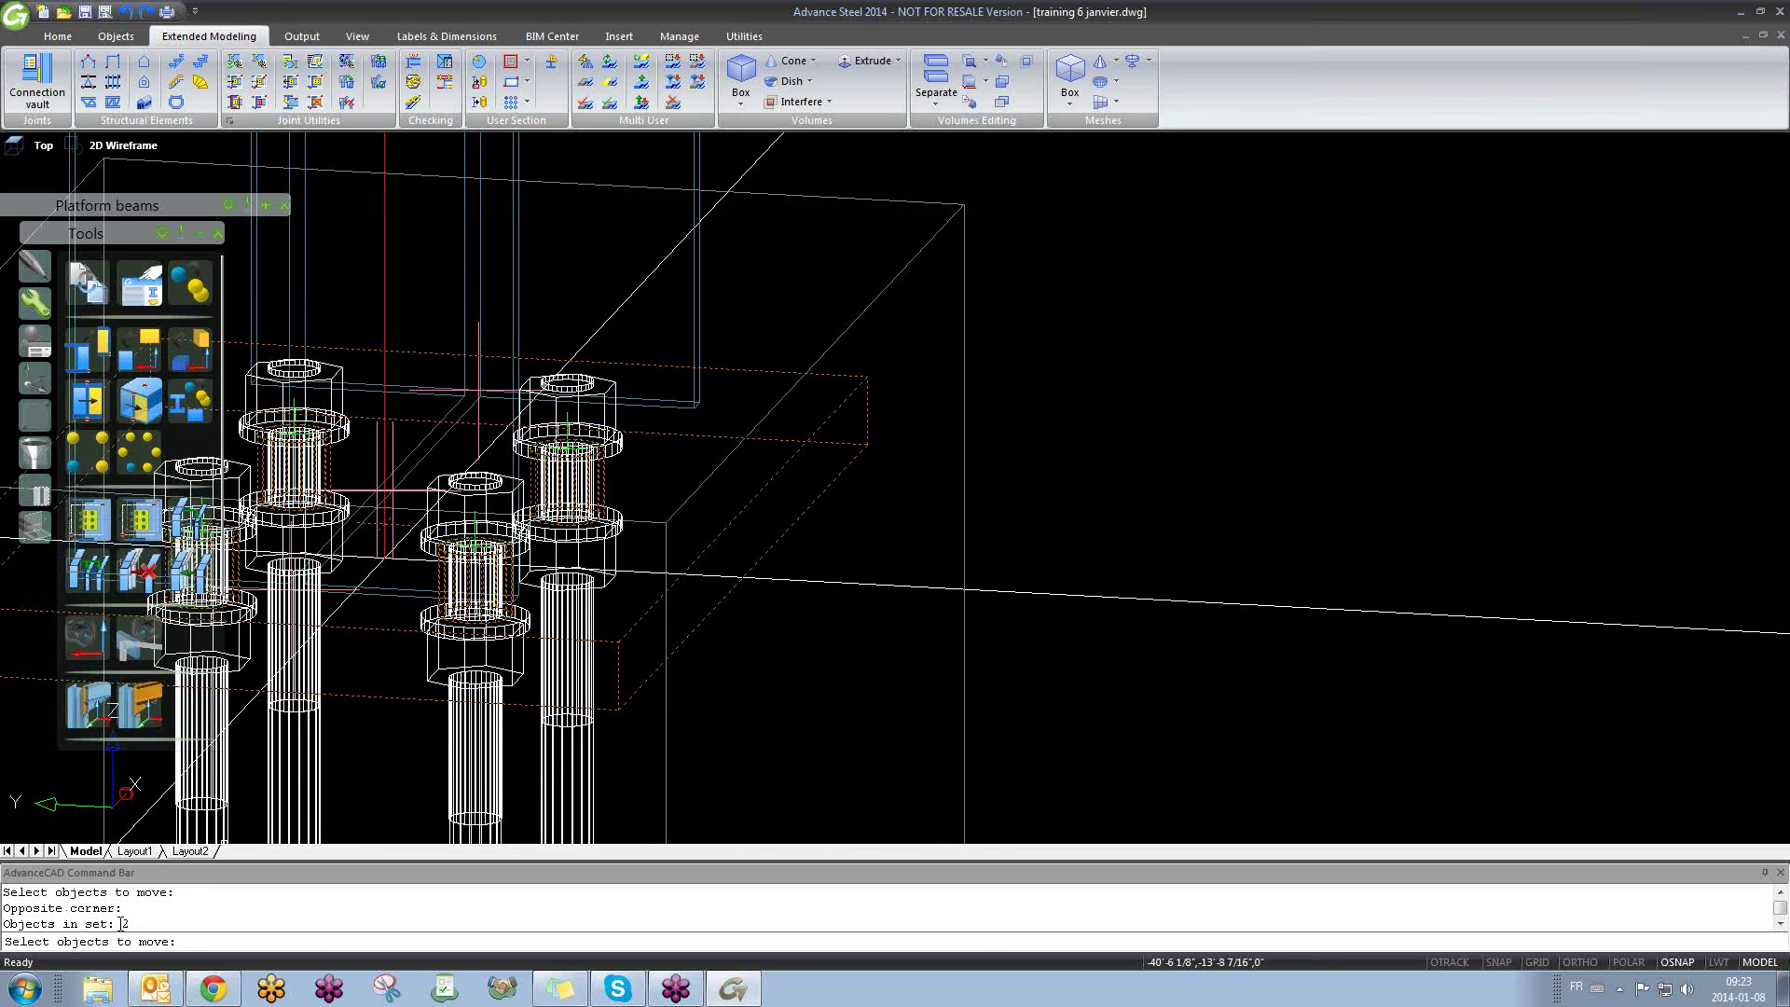
{"action": "left_click_drag", "start_coordinate": [121, 924], "coordinate": [144, 930]}
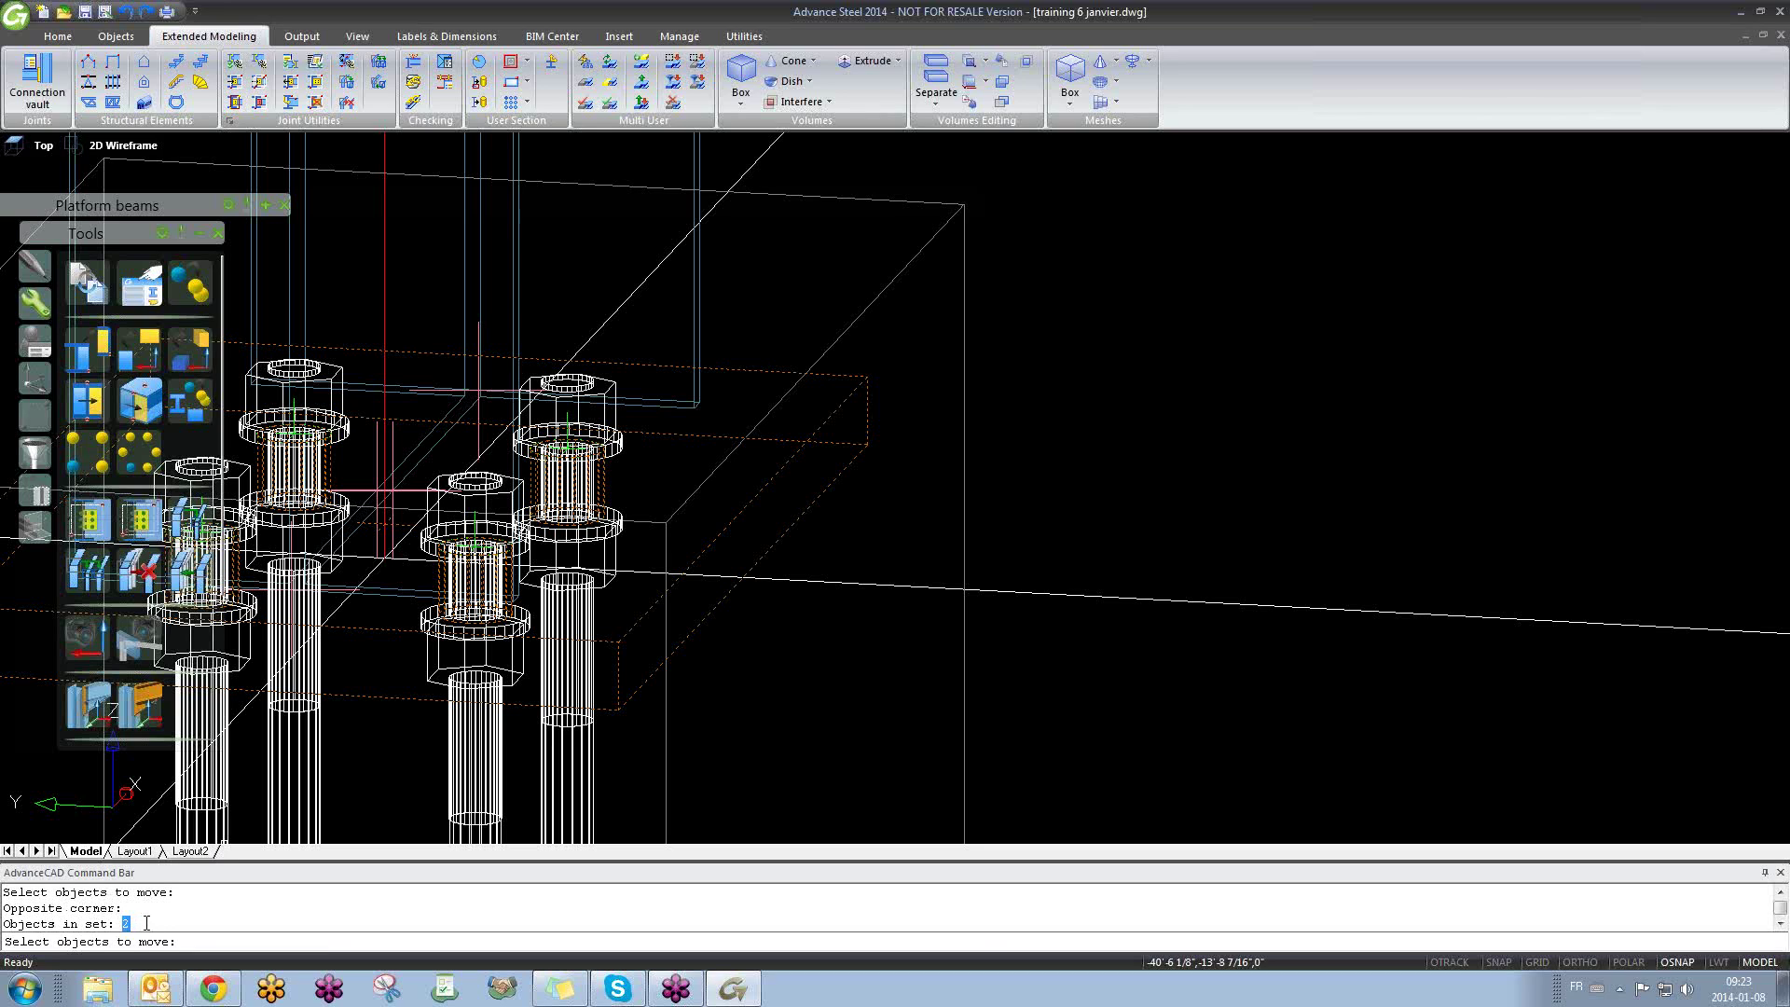
{"action": "key", "text": "Escape"}
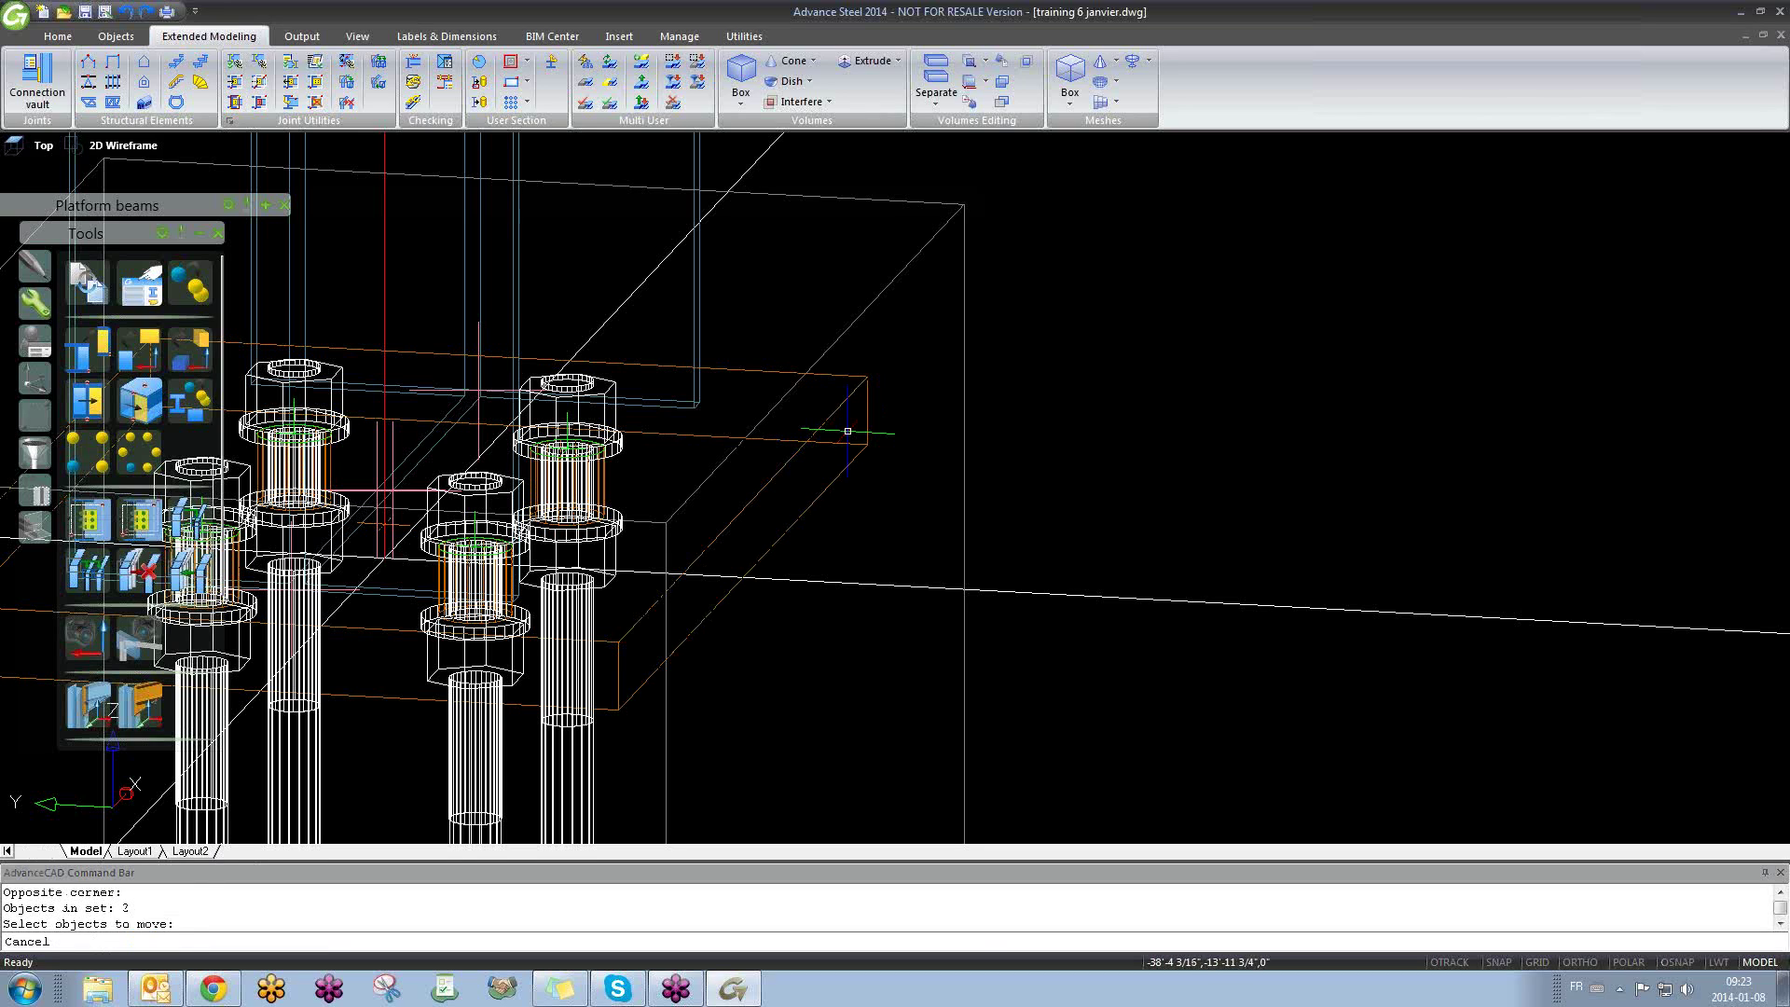
Step: Delete one of the two overlapping base plates at the rear corner column
{"action": "key", "text": "Escape"}
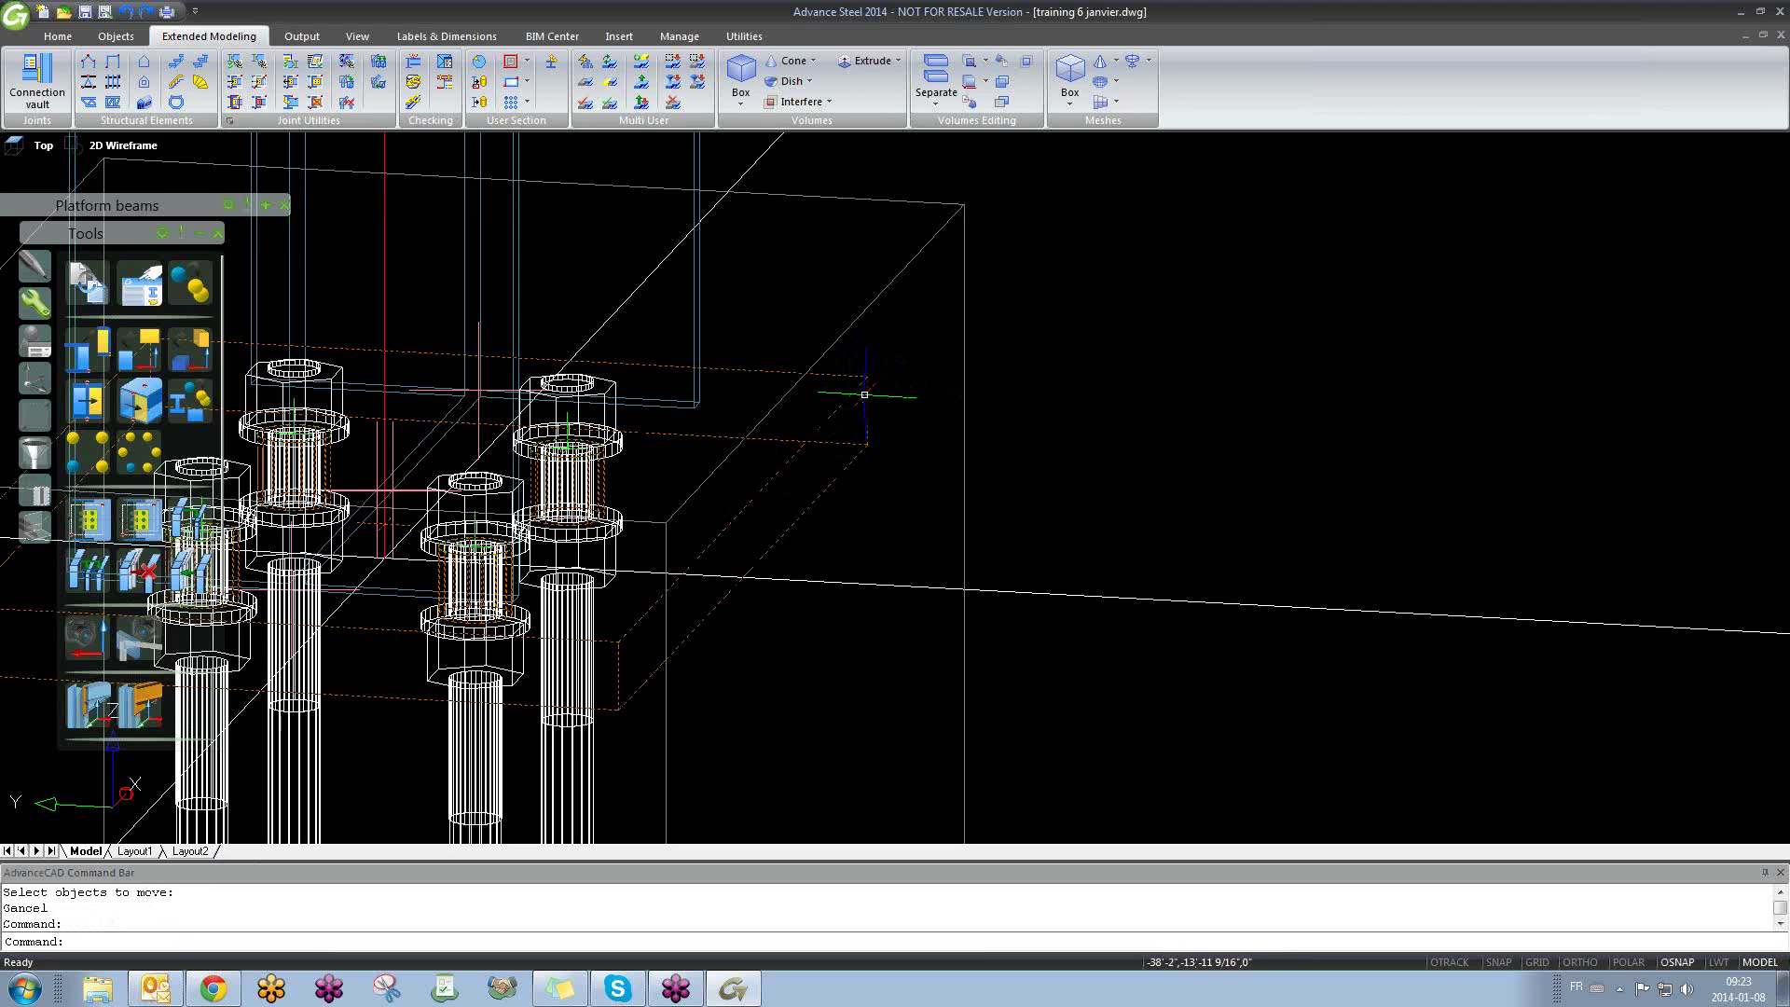
{"action": "scroll", "coordinate": [864, 399], "scroll_direction": "down", "scroll_amount": 3}
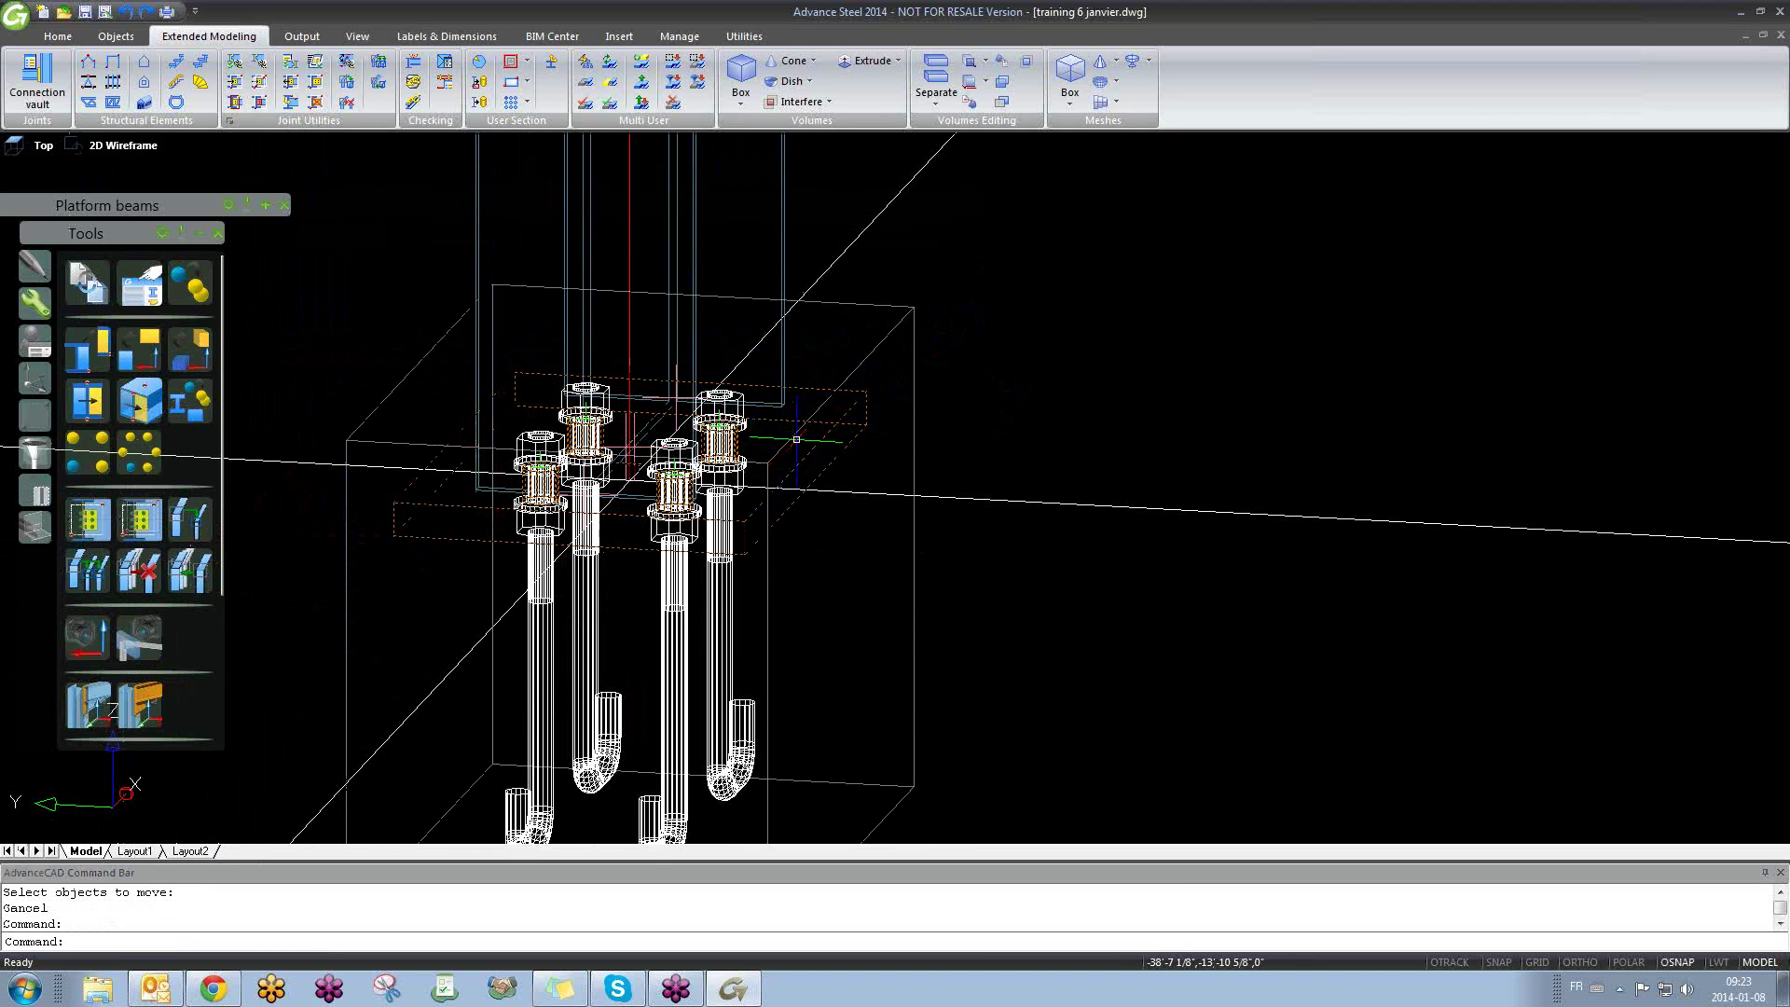
{"action": "key", "text": "Delete"}
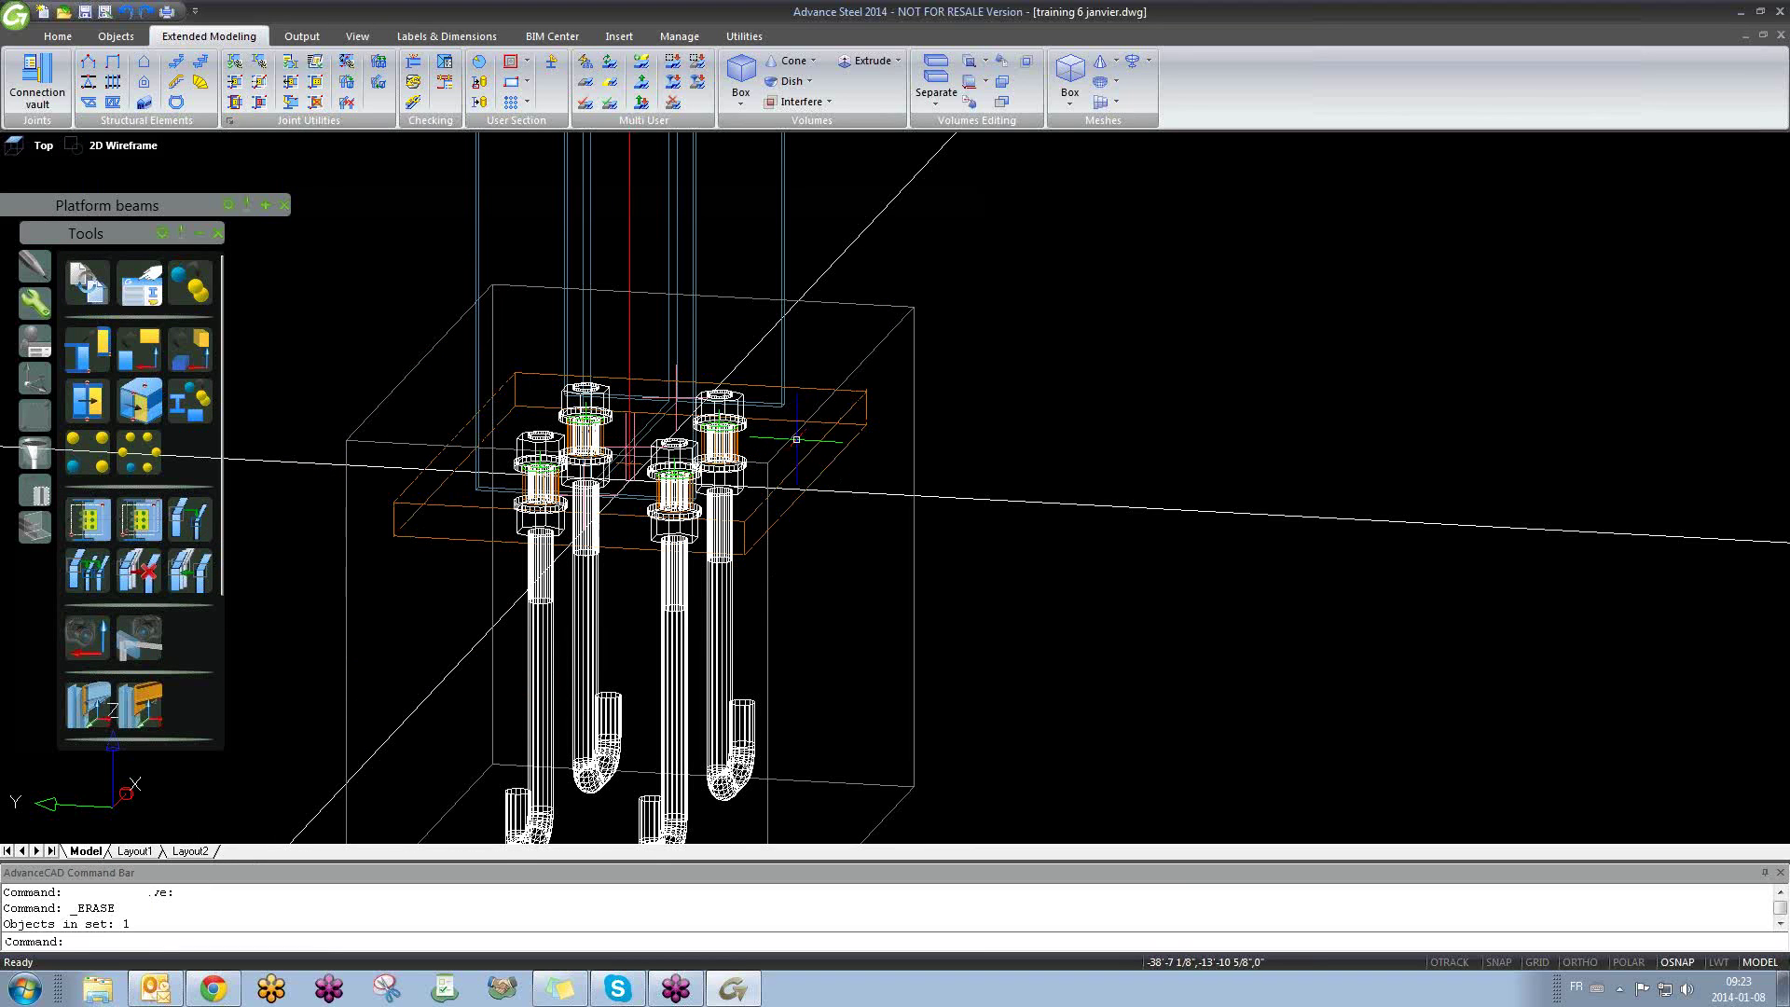
Step: Verify how many plates remain at the rear corner column by window-selecting the plate edge for a move, and cancel
{"action": "scroll", "coordinate": [877, 401], "scroll_direction": "up", "scroll_amount": 2}
{"action": "type", "text": "m"}
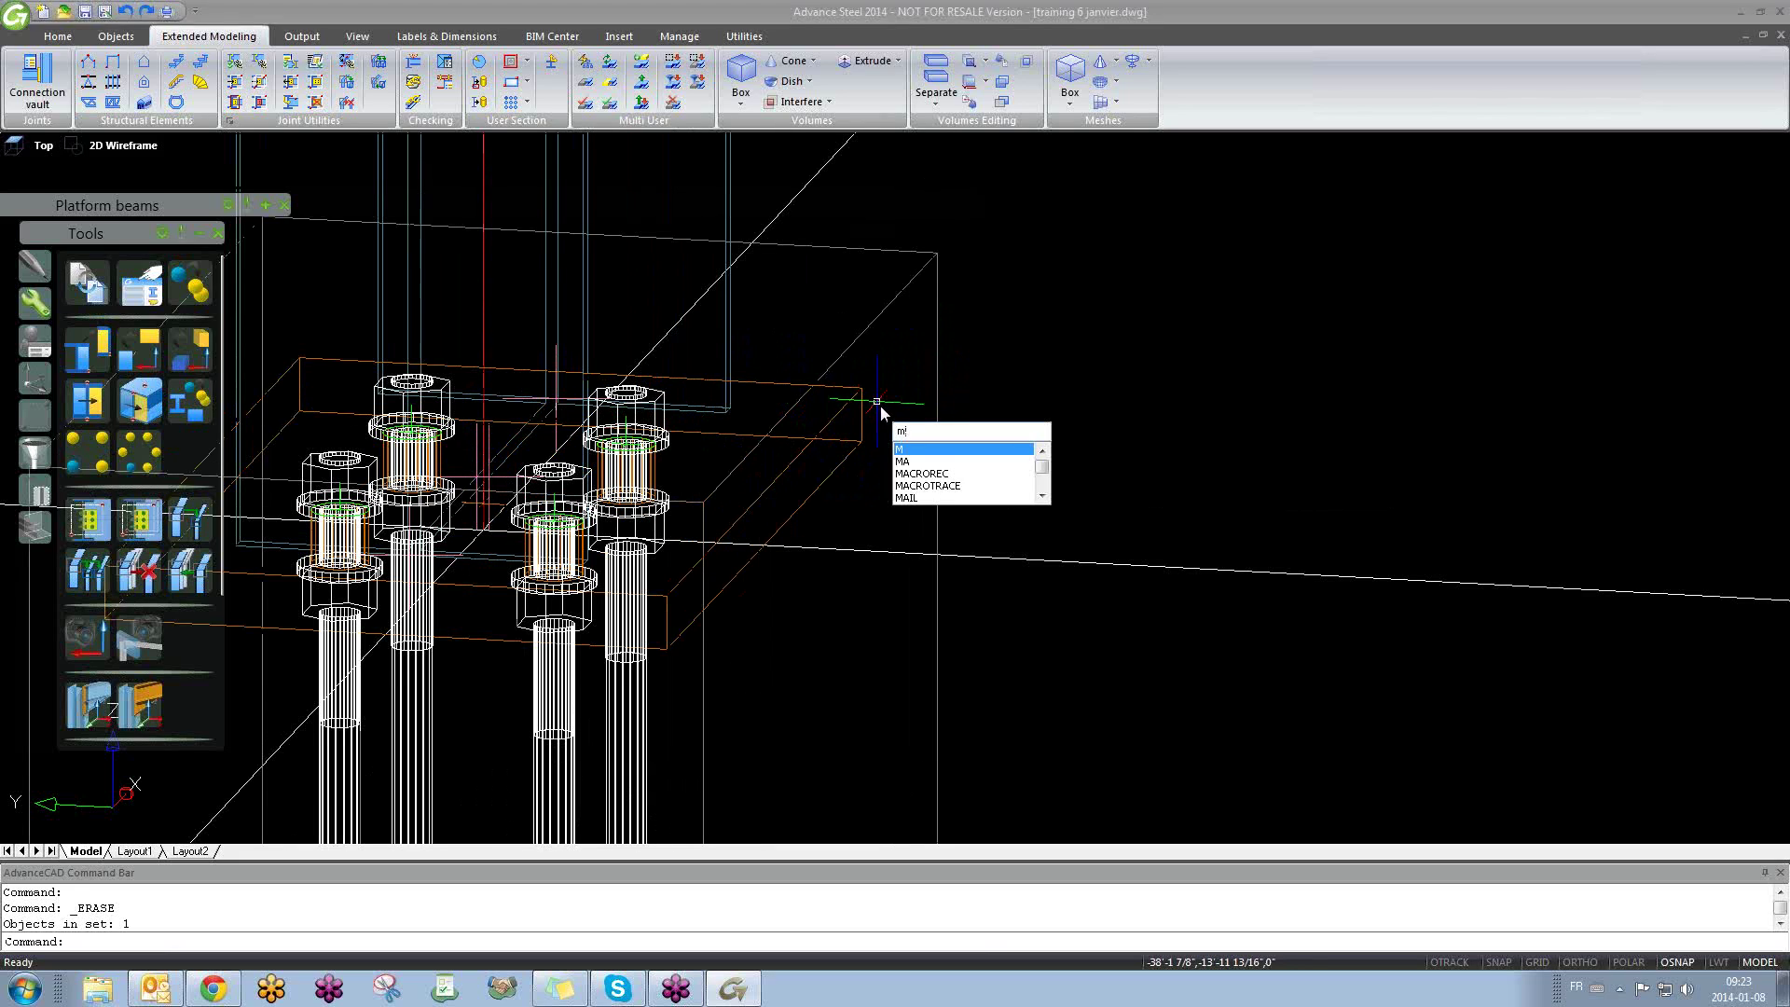
{"action": "key", "text": "Return"}
{"action": "left_click", "coordinate": [876, 411]}
{"action": "left_click", "coordinate": [856, 408]}
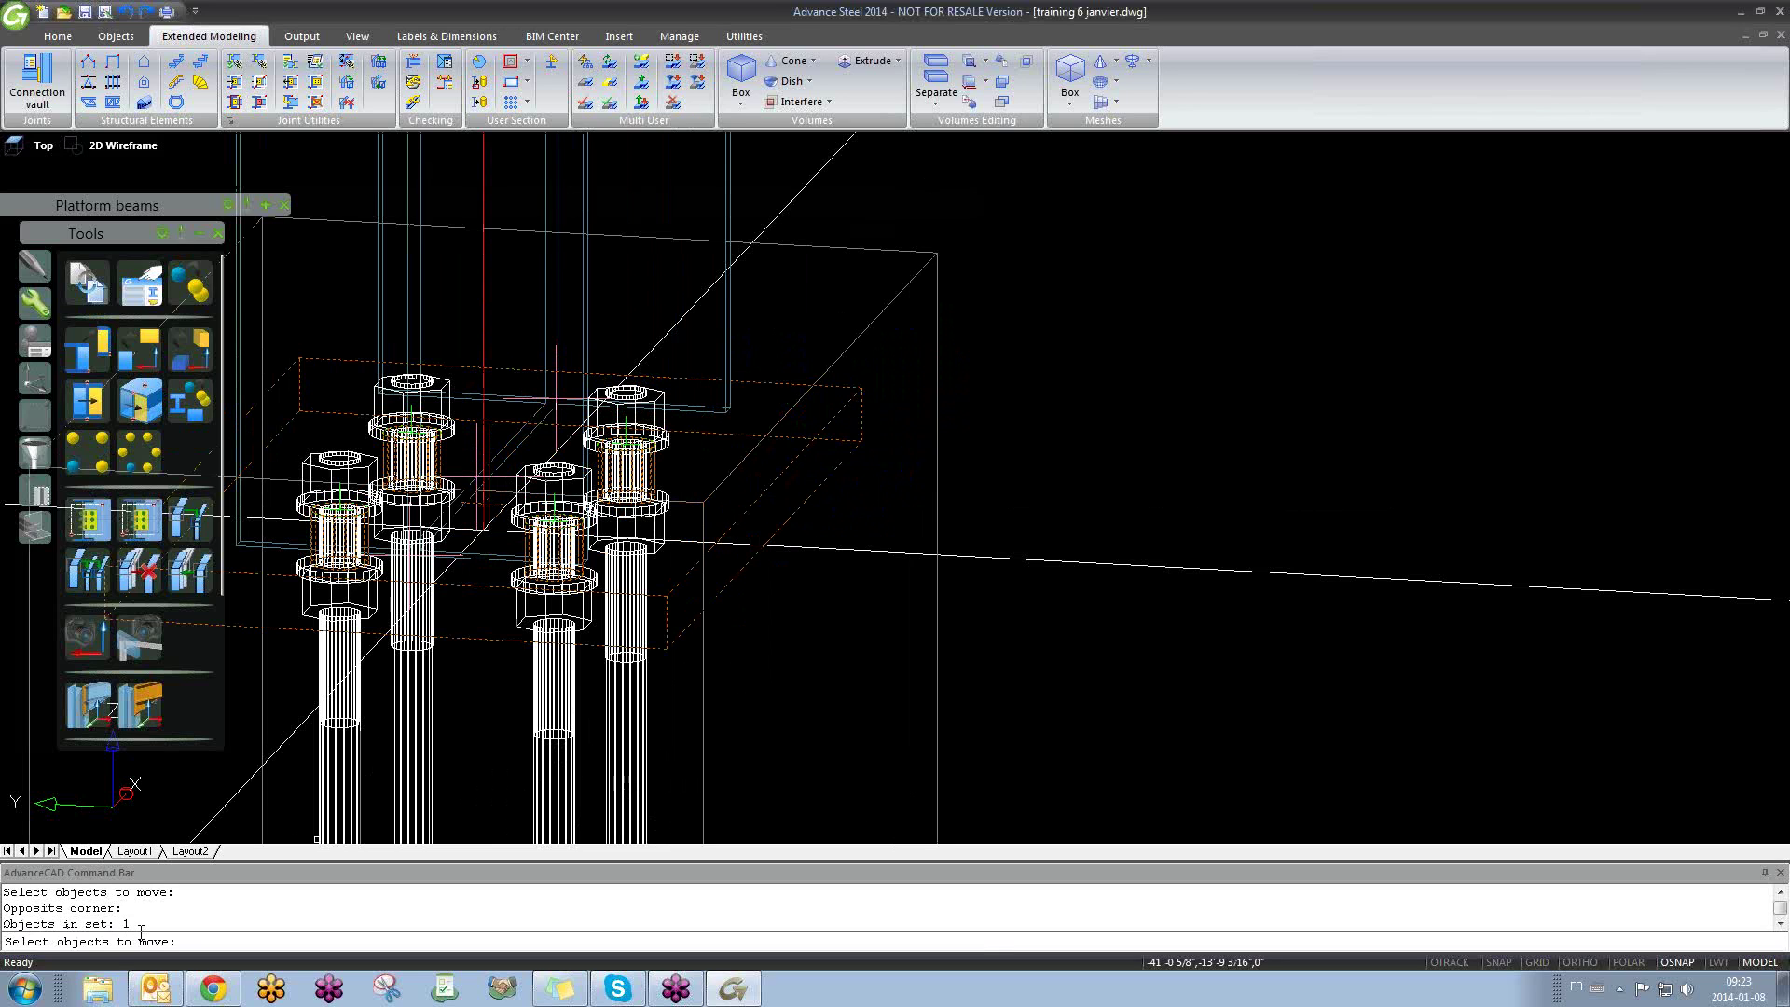
{"action": "key", "text": "Escape"}
{"action": "scroll", "coordinate": [536, 606], "scroll_direction": "down", "scroll_amount": 10}
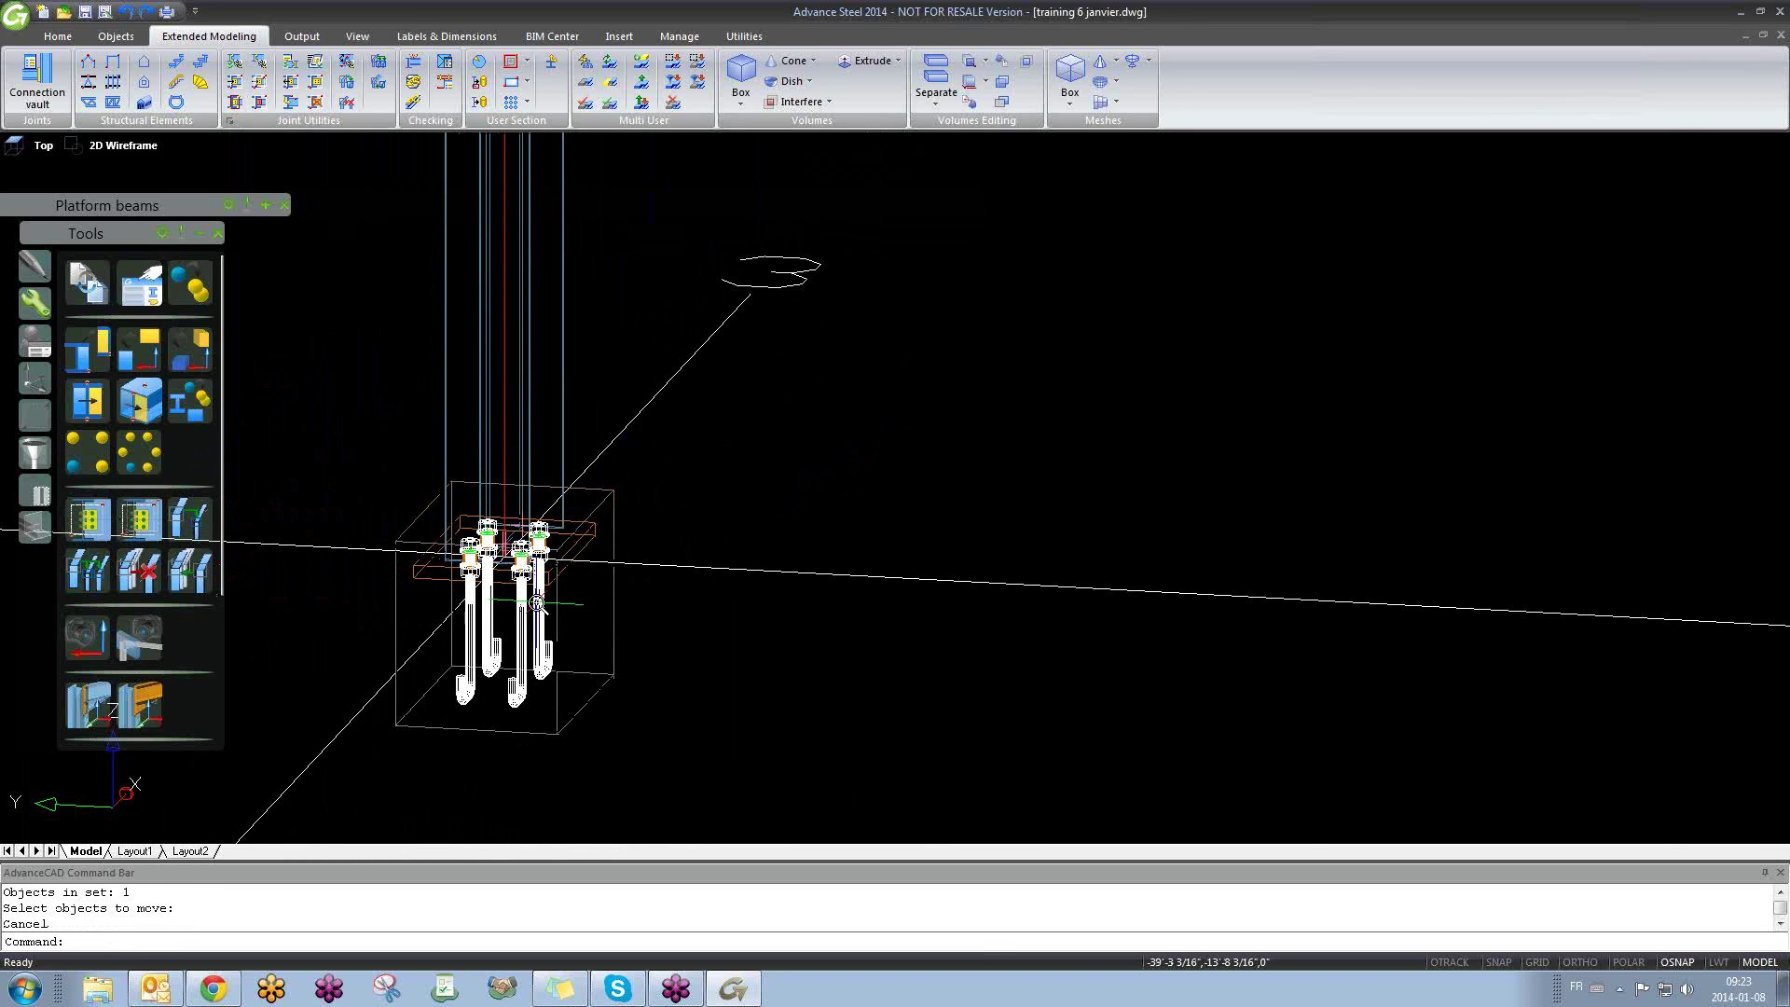
{"action": "left_click", "coordinate": [722, 488]}
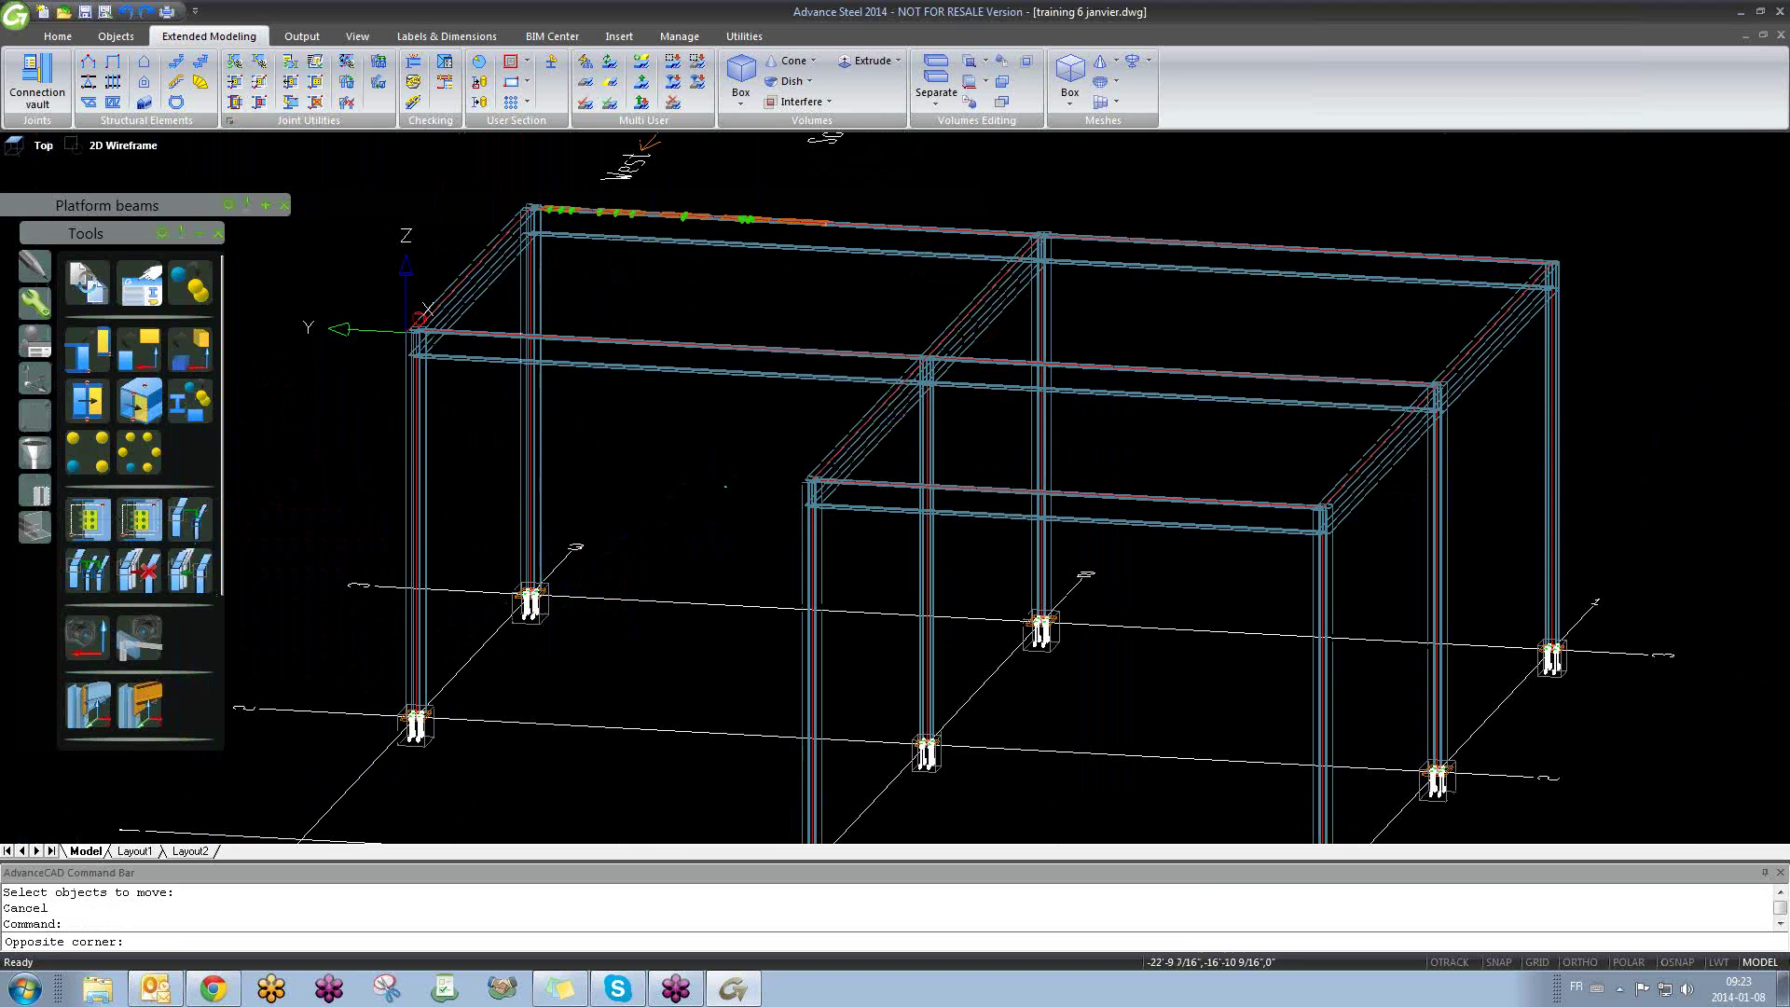
{"action": "left_click", "coordinate": [678, 528]}
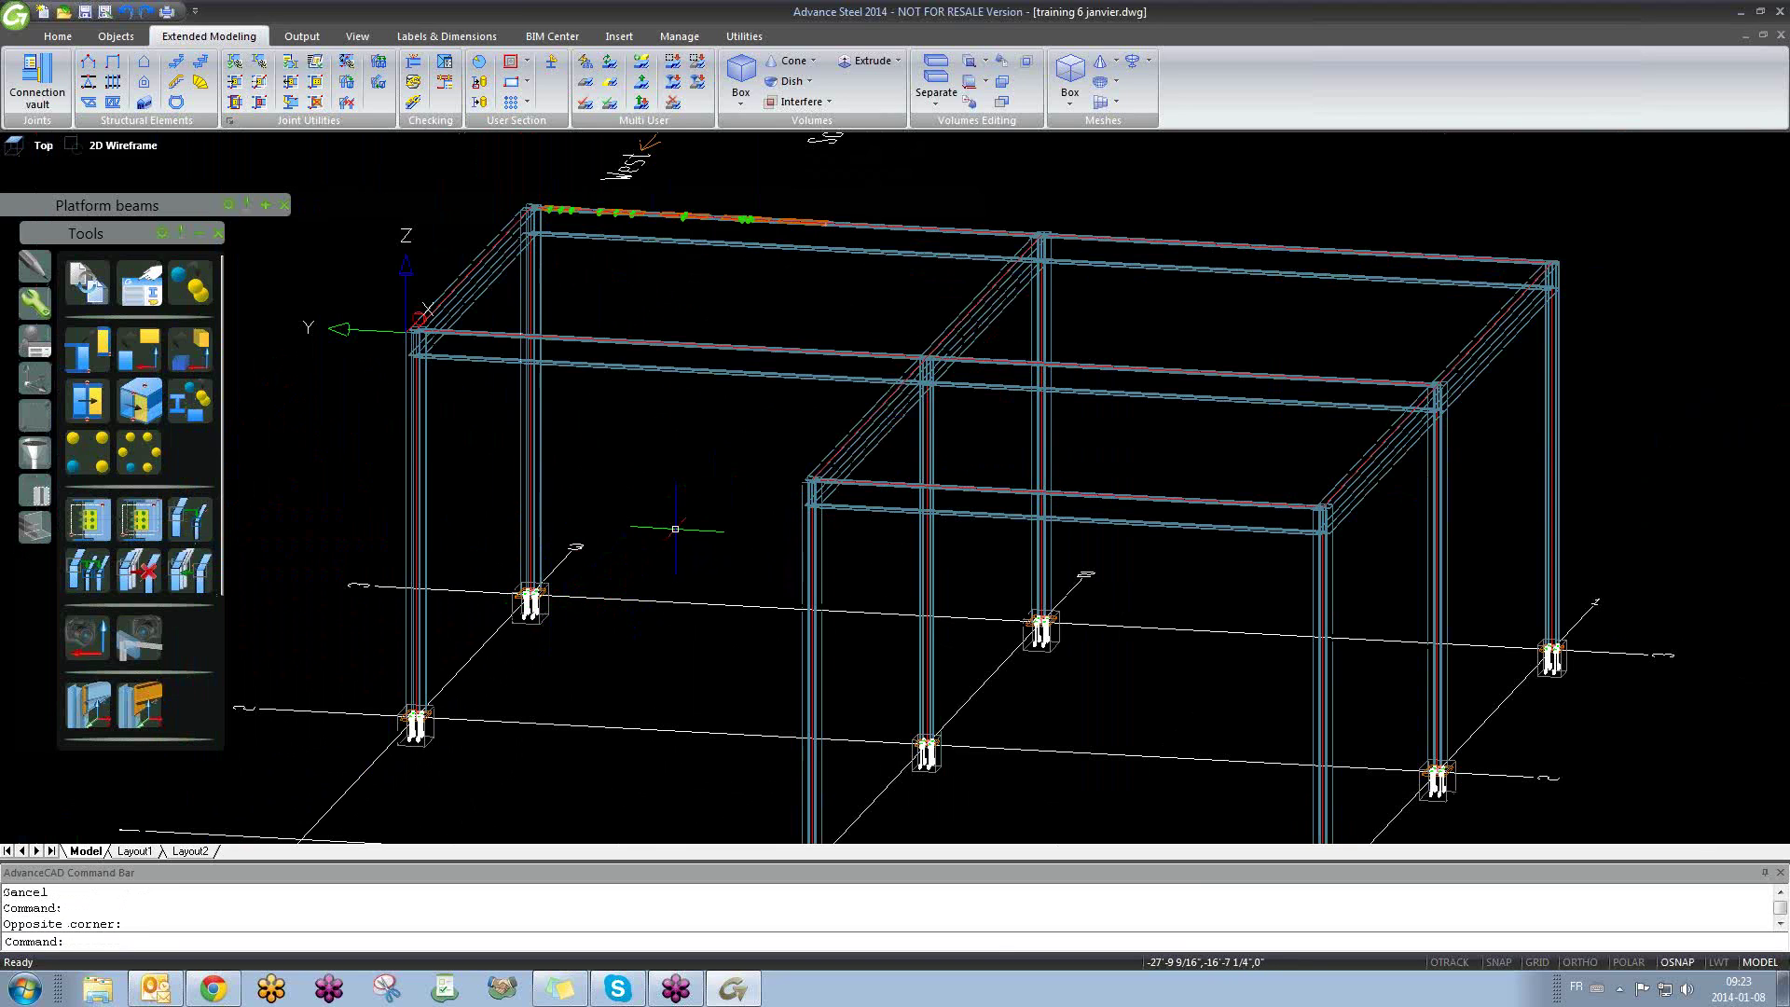
{"action": "scroll", "coordinate": [678, 529], "scroll_direction": "down", "scroll_amount": 2}
{"action": "scroll", "coordinate": [841, 634], "scroll_direction": "up", "scroll_amount": 5}
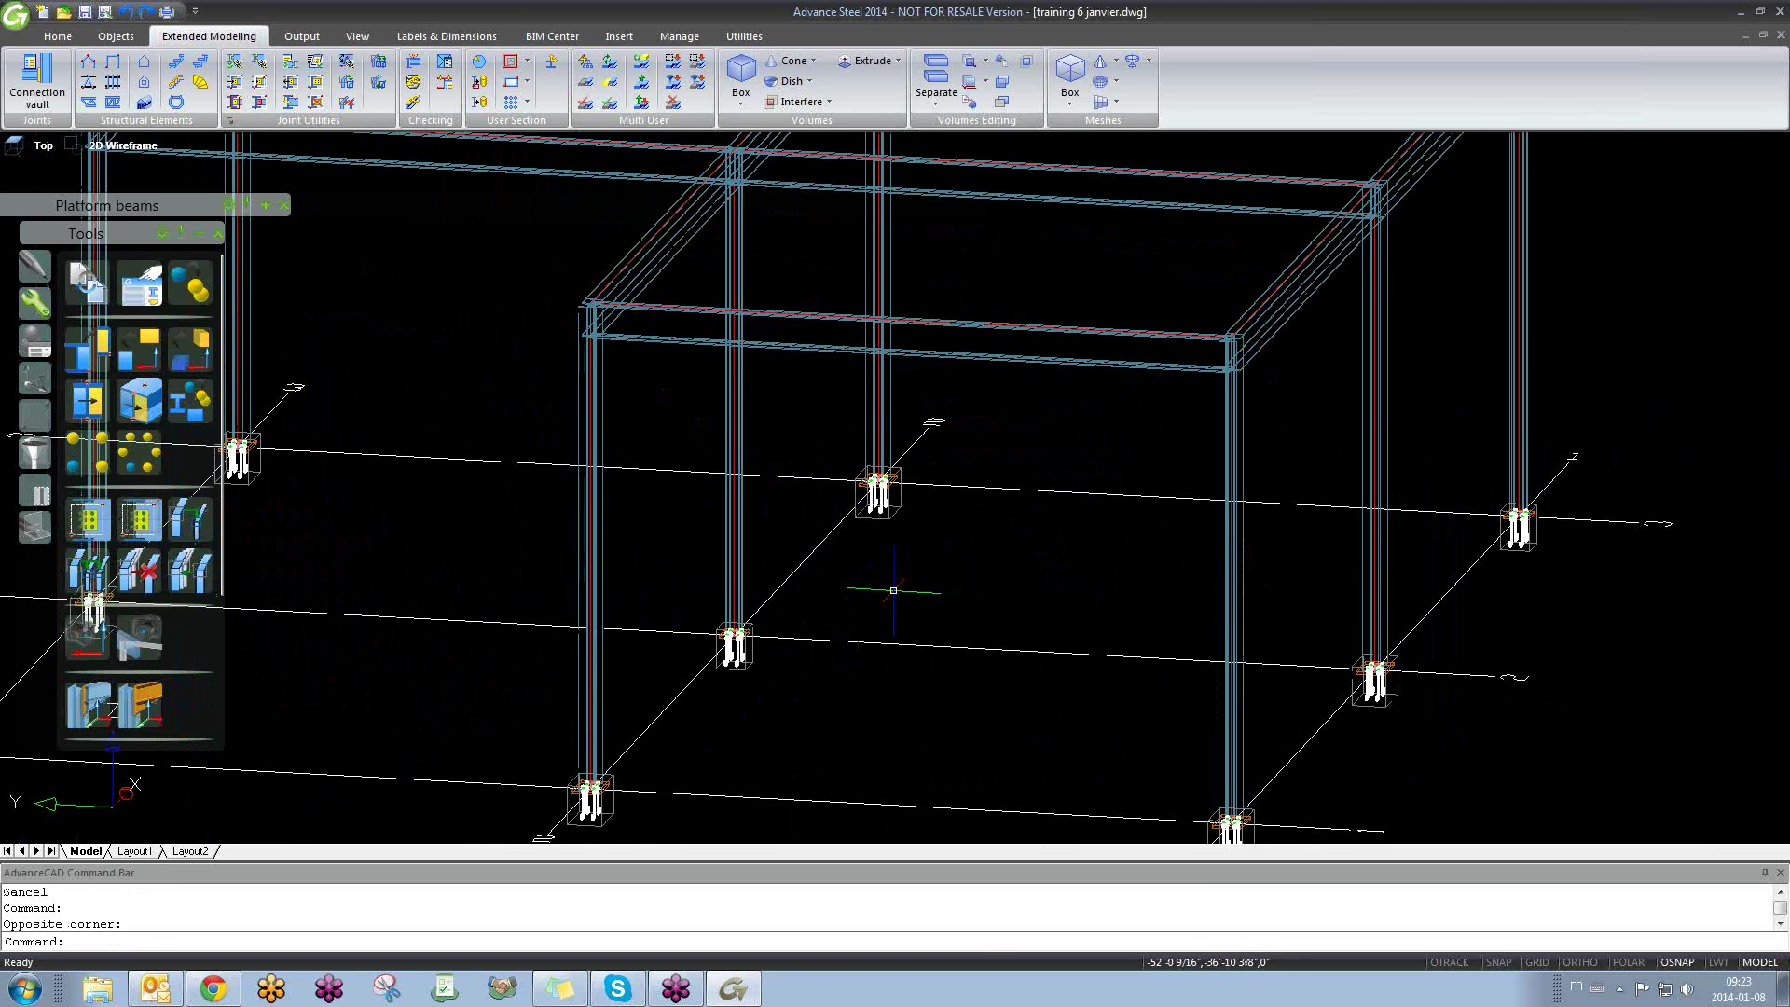
{"action": "scroll", "coordinate": [842, 634], "scroll_direction": "down", "scroll_amount": 3}
{"action": "scroll", "coordinate": [606, 611], "scroll_direction": "down", "scroll_amount": 1}
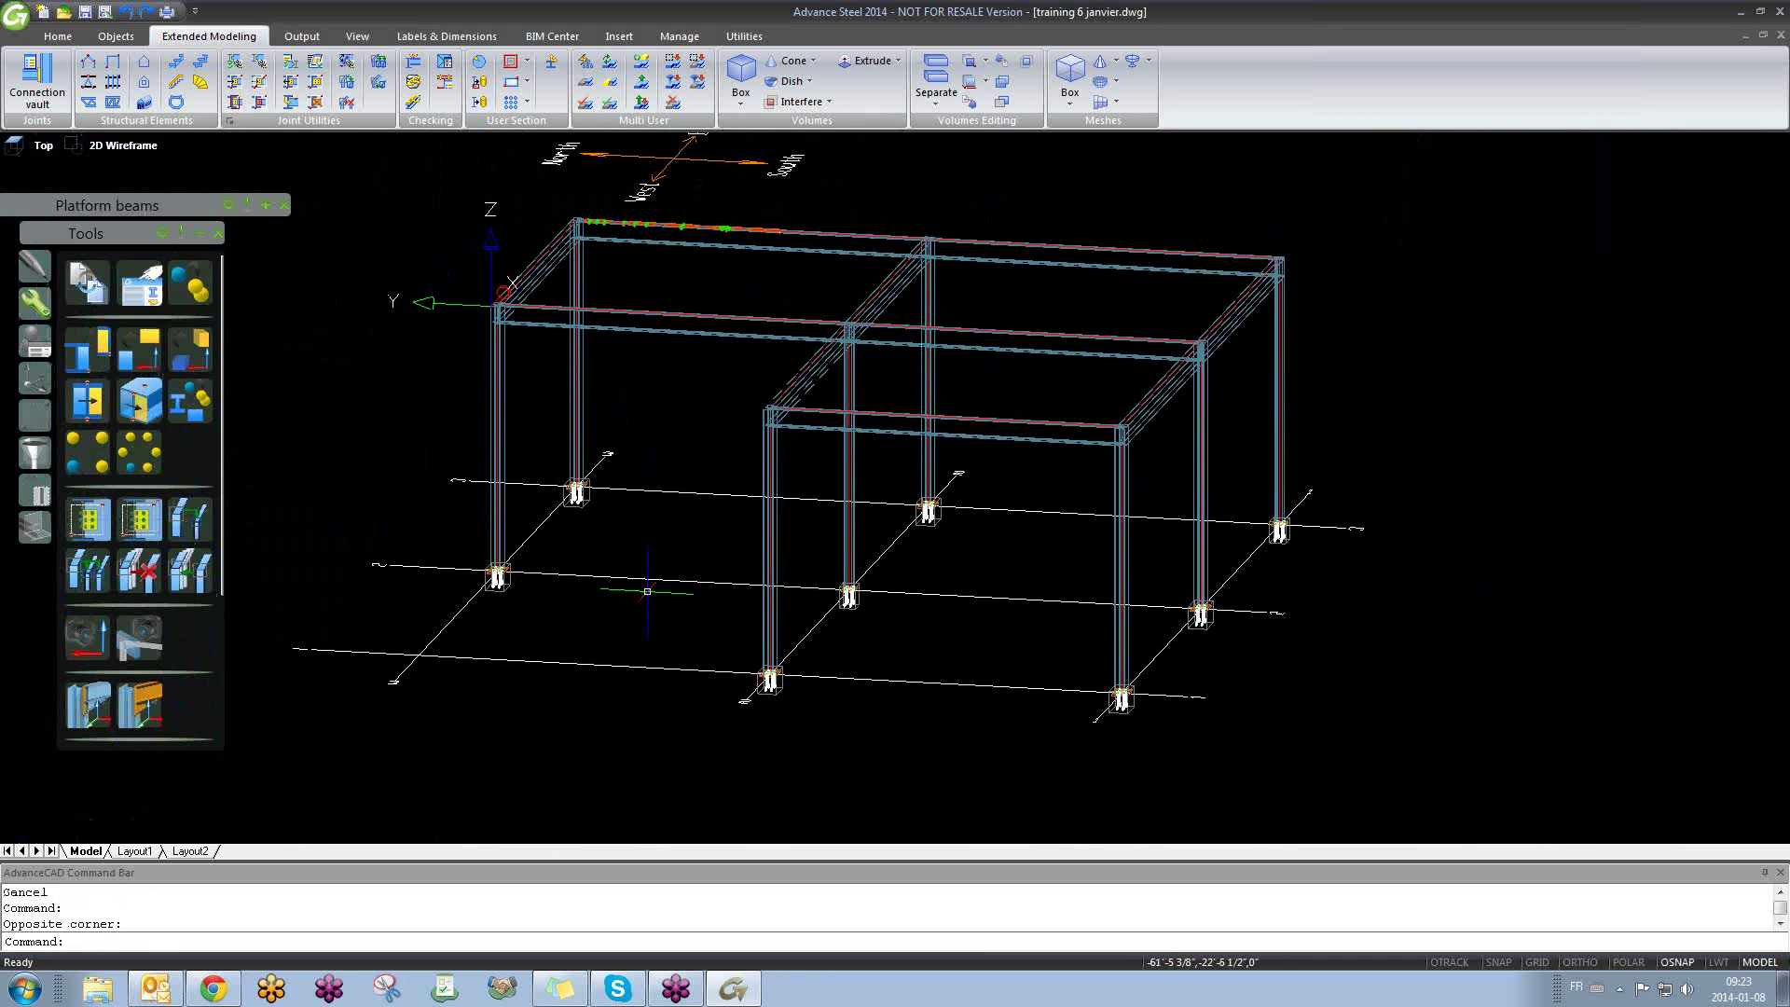
{"action": "middle_click_drag", "start_coordinate": [647, 591], "coordinate": [774, 620], "text": "shift"}
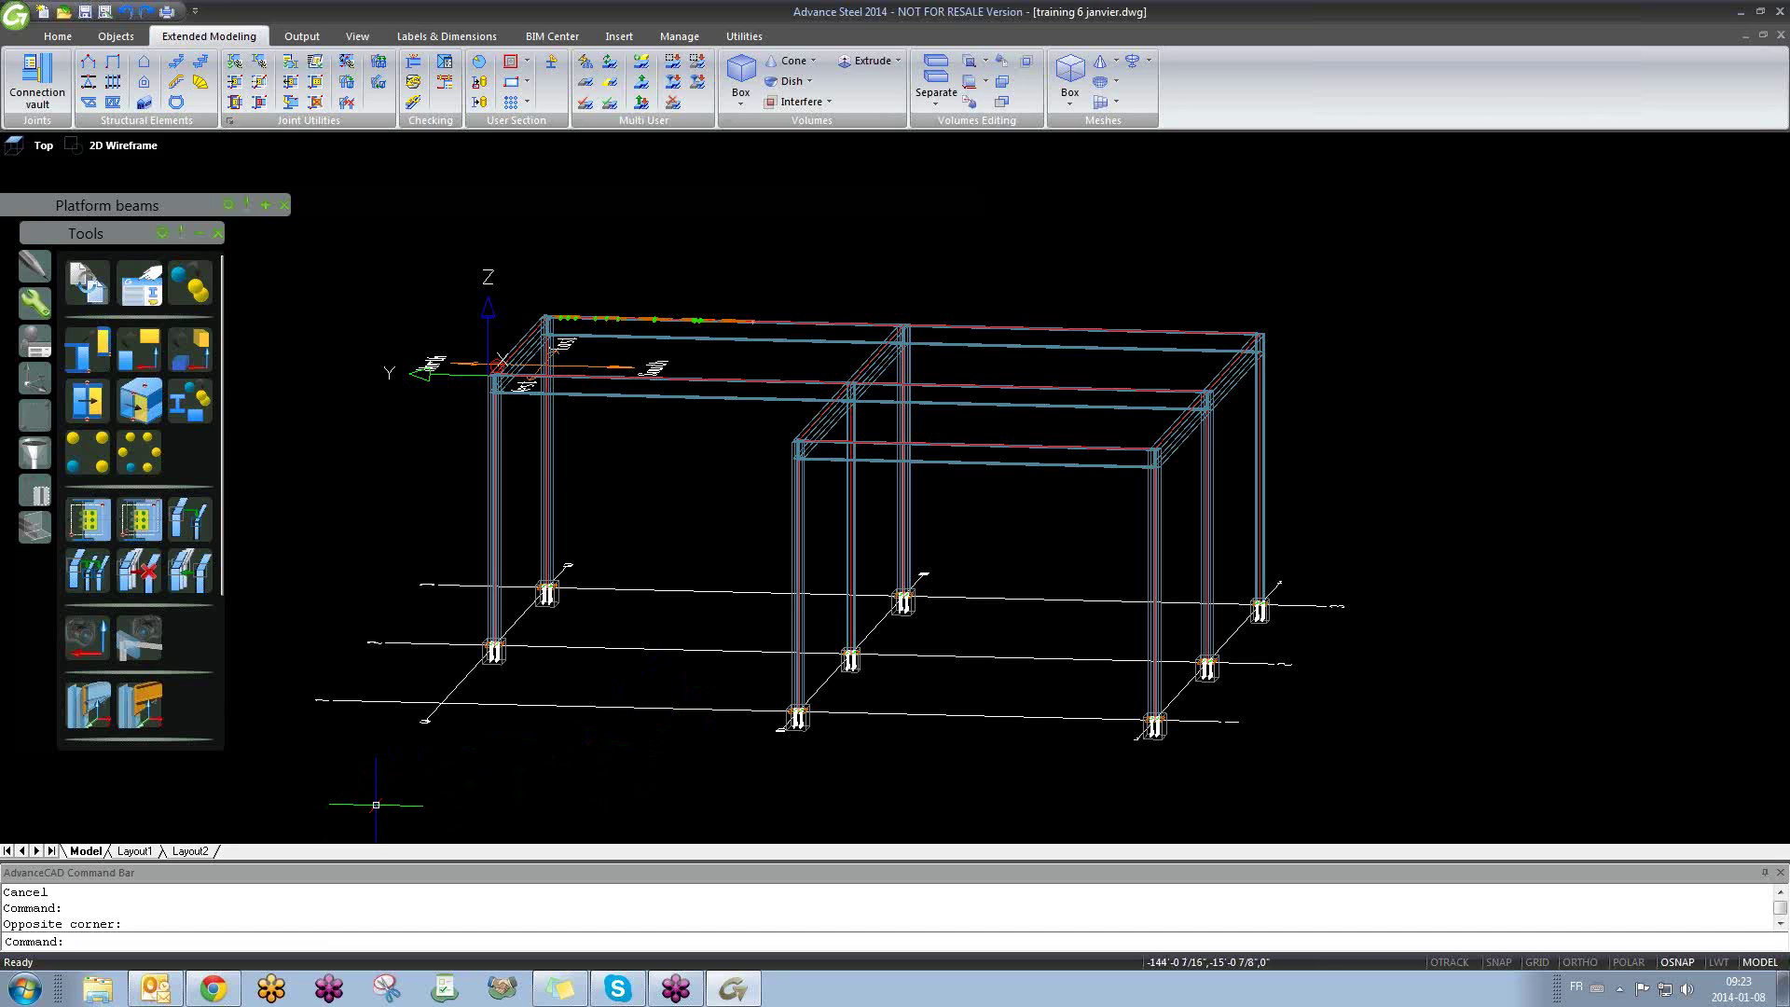
{"action": "left_click", "coordinate": [522, 746]}
{"action": "left_click", "coordinate": [471, 771]}
{"action": "left_click", "coordinate": [448, 720]}
{"action": "left_click", "coordinate": [493, 792]}
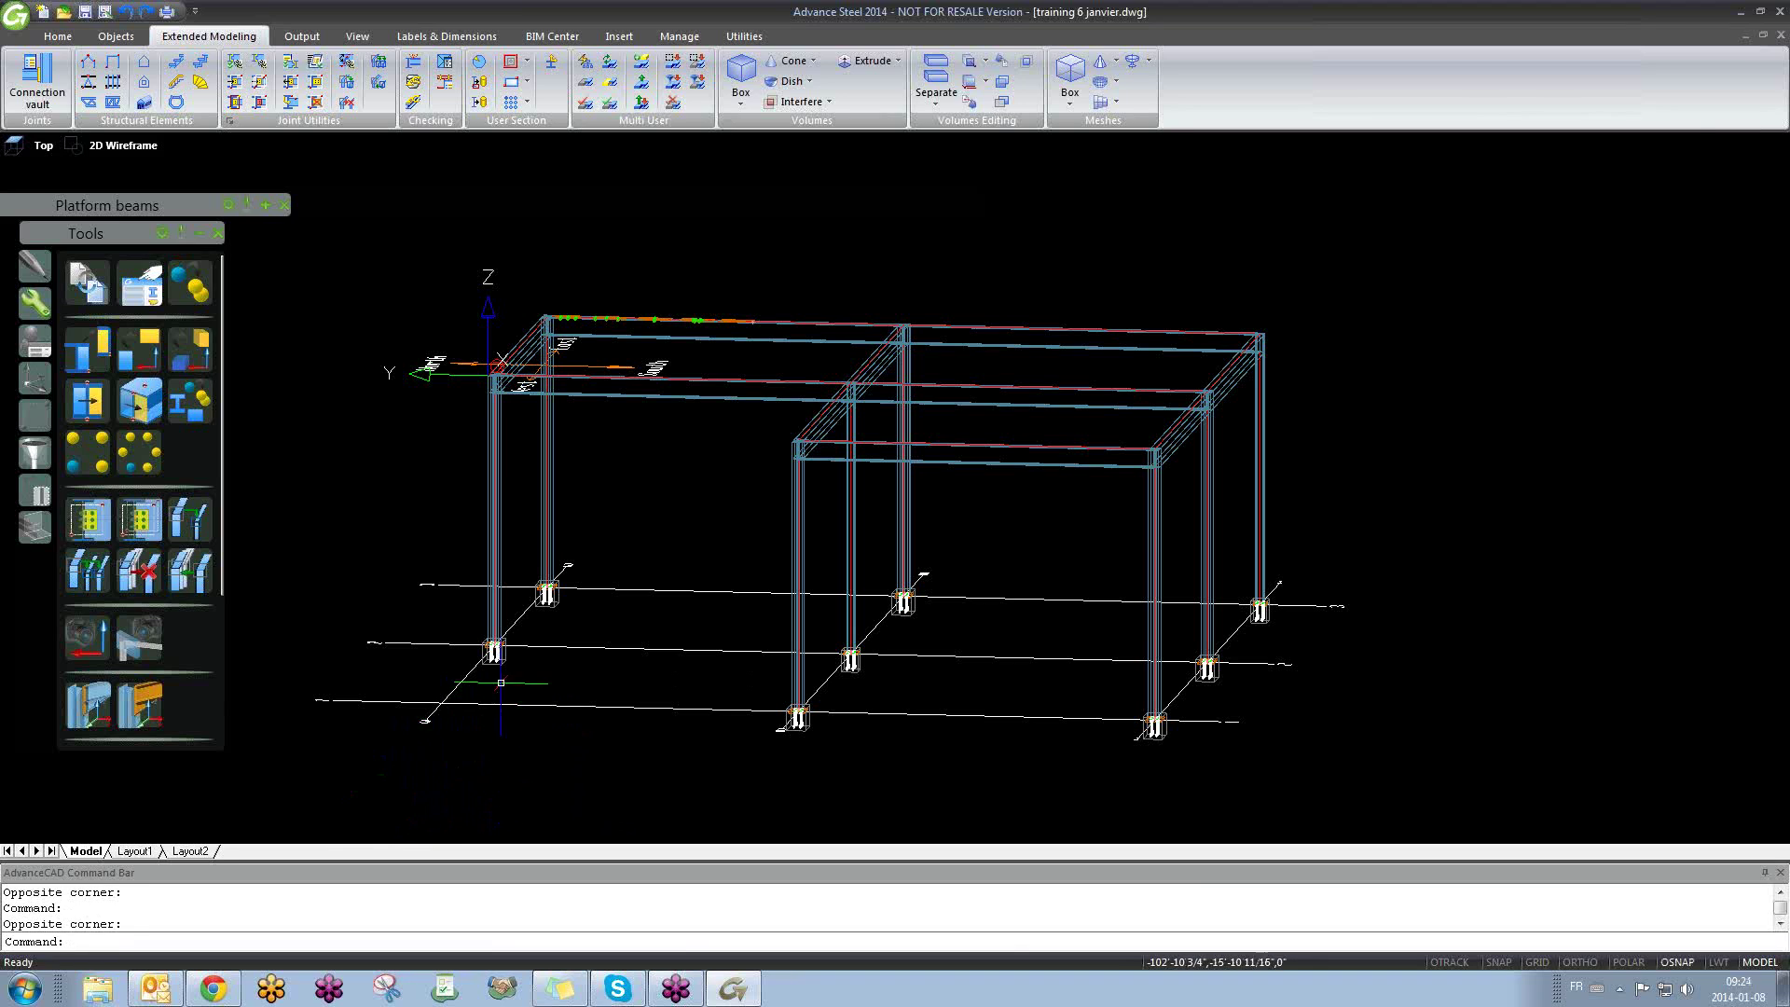
Step: Examine the commands available for the anchor bolts at the end column on grid line 2, and clear the selection
{"action": "scroll", "coordinate": [501, 682], "scroll_direction": "up", "scroll_amount": 5}
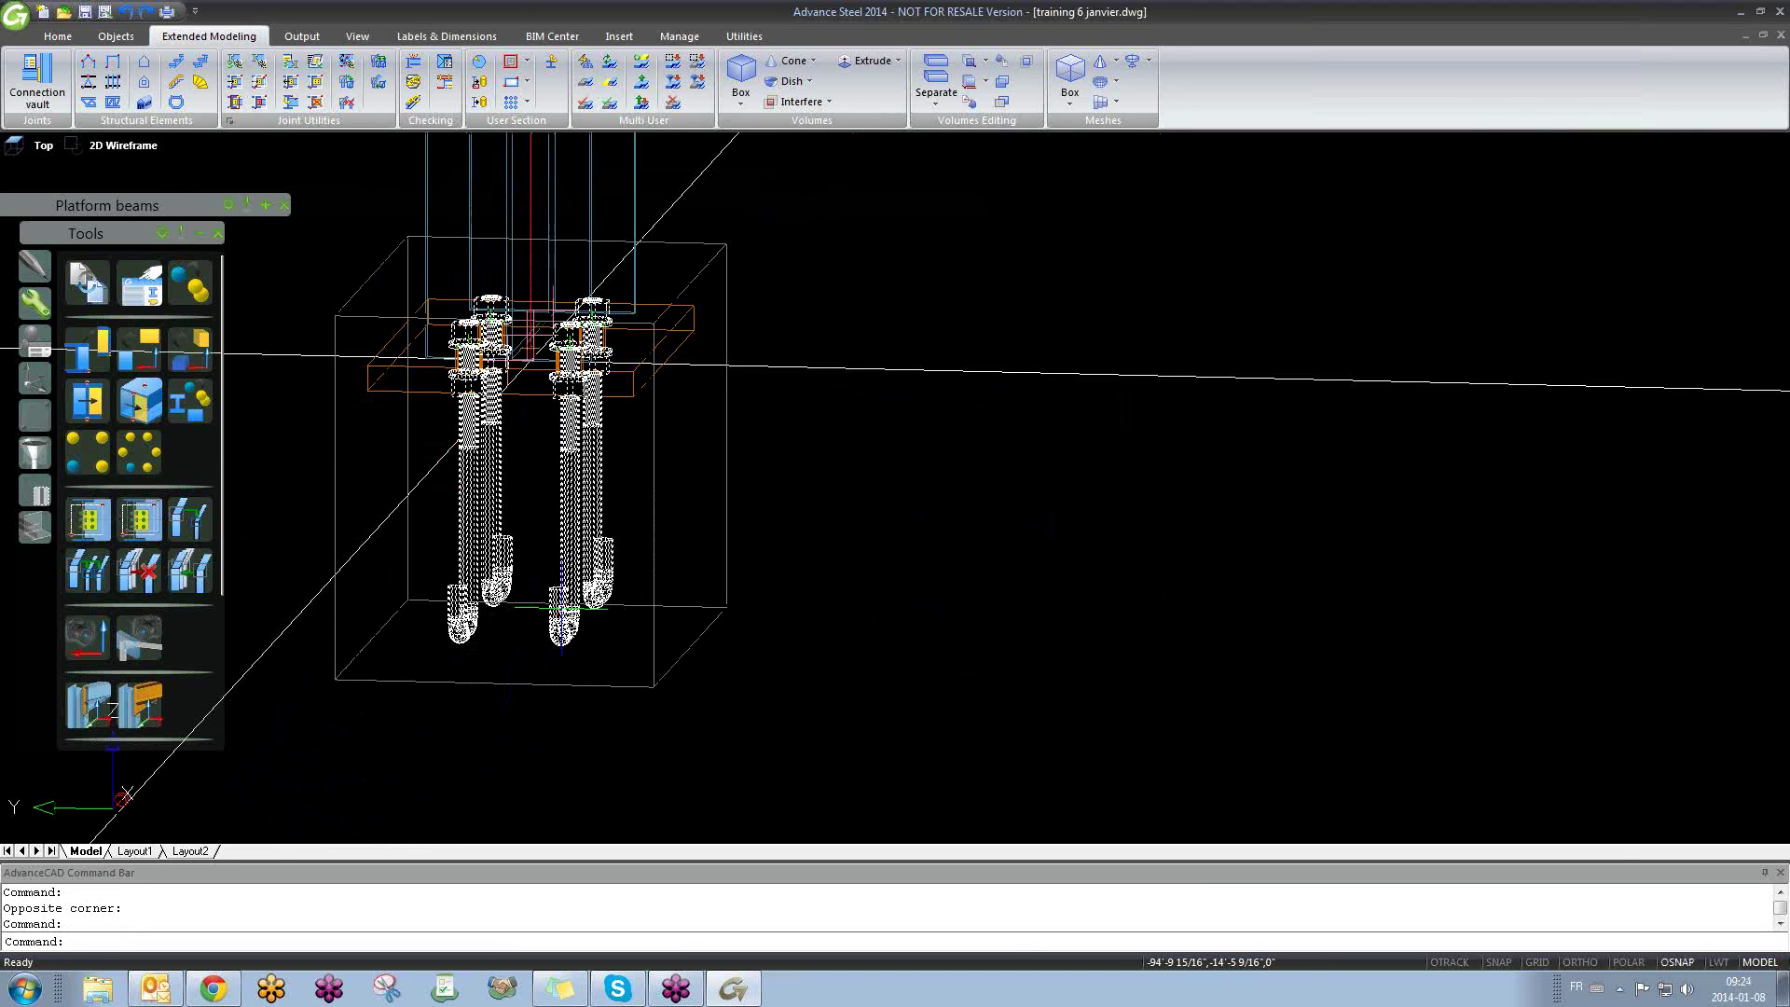
{"action": "right_click", "coordinate": [565, 612]}
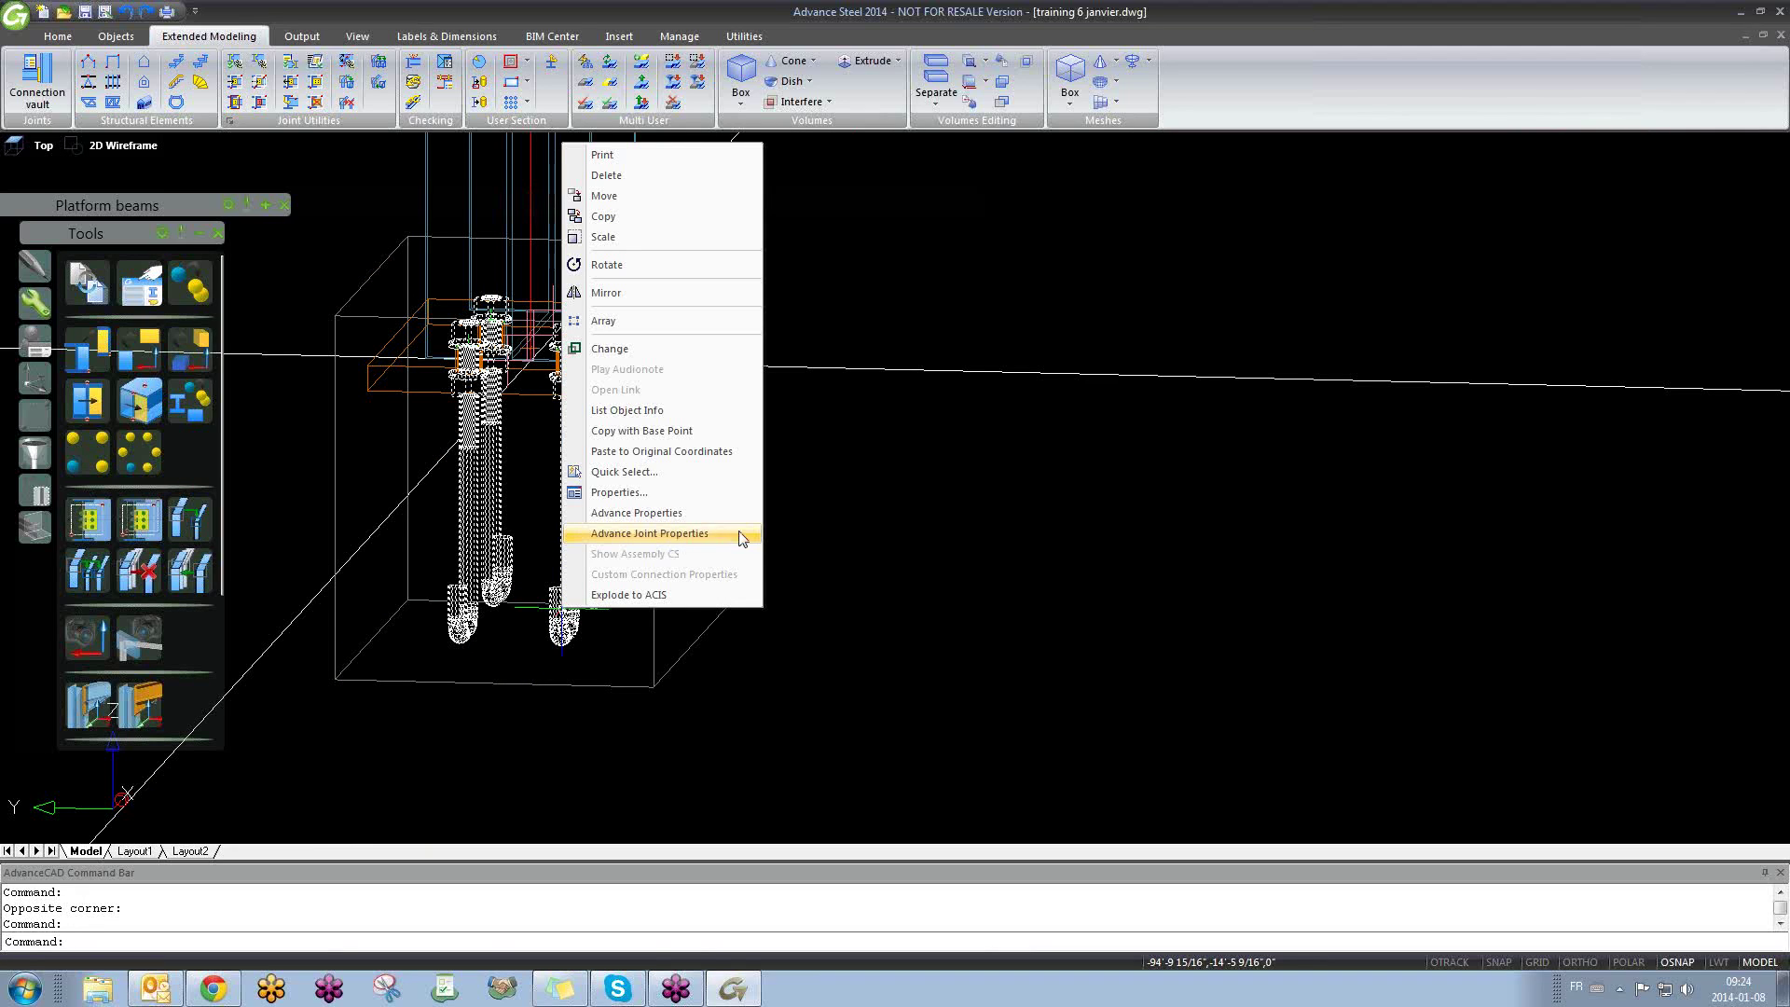
{"action": "left_click", "coordinate": [890, 510]}
{"action": "left_click", "coordinate": [851, 512]}
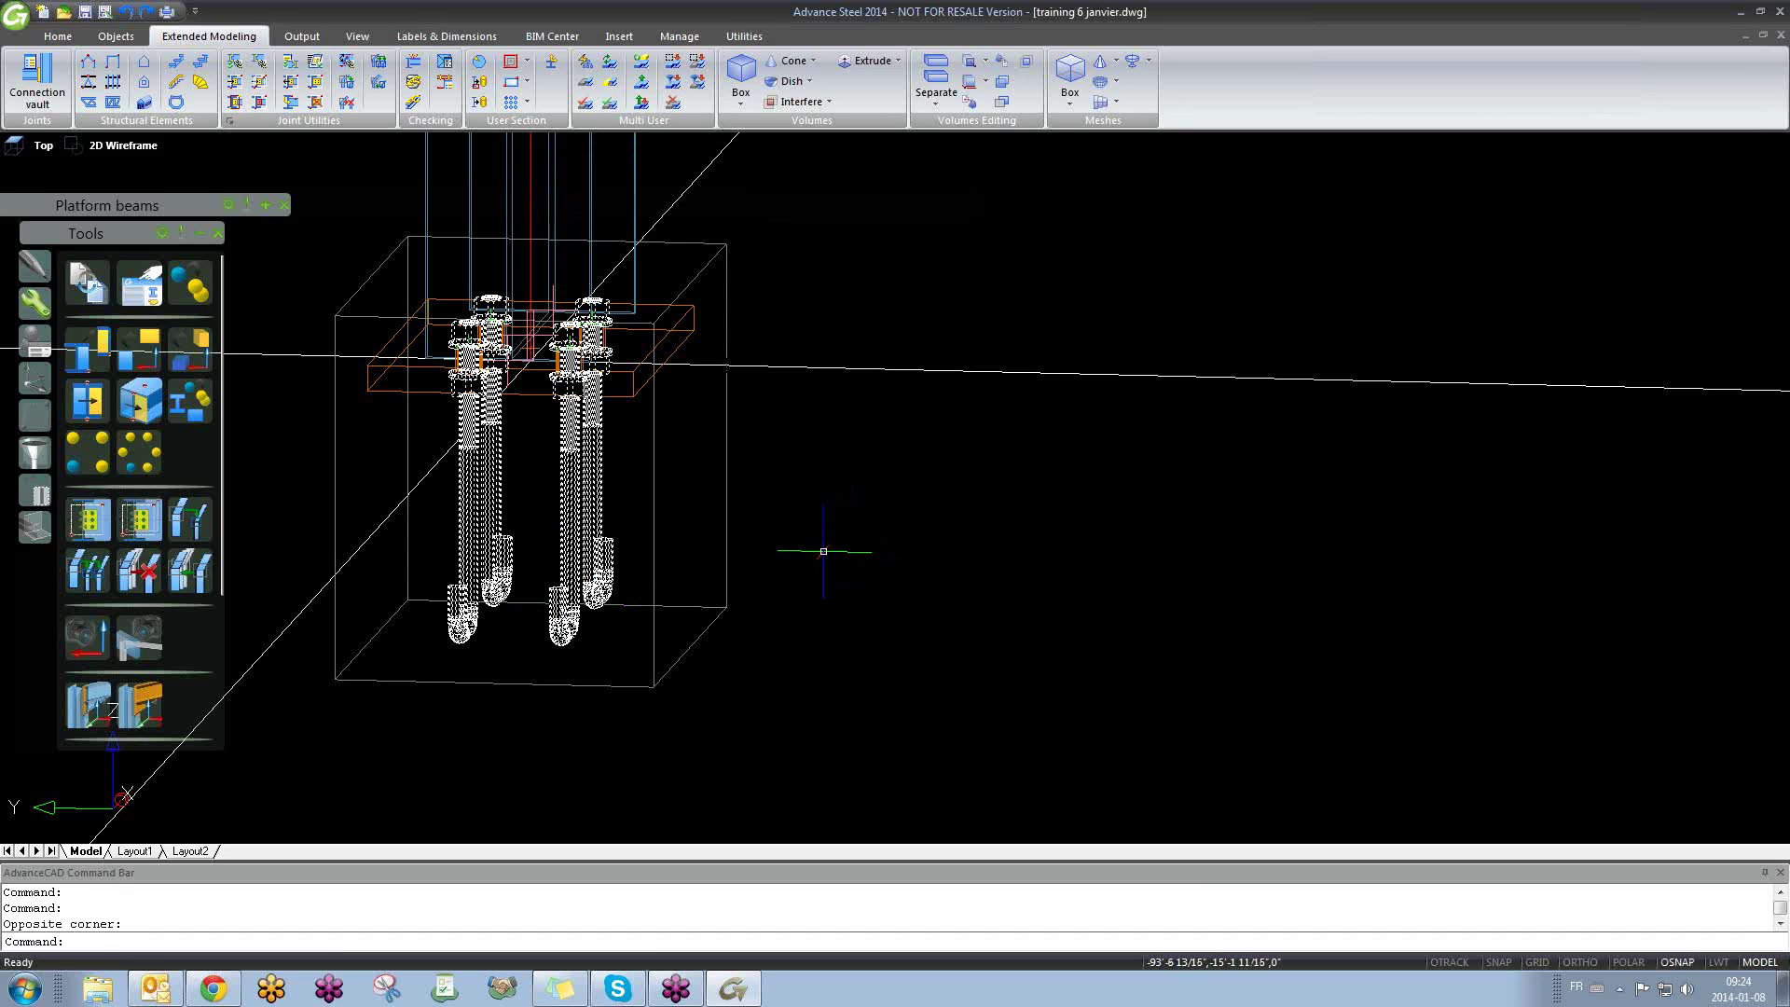
{"action": "key", "text": "Escape"}
{"action": "key", "text": "Escape"}
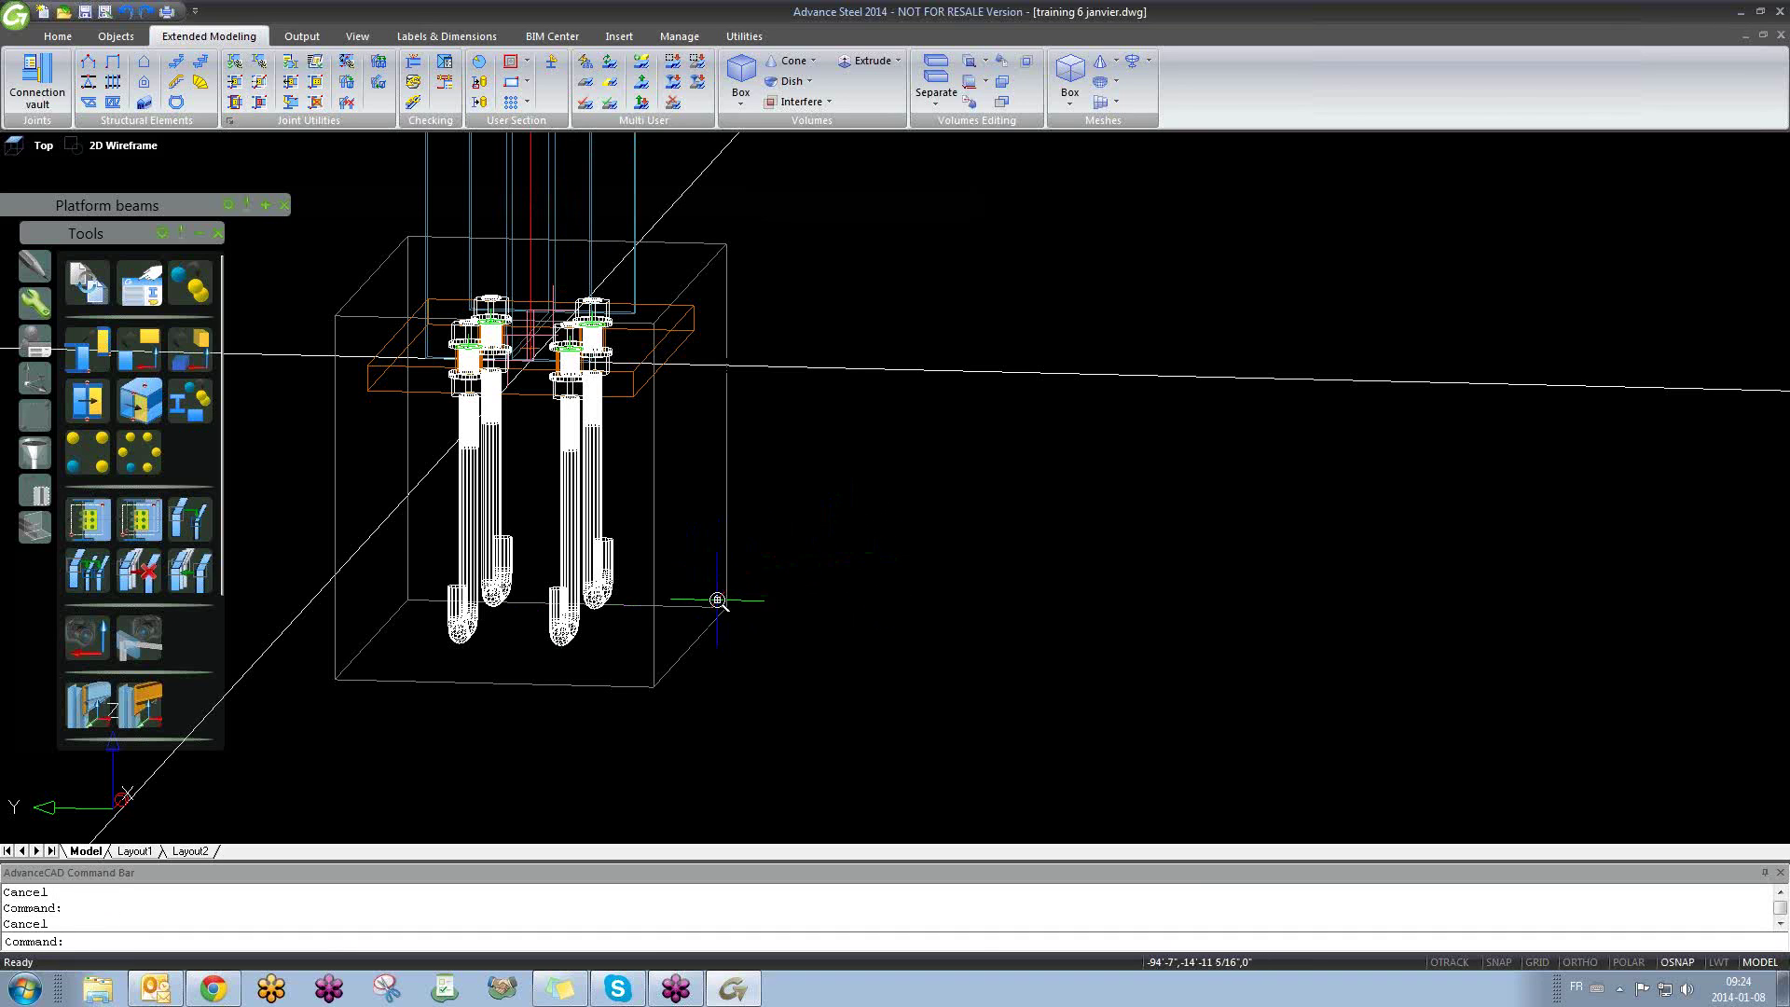
{"action": "scroll", "coordinate": [719, 604], "scroll_direction": "down", "scroll_amount": 3}
{"action": "scroll", "coordinate": [717, 600], "scroll_direction": "down", "scroll_amount": 6}
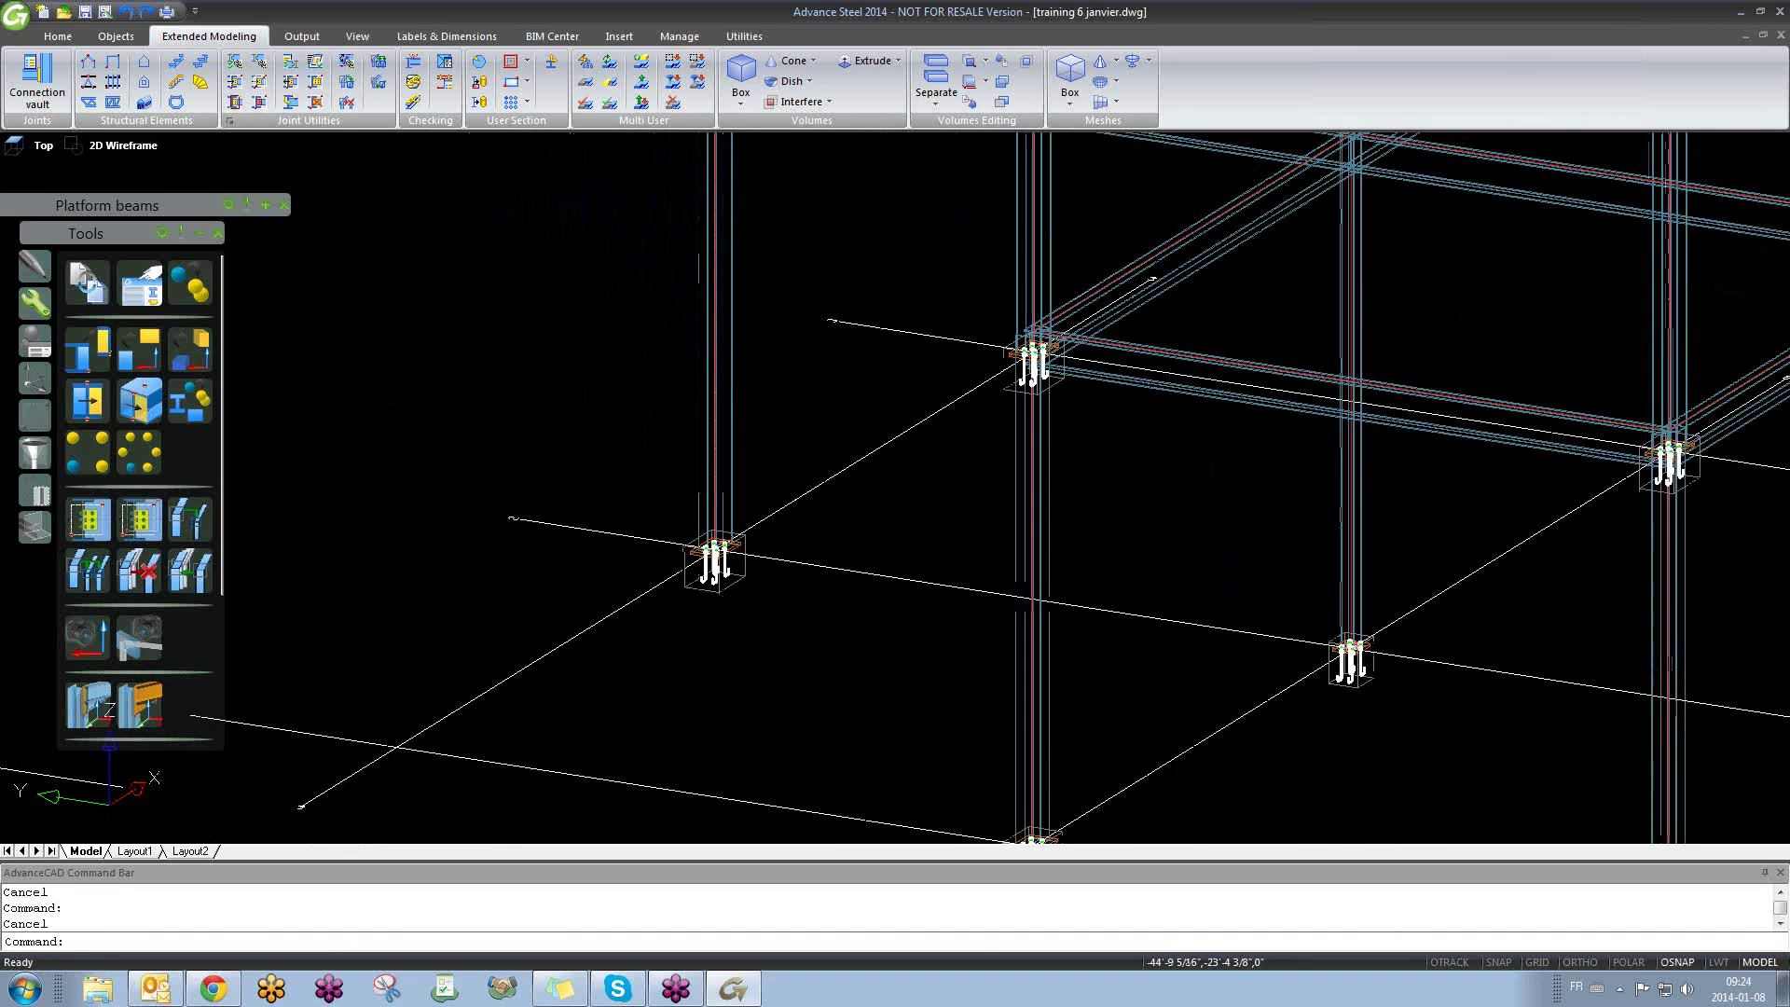
{"action": "mouse_move", "coordinate": [758, 664]}
{"action": "middle_mouse_down", "text": "shift"}
{"action": "mouse_move", "coordinate": [839, 648]}
{"action": "mouse_move", "coordinate": [709, 634]}
{"action": "middle_mouse_up", "text": "shift"}
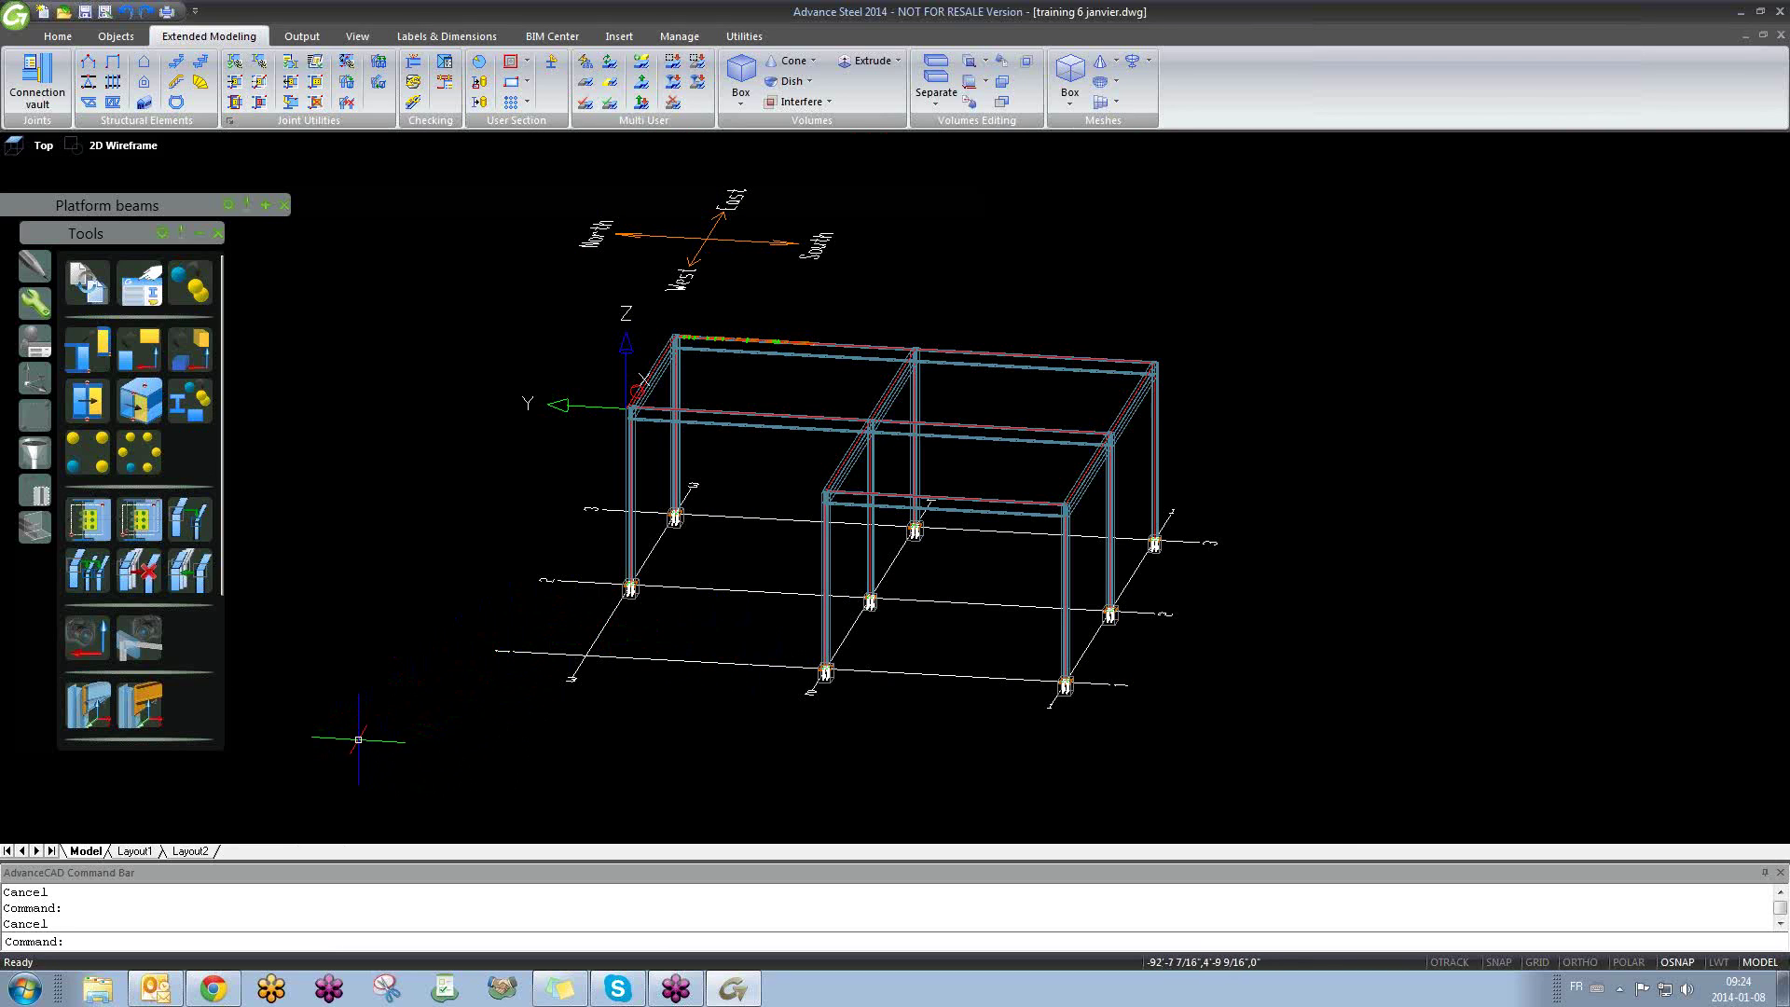
{"action": "left_click", "coordinate": [631, 613]}
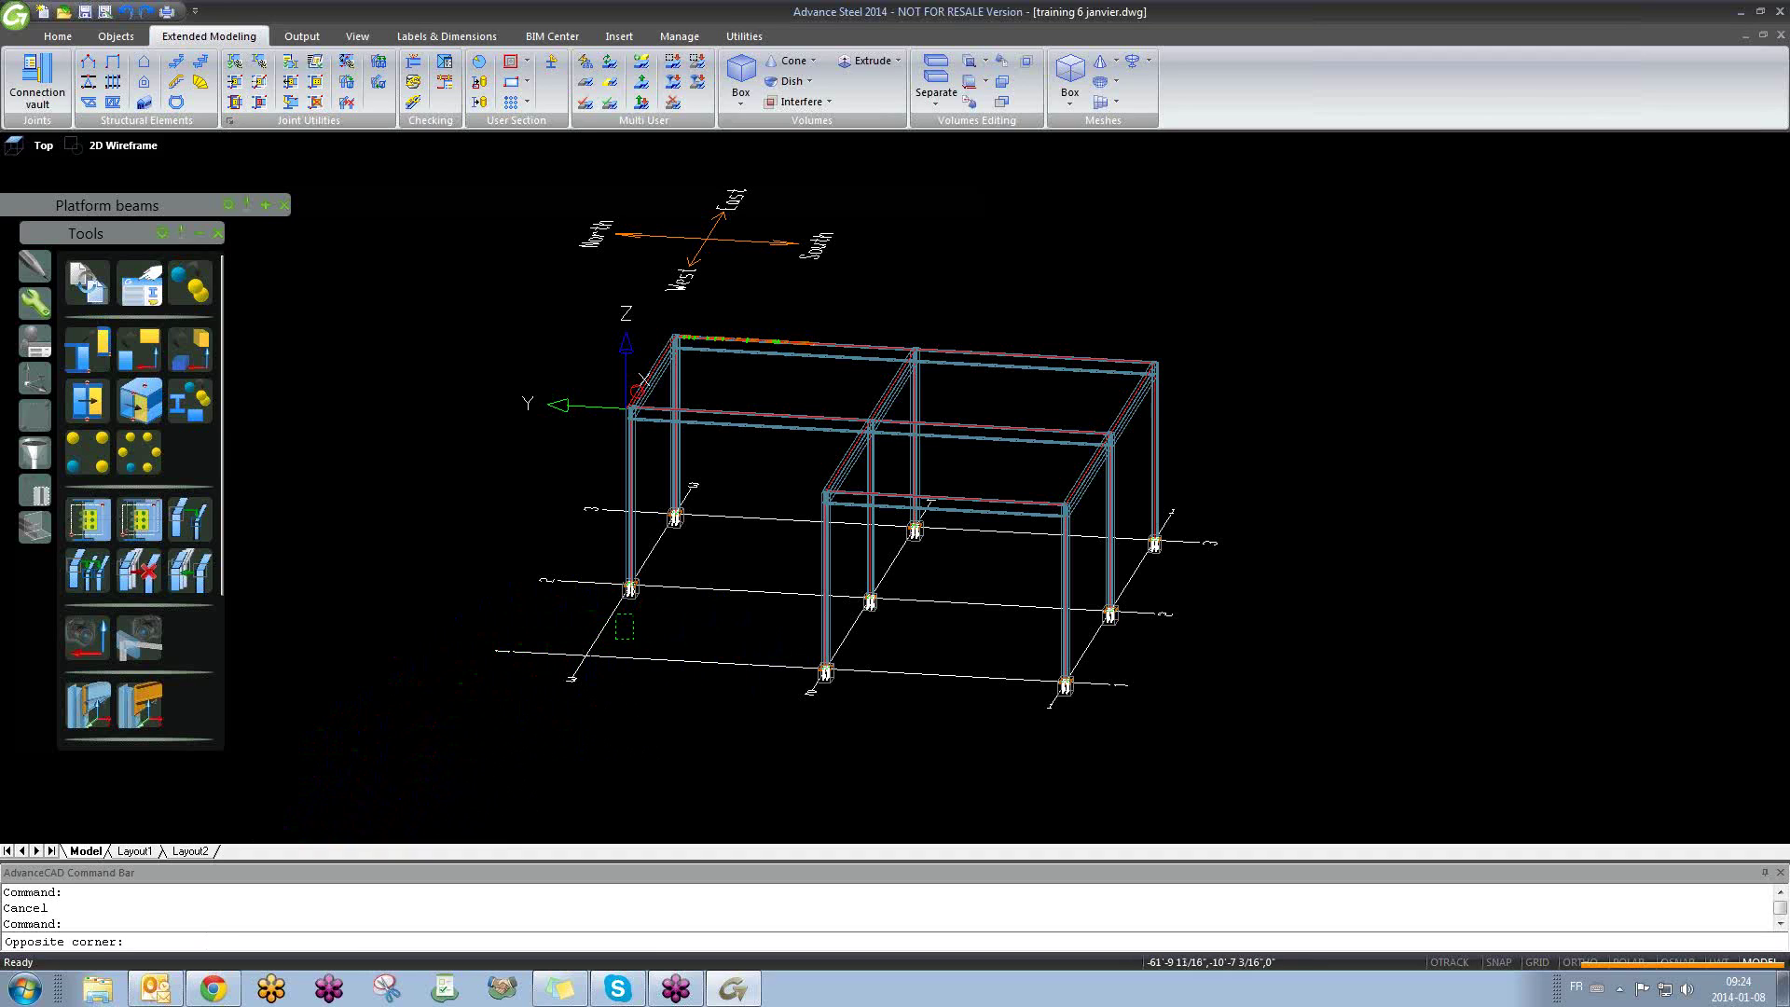
{"action": "left_click", "coordinate": [618, 649]}
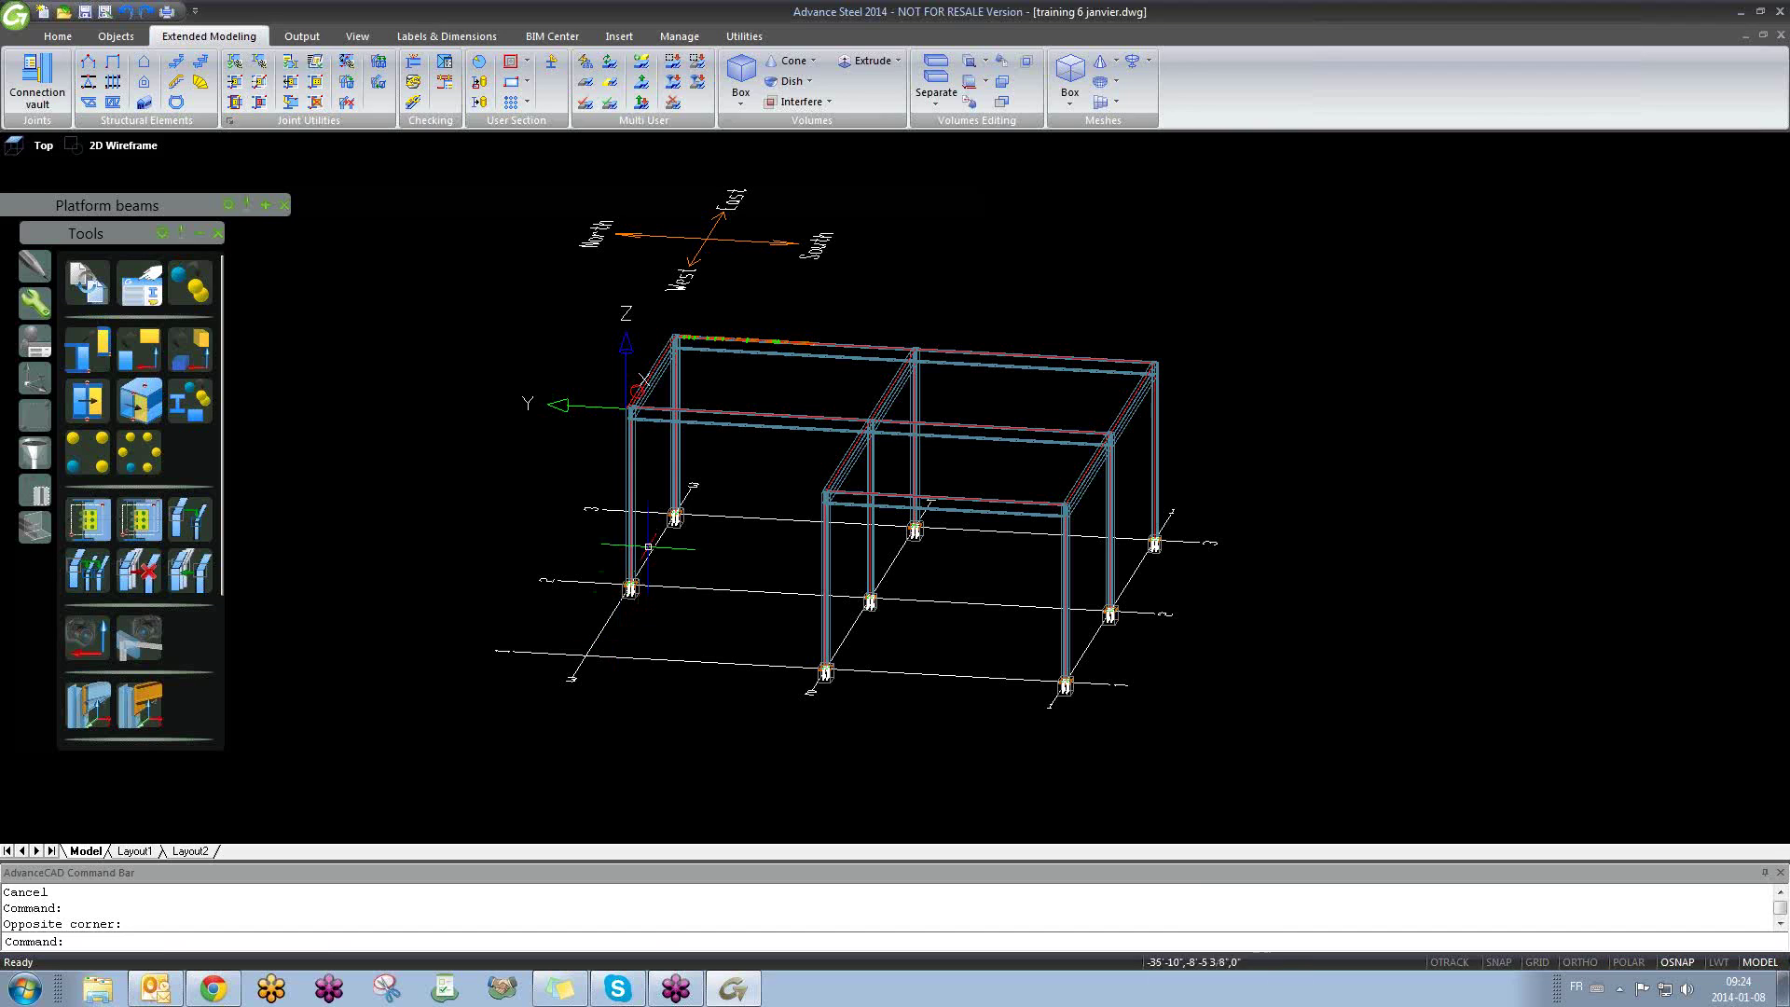
{"action": "left_click", "coordinate": [558, 405]}
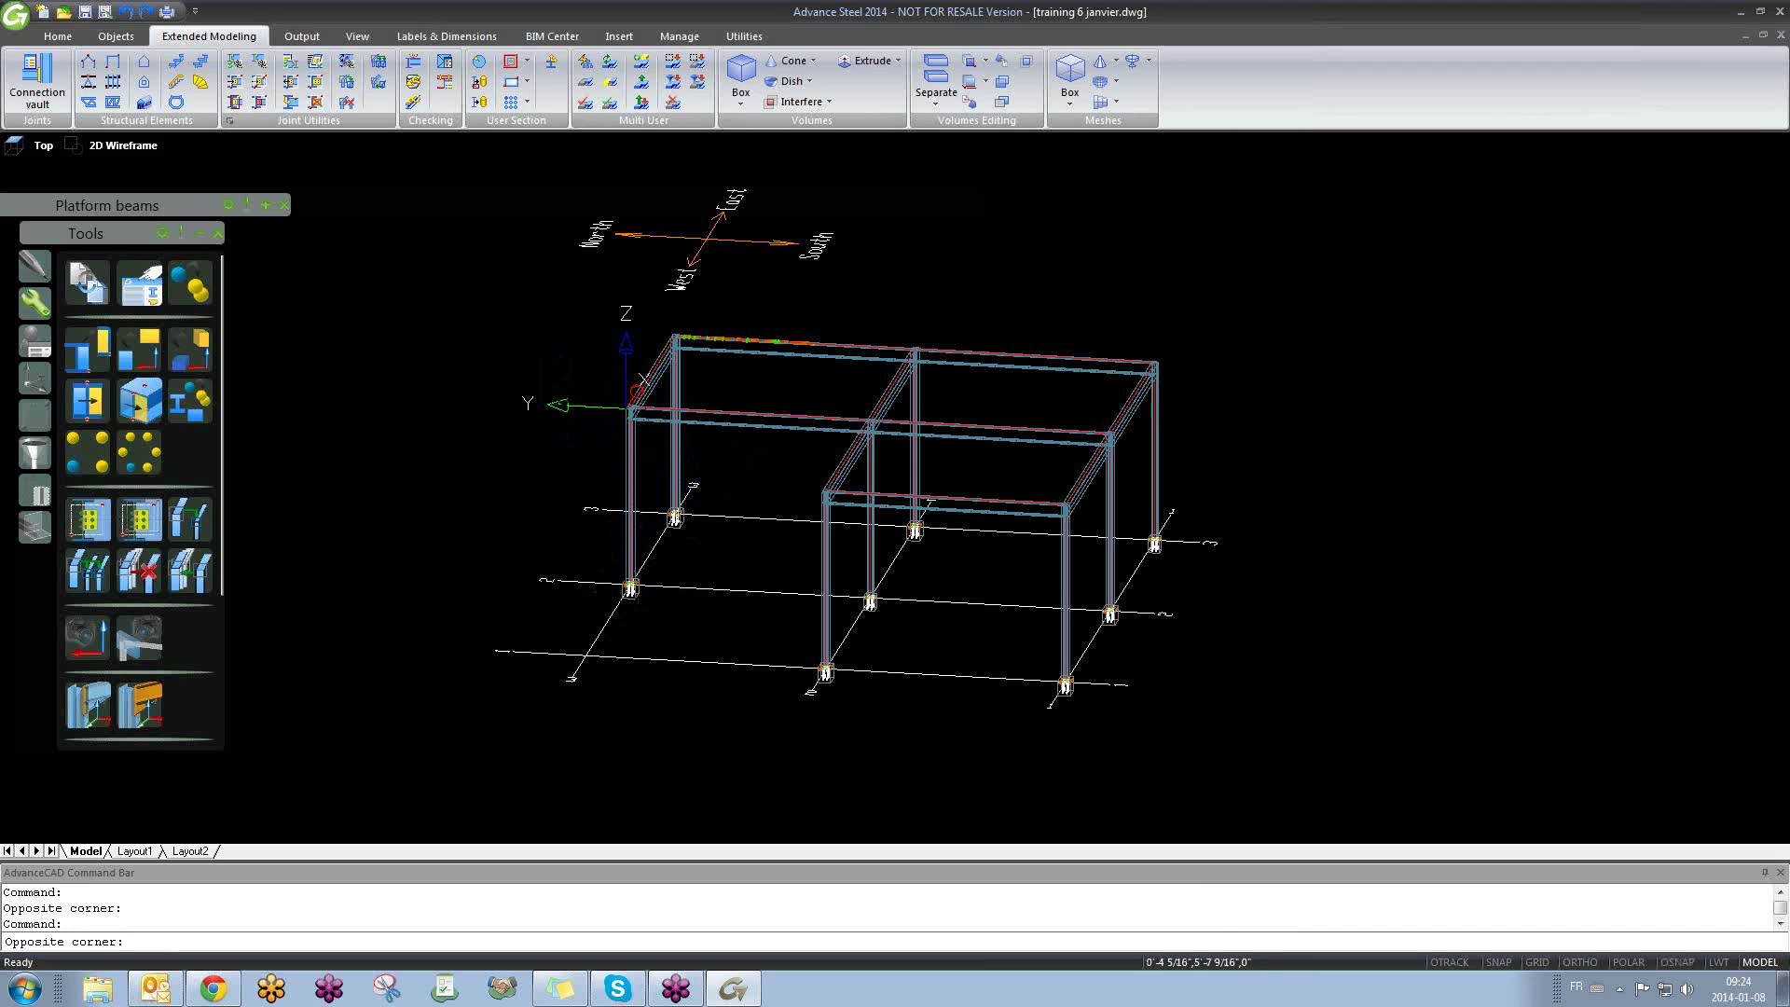
{"action": "left_click", "coordinate": [546, 410]}
{"action": "left_click", "coordinate": [509, 379]}
{"action": "left_click", "coordinate": [576, 433]}
{"action": "left_click", "coordinate": [507, 383]}
{"action": "left_click", "coordinate": [503, 376]}
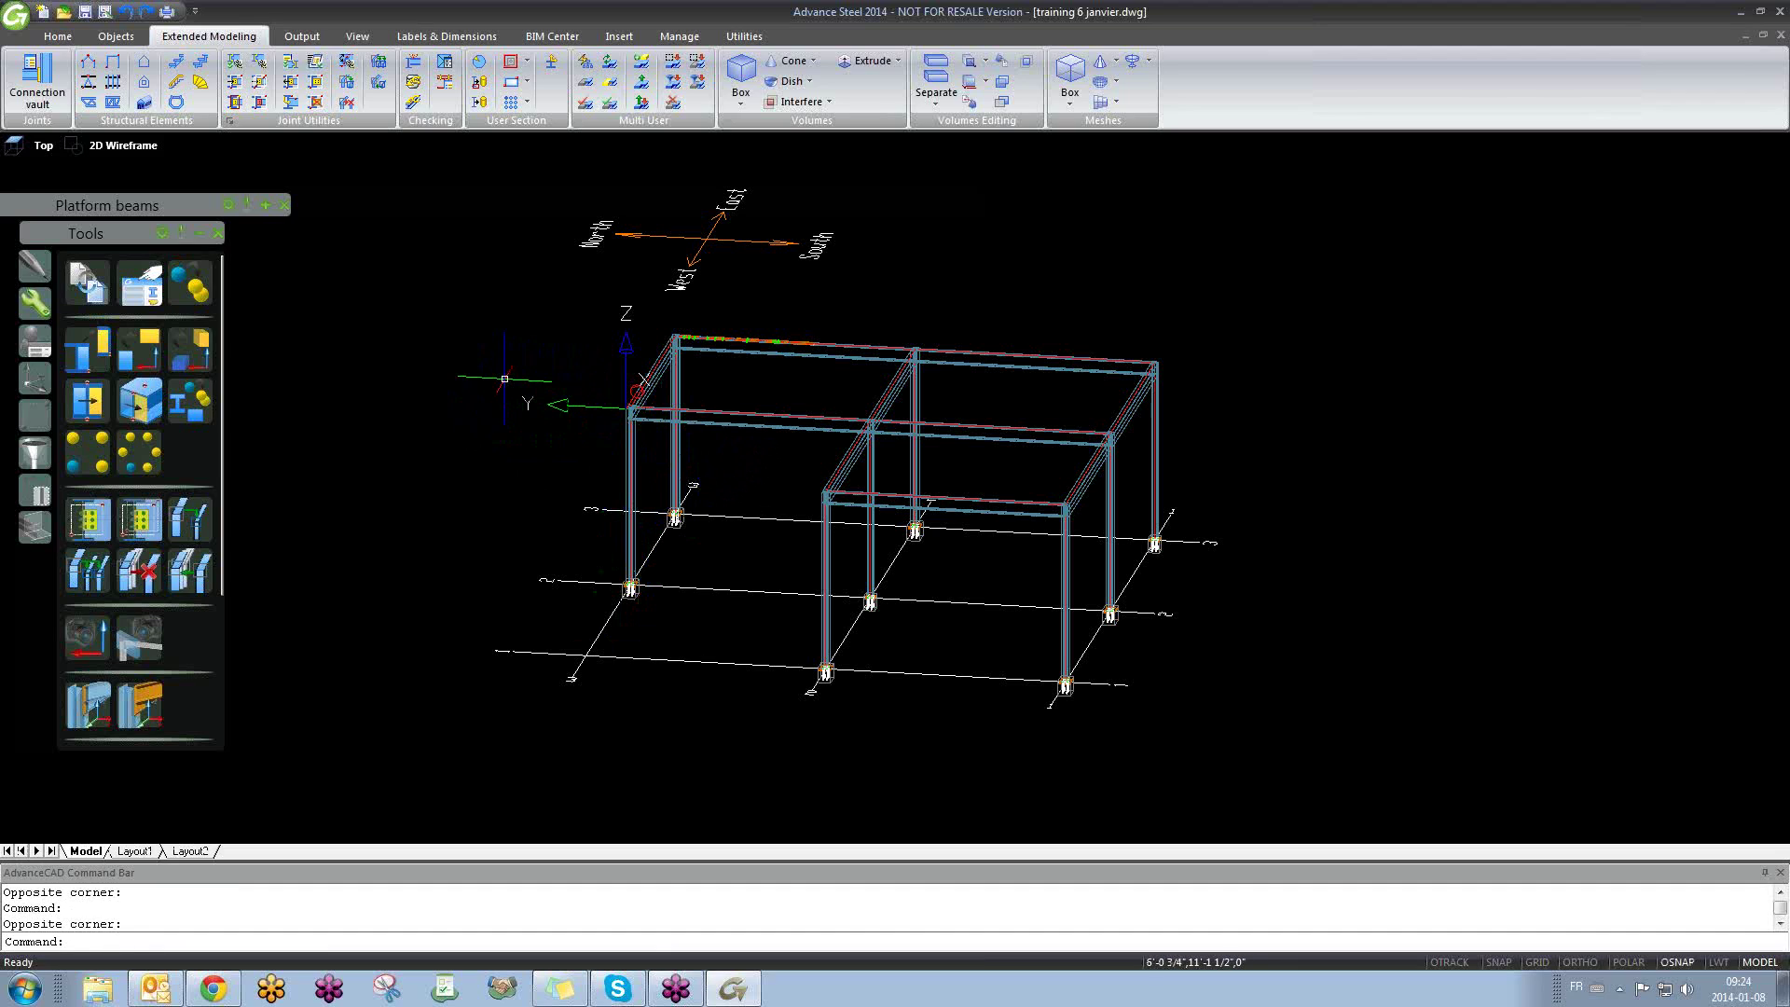
{"action": "left_click", "coordinate": [503, 377]}
{"action": "left_click", "coordinate": [575, 446]}
{"action": "left_click", "coordinate": [576, 446]}
{"action": "left_click", "coordinate": [576, 445]}
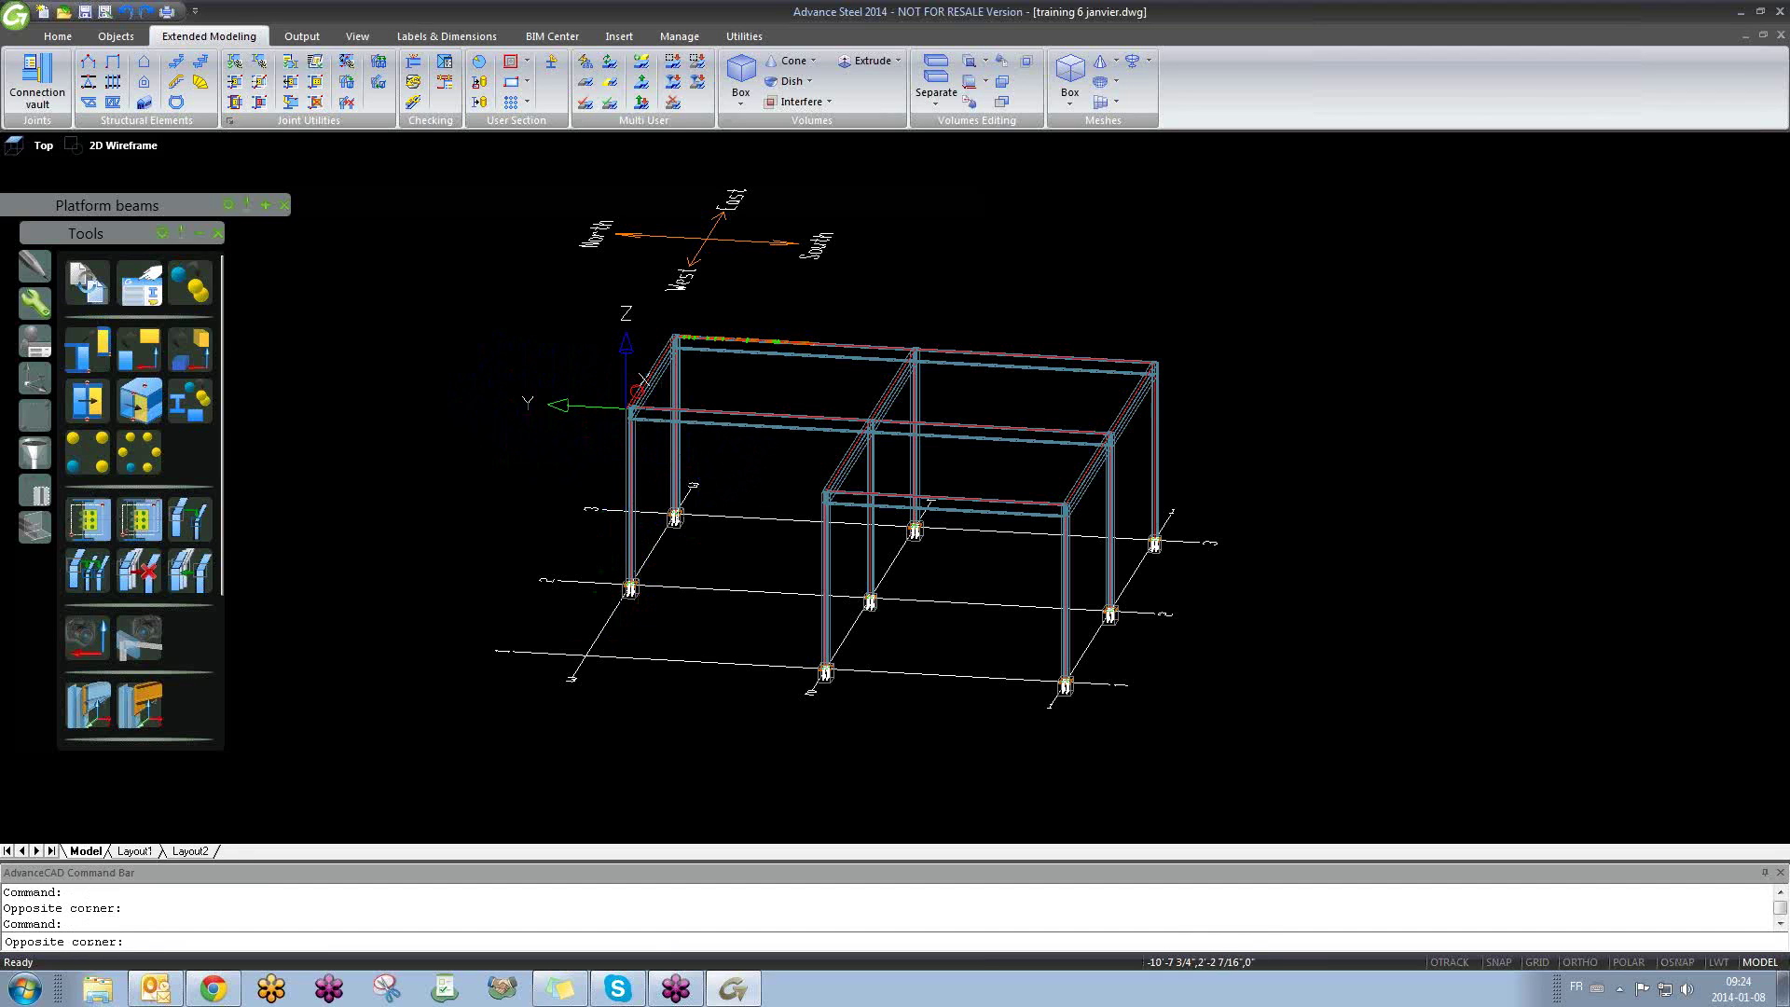
{"action": "left_click", "coordinate": [506, 355]}
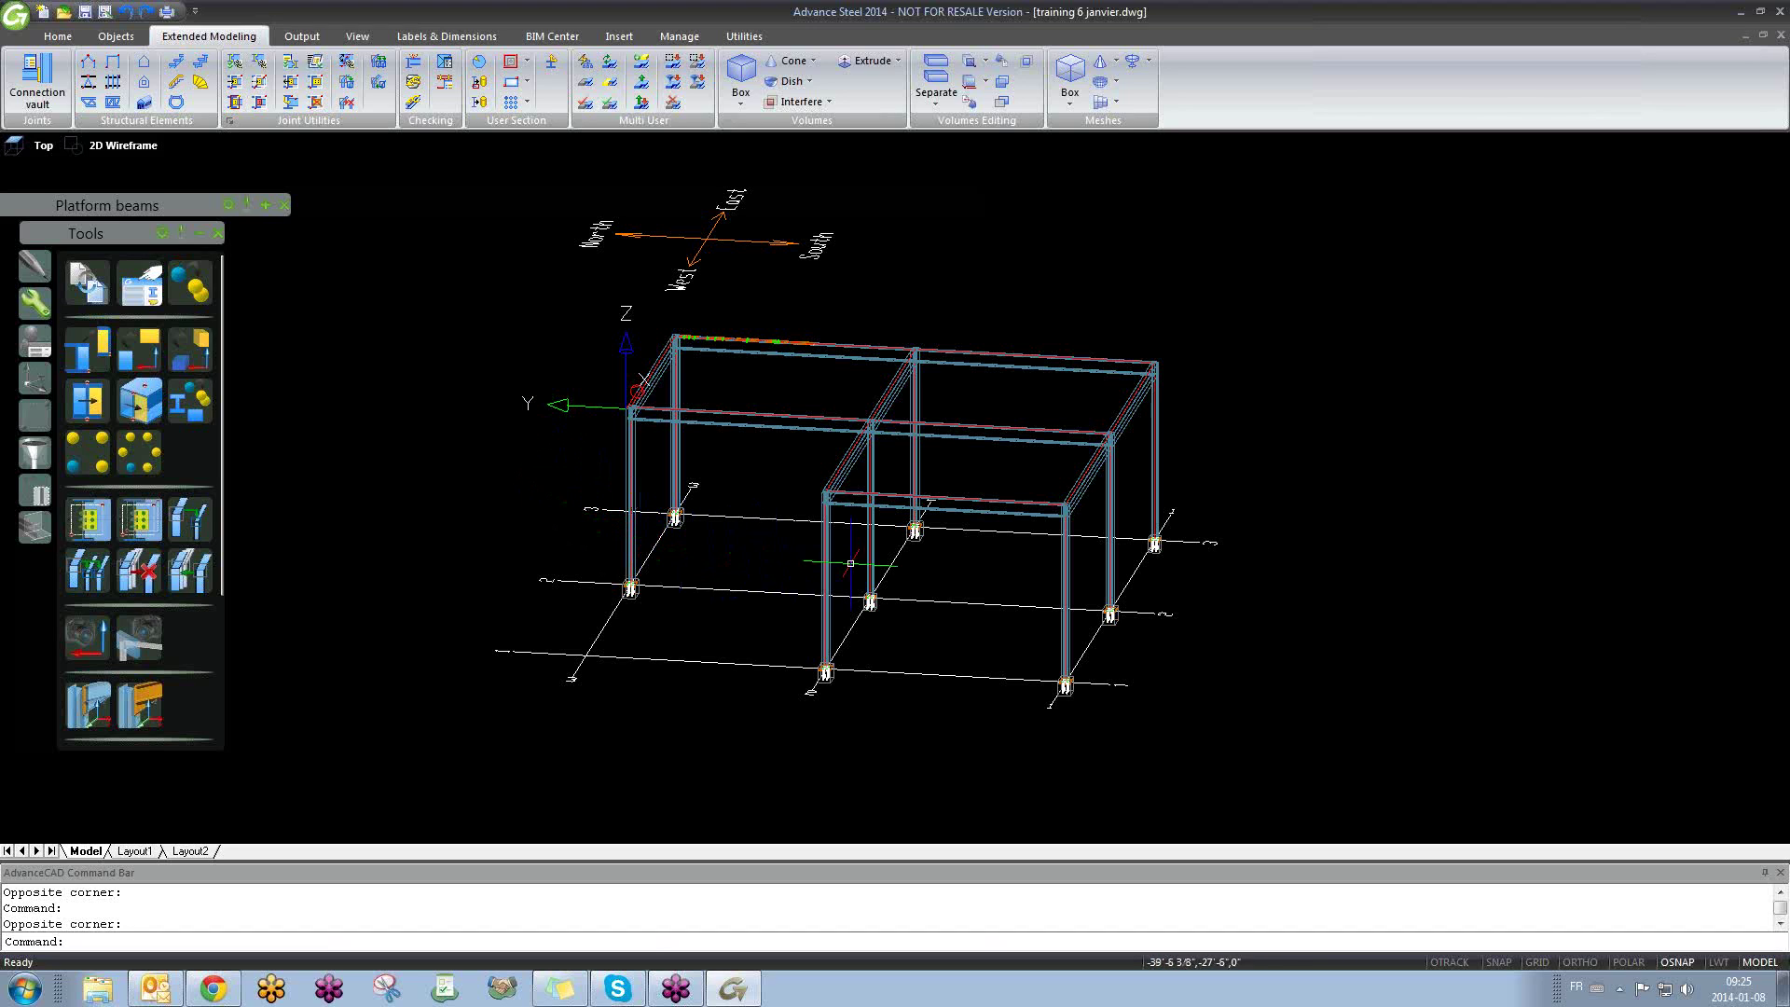
{"action": "scroll", "coordinate": [851, 563], "scroll_direction": "up", "scroll_amount": 4}
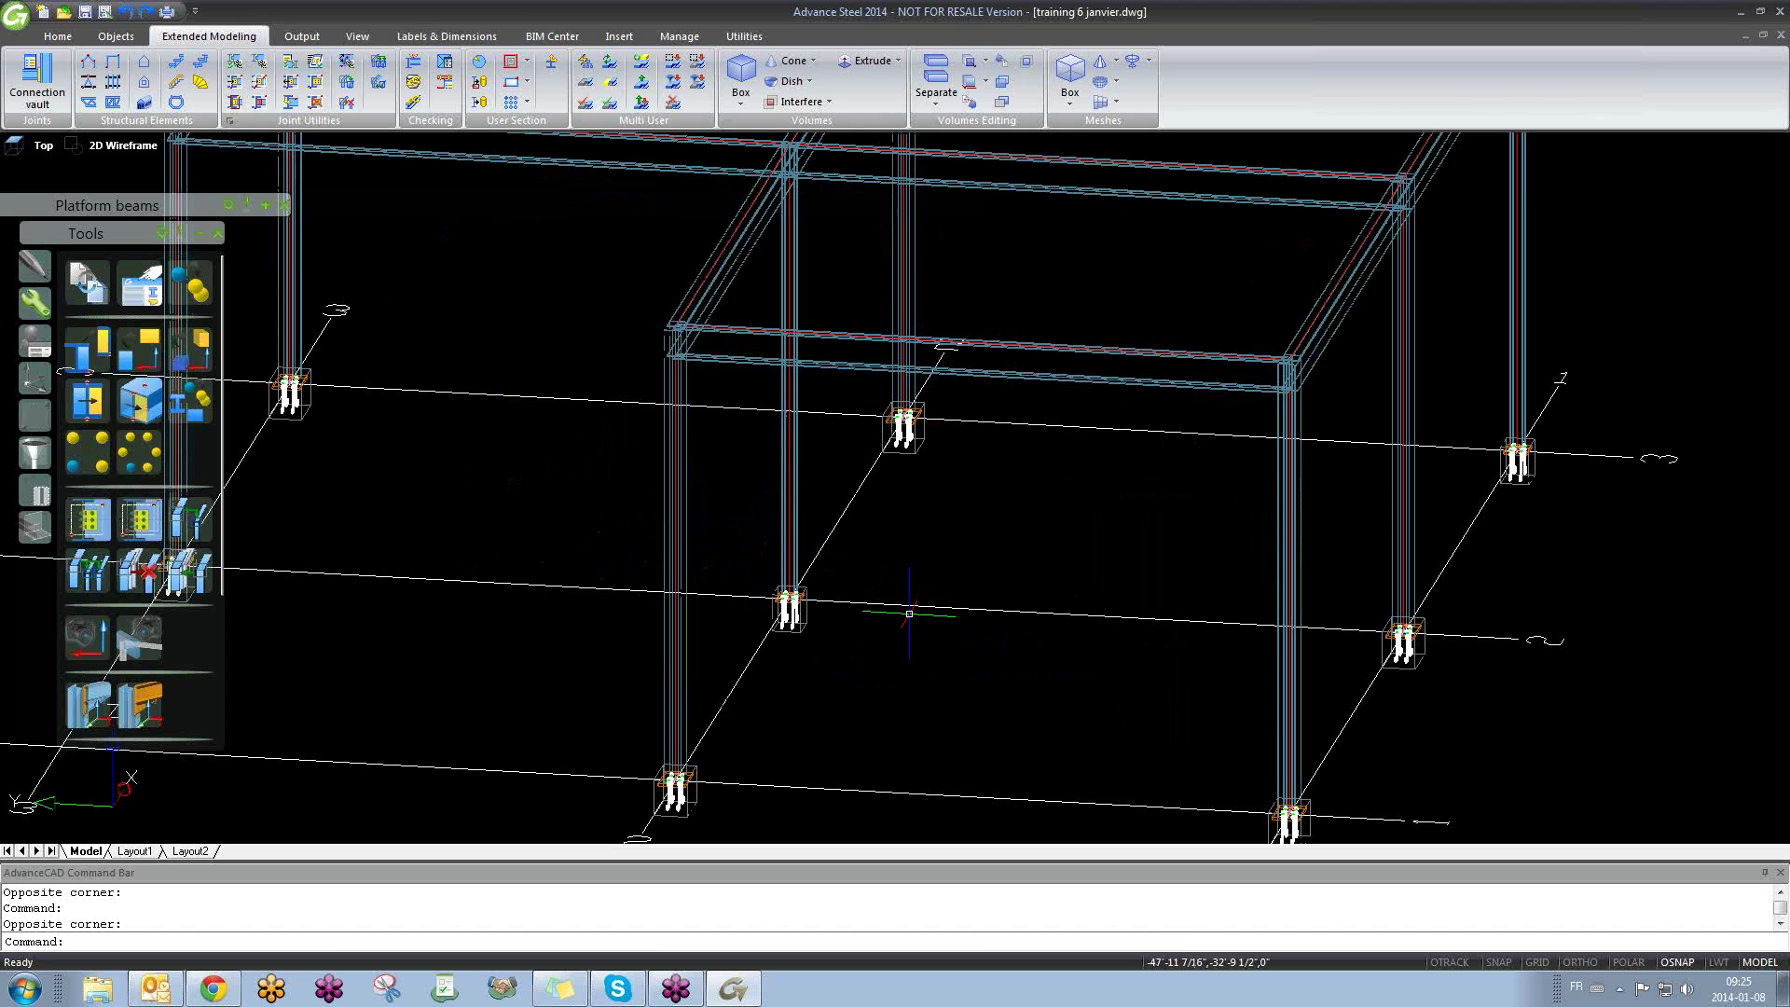
{"action": "scroll", "coordinate": [869, 607], "scroll_direction": "down", "scroll_amount": 2}
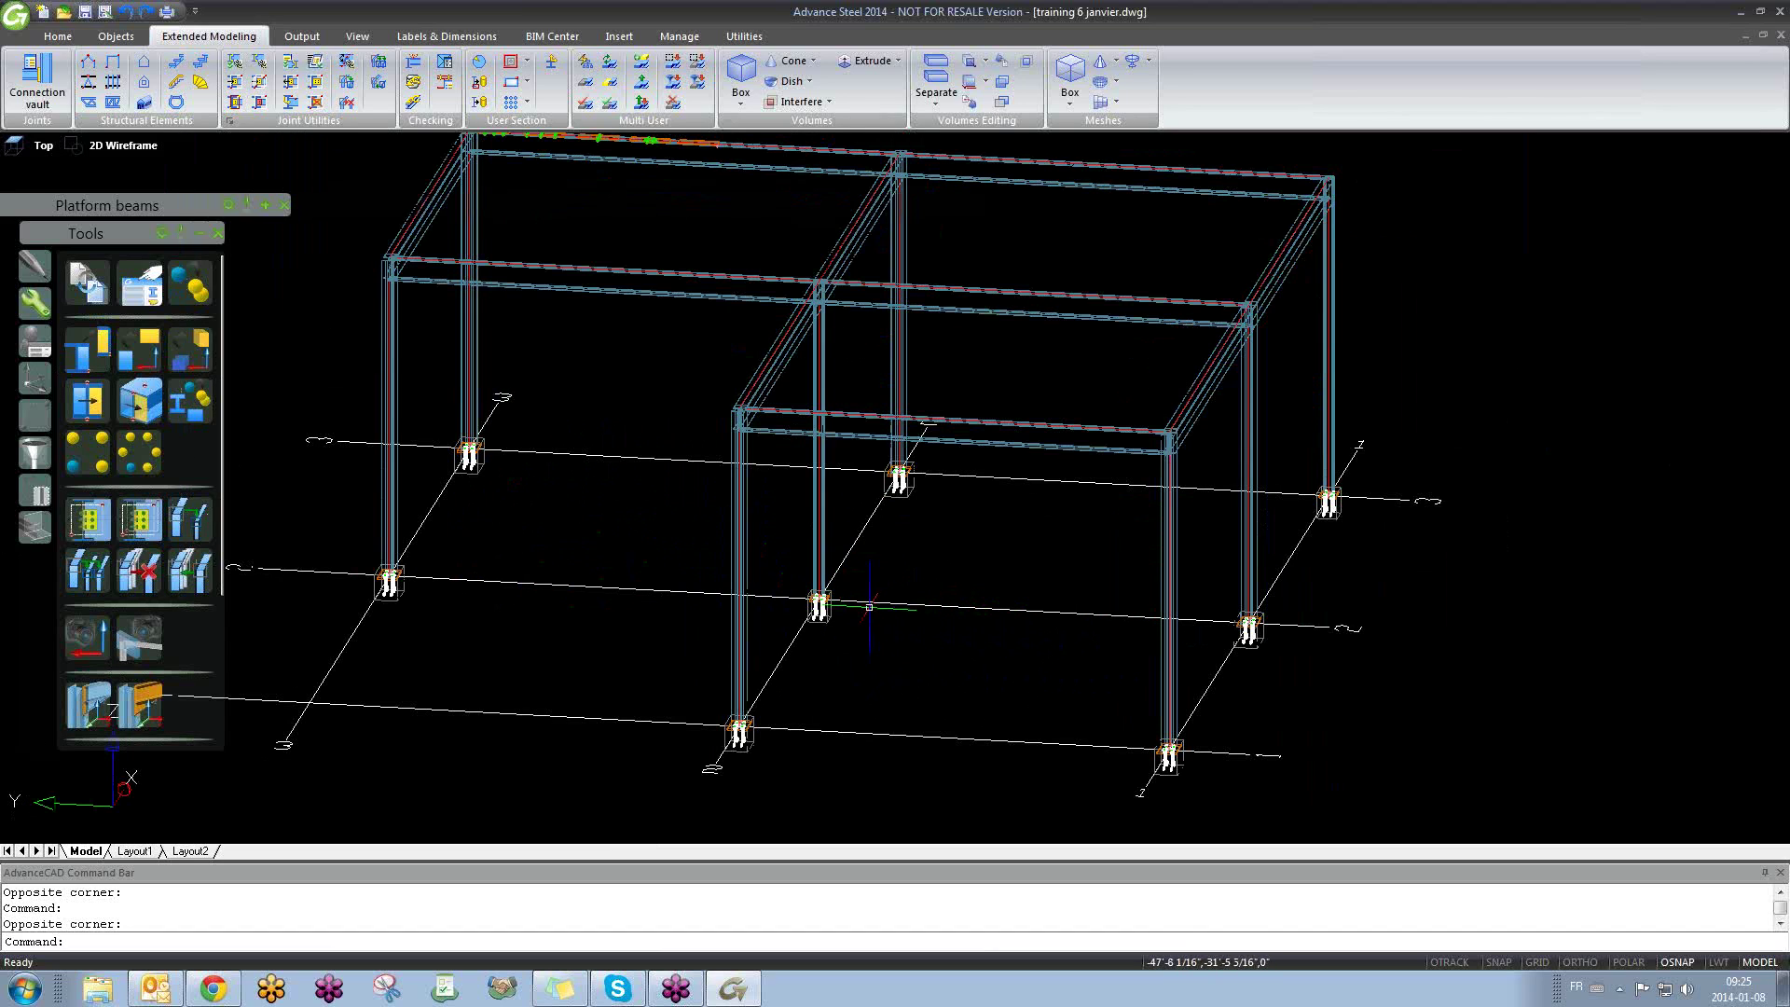
{"action": "scroll", "coordinate": [439, 639], "scroll_direction": "up", "scroll_amount": 5}
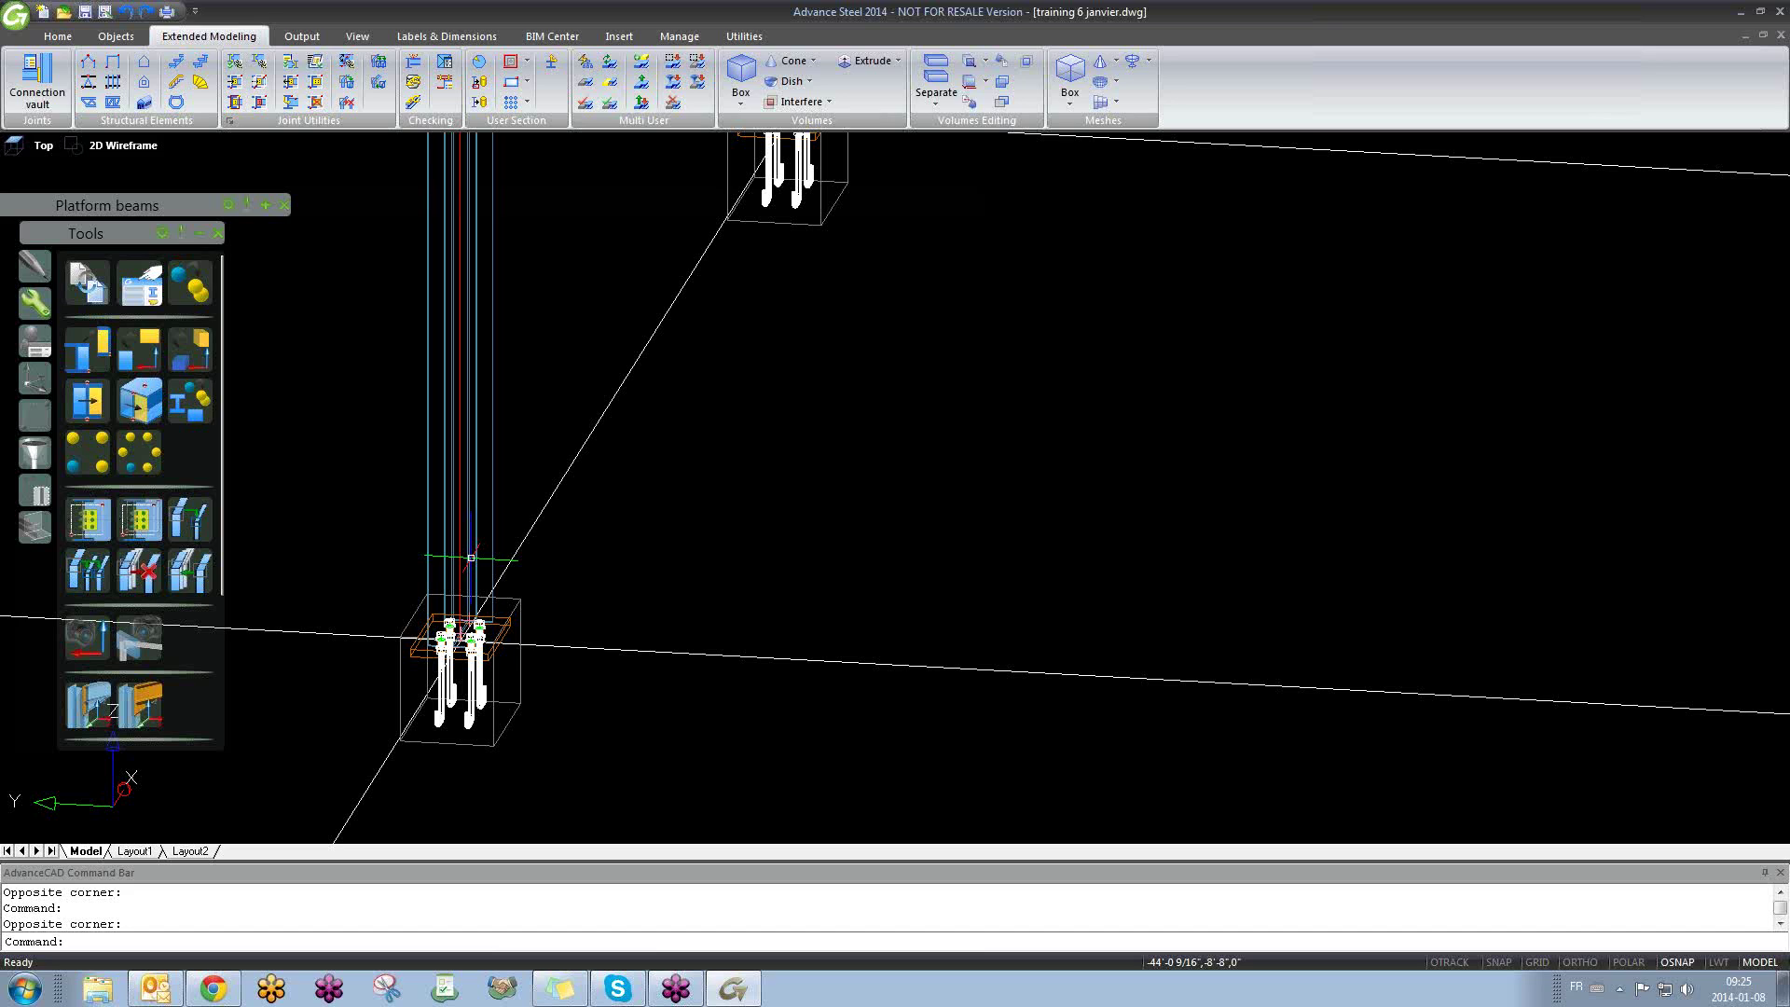
{"action": "scroll", "coordinate": [811, 507], "scroll_direction": "down", "scroll_amount": 3}
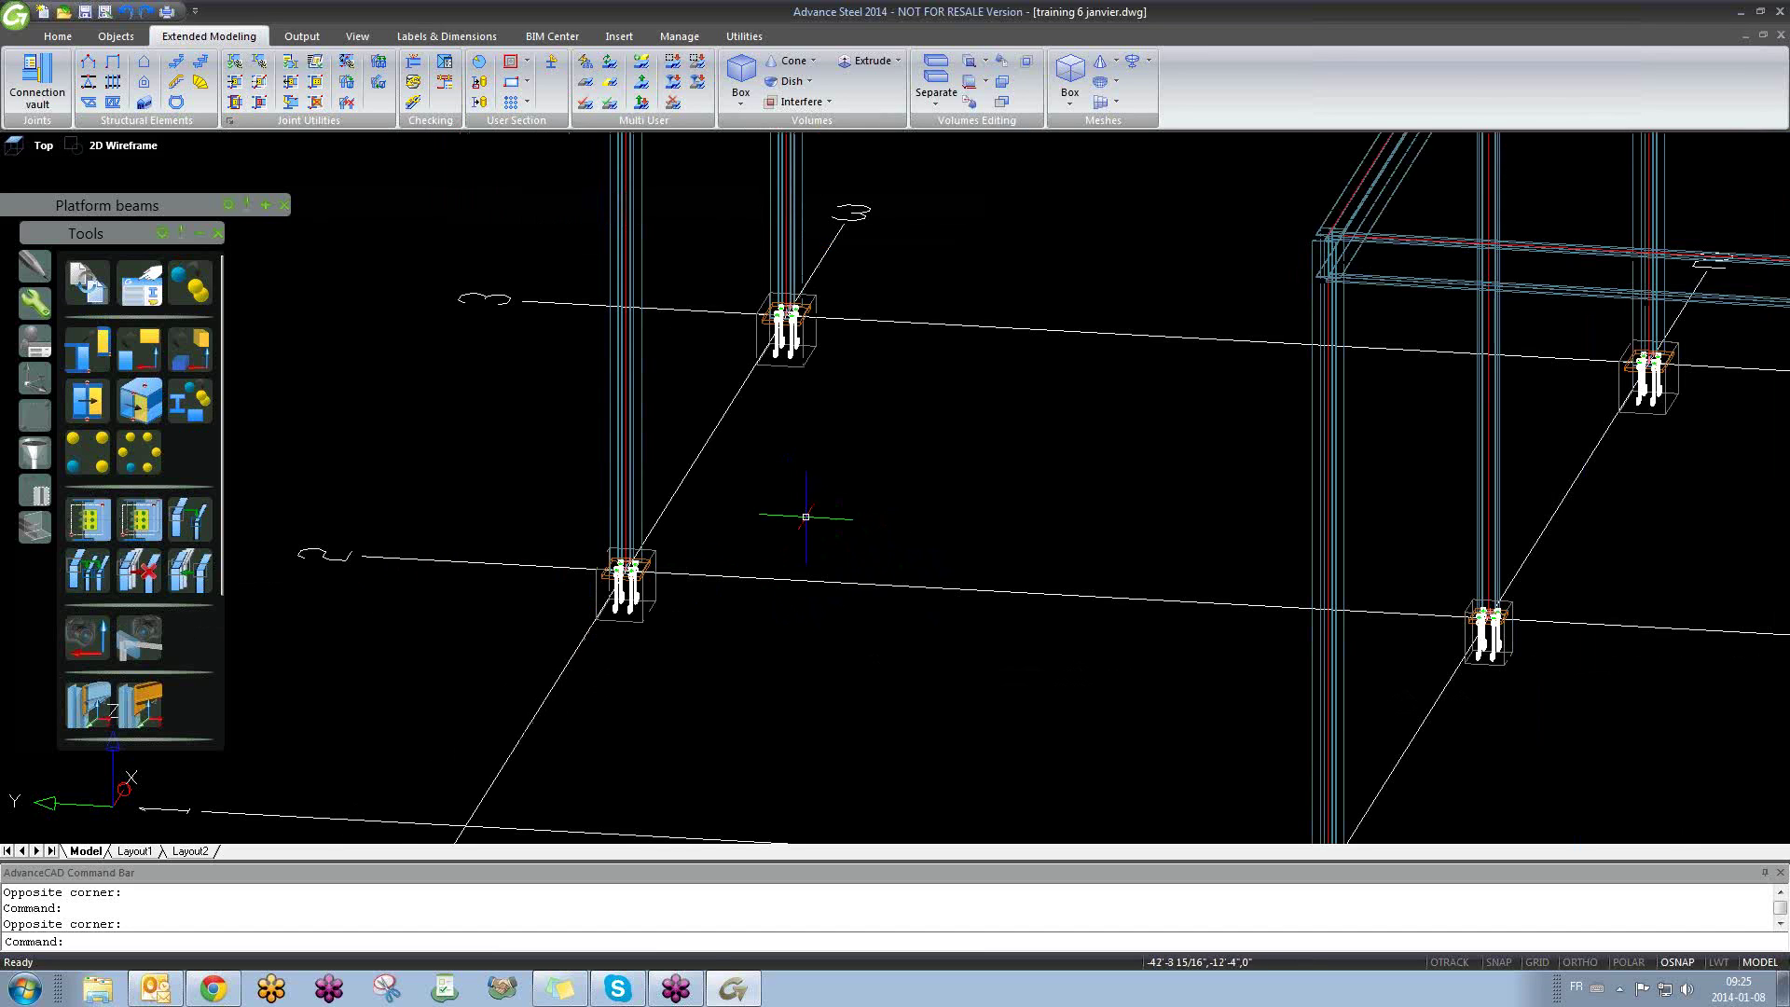
Step: Window-select the whole base plate joint at the end column on grid line 2, clear the selection, and inspect the joint closely
{"action": "middle_click_drag", "start_coordinate": [811, 507], "coordinate": [608, 580]}
{"action": "scroll", "coordinate": [528, 597], "scroll_direction": "up", "scroll_amount": 2}
{"action": "scroll", "coordinate": [529, 597], "scroll_direction": "up", "scroll_amount": 1}
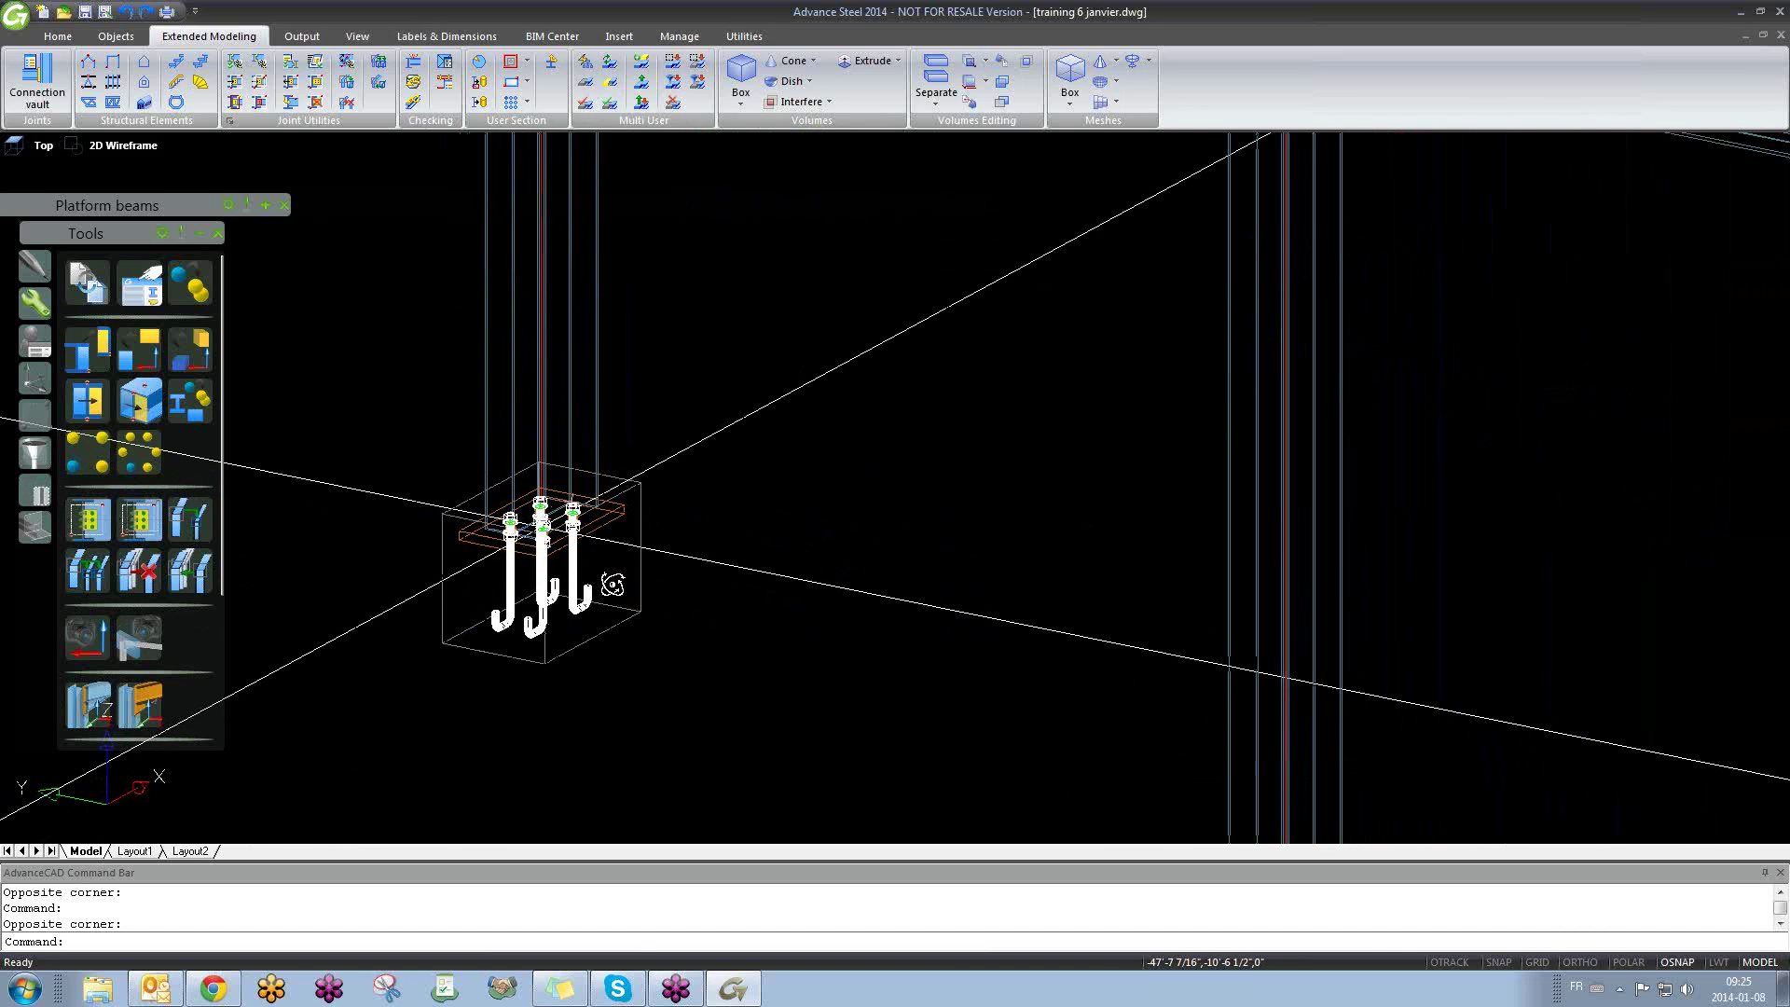
{"action": "left_click", "coordinate": [402, 411]}
{"action": "left_click", "coordinate": [743, 707]}
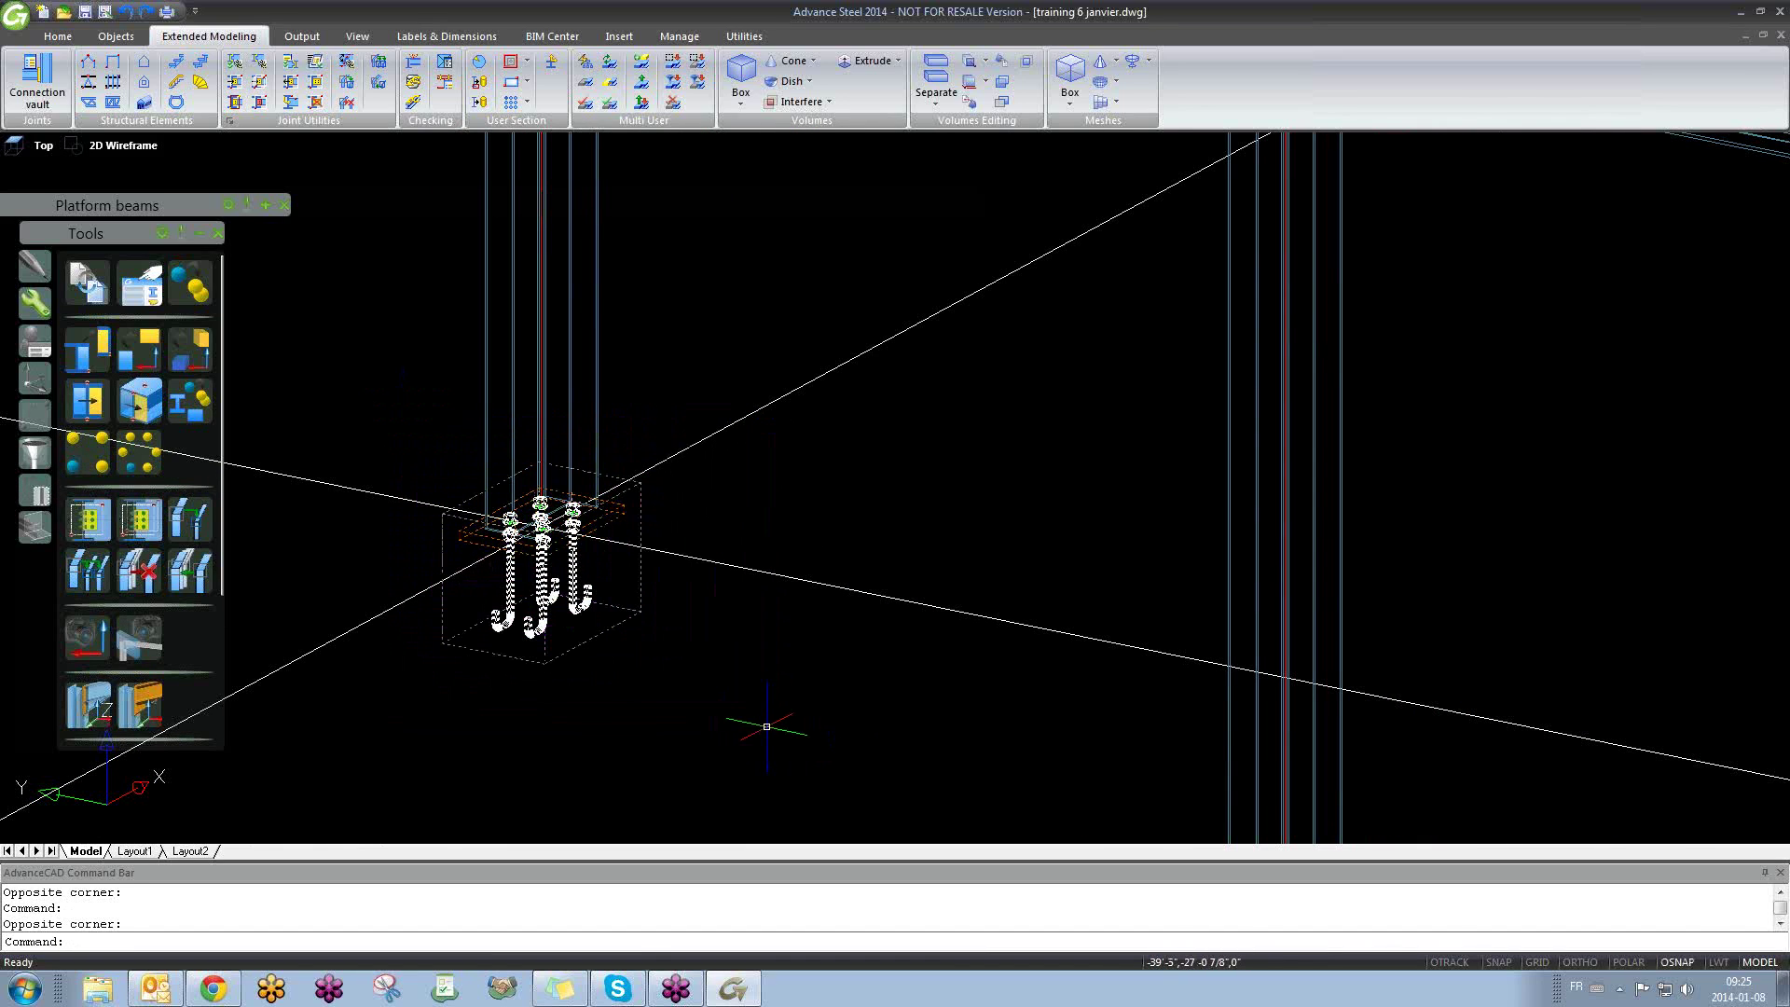
{"action": "key", "text": "Escape"}
{"action": "scroll", "coordinate": [600, 522], "scroll_direction": "up", "scroll_amount": 2}
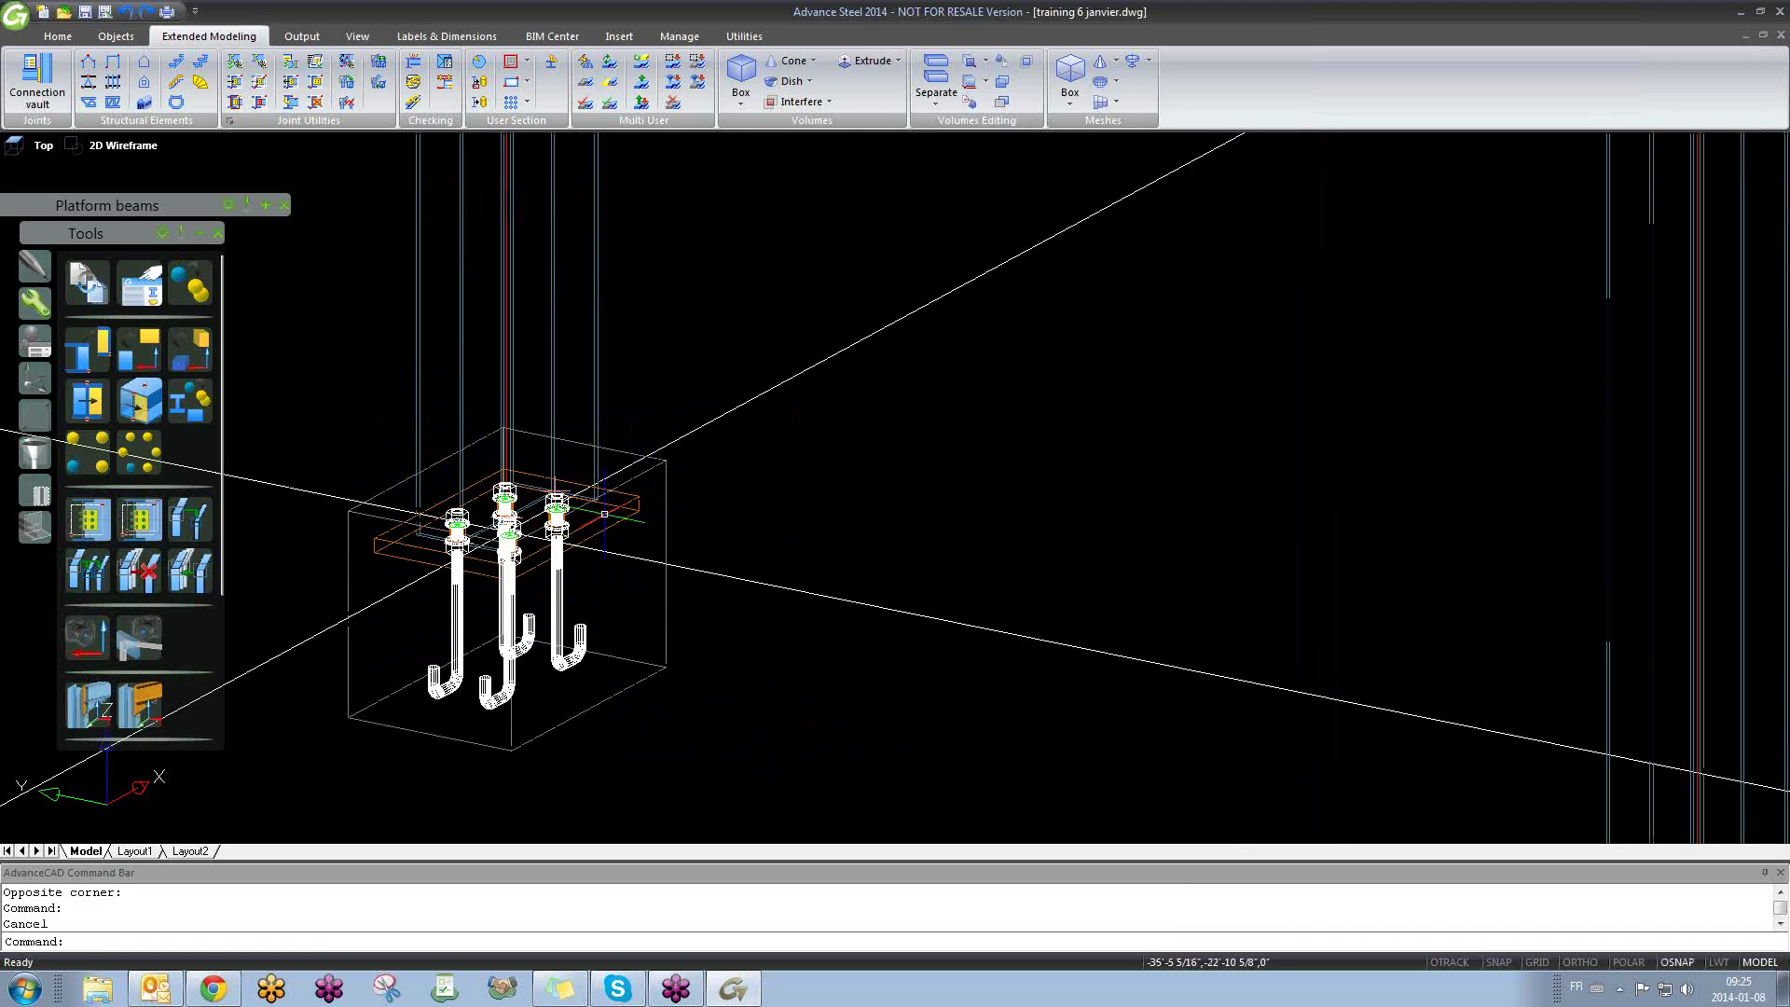
{"action": "left_click", "coordinate": [665, 480]}
{"action": "key", "text": "Escape"}
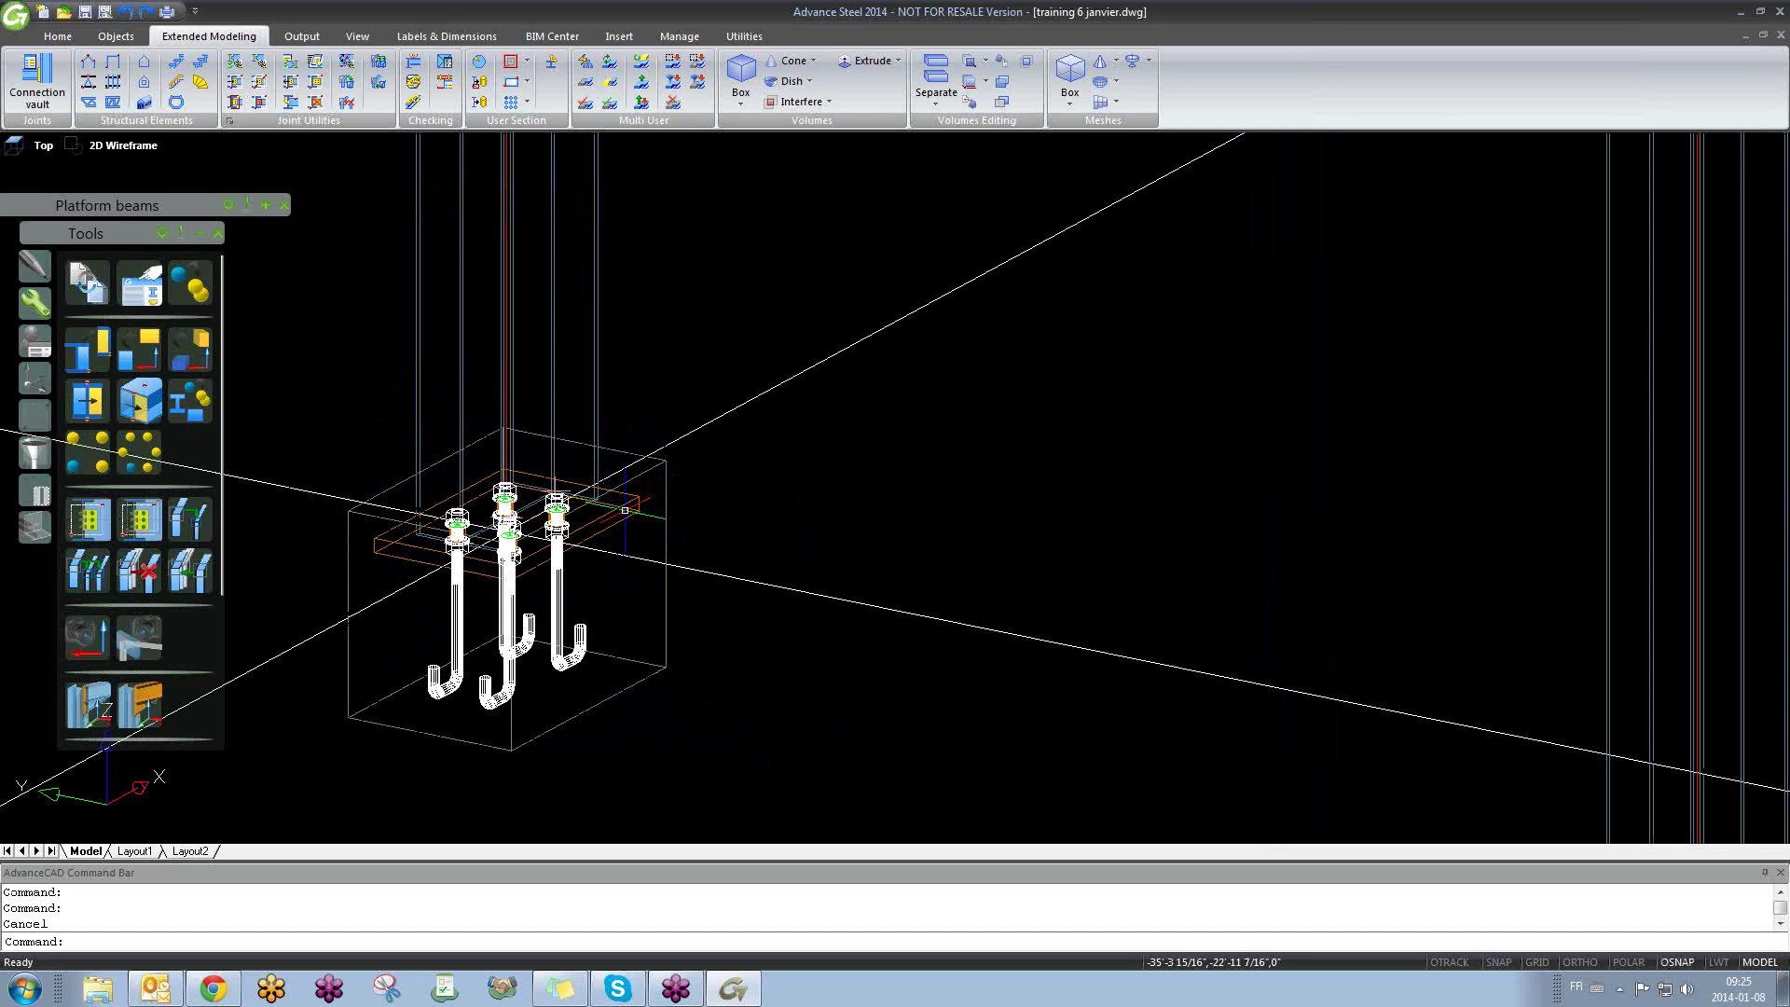
{"action": "left_click", "coordinate": [624, 508]}
{"action": "scroll", "coordinate": [504, 496], "scroll_direction": "up", "scroll_amount": 4}
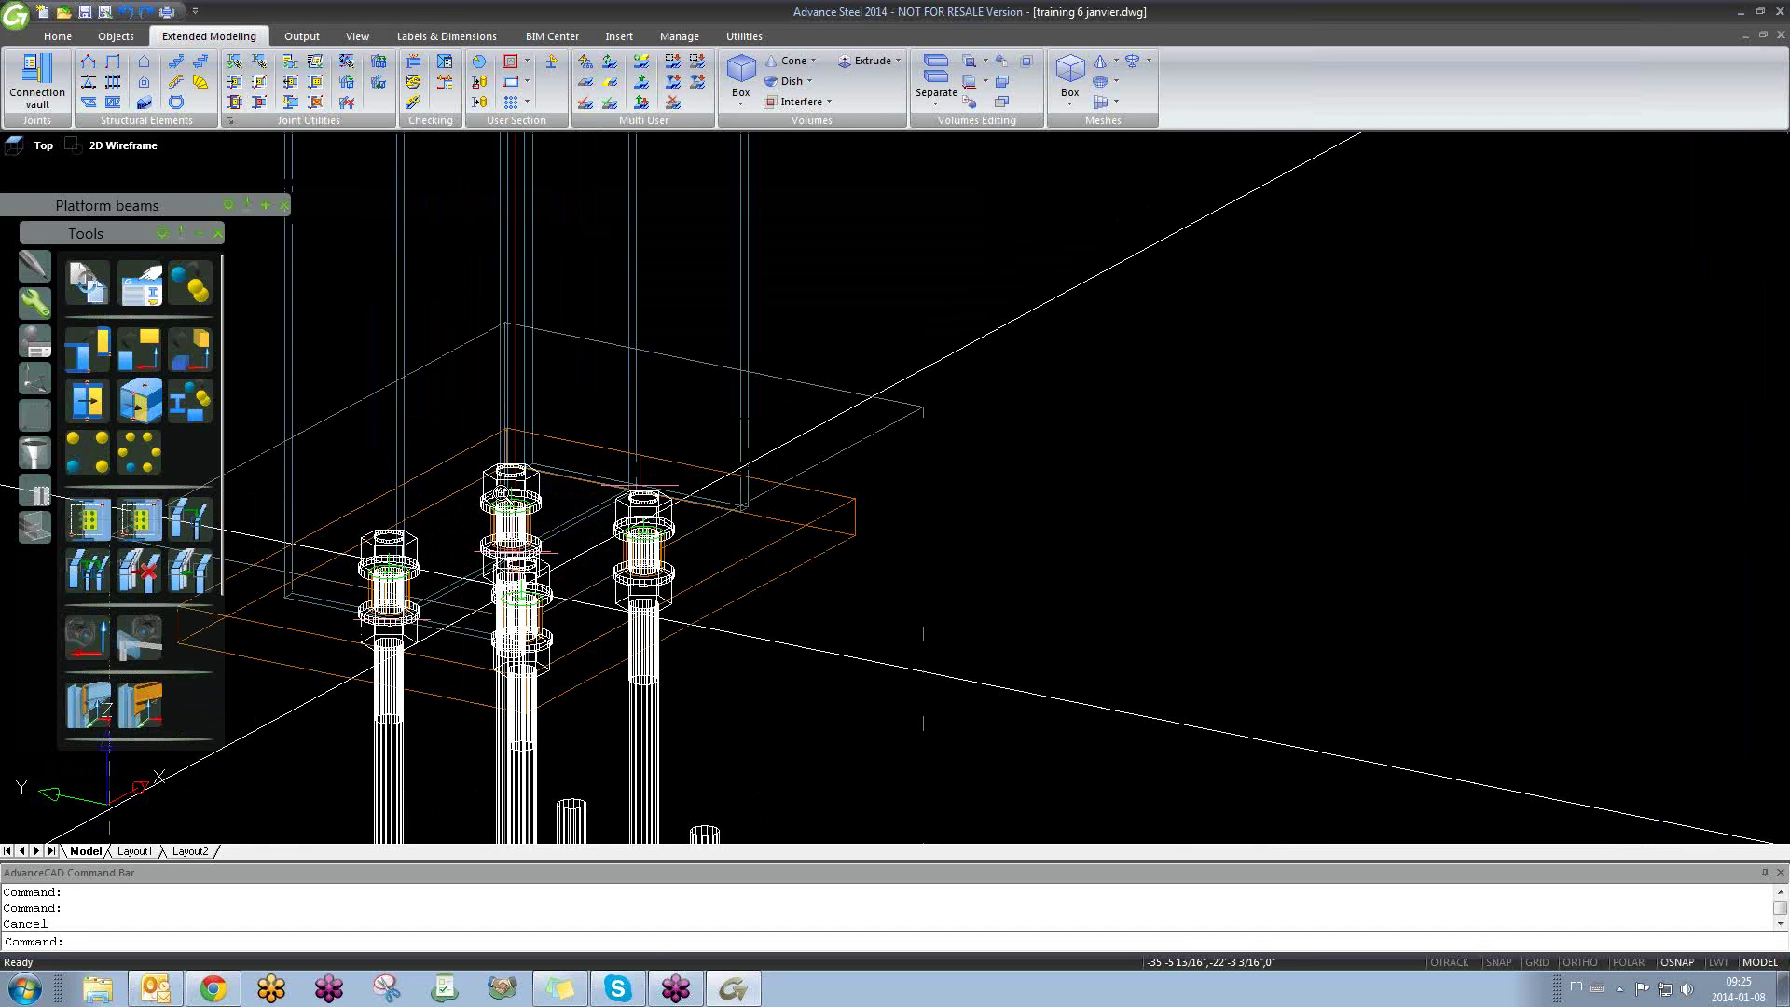
{"action": "scroll", "coordinate": [436, 544], "scroll_direction": "down", "scroll_amount": 4}
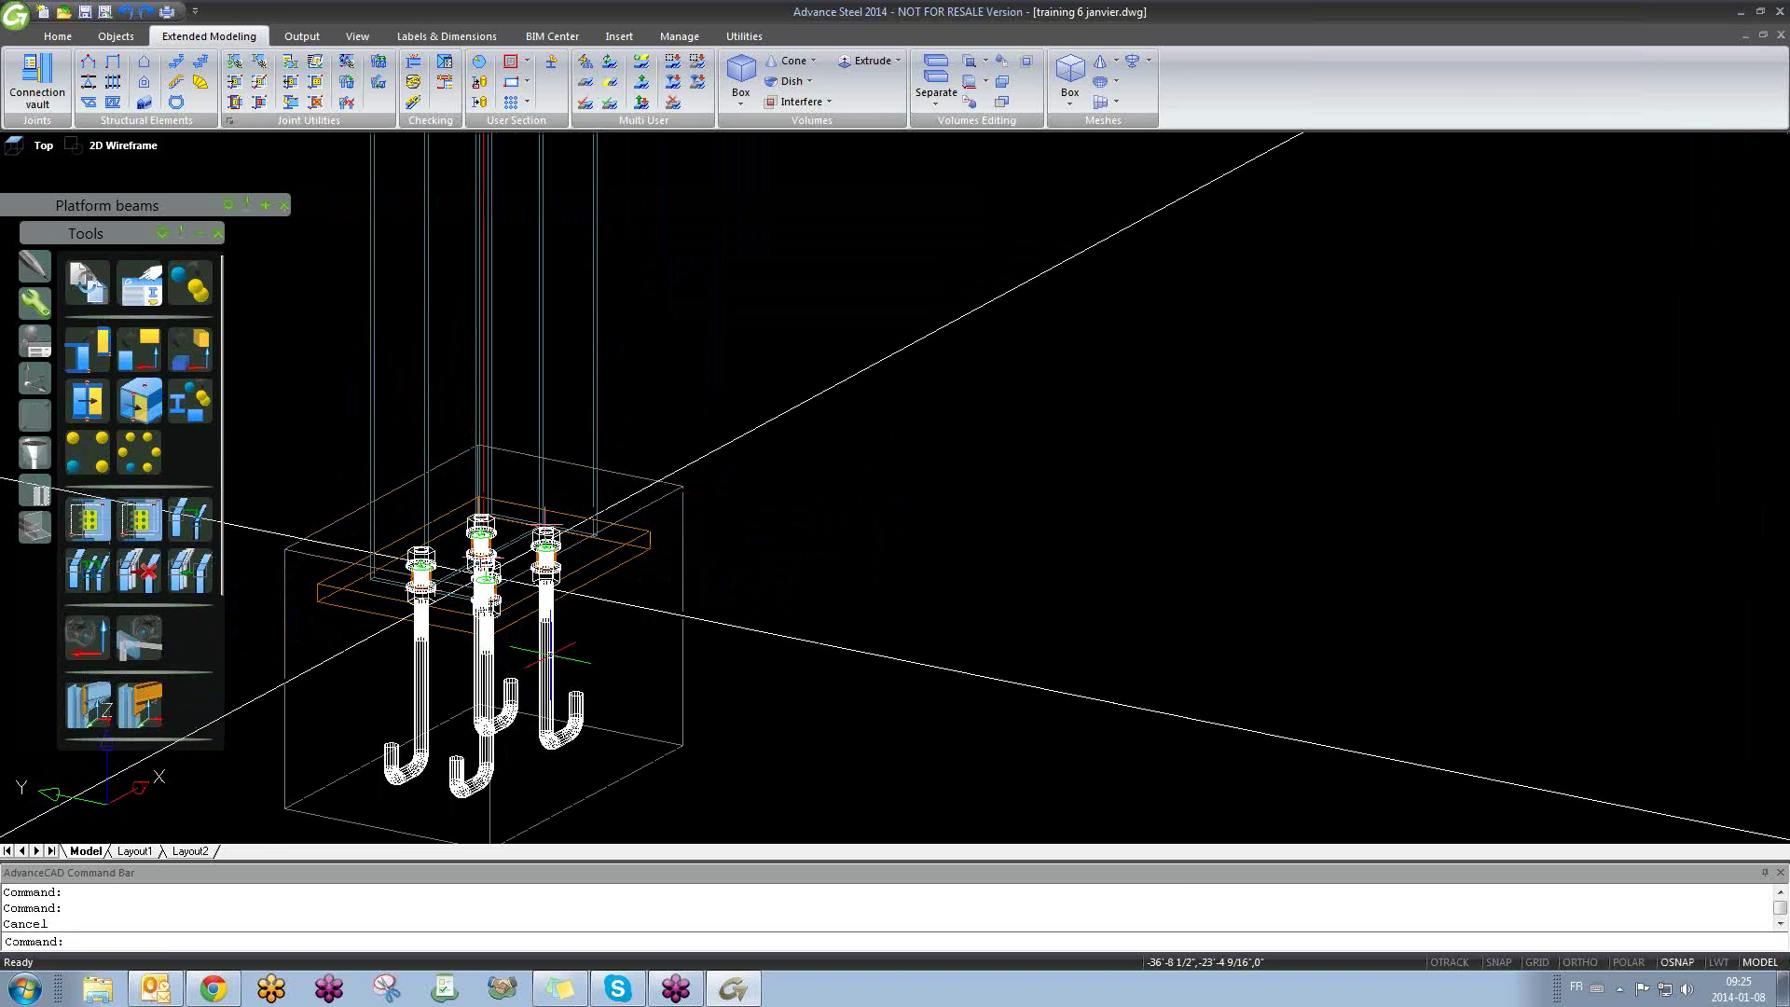
Step: Delete the column's base plate joint through its anchor bolts, and undo the deletion
{"action": "left_click", "coordinate": [550, 656]}
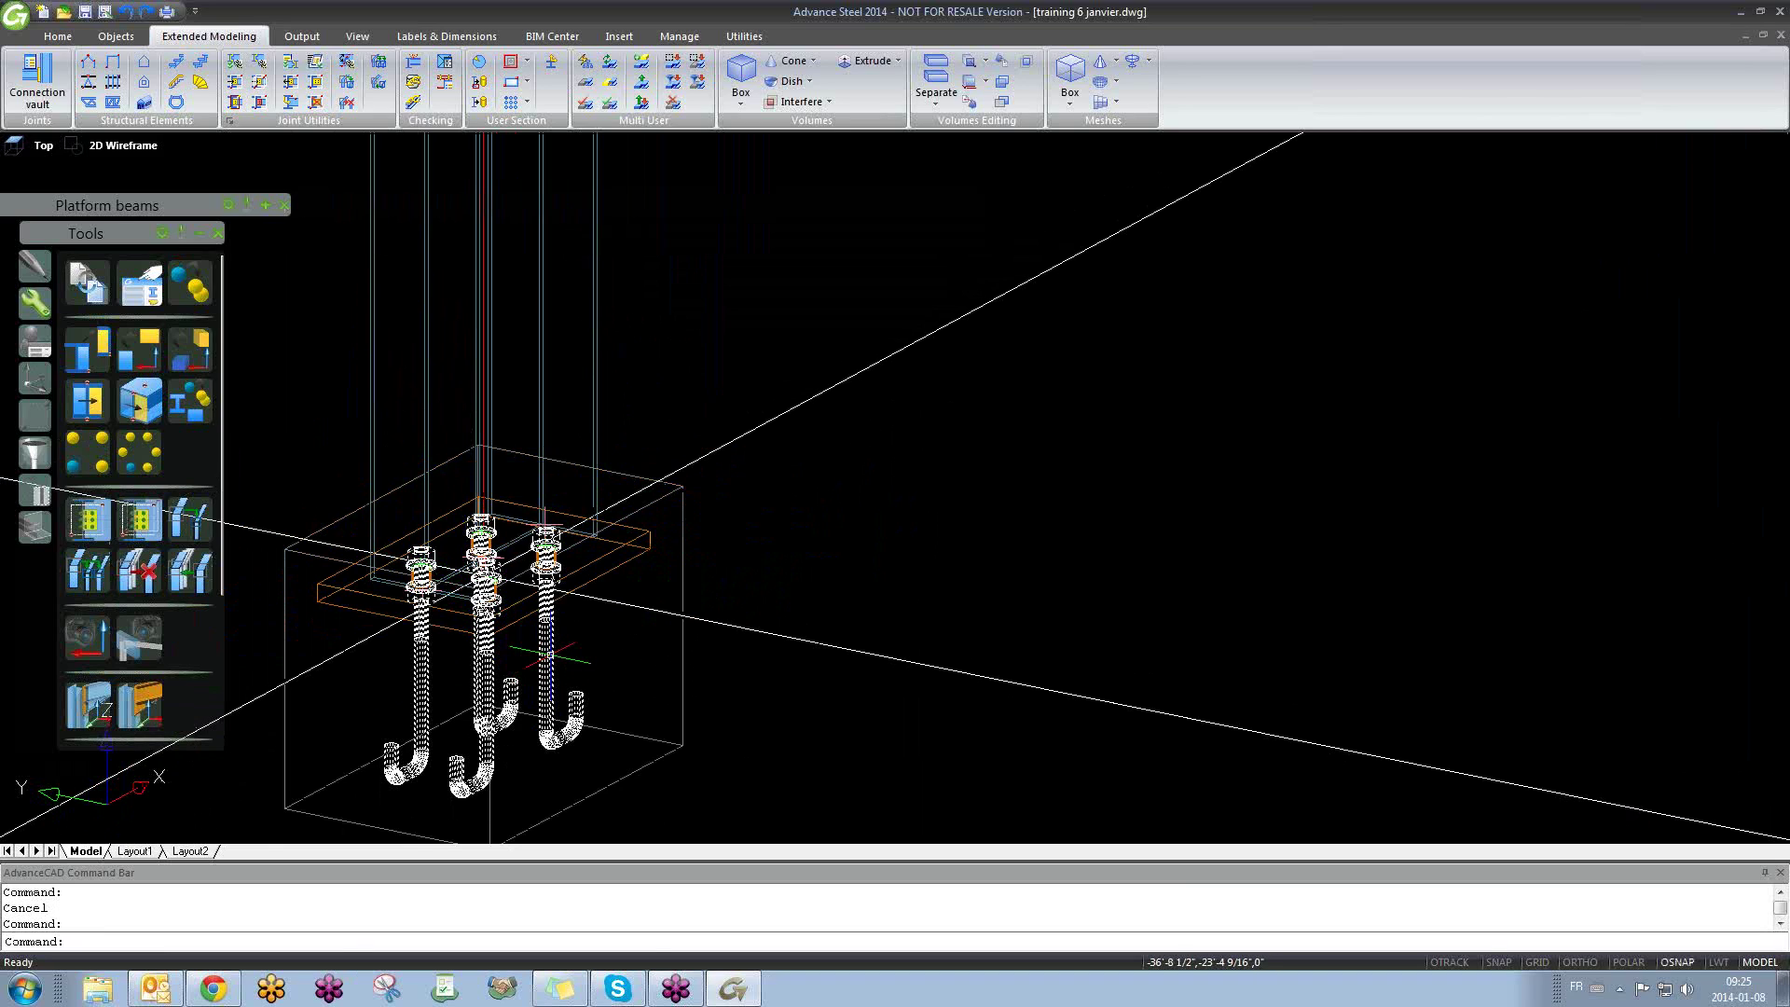
{"action": "key", "text": "Delete"}
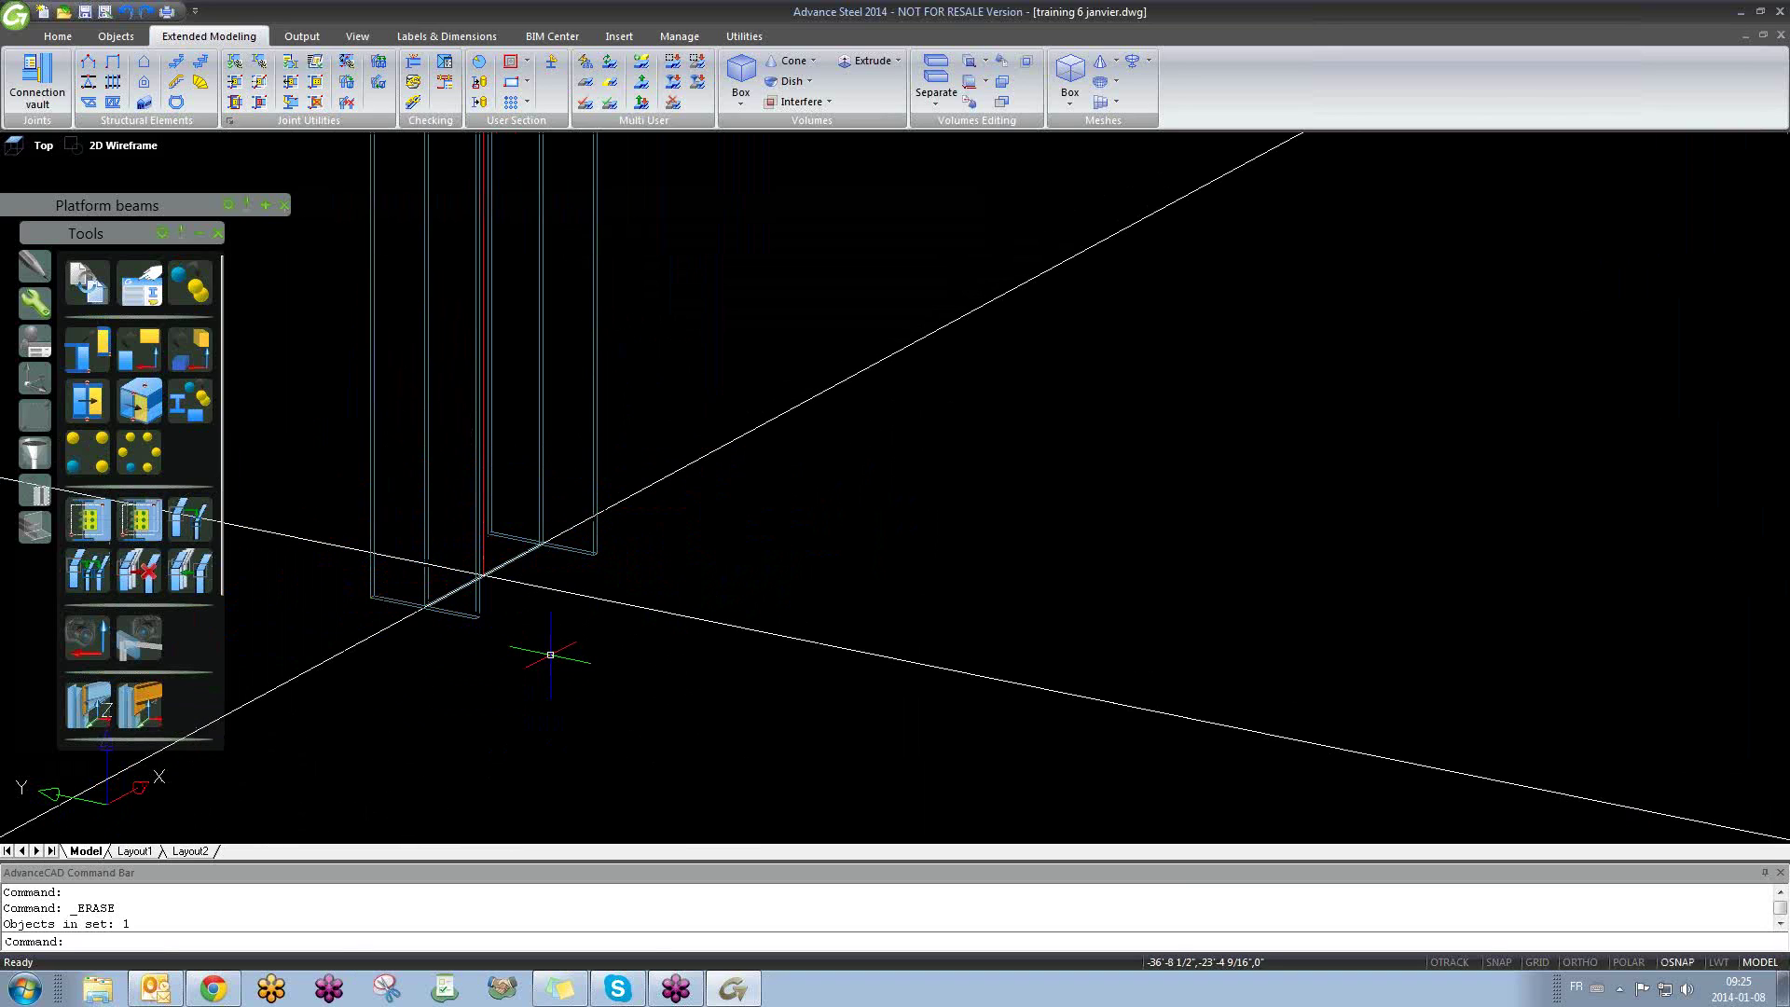
{"action": "type", "text": "u"}
{"action": "key", "text": "Return"}
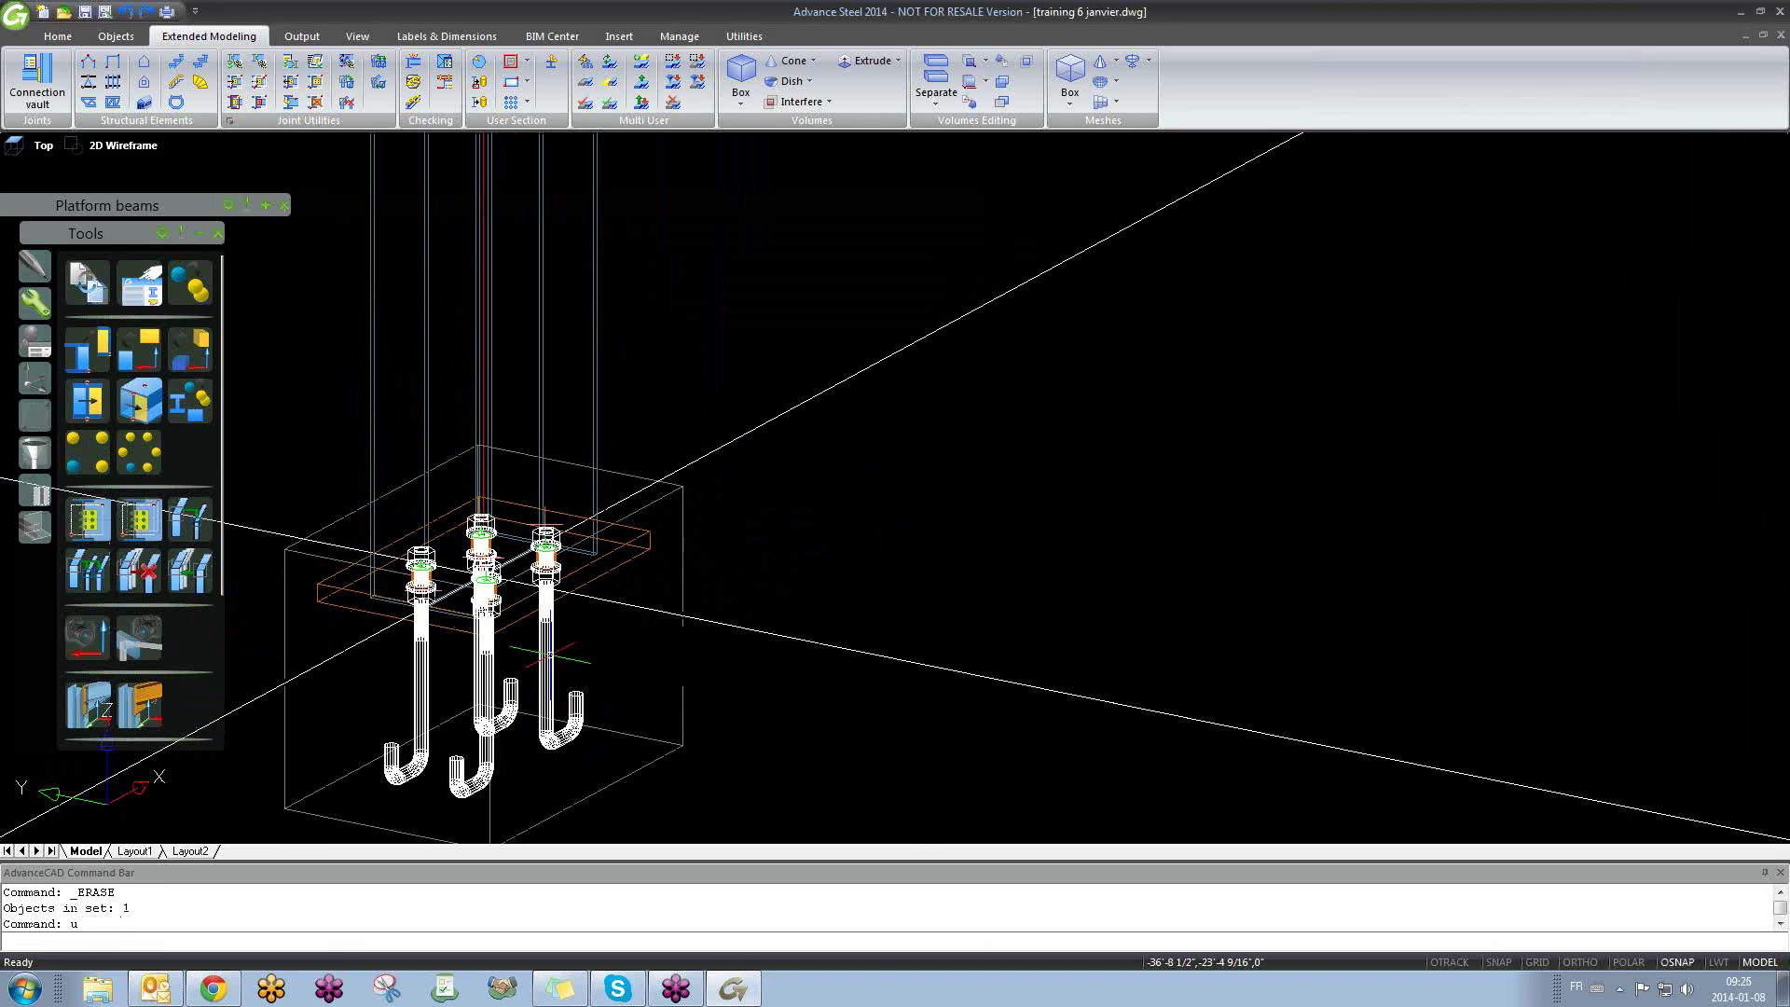
Step: Delete only the joint box around the base plate, and select the plate to check its grips
{"action": "left_click", "coordinate": [676, 562]}
{"action": "left_click", "coordinate": [675, 558]}
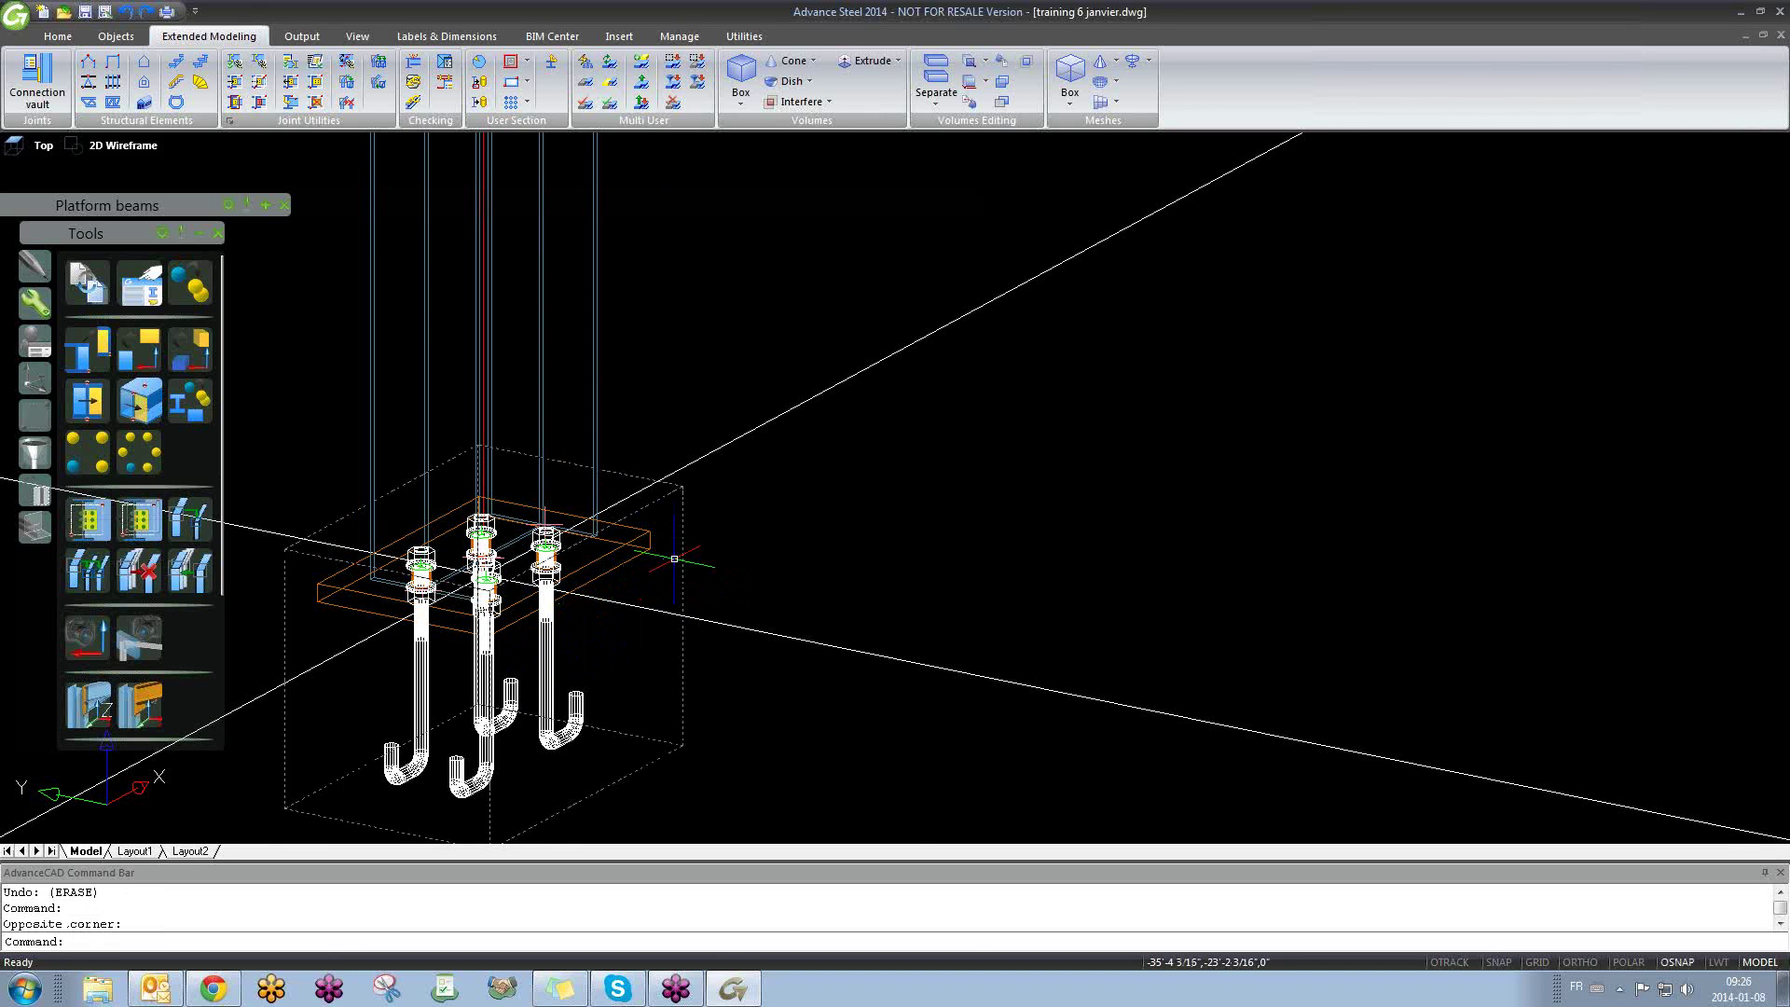
{"action": "key", "text": "Delete"}
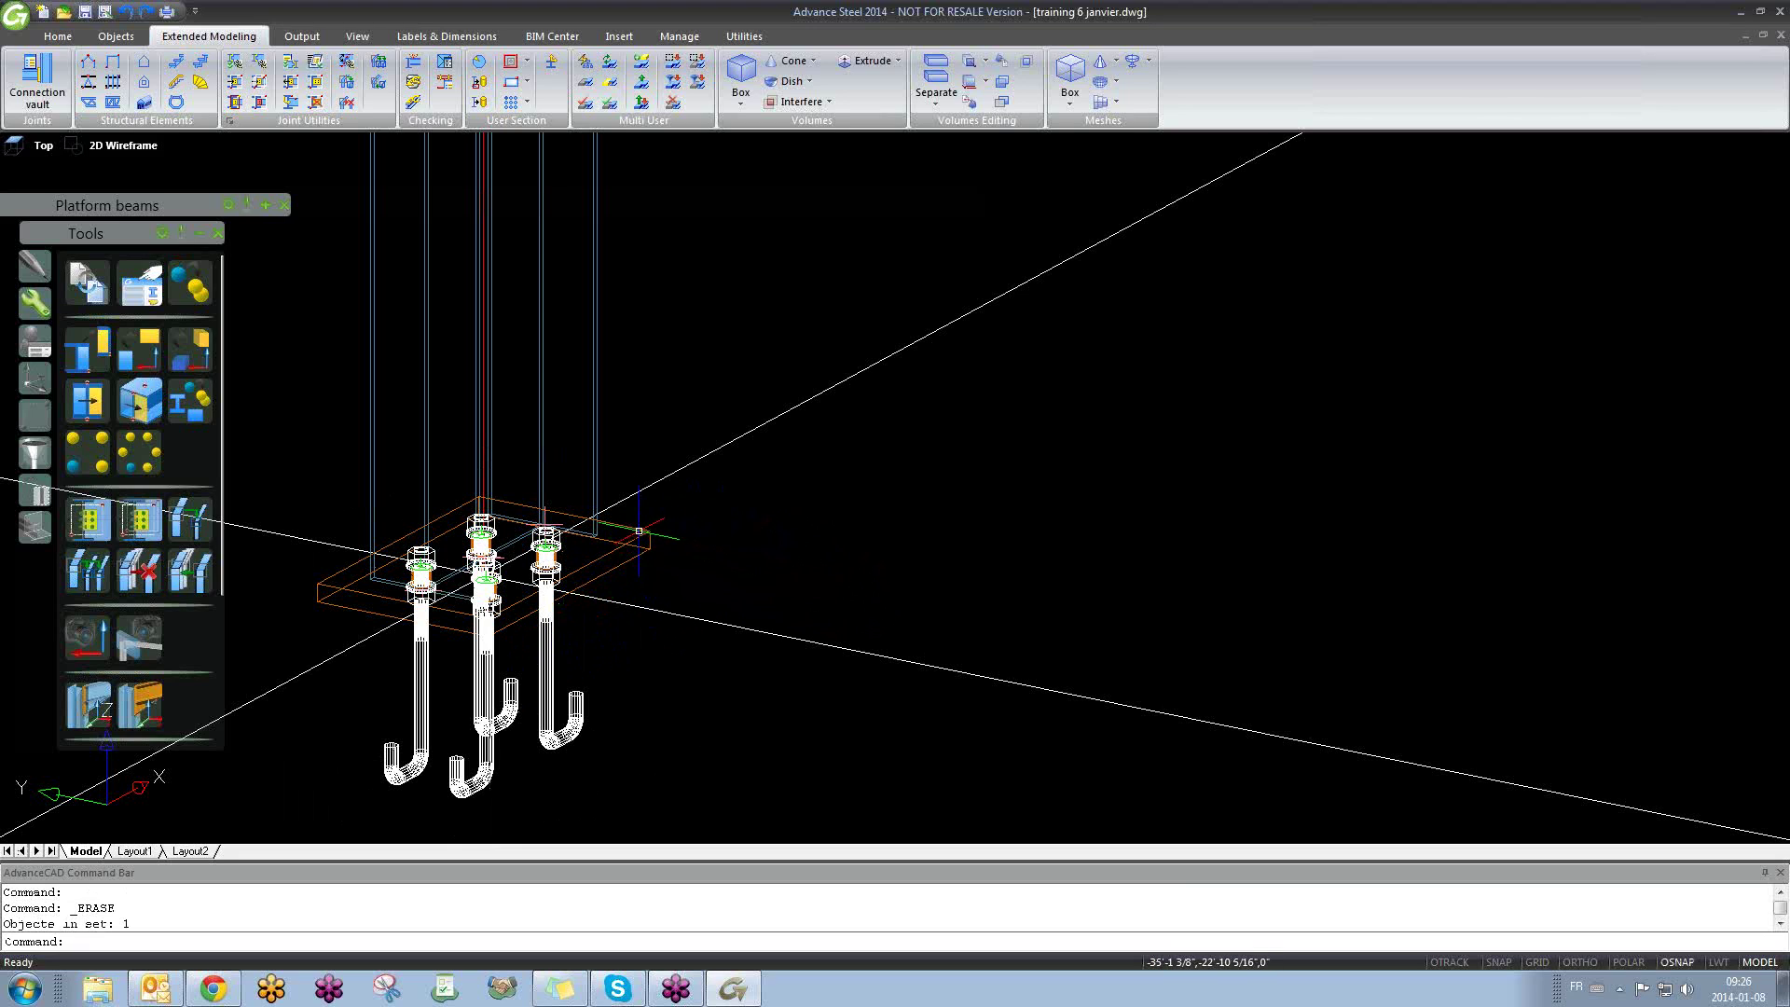
{"action": "left_click", "coordinate": [611, 524]}
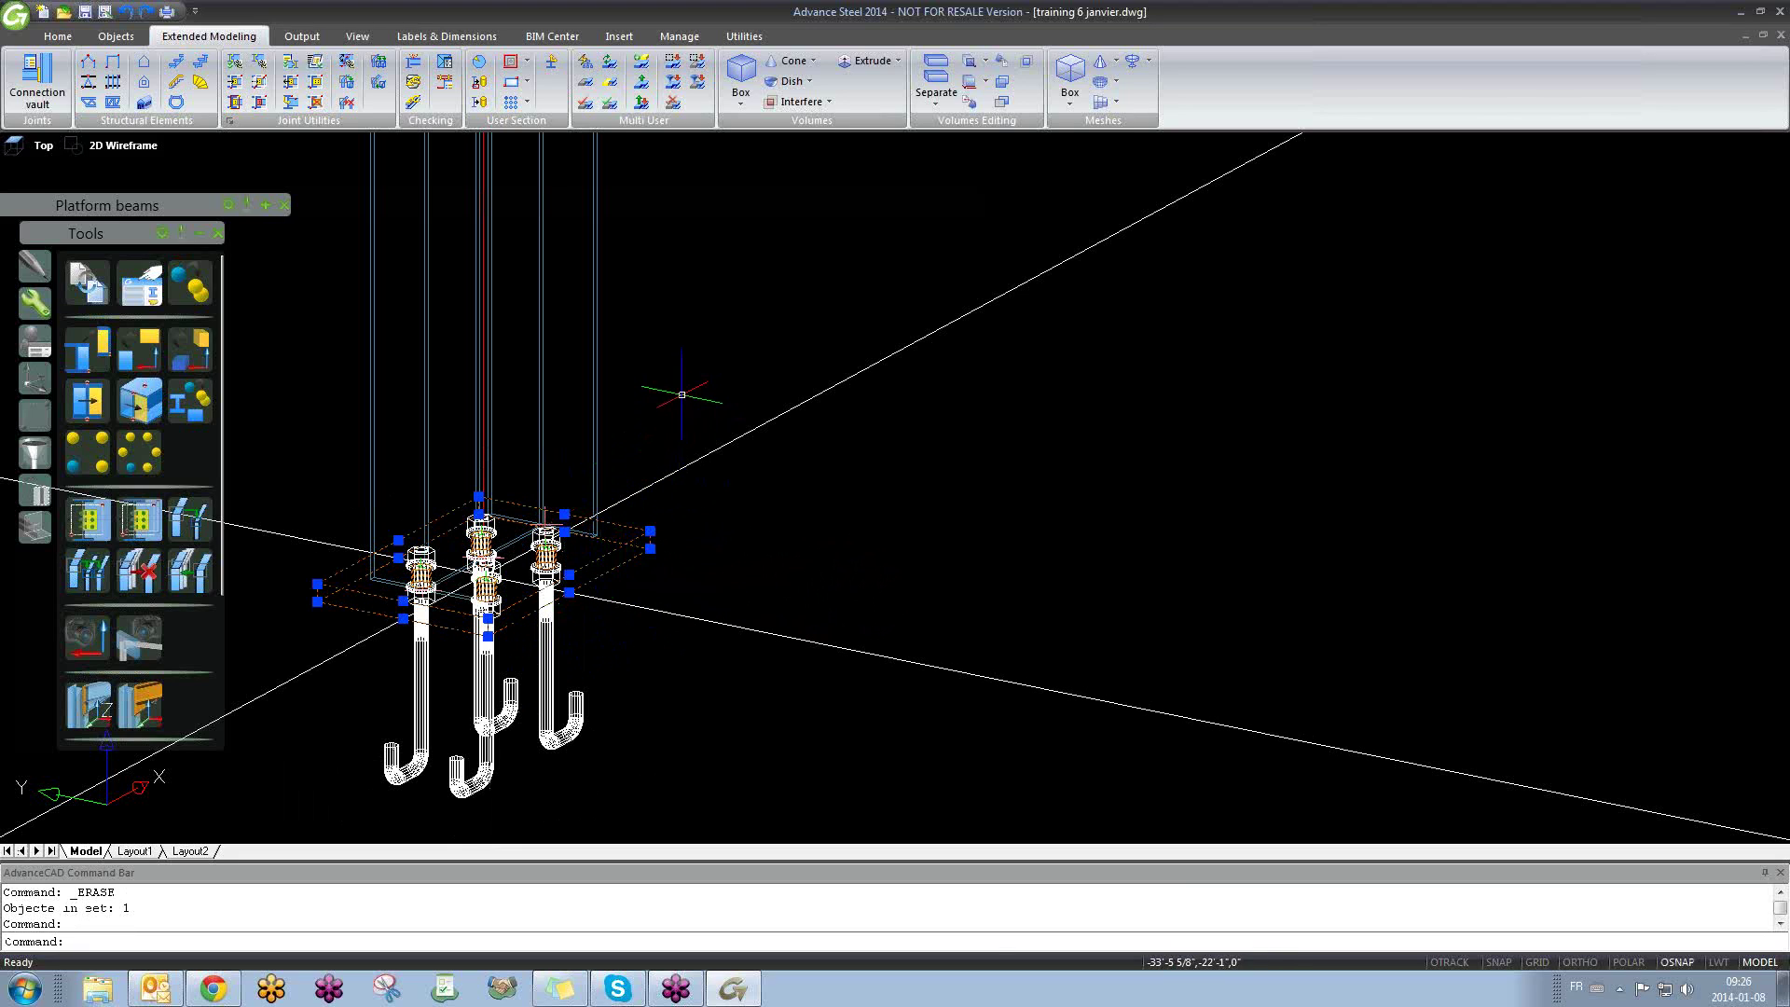
{"action": "key", "text": "Escape"}
{"action": "middle_click_drag", "start_coordinate": [572, 499], "coordinate": [671, 494]}
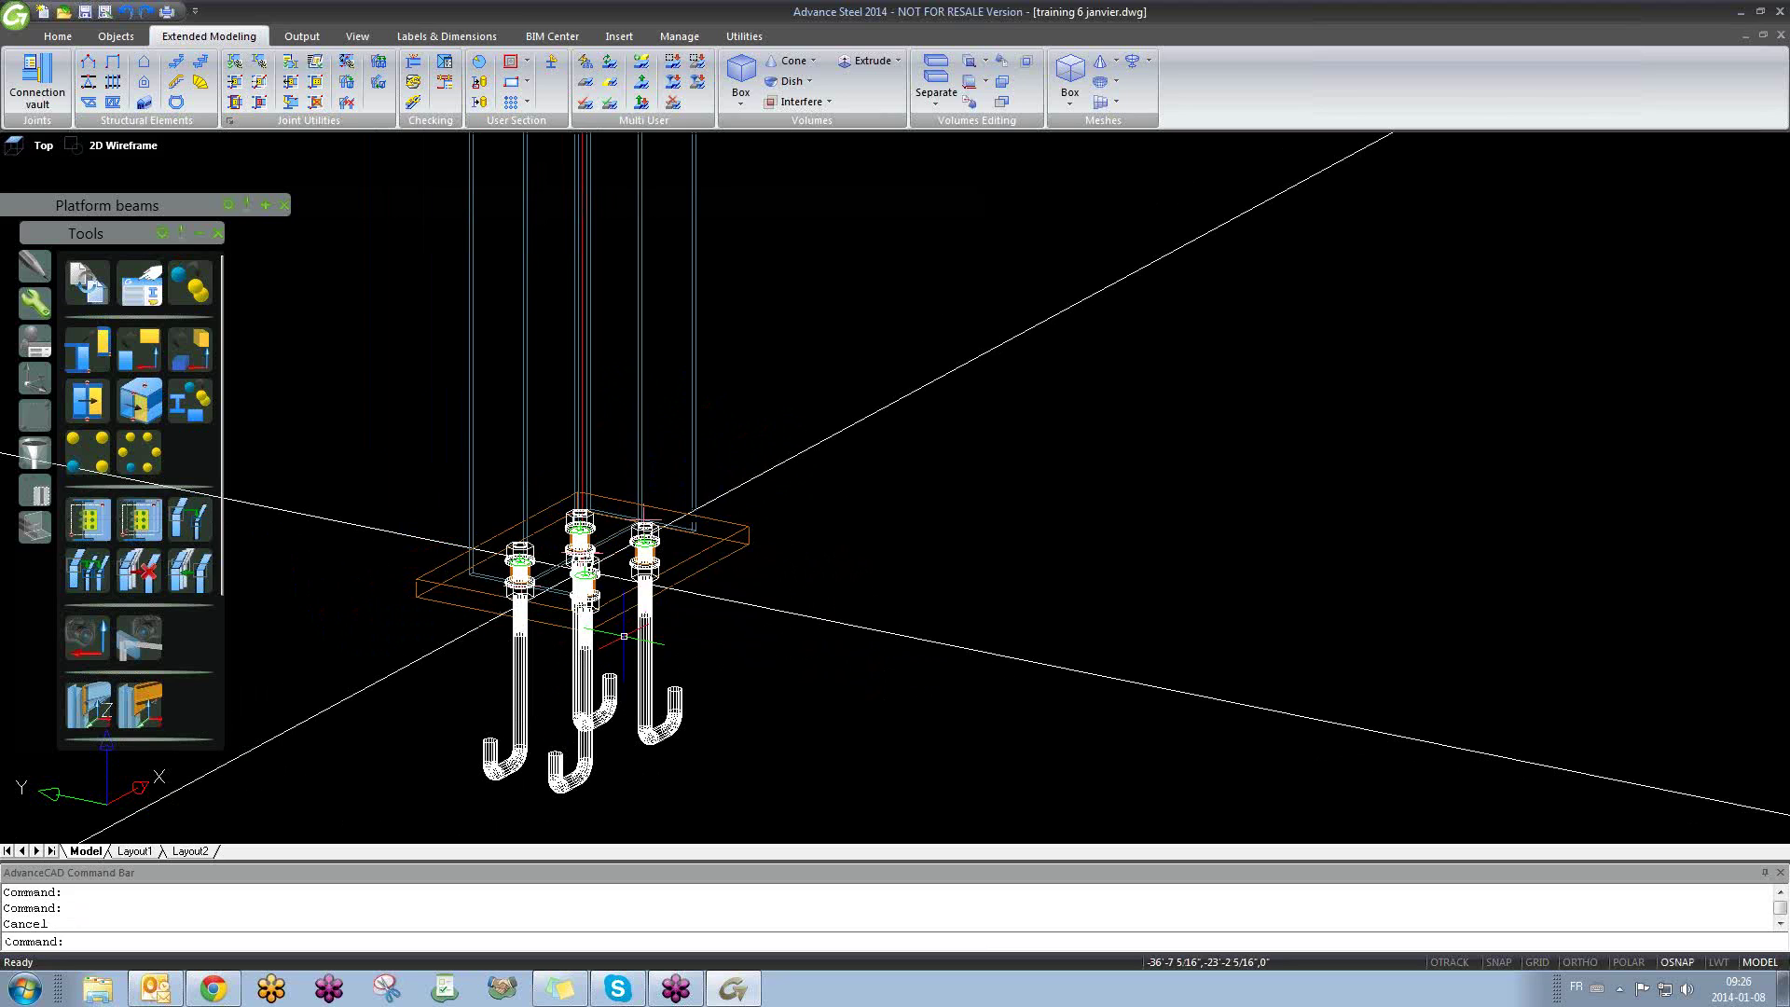
Step: Stretch the base plate's edges outward by its grips so that it extends well beyond the column
{"action": "left_click", "coordinate": [663, 509]}
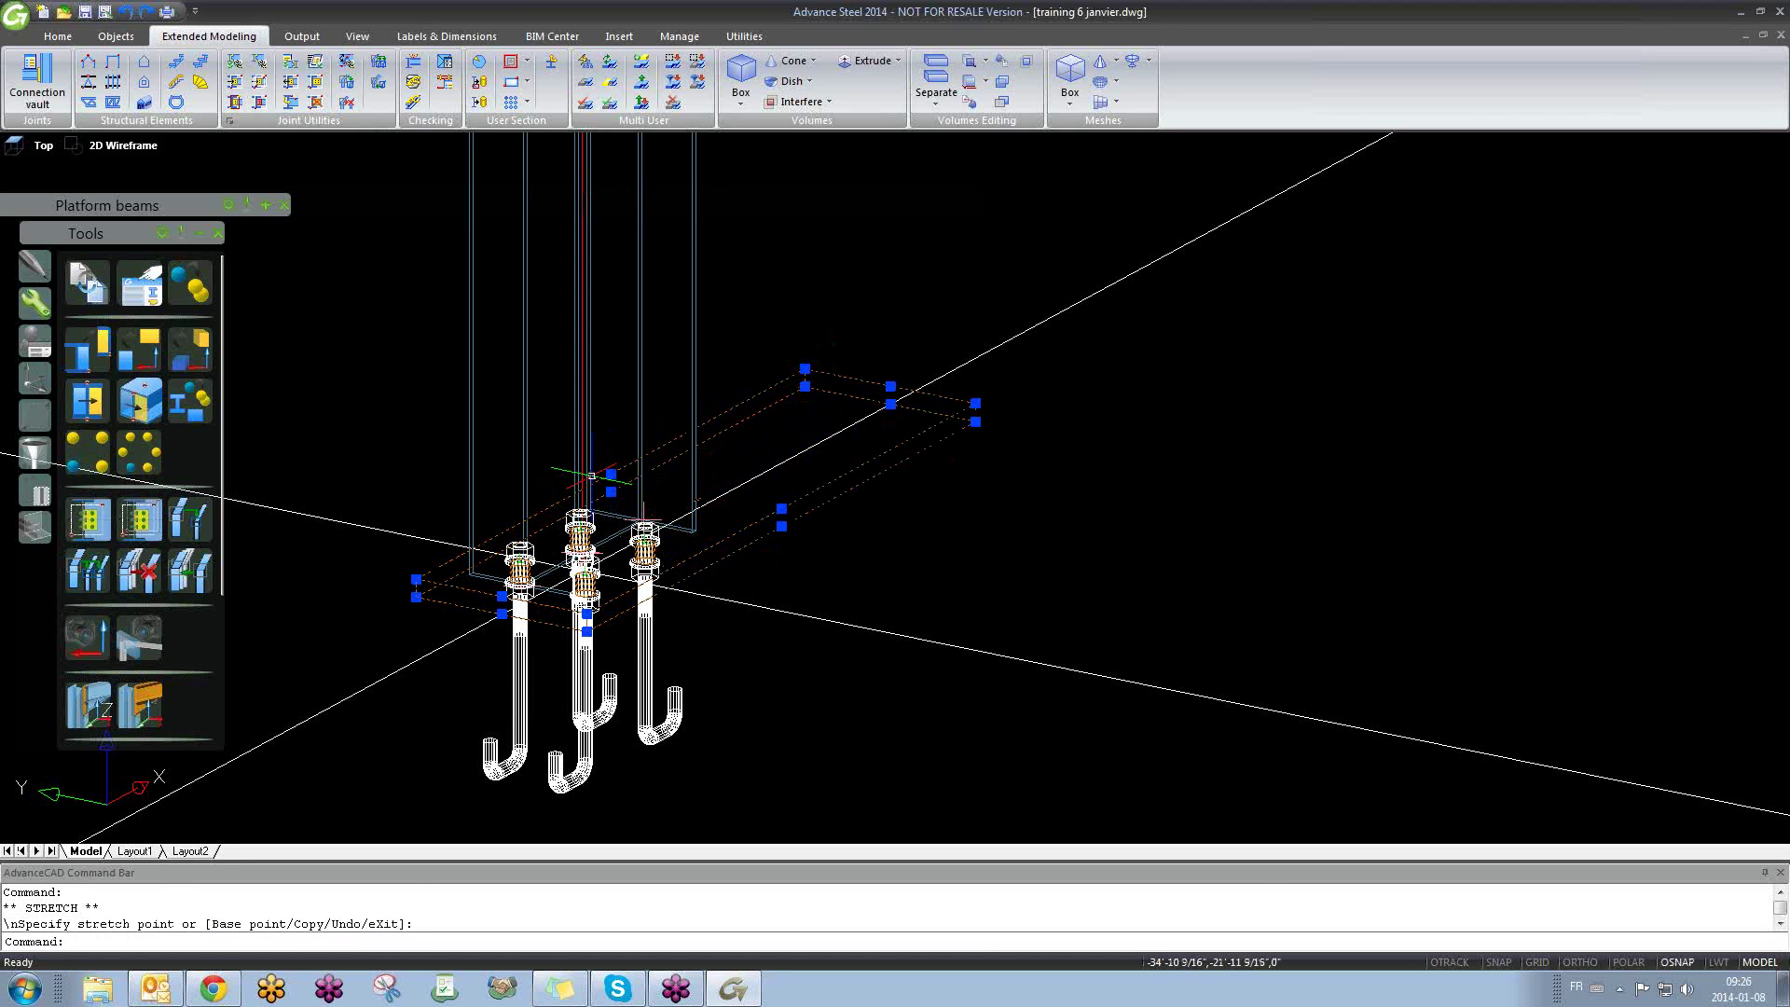
{"action": "left_click", "coordinate": [396, 589]}
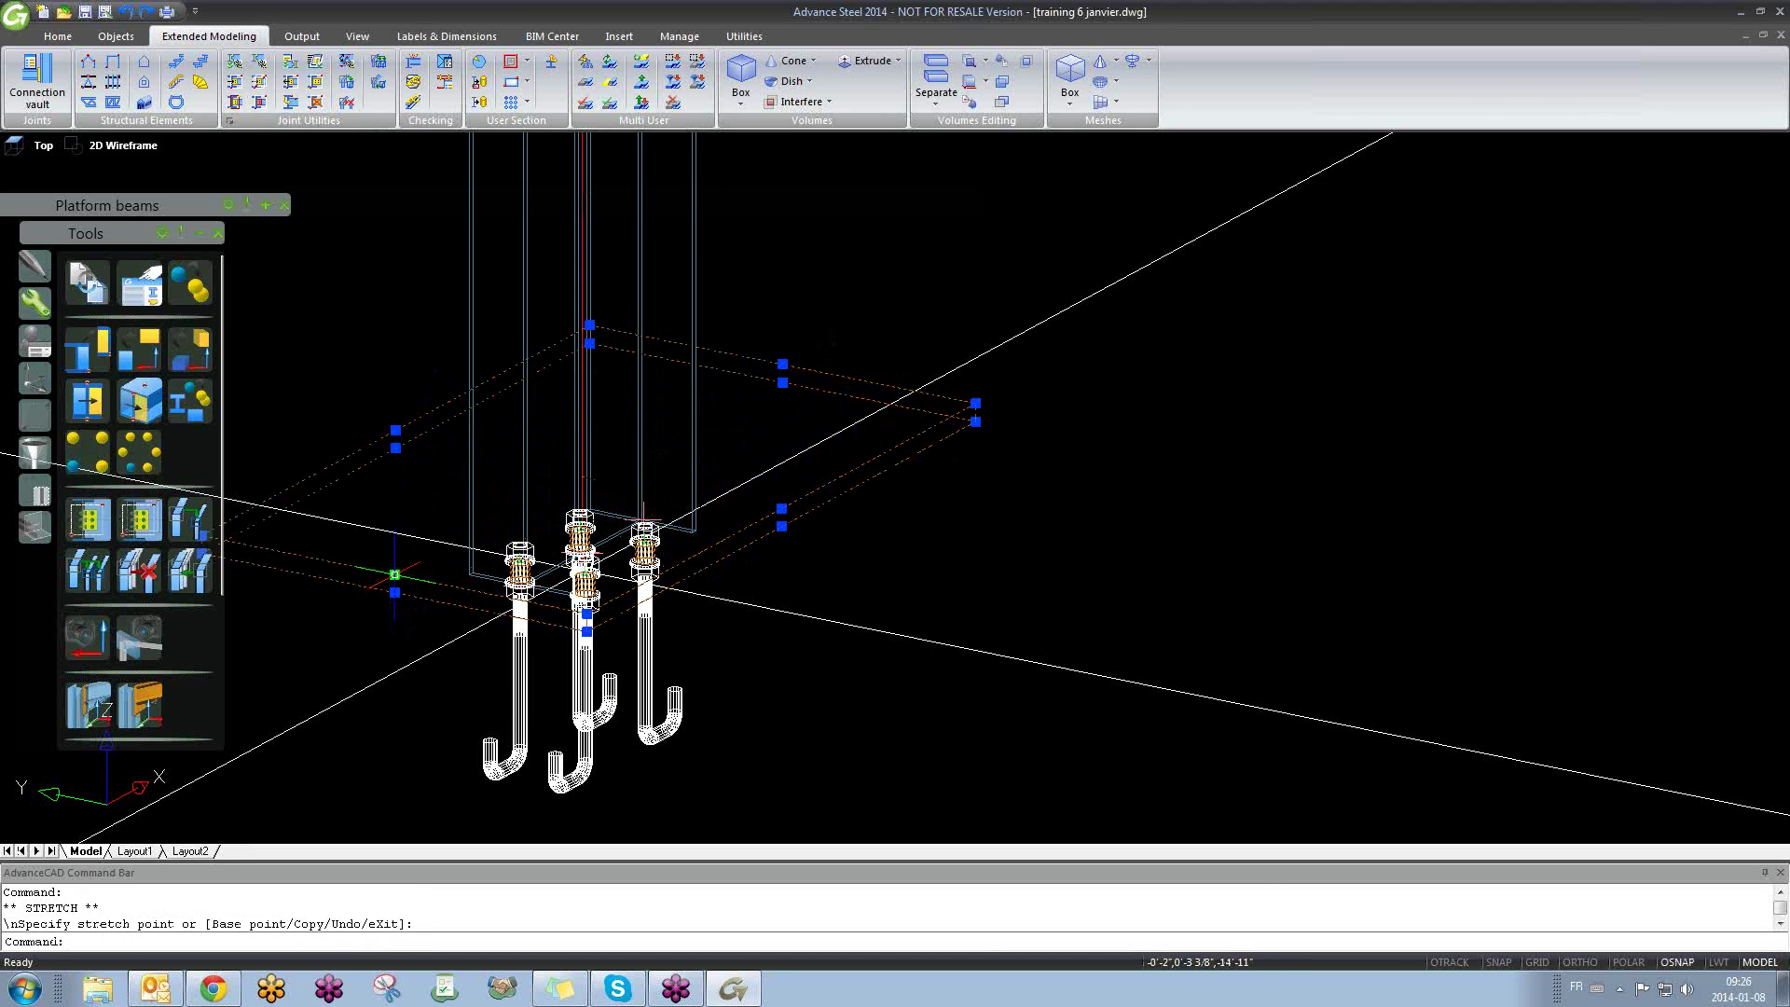
{"action": "left_click", "coordinate": [395, 589]}
{"action": "left_click", "coordinate": [323, 630]}
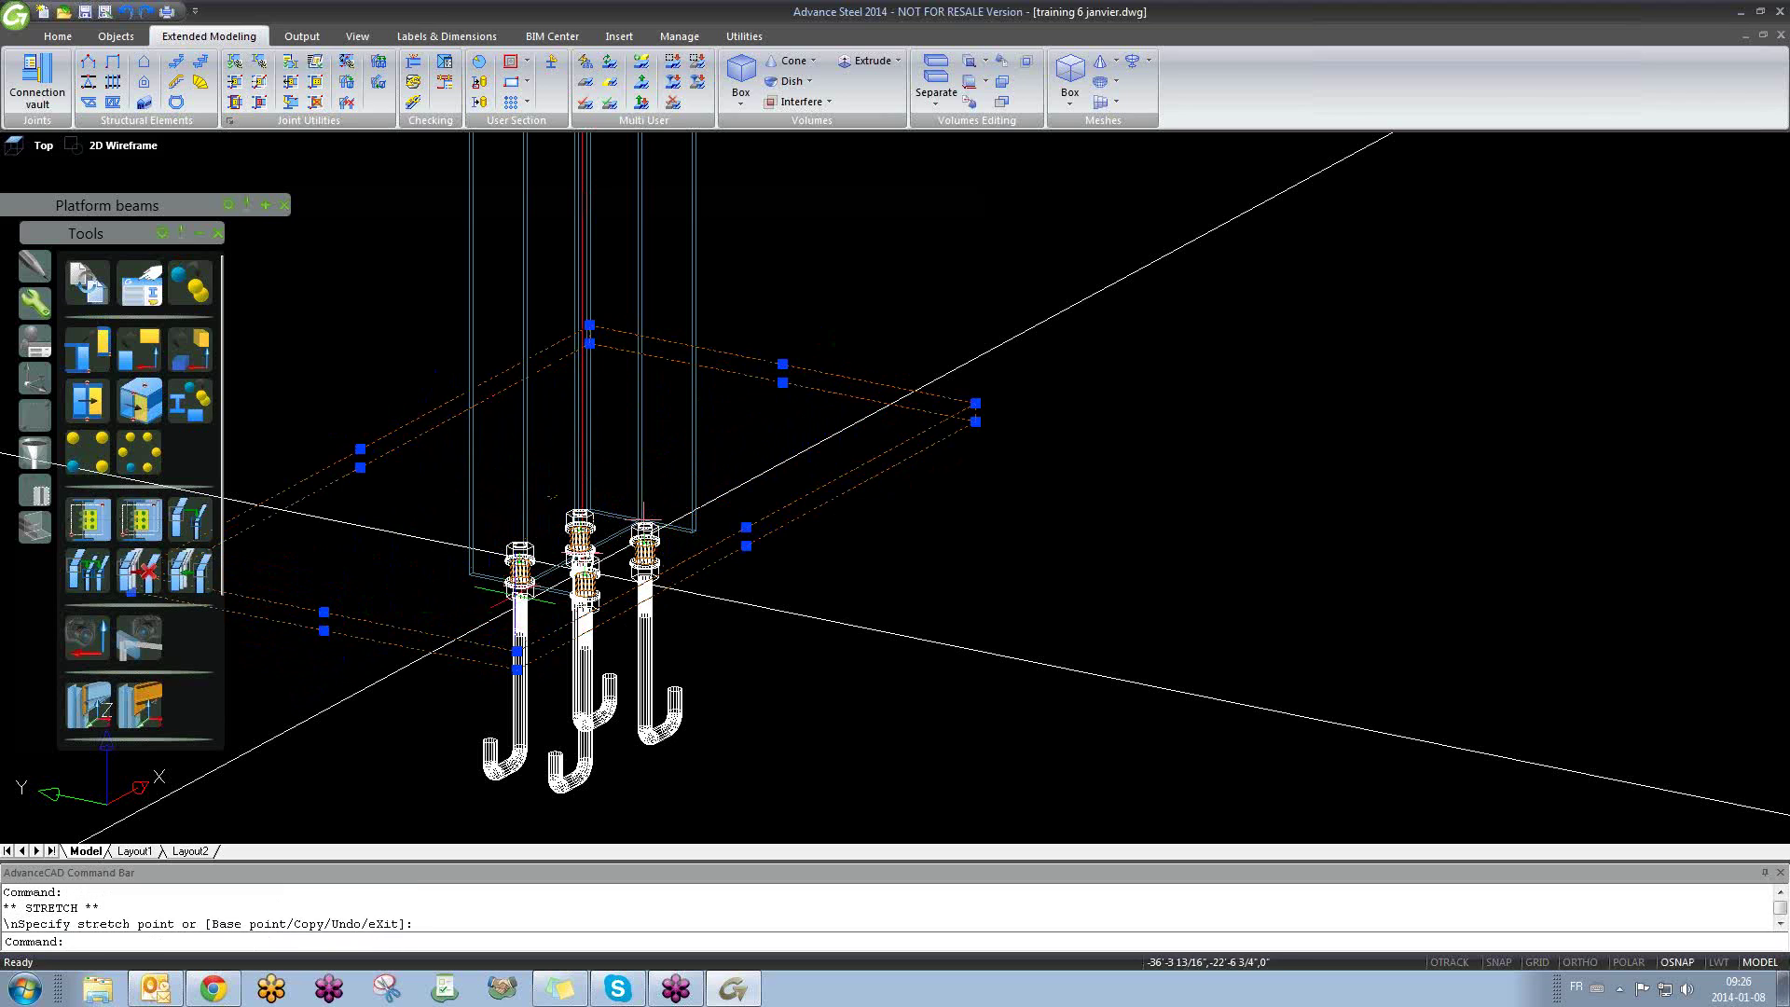
{"action": "left_click", "coordinate": [747, 527]}
{"action": "left_click", "coordinate": [899, 560]}
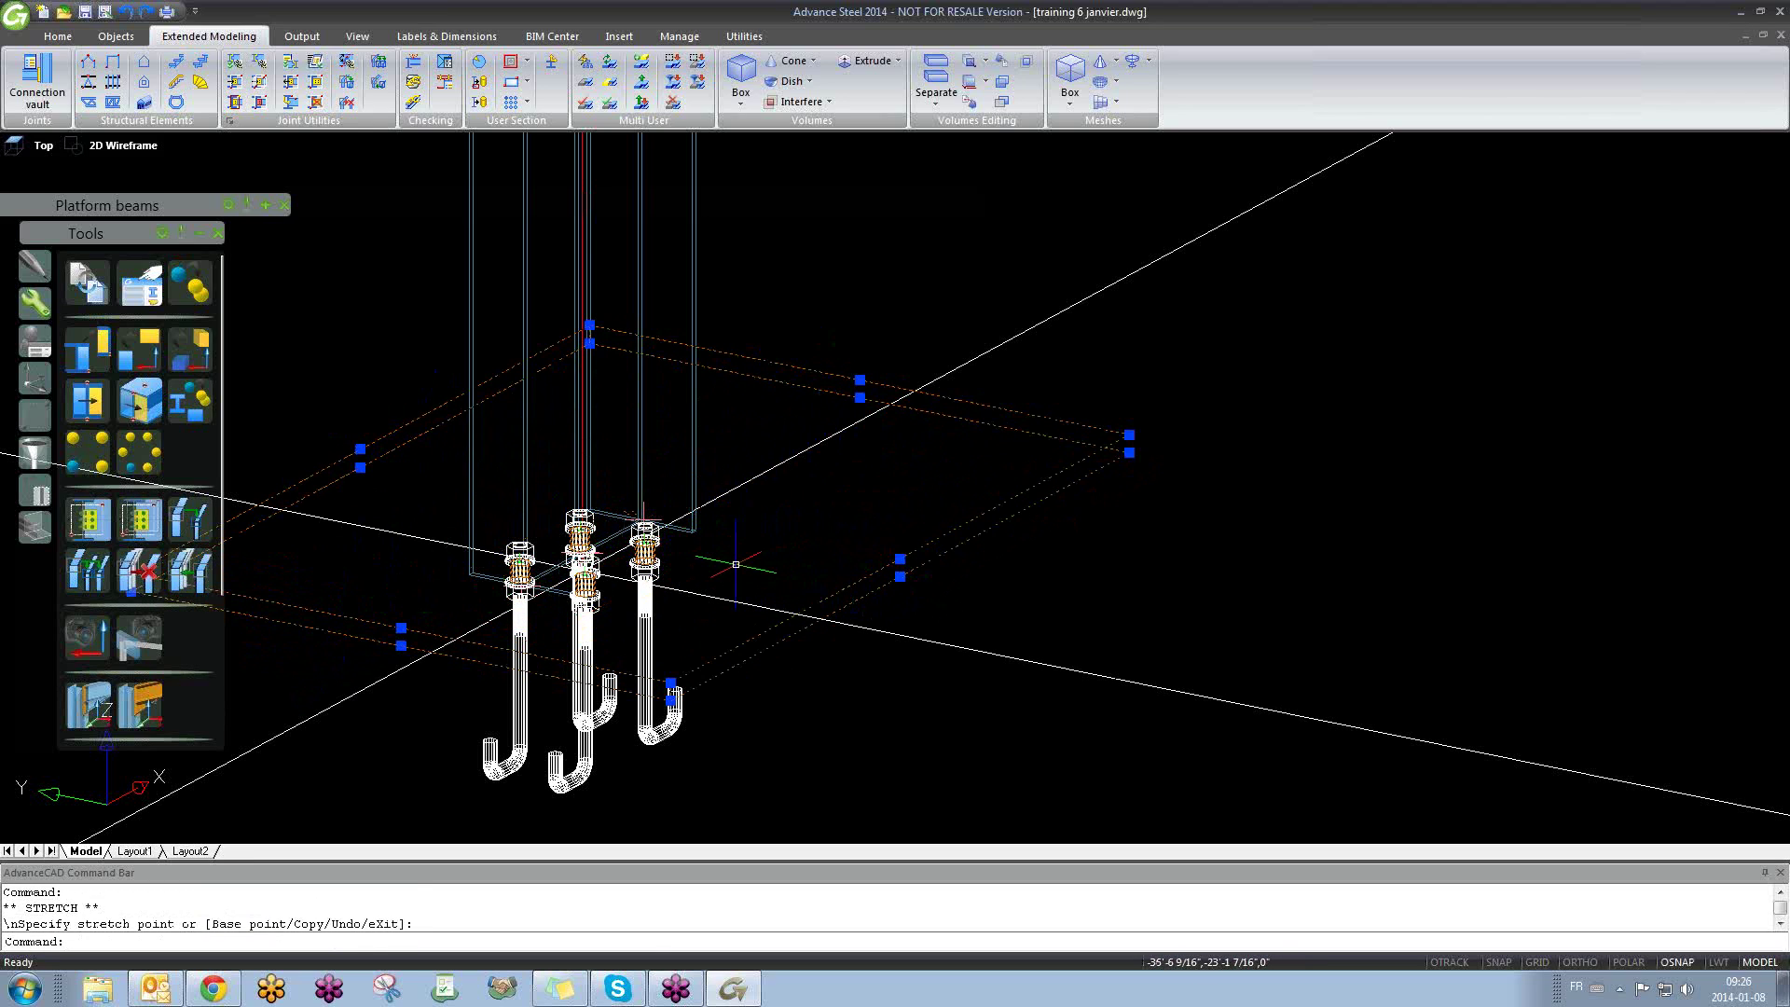
Step: Undo the base plate stretches and the deletion of the joint box
{"action": "key", "text": "ctrl+z"}
{"action": "key", "text": "ctrl+z"}
{"action": "key", "text": "ctrl+z"}
{"action": "key", "text": "ctrl+z"}
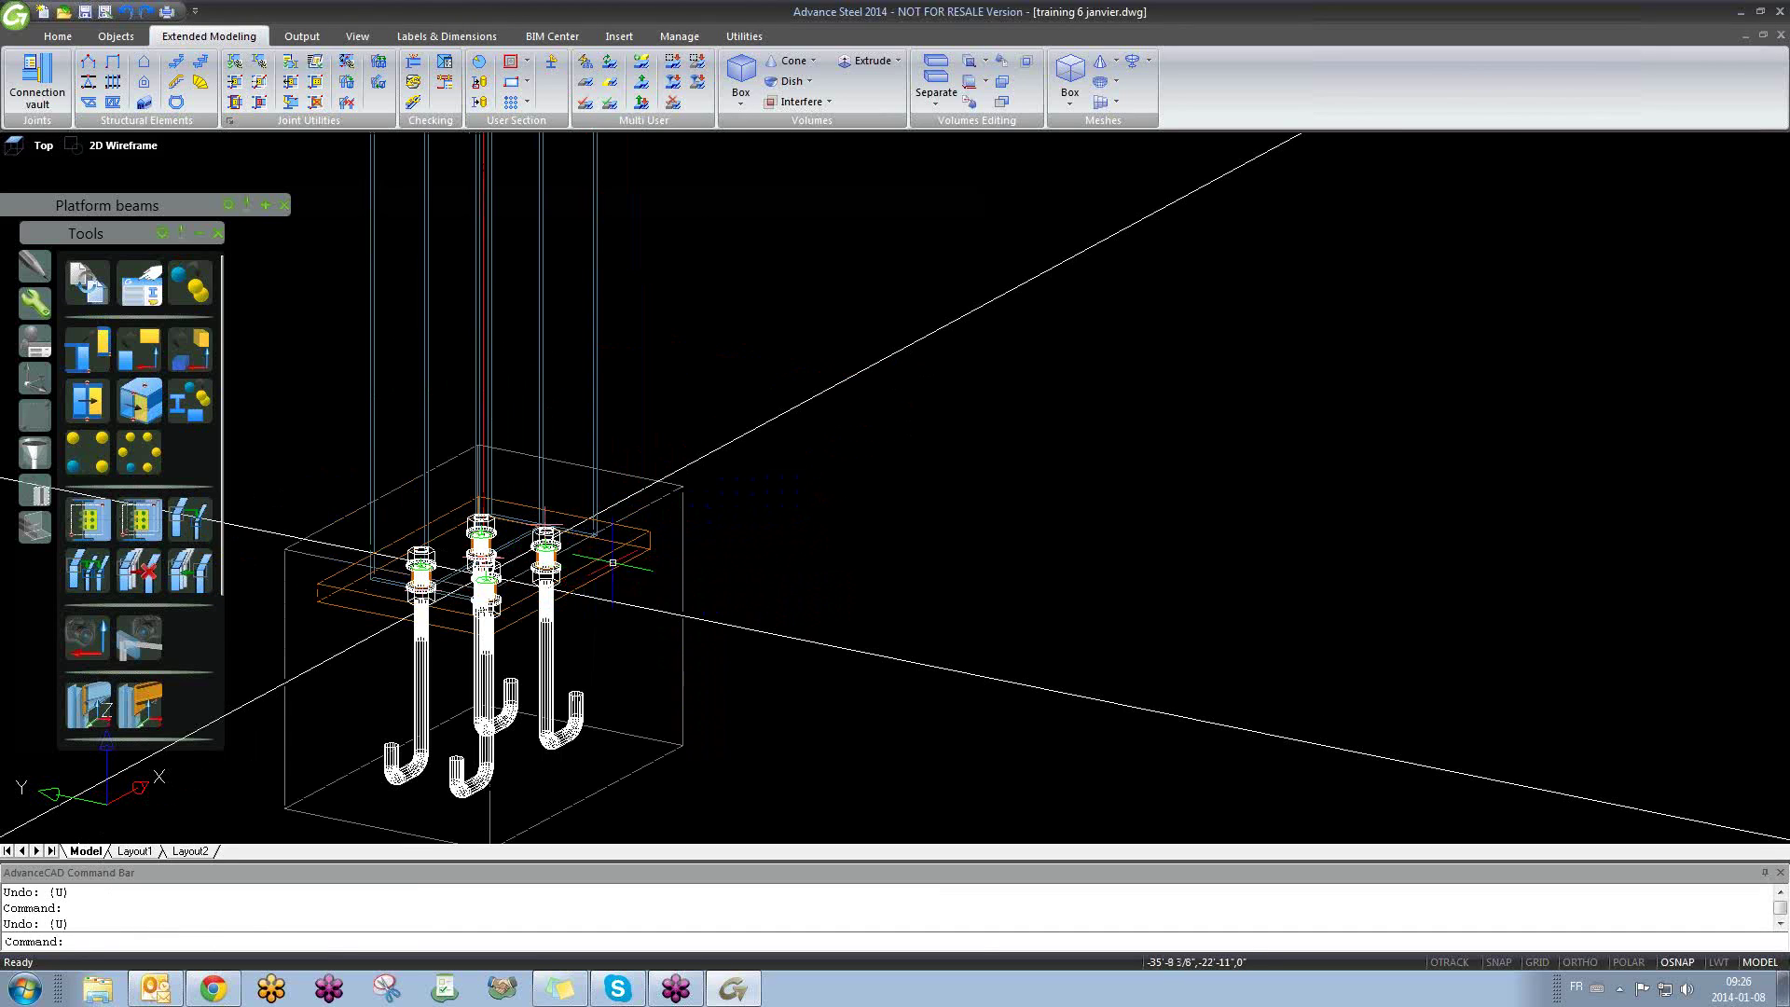
{"action": "key", "text": "Escape"}
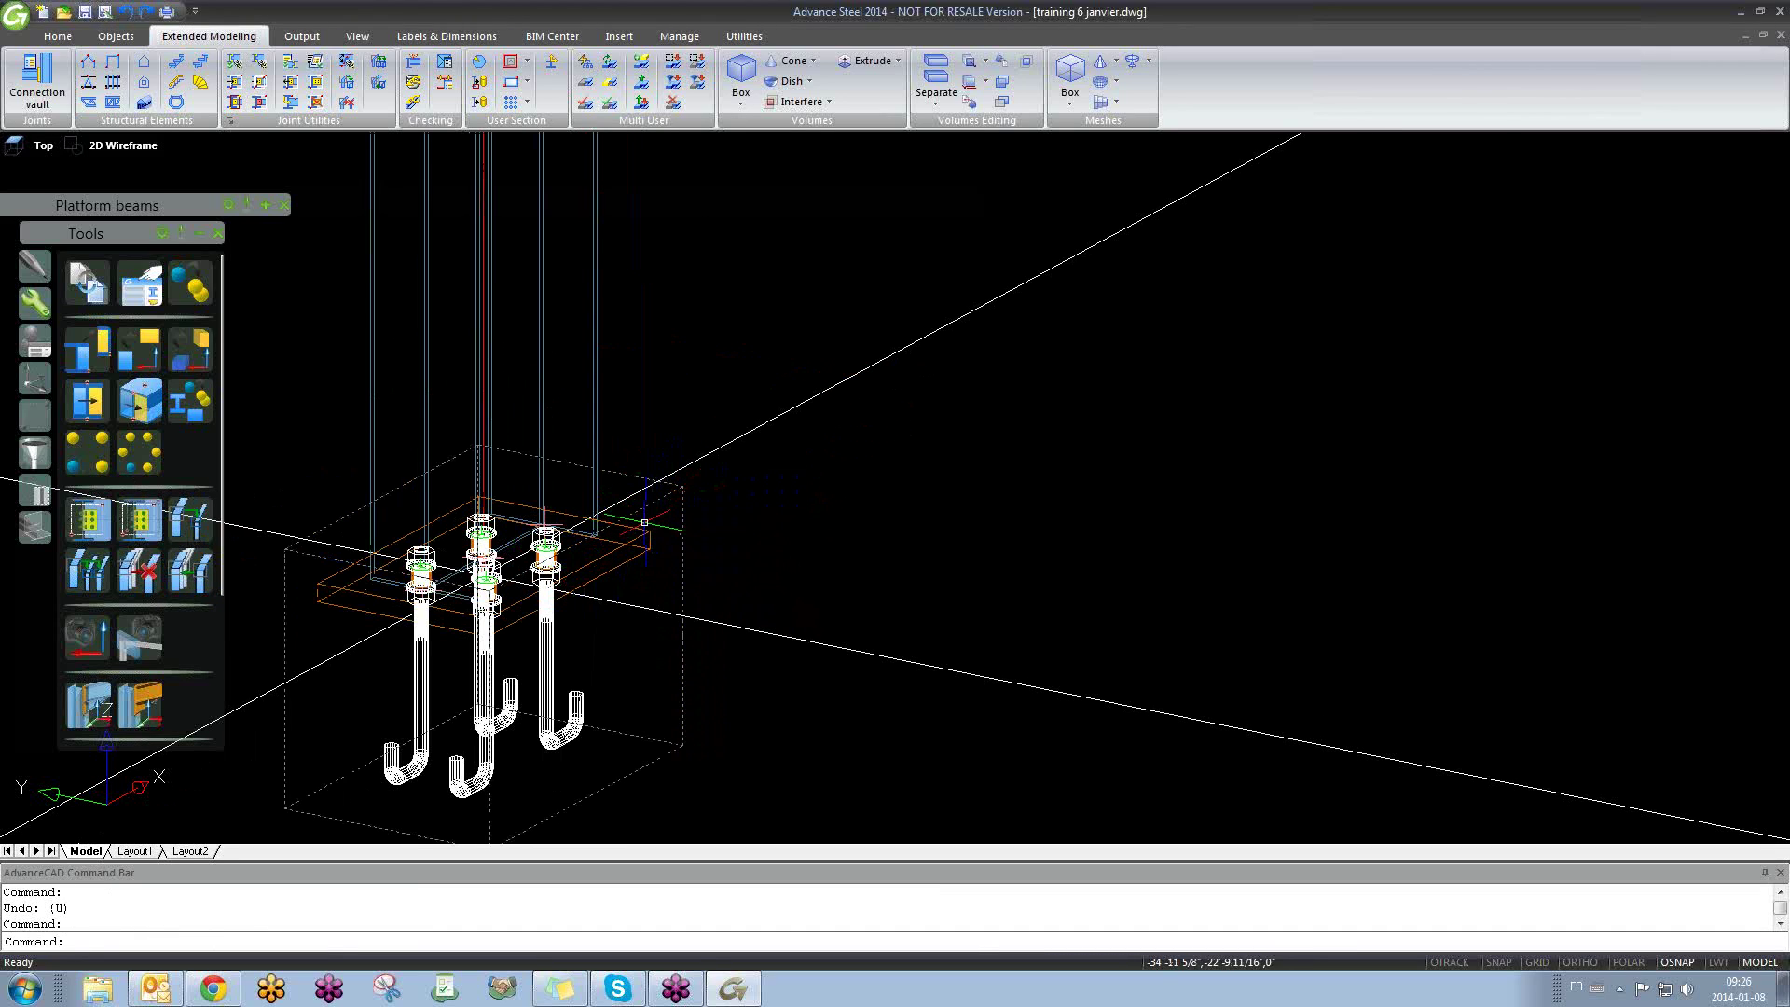
Step: Erase the whole base plate joint by deleting one of its parts beneath the column, and undo the deletion
{"action": "scroll", "coordinate": [646, 617], "scroll_direction": "down", "scroll_amount": 5}
{"action": "key", "text": "Escape"}
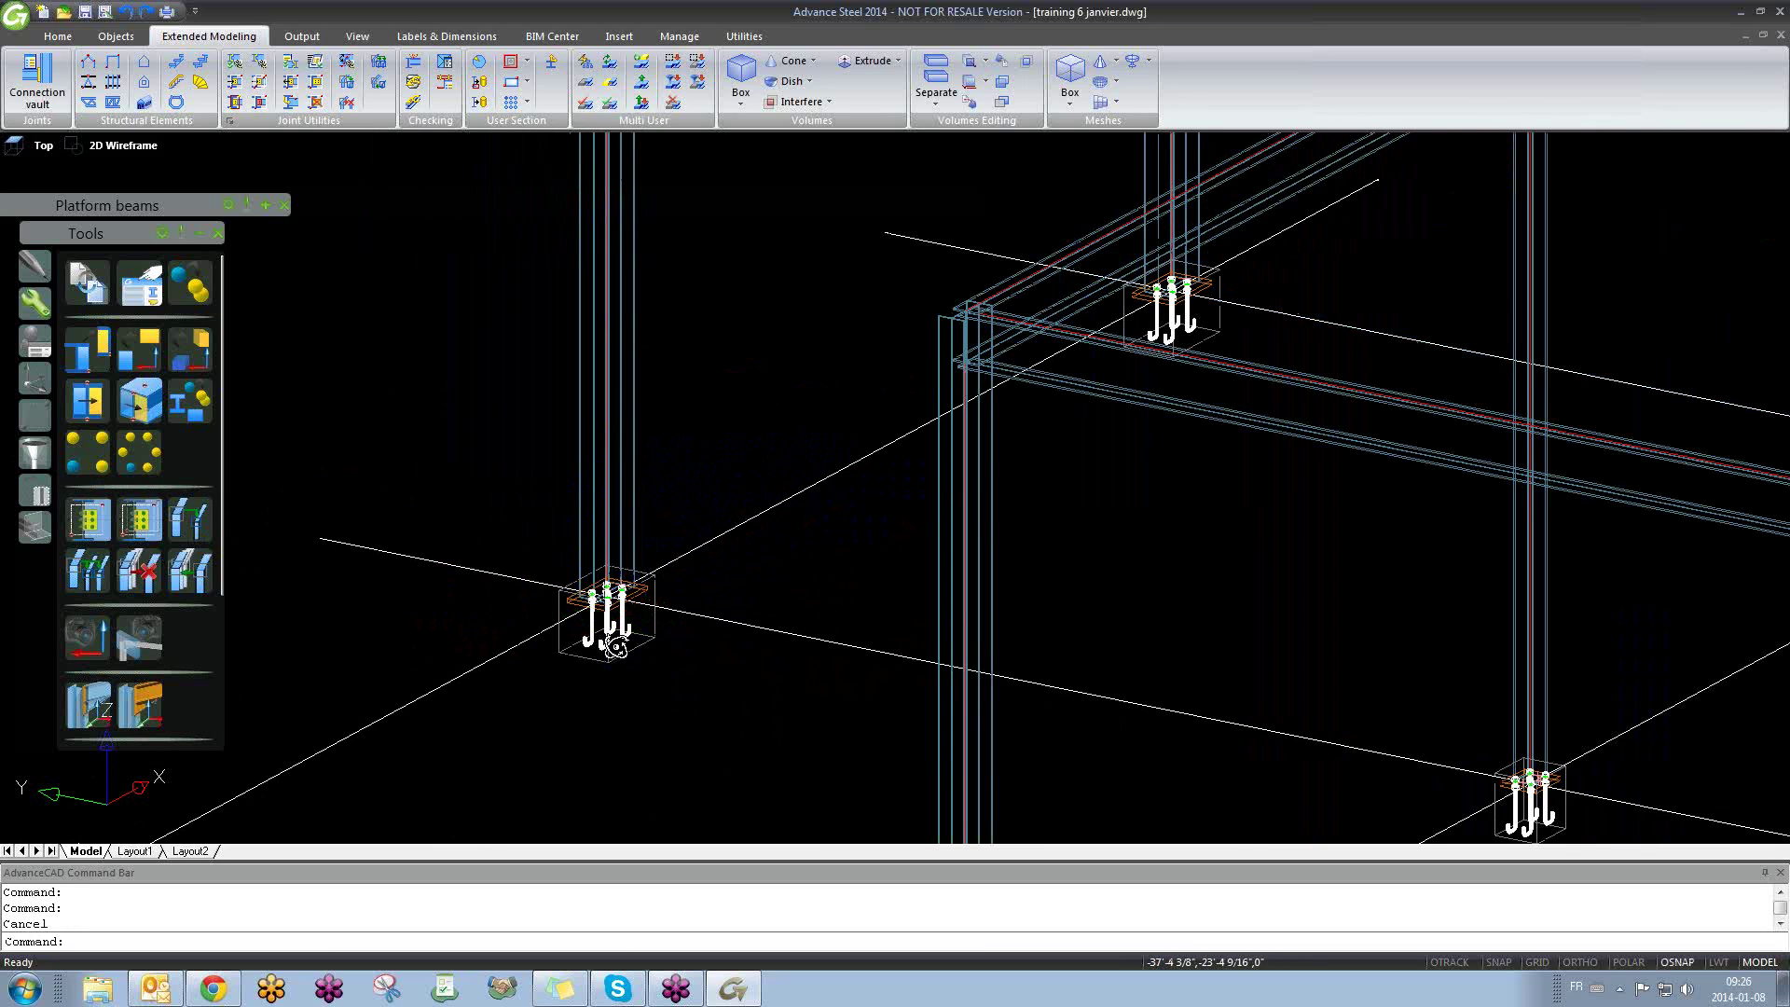
{"action": "scroll", "coordinate": [586, 560], "scroll_direction": "up", "scroll_amount": 5}
{"action": "scroll", "coordinate": [587, 559], "scroll_direction": "up", "scroll_amount": 5}
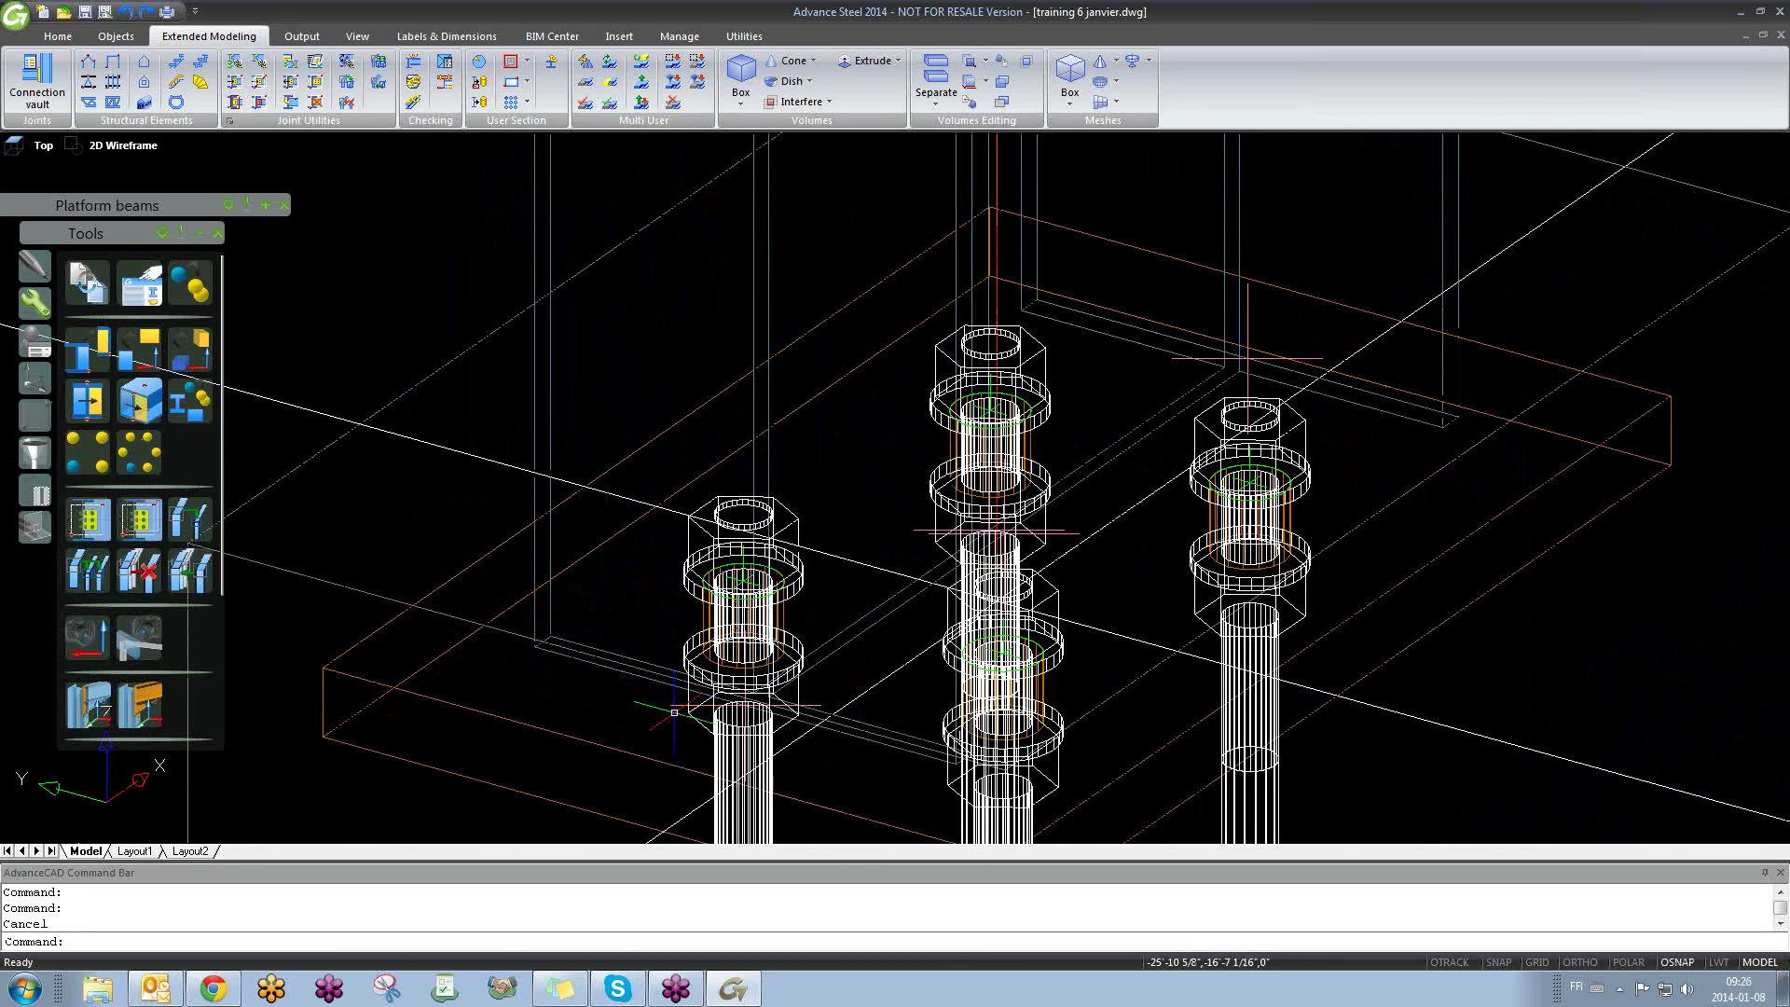
{"action": "scroll", "coordinate": [681, 708], "scroll_direction": "down", "scroll_amount": 1}
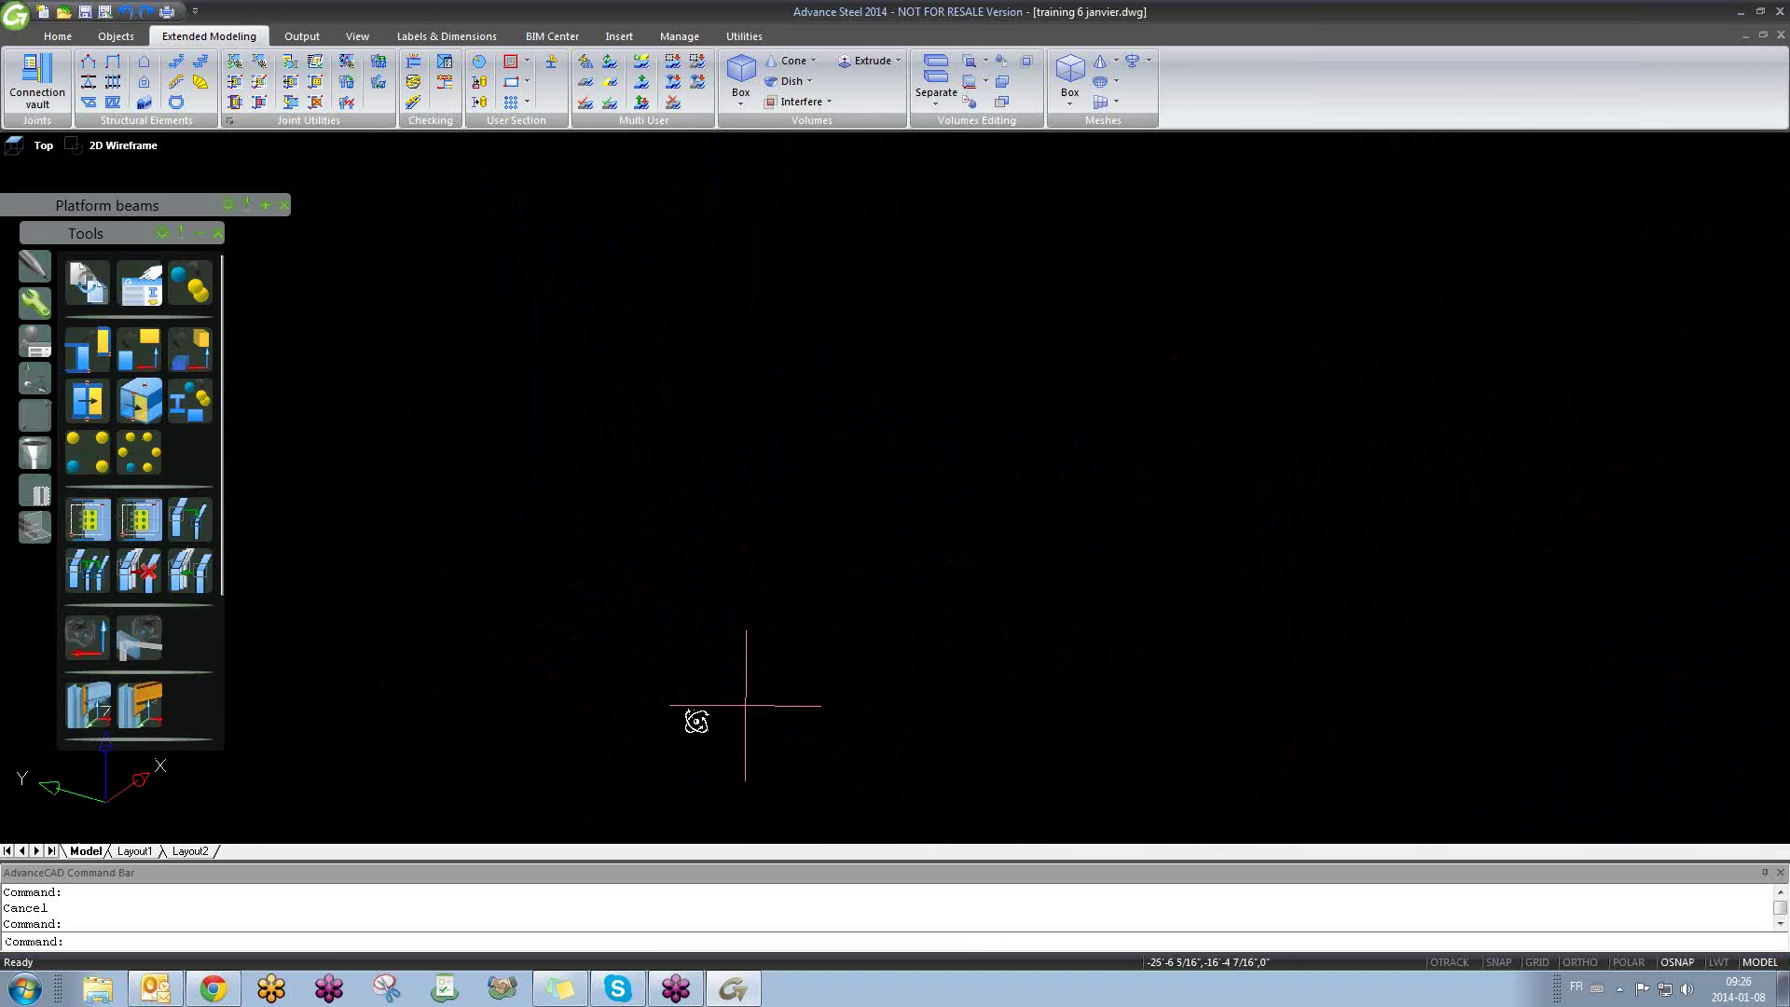
{"action": "left_click", "coordinate": [982, 525]}
{"action": "key", "text": "Delete"}
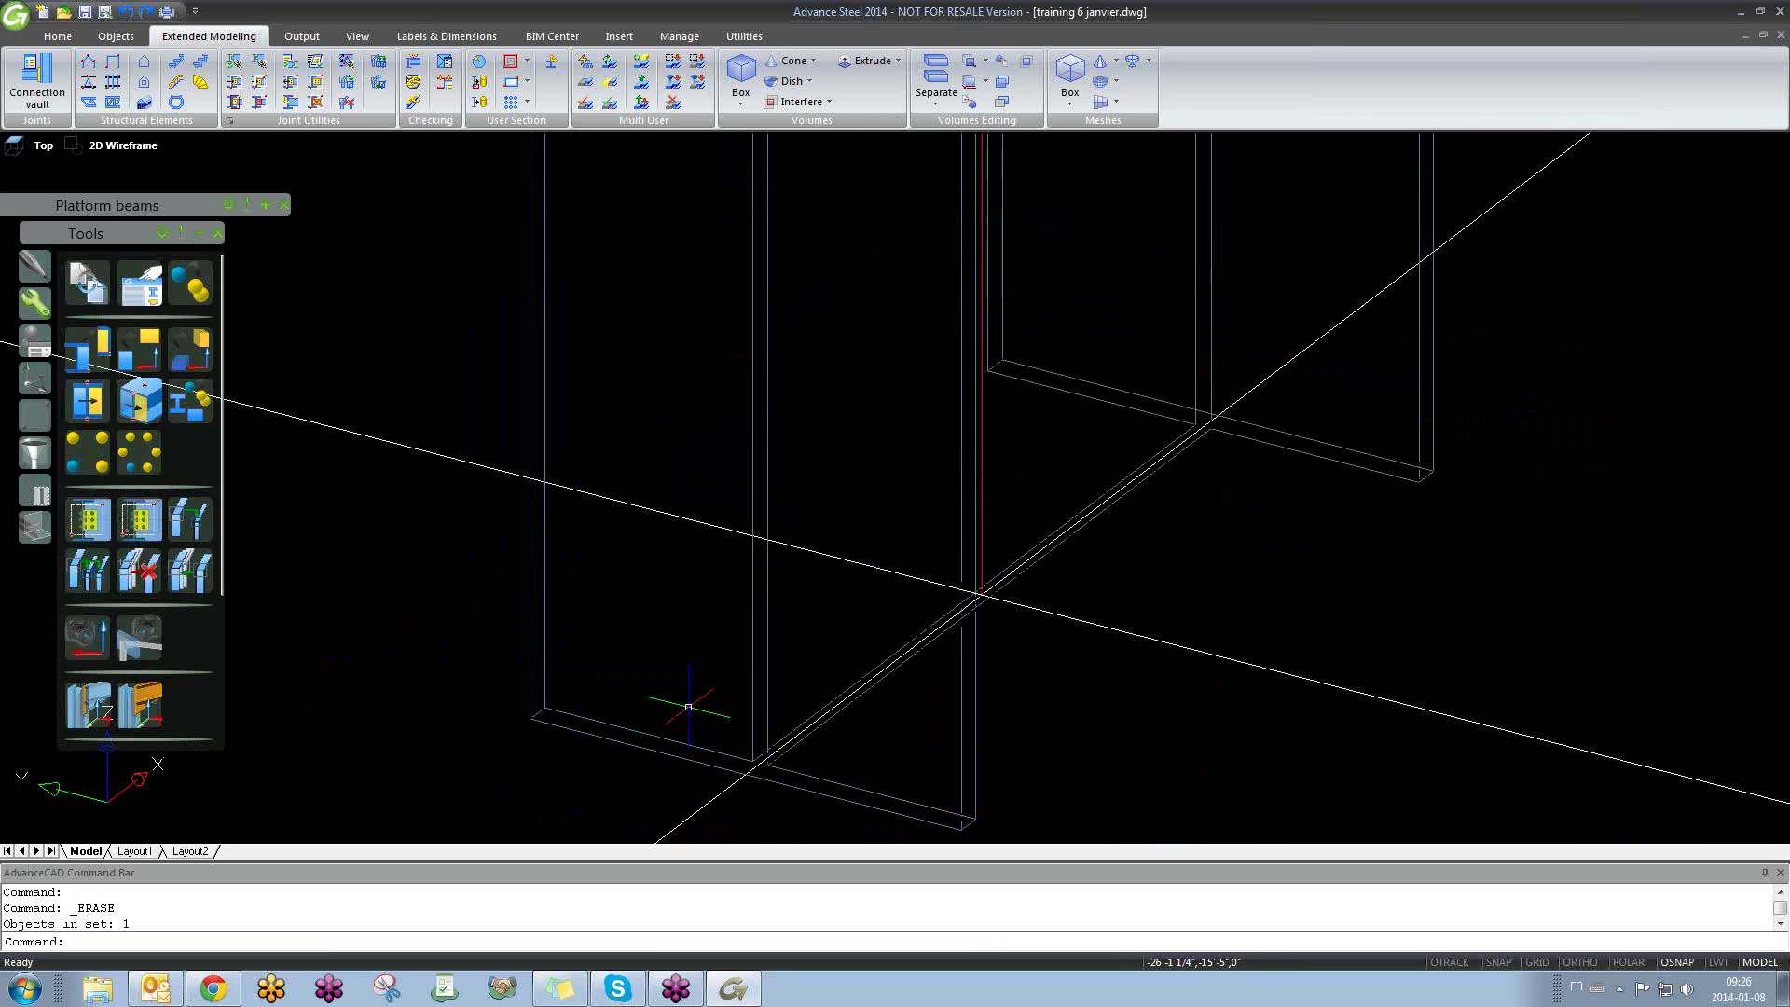
{"action": "scroll", "coordinate": [989, 527], "scroll_direction": "down", "scroll_amount": 2}
{"action": "middle_click_drag", "start_coordinate": [989, 531], "coordinate": [839, 552]}
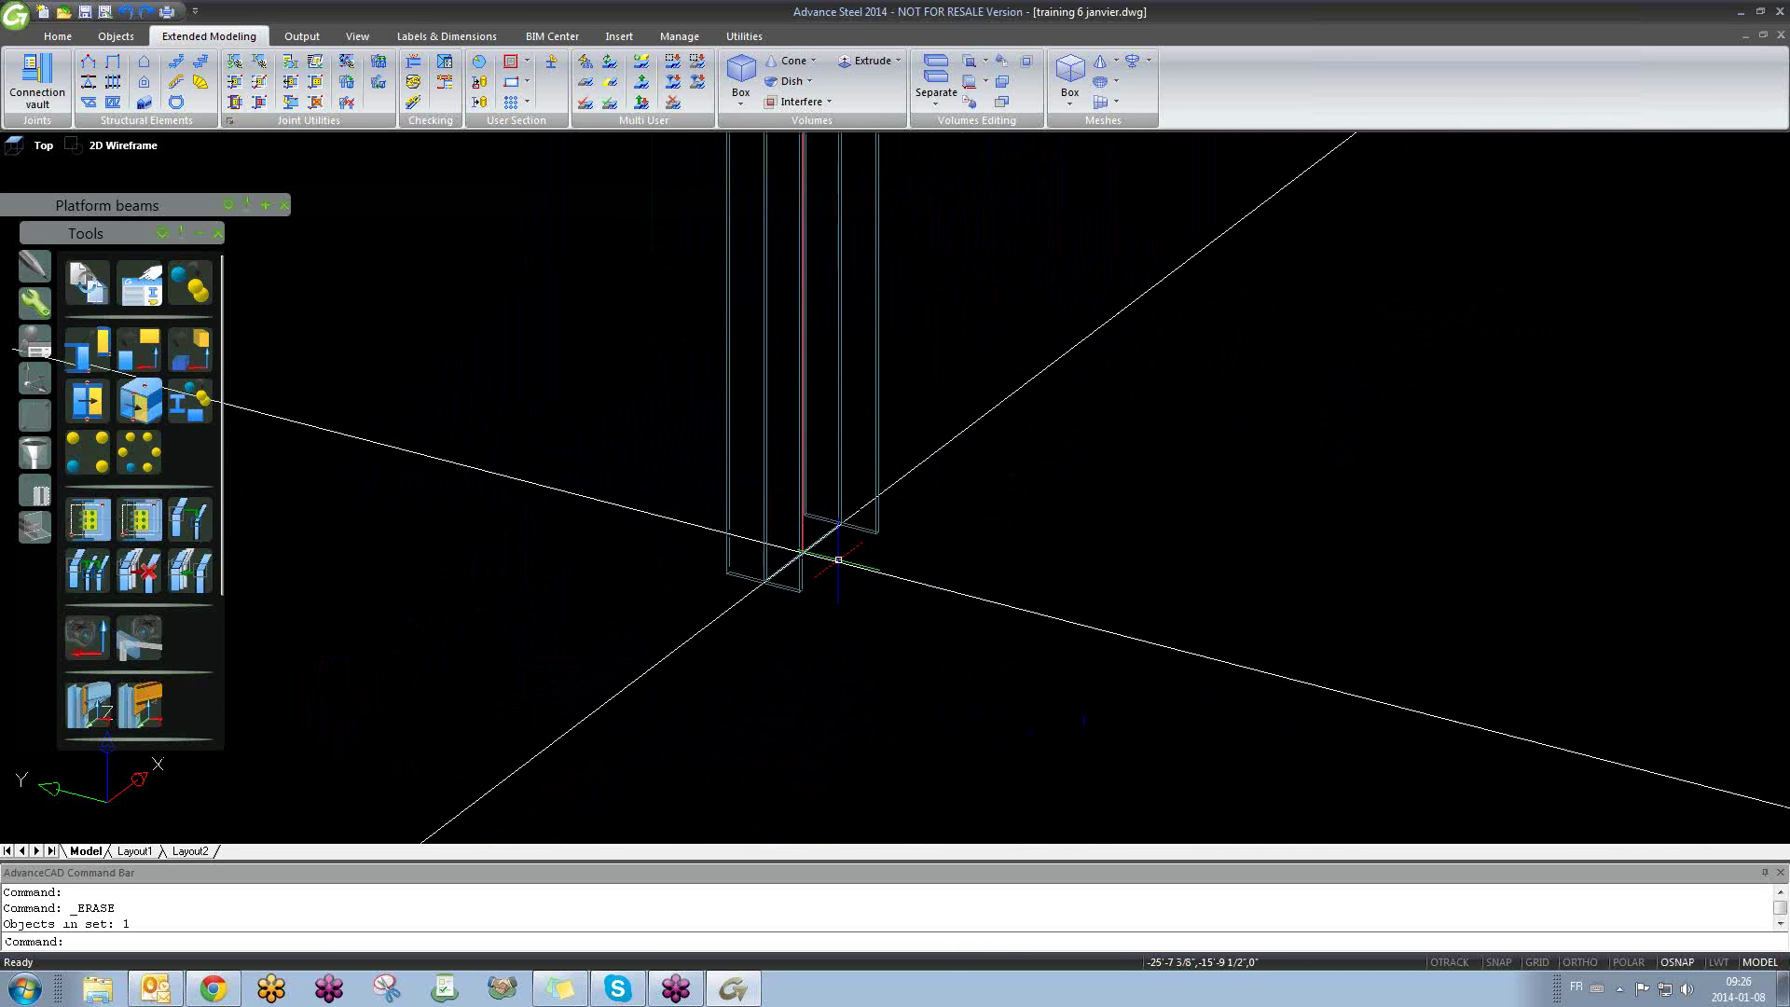
{"action": "type", "text": "u"}
{"action": "key", "text": "Return"}
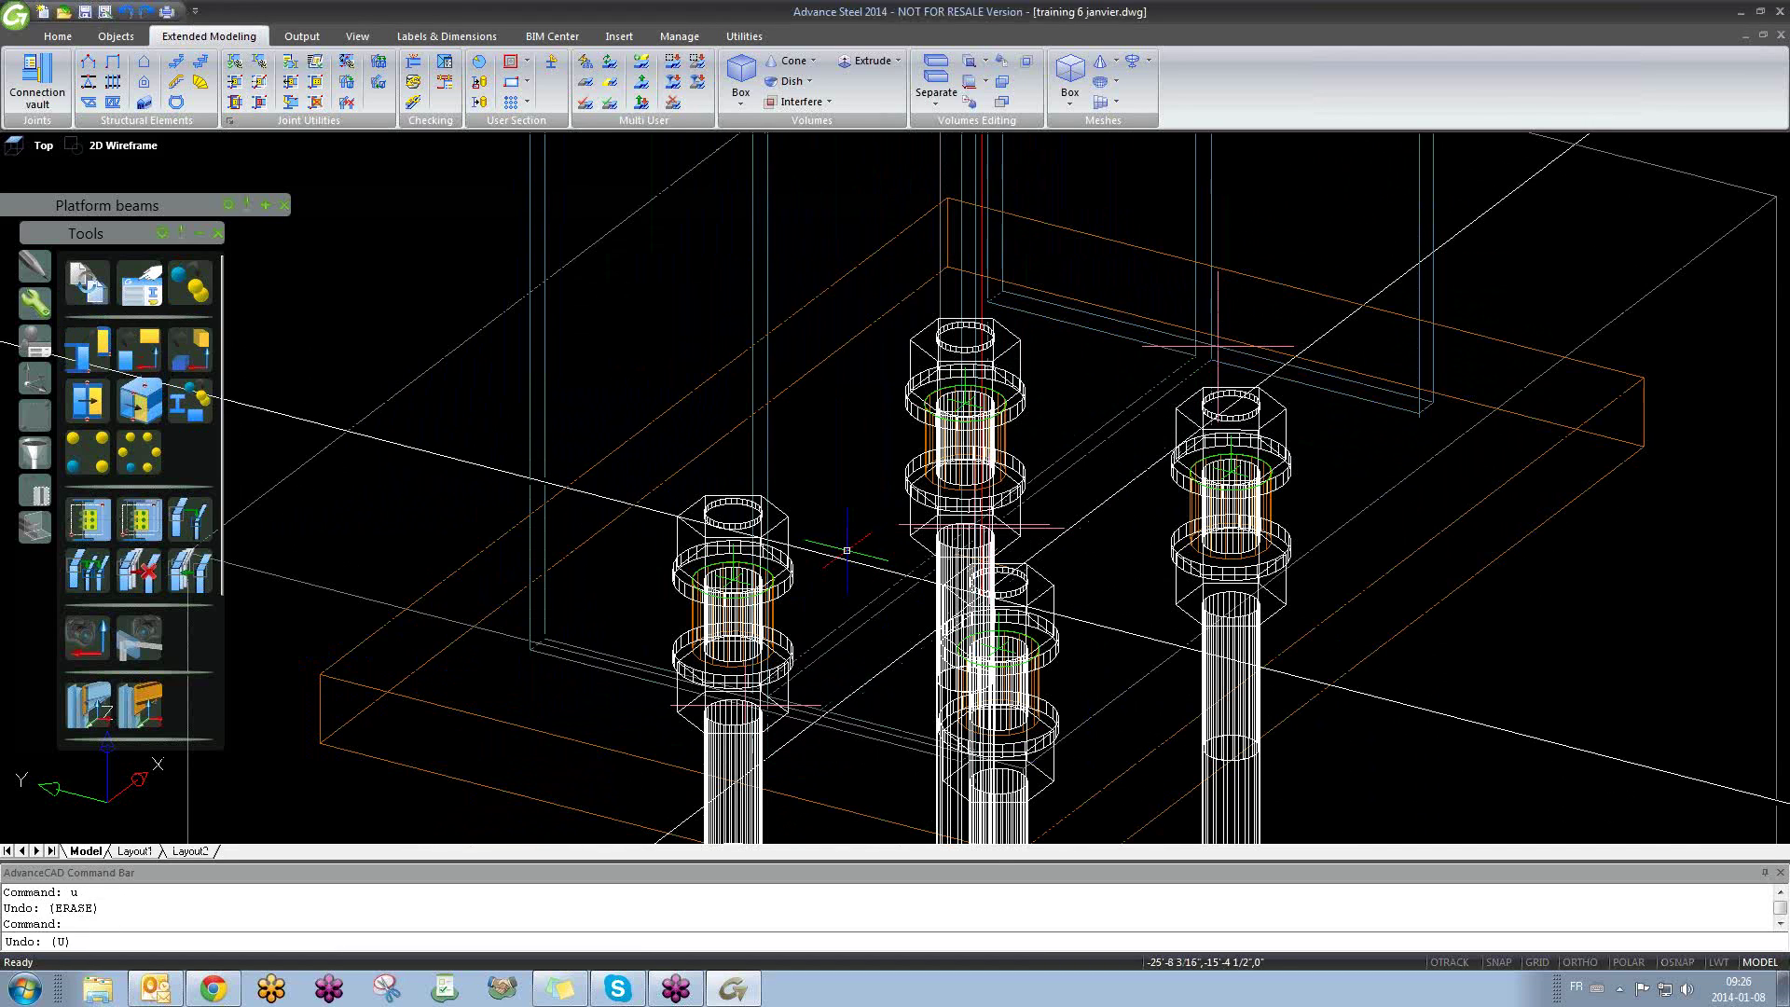
{"action": "key", "text": "ctrl+z"}
Step: Open the base plate joint's properties from the joint box around a column base, and close them without changes
{"action": "scroll", "coordinate": [850, 549], "scroll_direction": "down", "scroll_amount": 3}
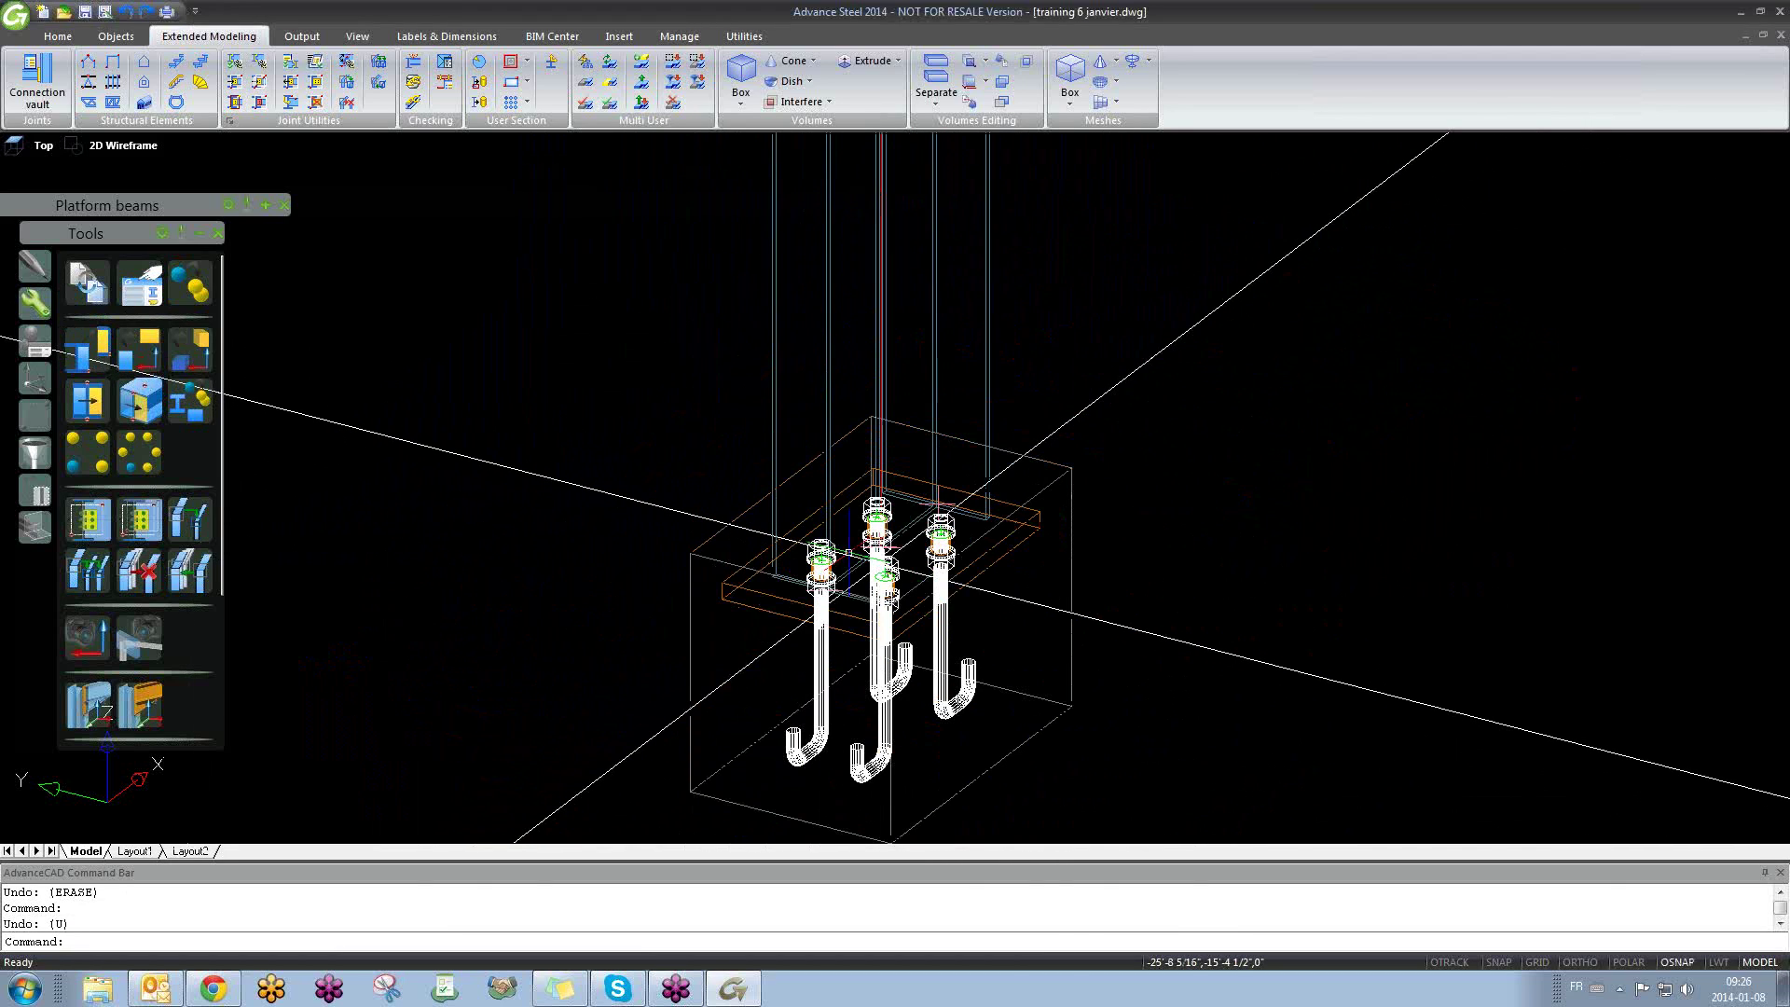
{"action": "scroll", "coordinate": [863, 565], "scroll_direction": "up", "scroll_amount": 1}
{"action": "scroll", "coordinate": [933, 503], "scroll_direction": "down", "scroll_amount": 6}
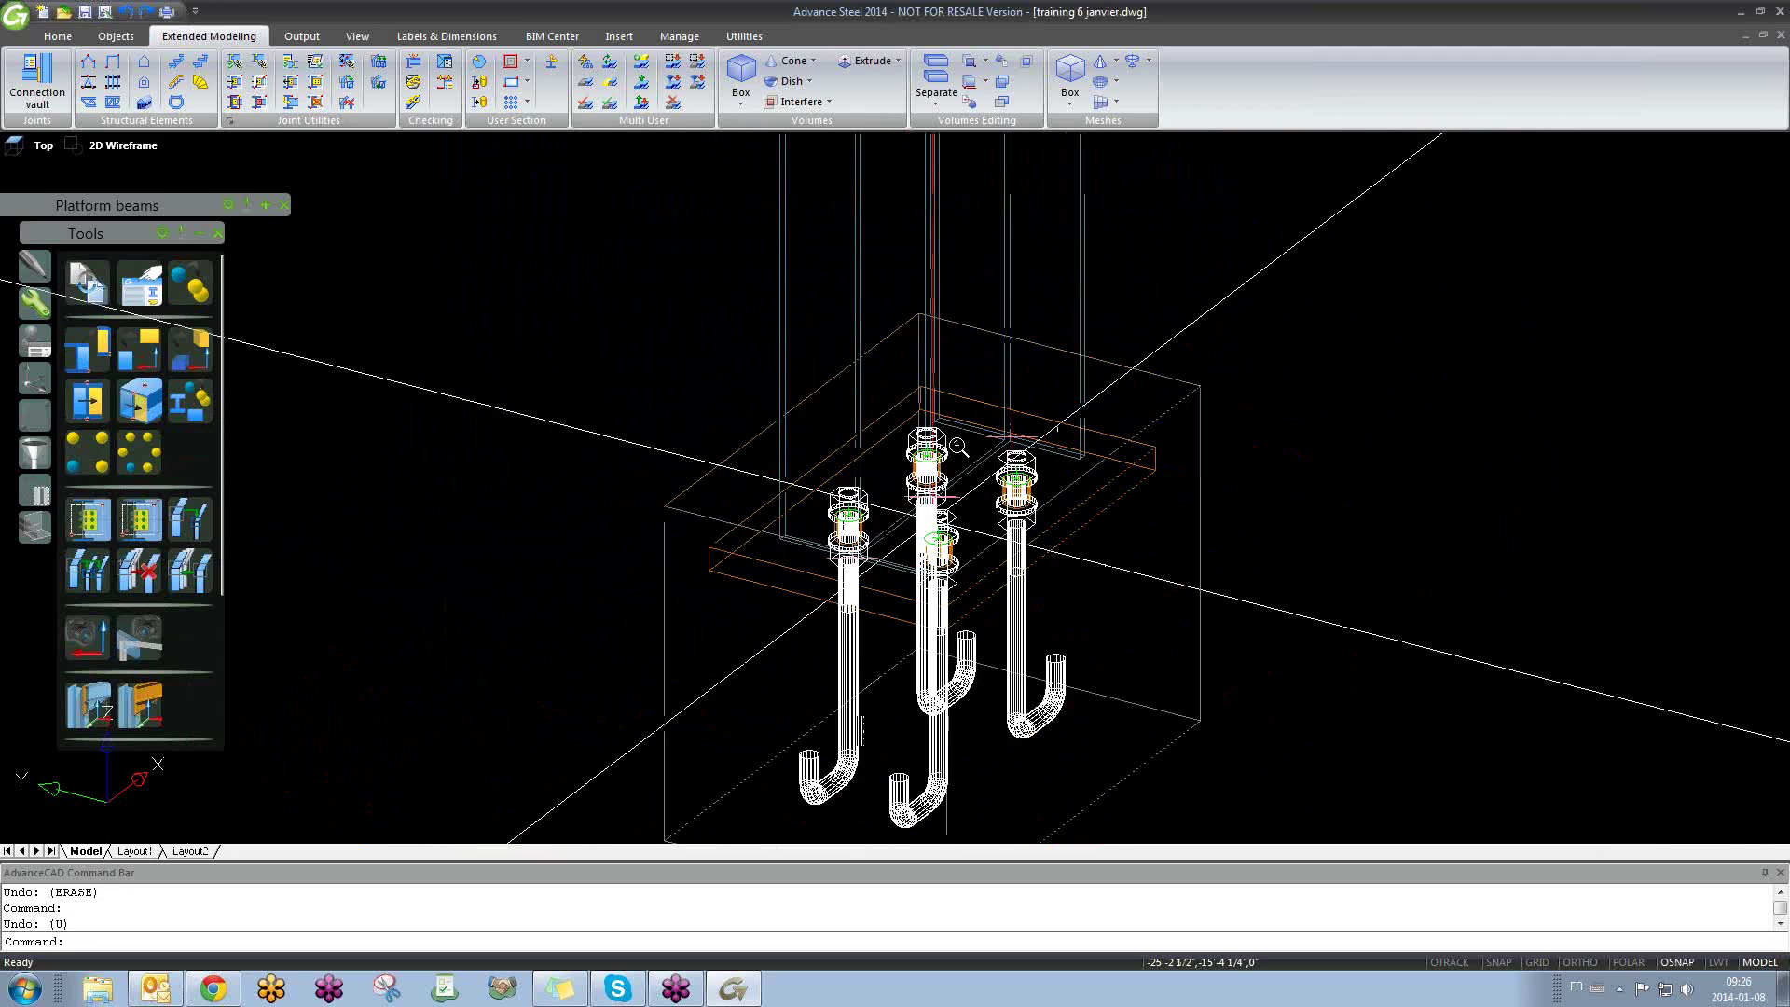
{"action": "scroll", "coordinate": [1016, 568], "scroll_direction": "up", "scroll_amount": 3}
{"action": "scroll", "coordinate": [904, 528], "scroll_direction": "down", "scroll_amount": 2}
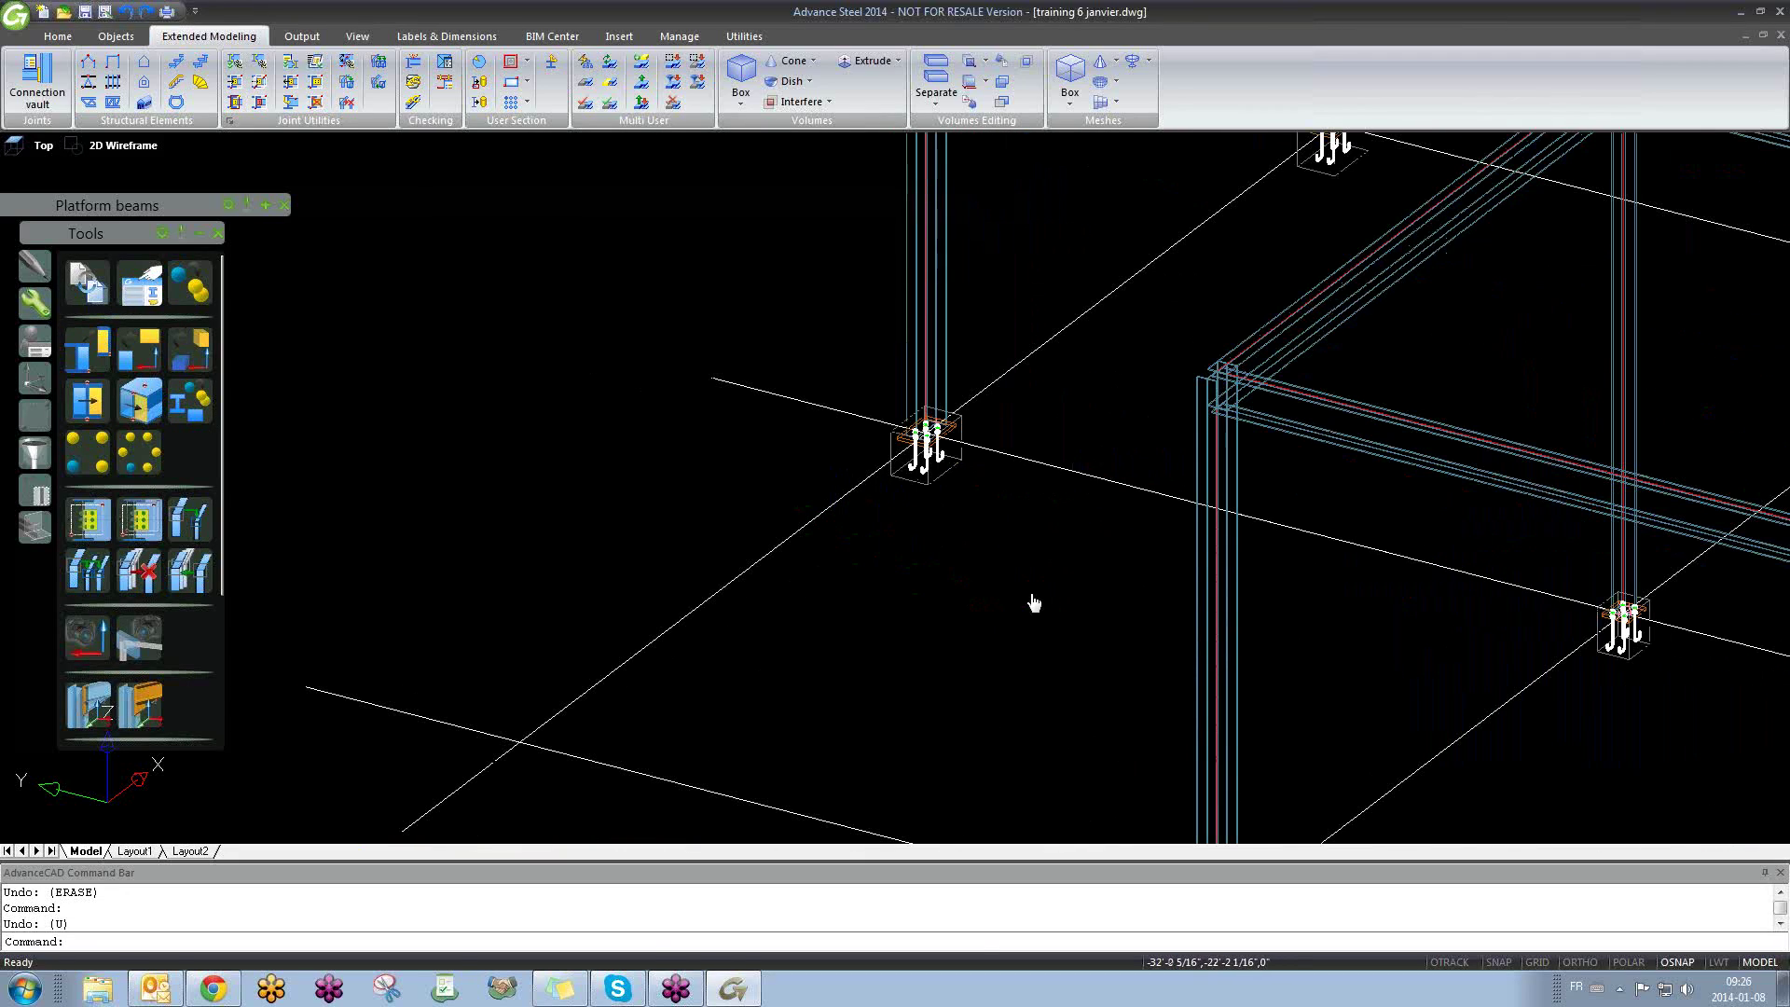
{"action": "middle_click_drag", "start_coordinate": [1035, 603], "coordinate": [767, 534]}
{"action": "scroll", "coordinate": [767, 533], "scroll_direction": "down", "scroll_amount": 6}
{"action": "scroll", "coordinate": [767, 533], "scroll_direction": "down", "scroll_amount": 3}
{"action": "middle_click_drag", "start_coordinate": [872, 644], "coordinate": [1073, 601], "text": "shift"}
{"action": "scroll", "coordinate": [739, 535], "scroll_direction": "up", "scroll_amount": 5}
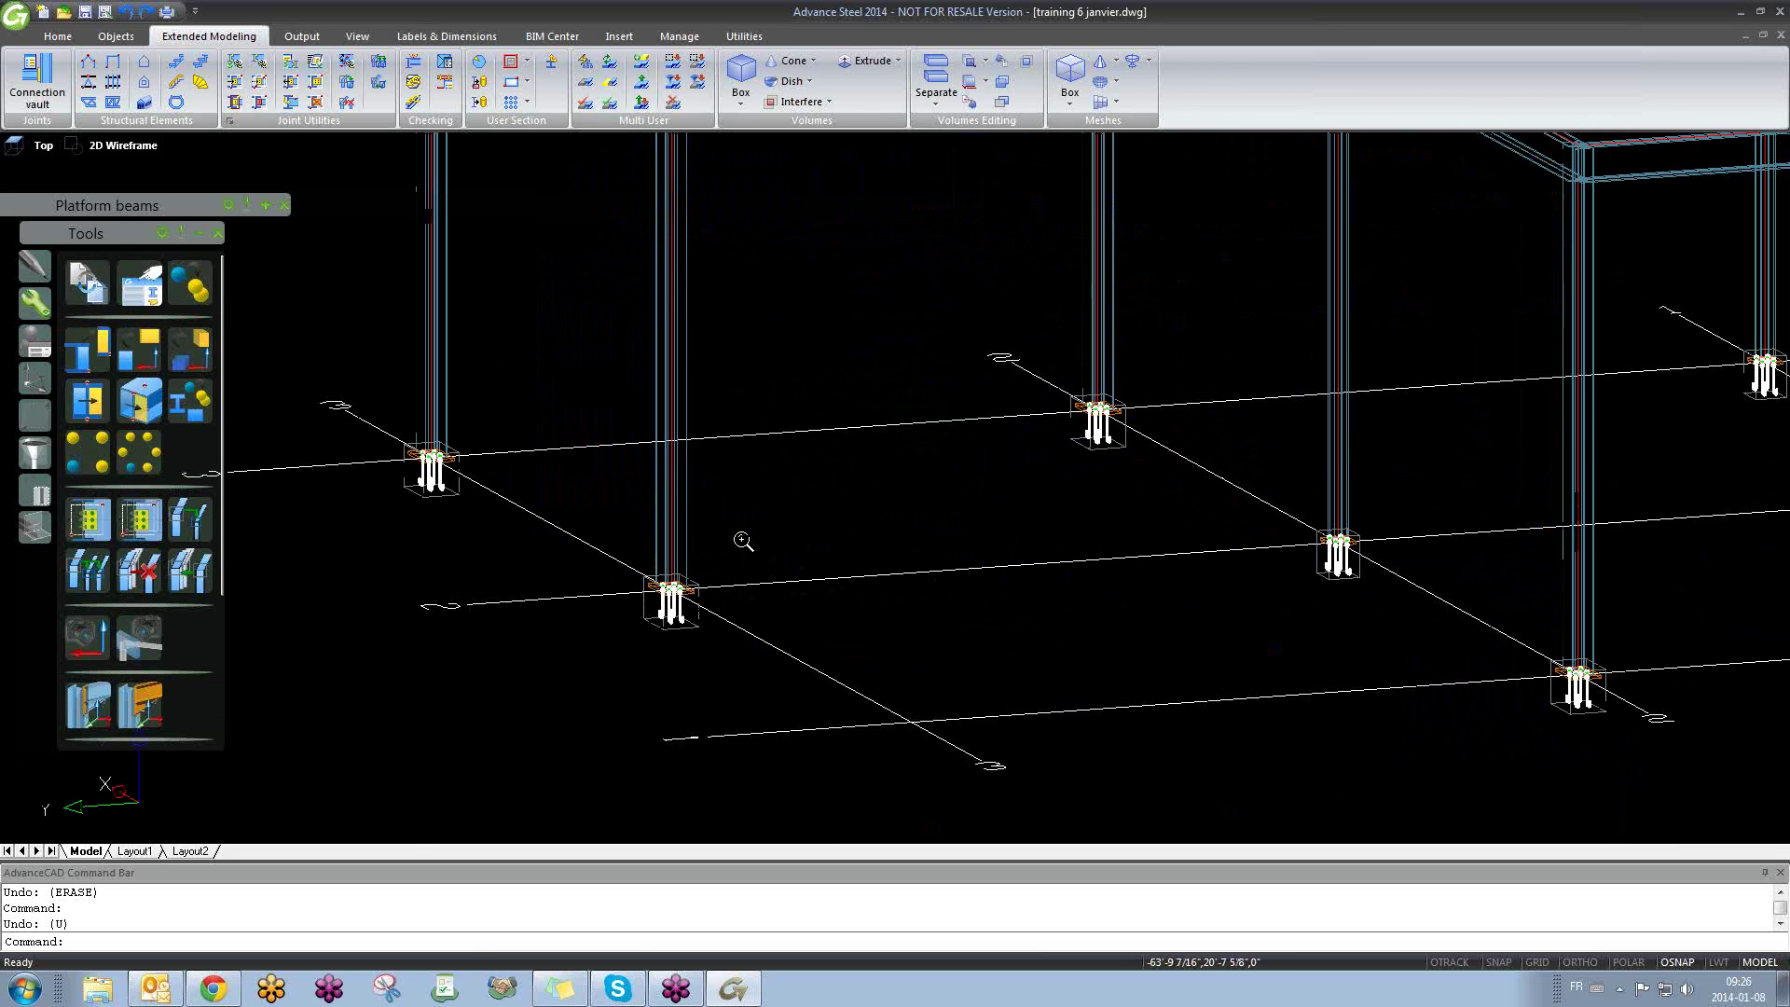
{"action": "scroll", "coordinate": [687, 585], "scroll_direction": "up", "scroll_amount": 4}
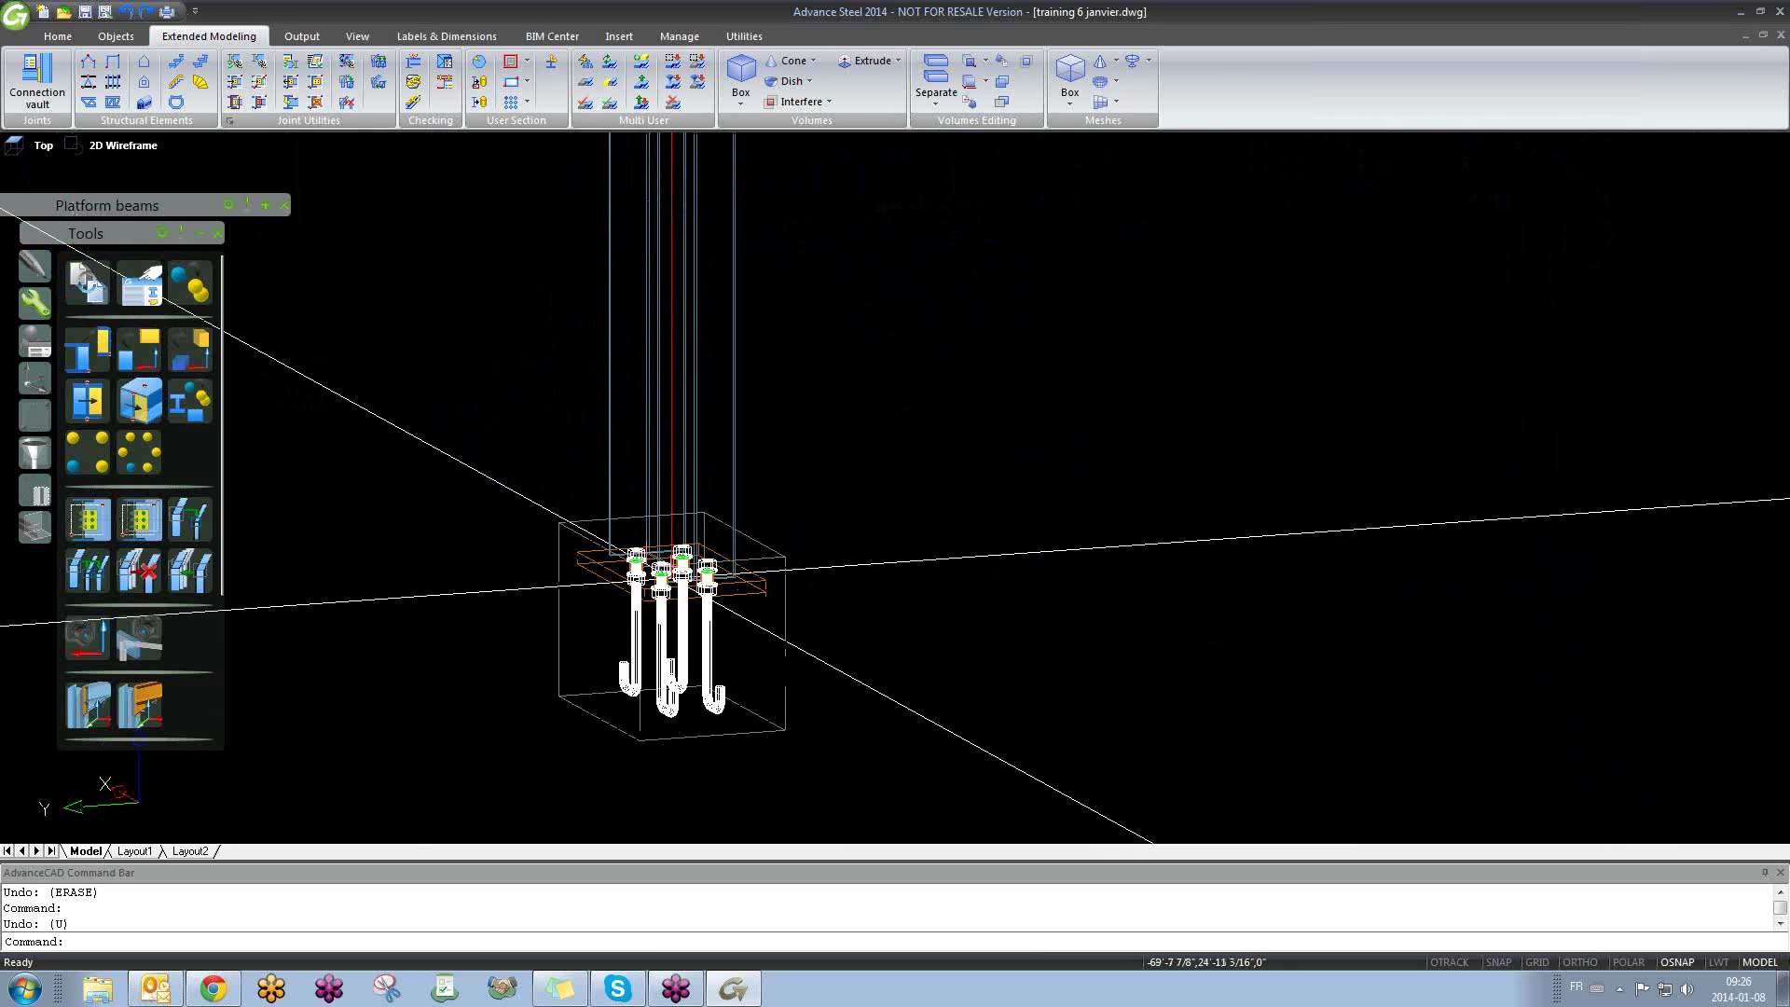
{"action": "double_click", "coordinate": [751, 539]}
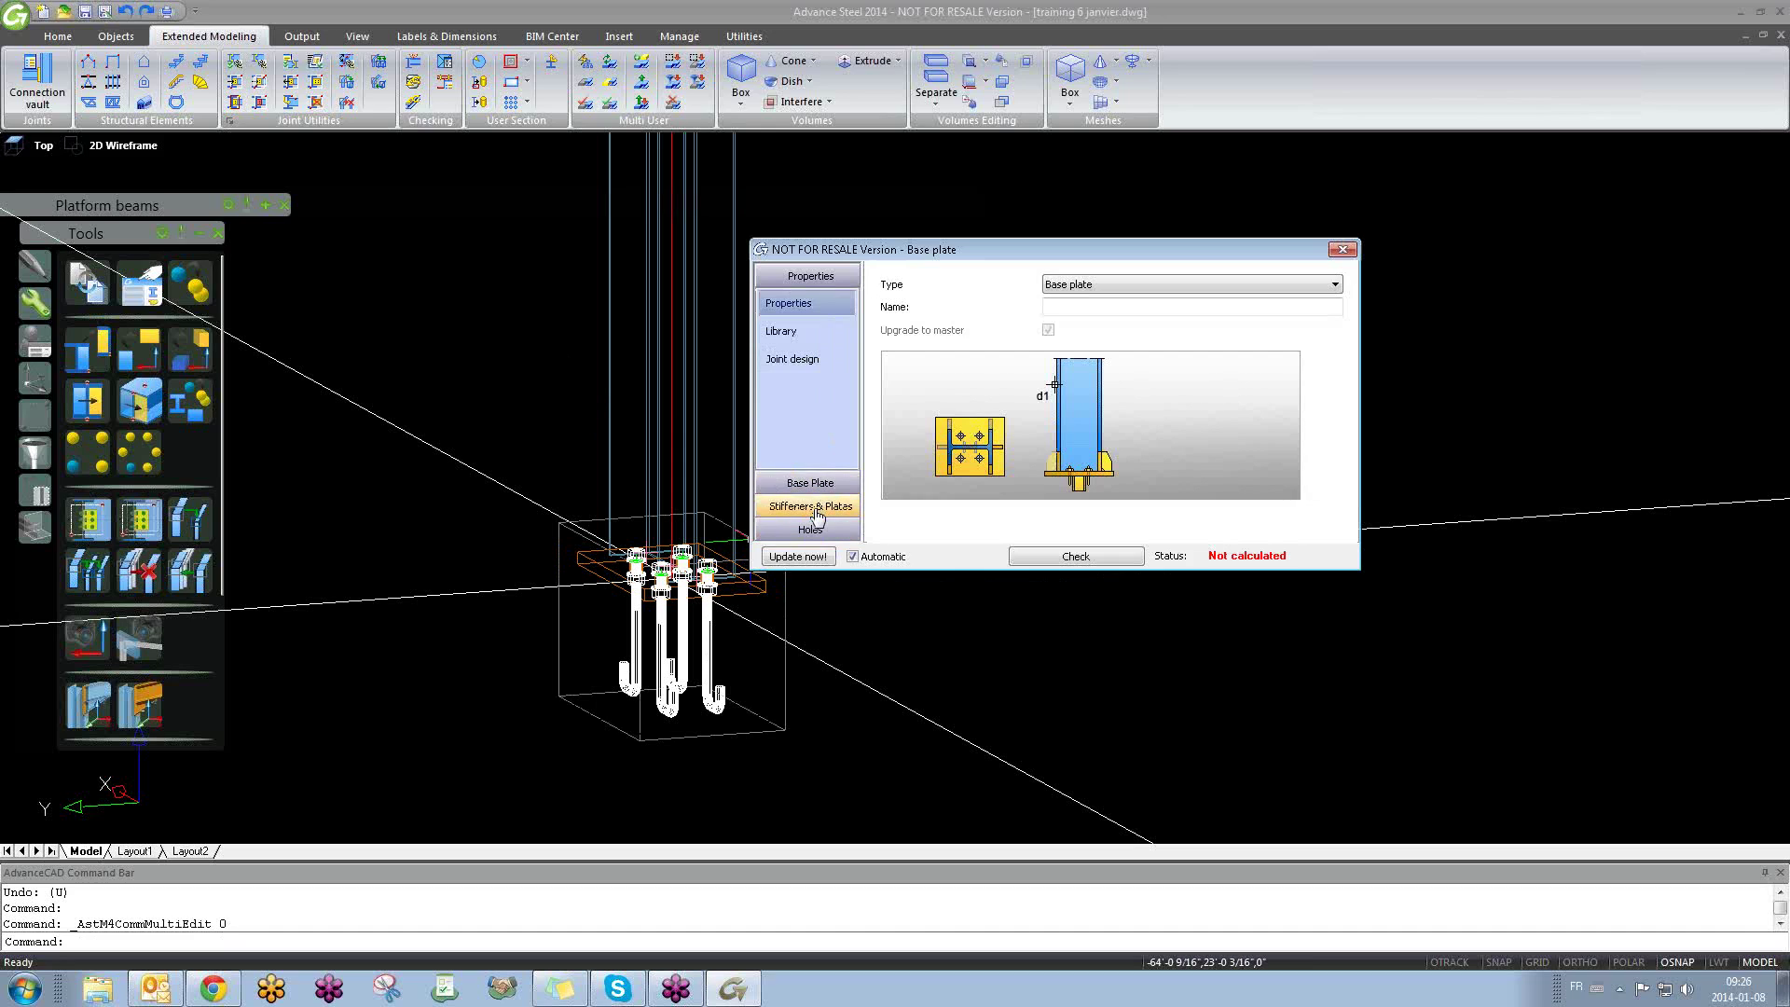
{"action": "left_click", "coordinate": [1340, 253]}
Step: Reopen the joint properties from the joint box, look over the Base Plate settings, and close them without changes
{"action": "middle_click_drag", "start_coordinate": [911, 383], "coordinate": [779, 453], "text": "shift"}
{"action": "scroll", "coordinate": [851, 437], "scroll_direction": "down", "scroll_amount": 5}
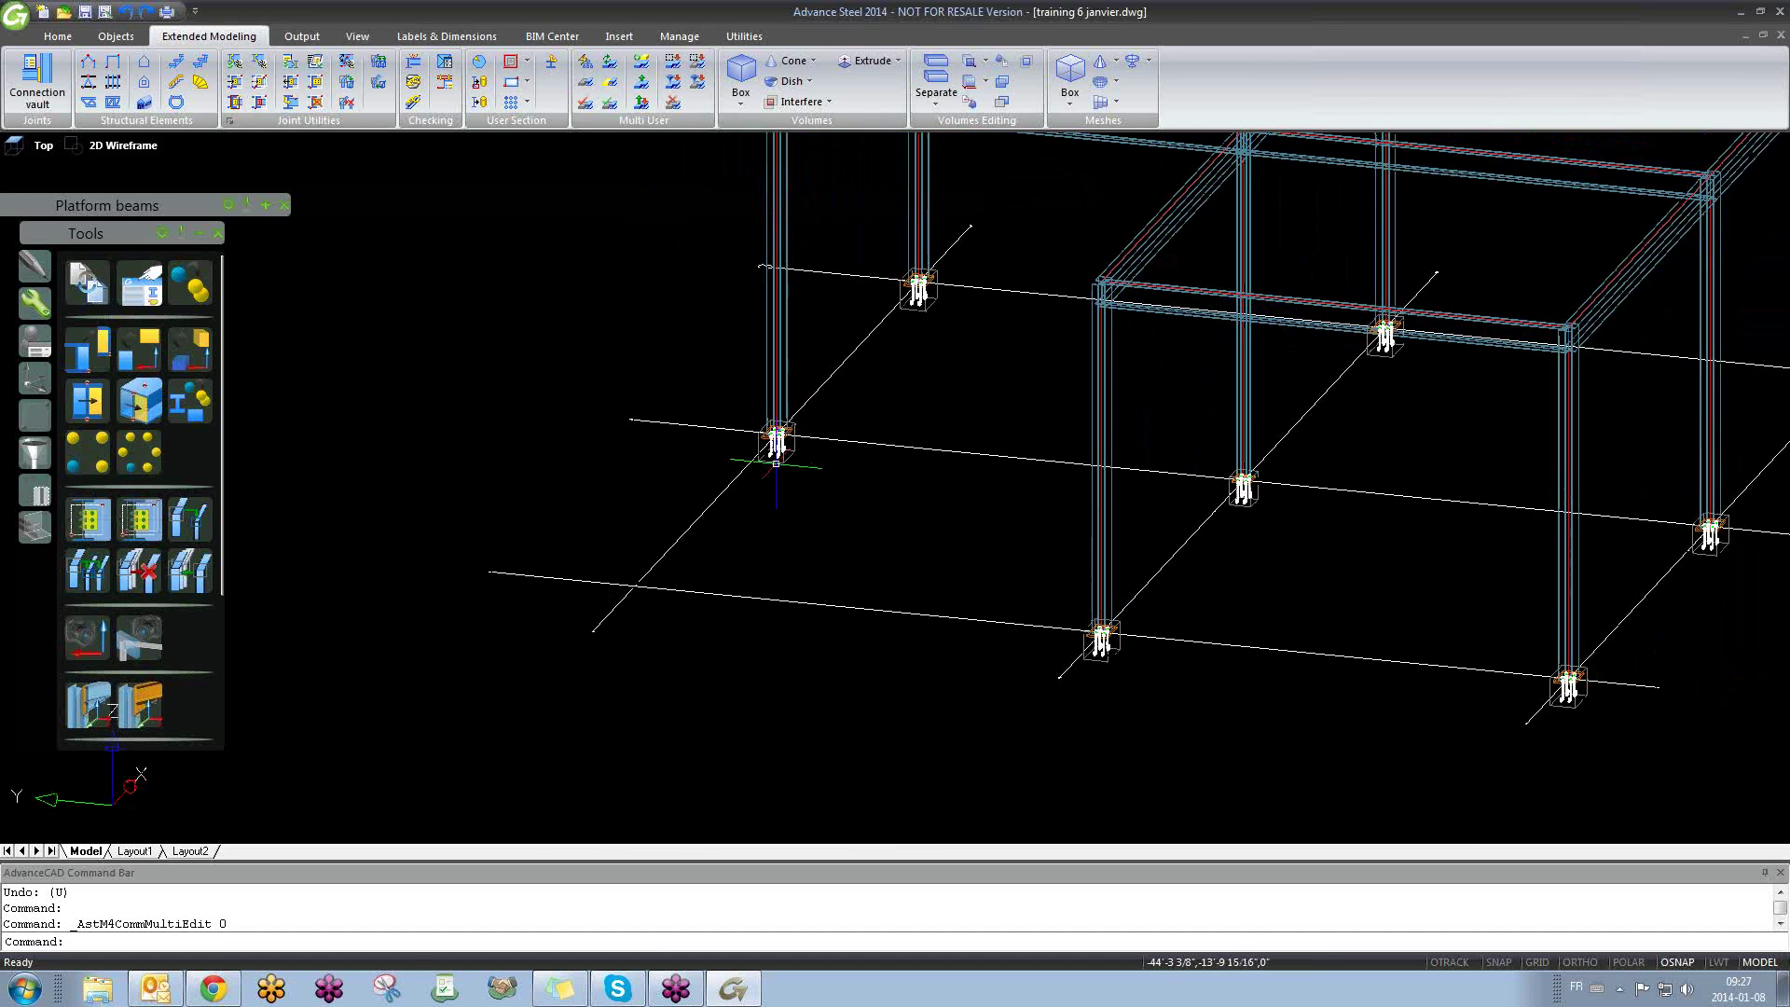
{"action": "scroll", "coordinate": [776, 444], "scroll_direction": "up", "scroll_amount": 6}
{"action": "middle_click_drag", "start_coordinate": [839, 393], "coordinate": [814, 403], "text": "shift"}
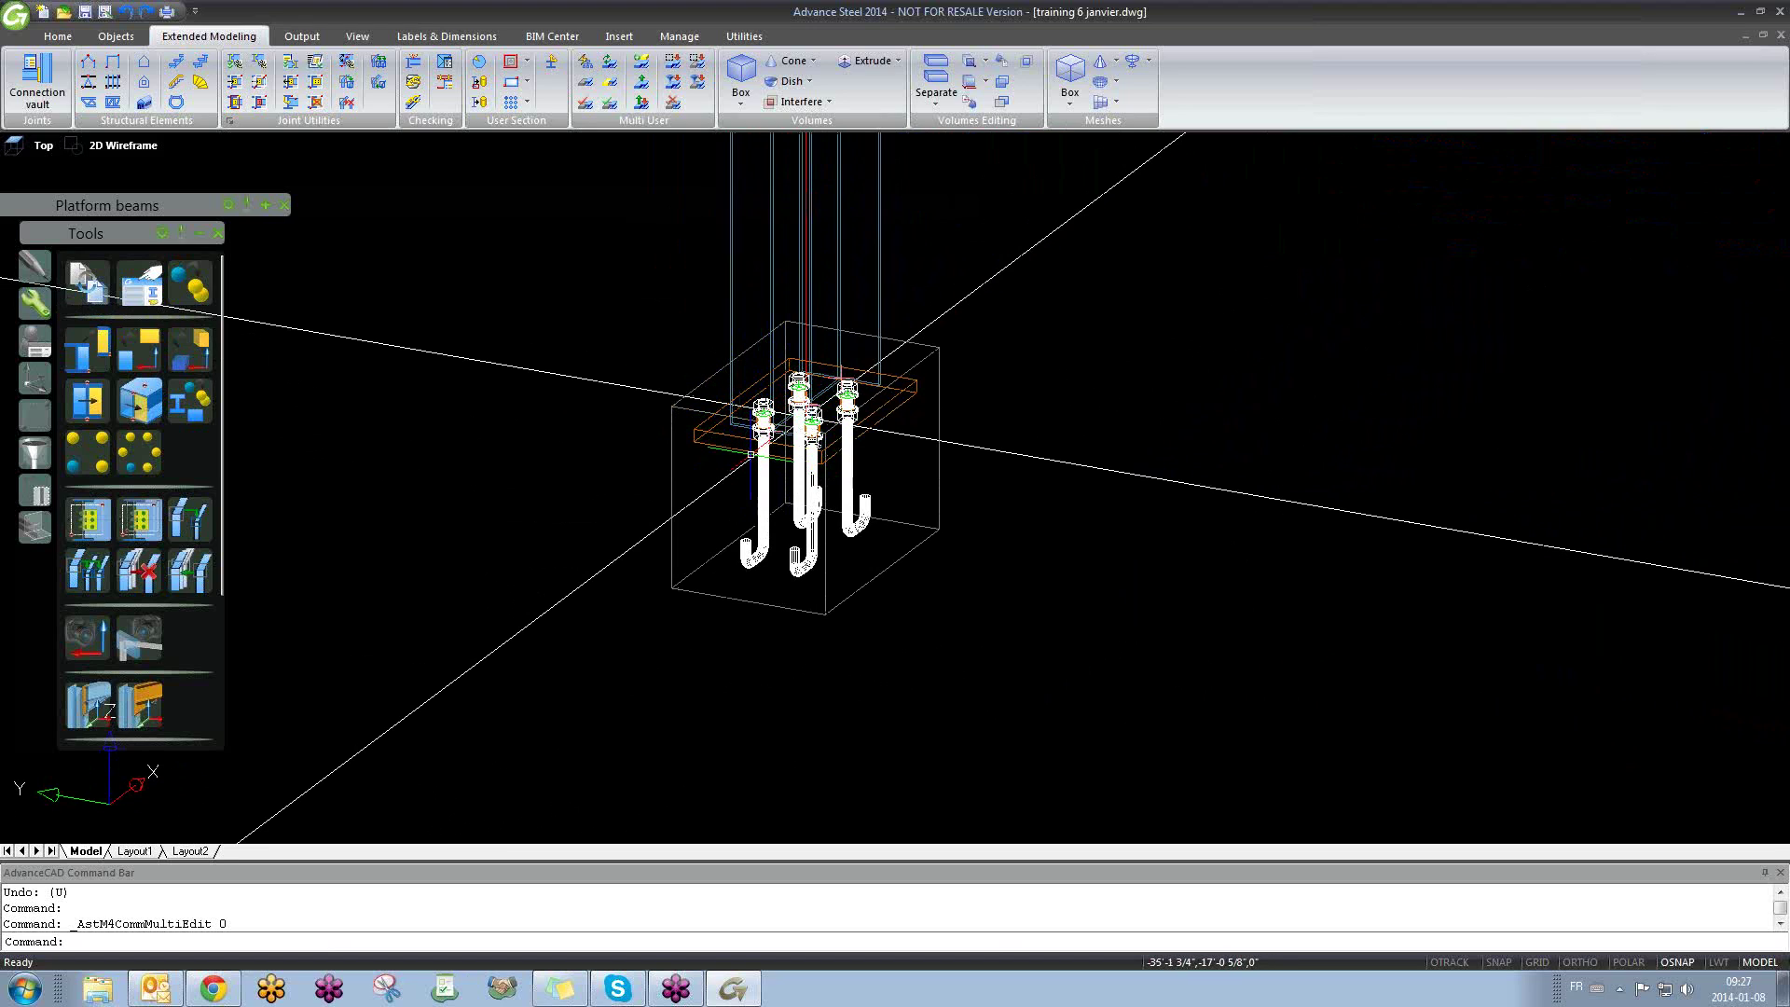
{"action": "double_click", "coordinate": [922, 358]}
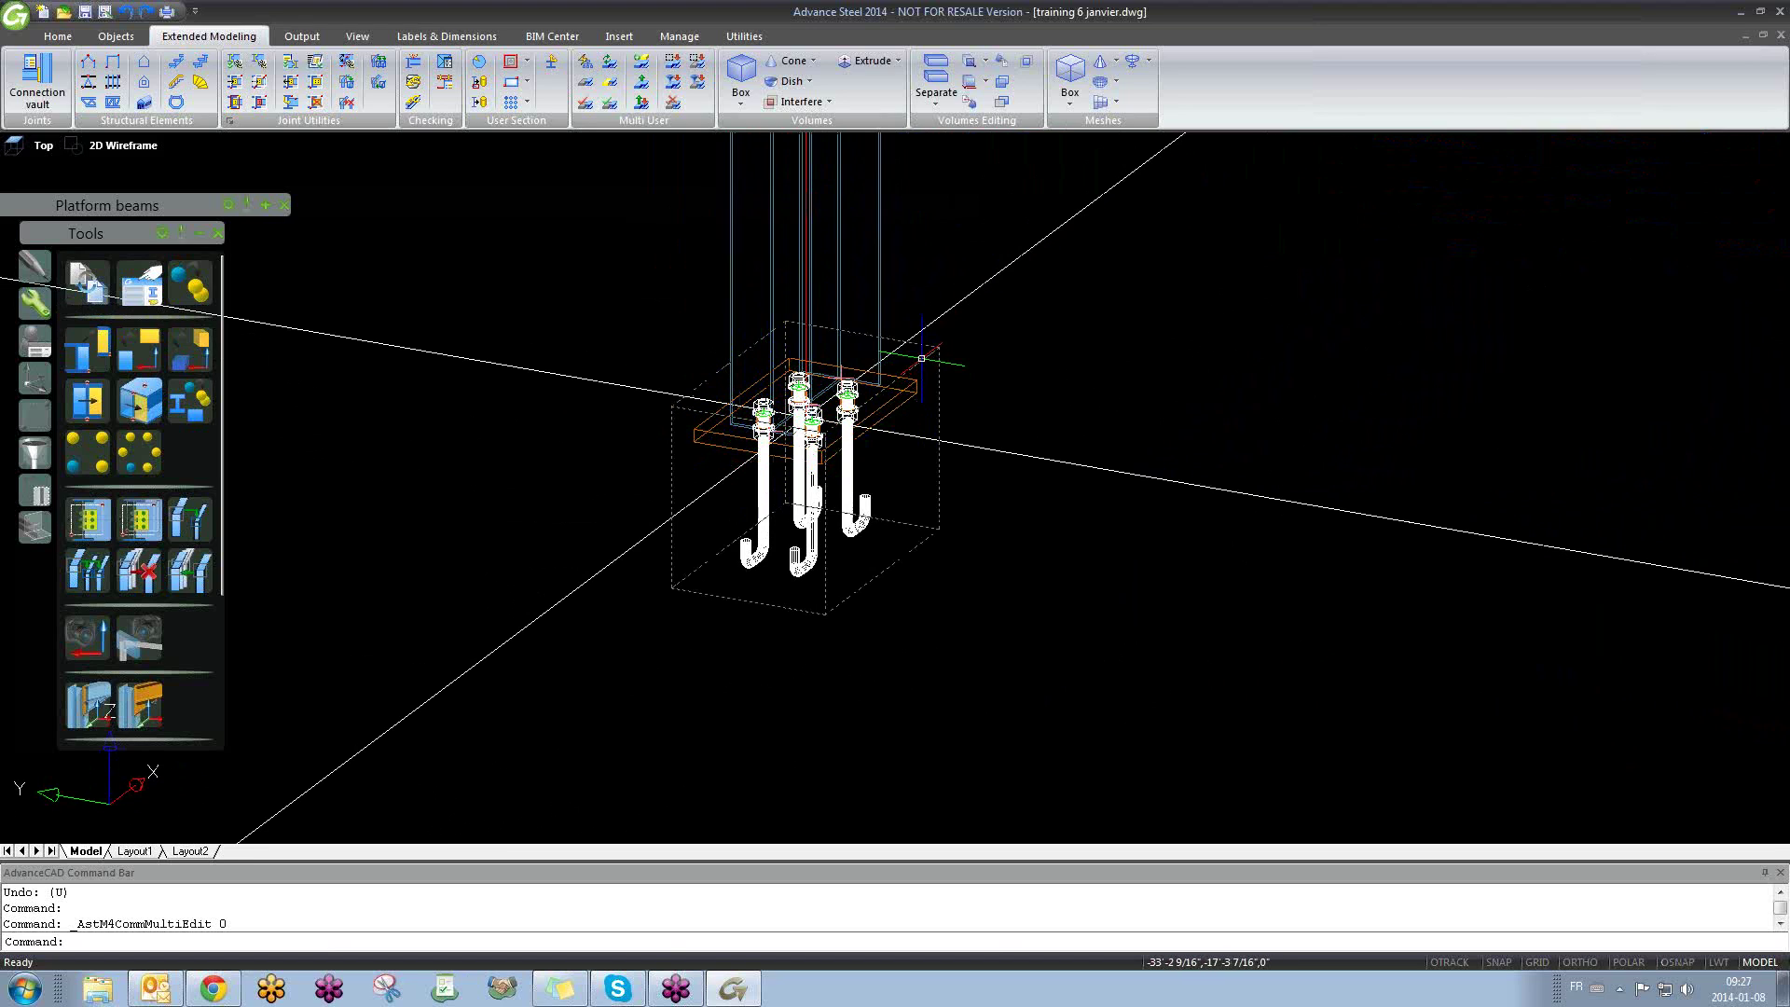
{"action": "double_click", "coordinate": [921, 358]}
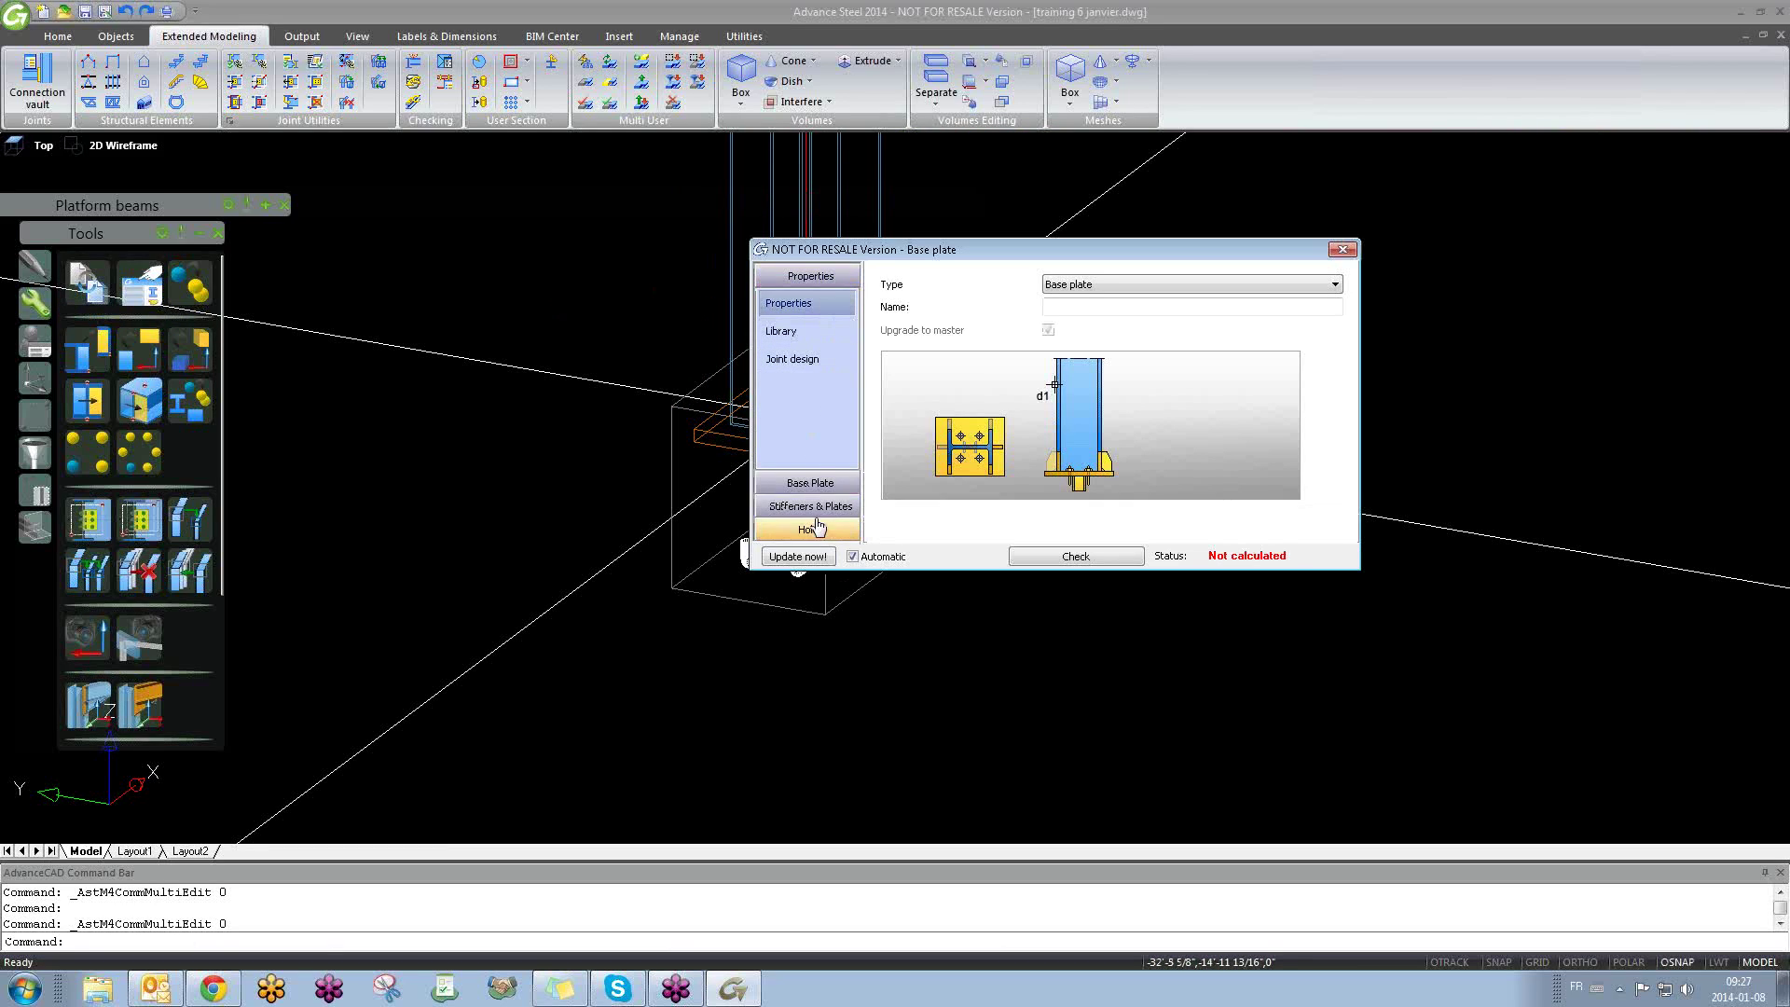
{"action": "left_click", "coordinate": [810, 483]}
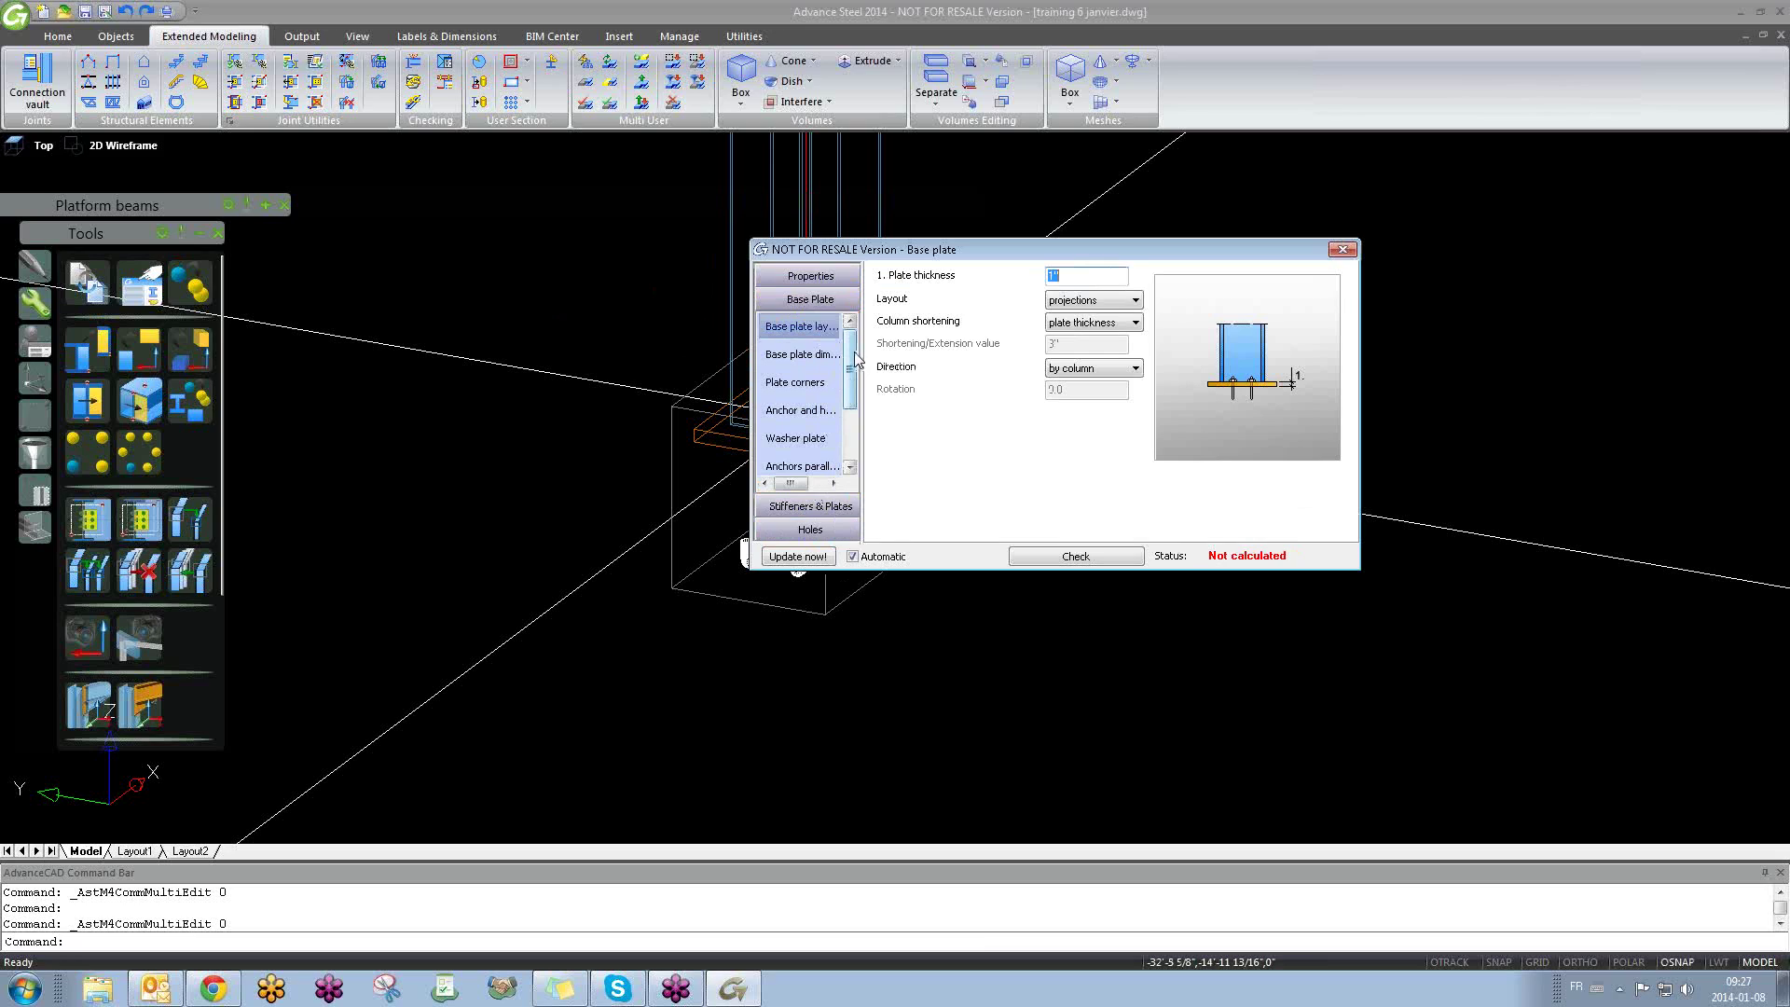
{"action": "scroll", "coordinate": [800, 391], "scroll_direction": "down", "scroll_amount": 1}
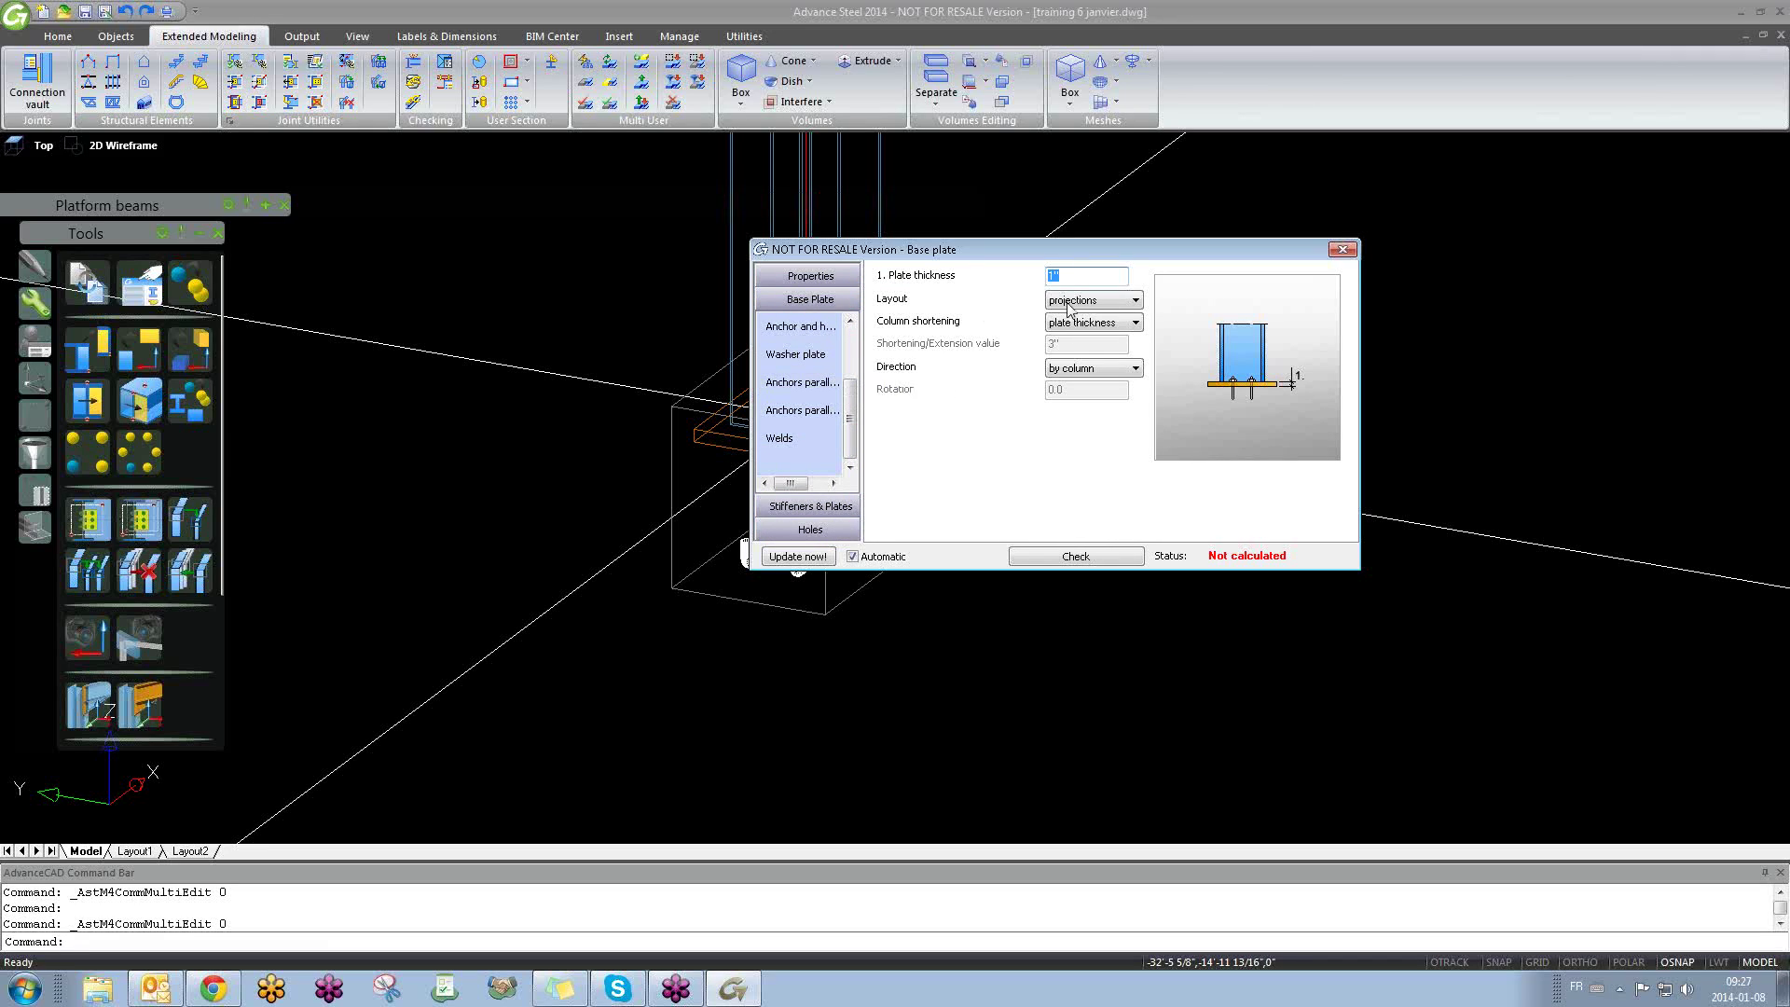
{"action": "left_click", "coordinate": [1343, 251]}
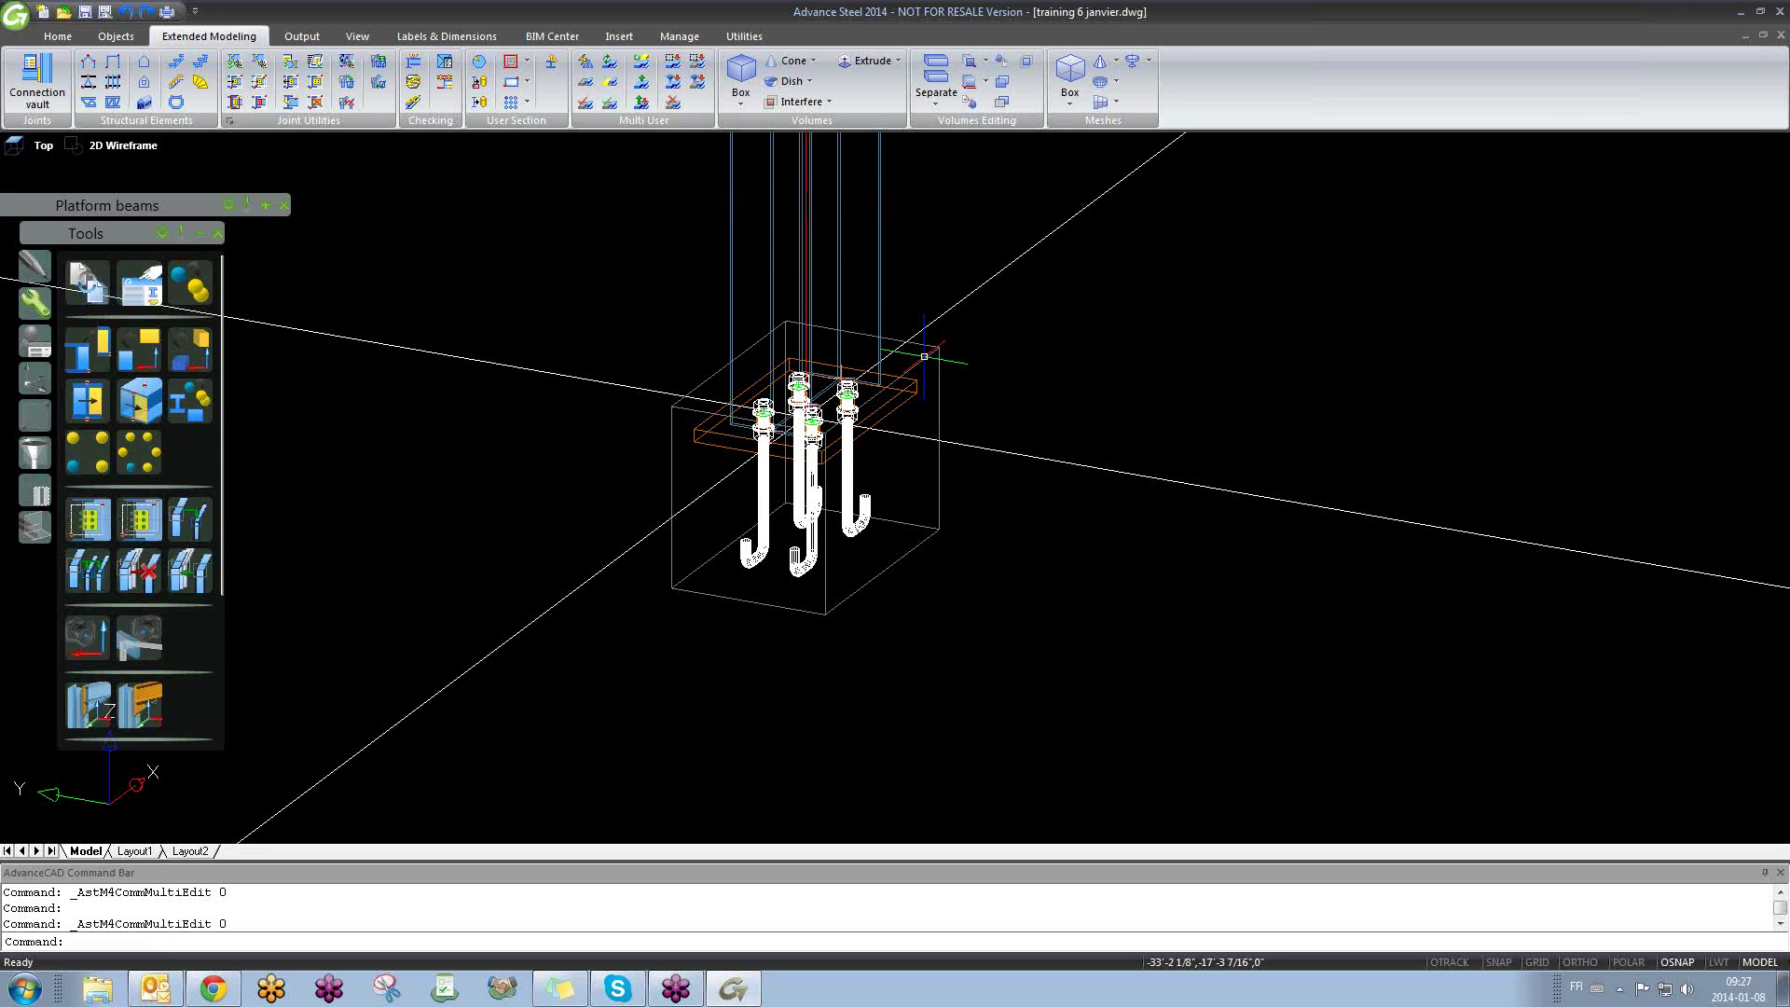
Step: Delete only the joint box around the base plate and anchors, and undo the deletion
{"action": "left_click", "coordinate": [924, 356]}
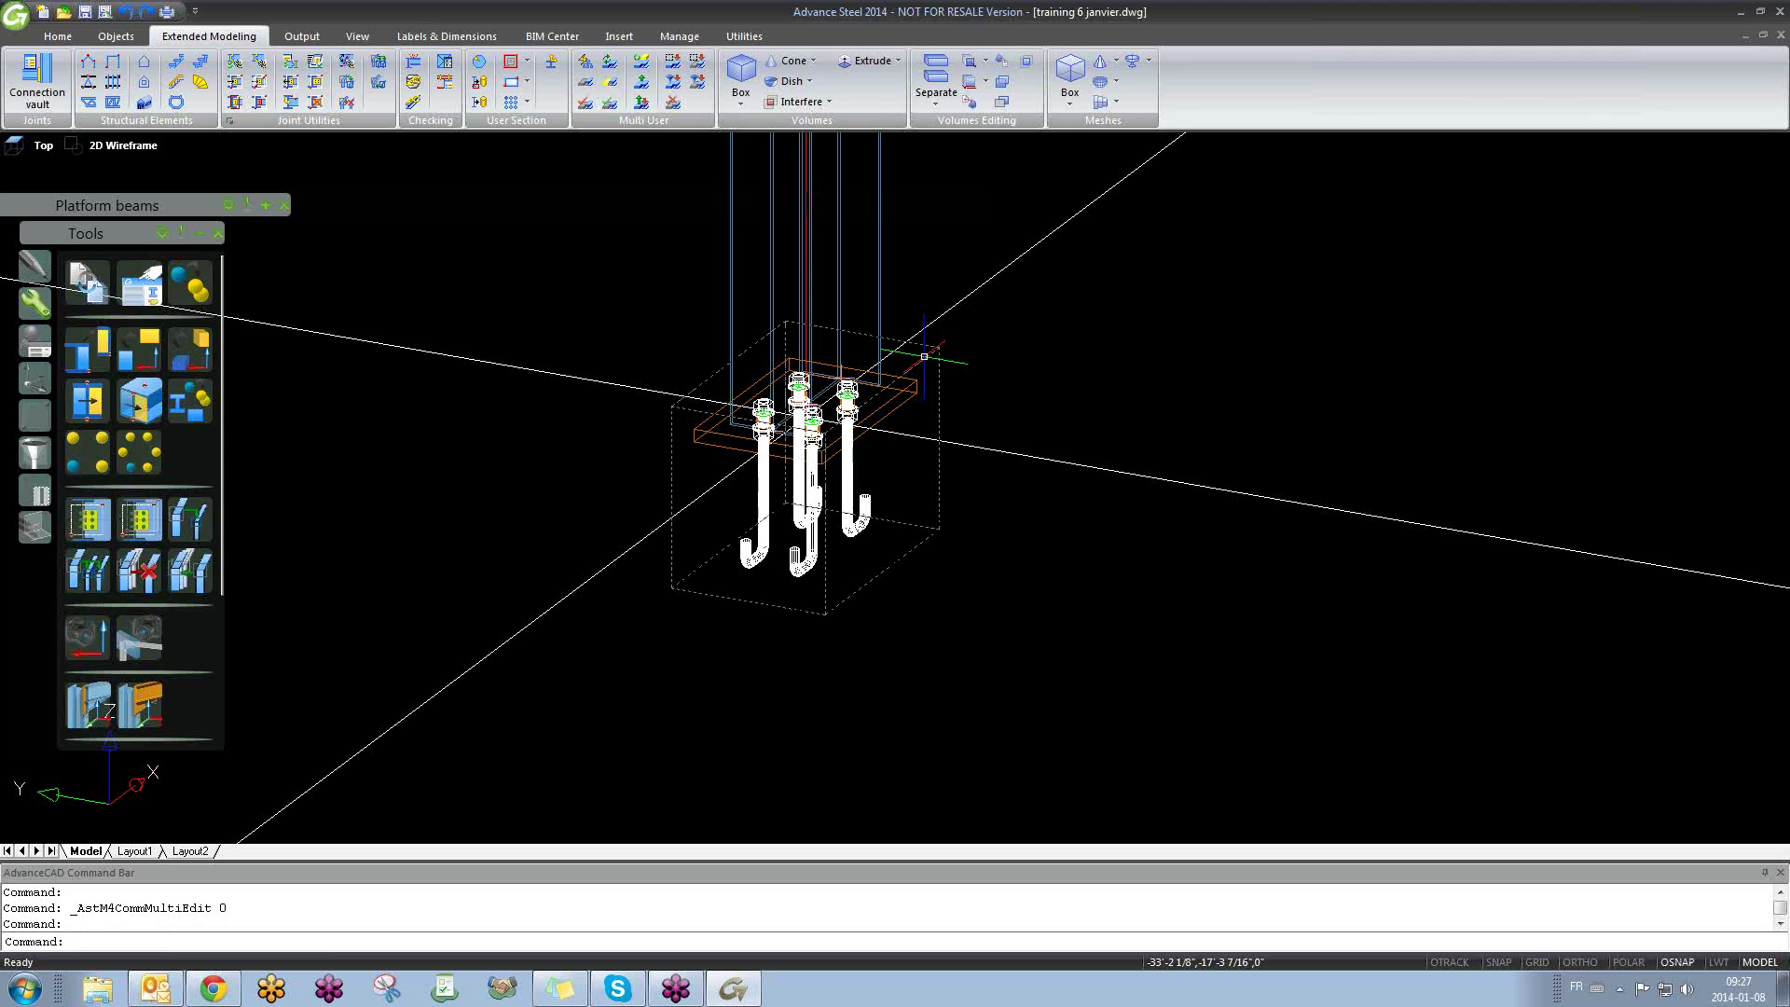
{"action": "key", "text": "Delete"}
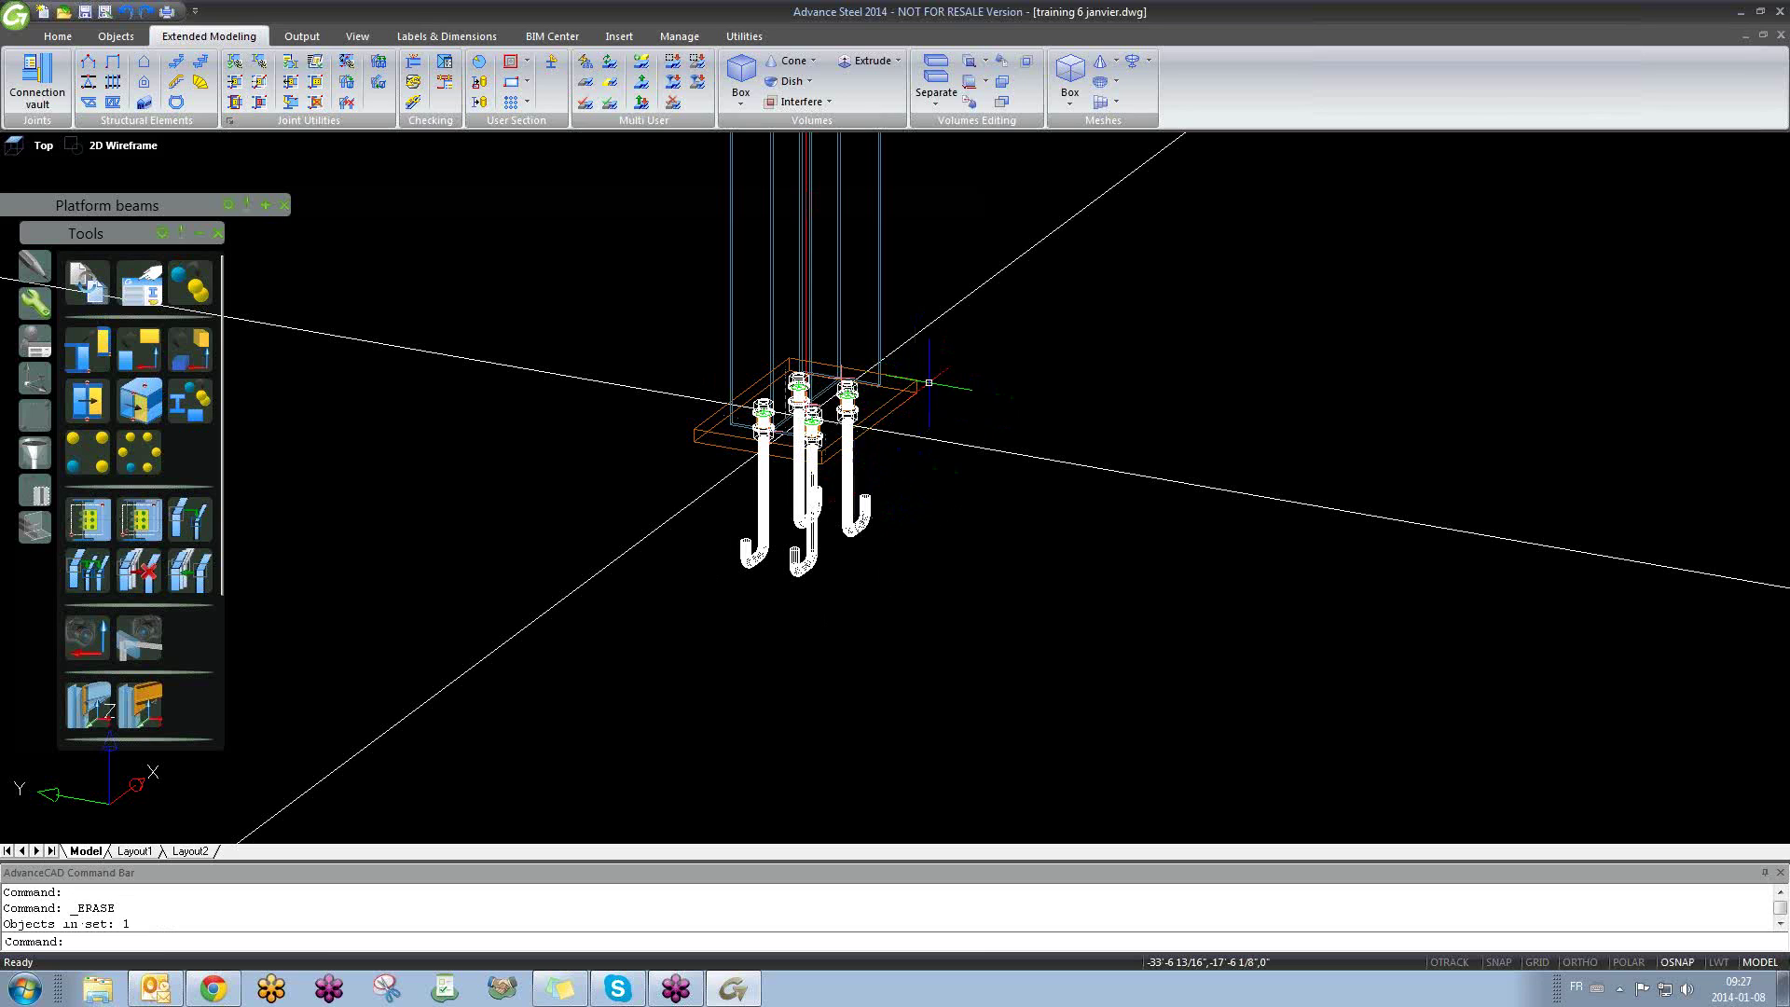
{"action": "type", "text": "u"}
{"action": "key", "text": "Return"}
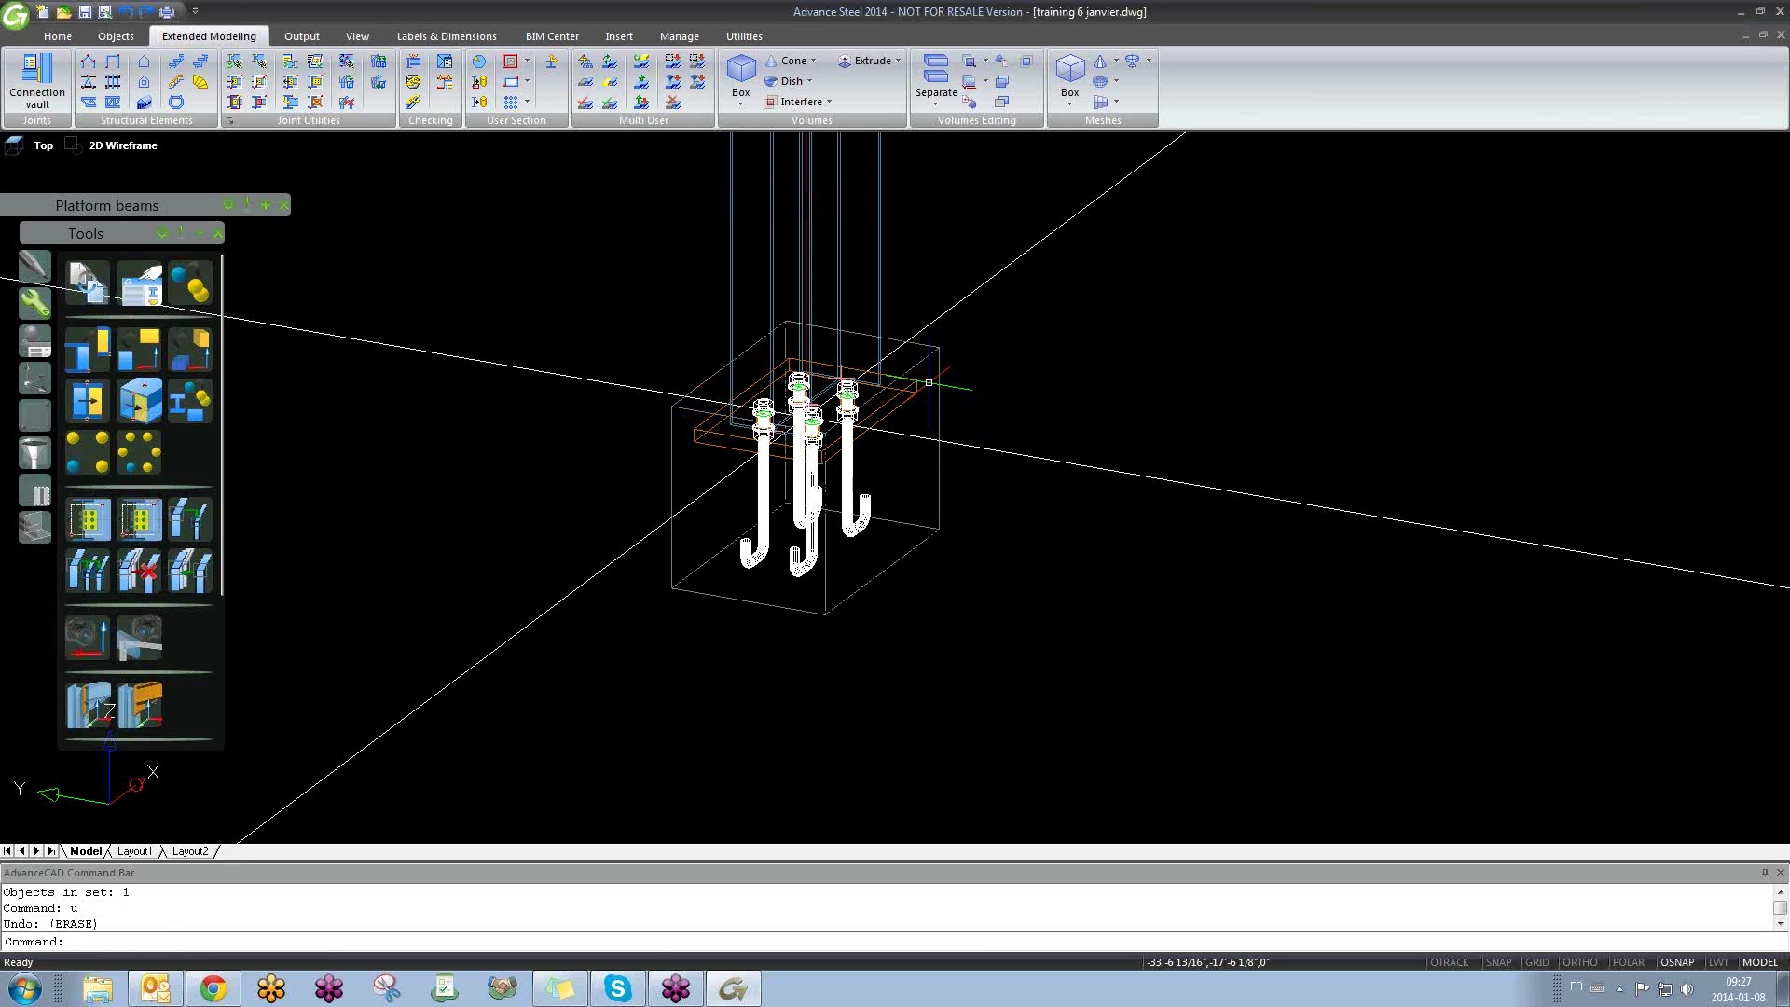
Step: Collapse the Tools palette and place it directly above the Platform beams palette
{"action": "scroll", "coordinate": [928, 382], "scroll_direction": "down", "scroll_amount": 10}
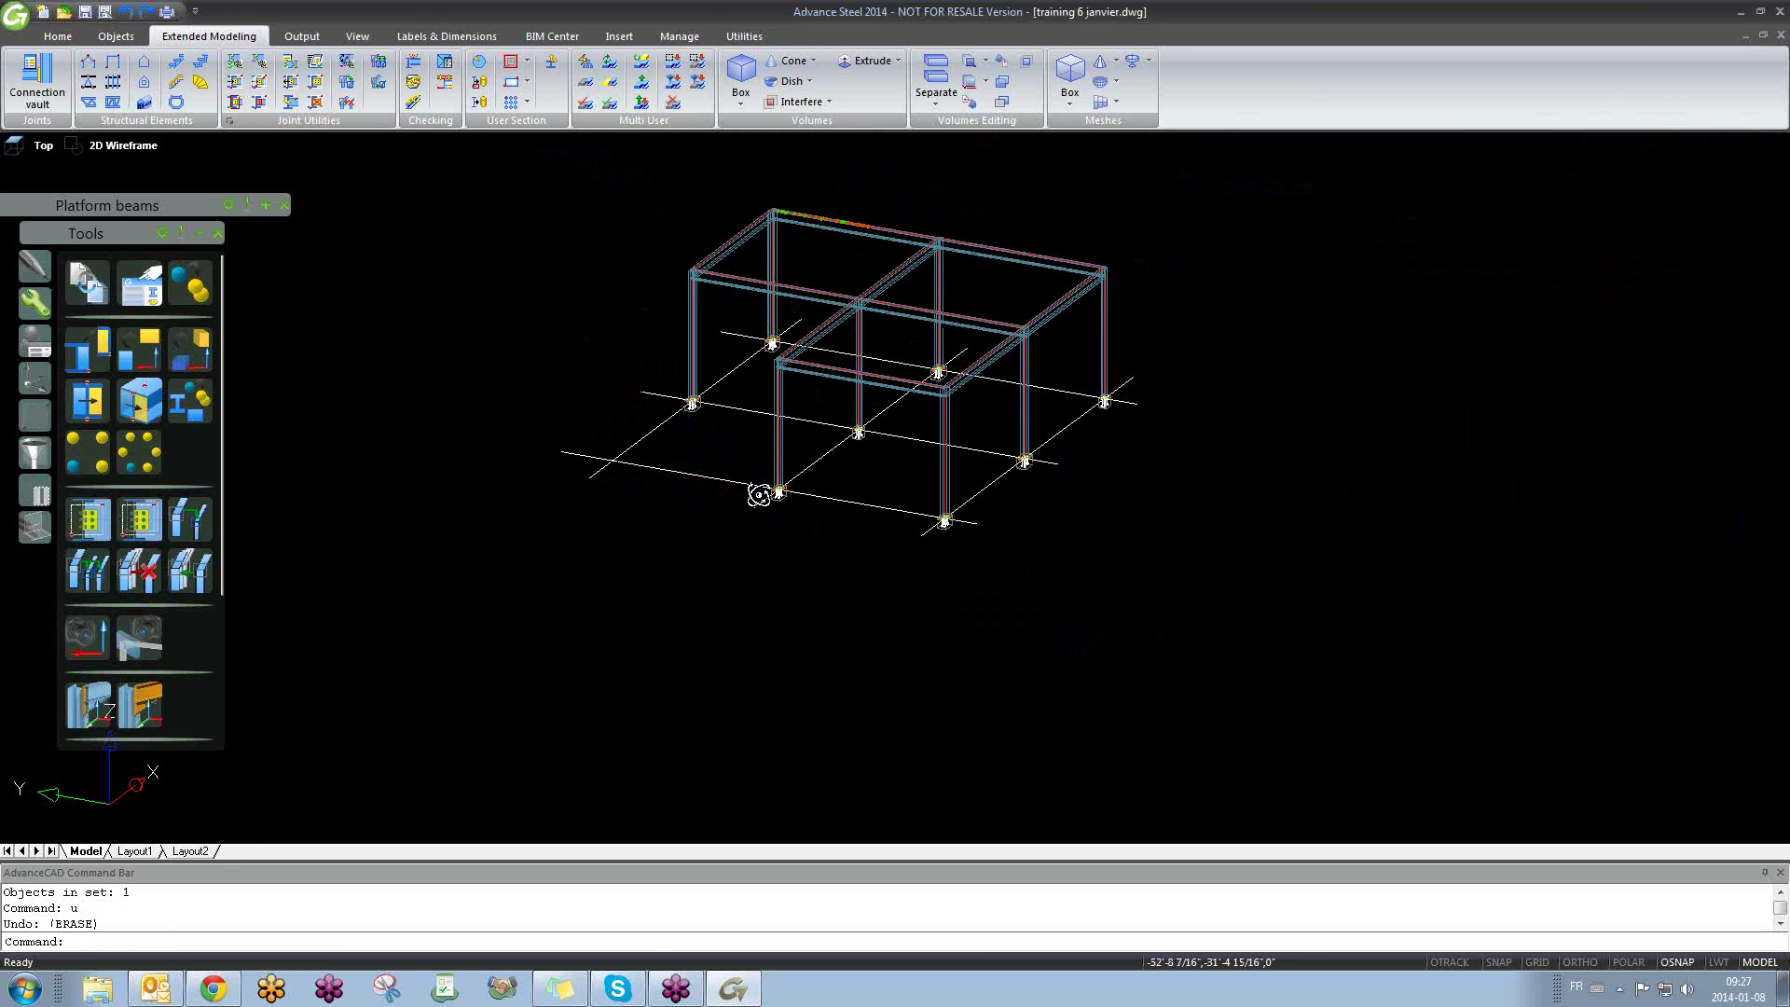
{"action": "middle_click_drag", "start_coordinate": [759, 495], "coordinate": [897, 475], "text": "shift"}
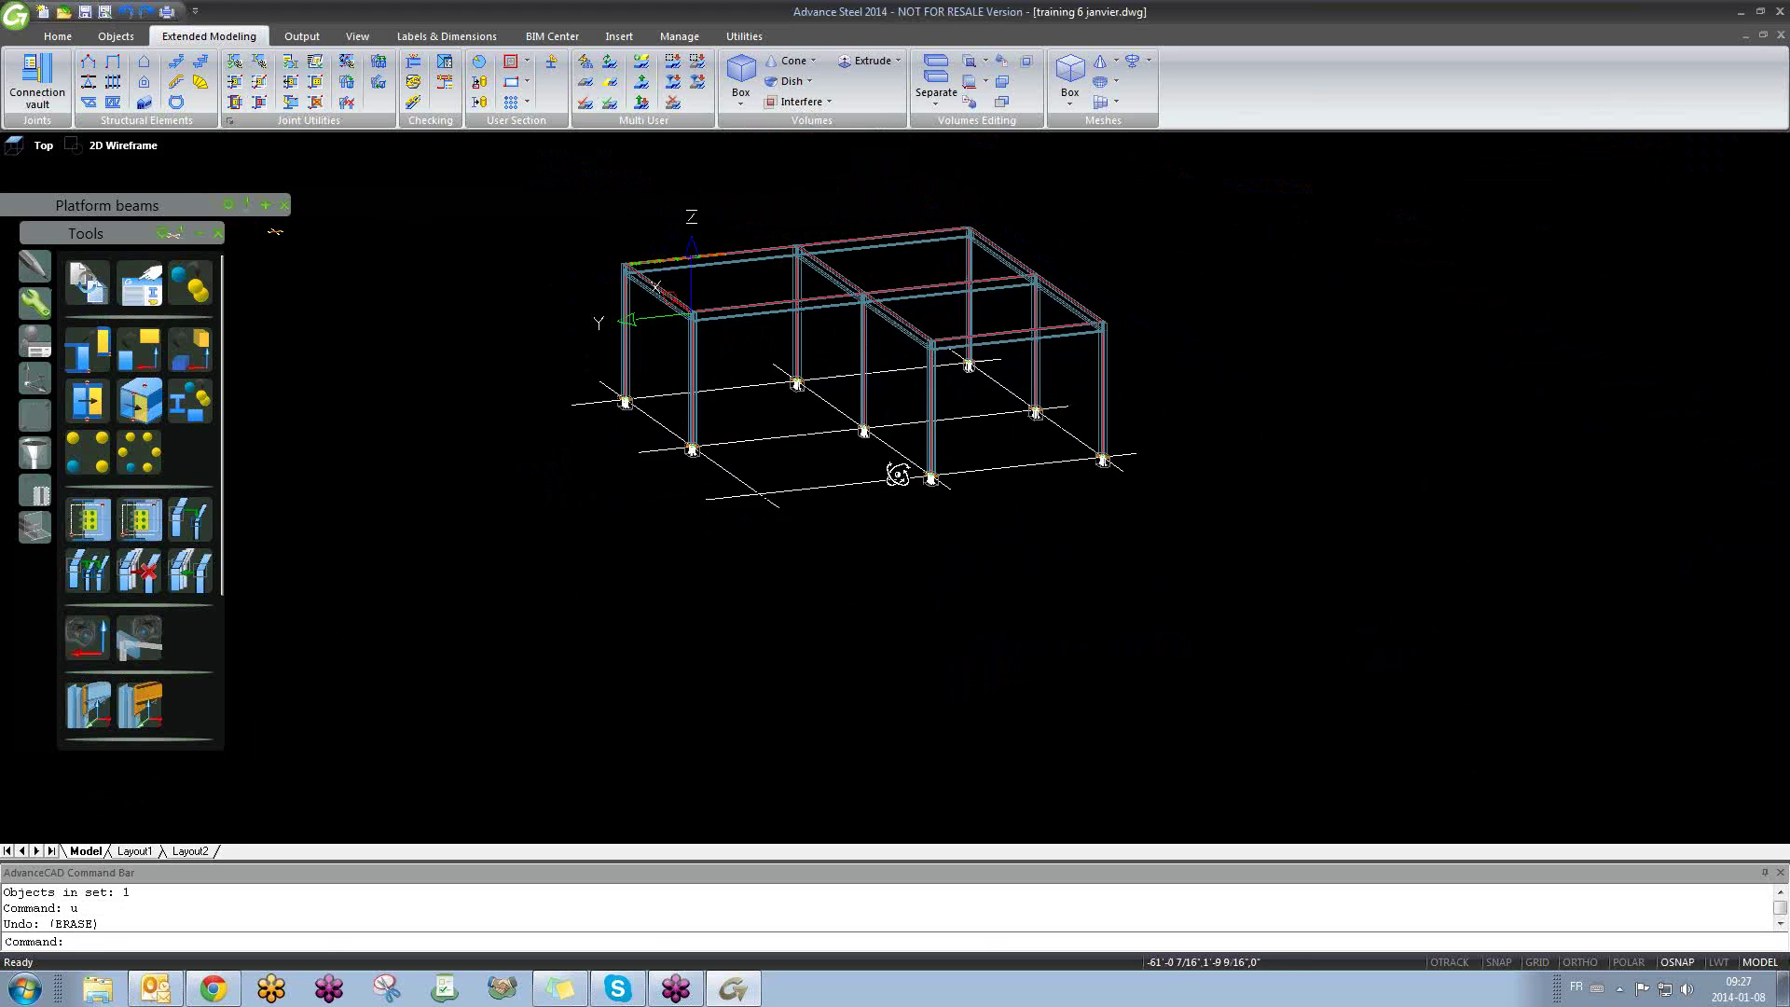
{"action": "scroll", "coordinate": [709, 420], "scroll_direction": "up", "scroll_amount": 6}
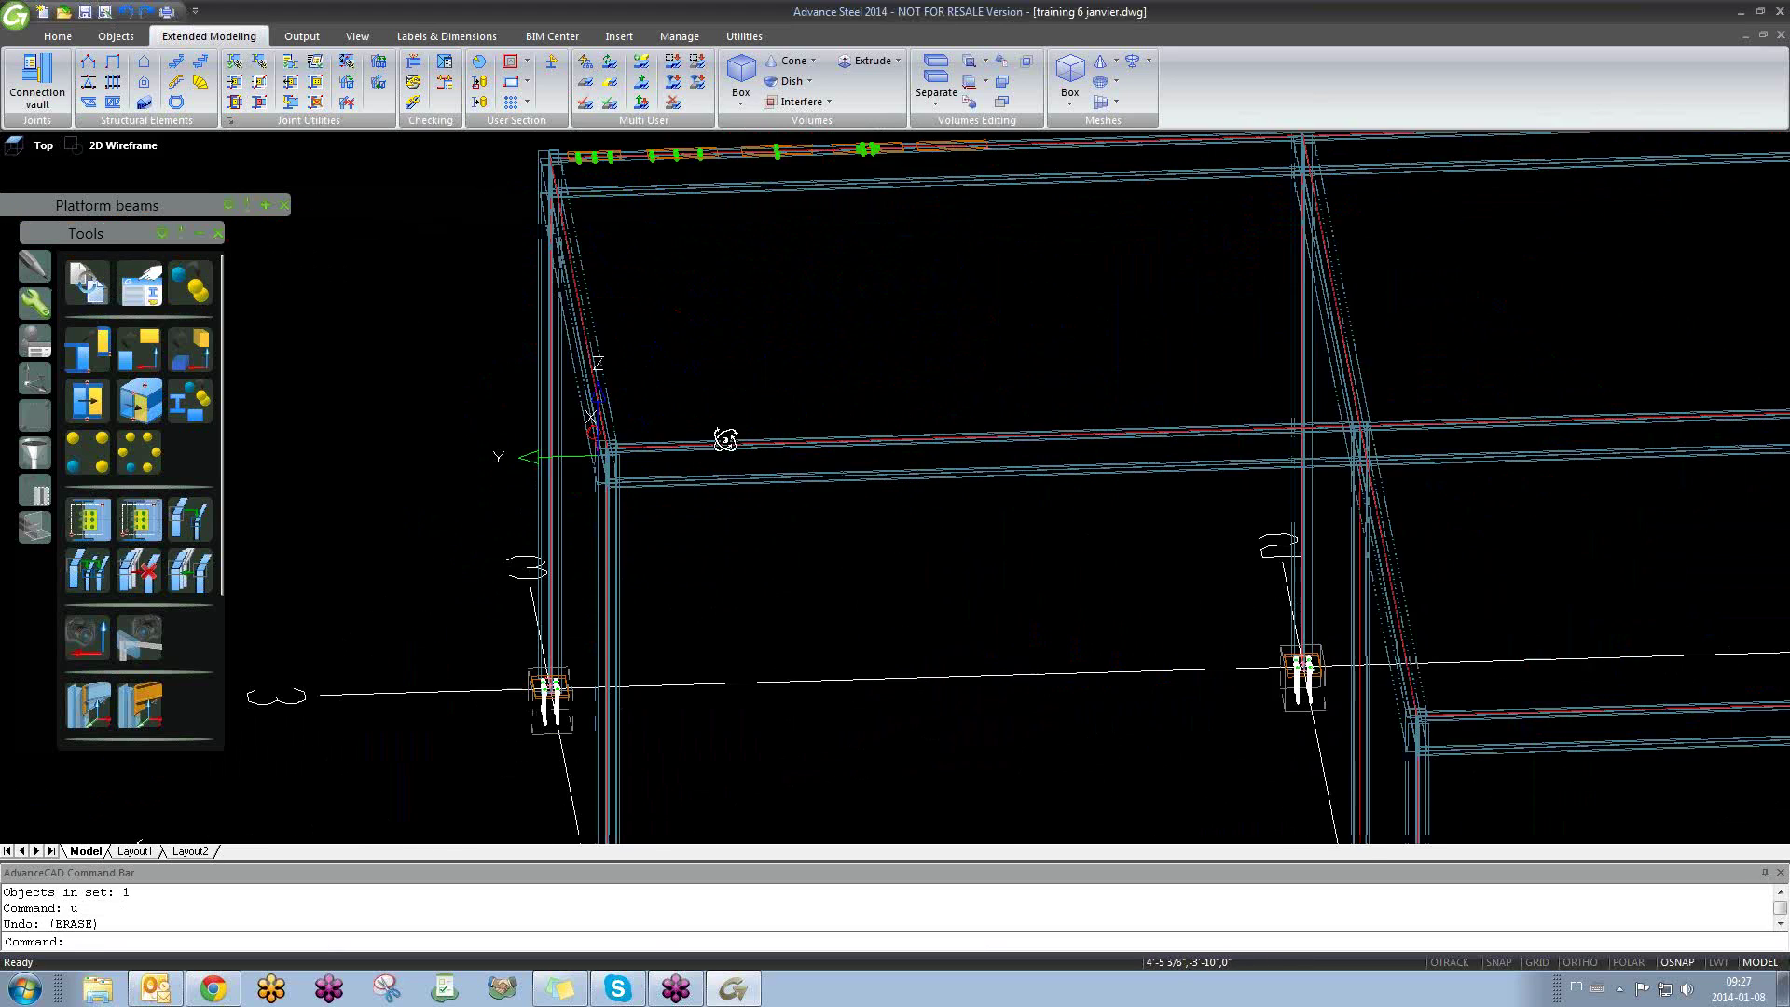
{"action": "middle_click_drag", "start_coordinate": [725, 440], "coordinate": [593, 424], "text": "shift"}
{"action": "left_click", "coordinate": [192, 237]}
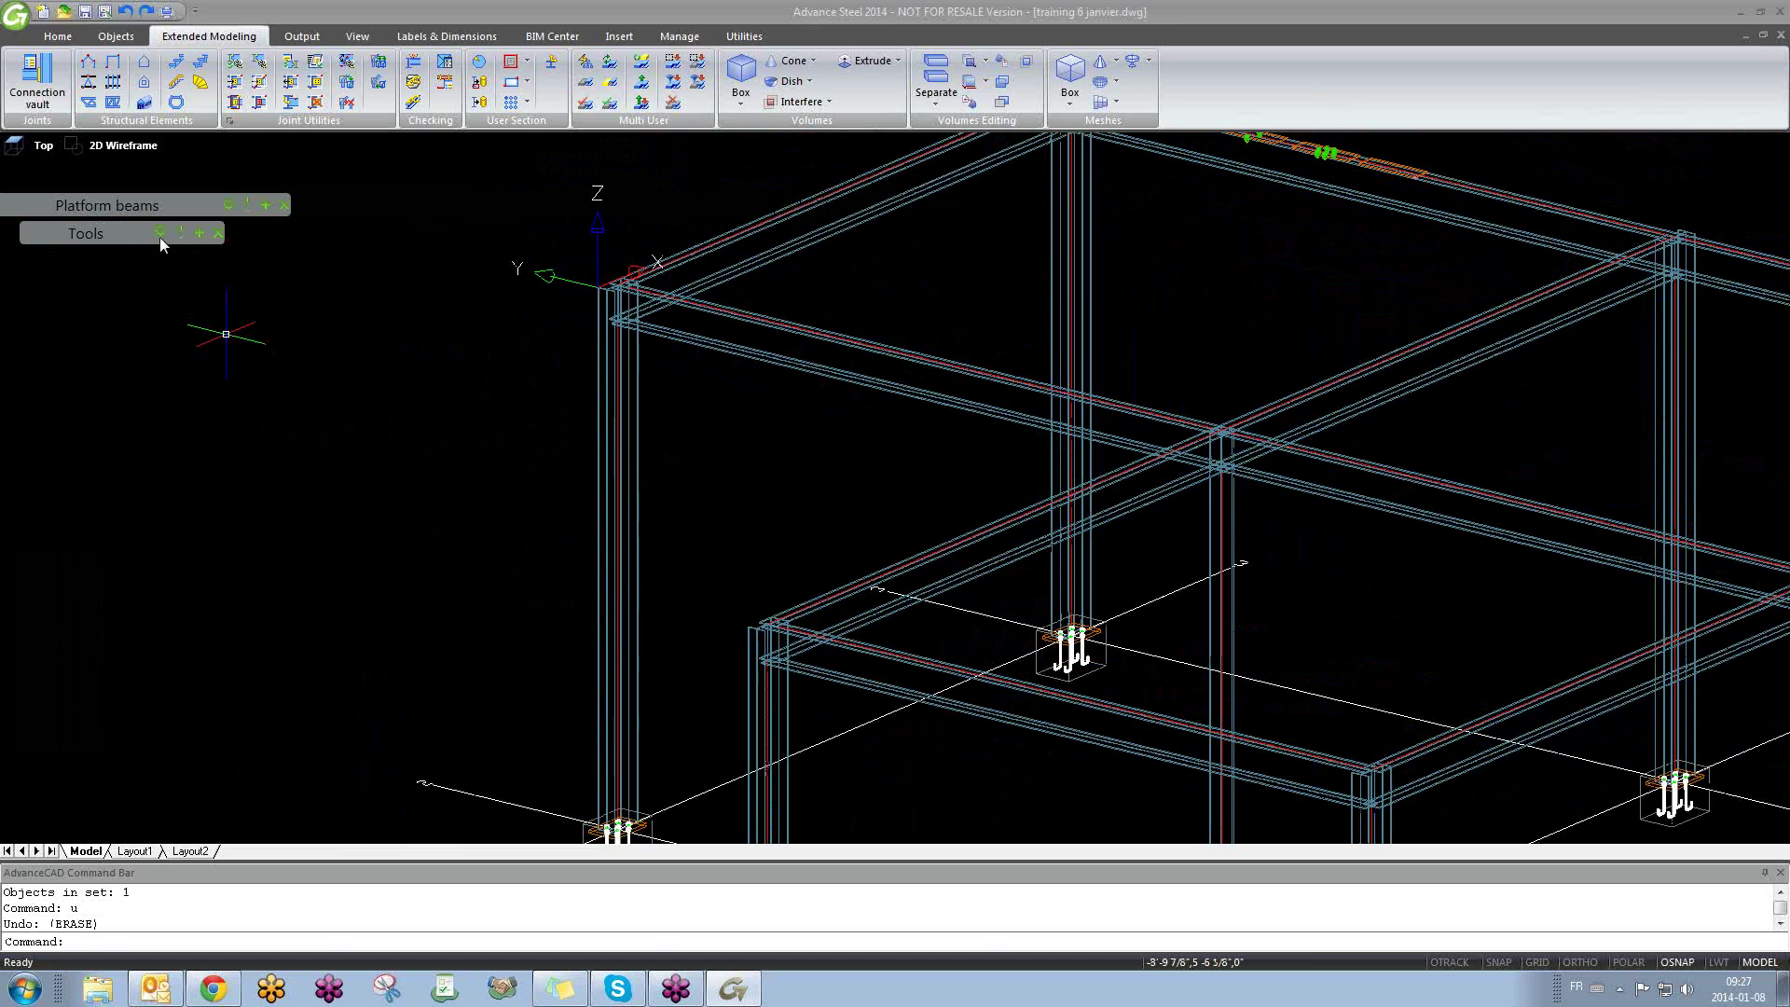
{"action": "left_click_drag", "start_coordinate": [143, 237], "coordinate": [144, 174]}
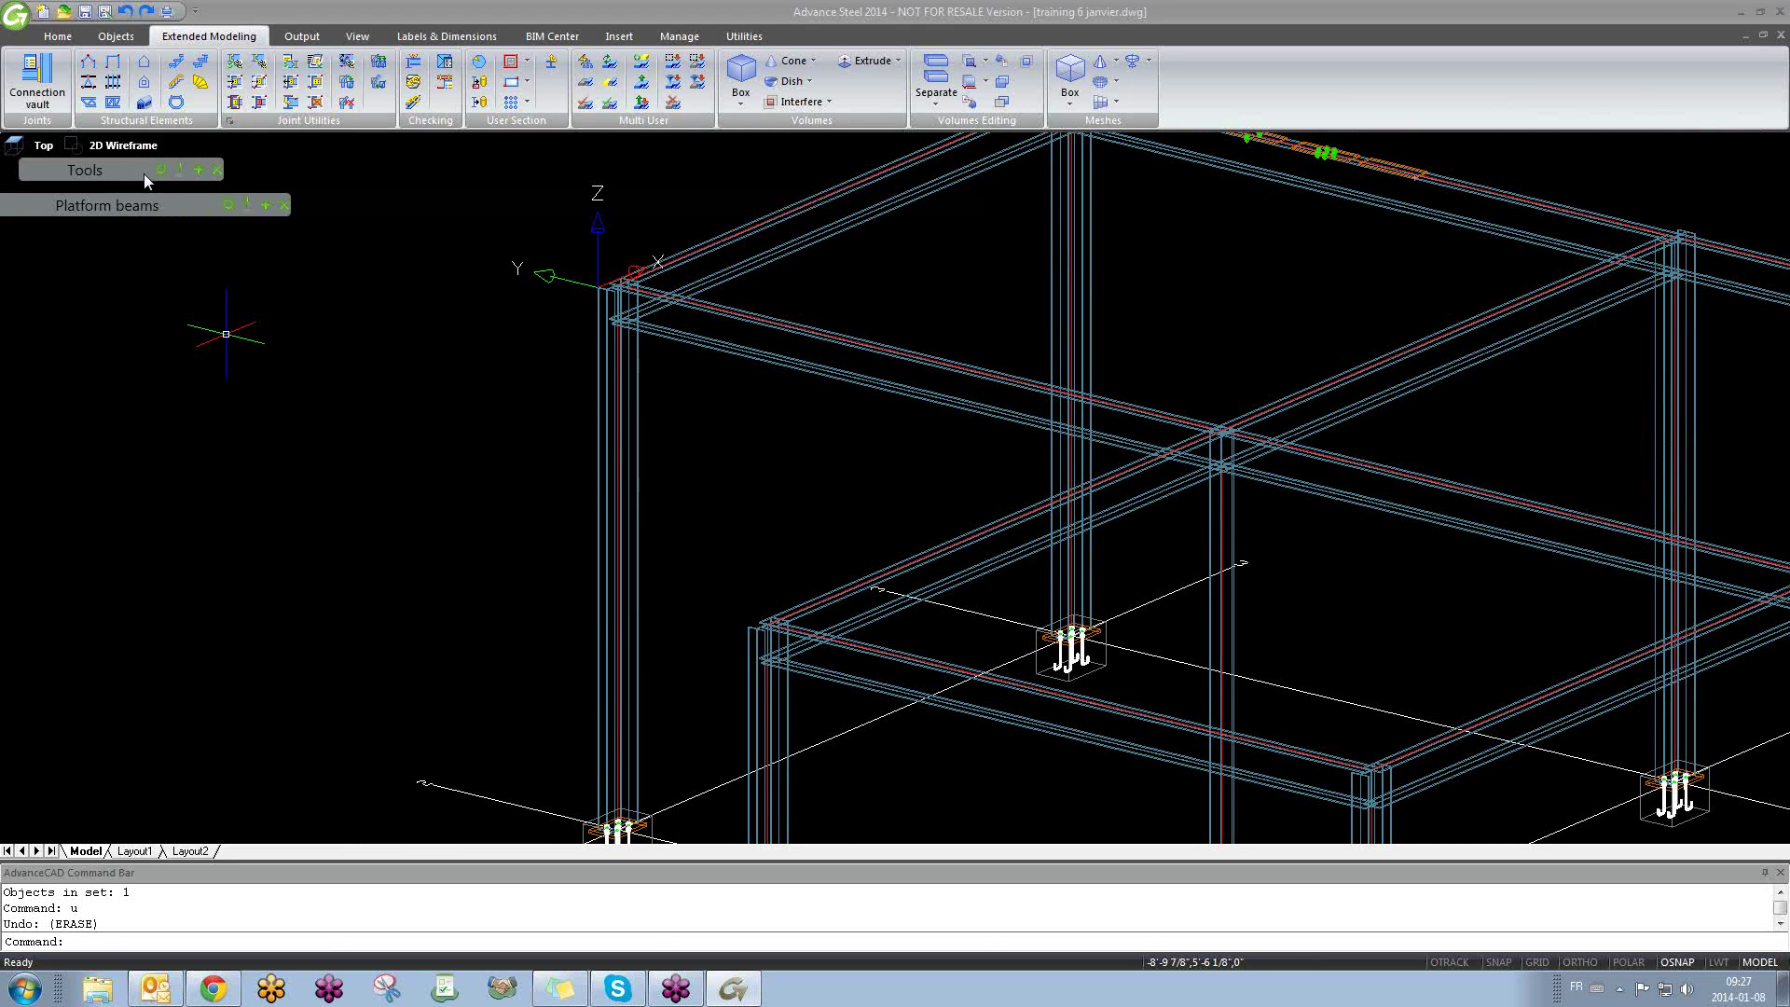
{"action": "left_click", "coordinate": [368, 186]}
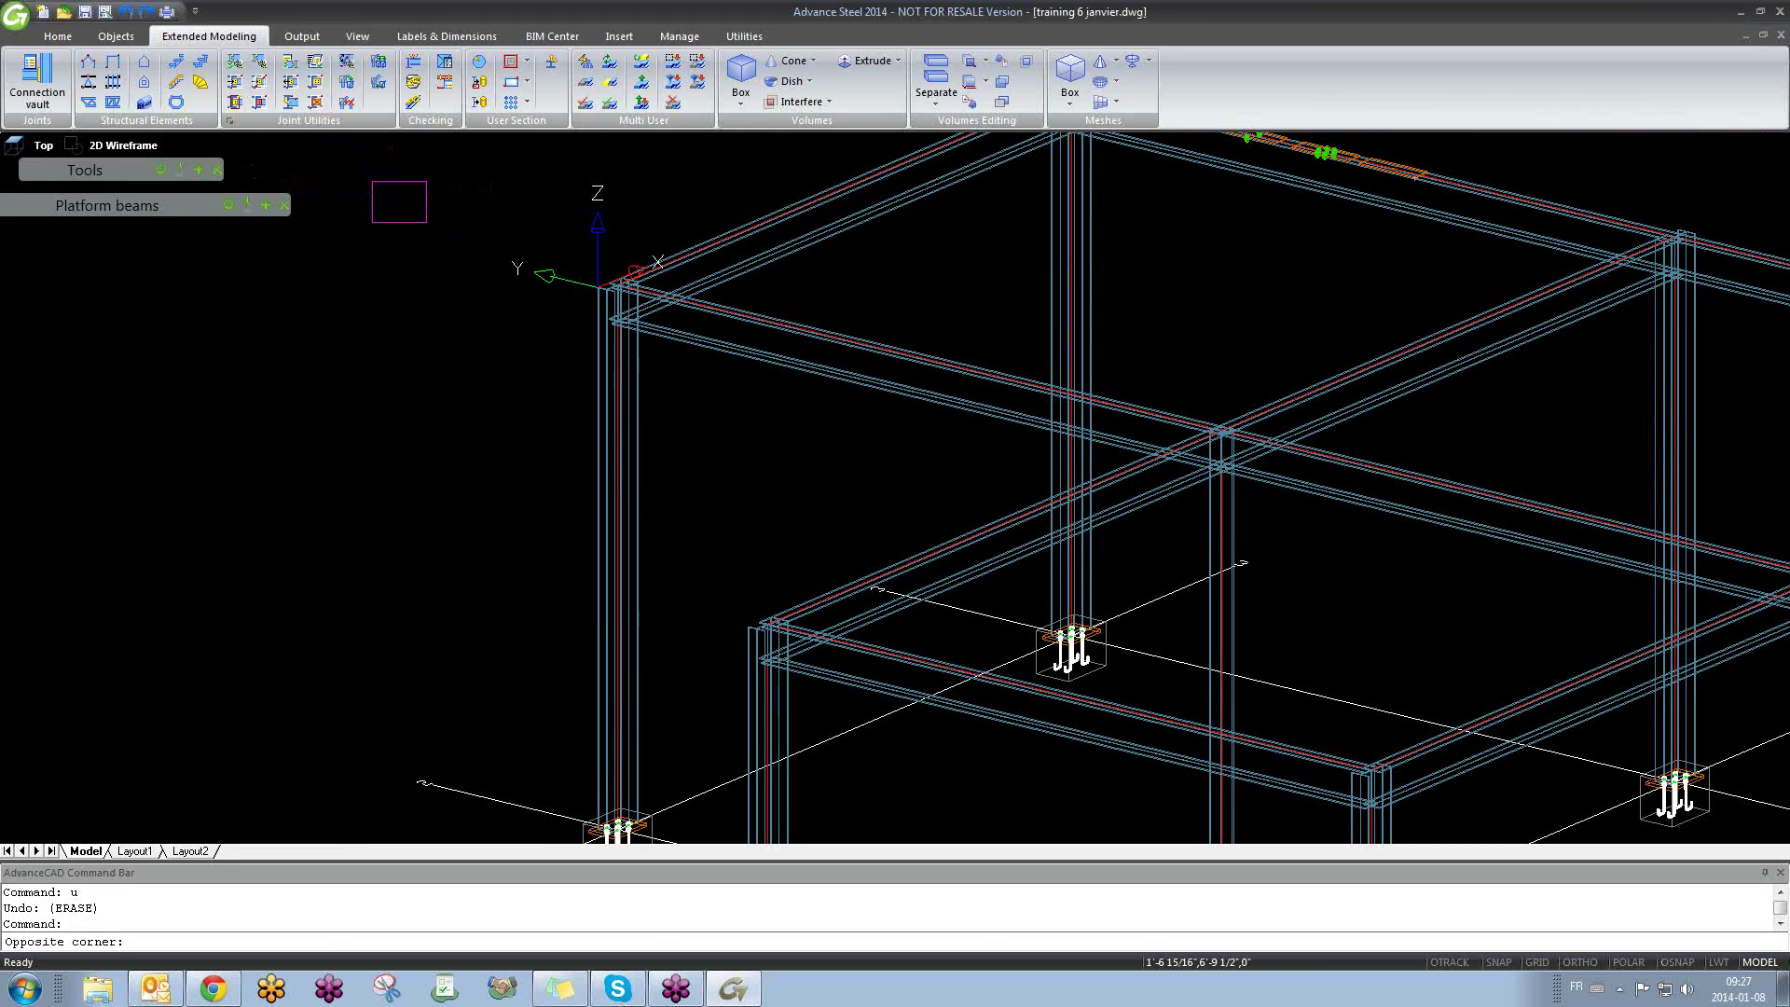
{"action": "left_click", "coordinate": [443, 231]}
Step: Expand the Connection vault beside the frame, look through its Favorites joints, and return to the Platform beams category
{"action": "mouse_move", "coordinate": [269, 200]}
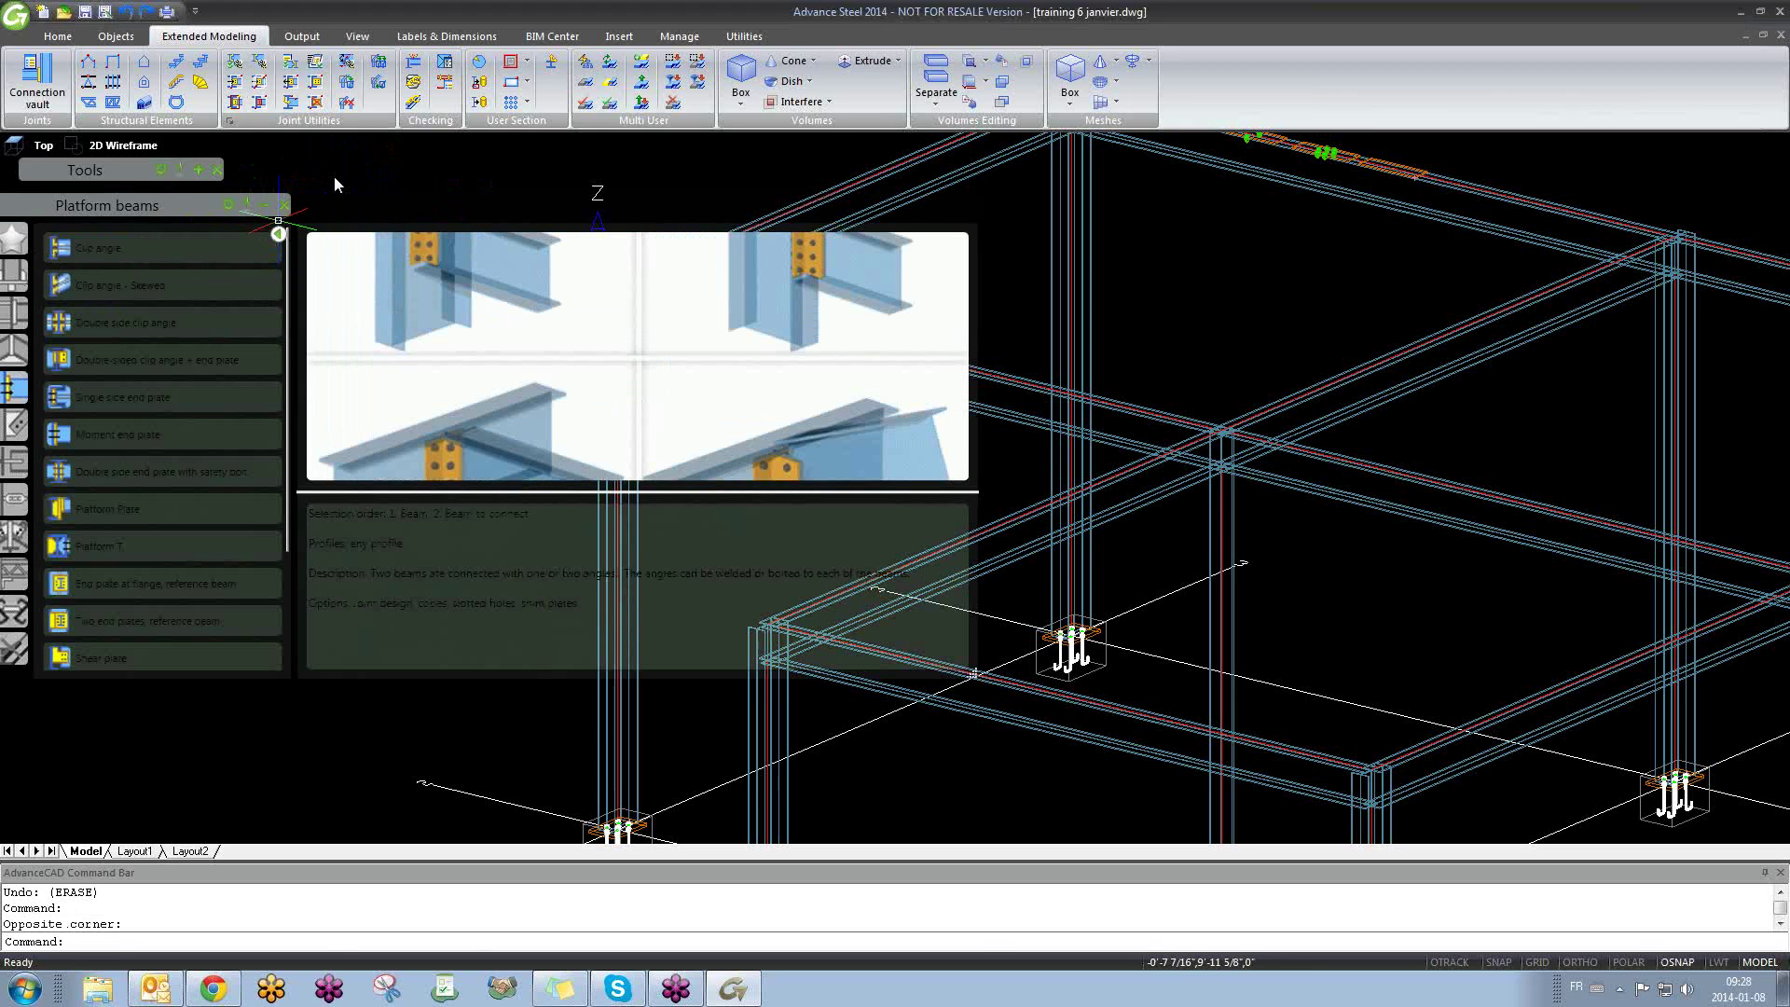
{"action": "middle_click_drag", "start_coordinate": [1215, 539], "coordinate": [1362, 566]}
{"action": "scroll", "coordinate": [1362, 566], "scroll_direction": "down", "scroll_amount": 3}
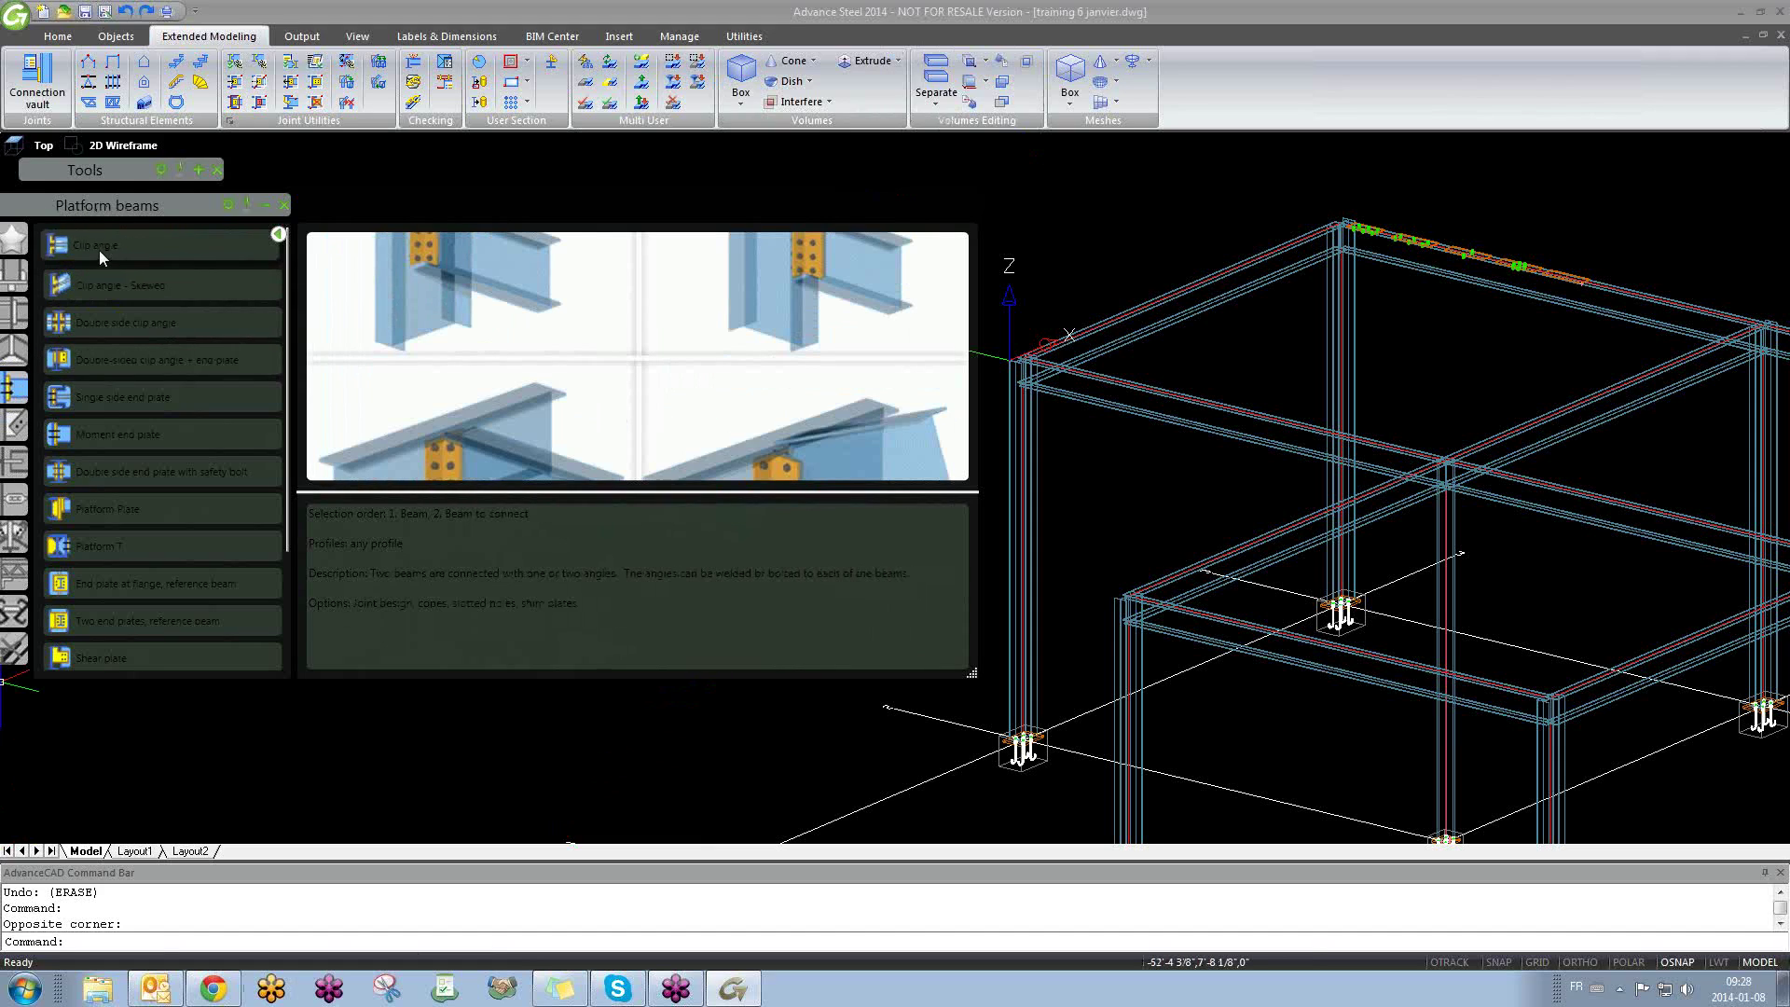
{"action": "mouse_move", "coordinate": [96, 246]}
{"action": "left_click", "coordinate": [14, 239]}
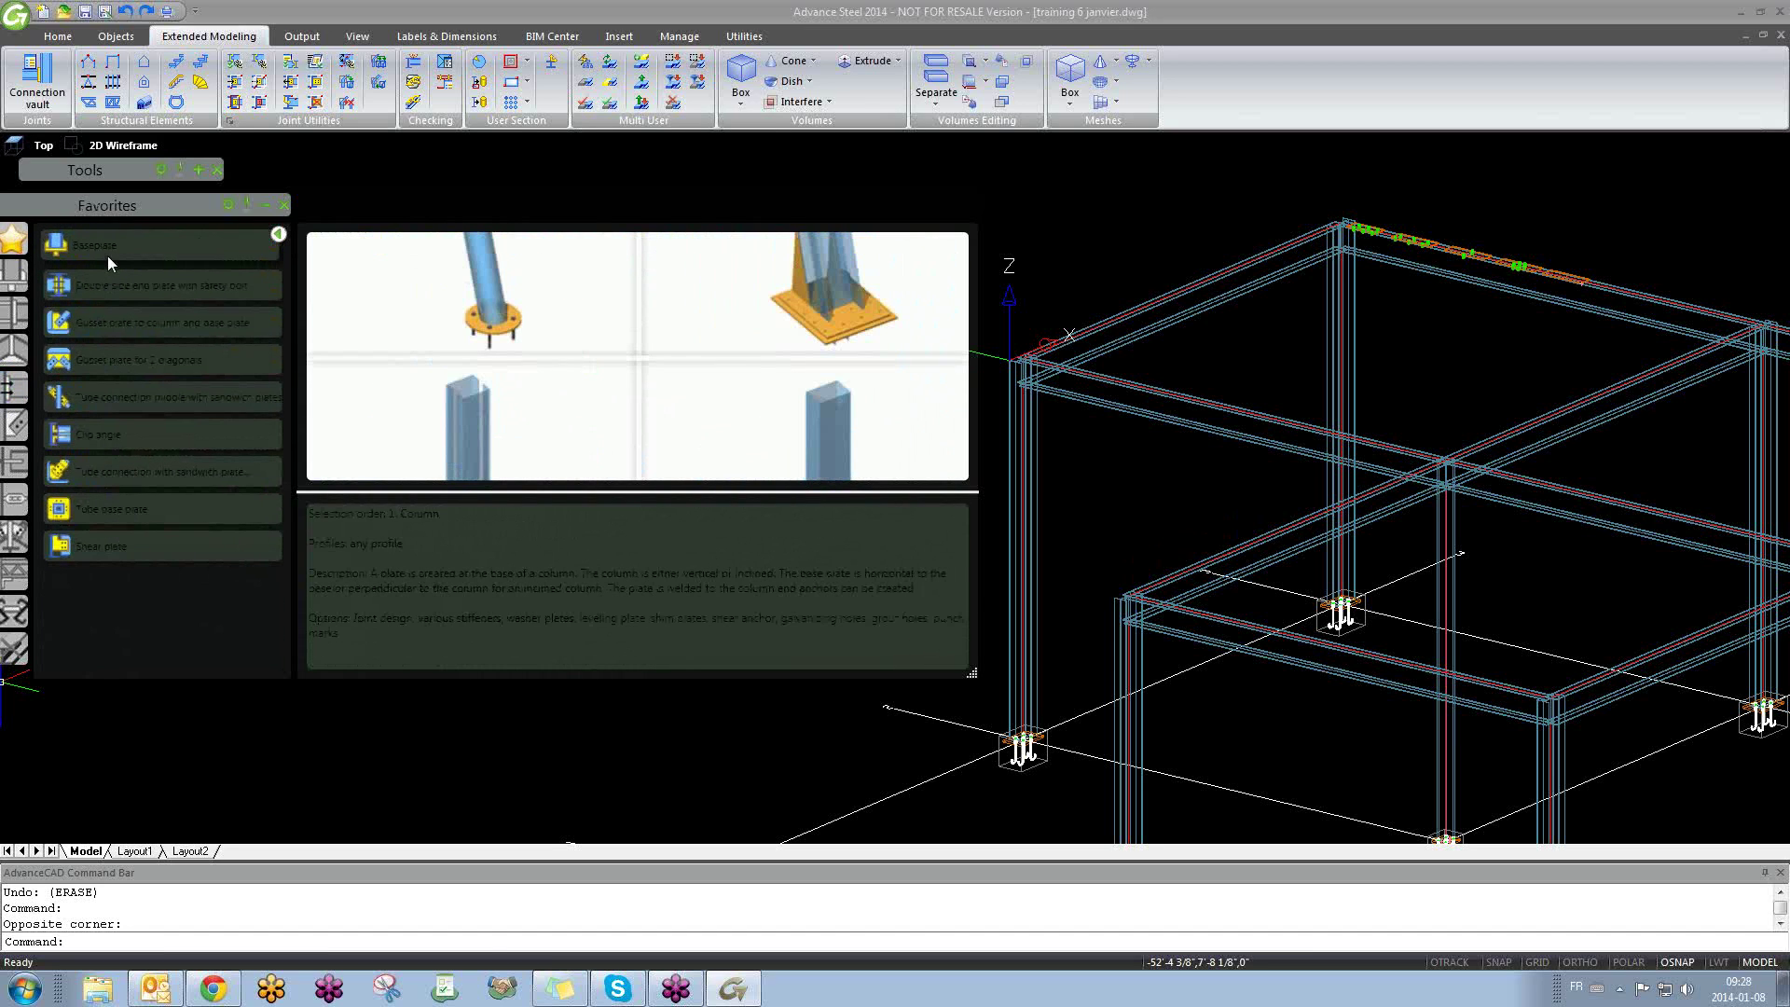
{"action": "left_click", "coordinate": [19, 396]}
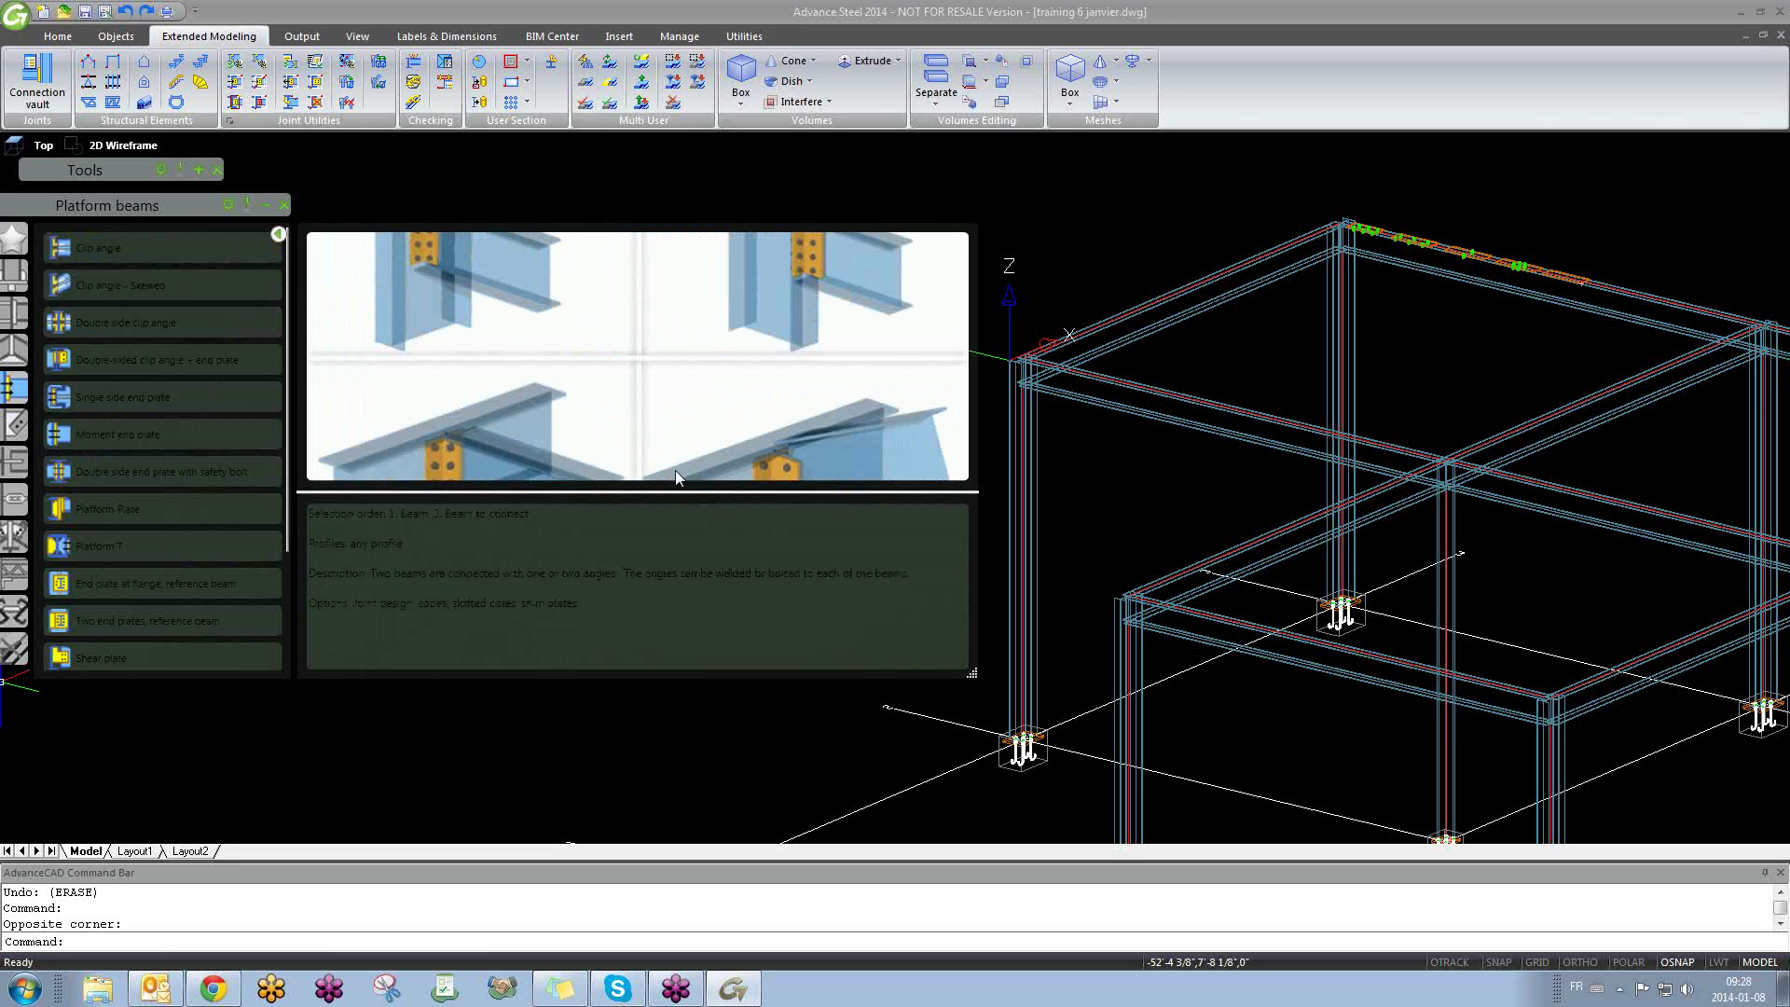
Step: Create a clip angle joint with the corner column as main beam and the upper beam along the red X-axis side as the connected beam
{"action": "left_click_drag", "start_coordinate": [669, 491], "coordinate": [677, 541]}
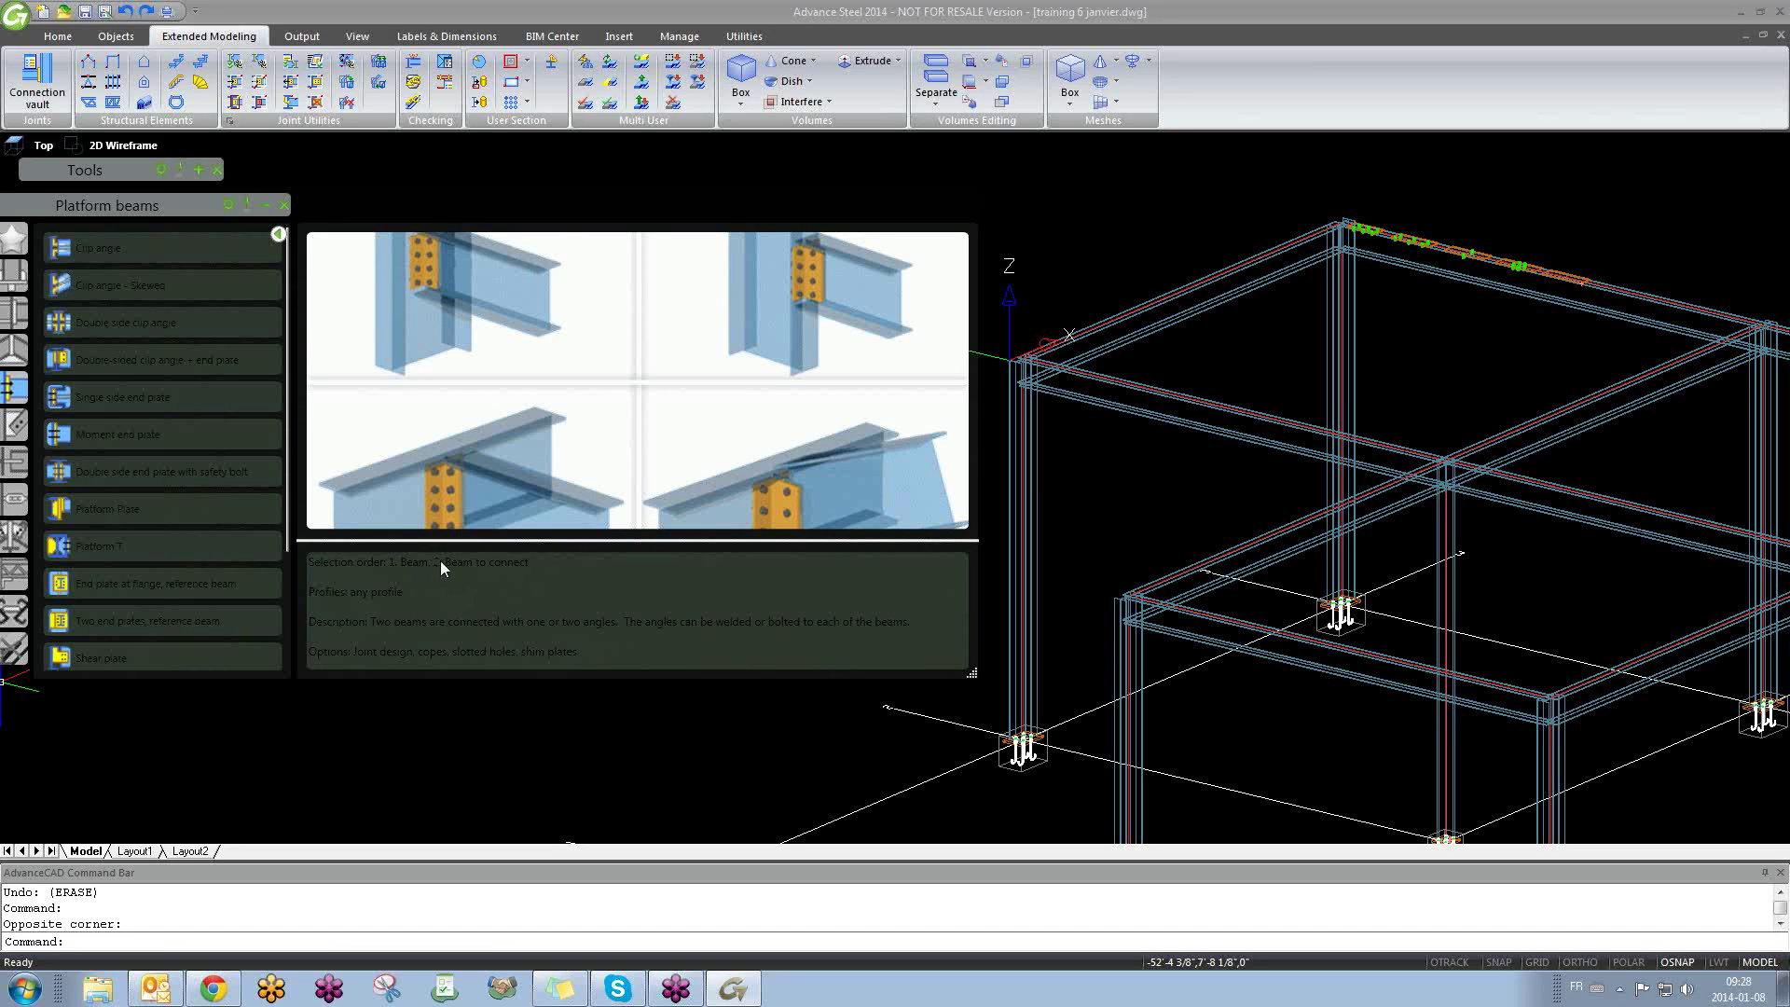
{"action": "left_click", "coordinate": [195, 249]}
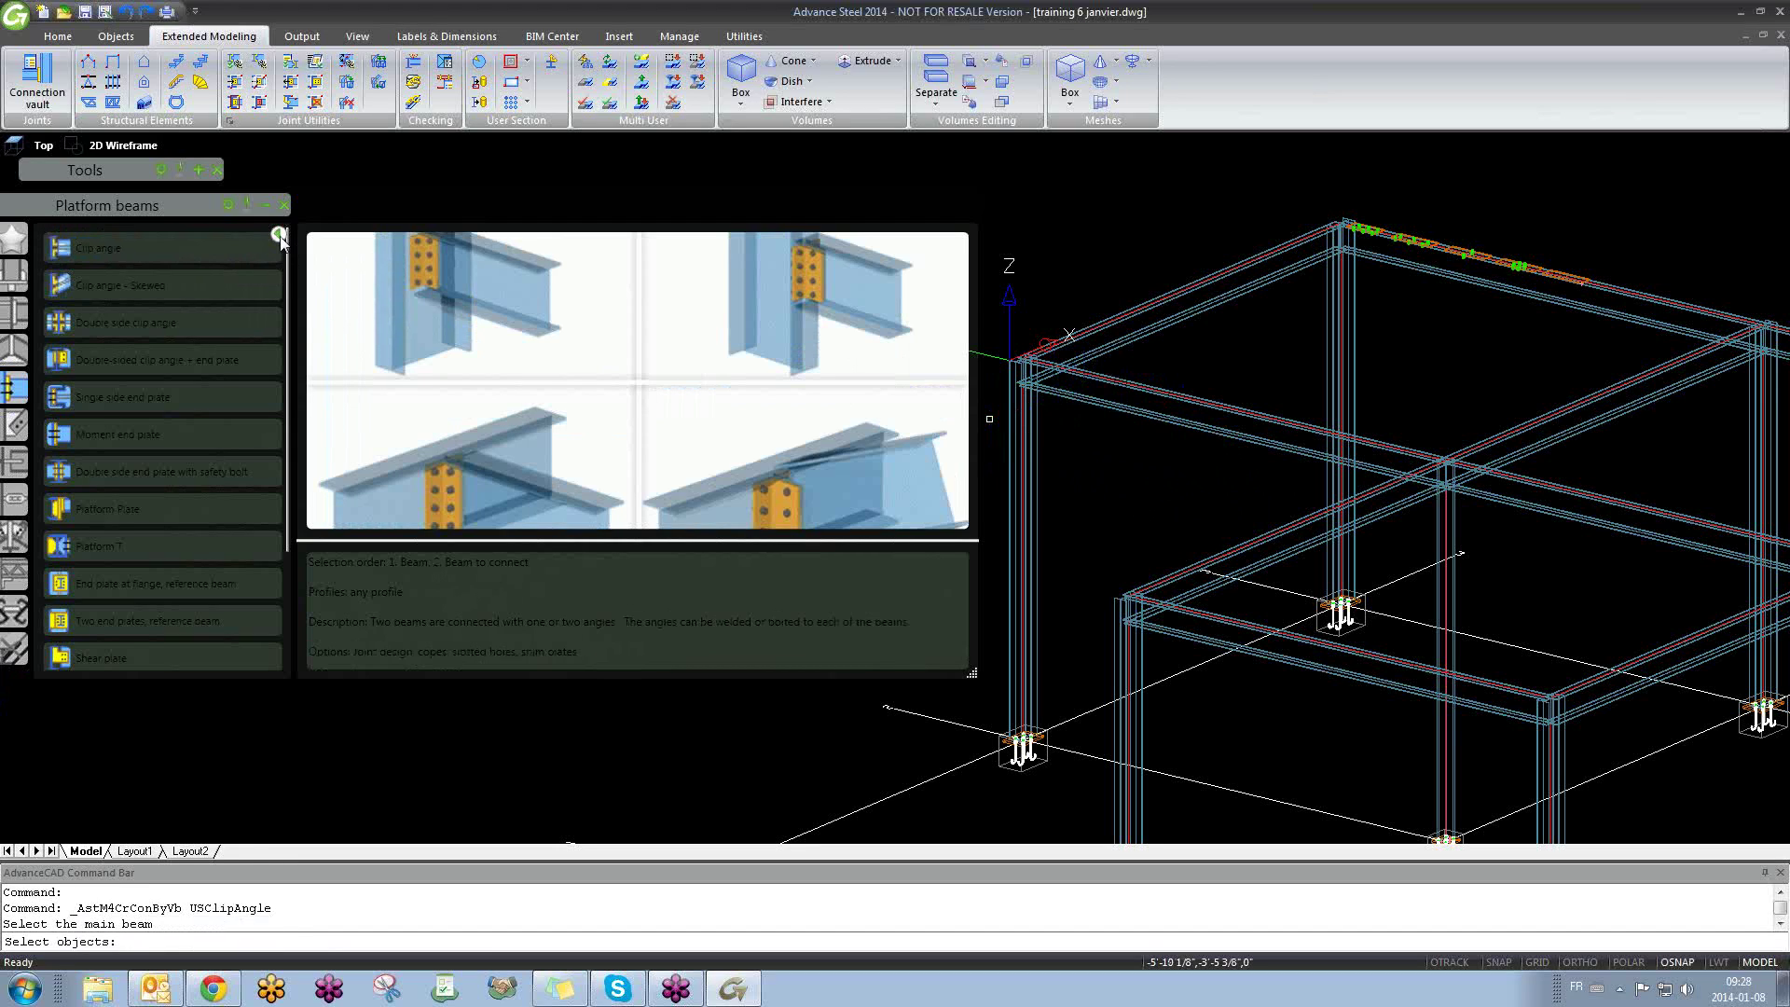
{"action": "scroll", "coordinate": [1266, 418], "scroll_direction": "up", "scroll_amount": 3}
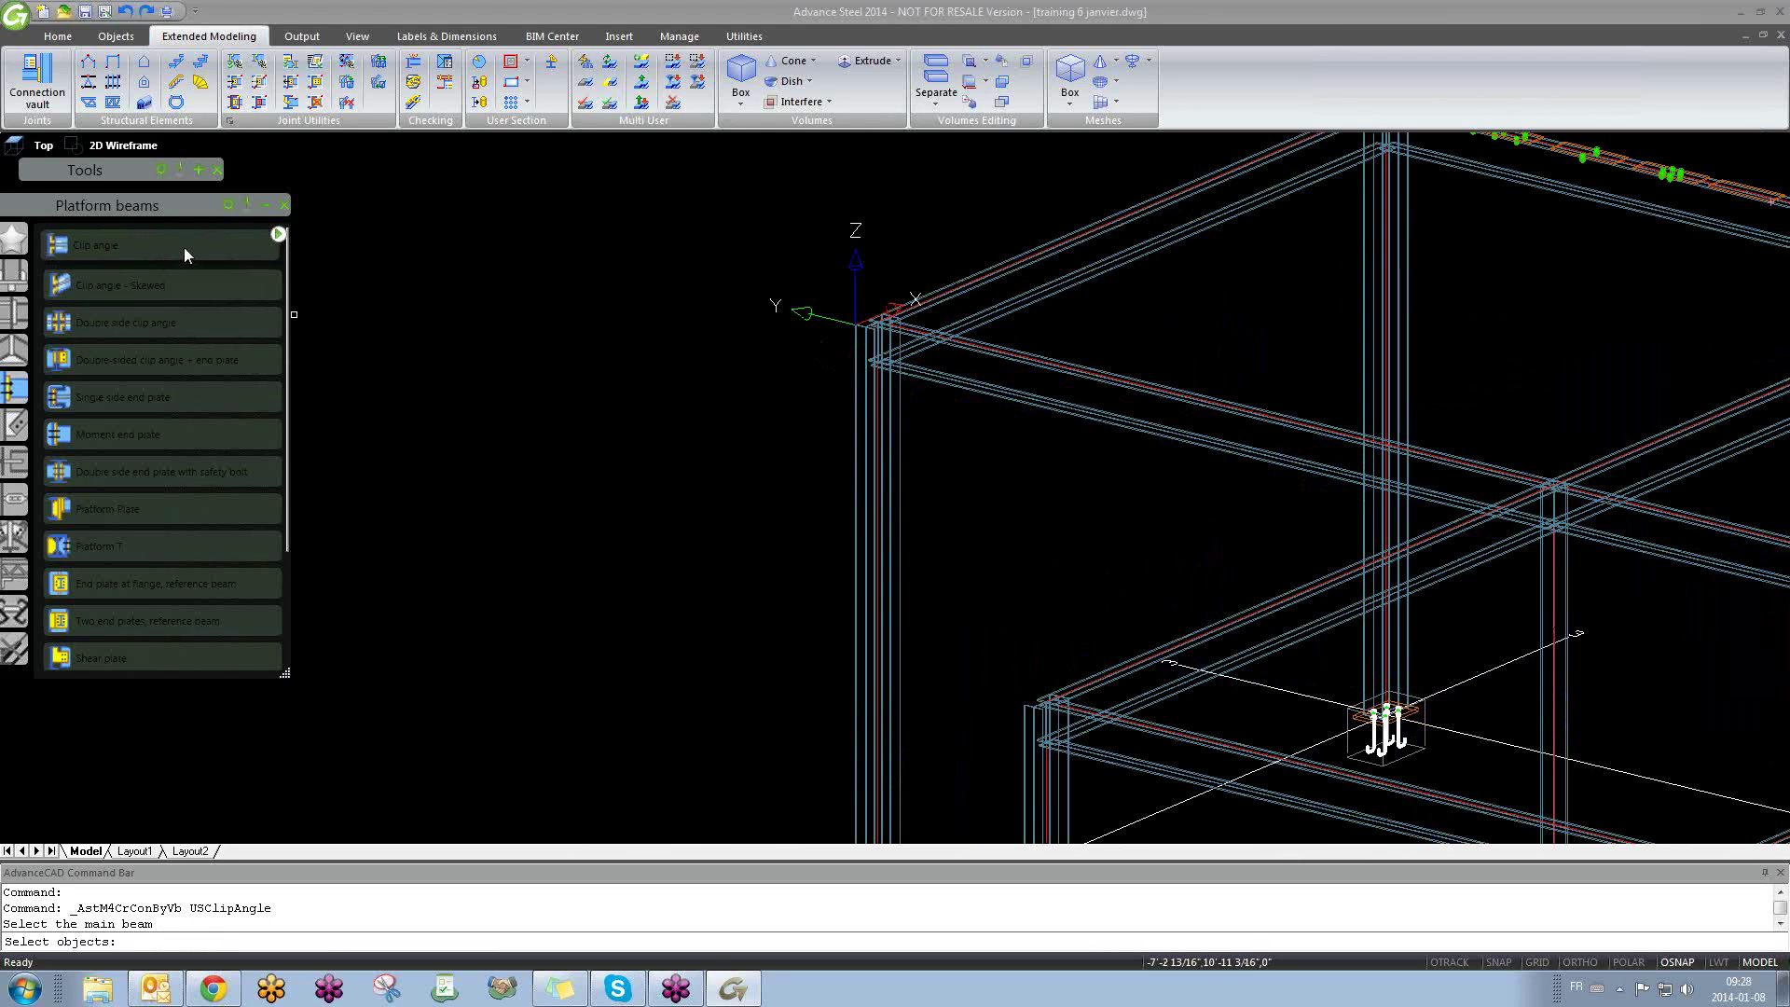
{"action": "mouse_move", "coordinate": [183, 248]}
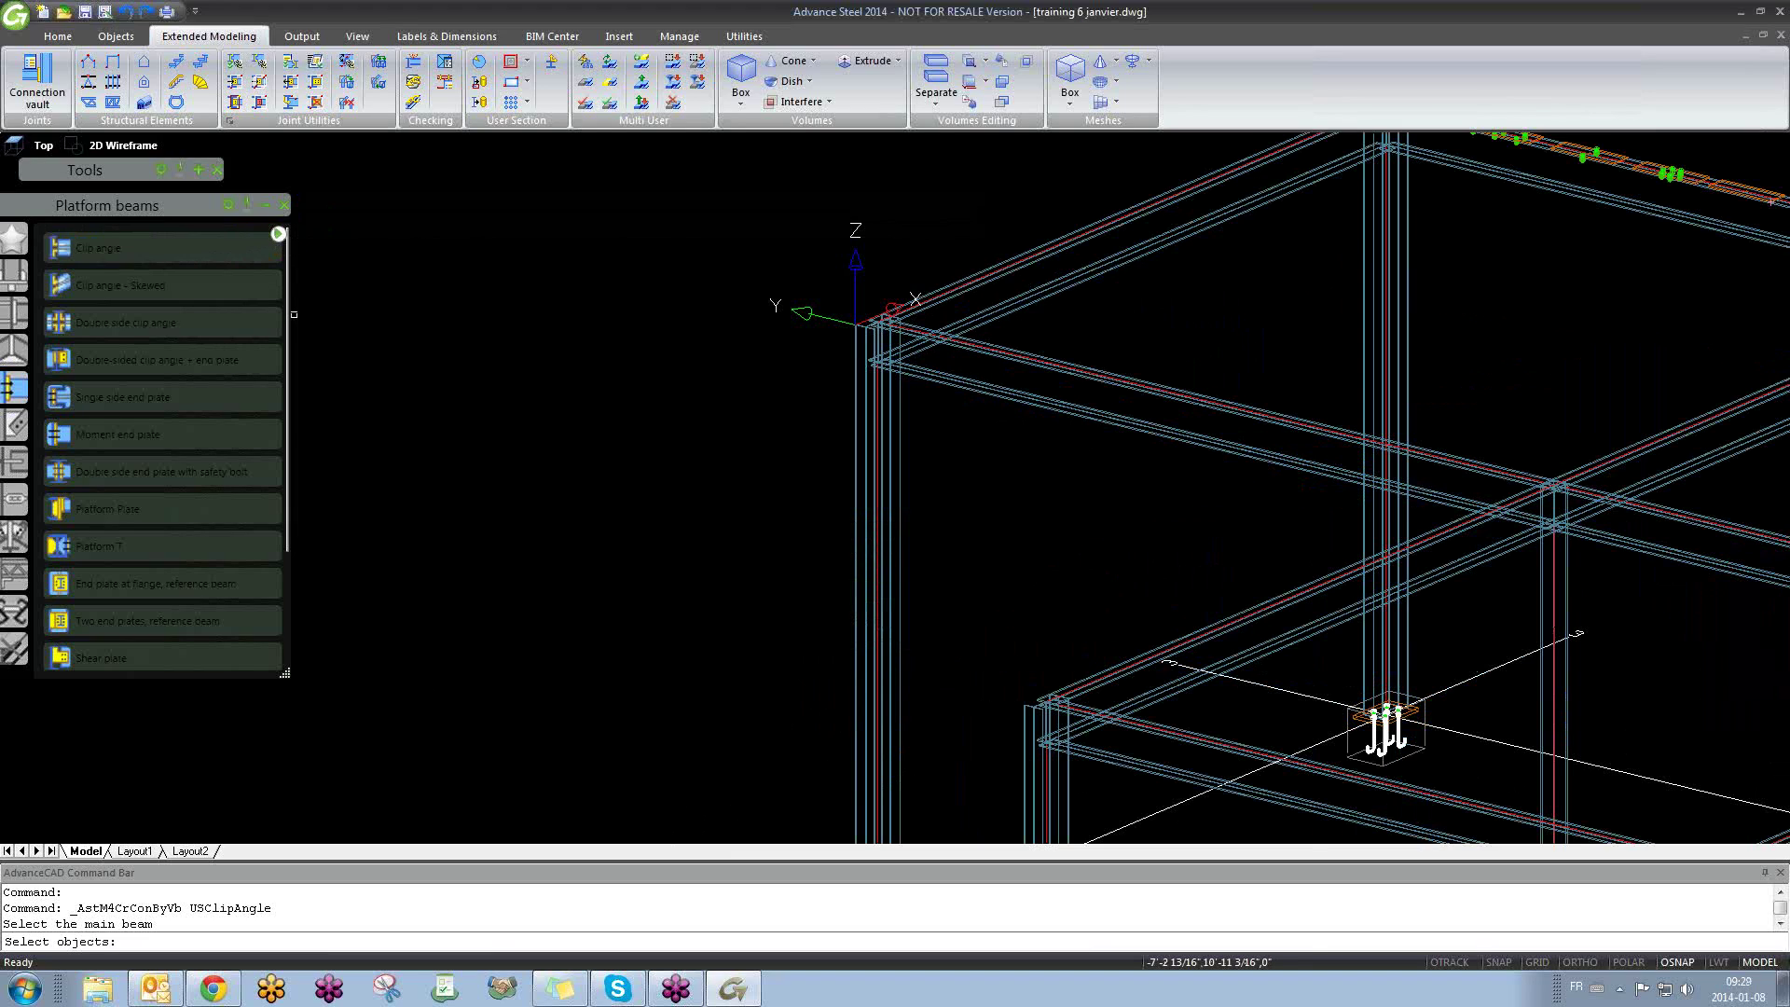
{"action": "left_click", "coordinate": [881, 415]}
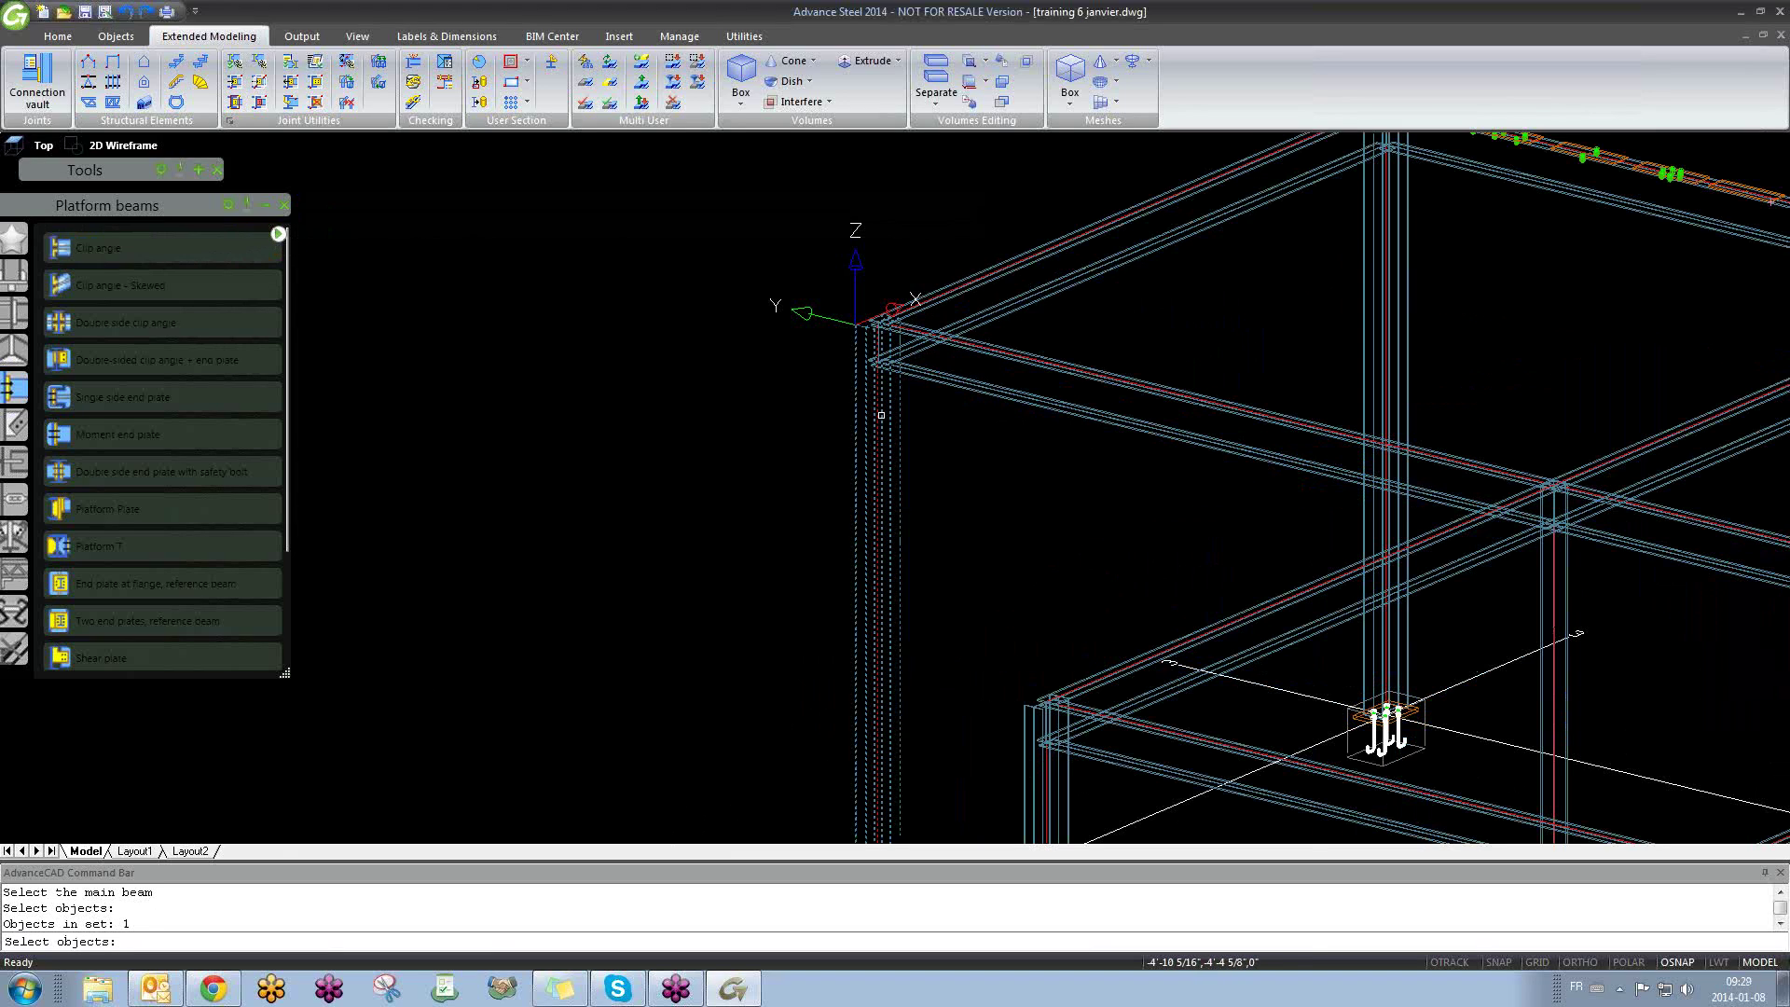
{"action": "key", "text": "Return"}
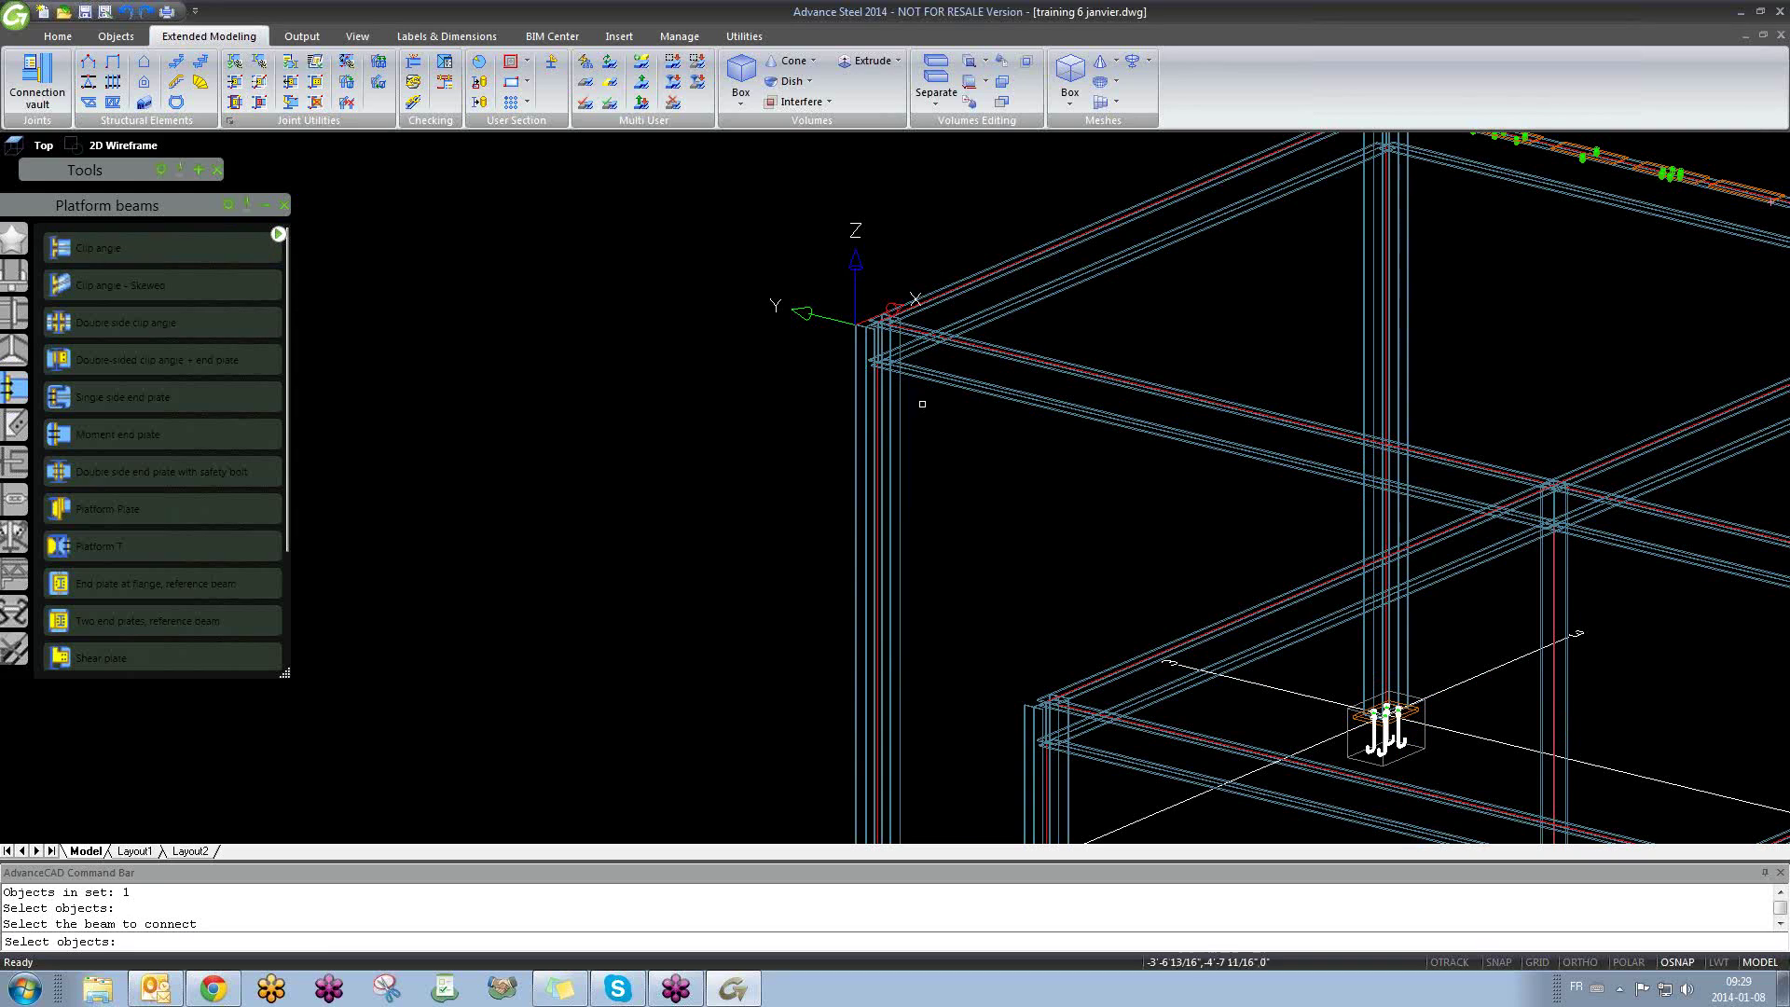
{"action": "left_click", "coordinate": [947, 378]}
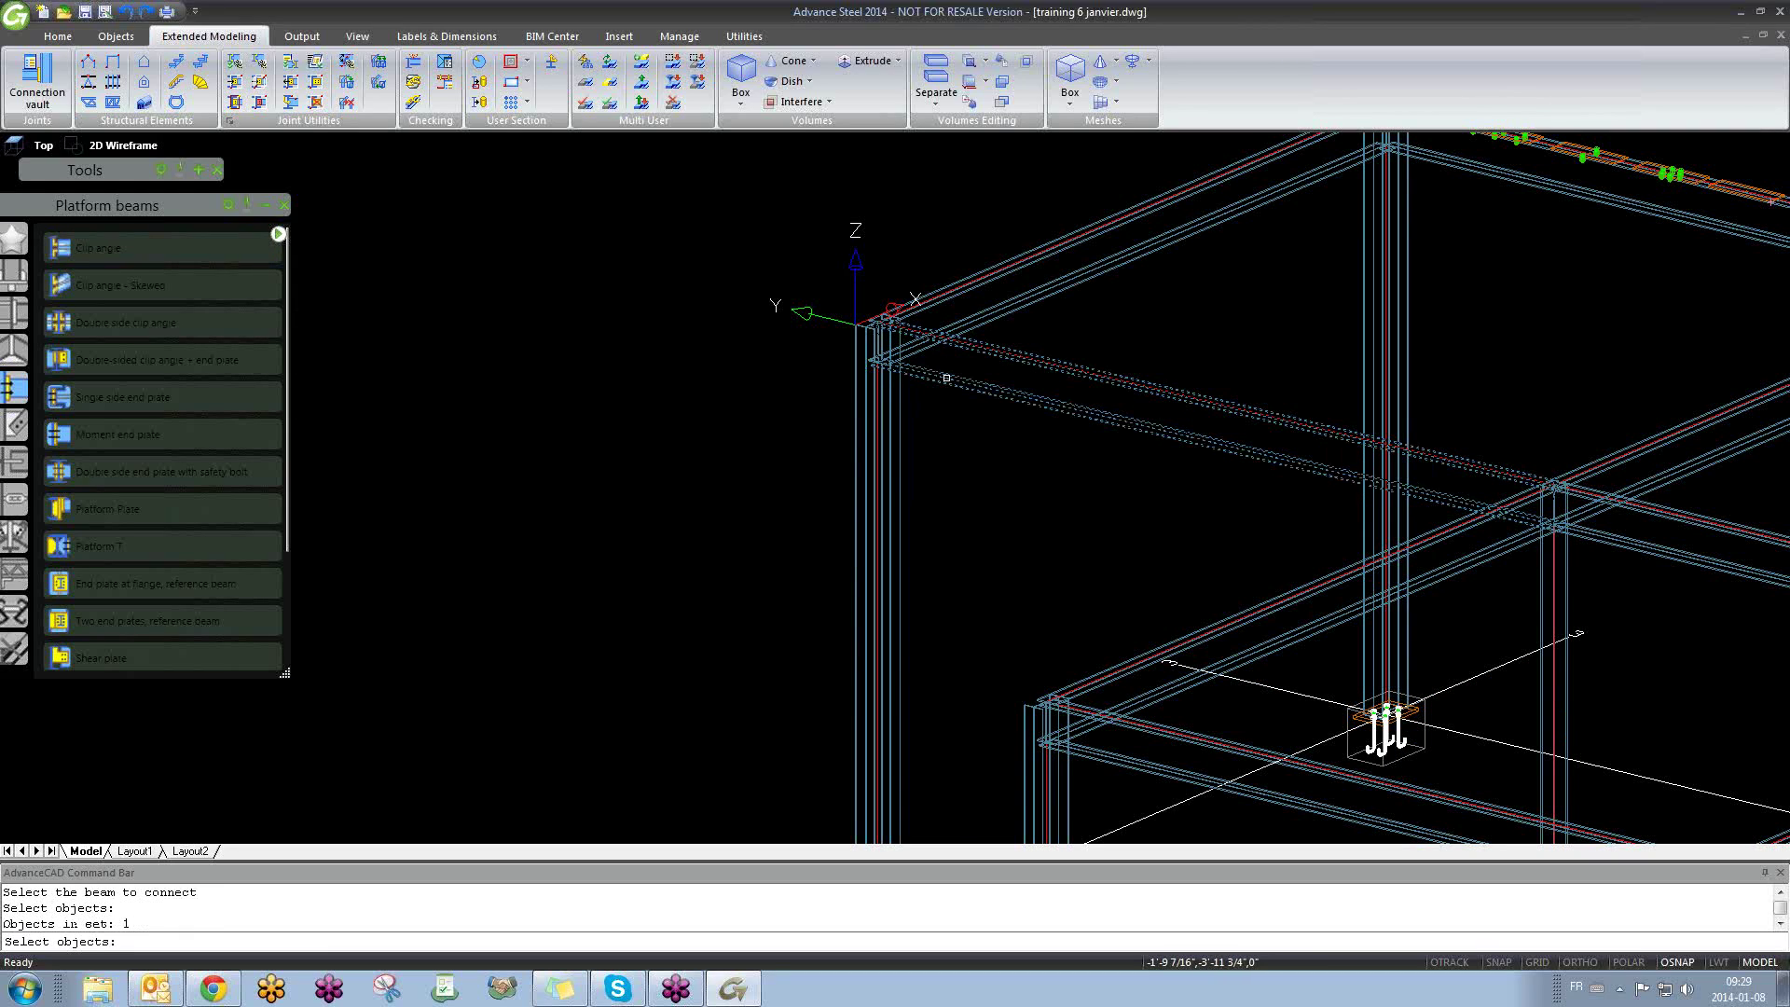
{"action": "key", "text": "Return"}
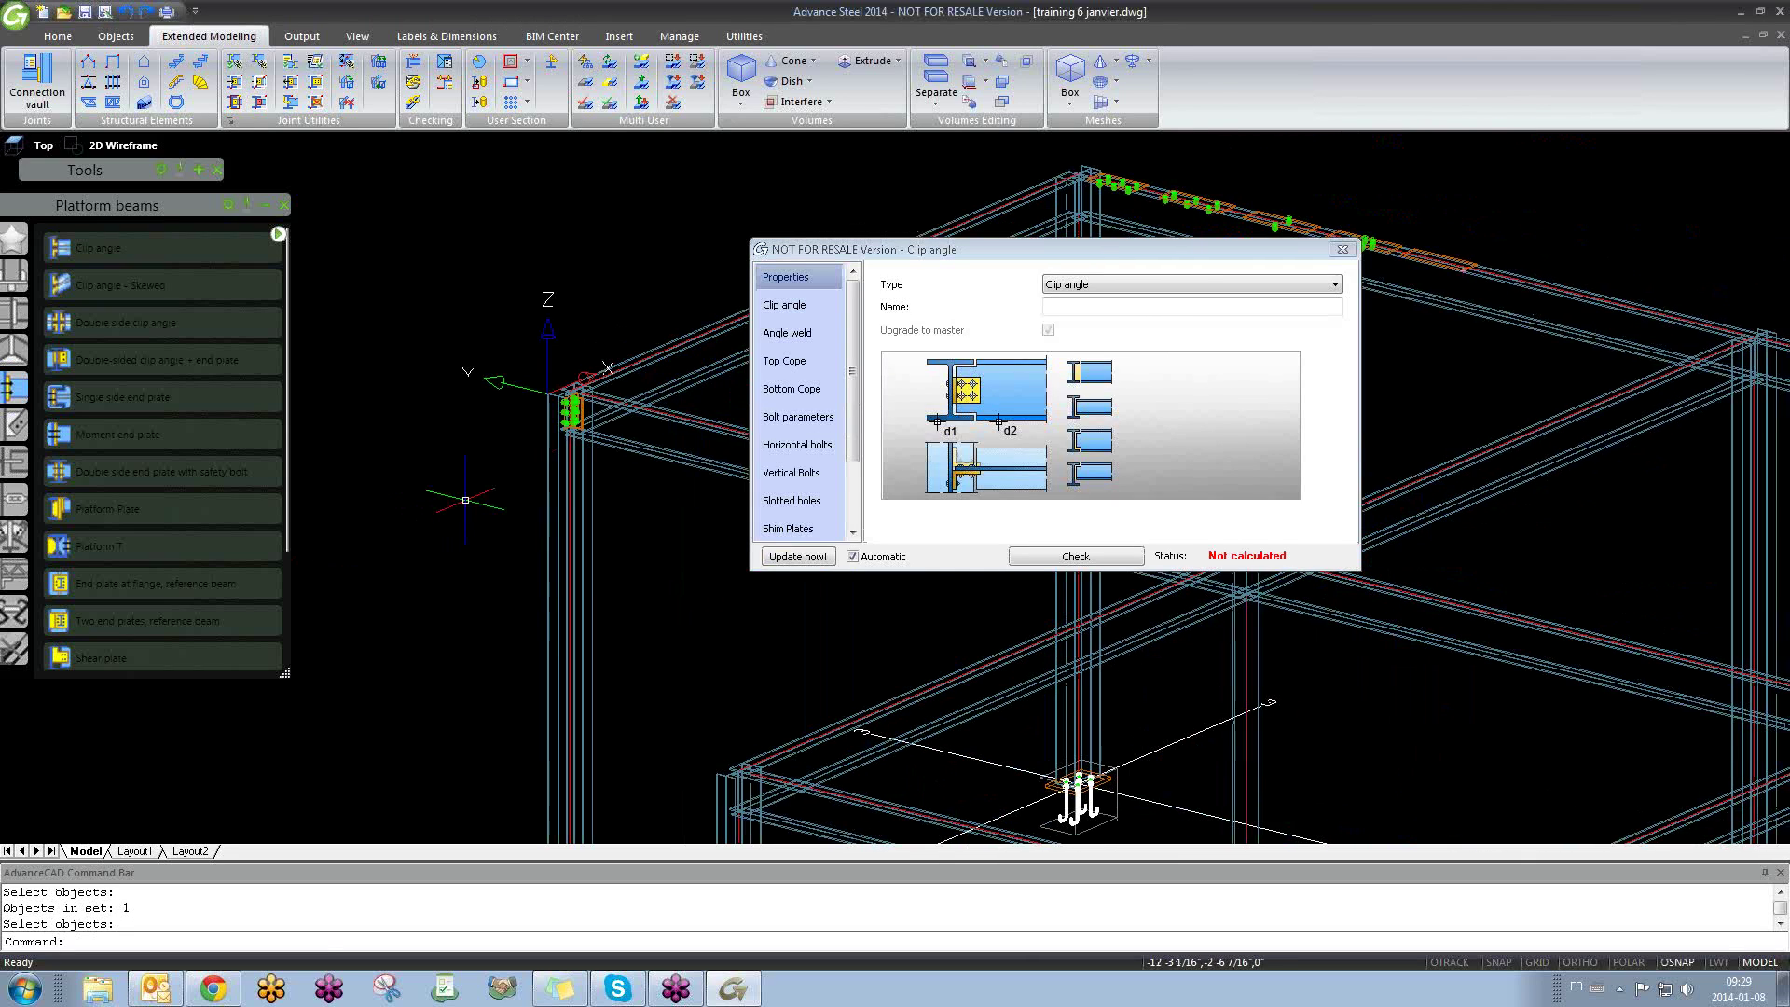
Step: Try the single left and single right angle arrangements in the clip angle joint and restore the double angles
{"action": "scroll", "coordinate": [536, 406], "scroll_direction": "up", "scroll_amount": 4}
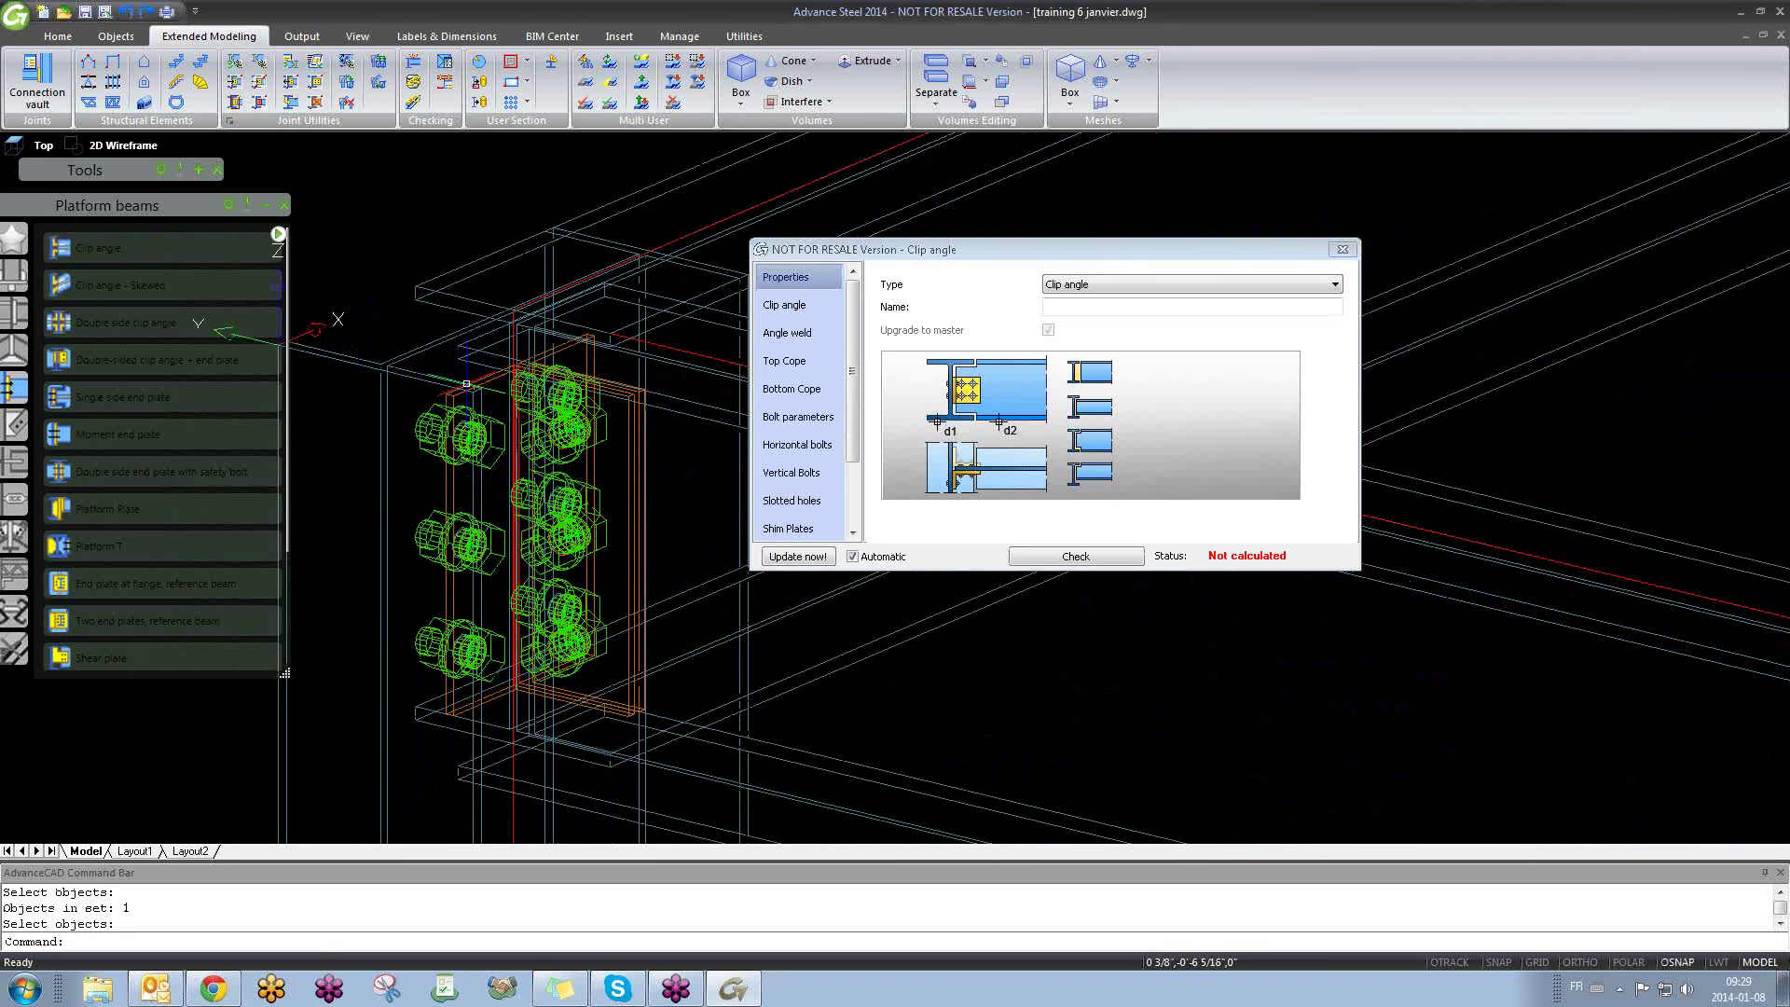
{"action": "middle_click_drag", "start_coordinate": [673, 425], "coordinate": [728, 392], "text": "shift"}
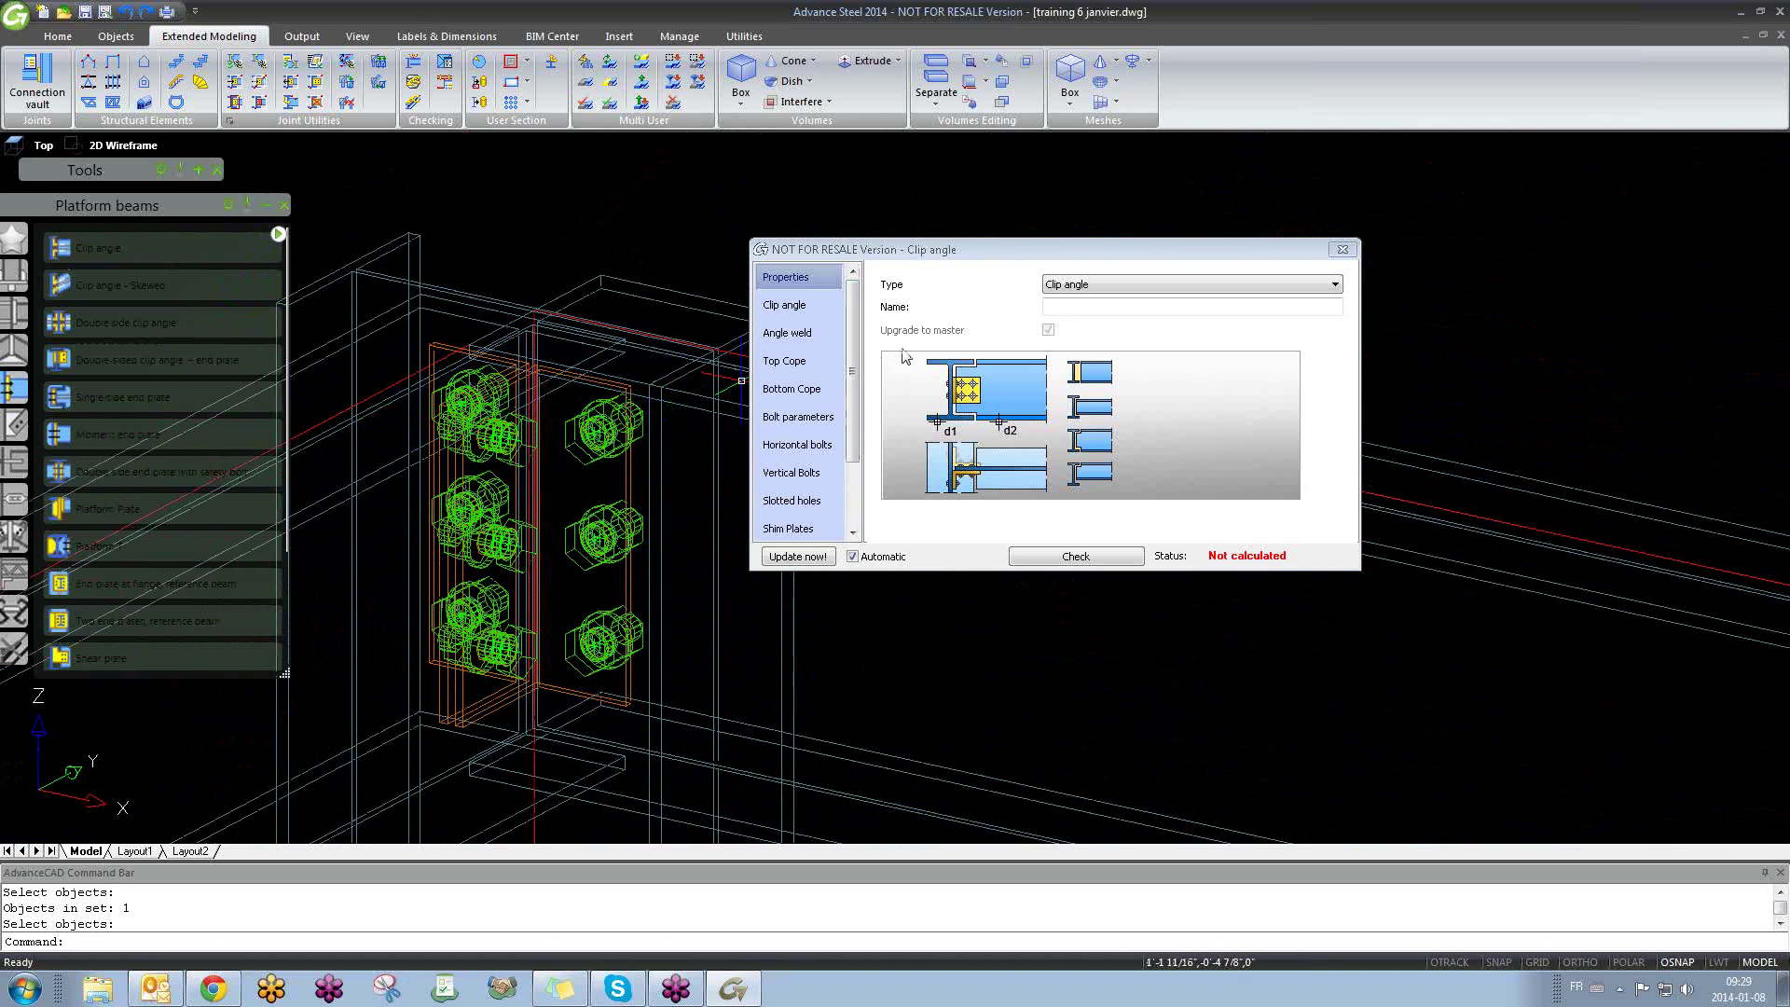
{"action": "left_click", "coordinate": [824, 308]}
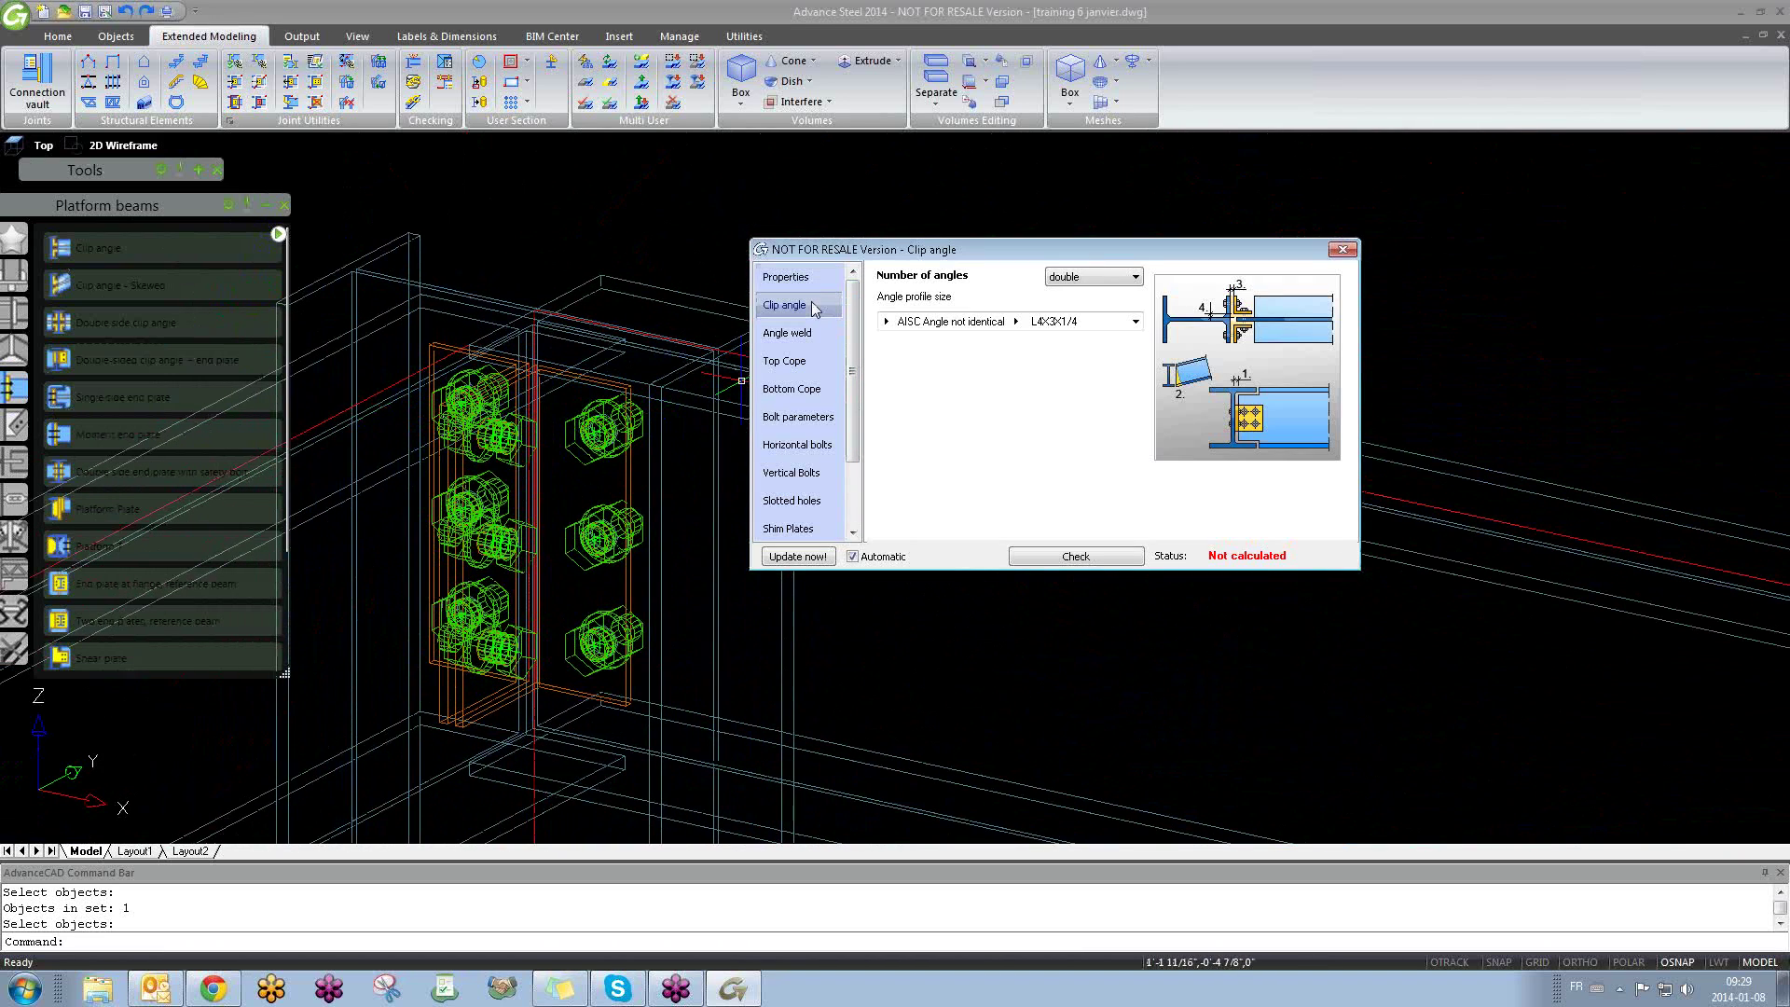
{"action": "left_click", "coordinate": [1082, 280]}
{"action": "left_click", "coordinate": [1087, 309]}
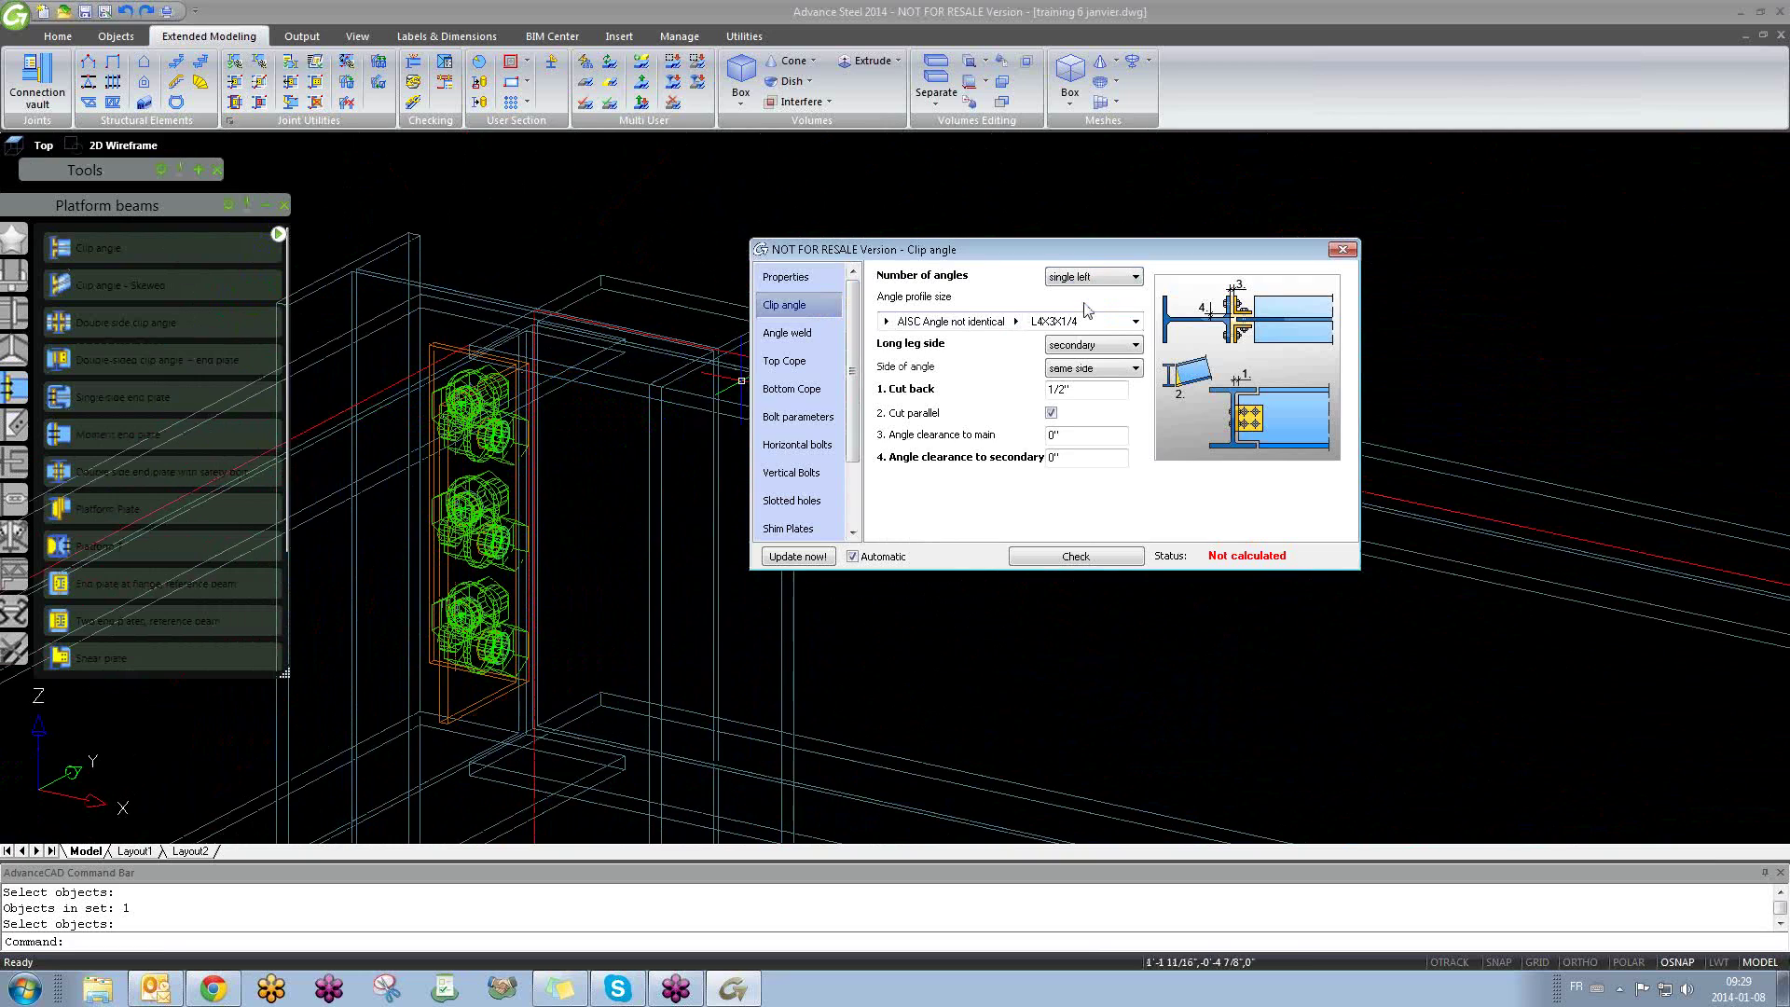
{"action": "scroll", "coordinate": [1087, 310], "scroll_direction": "up", "scroll_amount": 1}
{"action": "scroll", "coordinate": [1087, 308], "scroll_direction": "down", "scroll_amount": 2}
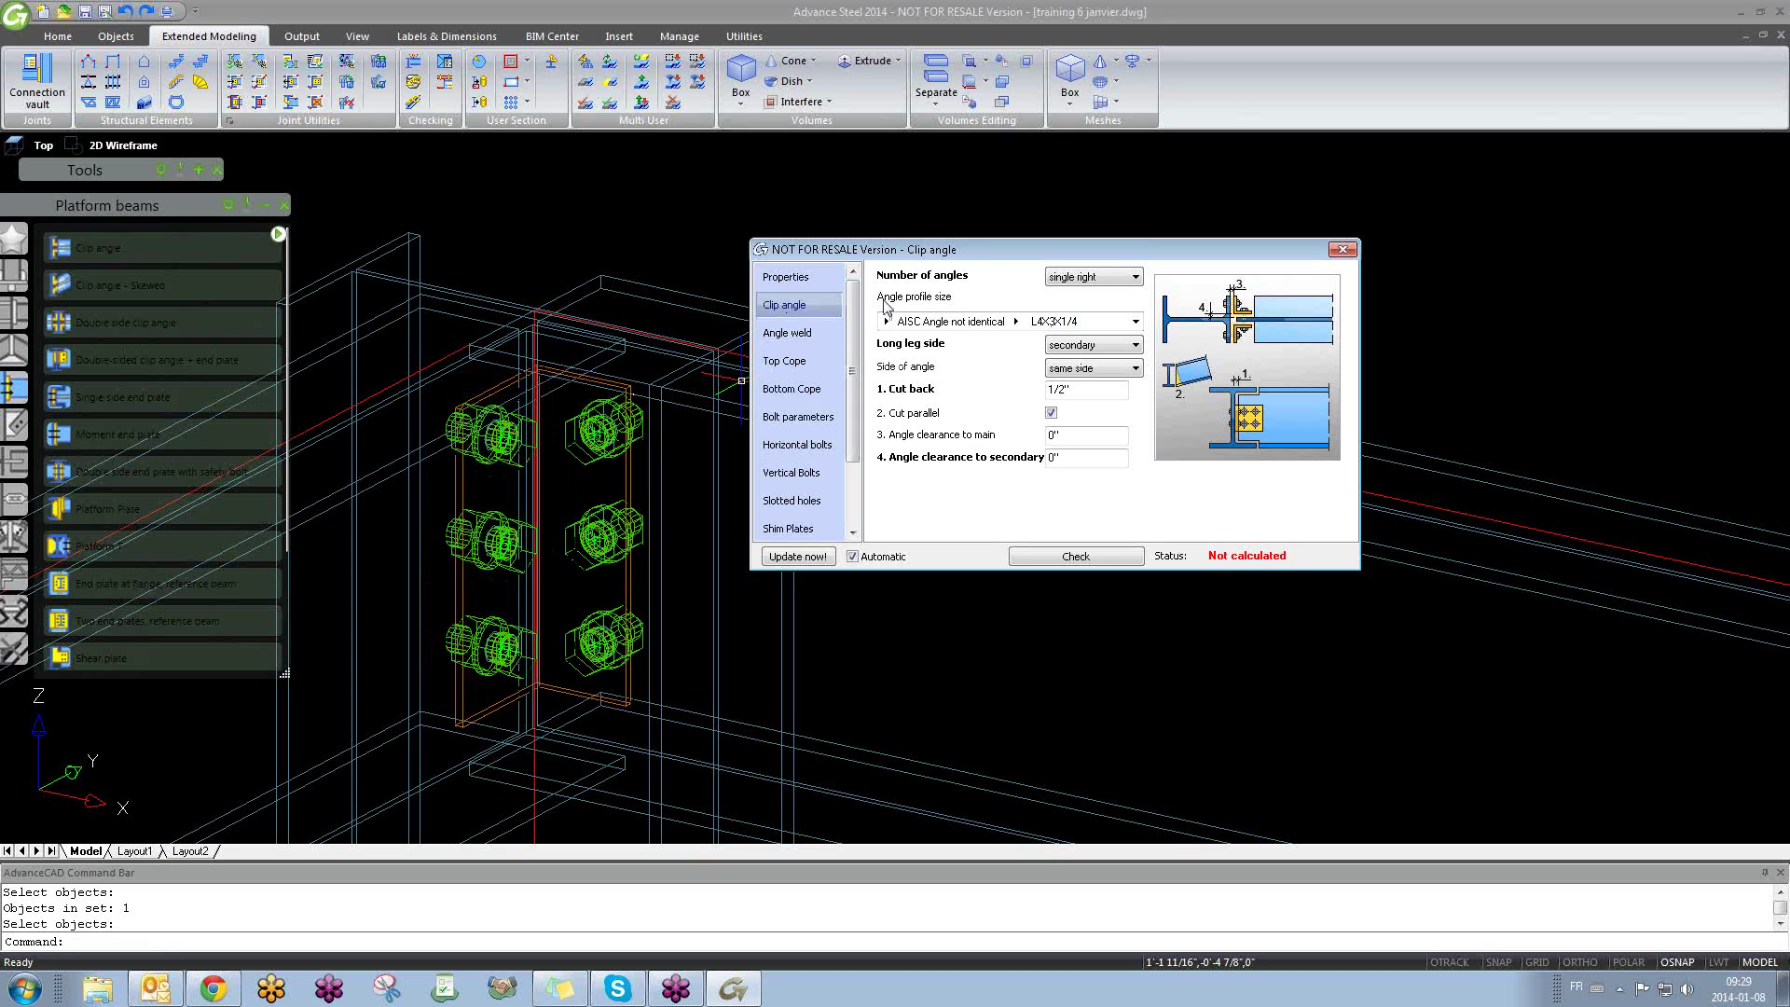
{"action": "left_click", "coordinate": [1054, 277]}
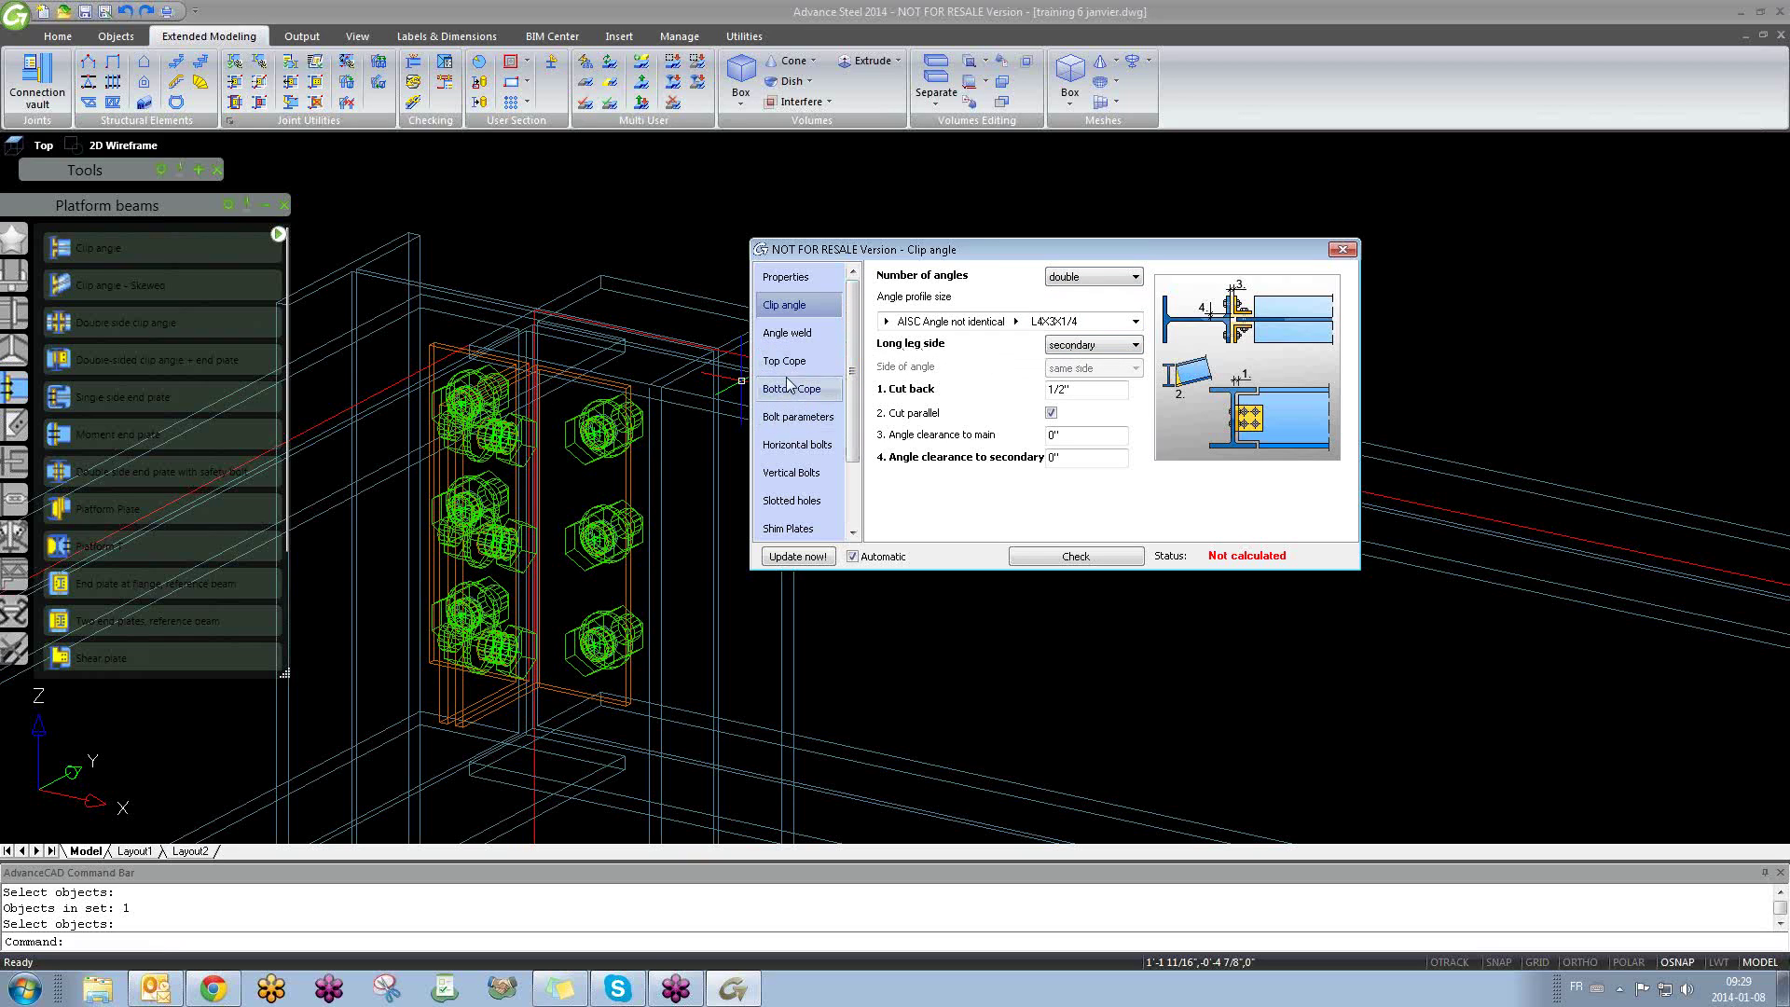
Step: Weld the clip angles at the main member and choose Shop as the main weld location
{"action": "middle_click_drag", "start_coordinate": [434, 448], "coordinate": [504, 392]}
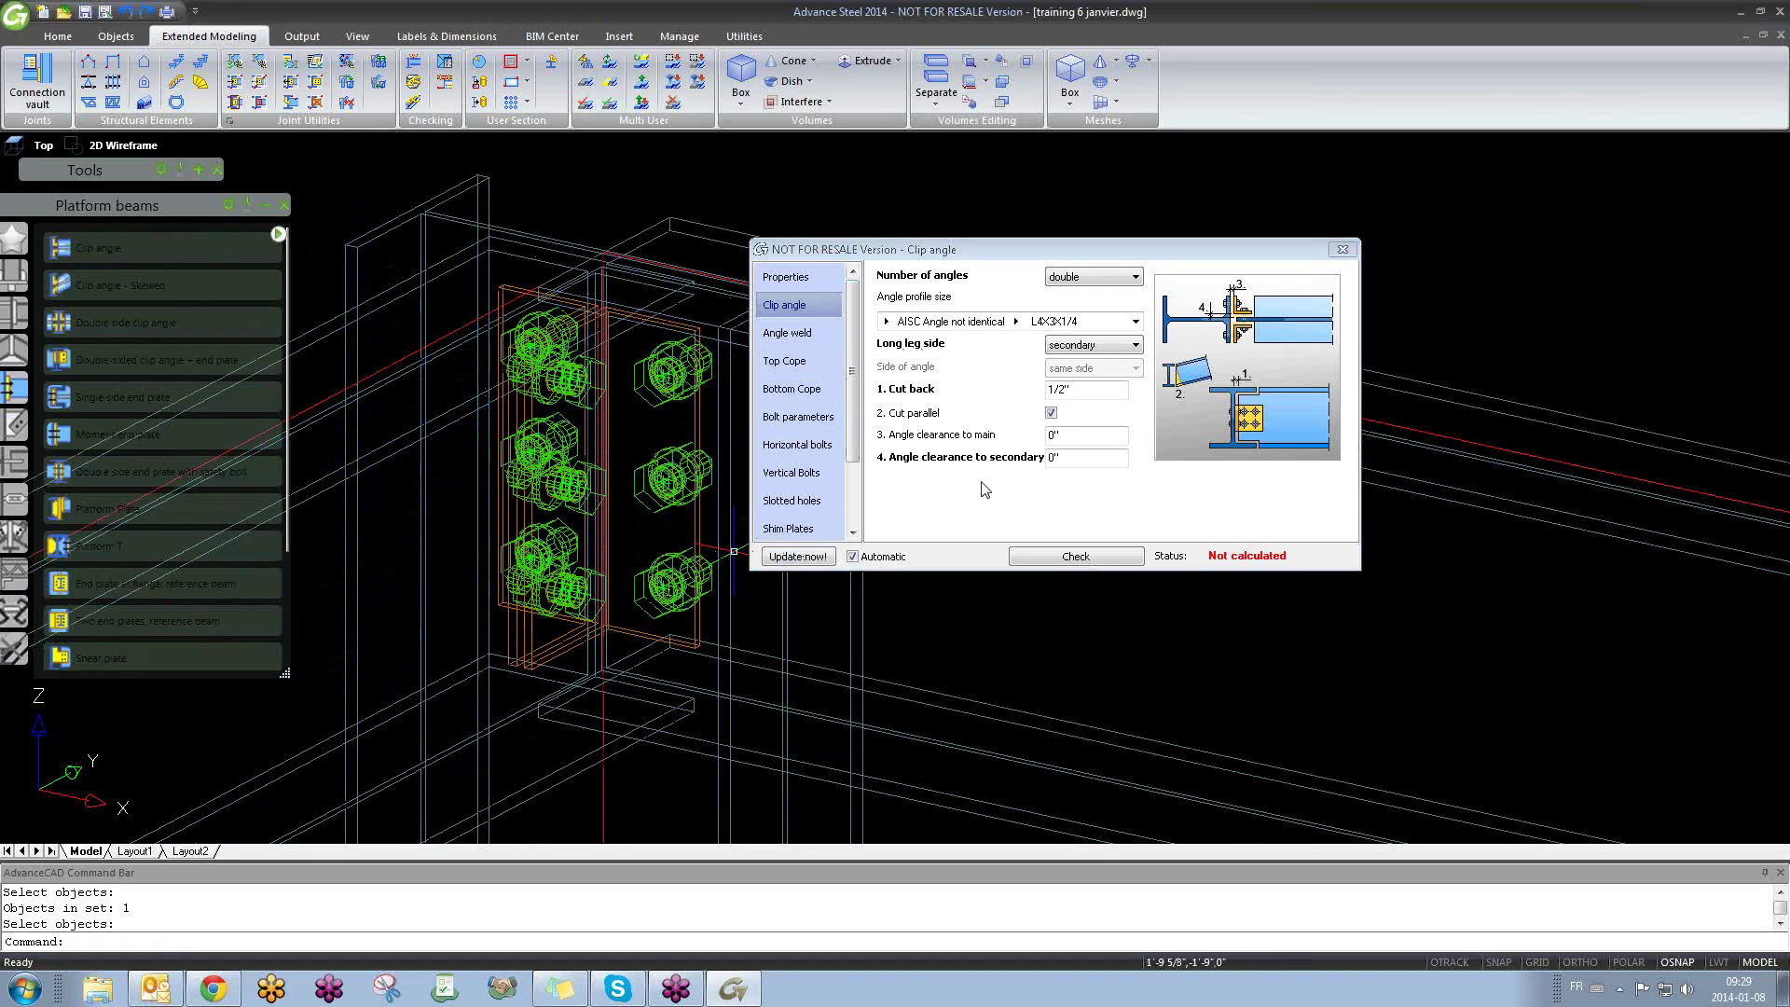
{"action": "left_click", "coordinate": [800, 335]}
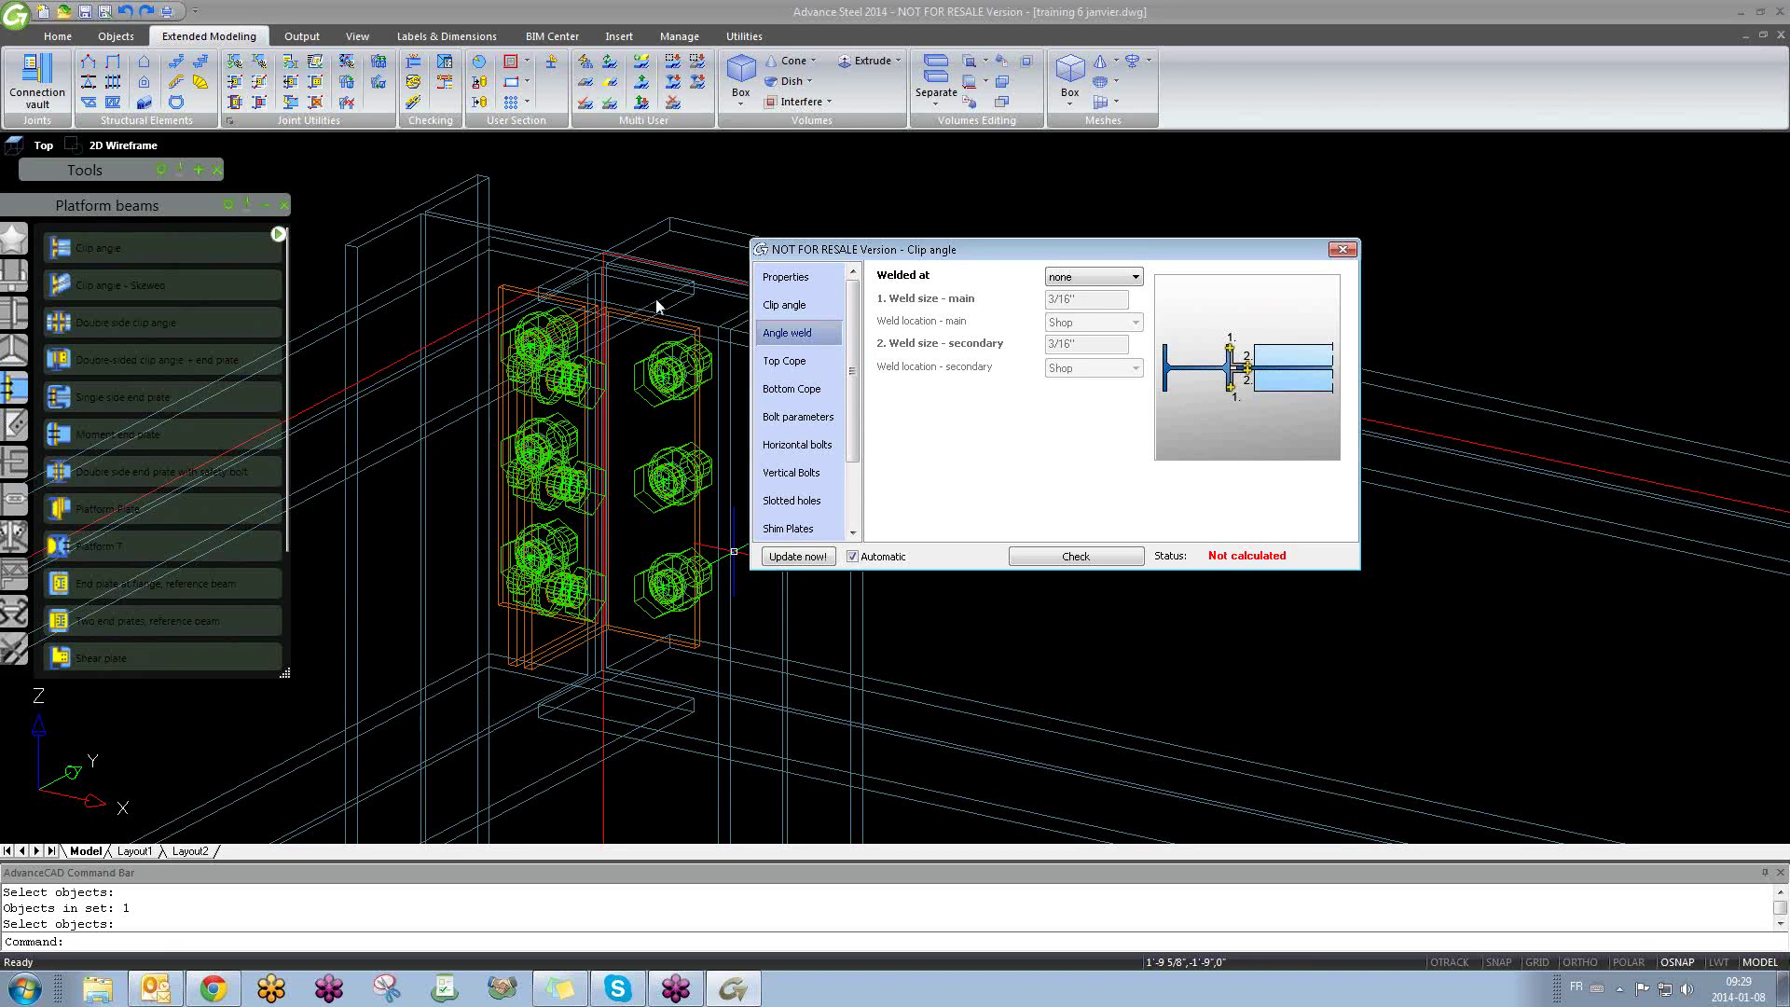
{"action": "middle_click_drag", "start_coordinate": [630, 387], "coordinate": [280, 462], "text": "shift"}
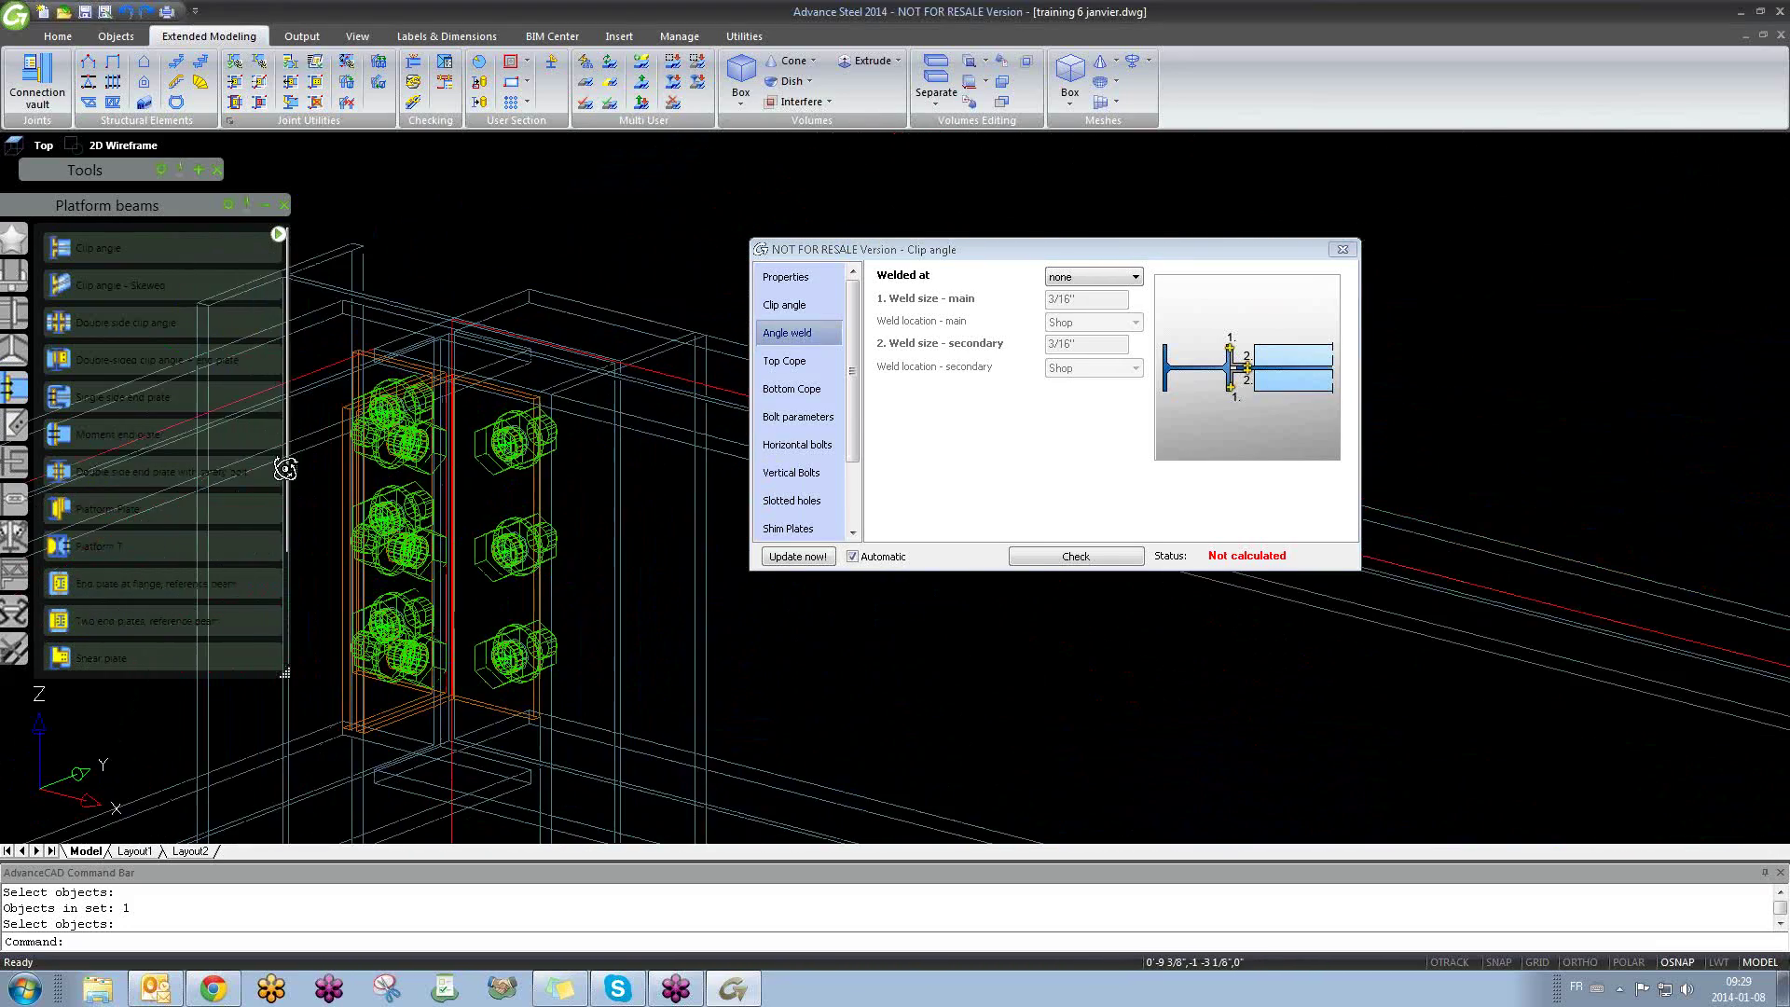
{"action": "middle_click_drag", "start_coordinate": [527, 465], "coordinate": [567, 451], "text": "shift"}
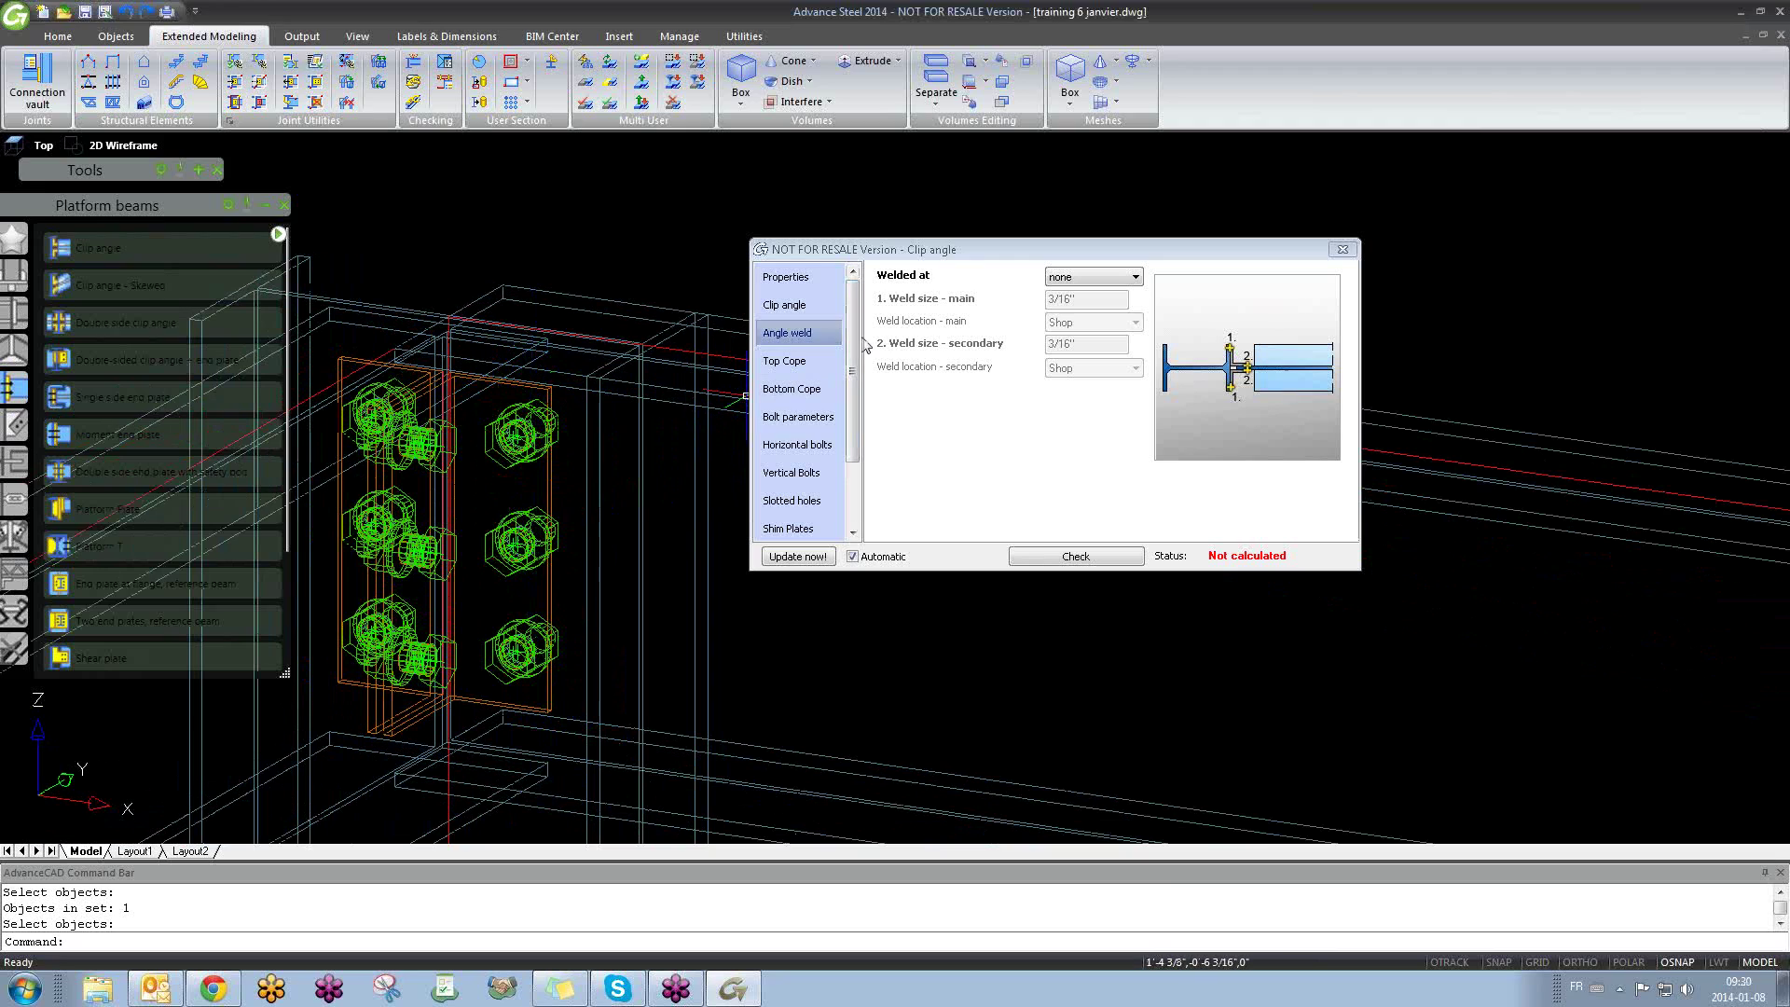
{"action": "left_click", "coordinate": [1088, 279]}
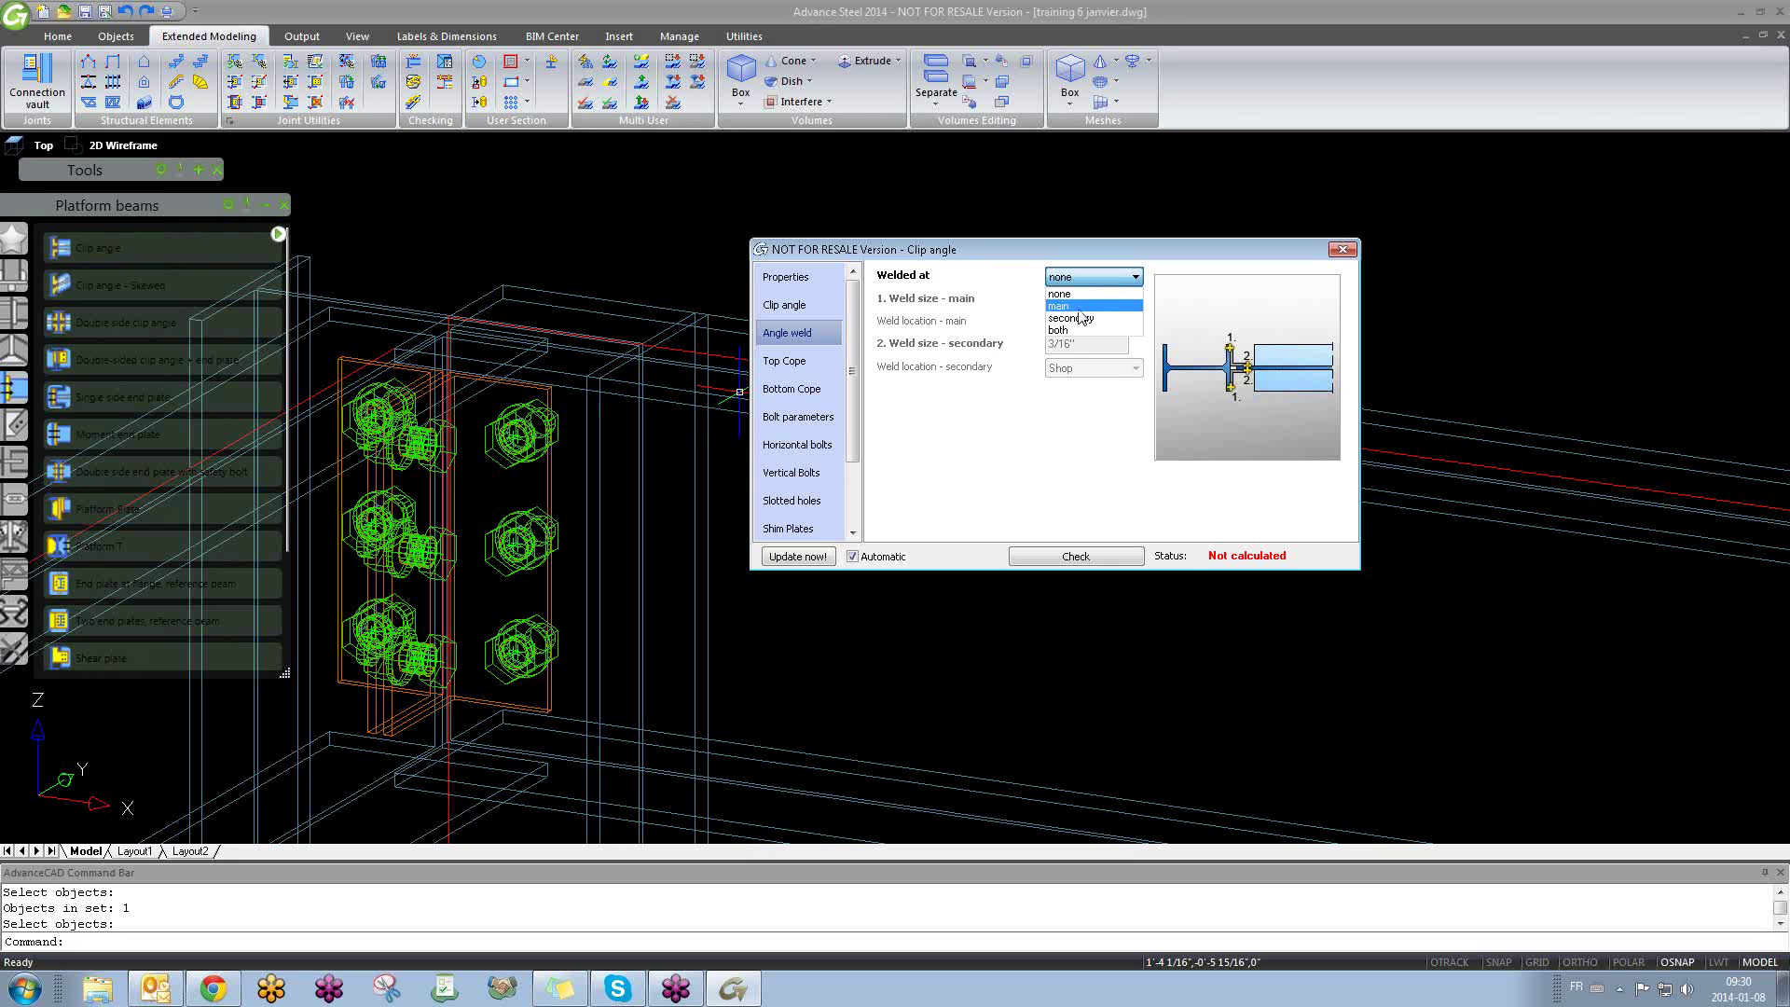
{"action": "left_click", "coordinate": [1080, 306]}
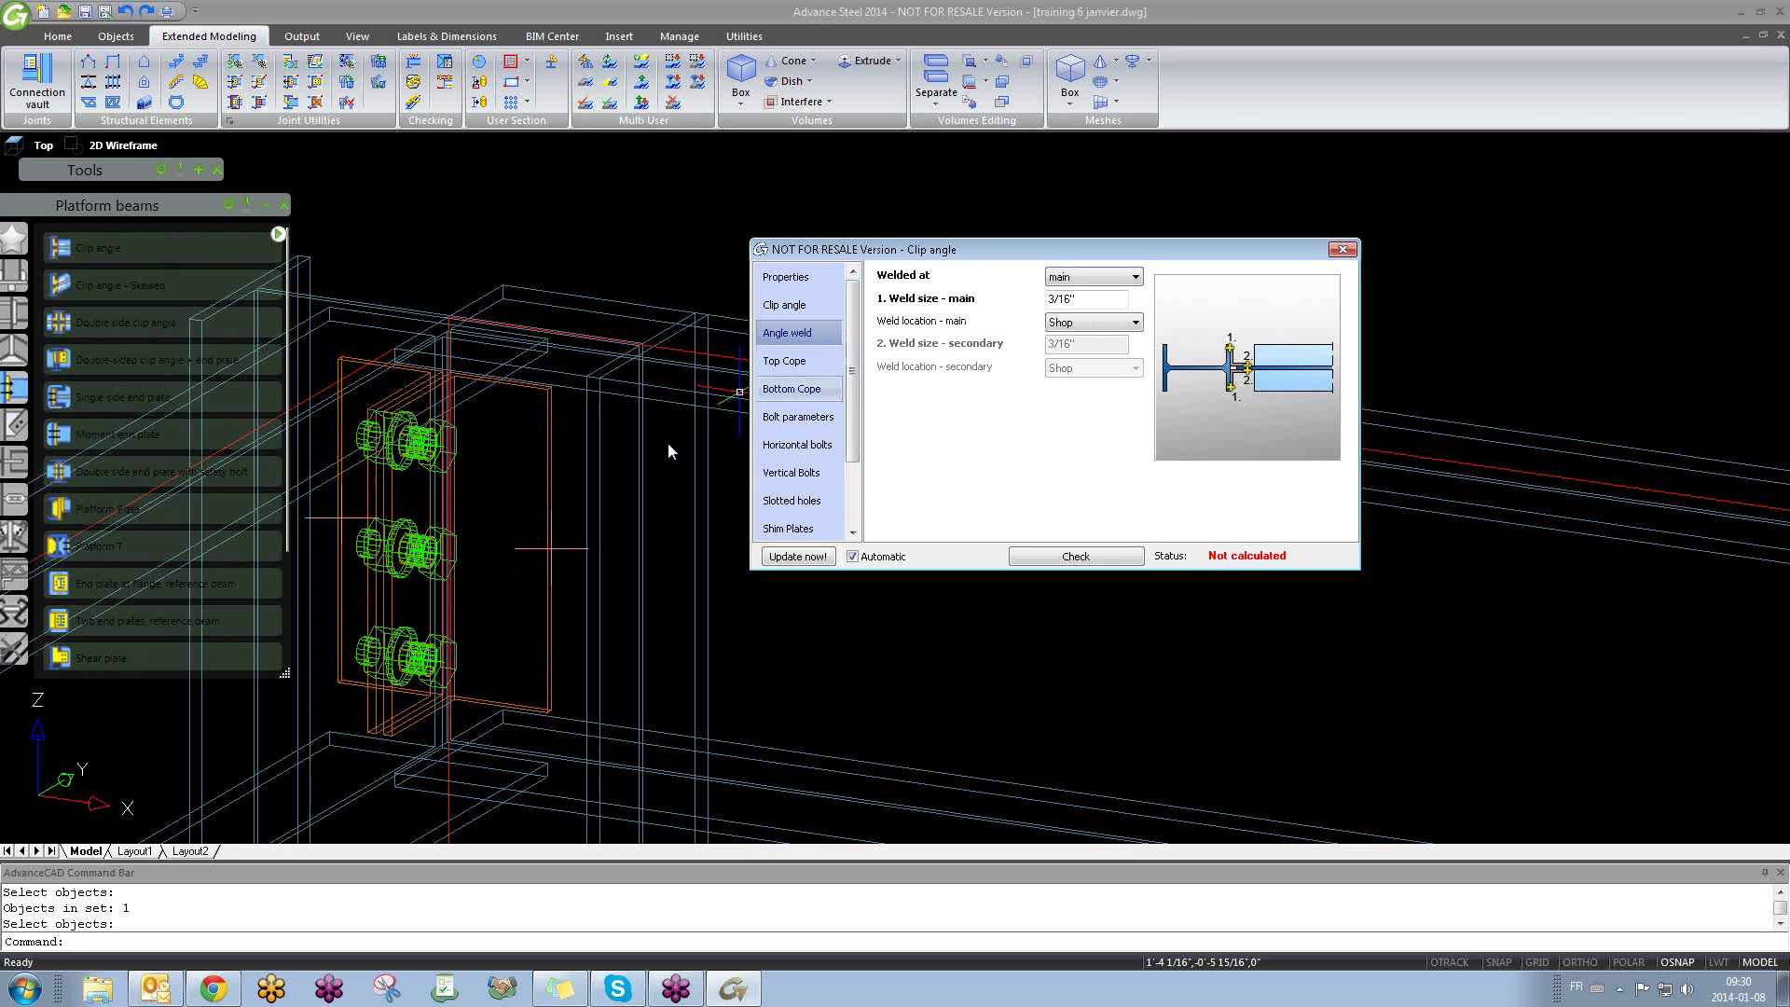
{"action": "mouse_move", "coordinate": [659, 531]}
{"action": "middle_mouse_down", "text": "shift"}
{"action": "mouse_move", "coordinate": [599, 531]}
{"action": "mouse_move", "coordinate": [579, 383]}
{"action": "mouse_move", "coordinate": [678, 411]}
{"action": "mouse_move", "coordinate": [523, 556]}
{"action": "mouse_move", "coordinate": [726, 351]}
{"action": "mouse_move", "coordinate": [588, 531]}
{"action": "mouse_move", "coordinate": [635, 556]}
{"action": "mouse_move", "coordinate": [608, 559]}
{"action": "mouse_move", "coordinate": [588, 520]}
{"action": "mouse_move", "coordinate": [719, 500]}
{"action": "mouse_move", "coordinate": [799, 563]}
{"action": "mouse_move", "coordinate": [652, 548]}
{"action": "mouse_move", "coordinate": [640, 528]}
{"action": "middle_mouse_up", "text": "shift"}
{"action": "middle_click_drag", "start_coordinate": [537, 497], "coordinate": [481, 497]}
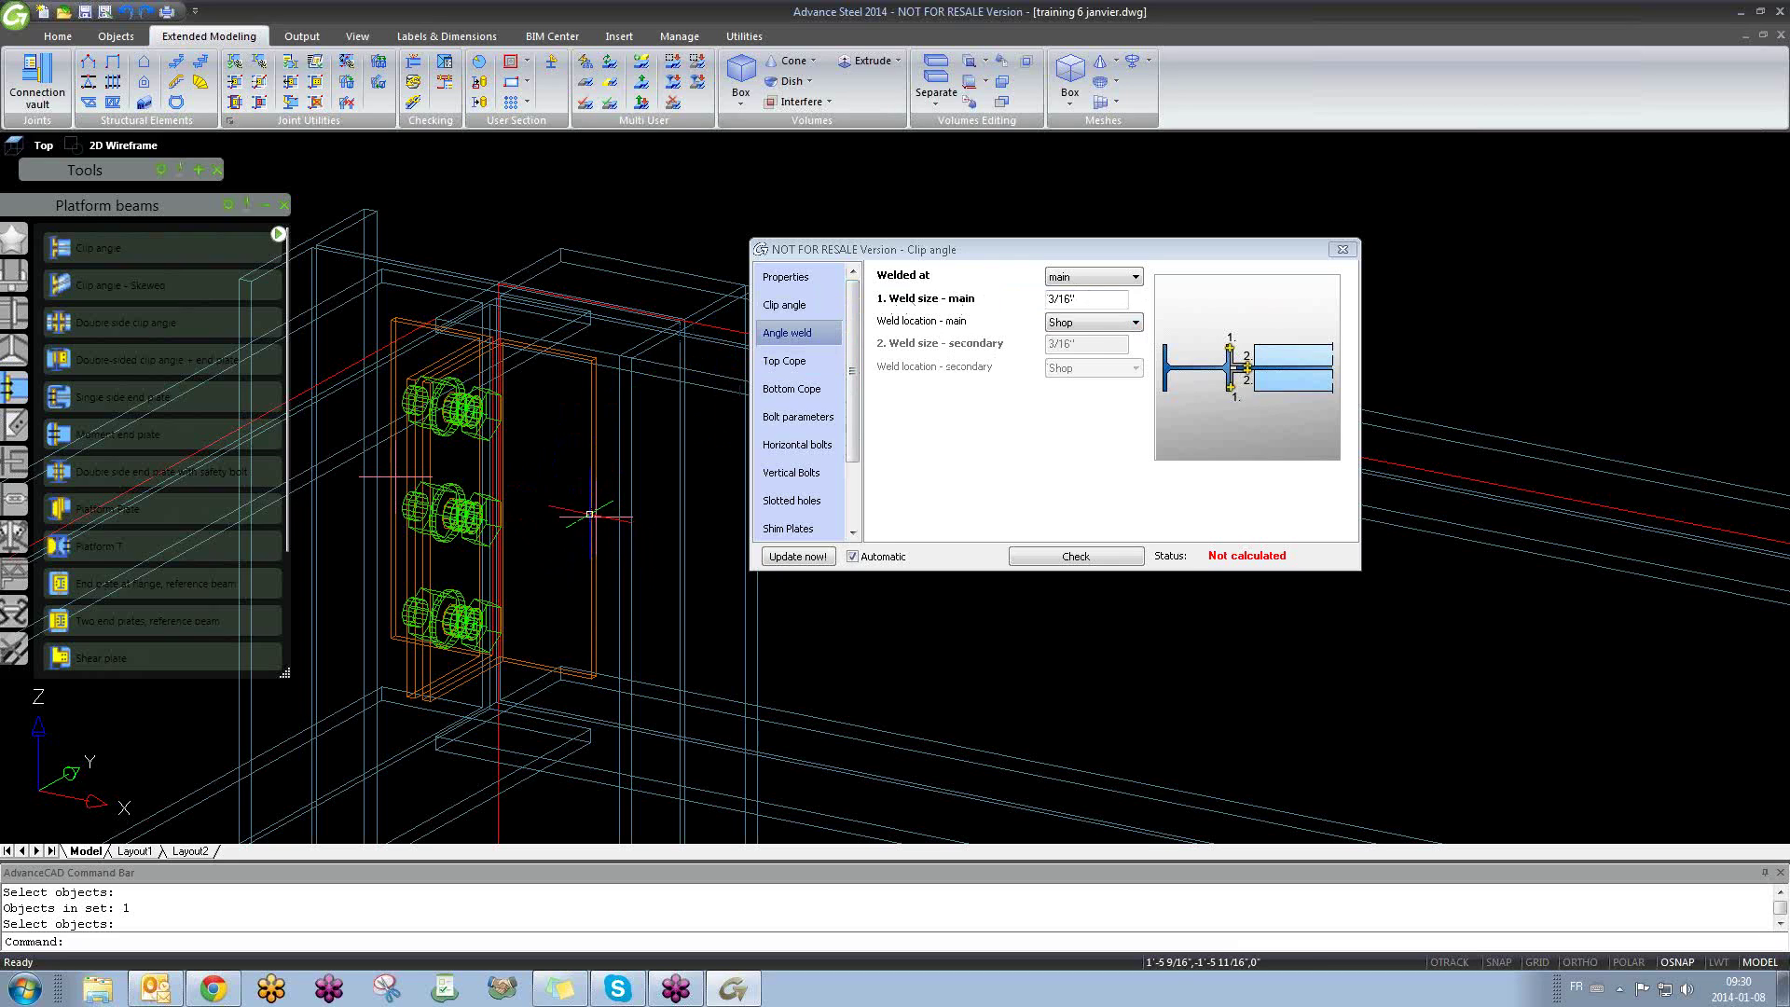
{"action": "left_click", "coordinate": [1095, 324]}
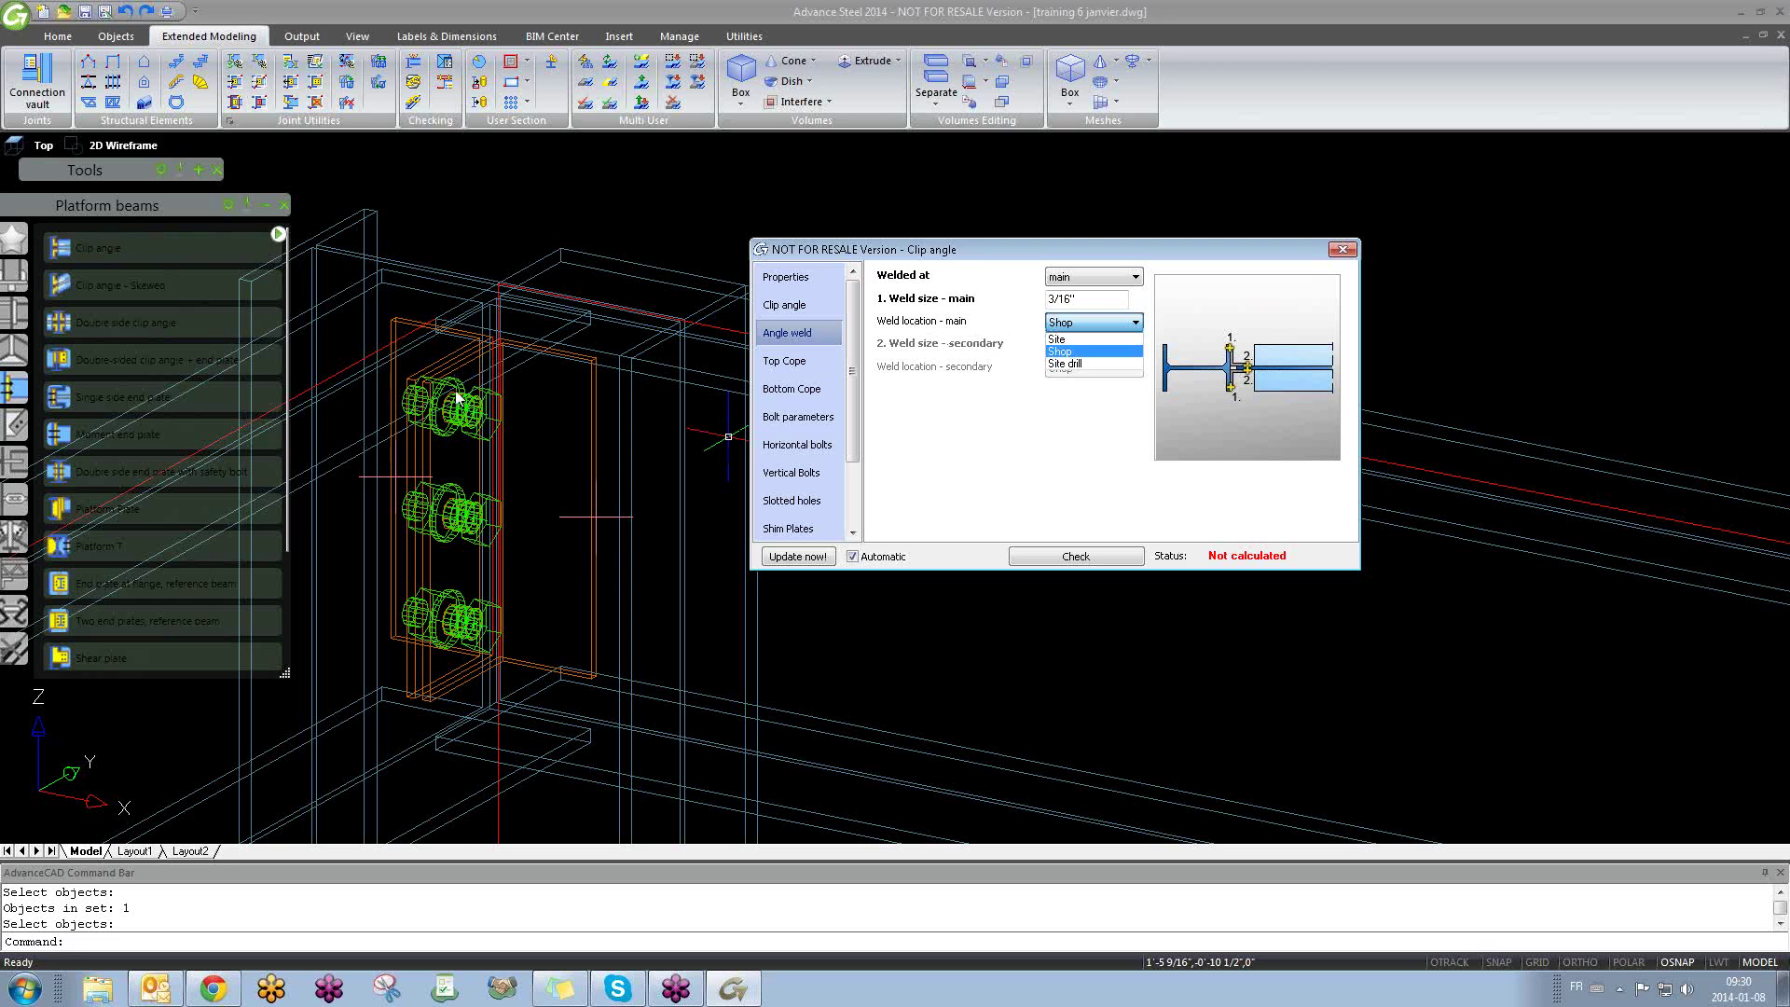
{"action": "left_click", "coordinate": [1072, 352]}
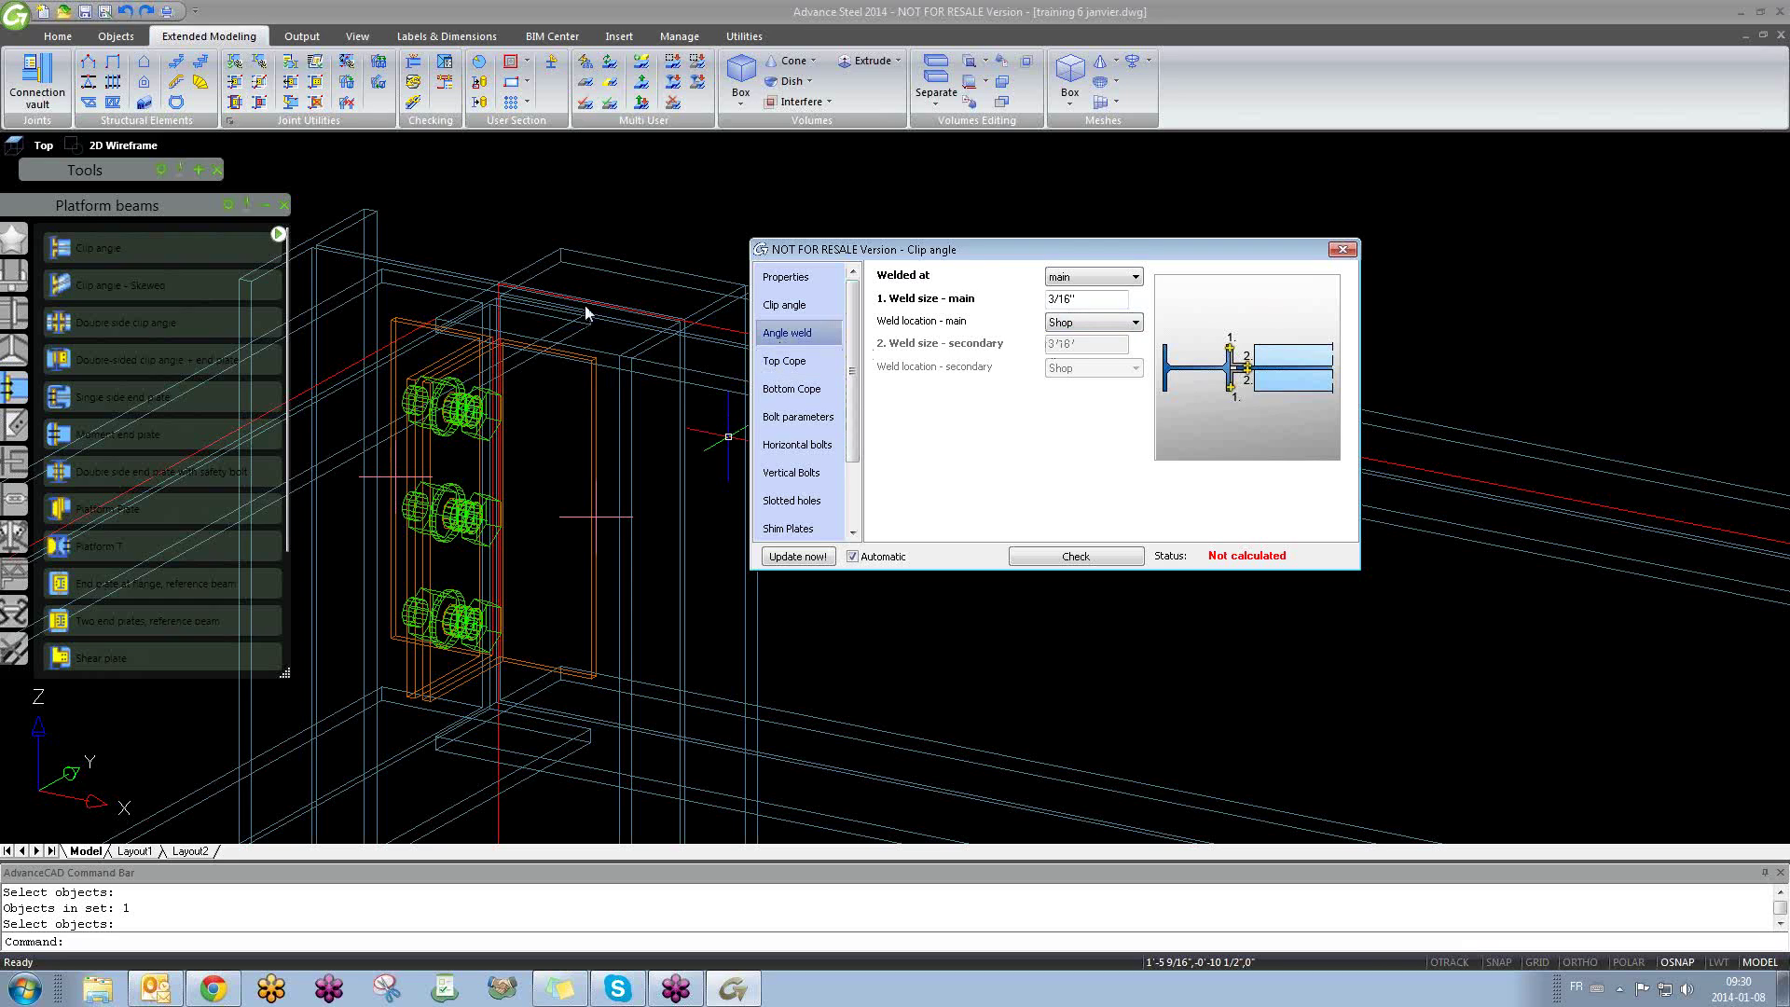
Step: Set the joint's bottom cope type to Cope with a cope length of 4"
{"action": "left_click", "coordinate": [809, 362]}
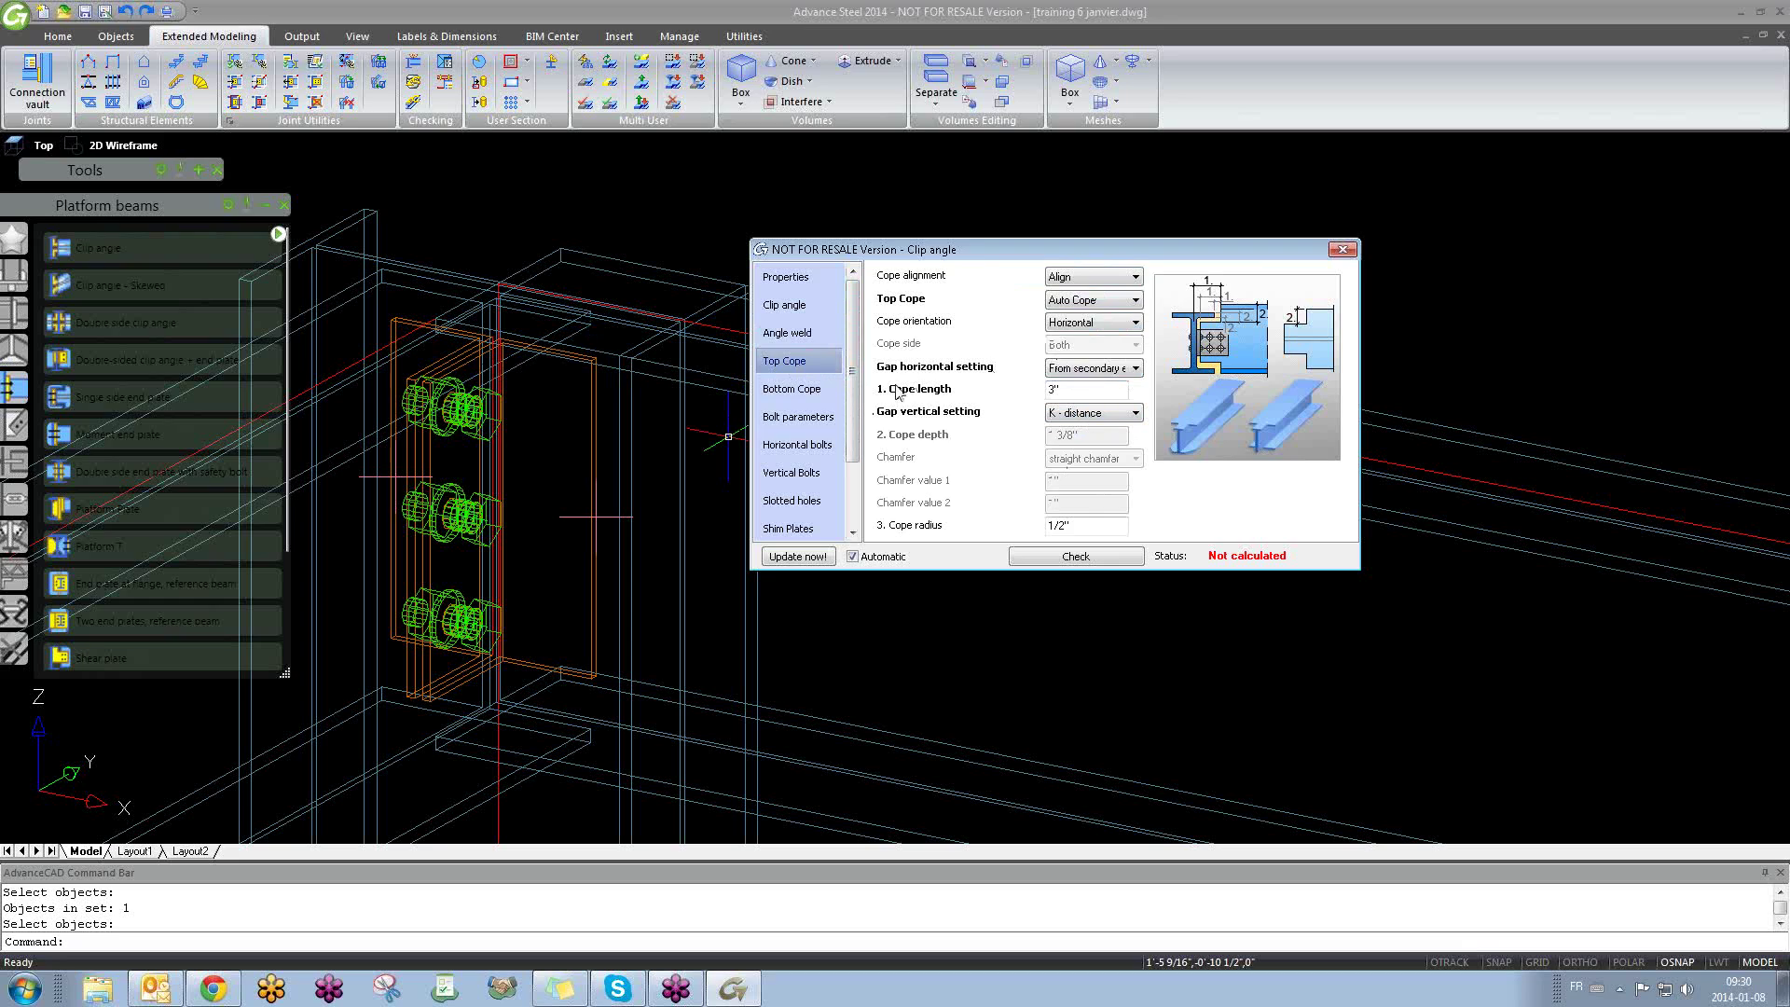
{"action": "left_click", "coordinate": [784, 392]}
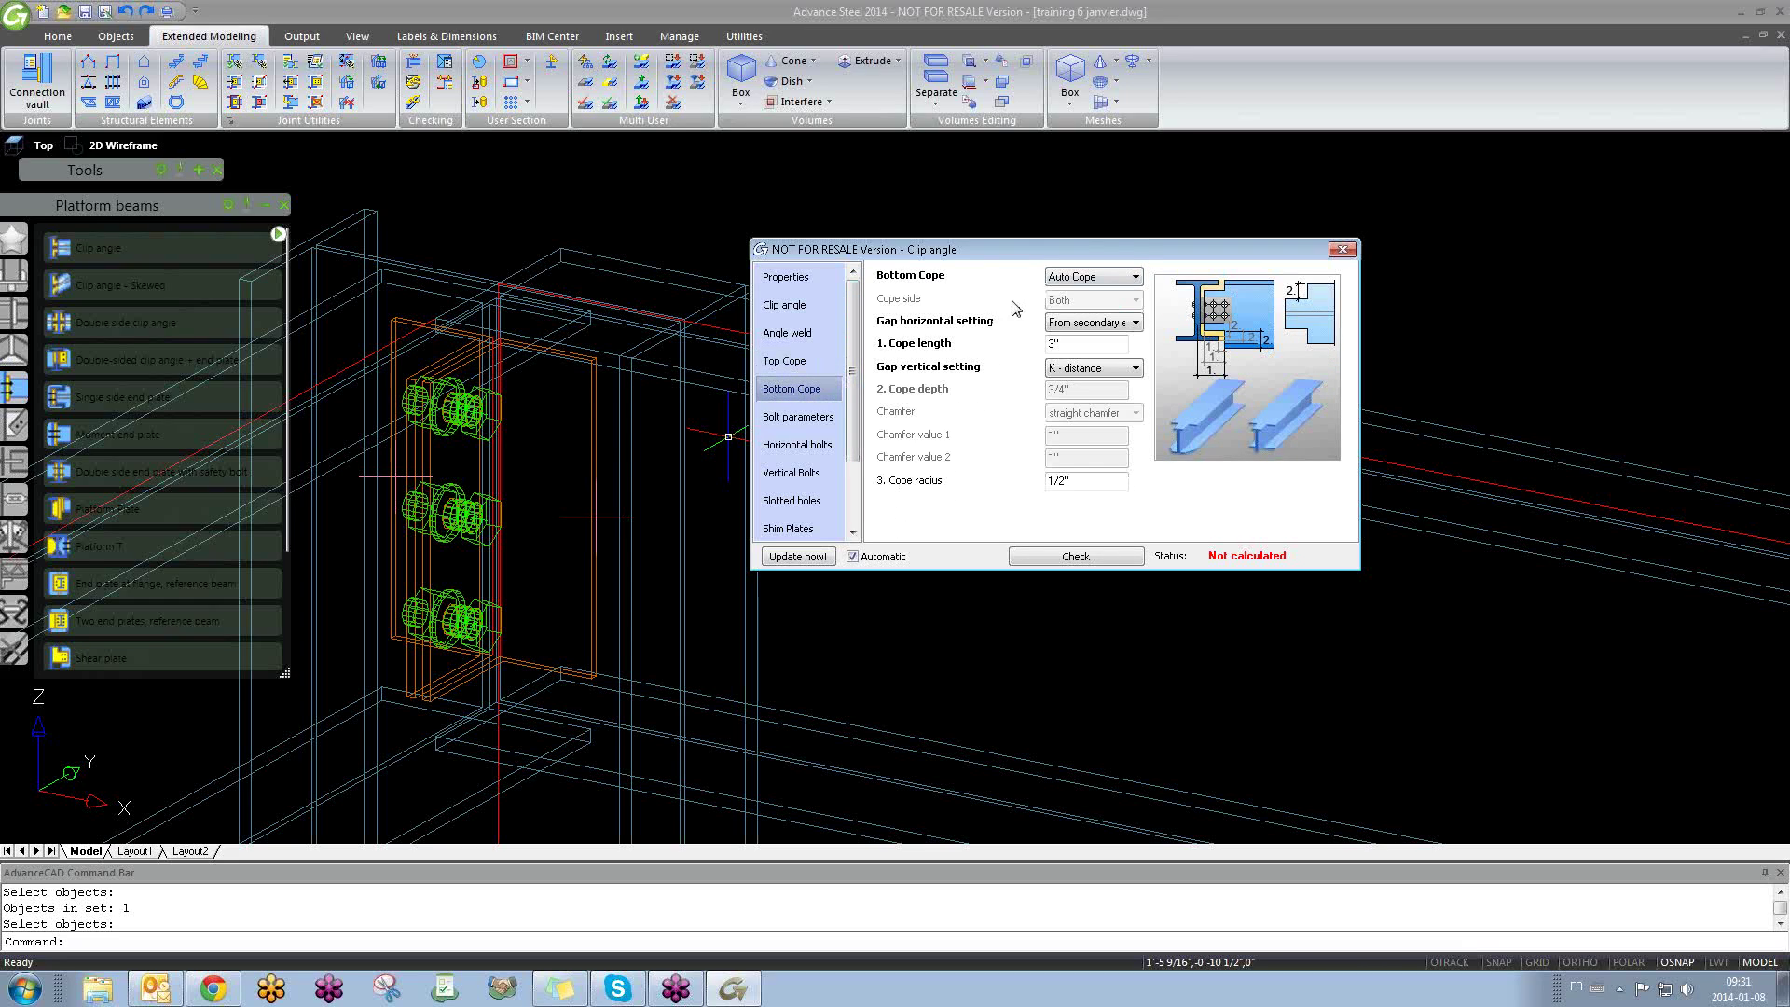
{"action": "left_click", "coordinate": [1100, 279]}
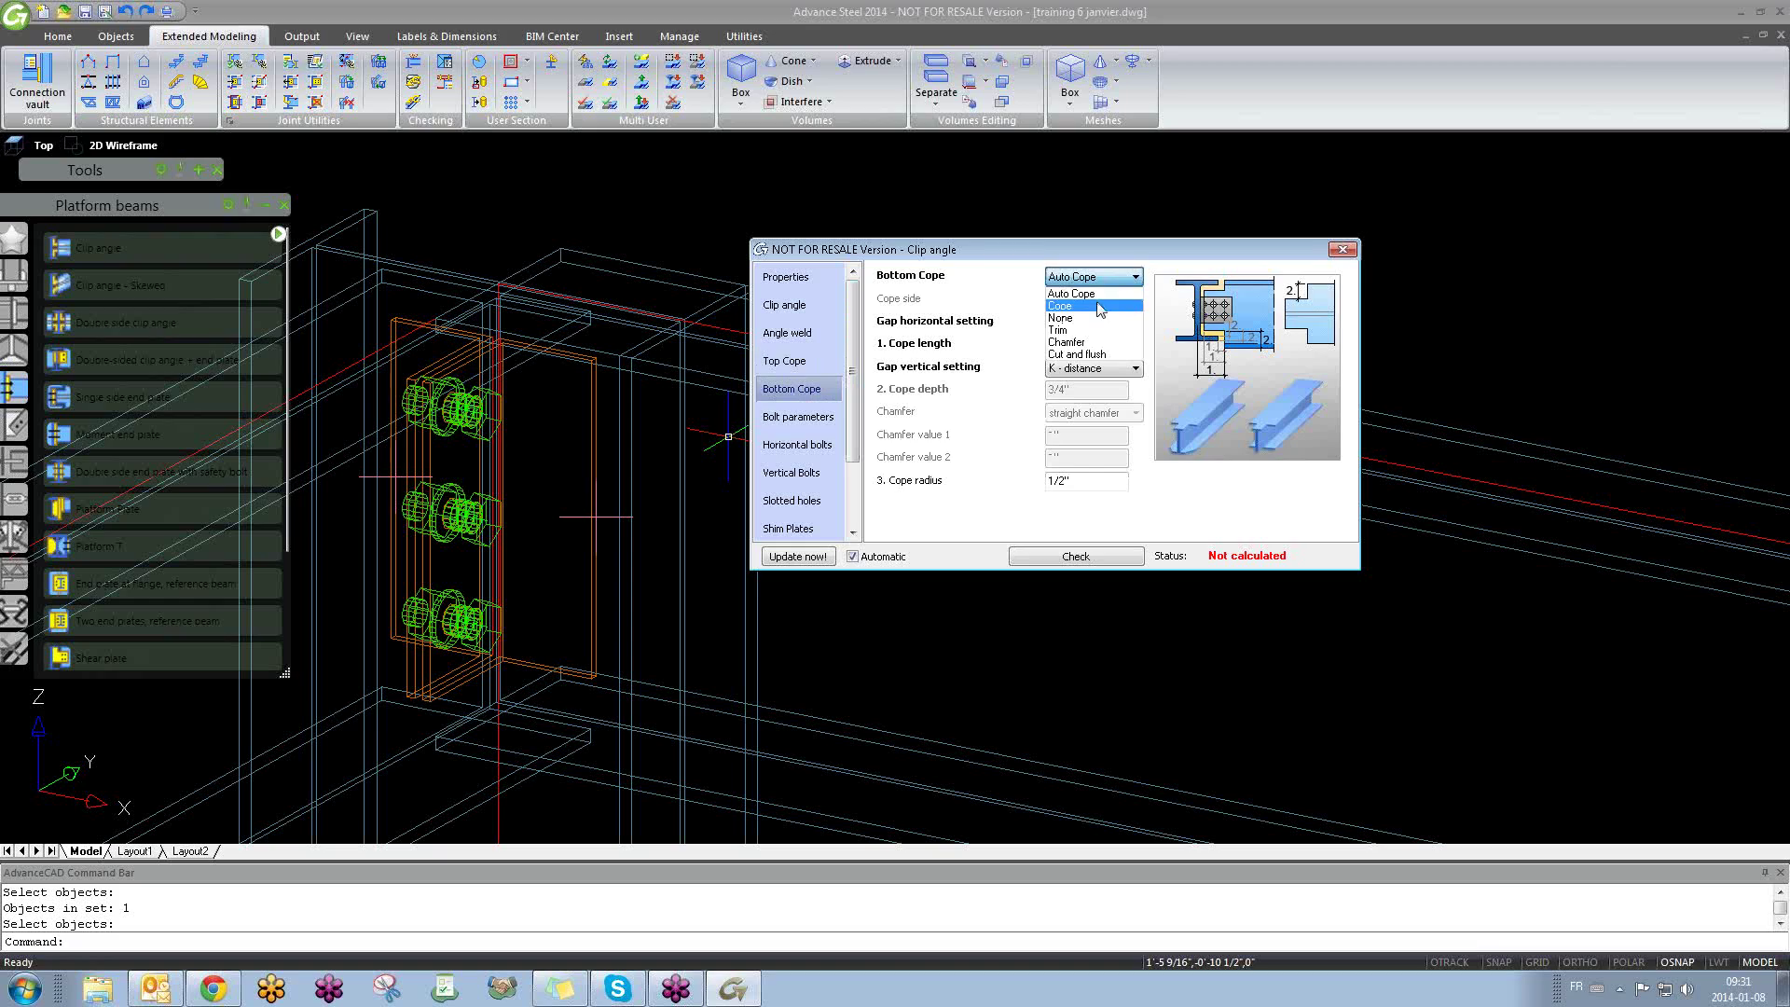
{"action": "left_click", "coordinate": [1102, 306]}
{"action": "middle_click_drag", "start_coordinate": [699, 492], "coordinate": [511, 550], "text": "shift"}
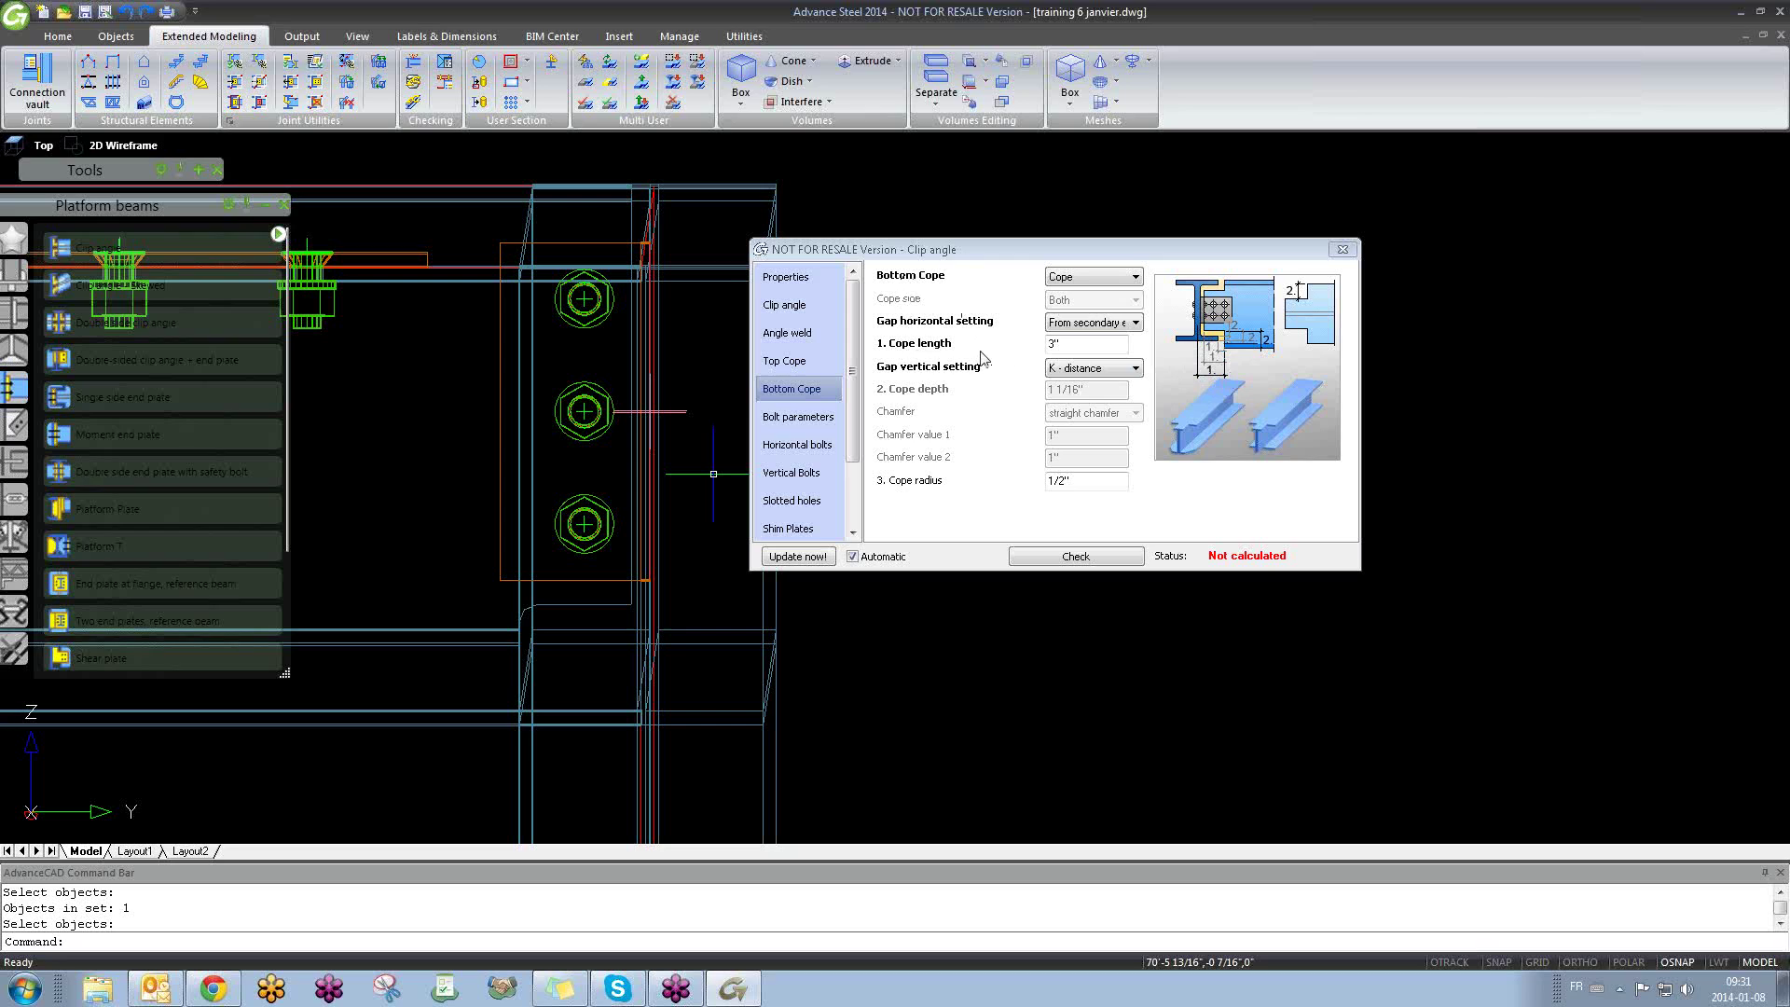
{"action": "double_click", "coordinate": [1067, 343]}
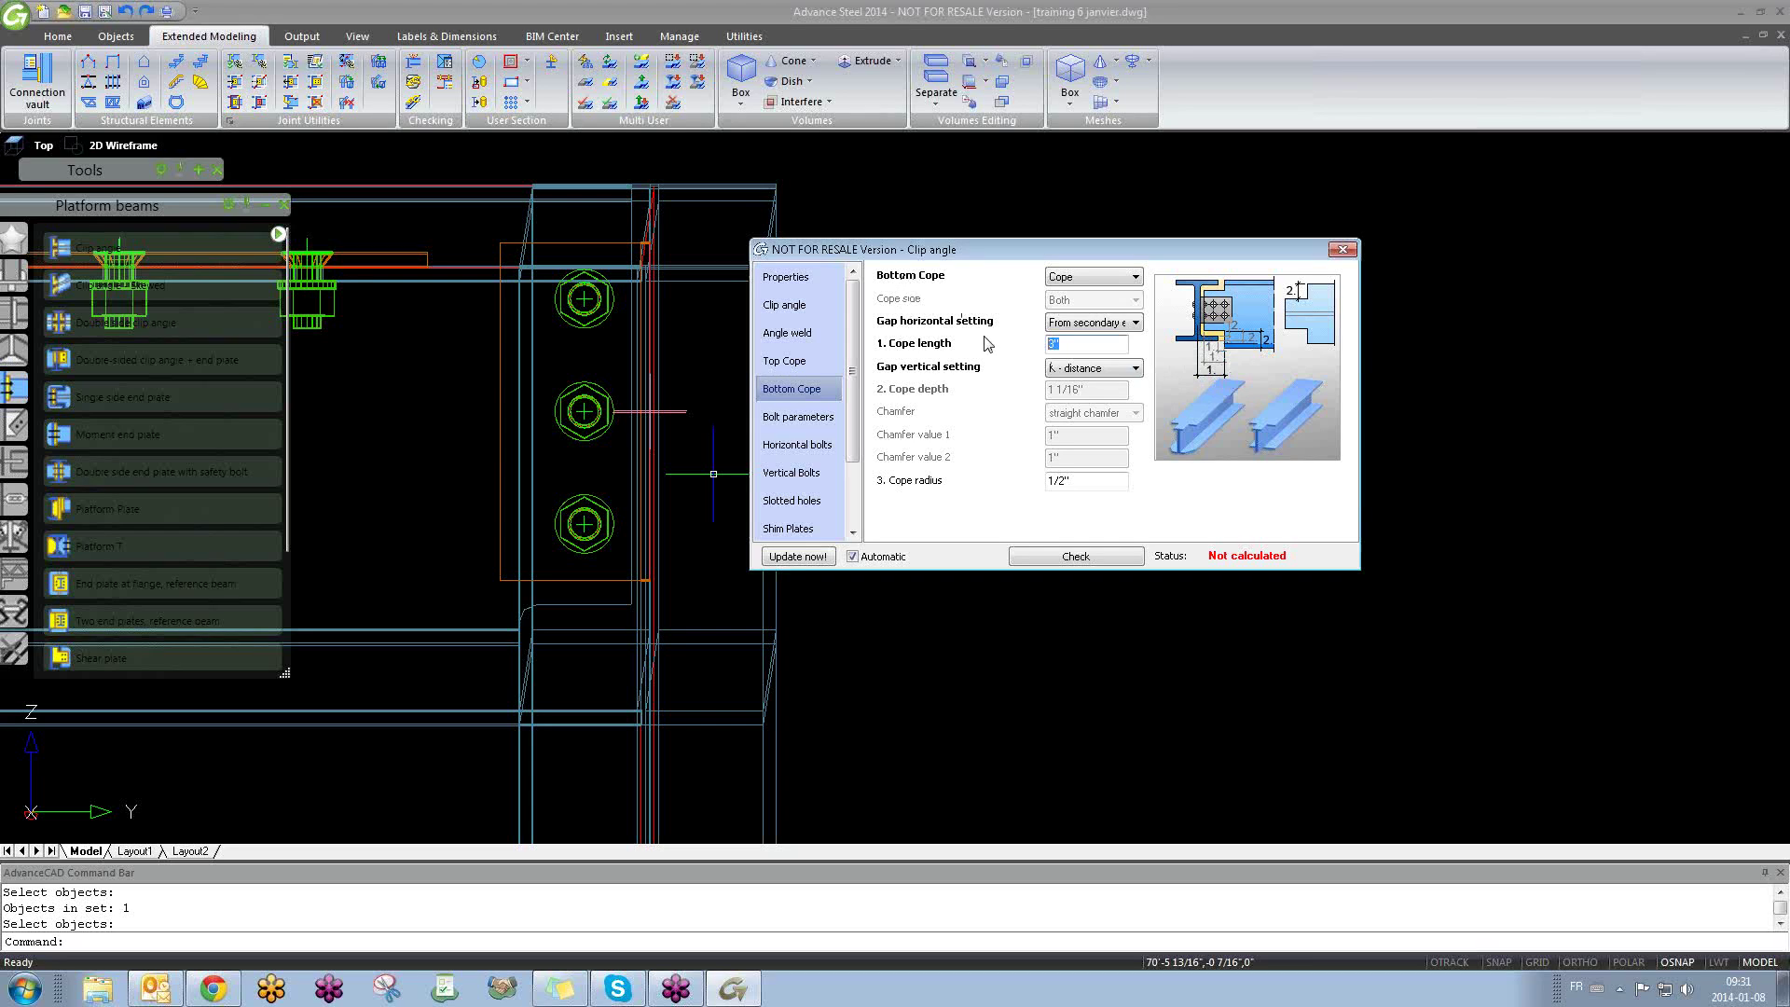
{"action": "type", "text": "4"}
{"action": "key", "text": "Return"}
Step: Set the joint's secondary bolt location to Site and collapse the Platform beams palette
{"action": "scroll", "coordinate": [536, 643], "scroll_direction": "down", "scroll_amount": 6}
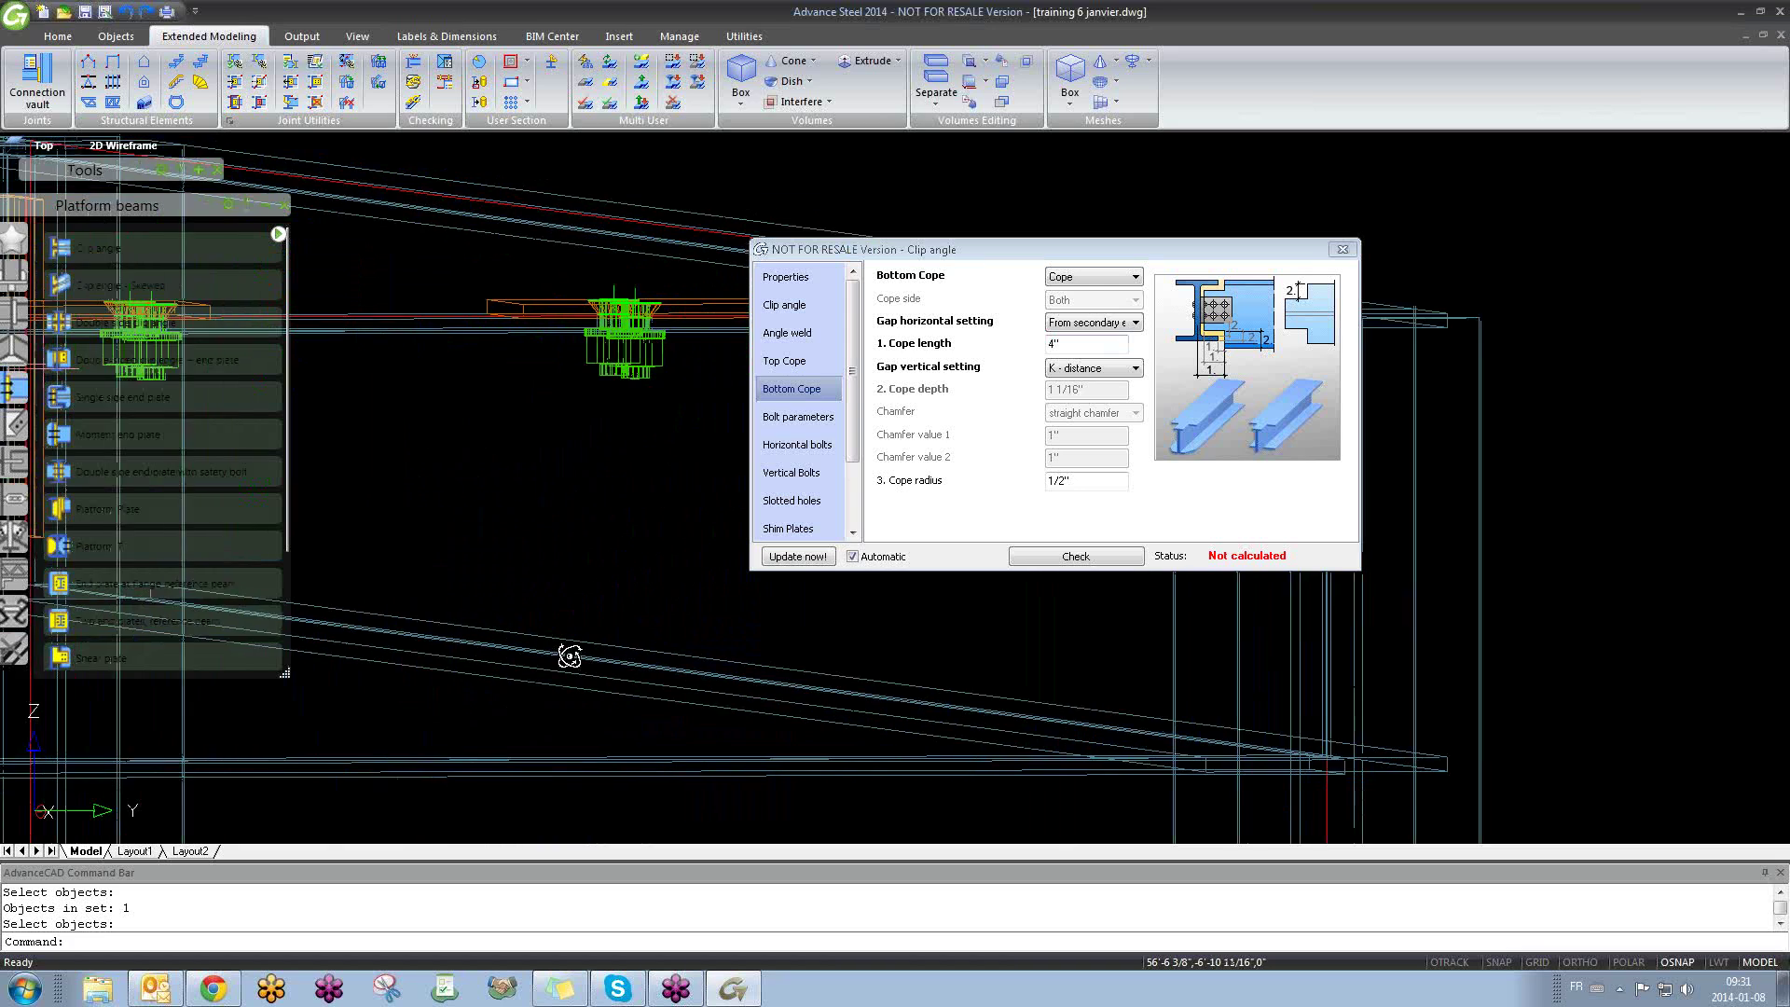
{"action": "scroll", "coordinate": [532, 643], "scroll_direction": "down", "scroll_amount": 2}
{"action": "middle_click_drag", "start_coordinate": [536, 644], "coordinate": [485, 718], "text": "shift"}
{"action": "scroll", "coordinate": [345, 431], "scroll_direction": "up", "scroll_amount": 4}
{"action": "middle_click_drag", "start_coordinate": [345, 431], "coordinate": [551, 657]}
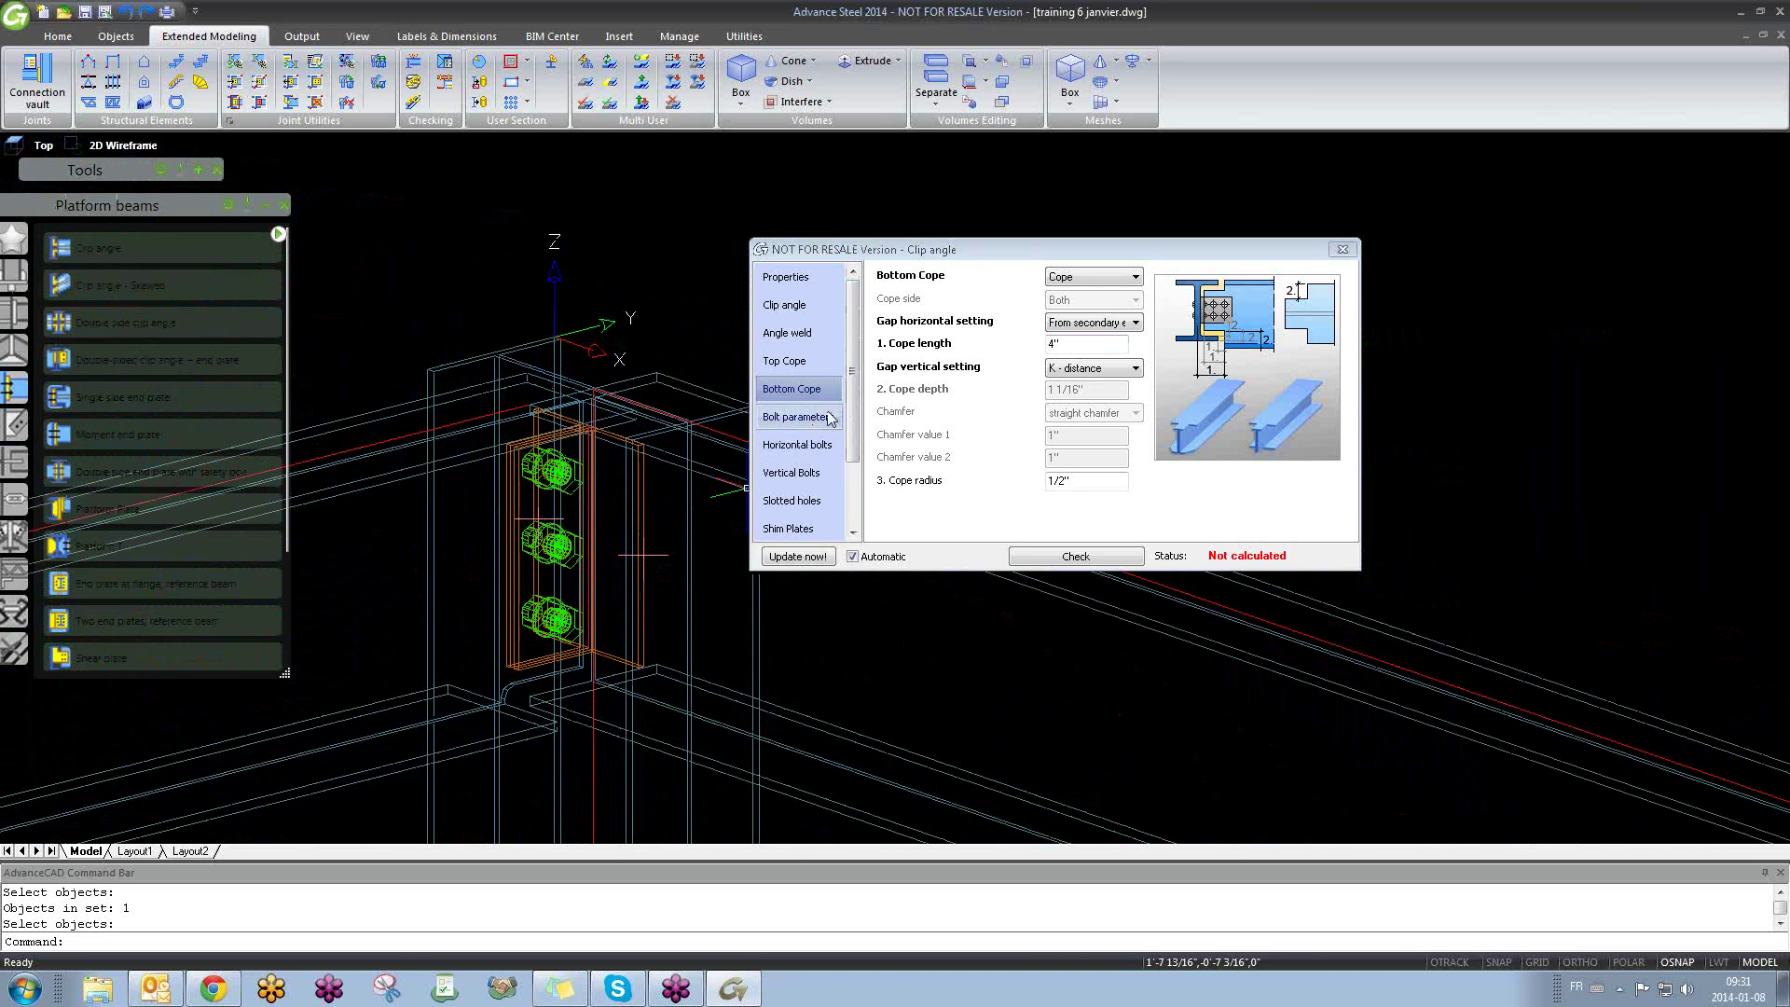
{"action": "left_click", "coordinate": [825, 419]}
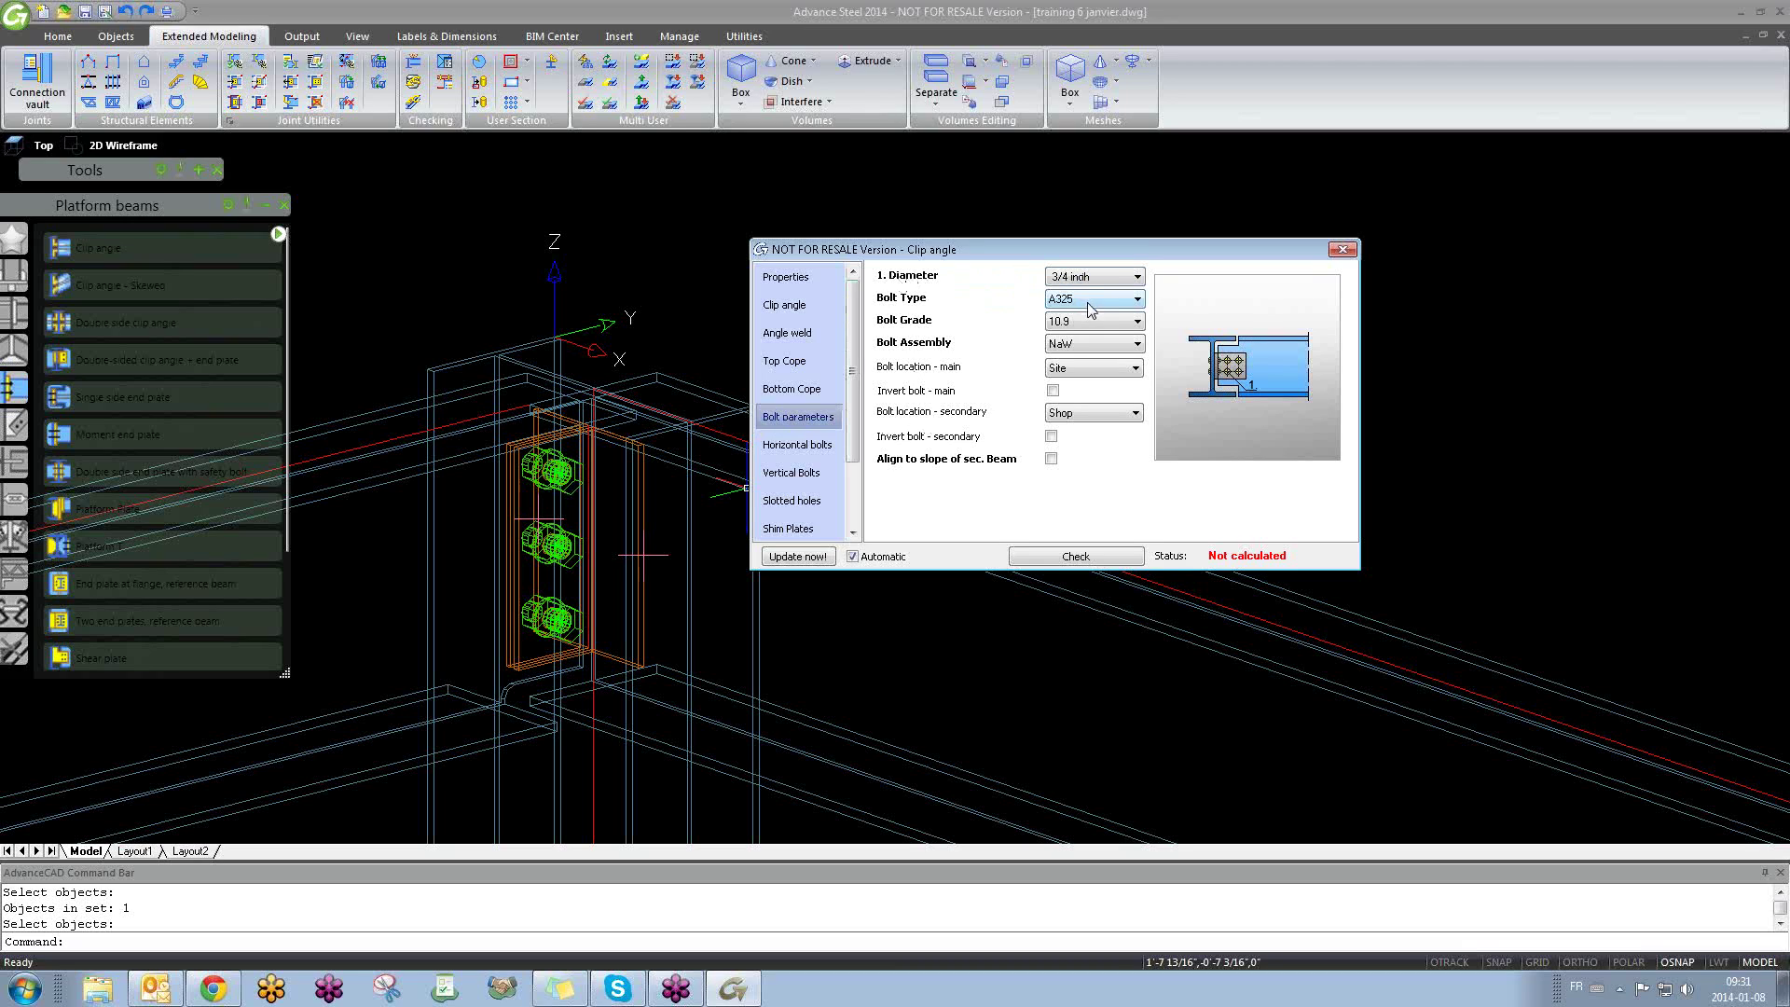
{"action": "left_click", "coordinate": [1069, 347]}
{"action": "left_click", "coordinate": [988, 357]}
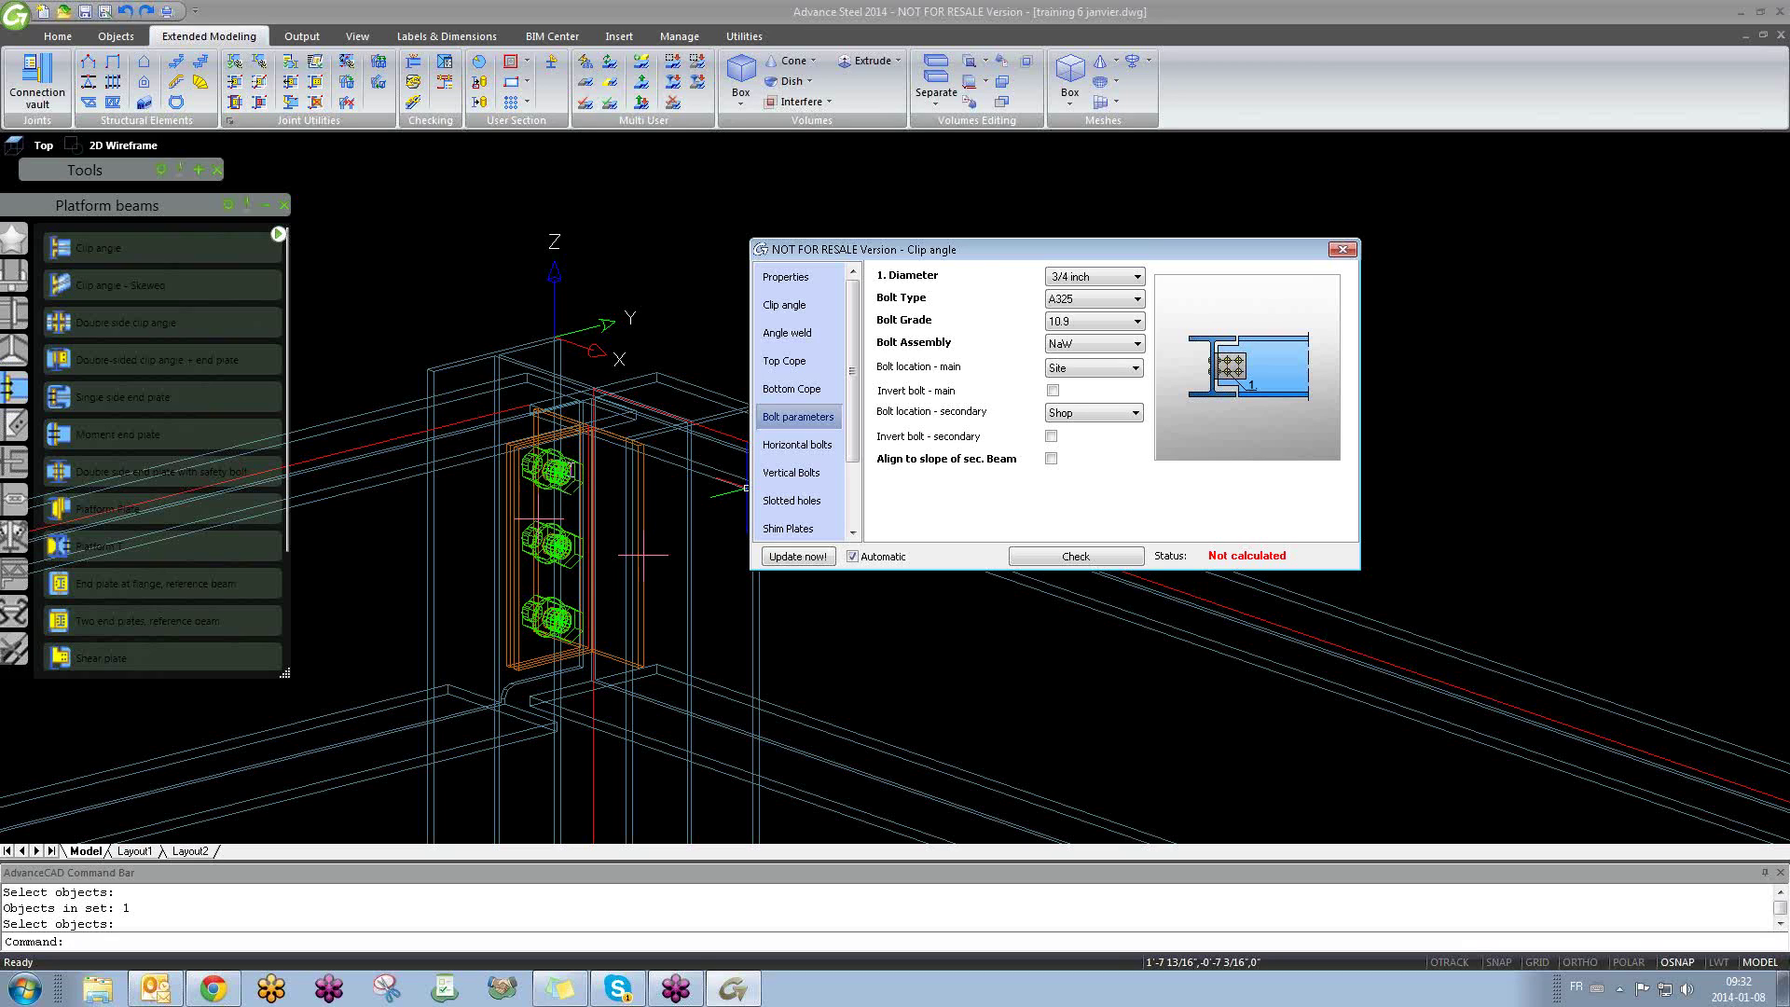
{"action": "left_click", "coordinate": [1060, 413]}
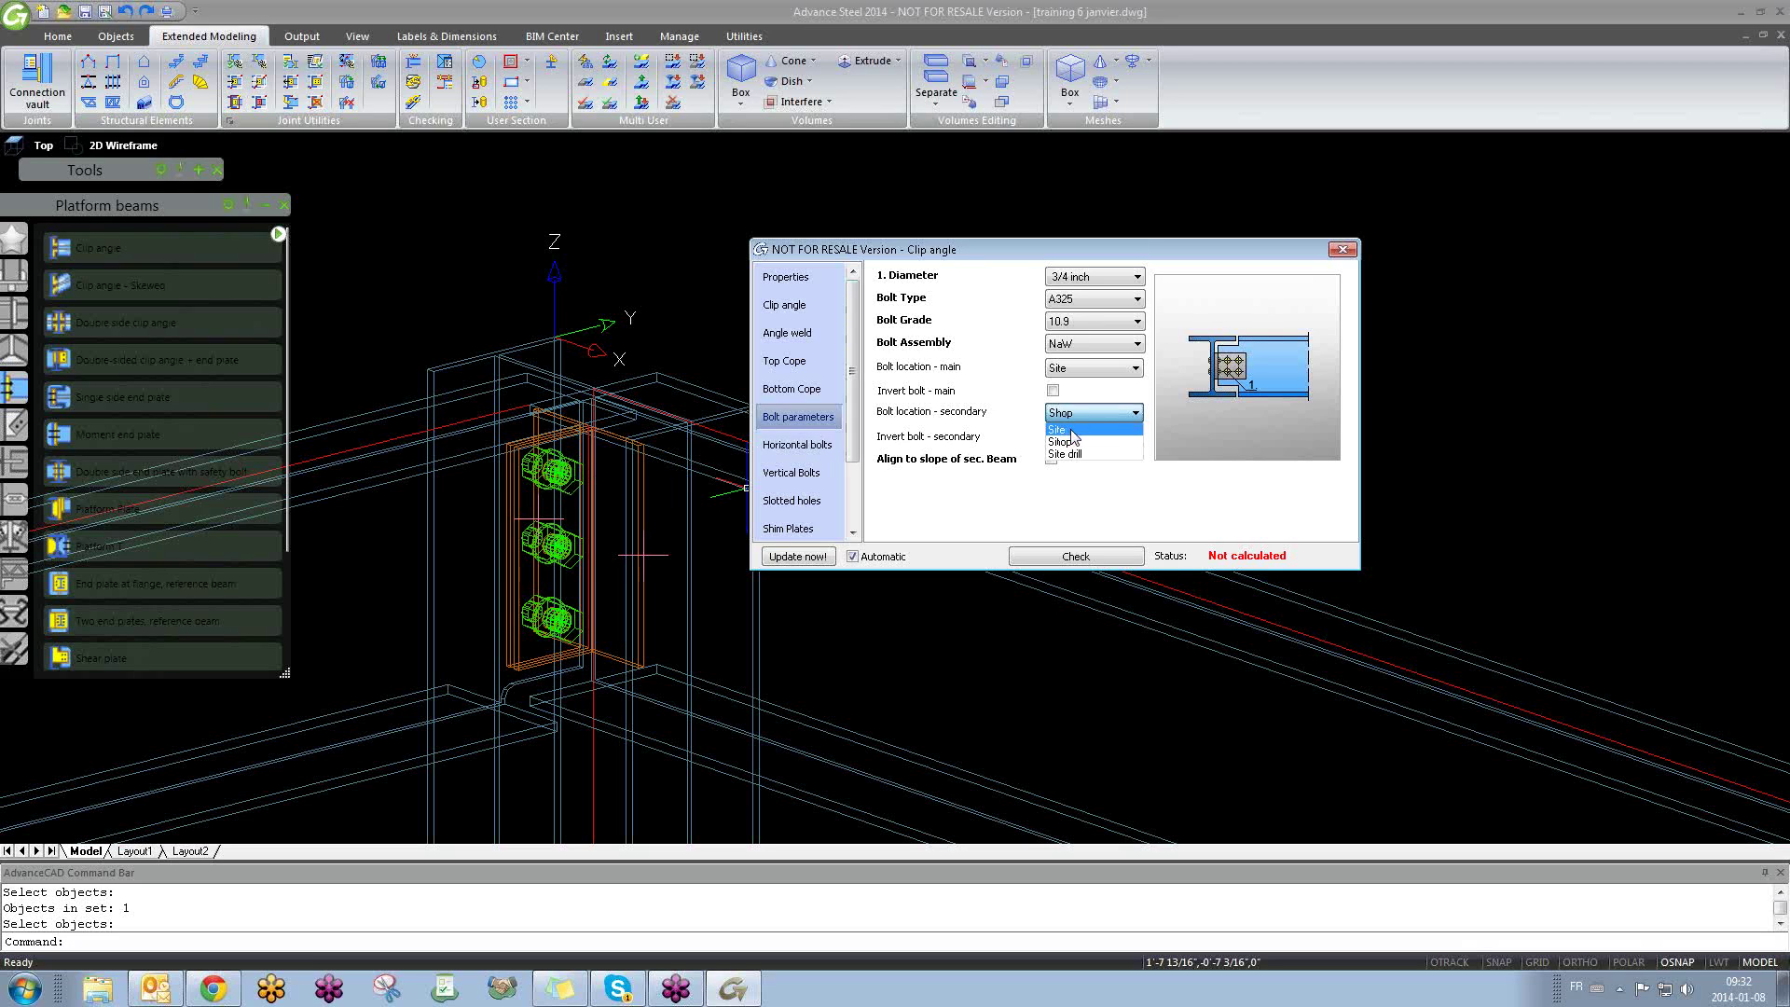
{"action": "left_click", "coordinate": [1071, 431]}
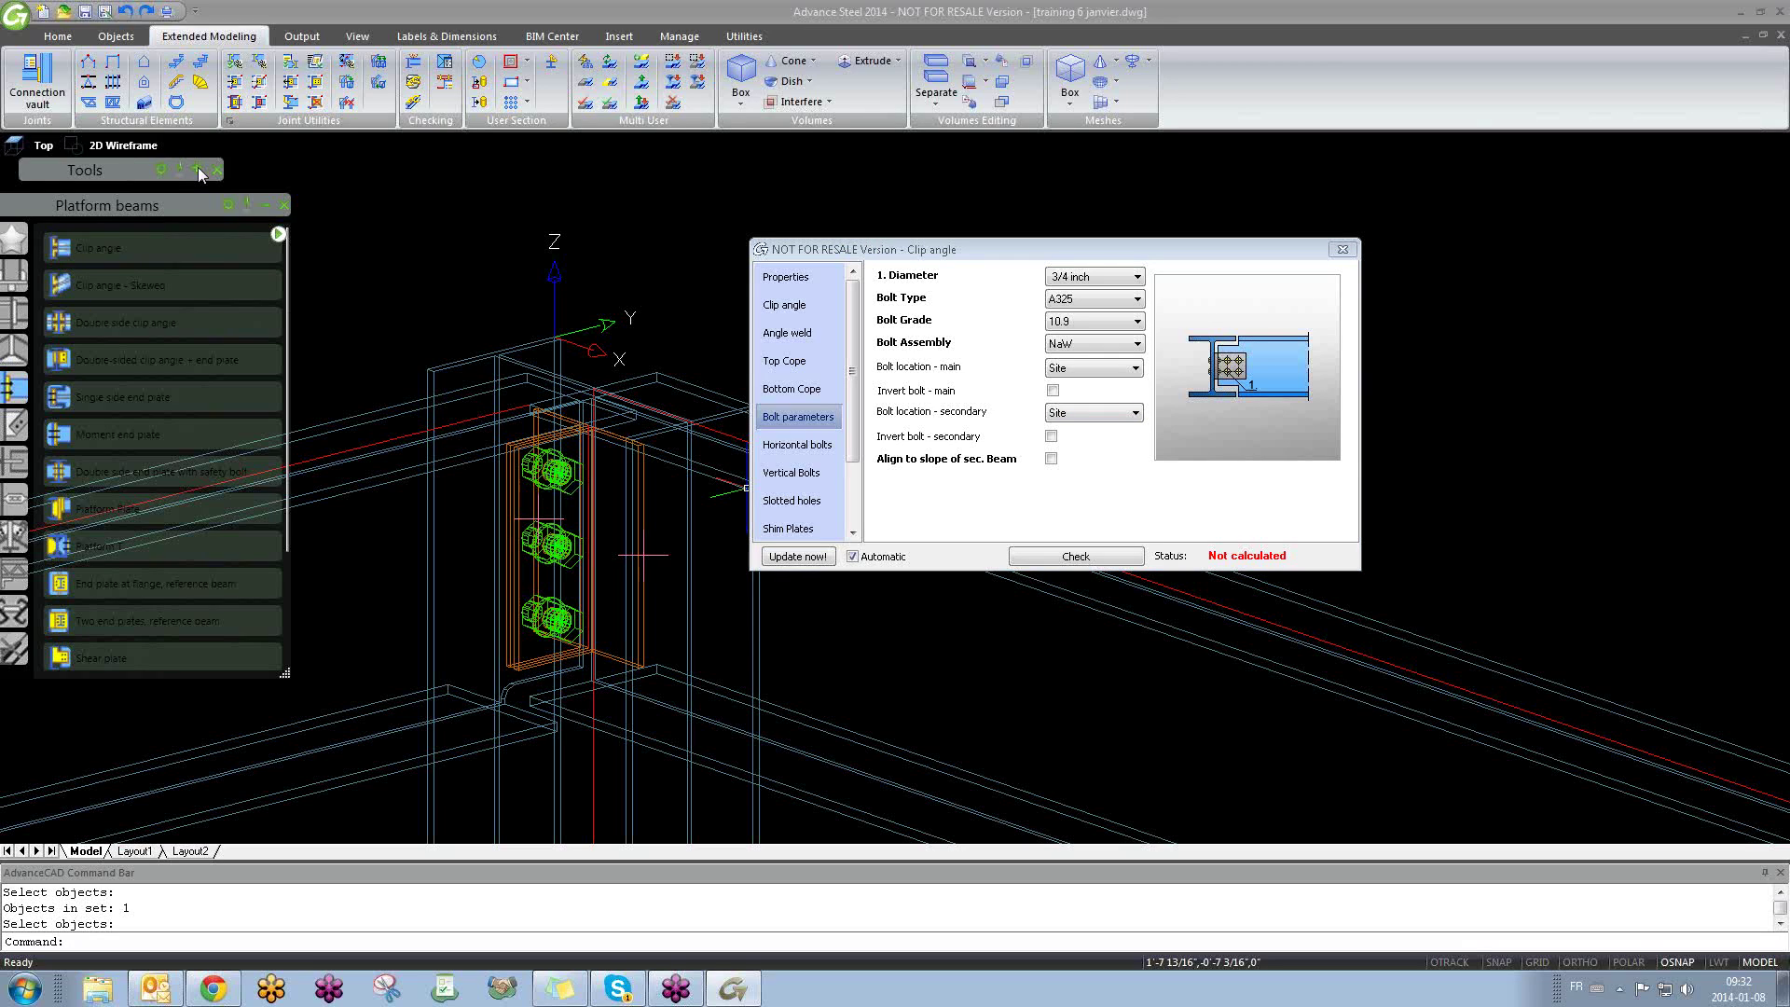
{"action": "left_click", "coordinate": [265, 205]}
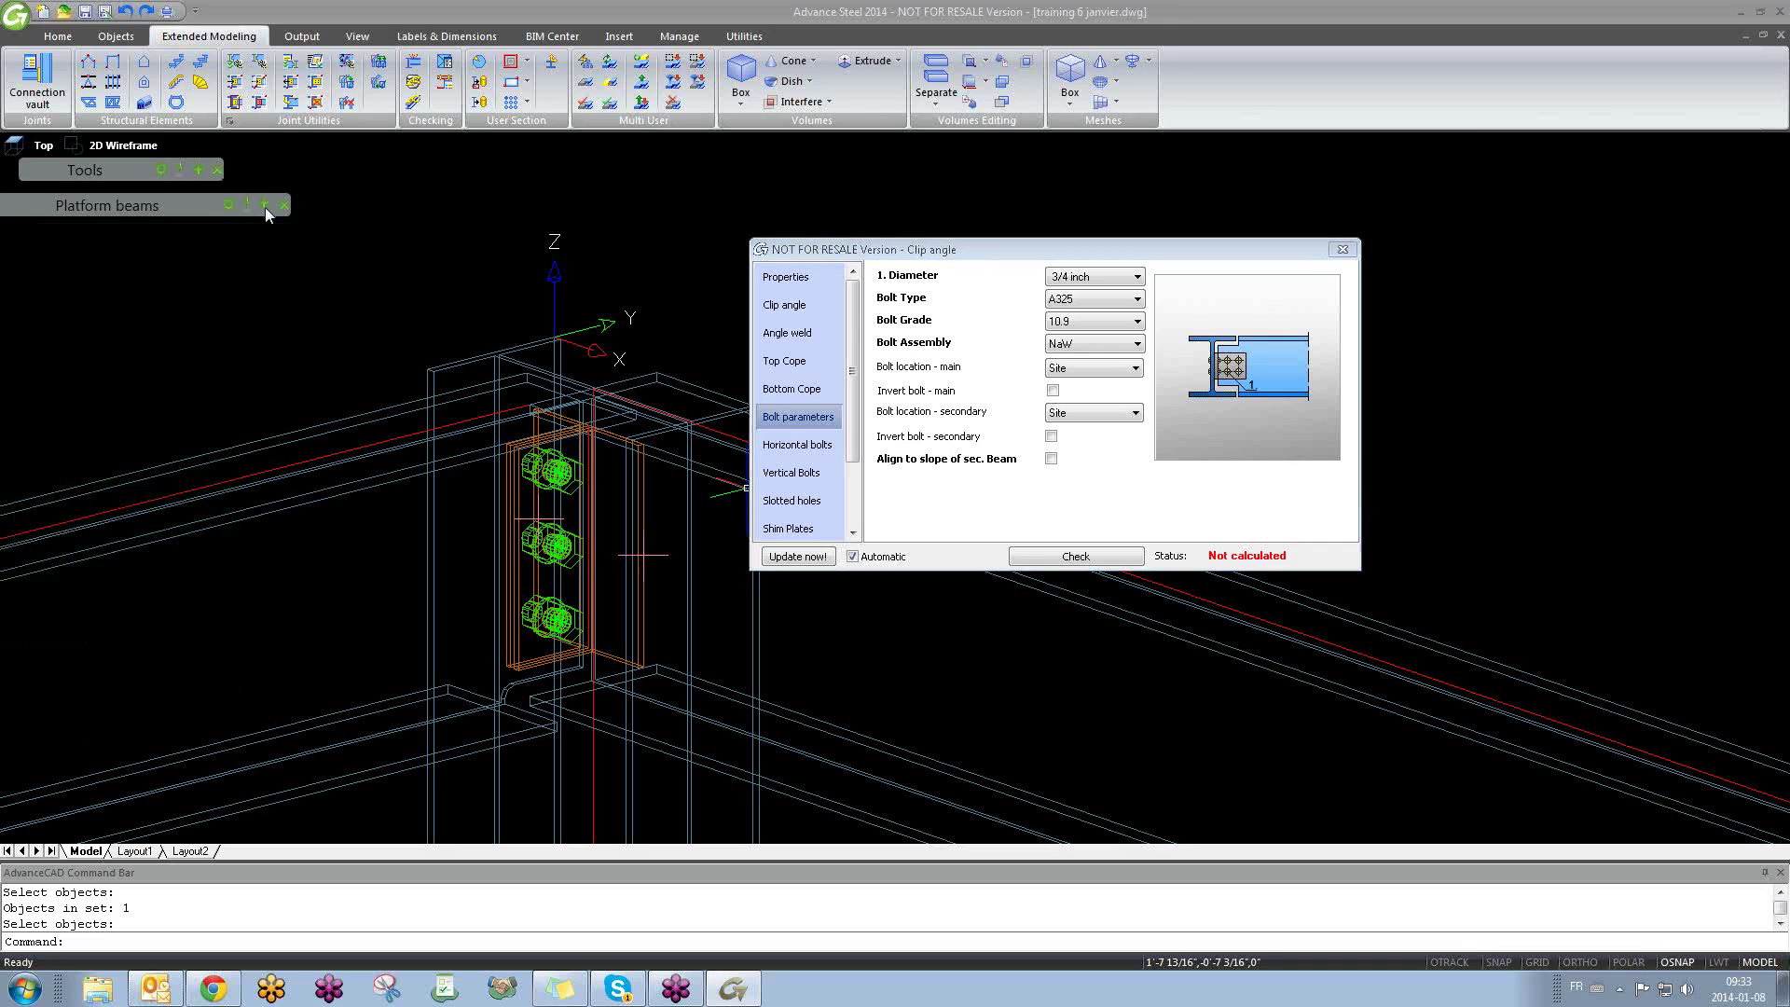
Step: Switch the Tools palette to the Selection tools and display the clip angle joint's horizontal bolt settings
{"action": "left_click", "coordinate": [198, 170]}
{"action": "left_click", "coordinate": [37, 352]}
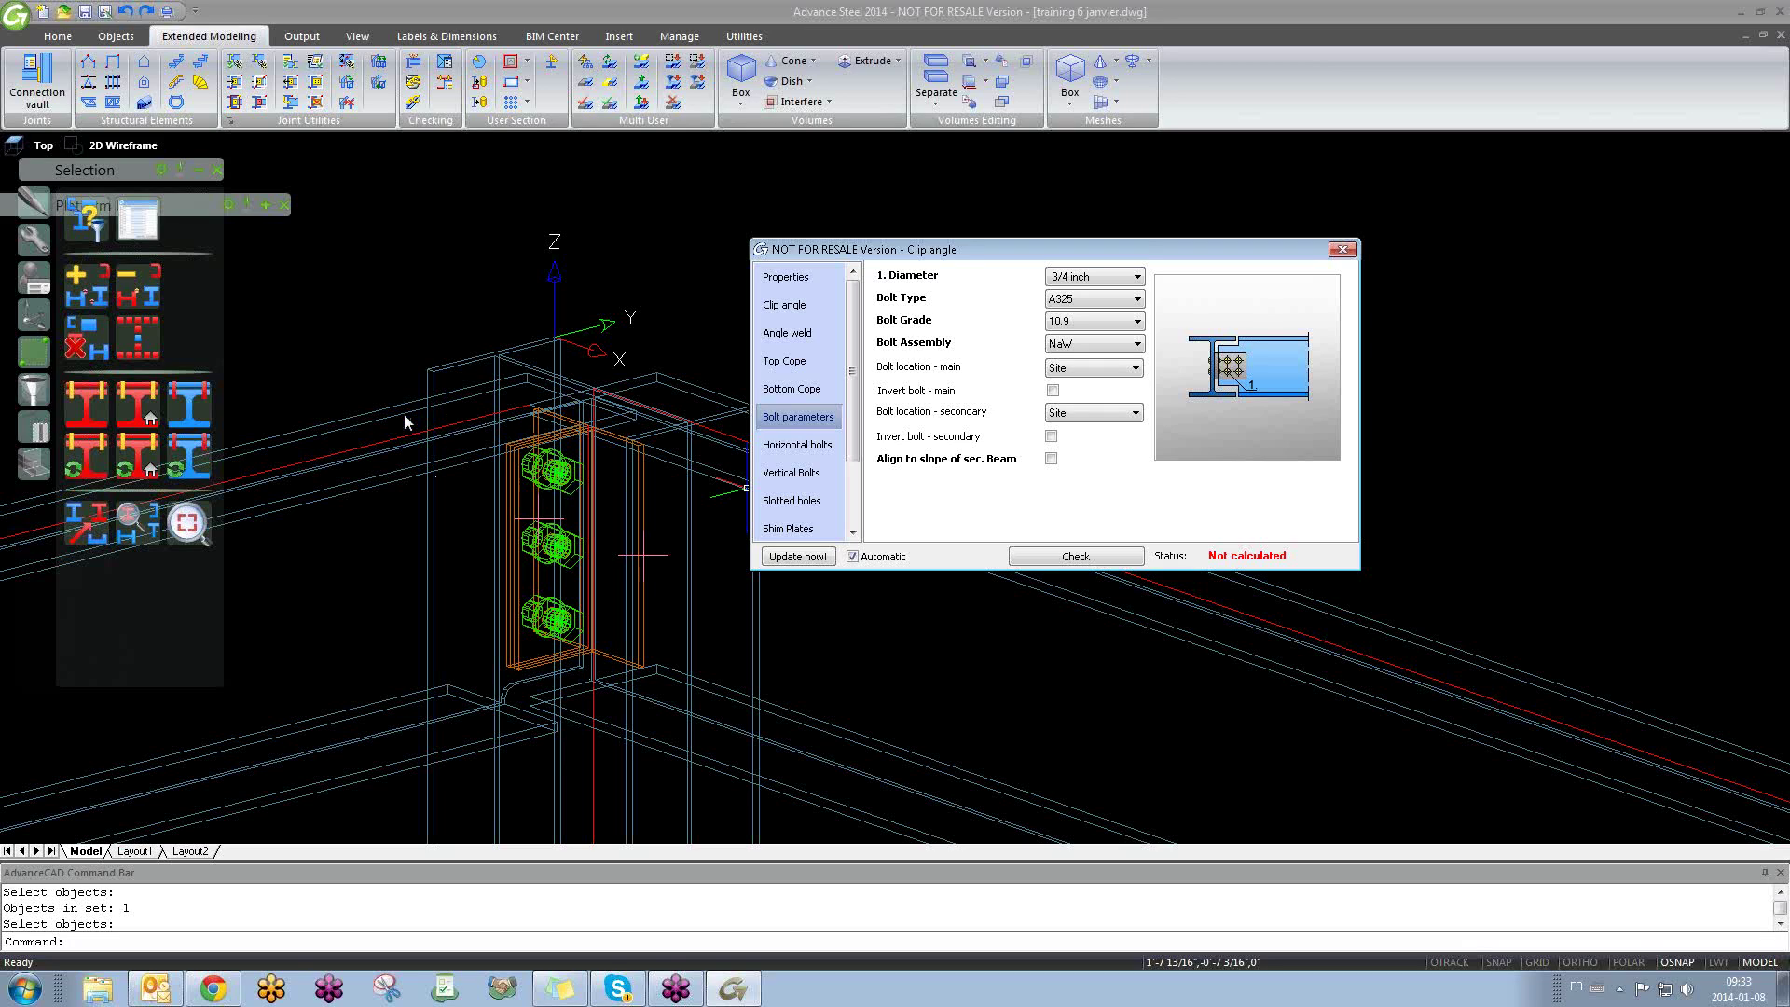
{"action": "left_click", "coordinate": [787, 450]}
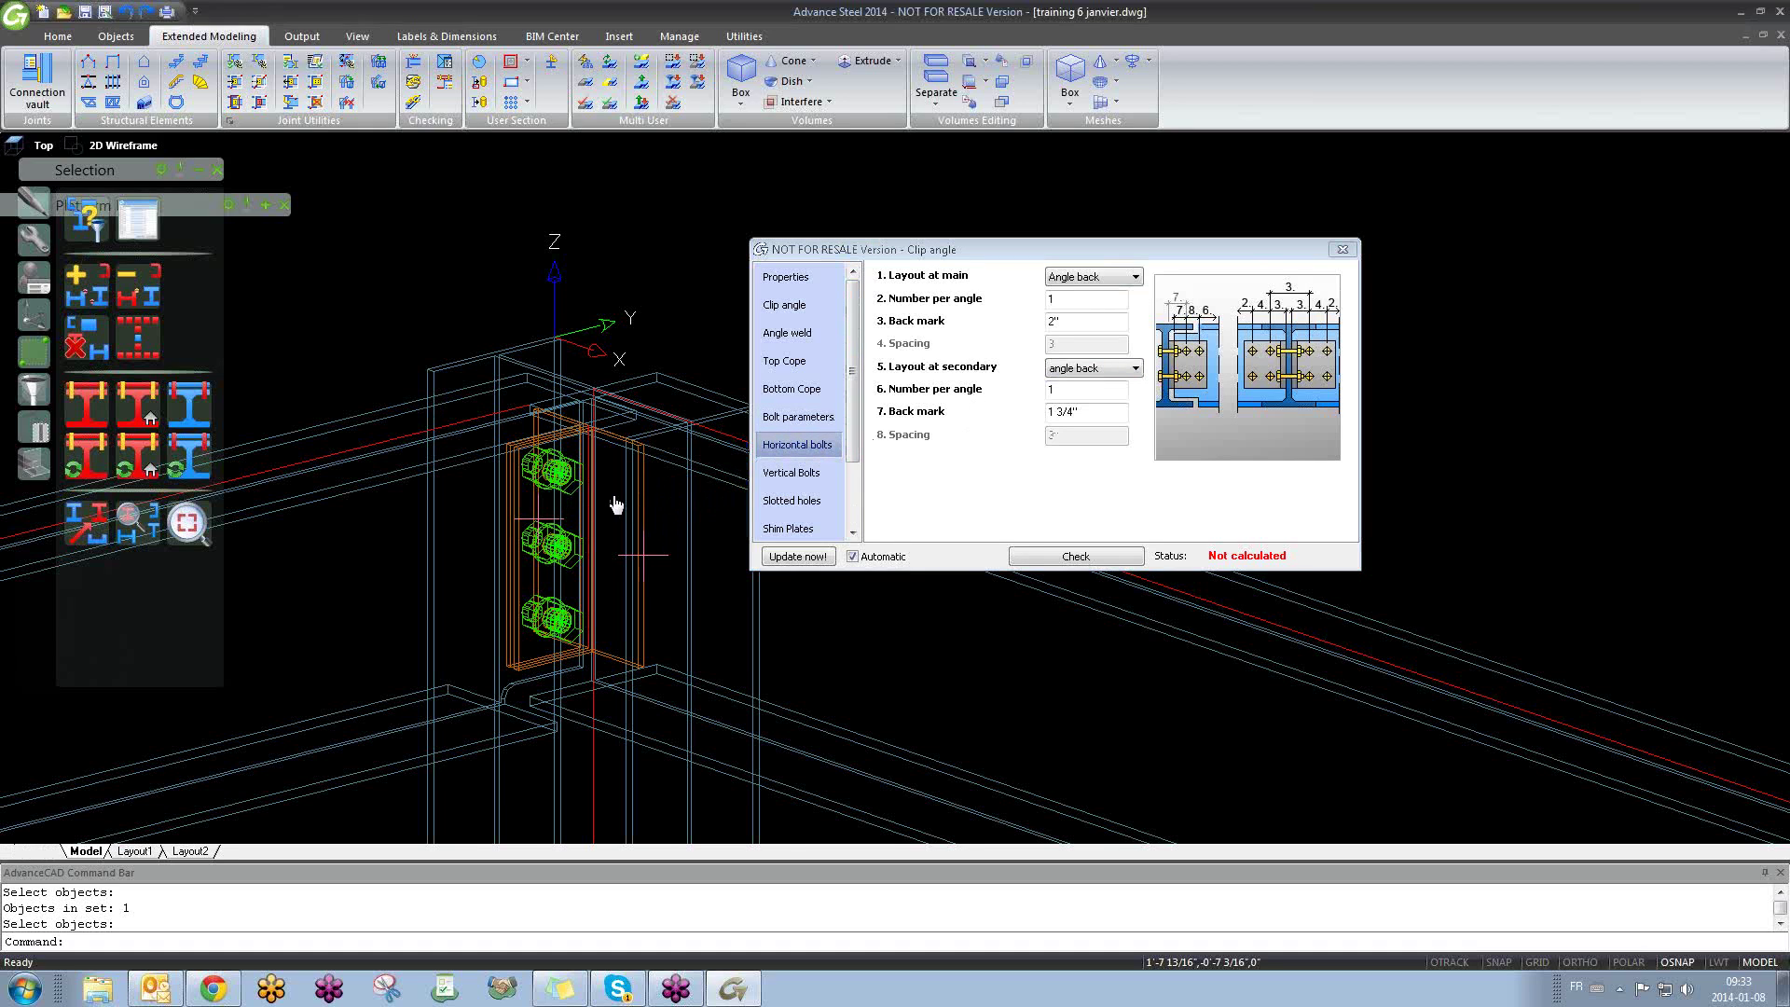
{"action": "mouse_move", "coordinate": [616, 505]}
{"action": "middle_mouse_down", "text": "shift"}
{"action": "mouse_move", "coordinate": [578, 466]}
{"action": "mouse_move", "coordinate": [787, 559]}
{"action": "mouse_move", "coordinate": [785, 459]}
{"action": "mouse_move", "coordinate": [372, 520]}
{"action": "mouse_move", "coordinate": [760, 551]}
{"action": "mouse_move", "coordinate": [519, 531]}
{"action": "mouse_move", "coordinate": [597, 499]}
{"action": "middle_mouse_up", "text": "shift"}
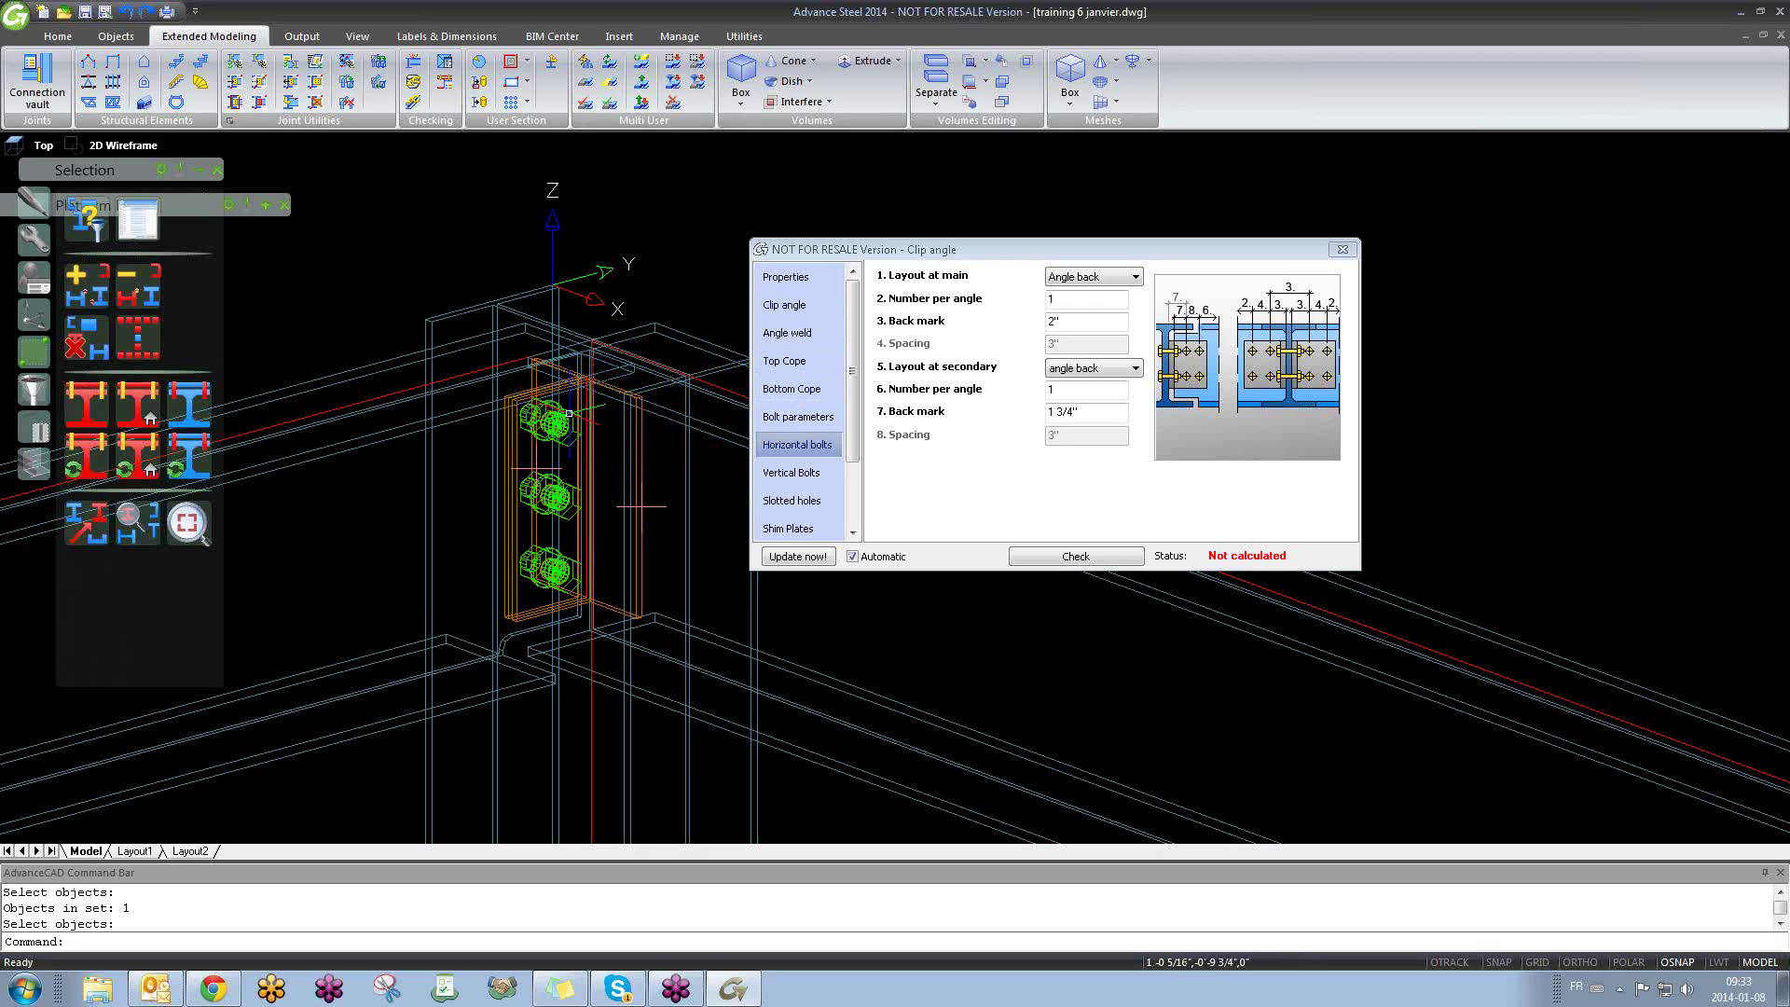
Step: Set the clip angles to be welded at the secondary member in the angle weld settings
{"action": "left_click", "coordinate": [800, 422]}
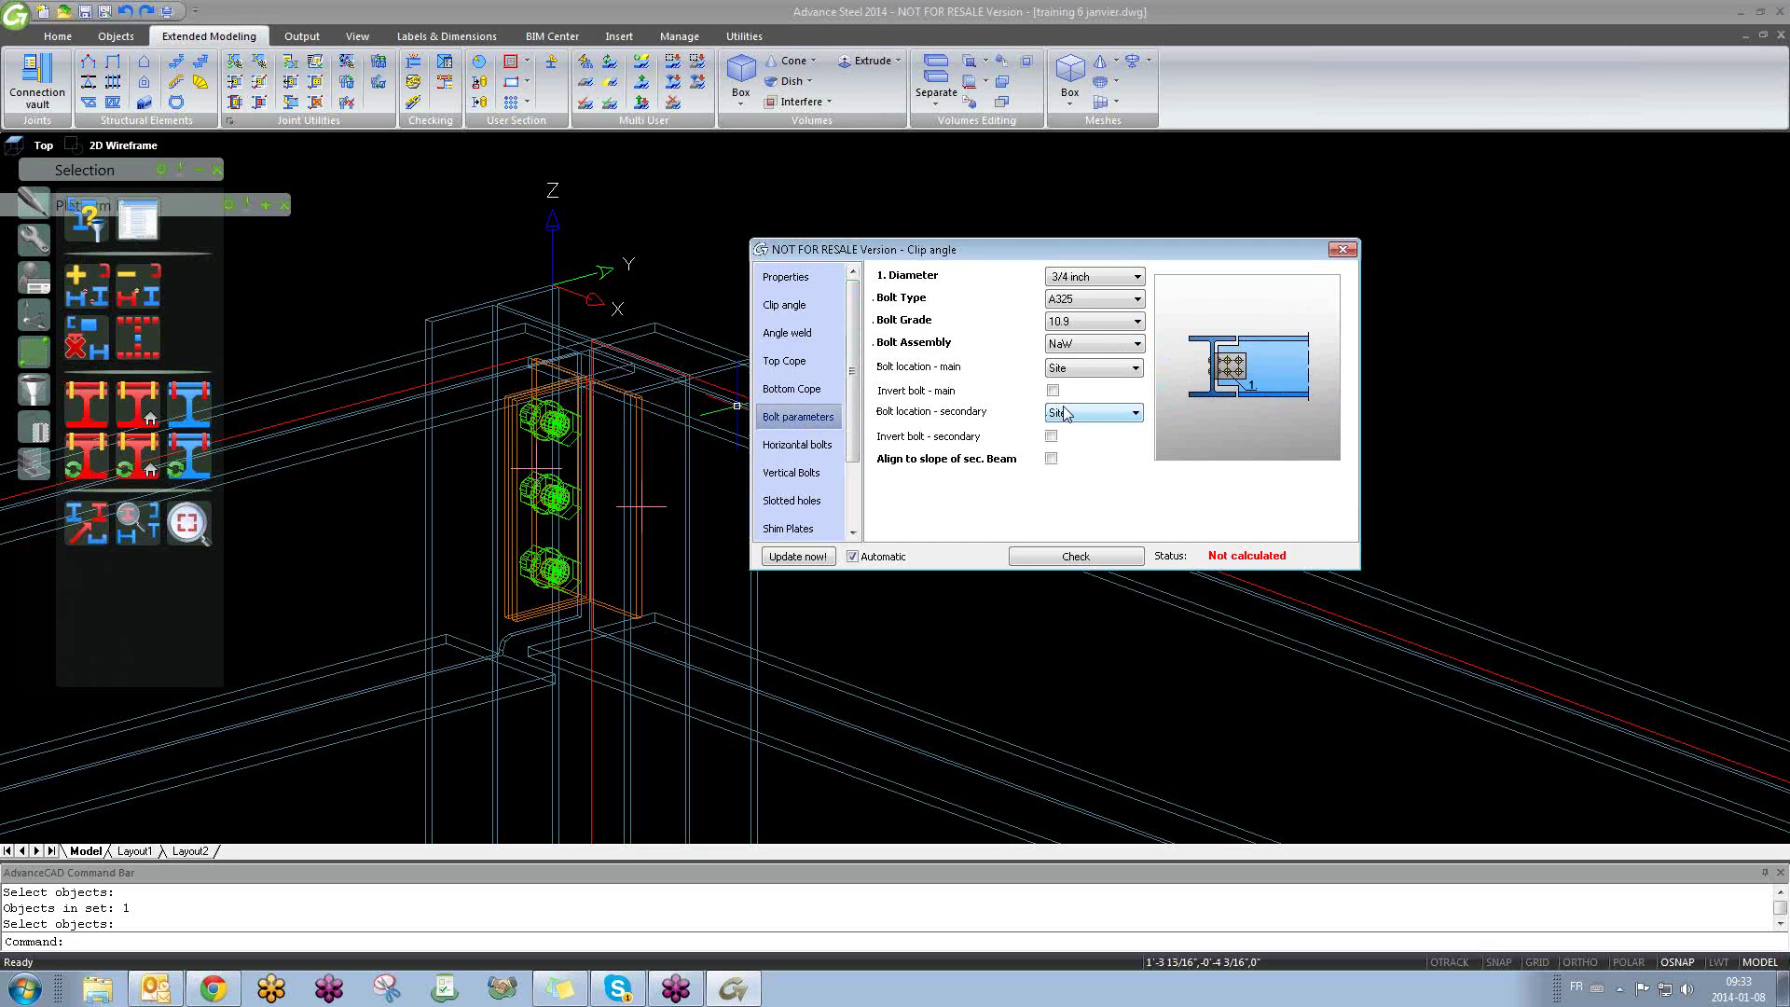
{"action": "left_click", "coordinate": [801, 341]}
{"action": "left_click", "coordinate": [1084, 278]}
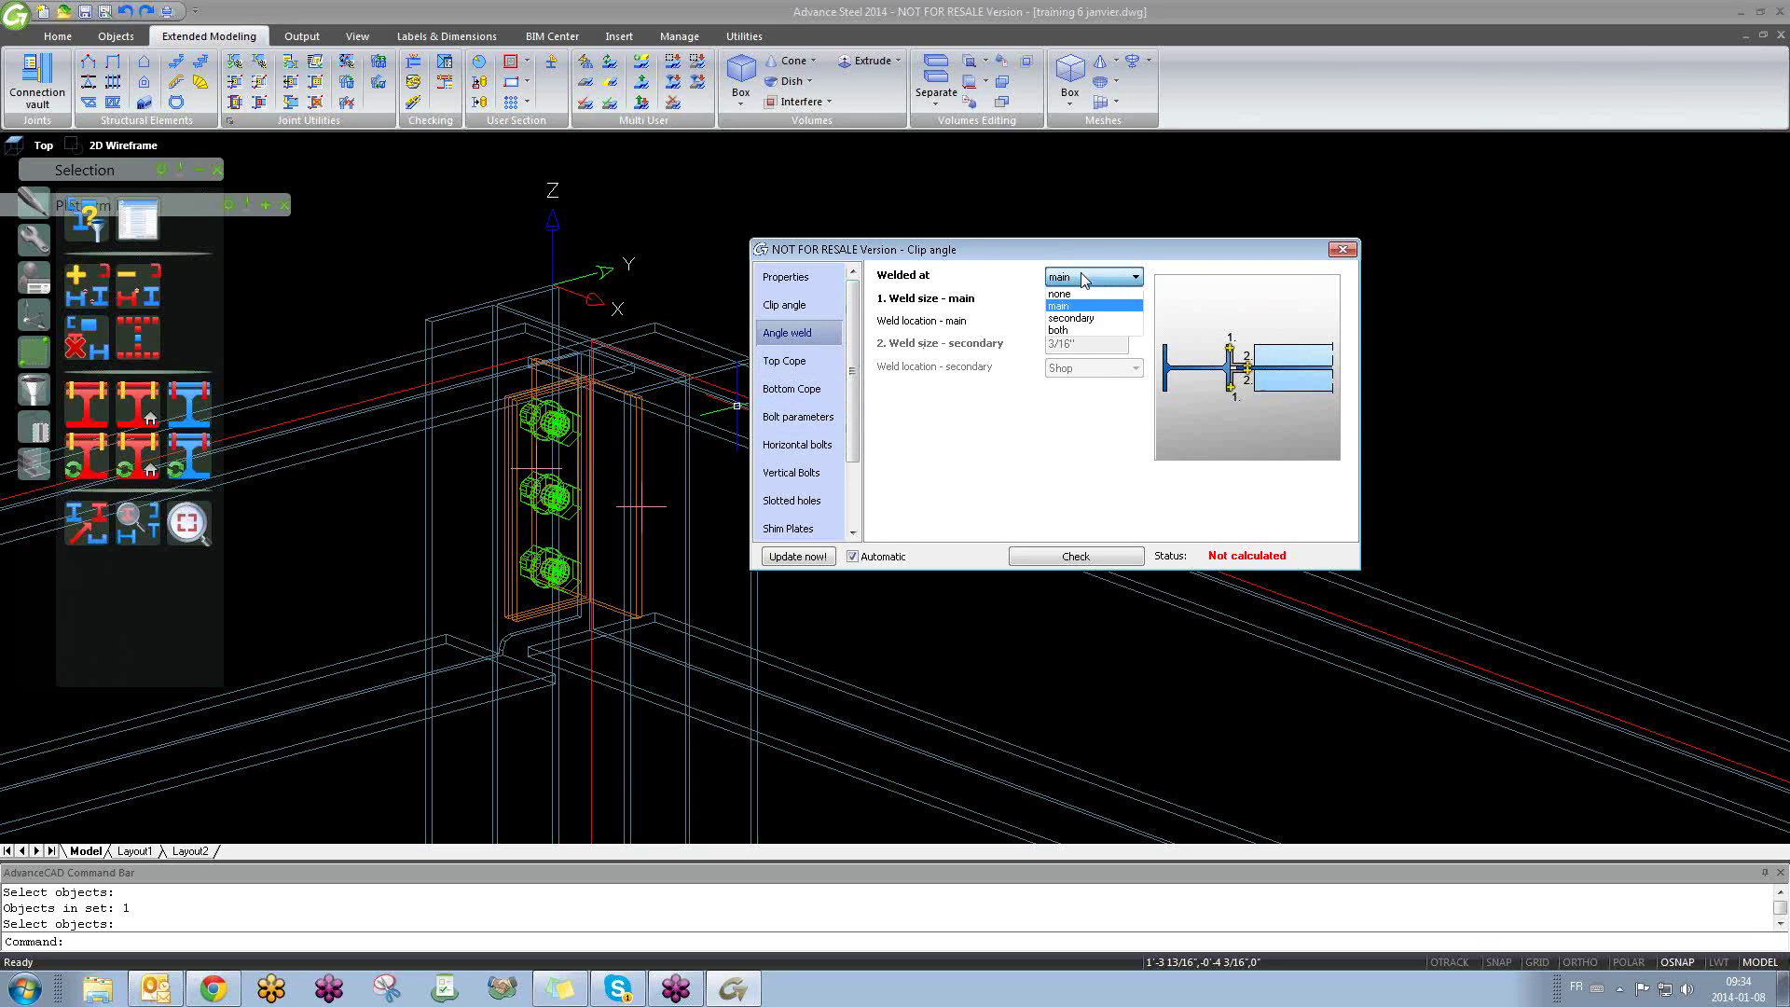
{"action": "left_click", "coordinate": [1077, 321]}
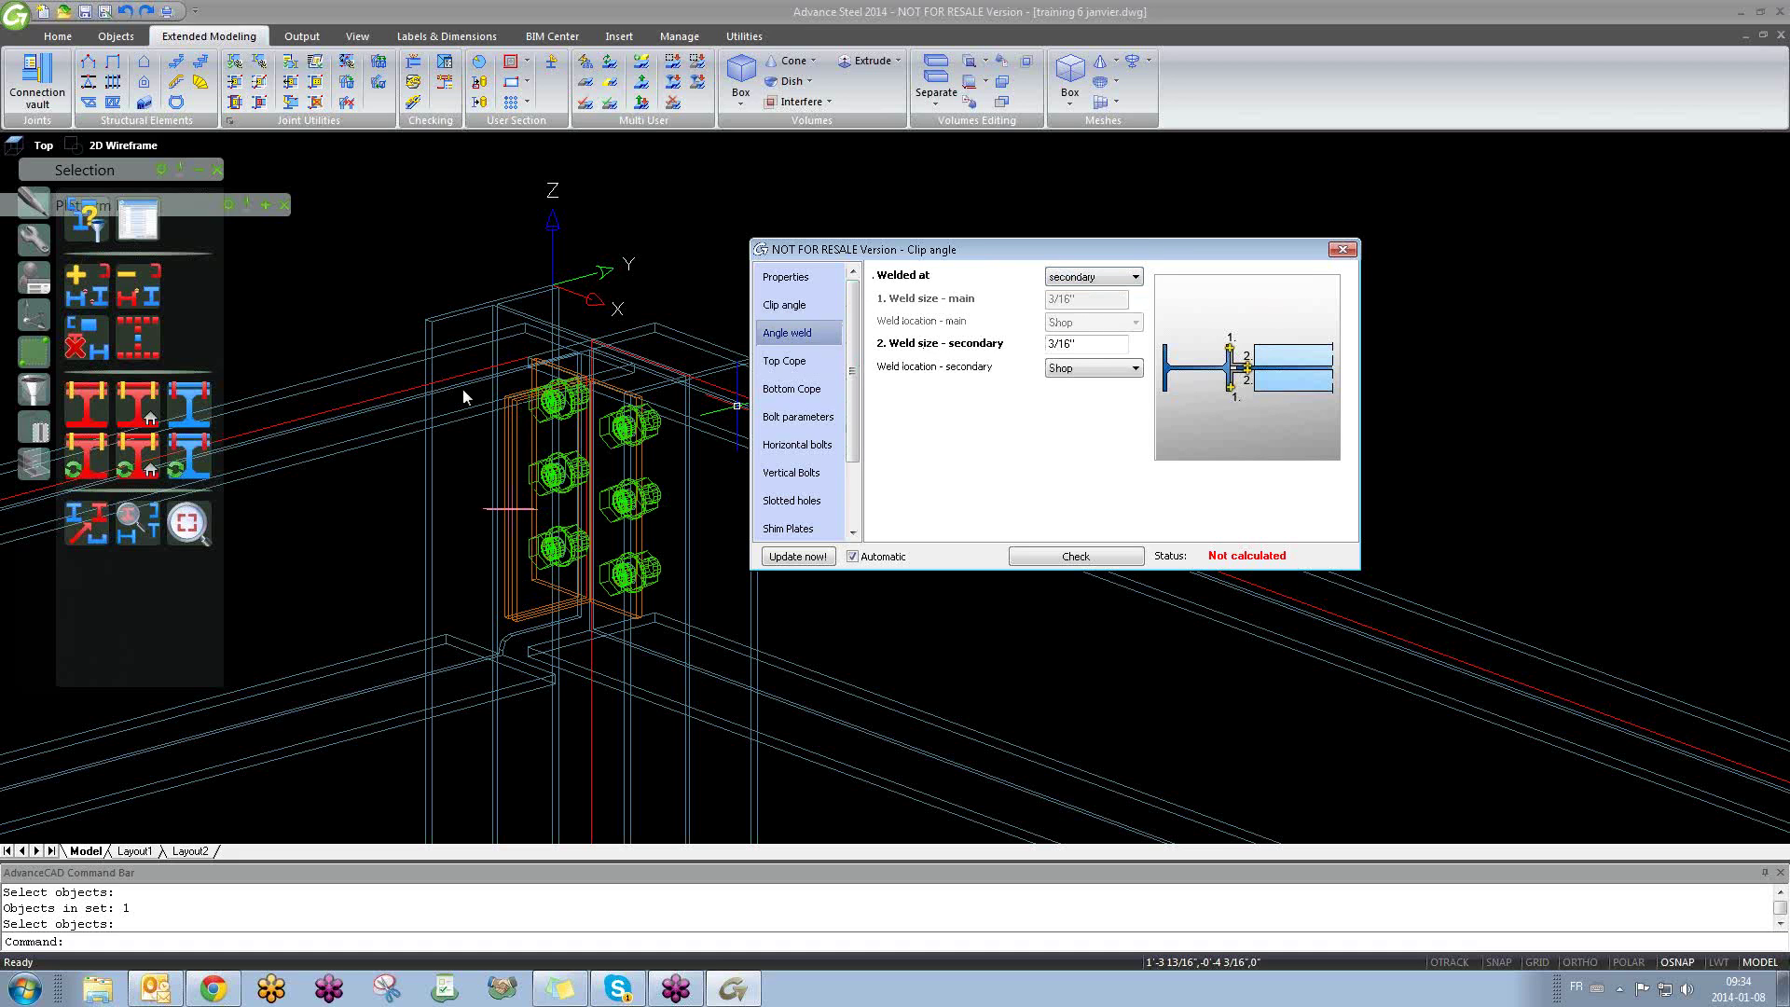
{"action": "middle_click_drag", "start_coordinate": [472, 396], "coordinate": [699, 516], "text": "shift"}
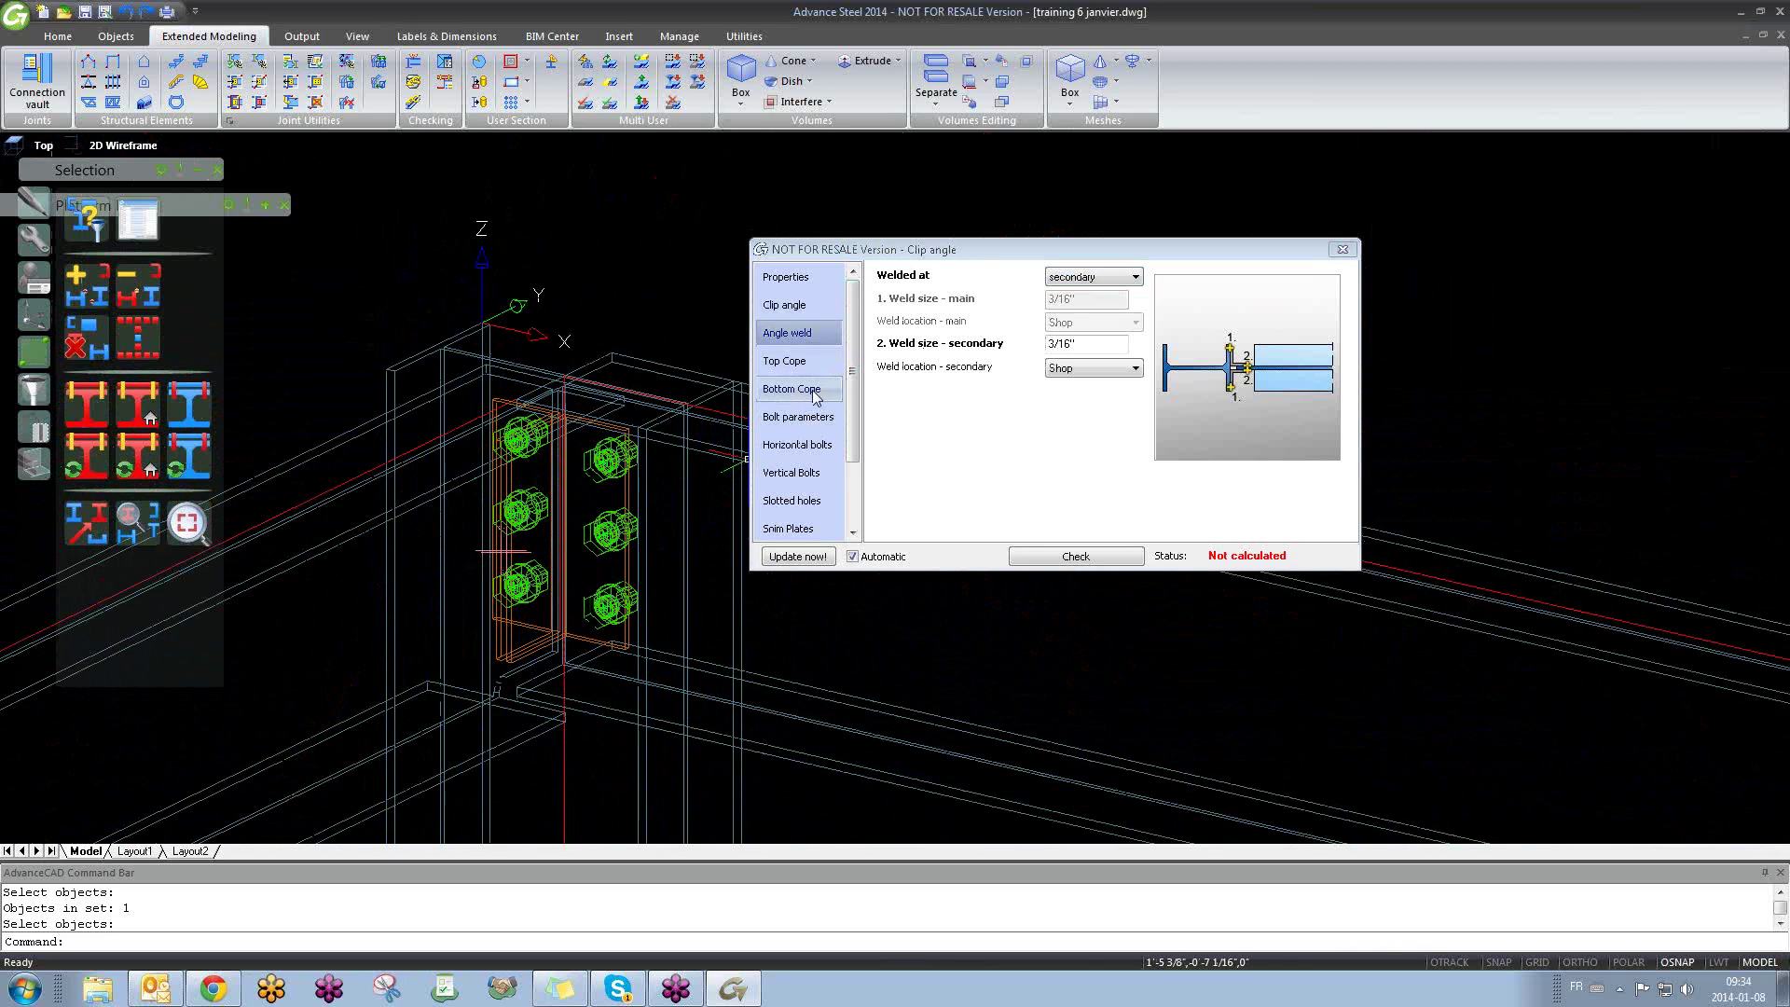
Step: Review the joint's bolt parameters, angle weld and horizontal bolt settings, and close the Clip angle dialog
{"action": "left_click", "coordinate": [814, 424]}
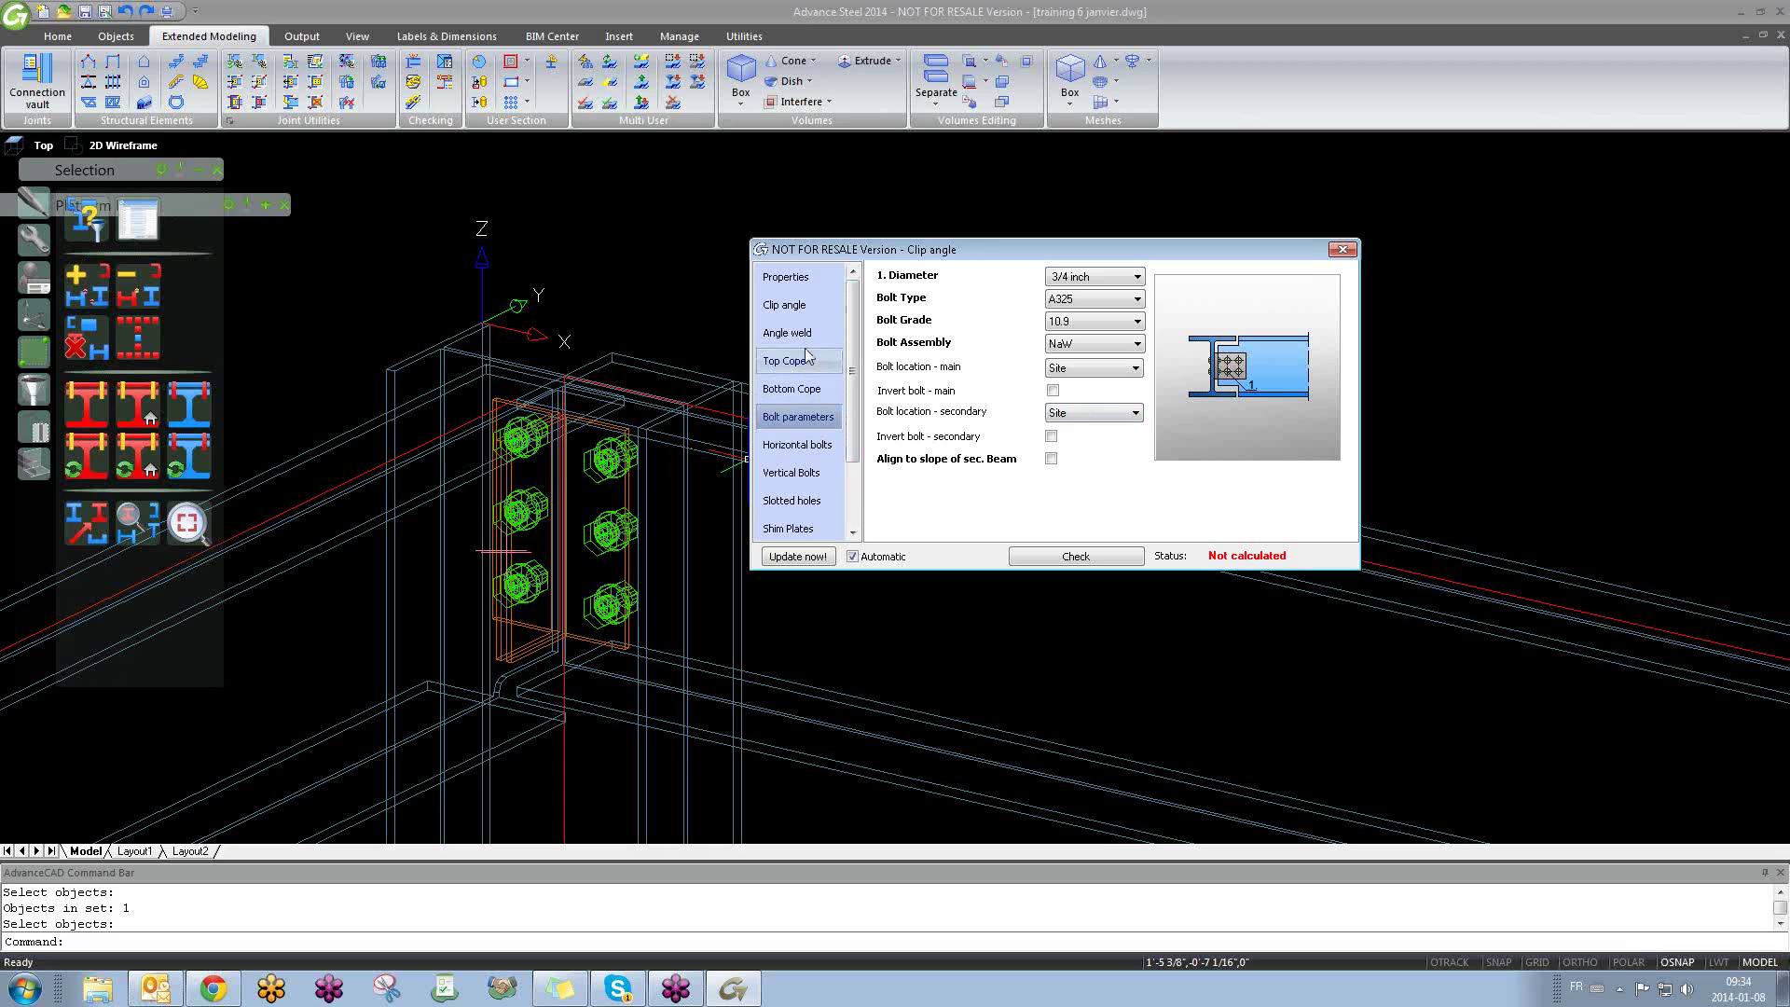
{"action": "left_click", "coordinate": [787, 332]}
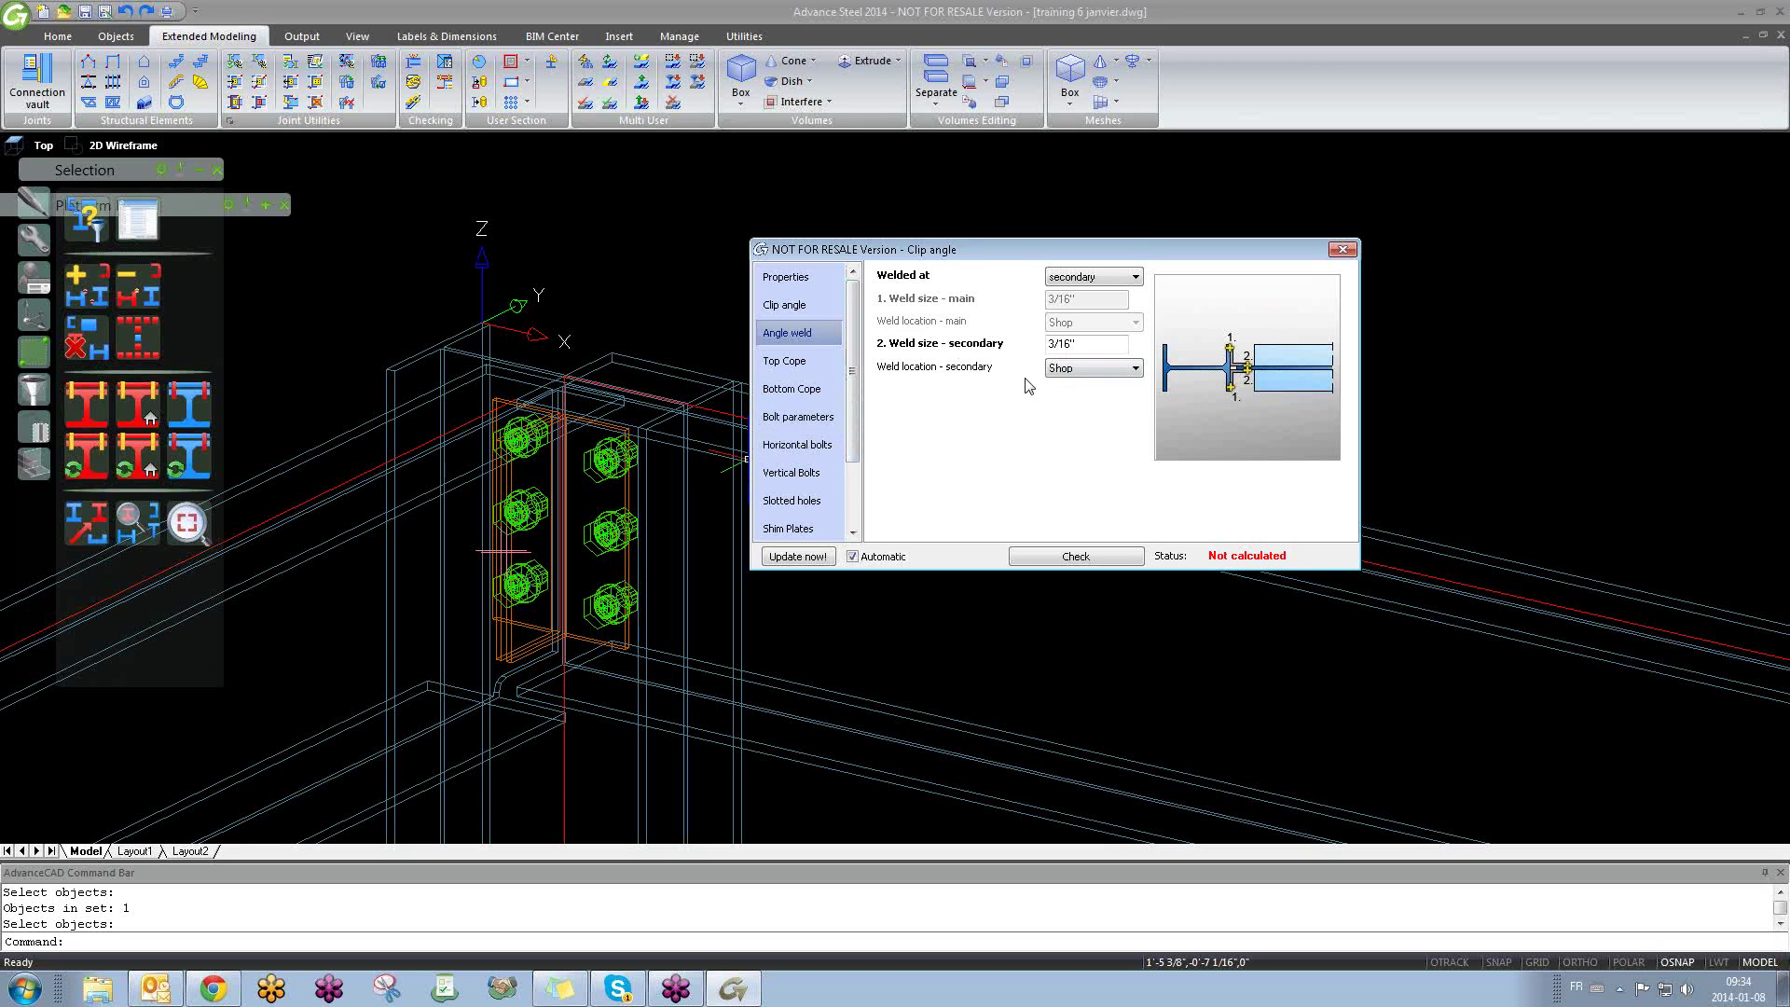
{"action": "left_click", "coordinate": [817, 444]}
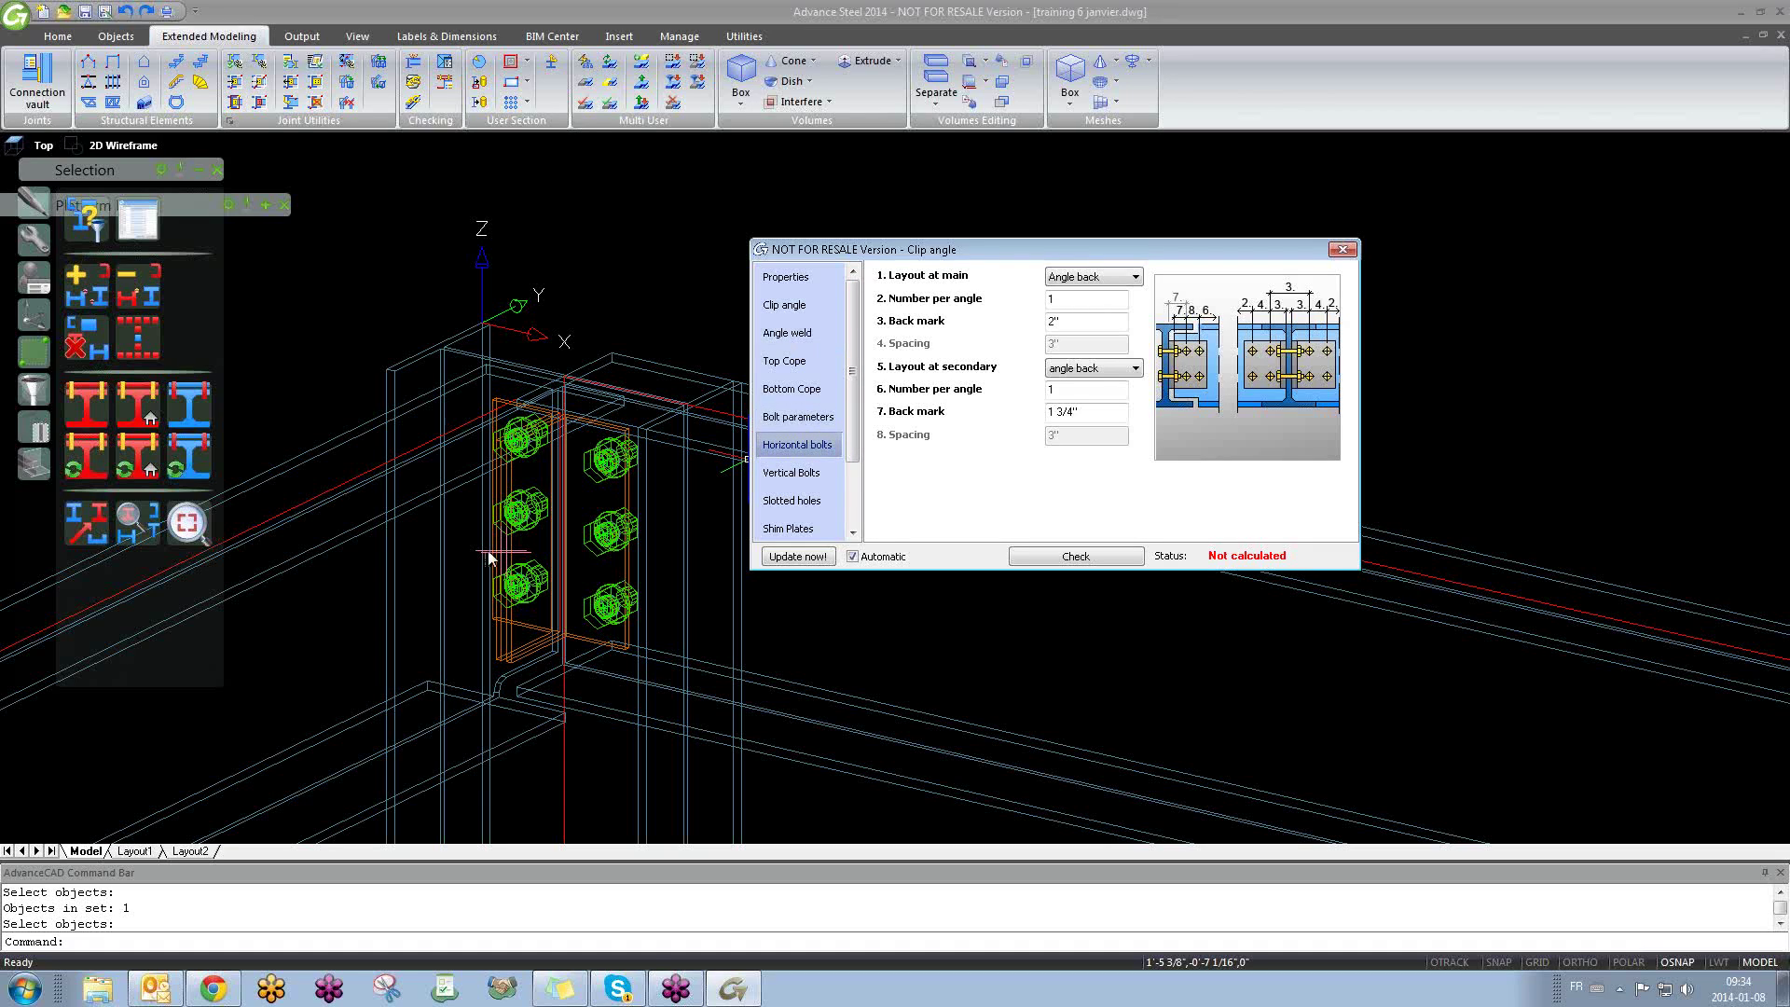
{"action": "middle_click_drag", "start_coordinate": [660, 638], "coordinate": [486, 546], "text": "shift"}
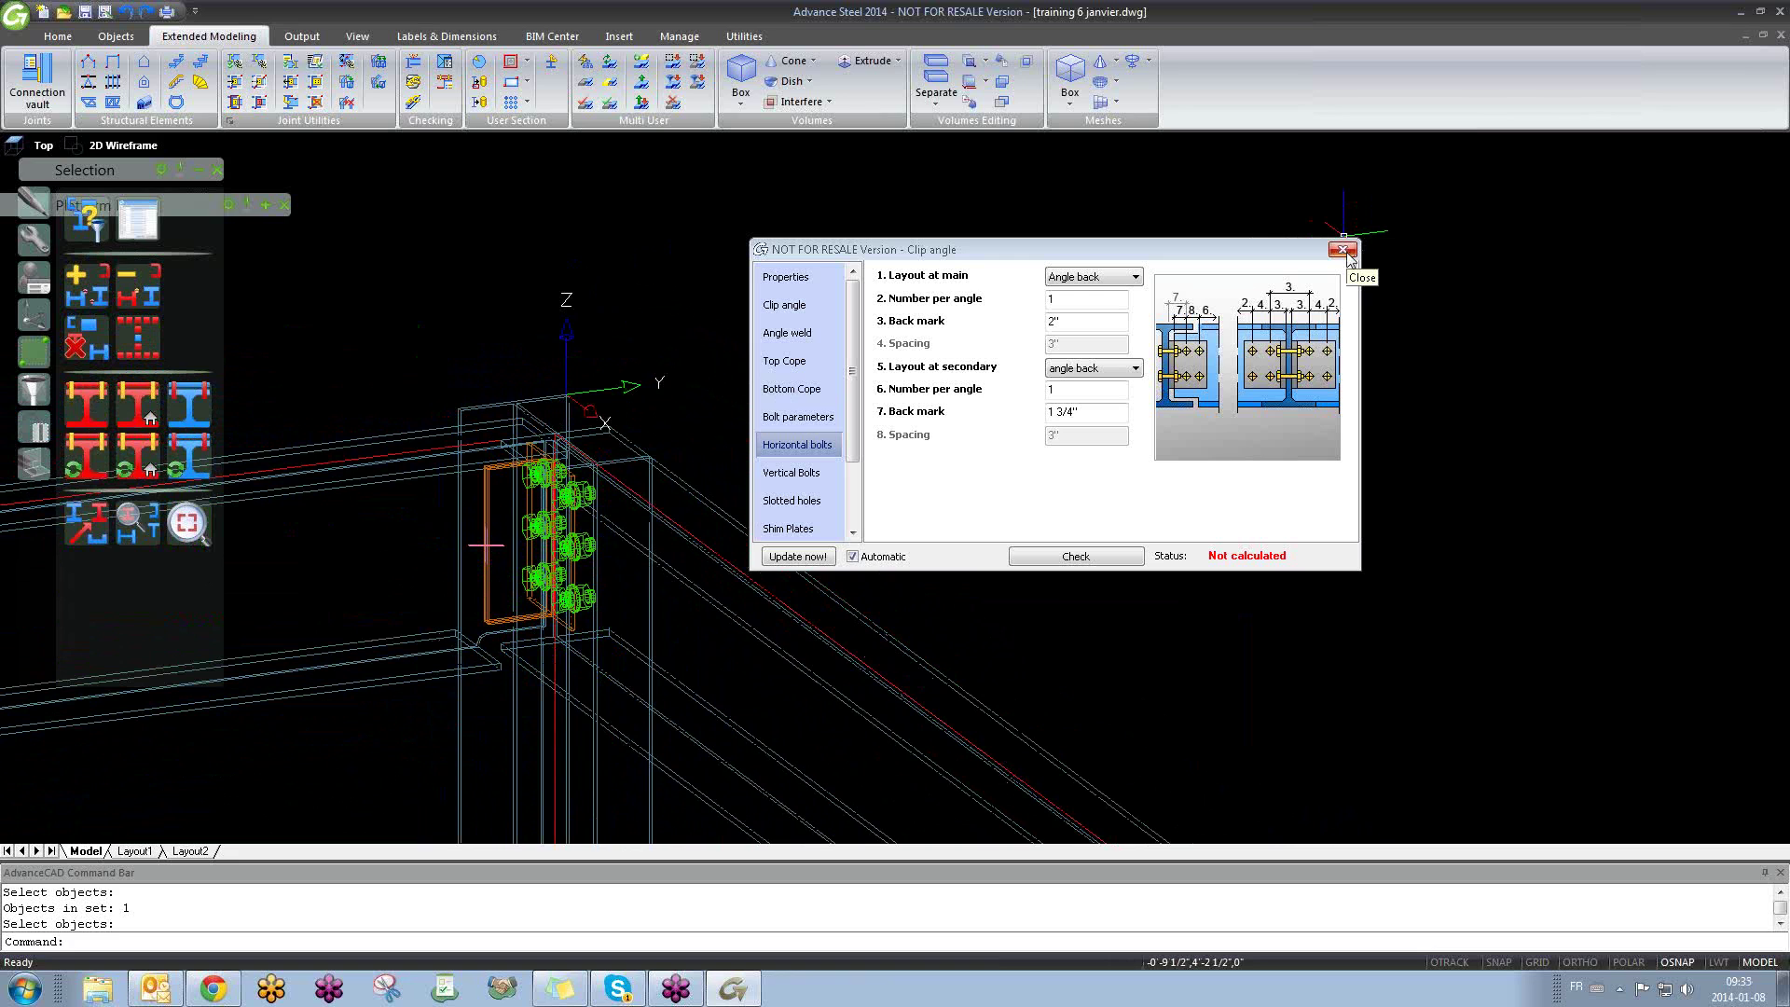
{"action": "left_click", "coordinate": [1342, 249]}
Step: Inspect the clip angles and bolts of the corner column joint up close
{"action": "scroll", "coordinate": [895, 373], "scroll_direction": "down", "scroll_amount": 5}
{"action": "scroll", "coordinate": [878, 371], "scroll_direction": "up", "scroll_amount": 3}
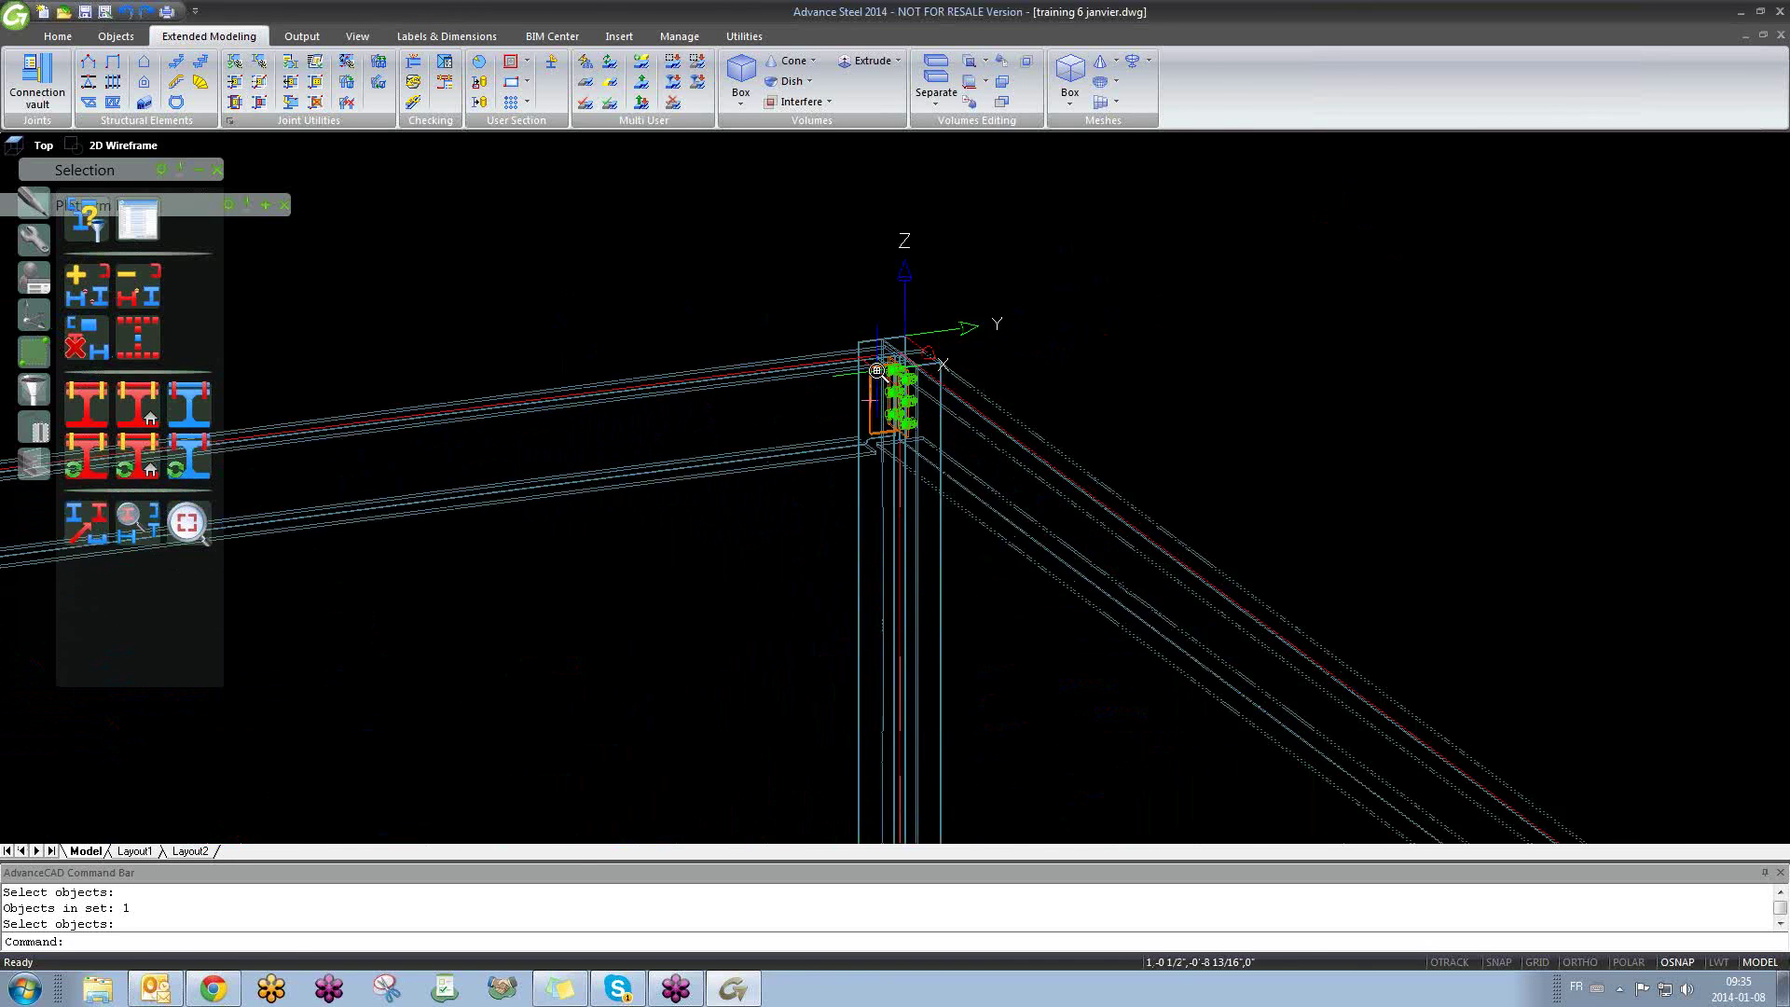
{"action": "scroll", "coordinate": [878, 372], "scroll_direction": "up", "scroll_amount": 8}
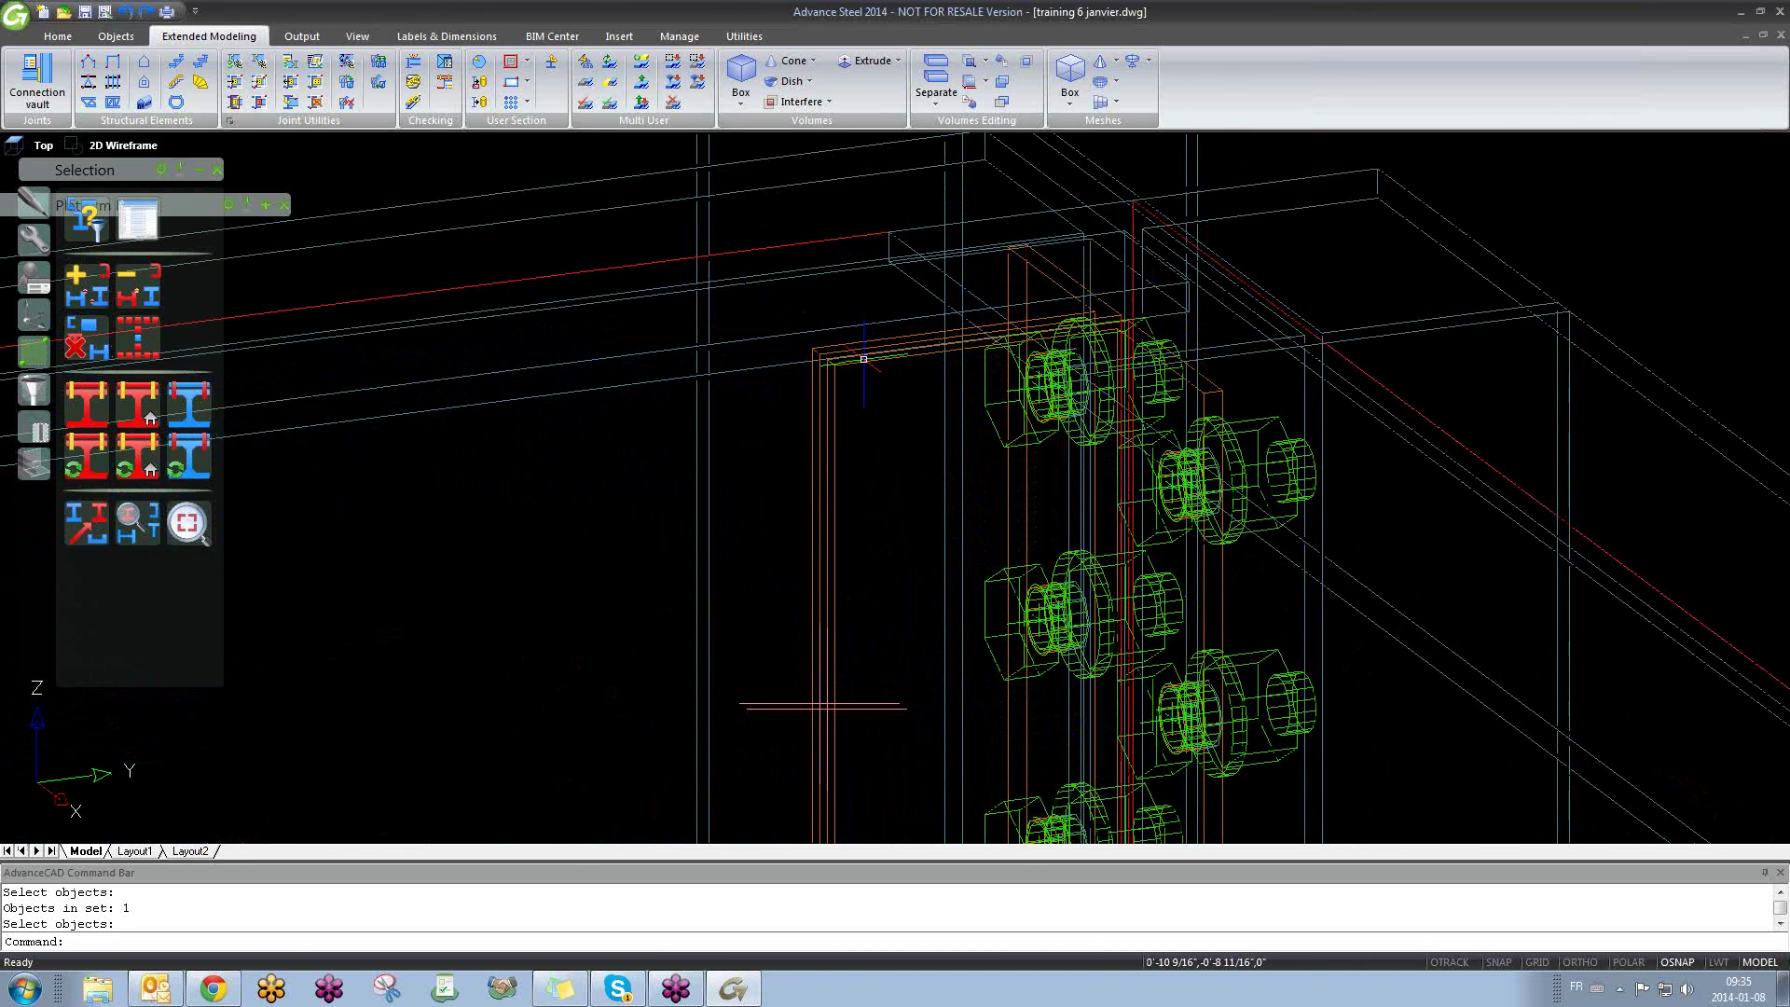
{"action": "key", "text": "Return"}
{"action": "scroll", "coordinate": [862, 359], "scroll_direction": "down", "scroll_amount": 5}
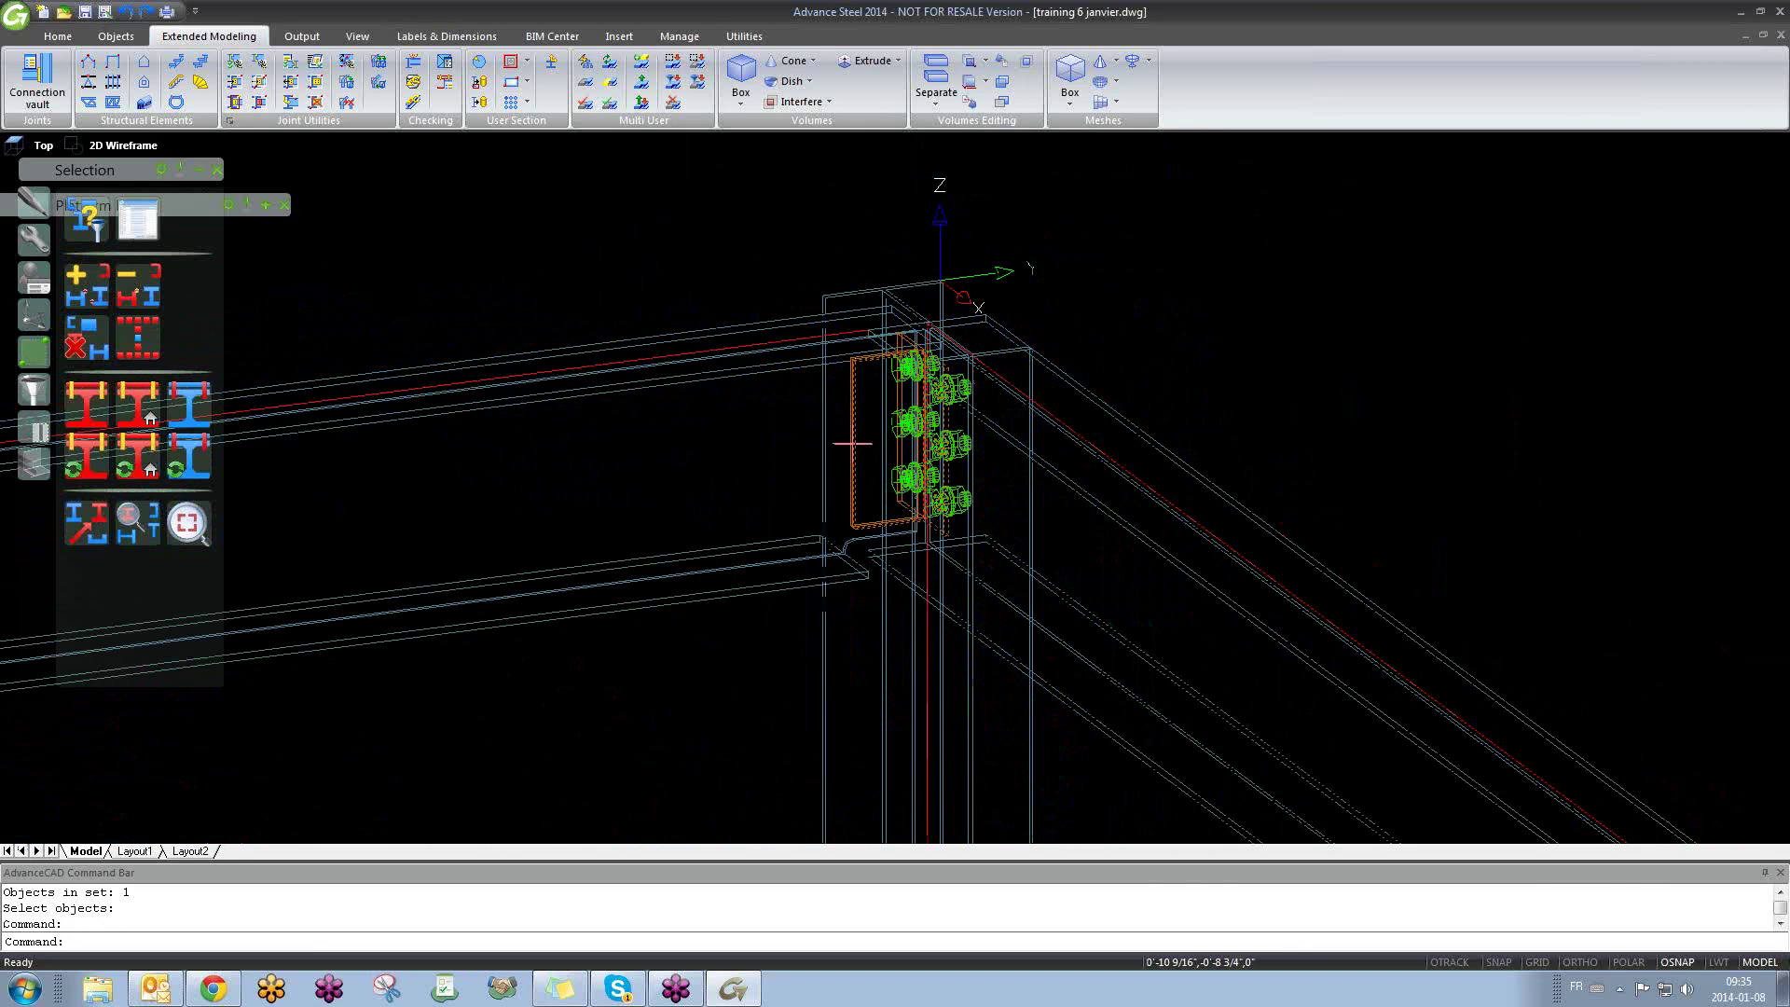
{"action": "key", "text": "Escape"}
{"action": "scroll", "coordinate": [772, 395], "scroll_direction": "down", "scroll_amount": 3}
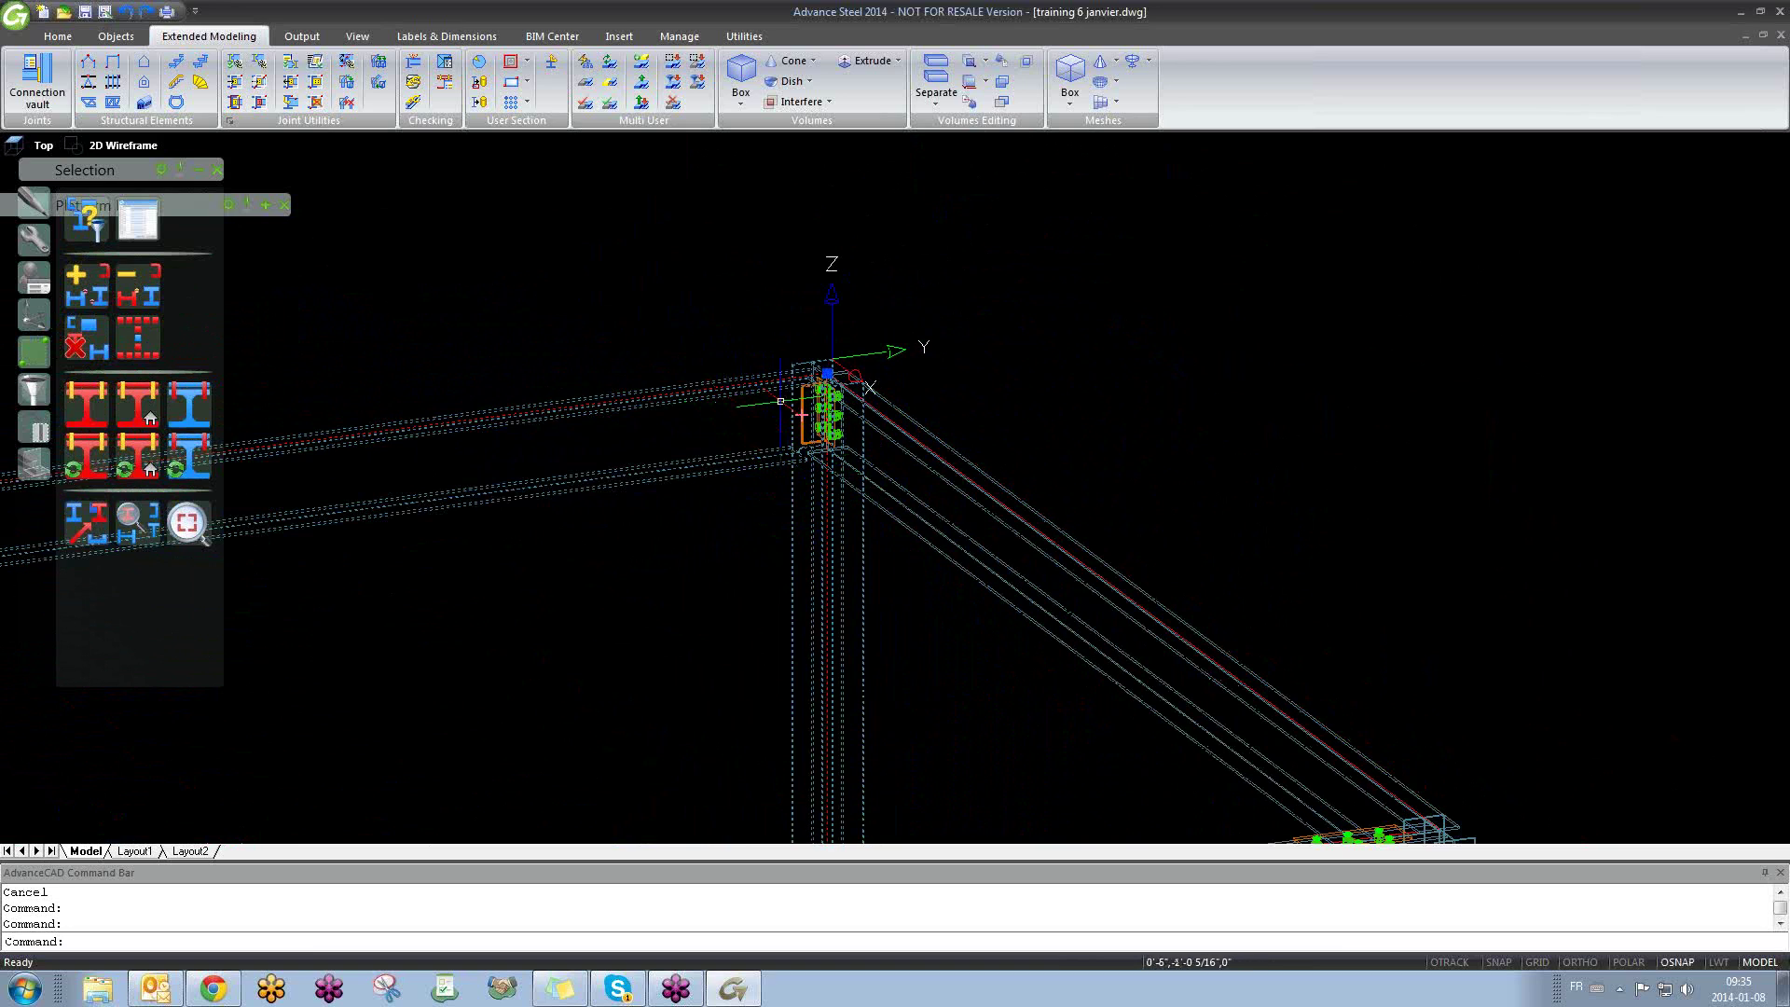
Step: Select the members meeting at the corner column, examine them within the frame, and clear the selection
{"action": "left_click", "coordinate": [710, 274]}
{"action": "left_click", "coordinate": [968, 682]}
{"action": "middle_click_drag", "start_coordinate": [753, 540], "coordinate": [795, 600], "text": "shift"}
{"action": "middle_click_drag", "start_coordinate": [694, 526], "coordinate": [711, 512], "text": "shift"}
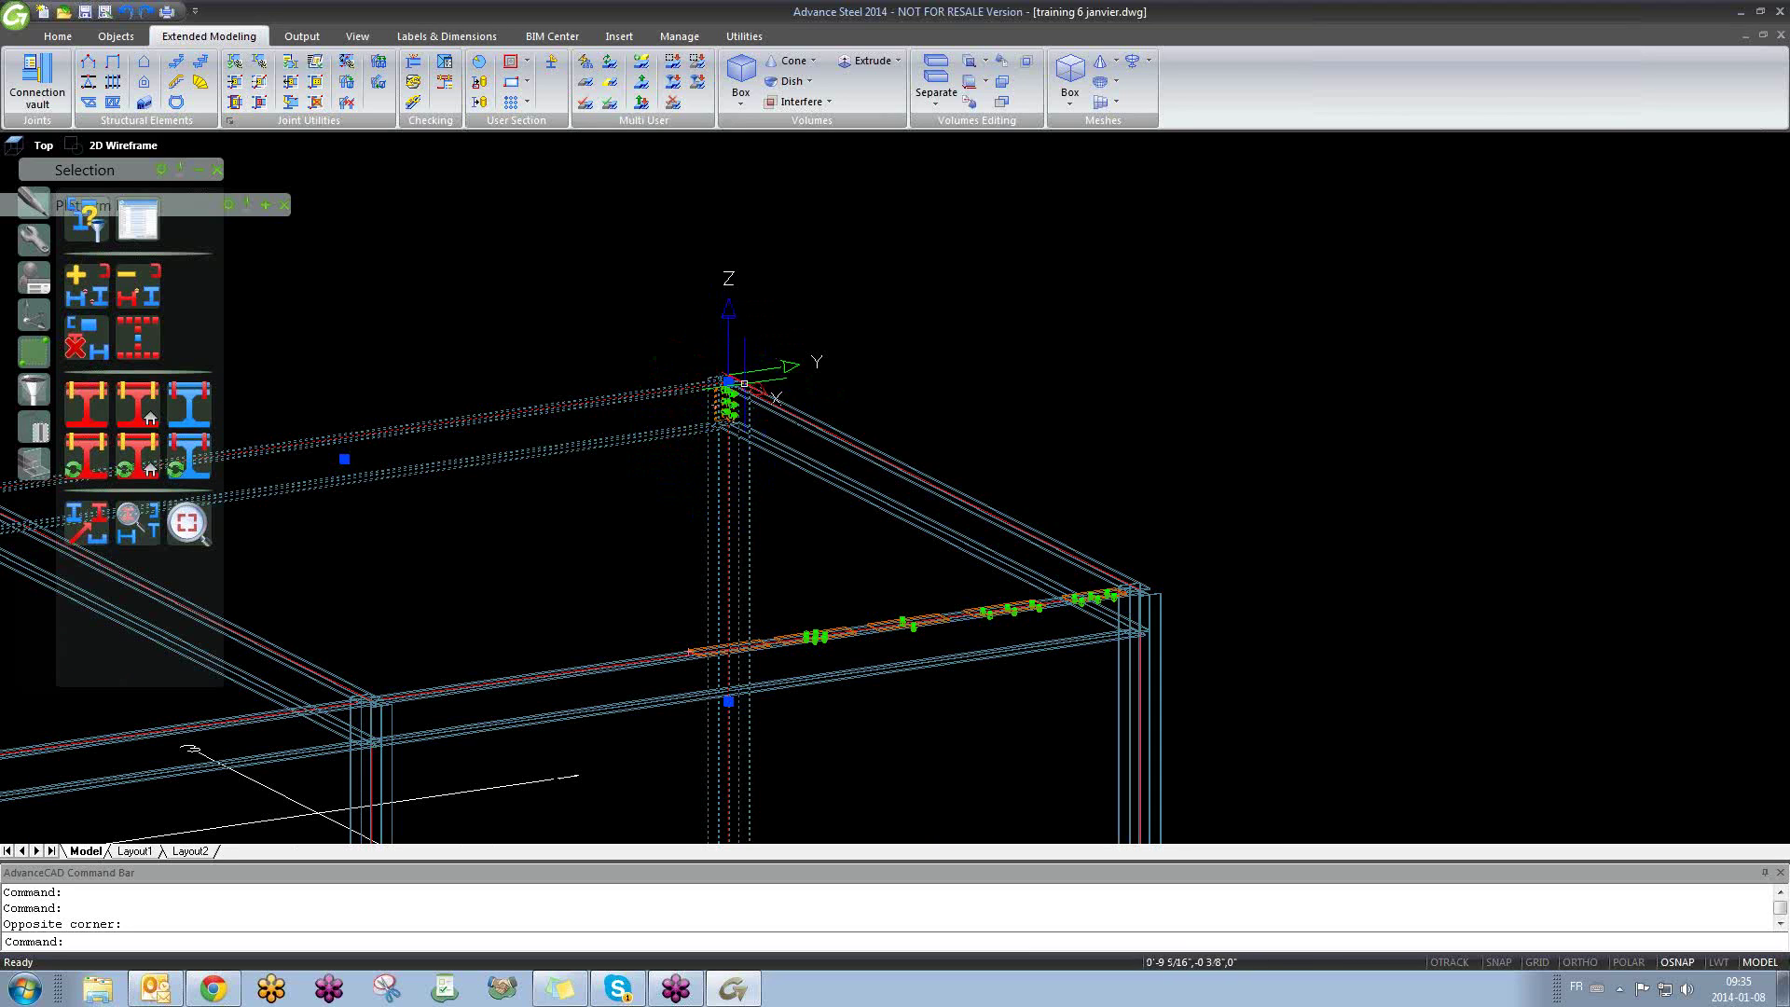
{"action": "scroll", "coordinate": [760, 411], "scroll_direction": "up", "scroll_amount": 3}
{"action": "key", "text": "Escape"}
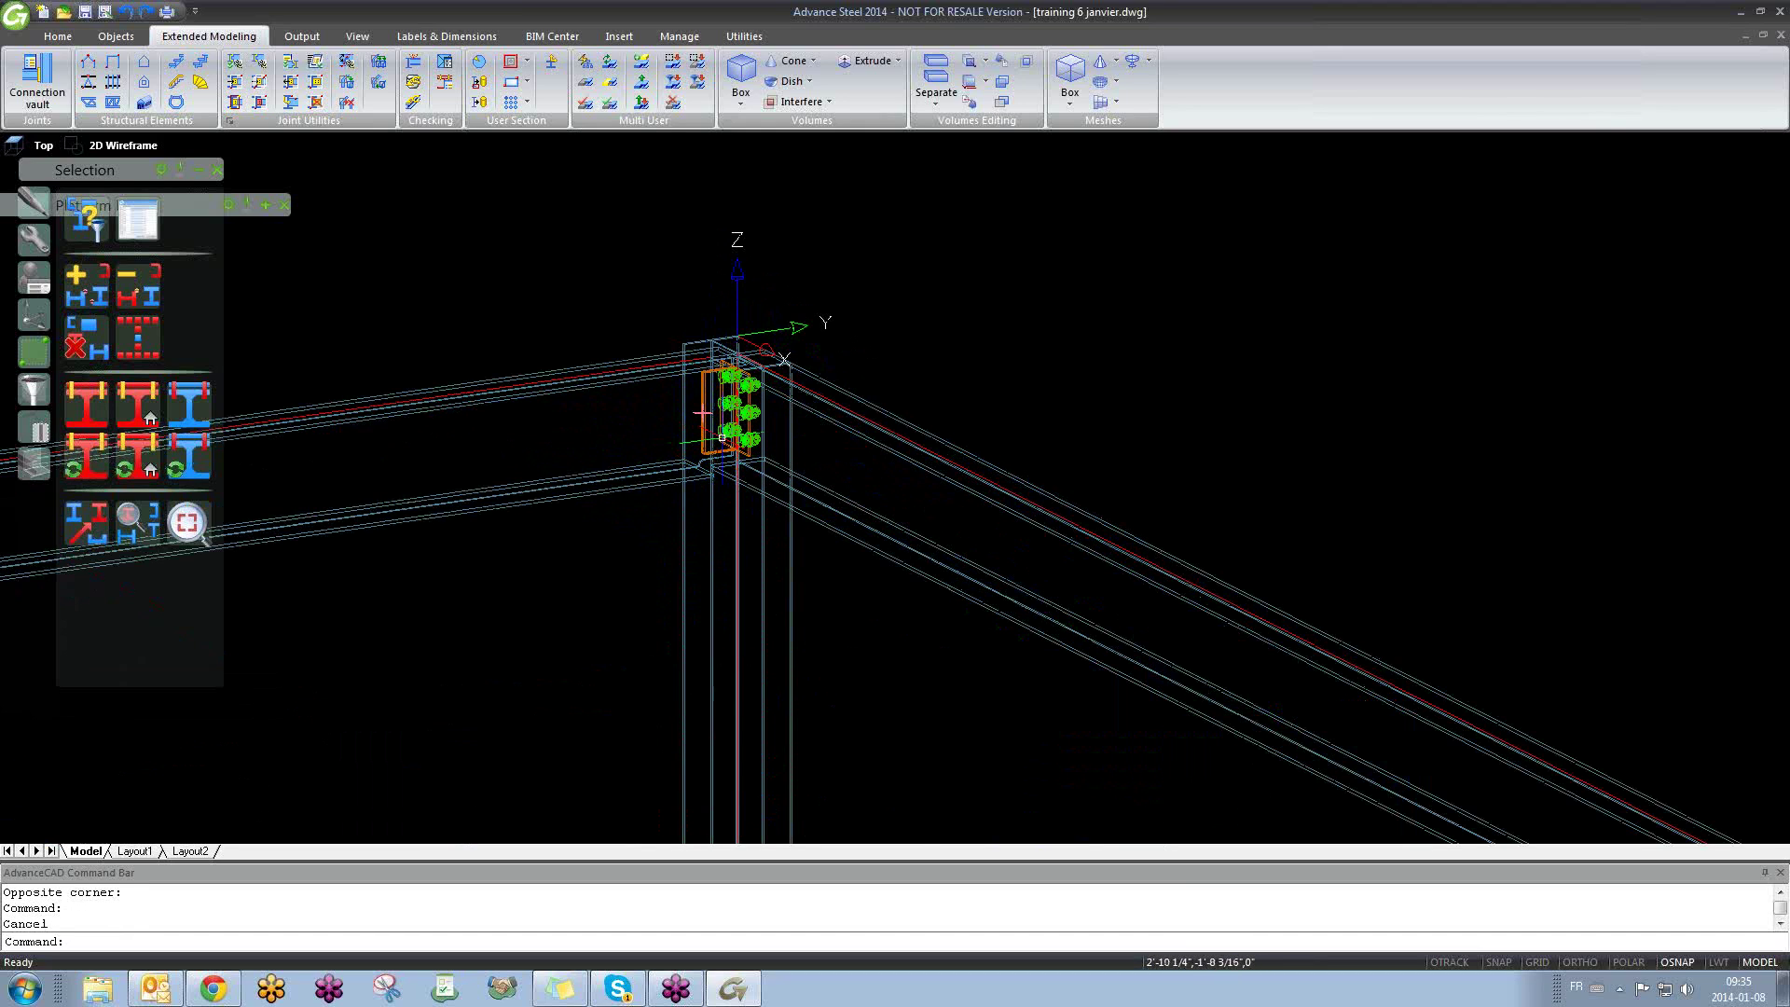
Step: Select the clip angles and bolts at the corner joint, inspect them, and clear the selection
{"action": "scroll", "coordinate": [704, 413], "scroll_direction": "up", "scroll_amount": 4}
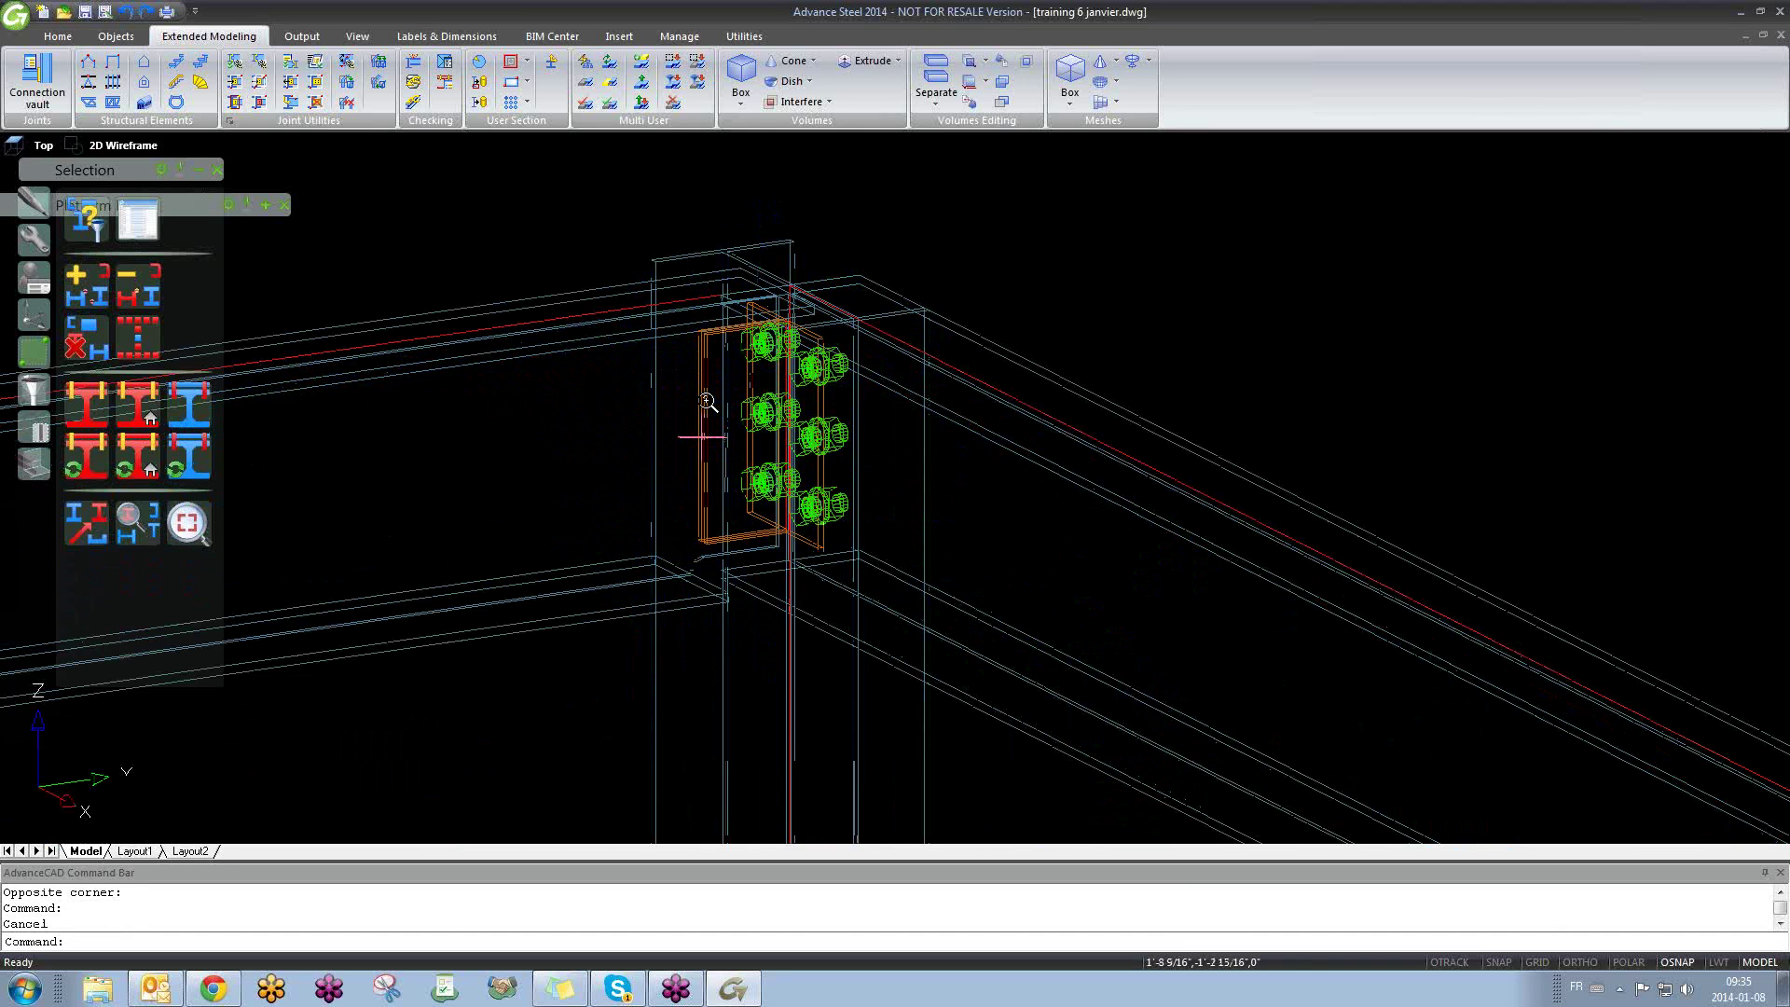
{"action": "scroll", "coordinate": [706, 399], "scroll_direction": "down", "scroll_amount": 5}
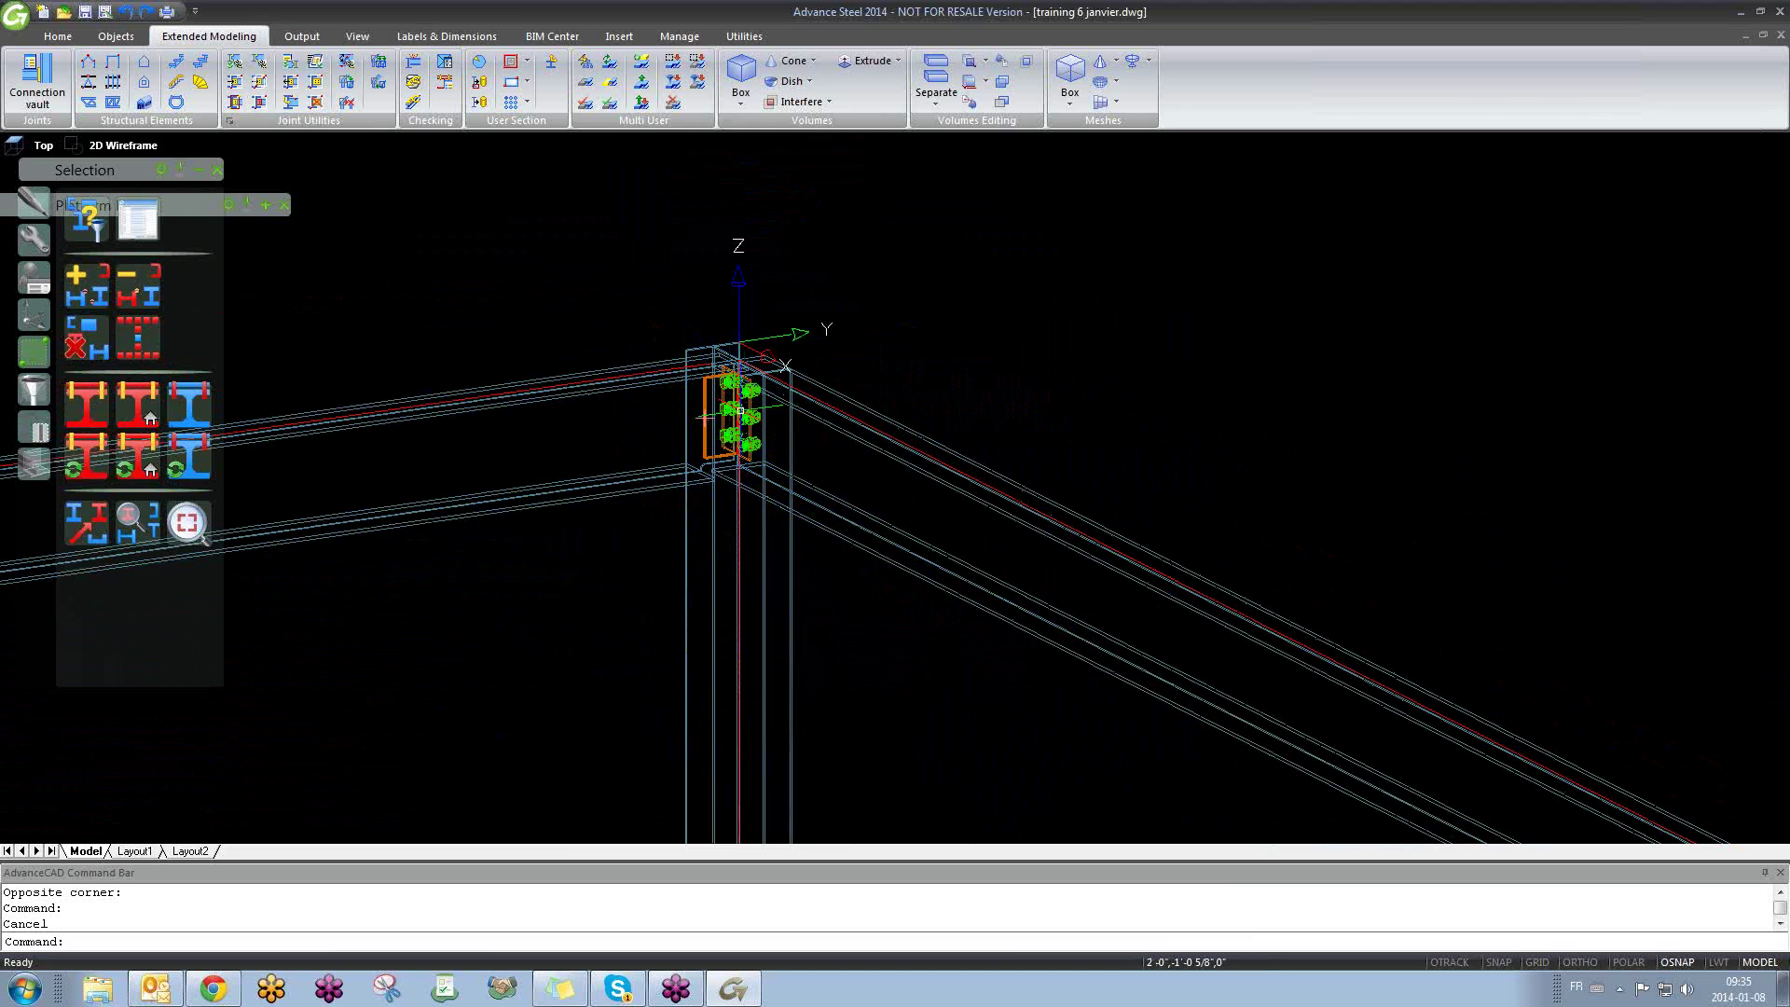
{"action": "scroll", "coordinate": [690, 446], "scroll_direction": "up", "scroll_amount": 3}
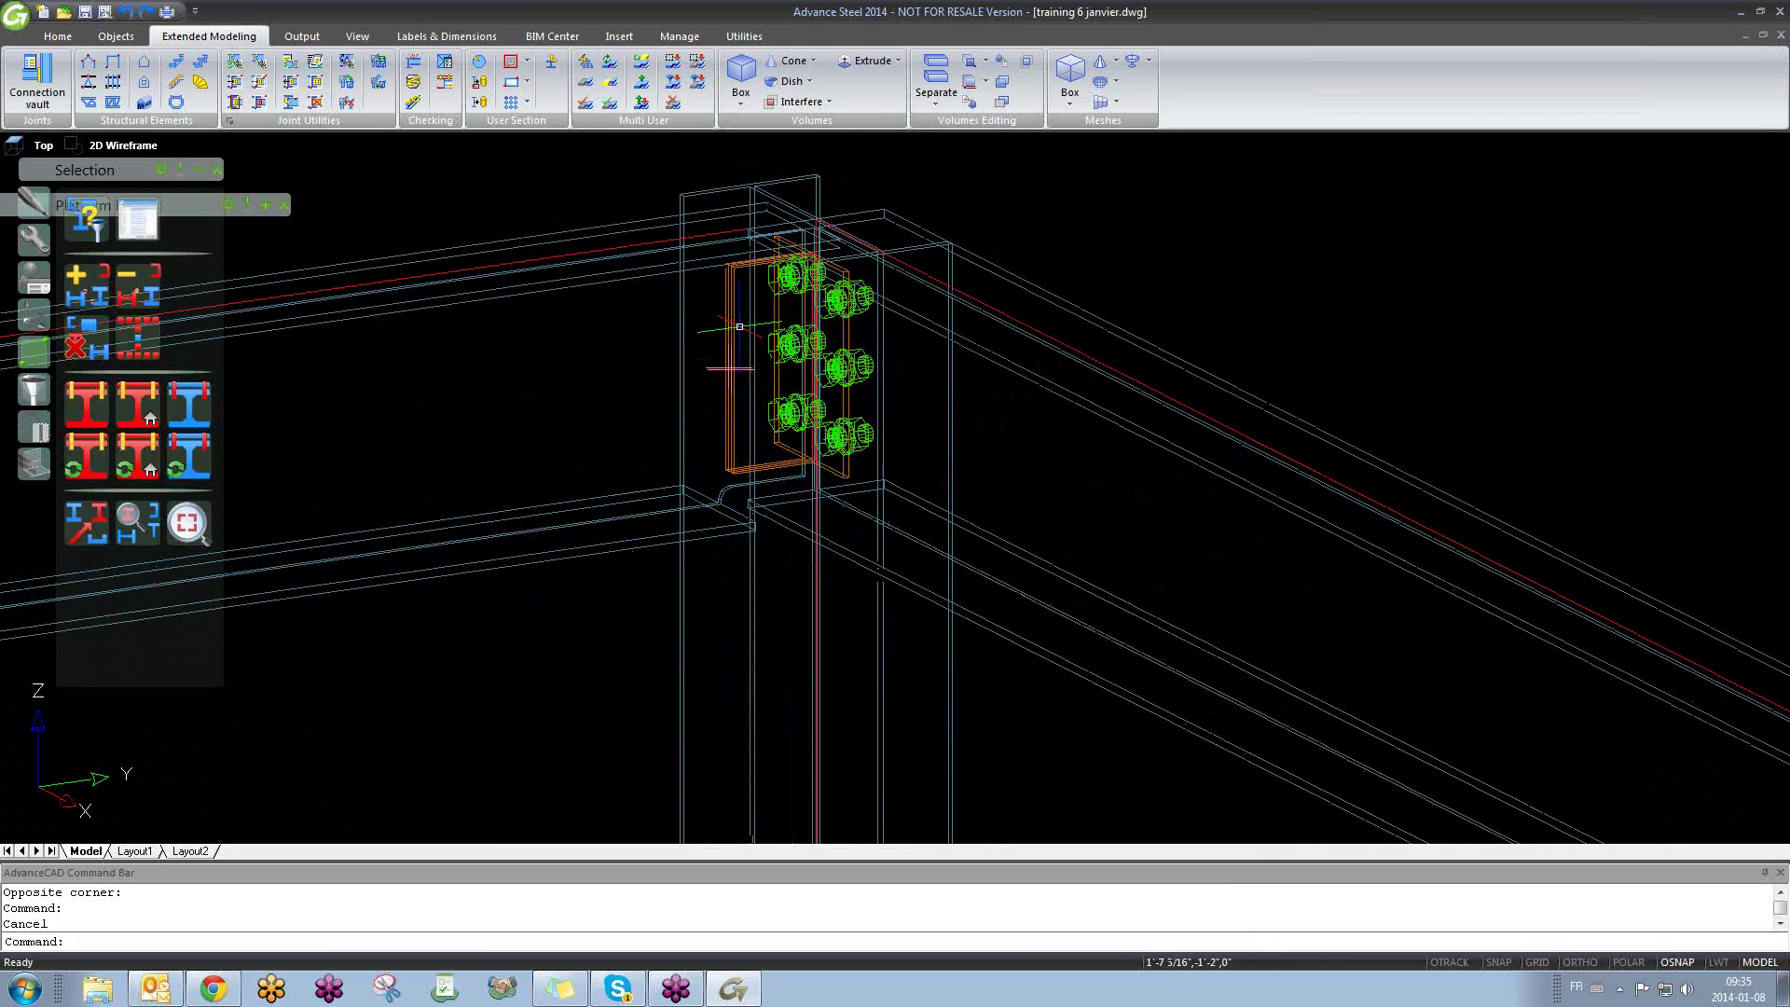
{"action": "left_click", "coordinate": [721, 373]}
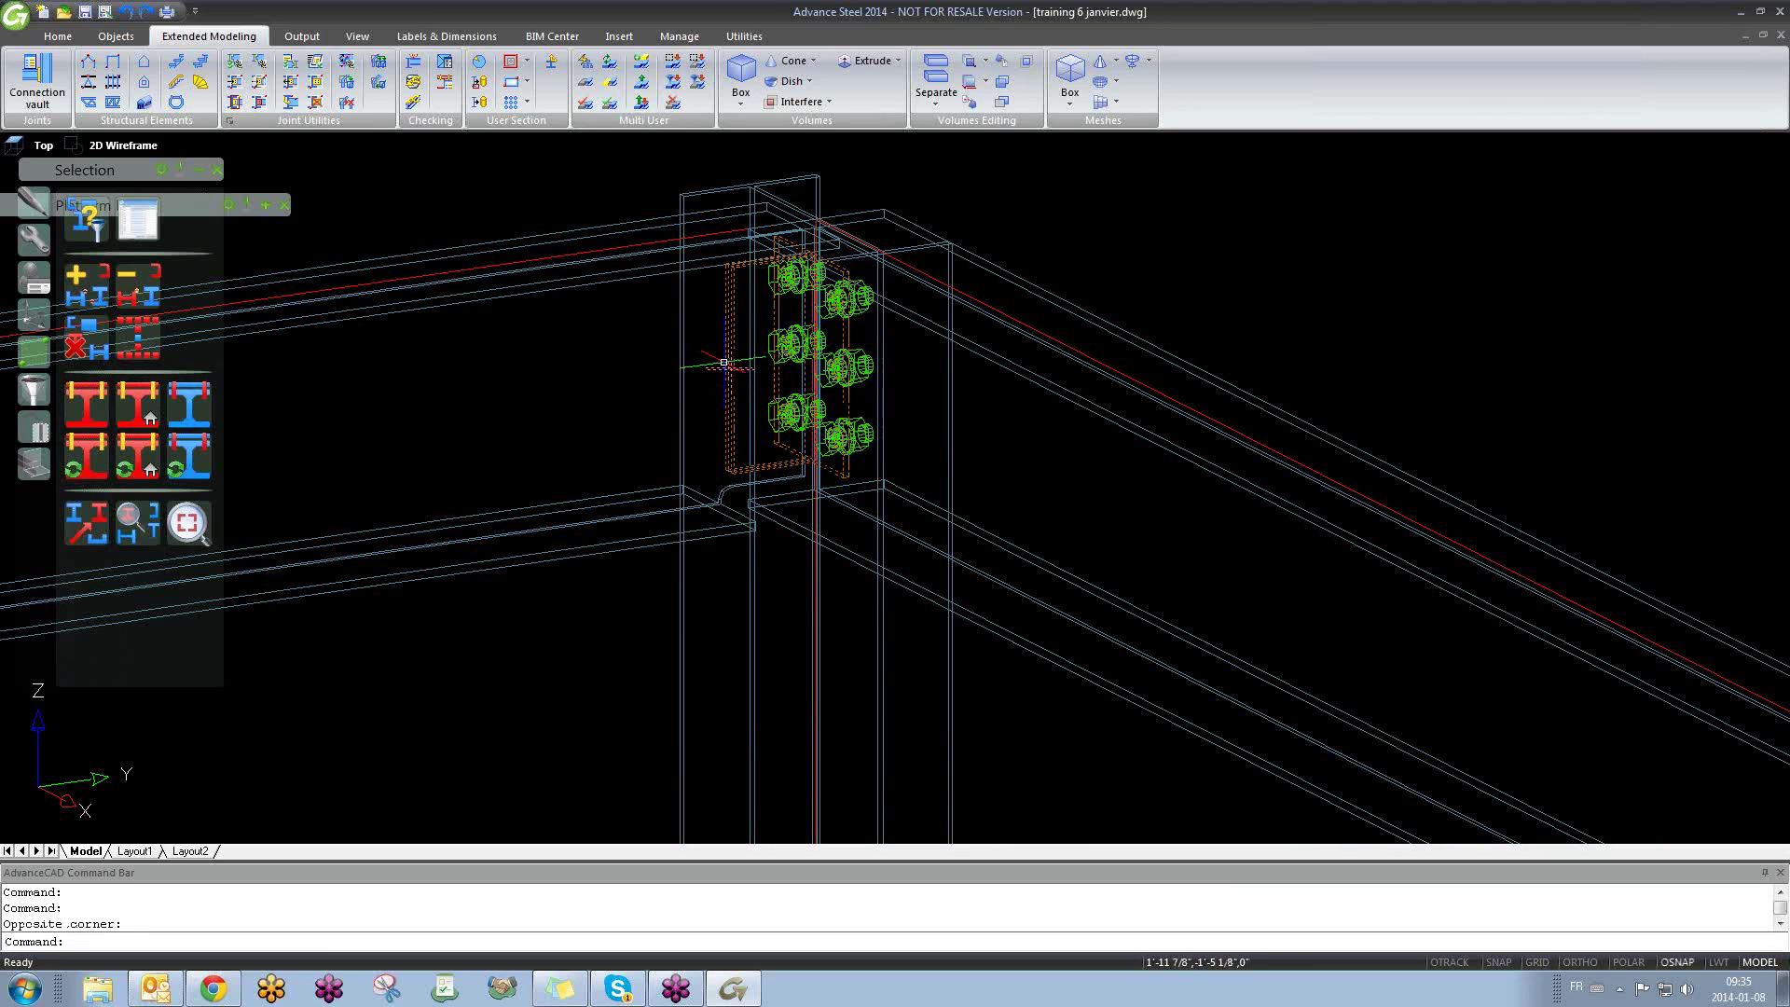
{"action": "scroll", "coordinate": [863, 367], "scroll_direction": "up", "scroll_amount": 3}
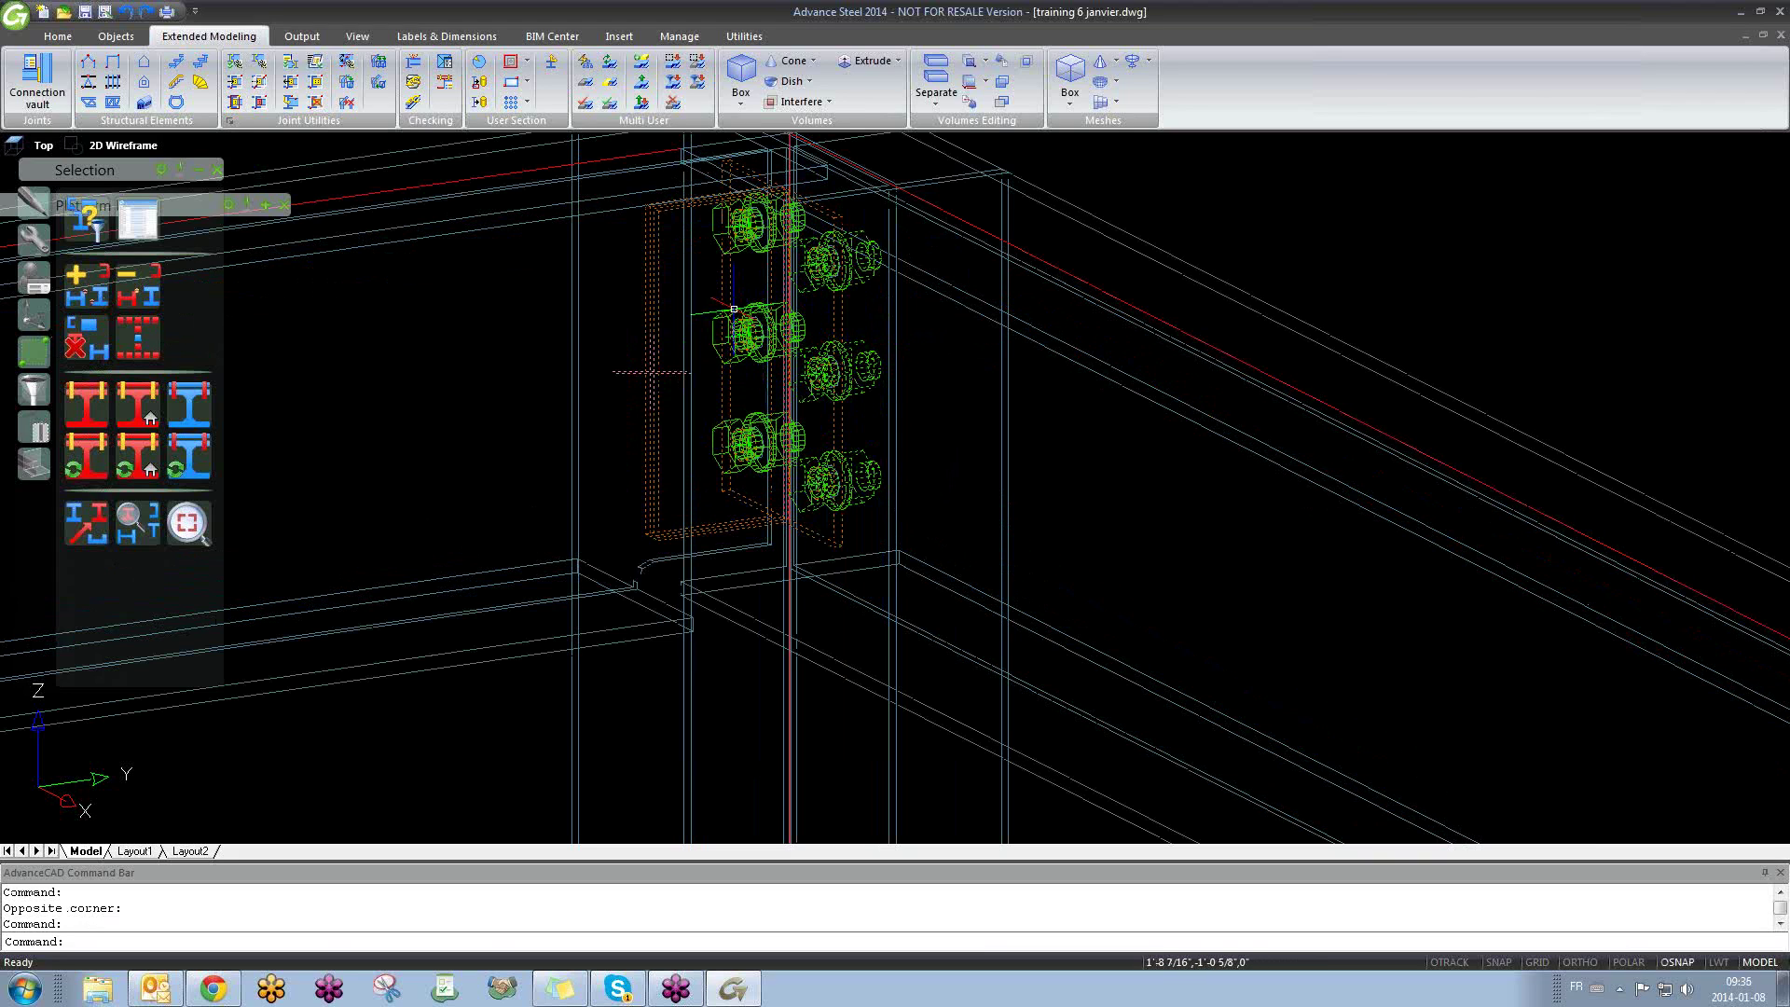
{"action": "scroll", "coordinate": [734, 307], "scroll_direction": "up", "scroll_amount": 2}
{"action": "key", "text": "Escape"}
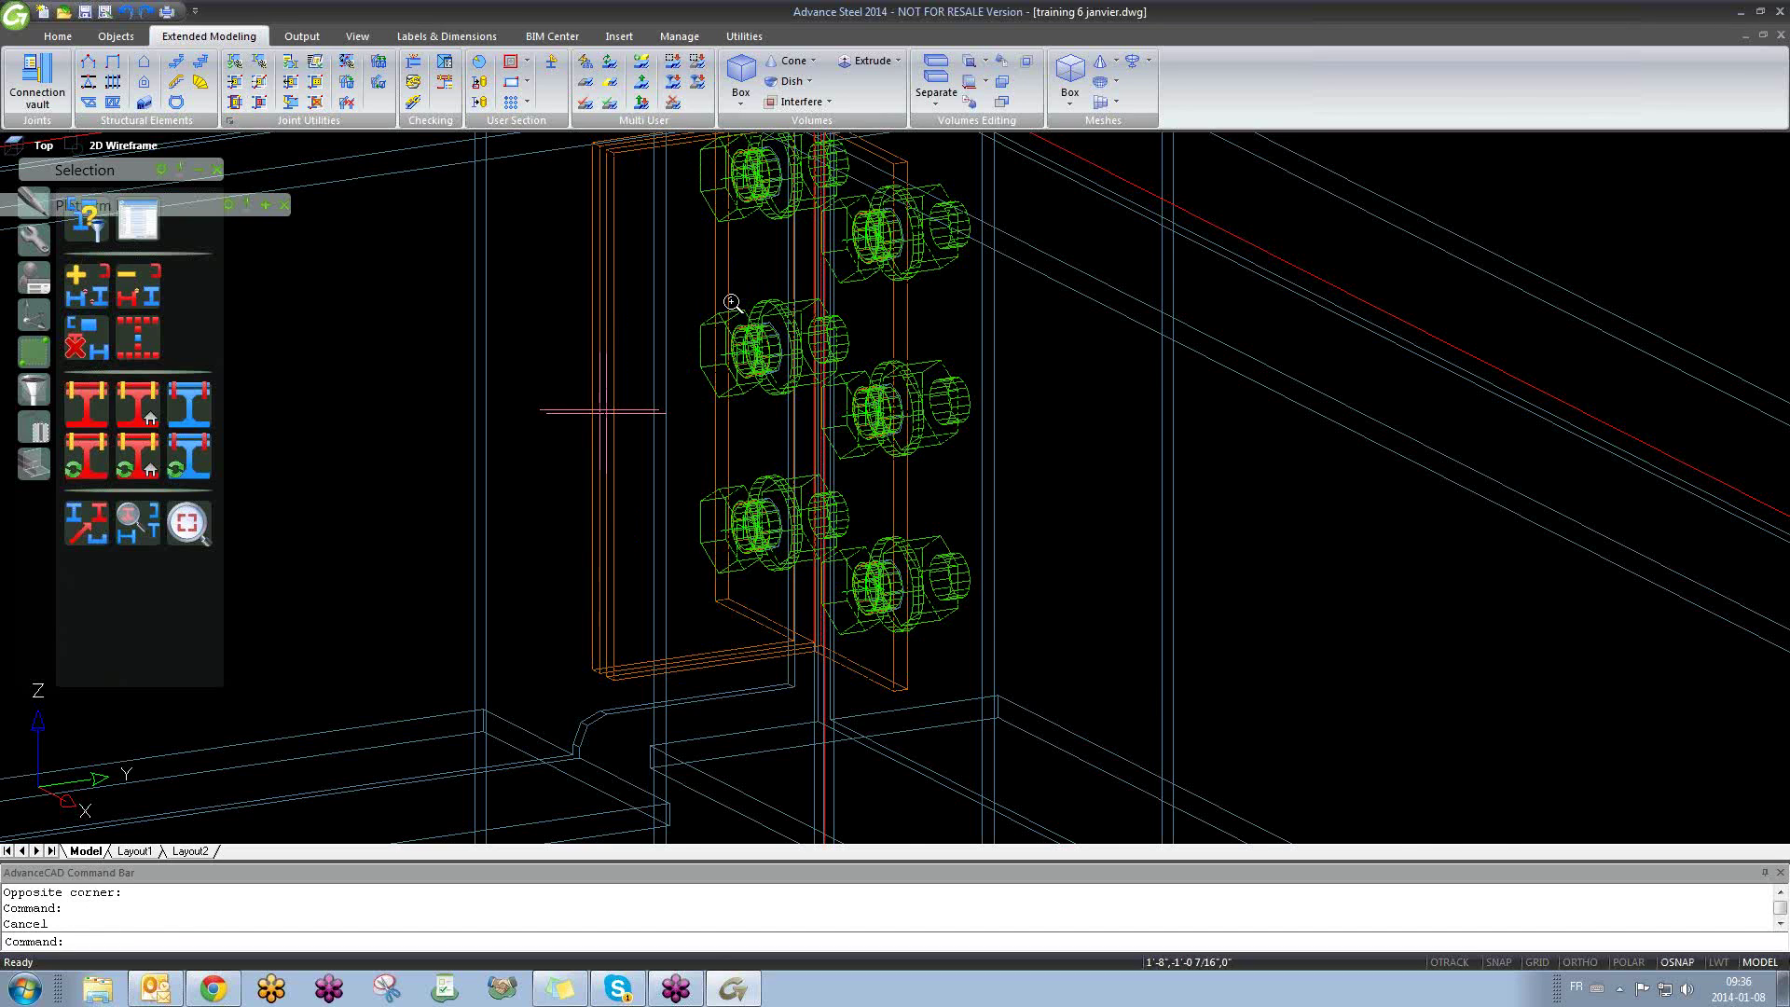
{"action": "scroll", "coordinate": [713, 340], "scroll_direction": "down", "scroll_amount": 4}
{"action": "scroll", "coordinate": [714, 312], "scroll_direction": "up", "scroll_amount": 2}
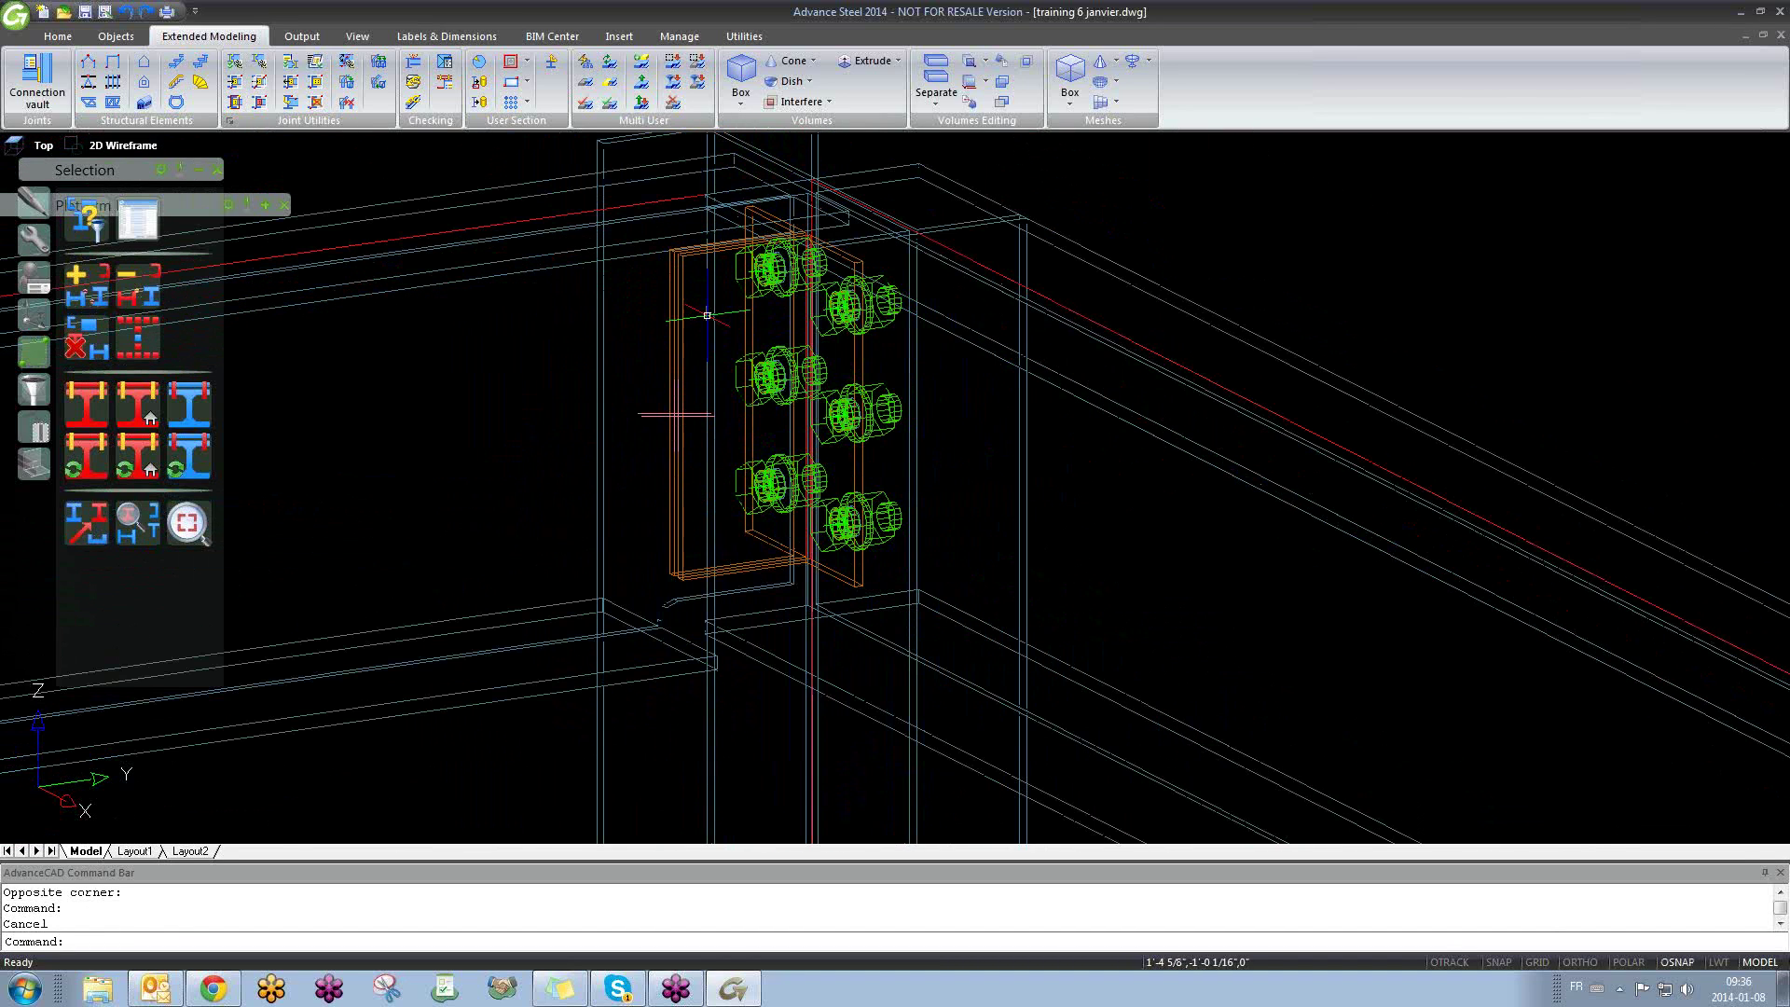
Step: Select the weld marks on the clip angles' outer edge, inspect them, and clear the selection
{"action": "left_click", "coordinate": [692, 414]}
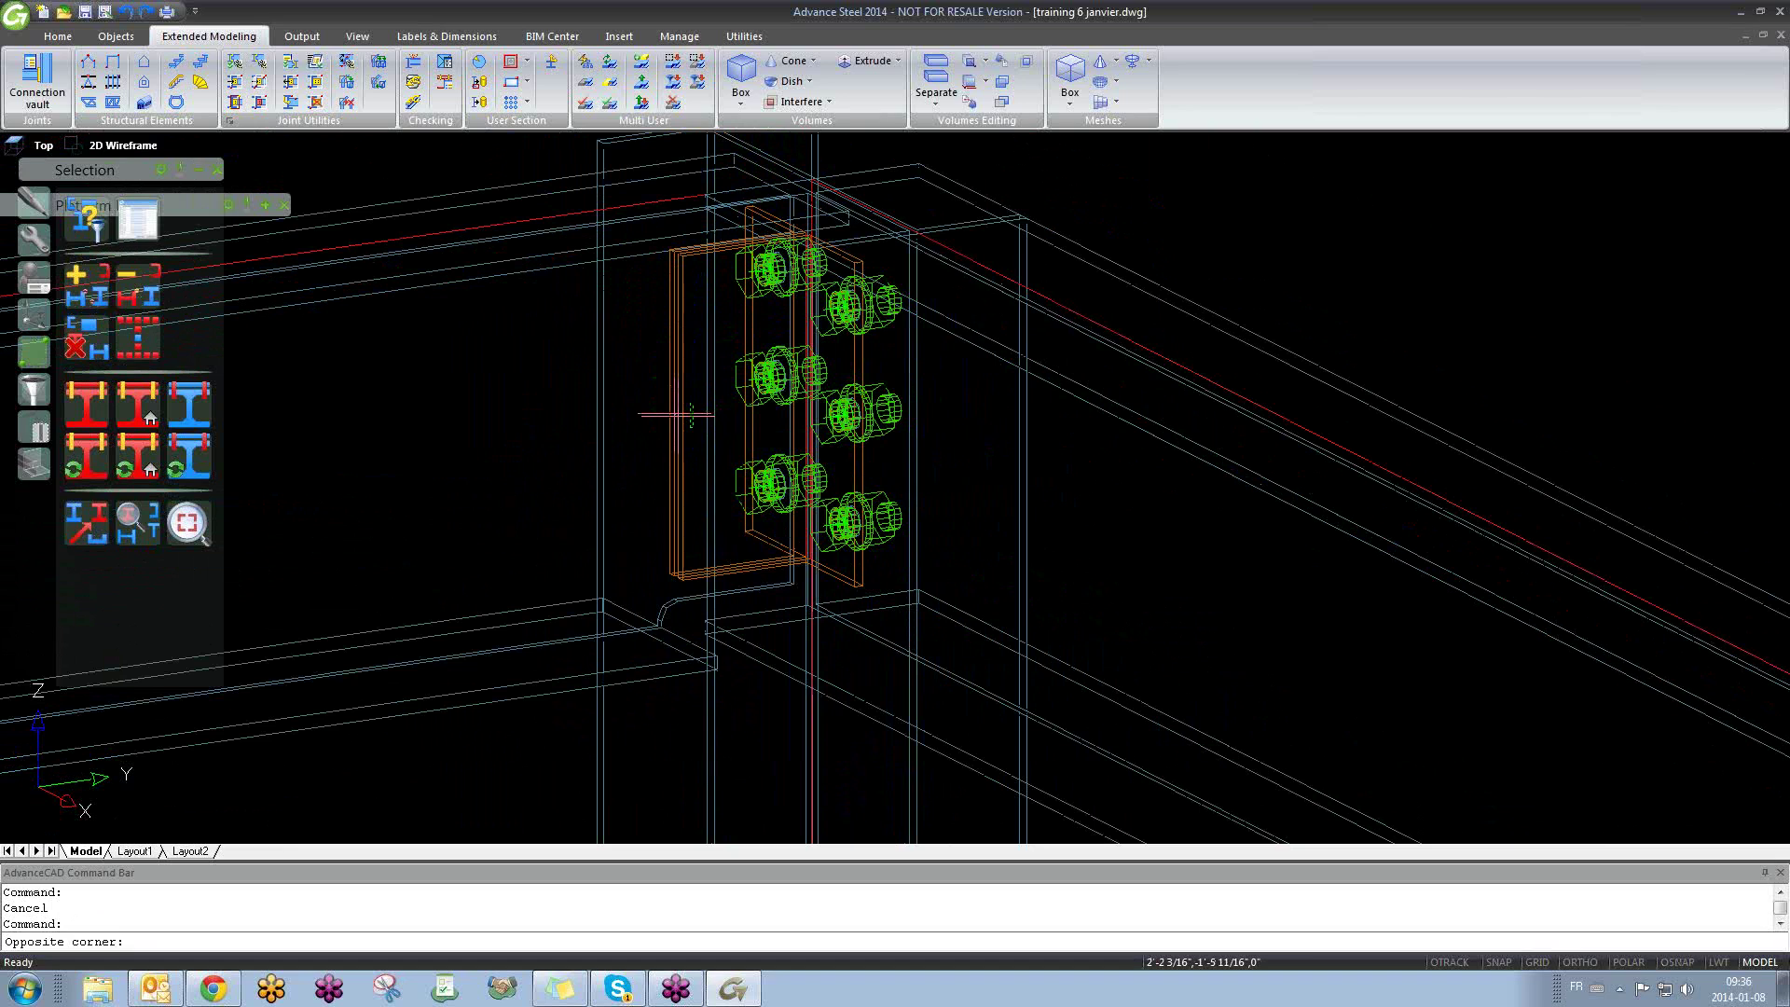
{"action": "key", "text": "Escape"}
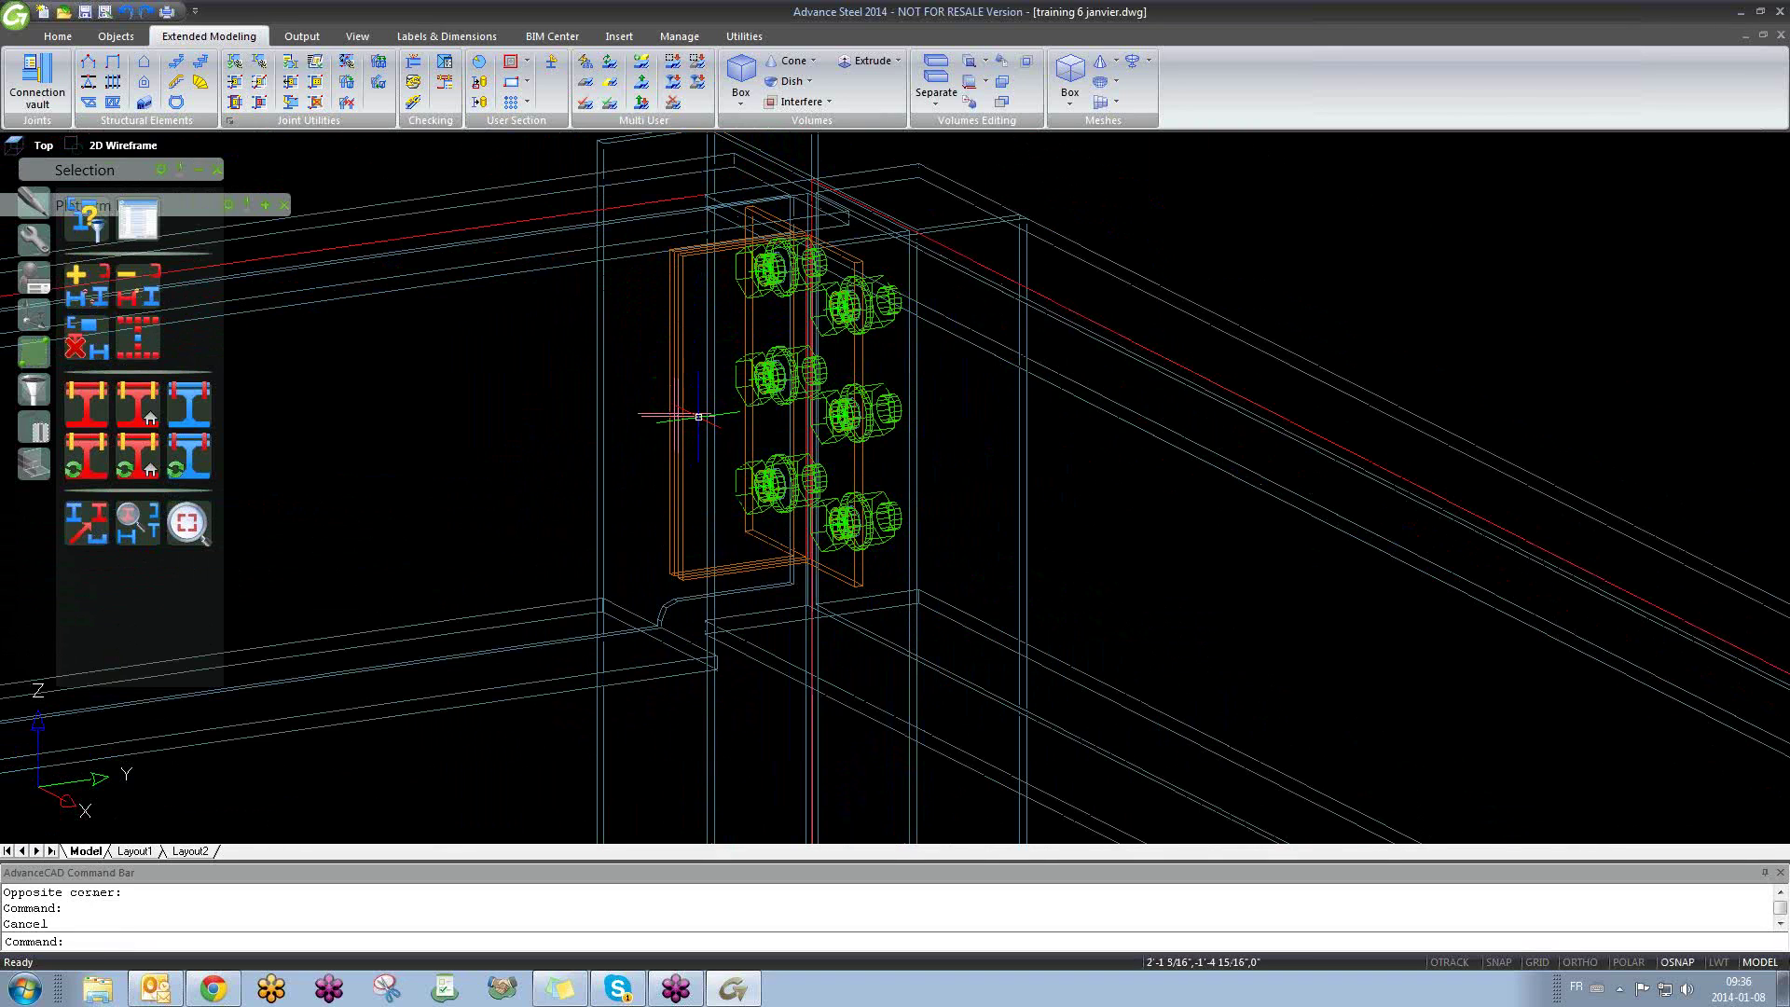
{"action": "scroll", "coordinate": [699, 416], "scroll_direction": "up", "scroll_amount": 6}
{"action": "left_click", "coordinate": [696, 427]}
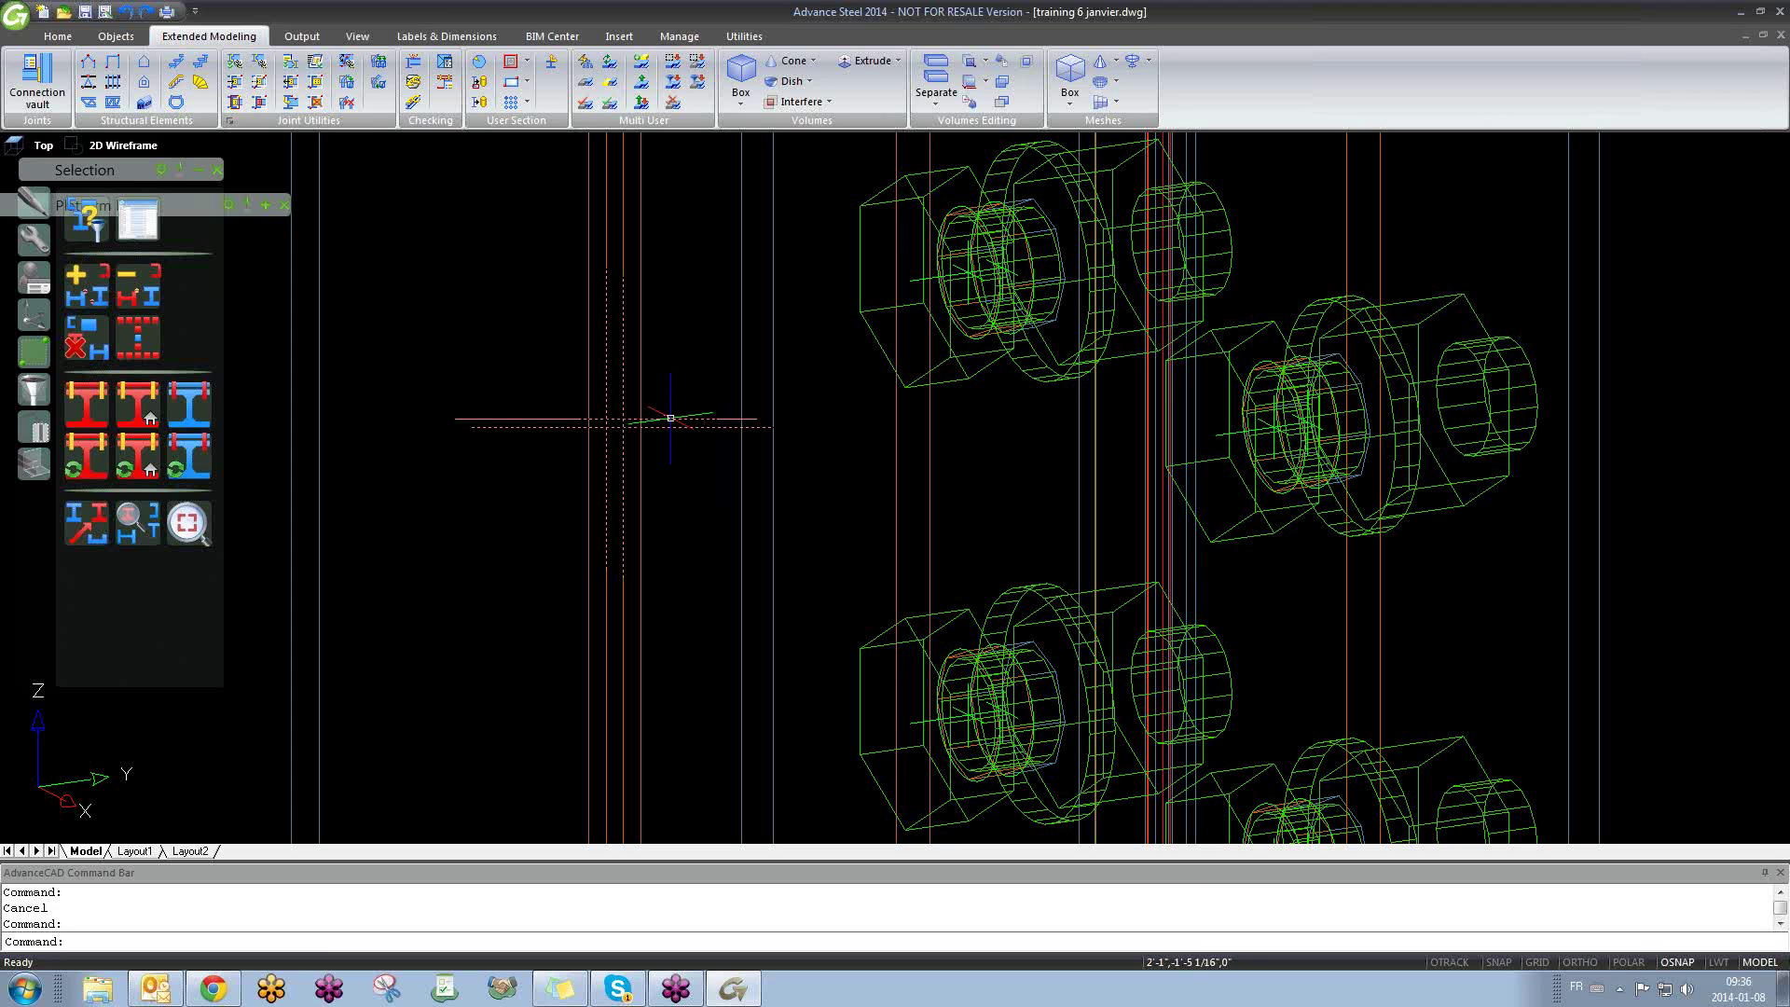
{"action": "scroll", "coordinate": [670, 418], "scroll_direction": "down", "scroll_amount": 5}
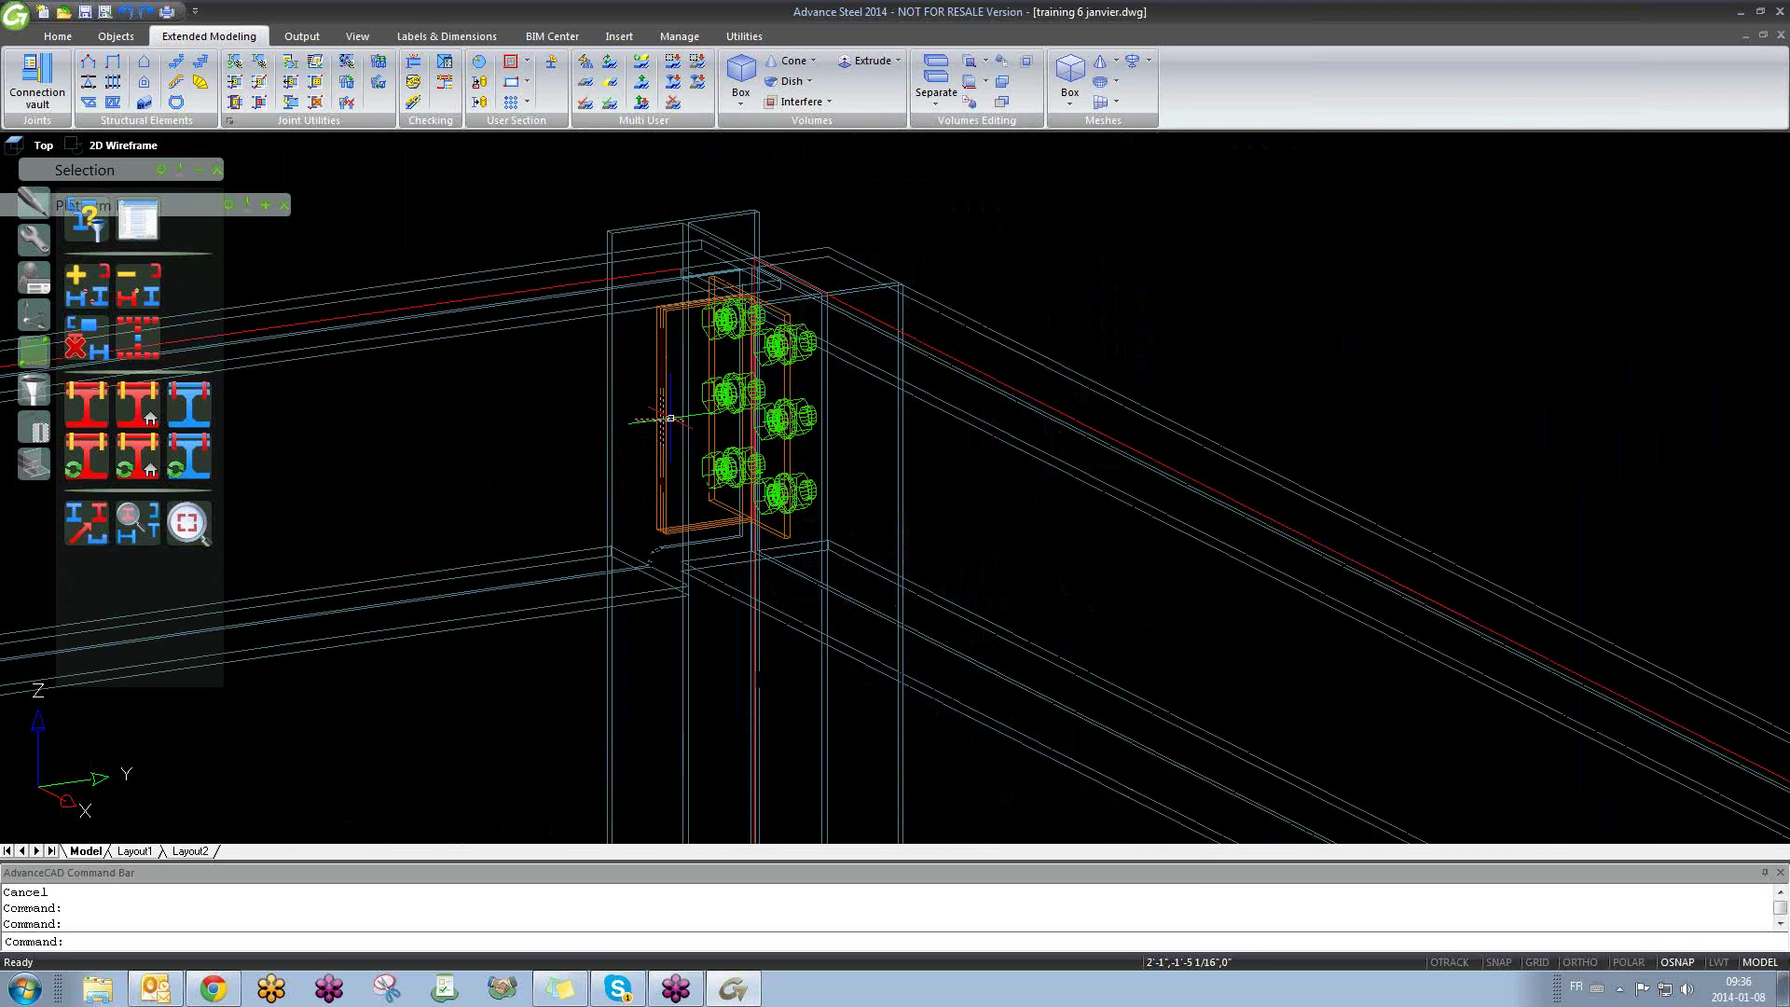
{"action": "key", "text": "Escape"}
{"action": "scroll", "coordinate": [667, 415], "scroll_direction": "up", "scroll_amount": 3}
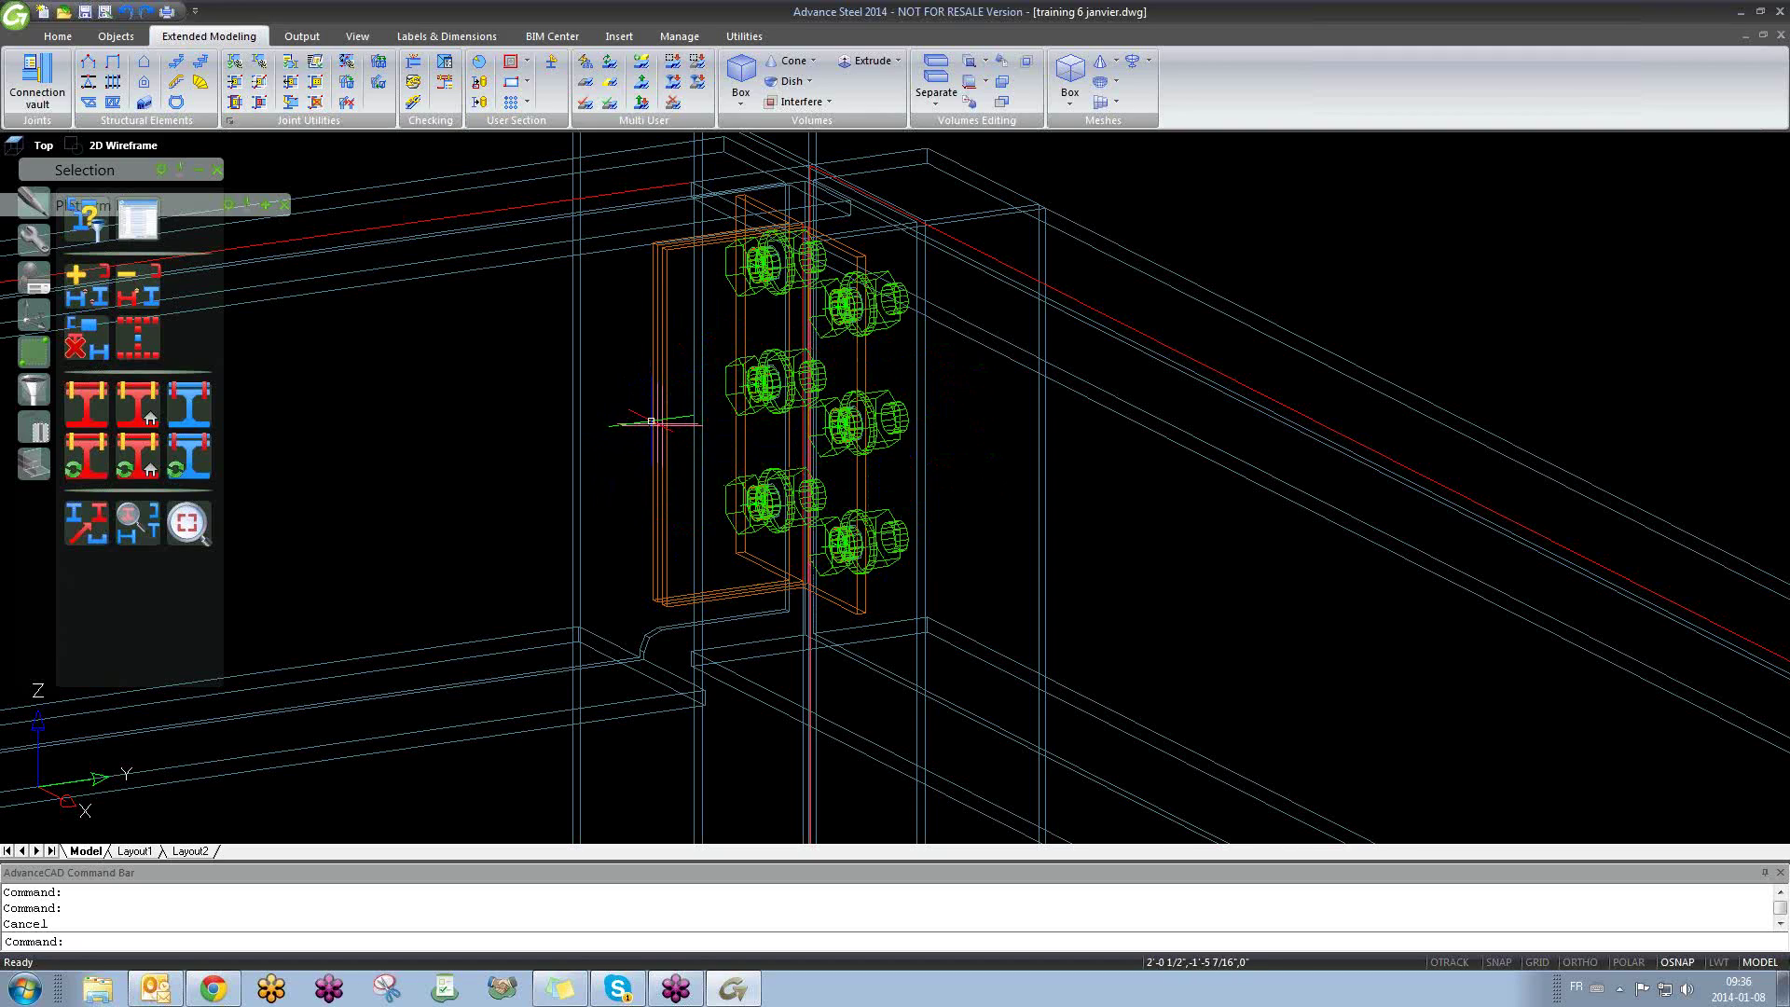
Step: Open the joint properties from a clip angle at the corner column and display the Top Cope settings
{"action": "scroll", "coordinate": [655, 423], "scroll_direction": "down", "scroll_amount": 3}
{"action": "middle_click_drag", "start_coordinate": [655, 423], "coordinate": [820, 424], "text": "shift"}
{"action": "scroll", "coordinate": [820, 423], "scroll_direction": "down", "scroll_amount": 3}
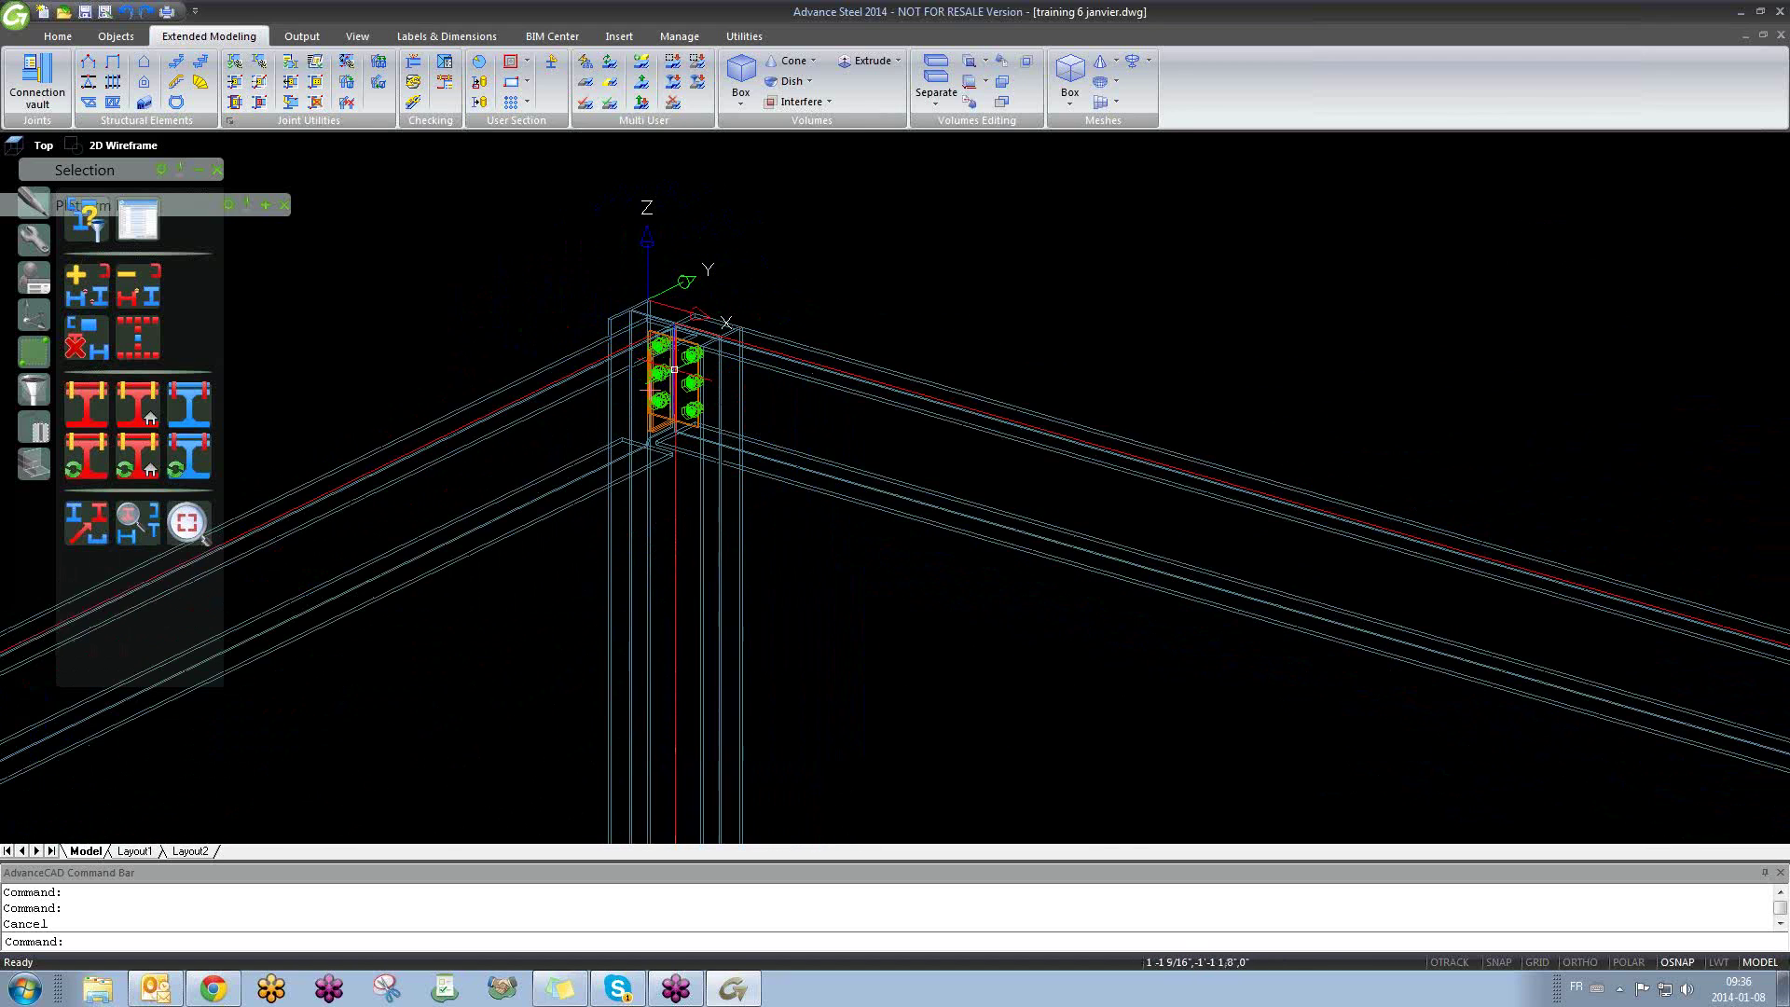
{"action": "scroll", "coordinate": [612, 437], "scroll_direction": "up", "scroll_amount": 3}
{"action": "scroll", "coordinate": [760, 368], "scroll_direction": "up", "scroll_amount": 3}
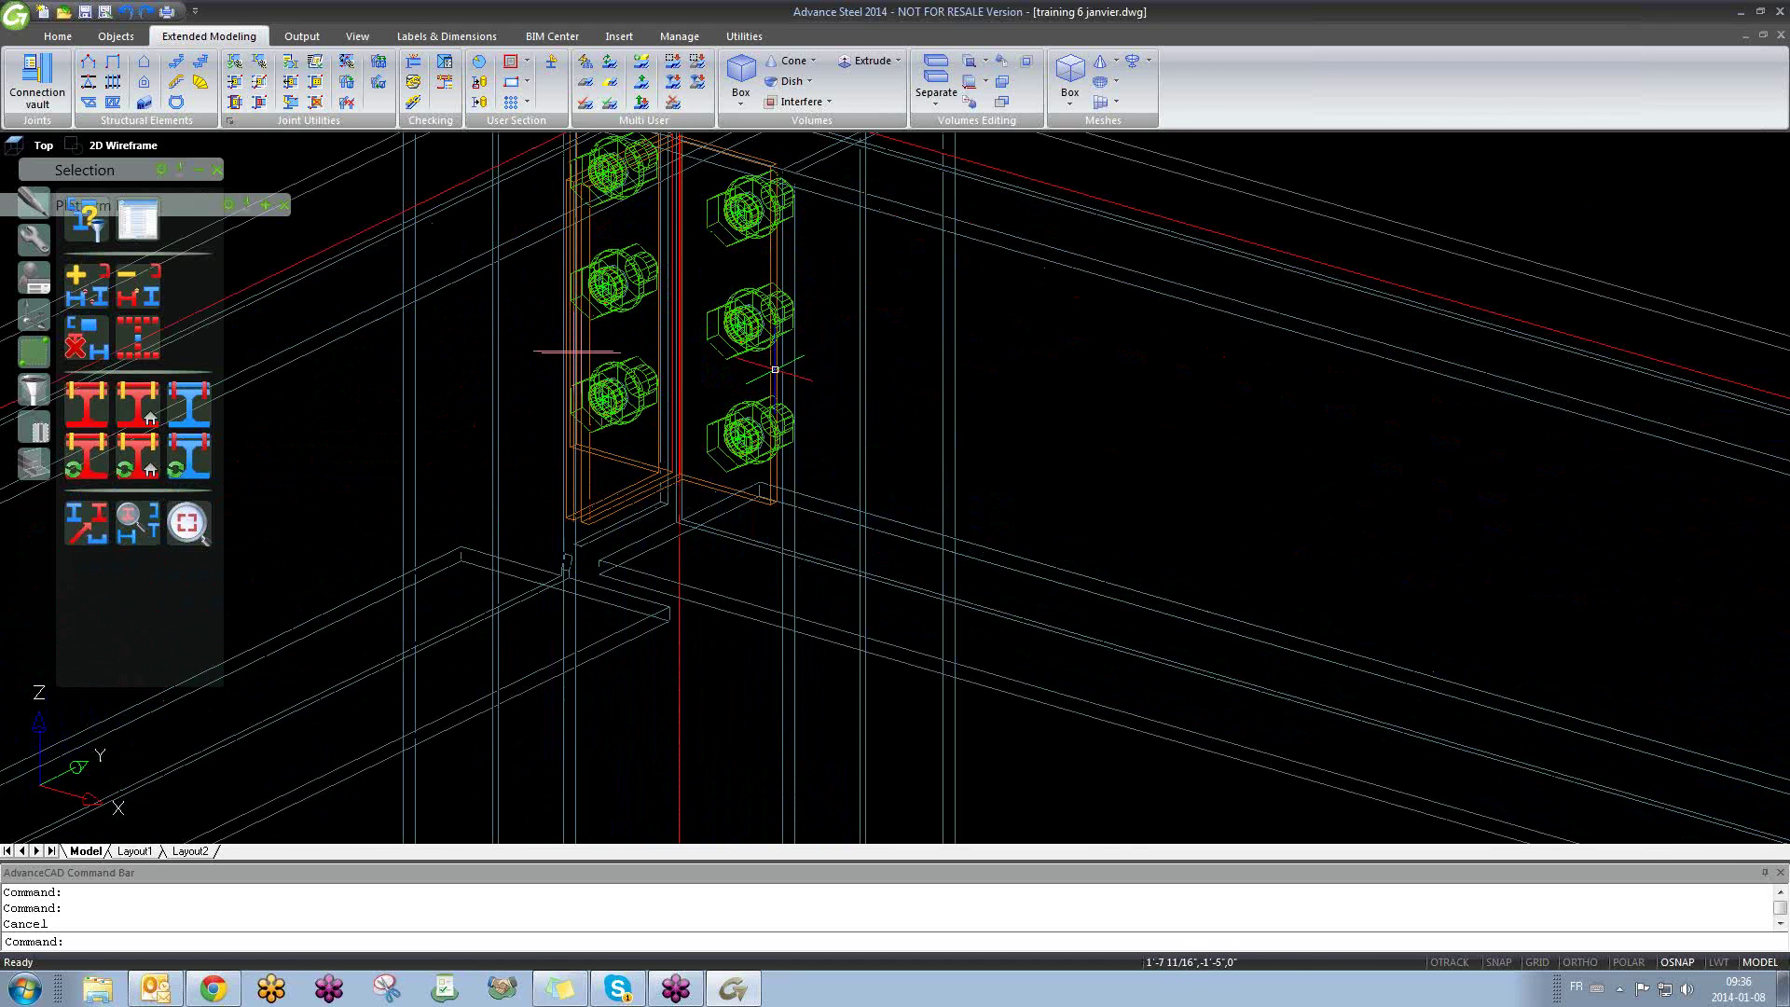
{"action": "left_click", "coordinate": [768, 368]}
{"action": "right_click", "coordinate": [769, 368]}
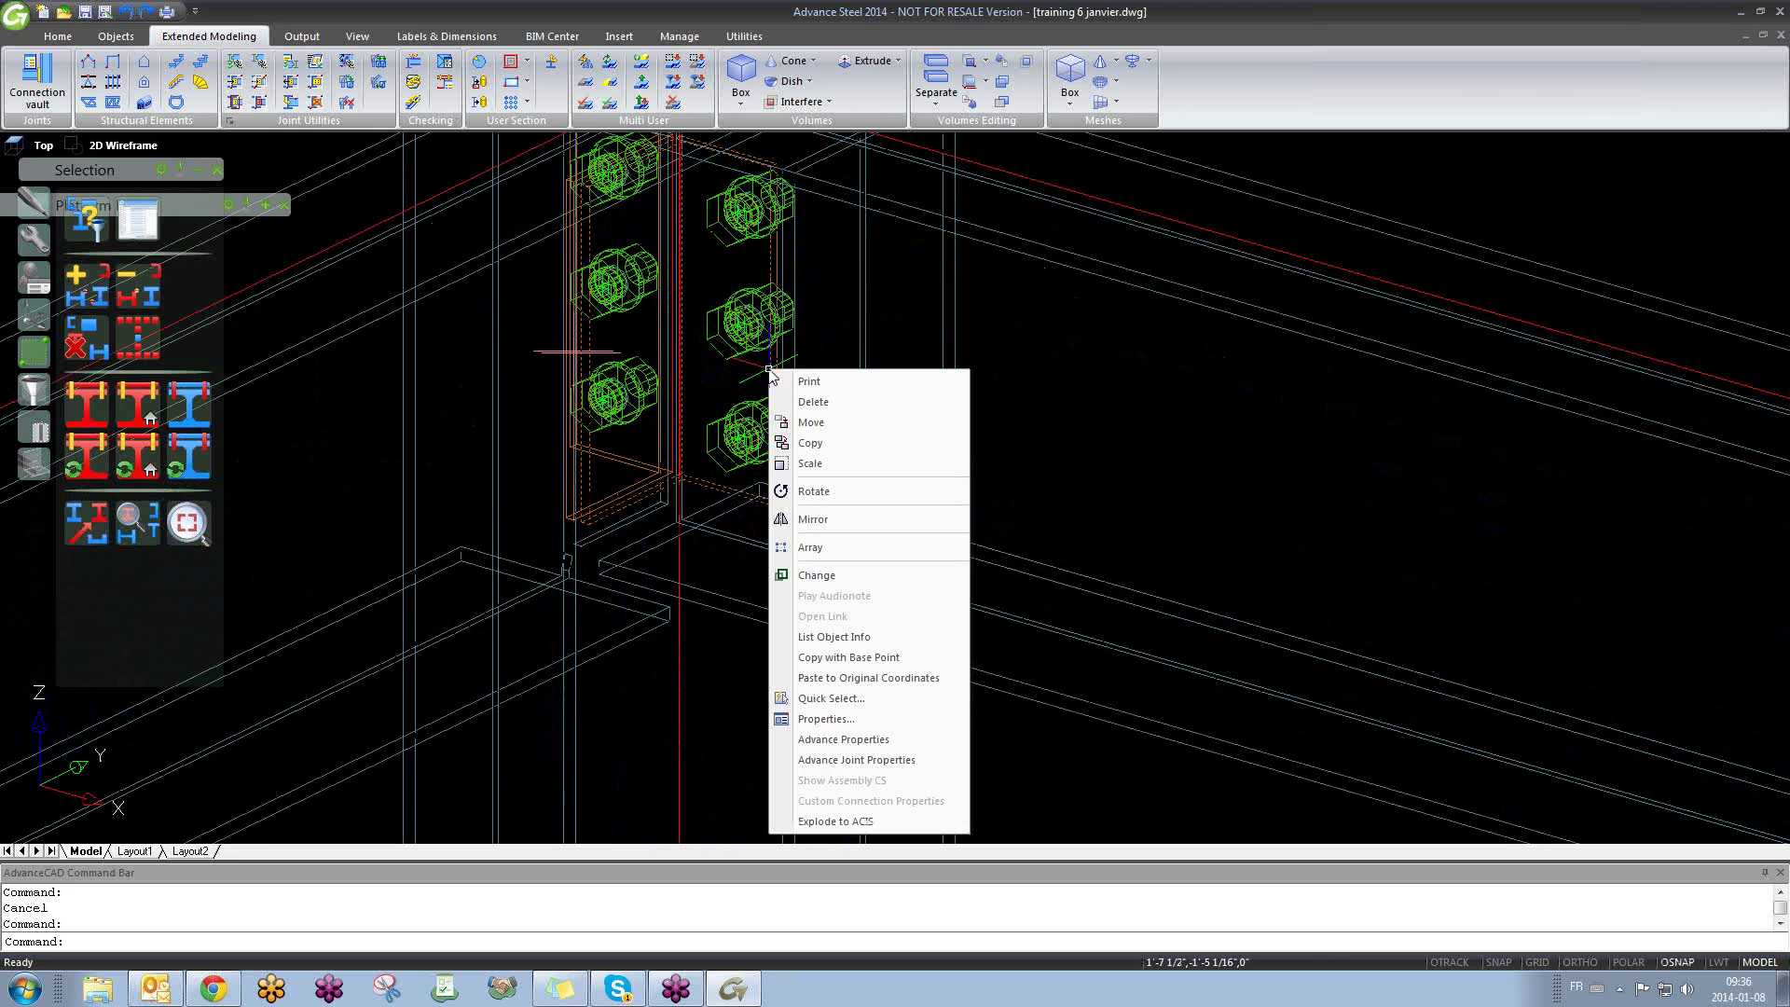
{"action": "left_click", "coordinate": [851, 761]}
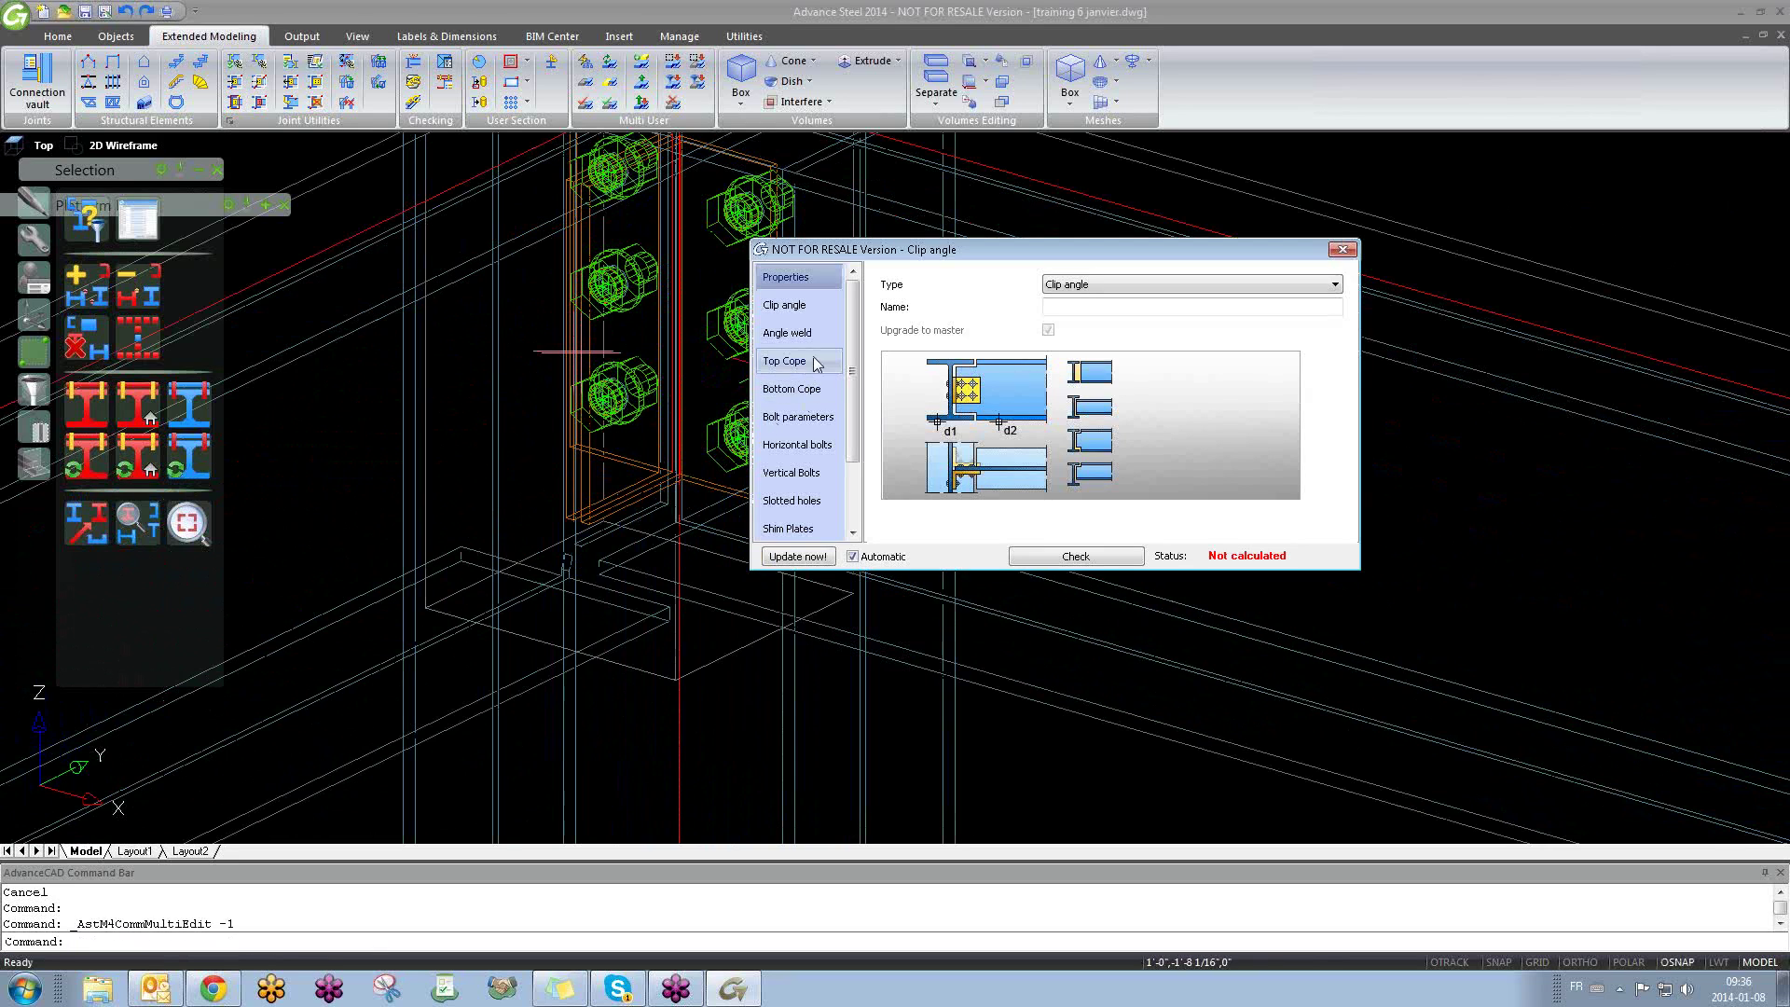
{"action": "middle_click_drag", "start_coordinate": [677, 468], "coordinate": [518, 599]}
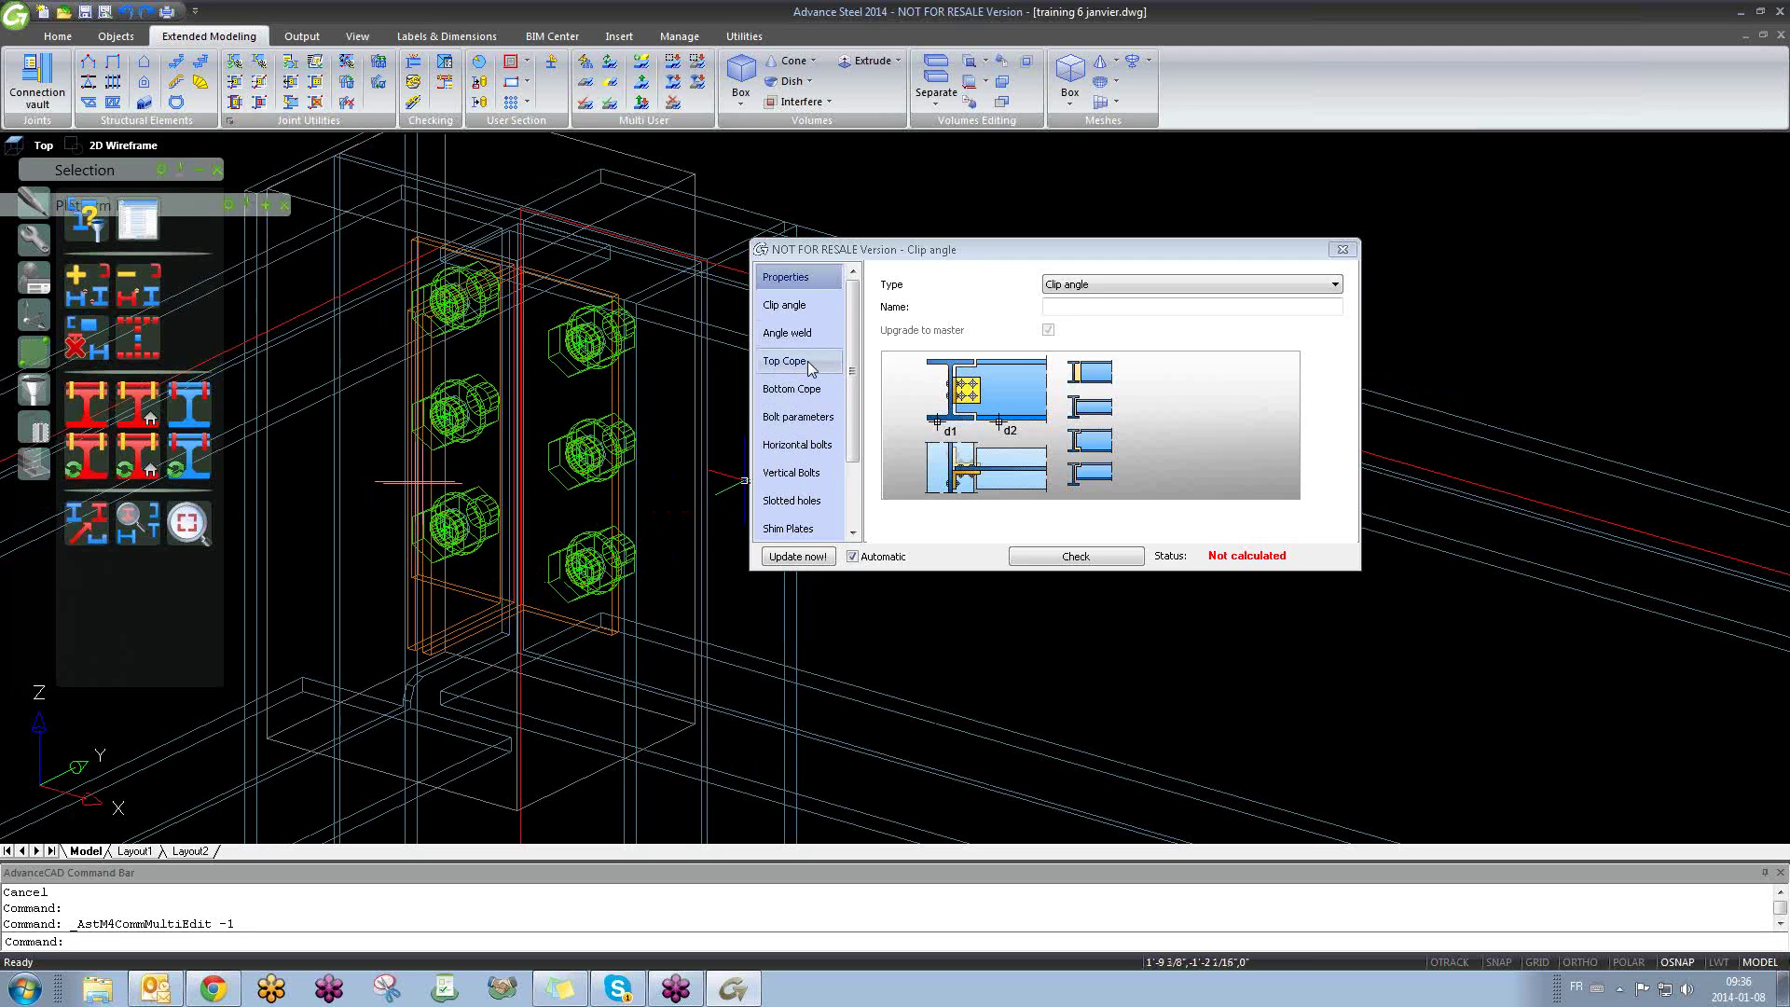
{"action": "left_click", "coordinate": [814, 362]}
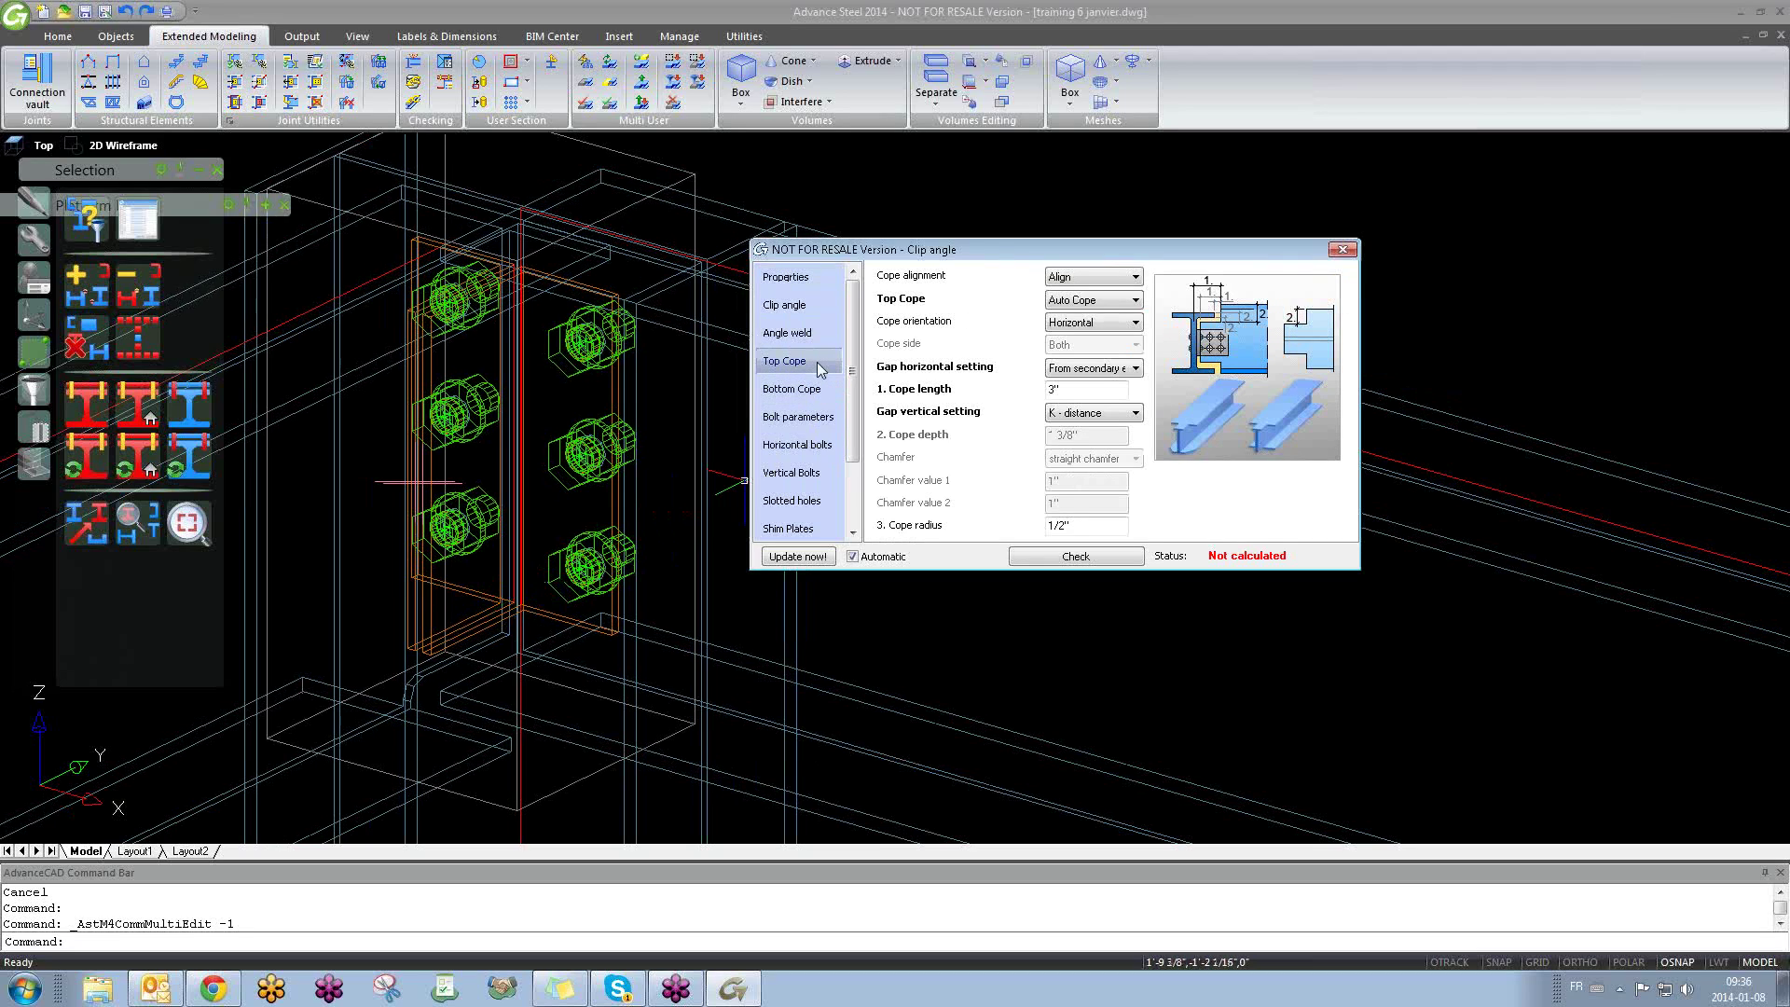
Step: Review the angle weld settings and set the secondary bolt location to Shop in the clip angle joint's bolt parameters
{"action": "left_click", "coordinate": [802, 334]}
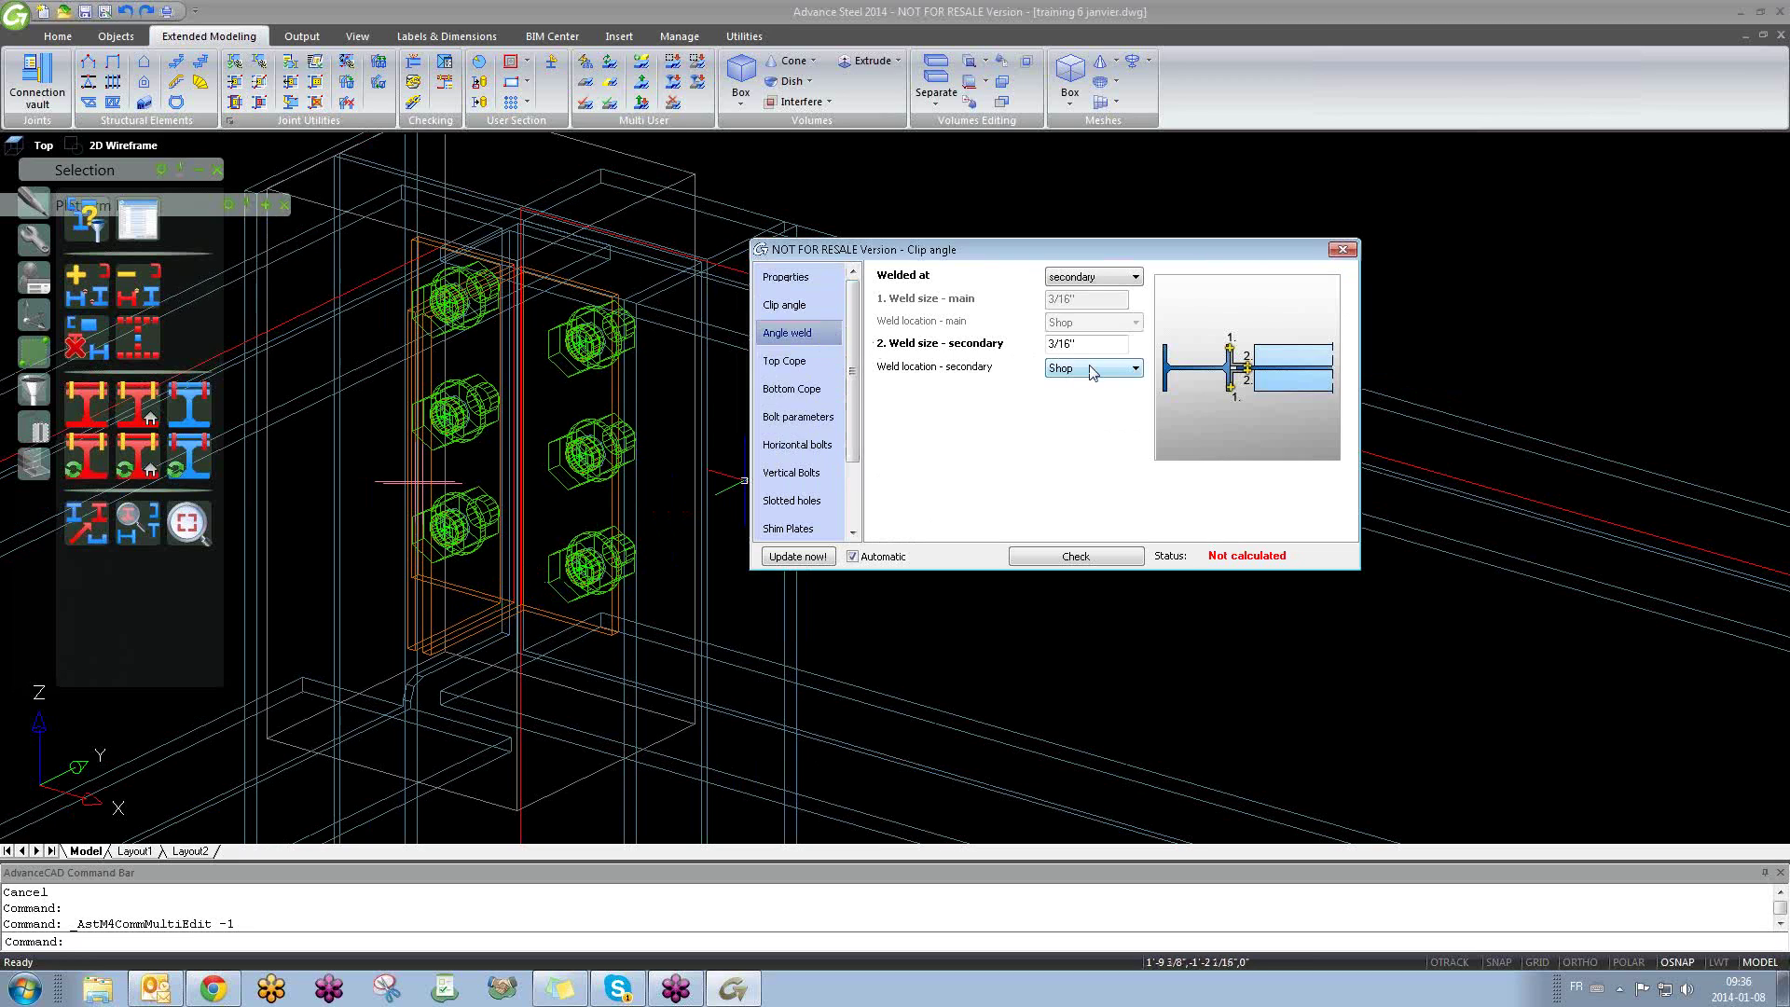
{"action": "left_click", "coordinate": [820, 424]}
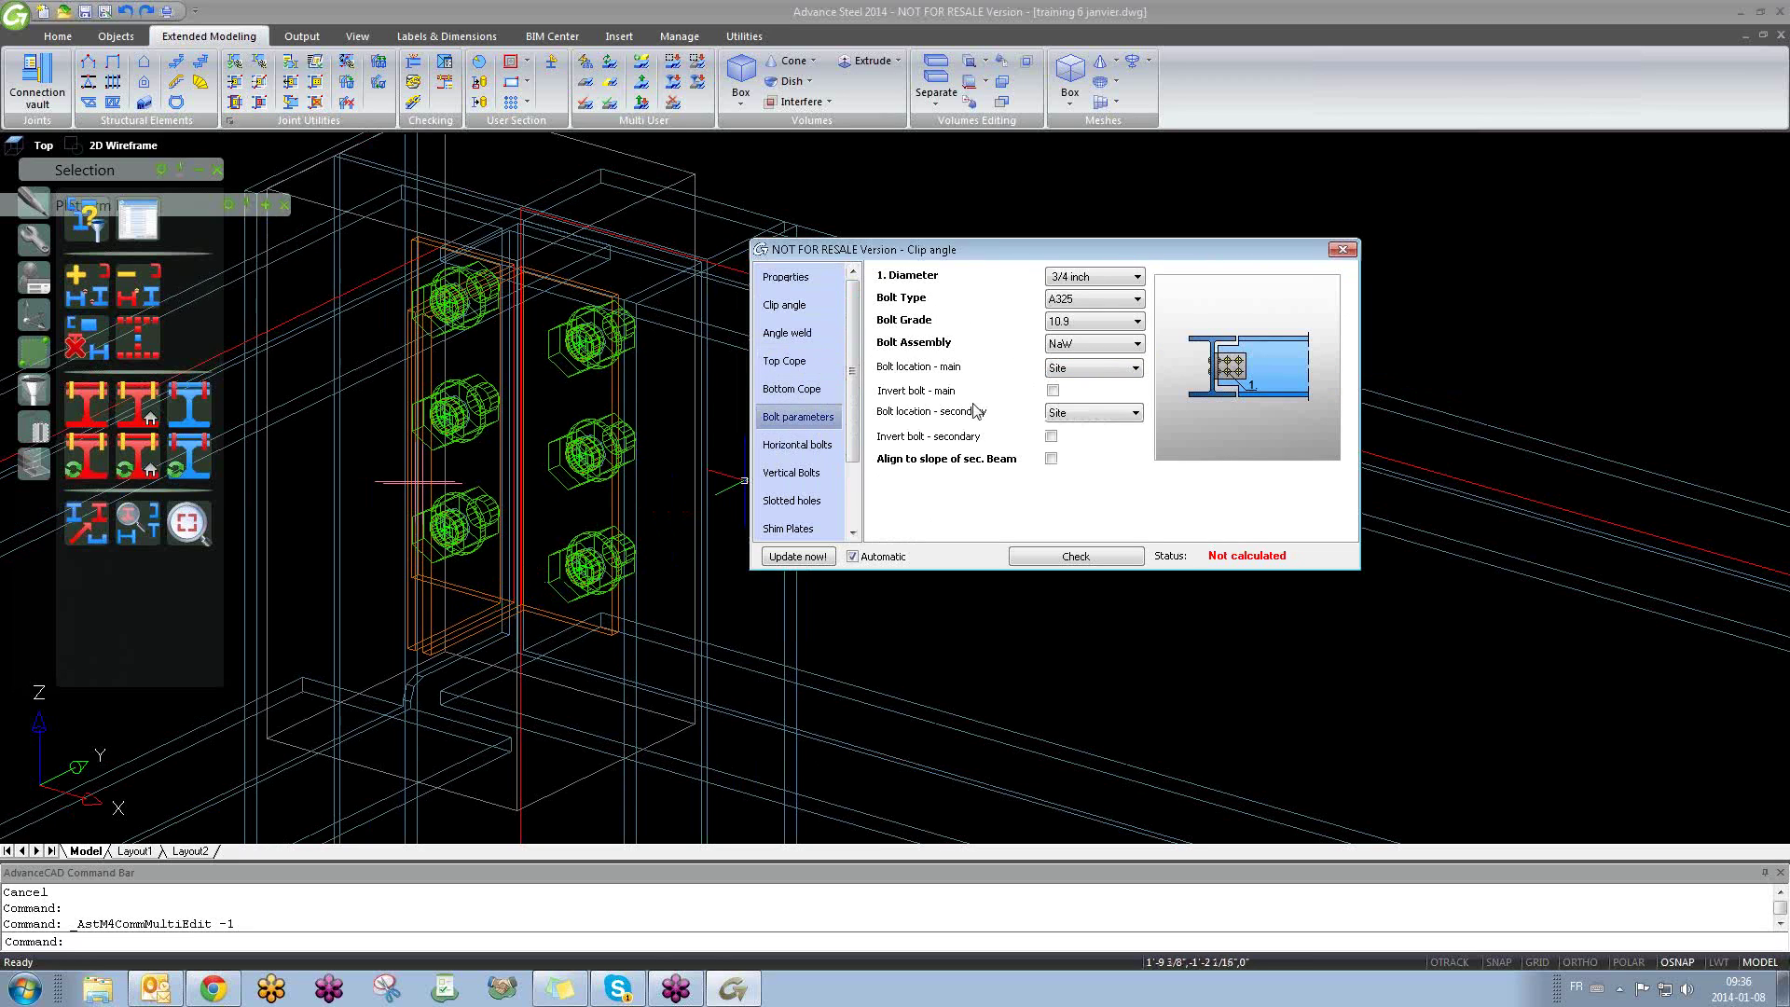
{"action": "left_click", "coordinate": [1090, 417]}
{"action": "left_click", "coordinate": [1087, 450]}
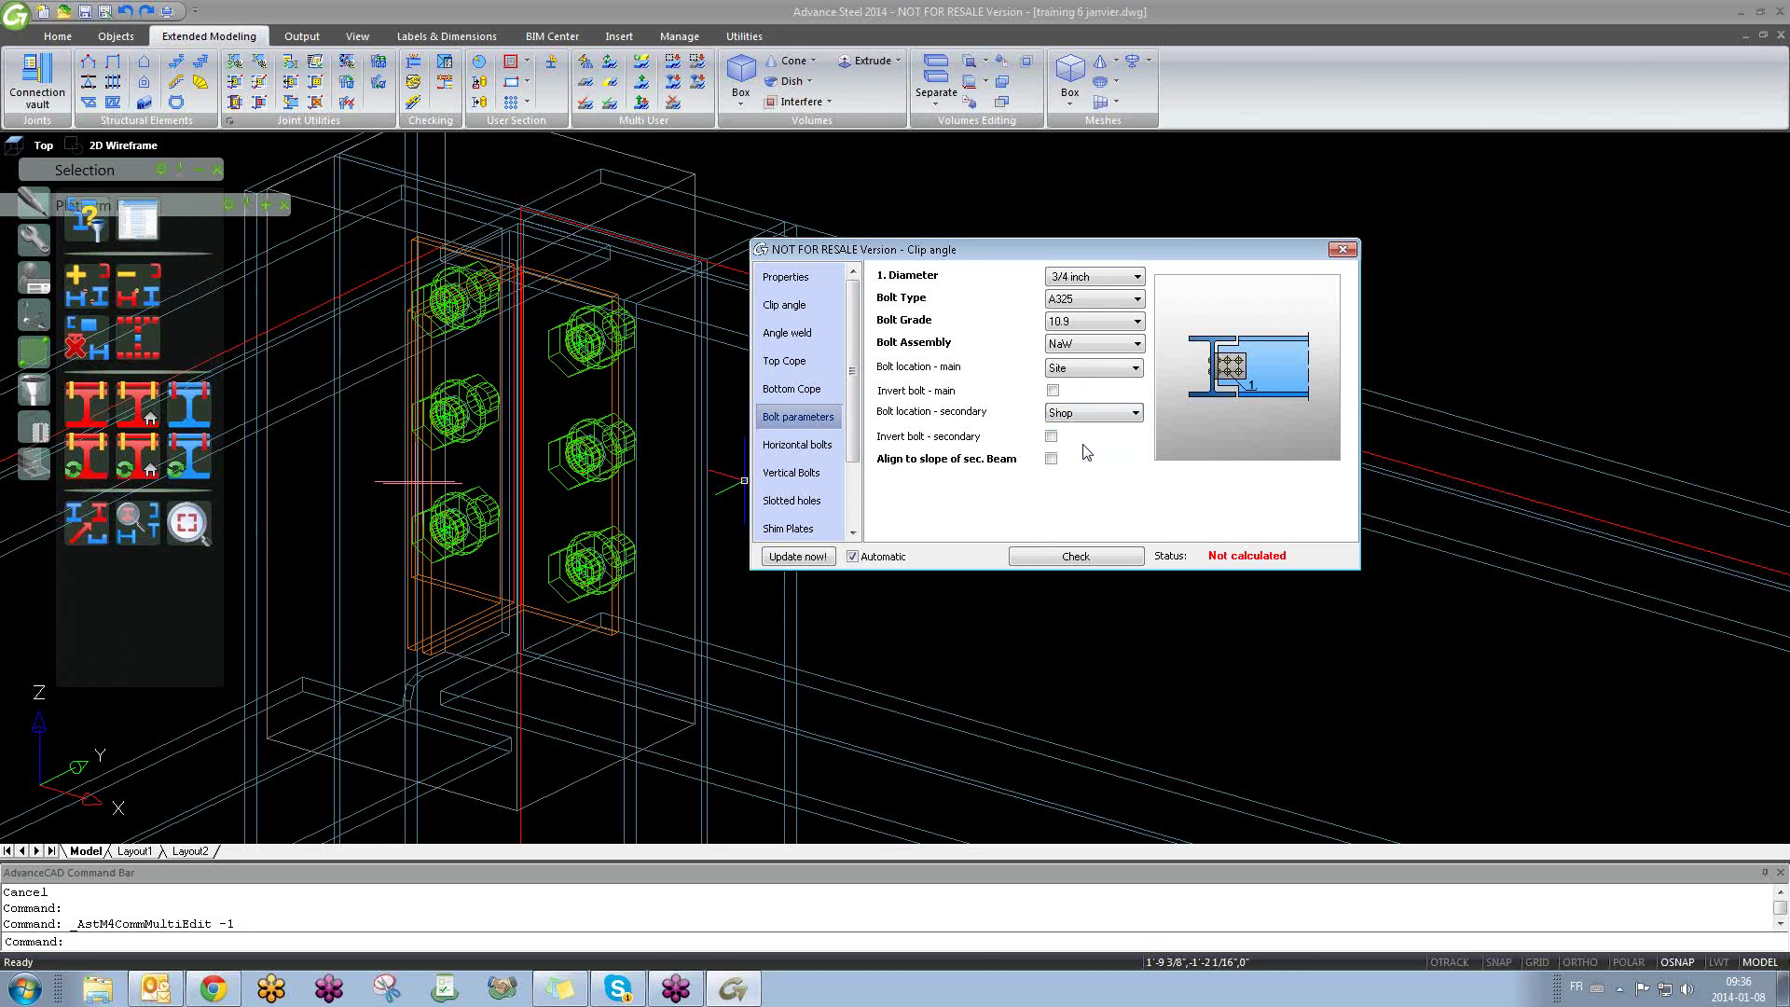
{"action": "left_click", "coordinate": [1352, 246]}
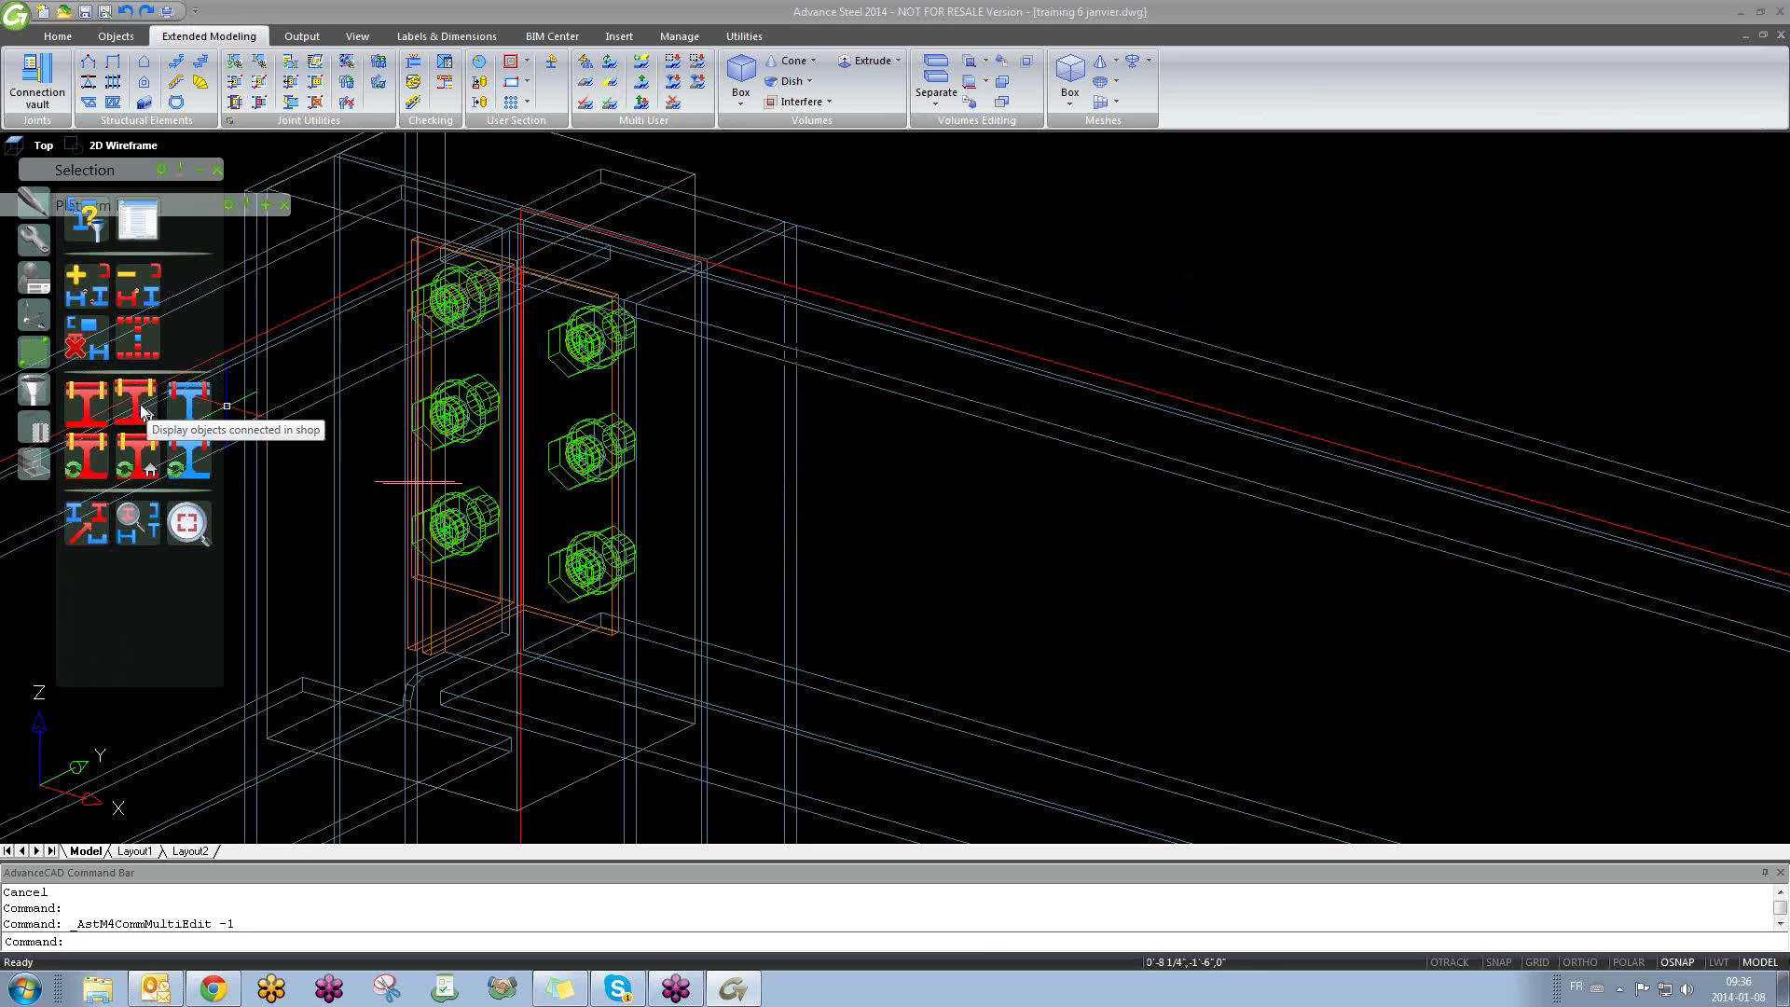
Step: Display the objects connected in shop to the beam running into the corner column's clip angles
{"action": "left_click", "coordinate": [142, 410]}
{"action": "scroll", "coordinate": [279, 541], "scroll_direction": "down", "scroll_amount": 5}
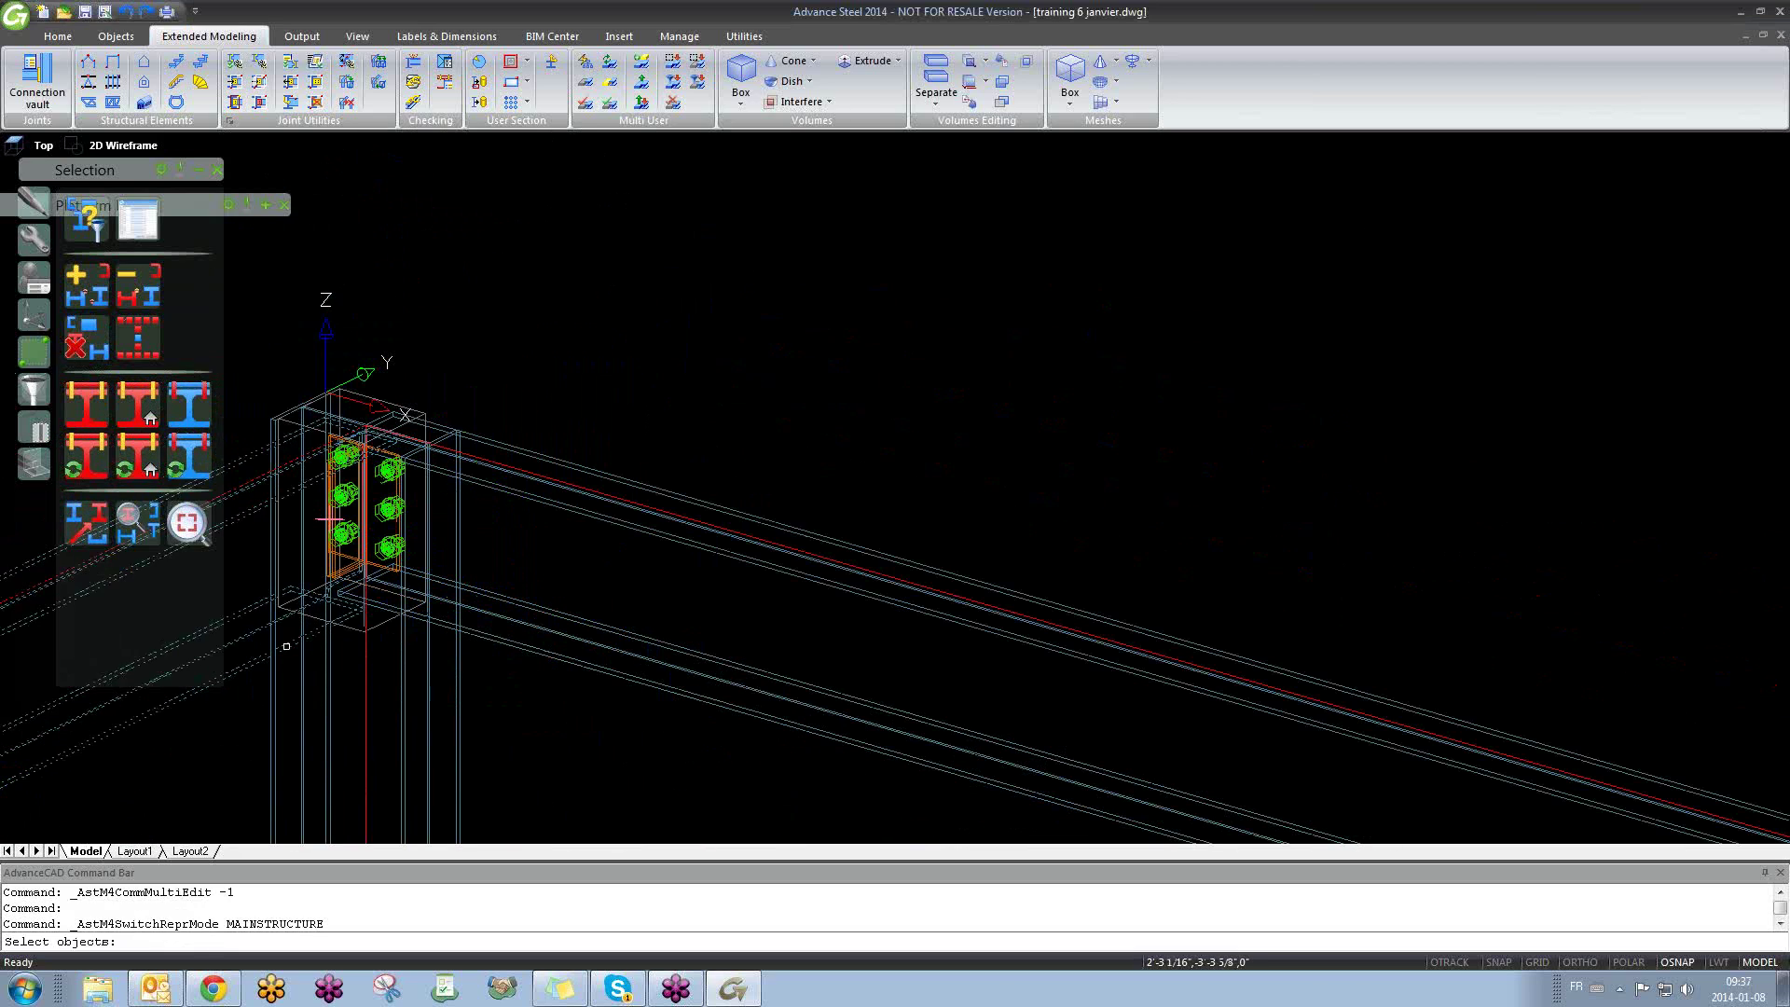
{"action": "left_click", "coordinate": [286, 646]}
{"action": "key", "text": "Return"}
{"action": "scroll", "coordinate": [451, 619], "scroll_direction": "up", "scroll_amount": 5}
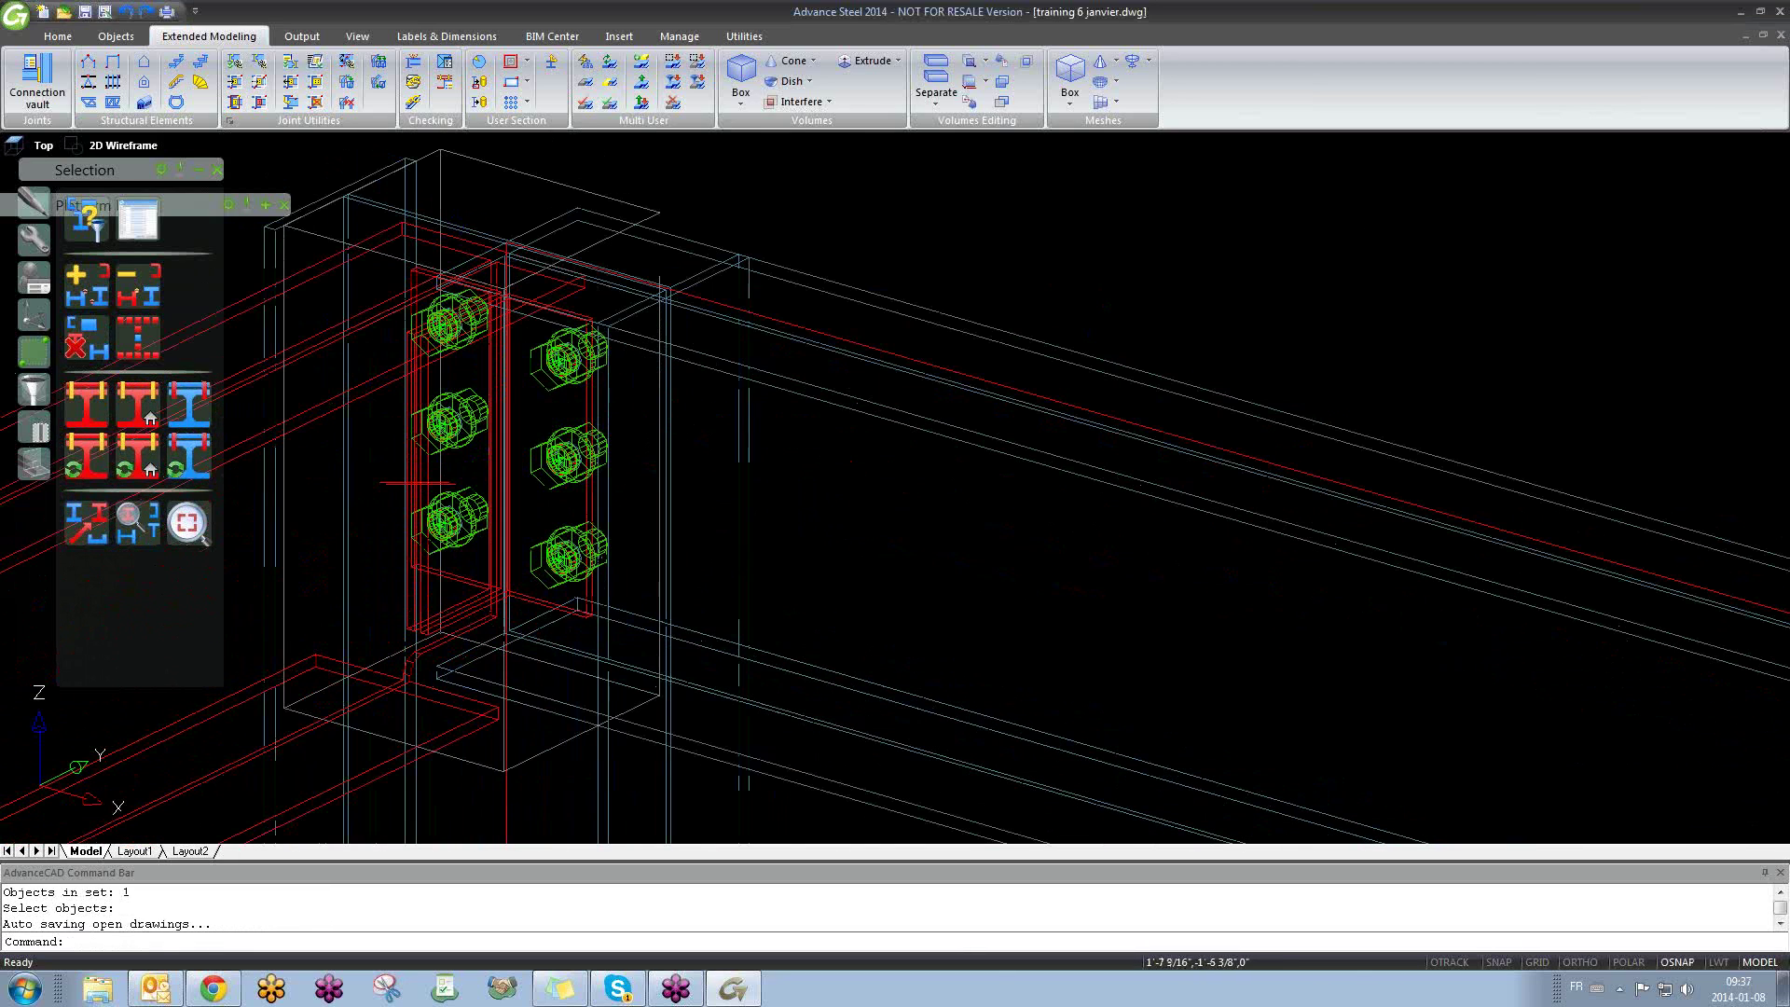
Step: Reopen the corner clip angle joint's properties and set the main bolt location to Shop
{"action": "double_click", "coordinate": [655, 211]}
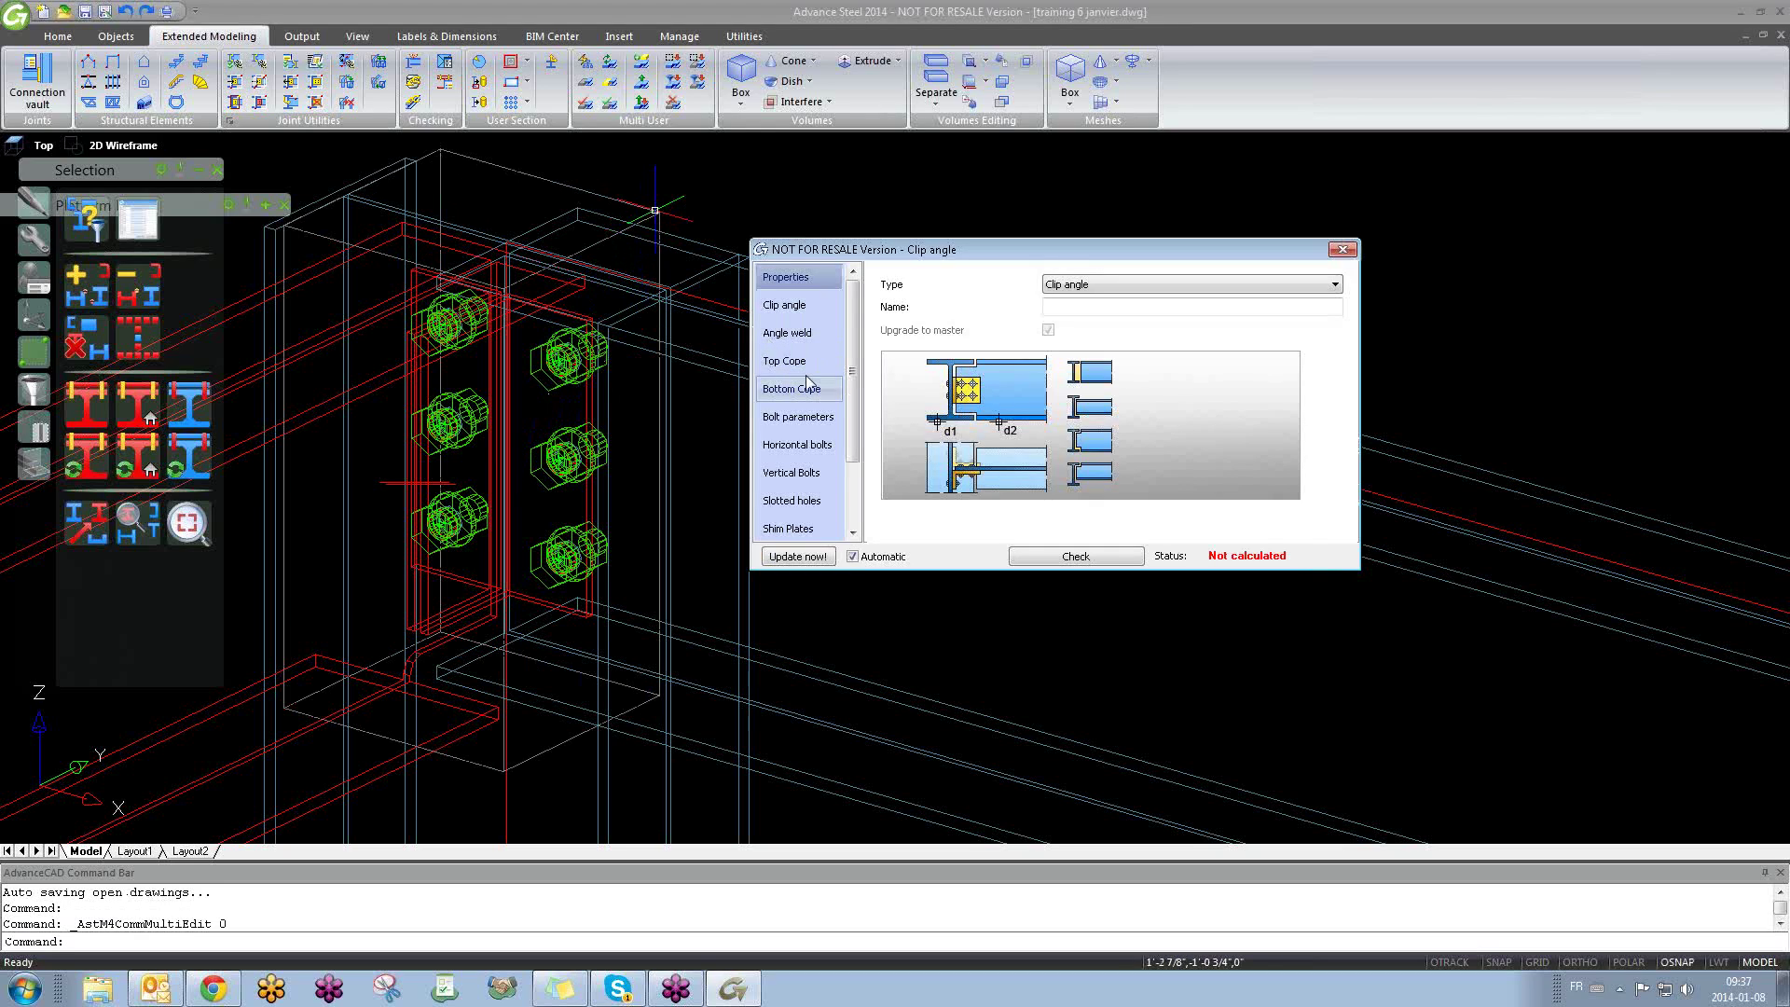
{"action": "left_click", "coordinate": [808, 423]}
{"action": "left_click", "coordinate": [1119, 369]}
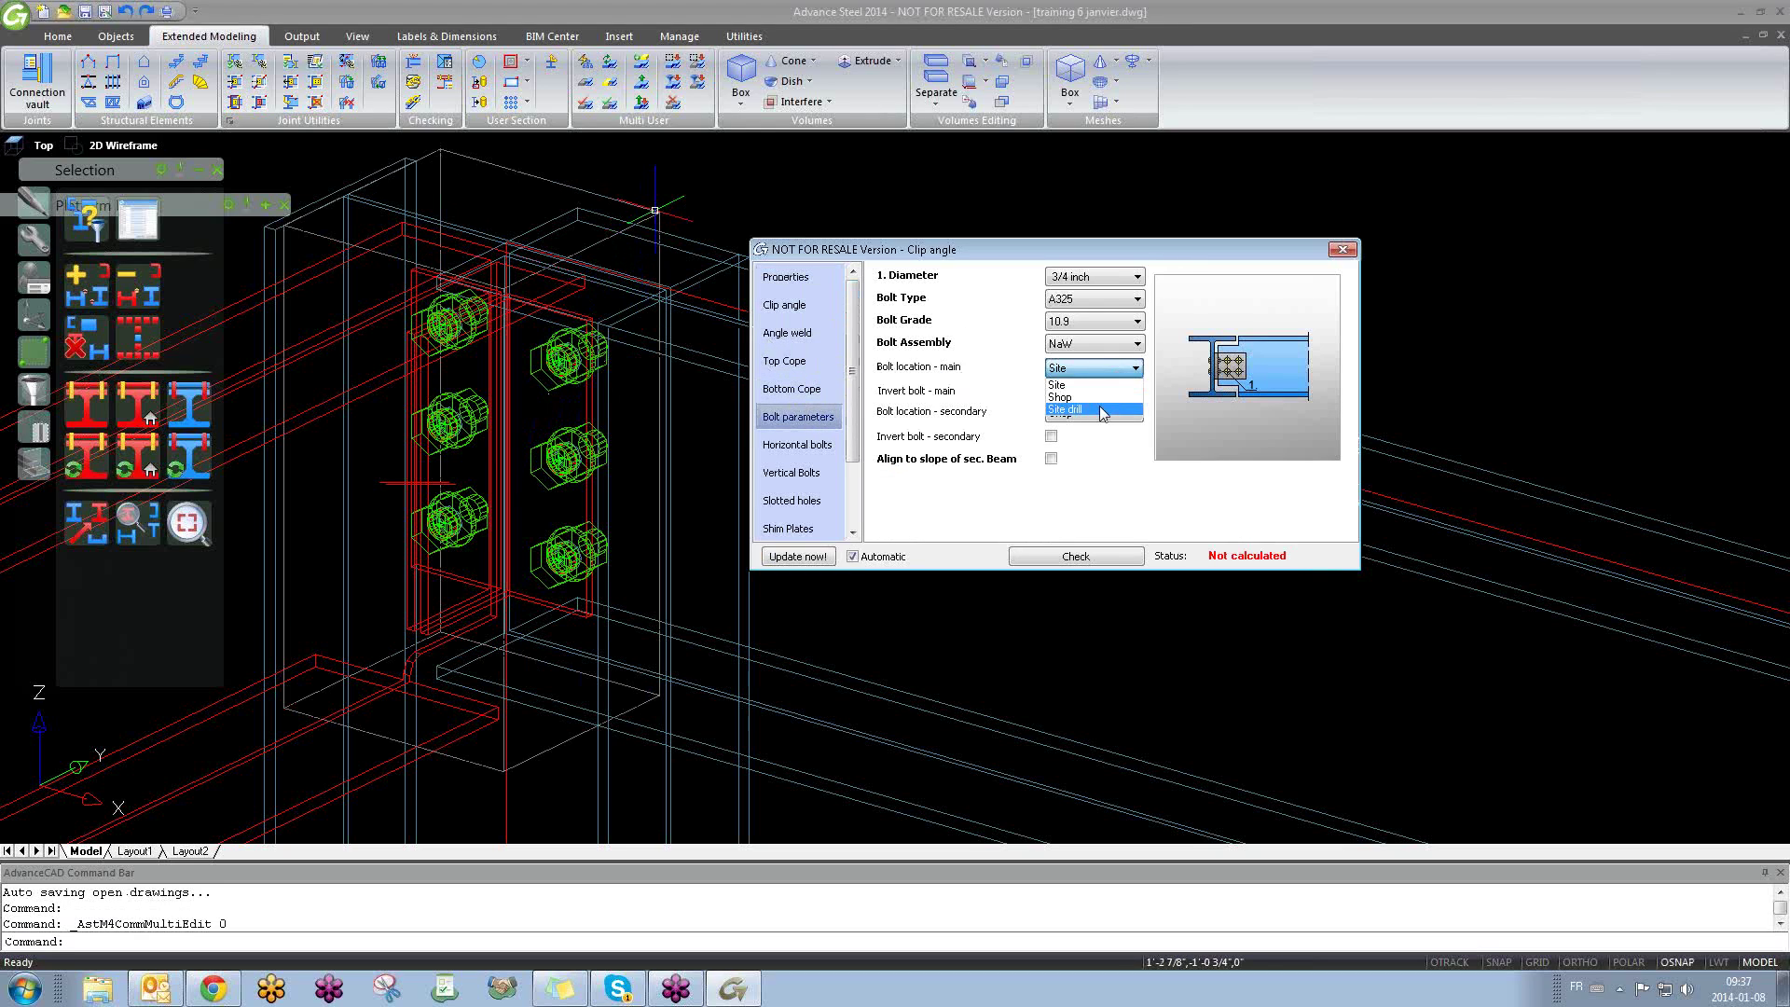
{"action": "left_click", "coordinate": [1125, 389]}
{"action": "left_click", "coordinate": [1342, 249]}
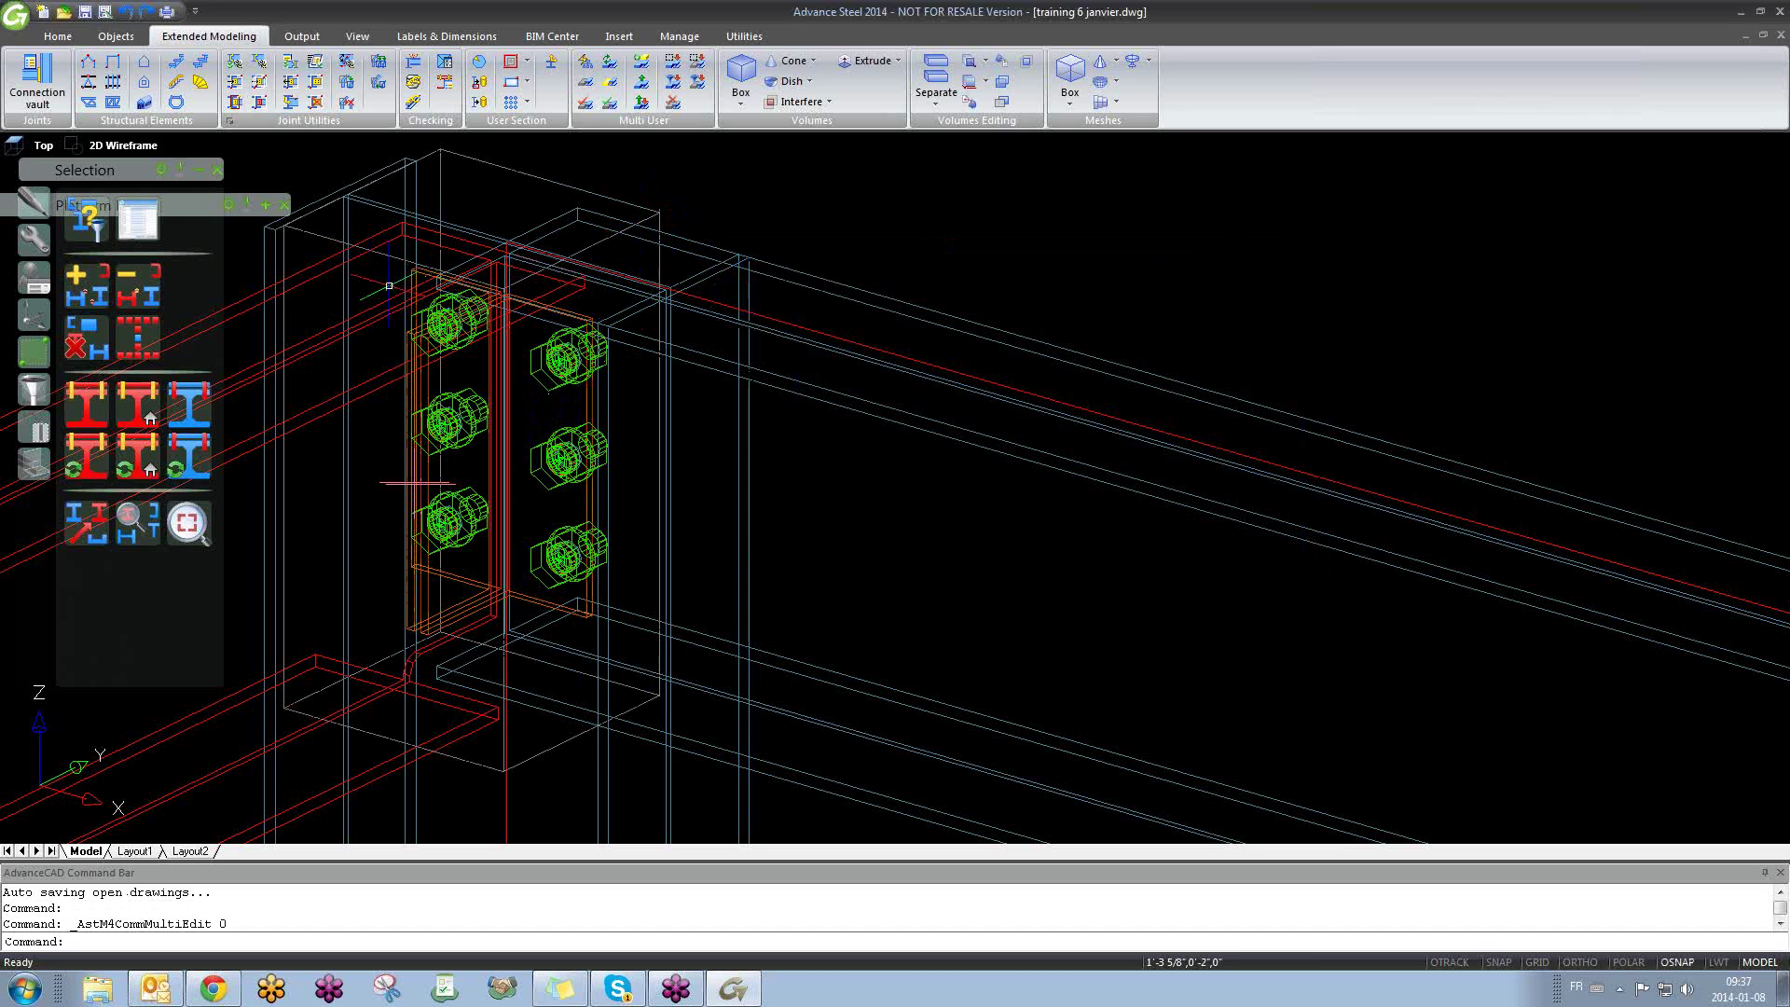
Step: Mark the objects connected to the coped beam and examine them across the frame
{"action": "left_click", "coordinate": [183, 452]}
{"action": "left_click", "coordinate": [320, 411]}
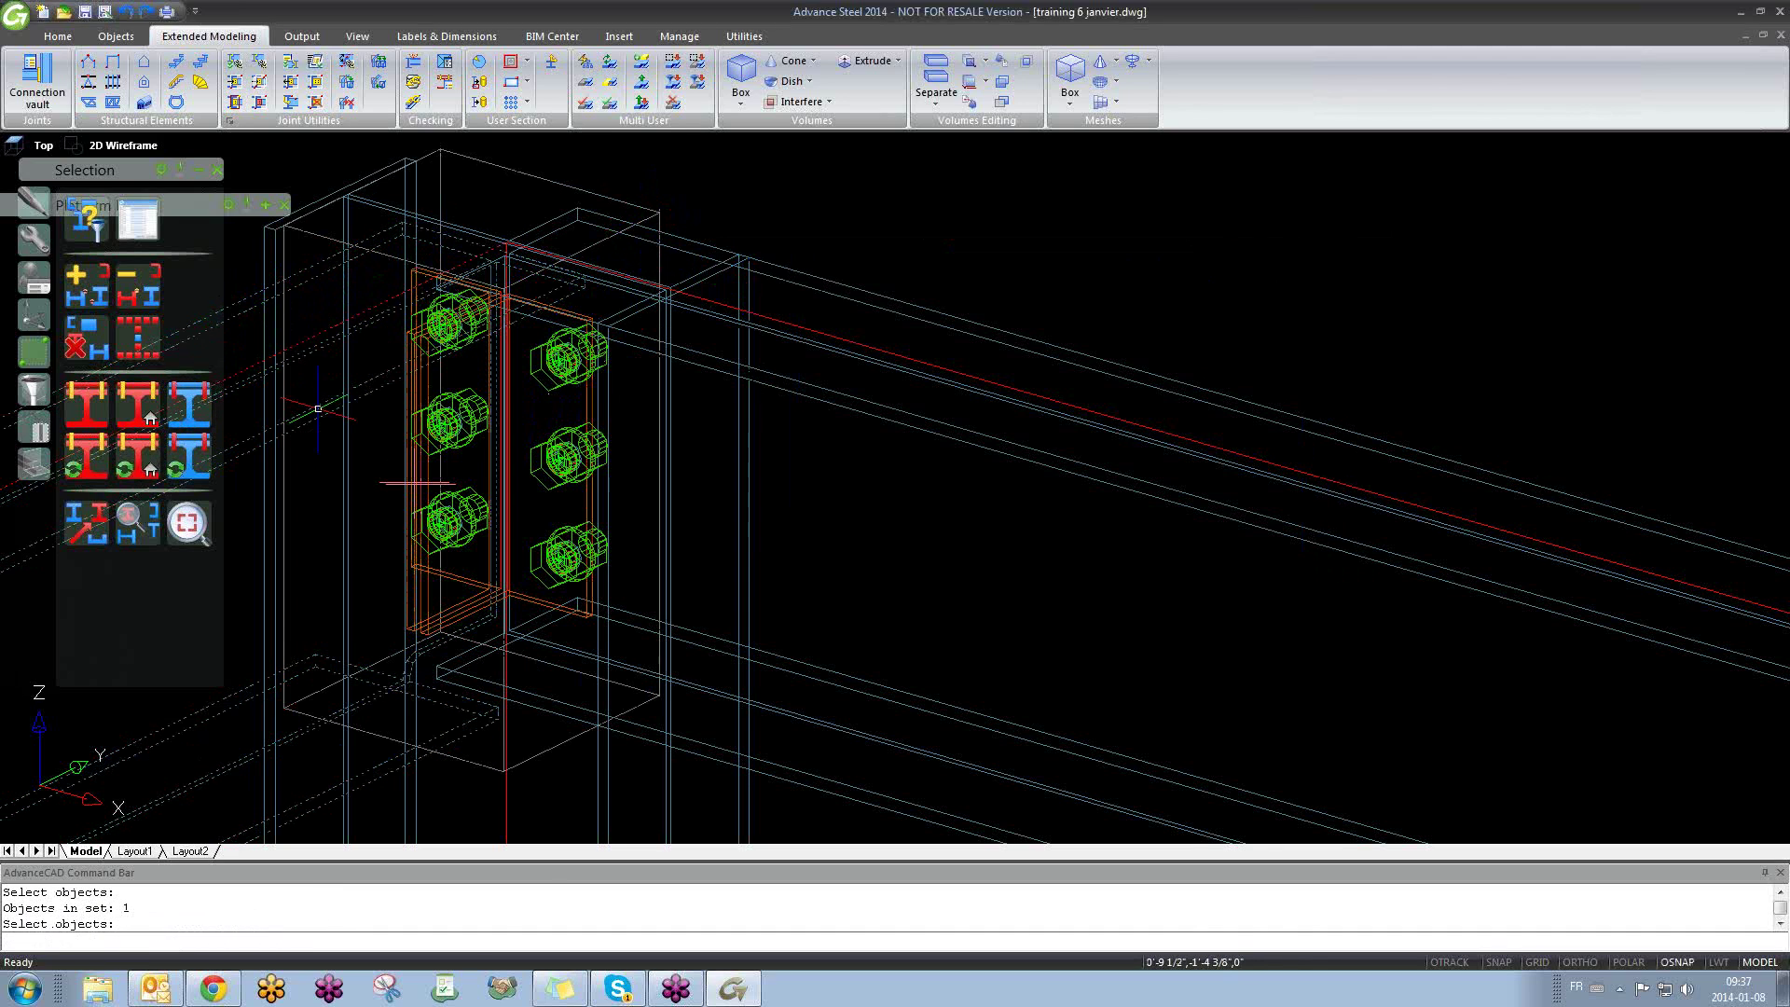
{"action": "scroll", "coordinate": [320, 411], "scroll_direction": "down", "scroll_amount": 5}
{"action": "scroll", "coordinate": [320, 411], "scroll_direction": "down", "scroll_amount": 3}
{"action": "middle_click_drag", "start_coordinate": [320, 411], "coordinate": [709, 415]}
{"action": "scroll", "coordinate": [716, 405], "scroll_direction": "up", "scroll_amount": 2}
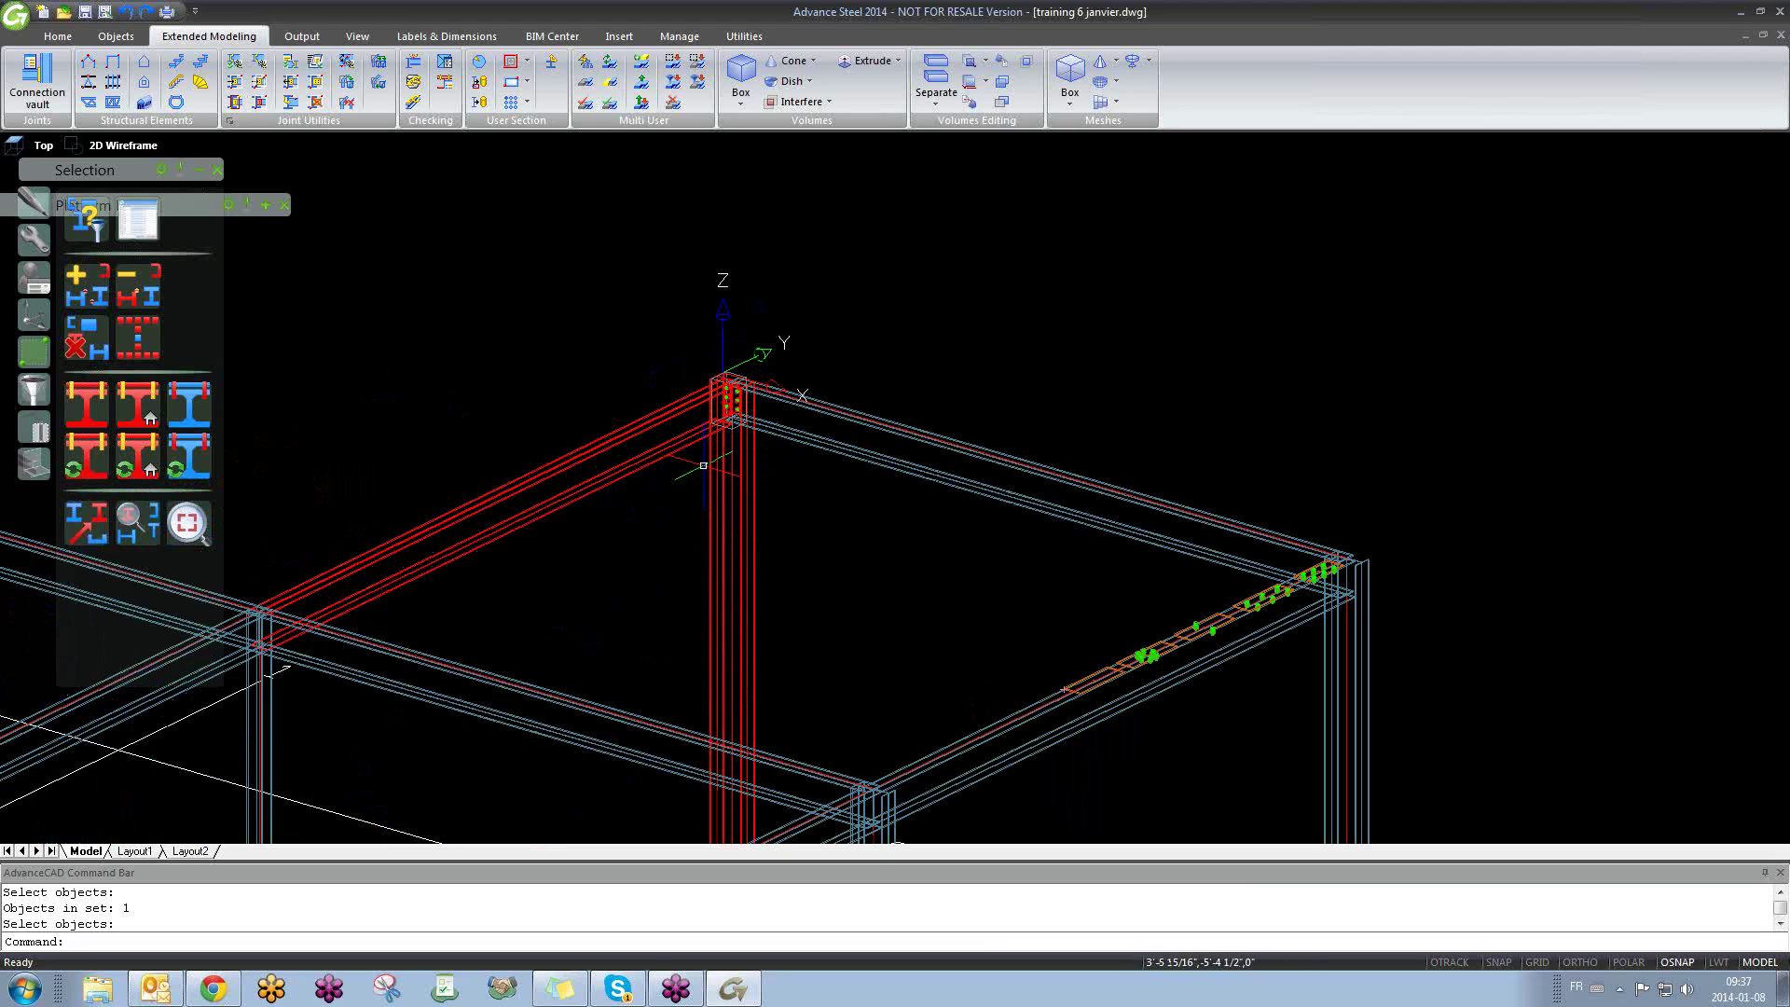
Step: Select the marked beam and column assembly, inspect it from another angle, then clear the selection and the marking
{"action": "left_click", "coordinate": [138, 336]}
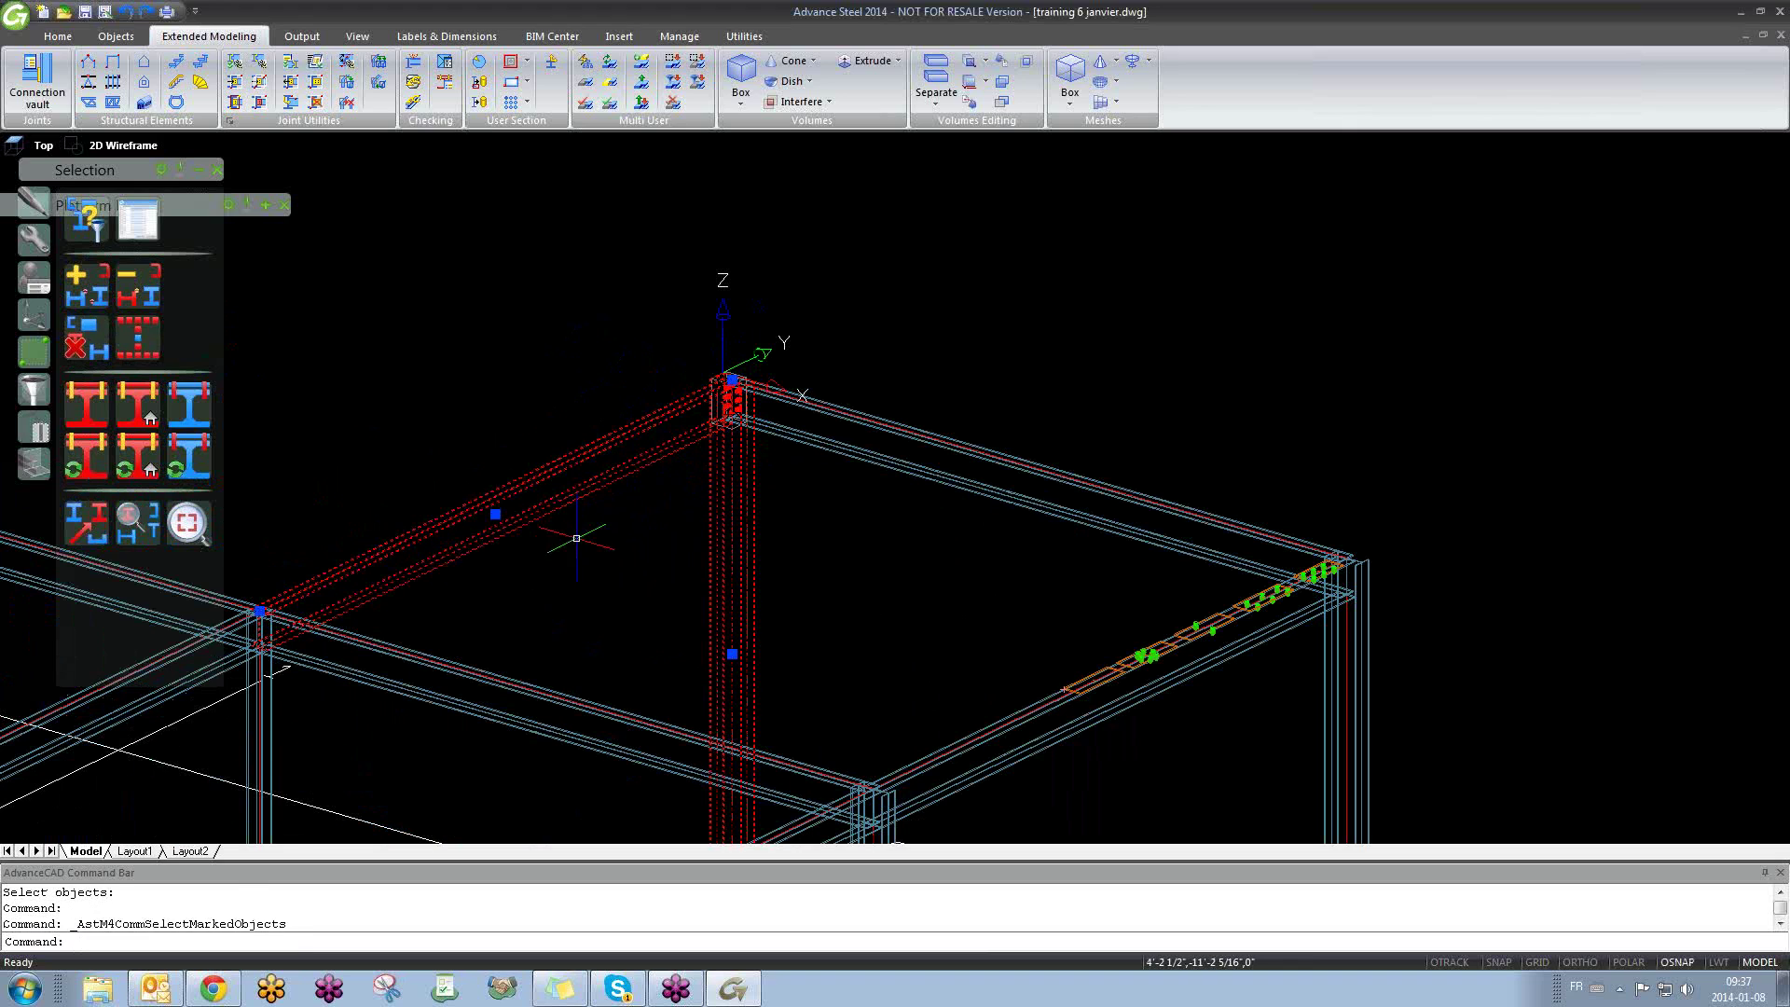
{"action": "middle_click_drag", "start_coordinate": [606, 541], "coordinate": [599, 612], "text": "shift"}
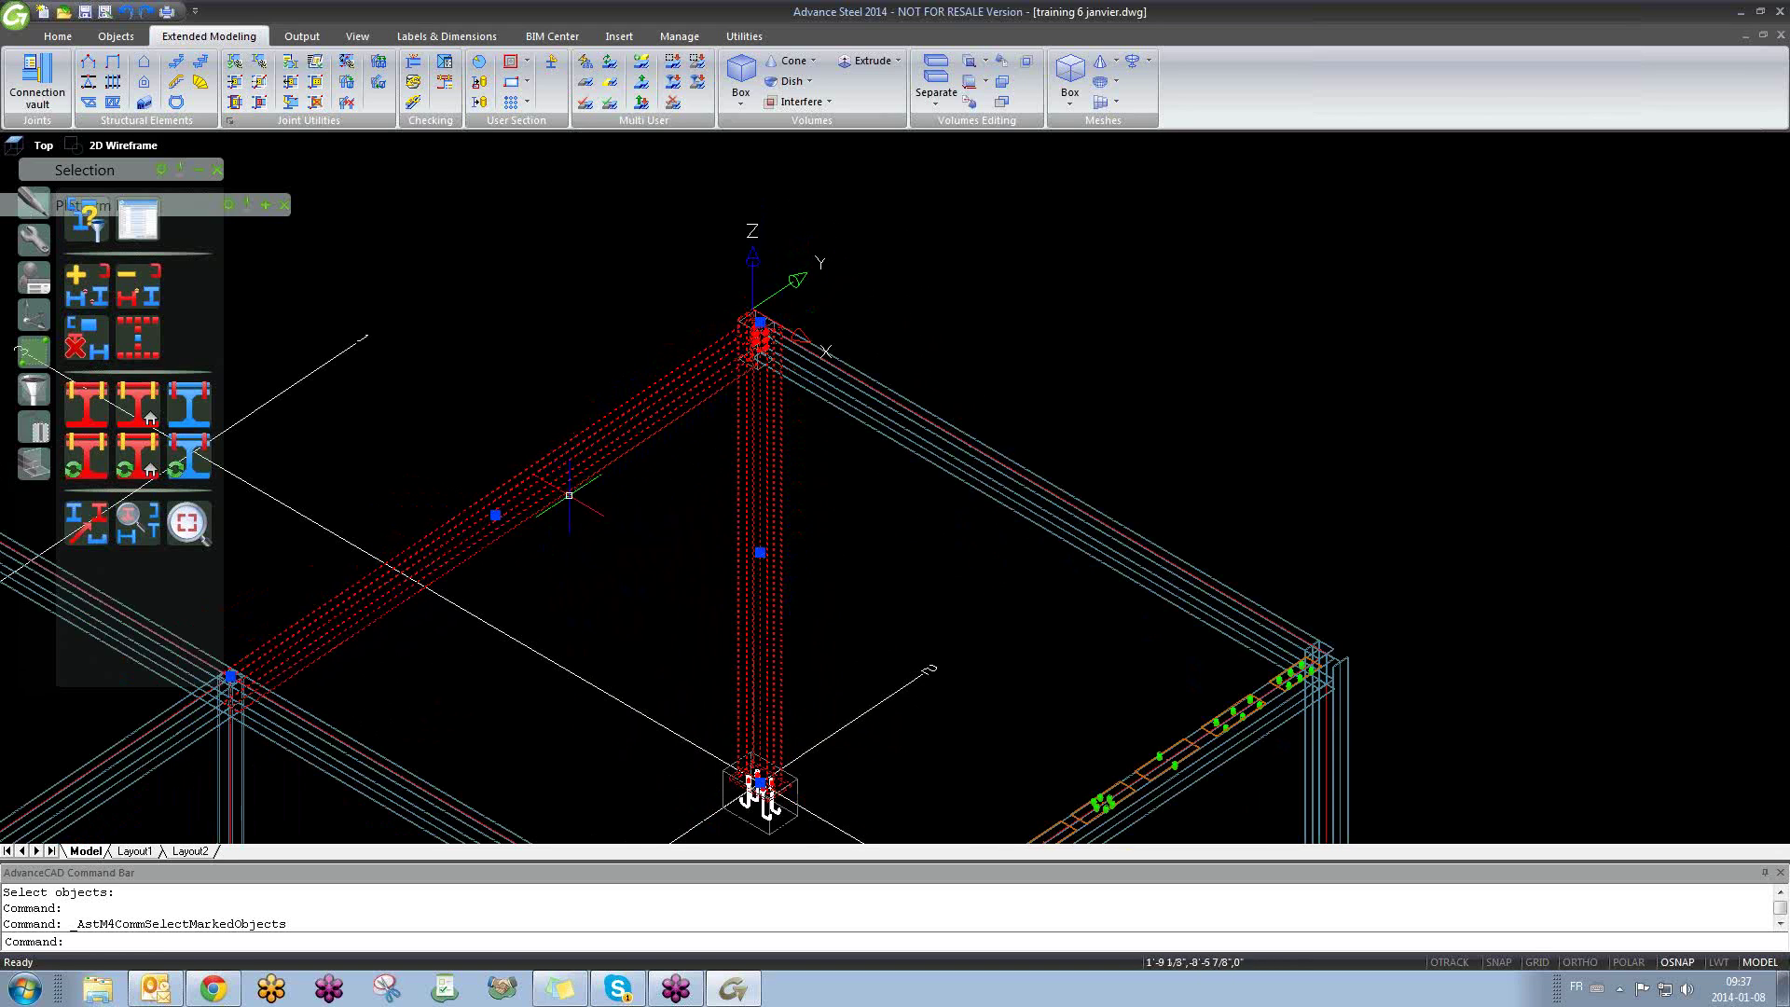
{"action": "scroll", "coordinate": [739, 437], "scroll_direction": "up", "scroll_amount": 2}
{"action": "scroll", "coordinate": [739, 436], "scroll_direction": "up", "scroll_amount": 2}
{"action": "key", "text": "Escape"}
{"action": "middle_click_drag", "start_coordinate": [653, 185], "coordinate": [597, 379]}
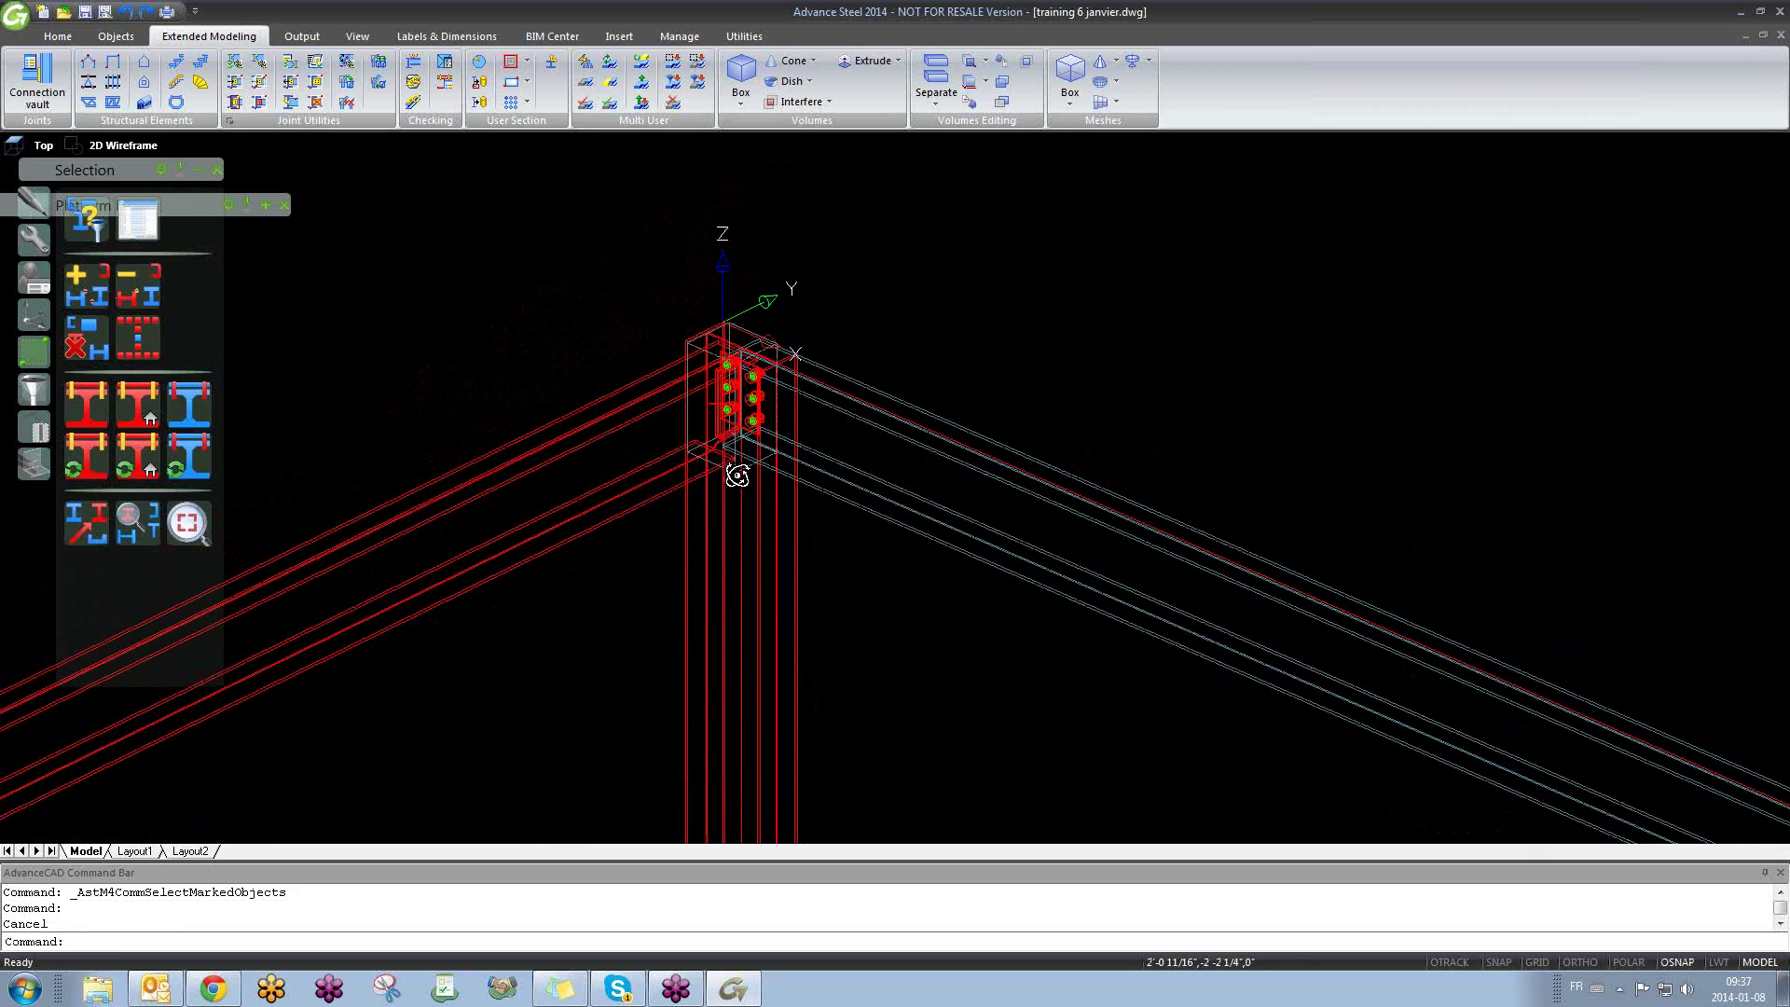
{"action": "left_click", "coordinate": [87, 338]}
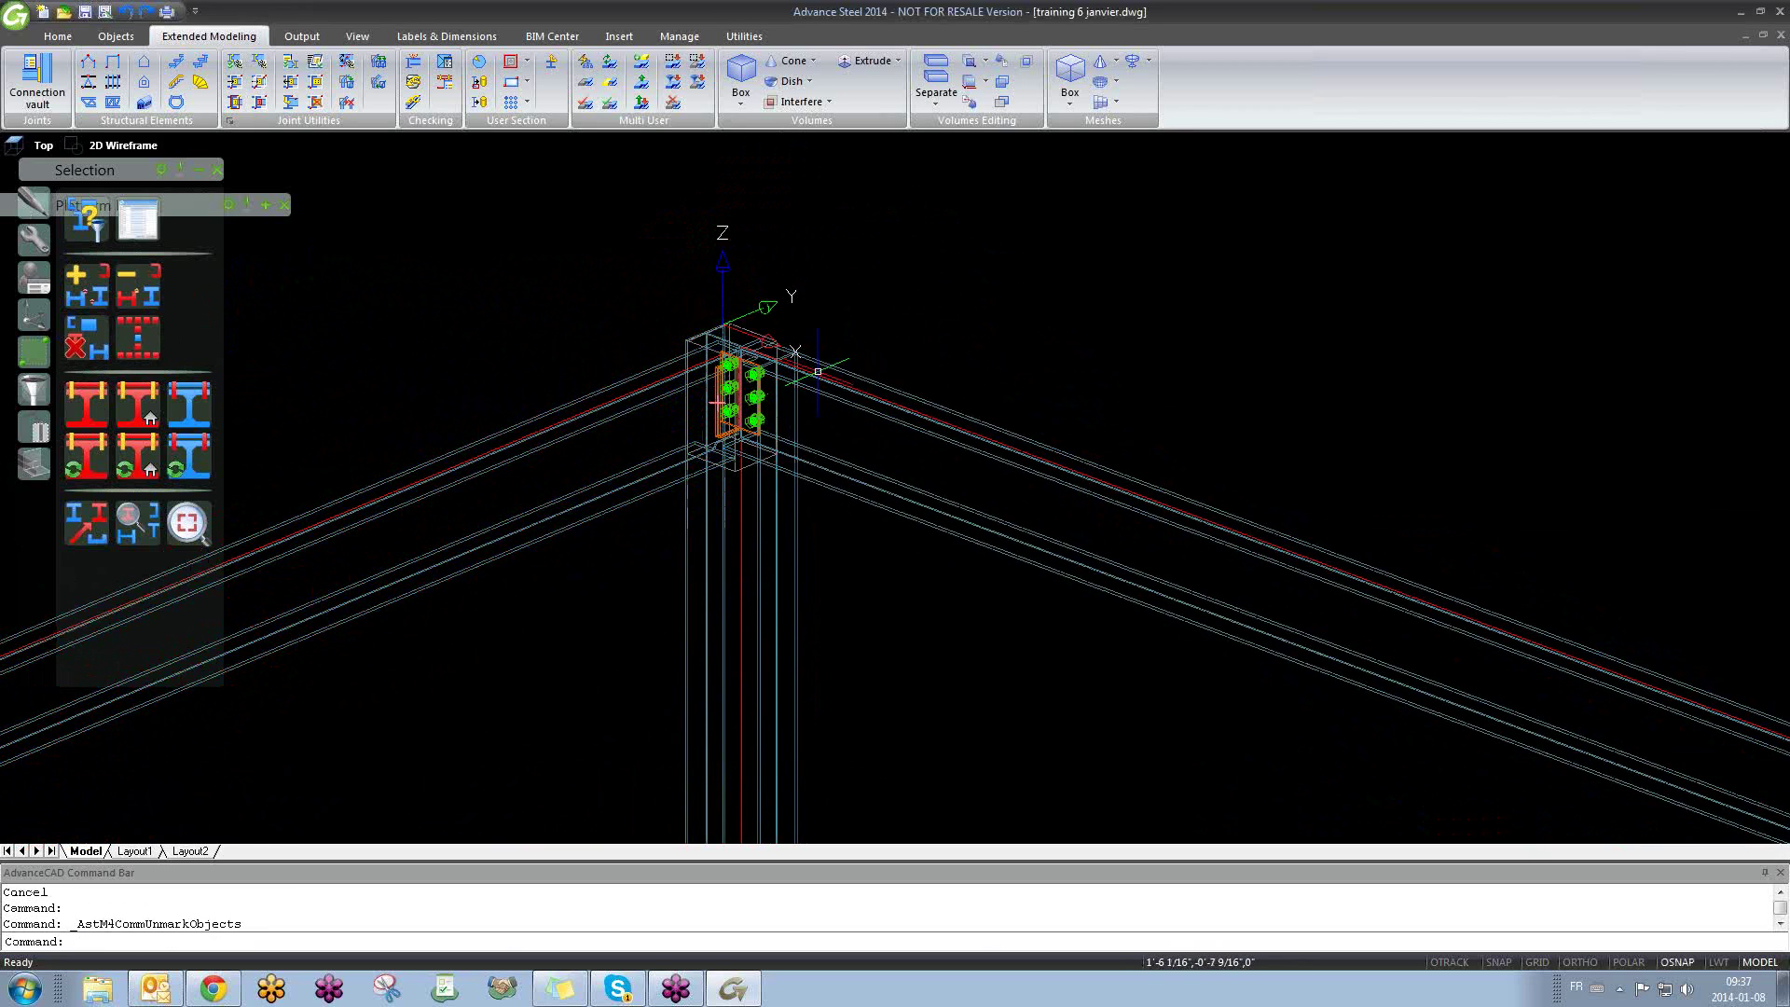
Step: Reopen the corner clip angle joint's properties and set the main bolt location to Site
{"action": "scroll", "coordinate": [604, 481], "scroll_direction": "up", "scroll_amount": 2}
{"action": "scroll", "coordinate": [655, 377], "scroll_direction": "up", "scroll_amount": 2}
{"action": "double_click", "coordinate": [734, 260]}
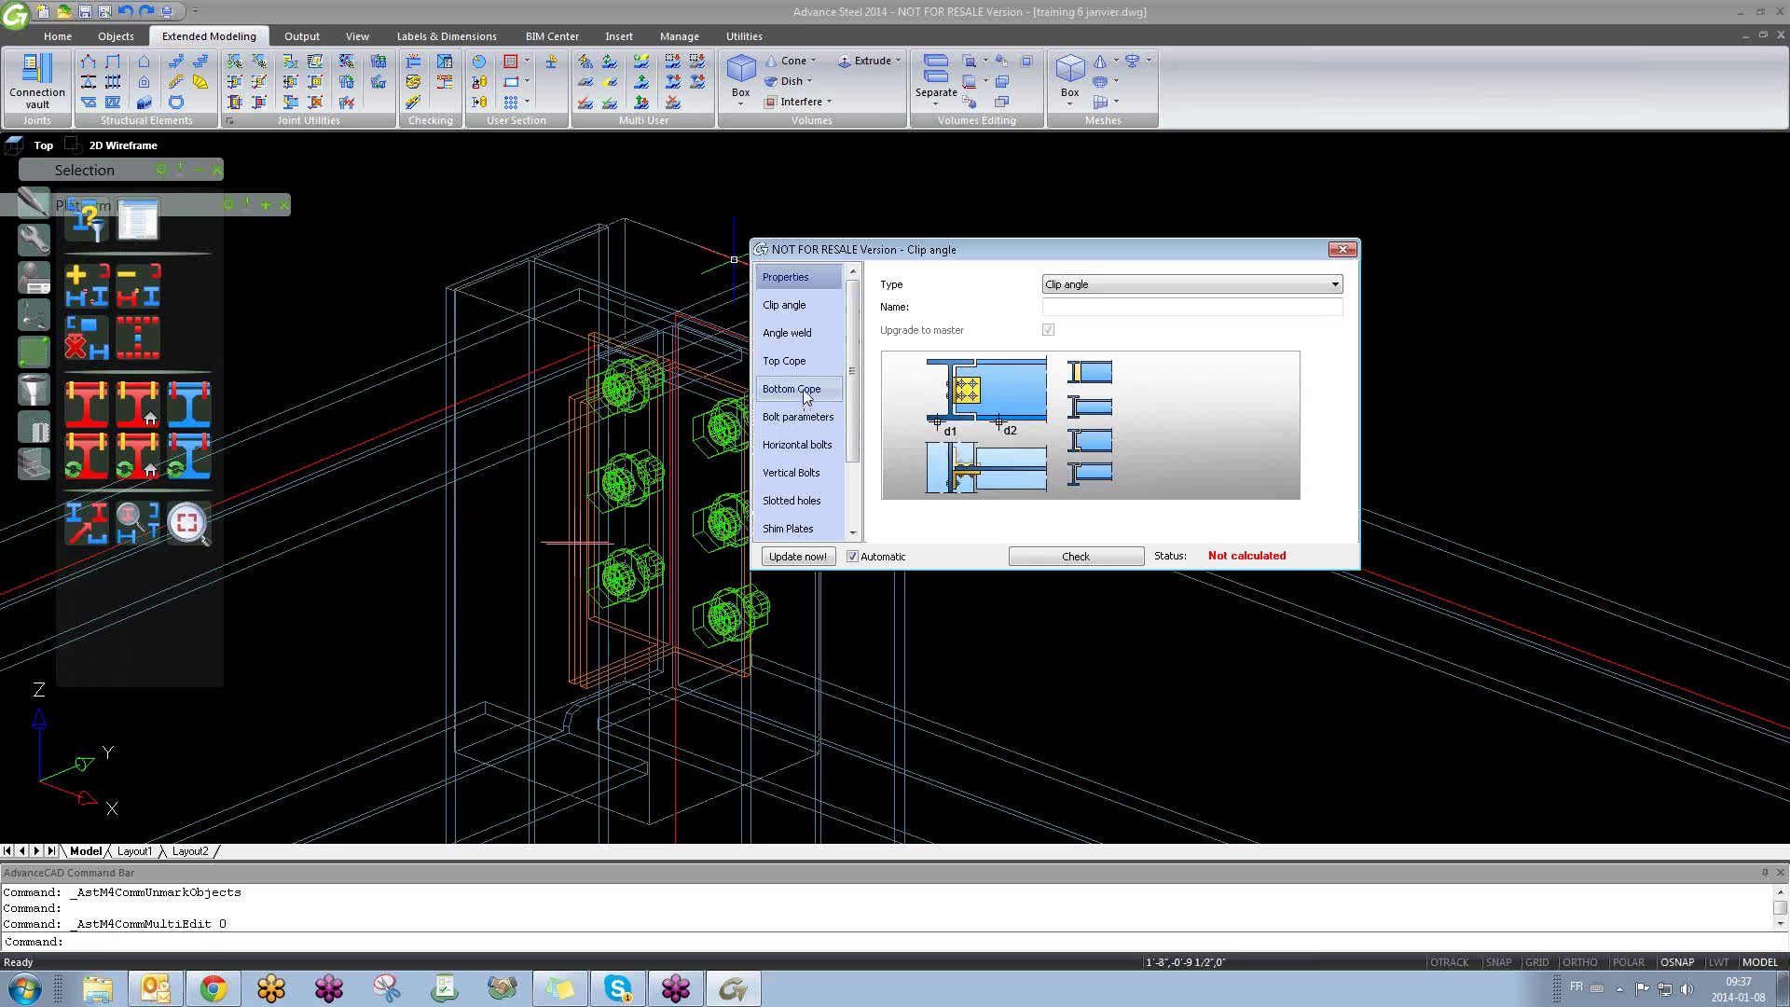
{"action": "left_click", "coordinate": [815, 424]}
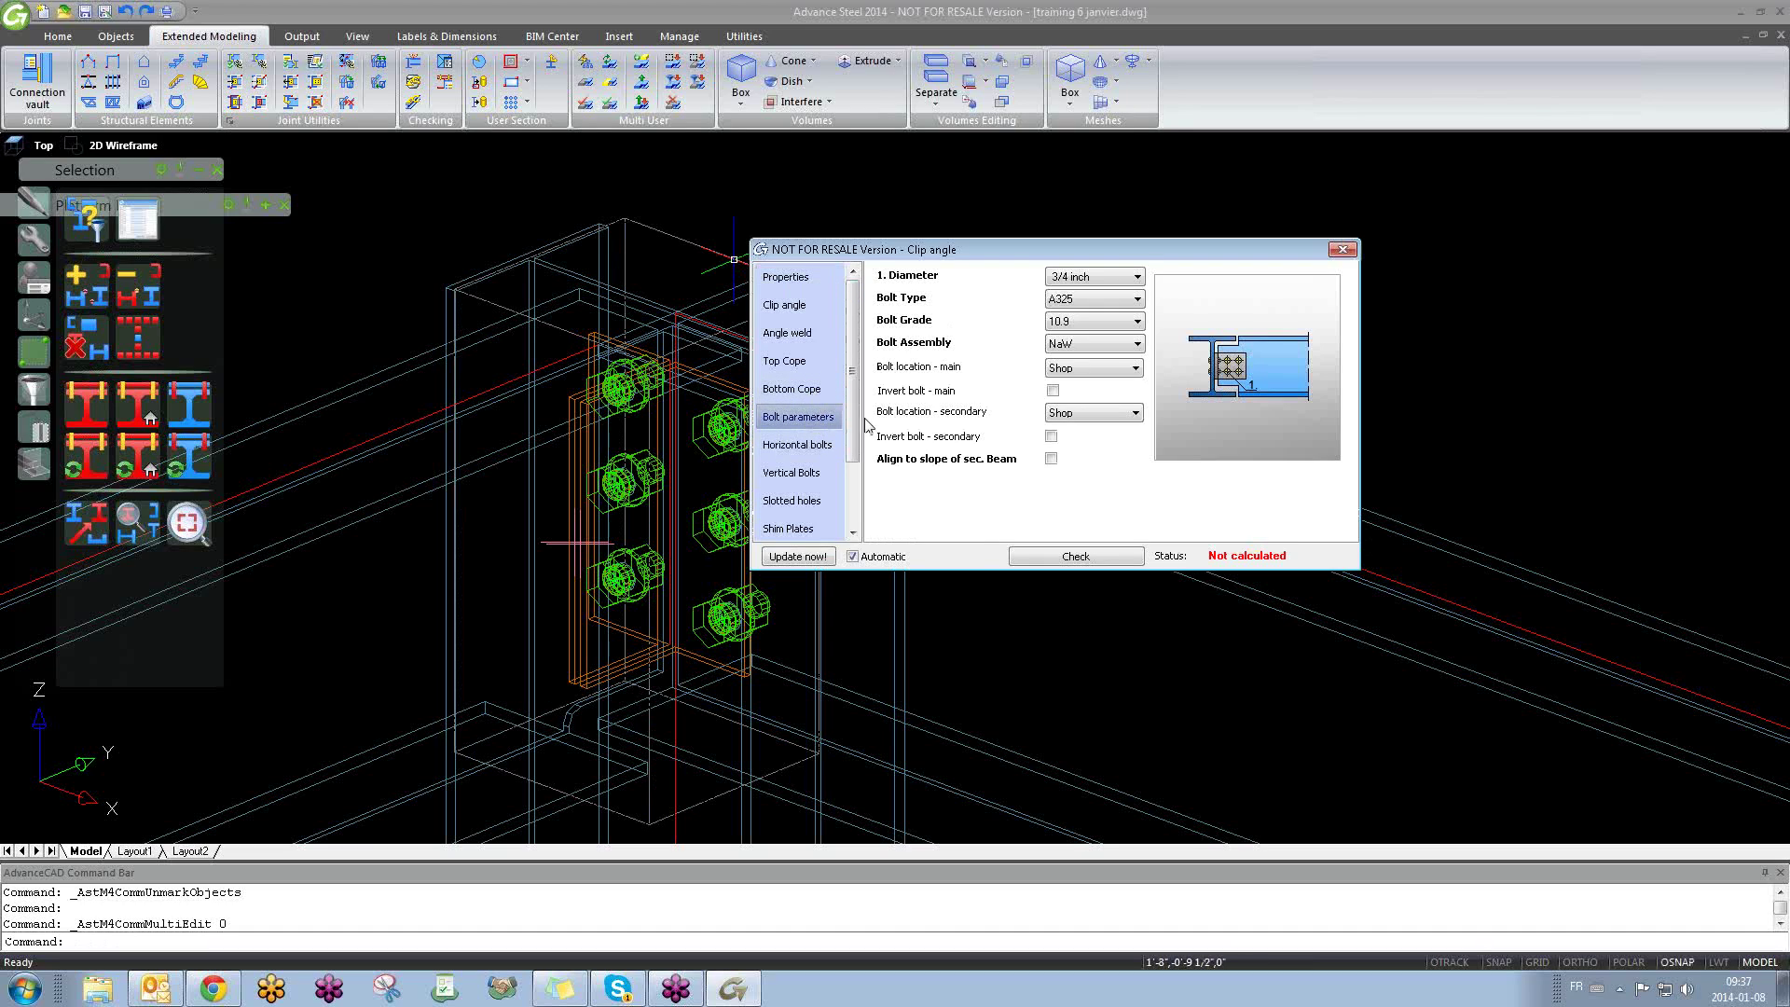
{"action": "left_click", "coordinate": [1088, 371]}
{"action": "left_click", "coordinate": [1090, 386]}
{"action": "mouse_move", "coordinate": [641, 486]}
{"action": "middle_mouse_down"}
{"action": "mouse_move", "coordinate": [552, 506]}
{"action": "mouse_move", "coordinate": [459, 484]}
{"action": "middle_mouse_up"}
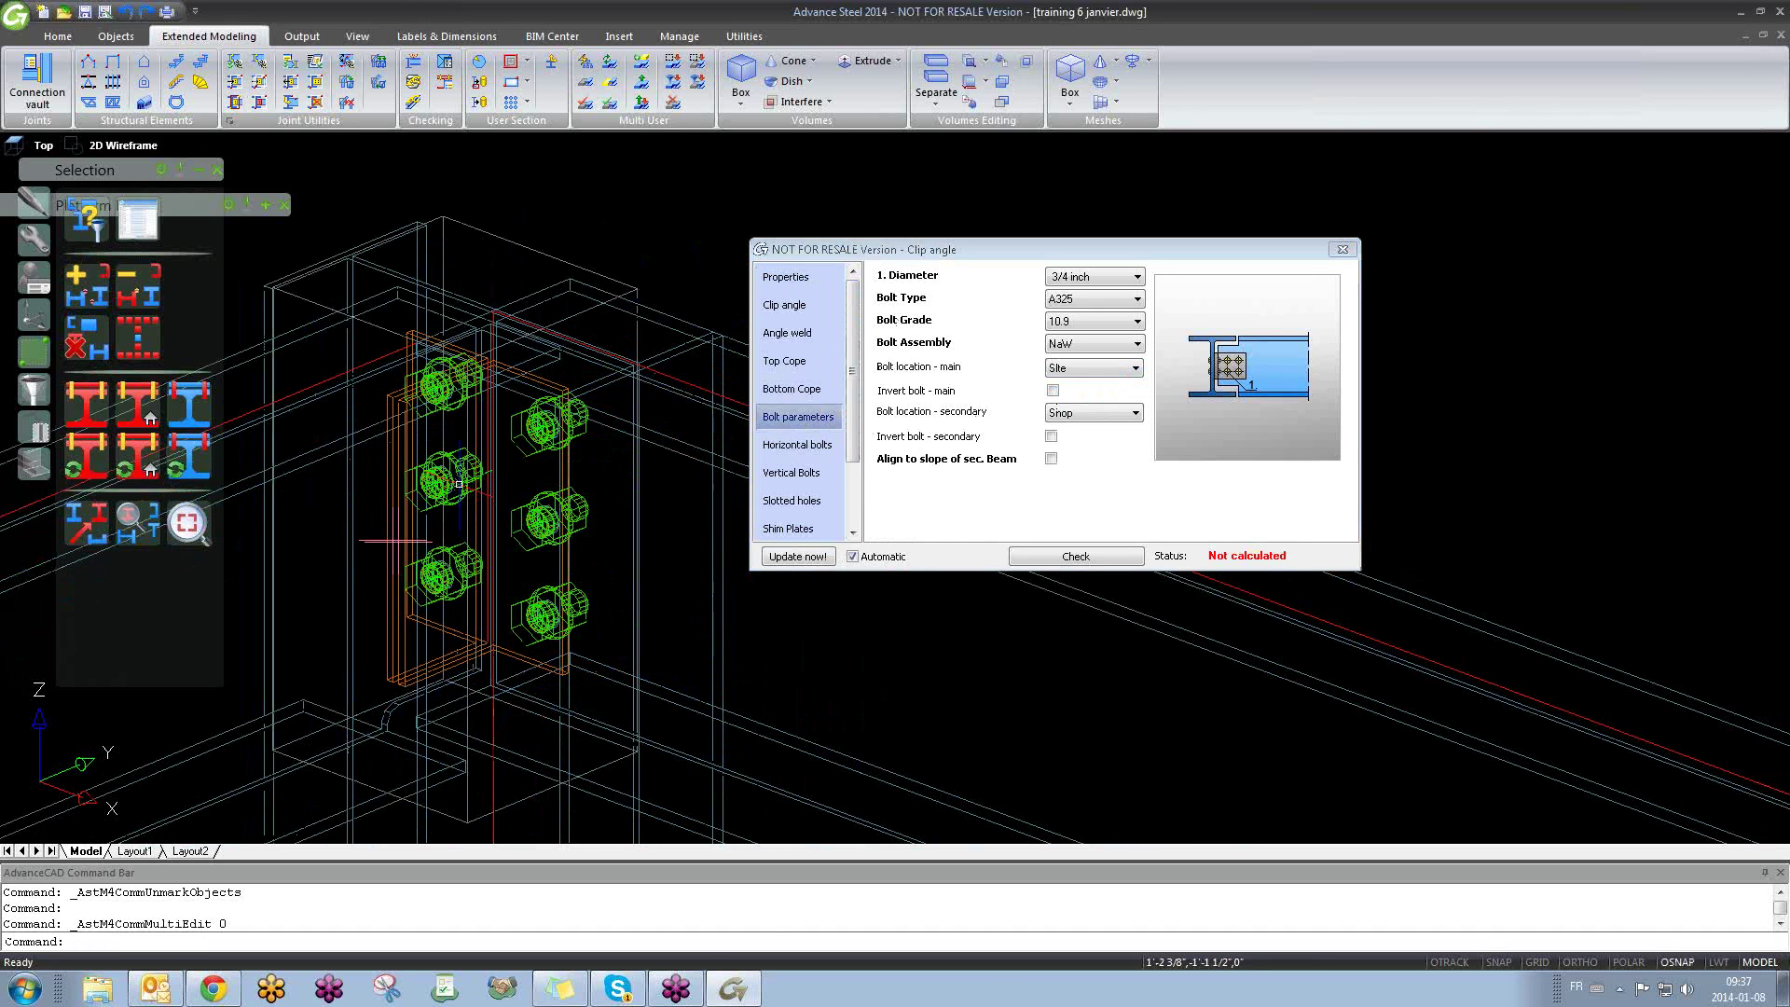
Step: Review the joint's angle weld, horizontal bolt and bolt parameter settings against the model
{"action": "left_click", "coordinate": [794, 333]}
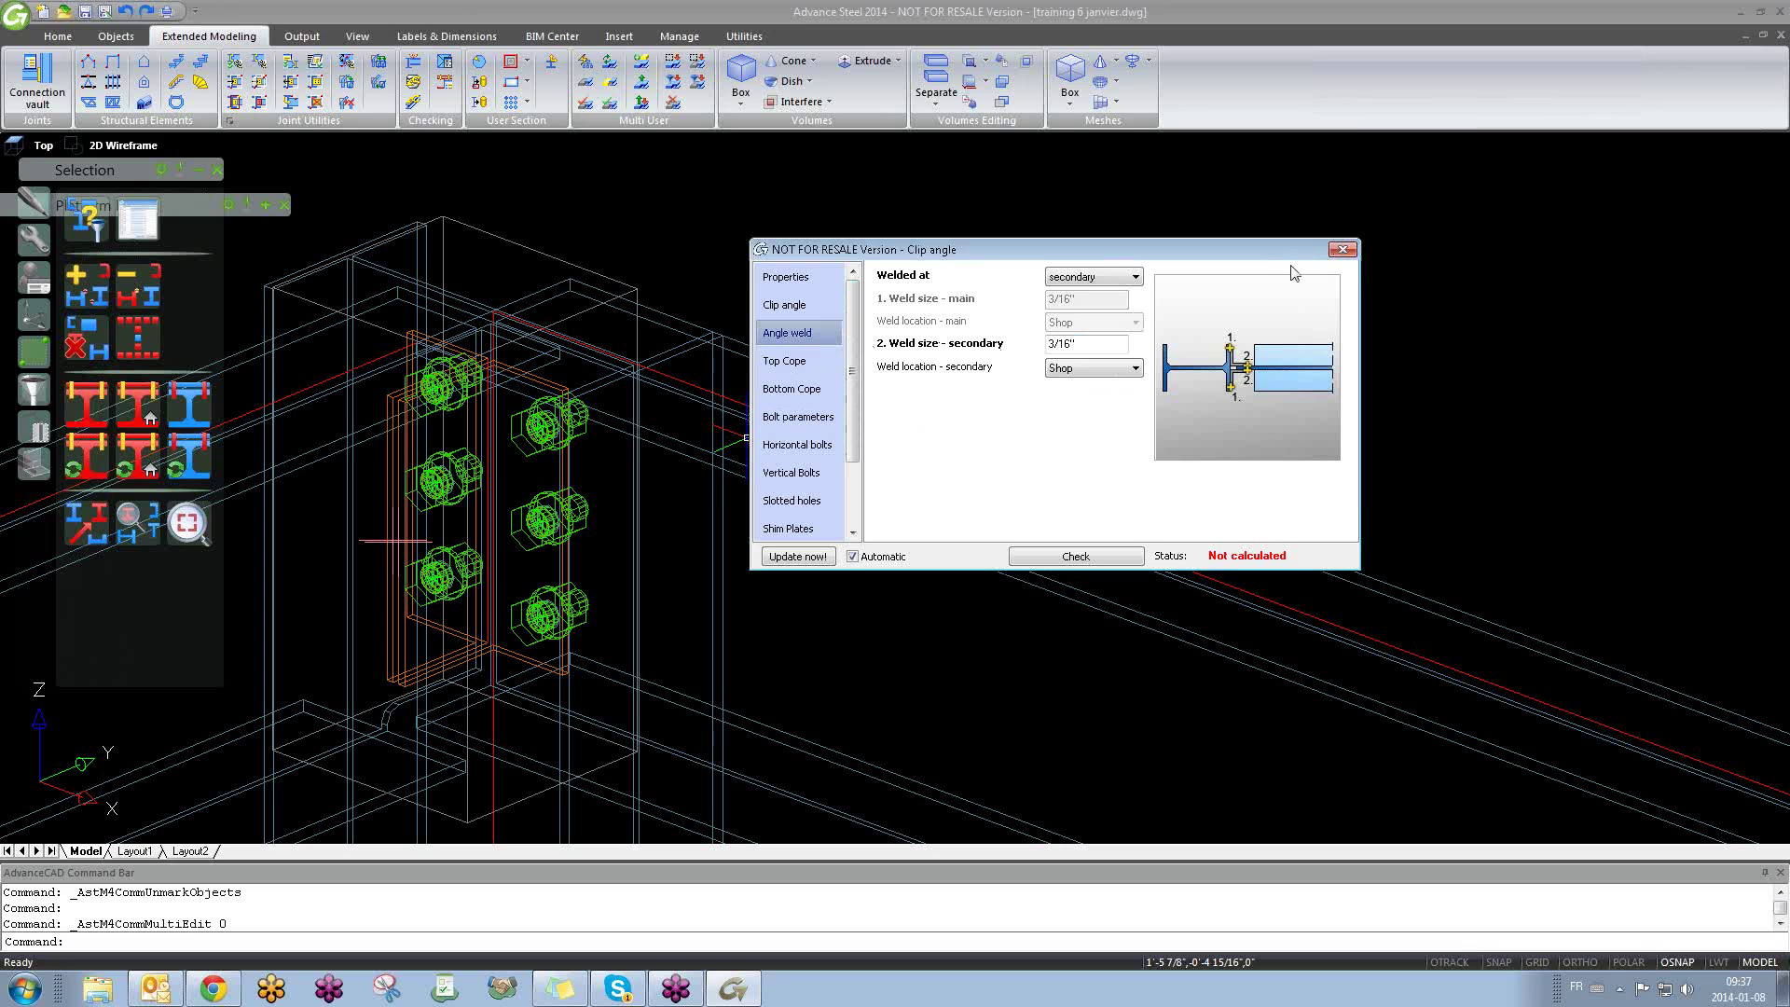
{"action": "middle_click_drag", "start_coordinate": [535, 550], "coordinate": [525, 508]}
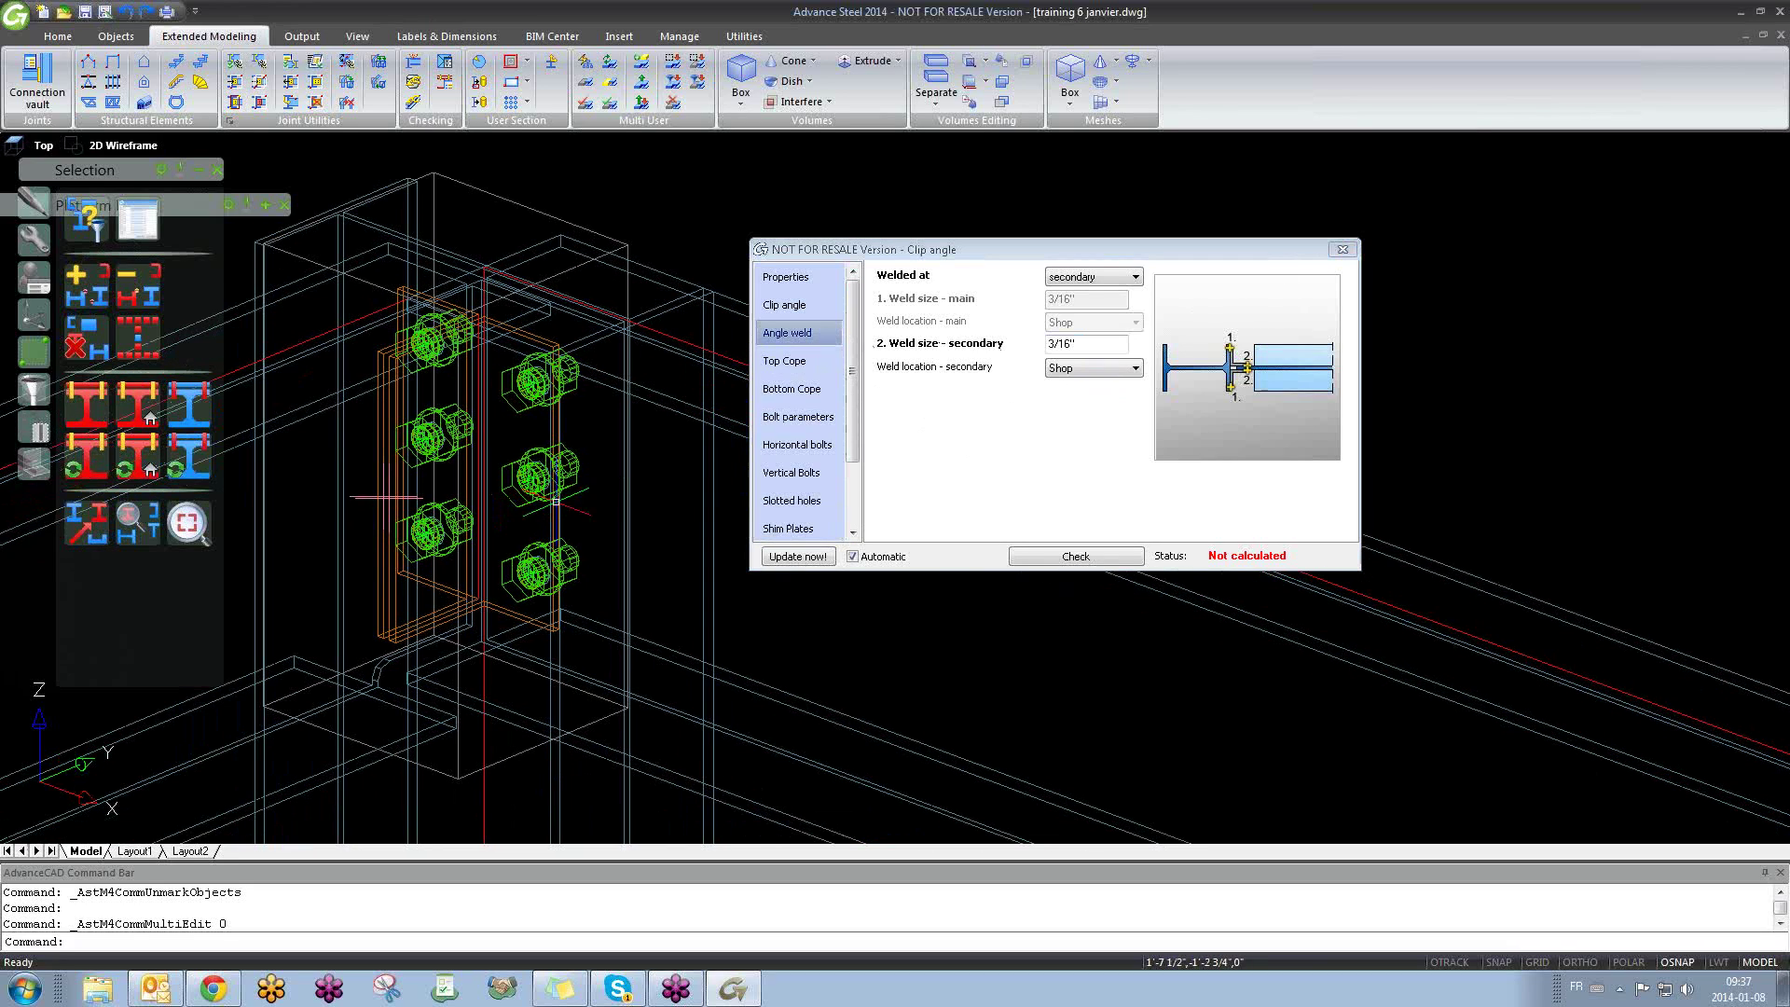
{"action": "left_click", "coordinate": [798, 445]}
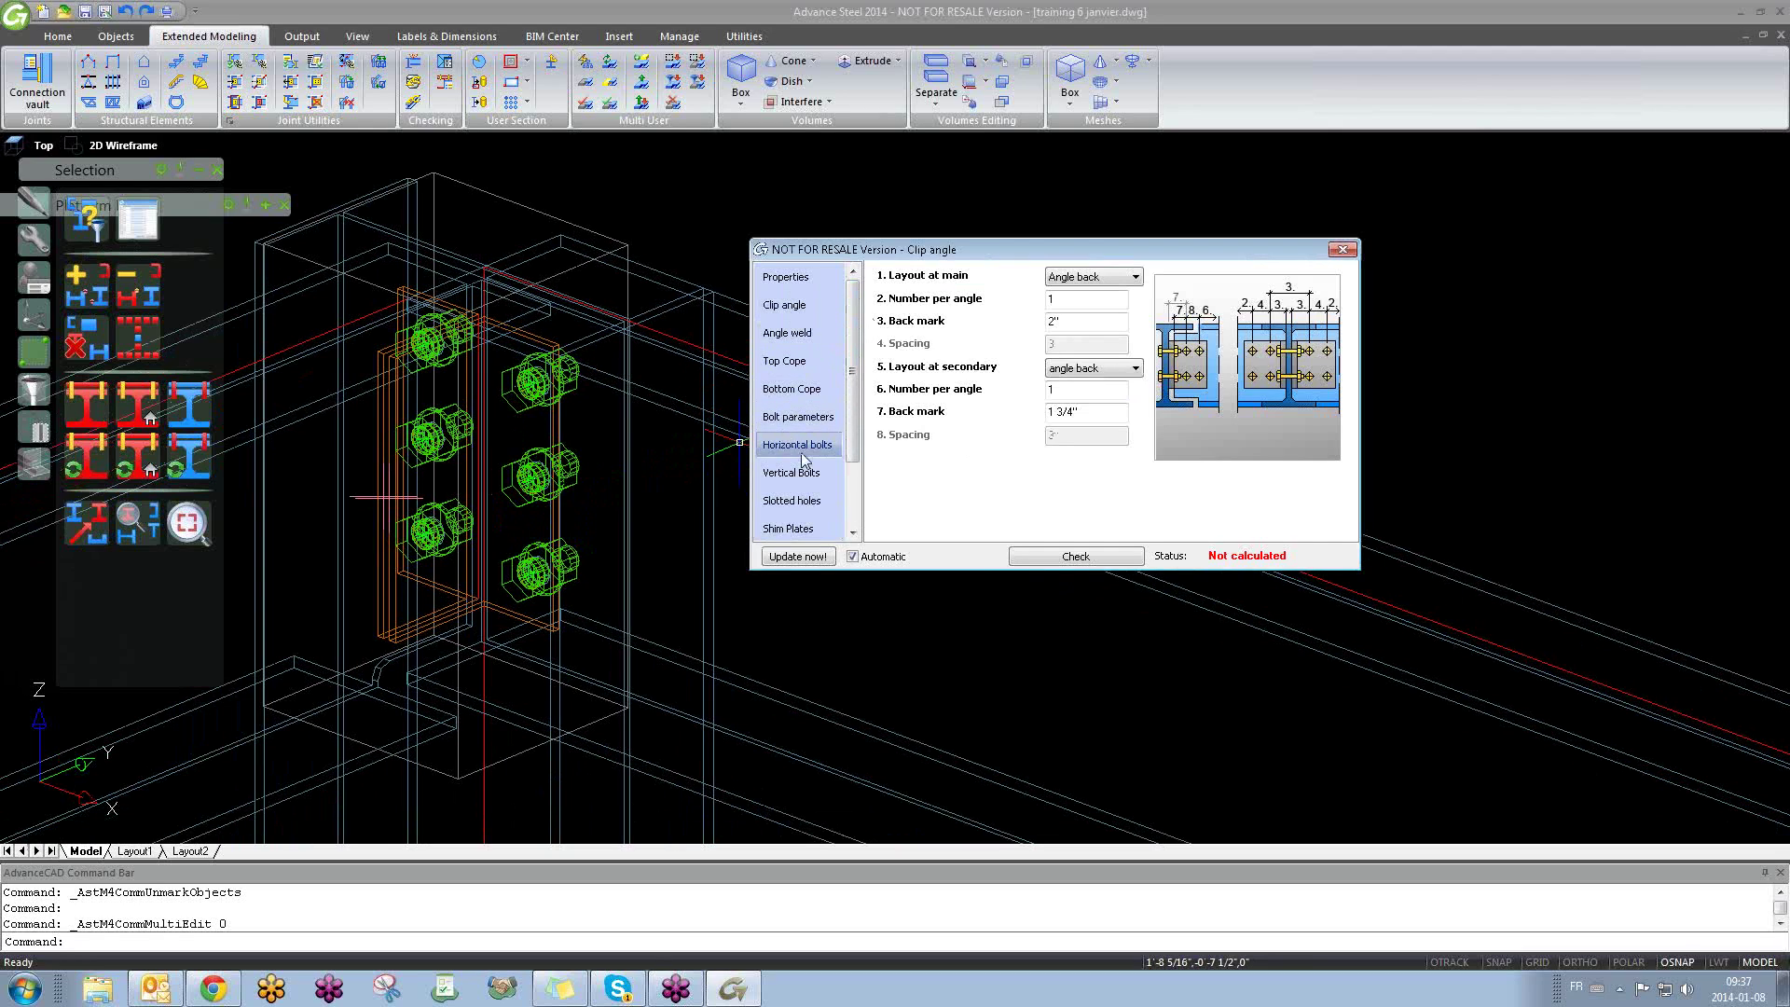
{"action": "left_click", "coordinate": [819, 419]}
{"action": "left_click", "coordinate": [805, 446]}
Step: Try 2 vertical bolt lines in Group 1, restore 3 lines, and examine the clip angles and bolts
{"action": "left_click", "coordinate": [791, 473]}
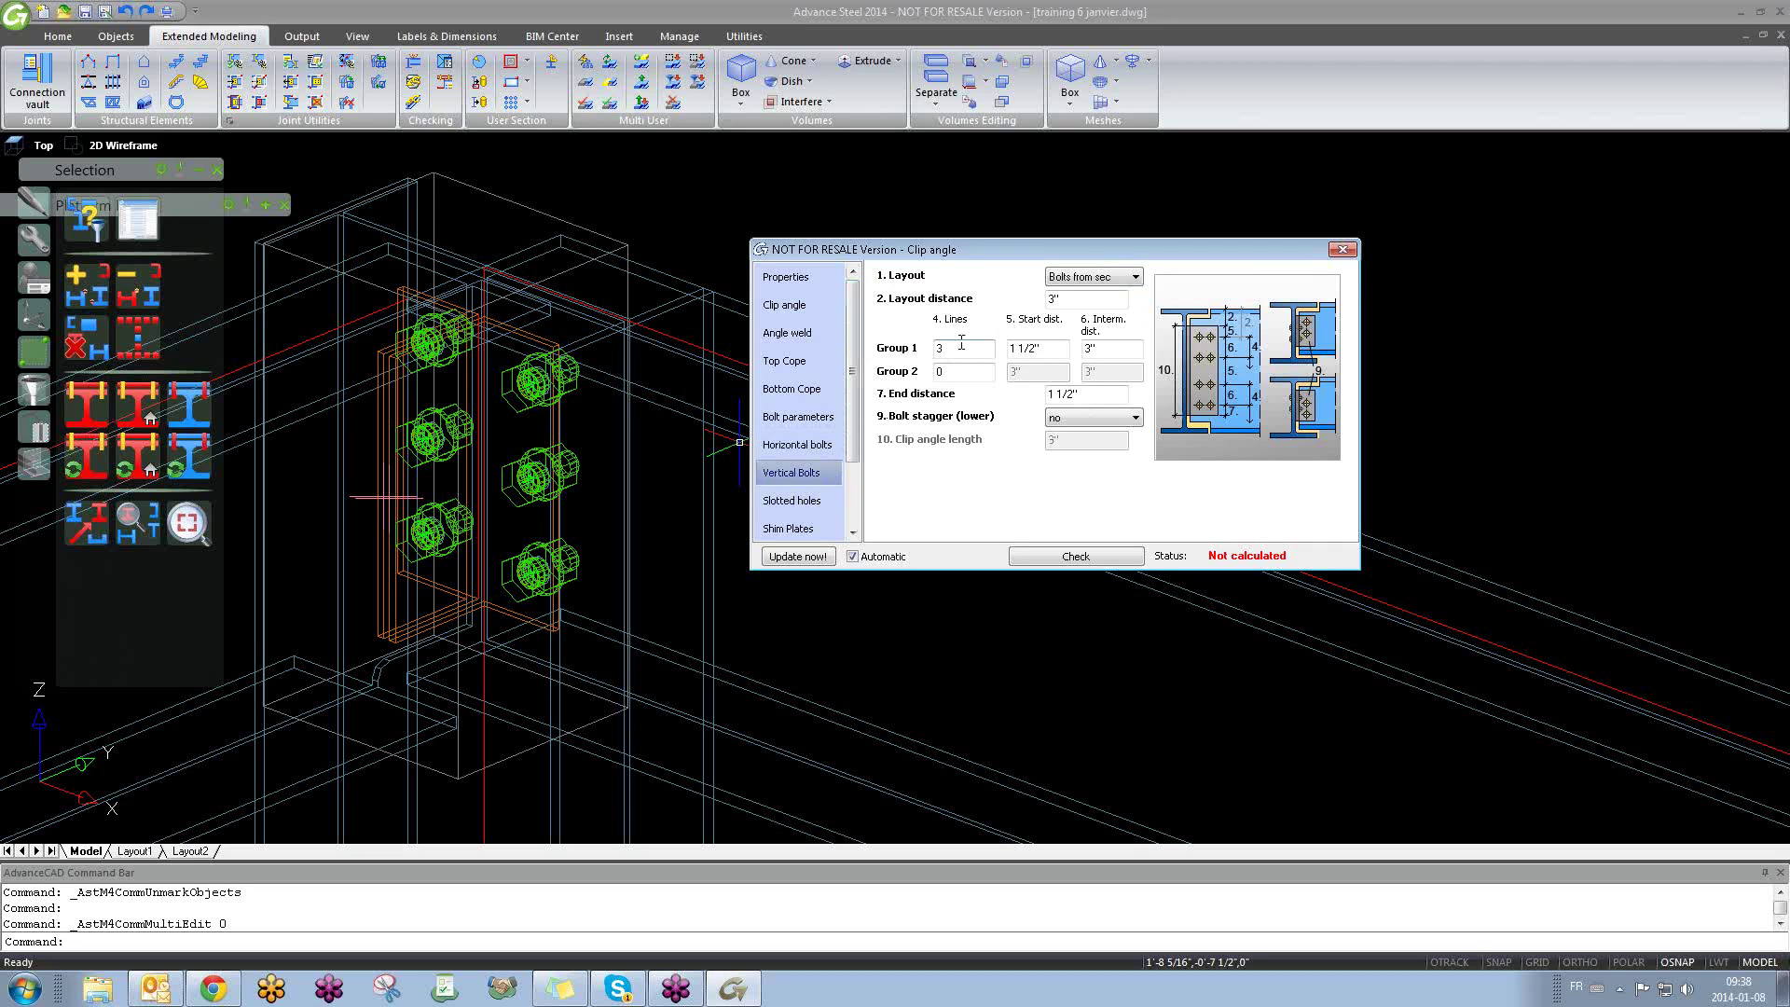
{"action": "double_click", "coordinate": [964, 347]}
{"action": "key", "text": "Return"}
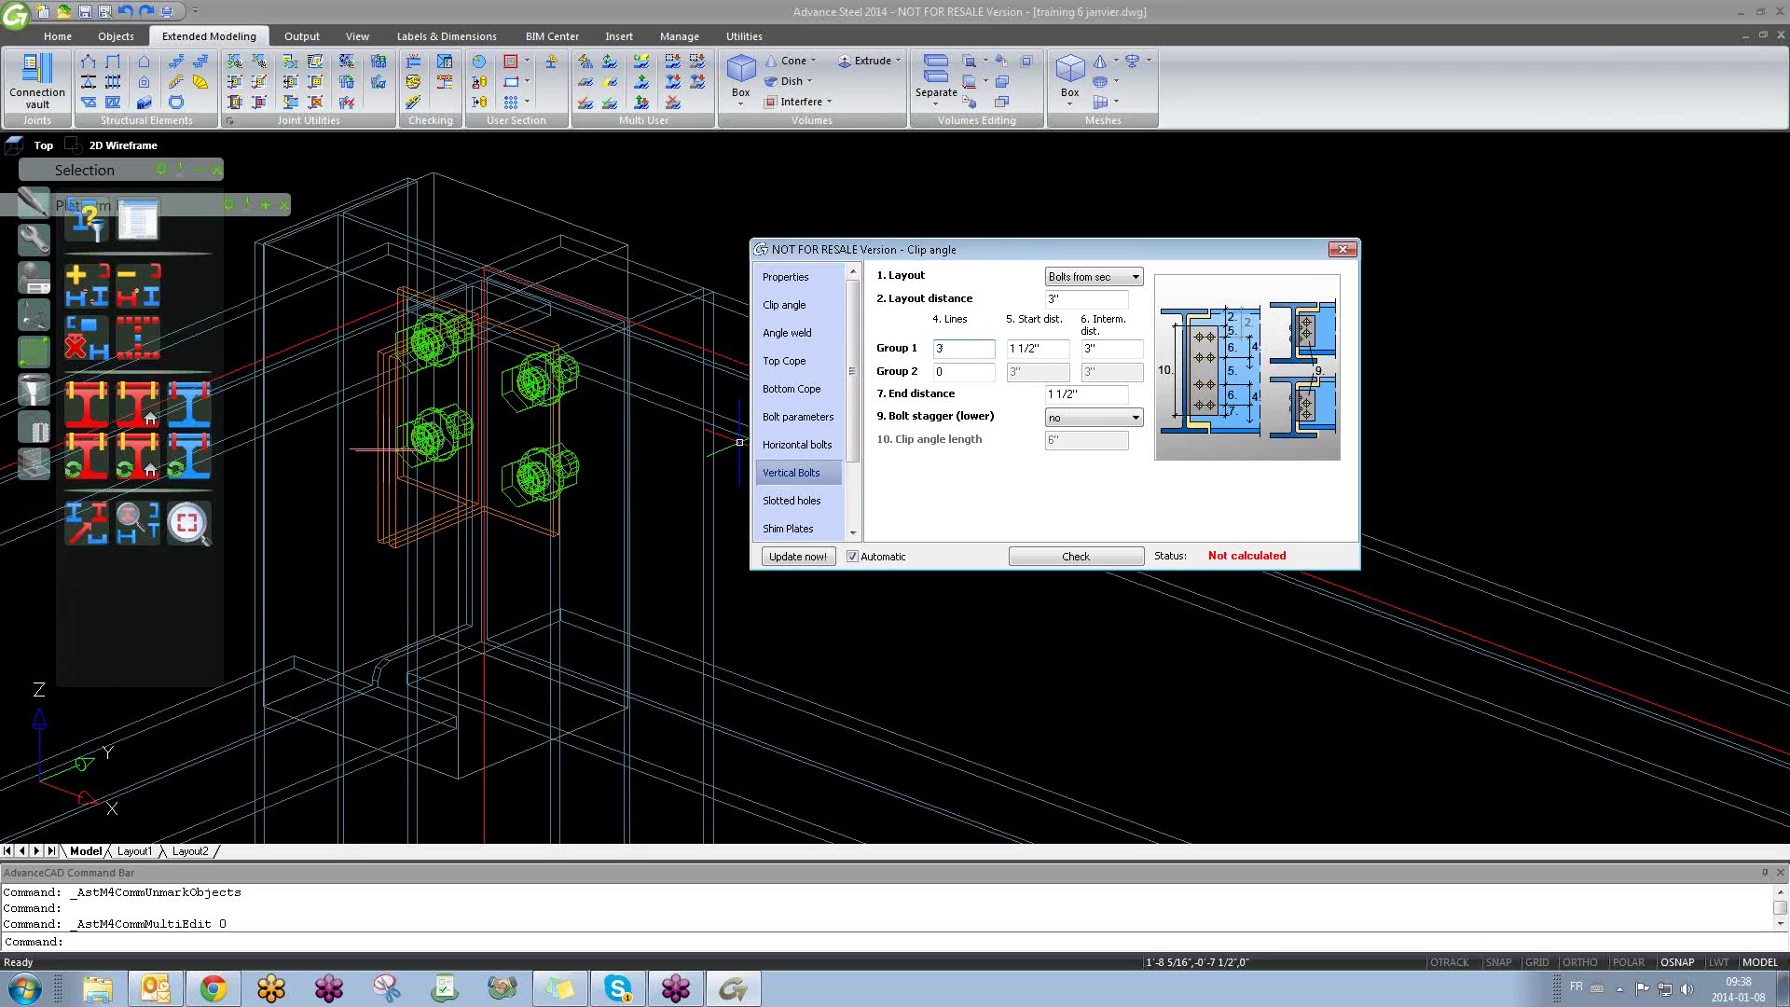
{"action": "key", "text": "Return"}
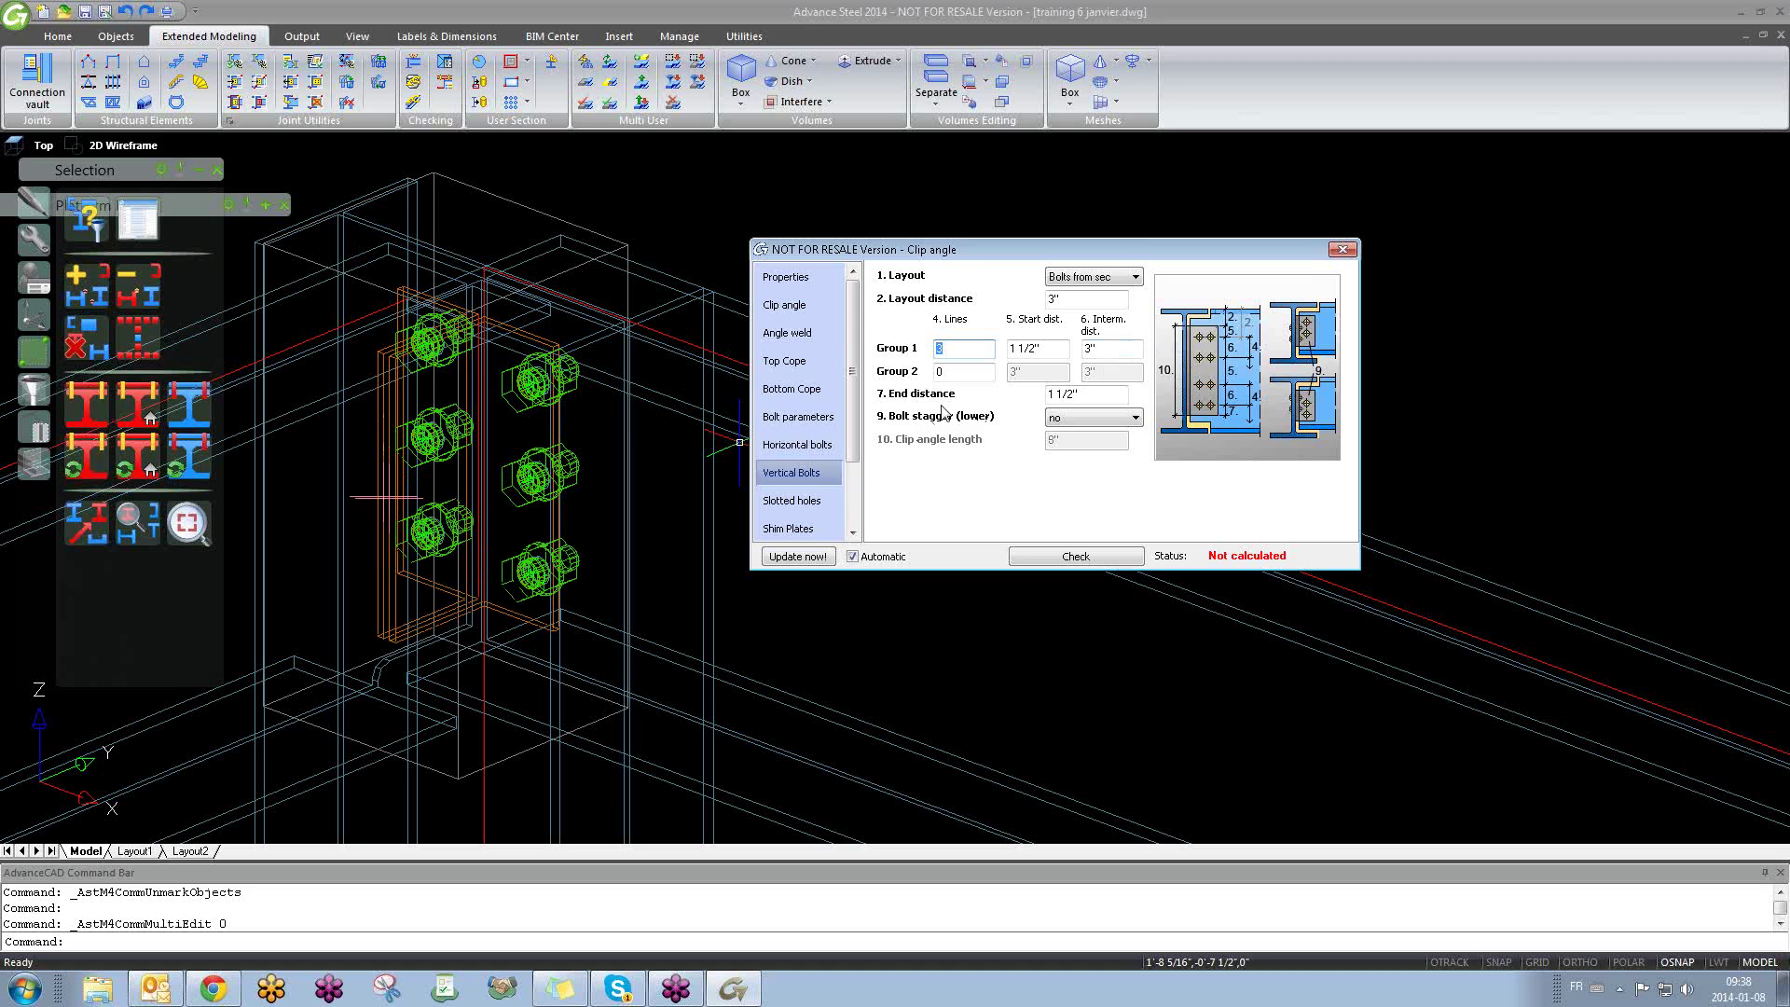
{"action": "middle_click_drag", "start_coordinate": [565, 559], "coordinate": [582, 644], "text": "shift"}
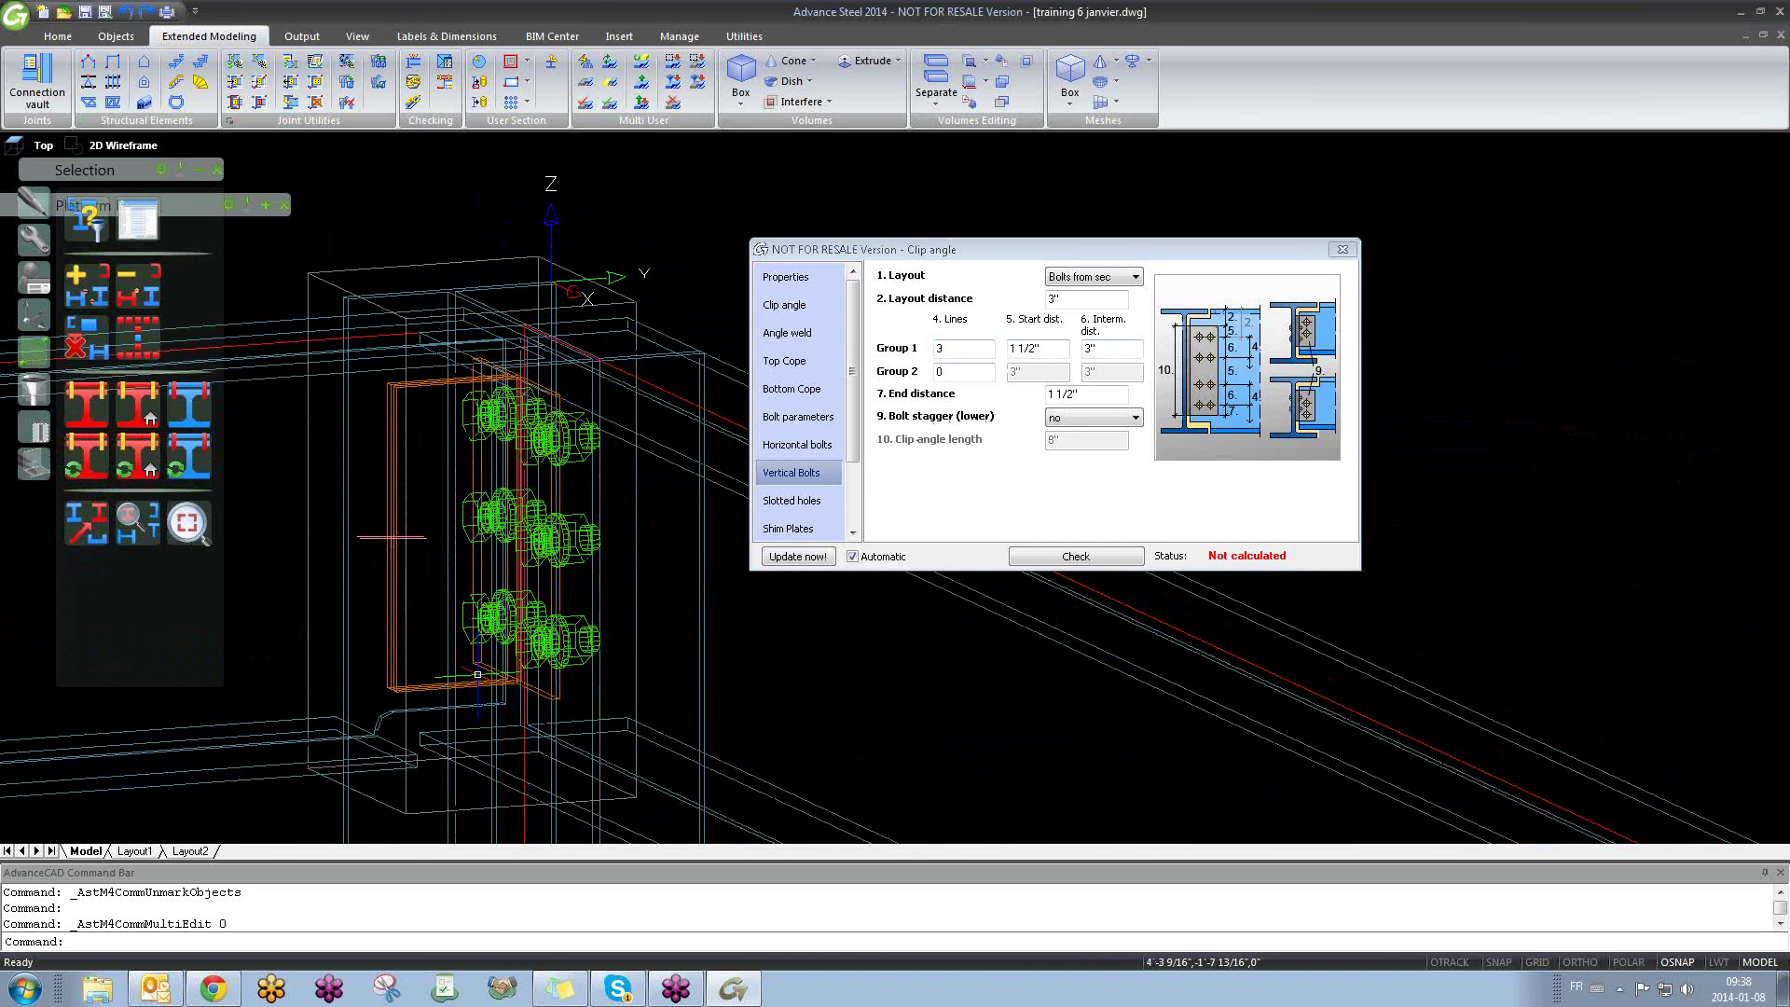
{"action": "middle_click_drag", "start_coordinate": [407, 661], "coordinate": [423, 586], "text": "shift"}
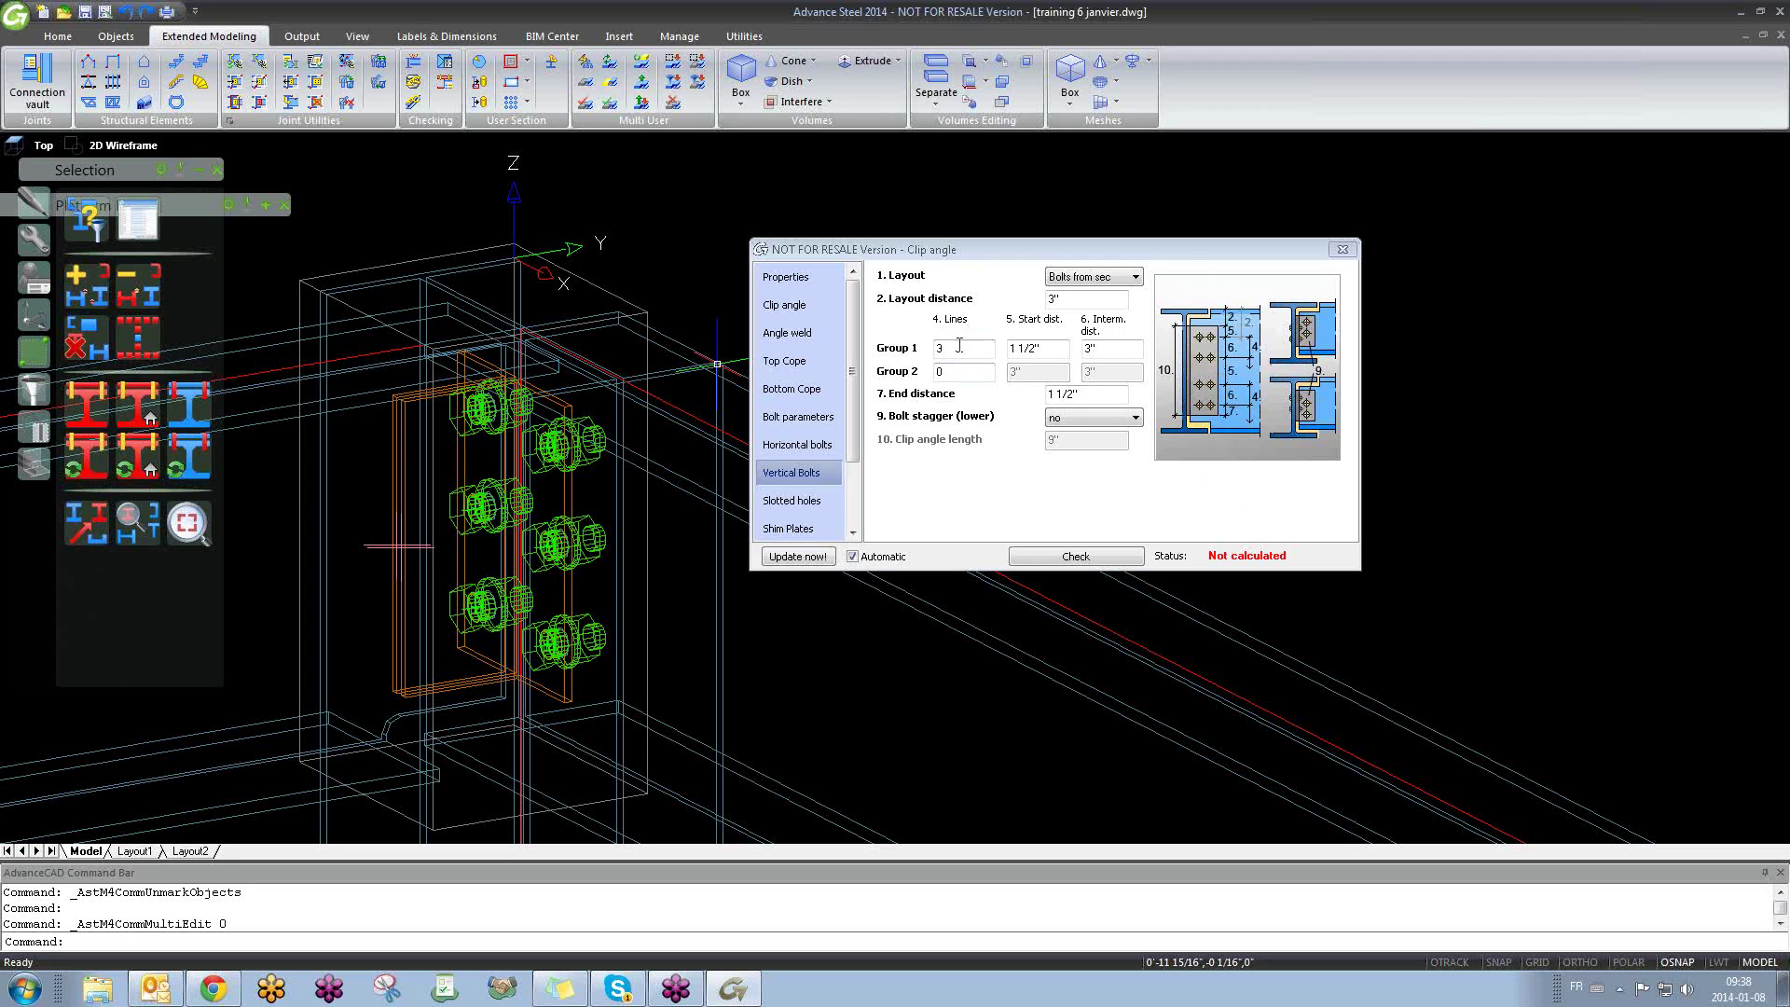
Step: Review the joint's slotted hole and shim plate settings
{"action": "left_click", "coordinate": [792, 500]}
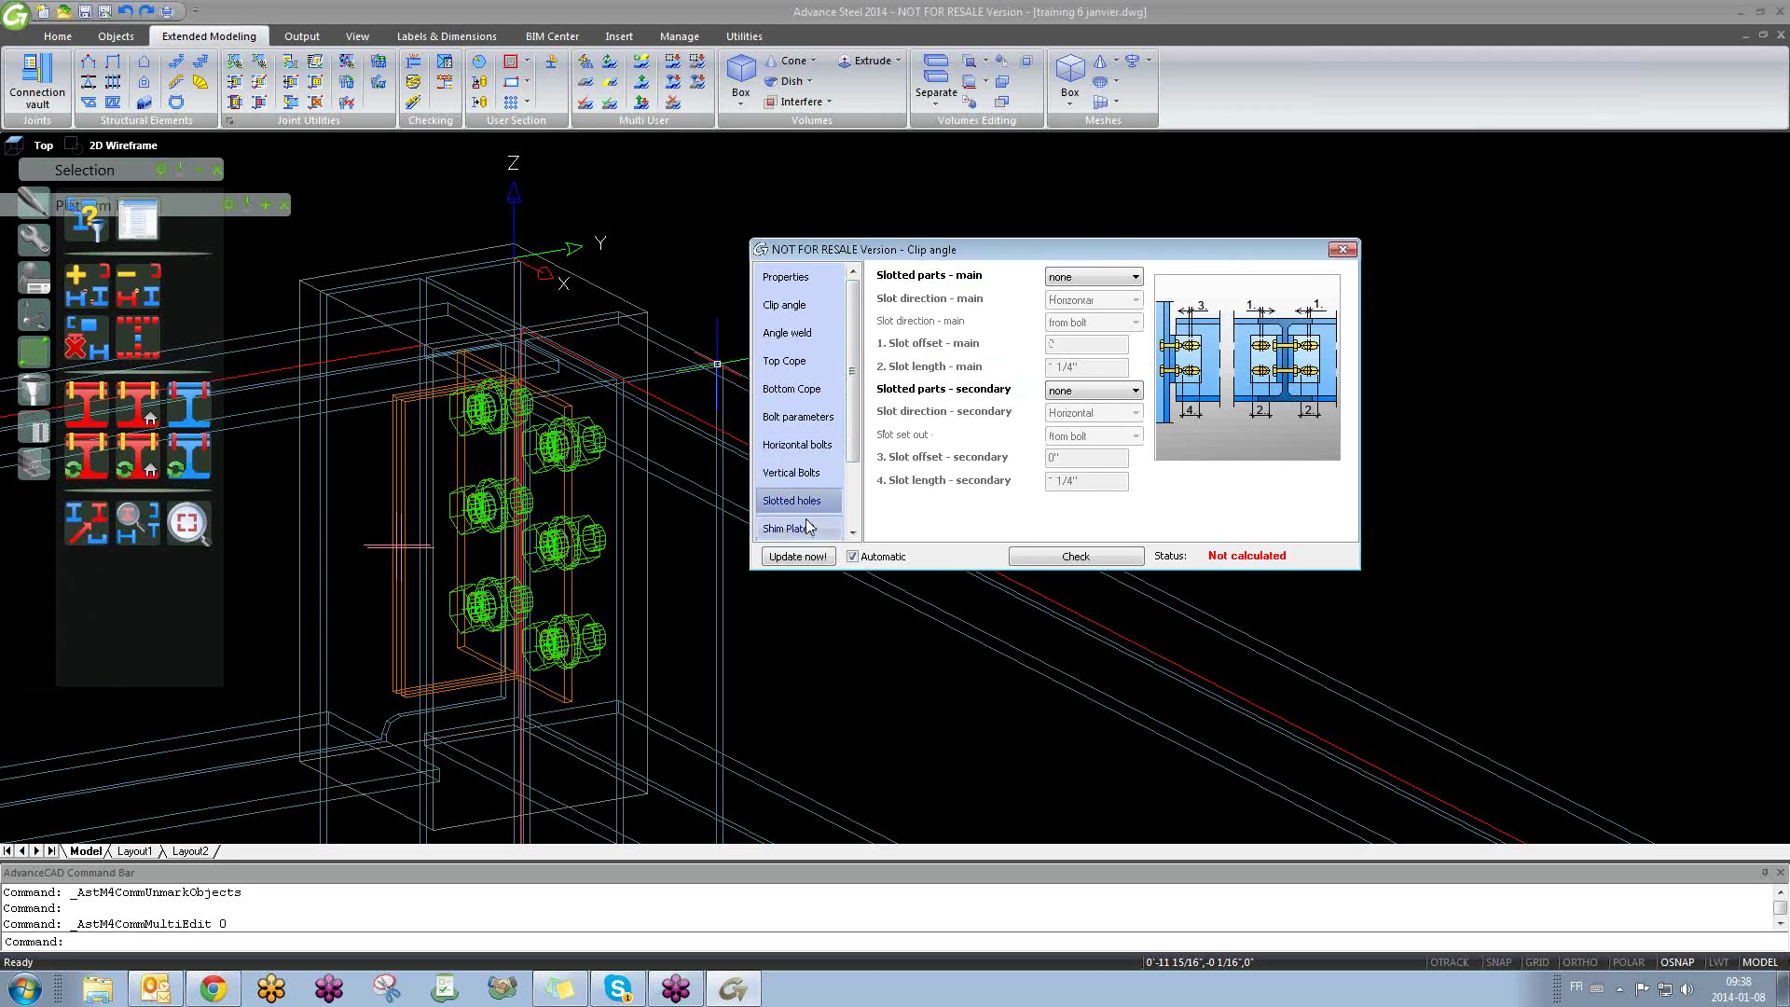
{"action": "left_click", "coordinate": [788, 531]}
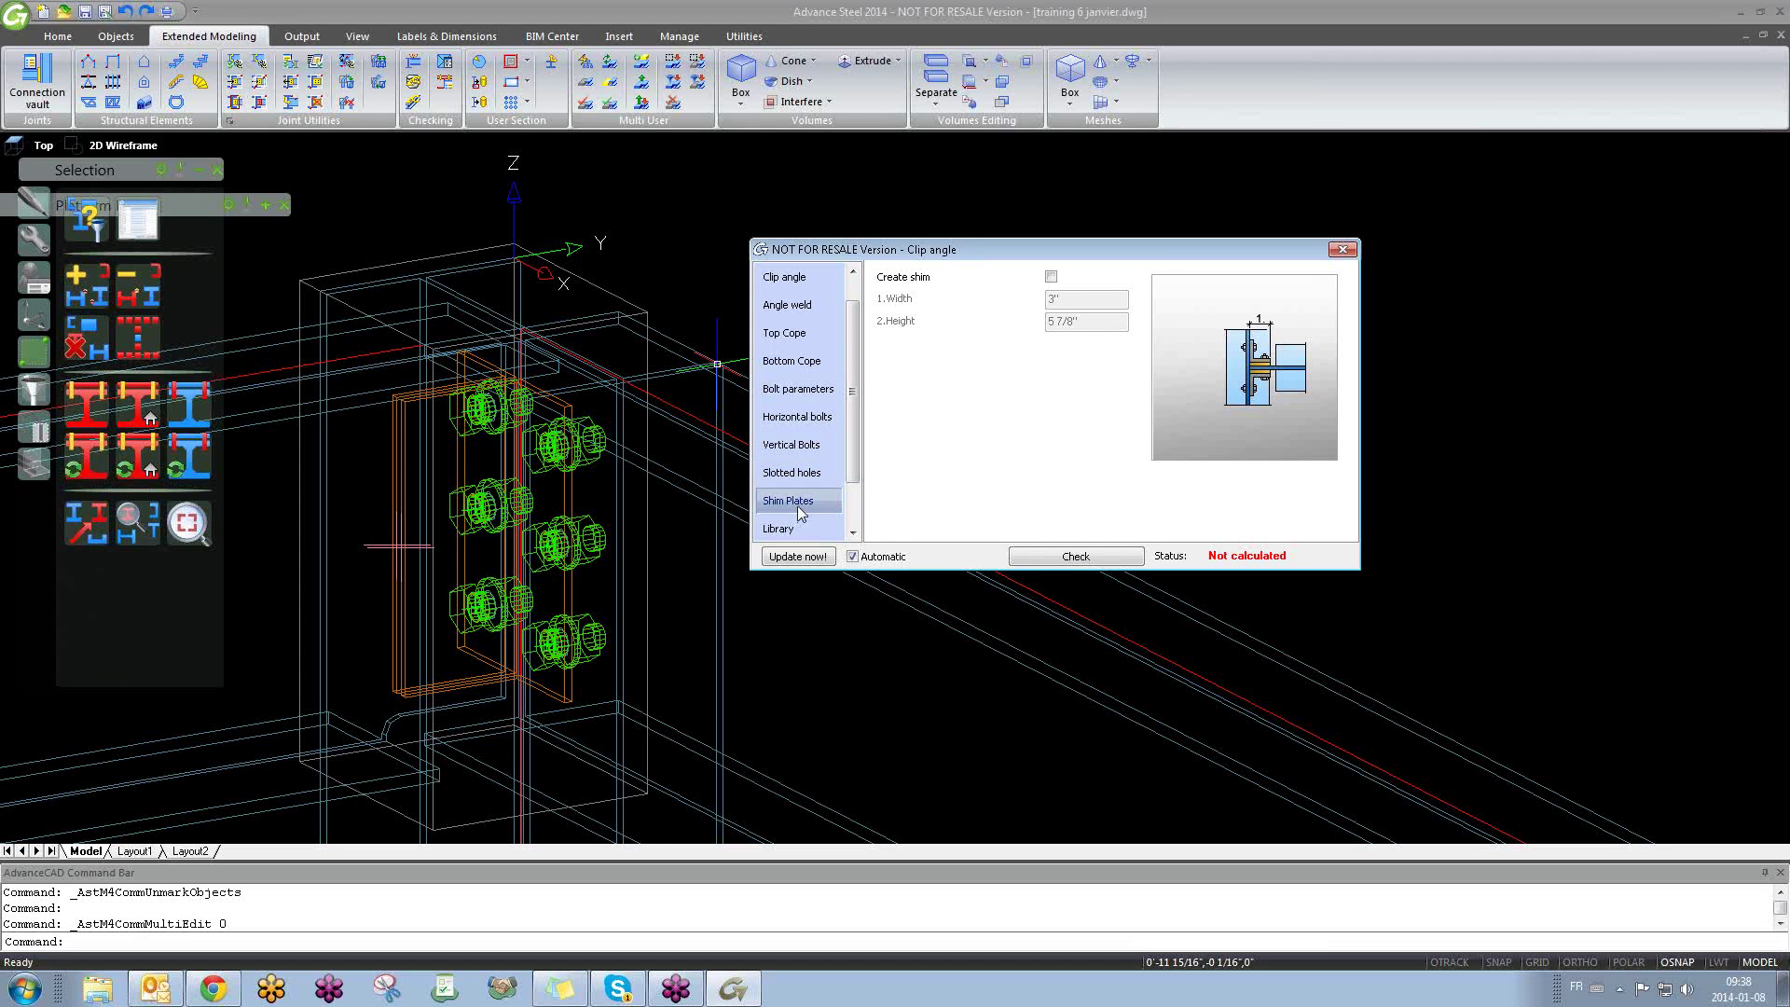
{"action": "left_click", "coordinate": [798, 475]}
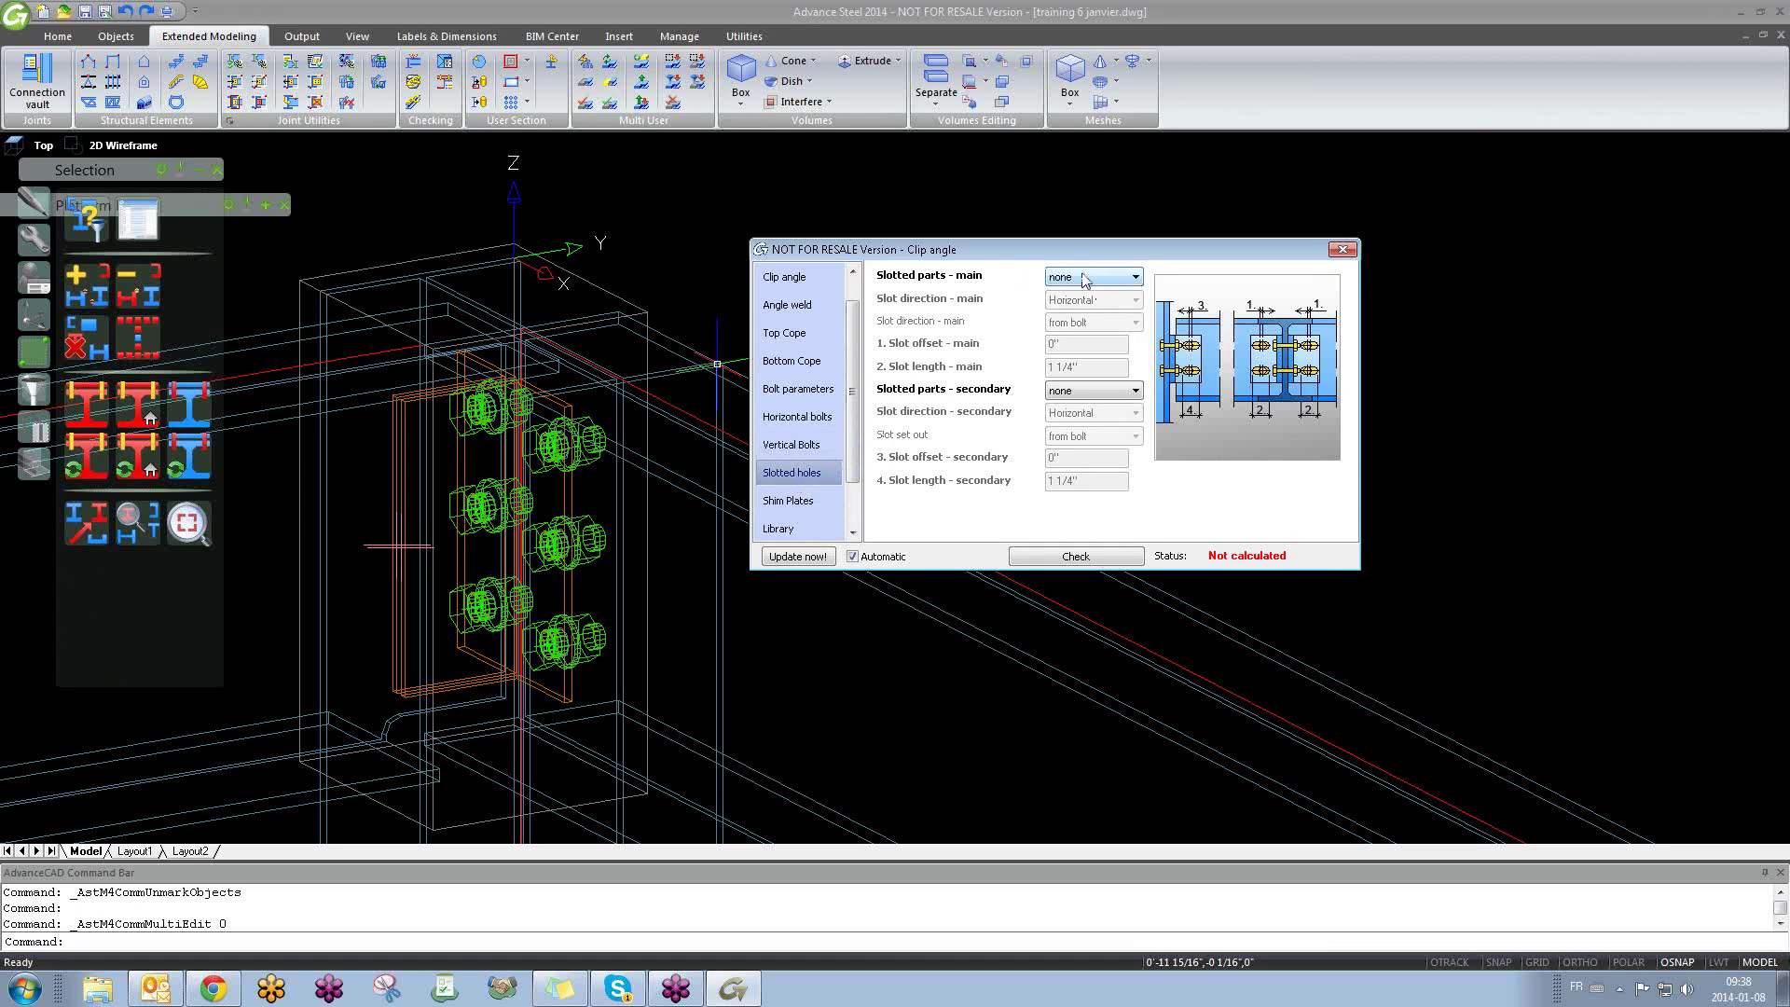
Step: Save the joint's values to the library with the comment "bolted welded" and close the joint properties
{"action": "left_click", "coordinate": [799, 529]}
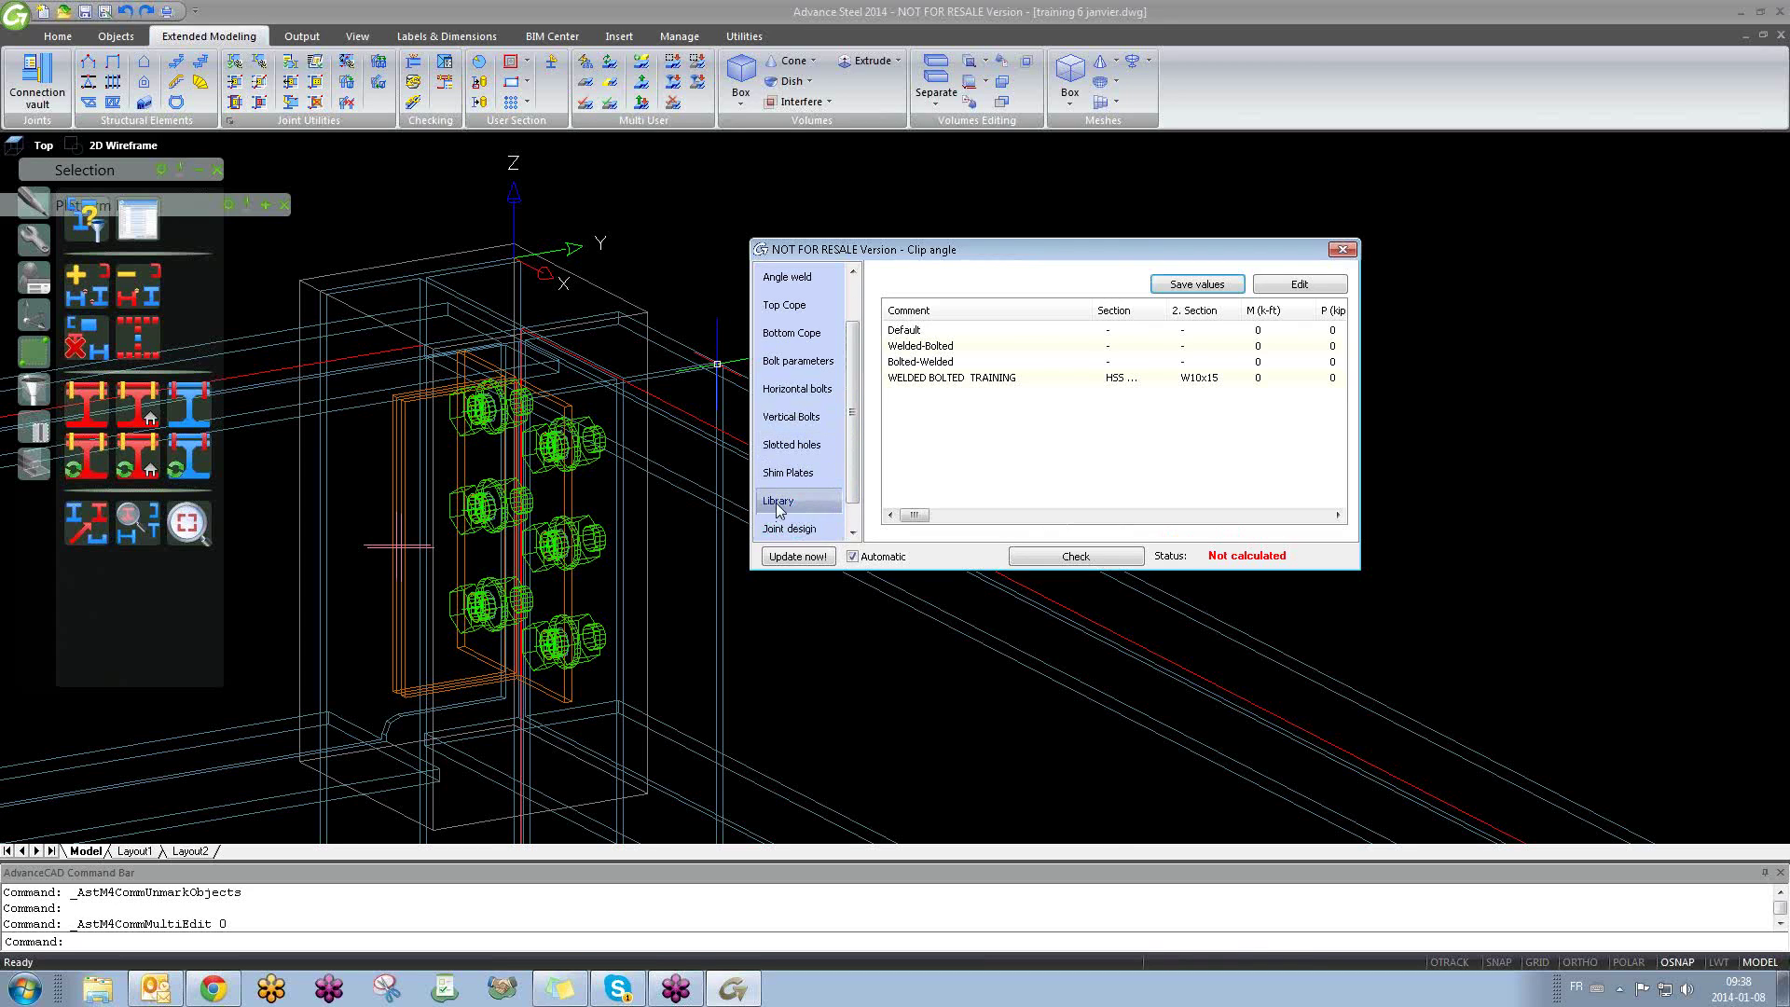
{"action": "left_click", "coordinate": [1178, 291]}
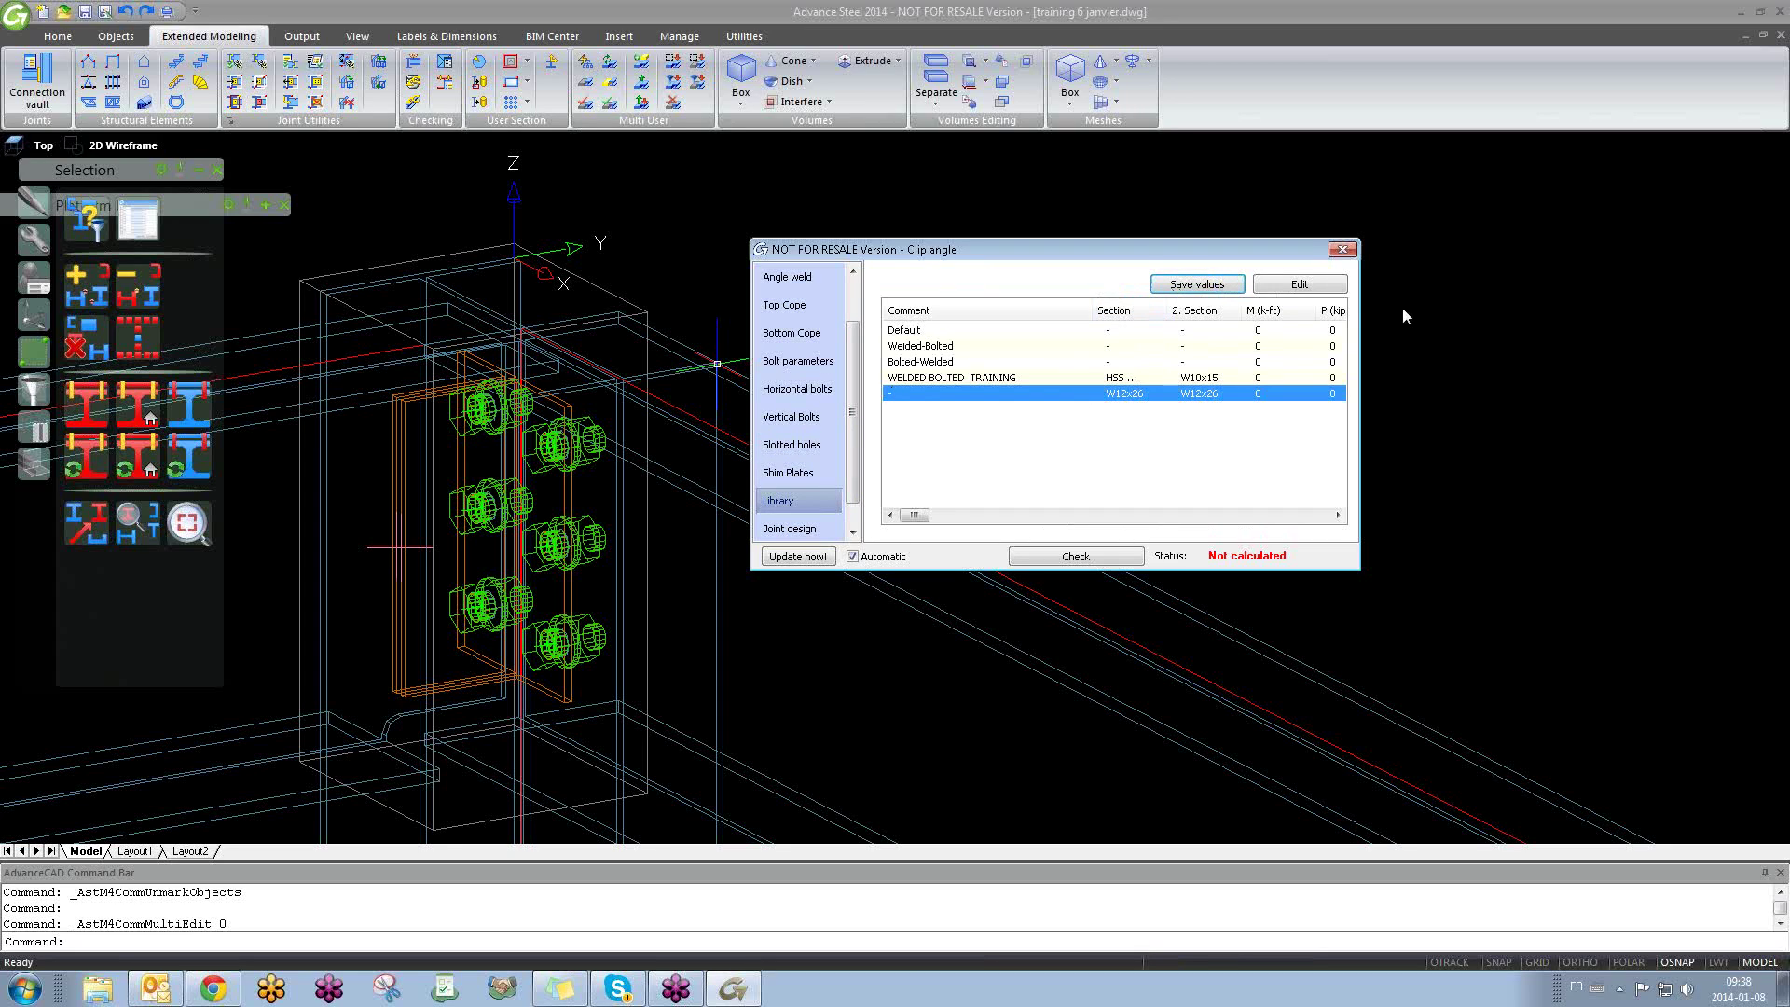
{"action": "left_click", "coordinate": [1306, 286]}
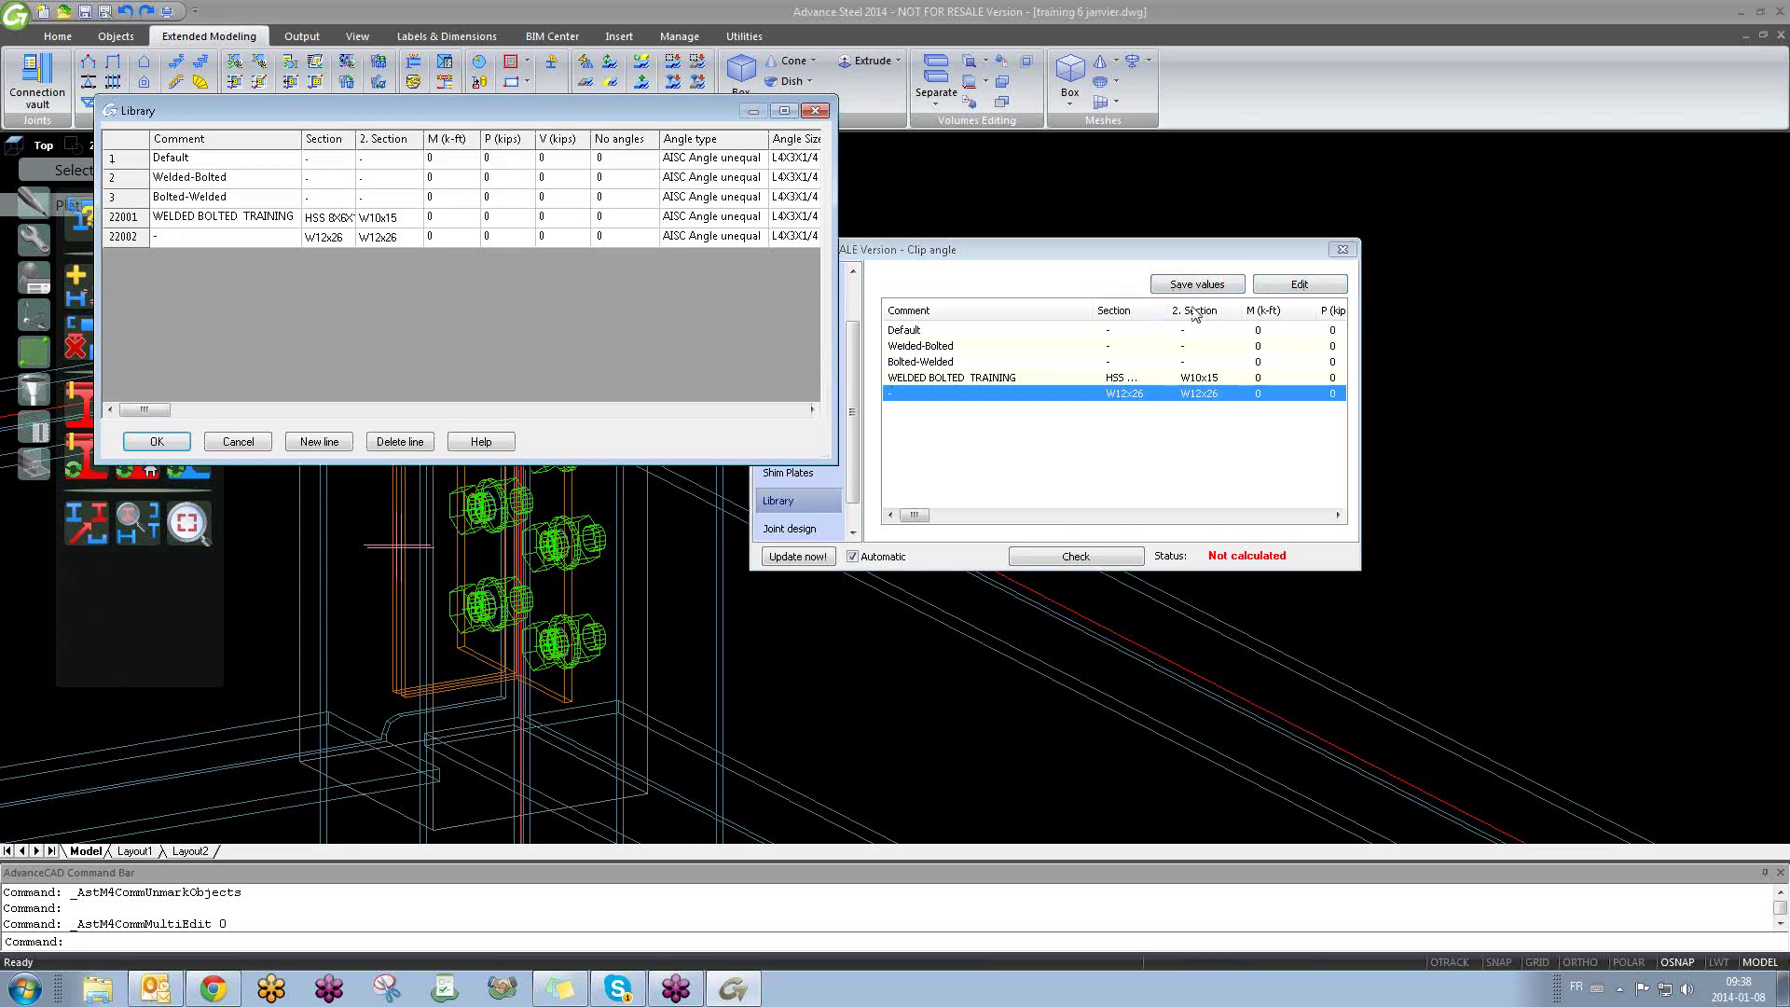
{"action": "double_click", "coordinate": [220, 240]}
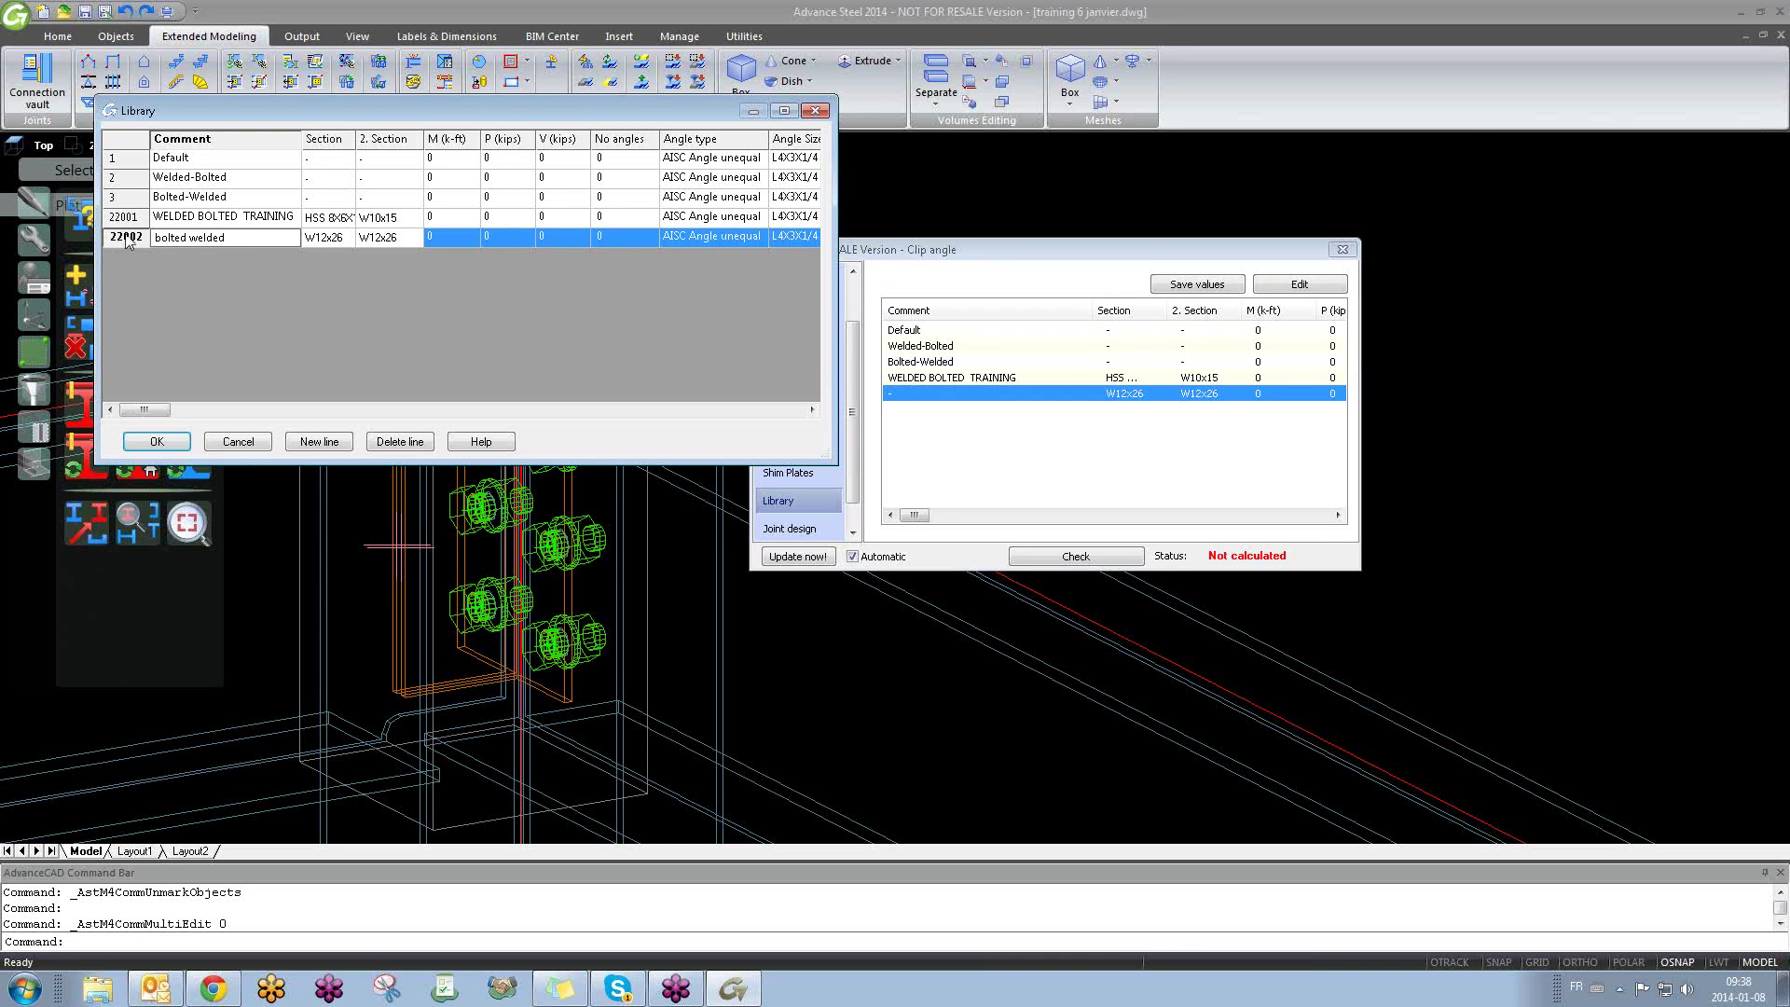
{"action": "left_click", "coordinate": [156, 442]}
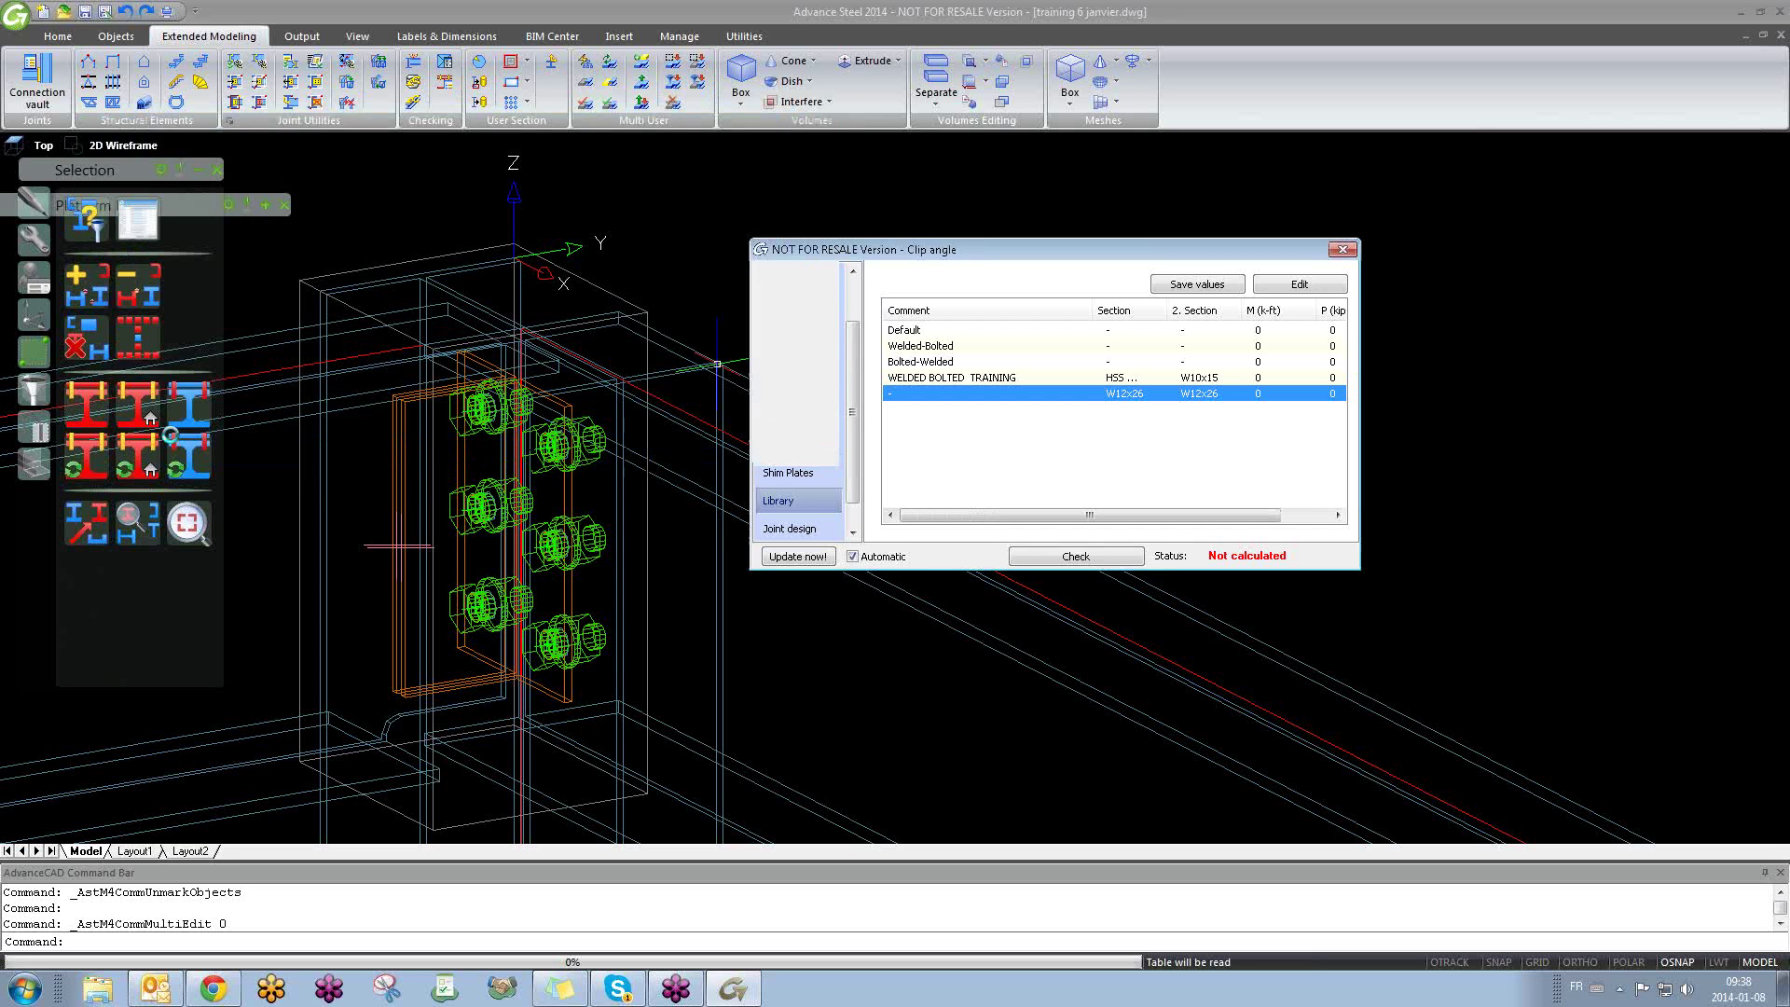
{"action": "left_click", "coordinate": [1343, 248]}
{"action": "scroll", "coordinate": [693, 527], "scroll_direction": "down", "scroll_amount": 5}
{"action": "middle_click_drag", "start_coordinate": [693, 527], "coordinate": [1073, 543]}
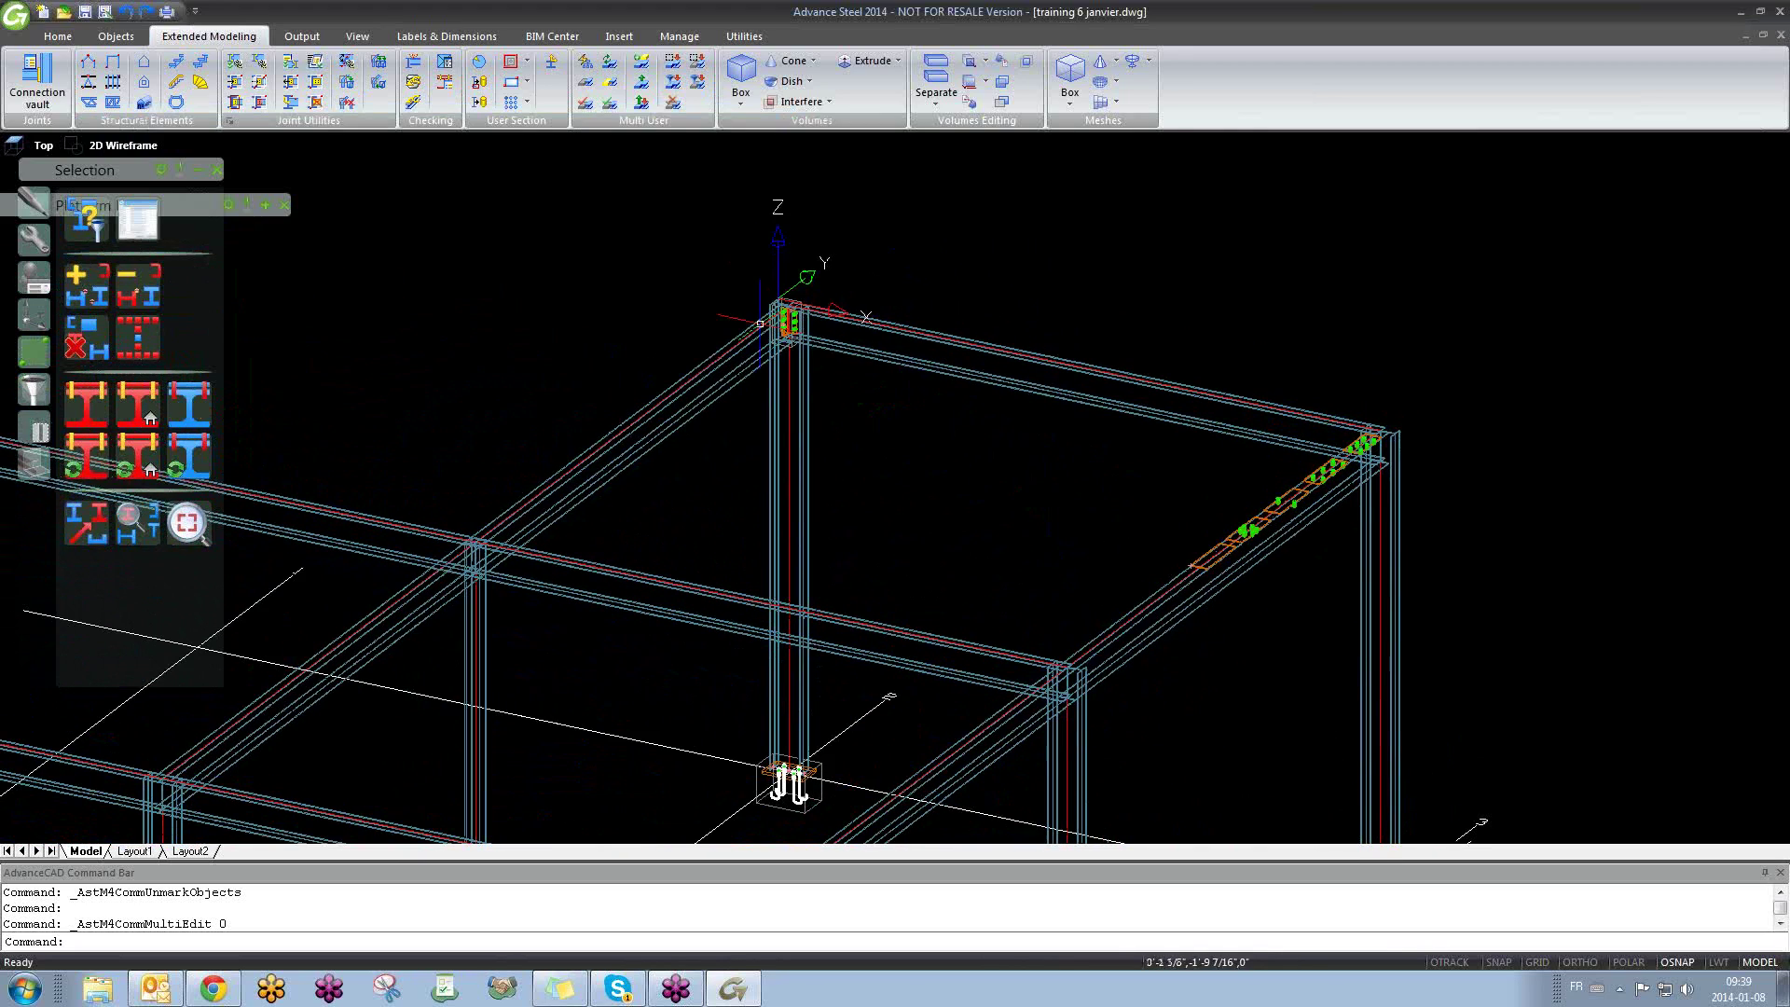
Step: Expand the Platform beams category of the connection vault together with its joint preview
{"action": "scroll", "coordinate": [749, 327], "scroll_direction": "up", "scroll_amount": 6}
{"action": "left_click", "coordinate": [426, 253]}
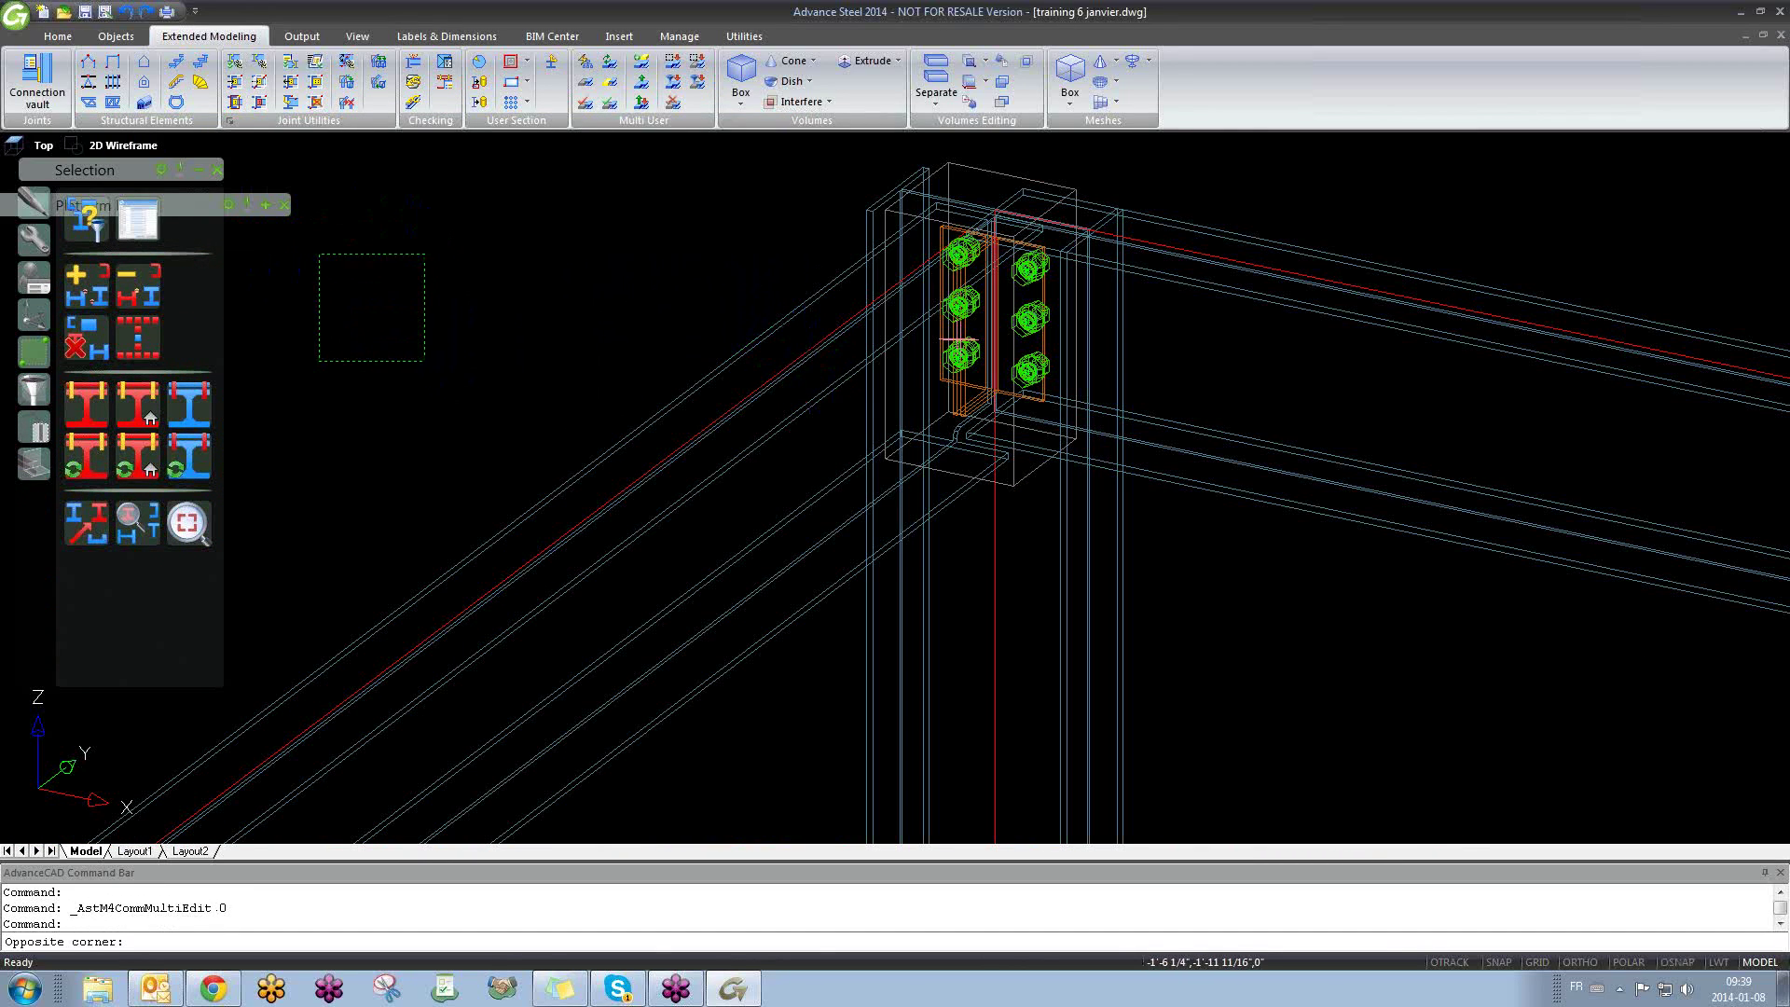
{"action": "left_click", "coordinate": [317, 359]}
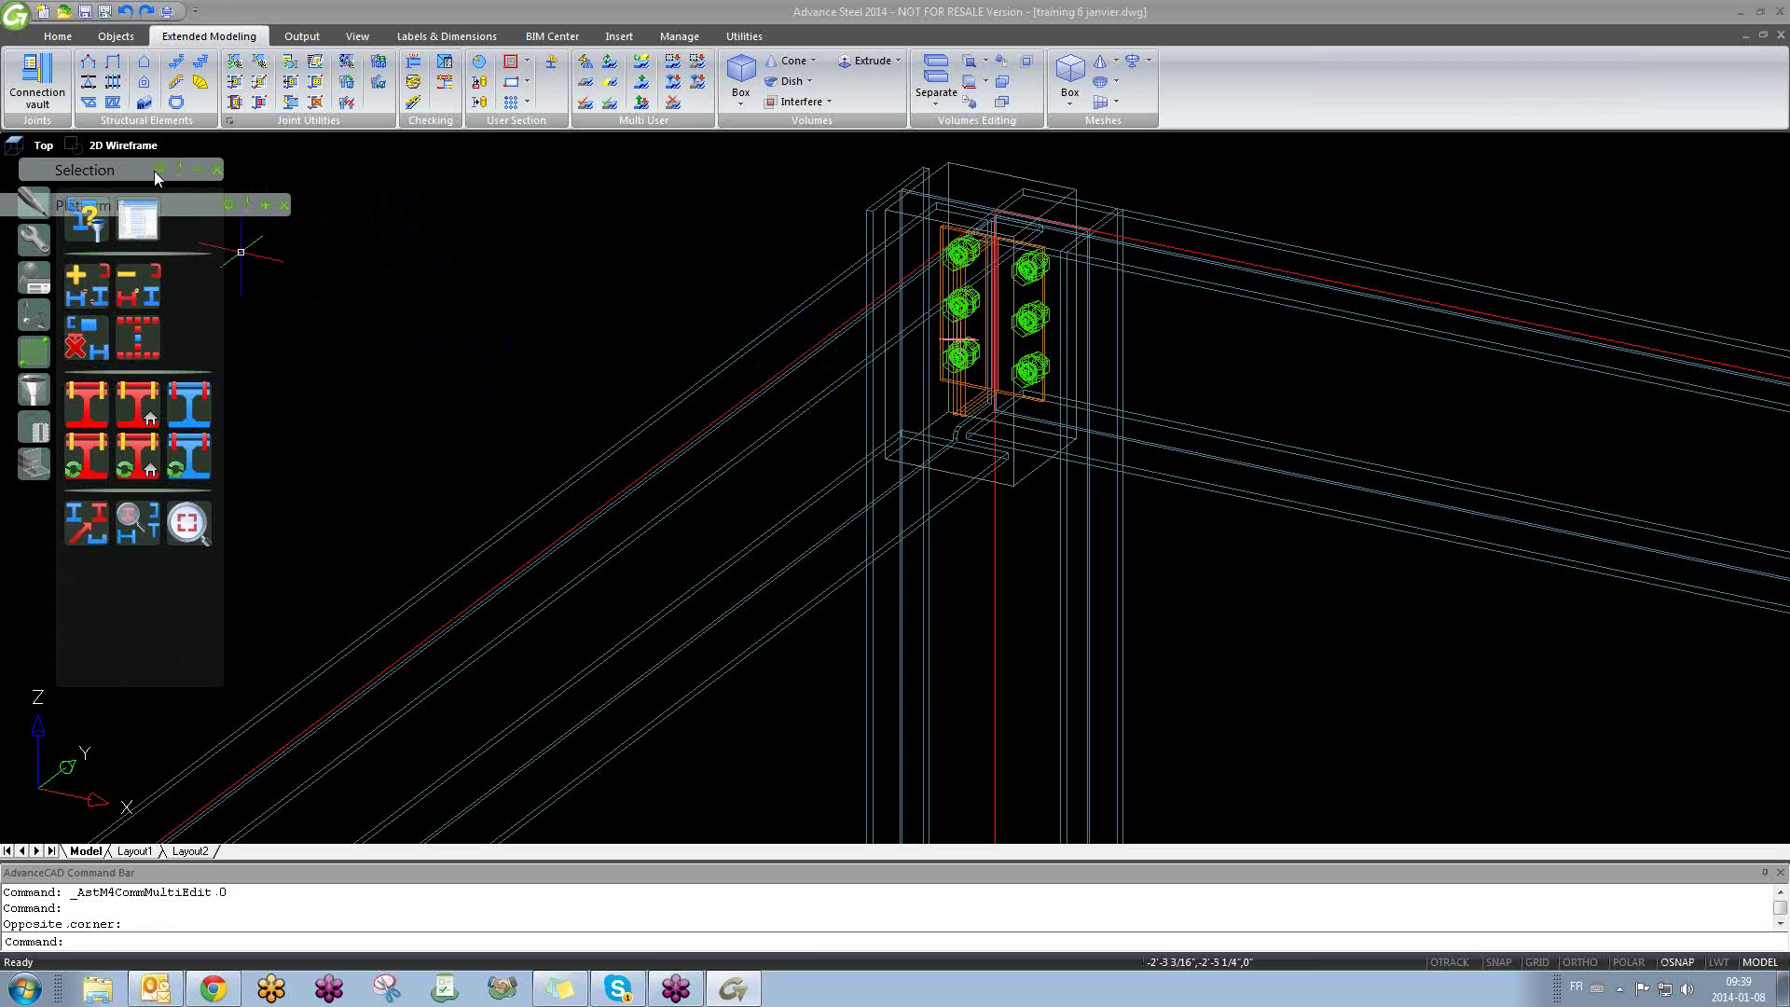
{"action": "left_click", "coordinate": [191, 170]}
{"action": "left_click", "coordinate": [266, 204]}
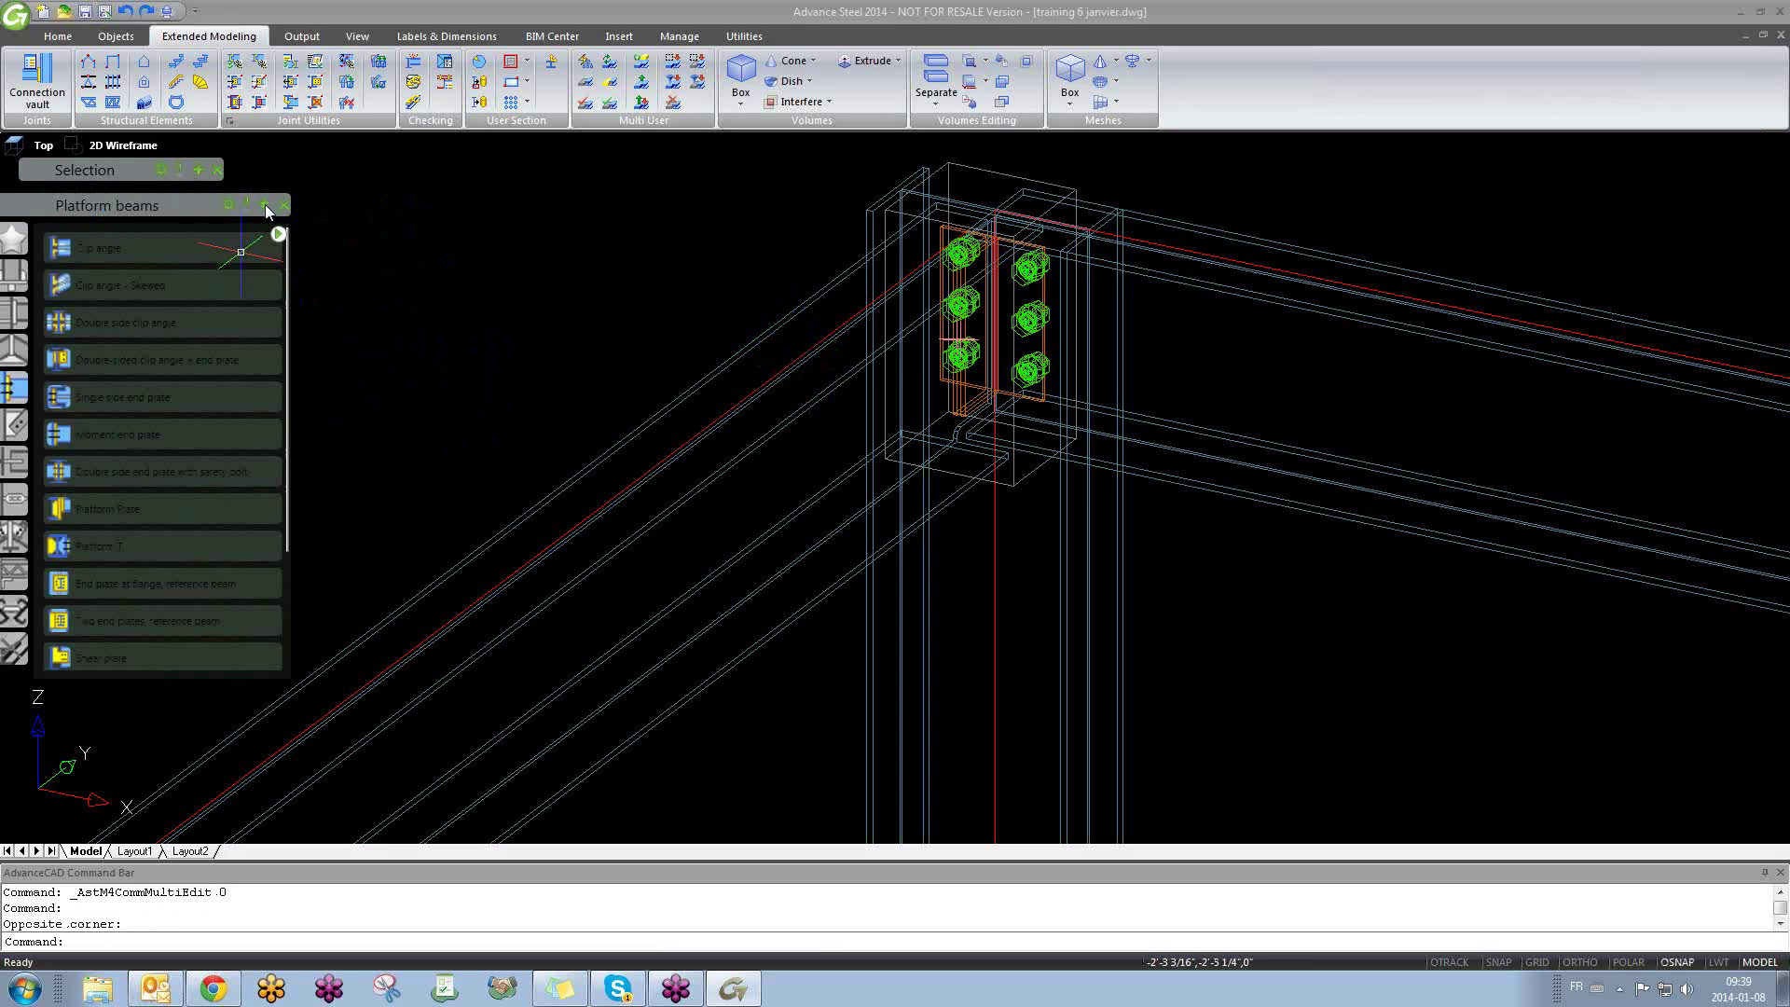
{"action": "left_click", "coordinate": [408, 237]}
{"action": "left_click", "coordinate": [301, 287]}
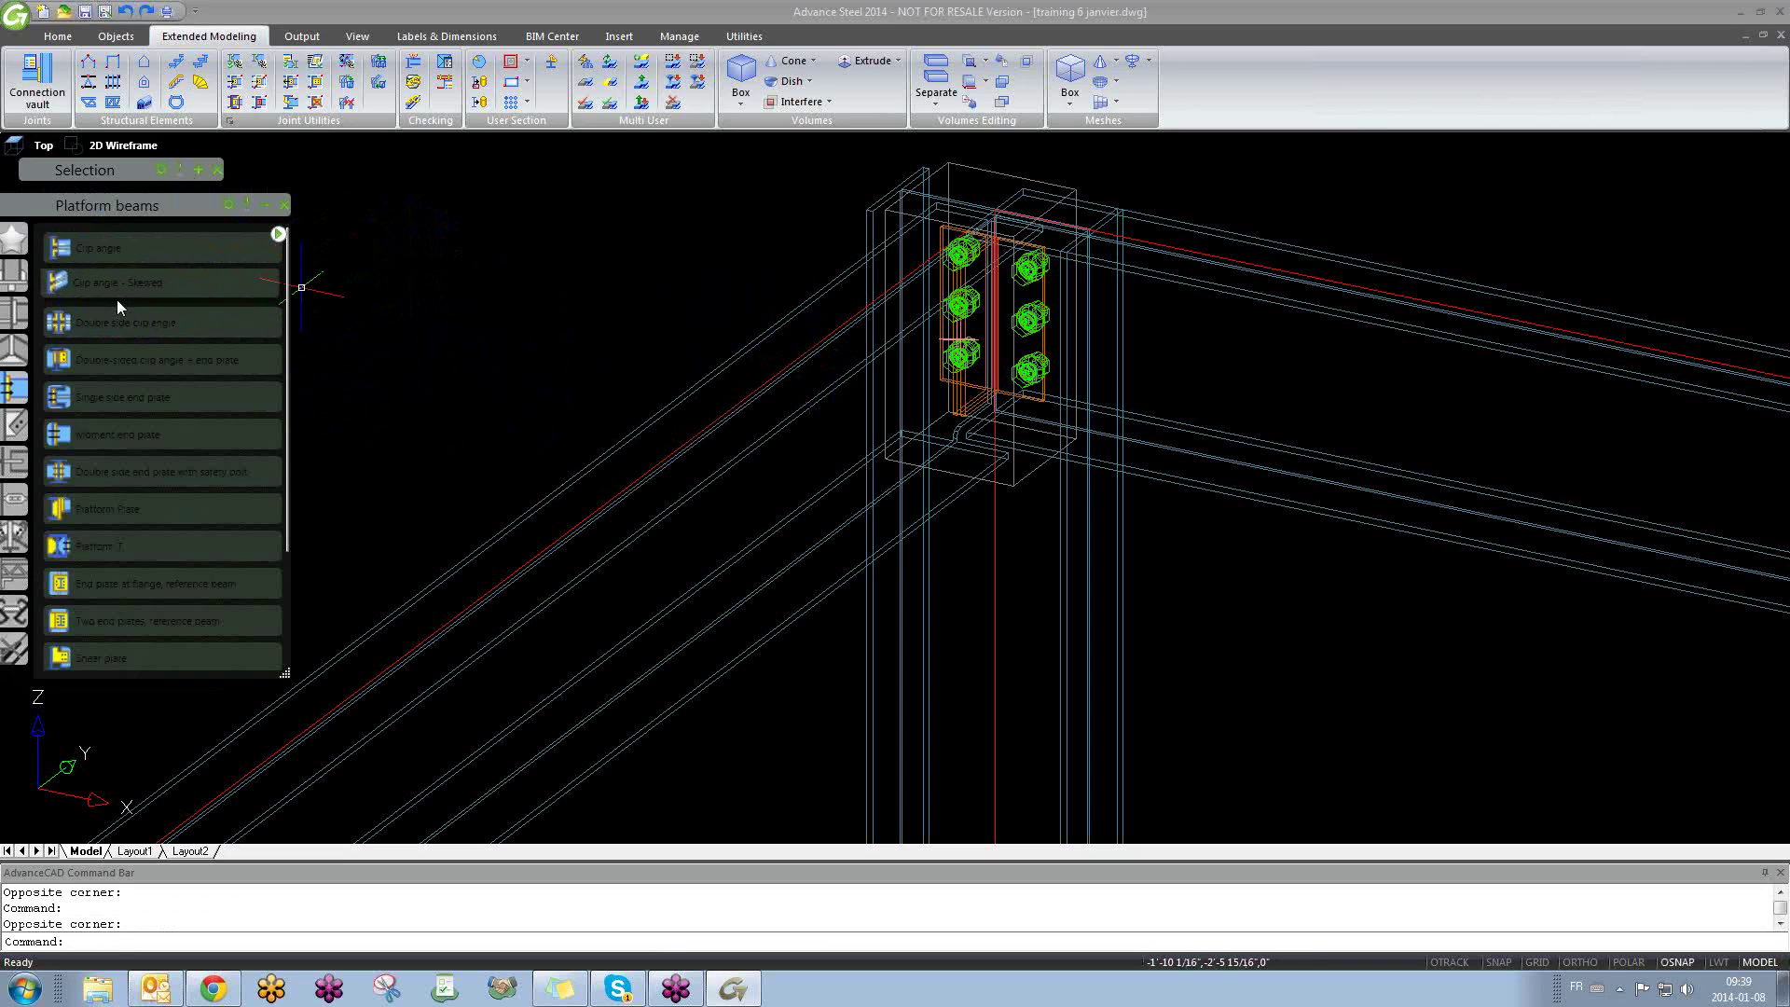
{"action": "left_click", "coordinate": [277, 234]}
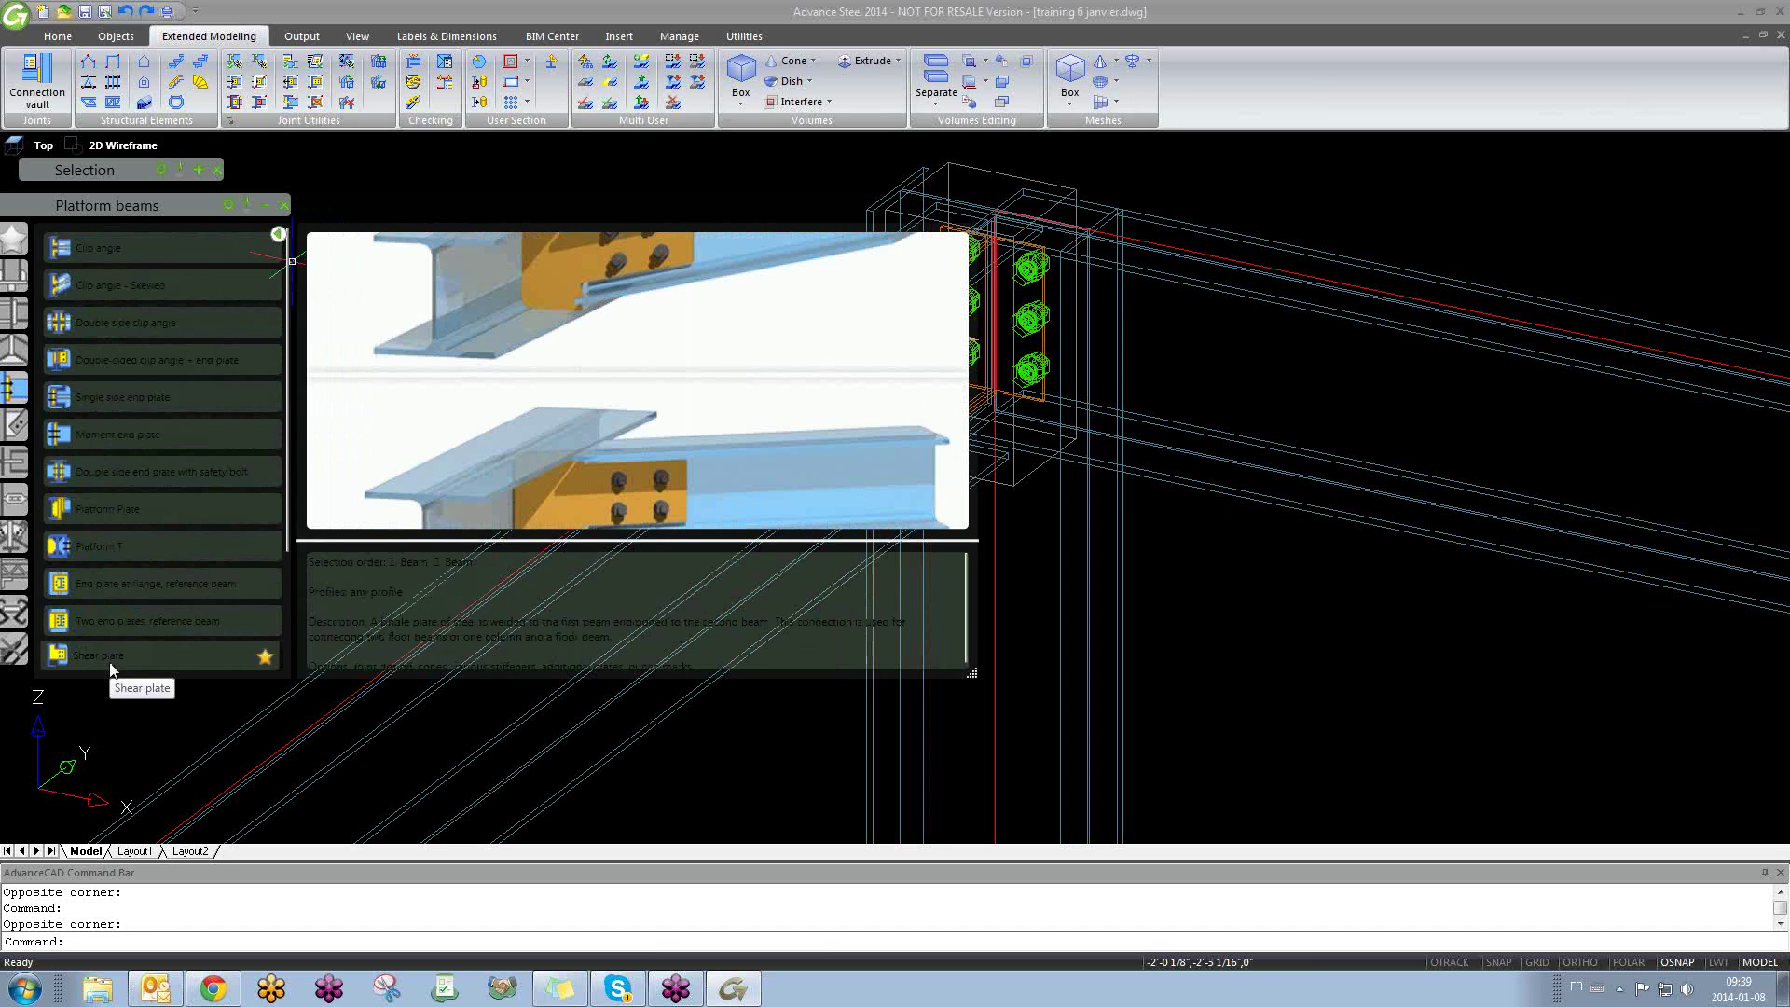
Step: Create a Shear plate joint with the intermediate column as main beam and the beam meeting it as secondary beam
{"action": "left_click", "coordinate": [109, 658]}
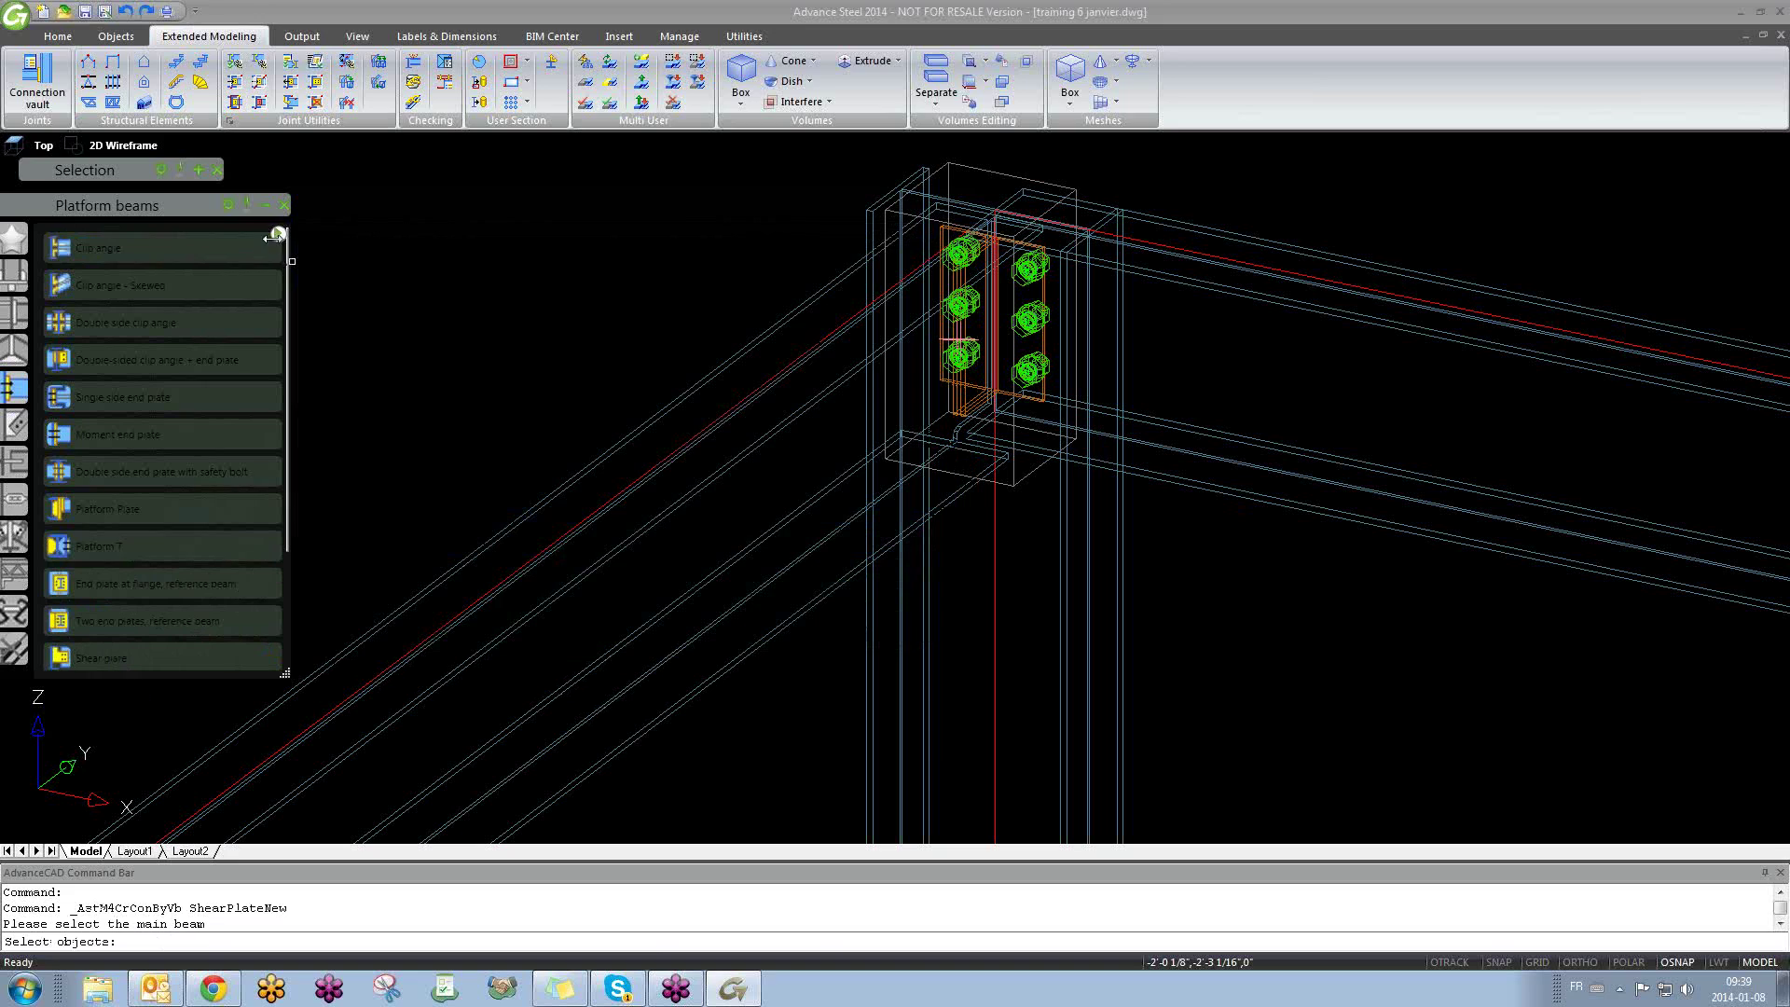
{"action": "scroll", "coordinate": [912, 464], "scroll_direction": "down", "scroll_amount": 8}
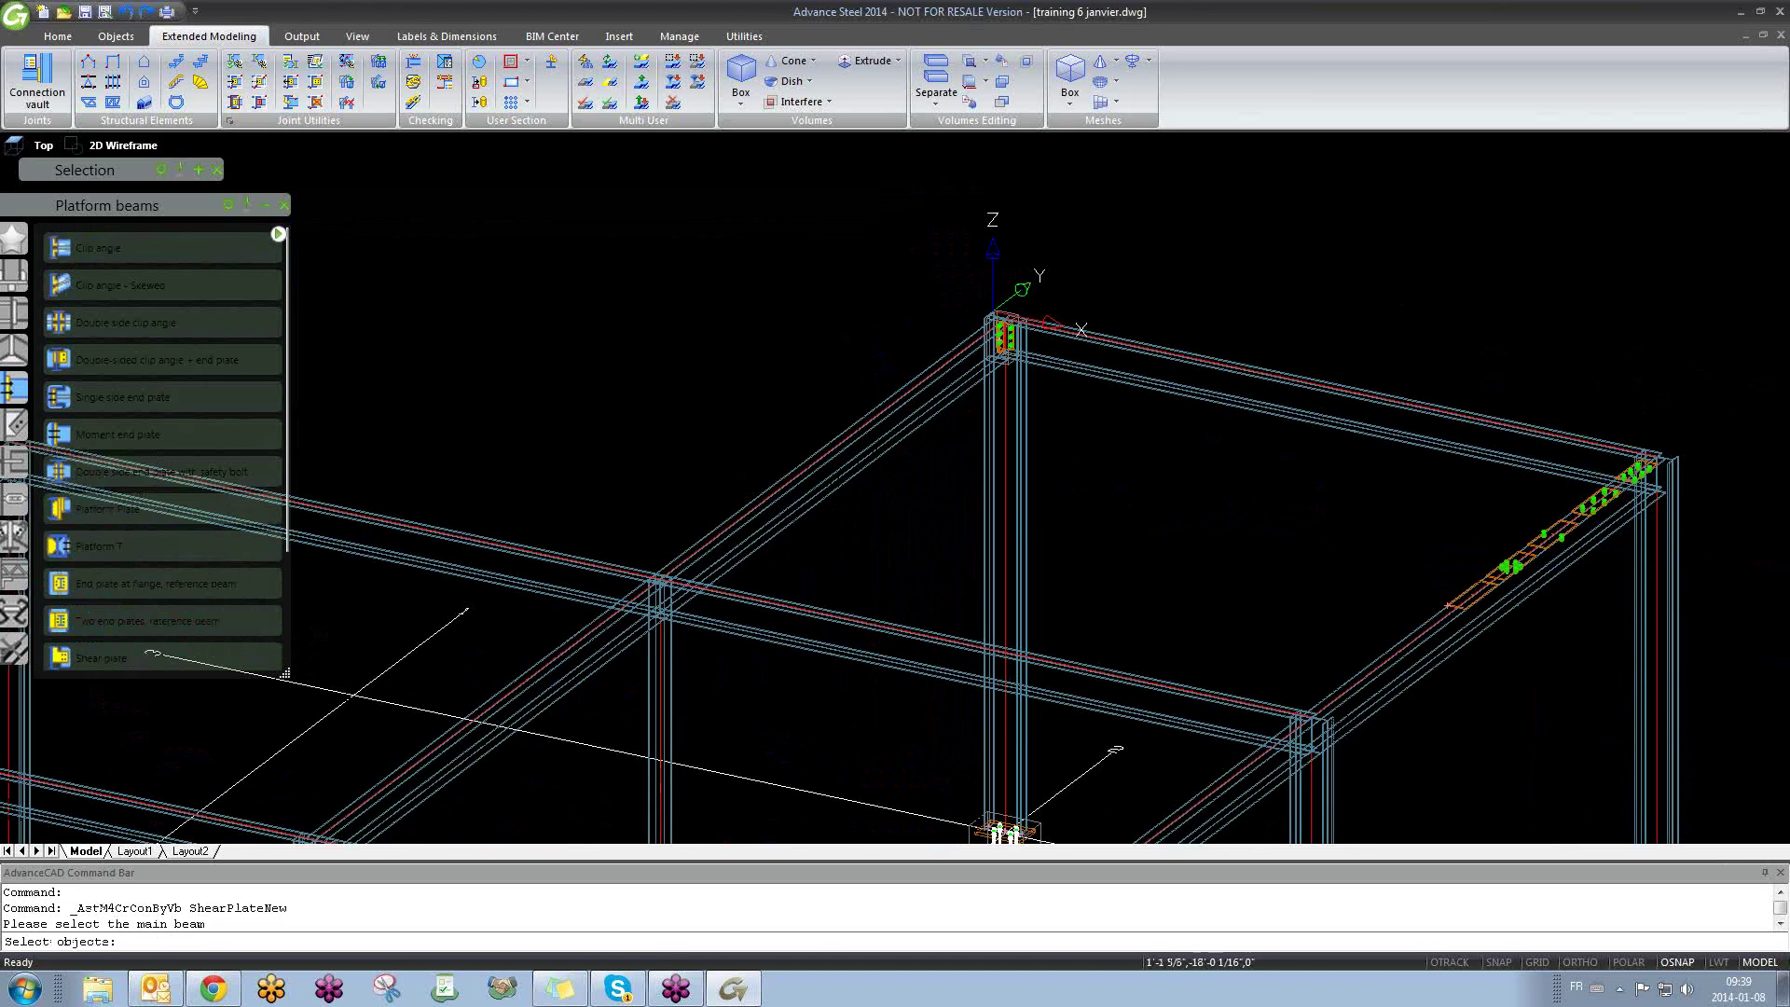
{"action": "scroll", "coordinate": [640, 607], "scroll_direction": "up", "scroll_amount": 6}
{"action": "scroll", "coordinate": [783, 482], "scroll_direction": "down", "scroll_amount": 2}
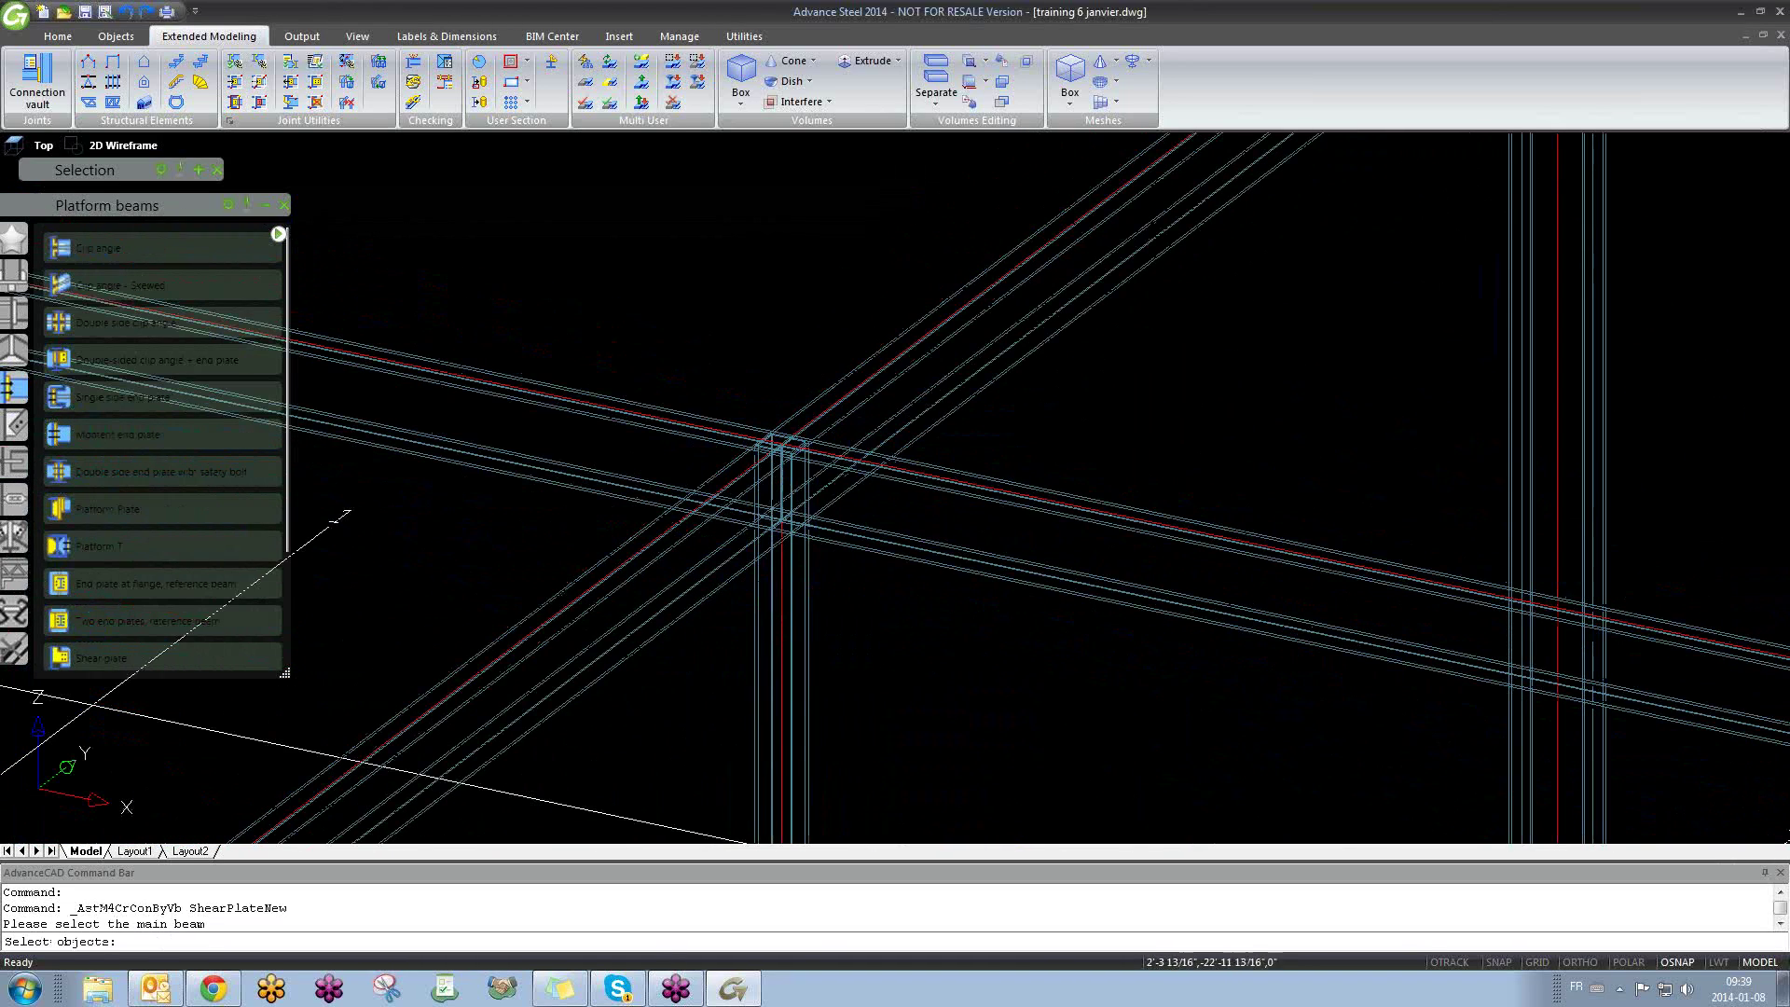
{"action": "scroll", "coordinate": [765, 403], "scroll_direction": "up", "scroll_amount": 8}
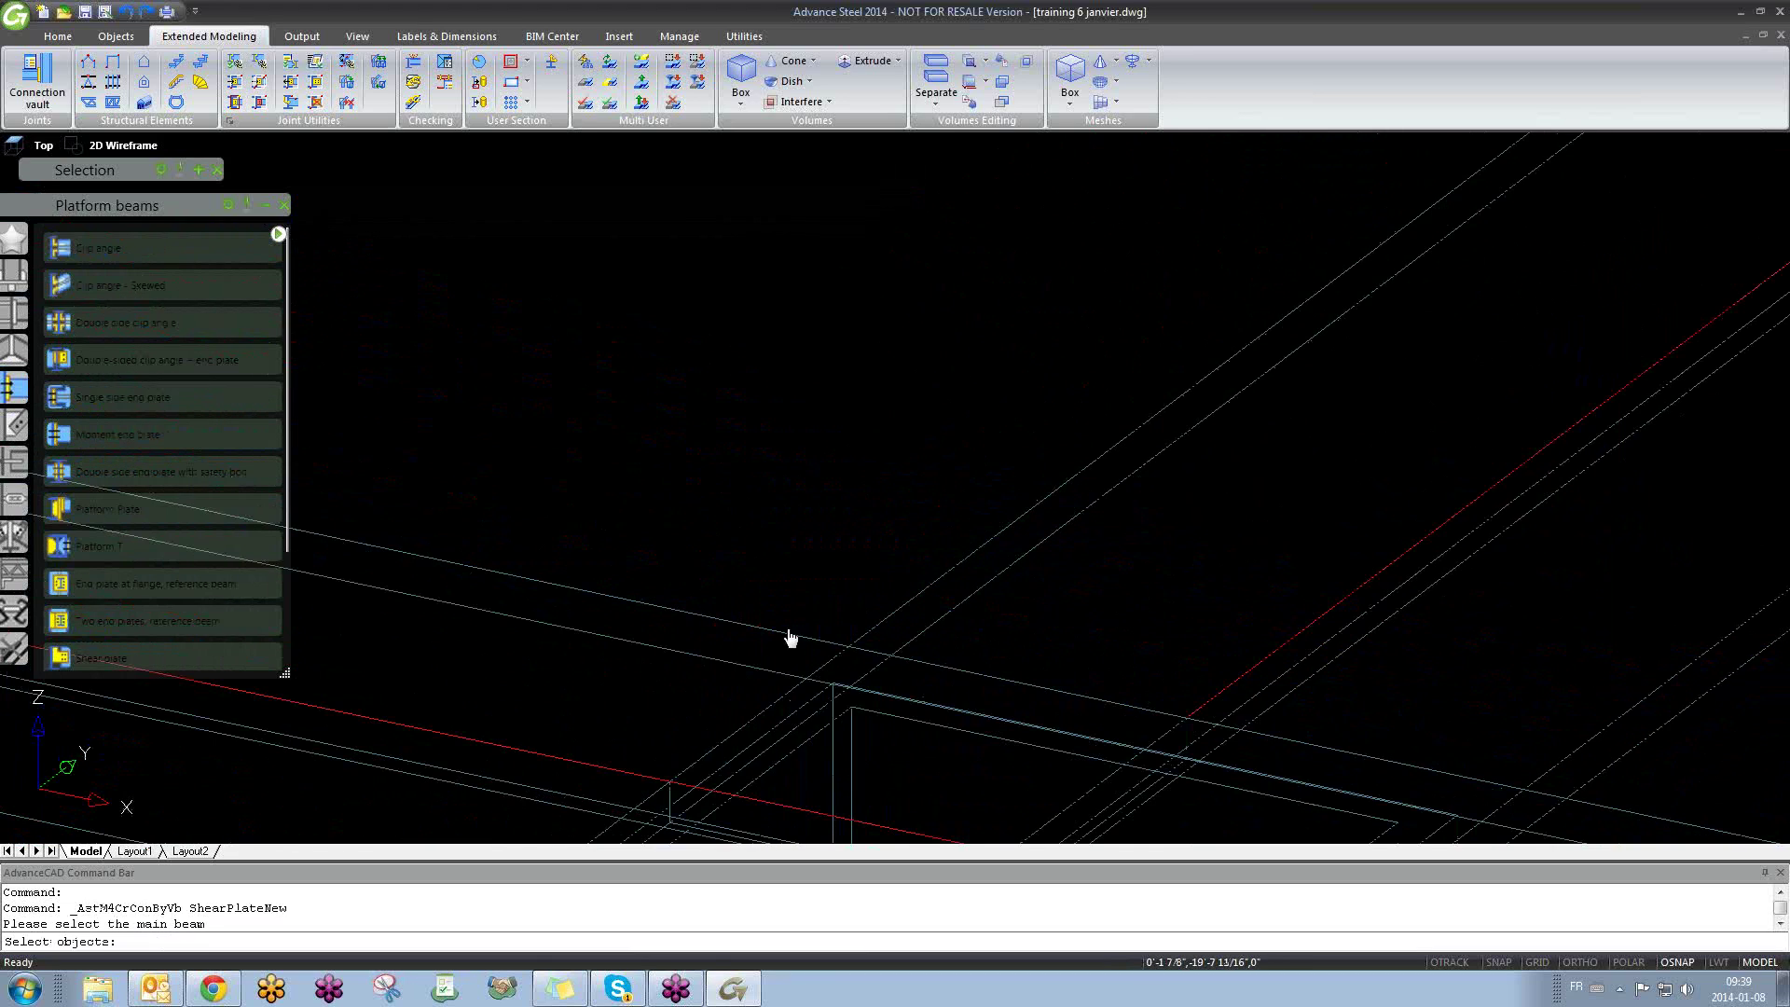
{"action": "middle_click_drag", "start_coordinate": [788, 635], "coordinate": [779, 401]}
{"action": "scroll", "coordinate": [779, 401], "scroll_direction": "down", "scroll_amount": 7}
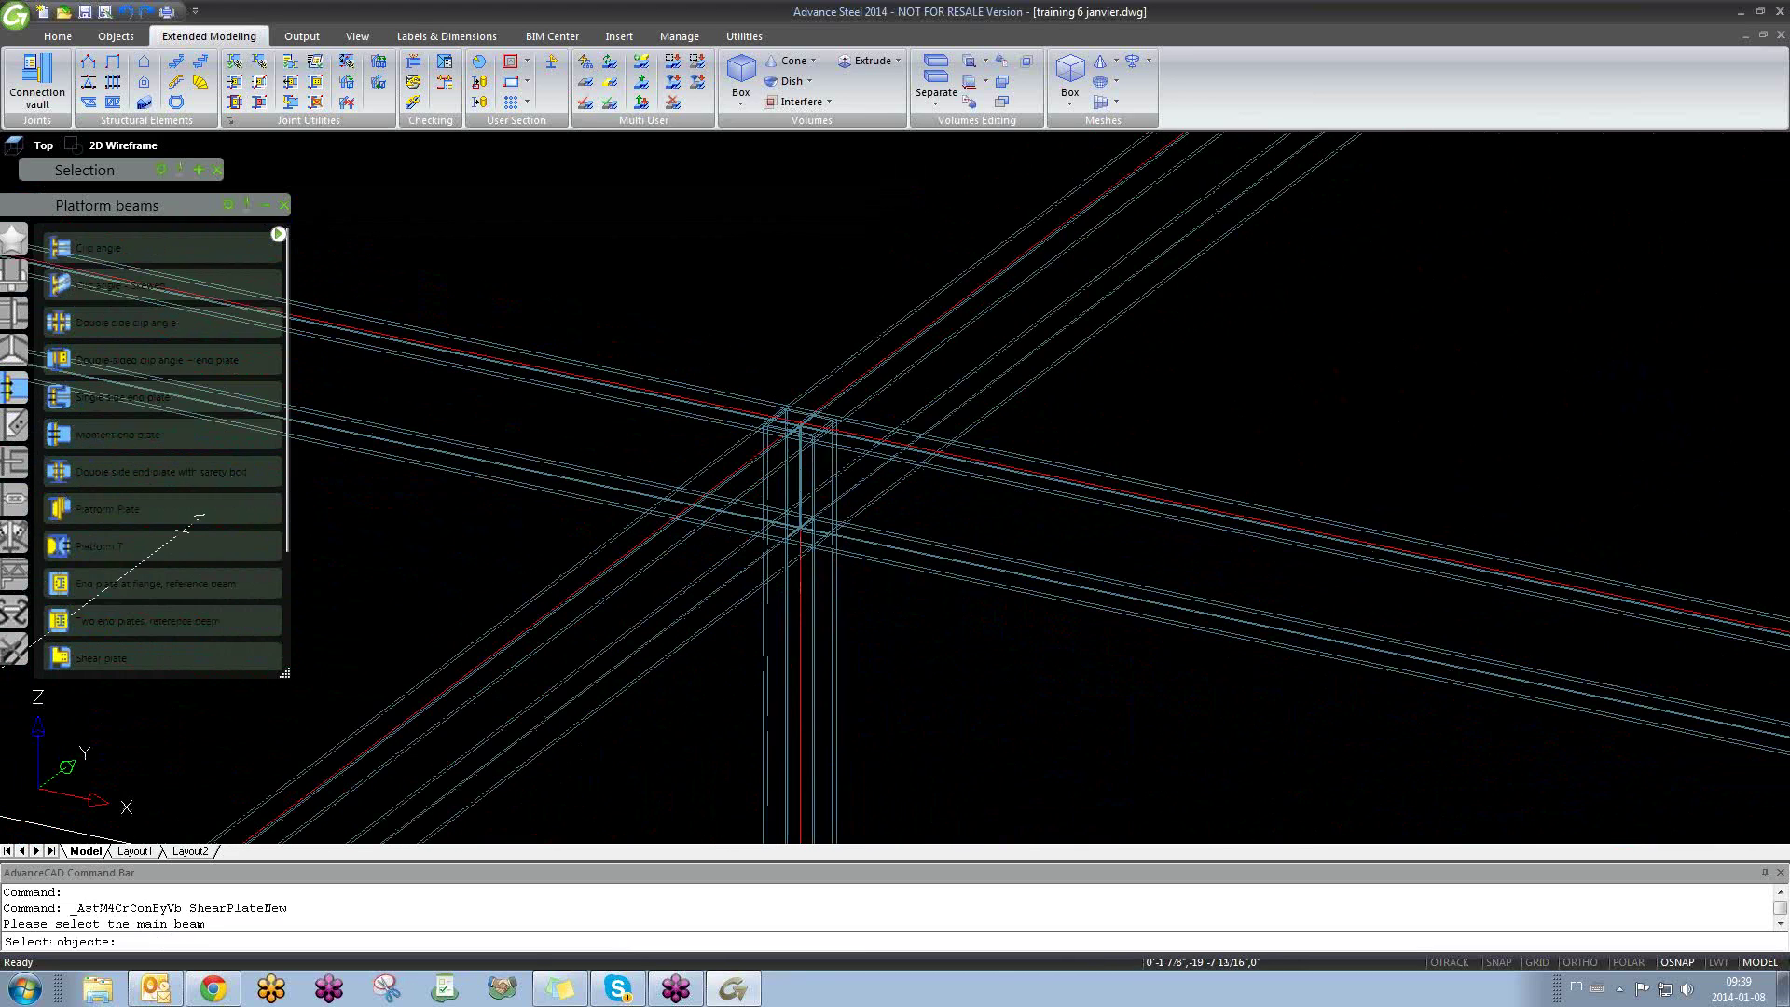
{"action": "left_click", "coordinate": [835, 601]}
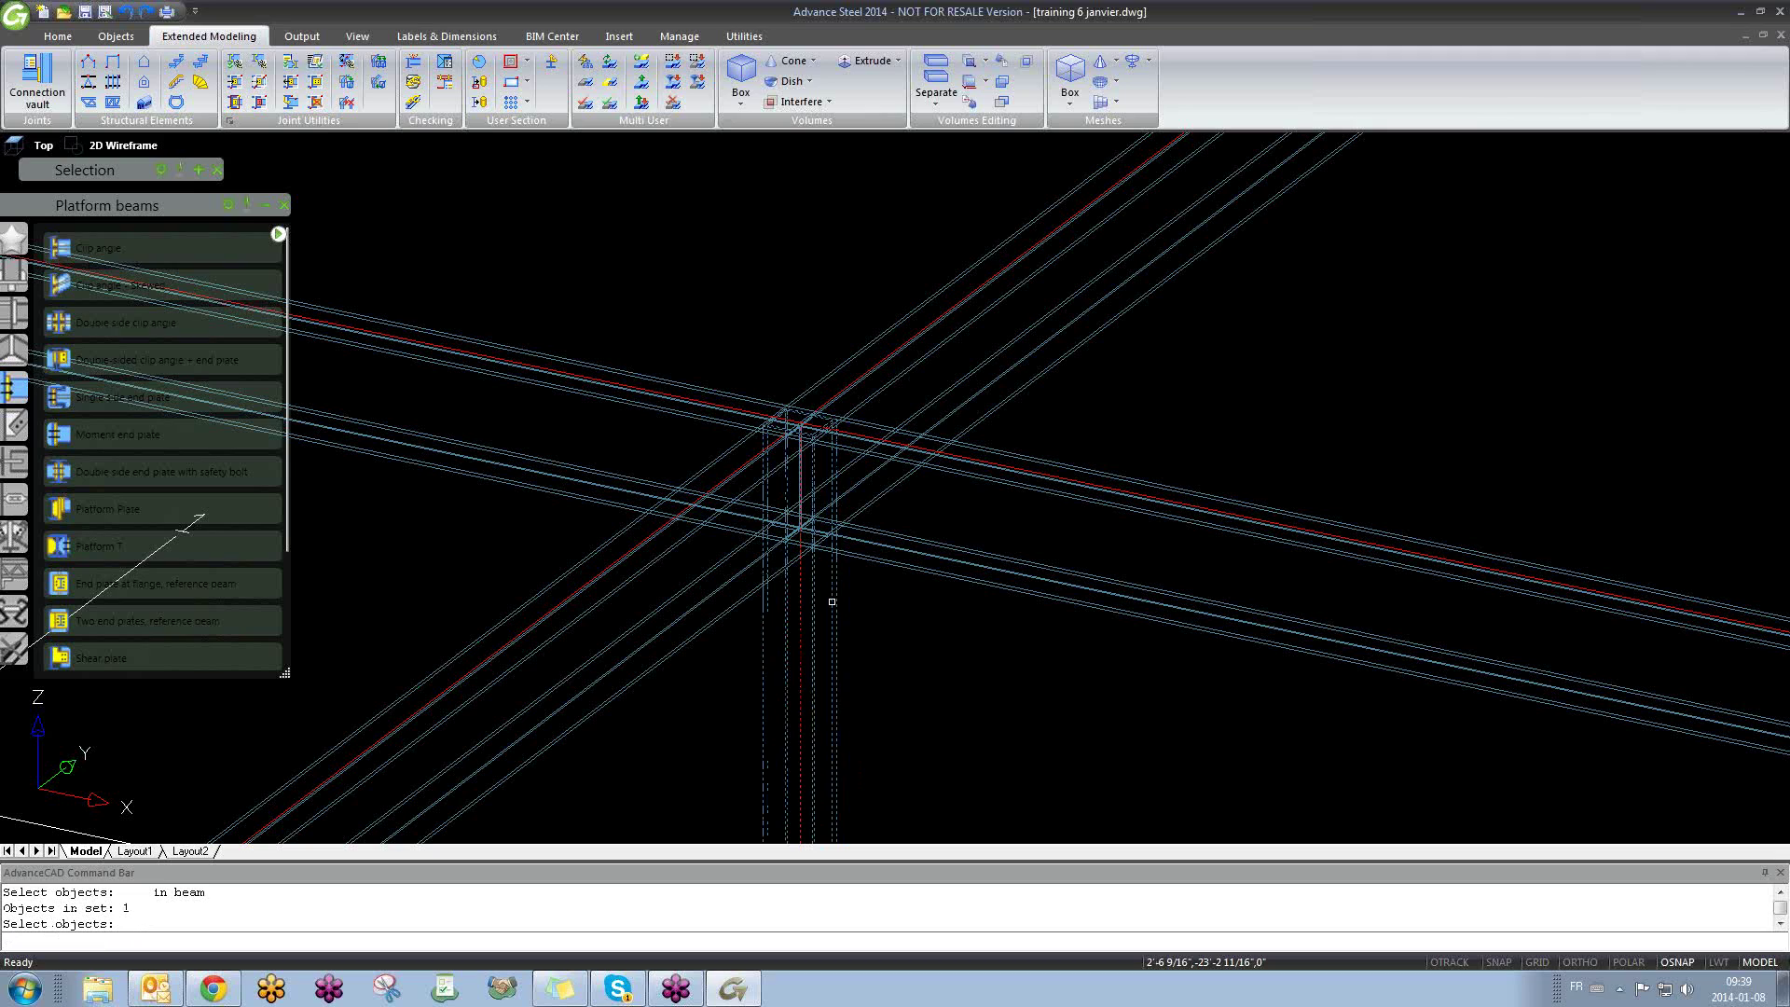
{"action": "key", "text": "Return"}
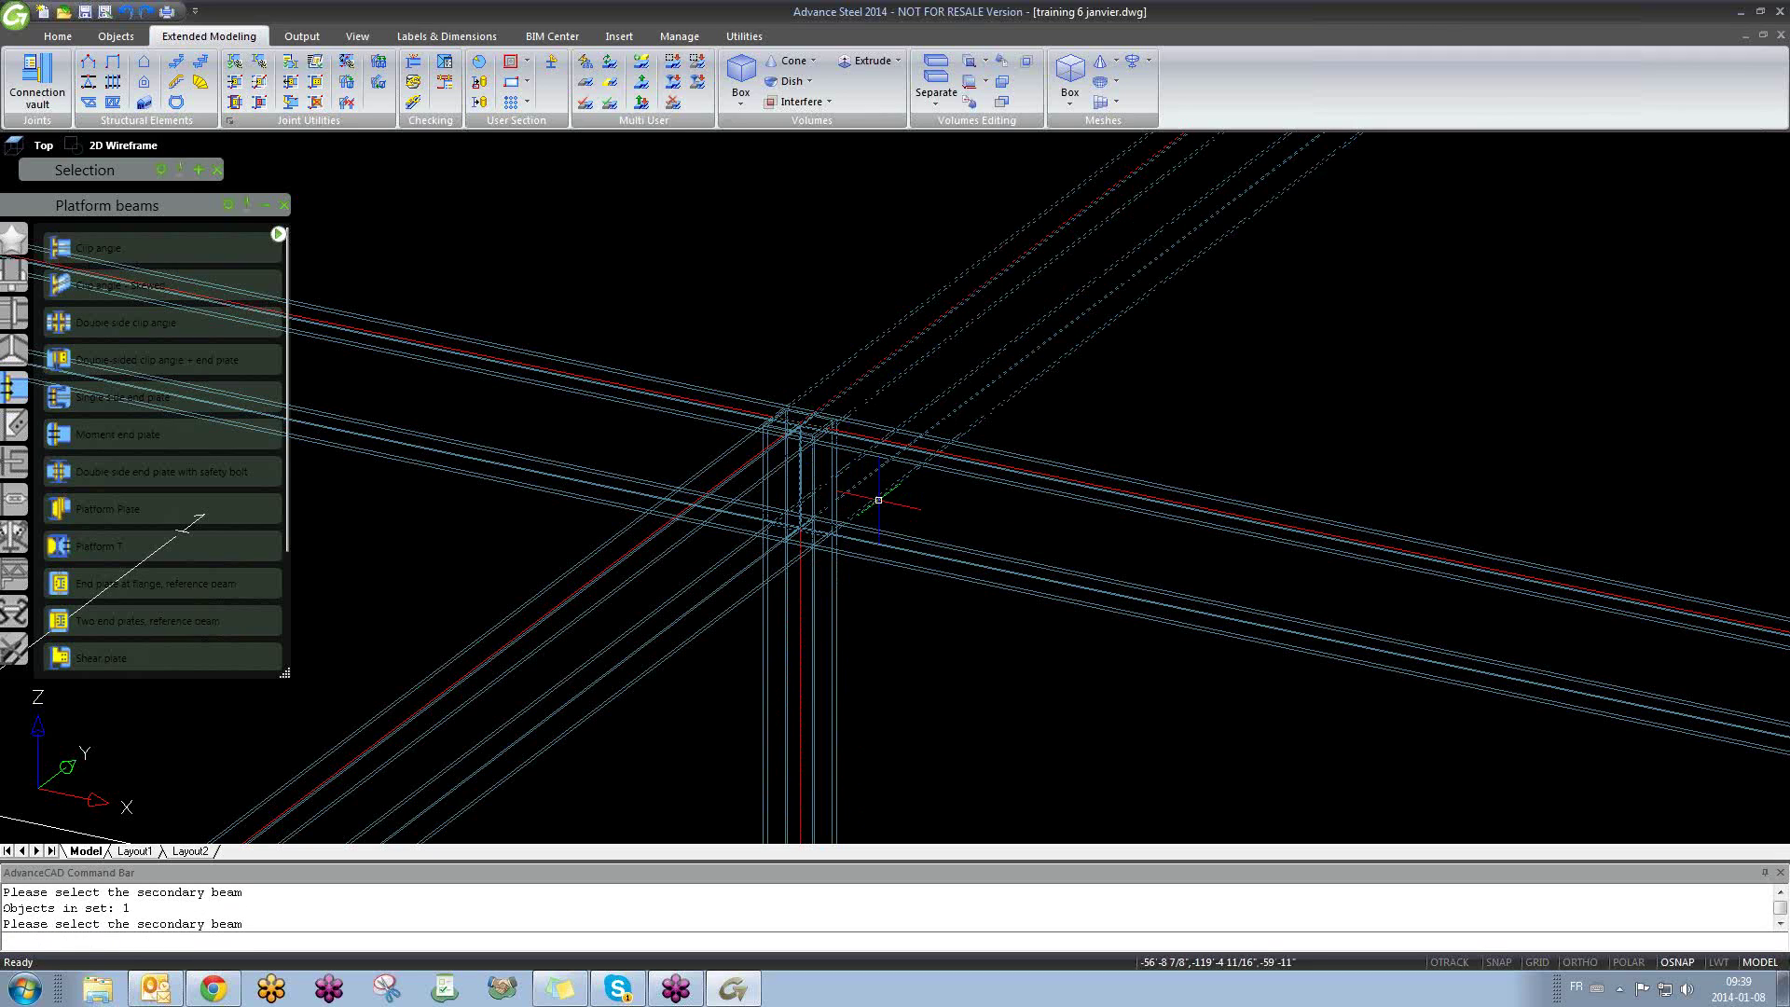
{"action": "left_click", "coordinate": [1071, 328]}
{"action": "key", "text": "Return"}
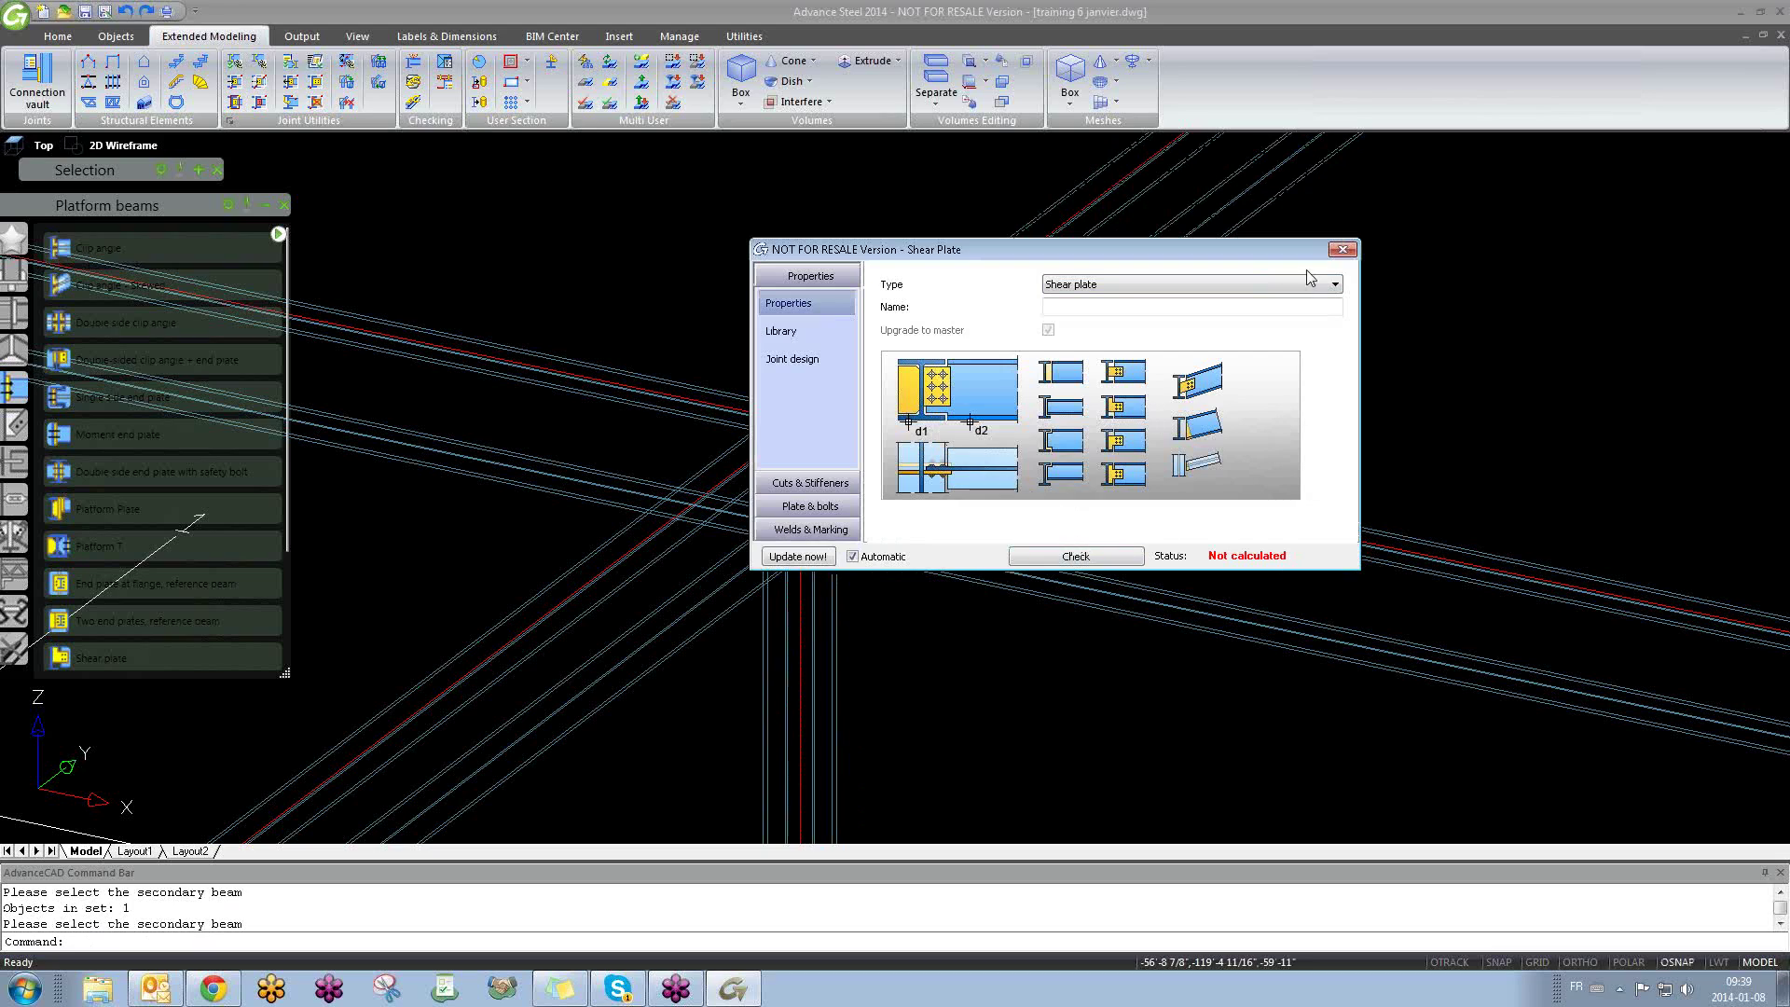
Step: Examine the shear plate and its bolts in the model and review the joint's beam cut, cope and stiffener settings
{"action": "middle_click_drag", "start_coordinate": [867, 575], "coordinate": [467, 695], "text": "shift"}
{"action": "scroll", "coordinate": [576, 513], "scroll_direction": "up", "scroll_amount": 4}
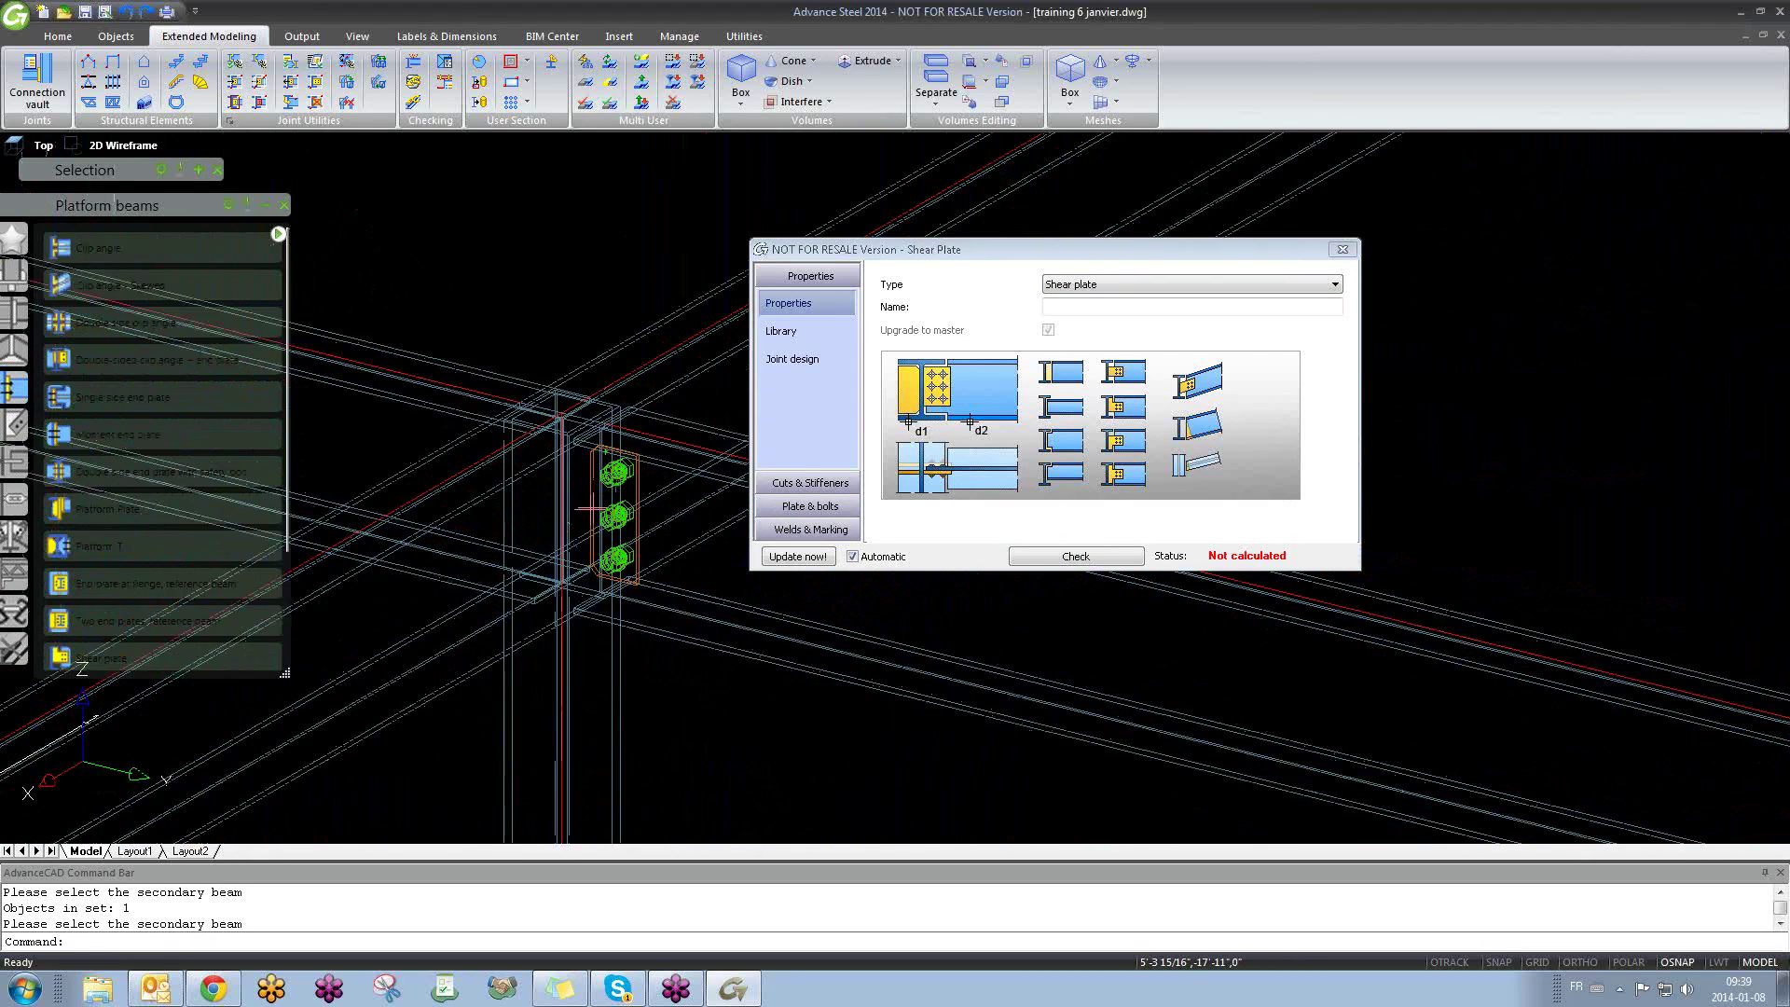
{"action": "middle_click_drag", "start_coordinate": [600, 508], "coordinate": [413, 507]}
{"action": "middle_click_drag", "start_coordinate": [502, 606], "coordinate": [457, 419], "text": "shift"}
{"action": "scroll", "coordinate": [456, 416], "scroll_direction": "up", "scroll_amount": 2}
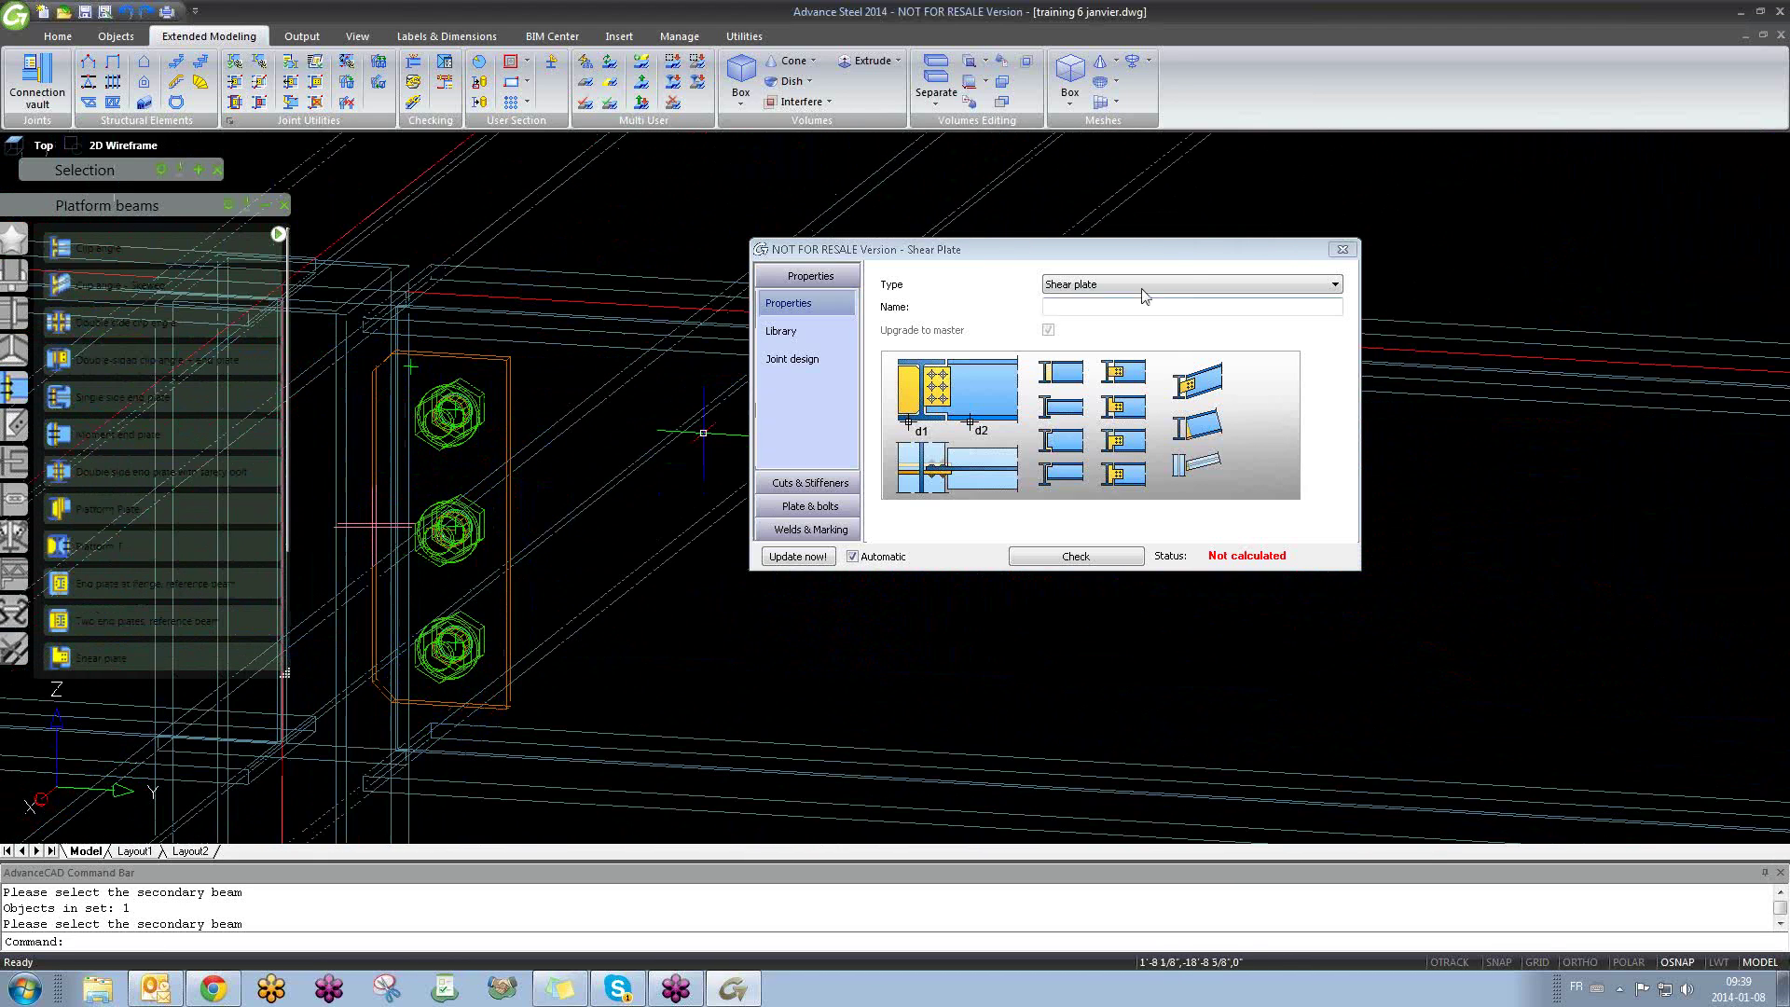
{"action": "left_click", "coordinate": [808, 483]}
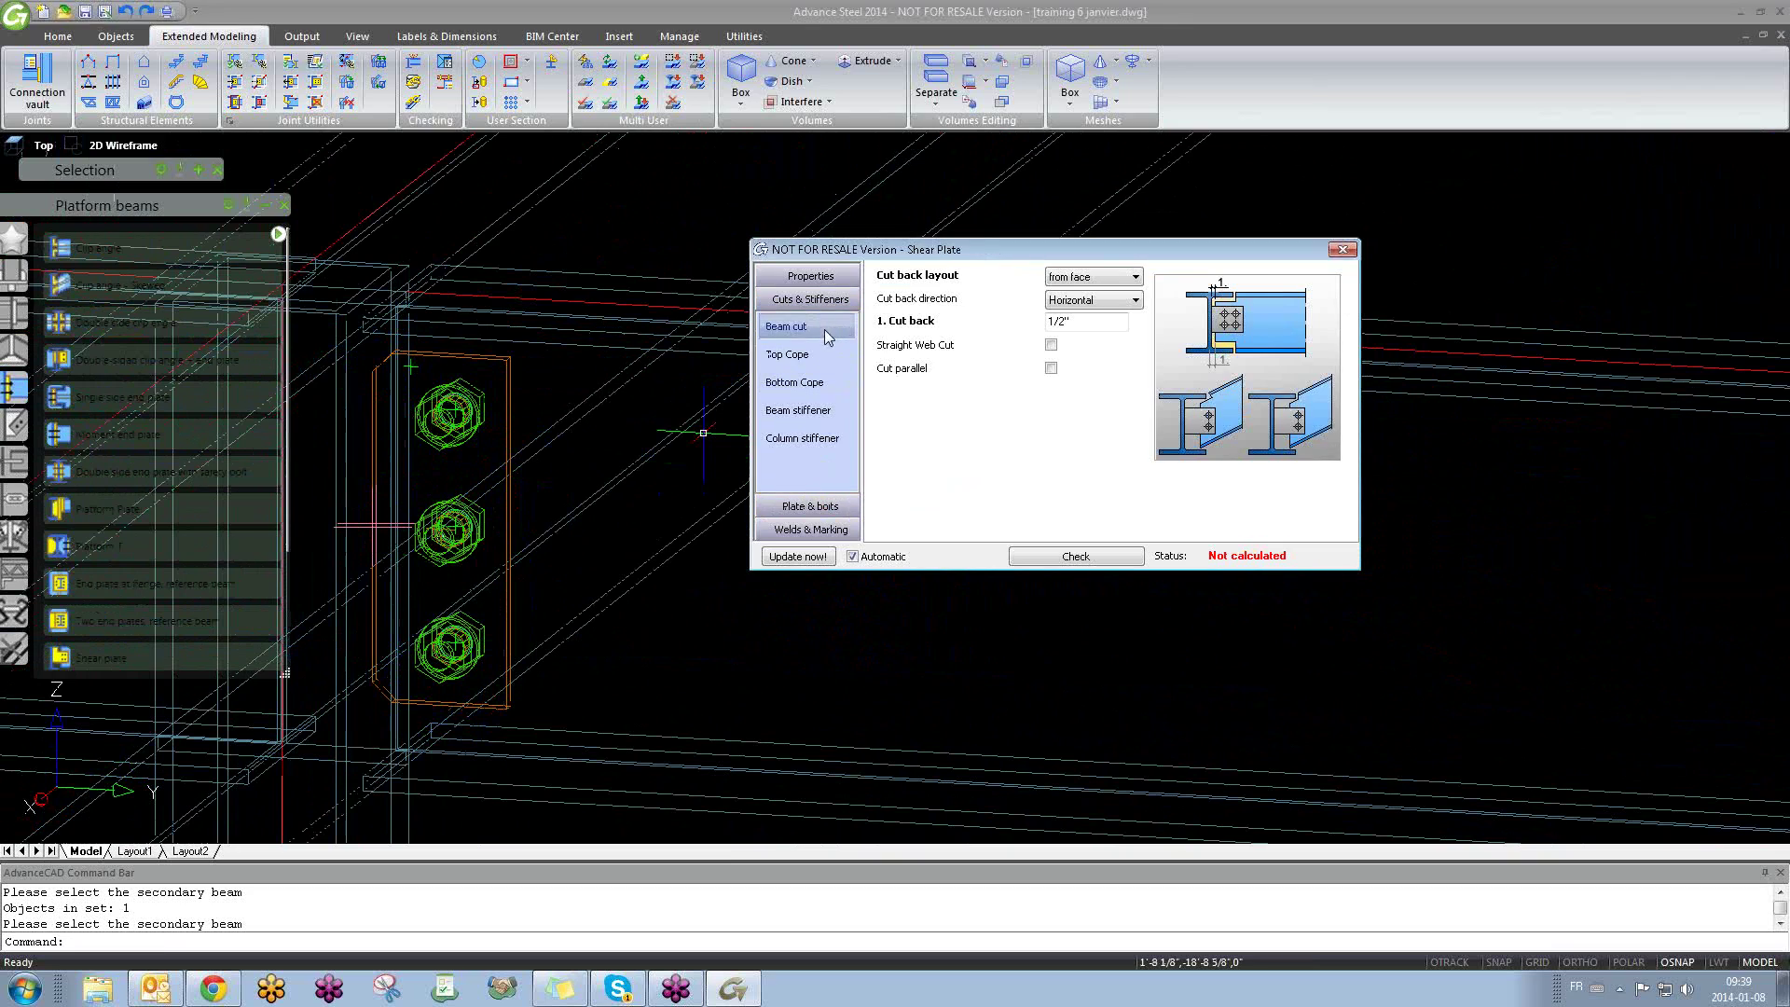
{"action": "left_click", "coordinate": [811, 354]}
{"action": "left_click", "coordinate": [818, 380]}
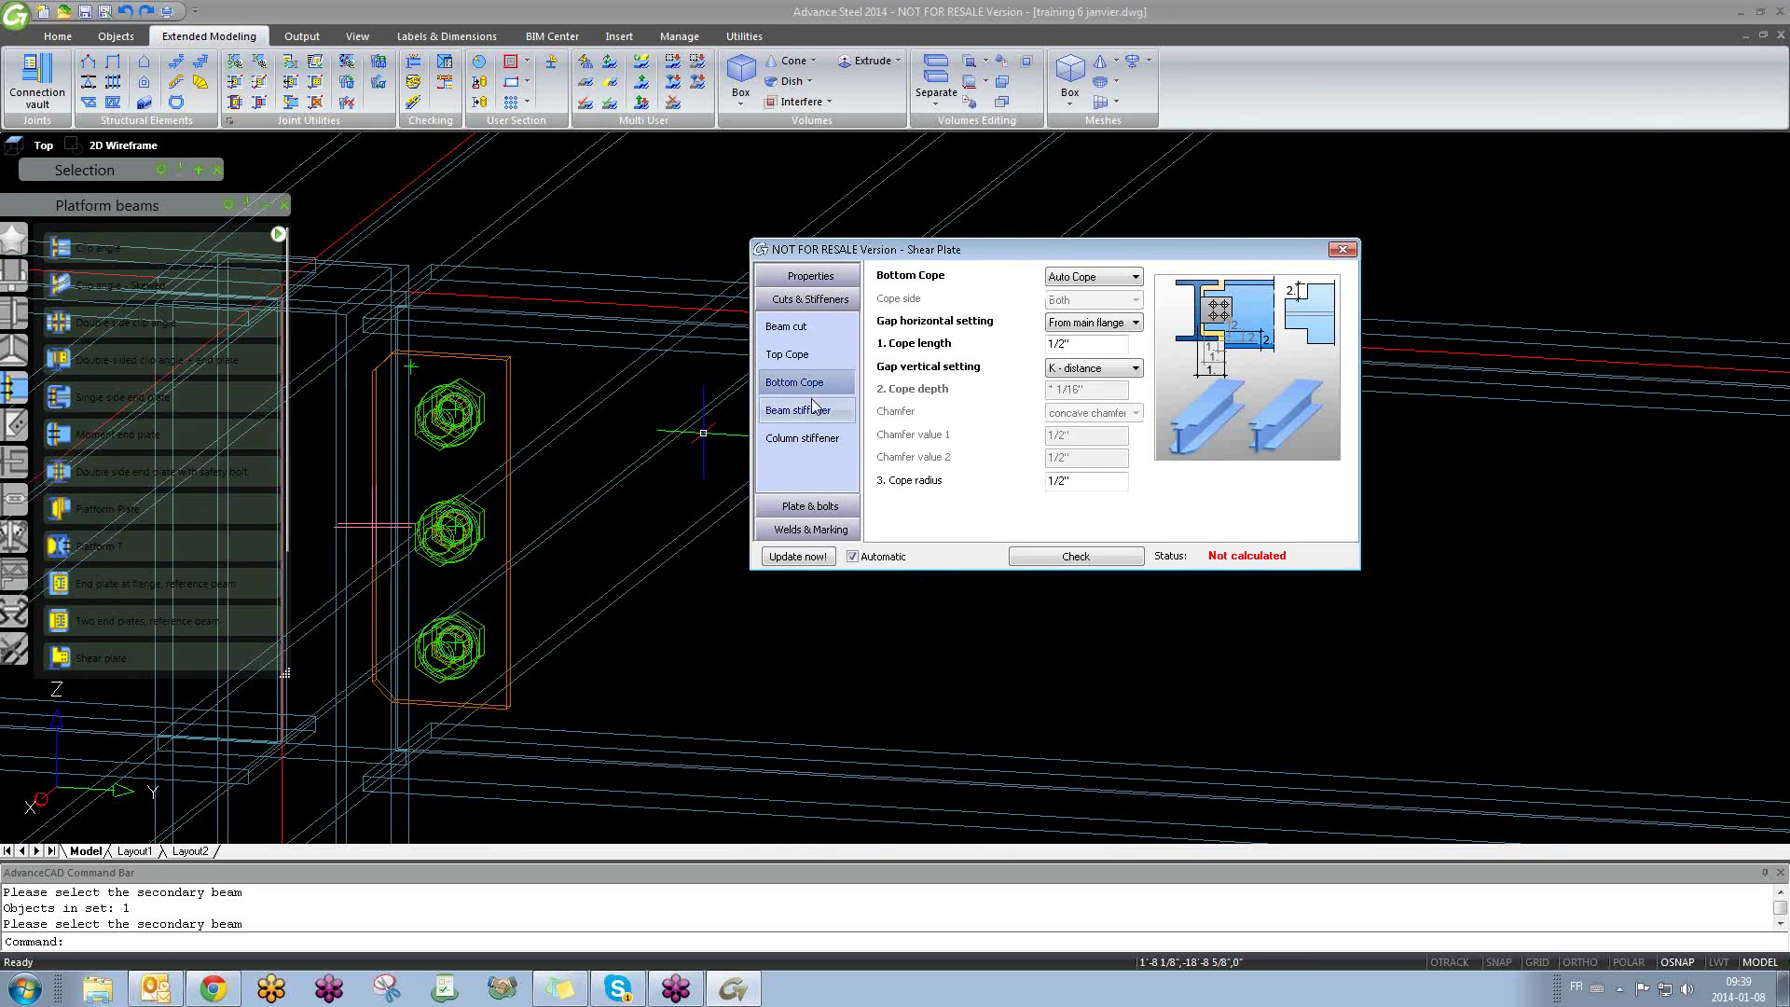
{"action": "left_click", "coordinate": [815, 408]}
{"action": "left_click", "coordinate": [802, 438]}
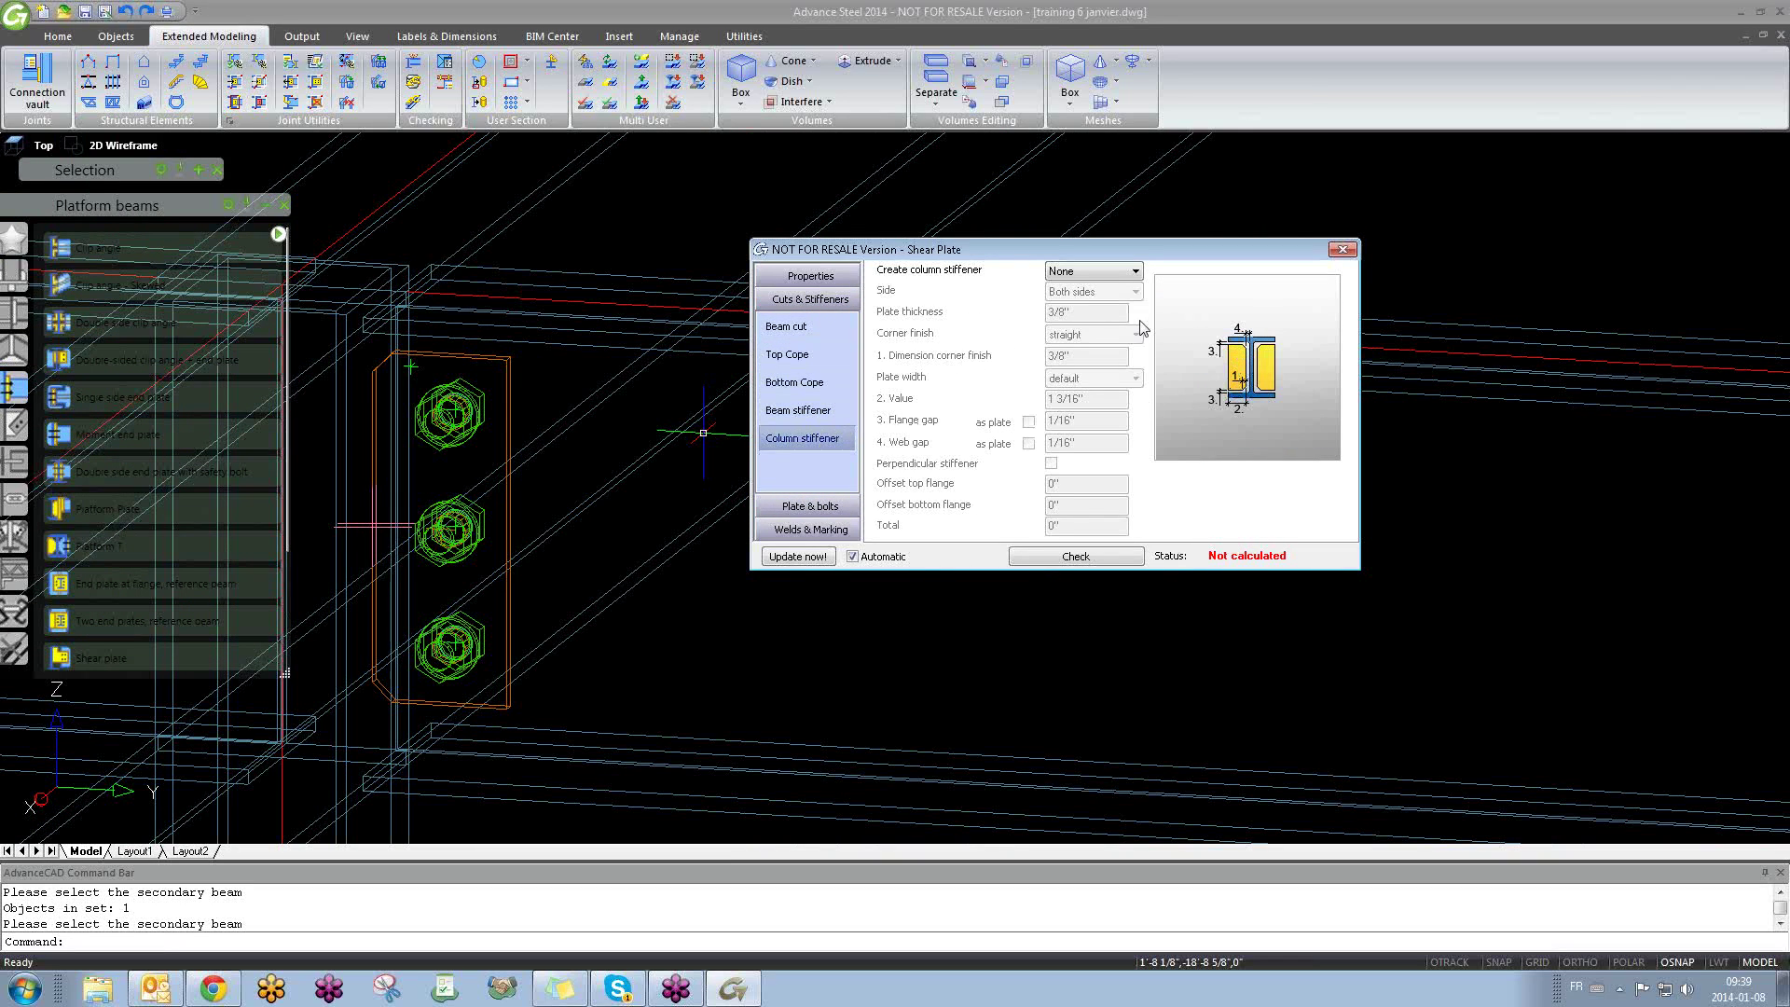
Step: Review the shear plate joint's plate, bolt and weld settings and its library values, and close the joint properties
{"action": "left_click", "coordinate": [814, 506]}
{"action": "left_click", "coordinate": [824, 526]}
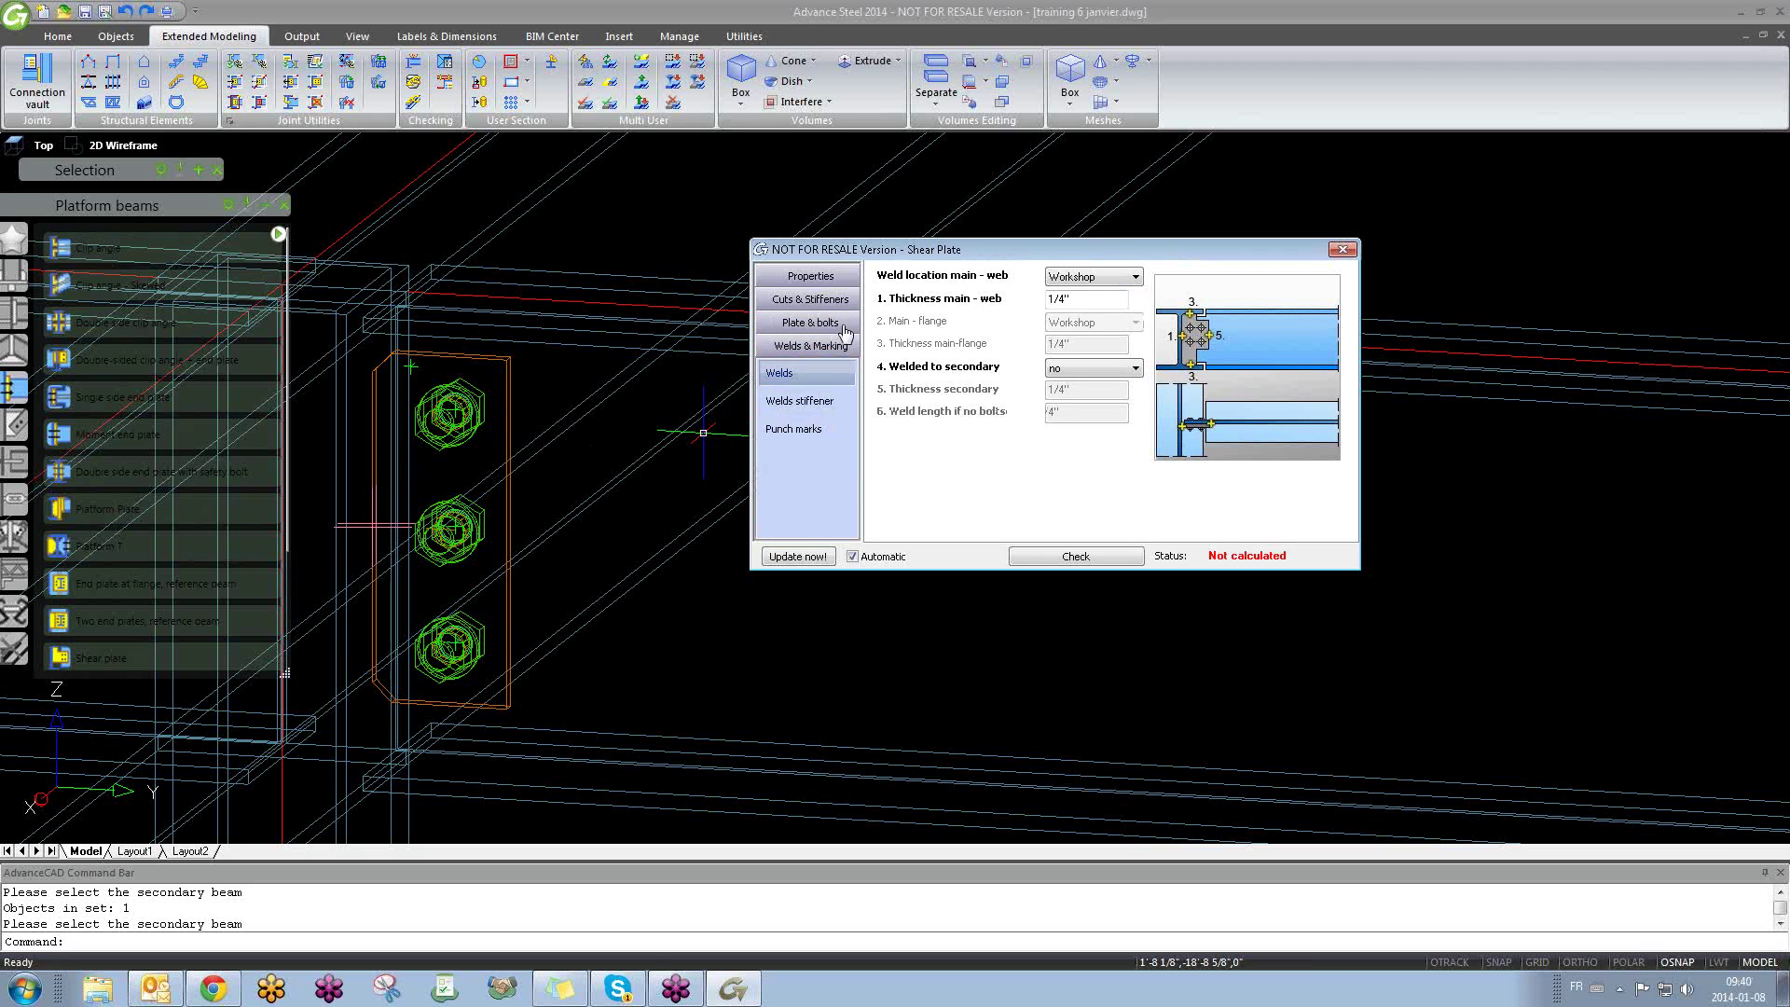
{"action": "left_click", "coordinate": [810, 276]}
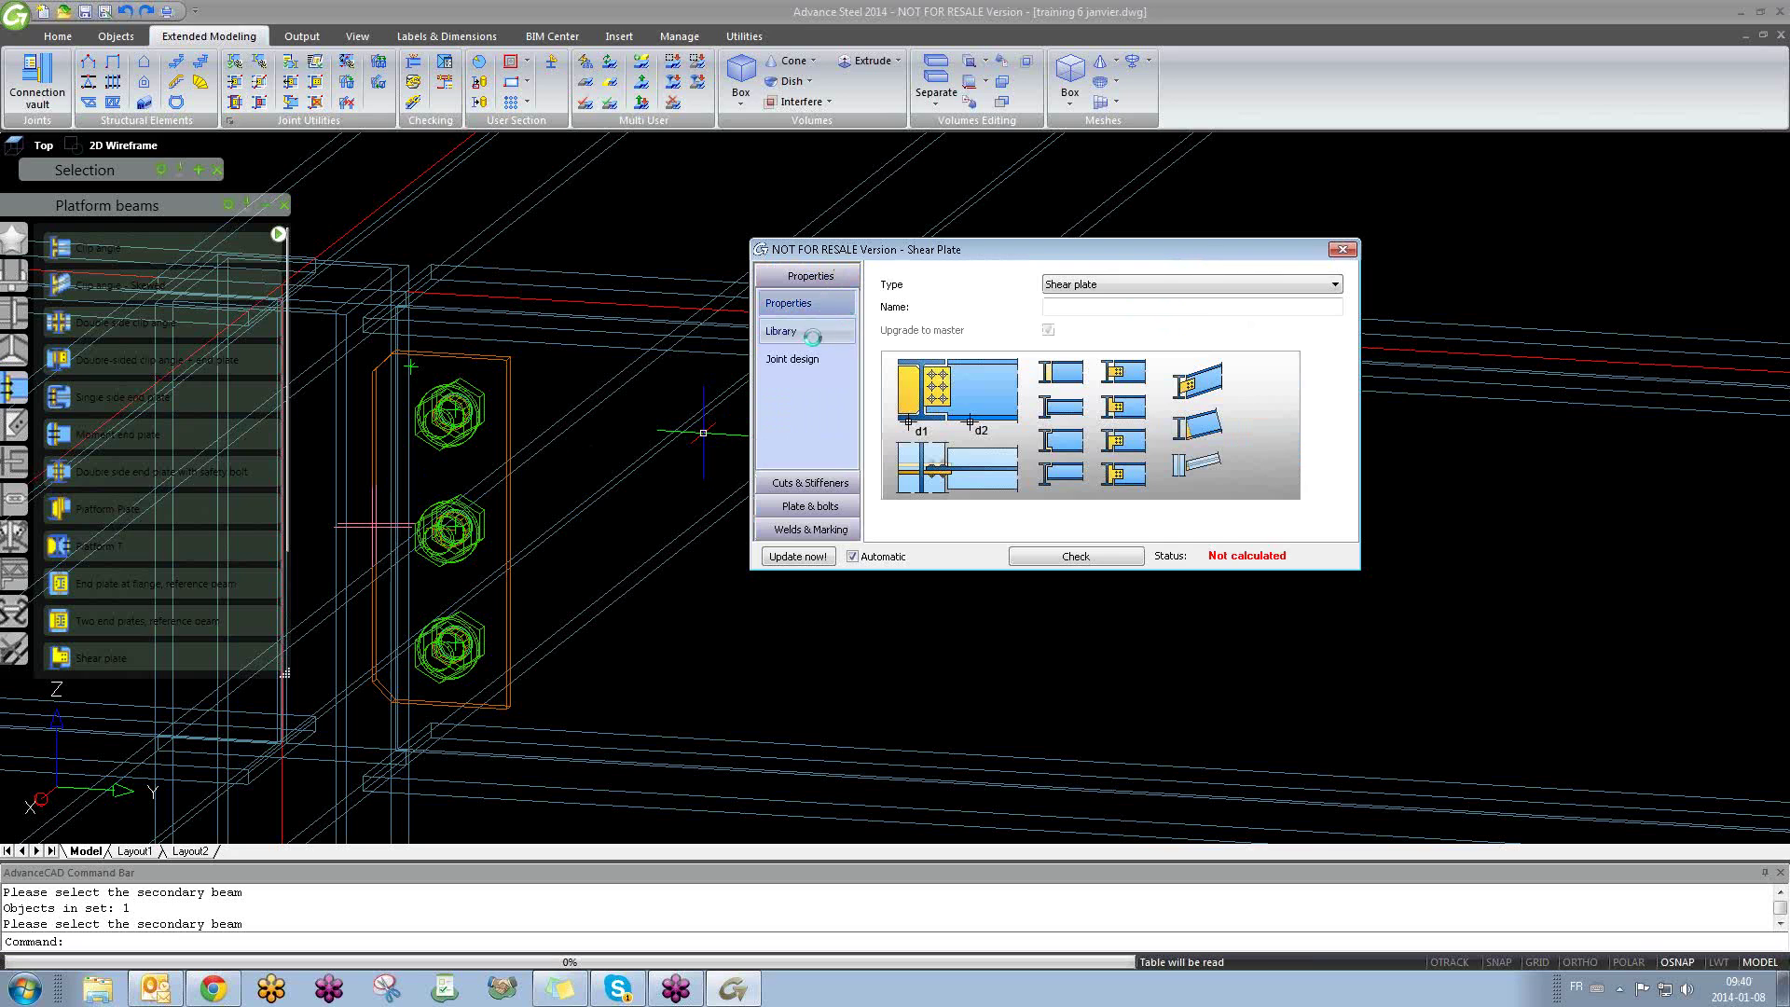
{"action": "left_click", "coordinate": [816, 334]}
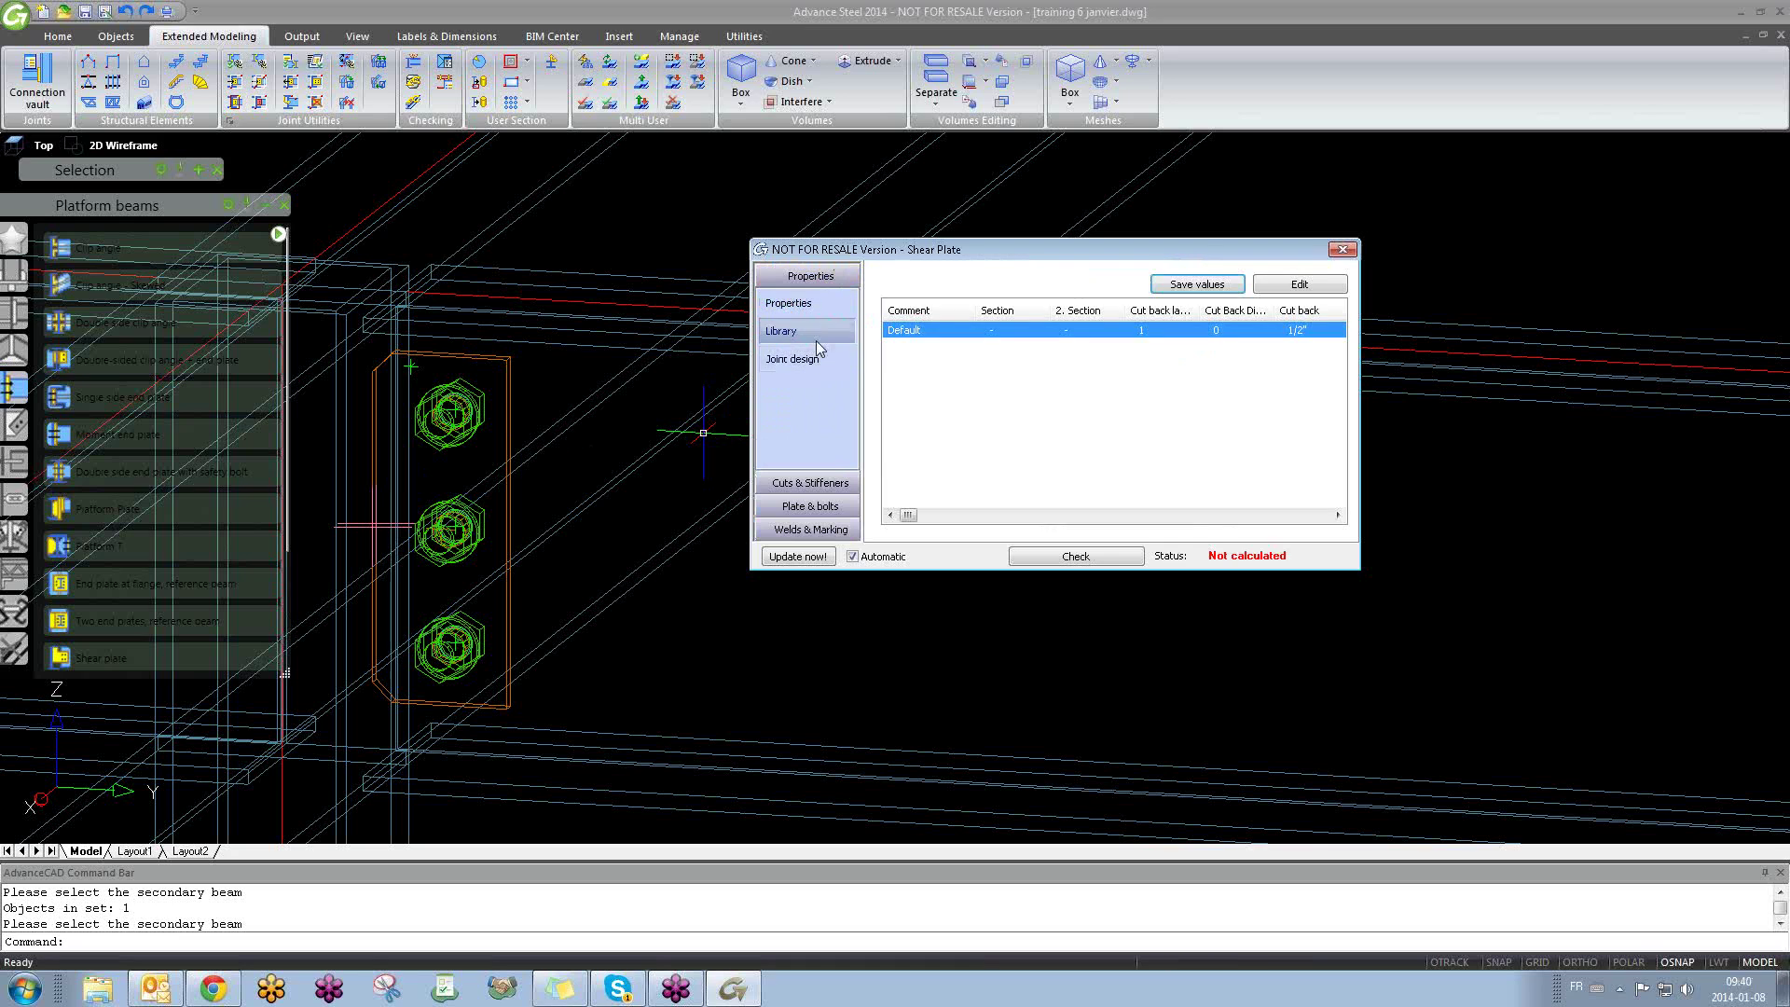
{"action": "left_click", "coordinate": [1342, 250]}
Step: Examine the next column where beams meet on both sides and browse the Platform beams, Beam end to end and Column - Beam joints
{"action": "scroll", "coordinate": [650, 550], "scroll_direction": "down", "scroll_amount": 5}
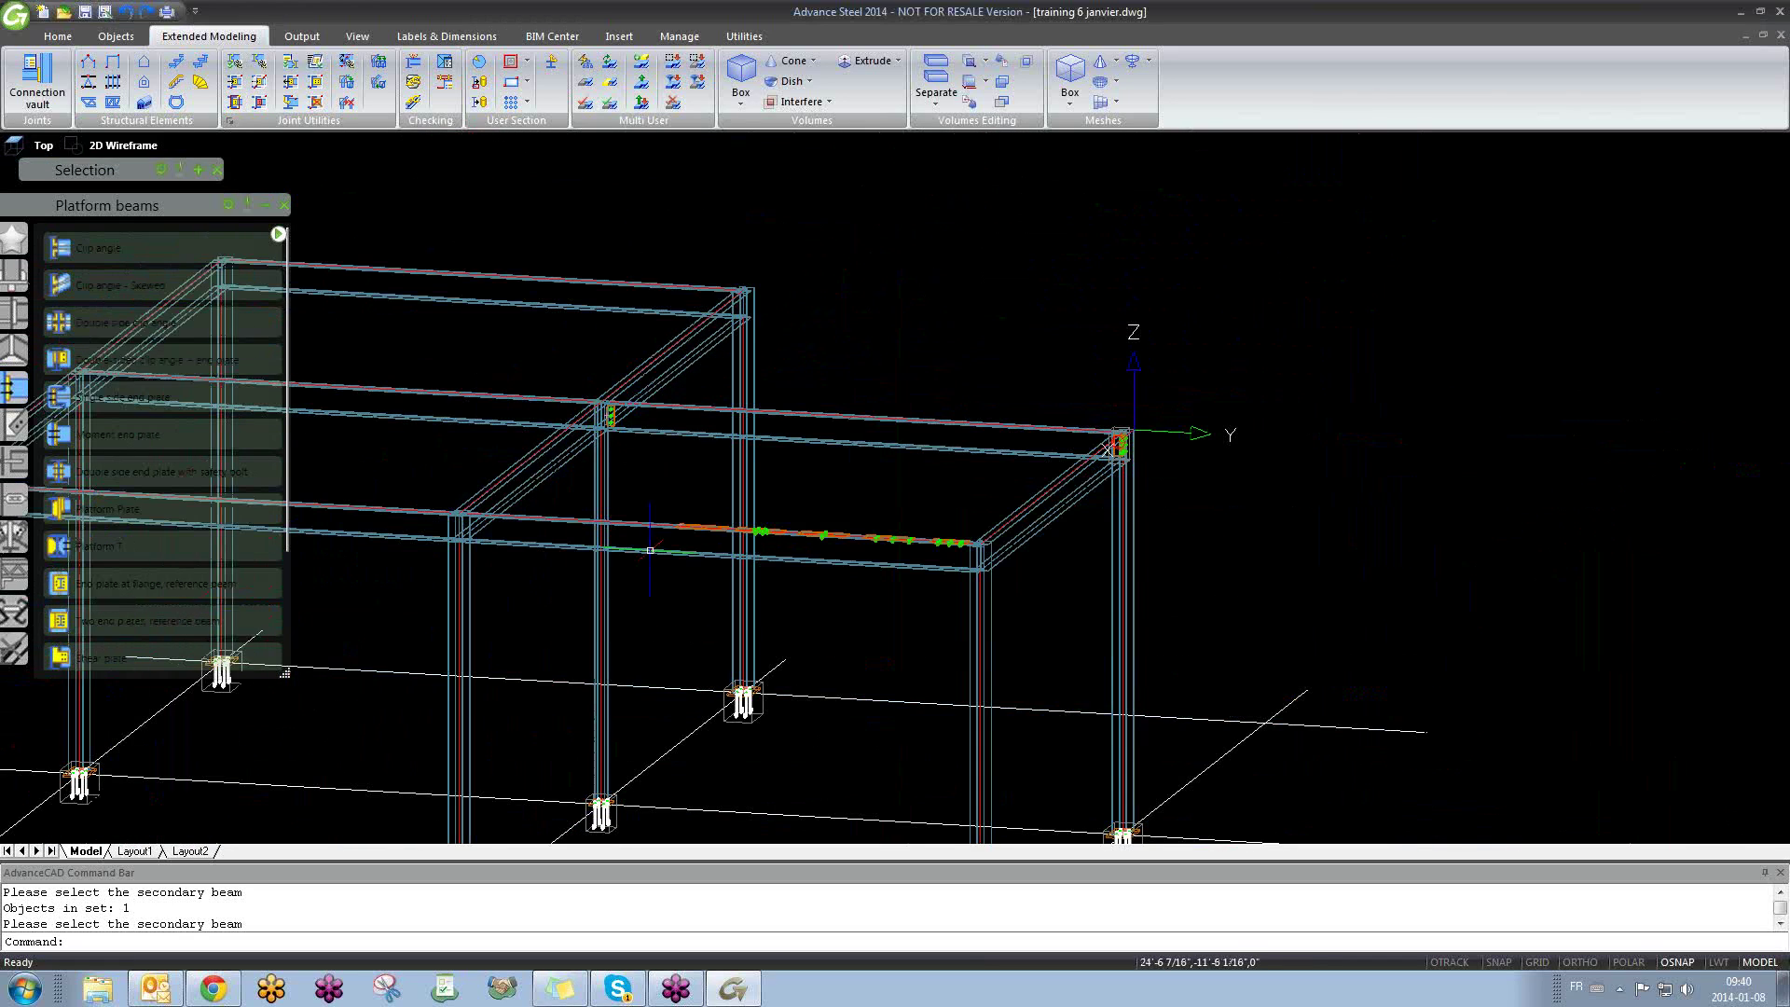
{"action": "middle_click_drag", "start_coordinate": [650, 550], "coordinate": [470, 546], "text": "shift"}
{"action": "scroll", "coordinate": [383, 643], "scroll_direction": "up", "scroll_amount": 5}
{"action": "scroll", "coordinate": [382, 644], "scroll_direction": "down", "scroll_amount": 5}
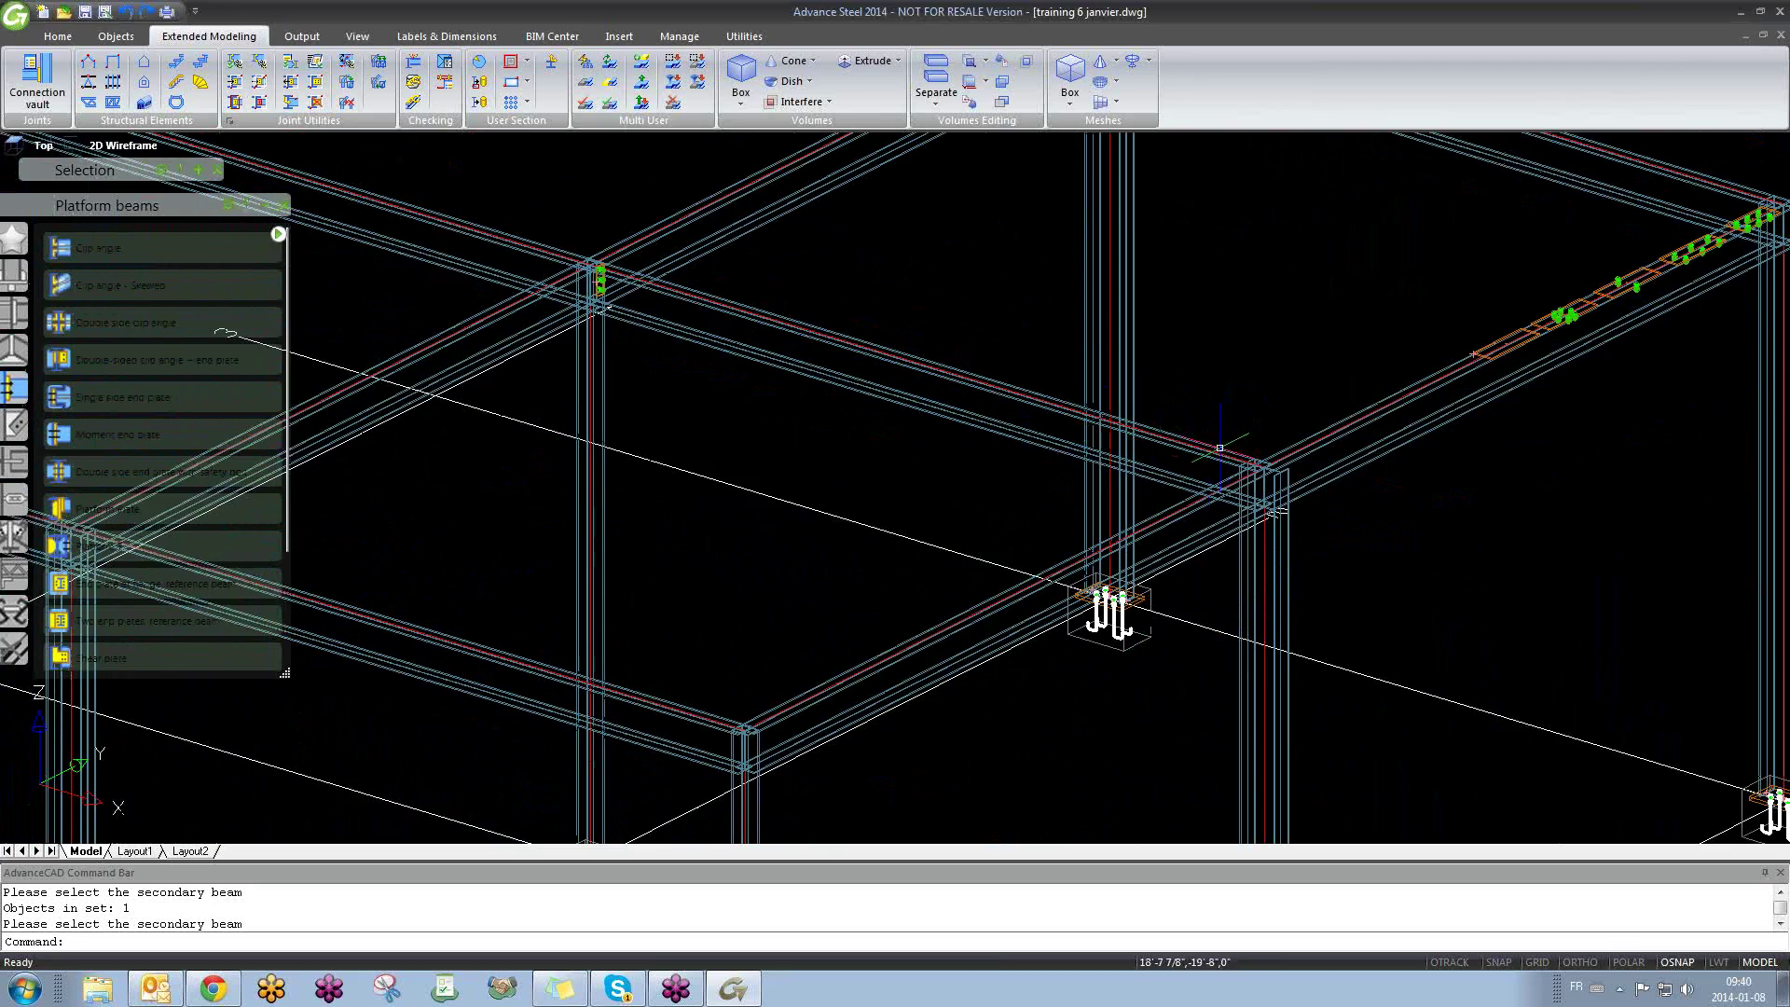
{"action": "scroll", "coordinate": [1279, 468], "scroll_direction": "up", "scroll_amount": 5}
{"action": "middle_click_drag", "start_coordinate": [1095, 532], "coordinate": [1331, 510], "text": "shift"}
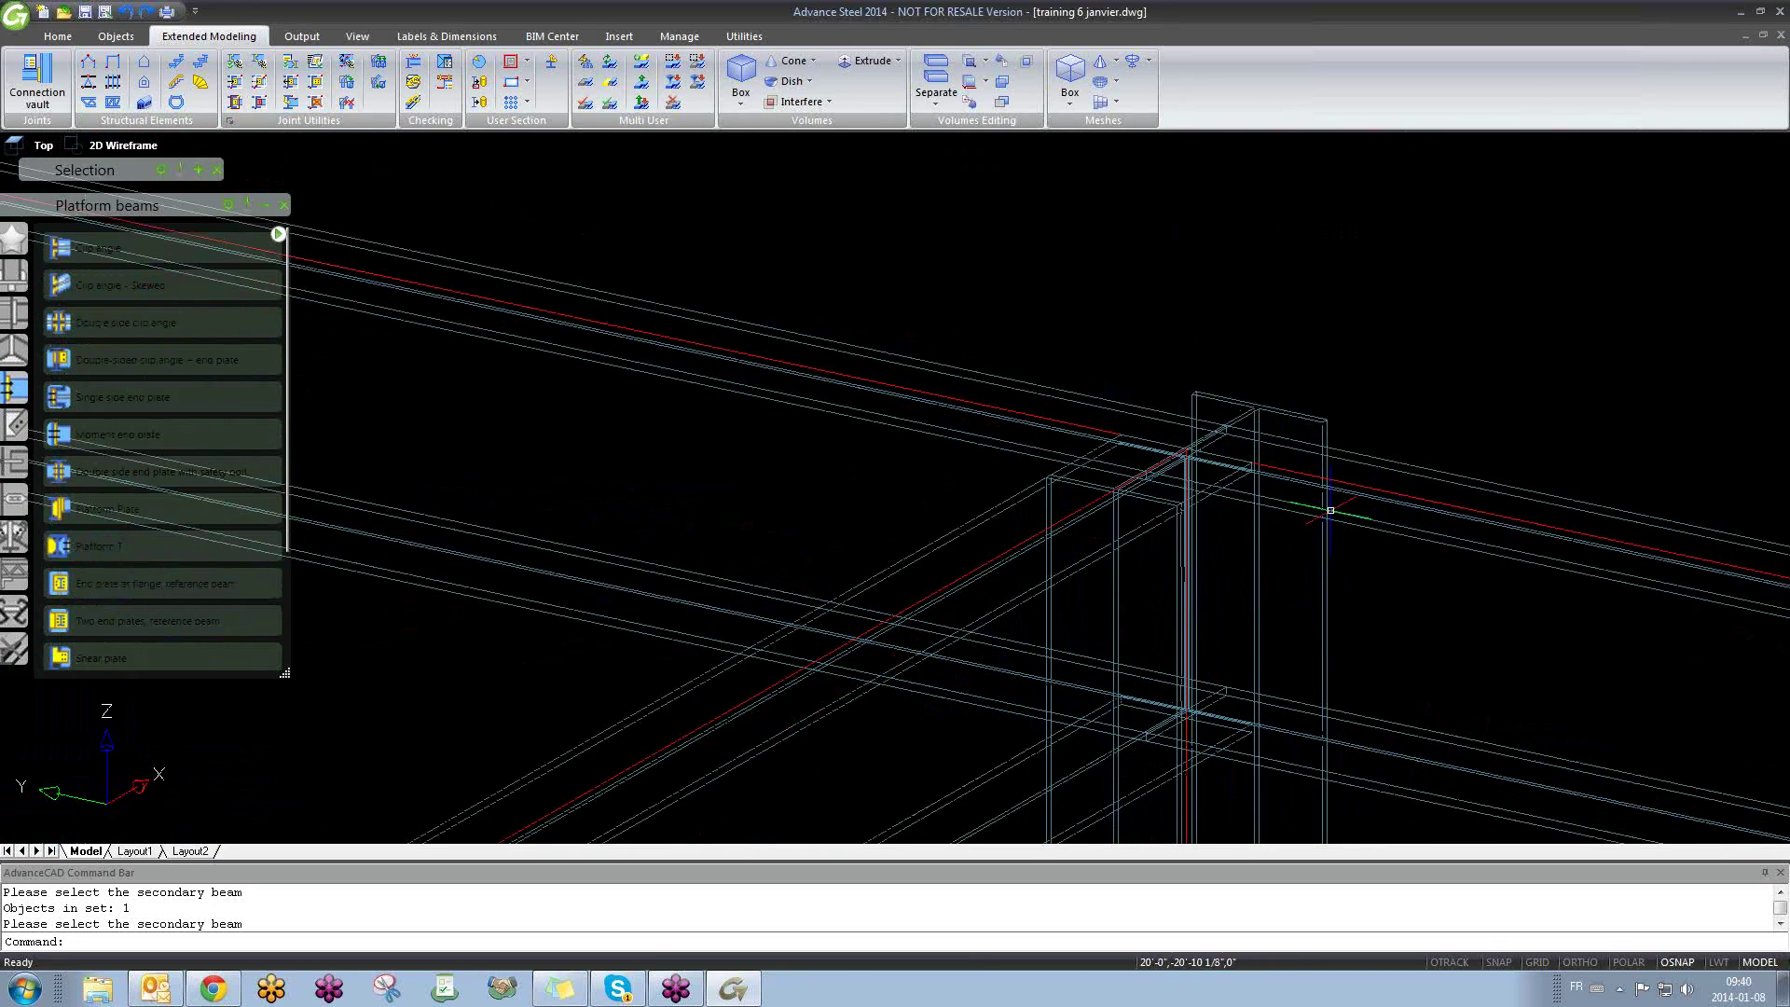
{"action": "middle_click_drag", "start_coordinate": [1194, 489], "coordinate": [901, 392]}
{"action": "scroll", "coordinate": [900, 388], "scroll_direction": "down", "scroll_amount": 4}
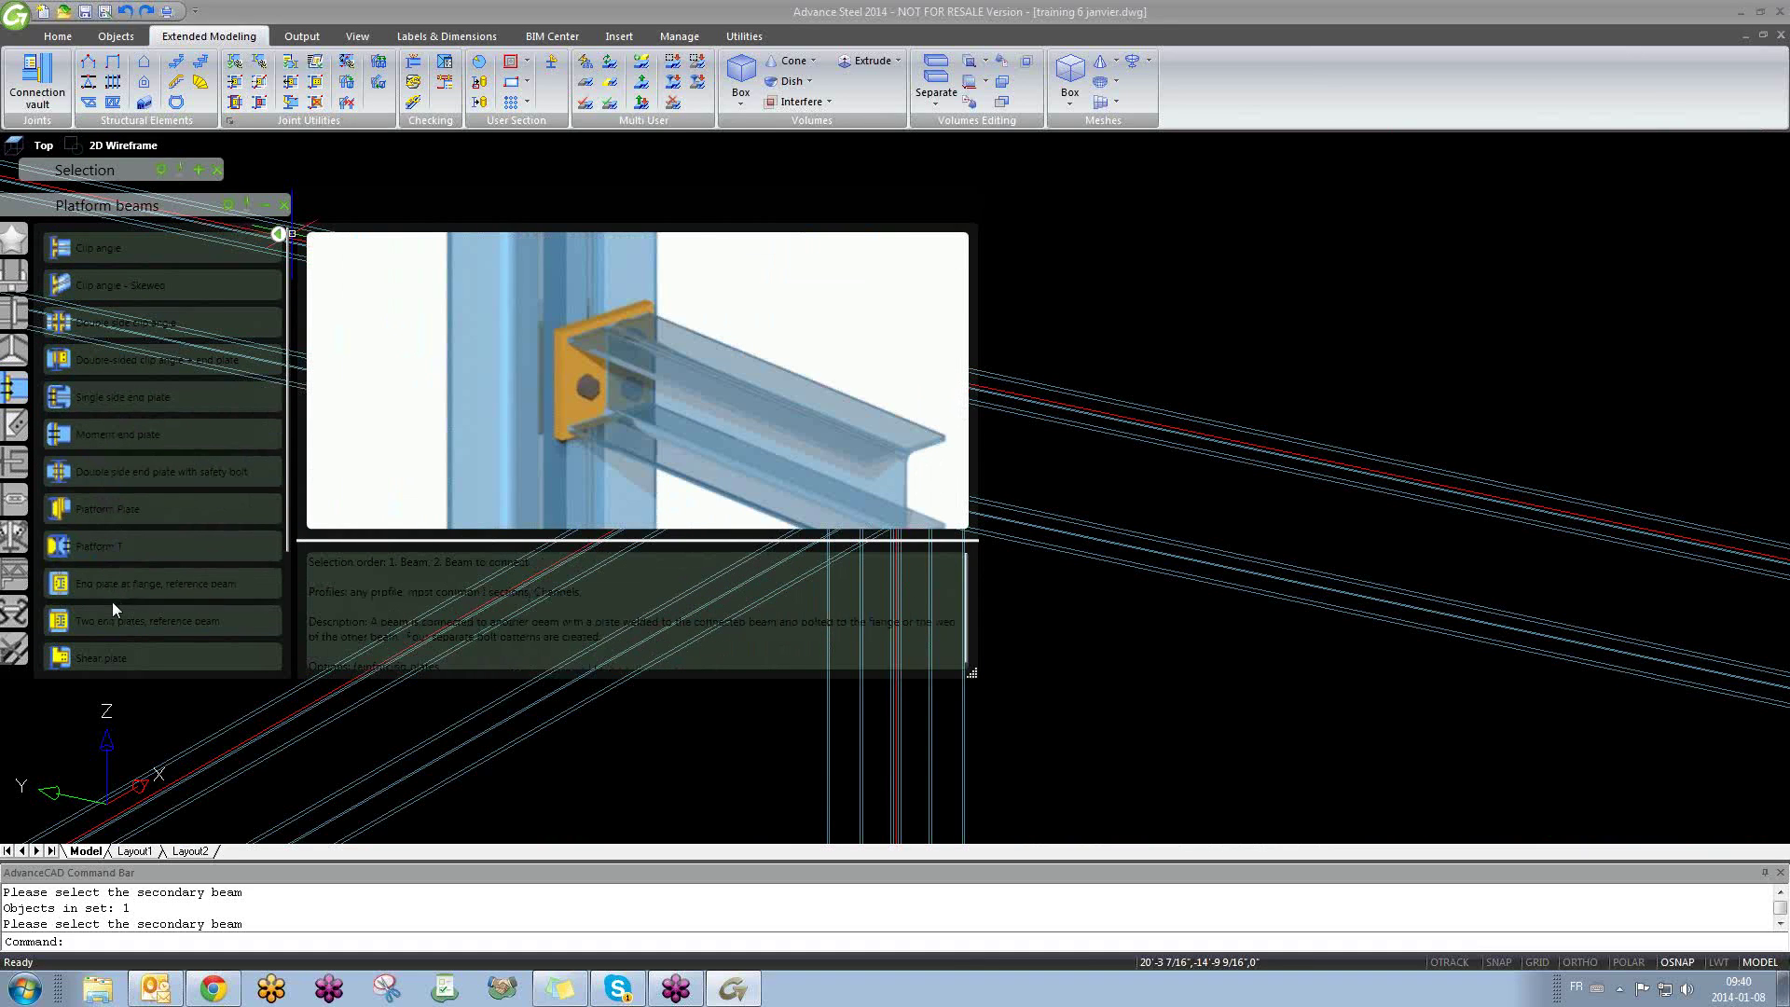
{"action": "scroll", "coordinate": [121, 649], "scroll_direction": "down", "scroll_amount": 1}
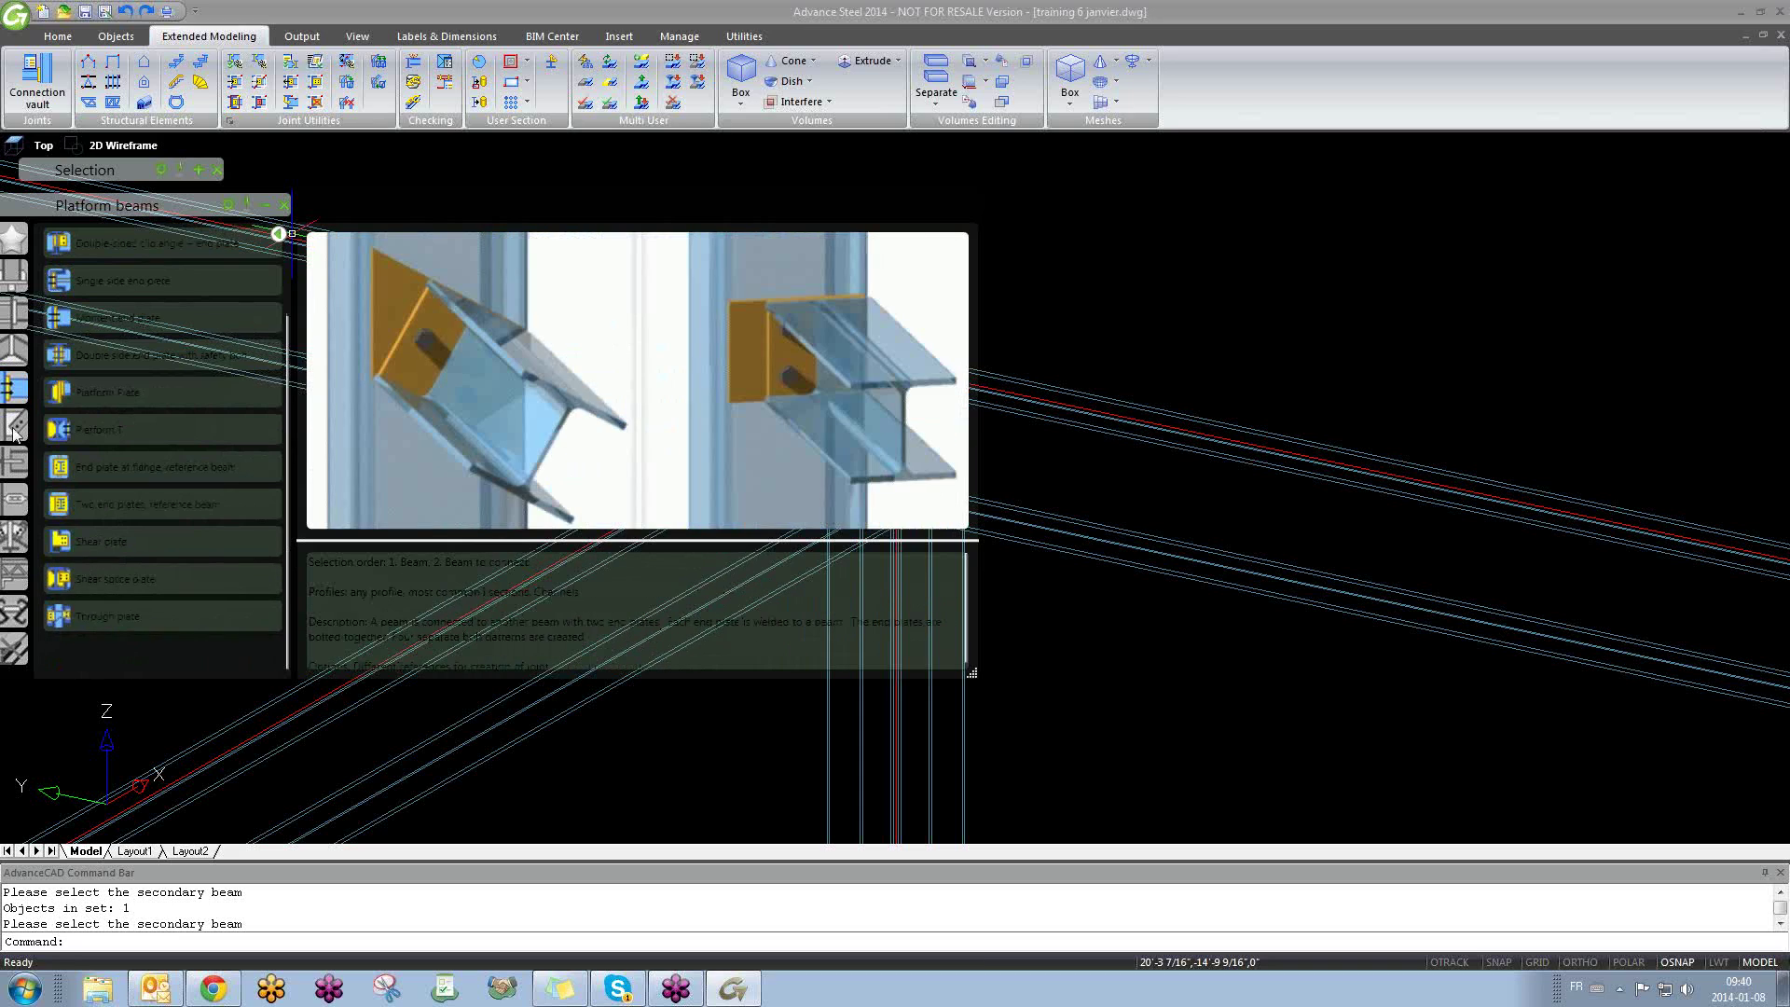
{"action": "left_click", "coordinate": [14, 349]}
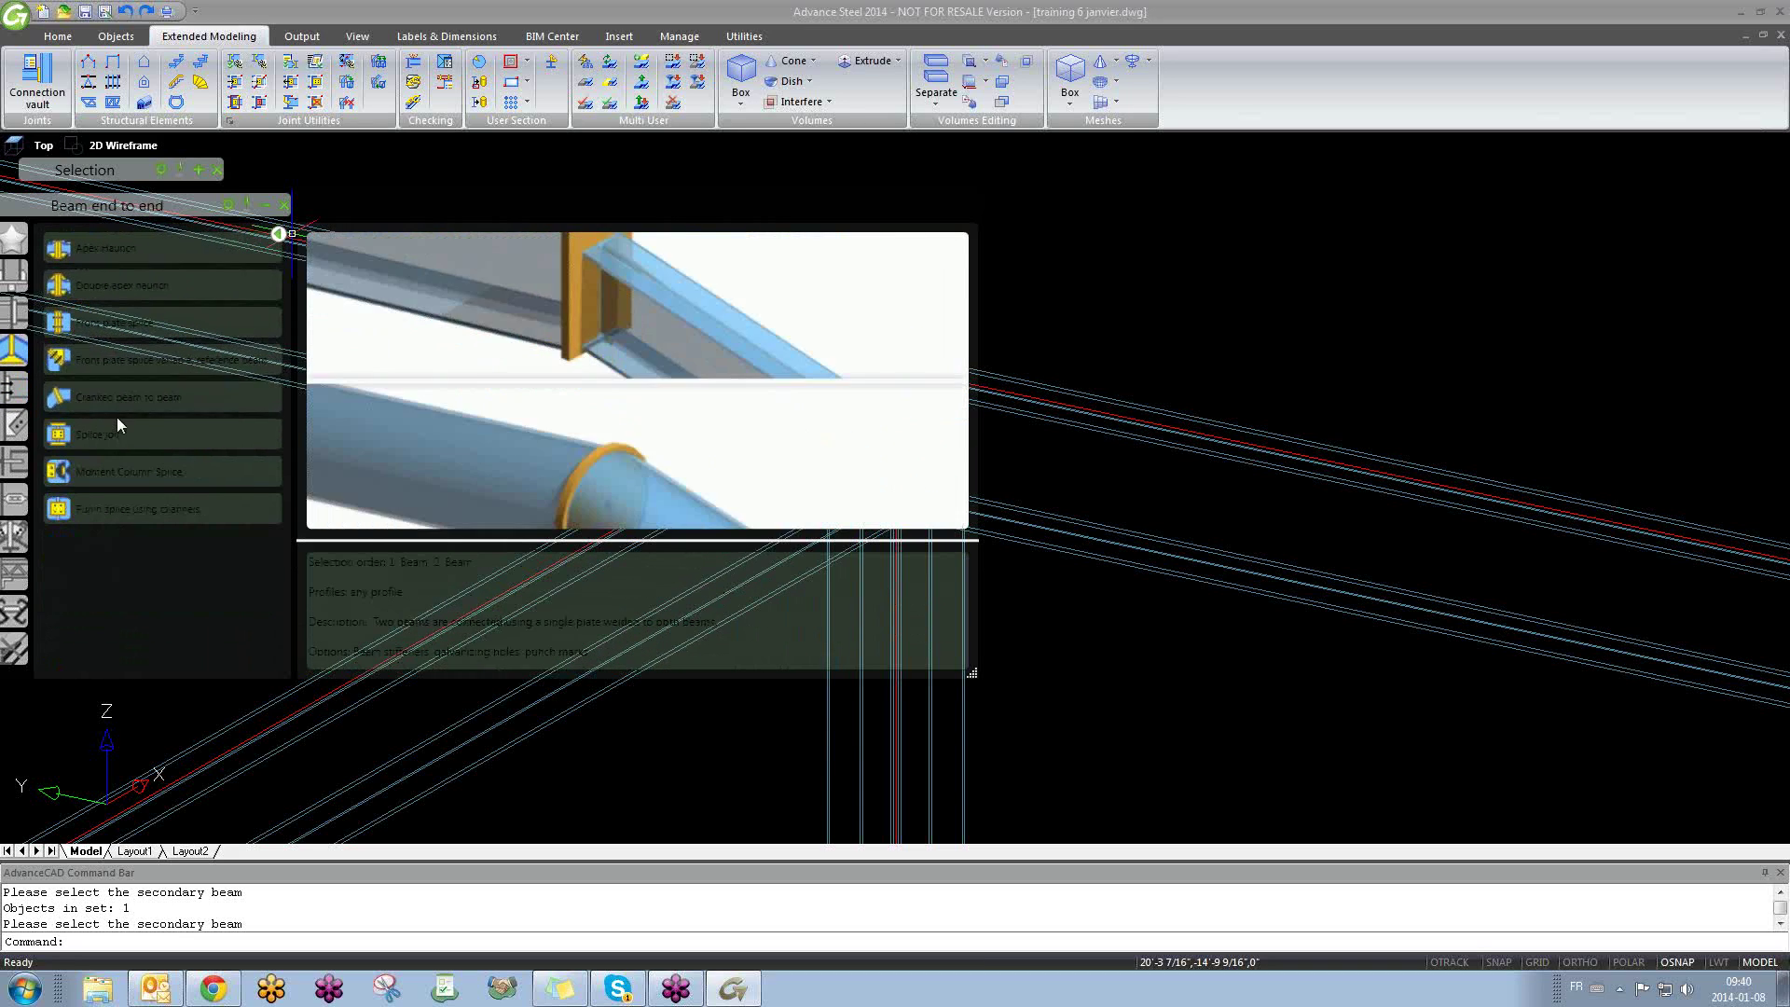
{"action": "left_click", "coordinate": [12, 317]}
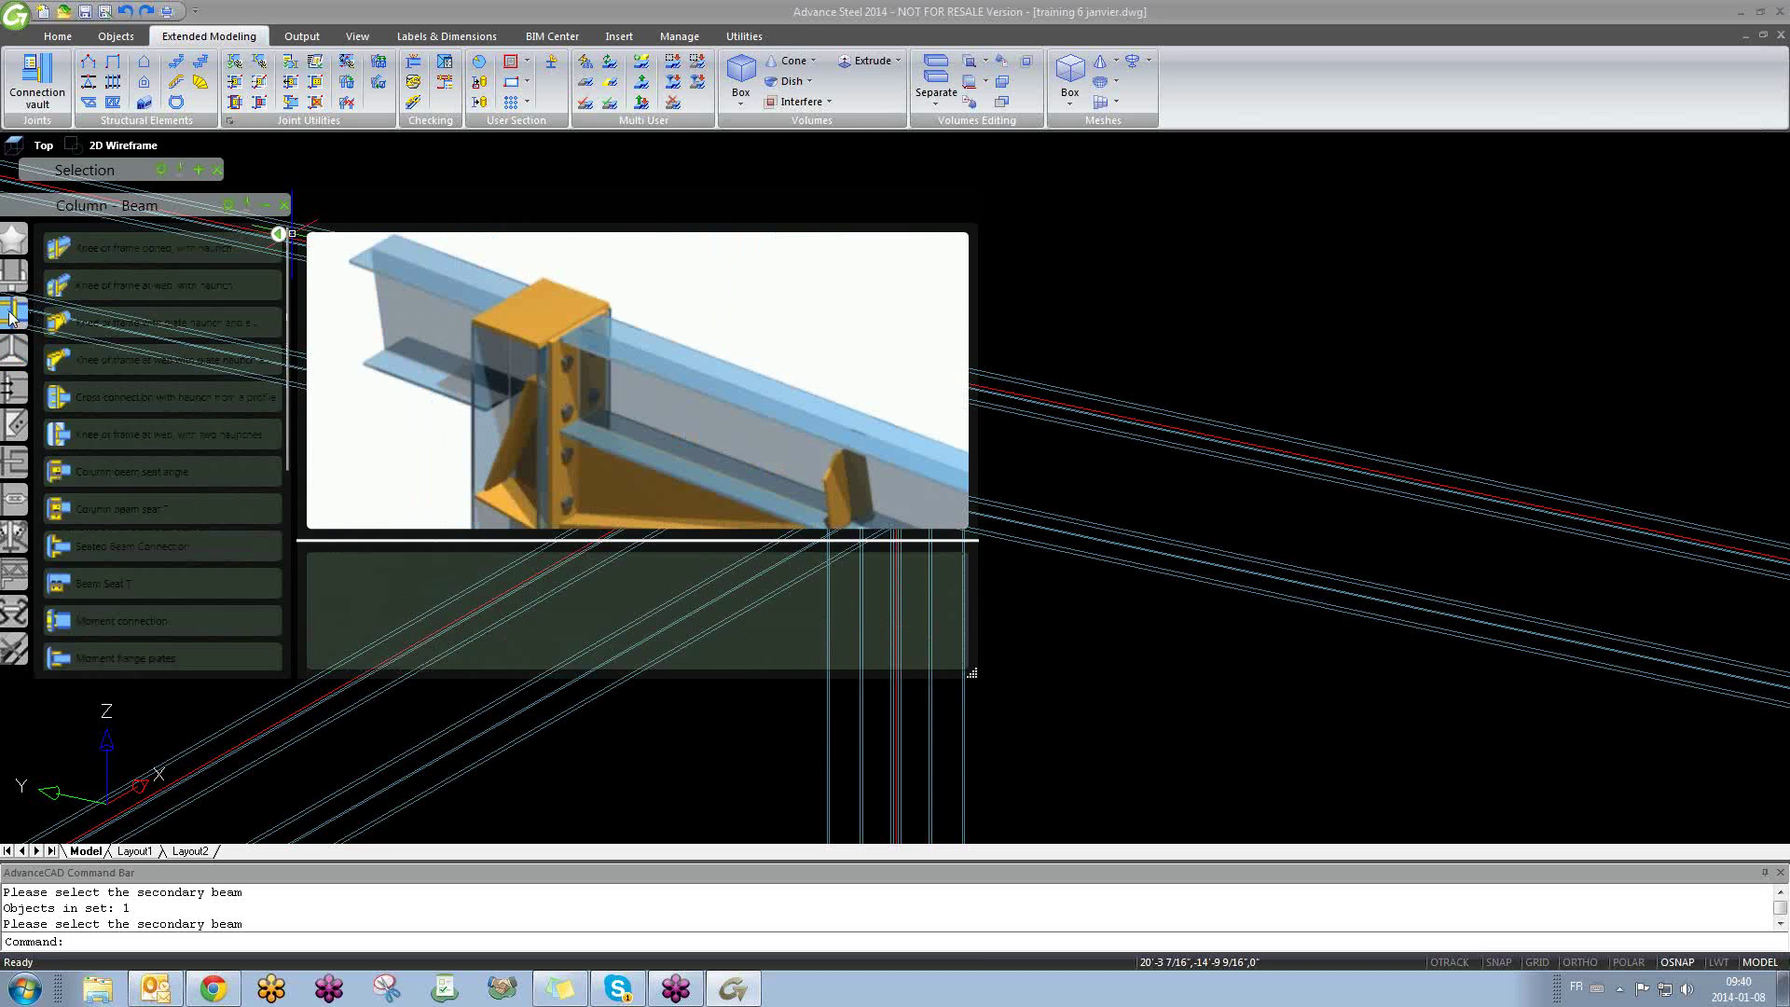
Step: Create a Double side end plate with safety bolt joint with the column as main beam and the beams on its two sides as secondary beams
{"action": "left_click", "coordinate": [14, 242]}
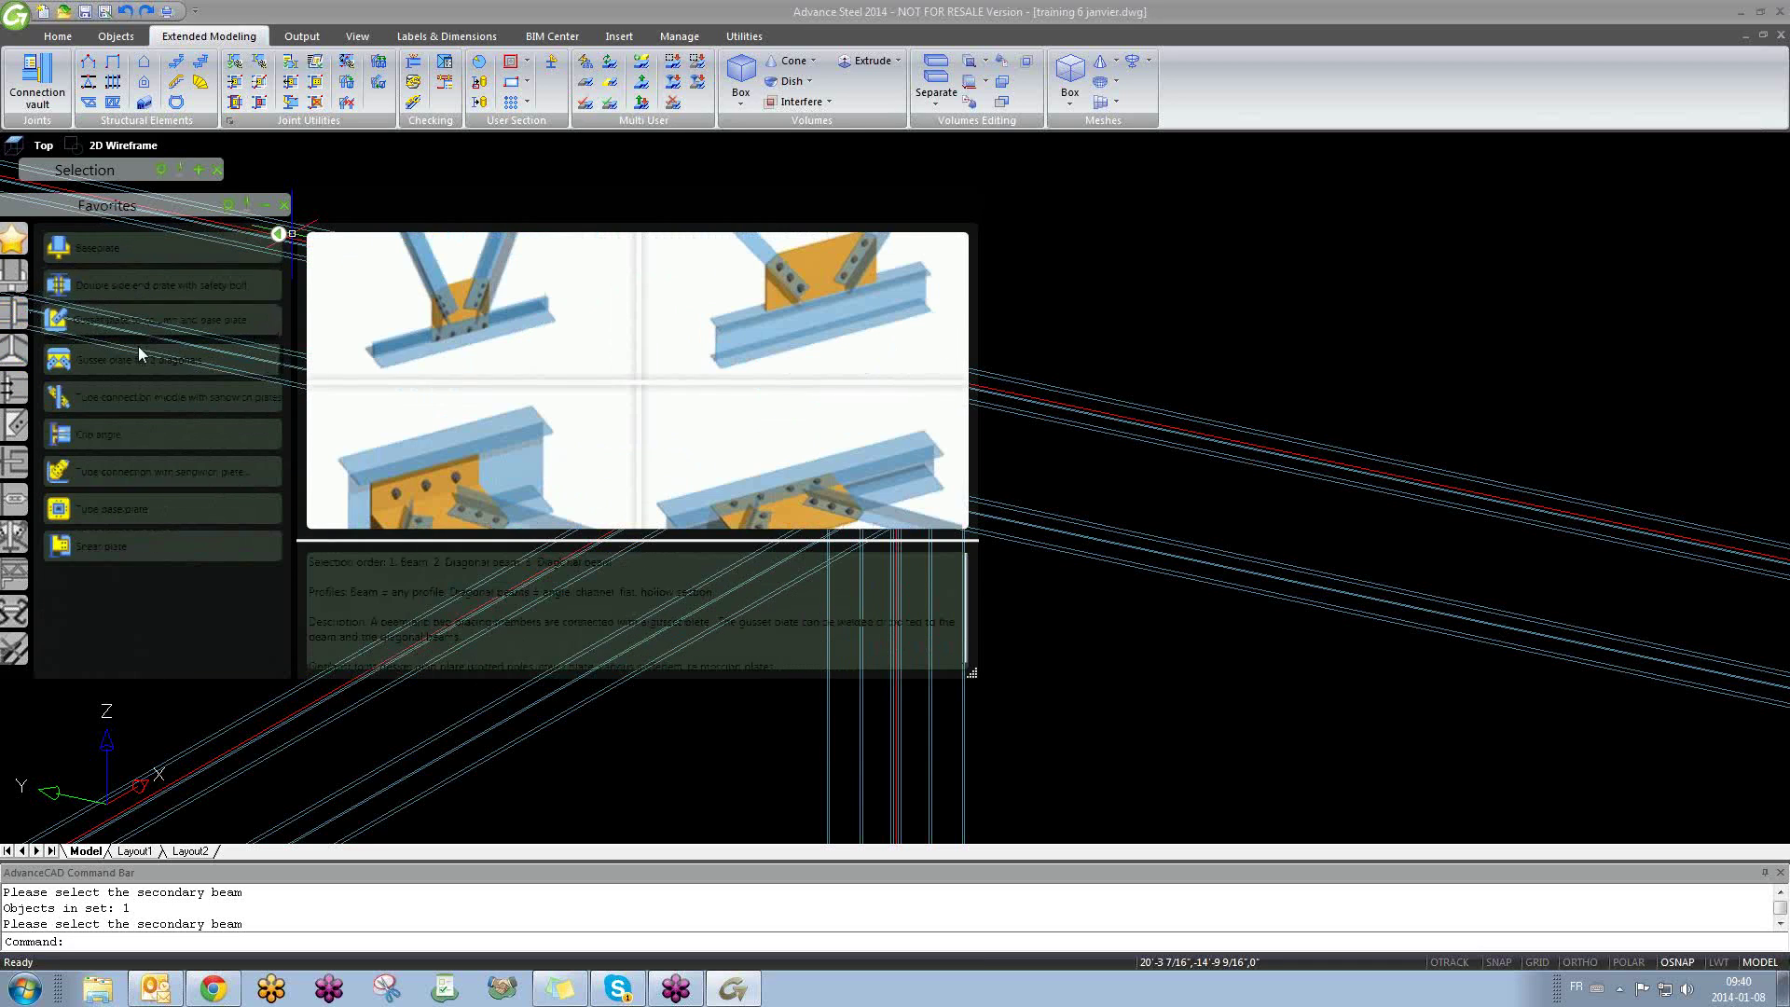
{"action": "left_click", "coordinate": [156, 281]}
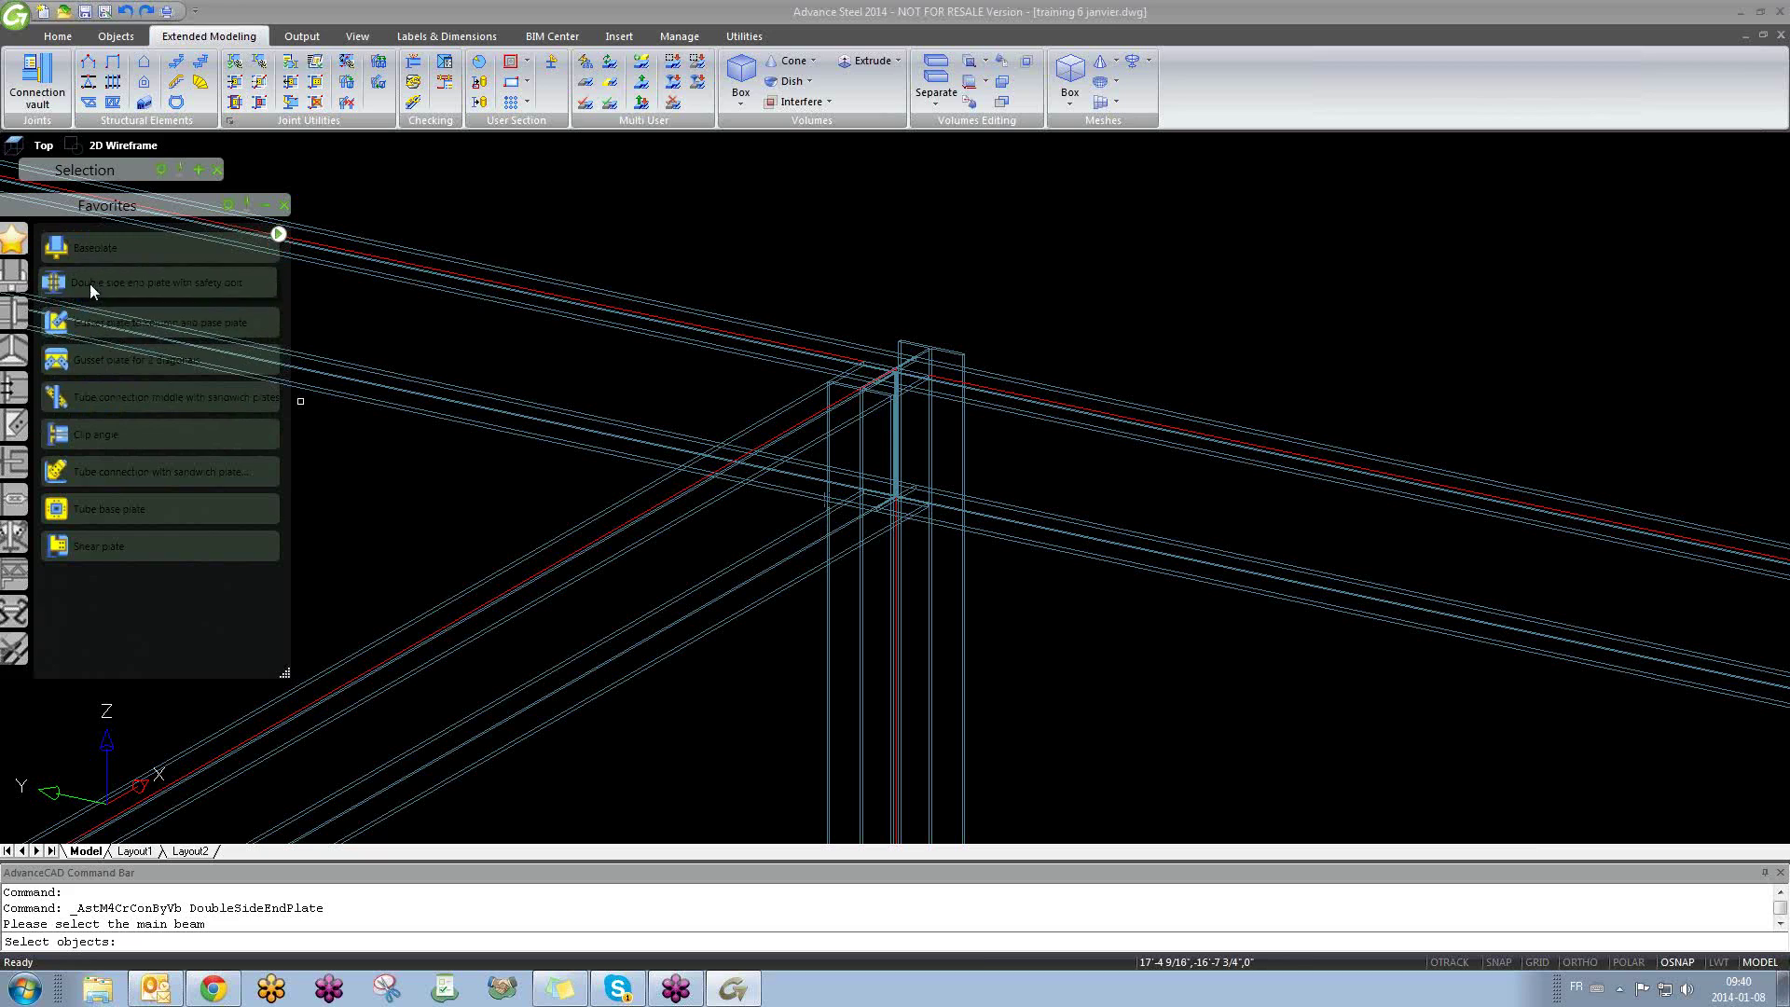
{"action": "mouse_move", "coordinate": [249, 272]}
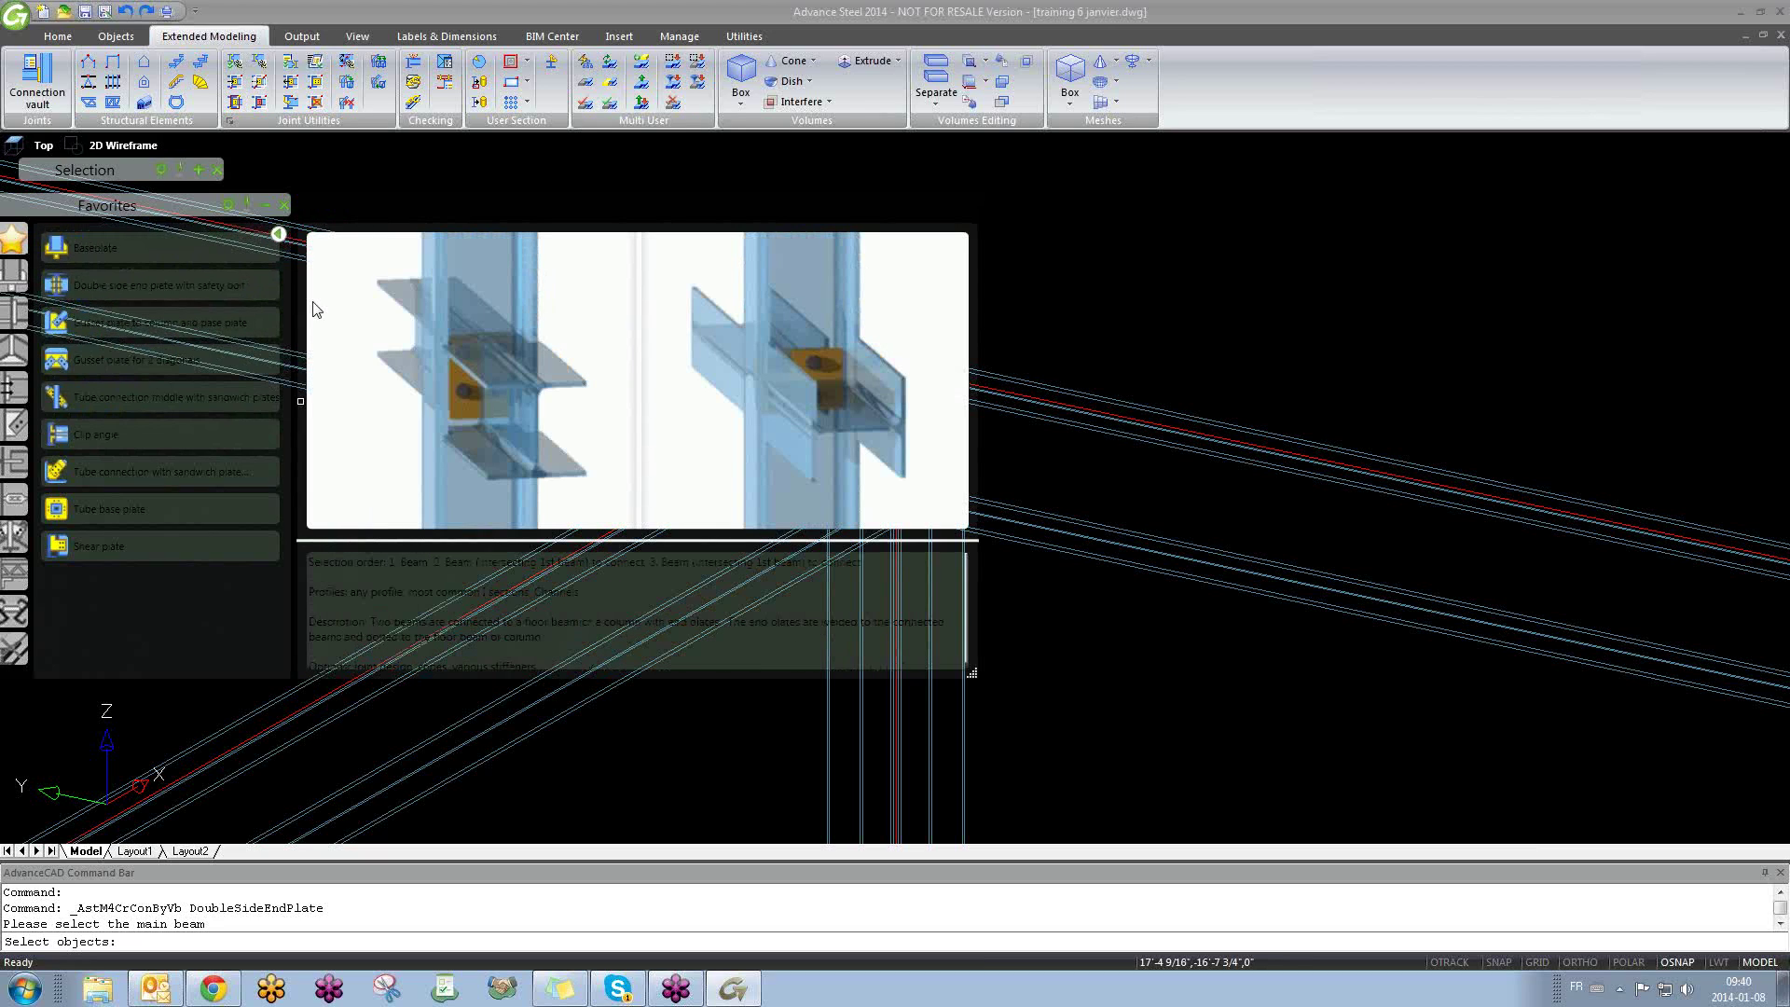
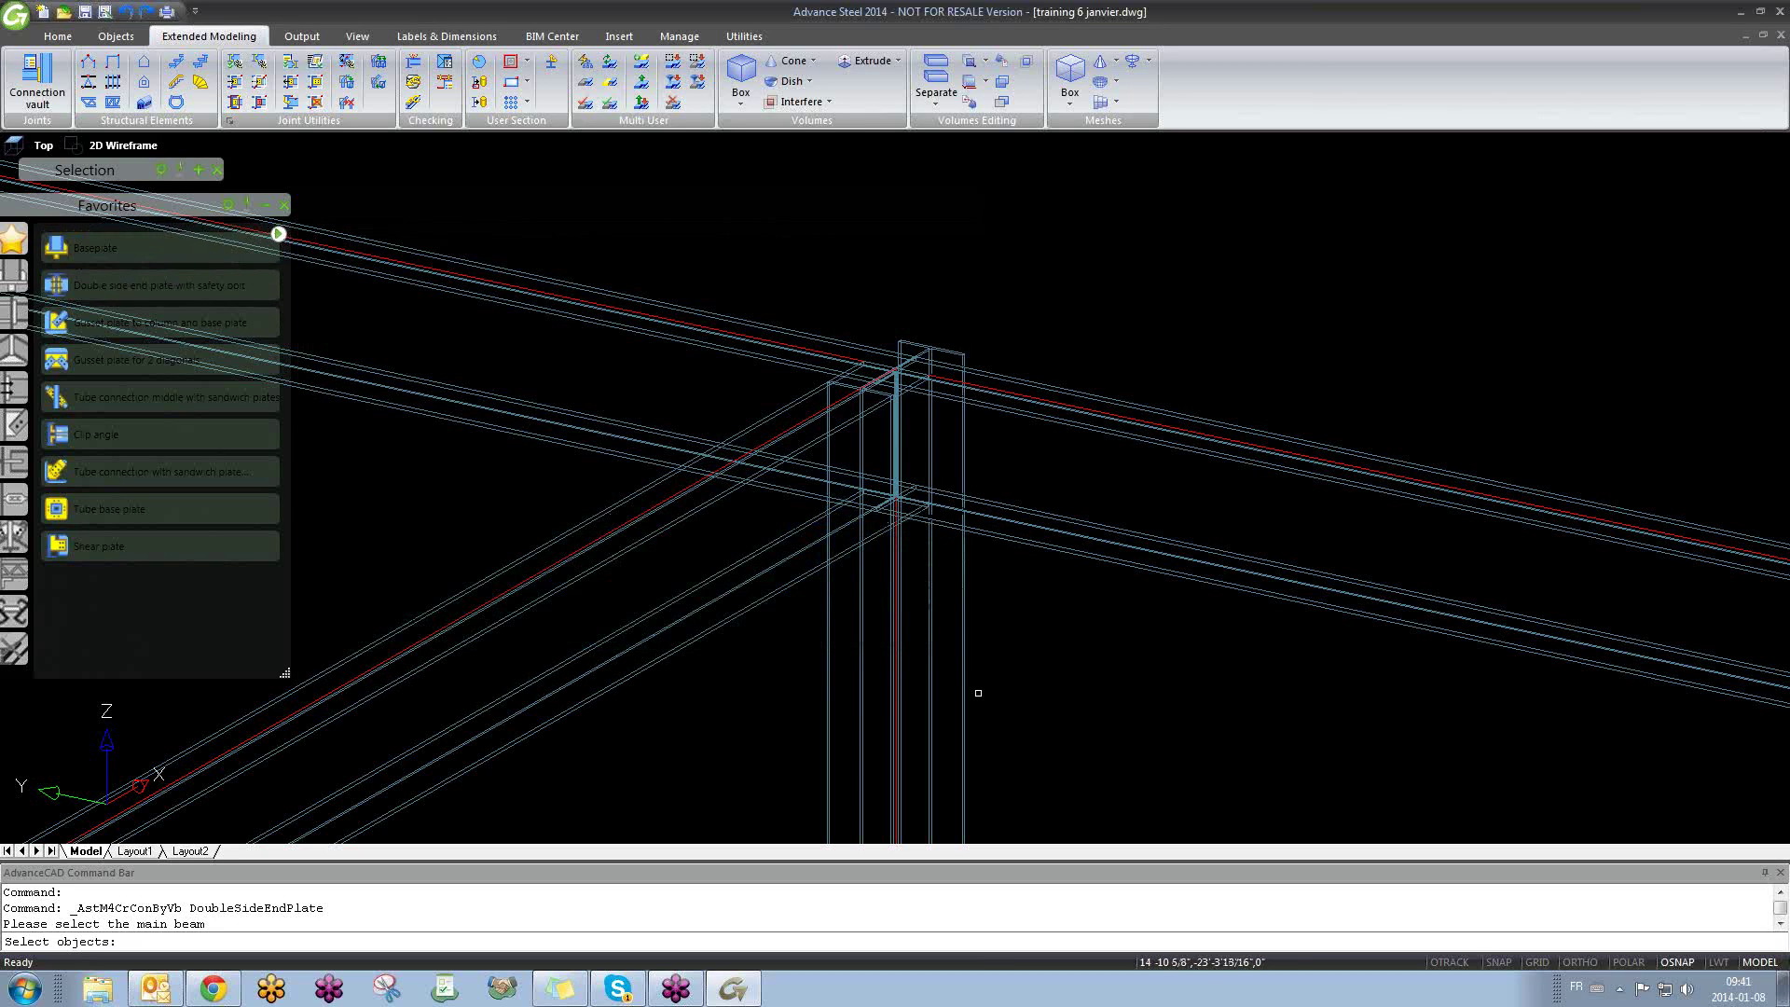
{"action": "left_click", "coordinate": [898, 660]}
{"action": "key", "text": "Return"}
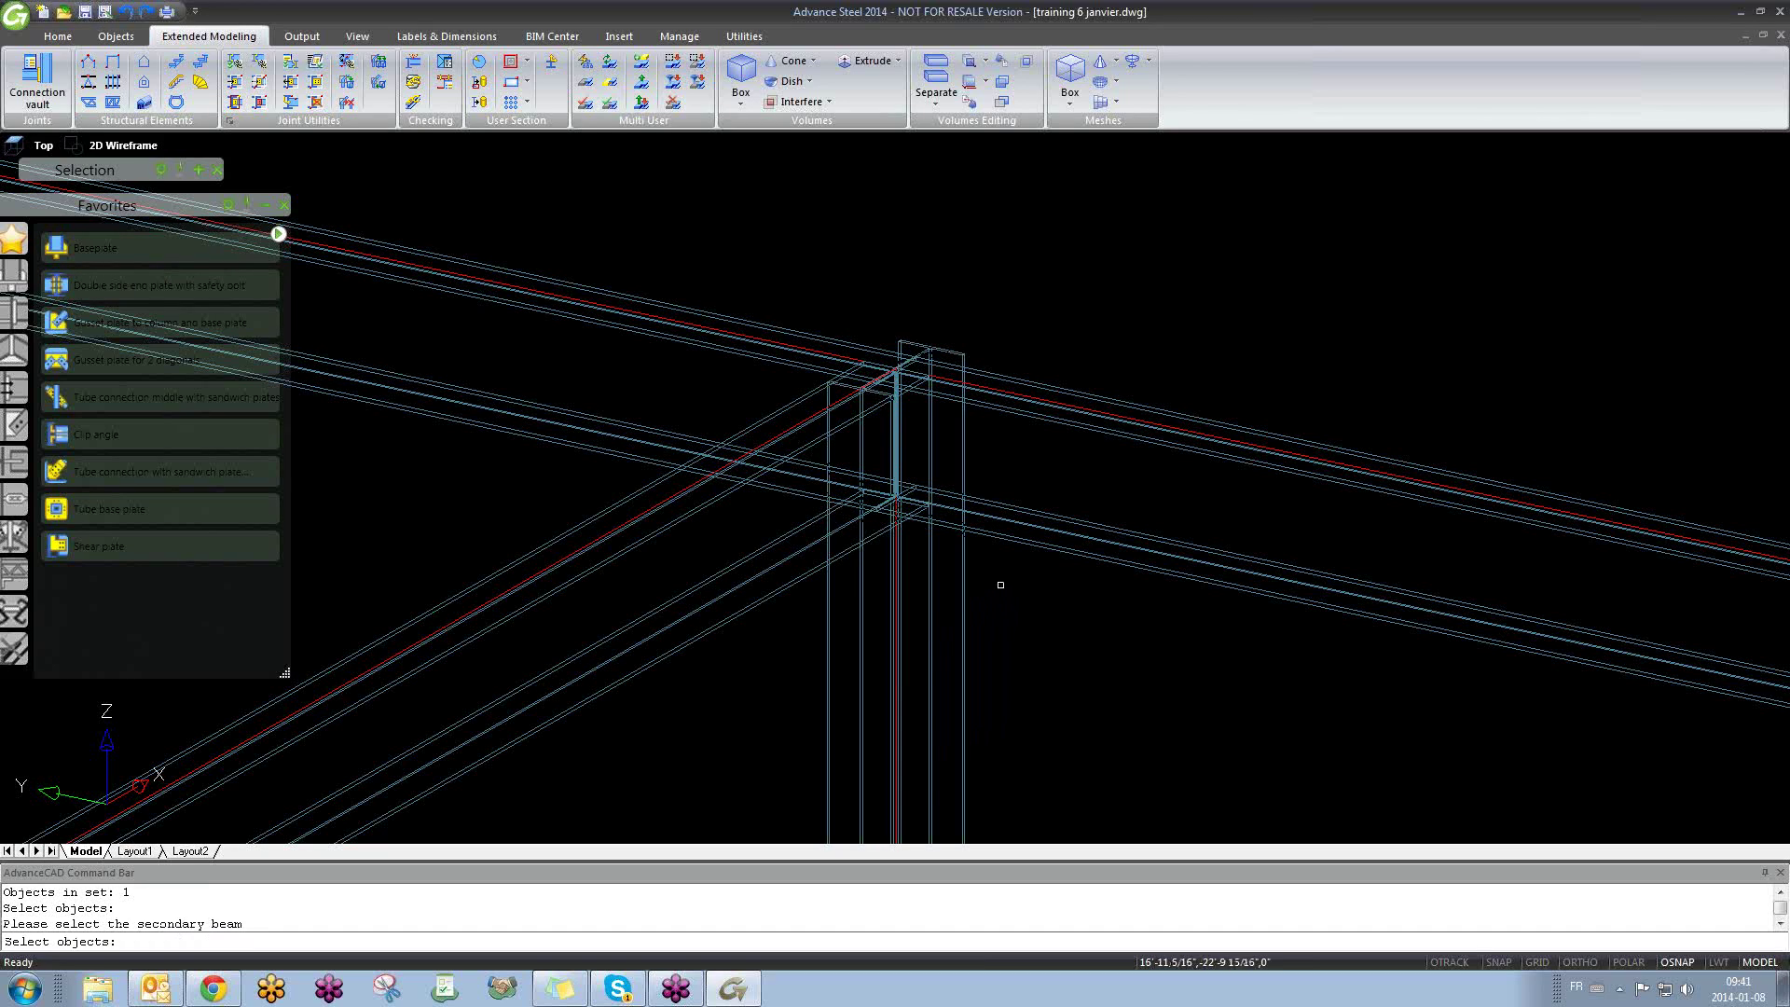
{"action": "left_click", "coordinate": [1035, 526]}
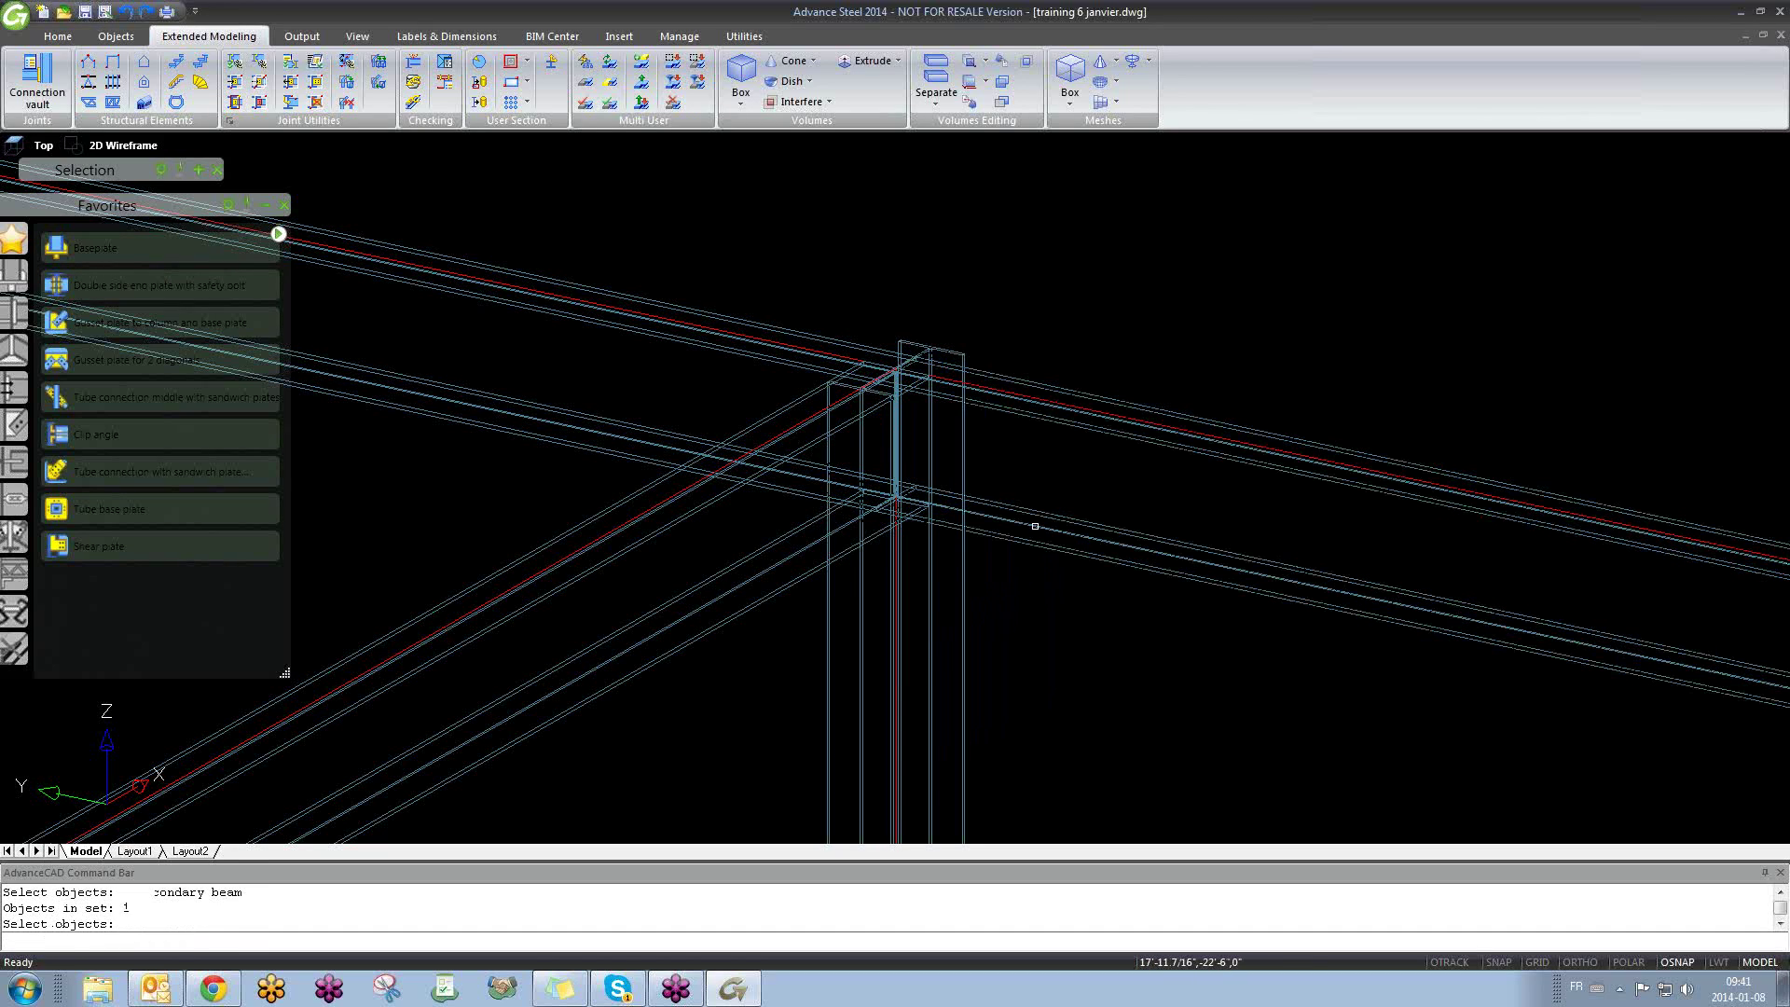
{"action": "key", "text": "Return"}
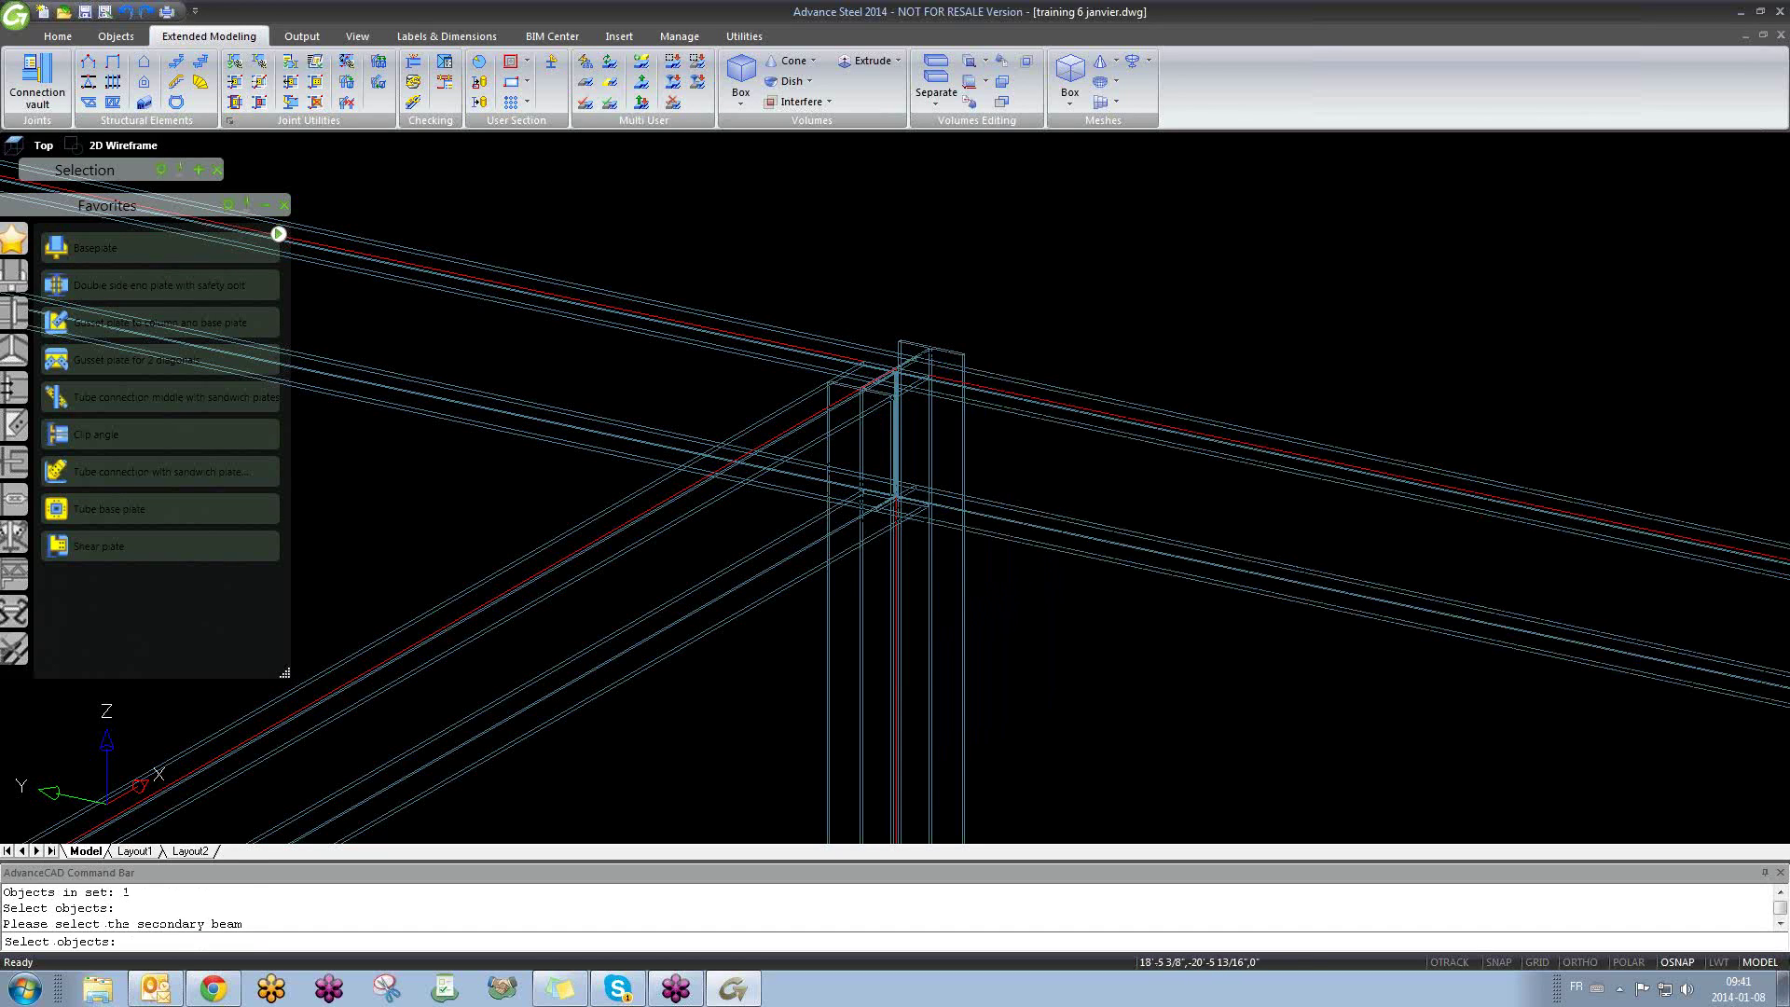
{"action": "left_click", "coordinate": [618, 436]}
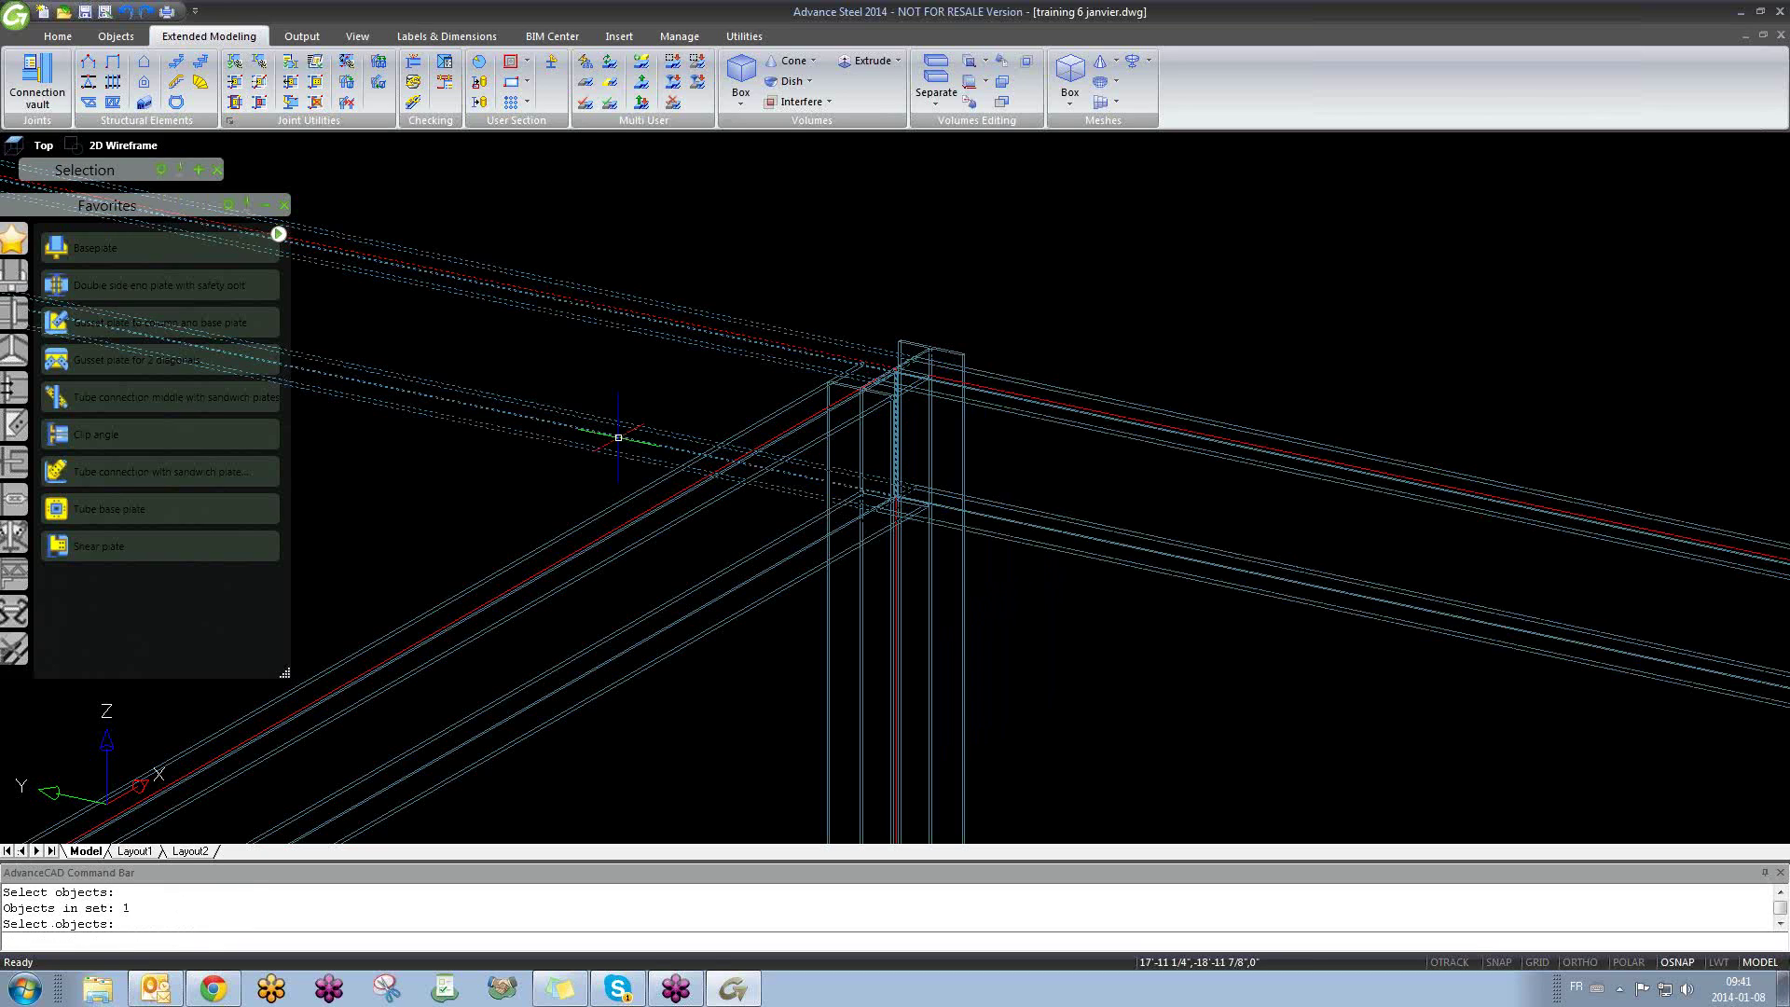
{"action": "key", "text": "Return"}
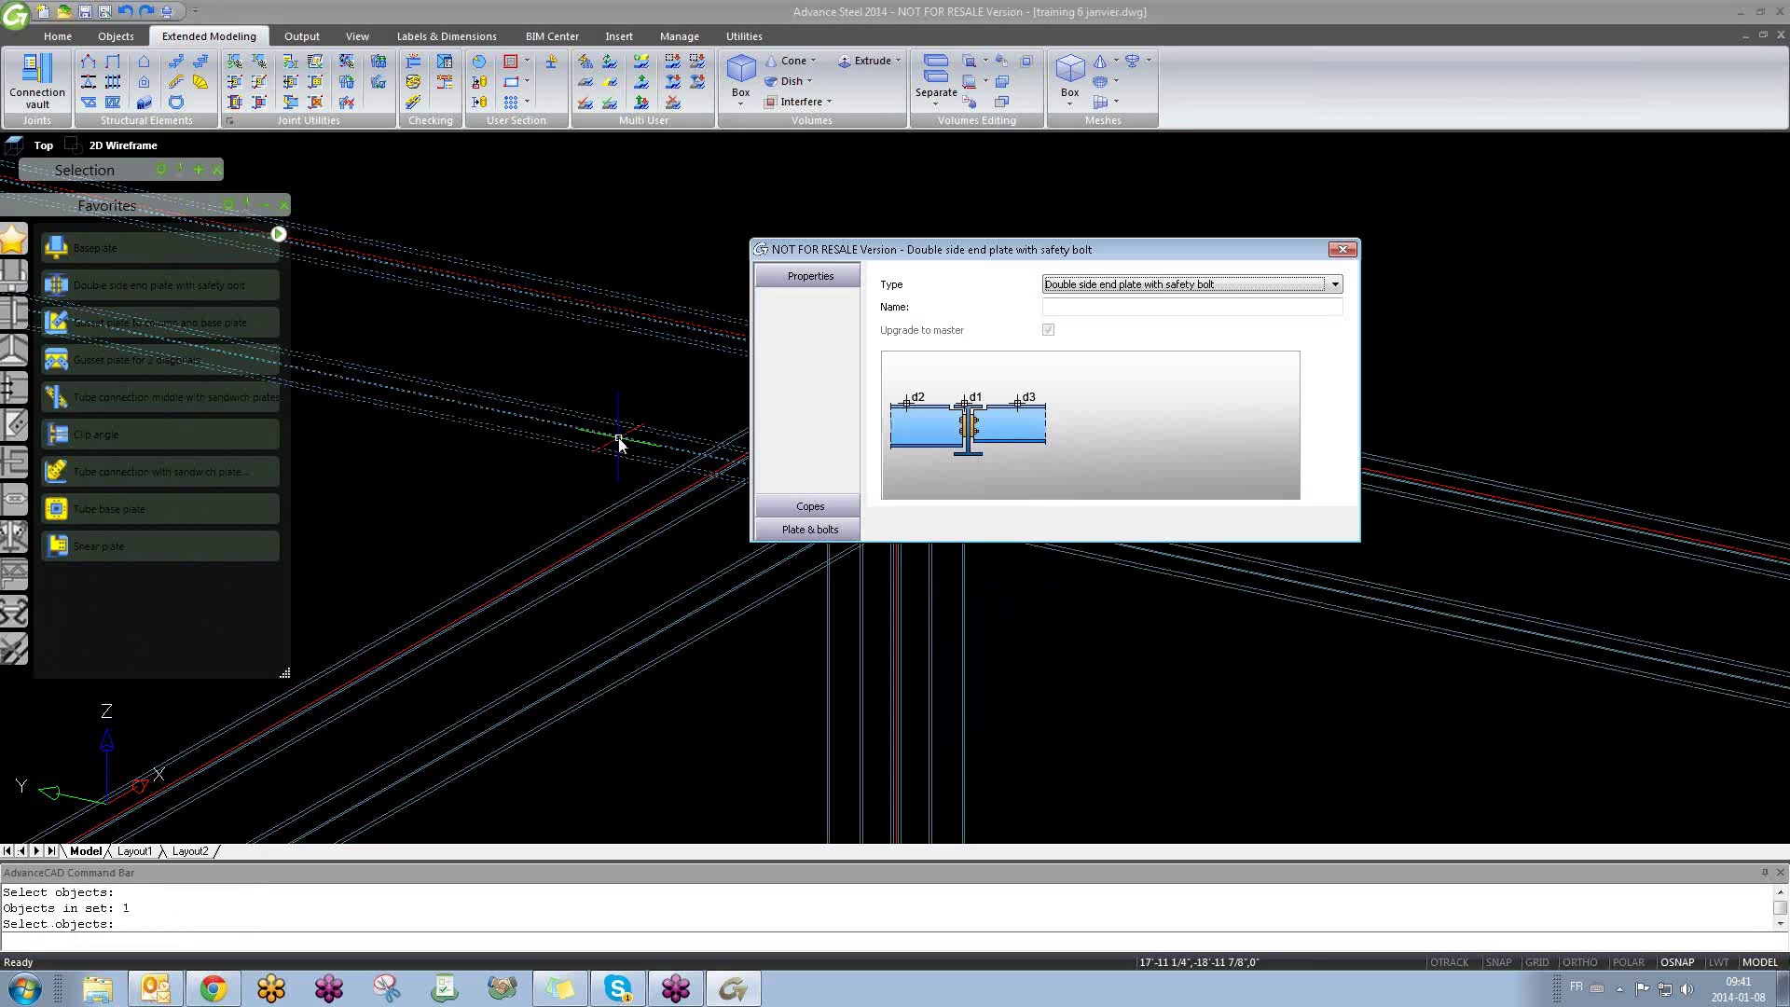
Step: Examine the double side end plates, their safety bolt notches and the bolts at the column from several angles
{"action": "middle_click_drag", "start_coordinate": [685, 559], "coordinate": [466, 599]}
{"action": "scroll", "coordinate": [726, 511], "scroll_direction": "up", "scroll_amount": 5}
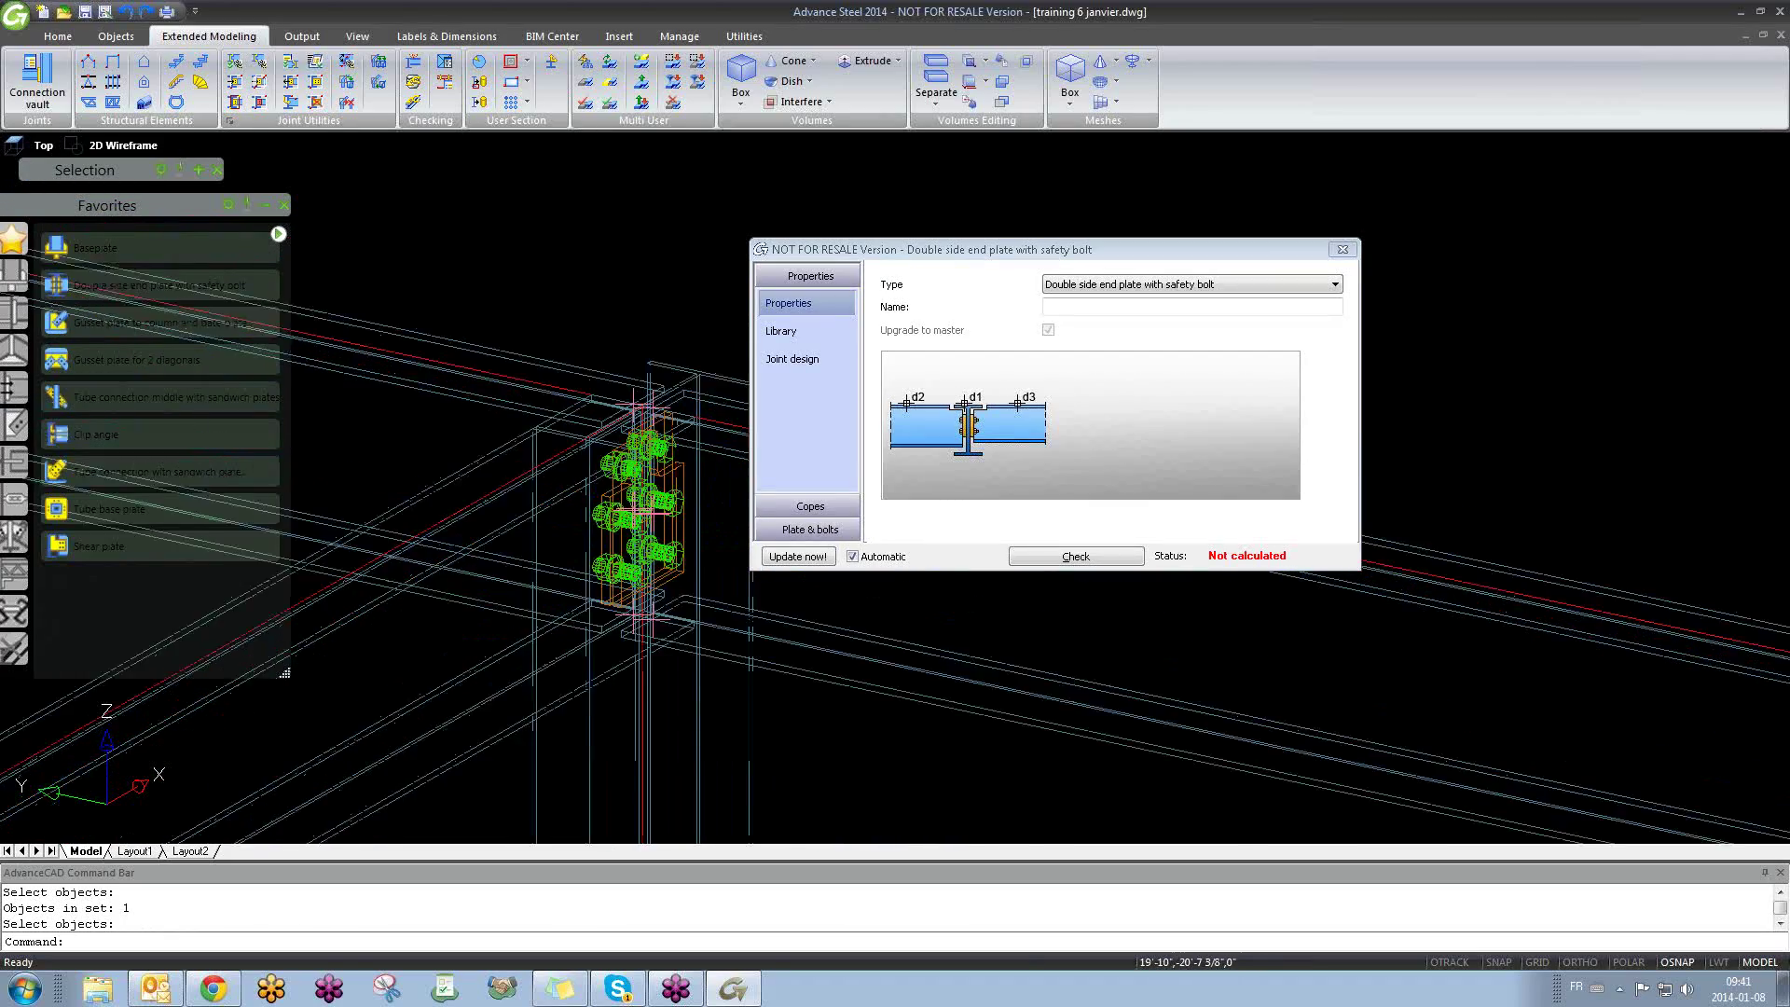
{"action": "middle_click_drag", "start_coordinate": [727, 513], "coordinate": [619, 602]}
{"action": "scroll", "coordinate": [639, 655], "scroll_direction": "down", "scroll_amount": 2}
{"action": "scroll", "coordinate": [638, 655], "scroll_direction": "down", "scroll_amount": 2}
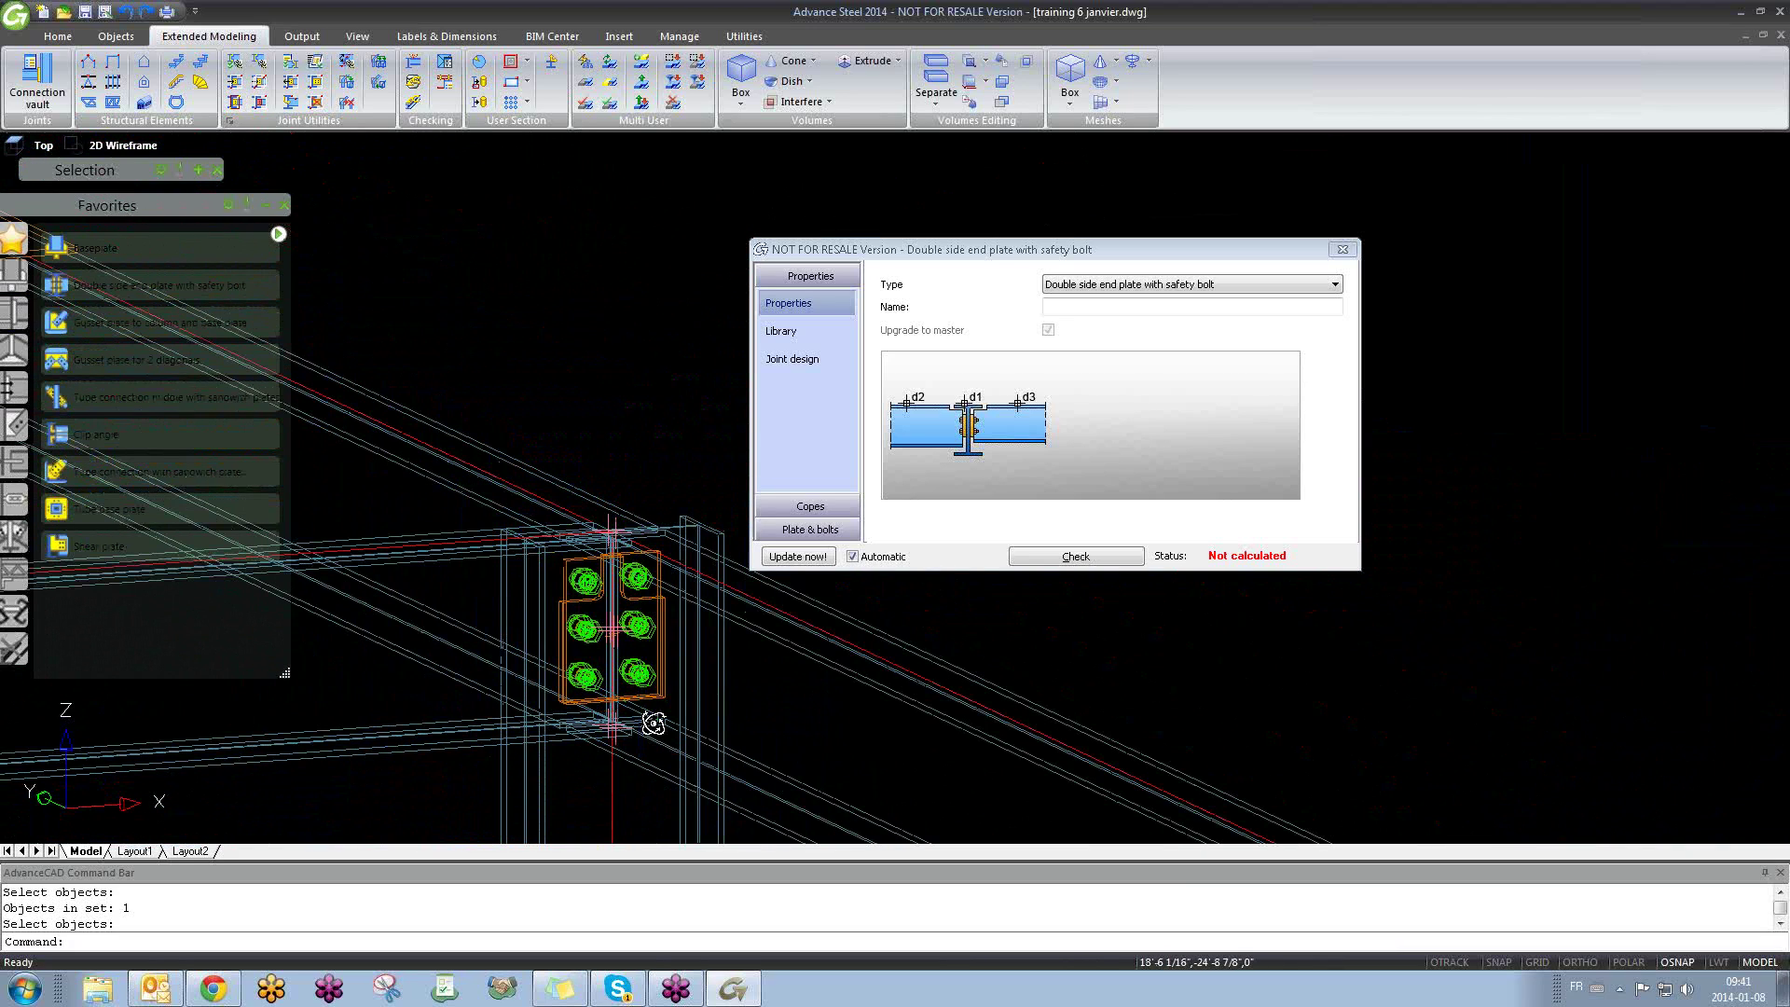
{"action": "middle_click_drag", "start_coordinate": [654, 724], "coordinate": [580, 669], "text": "shift"}
{"action": "scroll", "coordinate": [657, 705], "scroll_direction": "up", "scroll_amount": 4}
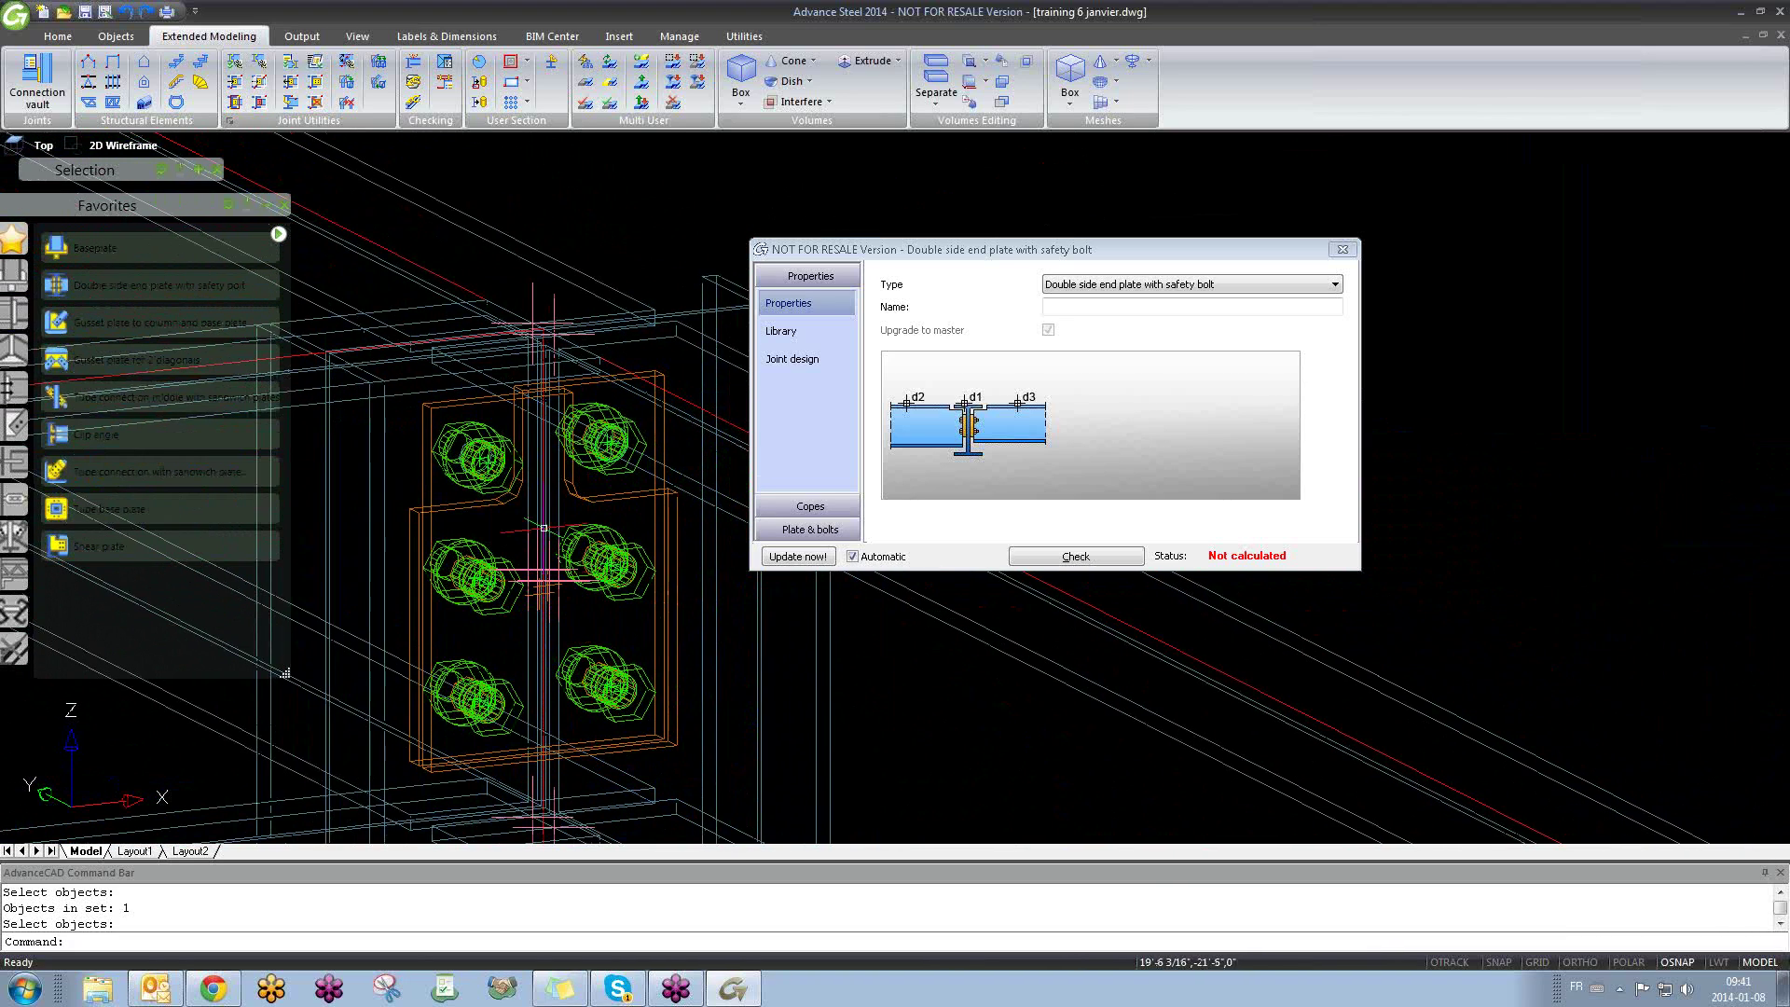
{"action": "middle_click_drag", "start_coordinate": [579, 436], "coordinate": [562, 381], "text": "shift"}
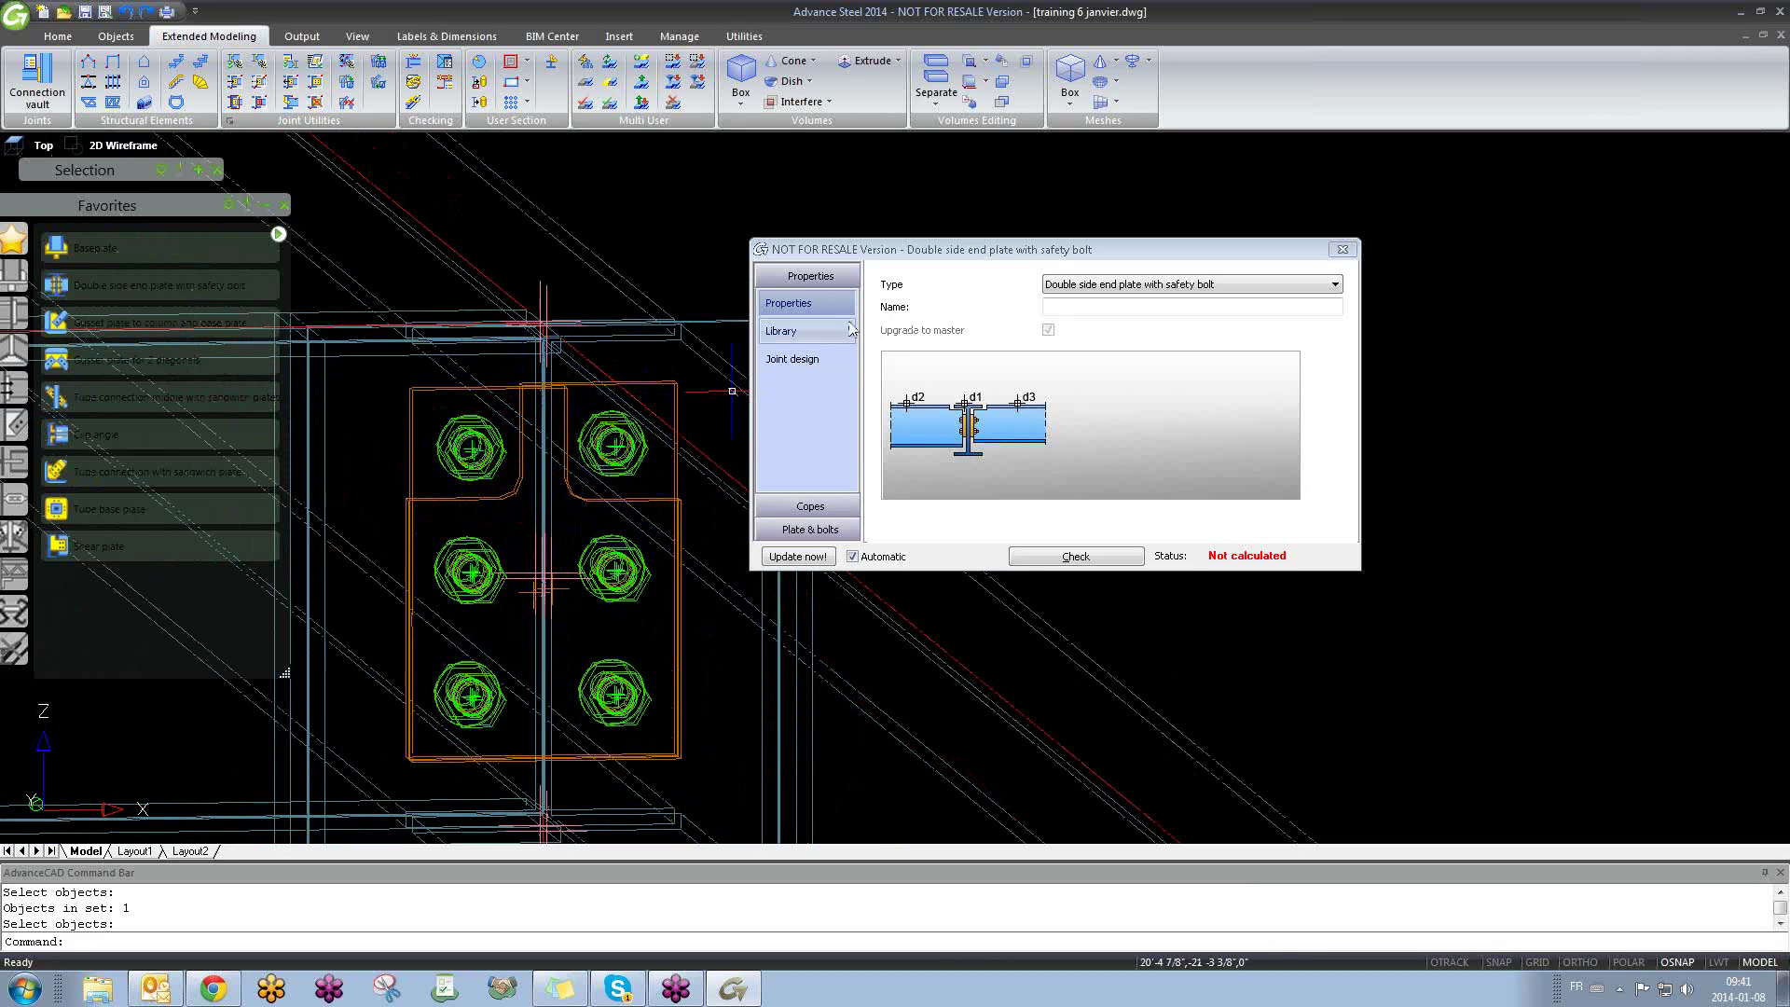
Step: Review the double side end plate joint's library, cope, and plate and bolt settings, and close the joint properties
{"action": "left_click", "coordinate": [819, 334]}
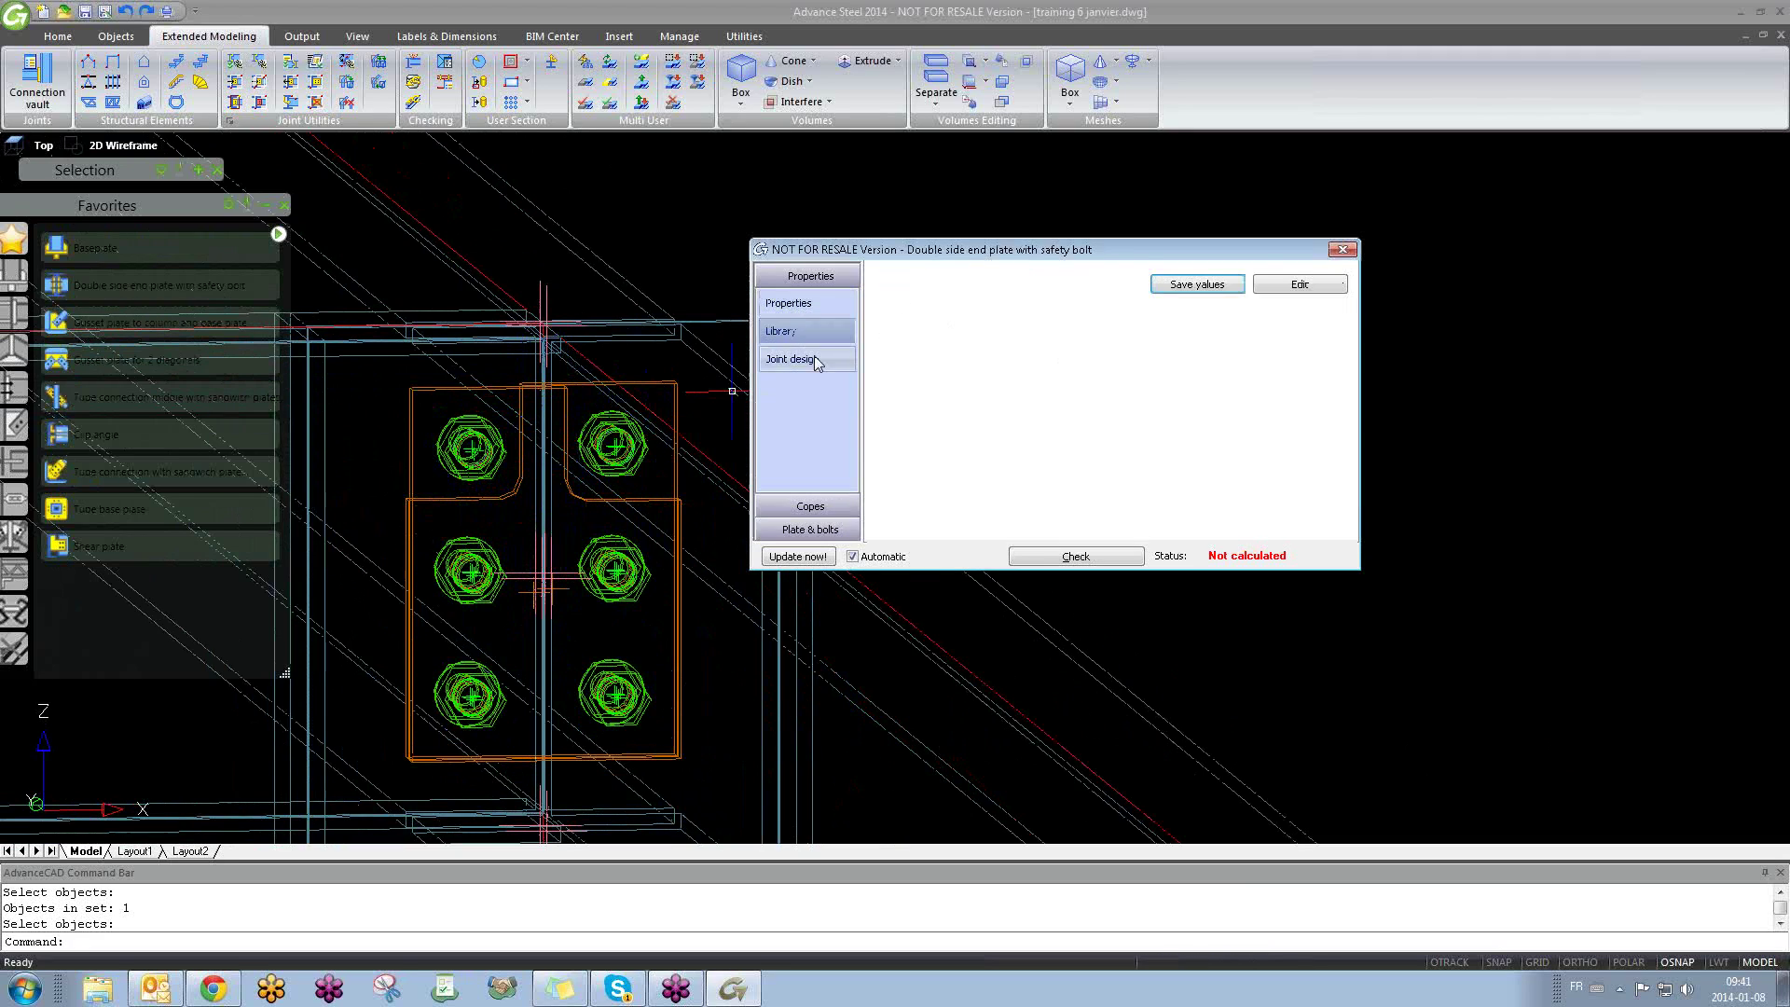
{"action": "left_click", "coordinate": [804, 507]}
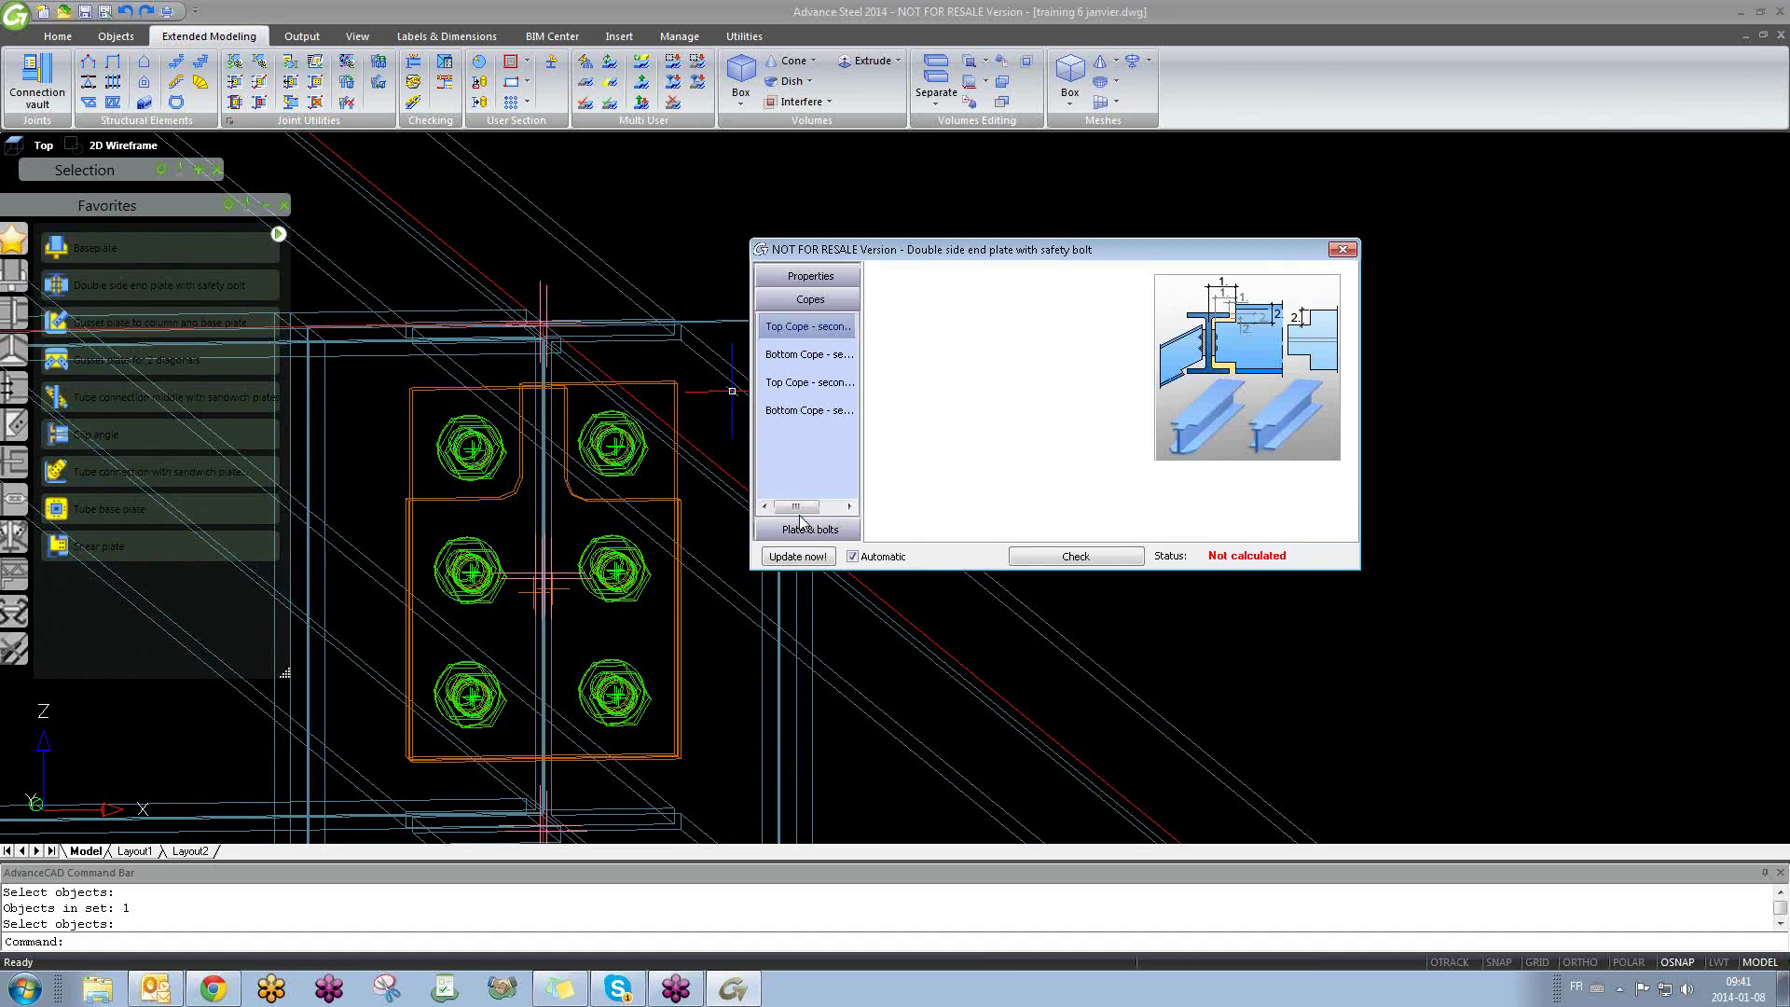
{"action": "left_click", "coordinate": [829, 385]}
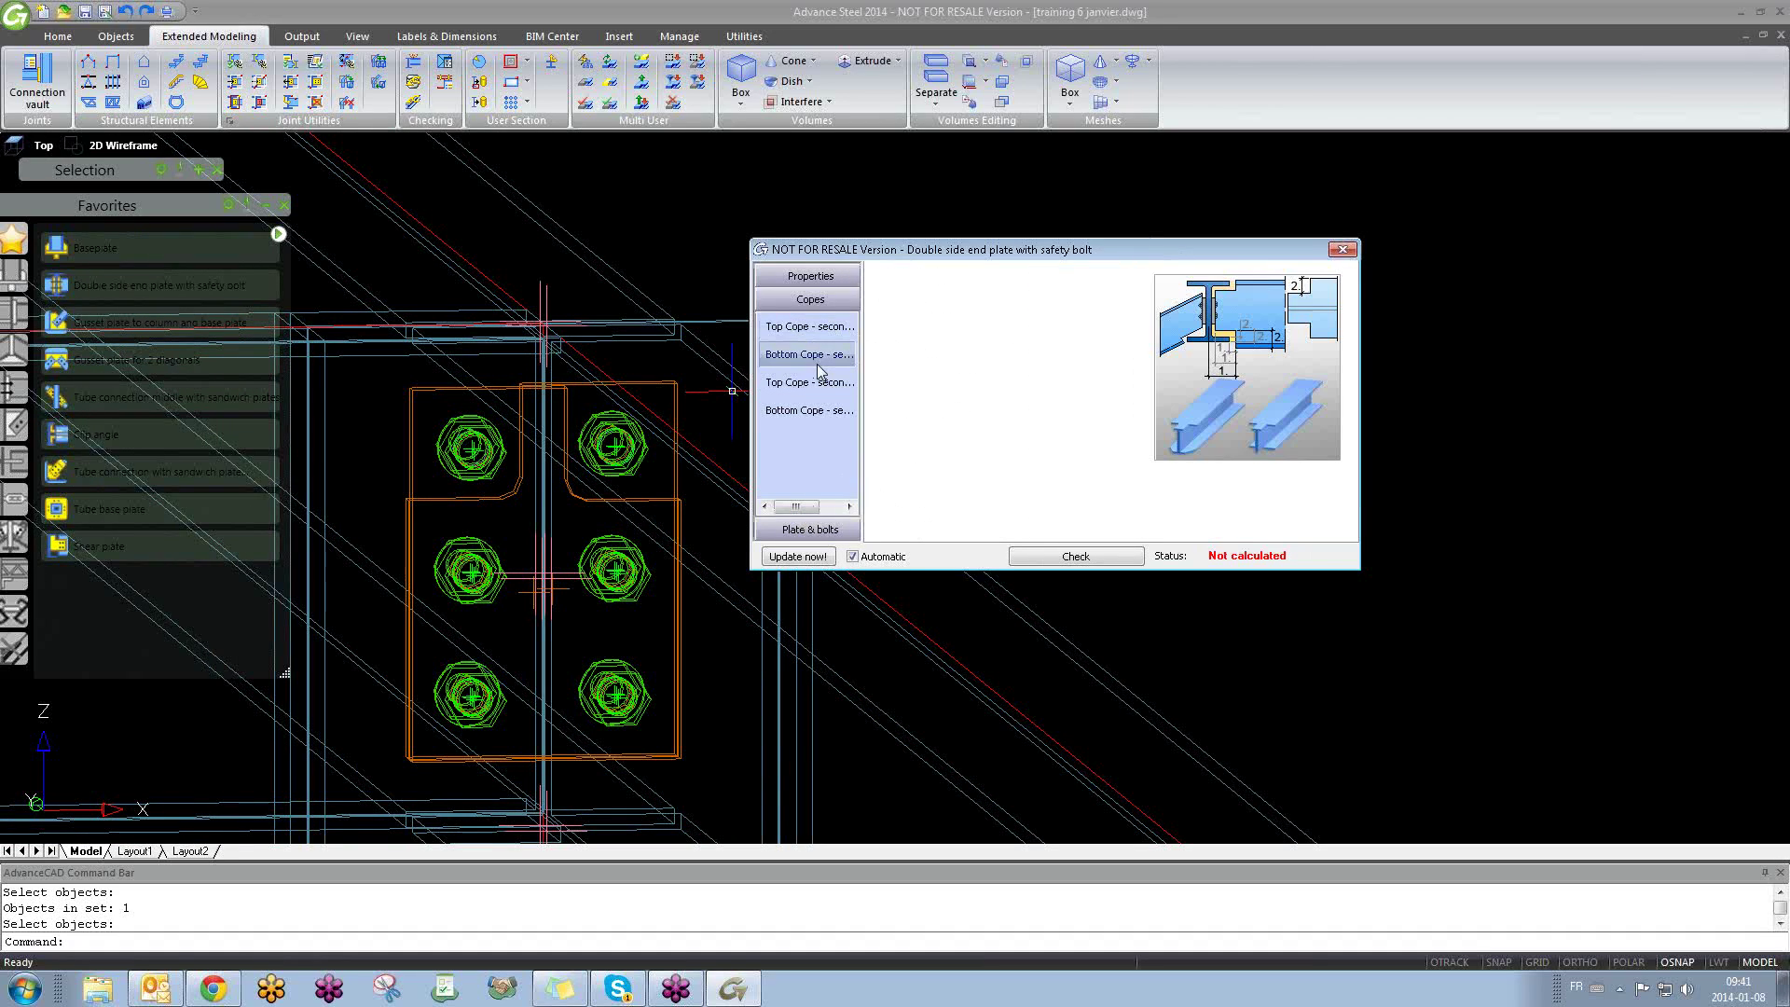
{"action": "left_click", "coordinate": [810, 412]}
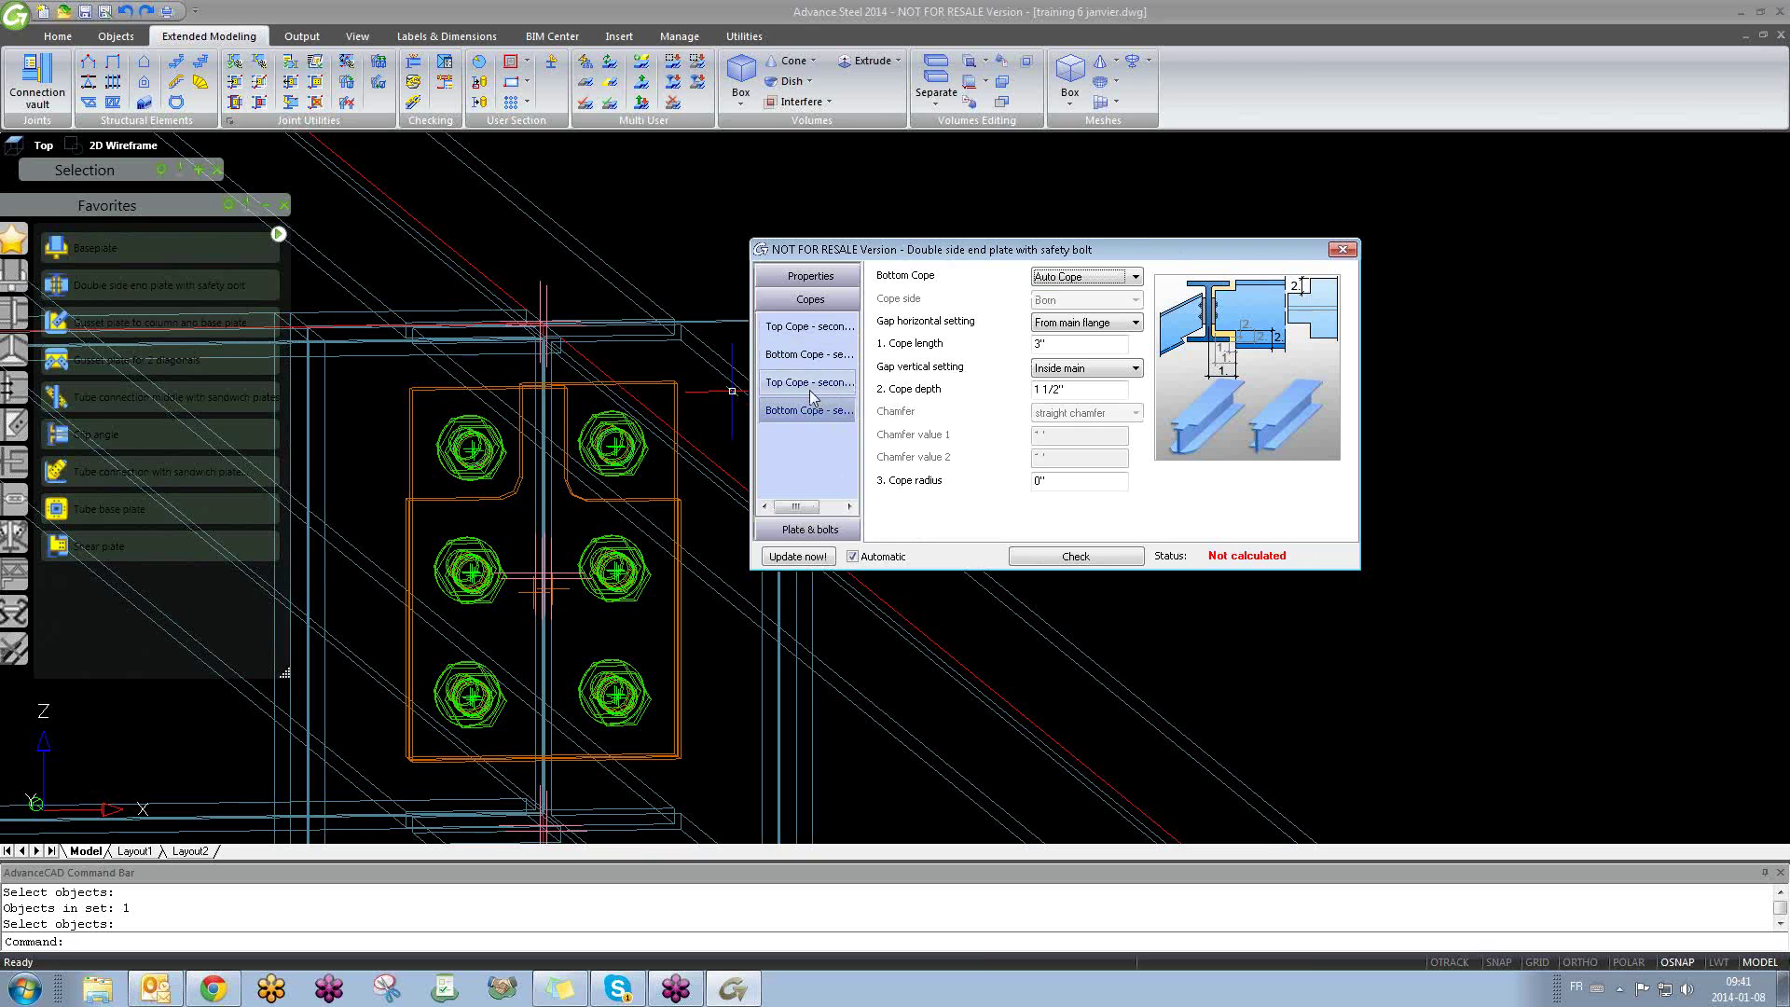
{"action": "left_click", "coordinate": [811, 528]}
{"action": "left_click", "coordinate": [827, 433]}
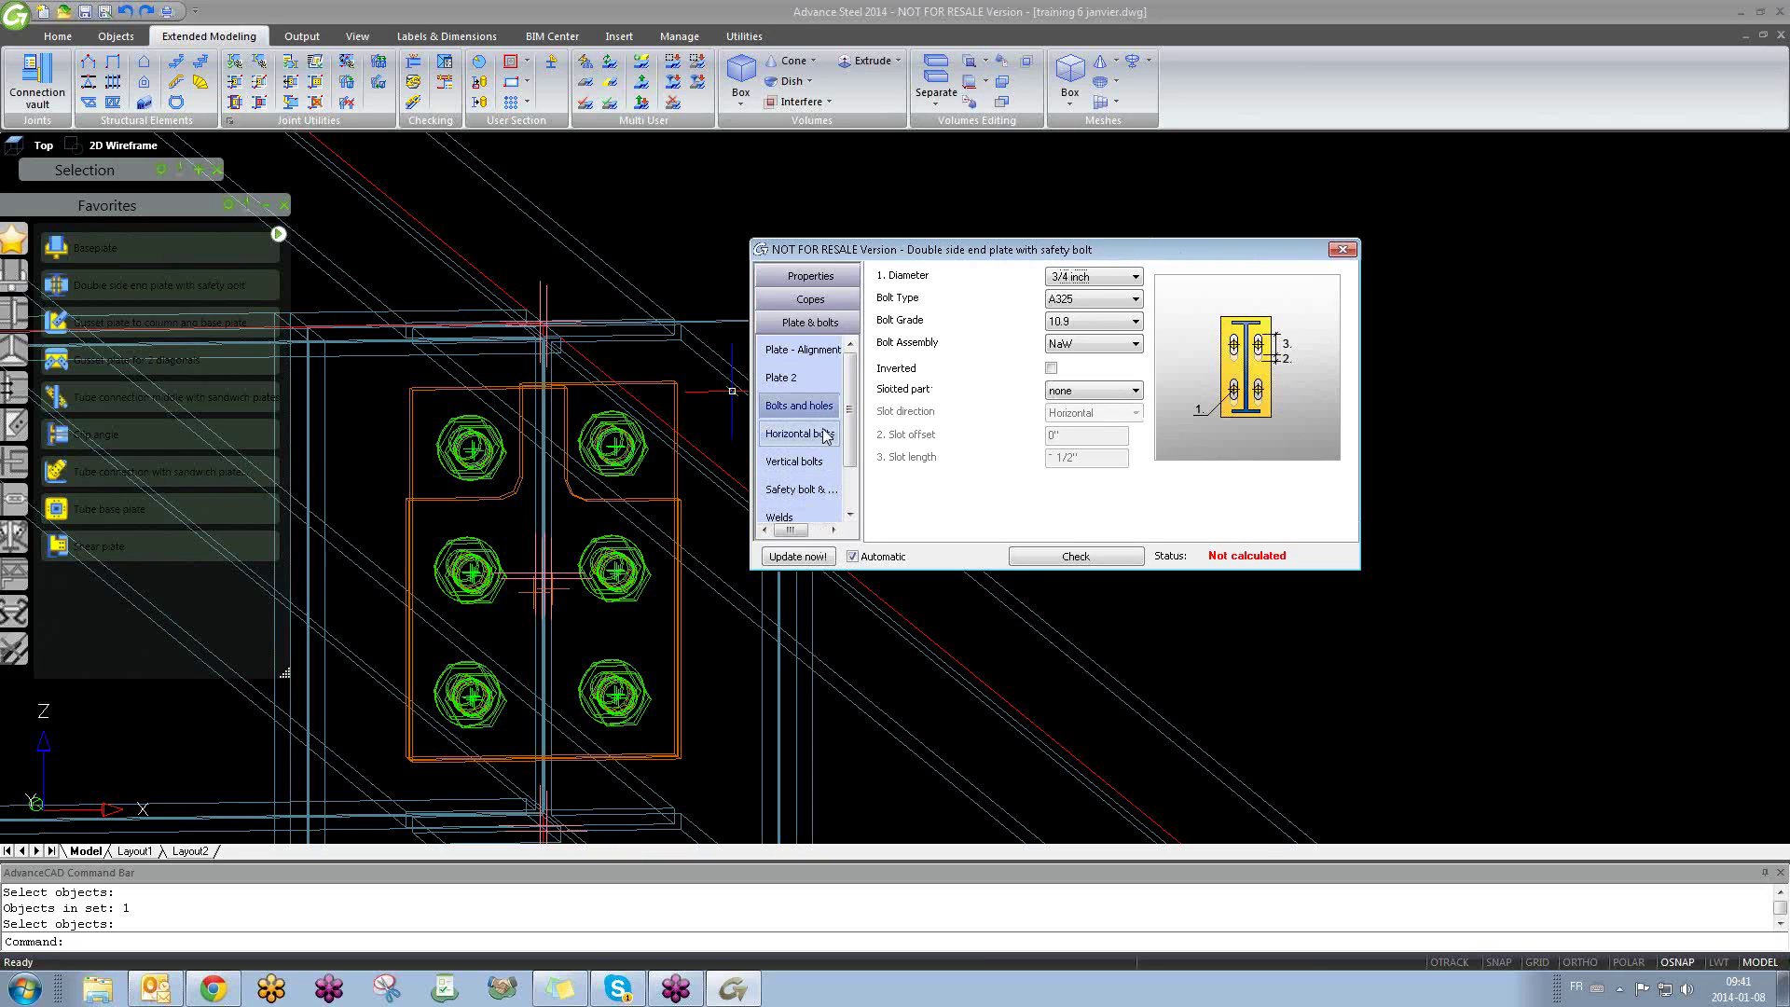
{"action": "left_click", "coordinate": [1340, 253]}
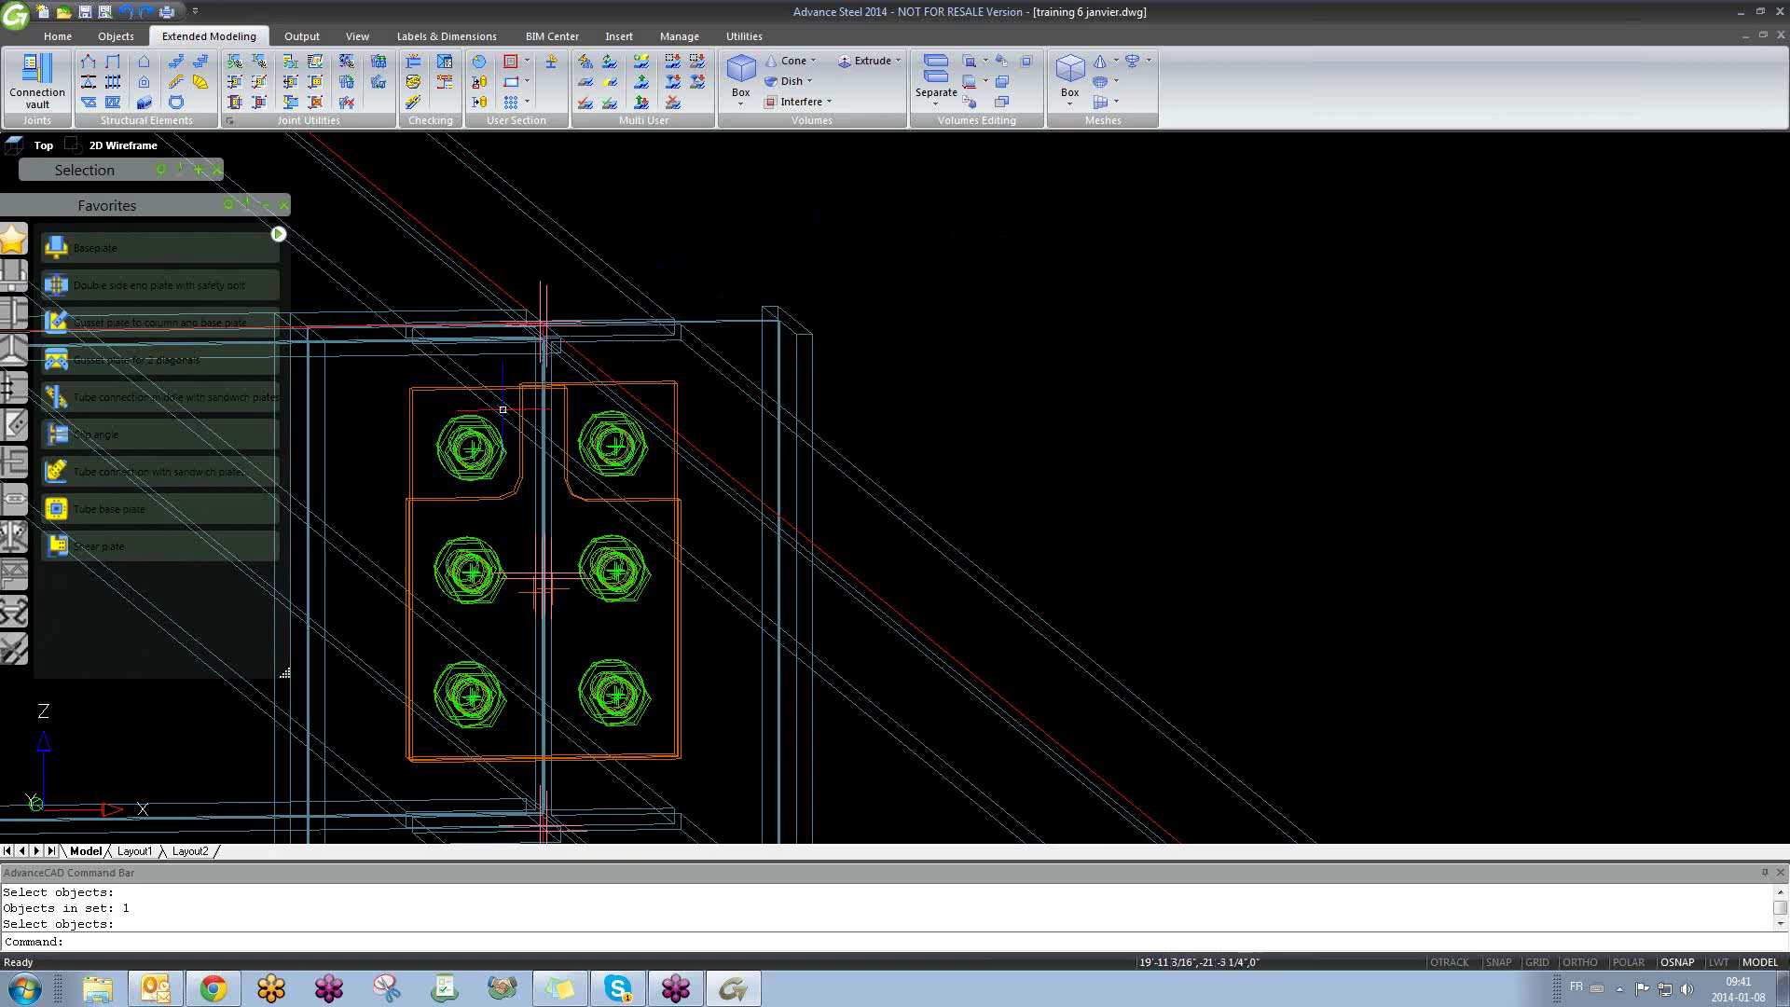
Step: Examine the frame's remaining beam-to-column intersections and the corner column next to the bolted plates on the beam
{"action": "scroll", "coordinate": [522, 545], "scroll_direction": "down", "scroll_amount": 10}
{"action": "middle_click_drag", "start_coordinate": [516, 567], "coordinate": [647, 634], "text": "shift"}
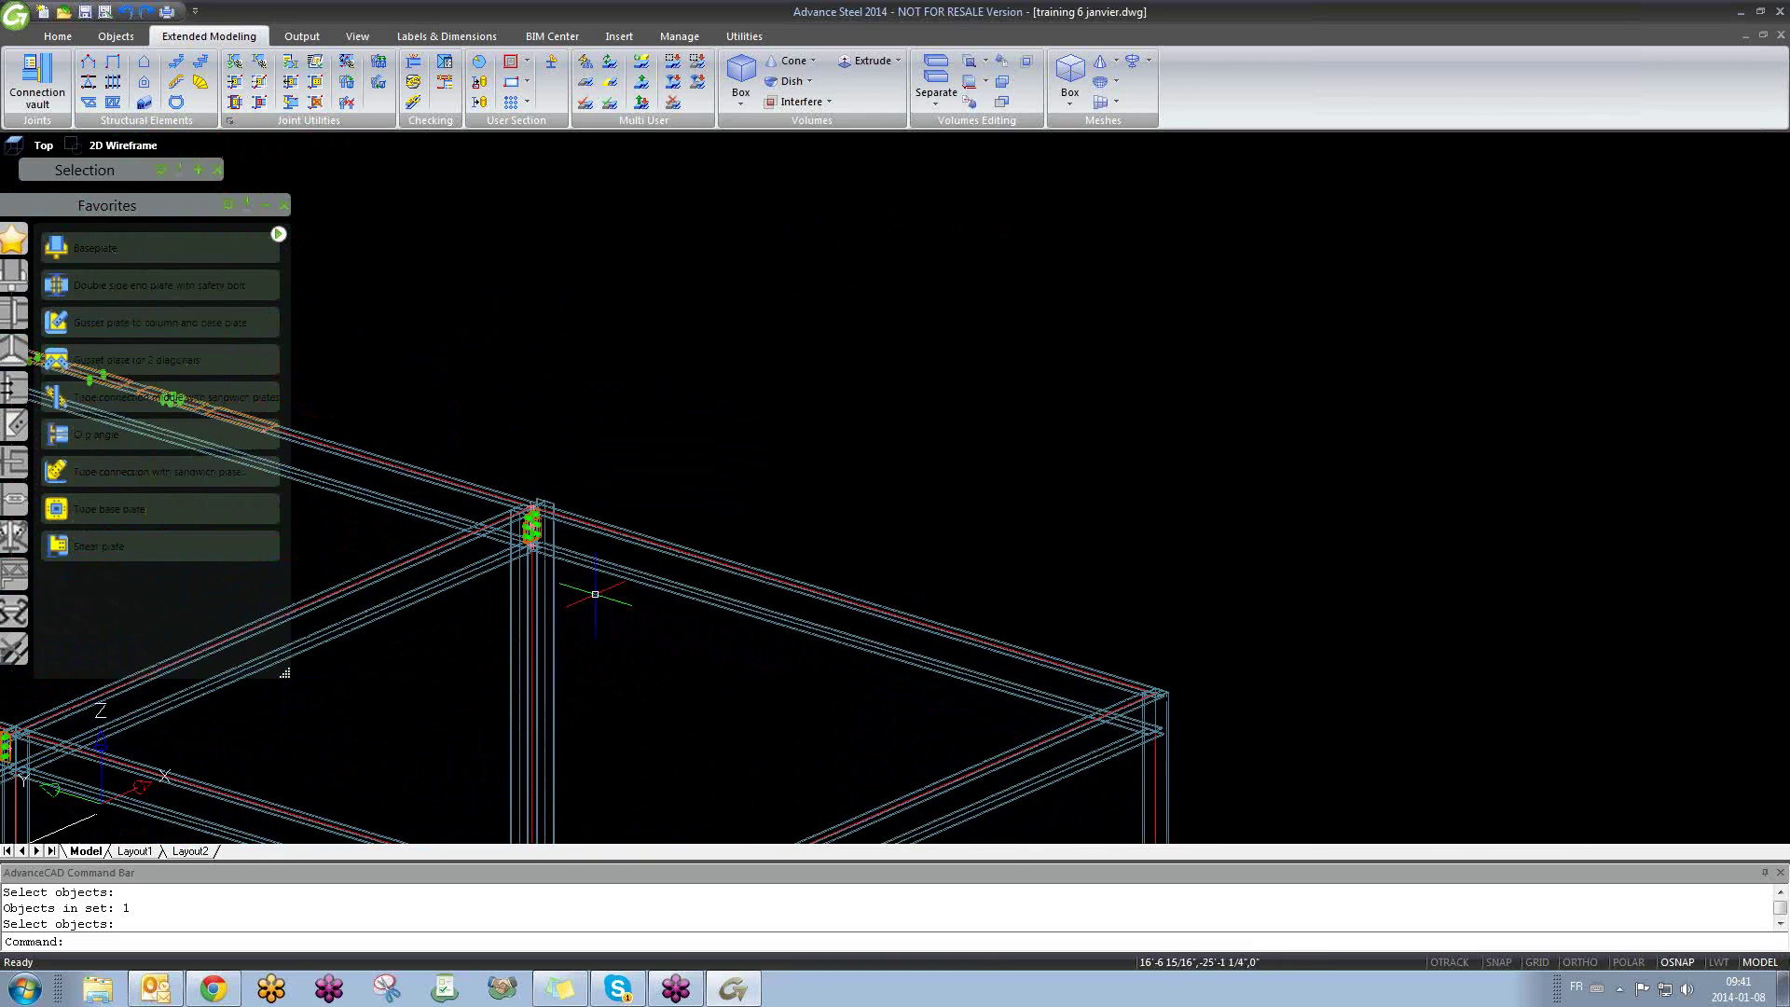
{"action": "scroll", "coordinate": [480, 527], "scroll_direction": "up", "scroll_amount": 5}
{"action": "scroll", "coordinate": [624, 519], "scroll_direction": "down", "scroll_amount": 6}
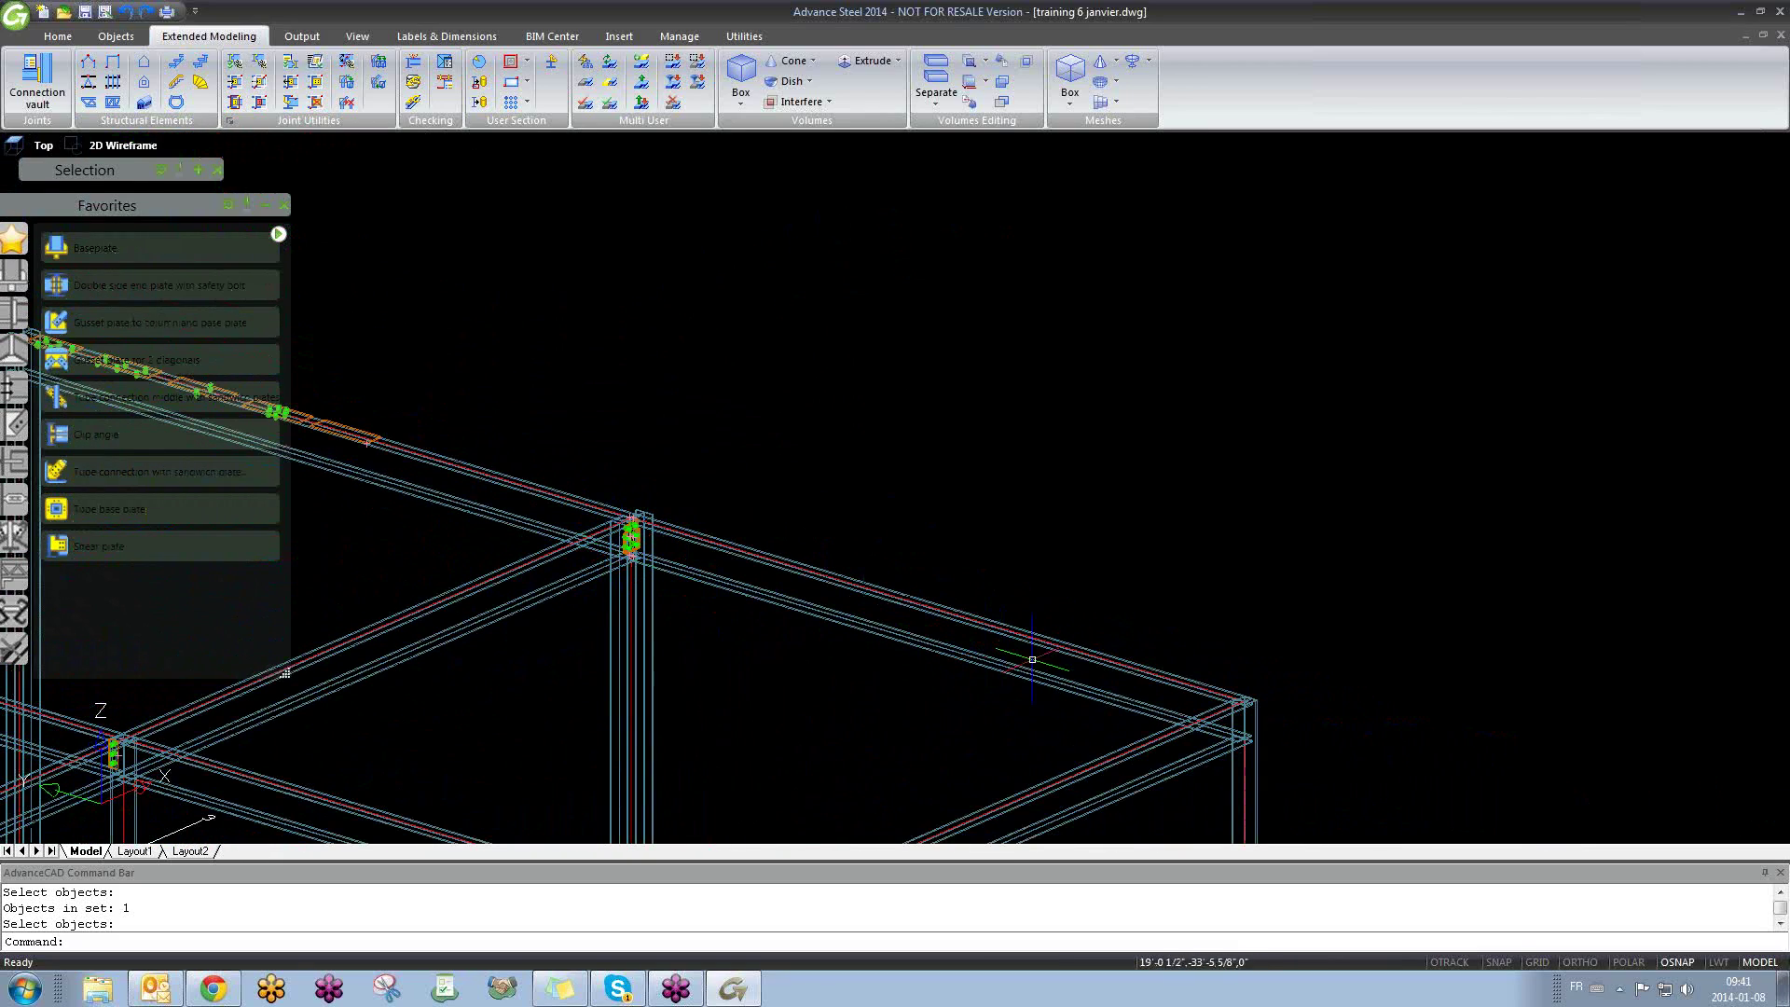
{"action": "middle_click_drag", "start_coordinate": [1059, 731], "coordinate": [1073, 740], "text": "shift"}
{"action": "middle_click_drag", "start_coordinate": [879, 680], "coordinate": [1154, 482]}
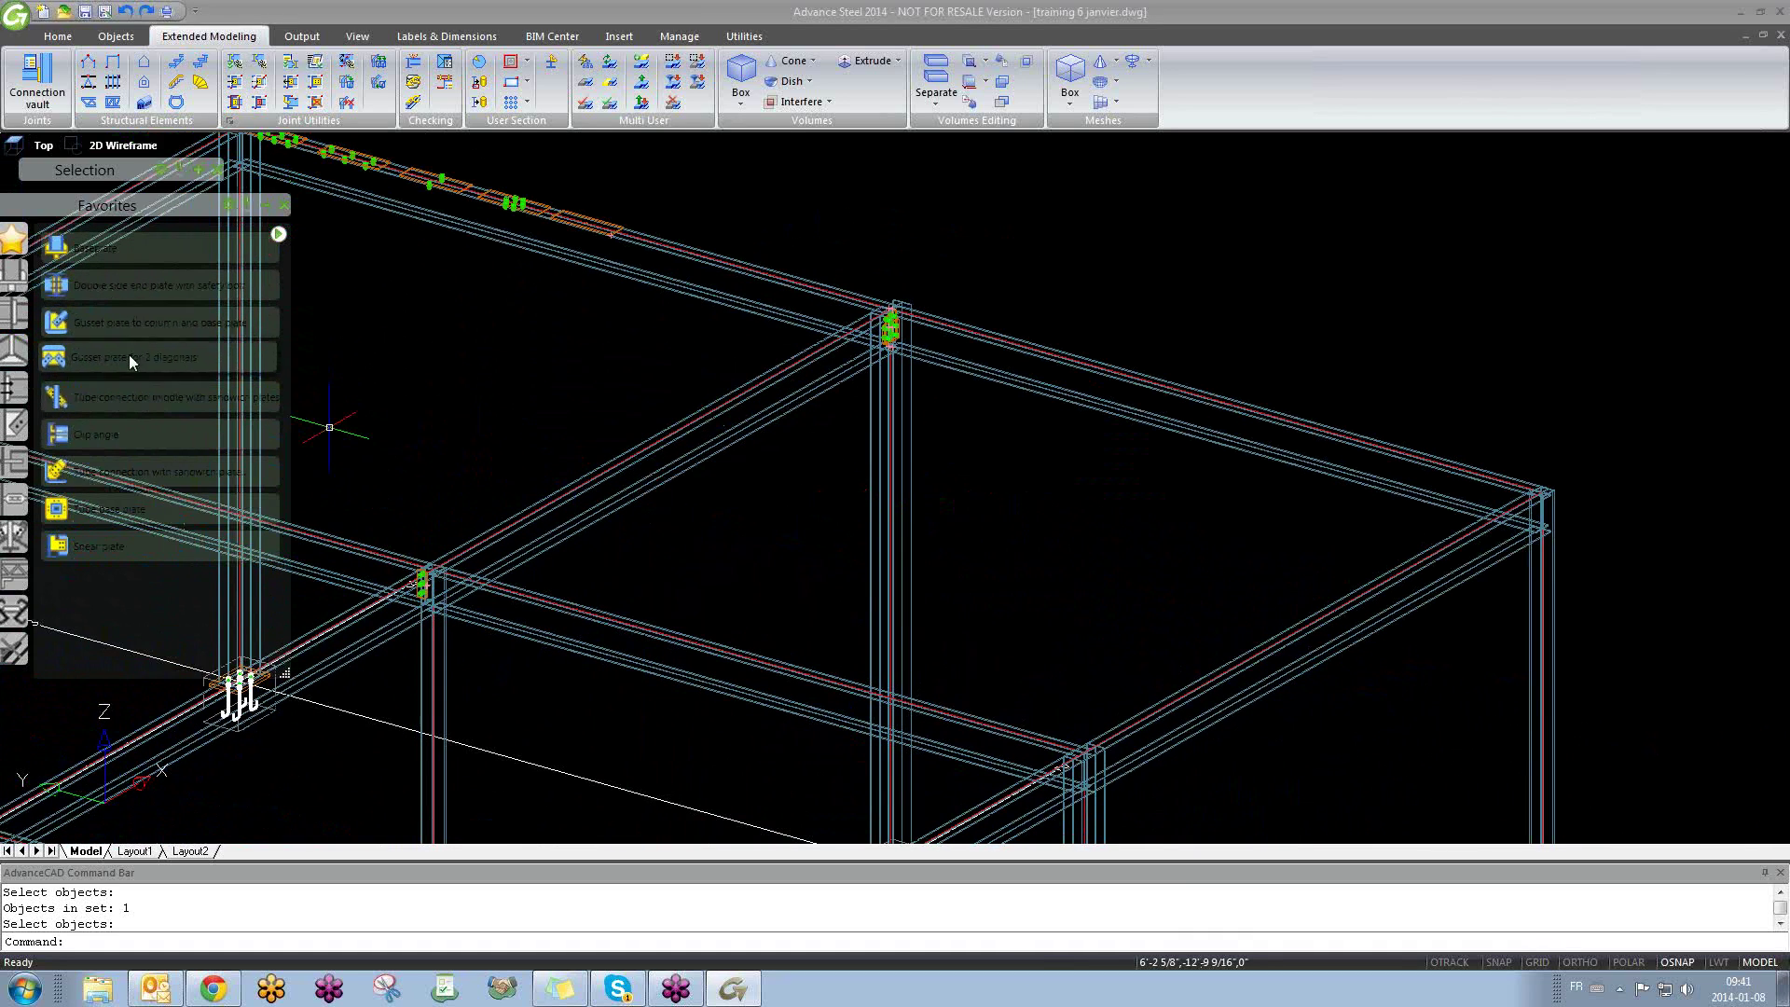
{"action": "scroll", "coordinate": [460, 582], "scroll_direction": "up", "scroll_amount": 3}
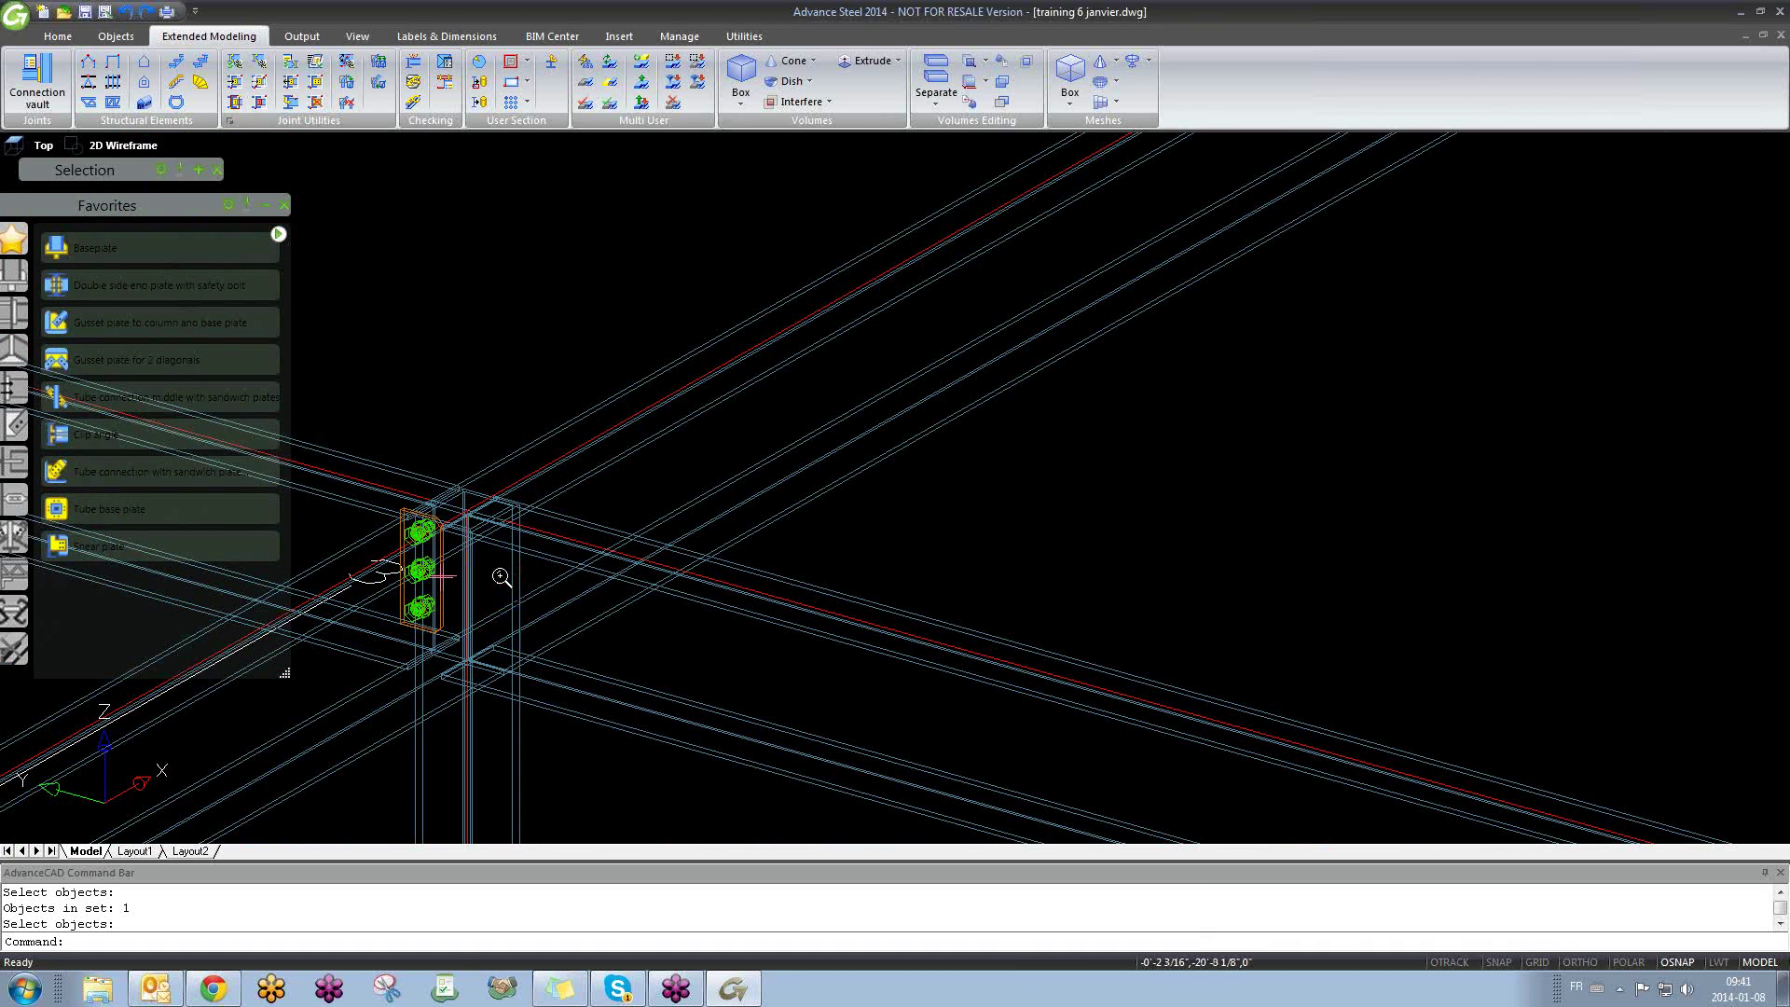
{"action": "scroll", "coordinate": [451, 560], "scroll_direction": "down", "scroll_amount": 3}
{"action": "middle_click_drag", "start_coordinate": [452, 560], "coordinate": [909, 804]}
{"action": "scroll", "coordinate": [764, 364], "scroll_direction": "up", "scroll_amount": 3}
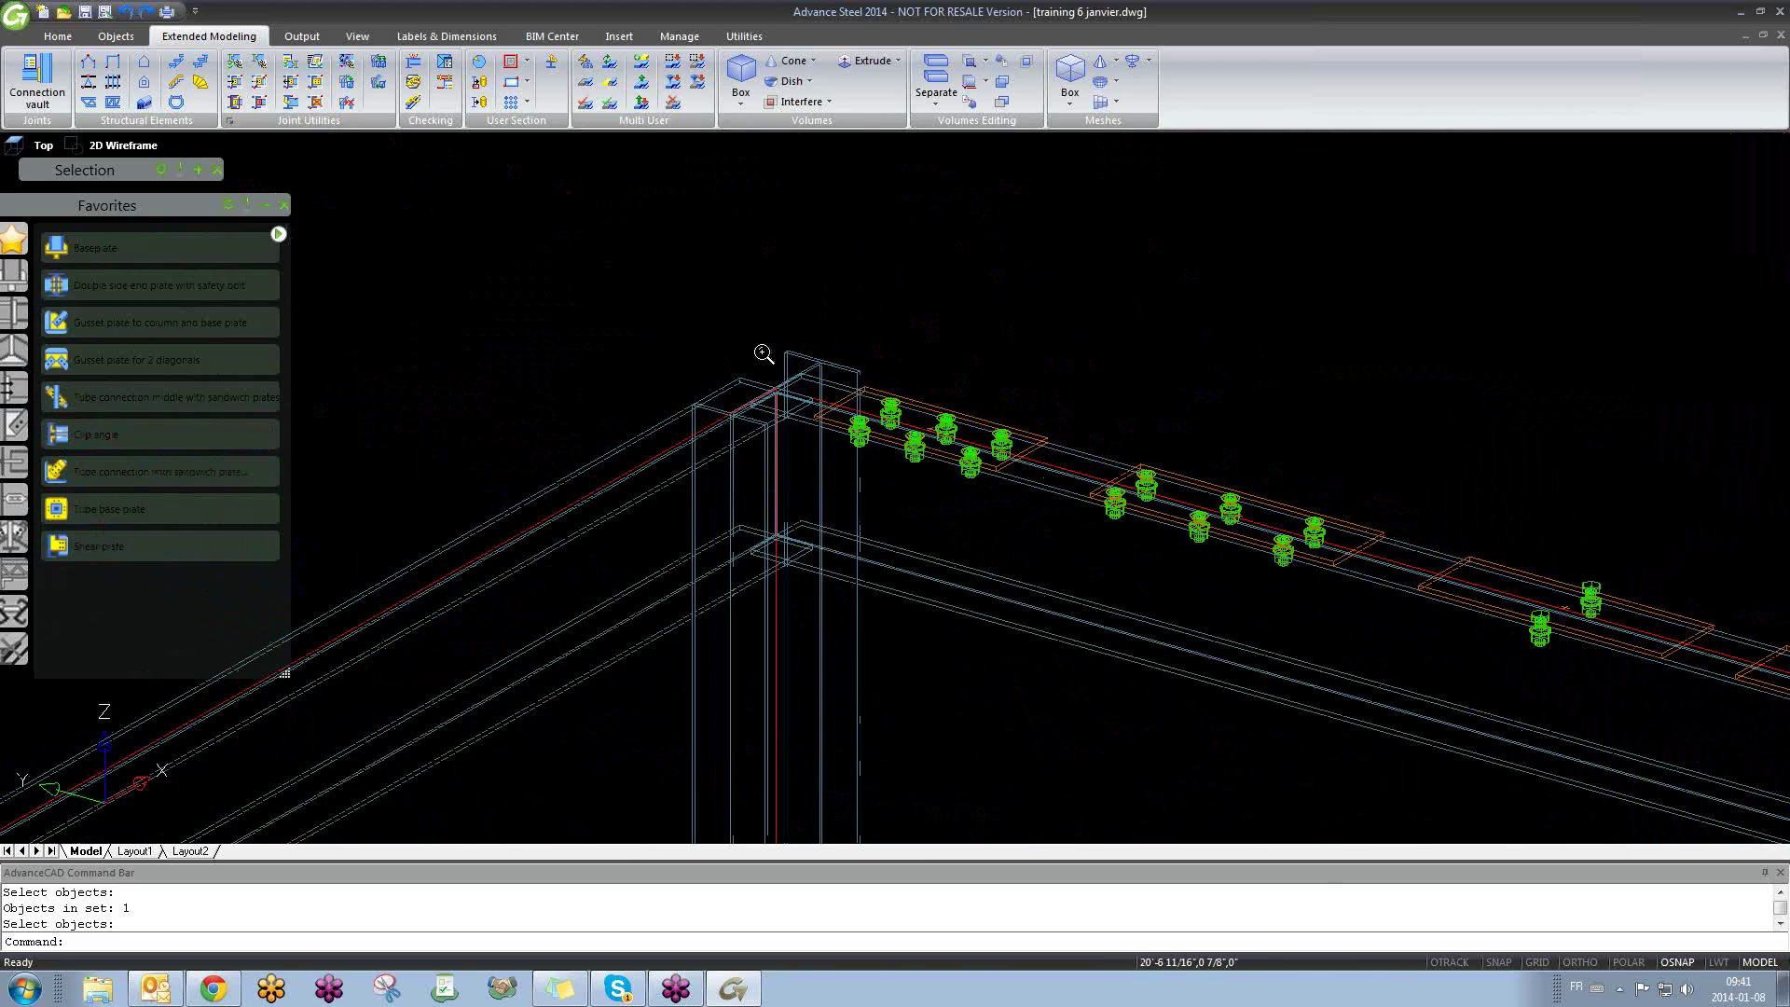
{"action": "scroll", "coordinate": [721, 401], "scroll_direction": "up", "scroll_amount": 1}
{"action": "scroll", "coordinate": [721, 401], "scroll_direction": "down", "scroll_amount": 3}
{"action": "scroll", "coordinate": [806, 415], "scroll_direction": "up", "scroll_amount": 4}
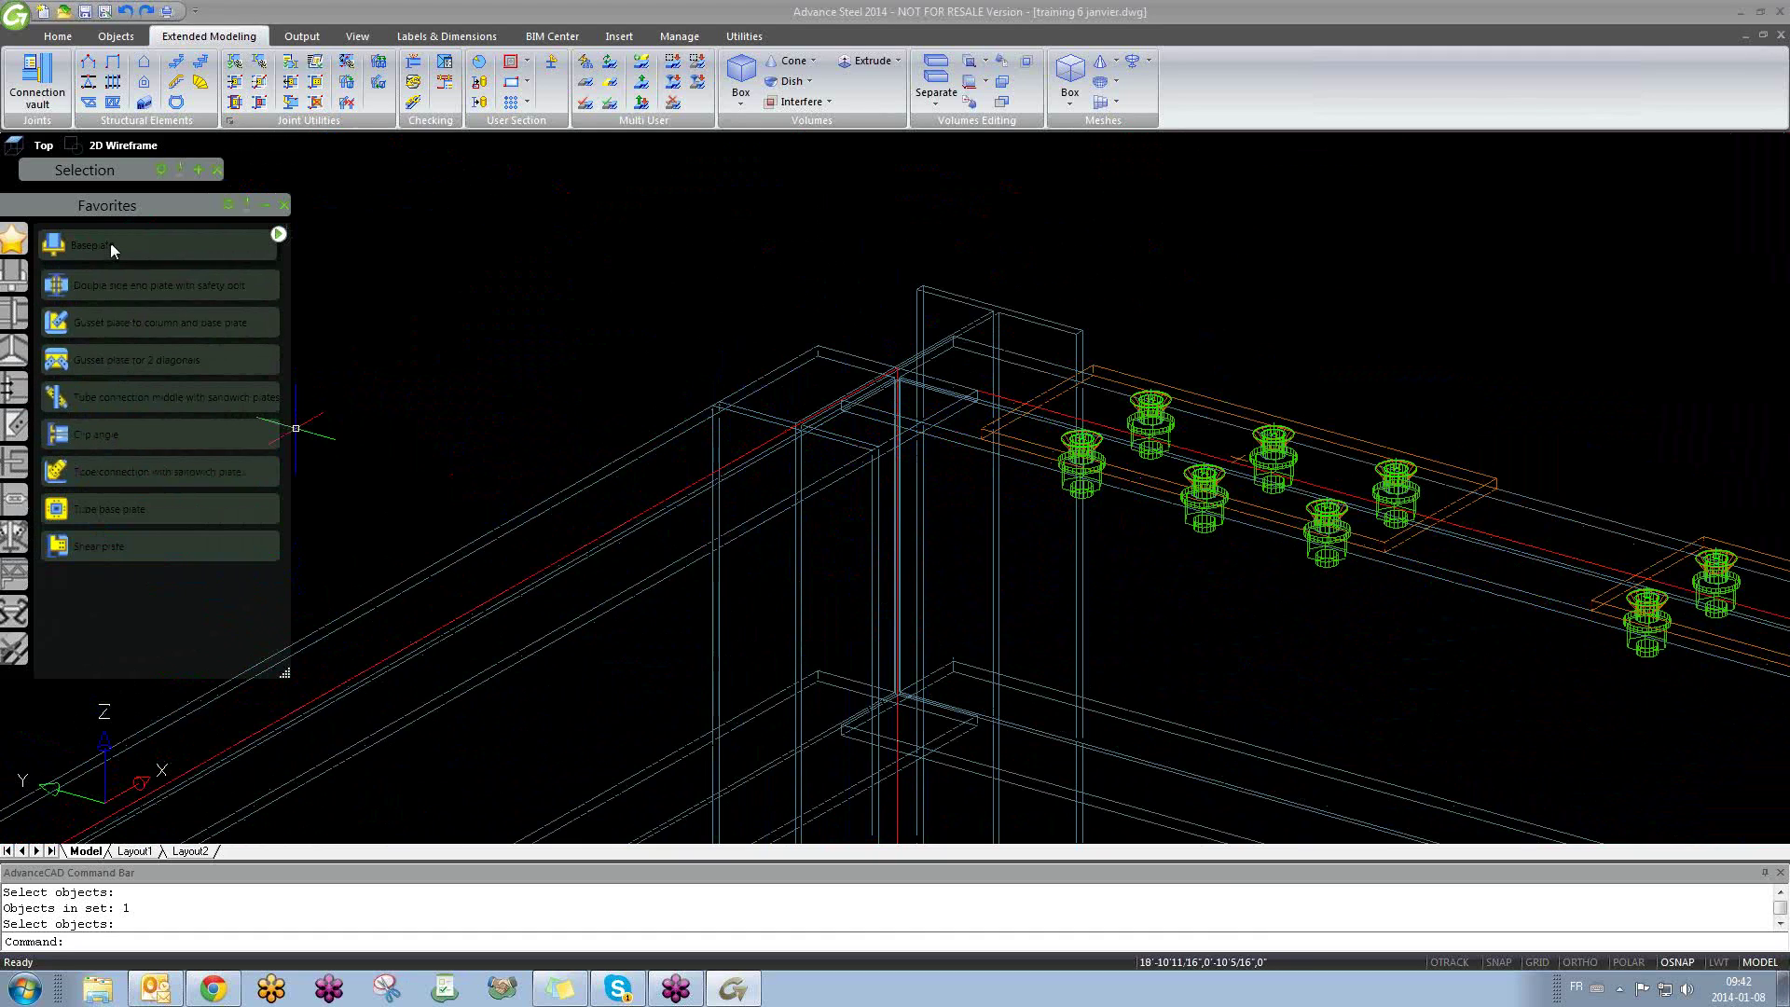
Step: Create an End plate at flange, reference beam joint with the corner column as main beam and the beam meeting its flange as secondary beam
{"action": "left_click", "coordinate": [13, 310]}
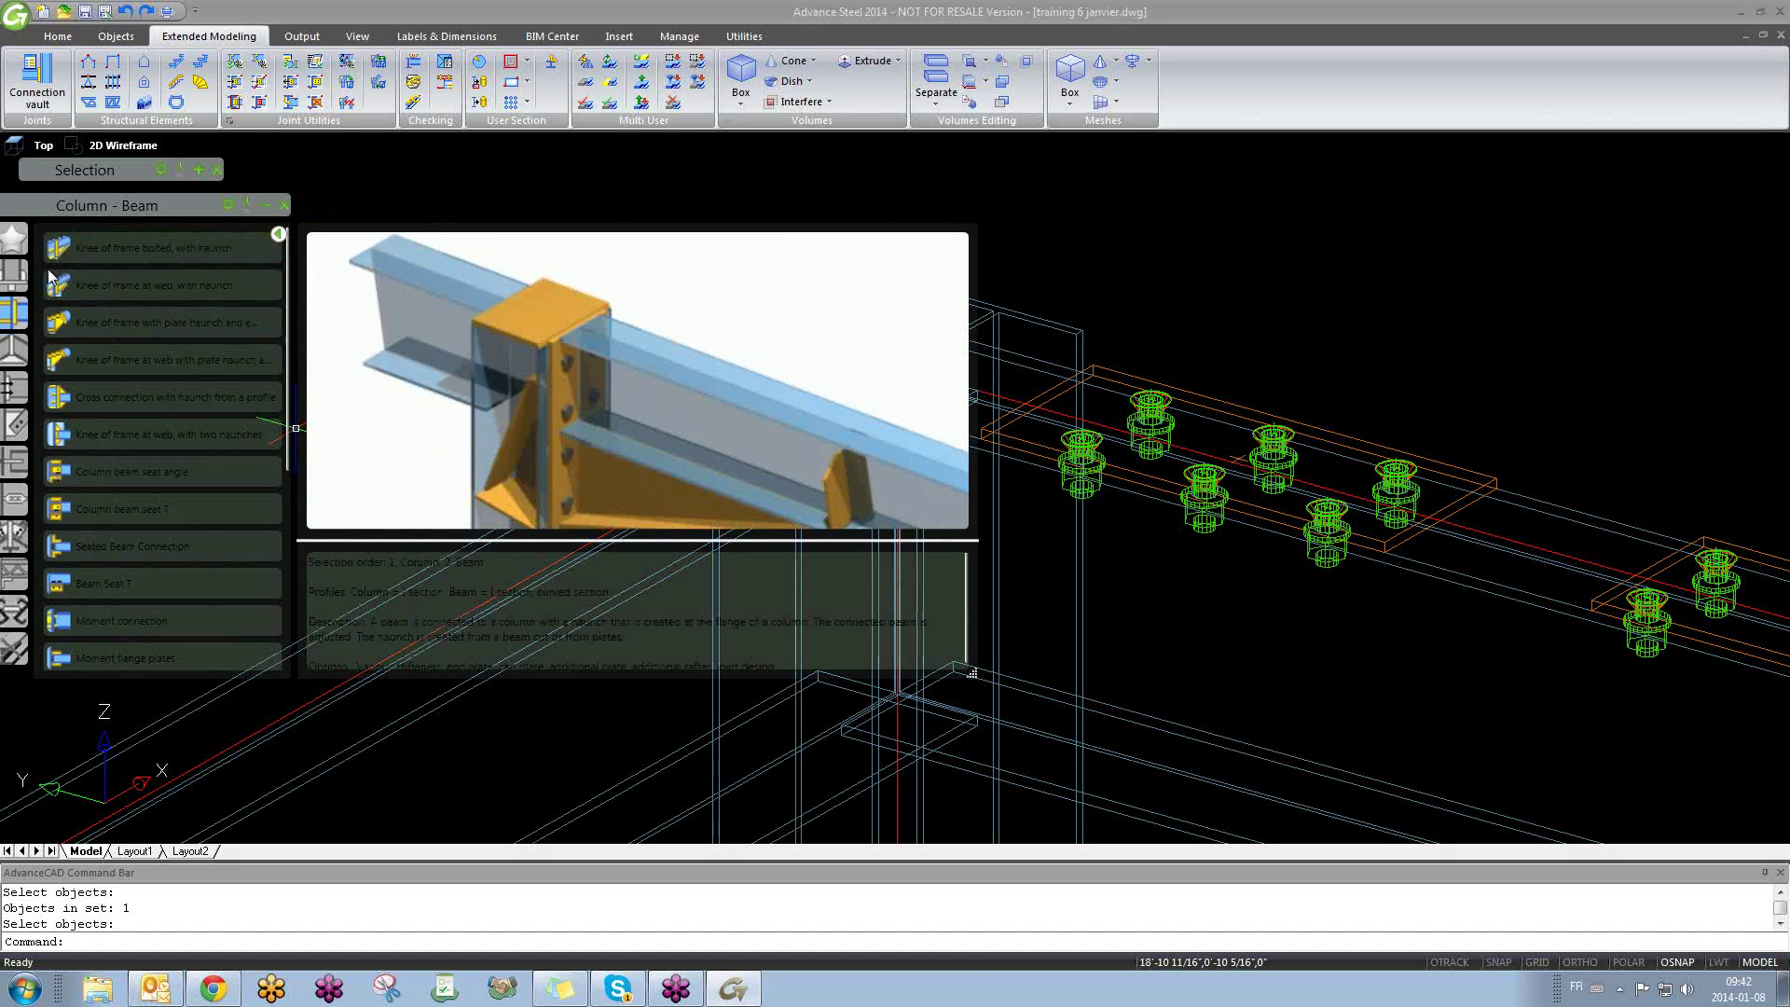
{"action": "left_click", "coordinate": [13, 390]}
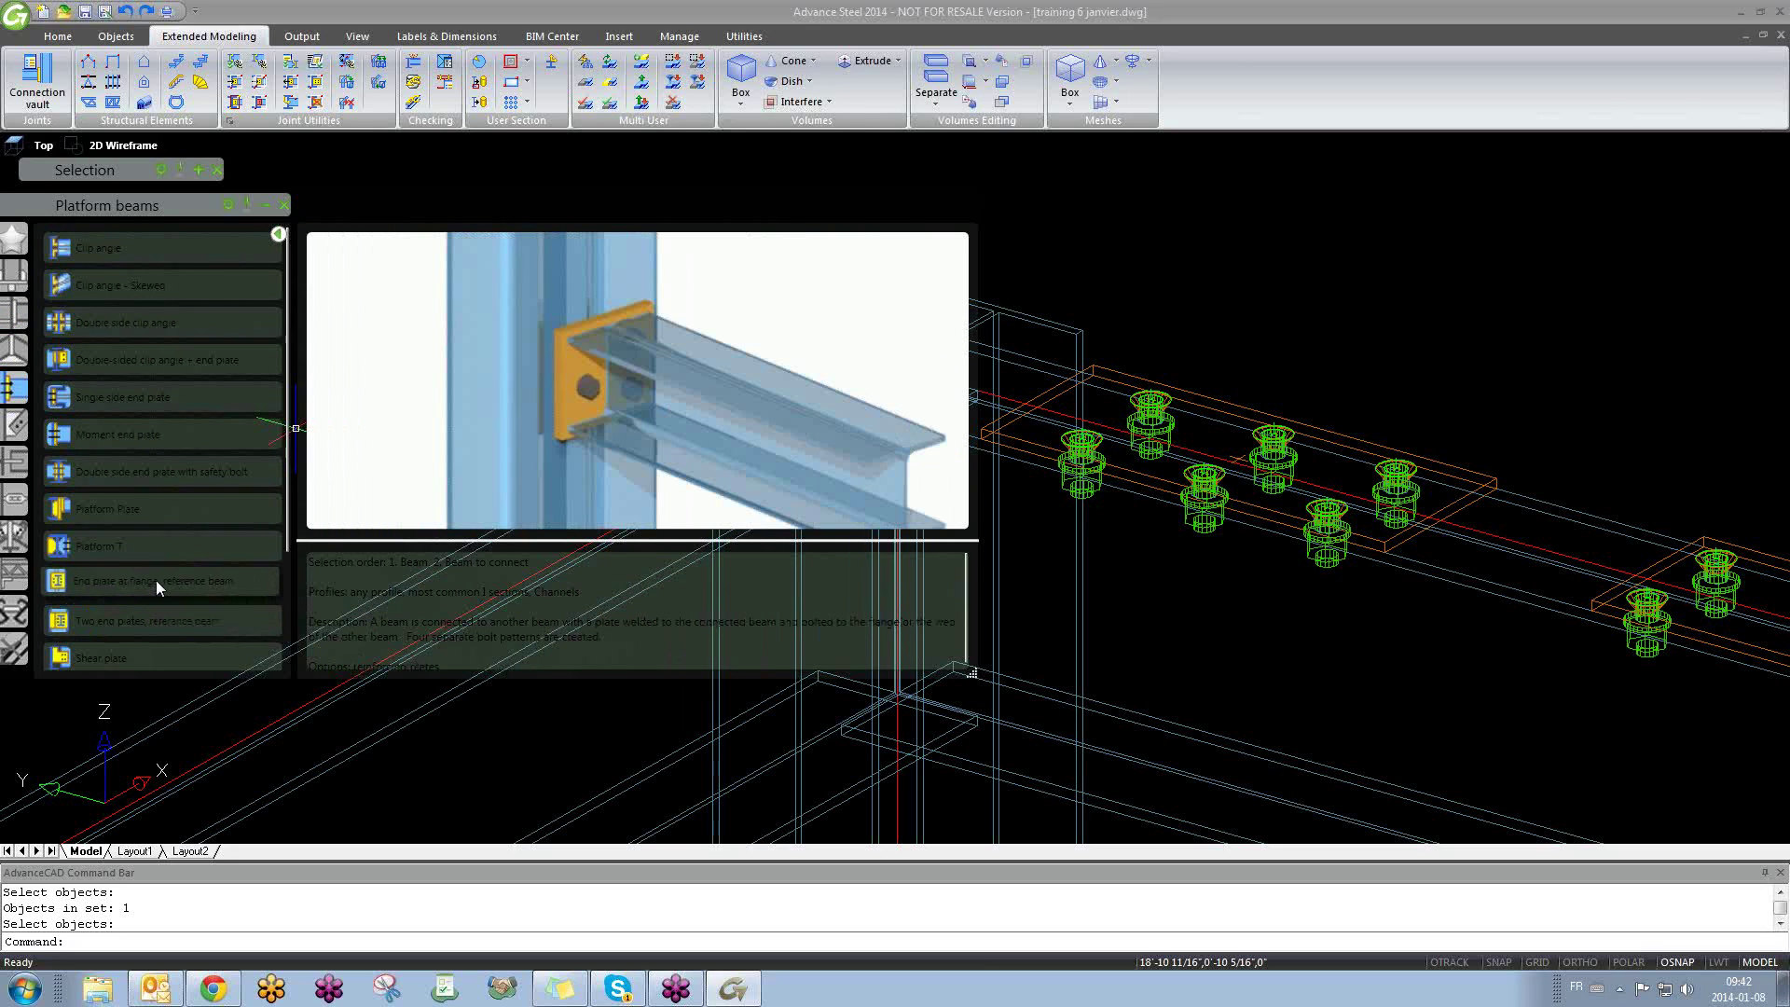
{"action": "left_click", "coordinate": [155, 580]}
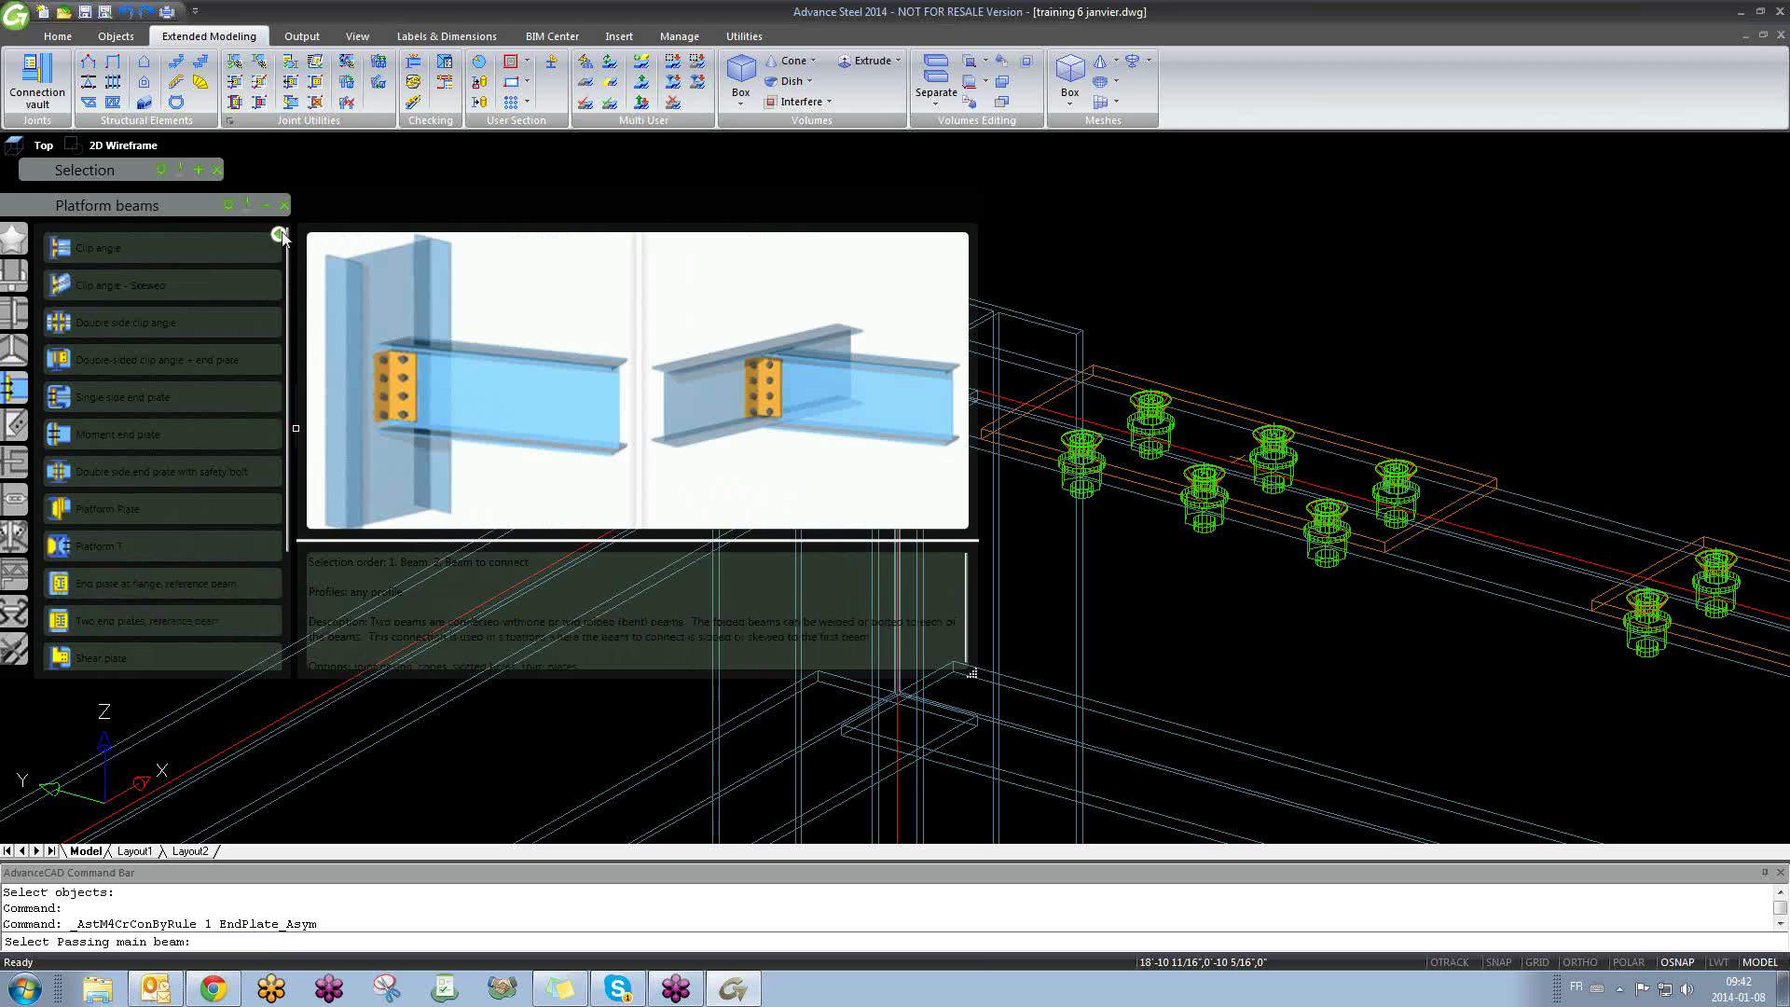
{"action": "scroll", "coordinate": [807, 545], "scroll_direction": "down", "scroll_amount": 5}
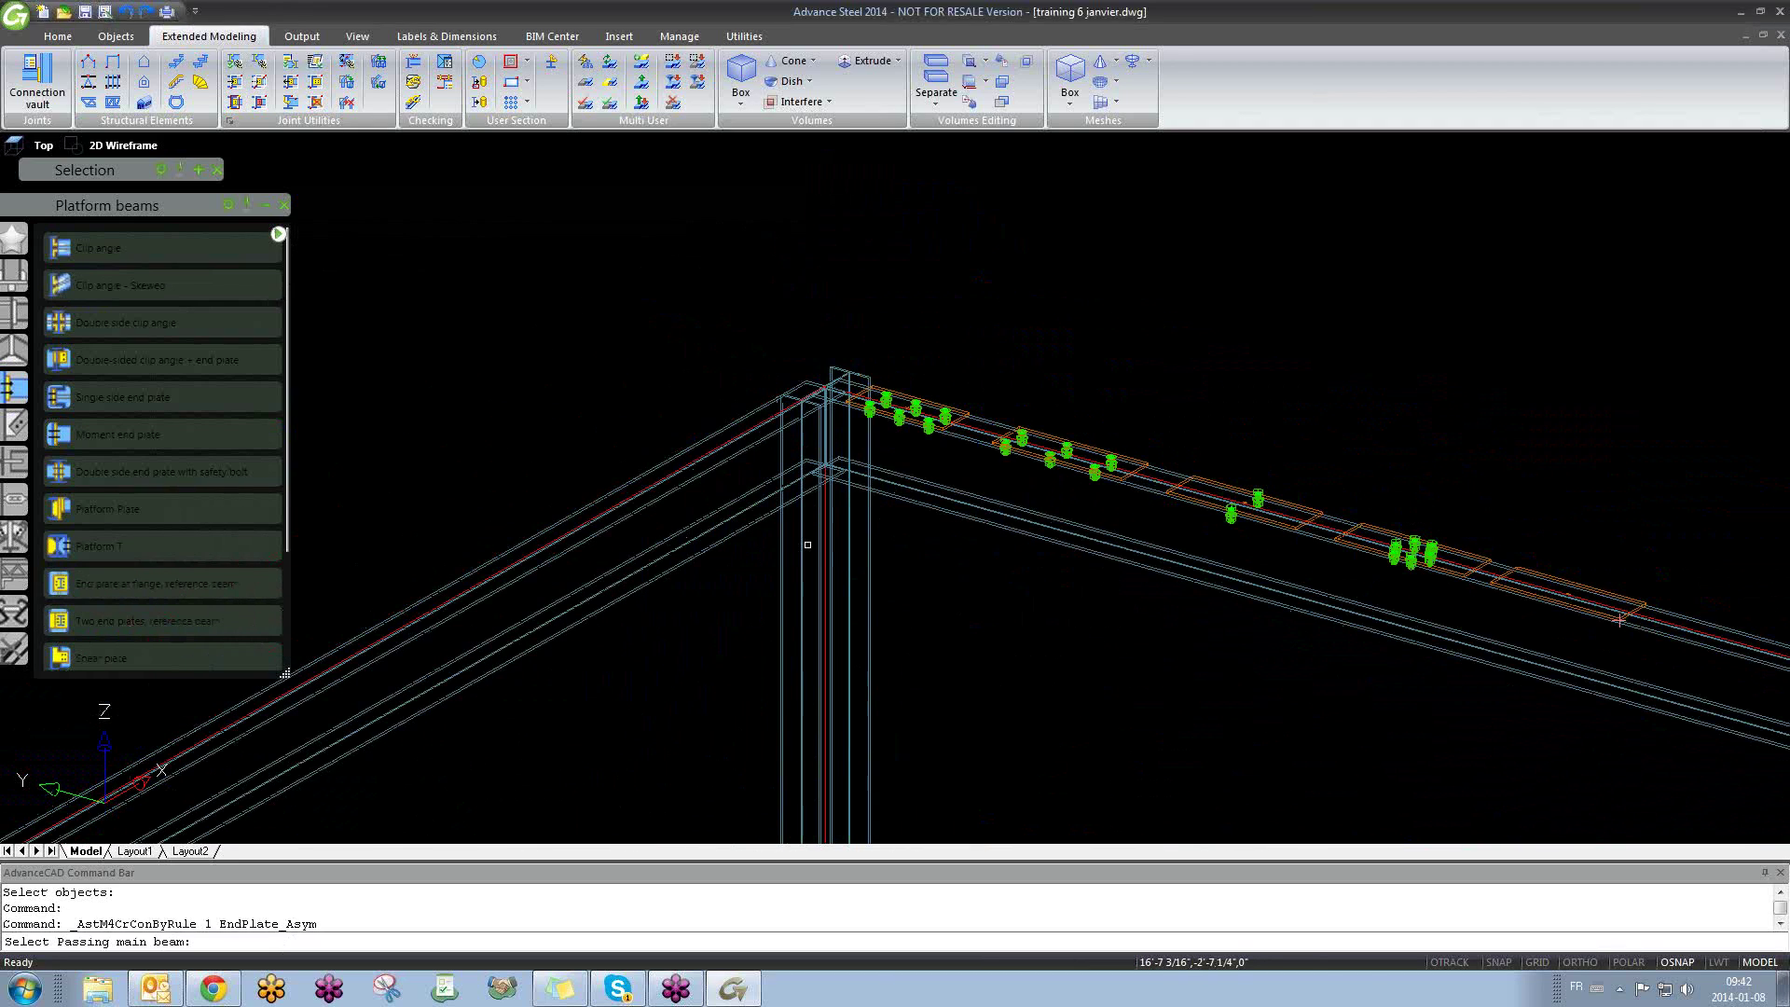
{"action": "left_click", "coordinate": [805, 538]}
{"action": "key", "text": "Return"}
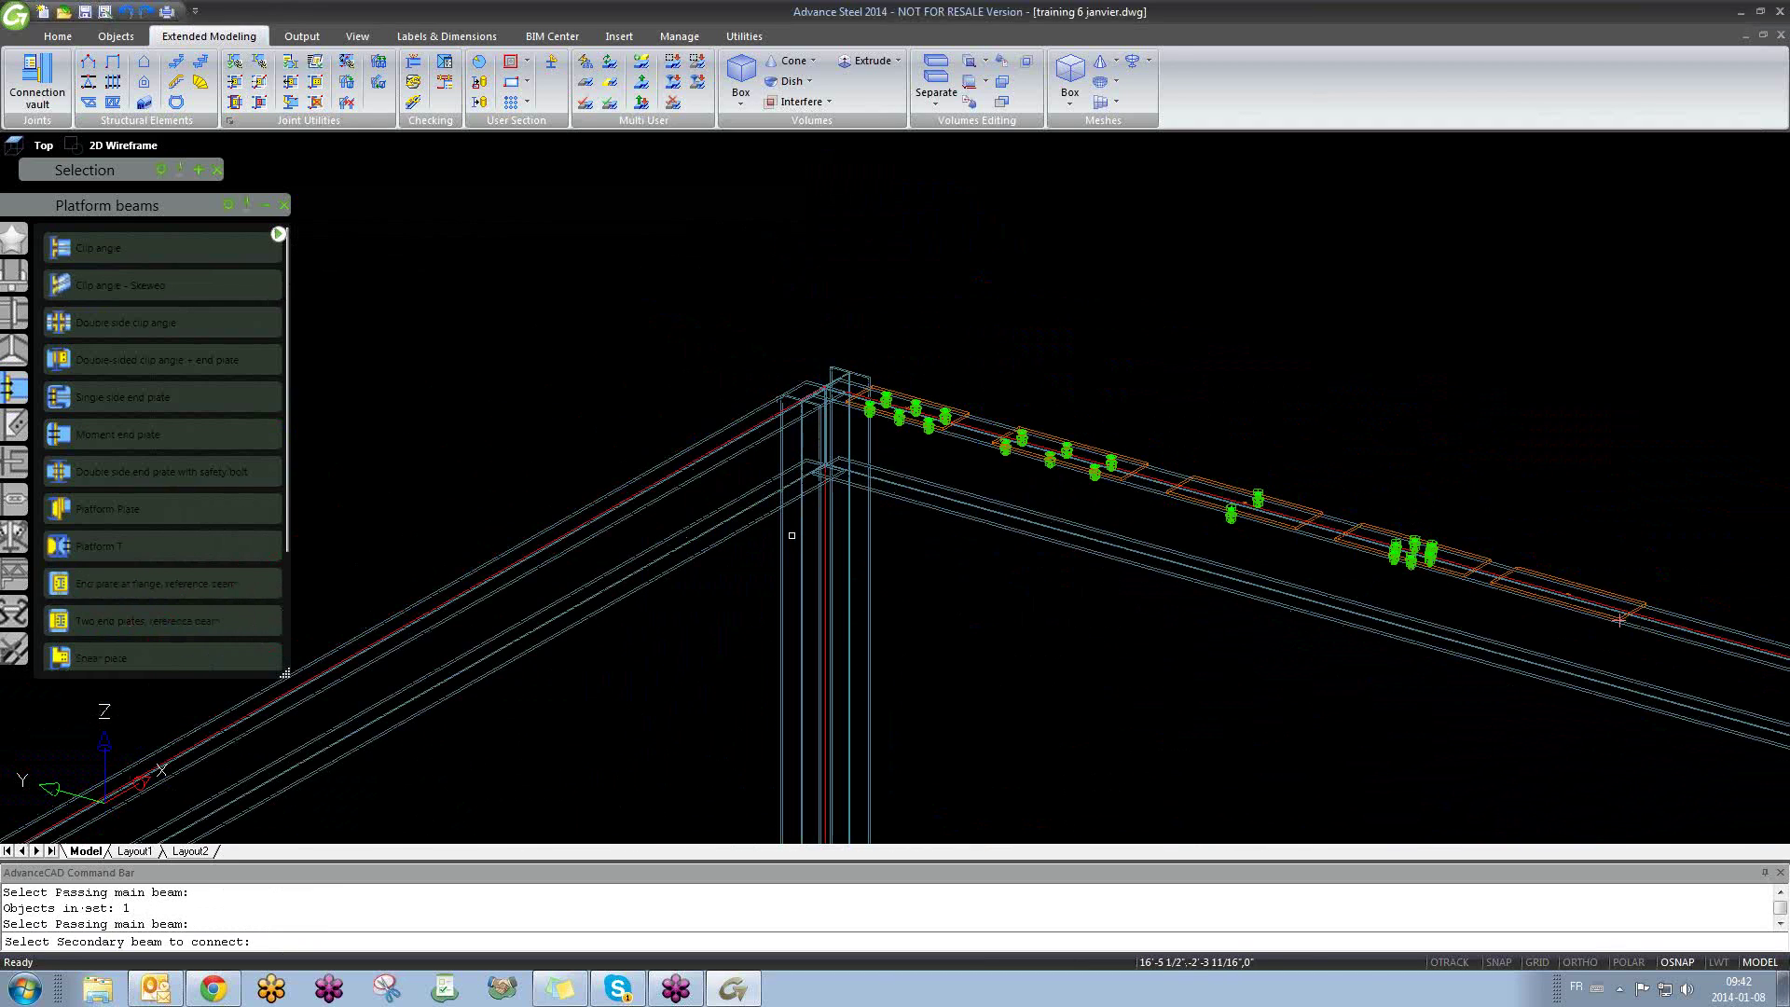
{"action": "left_click", "coordinate": [743, 512]}
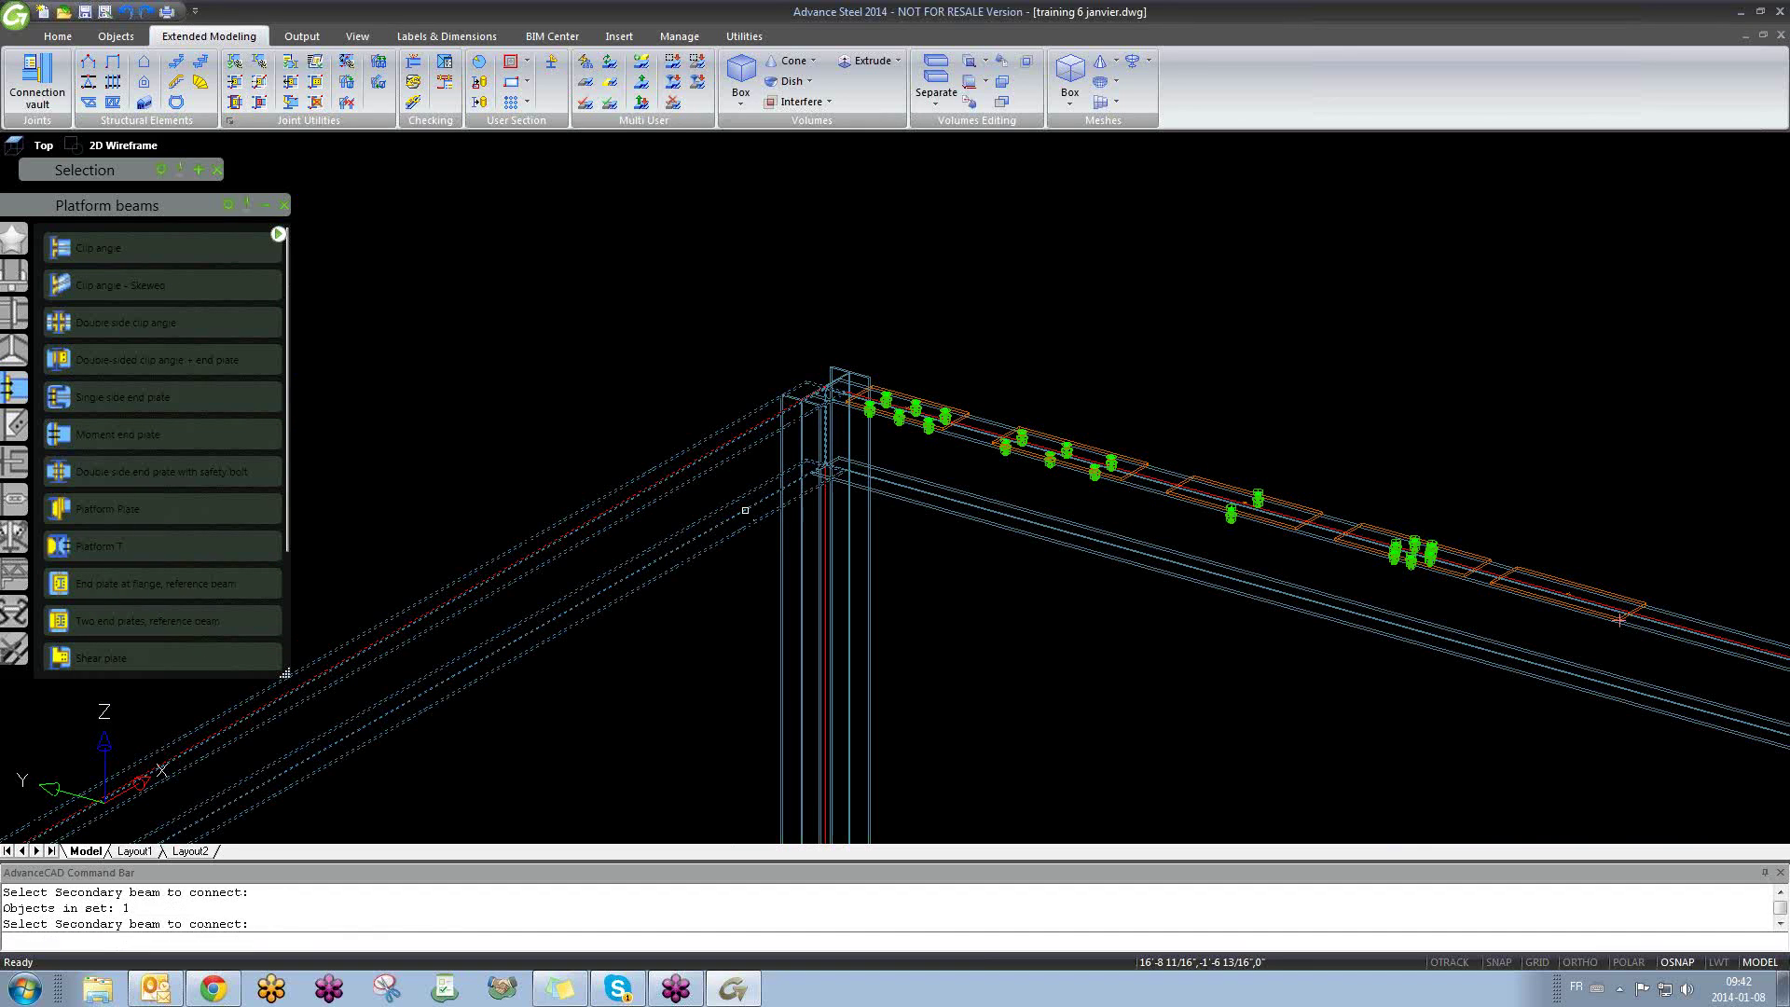
{"action": "key", "text": "Return"}
Step: Examine the flange end plate joint, review its end plate and Bolts 1 settings, and close the joint properties
{"action": "middle_click_drag", "start_coordinate": [666, 542], "coordinate": [453, 627]}
{"action": "scroll", "coordinate": [596, 494], "scroll_direction": "up", "scroll_amount": 5}
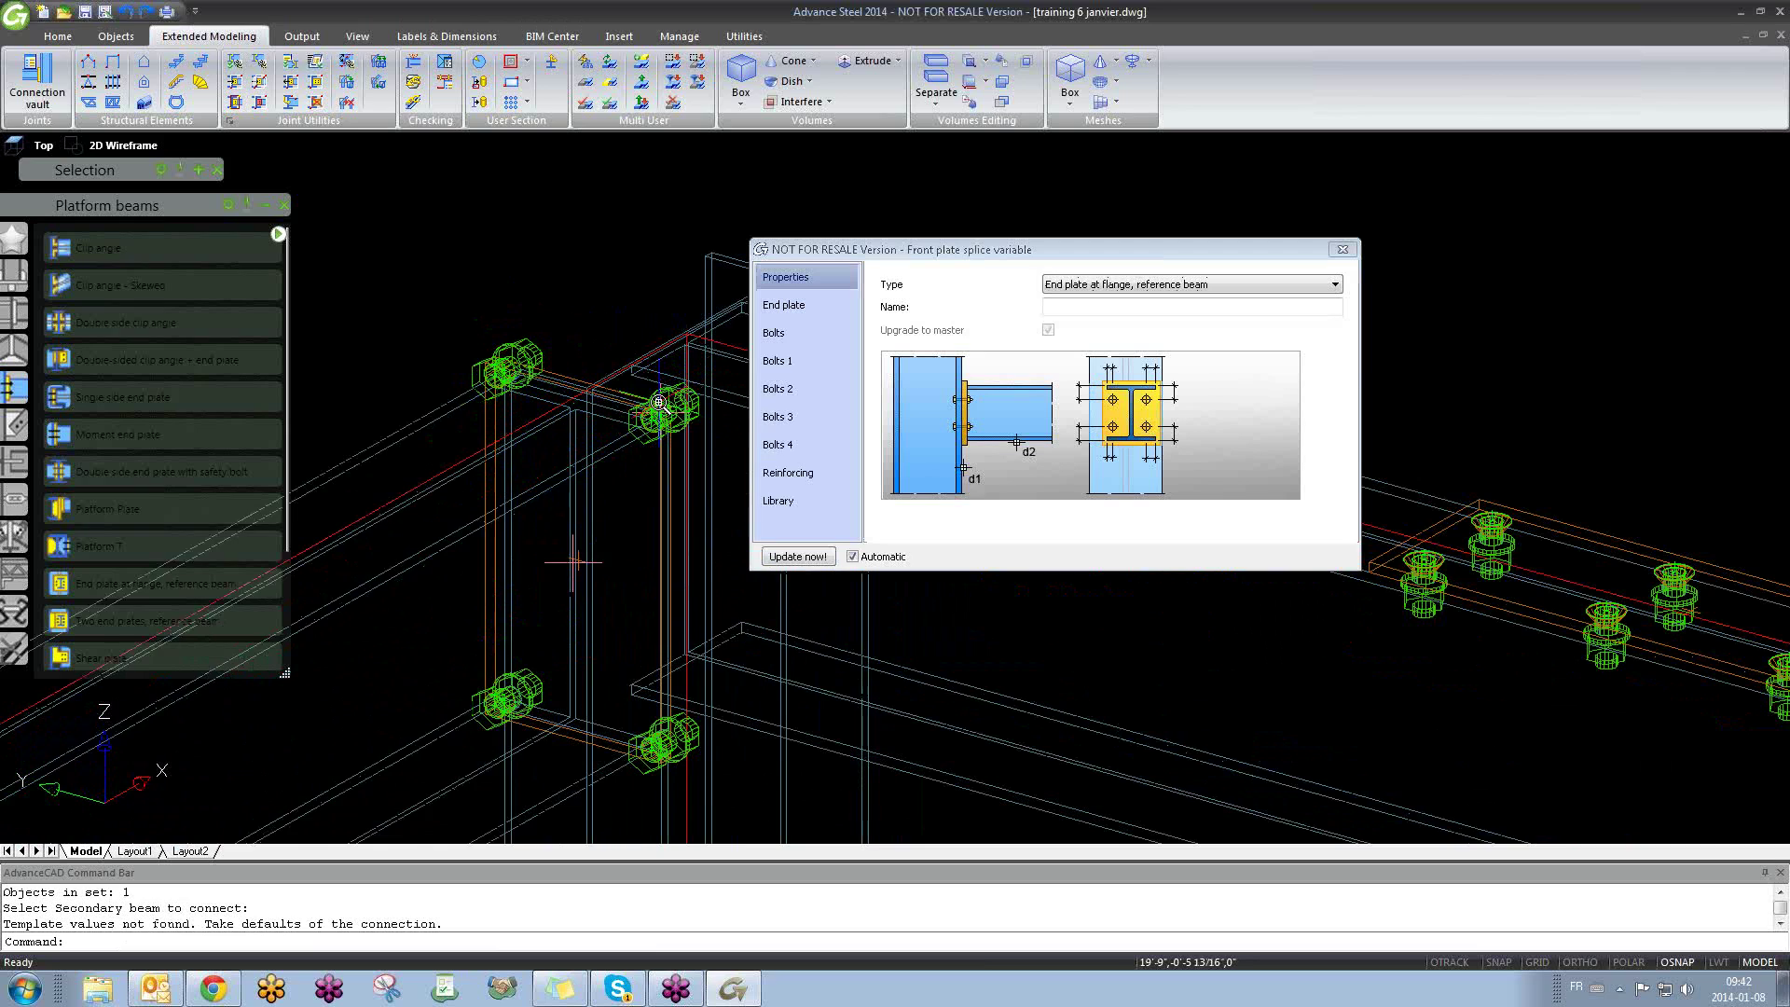
{"action": "scroll", "coordinate": [670, 405], "scroll_direction": "up", "scroll_amount": 2}
{"action": "scroll", "coordinate": [671, 405], "scroll_direction": "down", "scroll_amount": 3}
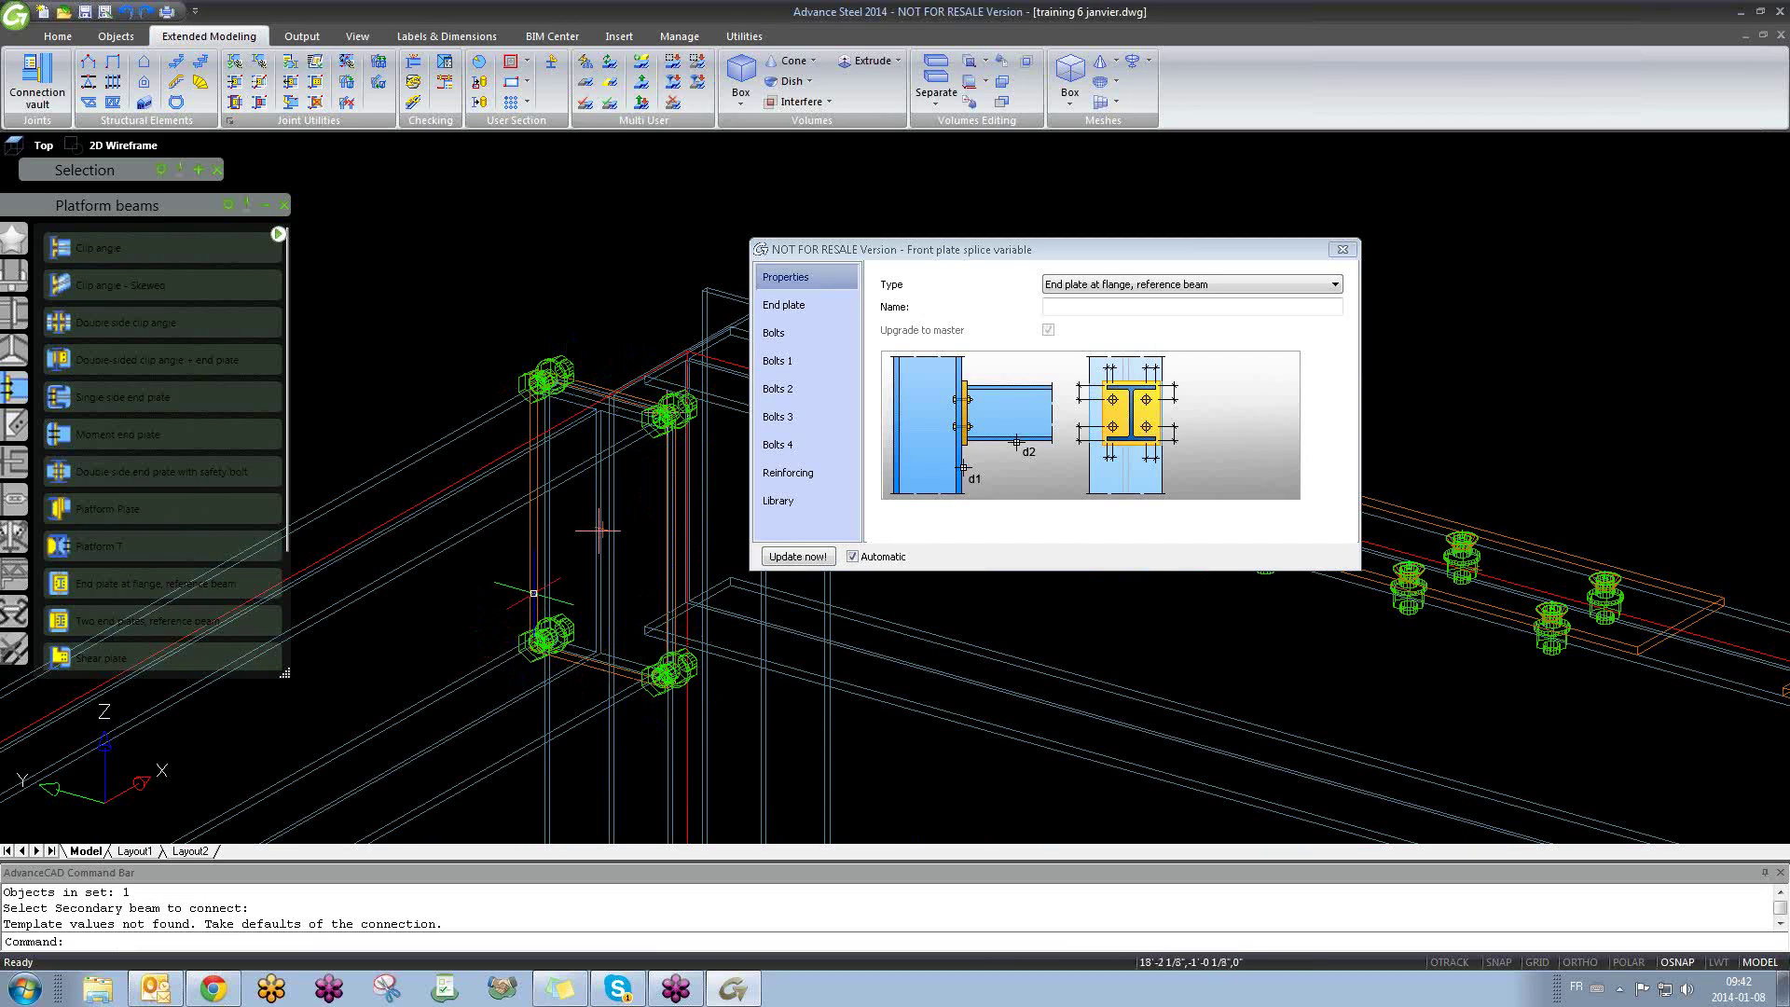
{"action": "left_click", "coordinate": [798, 312]}
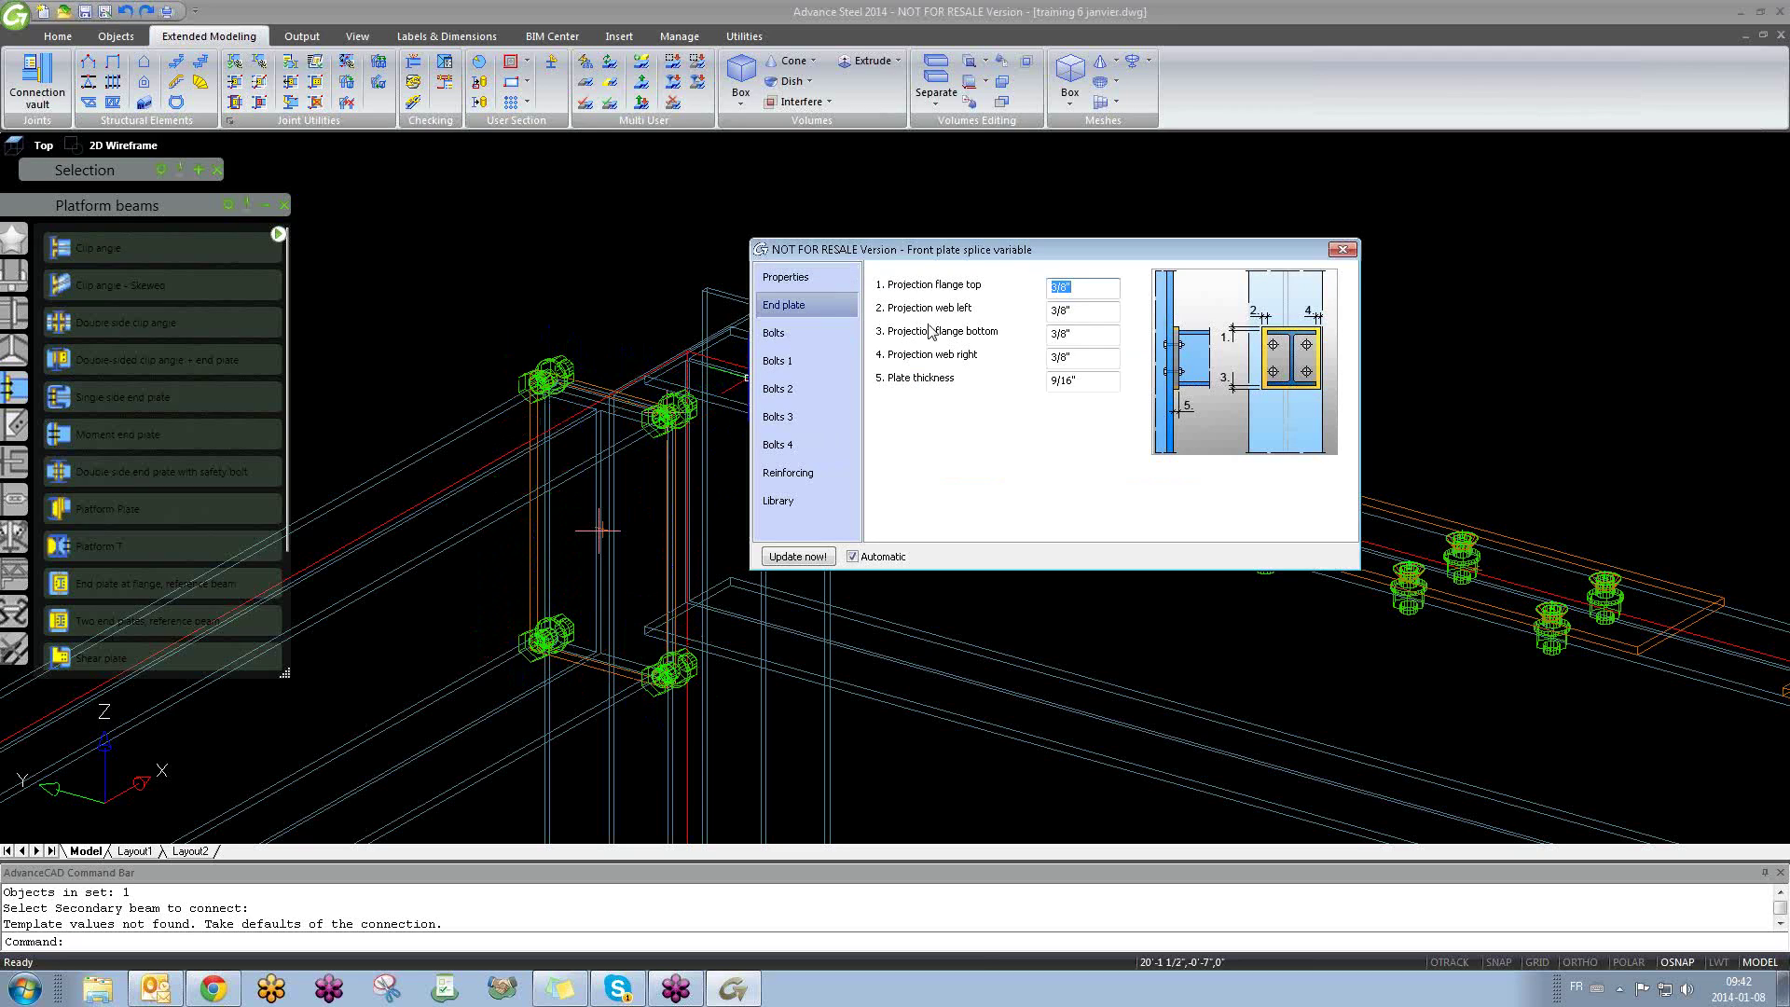
{"action": "left_click", "coordinate": [779, 363]}
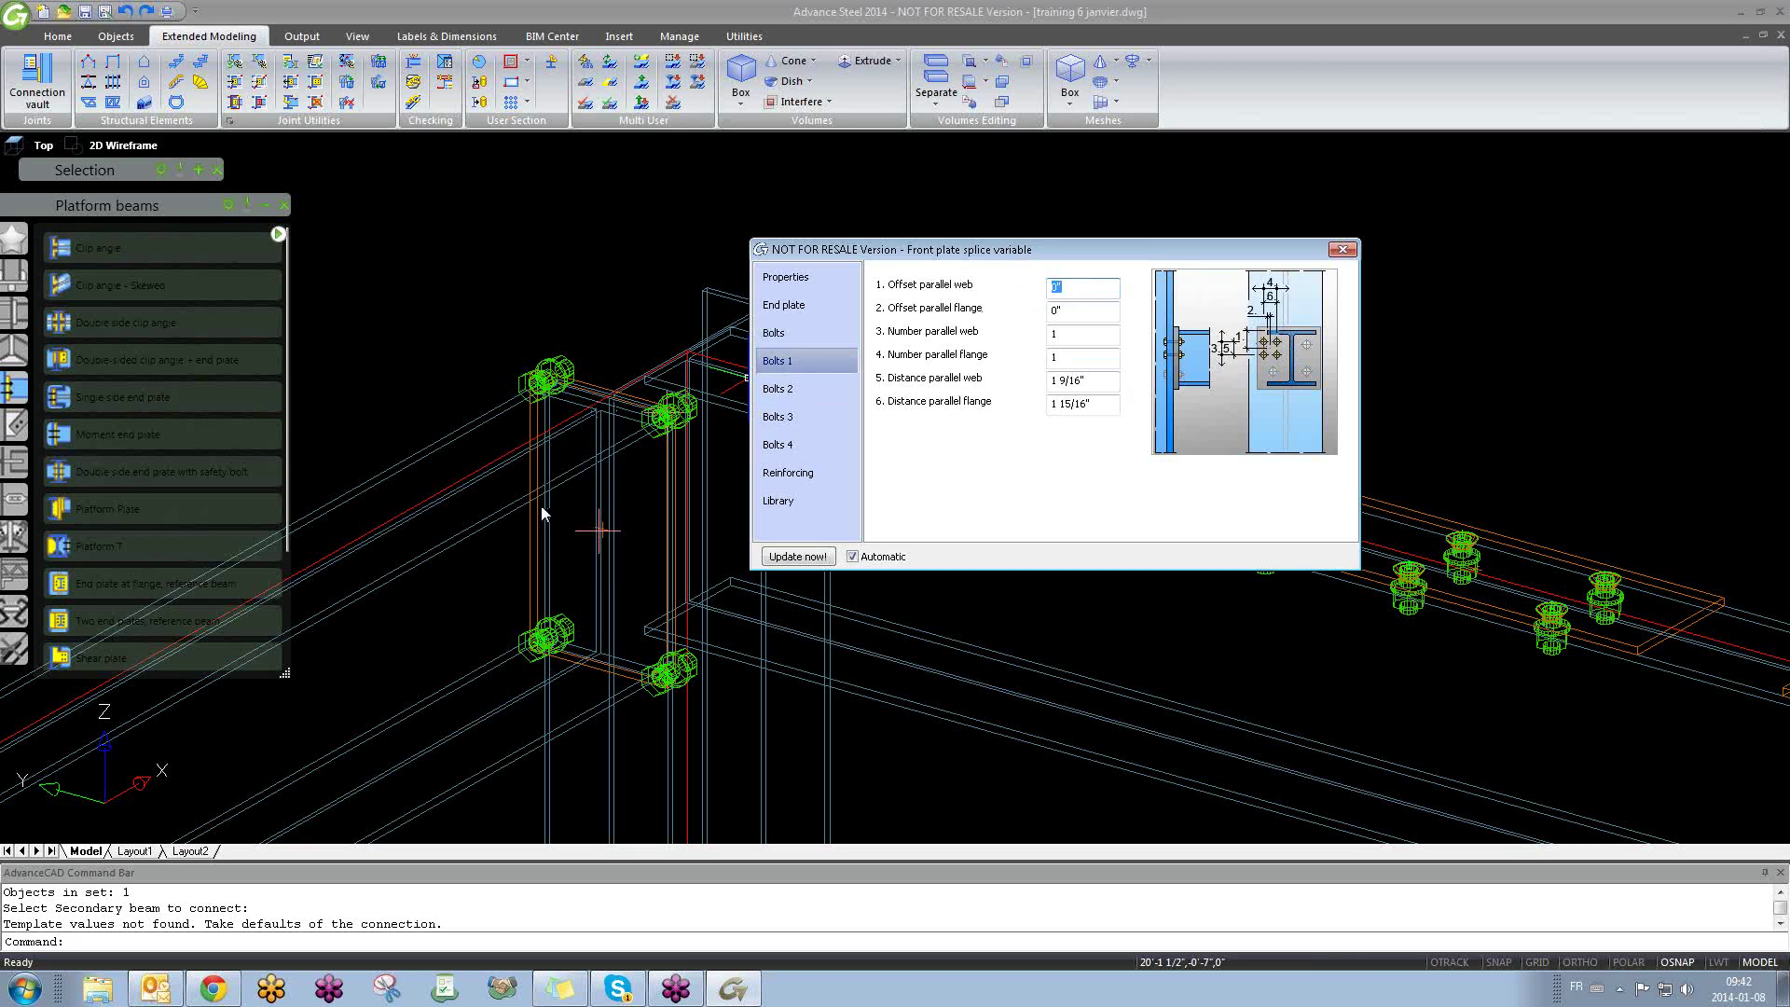
{"action": "left_click", "coordinate": [1342, 250]}
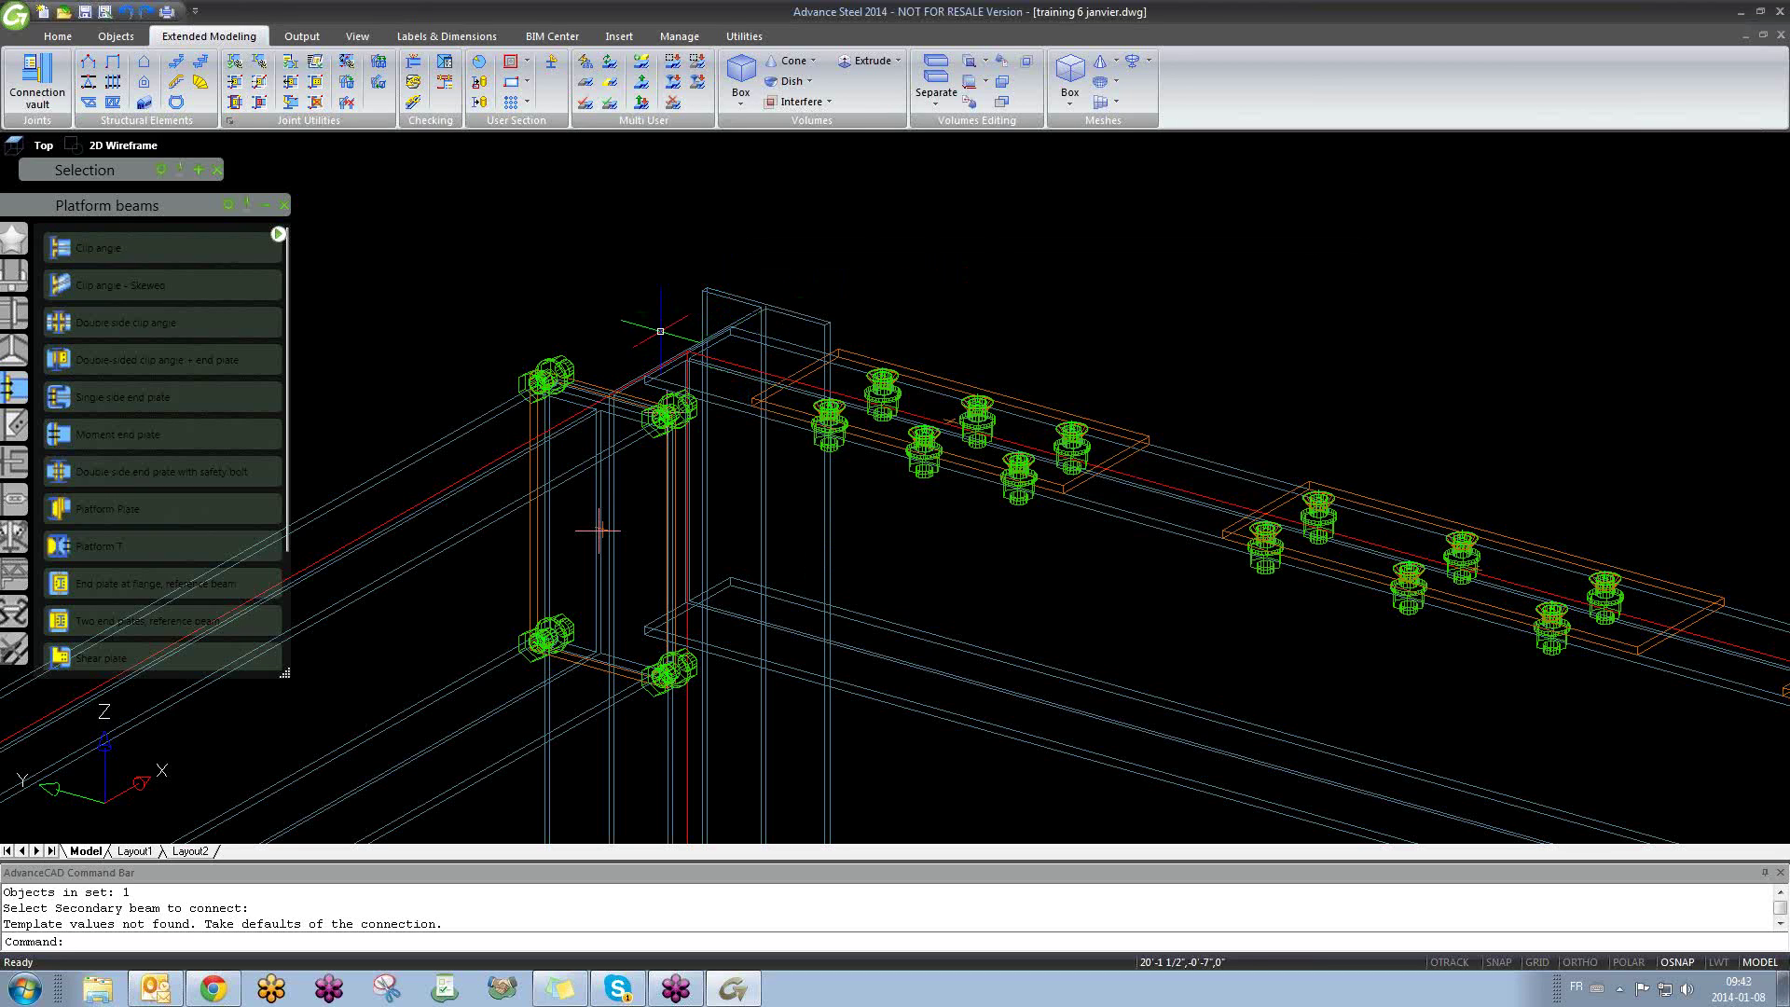
Step: Delete the flange end plate joint at the corner column
{"action": "left_click", "coordinate": [557, 364]}
{"action": "key", "text": "Delete"}
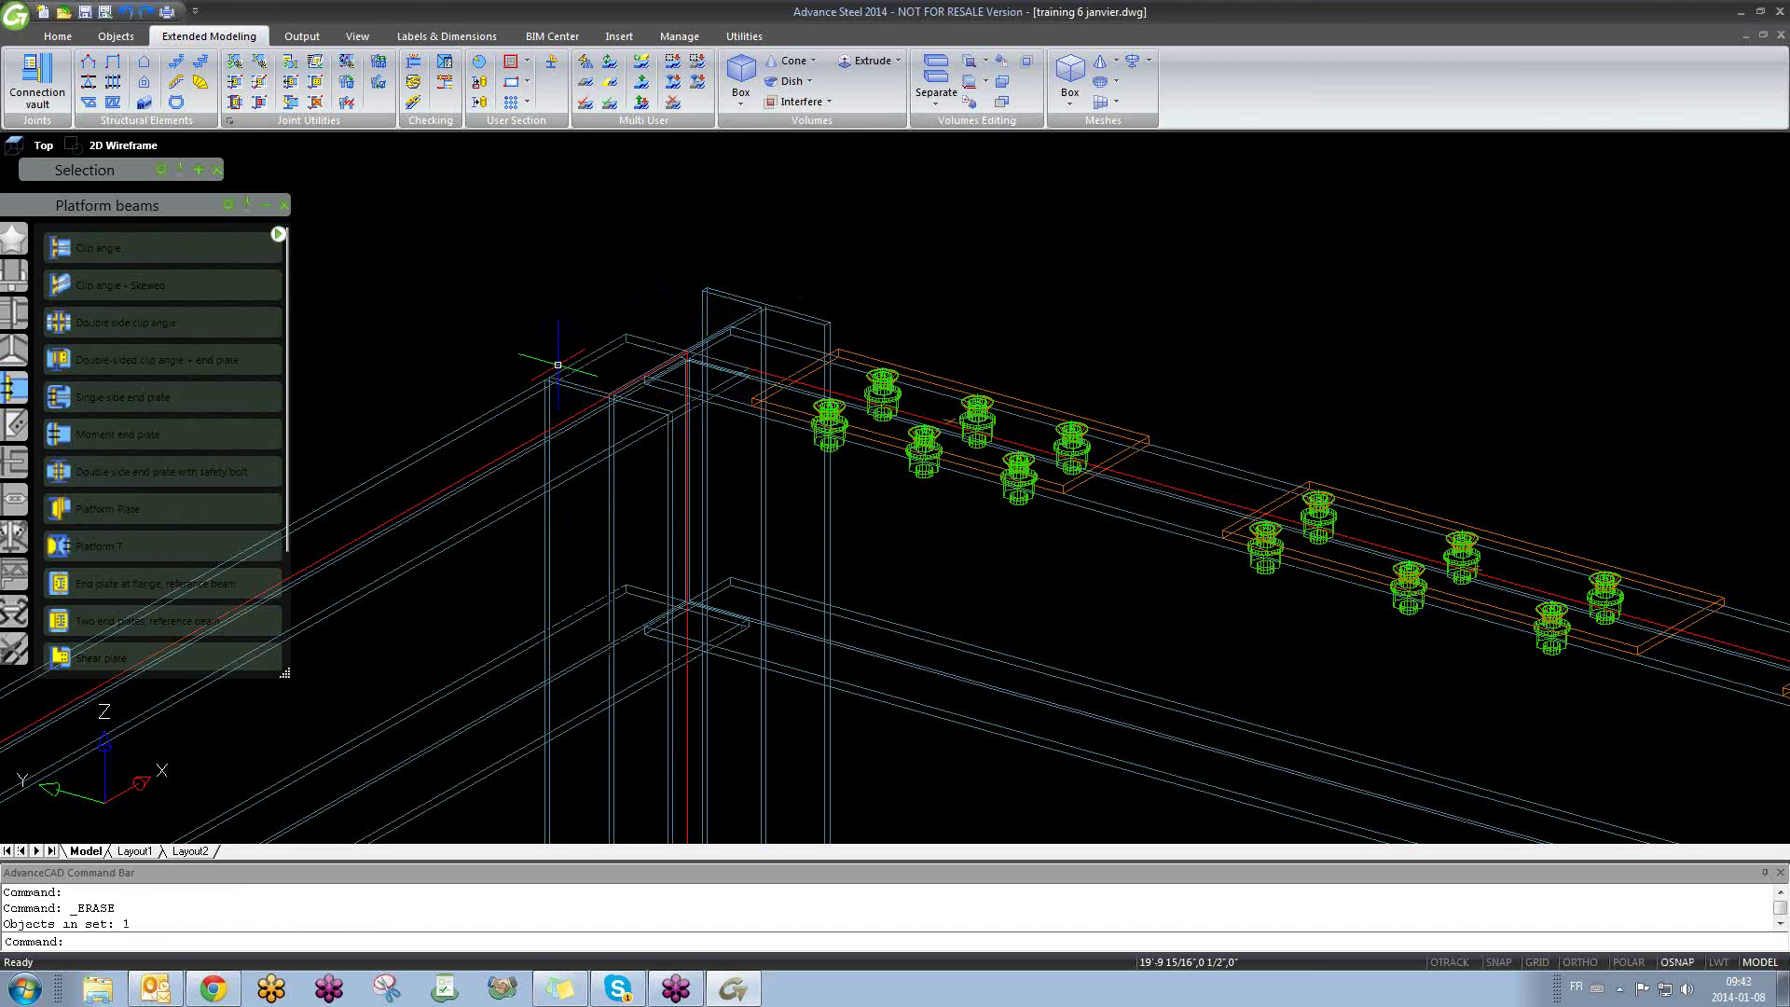
{"action": "scroll", "coordinate": [667, 410], "scroll_direction": "down", "scroll_amount": 4}
{"action": "scroll", "coordinate": [620, 408], "scroll_direction": "up", "scroll_amount": 3}
{"action": "middle_click_drag", "start_coordinate": [581, 388], "coordinate": [579, 419]}
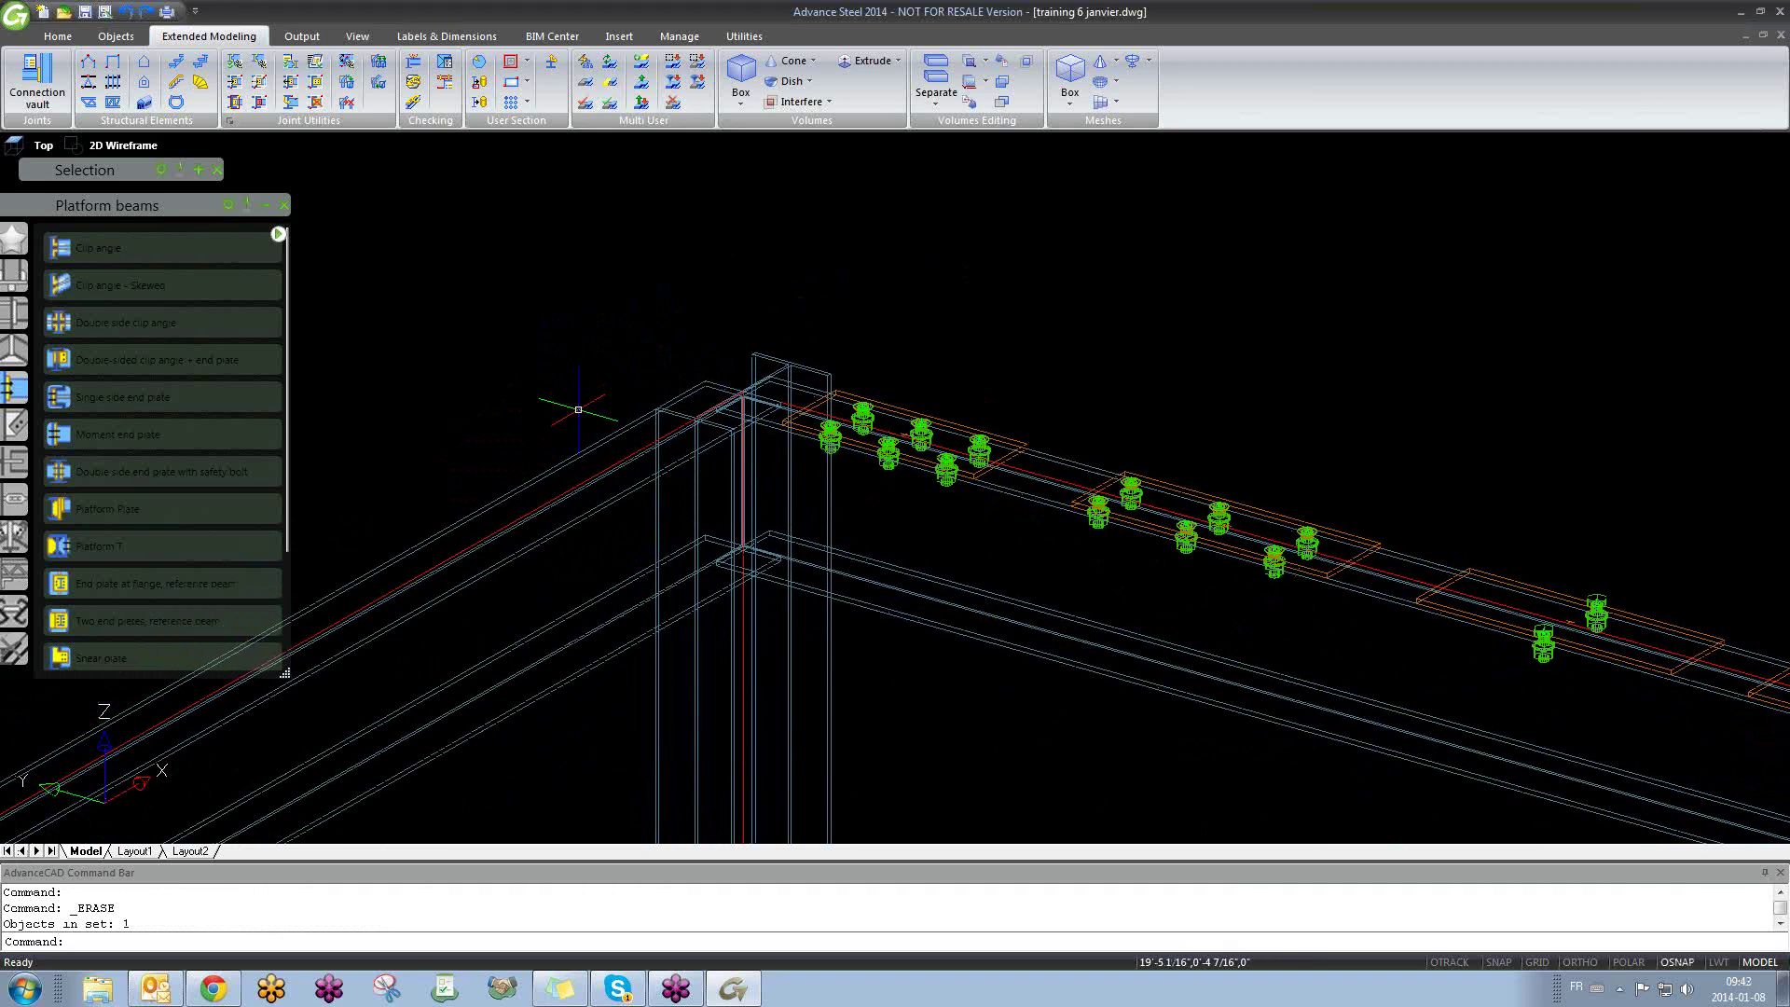
{"action": "left_click", "coordinate": [578, 410]}
{"action": "left_click", "coordinate": [452, 296]}
{"action": "left_click", "coordinate": [1137, 236]}
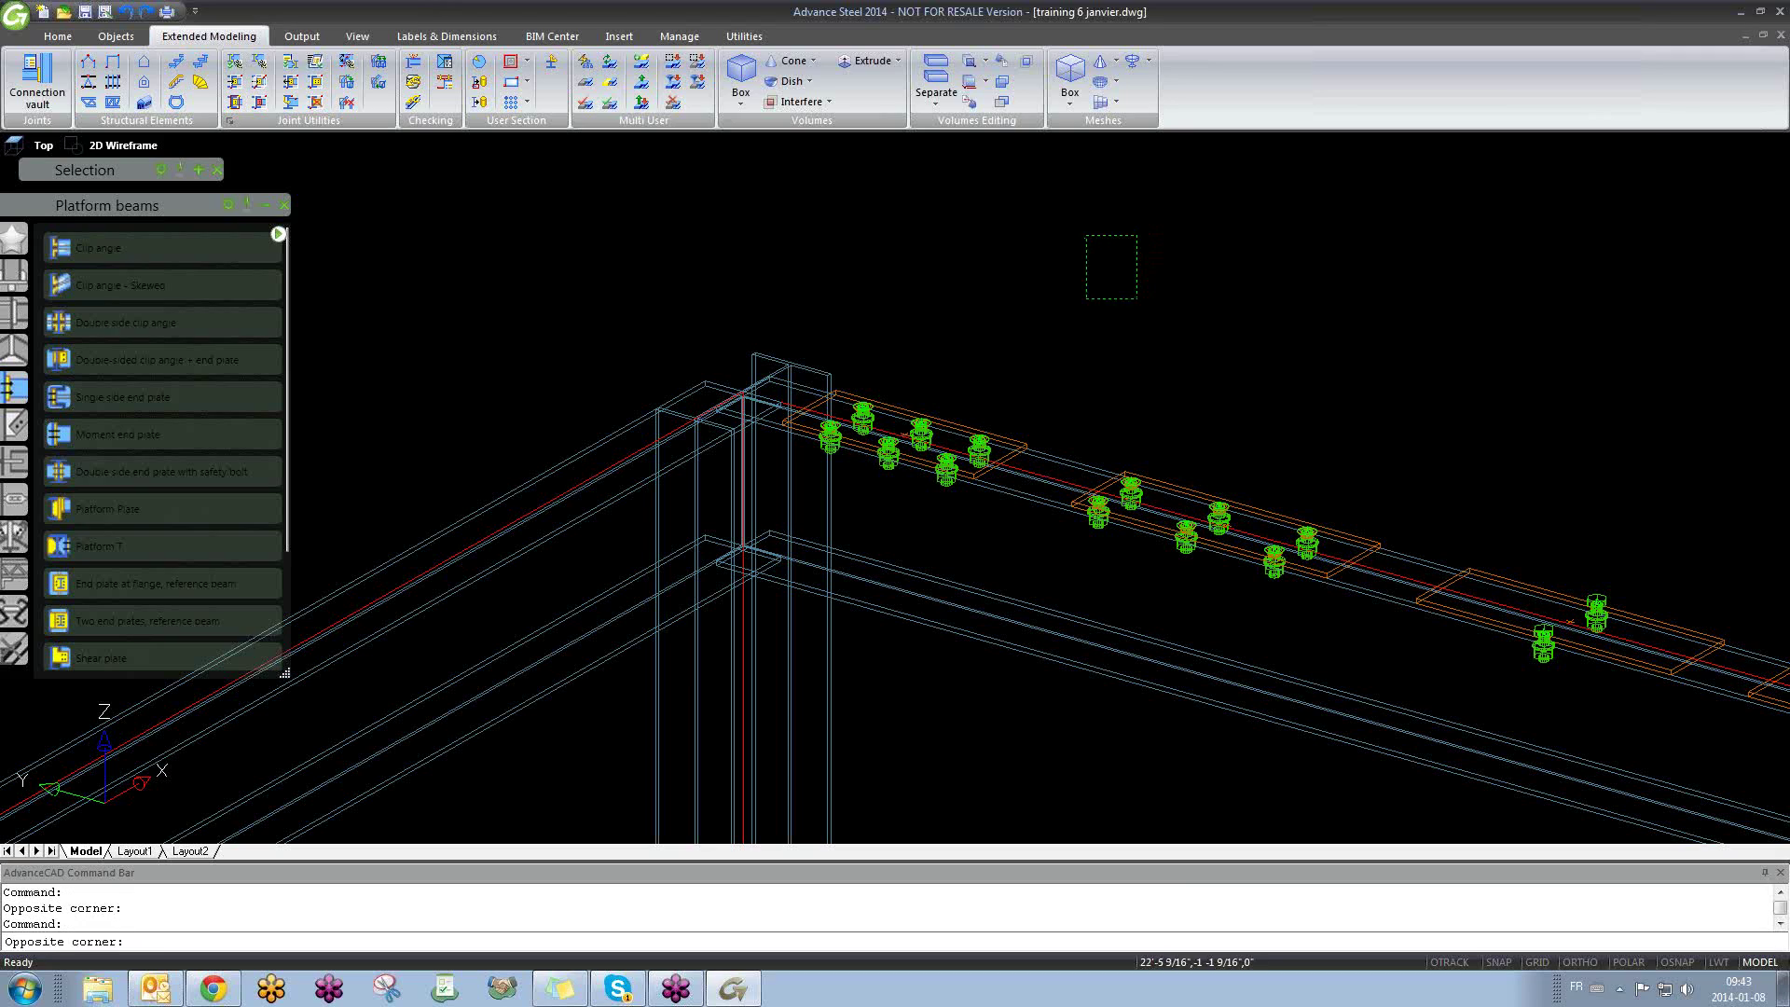
{"action": "left_click", "coordinate": [1027, 330]}
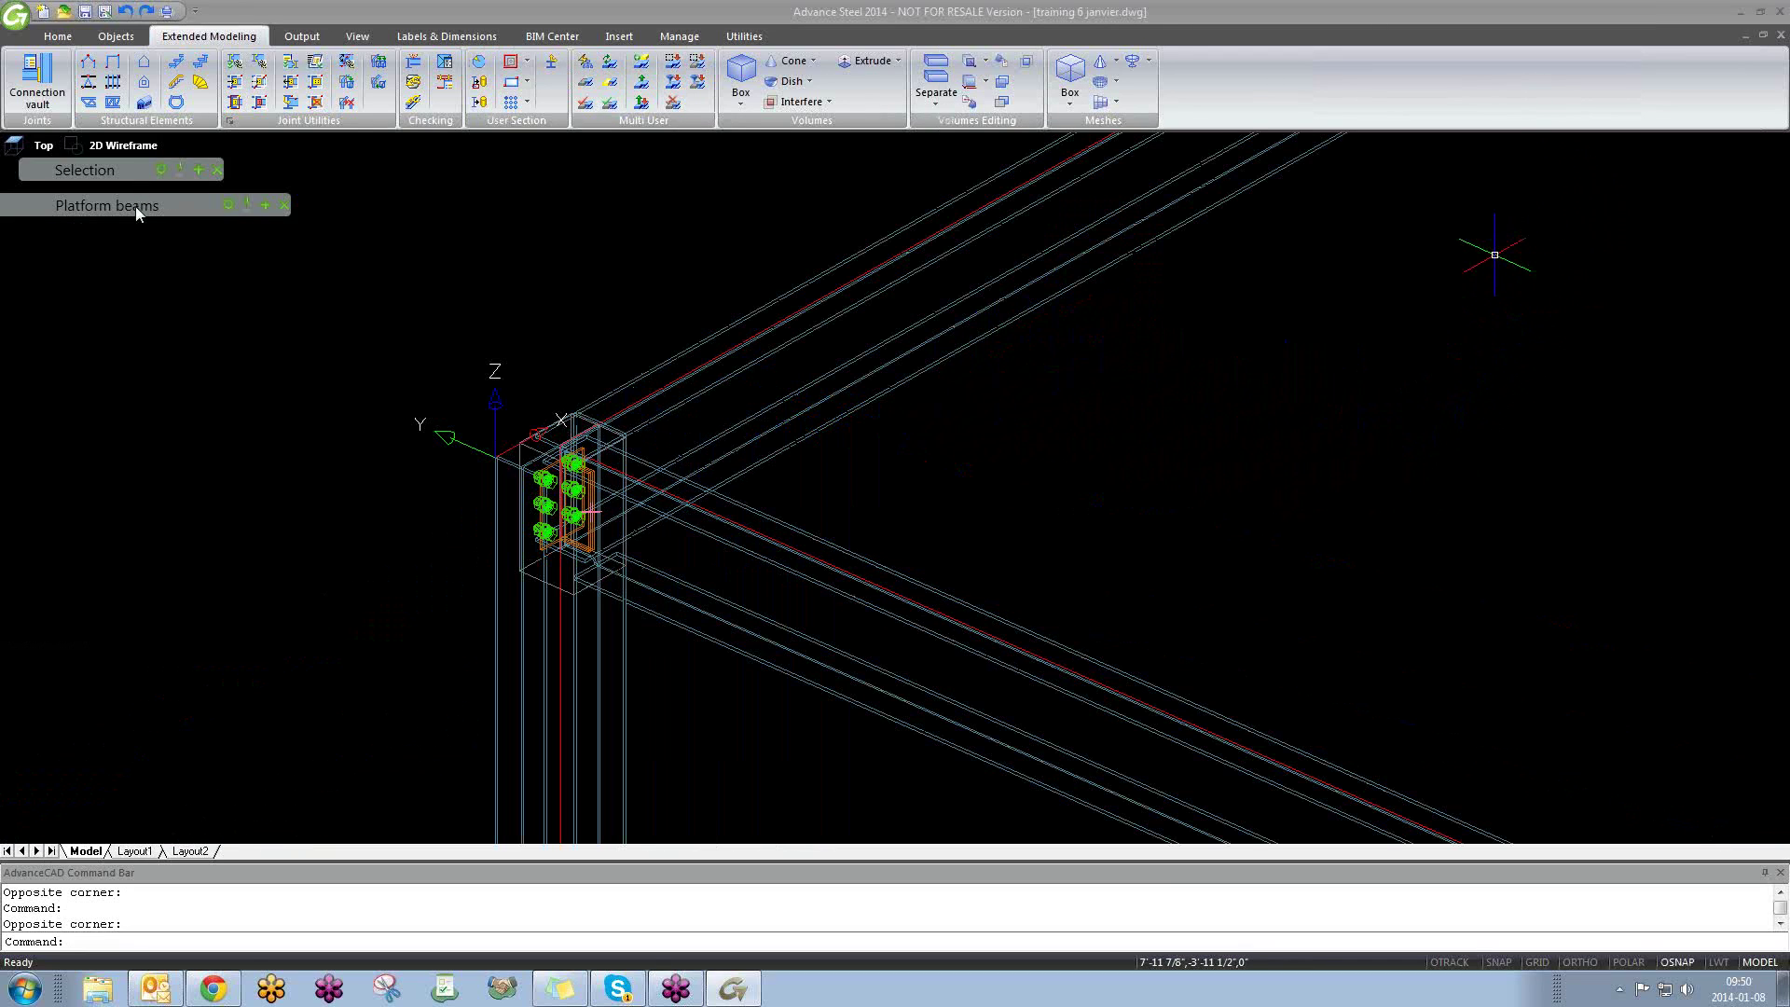
Step: Look through the selection, selection filter and quick view tools, and bring up the general tools containing the joint template commands
{"action": "mouse_move", "coordinate": [137, 201]}
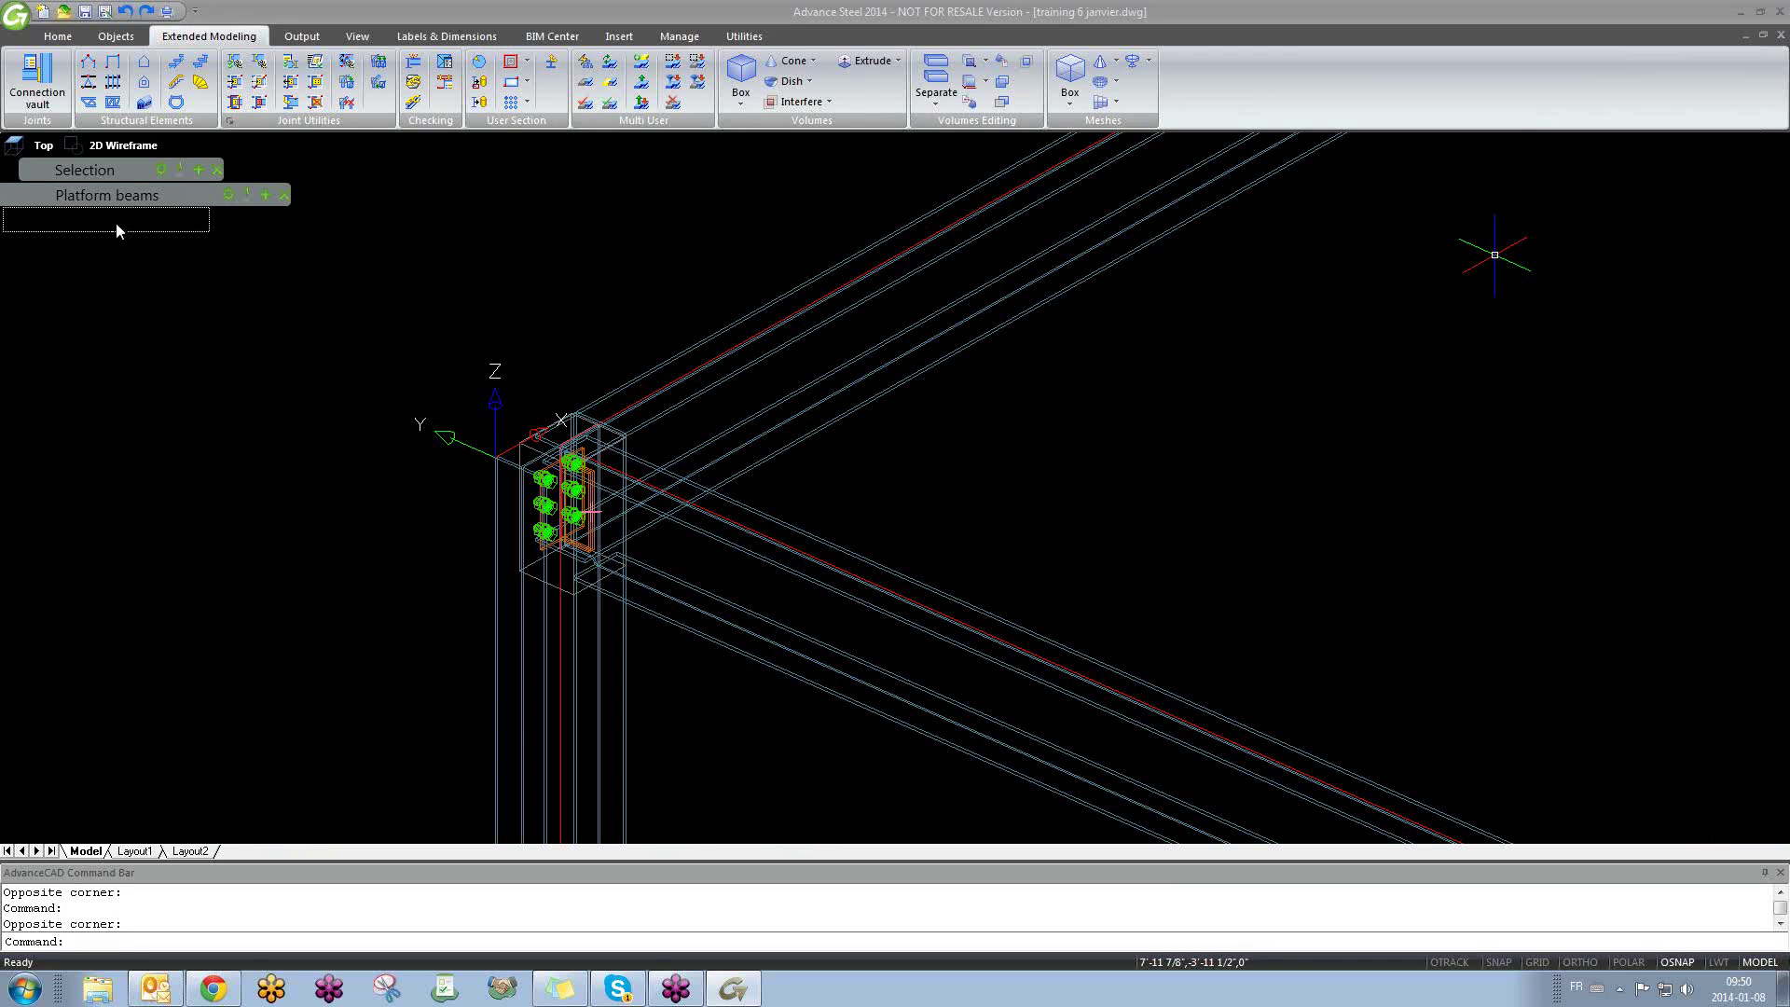
{"action": "left_click_drag", "start_coordinate": [117, 231], "coordinate": [115, 227]}
{"action": "mouse_move", "coordinate": [187, 228]}
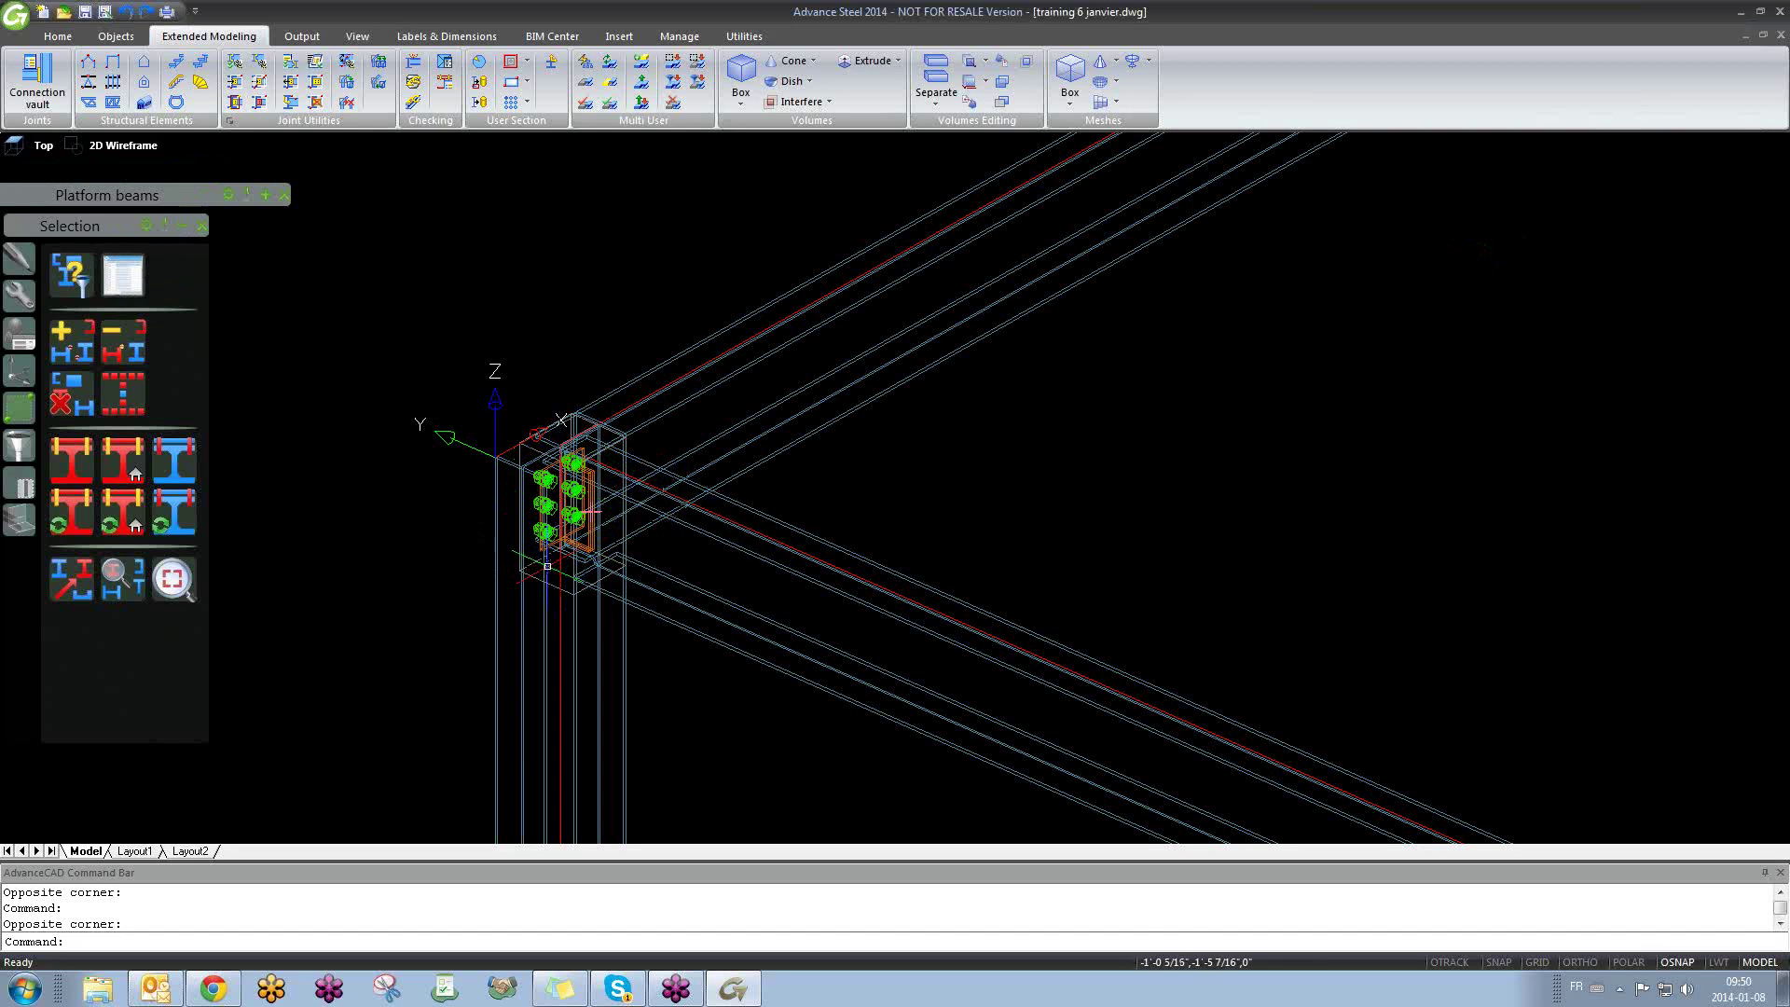
{"action": "left_click", "coordinate": [23, 450]}
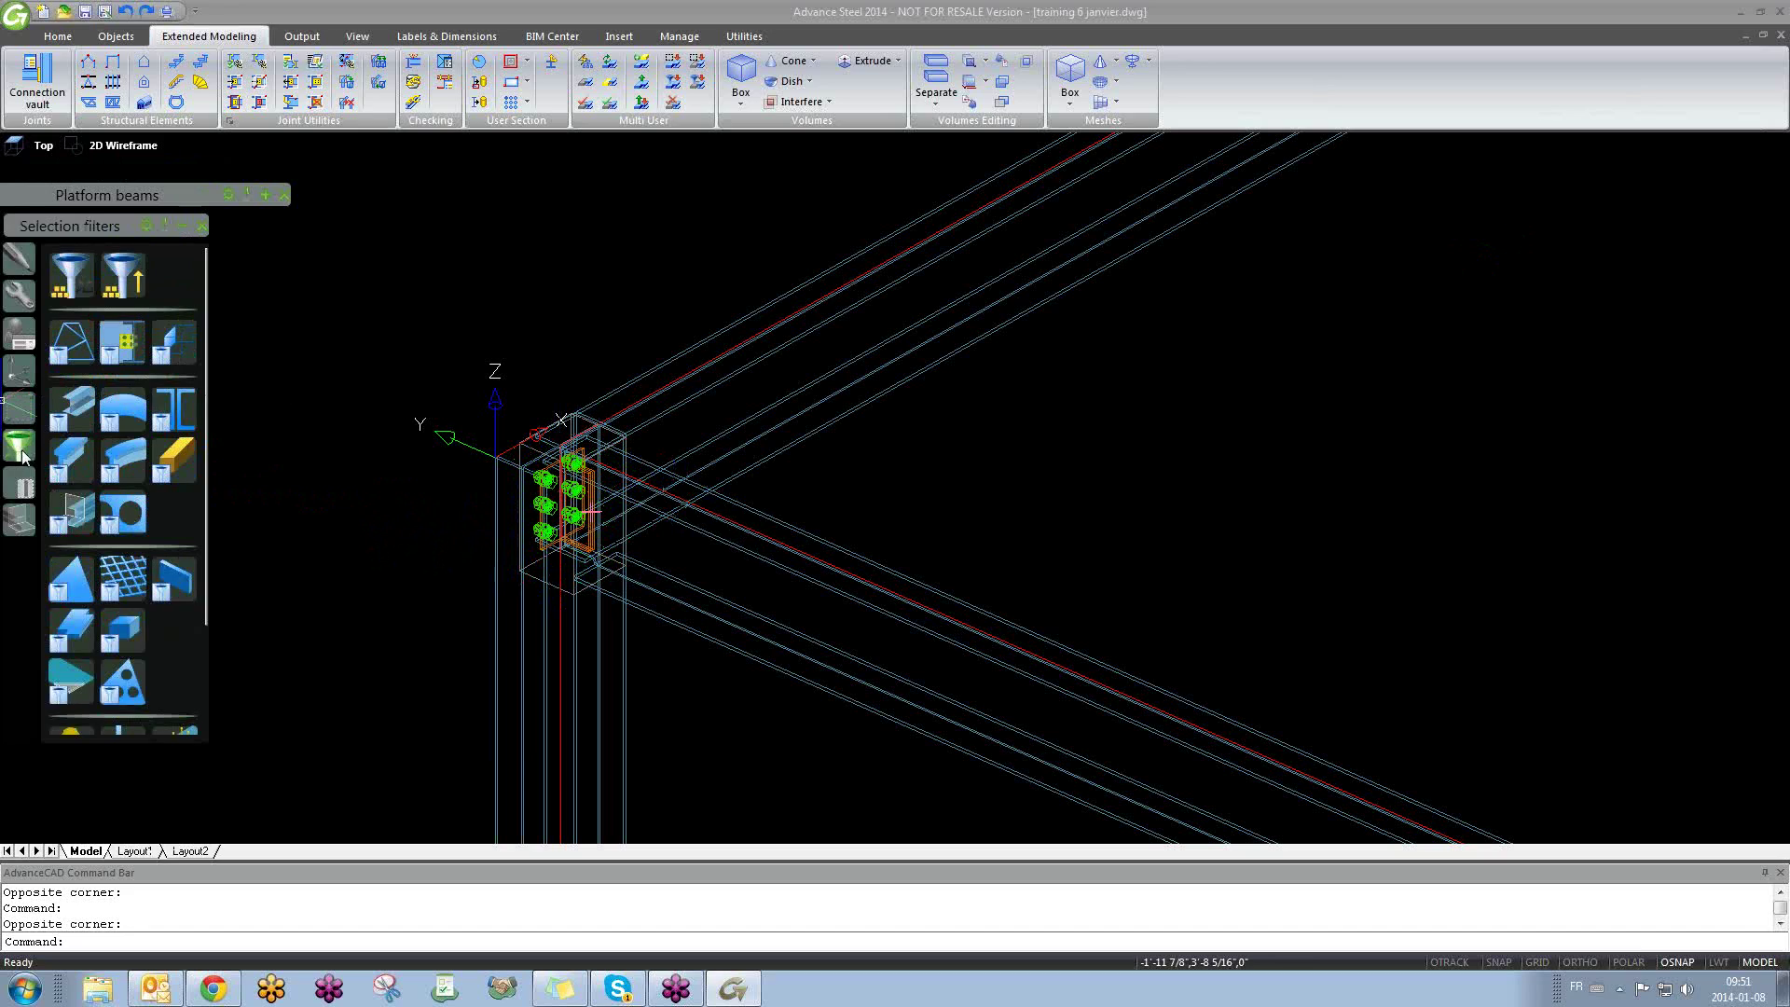
{"action": "left_click", "coordinate": [25, 483]}
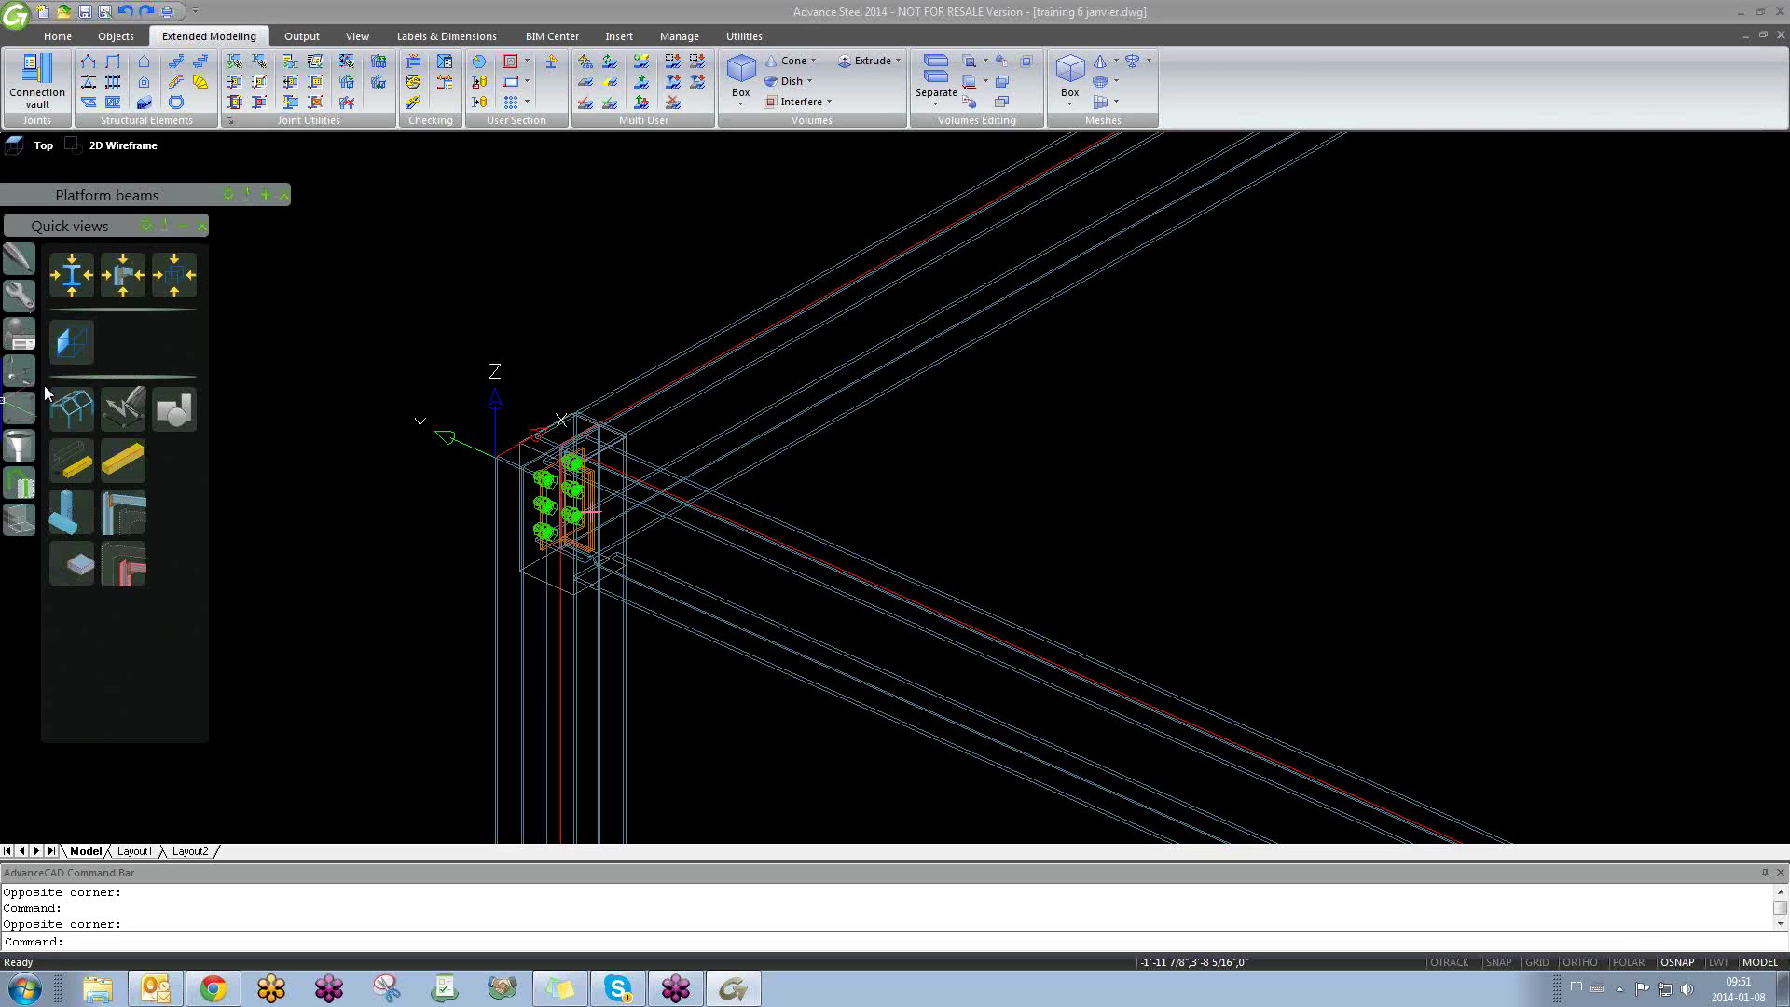
{"action": "left_click", "coordinate": [31, 413]}
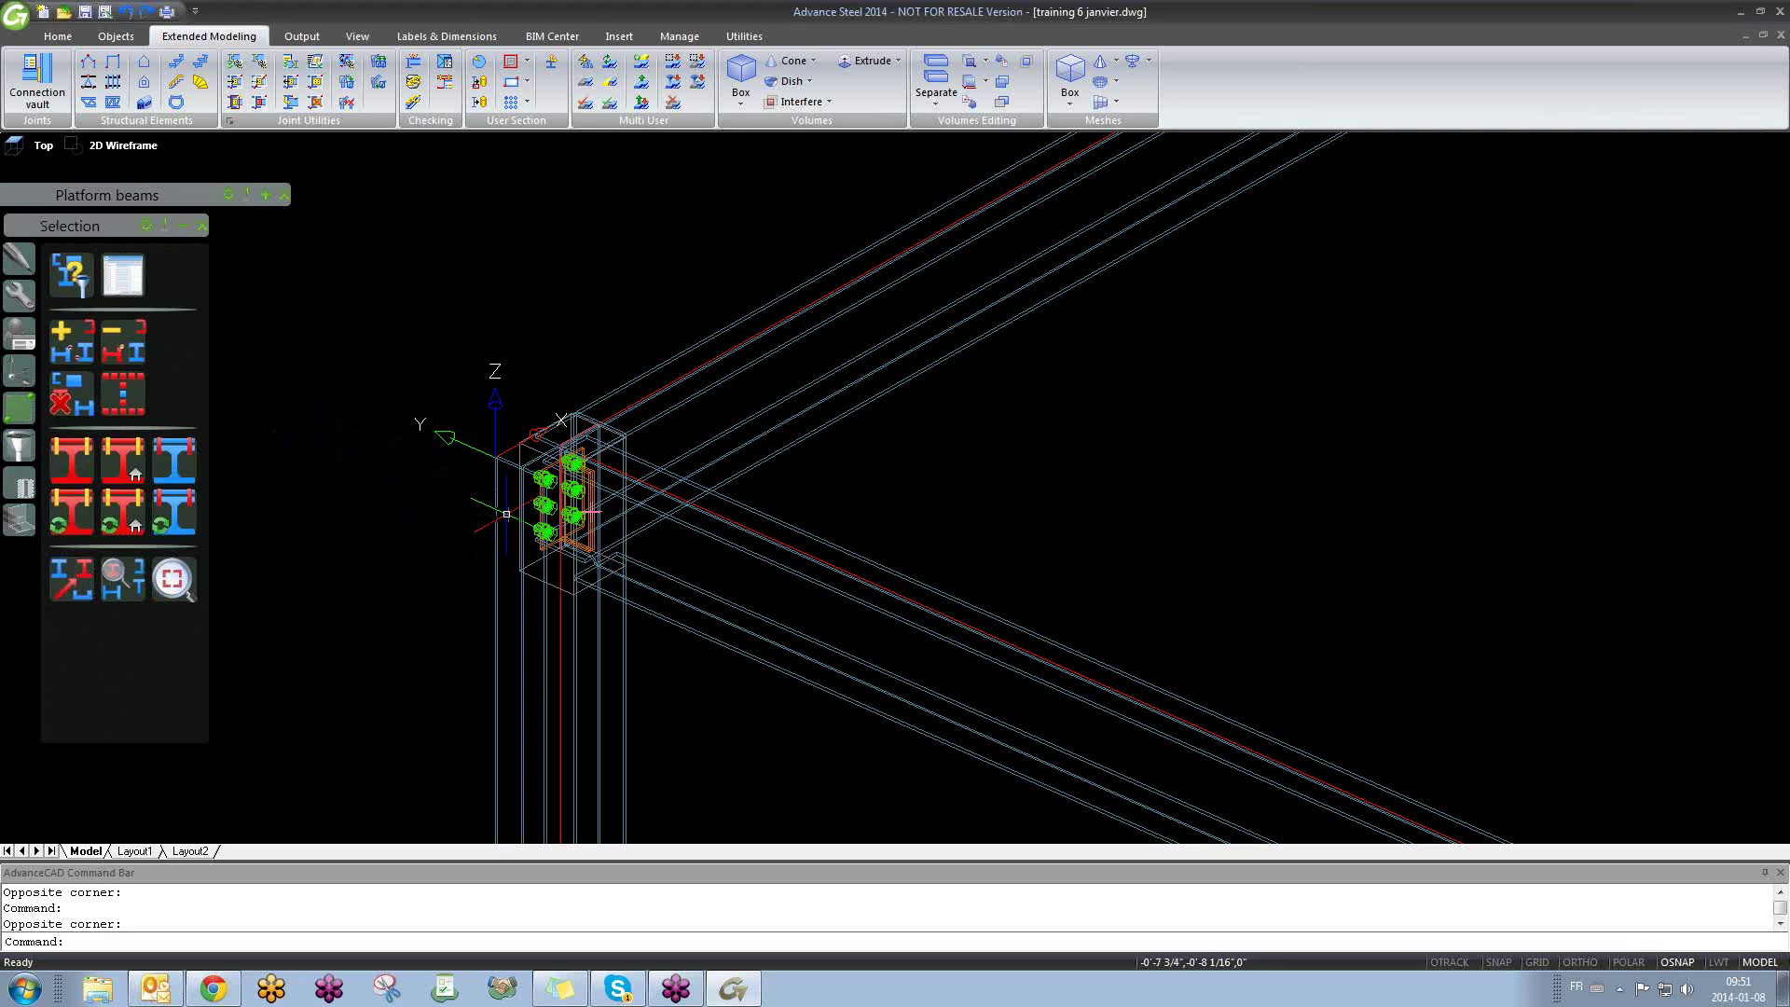
{"action": "left_click", "coordinate": [16, 298]}
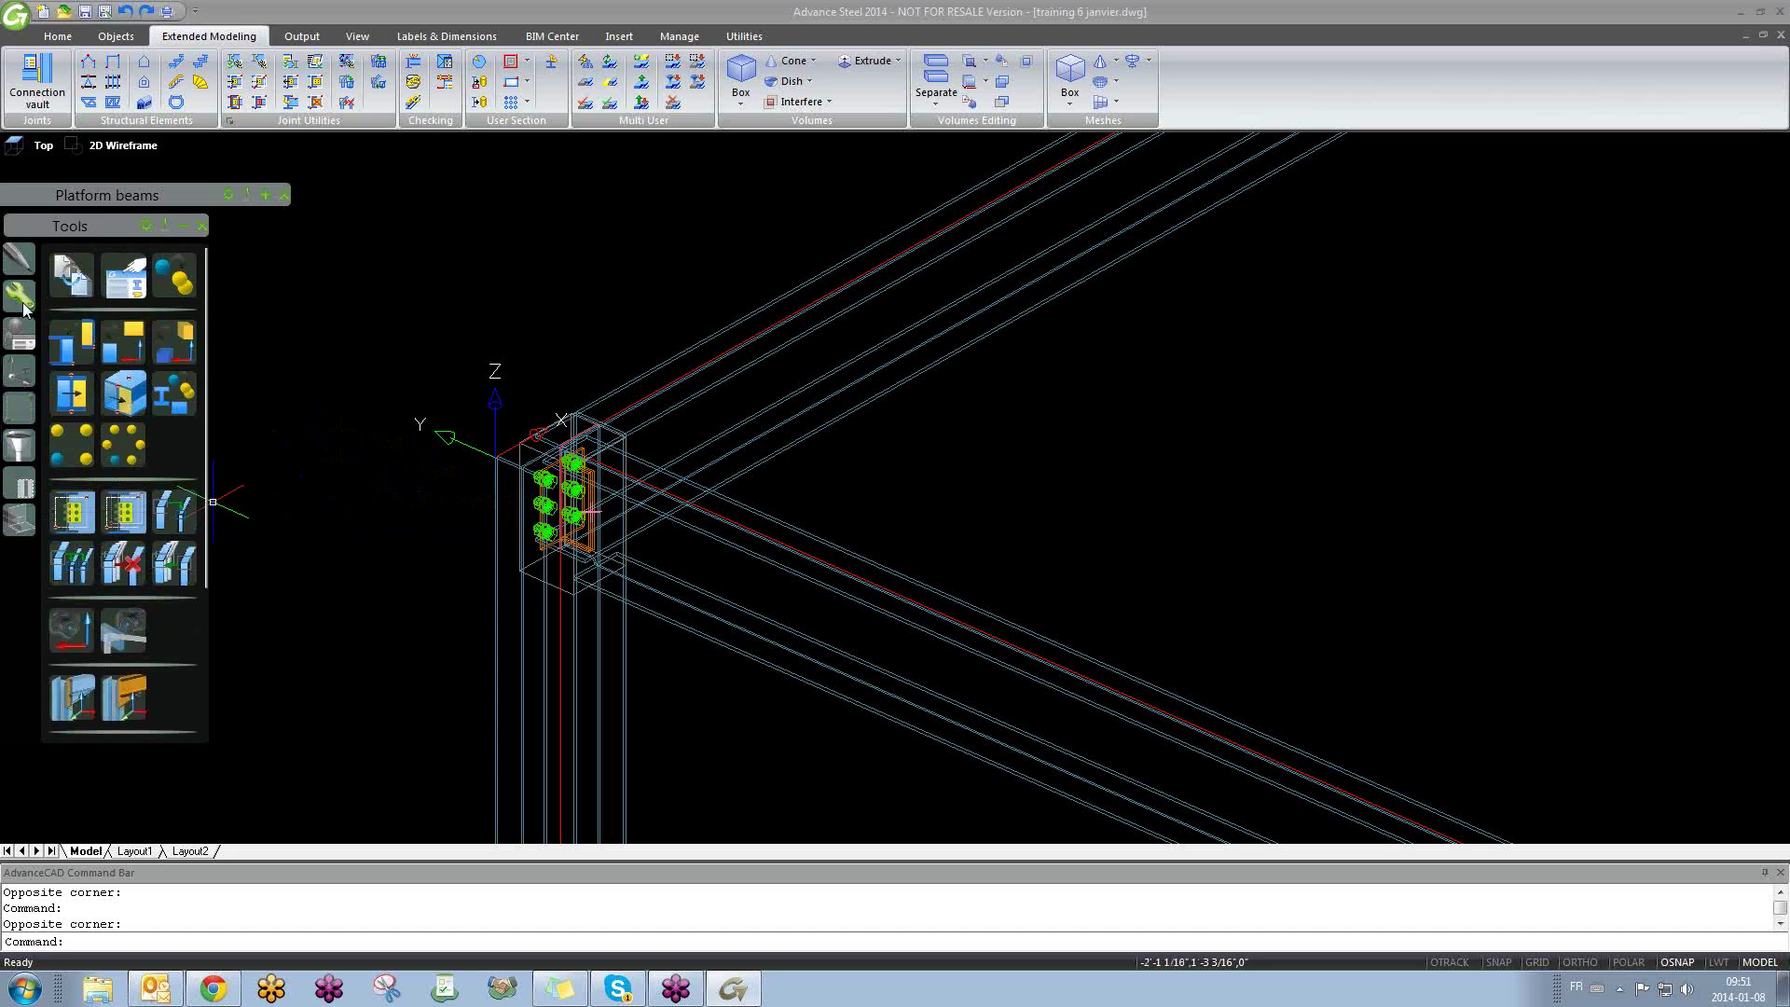
Step: Start Create by template with the corner column's clip angle joint as the source connection
{"action": "left_click", "coordinate": [84, 512]}
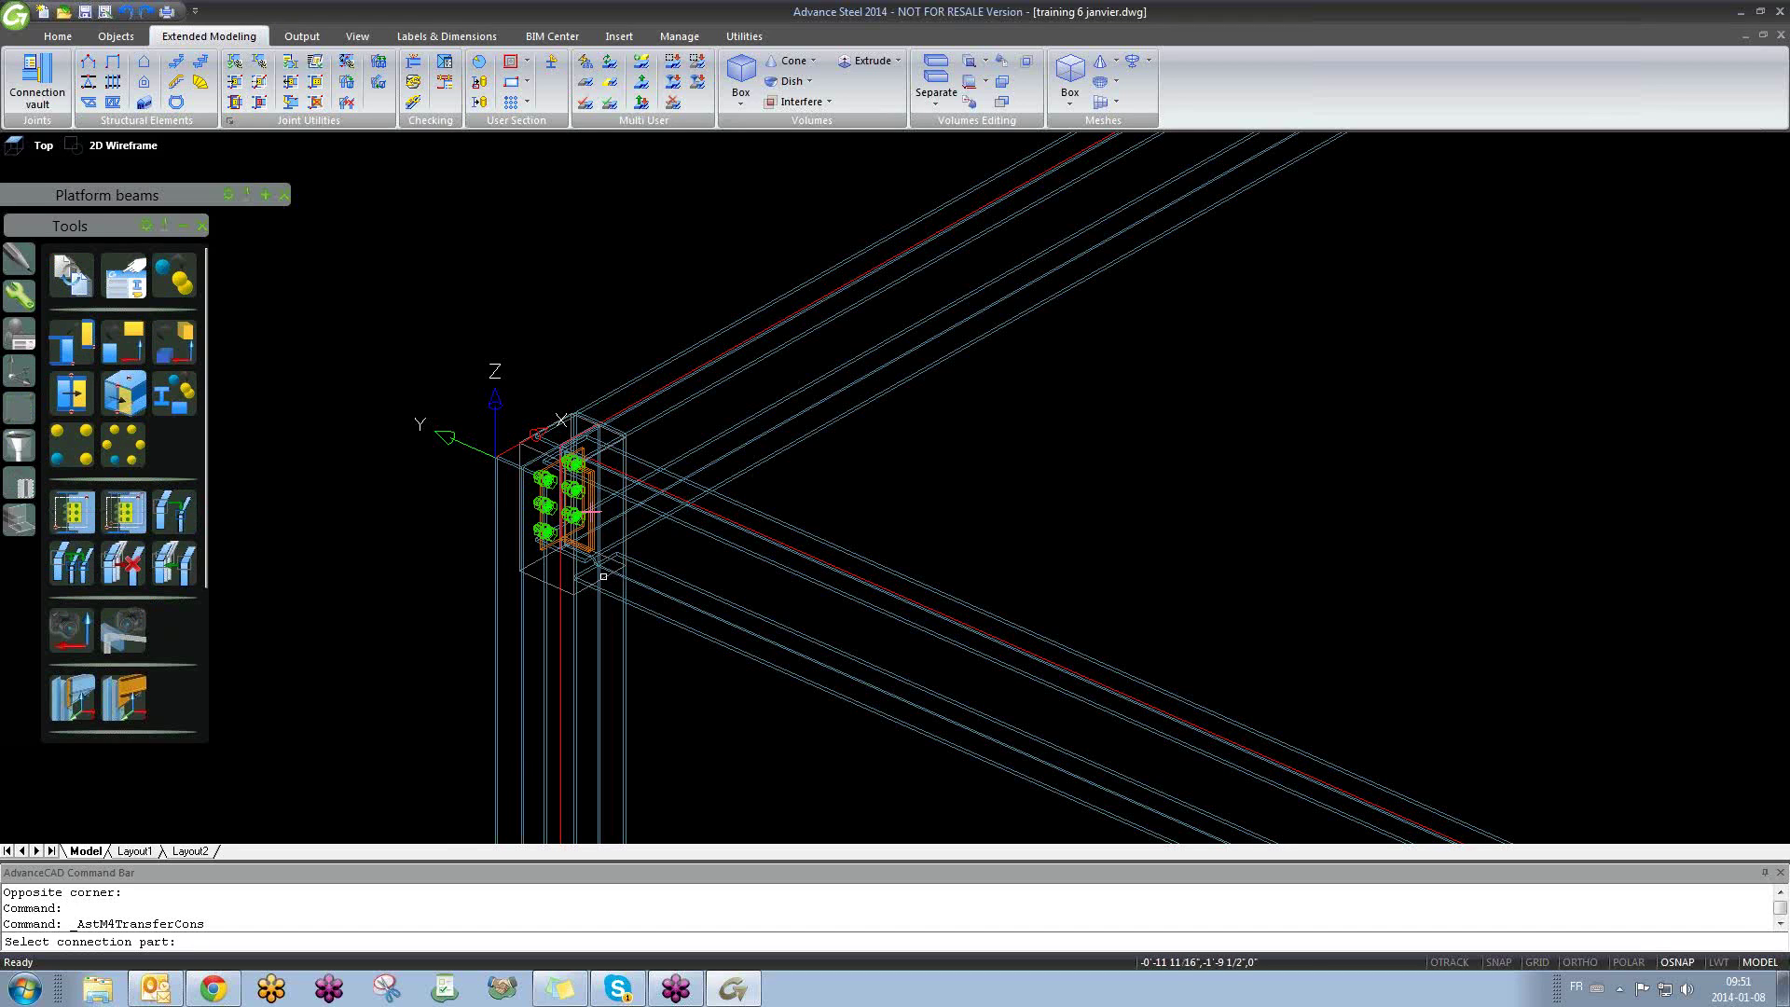
{"action": "scroll", "coordinate": [606, 499], "scroll_direction": "up", "scroll_amount": 5}
{"action": "left_click", "coordinate": [621, 491]}
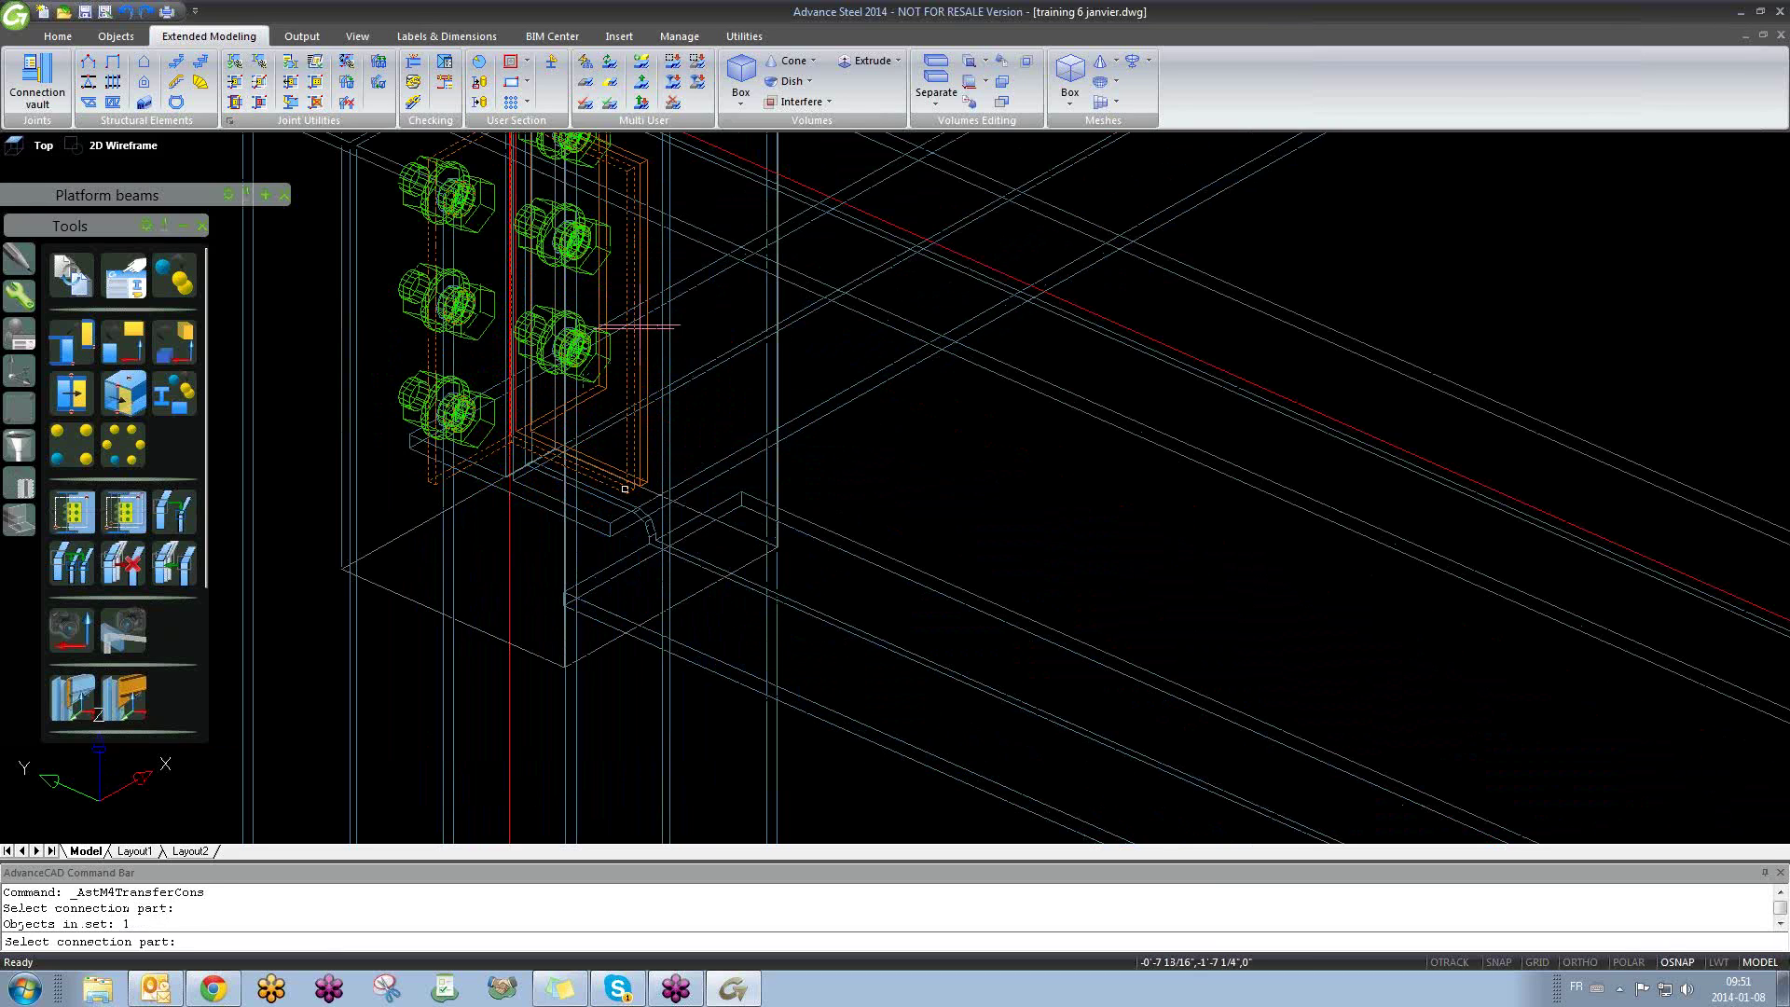
{"action": "key", "text": "Return"}
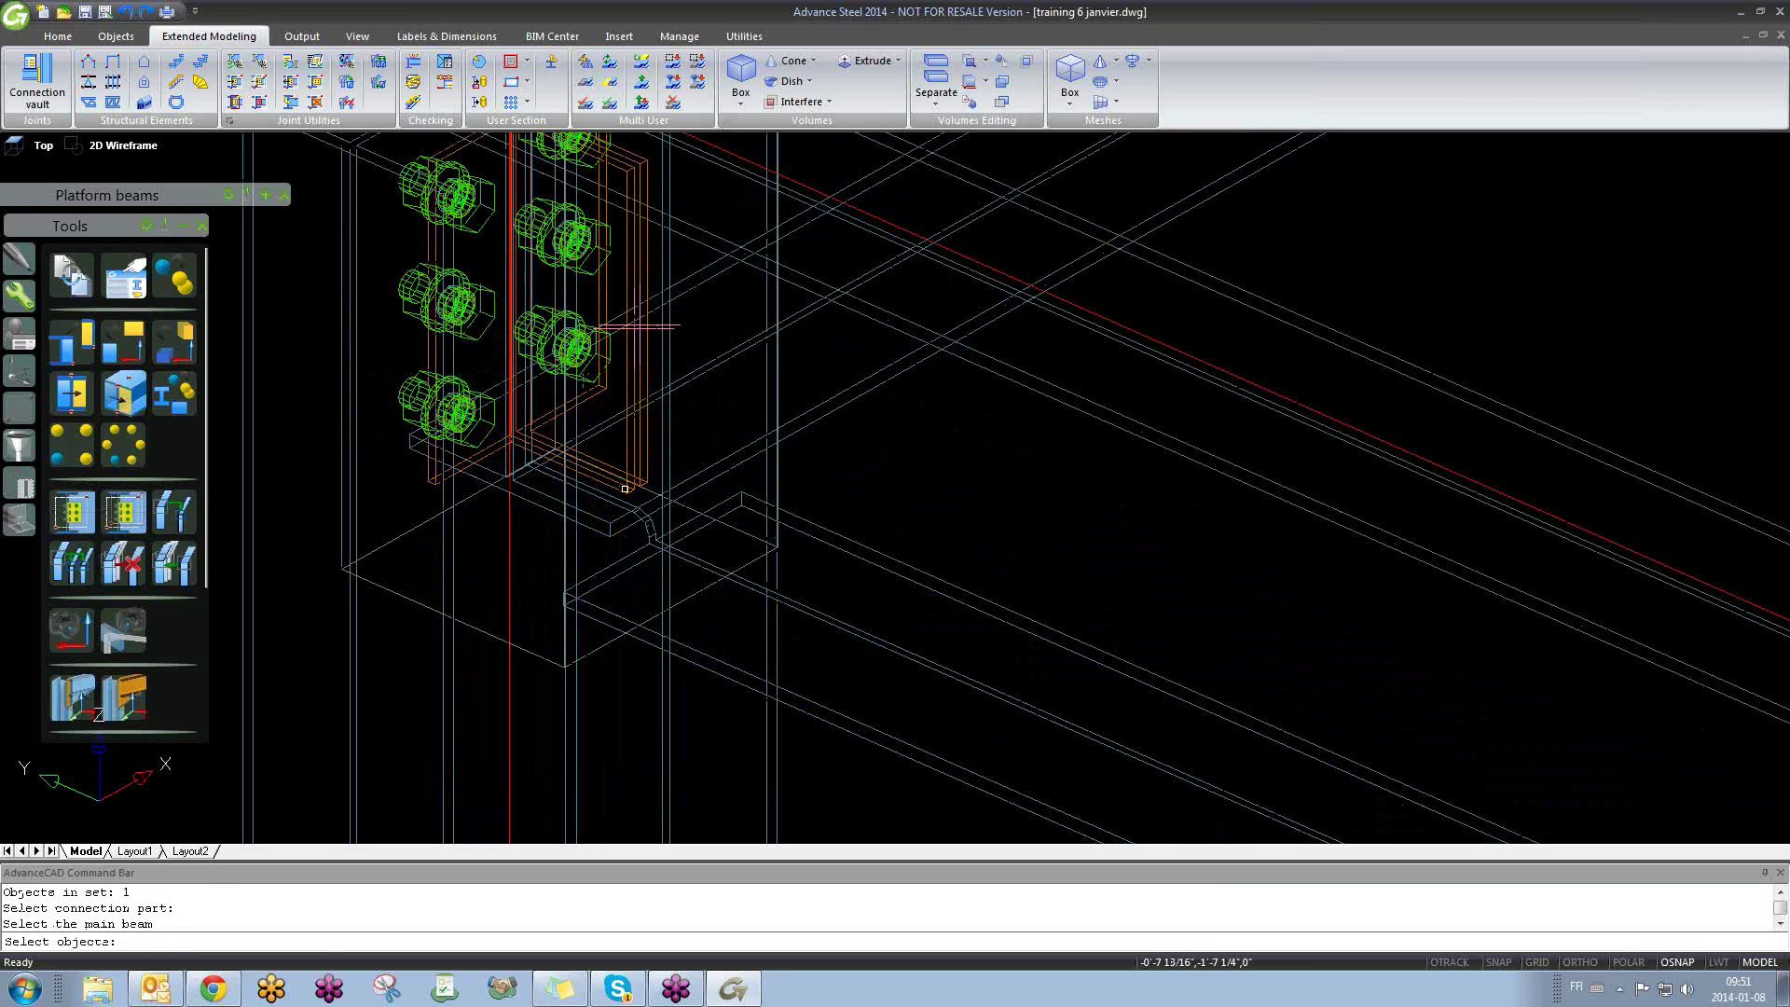
Step: Apply the clip angle template at another corner of the frame, with its column as main beam and the beam meeting its flange as connected beam
{"action": "scroll", "coordinate": [625, 489], "scroll_direction": "down", "scroll_amount": 5}
{"action": "middle_click_drag", "start_coordinate": [1091, 638], "coordinate": [877, 415]}
{"action": "scroll", "coordinate": [877, 415], "scroll_direction": "down", "scroll_amount": 4}
{"action": "middle_click_drag", "start_coordinate": [967, 532], "coordinate": [879, 604], "text": "shift"}
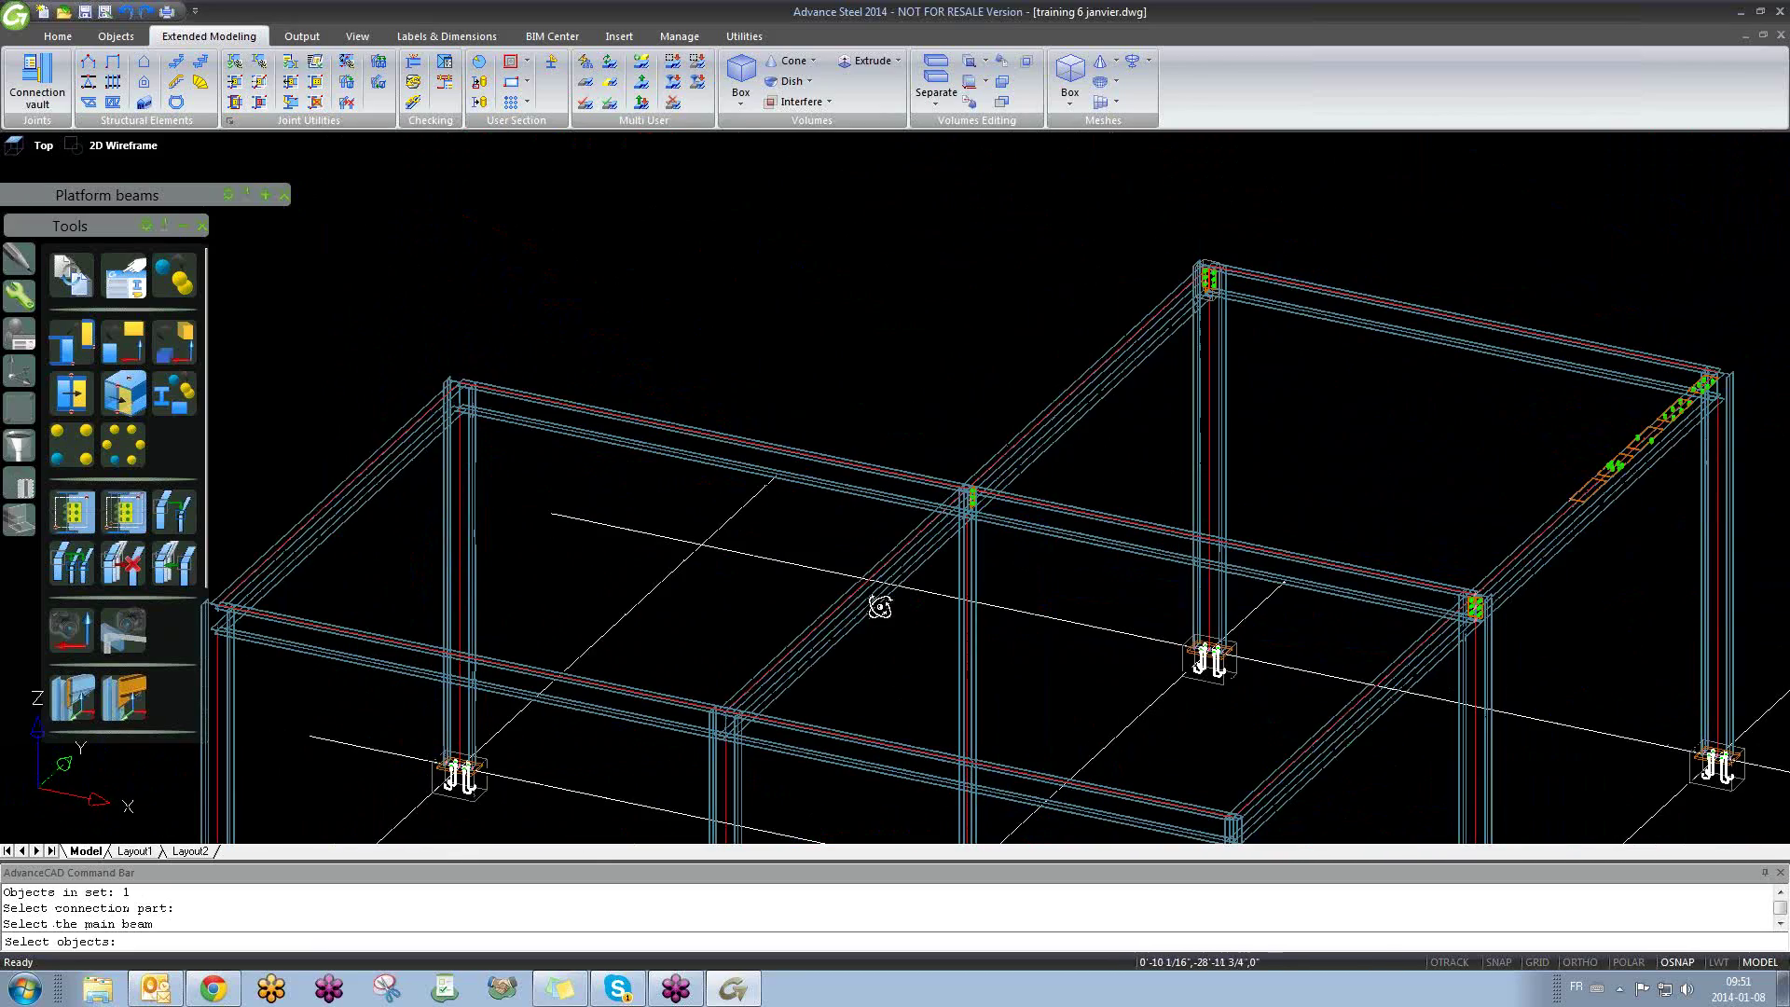
{"action": "scroll", "coordinate": [1205, 266], "scroll_direction": "up", "scroll_amount": 6}
{"action": "scroll", "coordinate": [1189, 652], "scroll_direction": "down", "scroll_amount": 8}
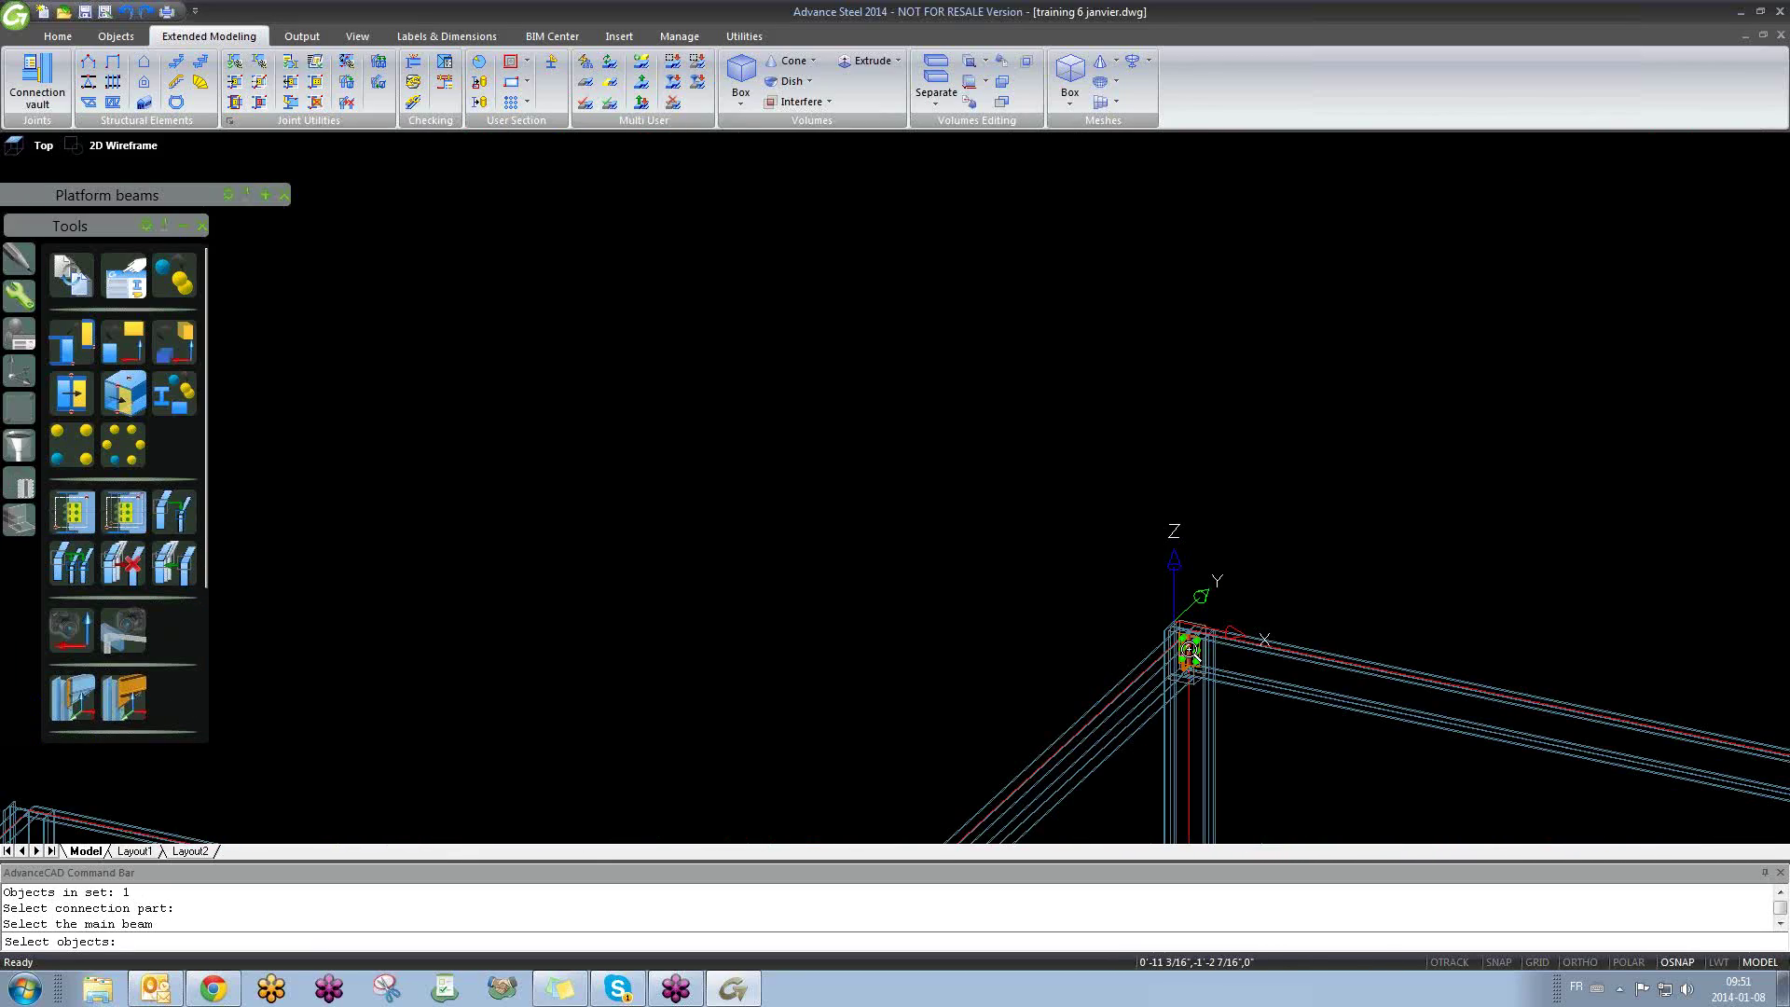
{"action": "scroll", "coordinate": [548, 684], "scroll_direction": "up", "scroll_amount": 8}
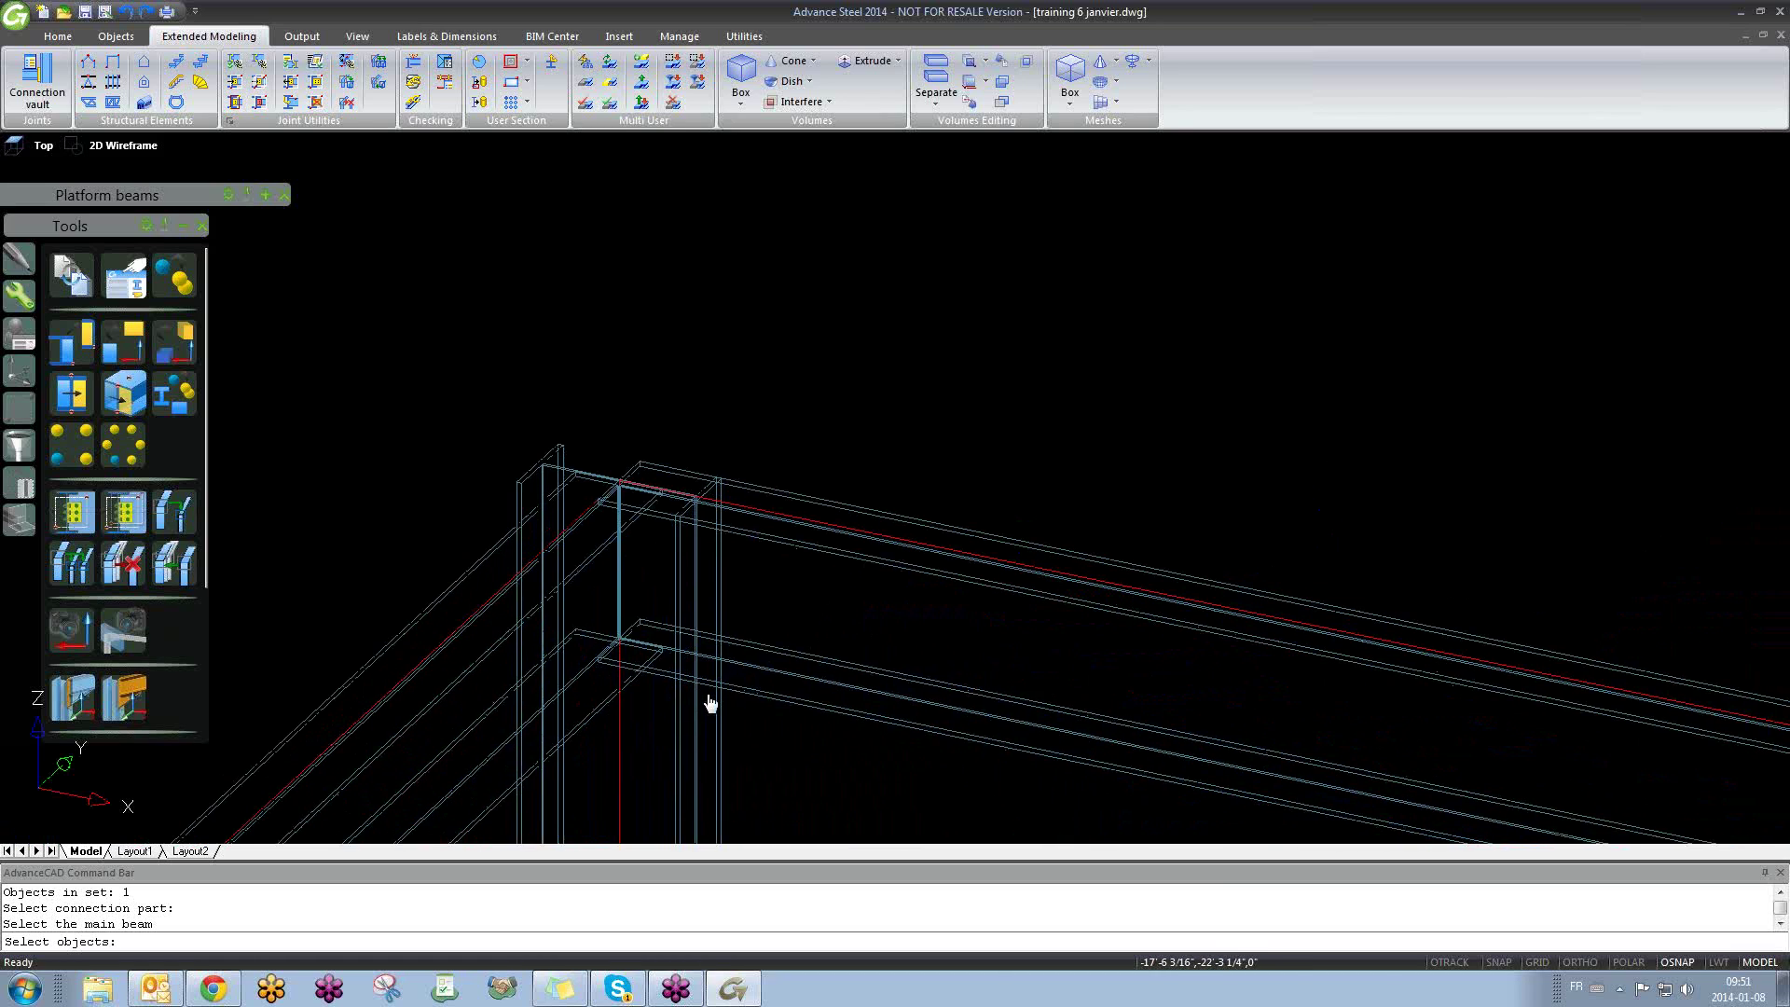
{"action": "left_click", "coordinate": [678, 599]}
{"action": "key", "text": "Return"}
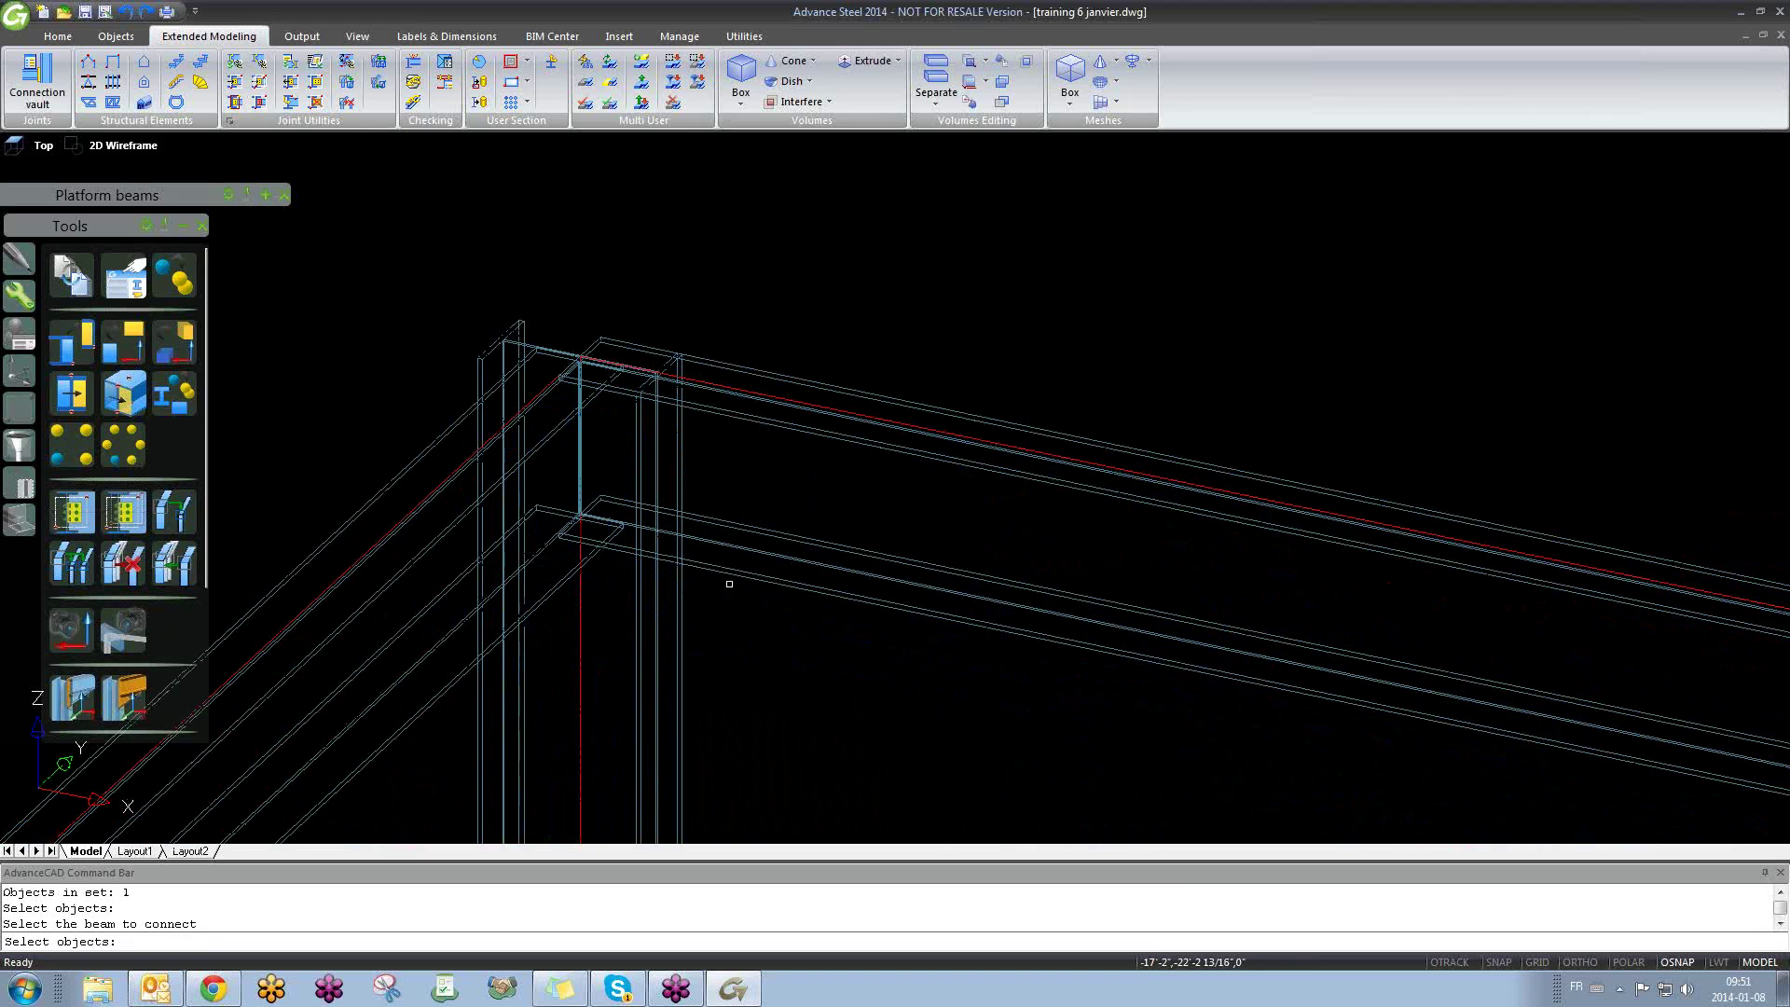
{"action": "left_click", "coordinate": [741, 573]}
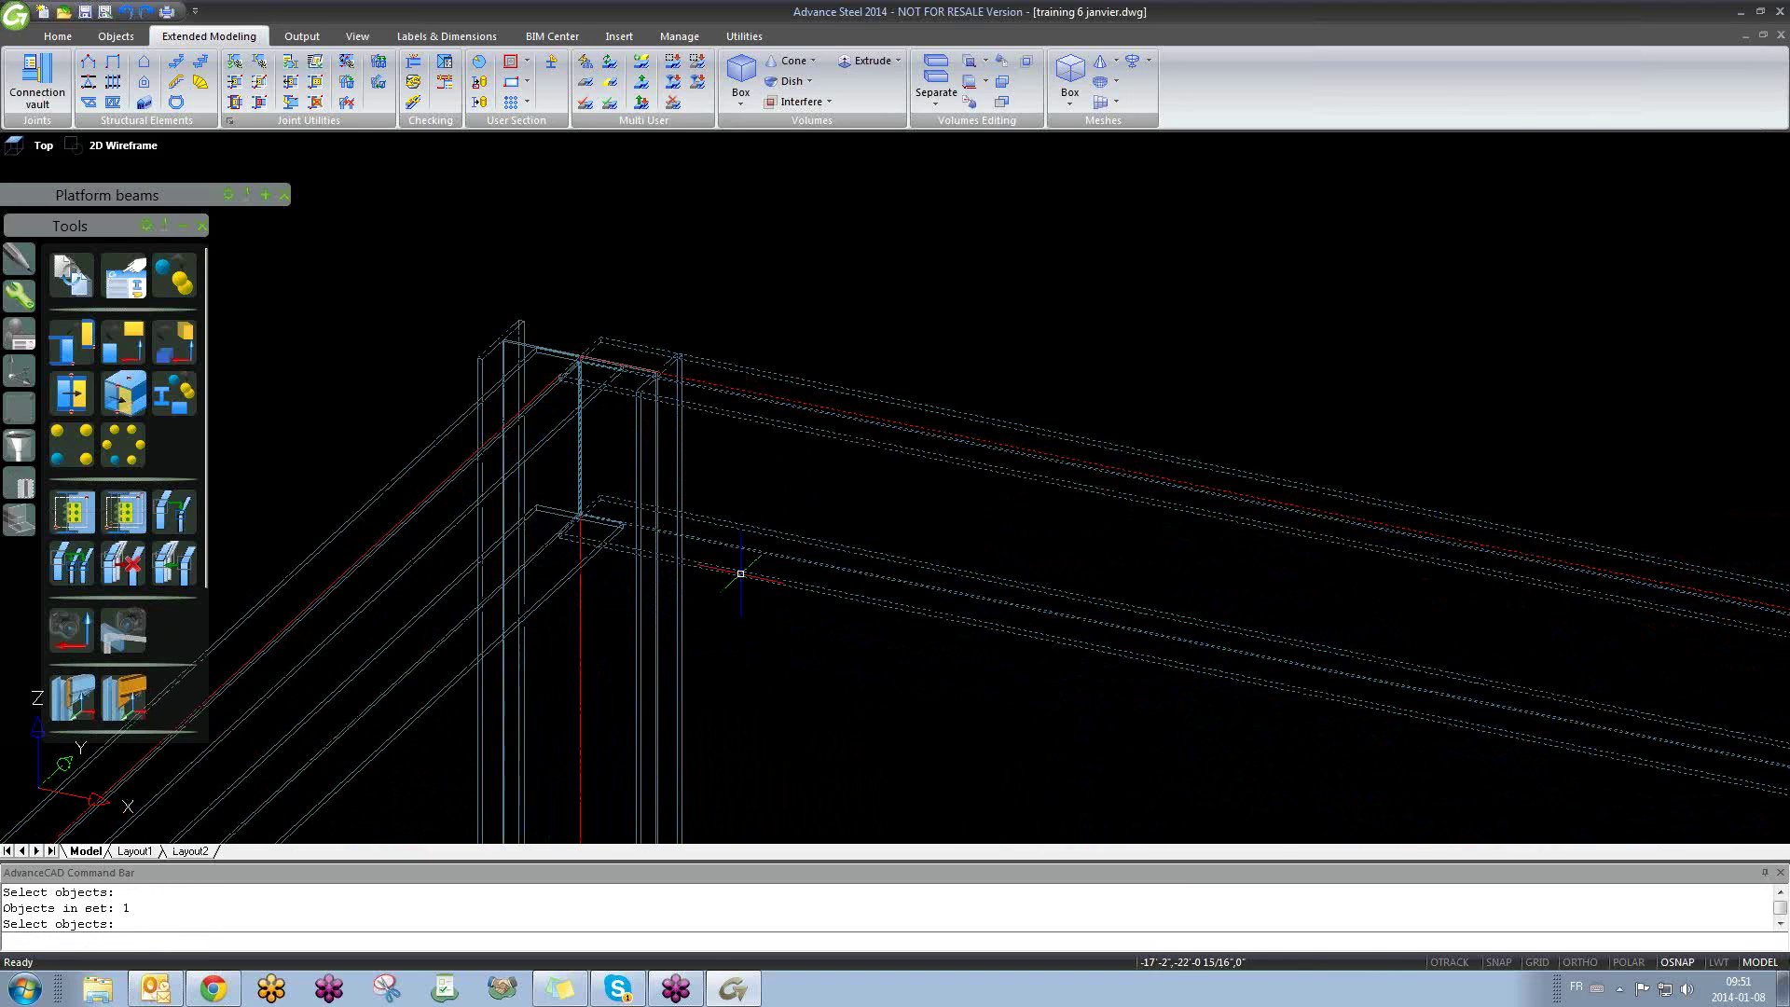
{"action": "key", "text": "Return"}
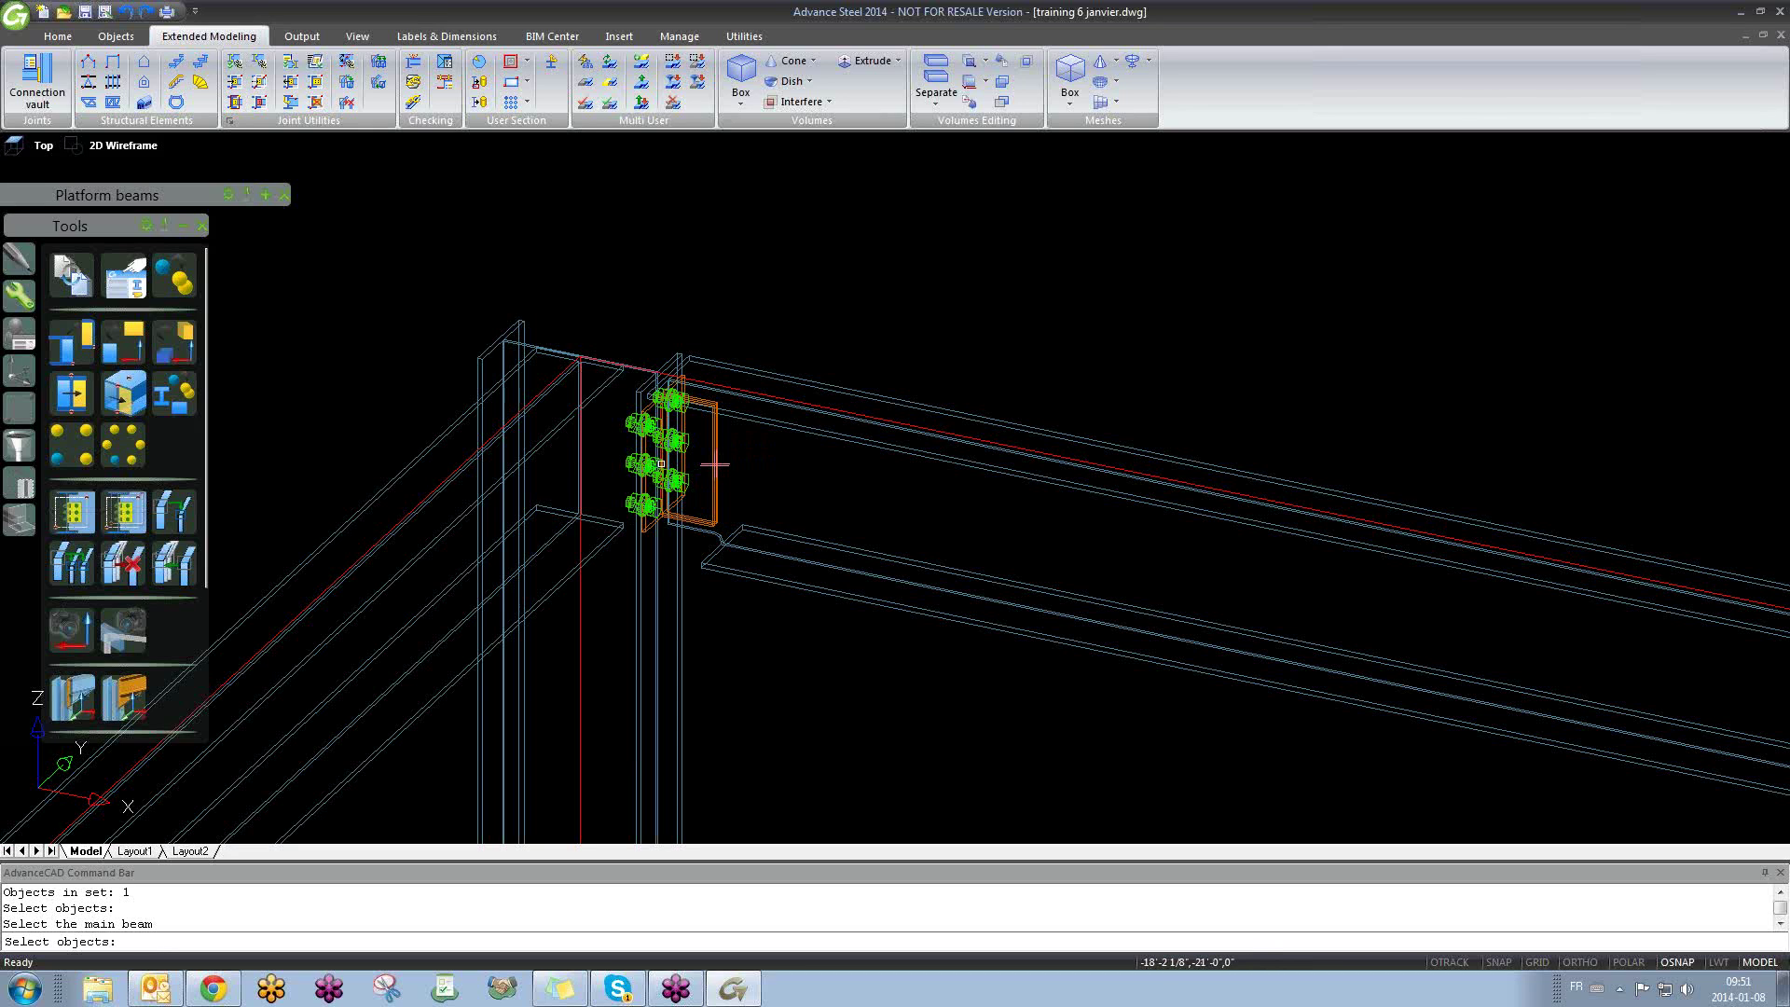
{"action": "key", "text": "Escape"}
Step: Examine the copied clip angle joint at the column flange and delete it
{"action": "scroll", "coordinate": [709, 461], "scroll_direction": "up", "scroll_amount": 2}
{"action": "scroll", "coordinate": [707, 463], "scroll_direction": "down", "scroll_amount": 5}
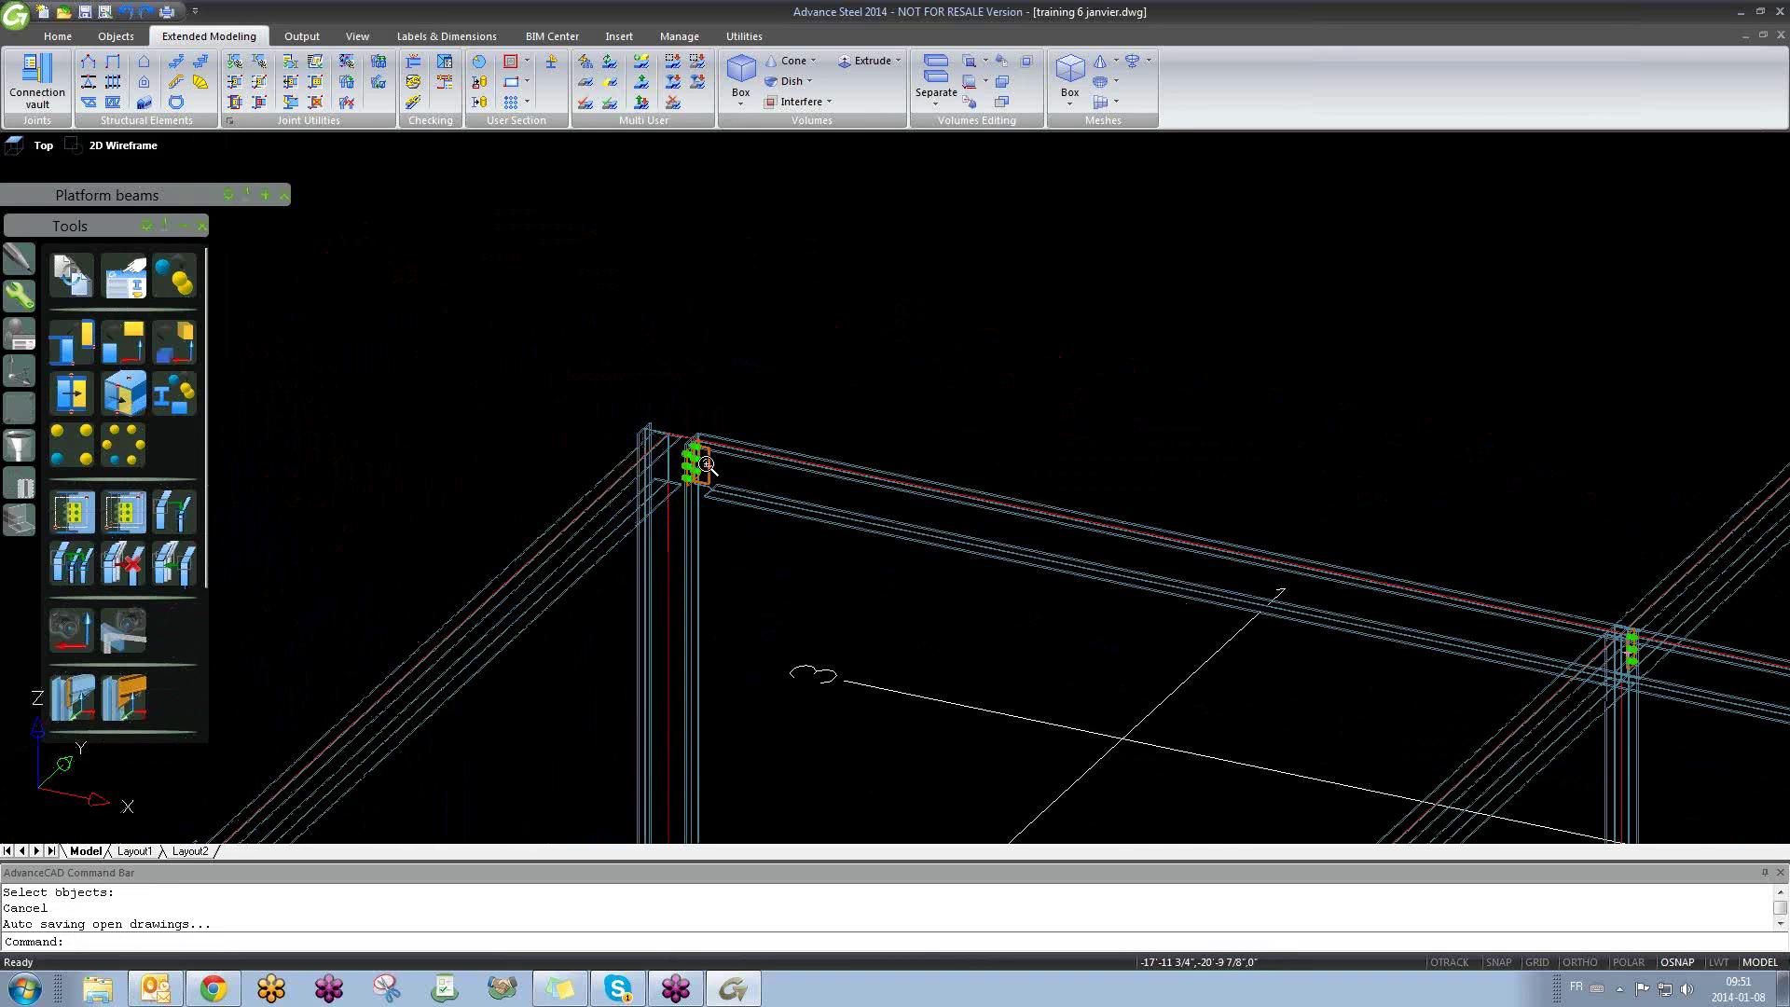
{"action": "scroll", "coordinate": [708, 466], "scroll_direction": "up", "scroll_amount": 6}
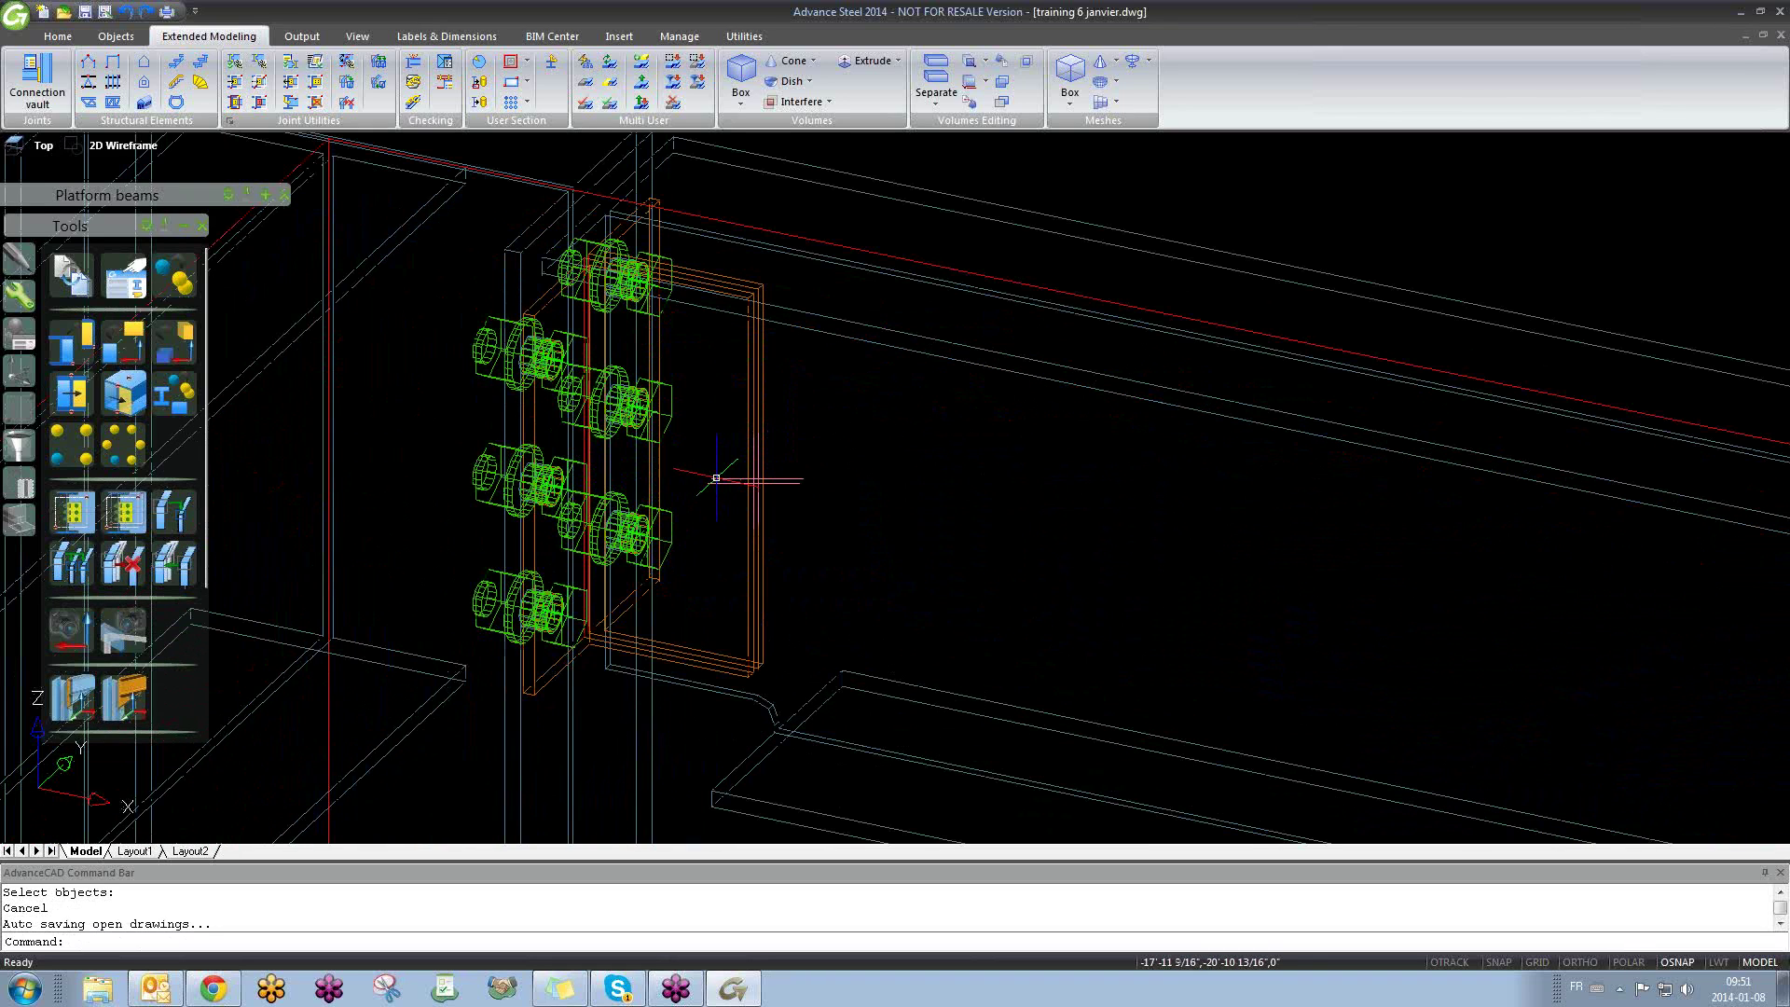
{"action": "key", "text": "Return"}
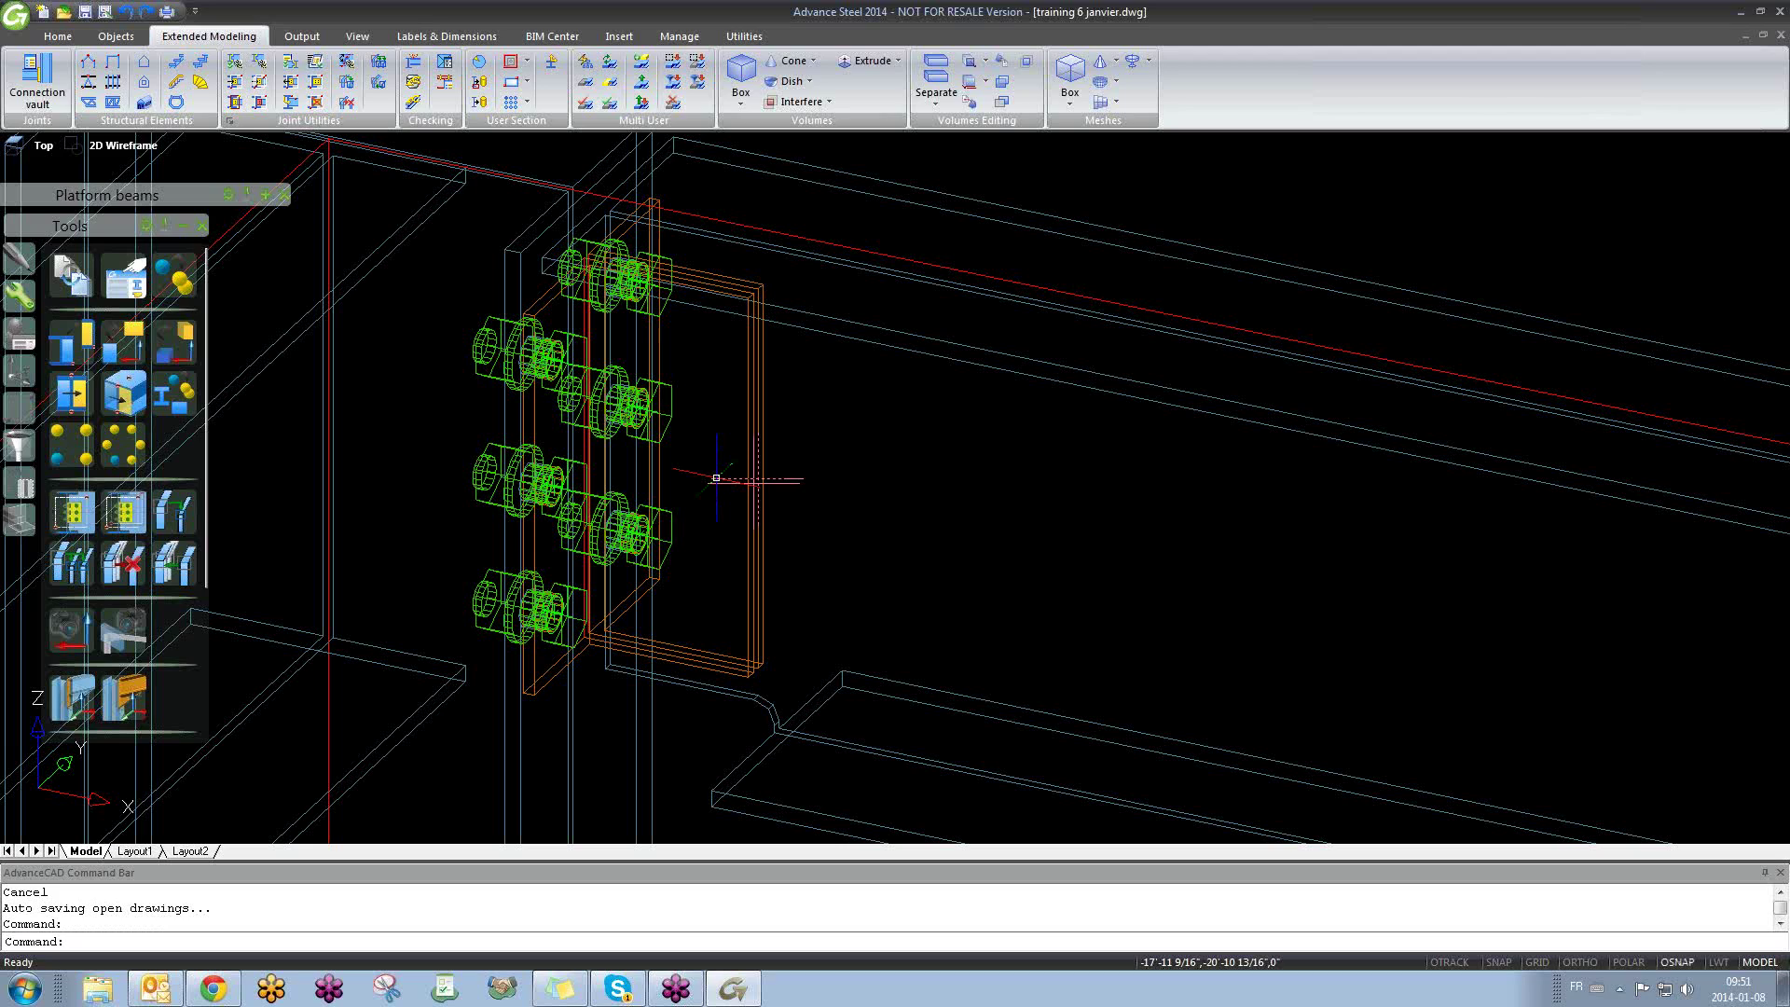
{"action": "left_click", "coordinate": [716, 477]}
{"action": "key", "text": "Delete"}
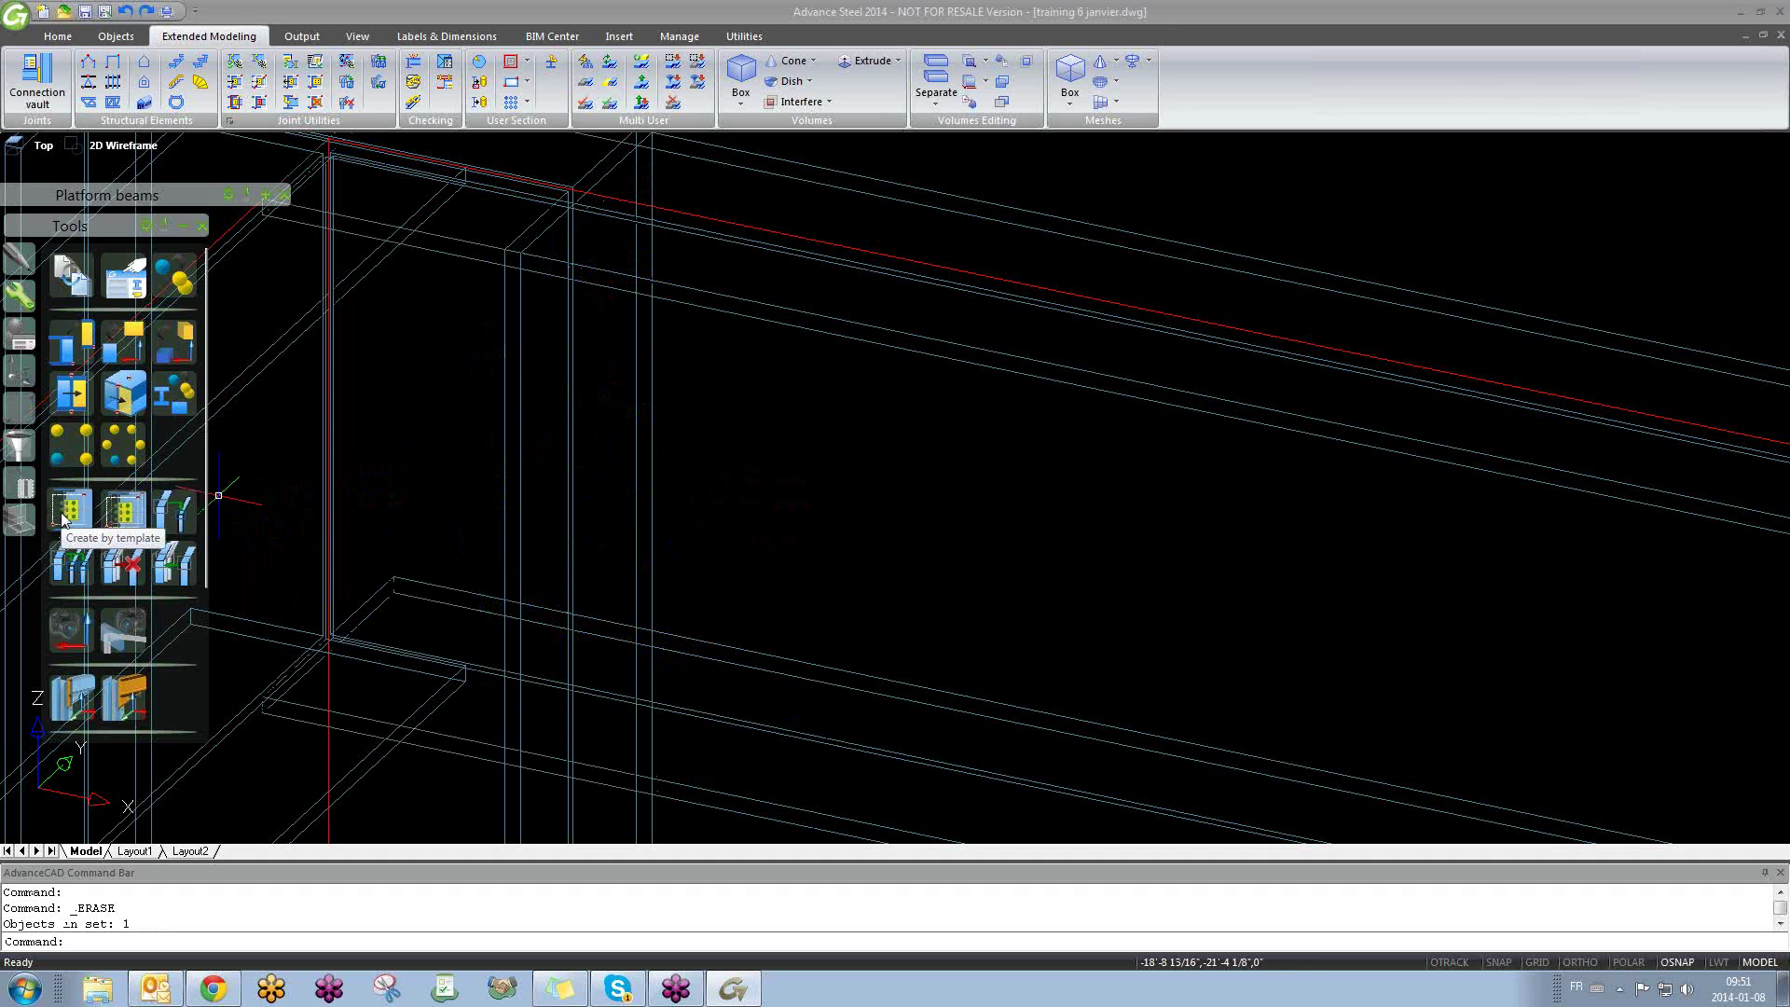
Step: Start the multiple create by template command with the corner column's clip angle joint as the source joint
{"action": "scroll", "coordinate": [659, 640], "scroll_direction": "down", "scroll_amount": 5}
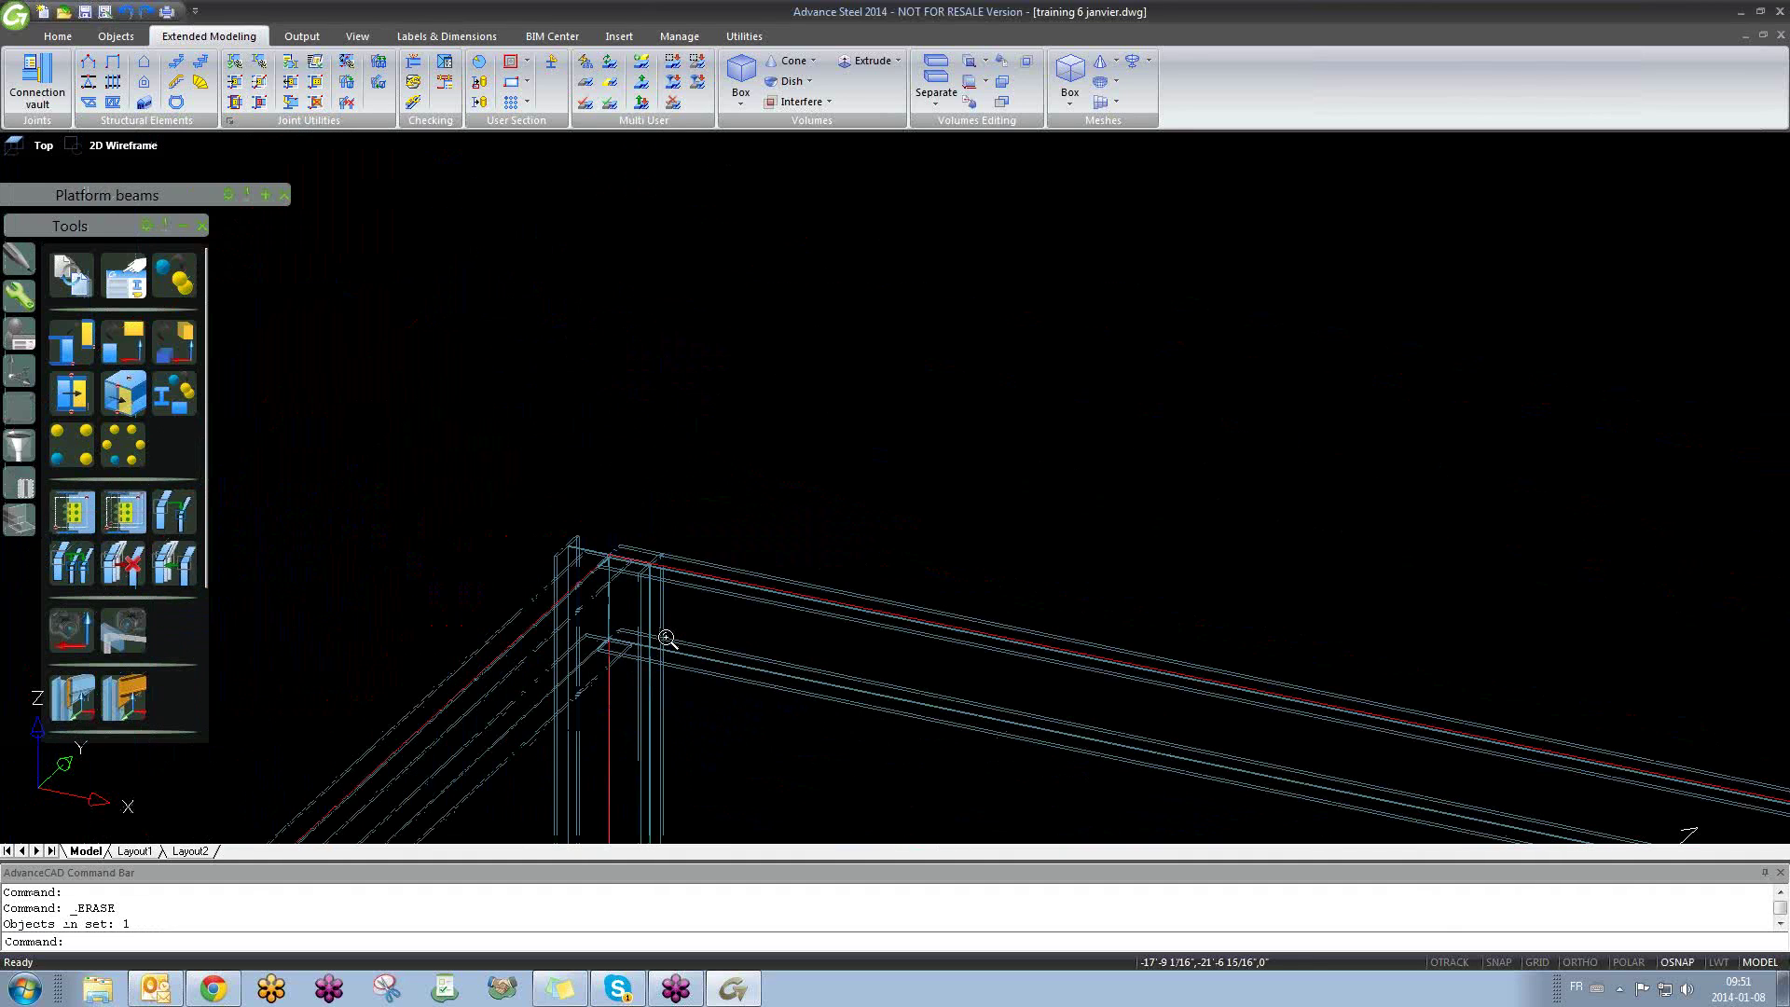
{"action": "scroll", "coordinate": [726, 646], "scroll_direction": "down", "scroll_amount": 2}
{"action": "middle_click_drag", "start_coordinate": [913, 665], "coordinate": [567, 571]}
{"action": "scroll", "coordinate": [1548, 335], "scroll_direction": "up", "scroll_amount": 5}
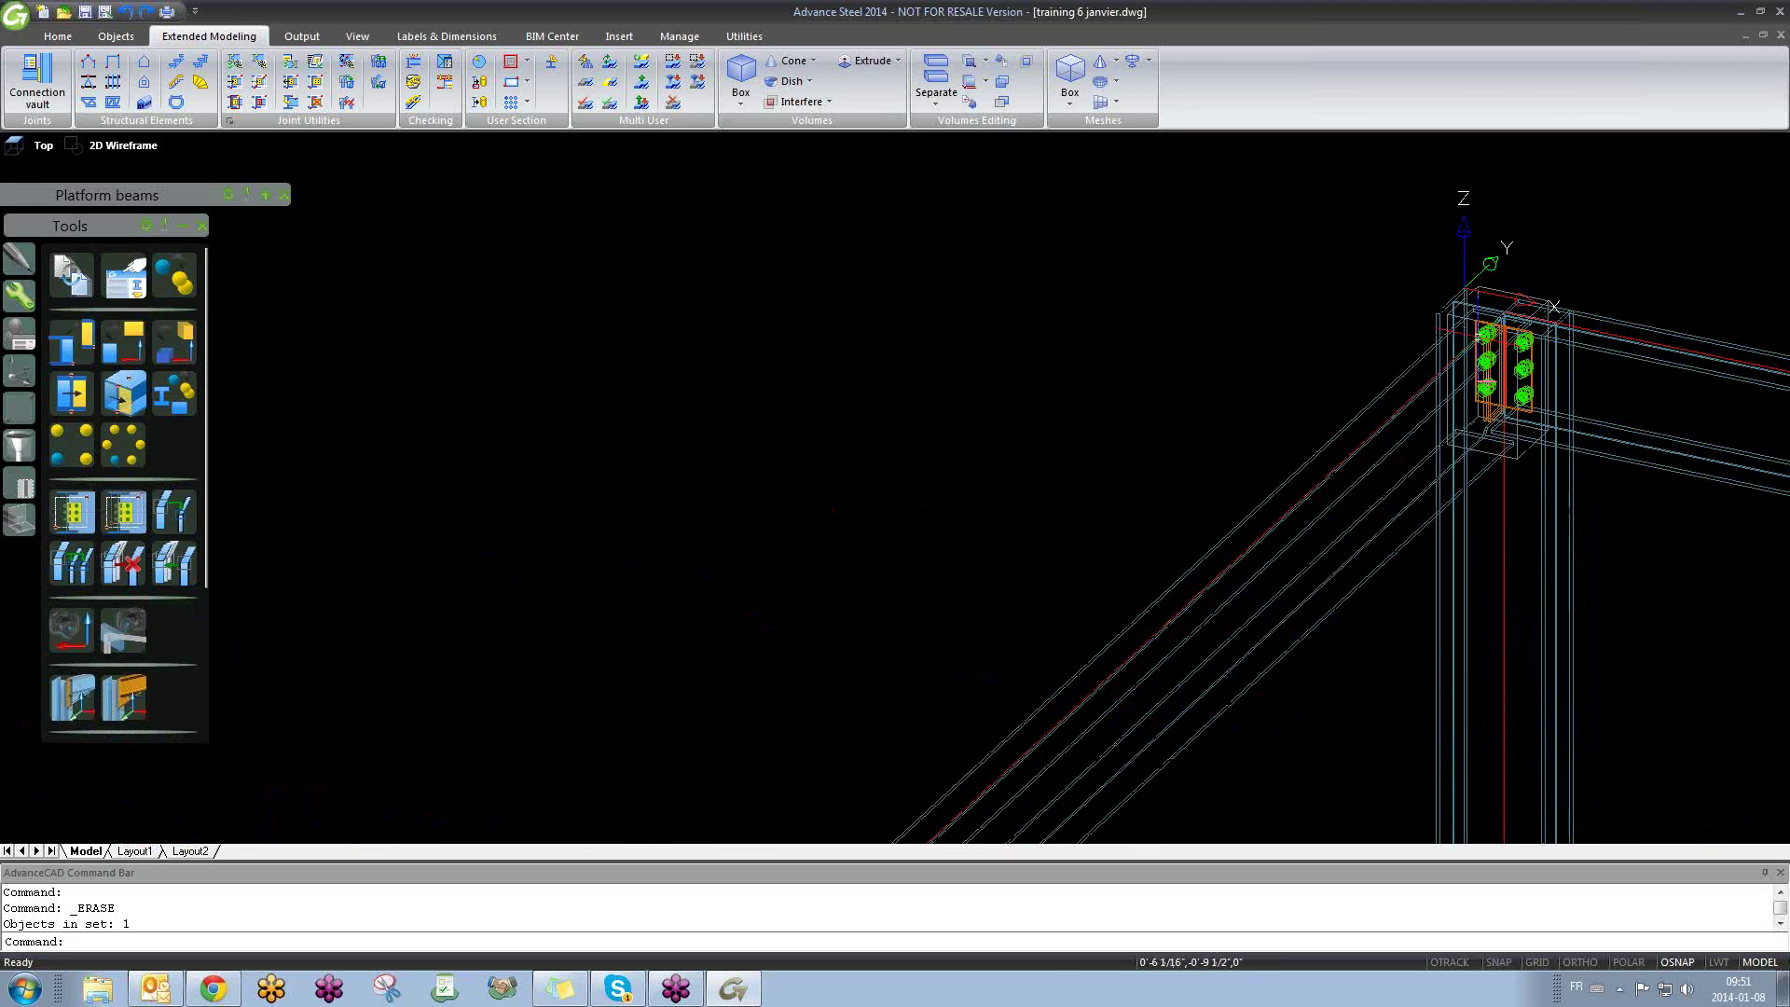
{"action": "left_click", "coordinate": [121, 512]}
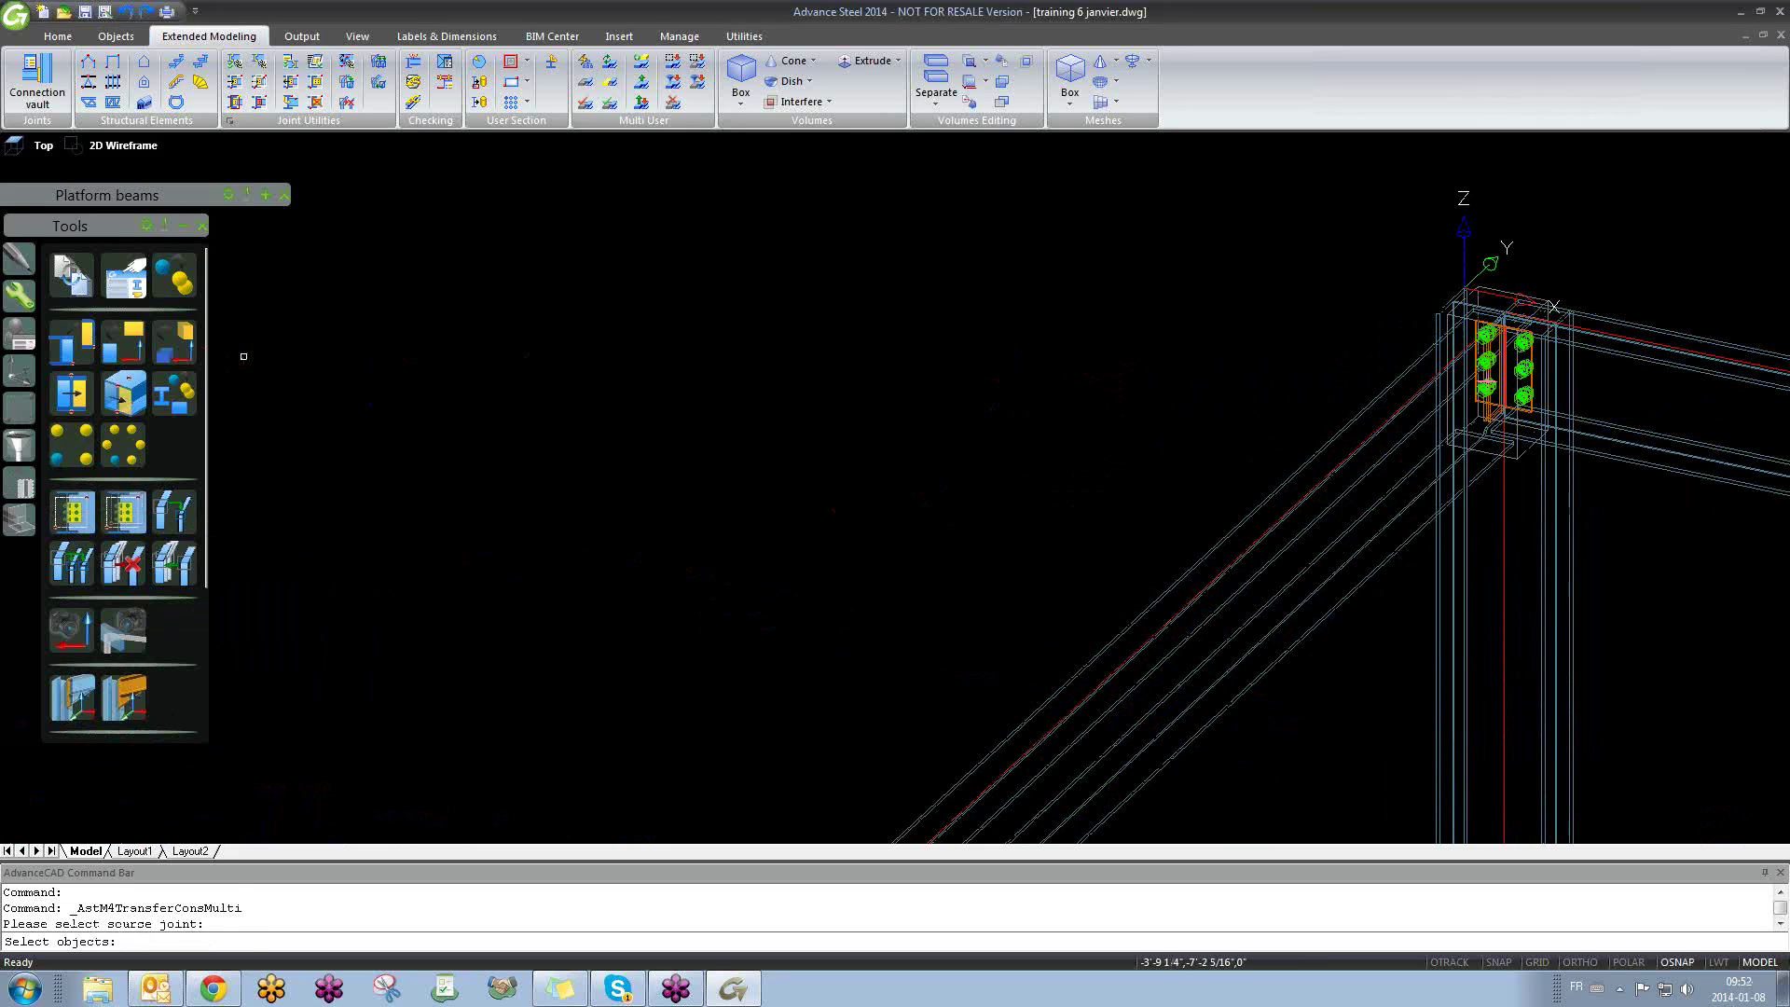
{"action": "scroll", "coordinate": [1527, 407], "scroll_direction": "up", "scroll_amount": 6}
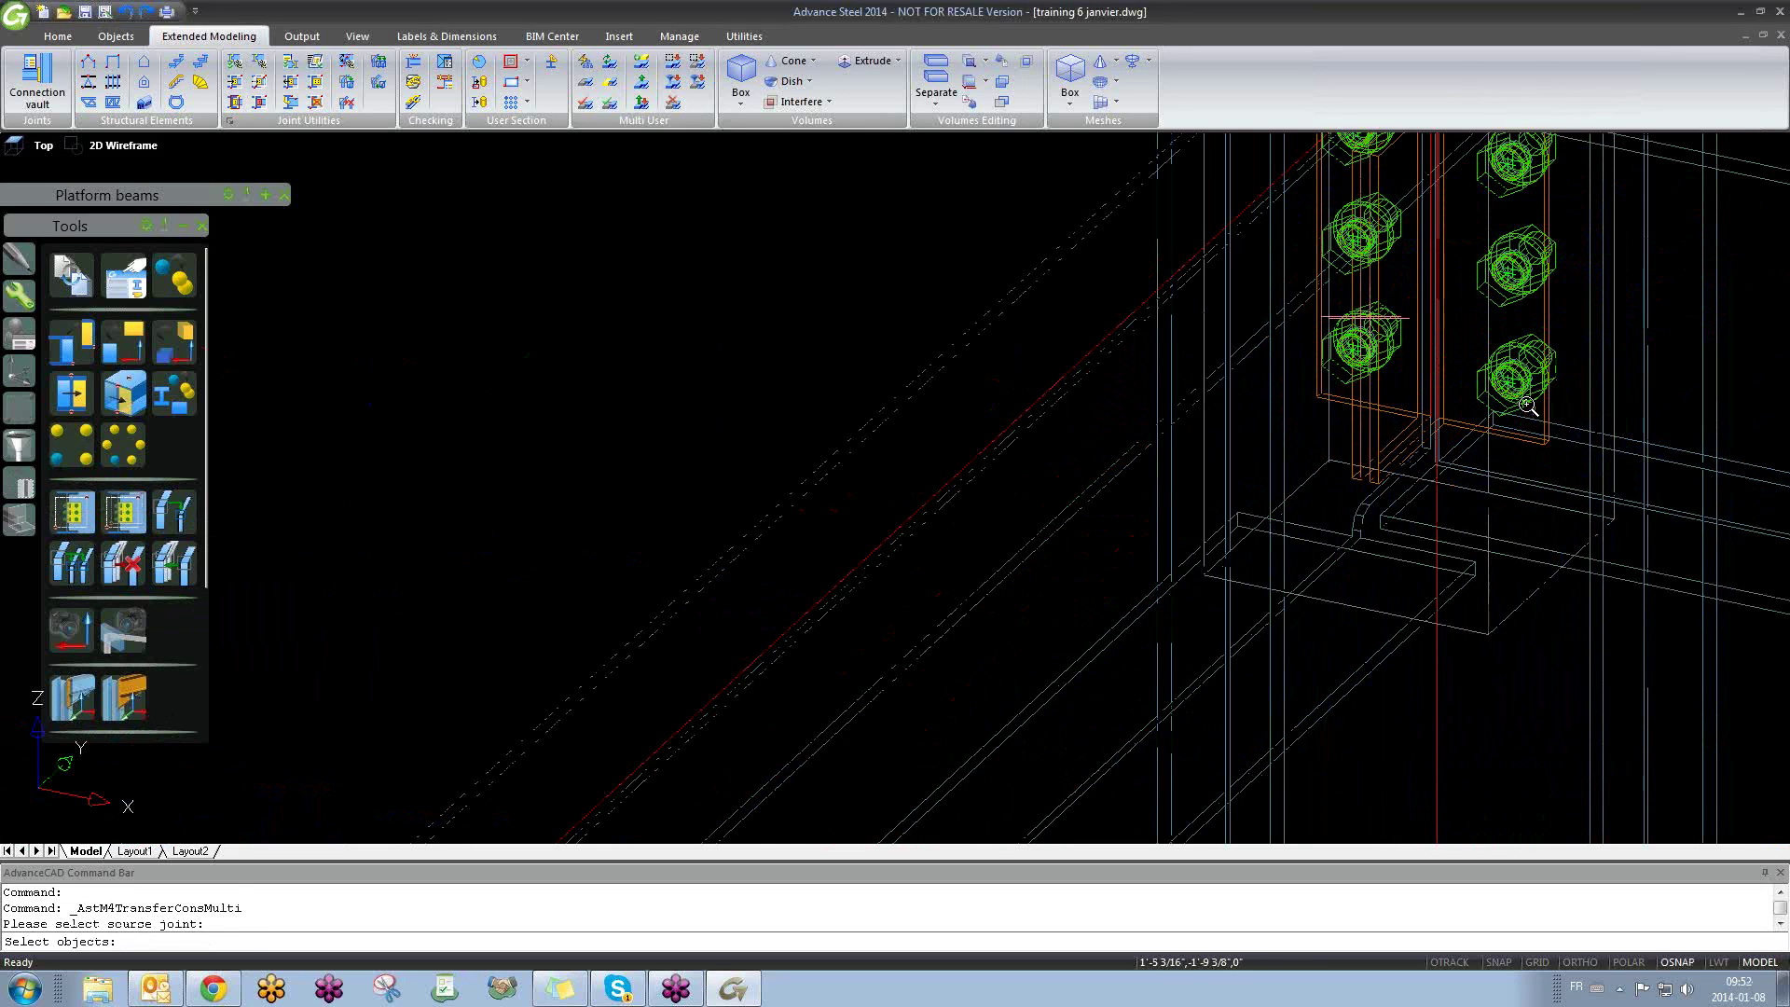
{"action": "left_click", "coordinate": [1355, 457]}
{"action": "left_click", "coordinate": [1342, 438]}
{"action": "key", "text": "Return"}
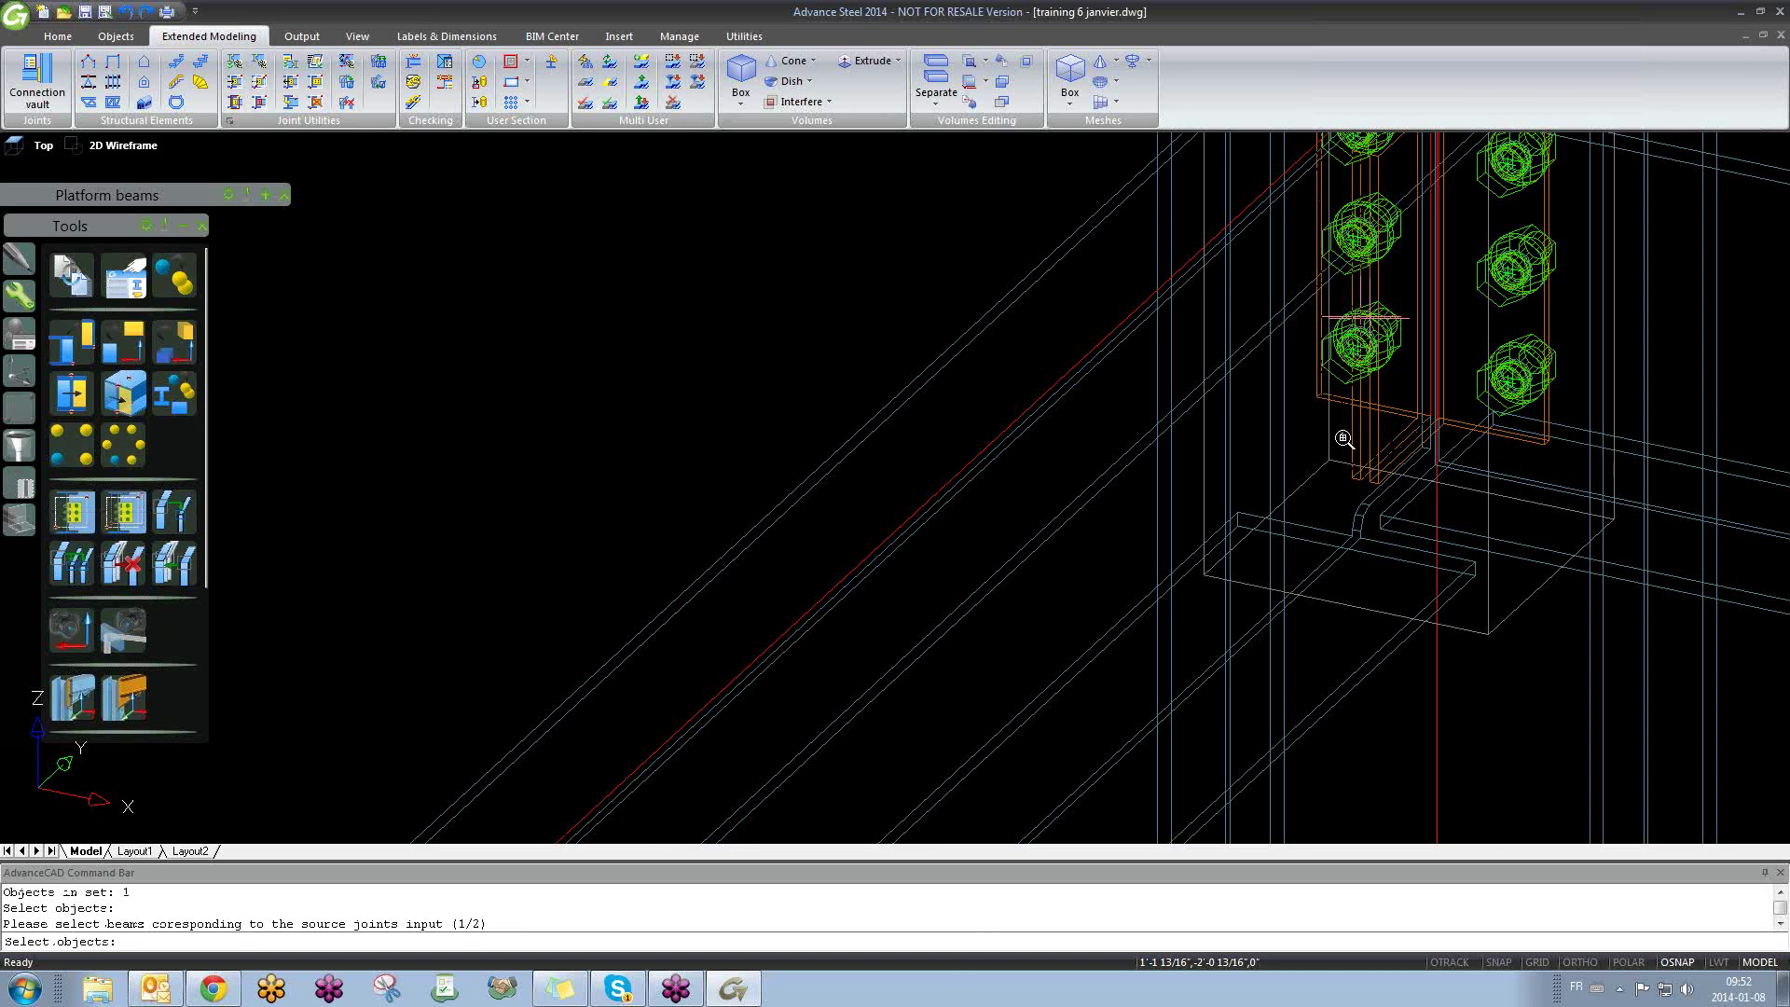
Step: Select five columns as the first input: both corners of the unconnected end, the two middle columns and the adjacent front corner column
{"action": "scroll", "coordinate": [1342, 437], "scroll_direction": "down", "scroll_amount": 8}
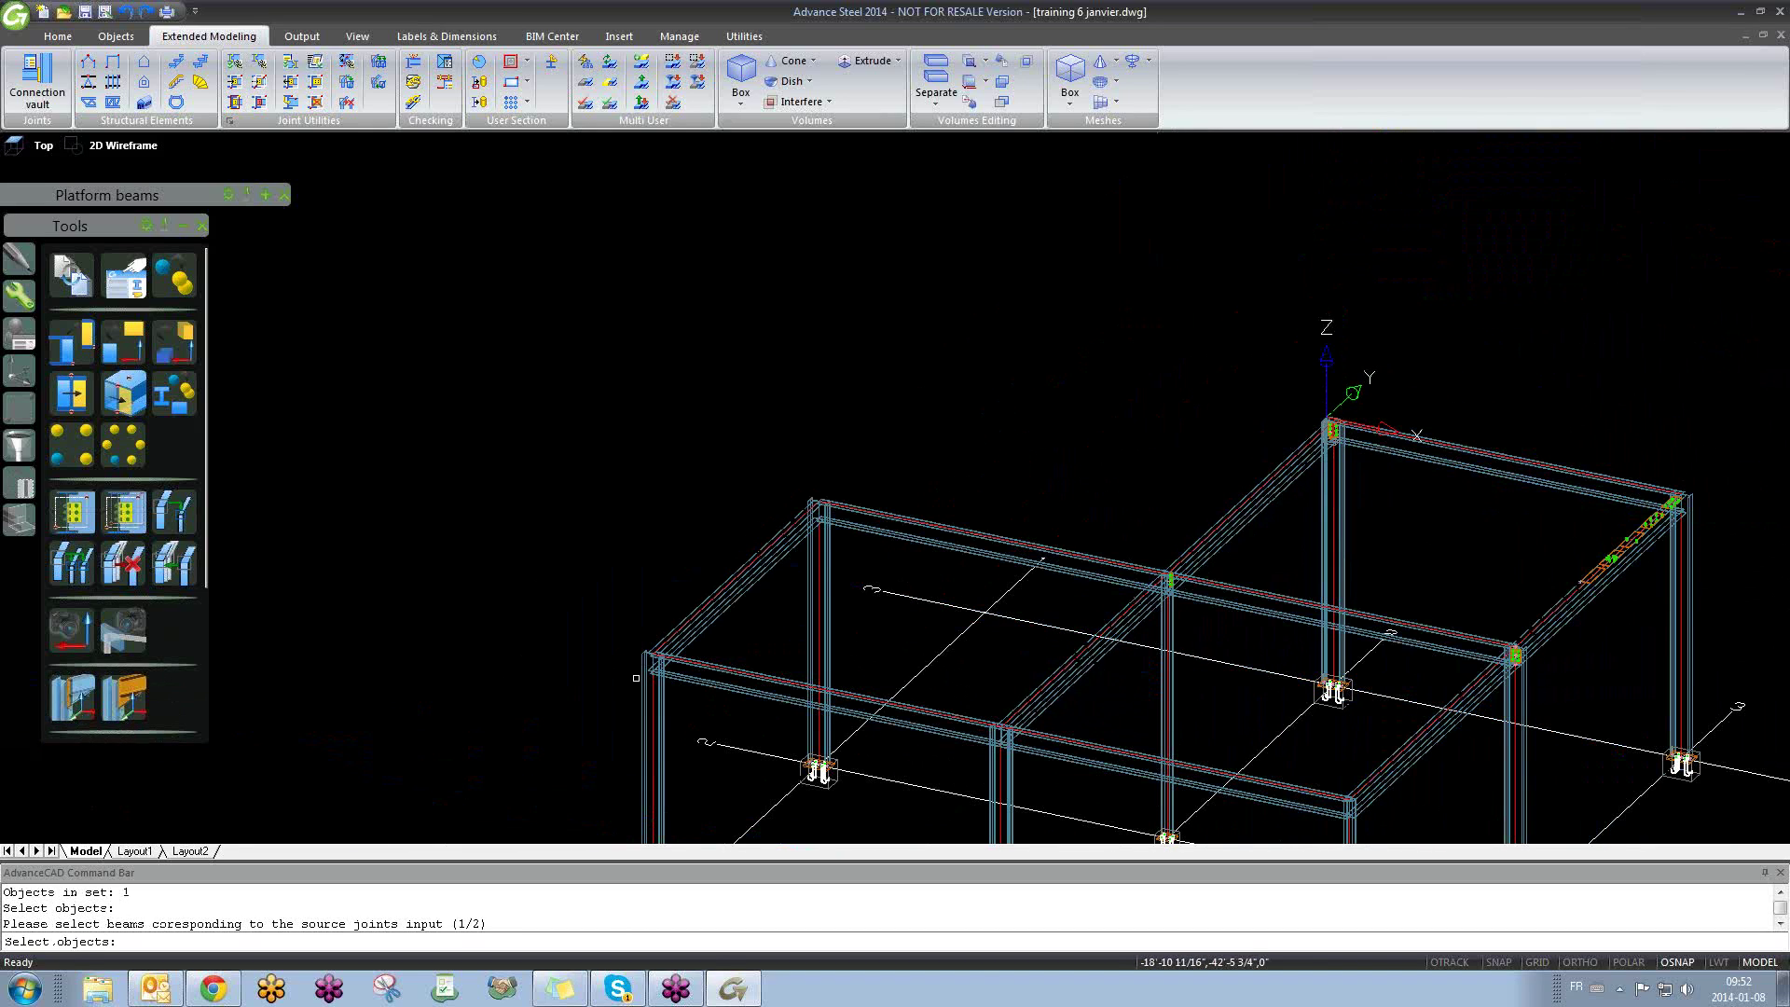
{"action": "middle_click_drag", "start_coordinate": [764, 639], "coordinate": [835, 562]}
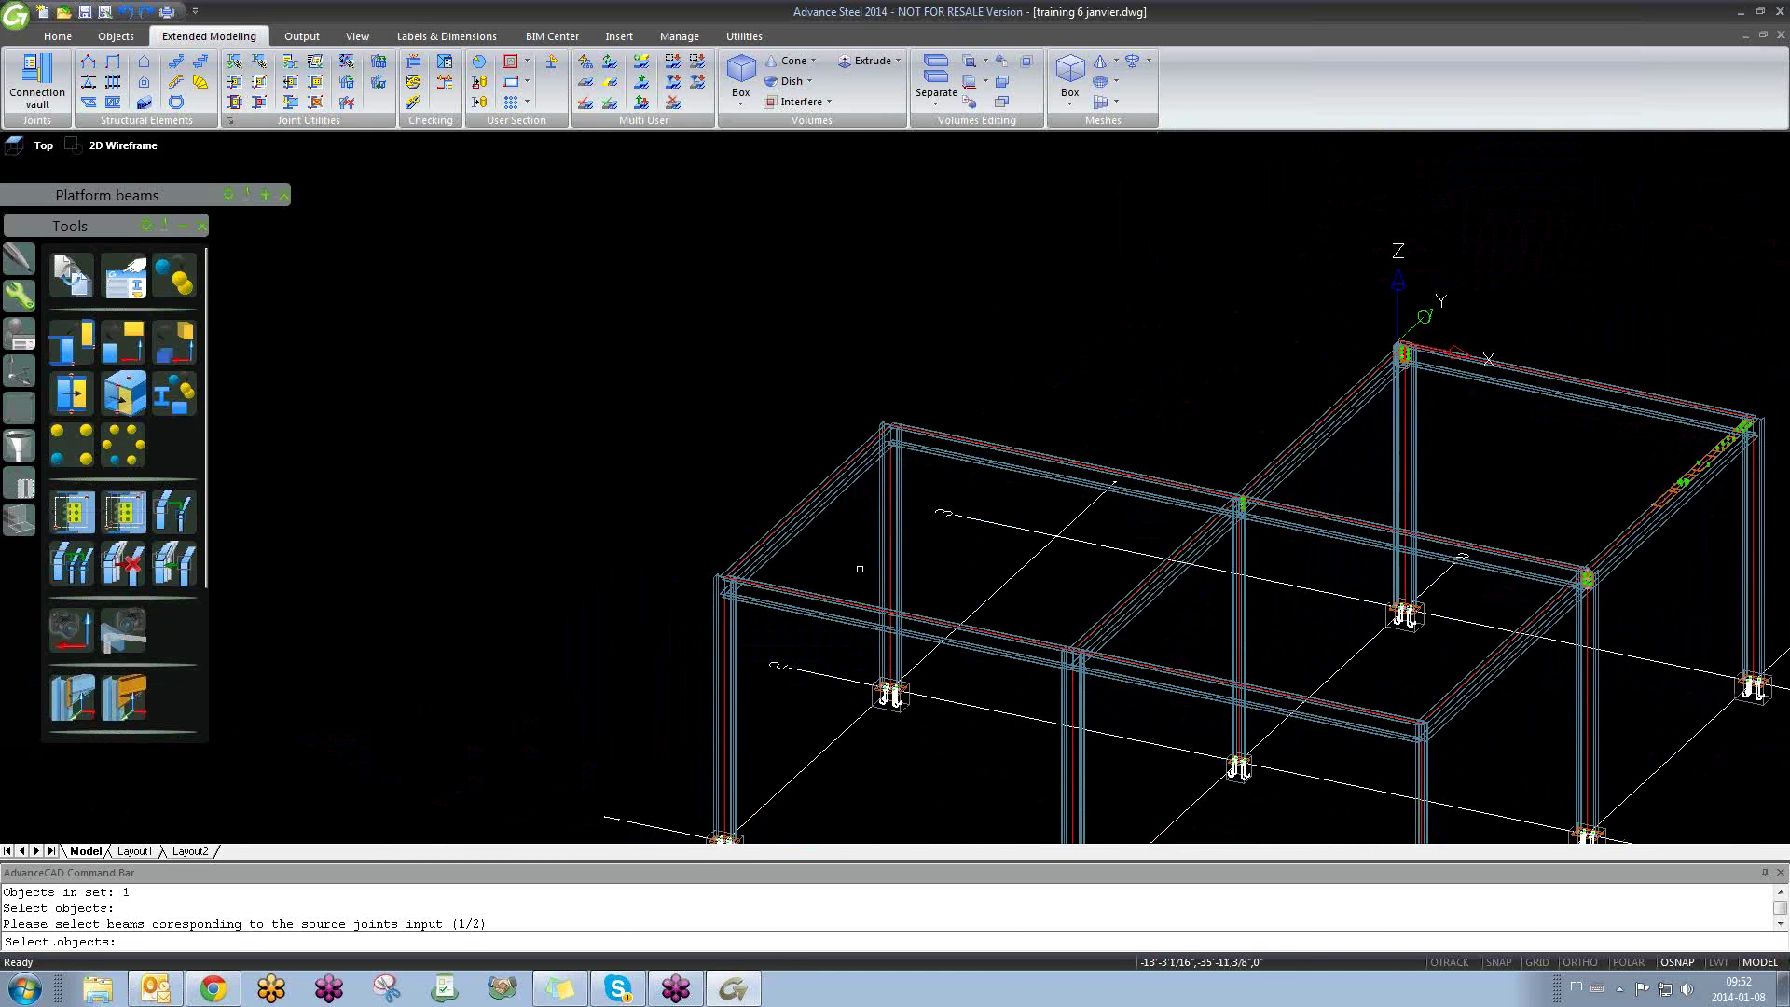
{"action": "left_click", "coordinate": [732, 635]}
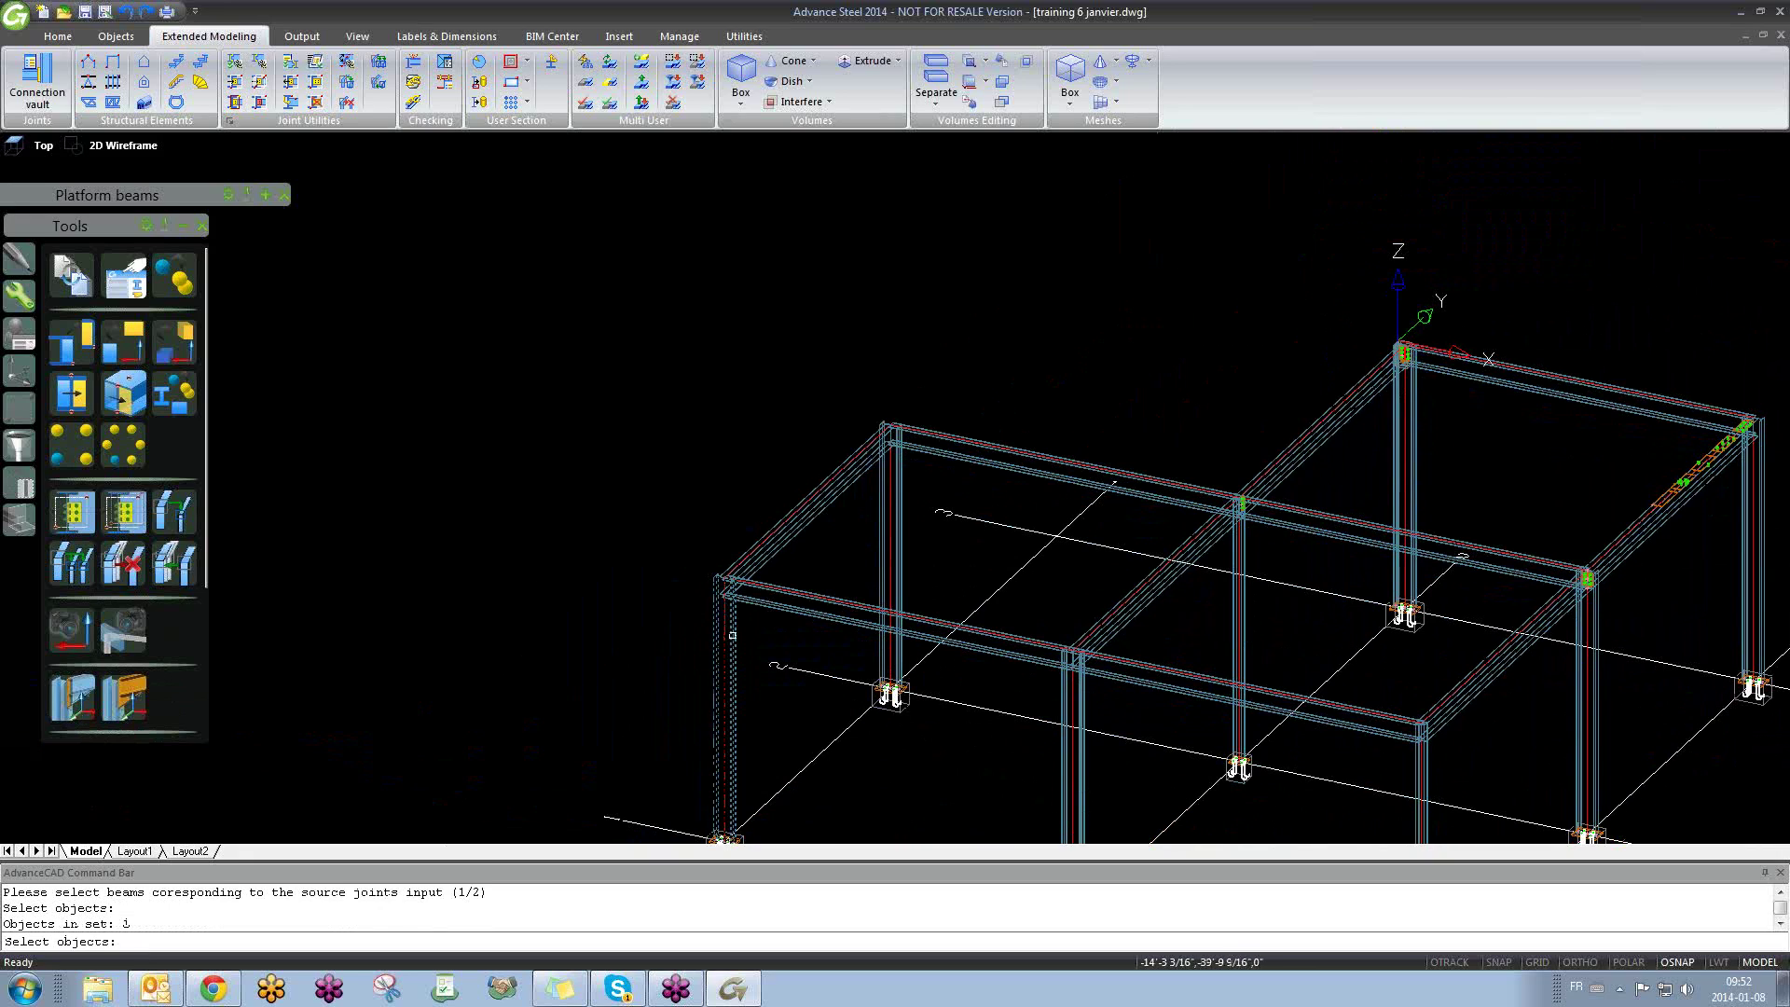
{"action": "left_click", "coordinate": [898, 519]}
{"action": "left_click", "coordinate": [1065, 699]}
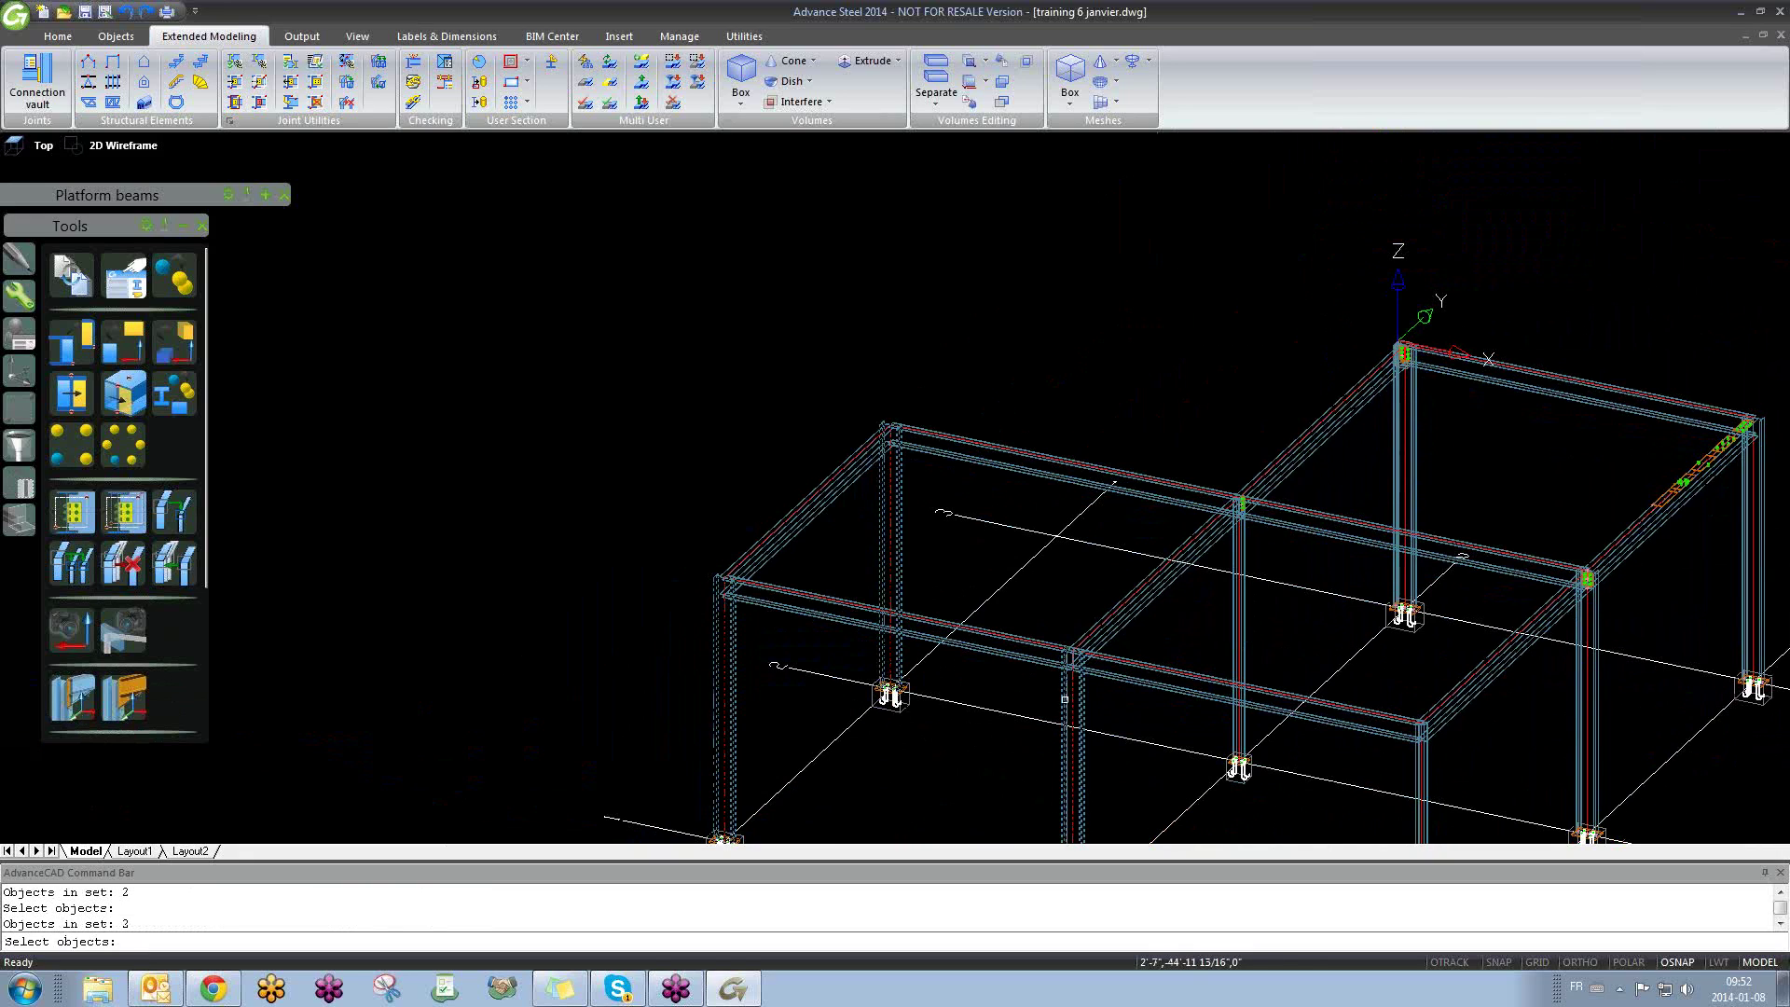
{"action": "left_click", "coordinate": [1422, 770]}
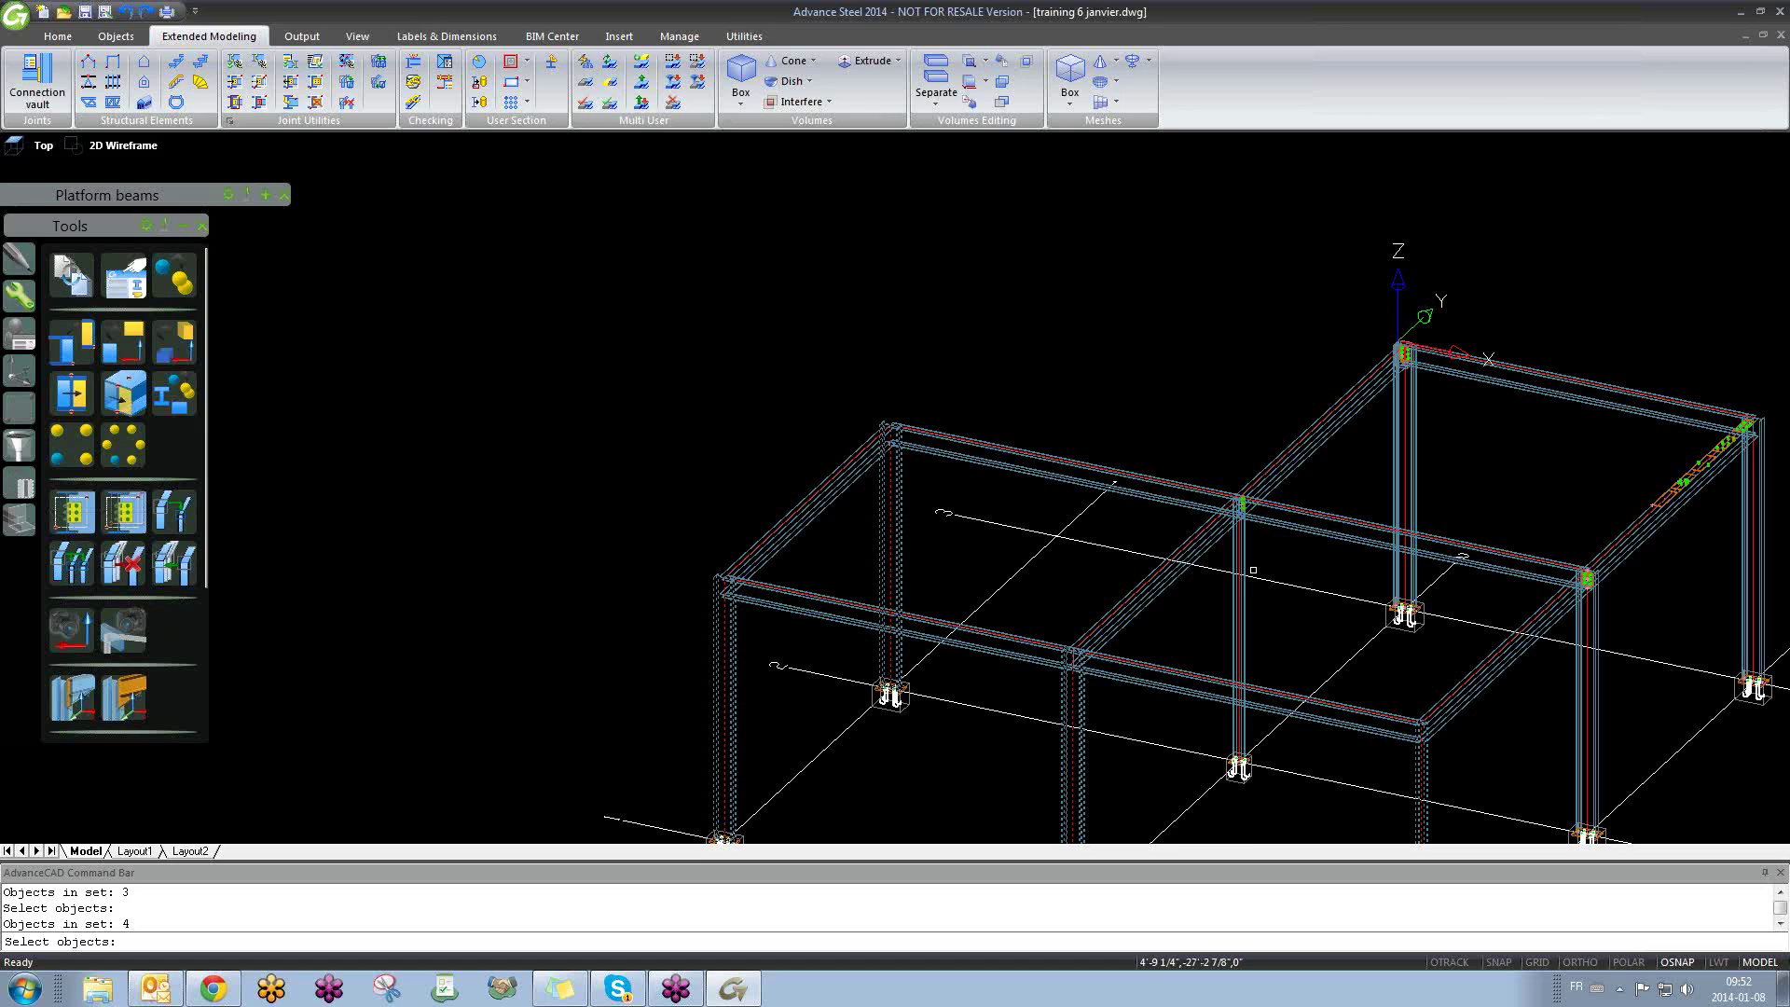
{"action": "scroll", "coordinate": [1254, 570], "scroll_direction": "up", "scroll_amount": 5}
{"action": "left_click", "coordinate": [1264, 602]}
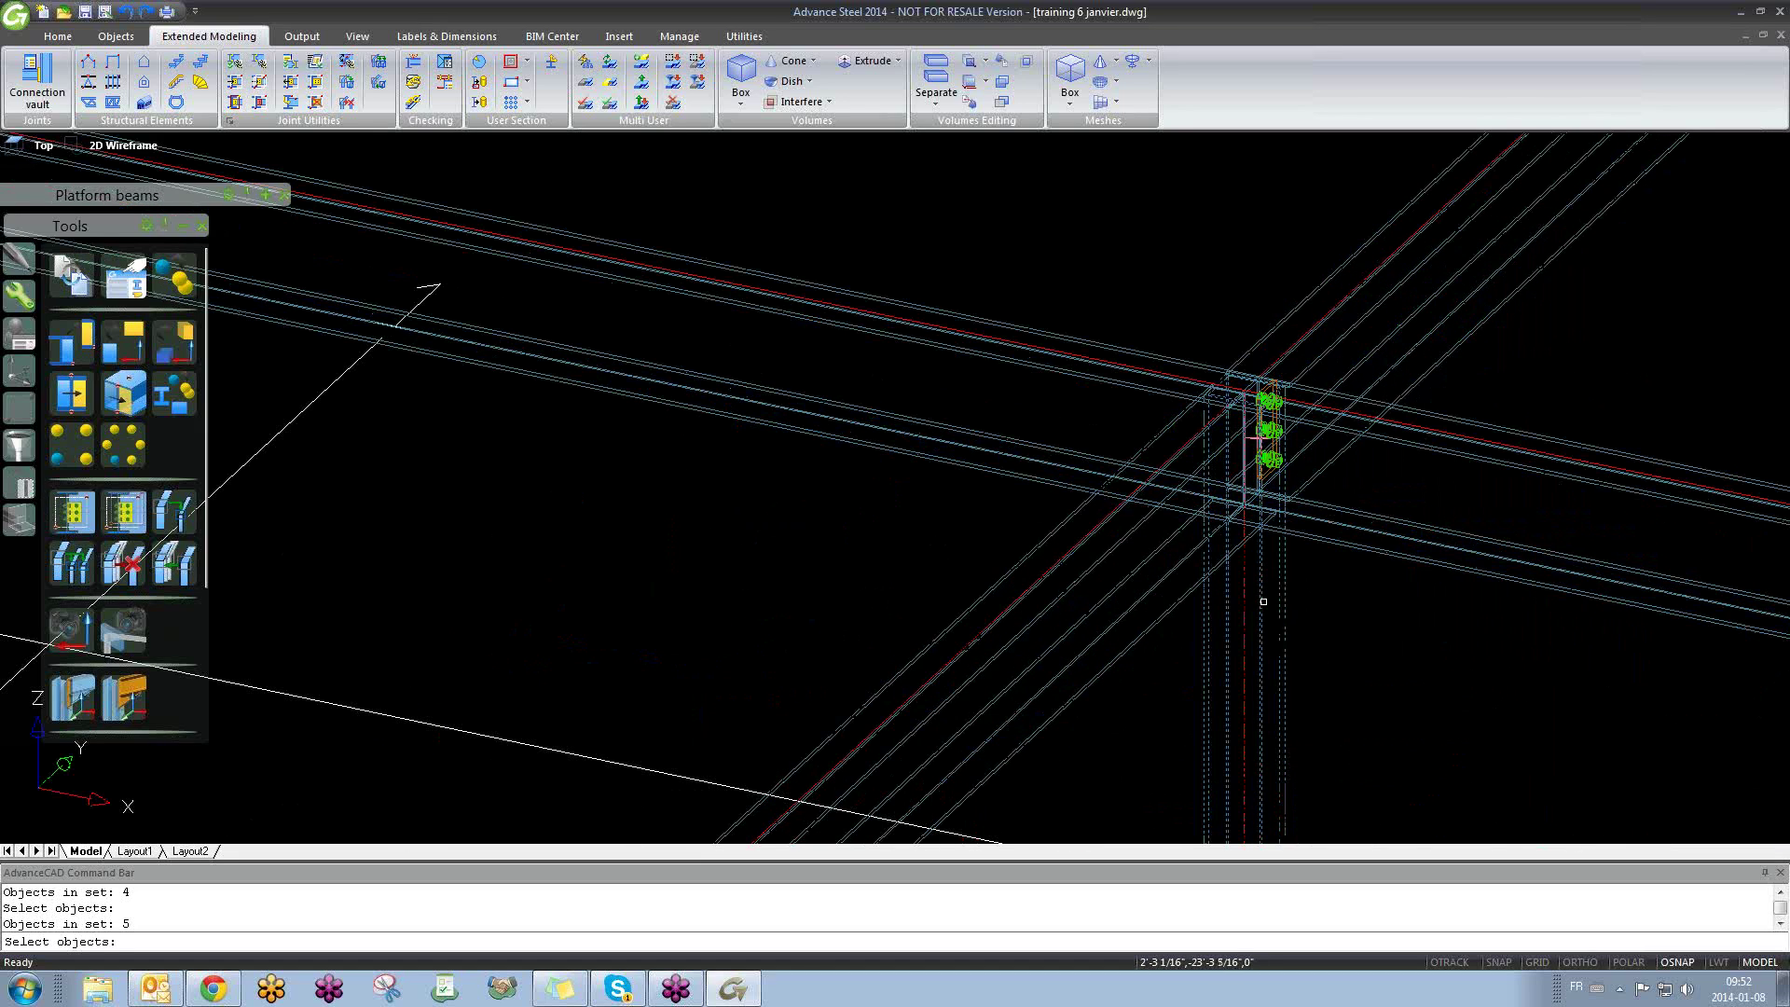
{"action": "scroll", "coordinate": [1263, 602], "scroll_direction": "down", "scroll_amount": 5}
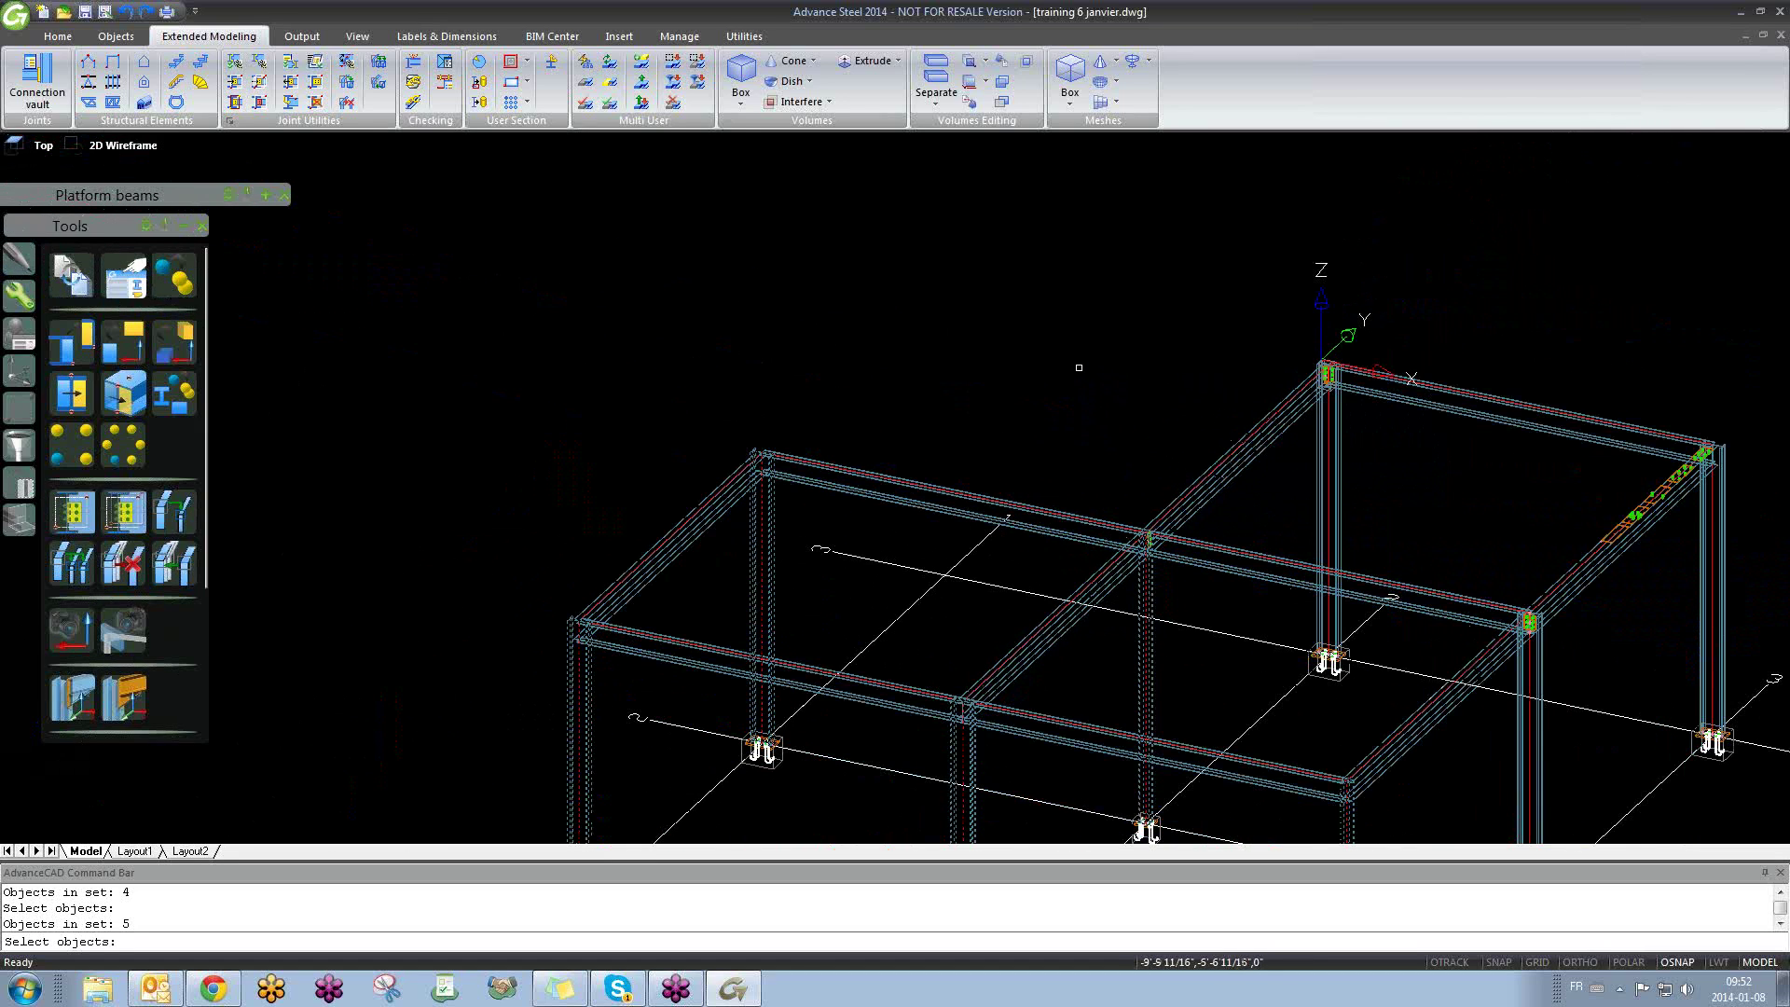
{"action": "key", "text": "Return"}
Step: Pick the four top beams meeting those columns as the second input and create the clip angle joints by template
{"action": "left_click", "coordinate": [845, 476]}
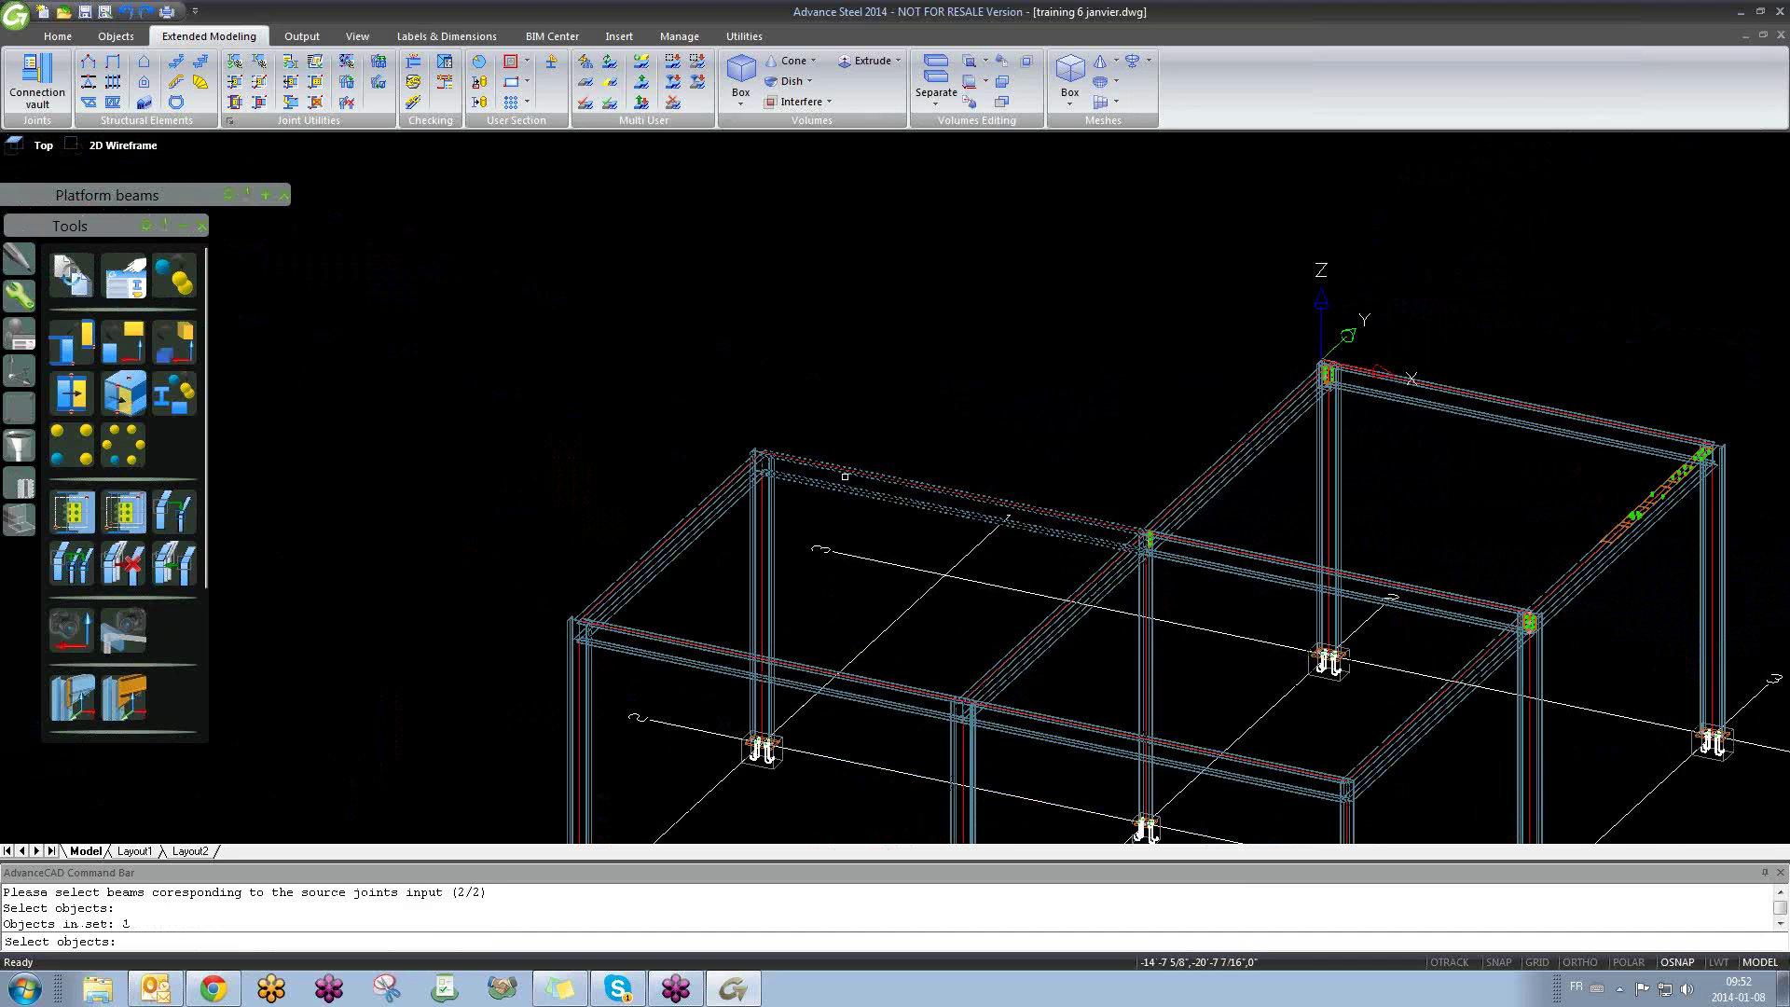
{"action": "left_click", "coordinate": [658, 638]}
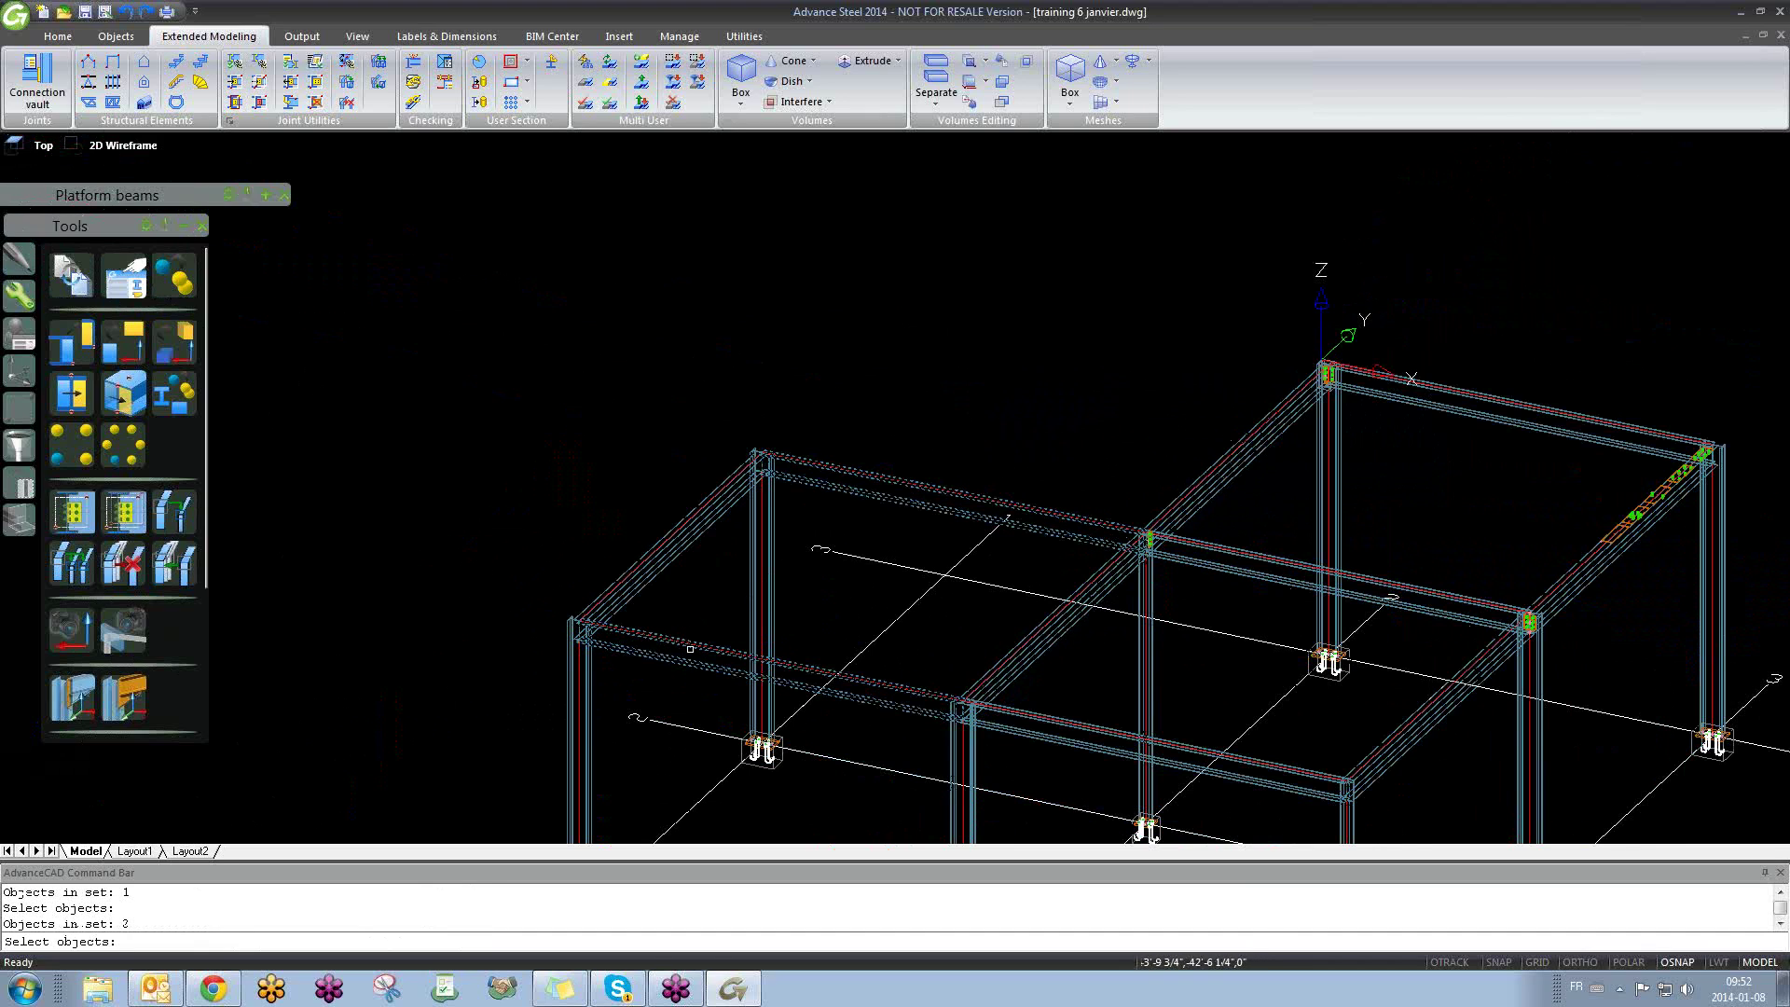
{"action": "middle_click_drag", "start_coordinate": [1090, 752], "coordinate": [997, 625]}
{"action": "left_click", "coordinate": [963, 504]}
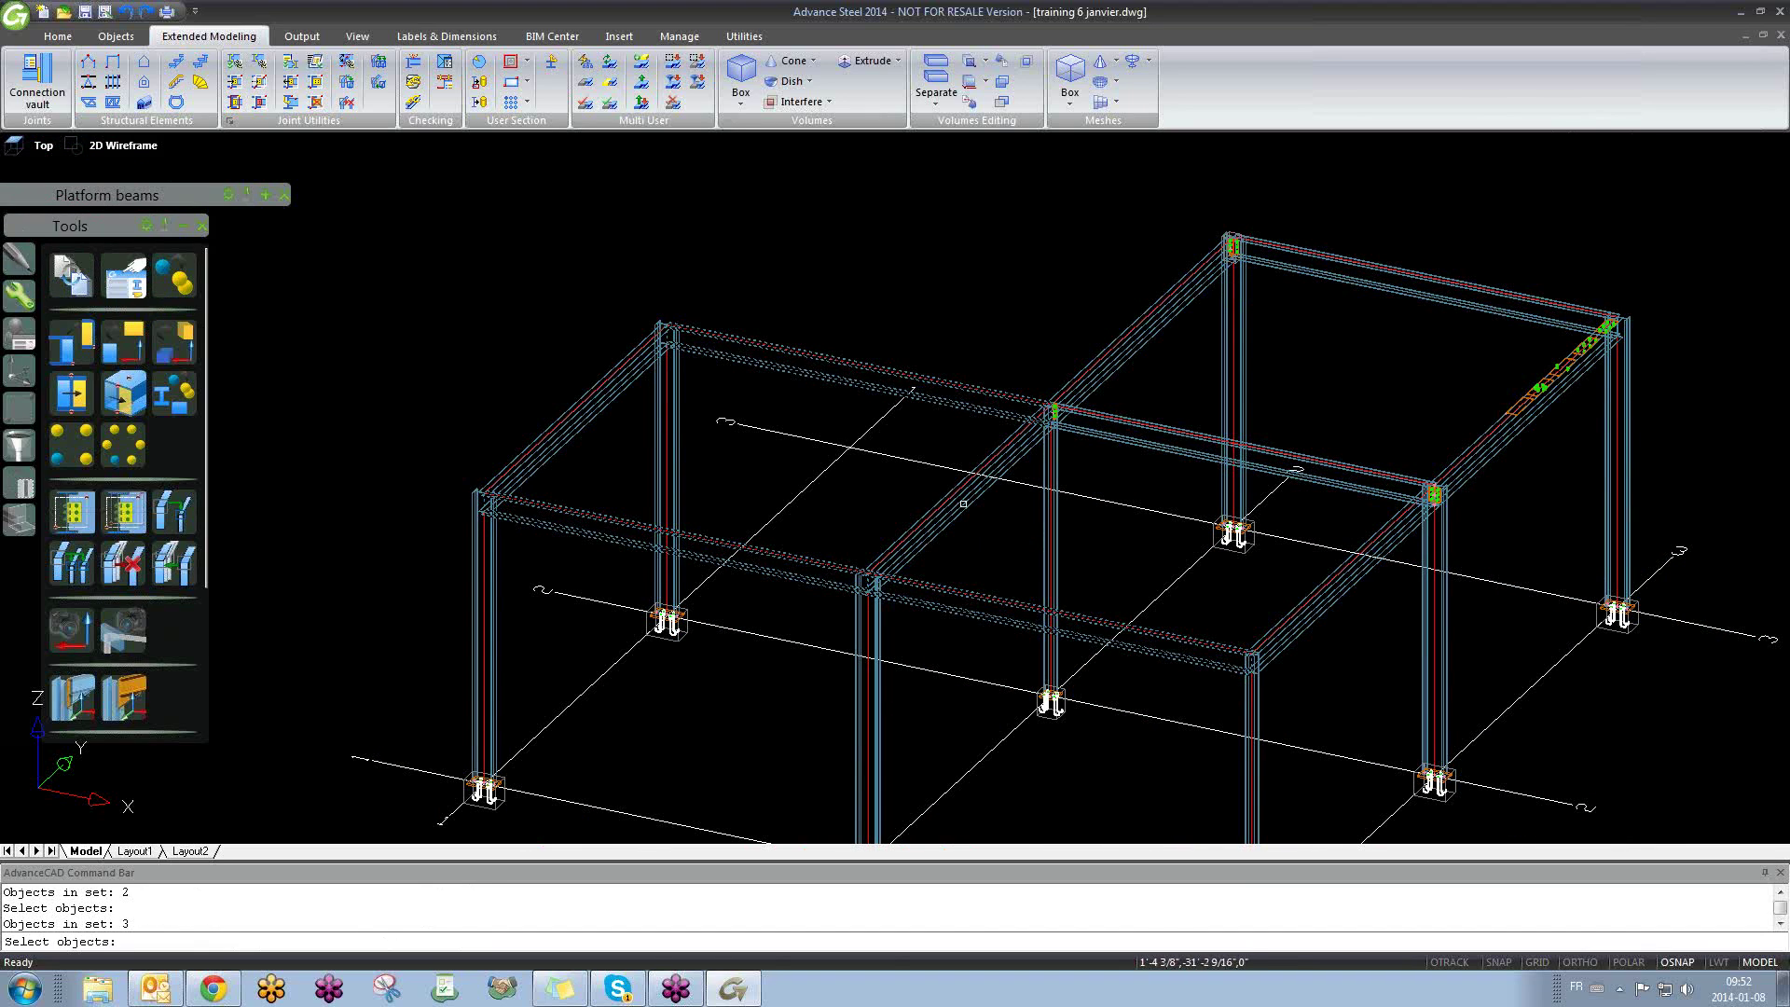
{"action": "left_click", "coordinate": [959, 488]}
{"action": "key", "text": "Return"}
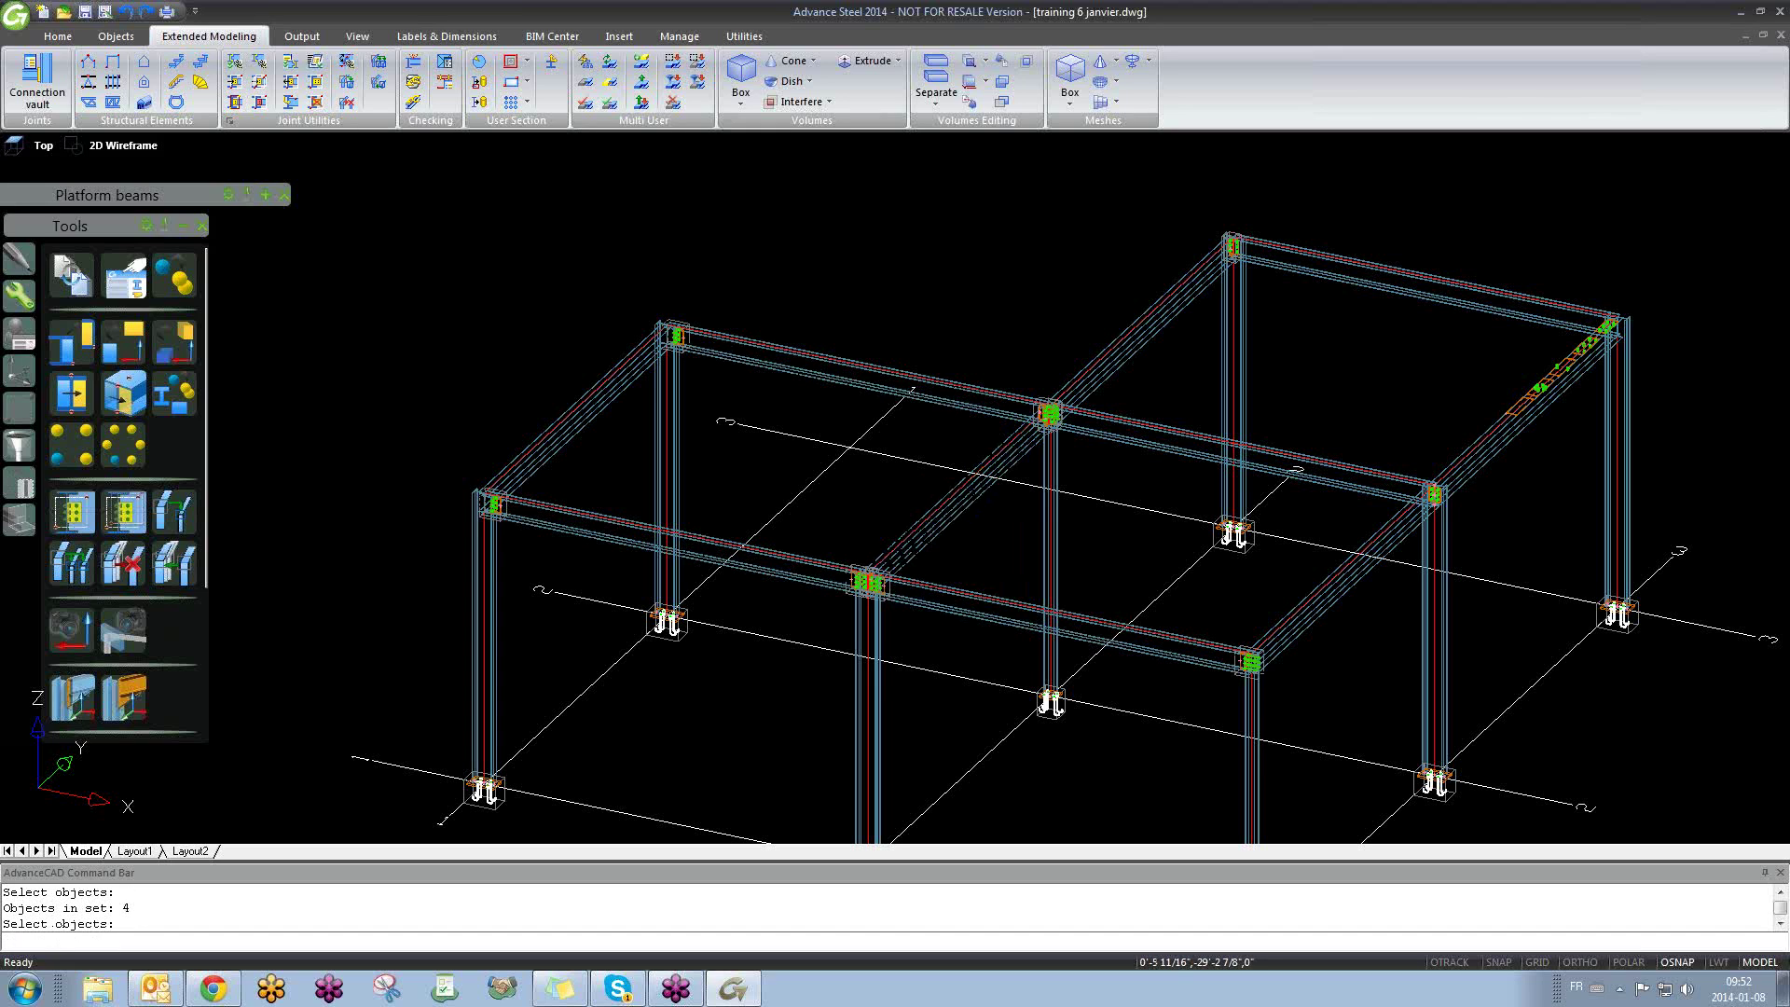
Step: Examine the copied clip angle joints at the corner and middle column intersections
{"action": "scroll", "coordinate": [664, 324], "scroll_direction": "up", "scroll_amount": 6}
{"action": "scroll", "coordinate": [740, 379], "scroll_direction": "down", "scroll_amount": 4}
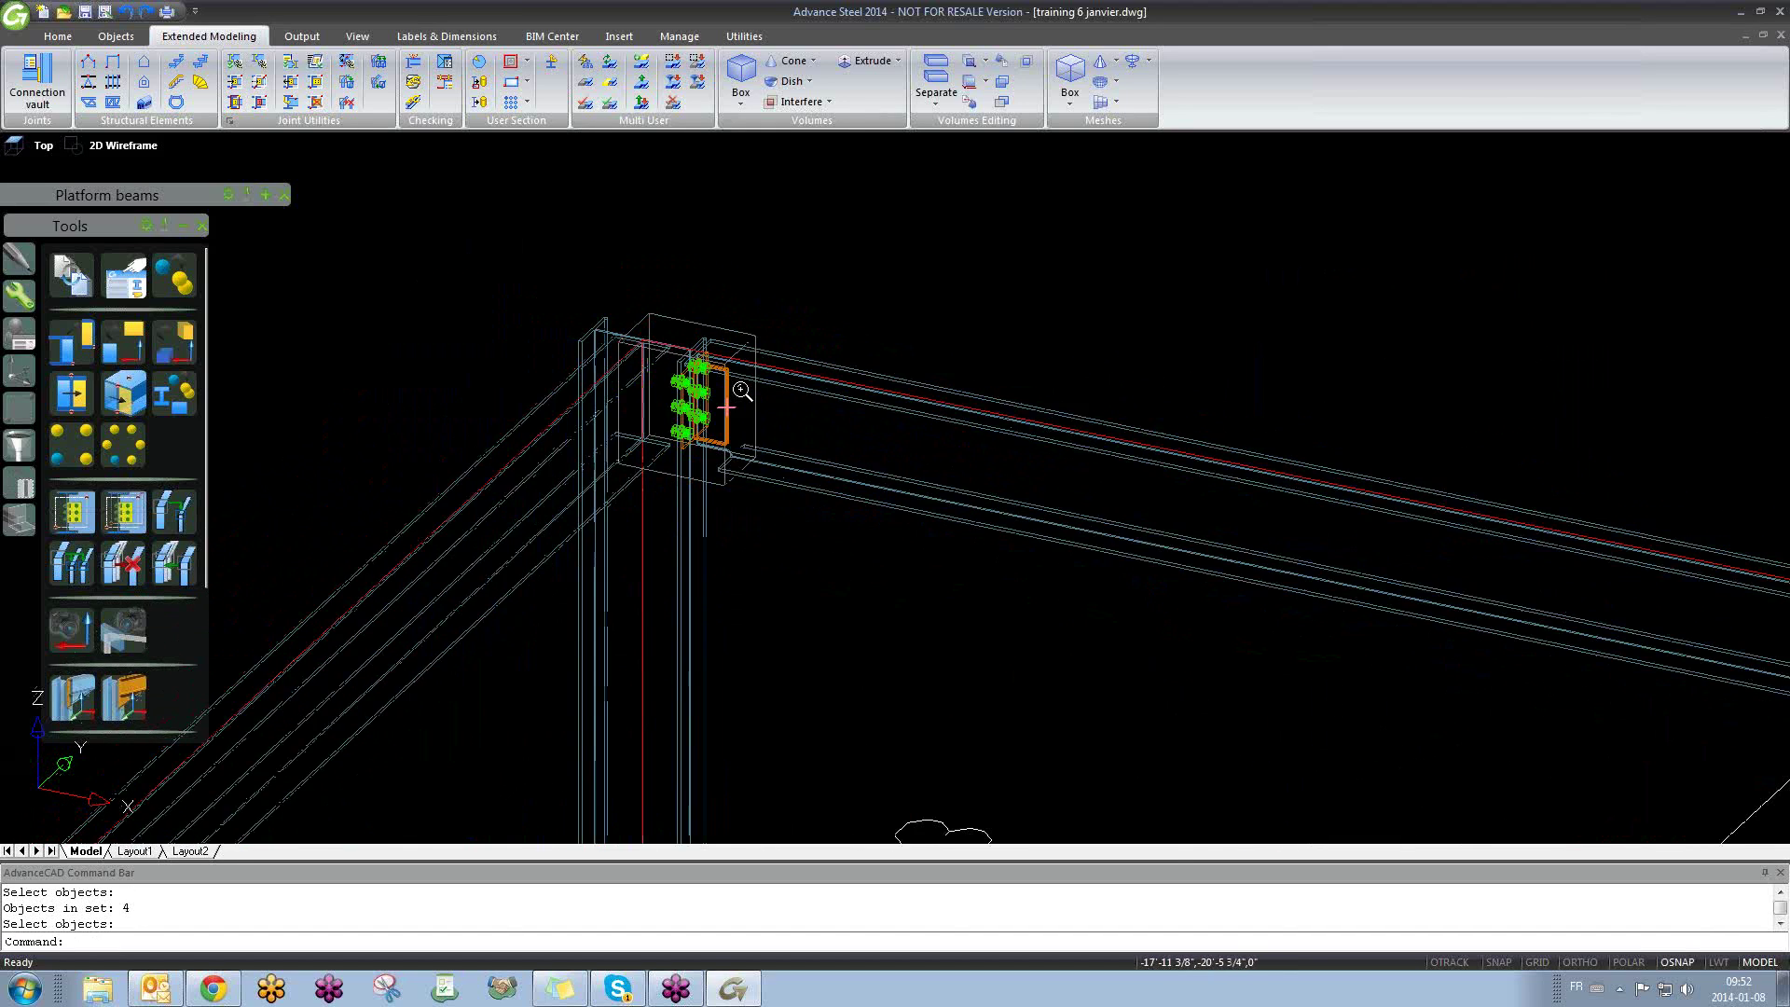
{"action": "scroll", "coordinate": [518, 599], "scroll_direction": "up", "scroll_amount": 5}
{"action": "scroll", "coordinate": [547, 619], "scroll_direction": "down", "scroll_amount": 5}
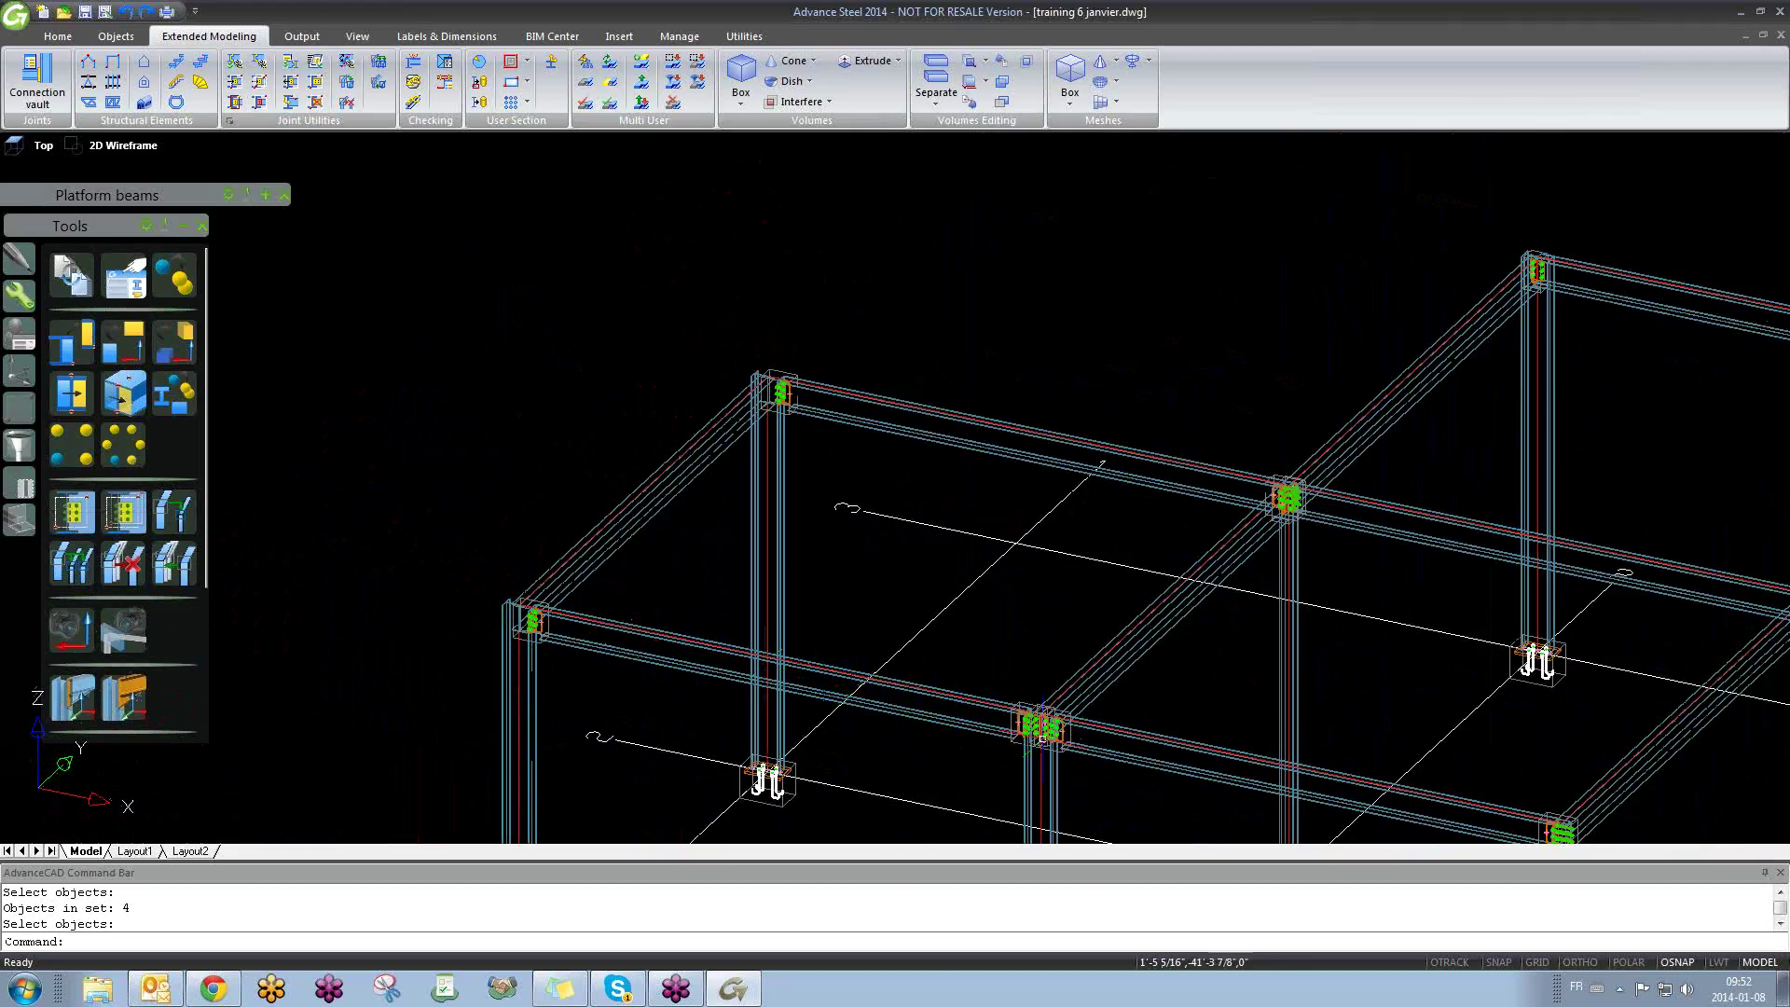
{"action": "scroll", "coordinate": [1045, 740], "scroll_direction": "up", "scroll_amount": 7}
{"action": "scroll", "coordinate": [1046, 739], "scroll_direction": "down", "scroll_amount": 7}
{"action": "scroll", "coordinate": [1259, 432], "scroll_direction": "up", "scroll_amount": 6}
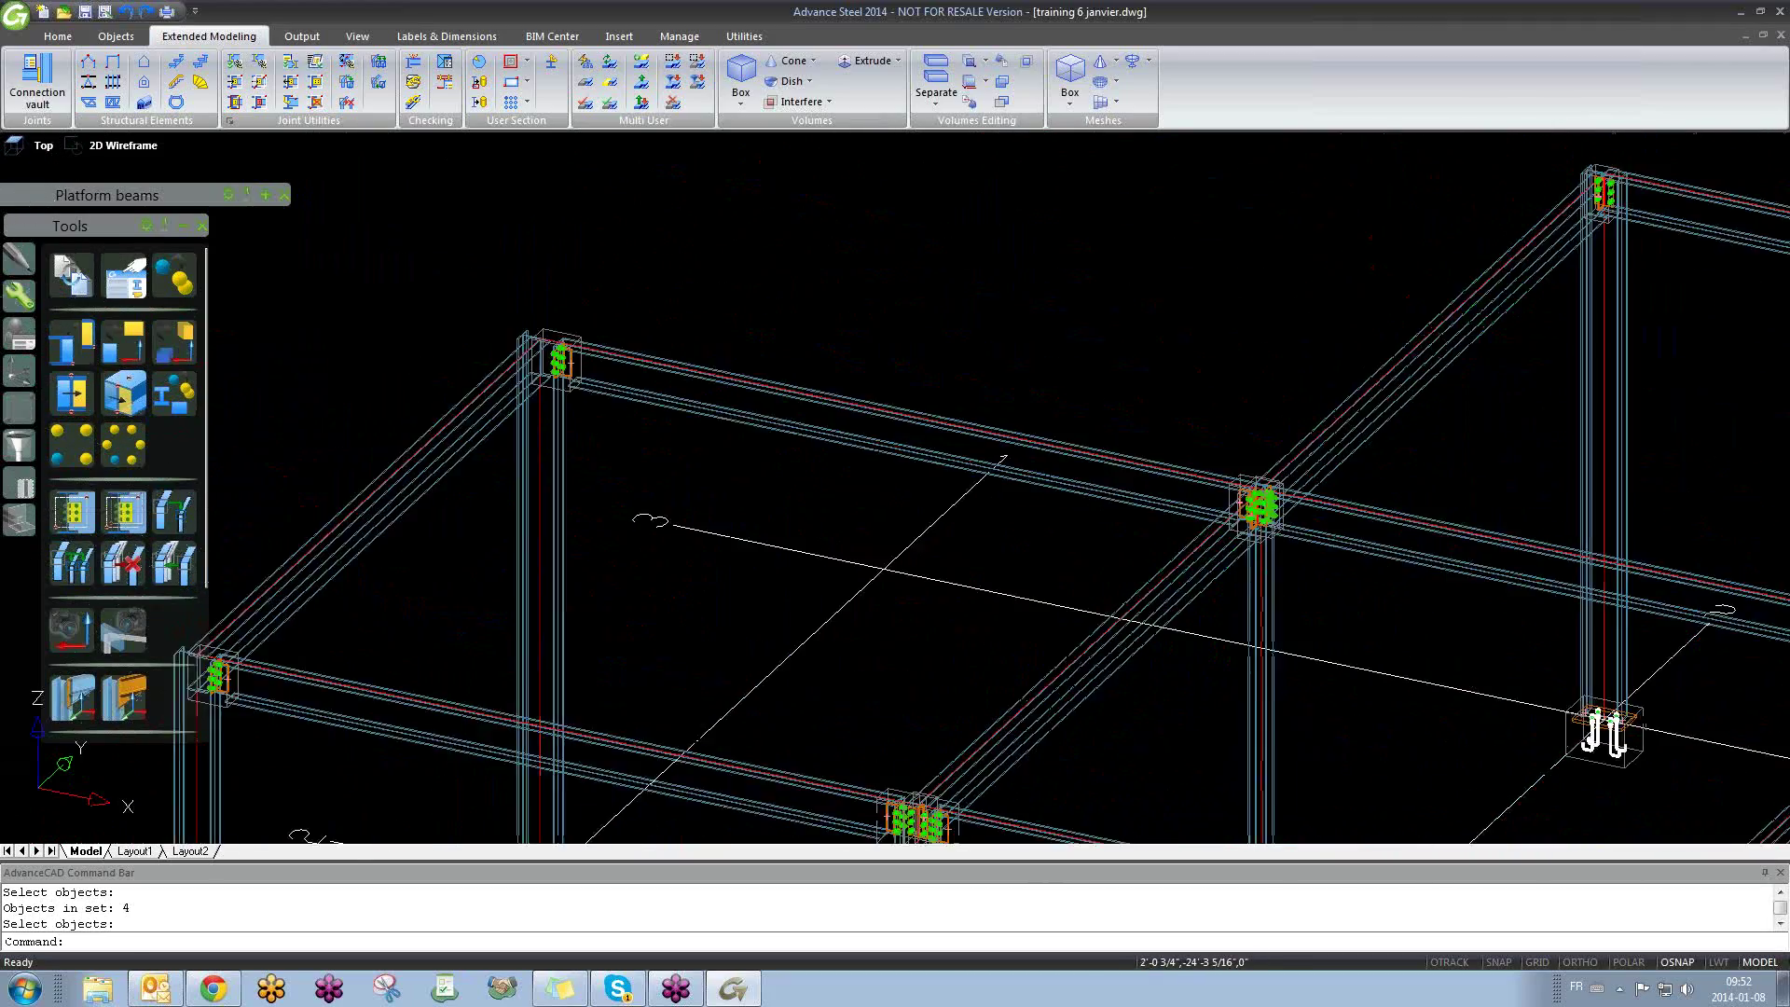
{"action": "scroll", "coordinate": [1259, 432], "scroll_direction": "down", "scroll_amount": 2}
{"action": "scroll", "coordinate": [1259, 382], "scroll_direction": "up", "scroll_amount": 6}
{"action": "scroll", "coordinate": [1261, 387], "scroll_direction": "down", "scroll_amount": 3}
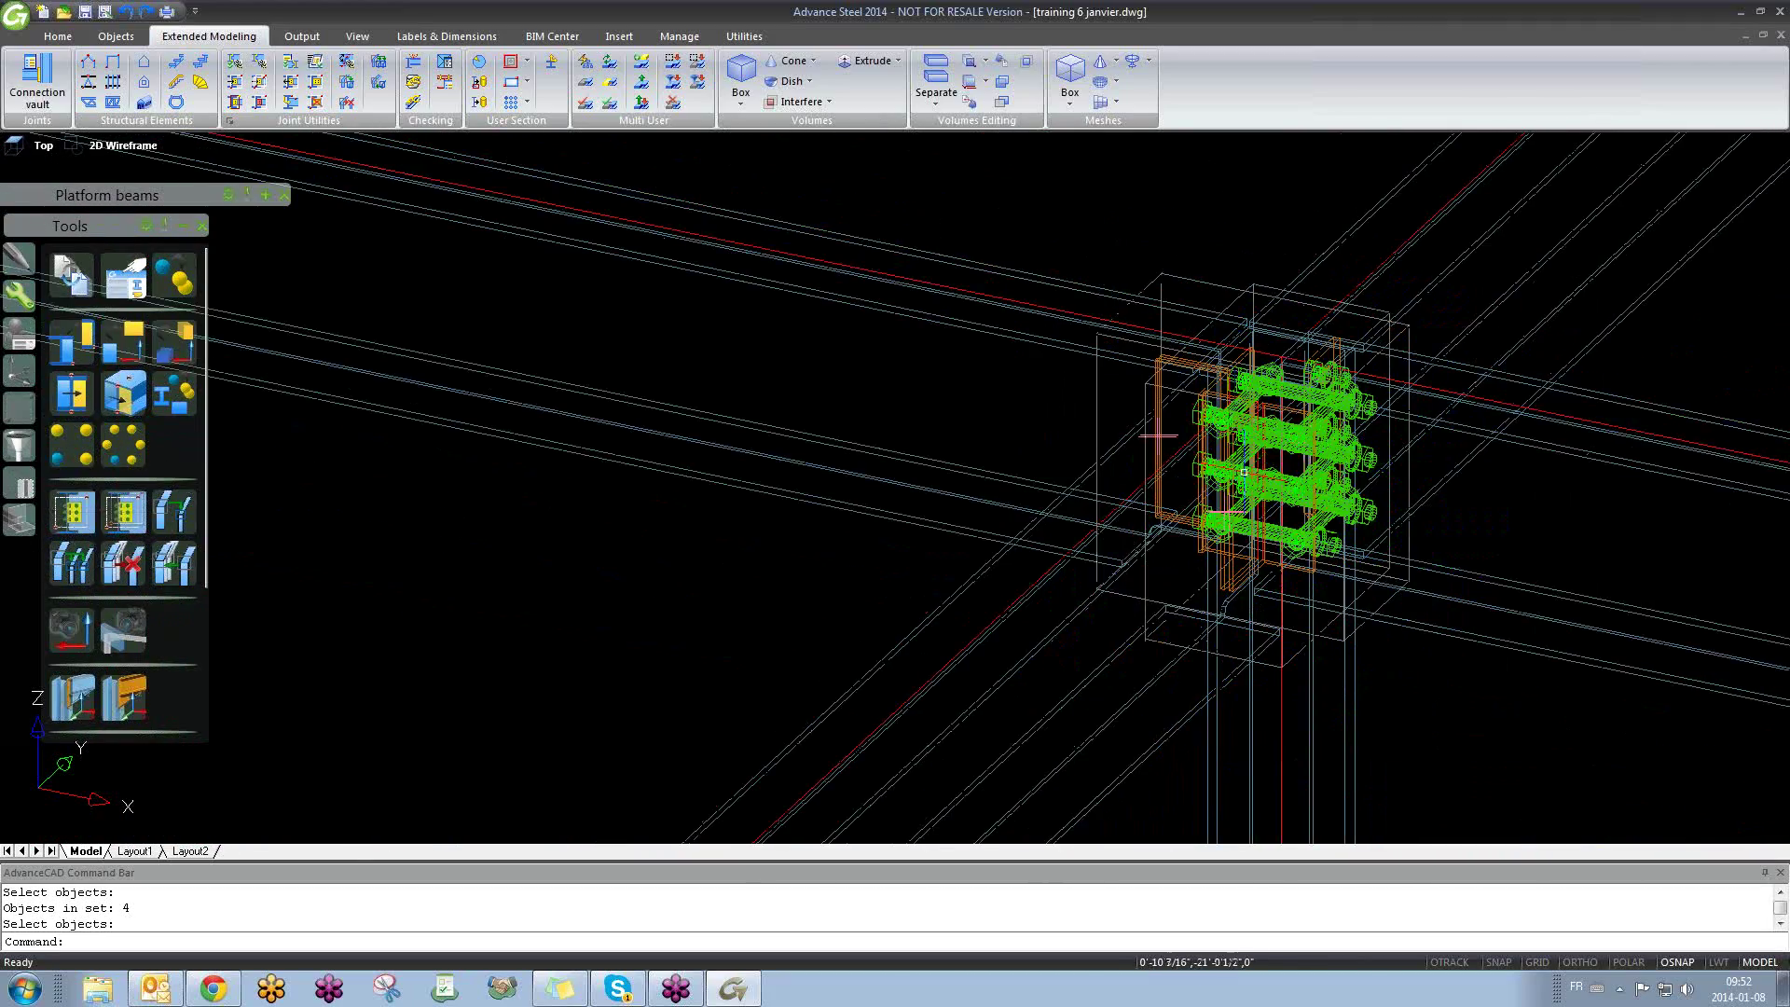
Step: Delete one of the copied clip angle joints crowding the central column intersection
{"action": "middle_click_drag", "start_coordinate": [1260, 401], "coordinate": [1131, 386], "text": "shift"}
{"action": "left_click", "coordinate": [1131, 387]}
{"action": "key", "text": "Delete"}
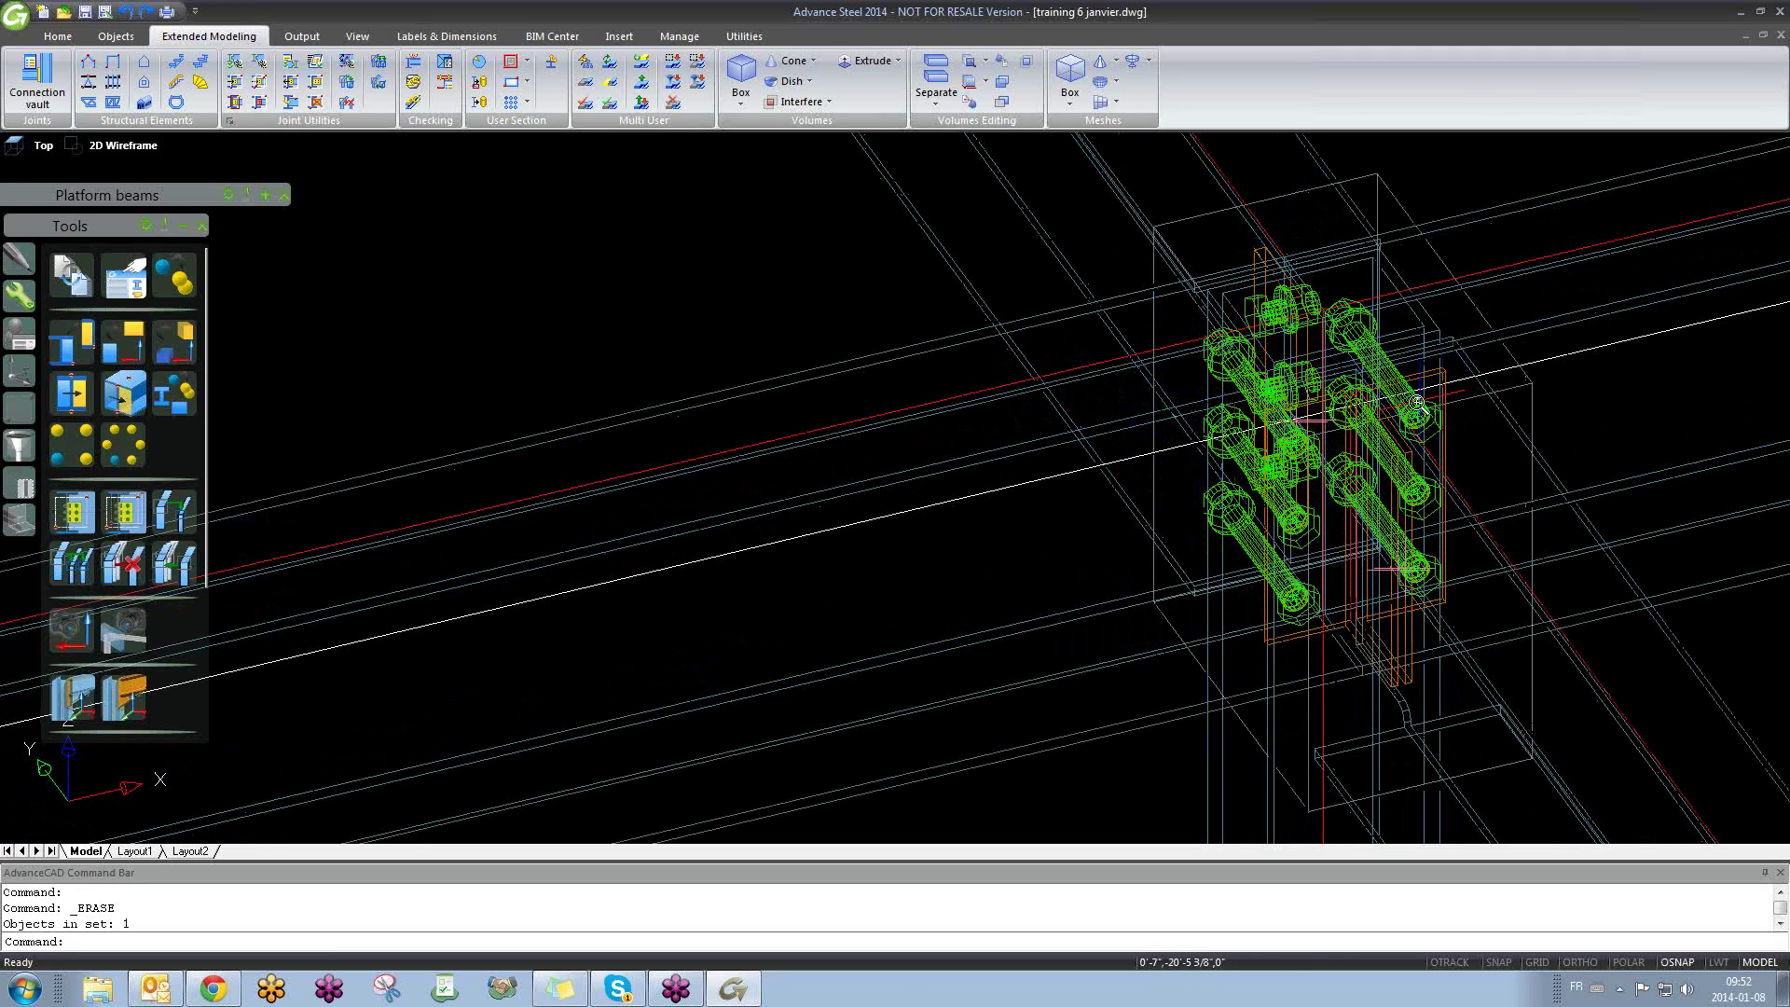
Step: Inspect the central column's connection and delete the clip angle joint copied to the front corner column
{"action": "middle_click_drag", "start_coordinate": [1434, 410], "coordinate": [1389, 533], "text": "shift"}
{"action": "scroll", "coordinate": [574, 280], "scroll_direction": "up", "scroll_amount": 8}
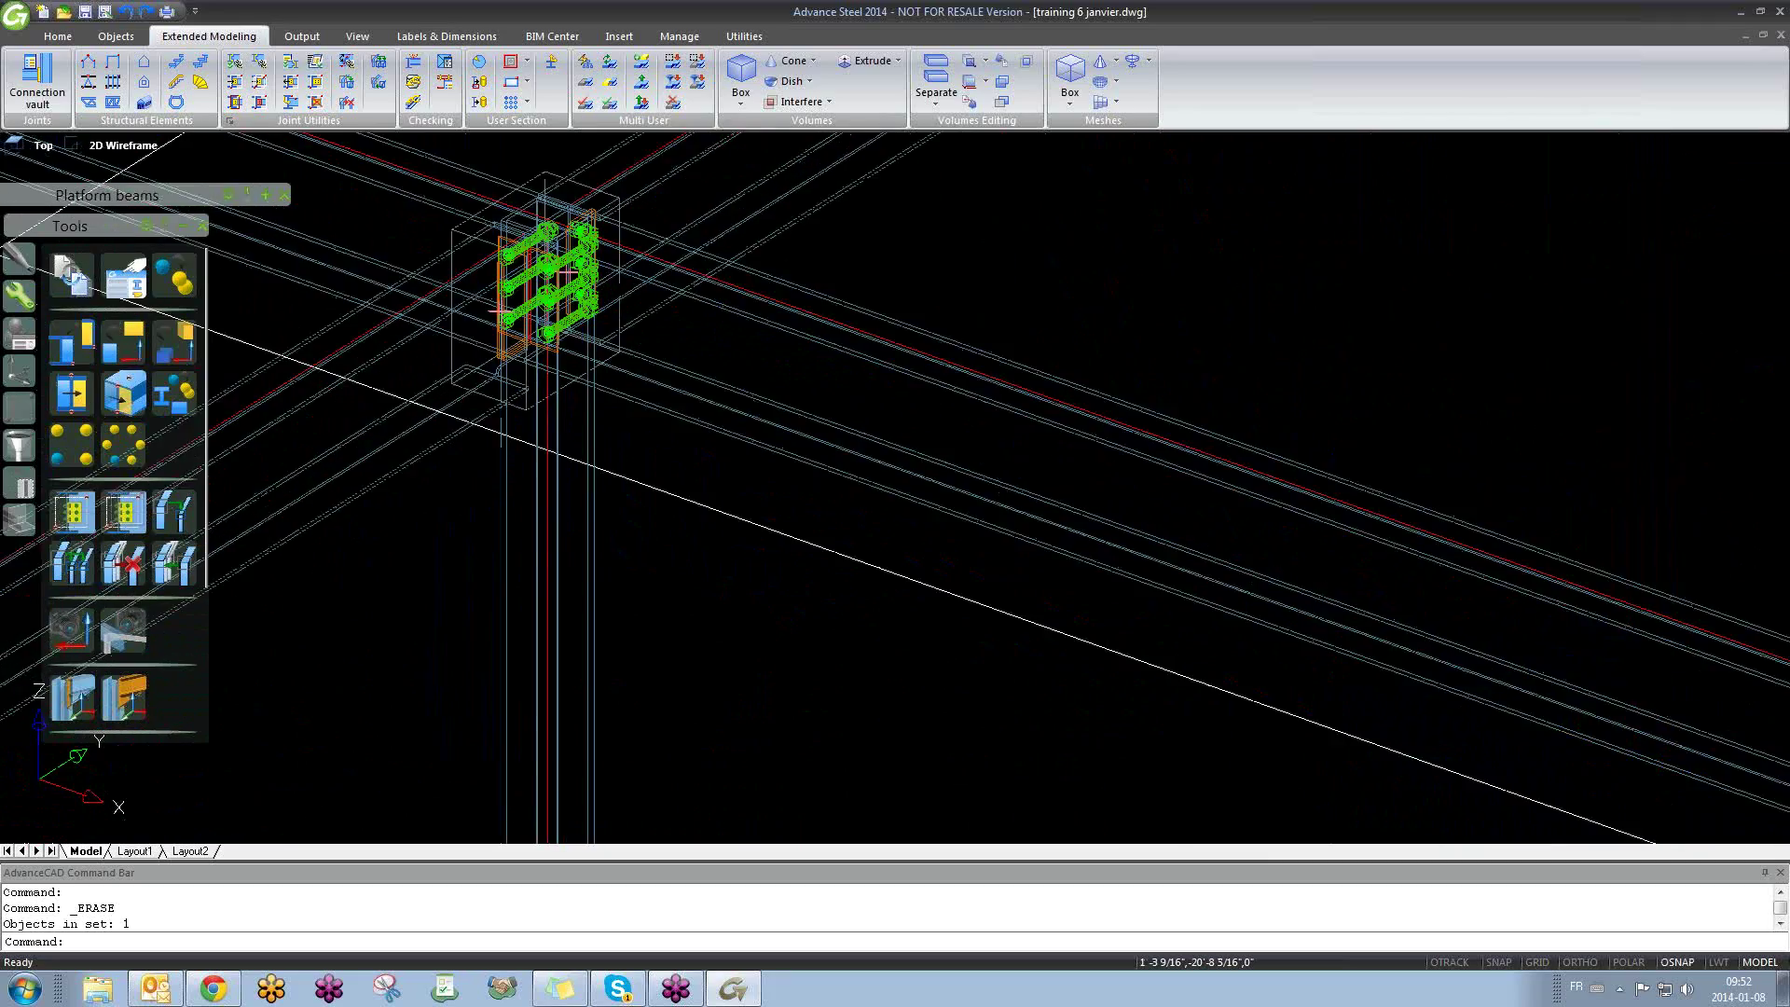
{"action": "scroll", "coordinate": [575, 428], "scroll_direction": "down", "scroll_amount": 8}
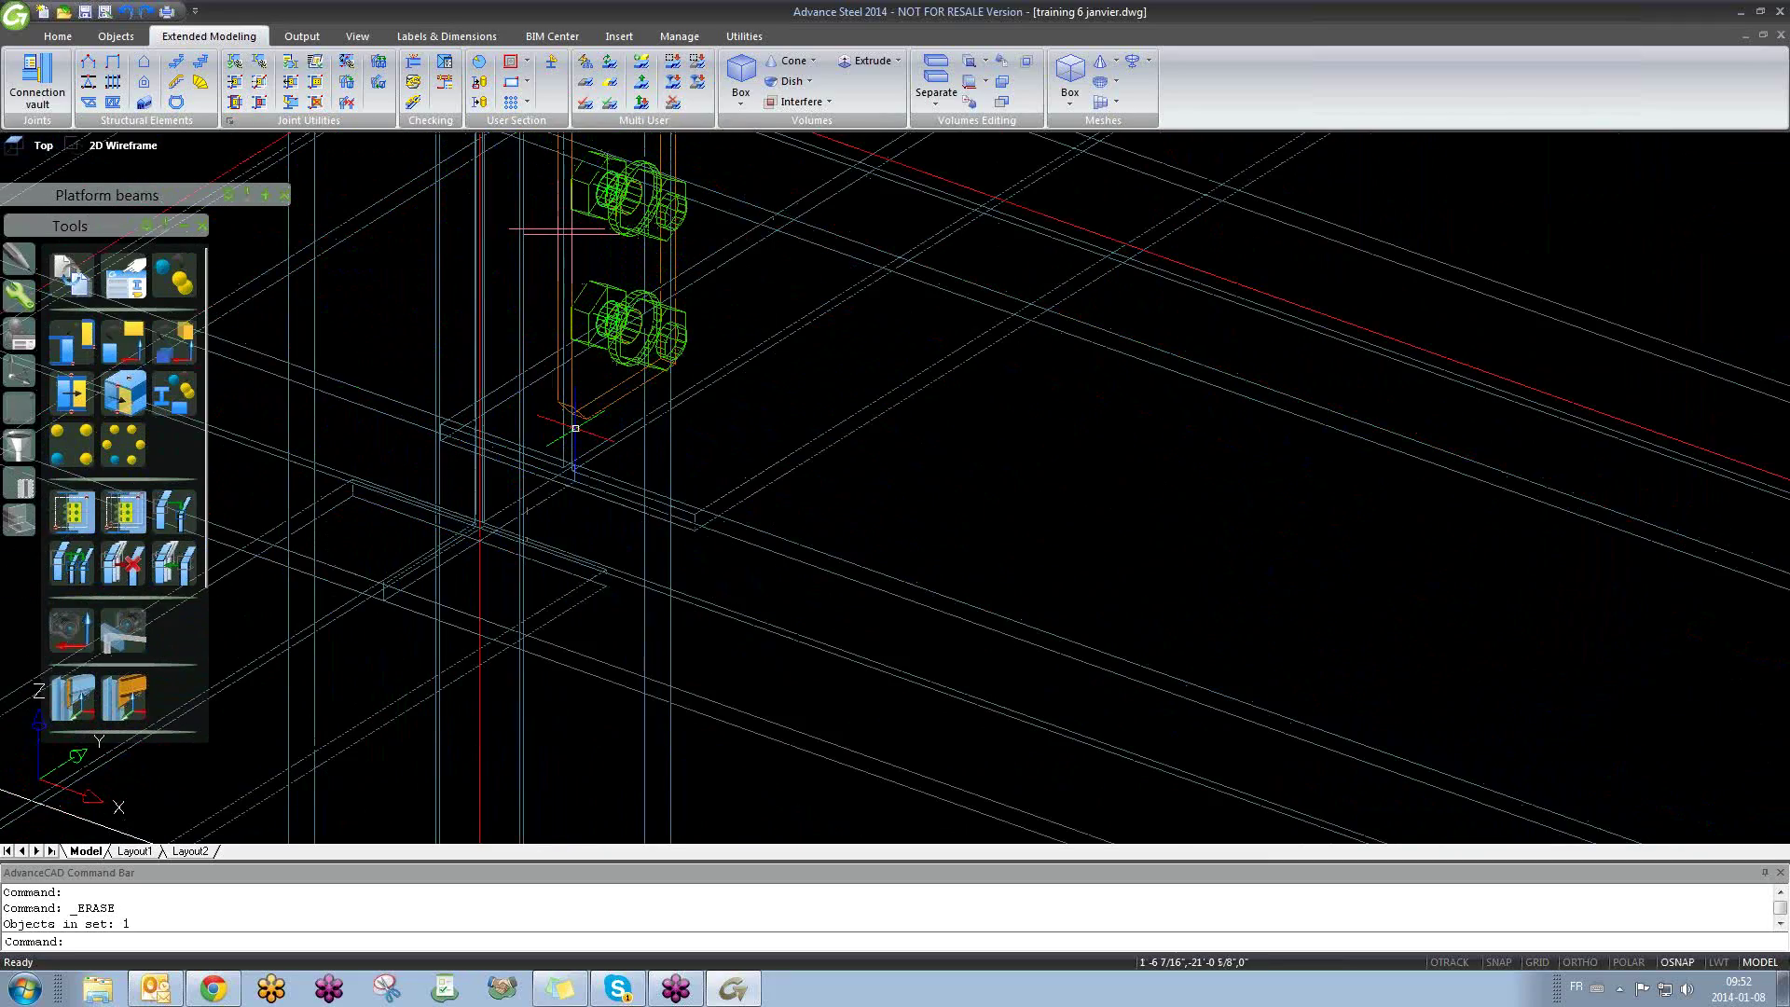
{"action": "scroll", "coordinate": [1025, 597], "scroll_direction": "down", "scroll_amount": 2}
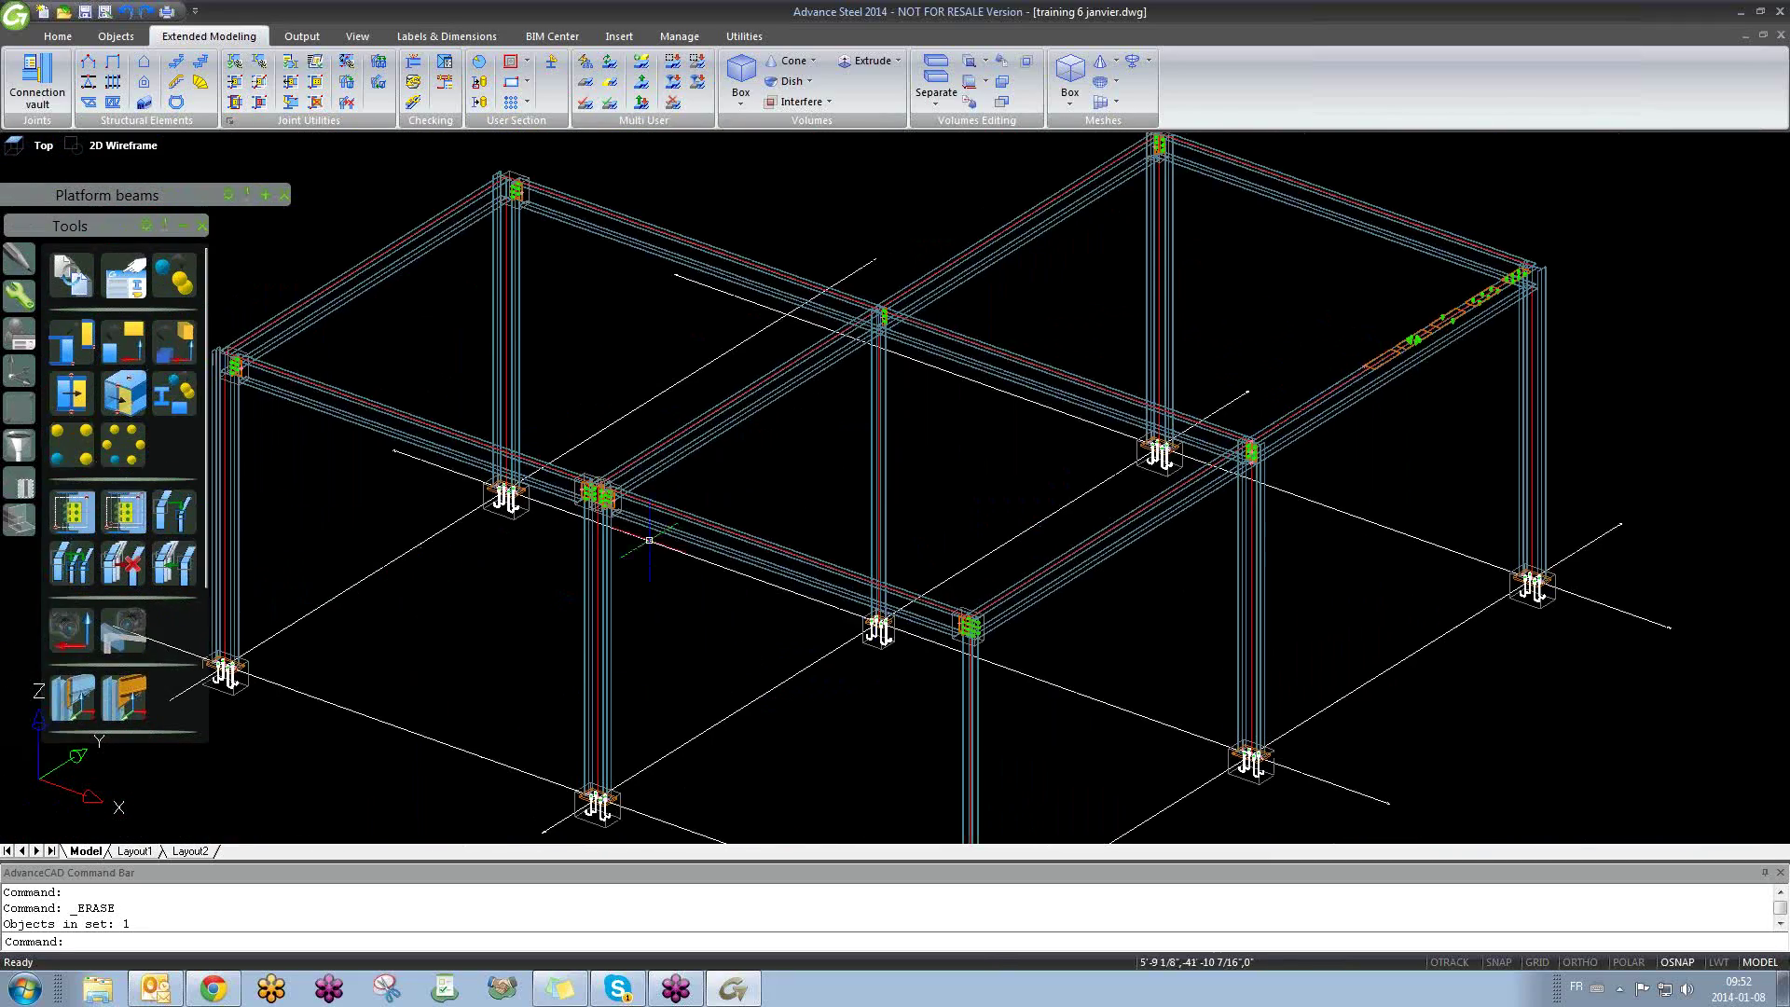
{"action": "scroll", "coordinate": [1073, 615], "scroll_direction": "up", "scroll_amount": 12}
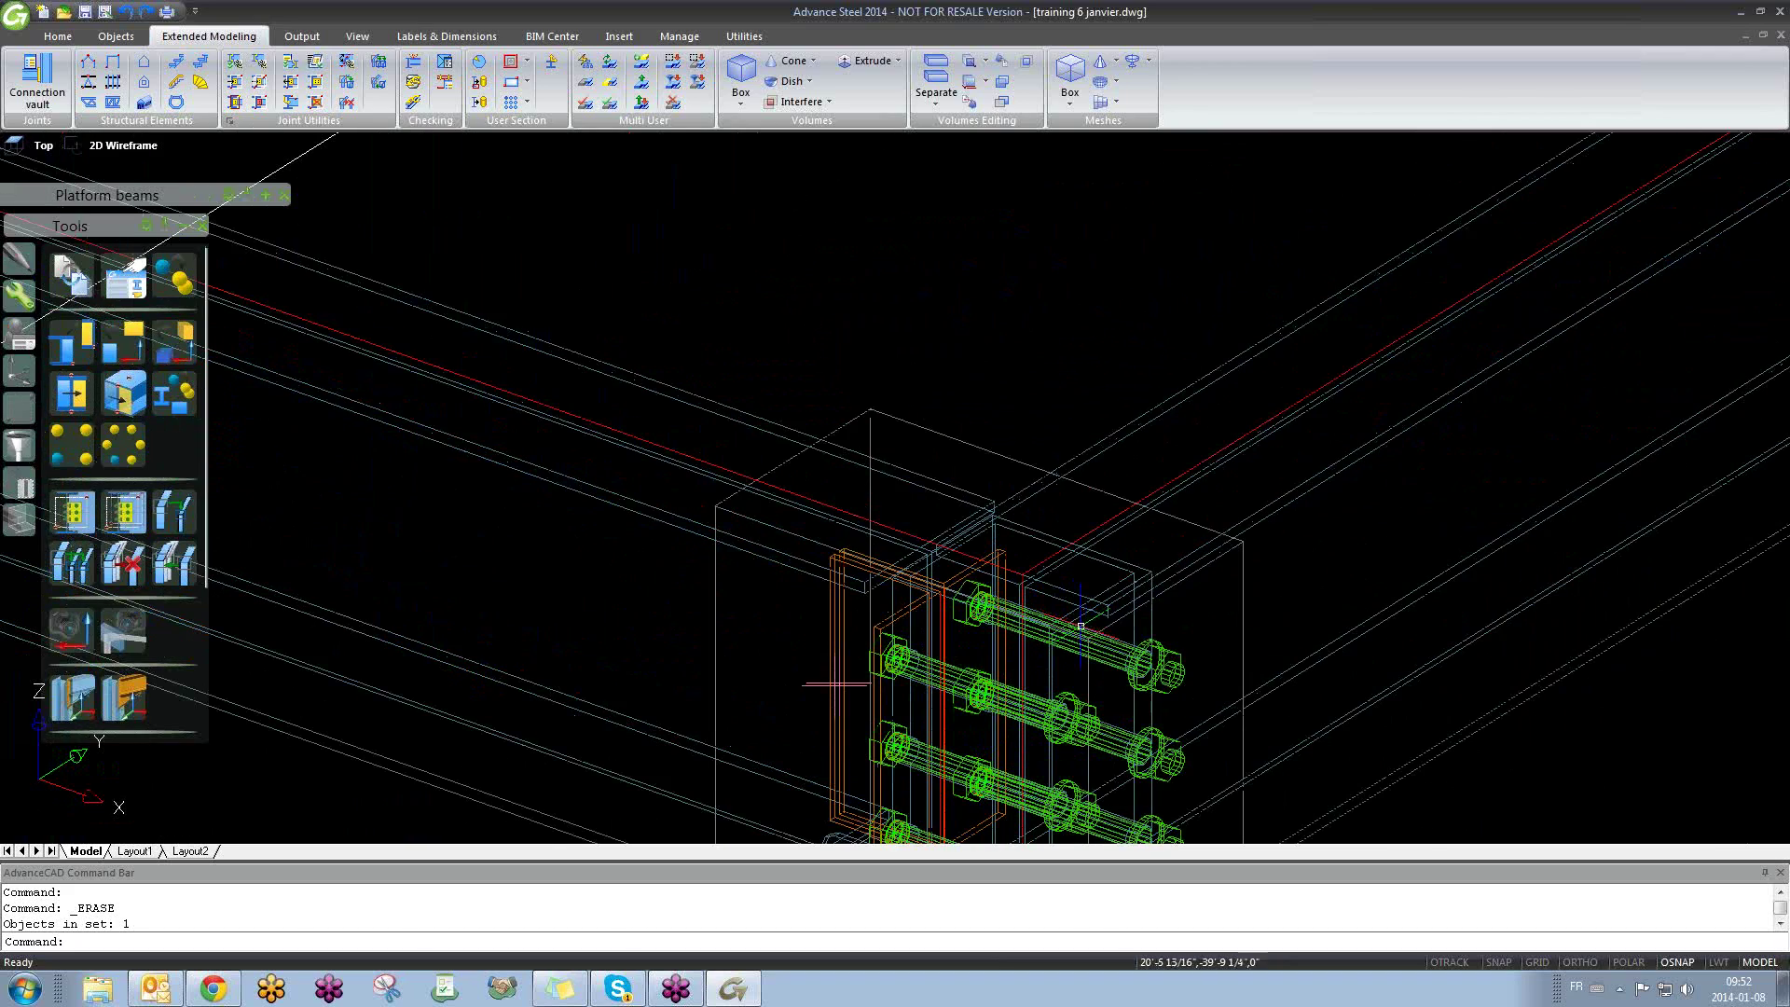
{"action": "left_click", "coordinate": [1160, 652]}
{"action": "key", "text": "Delete"}
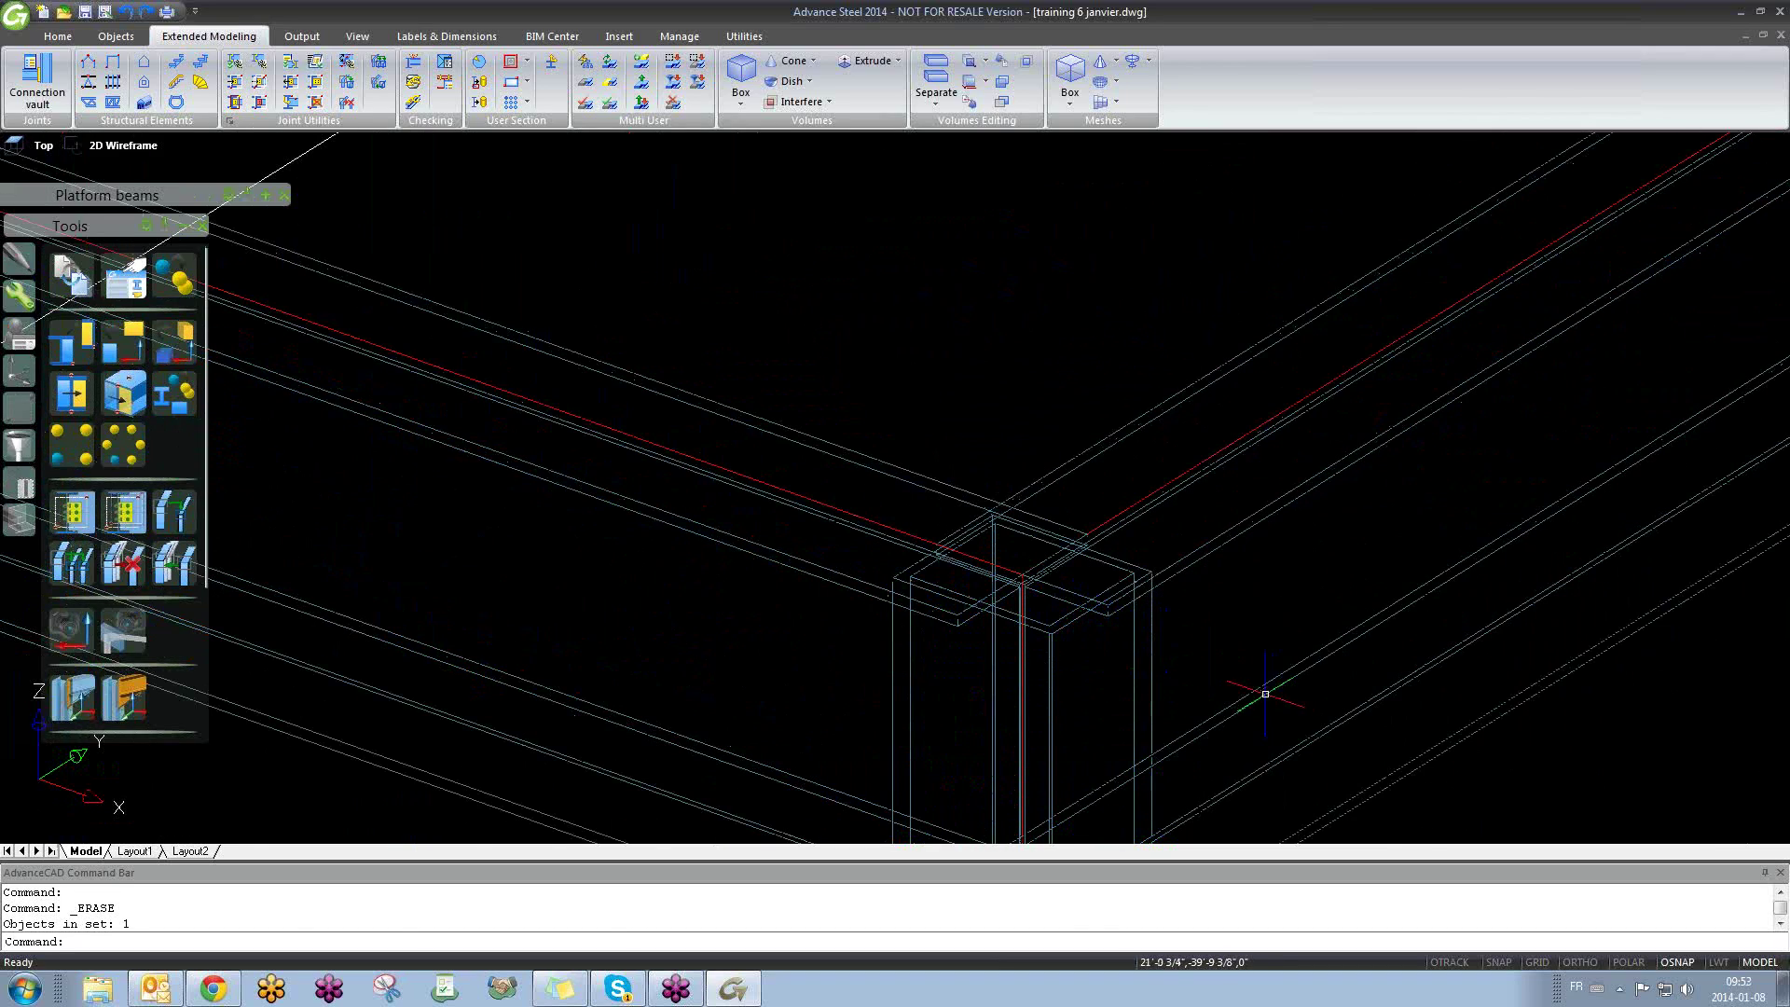
{"action": "scroll", "coordinate": [1160, 651], "scroll_direction": "down", "scroll_amount": 8}
{"action": "scroll", "coordinate": [1053, 508], "scroll_direction": "up", "scroll_amount": 6}
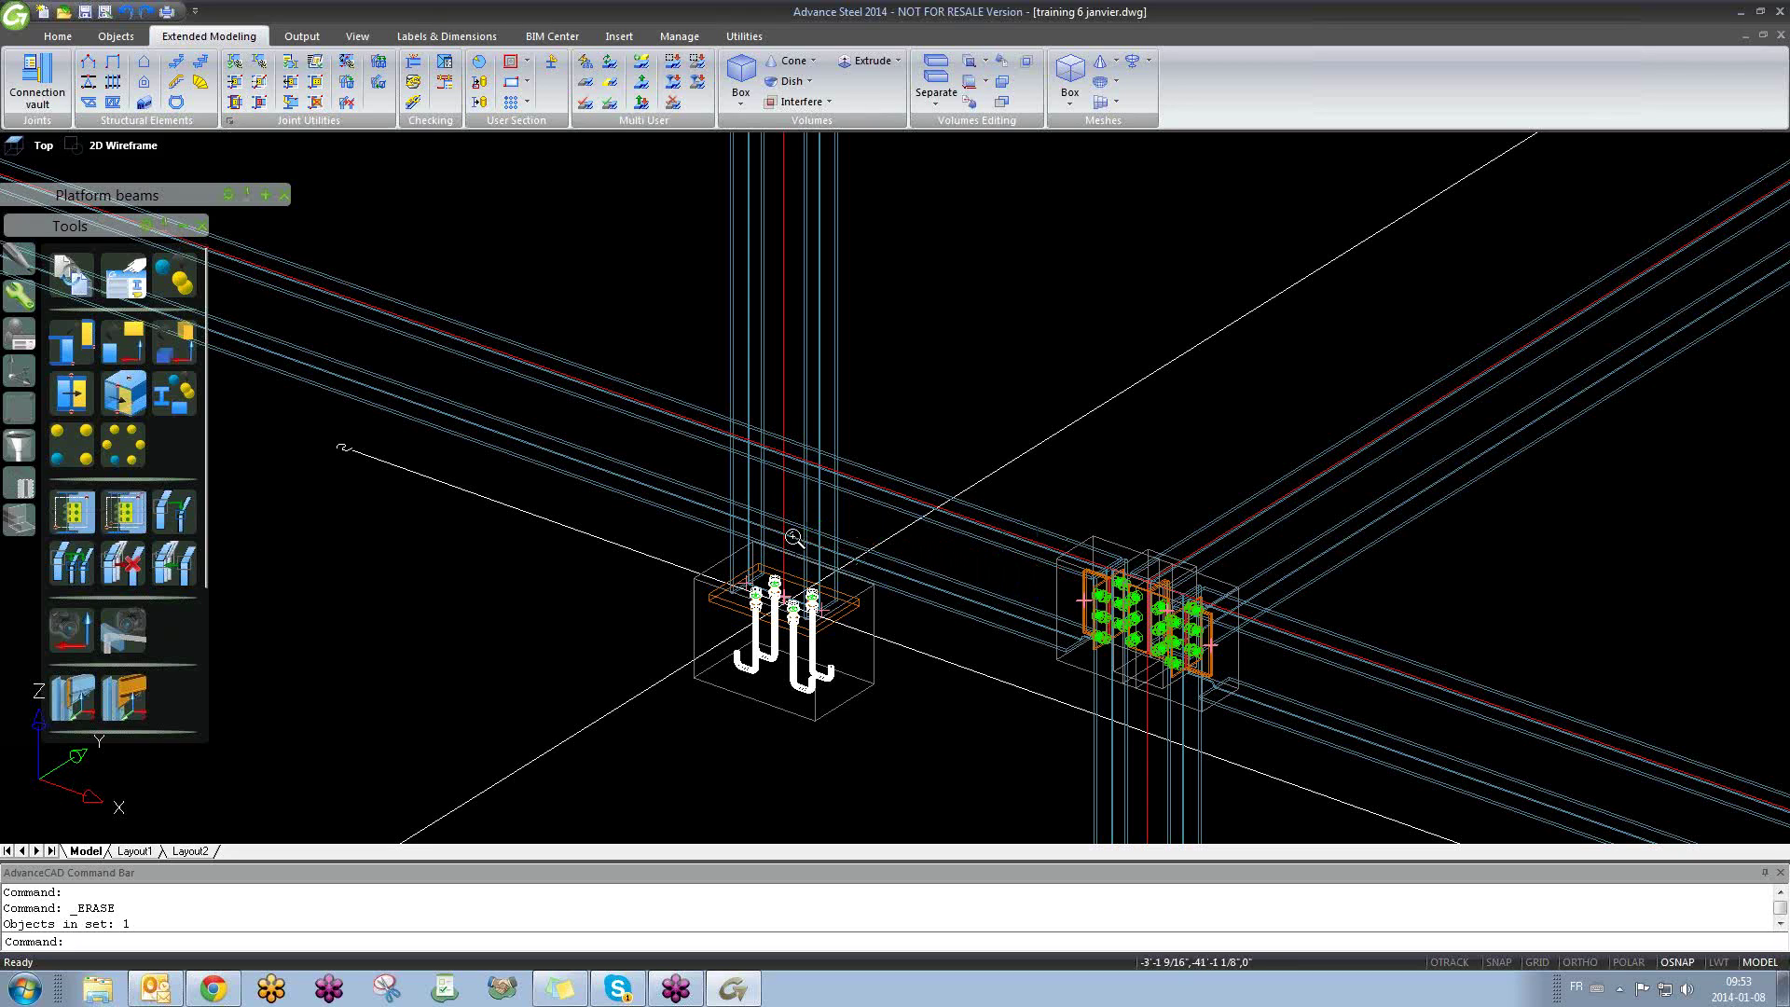
{"action": "scroll", "coordinate": [793, 533], "scroll_direction": "down", "scroll_amount": 6}
{"action": "left_click", "coordinate": [441, 199]}
{"action": "left_click", "coordinate": [359, 335]}
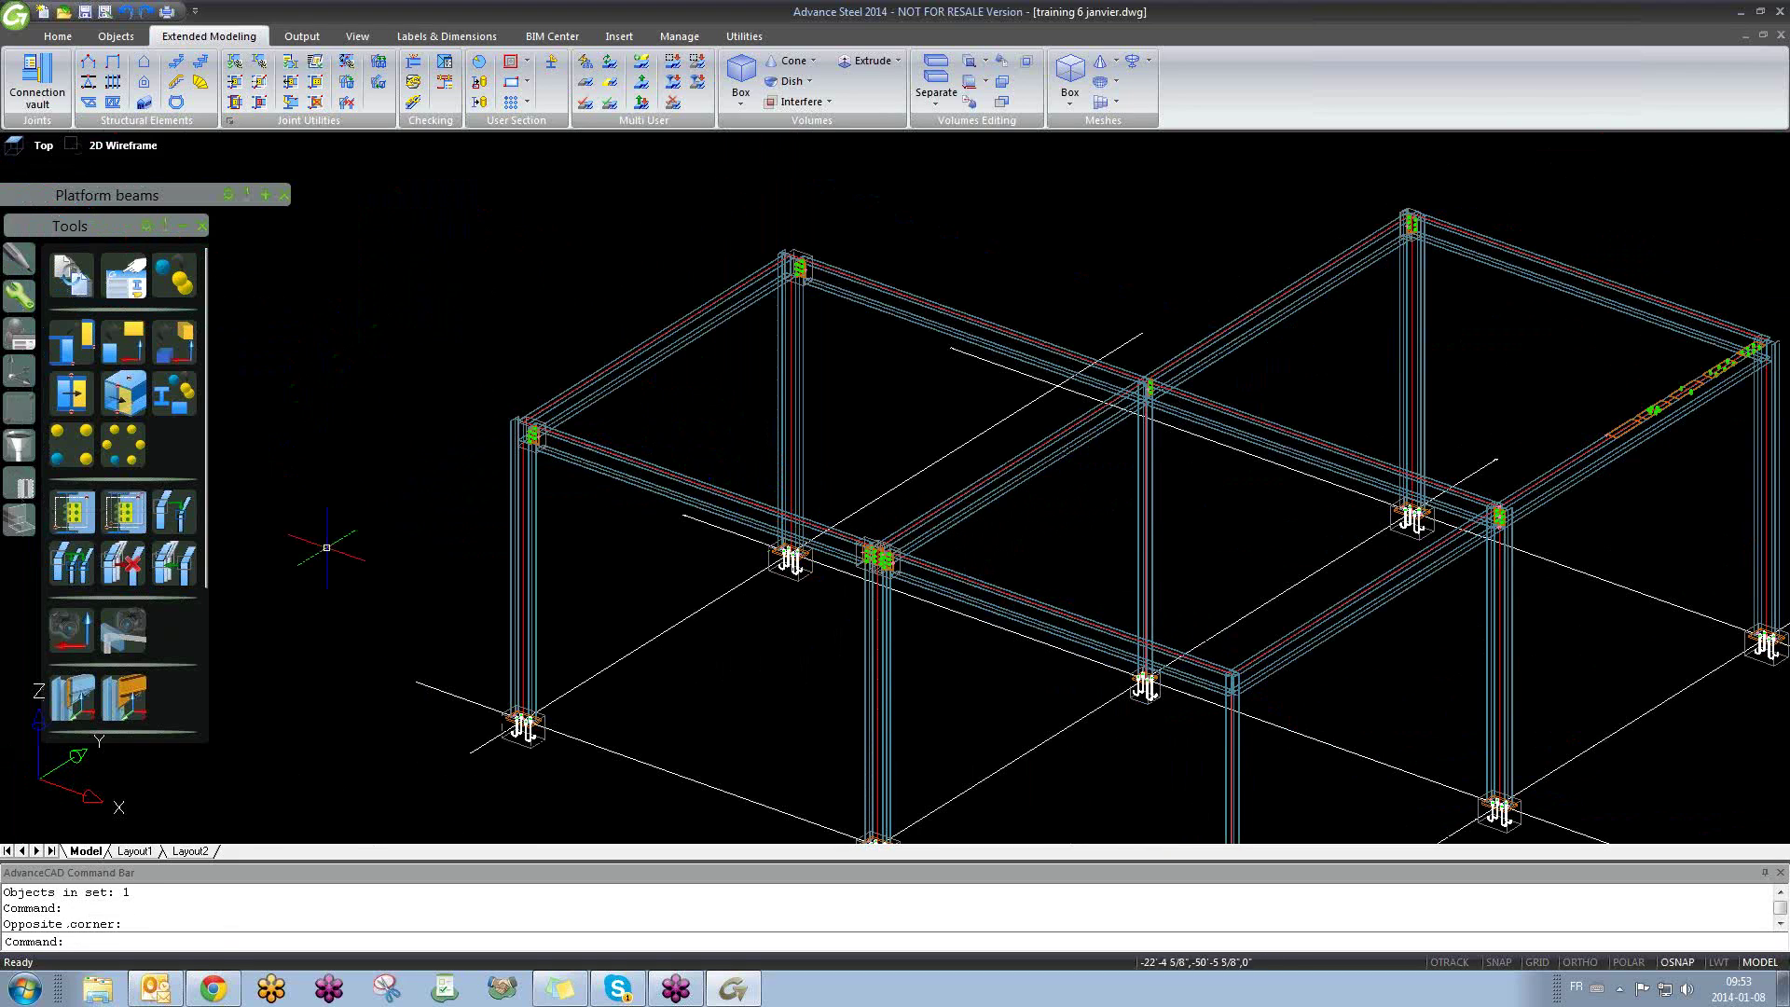
{"action": "left_click", "coordinate": [373, 396]}
{"action": "left_click", "coordinate": [331, 457]}
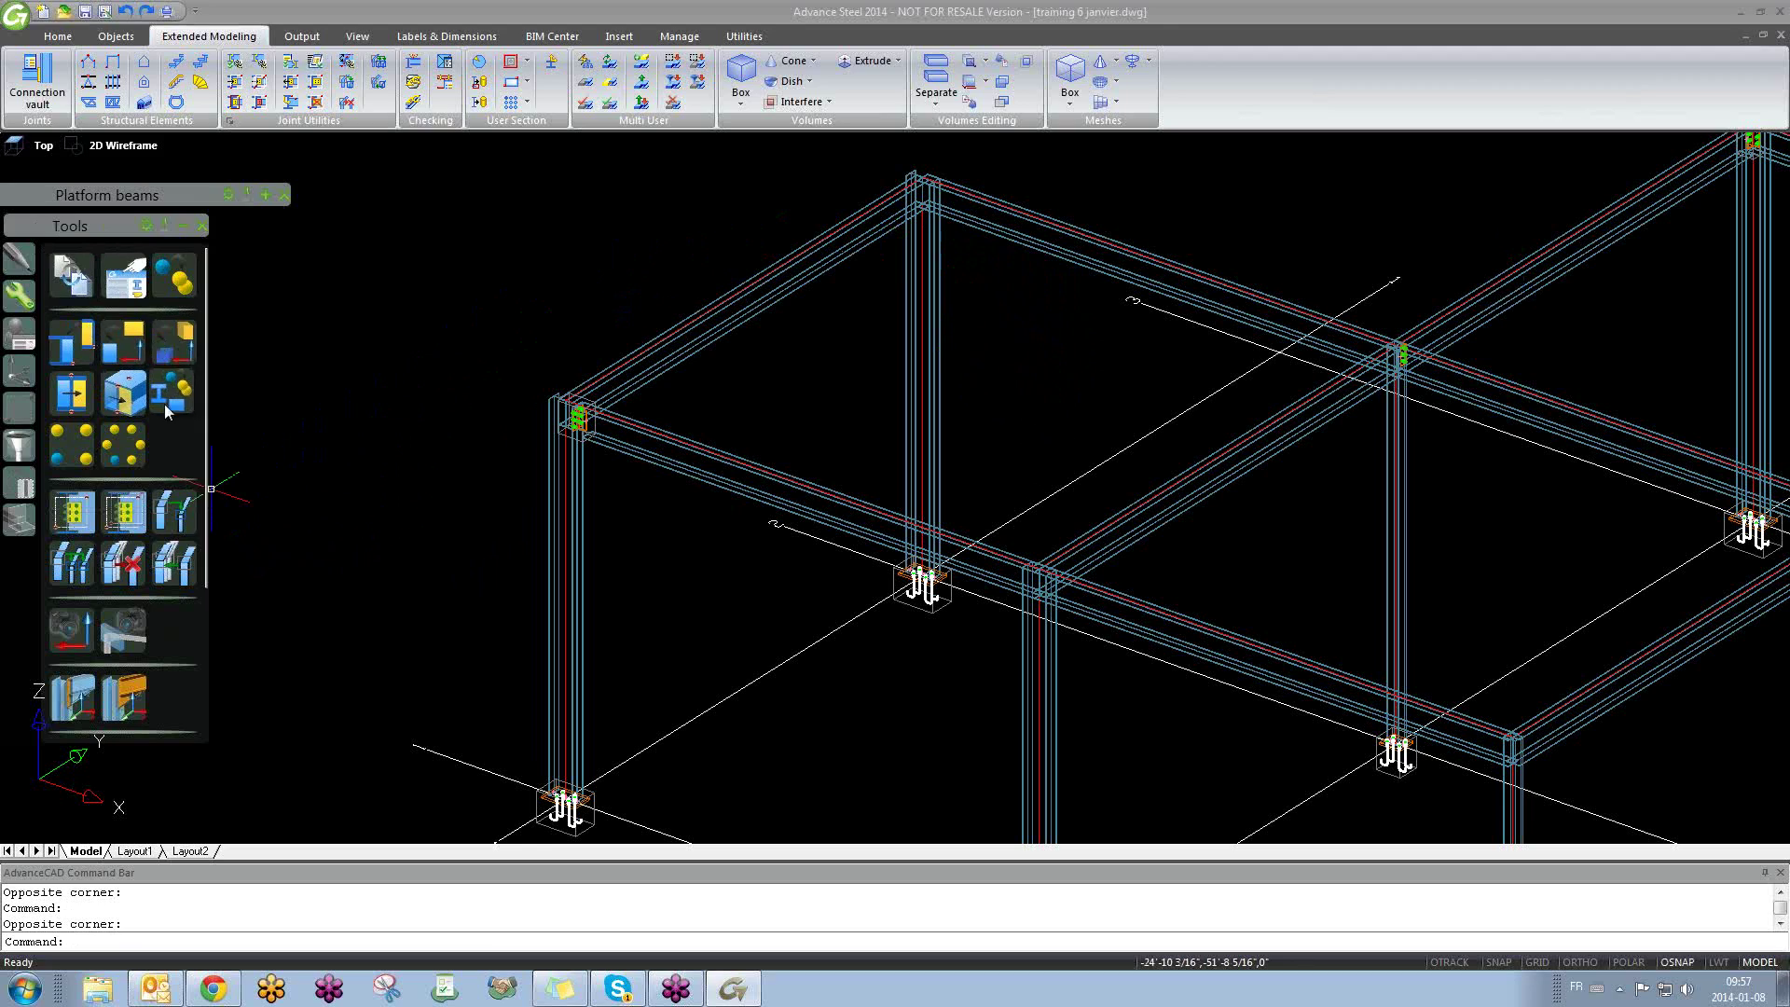
Step: Start the template transfer that copies a joint as a slave, with the corner column's clip angle joint as the connection part
{"action": "left_click", "coordinate": [107, 511]}
{"action": "left_click", "coordinate": [176, 506]}
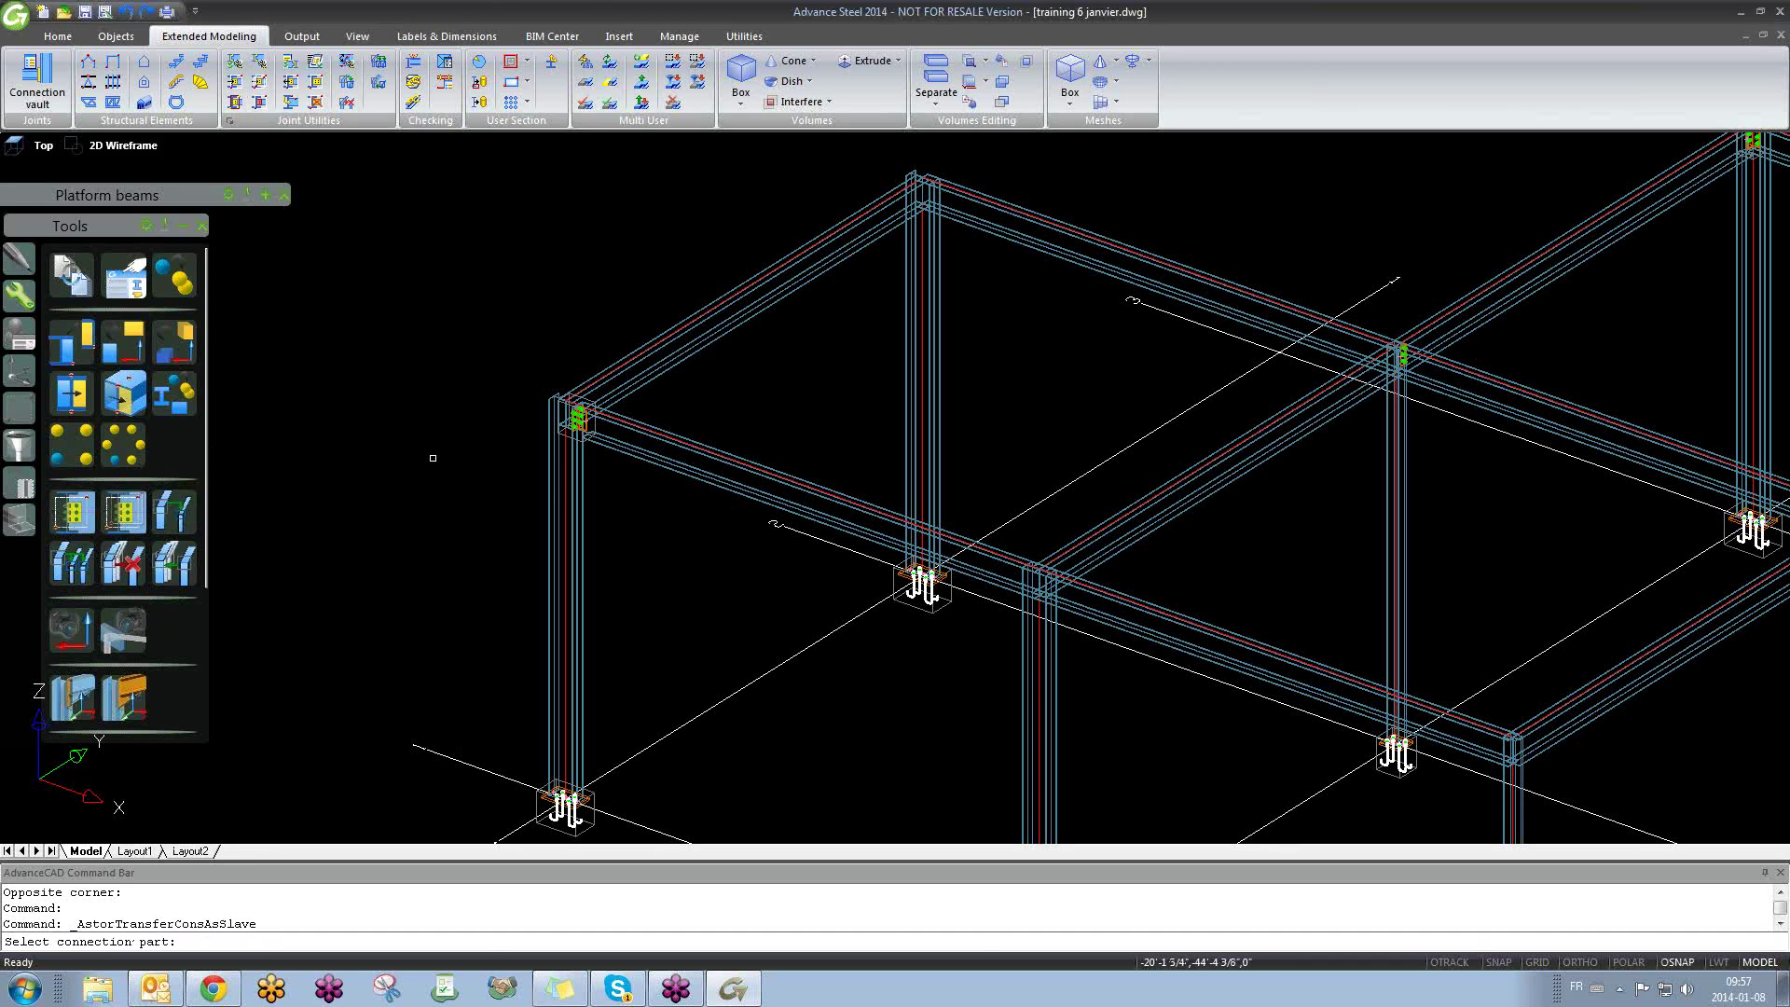
{"action": "scroll", "coordinate": [587, 424], "scroll_direction": "up", "scroll_amount": 2}
{"action": "scroll", "coordinate": [588, 424], "scroll_direction": "up", "scroll_amount": 2}
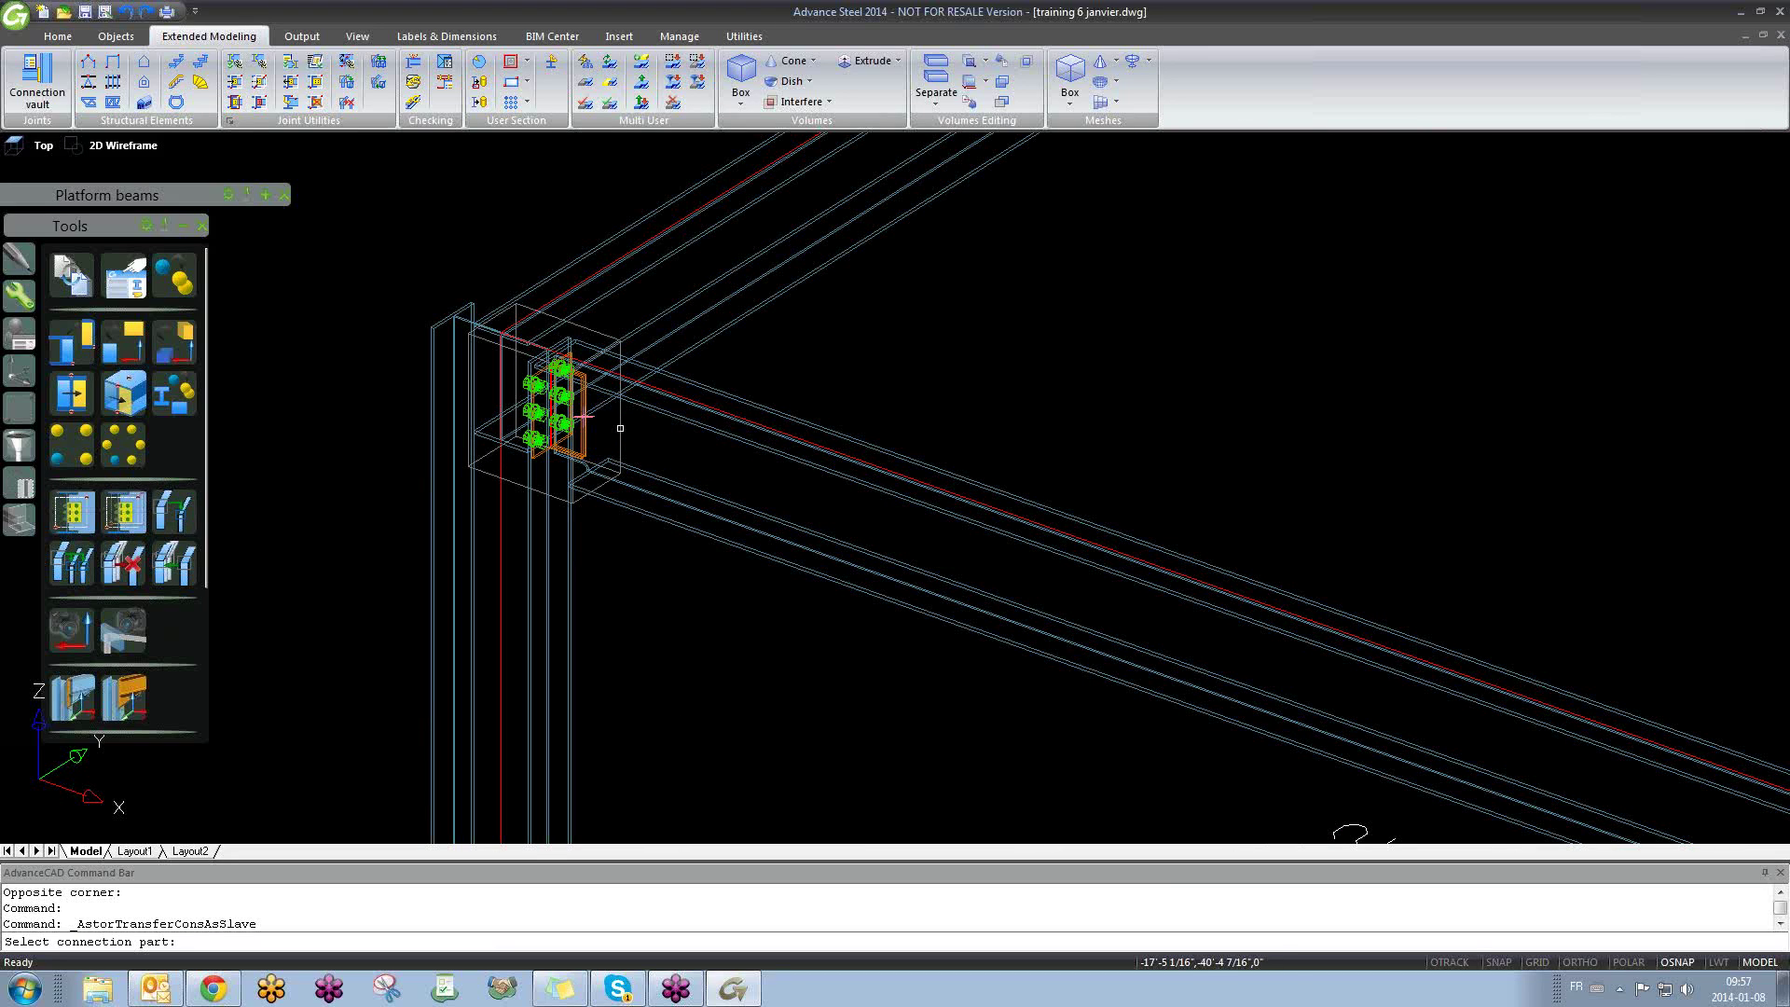
{"action": "left_click", "coordinate": [620, 428]}
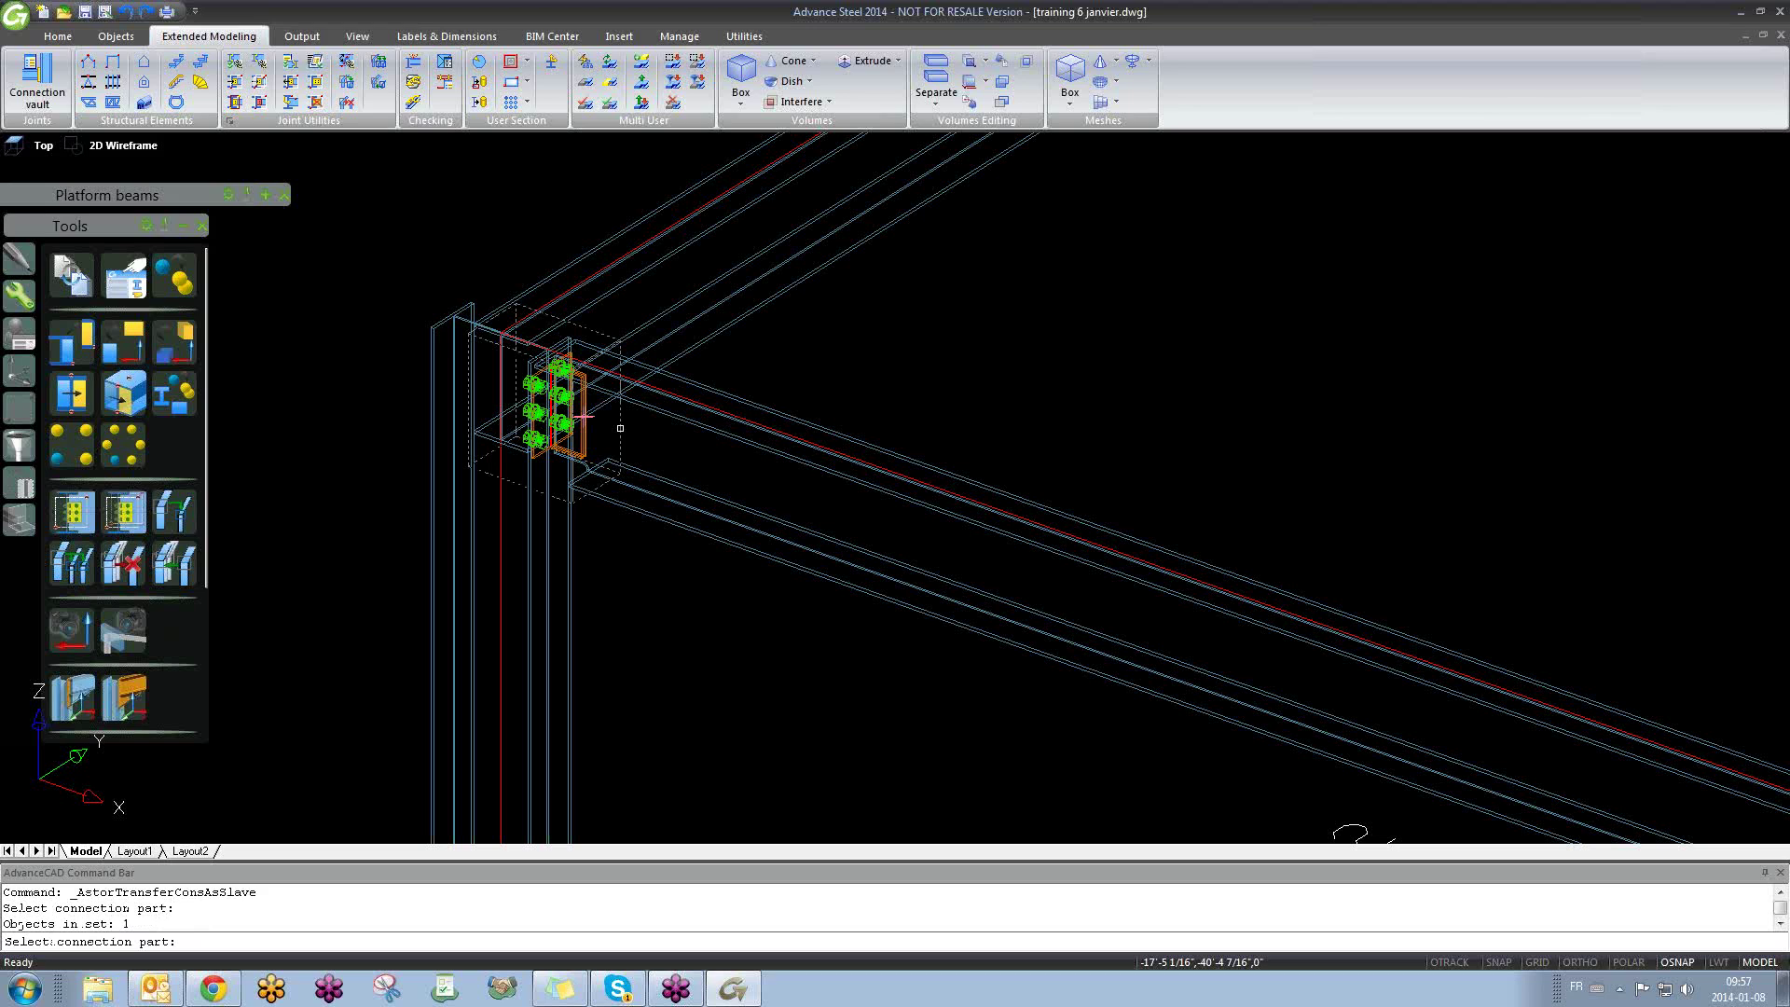
{"action": "key", "text": "Return"}
Step: Copy the clip angle joint as a slave to the middle front column and the beam arriving from the master joint's corner column
{"action": "scroll", "coordinate": [620, 428], "scroll_direction": "down", "scroll_amount": 5}
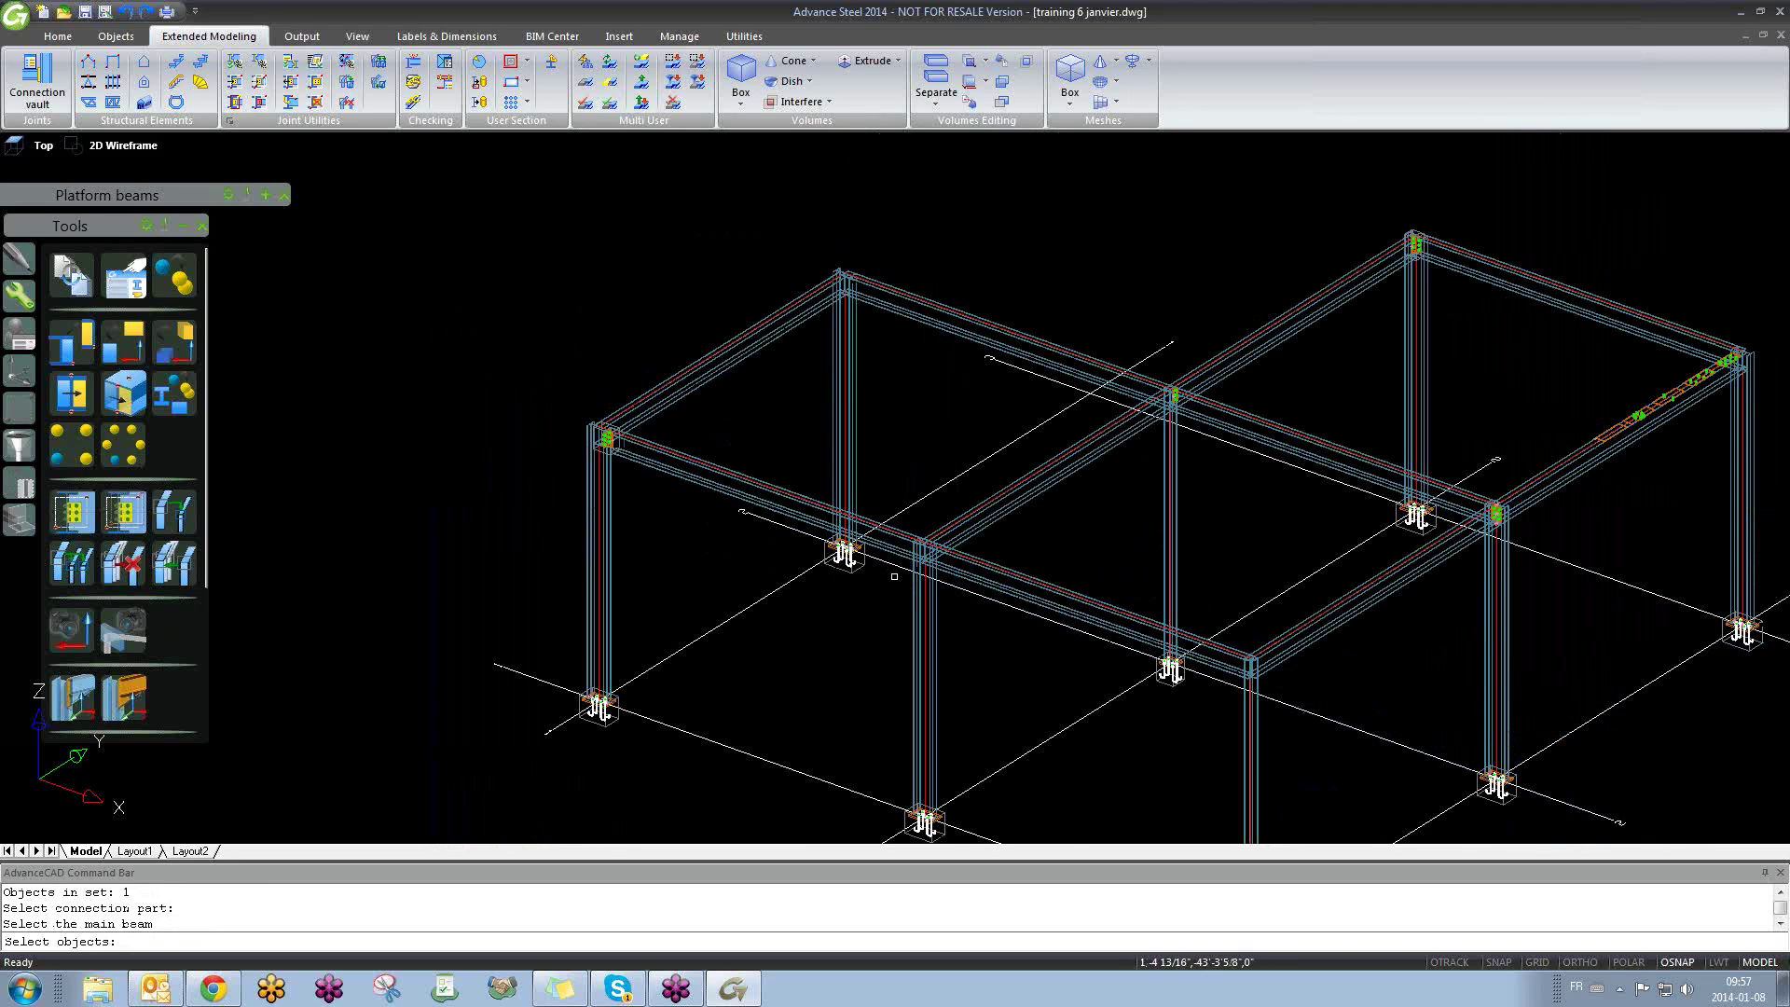
{"action": "scroll", "coordinate": [892, 575], "scroll_direction": "up", "scroll_amount": 5}
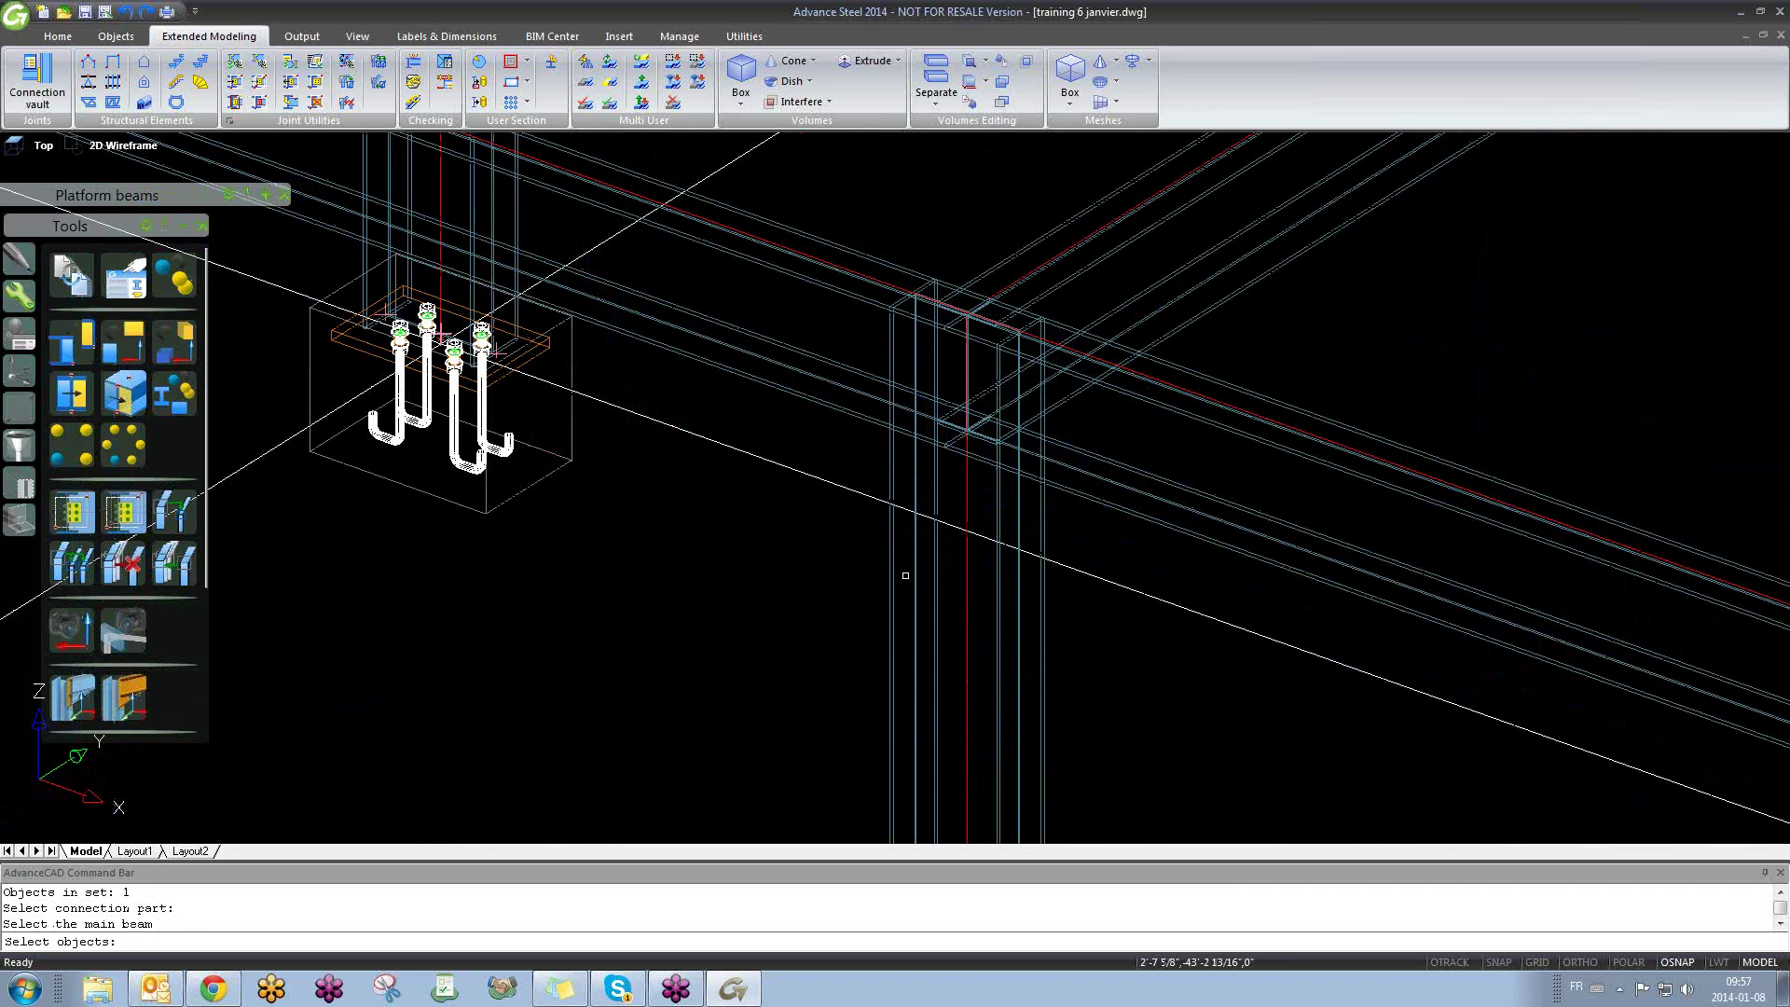
{"action": "left_click", "coordinate": [914, 539]}
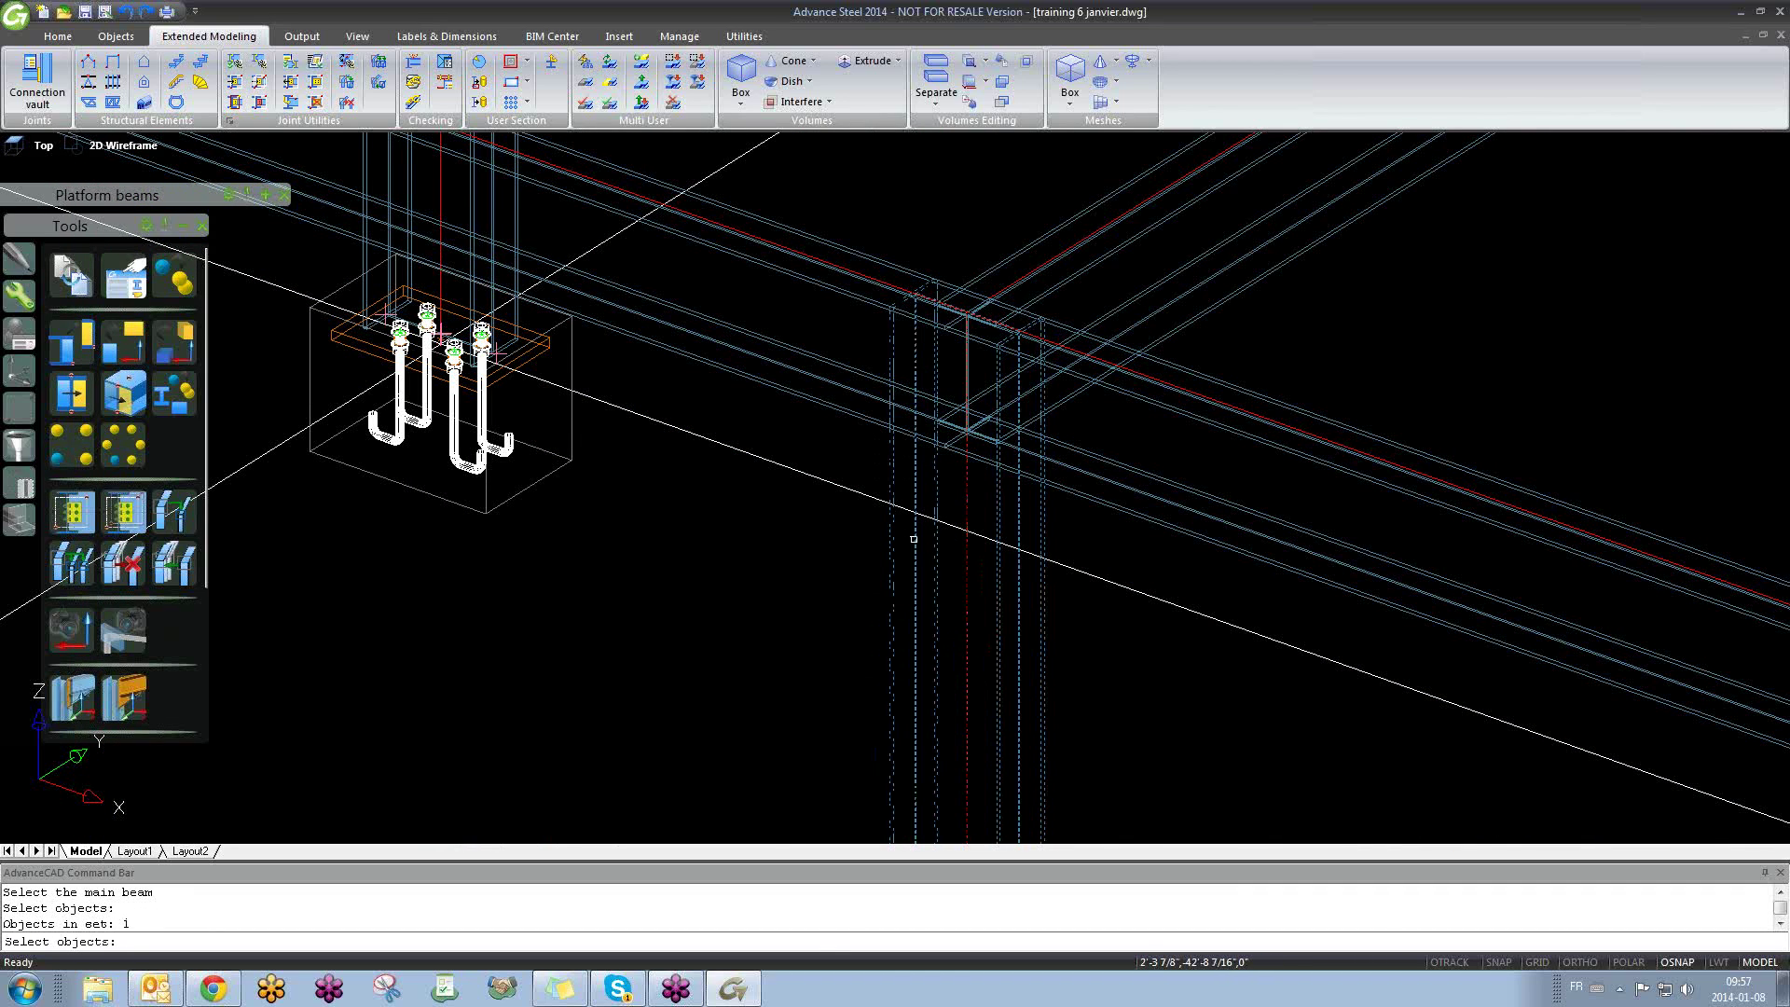
{"action": "key", "text": "Return"}
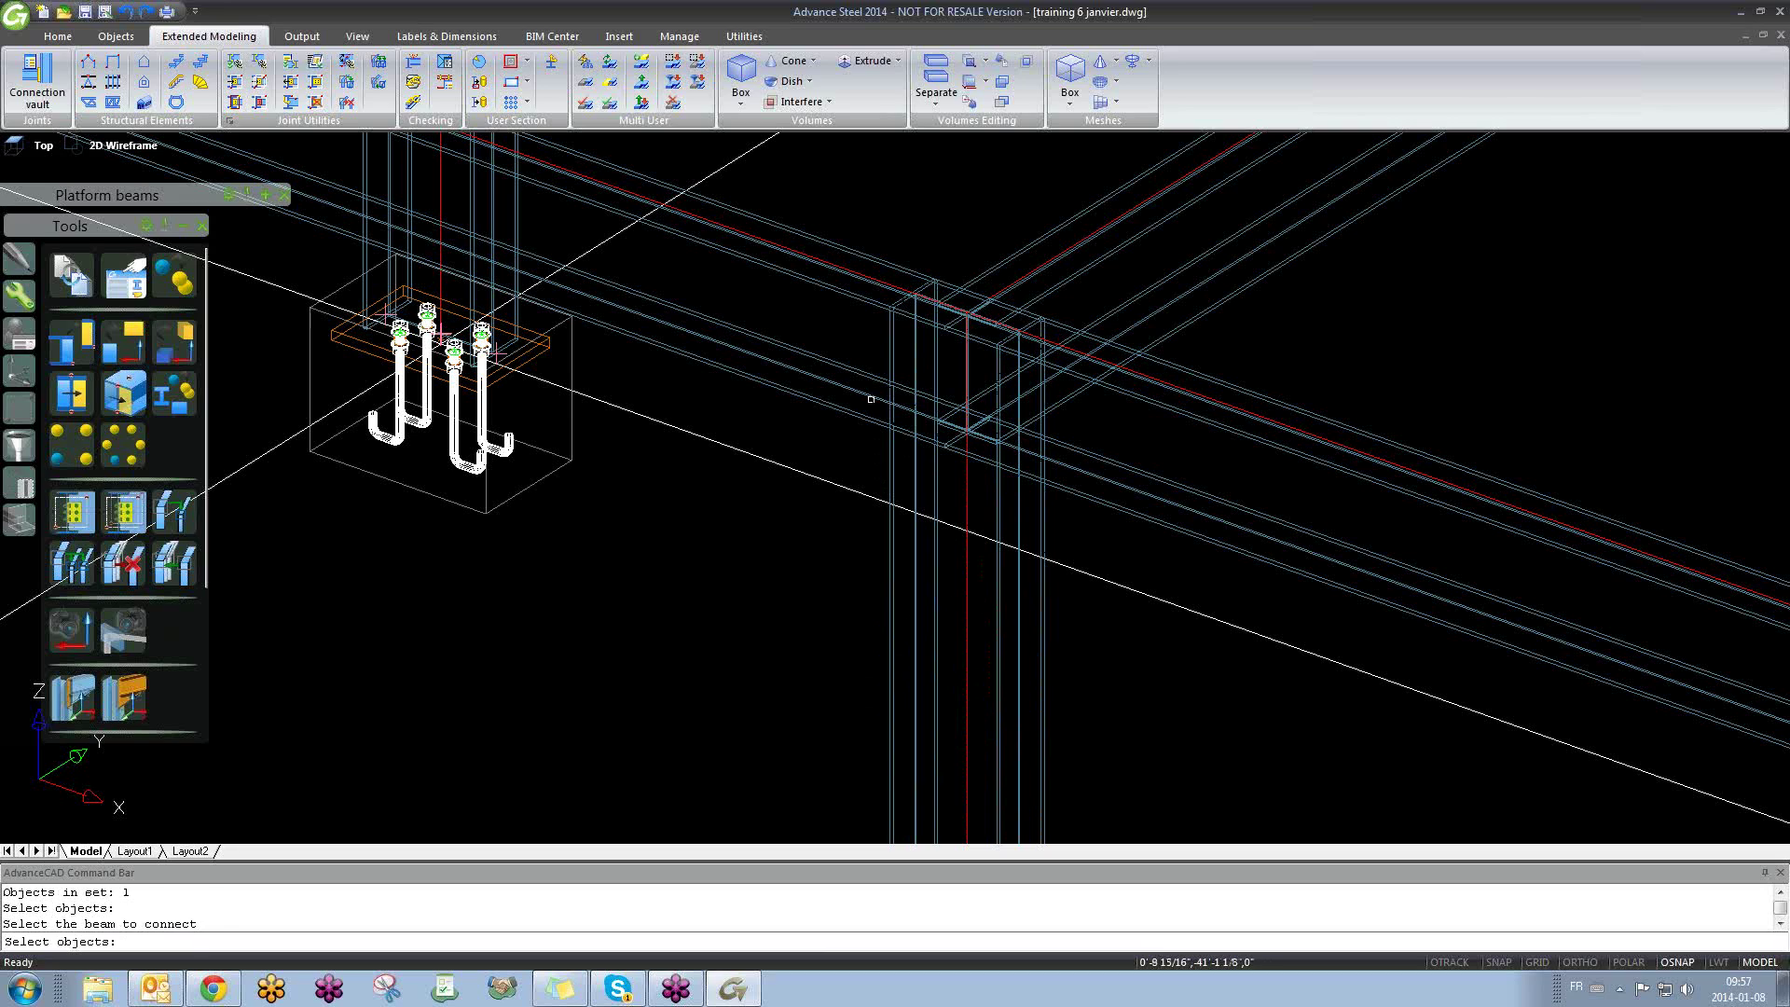
{"action": "left_click", "coordinate": [873, 395]}
{"action": "key", "text": "Return"}
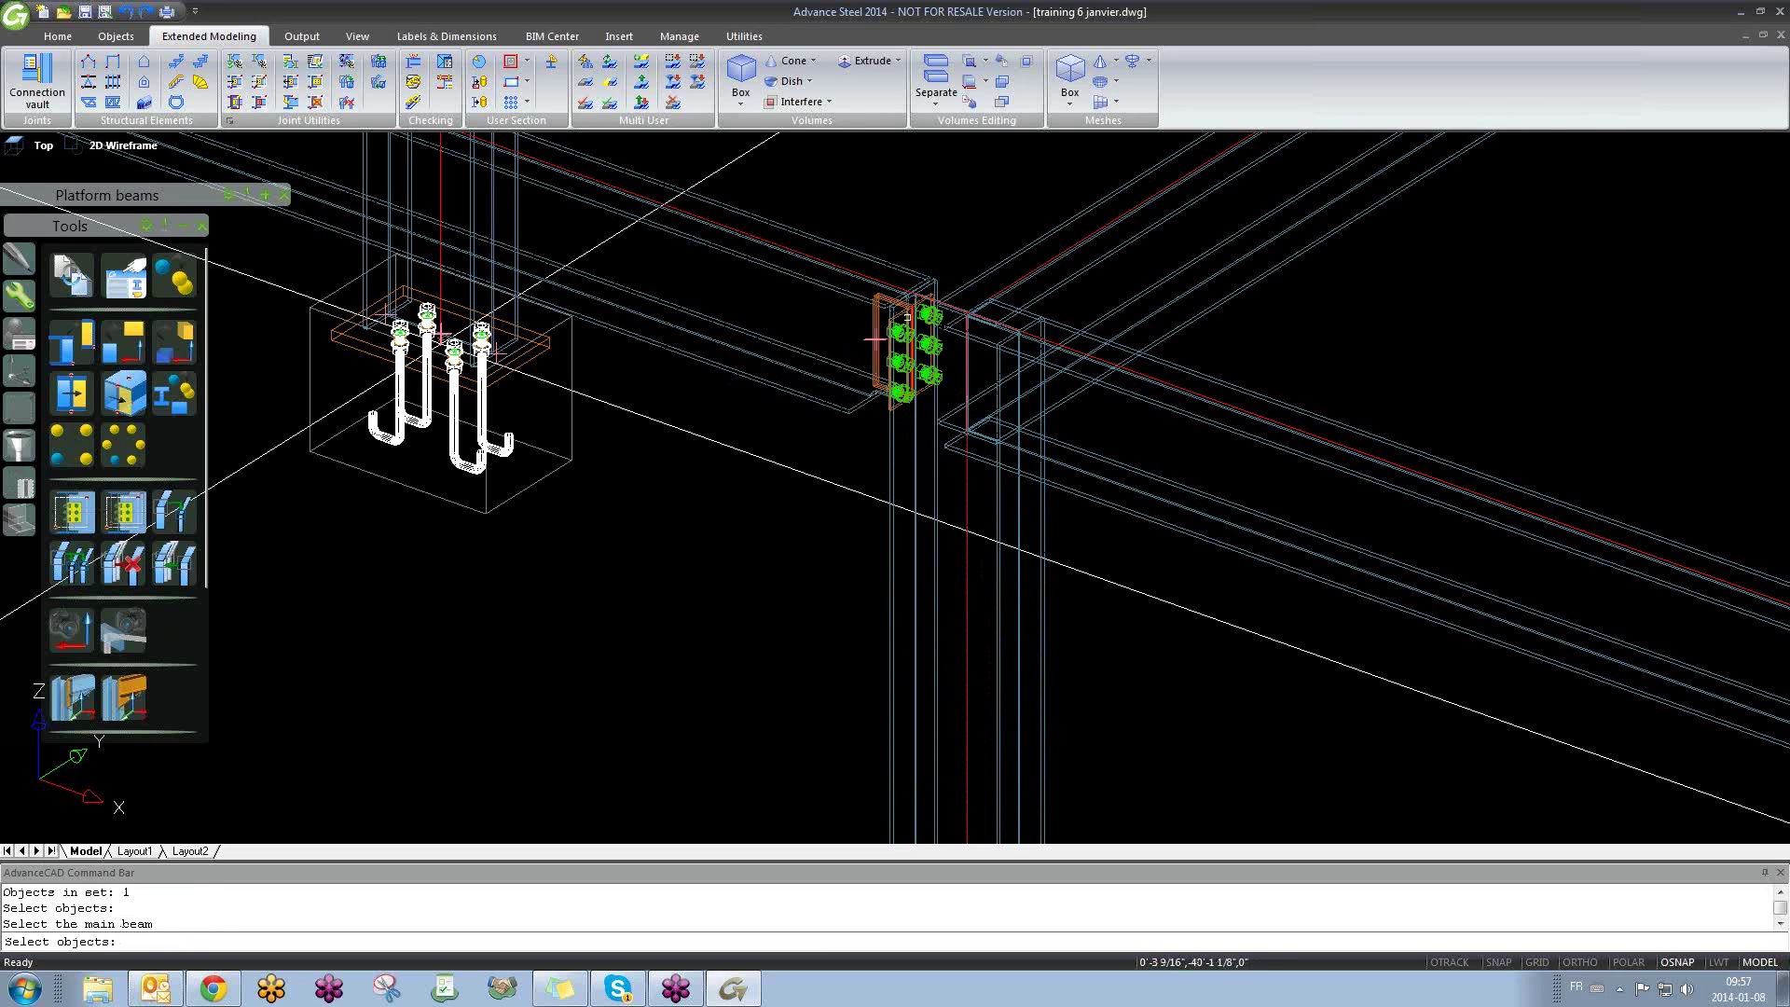
Step: Copy the slave joint to the same middle front column and the beam continuing away on its opposite flange side
{"action": "left_click", "coordinate": [998, 555]}
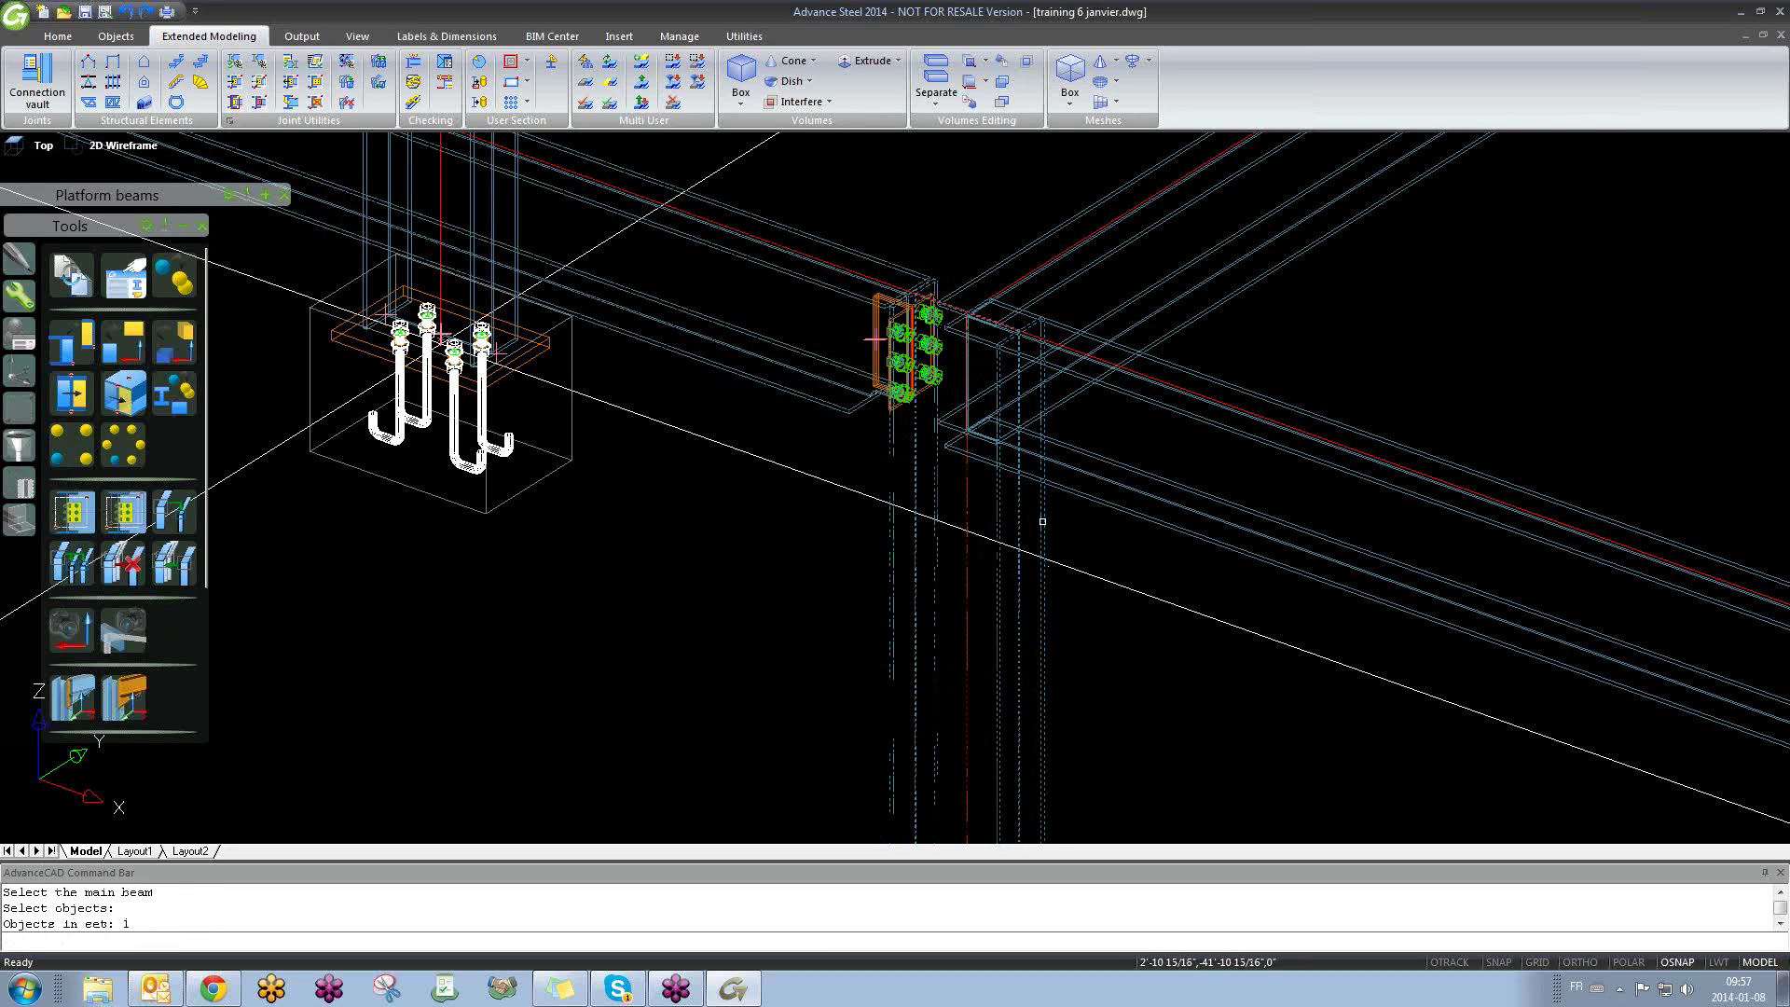
{"action": "key", "text": "Return"}
{"action": "left_click", "coordinate": [1075, 490]}
{"action": "key", "text": "Return"}
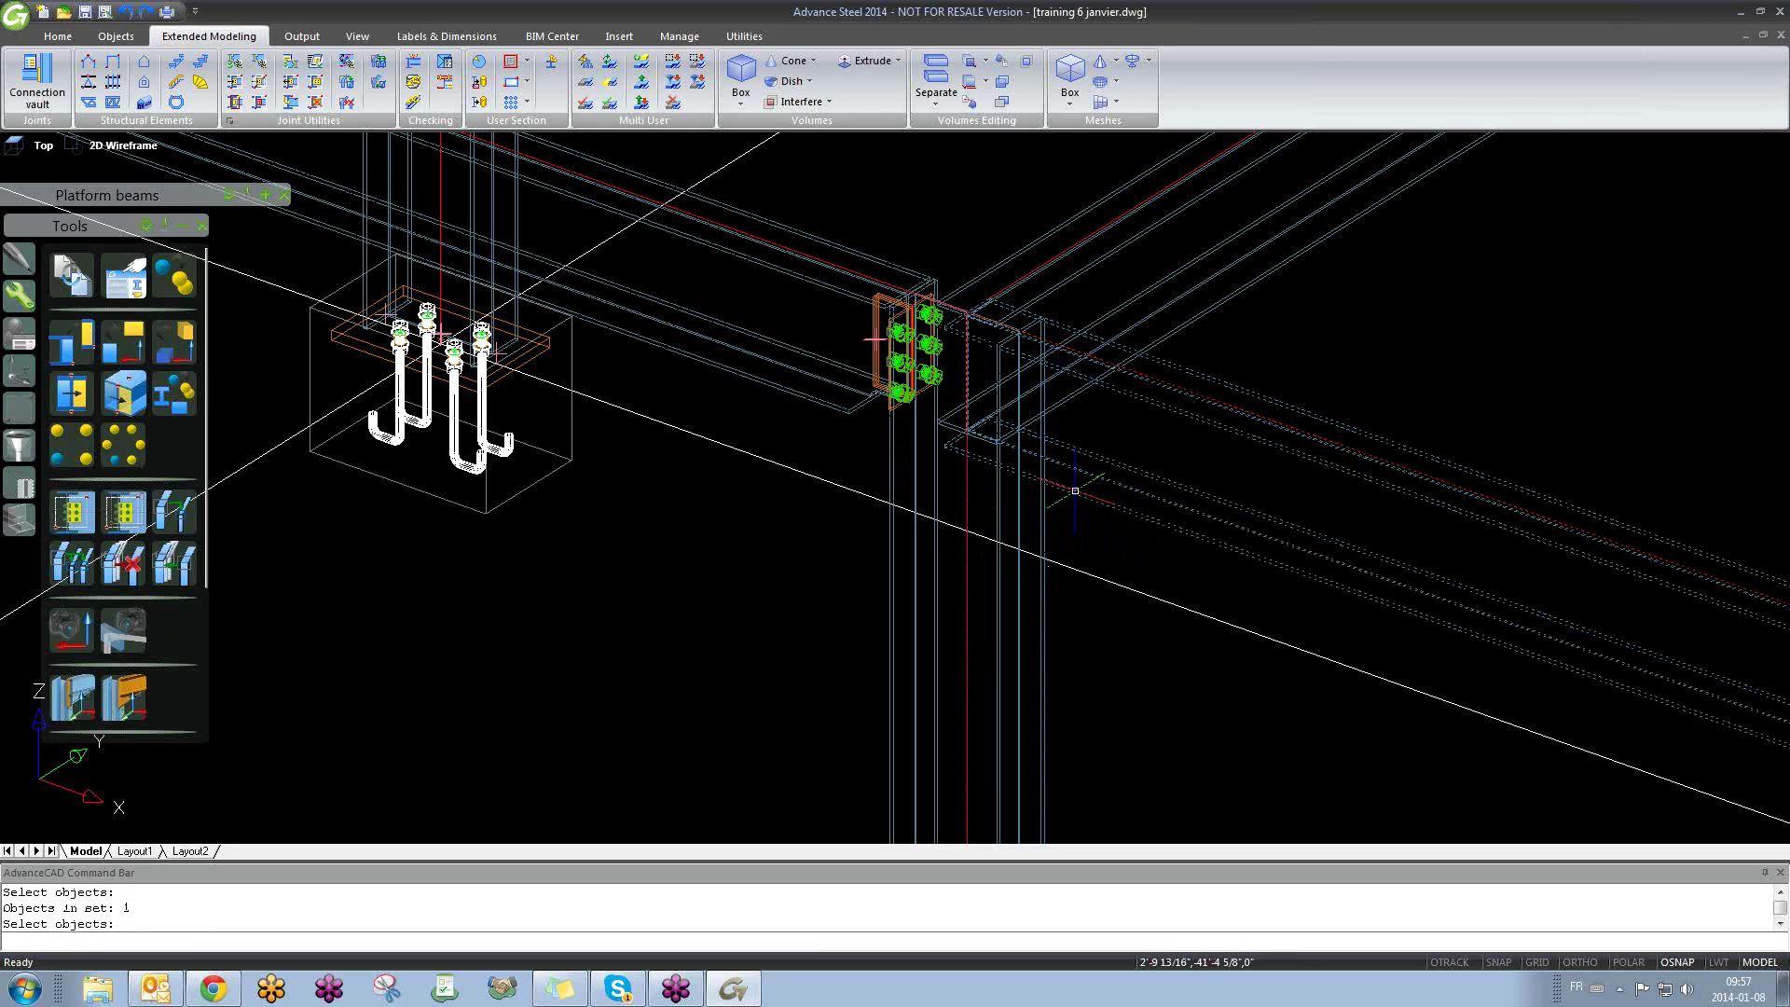
Step: Copy the slave joint to the rear corner column and the beam running from it to the master joint's corner column
{"action": "scroll", "coordinate": [988, 503], "scroll_direction": "down", "scroll_amount": 7}
{"action": "scroll", "coordinate": [787, 271], "scroll_direction": "up", "scroll_amount": 3}
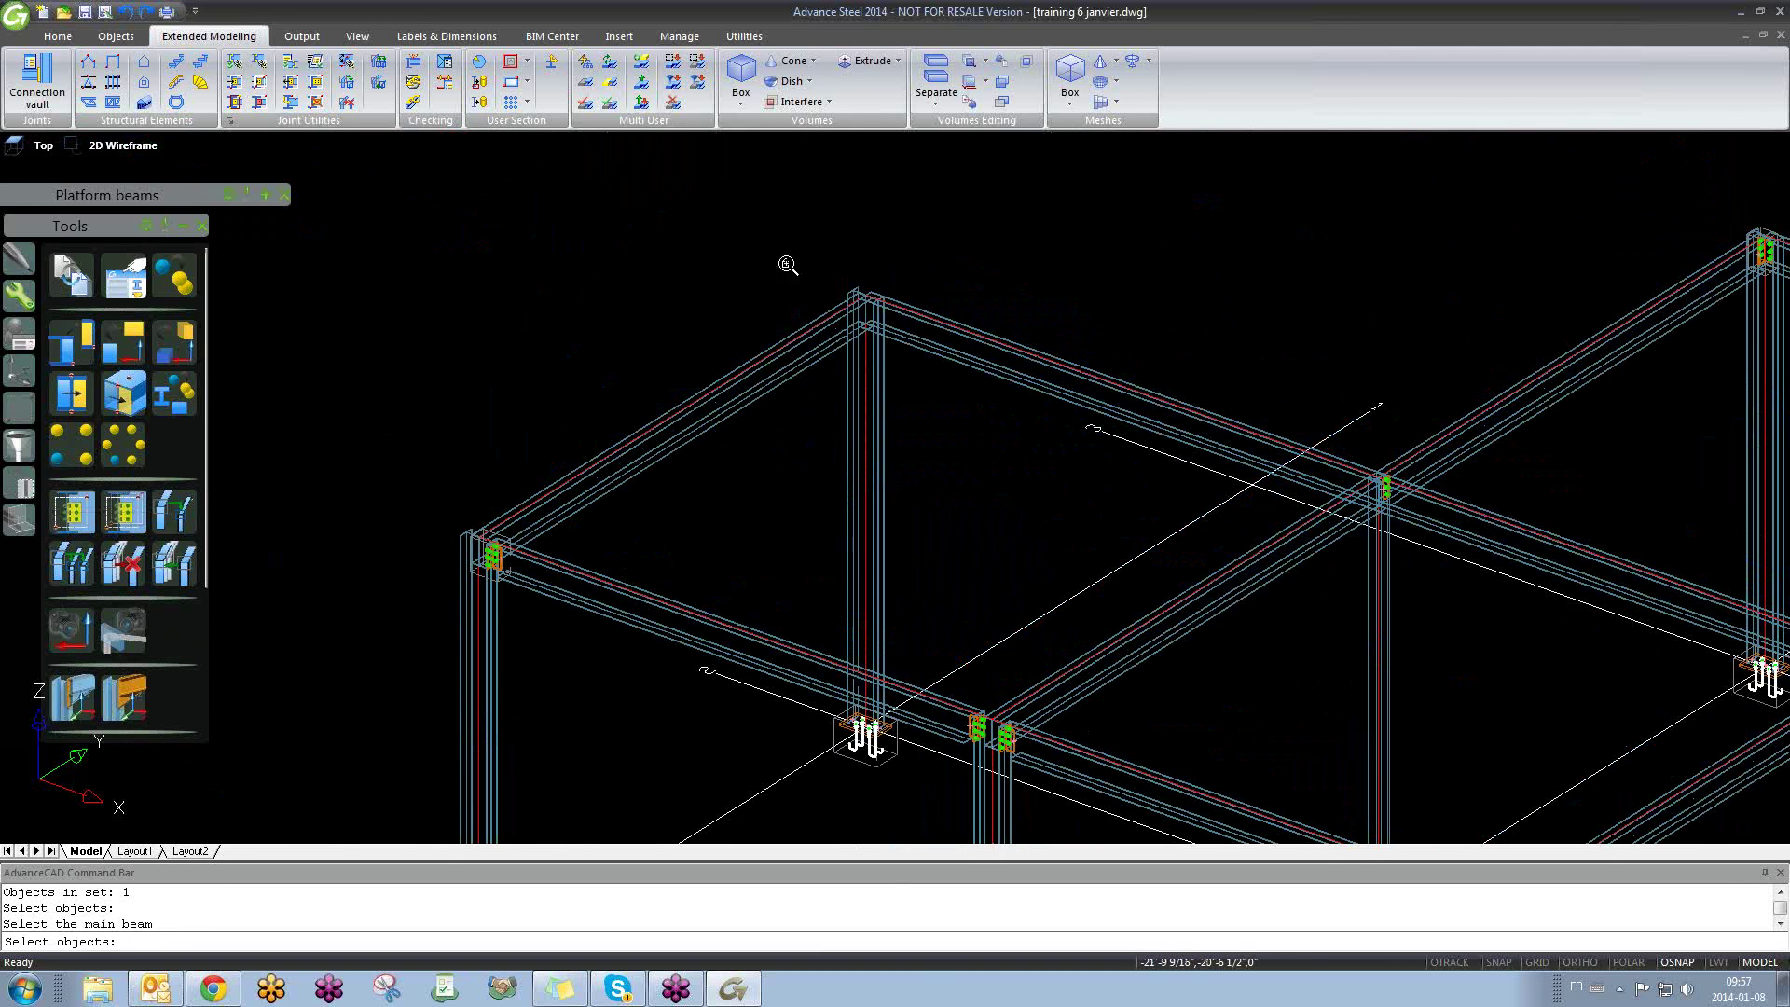
{"action": "scroll", "coordinate": [1052, 519], "scroll_direction": "up", "scroll_amount": 5}
{"action": "left_click", "coordinate": [1082, 560]}
{"action": "key", "text": "Return"}
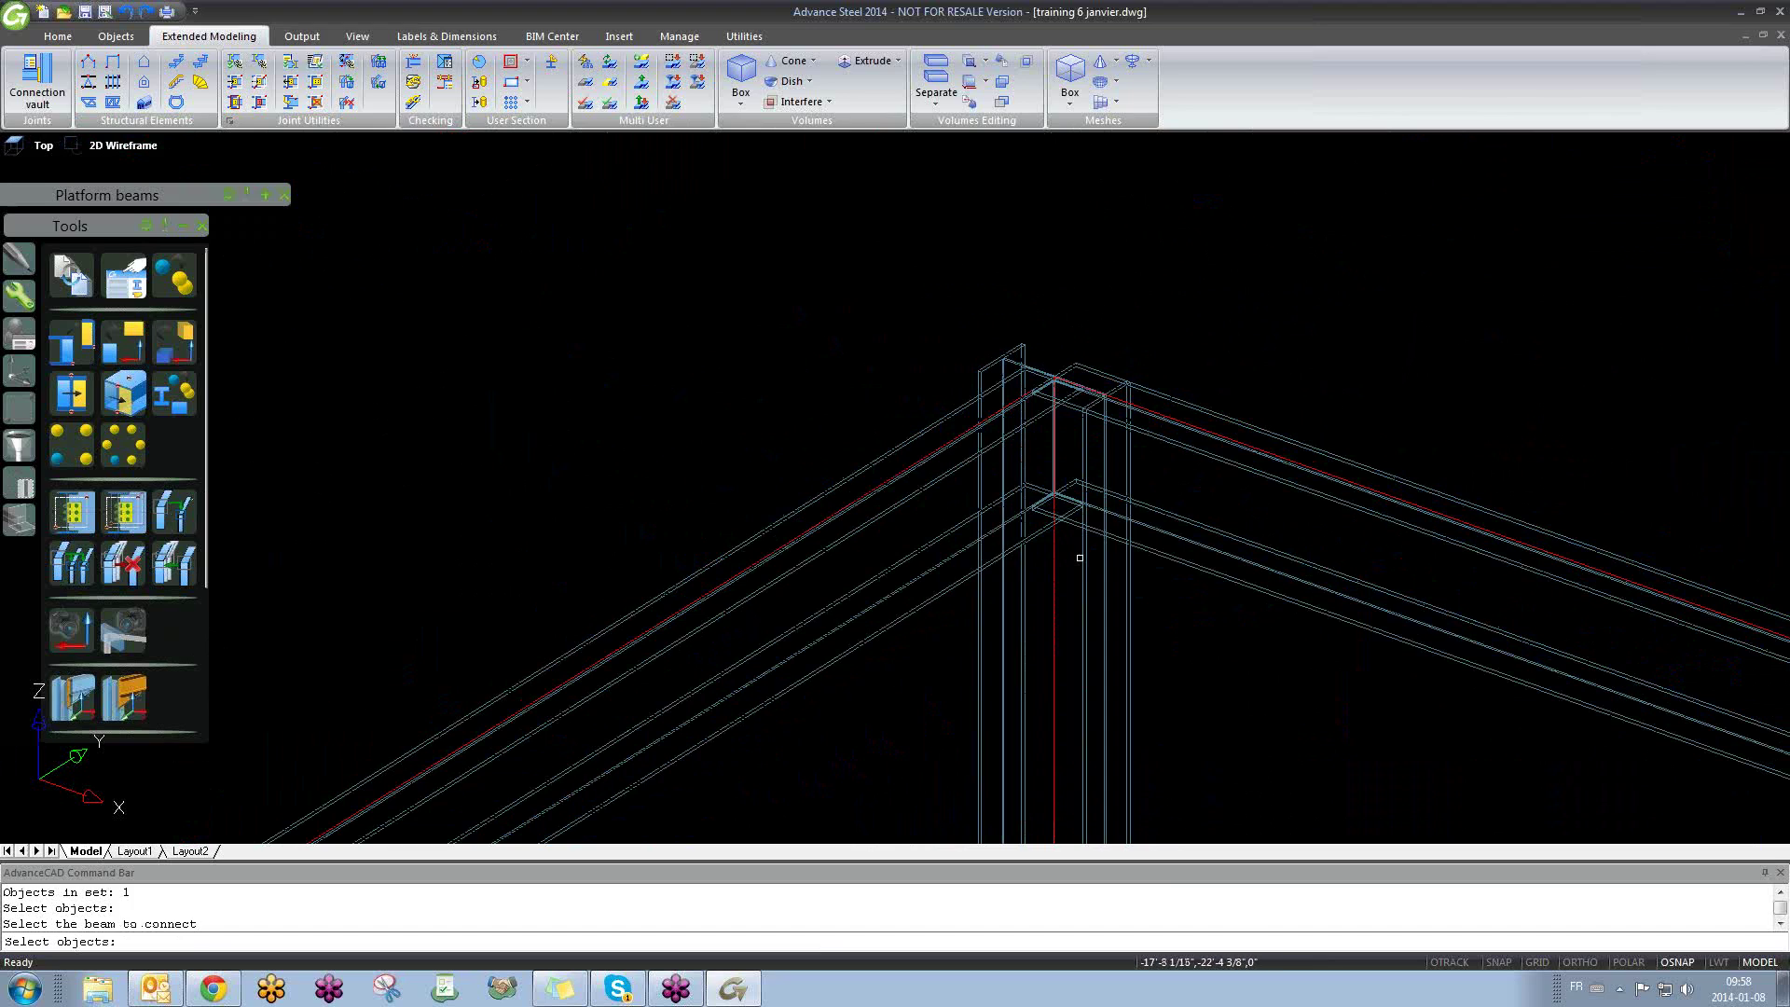
{"action": "left_click", "coordinate": [953, 585]}
{"action": "key", "text": "Return"}
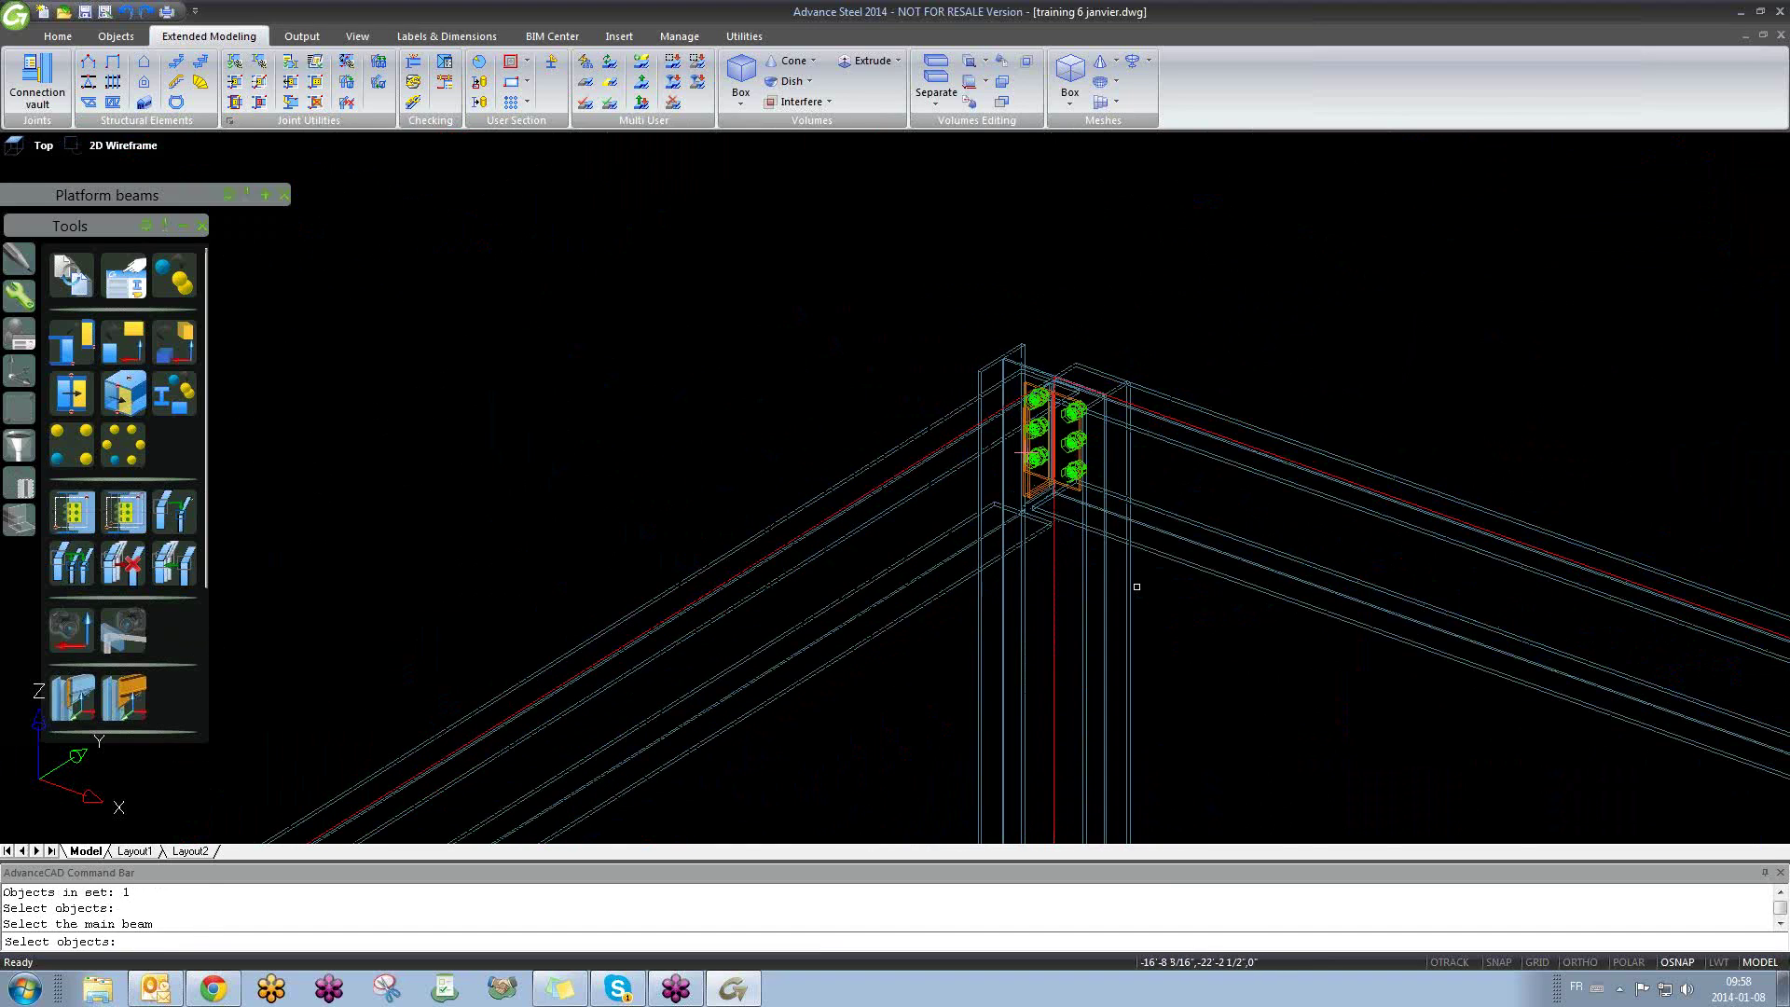
Step: Copy the slave joint to the rear corner column and the long rear beam, then end the transfer without separating the differing slave joint
{"action": "left_click", "coordinate": [1130, 587]}
{"action": "key", "text": "Return"}
{"action": "left_click", "coordinate": [1209, 550]}
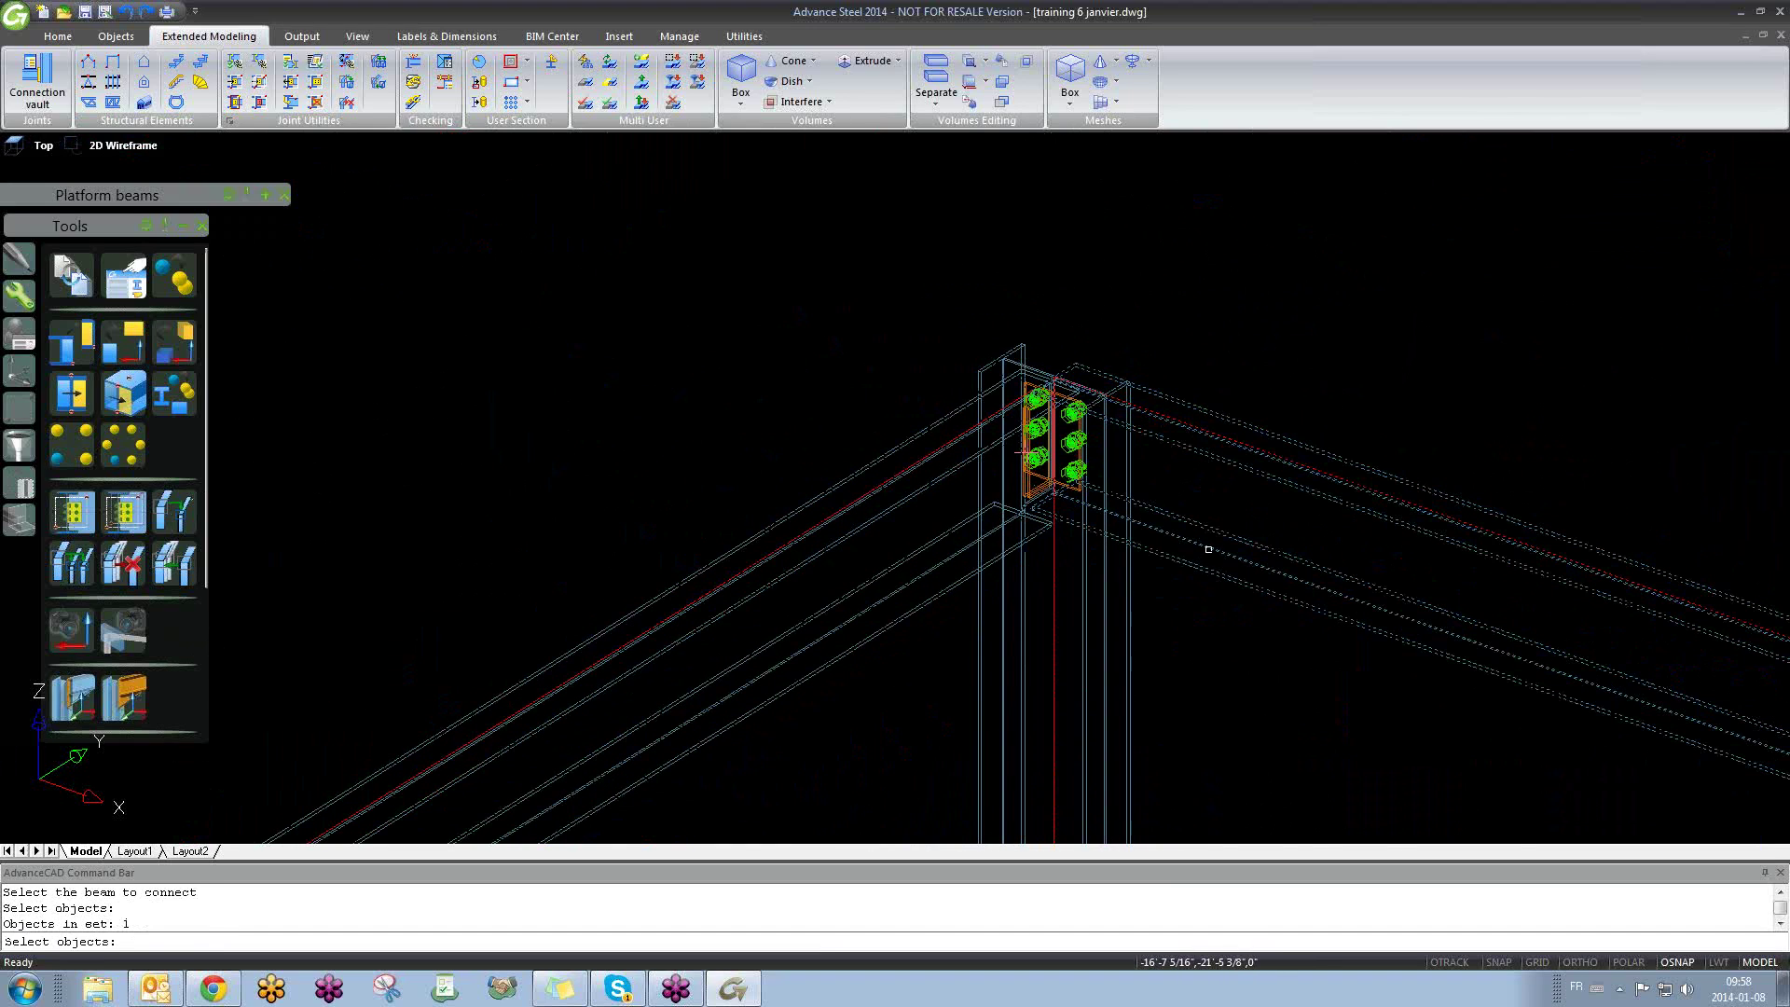
{"action": "key", "text": "Return"}
{"action": "scroll", "coordinate": [933, 522], "scroll_direction": "down", "scroll_amount": 5}
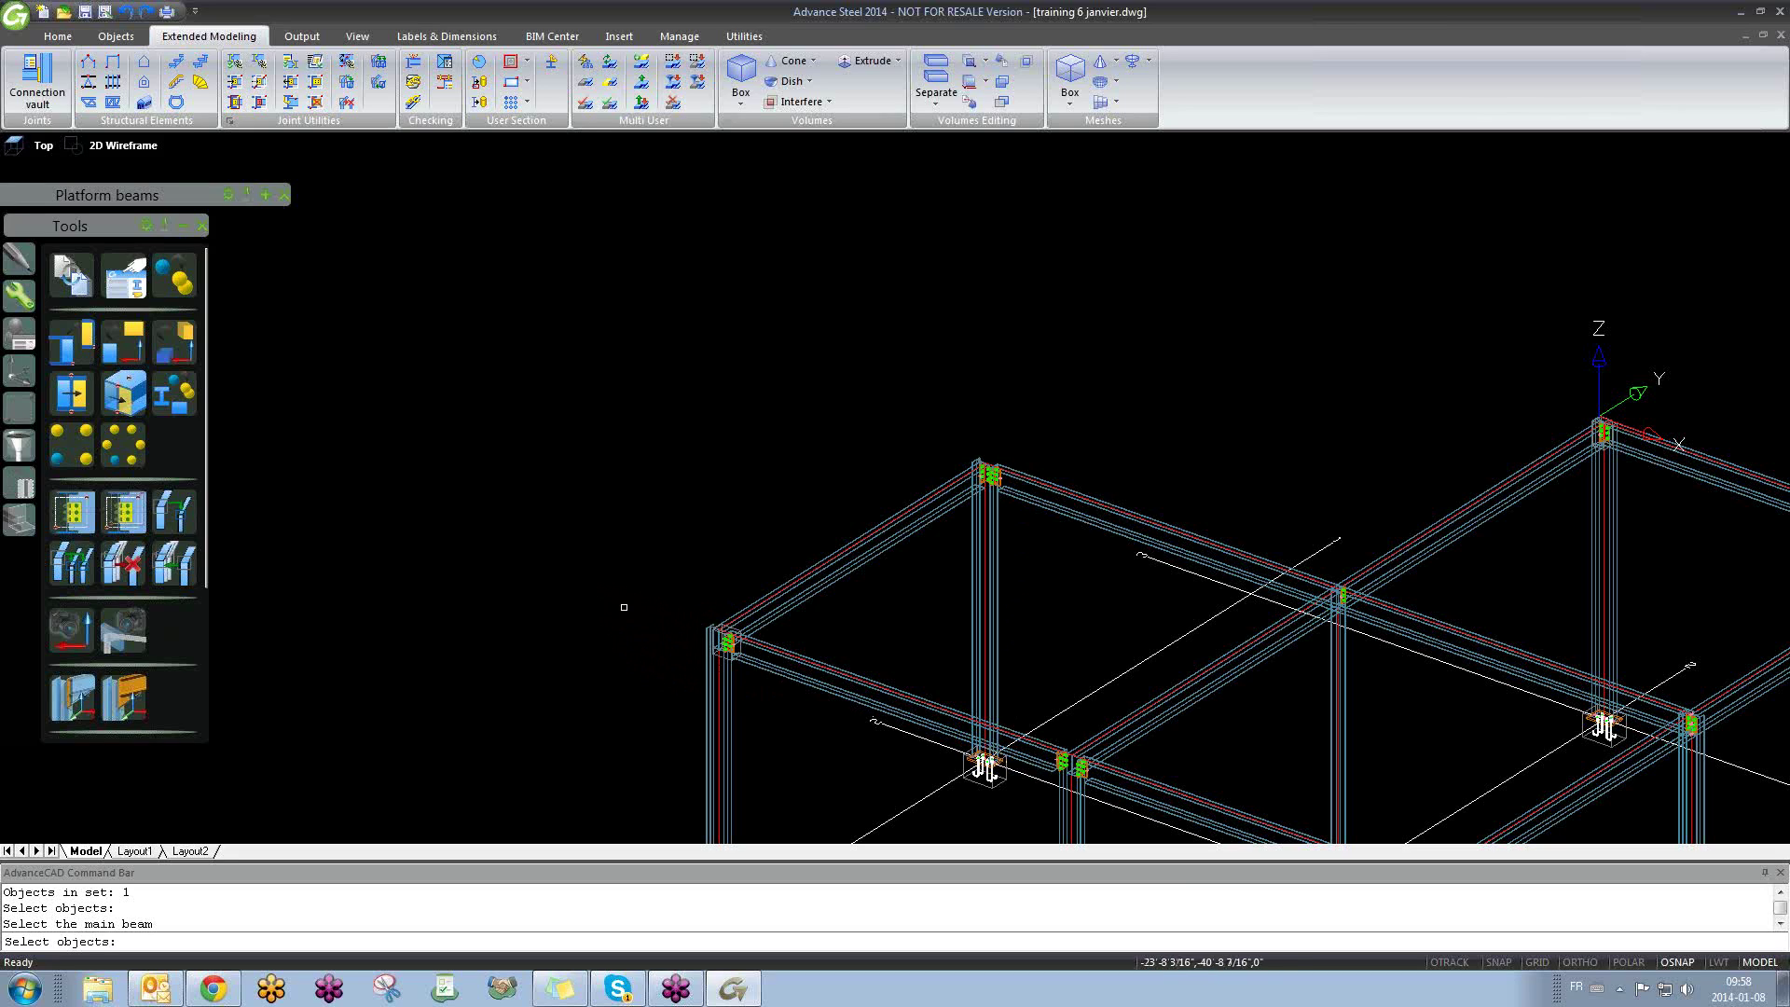
{"action": "key", "text": "Return"}
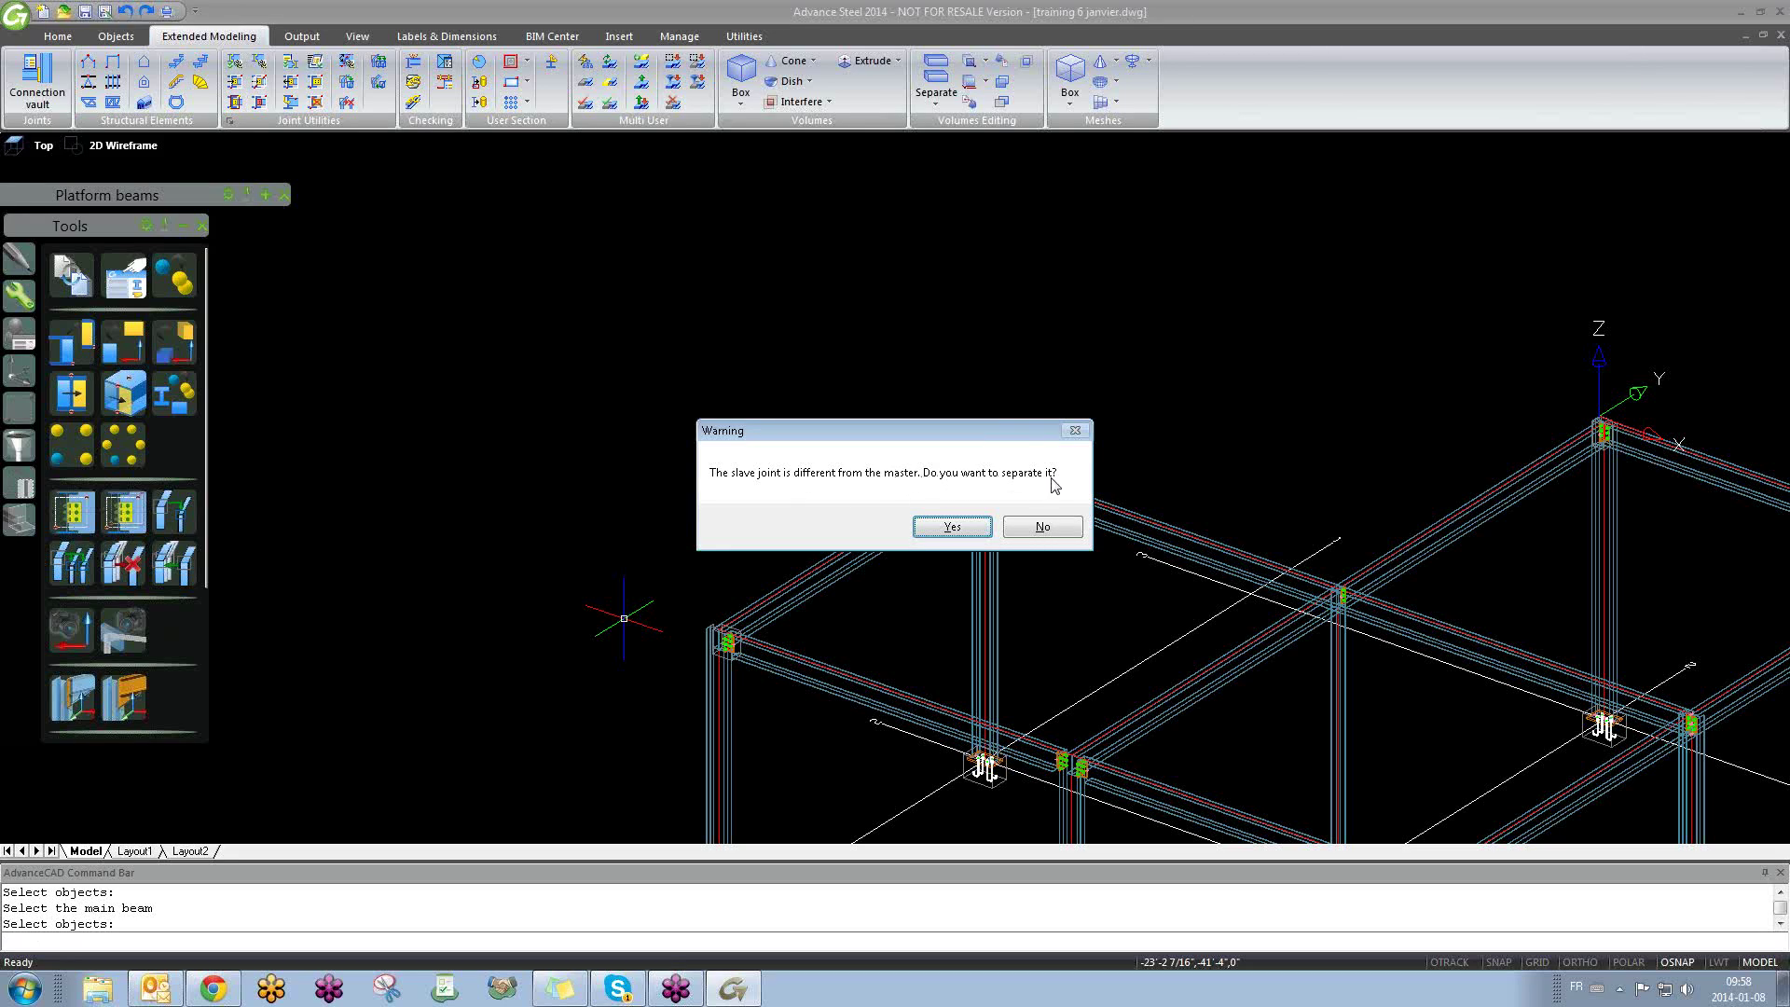
{"action": "left_click", "coordinate": [1037, 526]}
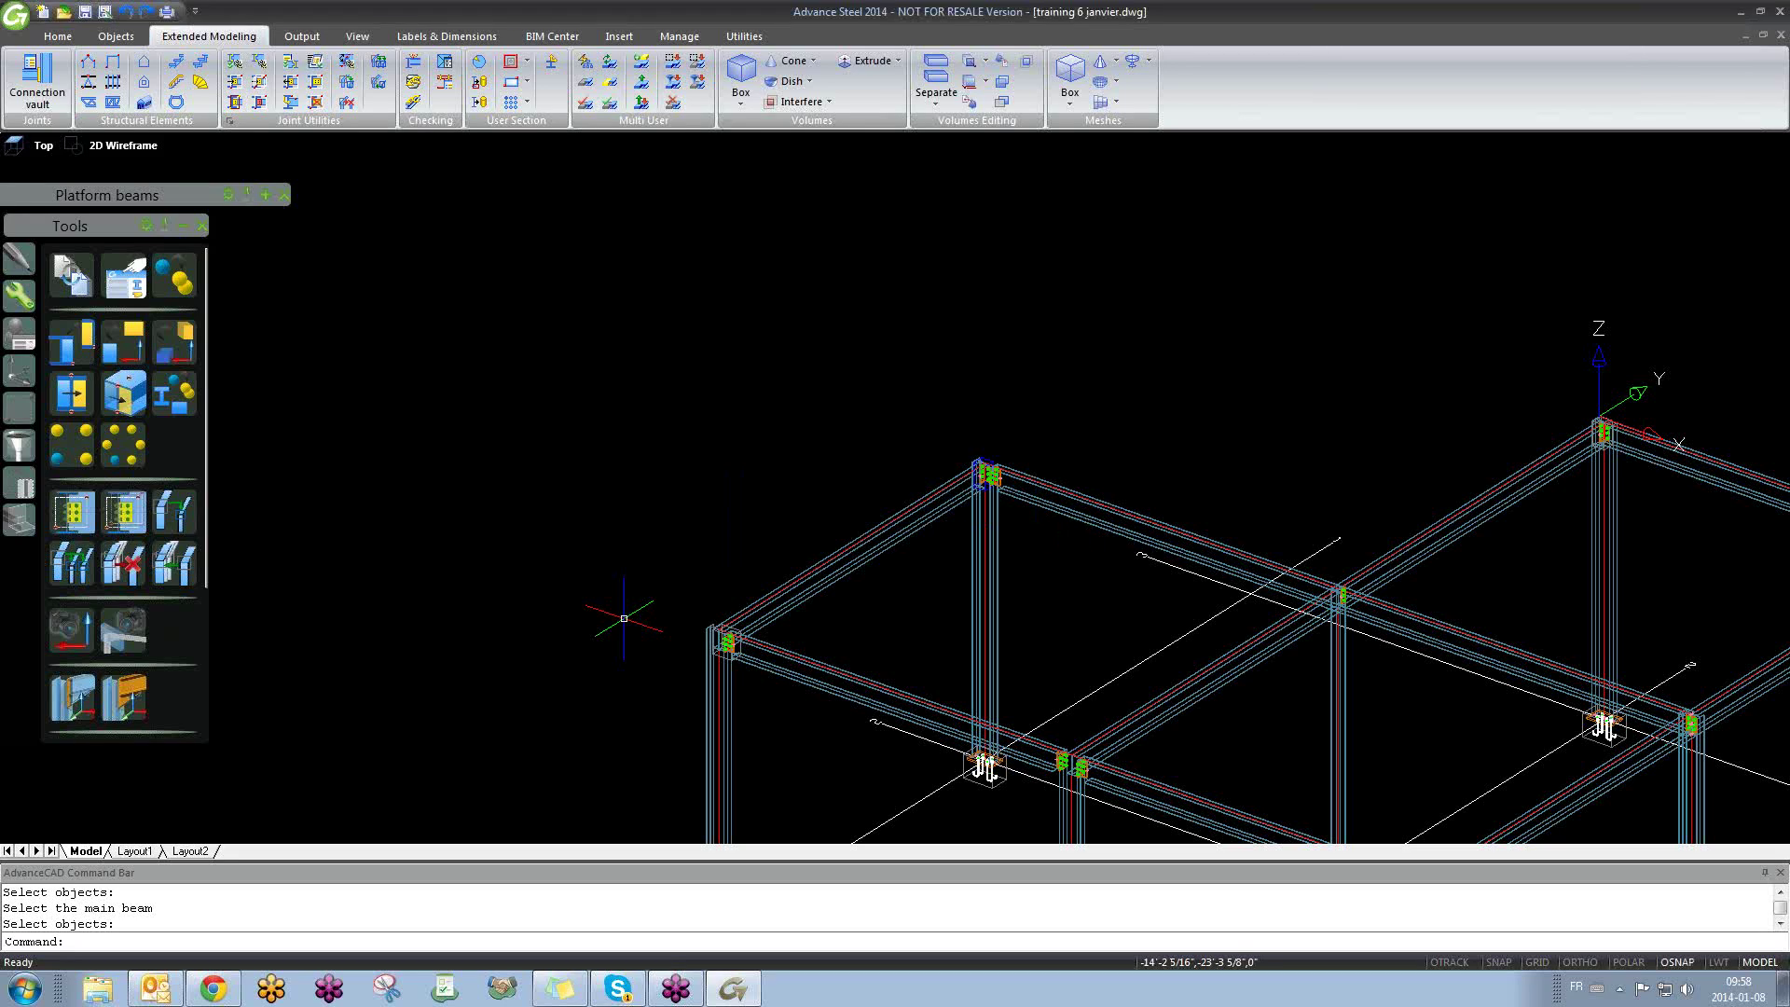
Step: Examine the slave clip angle joints at the rear corner column and on both sides of the middle front column
{"action": "scroll", "coordinate": [966, 438], "scroll_direction": "up", "scroll_amount": 6}
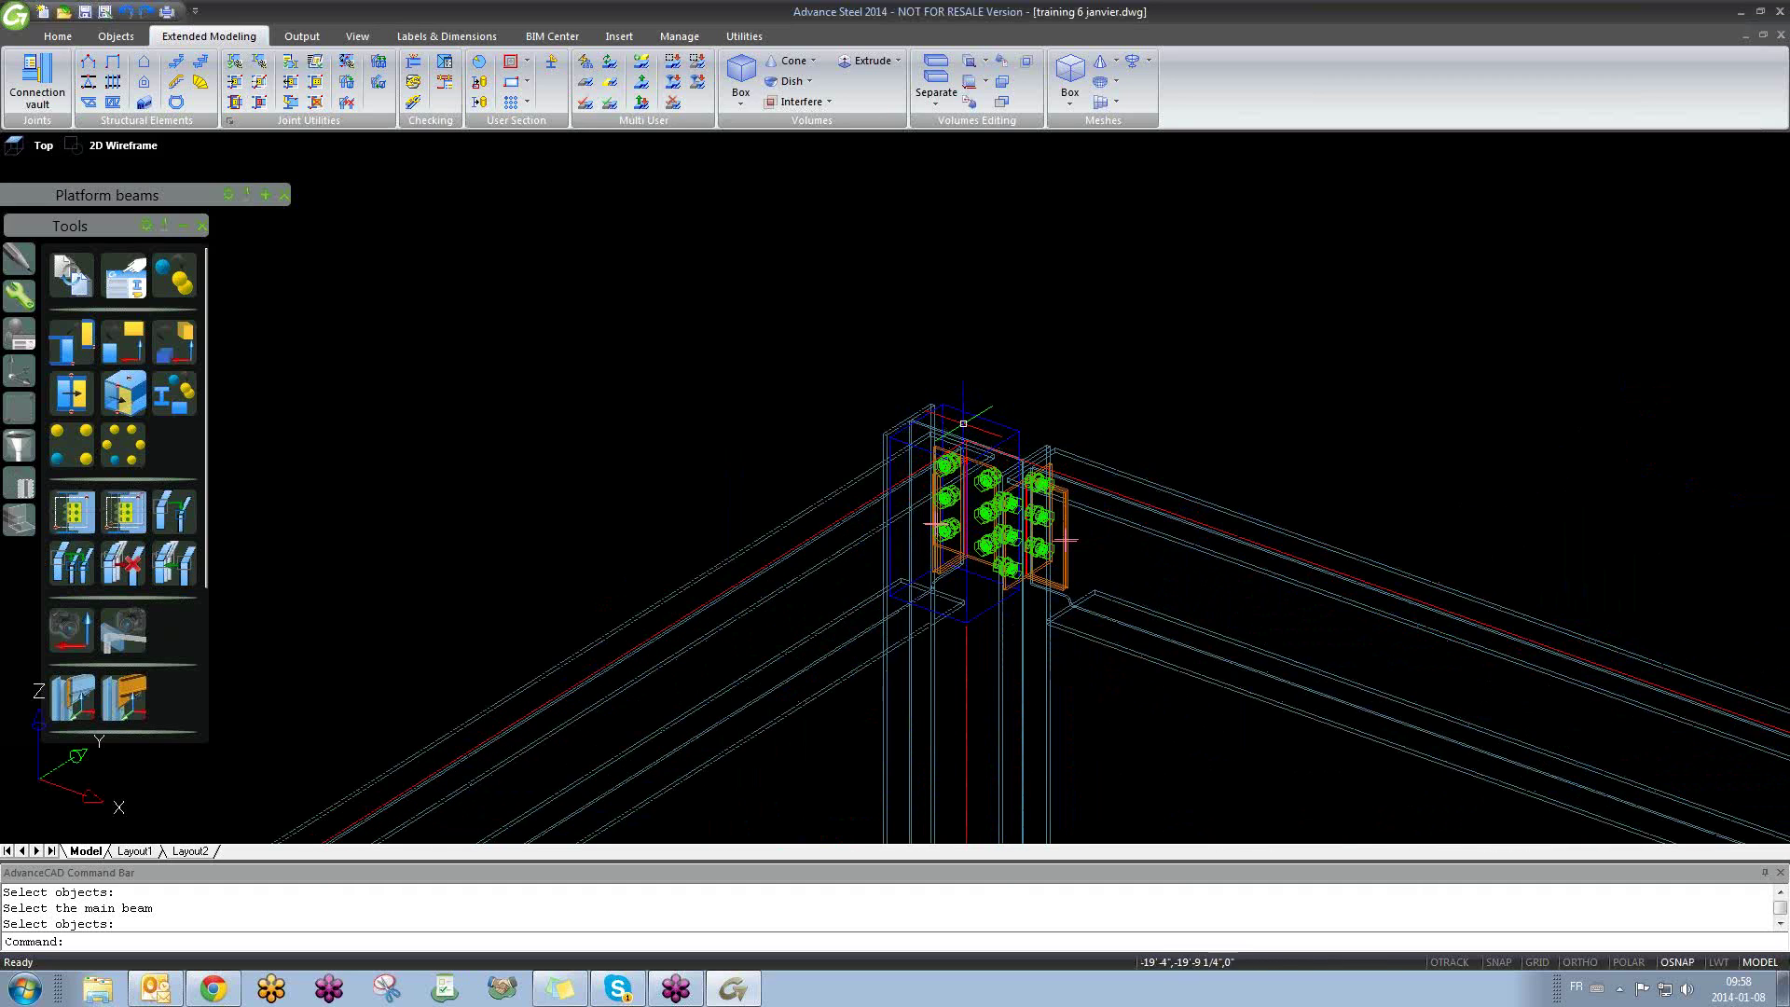
{"action": "scroll", "coordinate": [963, 423], "scroll_direction": "up", "scroll_amount": 3}
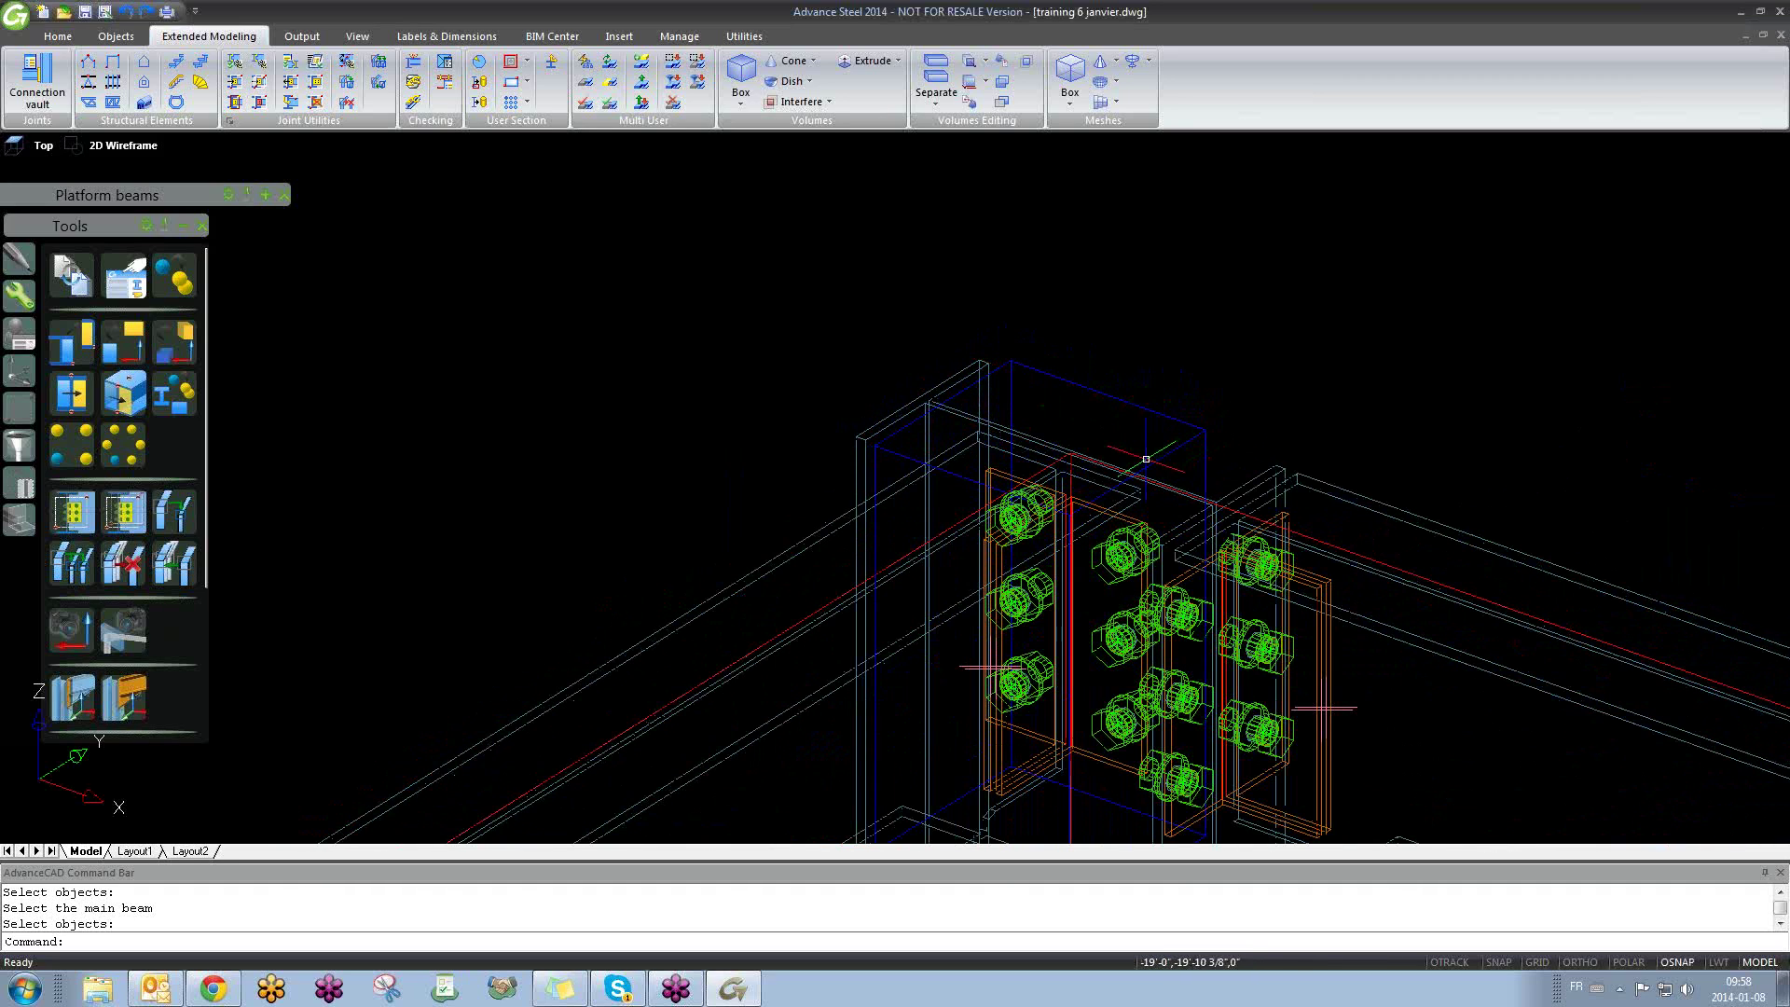
{"action": "middle_click_drag", "start_coordinate": [1112, 654], "coordinate": [1191, 600], "text": "shift"}
{"action": "scroll", "coordinate": [1051, 562], "scroll_direction": "down", "scroll_amount": 5}
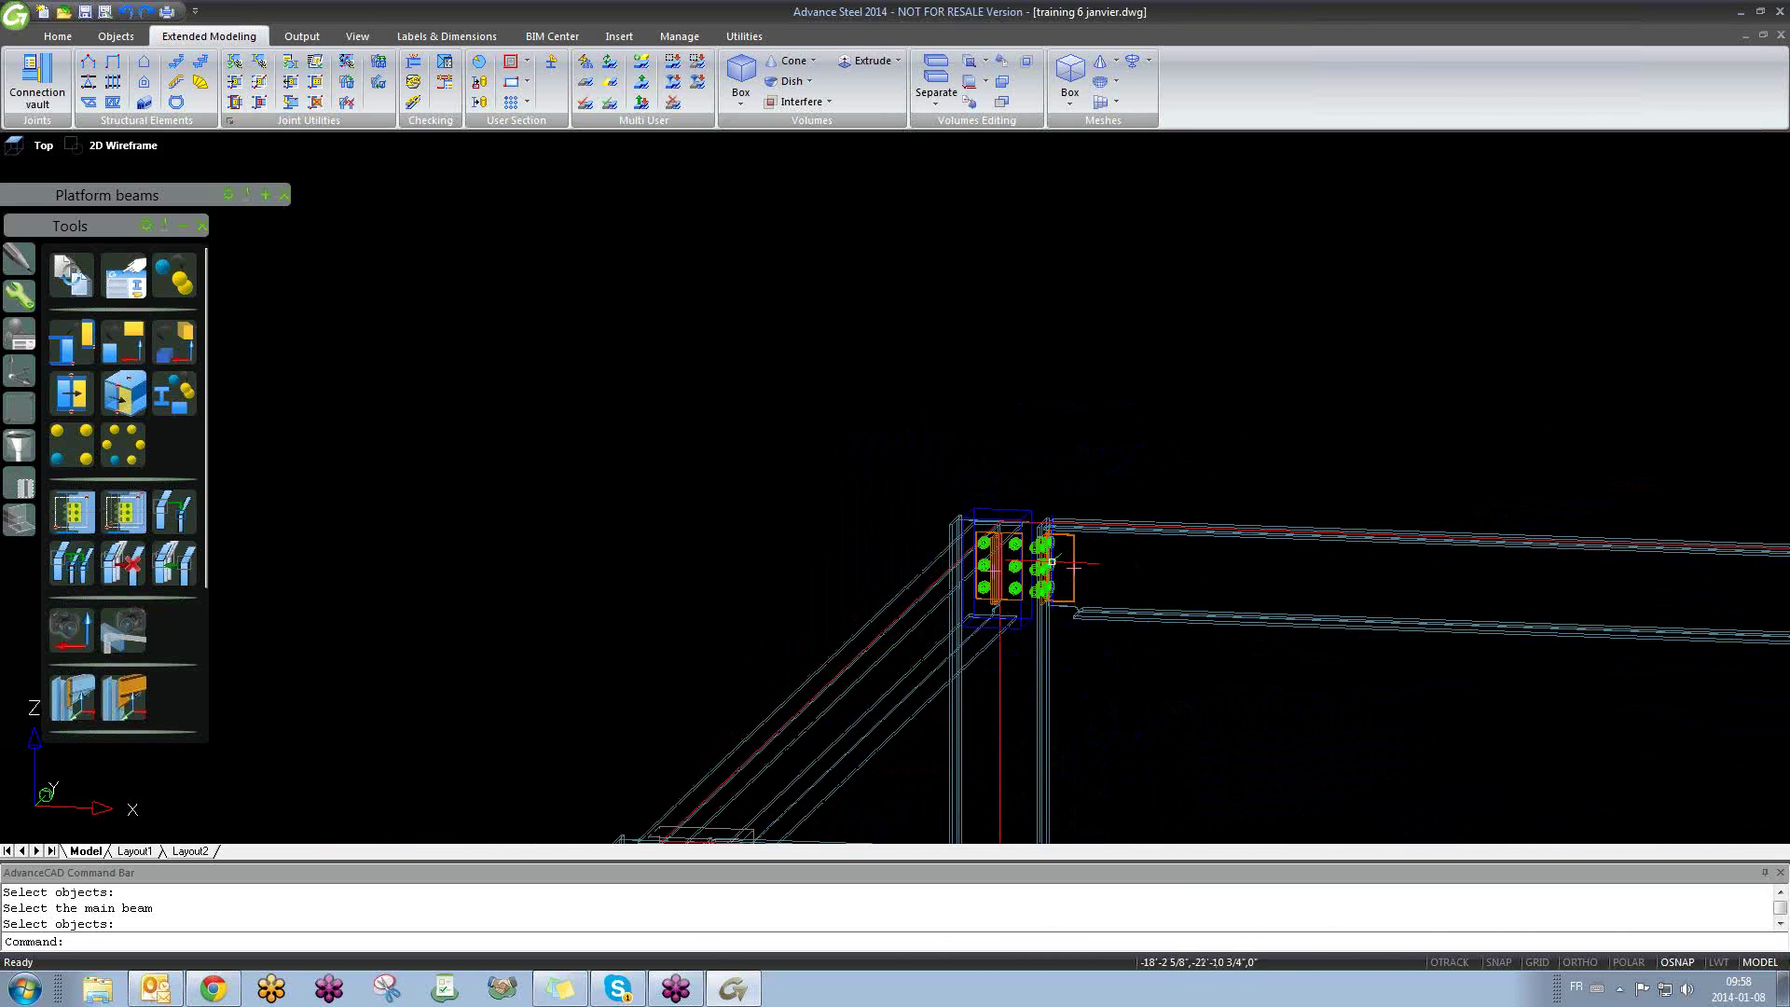
{"action": "scroll", "coordinate": [1026, 573], "scroll_direction": "down", "scroll_amount": 4}
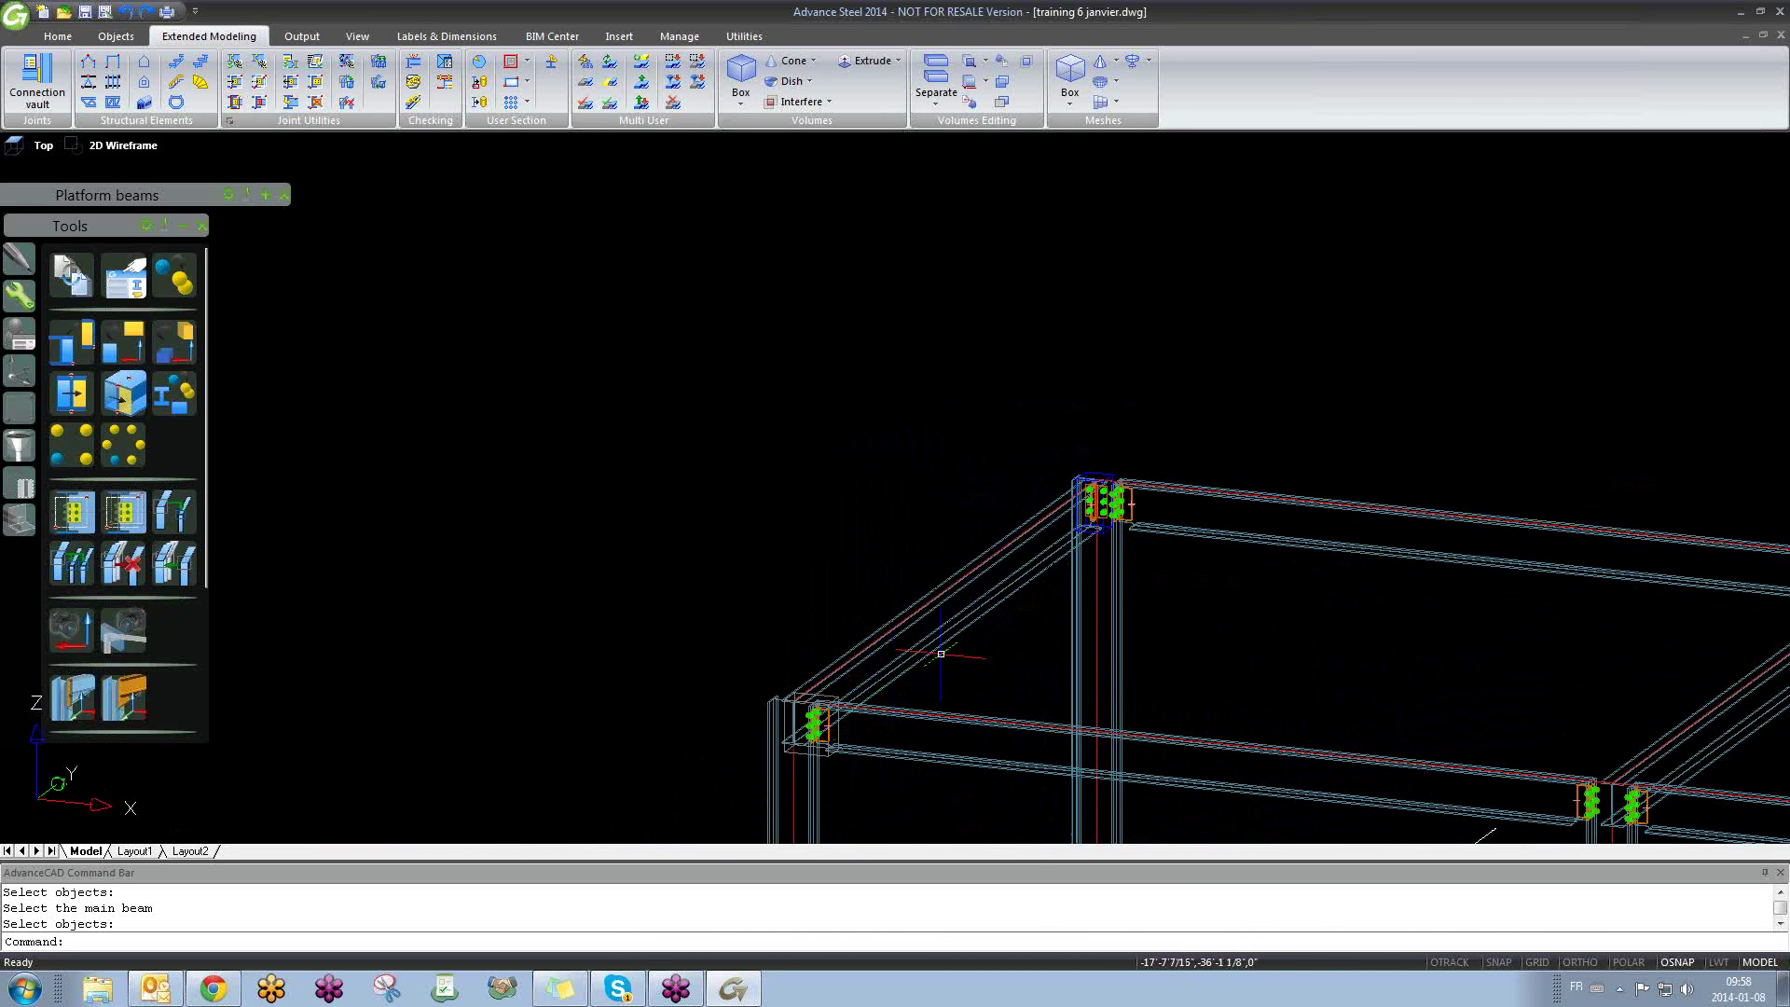
{"action": "scroll", "coordinate": [1128, 500], "scroll_direction": "up", "scroll_amount": 3}
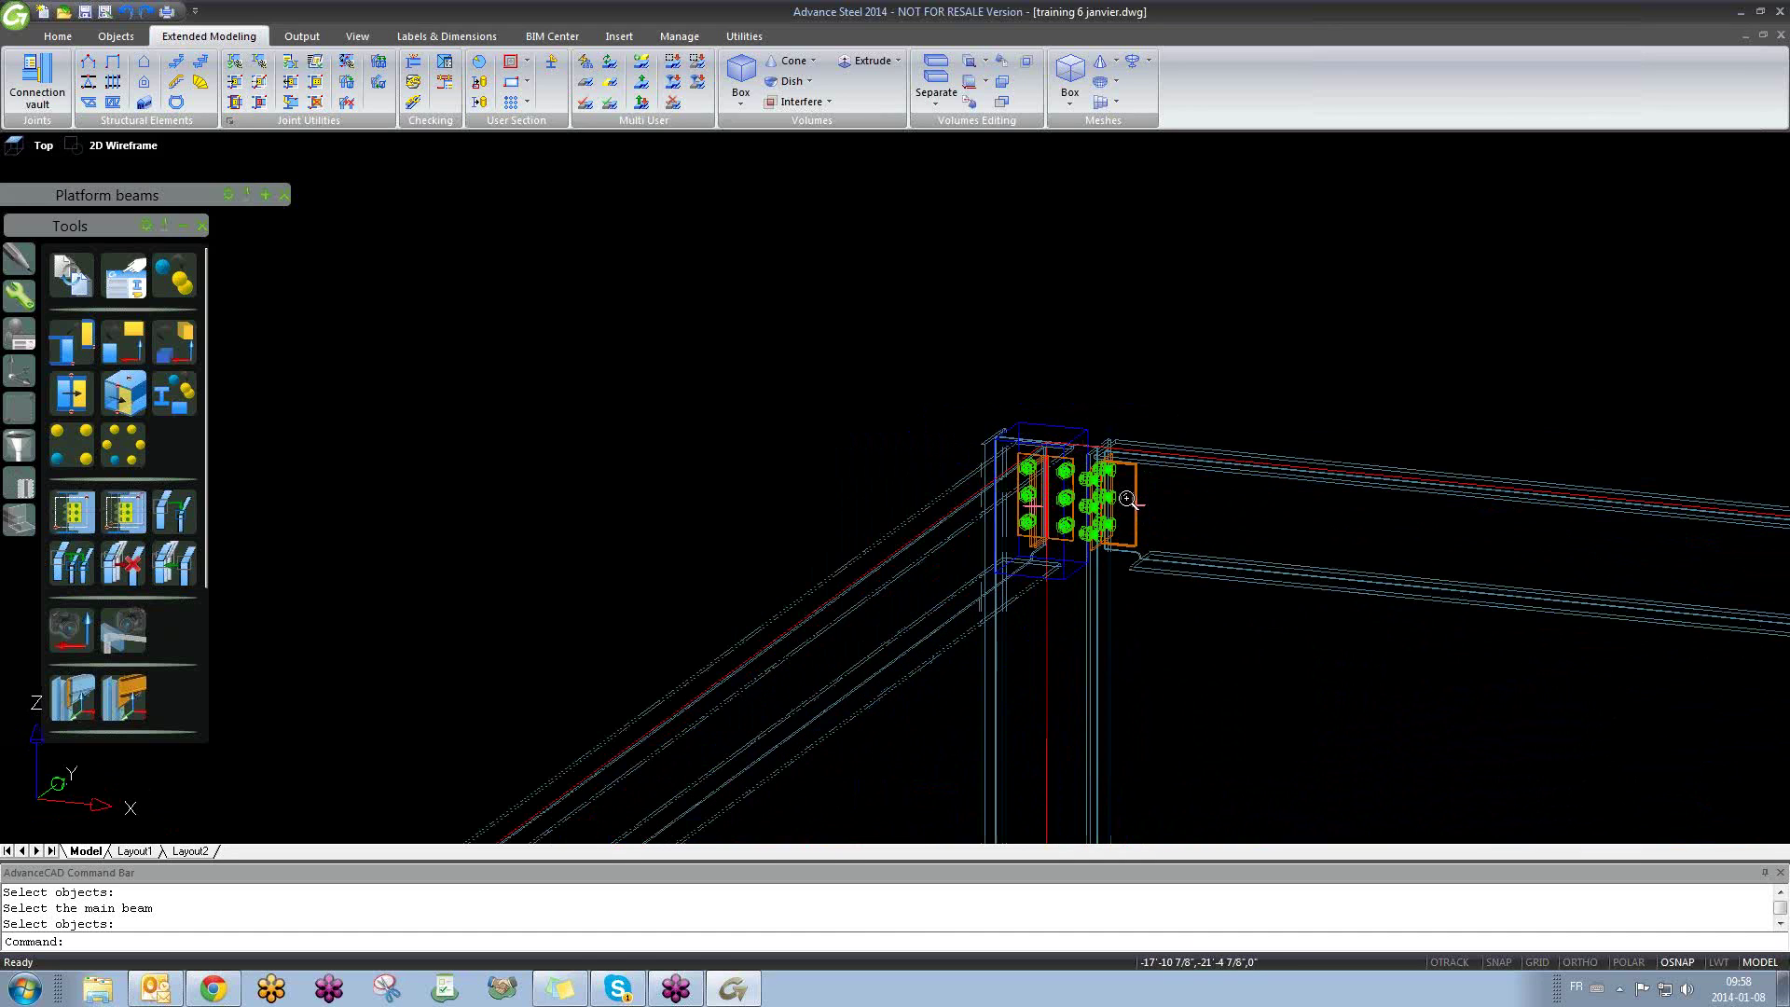
{"action": "scroll", "coordinate": [1127, 499], "scroll_direction": "down", "scroll_amount": 3}
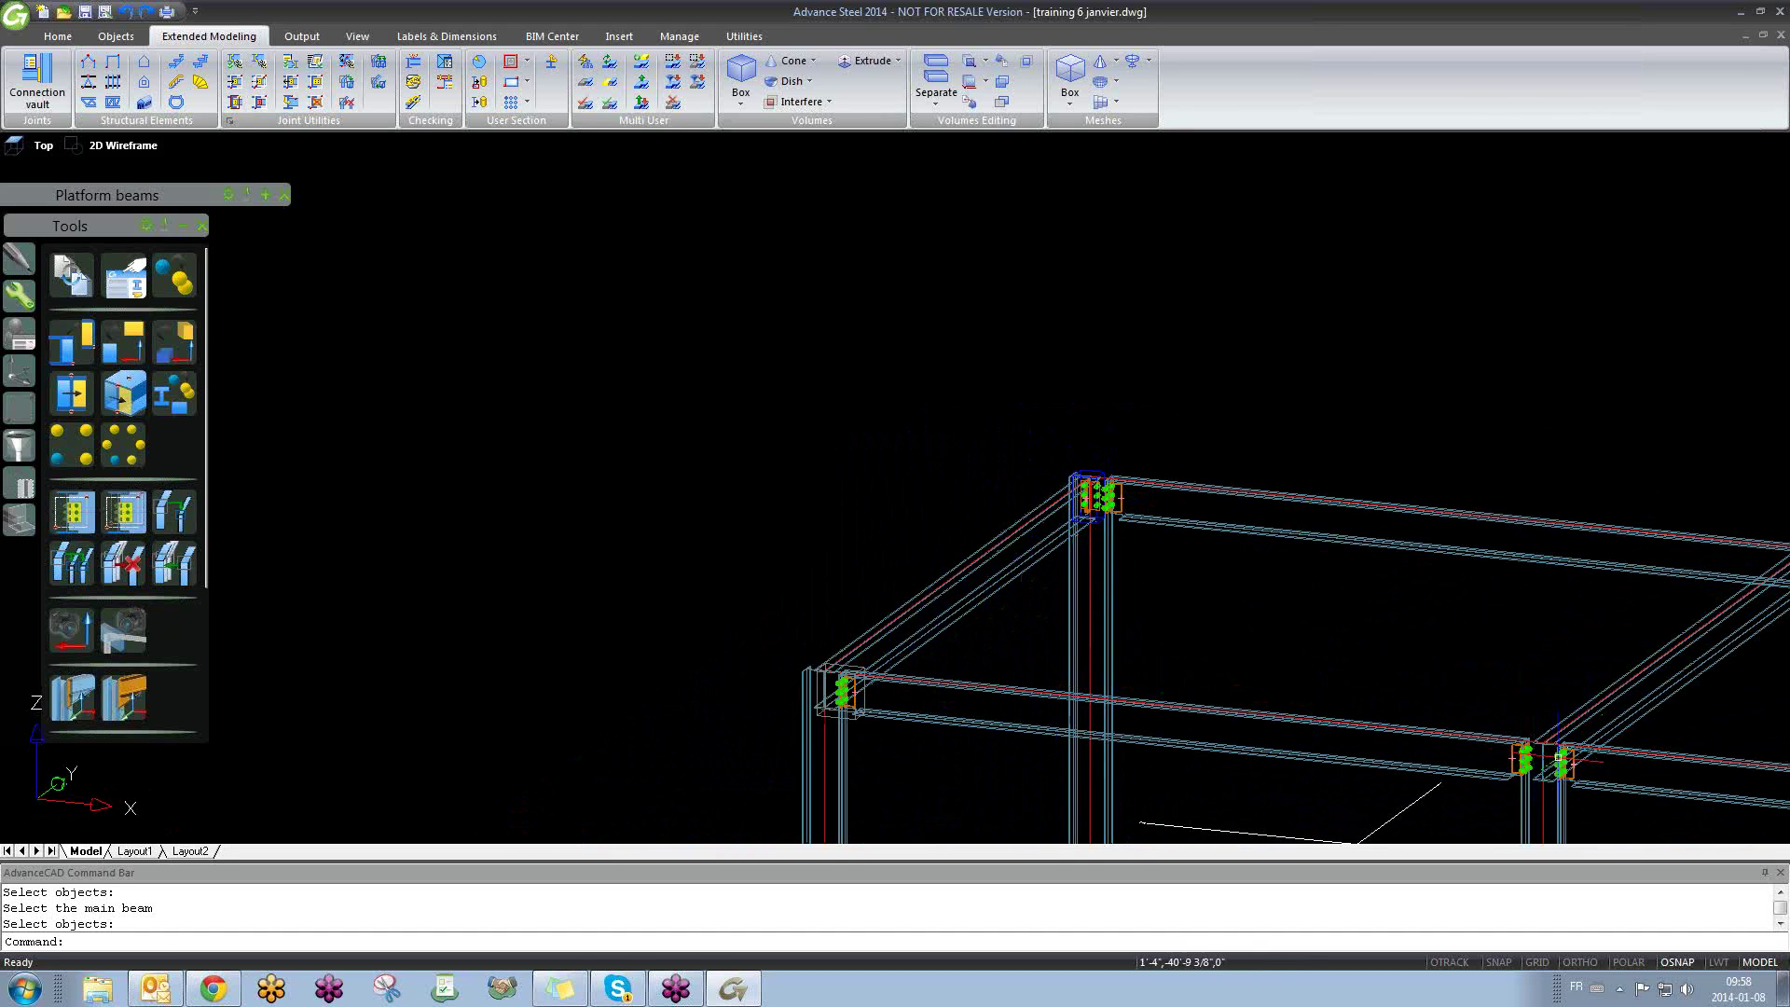
{"action": "scroll", "coordinate": [1534, 766], "scroll_direction": "up", "scroll_amount": 4}
{"action": "scroll", "coordinate": [1491, 749], "scroll_direction": "down", "scroll_amount": 3}
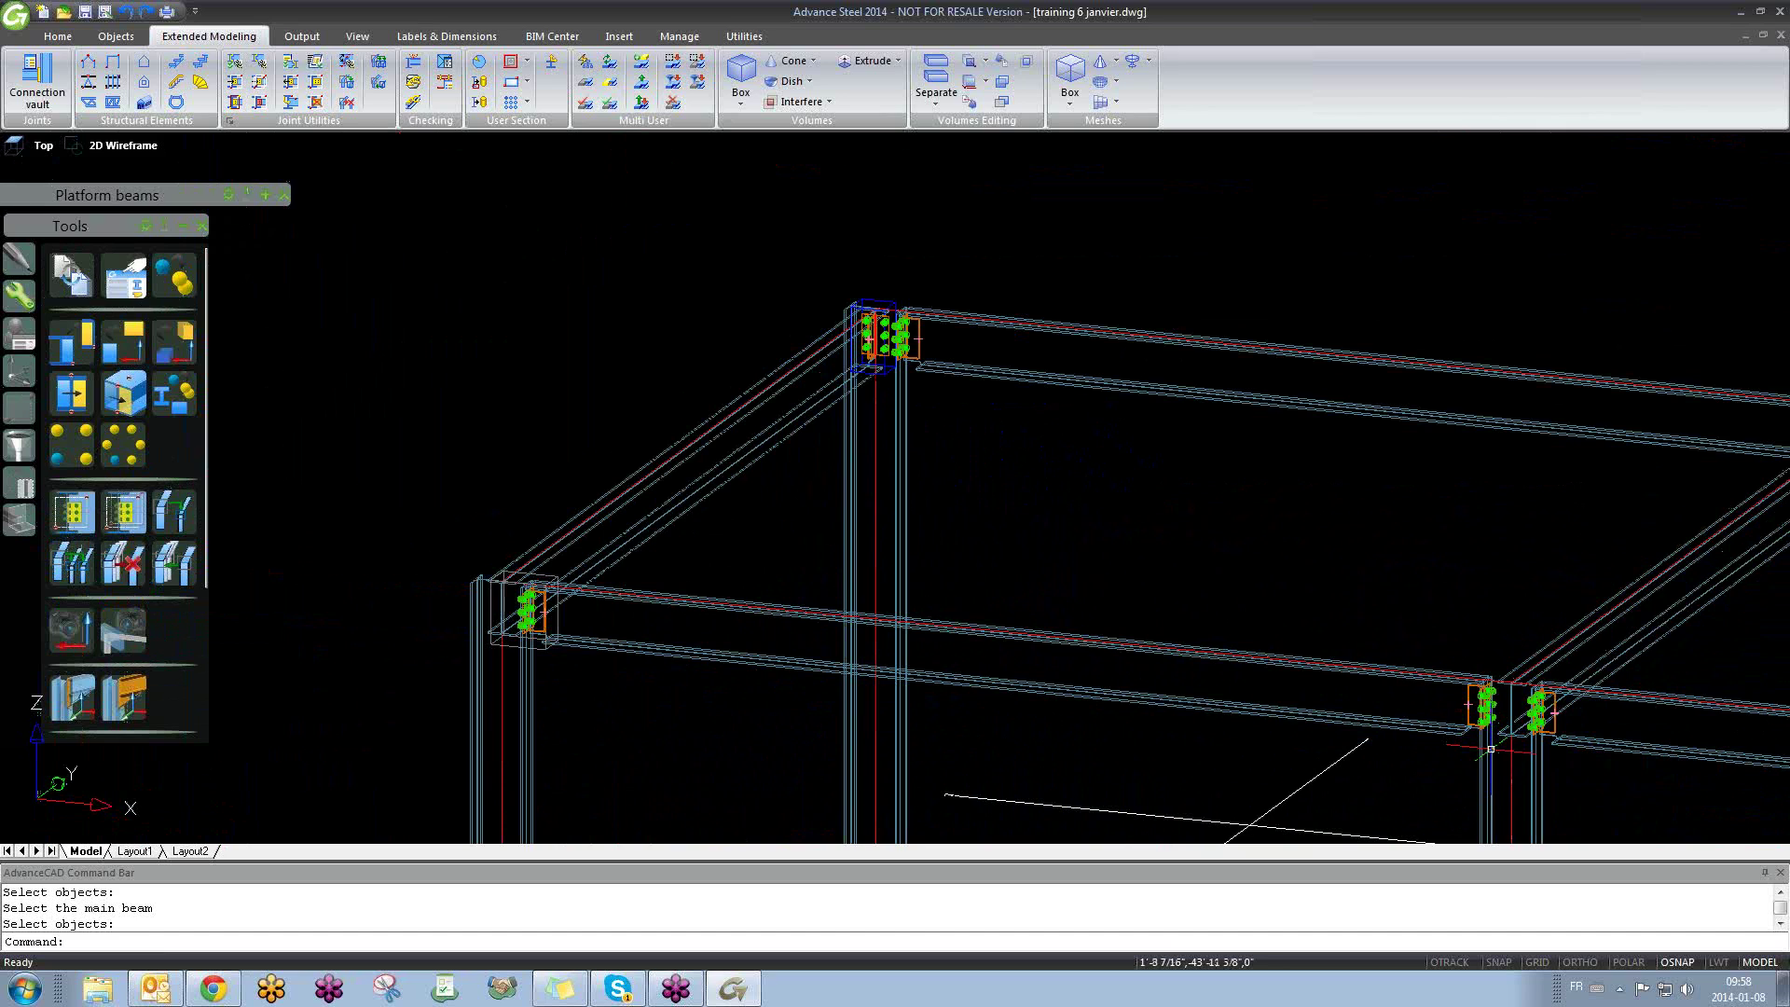
{"action": "scroll", "coordinate": [1491, 749], "scroll_direction": "up", "scroll_amount": 4}
{"action": "scroll", "coordinate": [1461, 697], "scroll_direction": "down", "scroll_amount": 3}
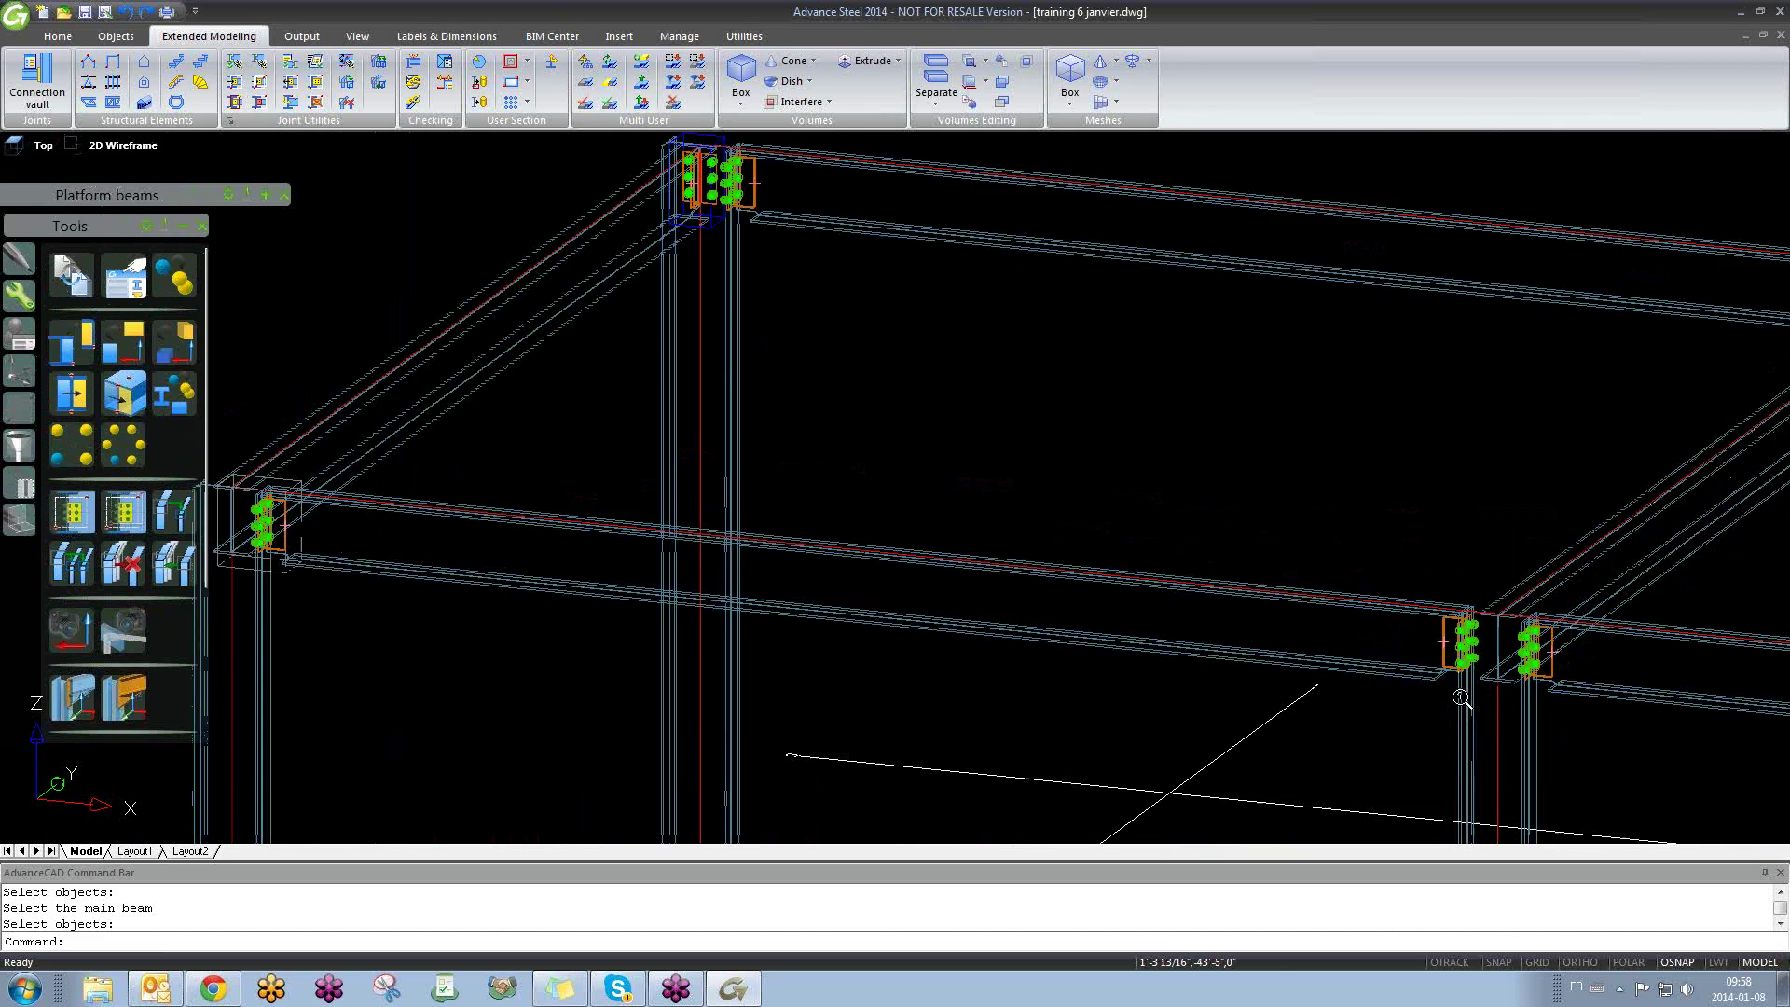
{"action": "scroll", "coordinate": [1461, 697], "scroll_direction": "down", "scroll_amount": 3}
{"action": "scroll", "coordinate": [1111, 511], "scroll_direction": "up", "scroll_amount": 5}
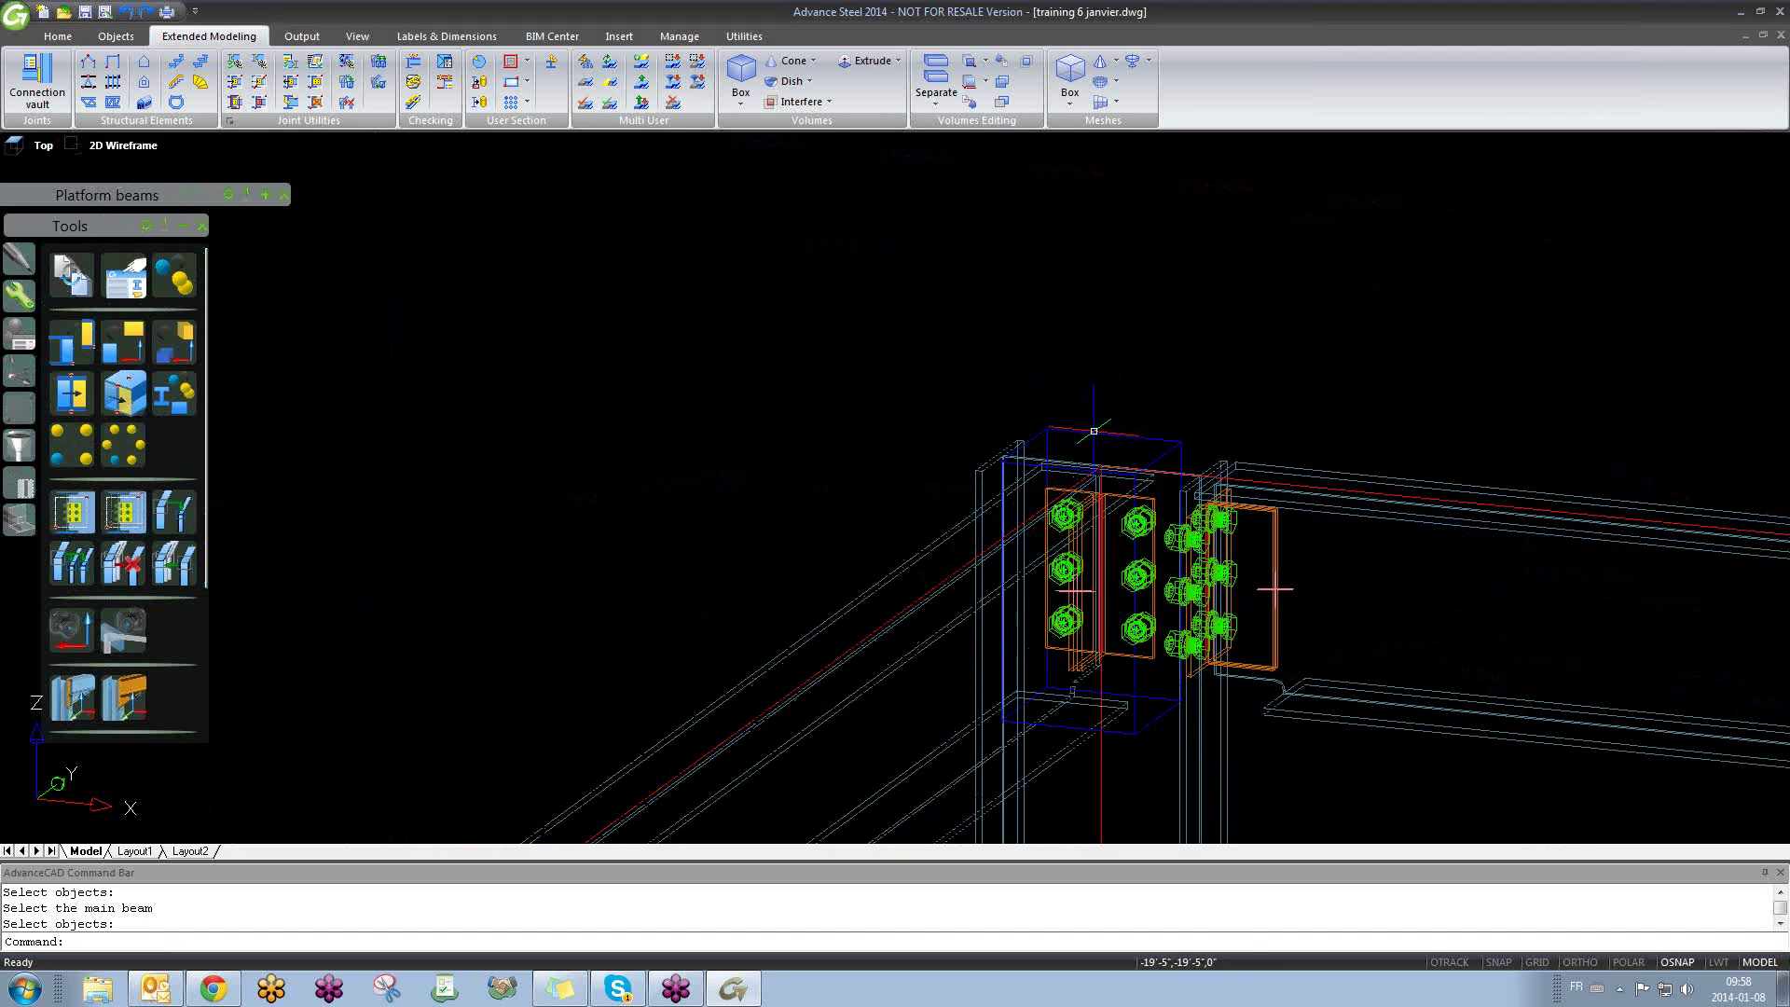
{"action": "scroll", "coordinate": [1202, 559], "scroll_direction": "down", "scroll_amount": 3}
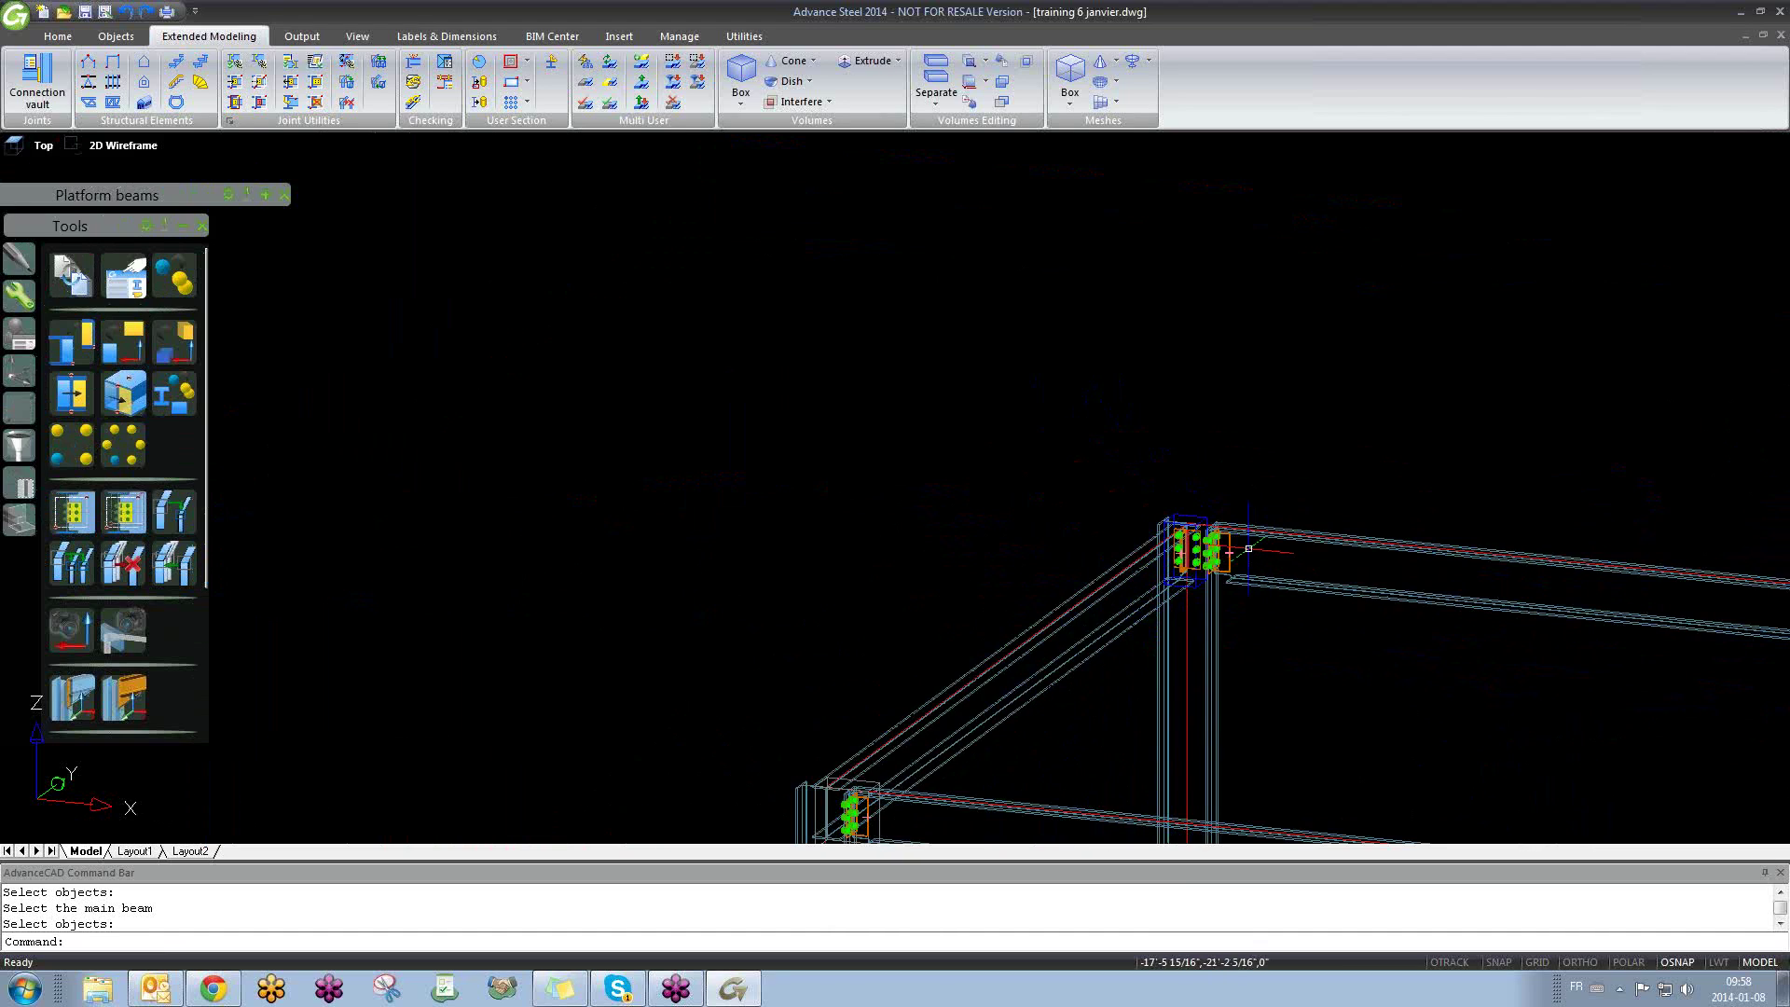
{"action": "scroll", "coordinate": [1181, 581], "scroll_direction": "up", "scroll_amount": 5}
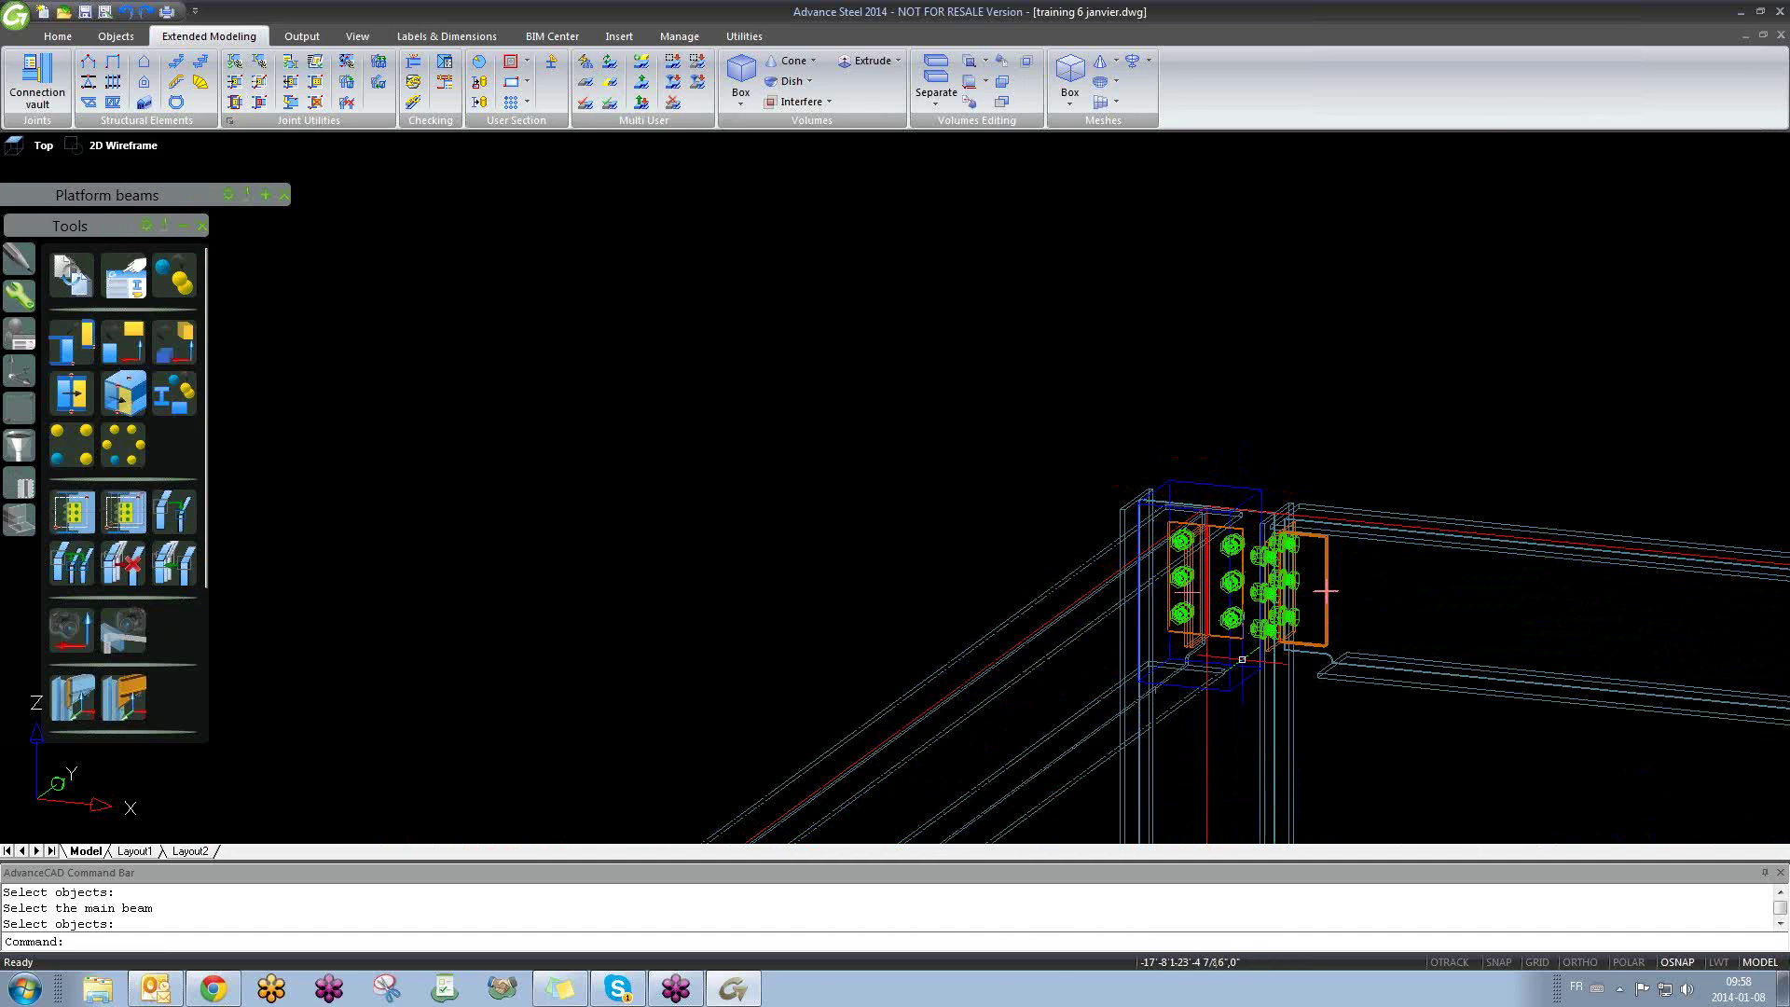
{"action": "scroll", "coordinate": [1194, 508], "scroll_direction": "down", "scroll_amount": 3}
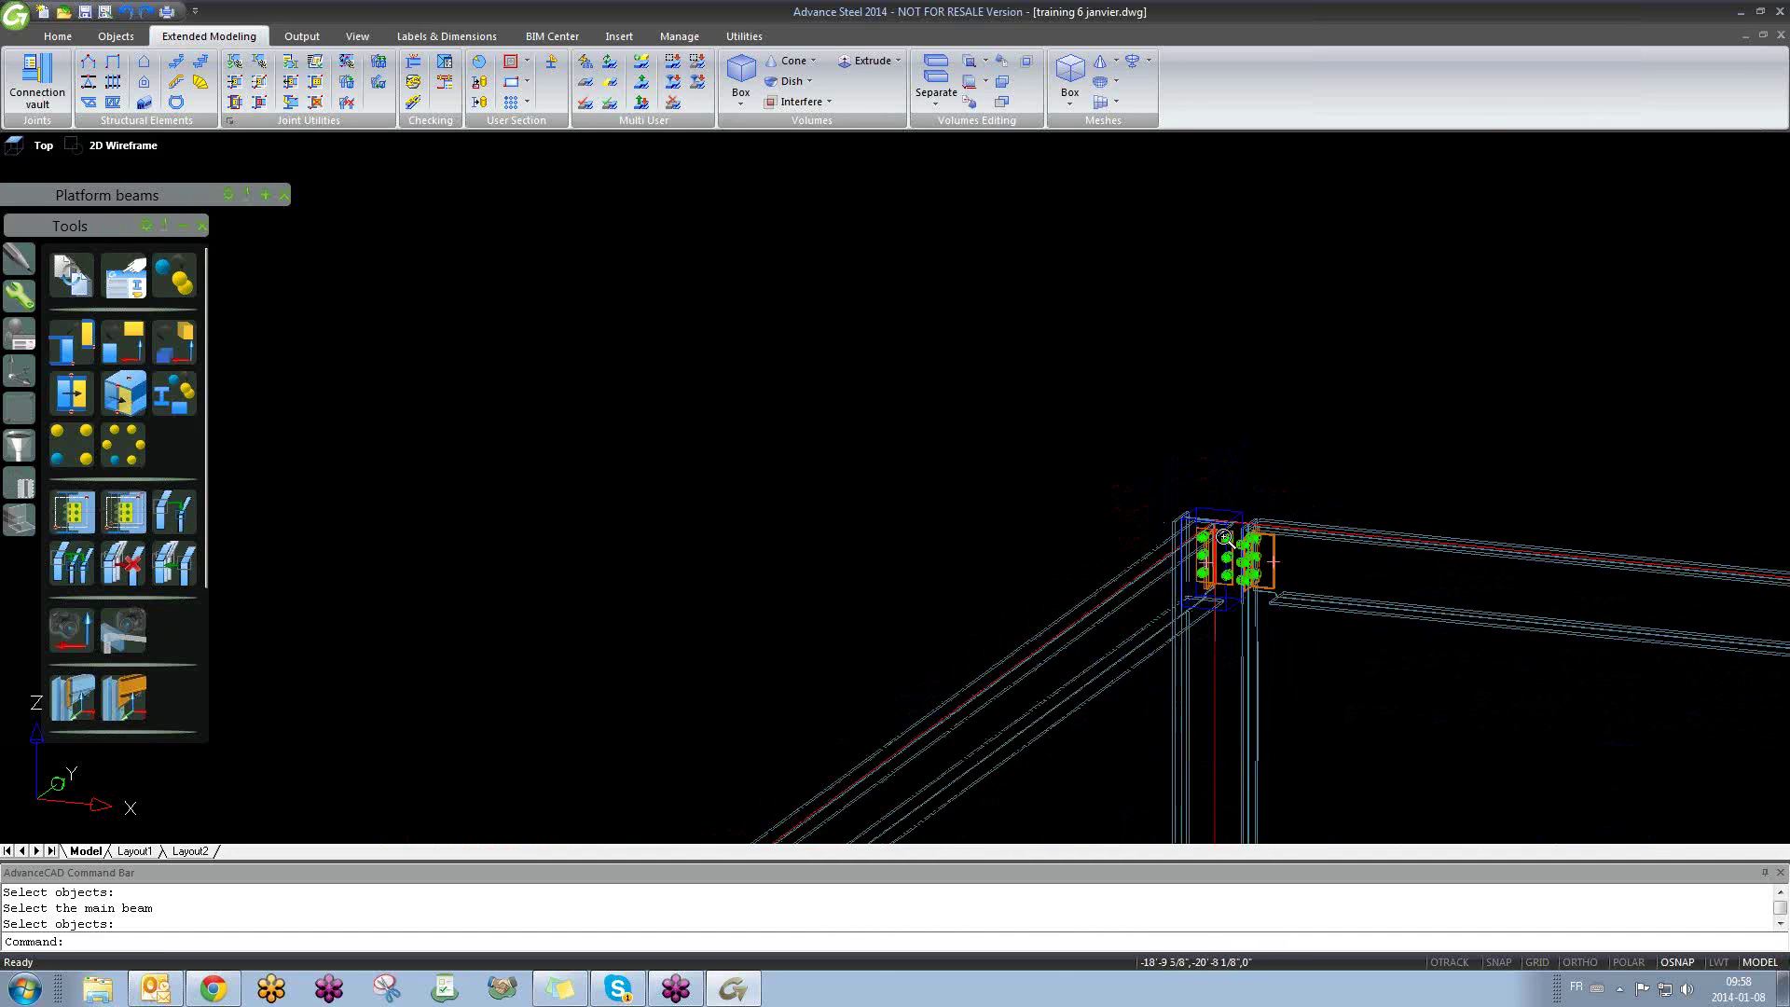
Step: Set the master clip angle joint's vertical bolts at the front corner column to 2 lines in Group 1
{"action": "middle_click_drag", "start_coordinate": [945, 731], "coordinate": [784, 503]}
{"action": "scroll", "coordinate": [742, 578], "scroll_direction": "up", "scroll_amount": 6}
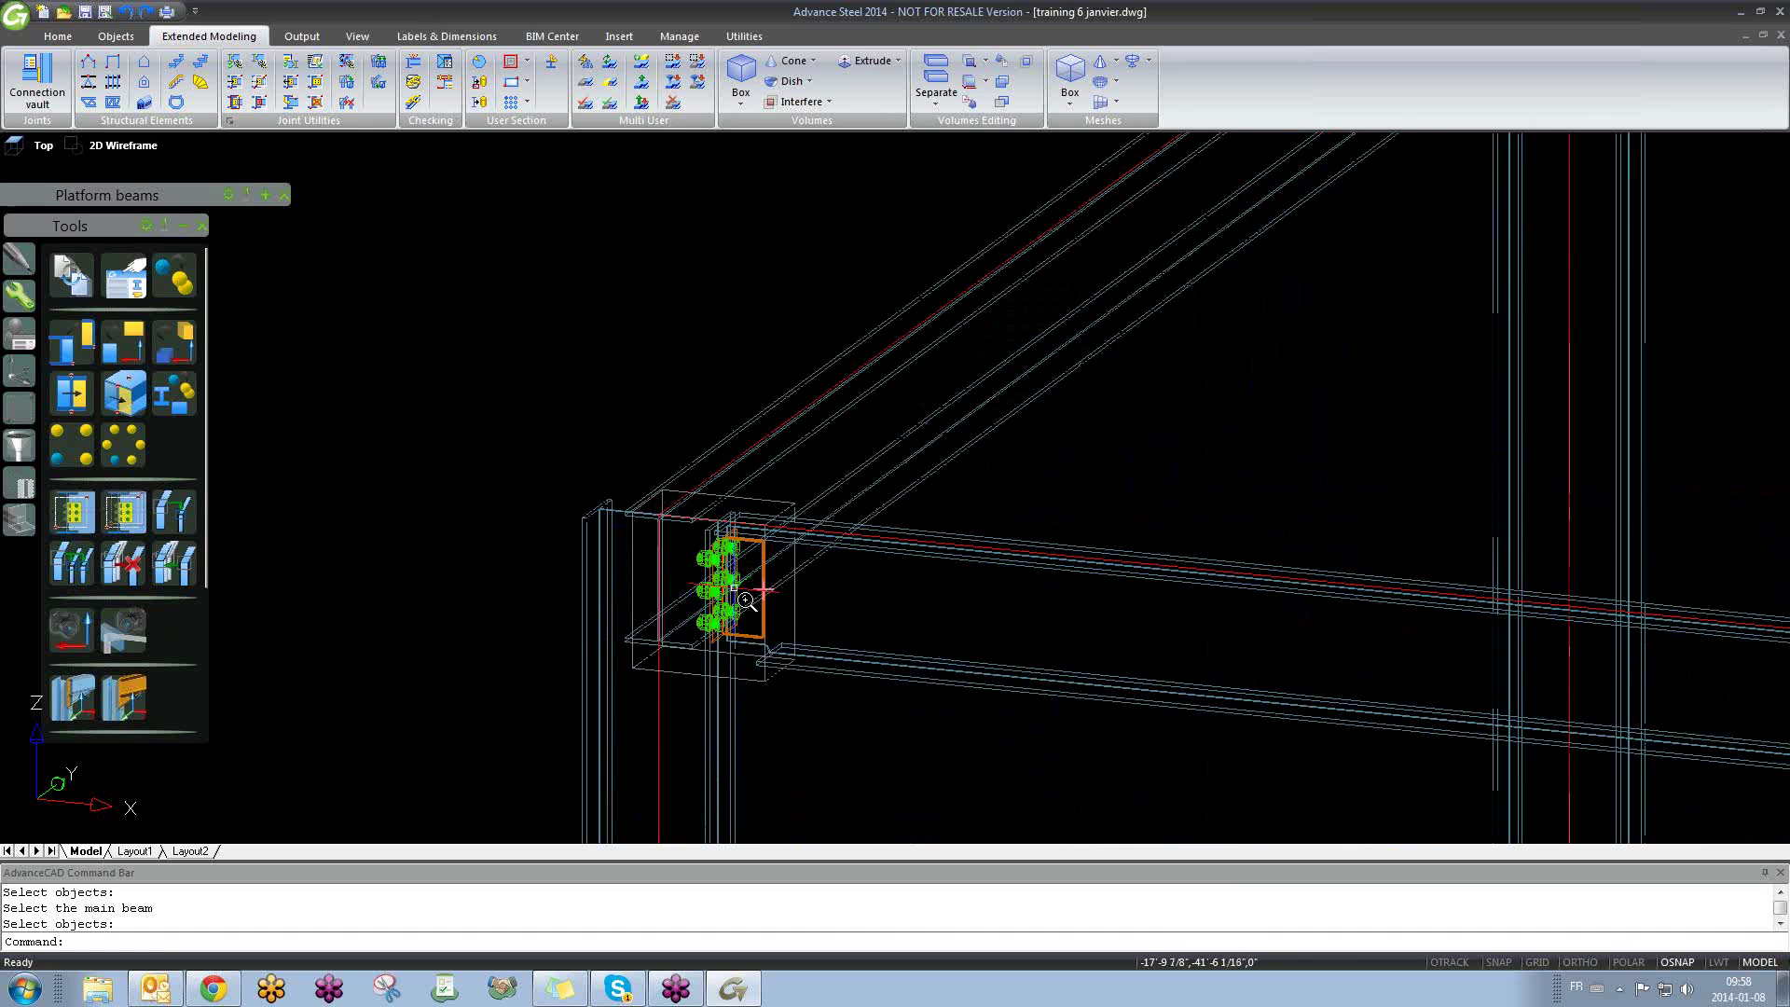
{"action": "double_click", "coordinate": [826, 591]}
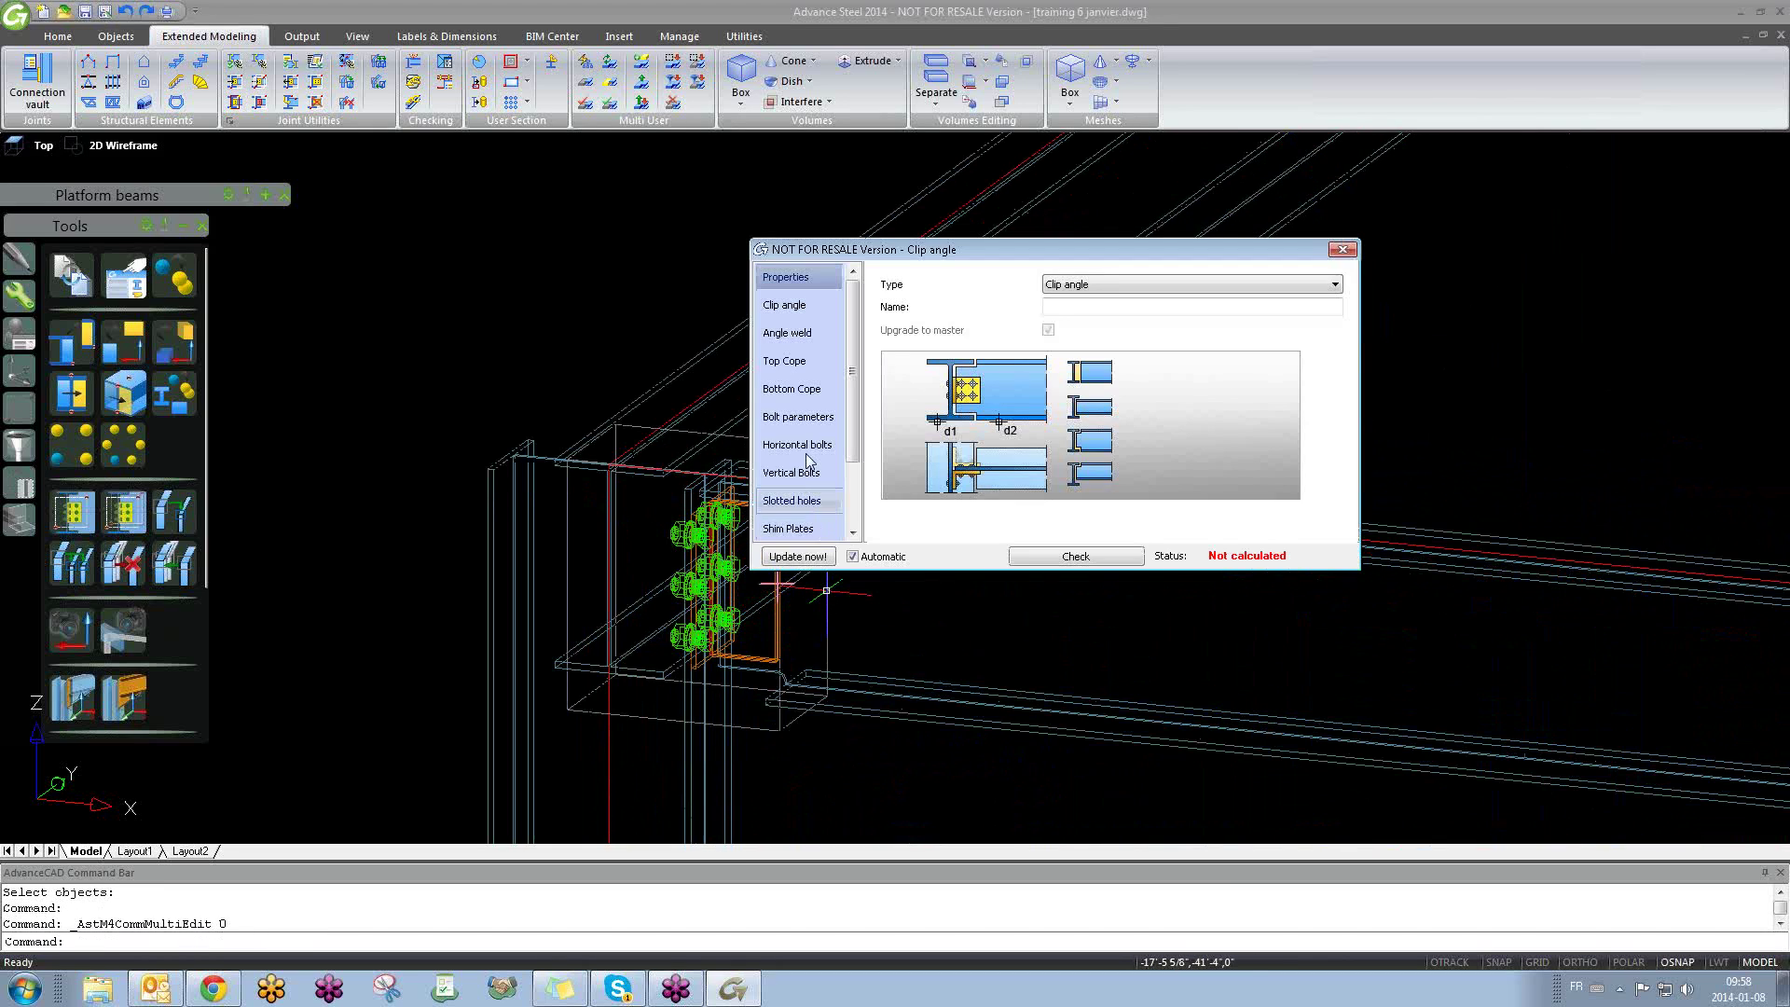
{"action": "left_click_drag", "start_coordinate": [869, 251], "coordinate": [946, 270]}
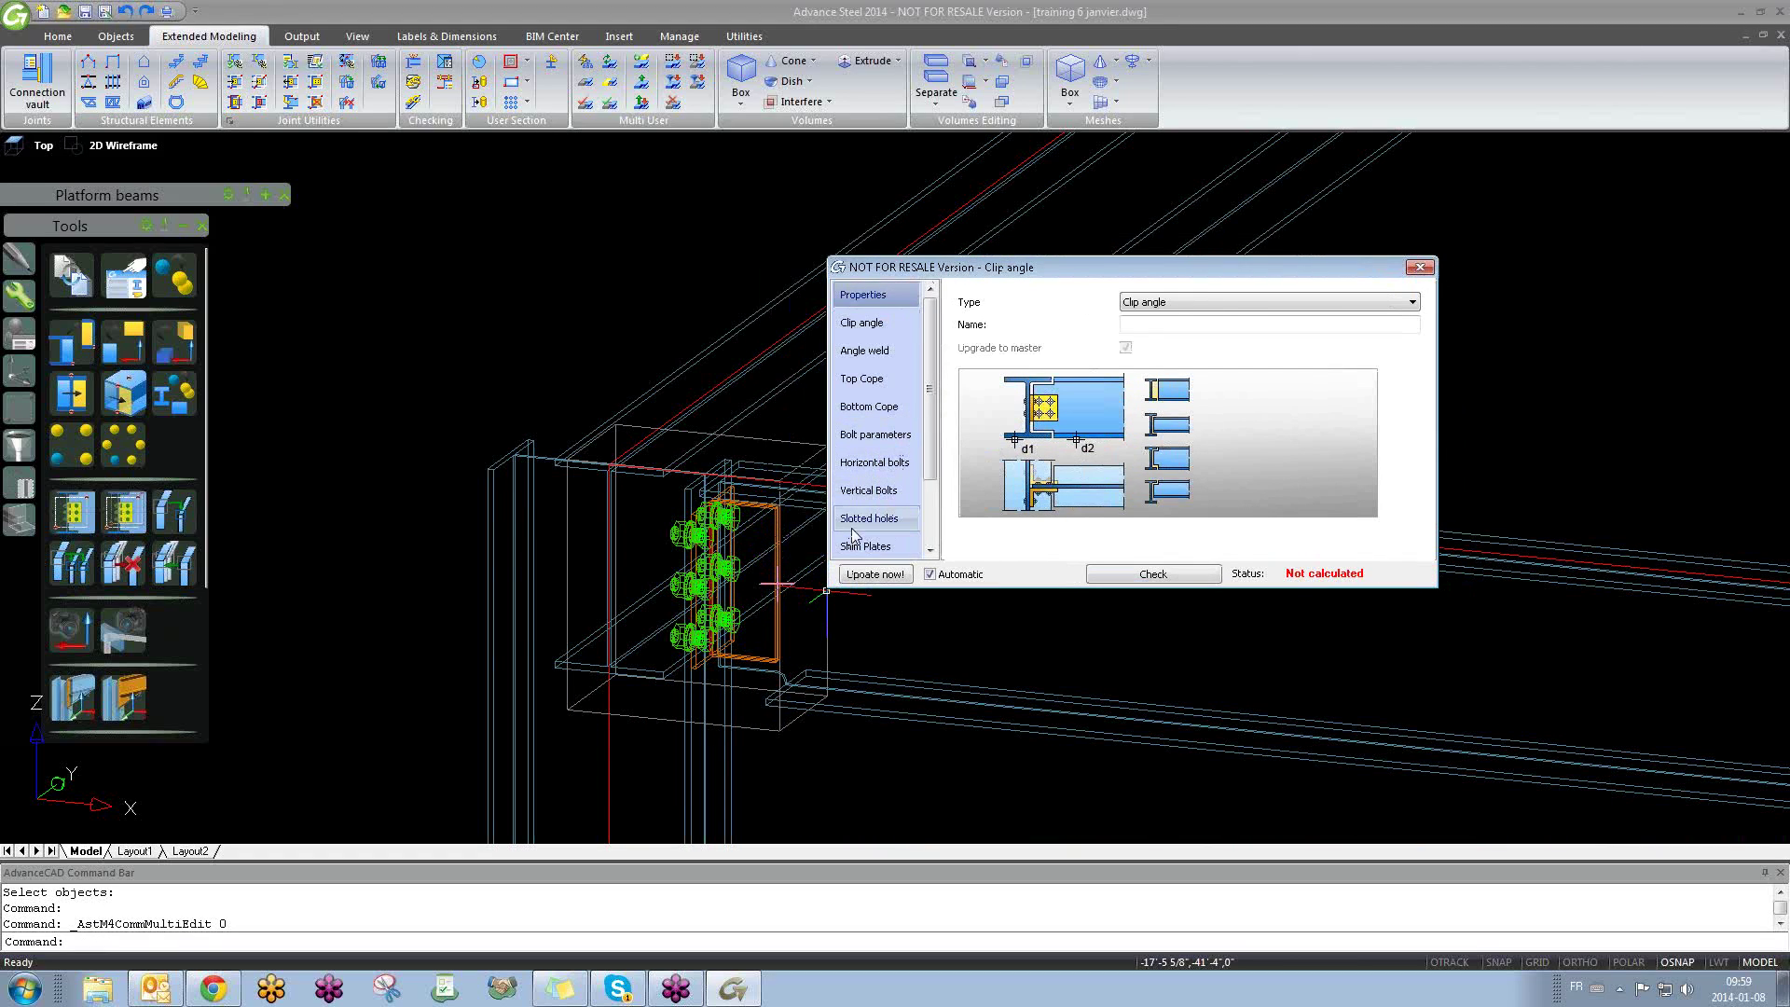
{"action": "left_click", "coordinate": [868, 491]}
{"action": "double_click", "coordinate": [1014, 368]}
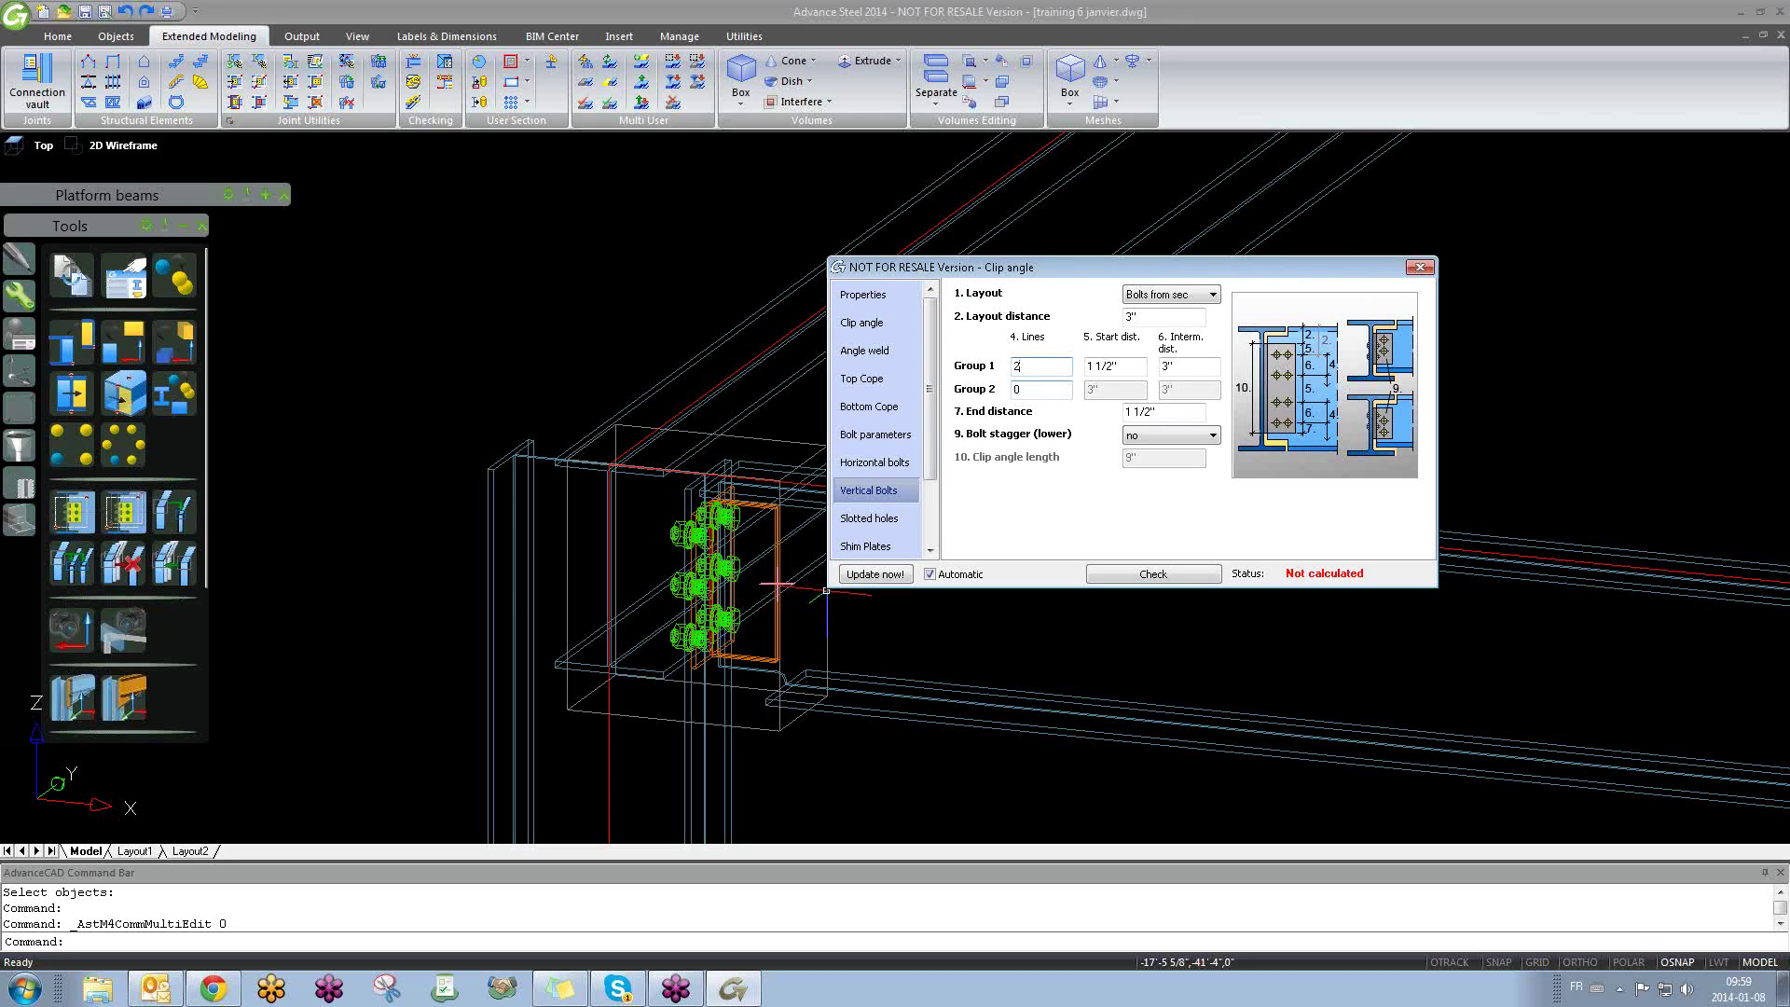
{"action": "key", "text": "Tab"}
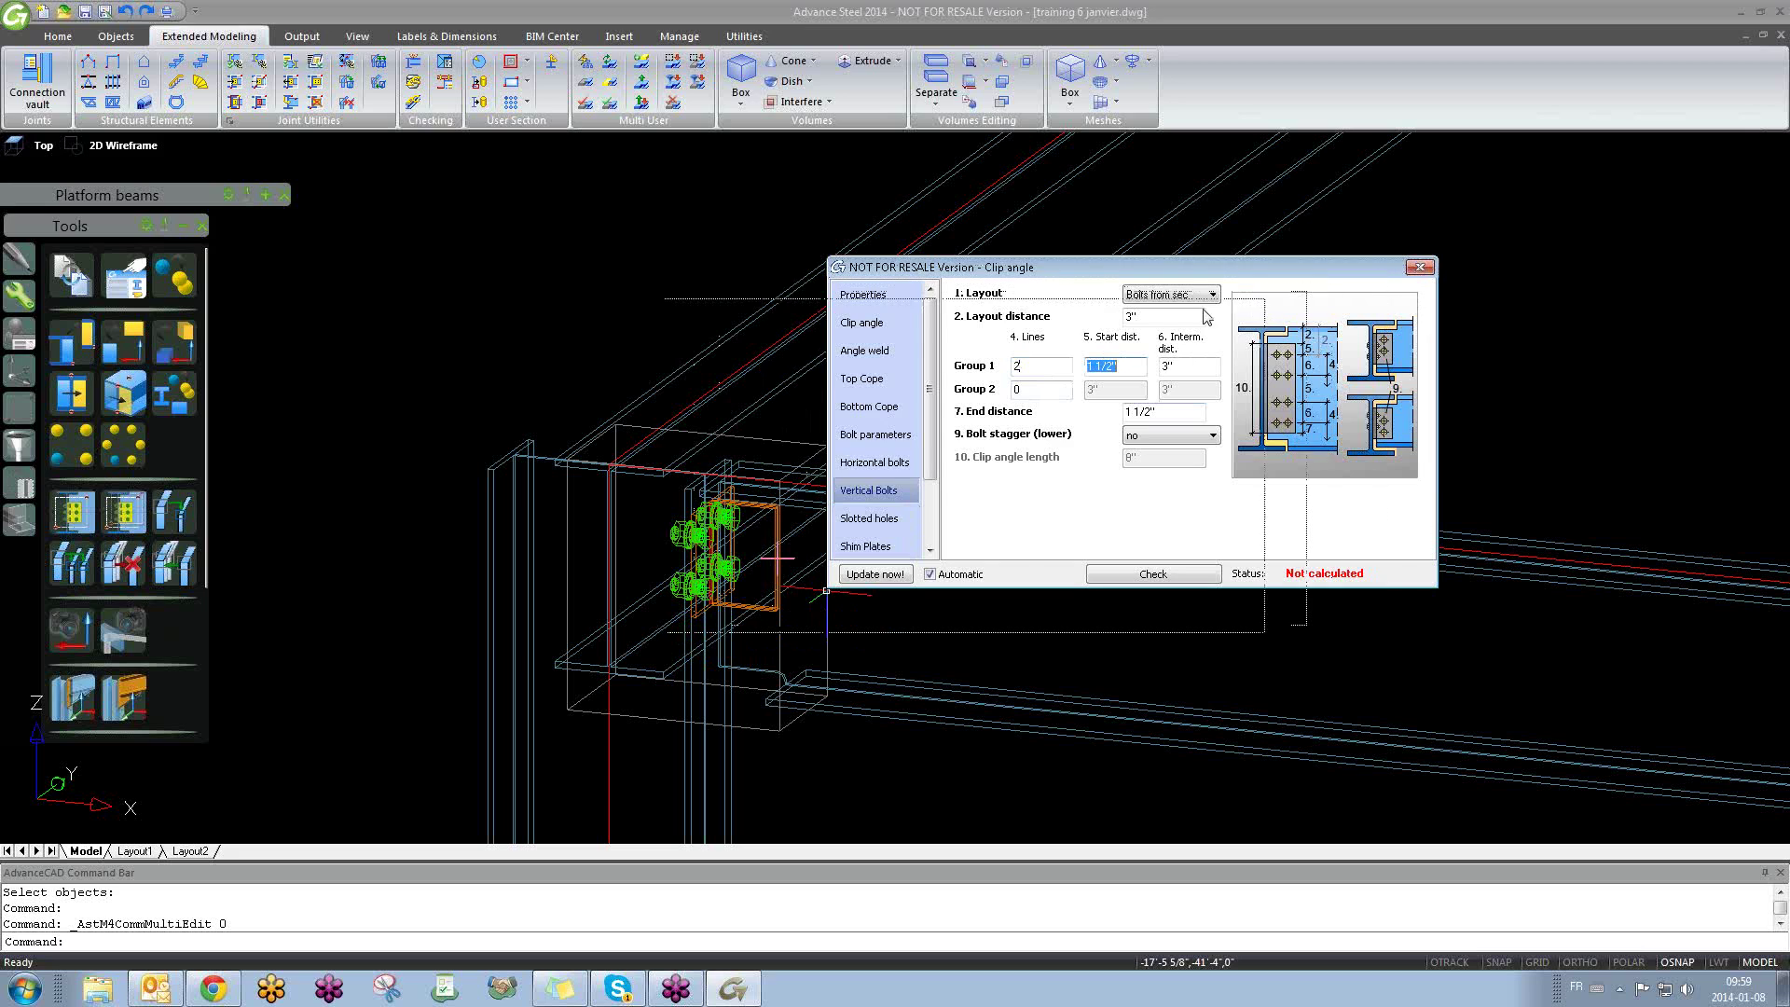
Step: Check how the slave joints at the middle front and rear corner columns follow the master's bolt change, keeping its properties open
{"action": "left_click_drag", "start_coordinate": [1383, 274], "coordinate": [1190, 322]}
{"action": "left_click", "coordinate": [1265, 316]}
{"action": "scroll", "coordinate": [1675, 511], "scroll_direction": "up", "scroll_amount": 5}
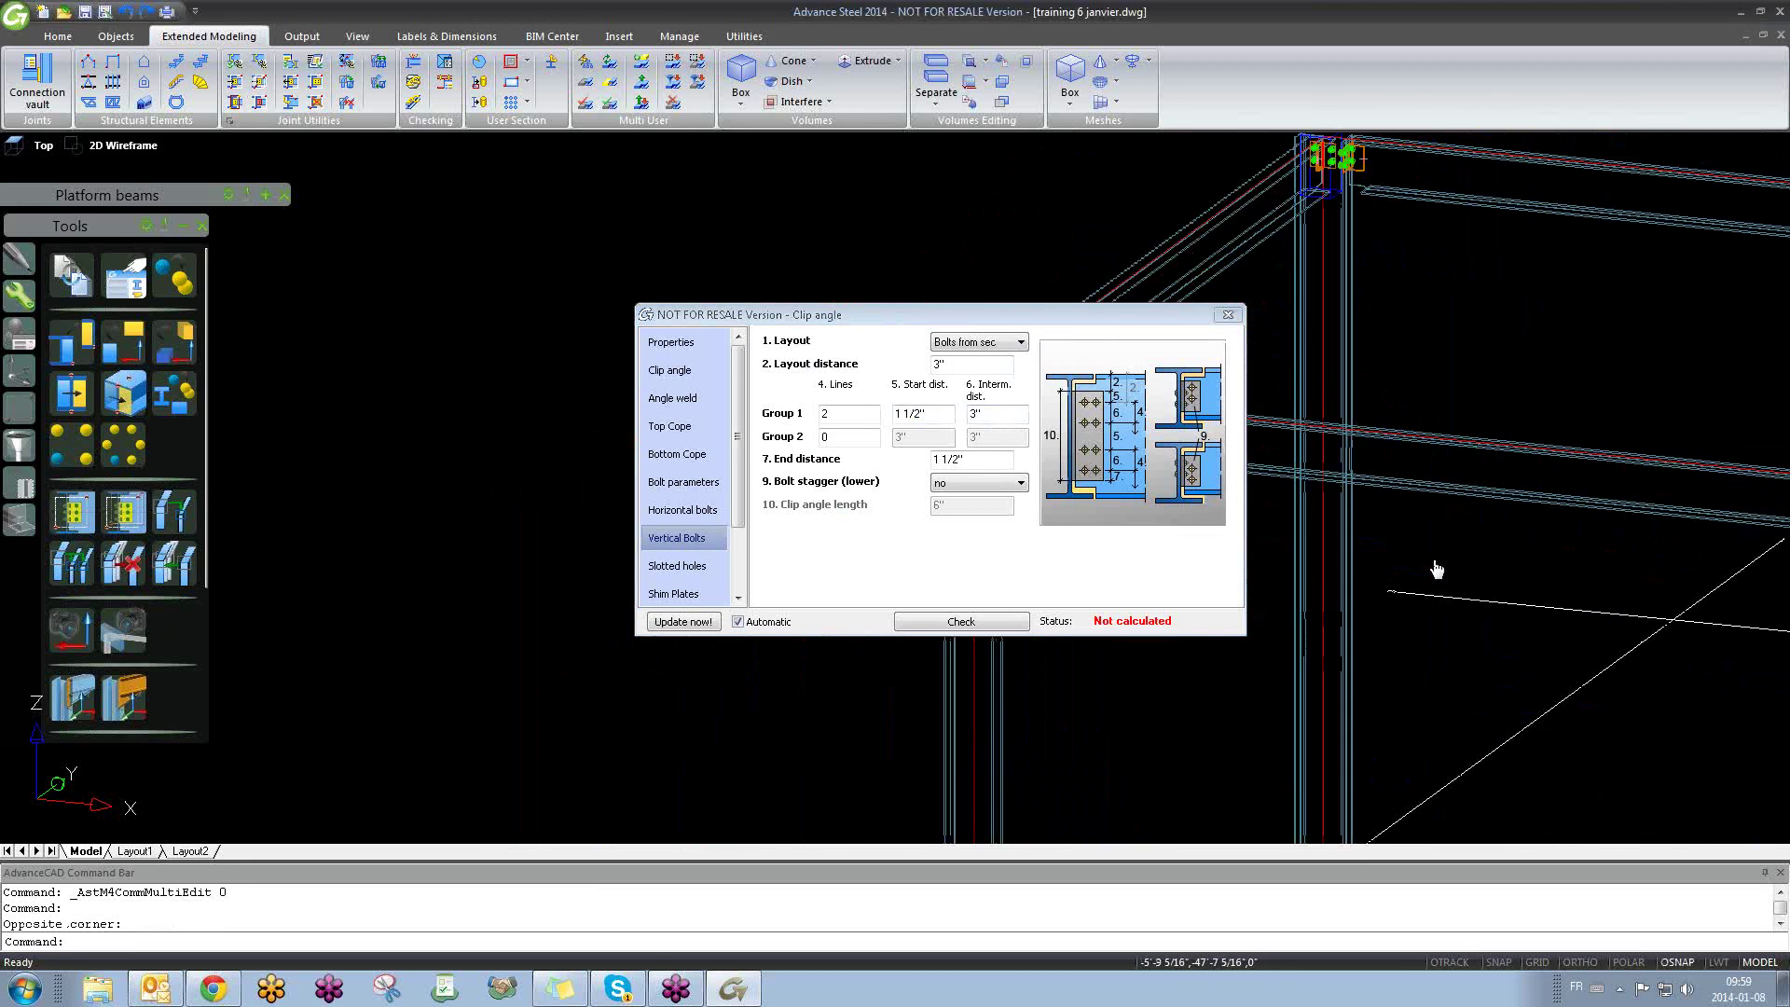
{"action": "scroll", "coordinate": [1675, 511], "scroll_direction": "down", "scroll_amount": 5}
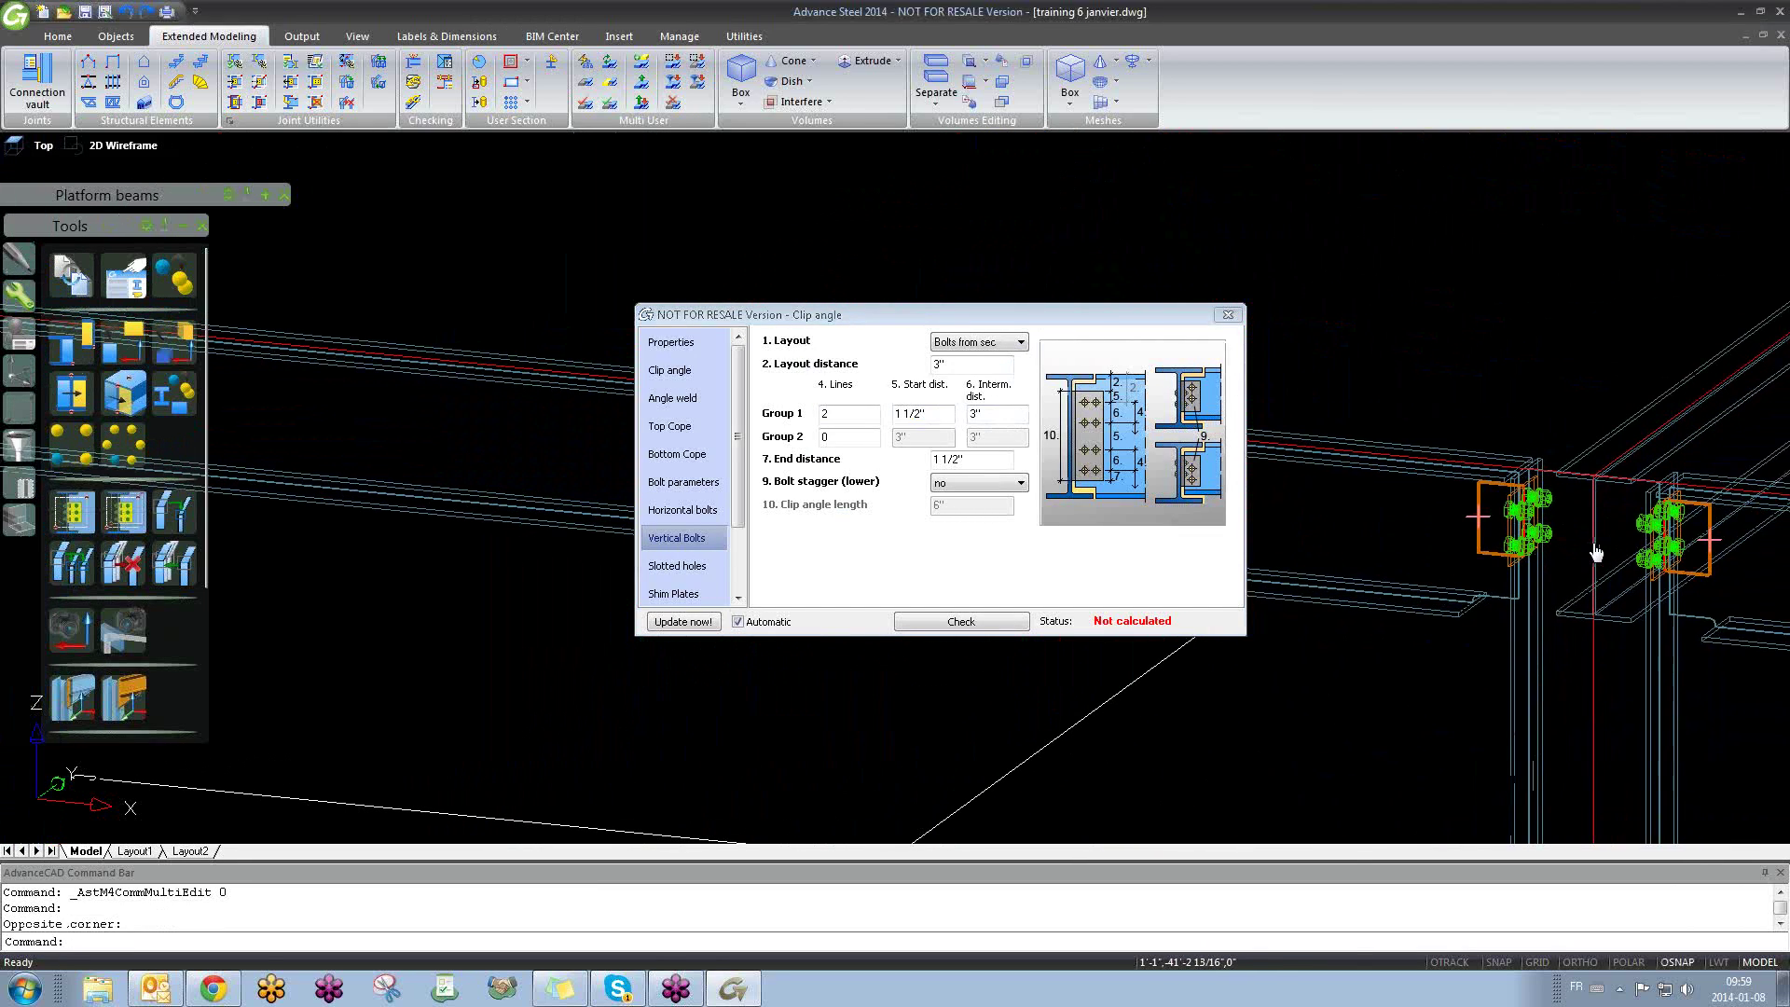
{"action": "scroll", "coordinate": [1552, 484], "scroll_direction": "up", "scroll_amount": 5}
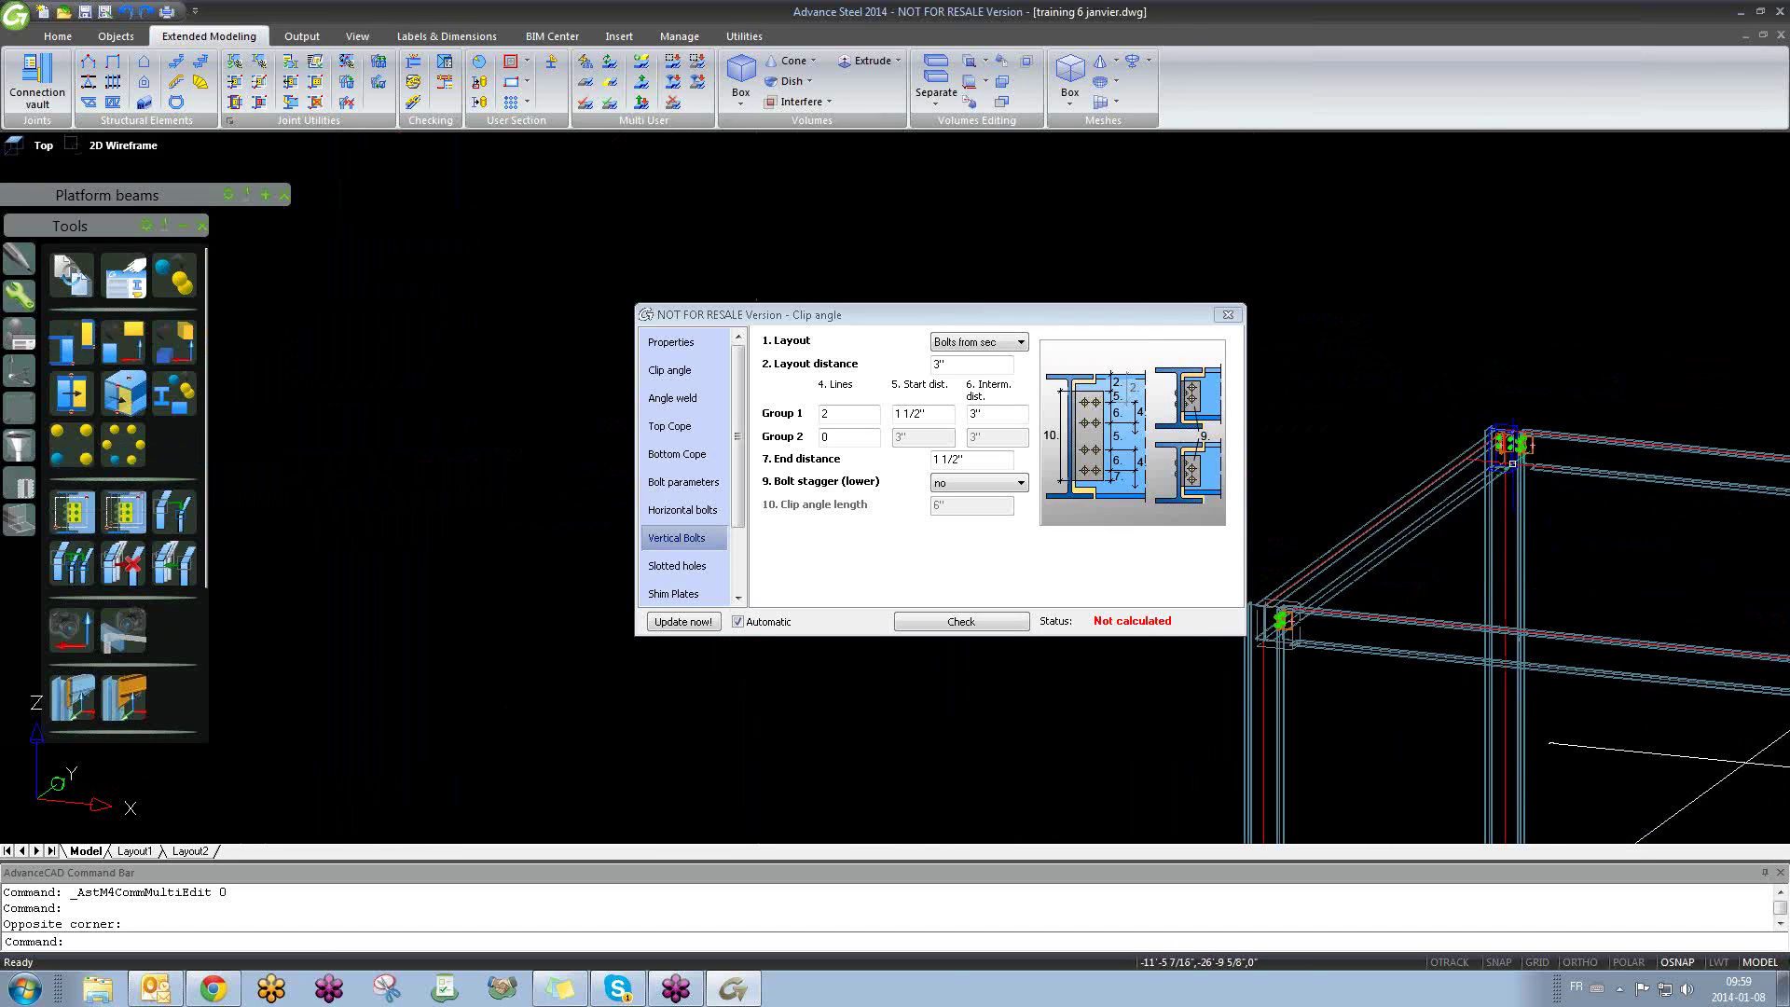
{"action": "left_click_drag", "start_coordinate": [998, 314], "coordinate": [603, 260]}
{"action": "scroll", "coordinate": [985, 606], "scroll_direction": "down", "scroll_amount": 6}
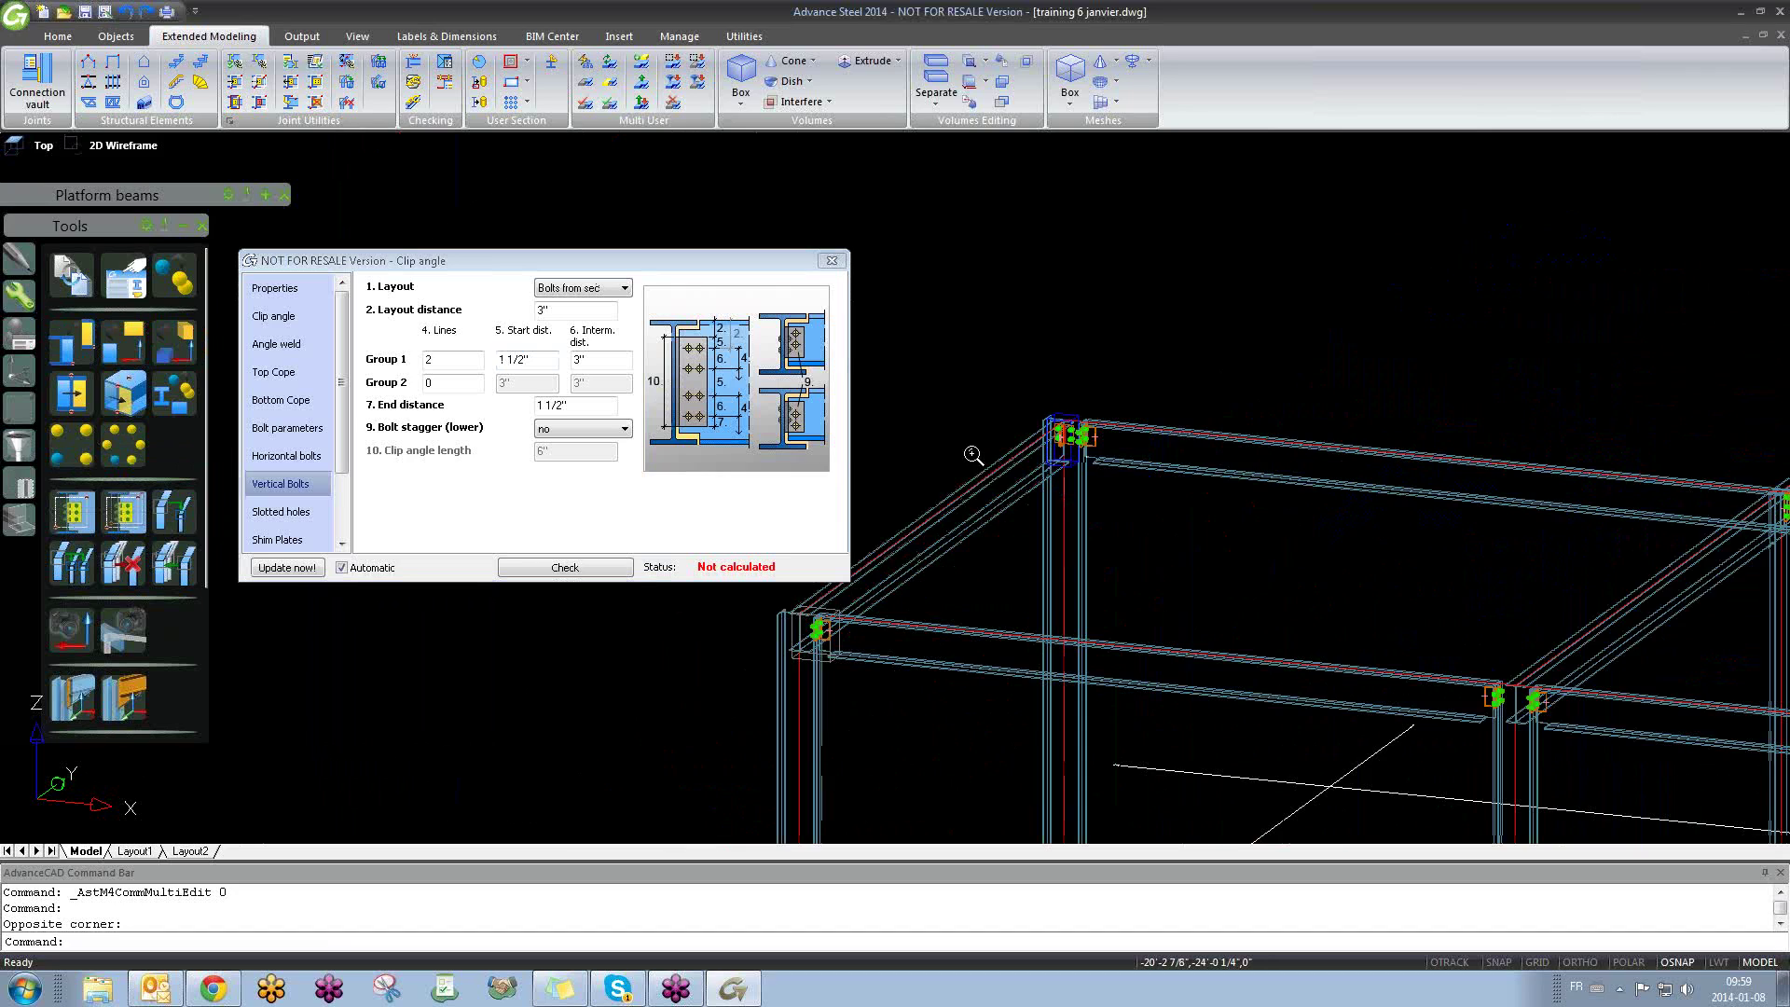
Step: Try 4 lines for the master clip angle joint's Group 1 vertical bolts, settle on 3 lines, and close its properties
{"action": "left_click", "coordinate": [443, 360]}
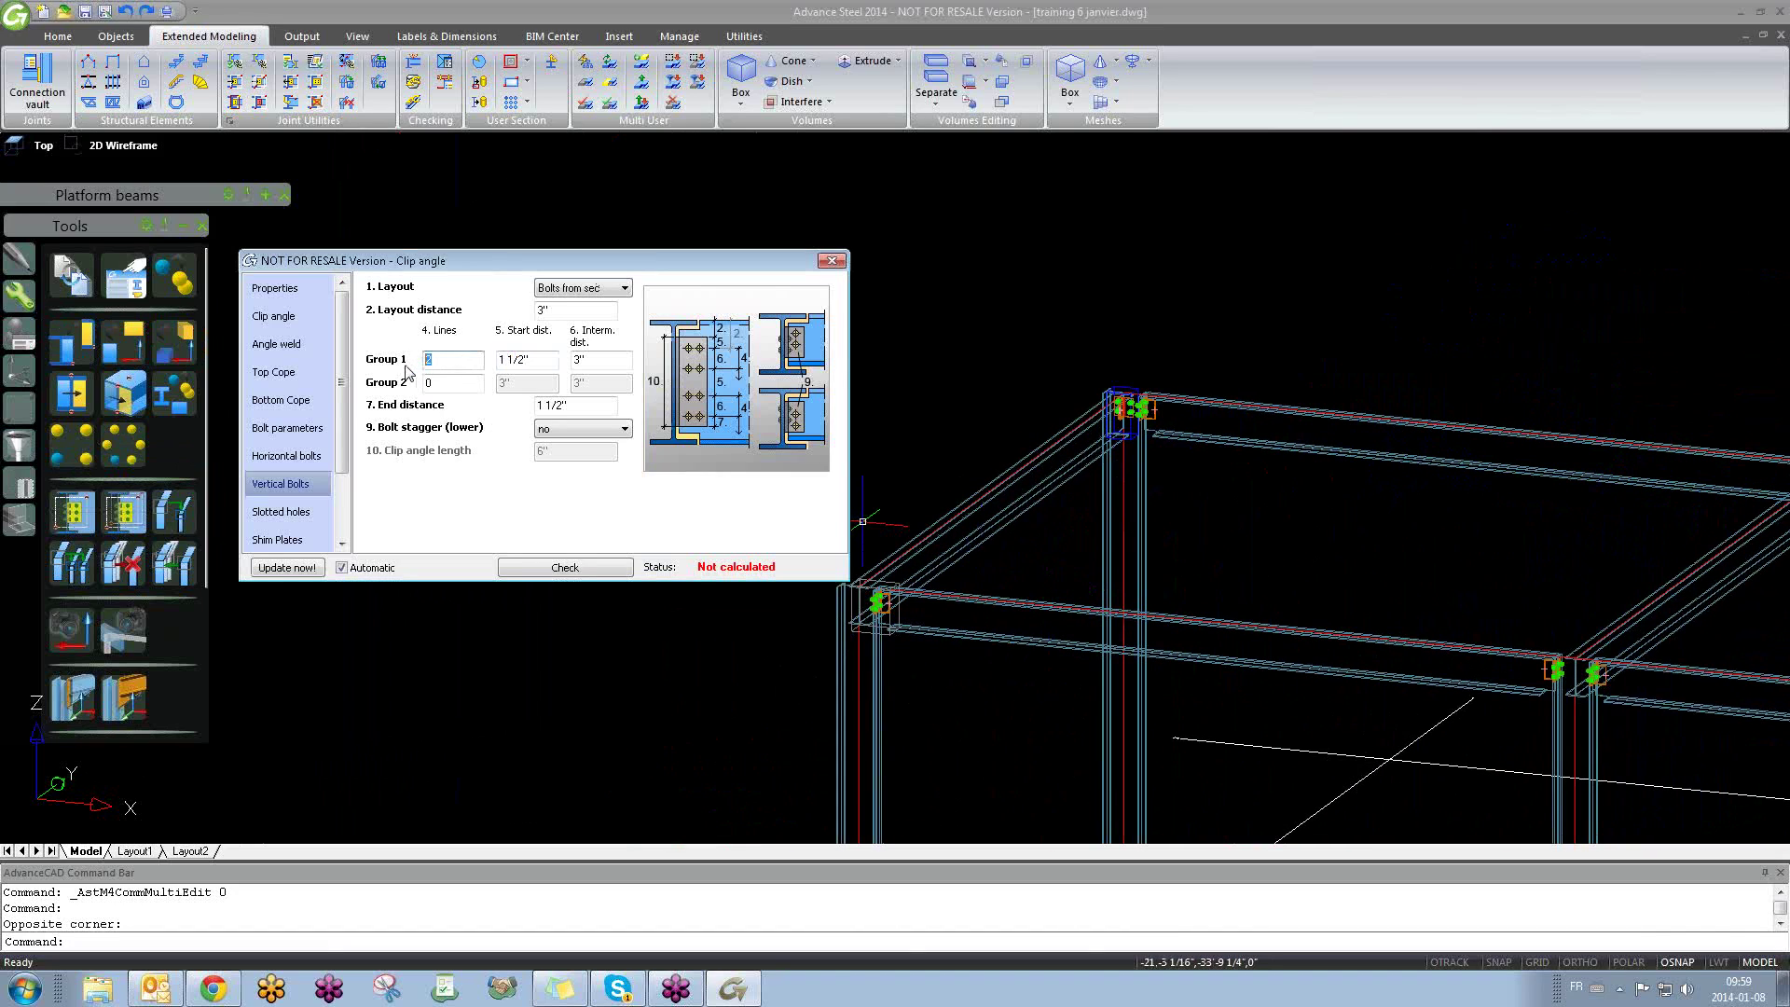
{"action": "left_click", "coordinate": [472, 382]}
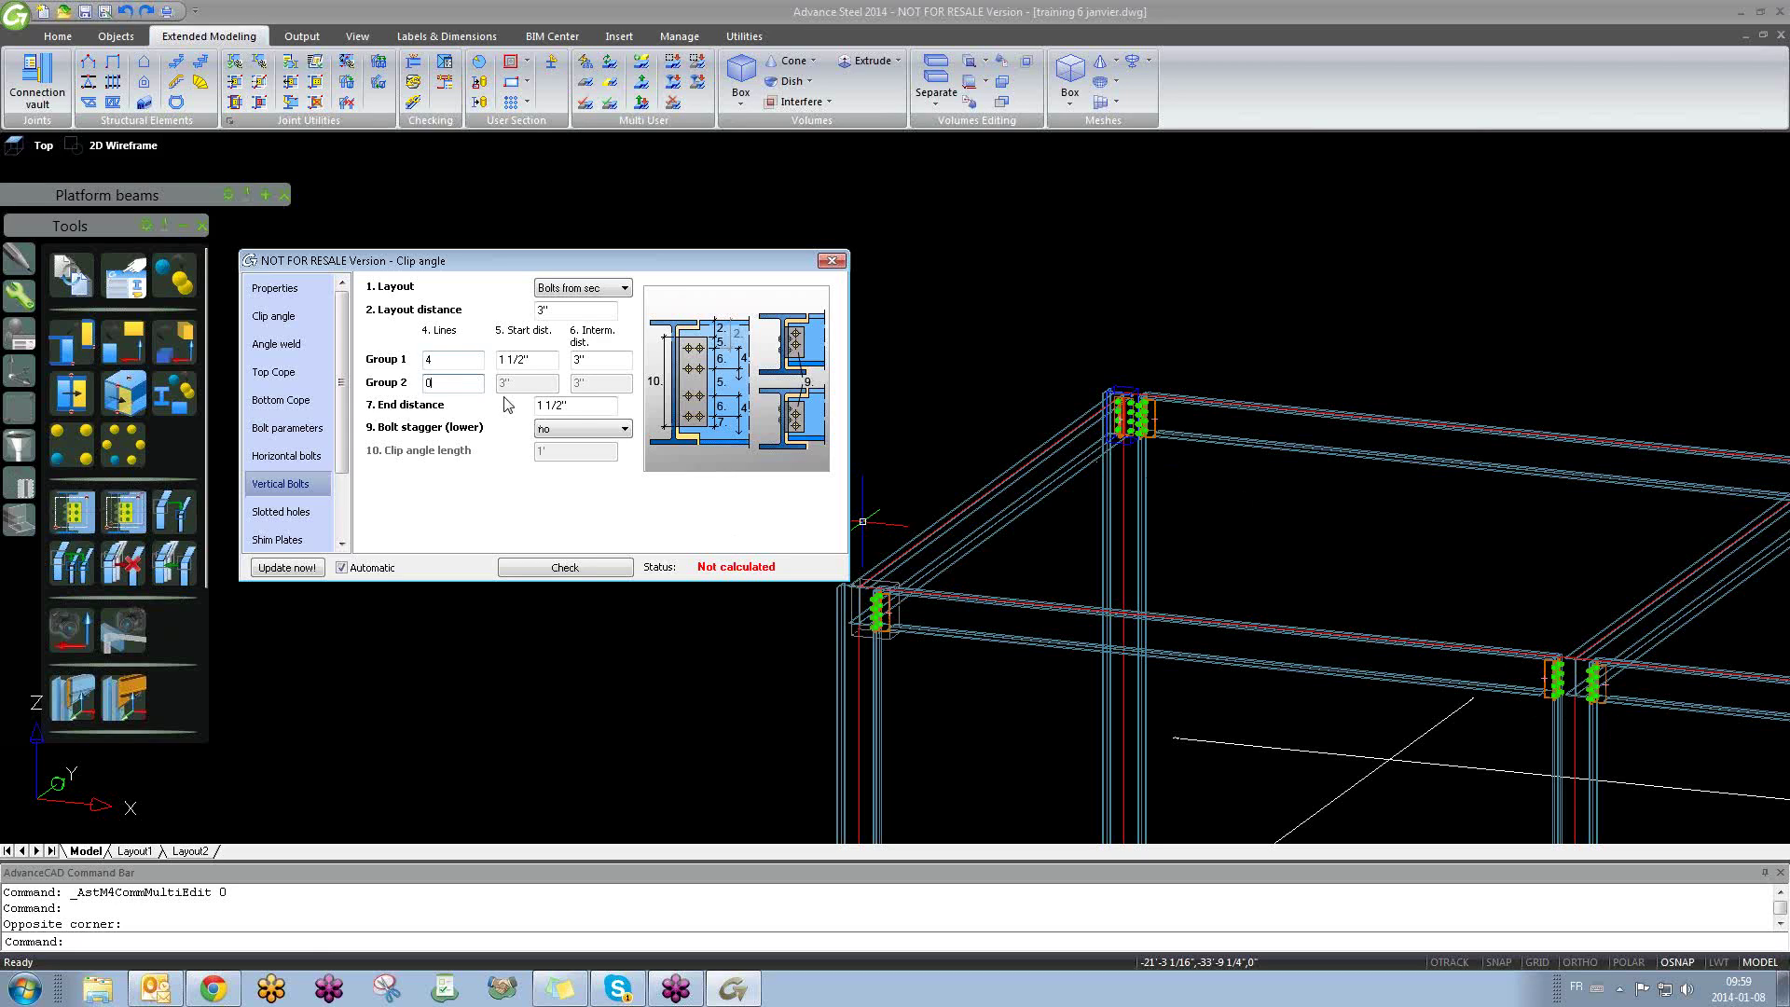
{"action": "left_click", "coordinate": [433, 360]}
{"action": "left_click", "coordinate": [539, 360]}
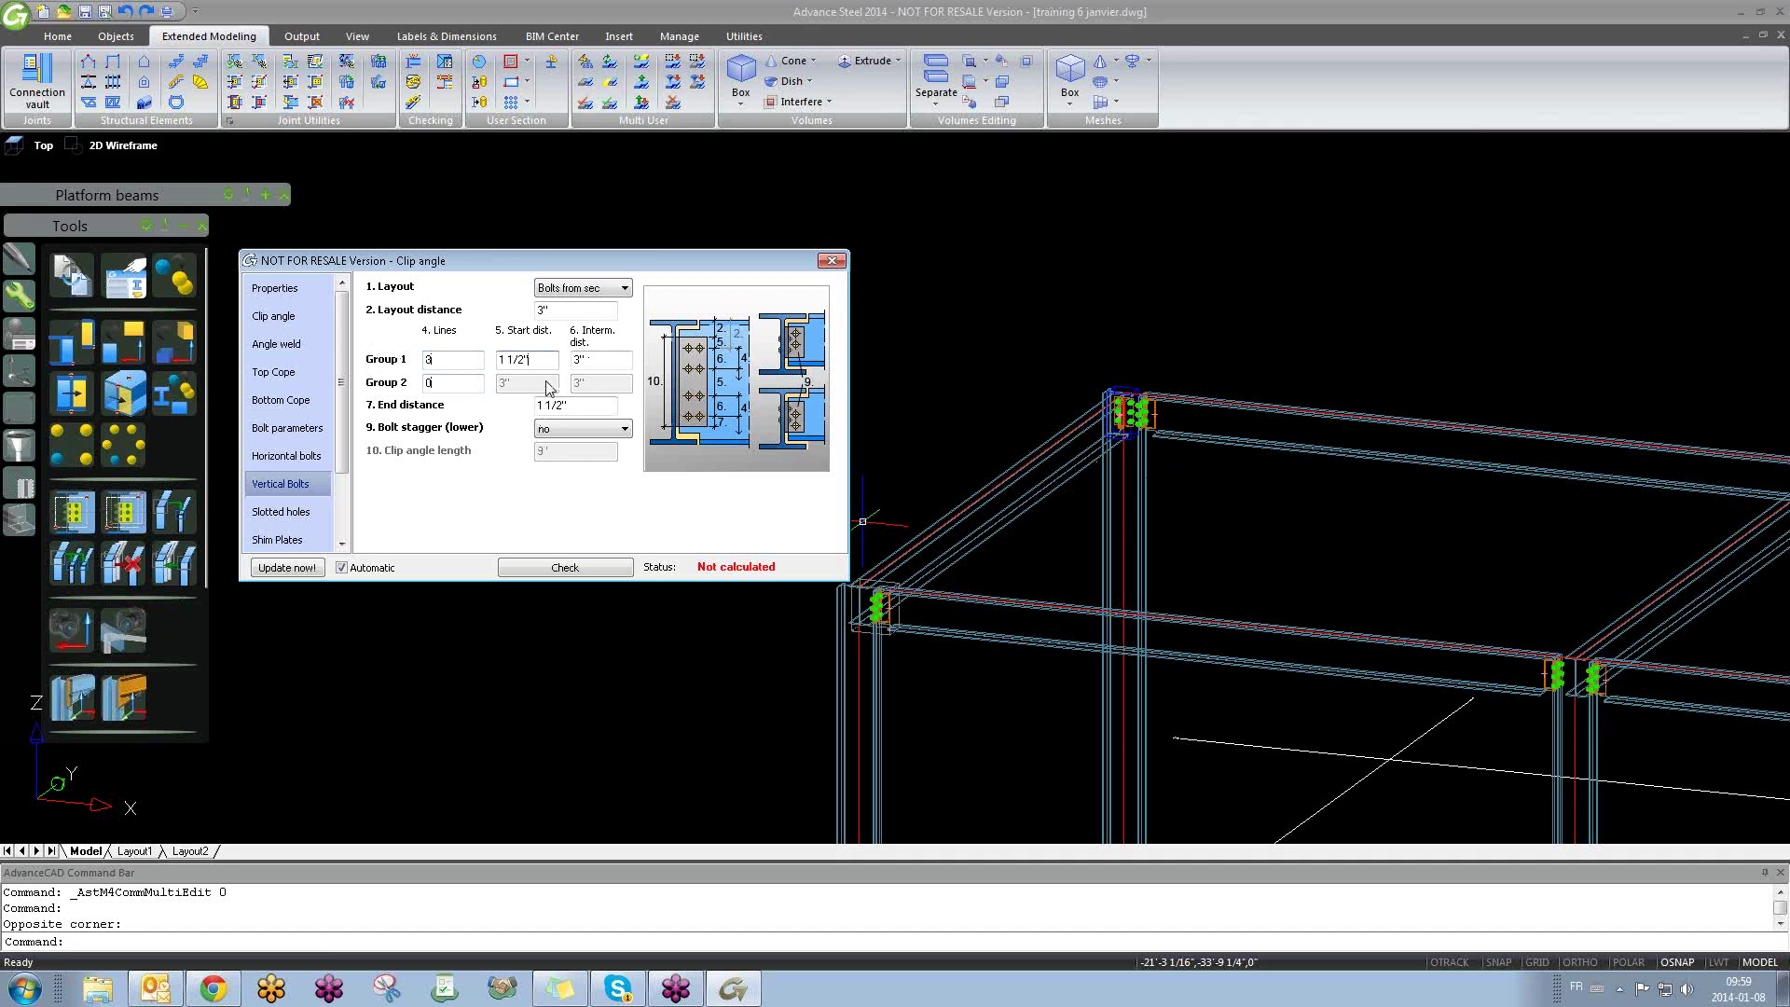
{"action": "left_click", "coordinate": [831, 261]}
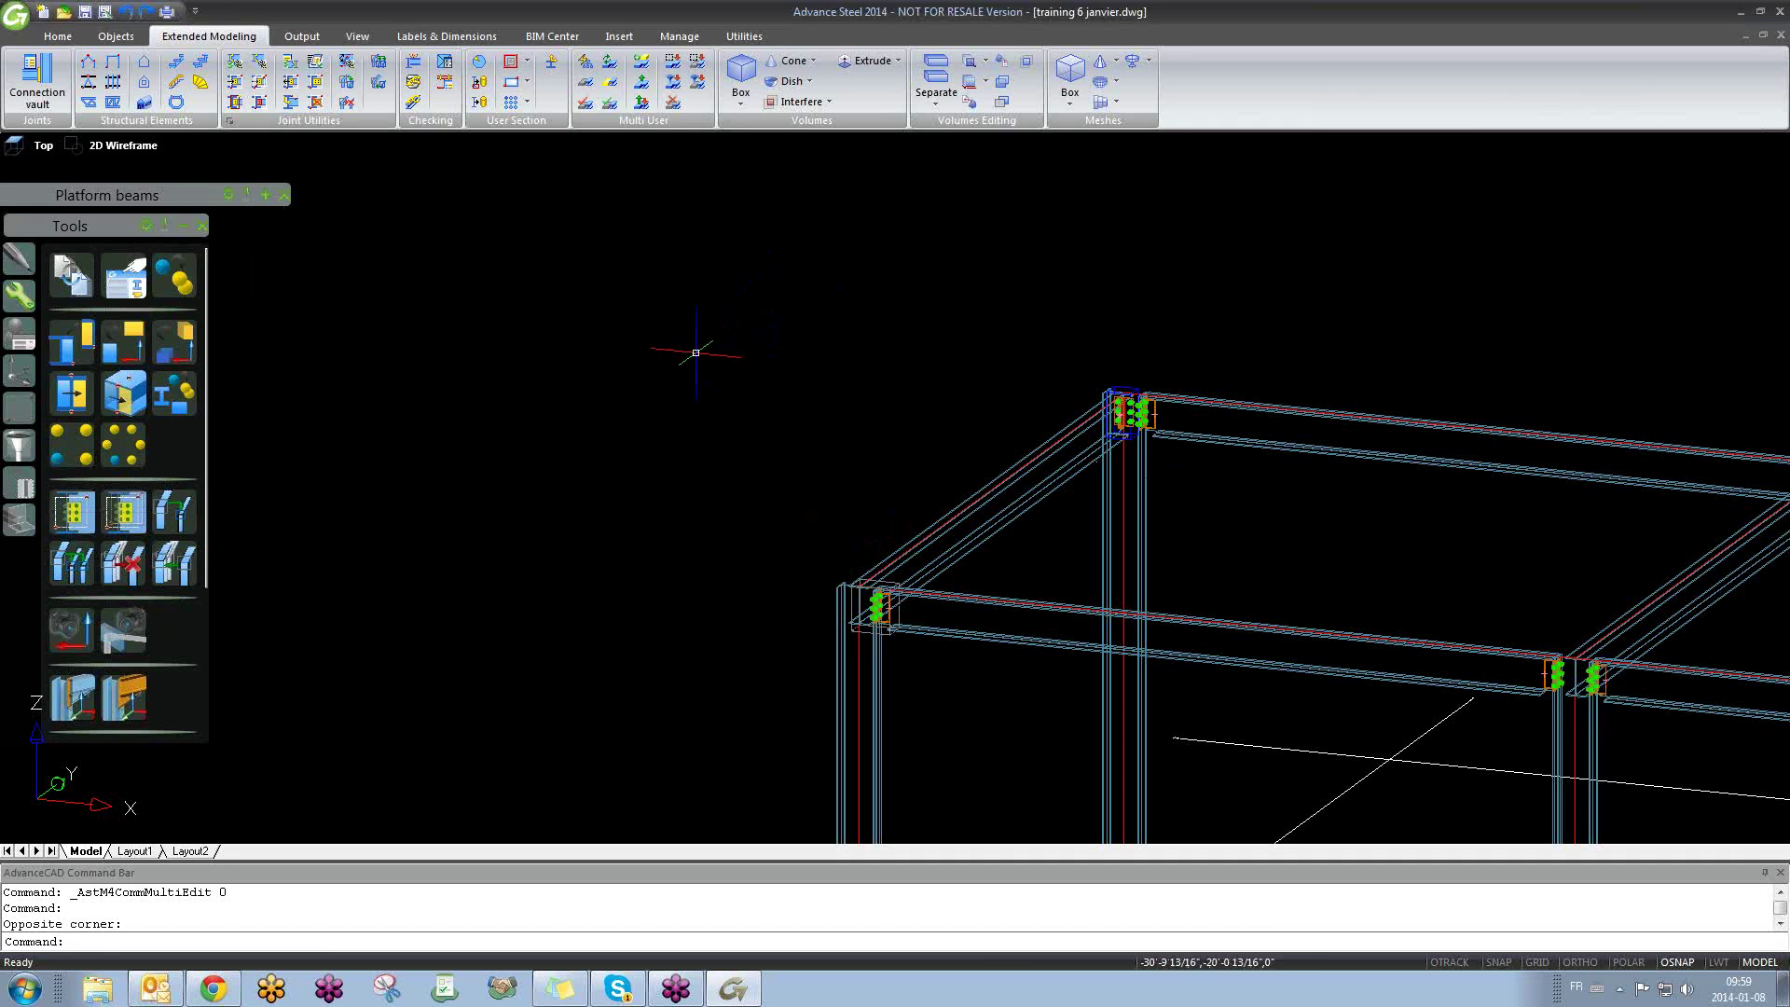
{"action": "left_click", "coordinate": [663, 372]}
{"action": "left_click", "coordinate": [584, 440]}
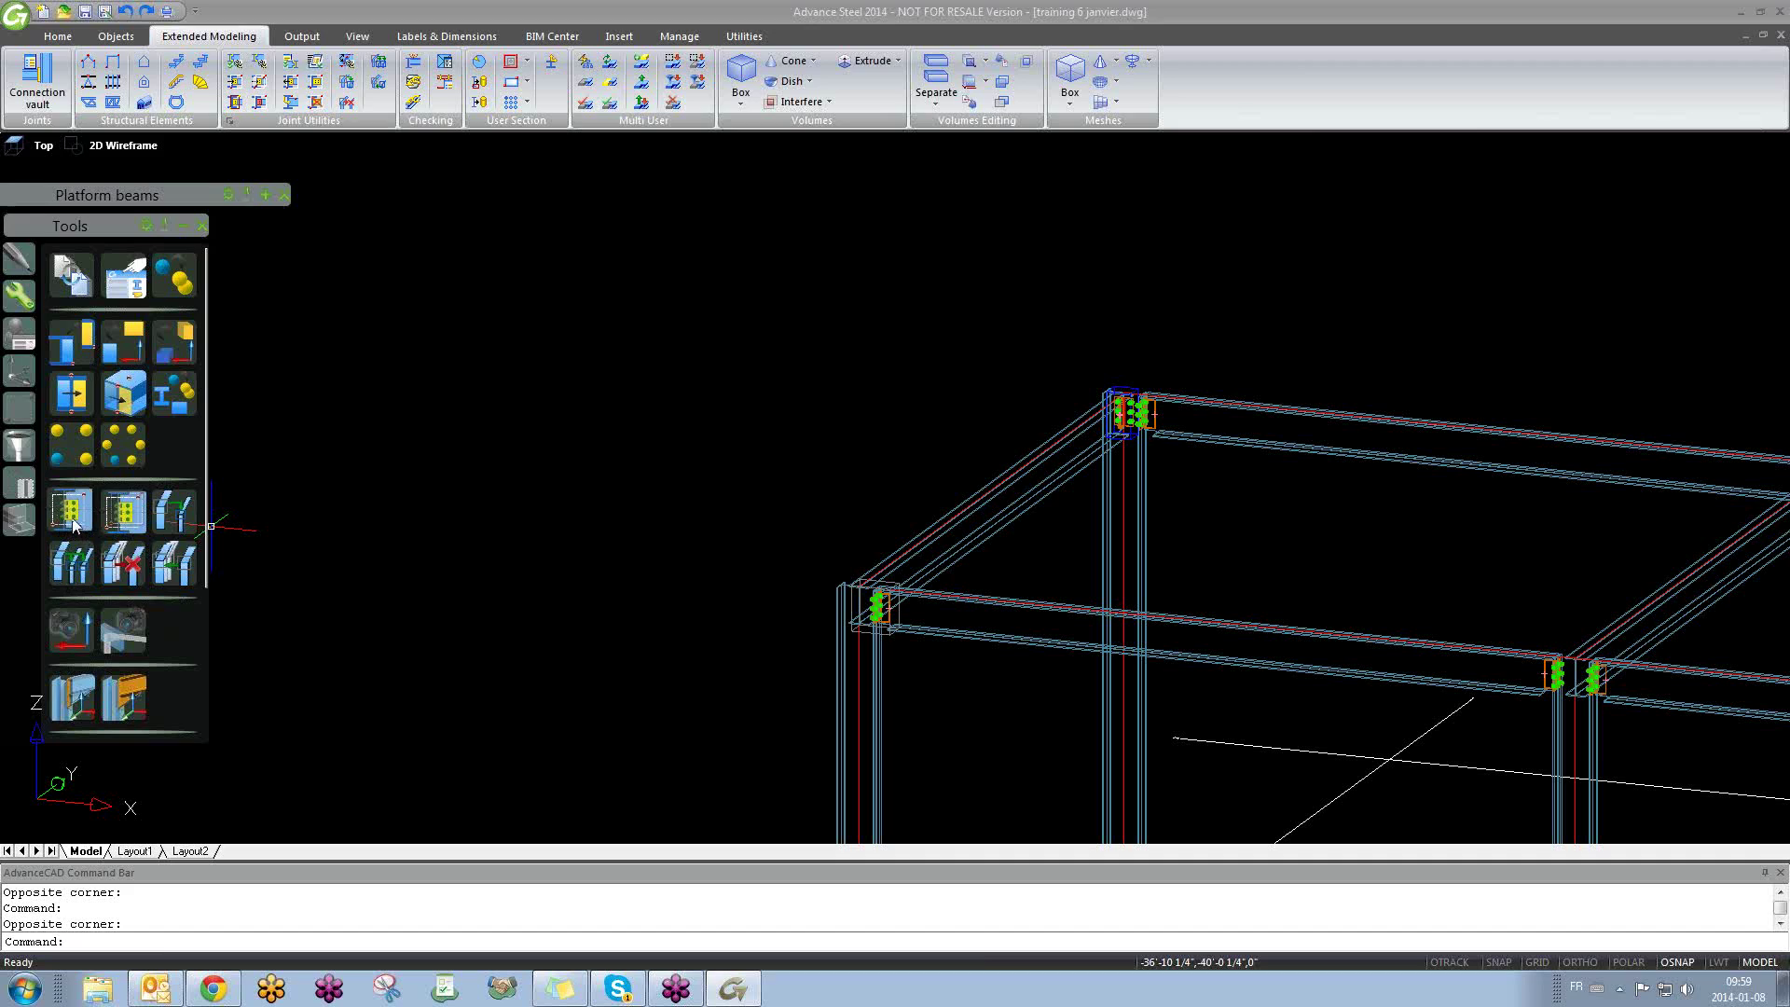
Step: Delete the slave clip angle joints at the rear corner column and on both sides of the middle front column
{"action": "left_click", "coordinate": [120, 513]}
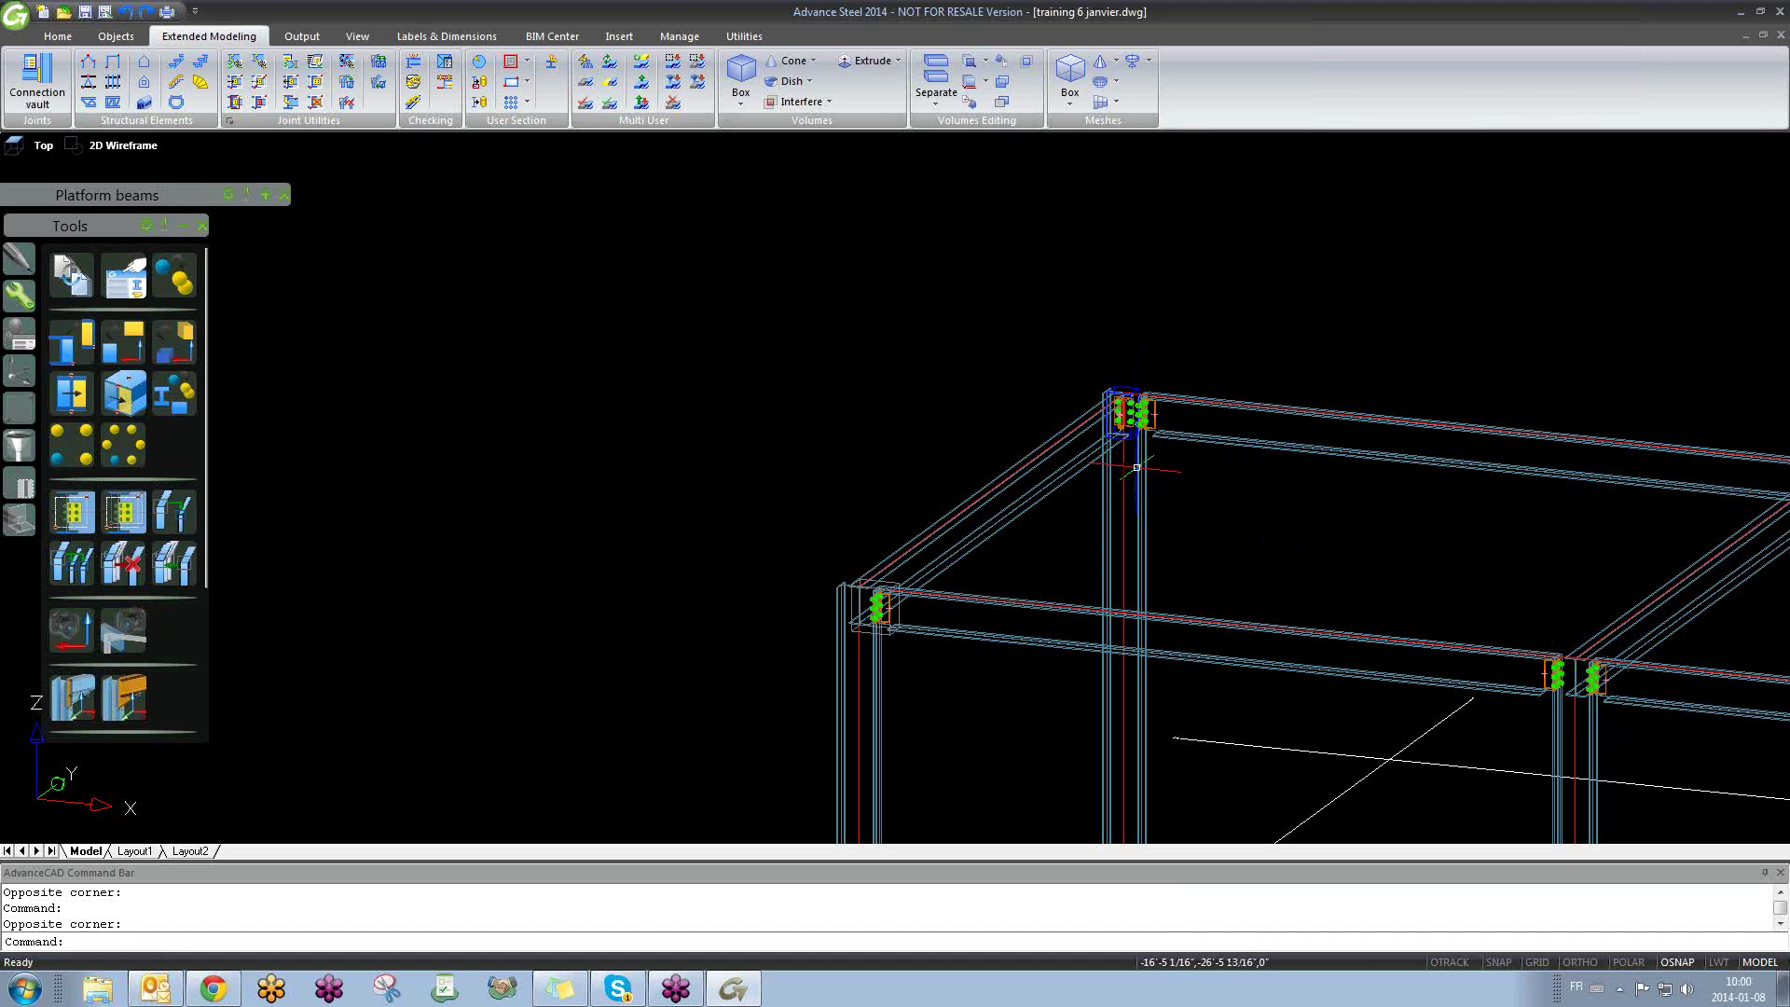
{"action": "scroll", "coordinate": [1110, 438], "scroll_direction": "up", "scroll_amount": 5}
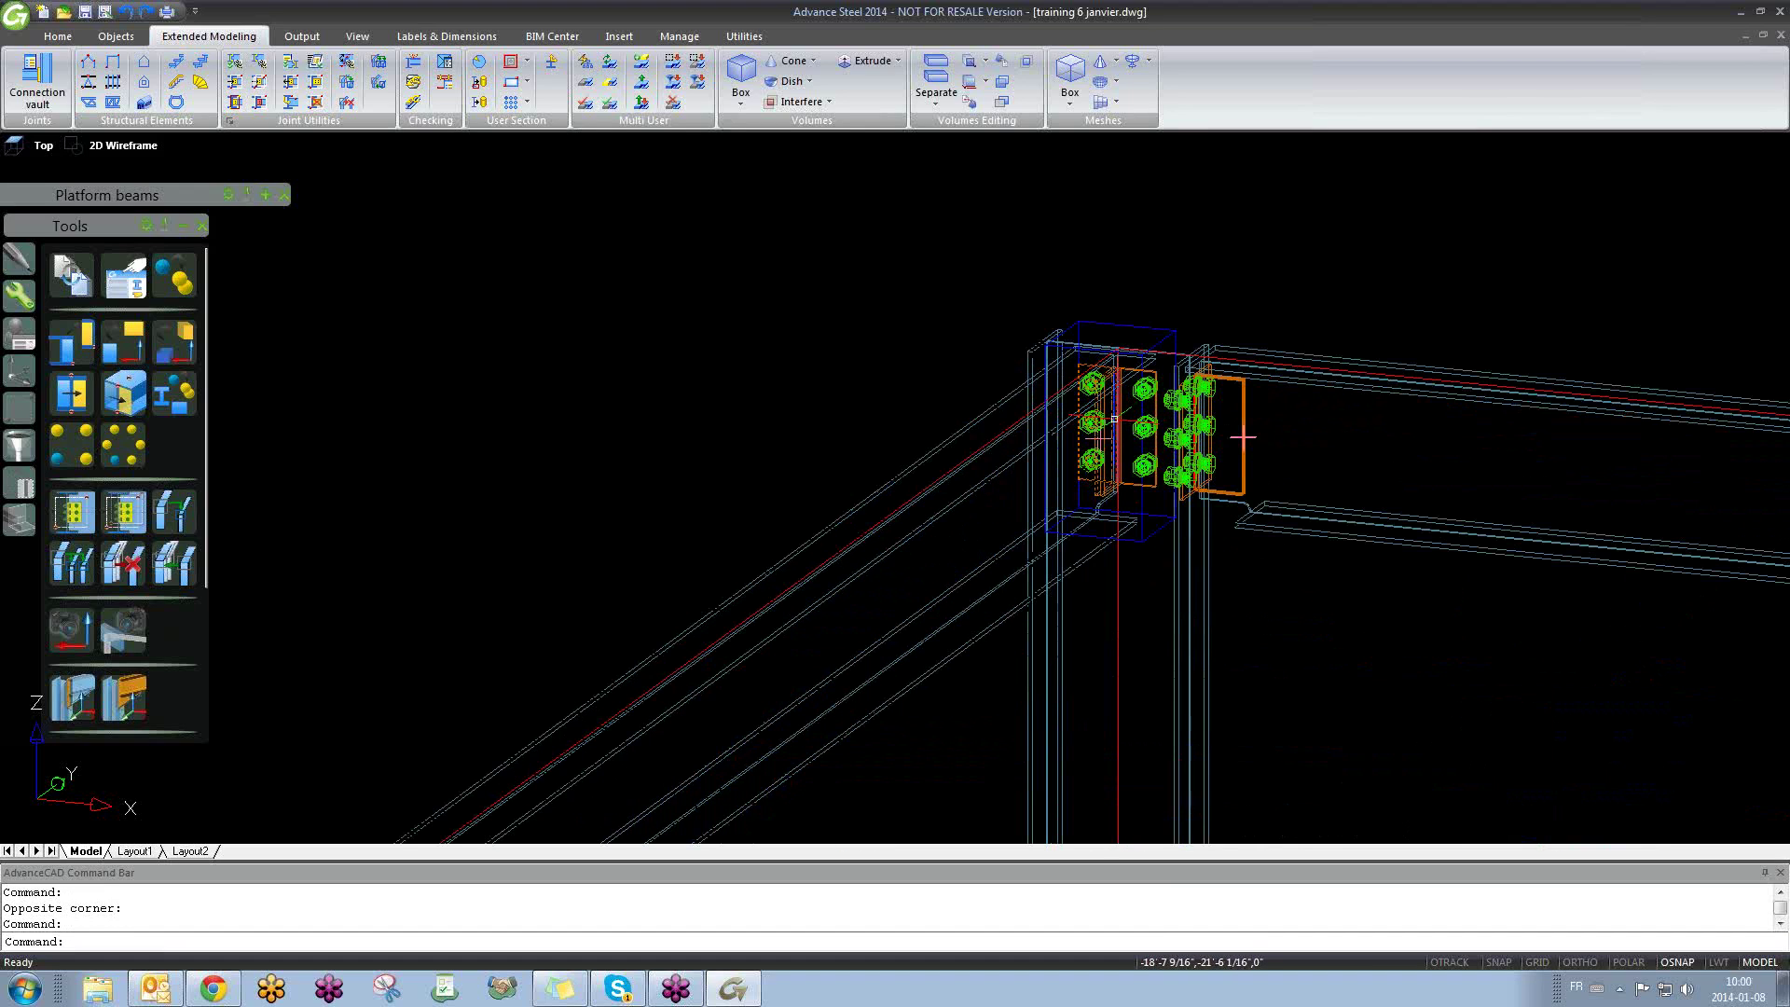
{"action": "key", "text": "Delete"}
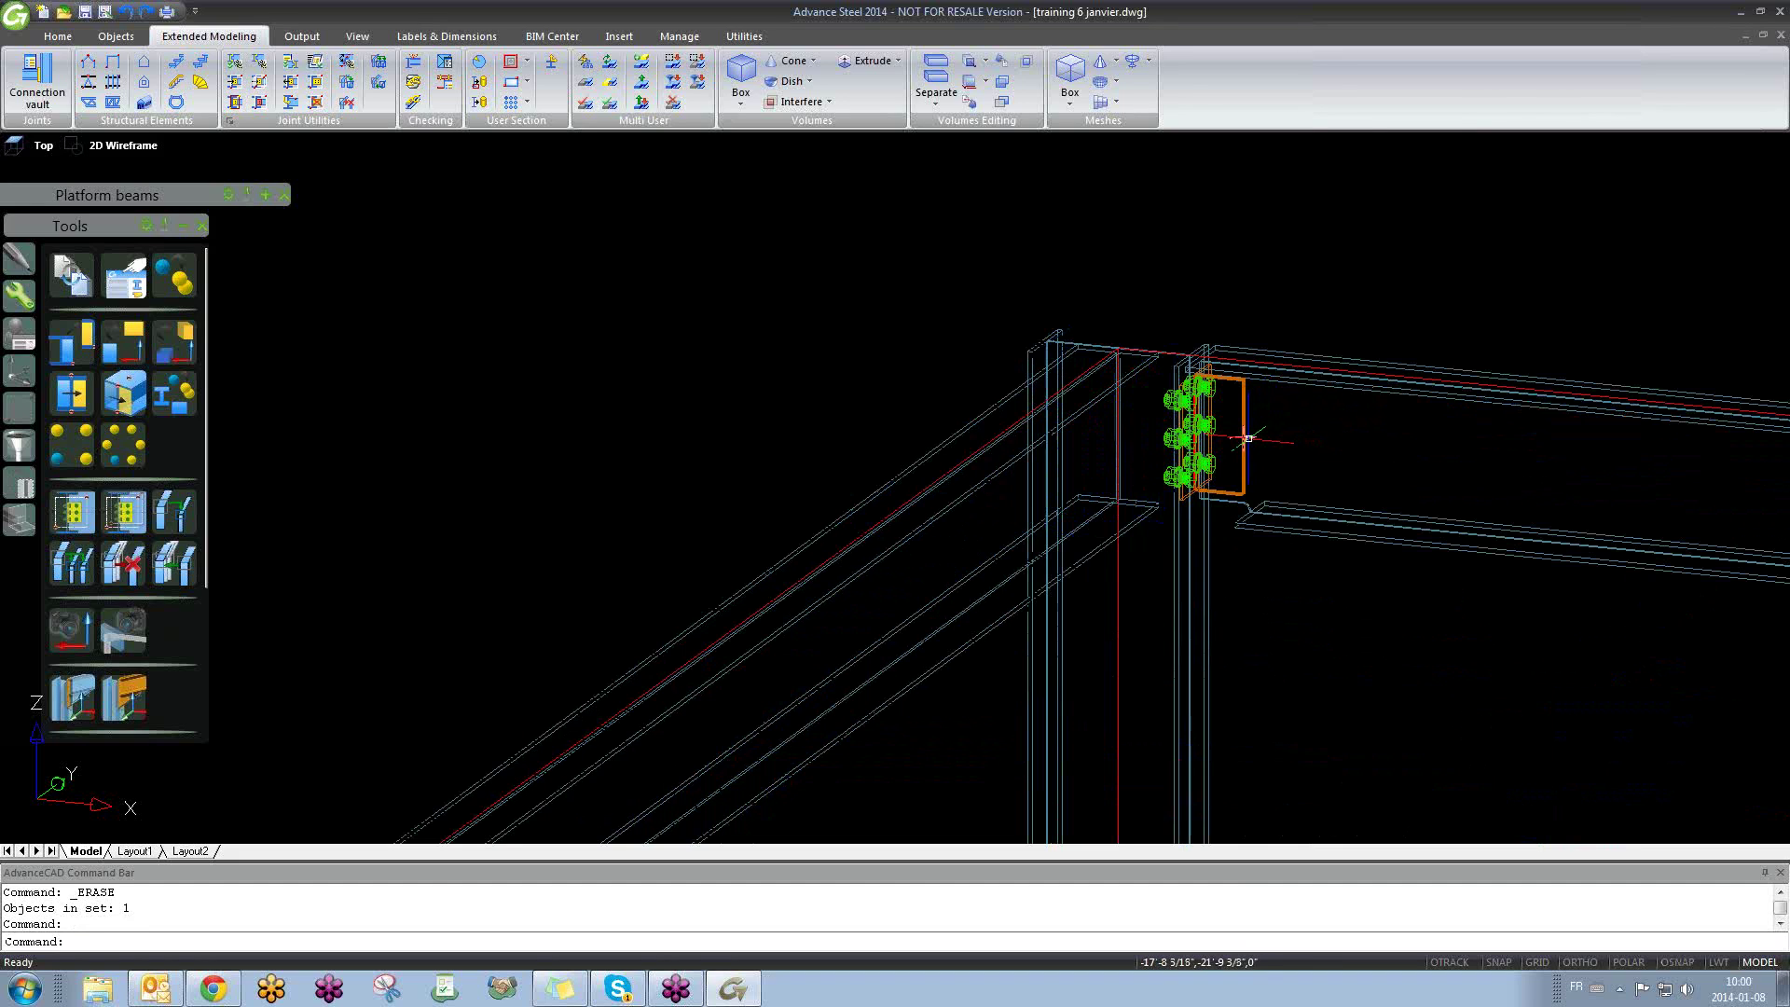
{"action": "scroll", "coordinate": [1655, 686], "scroll_direction": "down", "scroll_amount": 3}
{"action": "scroll", "coordinate": [1655, 685], "scroll_direction": "up", "scroll_amount": 4}
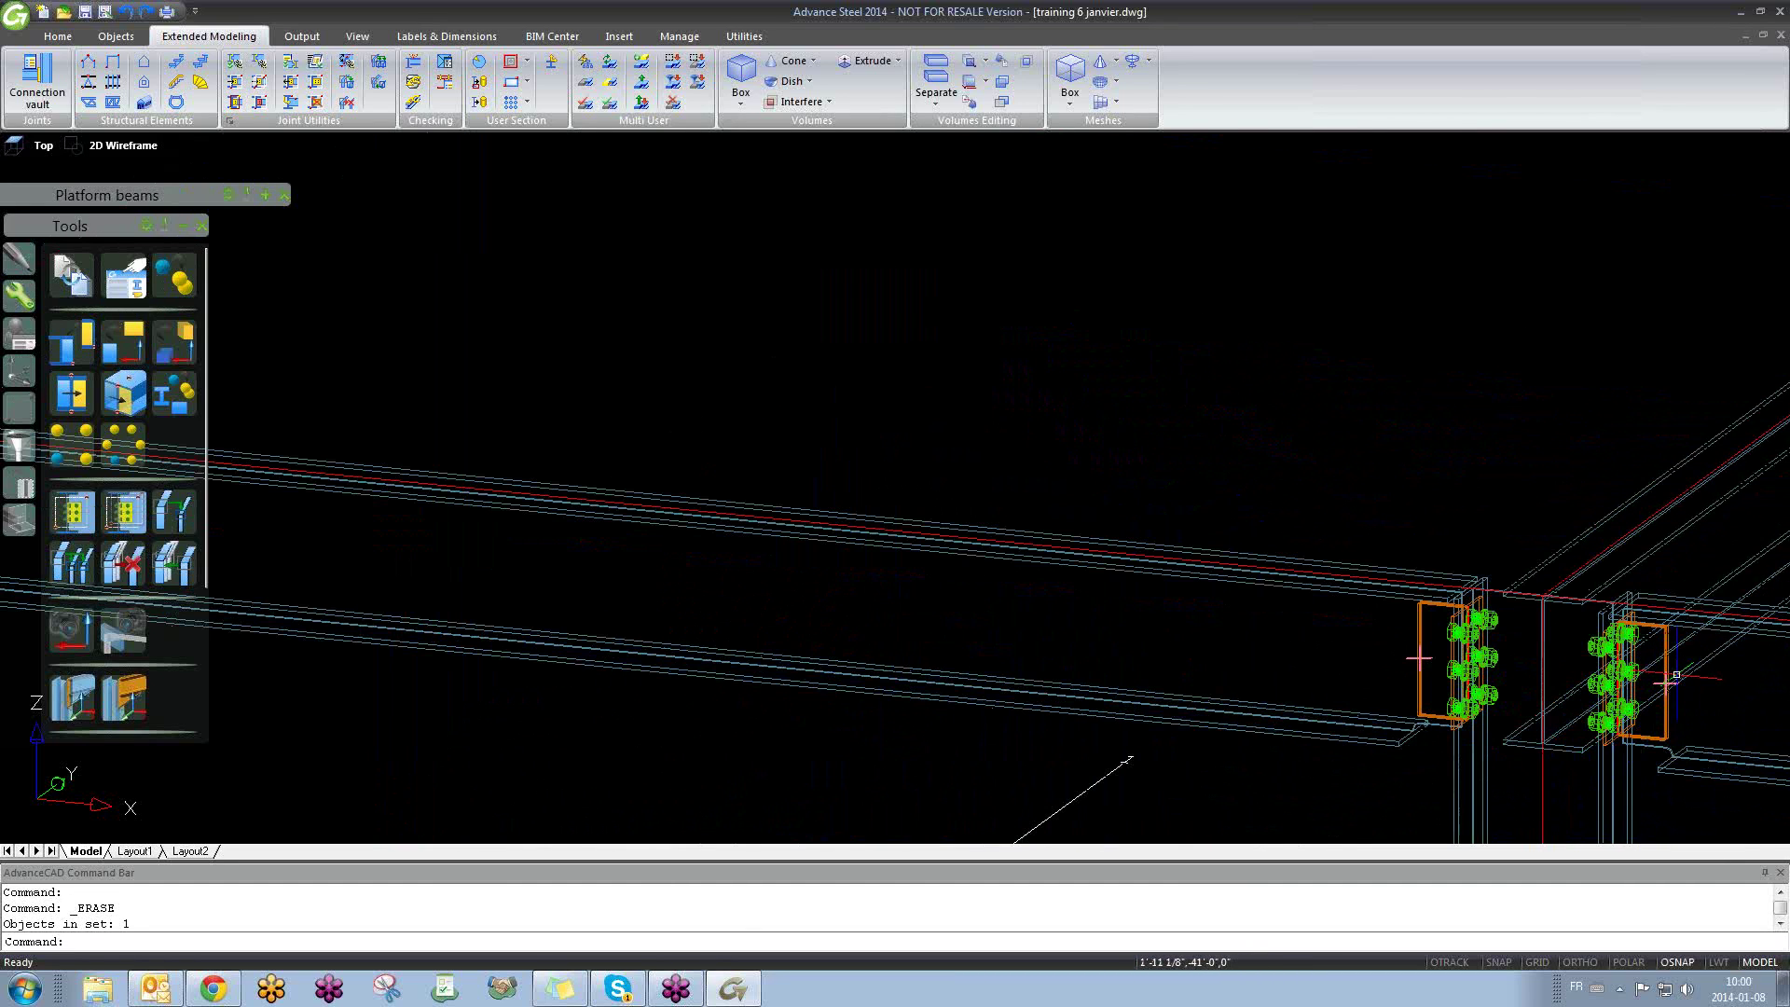
{"action": "left_click", "coordinate": [1654, 686]}
{"action": "key", "text": "Delete"}
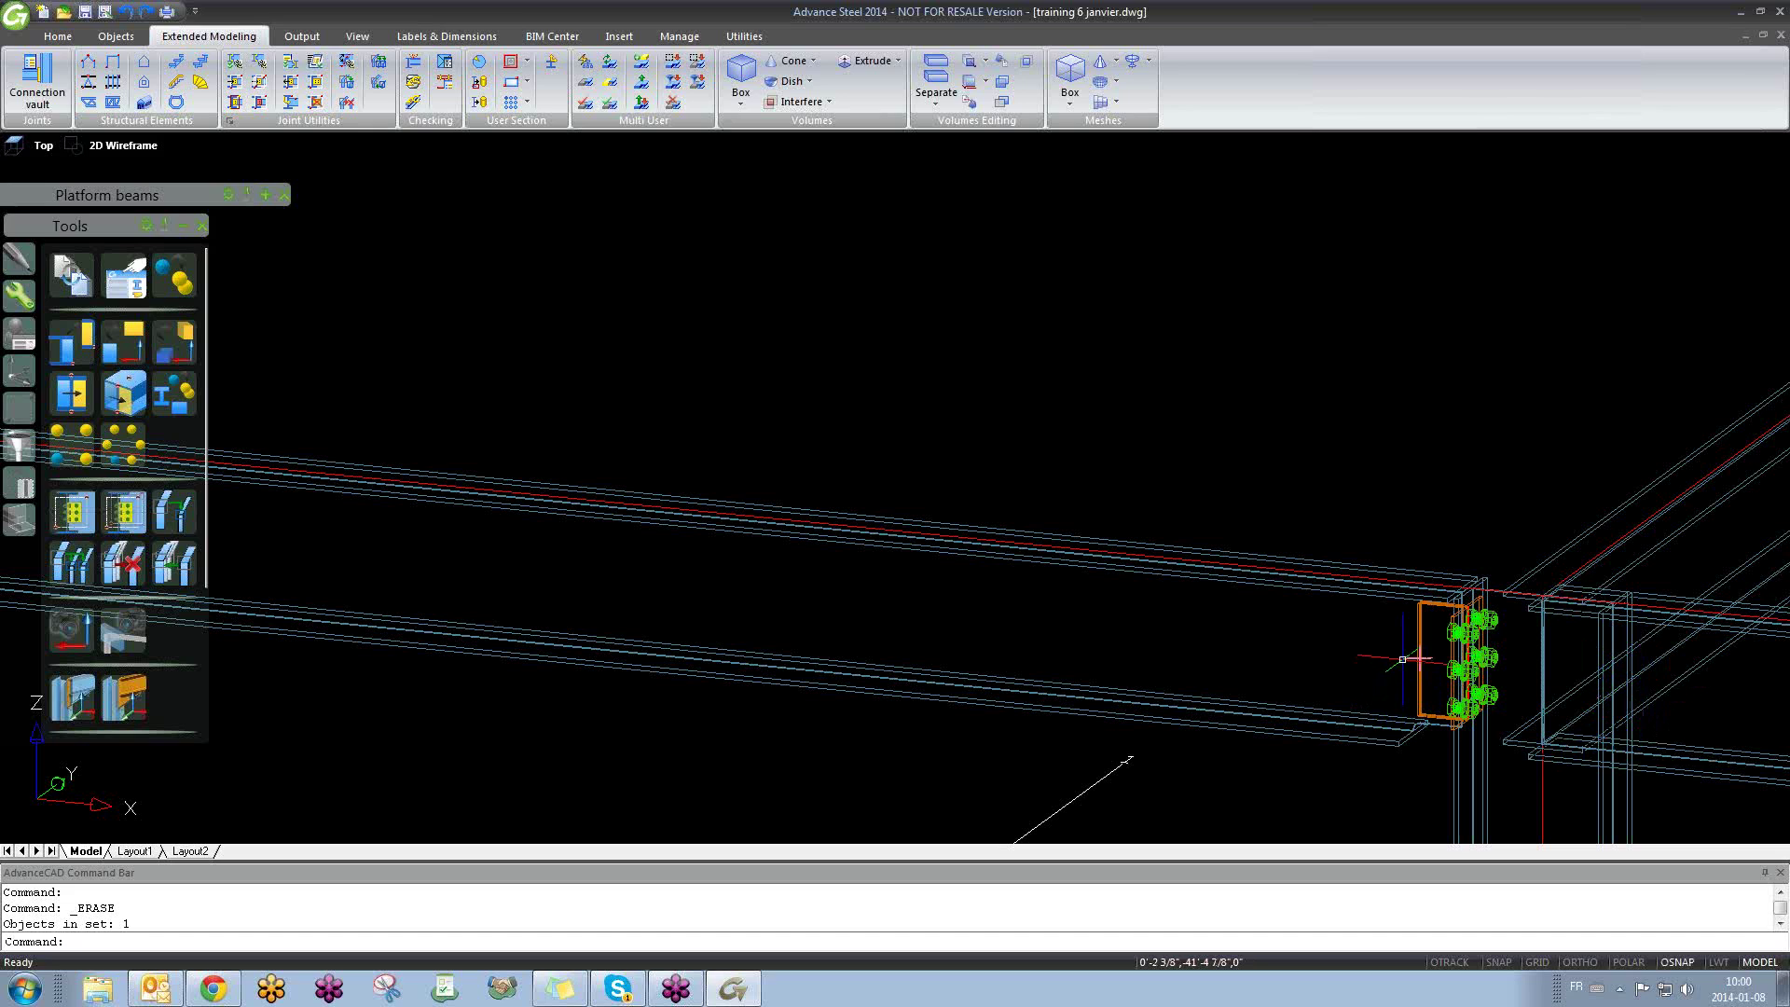
{"action": "left_click", "coordinate": [1414, 659]}
{"action": "key", "text": "Delete"}
{"action": "scroll", "coordinate": [1072, 620], "scroll_direction": "down", "scroll_amount": 5}
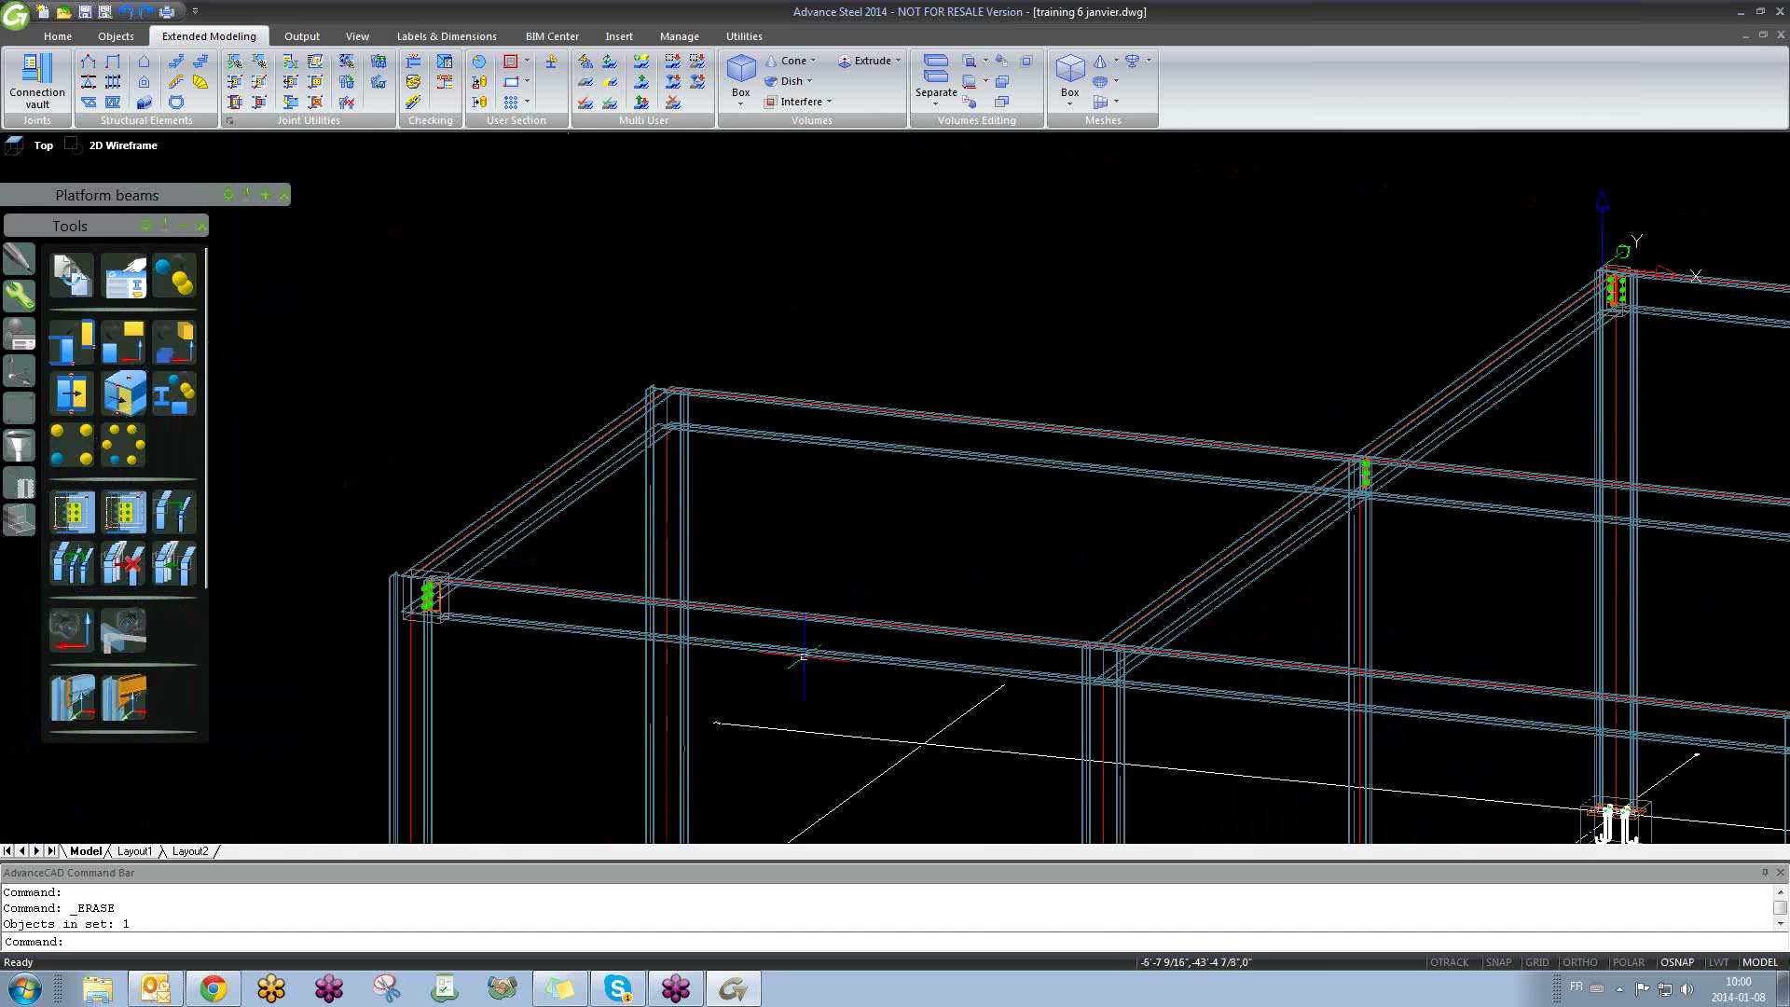
Step: Start a multiple slave transfer of the front corner column's clip angle joint, choosing the middle front and rear corner columns as first input
{"action": "left_click", "coordinate": [82, 561]}
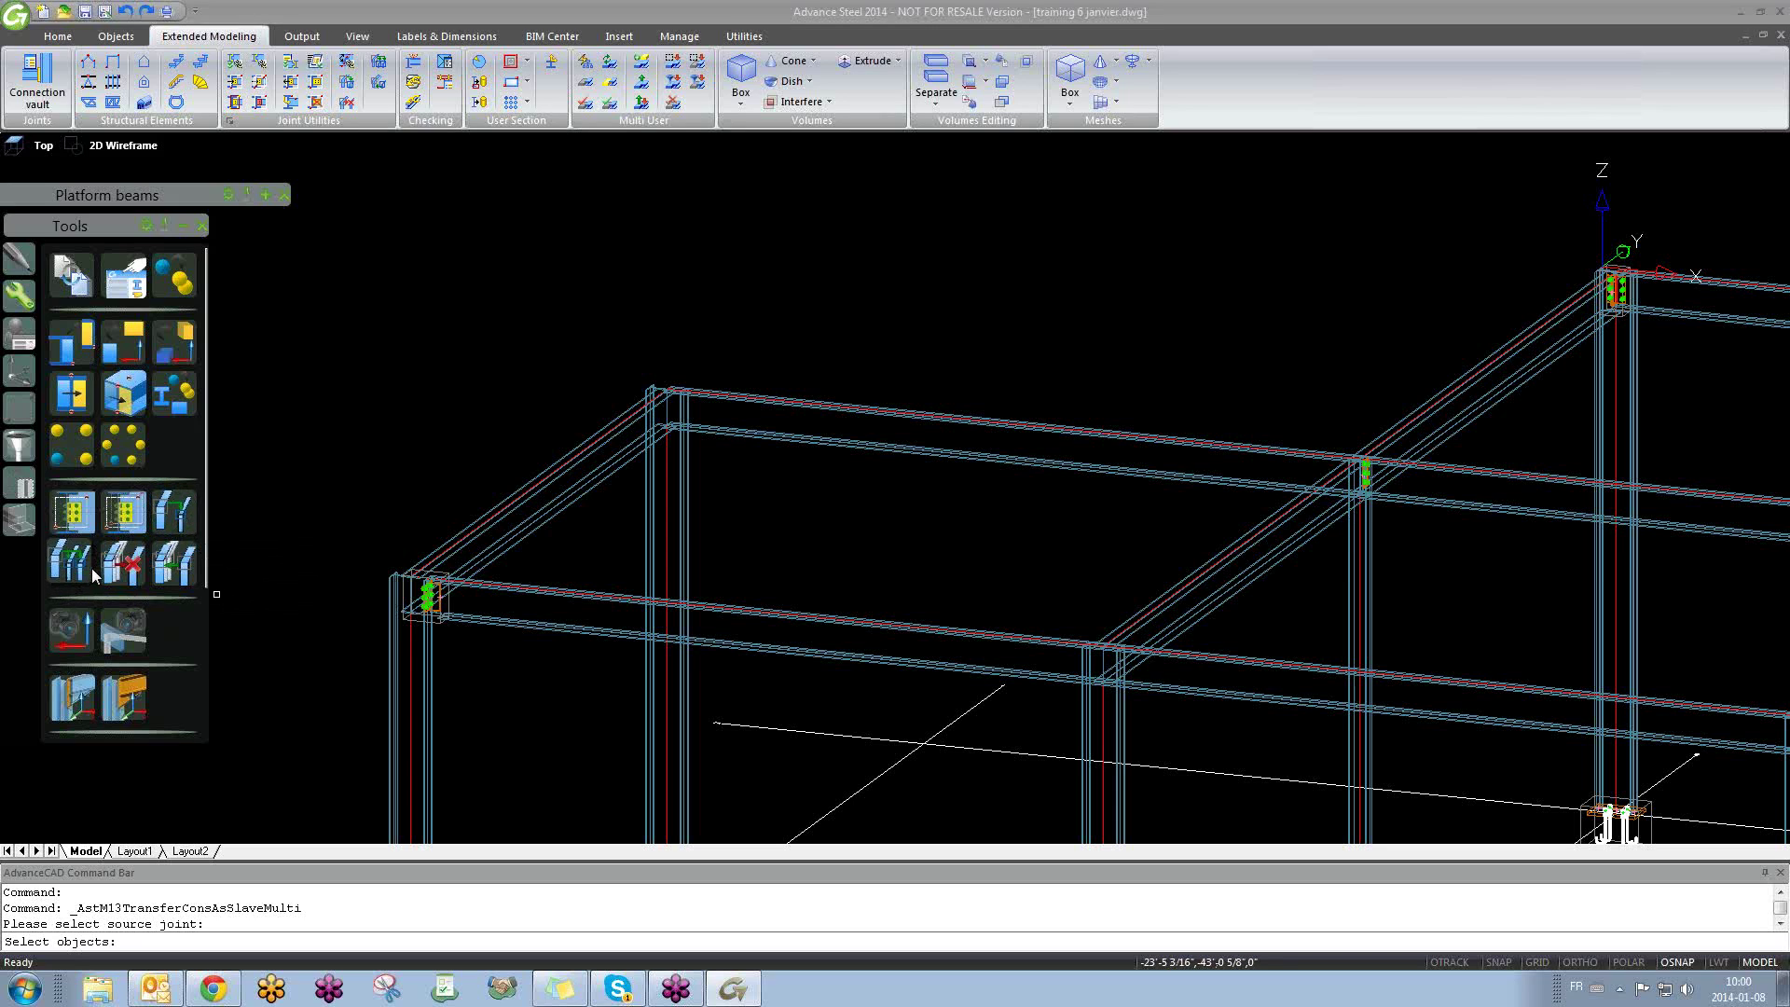
{"action": "scroll", "coordinate": [450, 602], "scroll_direction": "up", "scroll_amount": 3}
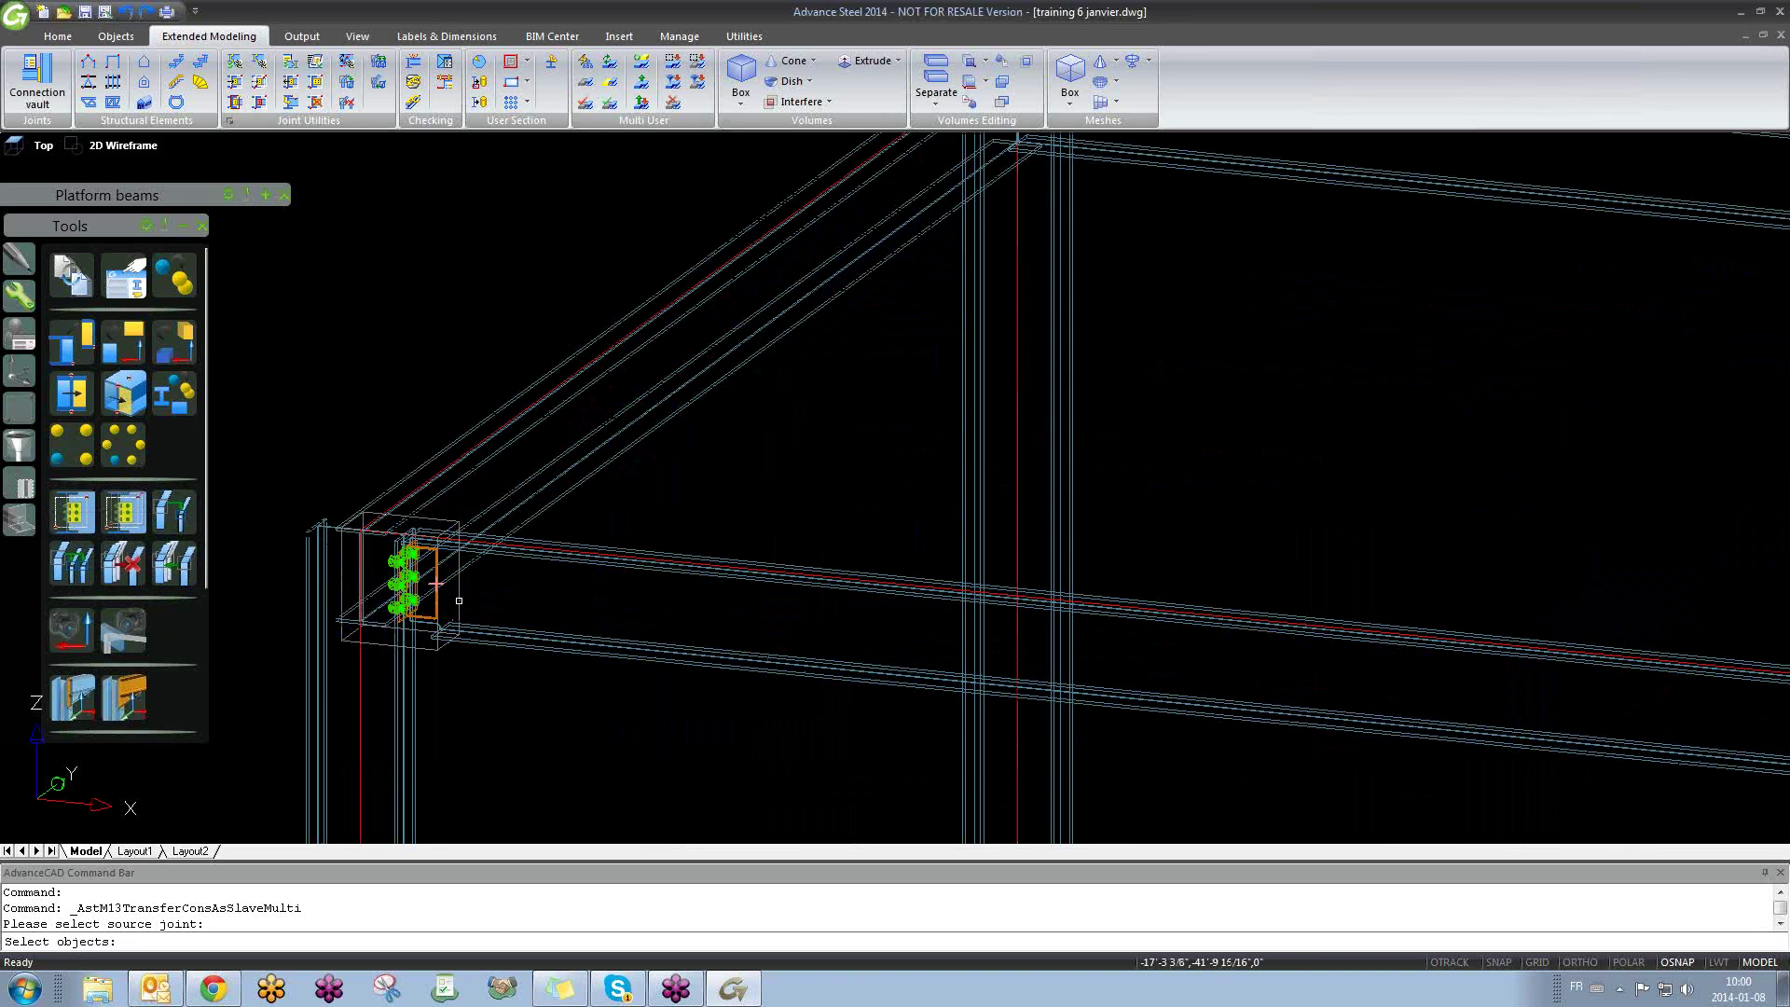
{"action": "left_click", "coordinate": [458, 601]}
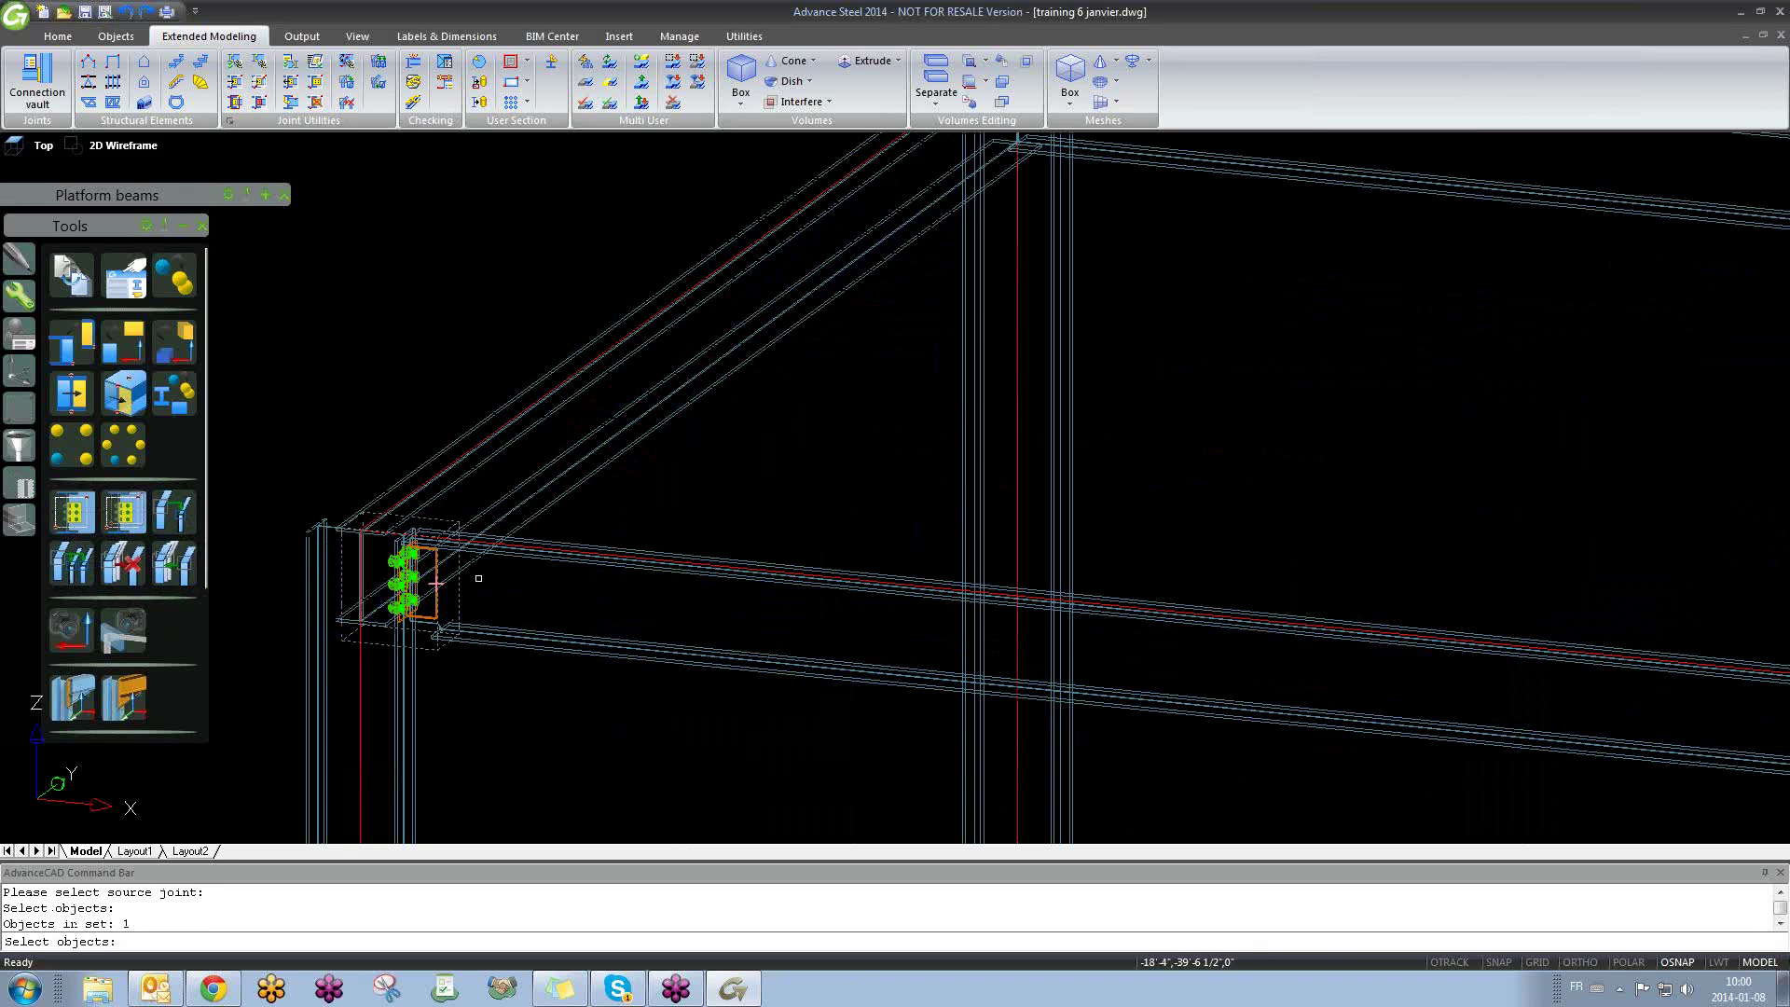
{"action": "key", "text": "Return"}
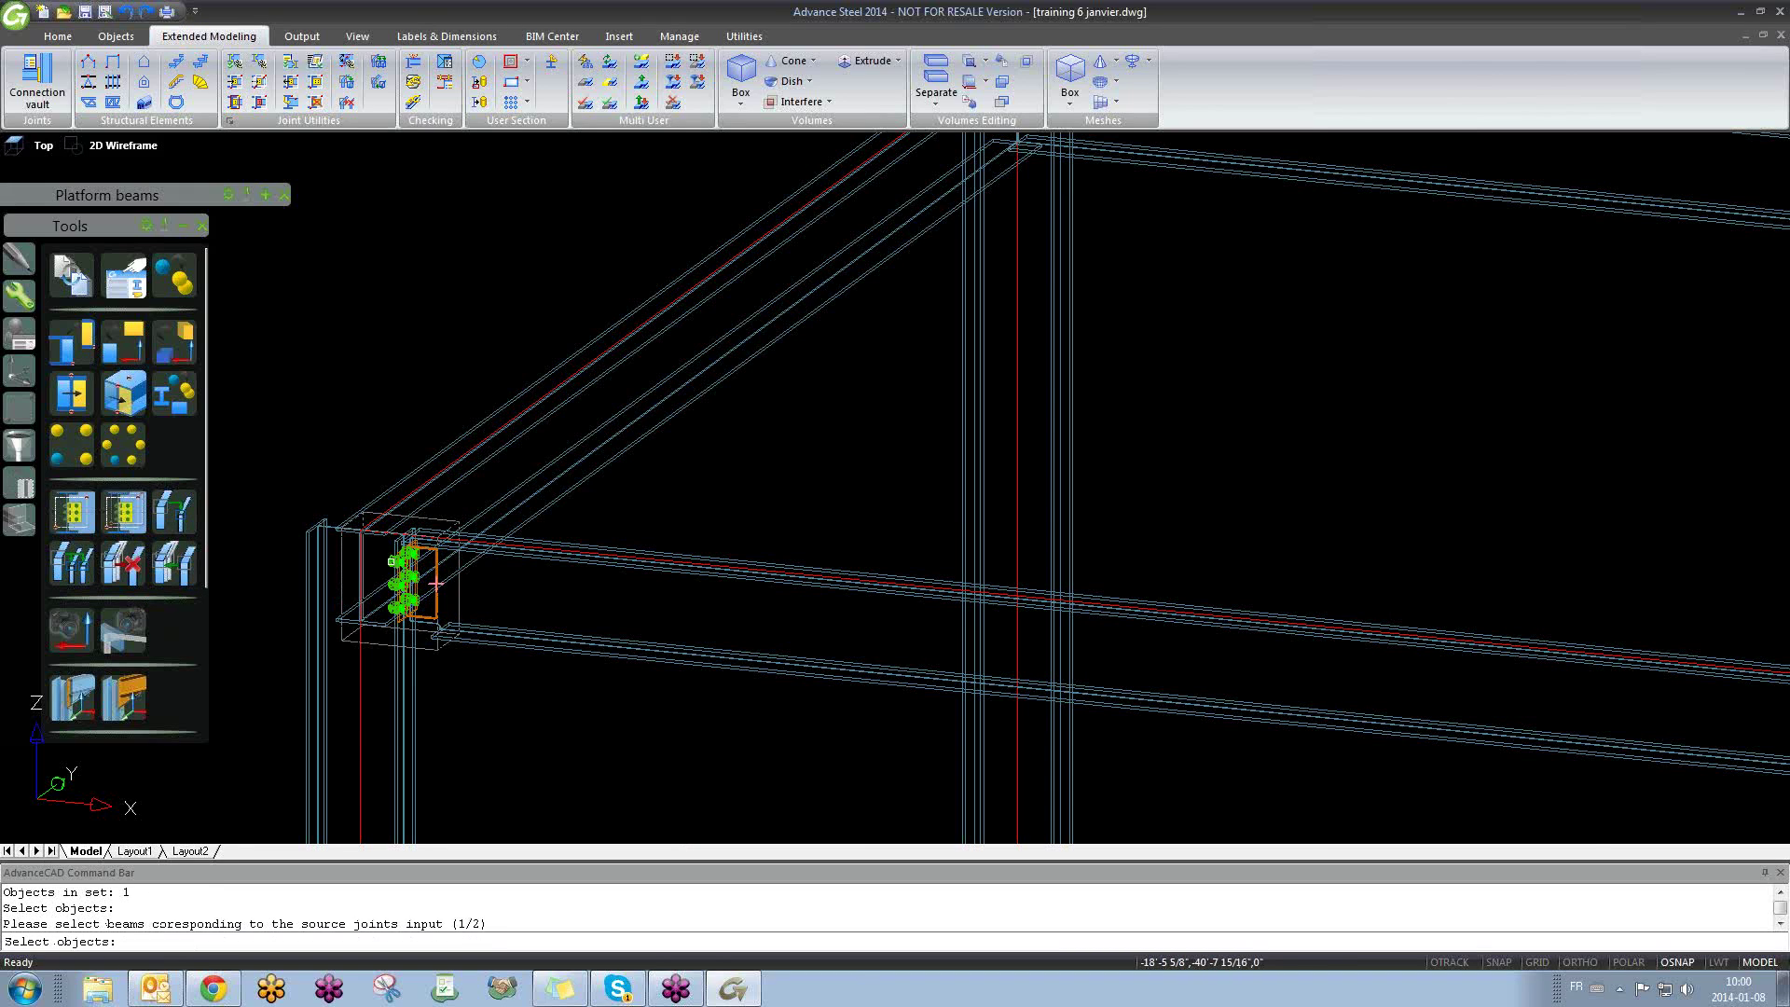
{"action": "scroll", "coordinate": [436, 584], "scroll_direction": "down", "scroll_amount": 5}
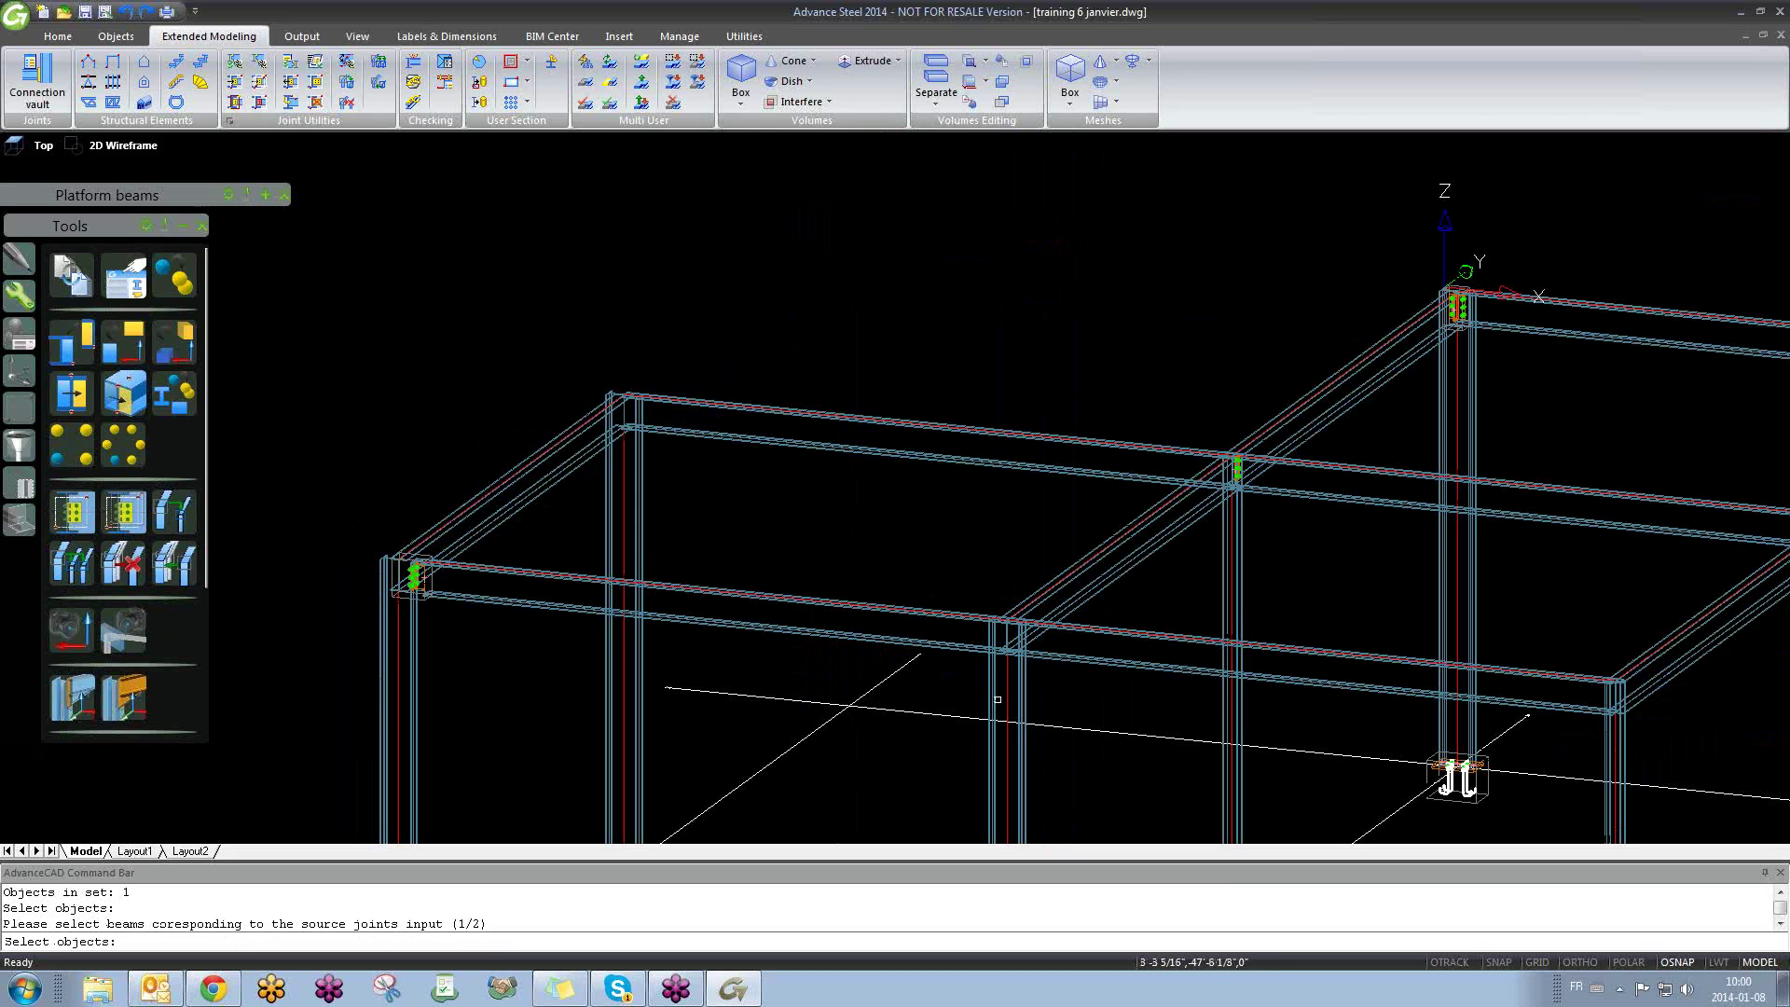
{"action": "left_click", "coordinate": [1023, 687]}
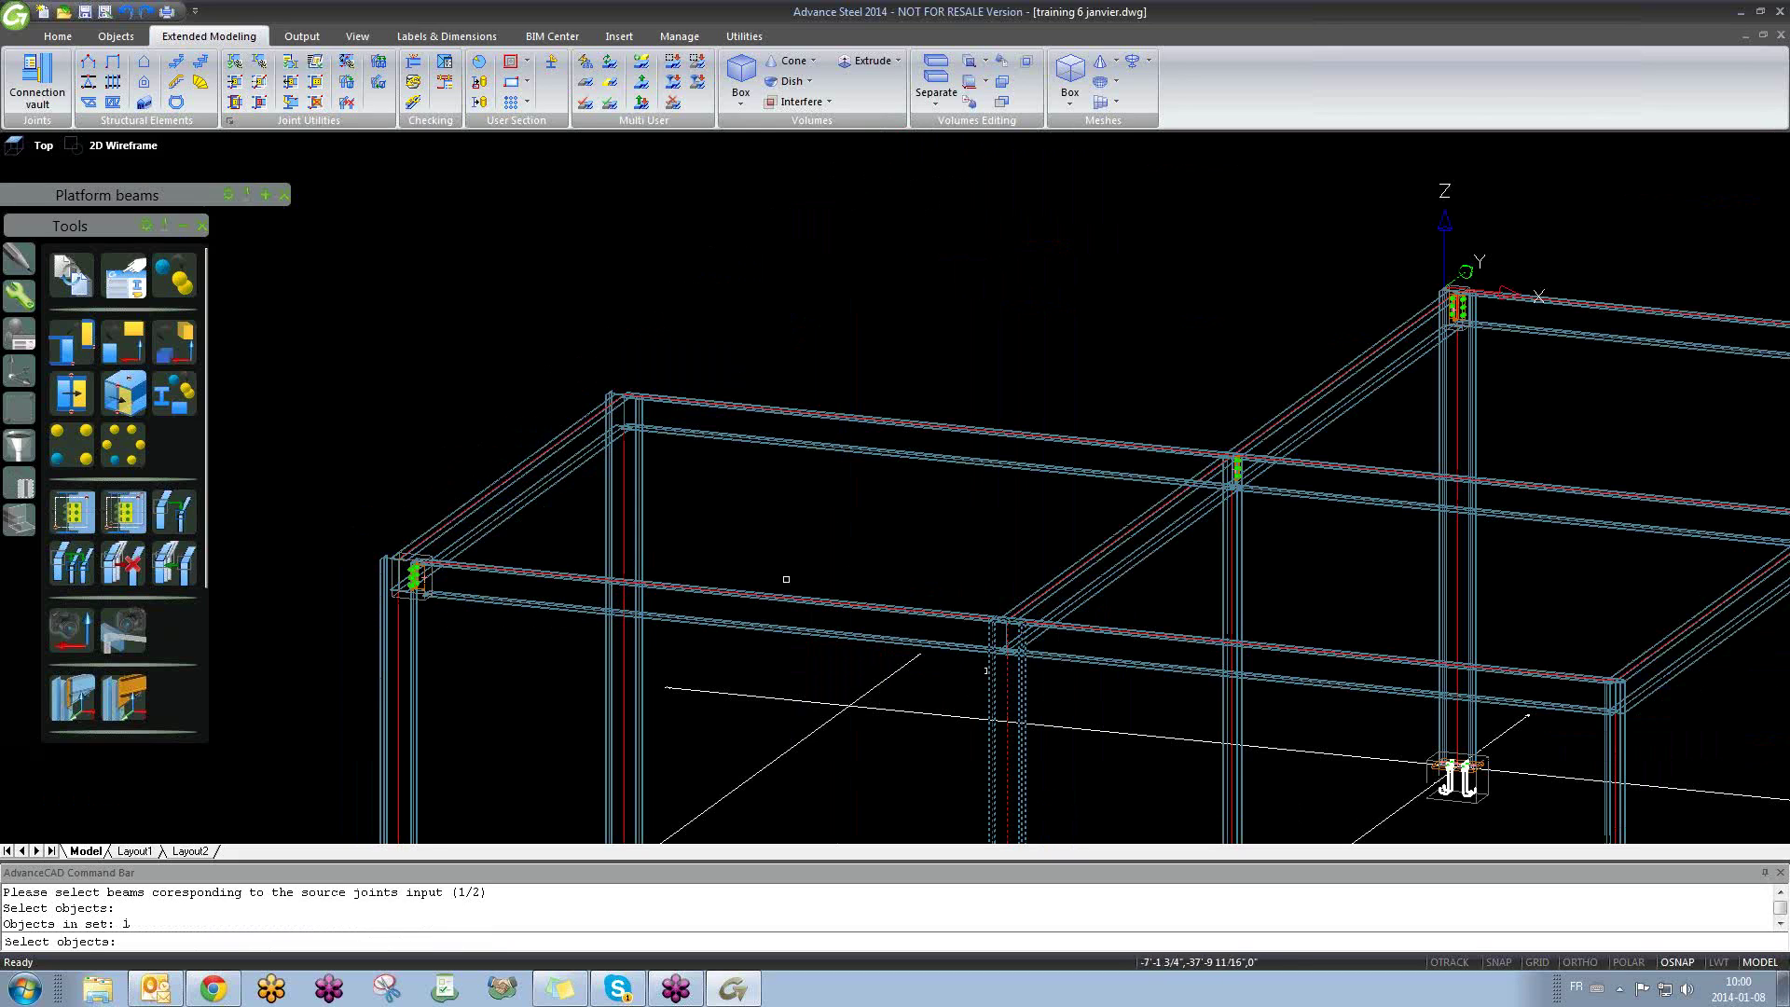
{"action": "left_click", "coordinate": [640, 502]}
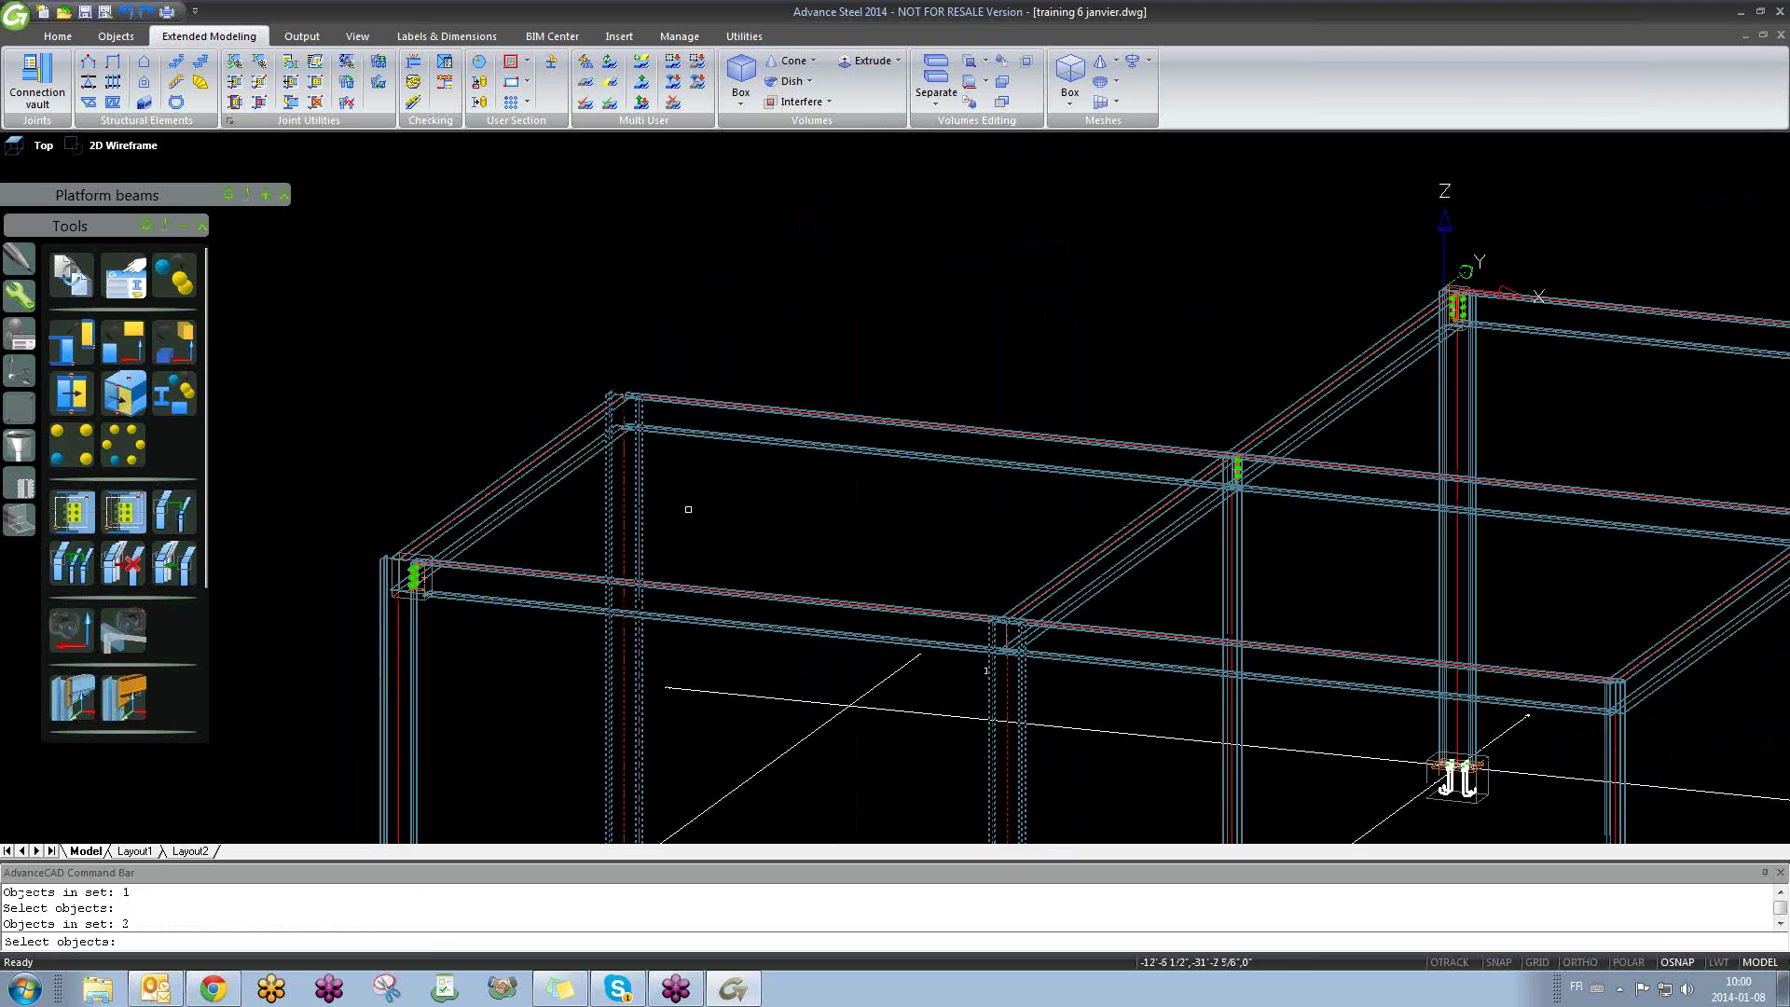
{"action": "key", "text": "Return"}
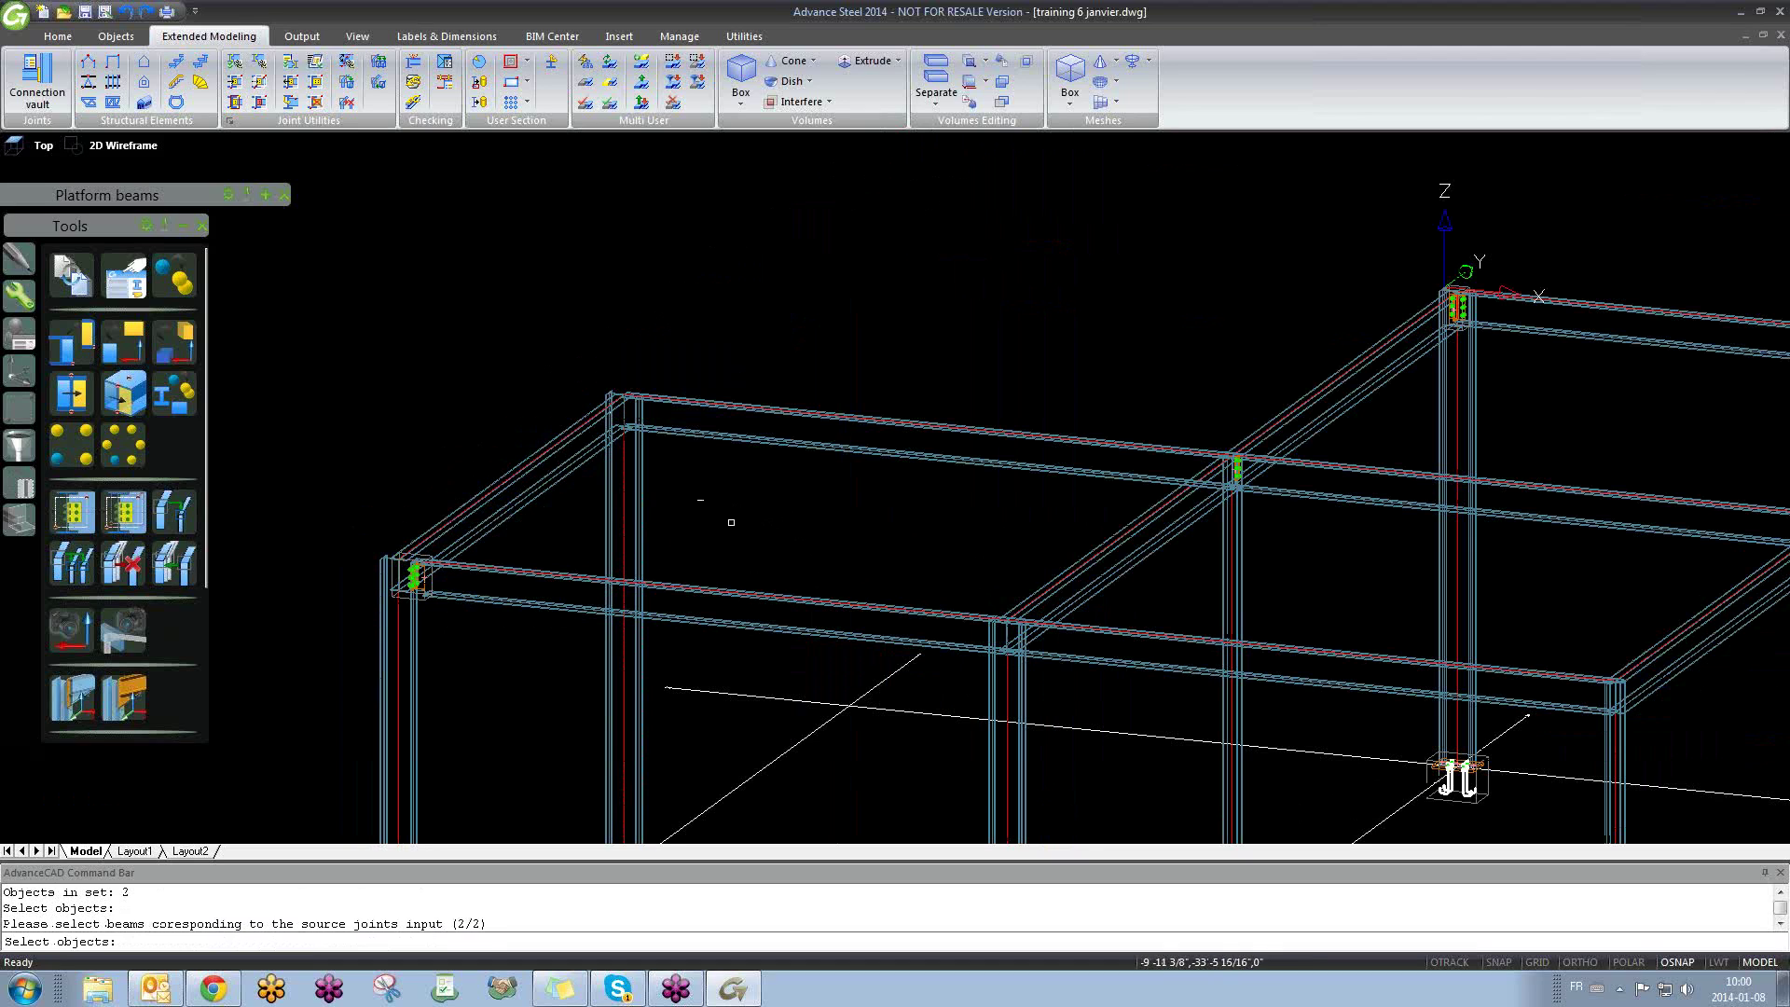
Step: Choose the two front beams, the long rear beam and the side beam as second input, and create the slaves without separating the differing joint
{"action": "left_click", "coordinate": [908, 611]}
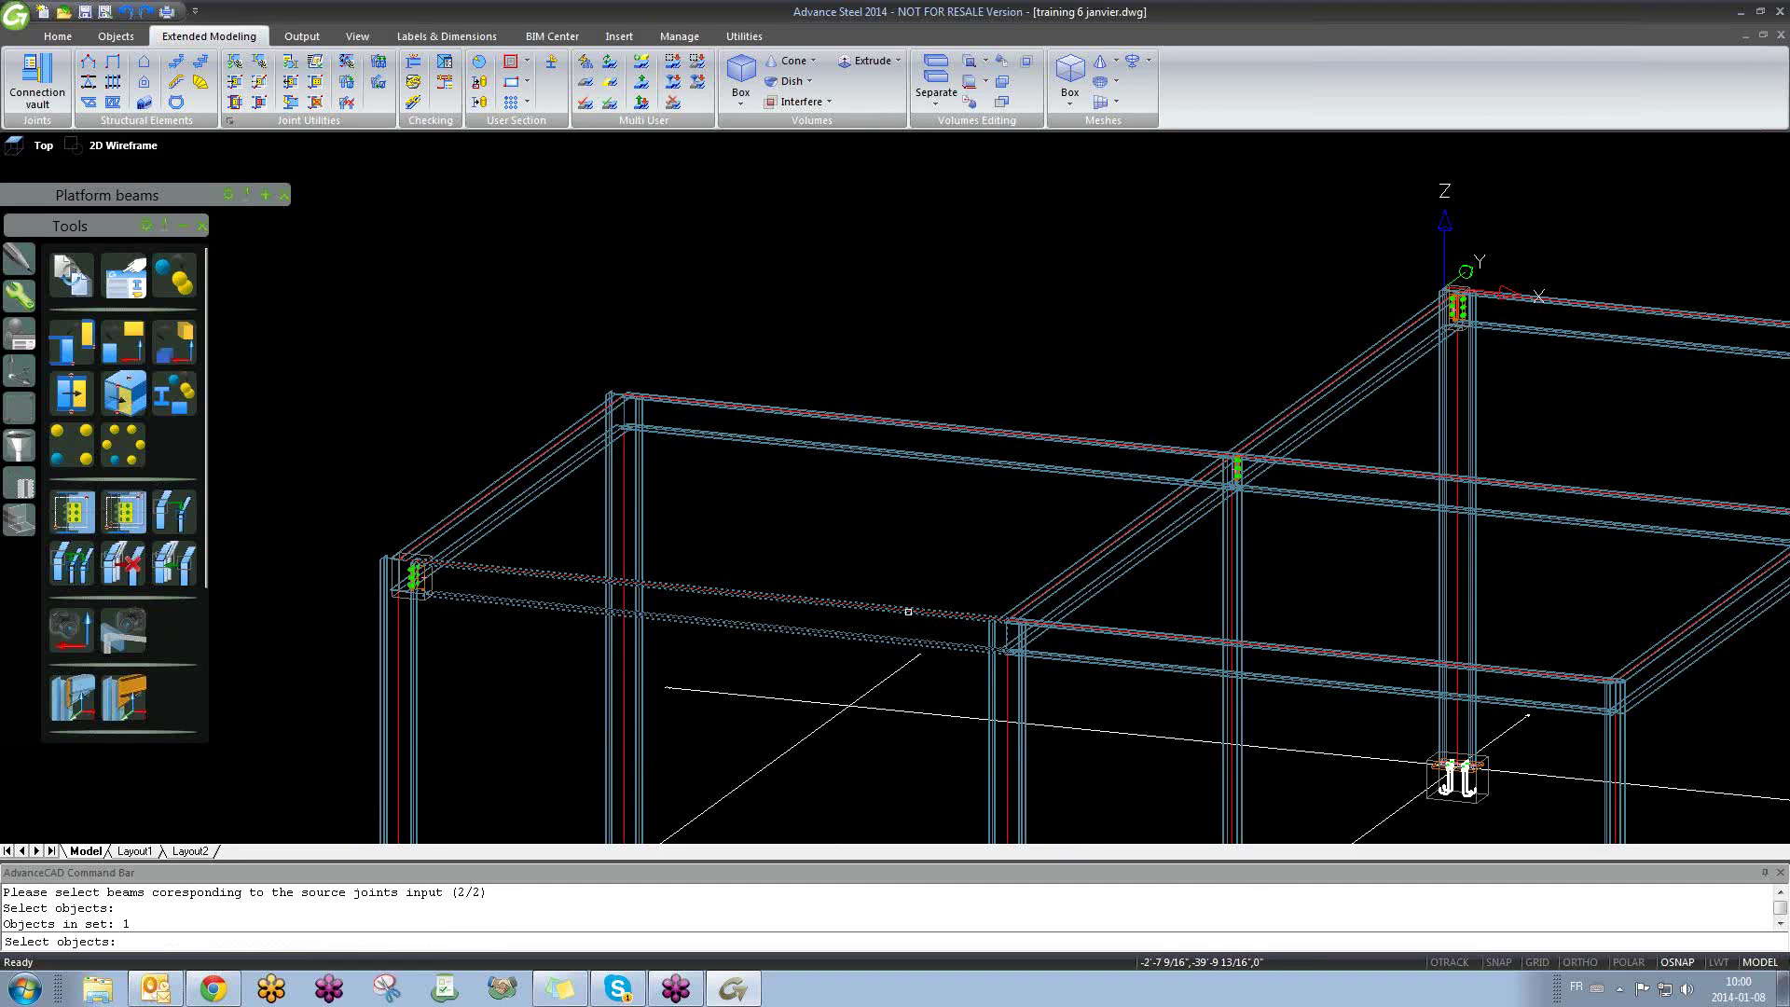
{"action": "left_click", "coordinate": [1093, 629]}
{"action": "left_click", "coordinate": [705, 406]}
{"action": "left_click", "coordinate": [576, 425]}
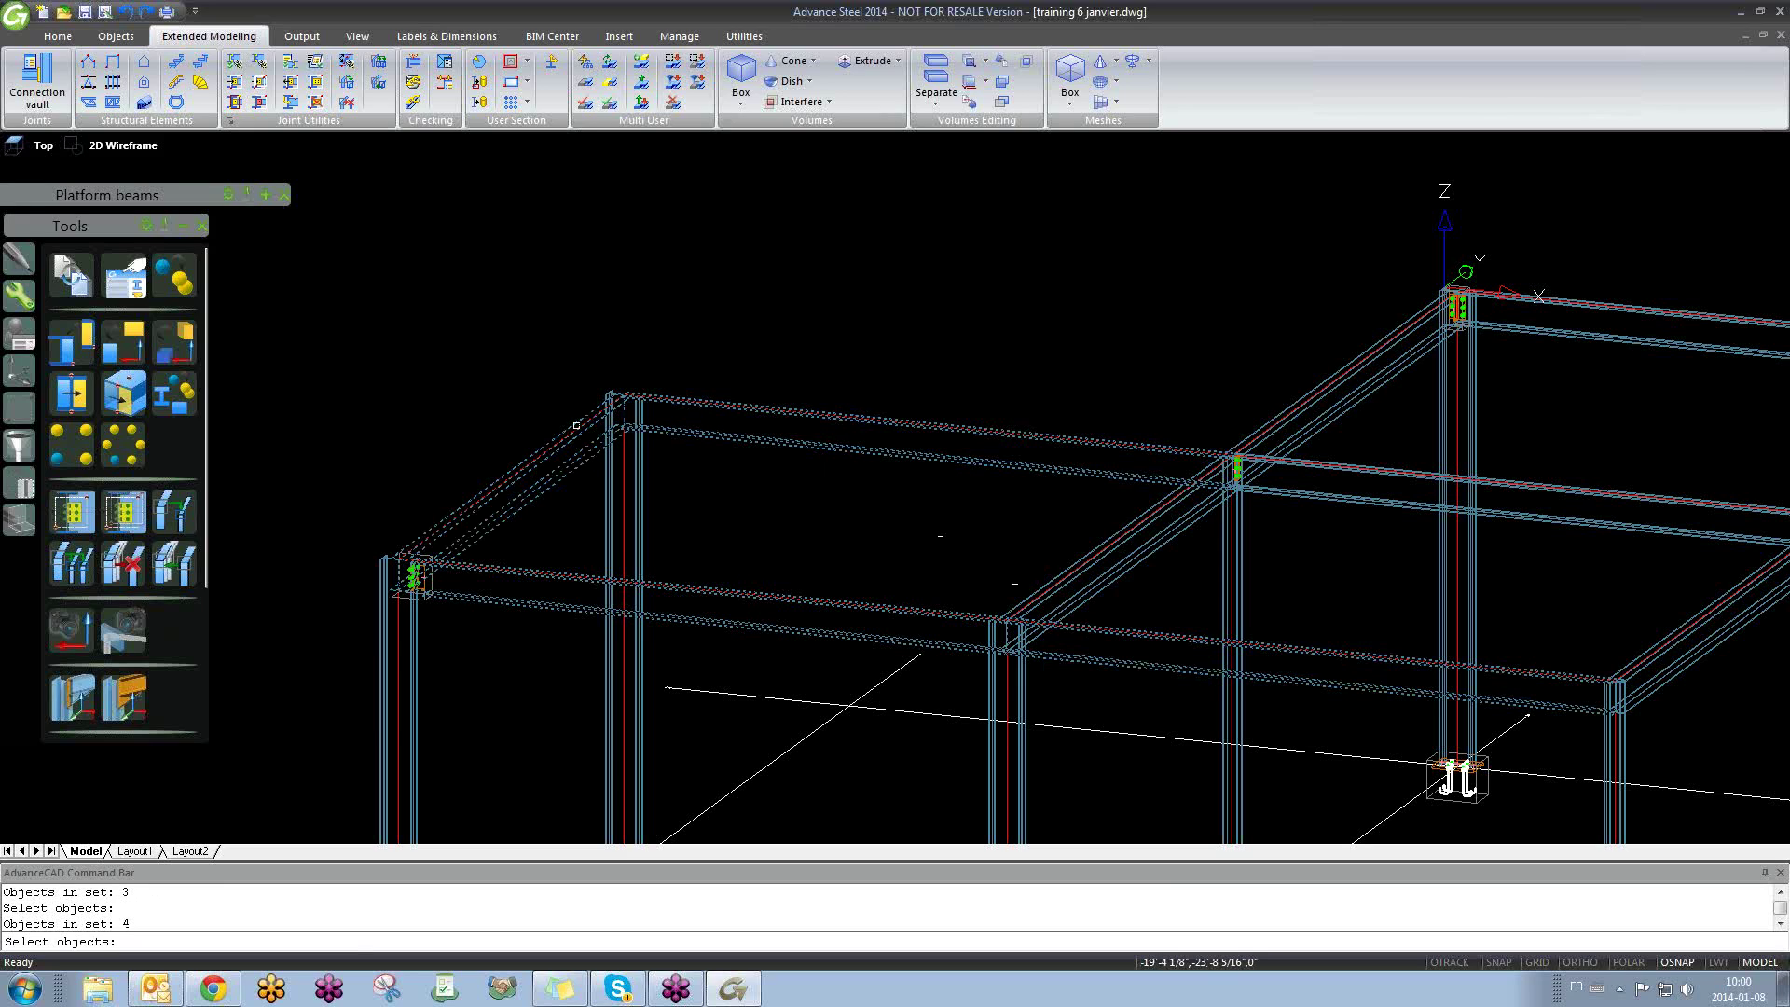
{"action": "key", "text": "Return"}
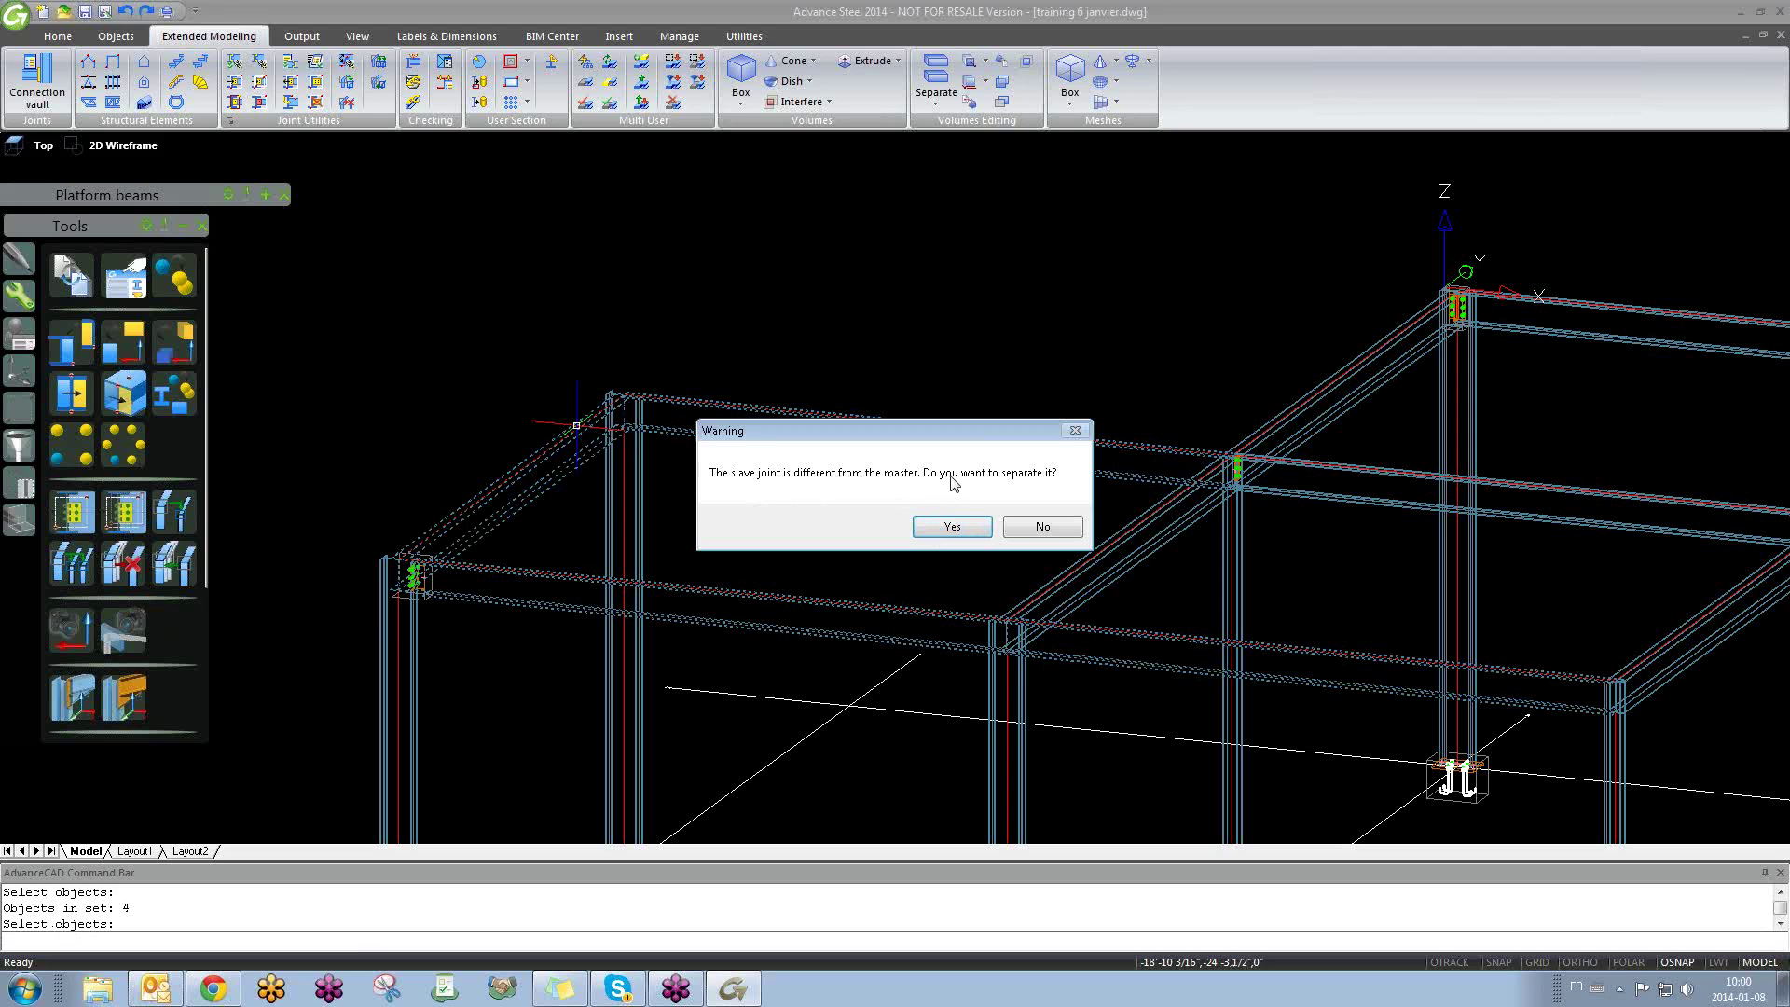
{"action": "left_click", "coordinate": [1032, 528]}
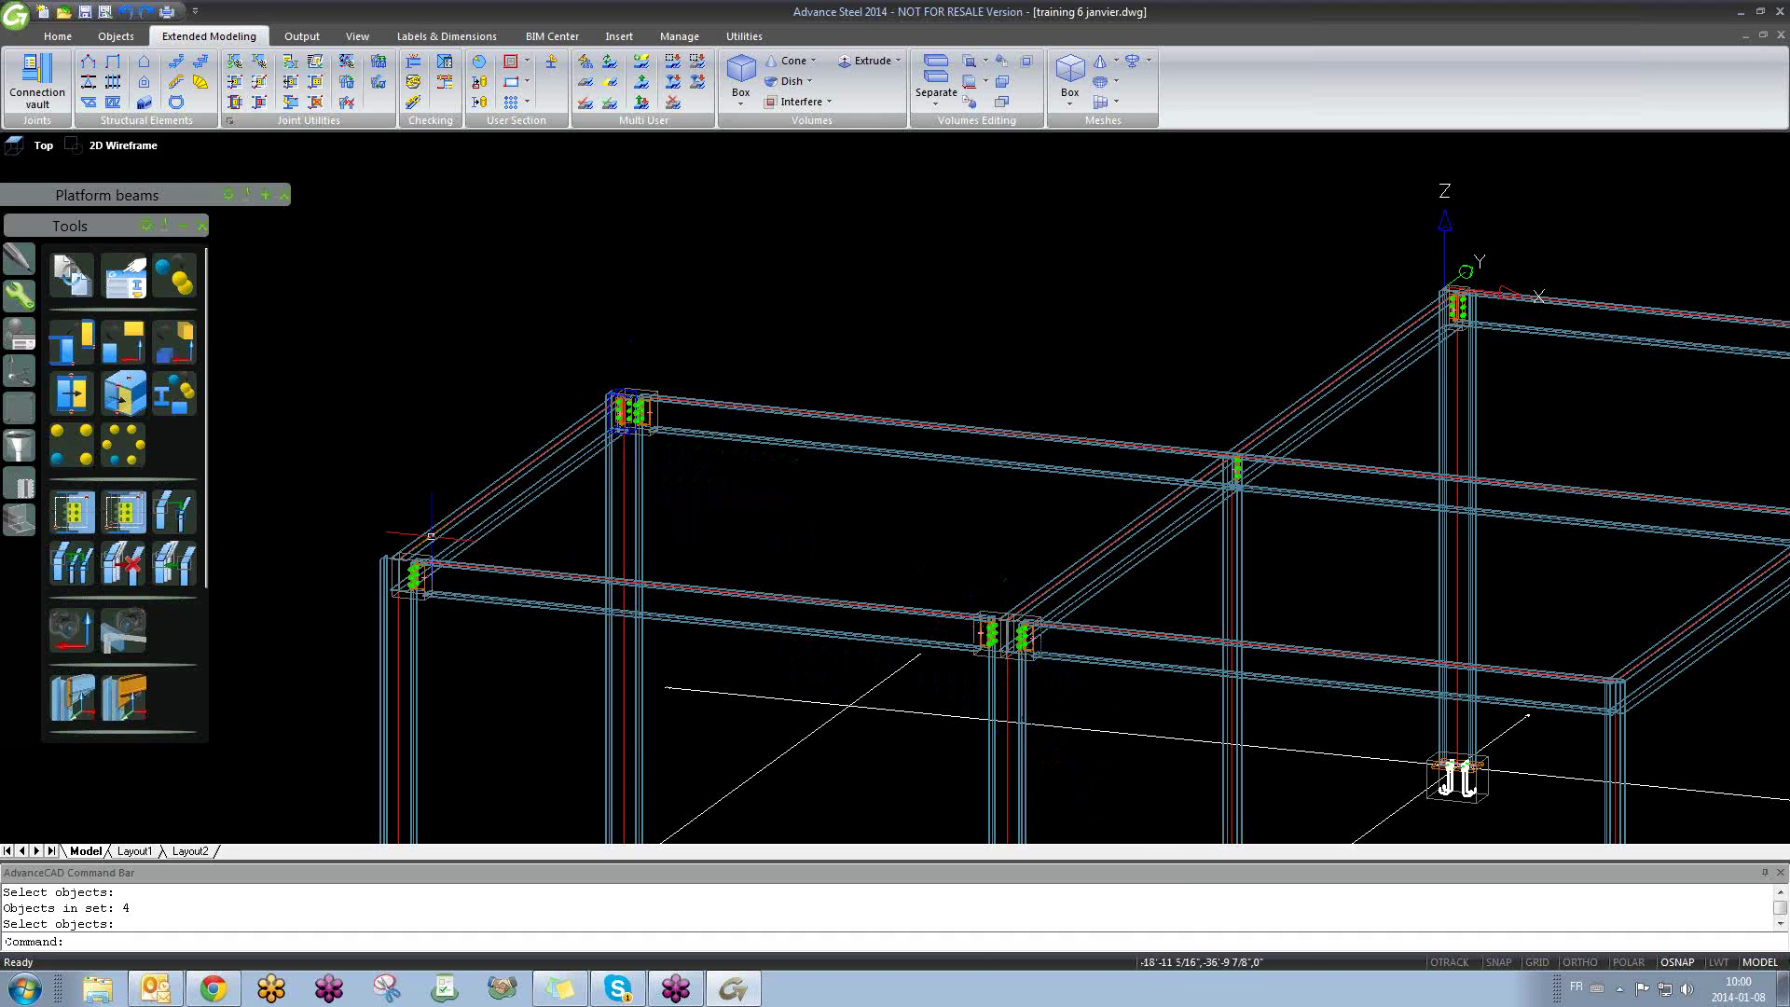
Step: Set the front corner master clip angle joint's Group 1 vertical bolts to 2 lines and check the slave joints
{"action": "scroll", "coordinate": [431, 536], "scroll_direction": "up", "scroll_amount": 4}
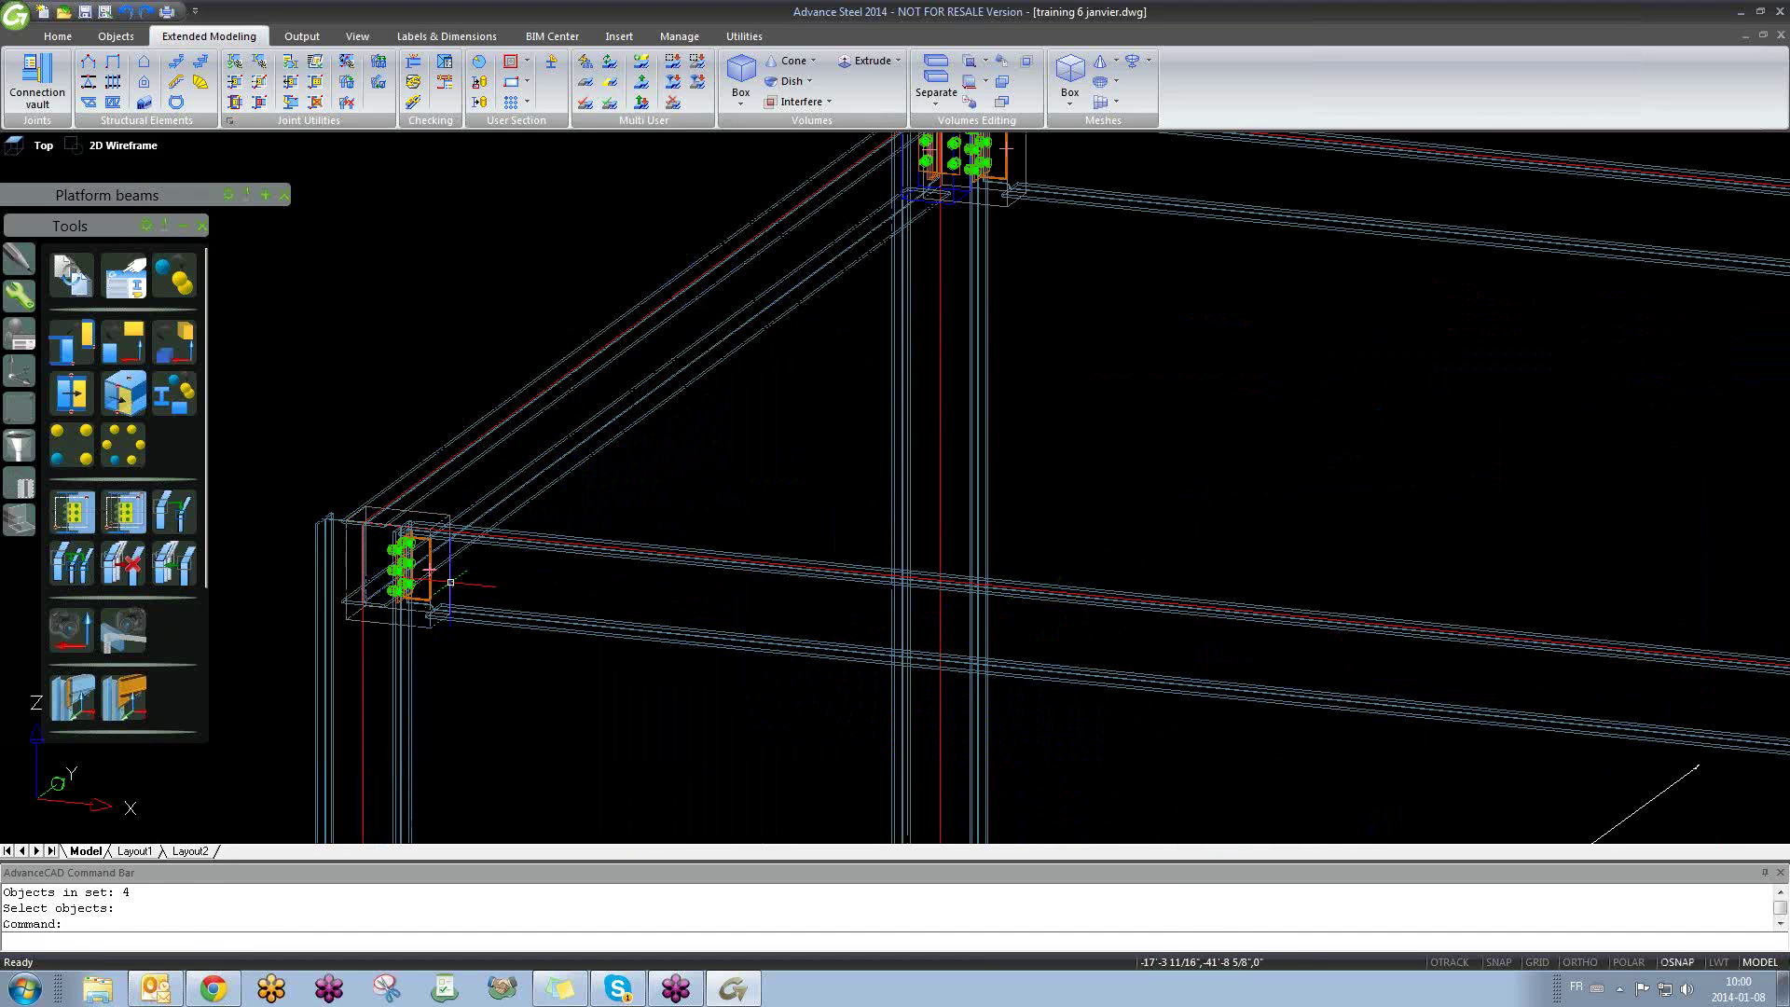
{"action": "double_click", "coordinate": [451, 582]}
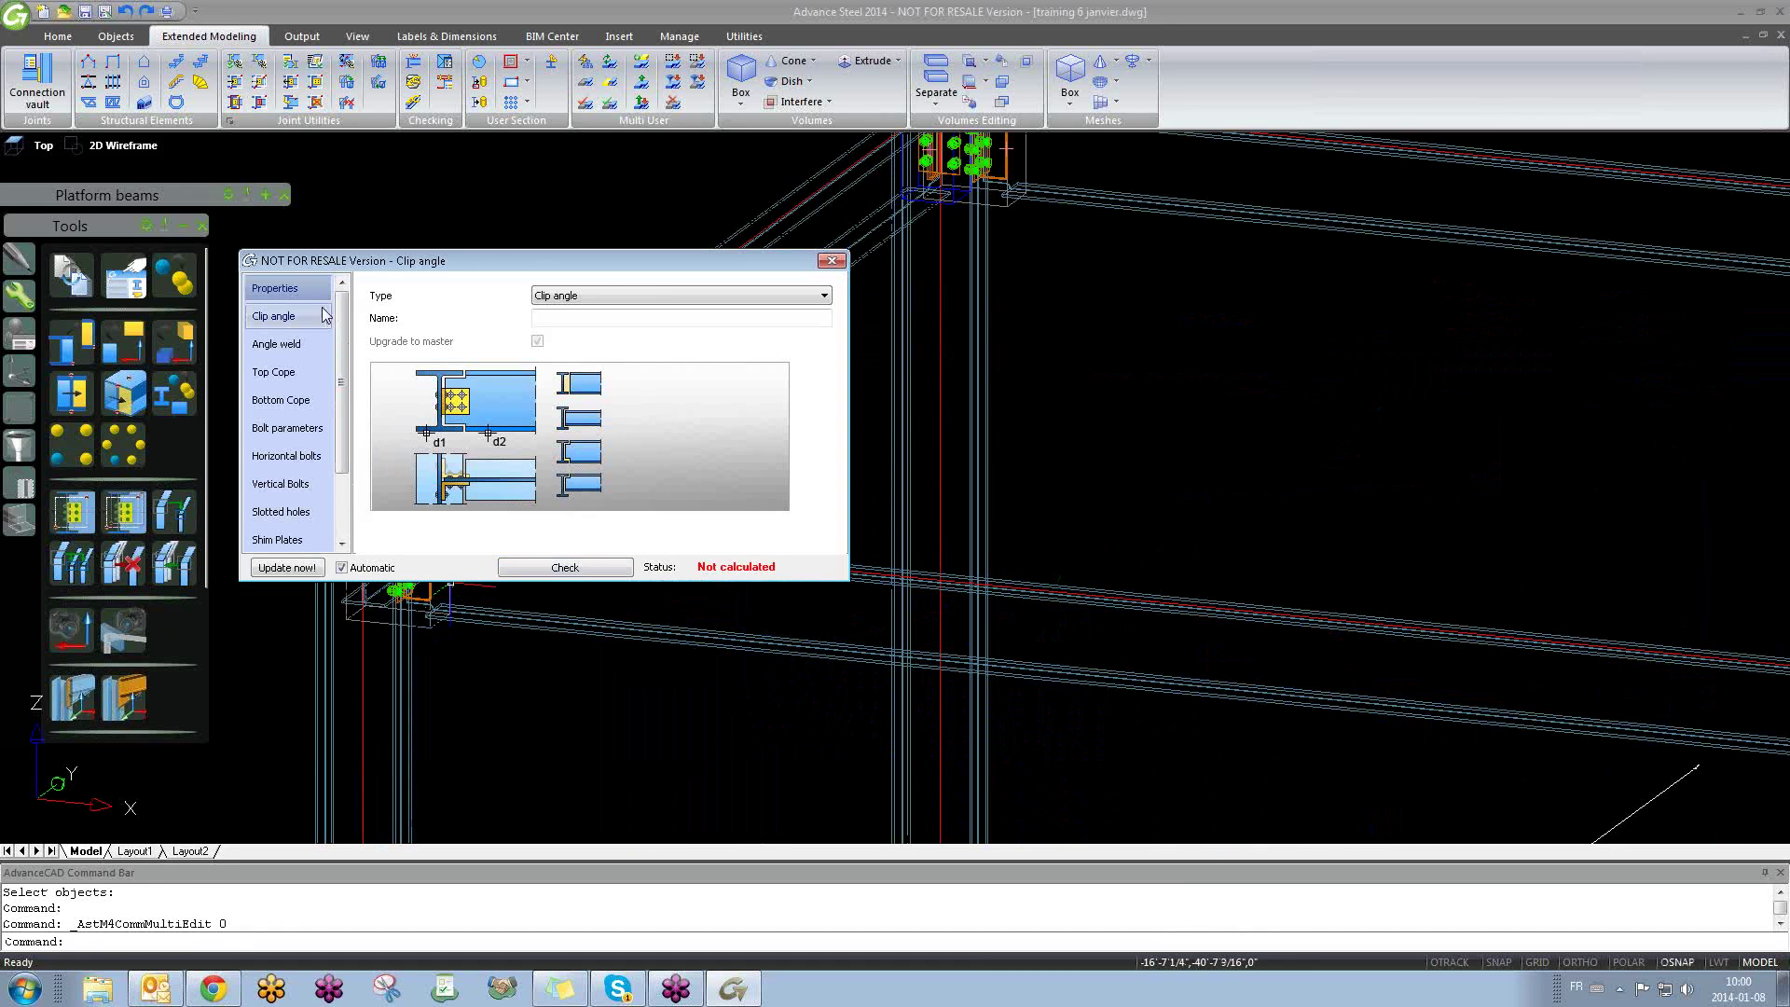
{"action": "left_click", "coordinate": [296, 484]}
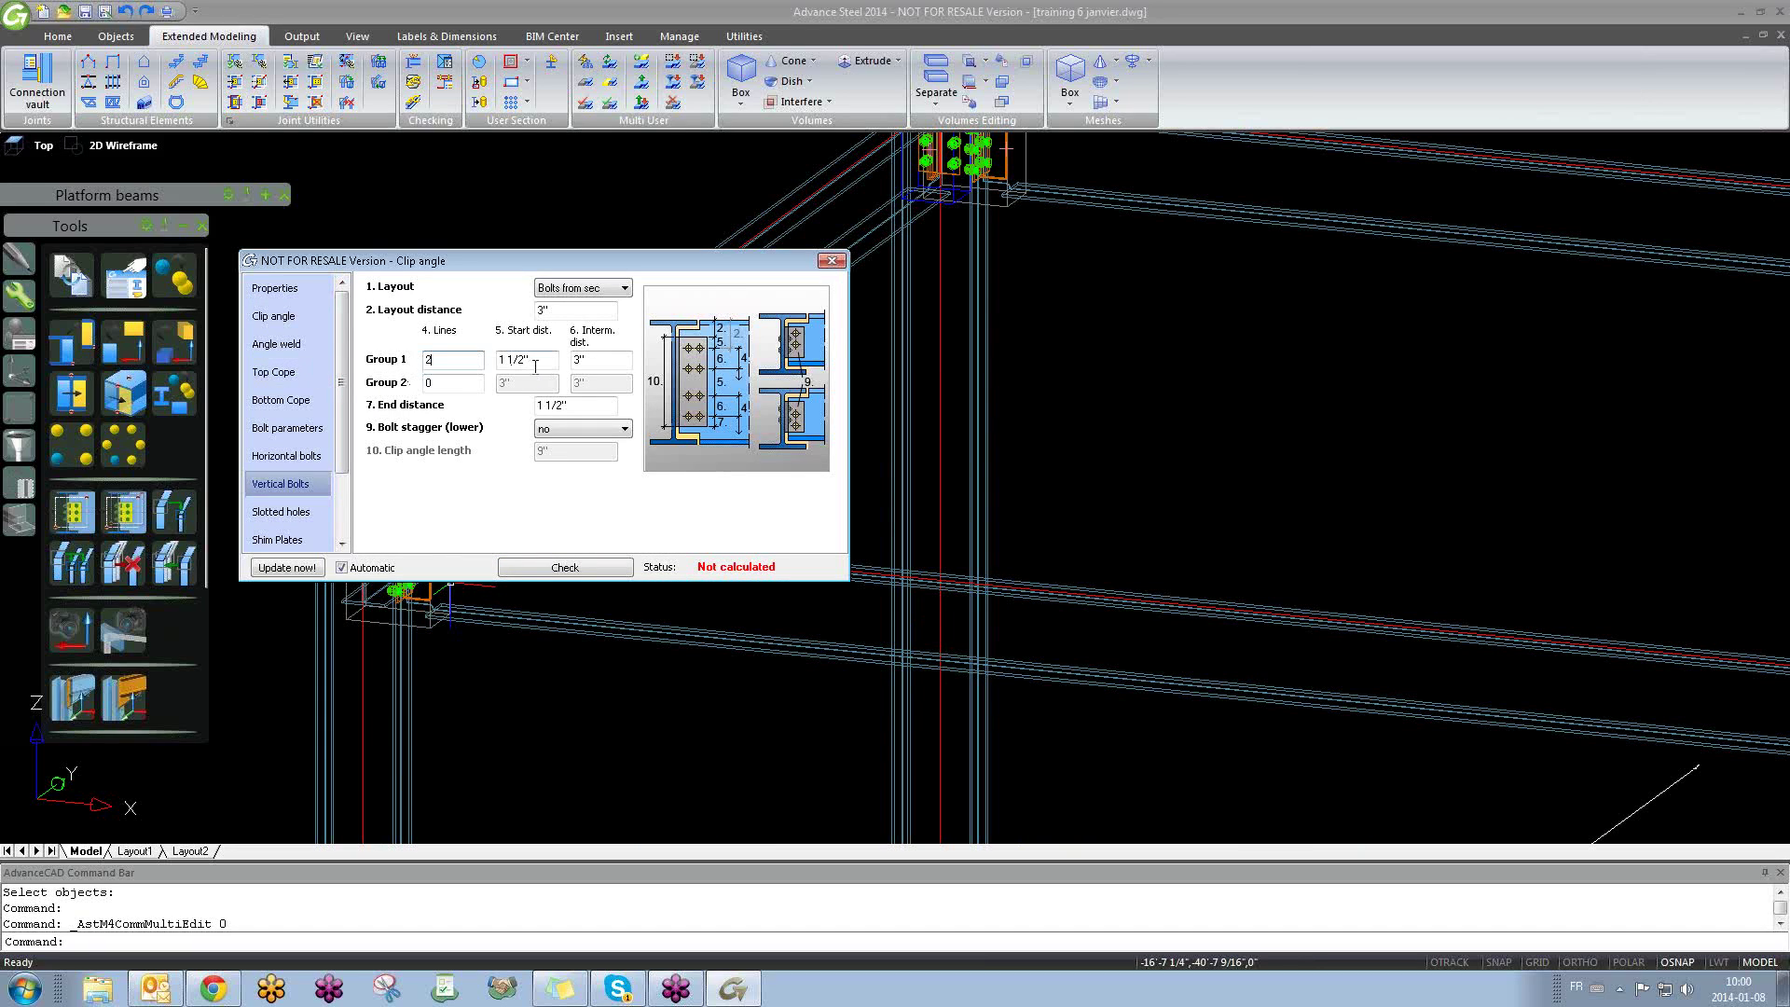
{"action": "scroll", "coordinate": [932, 606], "scroll_direction": "down", "scroll_amount": 3}
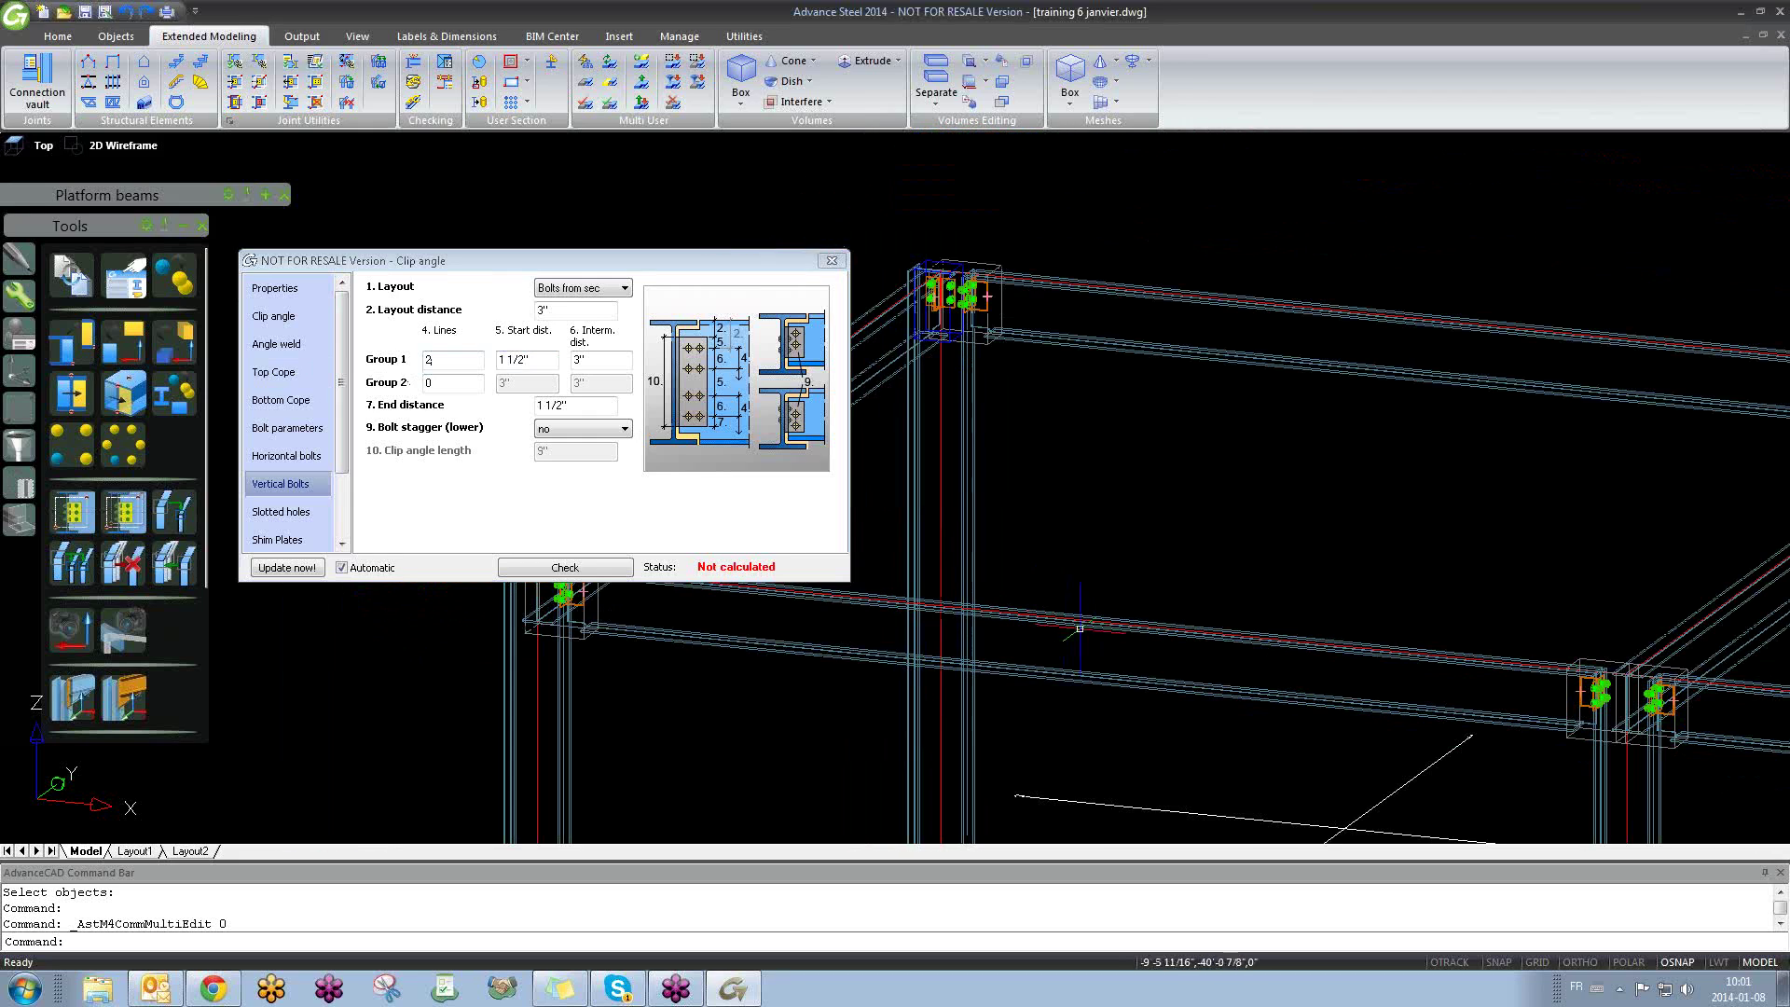
{"action": "middle_click_drag", "start_coordinate": [1106, 654], "coordinate": [1116, 698]}
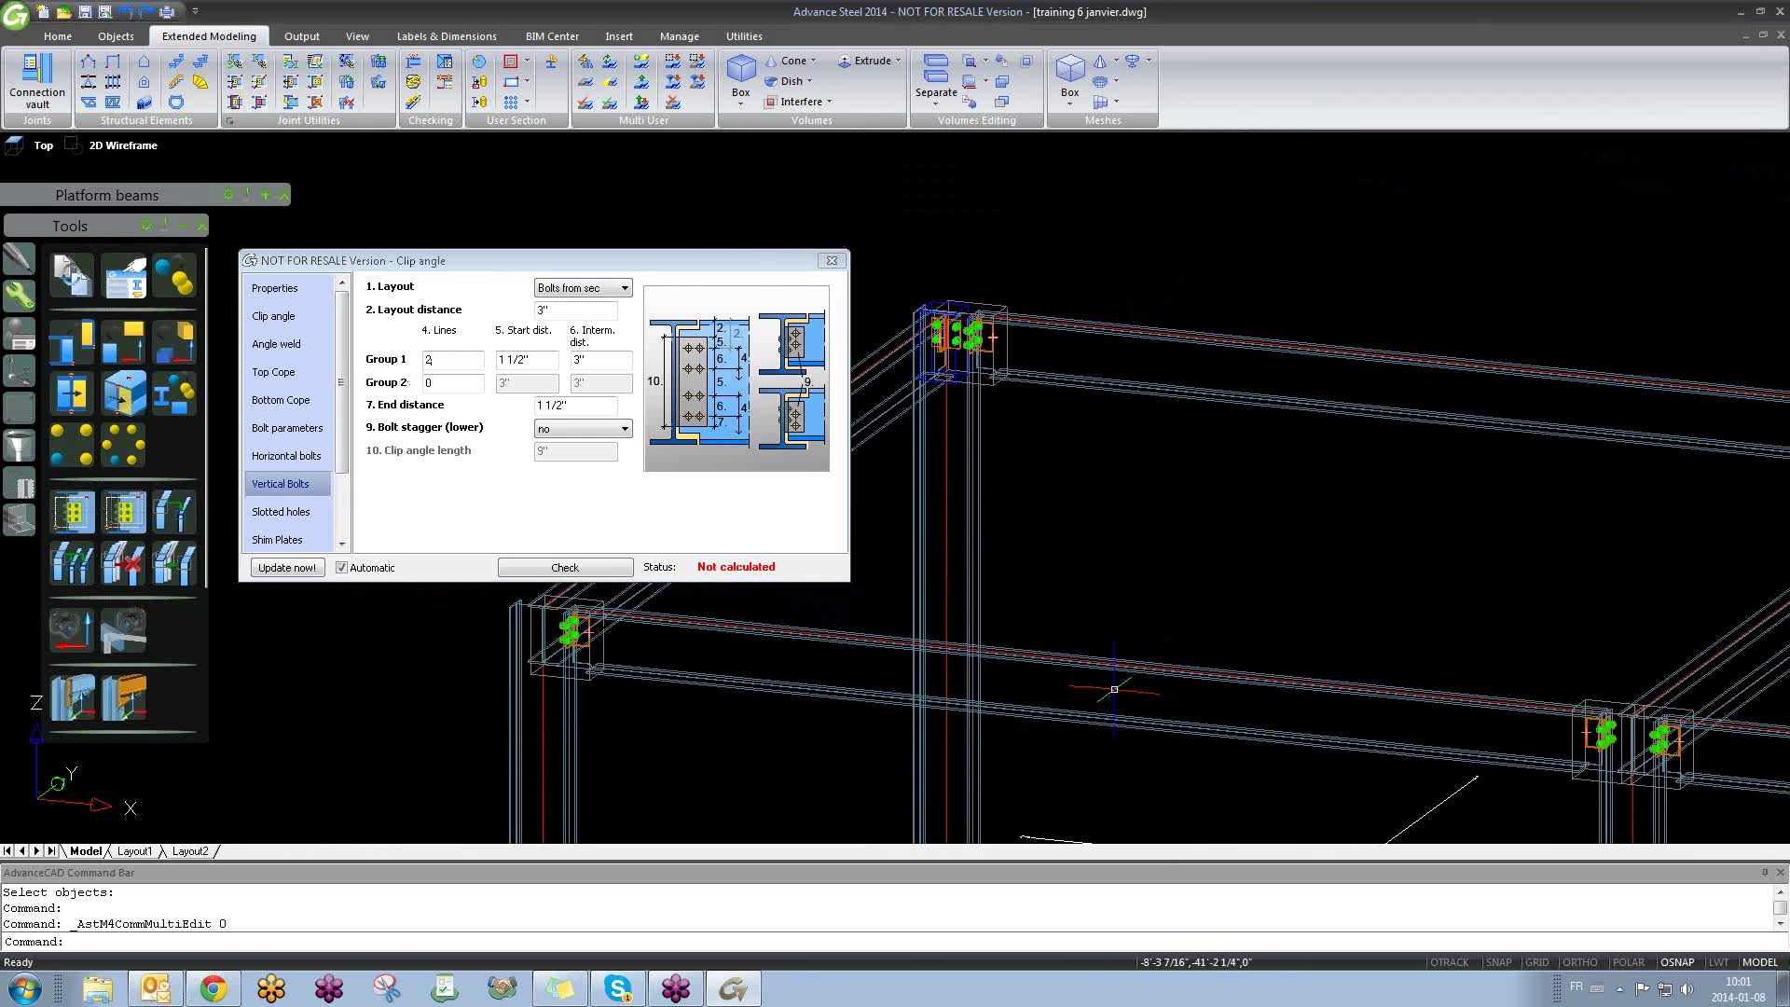
Step: Set the master joint's Group 1 vertical bolts to 3 lines and close its properties
{"action": "left_click", "coordinate": [449, 362]}
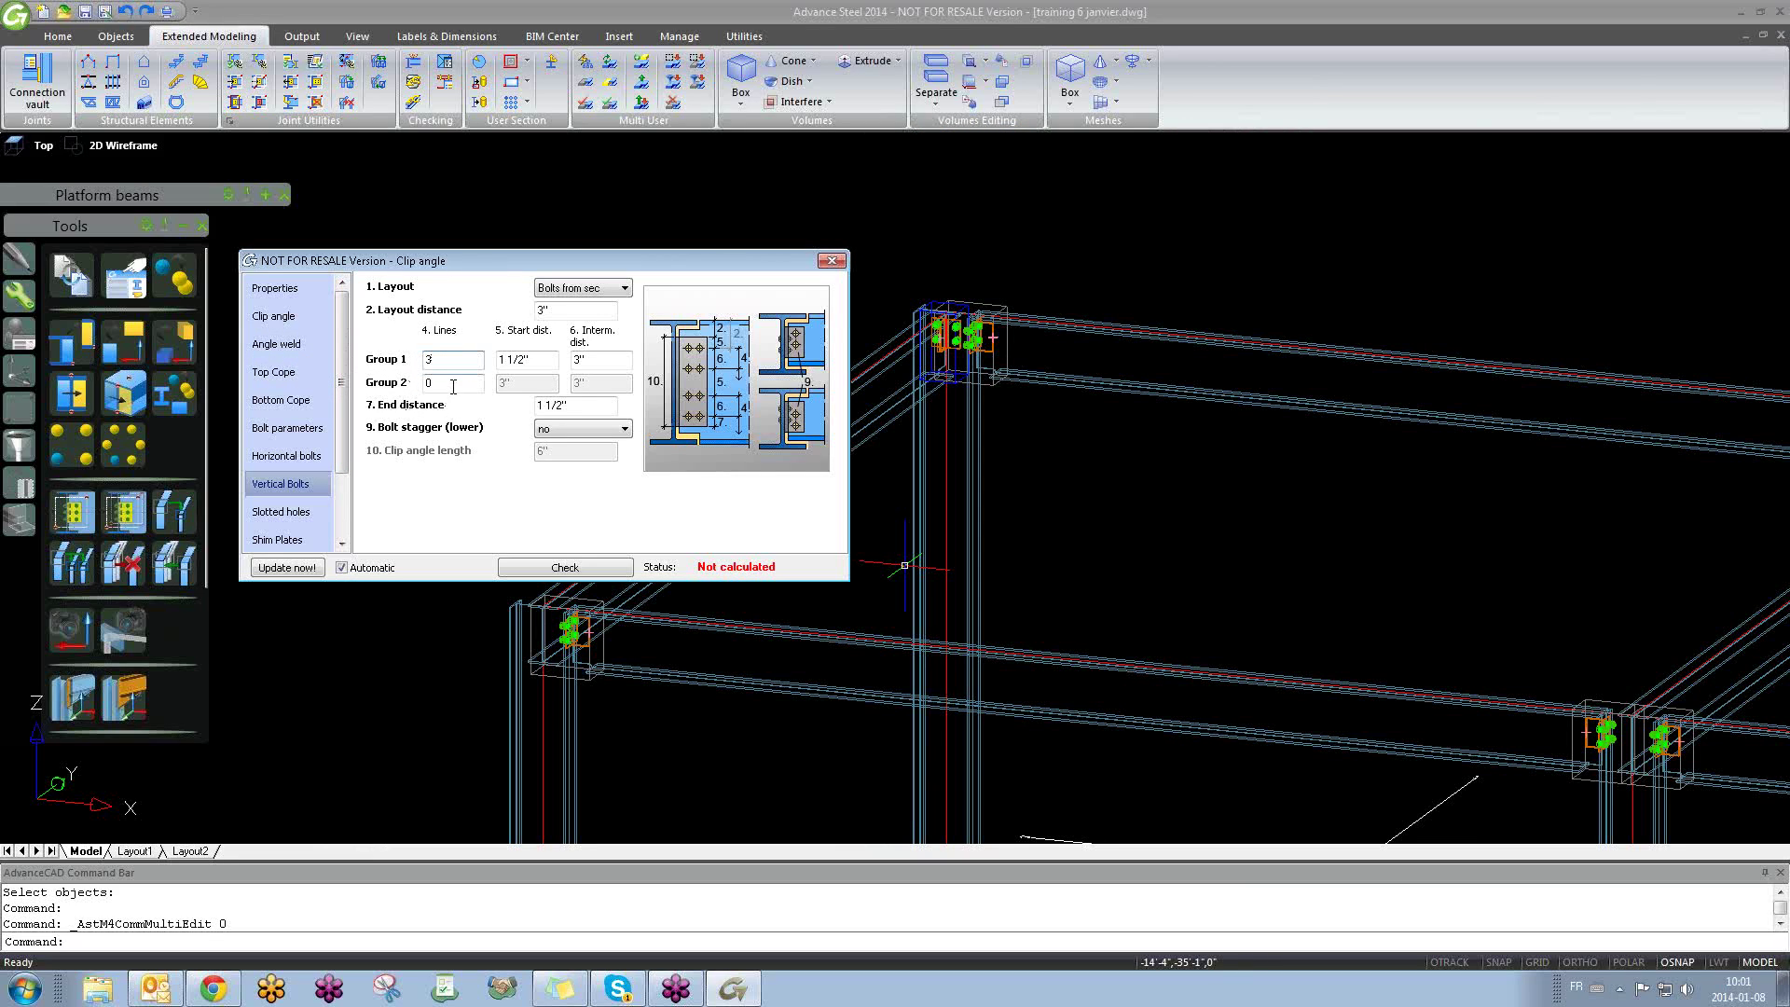
{"action": "key", "text": "Tab"}
{"action": "left_click", "coordinate": [833, 262]}
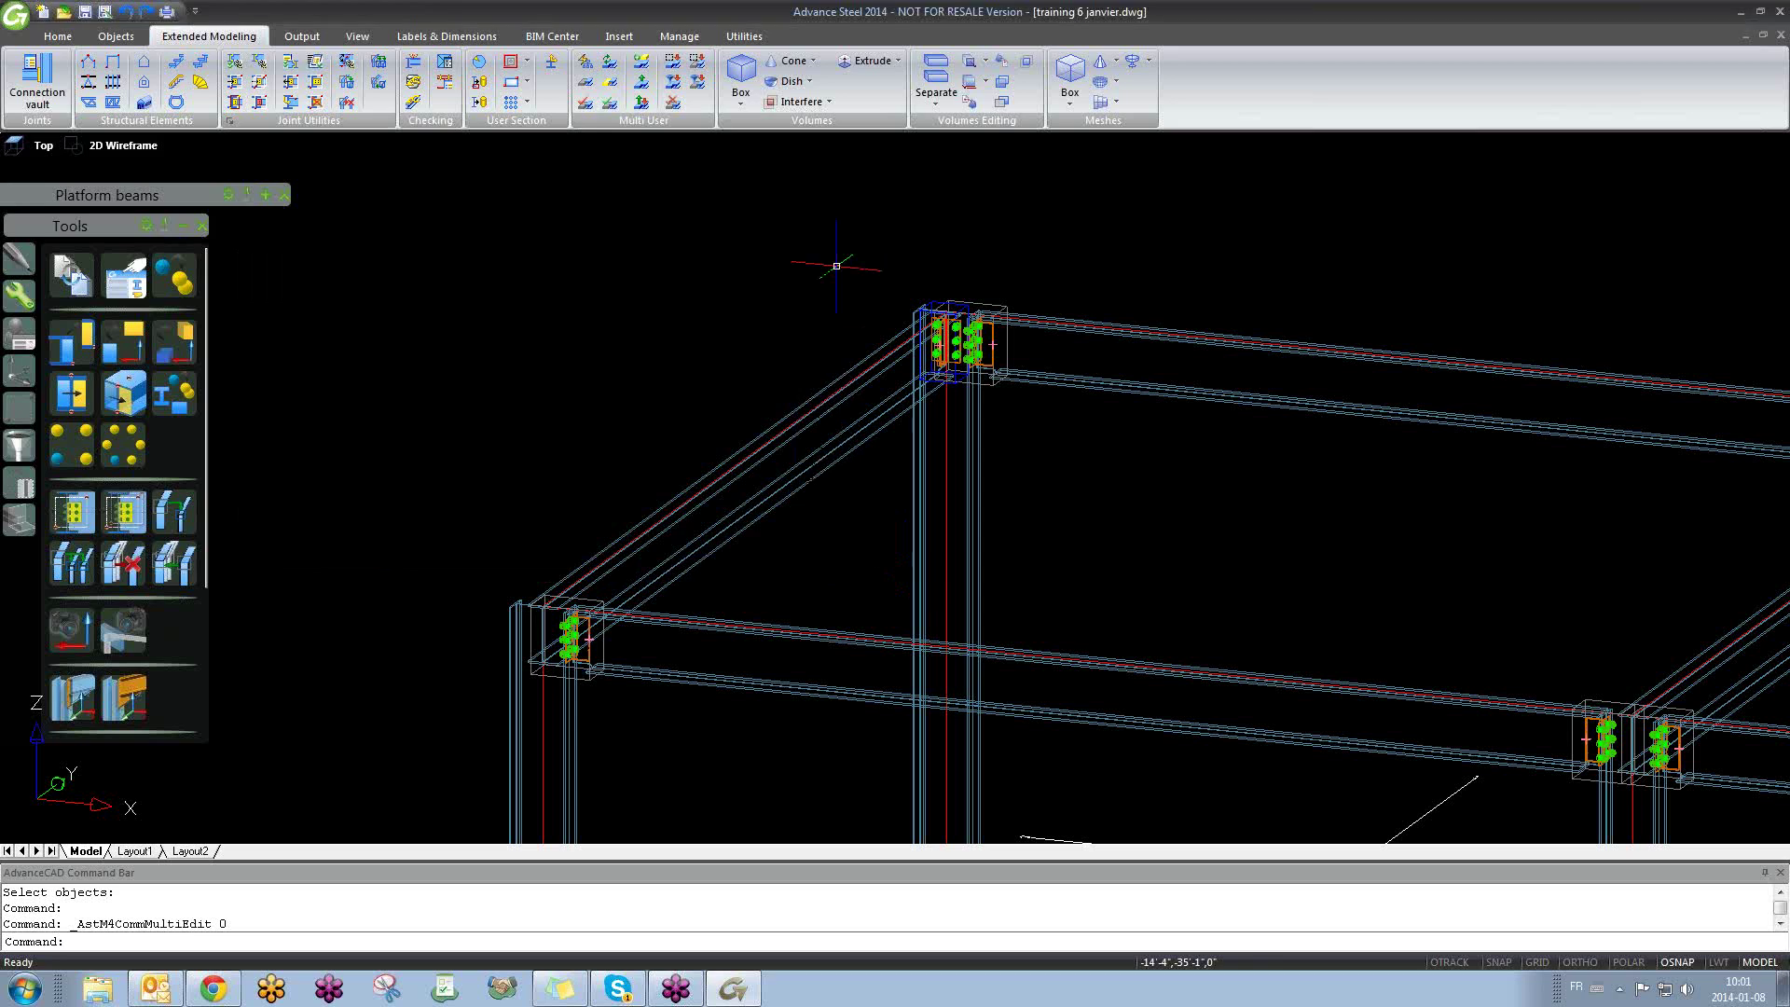
{"action": "left_click", "coordinate": [1111, 464]}
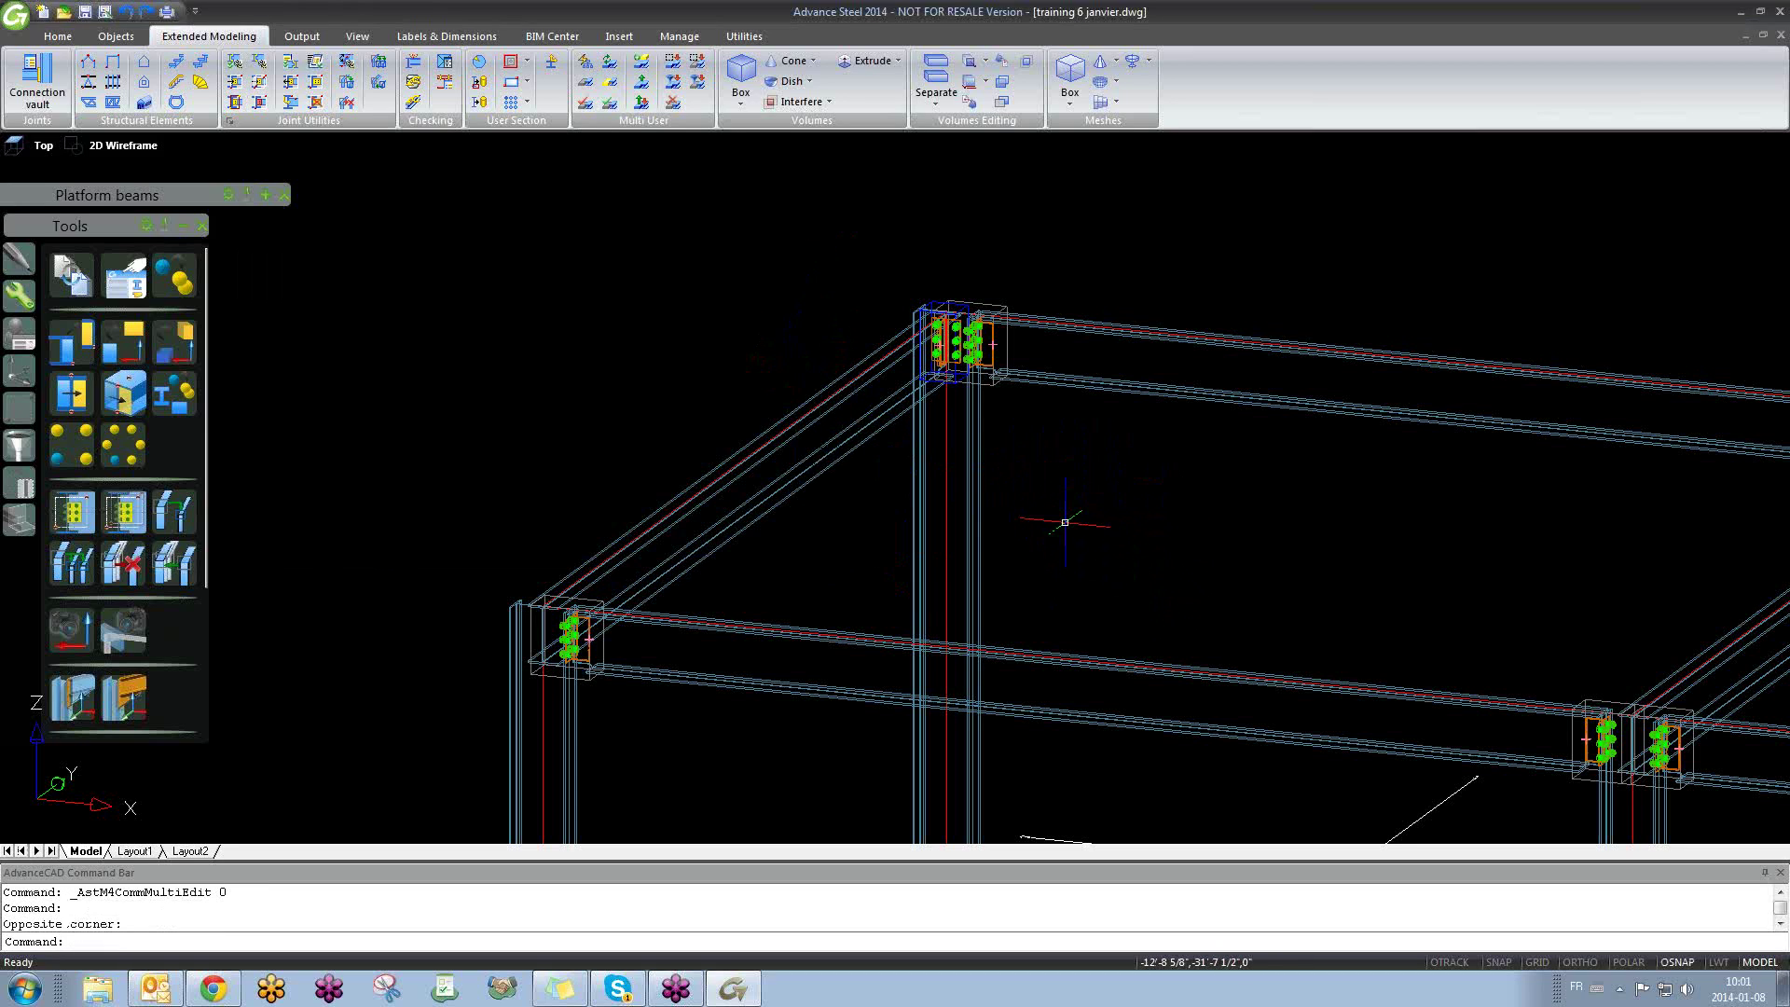
Step: Review the frame's clip angle joints and open the properties of the slave joint on the corner-side beam at the middle front column
{"action": "scroll", "coordinate": [971, 521], "scroll_direction": "down", "scroll_amount": 4}
{"action": "left_click", "coordinate": [974, 517]}
{"action": "middle_click", "coordinate": [875, 514]}
{"action": "middle_click", "coordinate": [875, 513]}
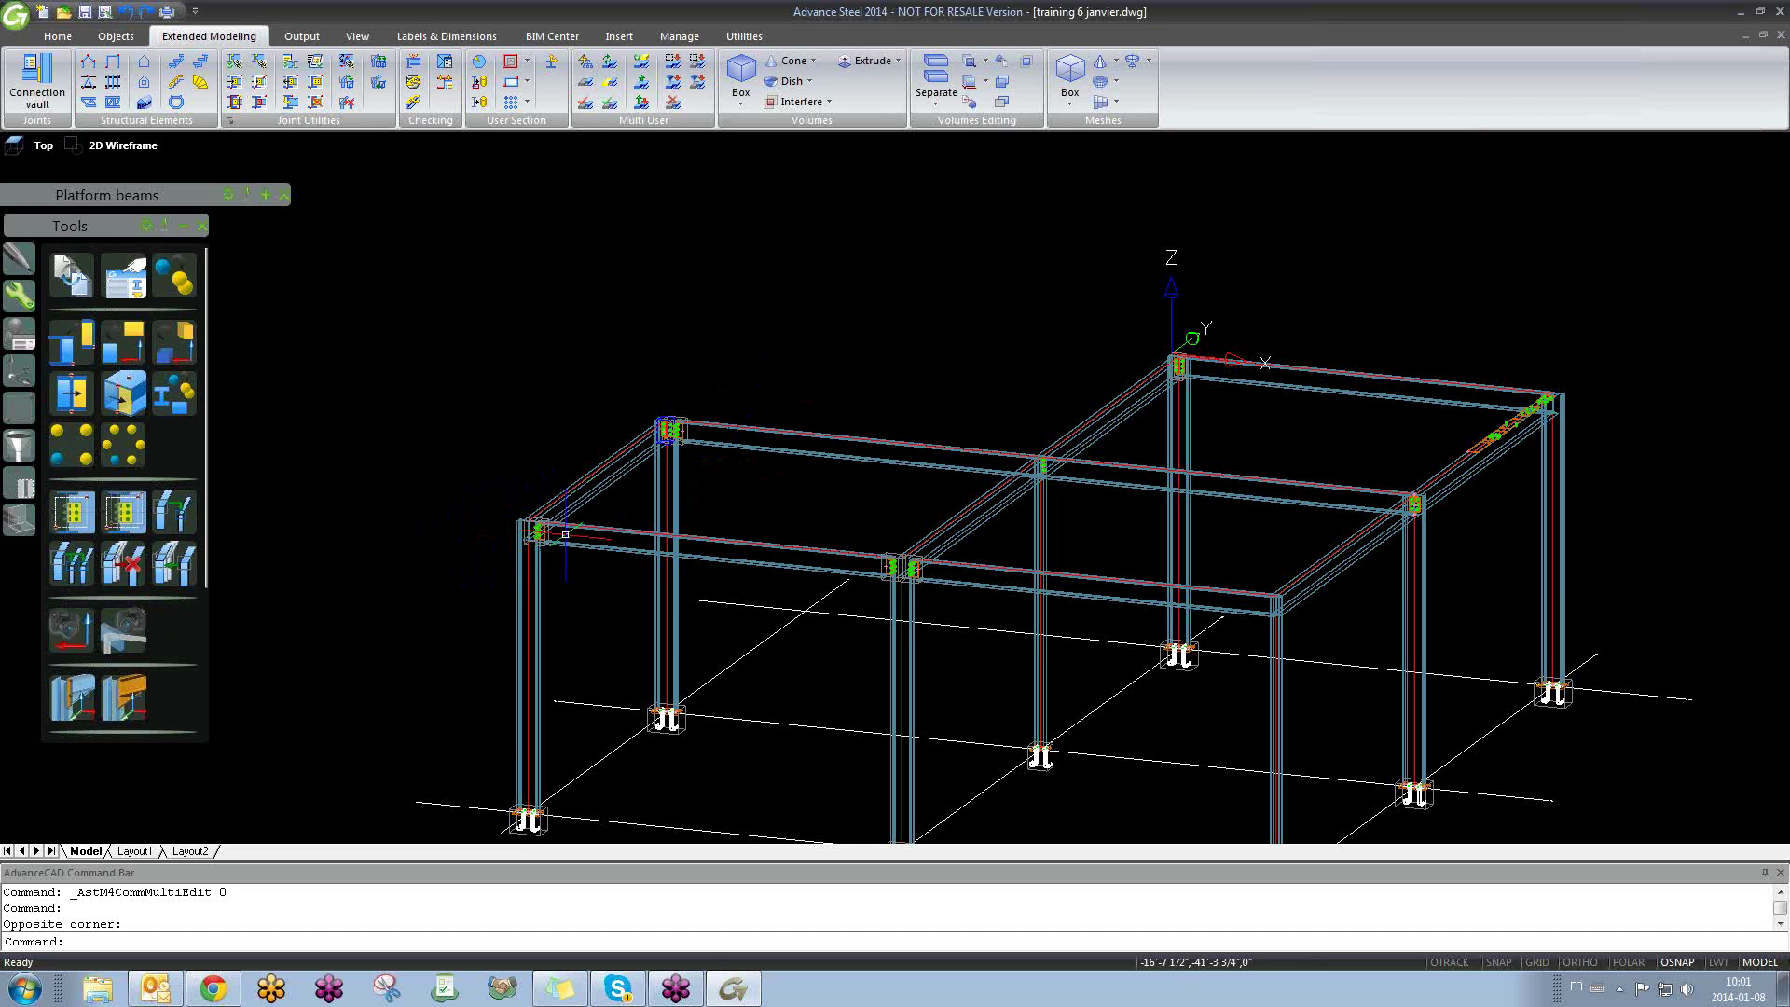
{"action": "scroll", "coordinate": [463, 539], "scroll_direction": "up", "scroll_amount": 5}
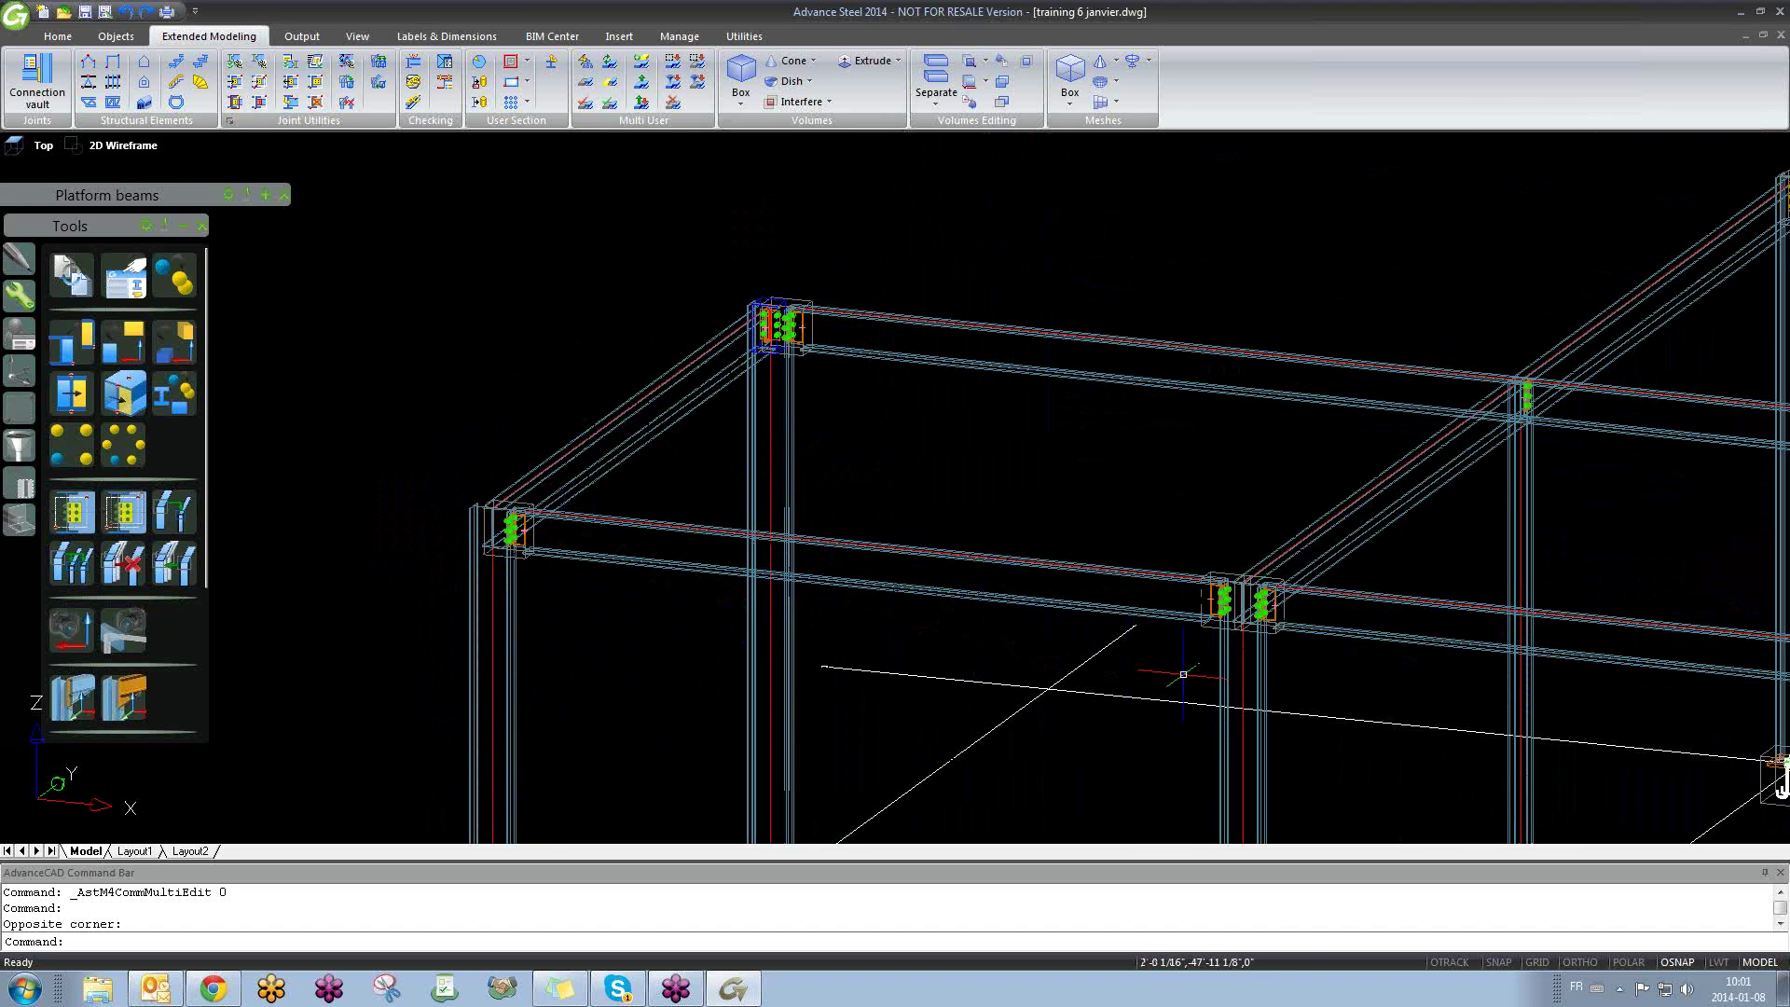
{"action": "scroll", "coordinate": [1208, 614], "scroll_direction": "up", "scroll_amount": 3}
{"action": "scroll", "coordinate": [1207, 613], "scroll_direction": "up", "scroll_amount": 2}
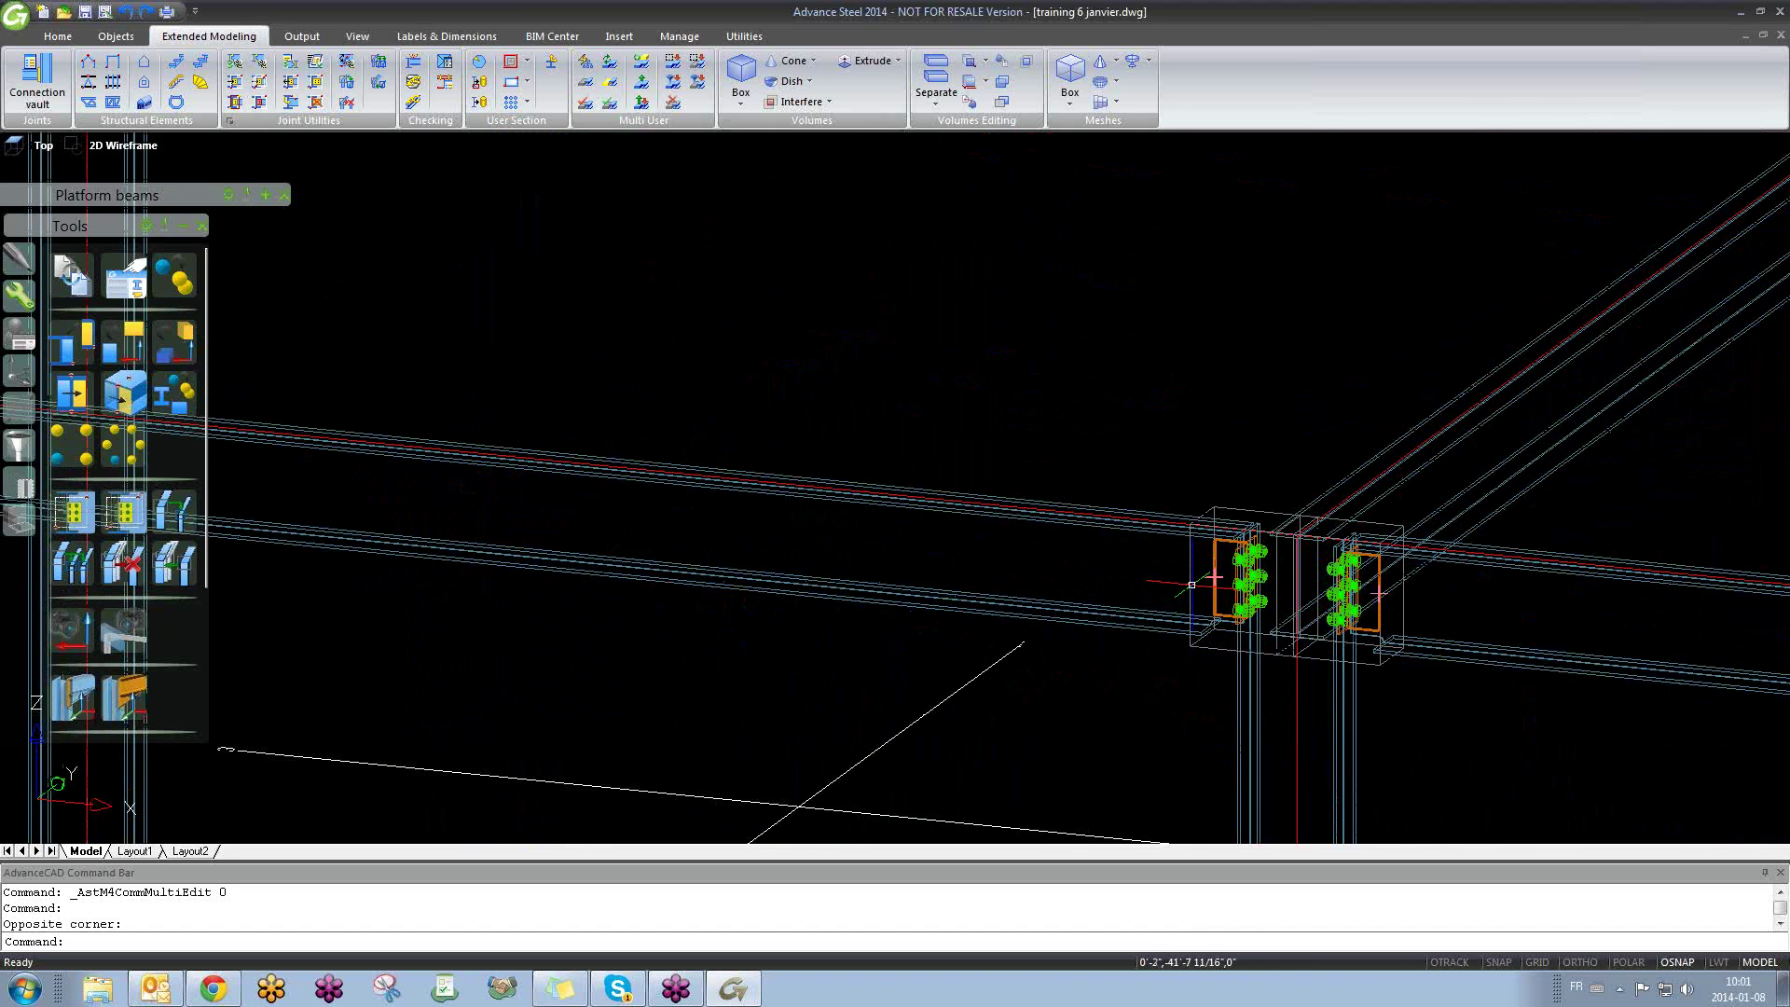
{"action": "double_click", "coordinate": [1192, 585]}
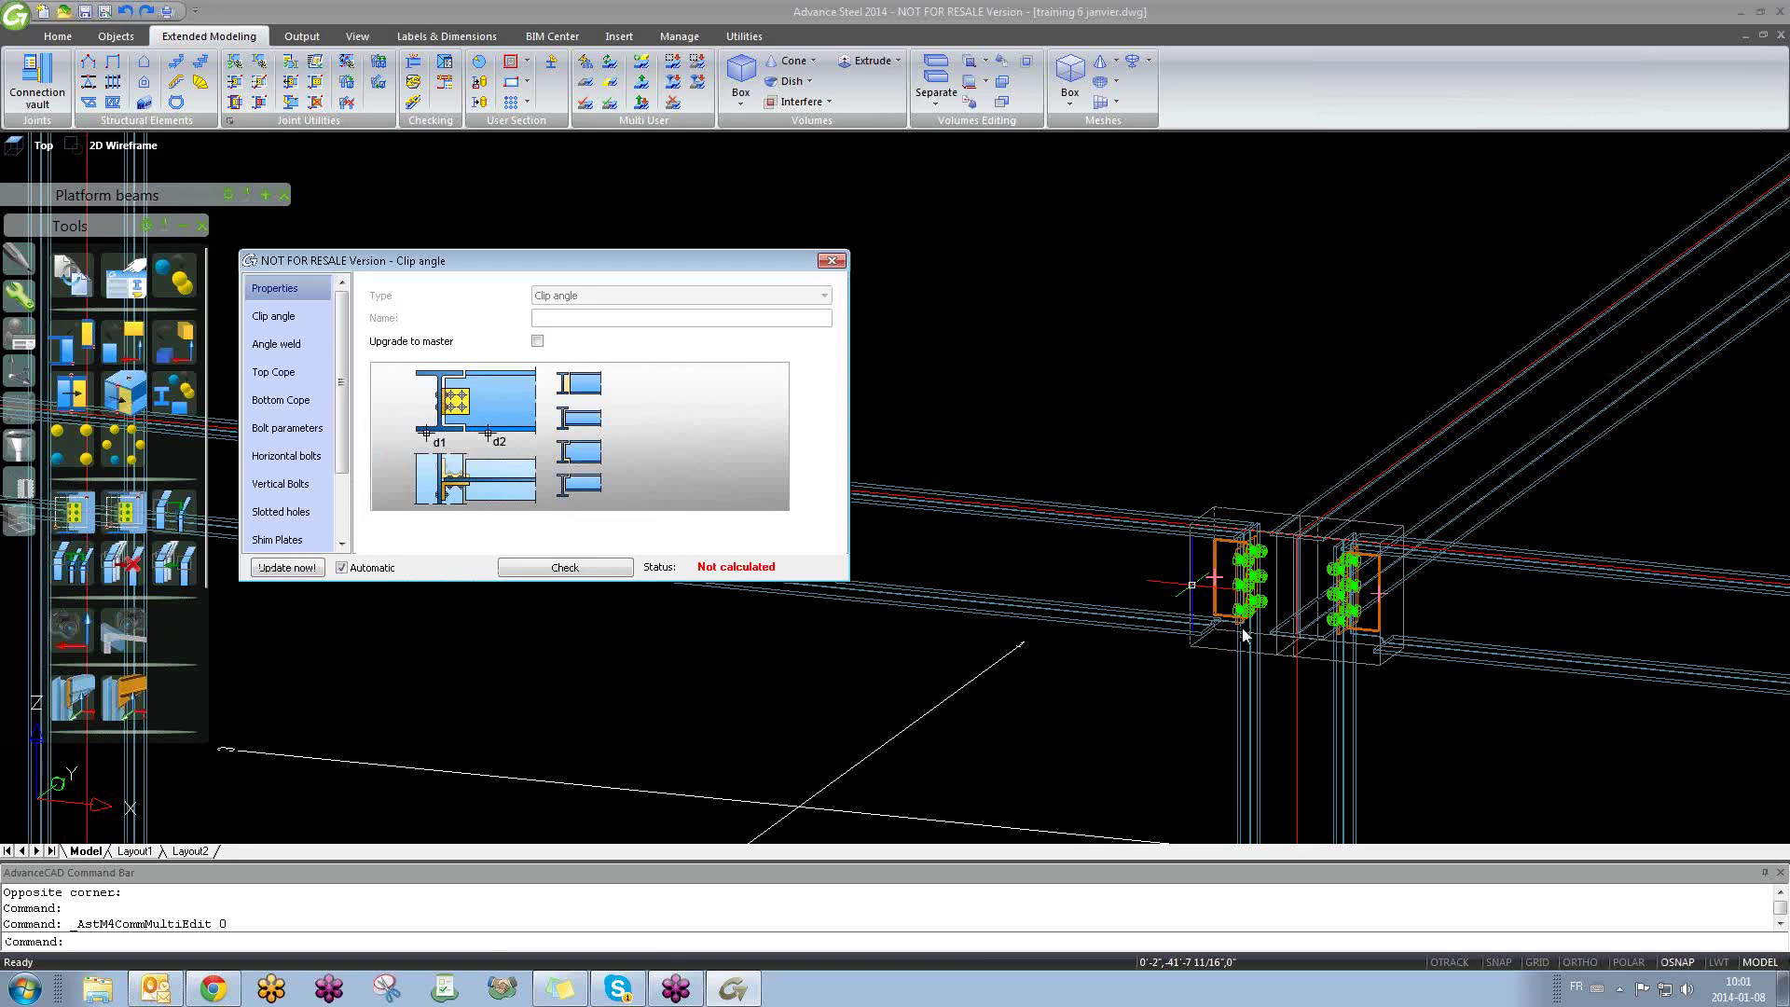
Step: Review the slave joint's settings, from clip angle and weld through copes to horizontal and vertical bolts, and close its properties
{"action": "left_click", "coordinate": [280, 316]}
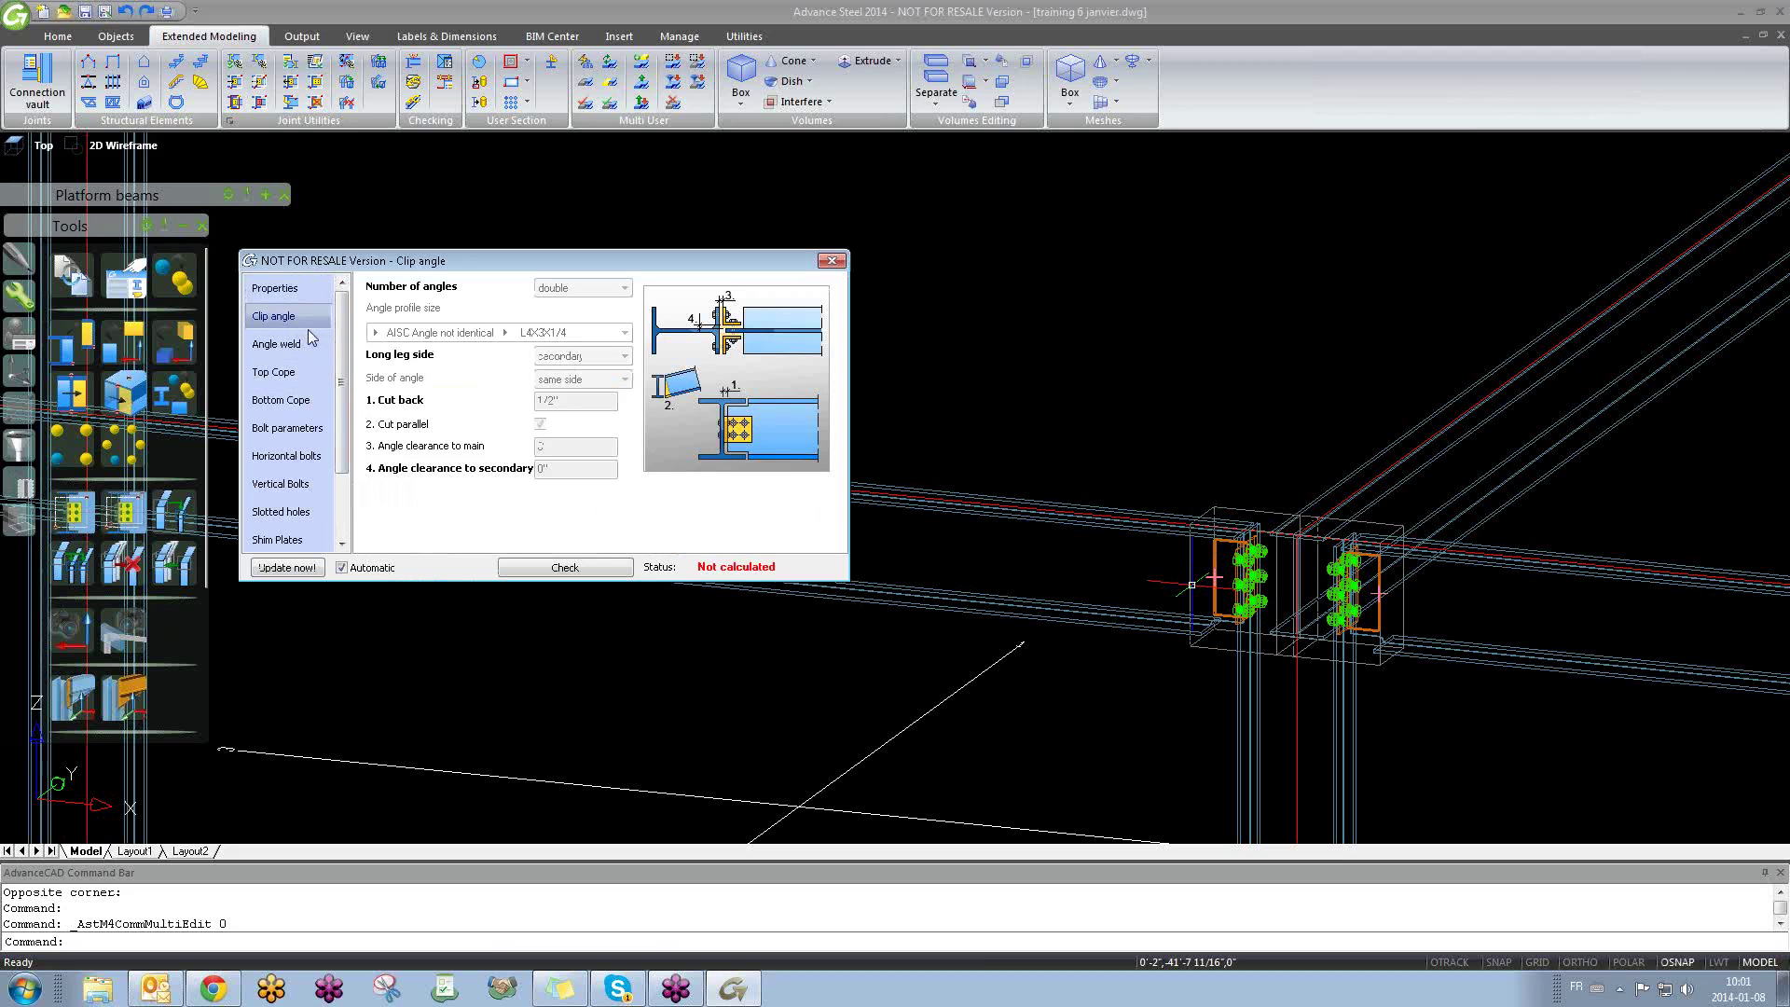
{"action": "left_click", "coordinate": [276, 344]}
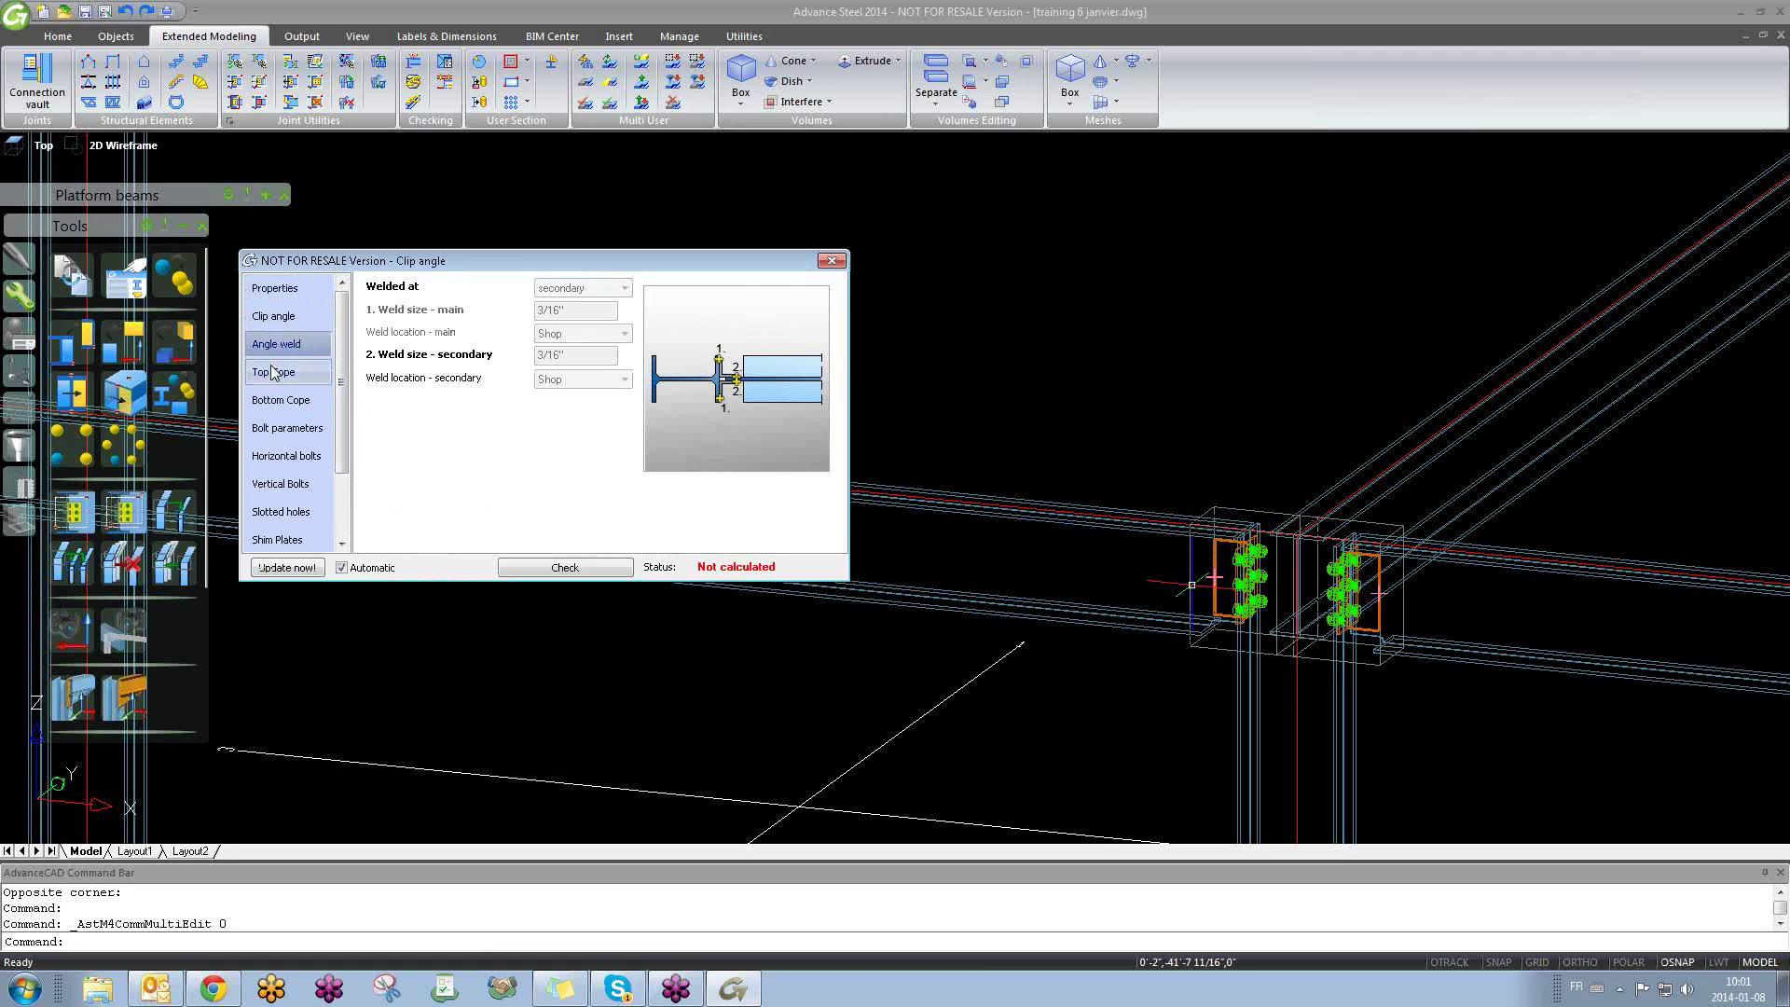
{"action": "left_click", "coordinate": [273, 372]}
{"action": "left_click", "coordinate": [275, 399]}
{"action": "left_click", "coordinate": [284, 428]}
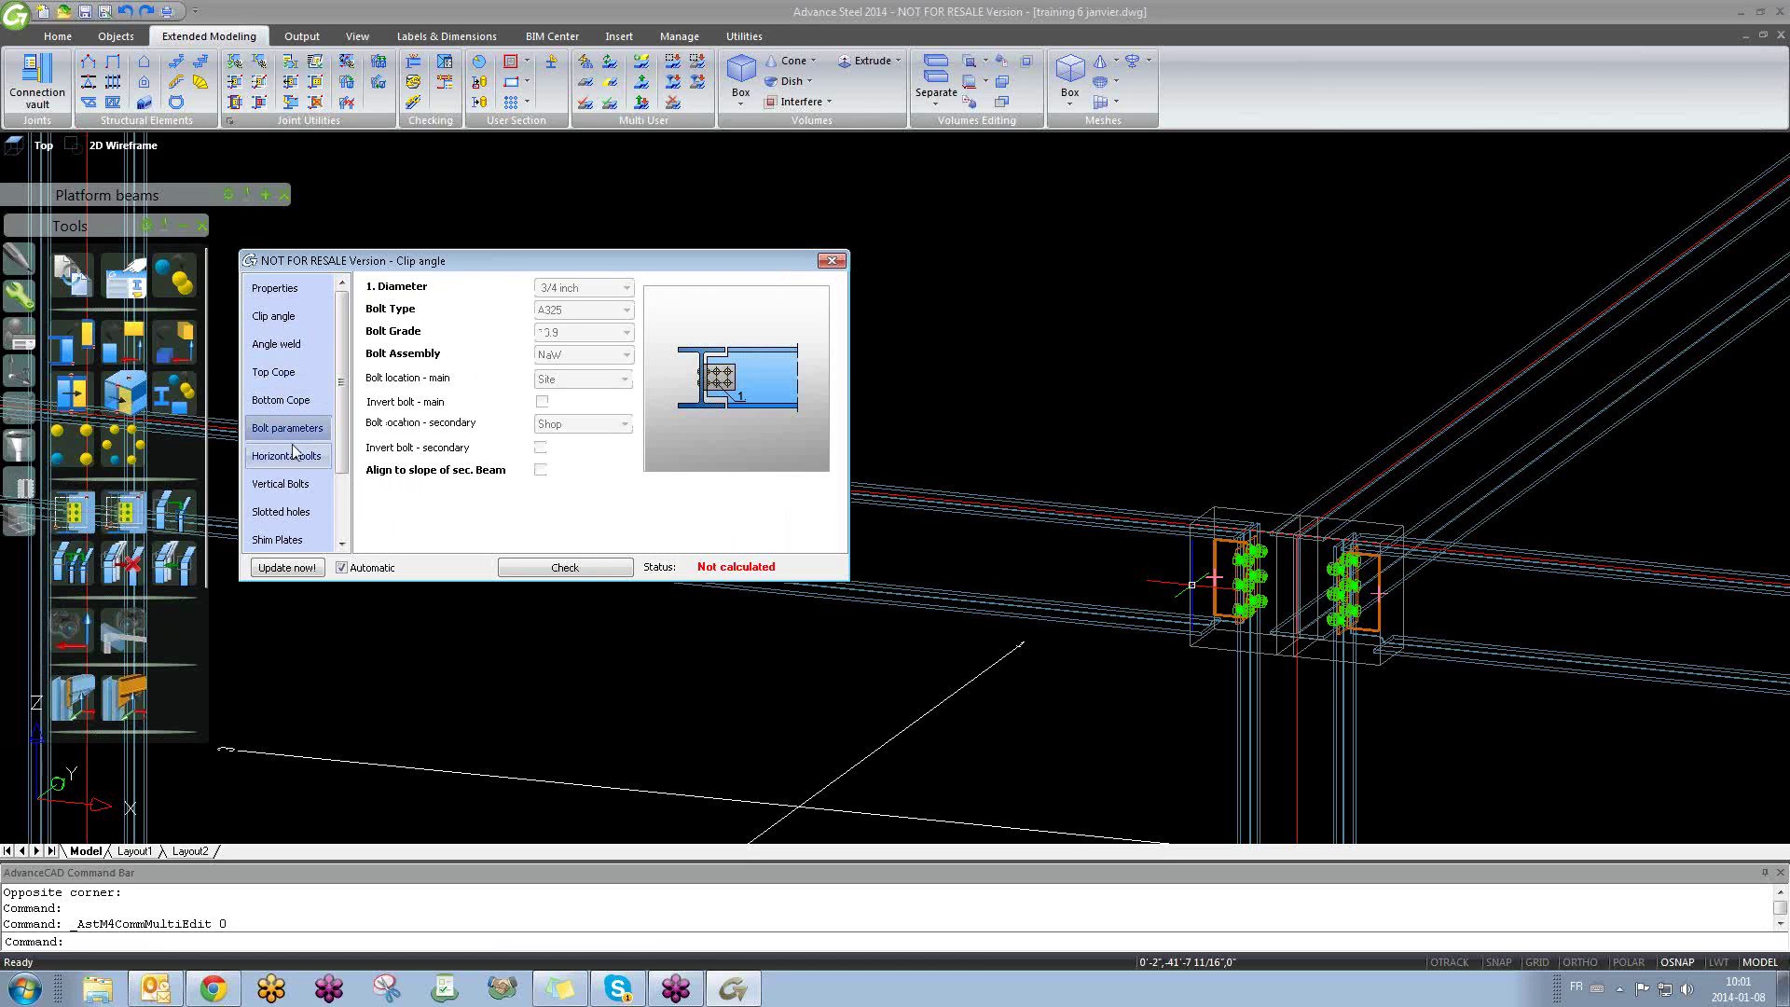
{"action": "left_click", "coordinate": [289, 456]}
{"action": "left_click", "coordinate": [291, 483]}
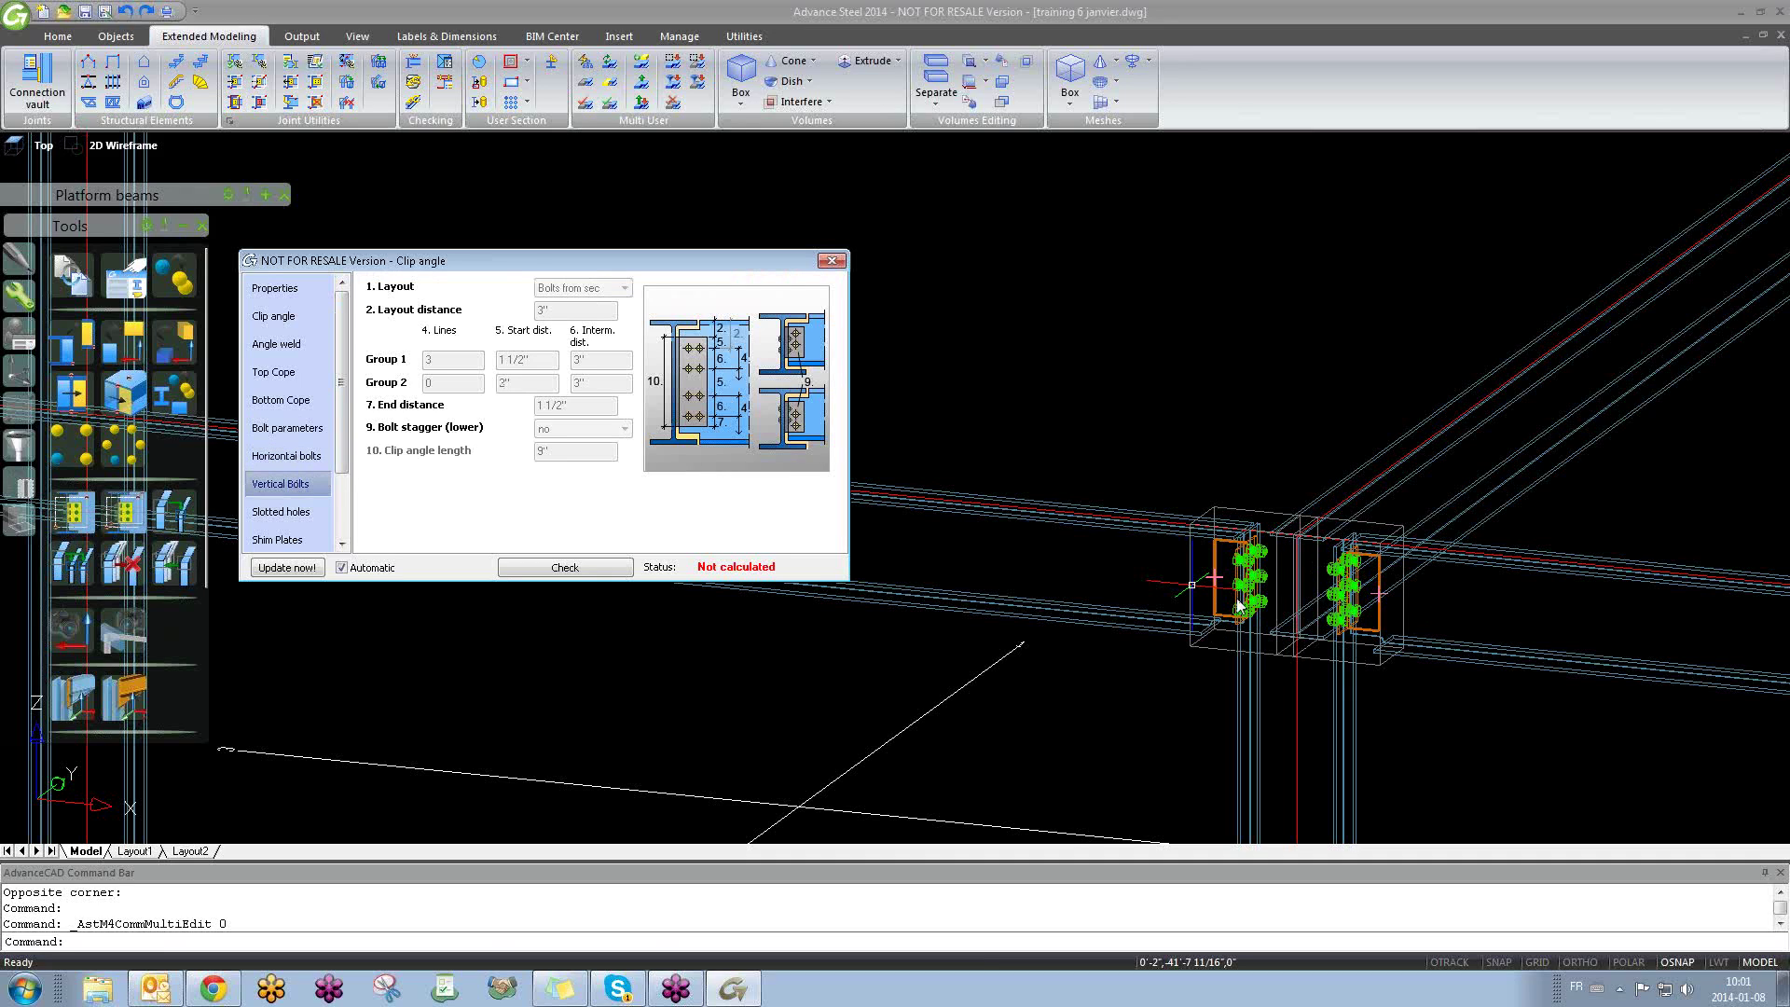
{"action": "left_click", "coordinate": [825, 262]}
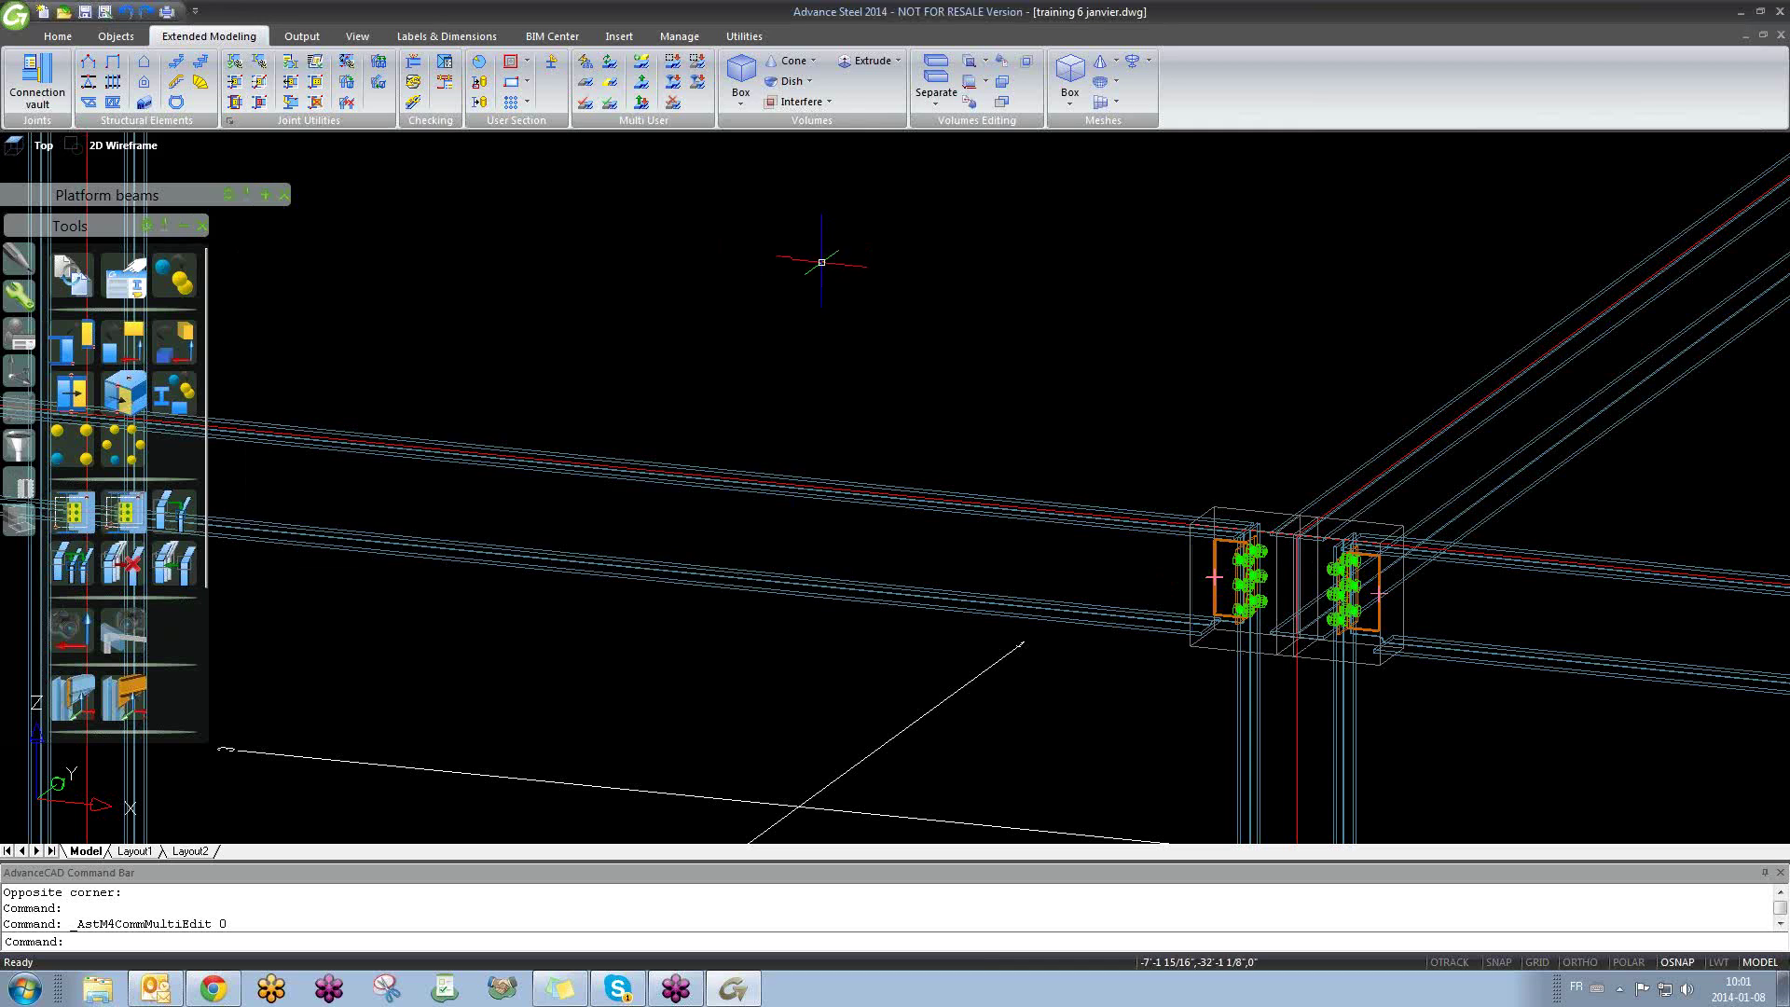
Step: Reopen the properties of the slave clip angle joint at the middle front column and upgrade it to master
{"action": "scroll", "coordinate": [843, 350], "scroll_direction": "down", "scroll_amount": 3}
{"action": "middle_click_drag", "start_coordinate": [576, 409], "coordinate": [1009, 448]}
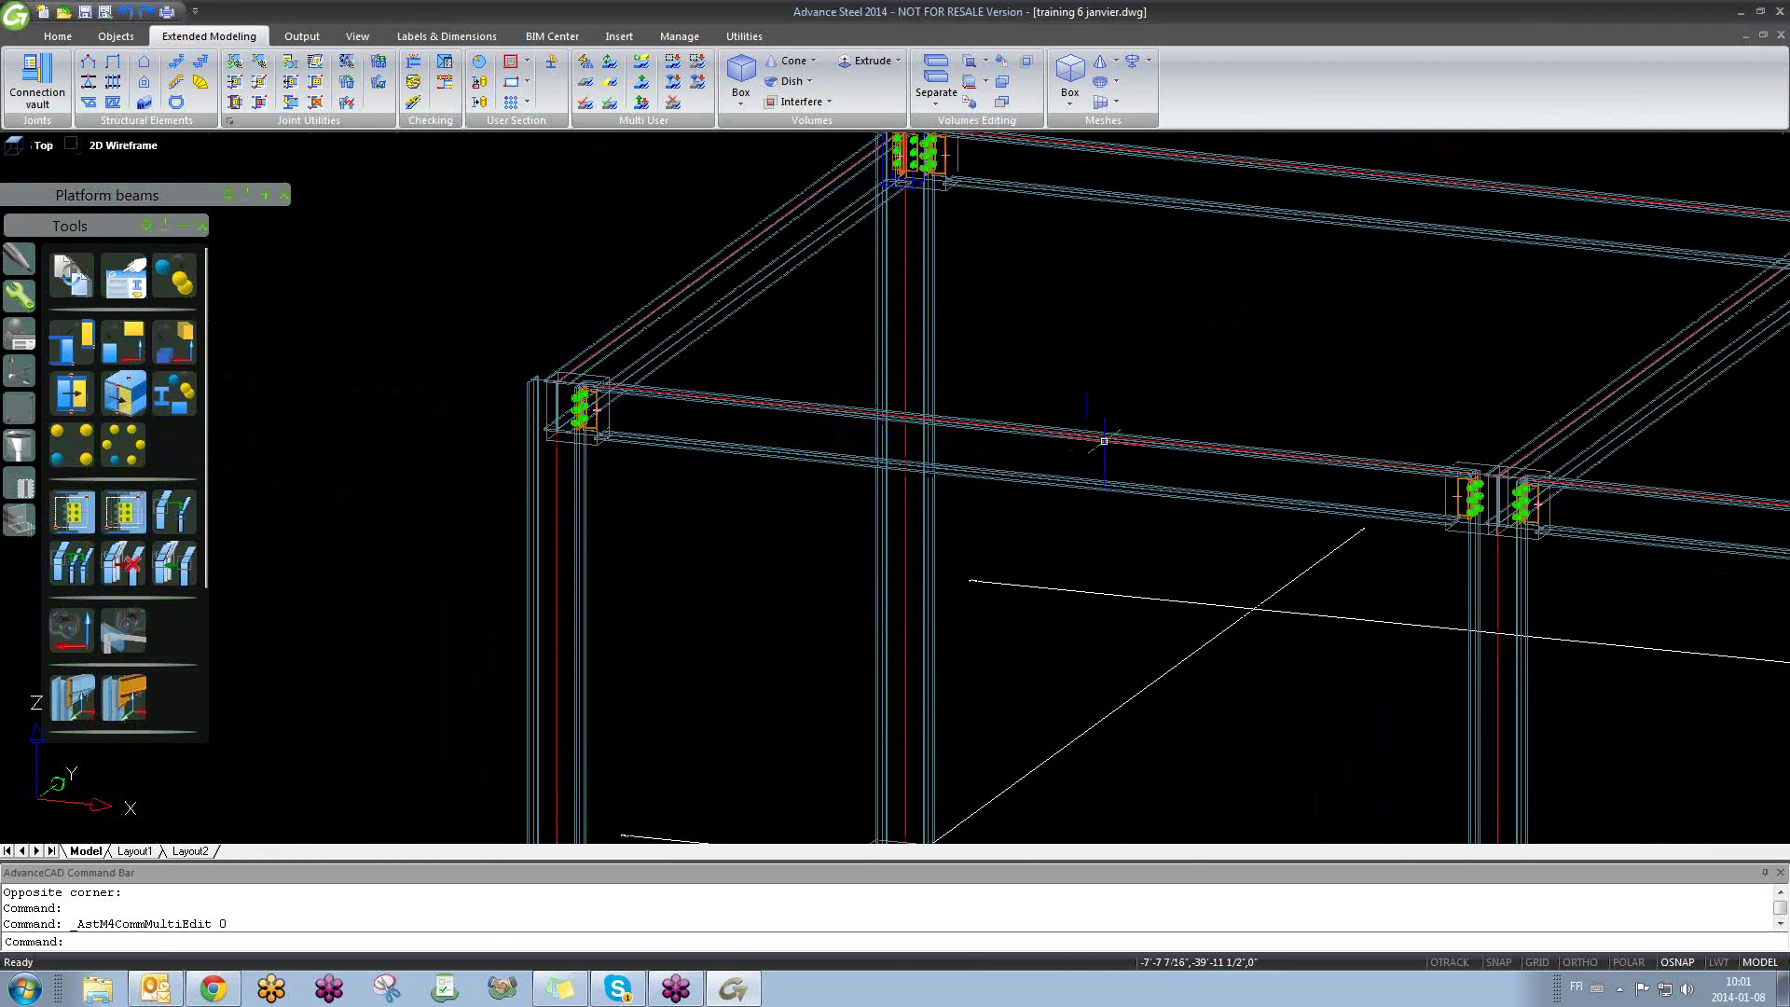
{"action": "scroll", "coordinate": [1292, 504], "scroll_direction": "up", "scroll_amount": 5}
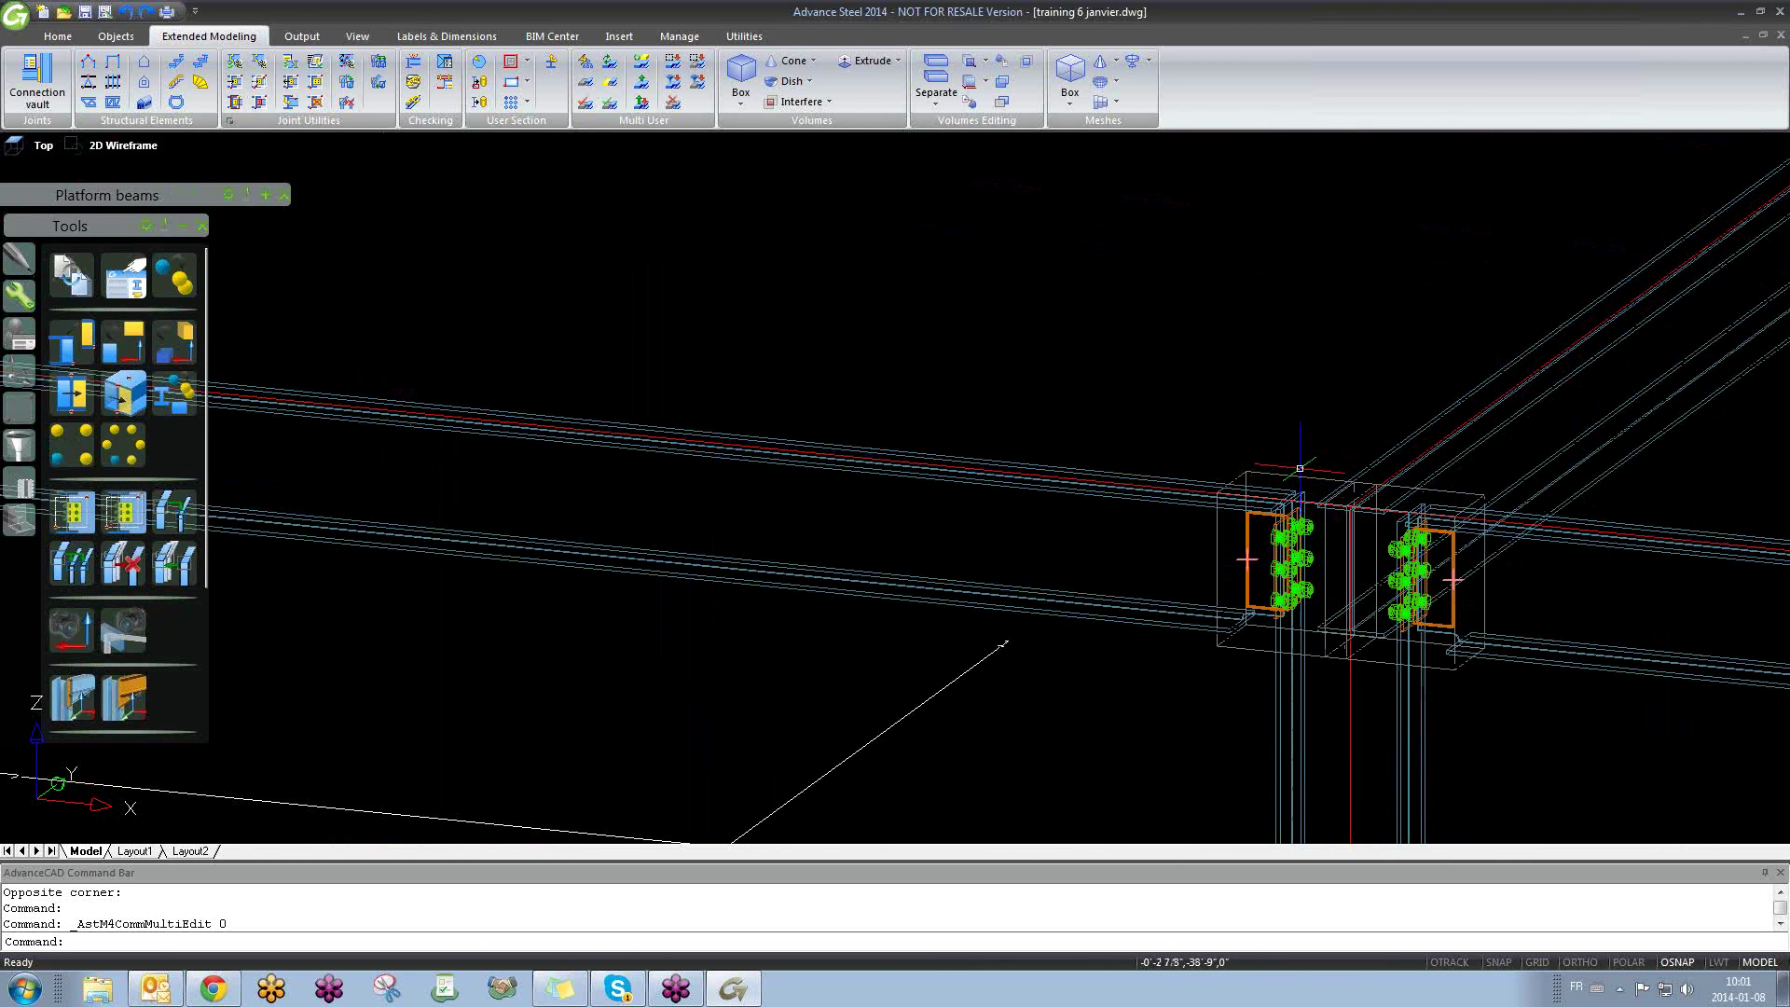
{"action": "double_click", "coordinate": [1299, 475]}
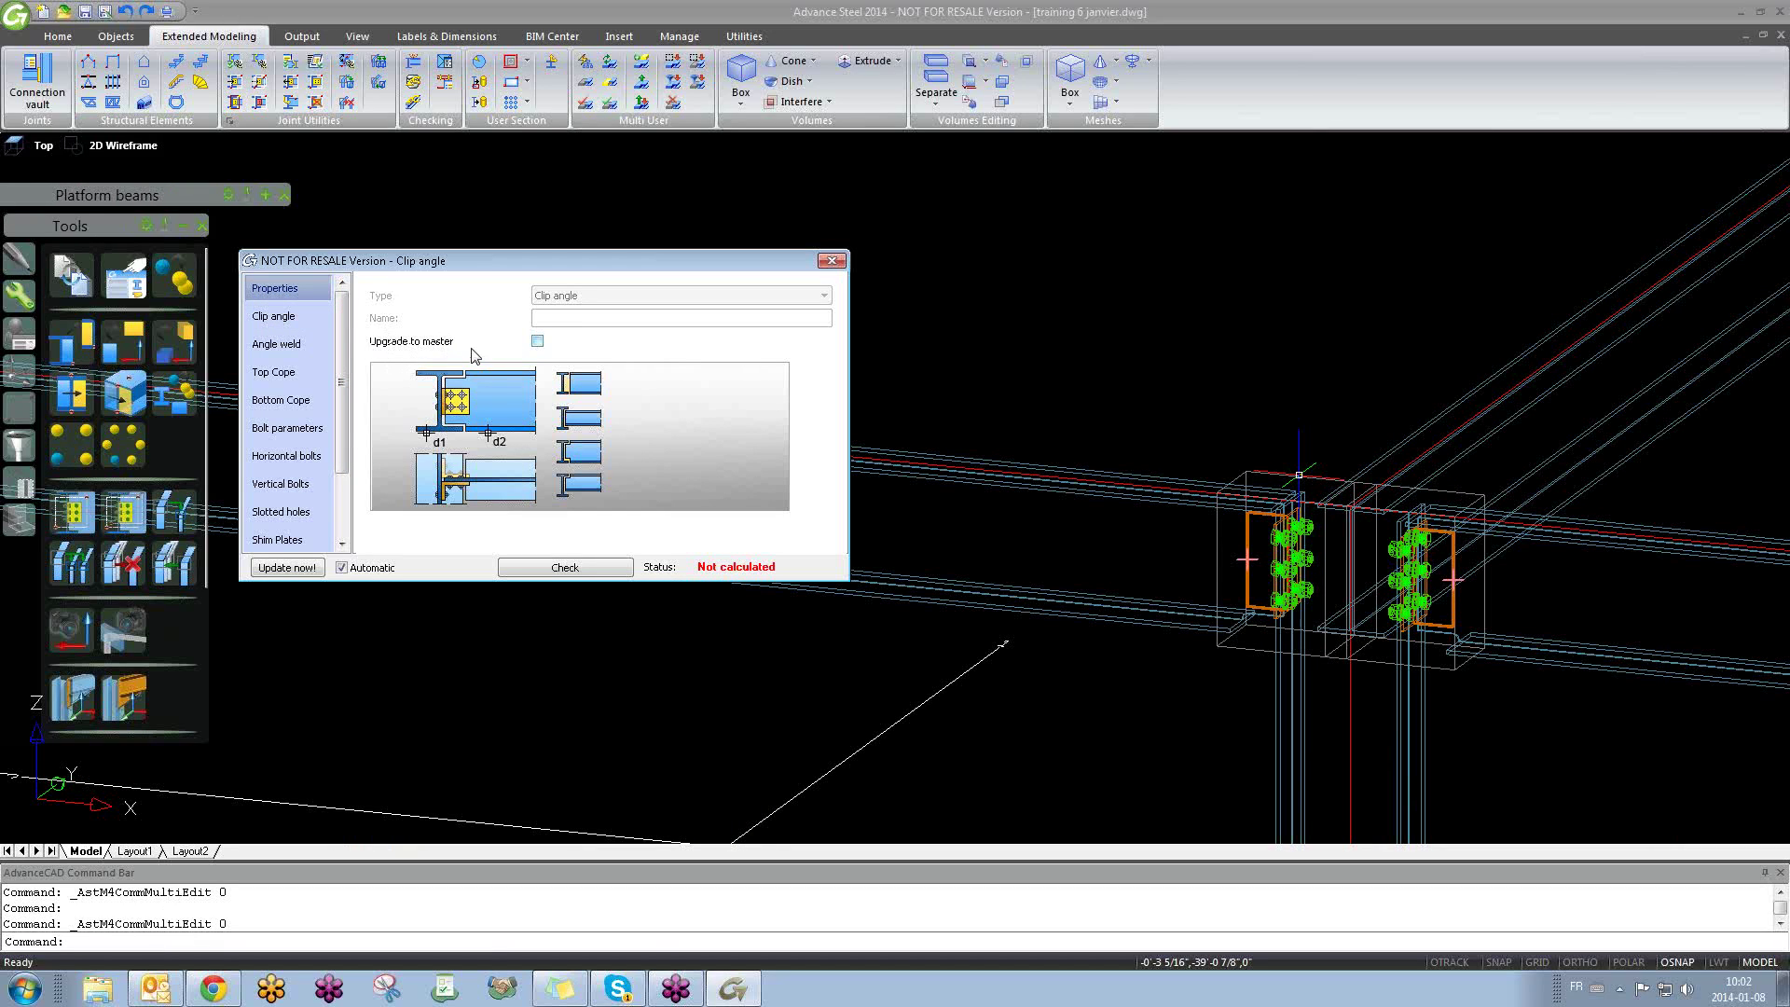
{"action": "left_click", "coordinate": [537, 343]}
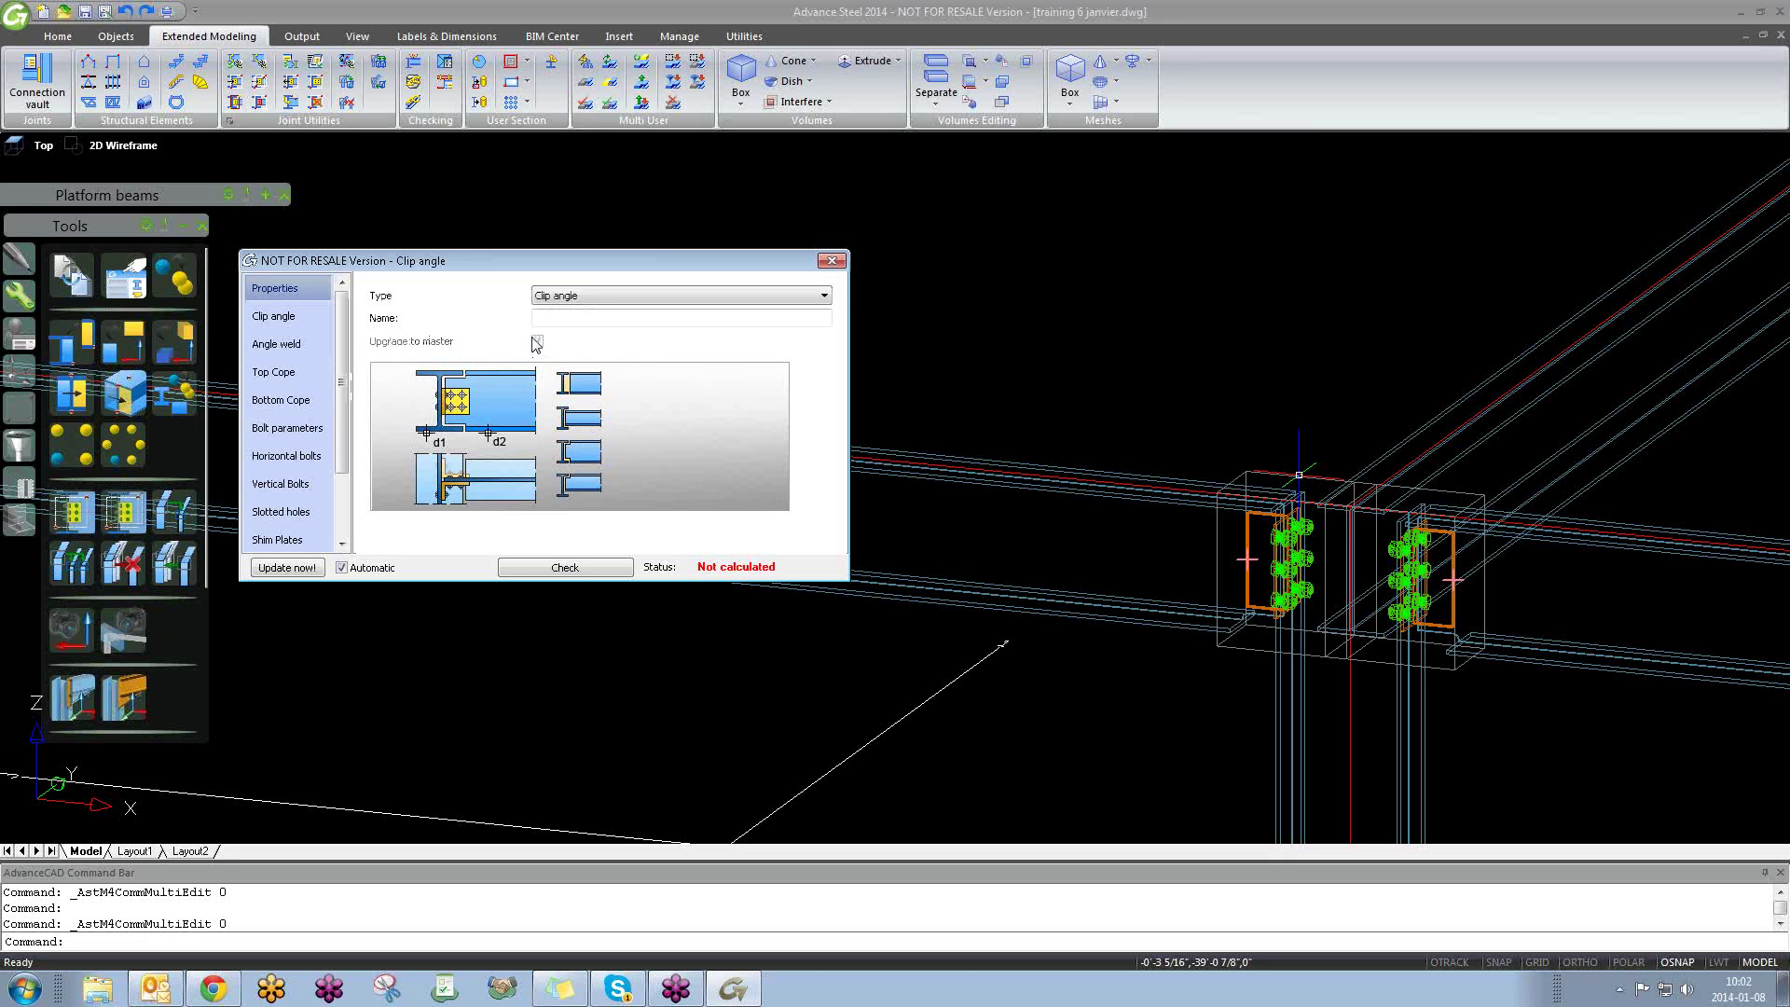
Step: Set the upgraded joint's Group 1 vertical bolts to 2 lines, check the frame's other joints and close the properties
{"action": "left_click", "coordinate": [273, 316]}
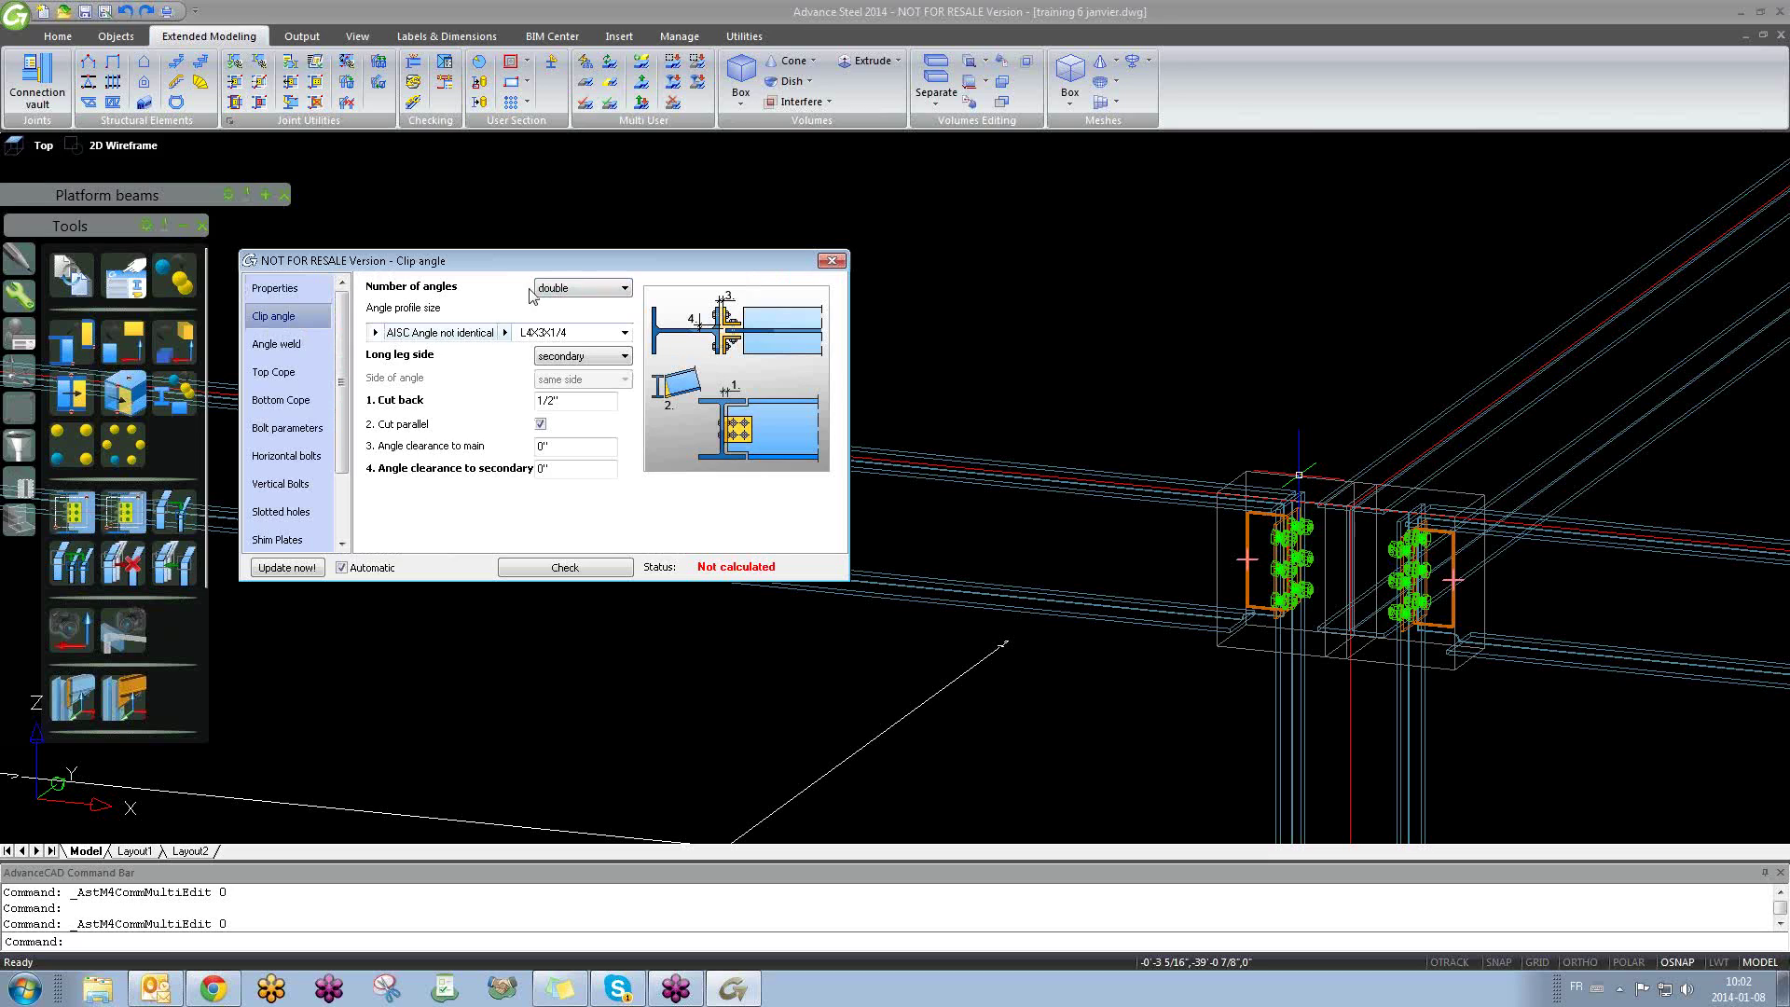
{"action": "left_click", "coordinate": [295, 490]}
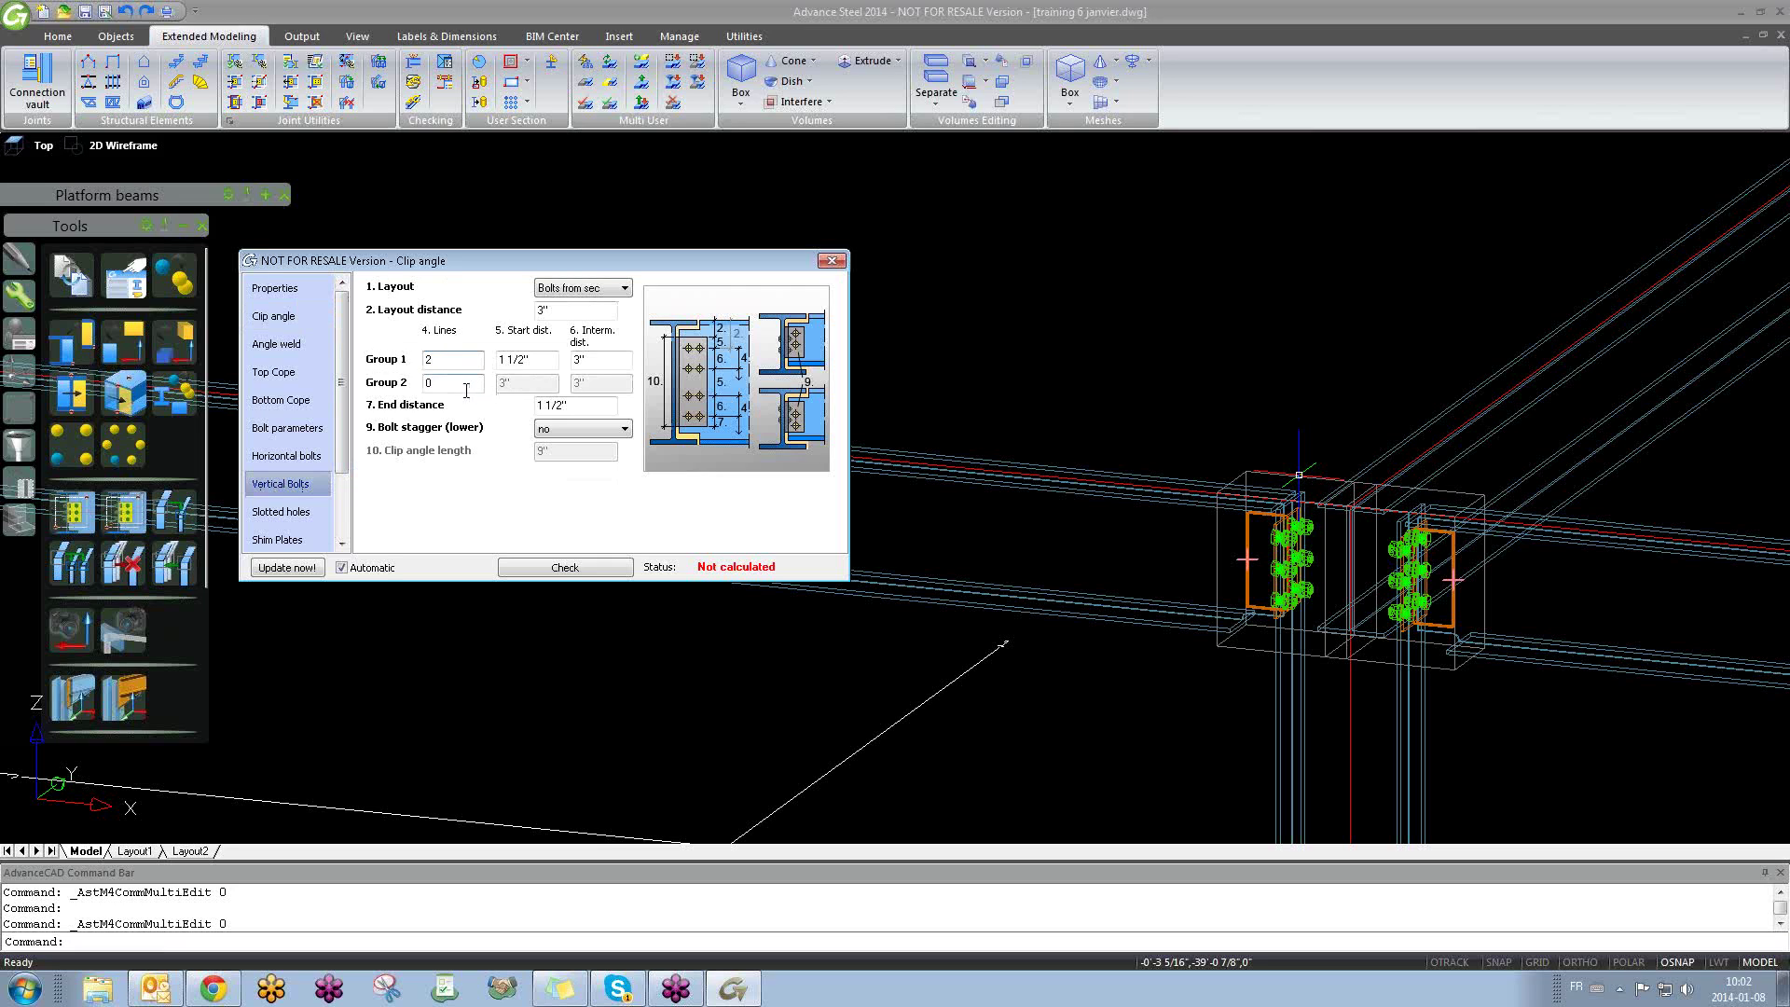
{"action": "scroll", "coordinate": [1270, 616], "scroll_direction": "down", "scroll_amount": 5}
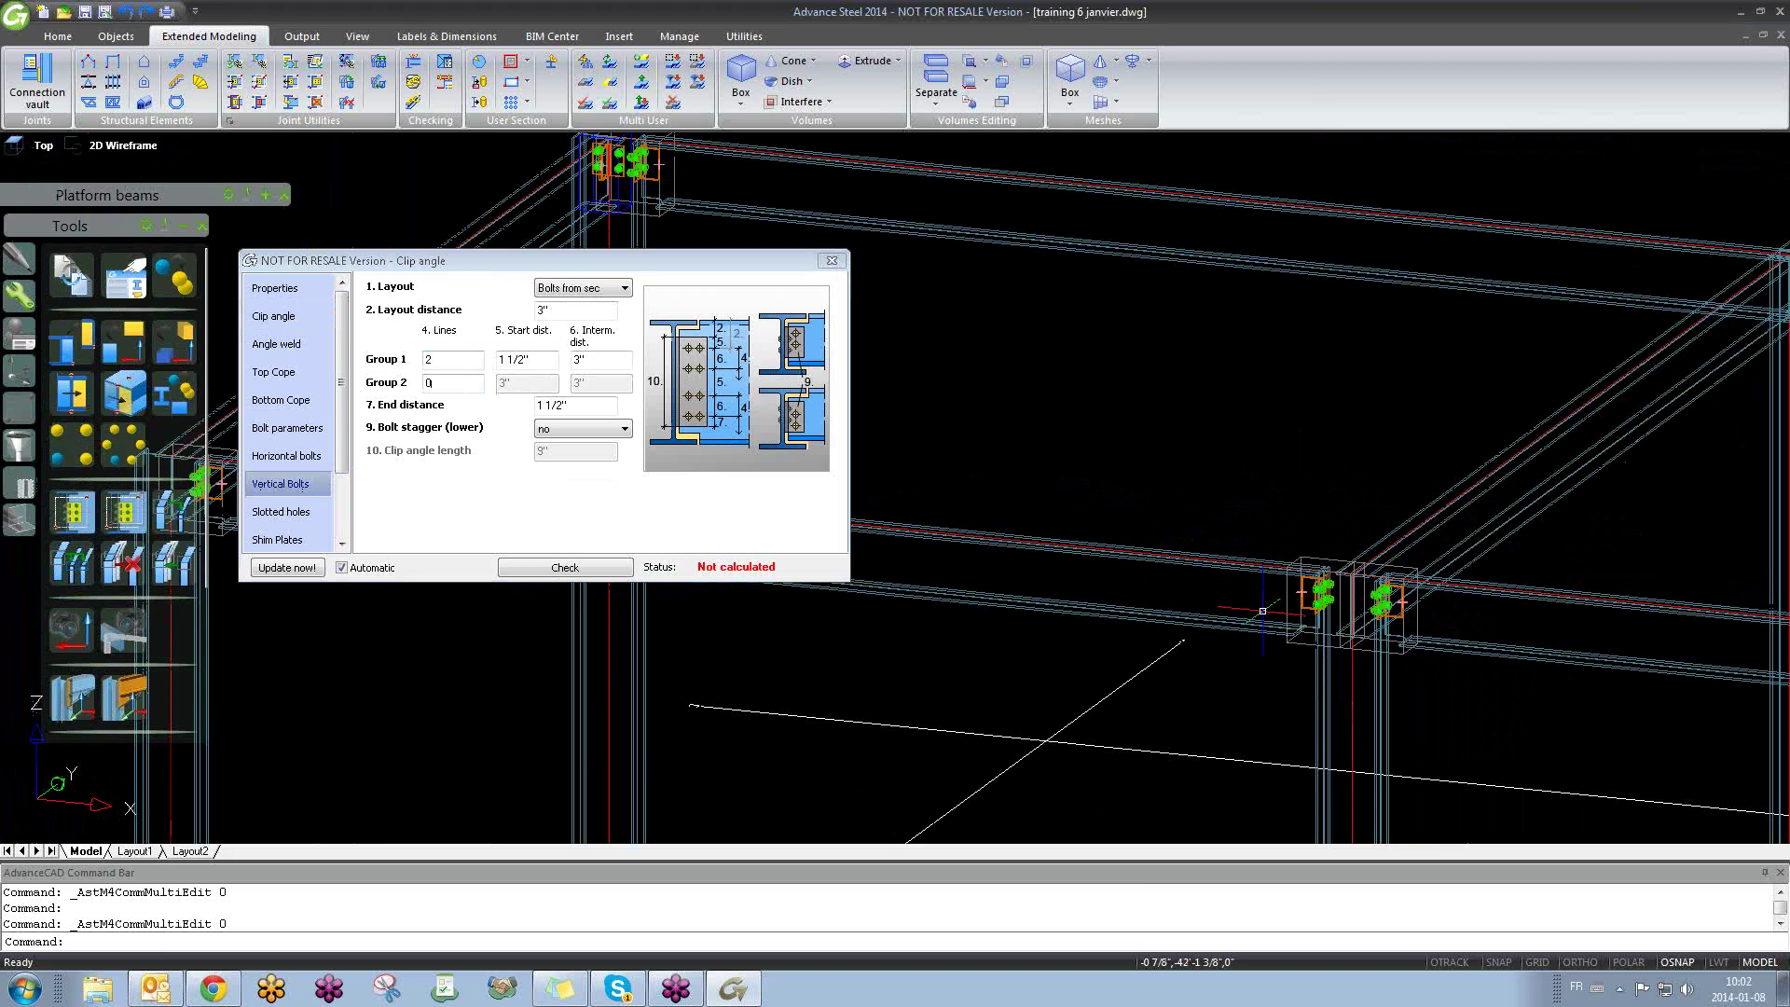
{"action": "middle_click_drag", "start_coordinate": [1269, 616], "coordinate": [1455, 604]}
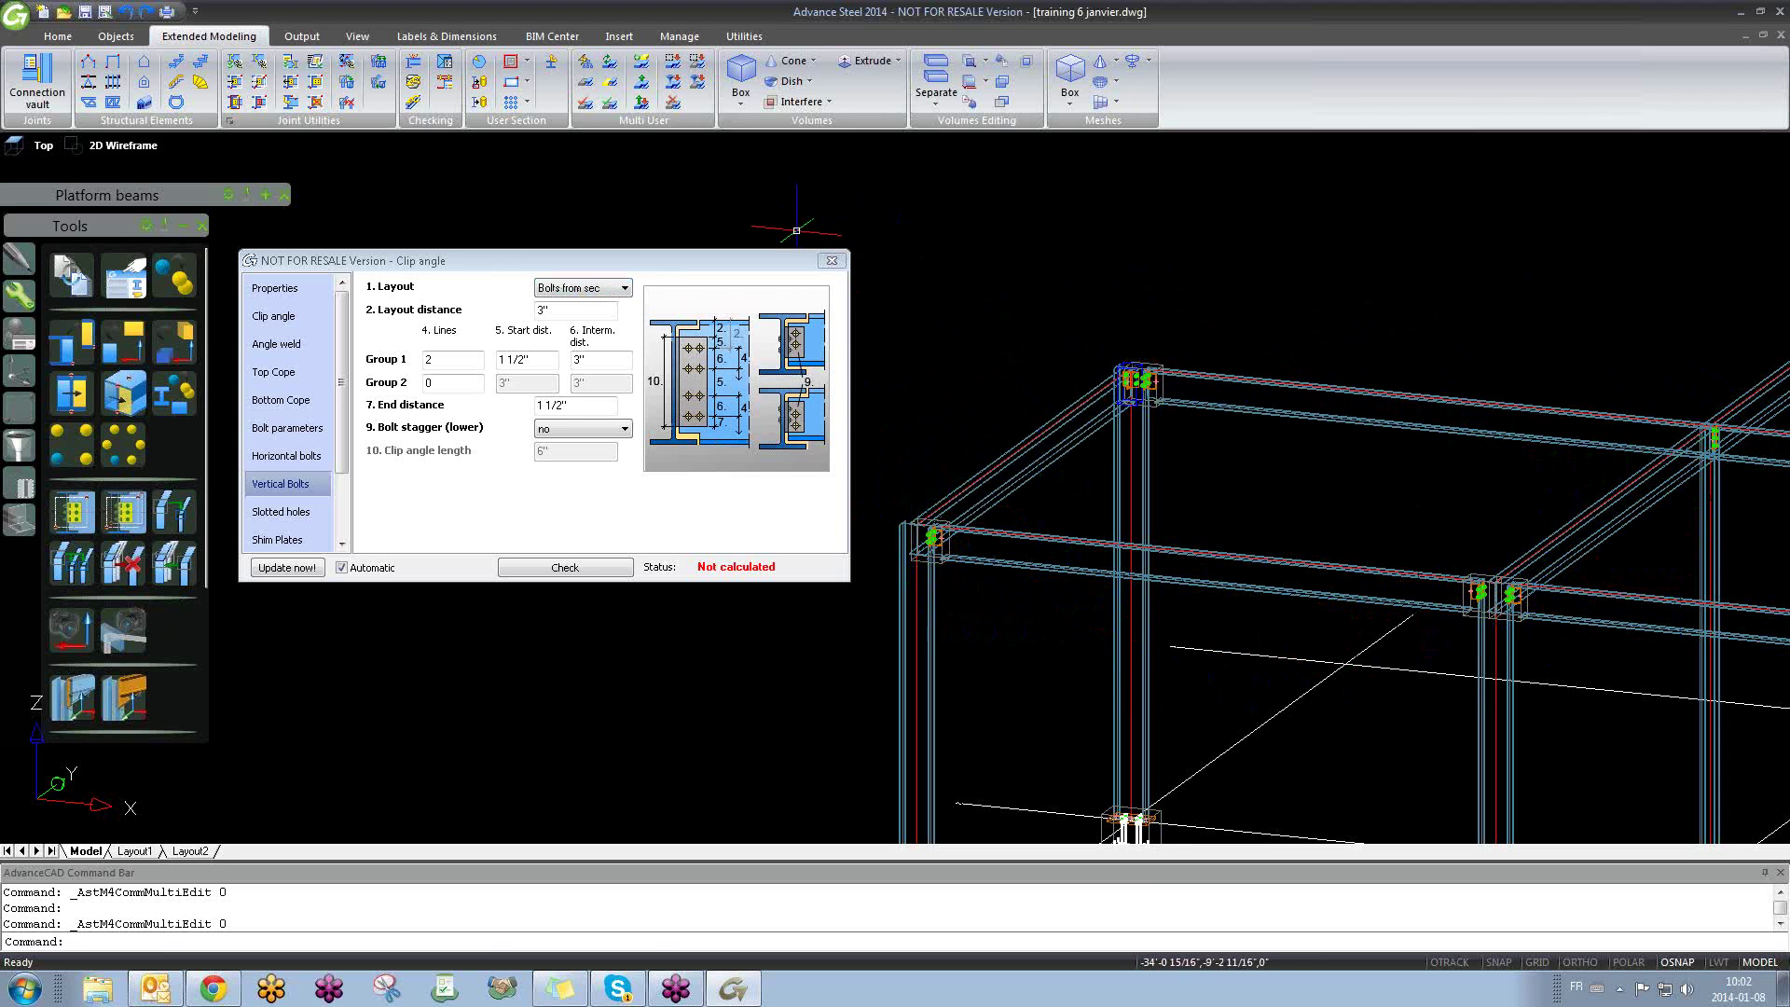
{"action": "left_click", "coordinate": [831, 263]}
{"action": "left_click", "coordinate": [598, 366]}
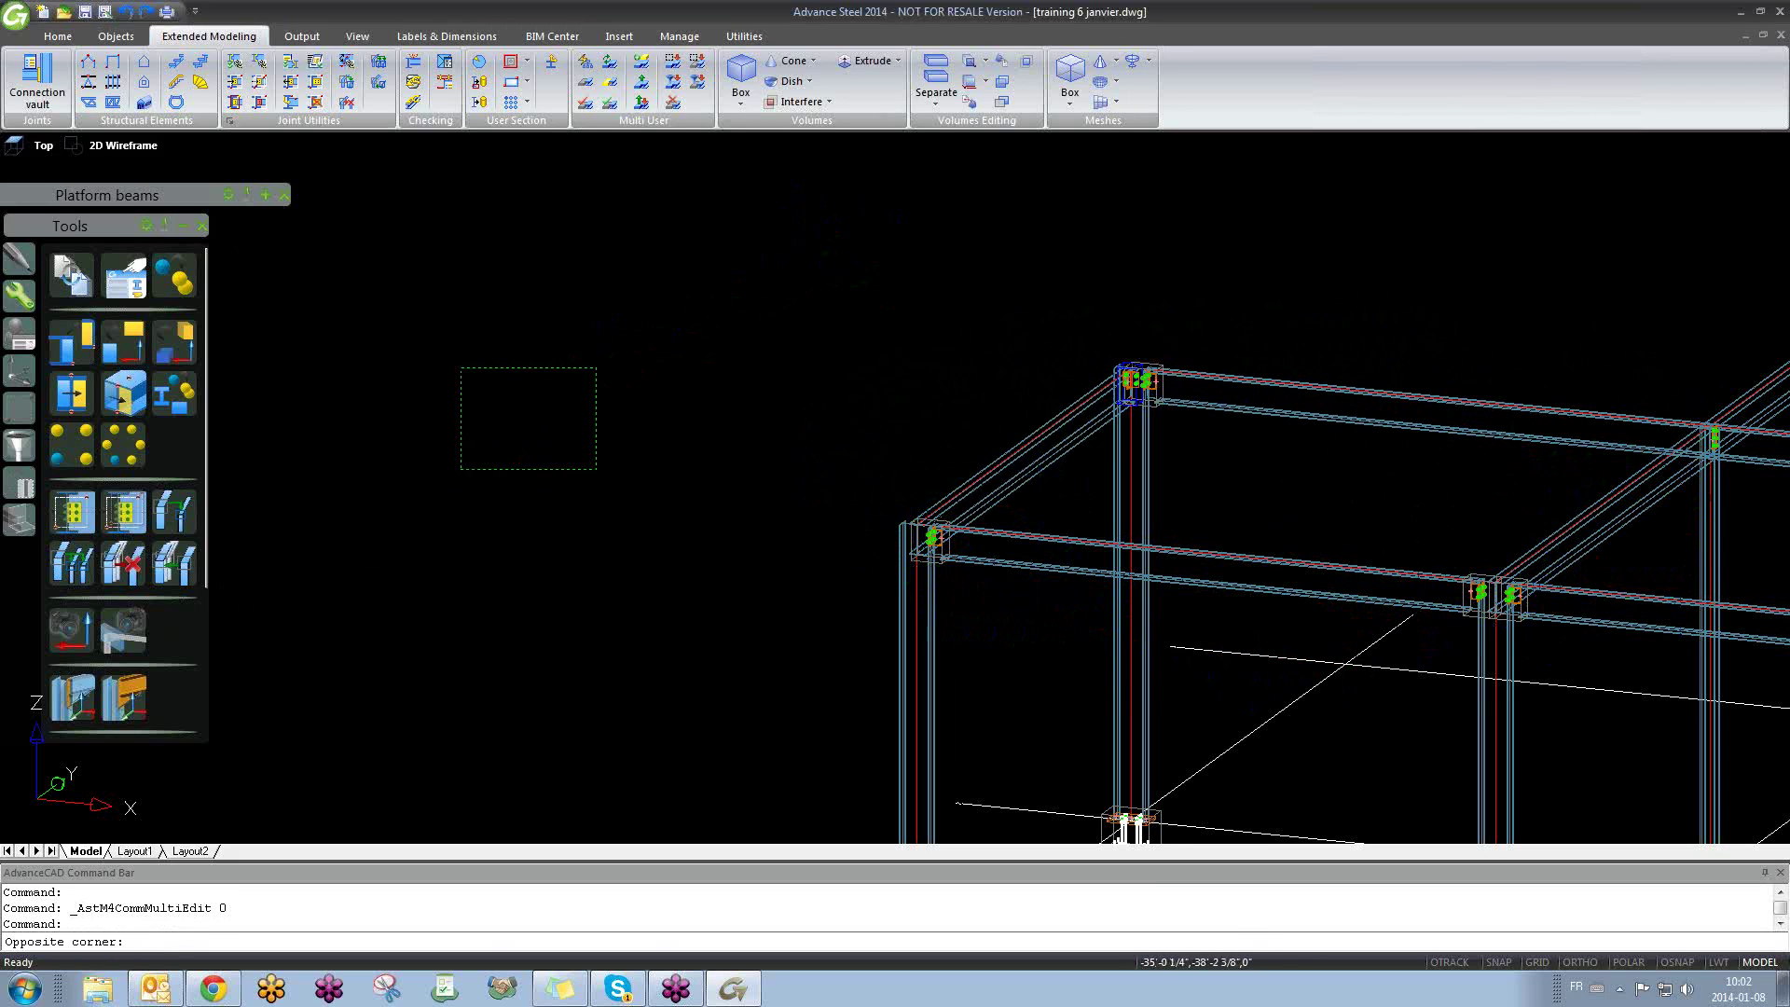
{"action": "left_click", "coordinate": [378, 510]}
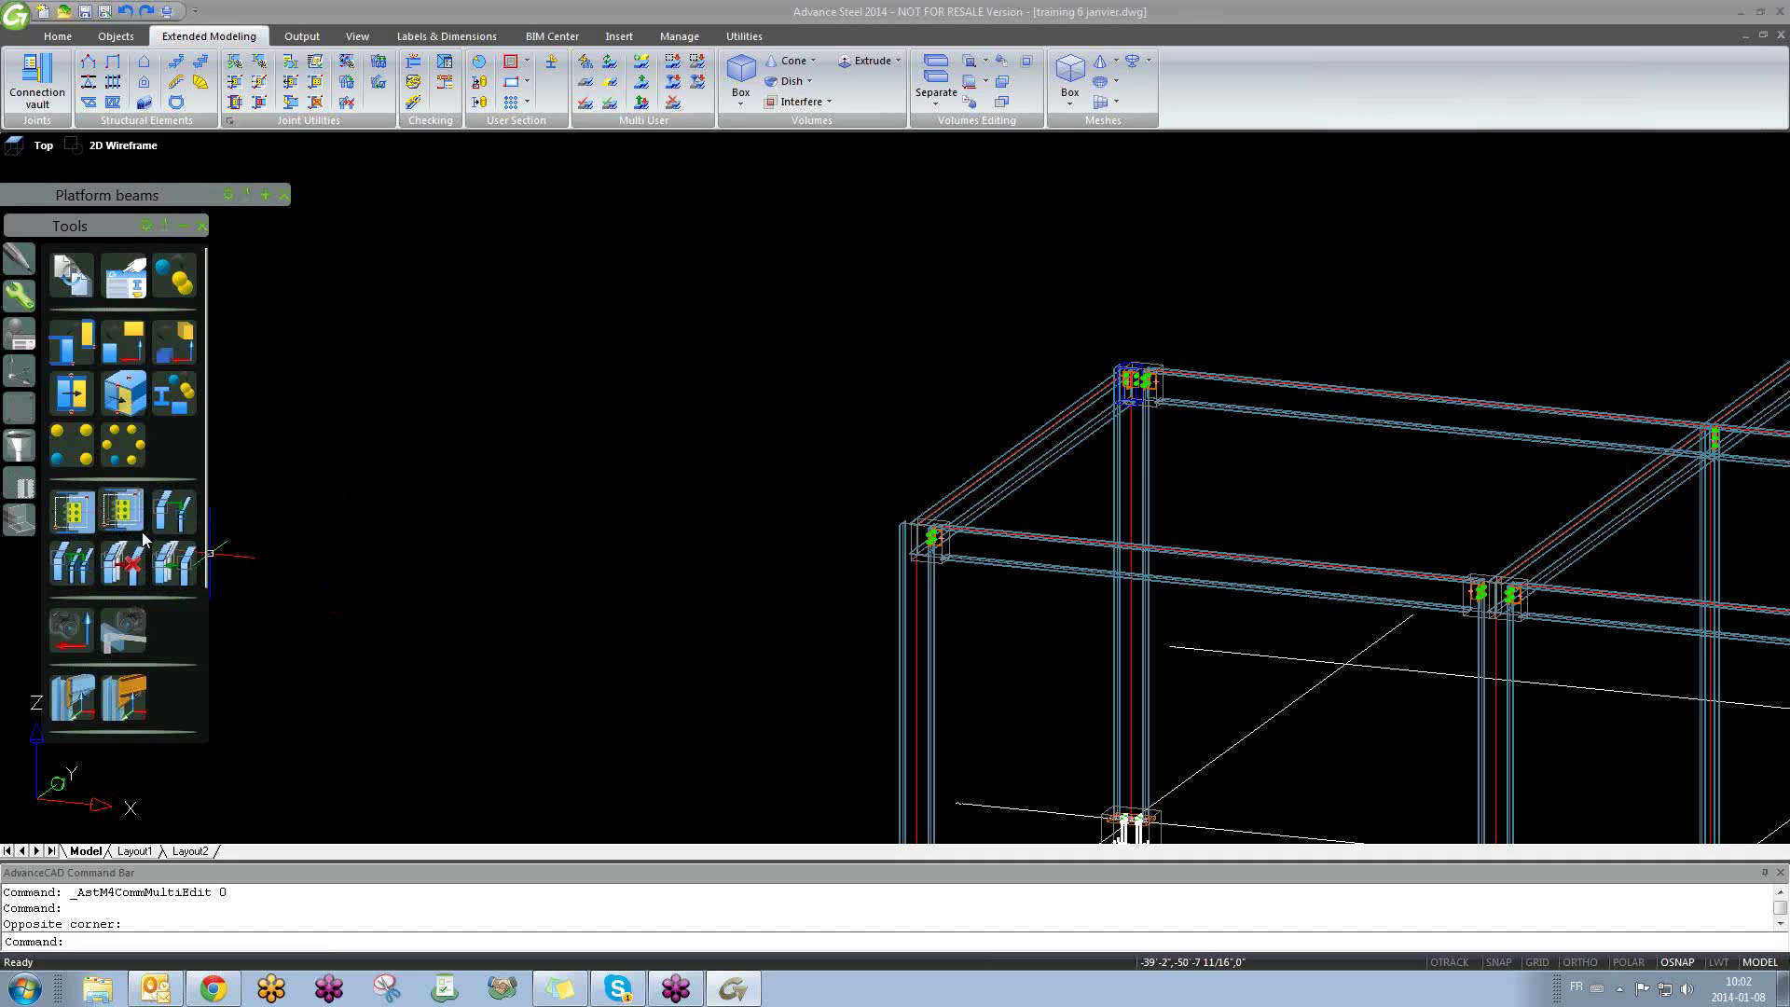
{"action": "left_click", "coordinate": [410, 508]}
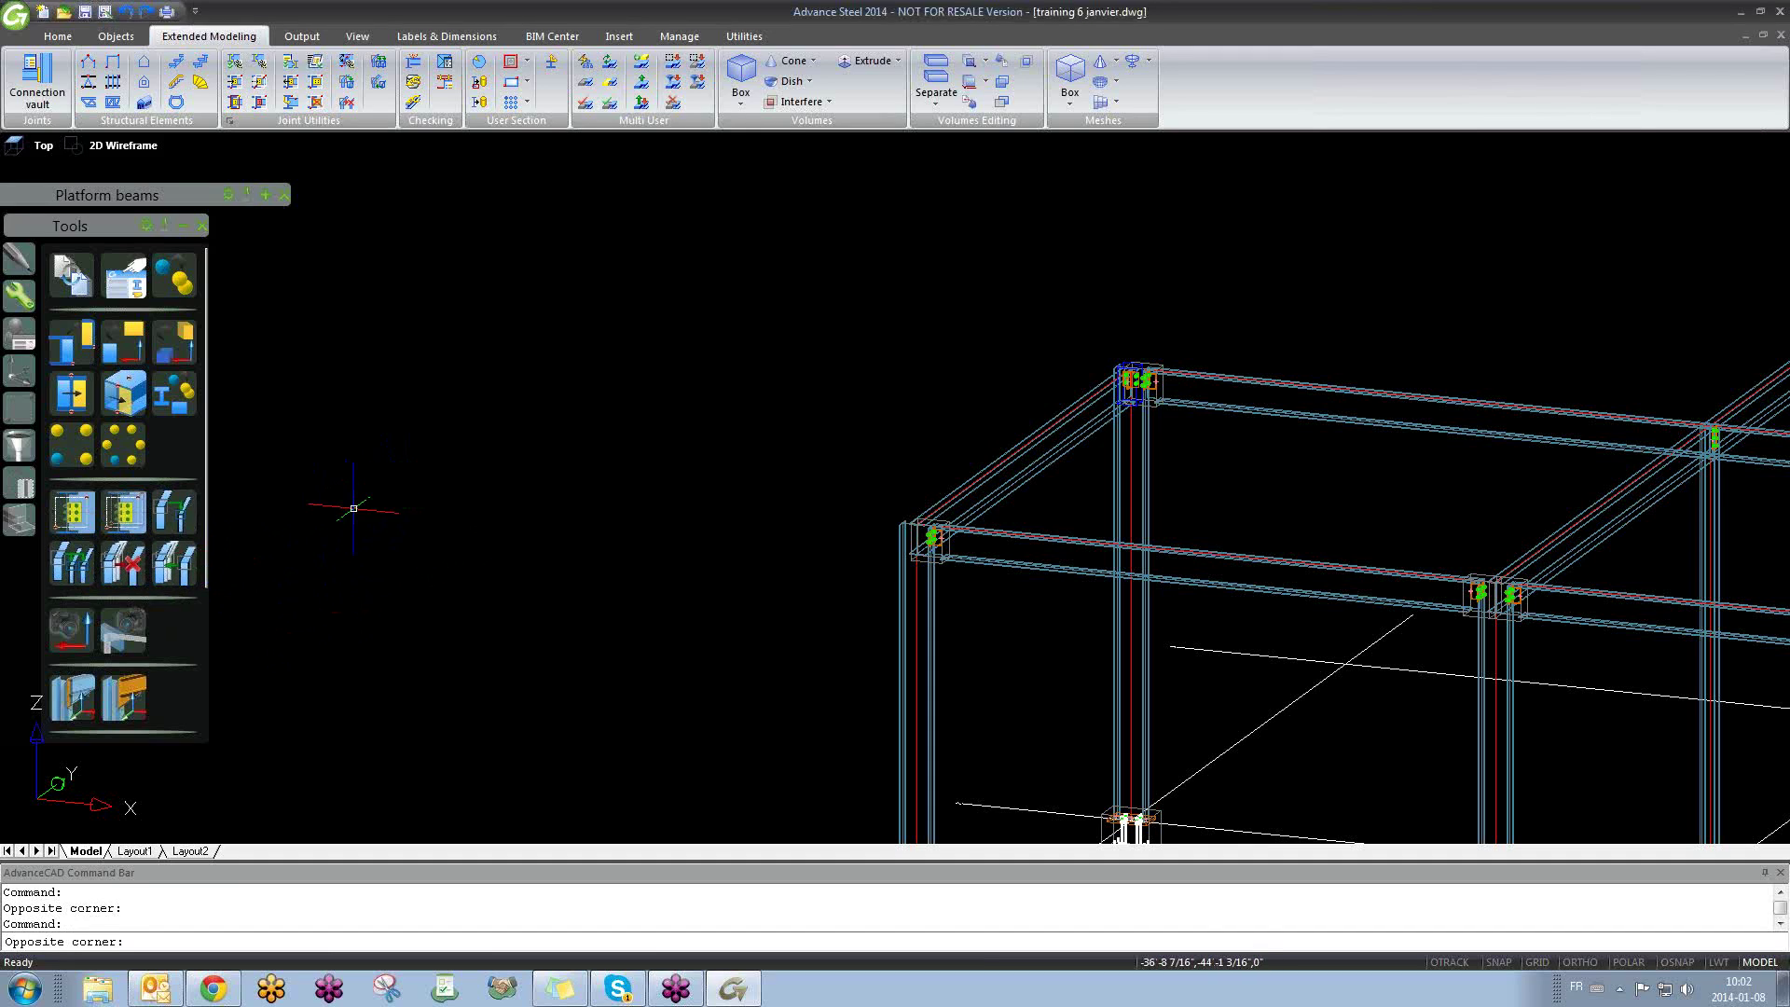
{"action": "left_click", "coordinate": [354, 508]}
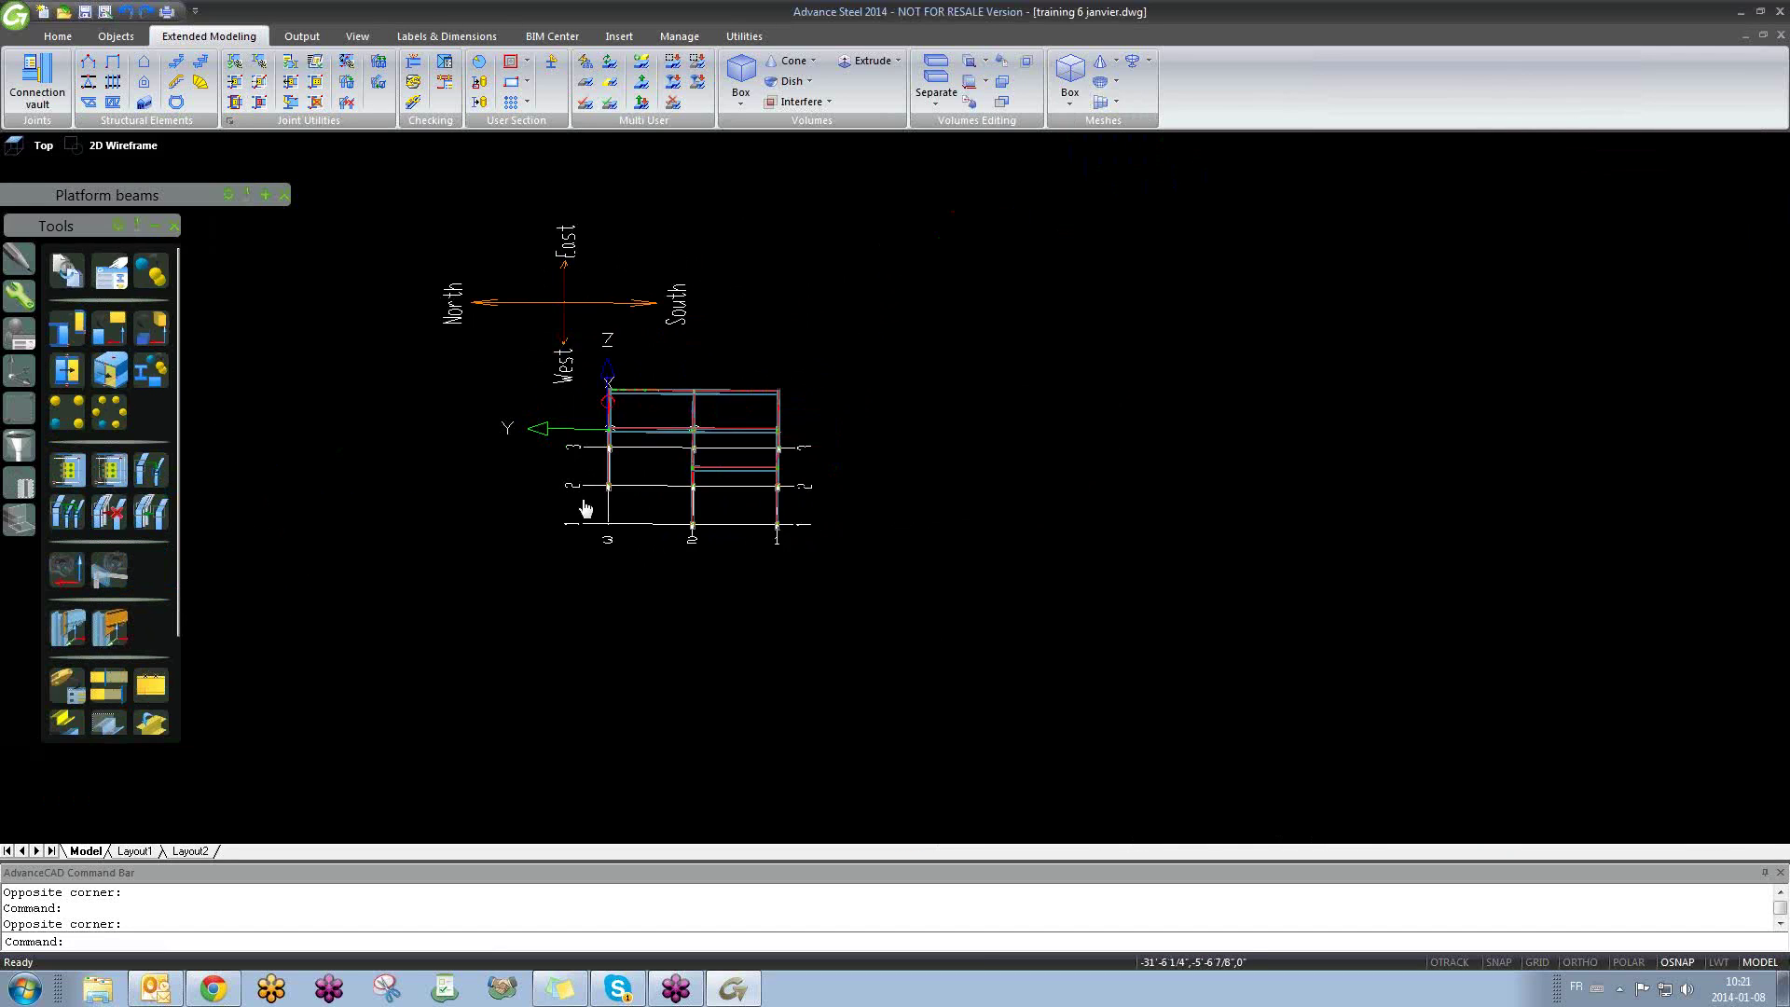
Step: Start an angle section beam at the top of the corner column, where the beam and column system axes meet
{"action": "middle_click_drag", "start_coordinate": [585, 508], "coordinate": [779, 535], "text": "shift"}
{"action": "scroll", "coordinate": [644, 418], "scroll_direction": "up", "scroll_amount": 4}
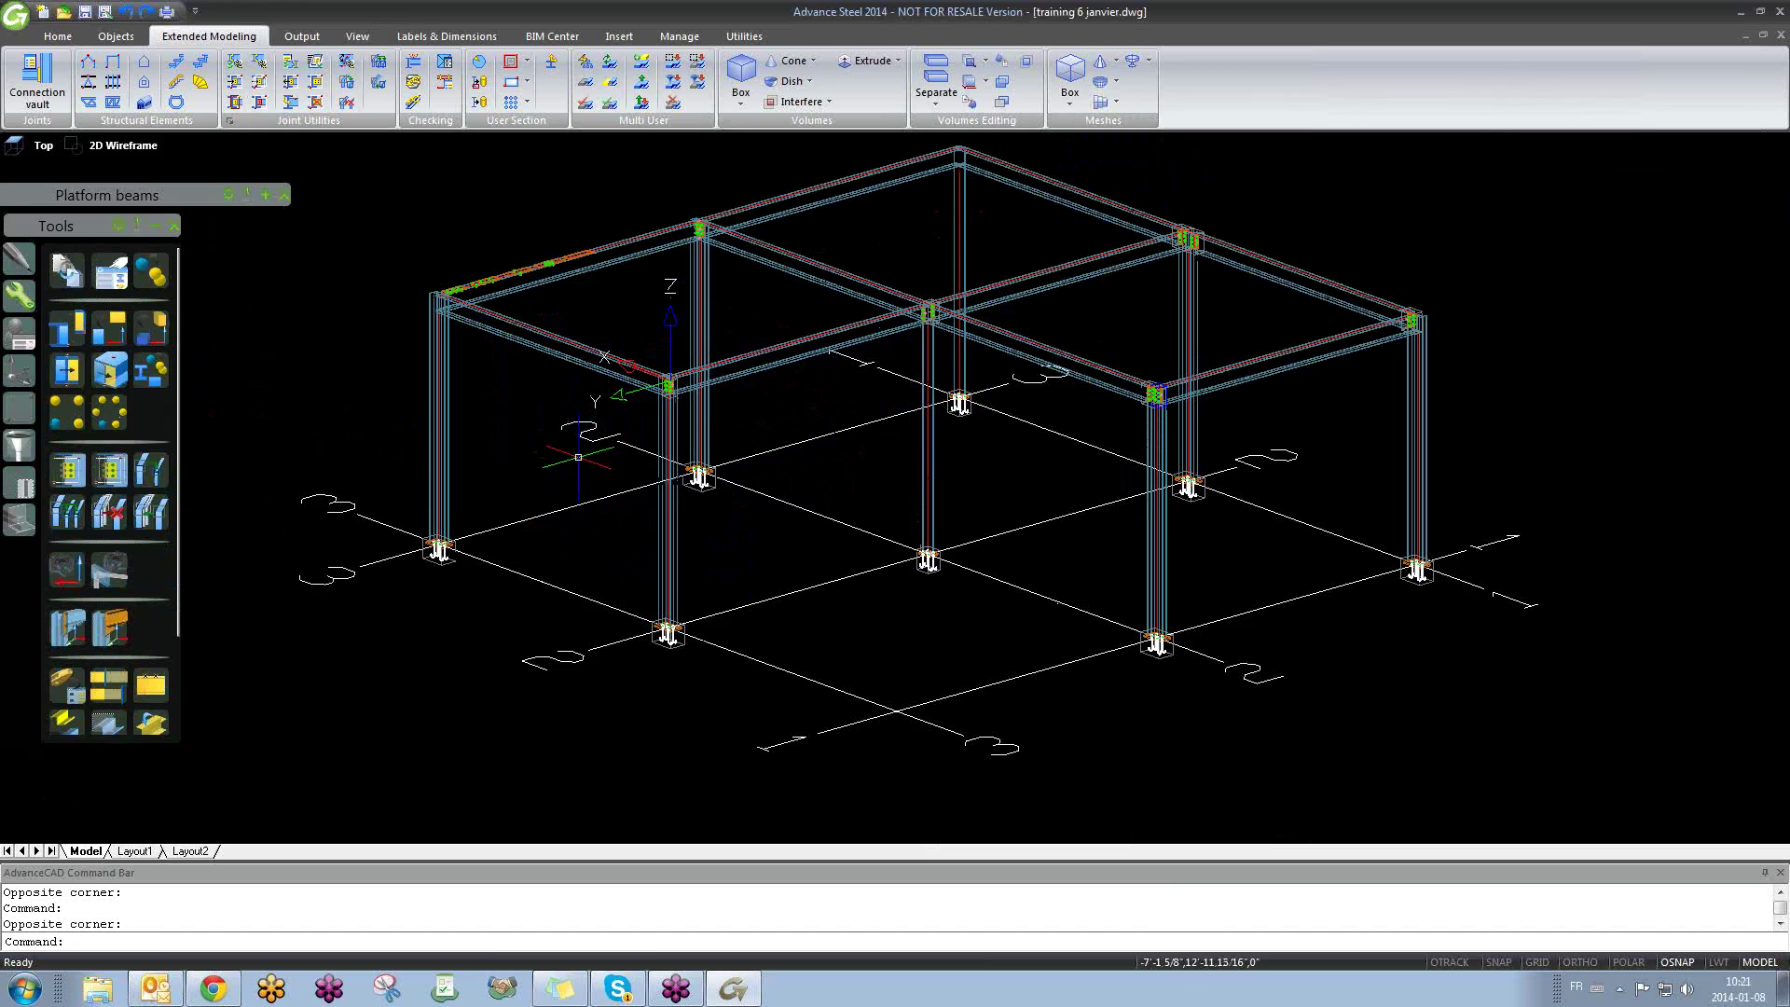
{"action": "middle_click_drag", "start_coordinate": [644, 418], "coordinate": [812, 587], "text": "shift"}
{"action": "scroll", "coordinate": [581, 635], "scroll_direction": "up", "scroll_amount": 10}
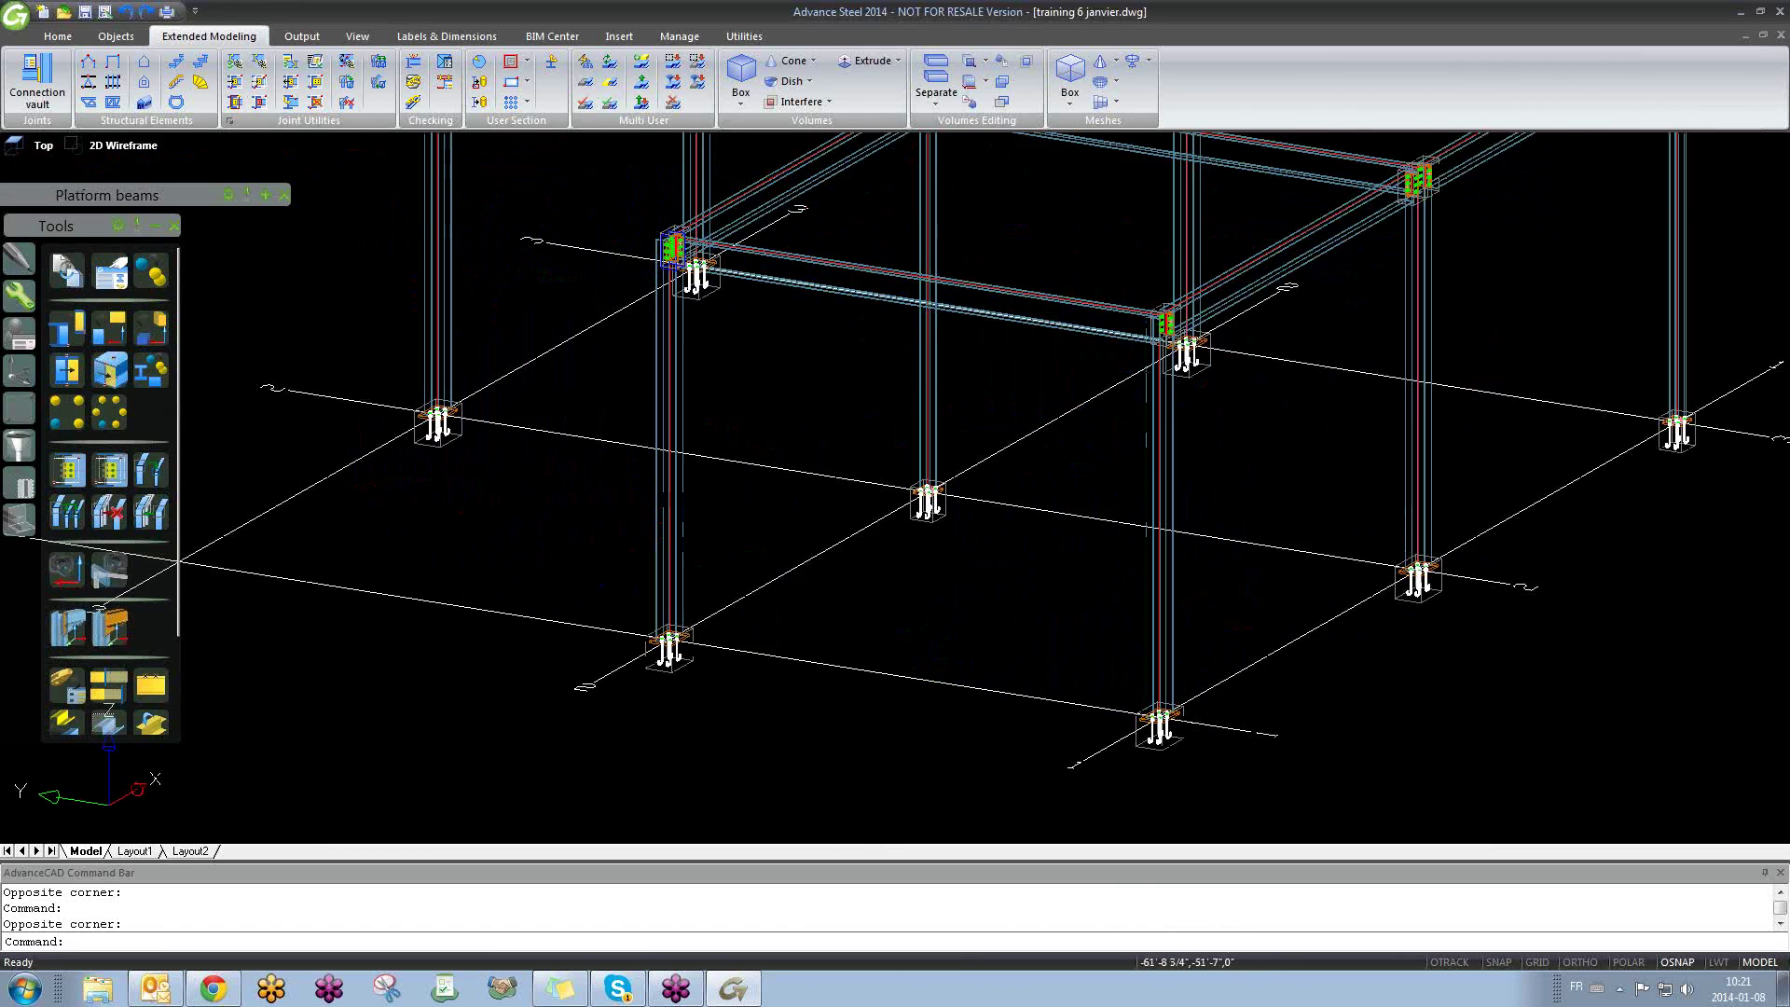
{"action": "scroll", "coordinate": [581, 635], "scroll_direction": "down", "scroll_amount": 2}
{"action": "scroll", "coordinate": [581, 635], "scroll_direction": "down", "scroll_amount": 4}
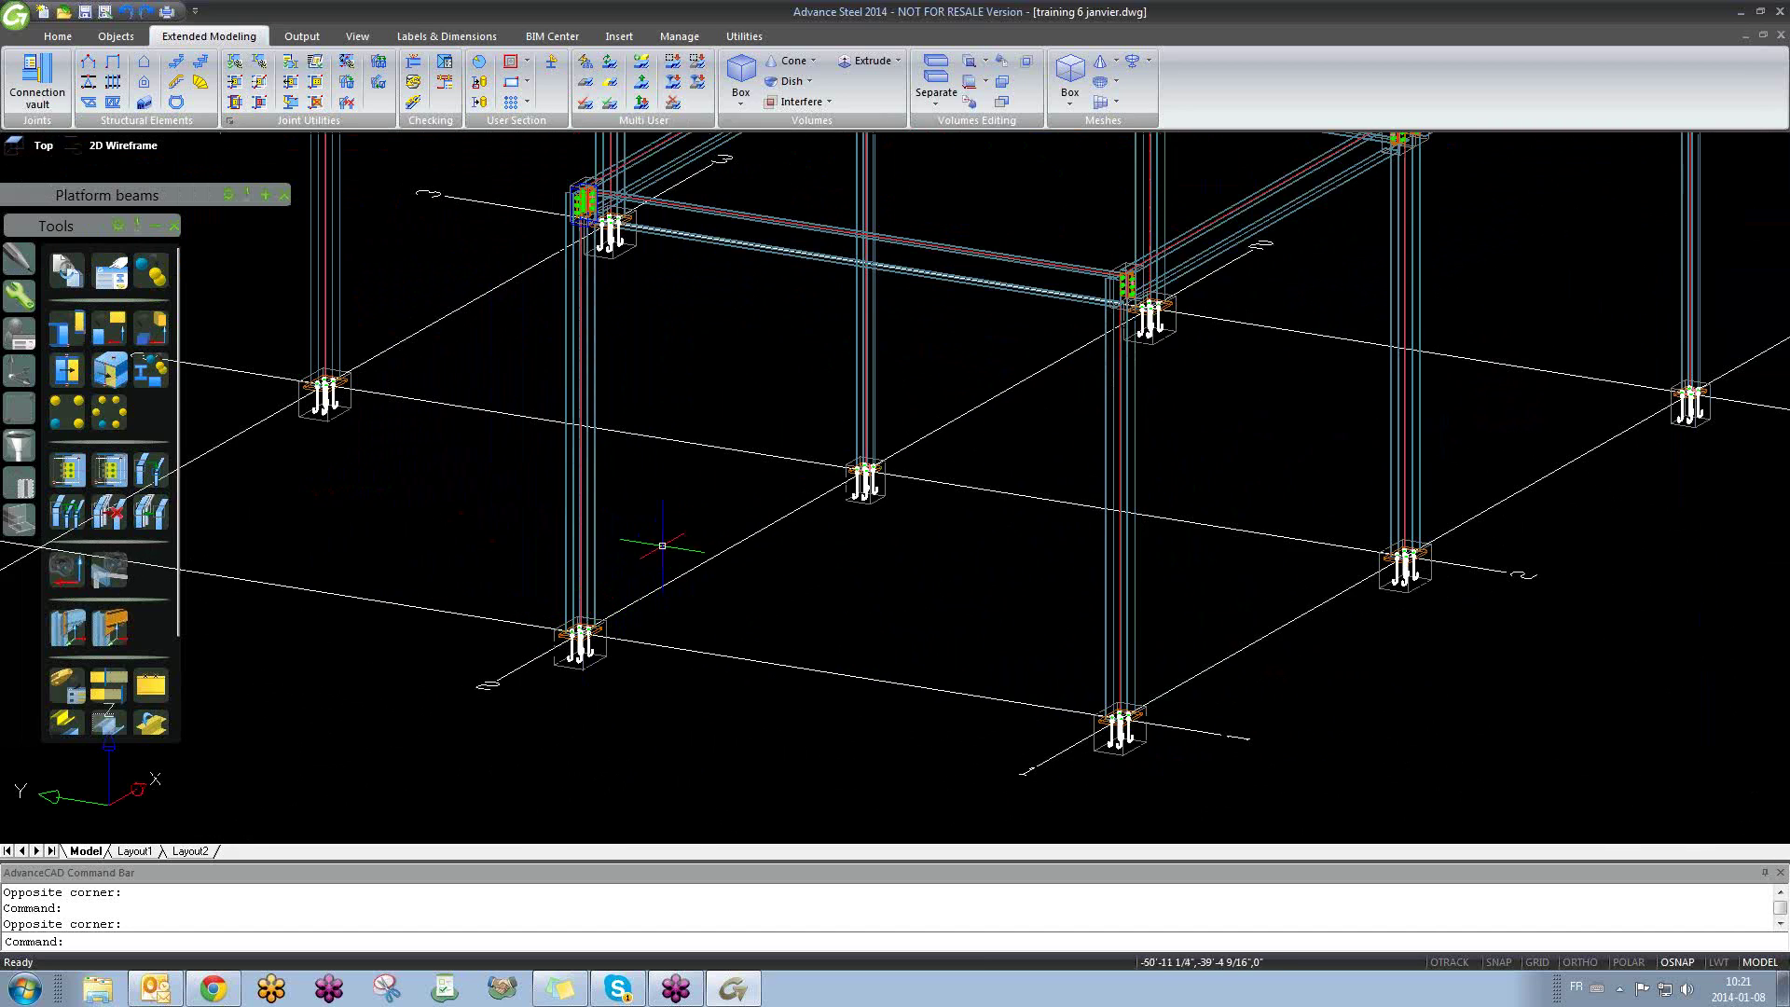
{"action": "left_click", "coordinate": [123, 42]}
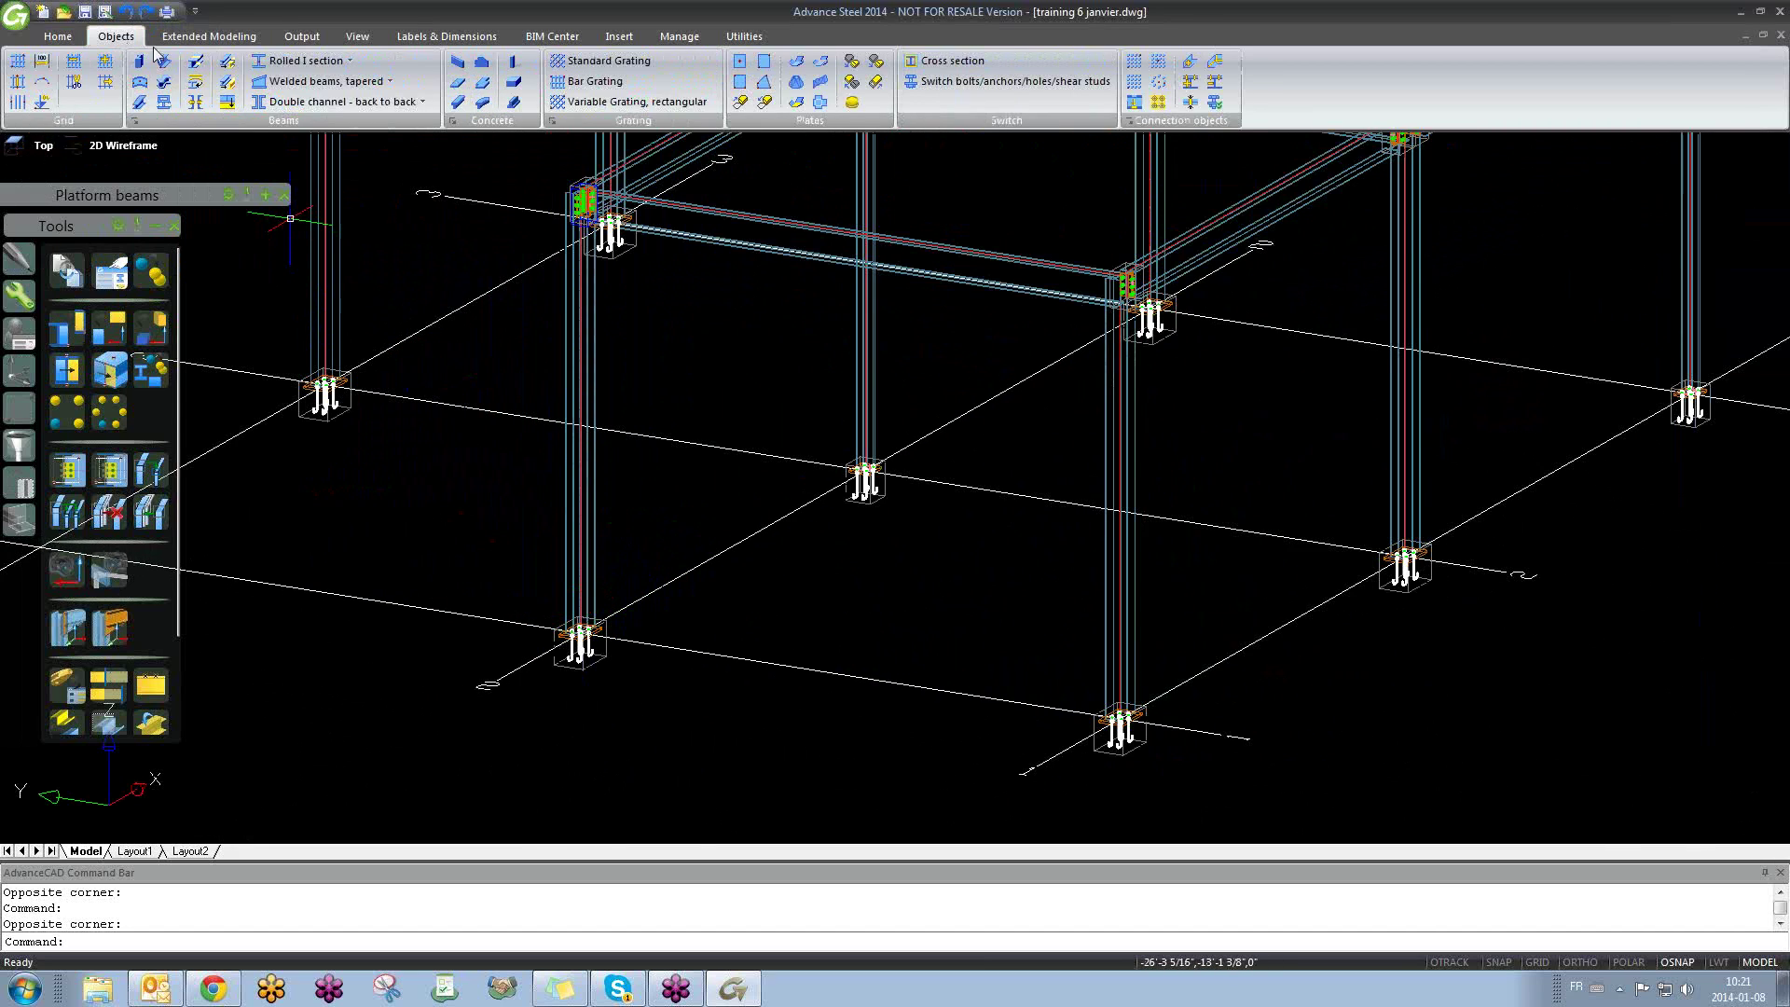
{"action": "left_click", "coordinate": [350, 62]}
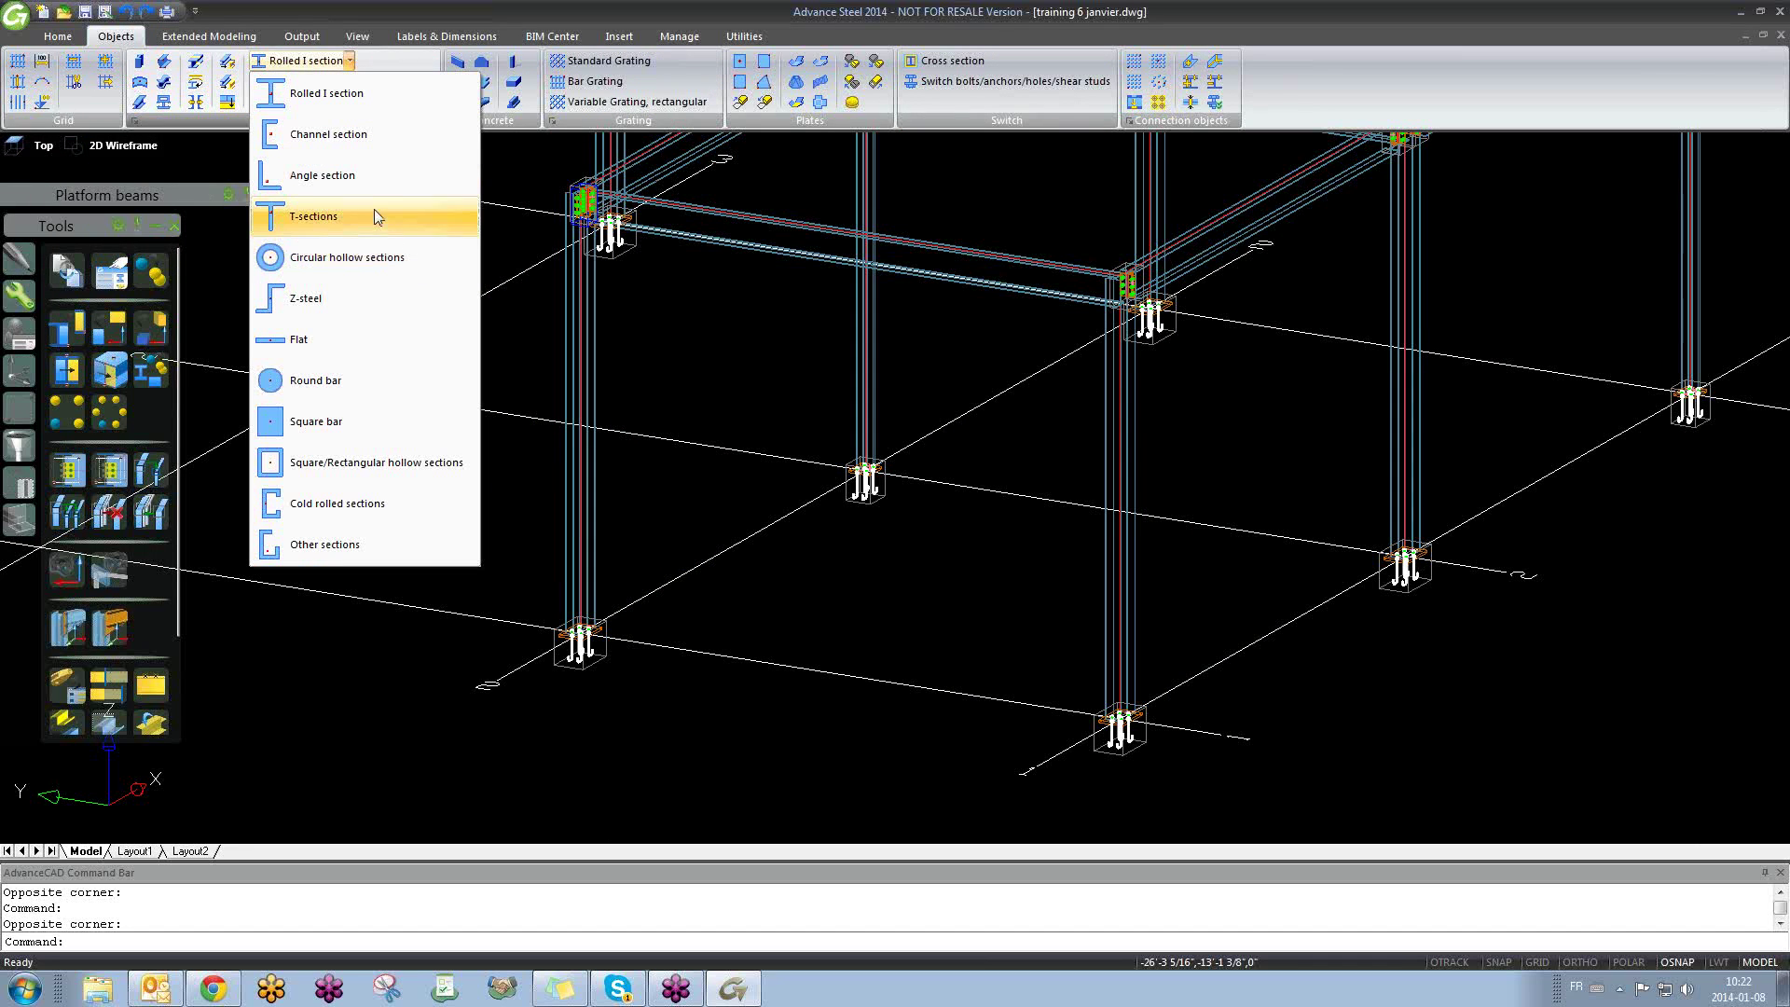
{"action": "left_click", "coordinate": [373, 175]}
{"action": "scroll", "coordinate": [597, 205], "scroll_direction": "up", "scroll_amount": 9}
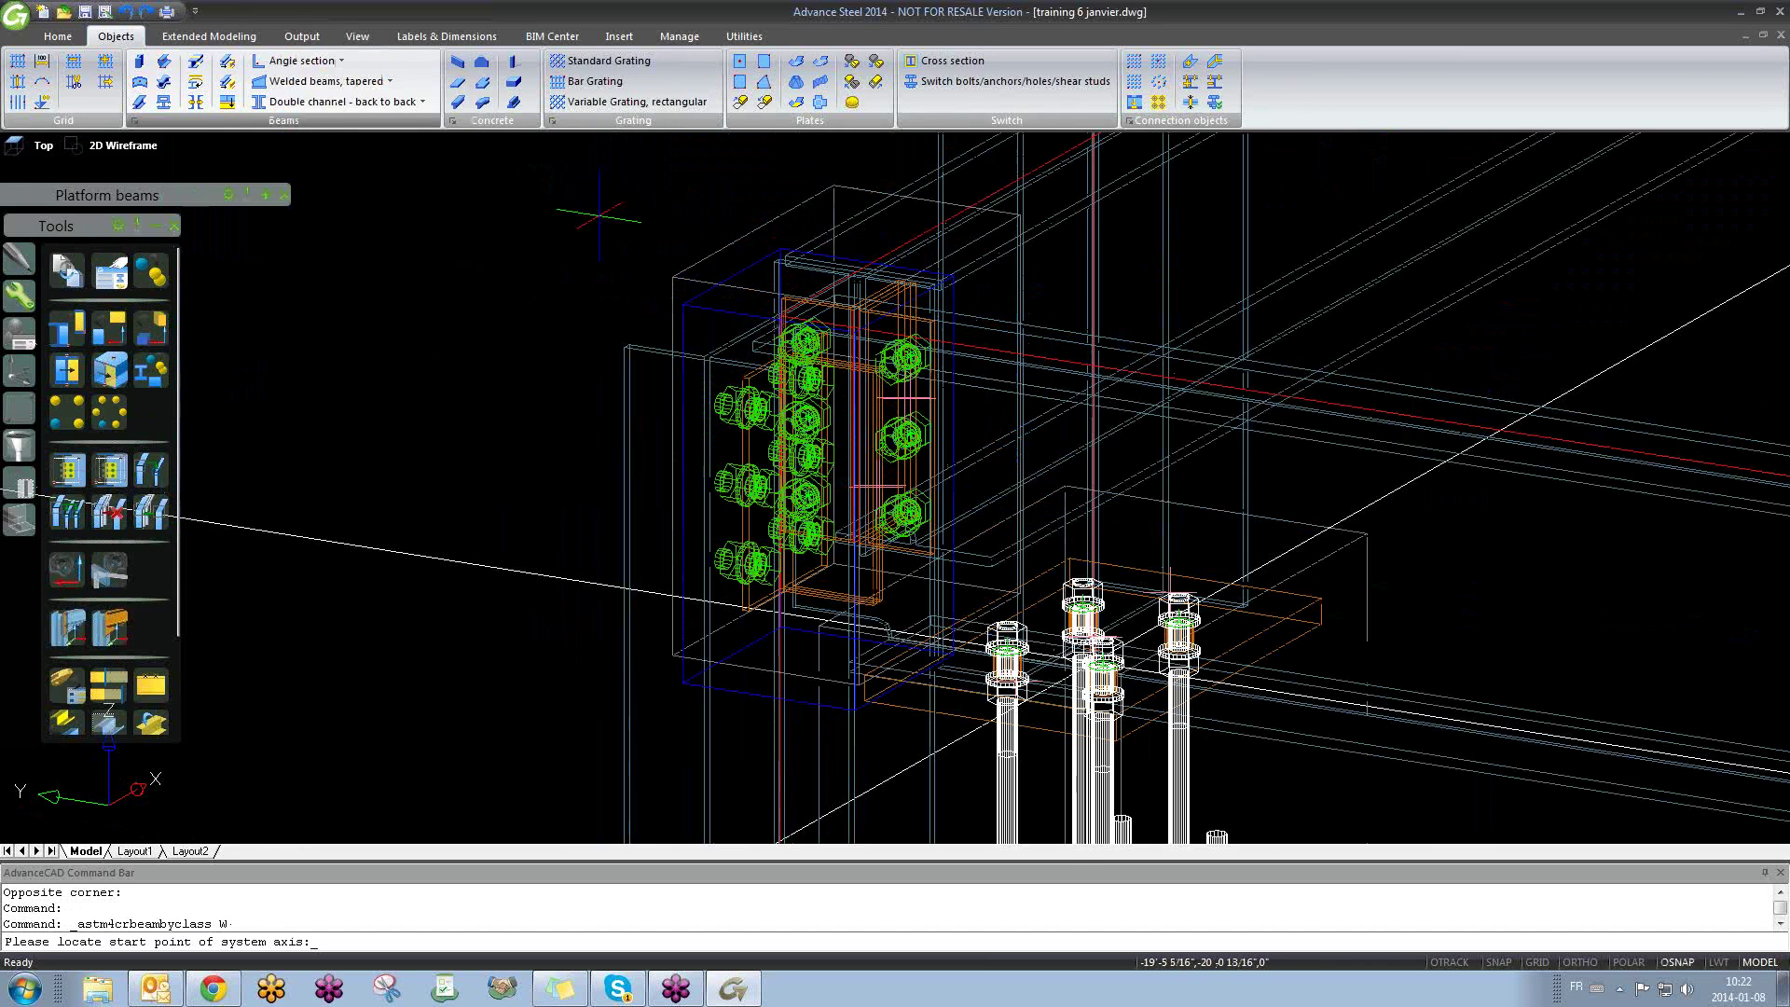
{"action": "scroll", "coordinate": [944, 296], "scroll_direction": "down", "scroll_amount": 5}
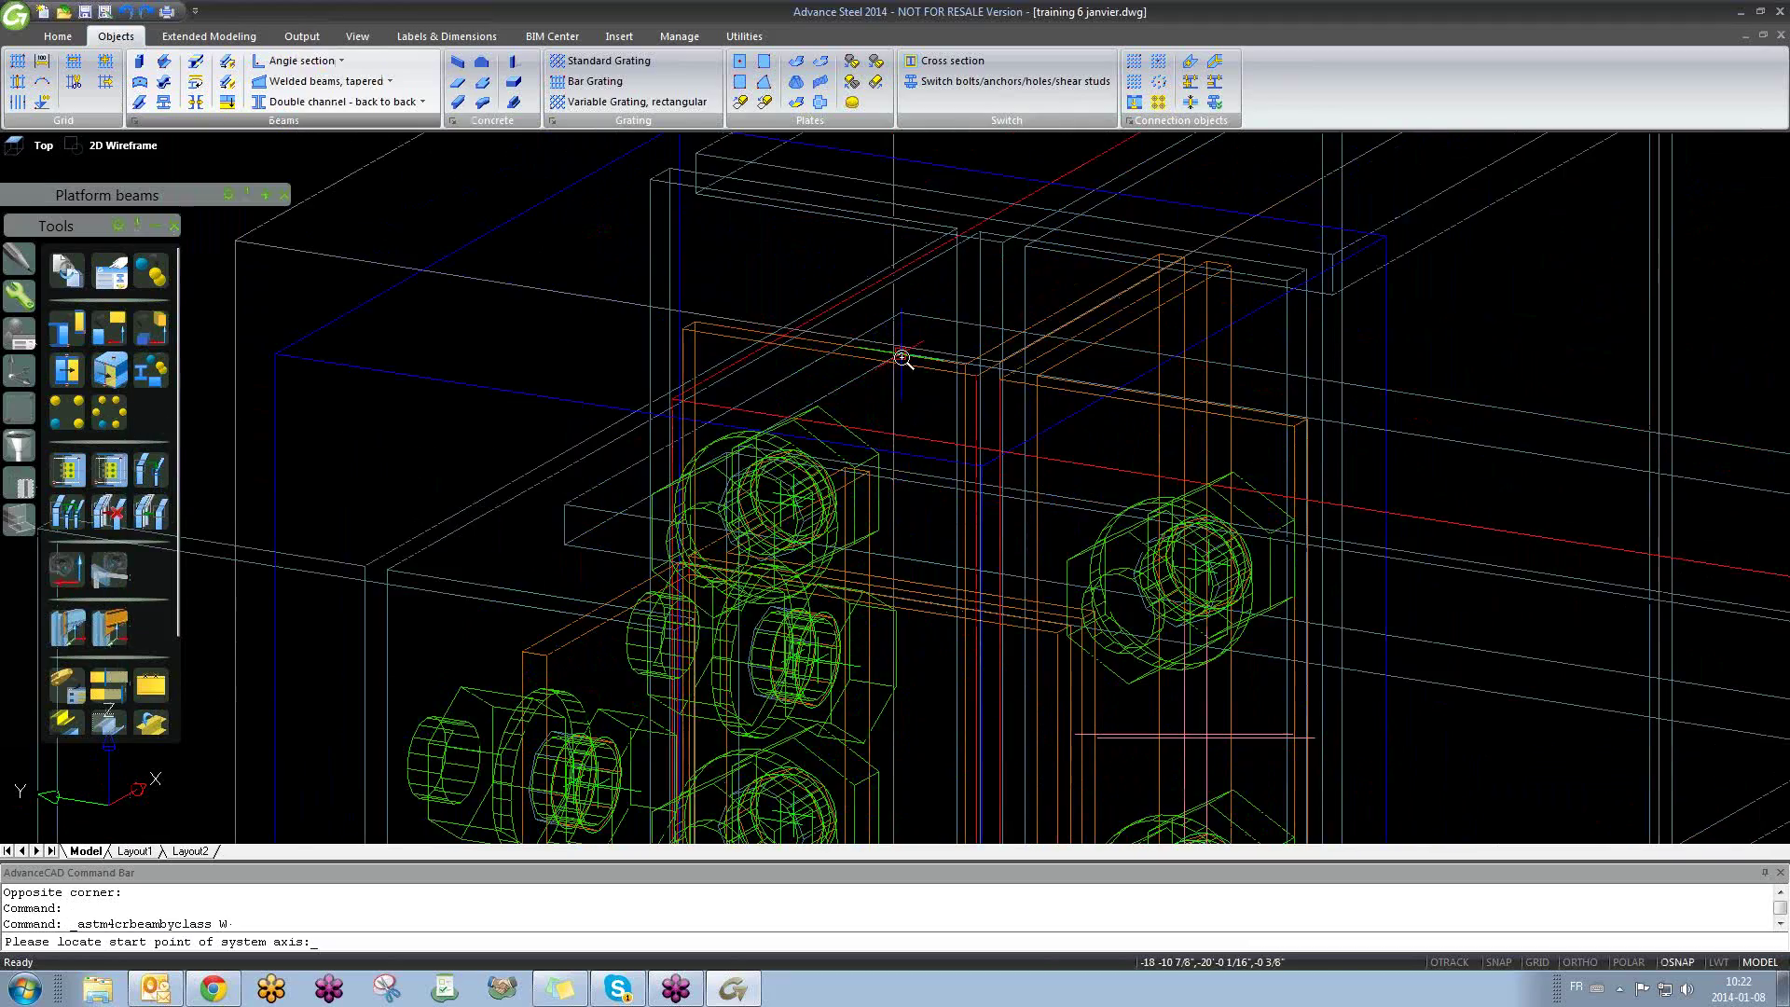
{"action": "scroll", "coordinate": [899, 354], "scroll_direction": "up", "scroll_amount": 8}
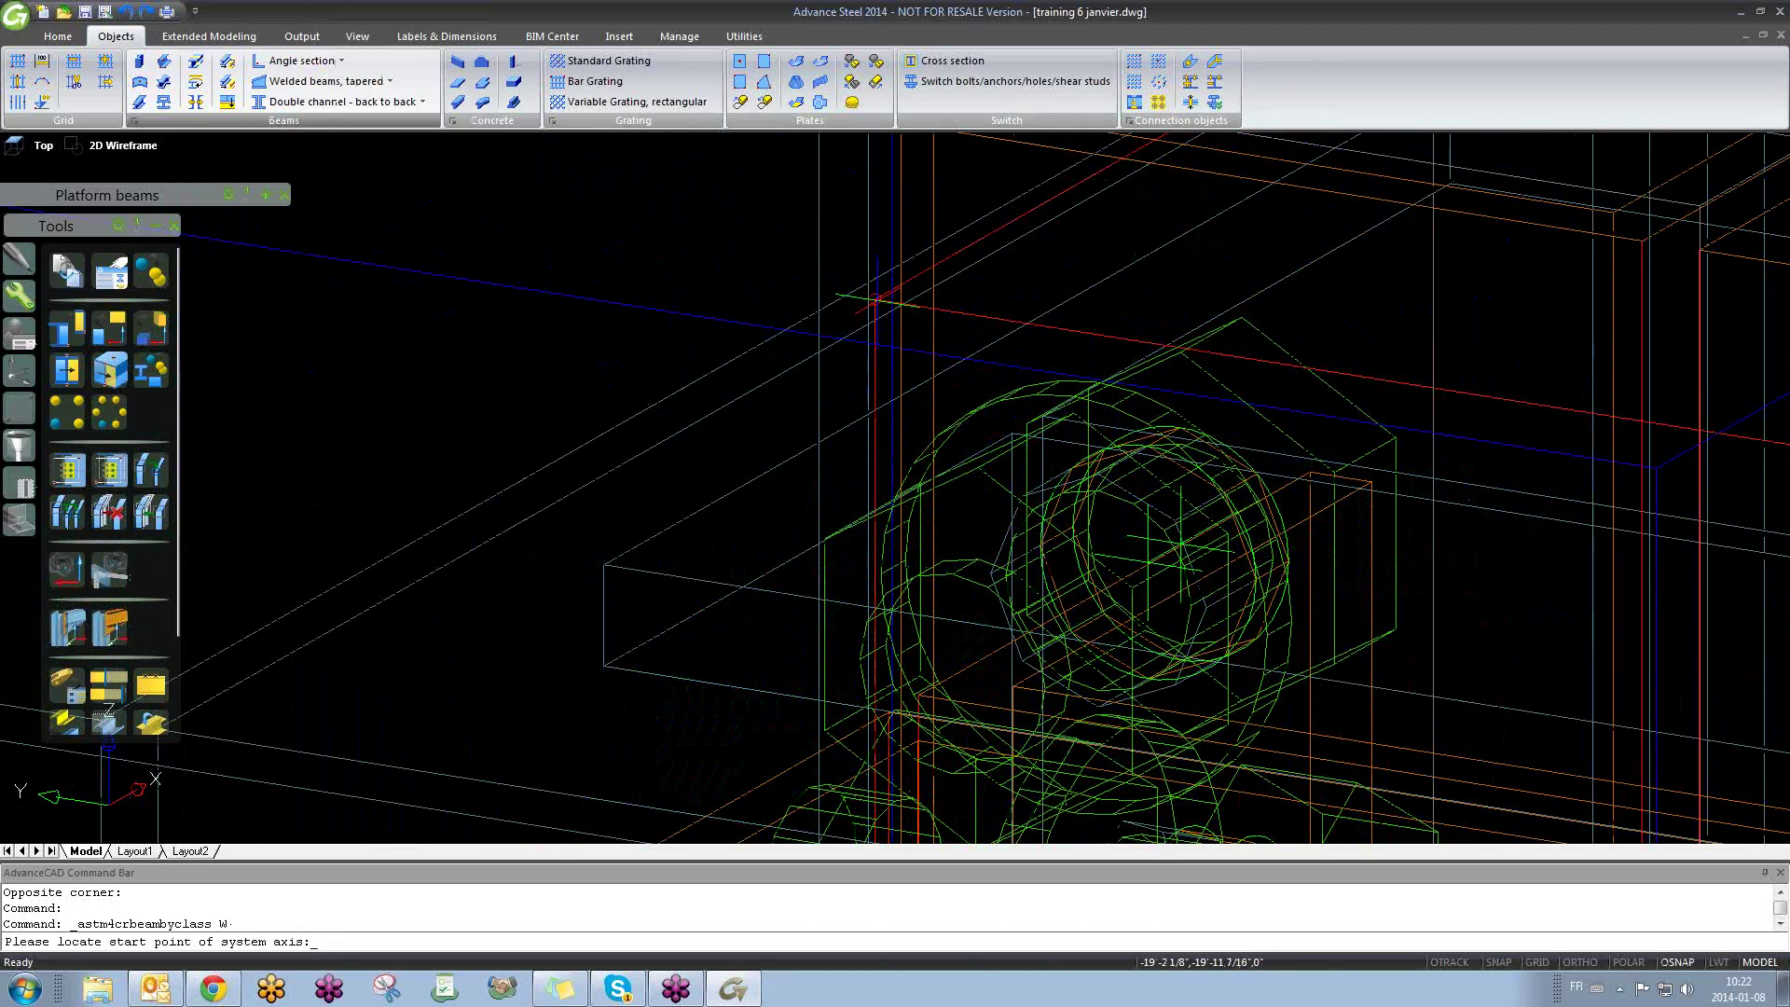
{"action": "left_click", "coordinate": [877, 303]}
Step: End the angle section's system axis at the base of the adjacent column to form a diagonal brace
{"action": "scroll", "coordinate": [876, 303], "scroll_direction": "down", "scroll_amount": 8}
{"action": "scroll", "coordinate": [876, 303], "scroll_direction": "down", "scroll_amount": 6}
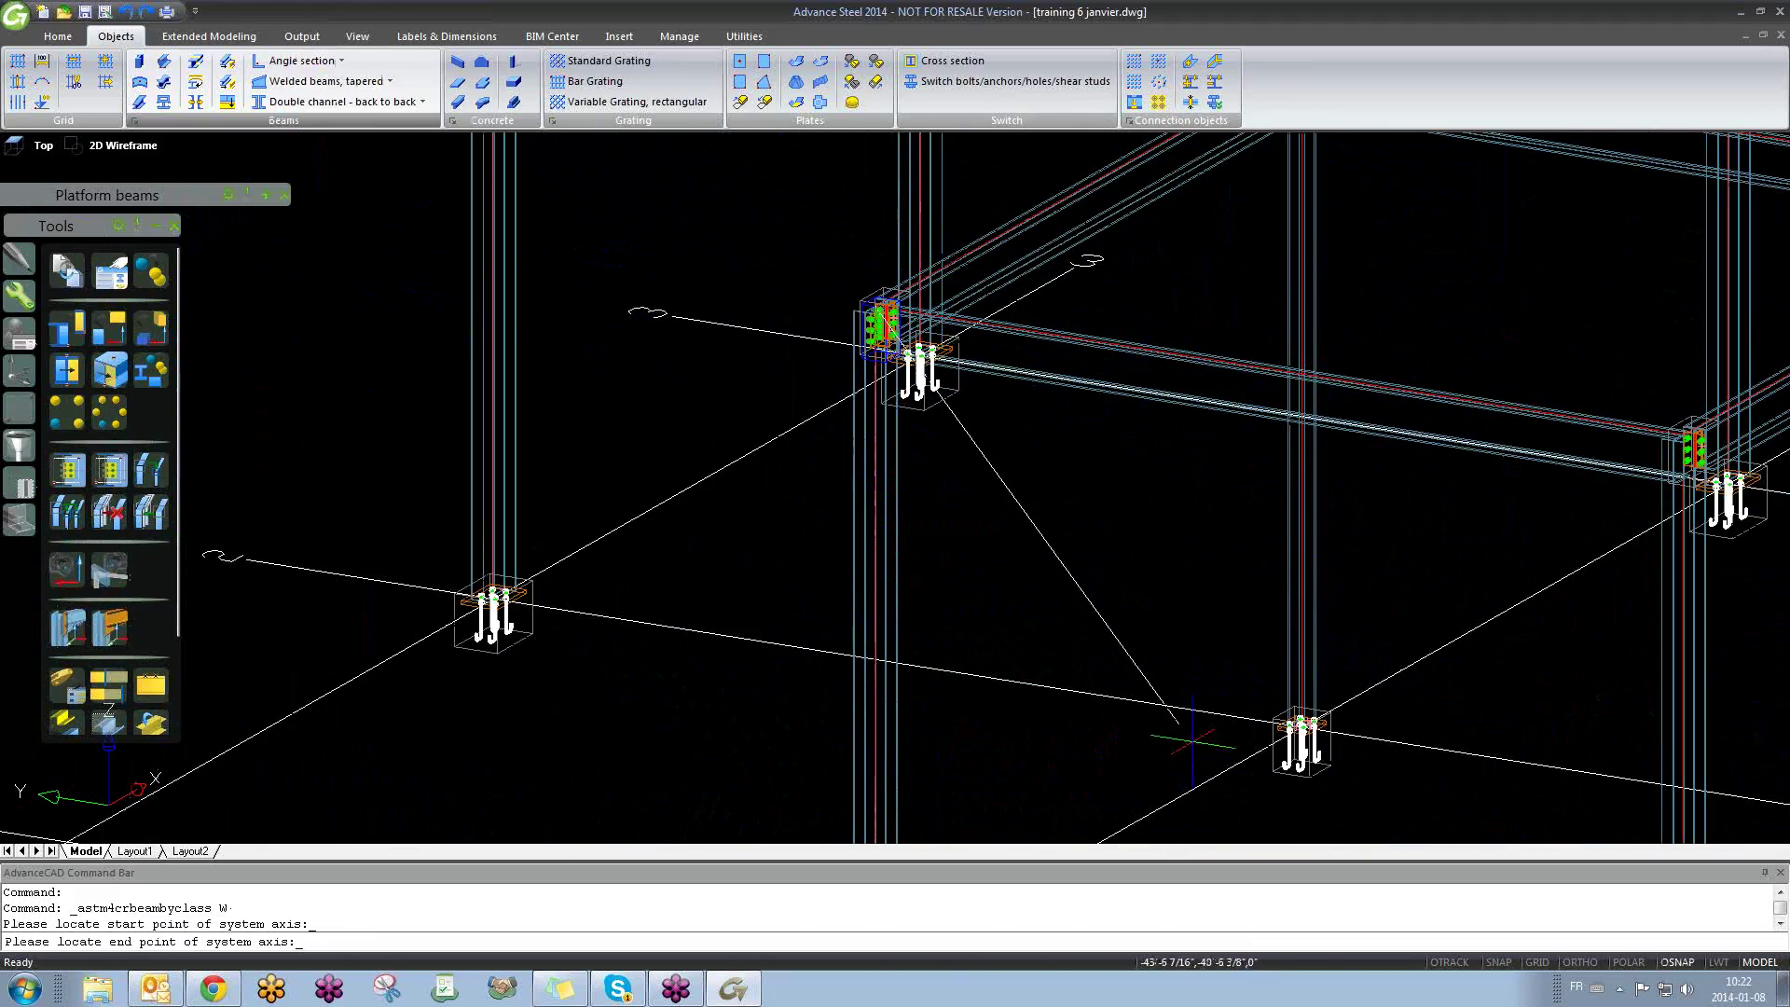
{"action": "scroll", "coordinate": [1270, 821], "scroll_direction": "up", "scroll_amount": 10}
{"action": "scroll", "coordinate": [1270, 821], "scroll_direction": "up", "scroll_amount": 6}
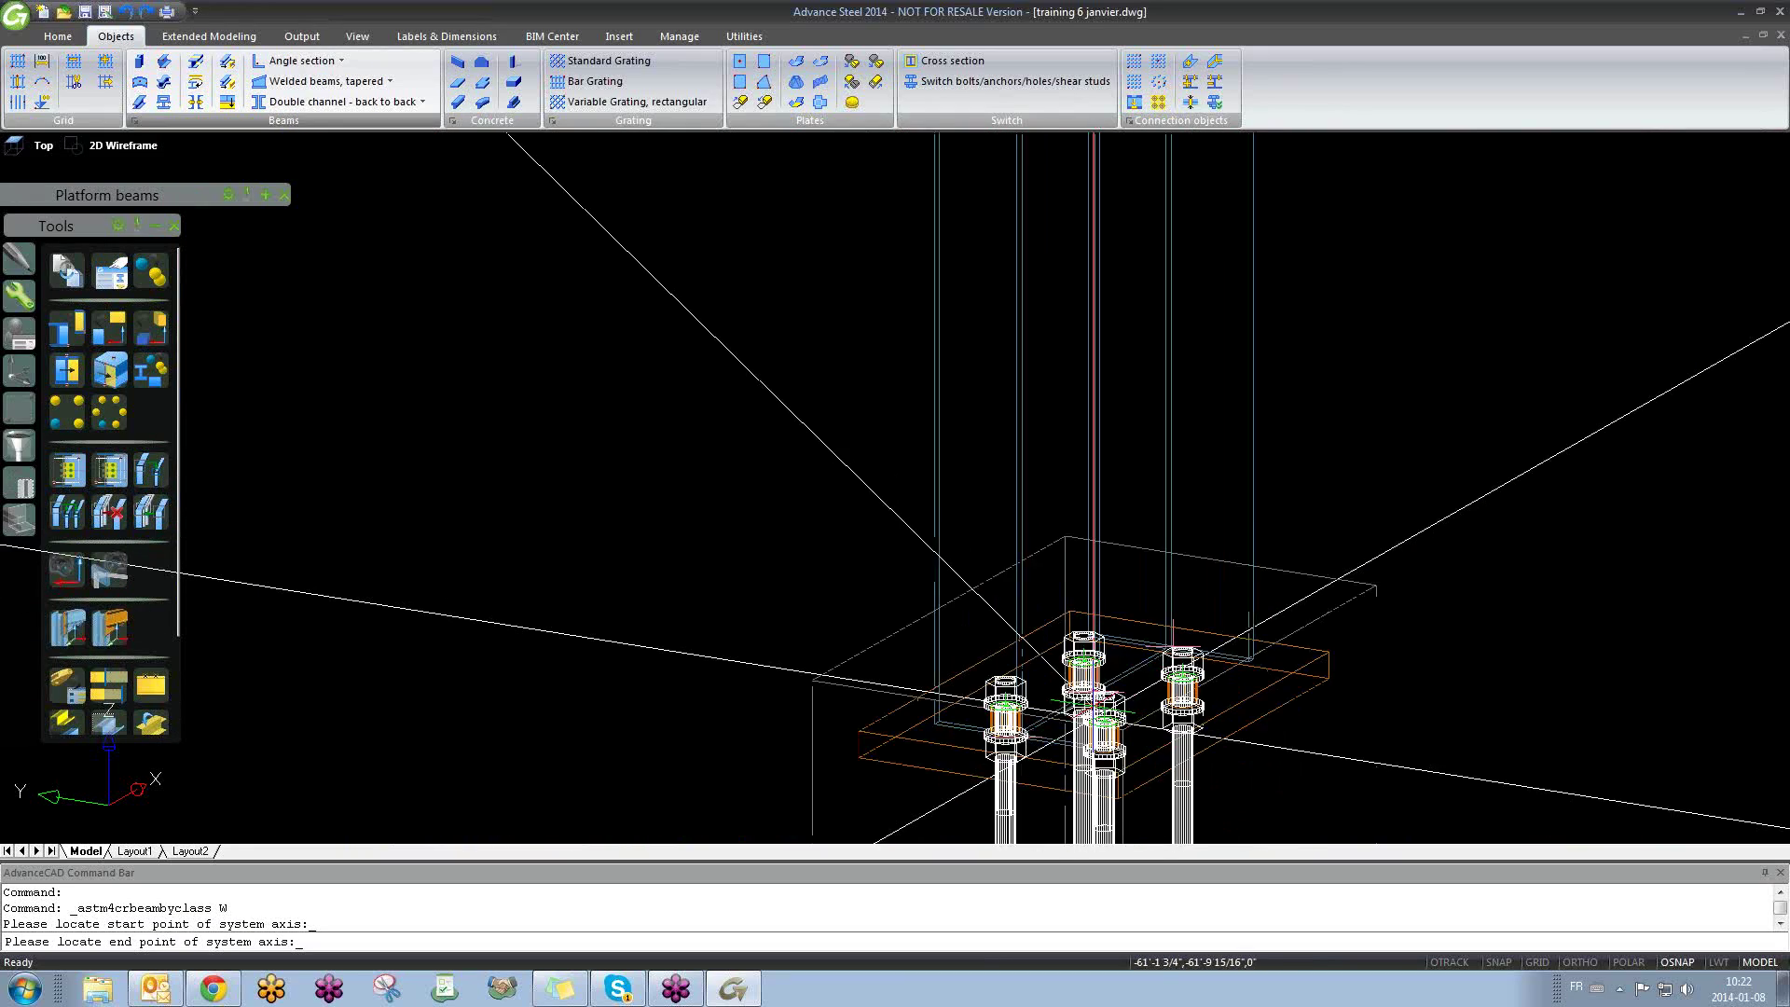
{"action": "middle_click_drag", "start_coordinate": [1154, 641], "coordinate": [821, 607], "text": "shift"}
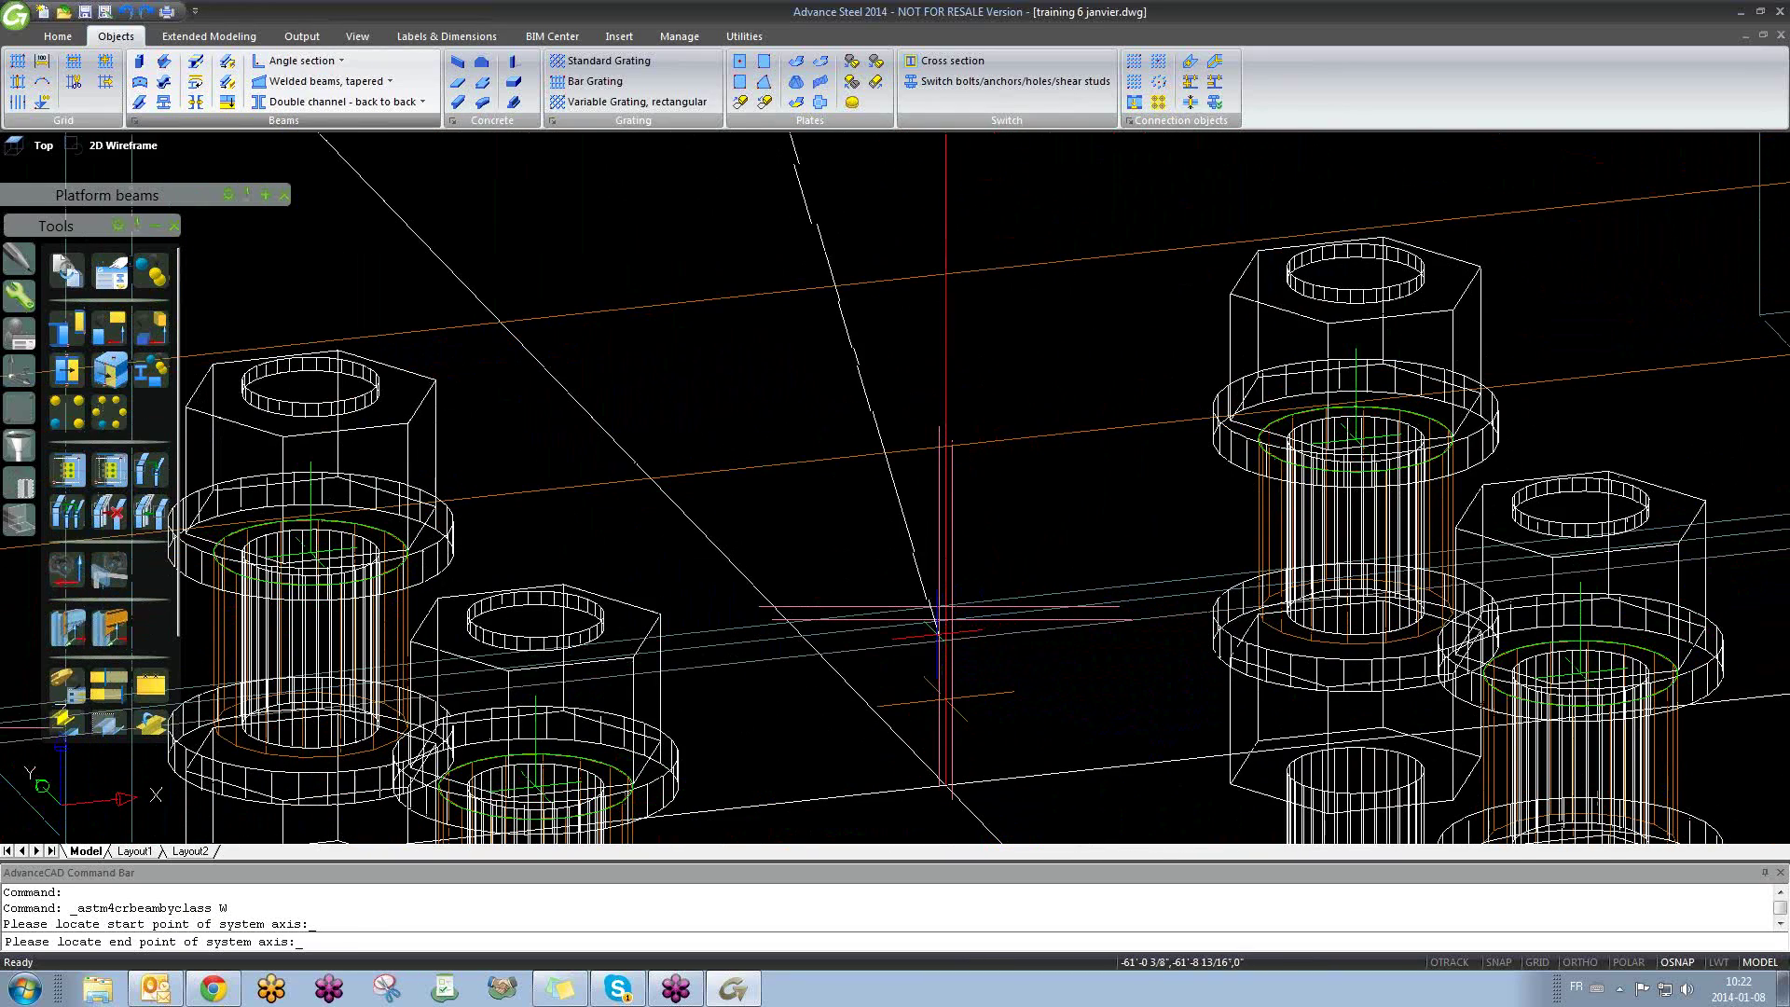
{"action": "left_click", "coordinate": [946, 783]}
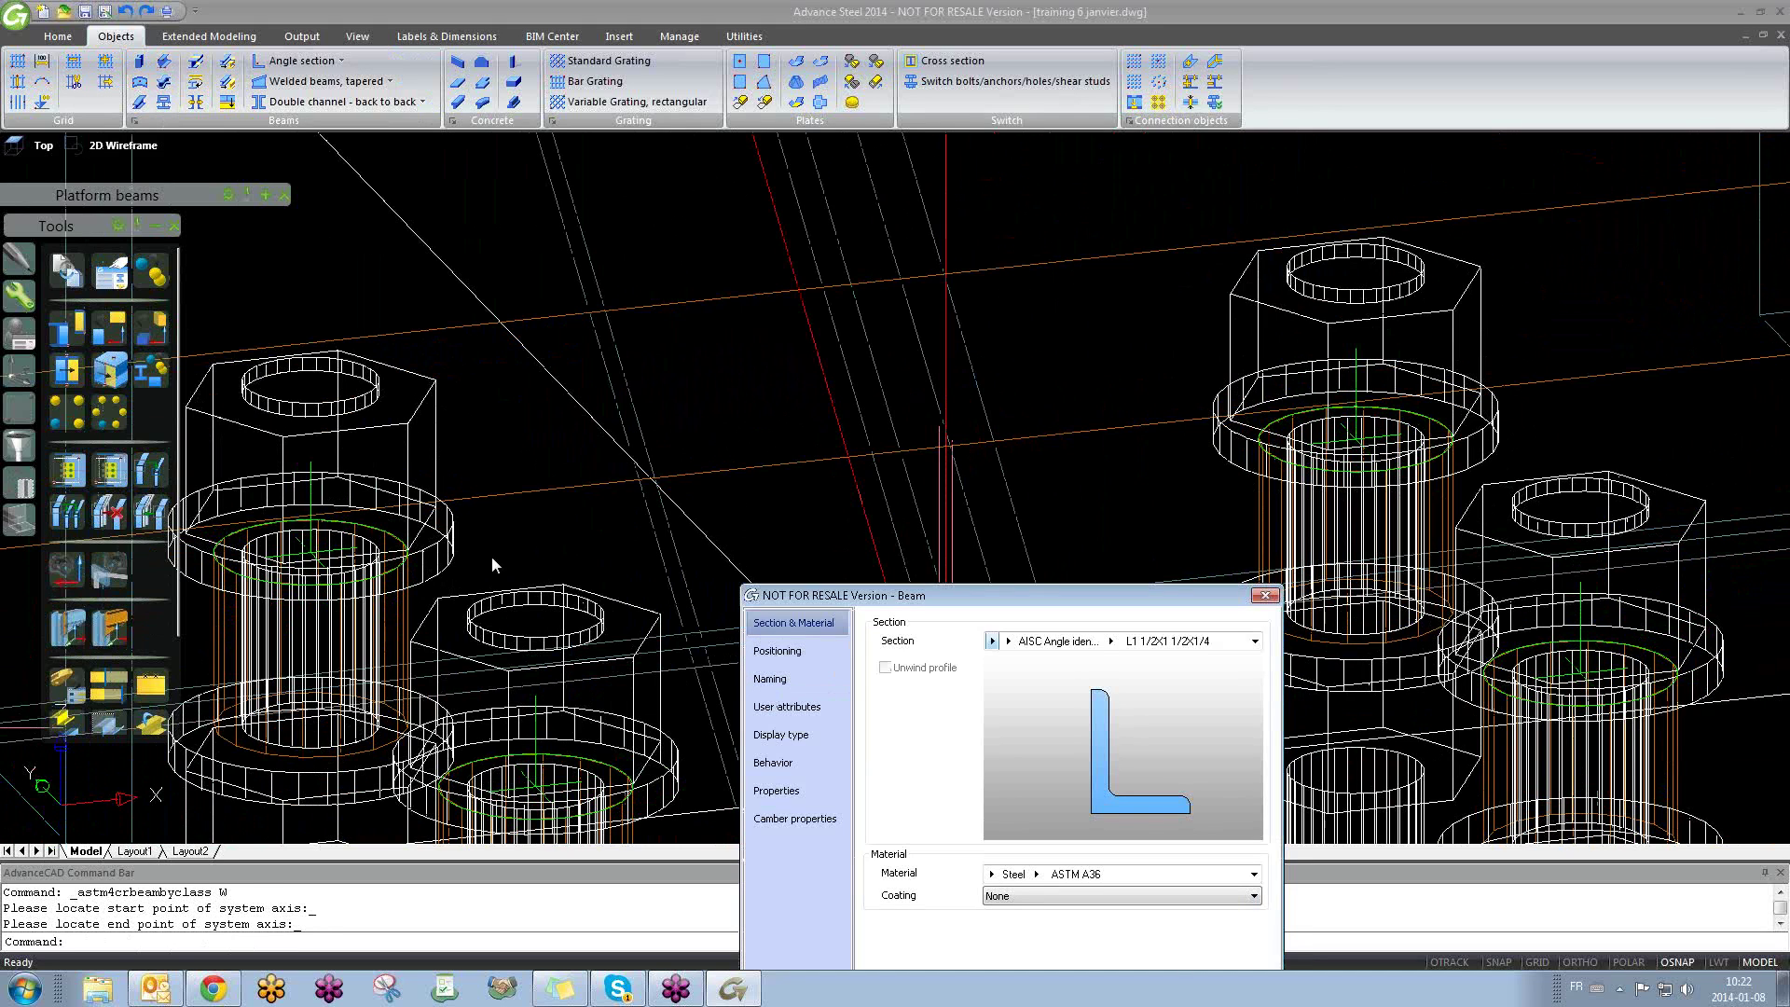
Step: Set the diagonal angle's positioning offset to the outer heel corner of the section and close the beam properties
{"action": "middle_click_drag", "start_coordinate": [490, 556], "coordinate": [484, 401]}
{"action": "scroll", "coordinate": [485, 403], "scroll_direction": "down", "scroll_amount": 8}
{"action": "middle_click_drag", "start_coordinate": [473, 466], "coordinate": [690, 543], "text": "shift"}
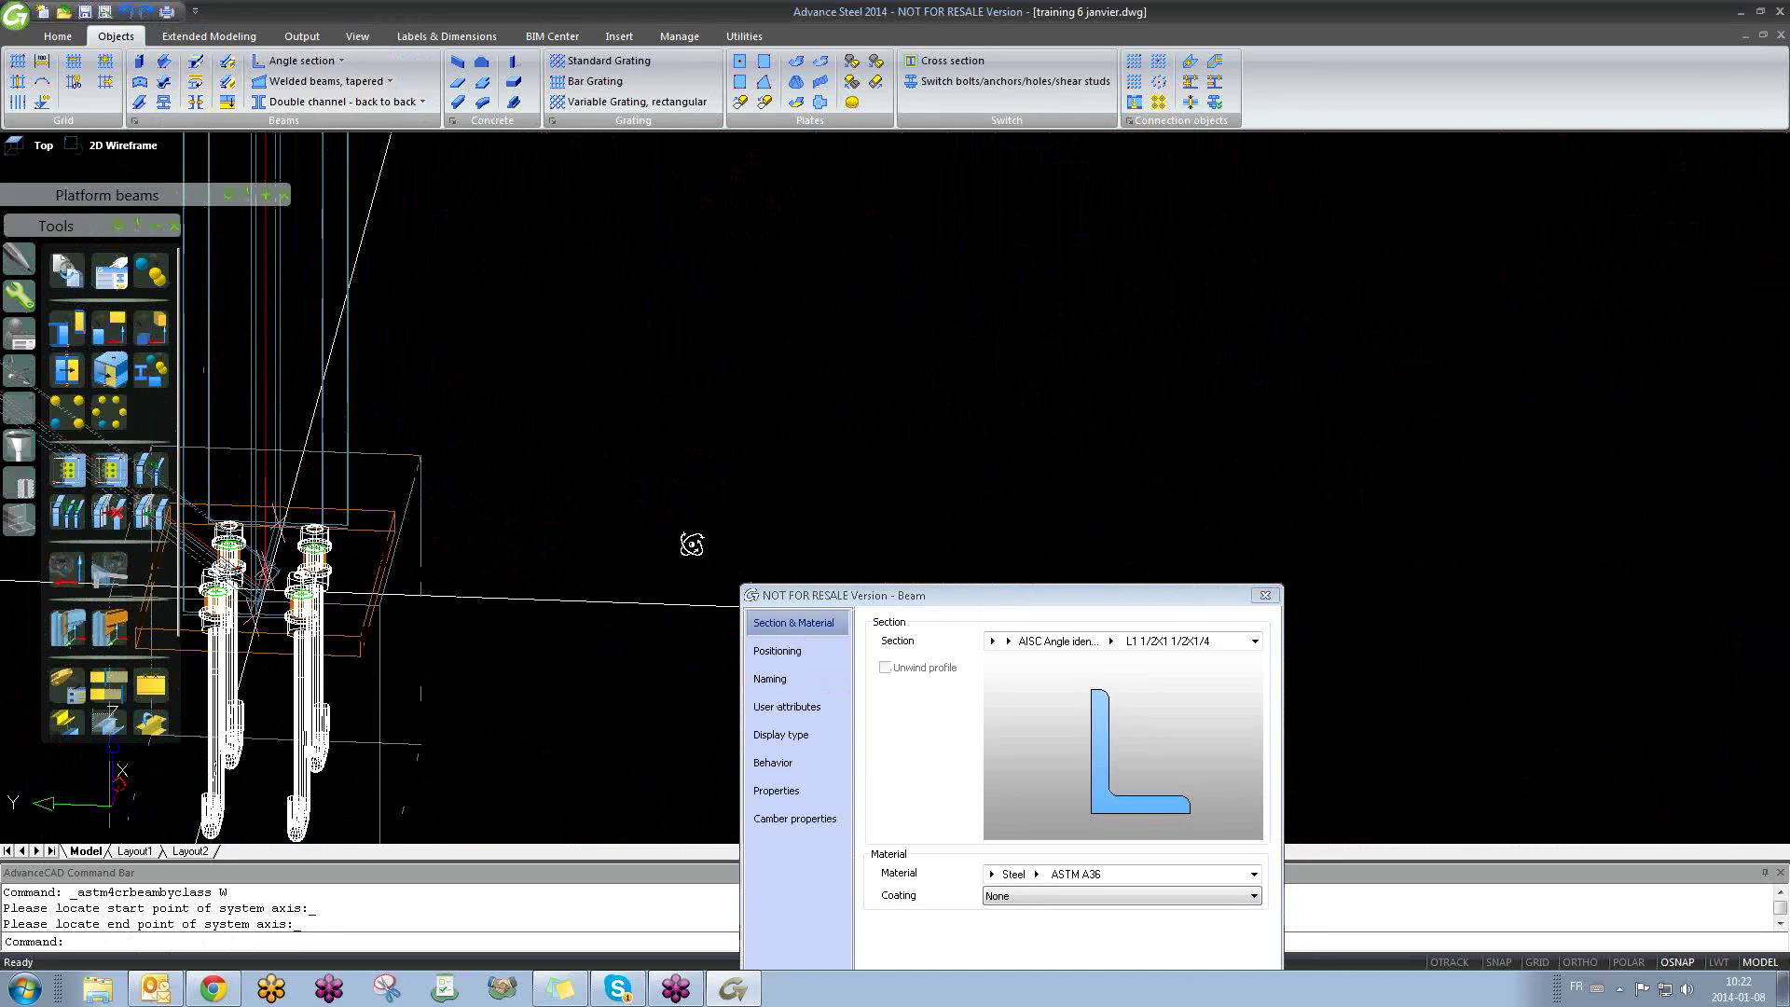
{"action": "scroll", "coordinate": [469, 505], "scroll_direction": "down", "scroll_amount": 2}
{"action": "middle_click_drag", "start_coordinate": [467, 504], "coordinate": [1347, 518]}
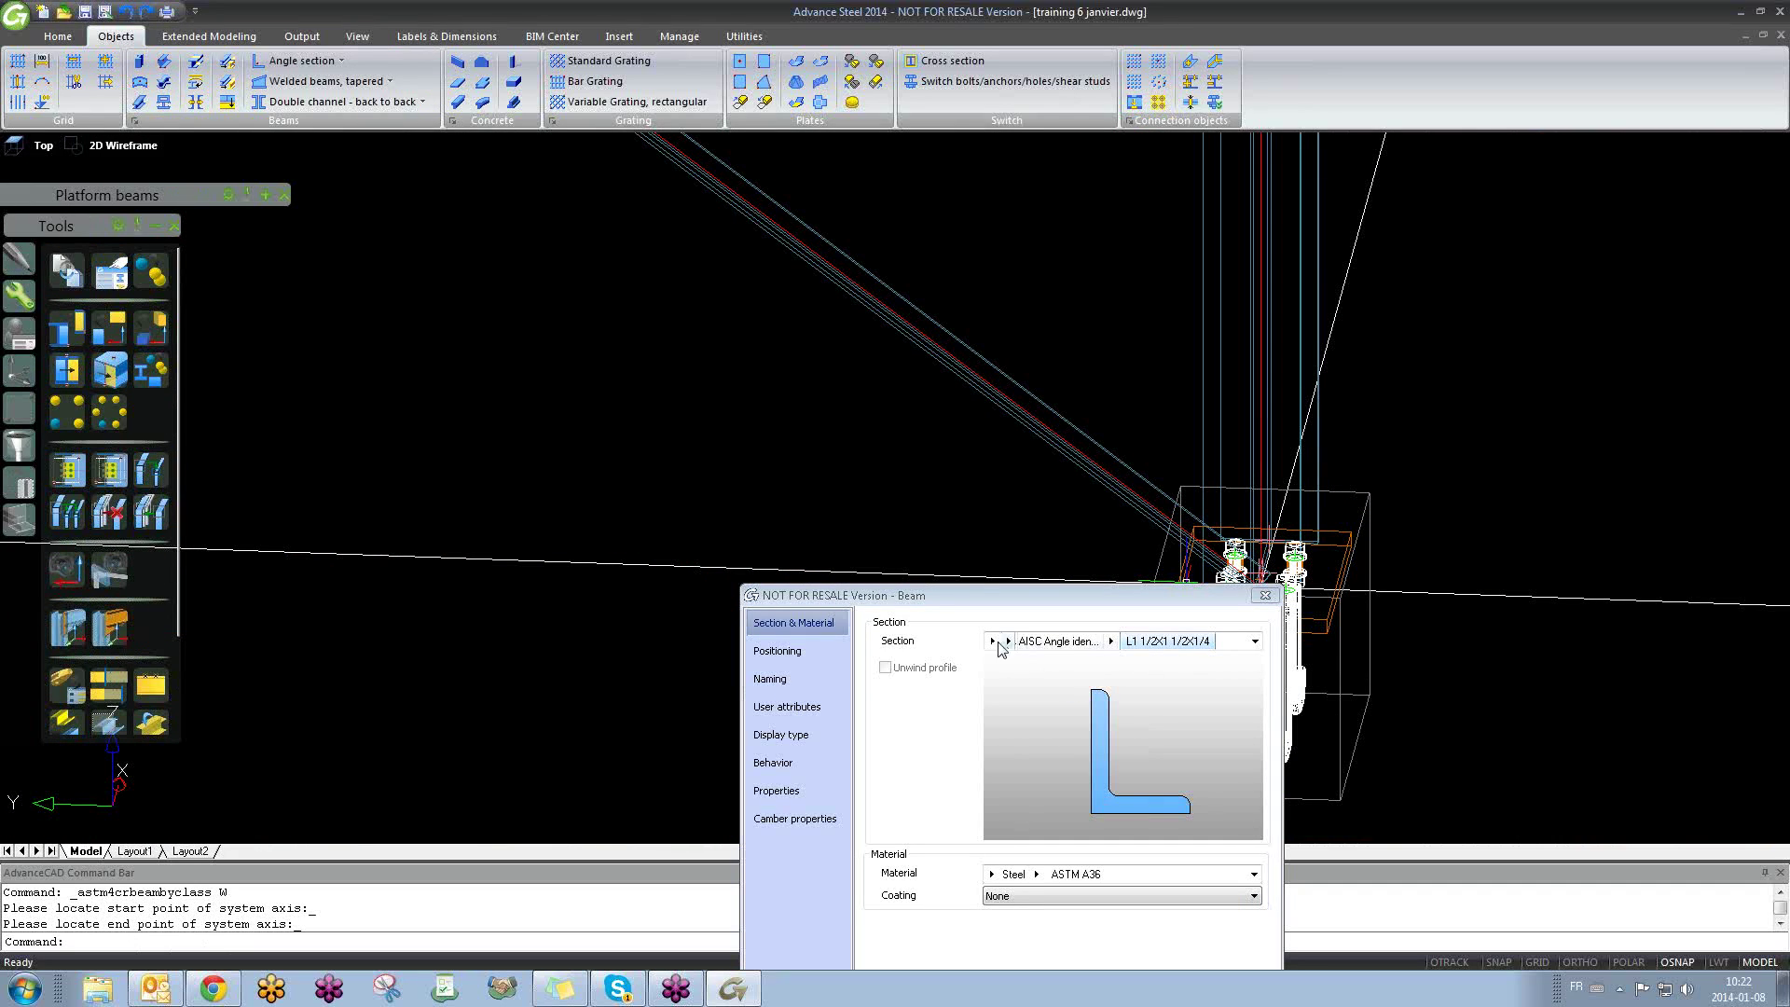
{"action": "left_click", "coordinate": [807, 656]}
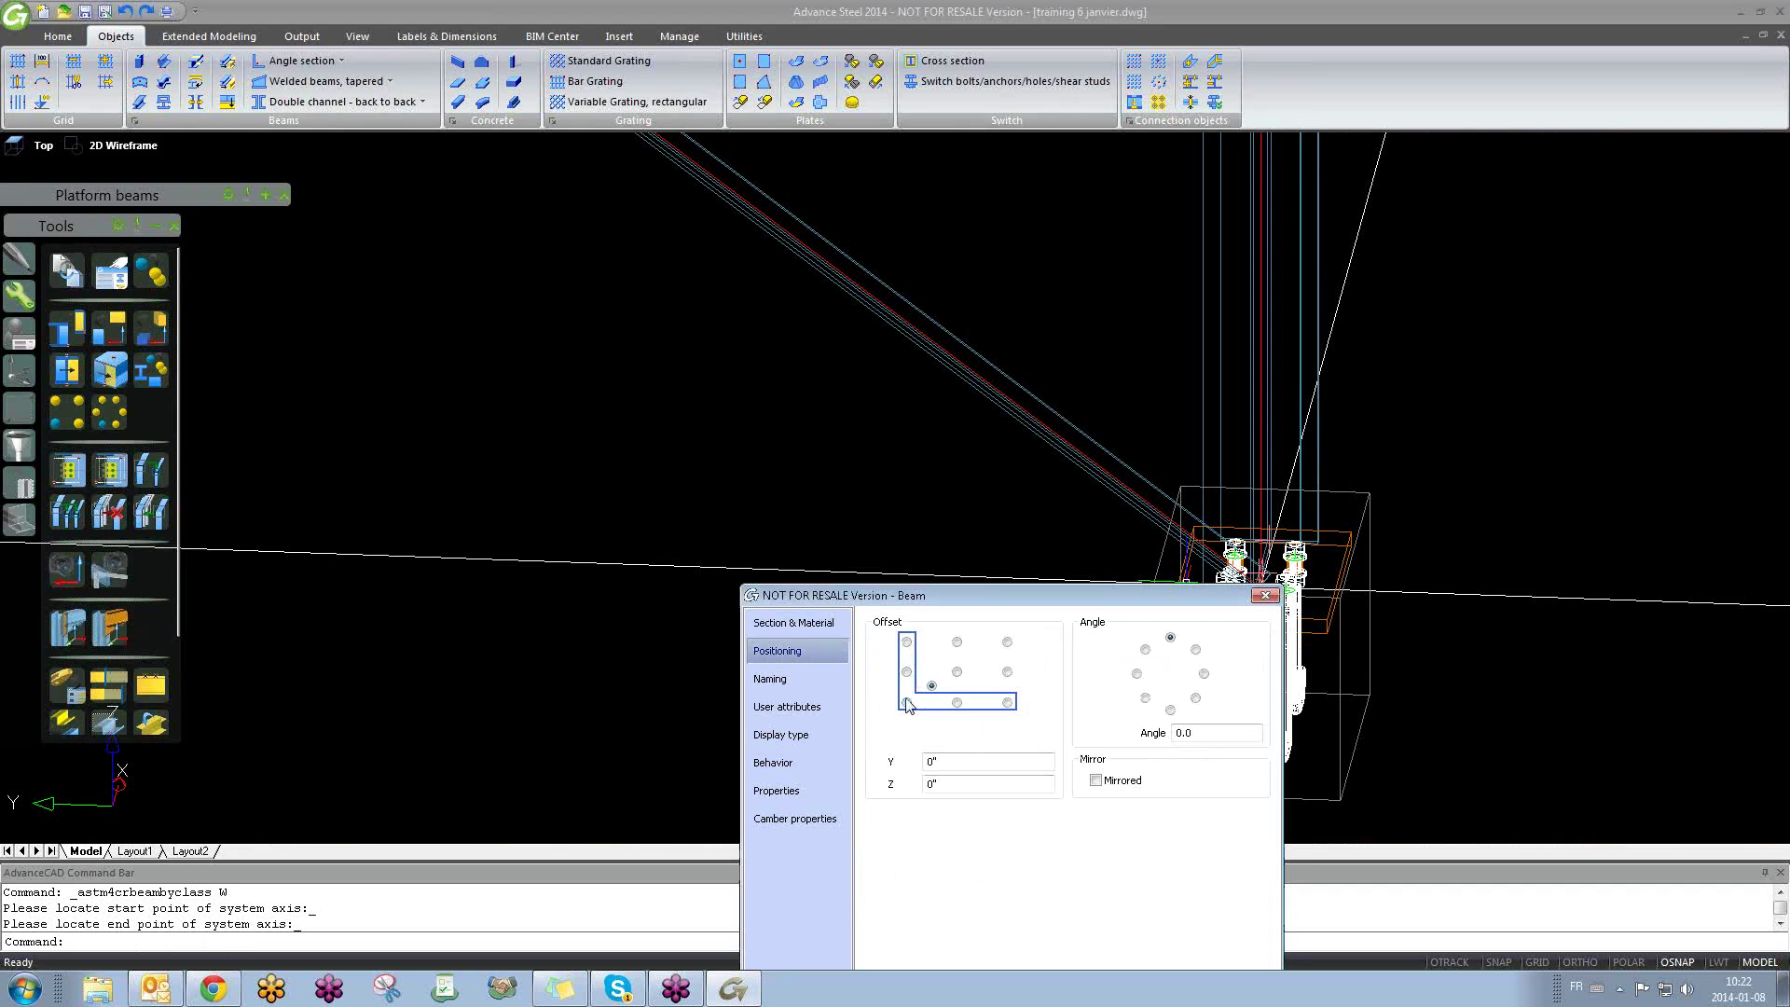
{"action": "left_click", "coordinate": [907, 704]}
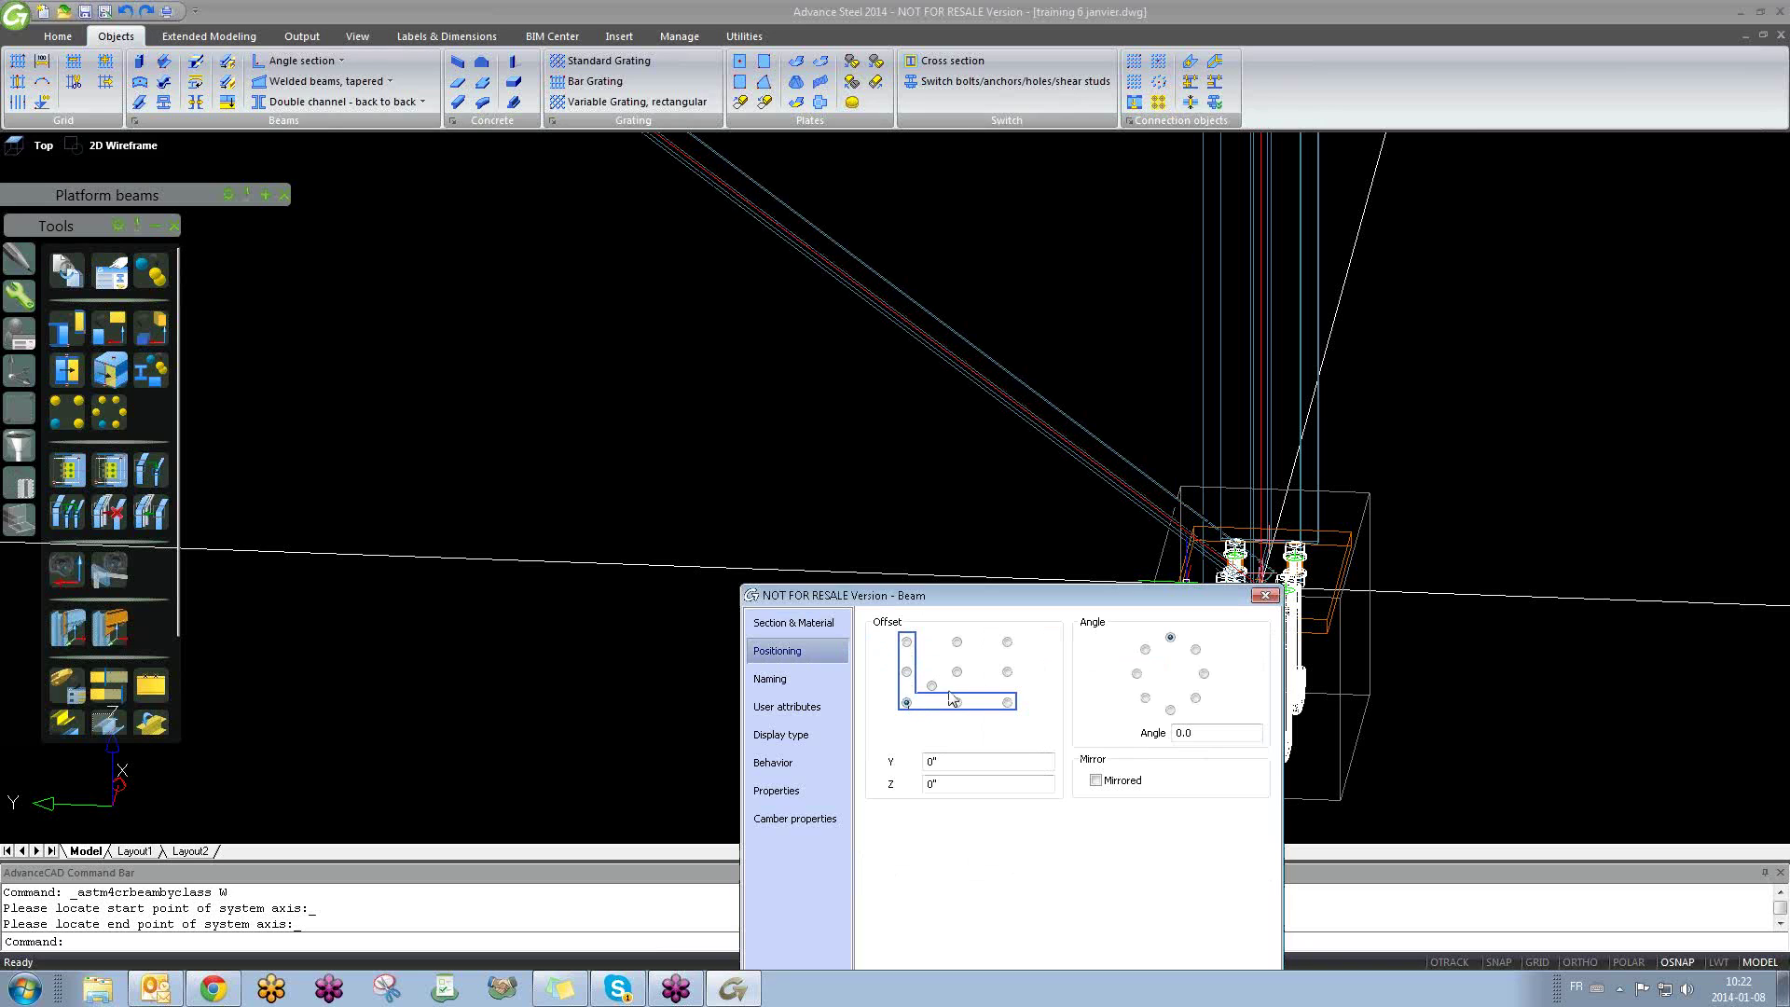
{"action": "left_click", "coordinate": [1266, 596]}
Step: Mirror the diagonal angle brace about a vertical line through its midpoint, keeping the original, to form an X-brace
{"action": "scroll", "coordinate": [1070, 591], "scroll_direction": "down", "scroll_amount": 5}
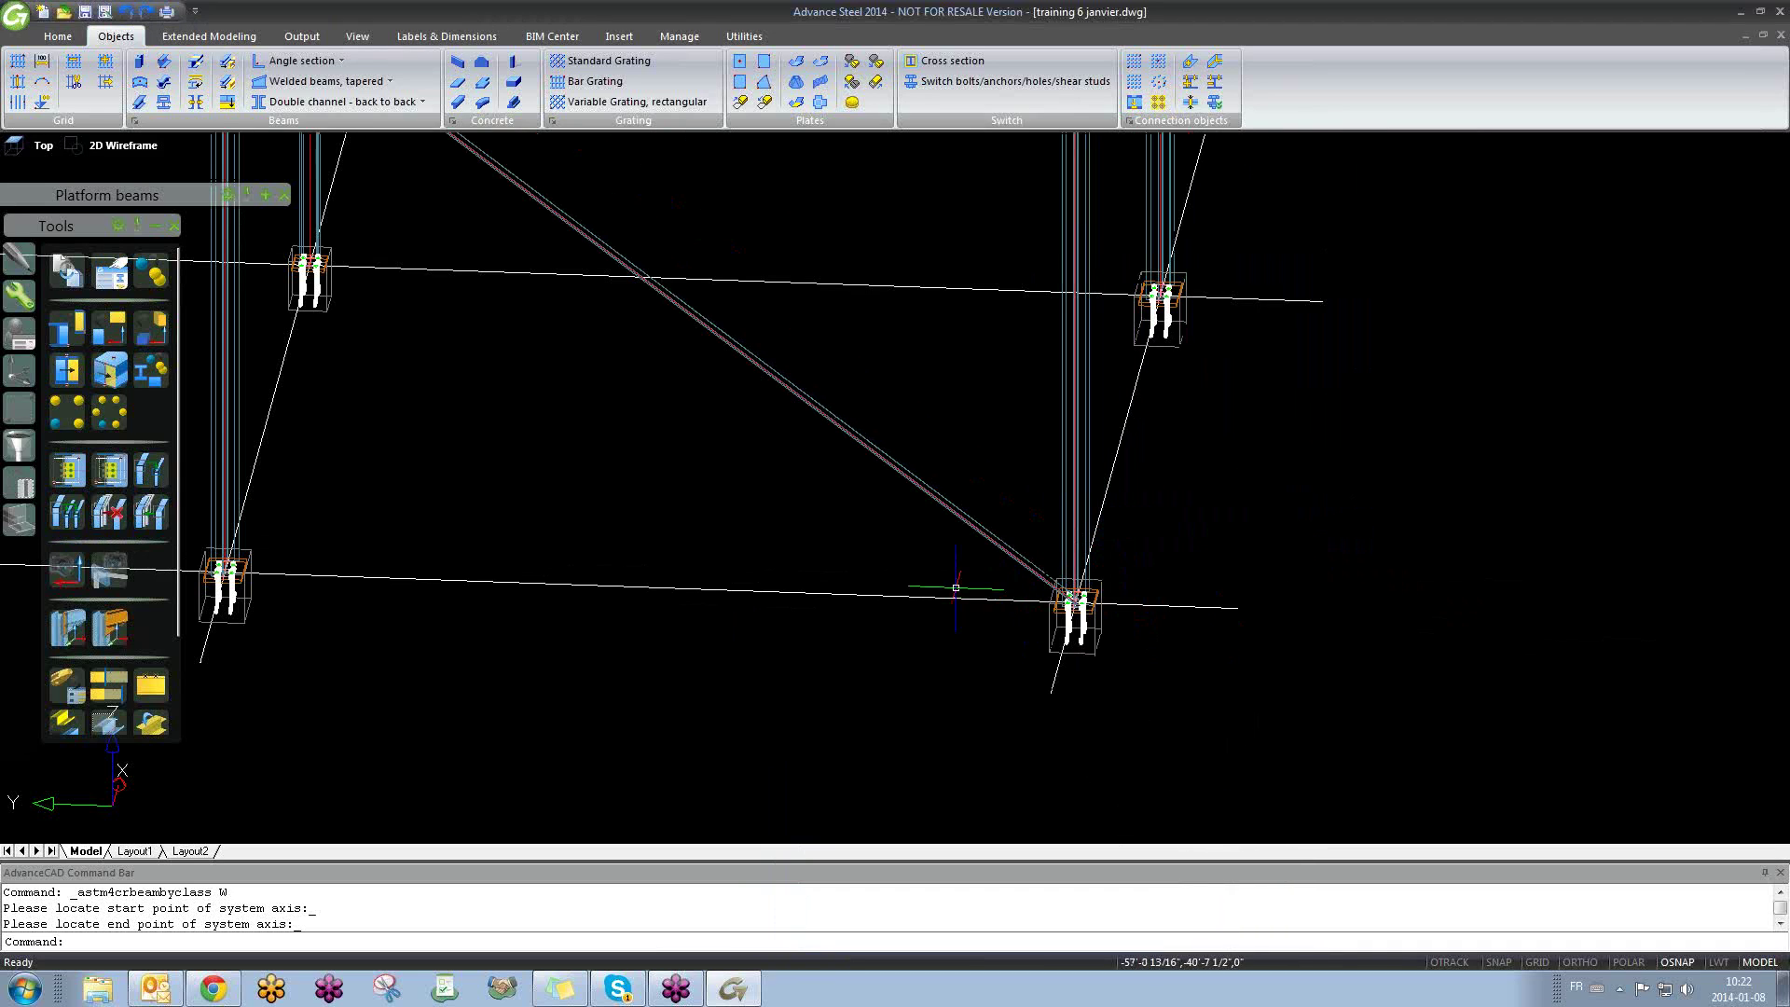
{"action": "middle_click_drag", "start_coordinate": [951, 591], "coordinate": [1115, 688]}
{"action": "type", "text": "MI"}
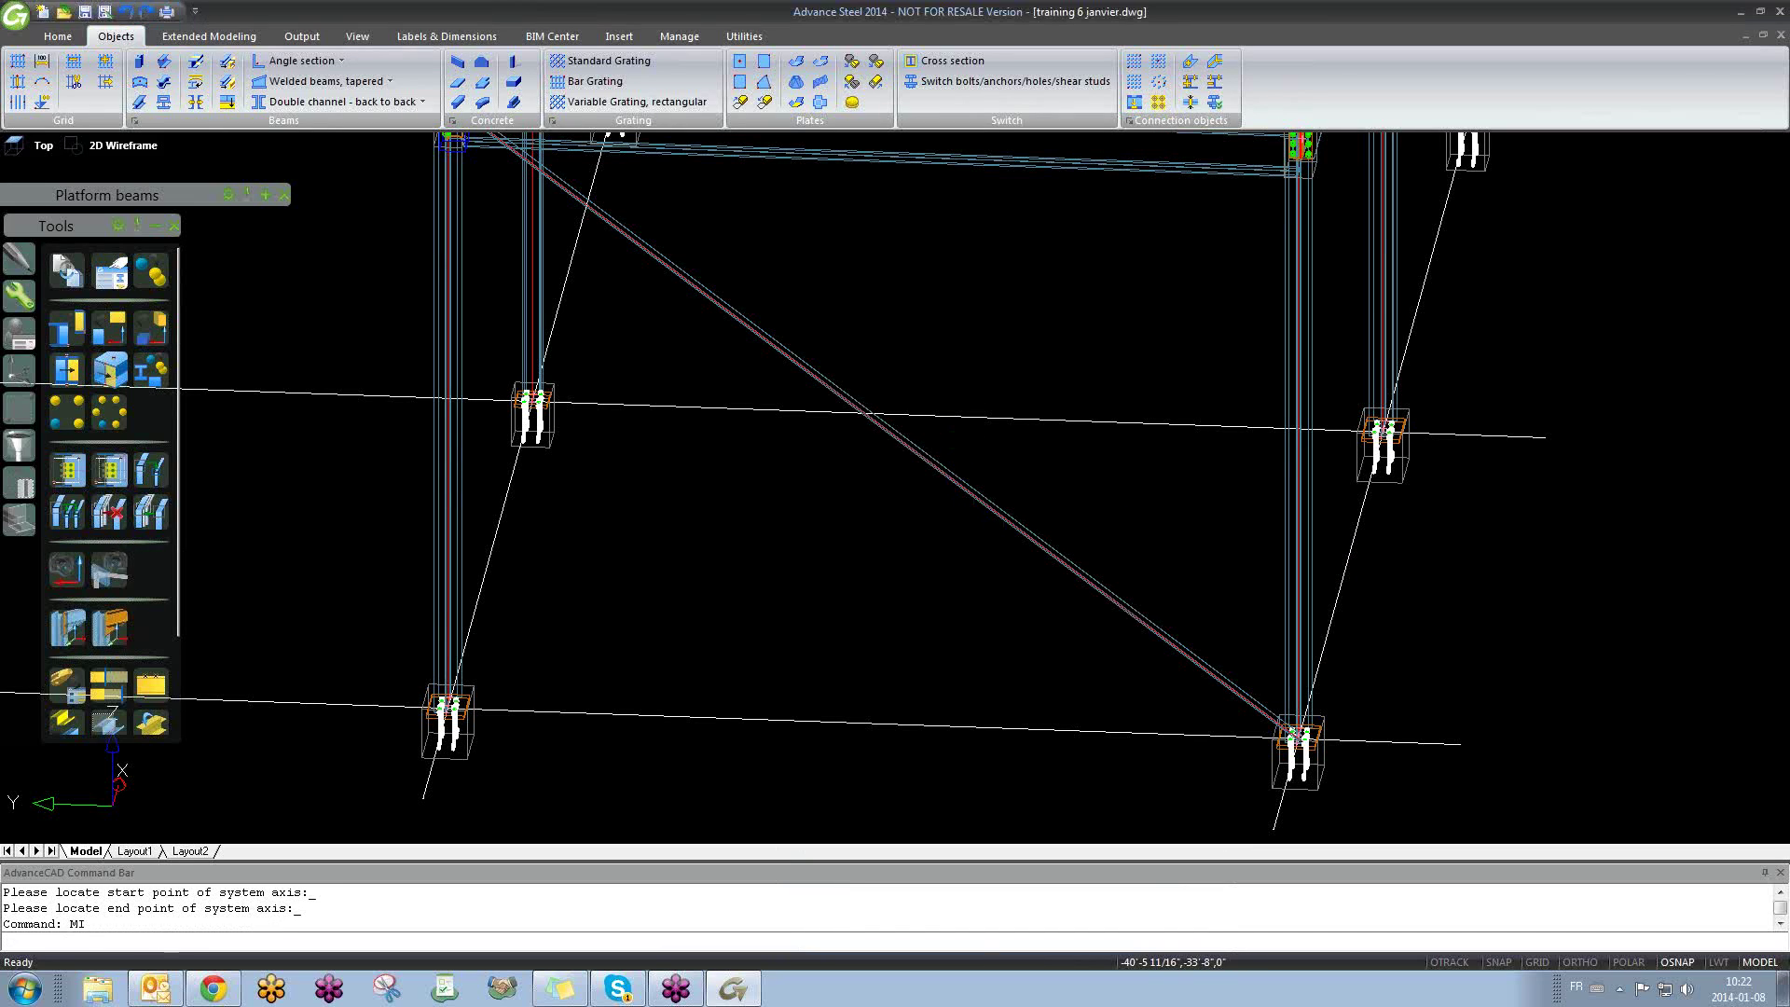
{"action": "key", "text": "Return"}
{"action": "left_click", "coordinate": [795, 365]}
{"action": "key", "text": "Return"}
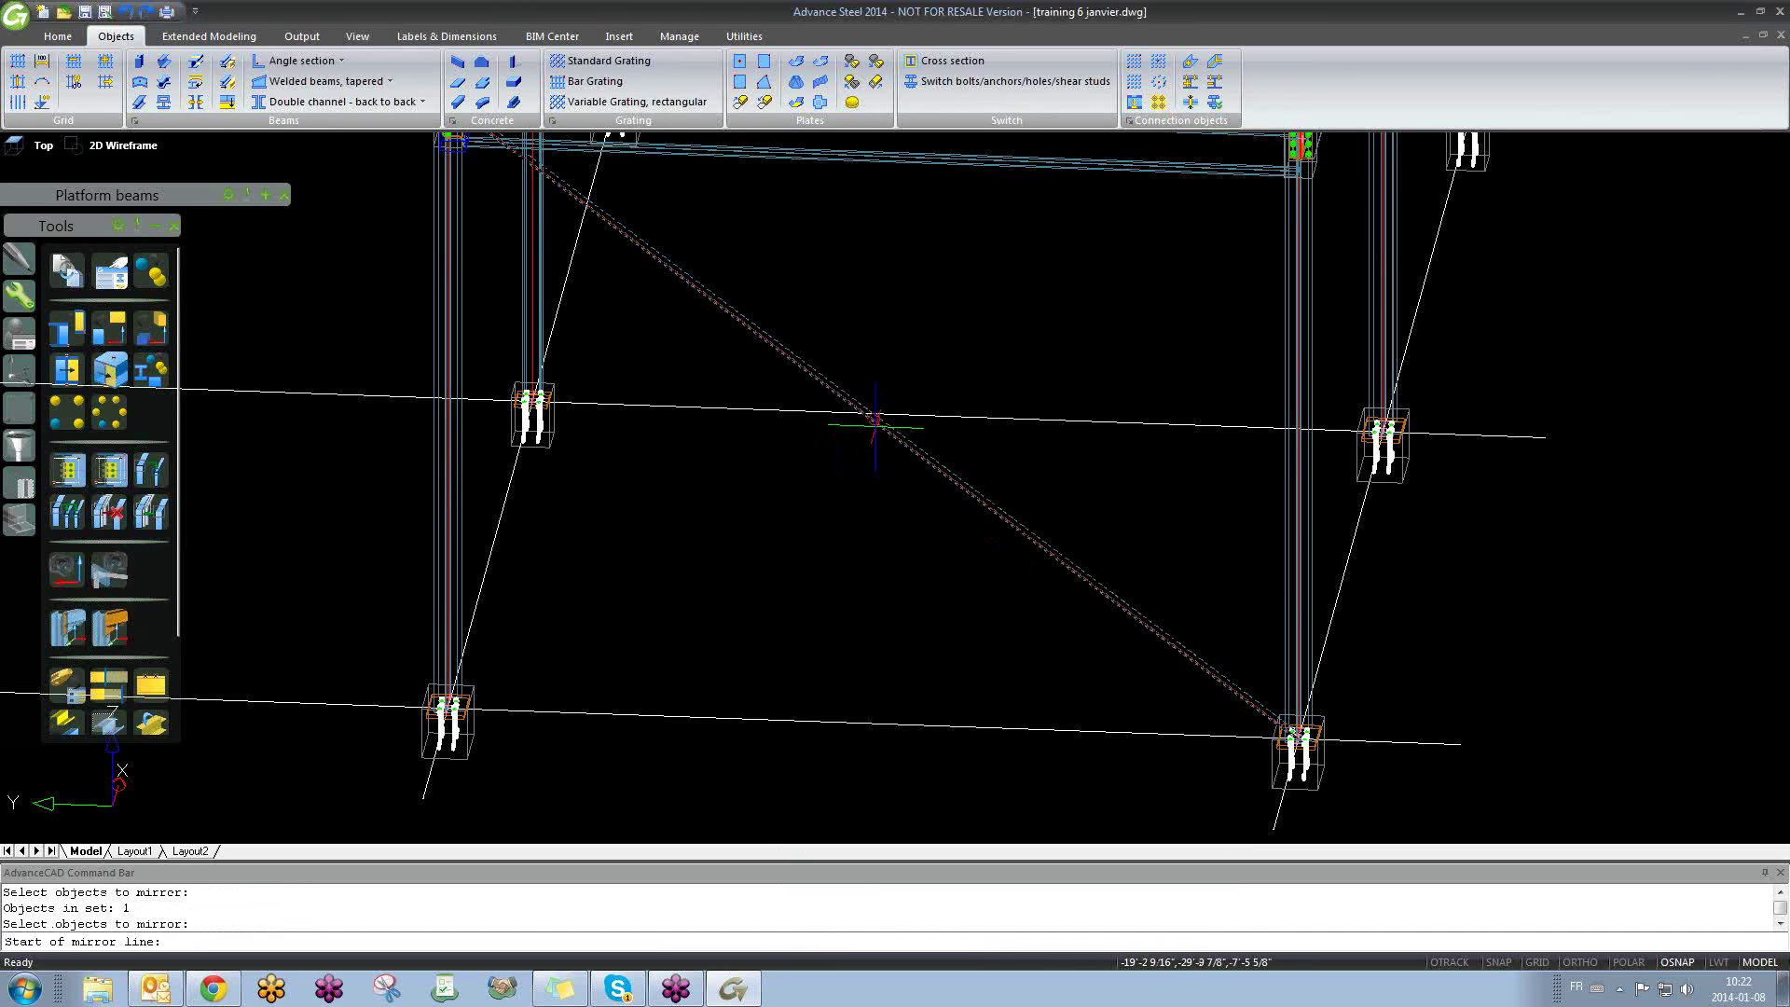
{"action": "scroll", "coordinate": [939, 539], "scroll_direction": "down", "scroll_amount": 3}
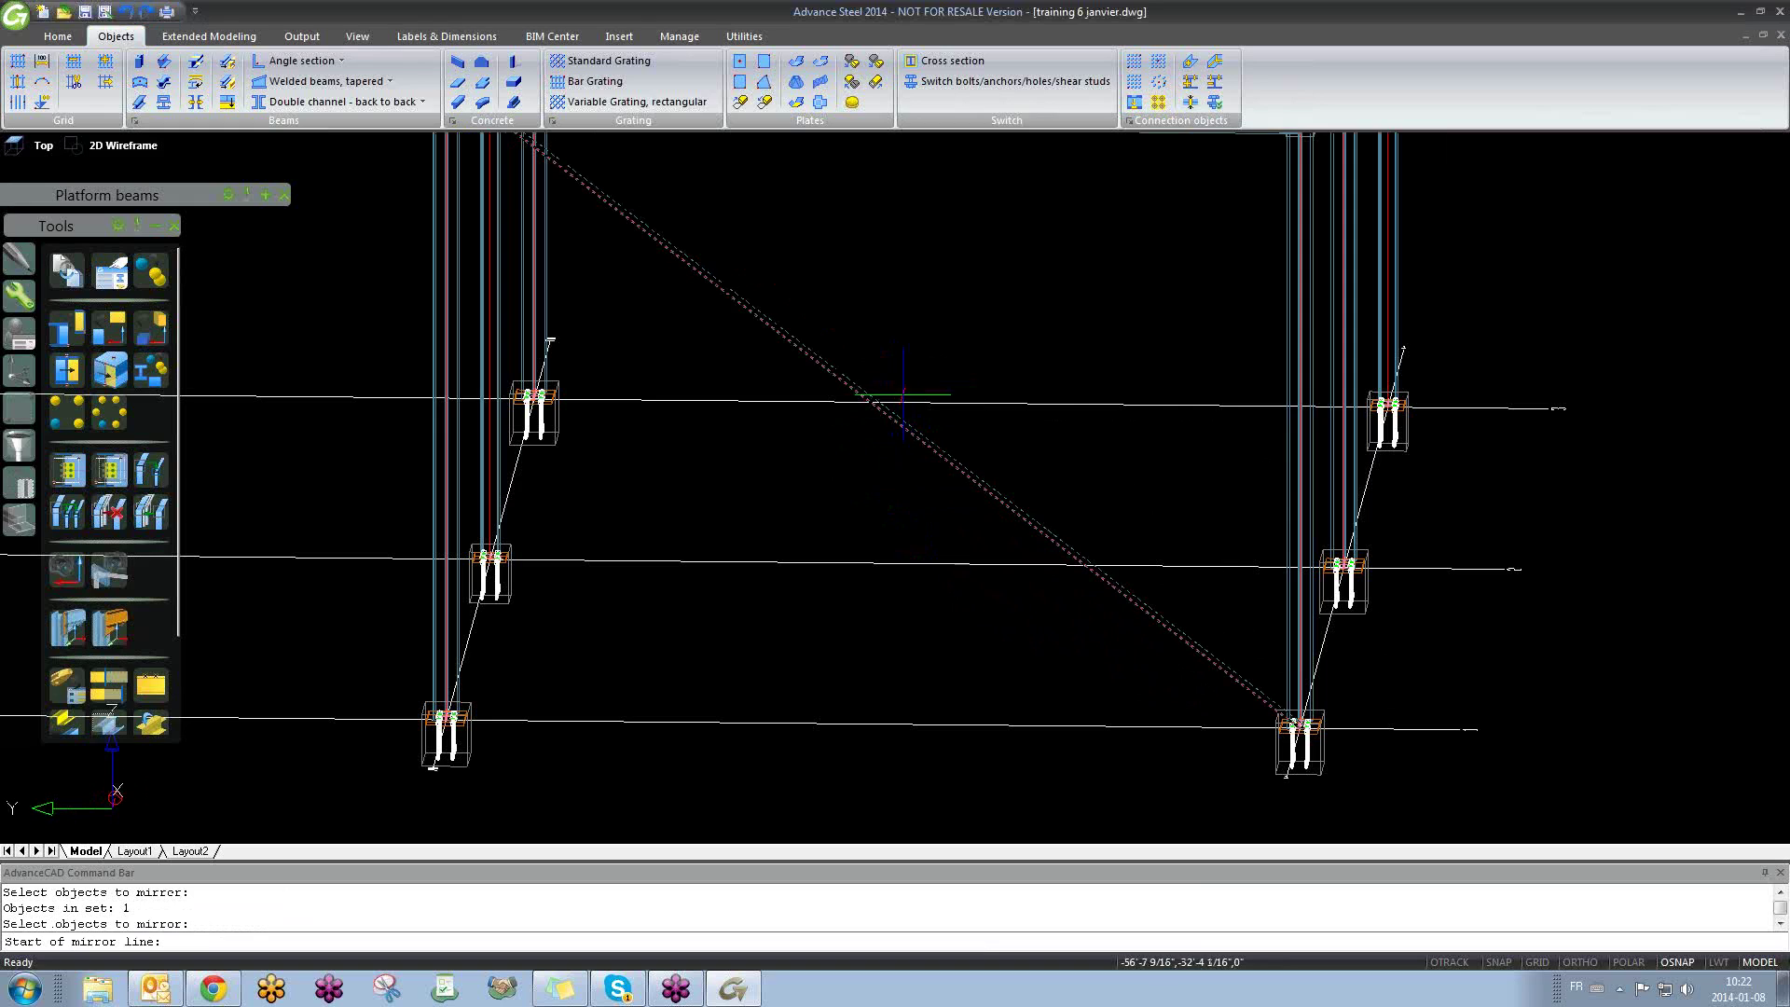
{"action": "middle_click_drag", "start_coordinate": [903, 395], "coordinate": [942, 467], "text": "shift"}
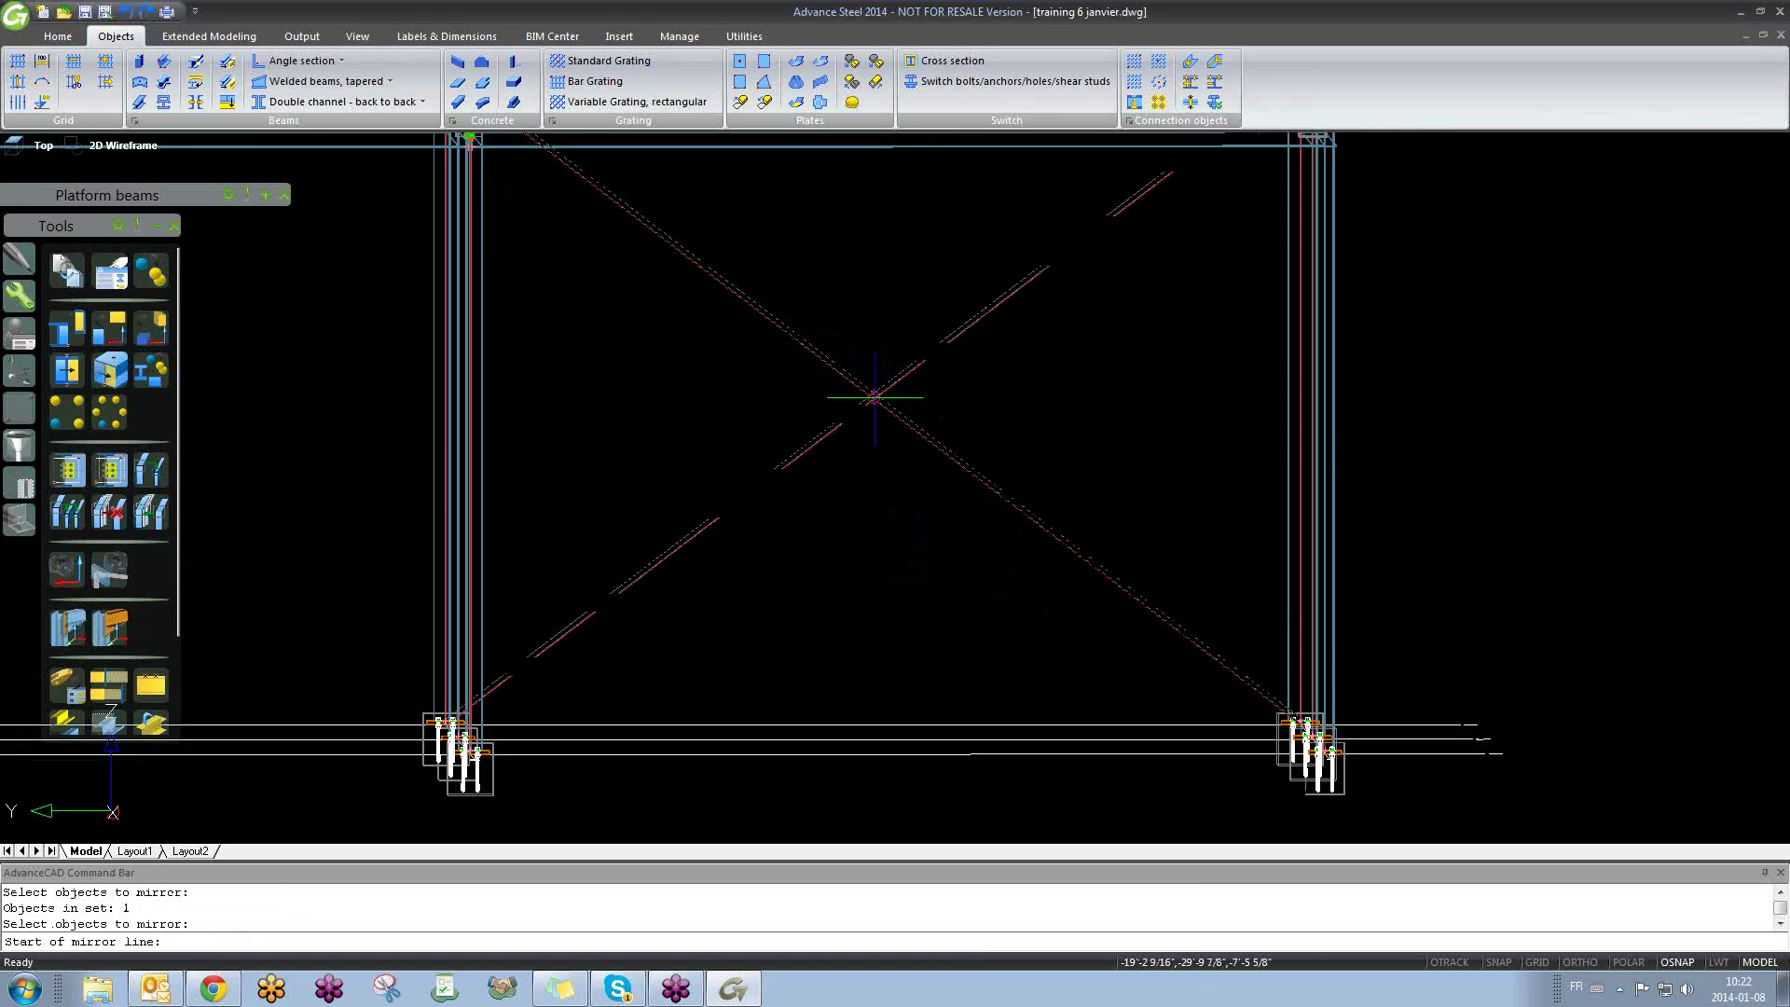
{"action": "left_click", "coordinate": [875, 397]}
{"action": "key", "text": "F8"}
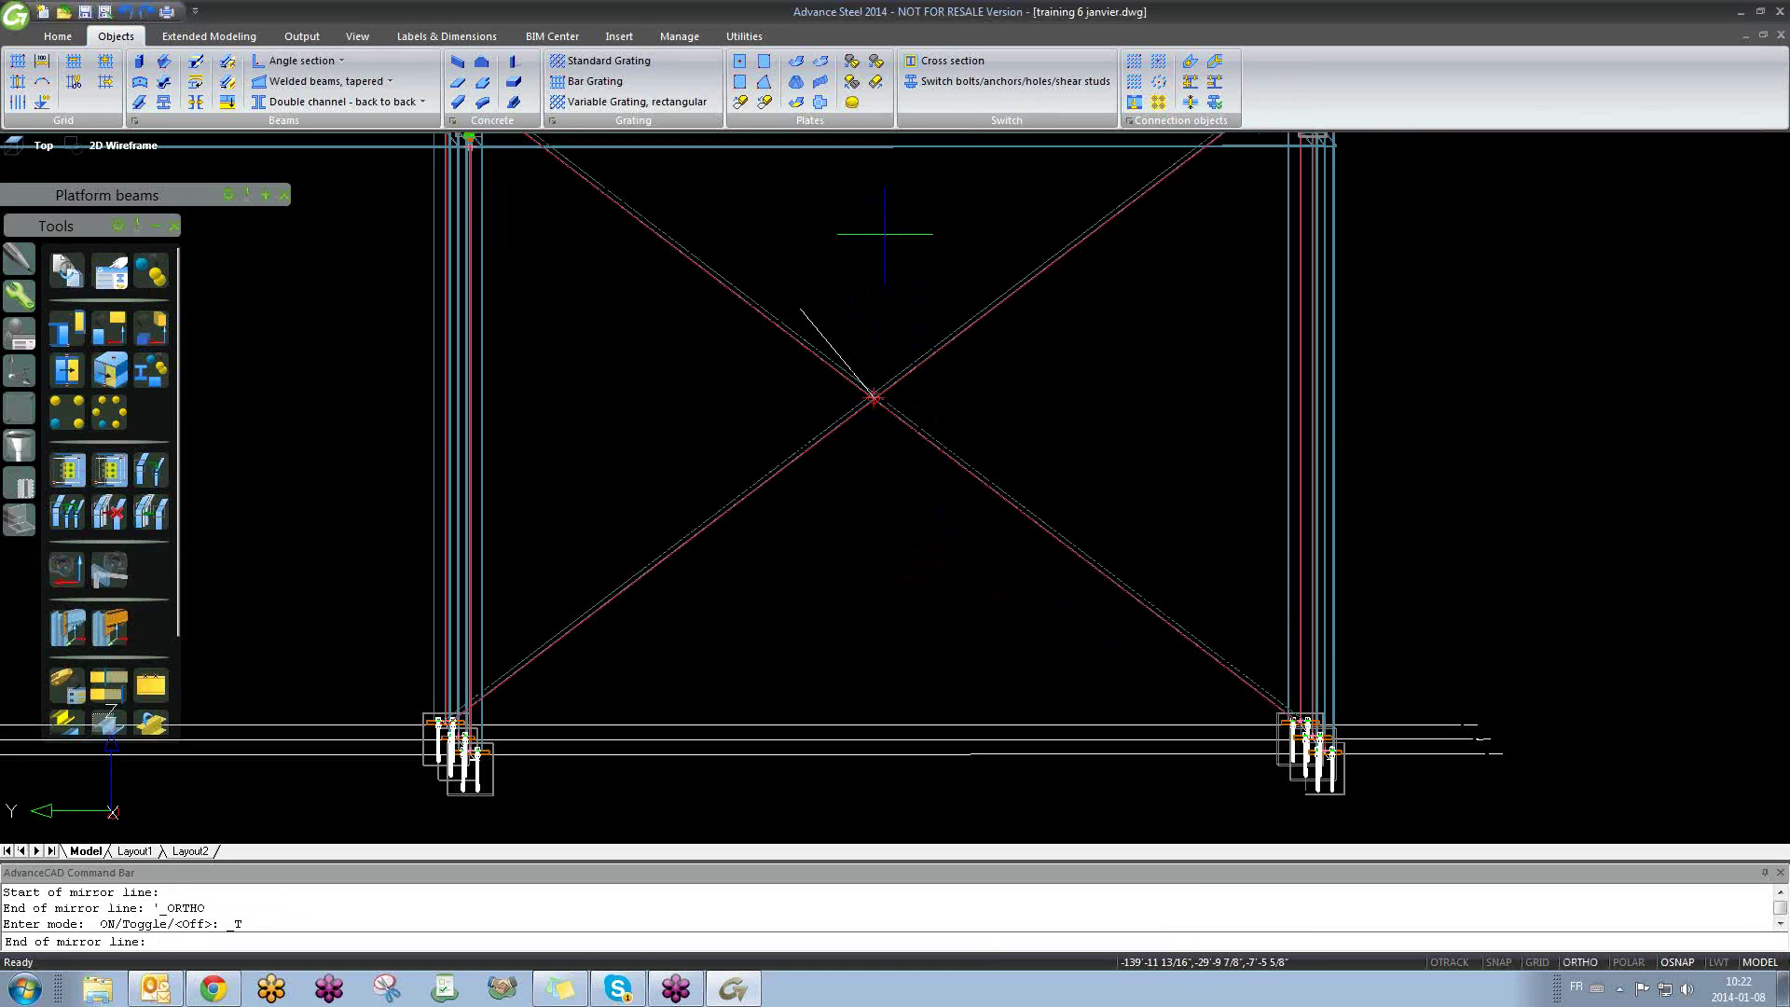
{"action": "left_click", "coordinate": [838, 233]}
{"action": "type", "text": "N"}
{"action": "key", "text": "Return"}
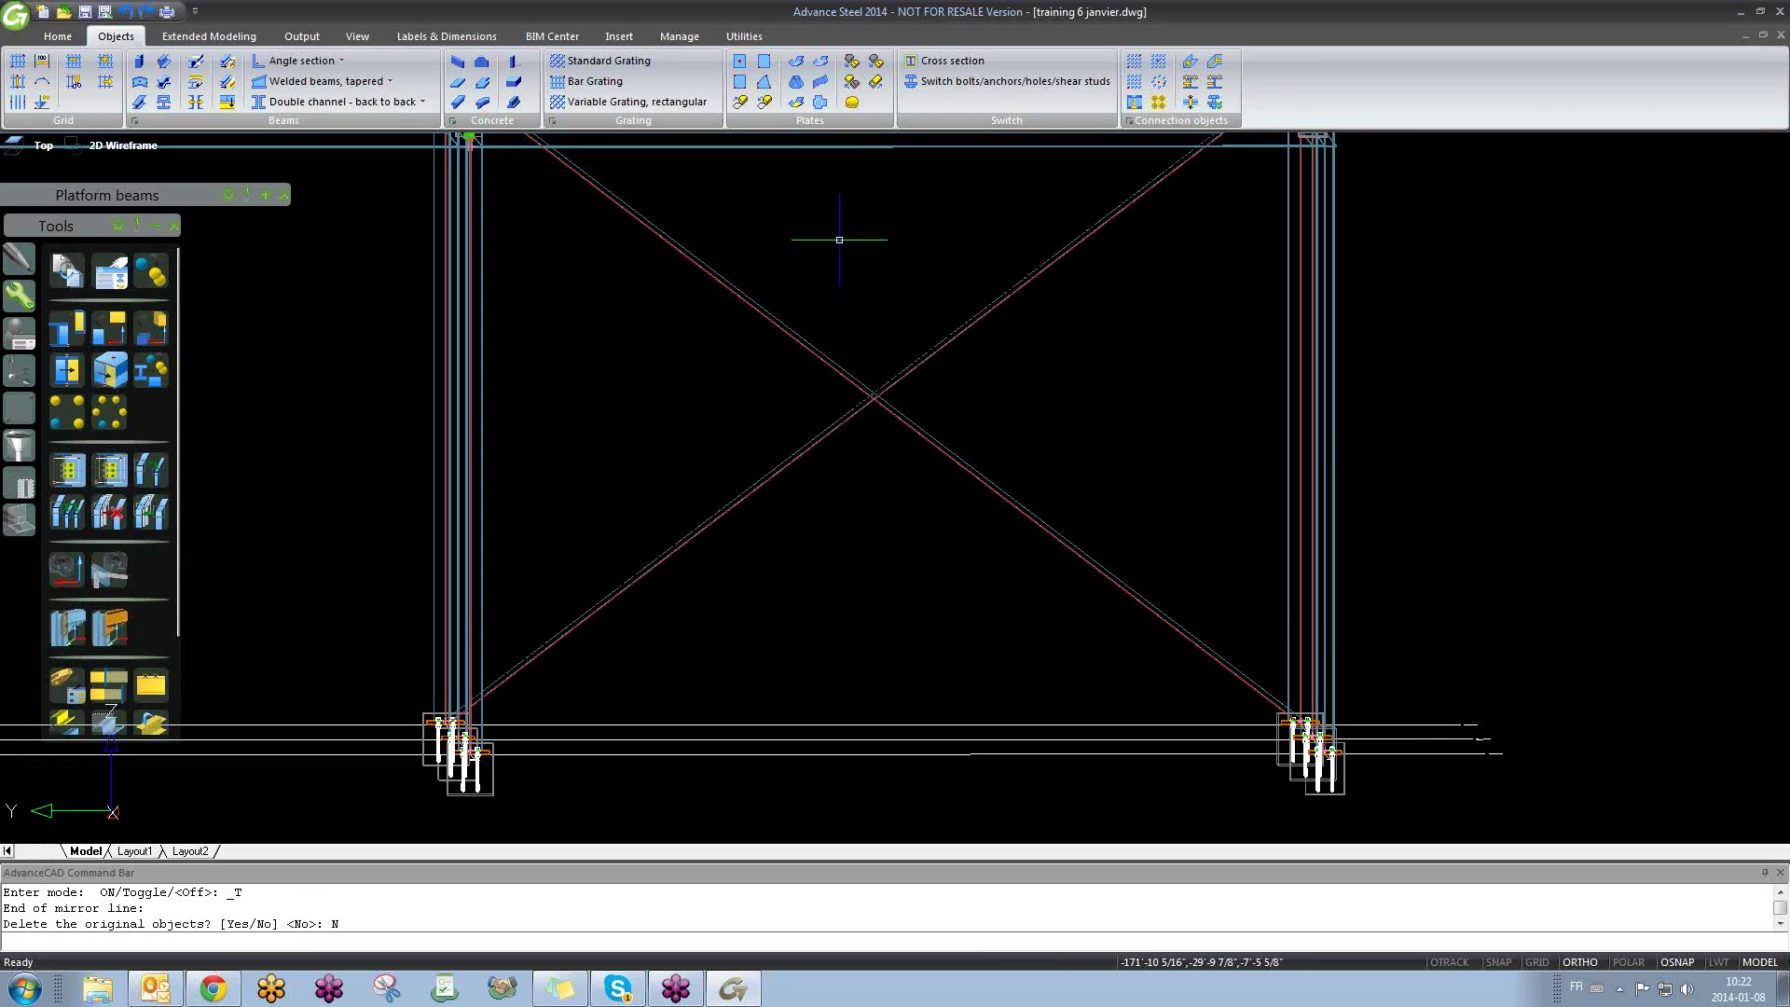
Step: Move the mirrored brace from its upper endpoint to the end of the top beam's system axis at the column
{"action": "middle_click_drag", "start_coordinate": [879, 400], "coordinate": [1048, 531], "text": "shift"}
{"action": "scroll", "coordinate": [1157, 660], "scroll_direction": "up", "scroll_amount": 16}
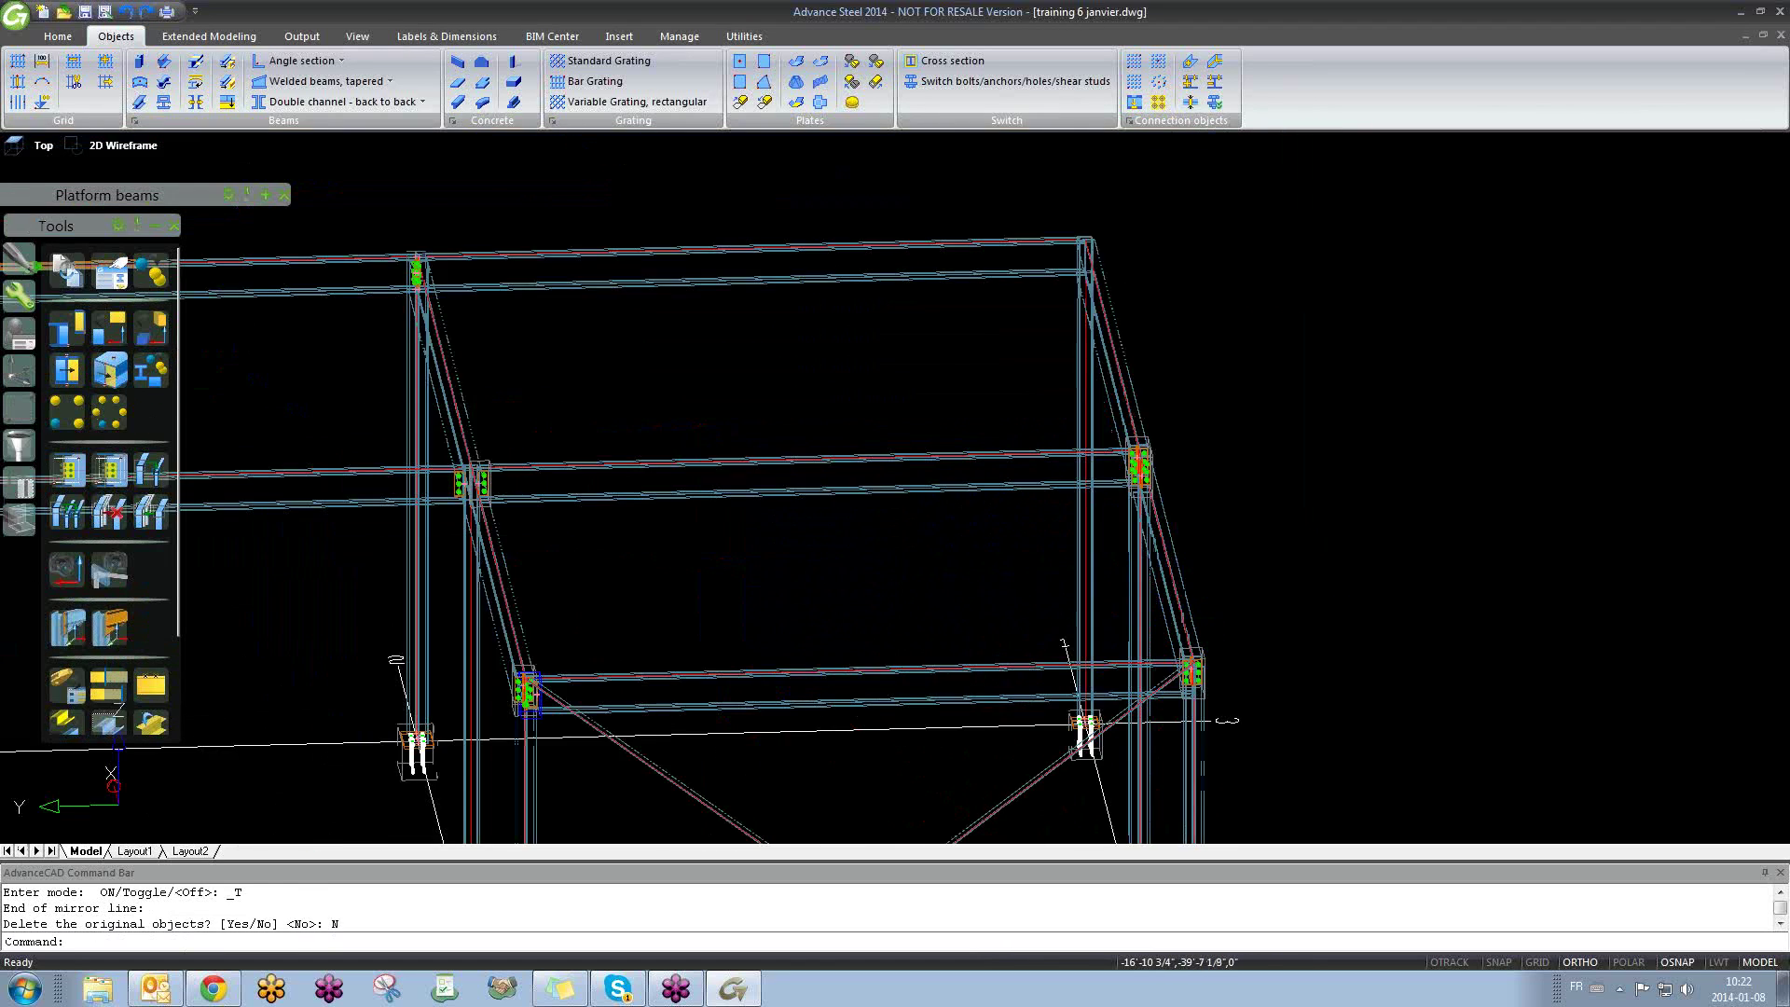
{"action": "middle_click_drag", "start_coordinate": [1451, 630], "coordinate": [1306, 388]}
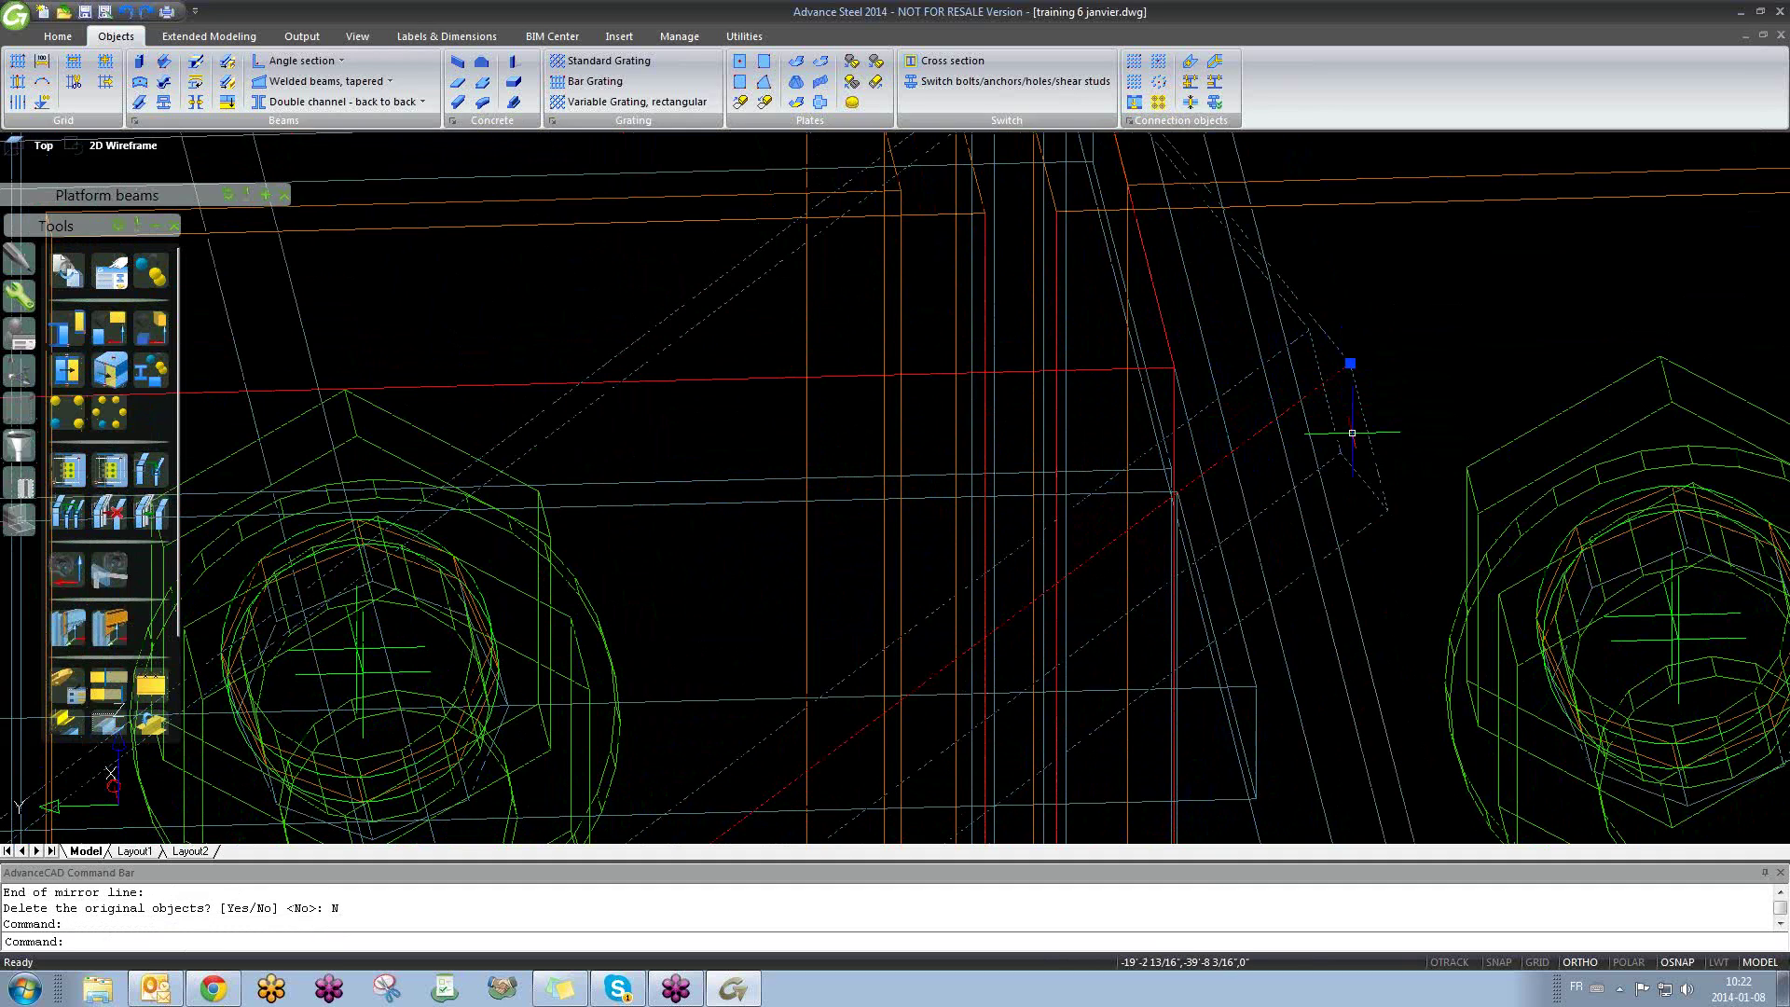
{"action": "type", "text": "M"}
{"action": "key", "text": "Return"}
{"action": "left_click", "coordinate": [1351, 363]}
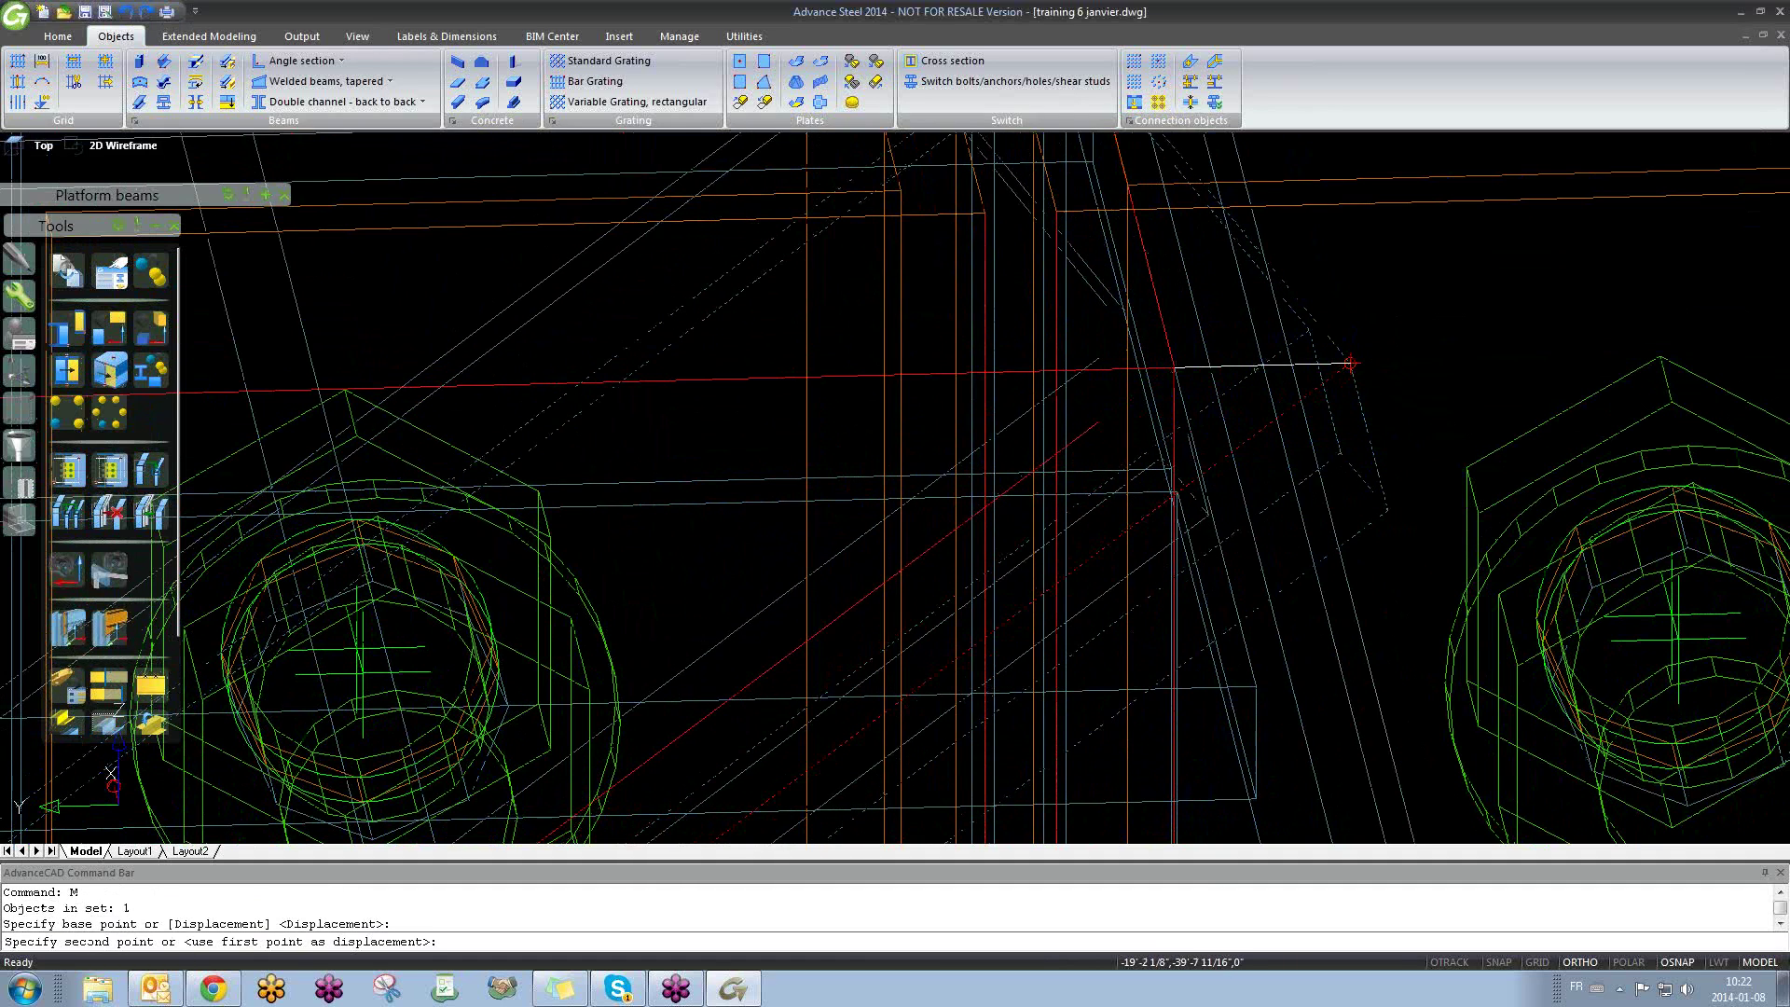
{"action": "left_click", "coordinate": [1171, 367]}
Step: Examine the moved brace's lower end at the column base and the overall braced bay
{"action": "scroll", "coordinate": [1171, 373], "scroll_direction": "down", "scroll_amount": 10}
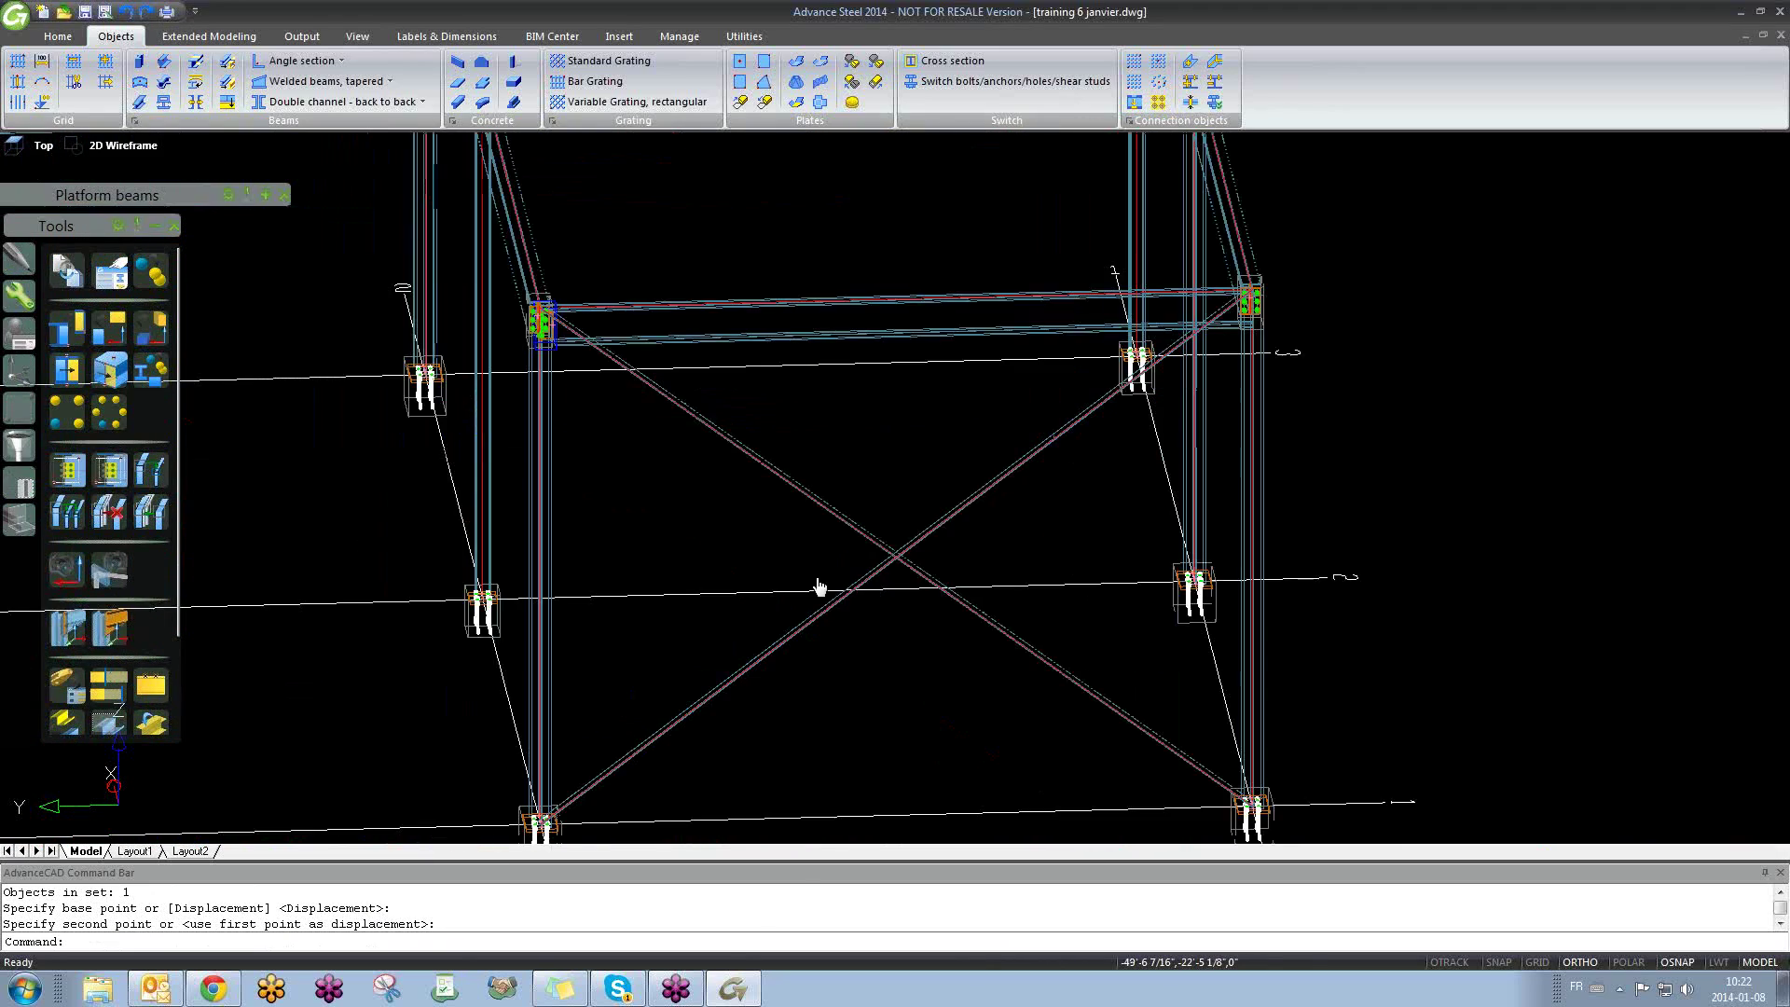
{"action": "scroll", "coordinate": [802, 643], "scroll_direction": "up", "scroll_amount": 10}
{"action": "scroll", "coordinate": [808, 661], "scroll_direction": "up", "scroll_amount": 3}
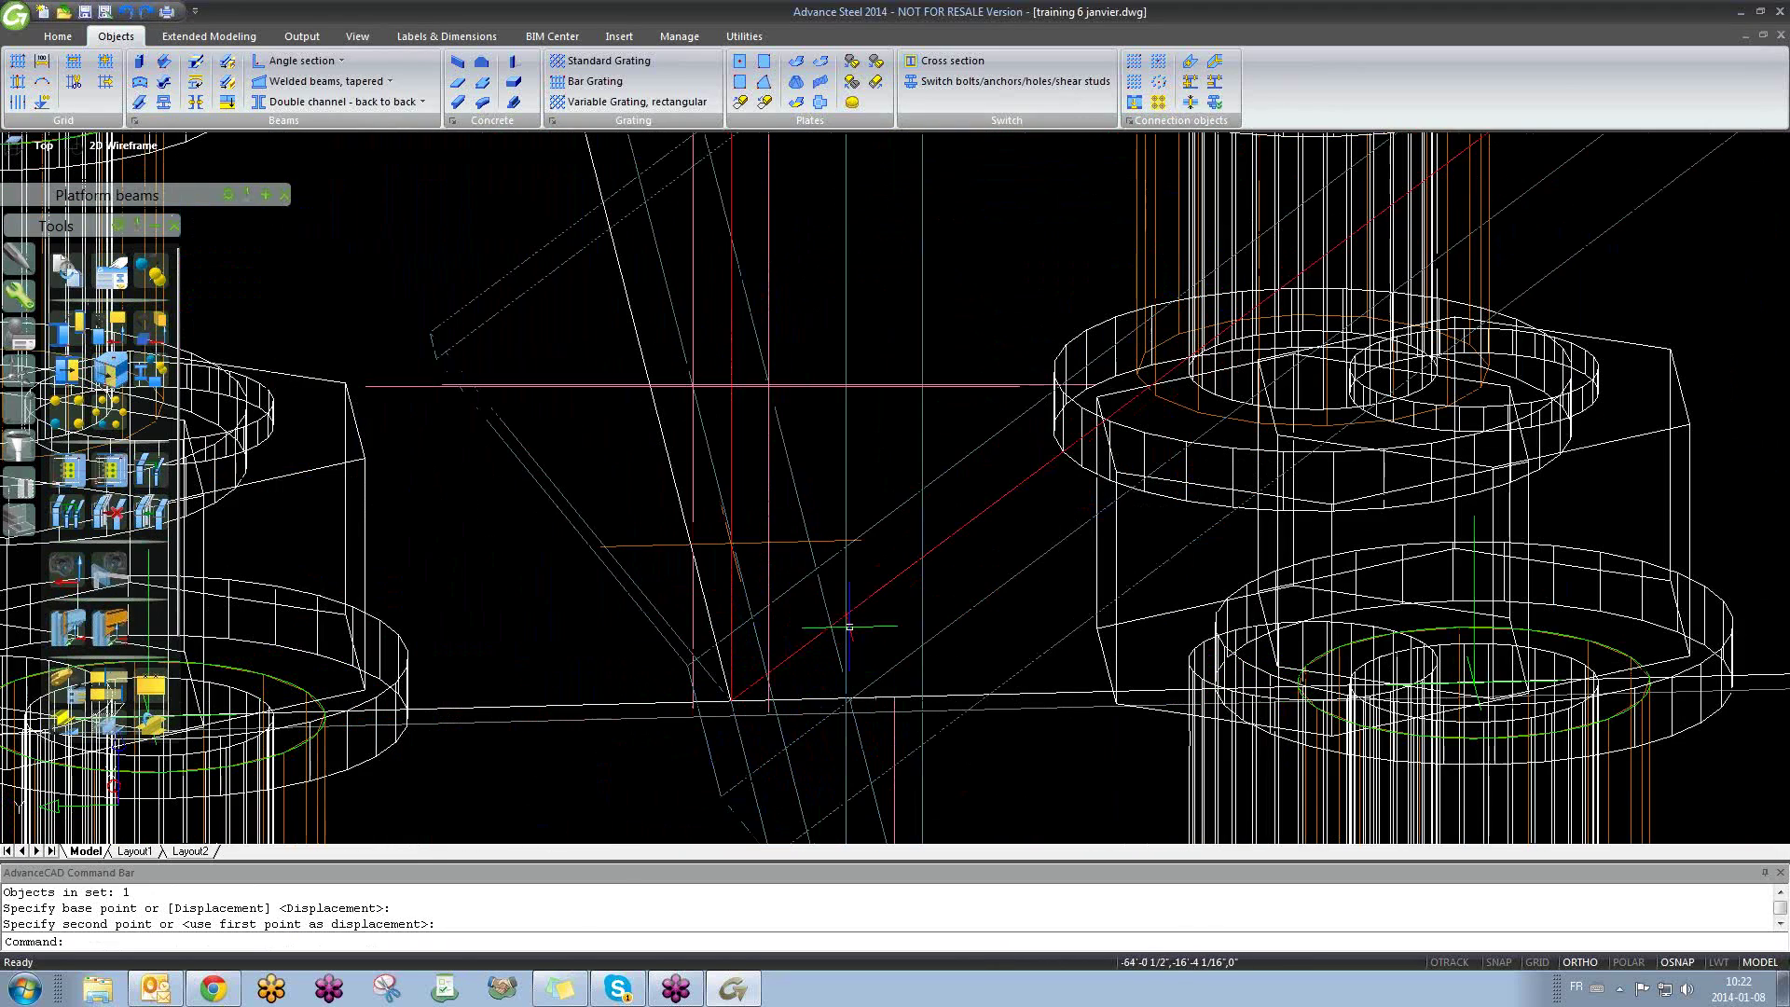
{"action": "scroll", "coordinate": [708, 708], "scroll_direction": "down", "scroll_amount": 6}
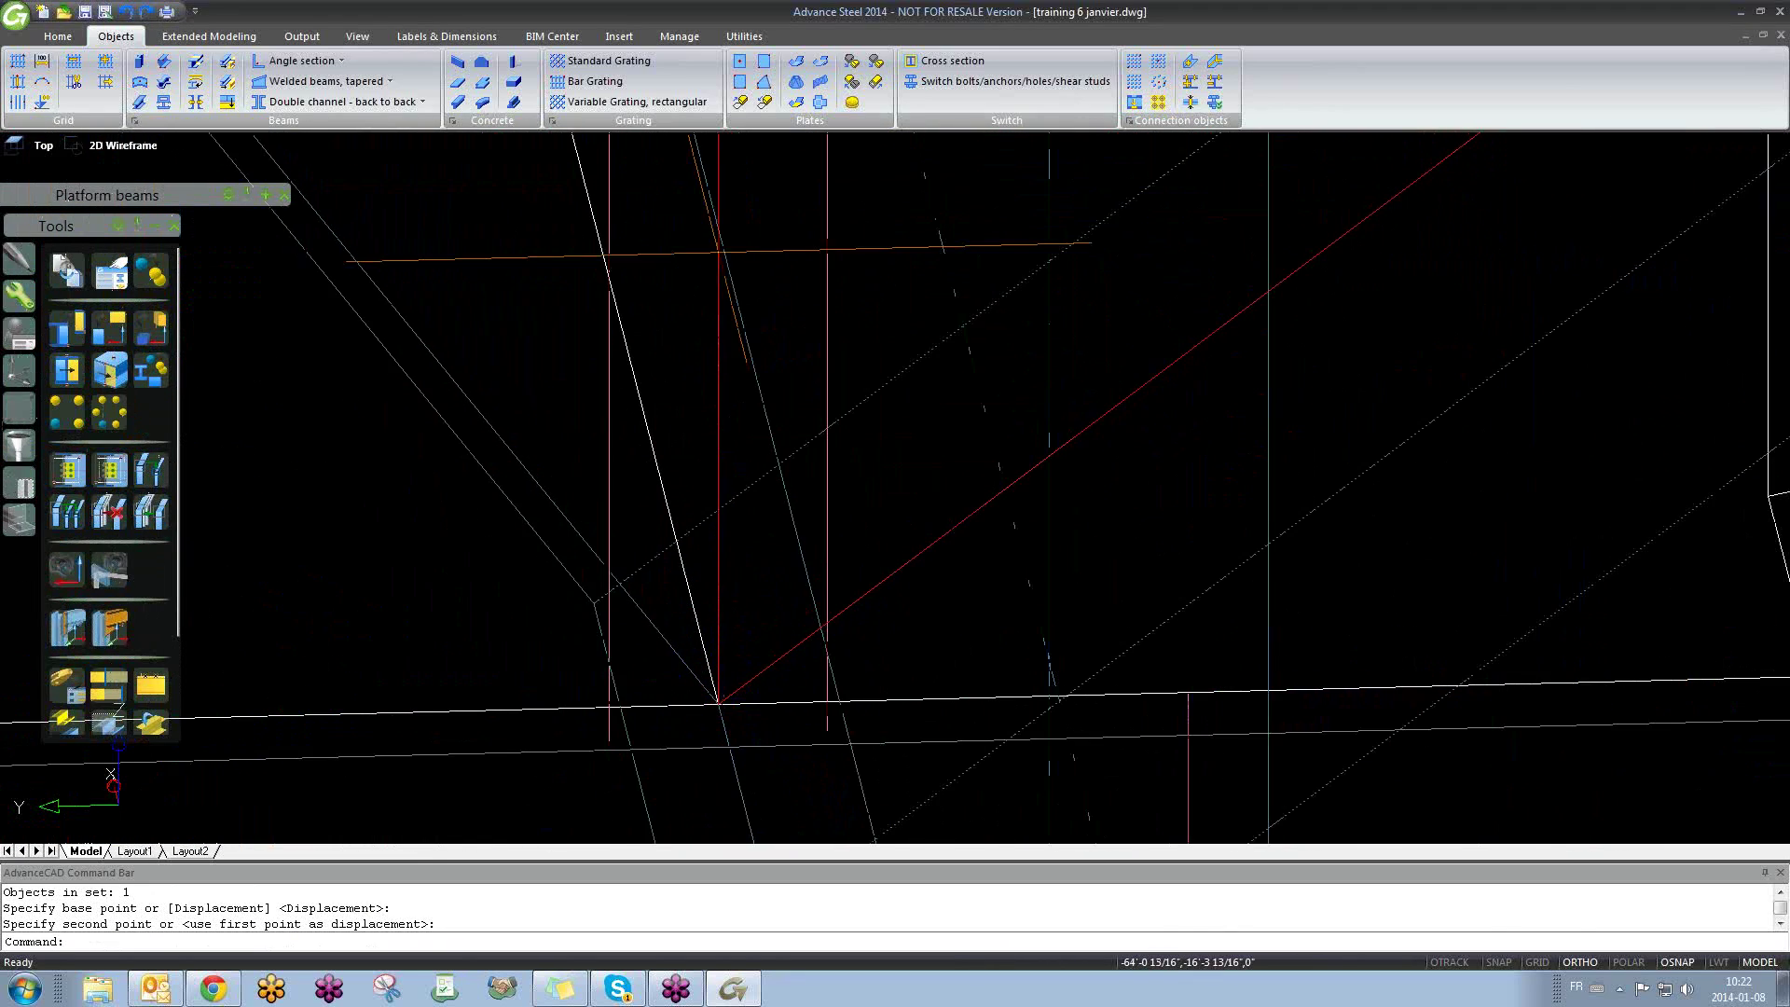
{"action": "scroll", "coordinate": [753, 699], "scroll_direction": "down", "scroll_amount": 10}
{"action": "middle_click_drag", "start_coordinate": [918, 643], "coordinate": [909, 601], "text": "shift"}
{"action": "scroll", "coordinate": [698, 353], "scroll_direction": "up", "scroll_amount": 5}
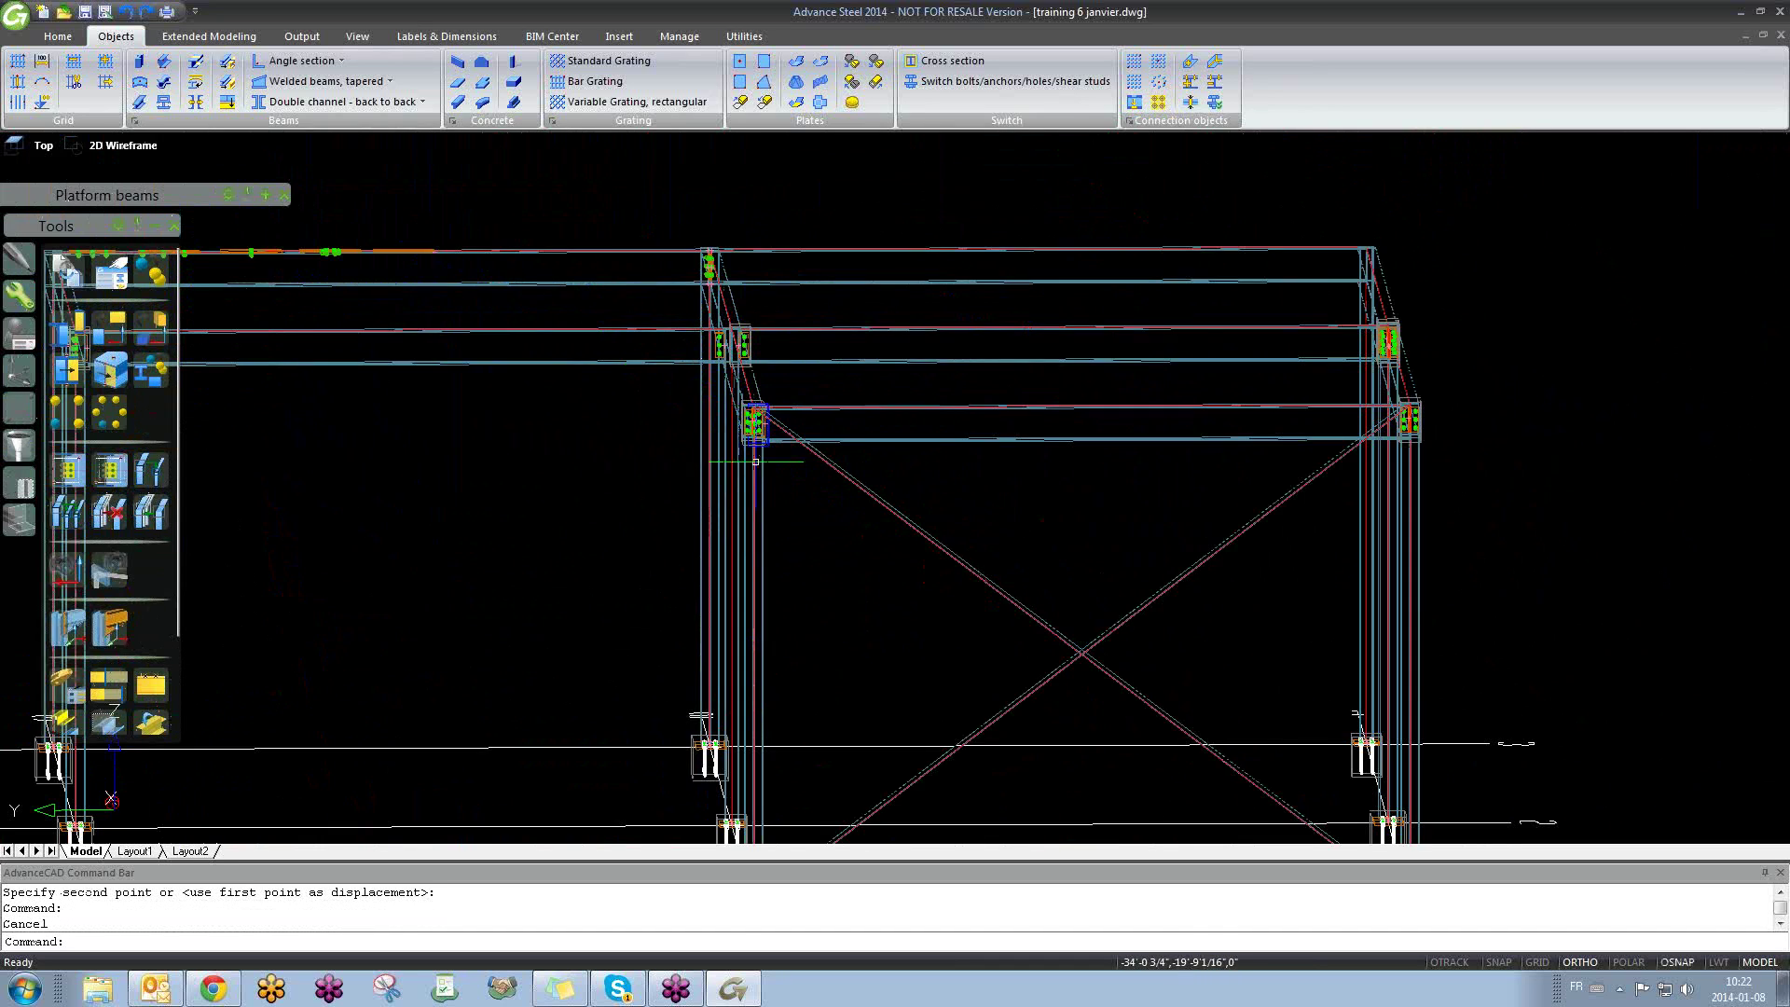
{"action": "scroll", "coordinate": [802, 420], "scroll_direction": "down", "scroll_amount": 3}
Step: Select both crossing angle braces at their intersection and open their shared Advance Properties
{"action": "left_click", "coordinate": [1046, 567]}
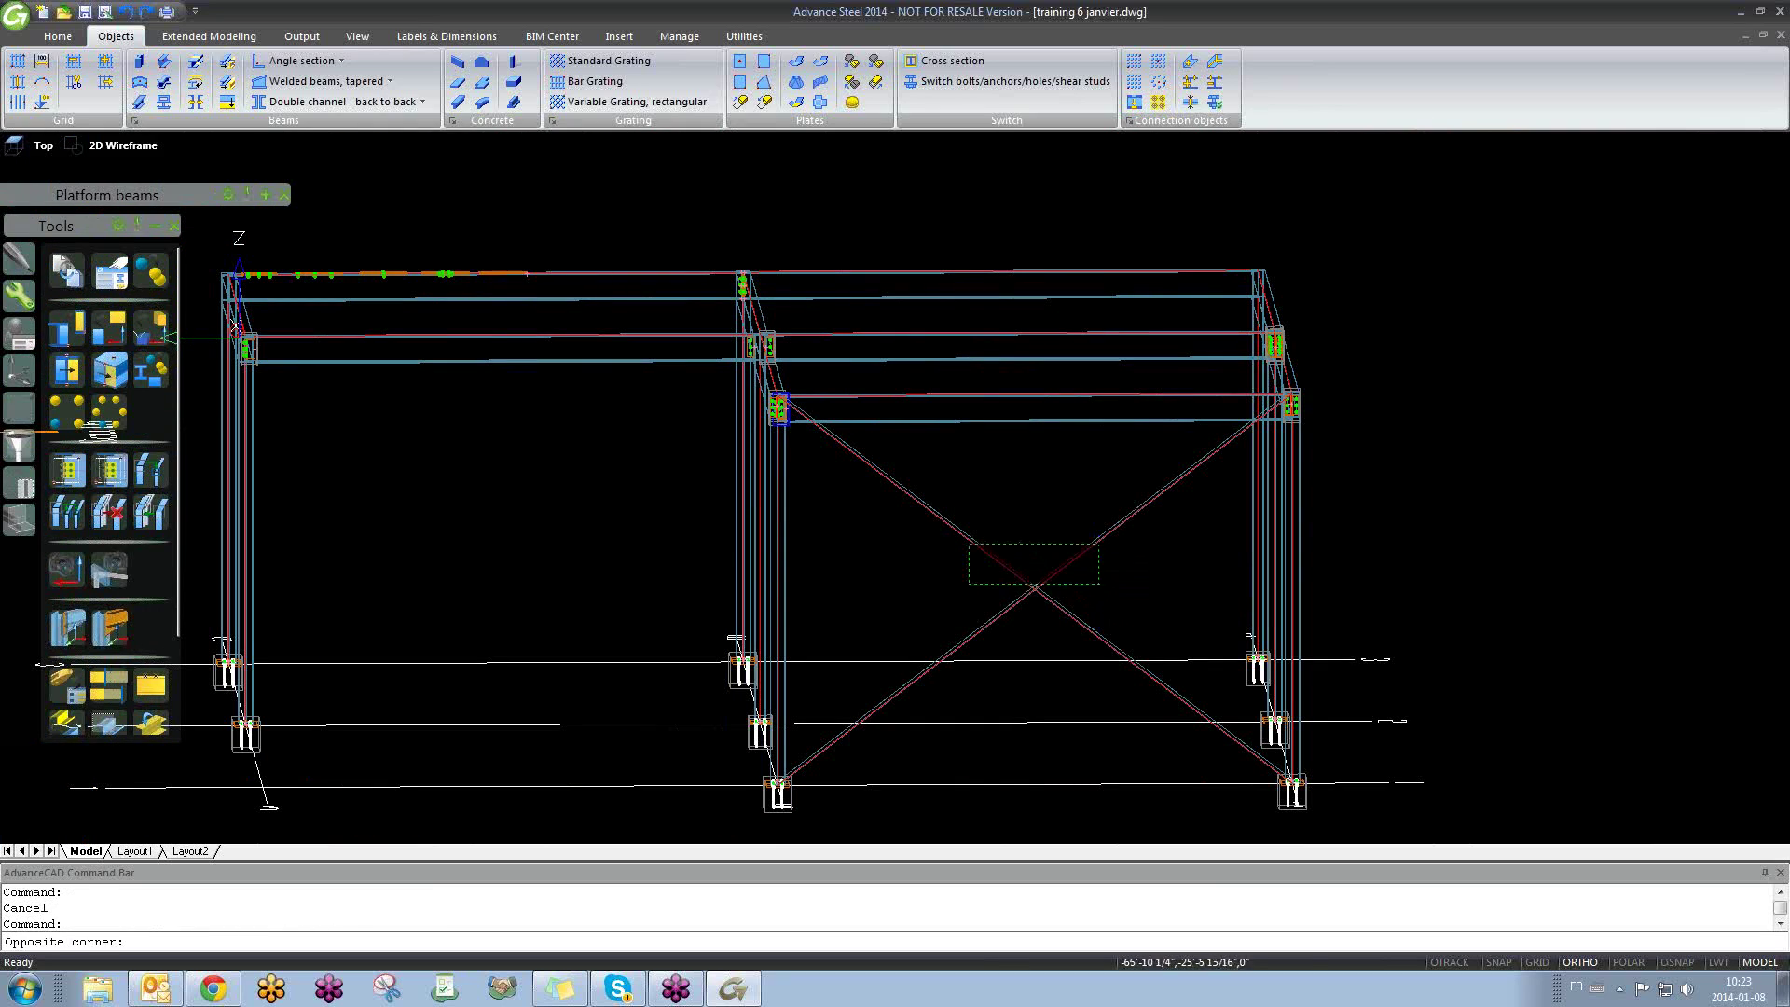
{"action": "left_click", "coordinate": [970, 541]}
{"action": "scroll", "coordinate": [965, 536], "scroll_direction": "up", "scroll_amount": 3}
{"action": "right_click", "coordinate": [959, 532]}
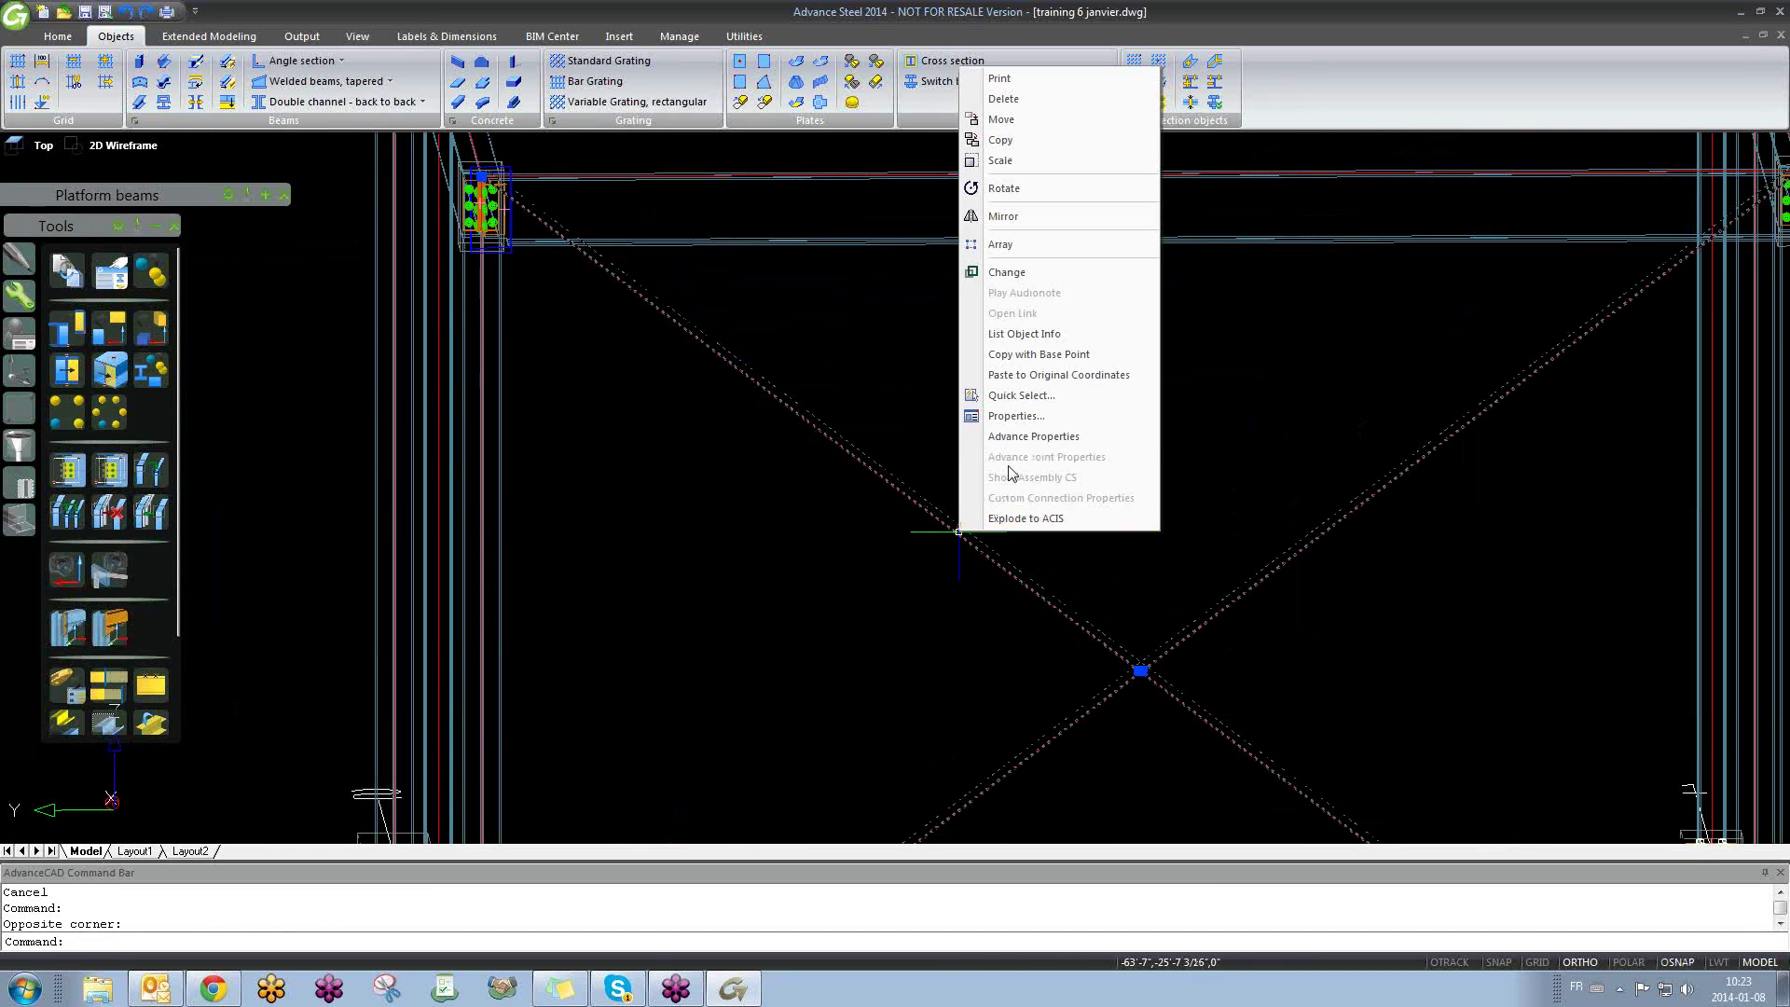
{"action": "left_click", "coordinate": [1026, 437]}
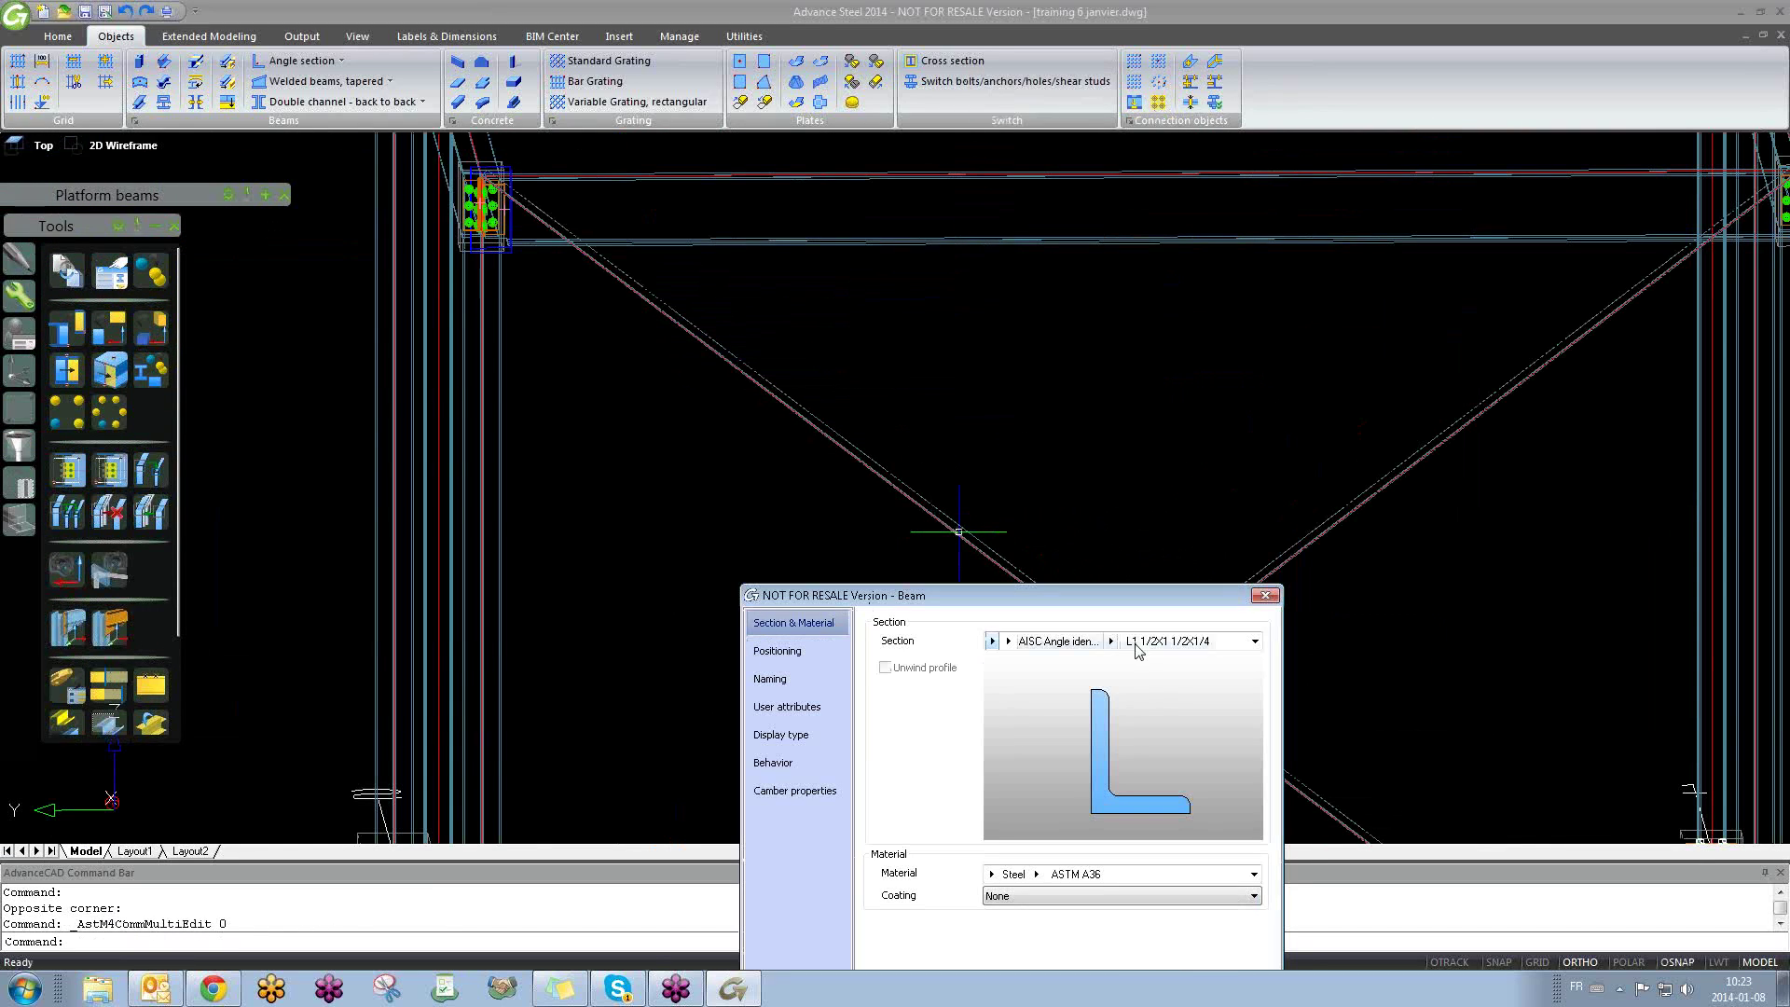
Step: Change the section of the two diagonal braces to the AISC equal angle L3X3X1/4
{"action": "left_click", "coordinate": [1138, 650]}
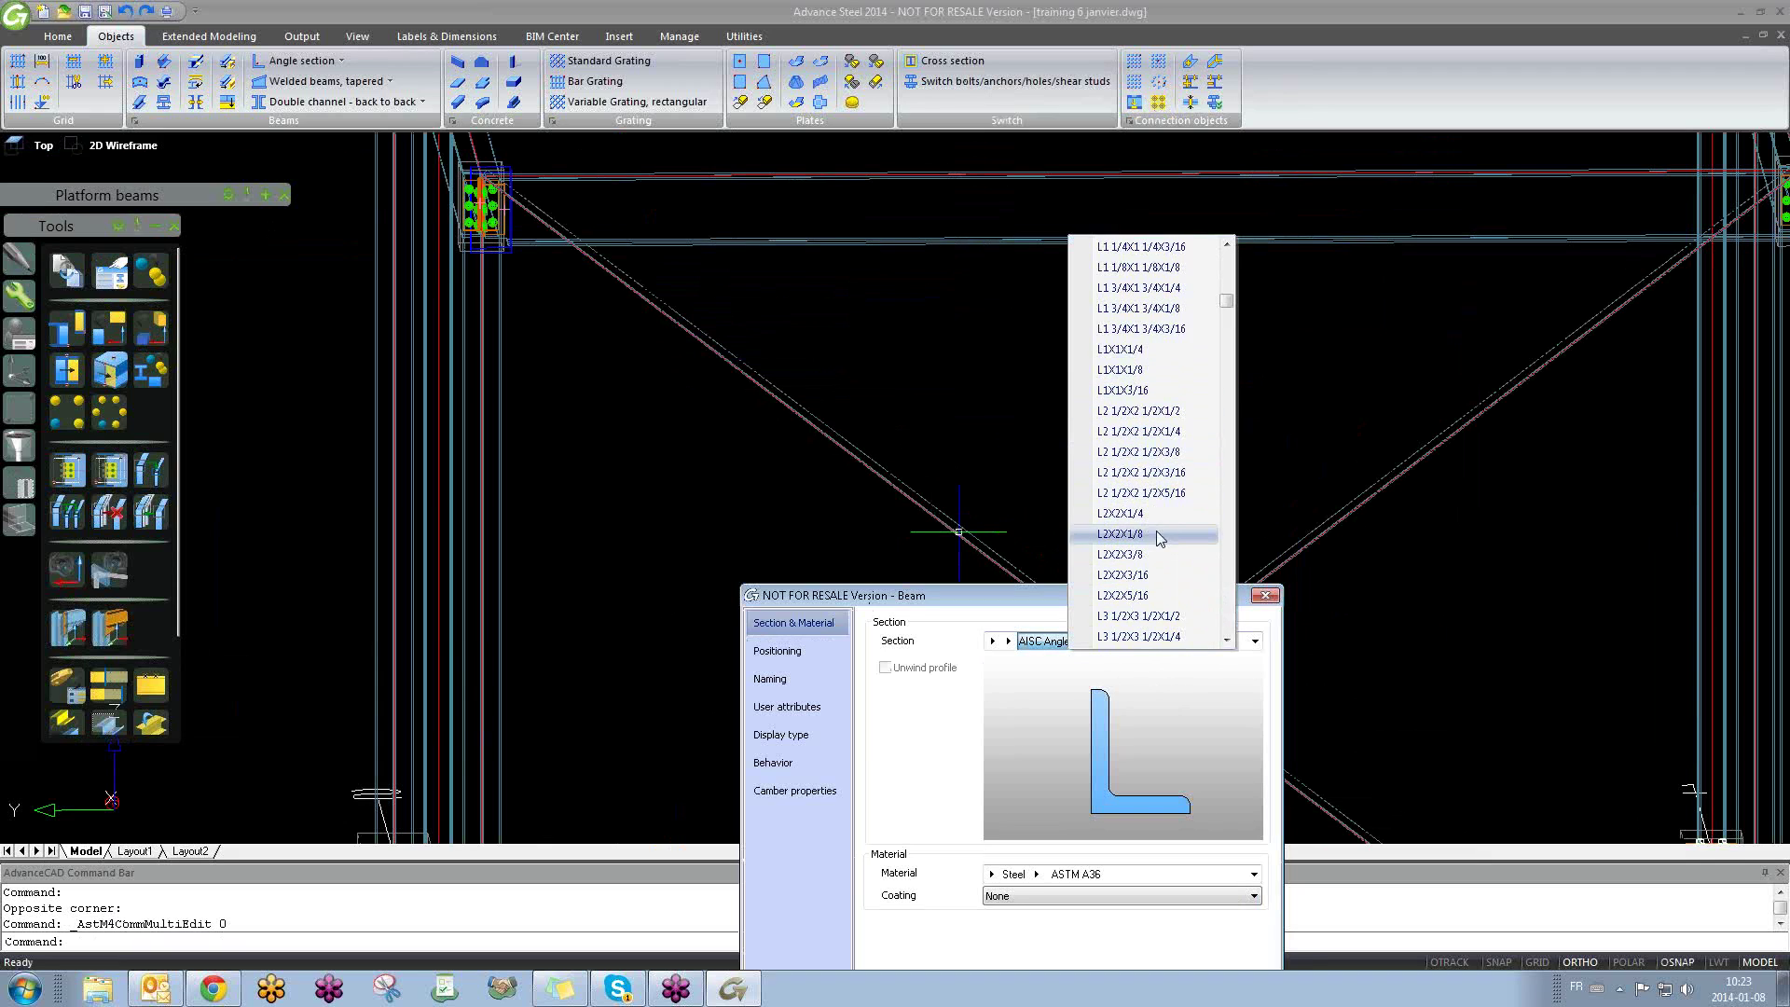
{"action": "left_click", "coordinate": [1175, 617]}
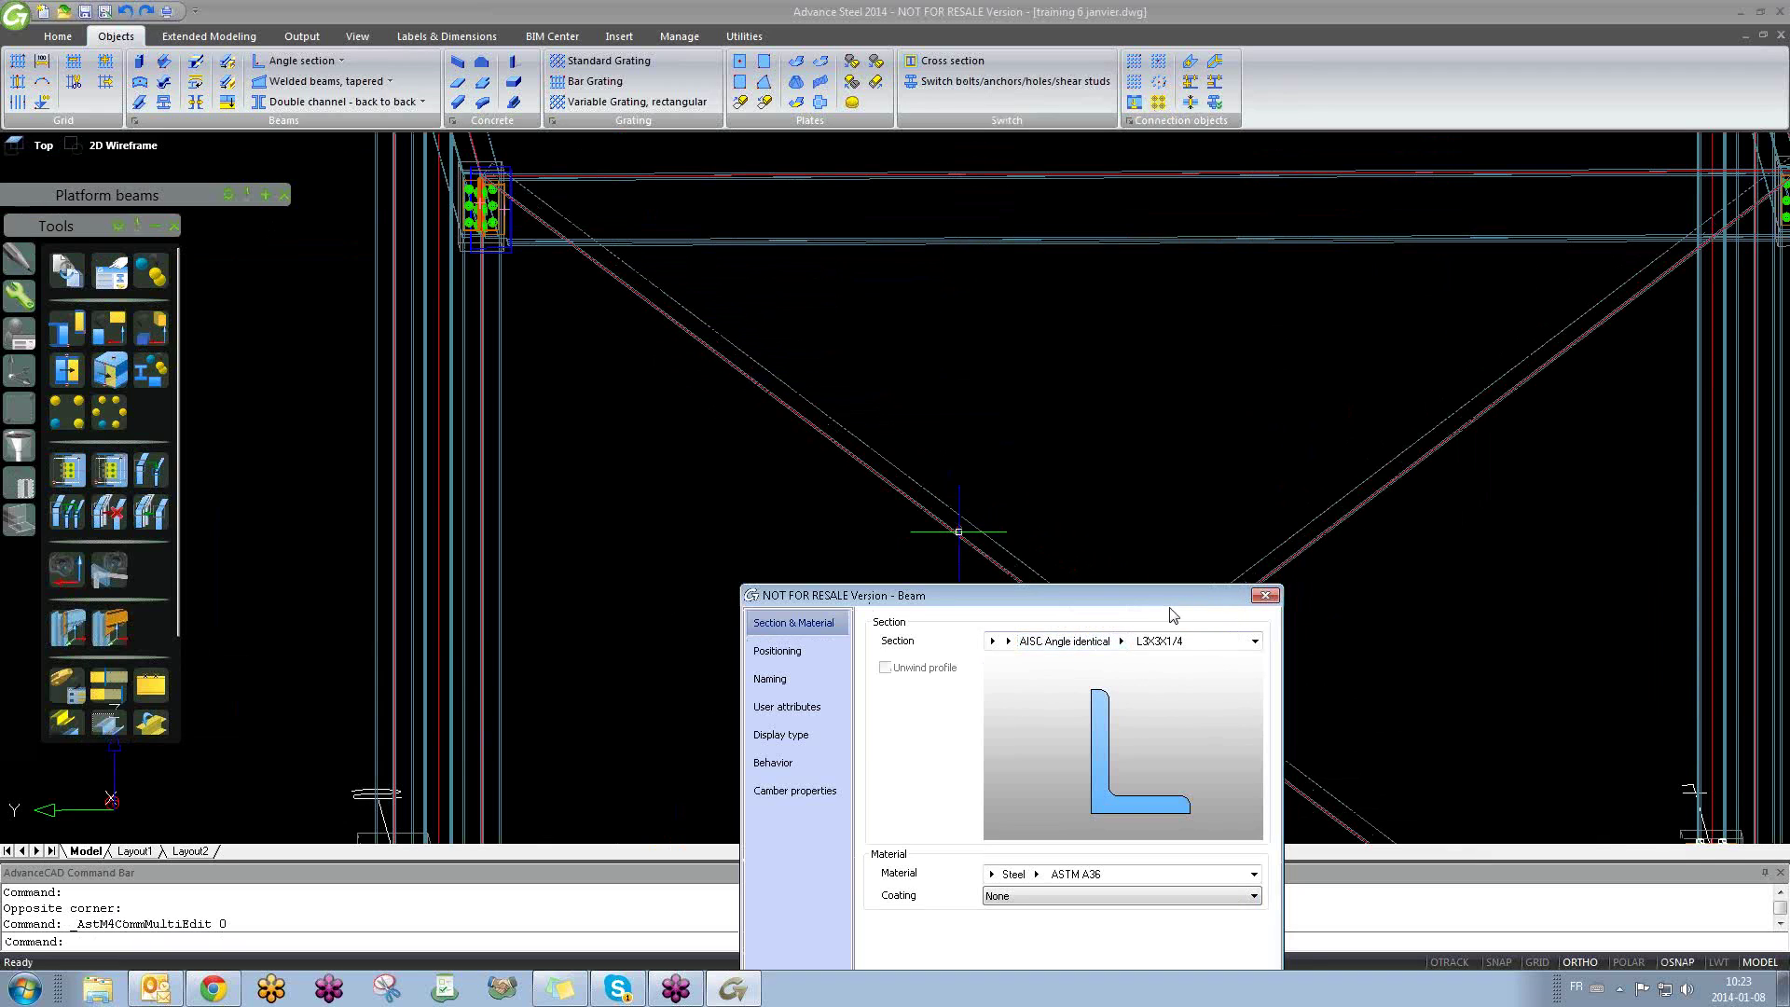
{"action": "left_click", "coordinate": [1265, 595]}
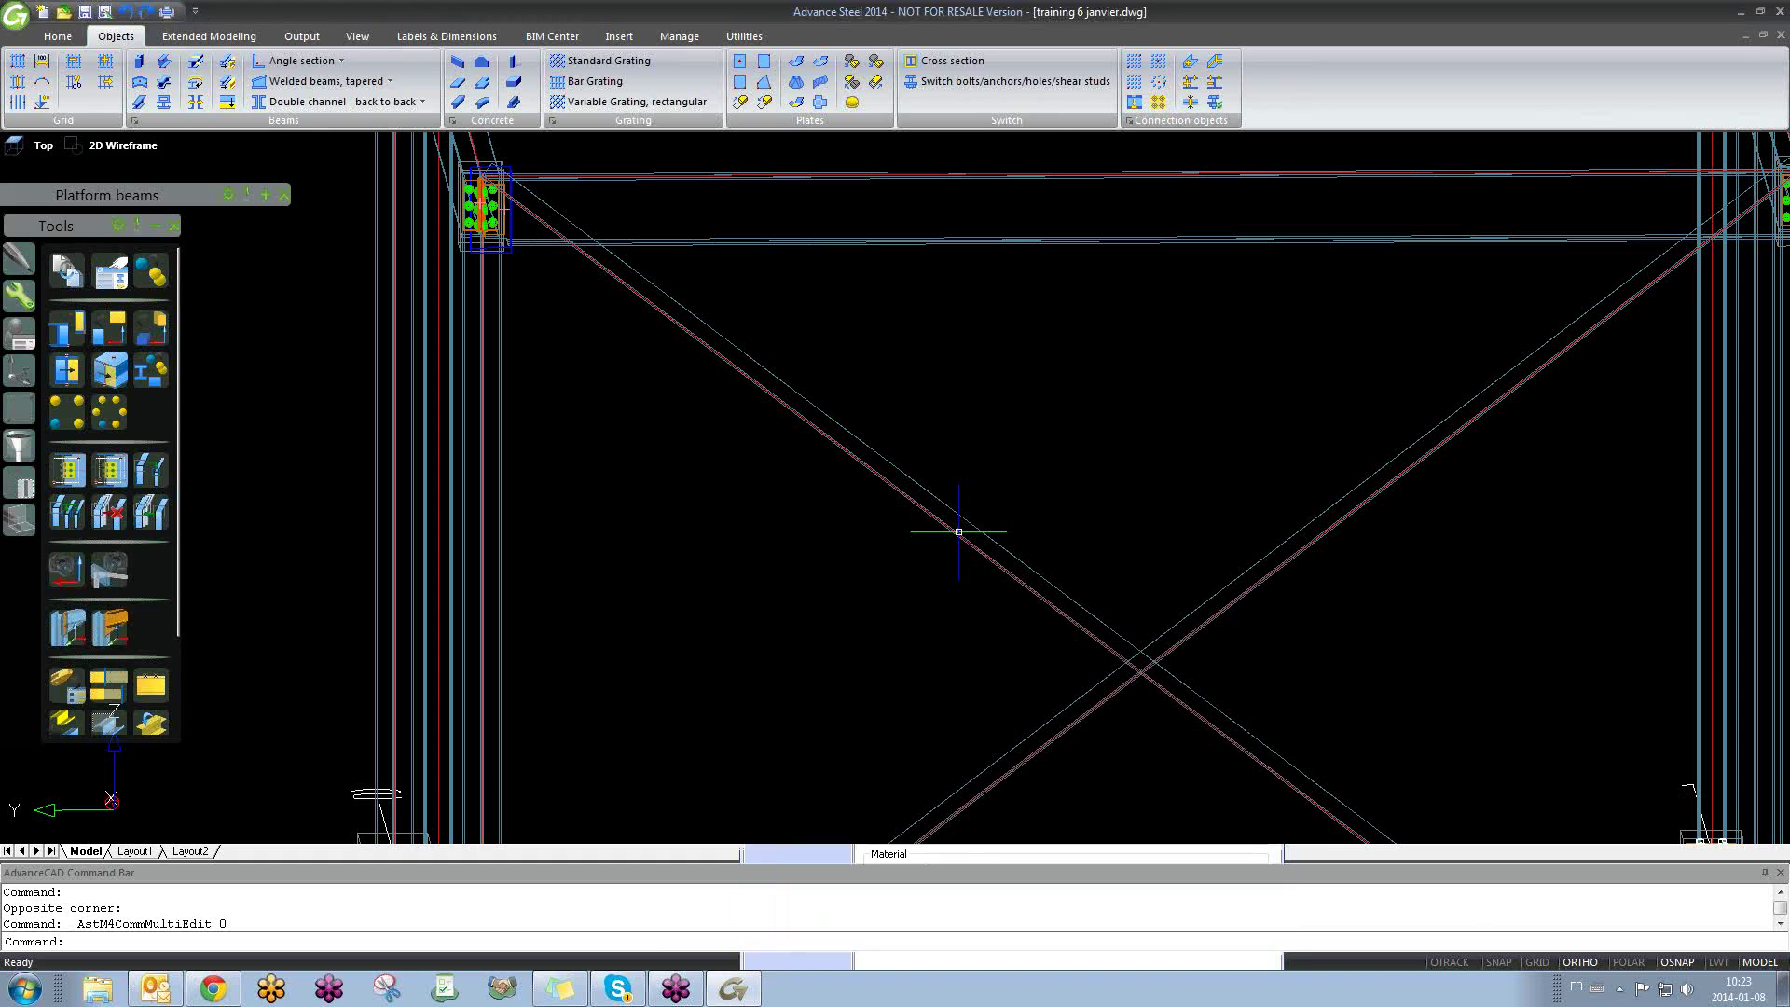
Step: Collapse the Tools palette and place it above the Platform beams palette
{"action": "scroll", "coordinate": [959, 531], "scroll_direction": "down", "scroll_amount": 3}
{"action": "middle_click_drag", "start_coordinate": [1156, 653], "coordinate": [360, 293], "text": "shift"}
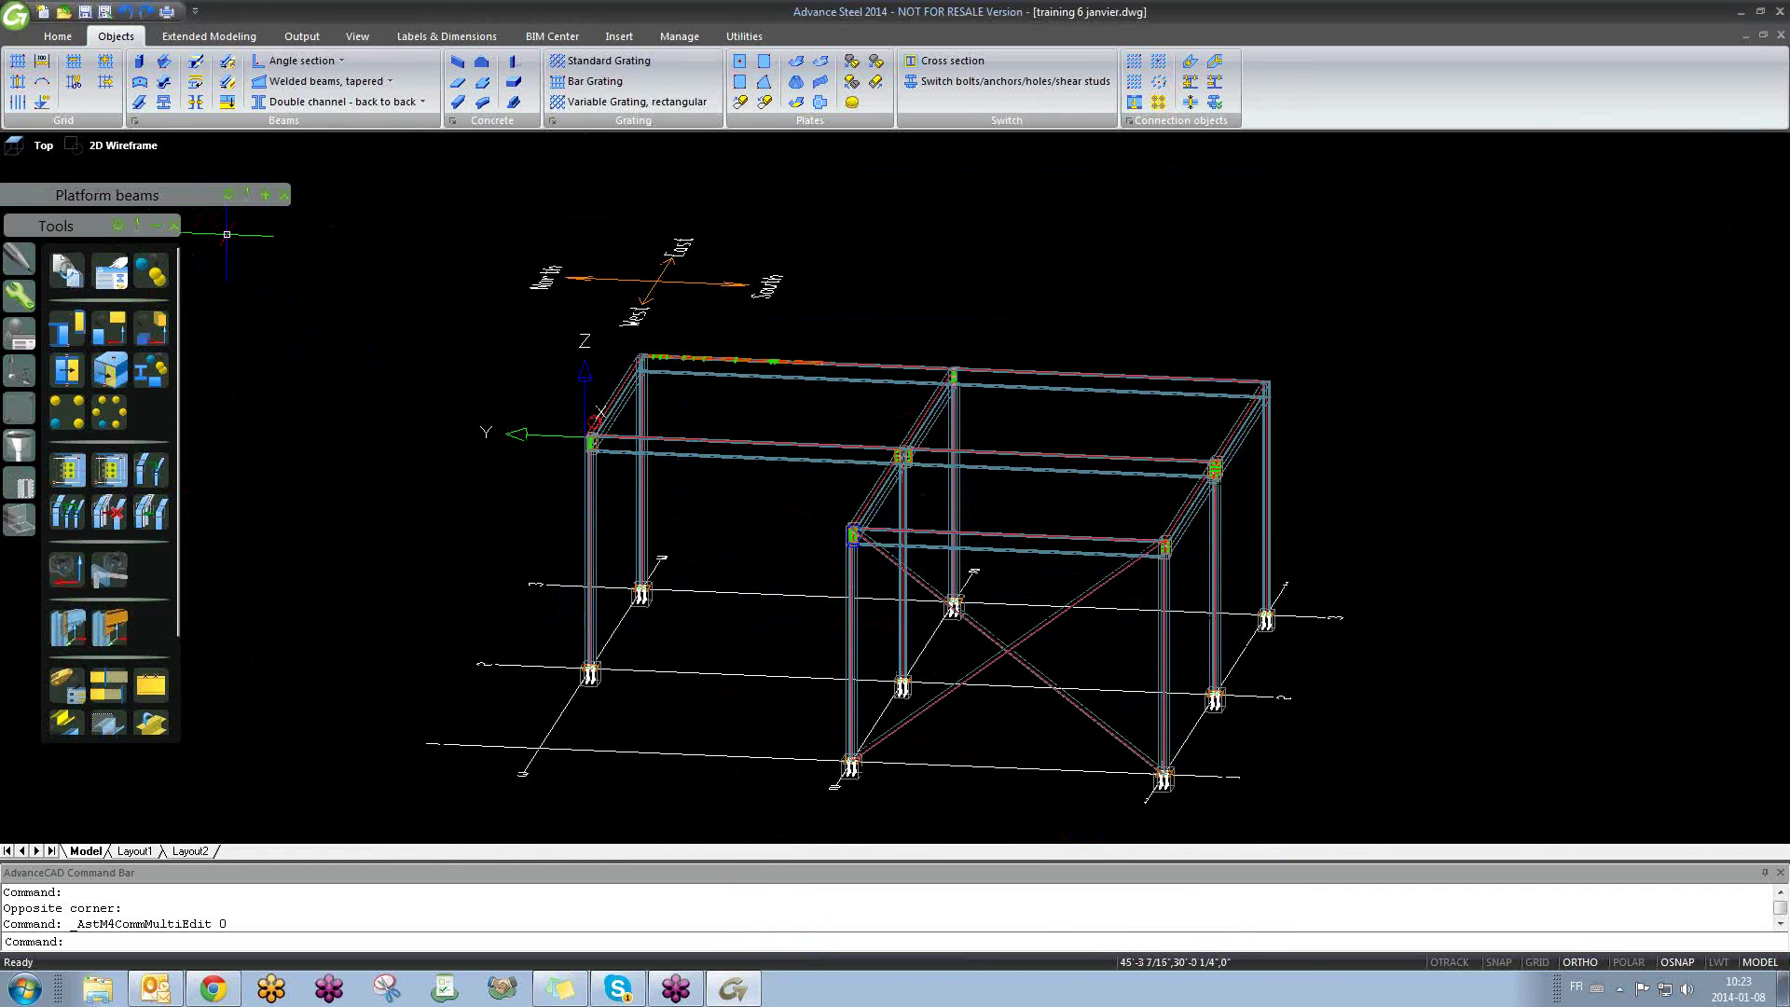
{"action": "left_click", "coordinate": [115, 226]}
{"action": "left_click_drag", "start_coordinate": [82, 193], "coordinate": [82, 172]}
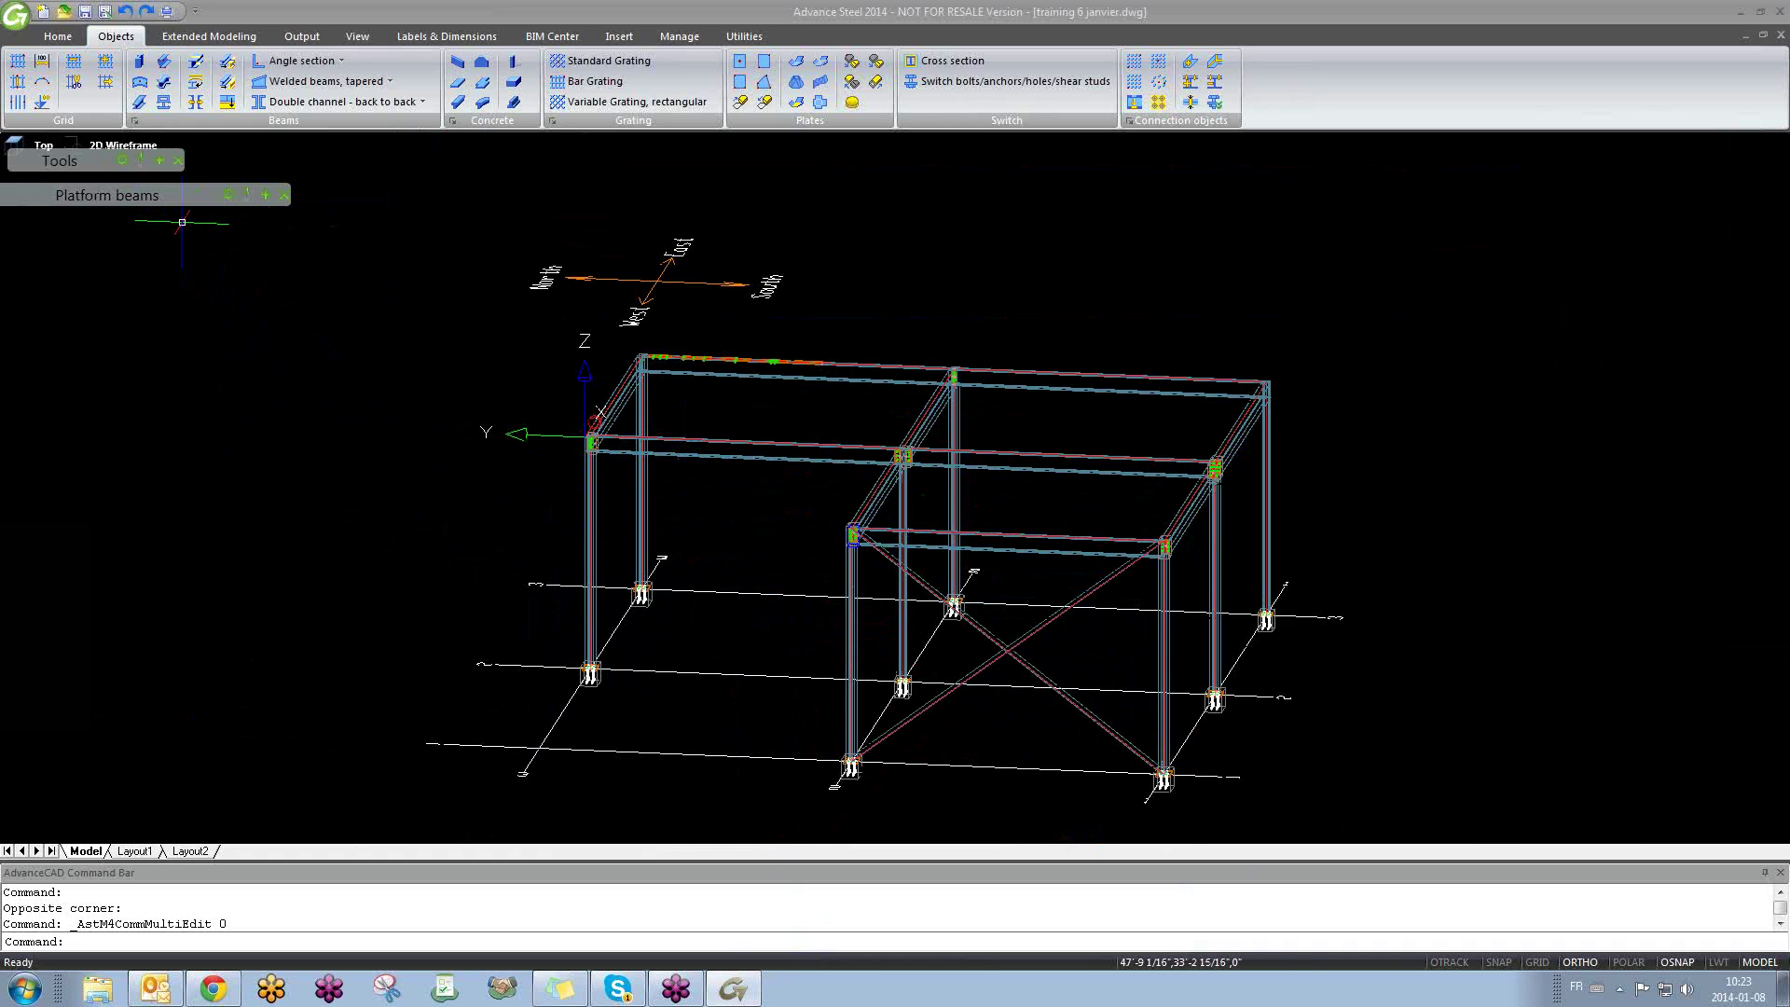
Step: Show the General bracings connections with an enlarged preview of the gusset plate to column and base plate joint
{"action": "left_click", "coordinate": [265, 195]}
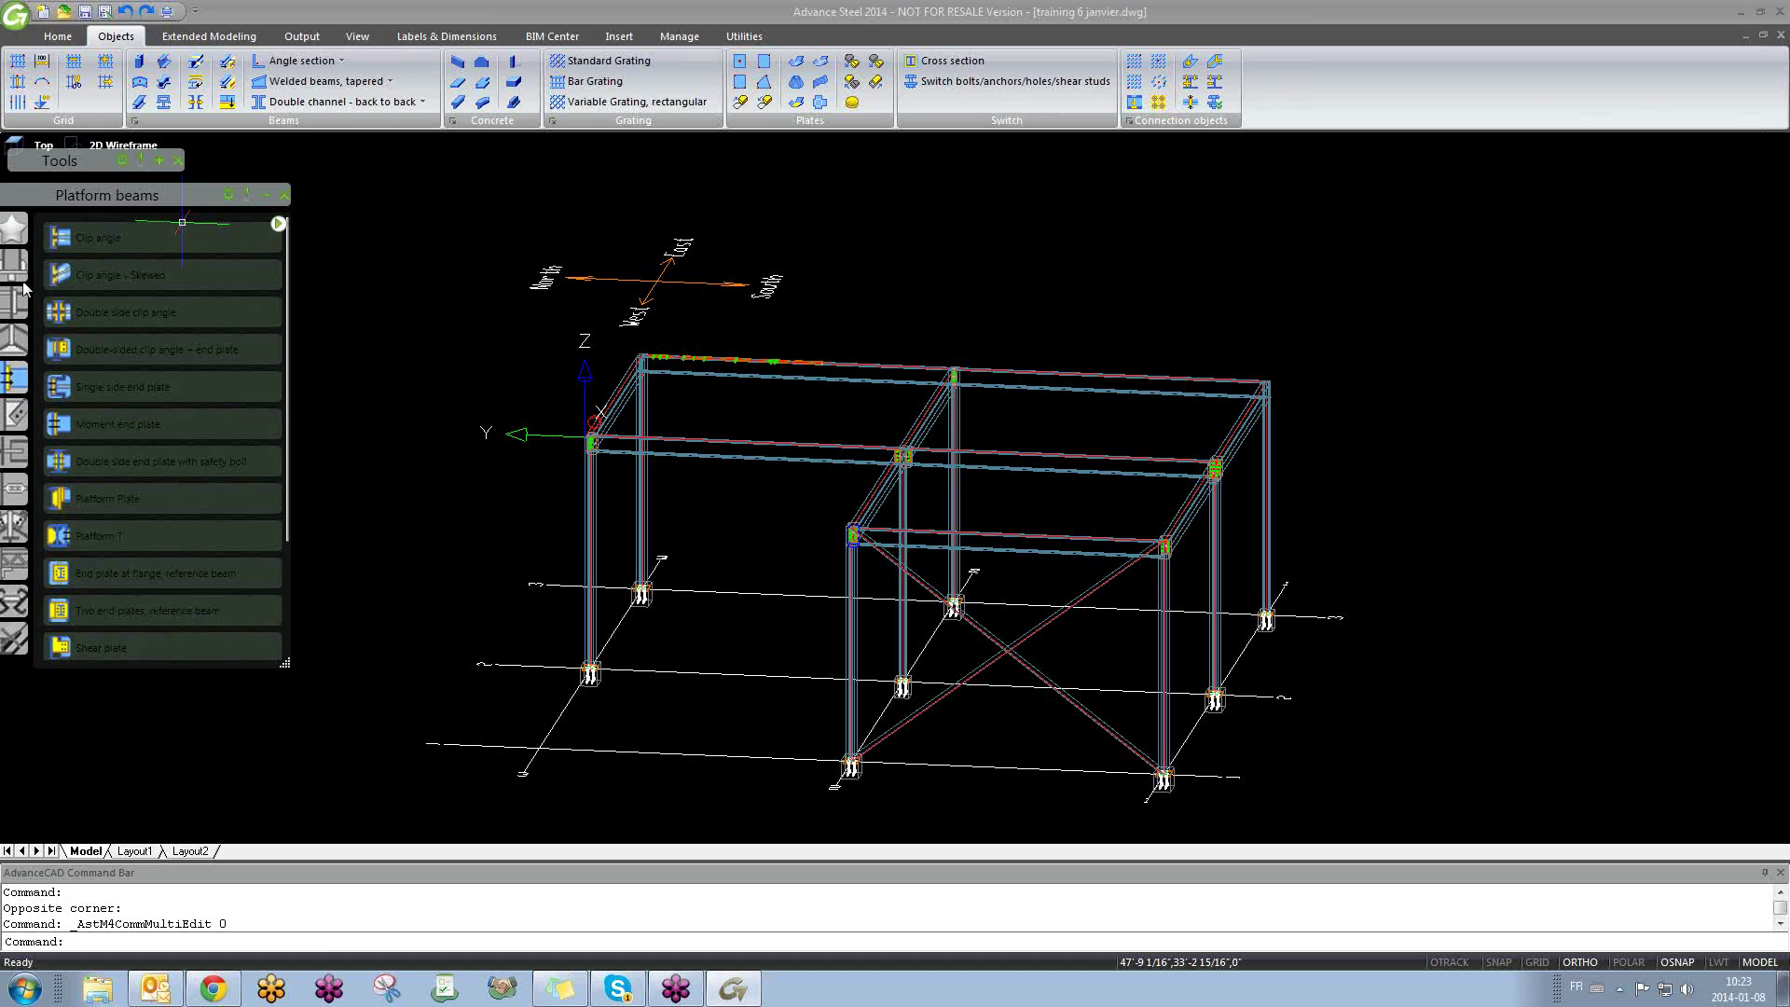
{"action": "left_click", "coordinate": [6, 238]}
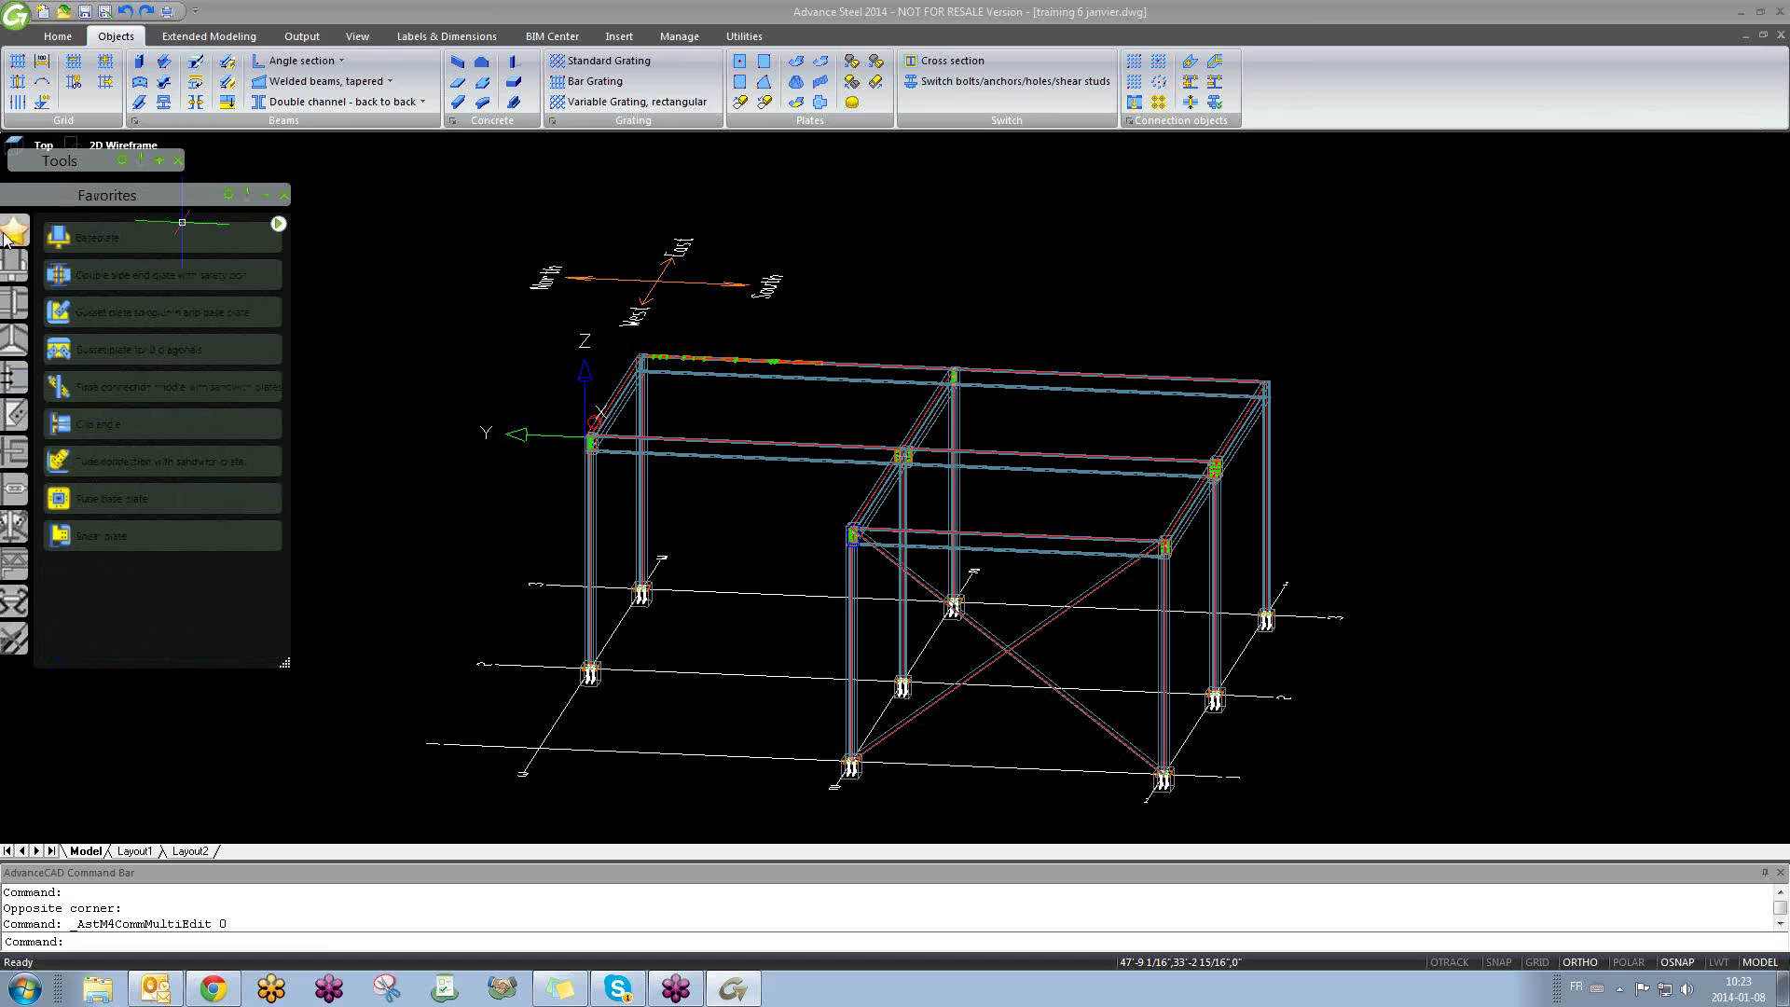
{"action": "left_click", "coordinate": [13, 419]}
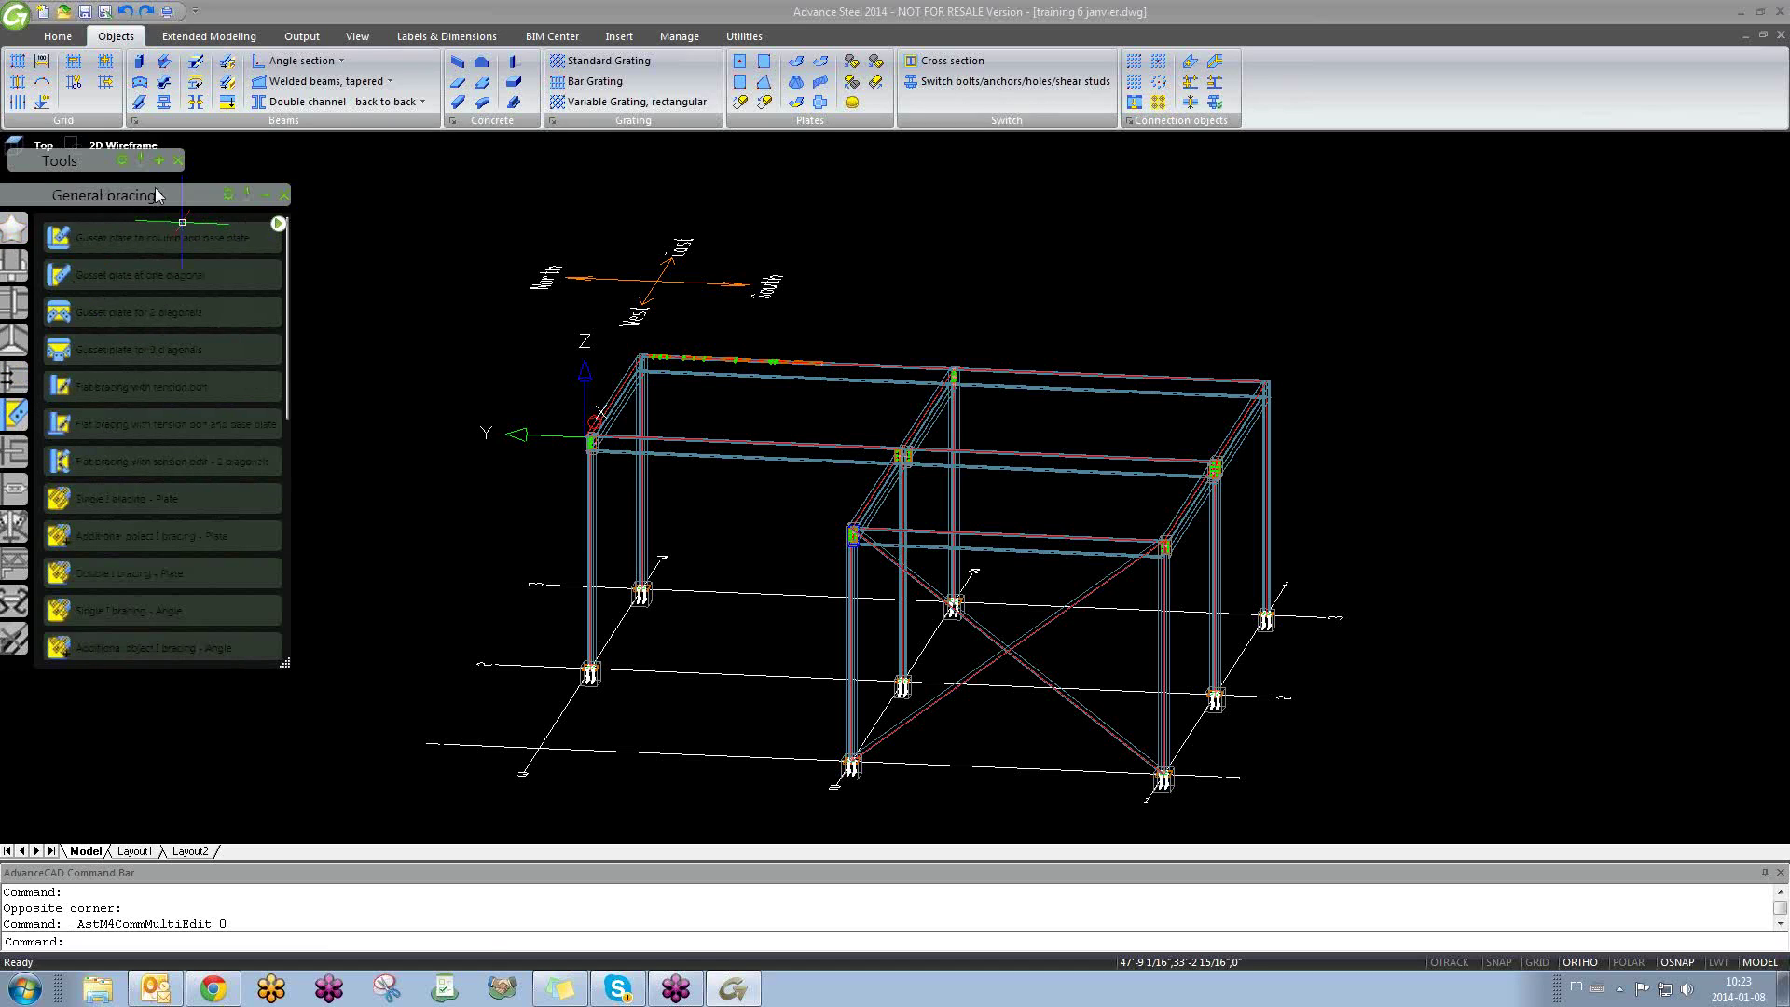
{"action": "mouse_move", "coordinate": [282, 234]}
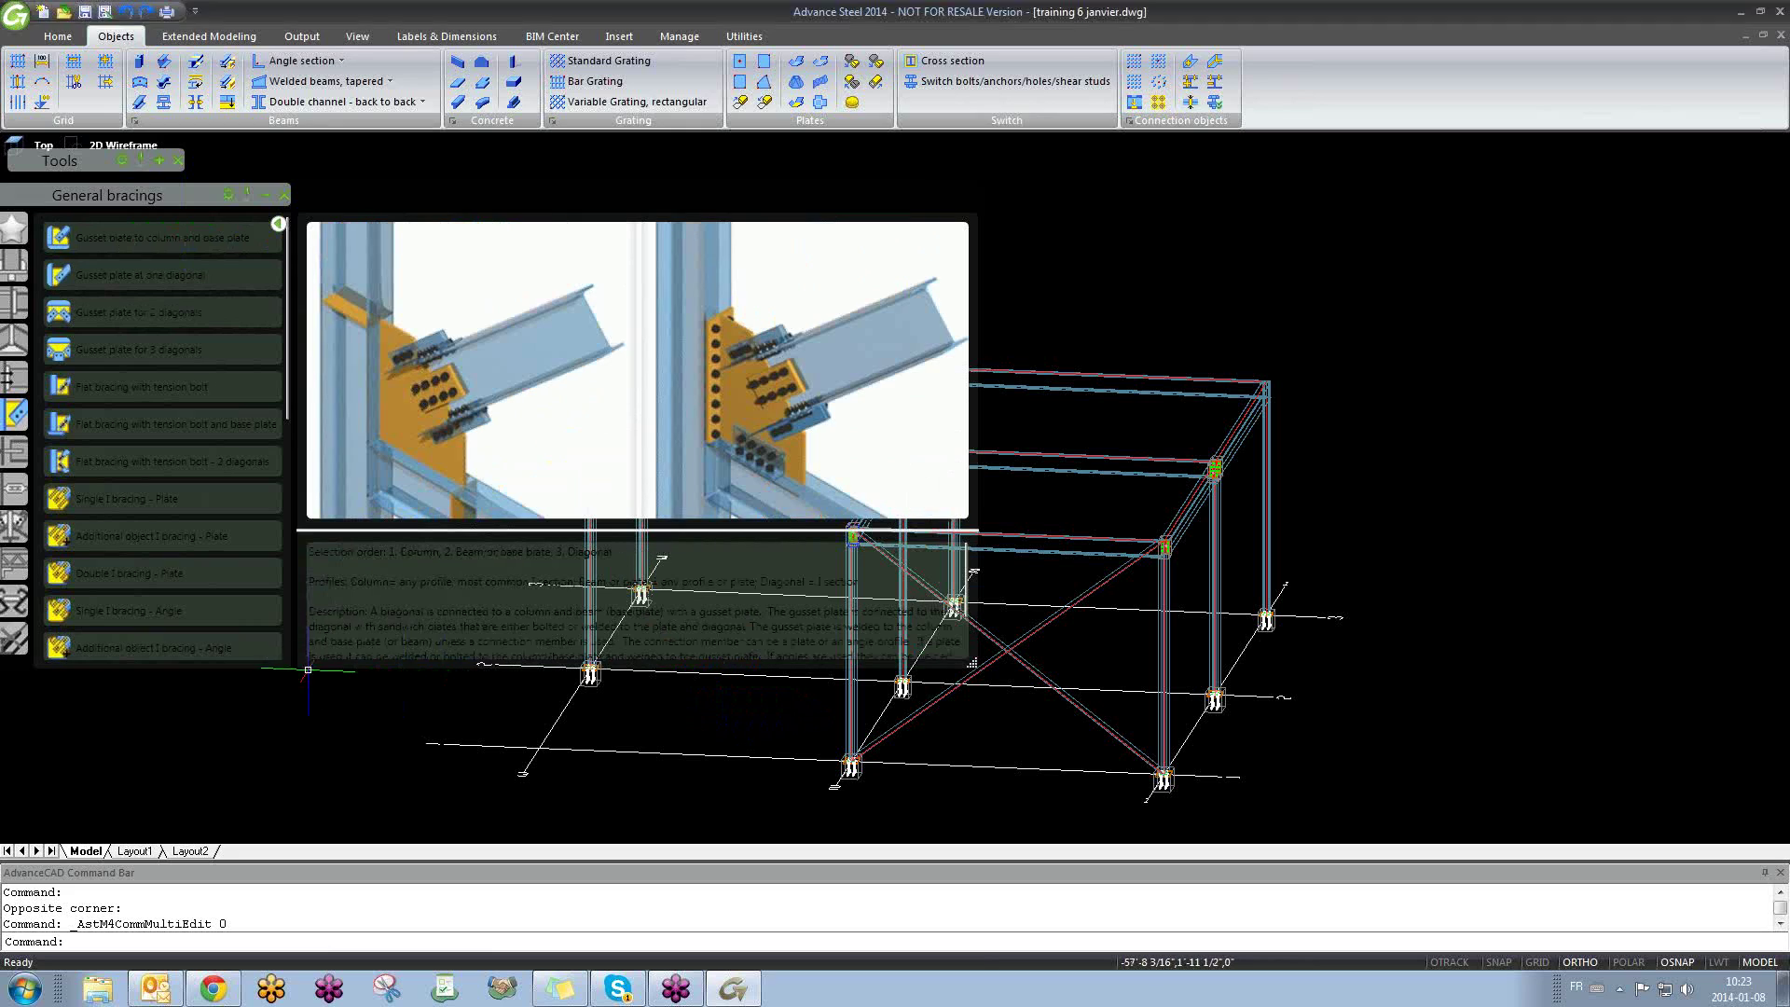
{"action": "left_click_drag", "start_coordinate": [312, 804], "coordinate": [312, 807]}
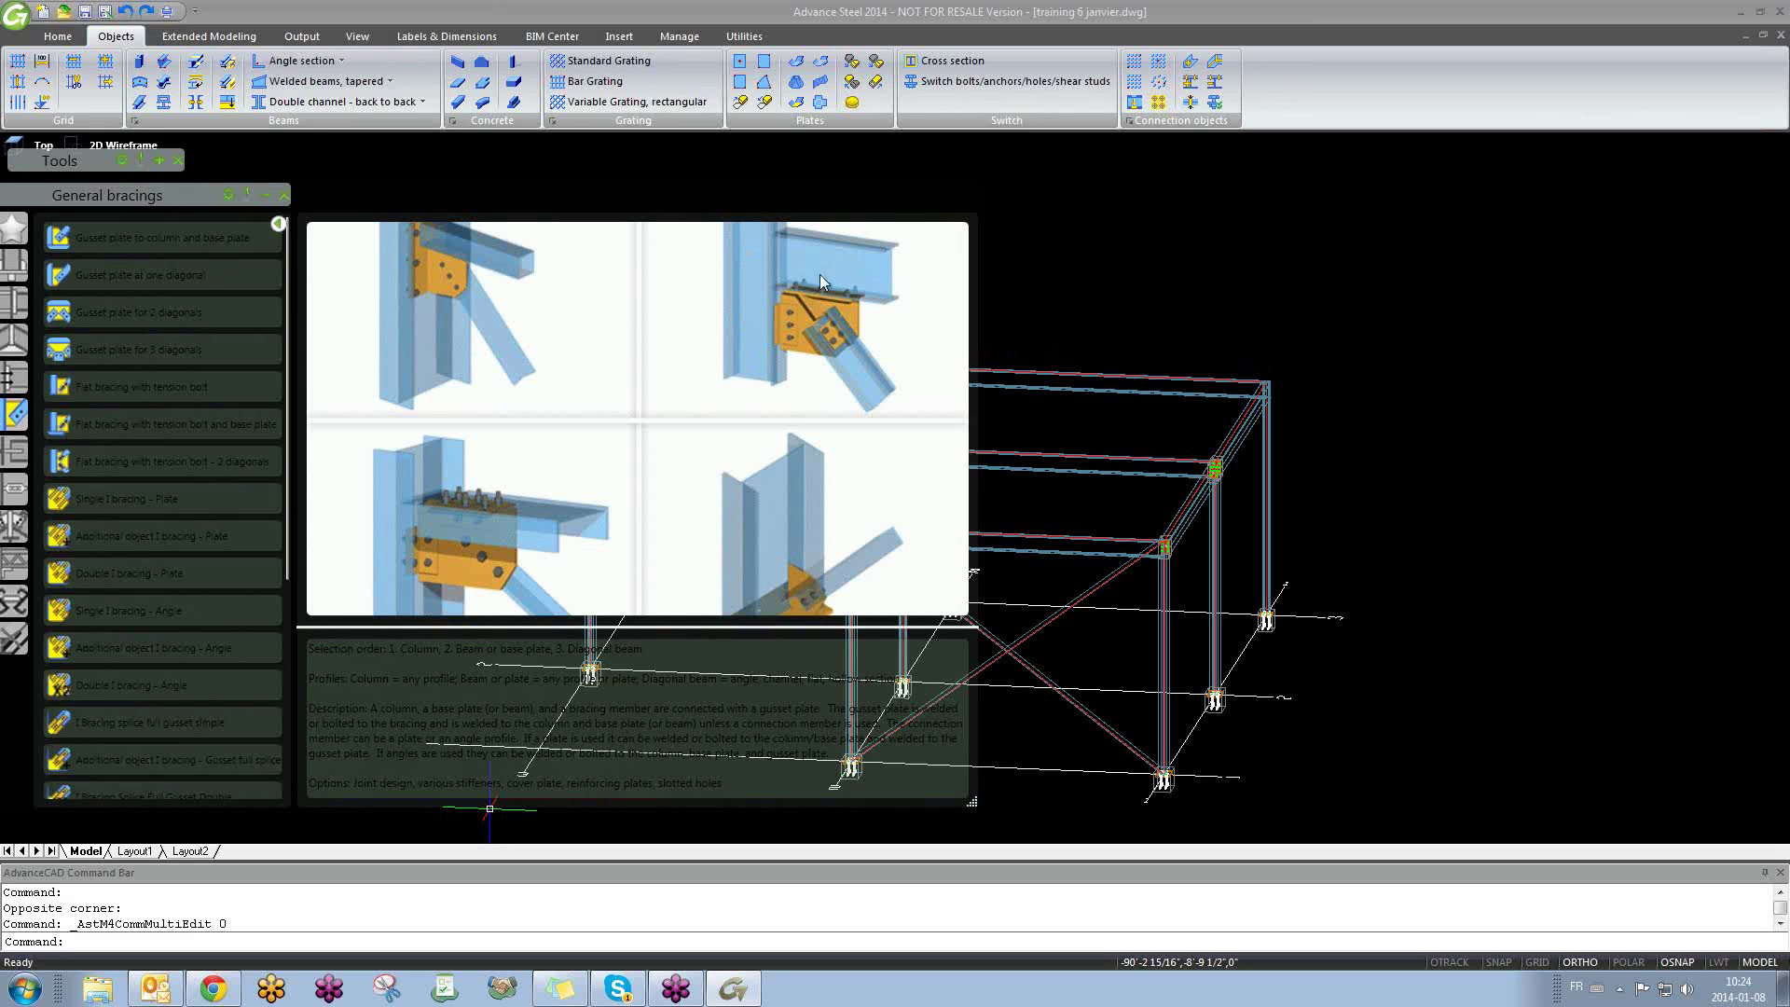
{"action": "left_click", "coordinate": [199, 241]}
Step: Create a gusset plate to column and base plate joint at the braced bay's upper corner, selecting horizontal beam, column, and descending diagonal in that order
{"action": "scroll", "coordinate": [721, 675], "scroll_direction": "up", "scroll_amount": 4}
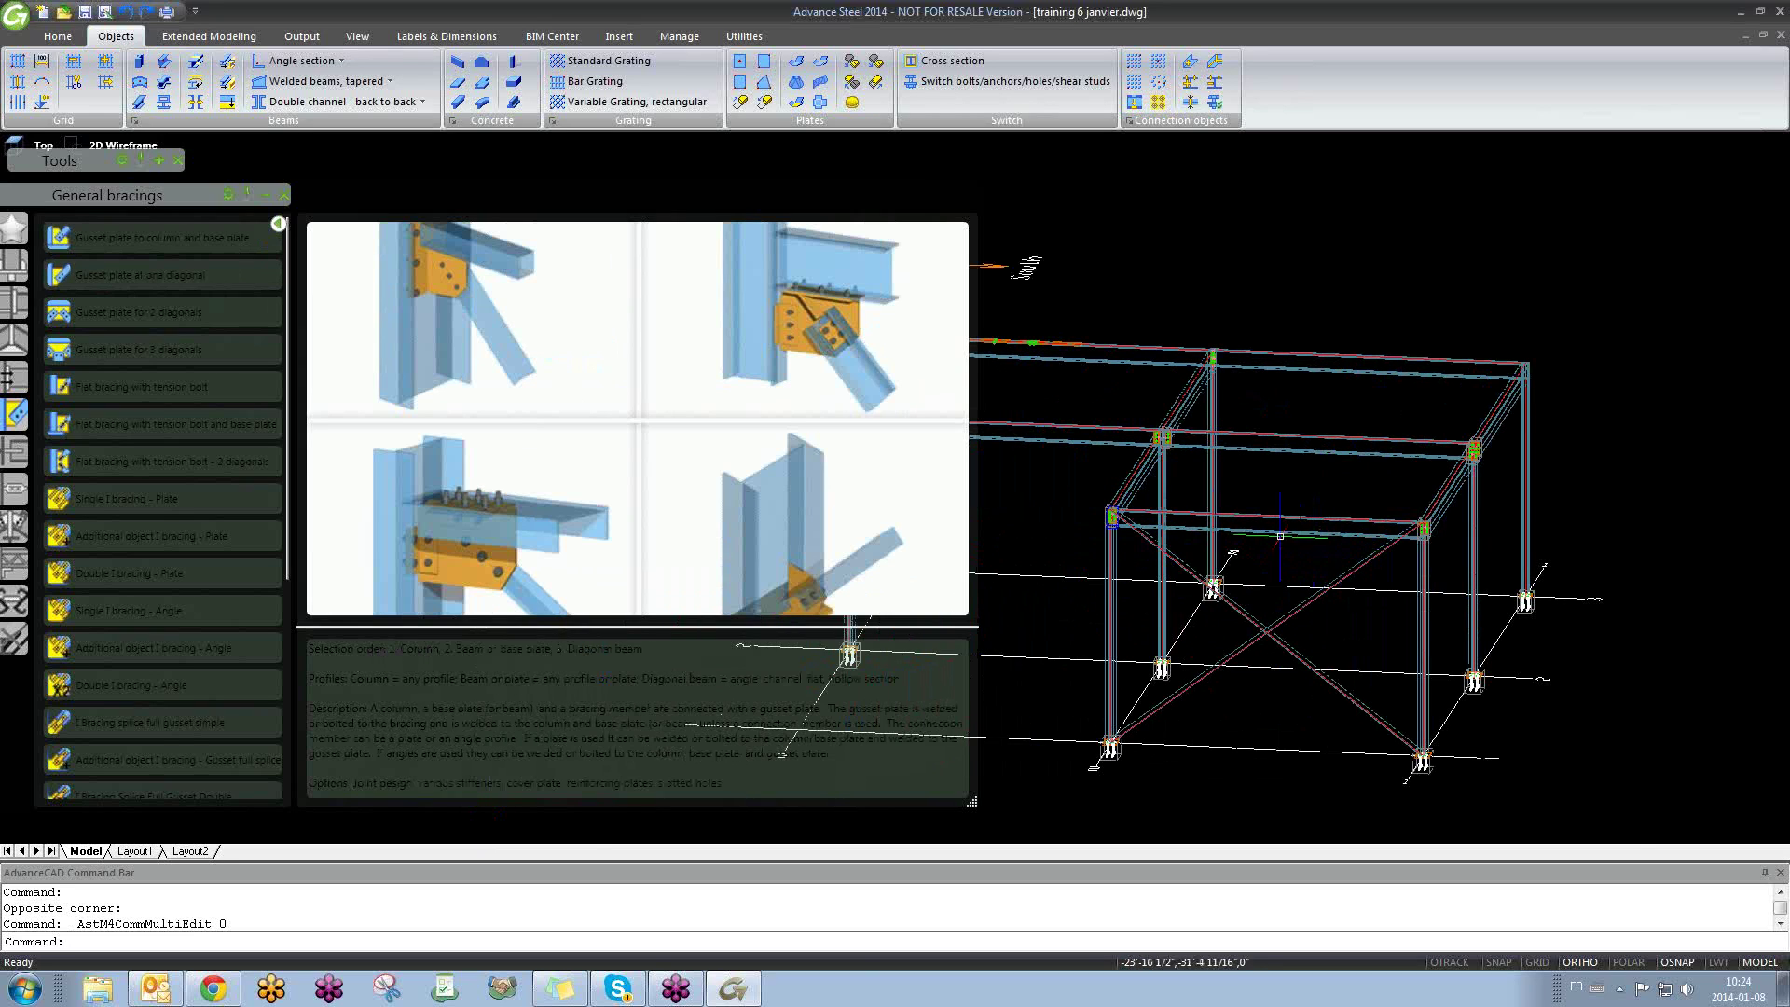
{"action": "scroll", "coordinate": [1129, 543], "scroll_direction": "up", "scroll_amount": 2}
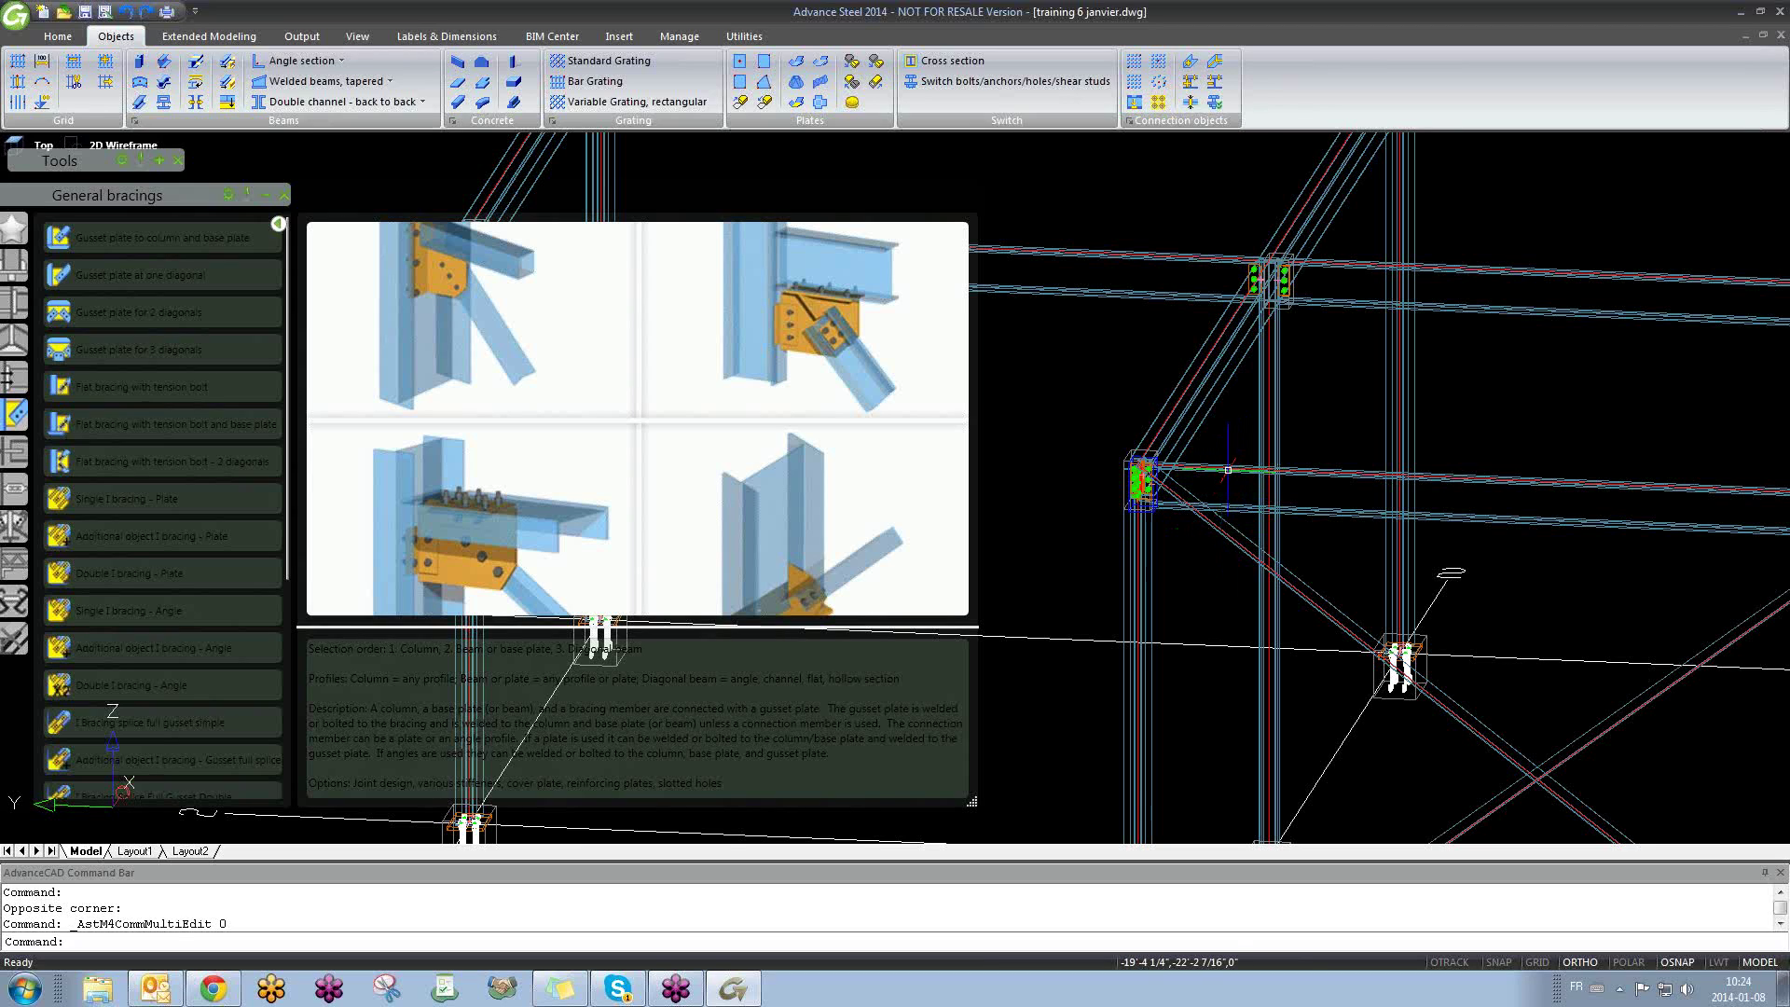
{"action": "left_click", "coordinate": [168, 233]}
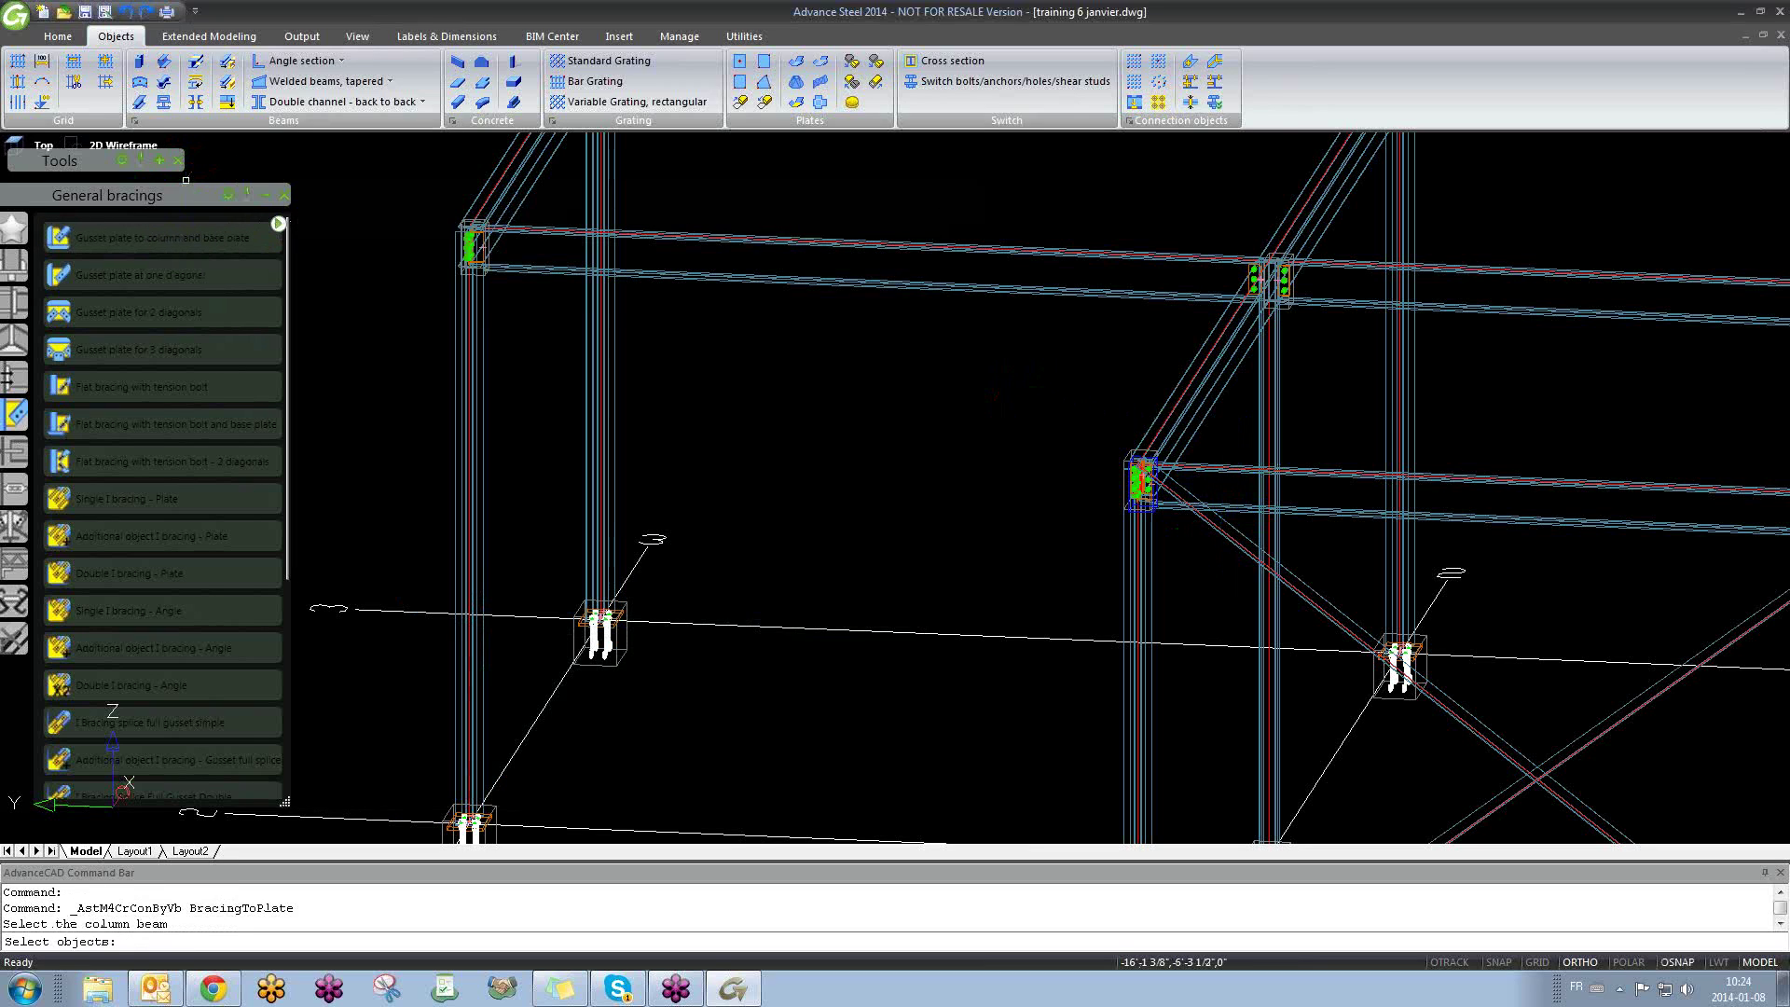
{"action": "middle_click_drag", "start_coordinate": [746, 473], "coordinate": [418, 348]}
{"action": "left_click", "coordinate": [898, 381]}
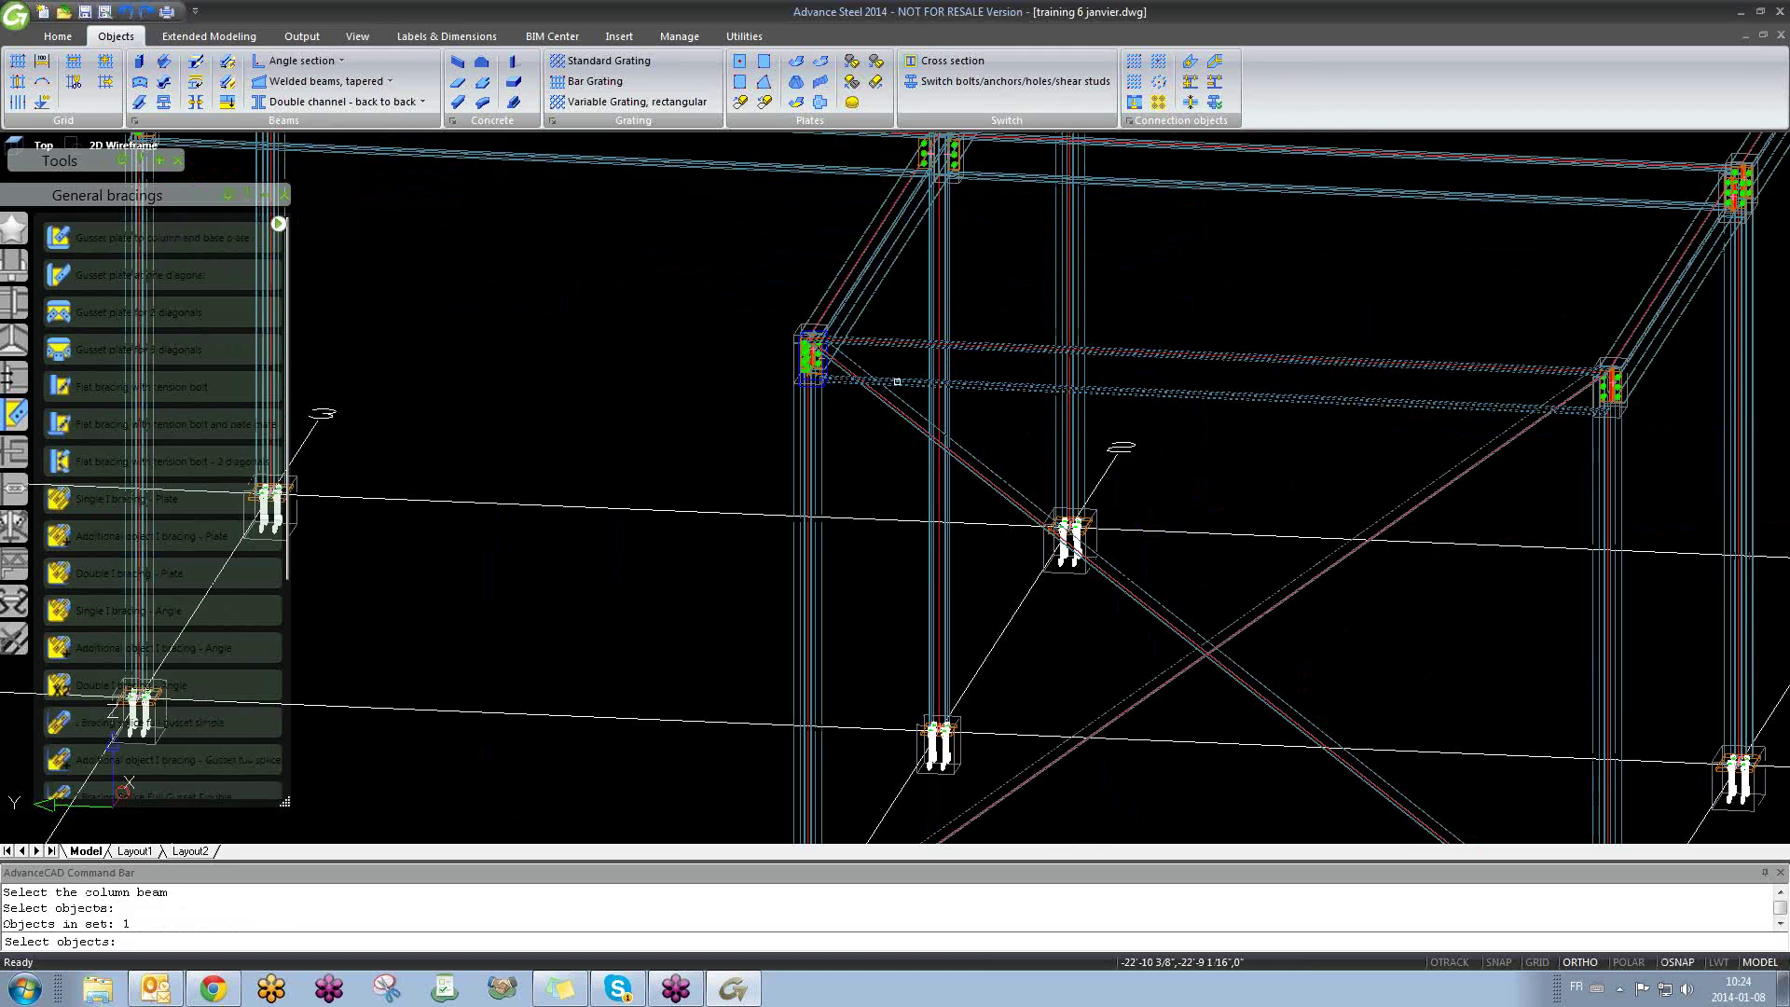
{"action": "key", "text": "Return"}
{"action": "left_click", "coordinate": [809, 426]}
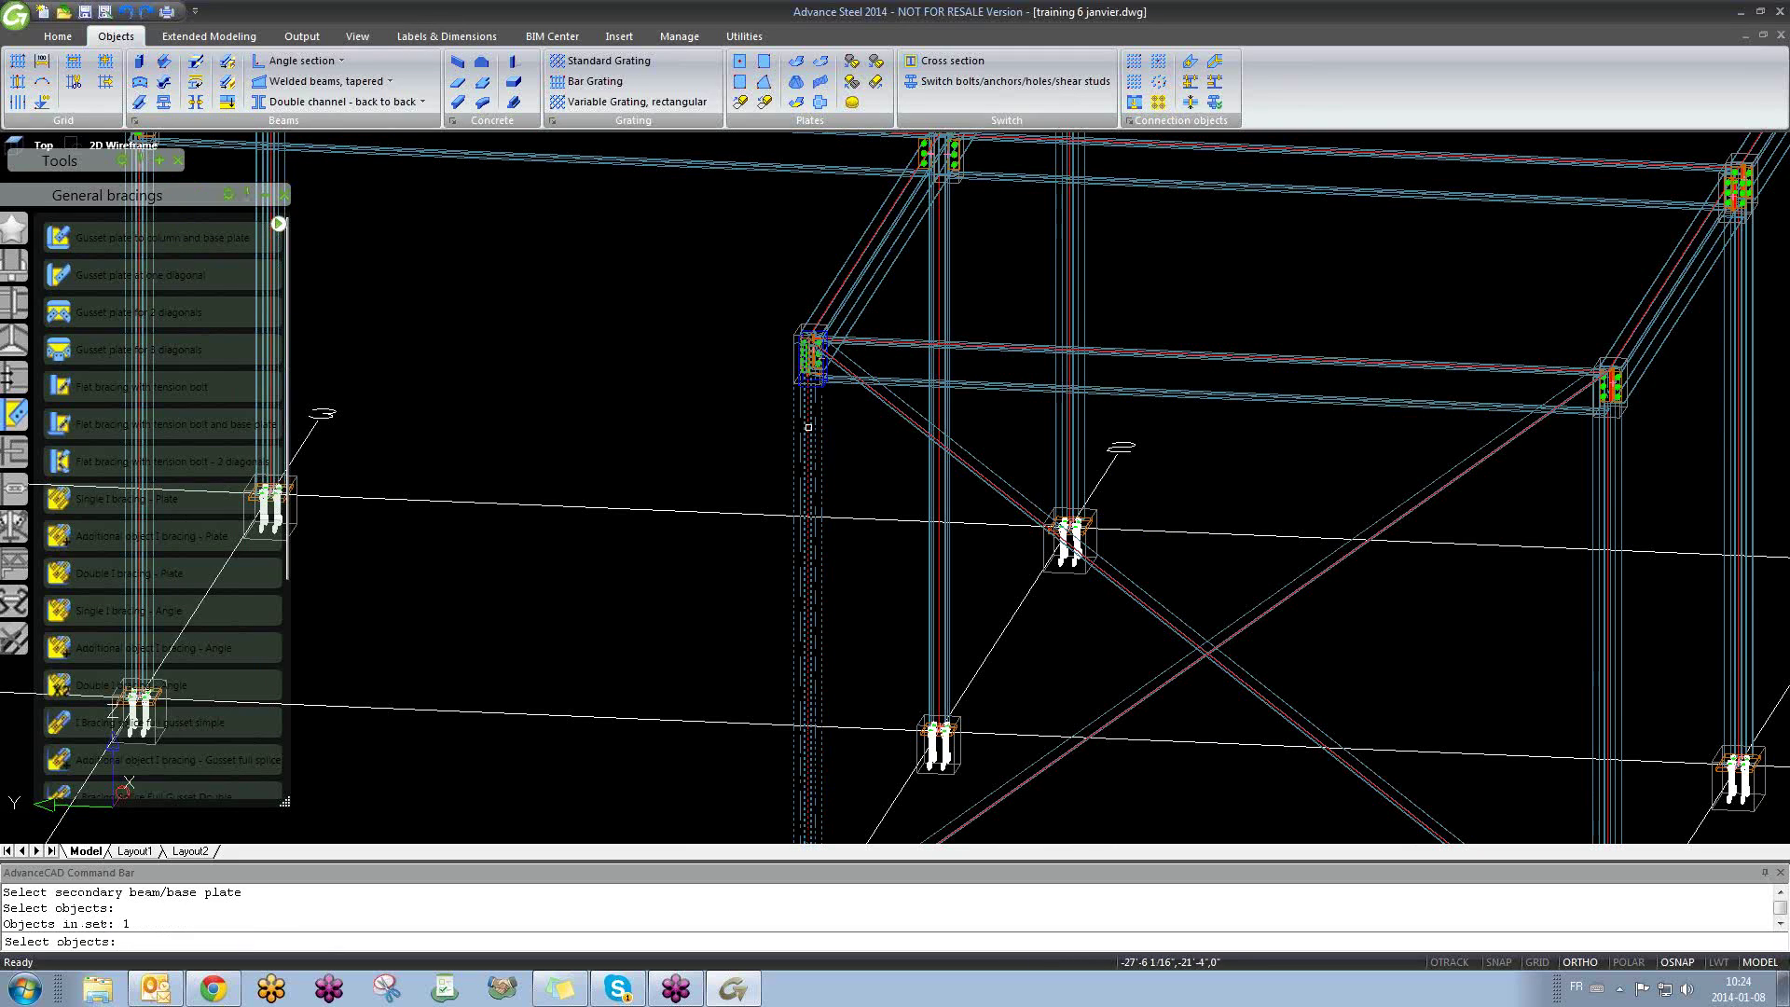
{"action": "key", "text": "Return"}
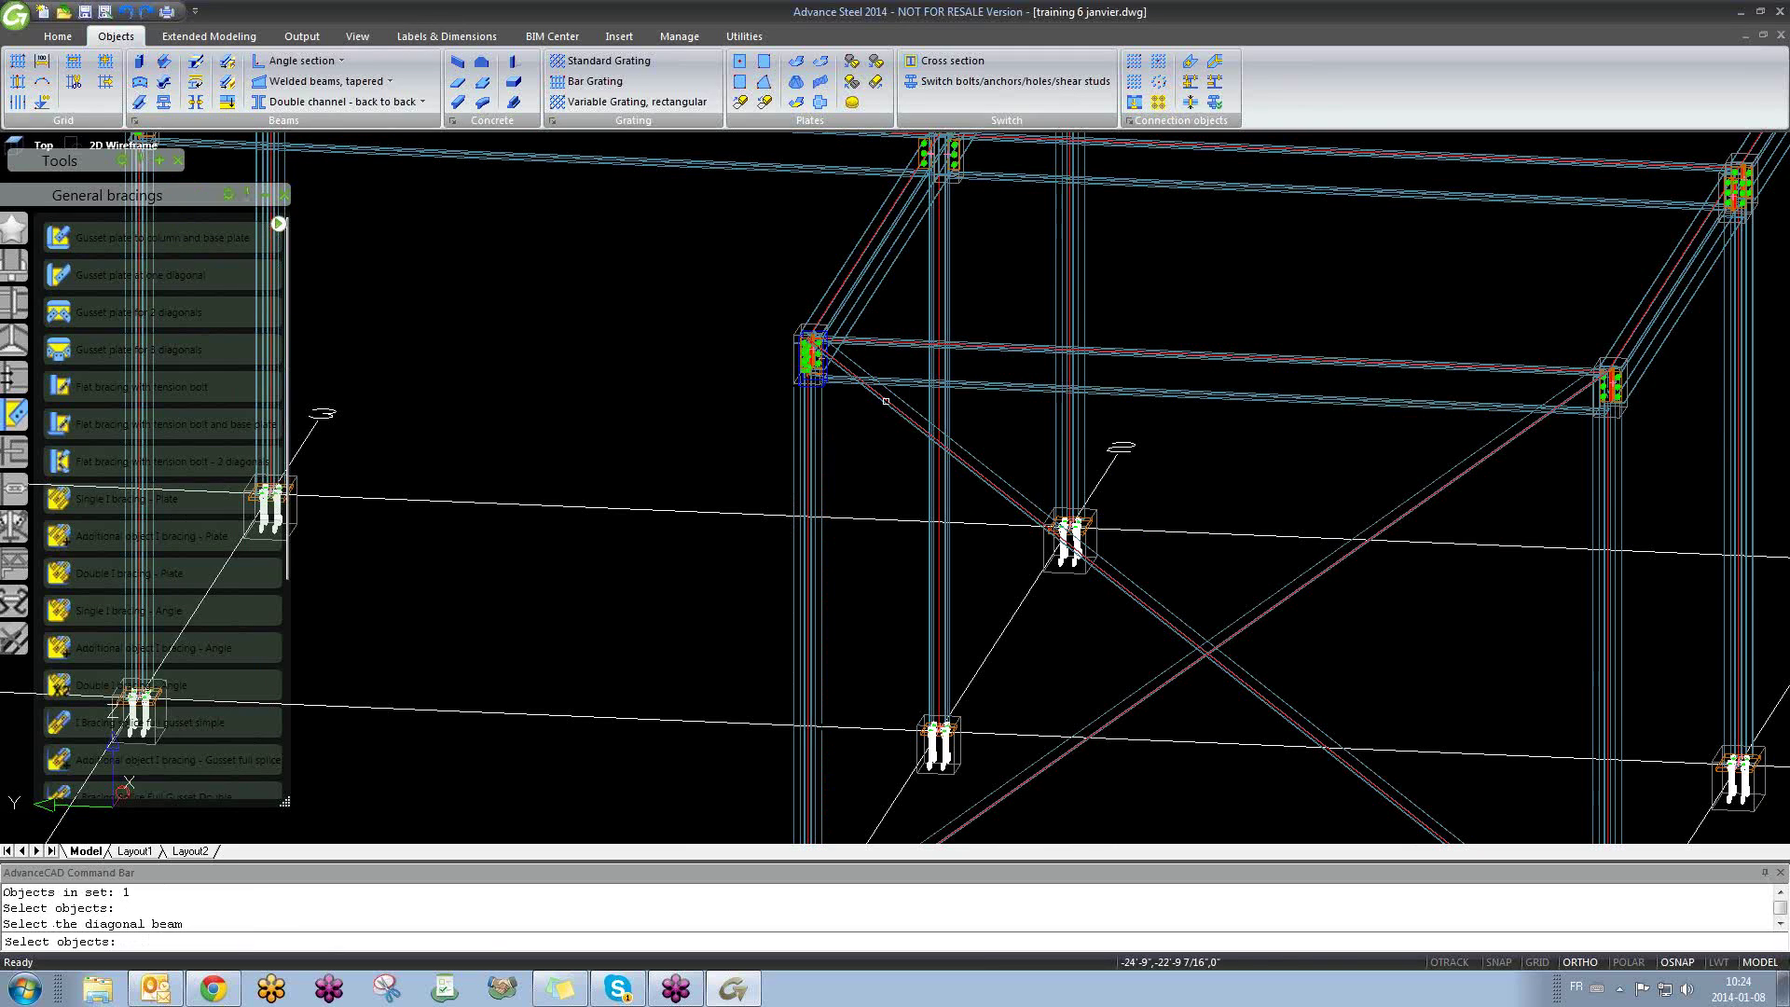
{"action": "left_click", "coordinate": [886, 401]}
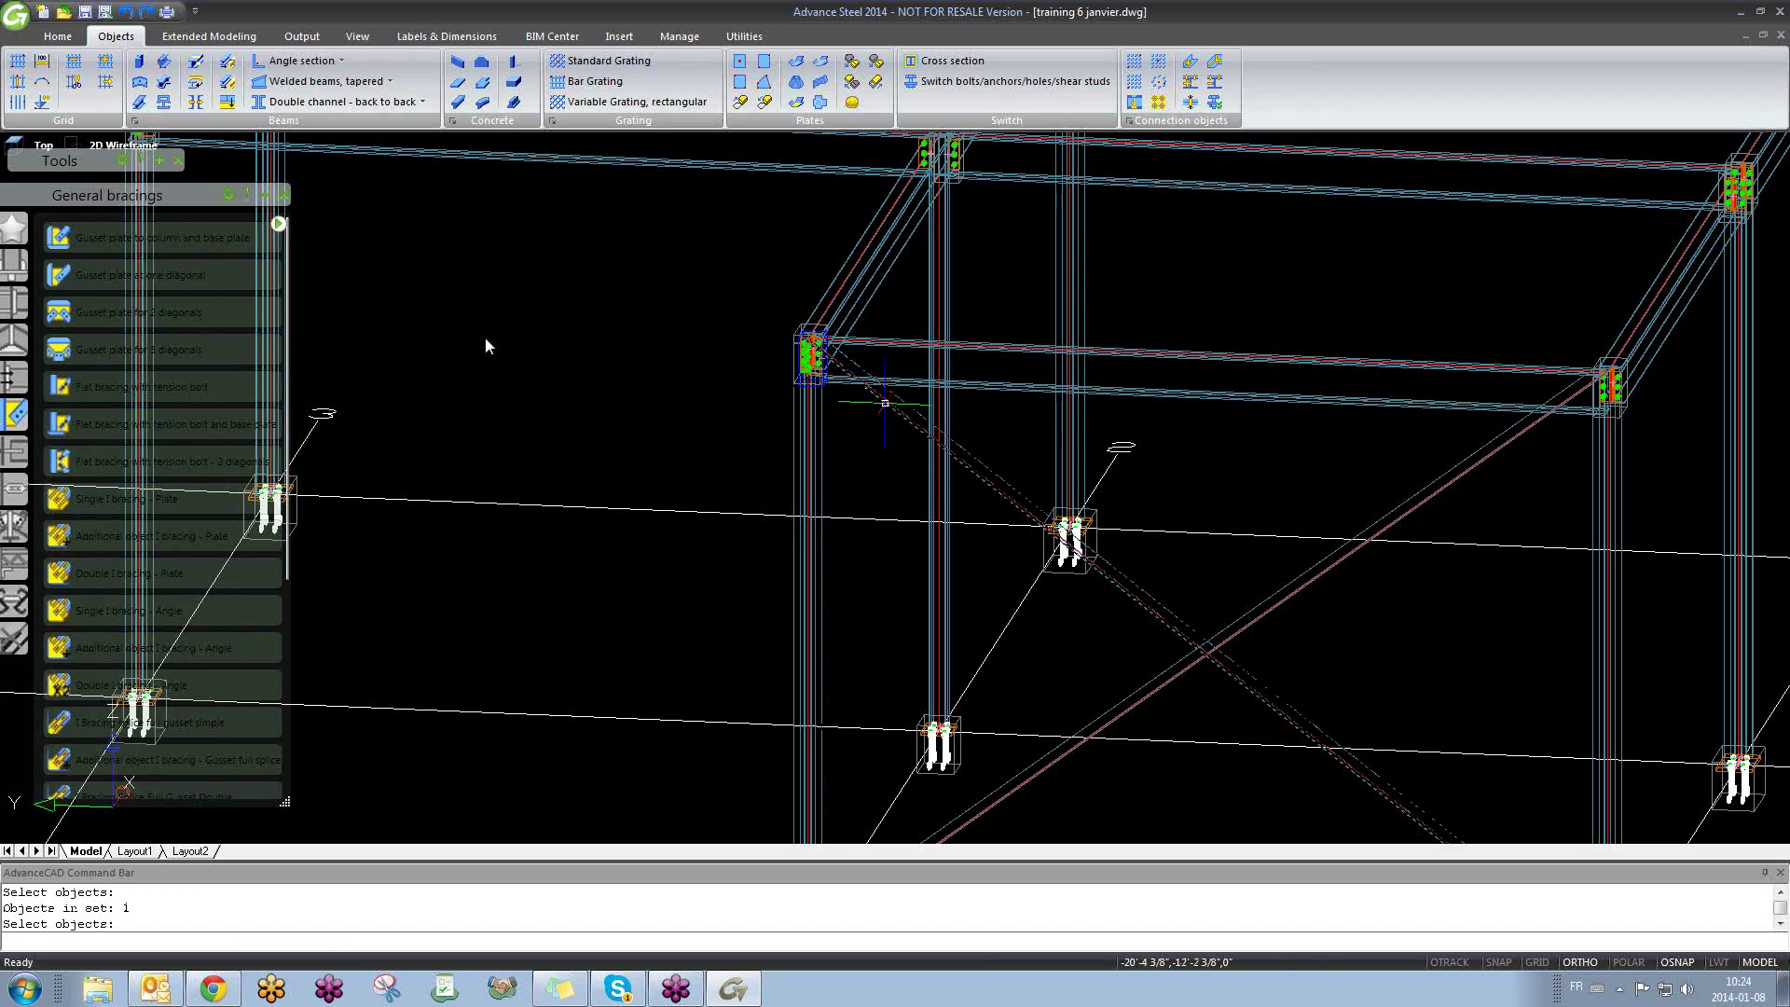
{"action": "key", "text": "Return"}
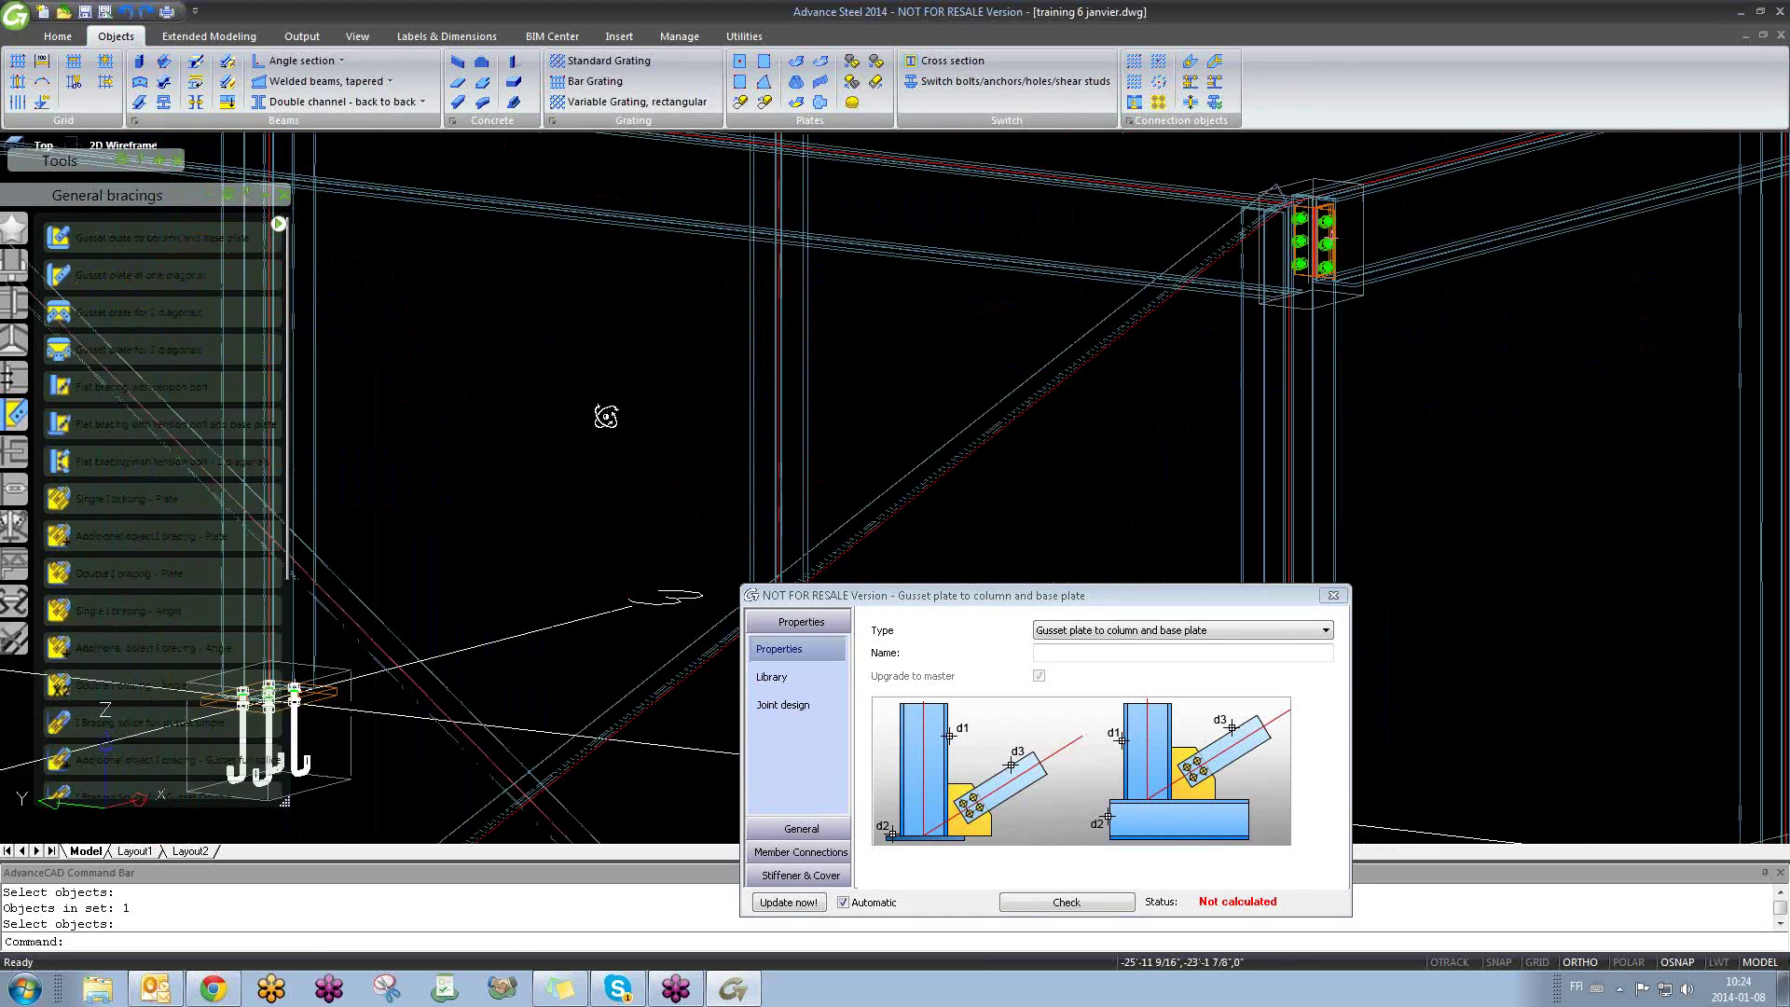
Step: Examine the new upper gusset plate and its shape, corner, bolt, and member connection settings
{"action": "scroll", "coordinate": [598, 422], "scroll_direction": "up", "scroll_amount": 5}
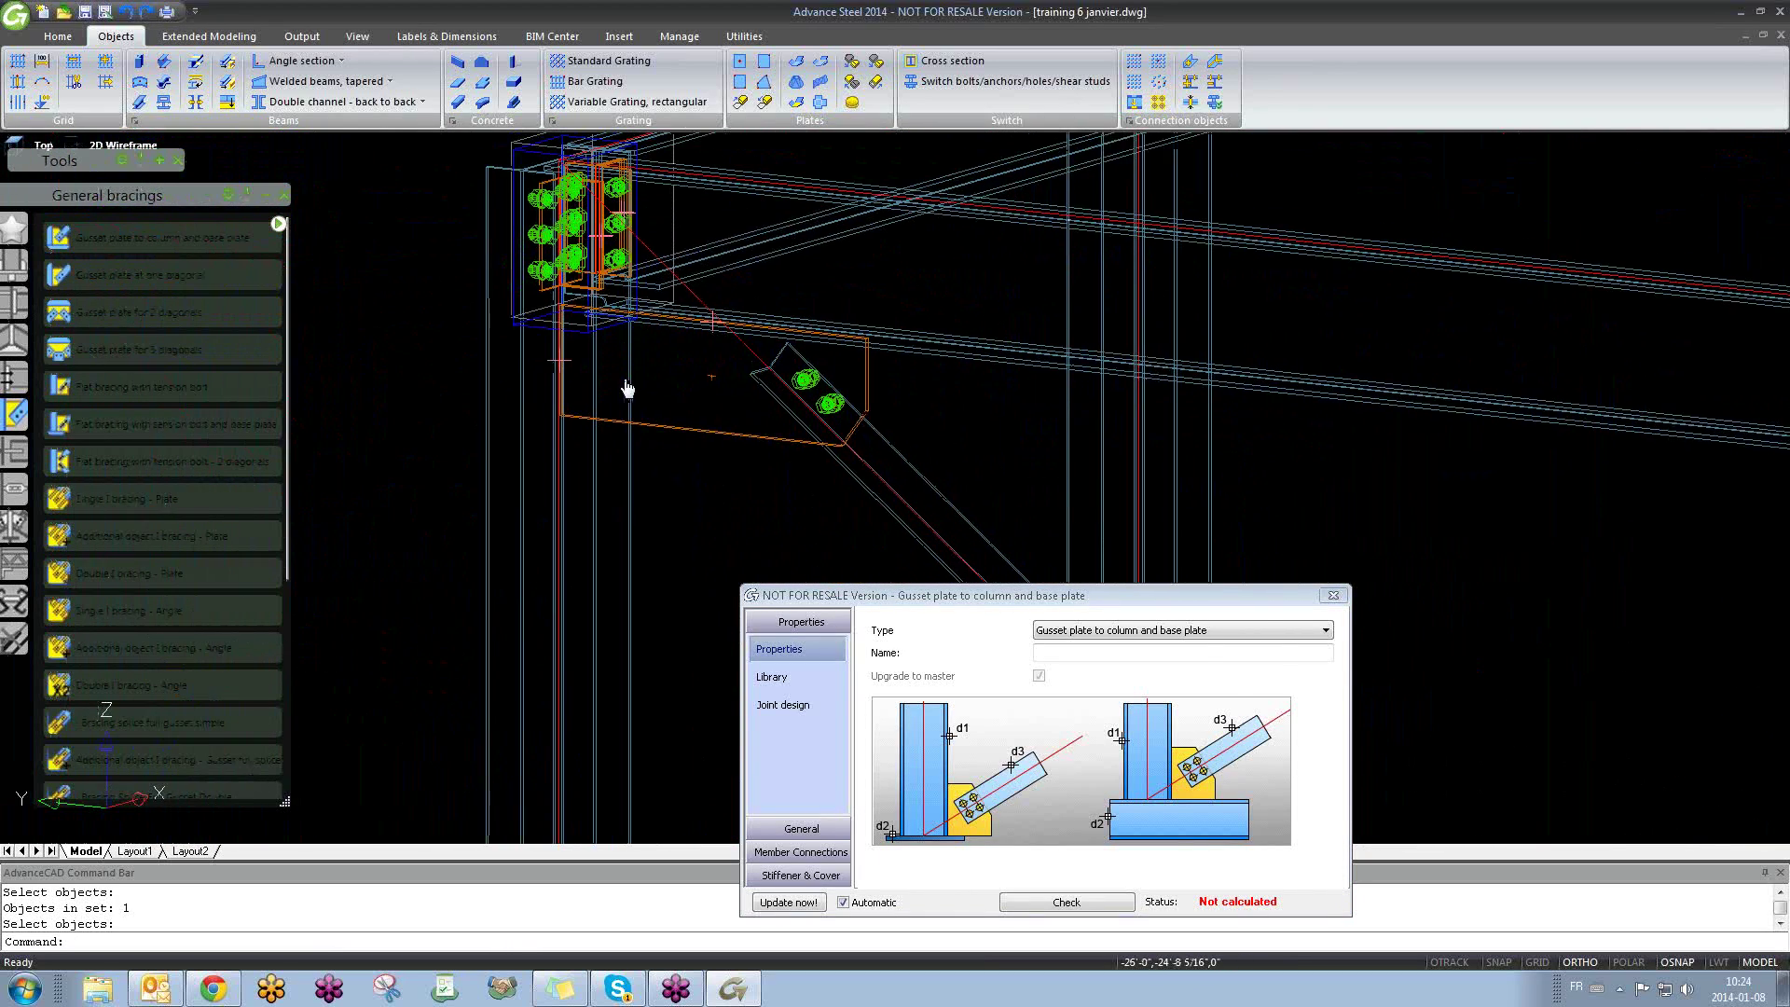
{"action": "middle_click_drag", "start_coordinate": [774, 420], "coordinate": [811, 401], "text": "shift"}
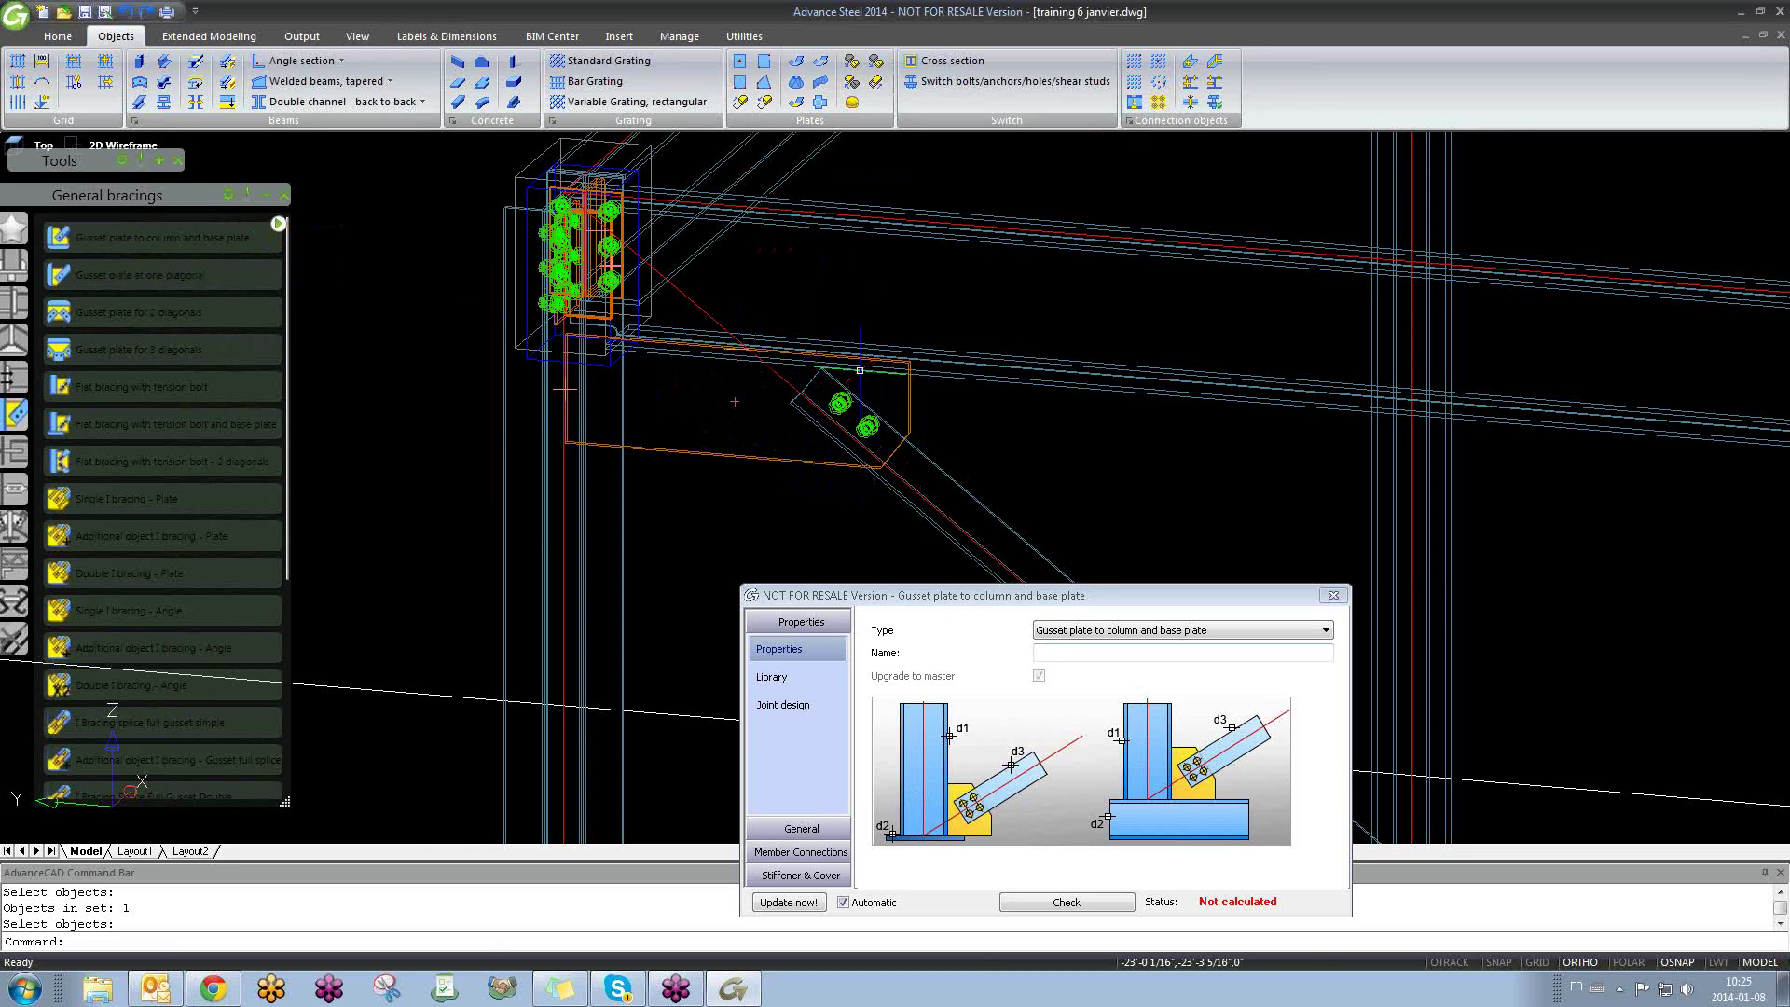
{"action": "left_click_drag", "start_coordinate": [1029, 607], "coordinate": [1076, 302]}
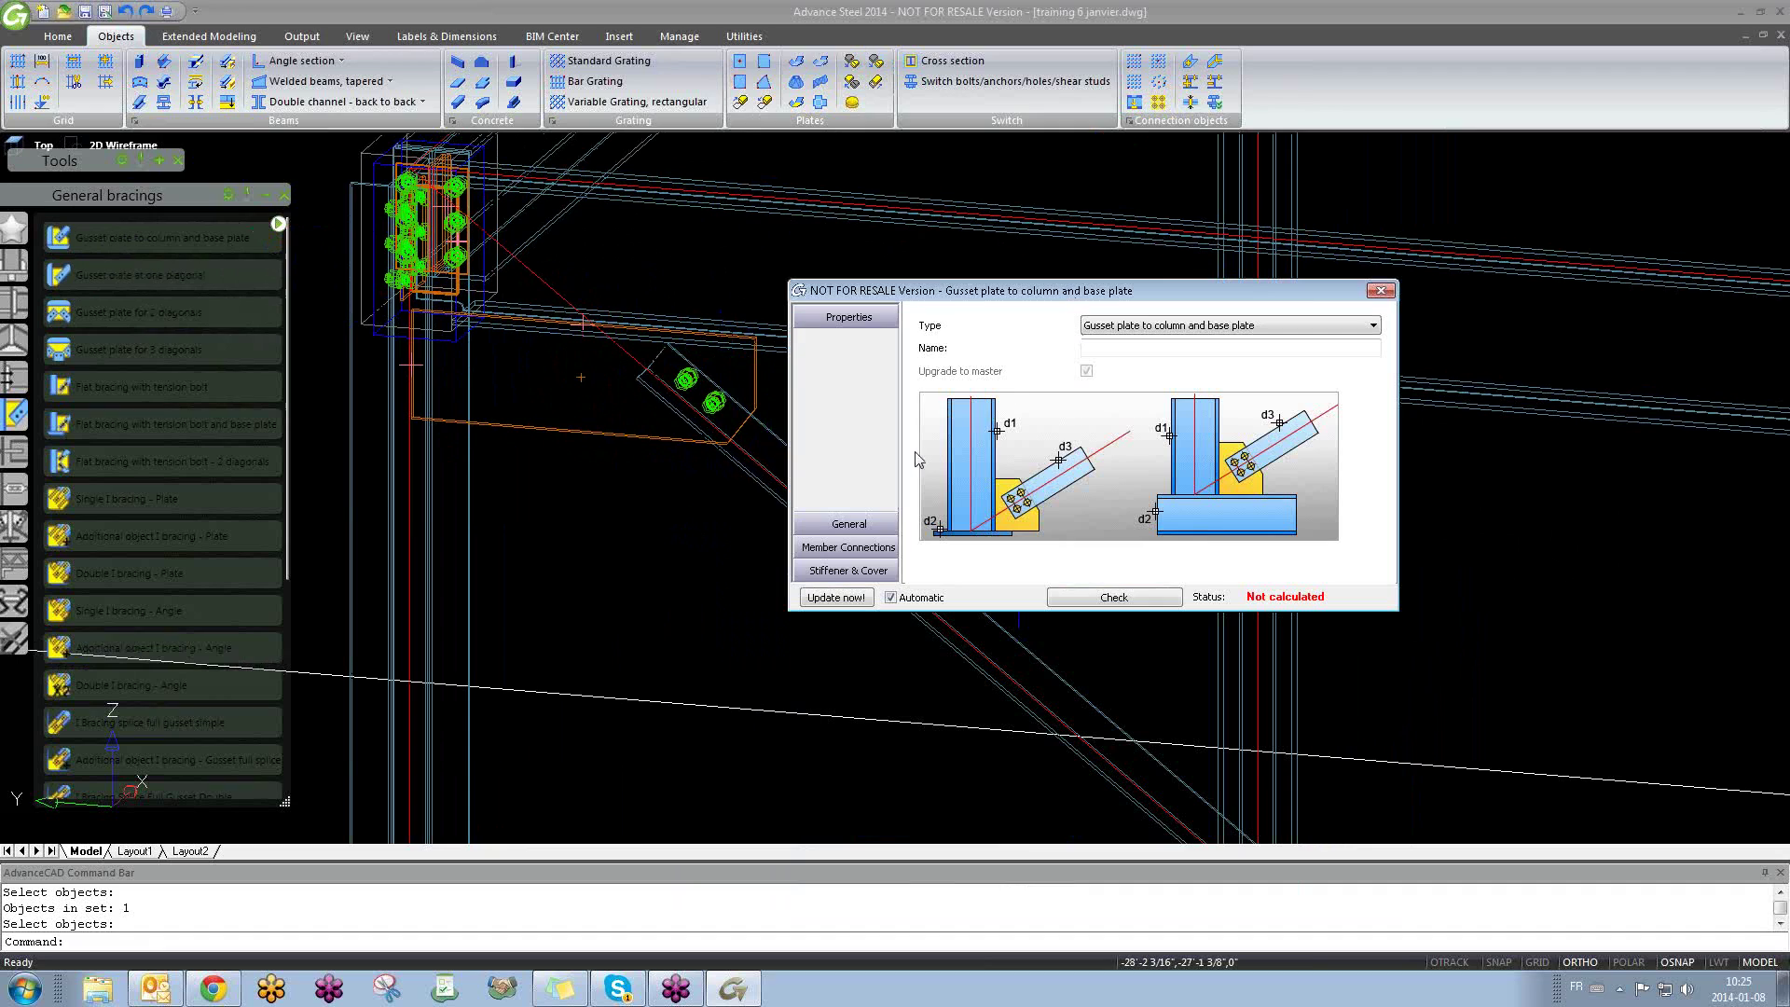
{"action": "left_click", "coordinate": [849, 523]}
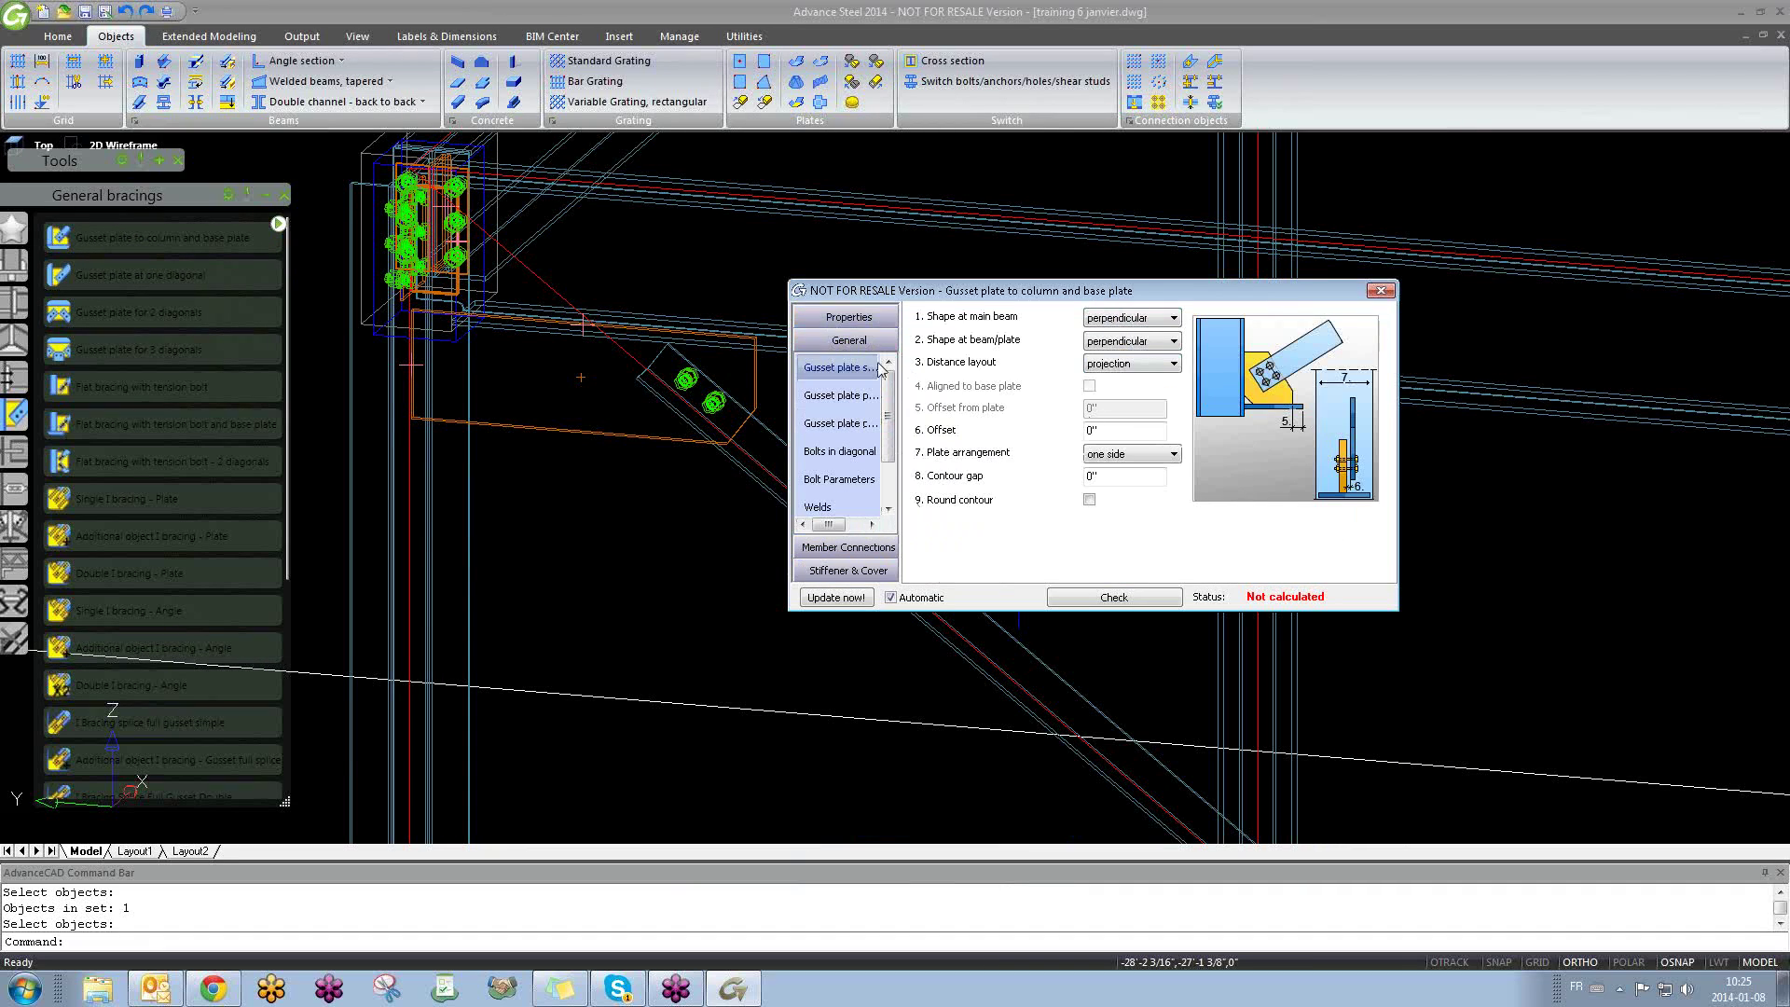
{"action": "left_click", "coordinate": [849, 403]}
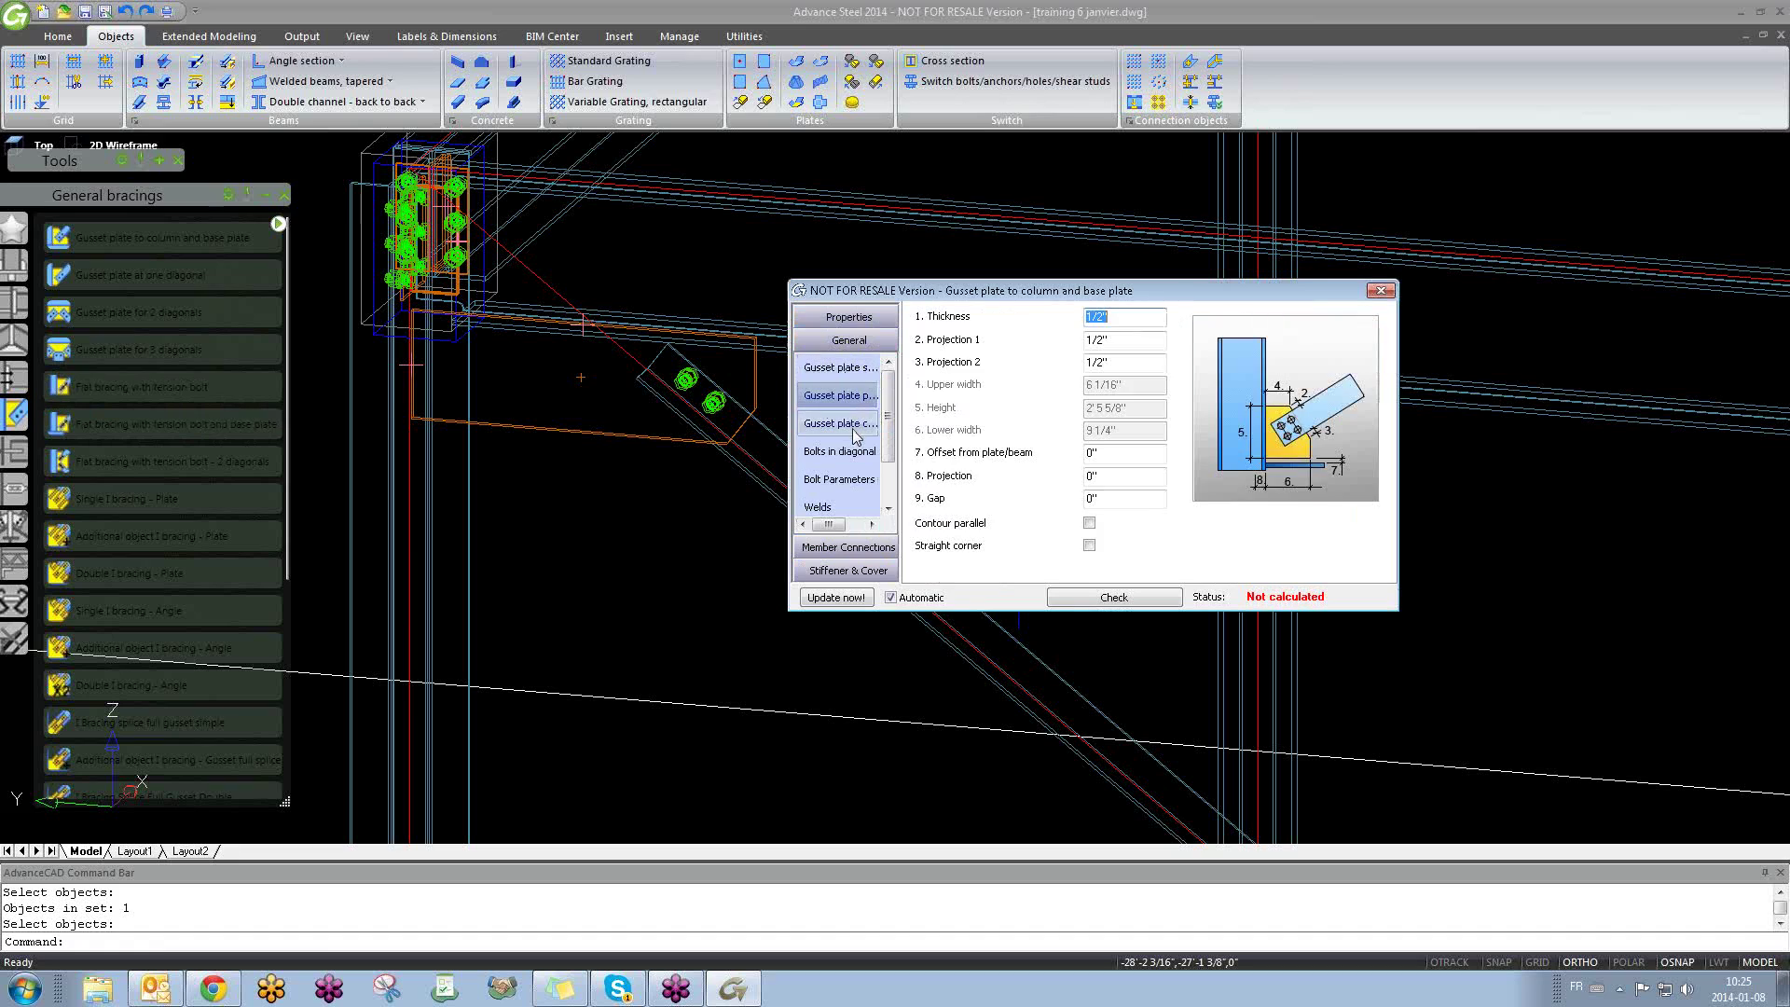
{"action": "left_click", "coordinate": [843, 424]}
{"action": "left_click", "coordinate": [844, 451]}
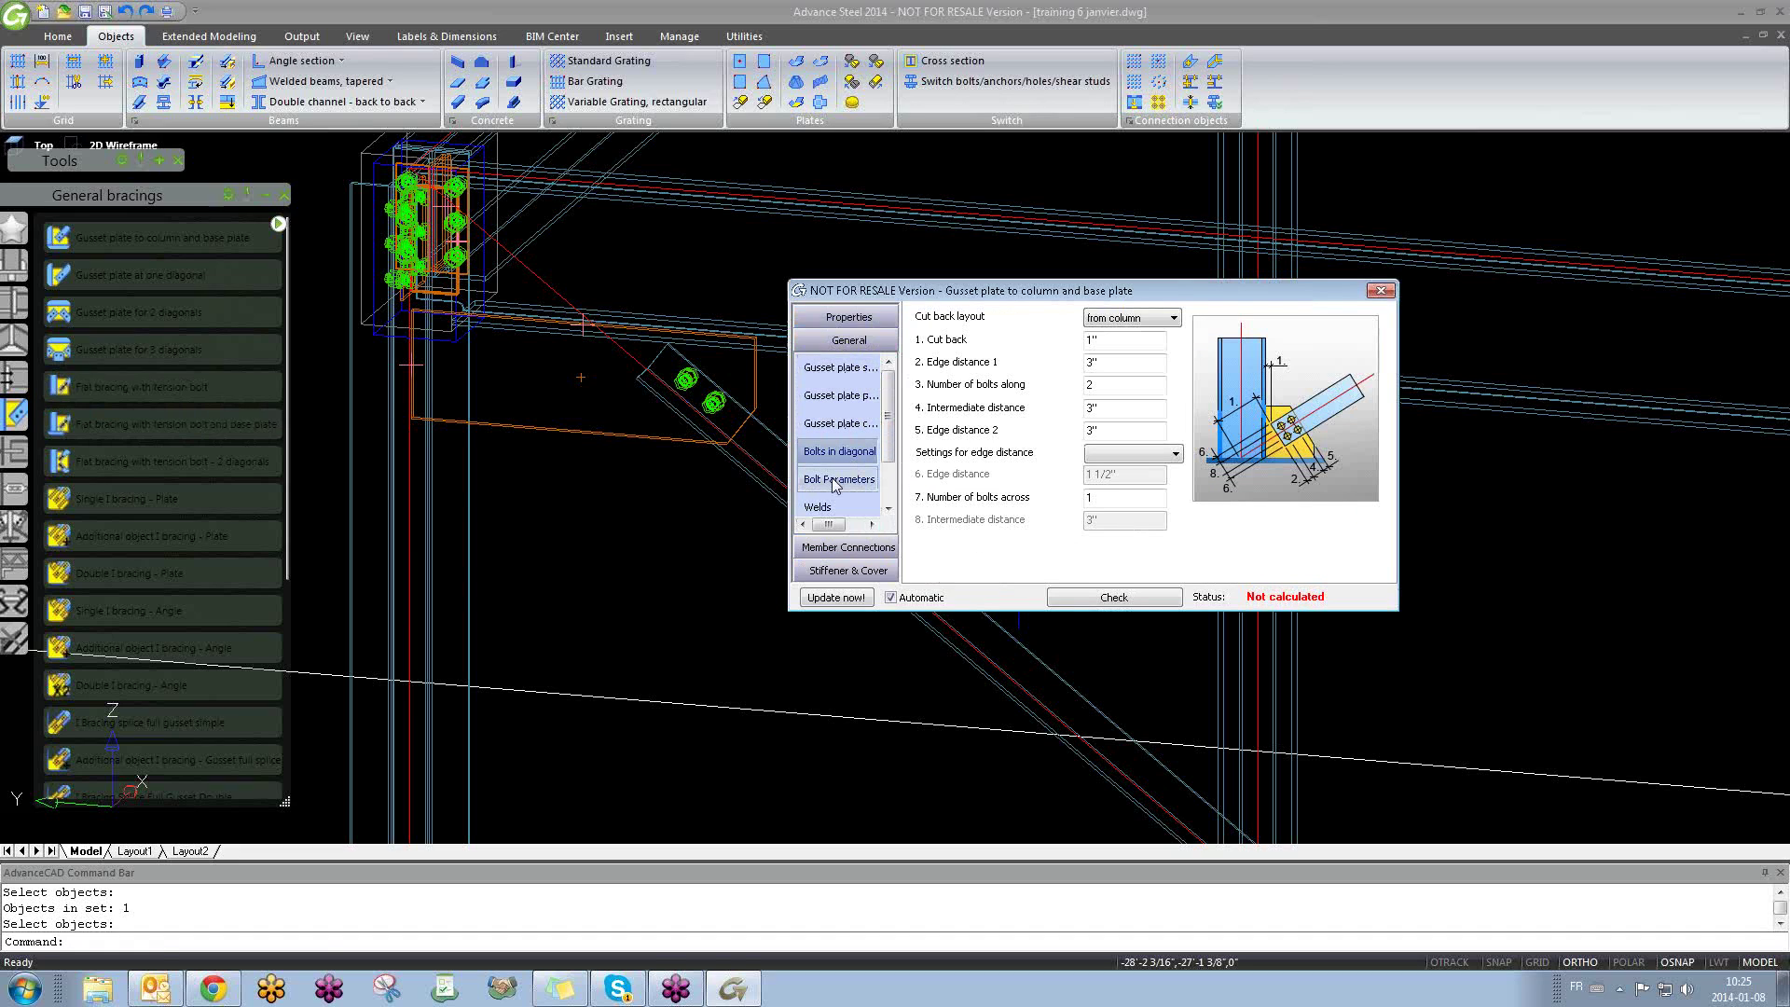
{"action": "left_click", "coordinate": [837, 481]}
{"action": "left_click", "coordinate": [867, 501]}
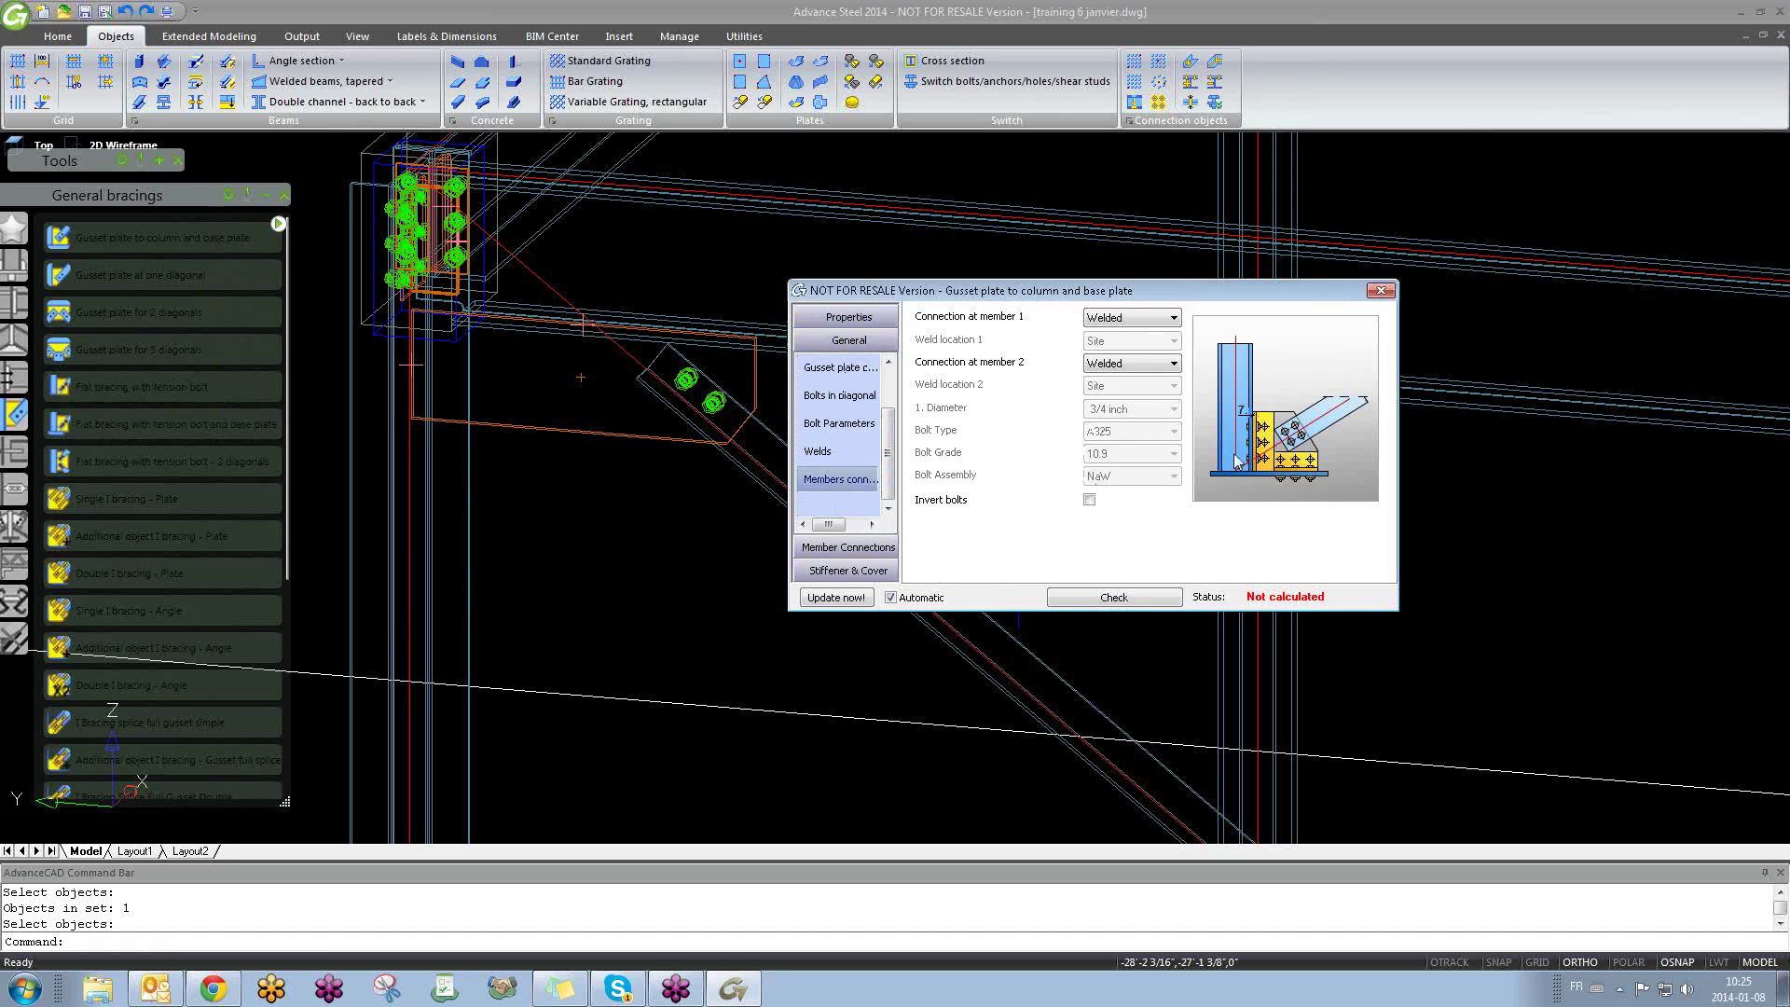
{"action": "left_click", "coordinate": [839, 367]}
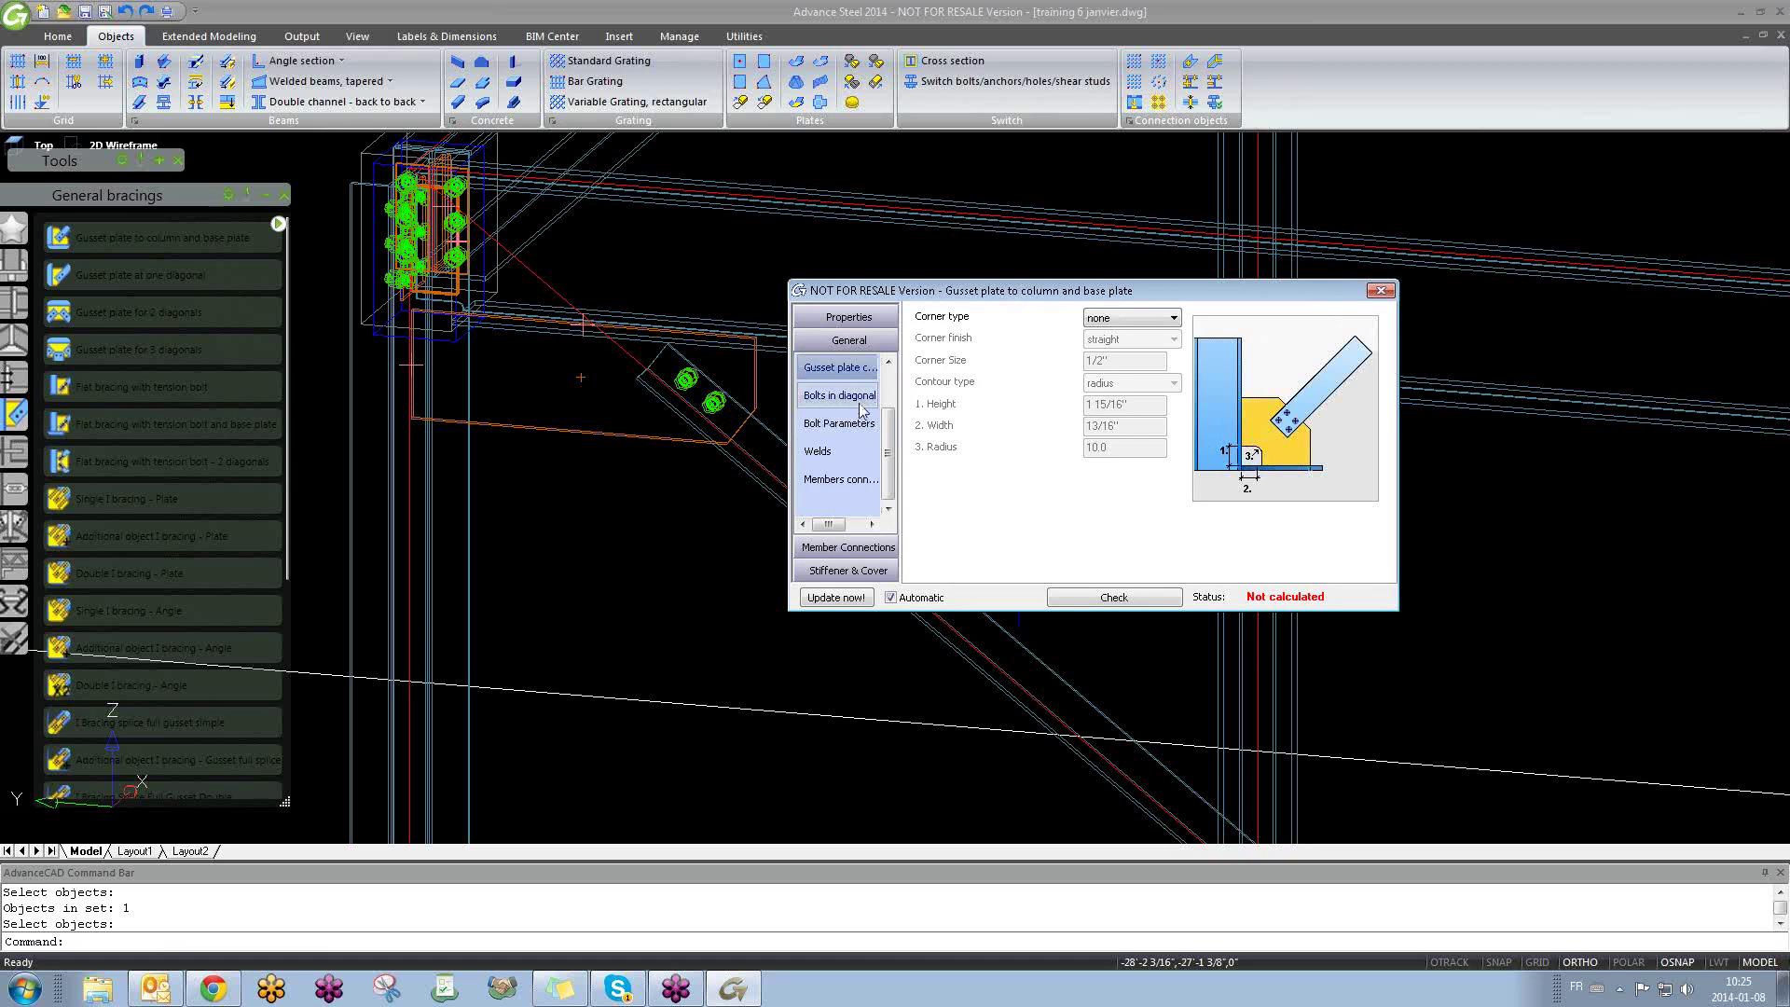
{"action": "left_click", "coordinate": [849, 548]}
{"action": "left_click", "coordinate": [844, 421]}
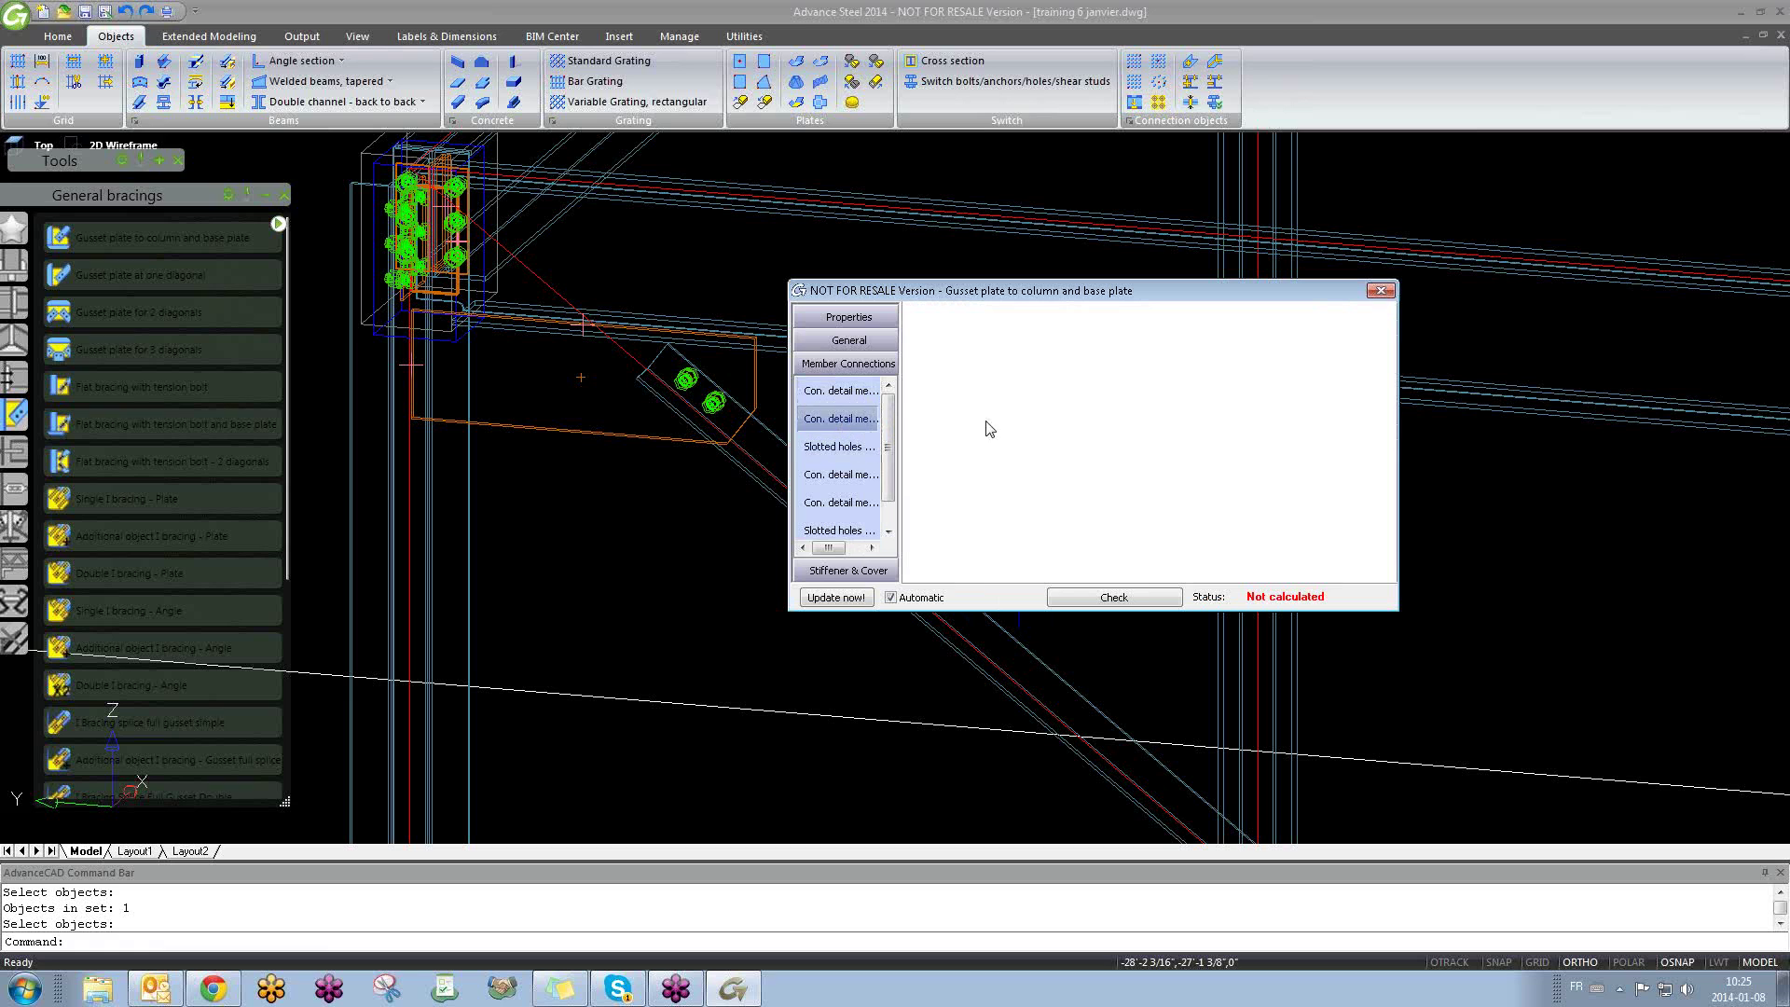
{"action": "left_click", "coordinate": [1382, 292]}
Step: Create a gusset plate to column and base plate joint at the foot of the same column, selecting column, base plate, and diagonal
{"action": "scroll", "coordinate": [642, 758], "scroll_direction": "down", "scroll_amount": 5}
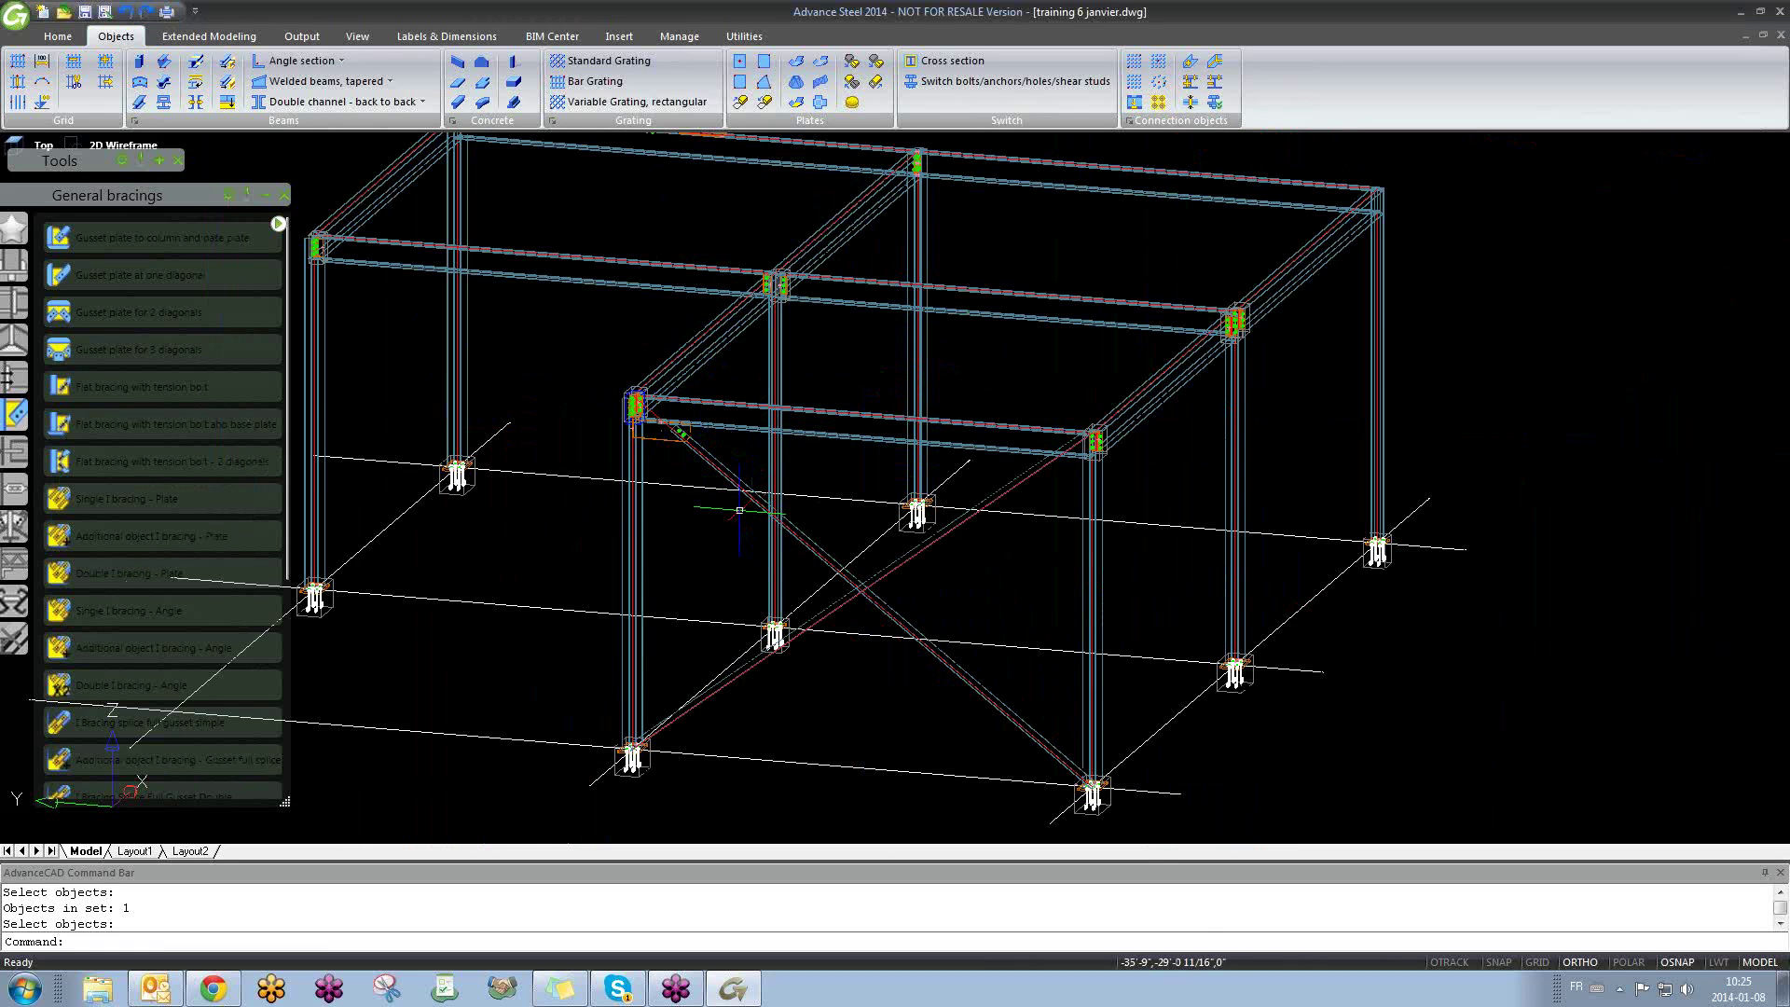
{"action": "scroll", "coordinate": [641, 758], "scroll_direction": "up", "scroll_amount": 8}
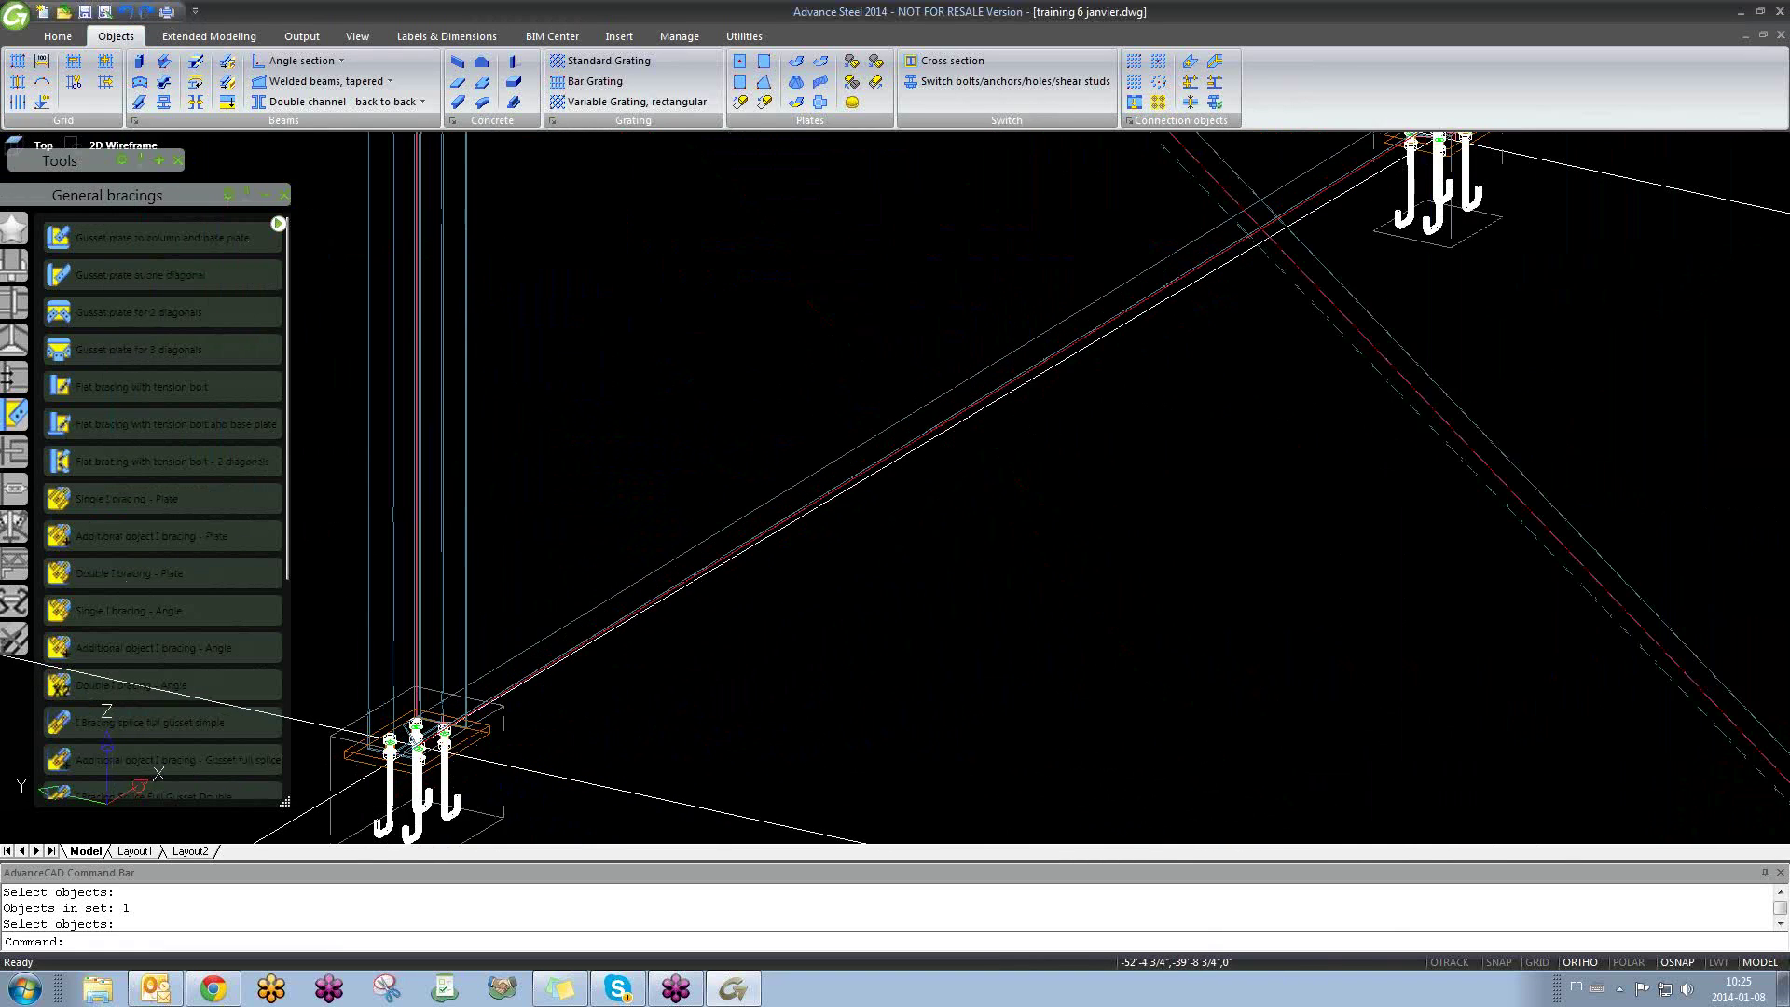
{"action": "scroll", "coordinate": [474, 730], "scroll_direction": "down", "scroll_amount": 1}
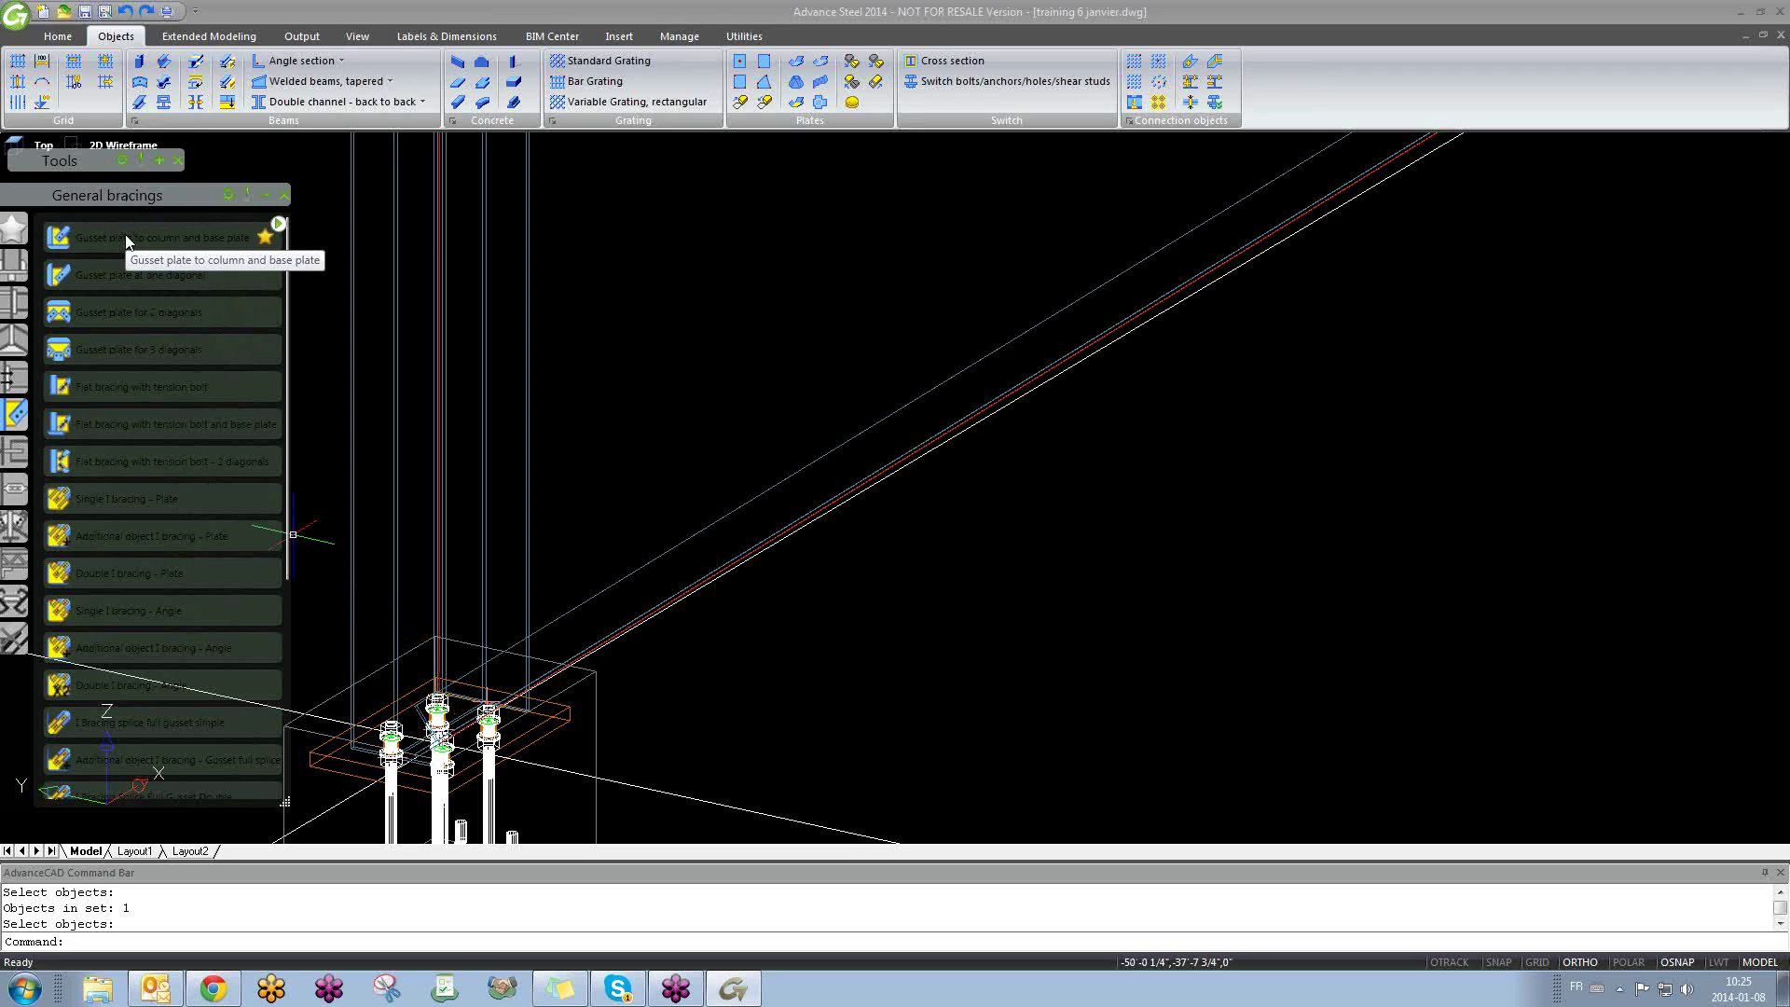
{"action": "left_click", "coordinate": [125, 234]}
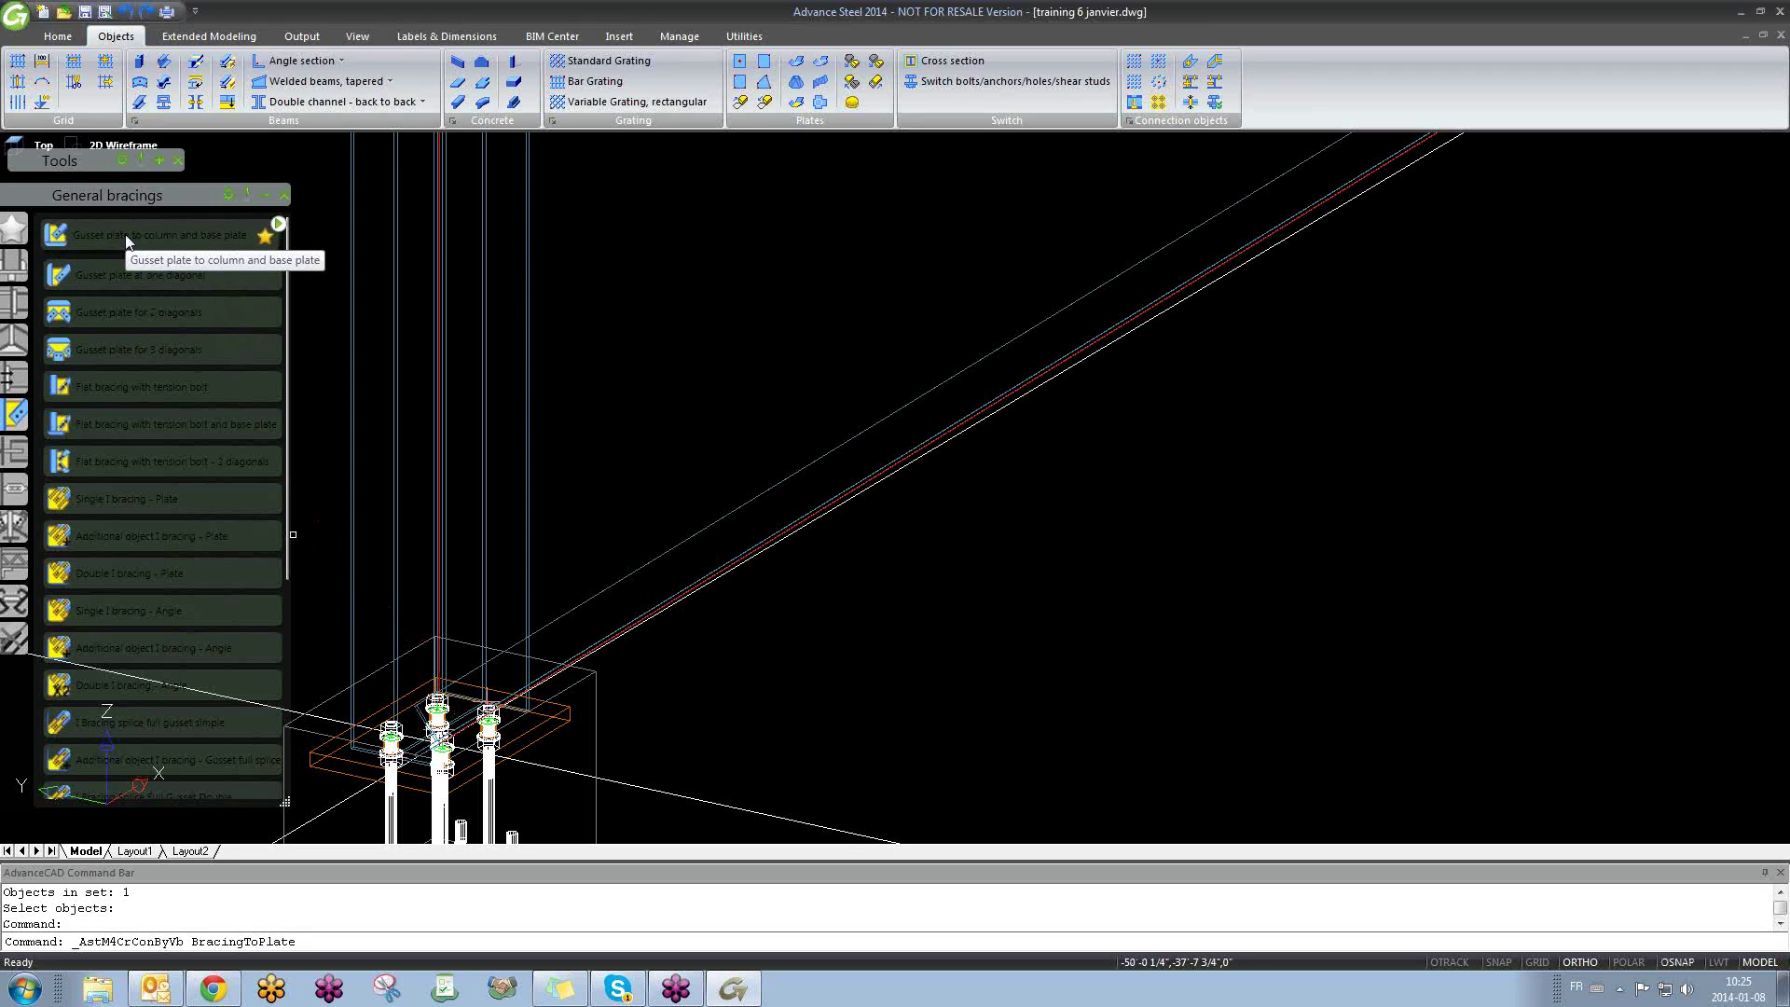
{"action": "left_click", "coordinate": [528, 532]}
{"action": "key", "text": "Return"}
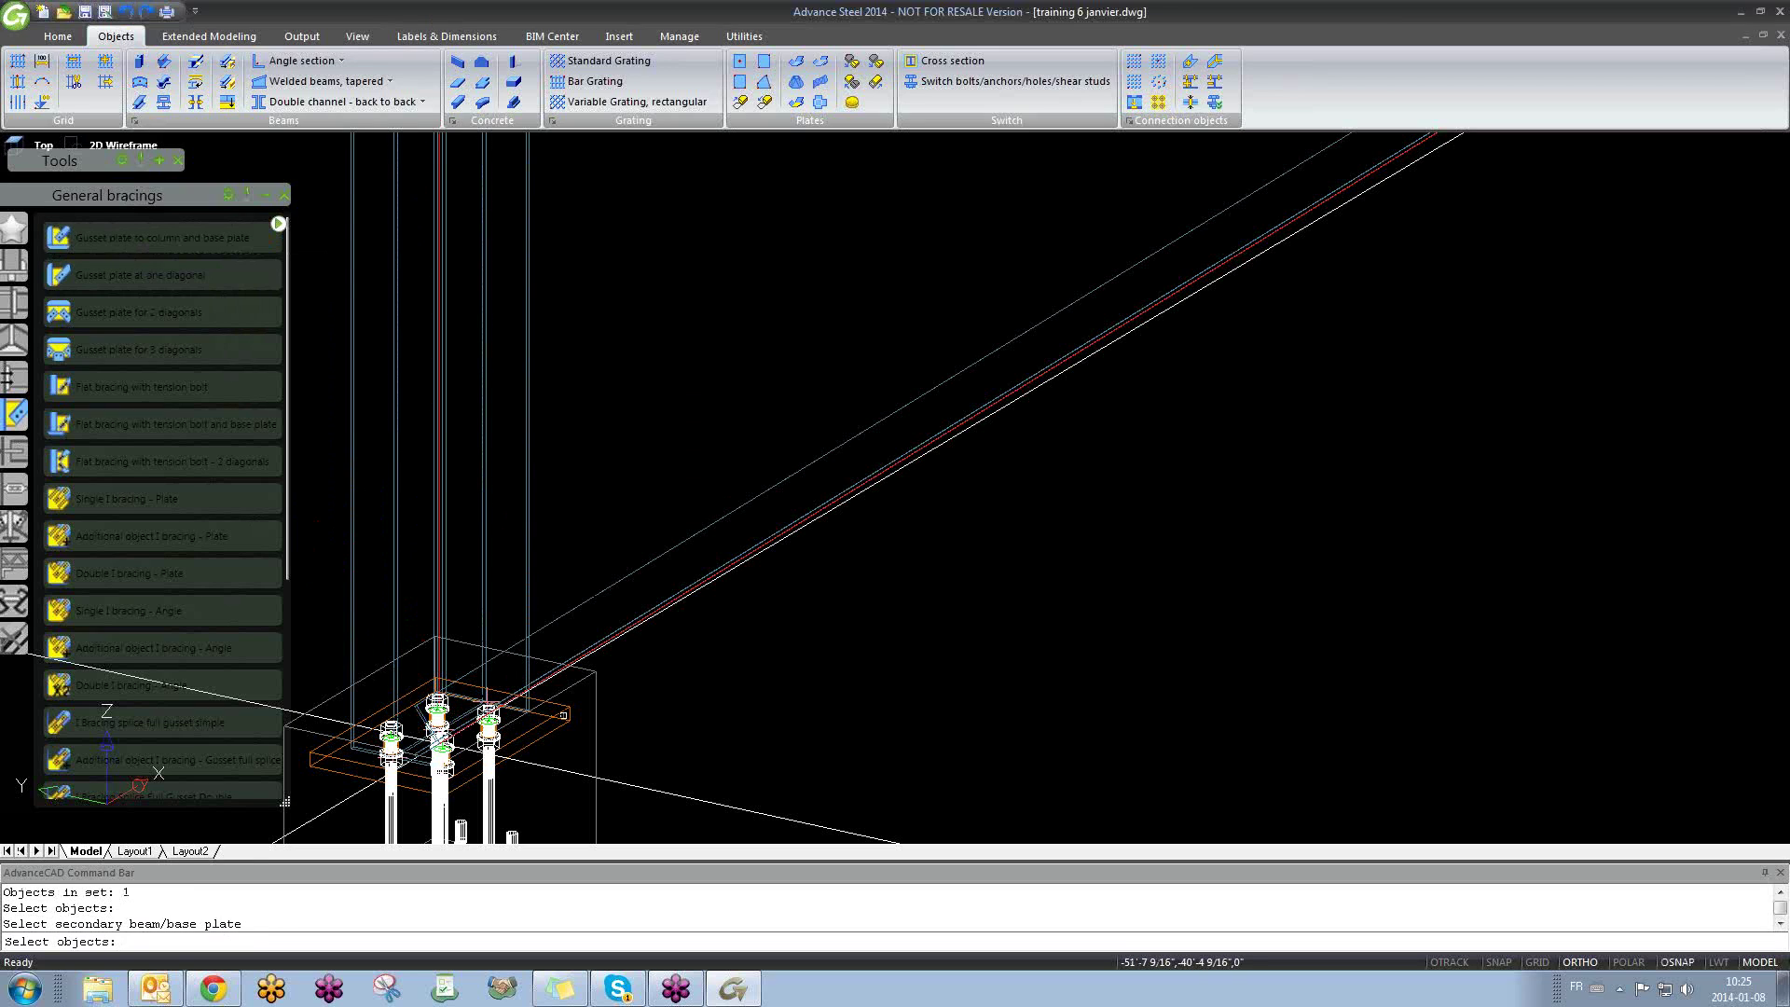
{"action": "left_click", "coordinate": [563, 714]}
{"action": "key", "text": "Return"}
{"action": "left_click", "coordinate": [643, 622]}
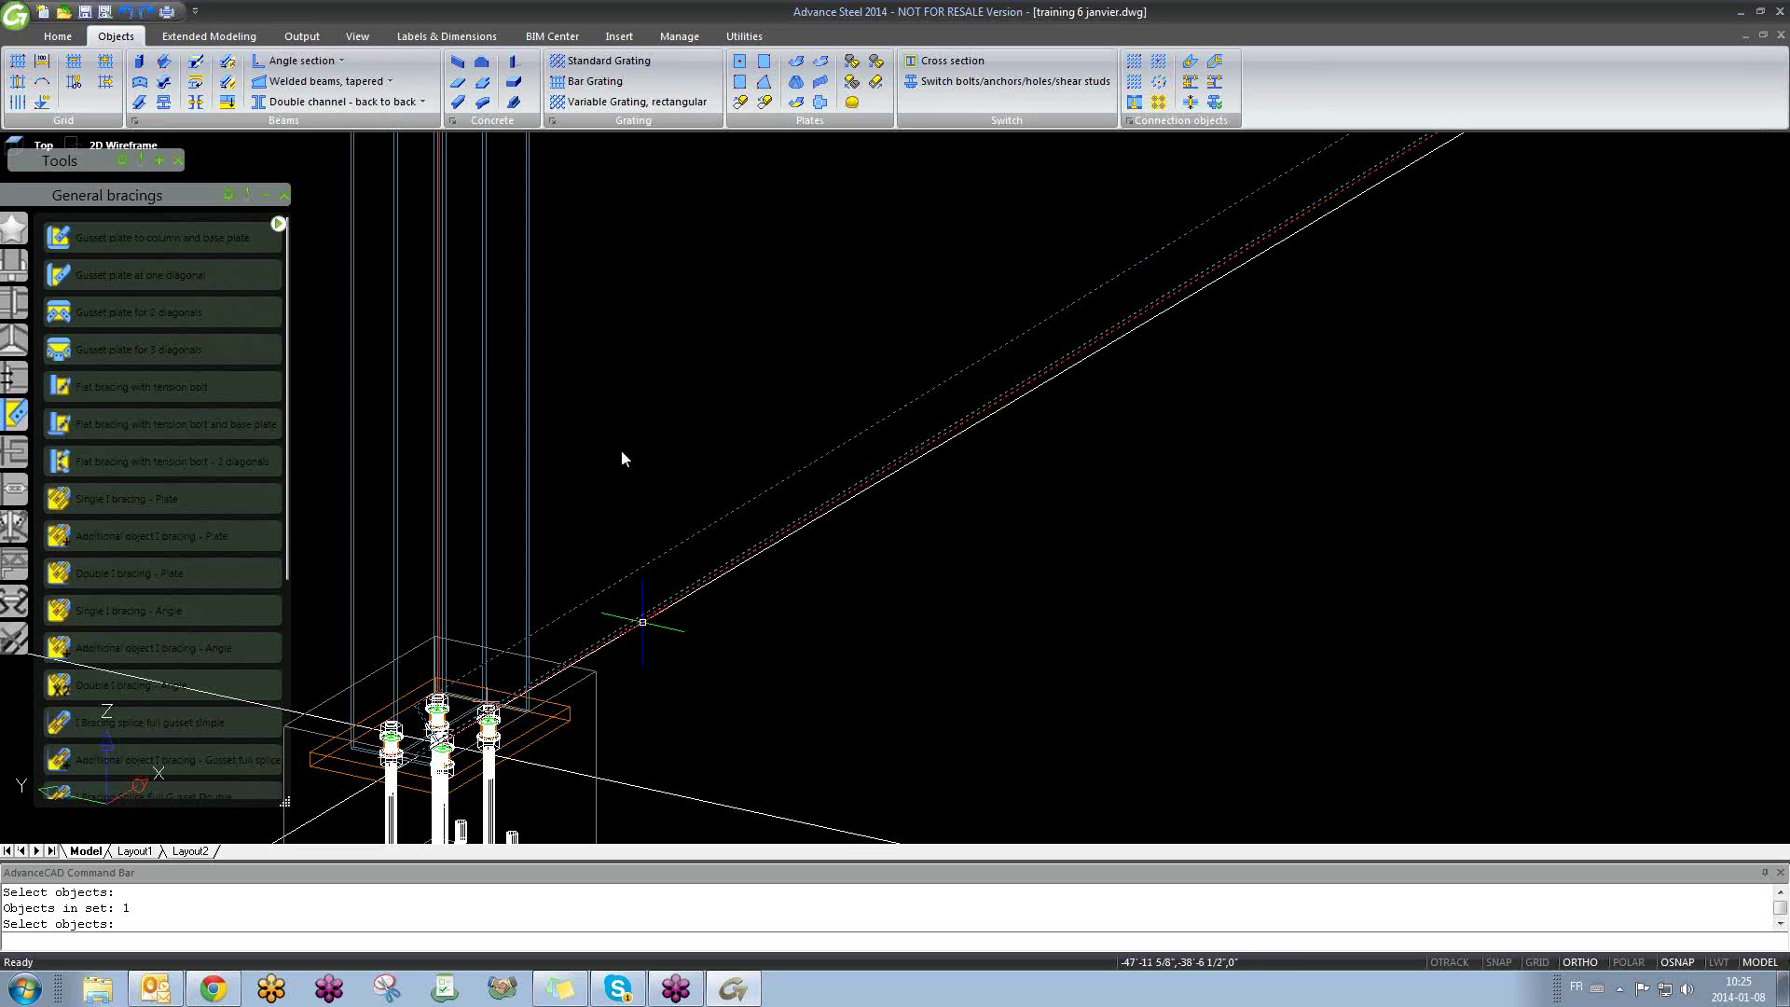
{"action": "key", "text": "Return"}
Step: Try the parallel shape for the column-foot gusset plate, first at the main beam and, with that back on perpendicular, at the beam/plate
{"action": "middle_click_drag", "start_coordinate": [585, 501], "coordinate": [748, 632], "text": "shift"}
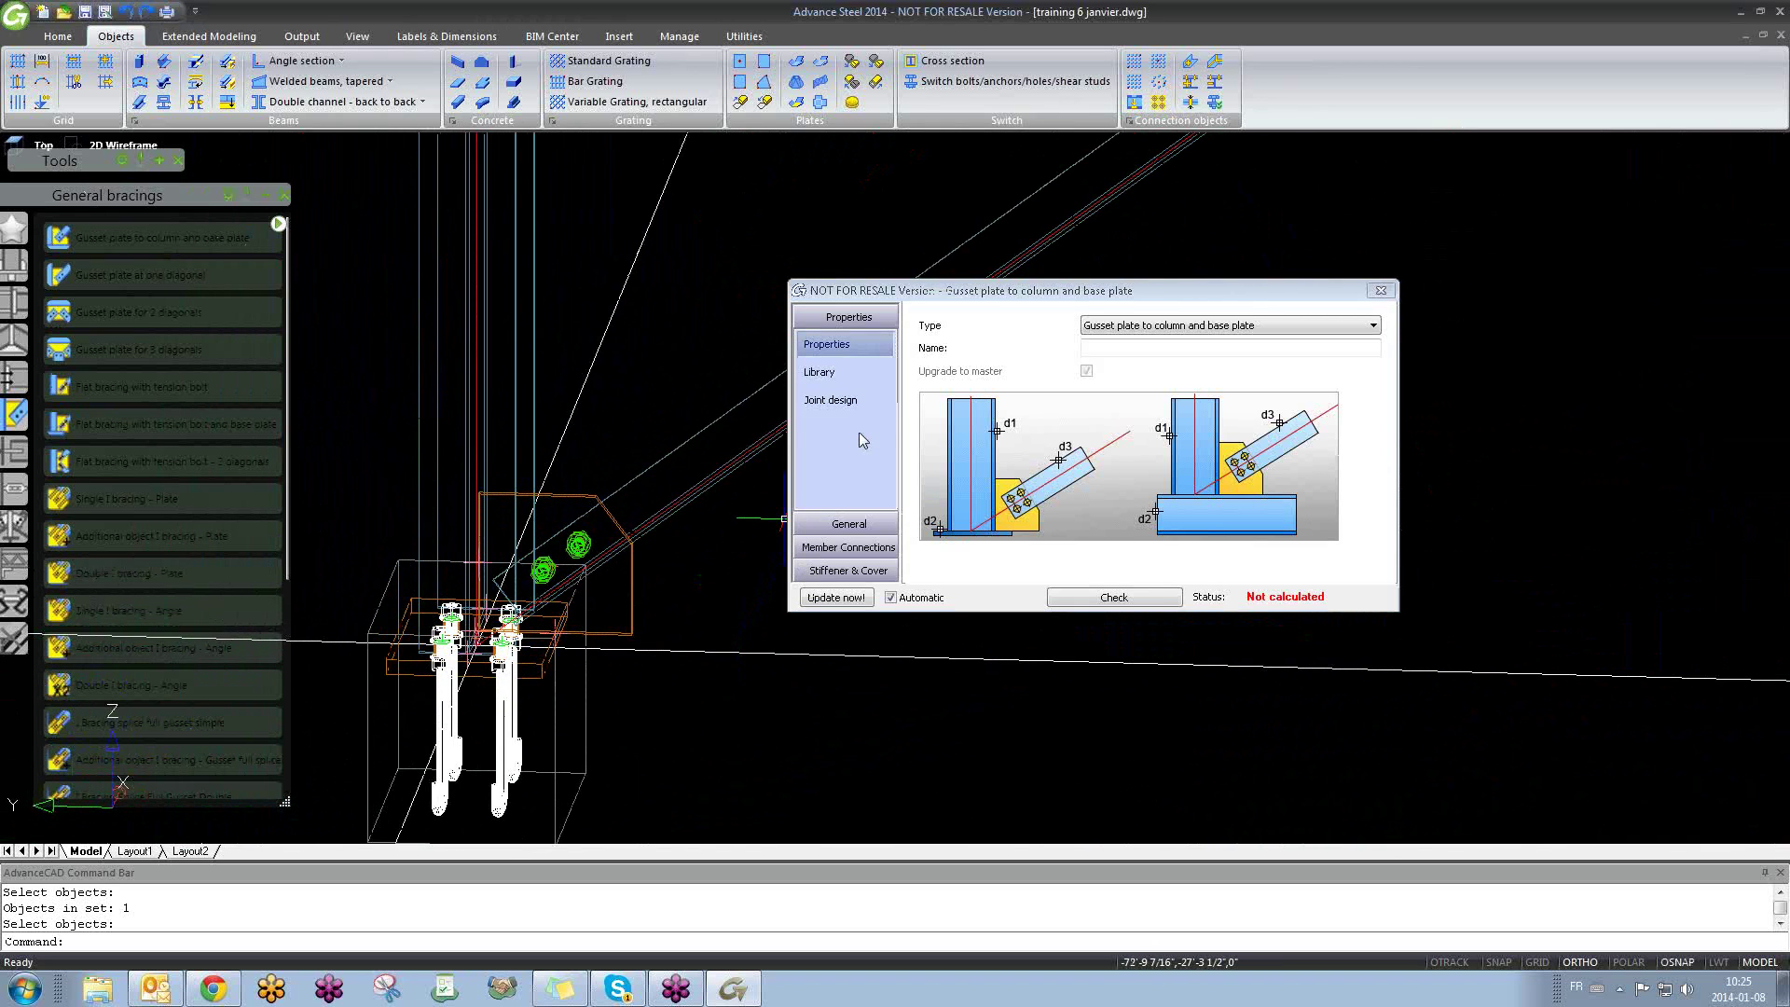
{"action": "left_click", "coordinate": [854, 527]}
{"action": "left_click", "coordinate": [1155, 319]}
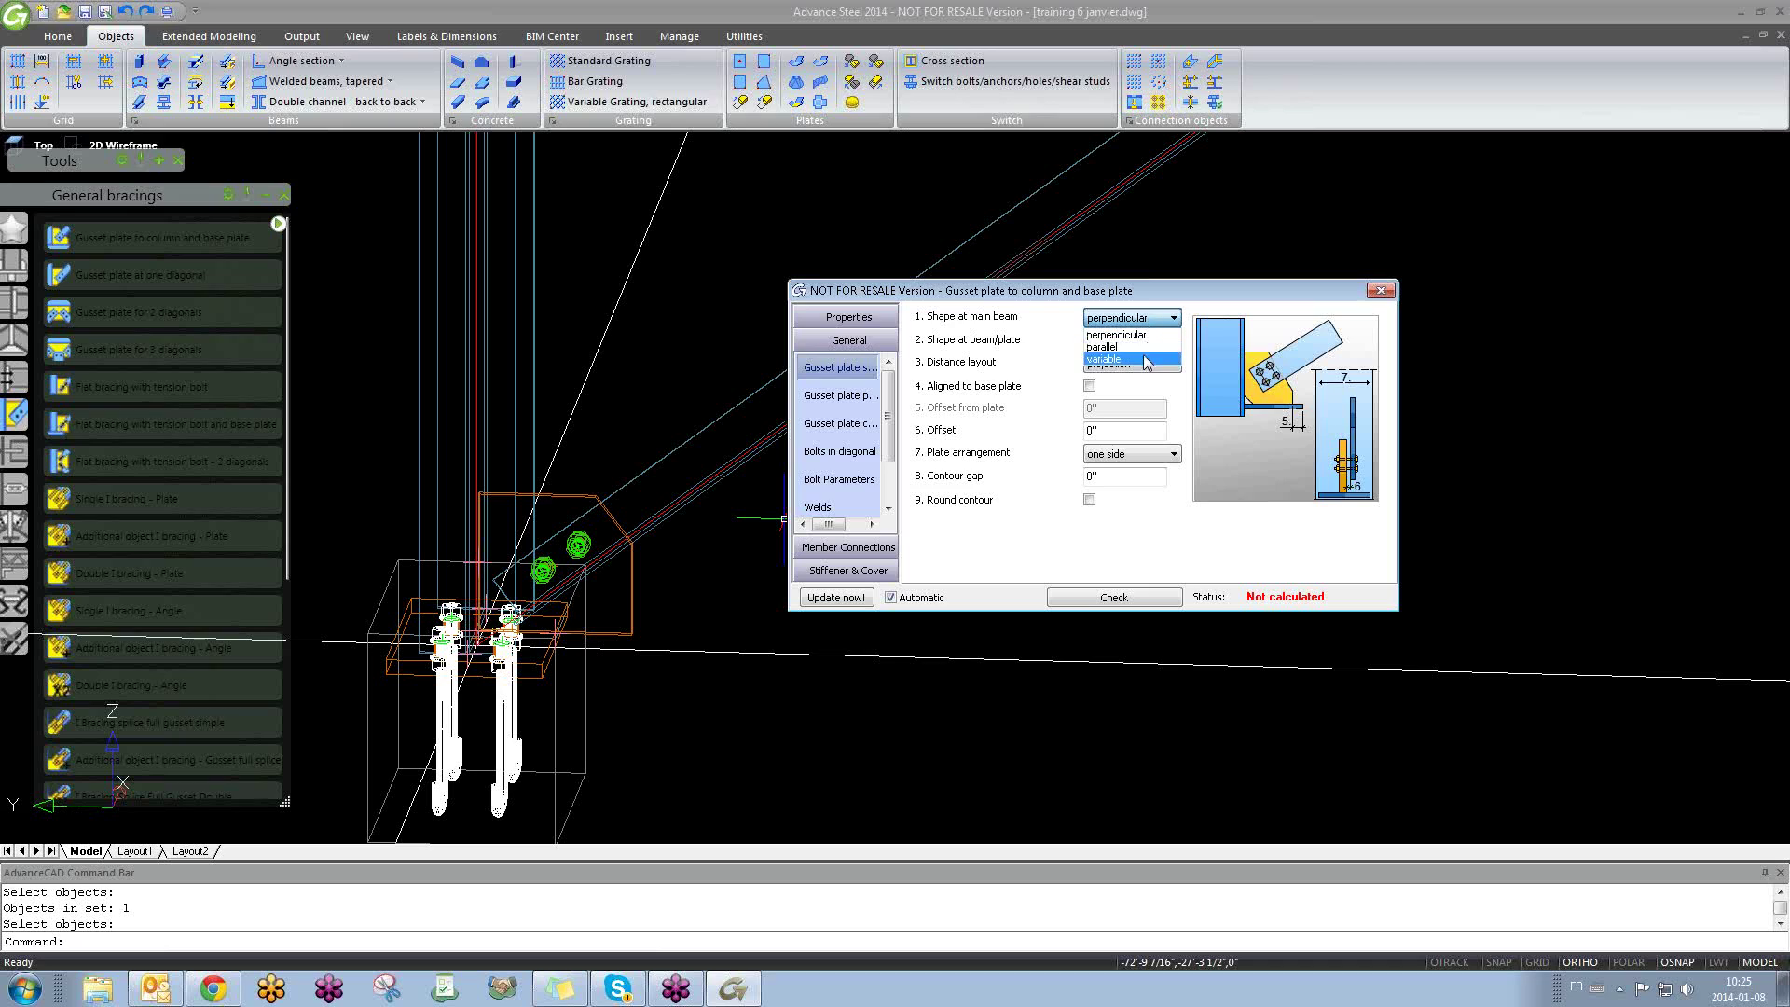
{"action": "left_click", "coordinate": [1147, 347]}
{"action": "left_click", "coordinate": [1139, 321]}
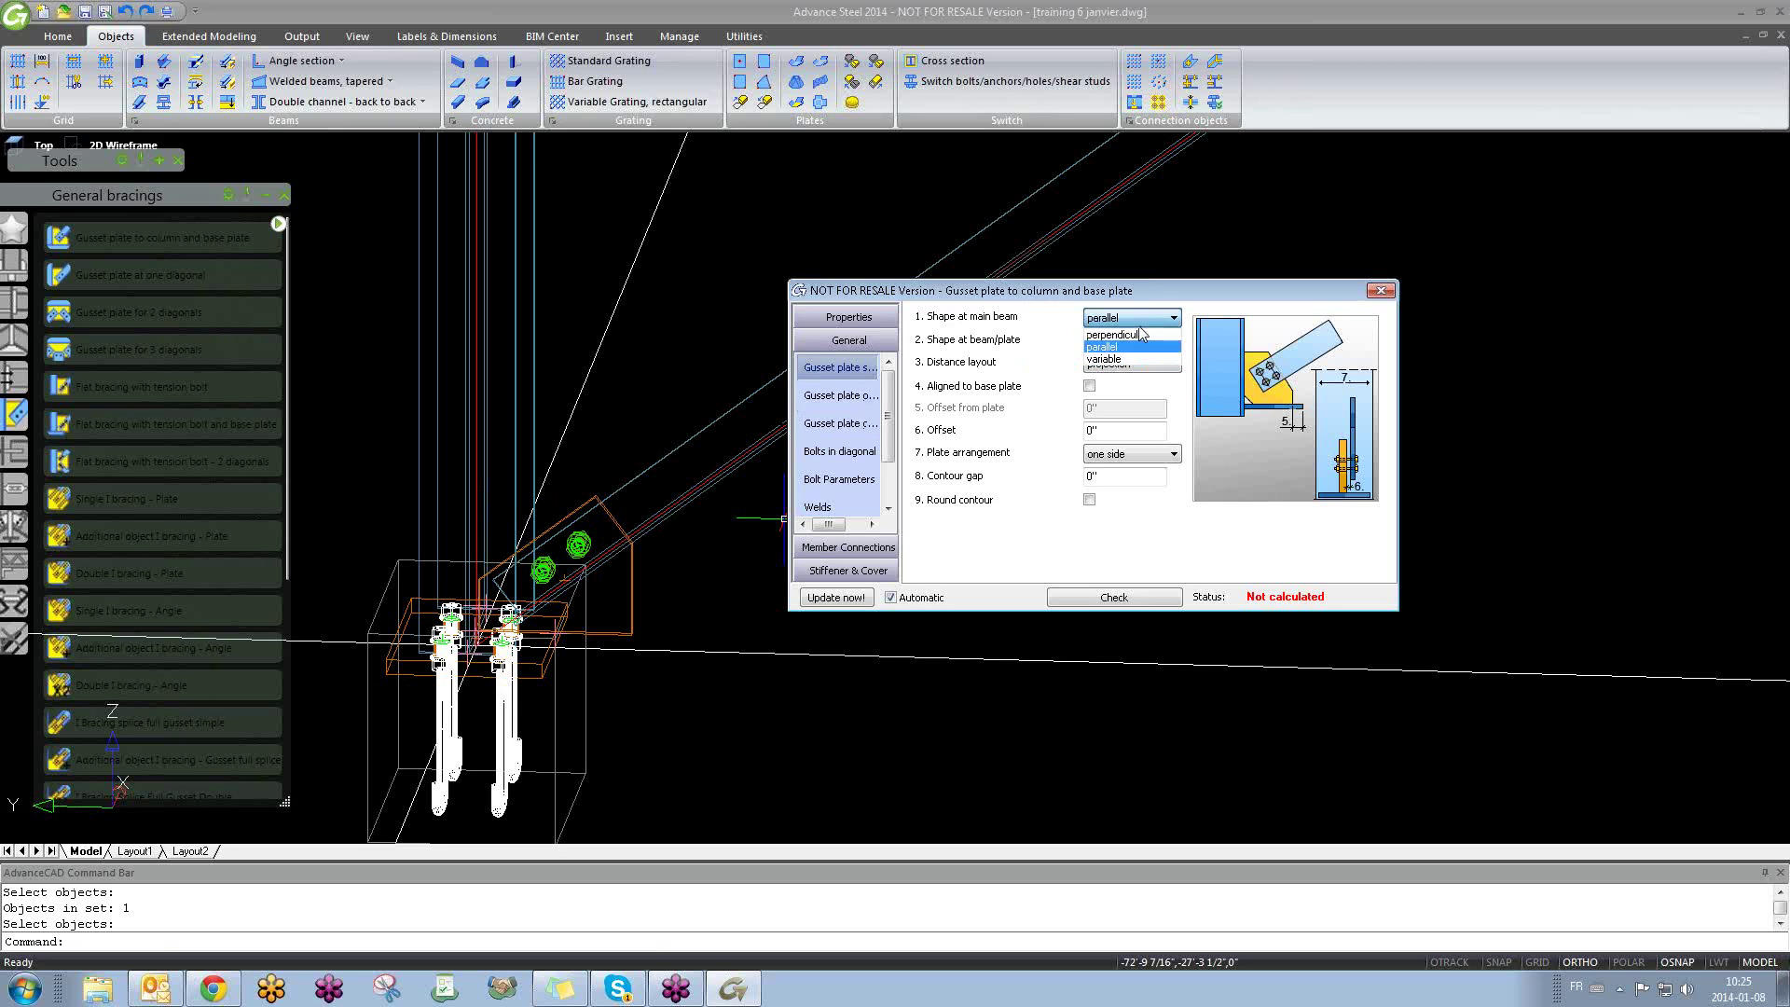
{"action": "left_click", "coordinate": [1133, 335]}
{"action": "left_click", "coordinate": [1136, 341]}
{"action": "left_click", "coordinate": [1137, 370]}
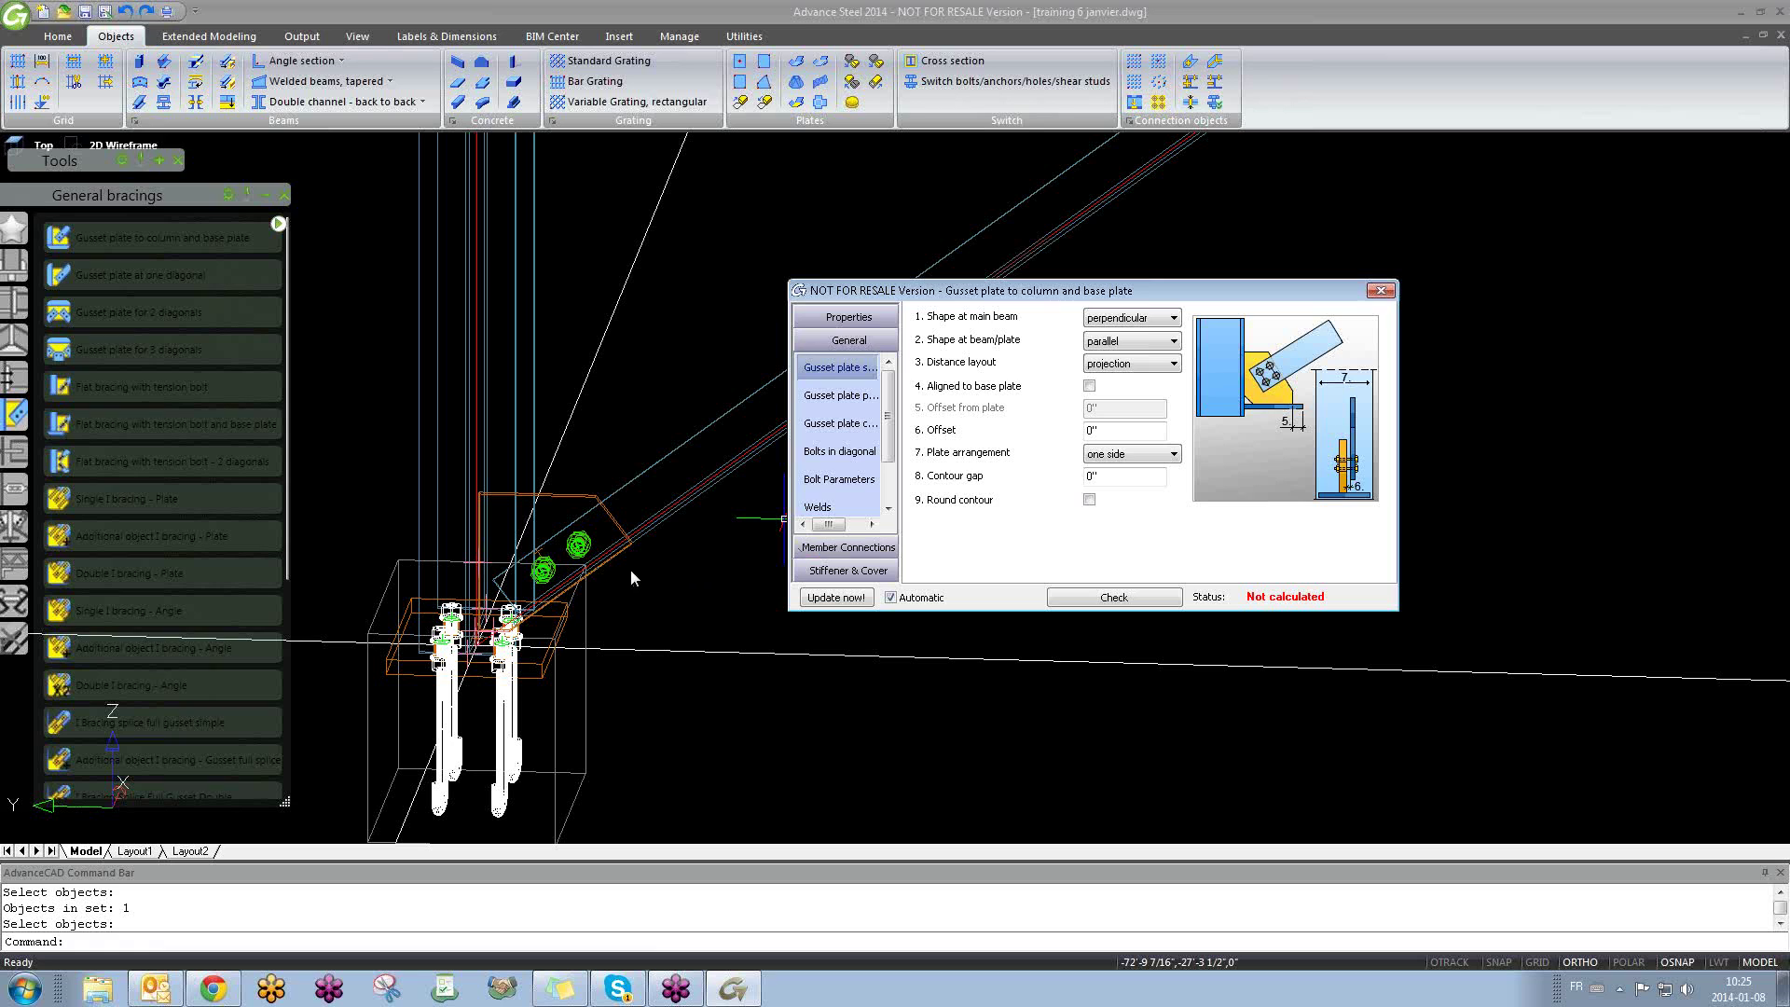
{"action": "middle_click_drag", "start_coordinate": [632, 571], "coordinate": [582, 588], "text": "shift"}
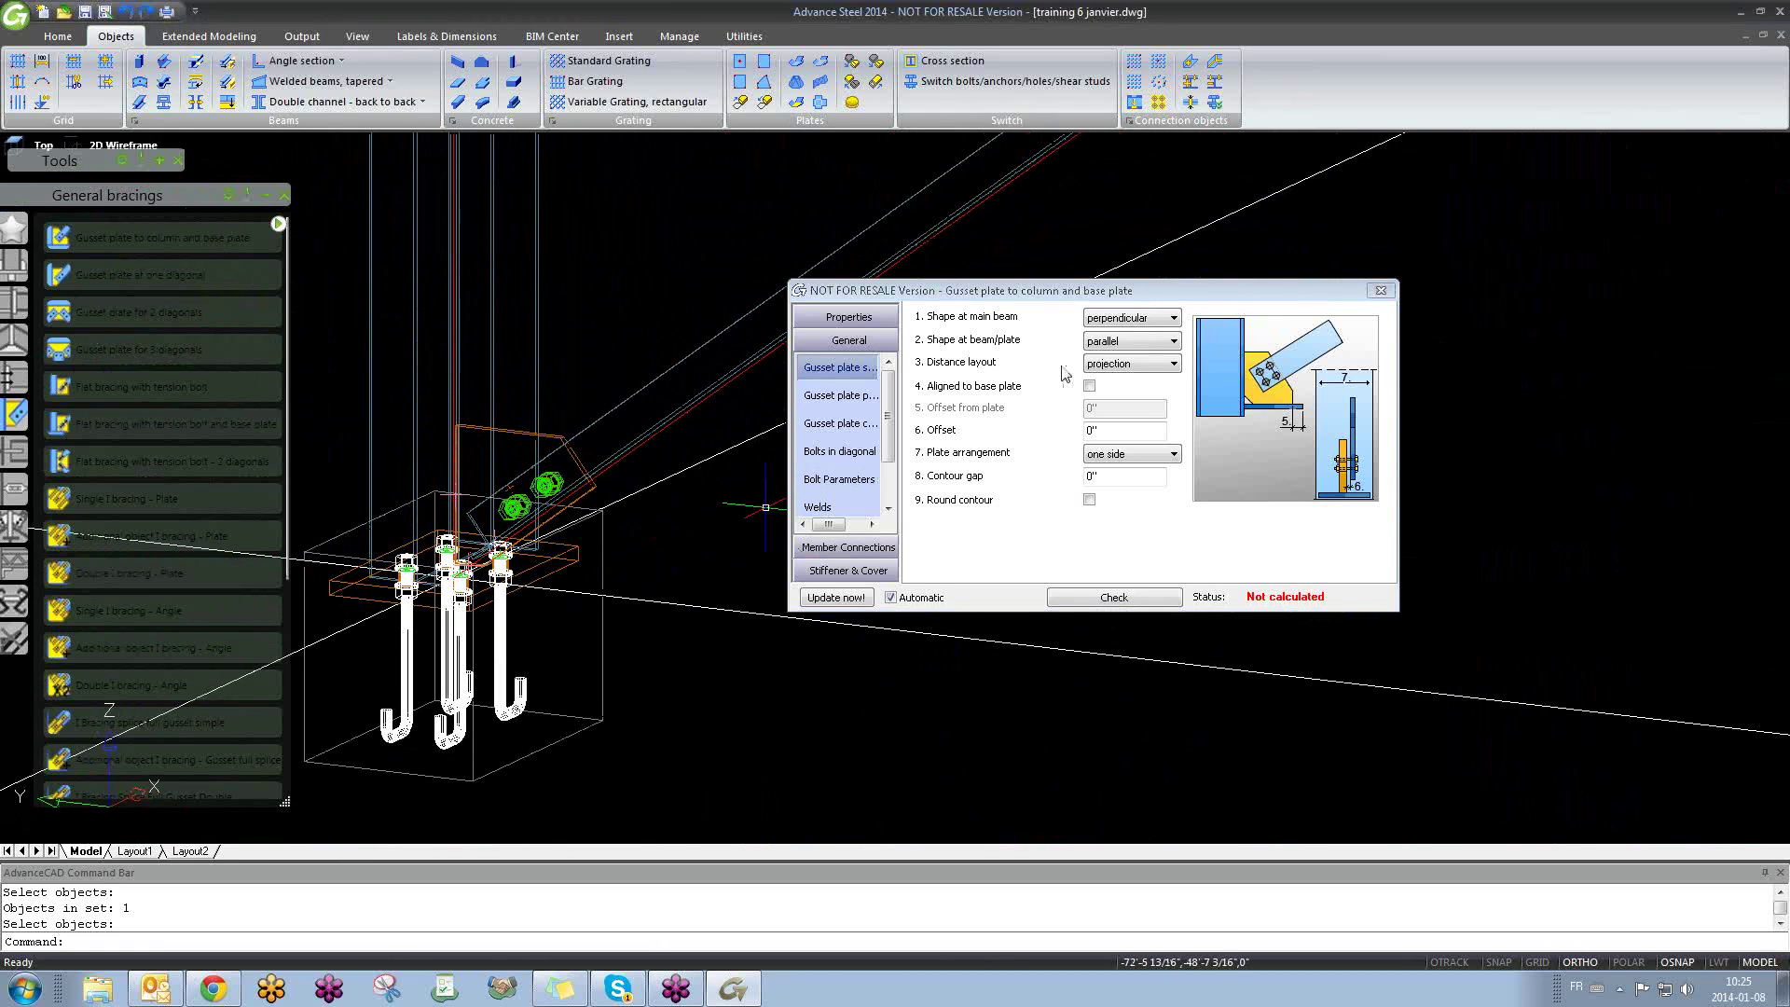
Step: Set the lower gusset plate's shape at beam/plate to perpendicular and close the joint settings
{"action": "left_click", "coordinate": [1140, 342]}
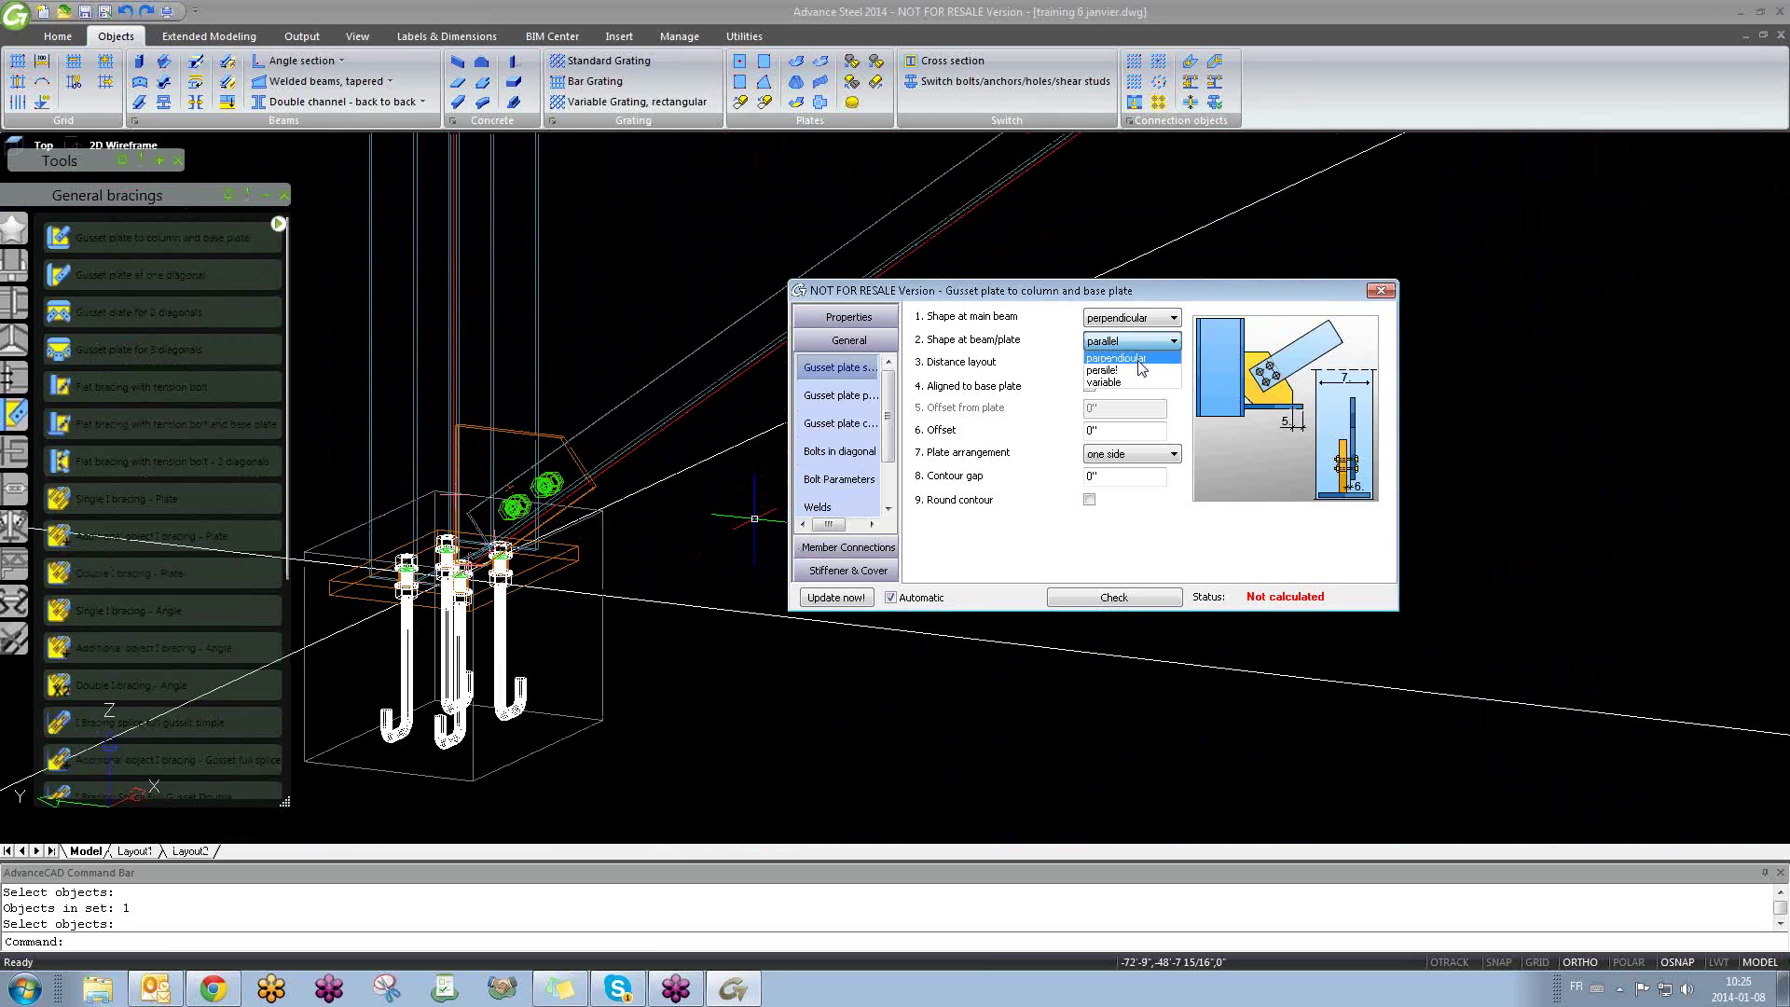
{"action": "left_click", "coordinate": [1138, 359]}
{"action": "middle_click_drag", "start_coordinate": [656, 445], "coordinate": [728, 637], "text": "shift"}
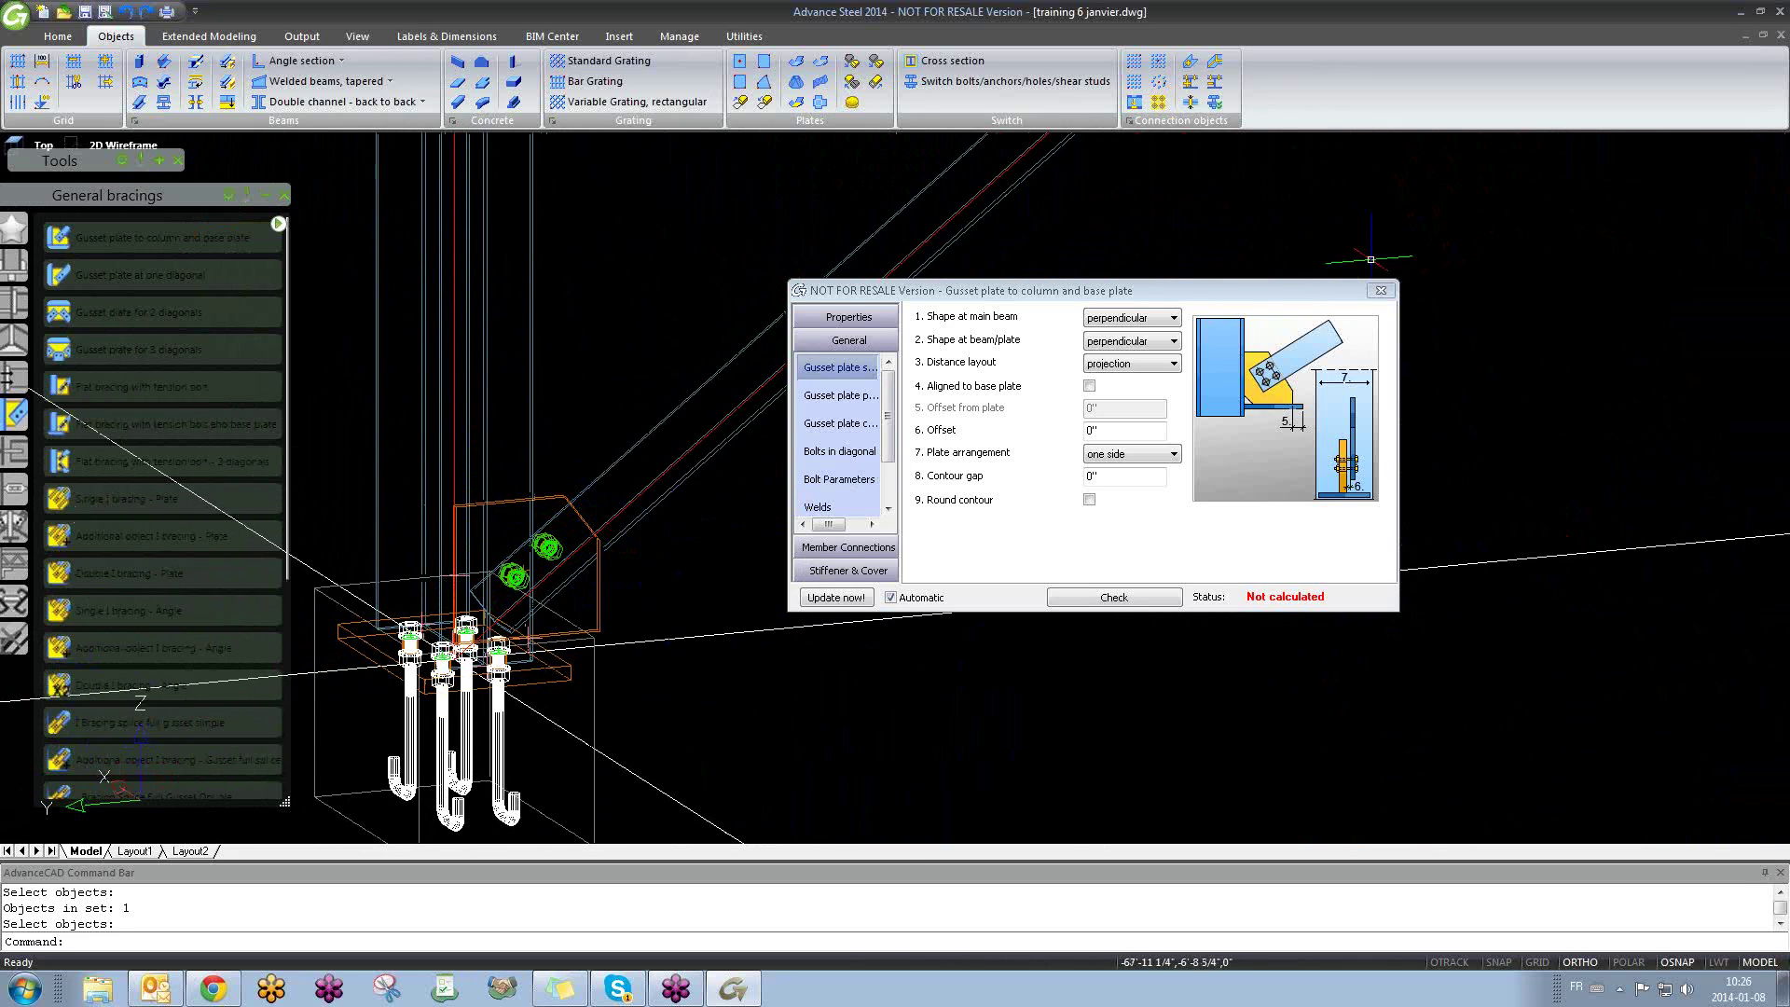
{"action": "left_click", "coordinate": [1381, 290]}
Step: Examine the crossing of the two diagonals and the enlarged preview of the Gusset plate for 2 diagonals connection
{"action": "scroll", "coordinate": [1125, 446], "scroll_direction": "down", "scroll_amount": 2}
{"action": "middle_click_drag", "start_coordinate": [1125, 446], "coordinate": [826, 613]}
{"action": "scroll", "coordinate": [825, 614], "scroll_direction": "down", "scroll_amount": 5}
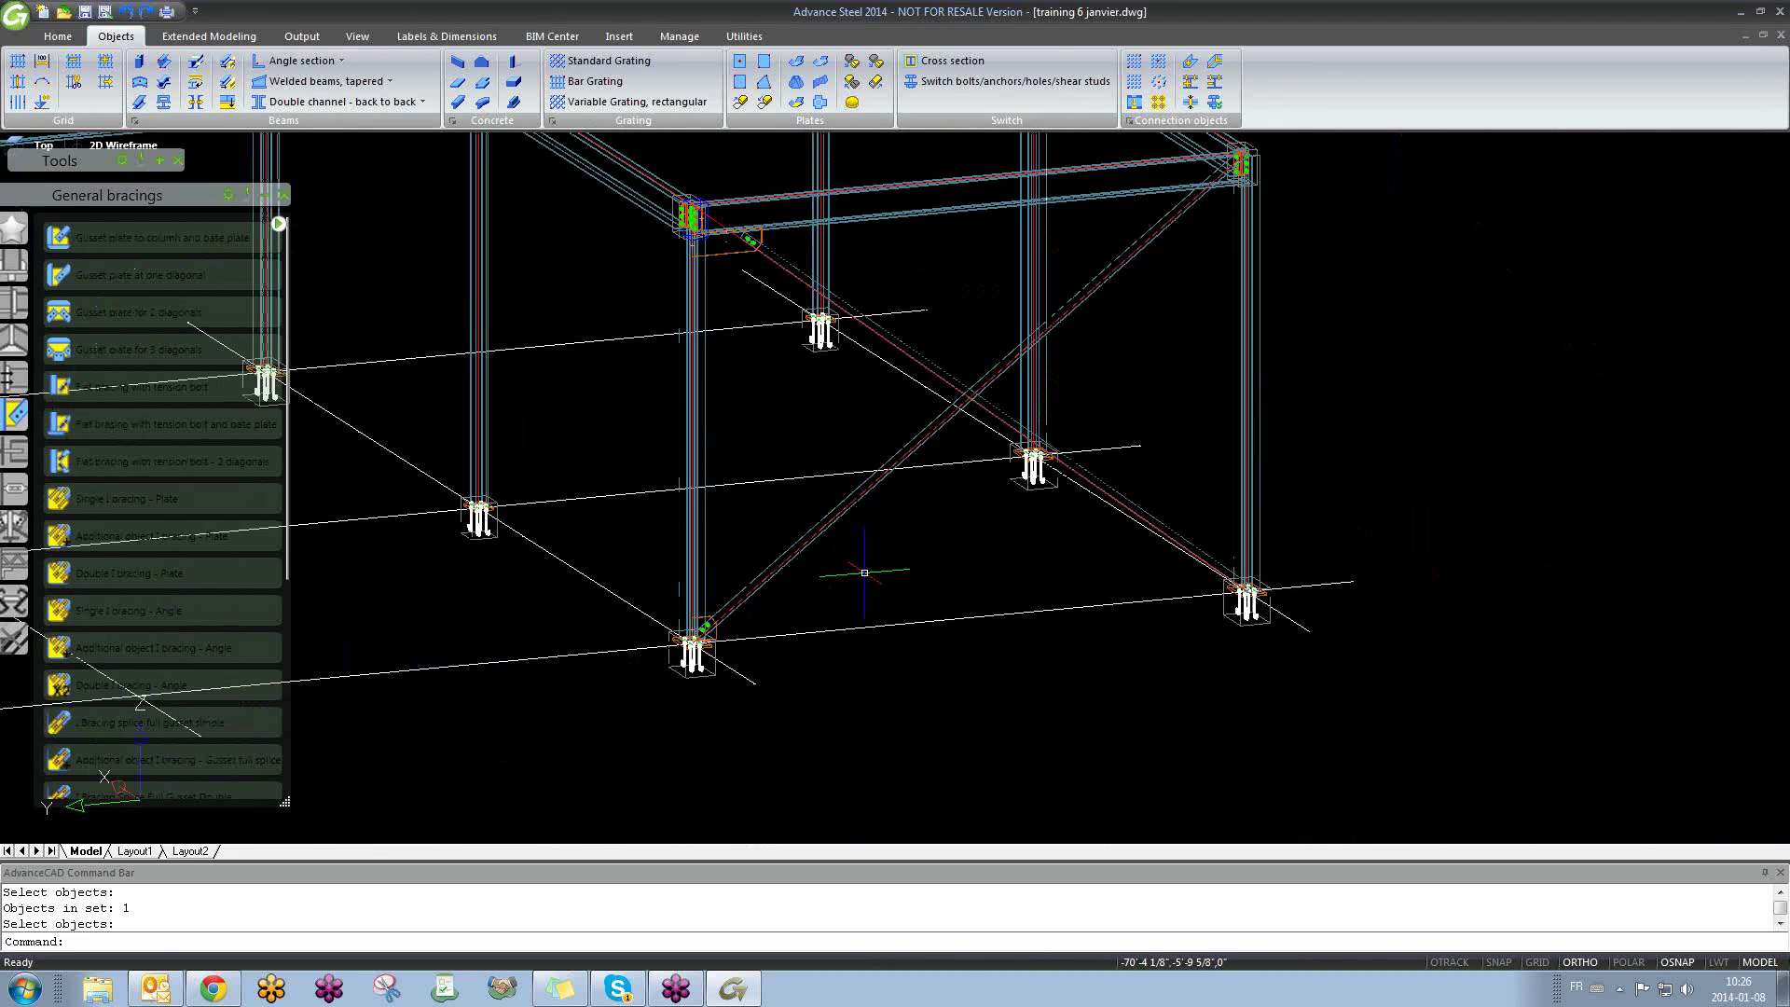
{"action": "middle_click_drag", "start_coordinate": [974, 434], "coordinate": [921, 425], "text": "shift"}
{"action": "scroll", "coordinate": [751, 303], "scroll_direction": "up", "scroll_amount": 5}
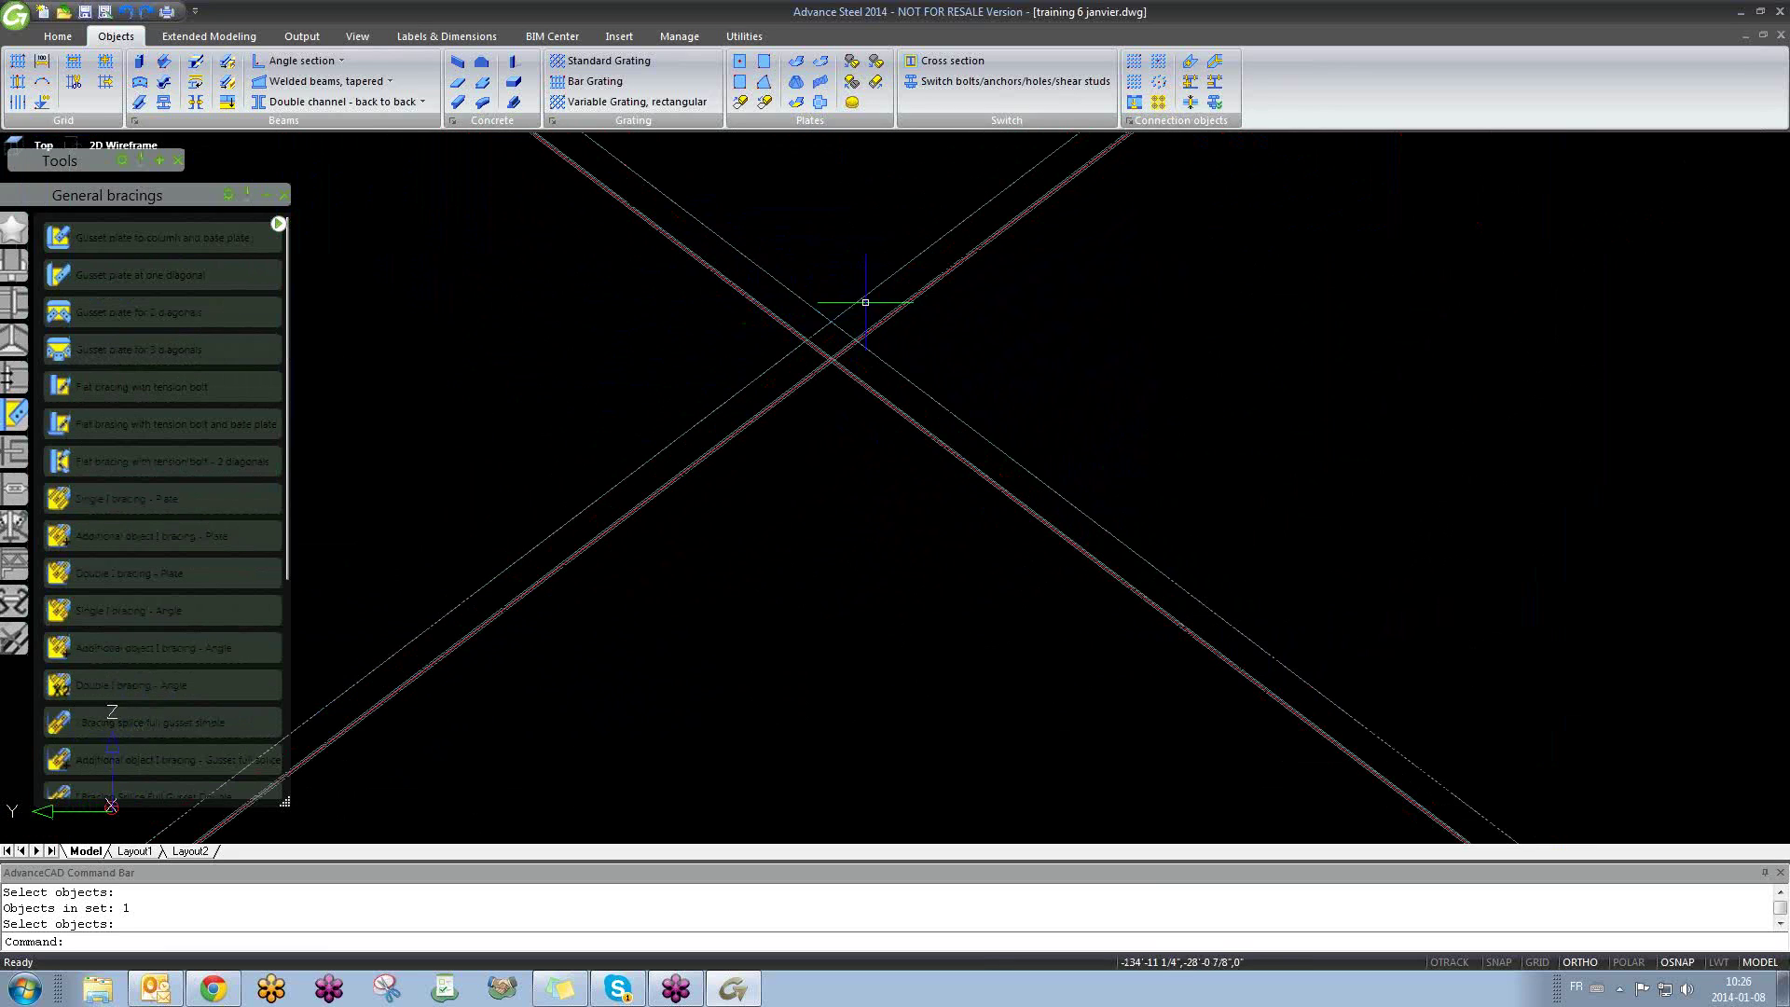
{"action": "left_click", "coordinate": [51, 324]}
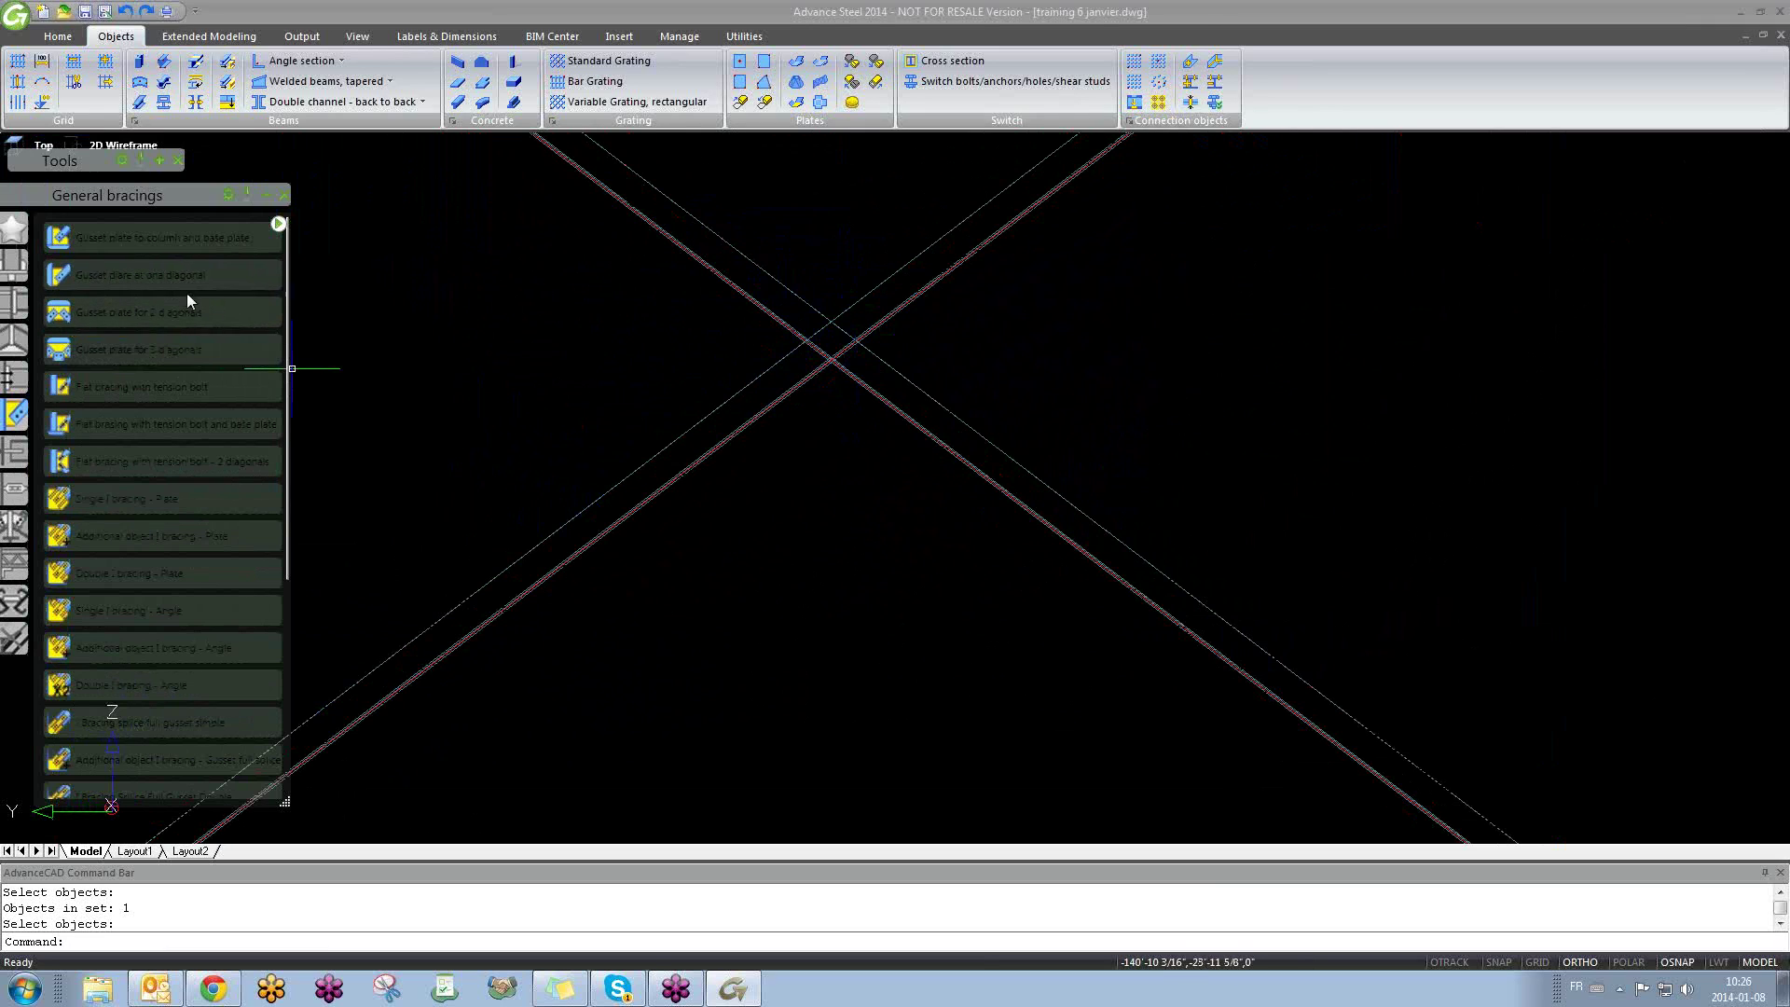
{"action": "mouse_move", "coordinate": [137, 306]}
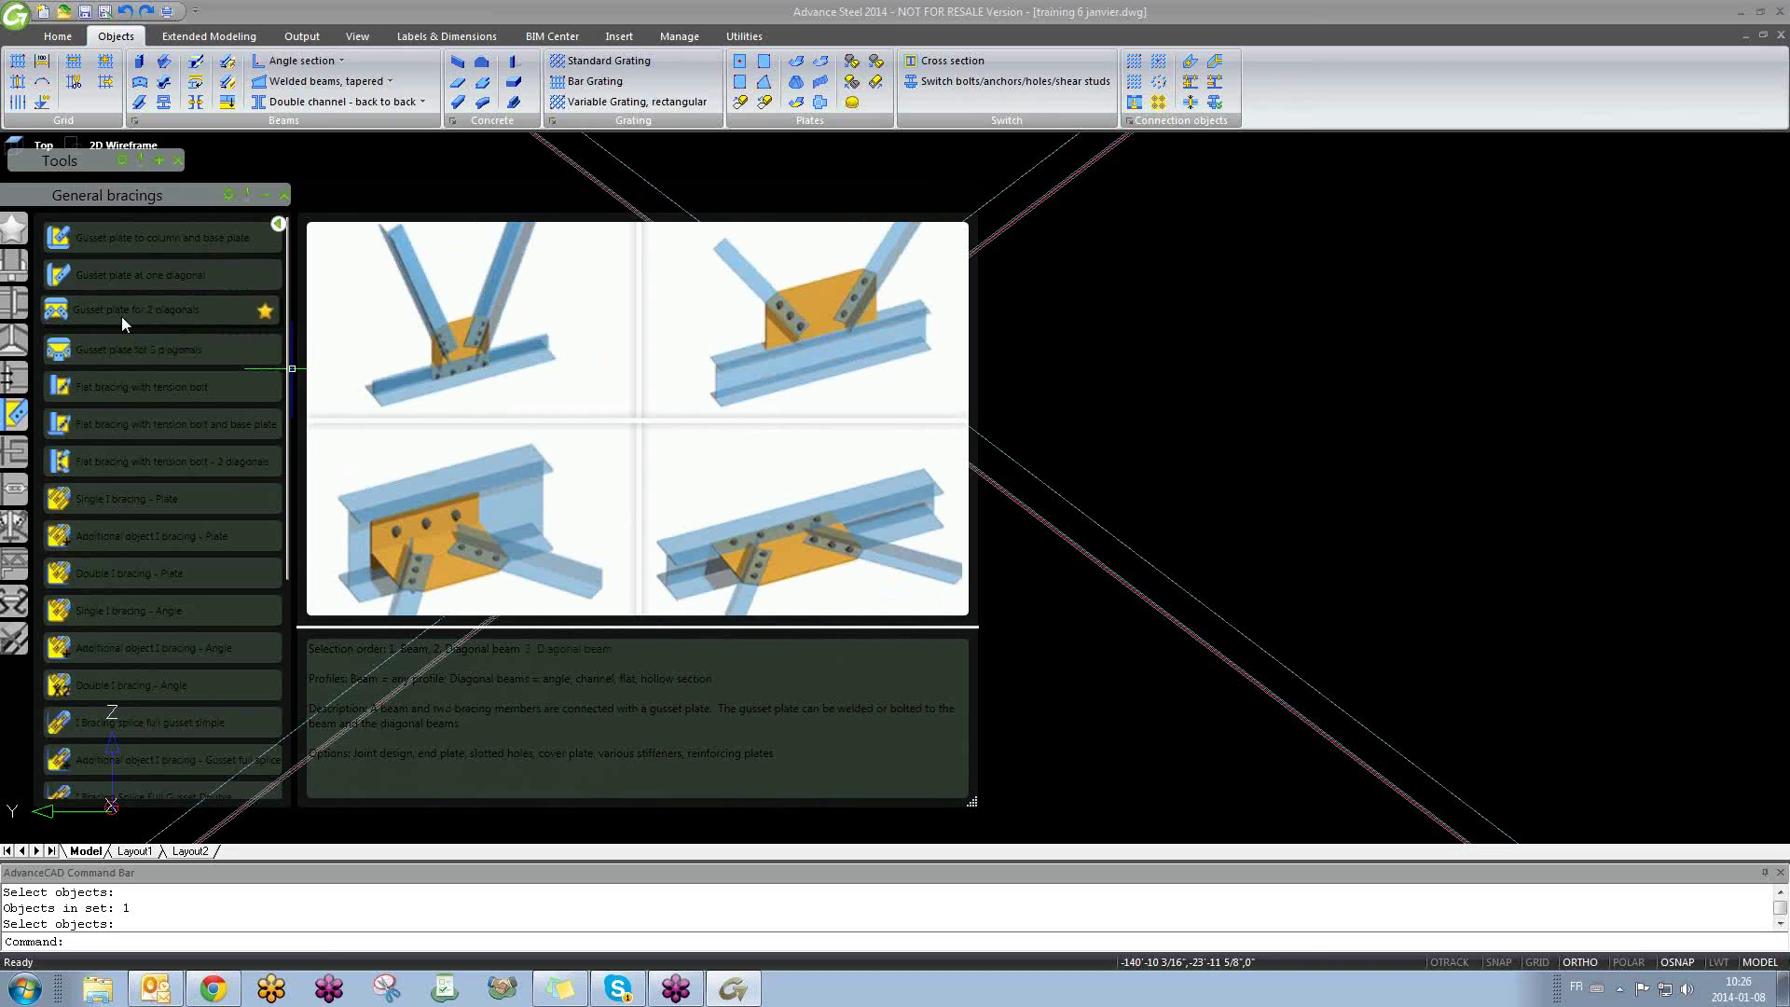
{"action": "left_click", "coordinate": [1154, 341]}
{"action": "left_click", "coordinate": [1100, 392]}
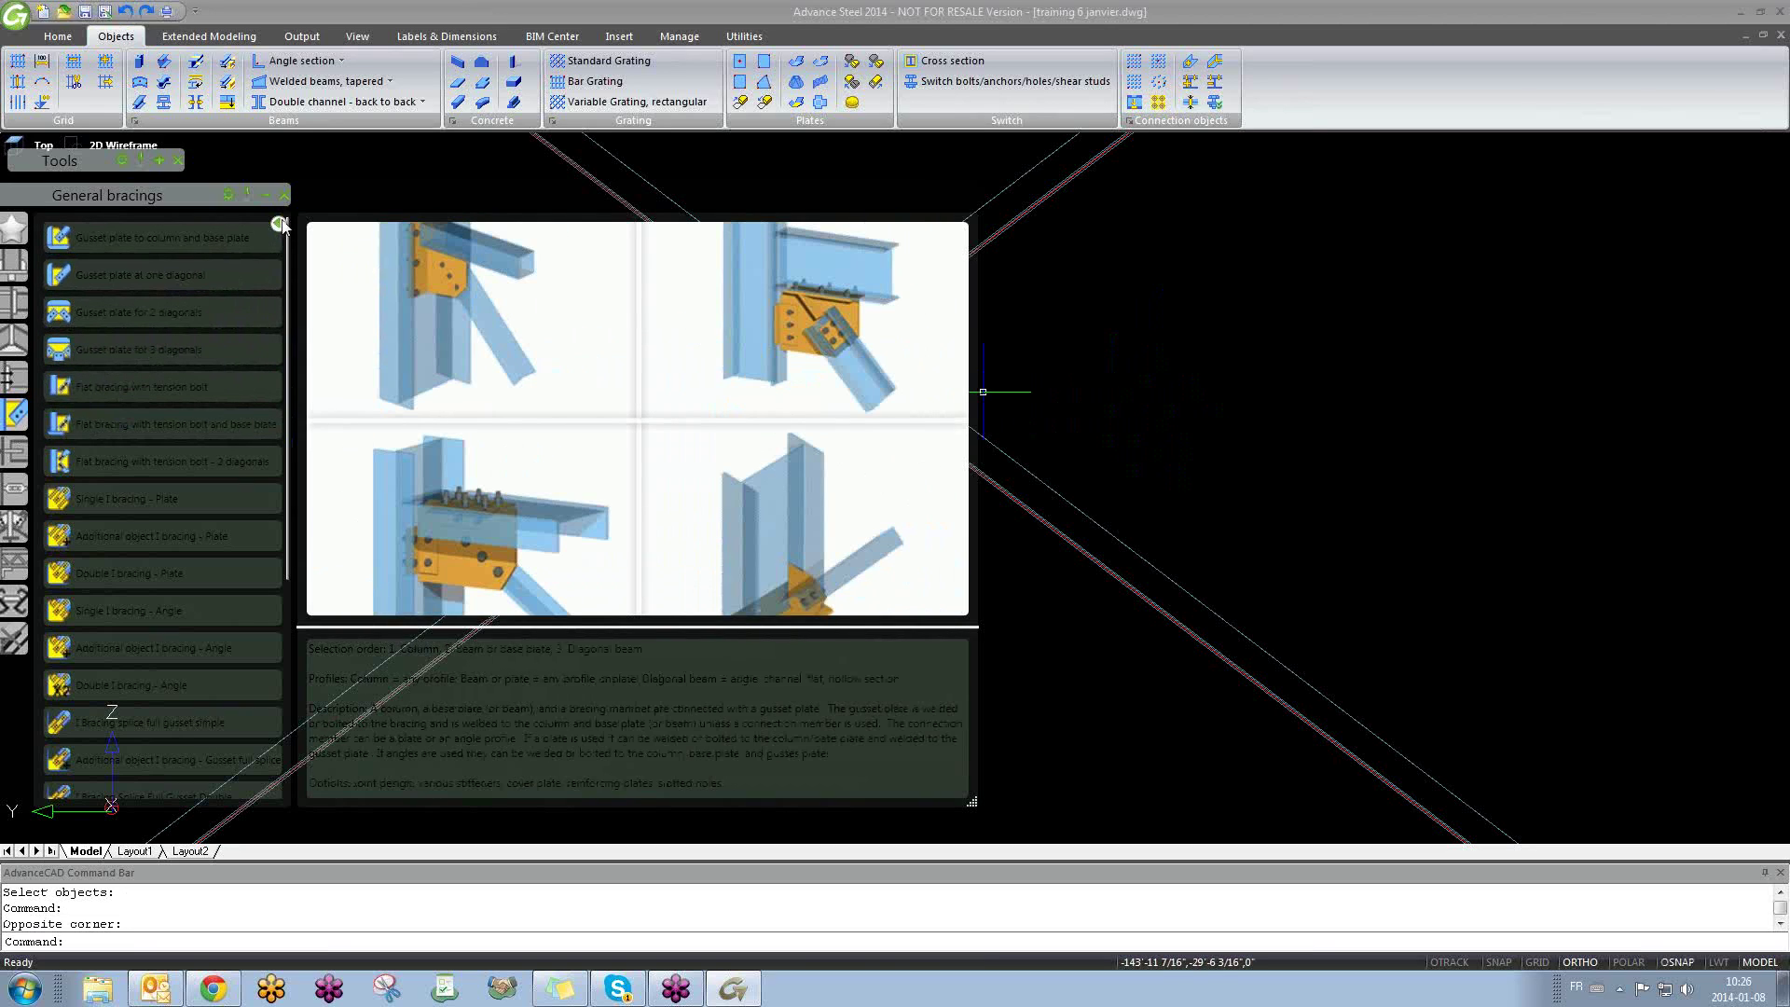
Step: Look through the Favorites and General bracings connection previews for a joint suited to the crossing diagonals
{"action": "left_click", "coordinate": [13, 228]}
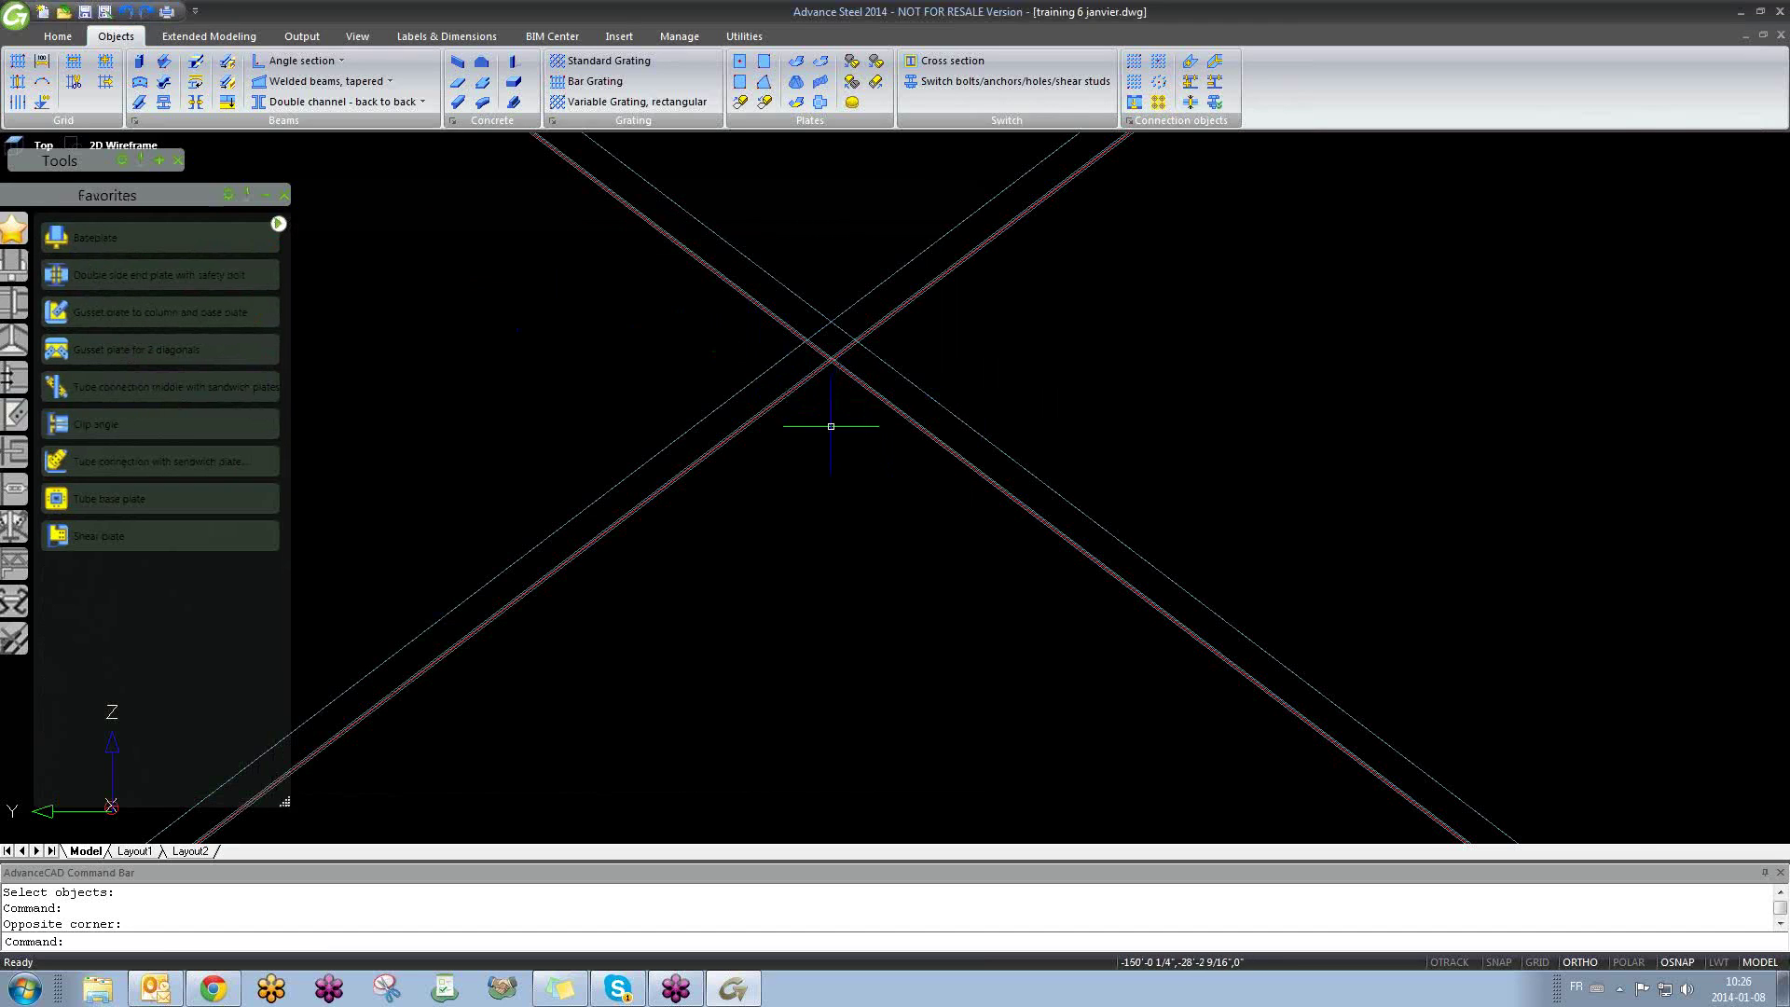
{"action": "scroll", "coordinate": [831, 419], "scroll_direction": "down", "scroll_amount": 5}
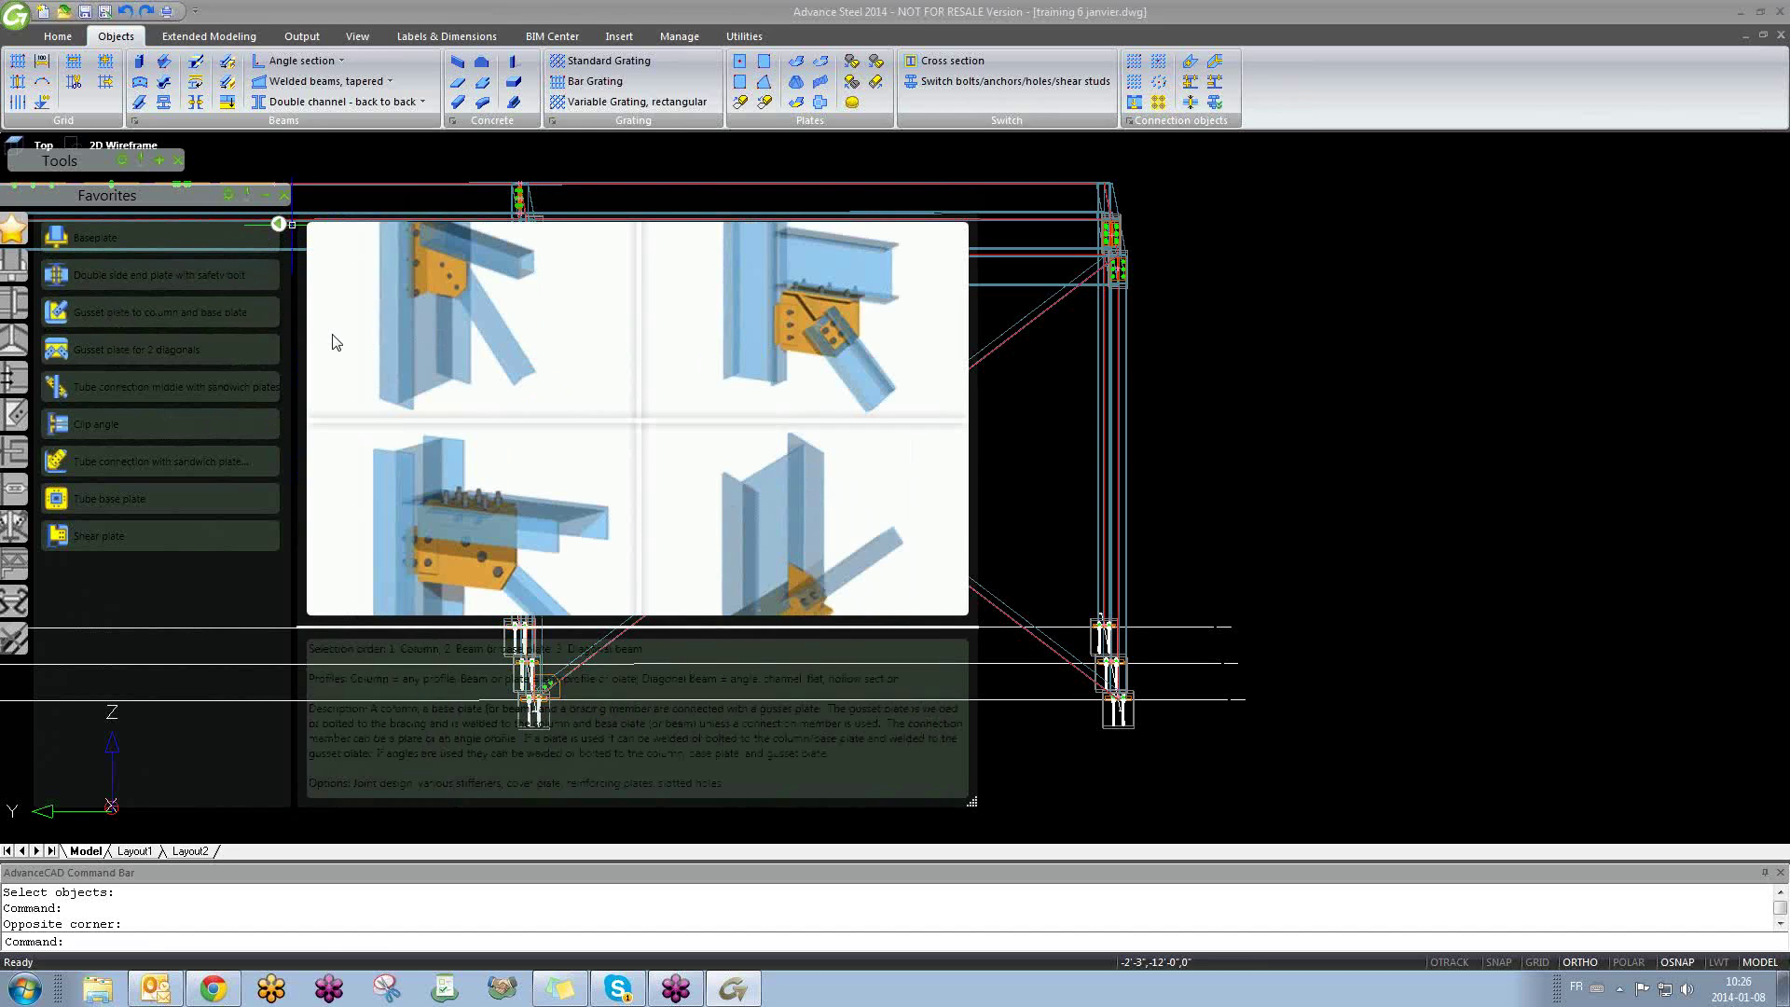
{"action": "mouse_move", "coordinate": [129, 352]}
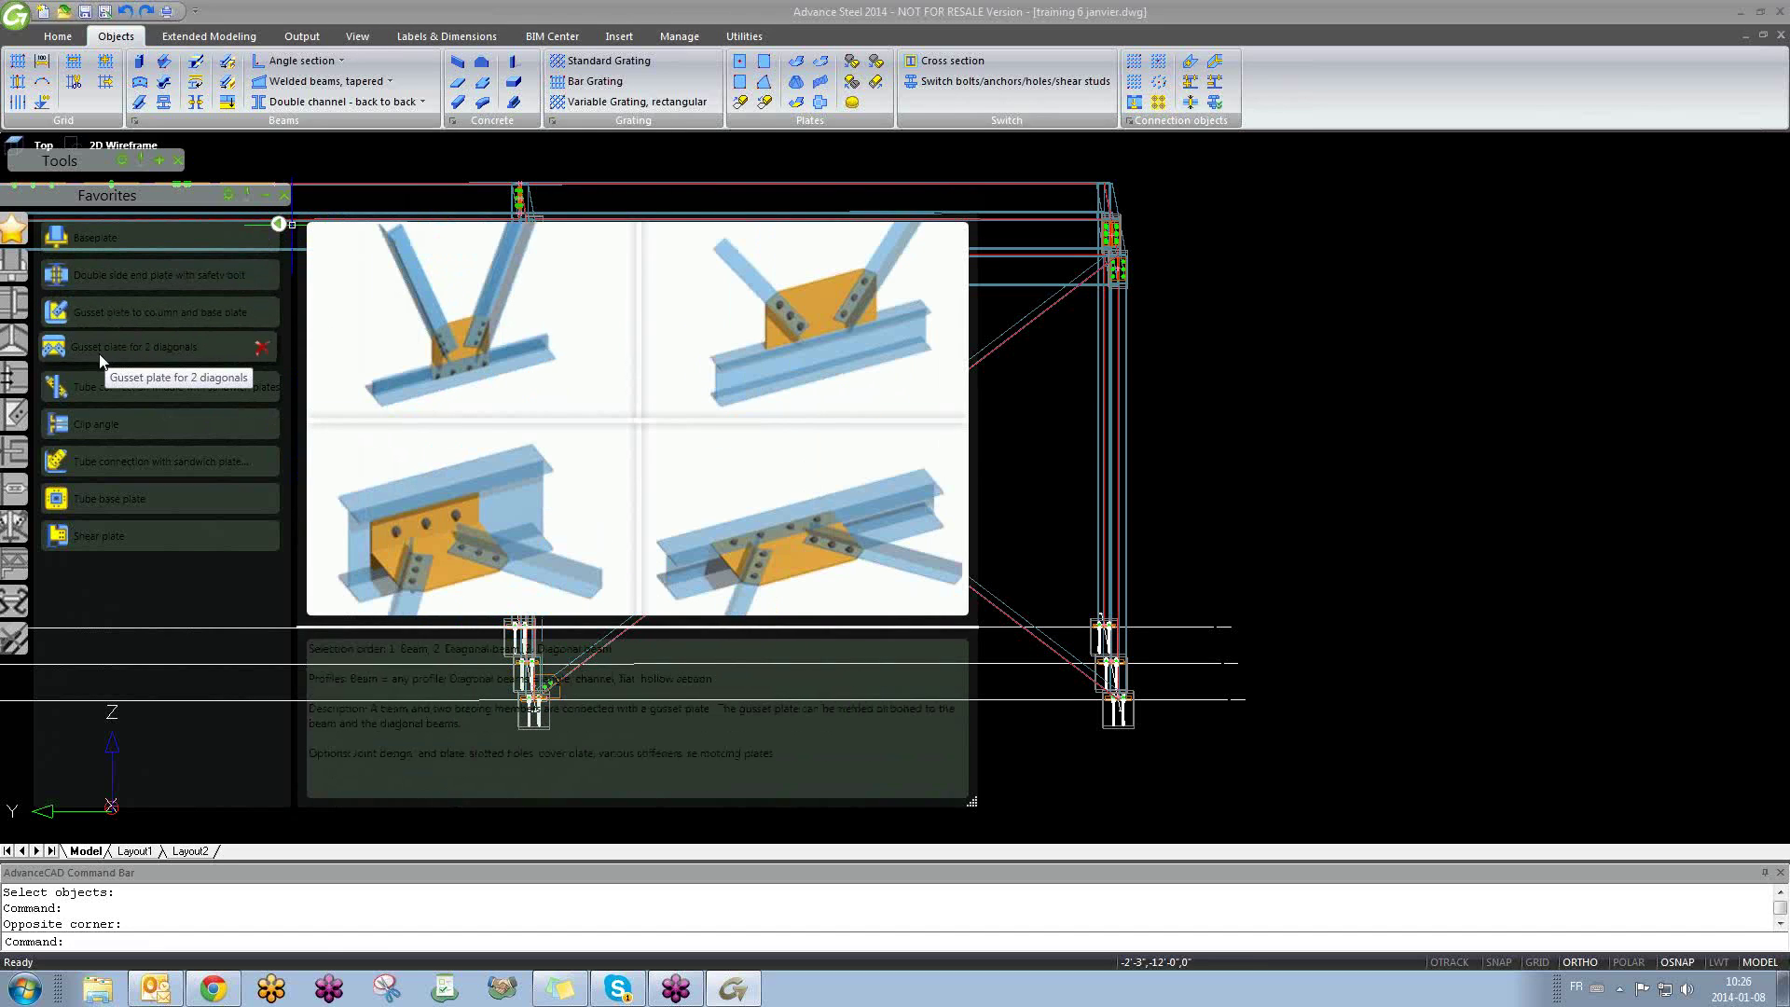
{"action": "left_click", "coordinate": [16, 415]}
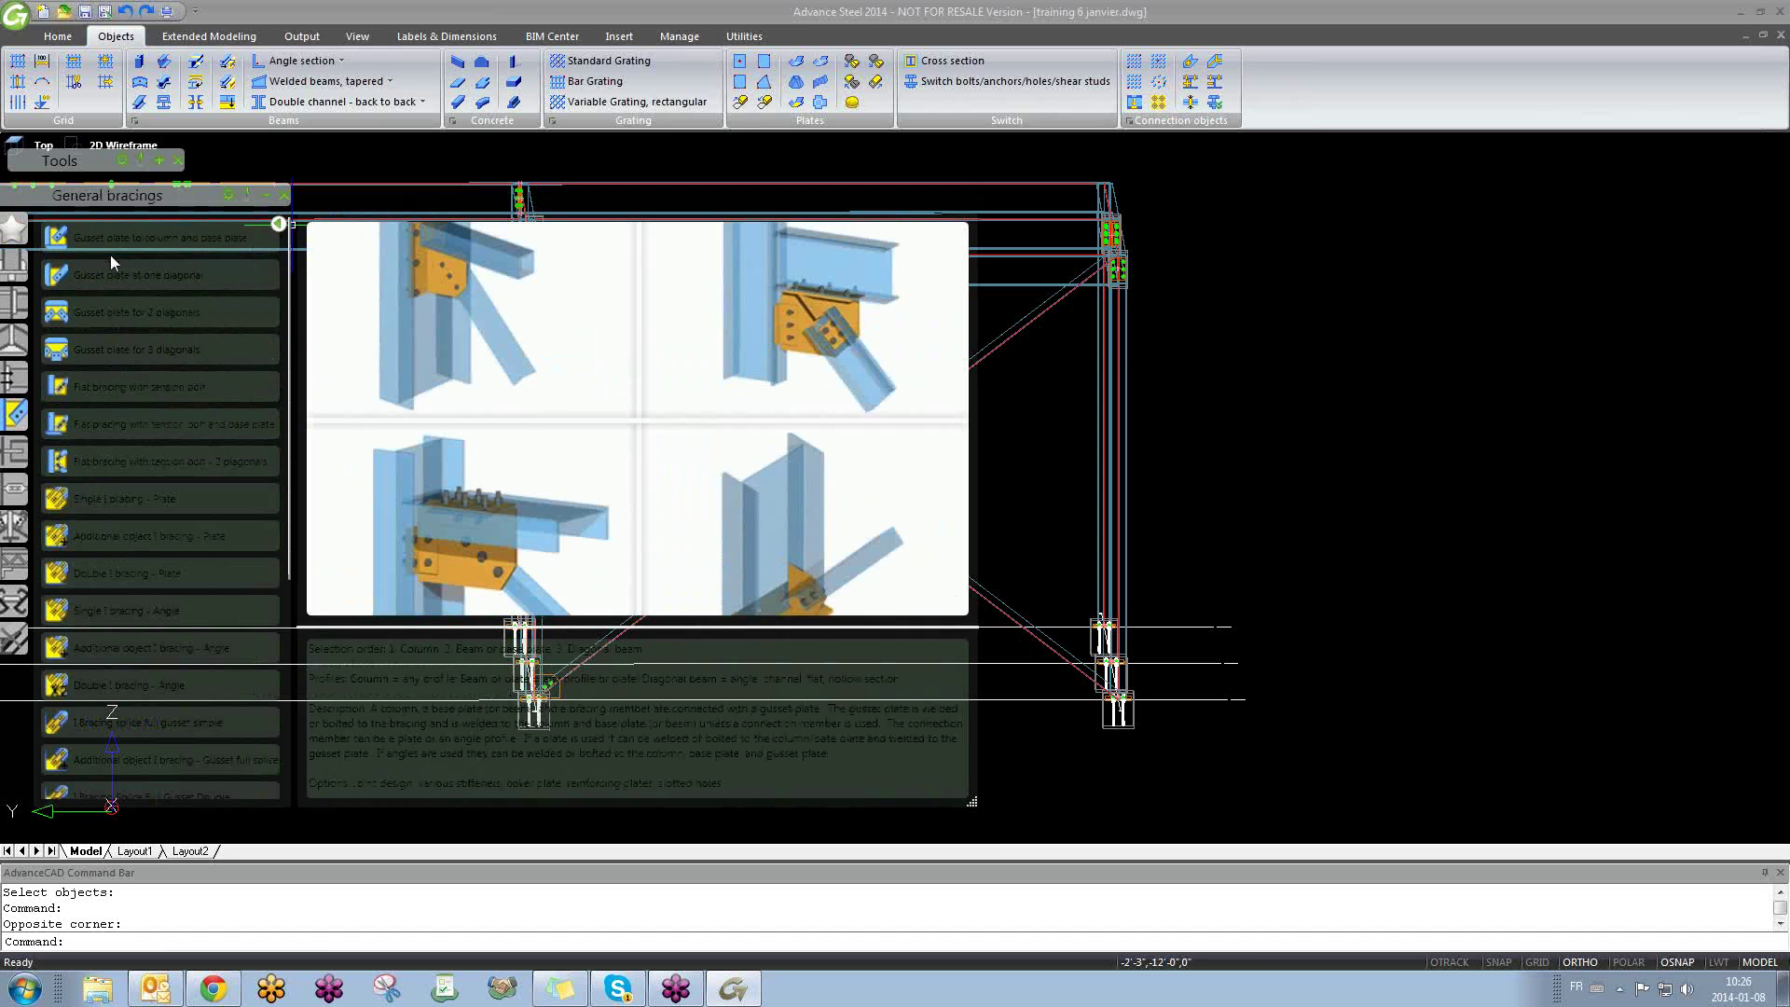
{"action": "mouse_move", "coordinate": [109, 345]}
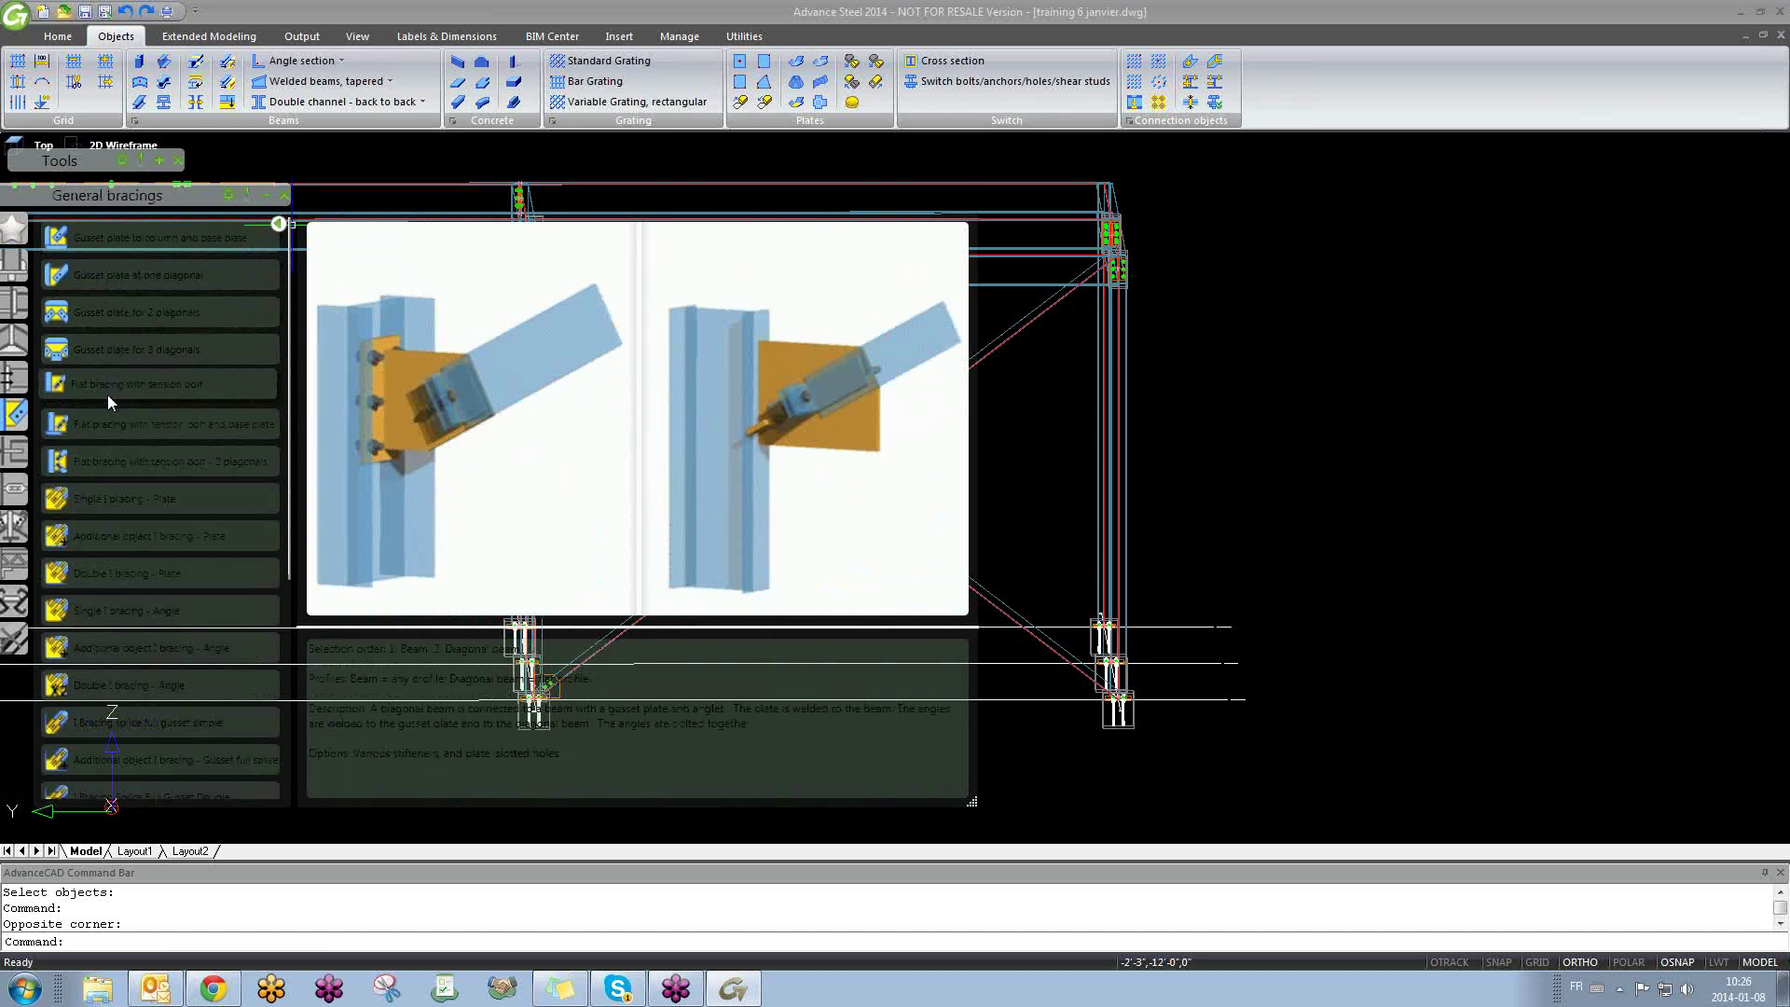
{"action": "mouse_move", "coordinate": [106, 586]}
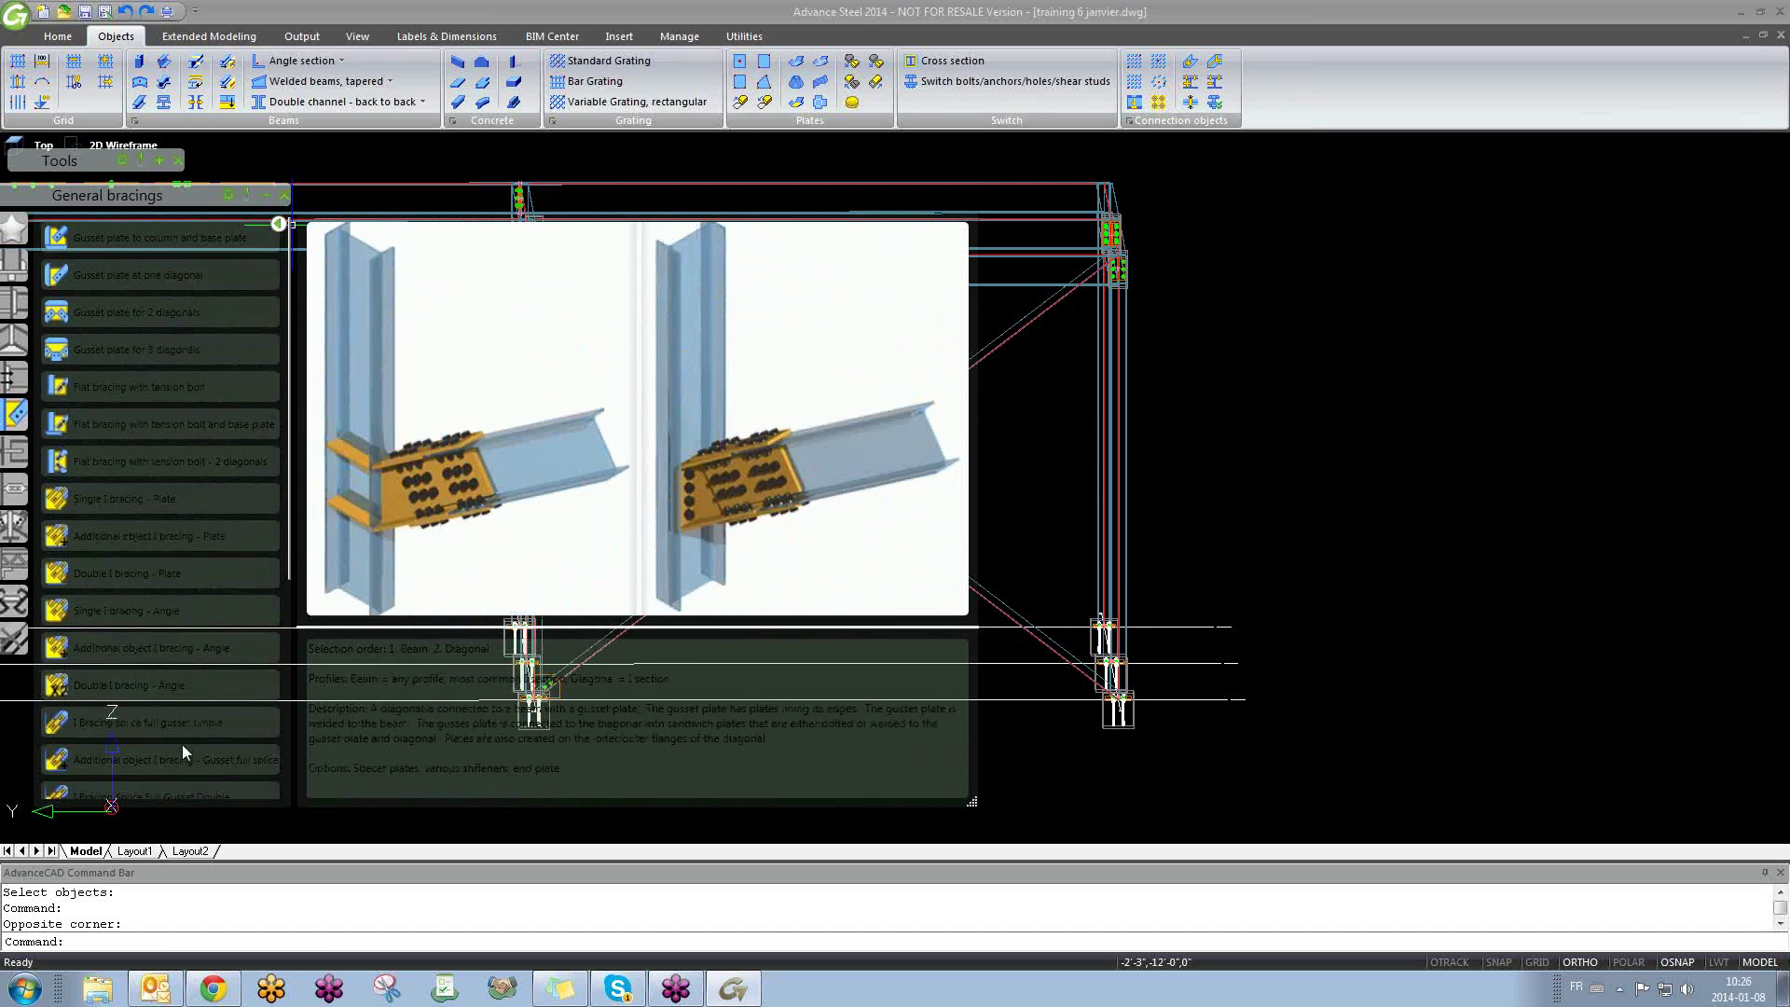
Step: Examine the preview and selection order of the Gusset plate in center connection against the crossing diagonals in the braced bay
{"action": "scroll", "coordinate": [181, 596], "scroll_direction": "down", "scroll_amount": 3}
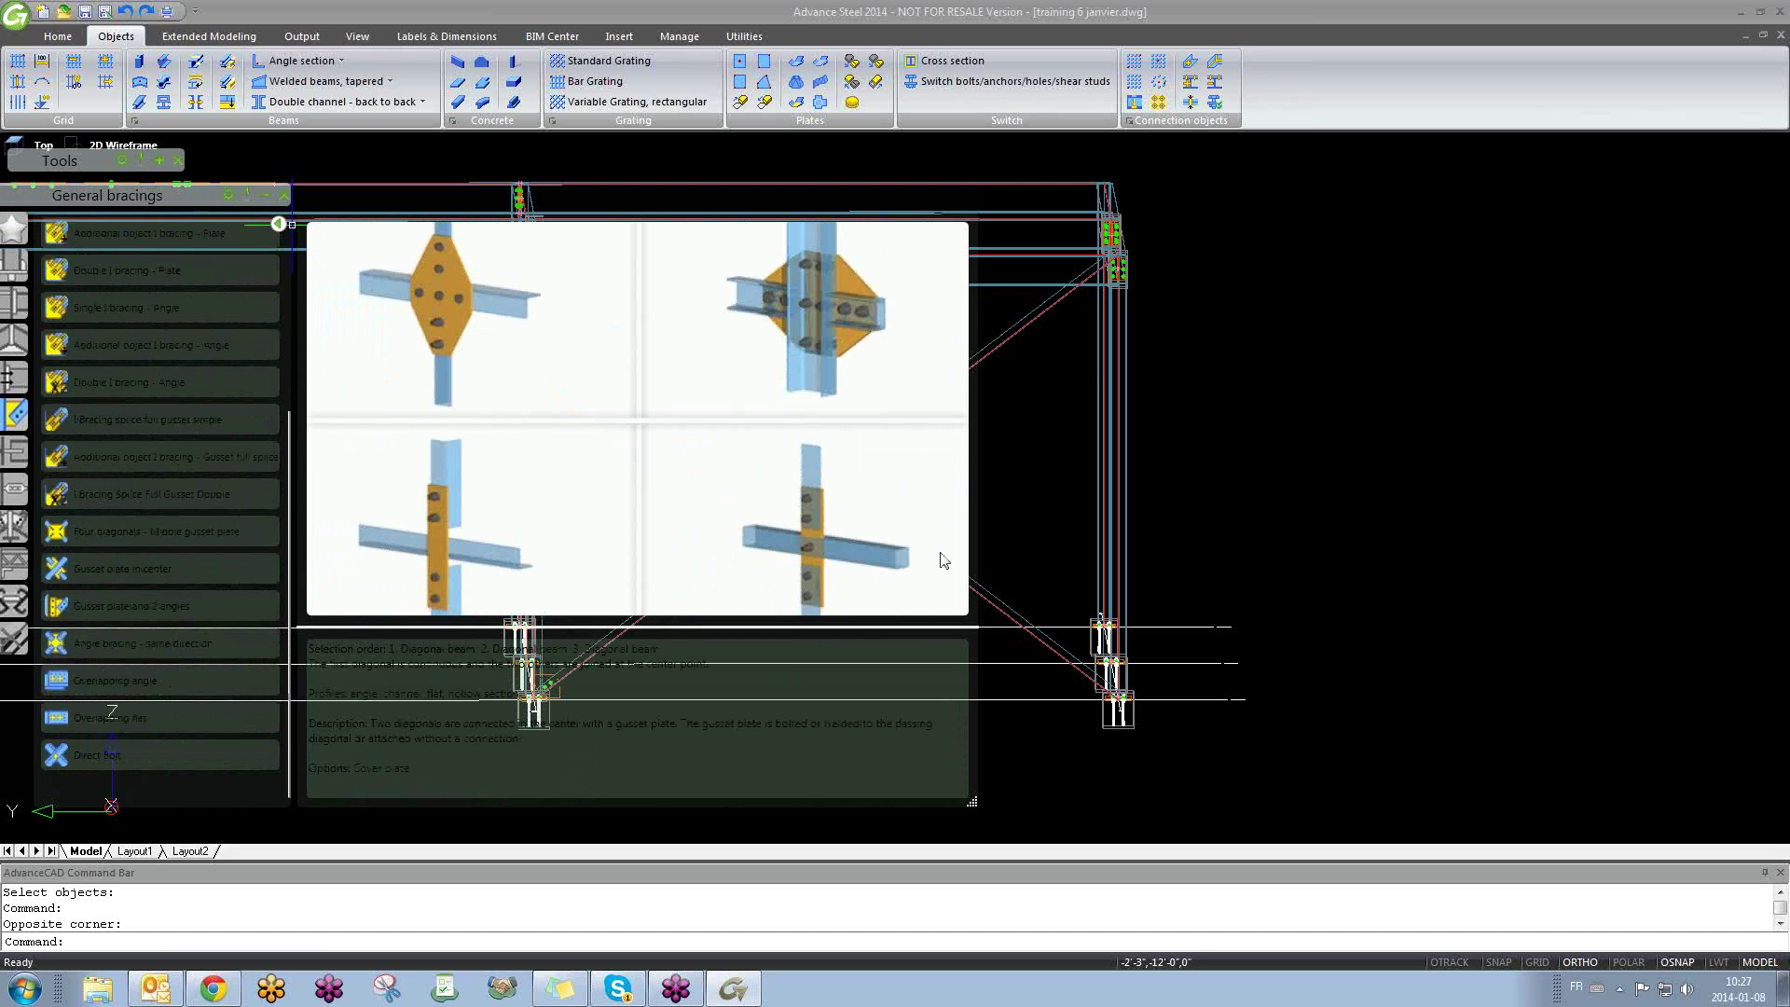
{"action": "middle_click_drag", "start_coordinate": [1072, 546], "coordinate": [1313, 553]}
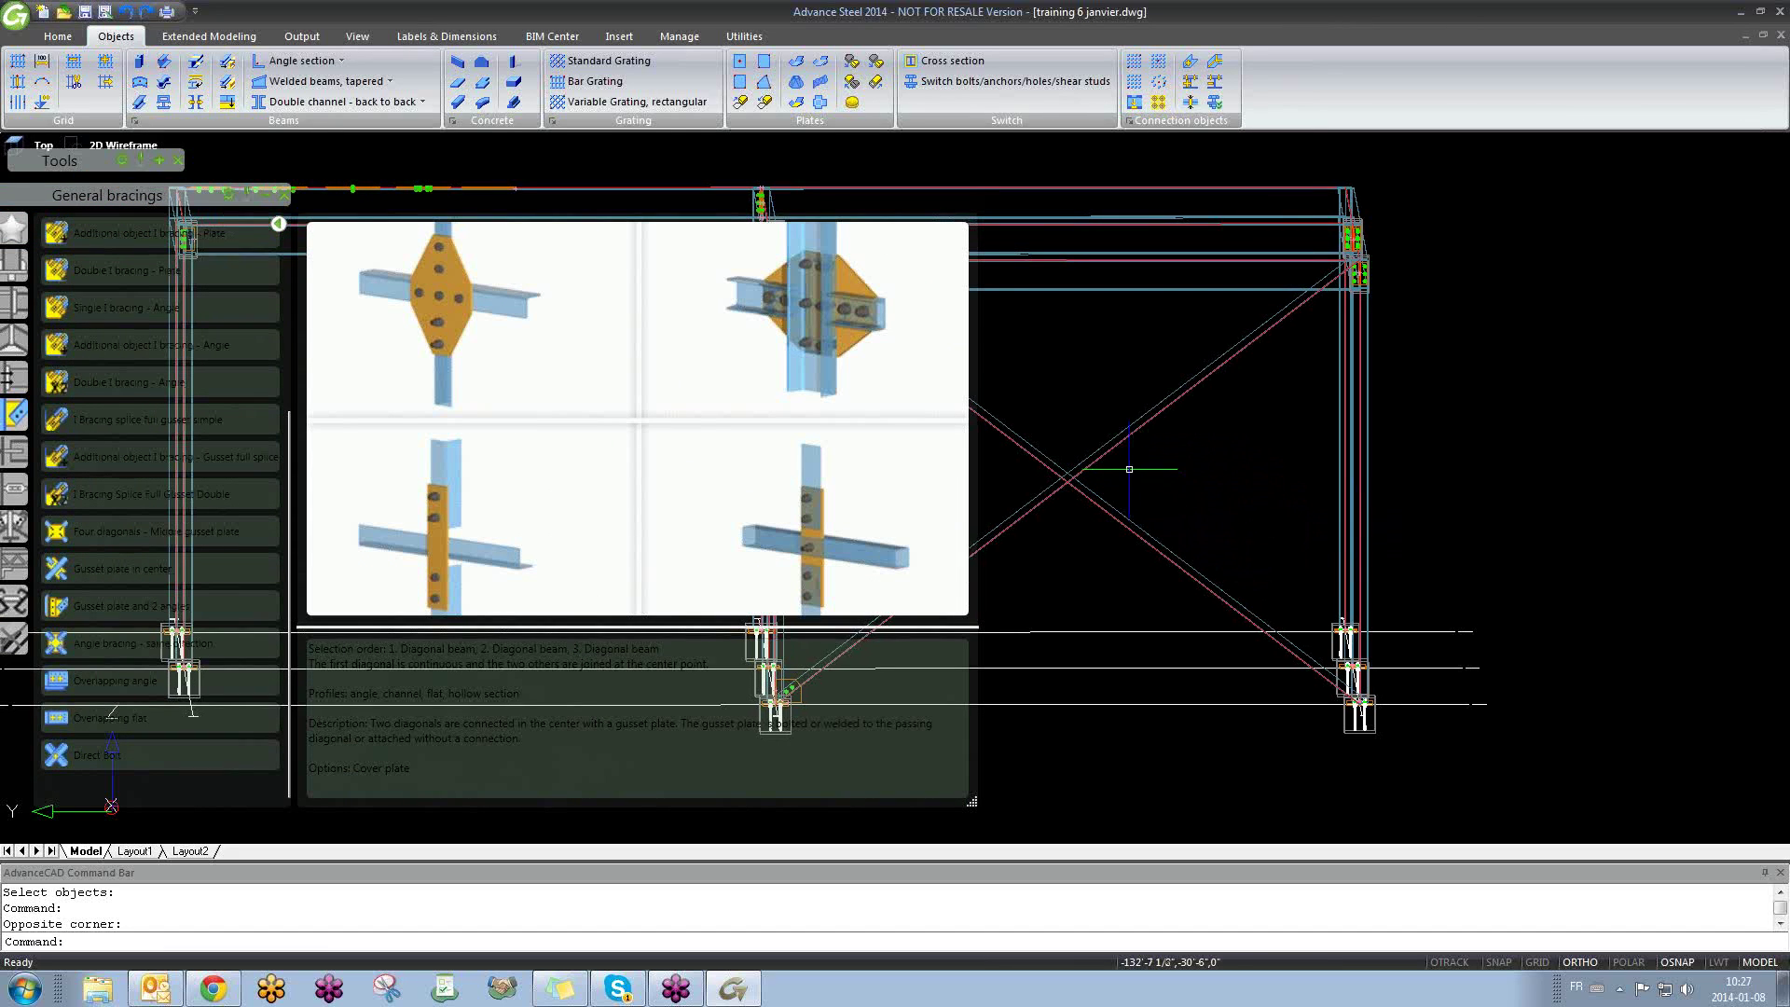
{"action": "middle_click_drag", "start_coordinate": [1129, 469], "coordinate": [1312, 466]}
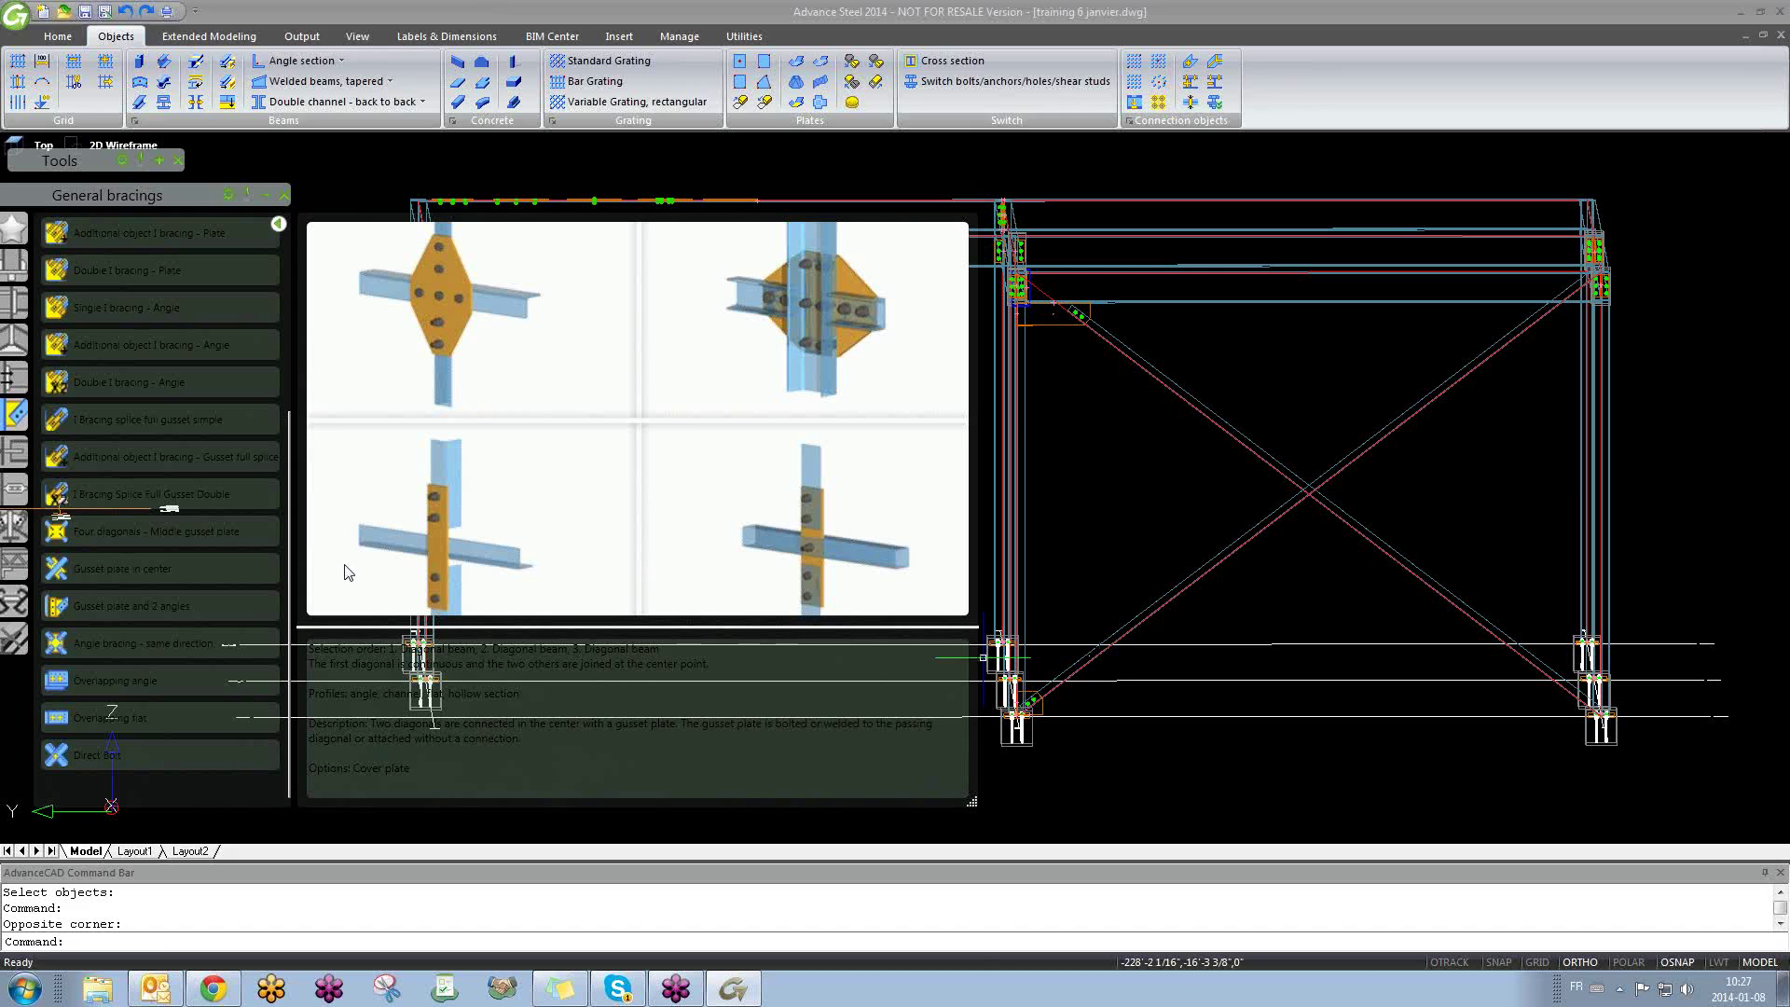
{"action": "mouse_move", "coordinate": [183, 639]}
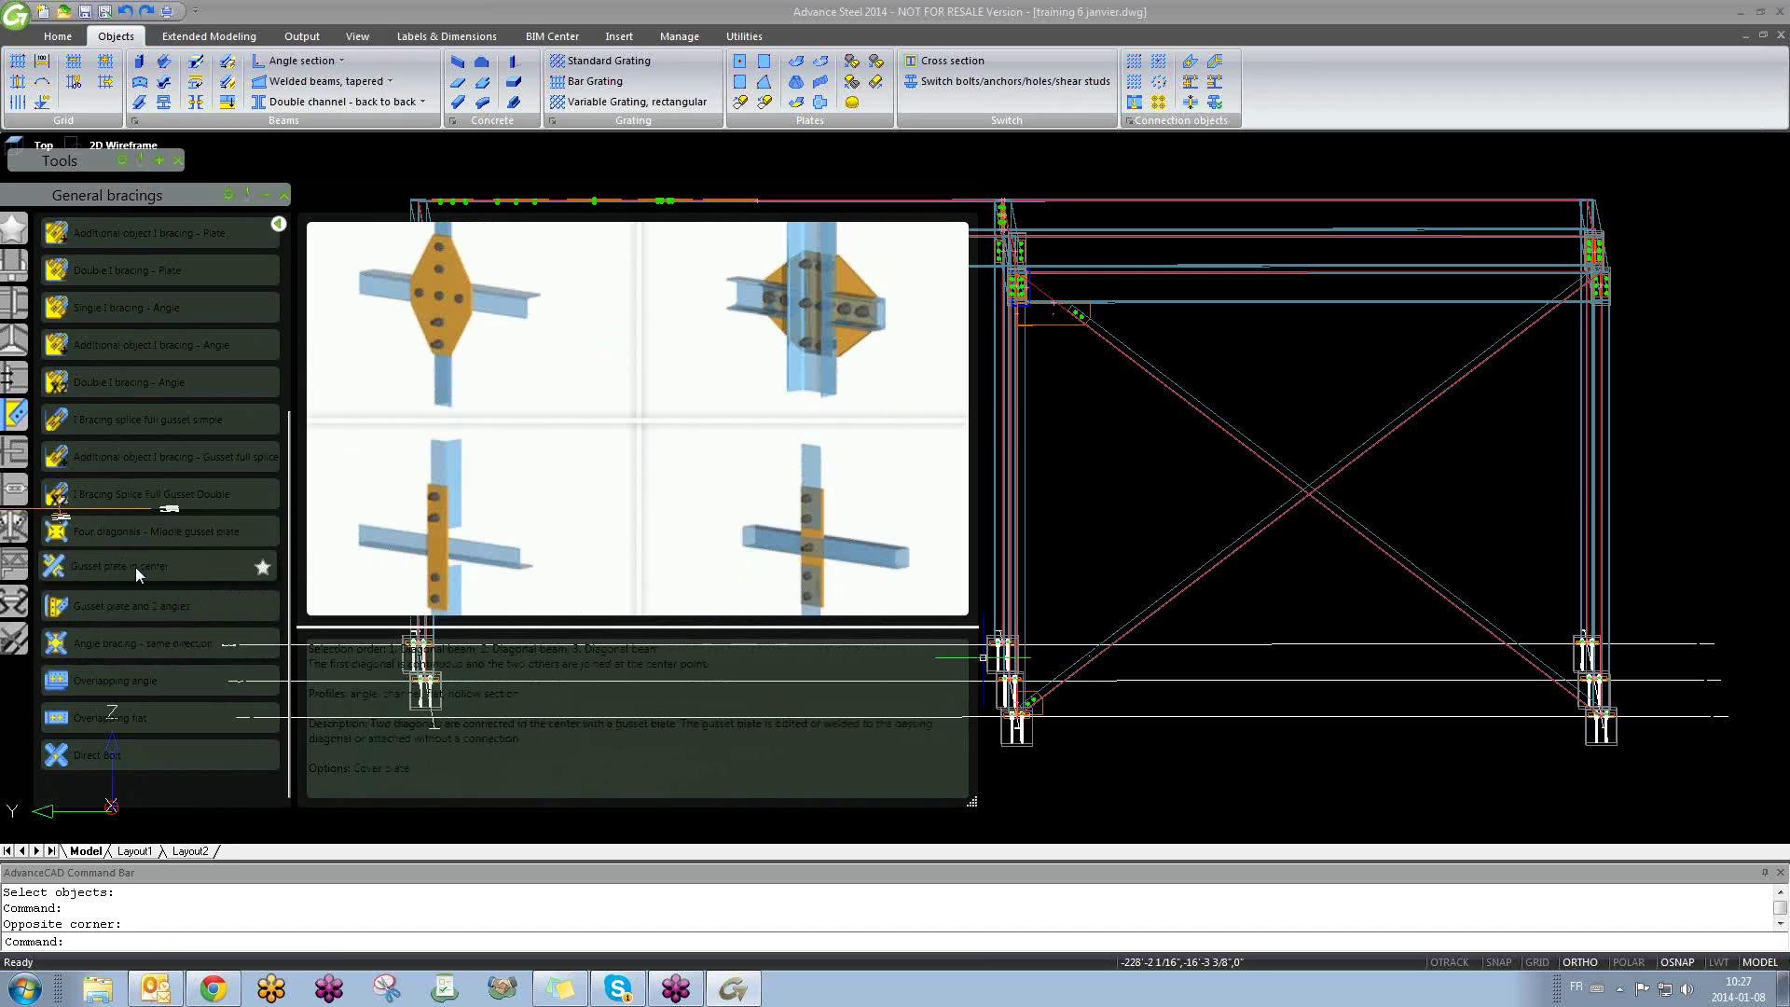
{"action": "mouse_move", "coordinate": [189, 539]}
{"action": "mouse_move", "coordinate": [241, 601]}
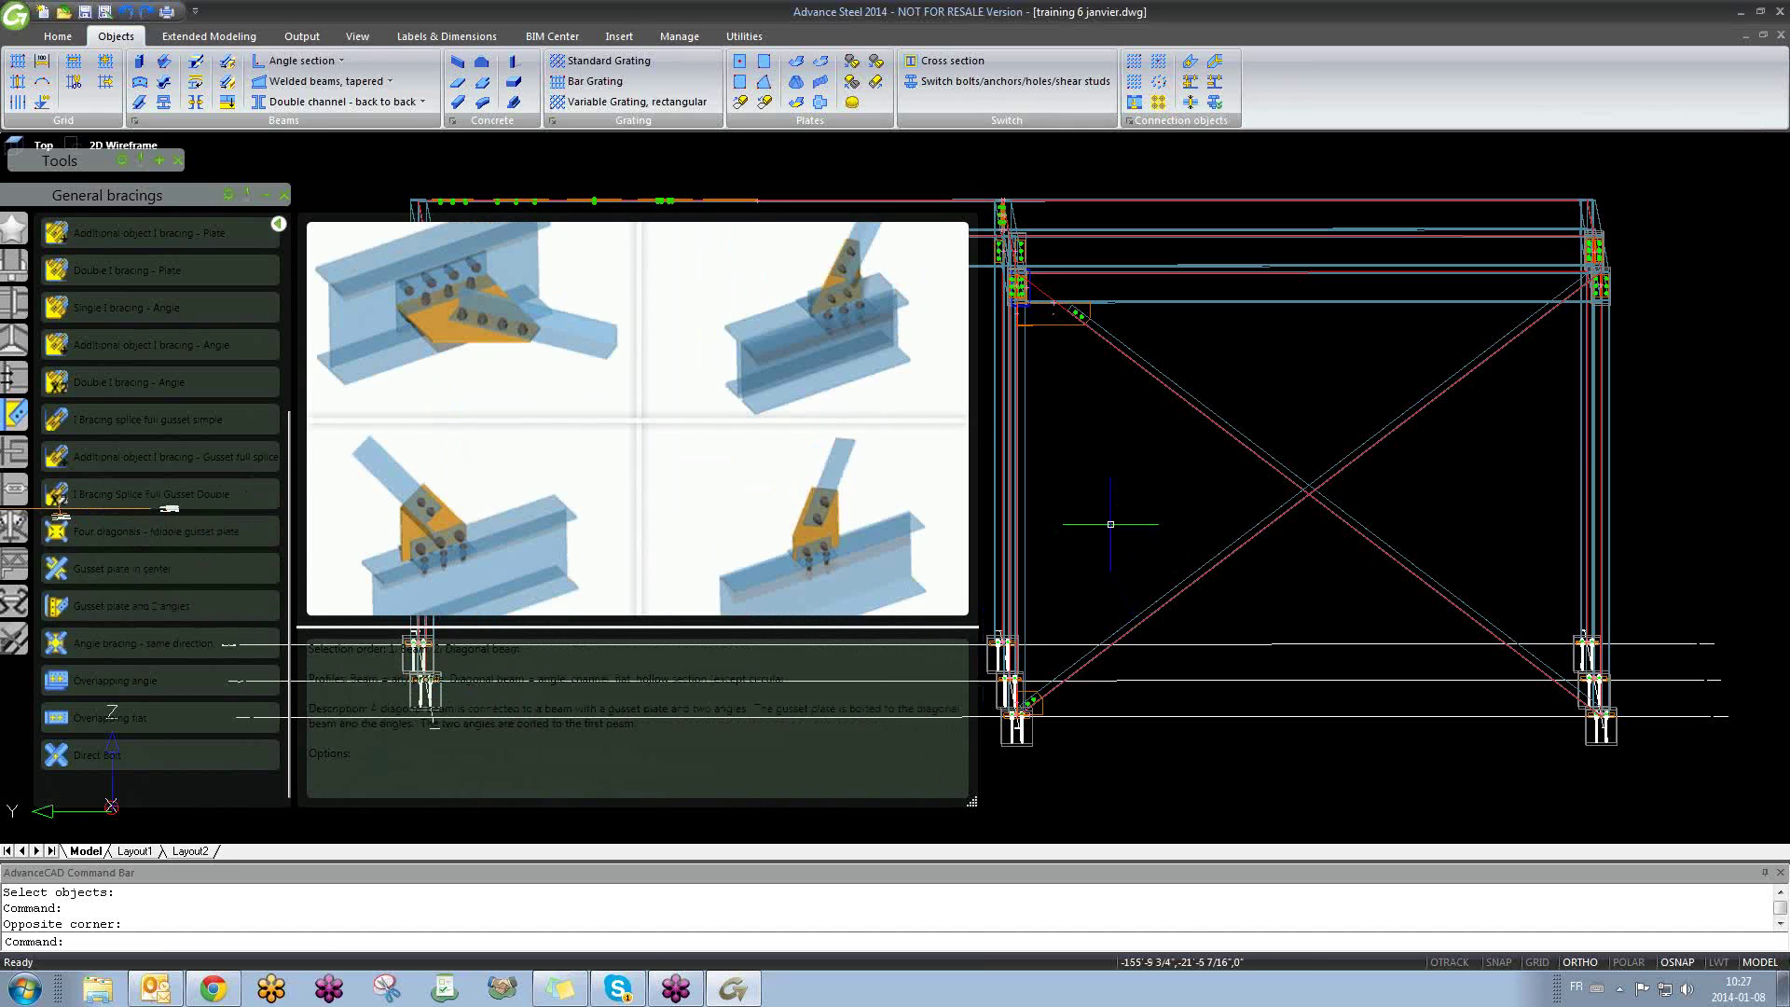
{"action": "scroll", "coordinate": [1147, 518], "scroll_direction": "down", "scroll_amount": 3}
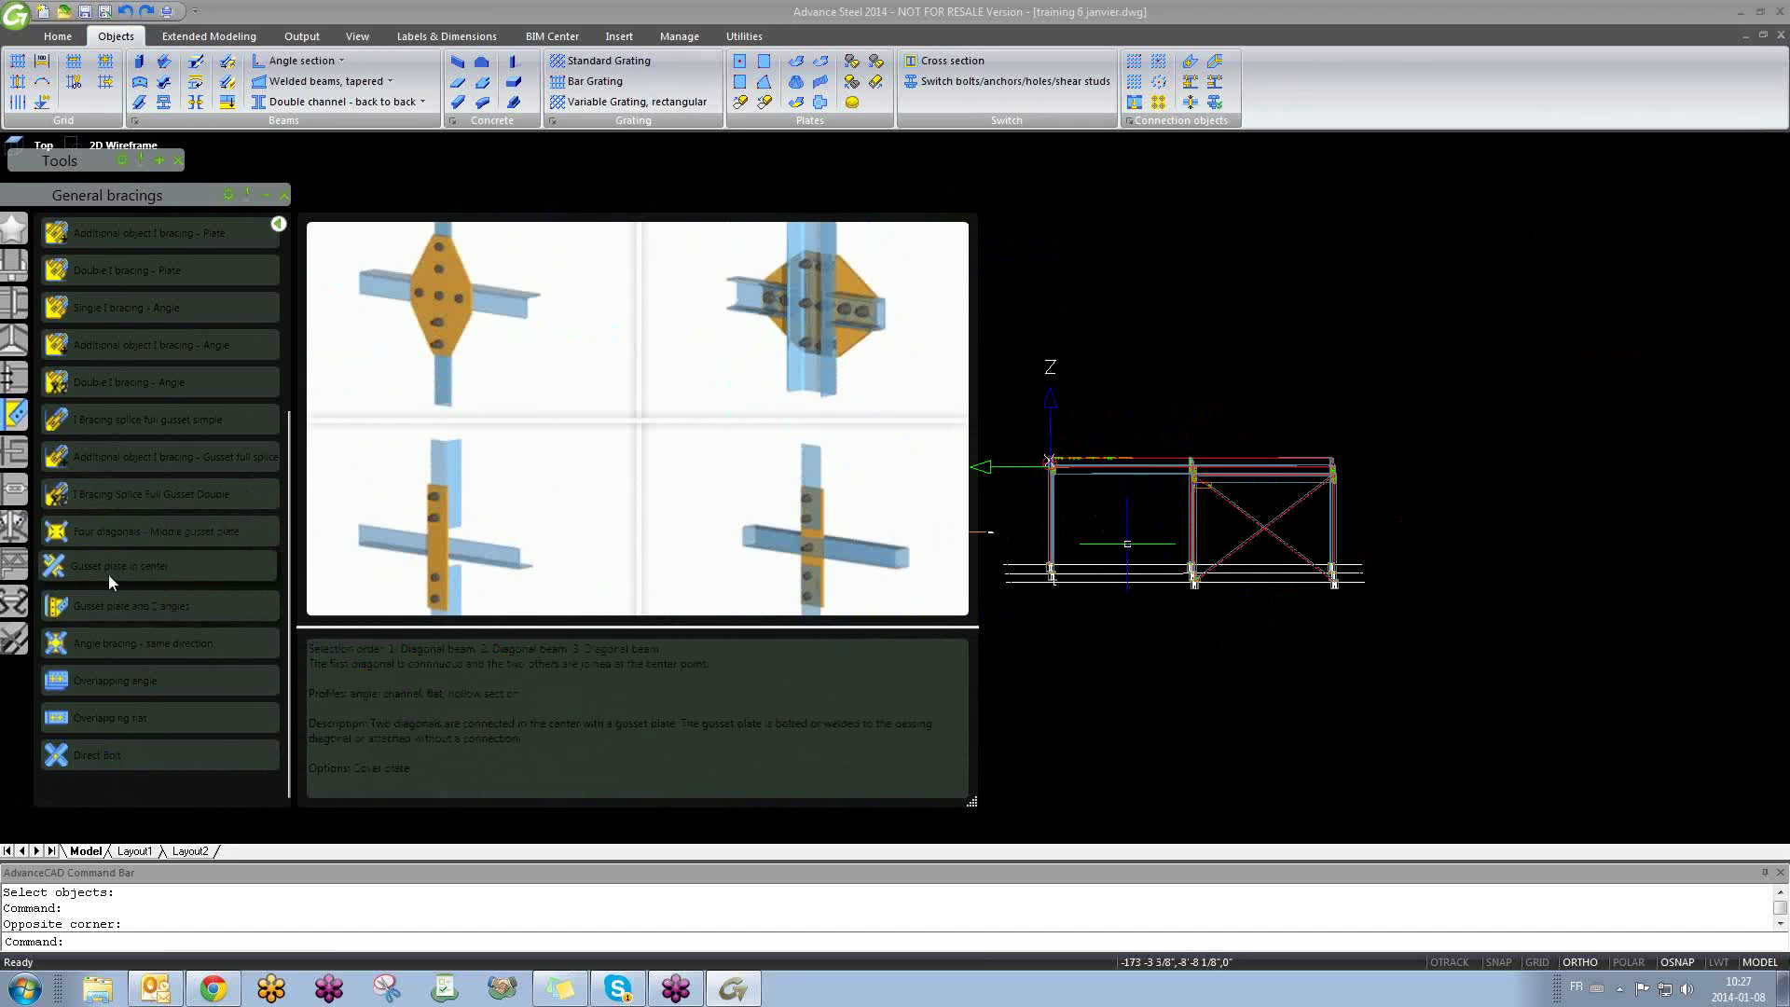
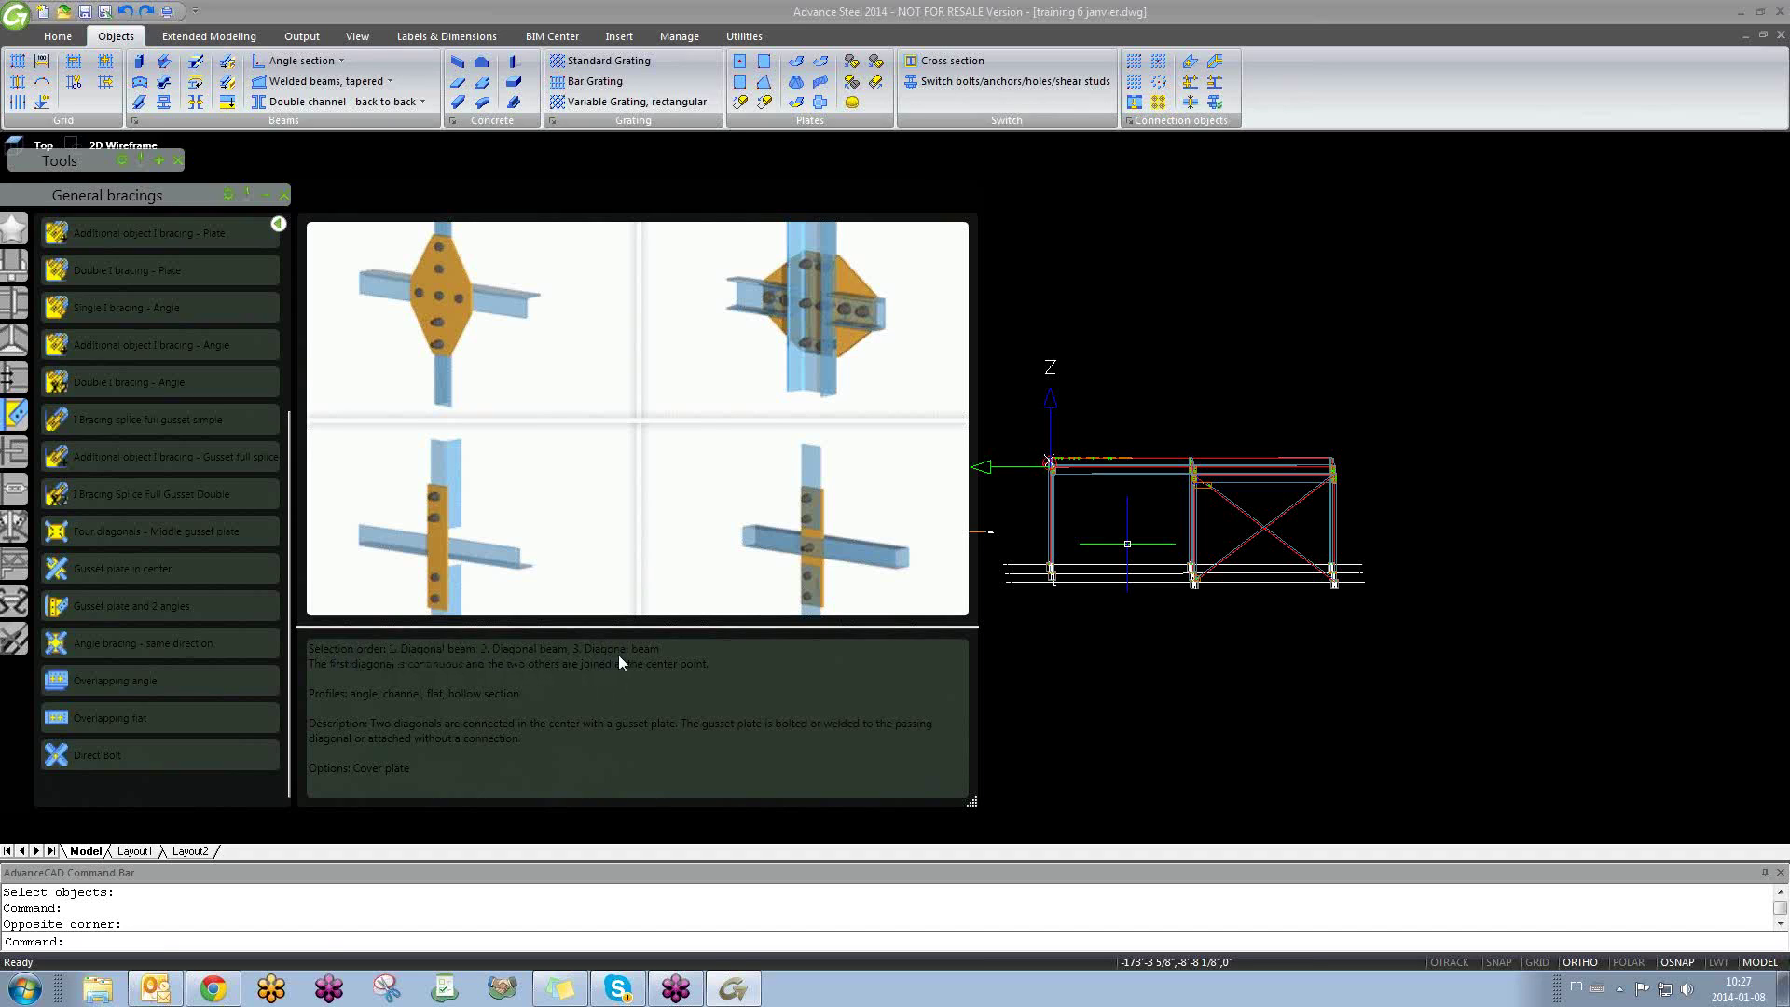
{"action": "scroll", "coordinate": [1194, 519], "scroll_direction": "up", "scroll_amount": 3}
{"action": "scroll", "coordinate": [1191, 519], "scroll_direction": "up", "scroll_amount": 2}
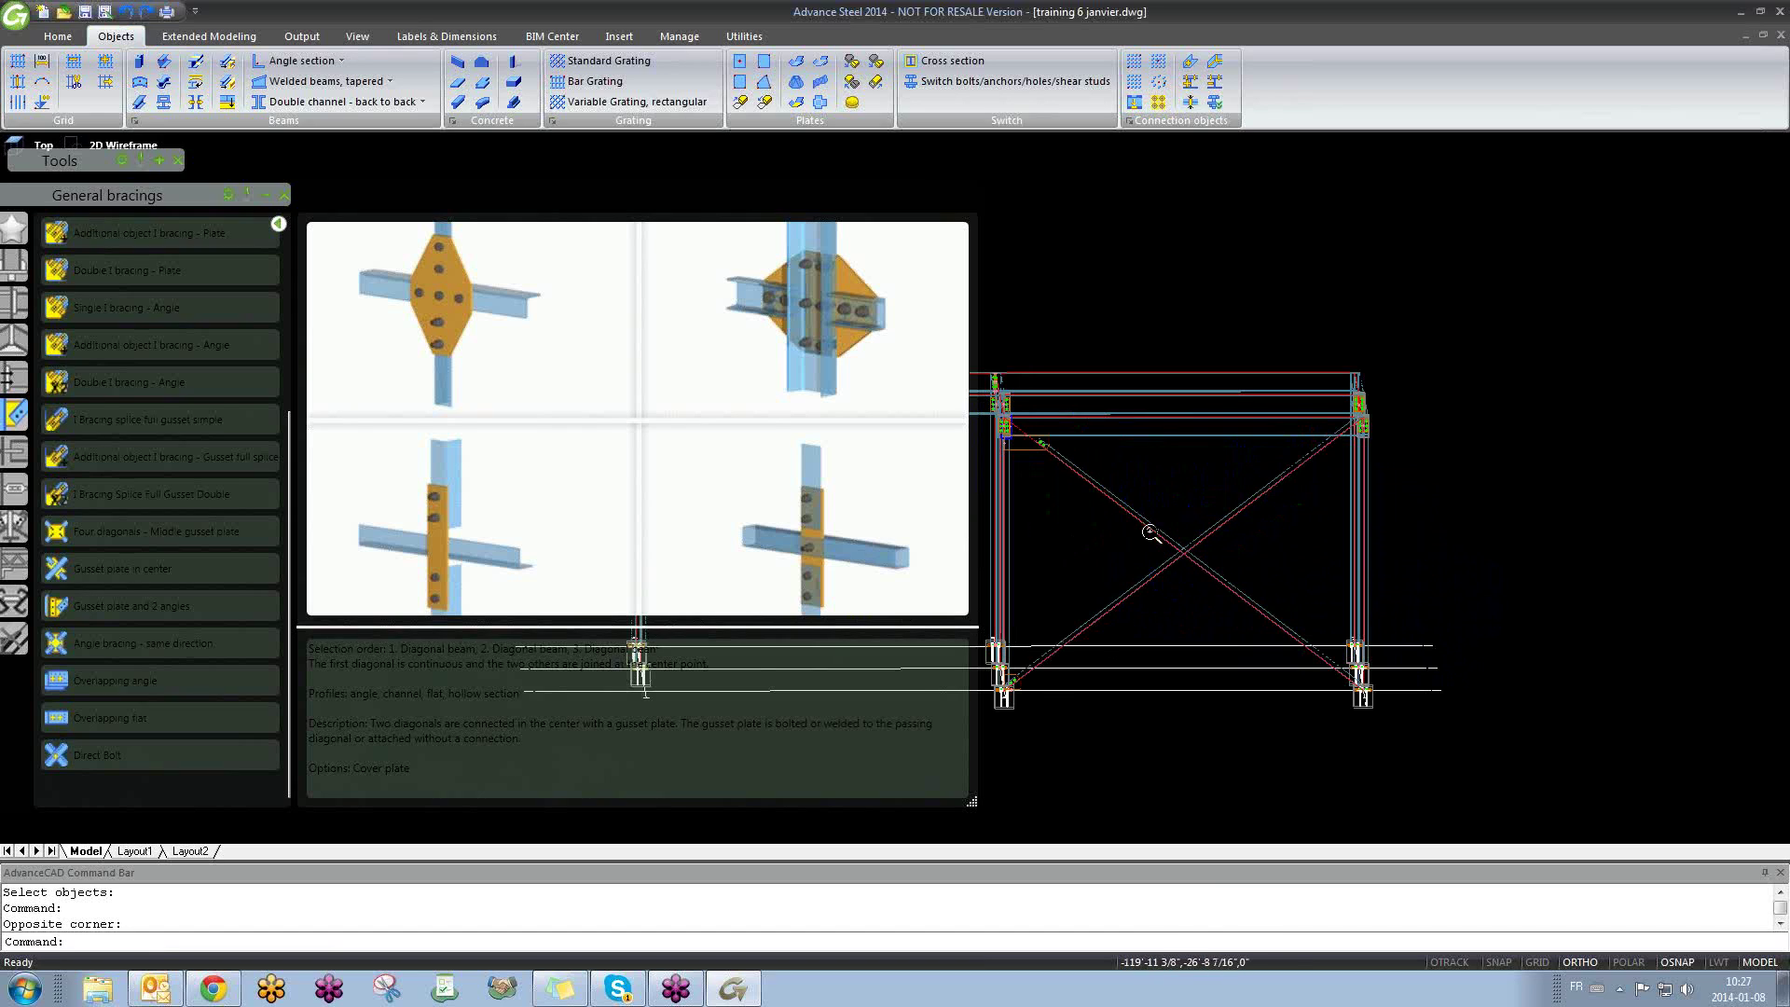
{"action": "scroll", "coordinate": [1151, 527], "scroll_direction": "up", "scroll_amount": 2}
Step: Collapse the connection preview and palette, and check each crossing diagonal as a single member by selecting it
{"action": "key", "text": "Escape"}
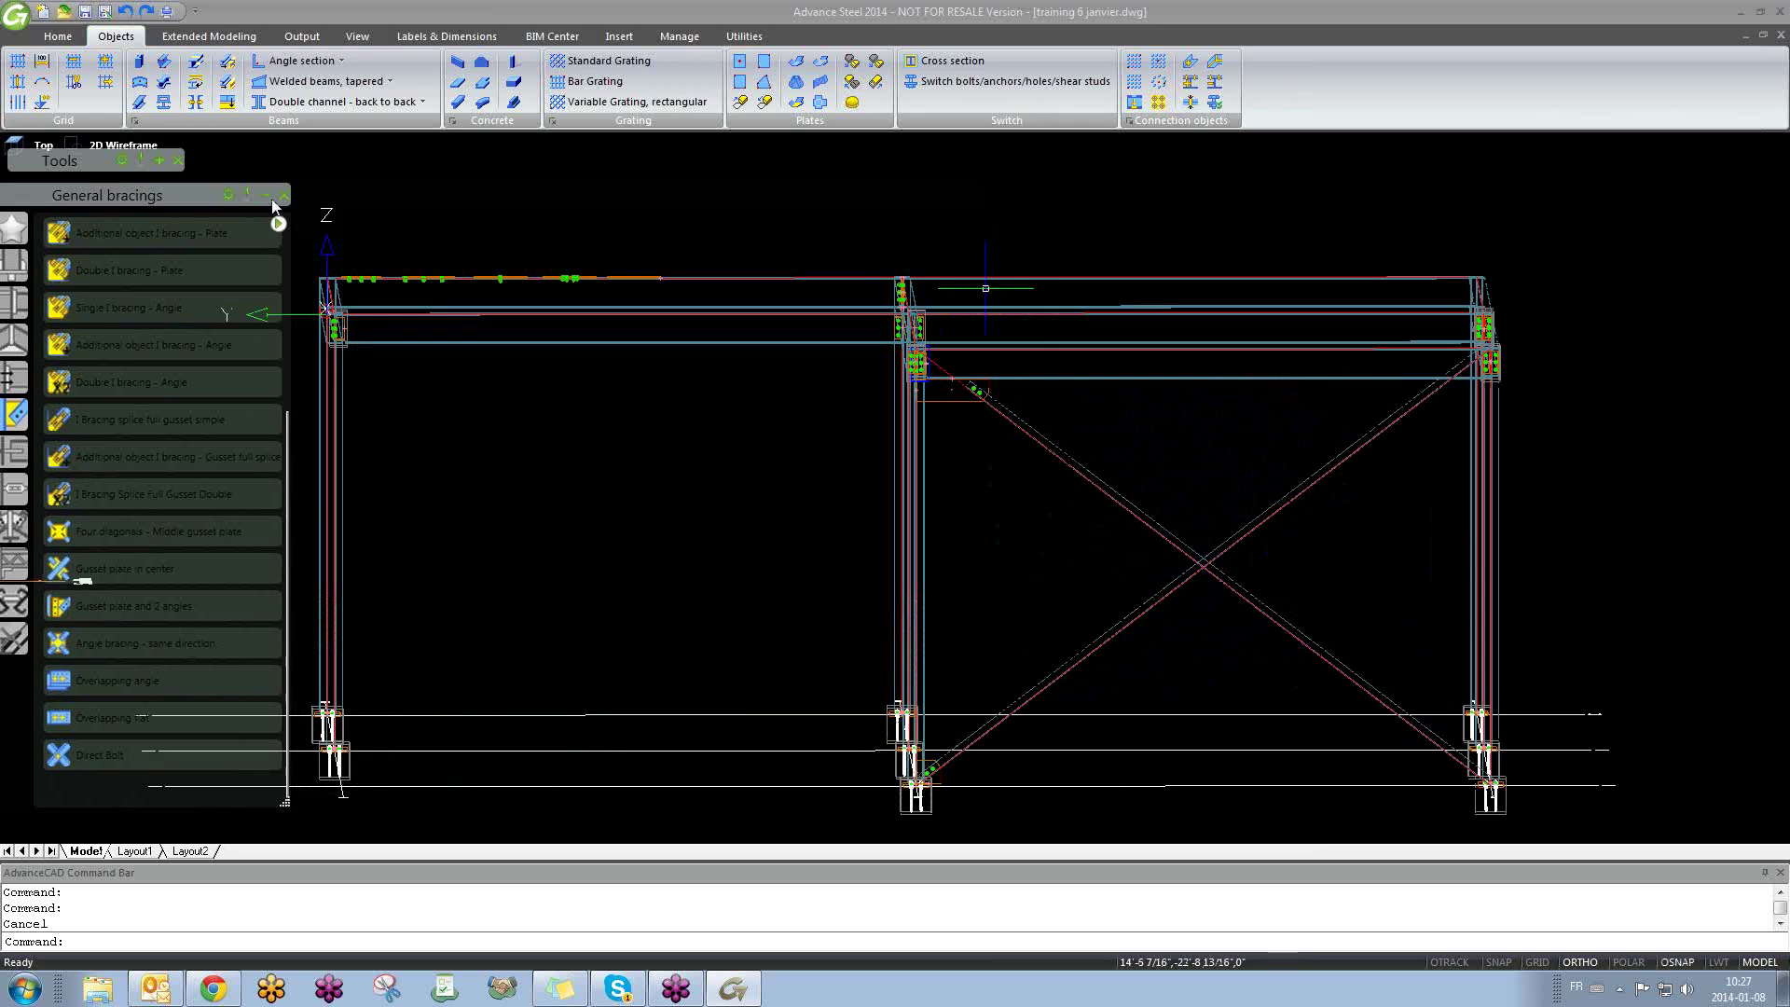
{"action": "left_click", "coordinate": [1221, 553]}
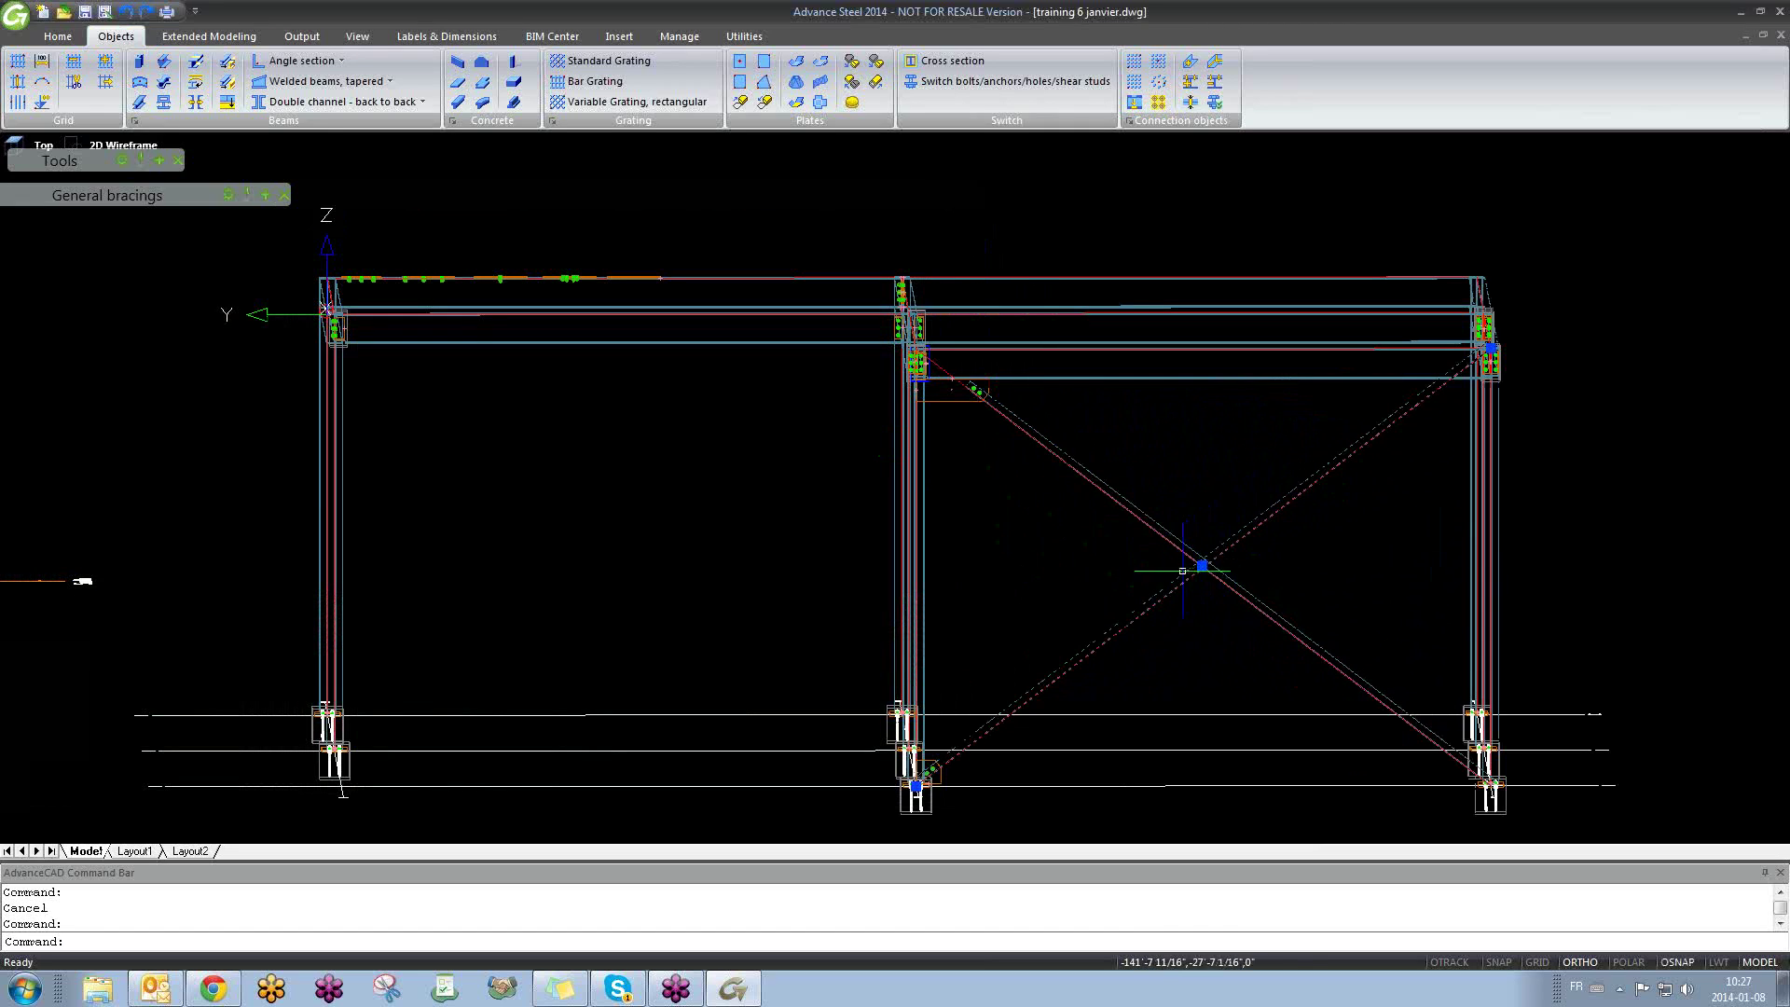
{"action": "key", "text": "Escape"}
{"action": "left_click", "coordinate": [1158, 532]}
{"action": "key", "text": "Escape"}
{"action": "middle_click_drag", "start_coordinate": [1078, 583], "coordinate": [871, 591]}
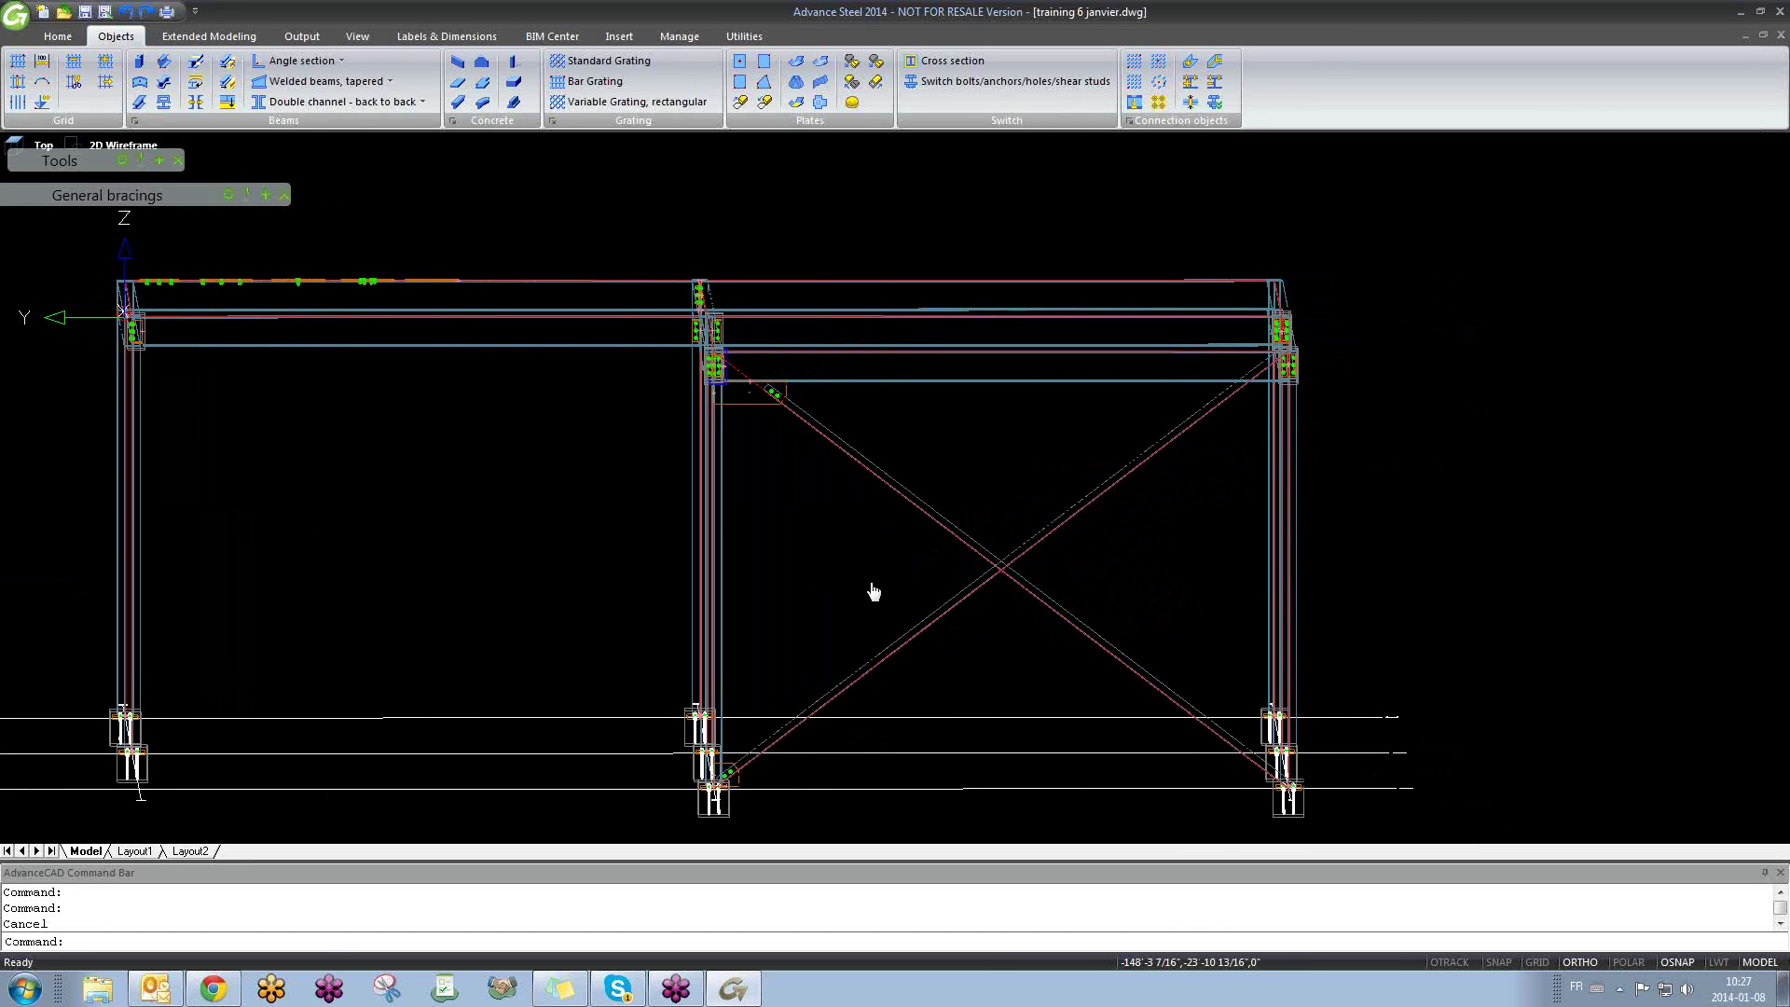
Step: Split the diagonal rising from the lower gusset plate at its crossing with the other diagonal, and redisplay the General bracings connections
{"action": "left_click", "coordinate": [231, 67]}
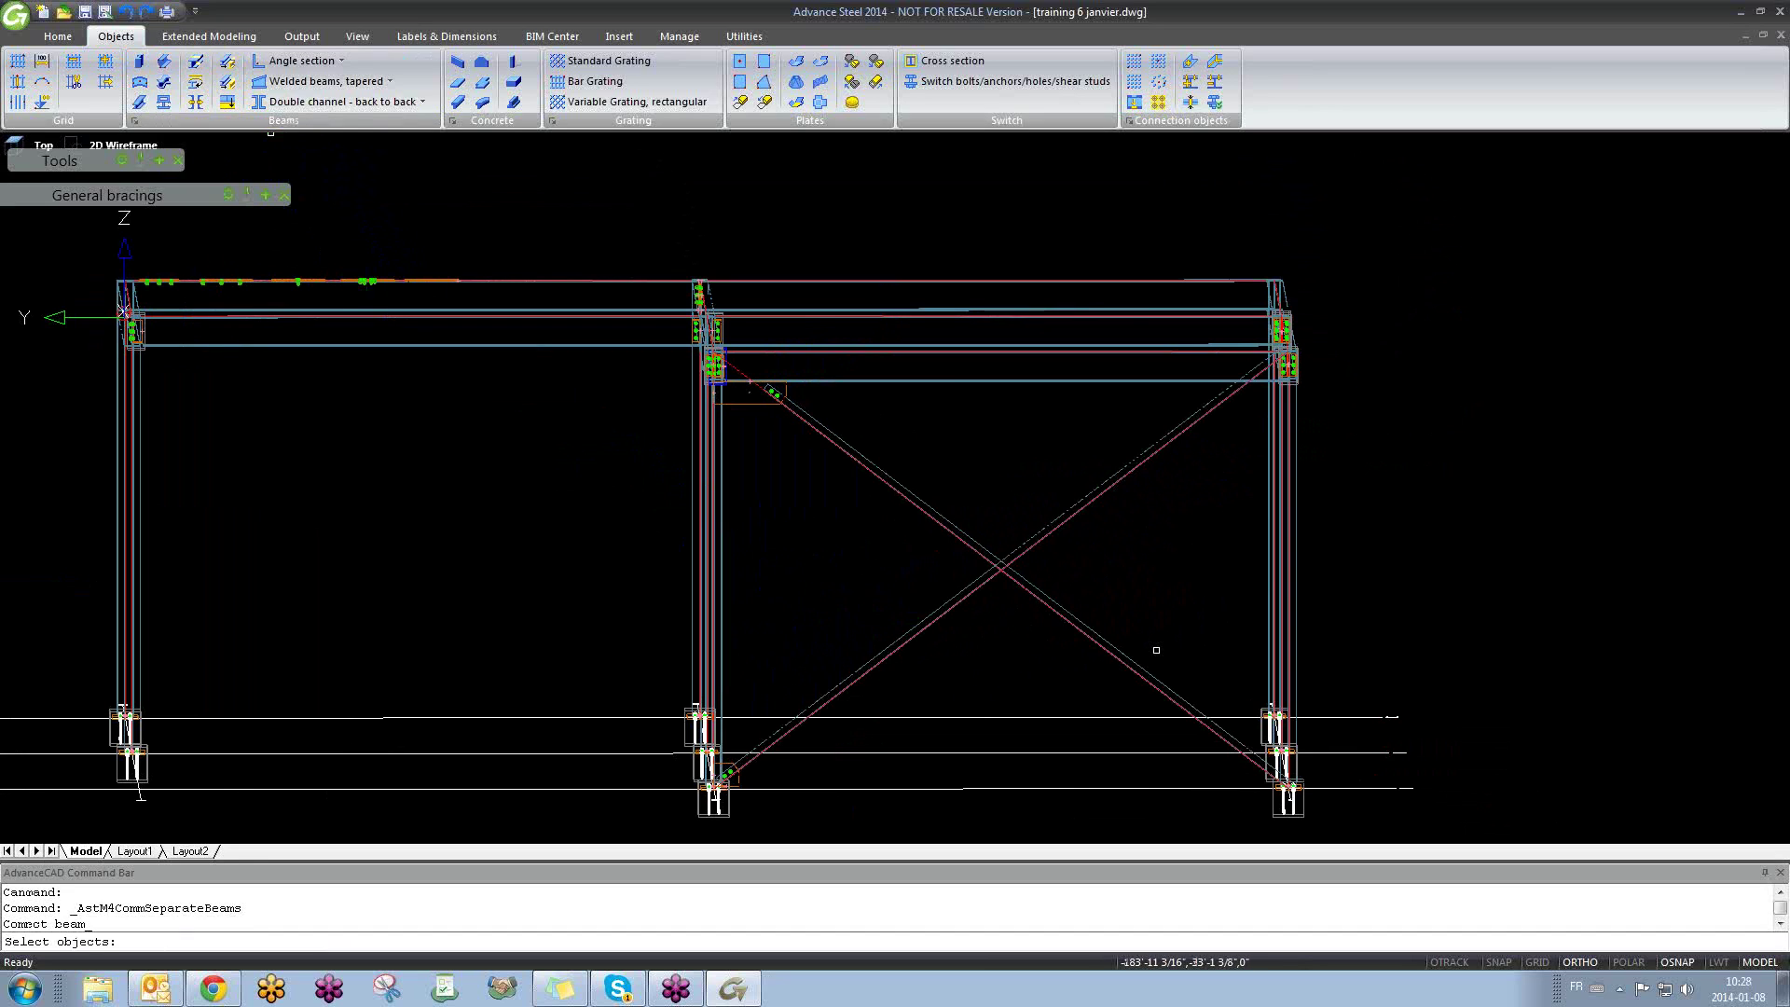
{"action": "left_click", "coordinate": [1037, 544]}
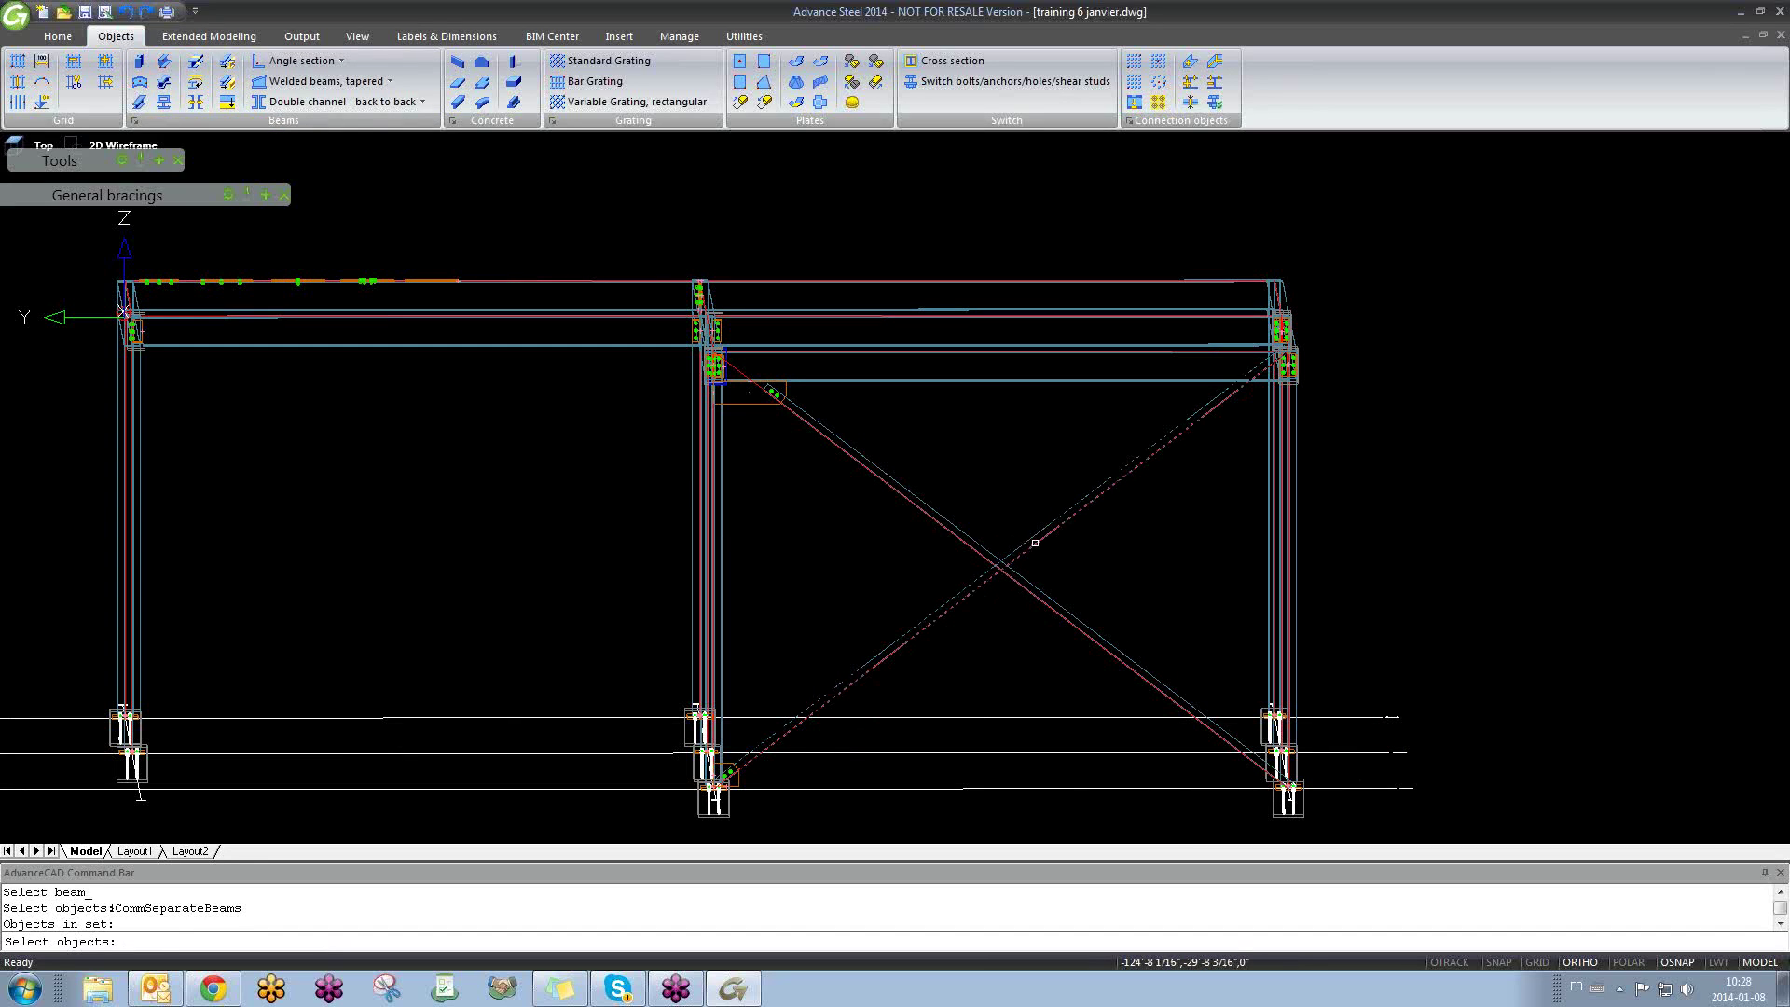
{"action": "key", "text": "Return"}
{"action": "scroll", "coordinate": [1006, 571], "scroll_direction": "up", "scroll_amount": 4}
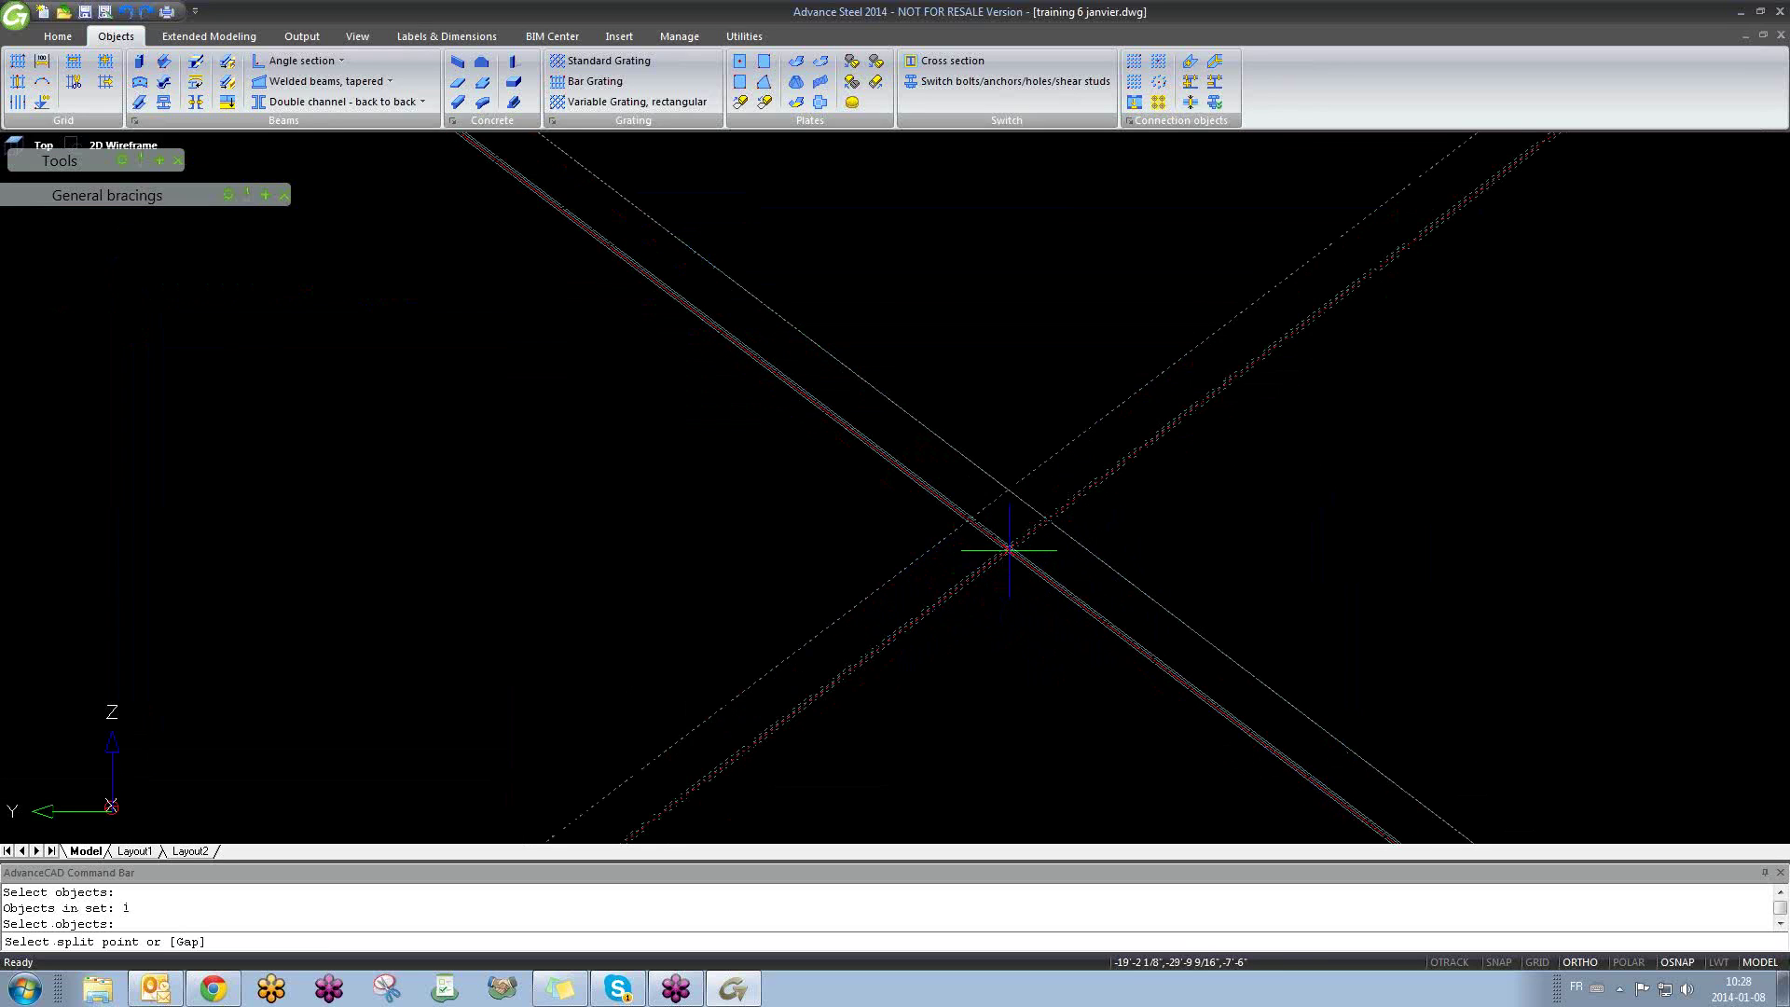
{"action": "left_click", "coordinate": [1016, 514]}
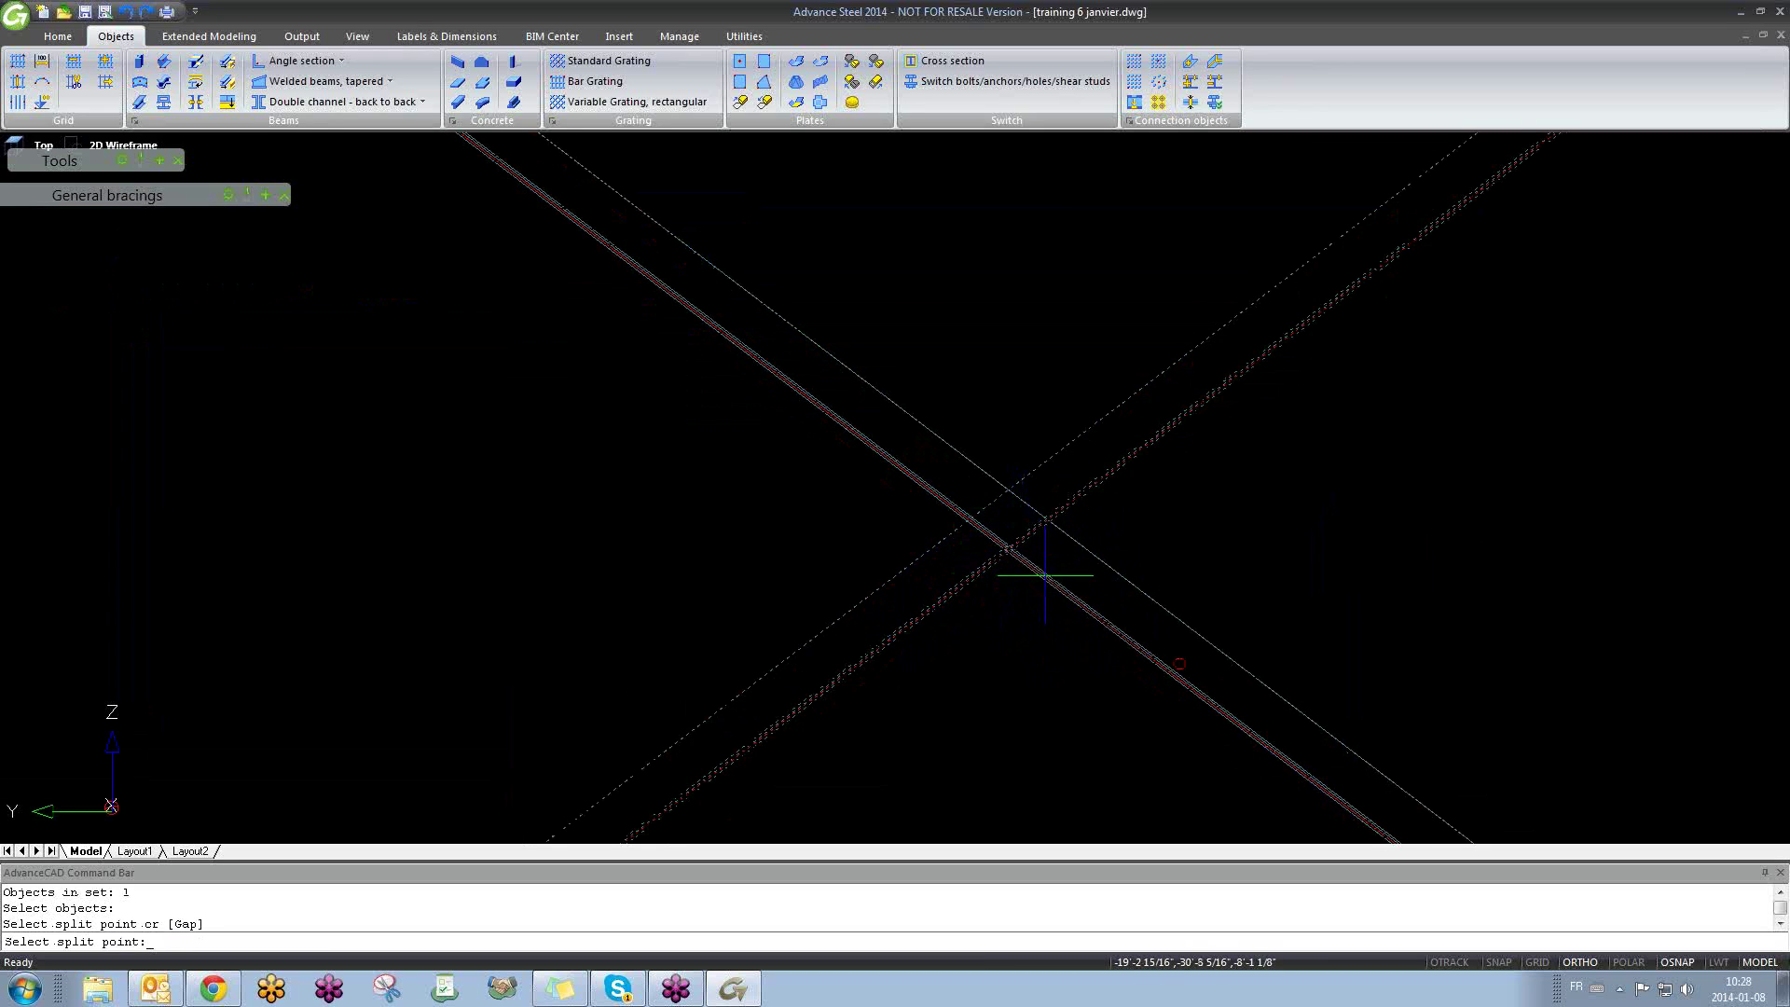
{"action": "scroll", "coordinate": [1012, 511], "scroll_direction": "down", "scroll_amount": 5}
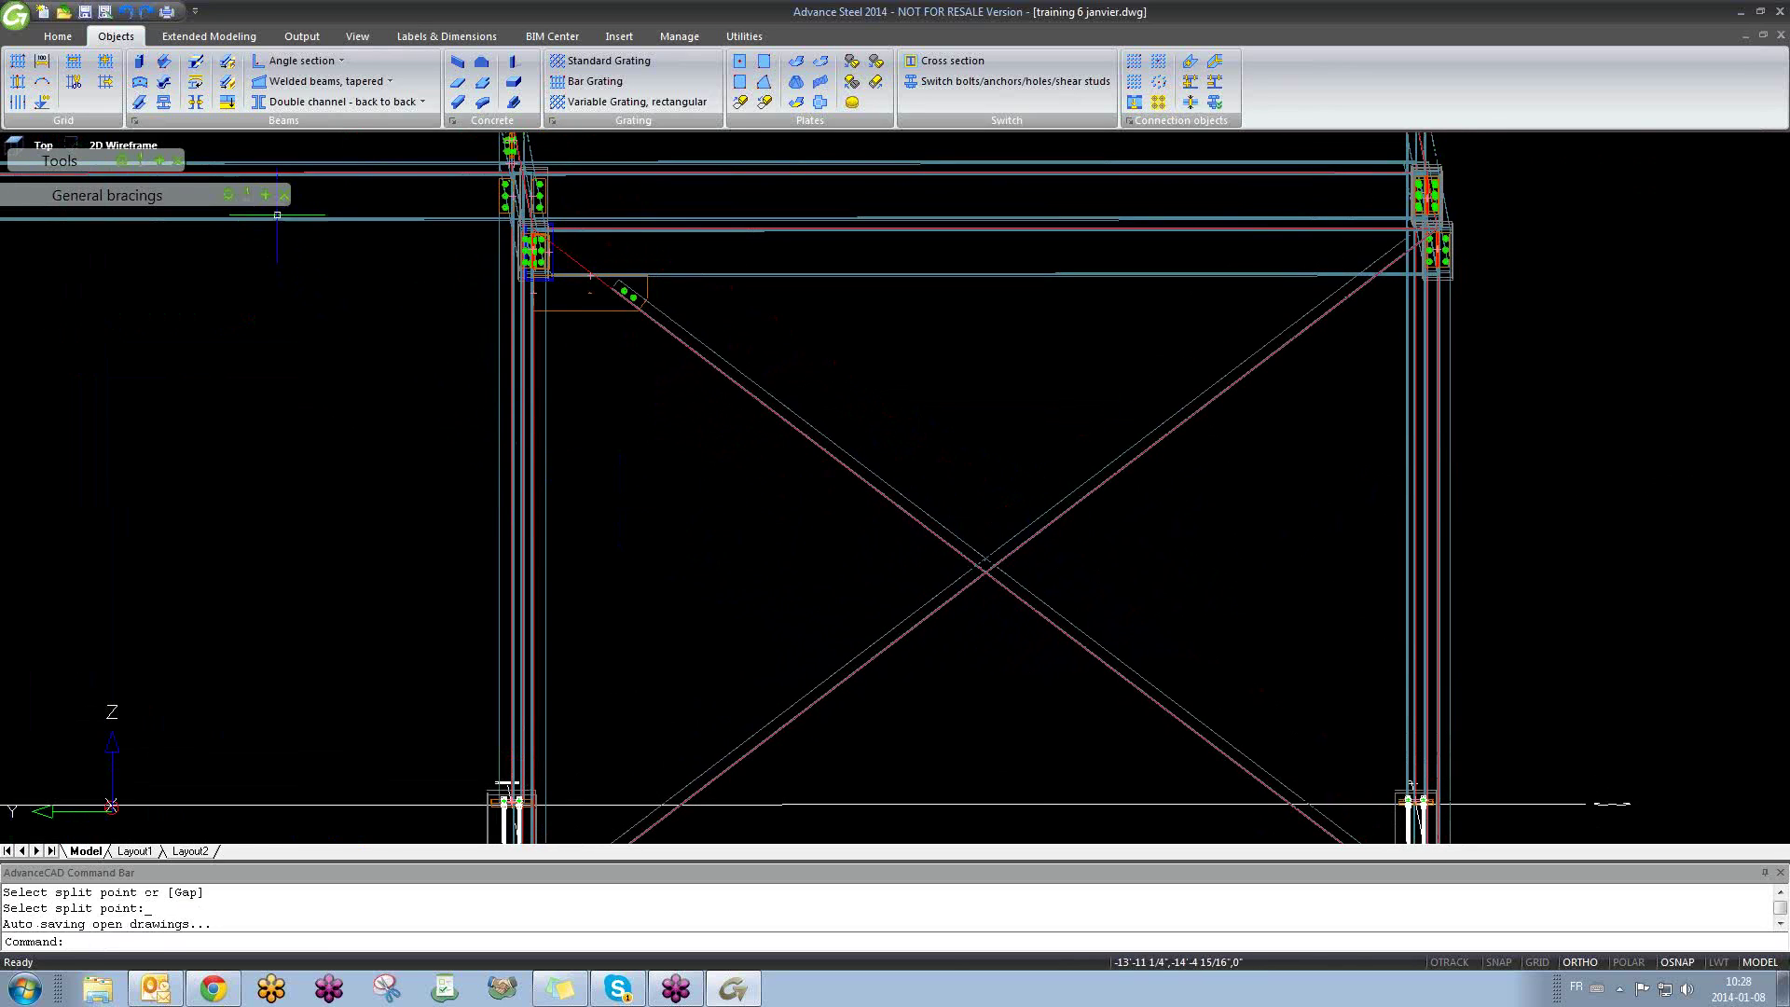
{"action": "mouse_move", "coordinate": [128, 223]}
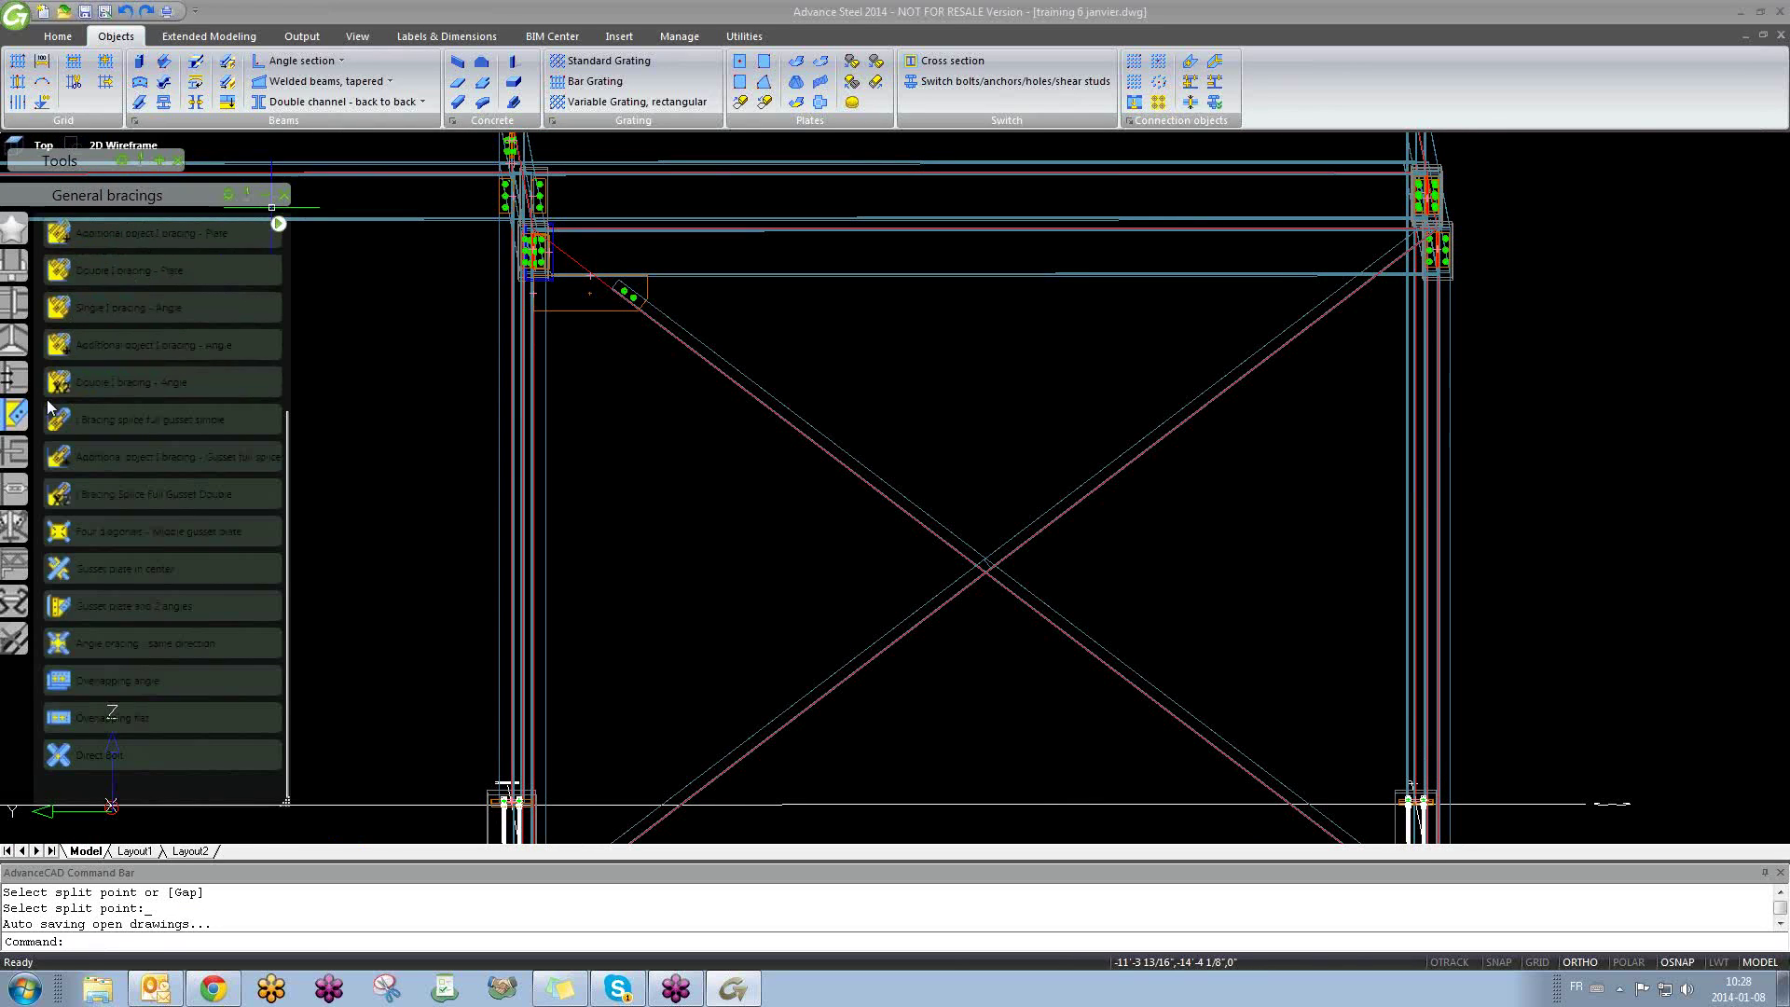
Step: Insert a Gusset plate in center connection at the crossing, using the continuous diagonal as passing member and the split halves as first and second diagonals
{"action": "mouse_move", "coordinate": [281, 226]}
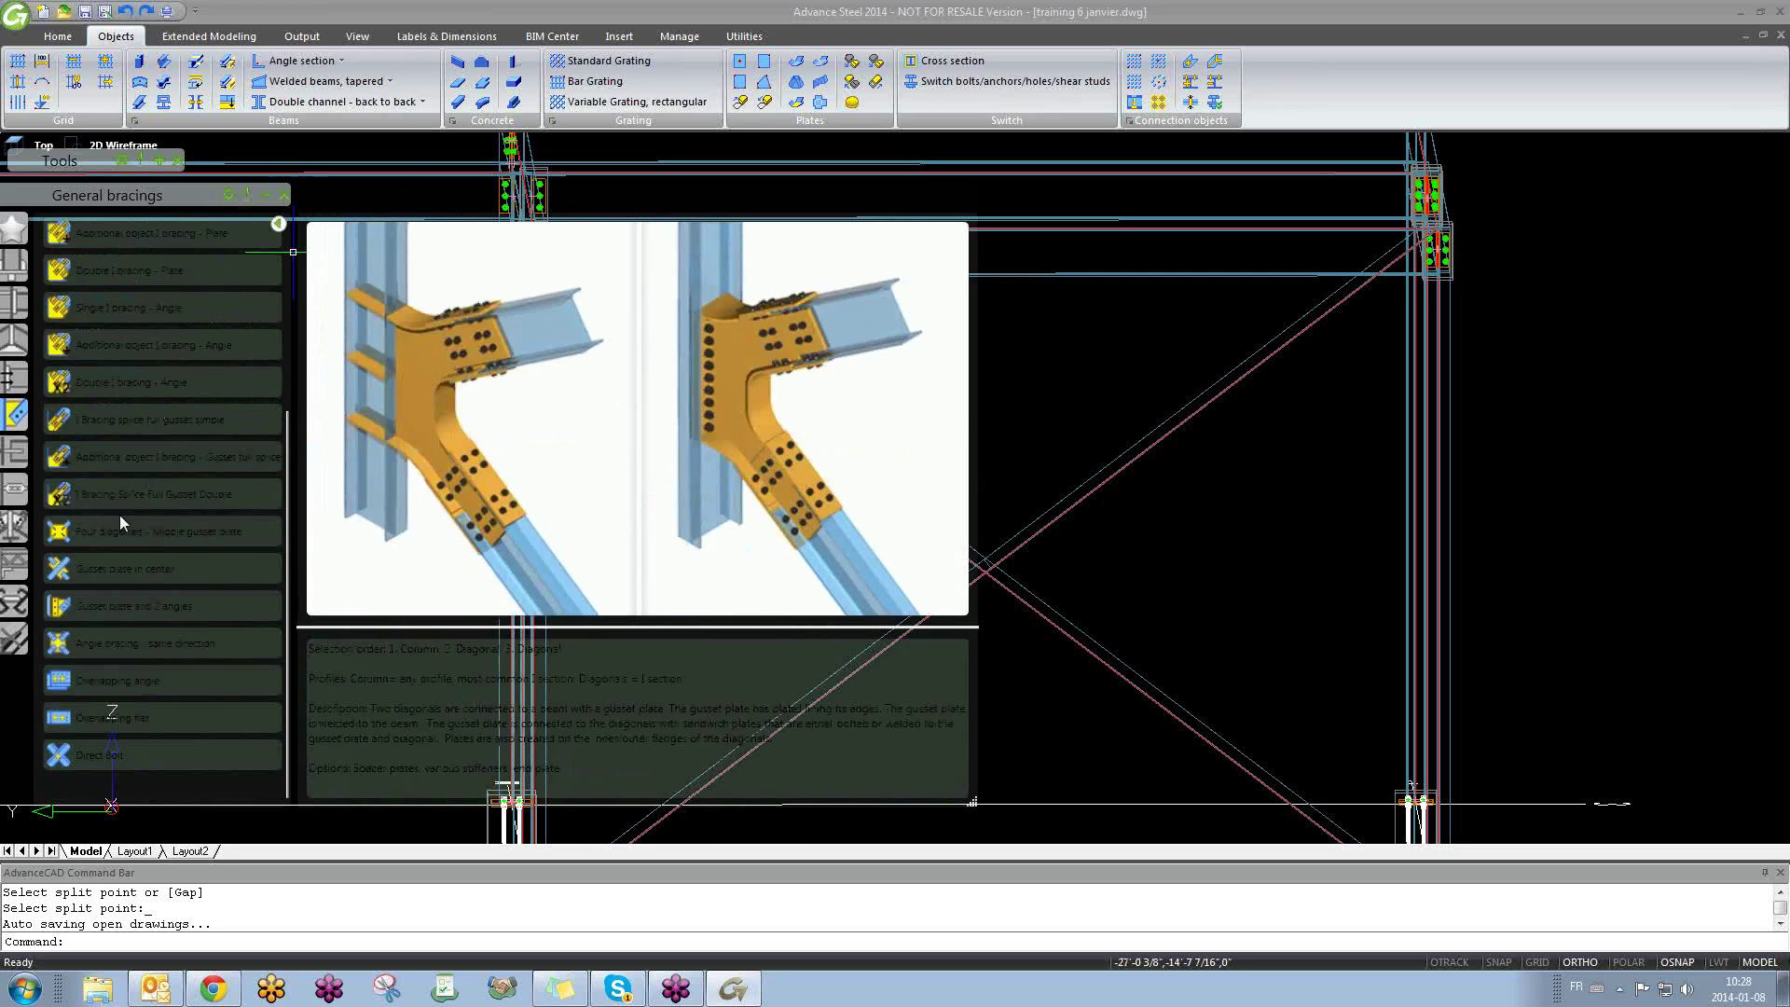
{"action": "left_click", "coordinate": [145, 578]}
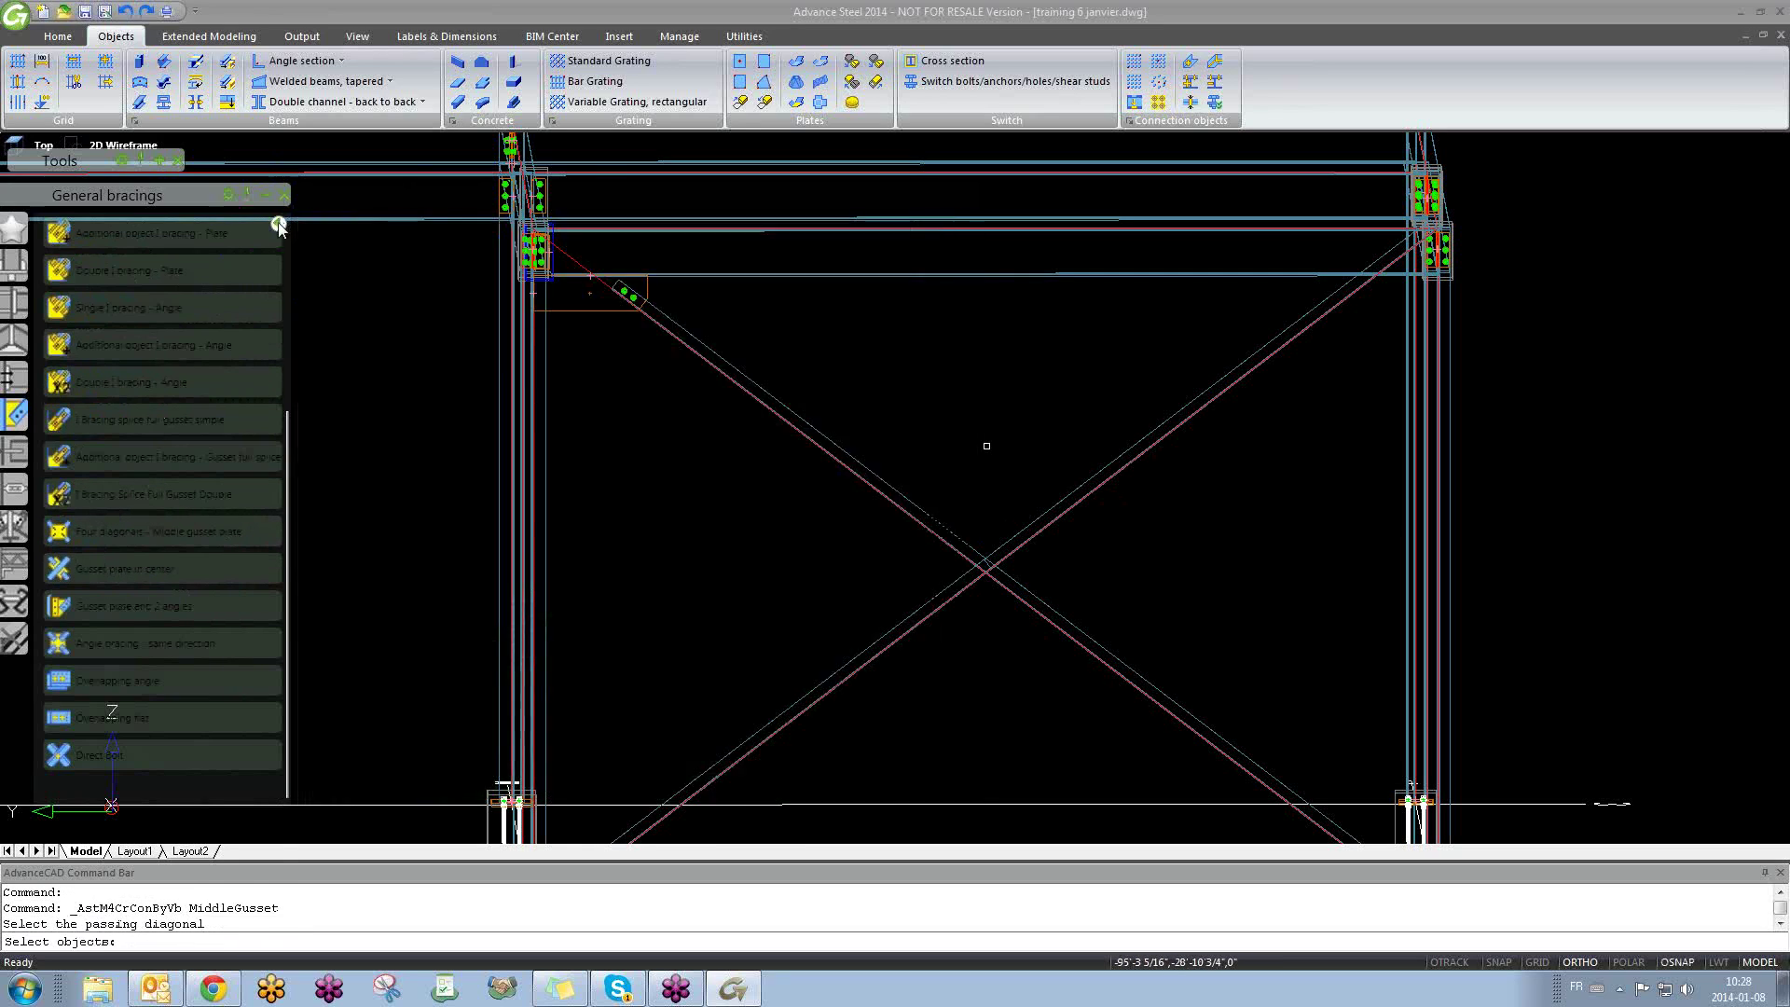
{"action": "left_click", "coordinate": [915, 503]}
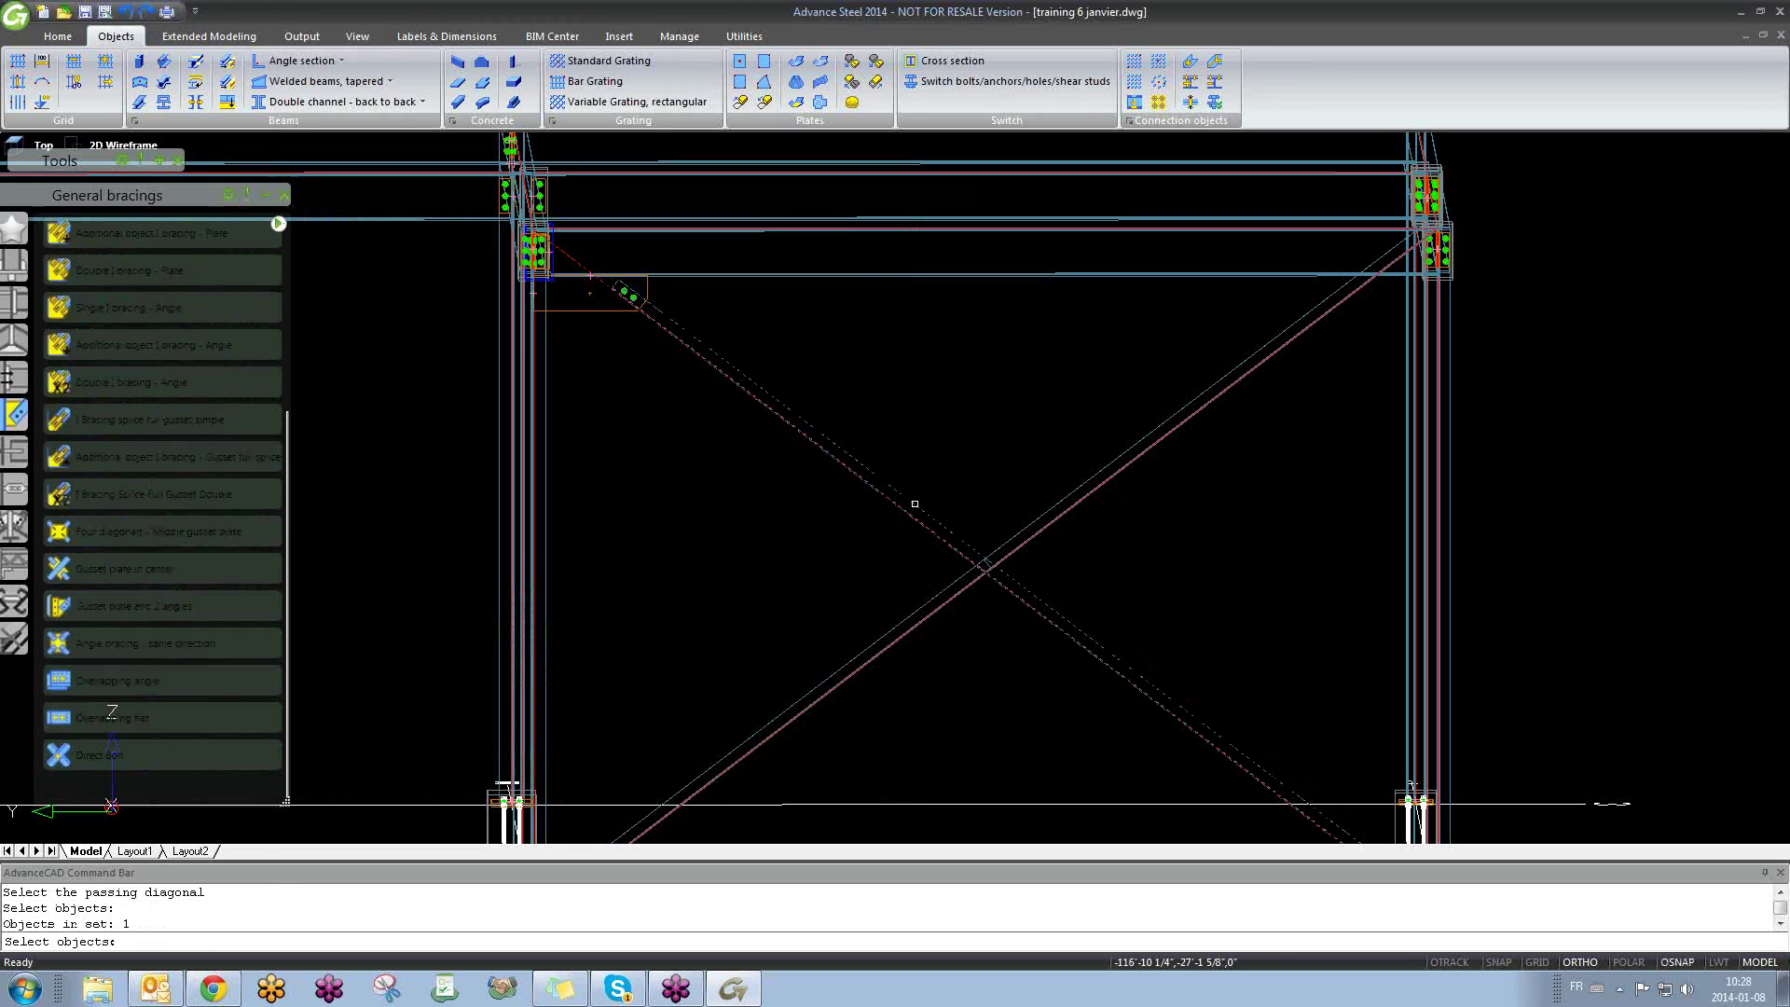
{"action": "key", "text": "Return"}
{"action": "left_click", "coordinate": [1036, 521]}
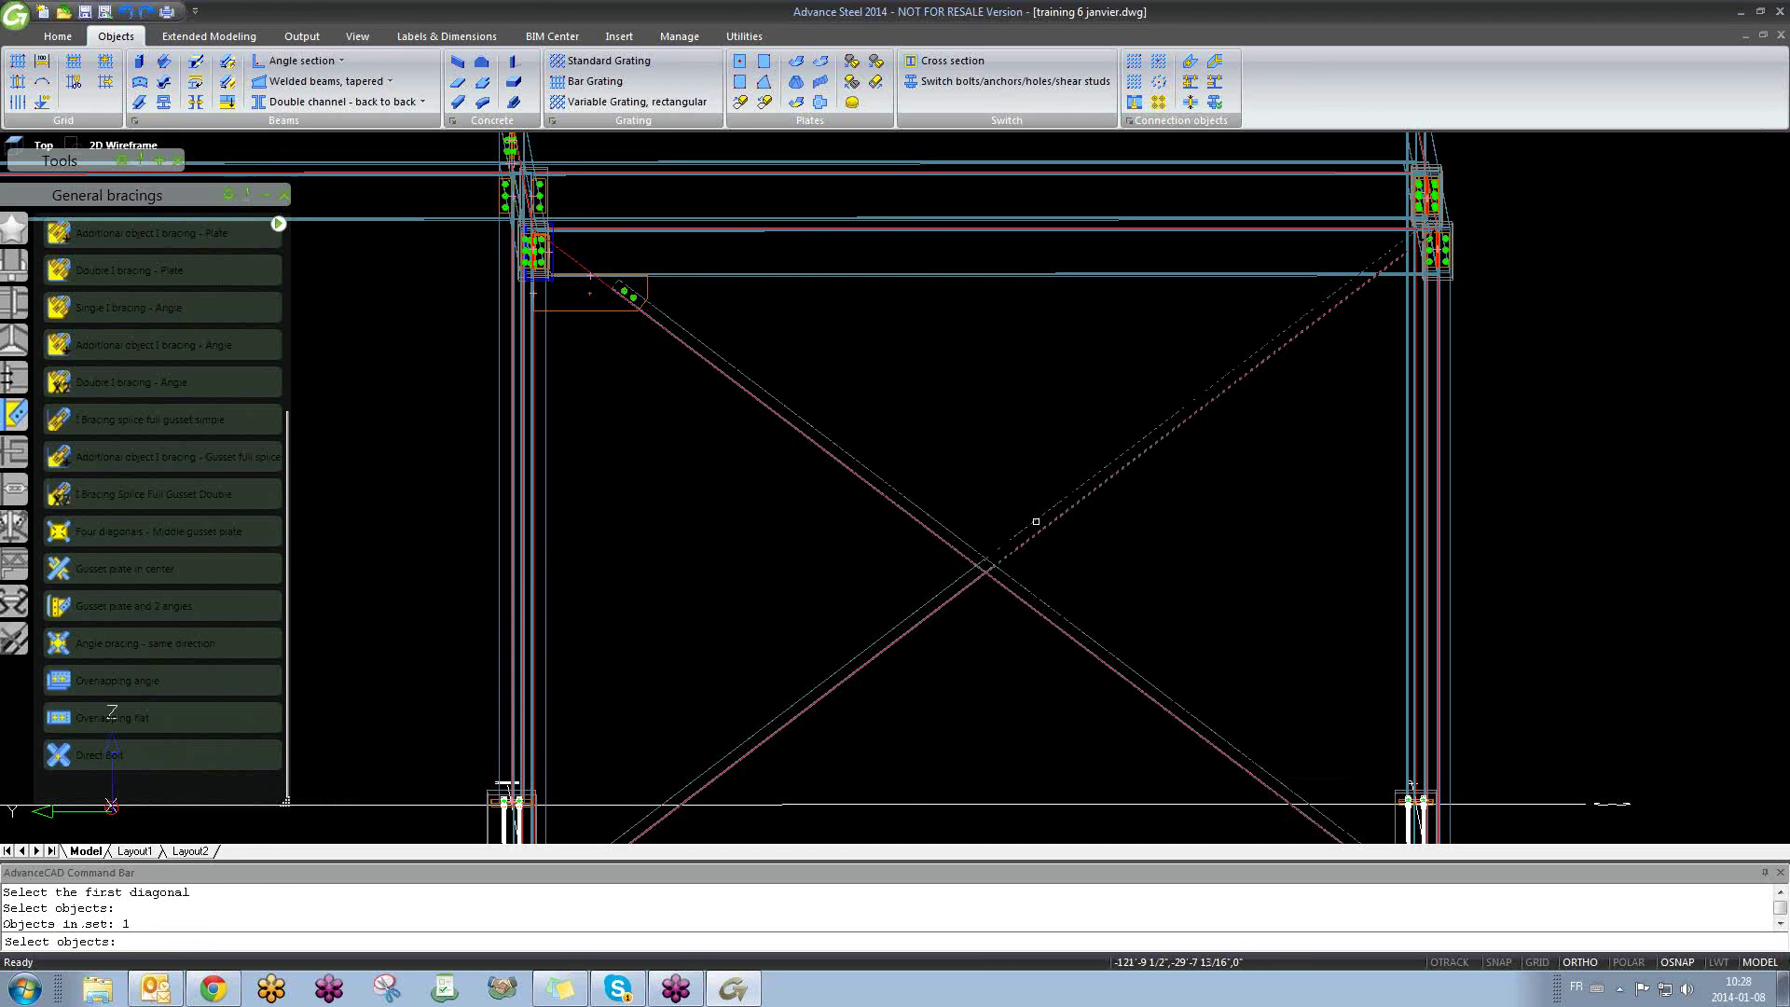
{"action": "key", "text": "Return"}
{"action": "left_click", "coordinate": [928, 602]}
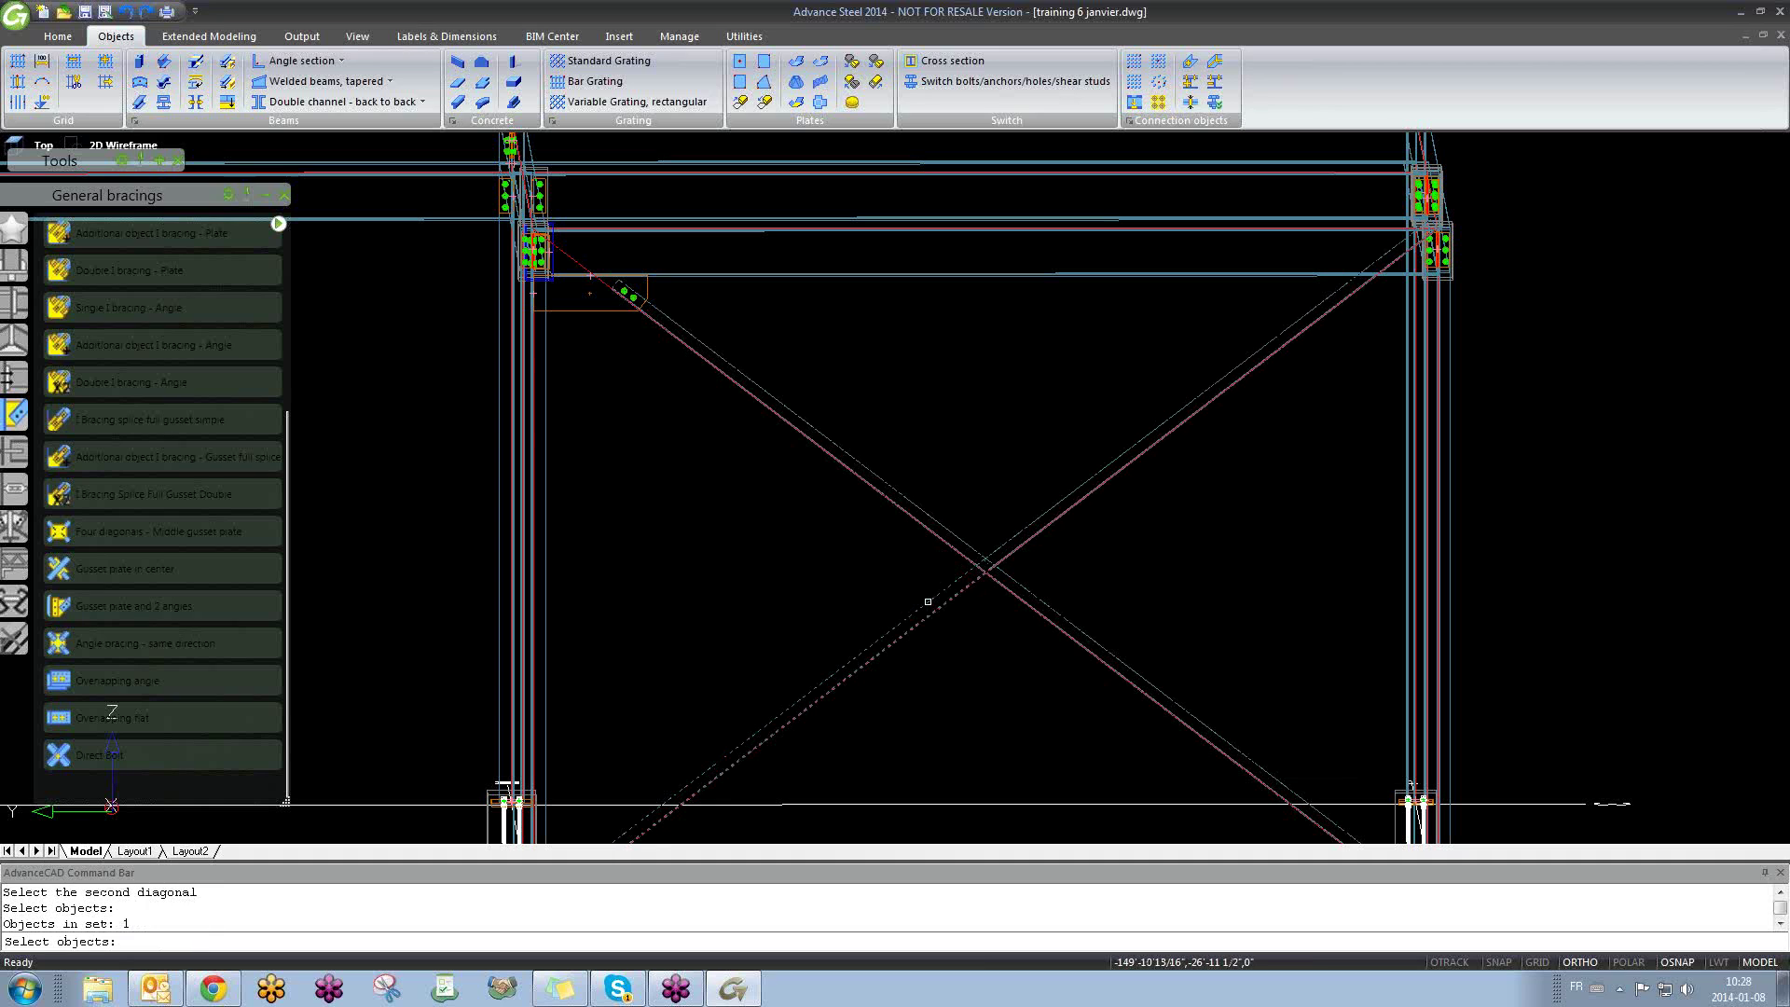
{"action": "key", "text": "Return"}
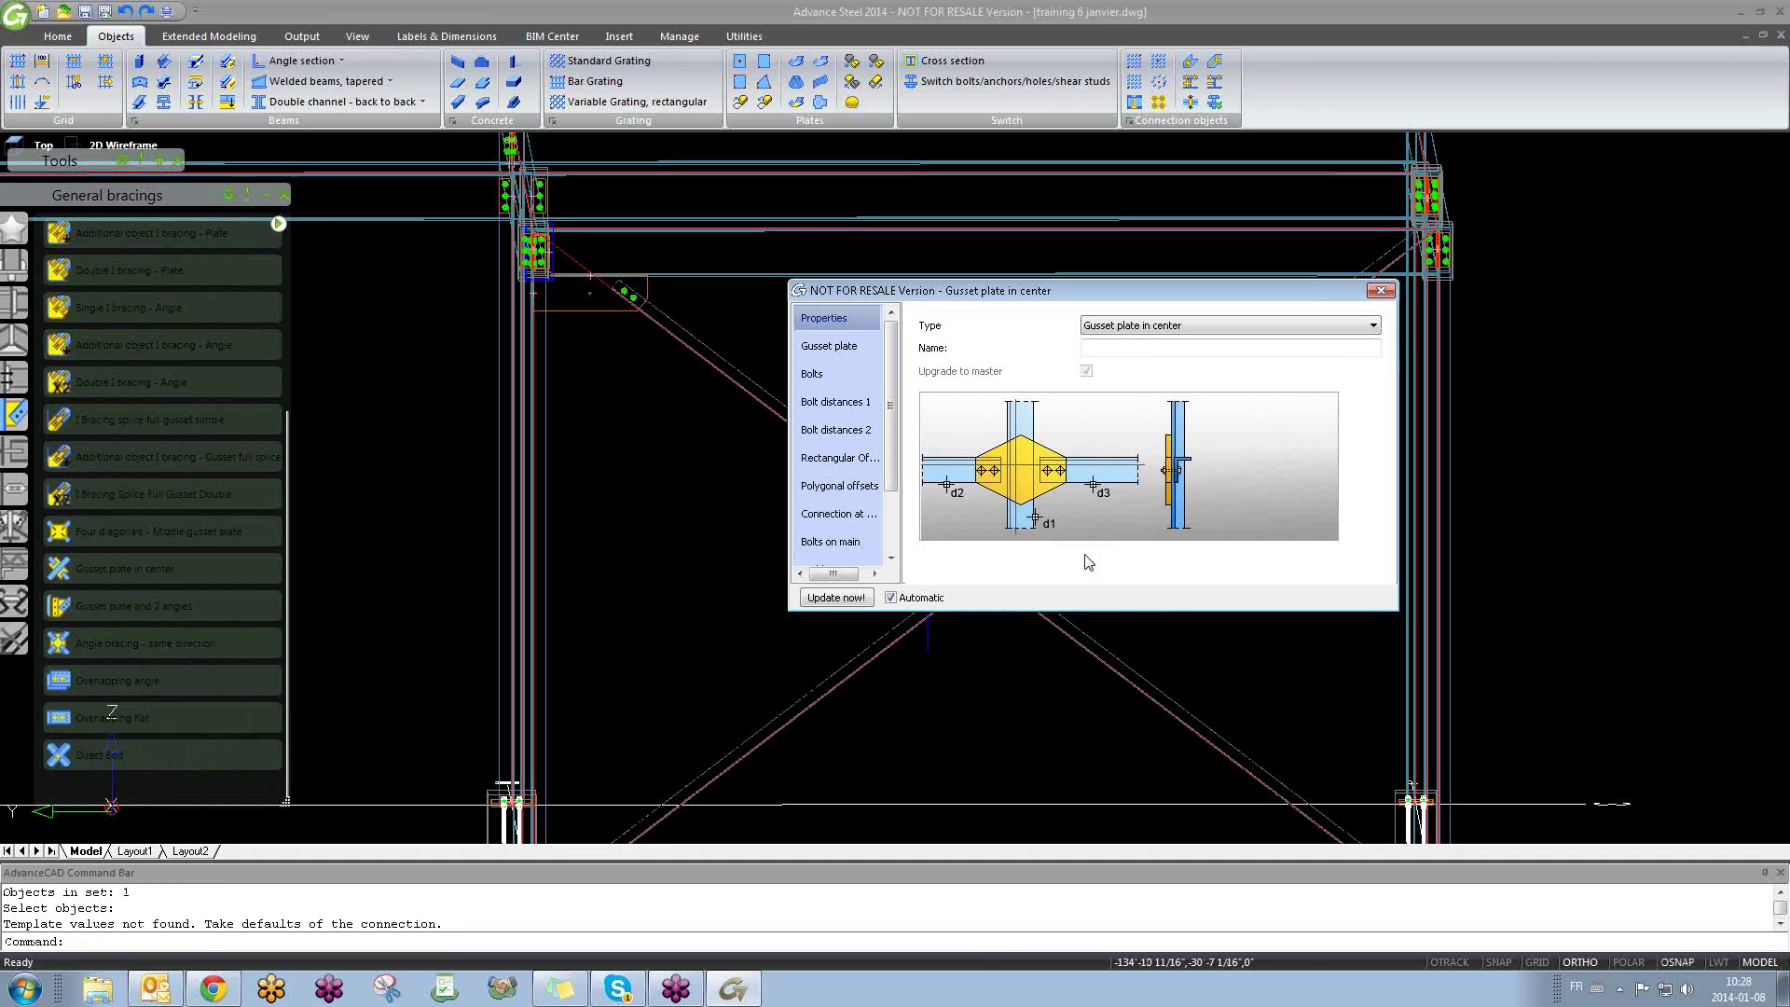
Step: Review the center connection's gusset plate, bolt and first bolt distance settings against the joint in the model
{"action": "scroll", "coordinate": [695, 619], "scroll_direction": "up", "scroll_amount": 2}
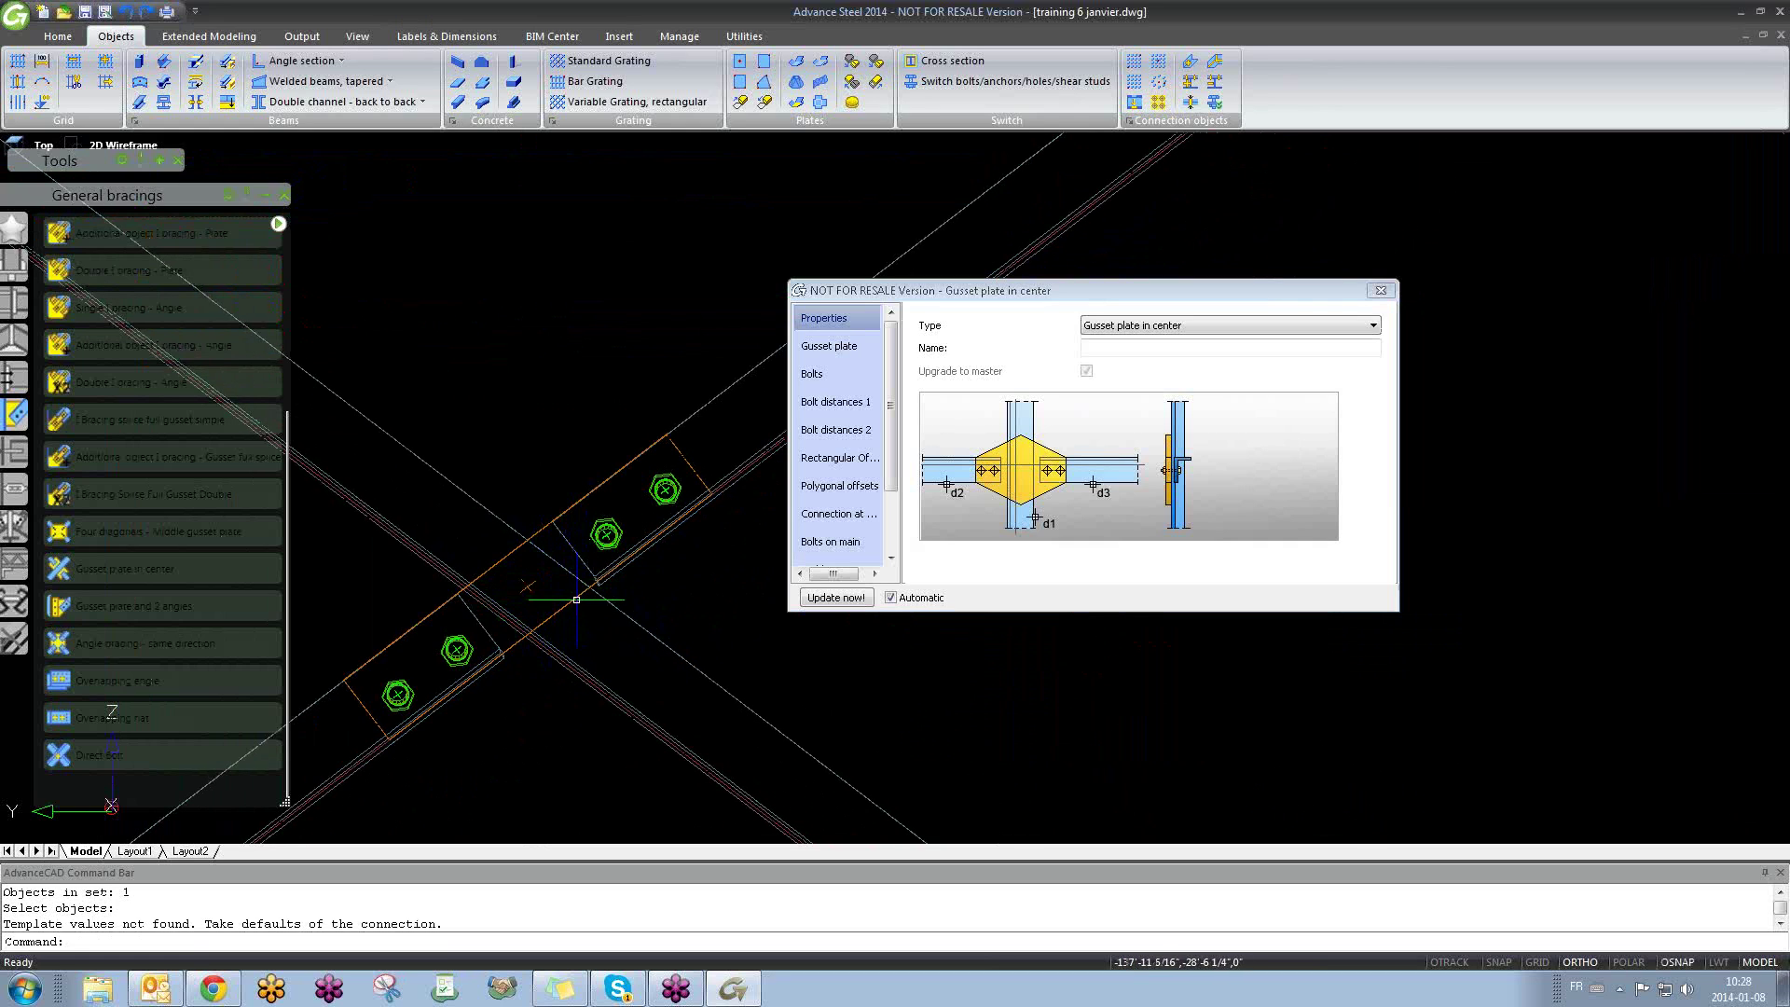
{"action": "middle_click_drag", "start_coordinate": [565, 599], "coordinate": [759, 723], "text": "shift"}
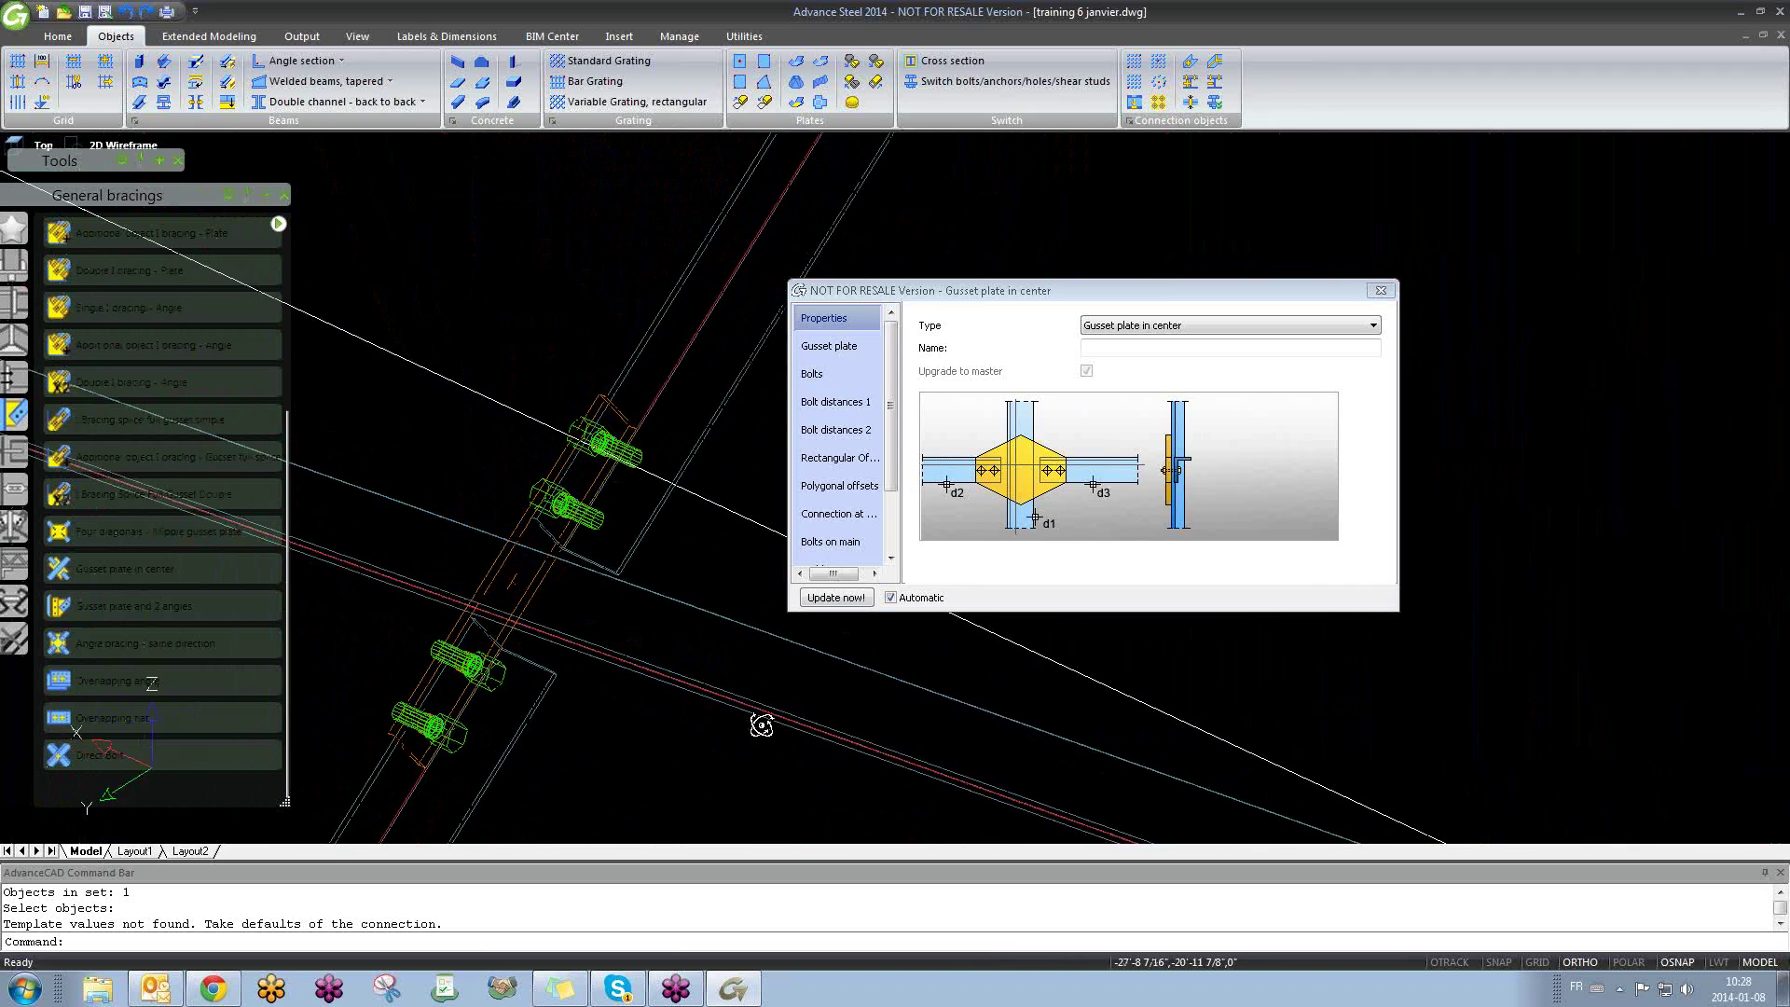
{"action": "left_click", "coordinate": [840, 355]}
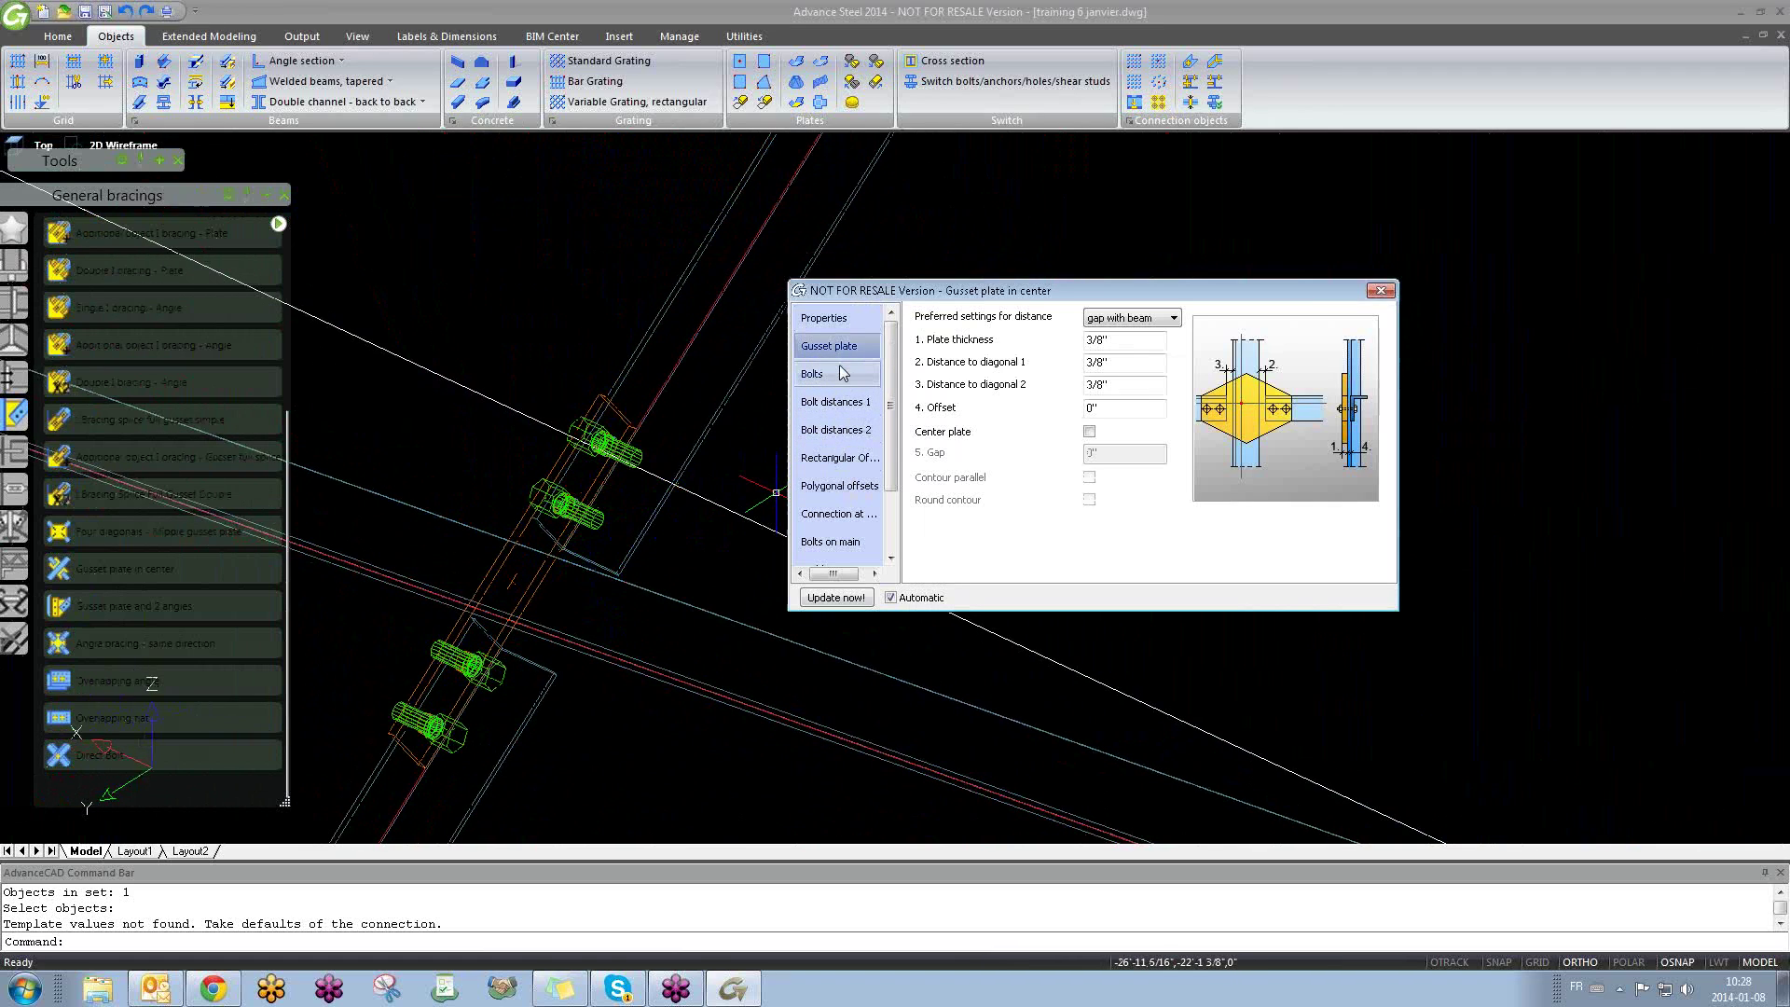
{"action": "left_click", "coordinate": [837, 374]}
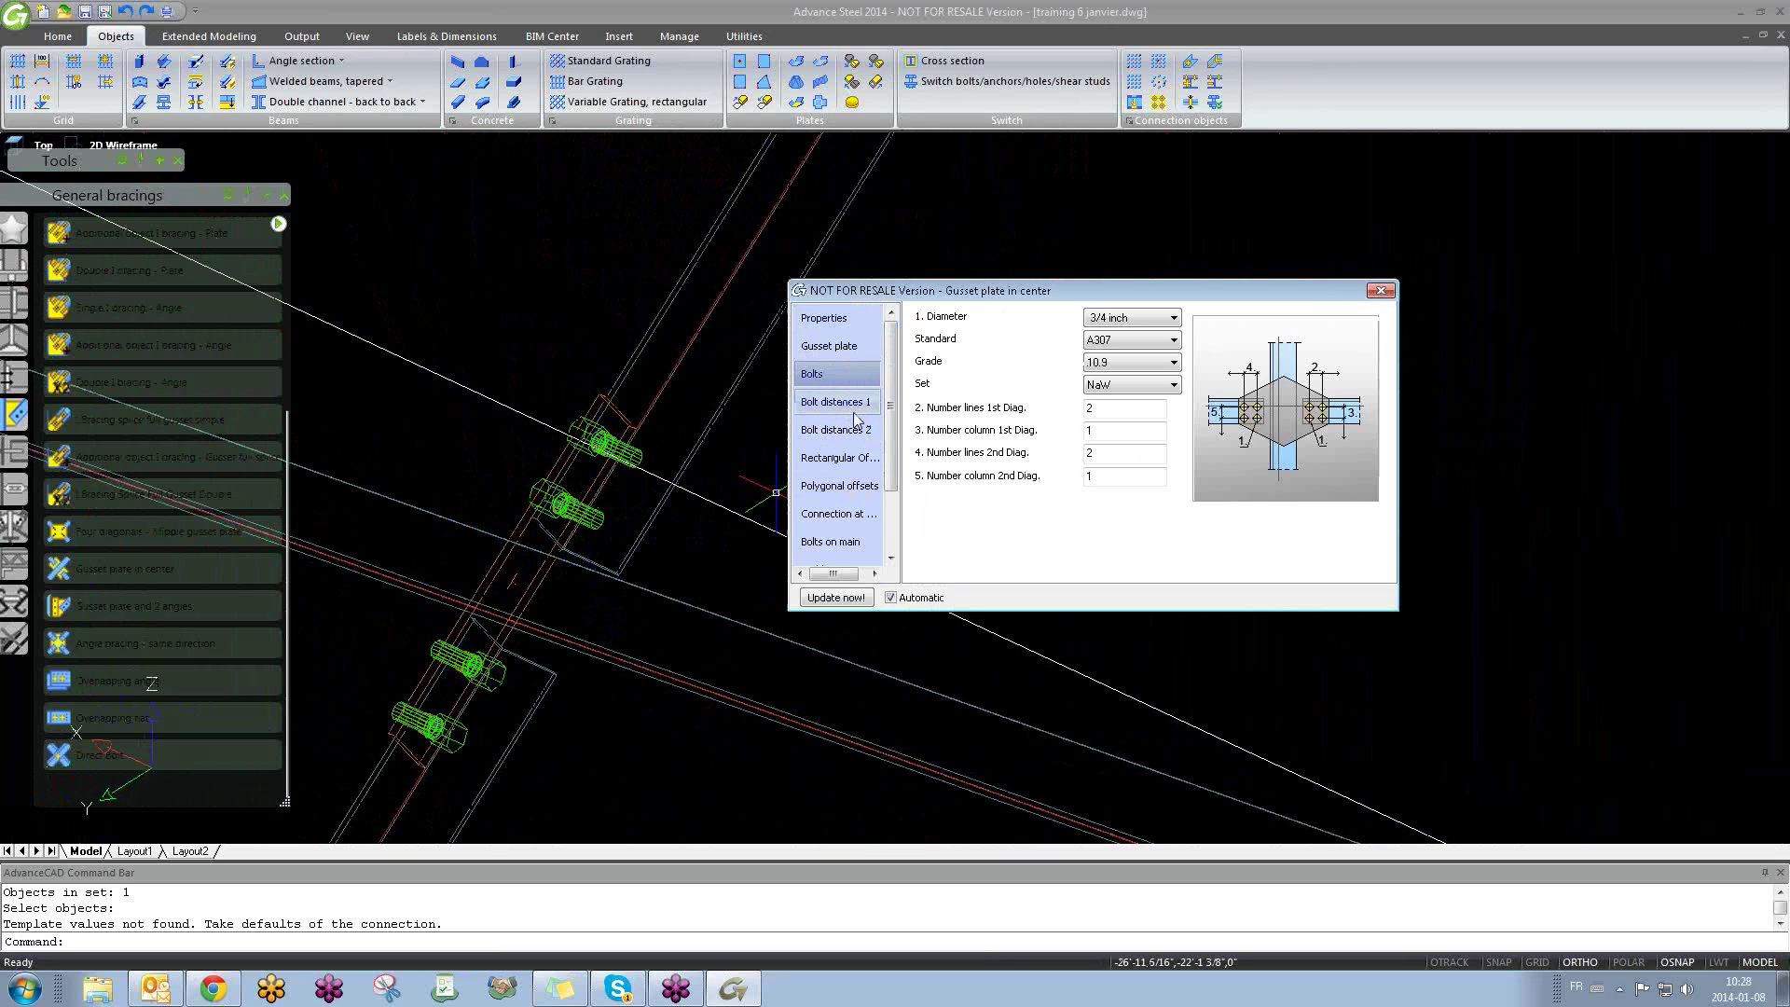
{"action": "left_click", "coordinate": [854, 415]}
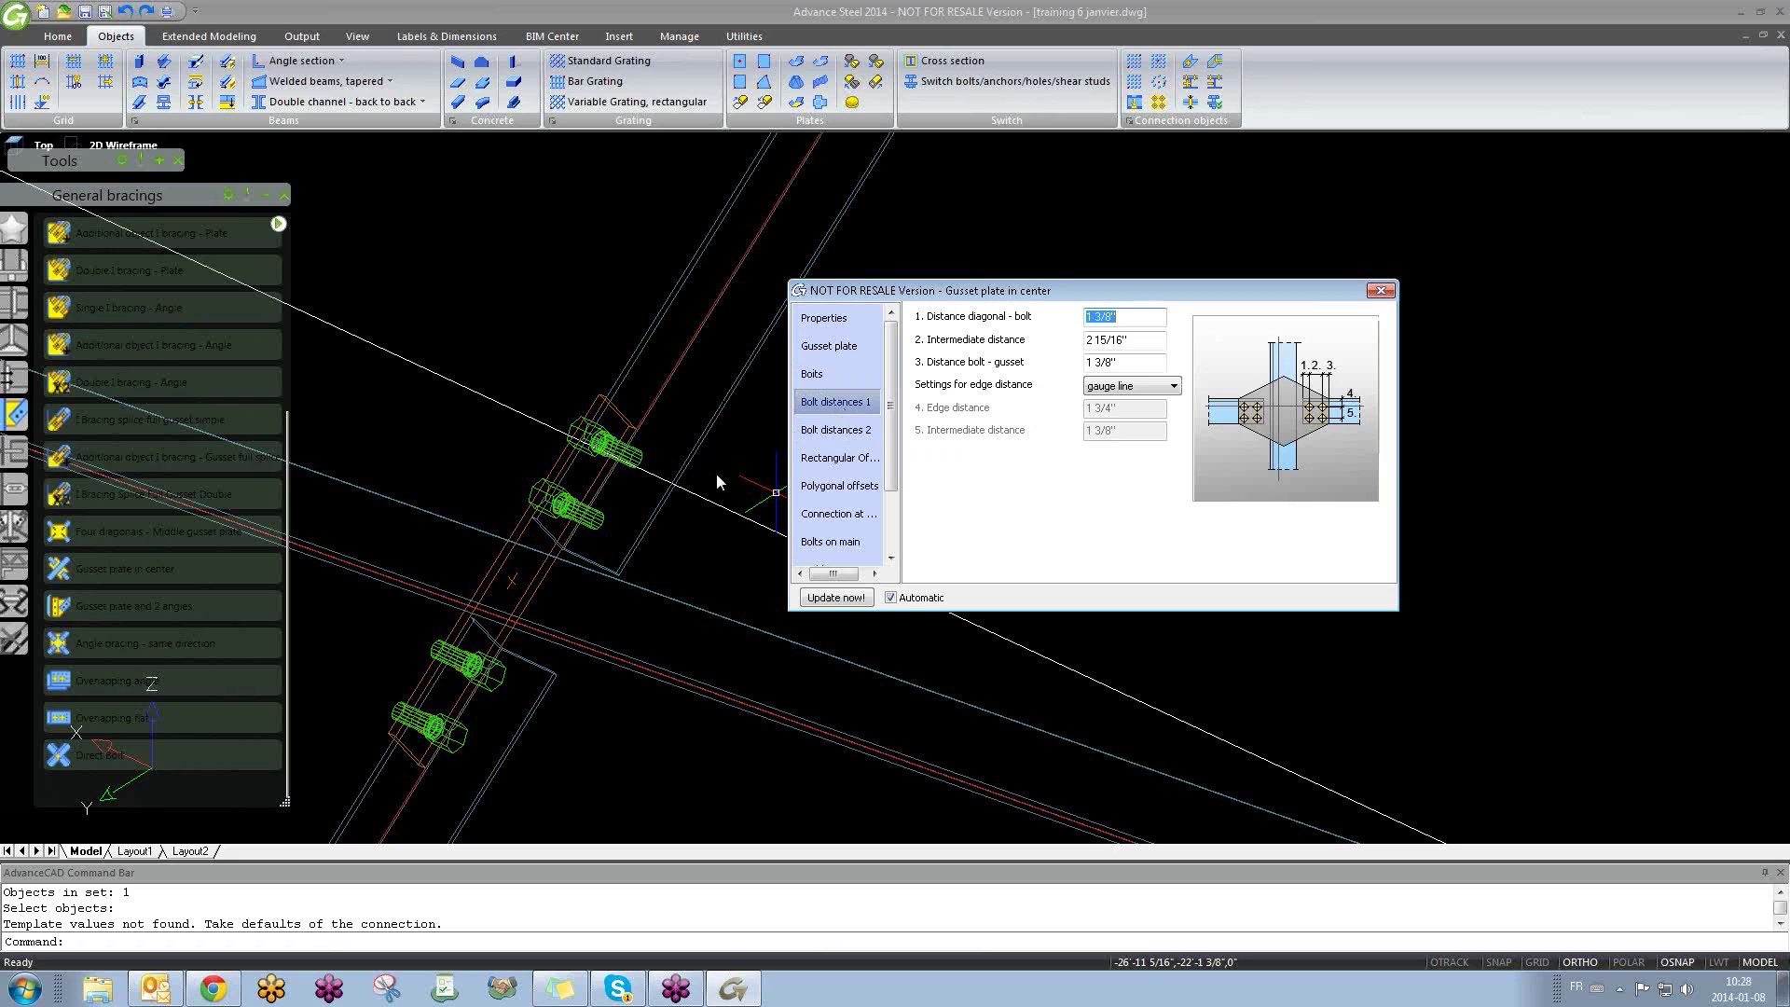
{"action": "middle_click_drag", "start_coordinate": [707, 483], "coordinate": [688, 481], "text": "shift"}
{"action": "middle_click_drag", "start_coordinate": [739, 644], "coordinate": [672, 626], "text": "shift"}
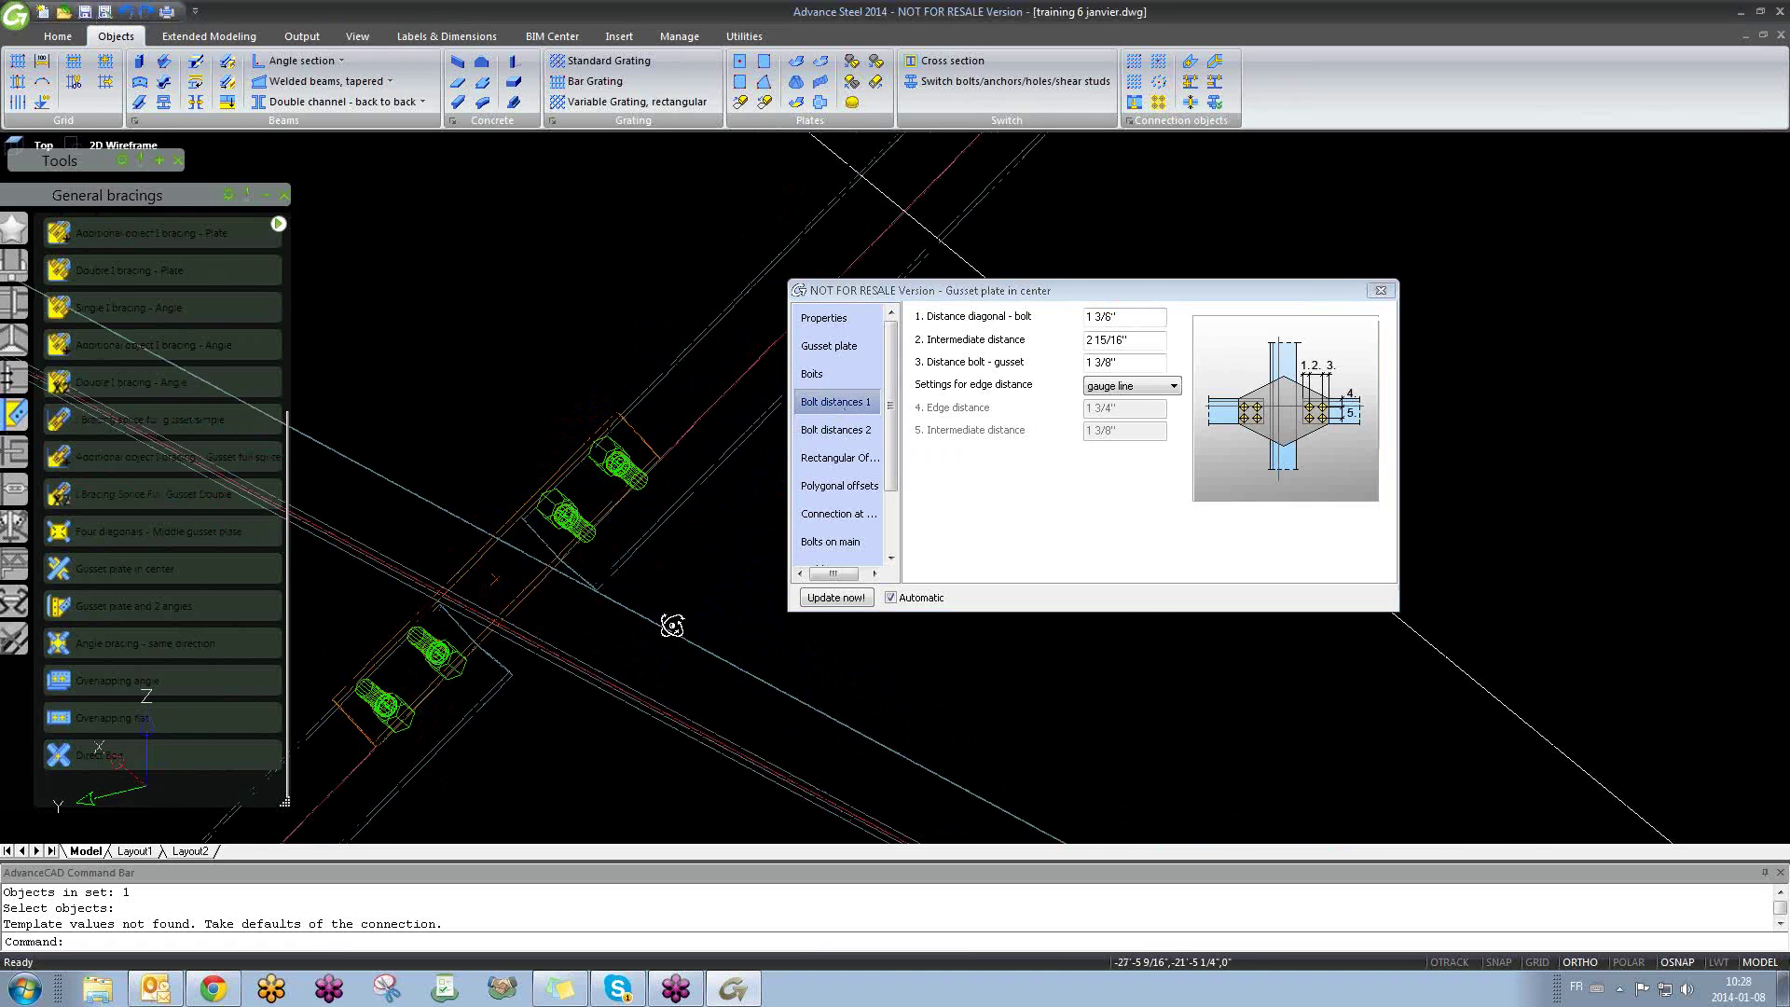
Step: Look through the rectangular offset, bolt, gusset plate and main-member connection settings for a way to fasten the plate to the passing diagonal
{"action": "left_click", "coordinate": [840, 457]}
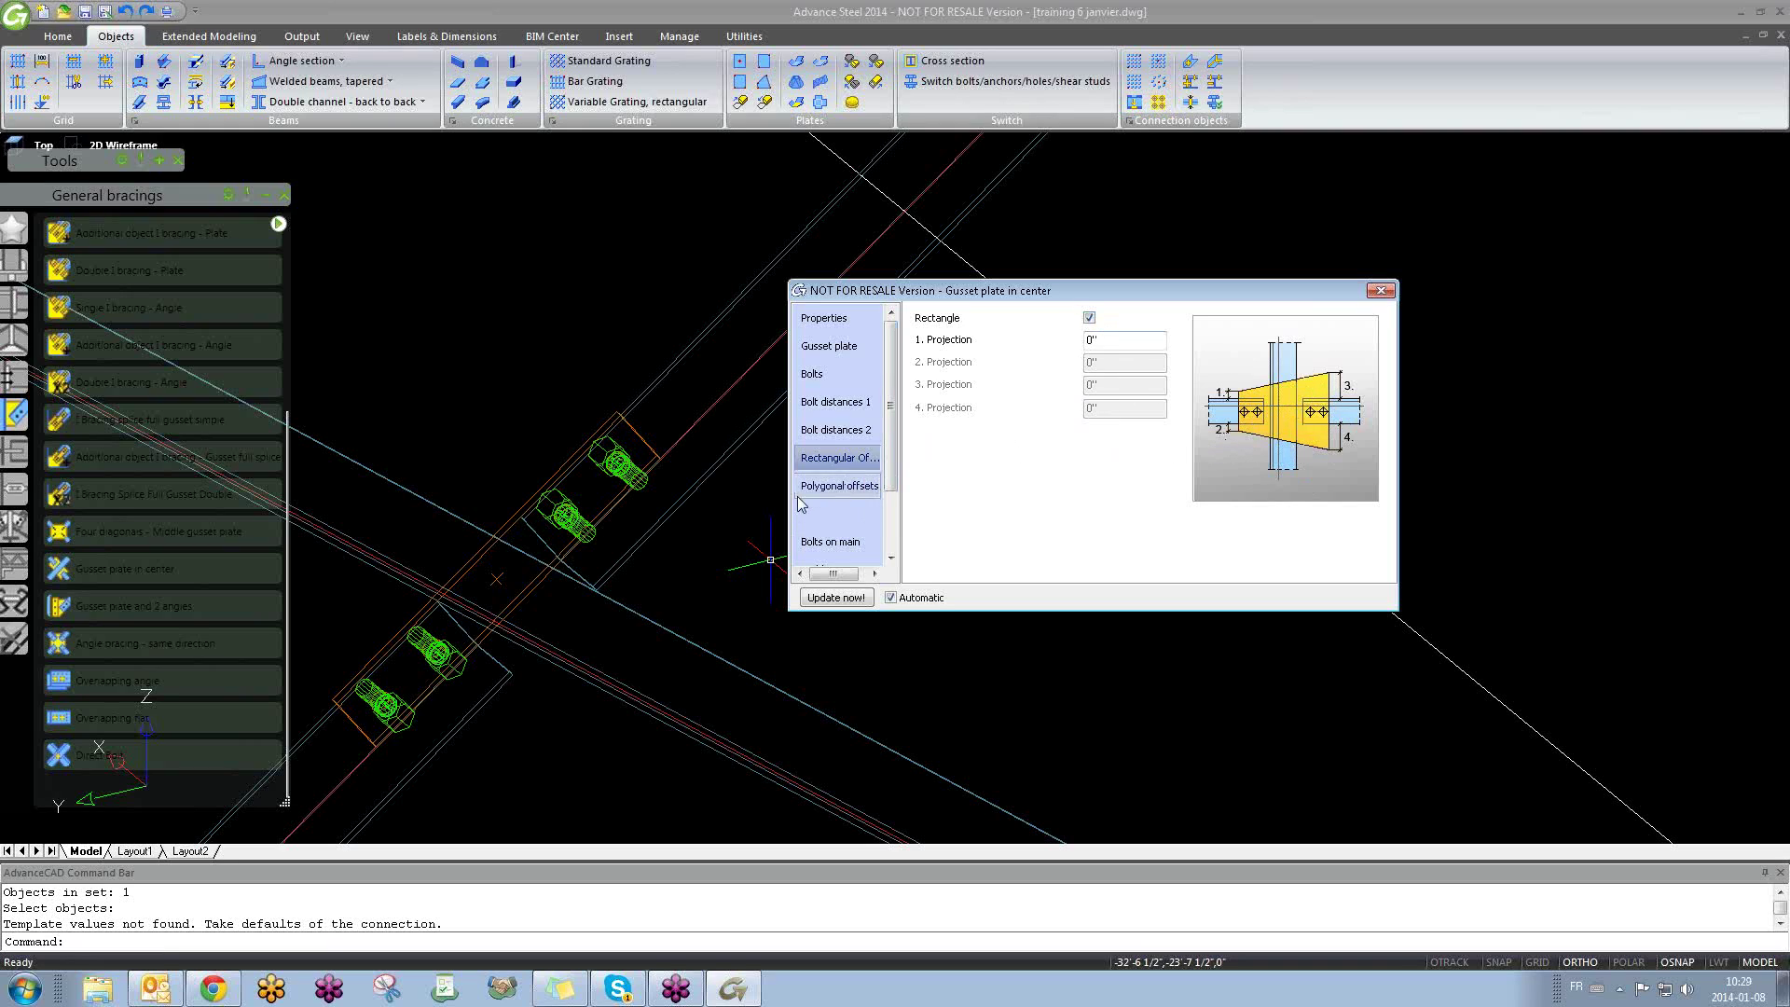
{"action": "left_click", "coordinate": [838, 374]}
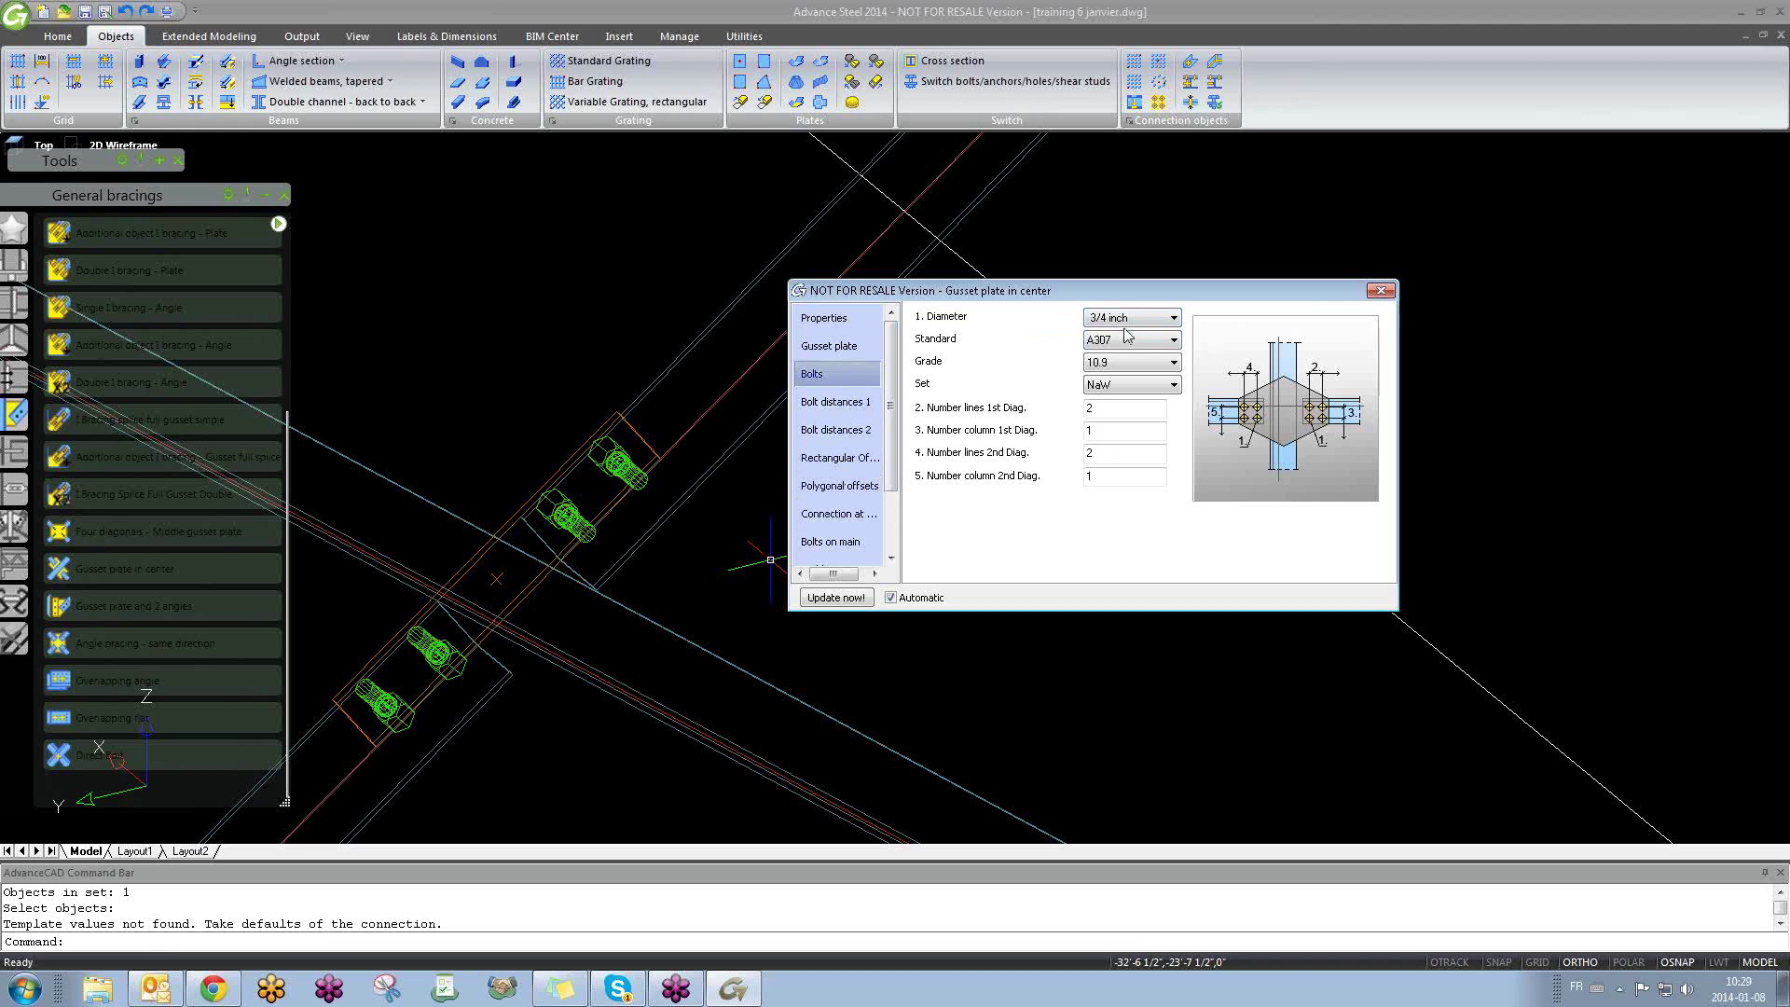
{"action": "left_click", "coordinate": [843, 344]}
{"action": "left_click", "coordinate": [845, 321]}
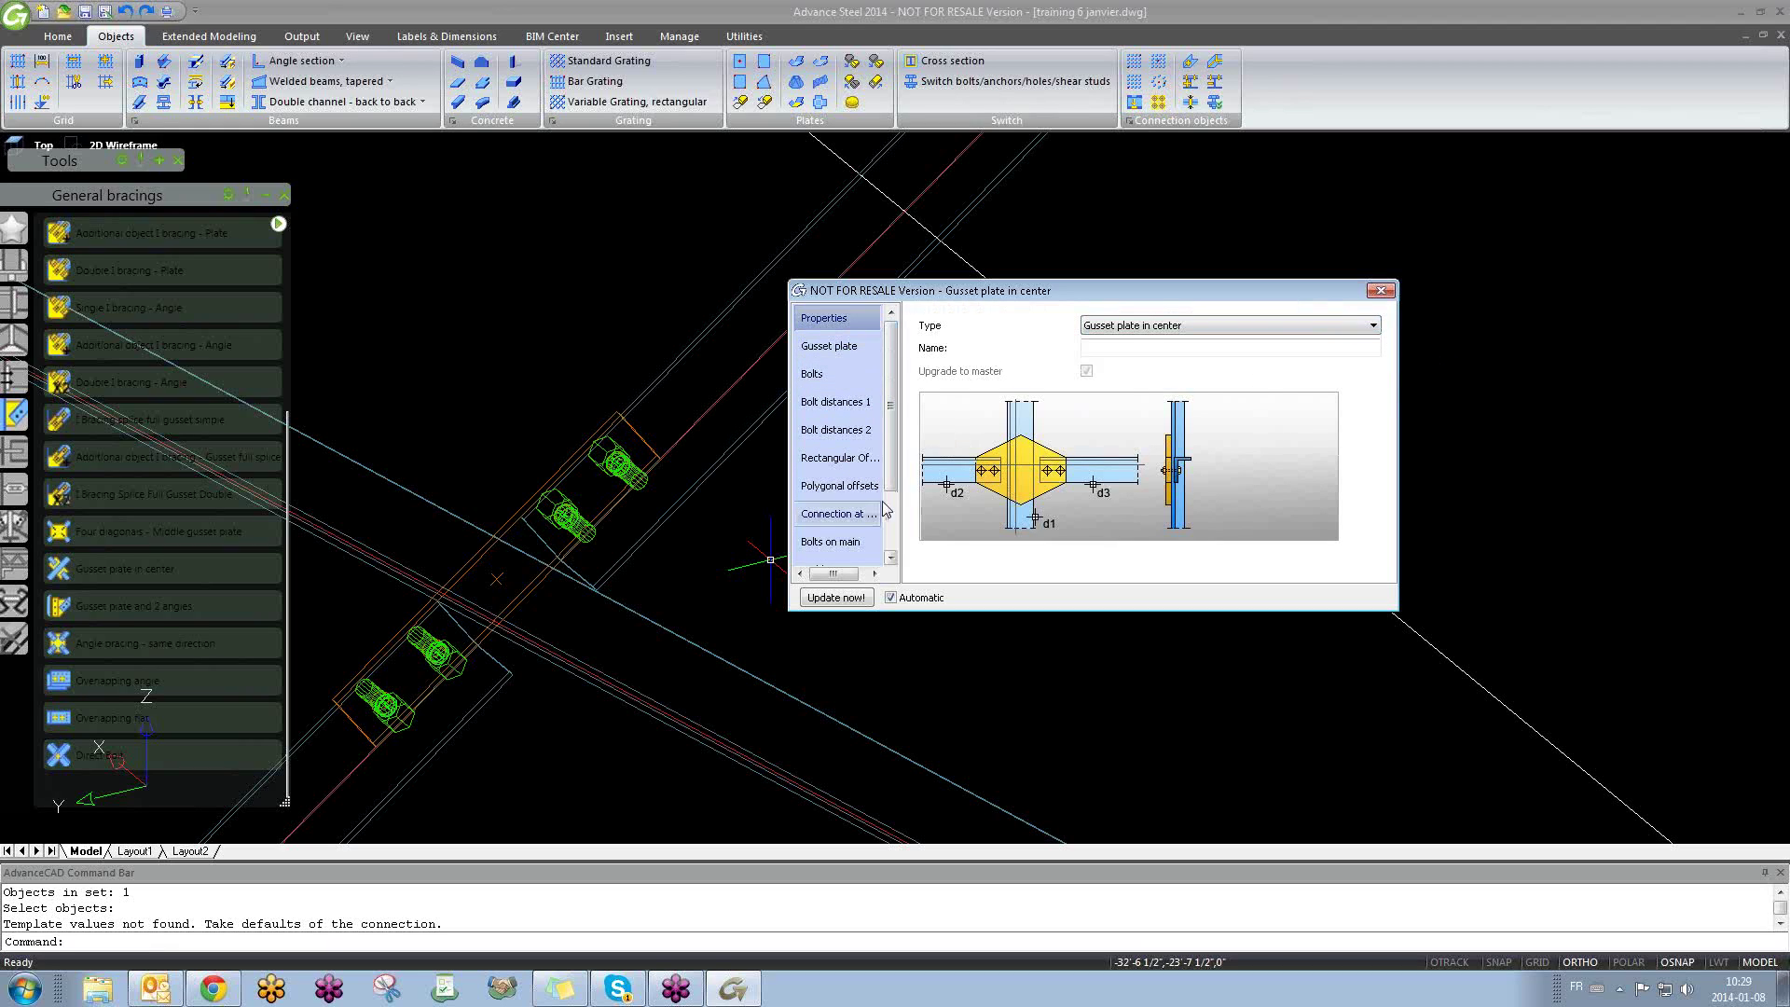
{"action": "left_click", "coordinate": [828, 541]}
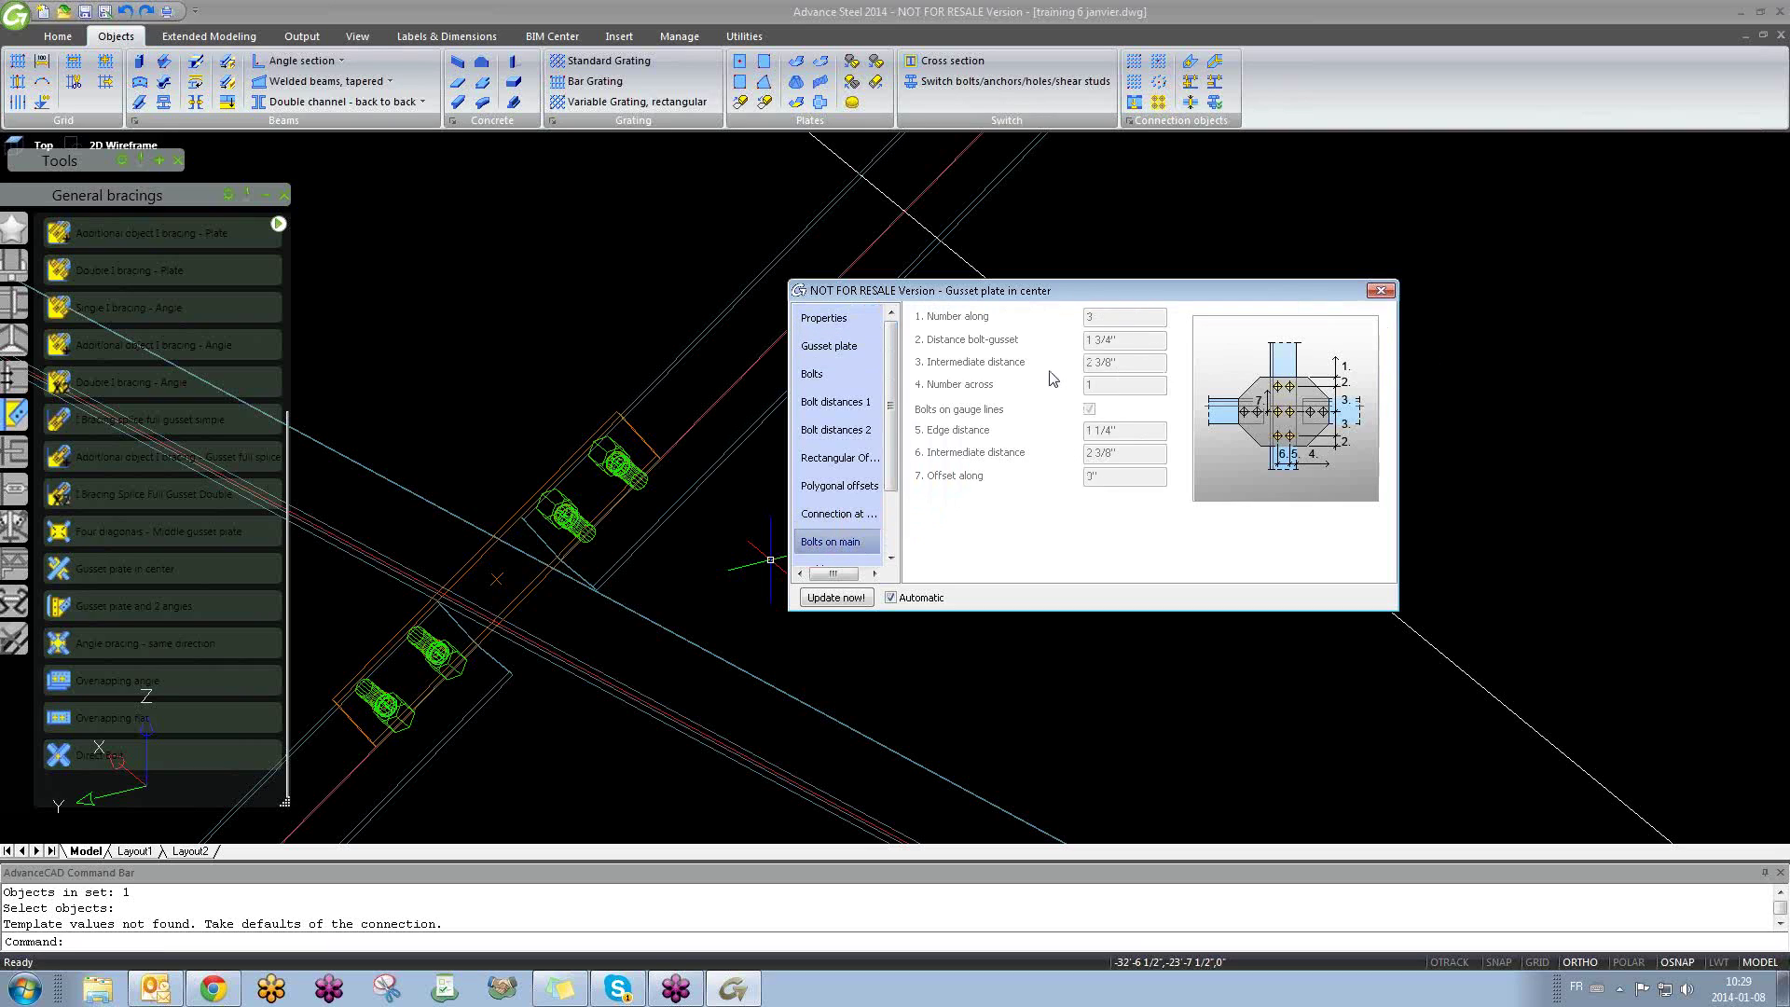
{"action": "left_click", "coordinate": [844, 516]}
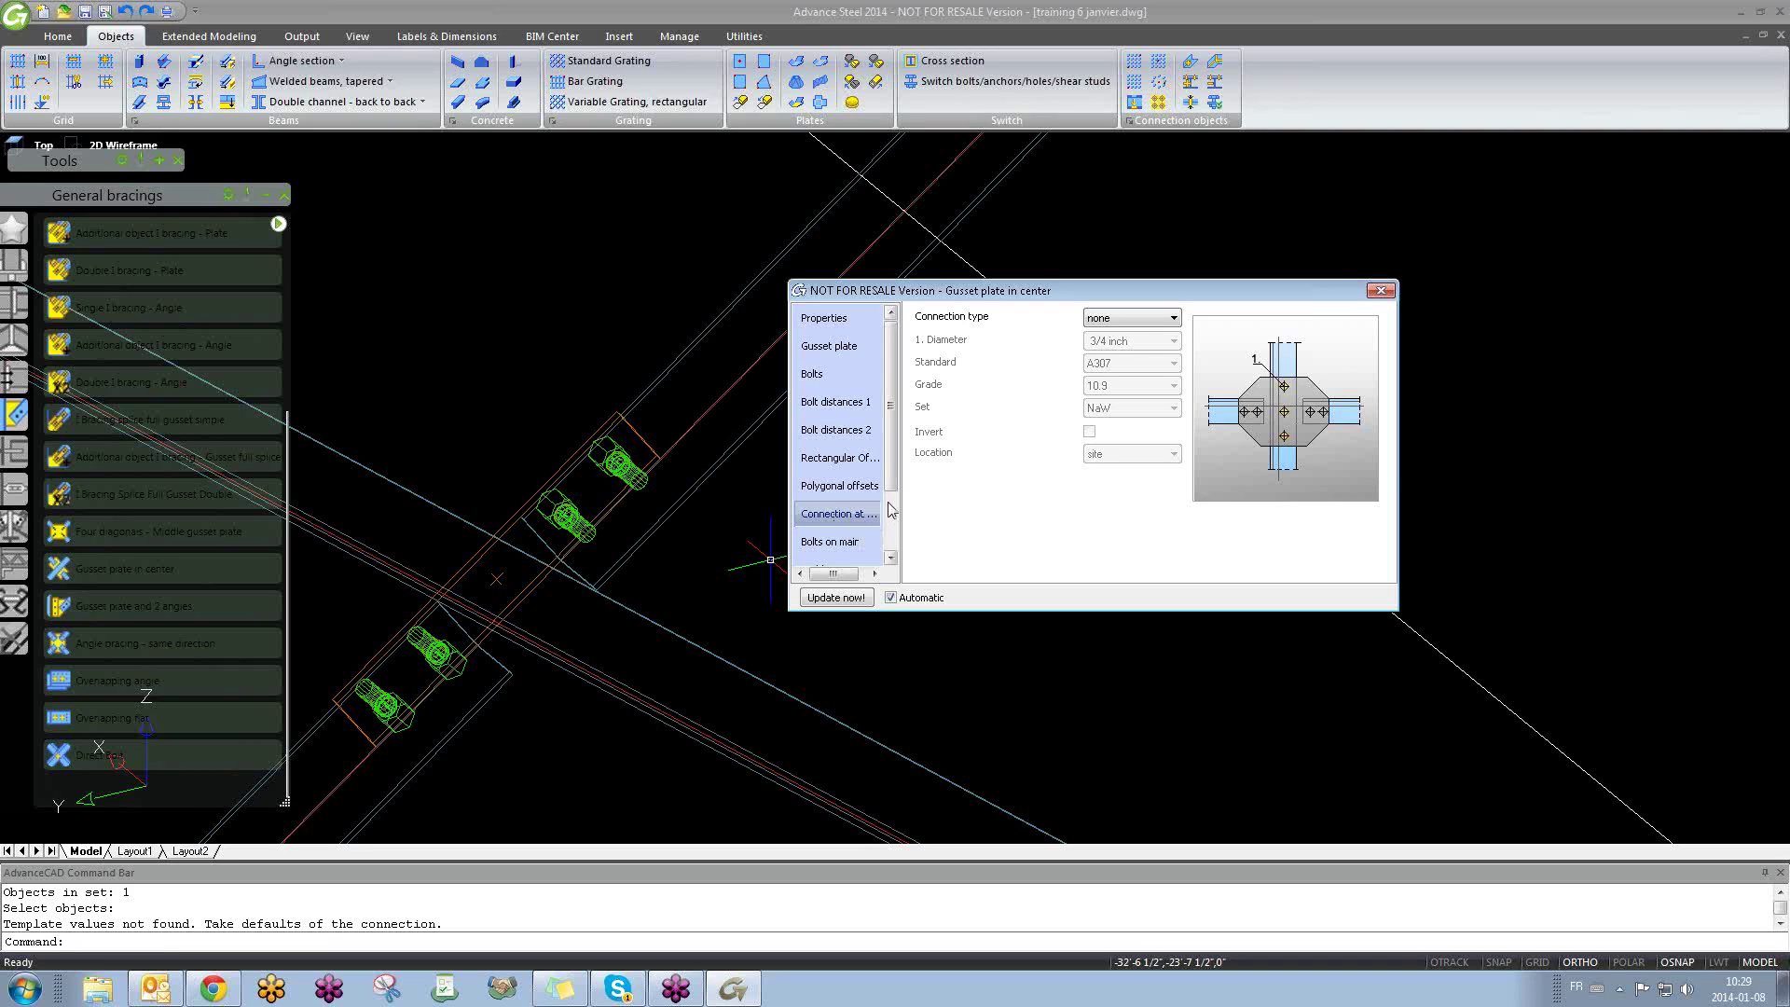
{"action": "left_click", "coordinate": [835, 545]}
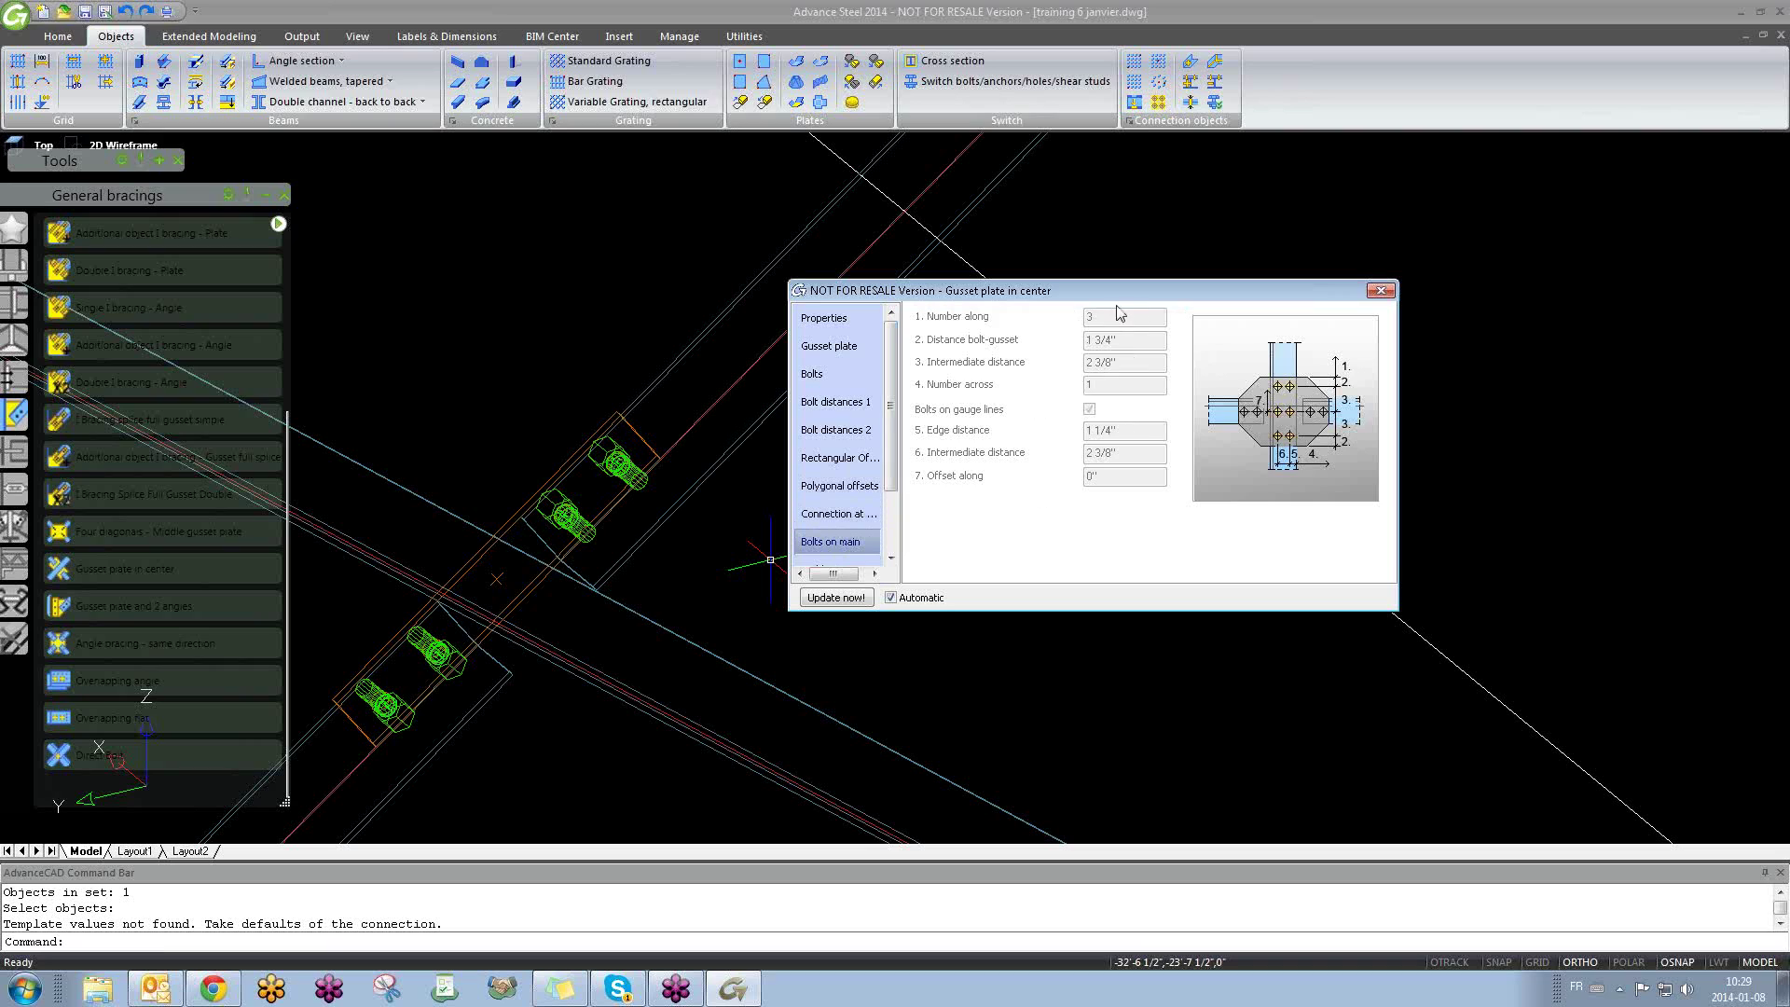
Step: Try welds as the connection type between the center gusset plate and the passing diagonal, and check the main-member bolt settings
{"action": "left_click", "coordinate": [838, 514]}
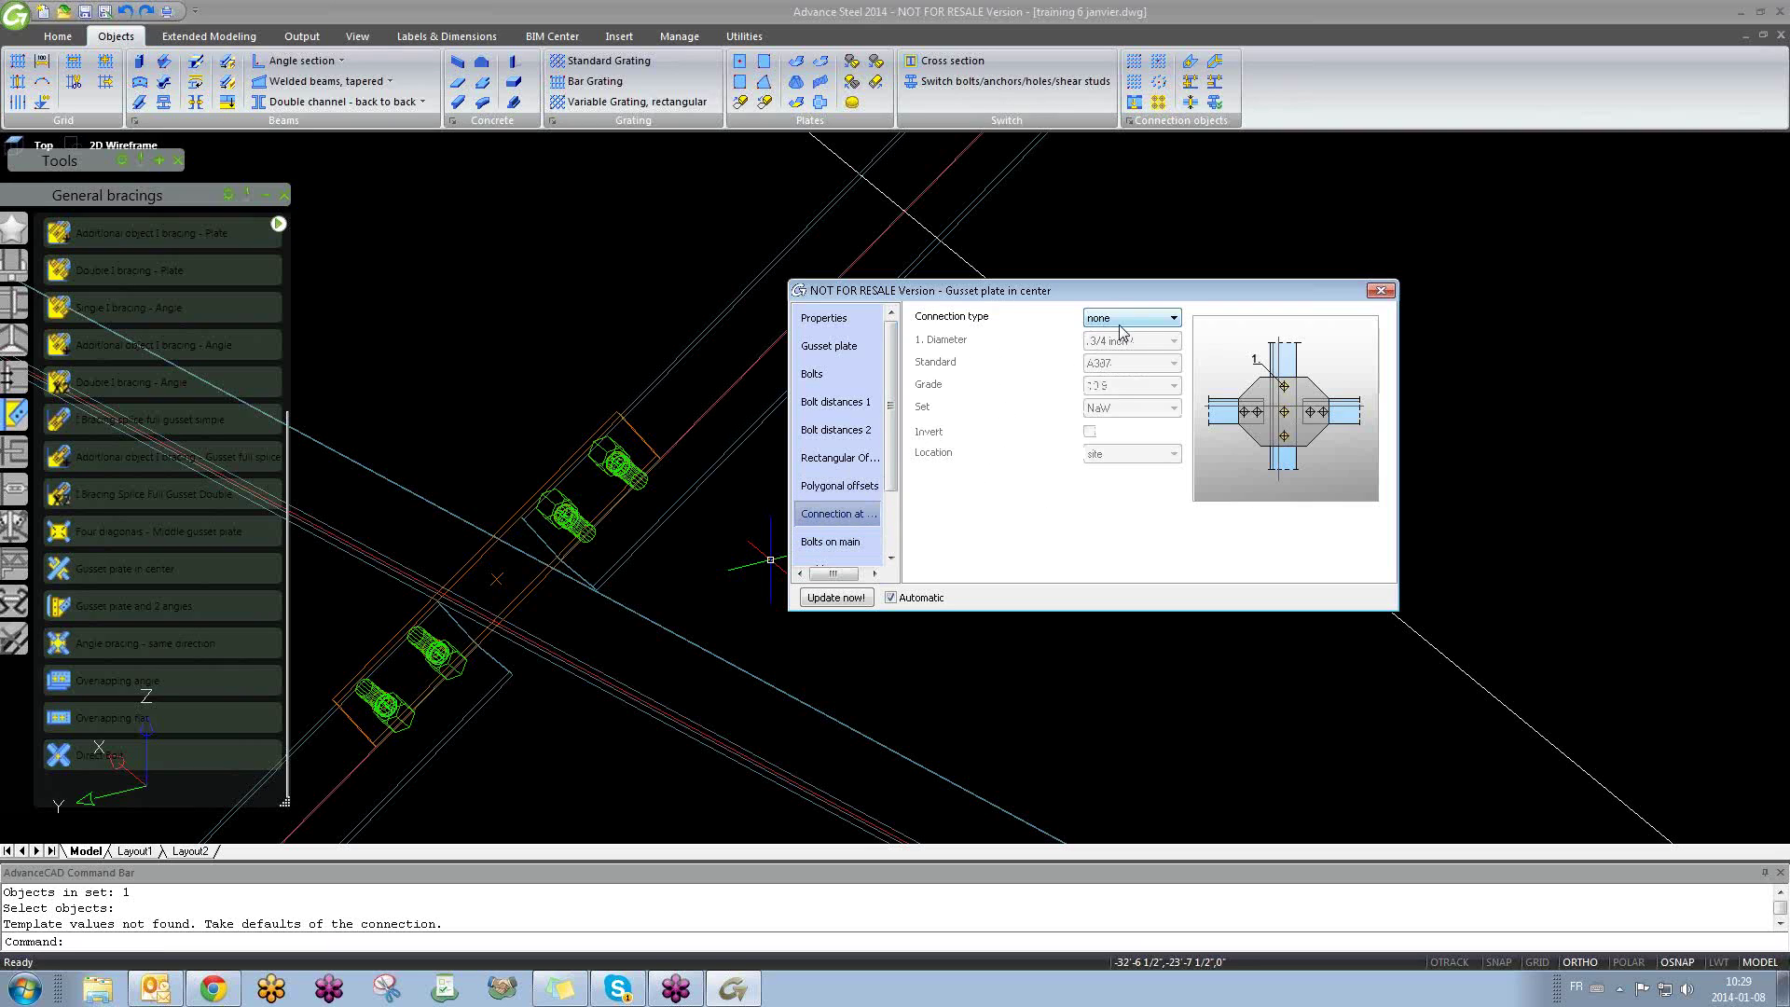
{"action": "left_click", "coordinate": [1136, 326]}
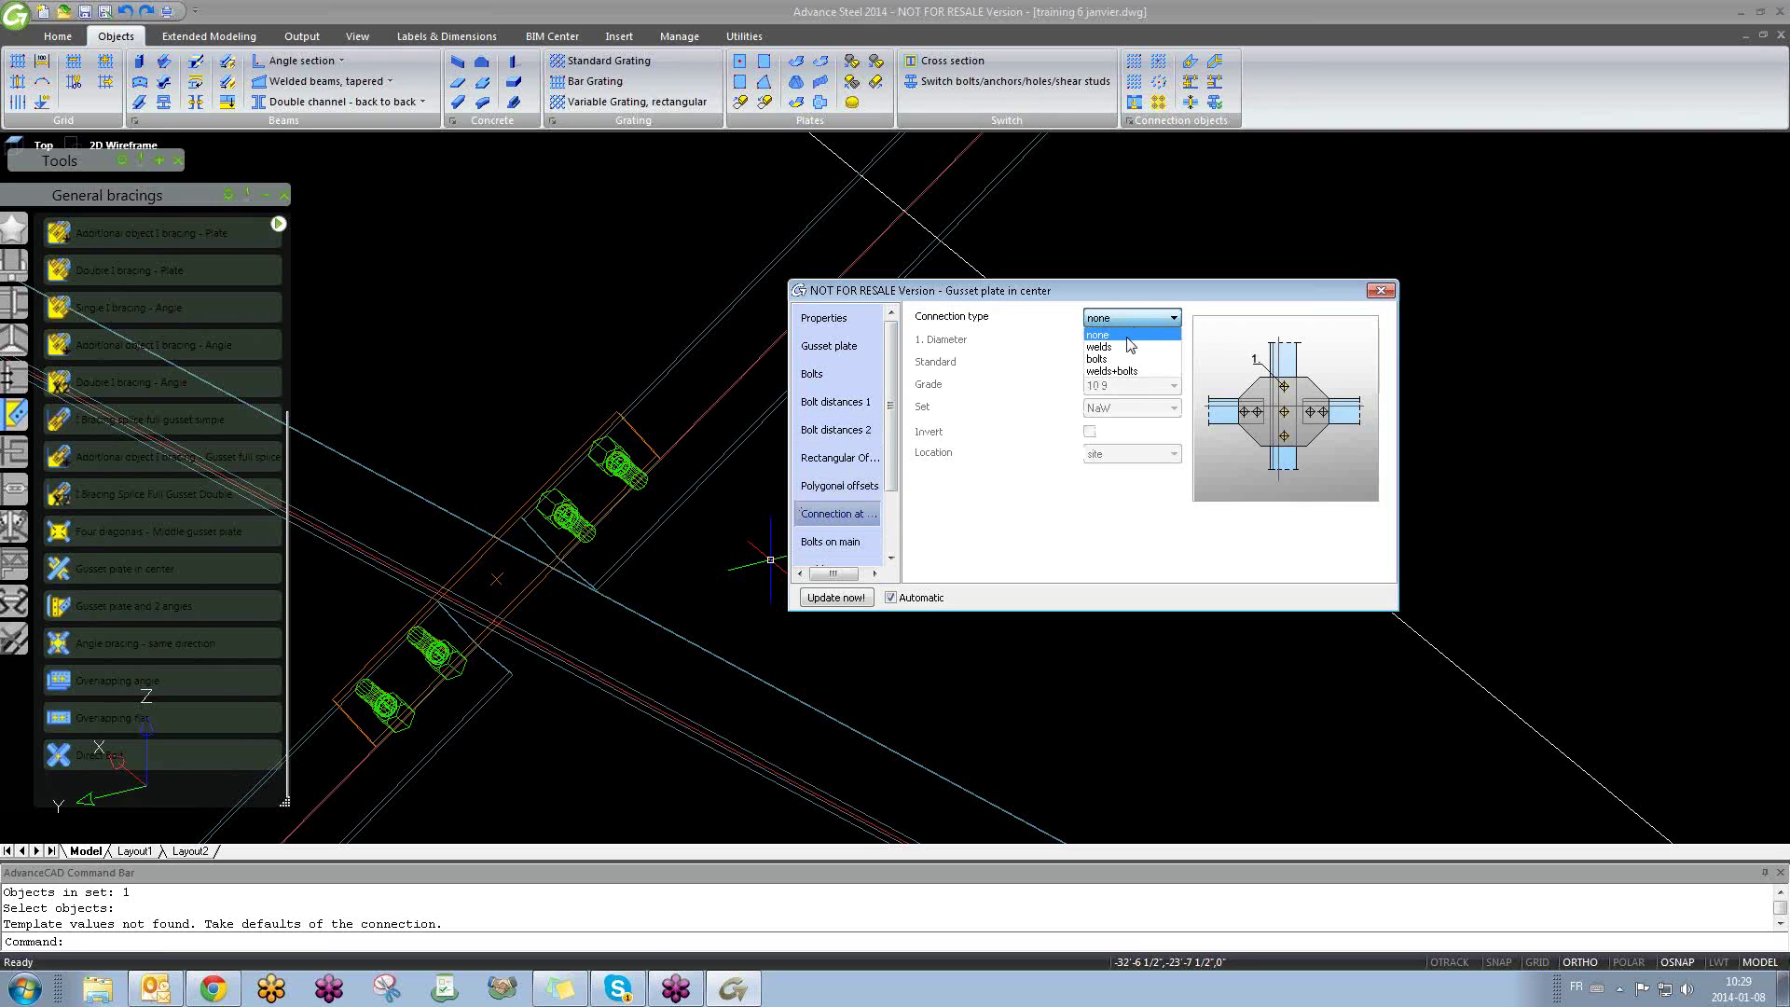
{"action": "left_click", "coordinate": [1124, 346]}
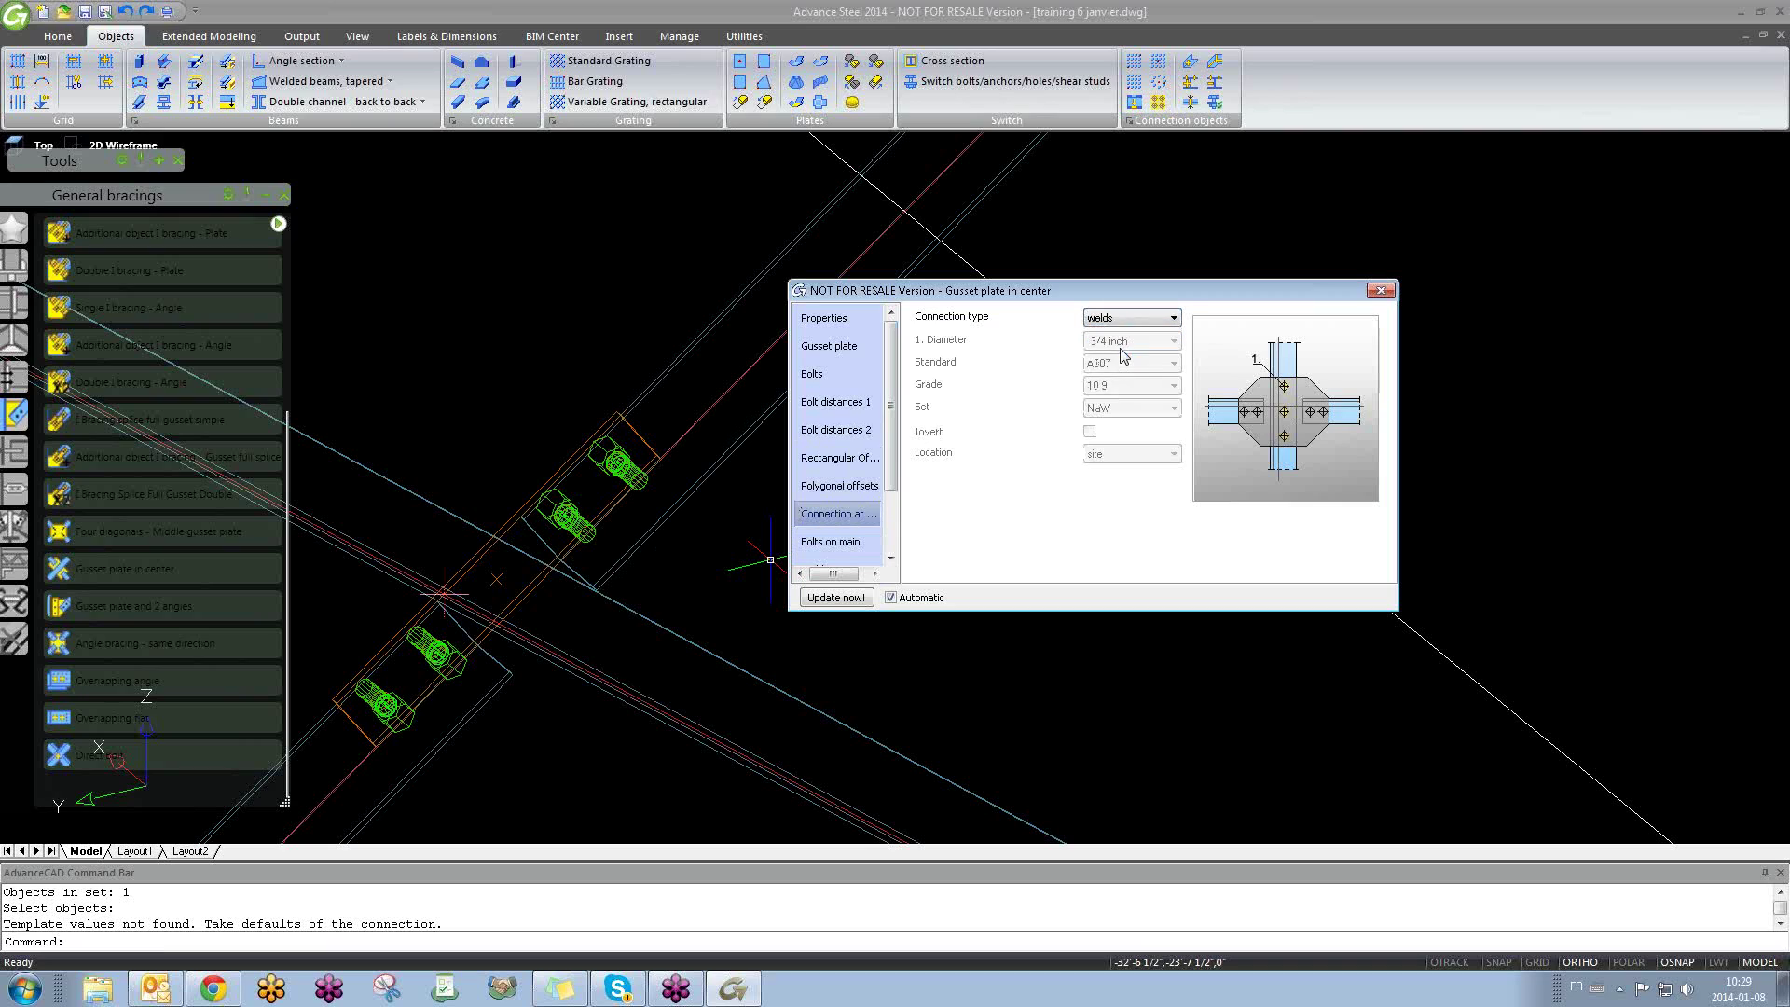
{"action": "left_click", "coordinate": [833, 543]}
{"action": "left_click", "coordinate": [838, 514]}
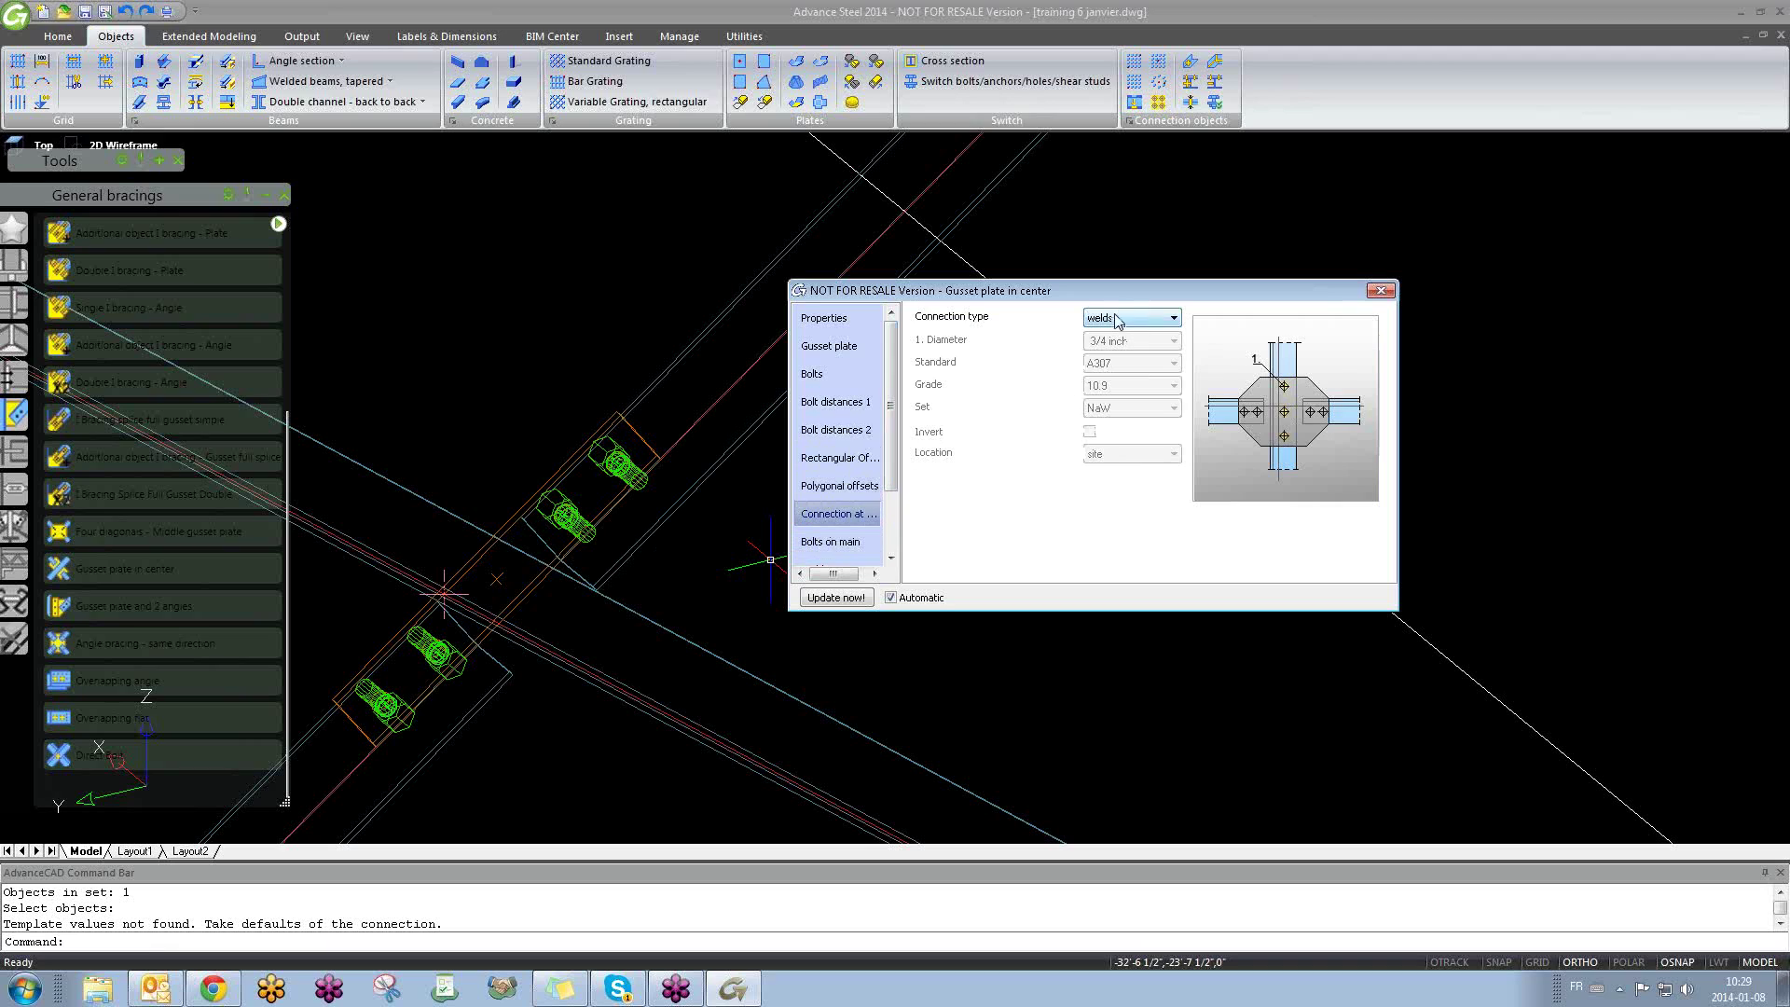
{"action": "left_click", "coordinate": [830, 542]}
{"action": "left_click", "coordinate": [853, 513]}
Step: Set the main-member connection type to bolts, check the layout of the bolts on main, and close the connection properties
{"action": "left_click", "coordinate": [1132, 319]}
{"action": "left_click", "coordinate": [1126, 360]}
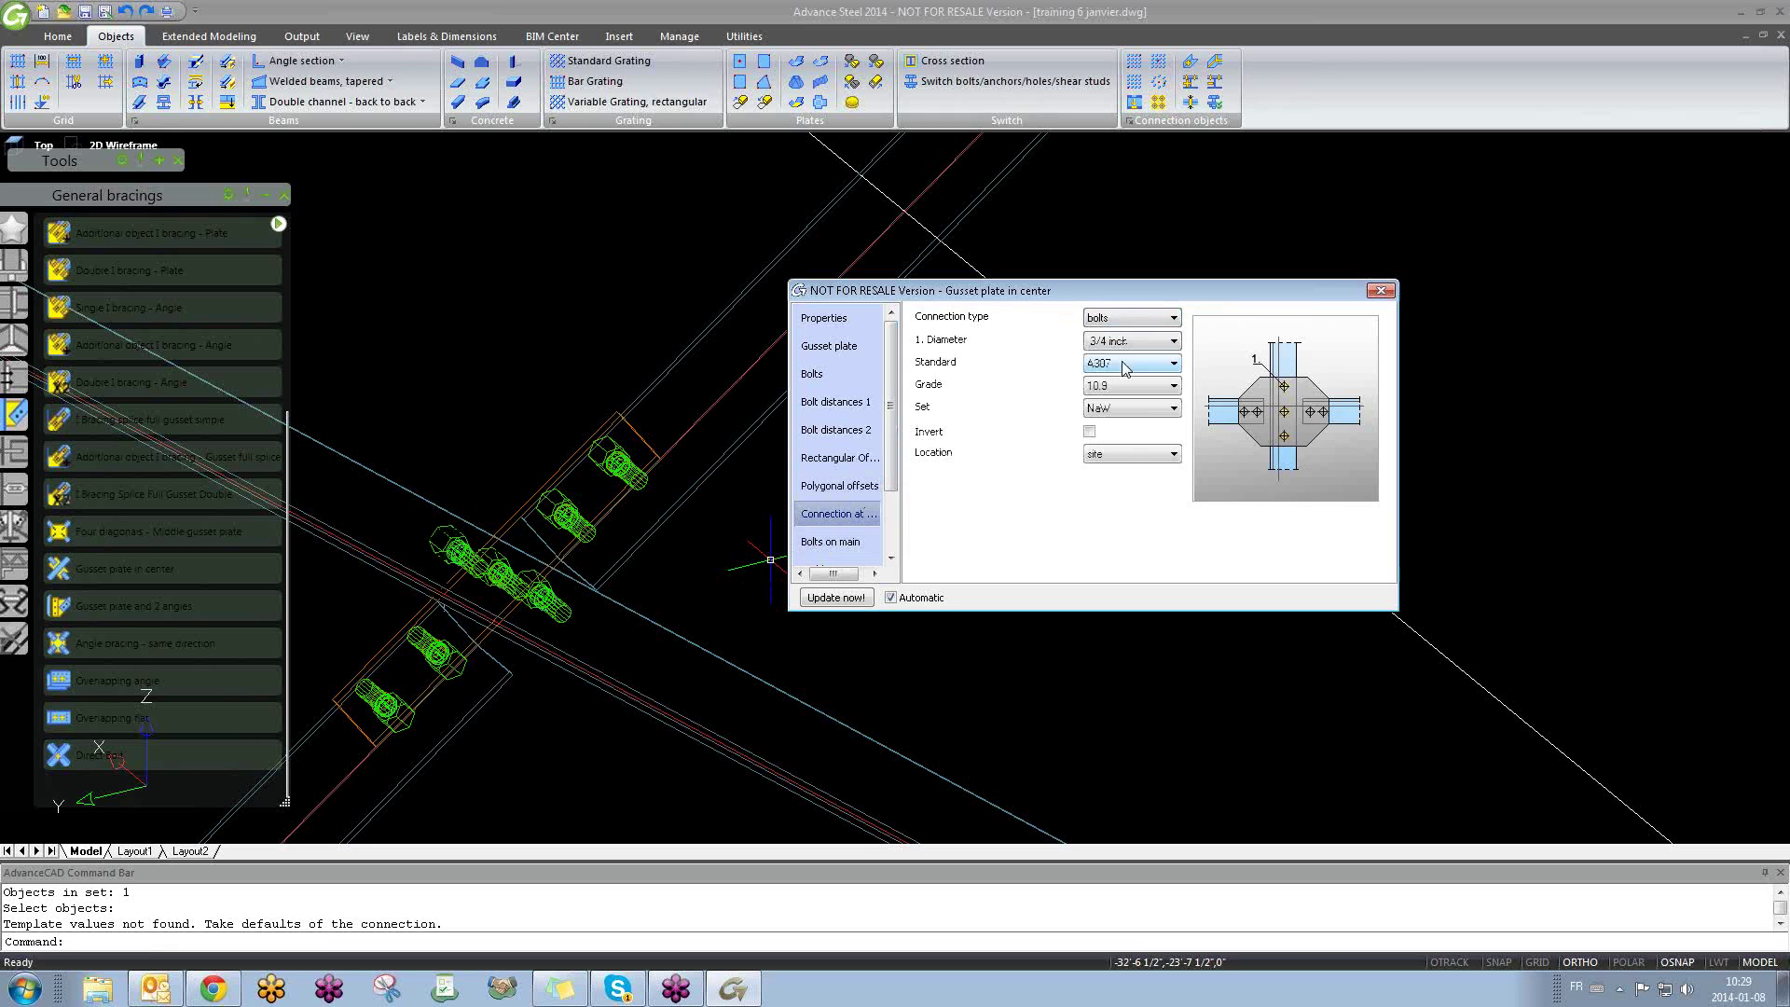
{"action": "left_click", "coordinate": [829, 545]}
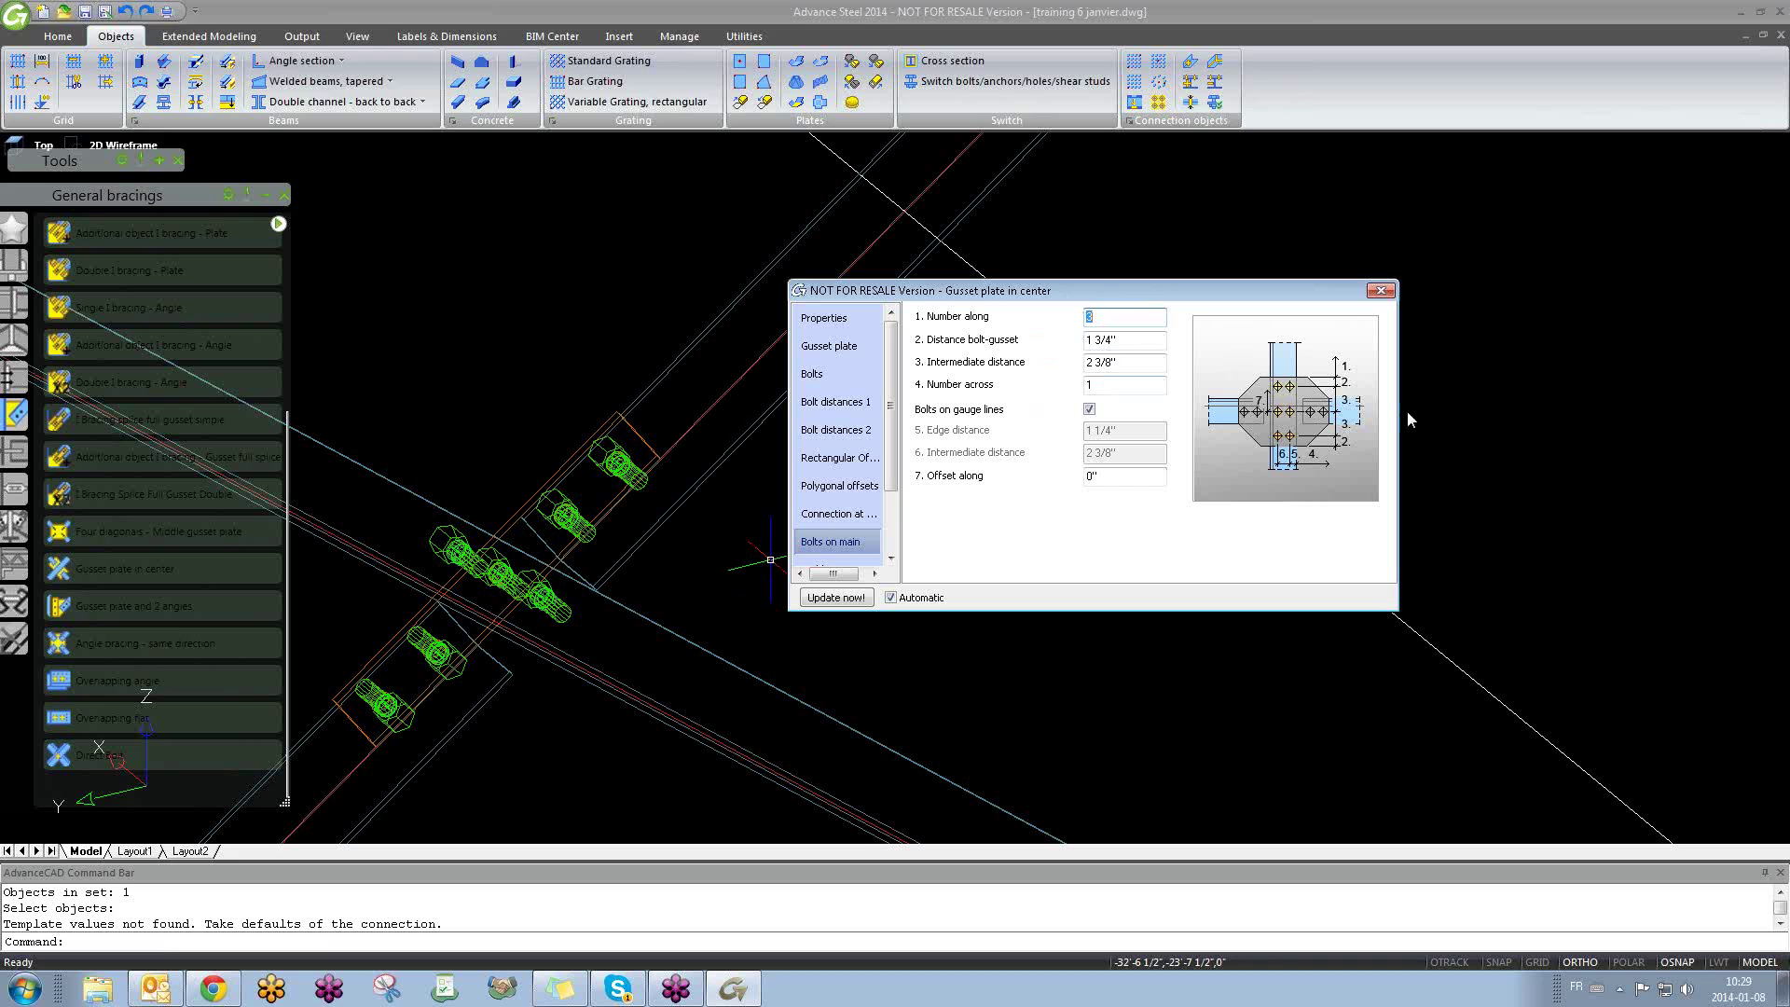
{"action": "left_click", "coordinate": [1381, 290]}
Step: Inspect the braced bay as a whole, and reopen the center gusset connection's properties from a bolt at the crossing
{"action": "middle_click_drag", "start_coordinate": [796, 401], "coordinate": [789, 561], "text": "shift"}
{"action": "middle_click_drag", "start_coordinate": [658, 519], "coordinate": [1099, 558]}
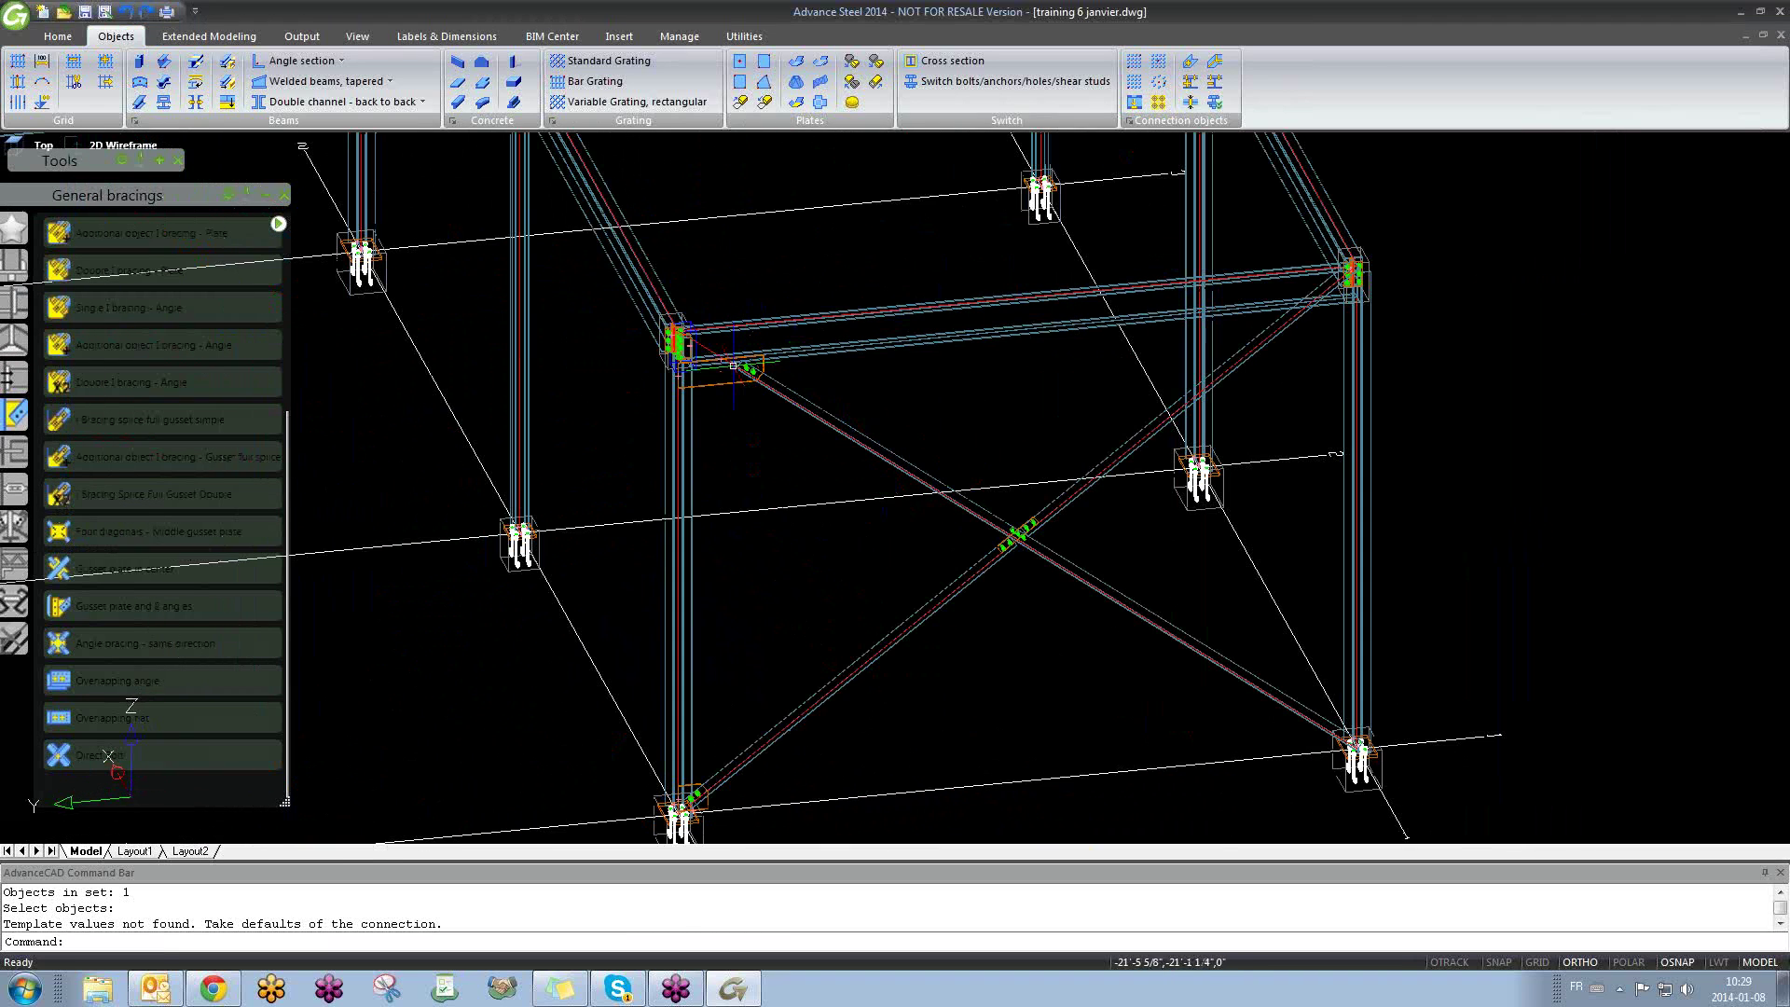
{"action": "scroll", "coordinate": [847, 494], "scroll_direction": "down", "scroll_amount": 3}
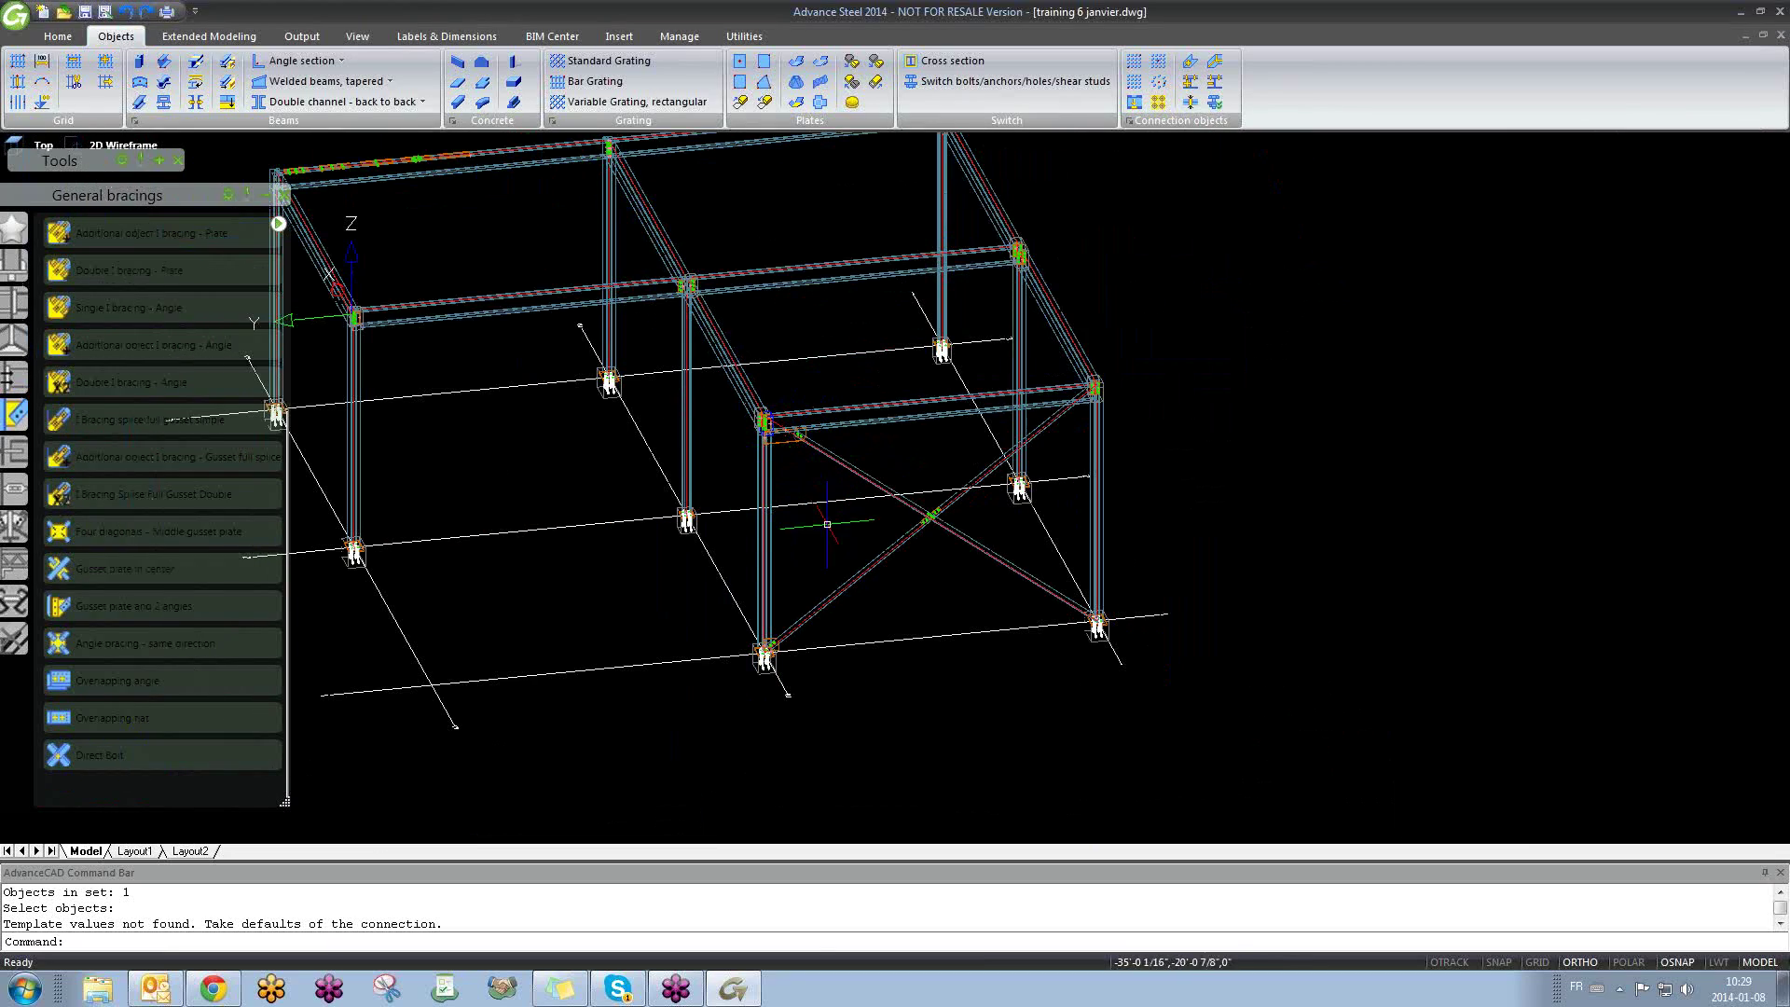
{"action": "middle_click_drag", "start_coordinate": [820, 520], "coordinate": [951, 512], "text": "shift"}
{"action": "scroll", "coordinate": [825, 430], "scroll_direction": "up", "scroll_amount": 10}
{"action": "left_click", "coordinate": [942, 517]}
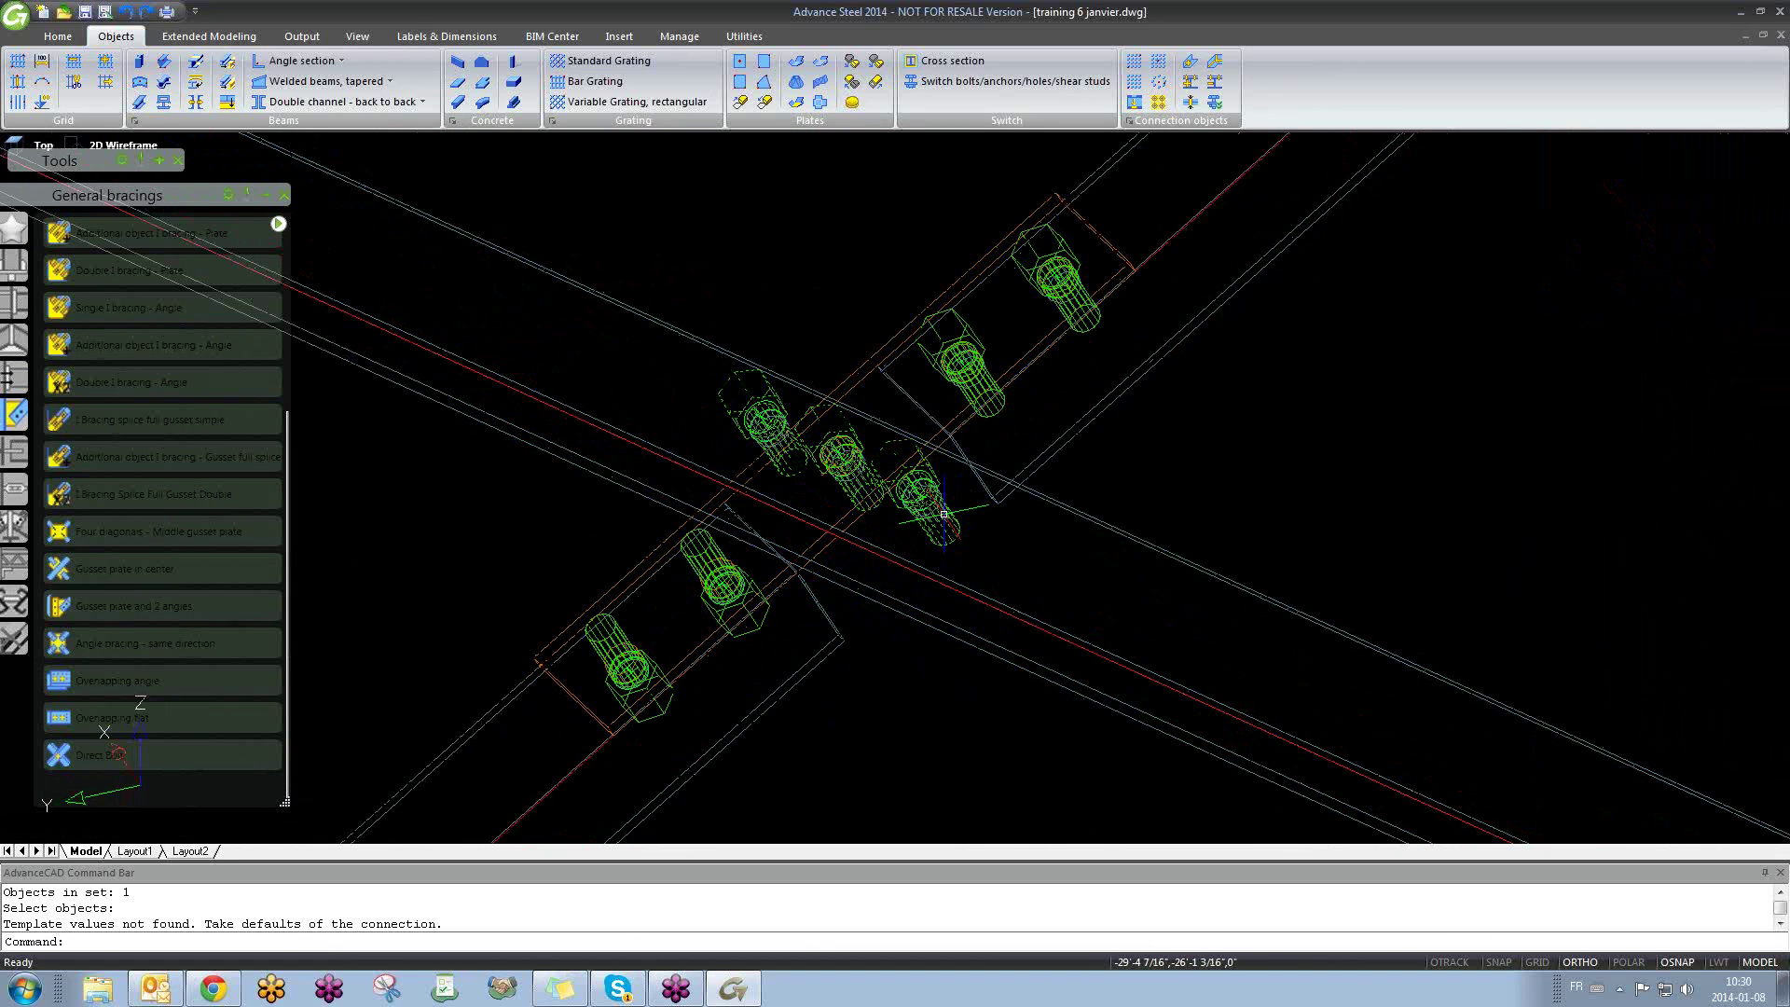
{"action": "right_click", "coordinate": [947, 522]}
{"action": "left_click", "coordinate": [1016, 440]}
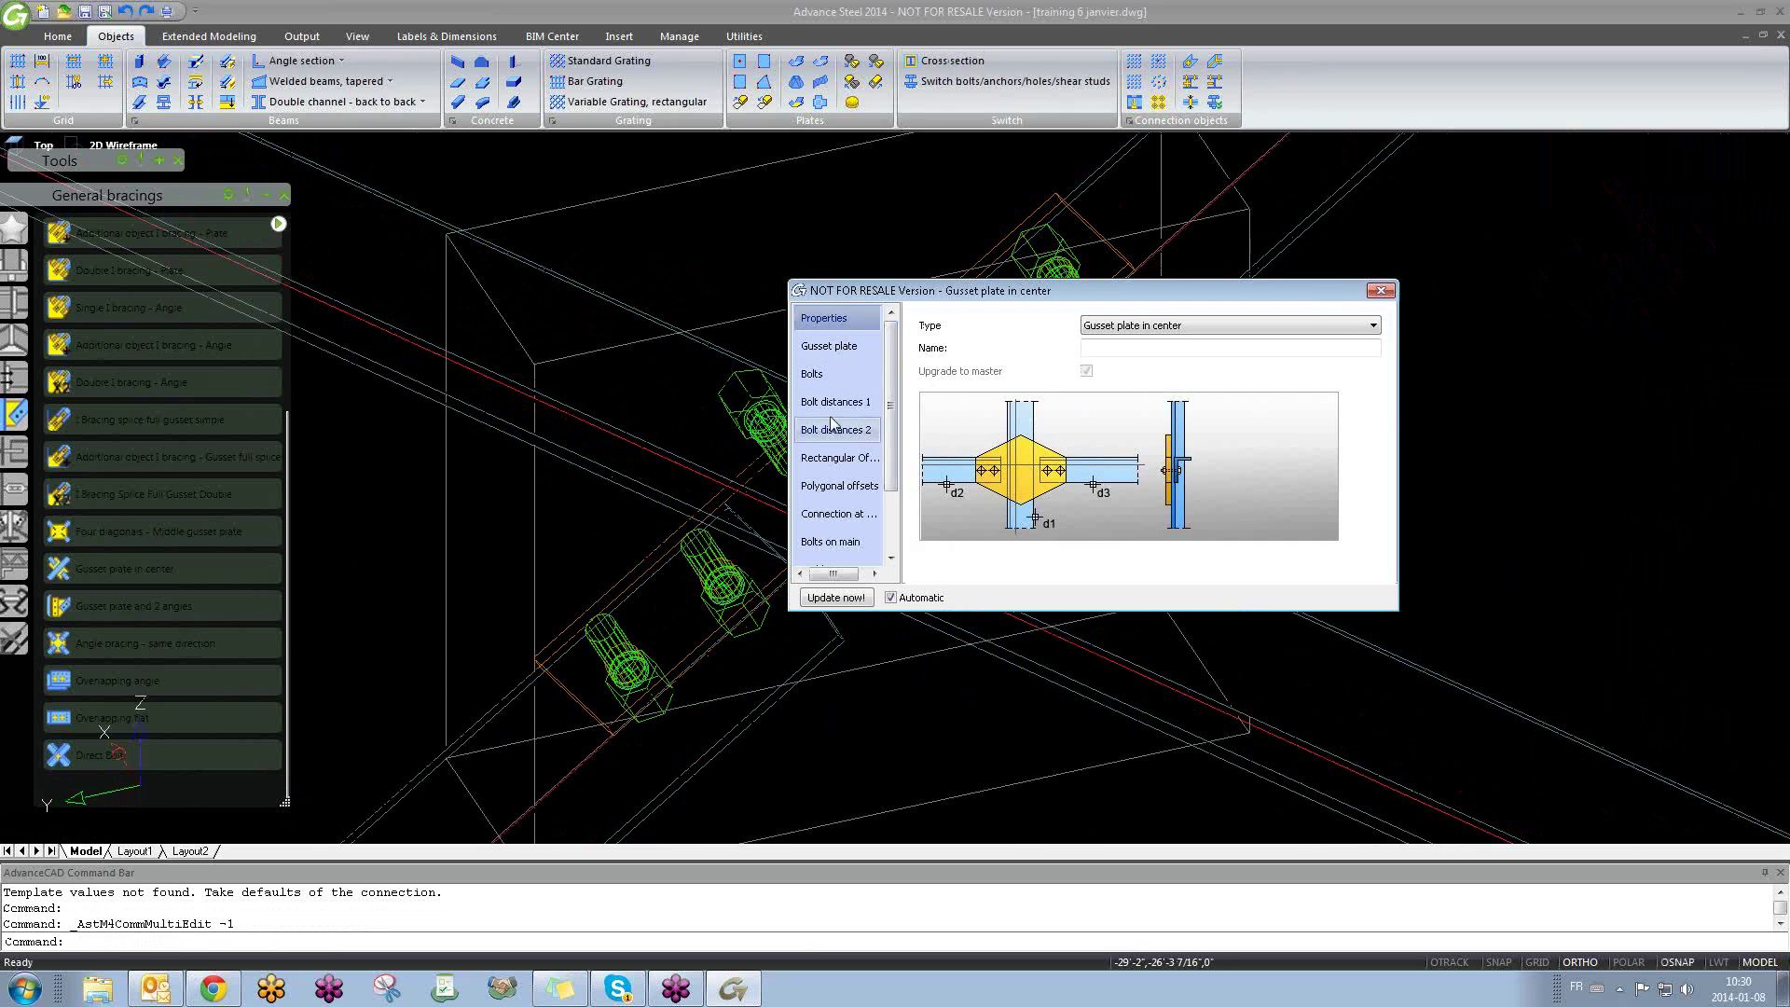
Step: Examine the site and workshop location options for the main-member bolts beside the joint, and close the connection properties
{"action": "left_click", "coordinate": [838, 514]}
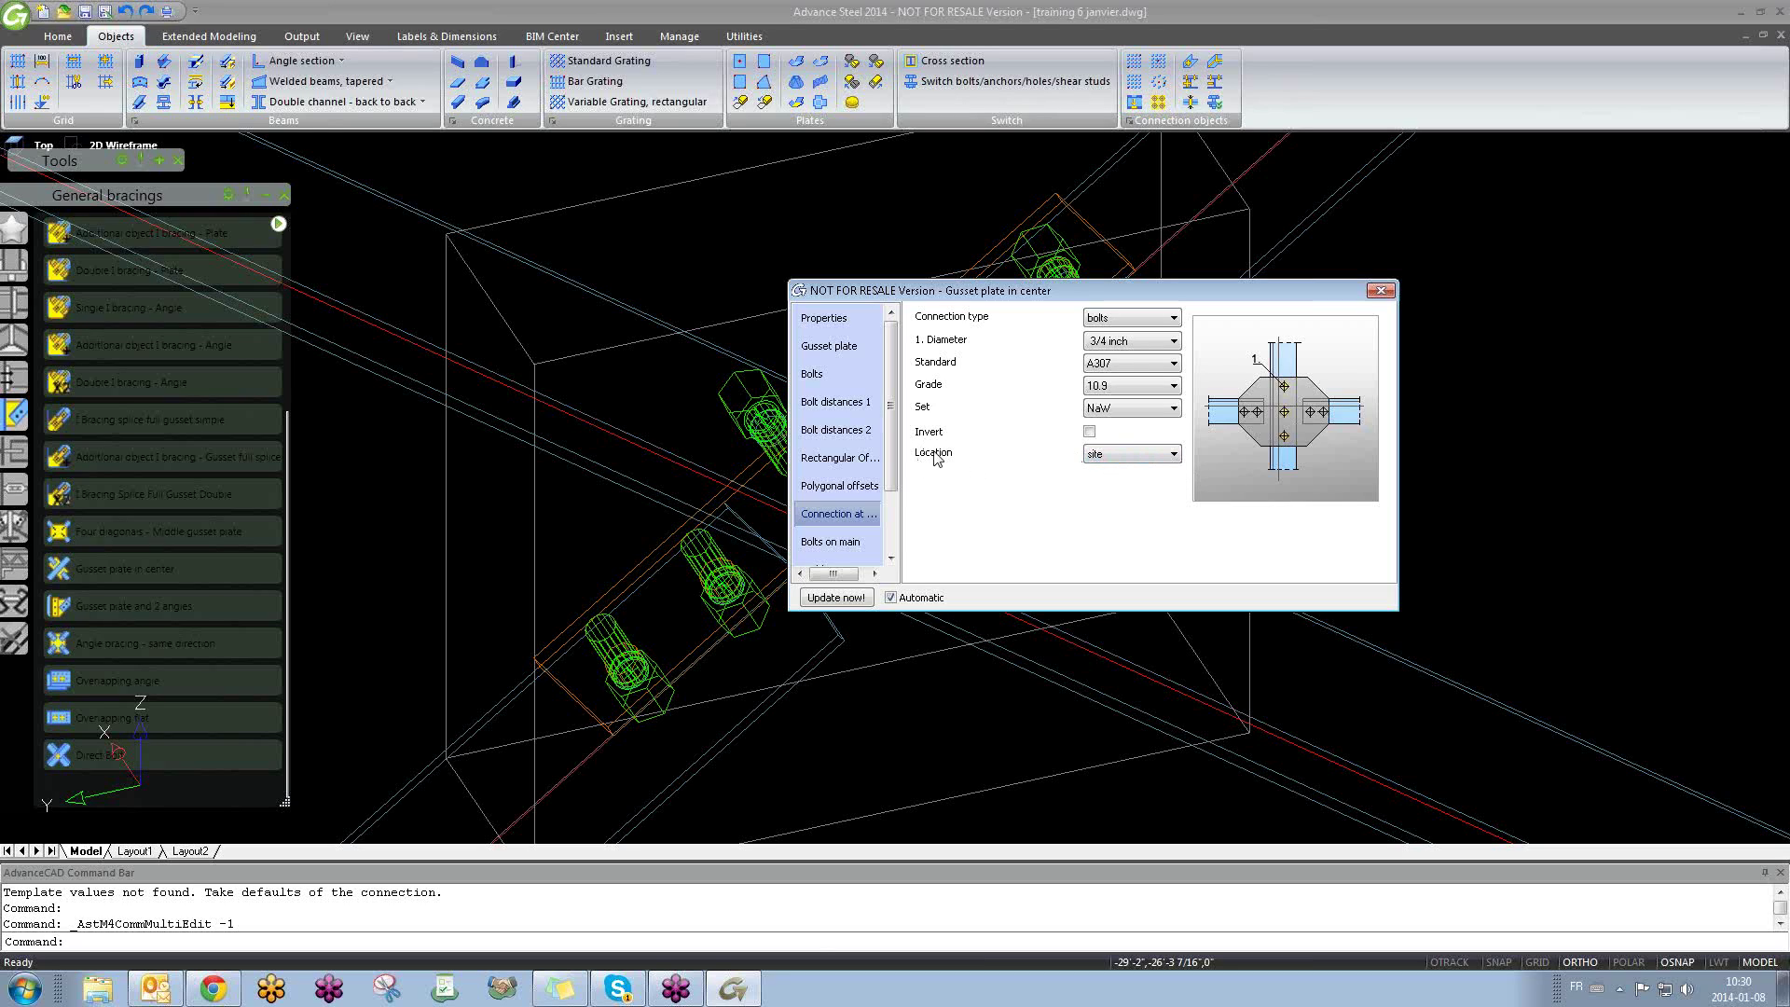
{"action": "left_click", "coordinate": [1124, 459]}
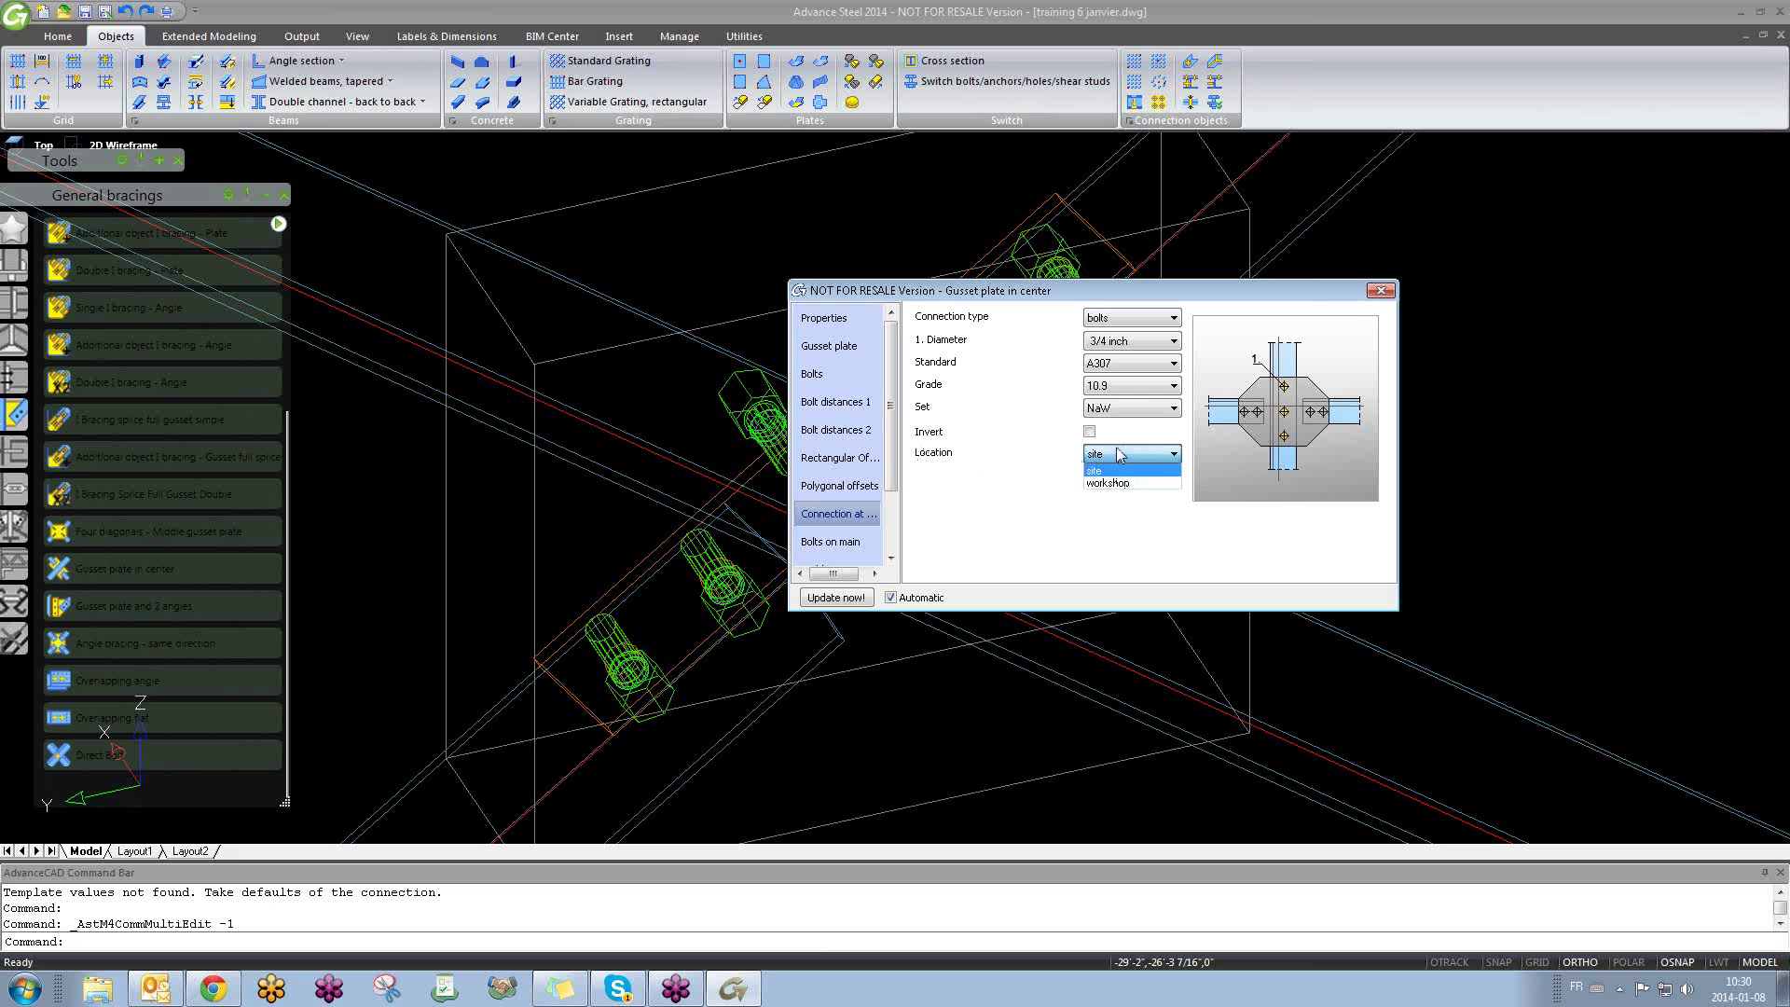
{"action": "left_click", "coordinate": [1033, 459]}
{"action": "scroll", "coordinate": [606, 504], "scroll_direction": "up", "scroll_amount": 3}
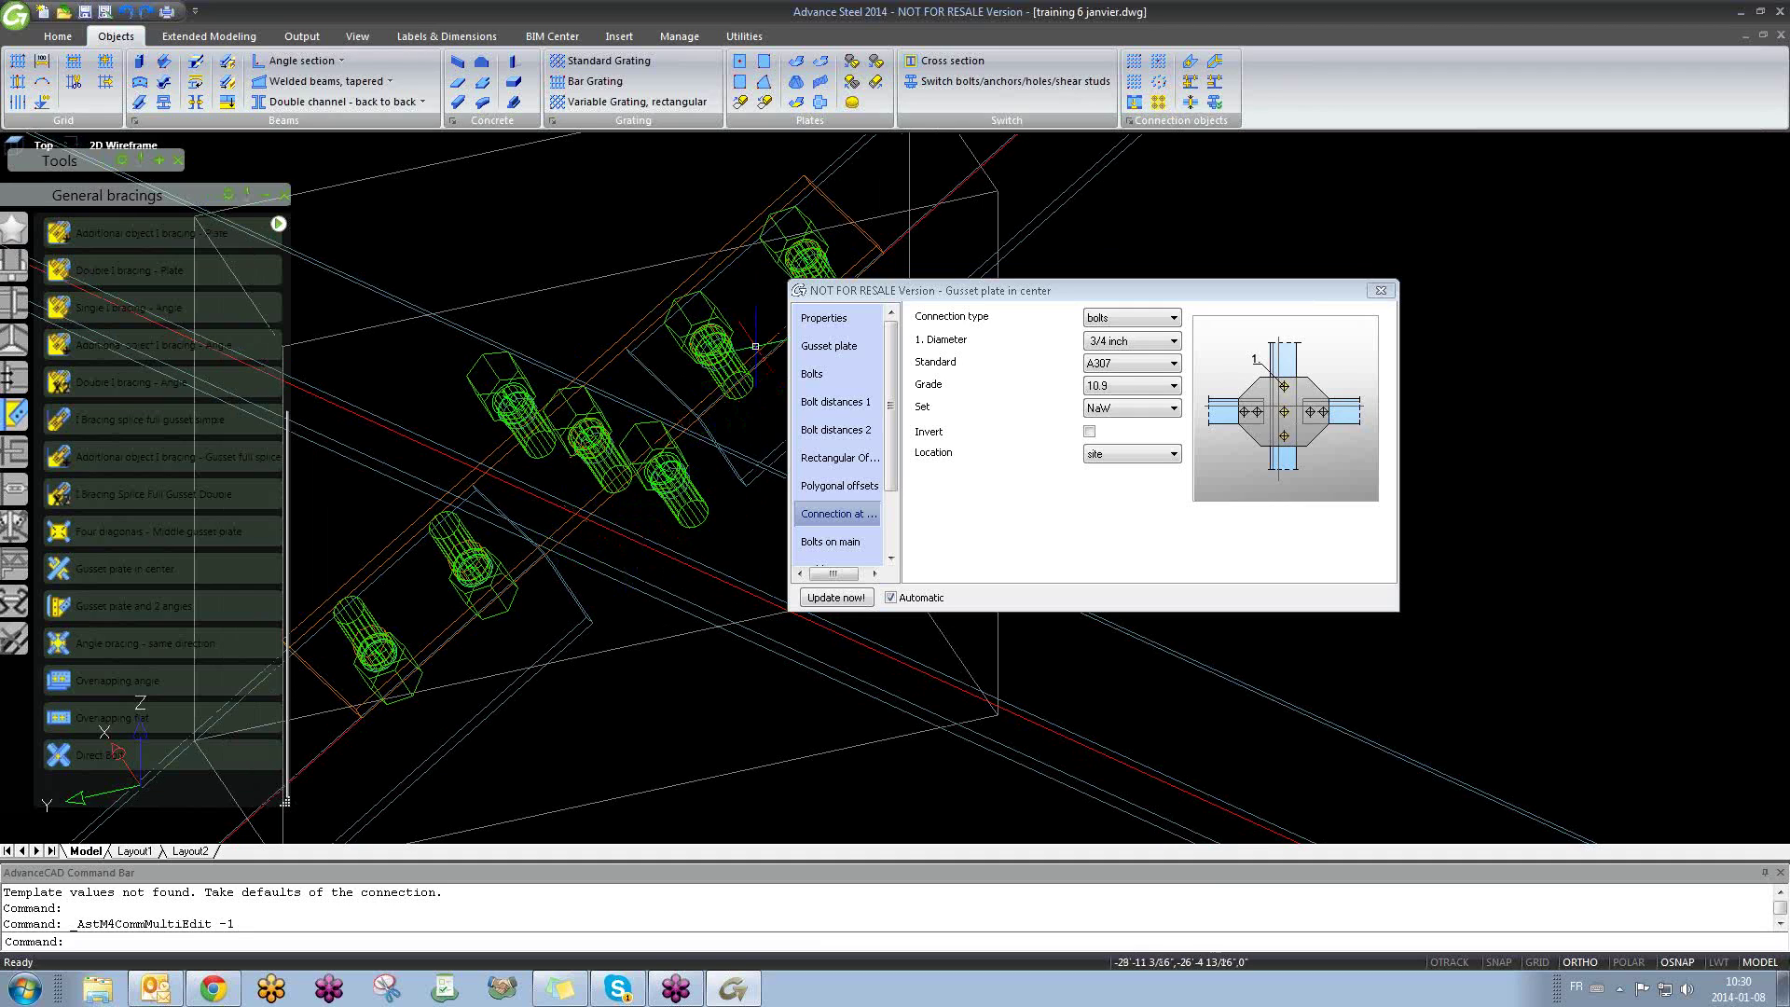
{"action": "left_click_drag", "start_coordinate": [863, 293], "coordinate": [859, 361]}
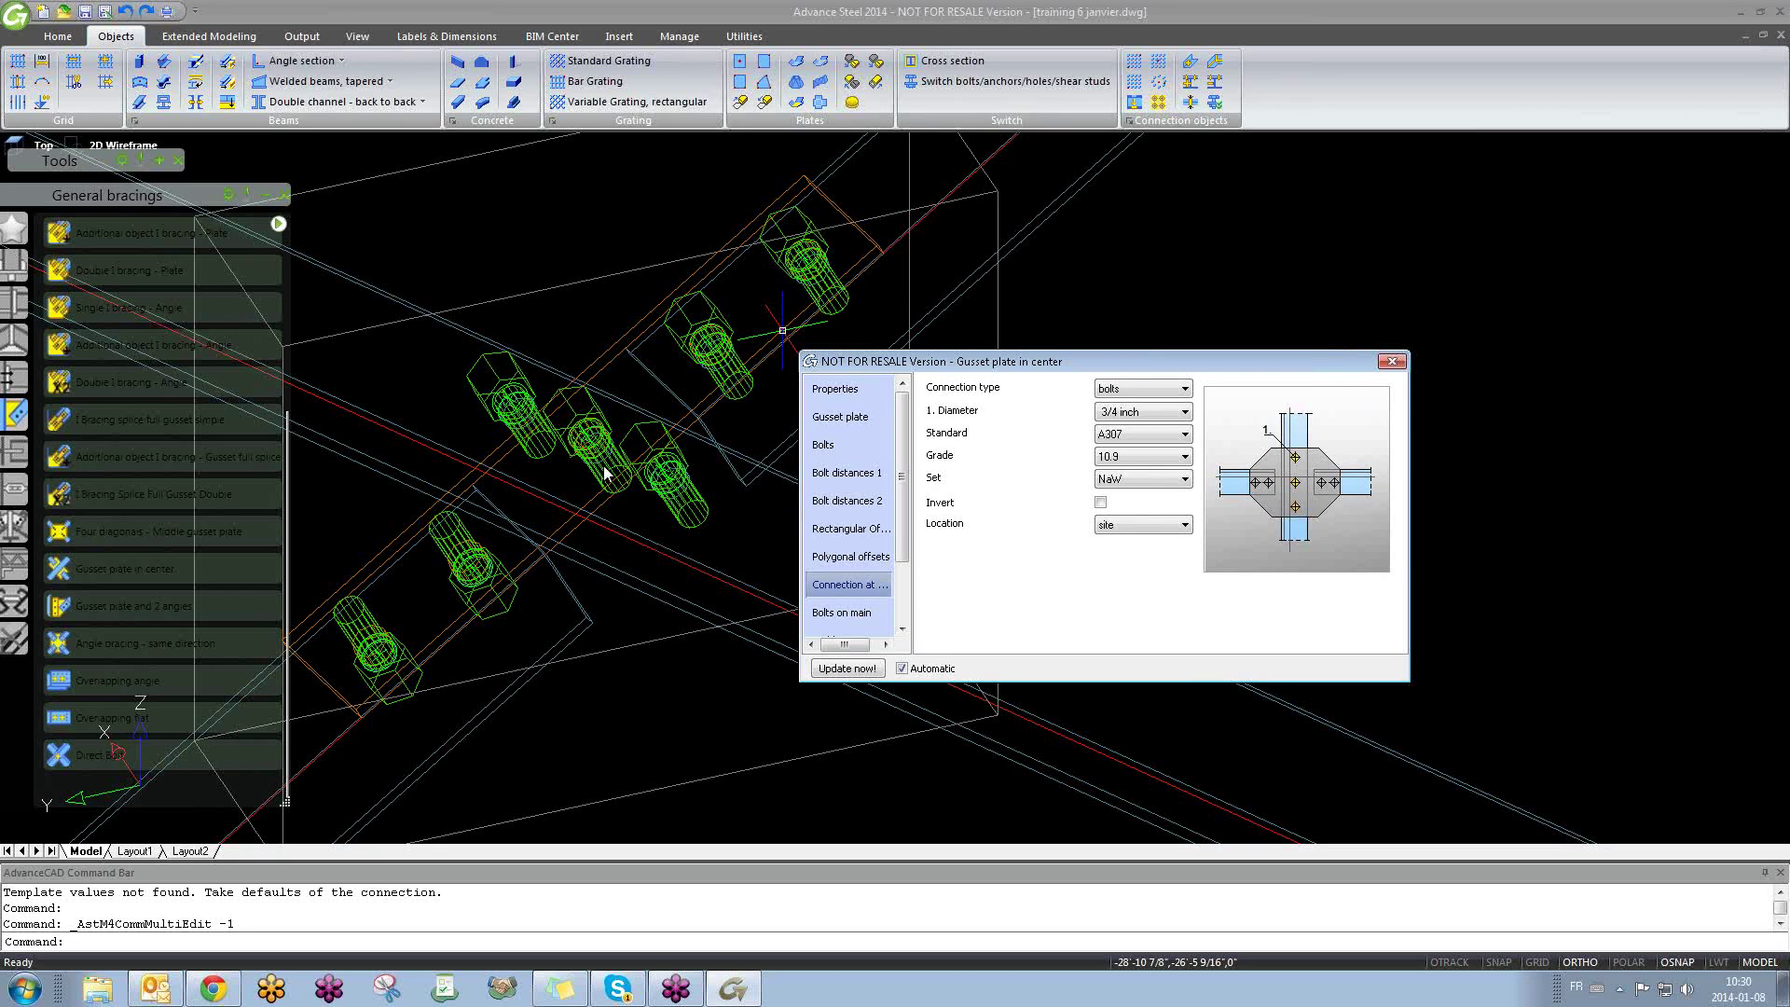
{"action": "left_click", "coordinate": [1393, 371]}
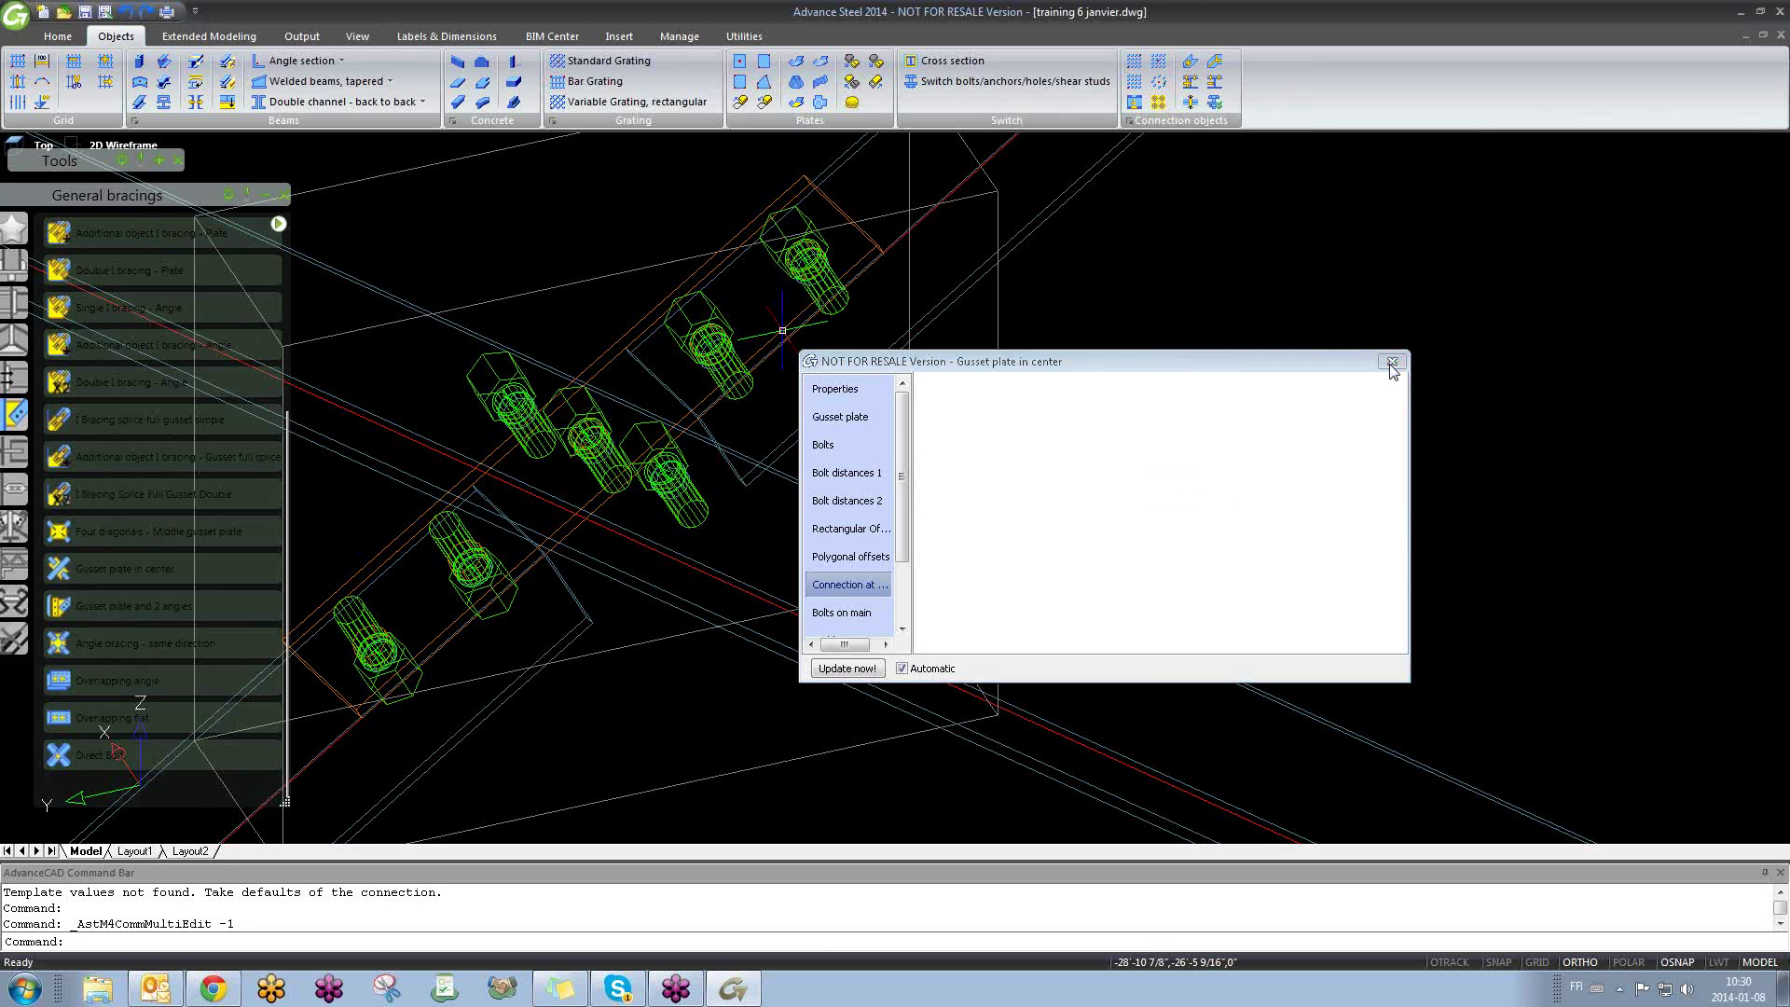
{"action": "scroll", "coordinate": [967, 380], "scroll_direction": "down", "scroll_amount": 5}
{"action": "mouse_move", "coordinate": [918, 438]}
{"action": "middle_mouse_down", "text": "shift"}
{"action": "mouse_move", "coordinate": [914, 464]}
{"action": "mouse_move", "coordinate": [943, 416]}
{"action": "mouse_move", "coordinate": [960, 464]}
{"action": "mouse_move", "coordinate": [903, 460]}
{"action": "mouse_move", "coordinate": [896, 427]}
{"action": "middle_mouse_up", "text": "shift"}
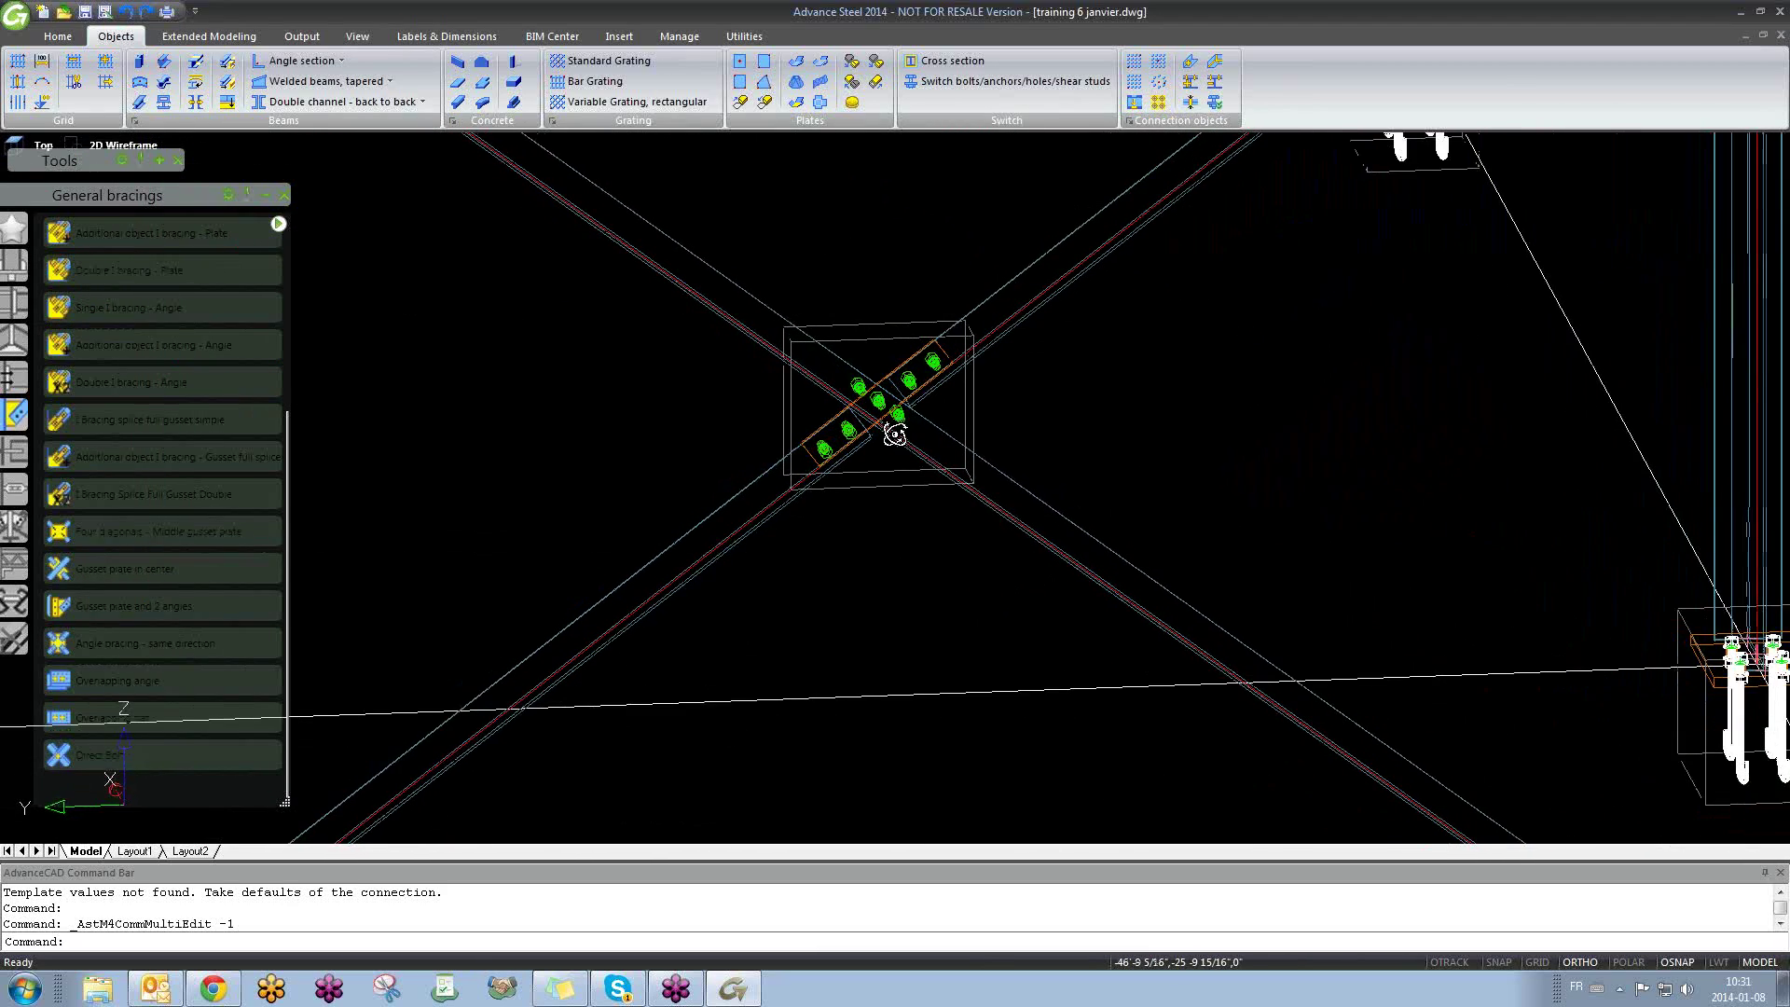
{"action": "scroll", "coordinate": [871, 383], "scroll_direction": "up", "scroll_amount": 4}
{"action": "scroll", "coordinate": [852, 374], "scroll_direction": "down", "scroll_amount": 1}
{"action": "scroll", "coordinate": [852, 374], "scroll_direction": "down", "scroll_amount": 1}
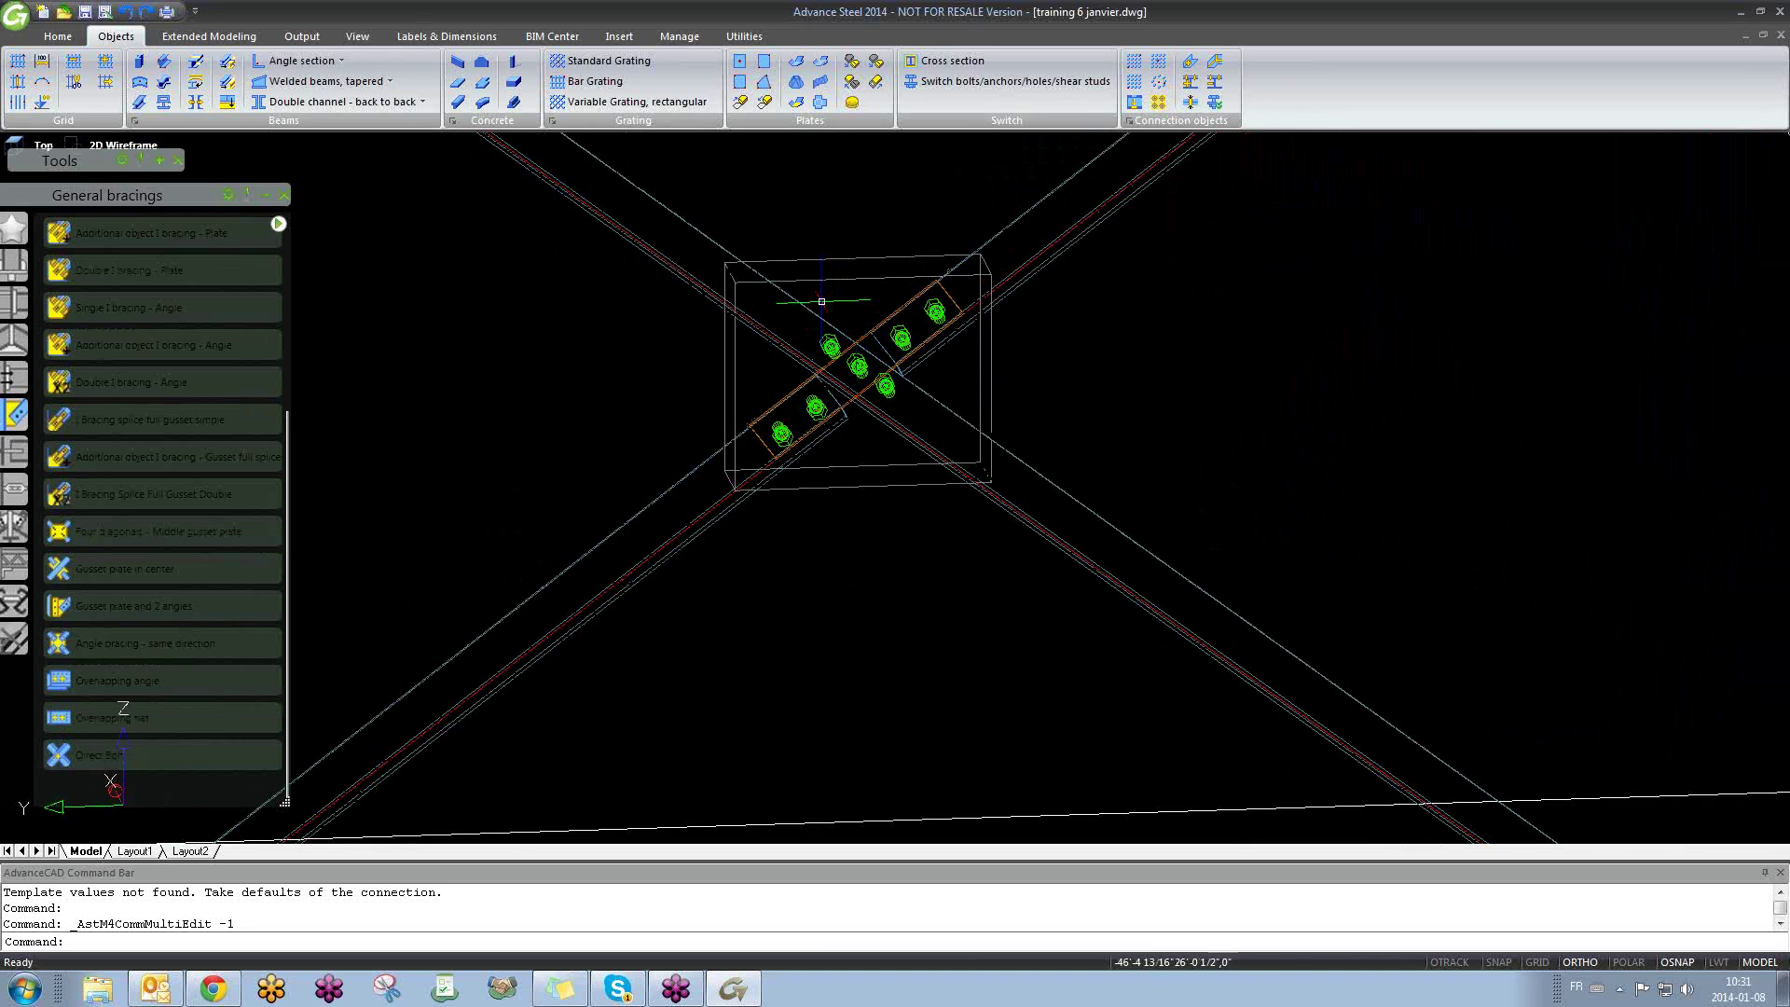
Step: Delete the existing center gusset plate connection at the crossing of the diagonal braces
{"action": "scroll", "coordinate": [837, 337], "scroll_direction": "up", "scroll_amount": 2}
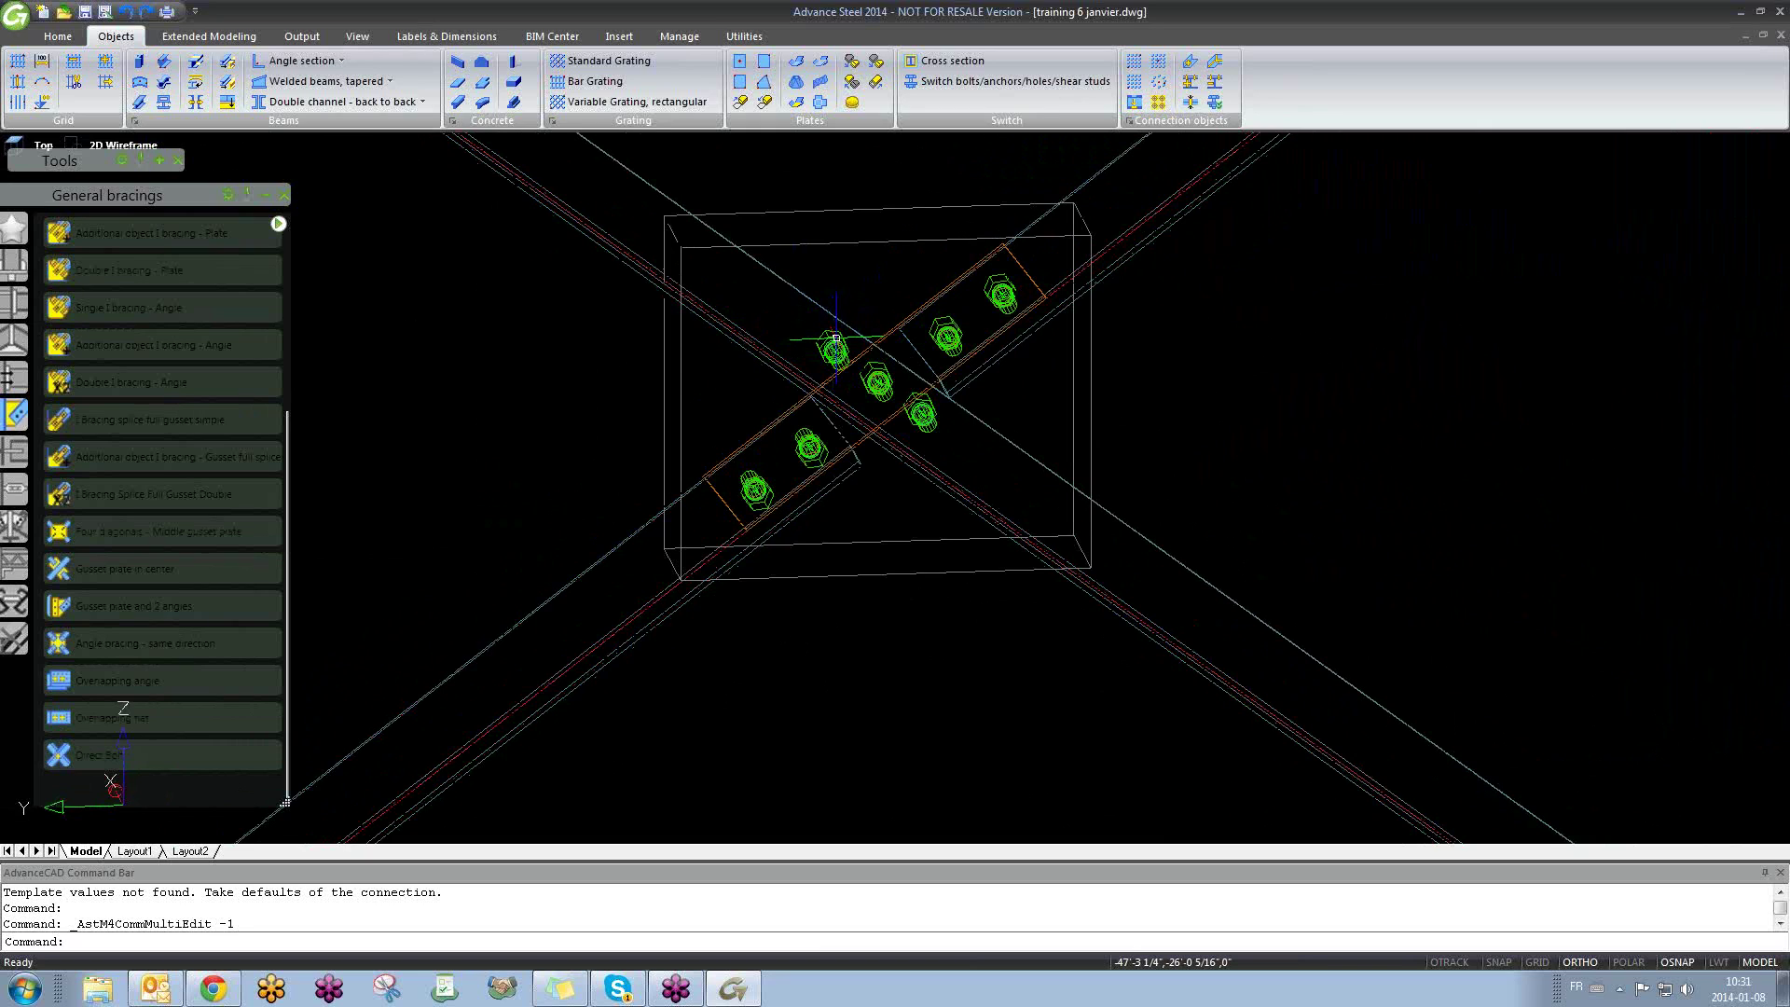
{"action": "left_click", "coordinate": [837, 337]}
{"action": "key", "text": "Delete"}
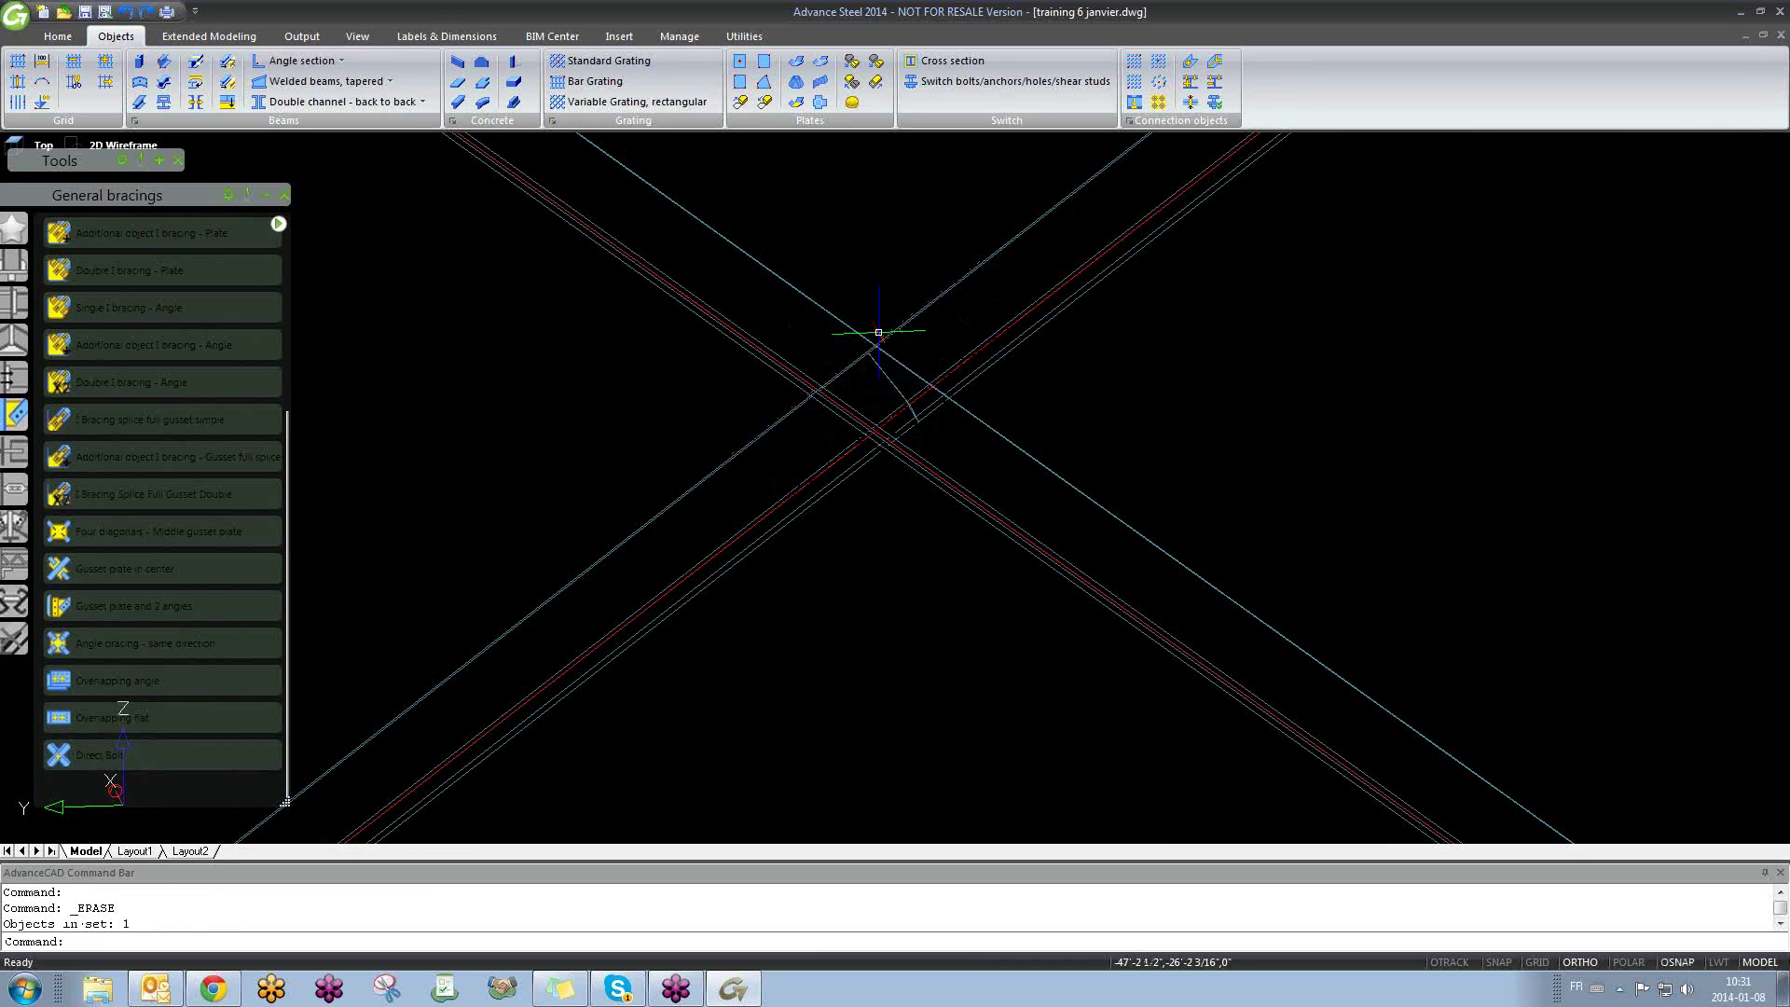
{"action": "scroll", "coordinate": [807, 393], "scroll_direction": "down", "scroll_amount": 1}
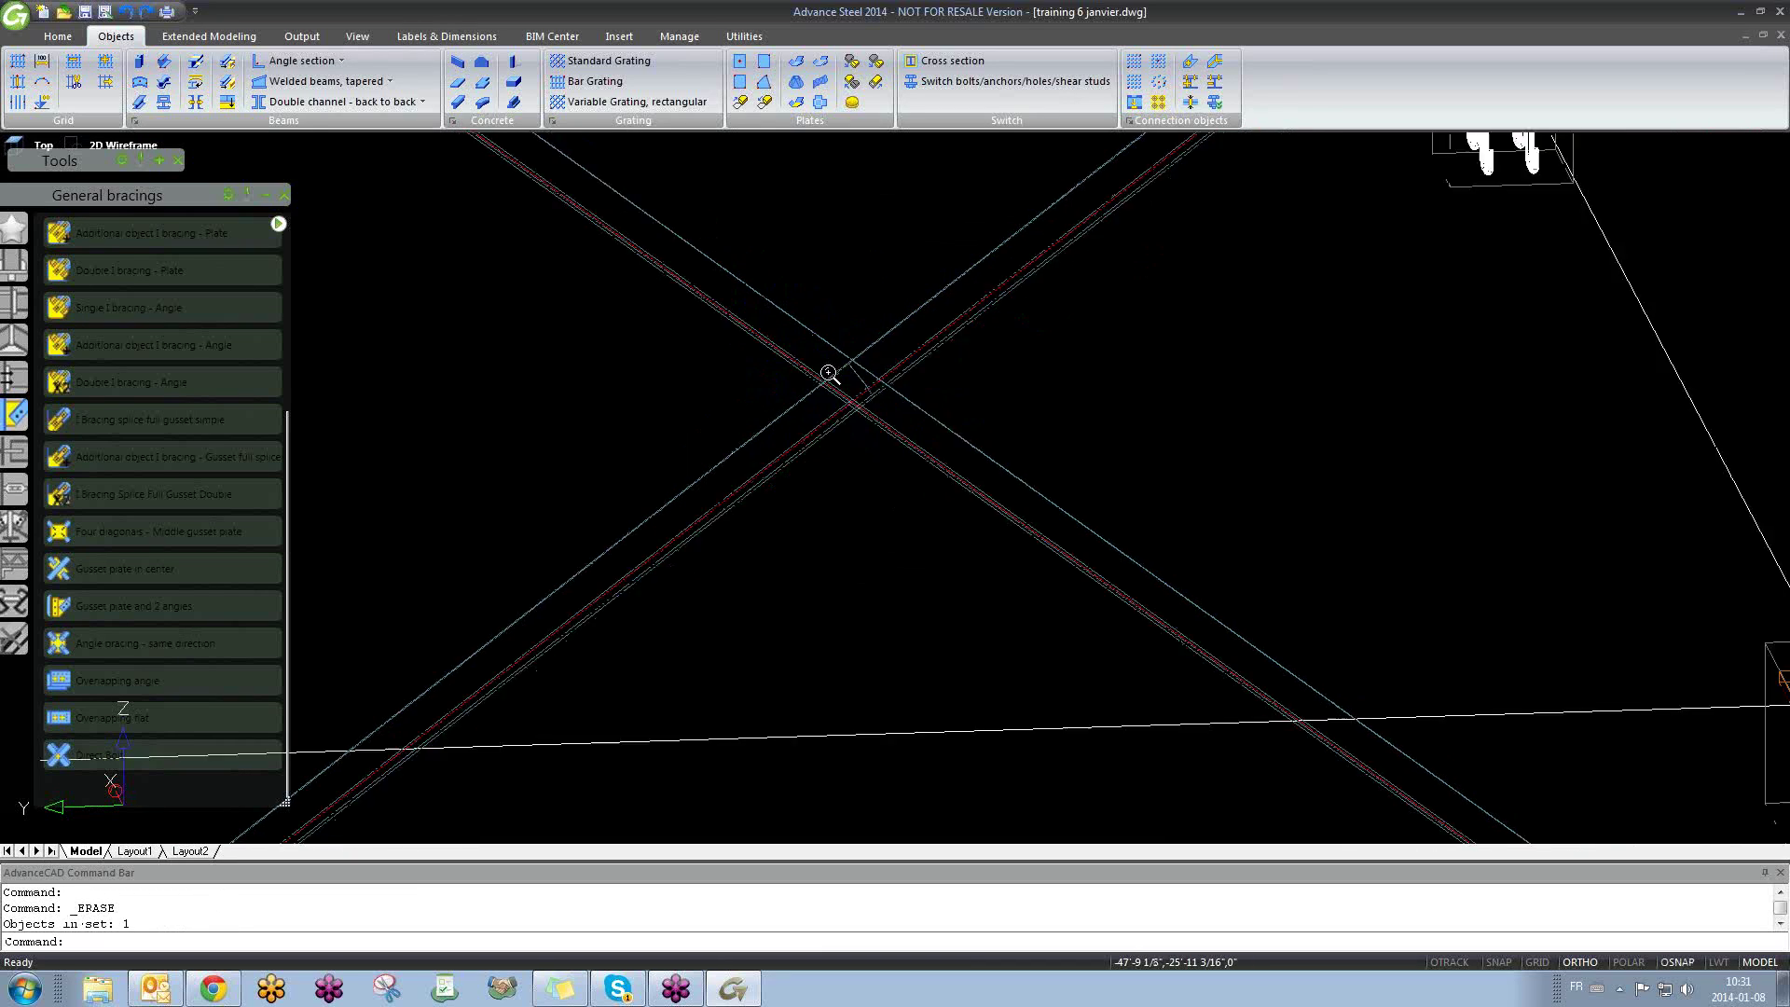
{"action": "left_click", "coordinate": [74, 528]}
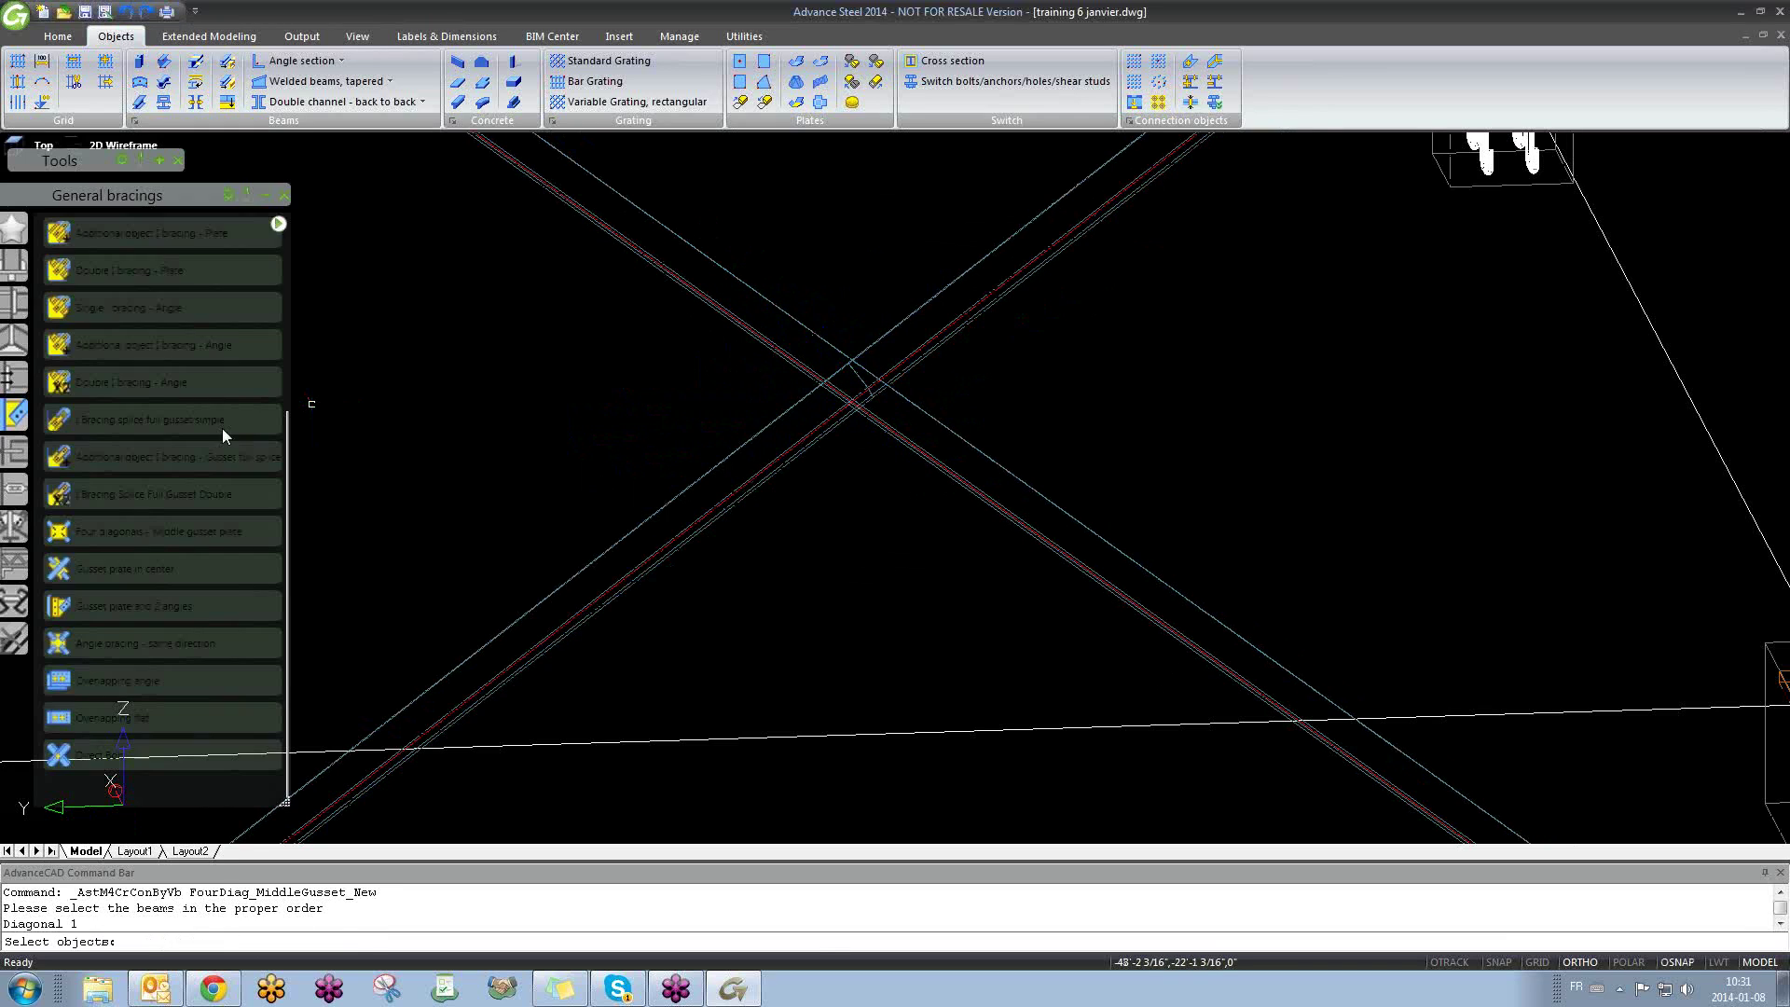
{"action": "left_click", "coordinate": [279, 225]}
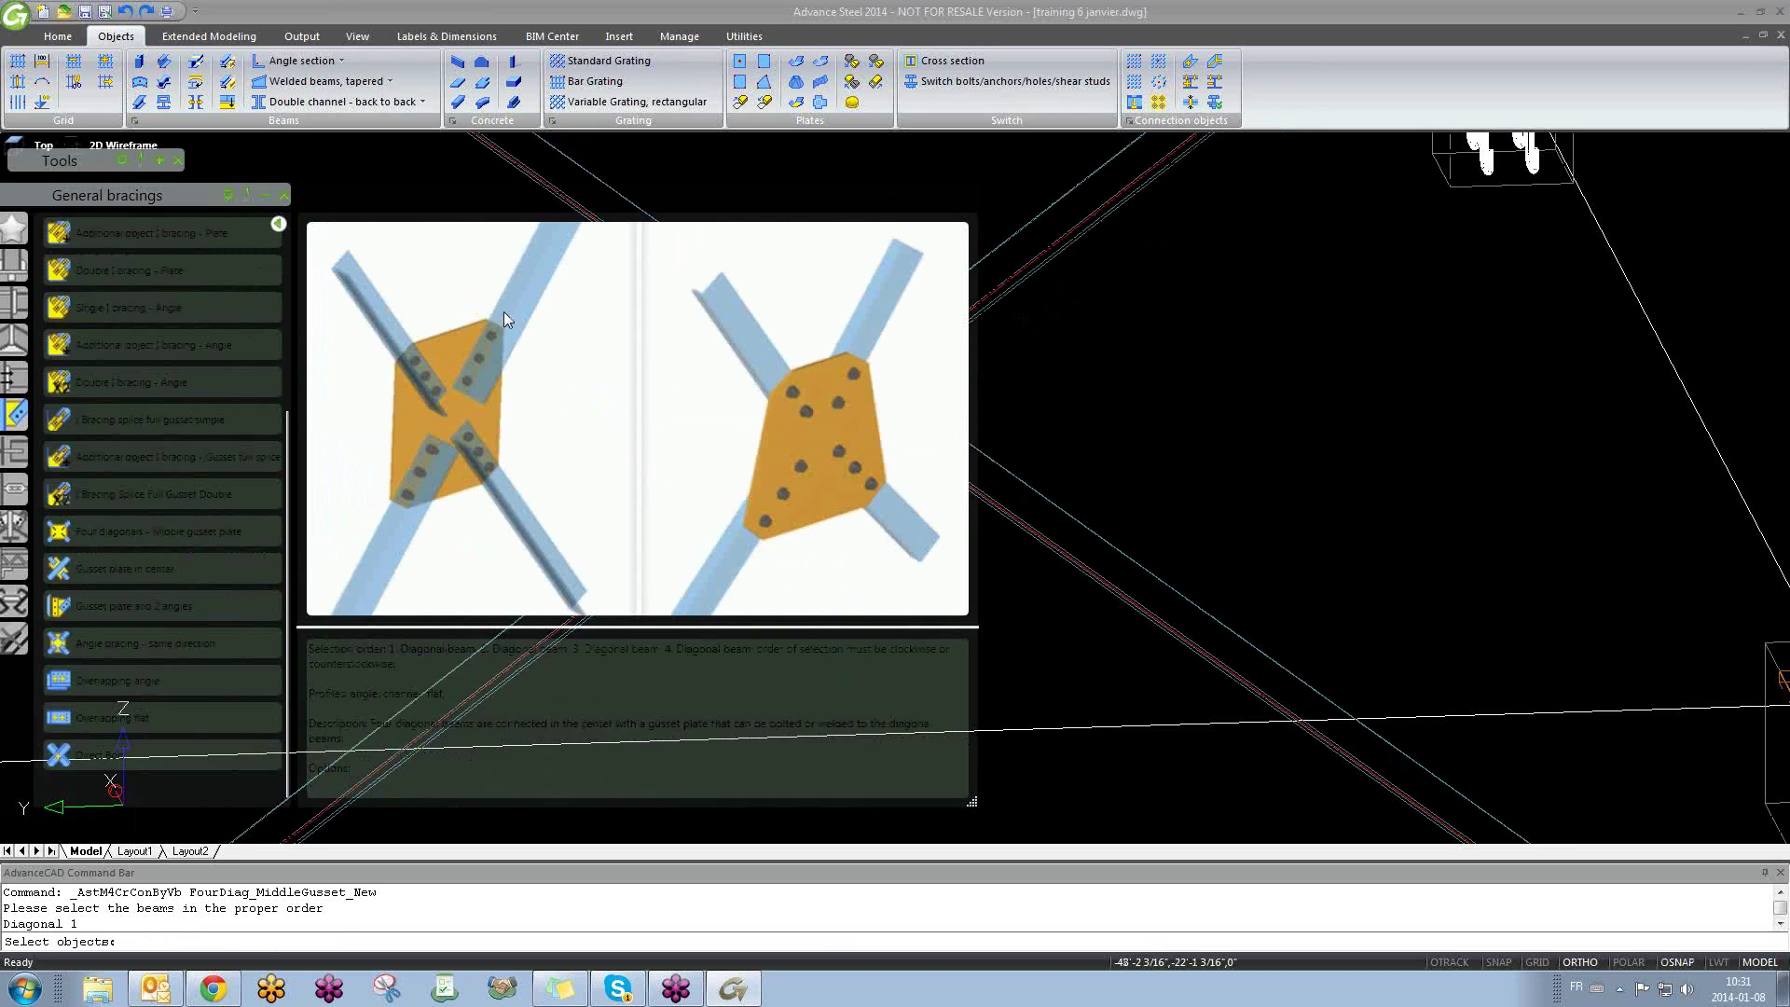
{"action": "left_click", "coordinate": [278, 228]}
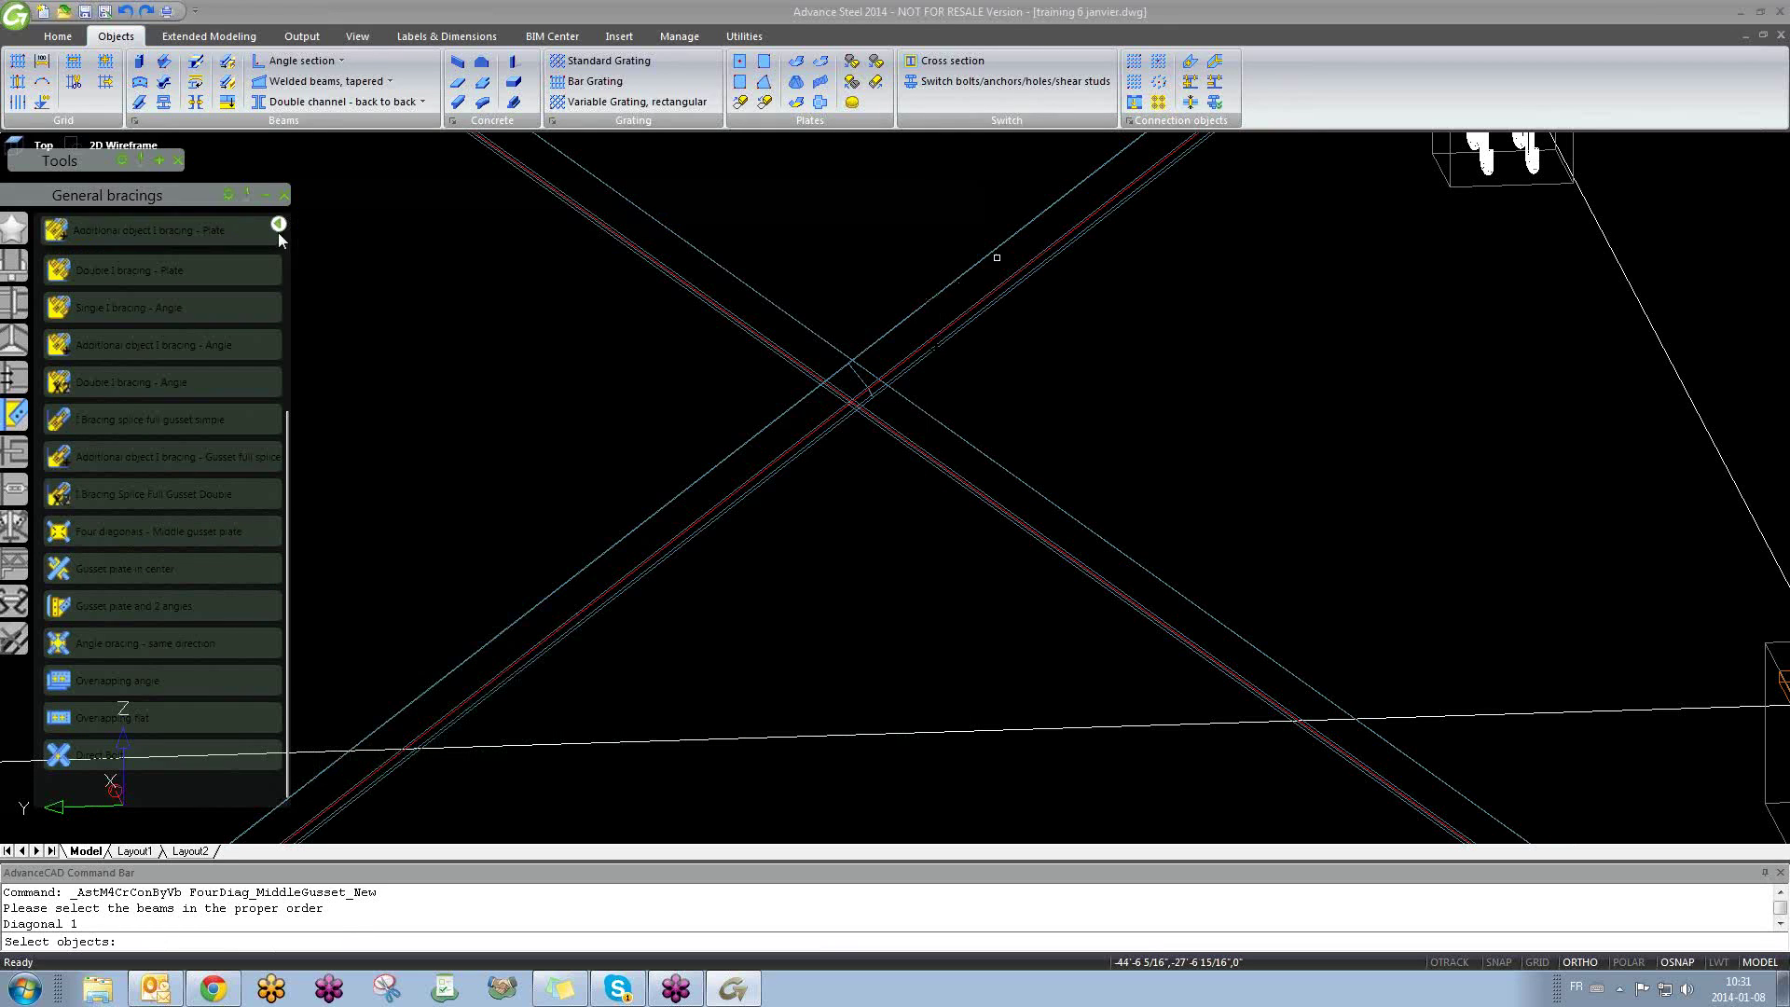
{"action": "key", "text": "Escape"}
{"action": "left_click", "coordinate": [867, 398]}
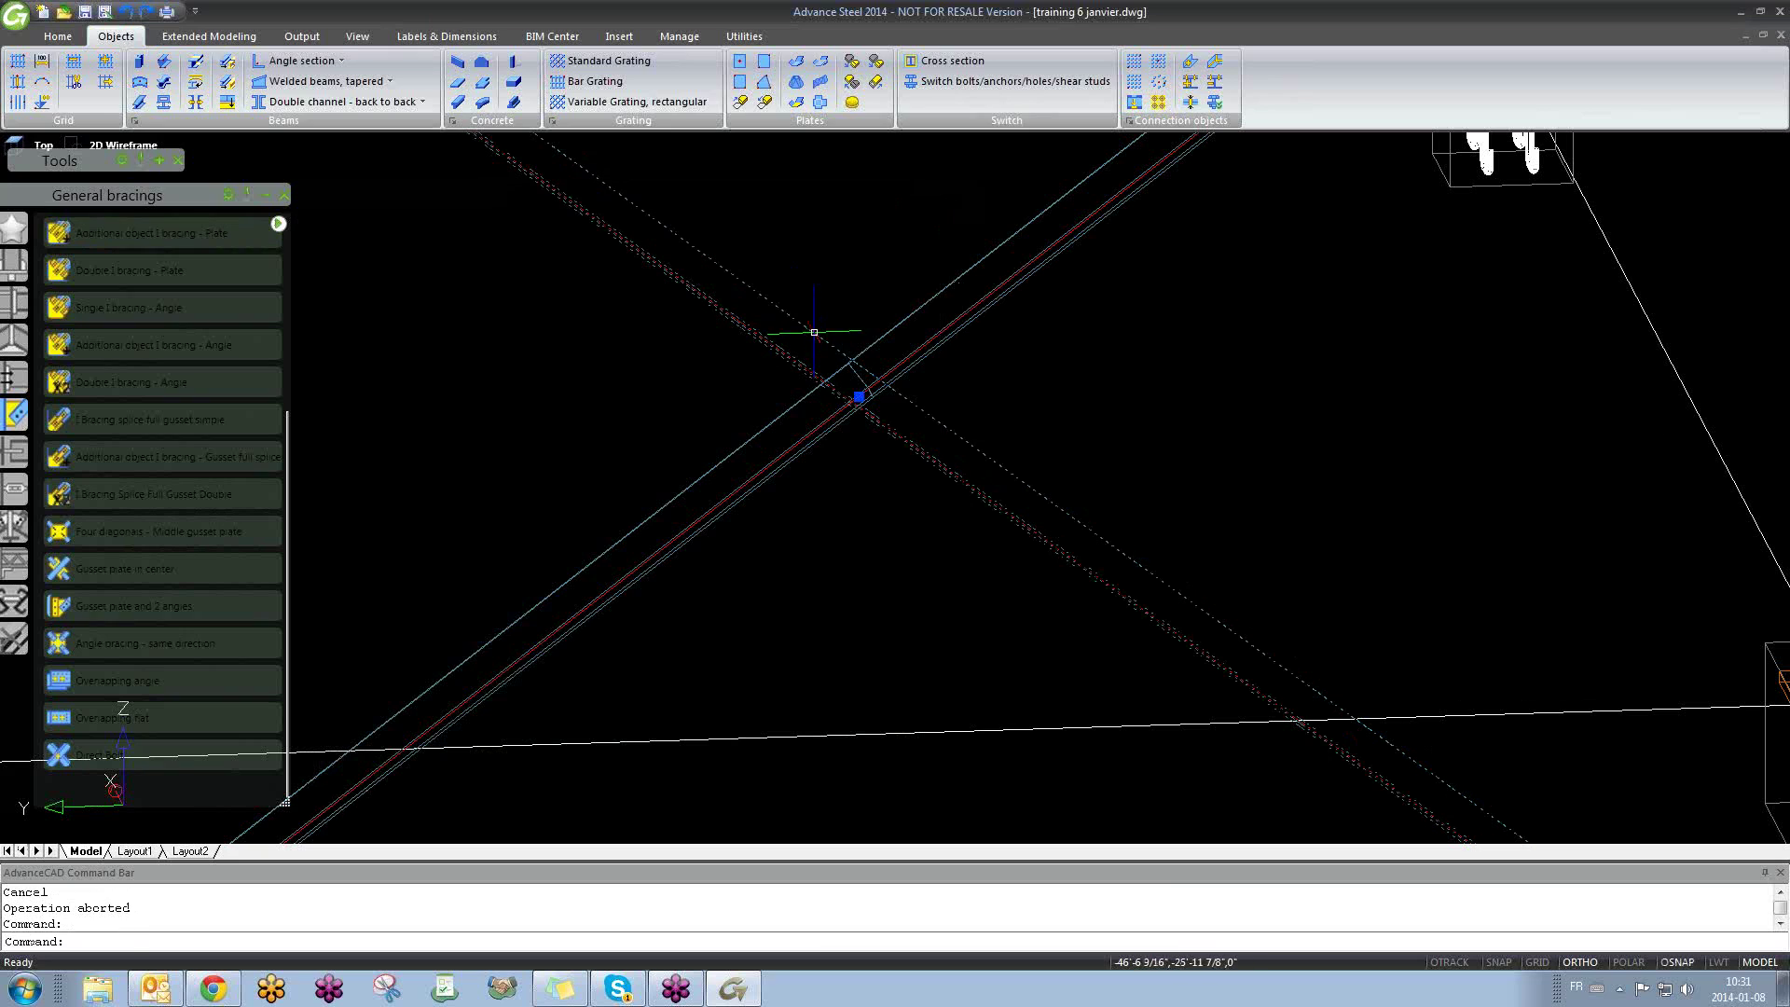
{"action": "key", "text": "Escape"}
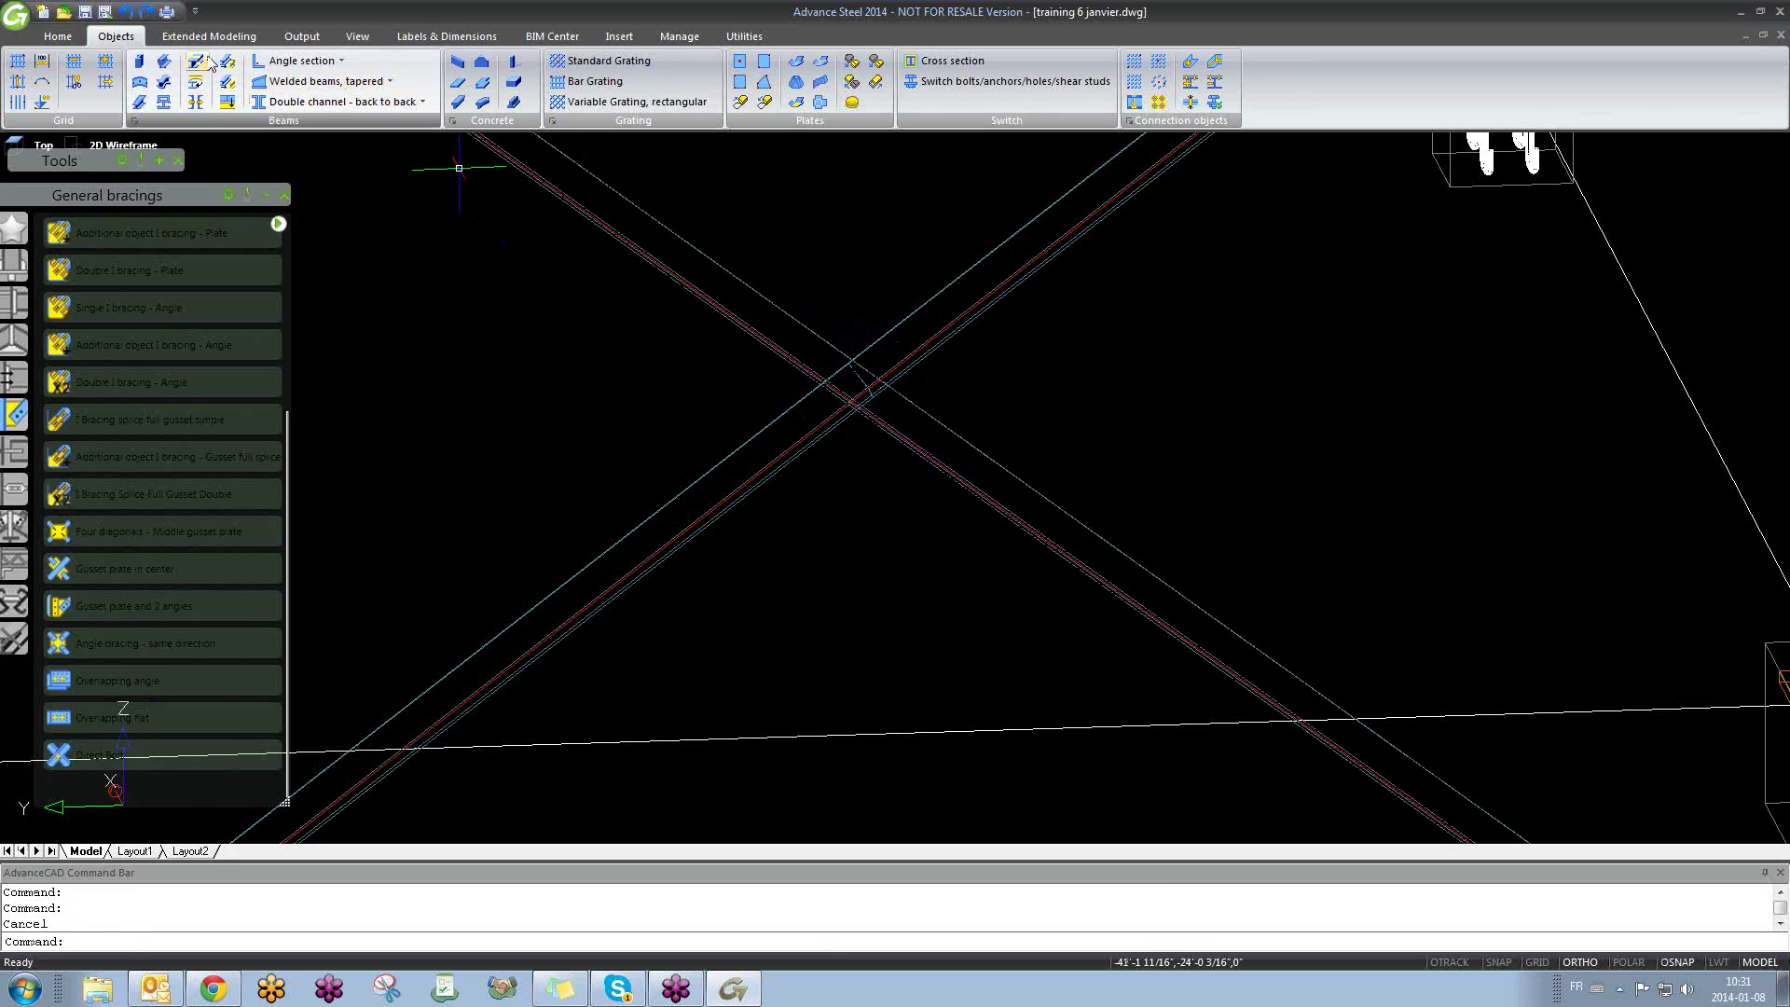
Step: Split the continuous diagonal angle brace into two members at its crossing with the other brace
{"action": "left_click", "coordinate": [207, 59]}
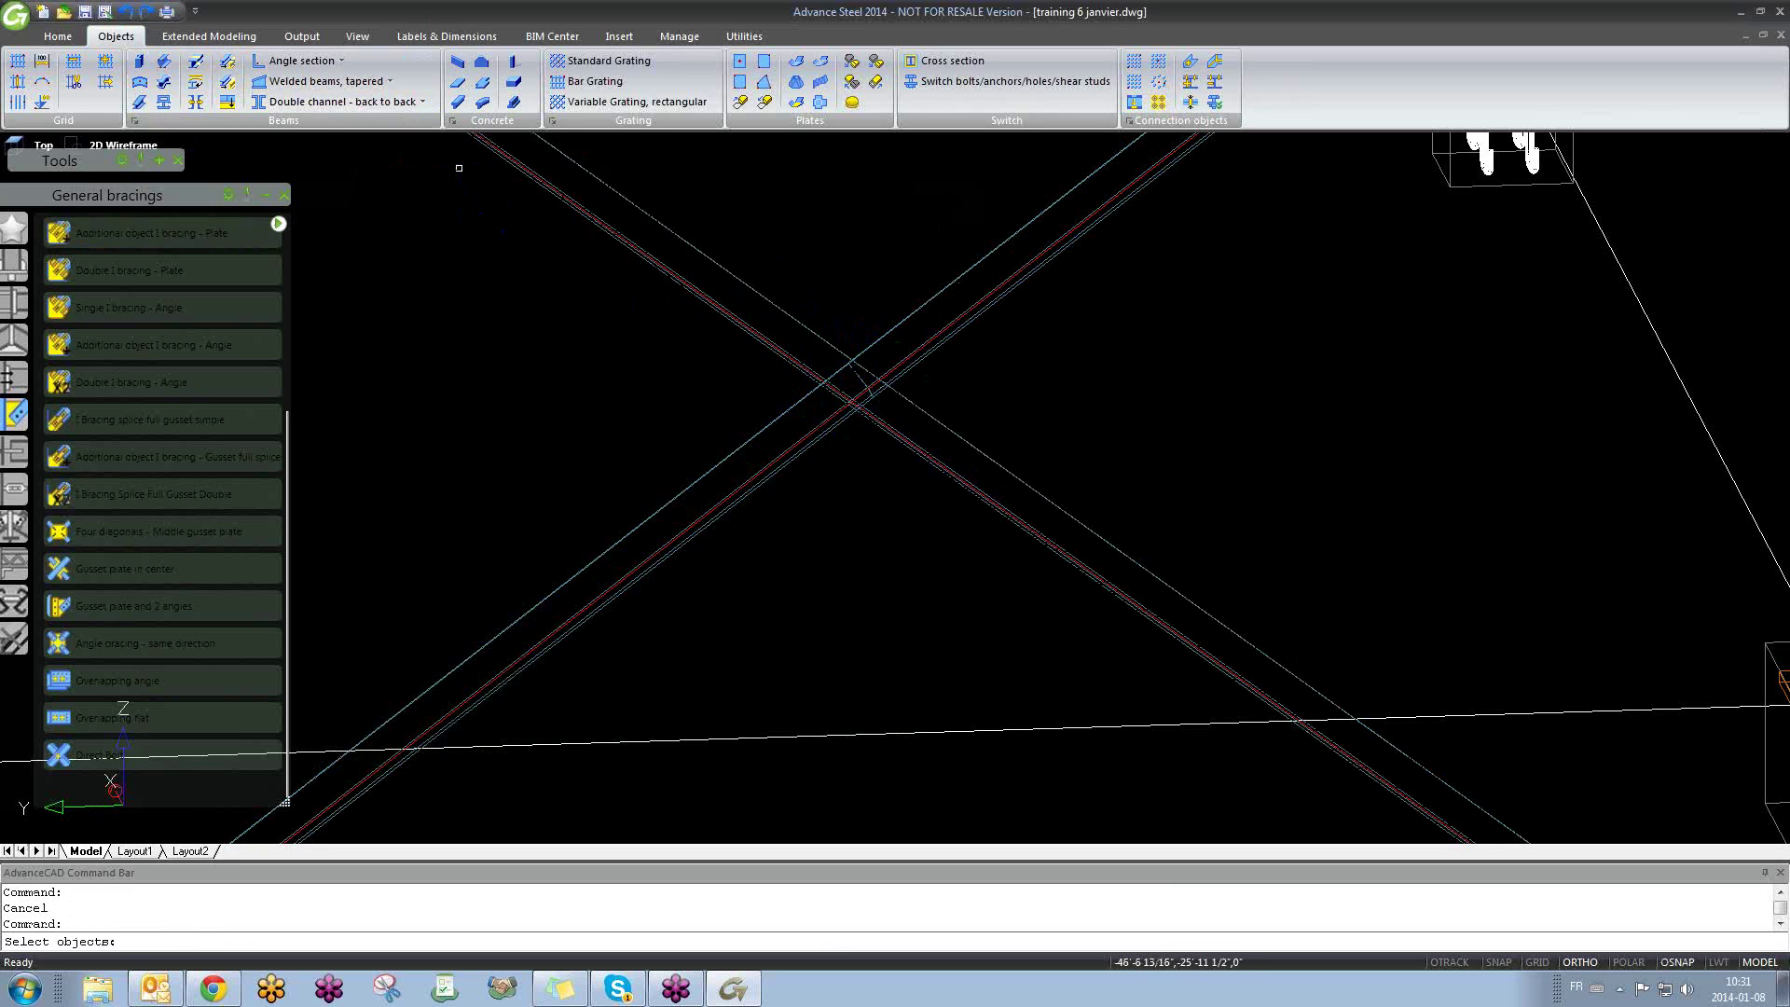
{"action": "left_click", "coordinate": [834, 362]}
{"action": "key", "text": "Return"}
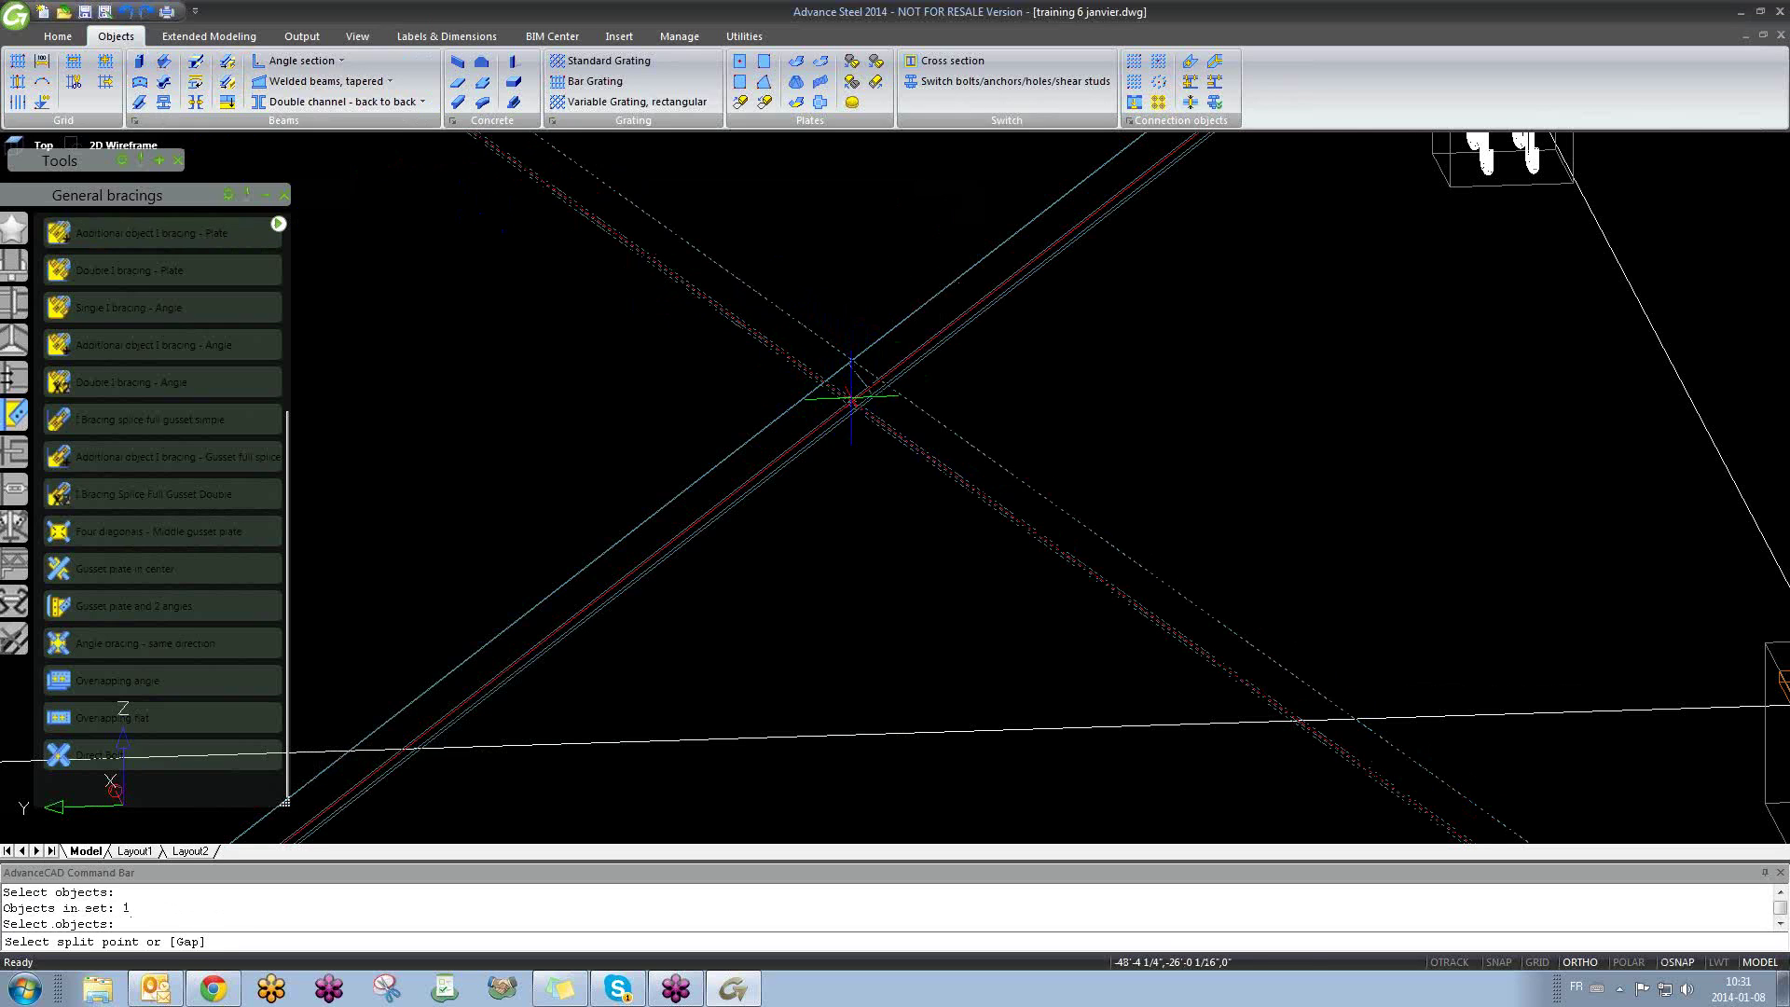
{"action": "scroll", "coordinate": [855, 396], "scroll_direction": "up", "scroll_amount": 1}
{"action": "scroll", "coordinate": [855, 397], "scroll_direction": "up", "scroll_amount": 1}
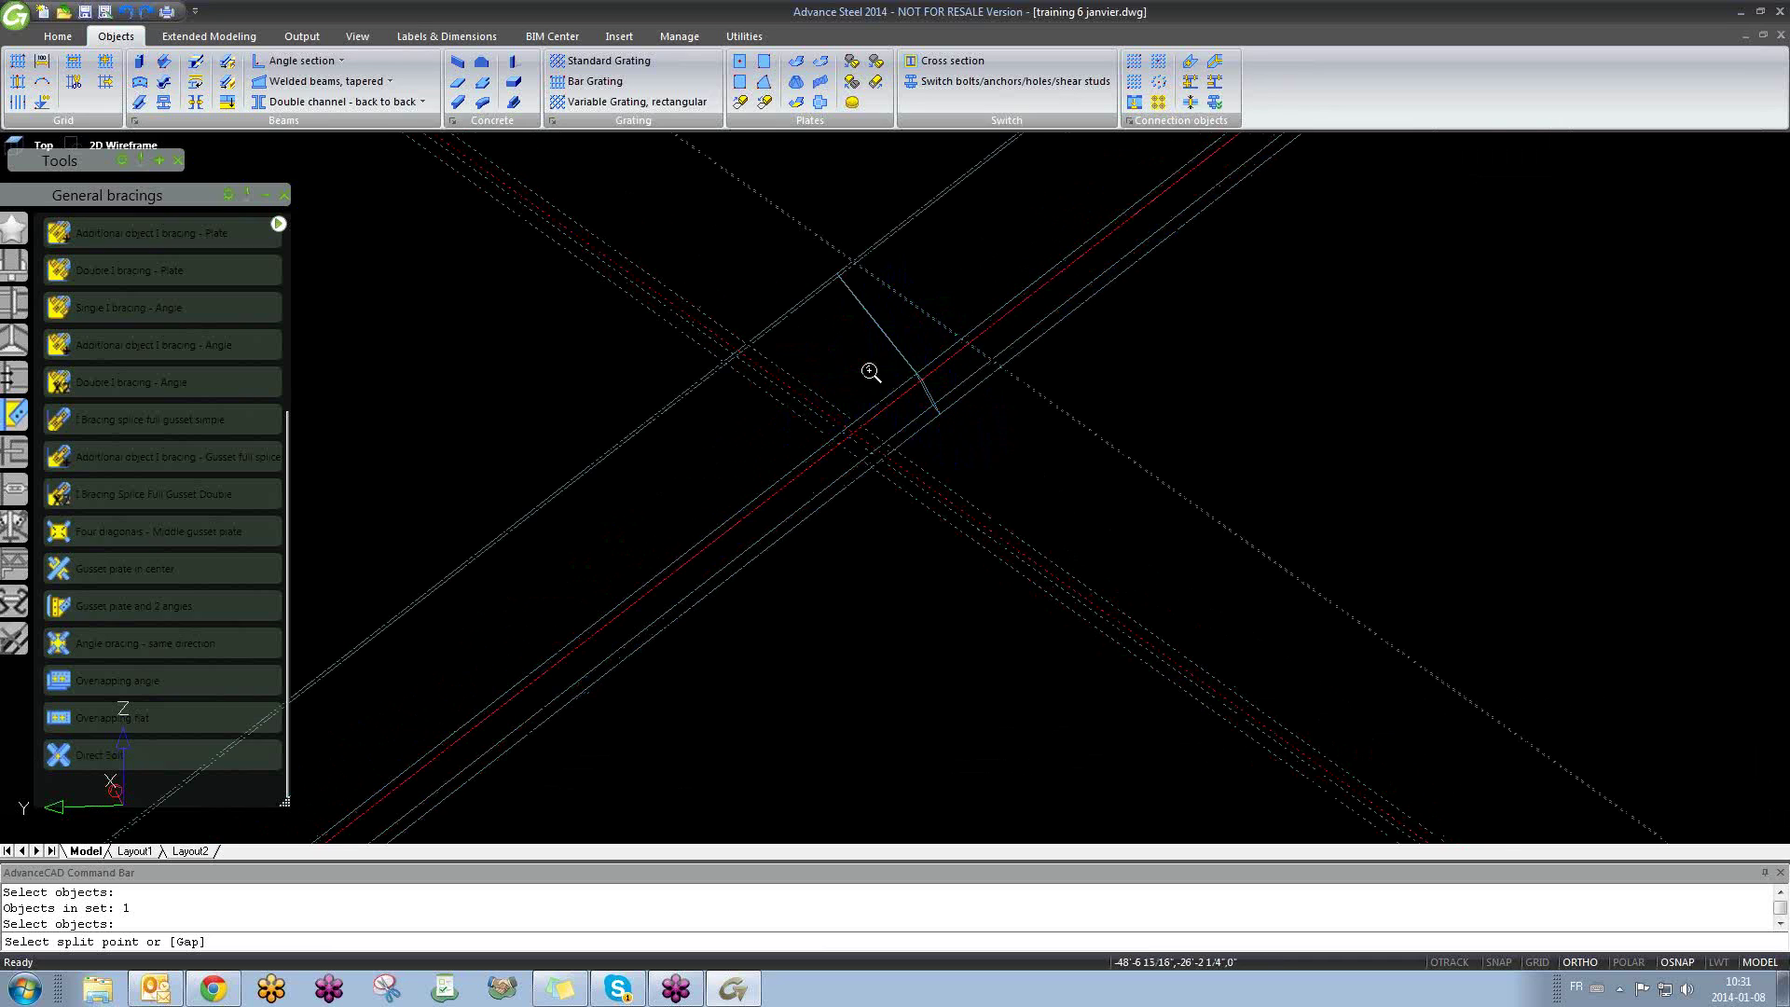
{"action": "scroll", "coordinate": [869, 372], "scroll_direction": "down", "scroll_amount": 2}
{"action": "scroll", "coordinate": [862, 345], "scroll_direction": "up", "scroll_amount": 2}
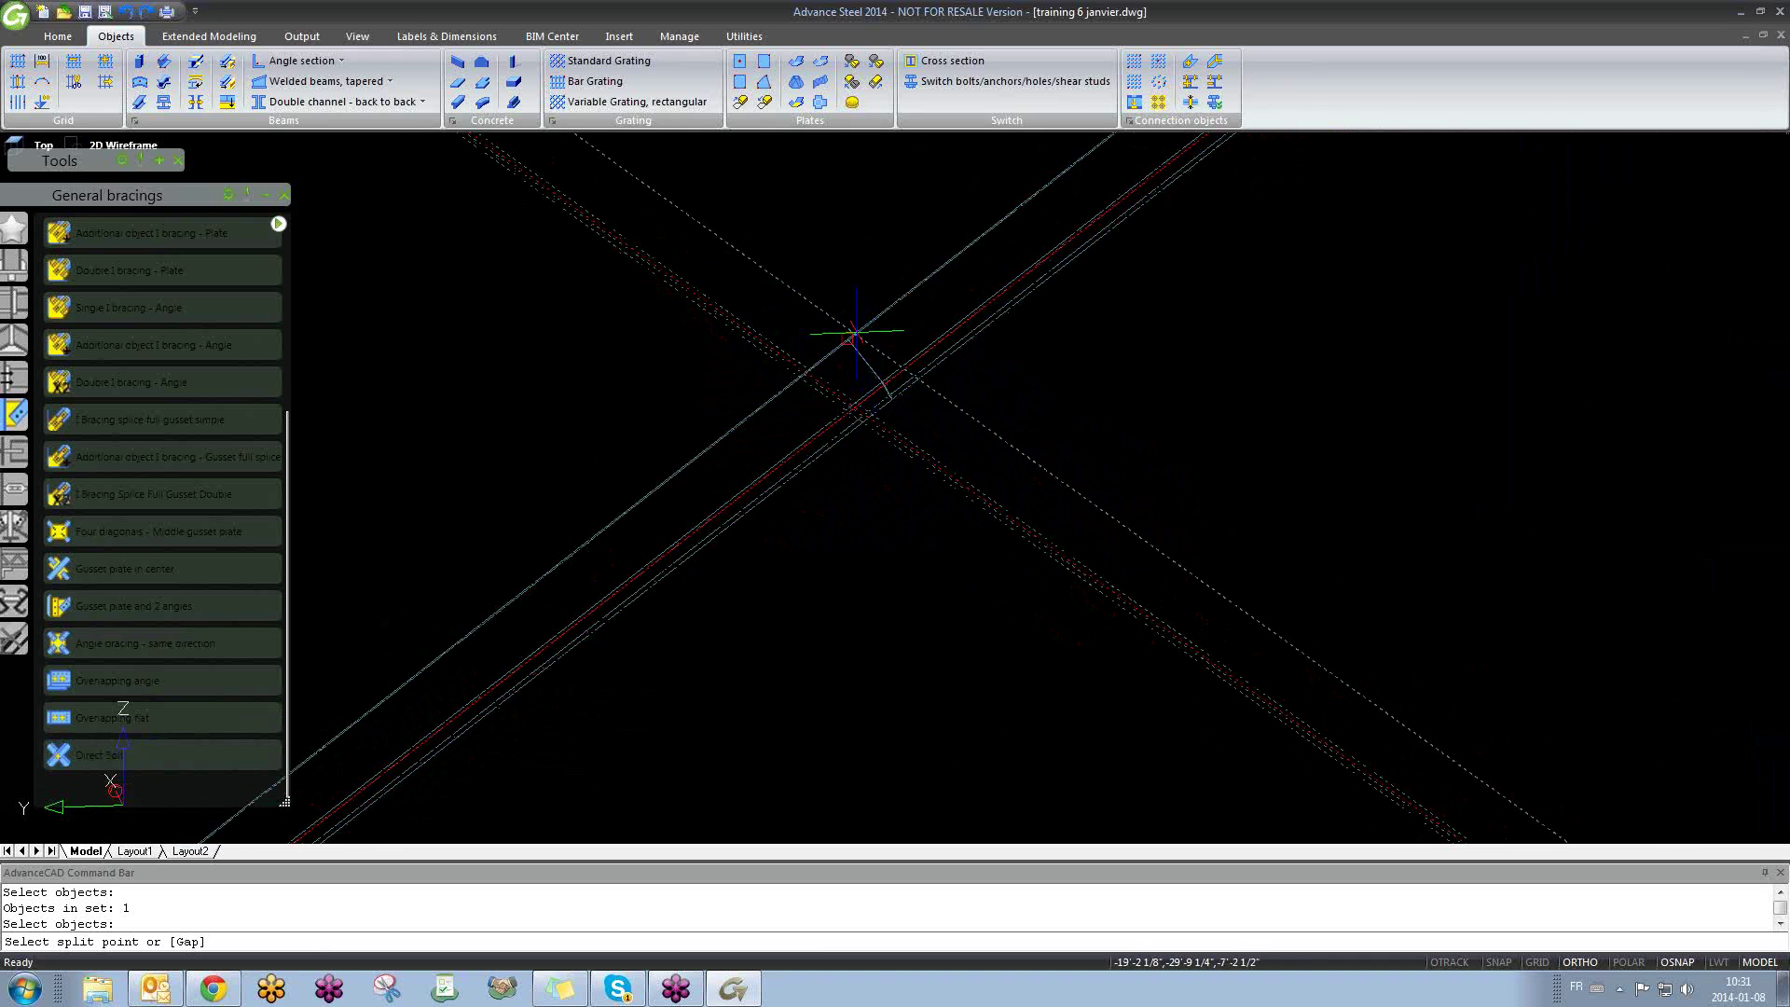
{"action": "left_click", "coordinate": [851, 338]}
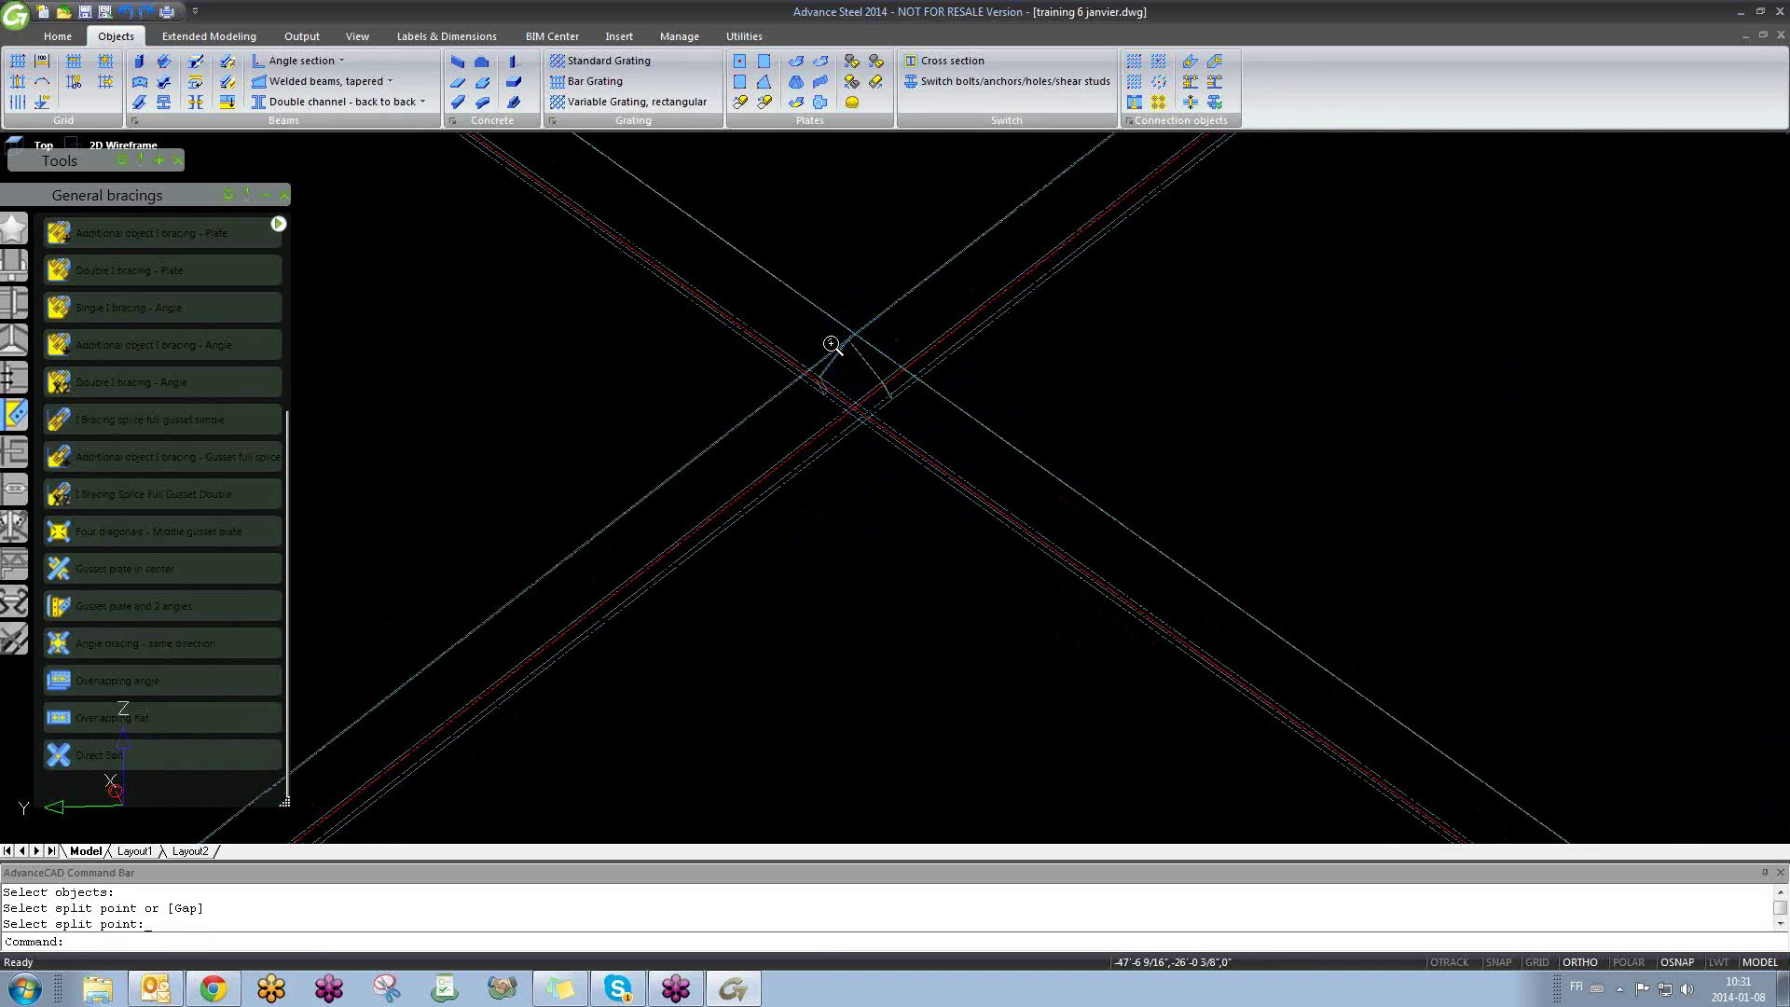
Step: Connect the four brace segments with a Four diagonals - Middle gusset plate joint, selecting them clockwise from the upper-left diagonal
{"action": "scroll", "coordinate": [821, 364], "scroll_direction": "down", "scroll_amount": 3}
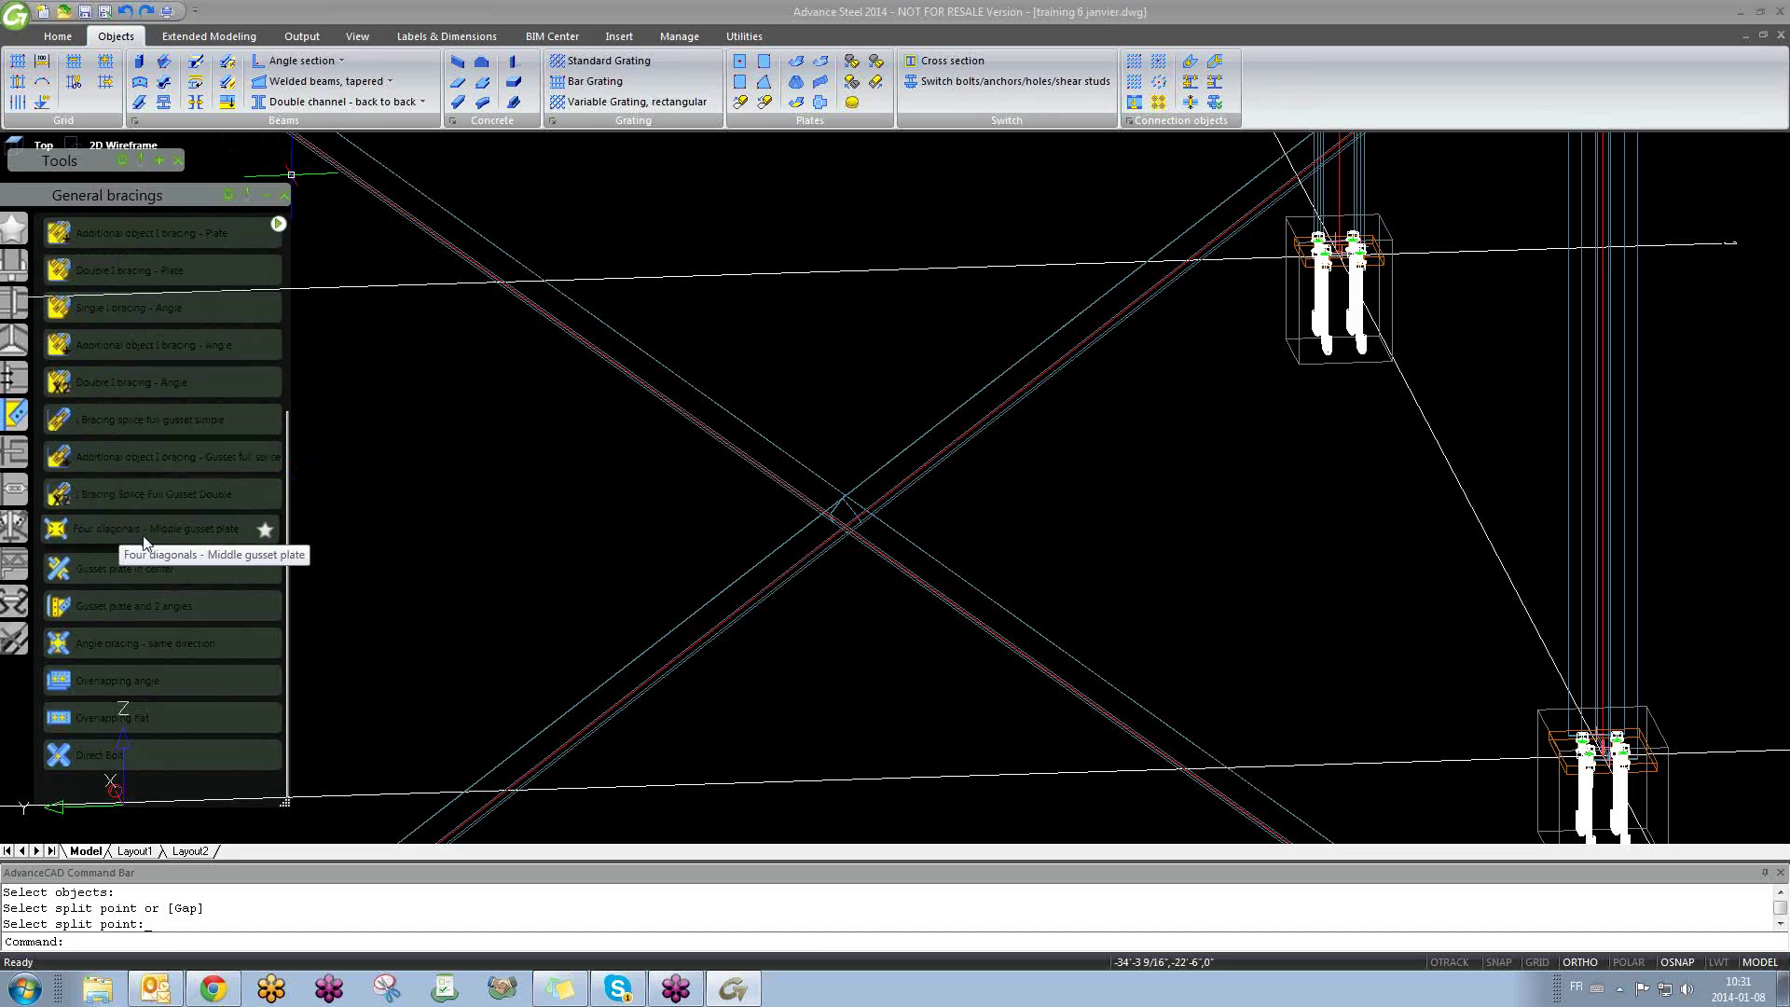
{"action": "left_click", "coordinate": [203, 537]}
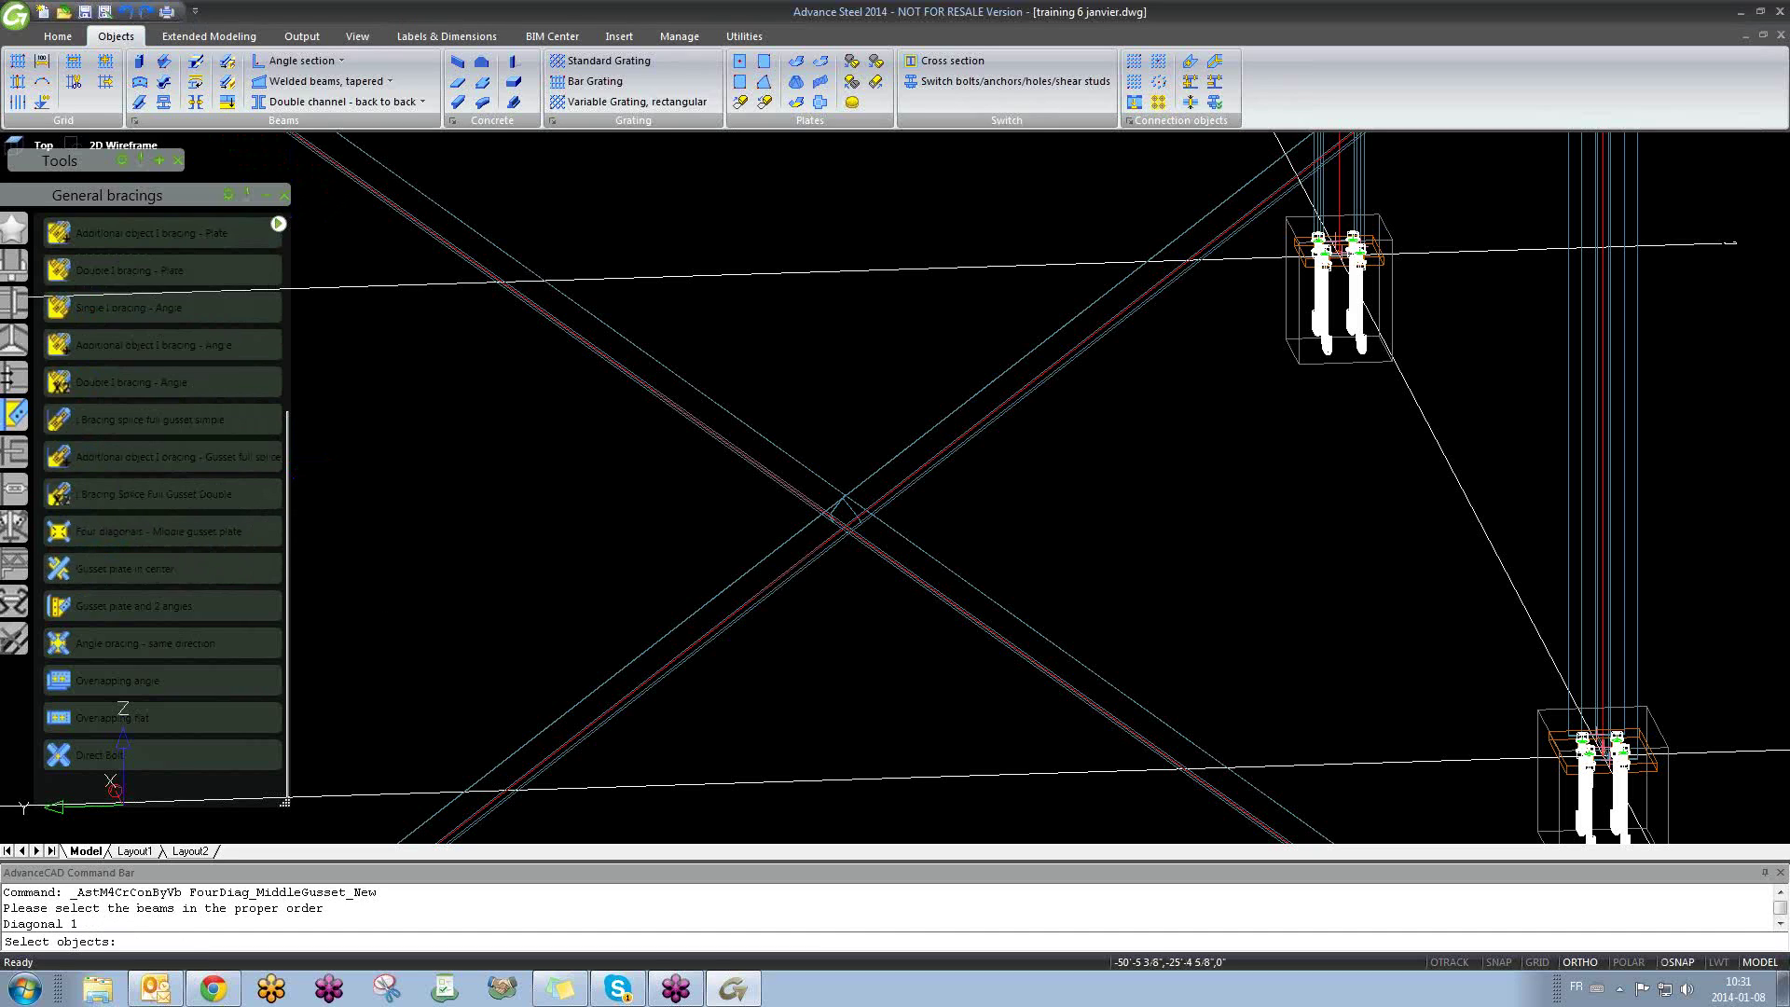
{"action": "left_click", "coordinate": [800, 466]}
{"action": "key", "text": "Return"}
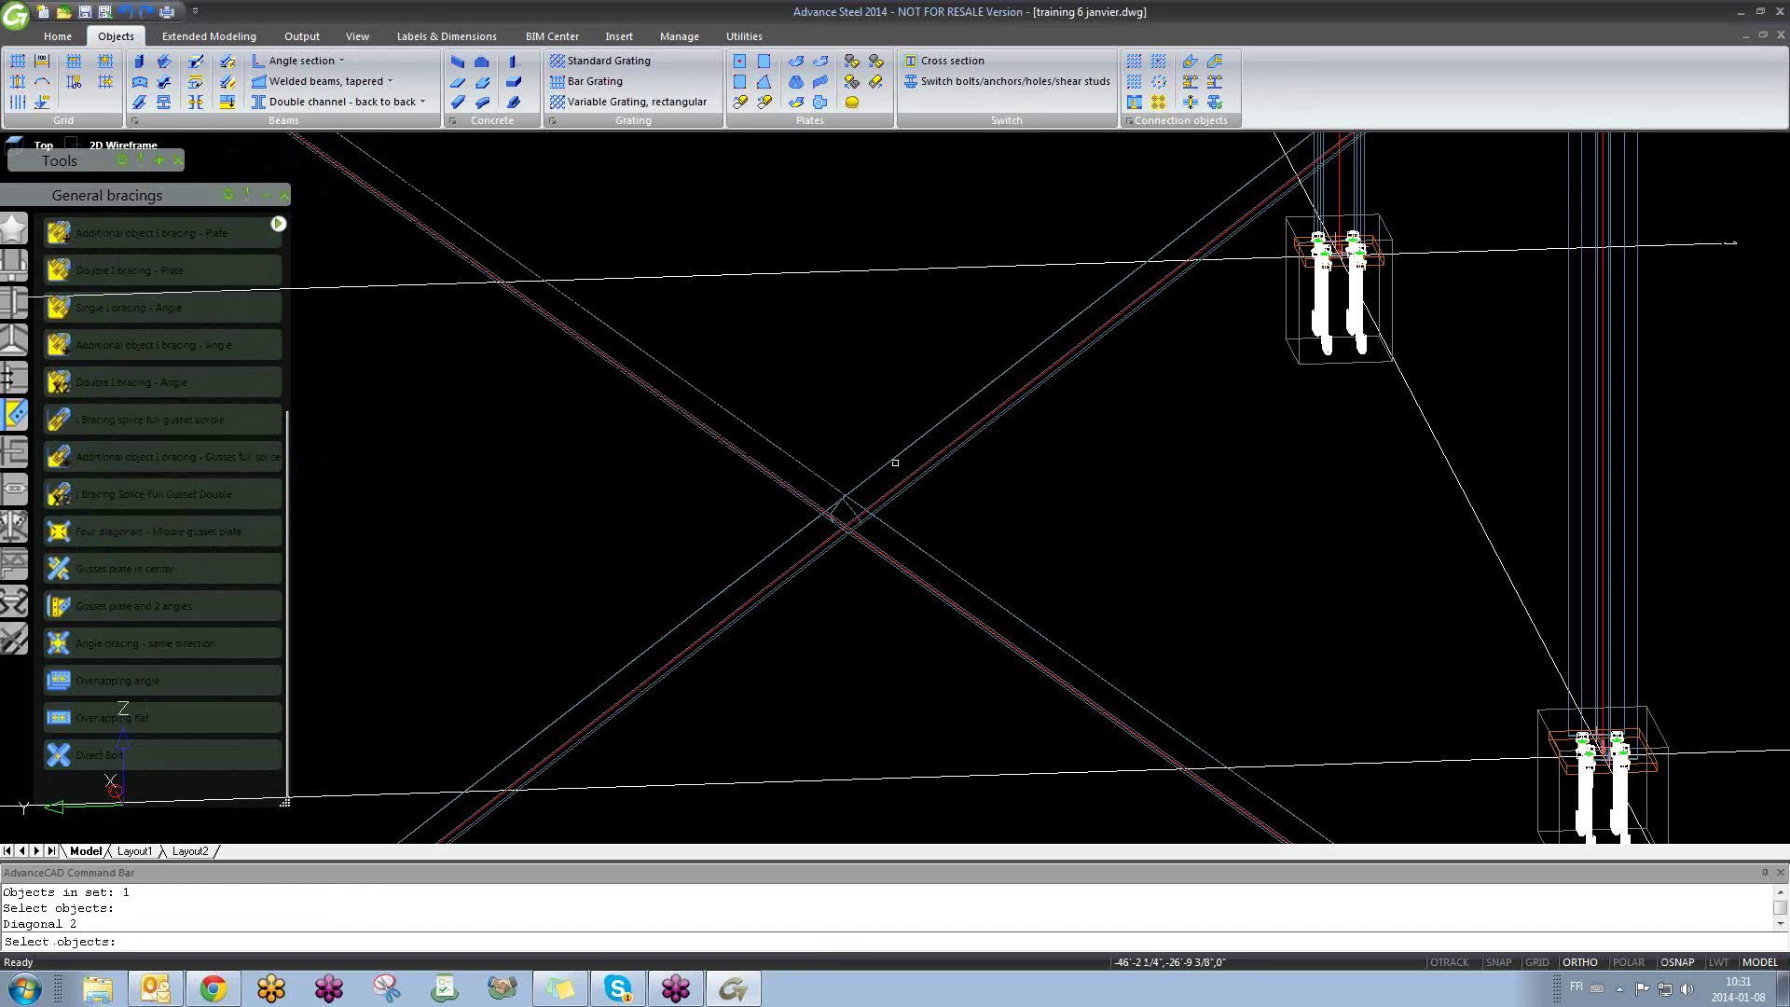
{"action": "left_click", "coordinate": [892, 460]}
{"action": "key", "text": "Return"}
{"action": "left_click", "coordinate": [925, 551]}
{"action": "key", "text": "Return"}
{"action": "left_click", "coordinate": [766, 556]}
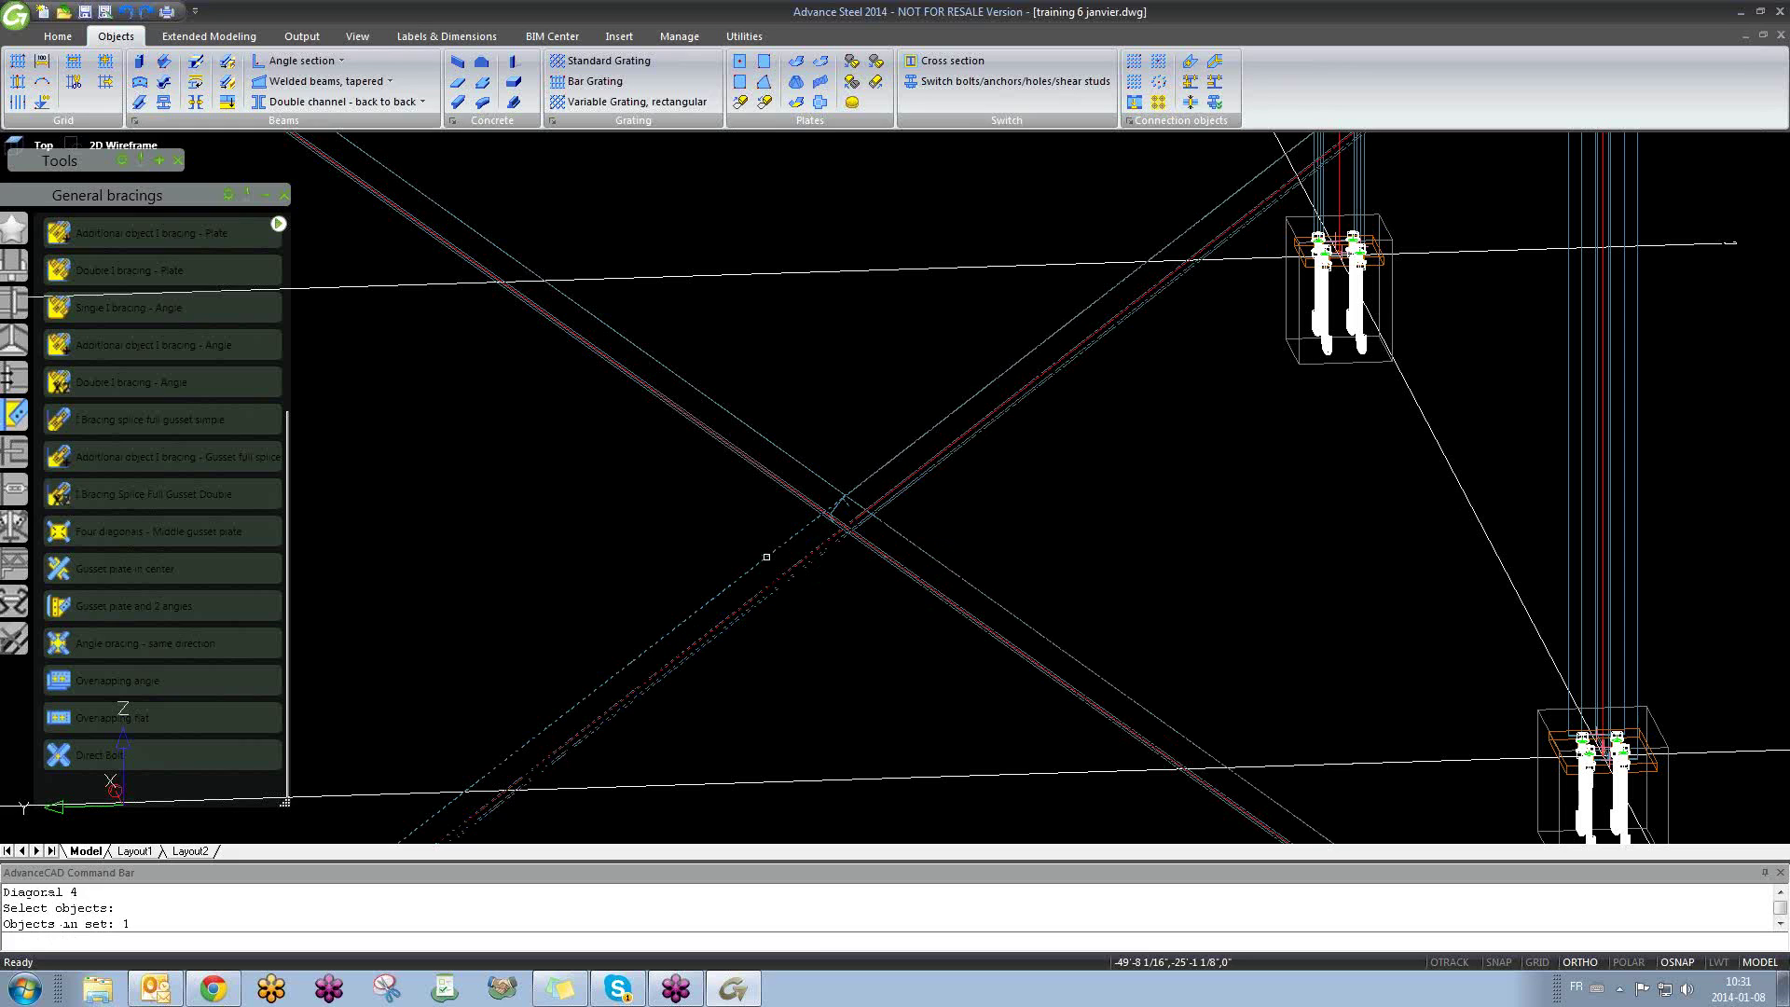
{"action": "key", "text": "Return"}
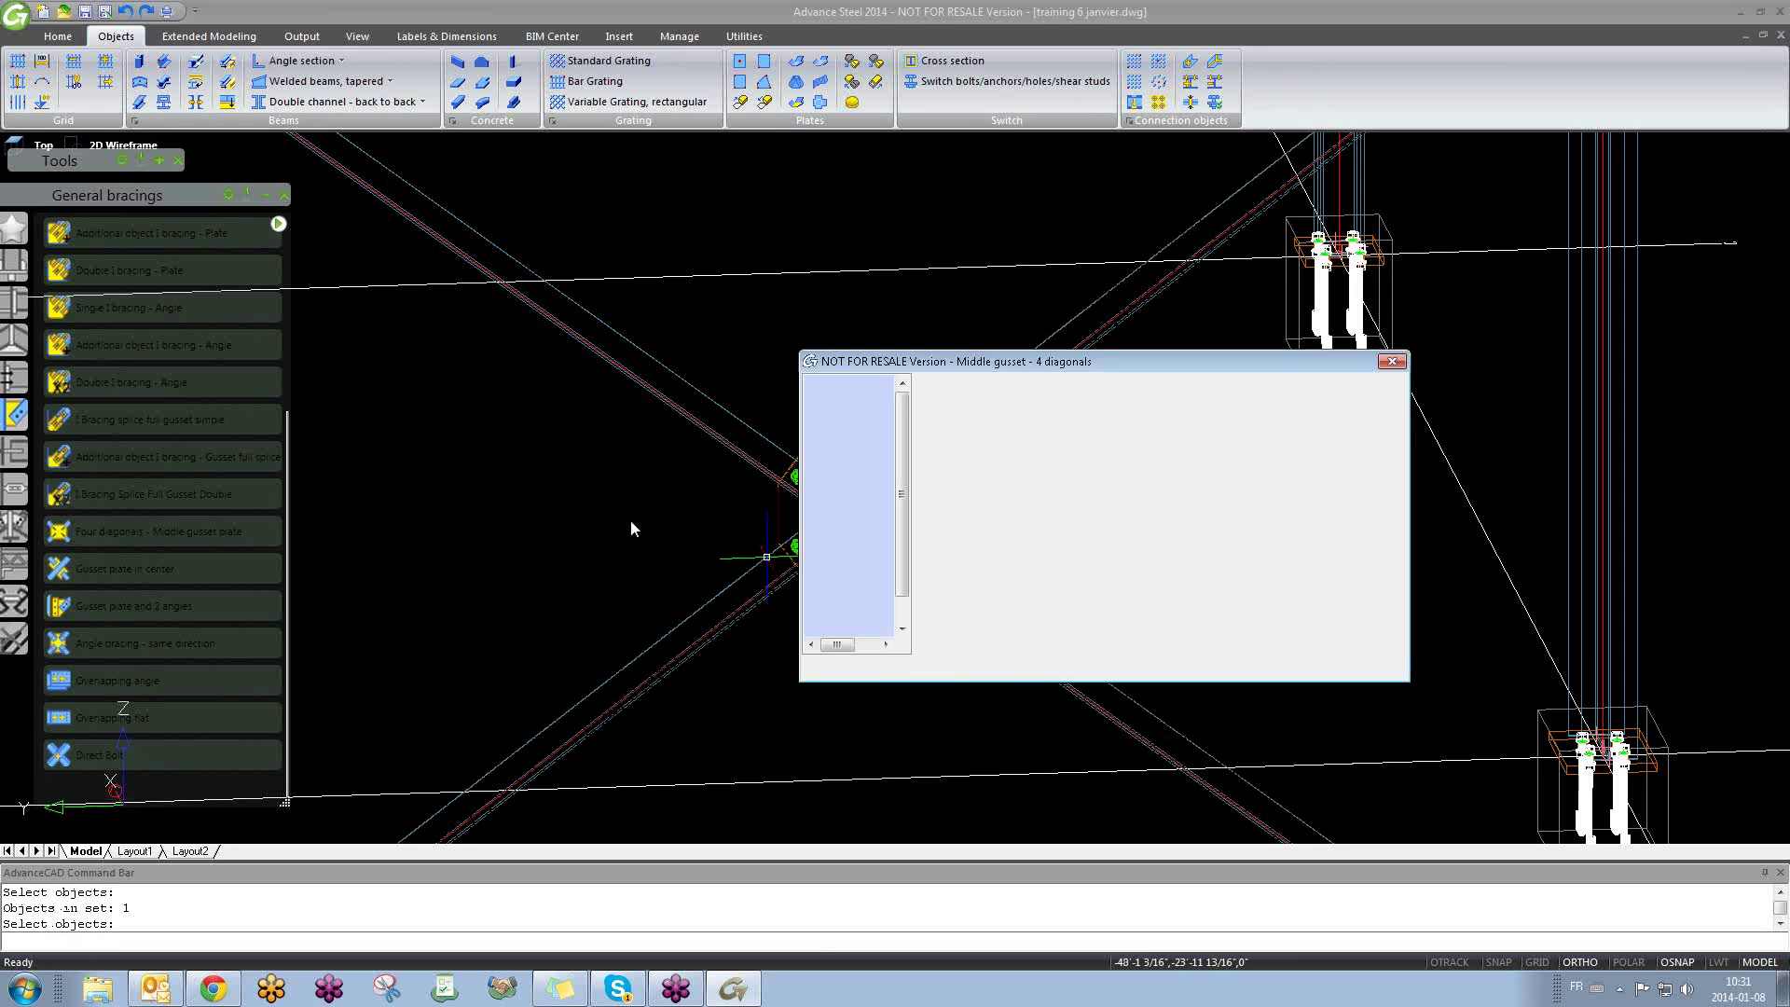
Step: Inspect the new middle gusset joint and its gusset plate settings, and close the connection properties
{"action": "middle_click_drag", "start_coordinate": [398, 589], "coordinate": [559, 550], "text": "shift"}
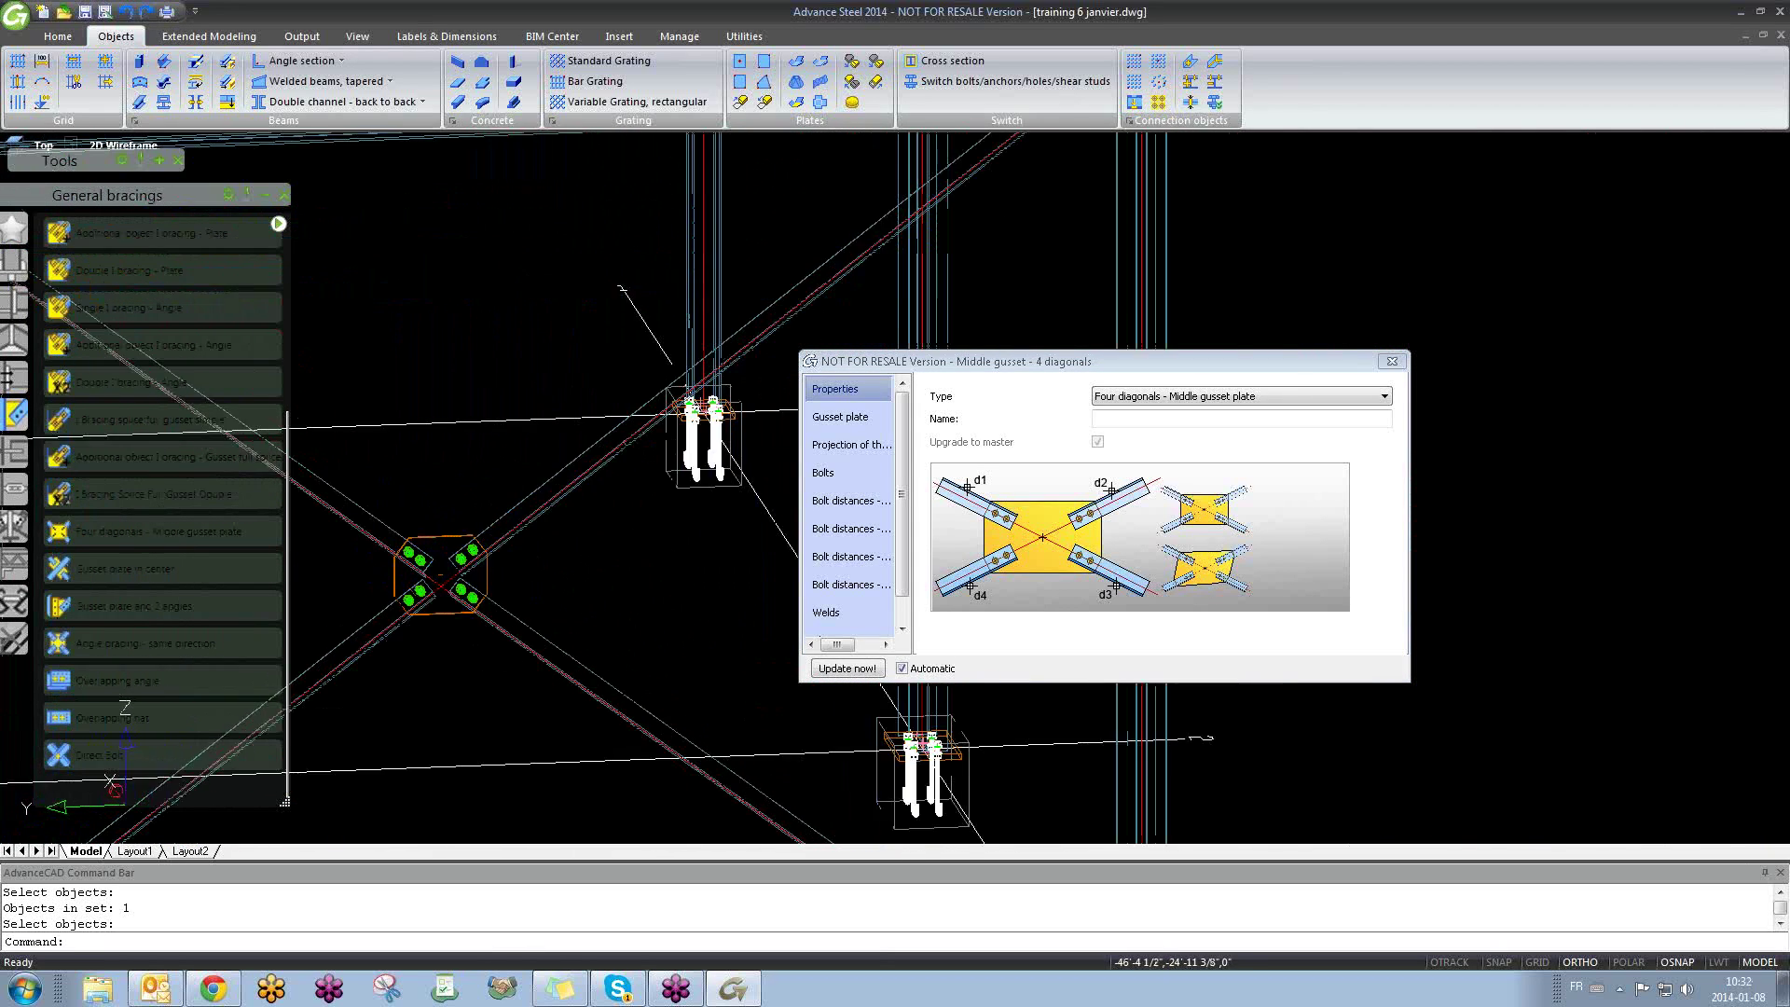
{"action": "scroll", "coordinate": [536, 535], "scroll_direction": "up", "scroll_amount": 5}
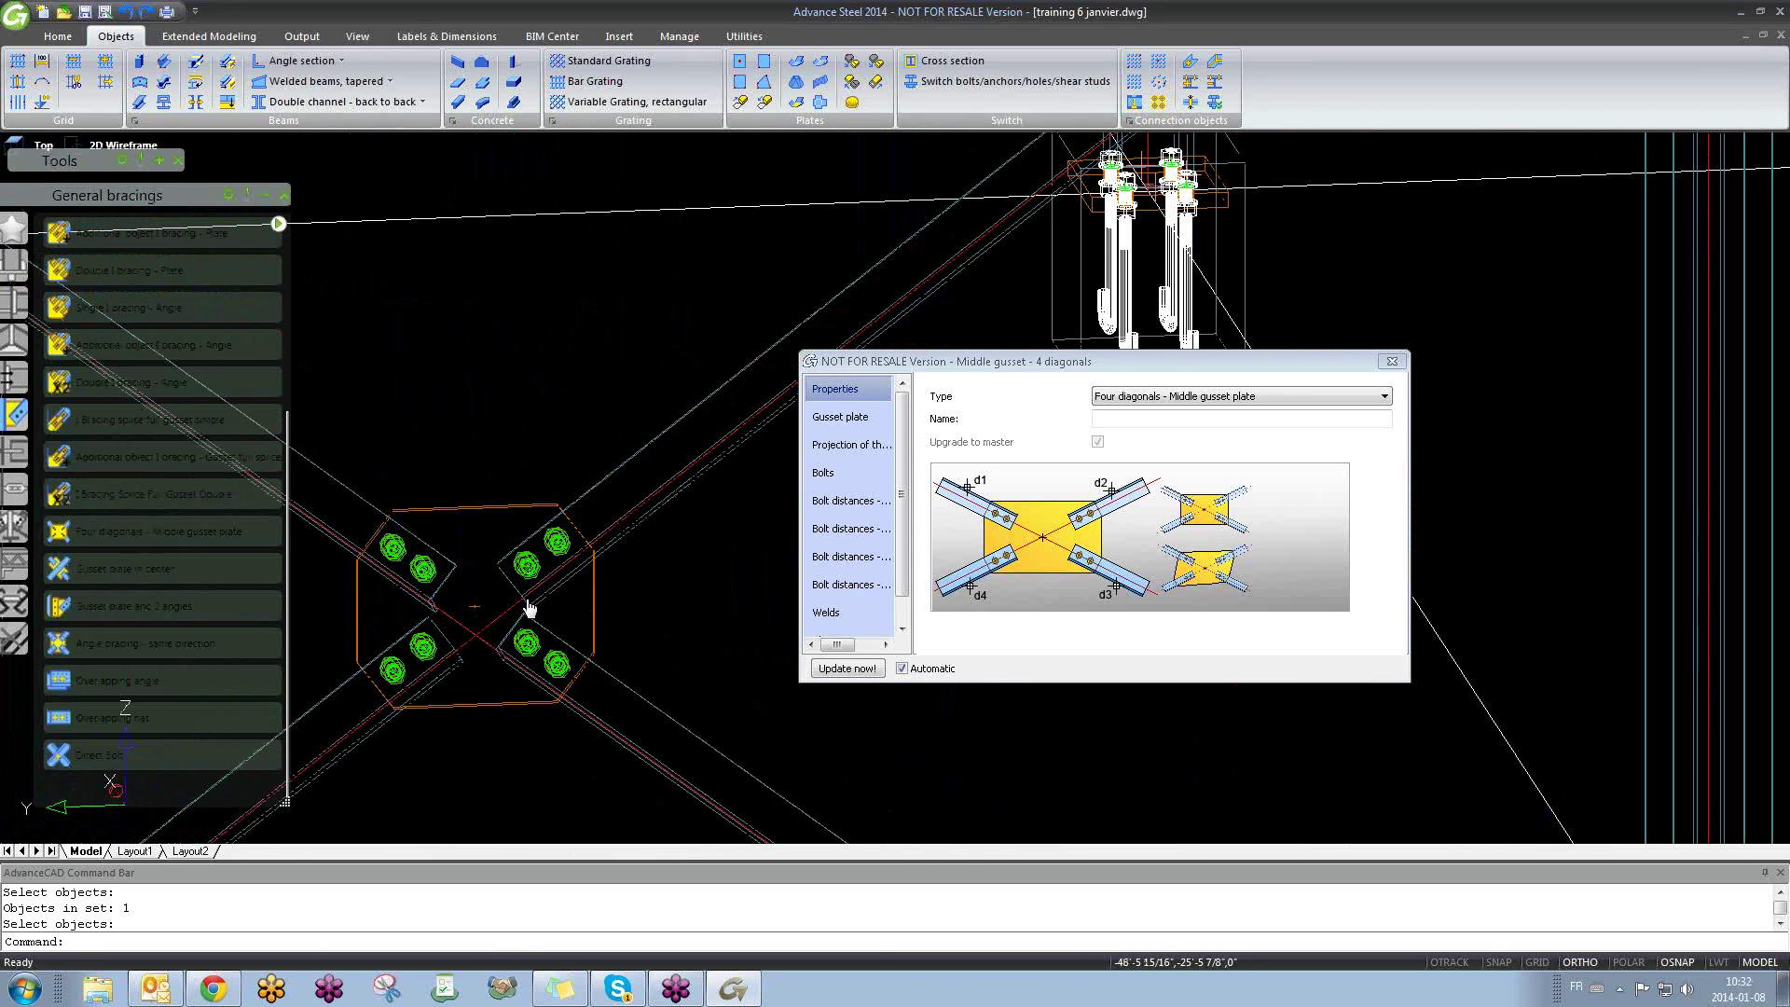
{"action": "left_click", "coordinate": [843, 418]}
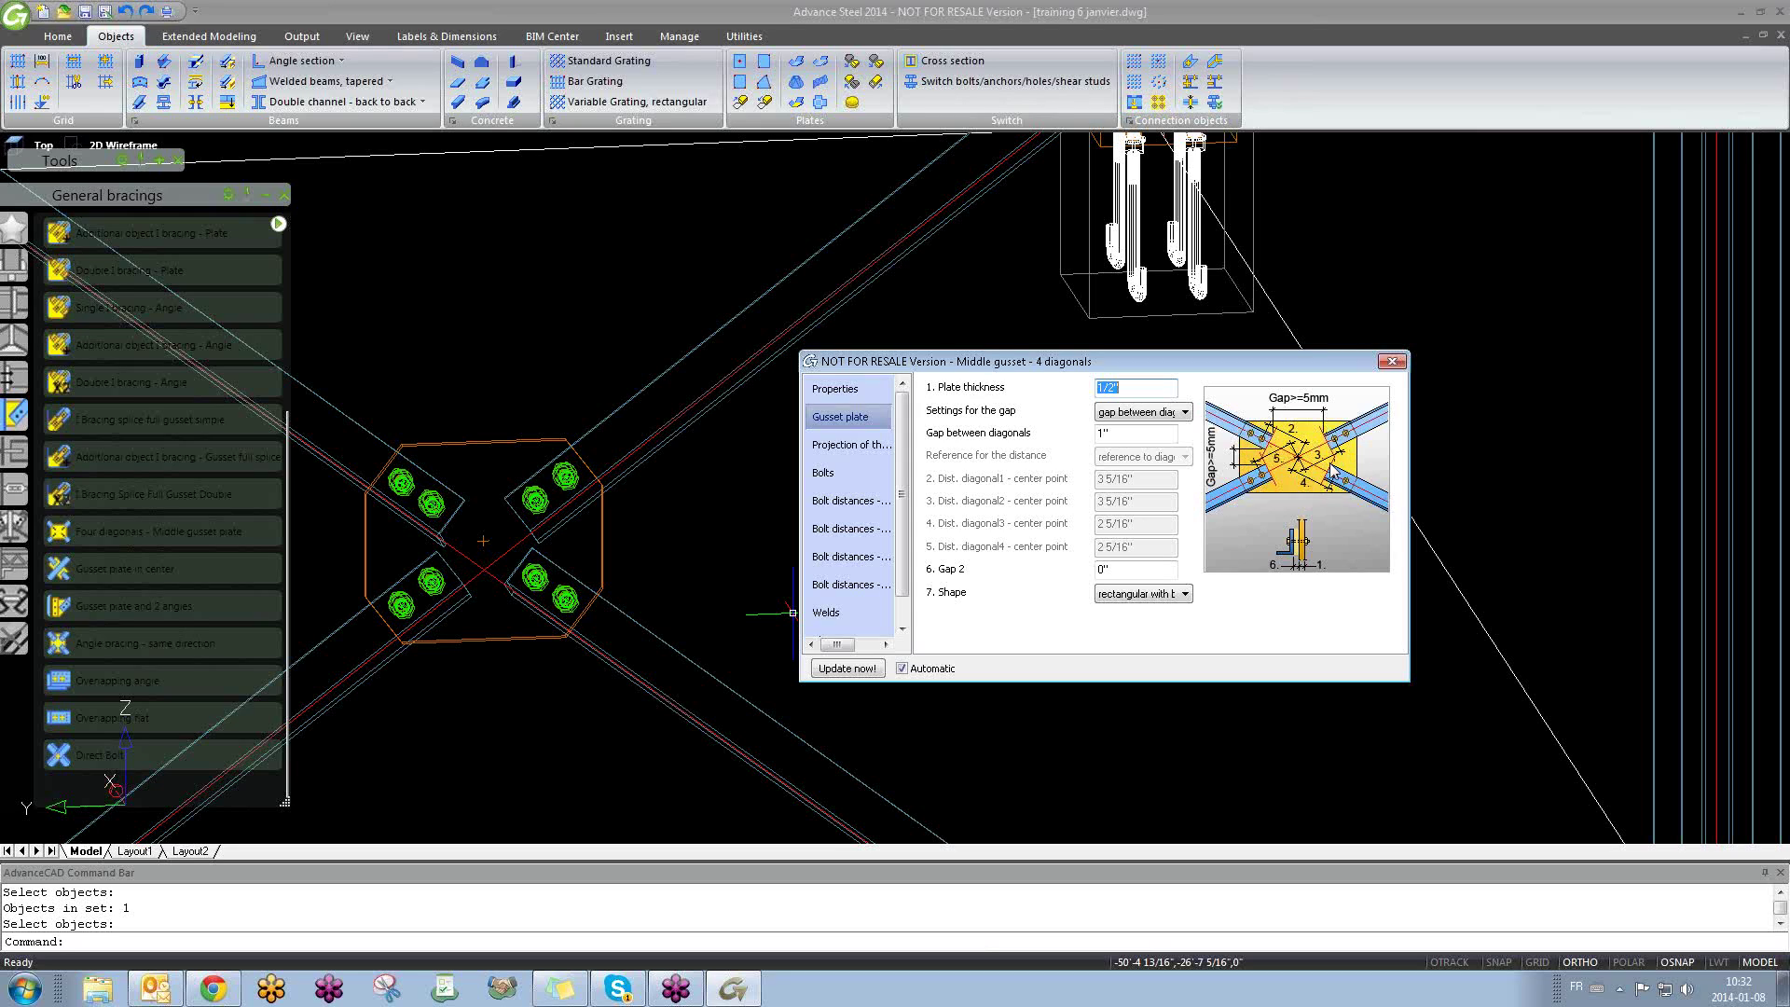
{"action": "left_click", "coordinate": [1390, 362]}
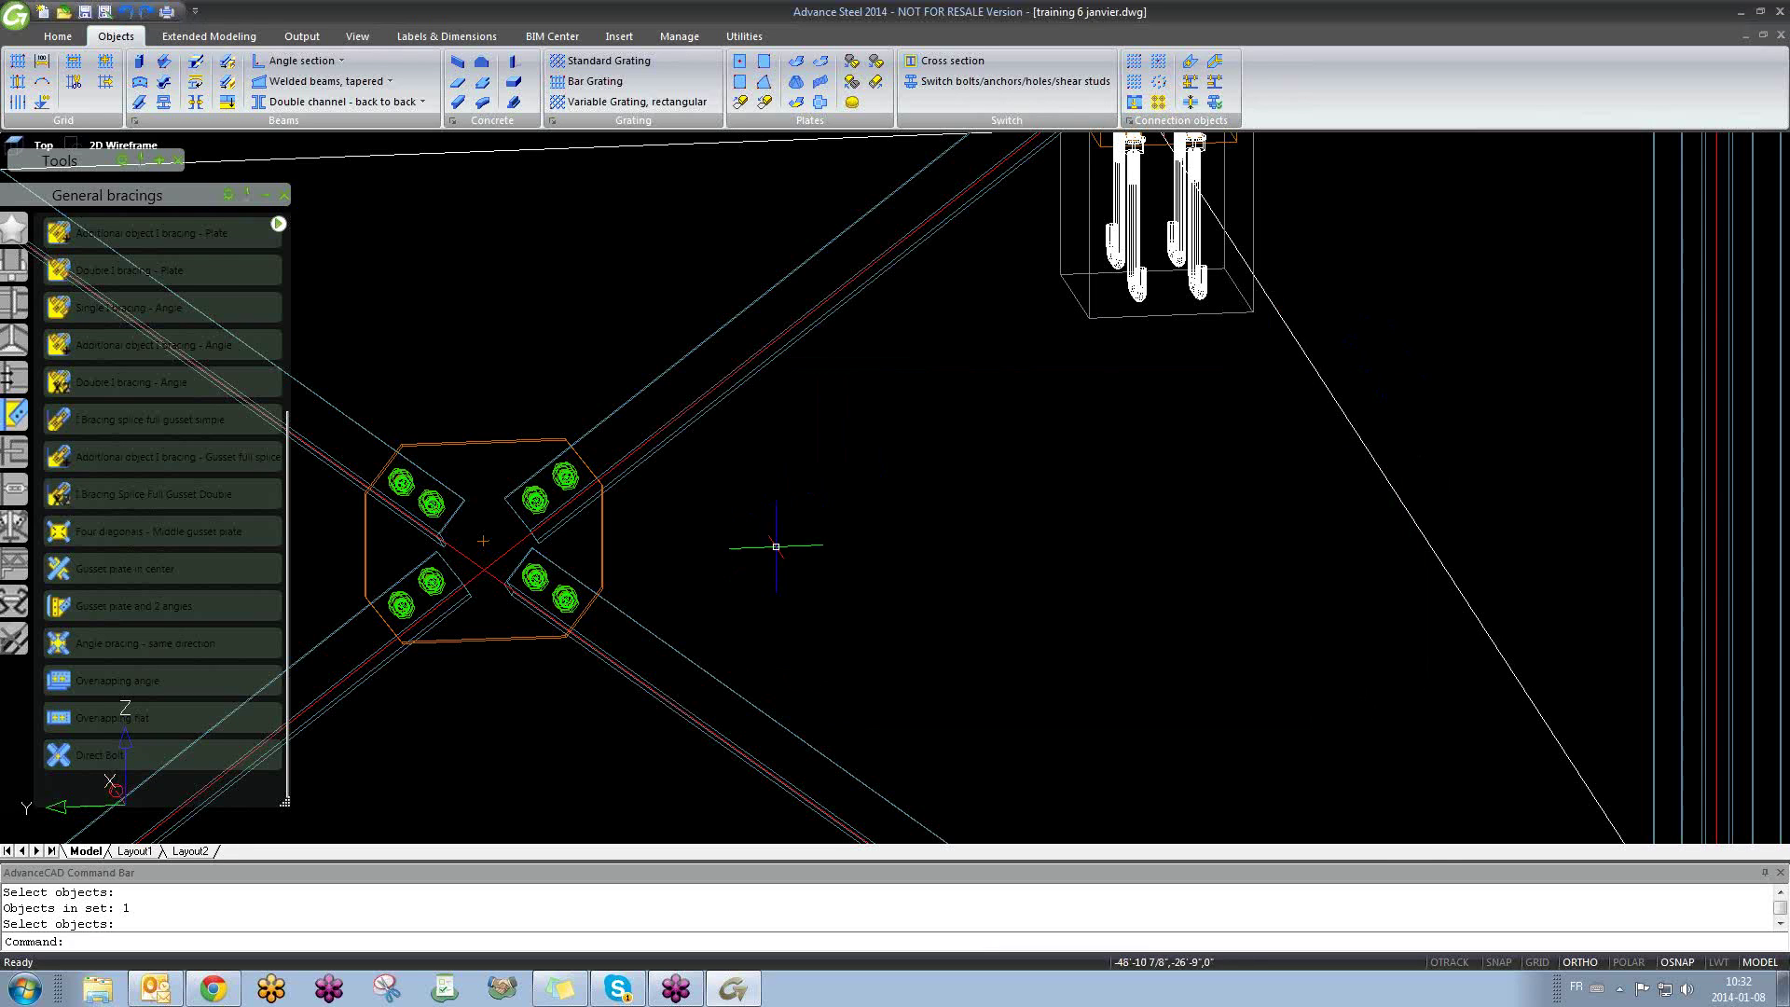
Step: Bring the whole frame into view and collapse the General bracings tool list
{"action": "middle_click_drag", "start_coordinate": [780, 547], "coordinate": [963, 572], "text": "shift"}
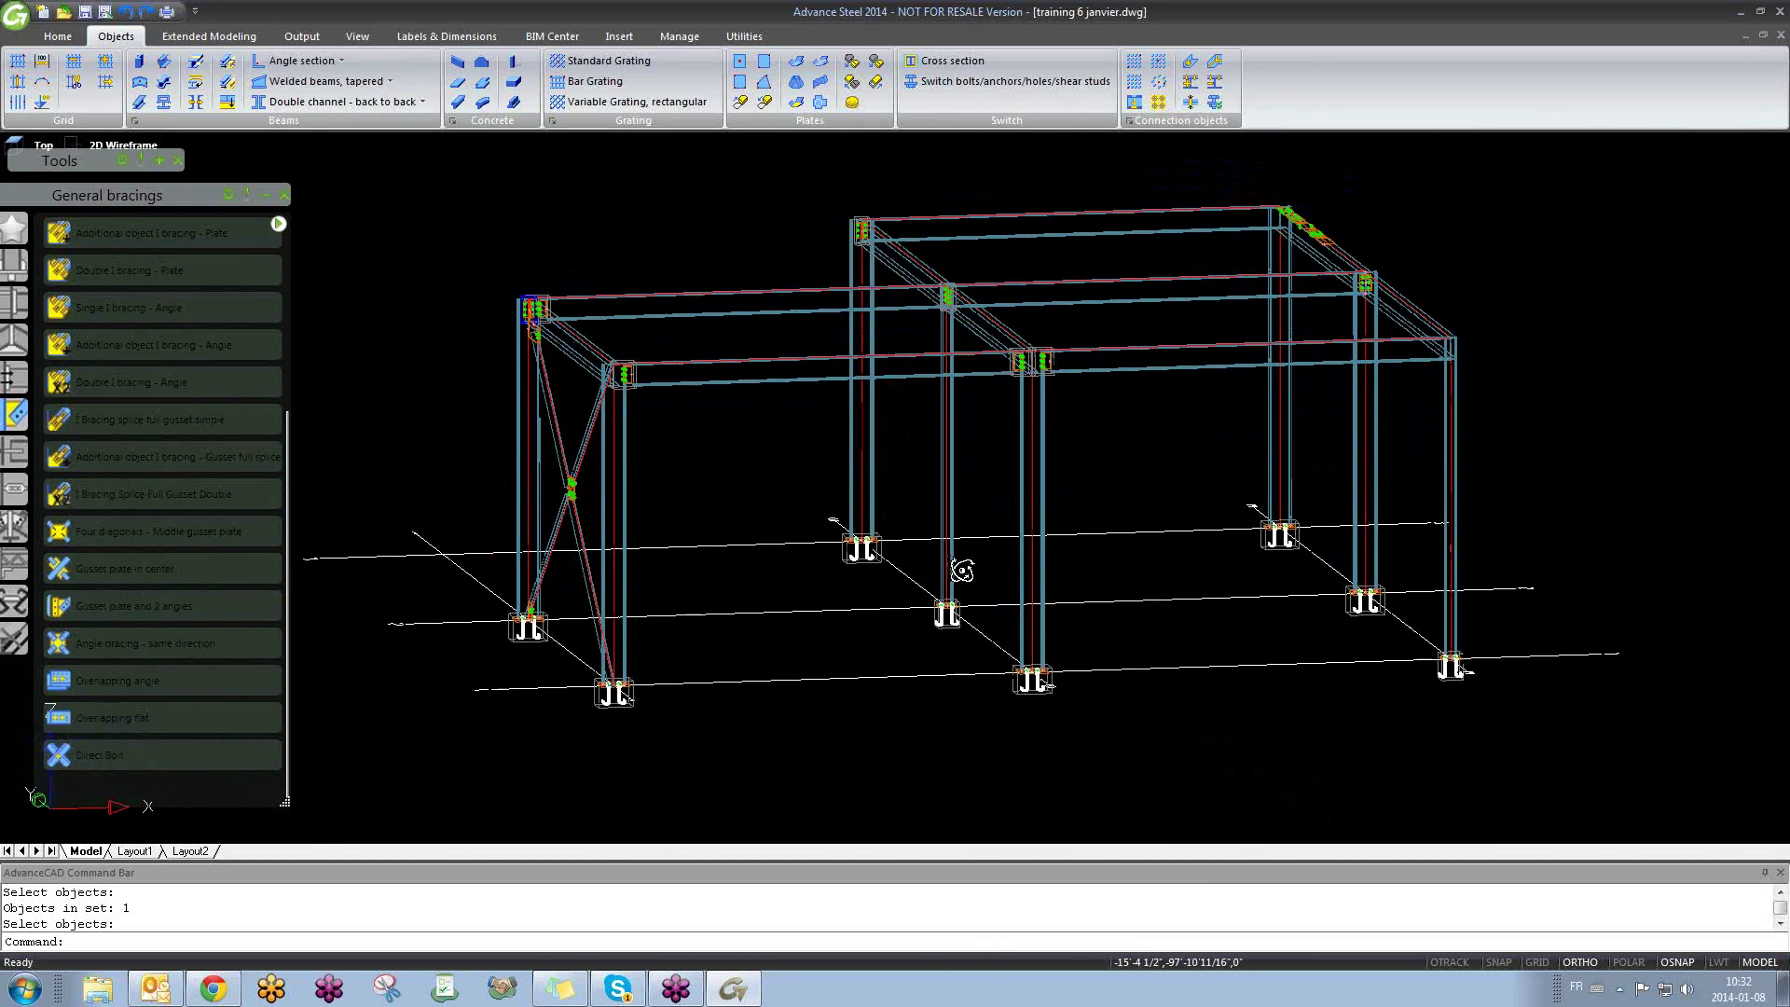
{"action": "left_click", "coordinate": [265, 194]}
{"action": "double_click", "coordinate": [365, 174]}
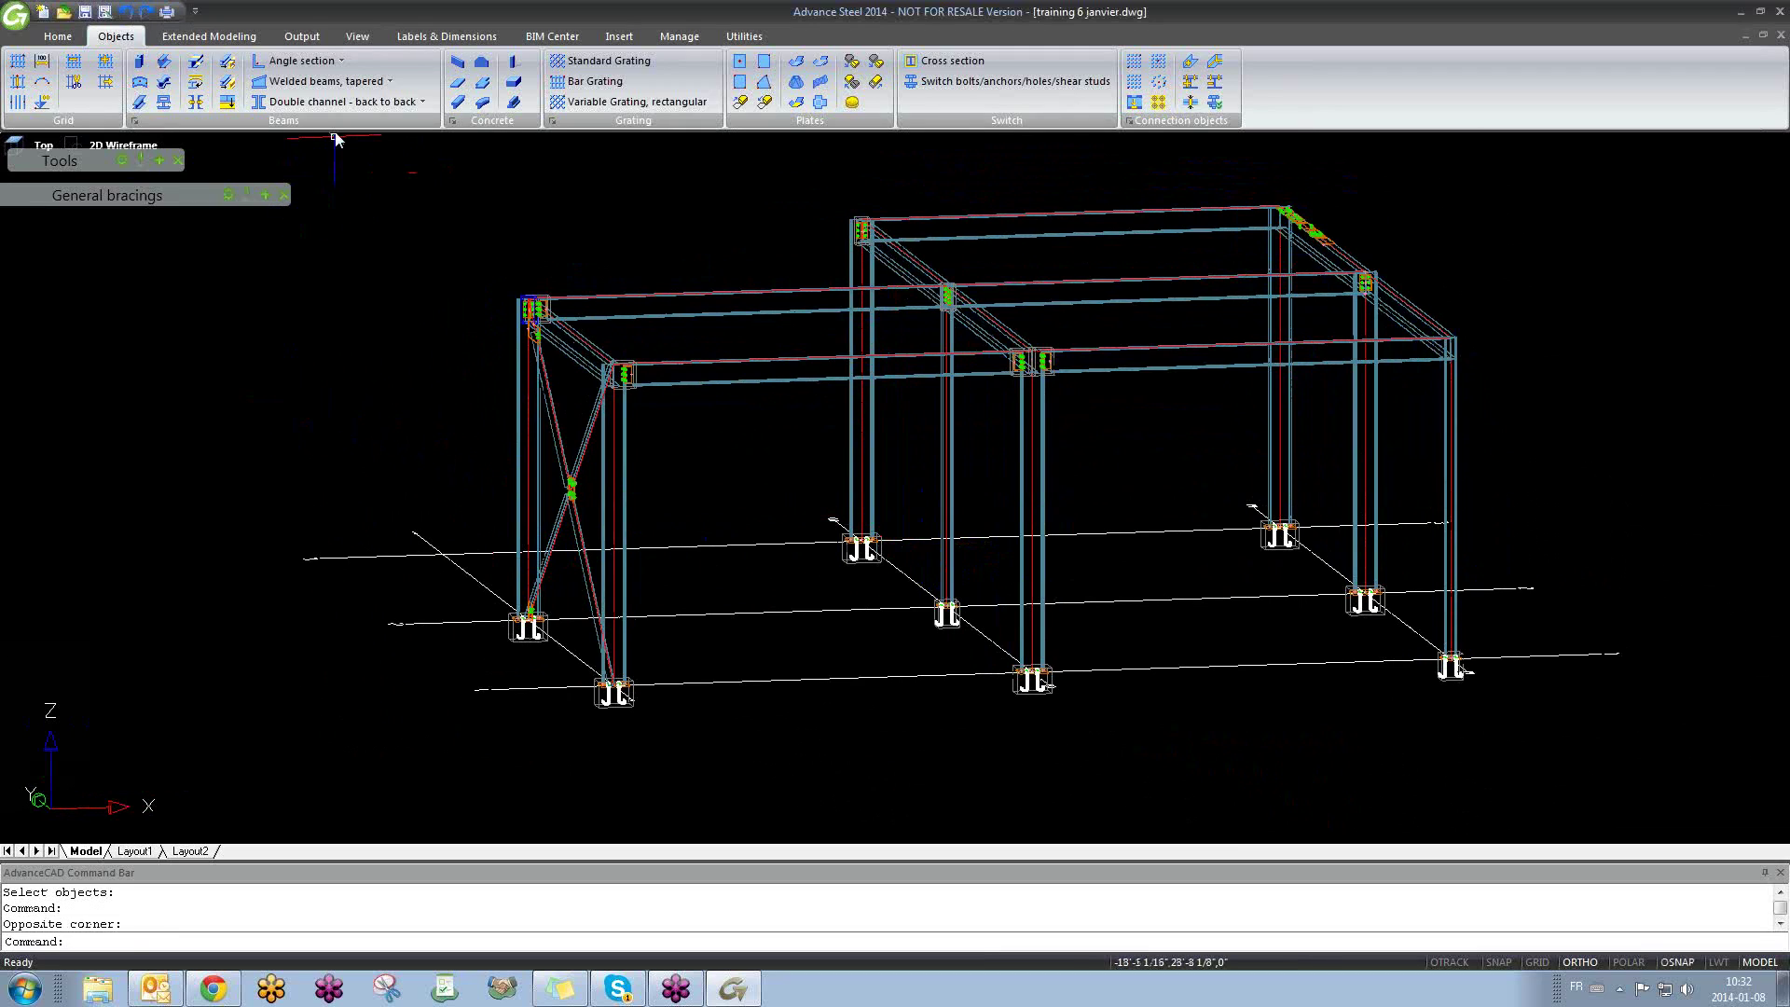
Step: Create a square/rectangular hollow section brace from the braced bay's front column base to the top of the next column in the adjacent bay
{"action": "left_click", "coordinate": [341, 59]}
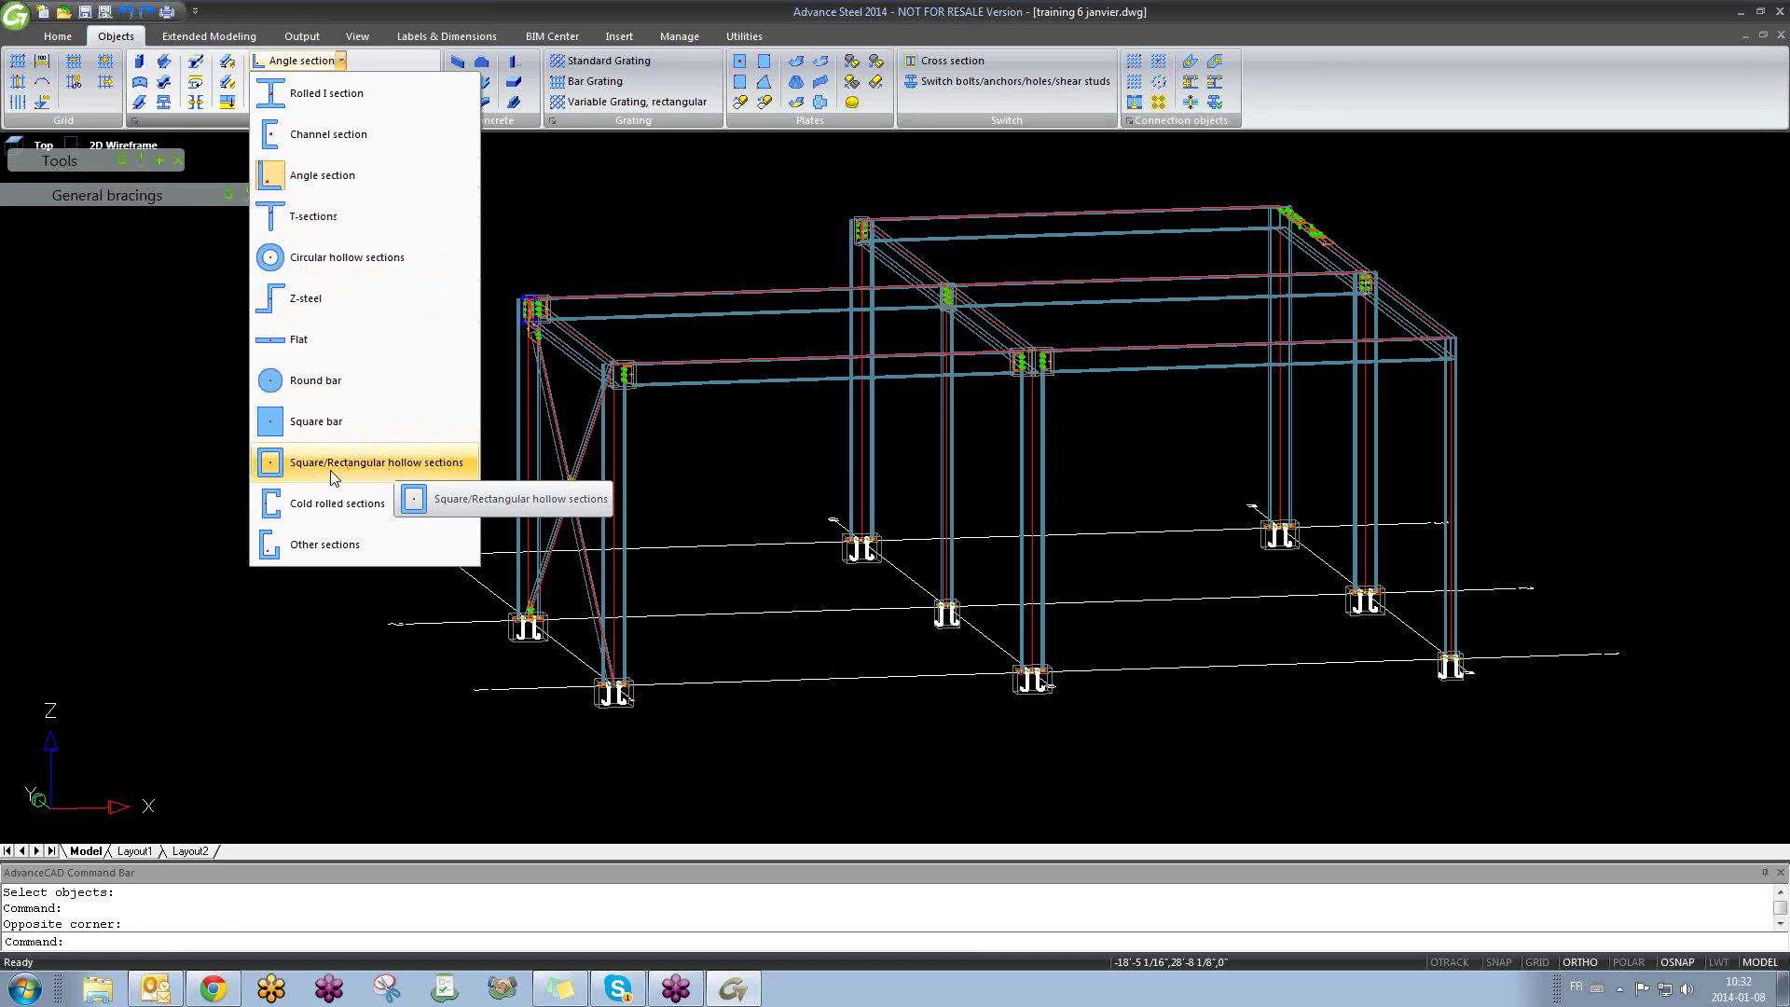
{"action": "left_click", "coordinate": [334, 464]}
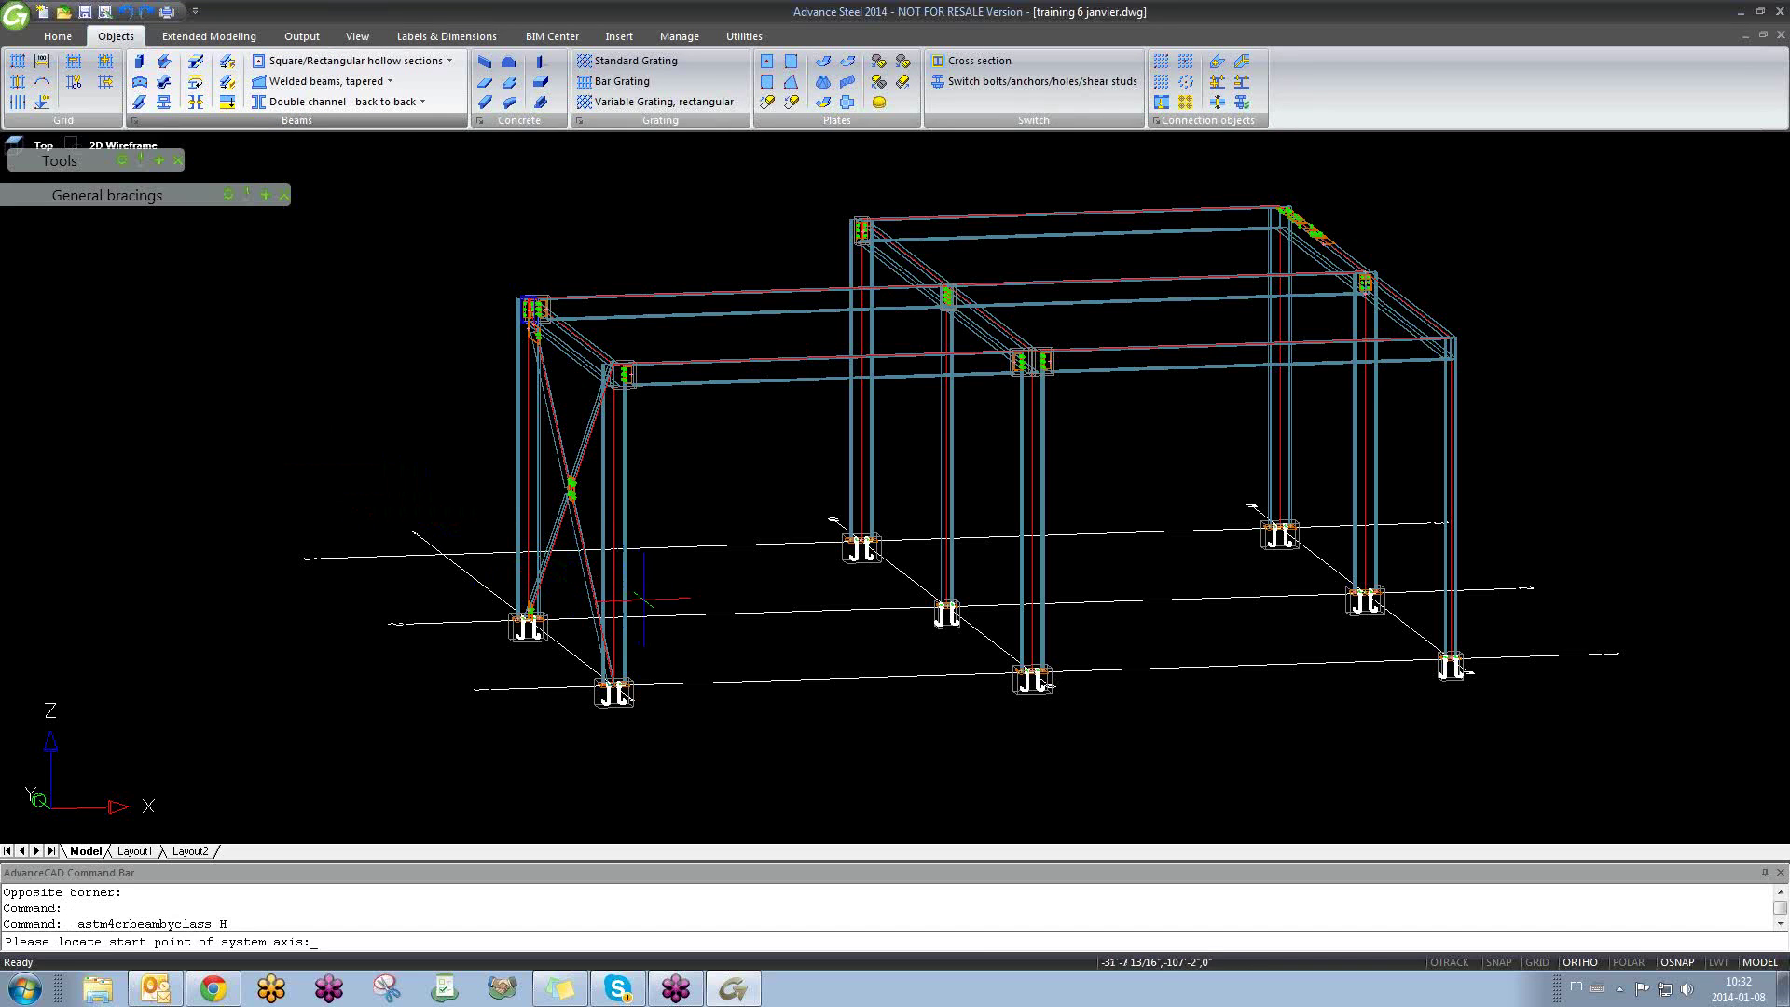
{"action": "middle_click_drag", "start_coordinate": [717, 657], "coordinate": [674, 694], "text": "shift"}
{"action": "scroll", "coordinate": [487, 716], "scroll_direction": "up", "scroll_amount": 7}
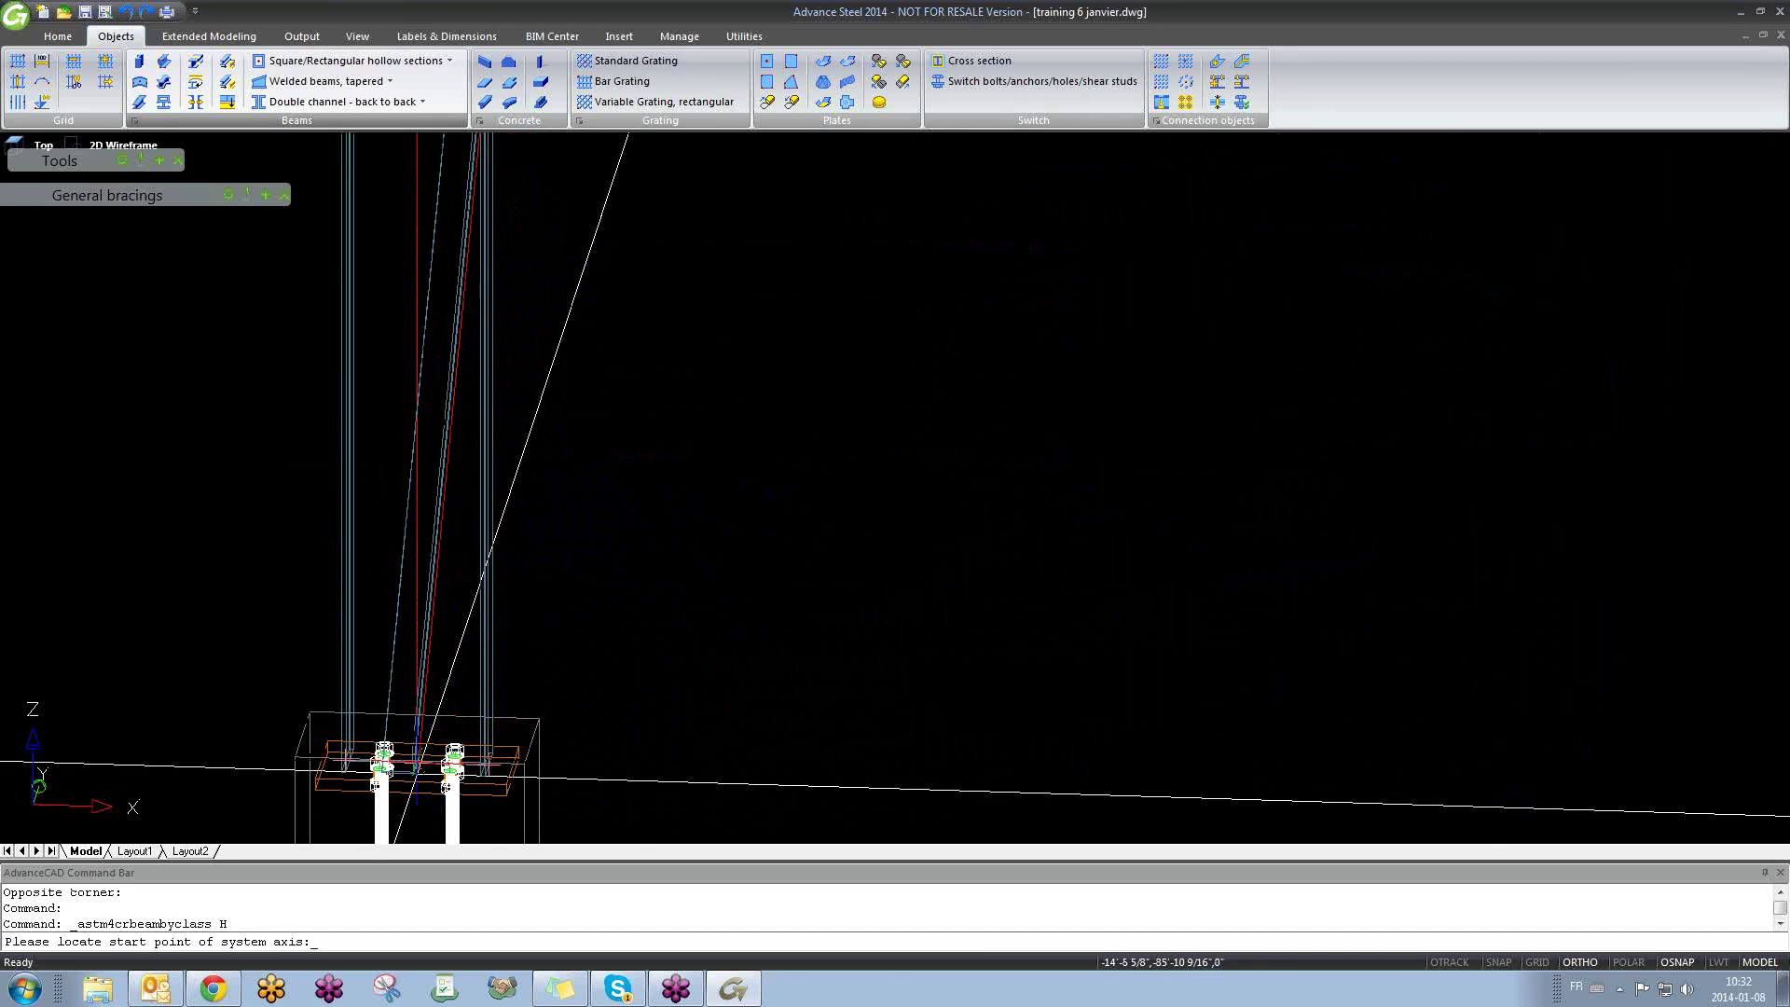
{"action": "scroll", "coordinate": [406, 751], "scroll_direction": "up", "scroll_amount": 7}
{"action": "scroll", "coordinate": [485, 742], "scroll_direction": "up", "scroll_amount": 3}
{"action": "scroll", "coordinate": [531, 759], "scroll_direction": "down", "scroll_amount": 5}
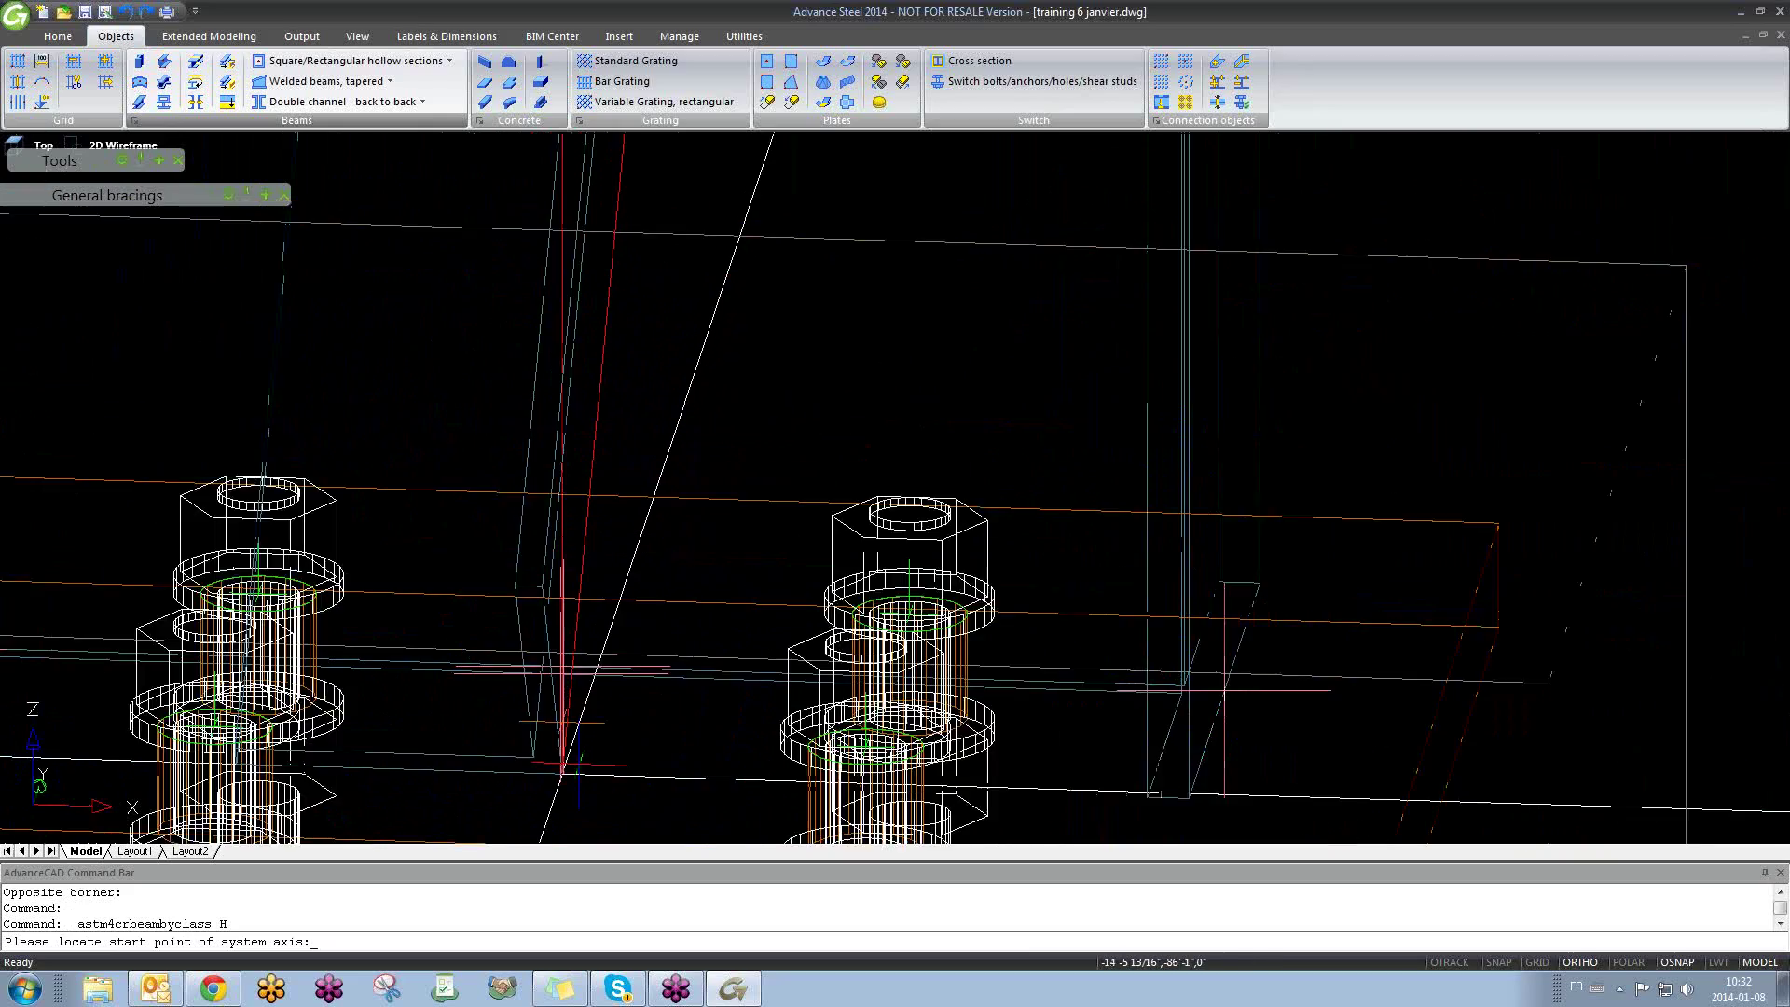
{"action": "middle_click_drag", "start_coordinate": [532, 759], "coordinate": [616, 780], "text": "shift"}
{"action": "scroll", "coordinate": [620, 746], "scroll_direction": "up", "scroll_amount": 6}
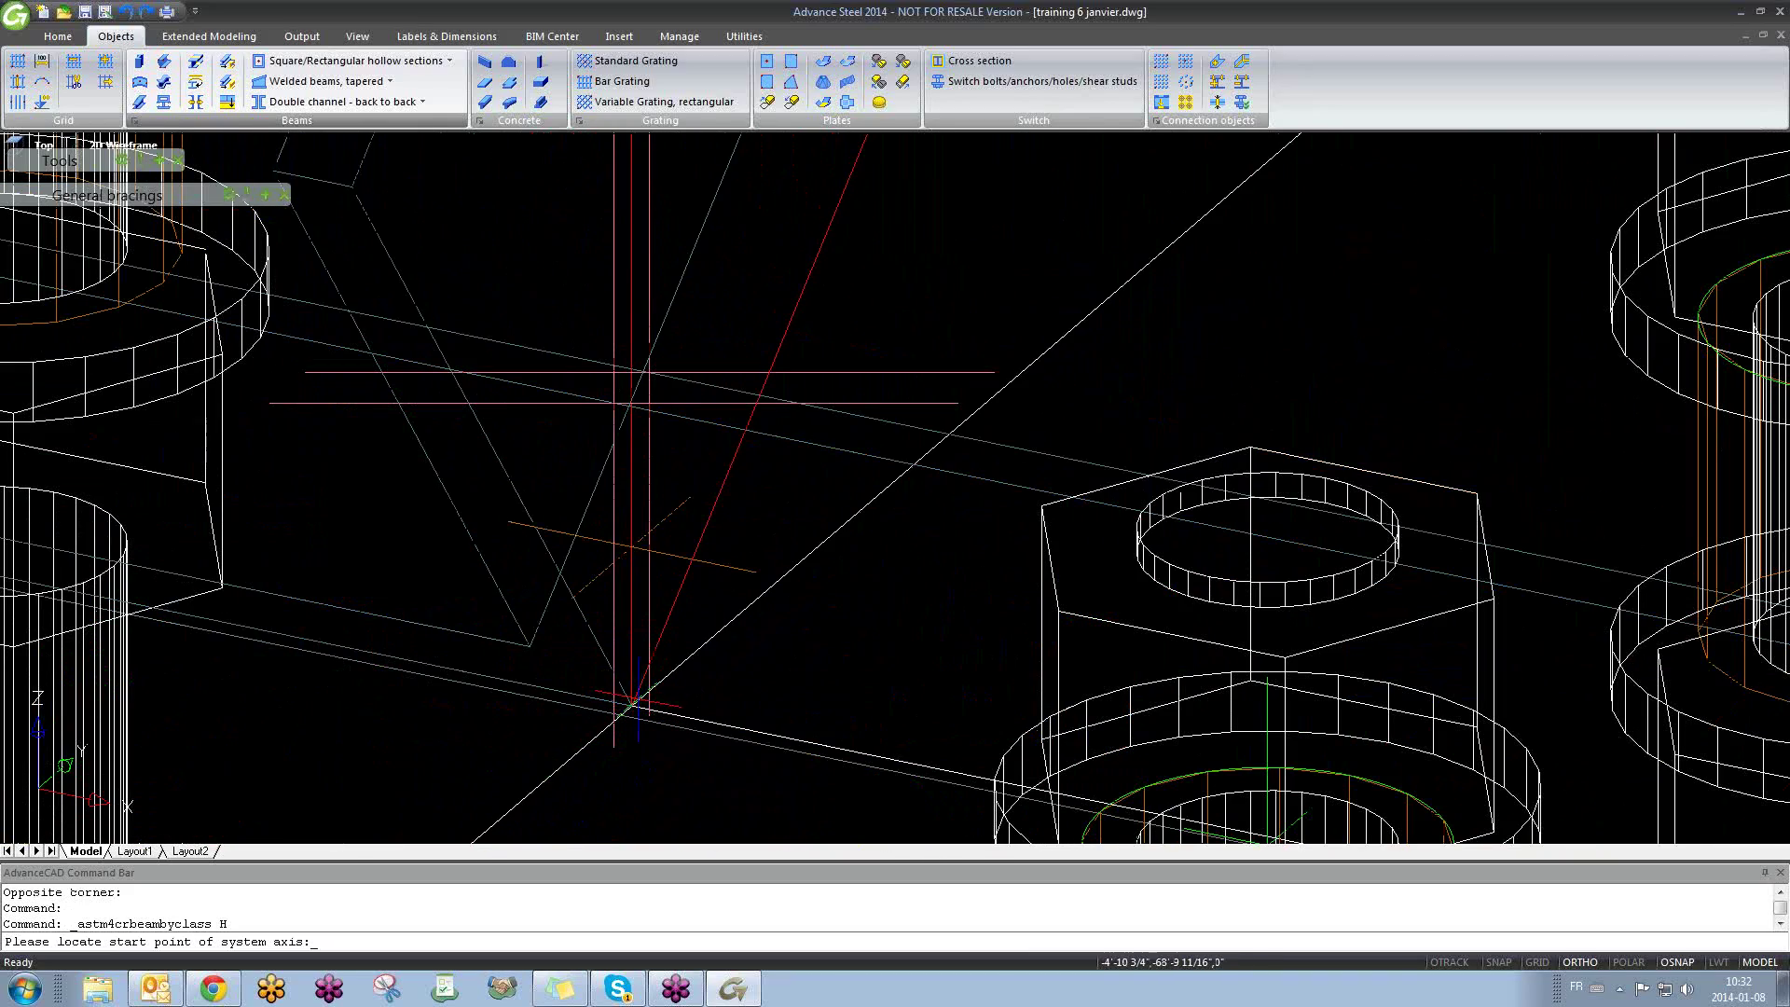
{"action": "left_click", "coordinate": [632, 706]}
{"action": "scroll", "coordinate": [628, 710], "scroll_direction": "down", "scroll_amount": 8}
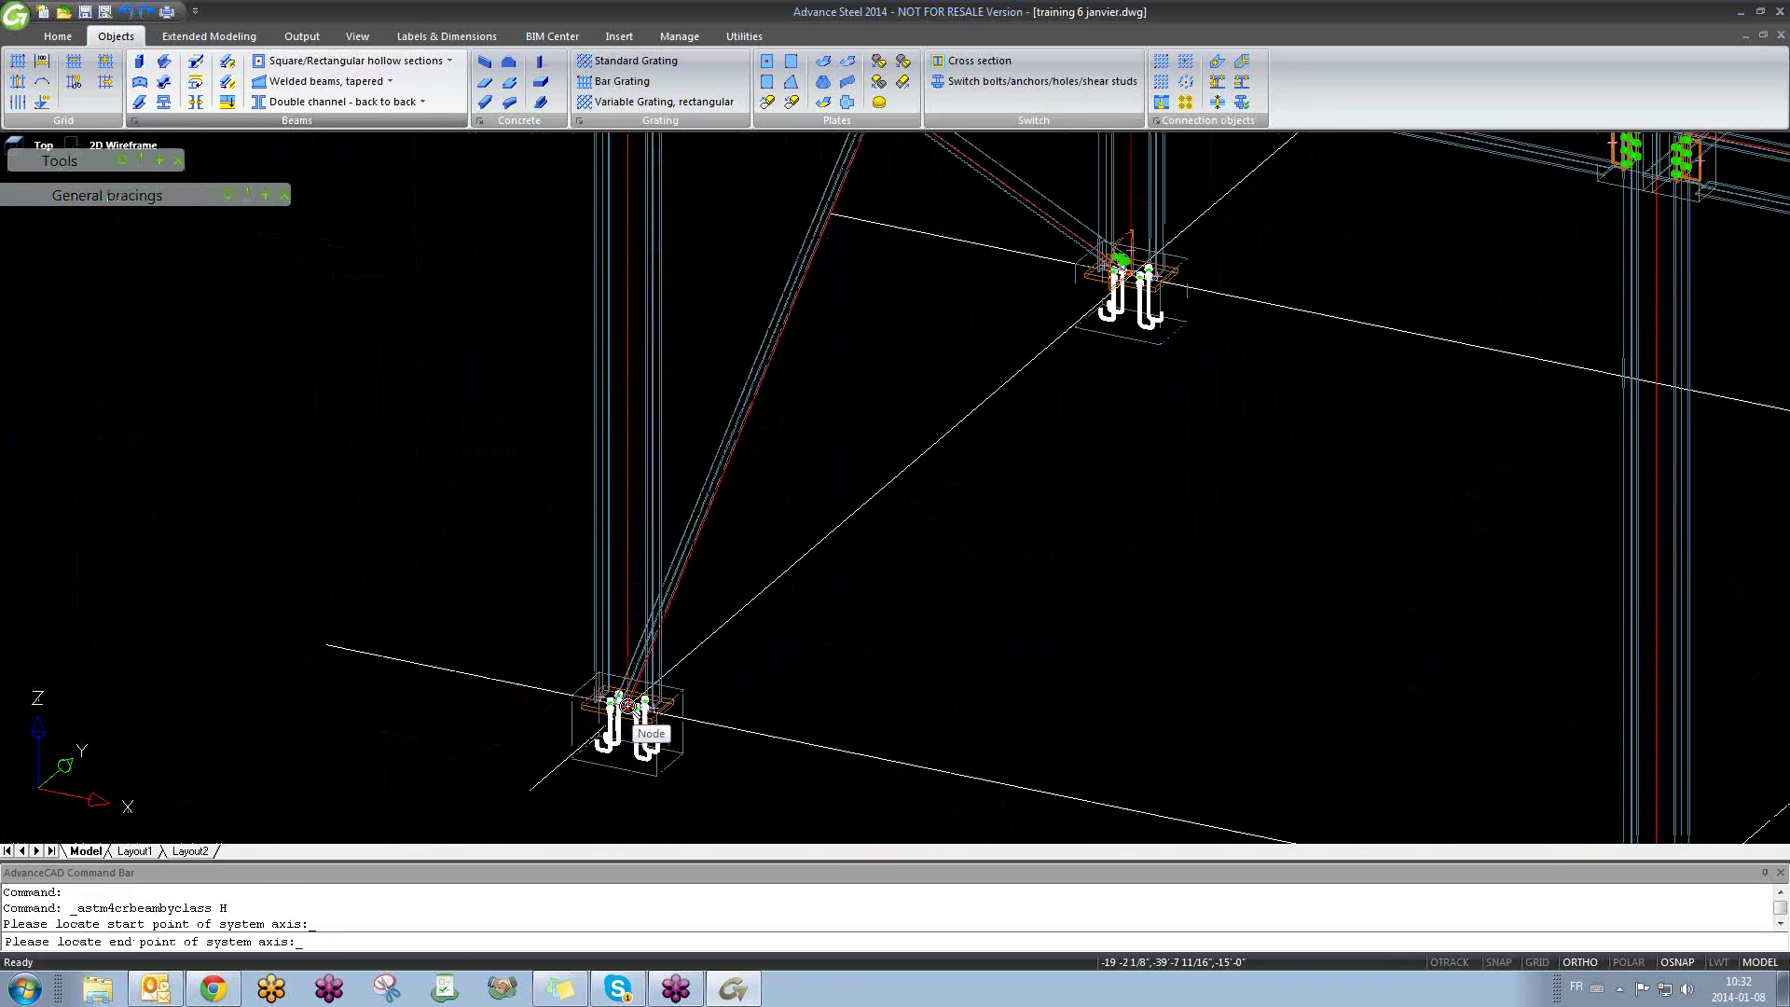
{"action": "scroll", "coordinate": [965, 511], "scroll_direction": "up", "scroll_amount": 2}
{"action": "scroll", "coordinate": [833, 449], "scroll_direction": "up", "scroll_amount": 5}
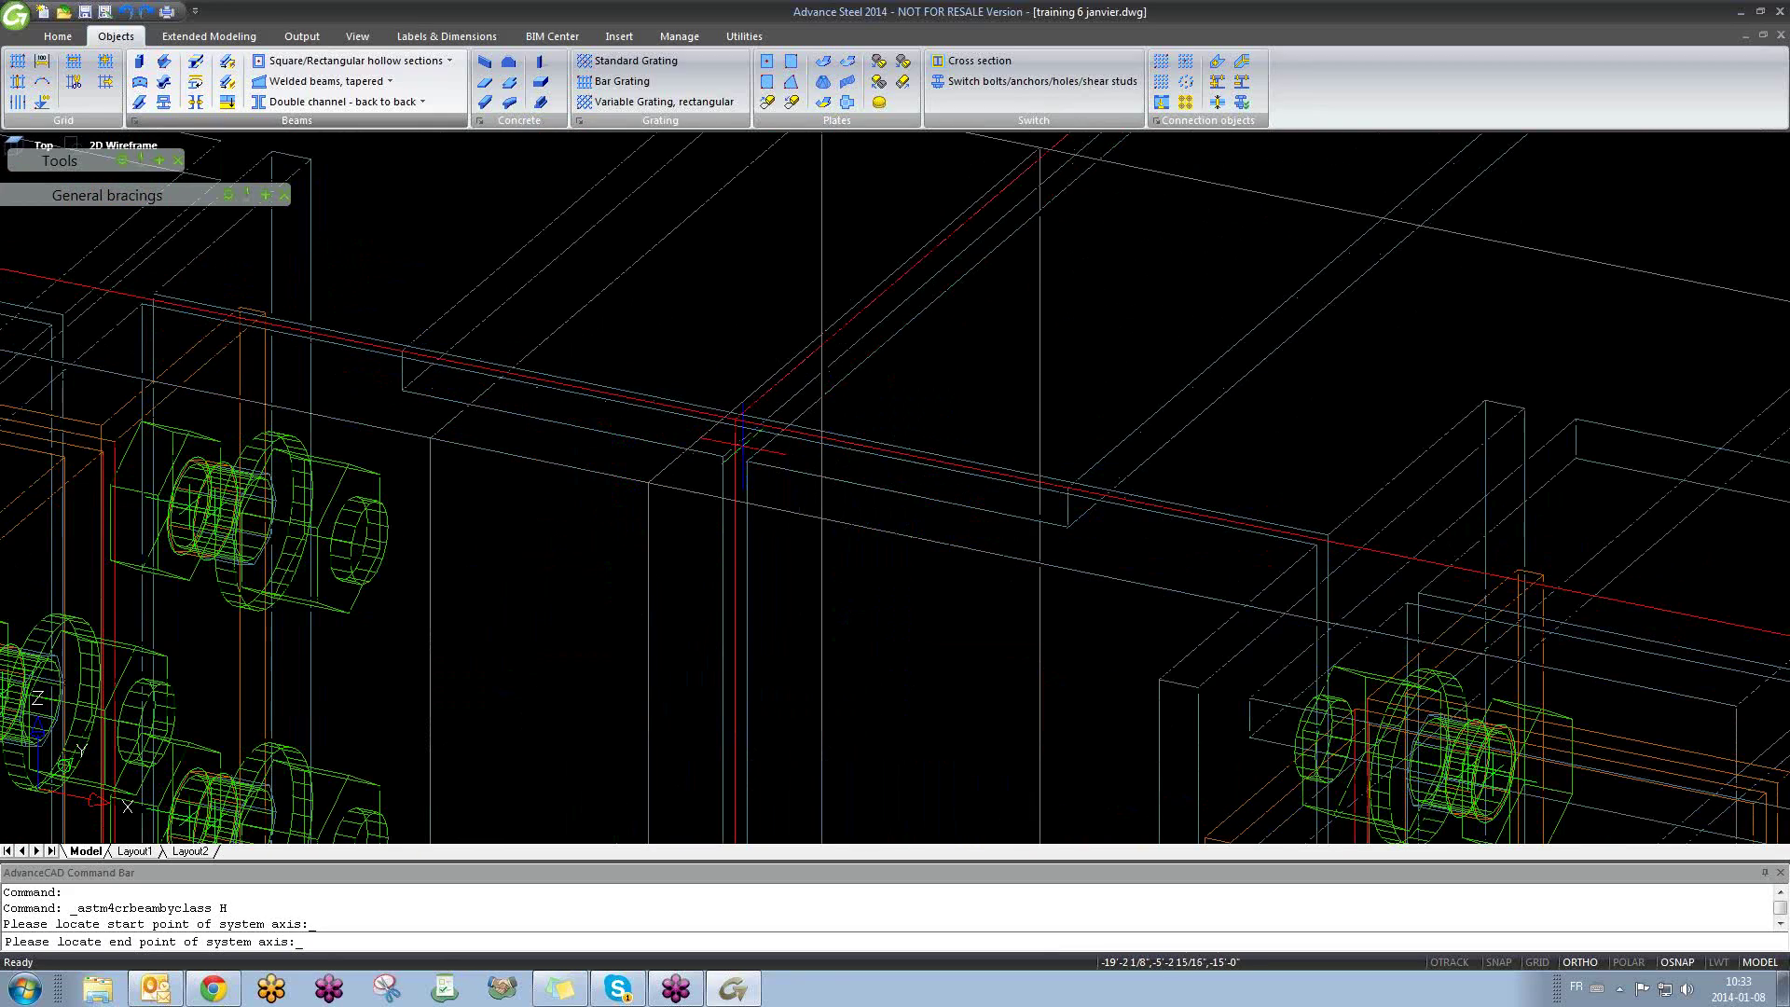
{"action": "left_click", "coordinate": [736, 421]}
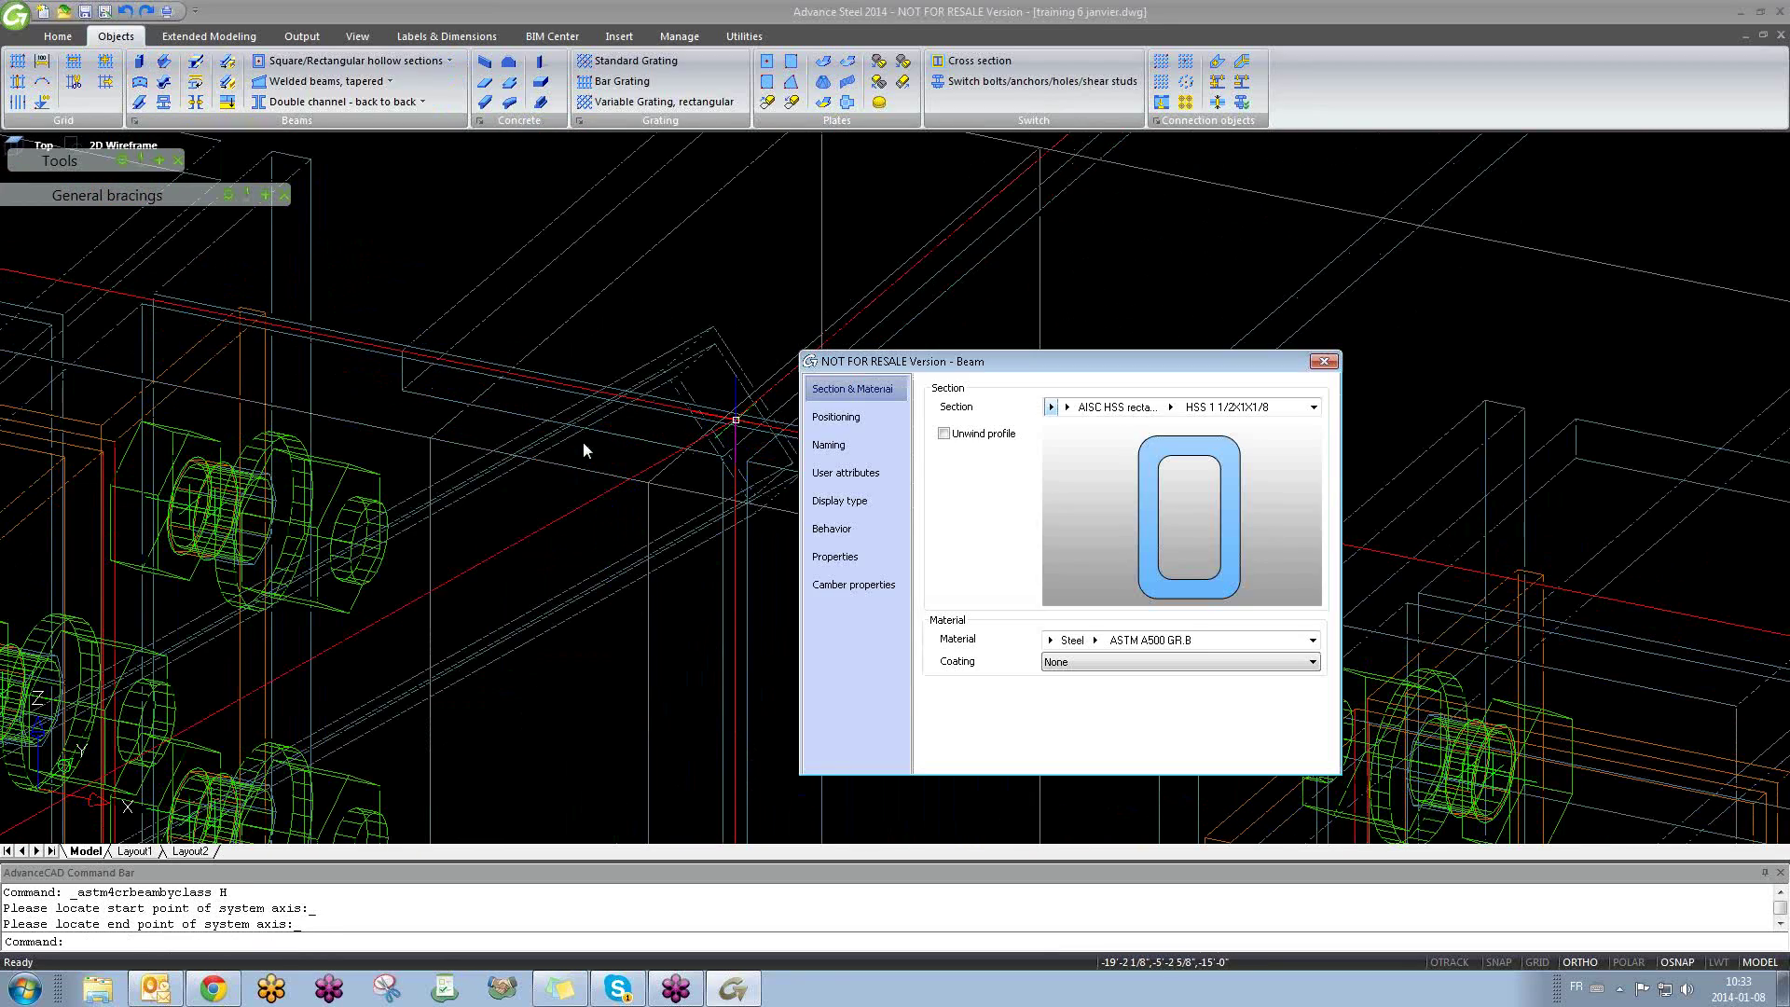
Step: Set the new brace's section to AISC HSS rectangular, size HSS 2X1X1/8
{"action": "scroll", "coordinate": [583, 450], "scroll_direction": "down", "scroll_amount": 8}
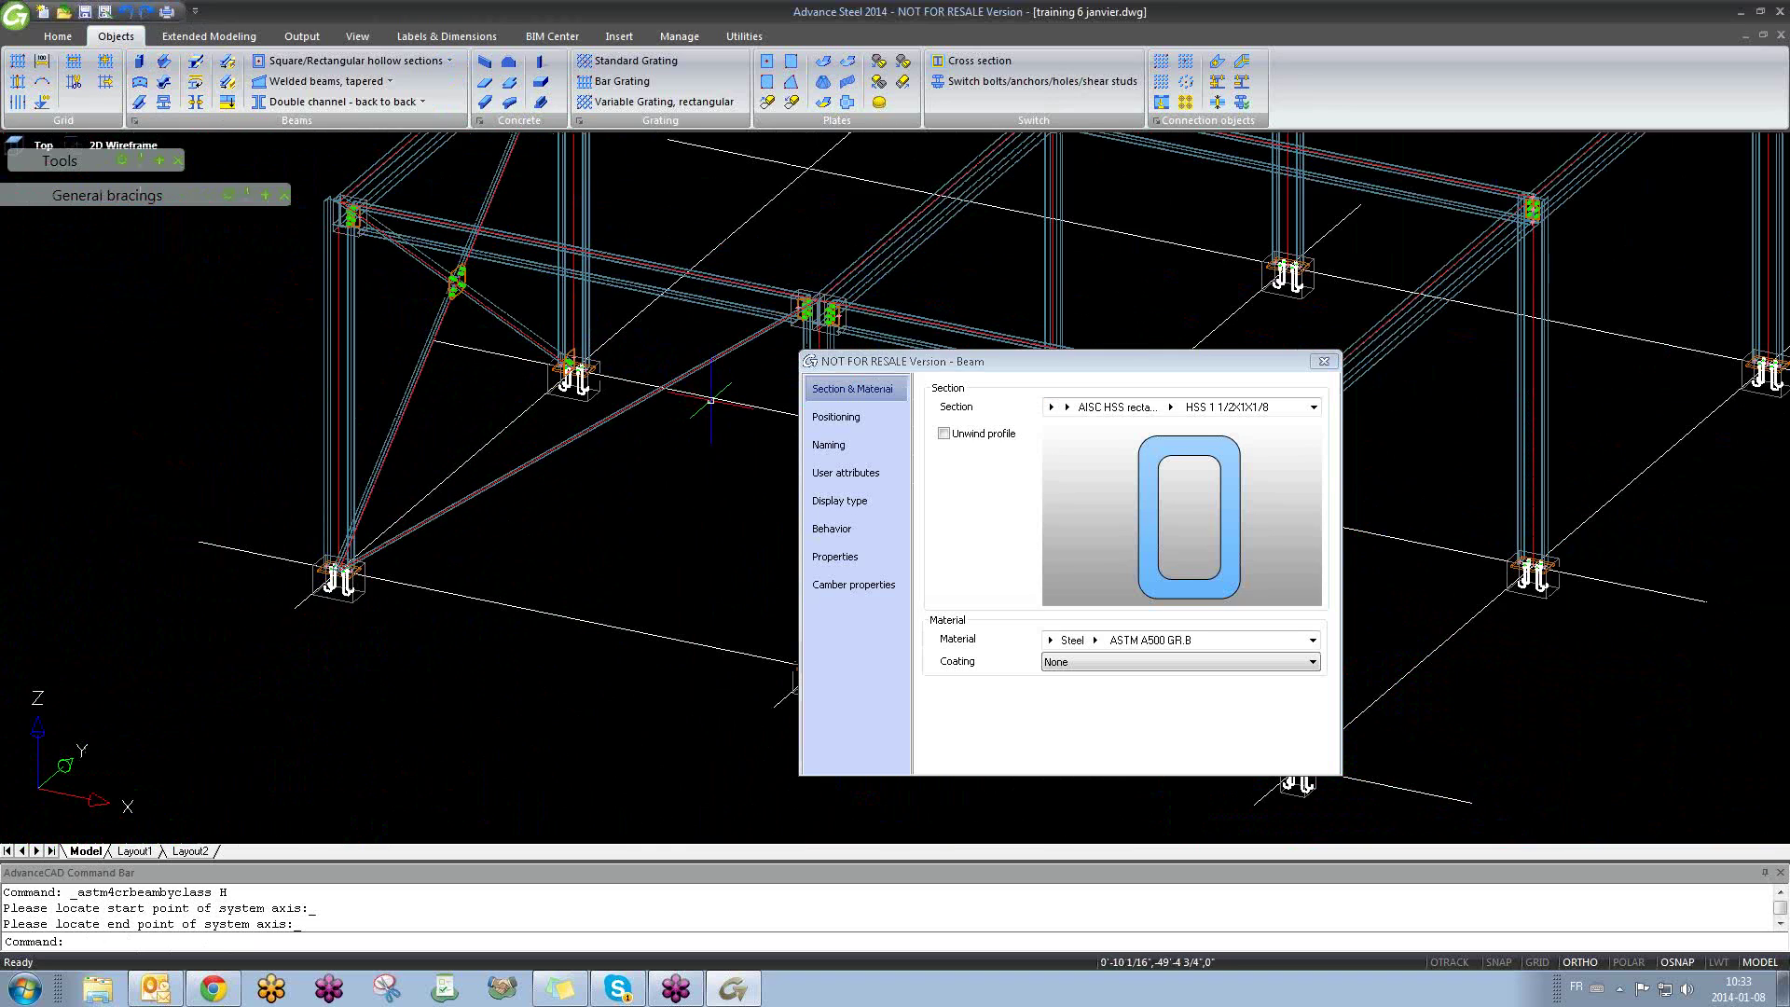
{"action": "left_click", "coordinate": [1172, 407]}
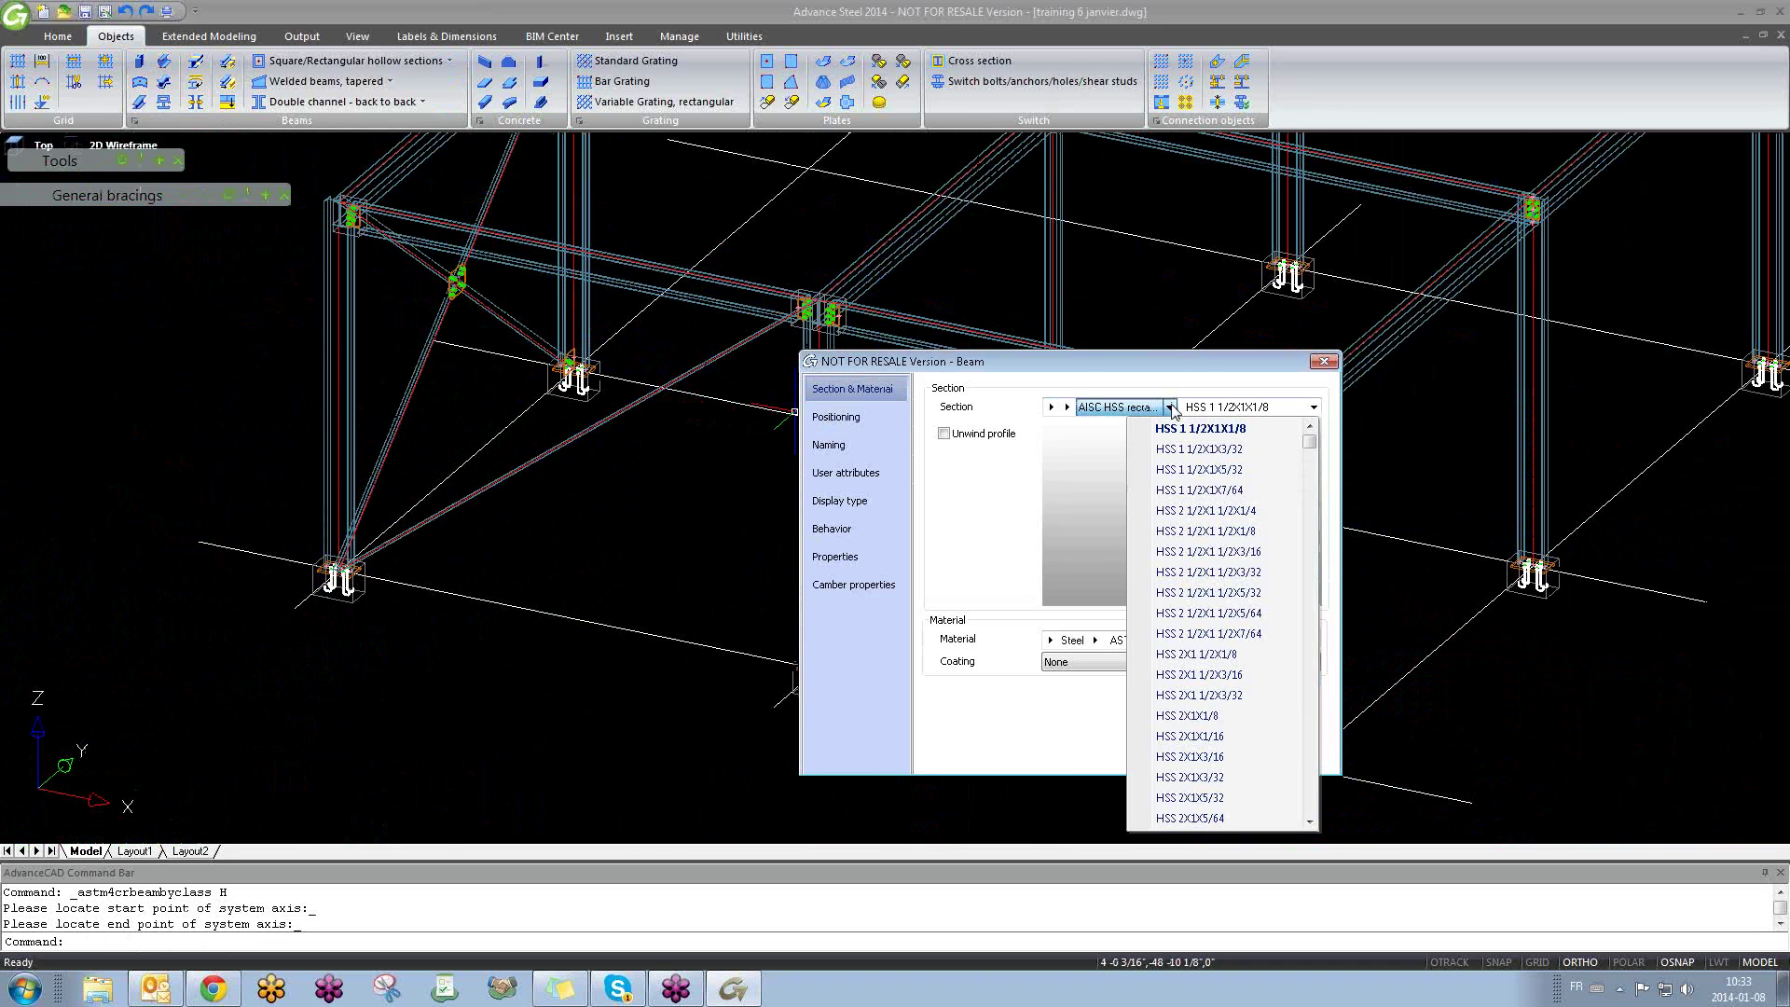
{"action": "left_click", "coordinate": [1199, 715]}
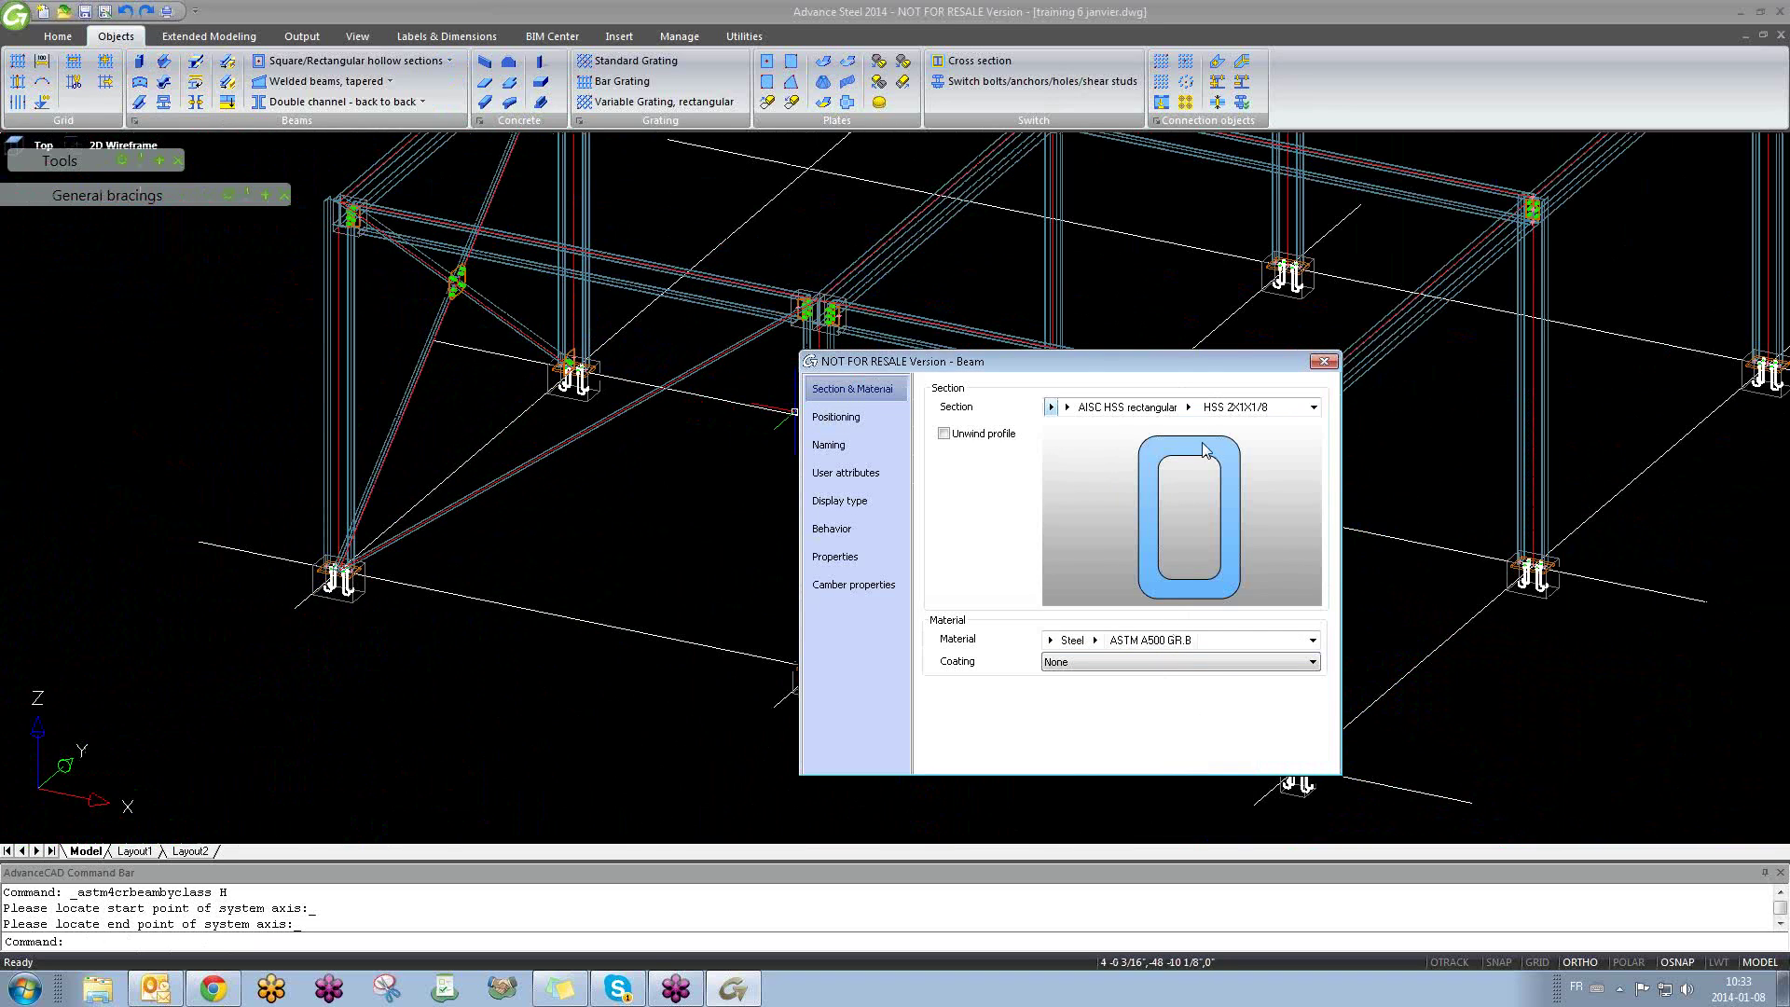
Step: Choose a different AISC HSS rectangular size for the new hollow section brace and close its beam properties
{"action": "left_click", "coordinate": [1198, 409]}
{"action": "left_click", "coordinate": [1245, 746]}
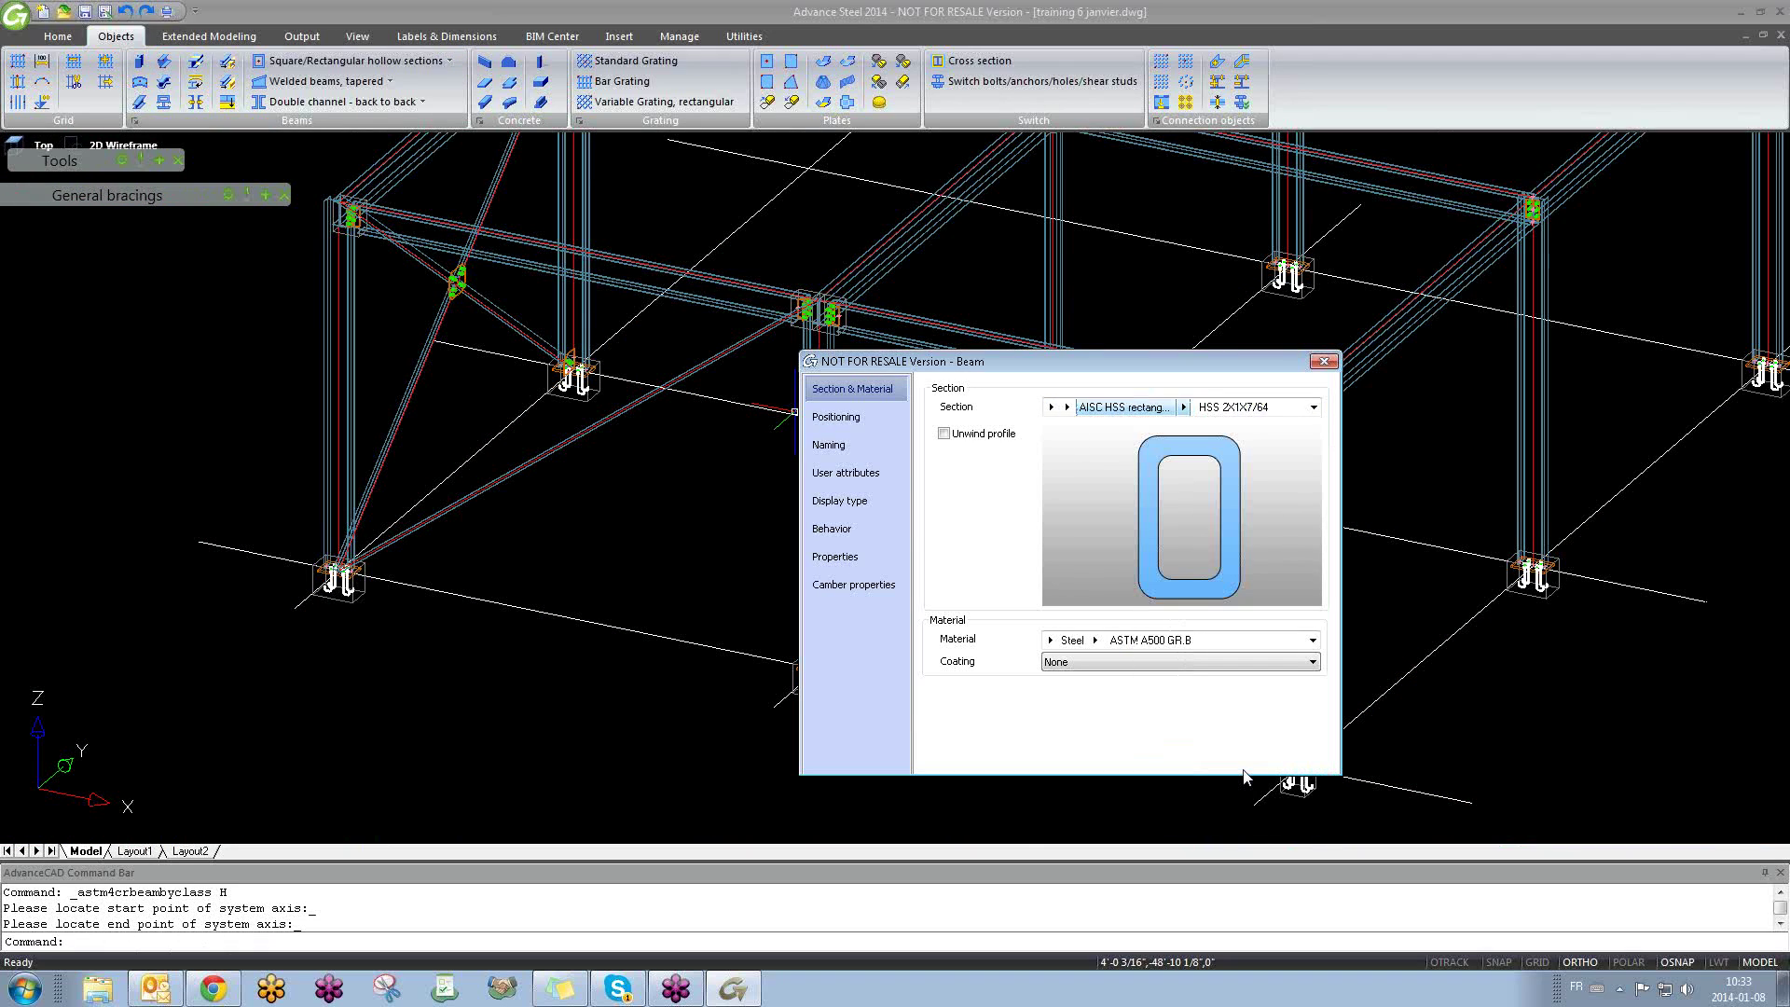
{"action": "left_click", "coordinate": [1197, 412]}
{"action": "scroll", "coordinate": [1245, 615], "scroll_direction": "down", "scroll_amount": 1}
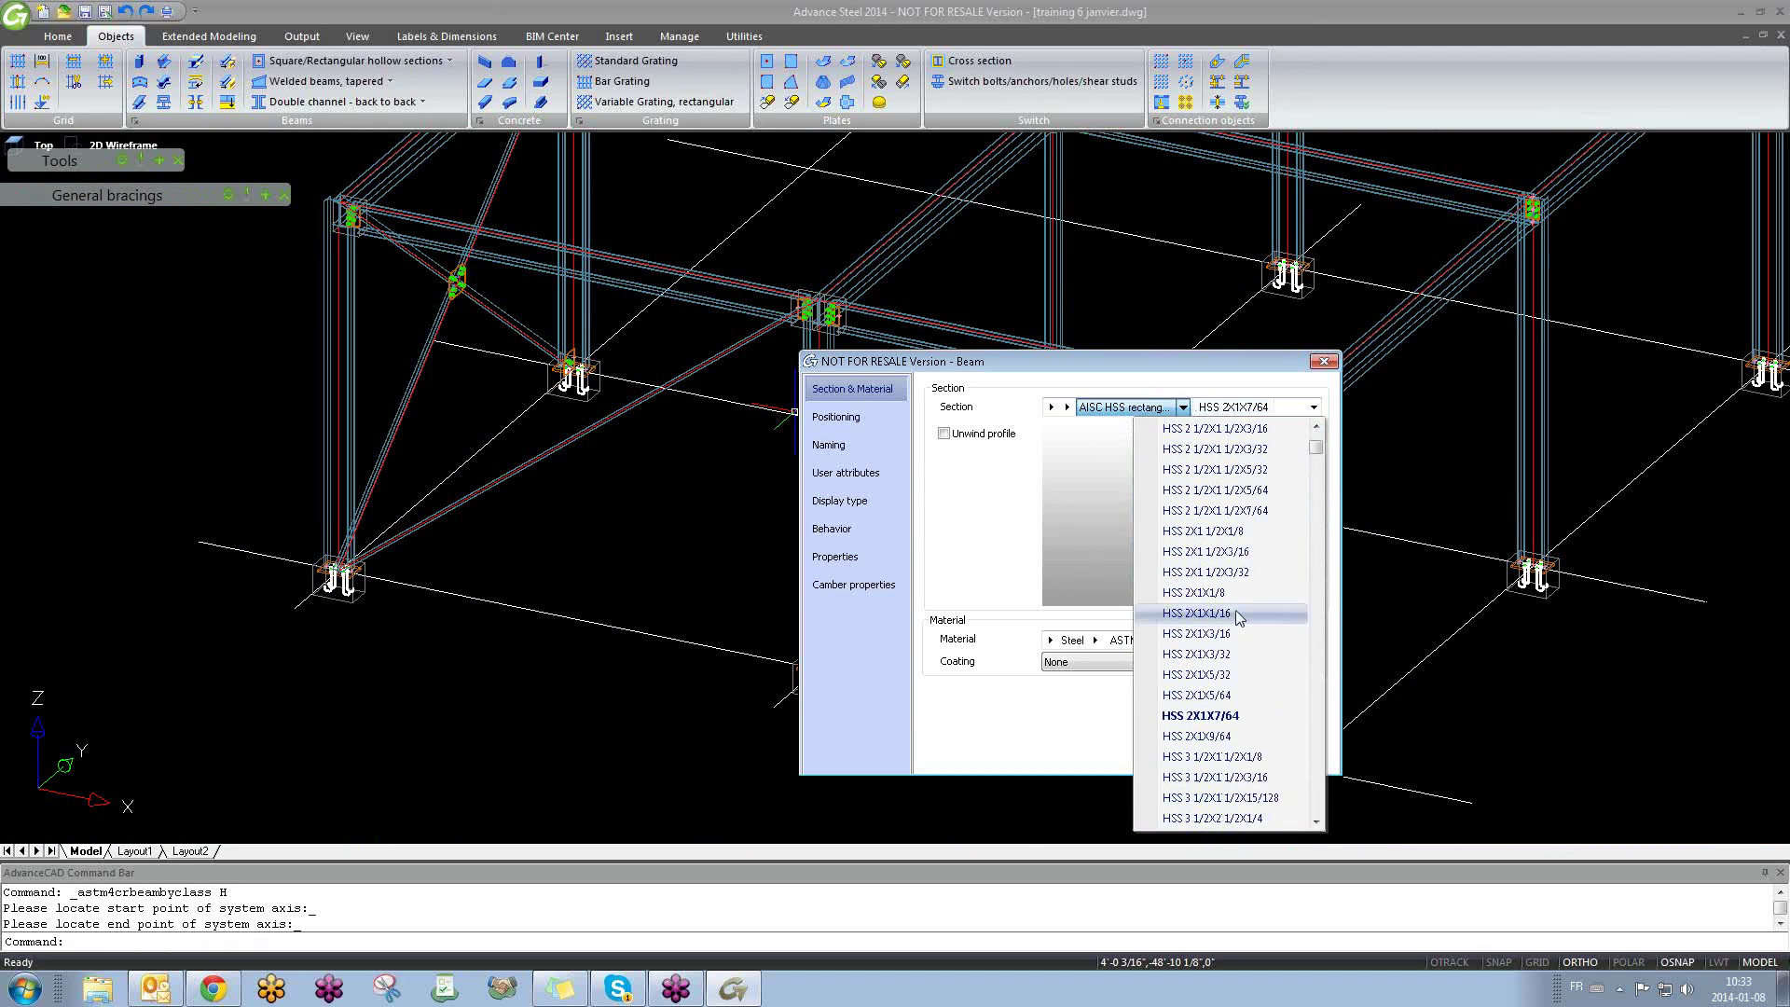
{"action": "left_click", "coordinate": [1254, 785]}
{"action": "left_click", "coordinate": [1328, 362]}
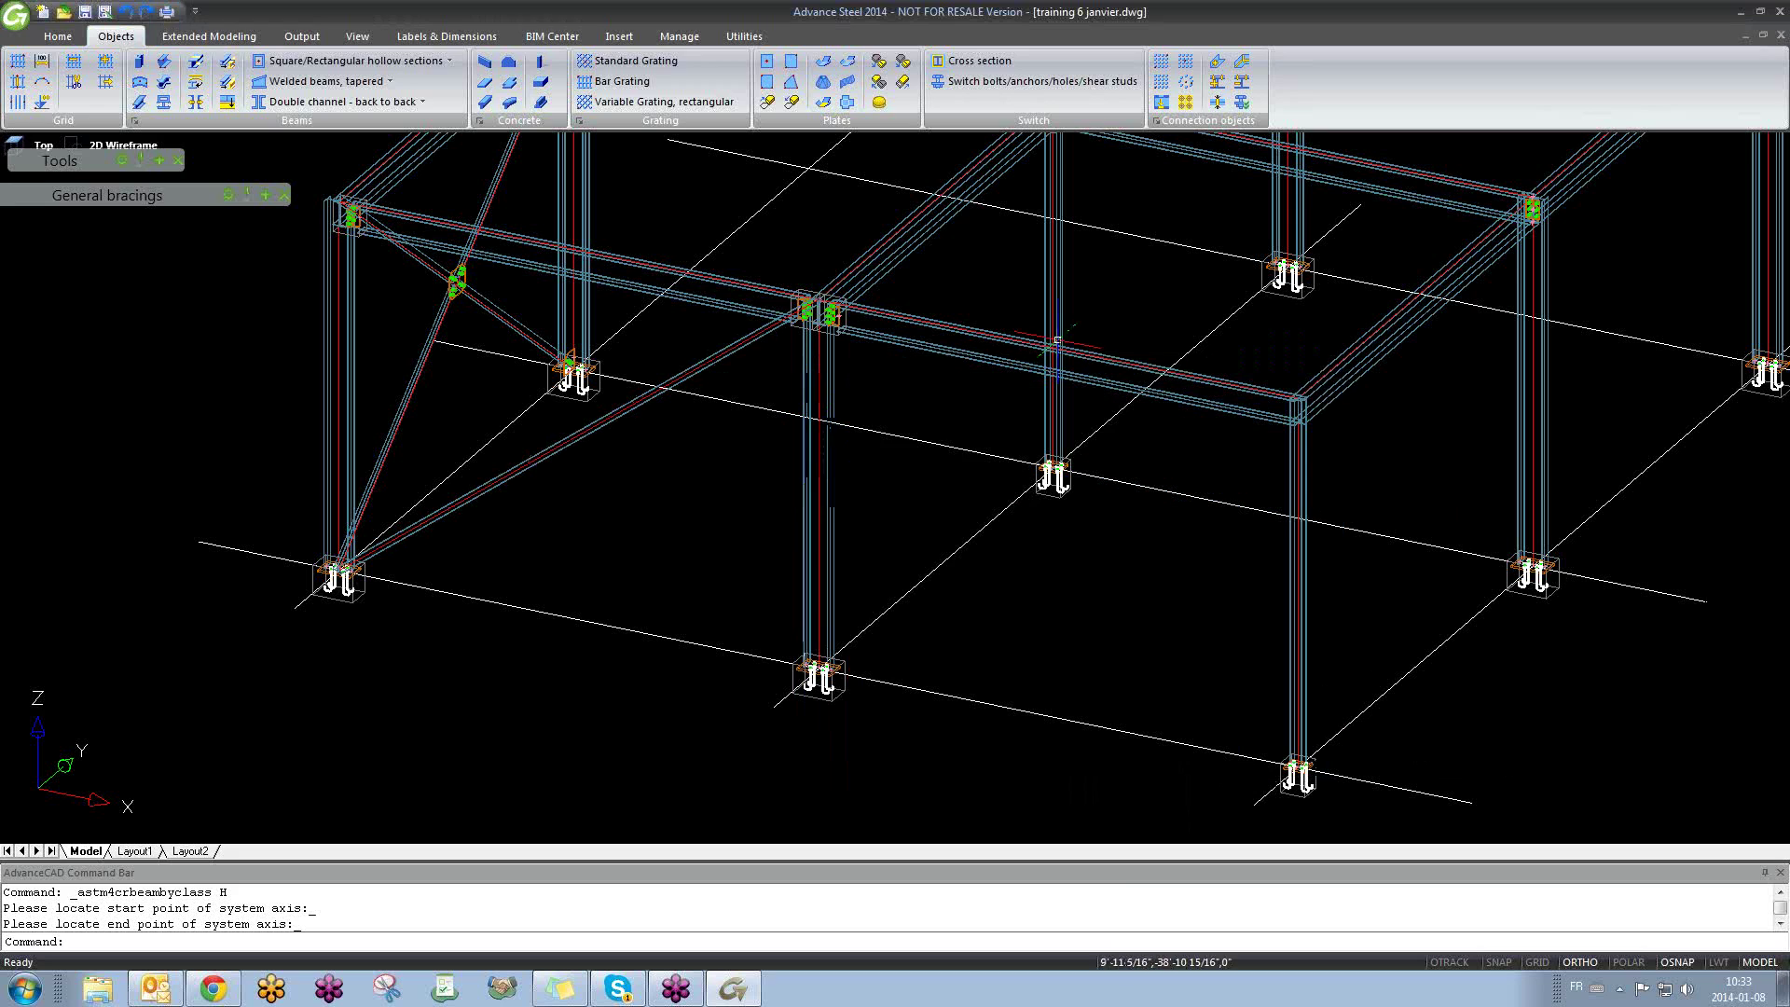
Step: Mirror the hollow section brace about a vertical line through its midpoint, keeping the original, to form an X in the bay
{"action": "middle_click_drag", "start_coordinate": [621, 524], "coordinate": [839, 491], "text": "shift"}
{"action": "type", "text": "mi"}
{"action": "key", "text": "Return"}
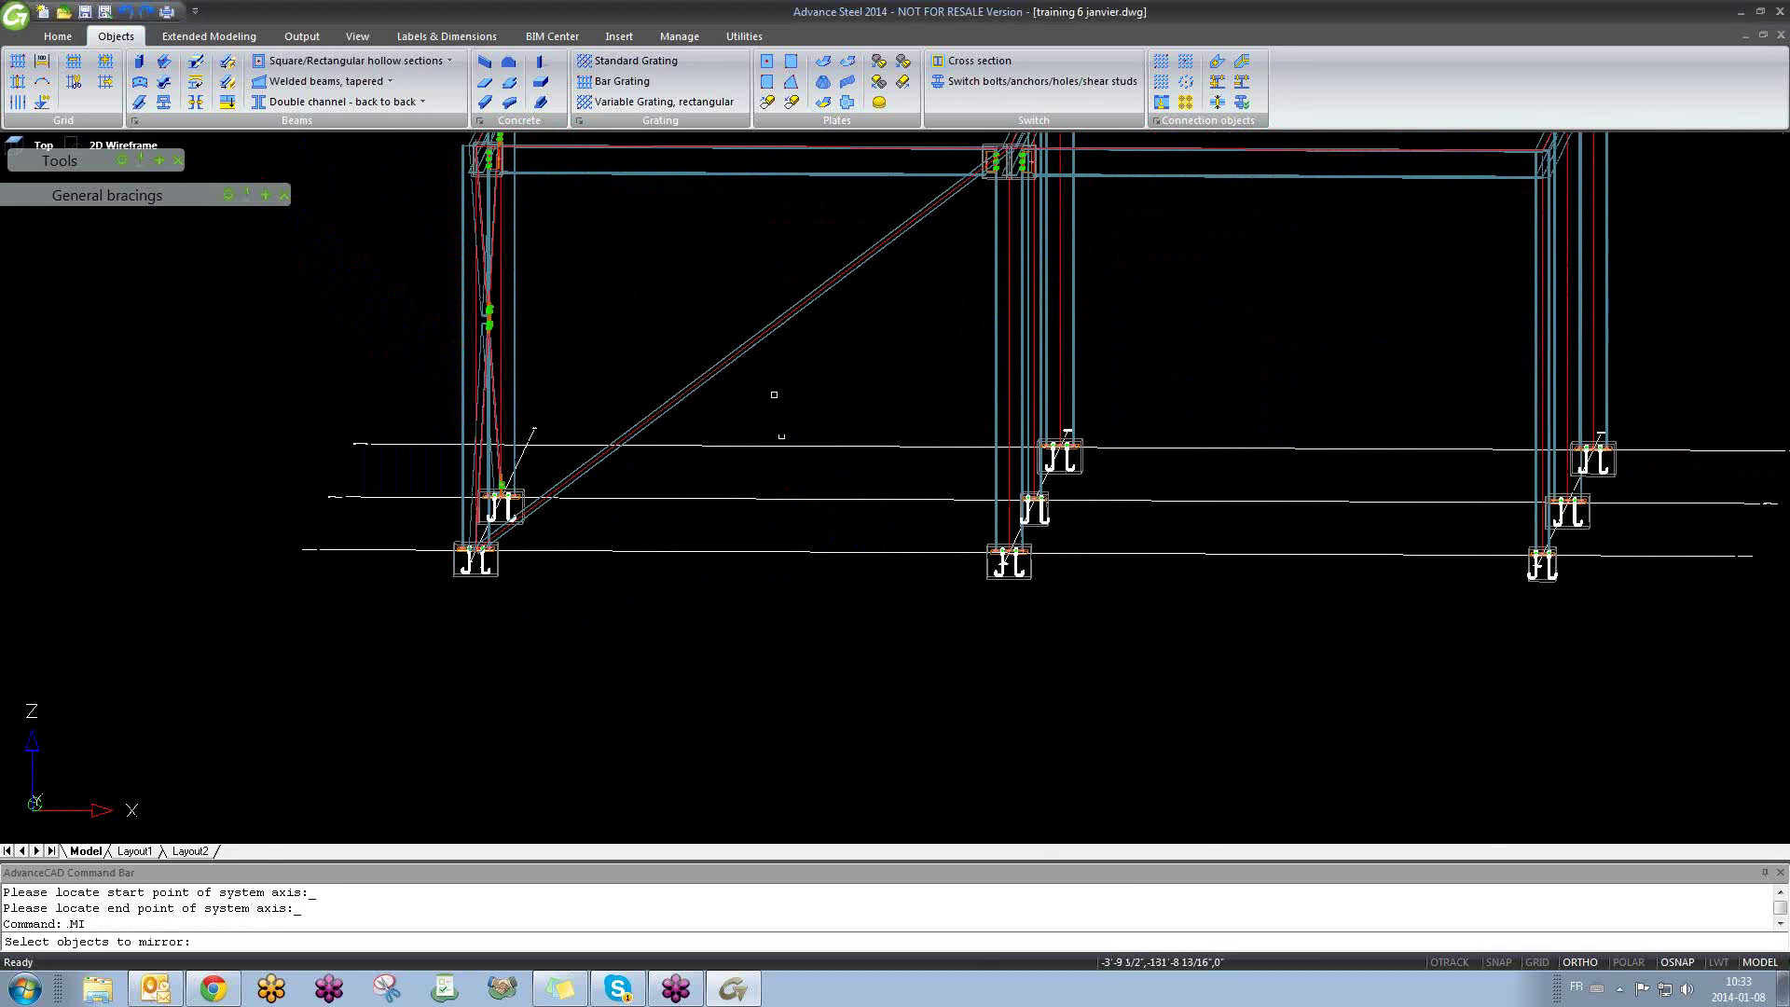
{"action": "left_click", "coordinate": [774, 313]}
{"action": "left_click", "coordinate": [694, 352]}
{"action": "key", "text": "Return"}
{"action": "scroll", "coordinate": [746, 345], "scroll_direction": "up", "scroll_amount": 2}
{"action": "scroll", "coordinate": [742, 359], "scroll_direction": "up", "scroll_amount": 4}
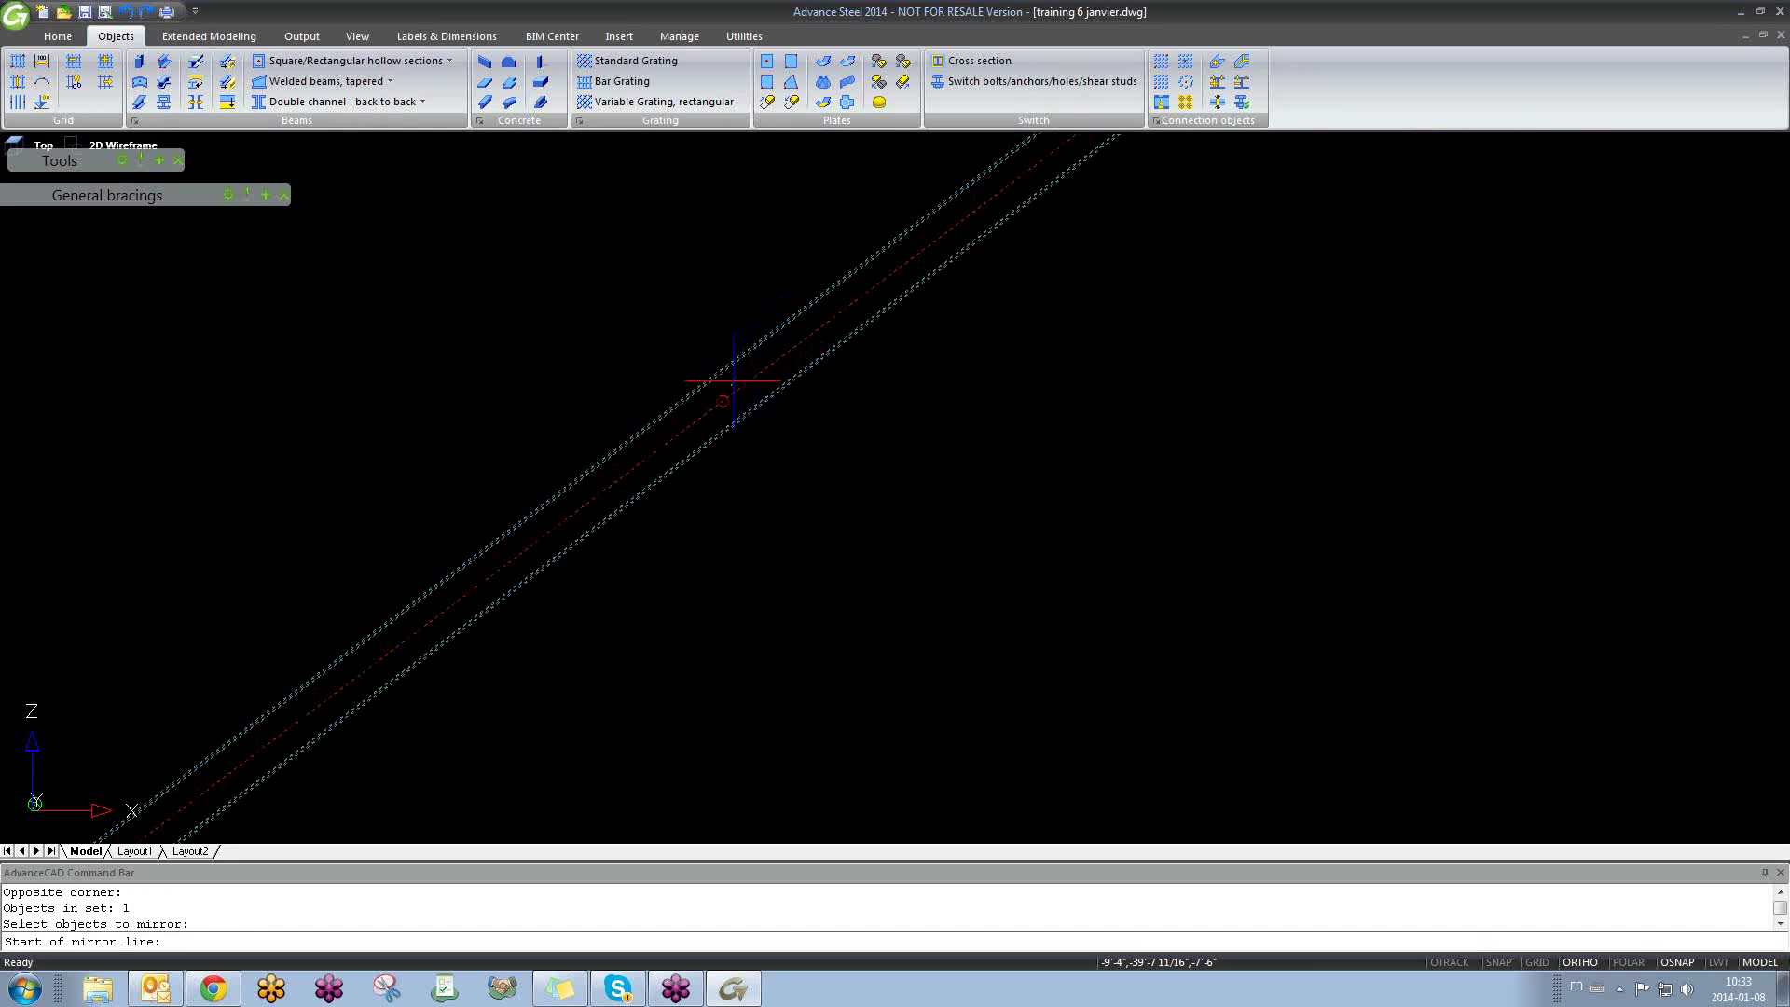
{"action": "left_click", "coordinate": [723, 401]}
{"action": "left_click", "coordinate": [737, 174]}
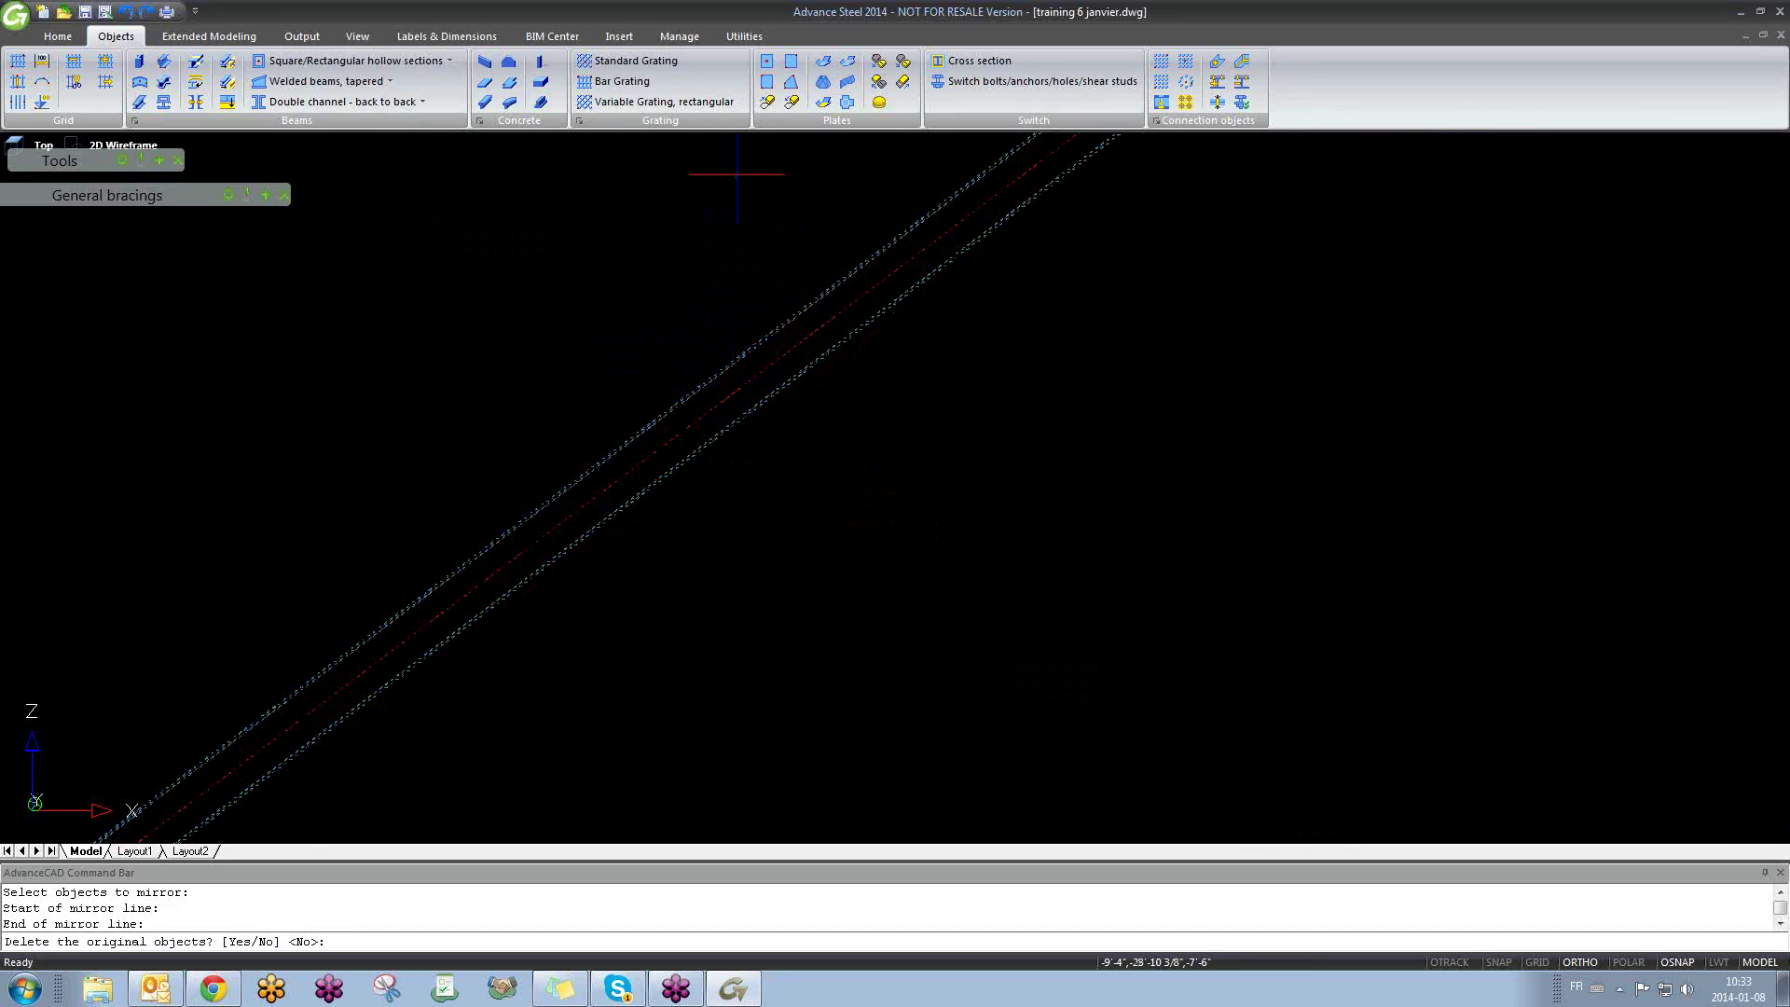
{"action": "key", "text": "Return"}
{"action": "scroll", "coordinate": [723, 280], "scroll_direction": "down", "scroll_amount": 5}
{"action": "middle_click_drag", "start_coordinate": [732, 345], "coordinate": [700, 380], "text": "shift"}
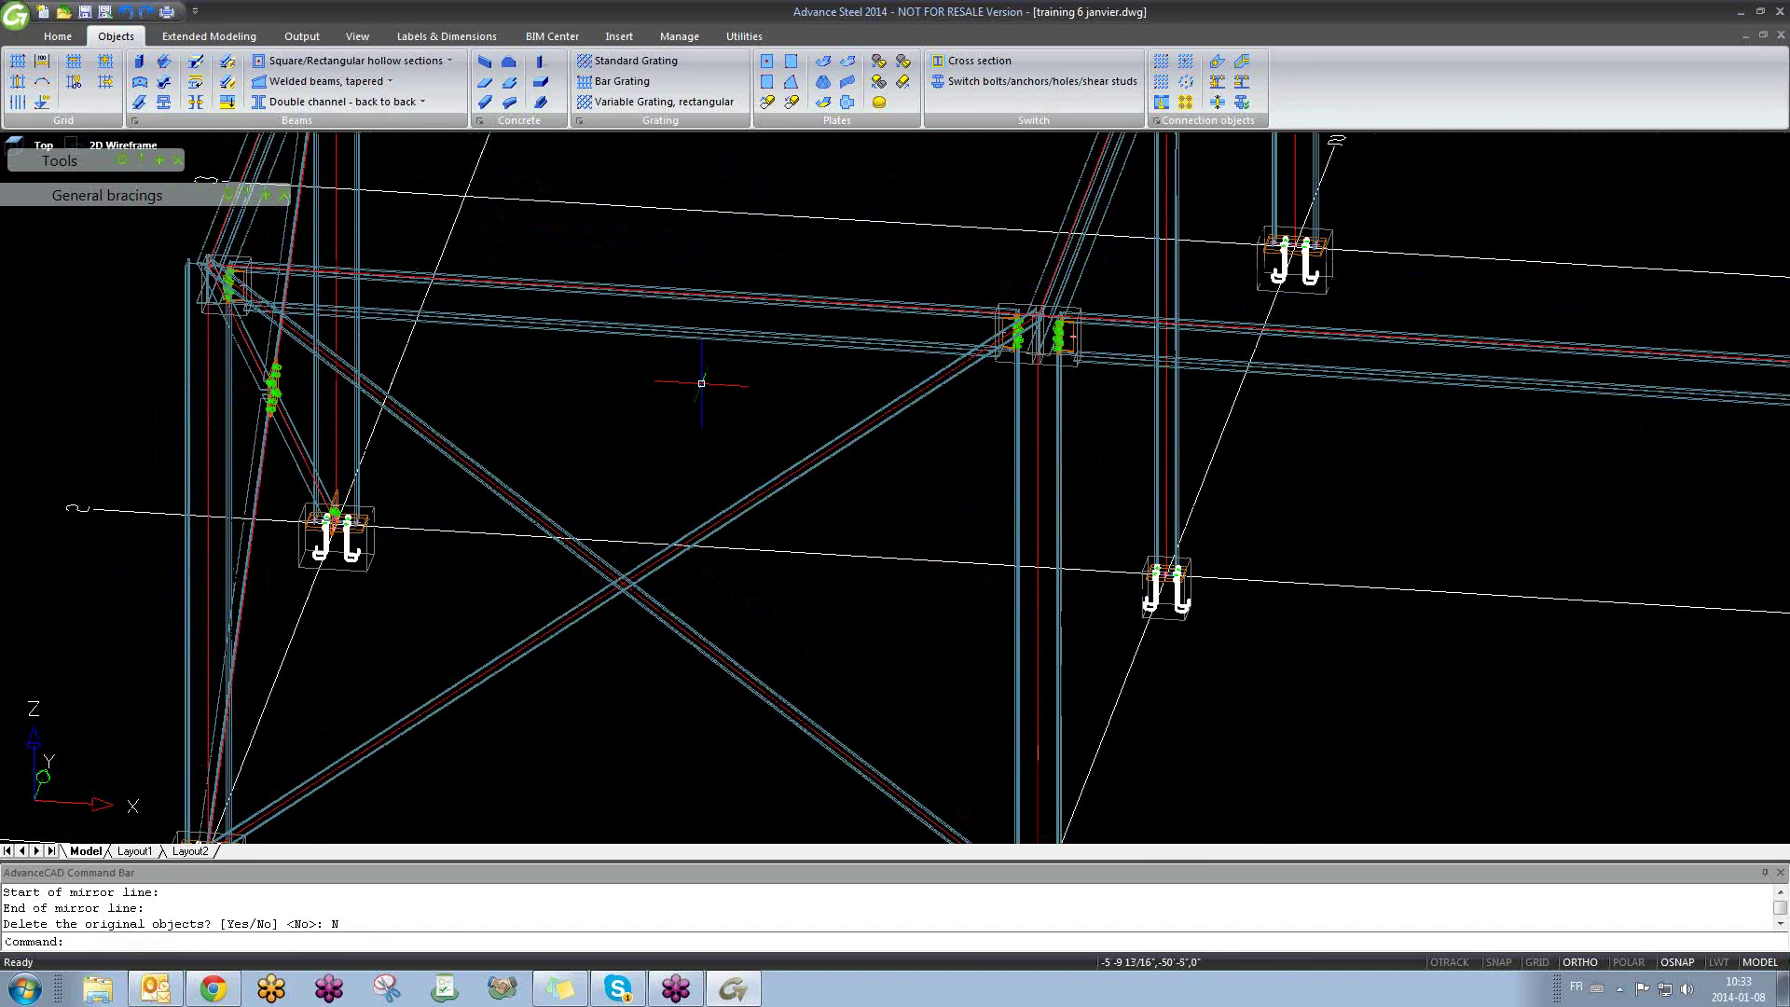
Step: Examine the corner column's top joint, selecting the members there to see where their system axes meet
{"action": "scroll", "coordinate": [699, 380], "scroll_direction": "up", "scroll_amount": 5}
{"action": "scroll", "coordinate": [281, 338], "scroll_direction": "up", "scroll_amount": 10}
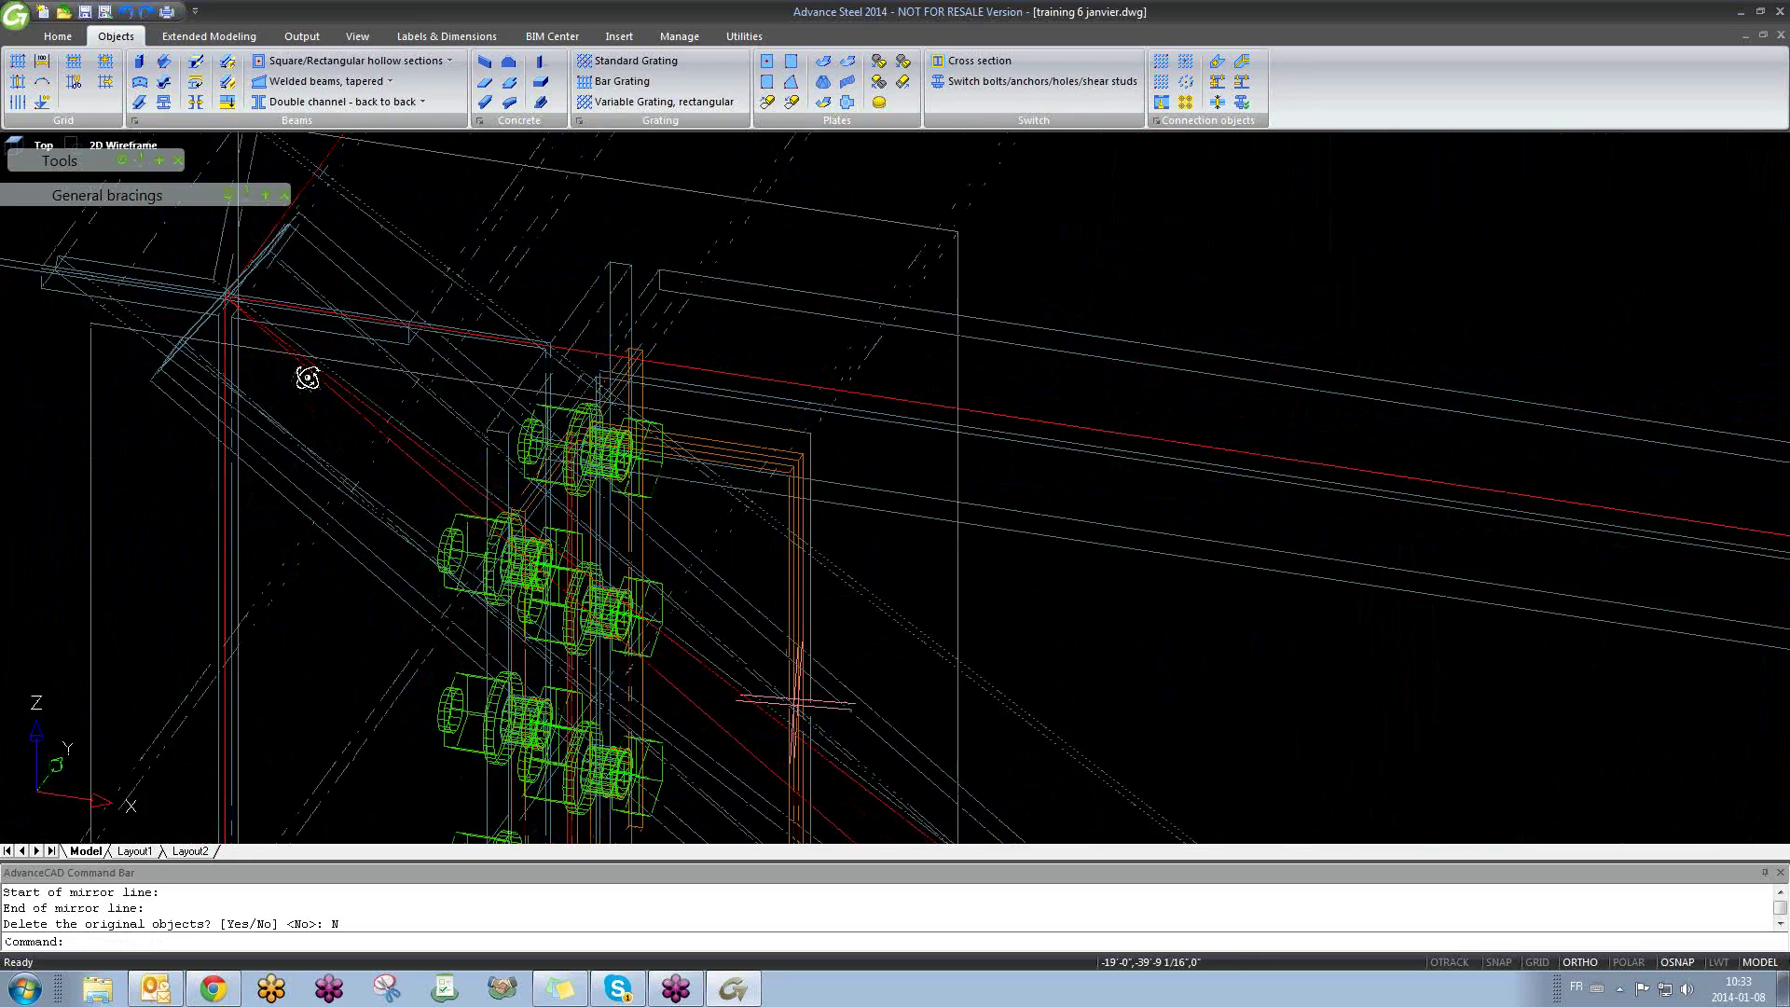
{"action": "scroll", "coordinate": [238, 251], "scroll_direction": "down", "scroll_amount": 5}
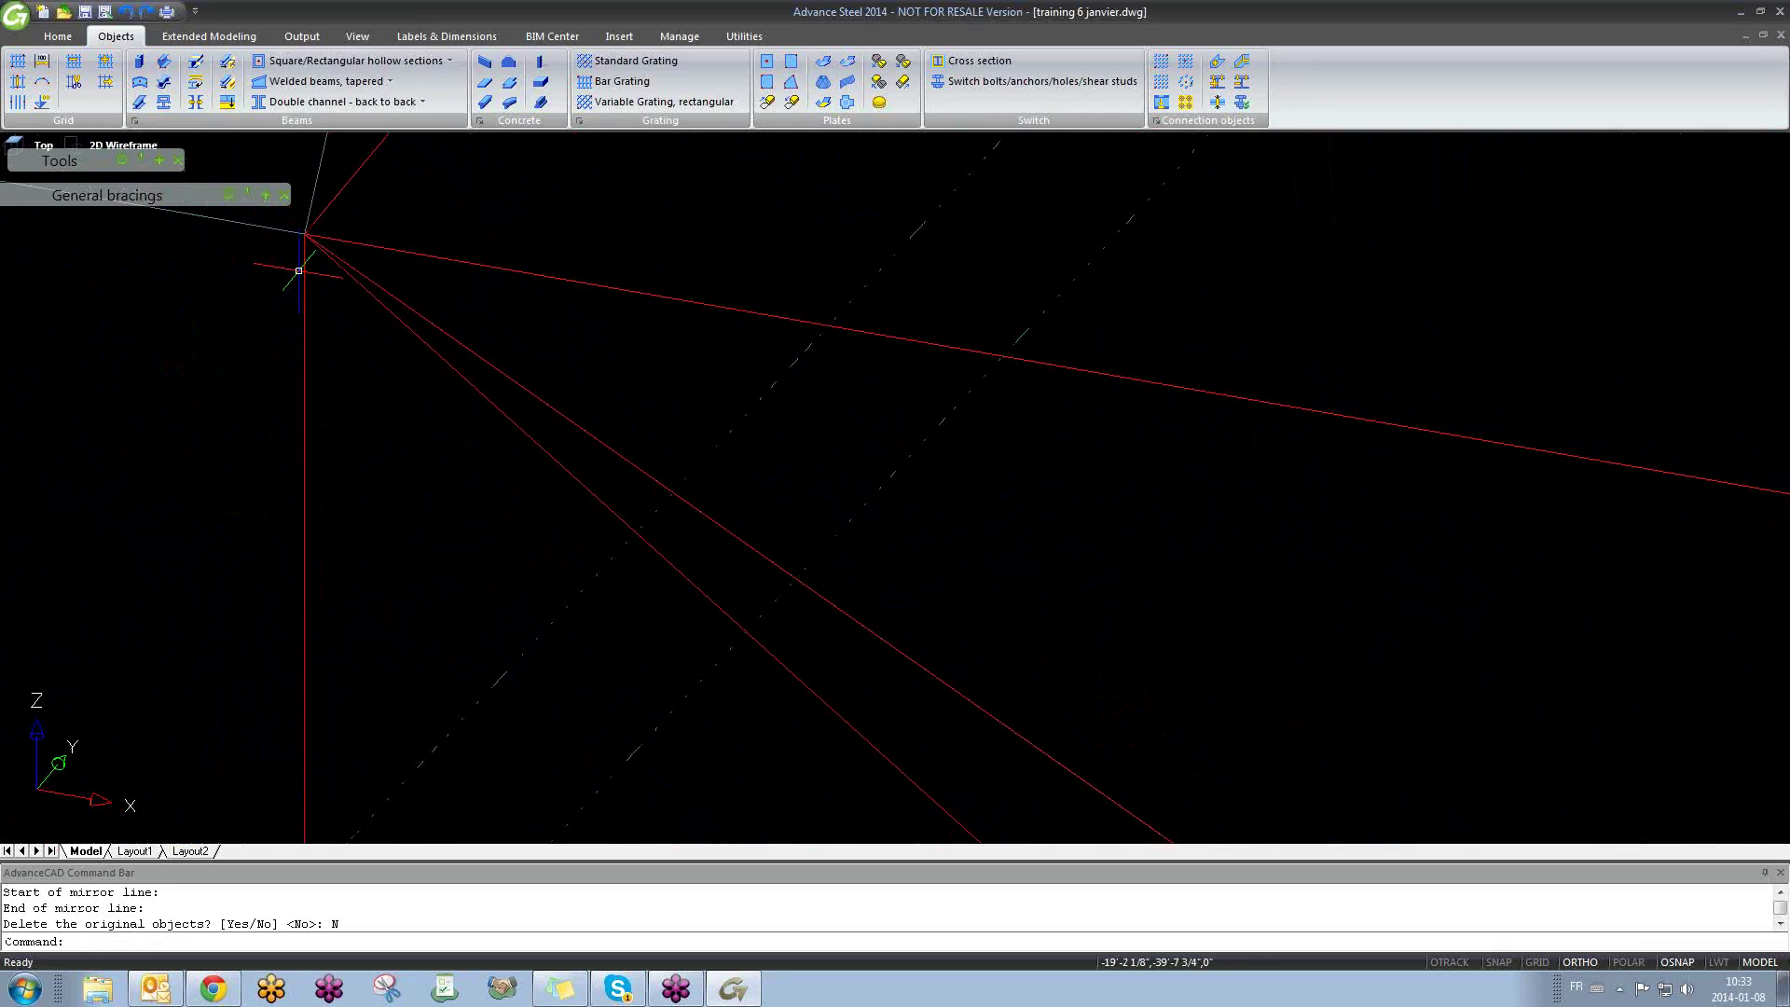
{"action": "scroll", "coordinate": [353, 221], "scroll_direction": "up", "scroll_amount": 4}
{"action": "left_click", "coordinate": [405, 315]}
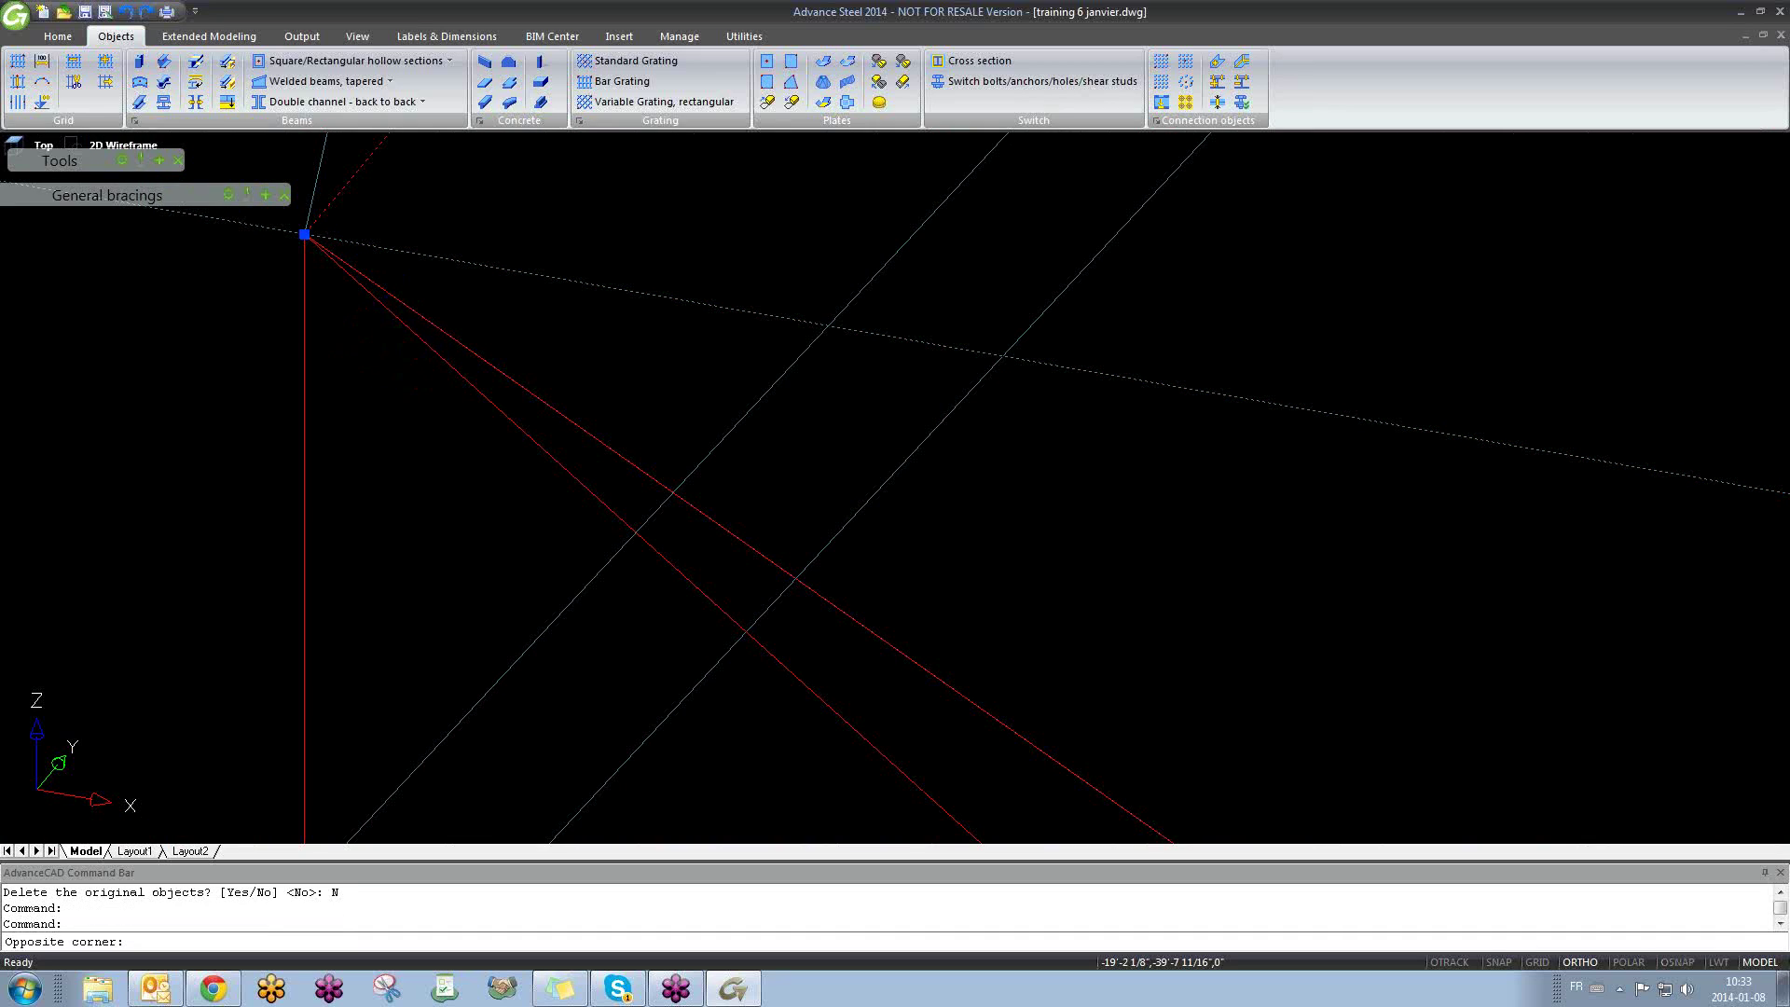
{"action": "left_click", "coordinate": [286, 348]}
{"action": "scroll", "coordinate": [294, 308], "scroll_direction": "down", "scroll_amount": 8}
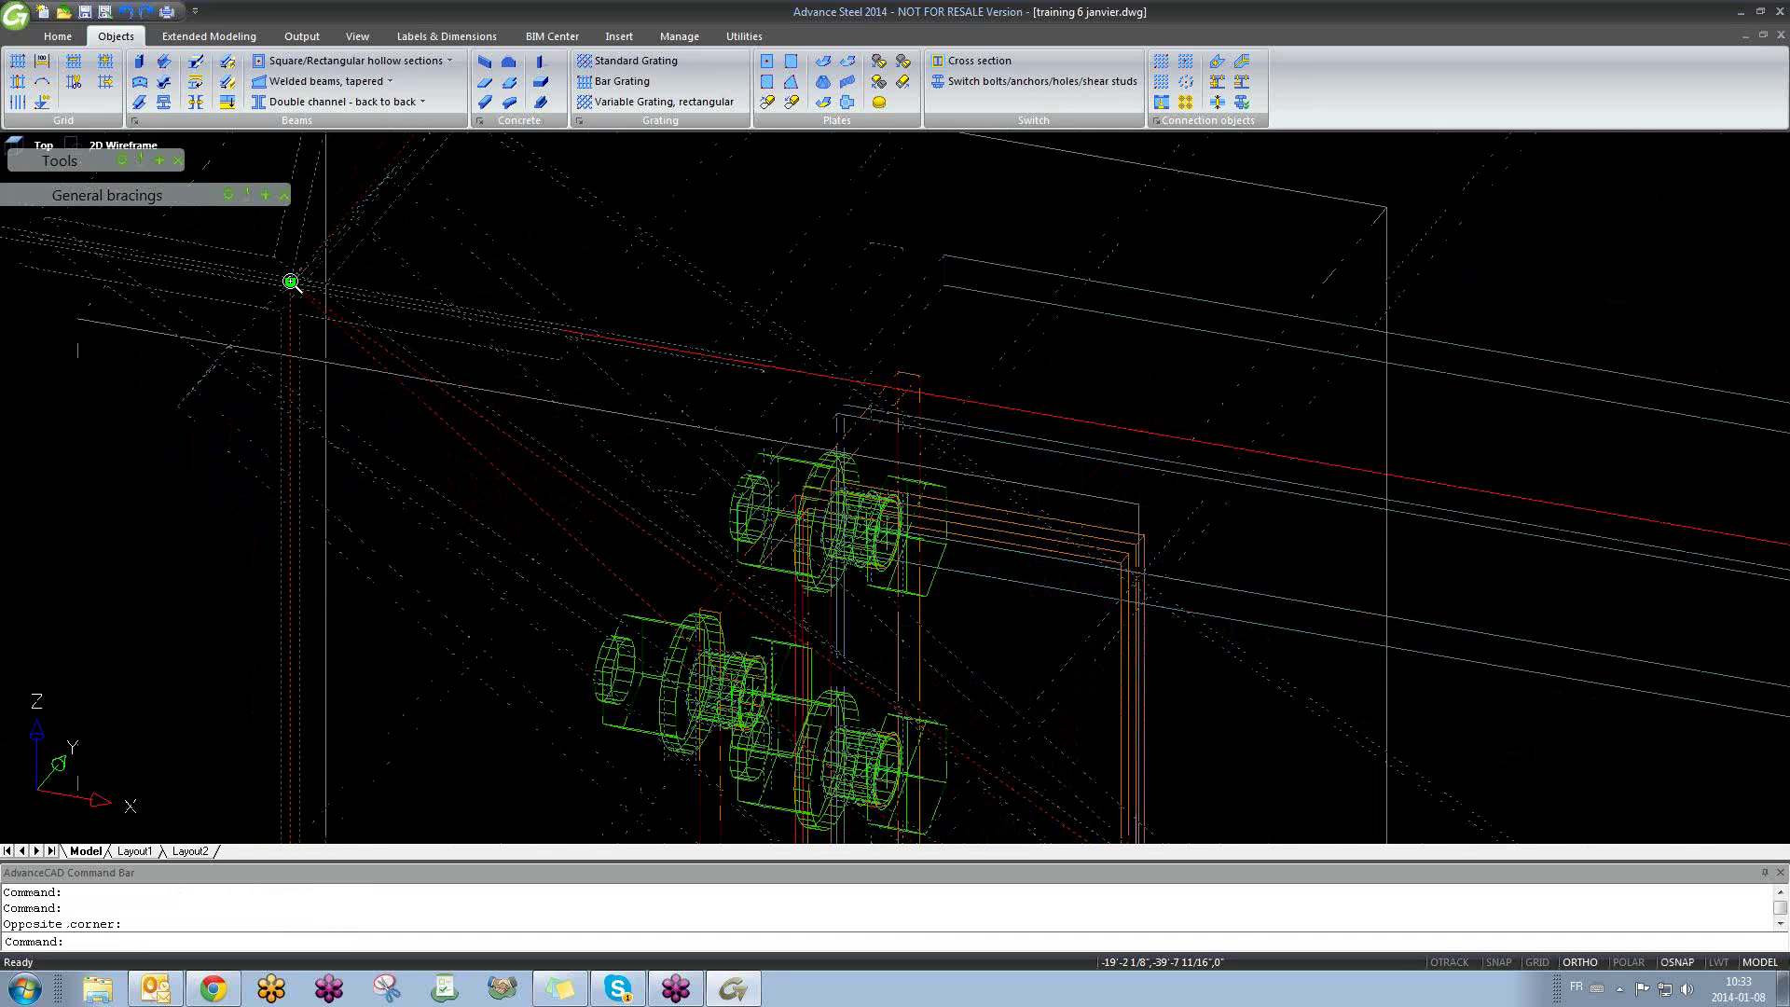
{"action": "scroll", "coordinate": [400, 419], "scroll_direction": "up", "scroll_amount": 5}
{"action": "middle_click_drag", "start_coordinate": [400, 419], "coordinate": [537, 302], "text": "shift"}
{"action": "scroll", "coordinate": [537, 301], "scroll_direction": "down", "scroll_amount": 10}
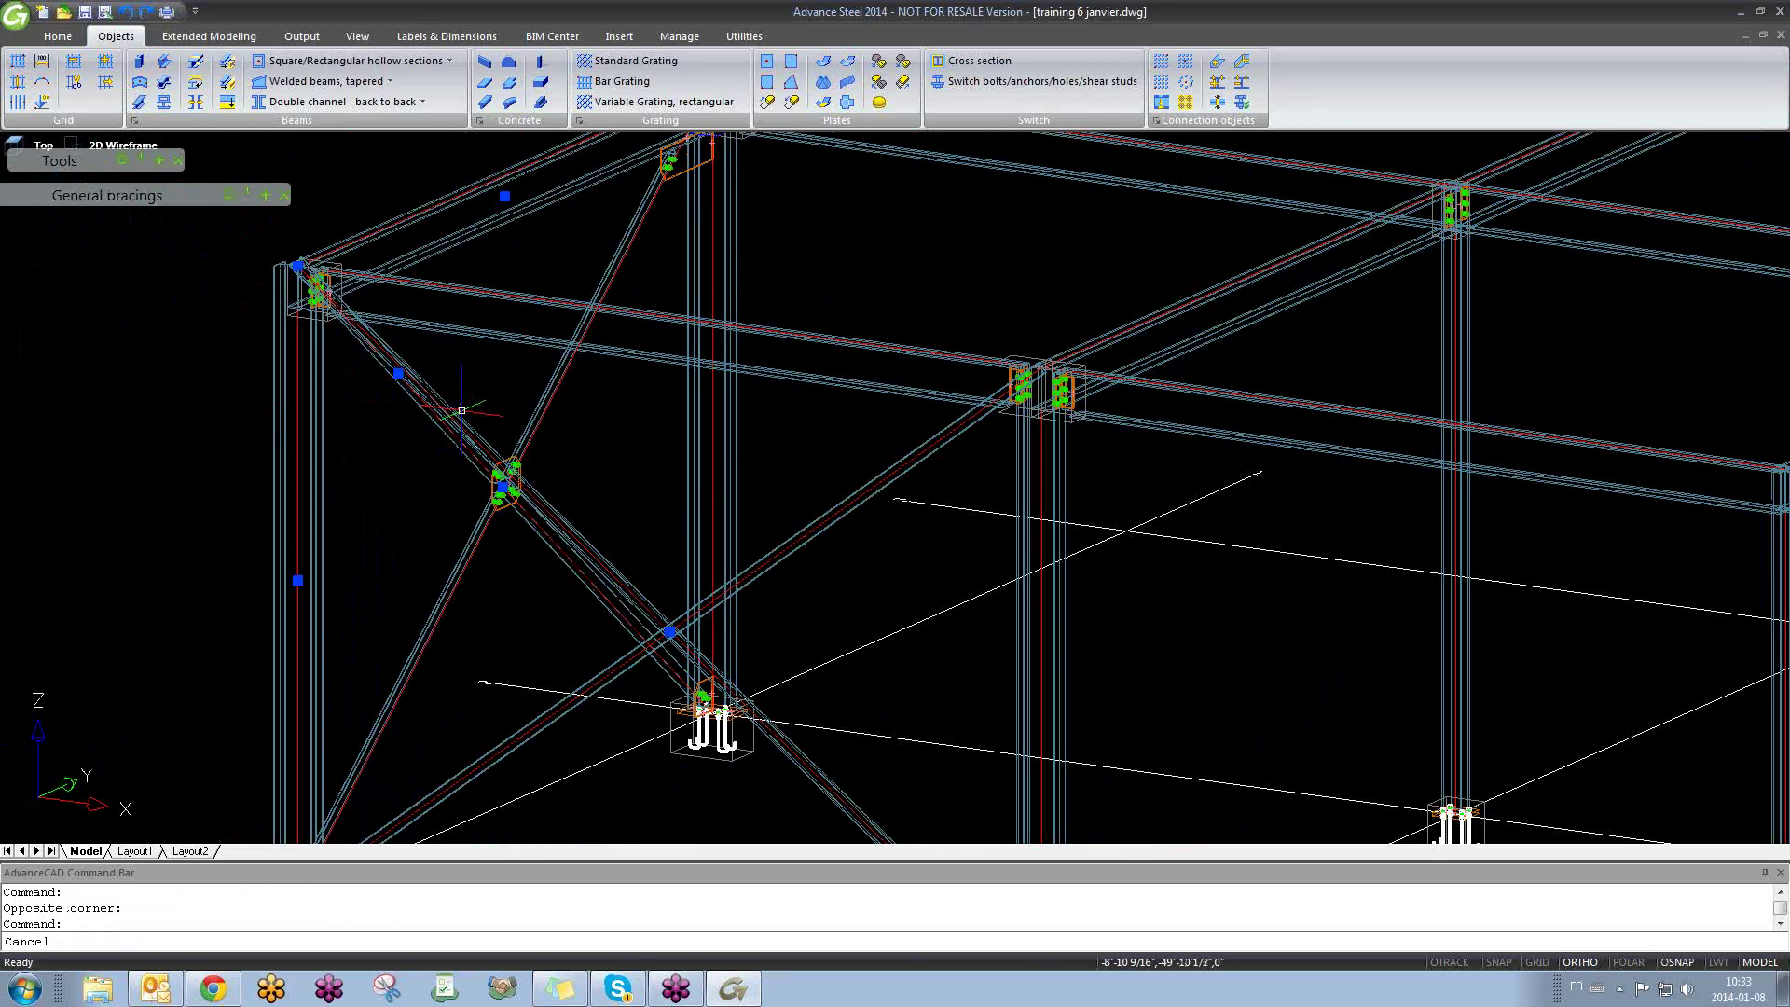
Step: Examine where the hollow section brace's system axis meets the column at the base plate
{"action": "scroll", "coordinate": [673, 557], "scroll_direction": "up", "scroll_amount": 10}
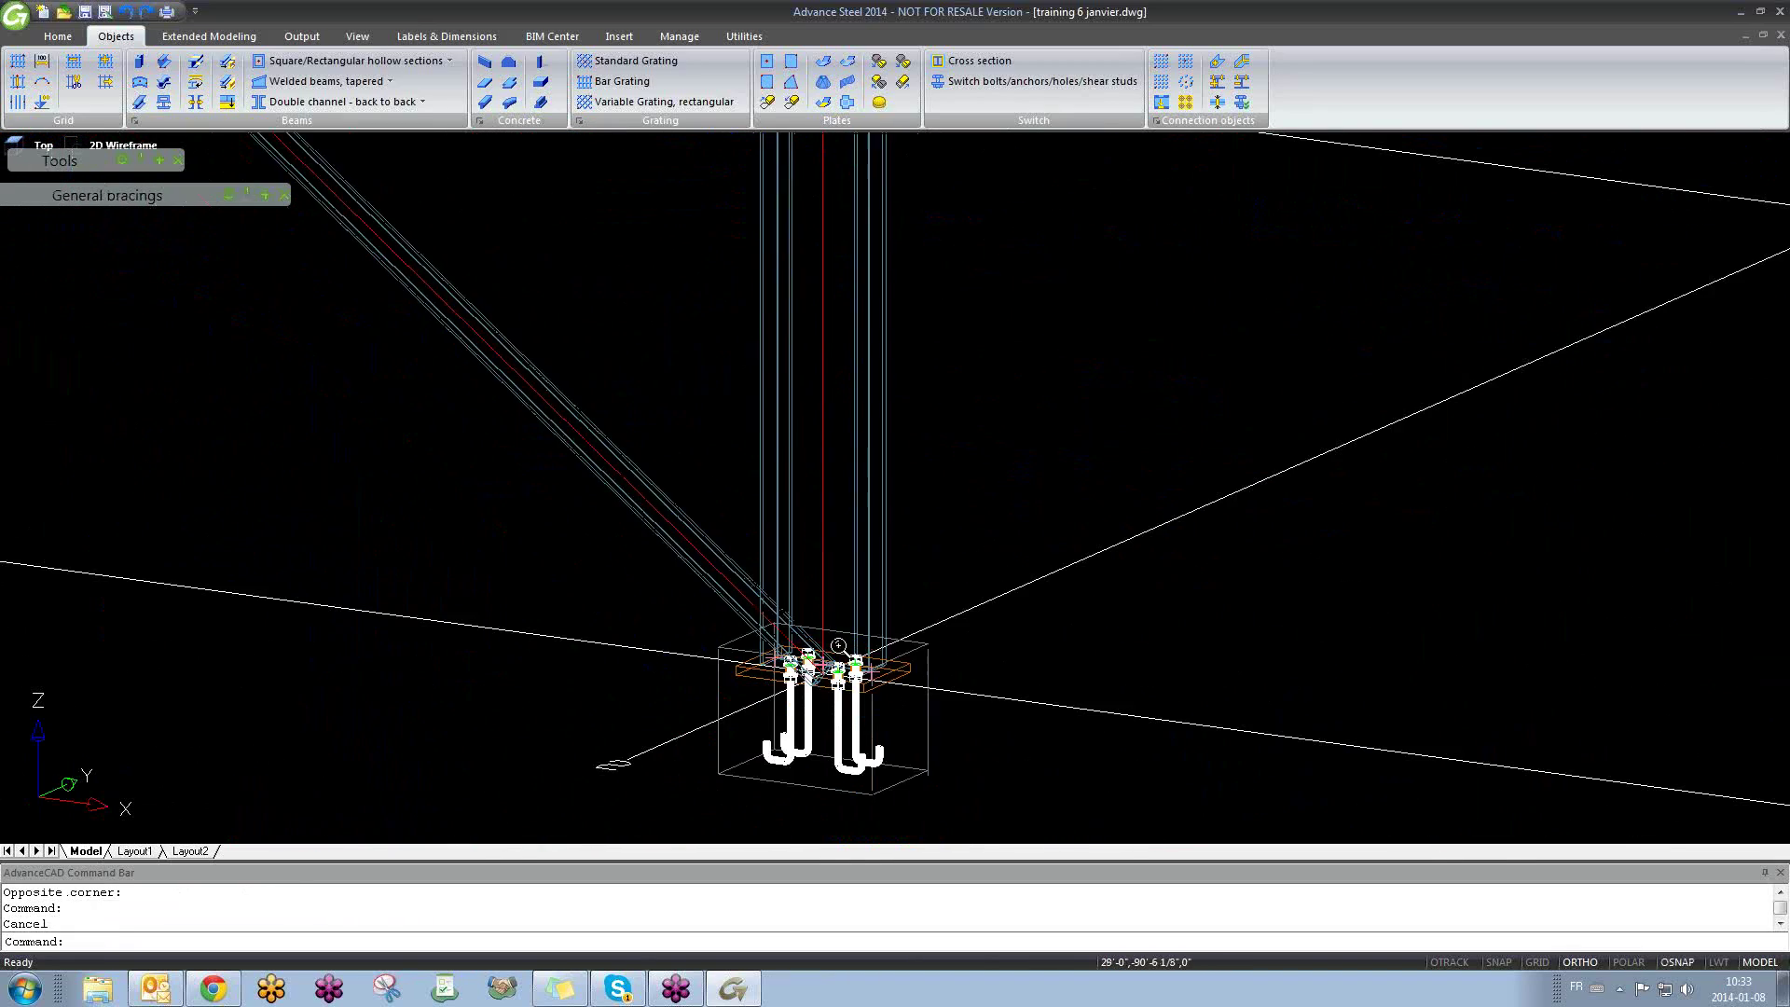
{"action": "scroll", "coordinate": [770, 744], "scroll_direction": "up", "scroll_amount": 5}
{"action": "scroll", "coordinate": [769, 744], "scroll_direction": "down", "scroll_amount": 10}
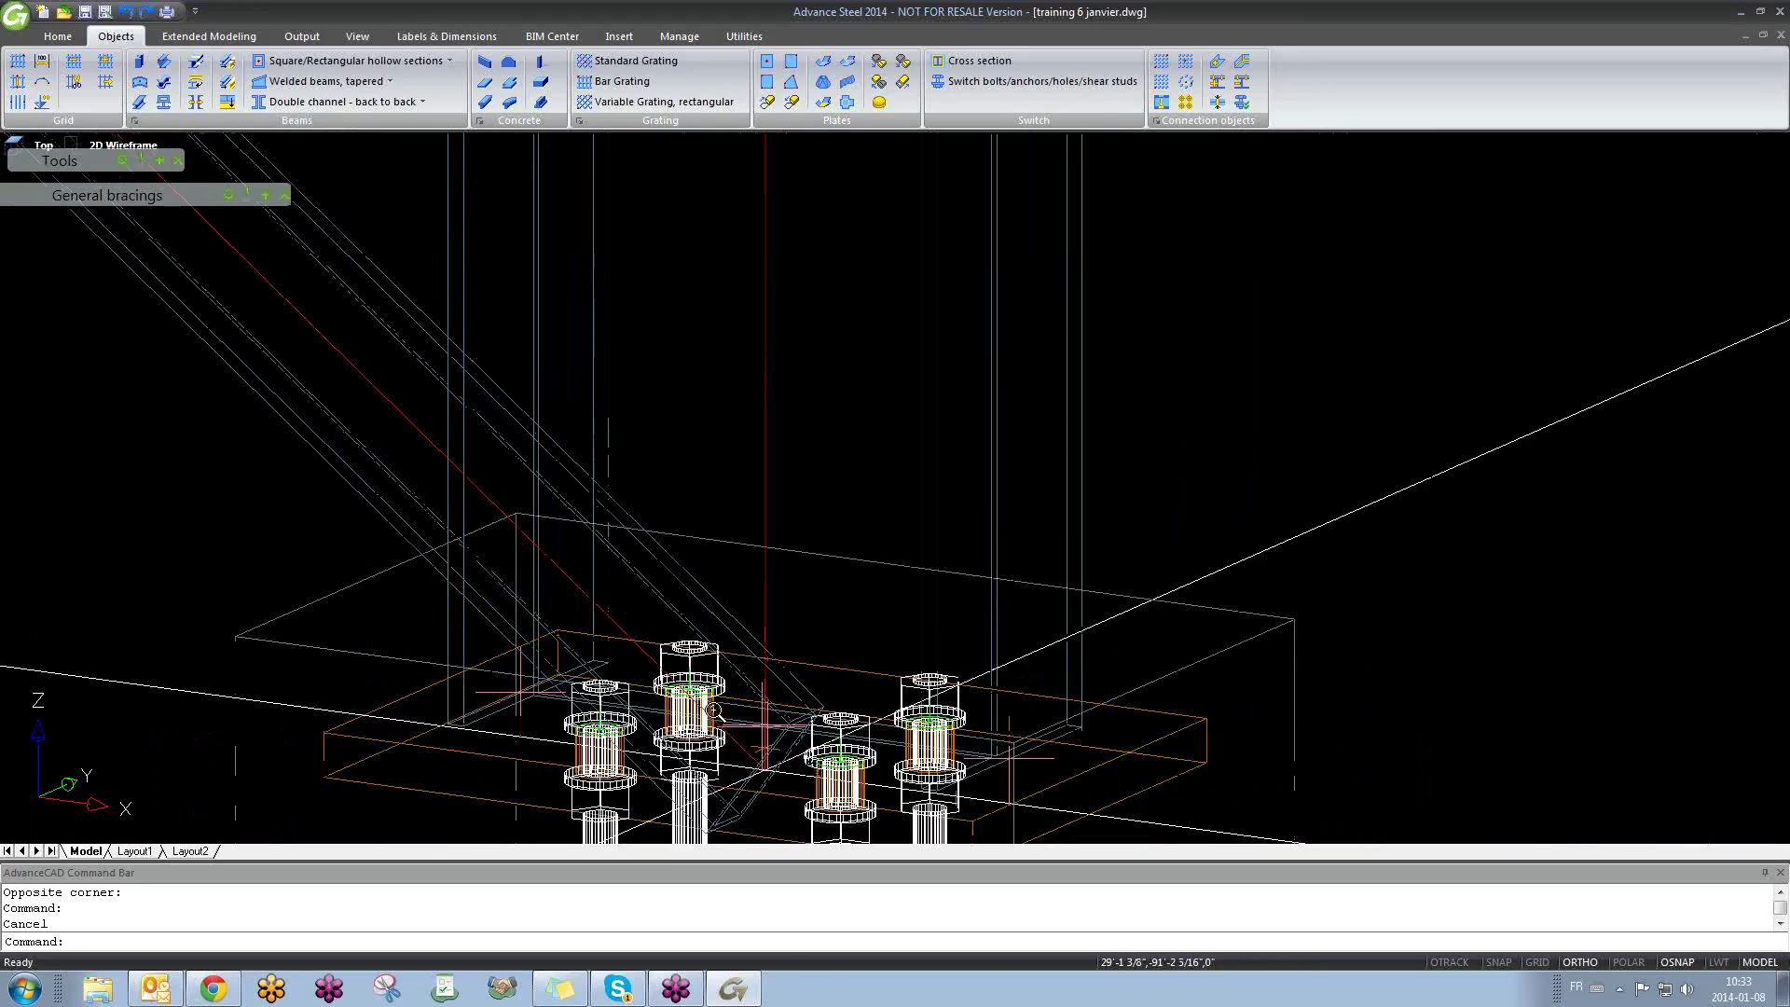
{"action": "scroll", "coordinate": [357, 392], "scroll_direction": "down", "scroll_amount": 5}
{"action": "scroll", "coordinate": [591, 461], "scroll_direction": "up", "scroll_amount": 8}
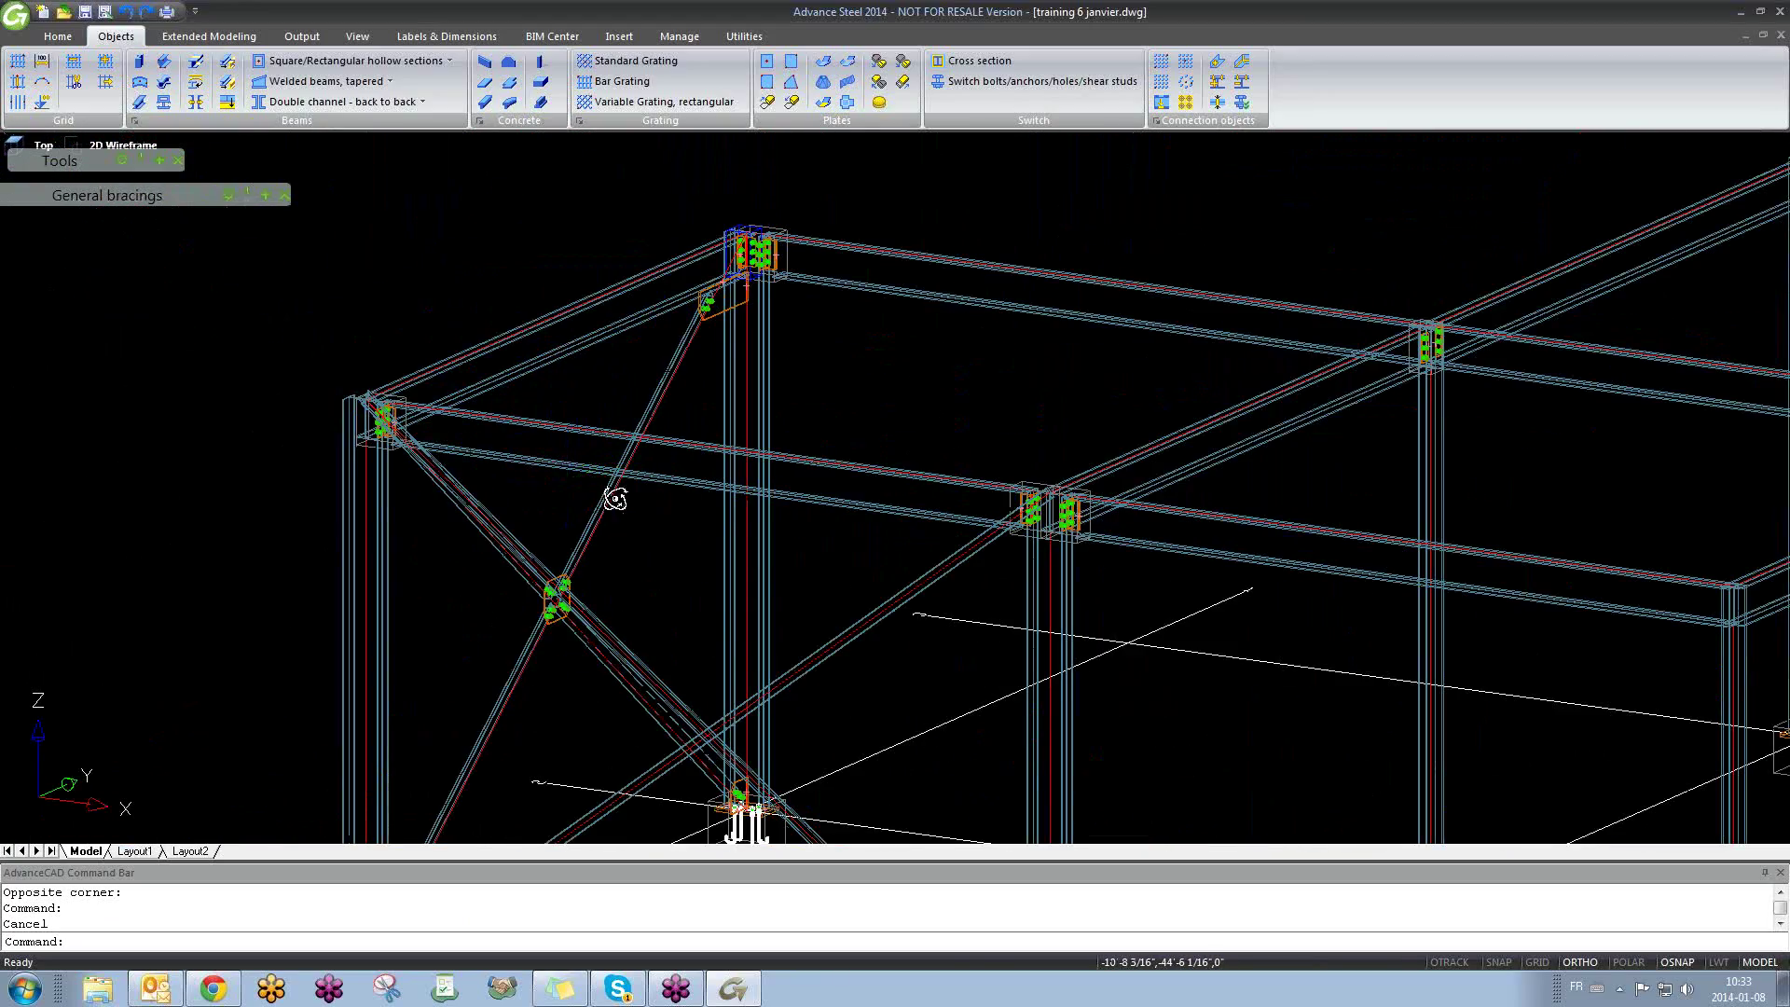
Step: Stretch the angle brace's upper end 12 down along the column at its corner gusset plate
{"action": "middle_click_drag", "start_coordinate": [615, 499], "coordinate": [627, 460], "text": "shift"}
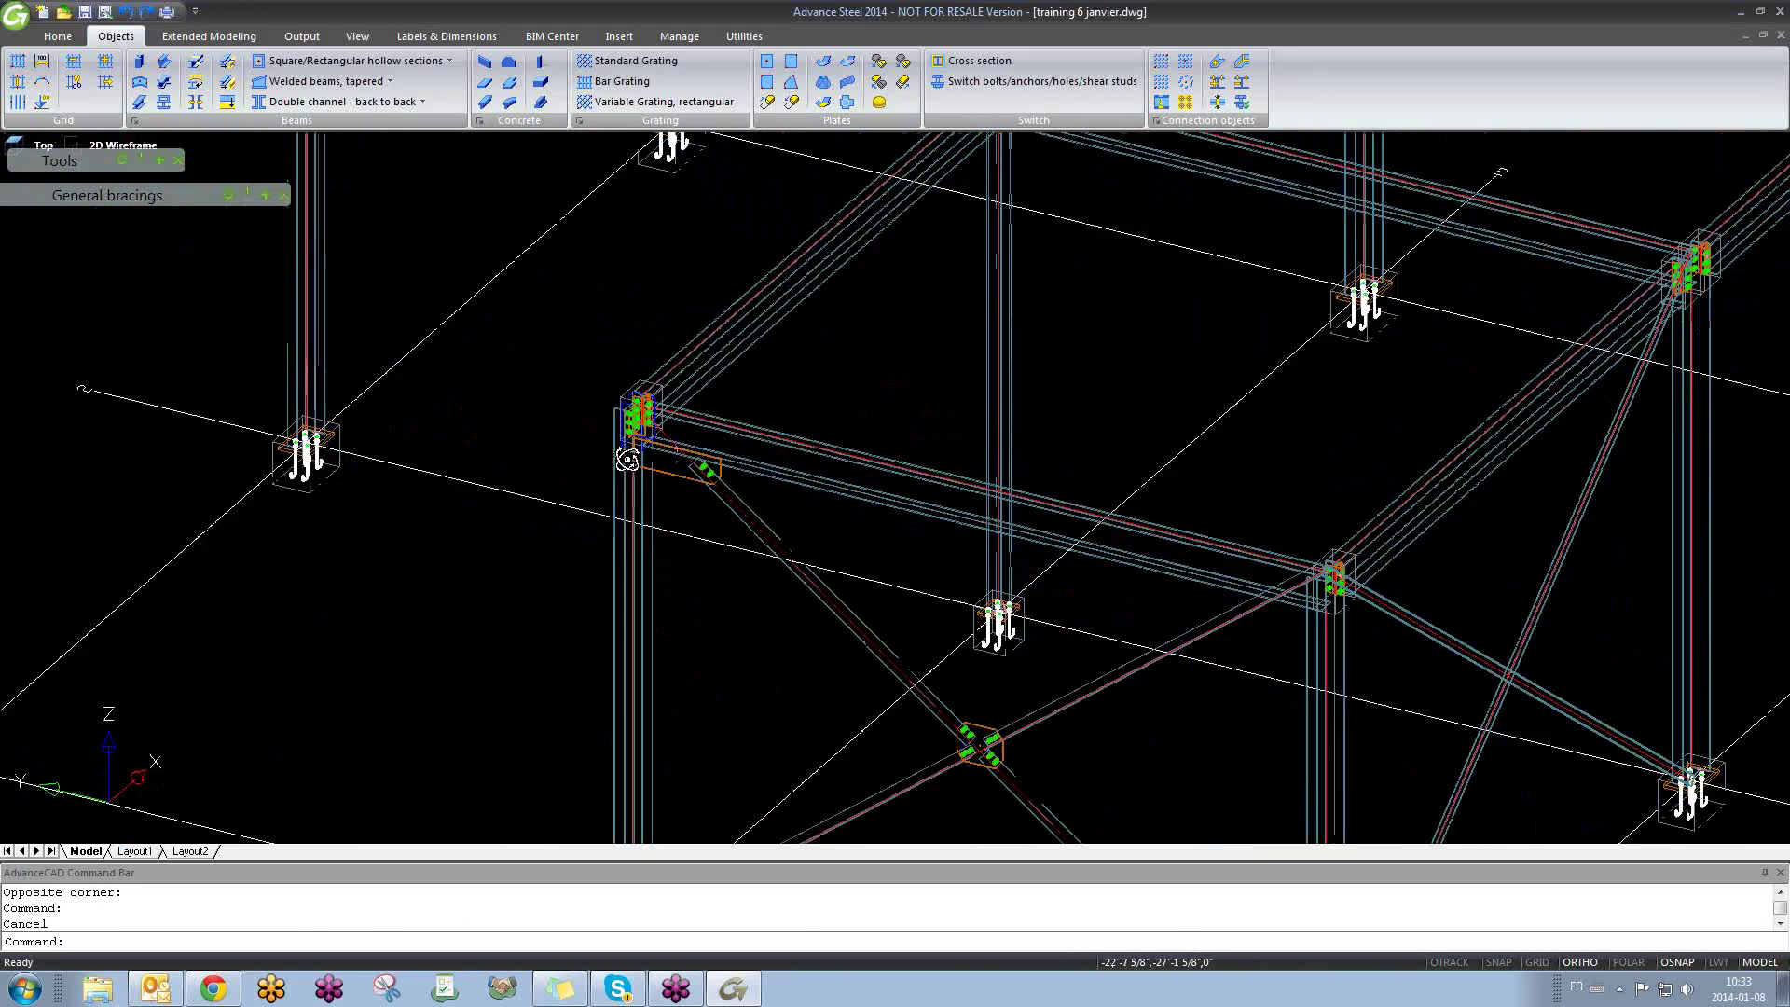
{"action": "scroll", "coordinate": [584, 404], "scroll_direction": "down", "scroll_amount": 6}
{"action": "scroll", "coordinate": [839, 431], "scroll_direction": "up", "scroll_amount": 2}
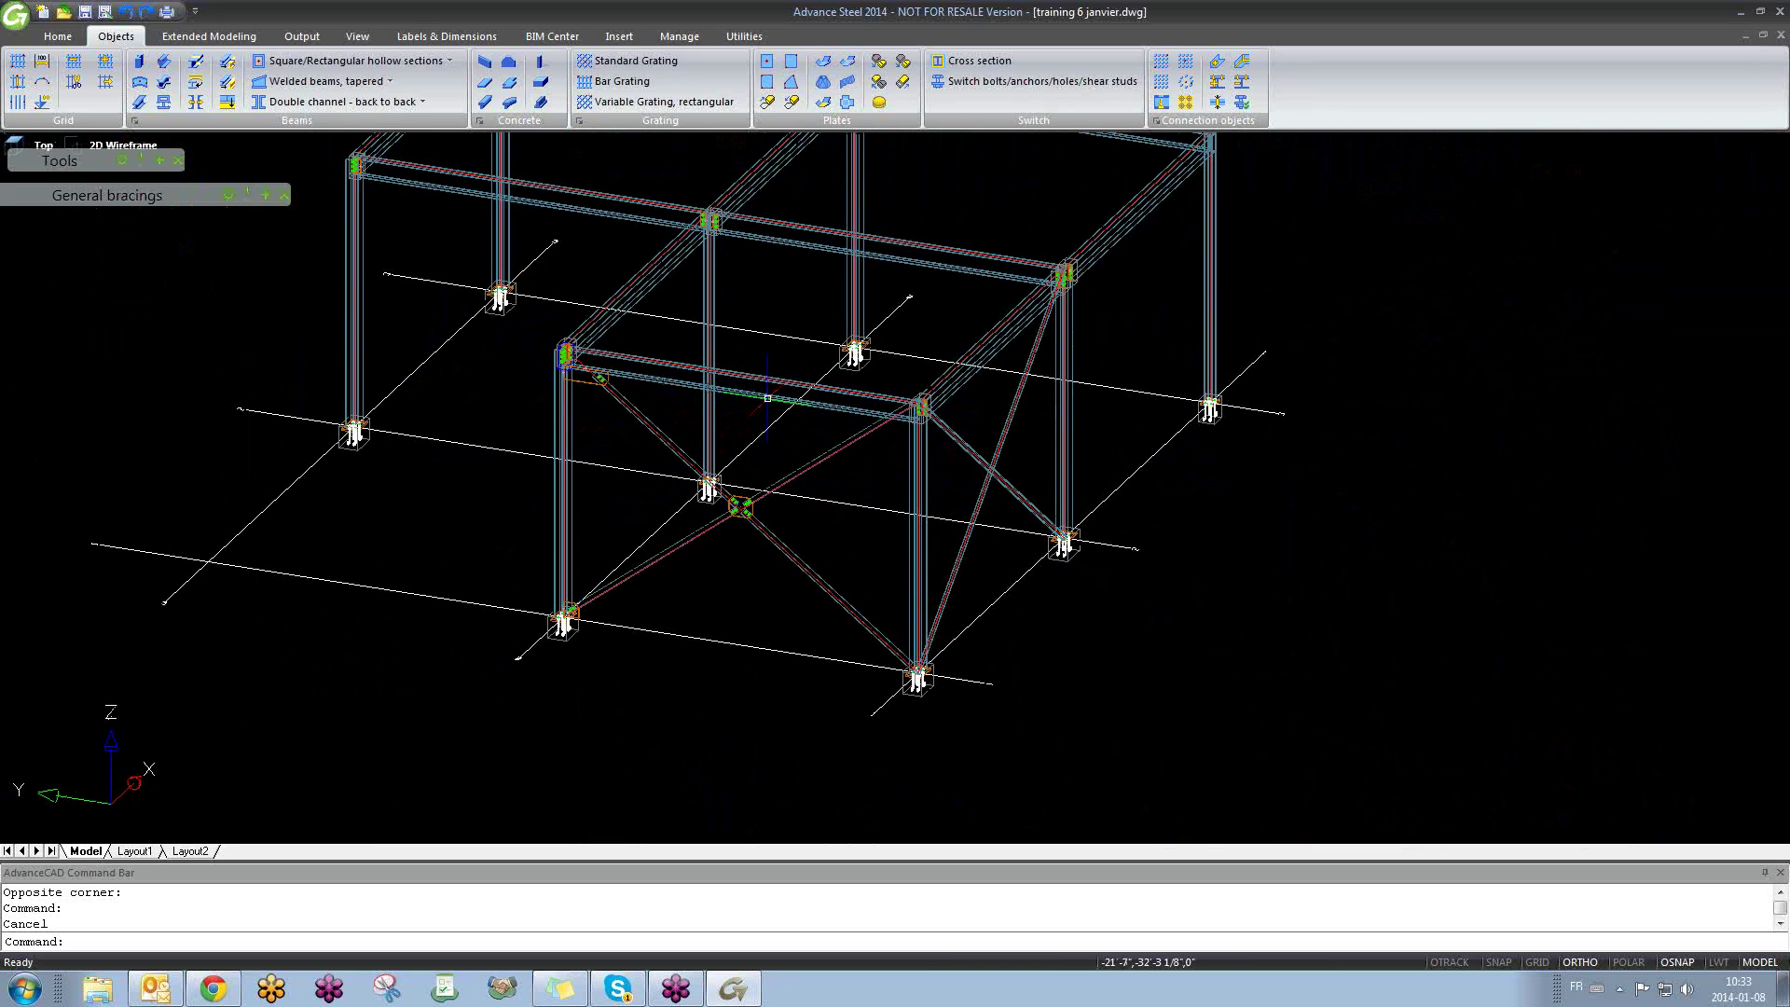
{"action": "left_click", "coordinate": [790, 270]}
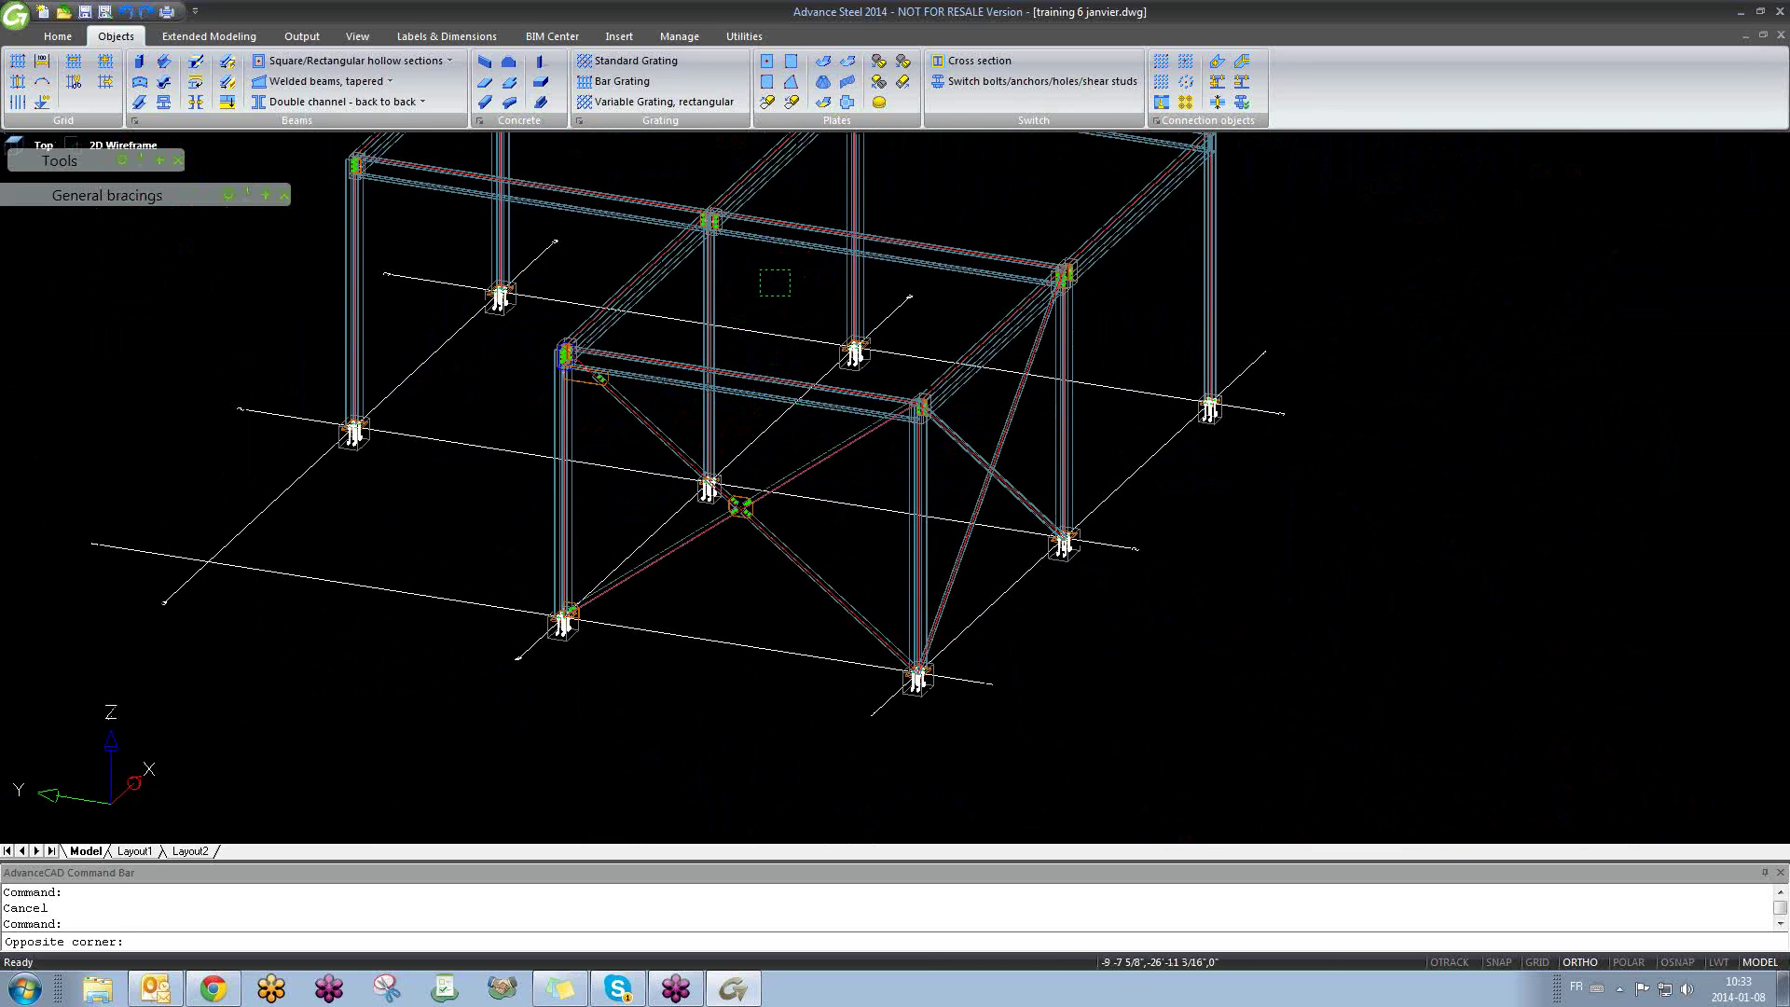
{"action": "left_click", "coordinate": [761, 298]}
{"action": "scroll", "coordinate": [935, 431], "scroll_direction": "up", "scroll_amount": 4}
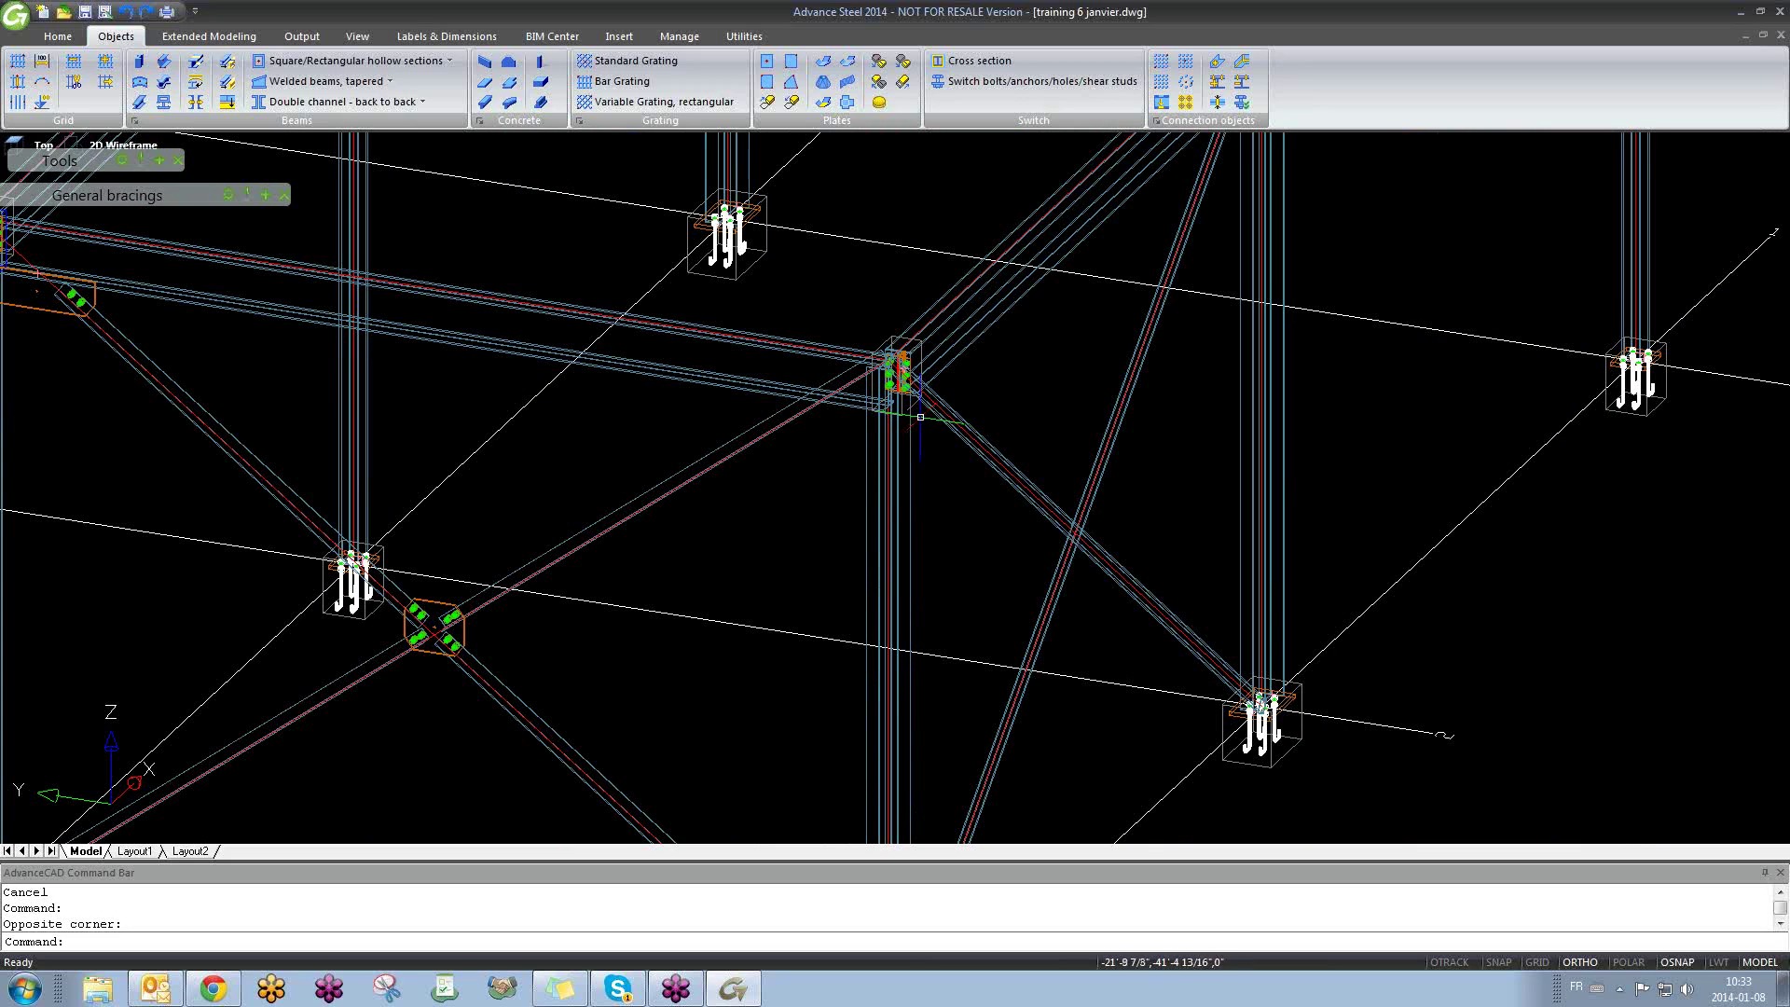
{"action": "scroll", "coordinate": [921, 416], "scroll_direction": "down", "scroll_amount": 3}
{"action": "scroll", "coordinate": [290, 318], "scroll_direction": "up", "scroll_amount": 4}
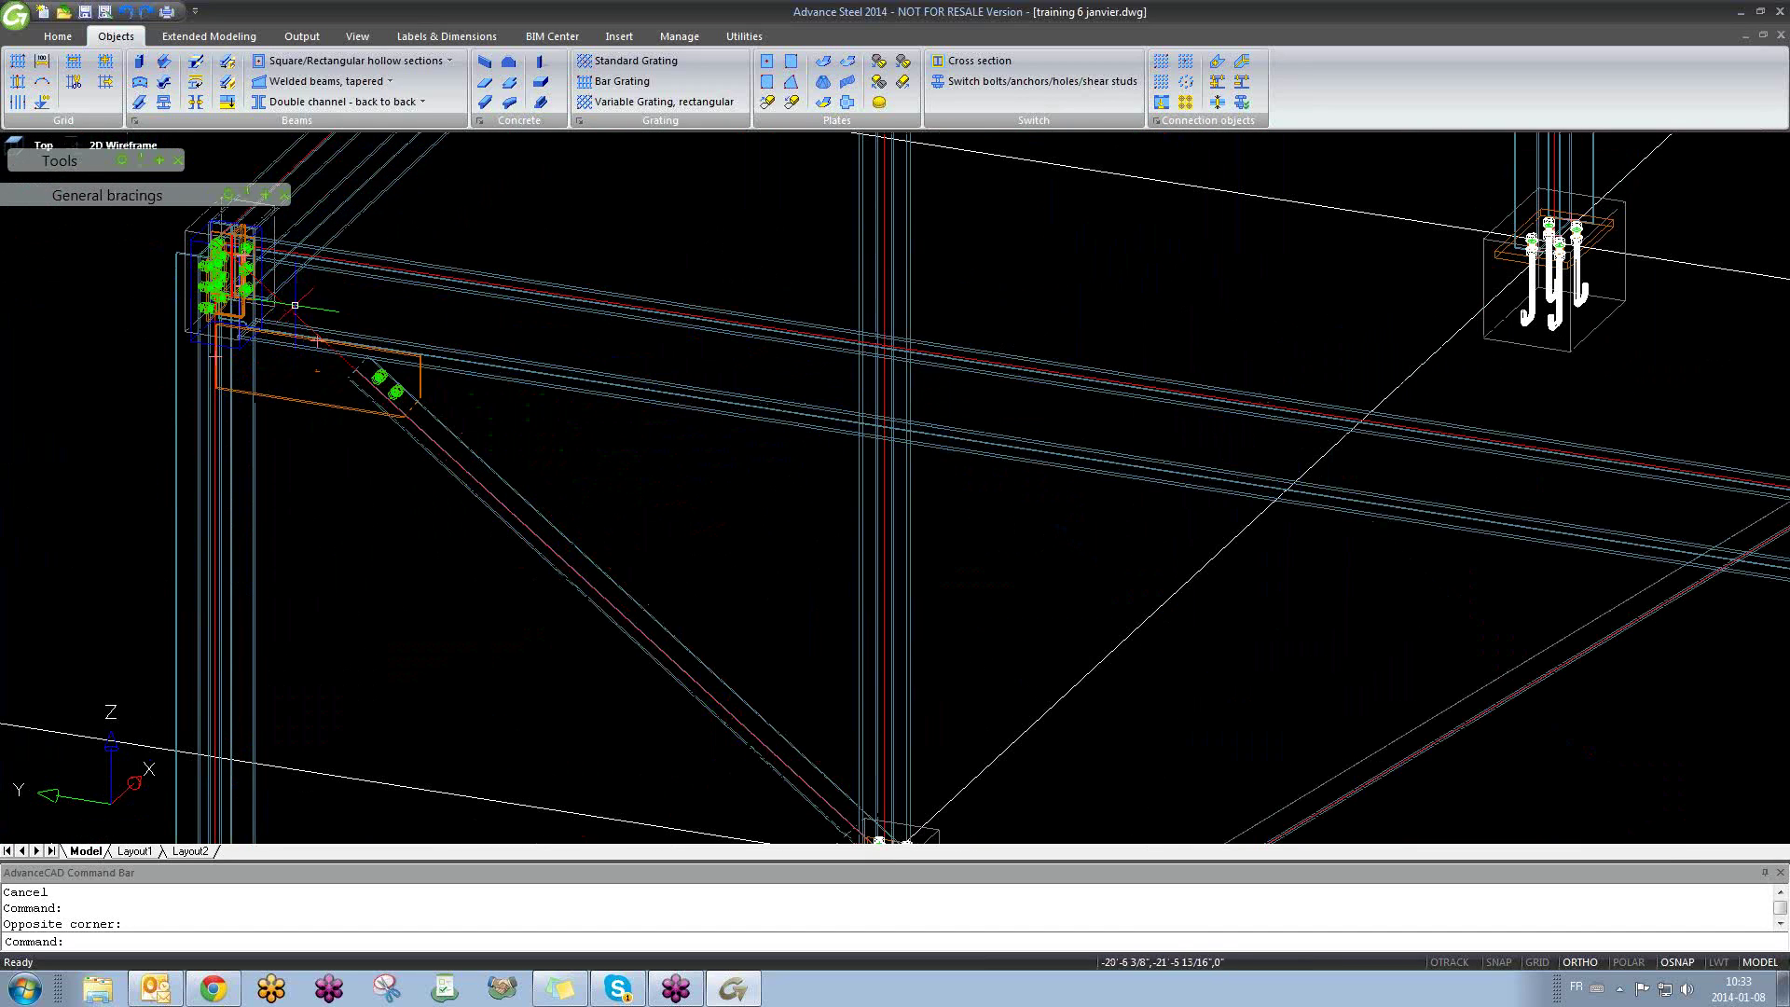
{"action": "left_click", "coordinate": [271, 302]}
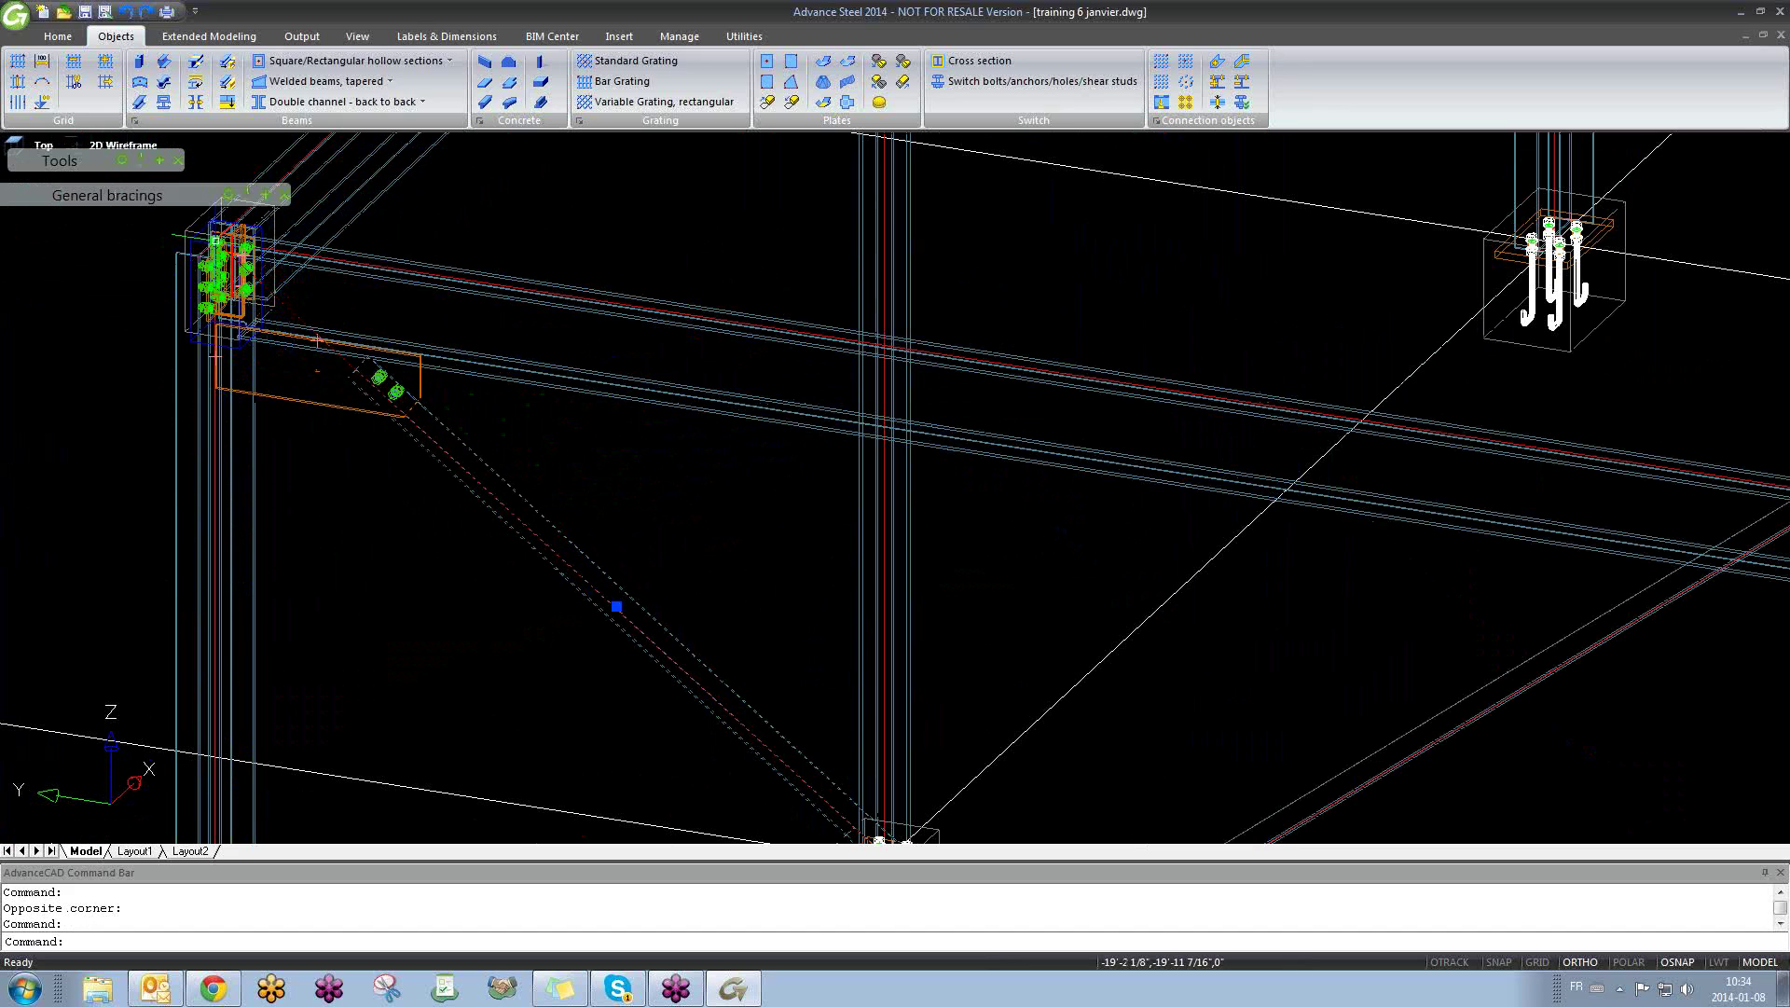
{"action": "left_click", "coordinate": [215, 240]}
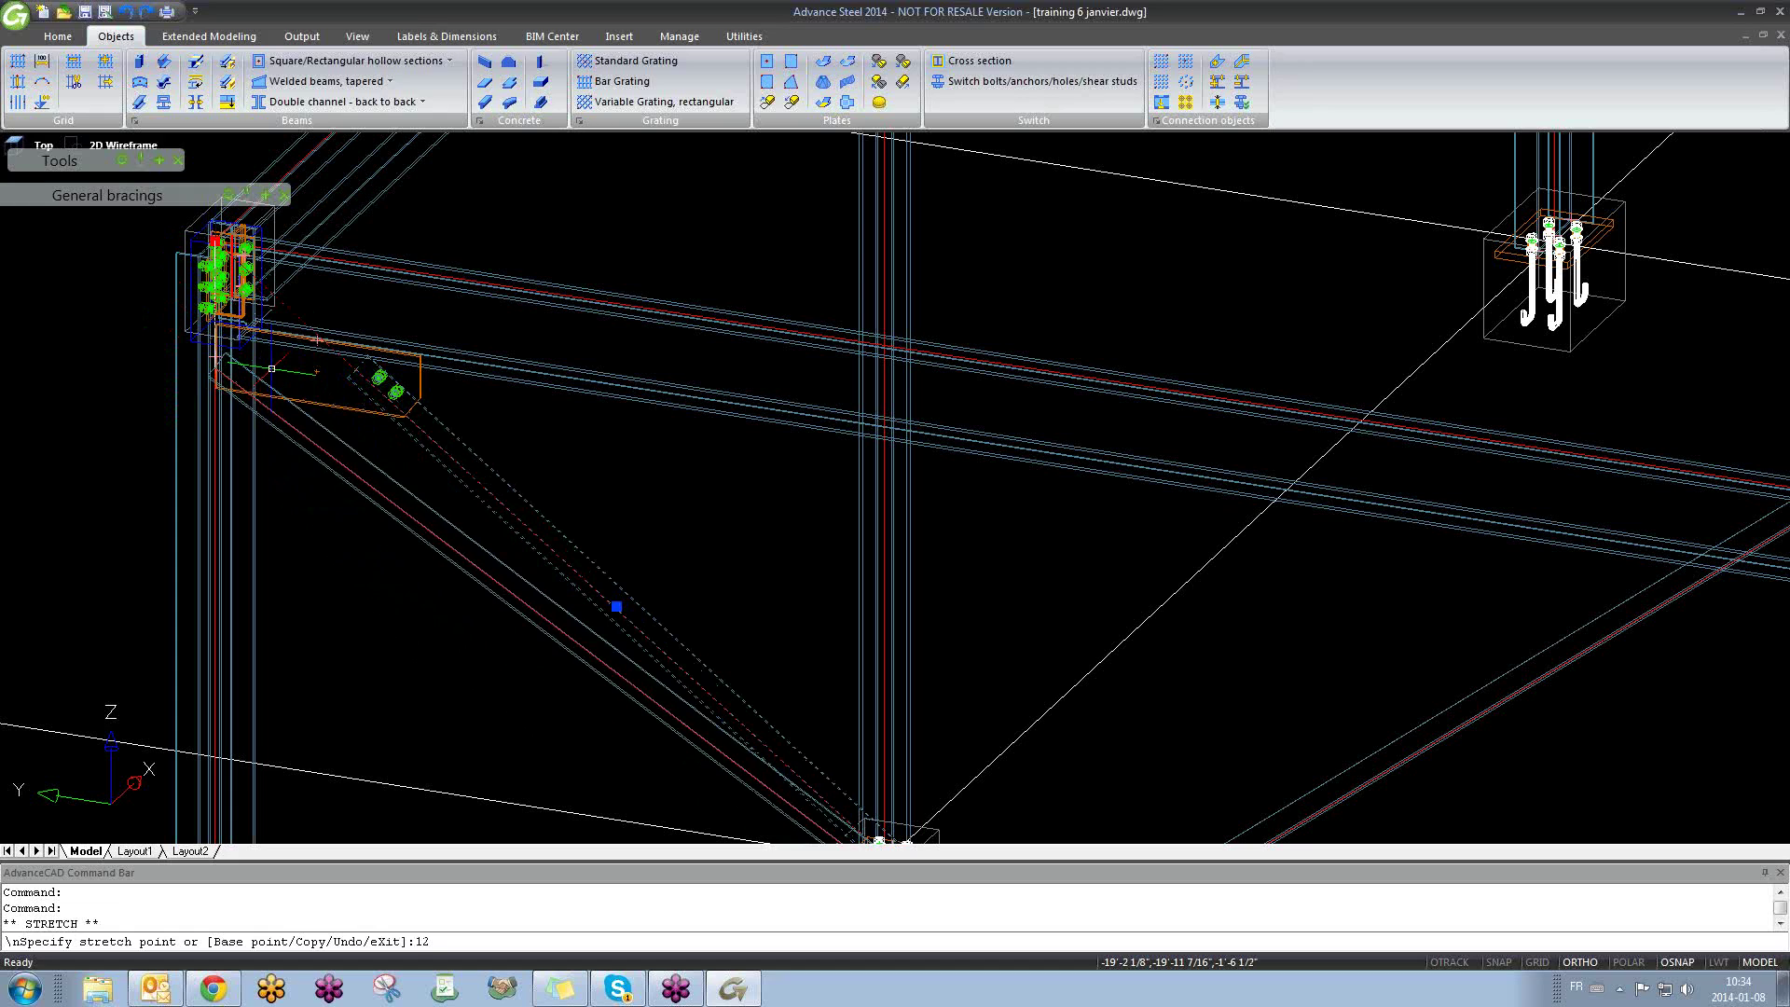
{"action": "key", "text": "Return"}
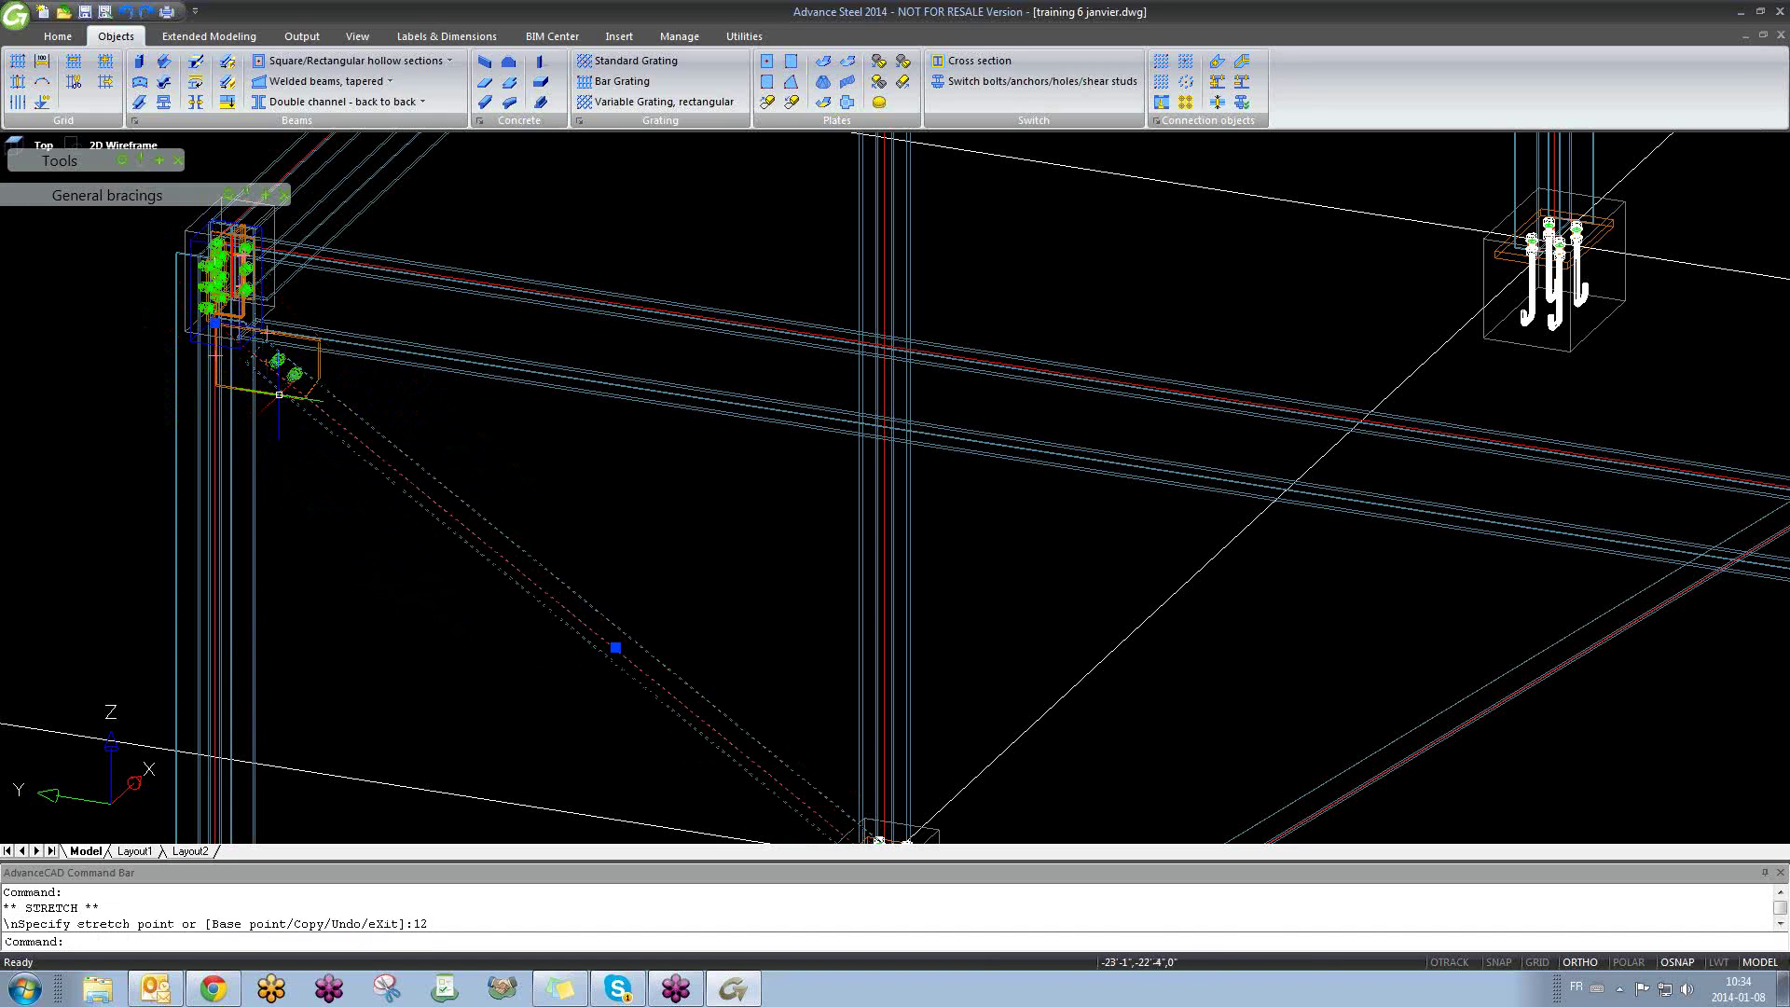
Step: Stretch the same angle brace's upper end 6 back up along the column and clear the selection
{"action": "scroll", "coordinate": [257, 372], "scroll_direction": "up", "scroll_amount": 2}
{"action": "scroll", "coordinate": [257, 372], "scroll_direction": "up", "scroll_amount": 3}
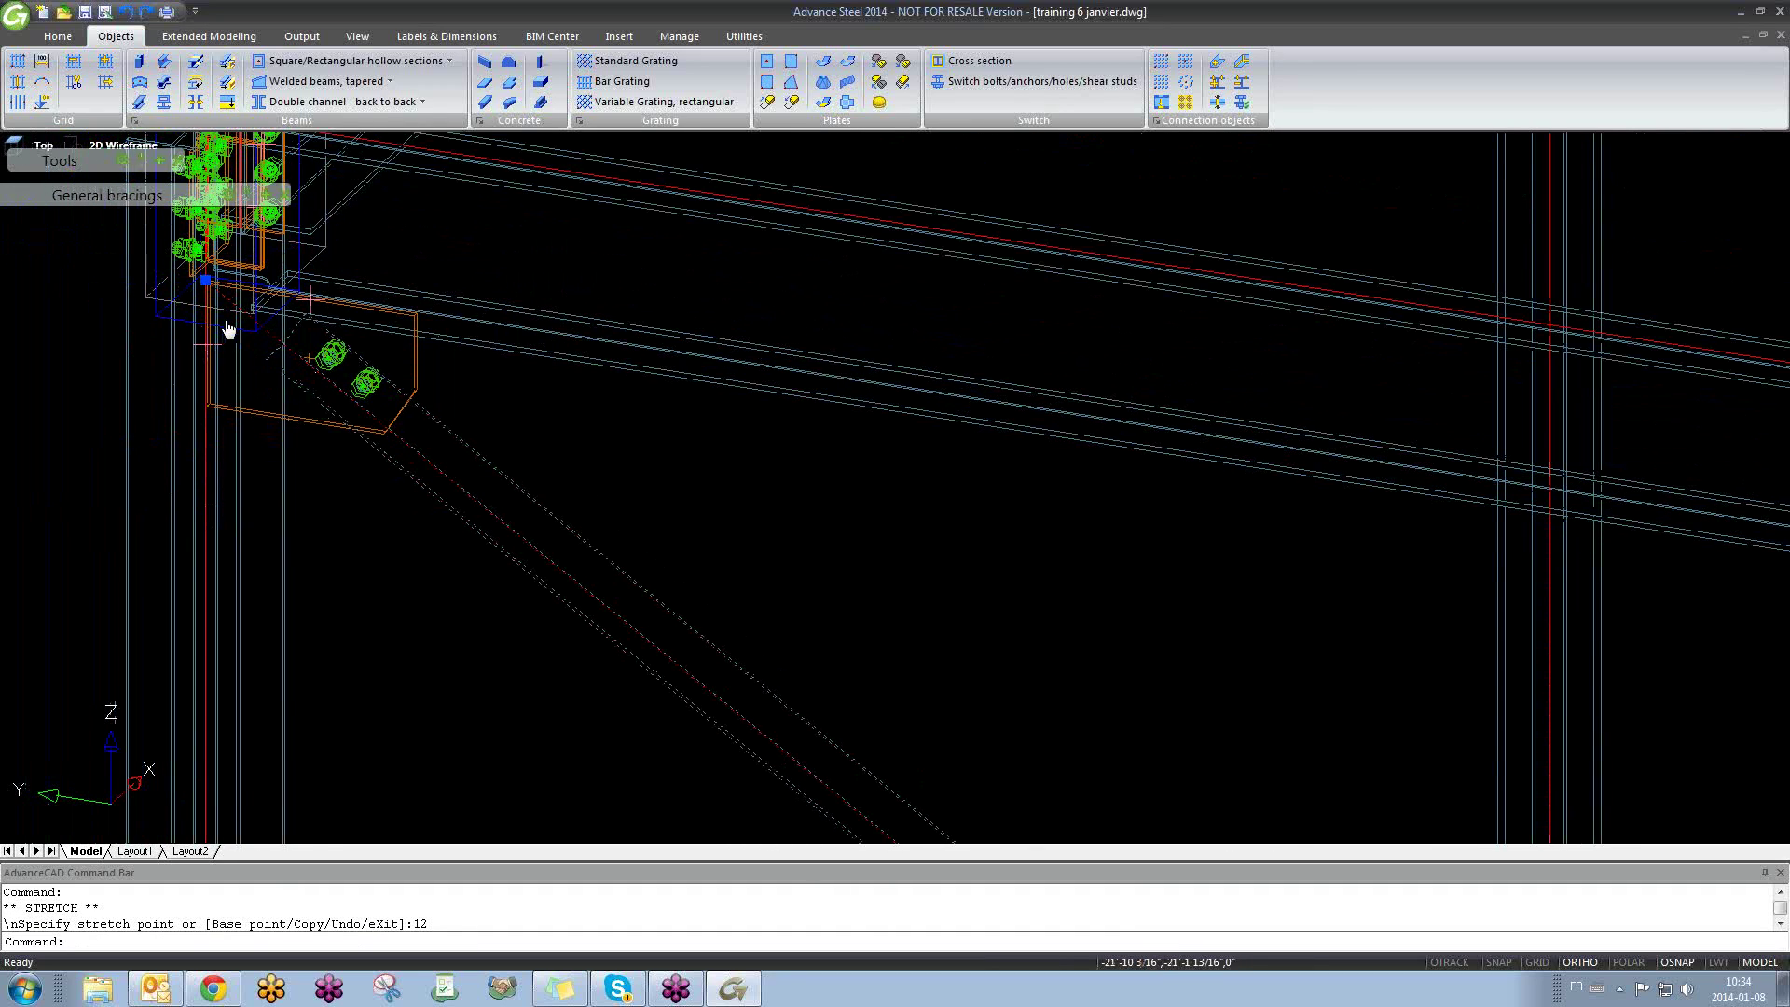
{"action": "left_click", "coordinate": [248, 318]}
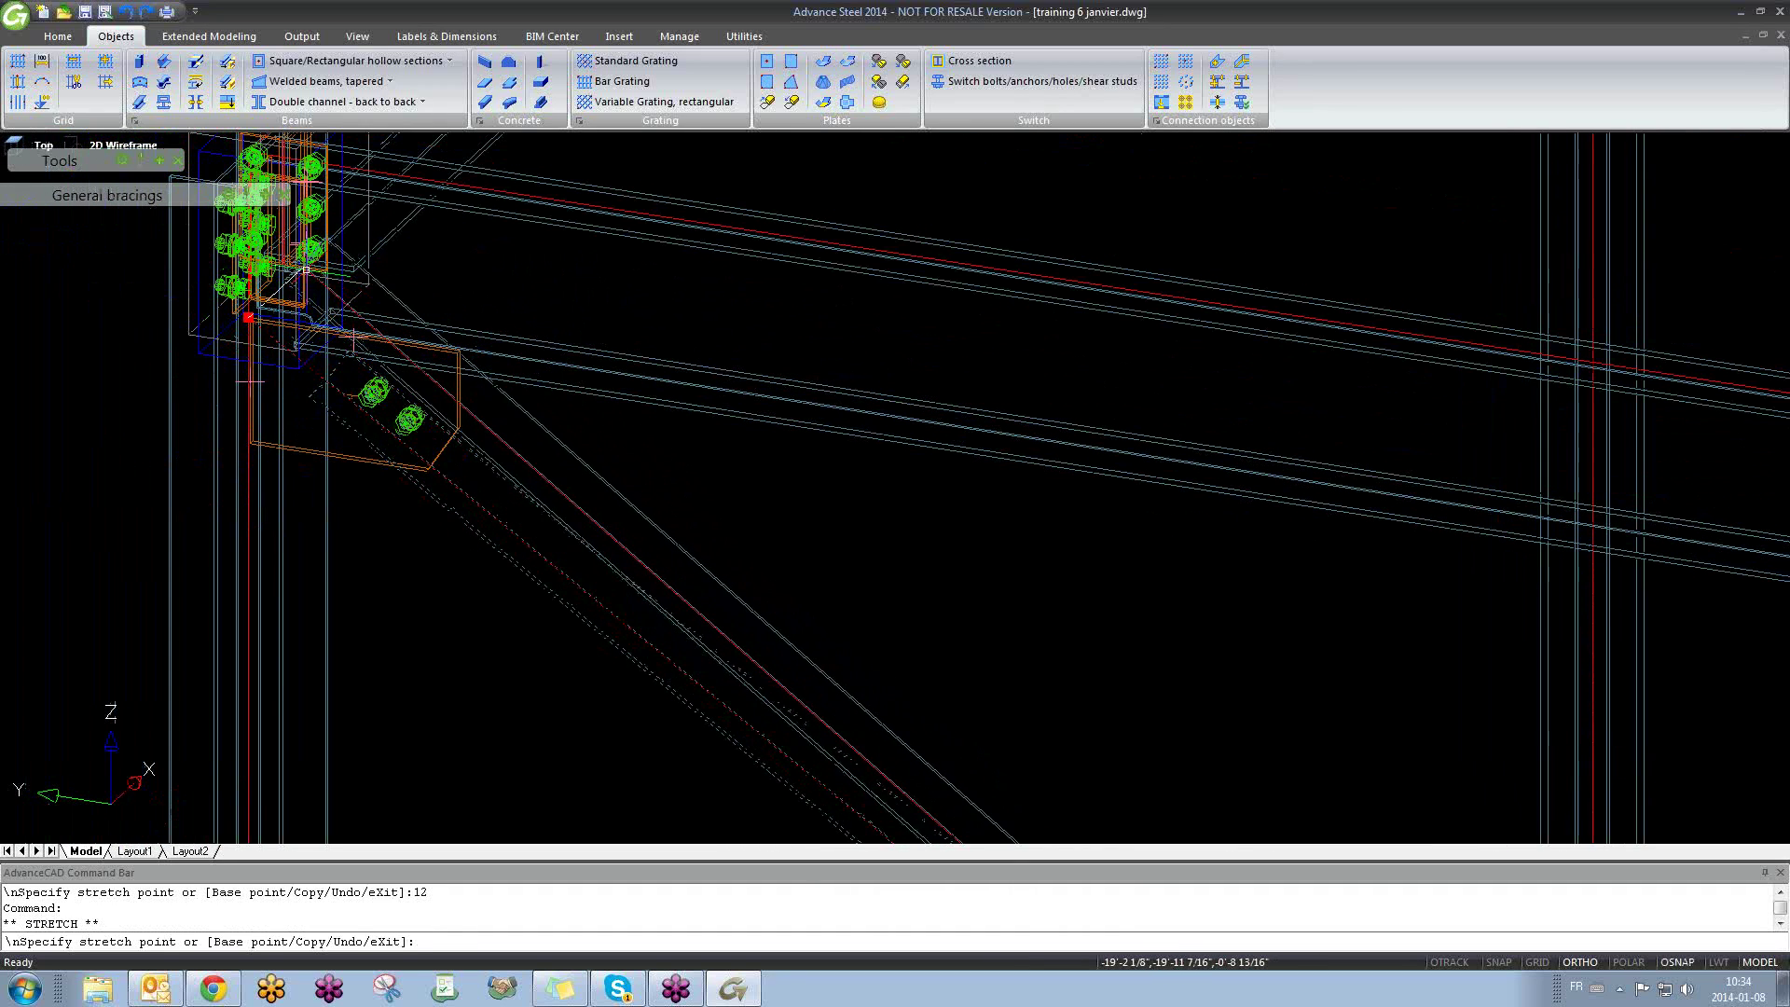
{"action": "key", "text": "Return"}
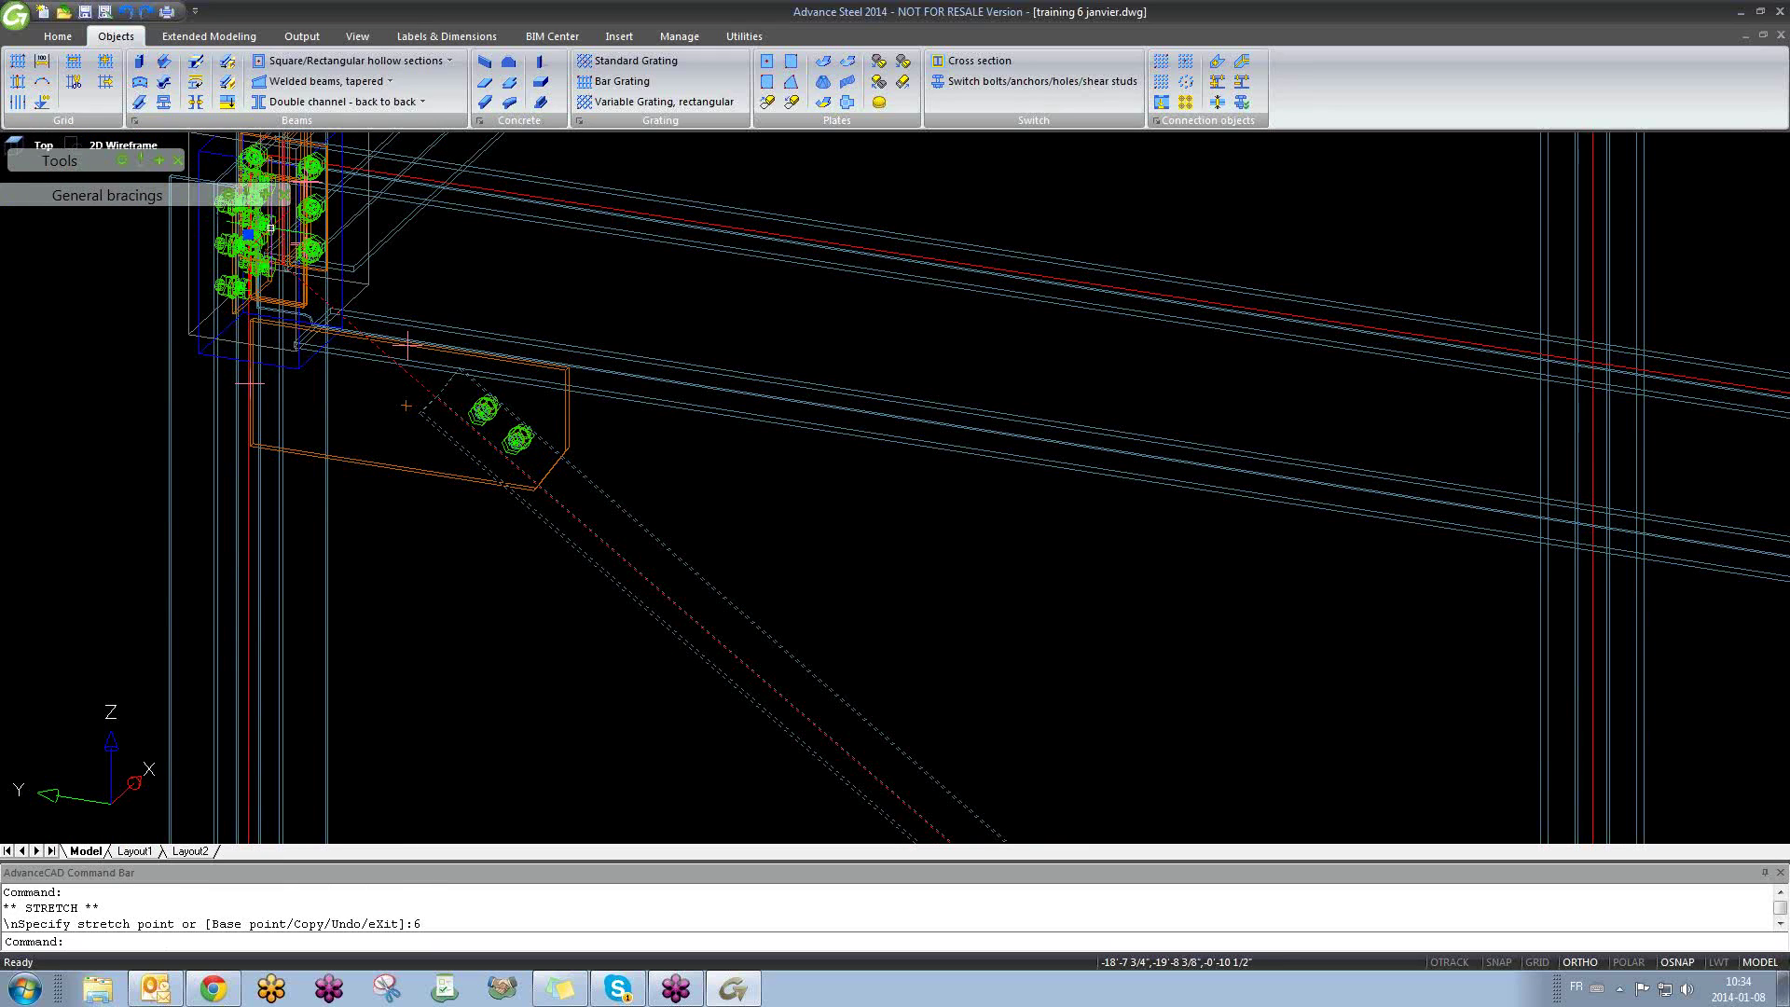
{"action": "key", "text": "Escape"}
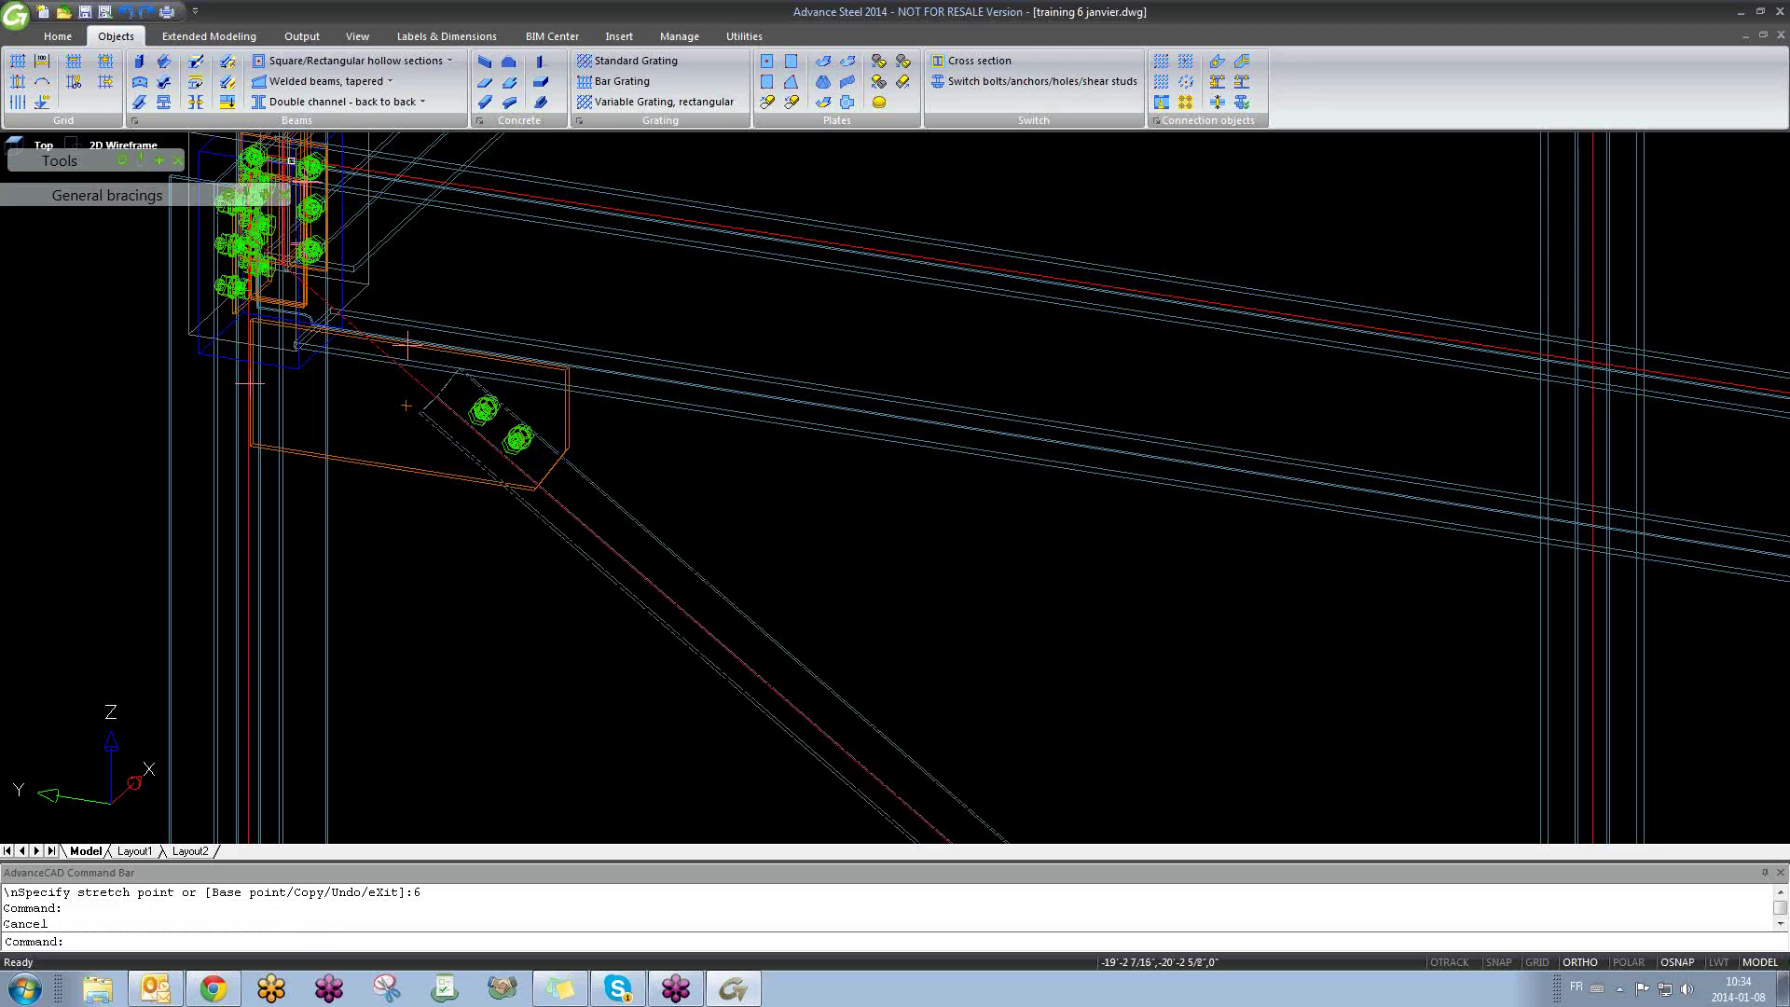
{"action": "left_click", "coordinate": [373, 250]}
{"action": "left_click", "coordinate": [477, 261]}
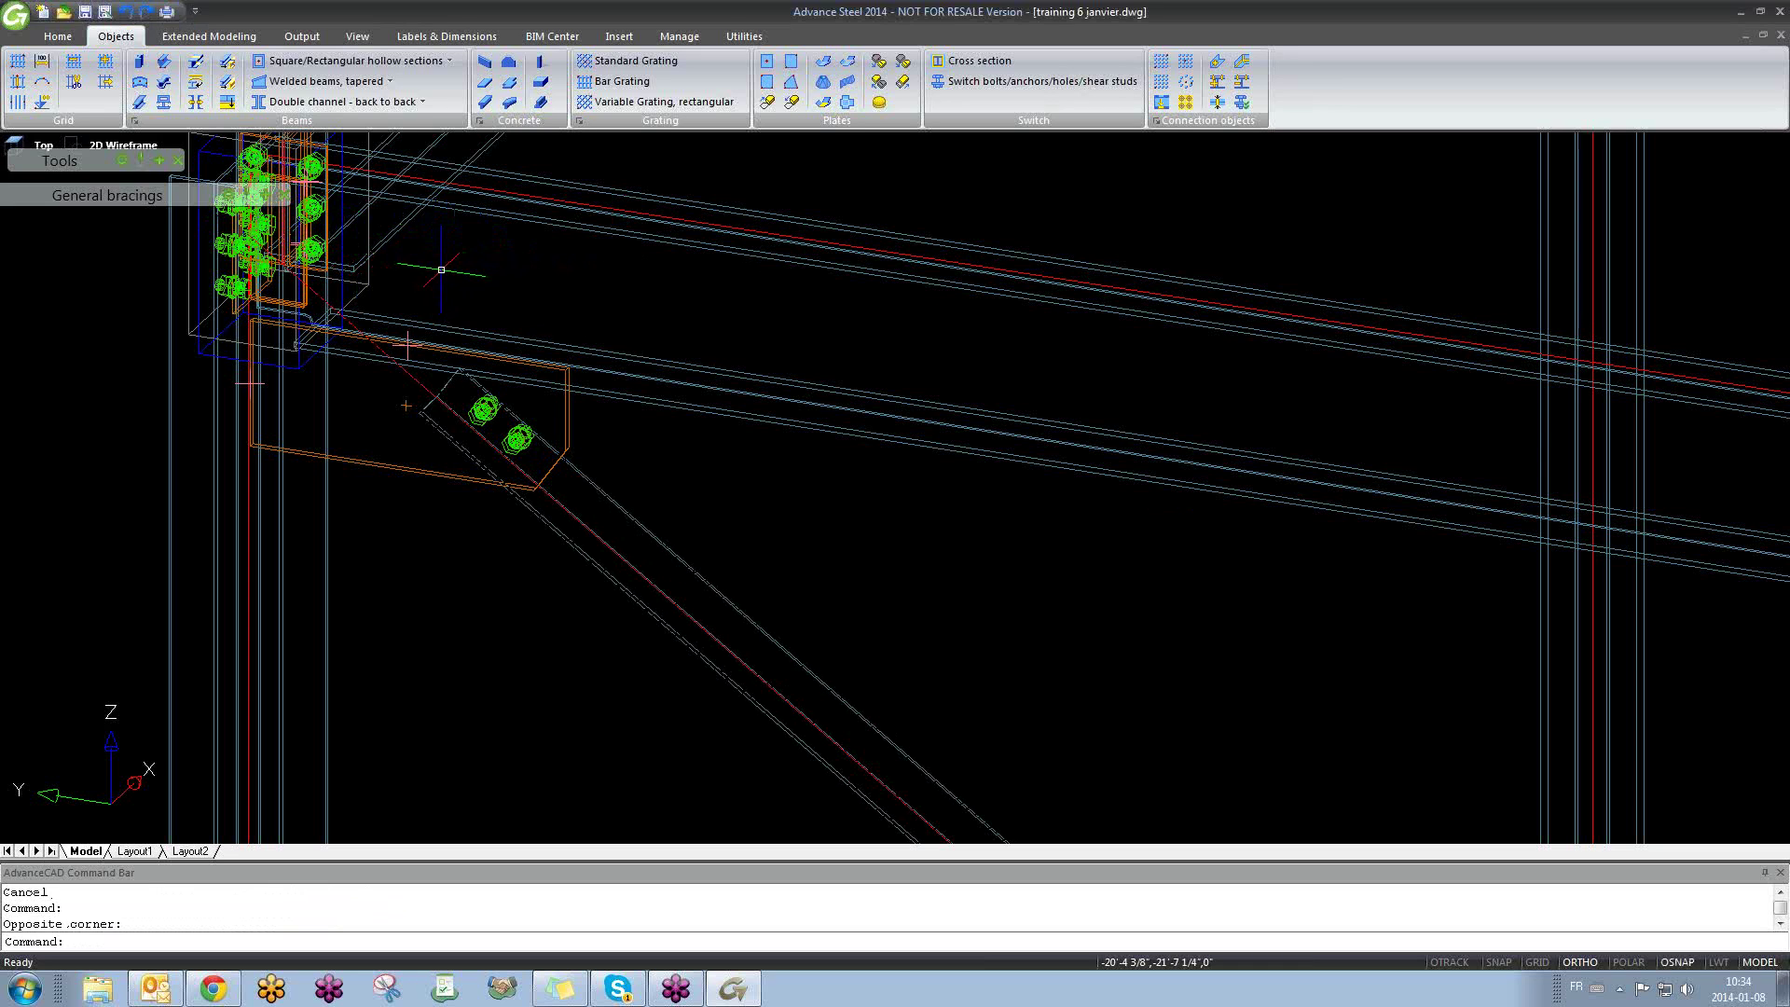
Step: Examine the crossing hollow section braces and the shared corner joint with the angle bracing
{"action": "scroll", "coordinate": [442, 271], "scroll_direction": "down", "scroll_amount": 8}
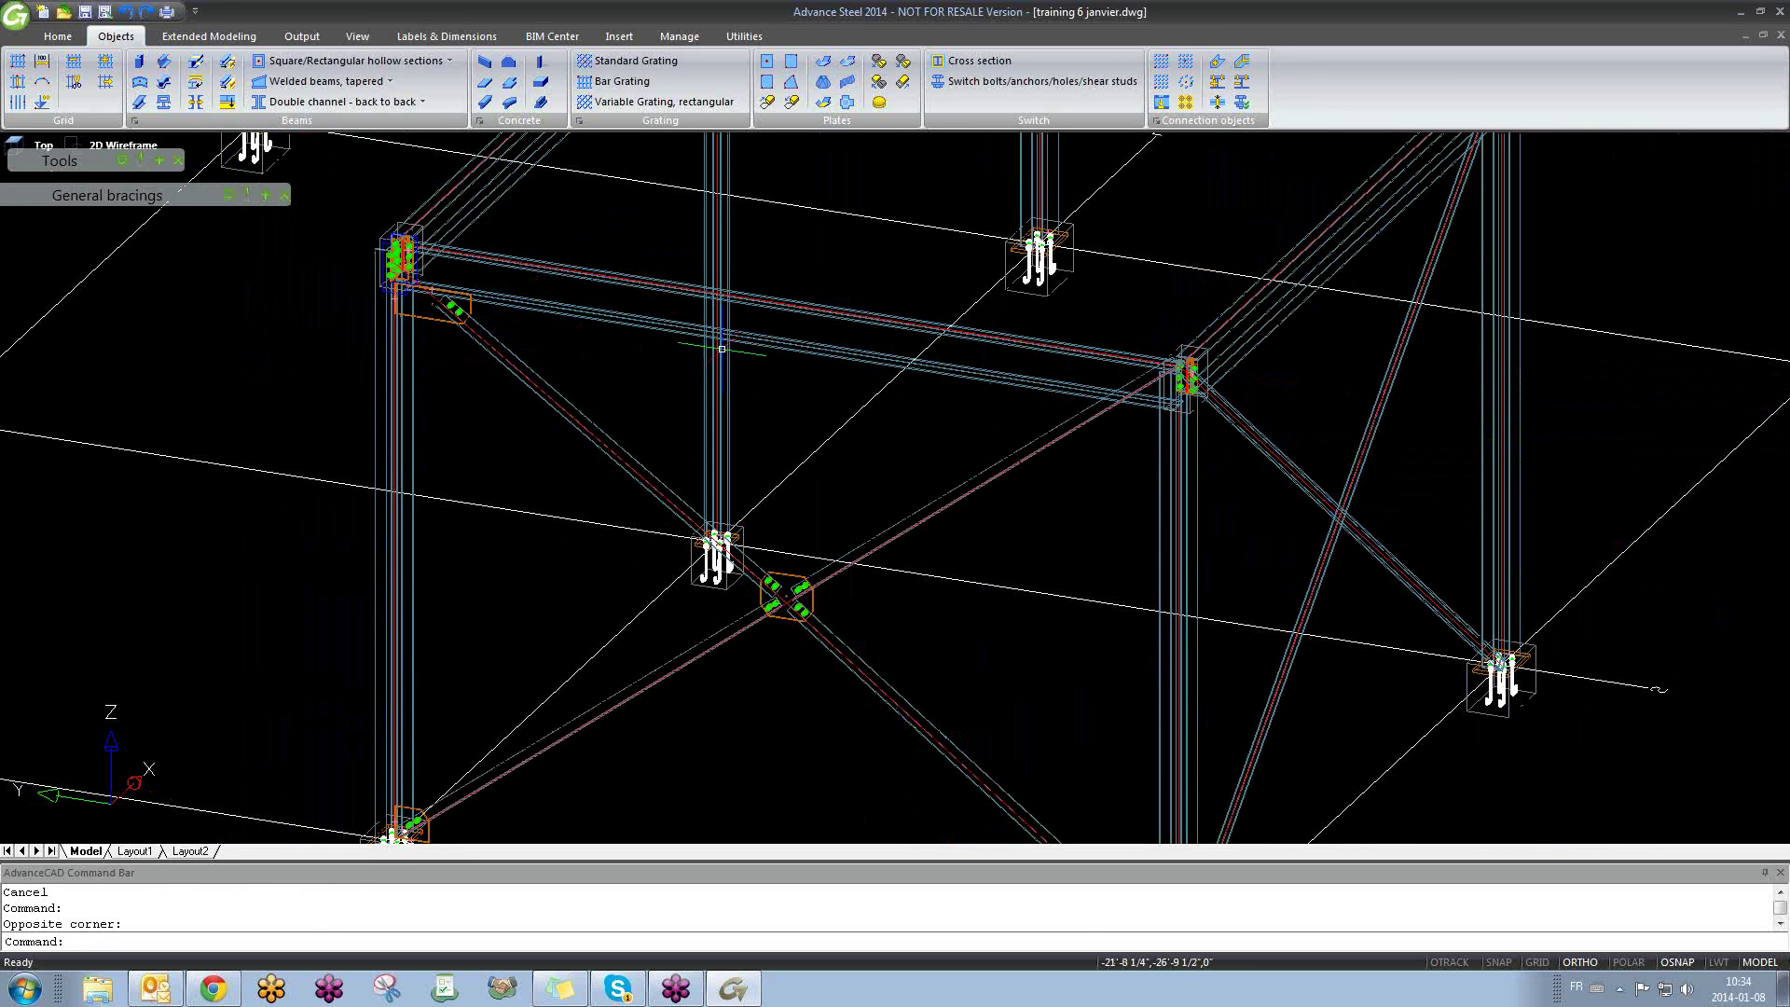
{"action": "middle_click_drag", "start_coordinate": [913, 419], "coordinate": [583, 438]}
{"action": "scroll", "coordinate": [992, 428], "scroll_direction": "down", "scroll_amount": 6}
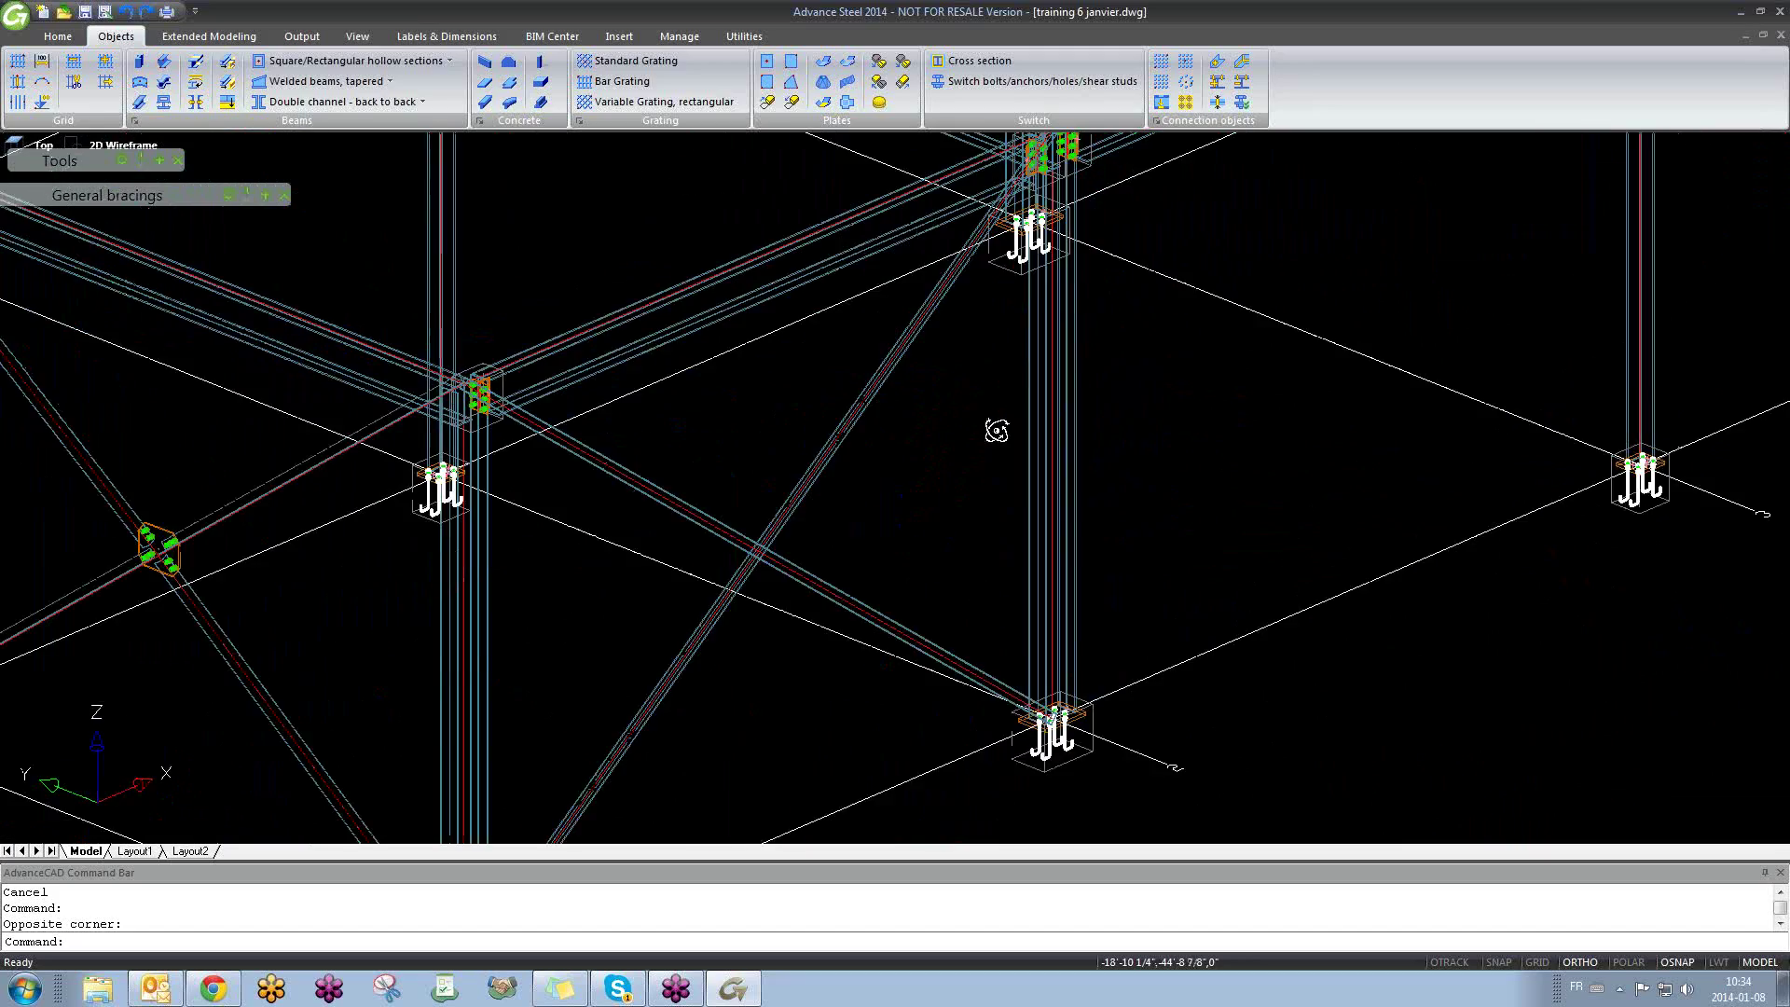
{"action": "middle_click_drag", "start_coordinate": [826, 399], "coordinate": [602, 396], "text": "shift"}
{"action": "scroll", "coordinate": [519, 353], "scroll_direction": "up", "scroll_amount": 8}
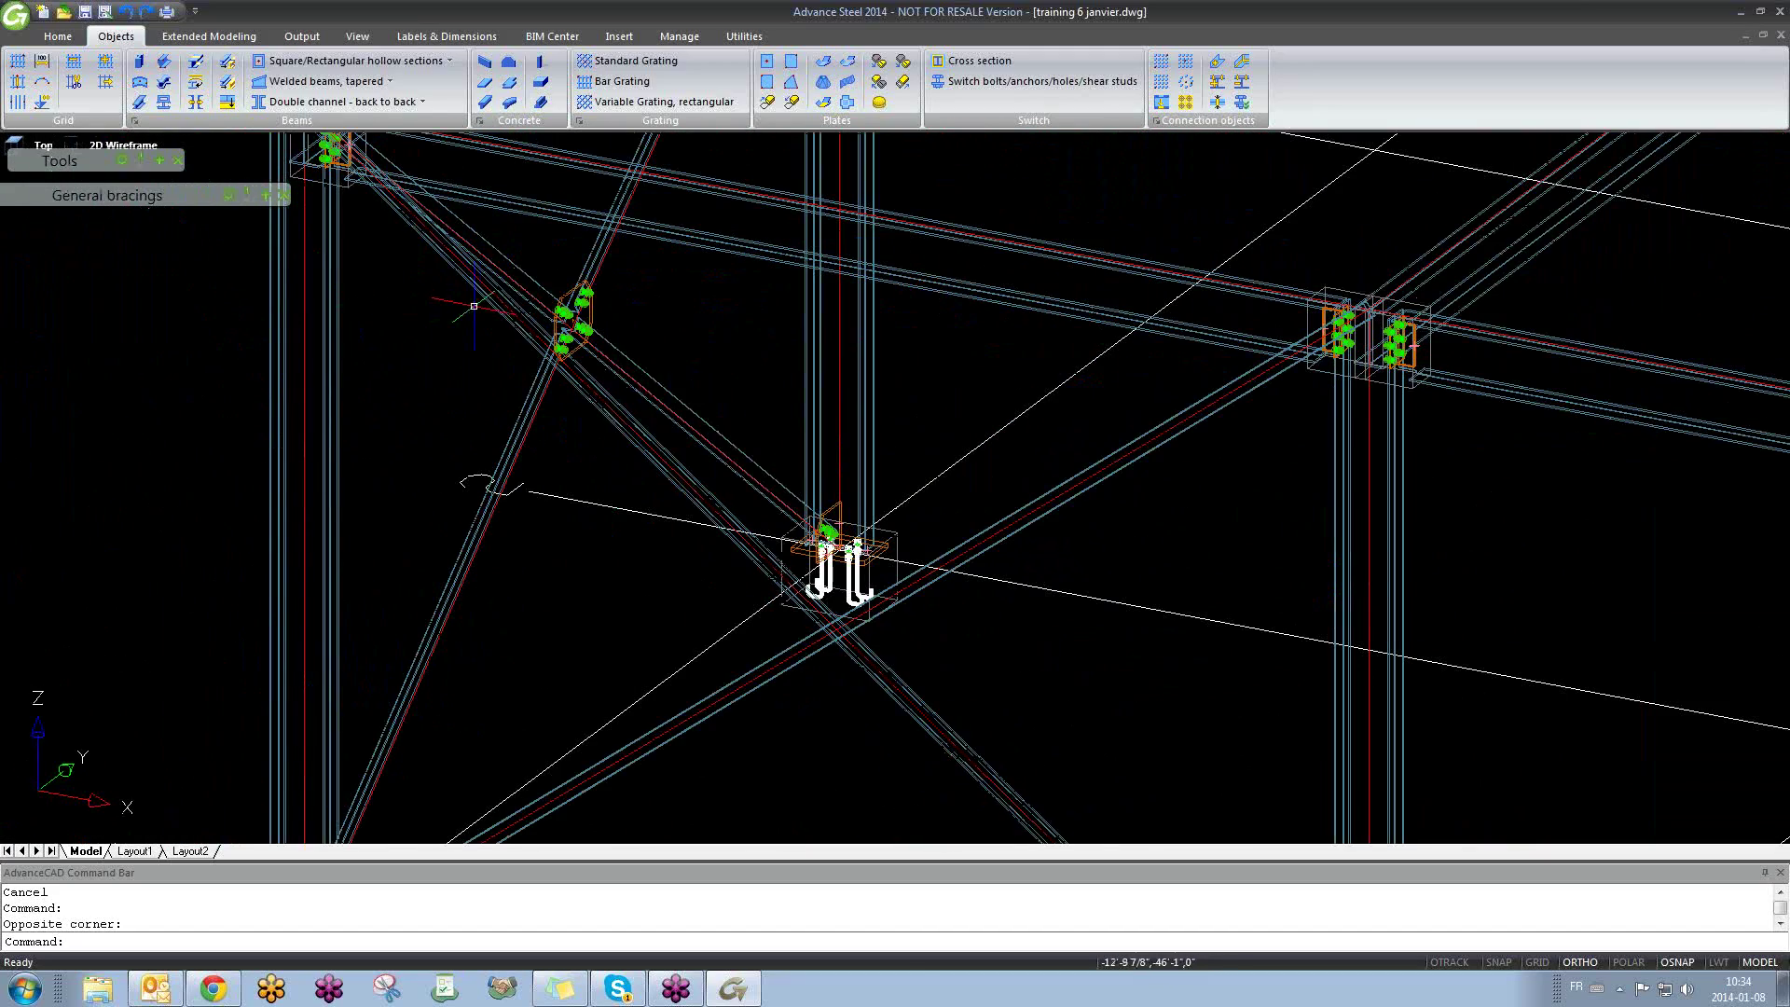
{"action": "middle_click_drag", "start_coordinate": [489, 320], "coordinate": [529, 435], "text": "shift"}
{"action": "scroll", "coordinate": [512, 346], "scroll_direction": "up", "scroll_amount": 6}
{"action": "scroll", "coordinate": [529, 435], "scroll_direction": "down", "scroll_amount": 3}
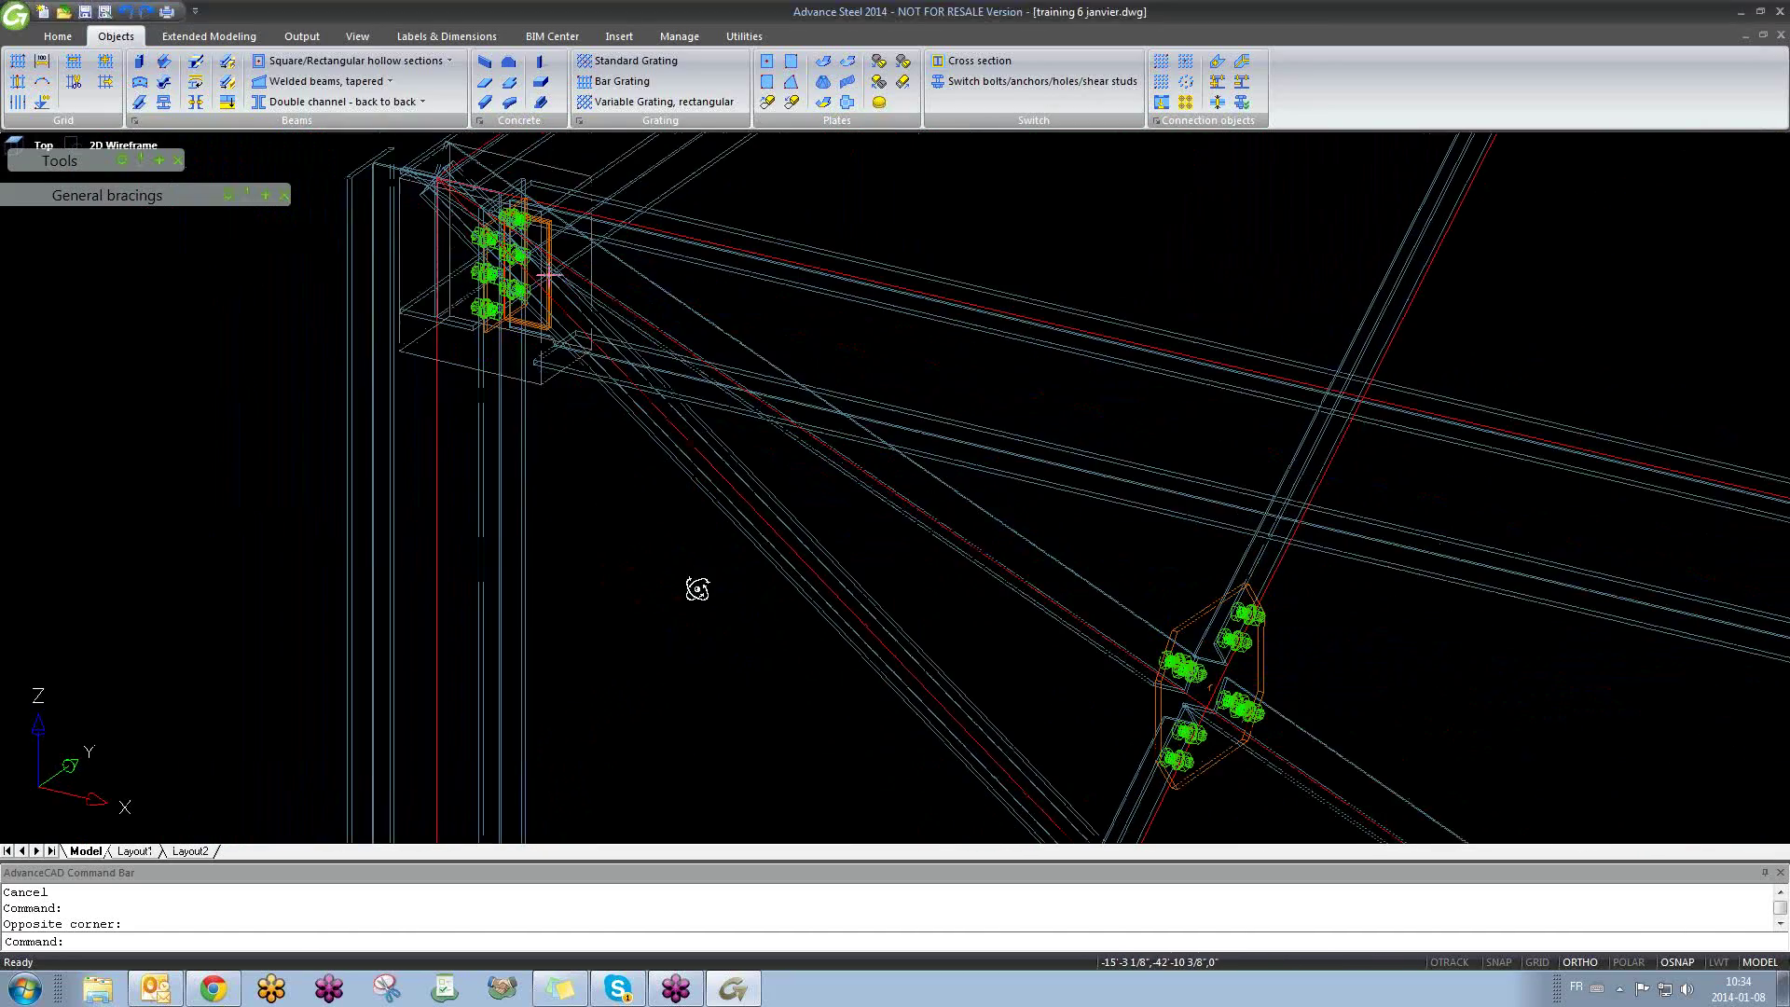
{"action": "scroll", "coordinate": [700, 587], "scroll_direction": "down", "scroll_amount": 5}
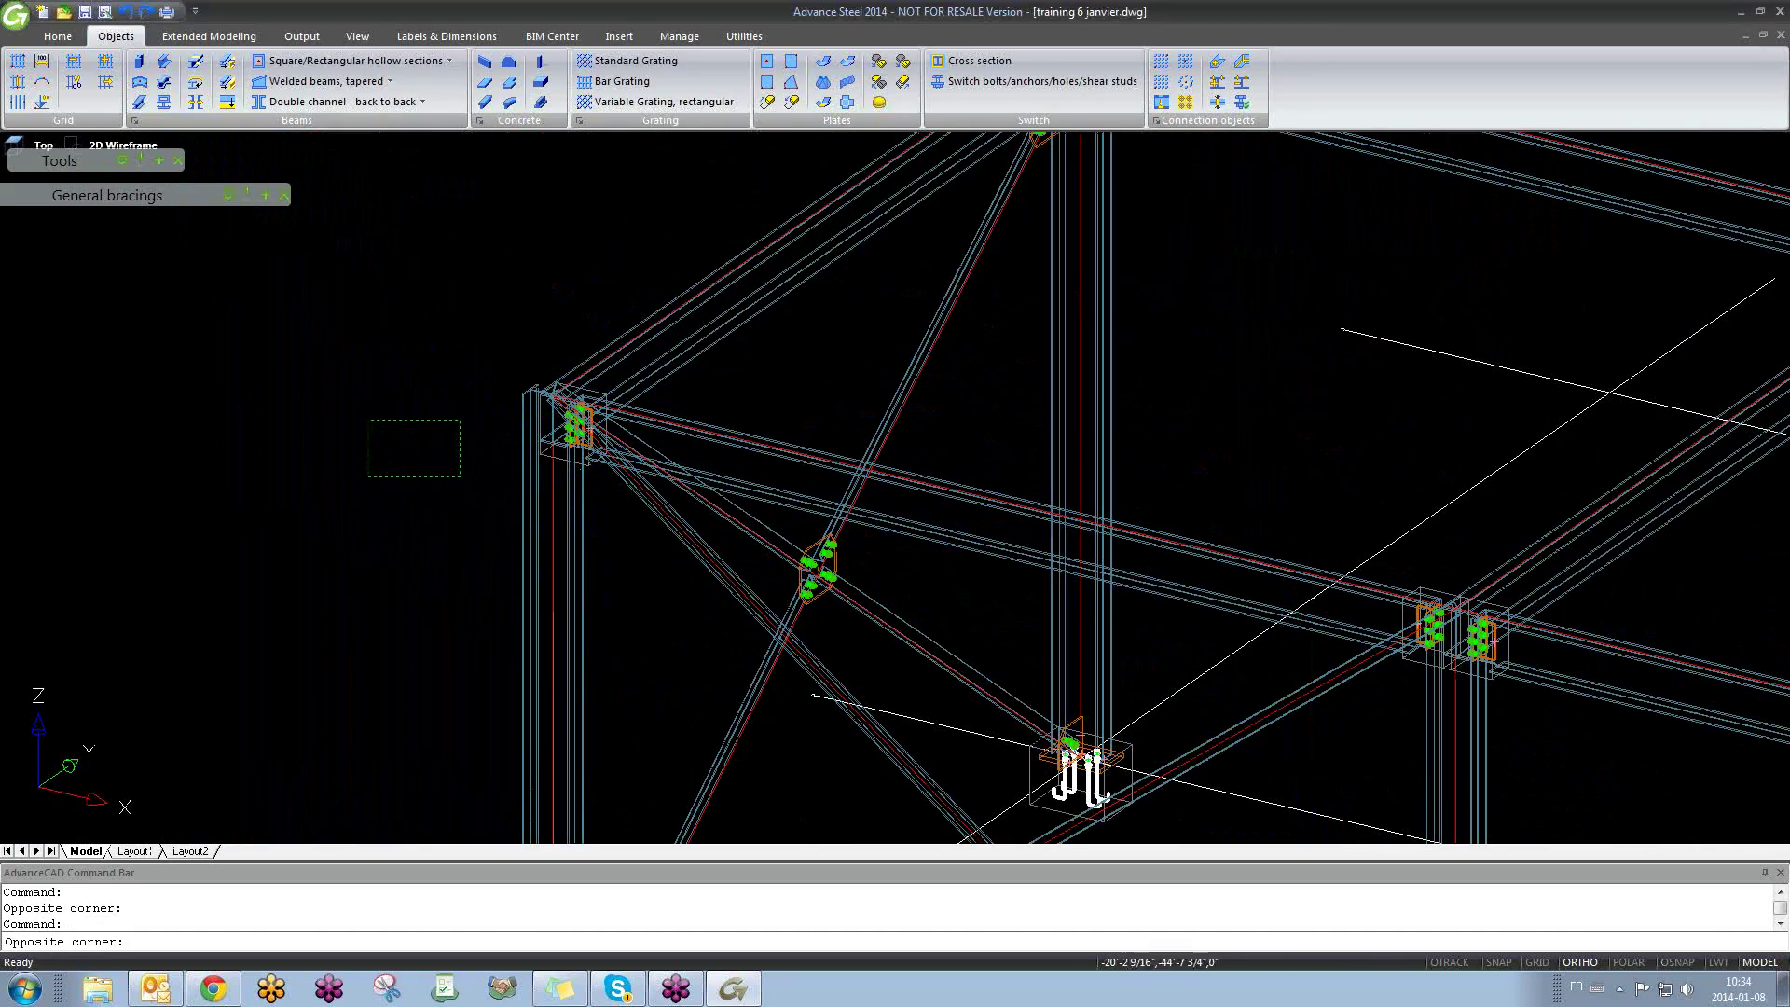
Step: Expand the General bracings tool list
{"action": "left_click", "coordinate": [452, 428]}
{"action": "left_click", "coordinate": [400, 455]}
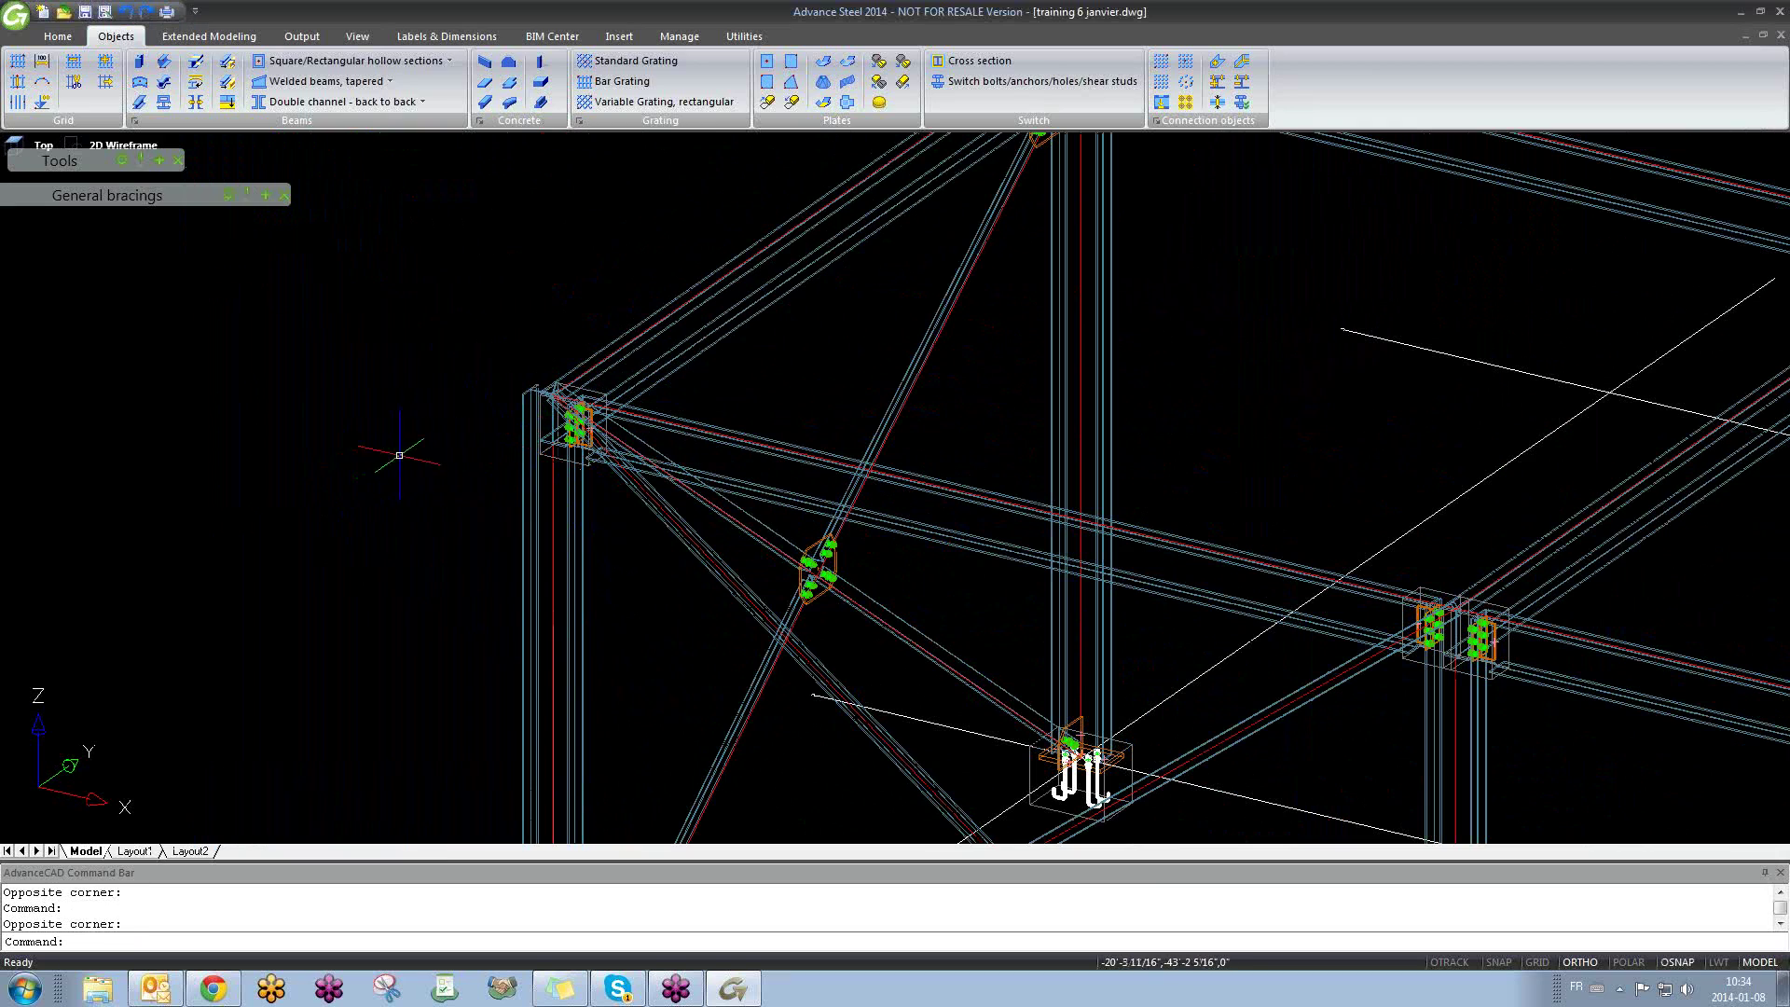
{"action": "left_click", "coordinate": [265, 195]}
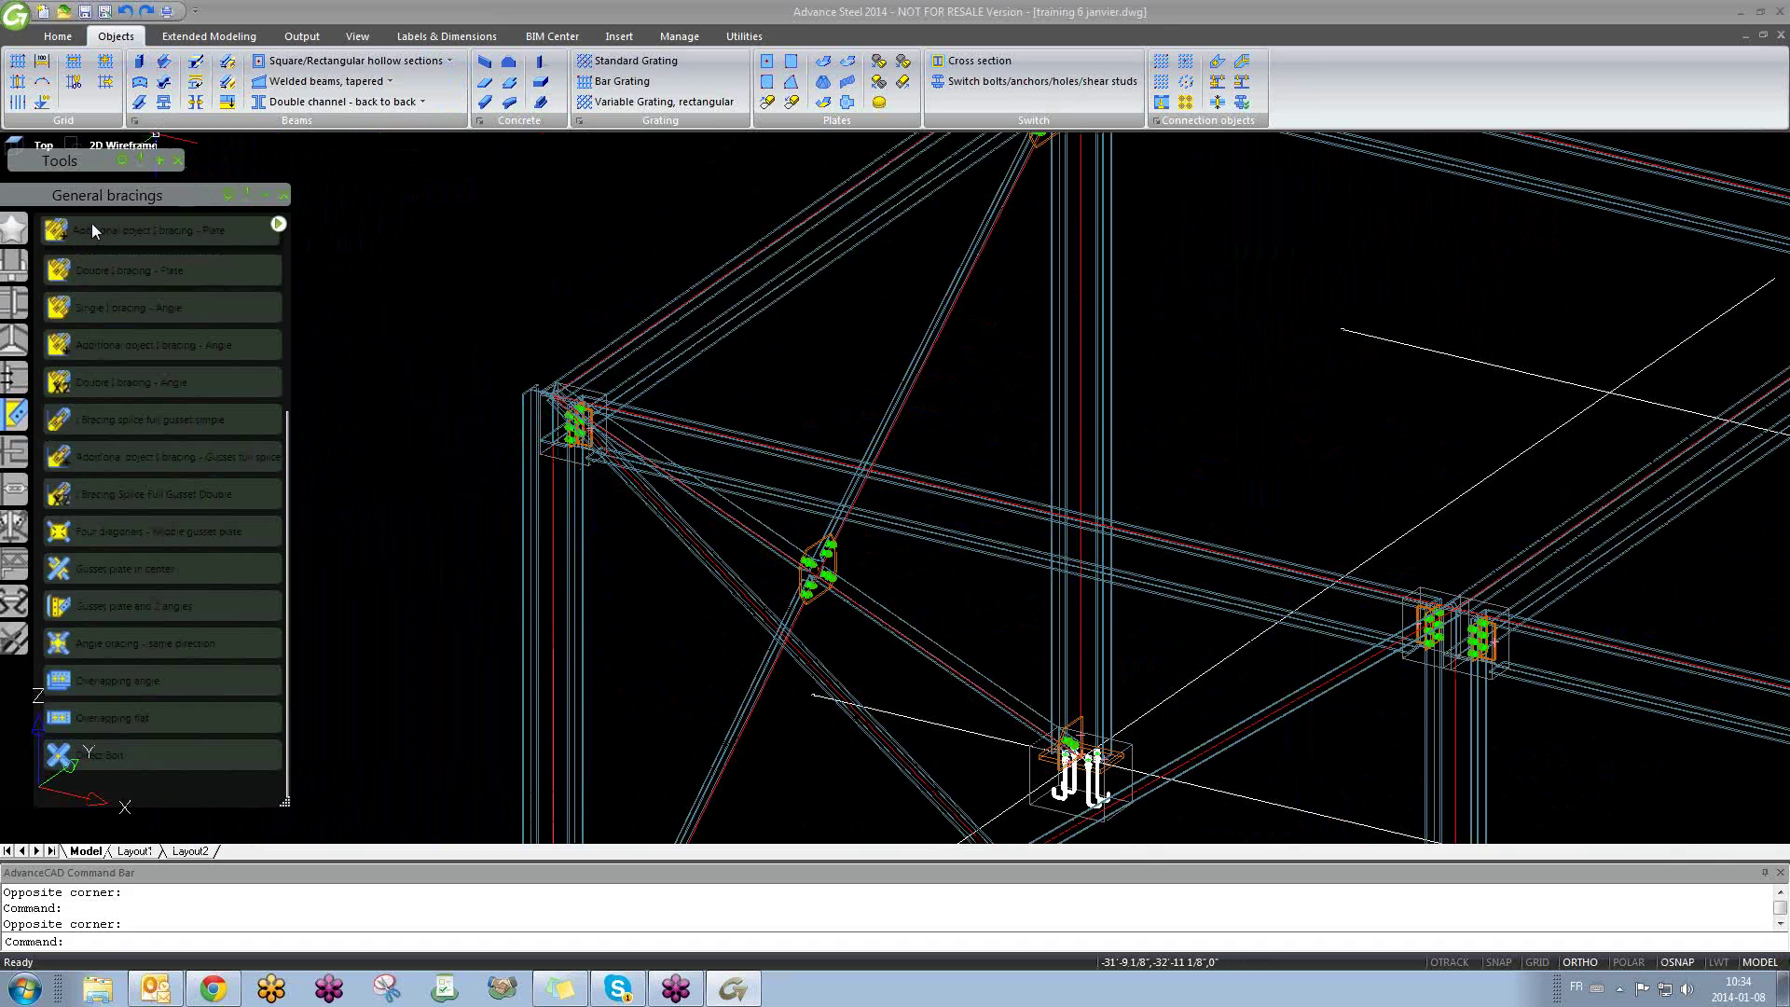
Step: Compare the General bracings and Tube connections tool lists with their preview images
{"action": "left_click", "coordinate": [16, 454]}
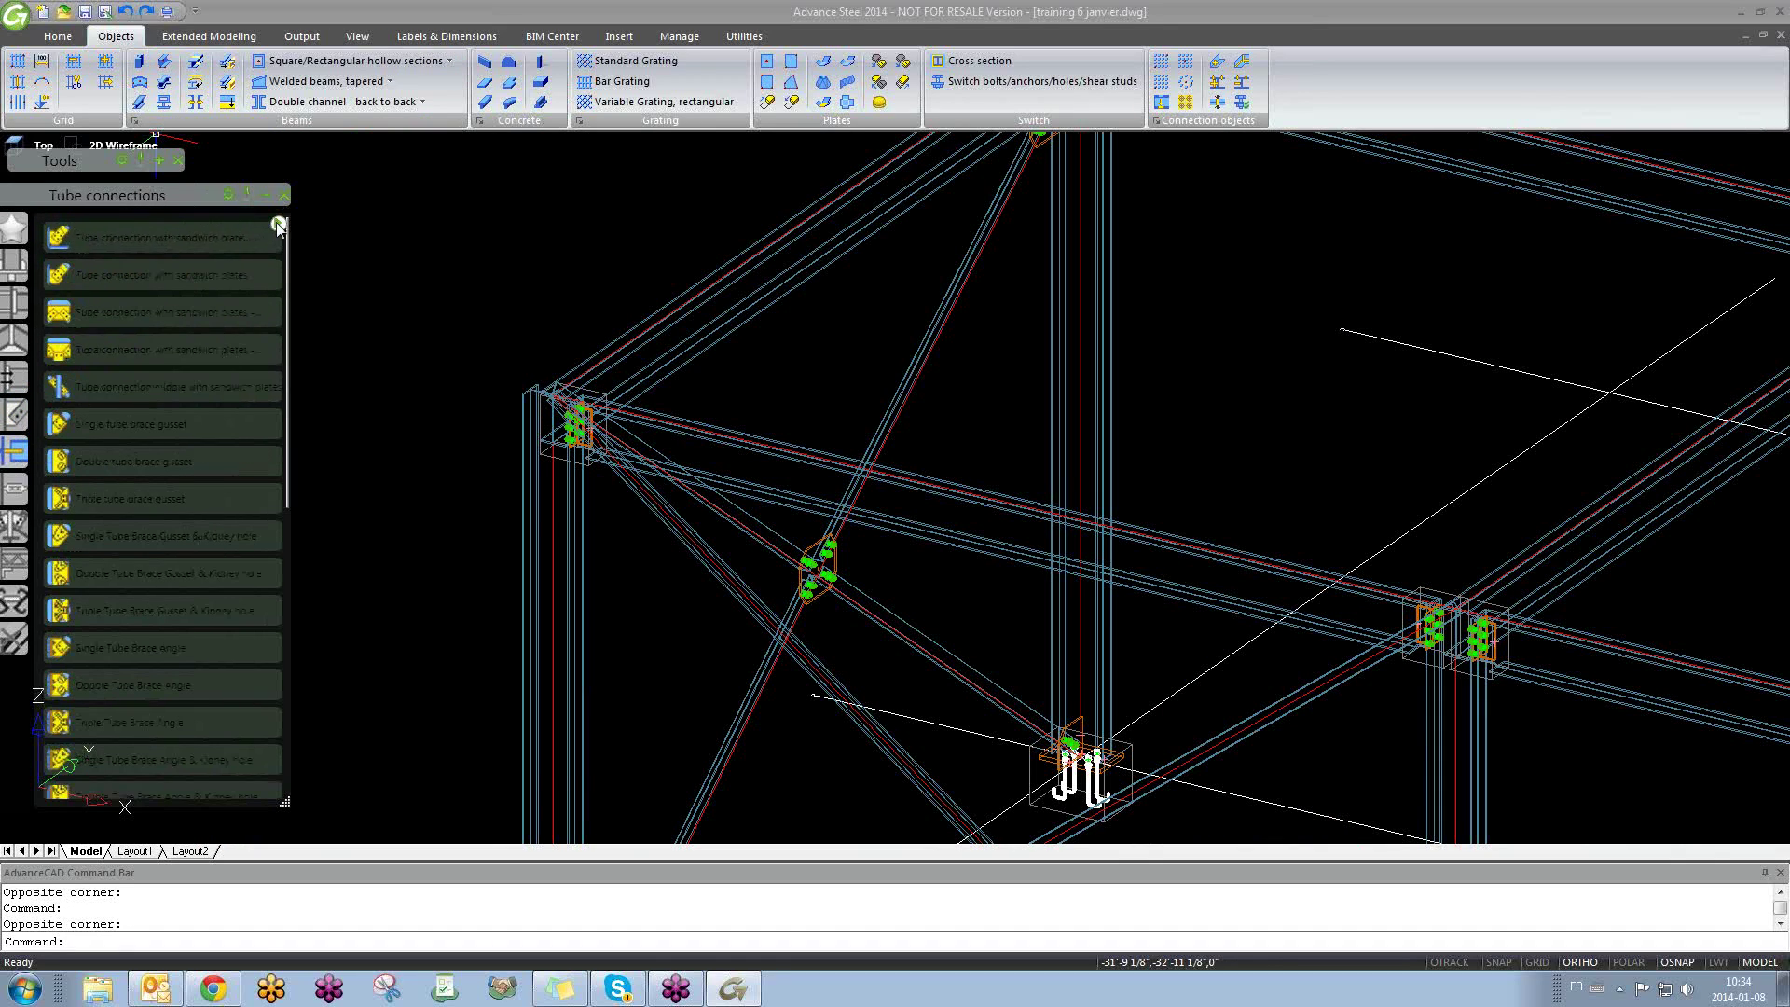
{"action": "mouse_move", "coordinate": [278, 228]}
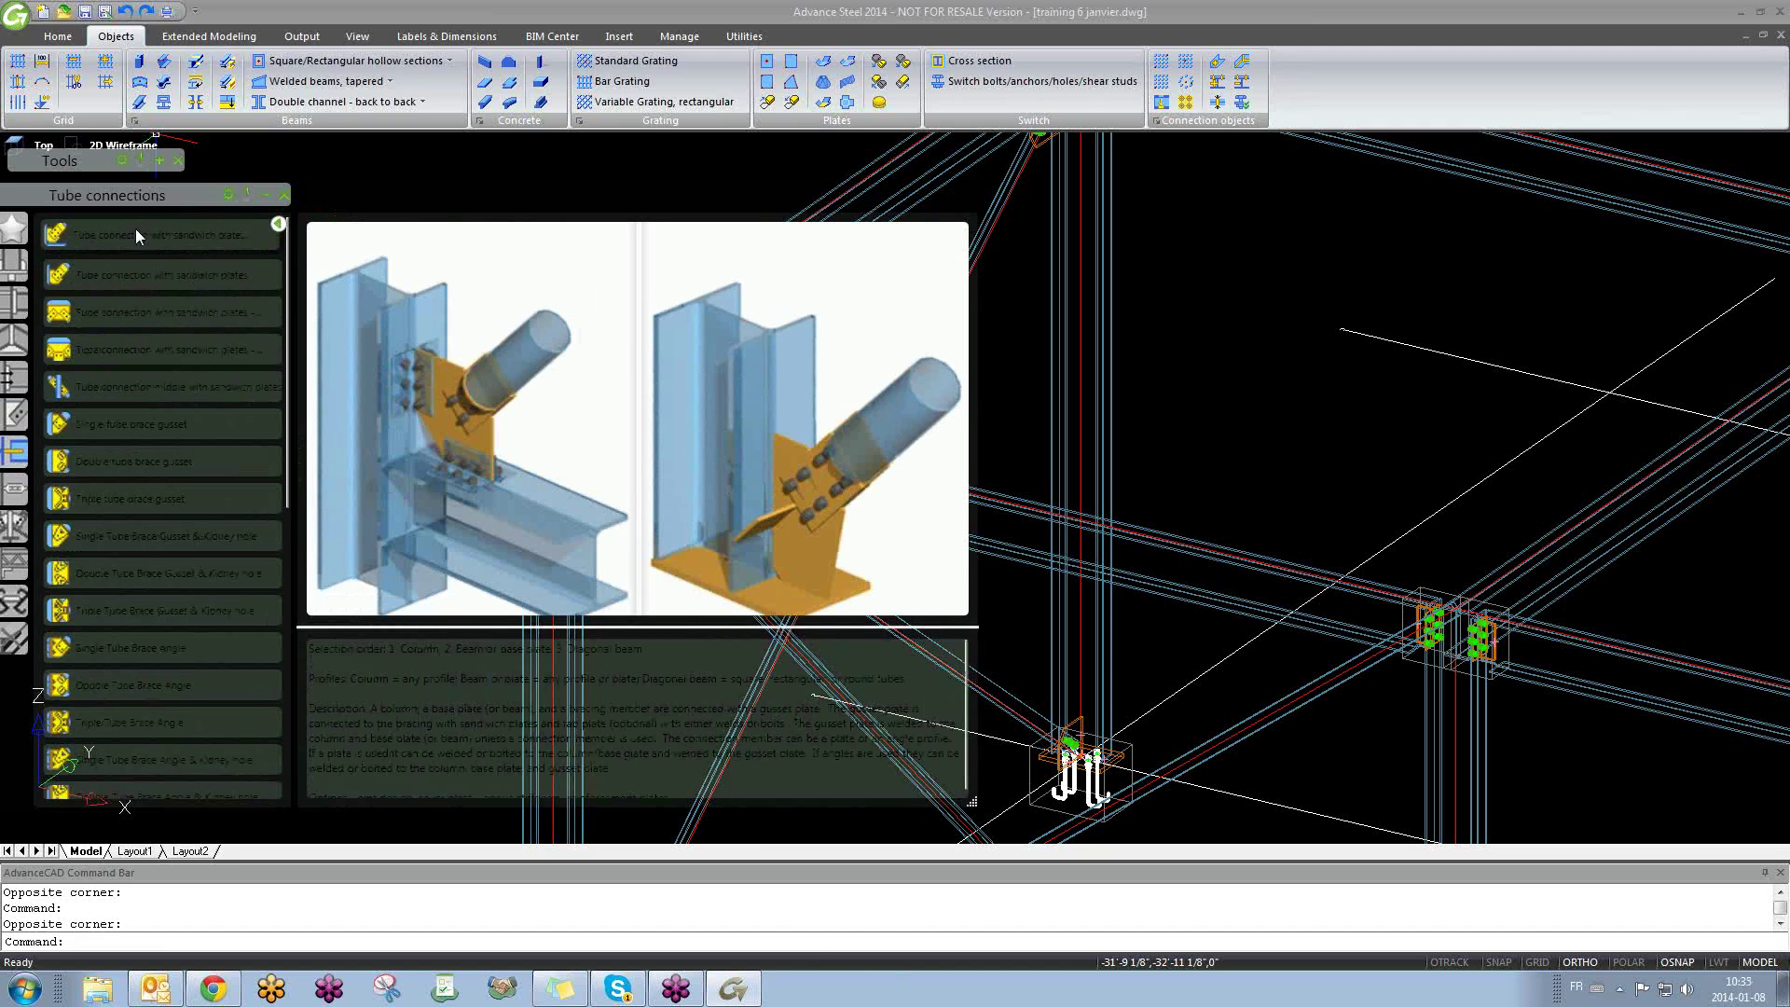
{"action": "left_click", "coordinate": [15, 422]}
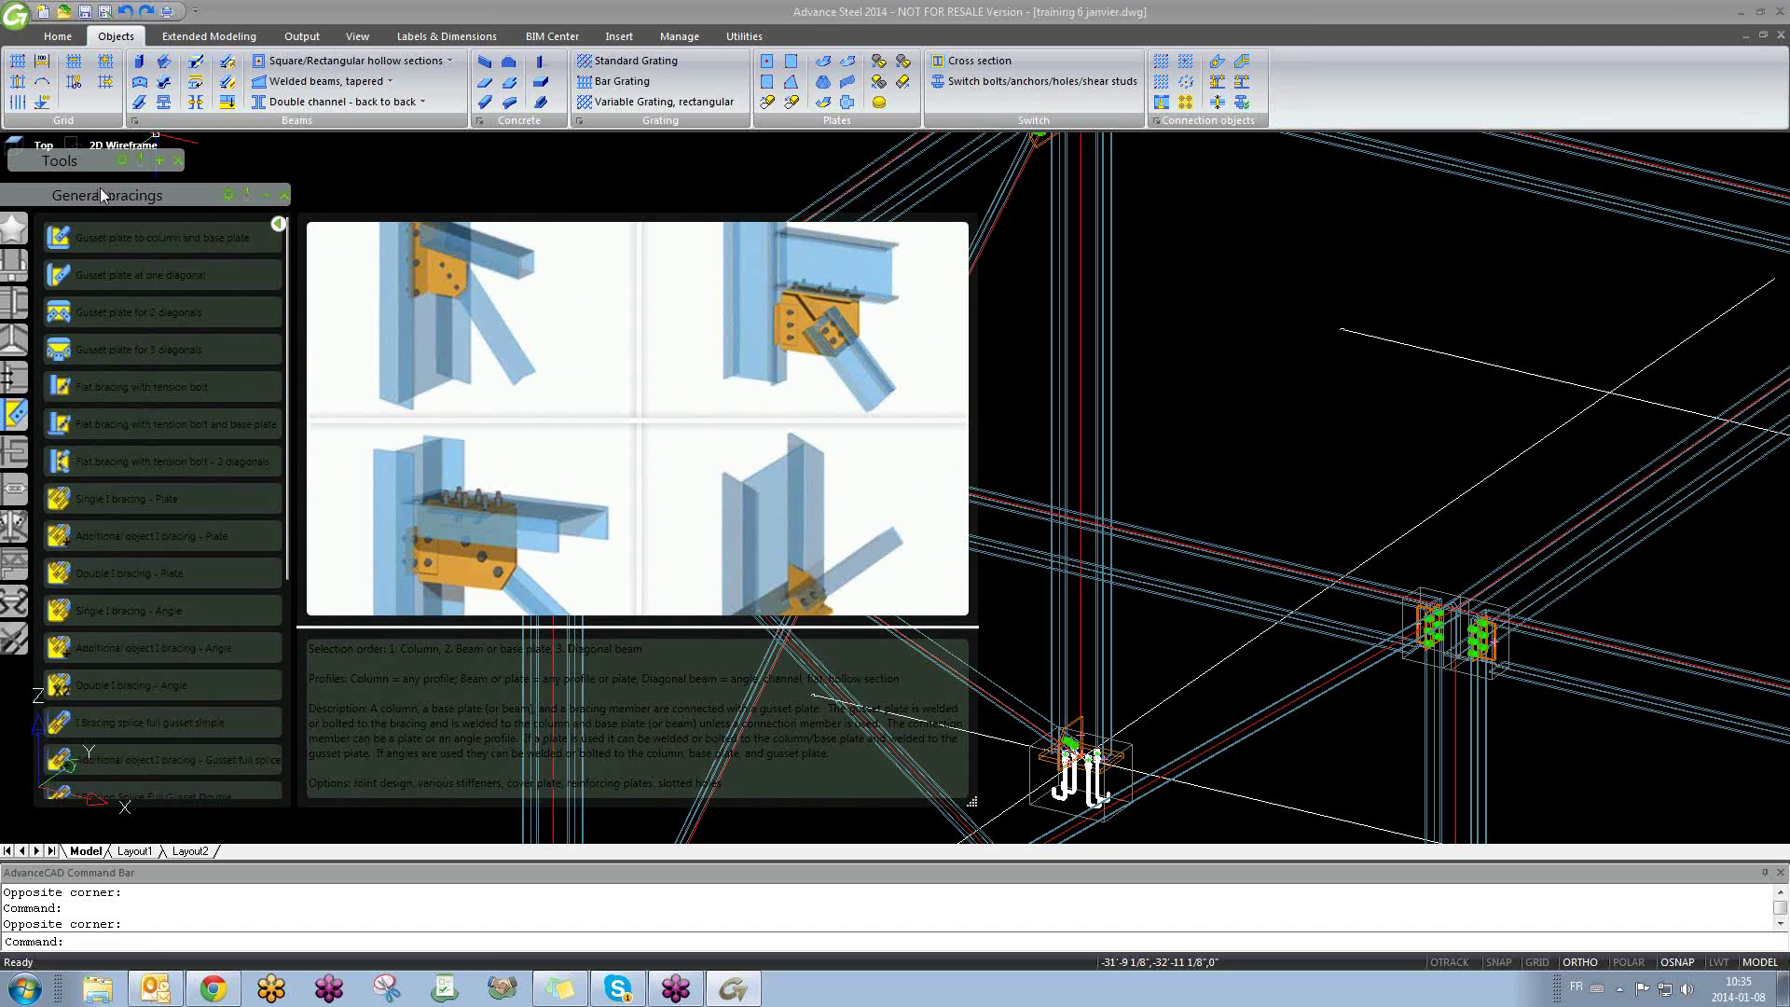
{"action": "left_click", "coordinate": [15, 455]}
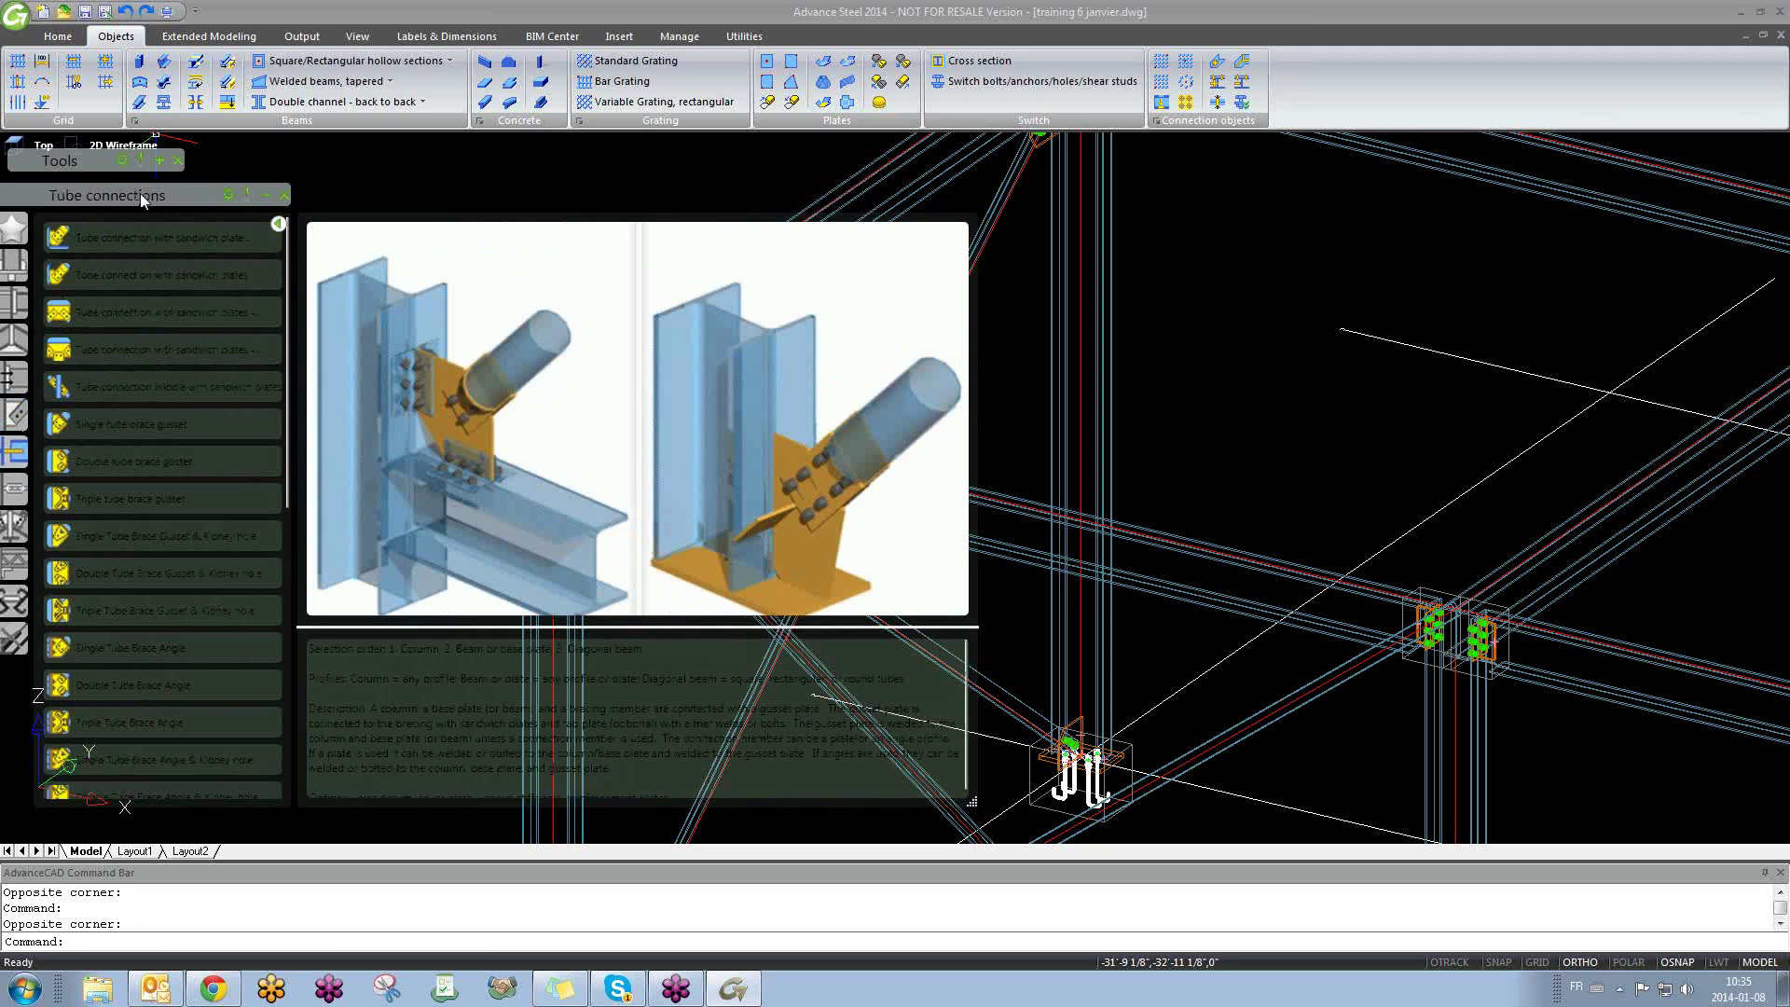
Step: Connect the upper end of the hollow section brace to the corner beam and column with "Tube connection with sandwich plates - additional object"
{"action": "left_click", "coordinate": [110, 232]}
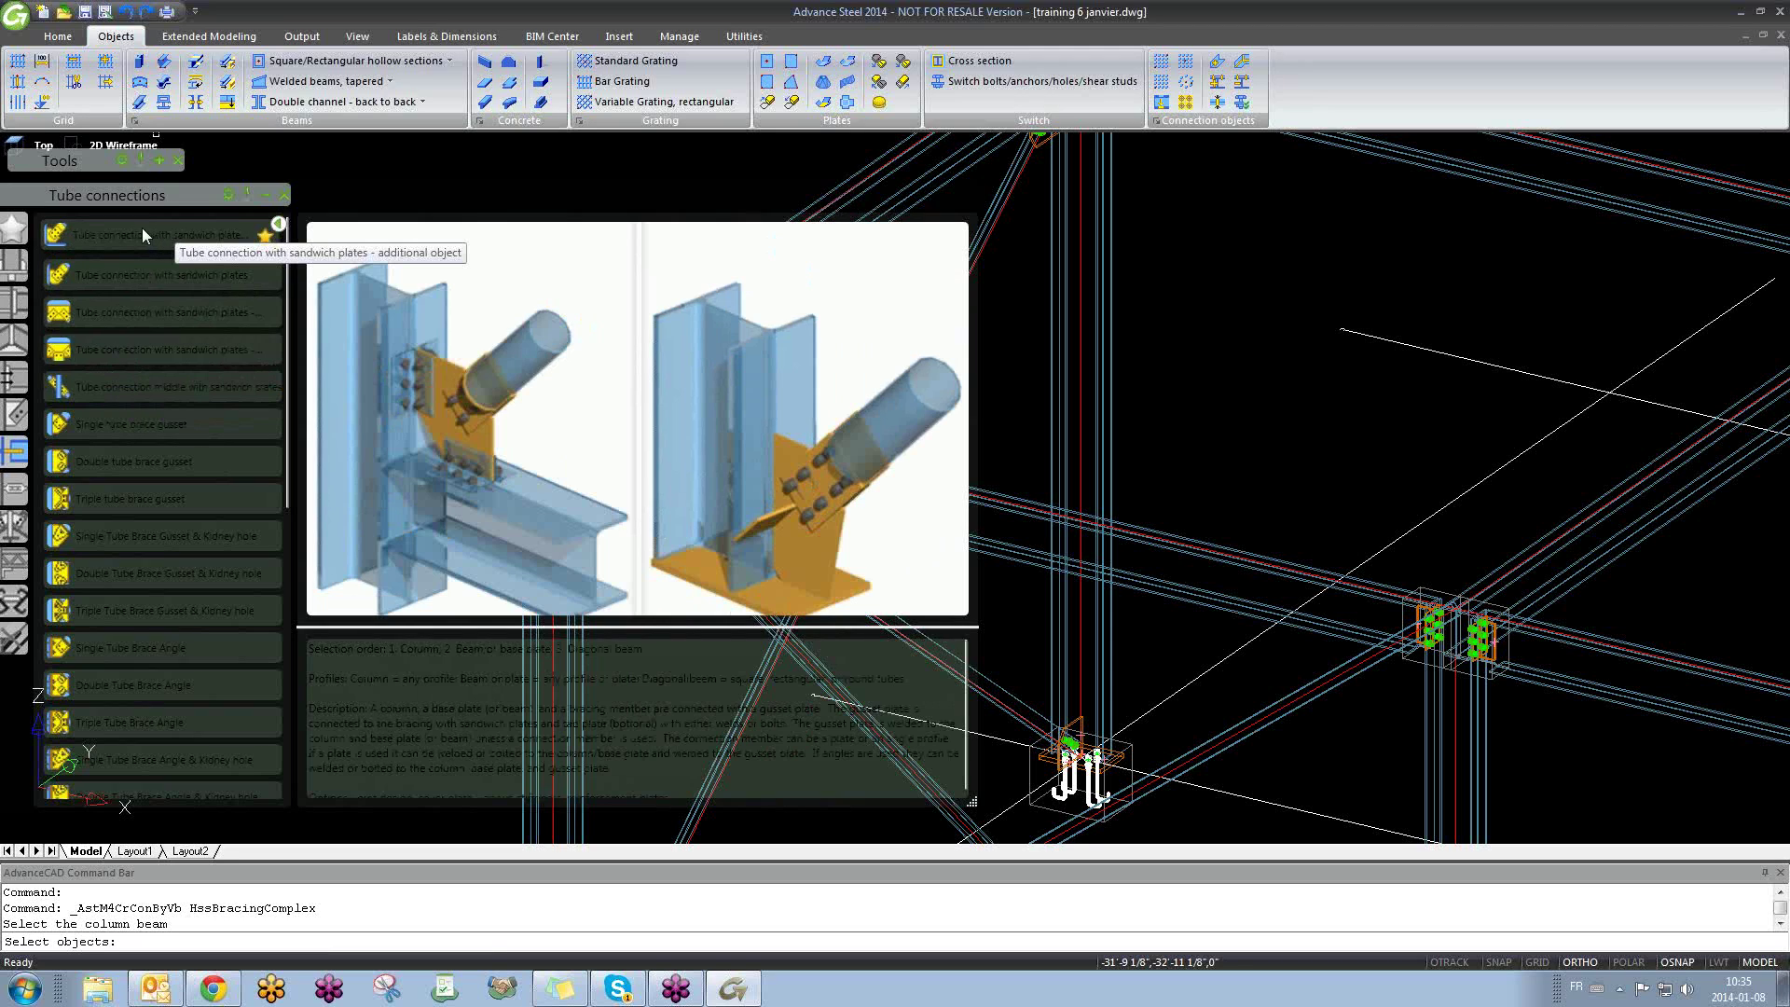
{"action": "left_click", "coordinate": [142, 228]}
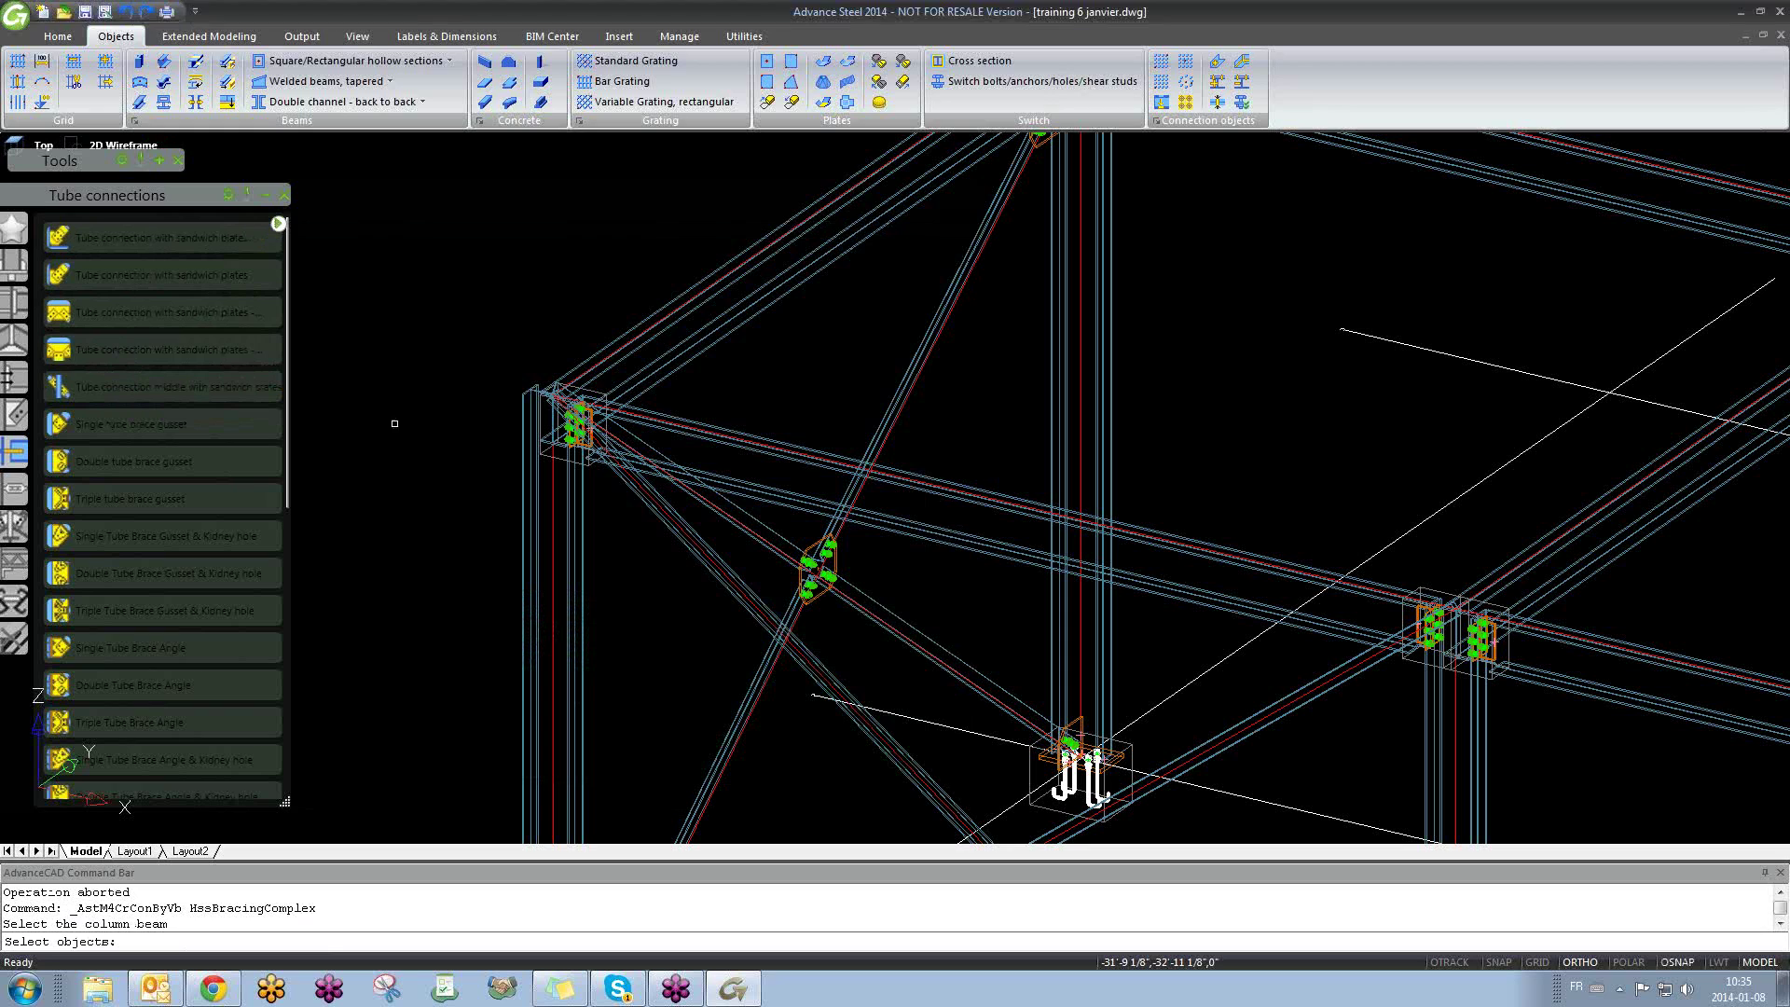
{"action": "scroll", "coordinate": [776, 599], "scroll_direction": "down", "scroll_amount": 3}
{"action": "scroll", "coordinate": [770, 529], "scroll_direction": "up", "scroll_amount": 4}
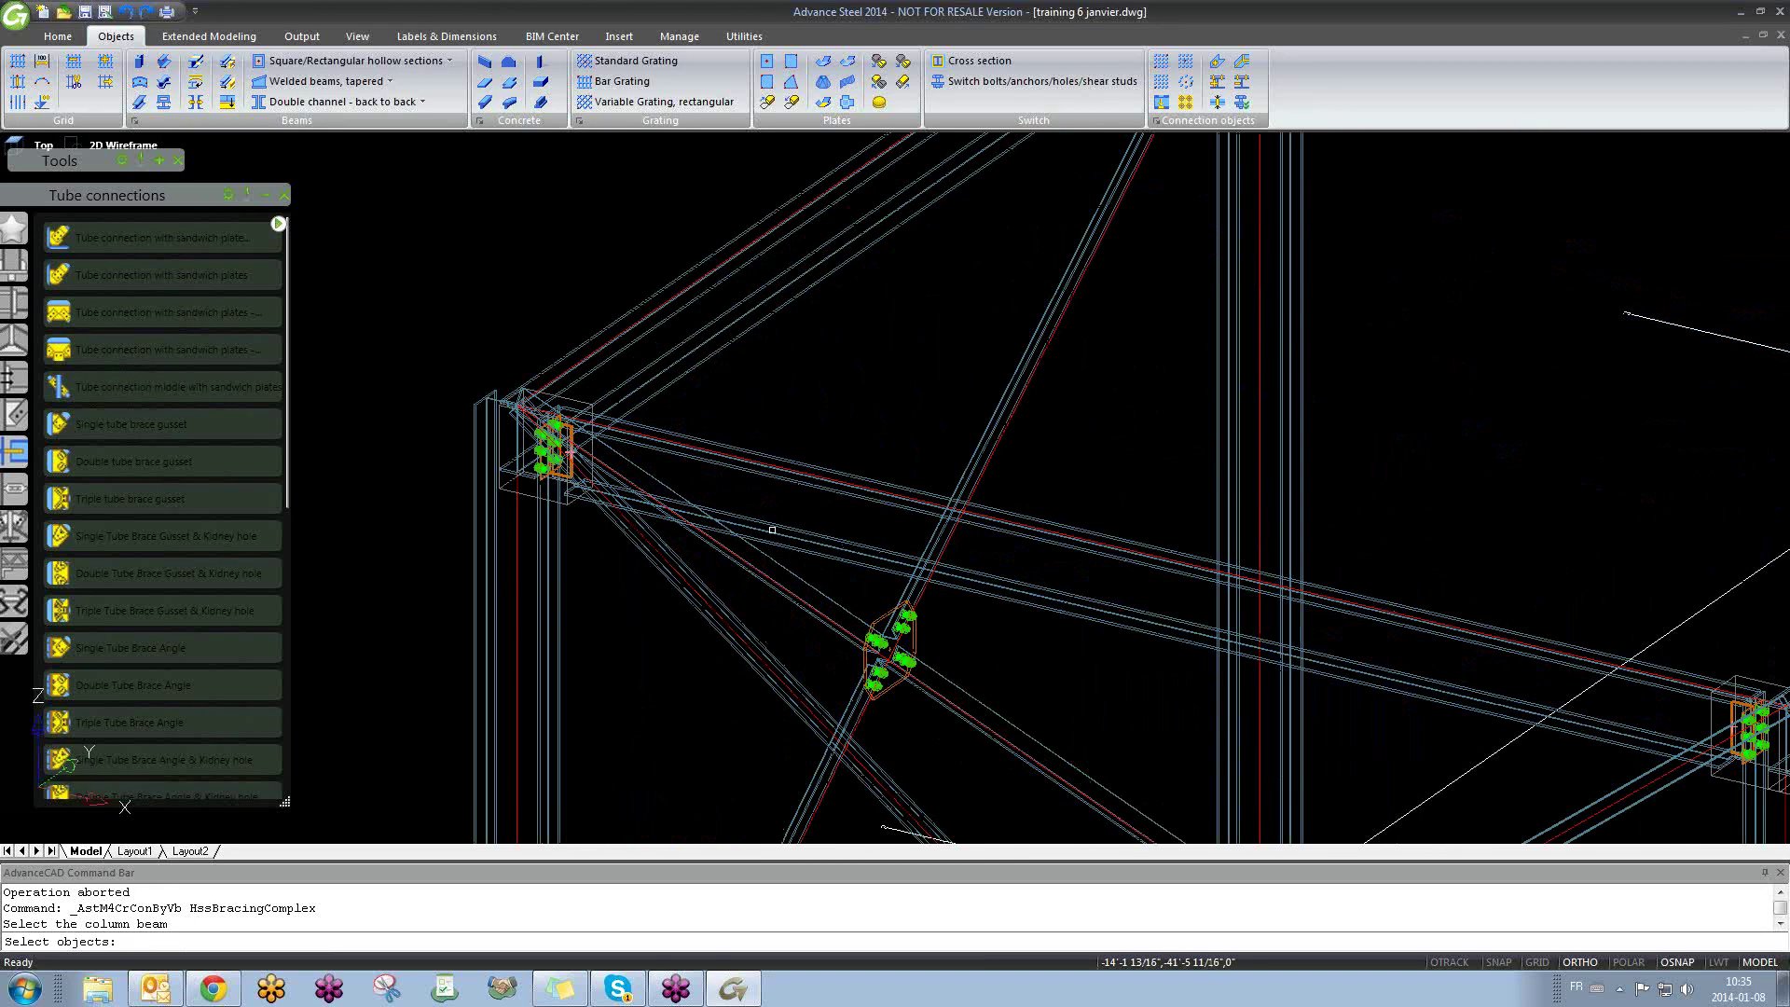
{"action": "left_click", "coordinate": [772, 529]}
{"action": "key", "text": "Return"}
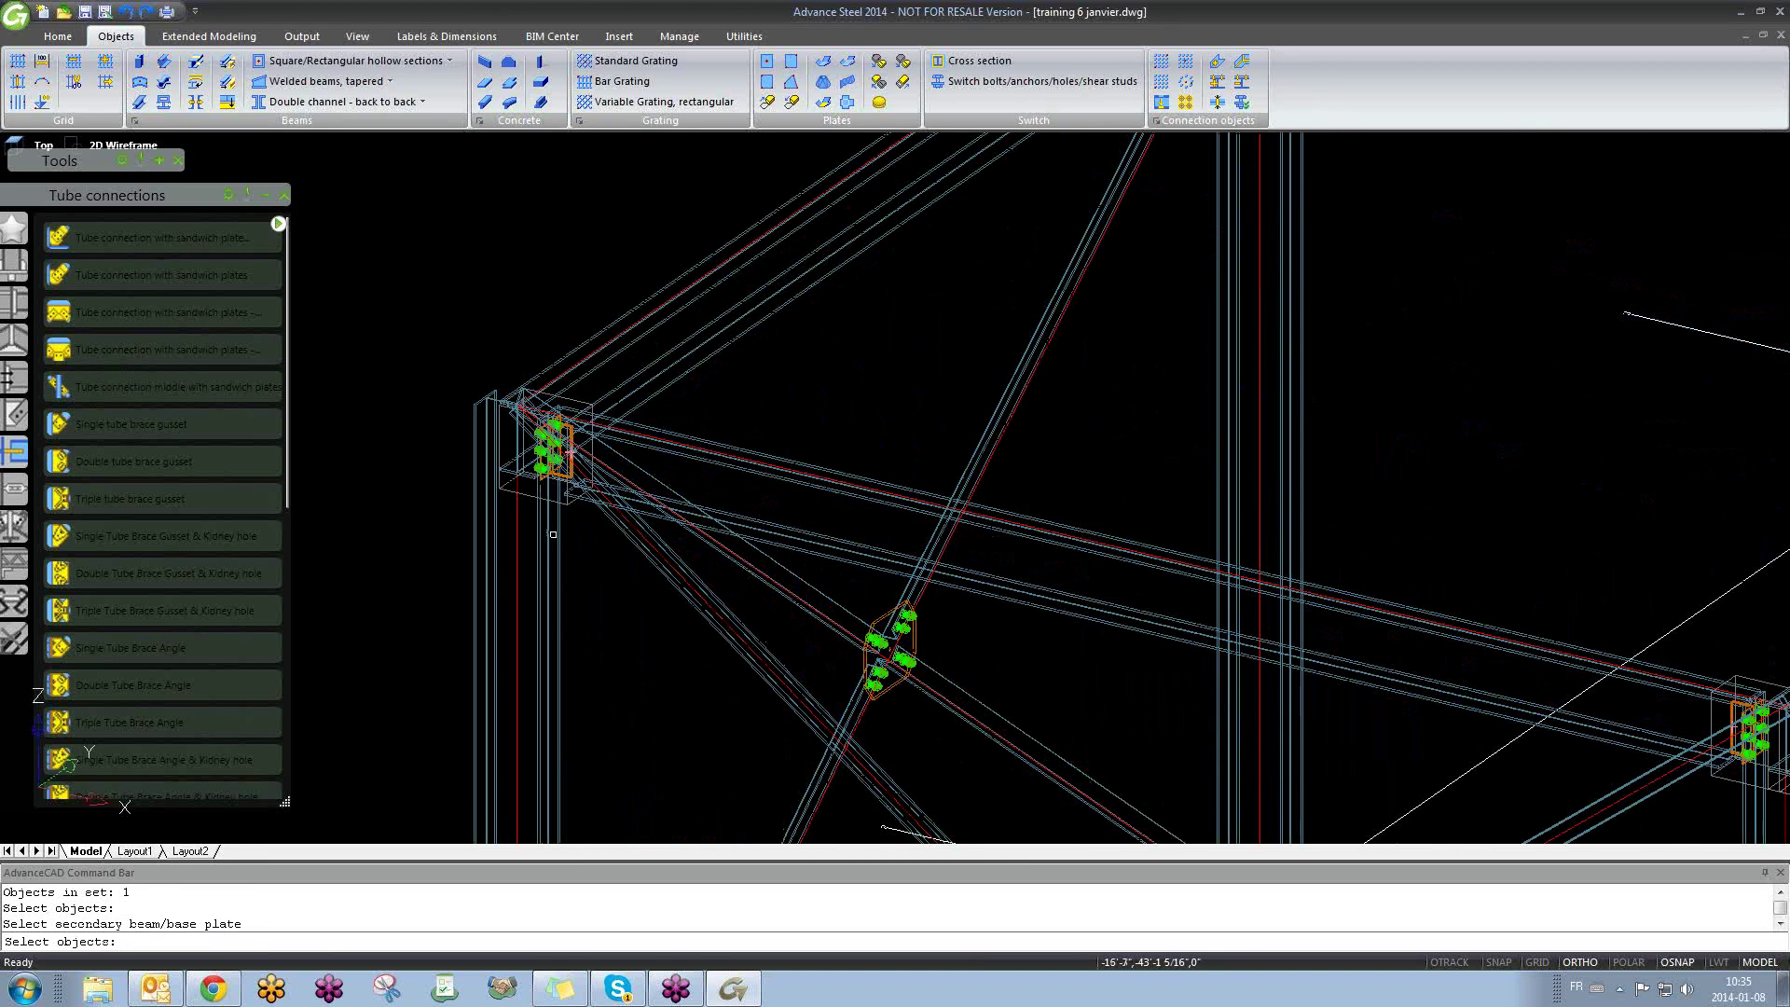
{"action": "left_click", "coordinate": [547, 531]}
{"action": "key", "text": "Return"}
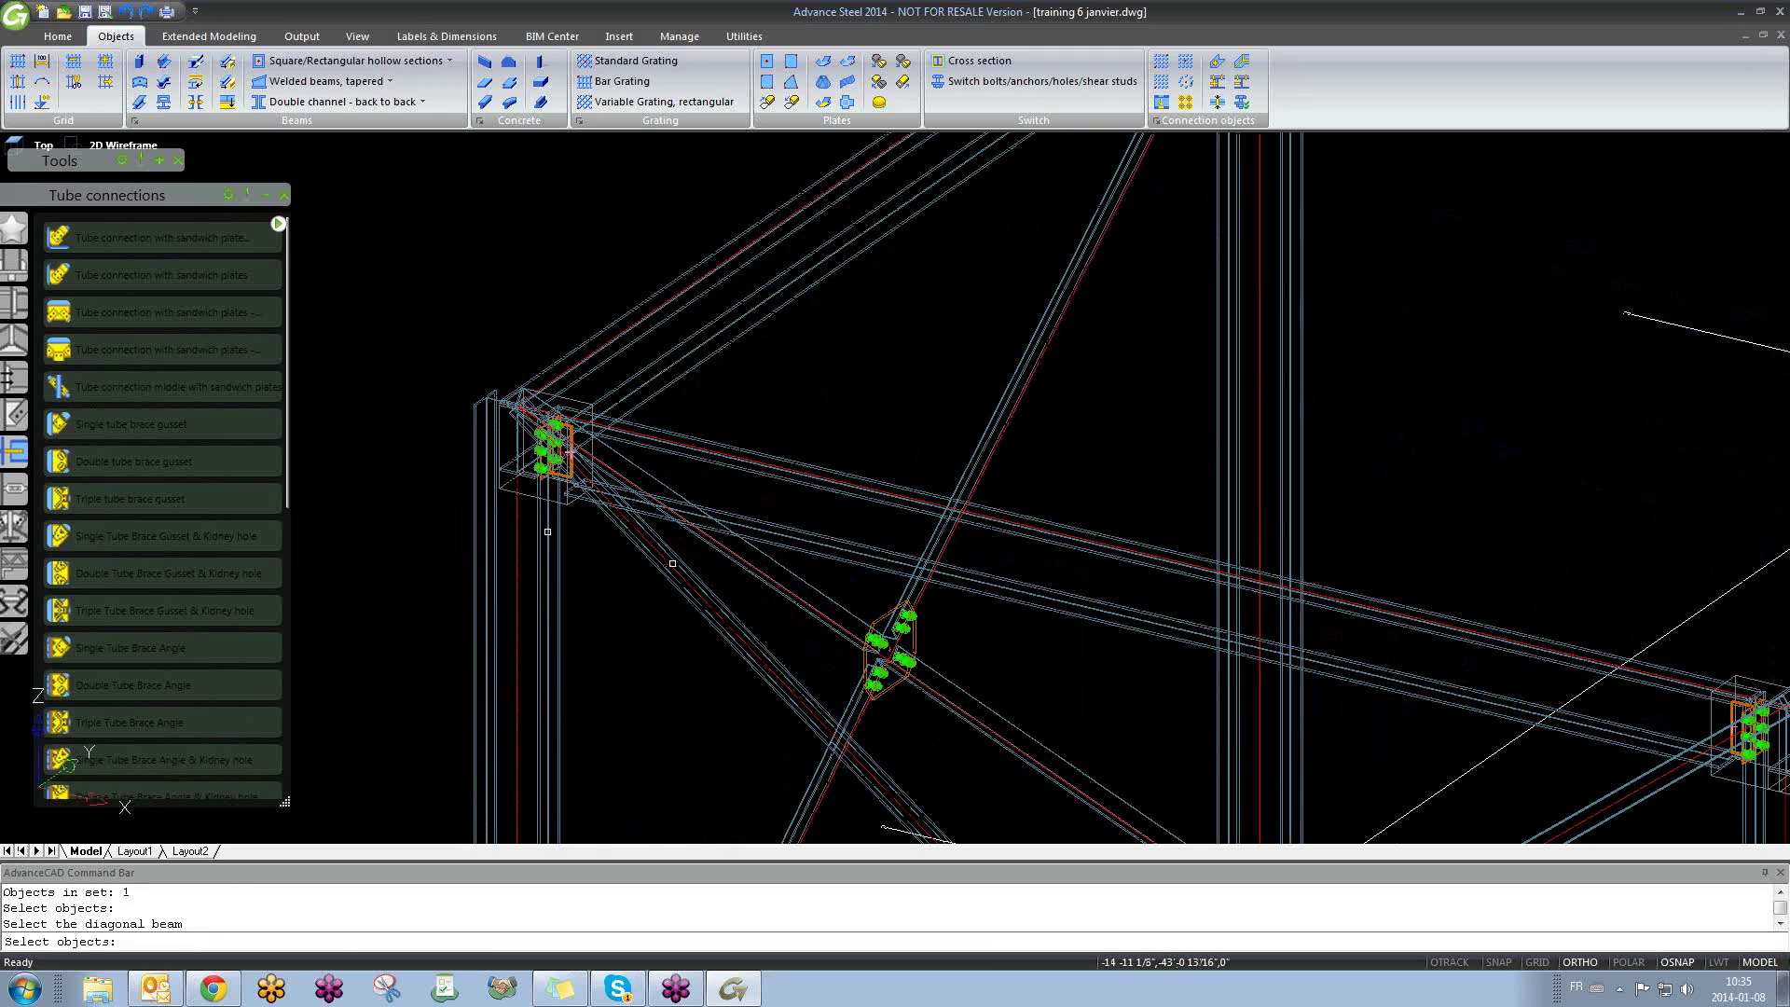
{"action": "left_click", "coordinate": [671, 568]}
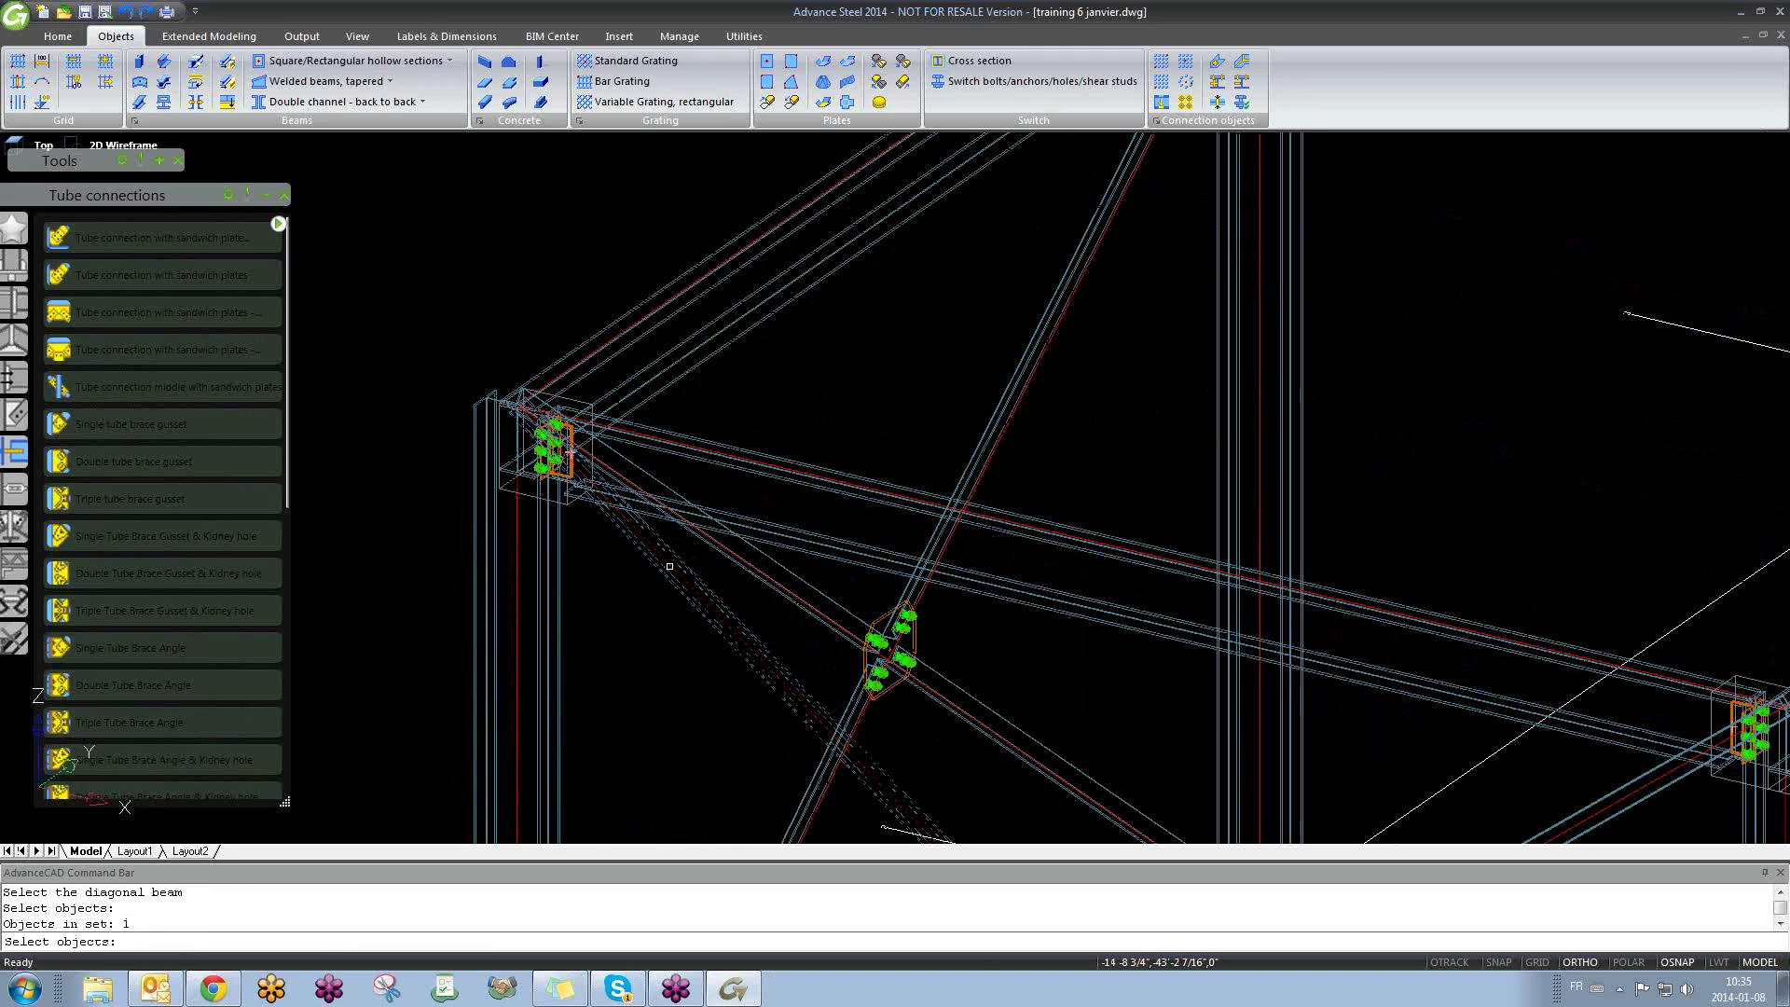
{"action": "key", "text": "Return"}
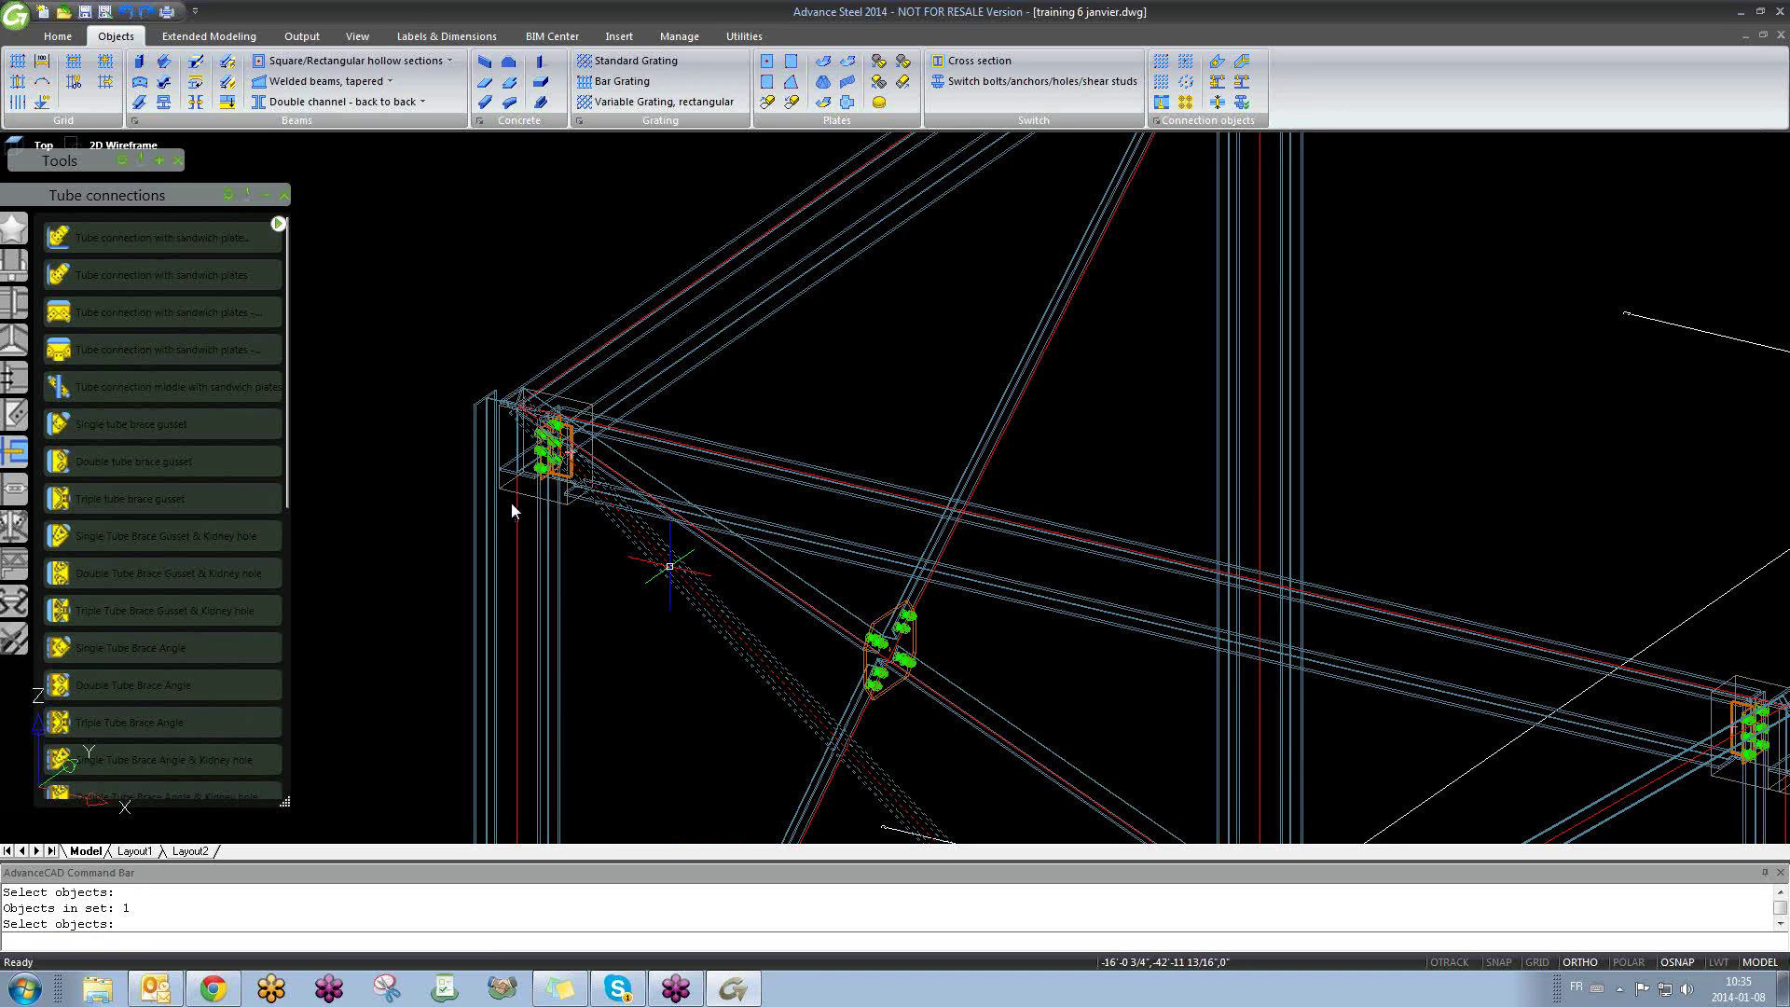
Step: Examine the sandwich plate connection at the brace's upper end in close-up and front views
{"action": "scroll", "coordinate": [584, 536], "scroll_direction": "up", "scroll_amount": 4}
{"action": "middle_click_drag", "start_coordinate": [655, 557], "coordinate": [484, 516]}
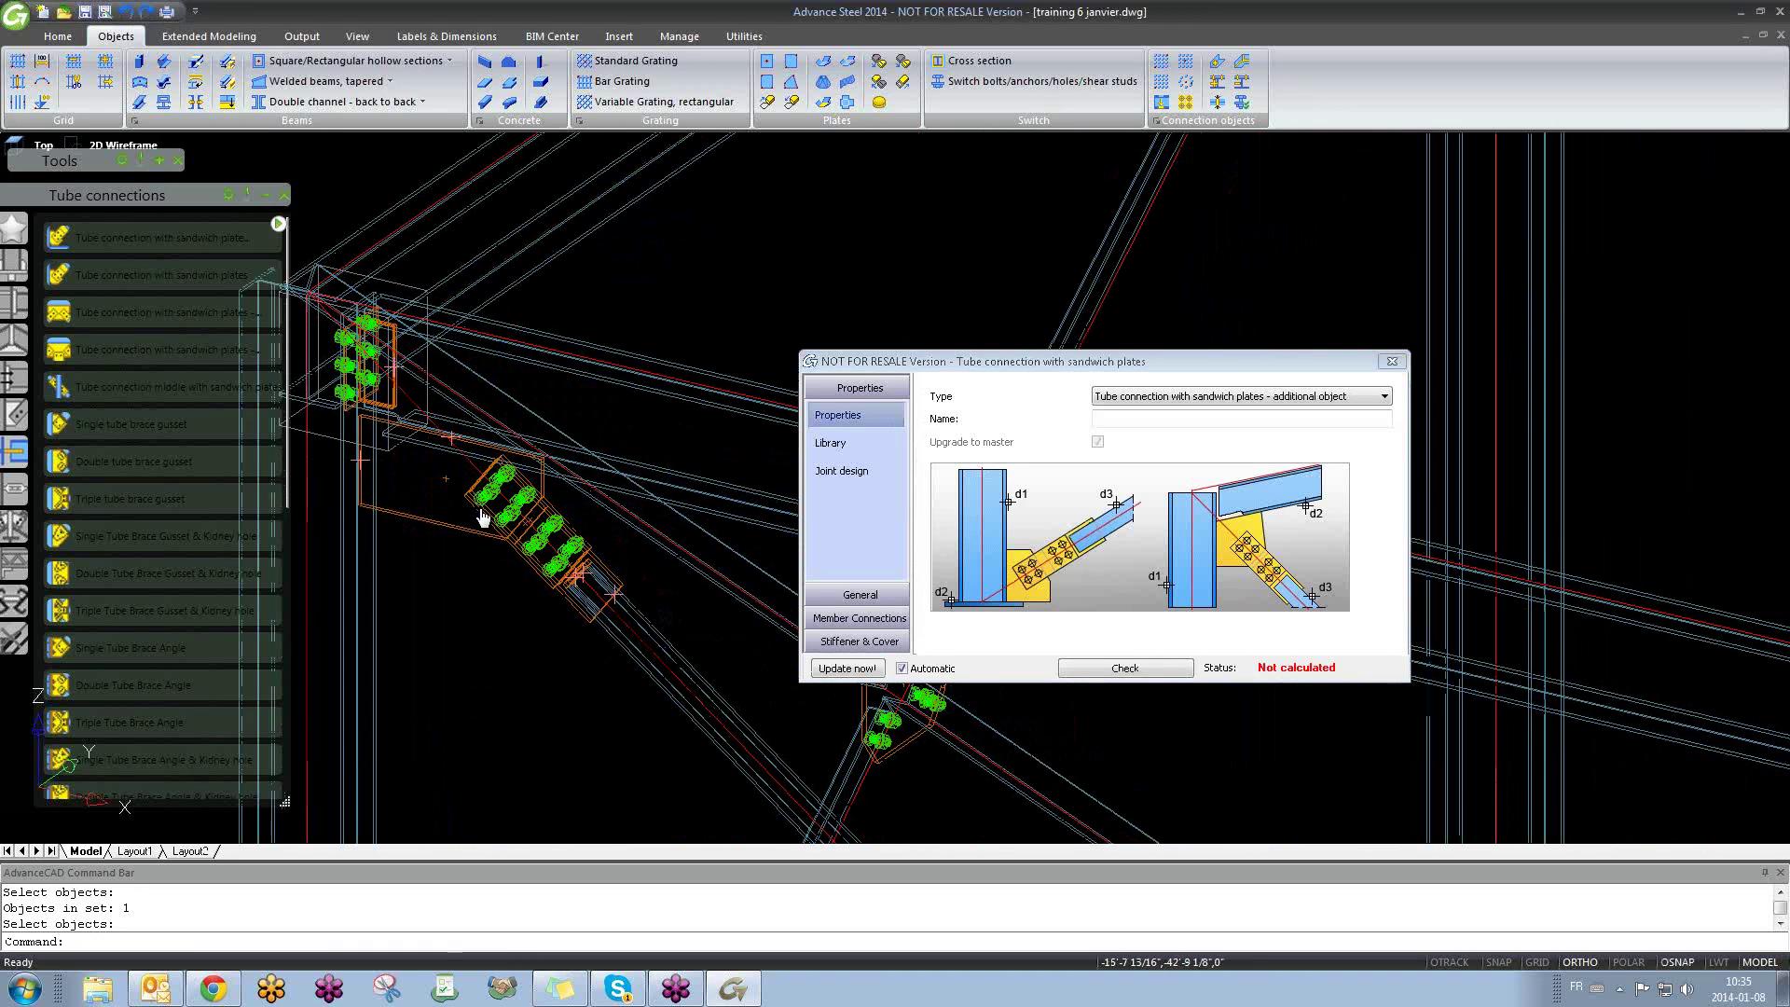
{"action": "middle_click_drag", "start_coordinate": [593, 570], "coordinate": [671, 451], "text": "shift"}
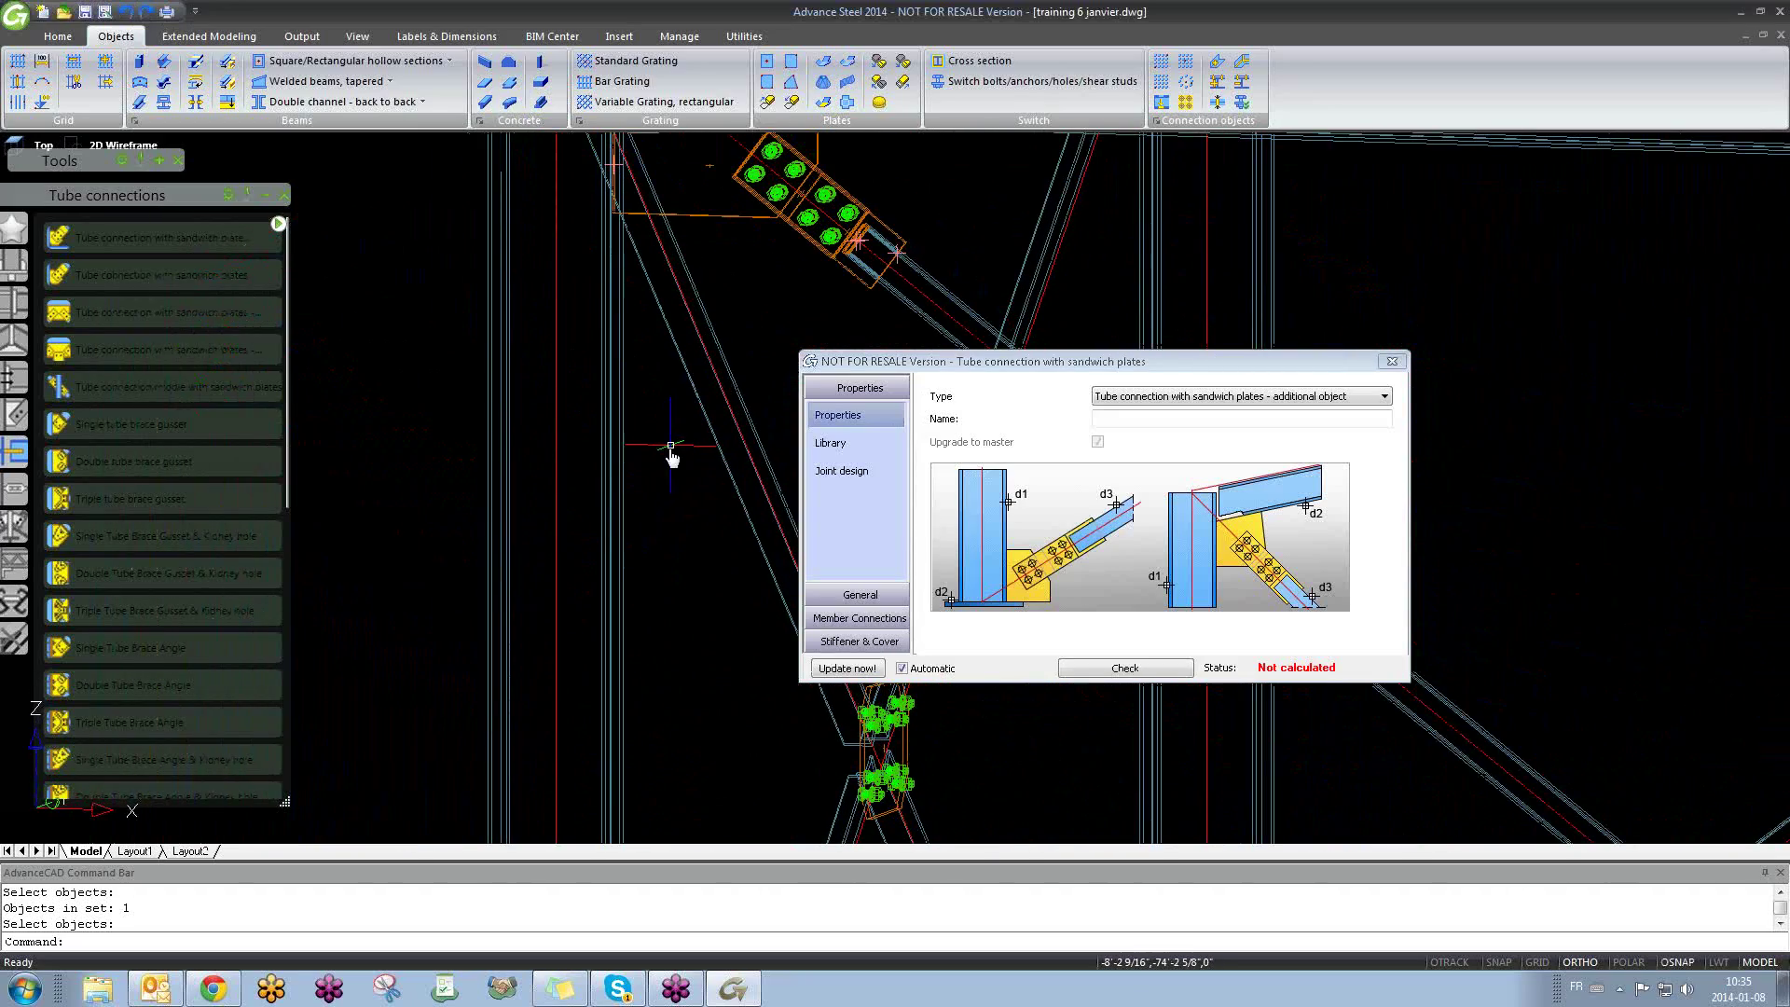
{"action": "scroll", "coordinate": [605, 297], "scroll_direction": "up", "scroll_amount": 4}
{"action": "middle_click_drag", "start_coordinate": [605, 298], "coordinate": [575, 256]}
{"action": "scroll", "coordinate": [575, 255], "scroll_direction": "down", "scroll_amount": 3}
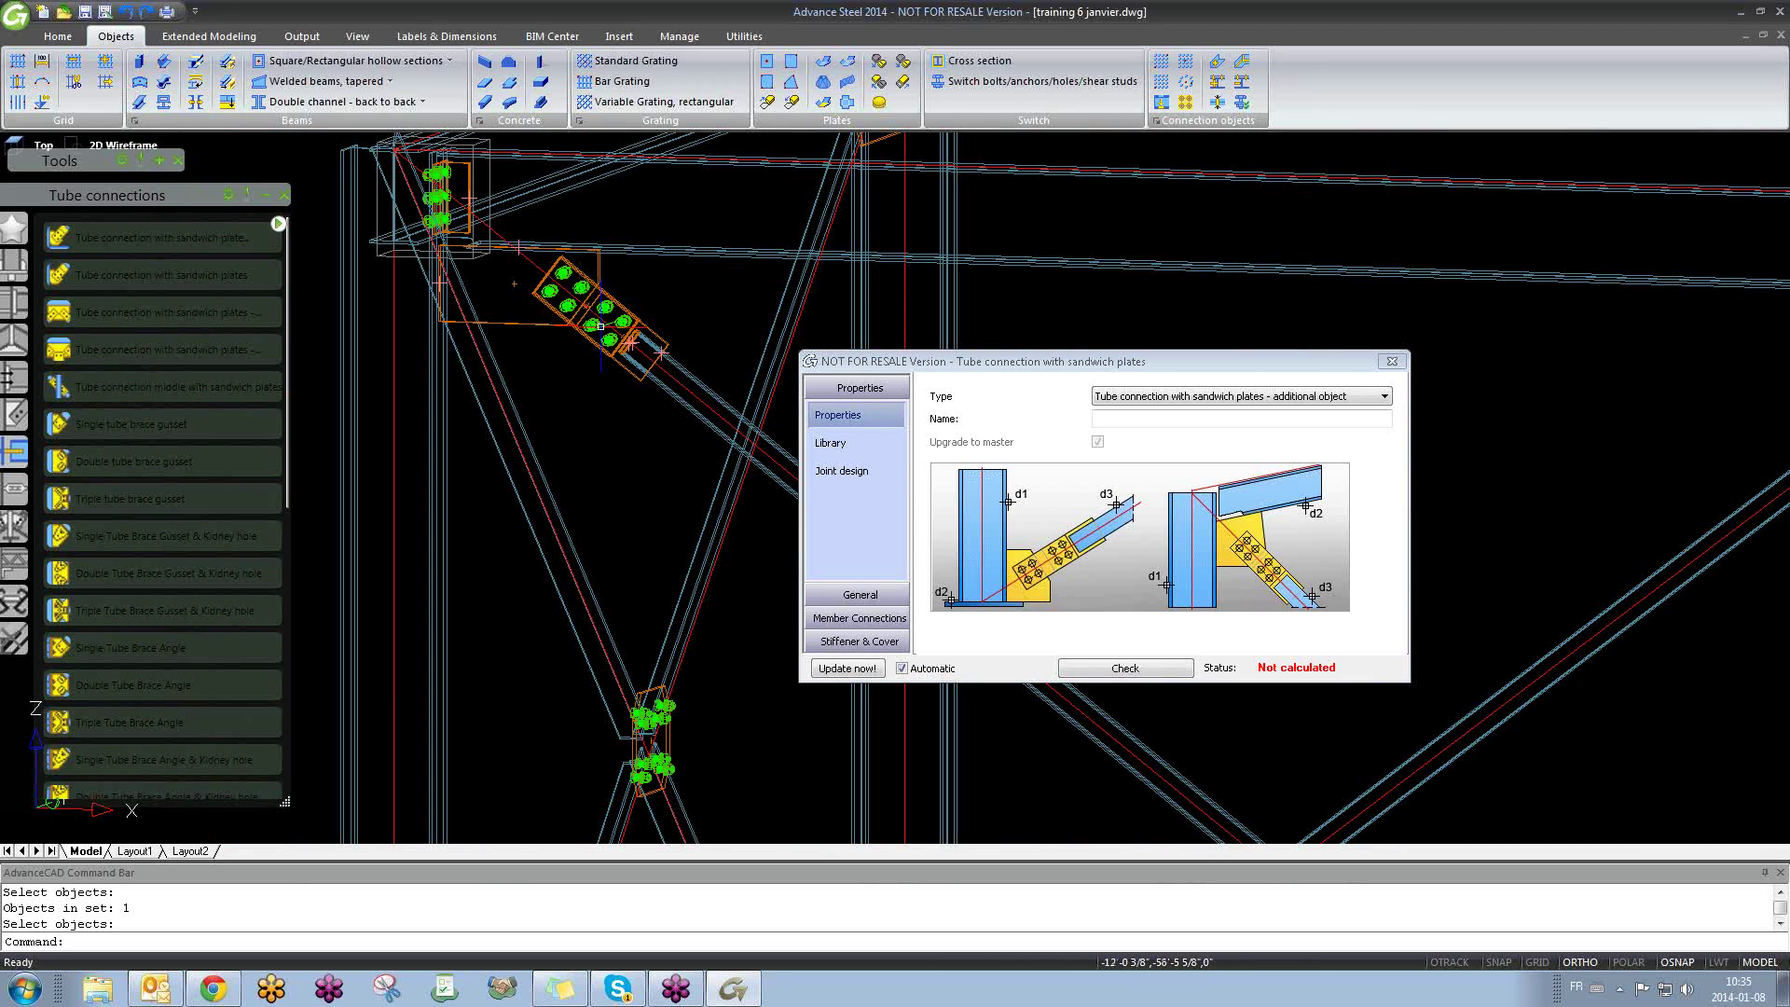
Step: Look through the connection's member connection pages and its general gusset plate parameters
{"action": "left_click", "coordinate": [859, 594]}
{"action": "left_click", "coordinate": [865, 619]}
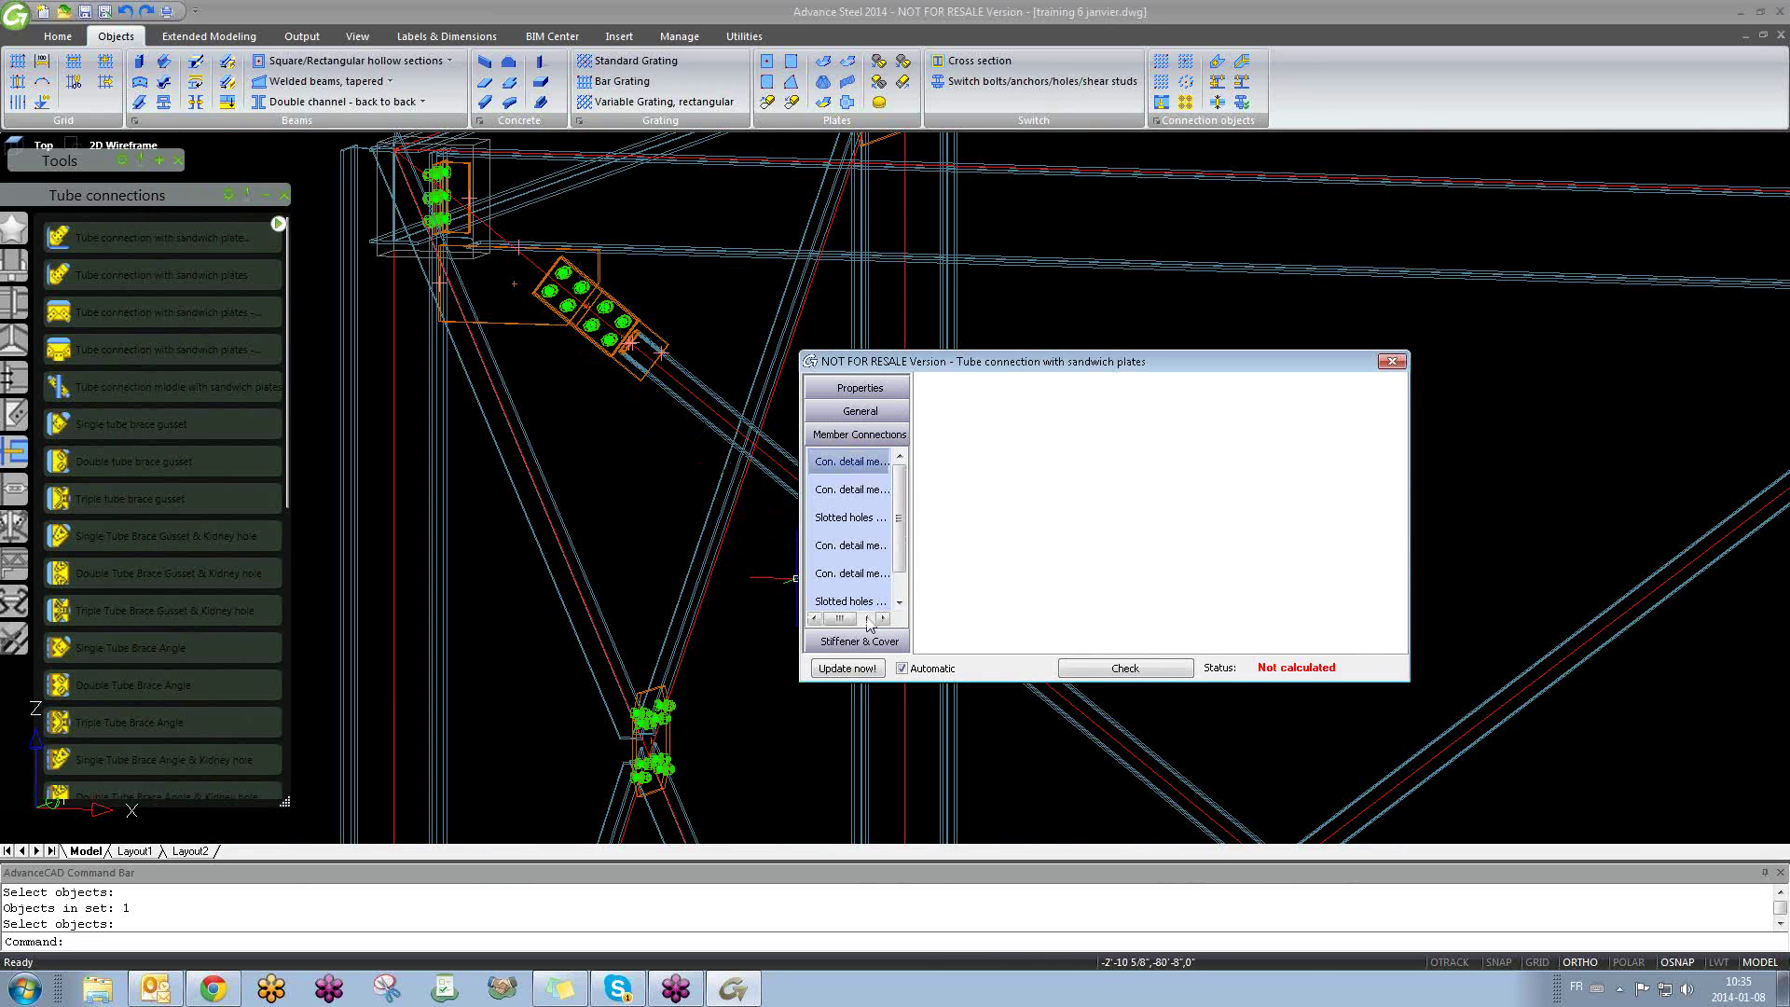
{"action": "left_click", "coordinate": [850, 516]}
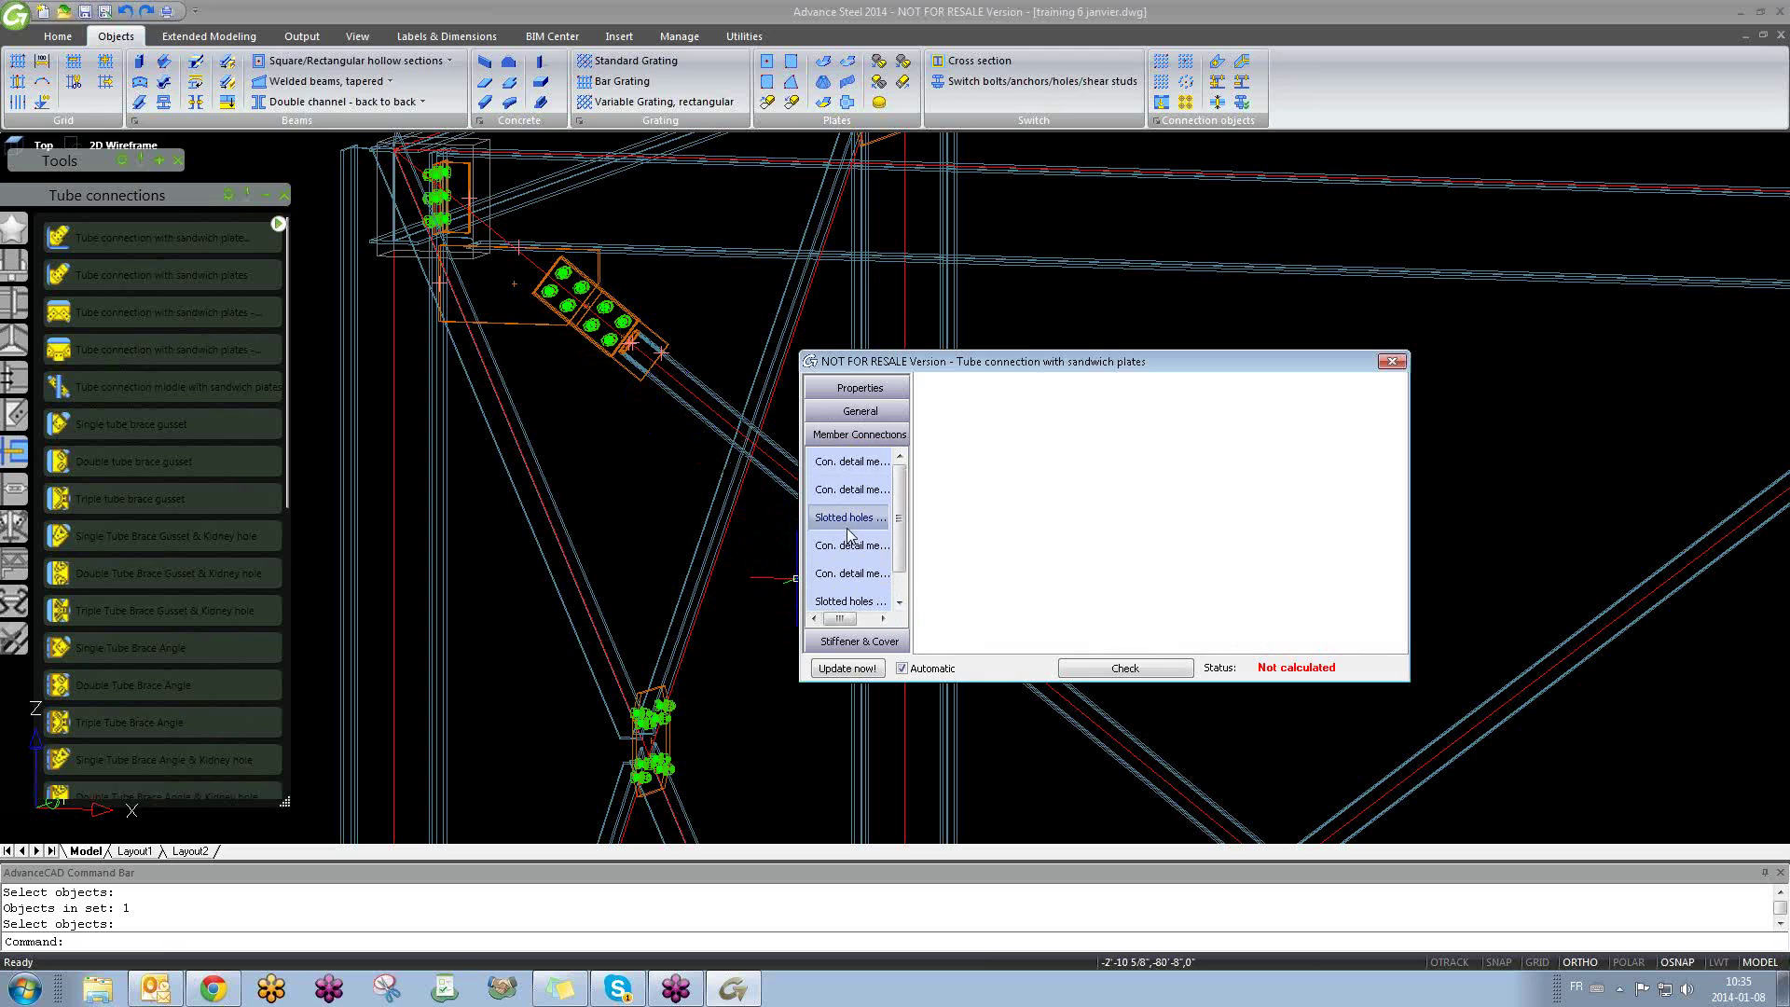
{"action": "left_click", "coordinate": [861, 417]}
{"action": "left_click", "coordinate": [863, 471]}
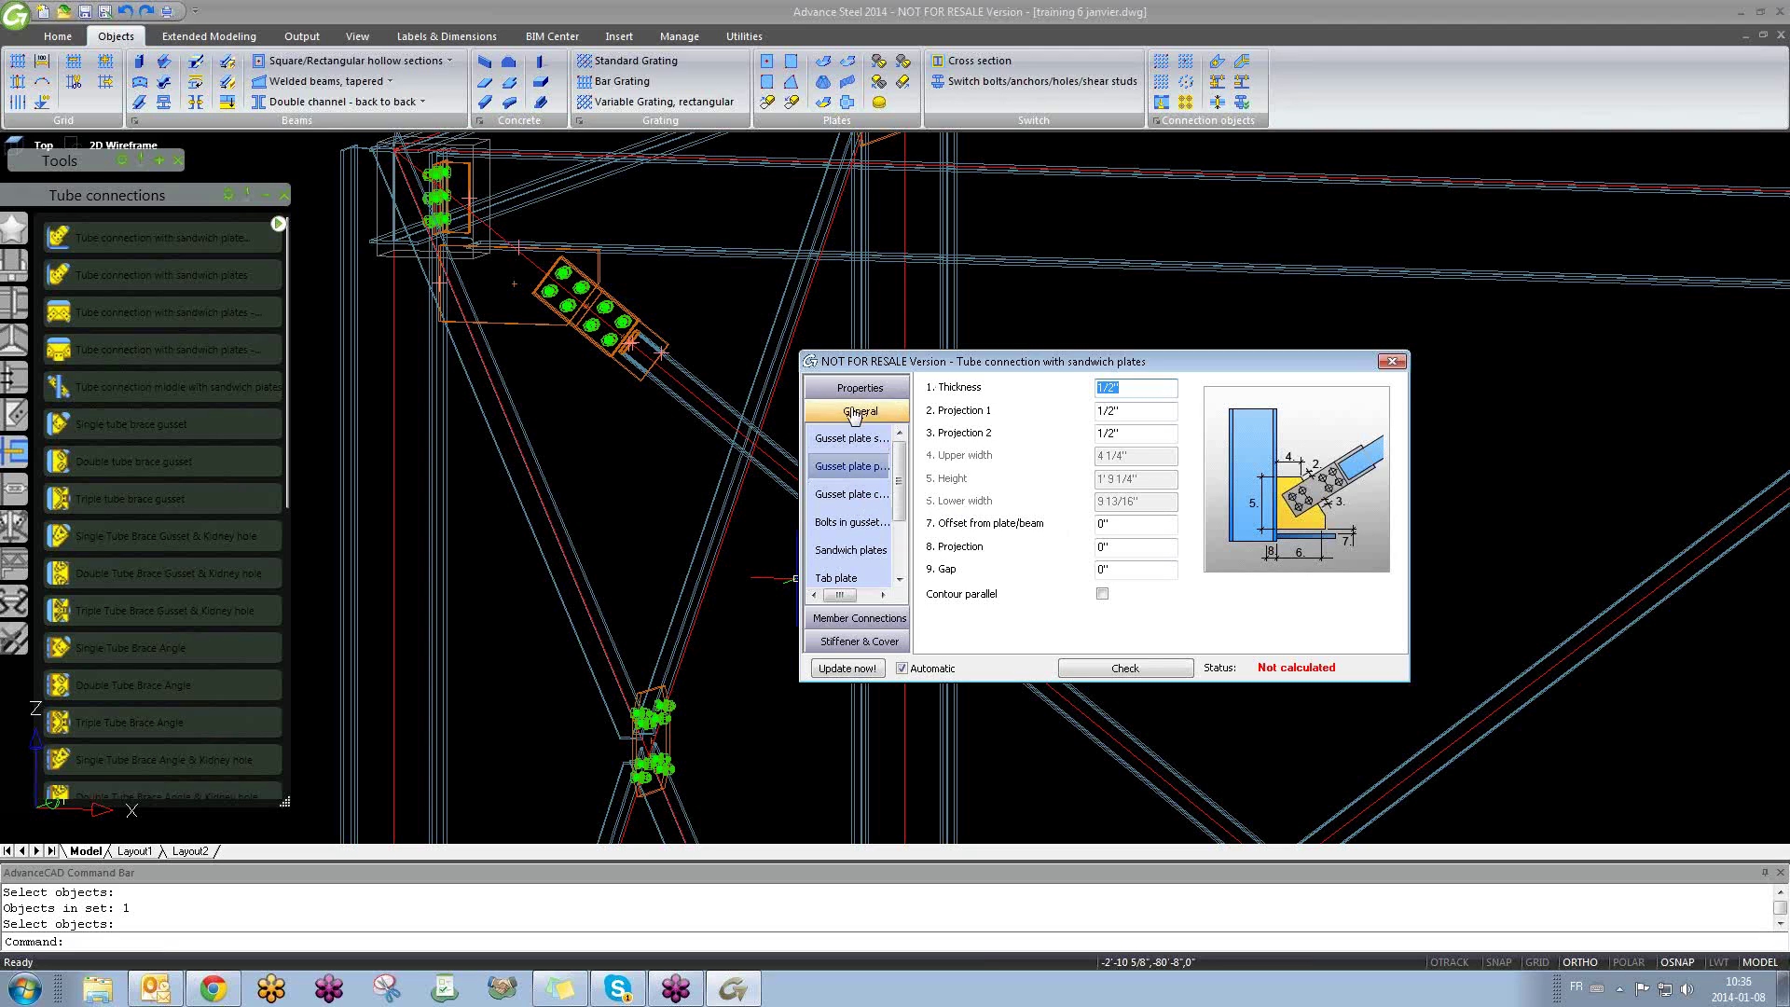
Step: Collapse the tube connections tool list and examine the bolted sandwich plates and gusset plate up close
{"action": "scroll", "coordinate": [653, 382], "scroll_direction": "up", "scroll_amount": 5}
{"action": "scroll", "coordinate": [644, 389], "scroll_direction": "down", "scroll_amount": 3}
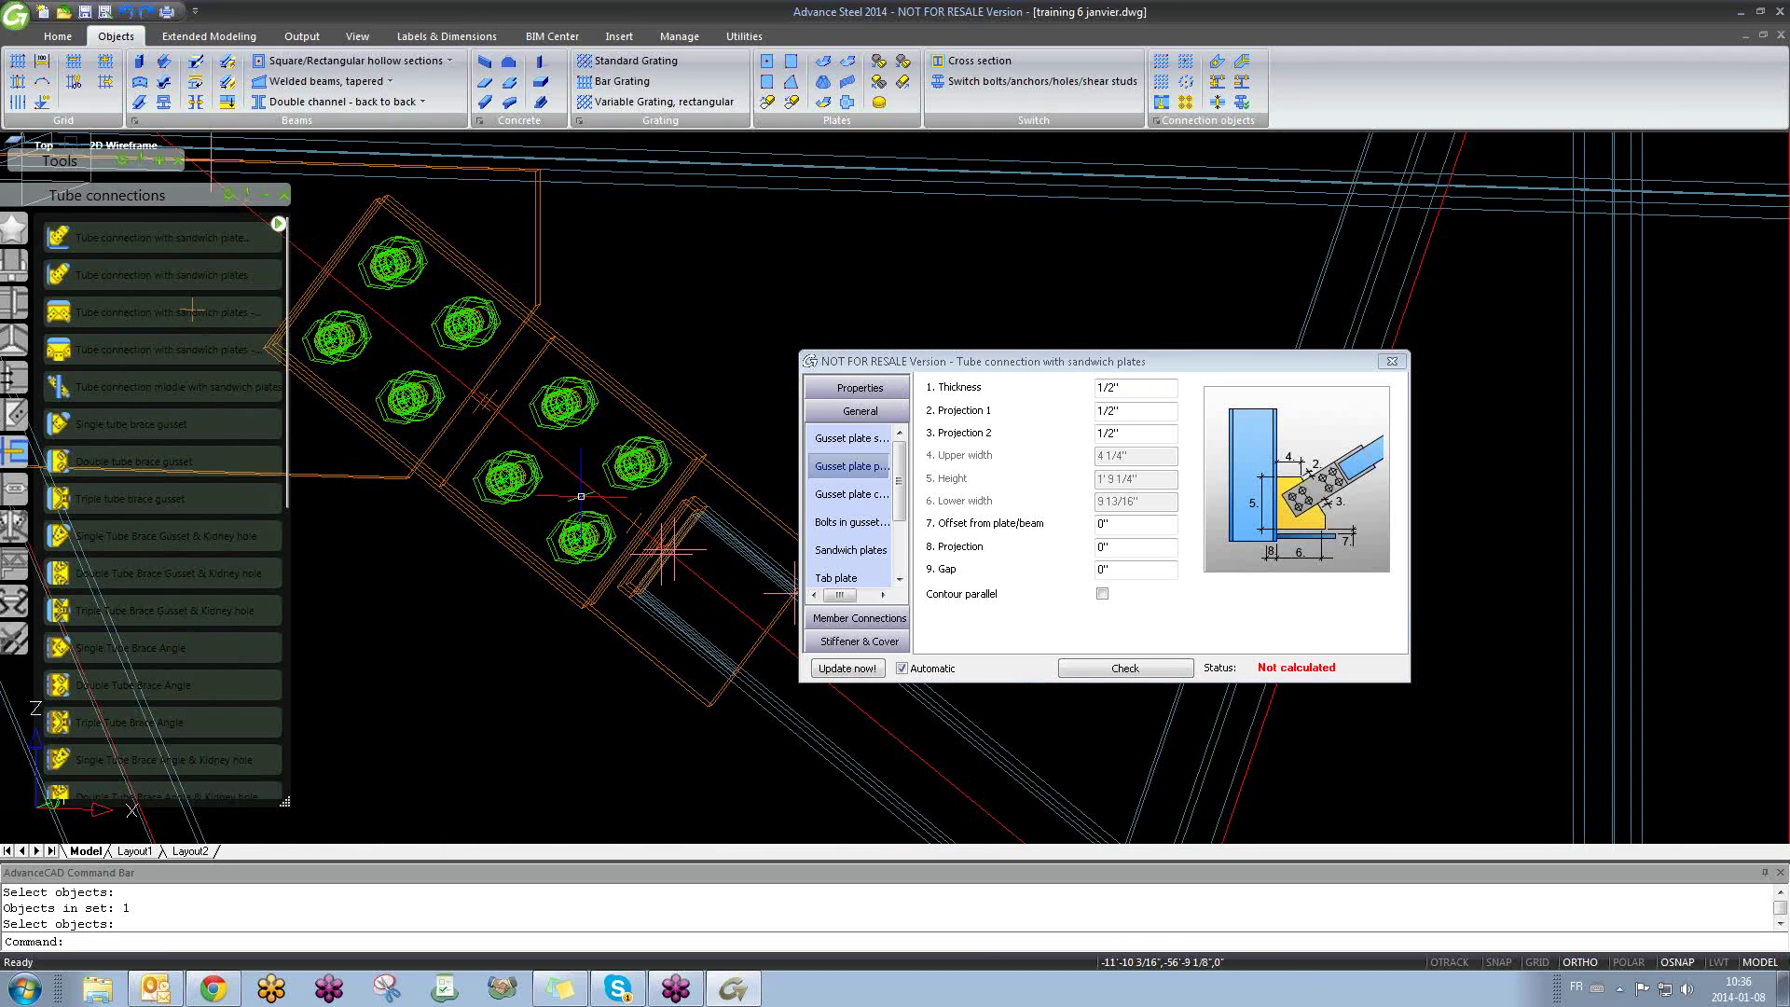
{"action": "left_click", "coordinate": [268, 196]}
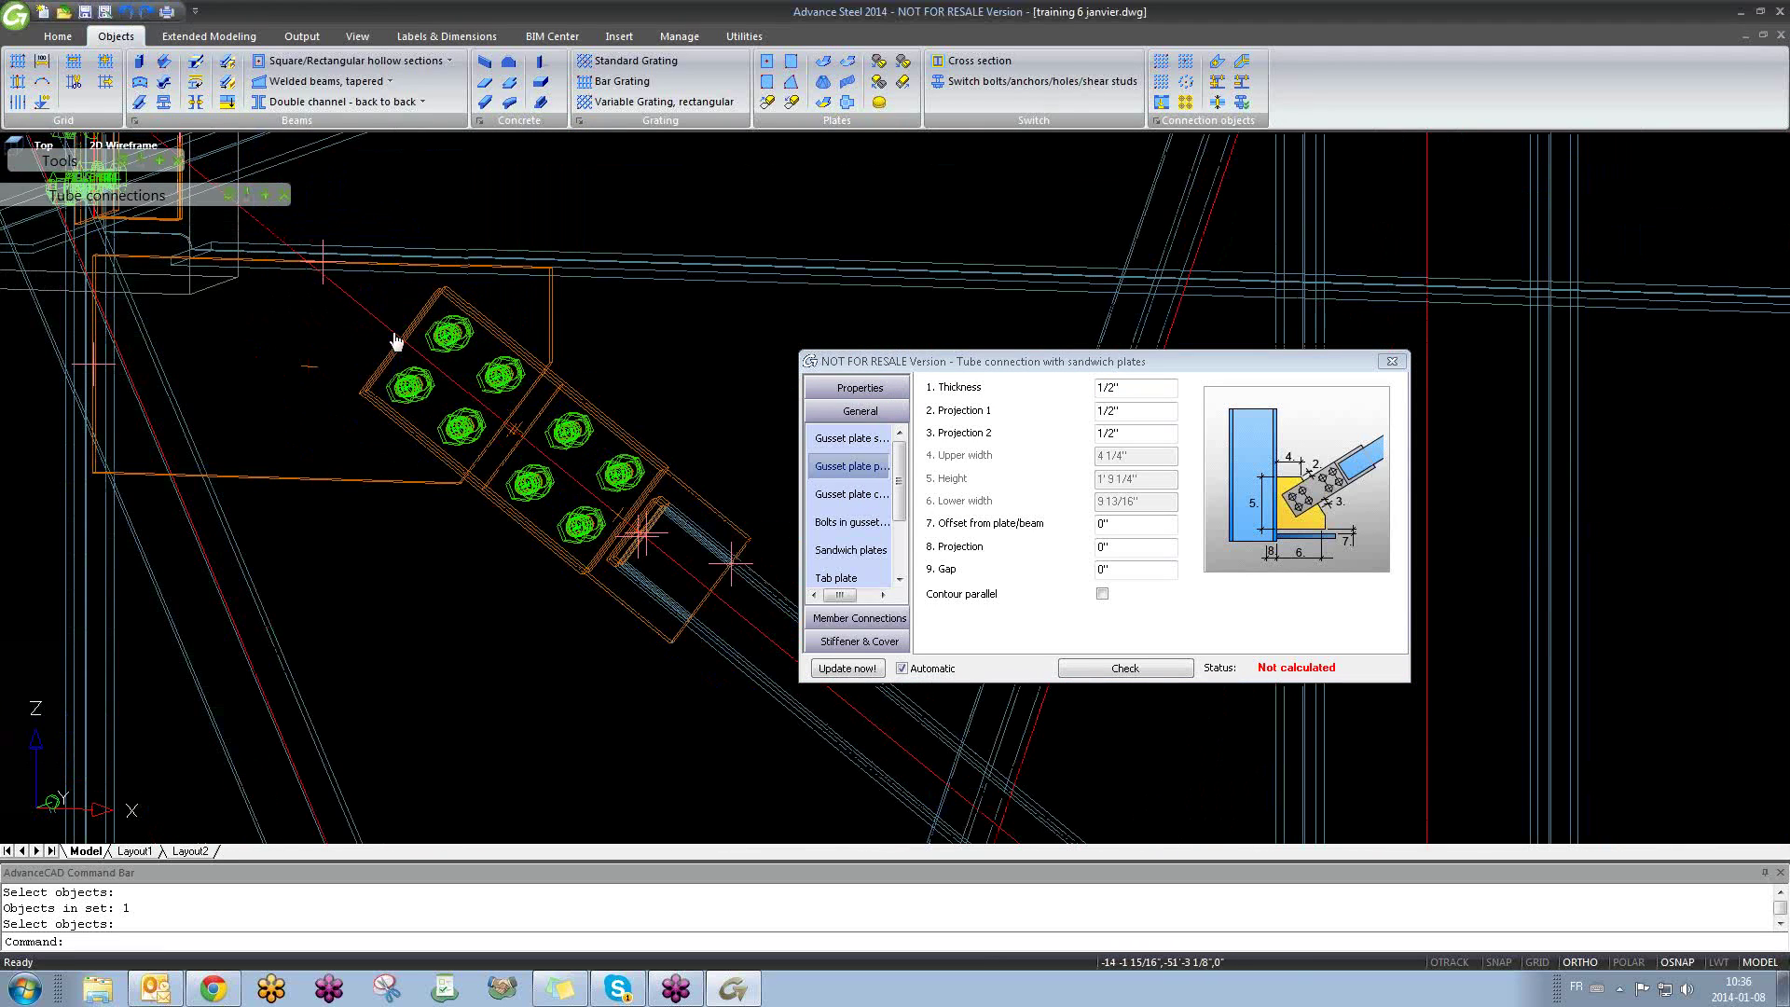
{"action": "scroll", "coordinate": [522, 344], "scroll_direction": "down", "scroll_amount": 2}
{"action": "scroll", "coordinate": [522, 344], "scroll_direction": "down", "scroll_amount": 3}
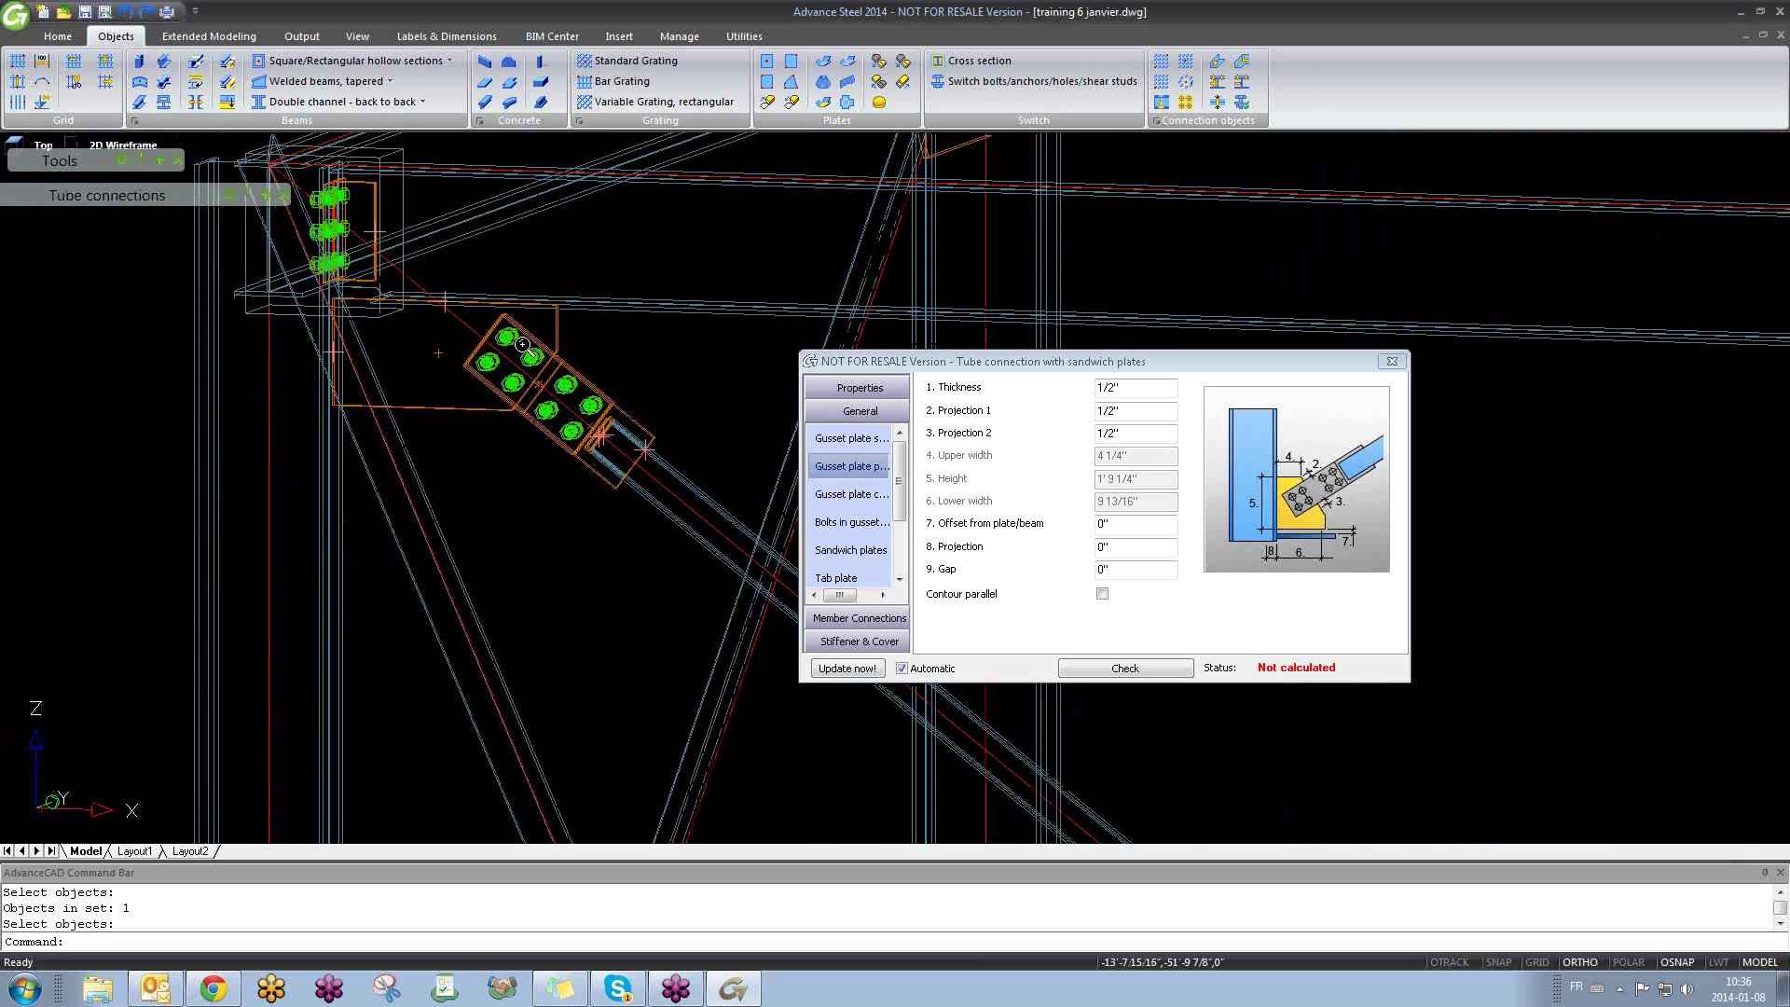
{"action": "scroll", "coordinate": [523, 345], "scroll_direction": "up", "scroll_amount": 3}
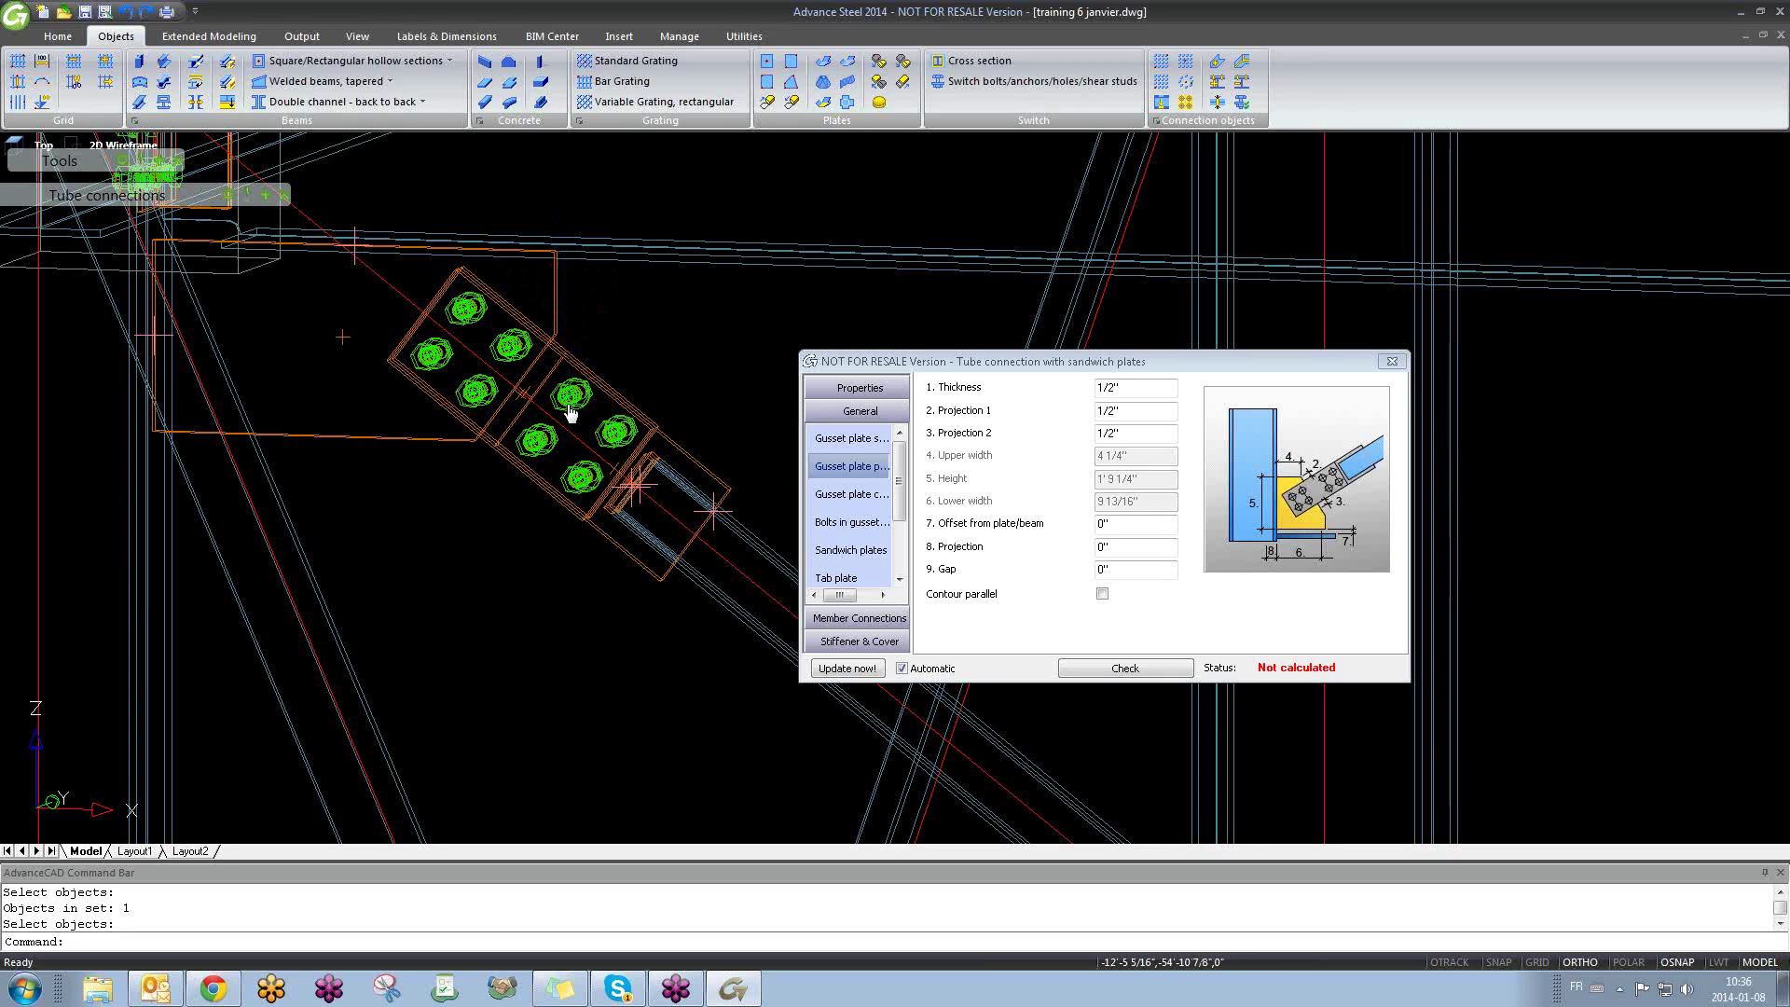
{"action": "scroll", "coordinate": [570, 413], "scroll_direction": "down", "scroll_amount": 5}
{"action": "scroll", "coordinate": [511, 381], "scroll_direction": "up", "scroll_amount": 4}
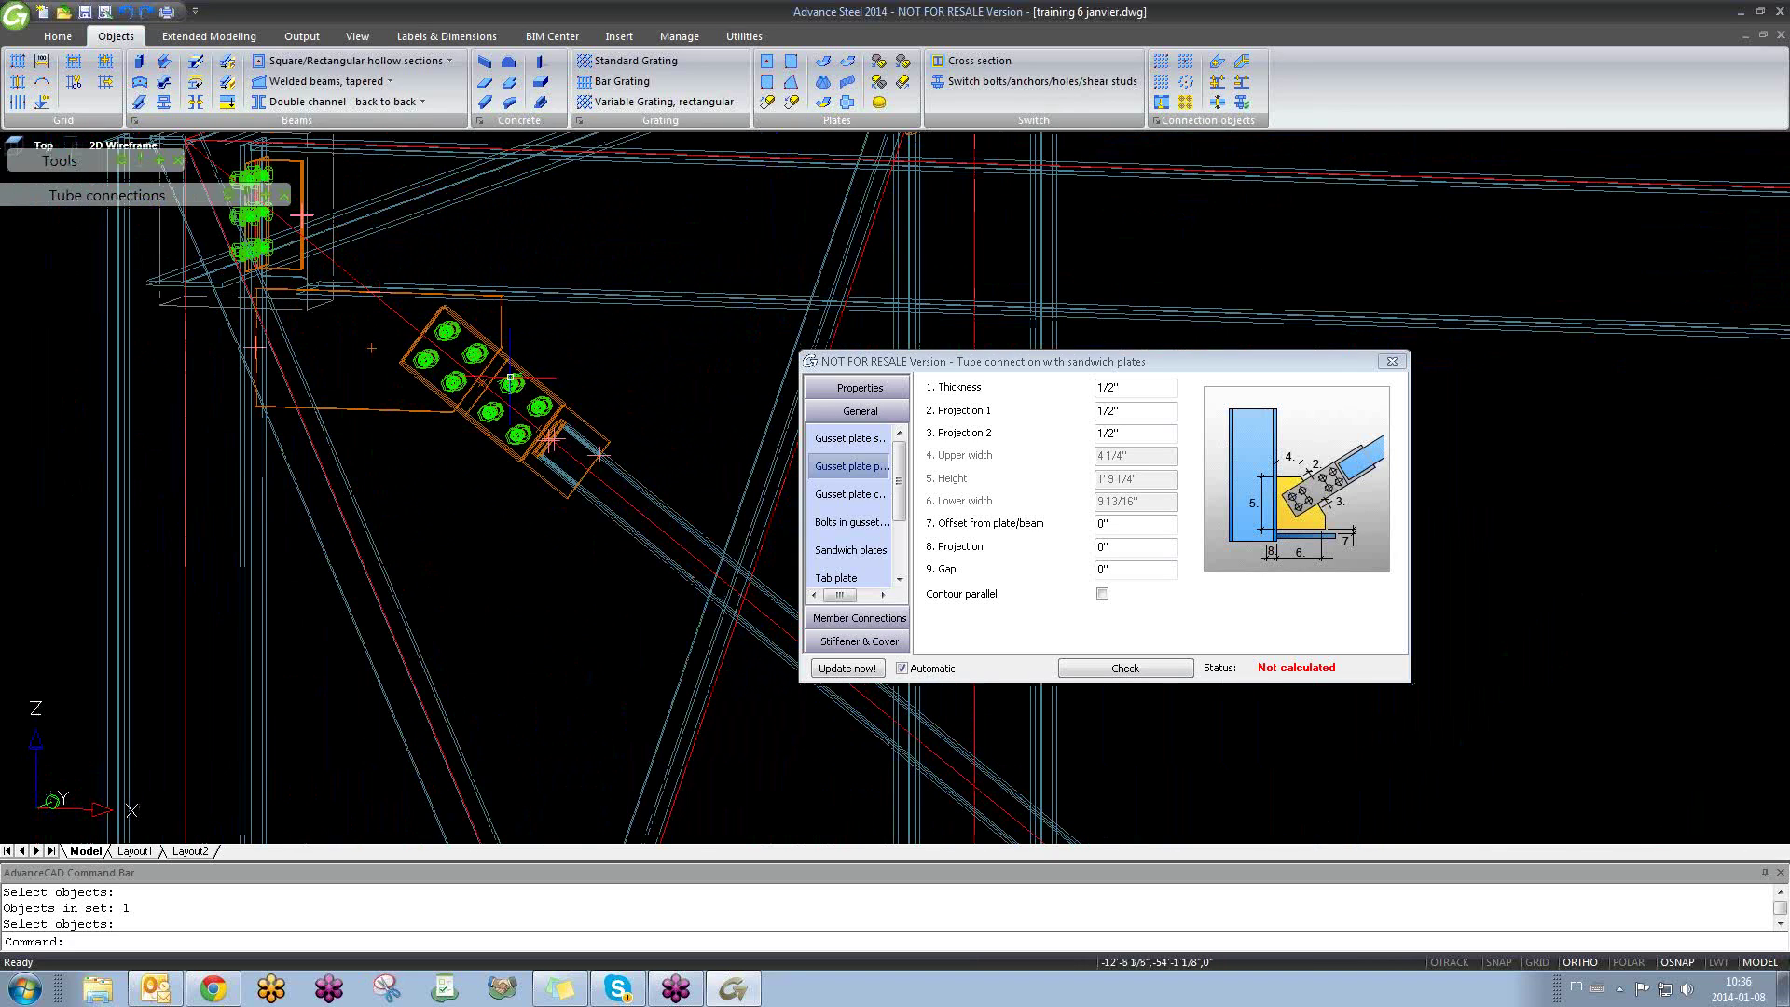
{"action": "scroll", "coordinate": [552, 437], "scroll_direction": "up", "scroll_amount": 2}
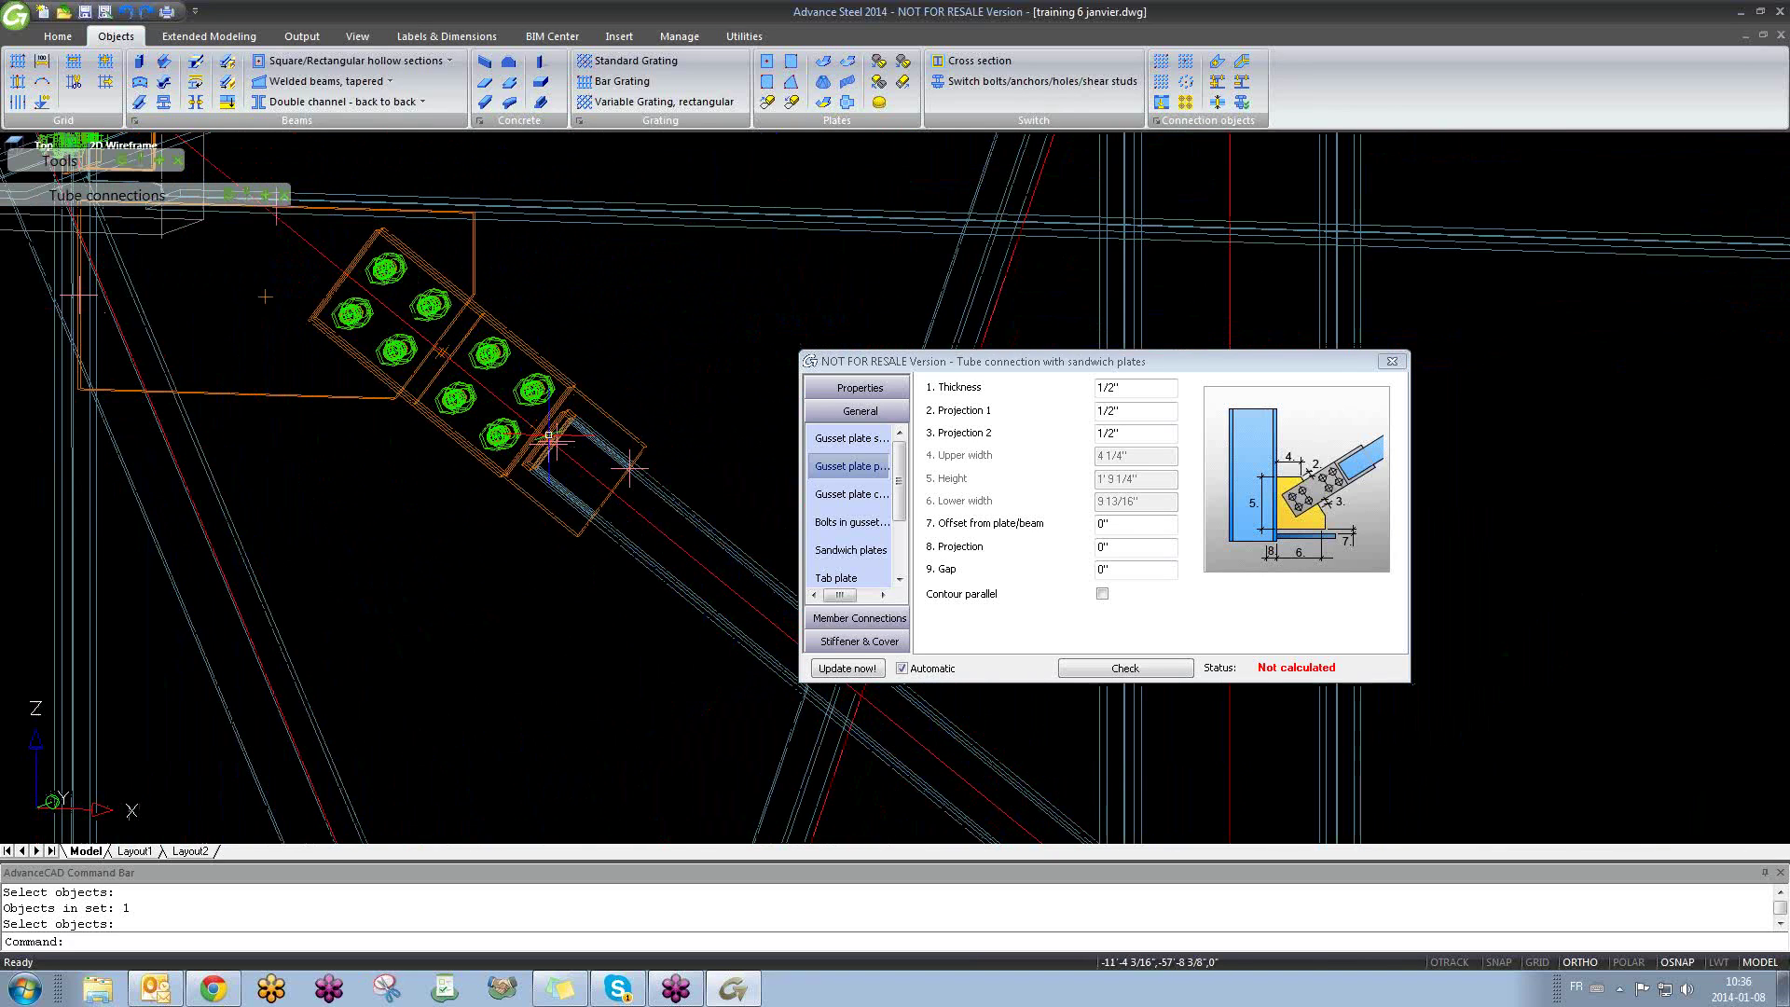
{"action": "scroll", "coordinate": [546, 434], "scroll_direction": "down", "scroll_amount": 1}
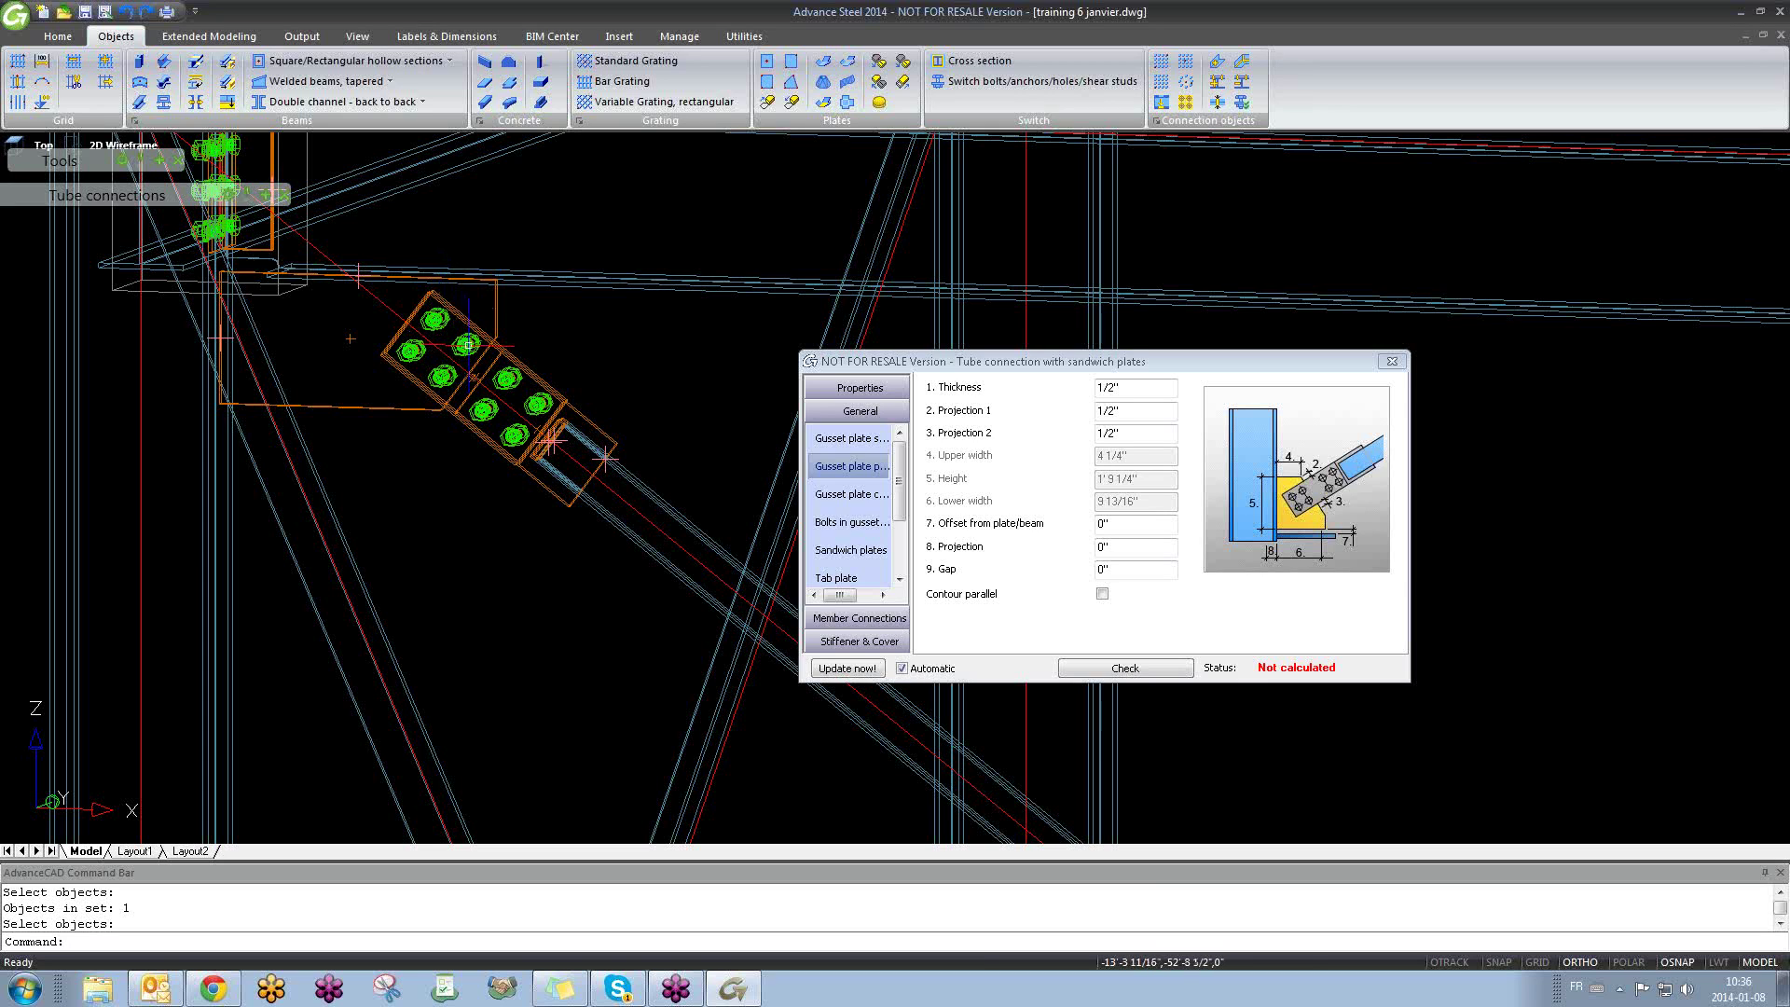
Step: Compare the angle brace's gusset plate at the neighbouring corner with the tube brace's sandwich plate connection
{"action": "middle_click_drag", "start_coordinate": [476, 363], "coordinate": [372, 425]}
{"action": "scroll", "coordinate": [471, 425], "scroll_direction": "down", "scroll_amount": 2}
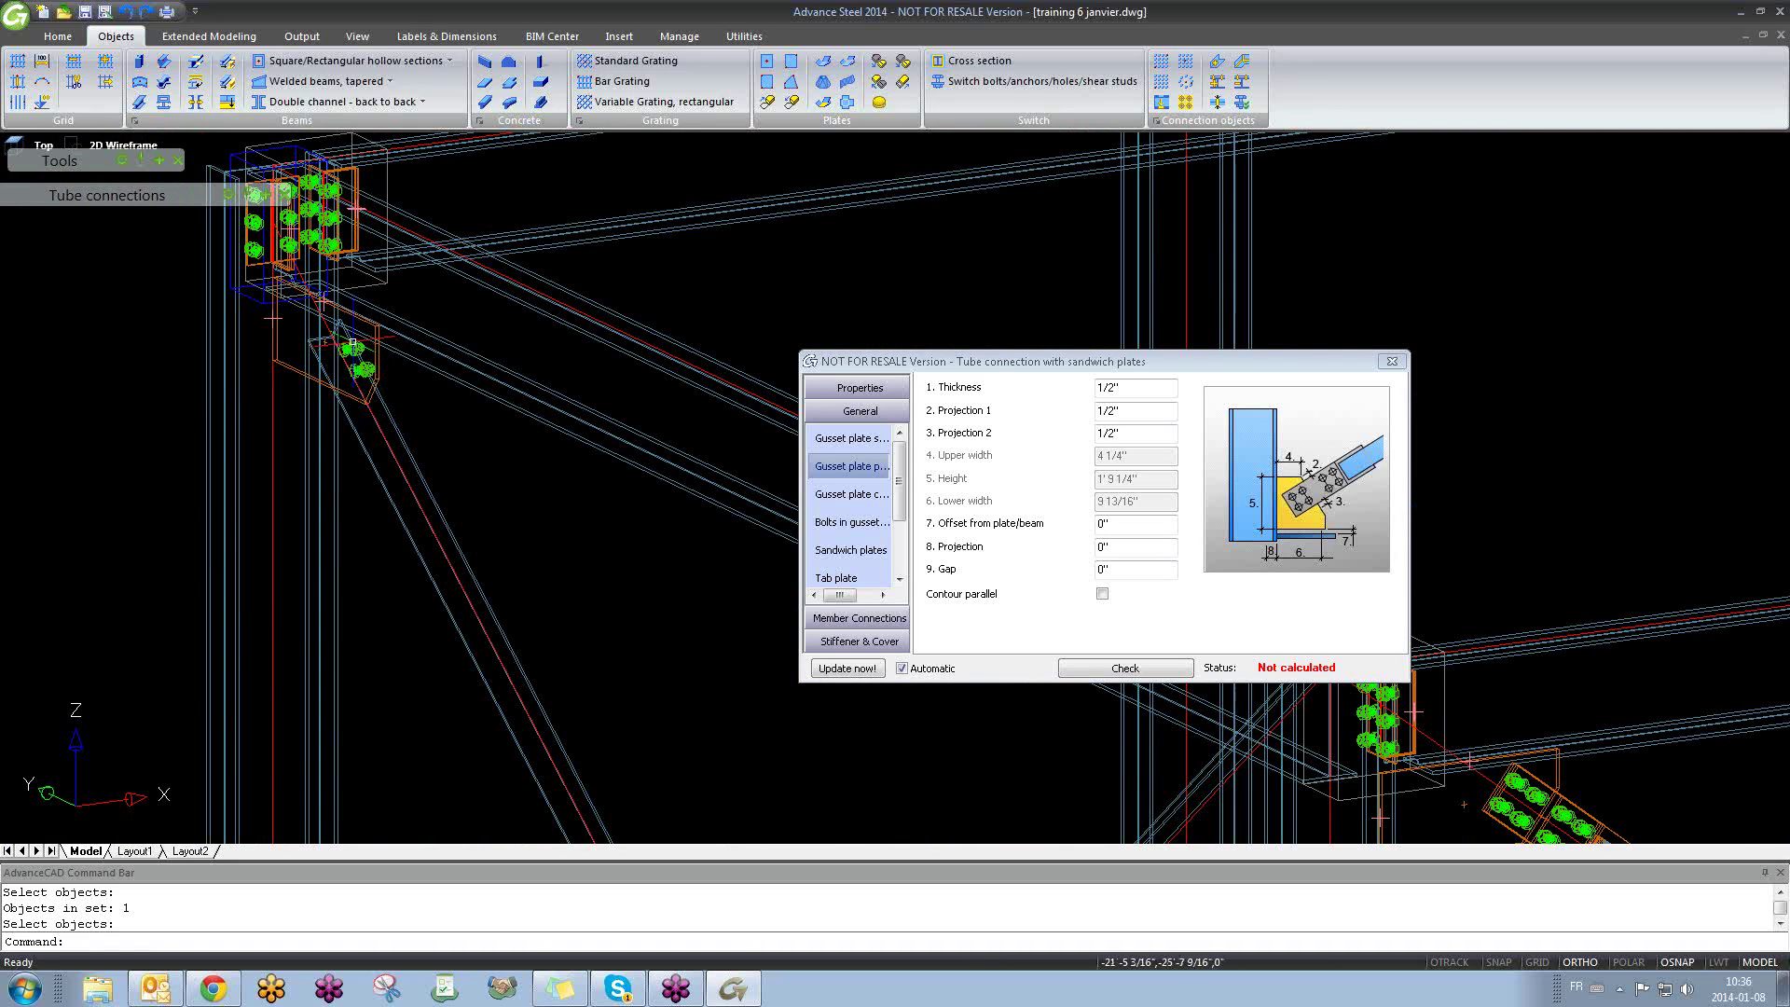
{"action": "scroll", "coordinate": [348, 357], "scroll_direction": "down", "scroll_amount": 5}
{"action": "scroll", "coordinate": [548, 436], "scroll_direction": "up", "scroll_amount": 6}
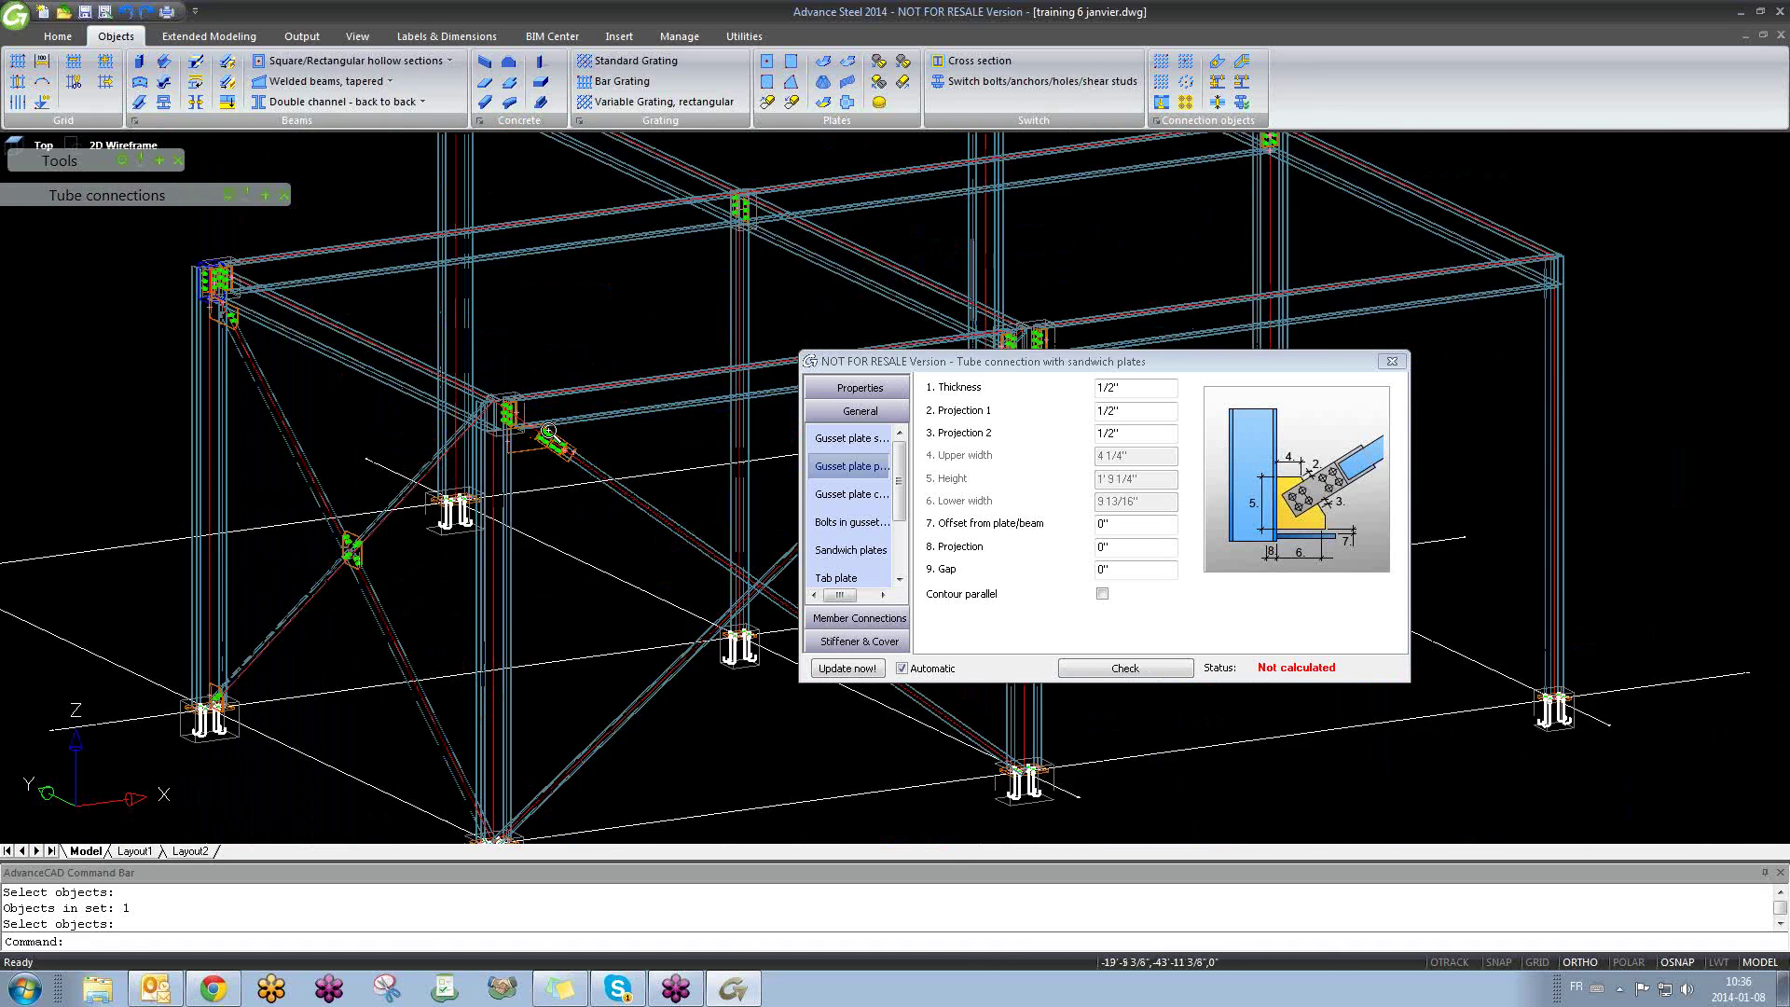
{"action": "middle_click_drag", "start_coordinate": [559, 454], "coordinate": [332, 498], "text": "shift"}
{"action": "scroll", "coordinate": [579, 480], "scroll_direction": "down", "scroll_amount": 3}
{"action": "scroll", "coordinate": [332, 498], "scroll_direction": "up", "scroll_amount": 2}
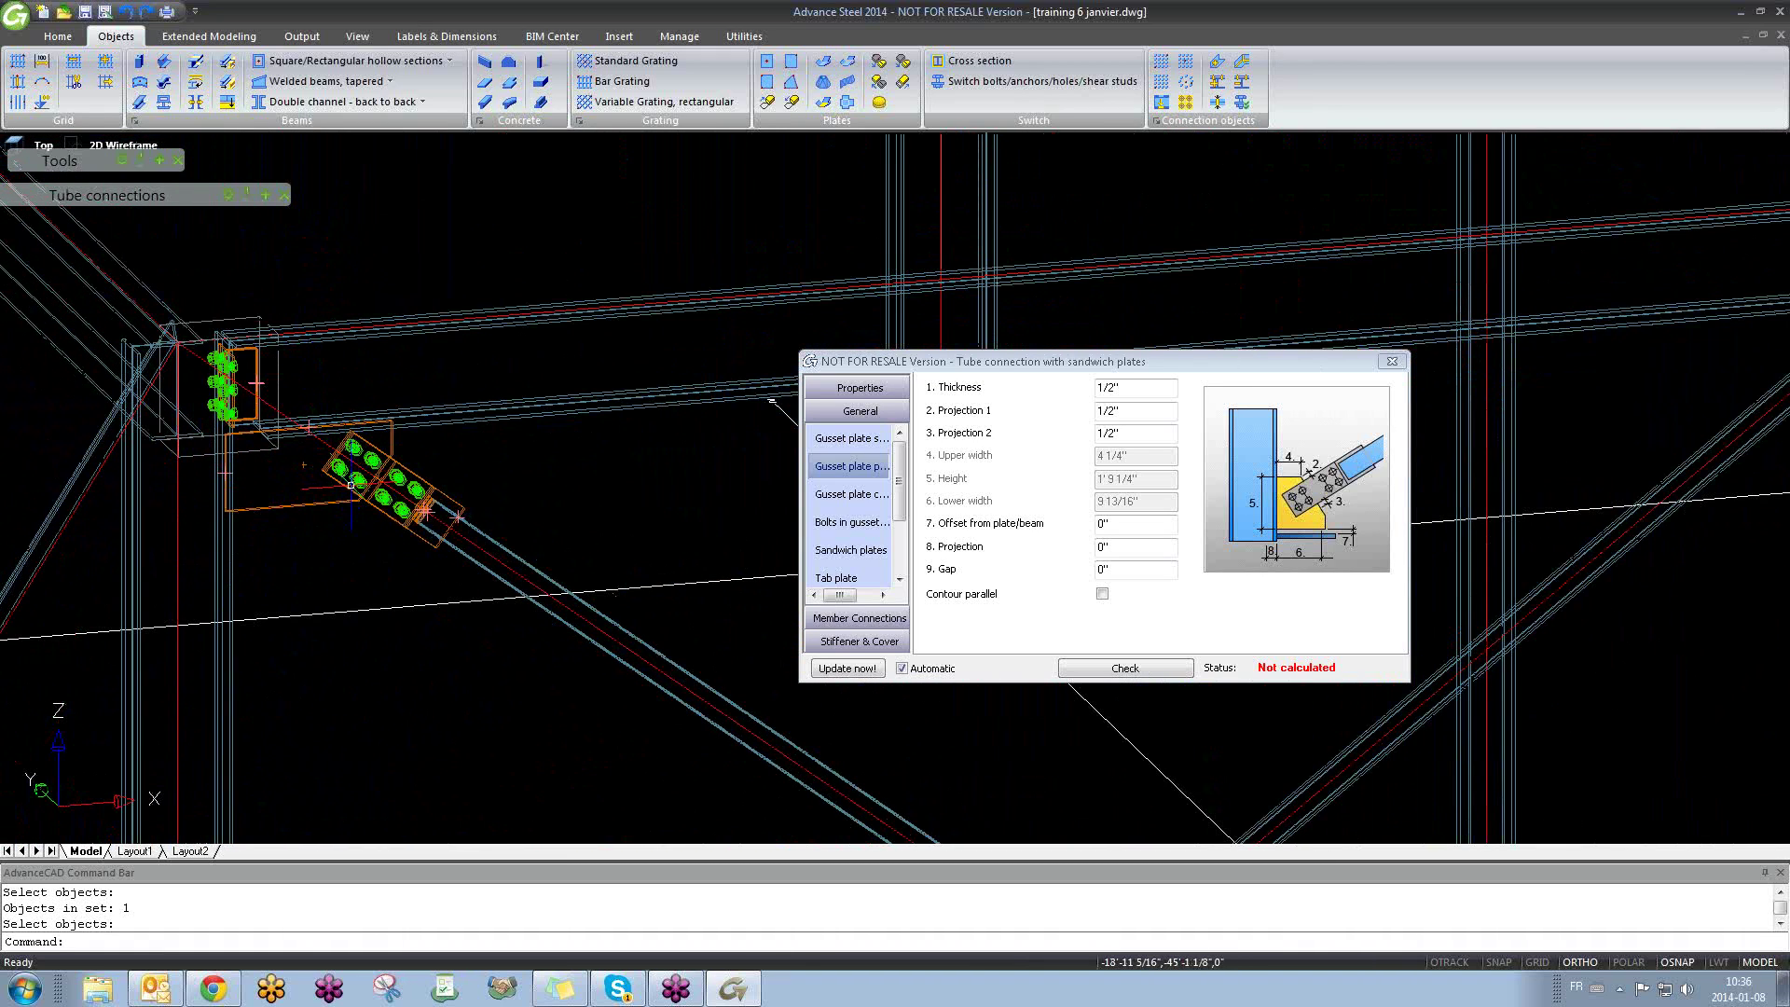
{"action": "scroll", "coordinate": [351, 484], "scroll_direction": "up", "scroll_amount": 3}
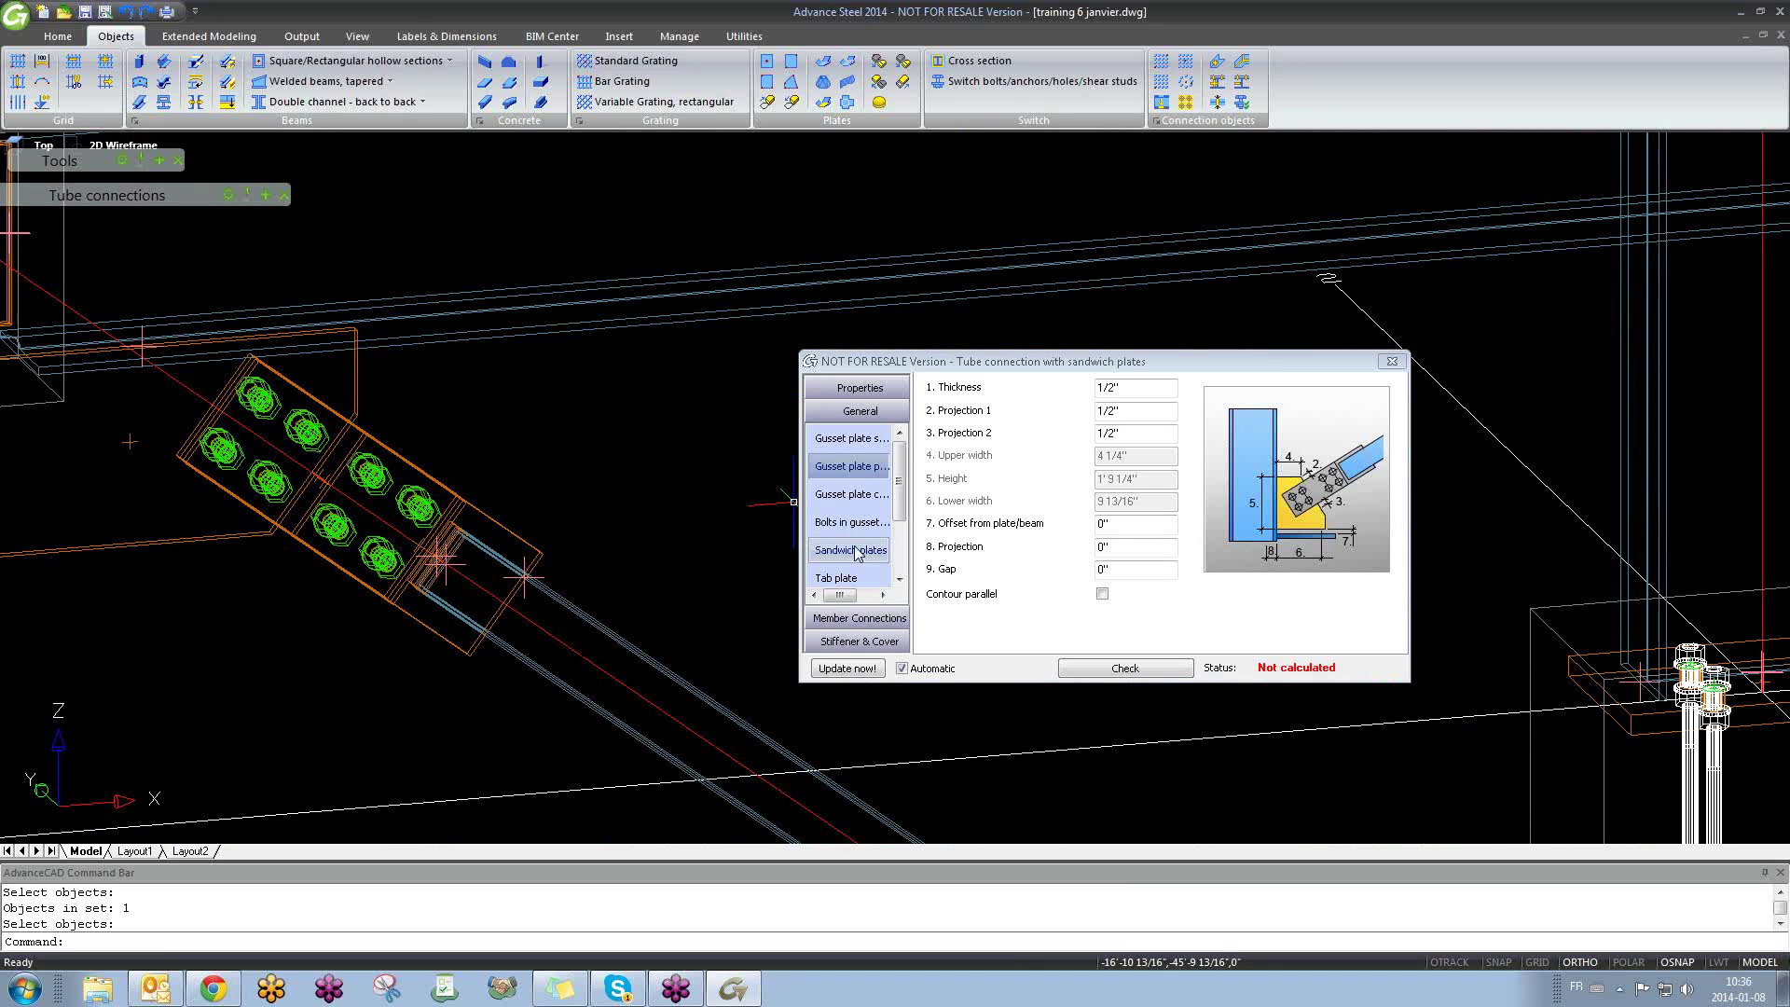
Step: Try the No bolts option for the sandwich plates, clear it again and close the connection settings
{"action": "left_click", "coordinate": [852, 551]}
{"action": "left_click", "coordinate": [1101, 390]}
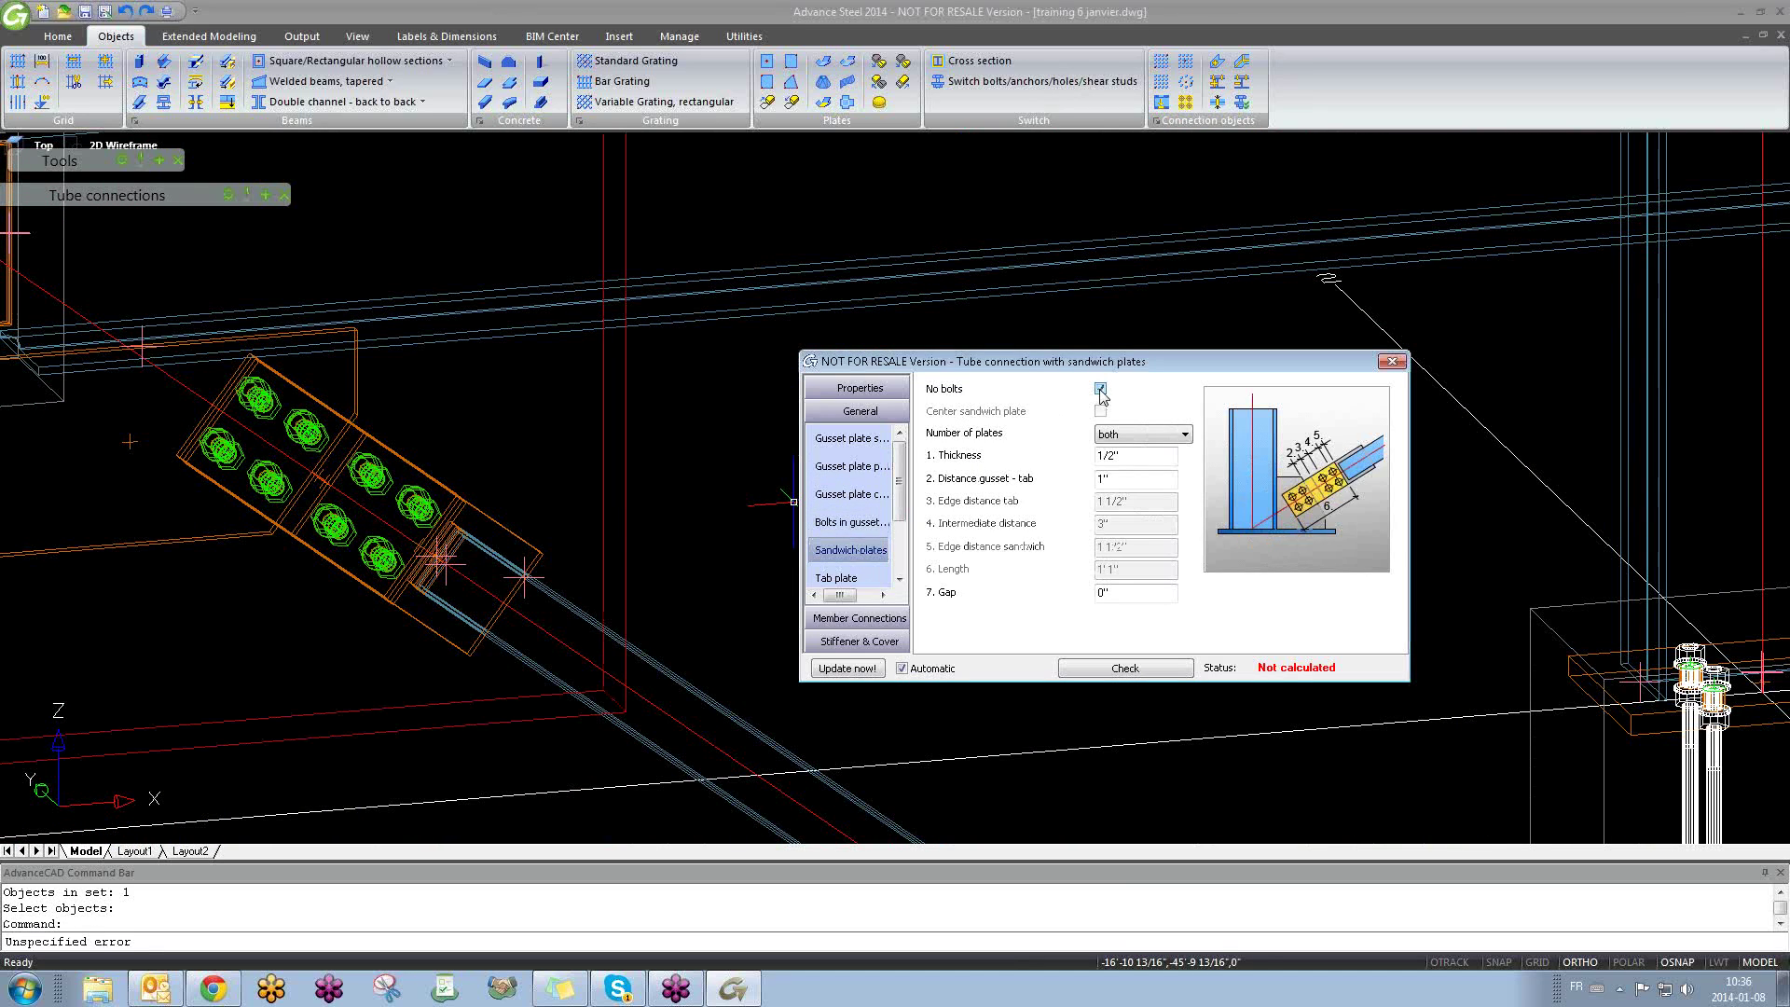
{"action": "left_click", "coordinate": [1101, 390]}
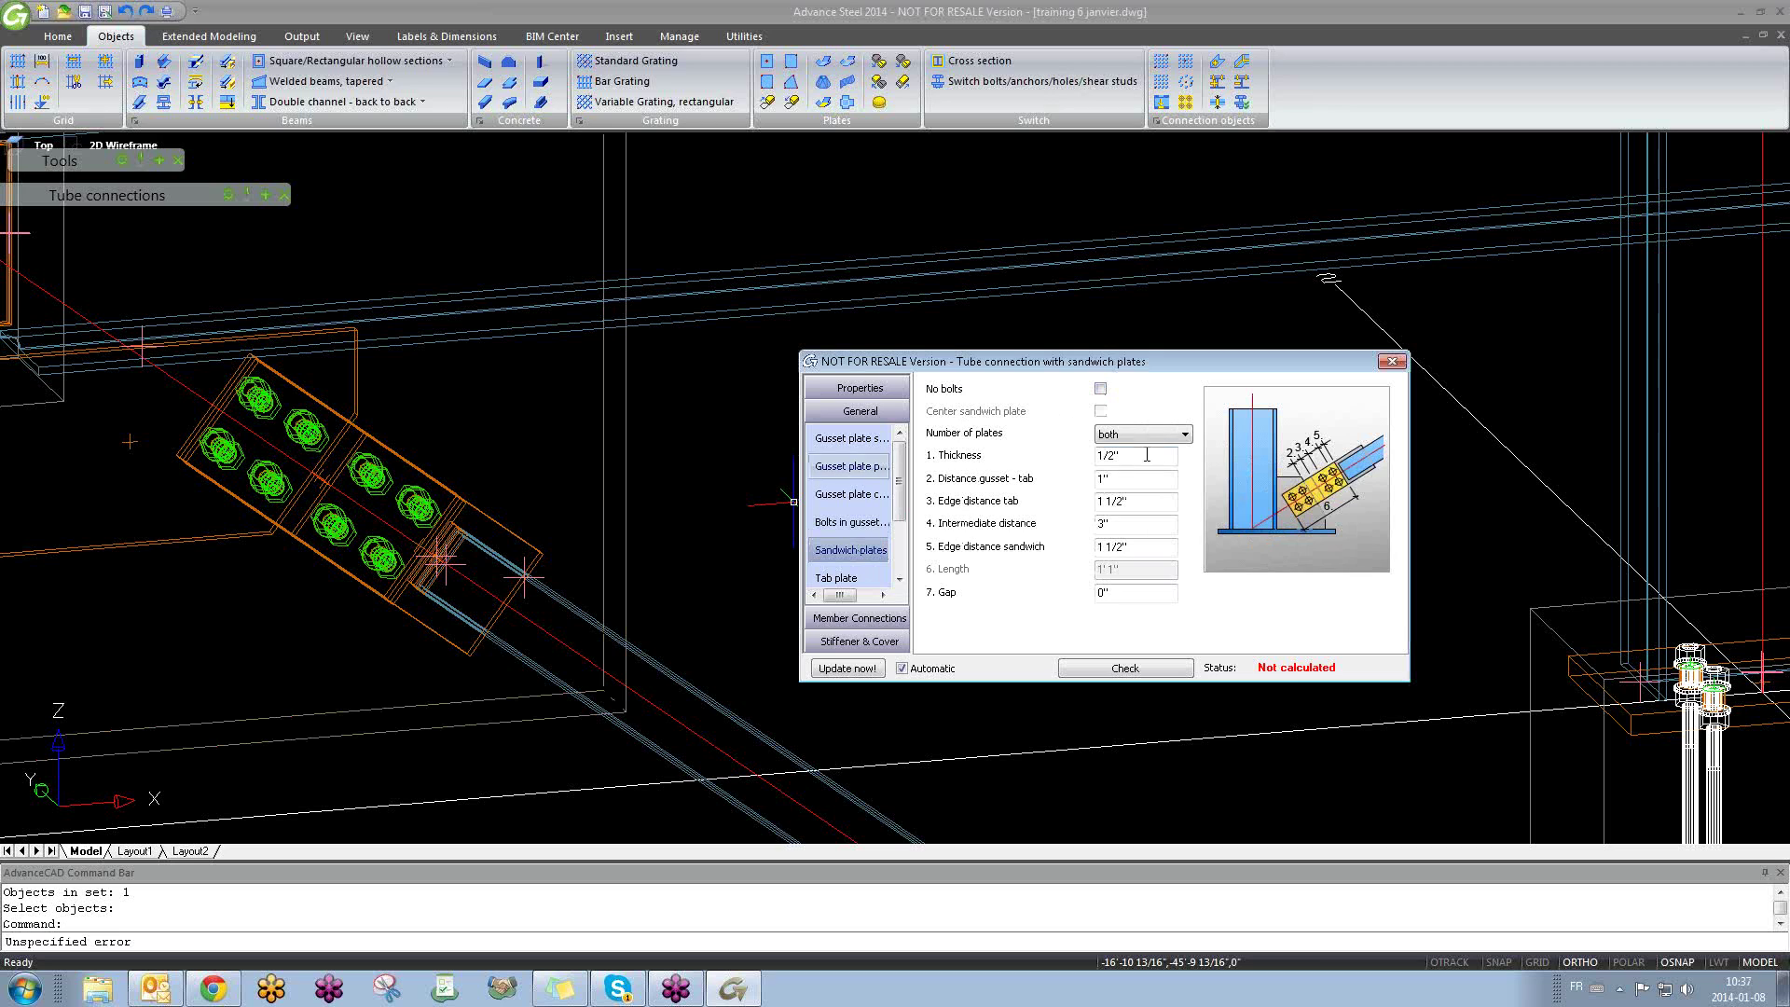
{"action": "left_click", "coordinate": [1392, 361]}
Step: Delete the sandwich plate connection at the brace's upper end and undo the deletion
{"action": "middle_click_drag", "start_coordinate": [1020, 400], "coordinate": [742, 475]}
{"action": "scroll", "coordinate": [741, 476], "scroll_direction": "down", "scroll_amount": 3}
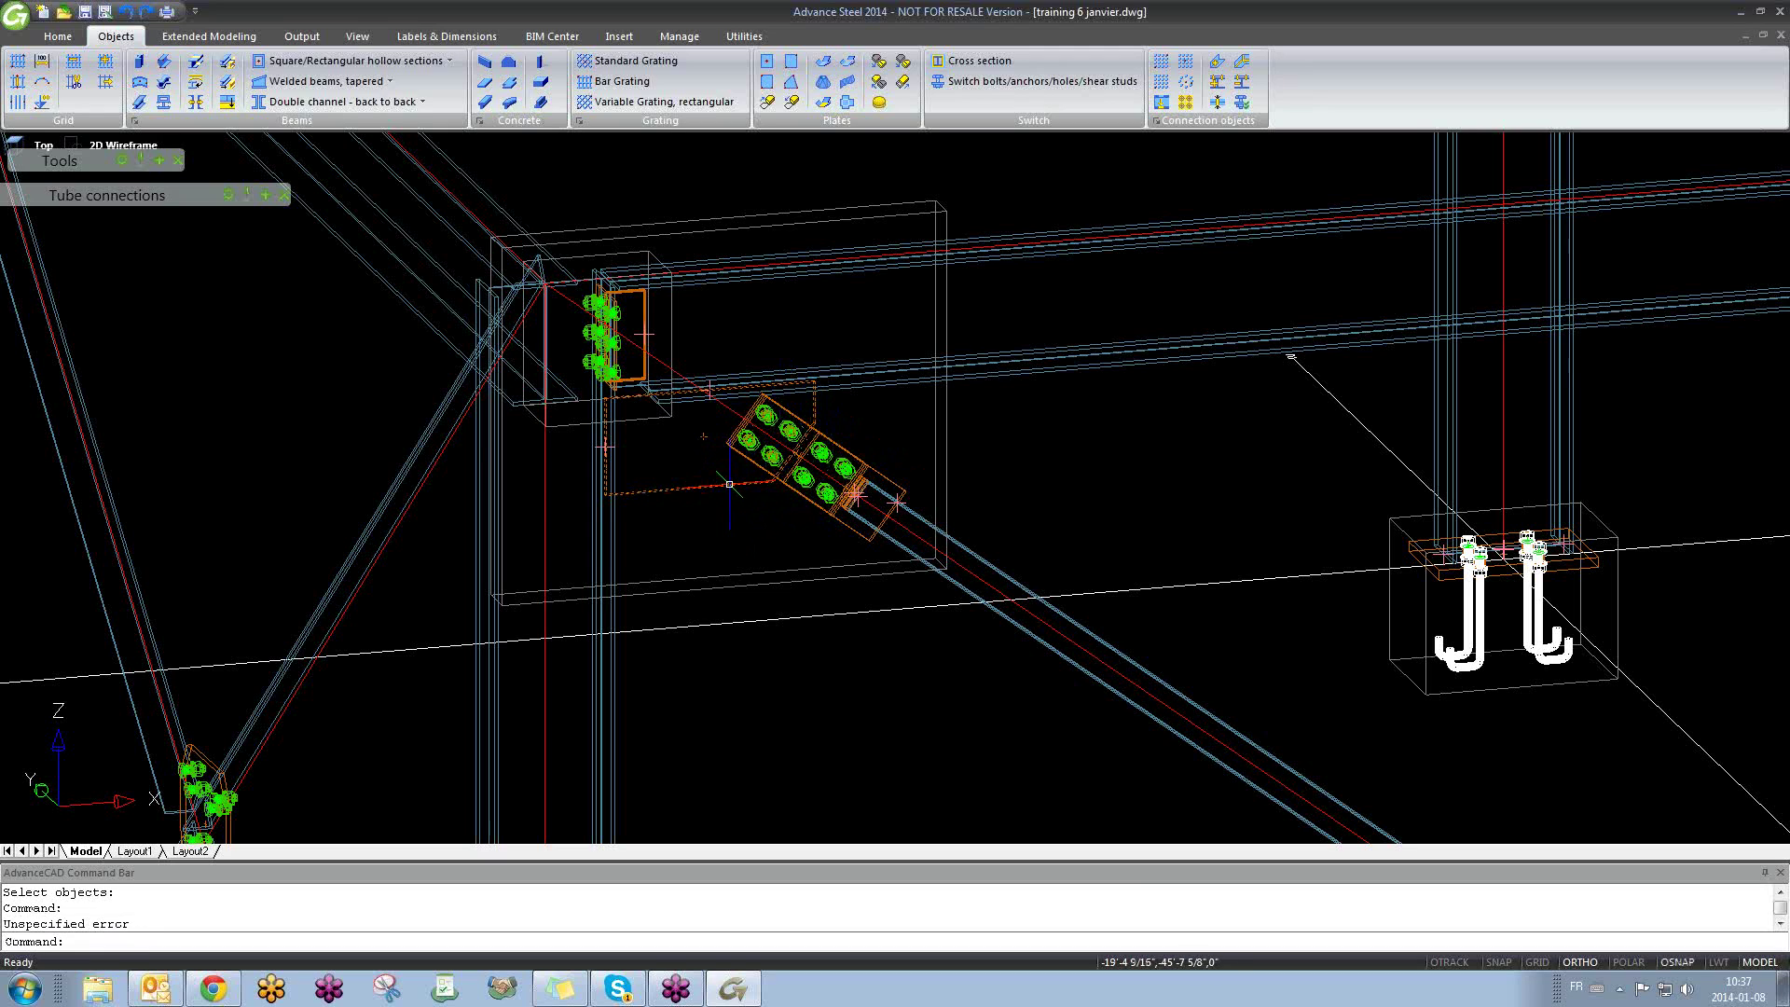
{"action": "key", "text": "Delete"}
{"action": "type", "text": "yu"}
{"action": "key", "text": "Return"}
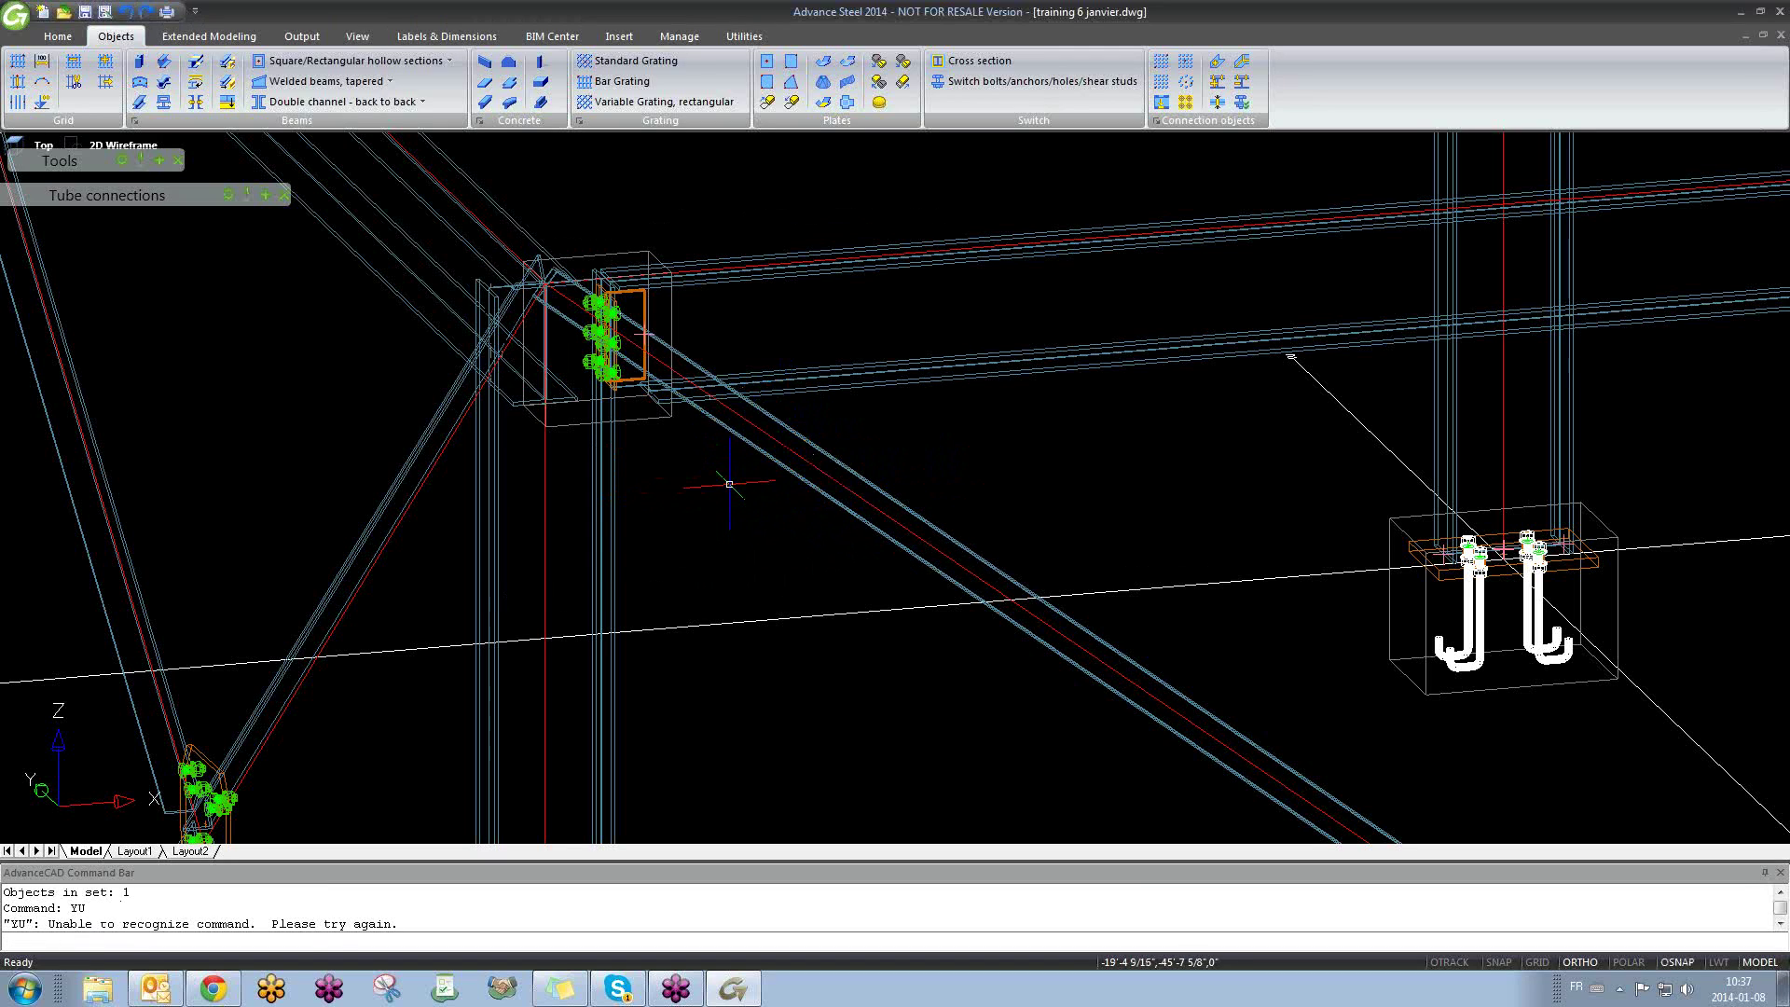
{"action": "type", "text": "u"}
{"action": "key", "text": "Return"}
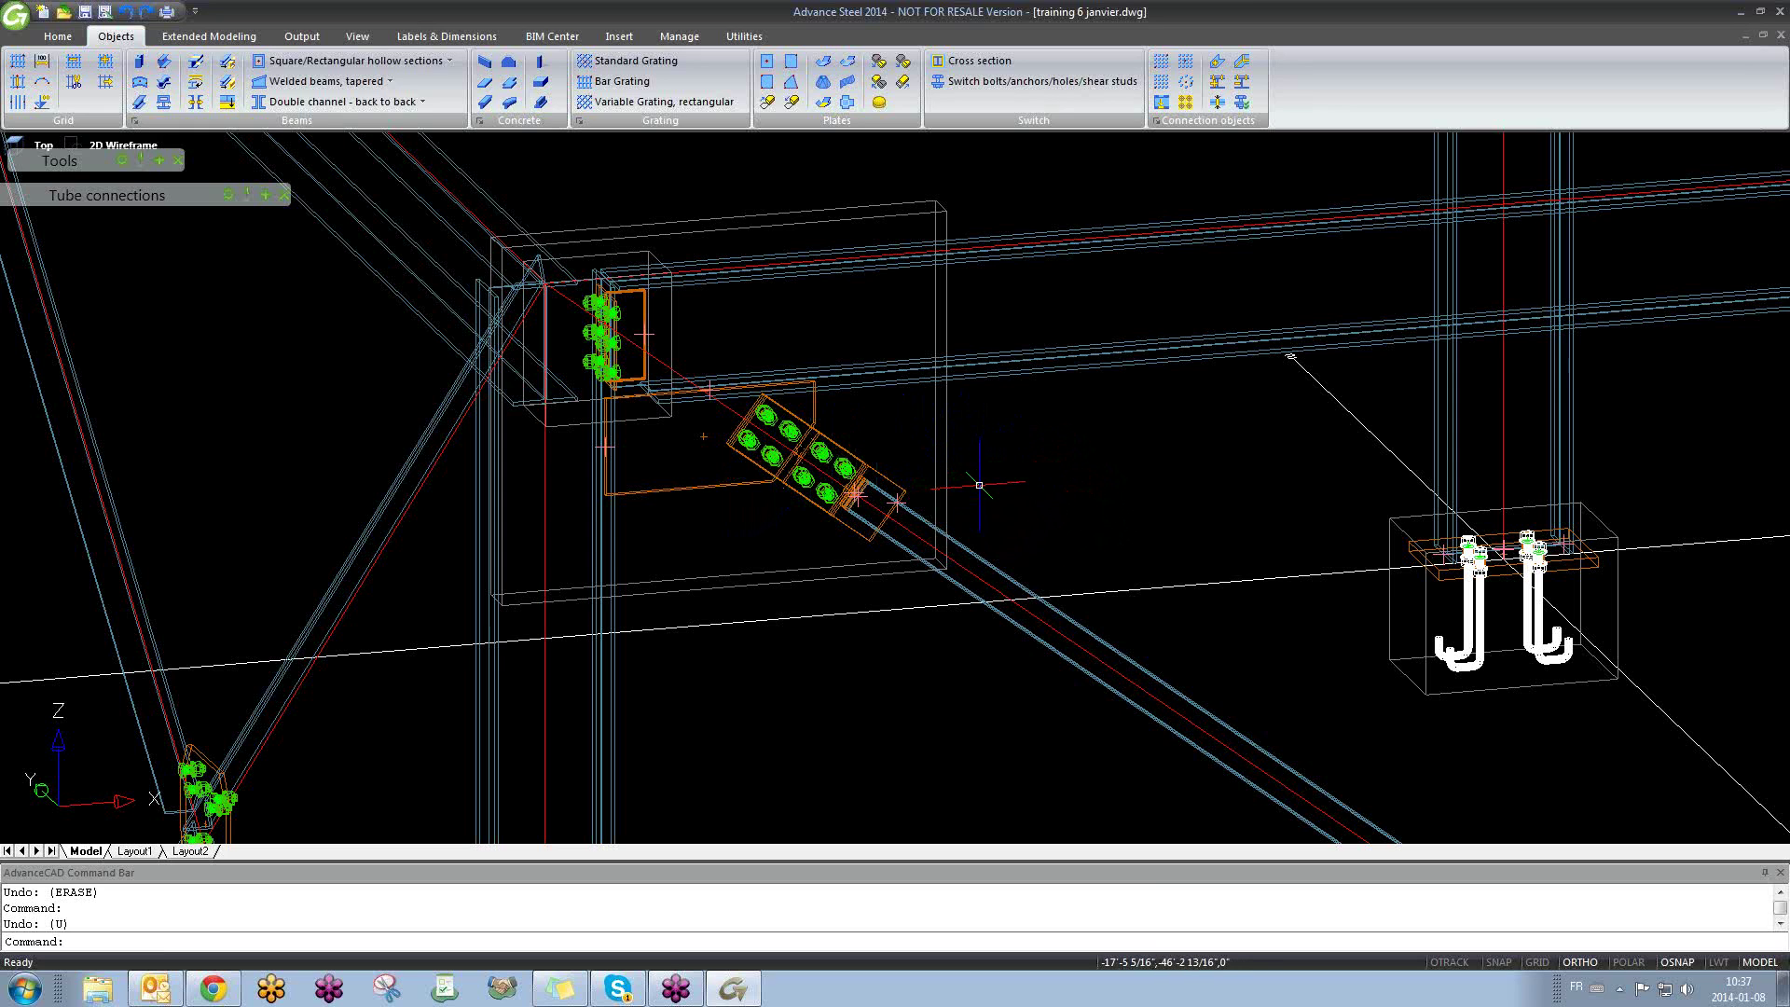
Step: Examine the lower ends of the crossing hollow section braces at the column base plates
{"action": "scroll", "coordinate": [980, 485], "scroll_direction": "down", "scroll_amount": 10}
{"action": "middle_click_drag", "start_coordinate": [1128, 596], "coordinate": [1063, 579], "text": "shift"}
{"action": "scroll", "coordinate": [1063, 579], "scroll_direction": "up", "scroll_amount": 10}
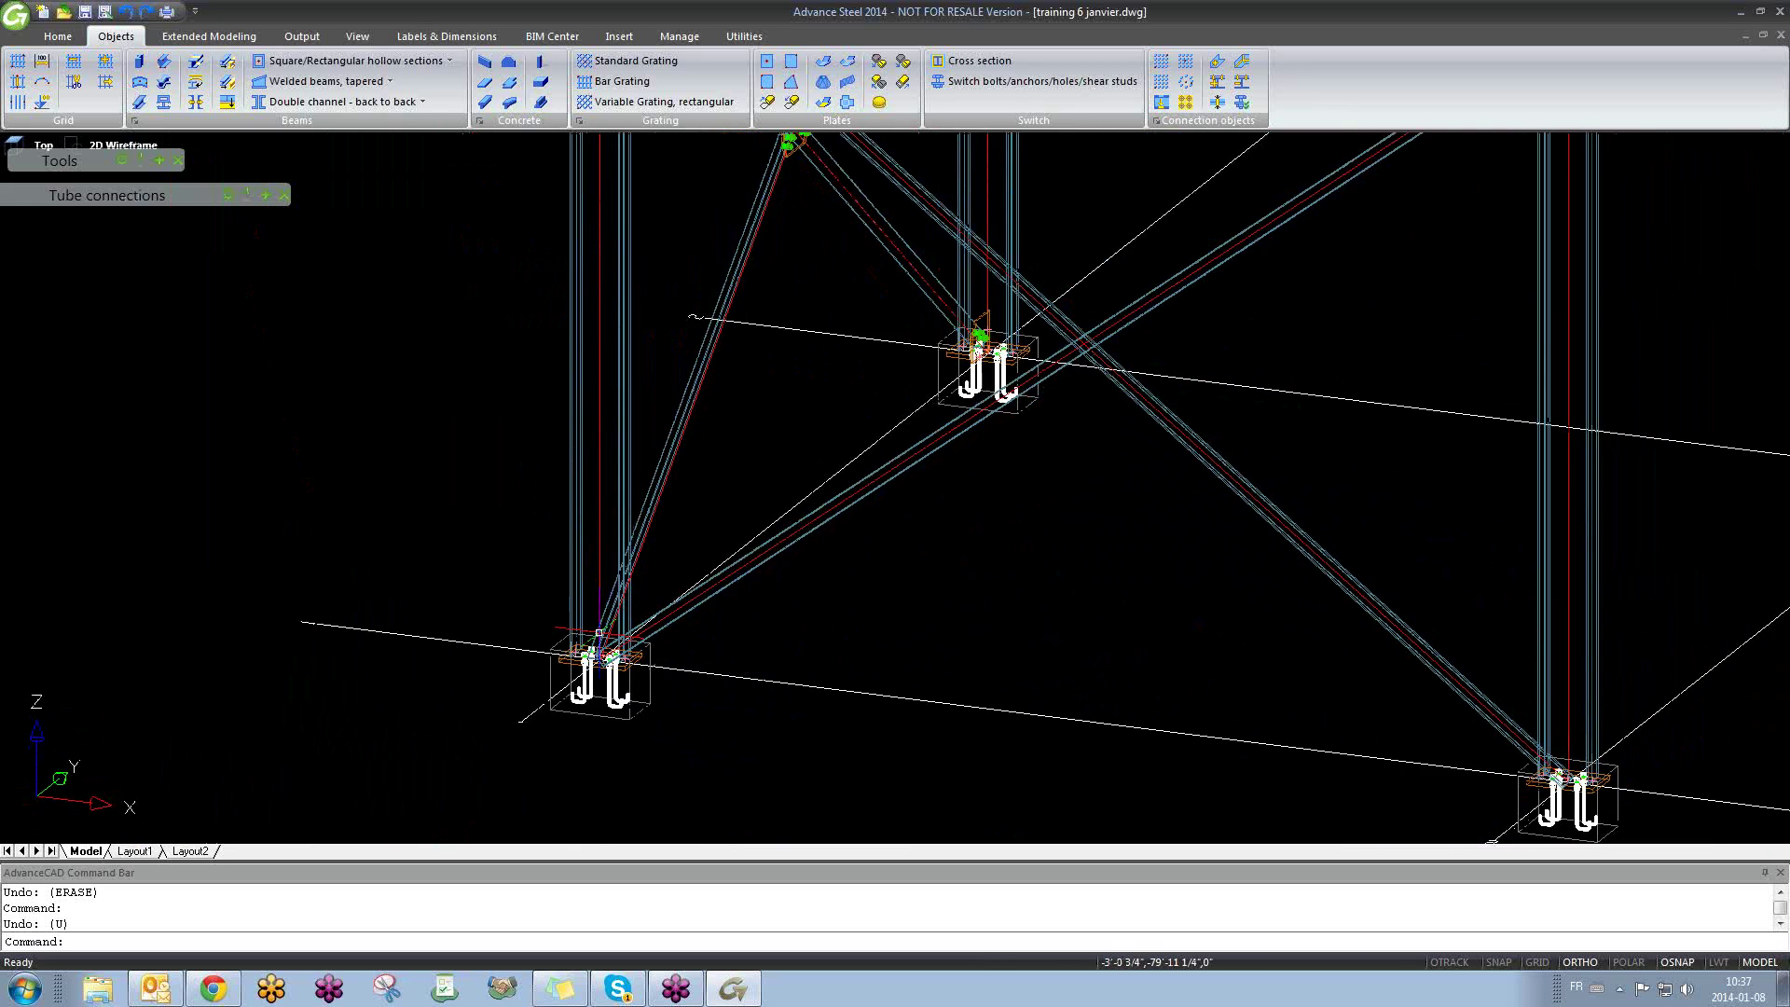
{"action": "scroll", "coordinate": [600, 633], "scroll_direction": "up", "scroll_amount": 5}
{"action": "scroll", "coordinate": [602, 634], "scroll_direction": "down", "scroll_amount": 5}
{"action": "middle_click_drag", "start_coordinate": [677, 625], "coordinate": [683, 635], "text": "shift"}
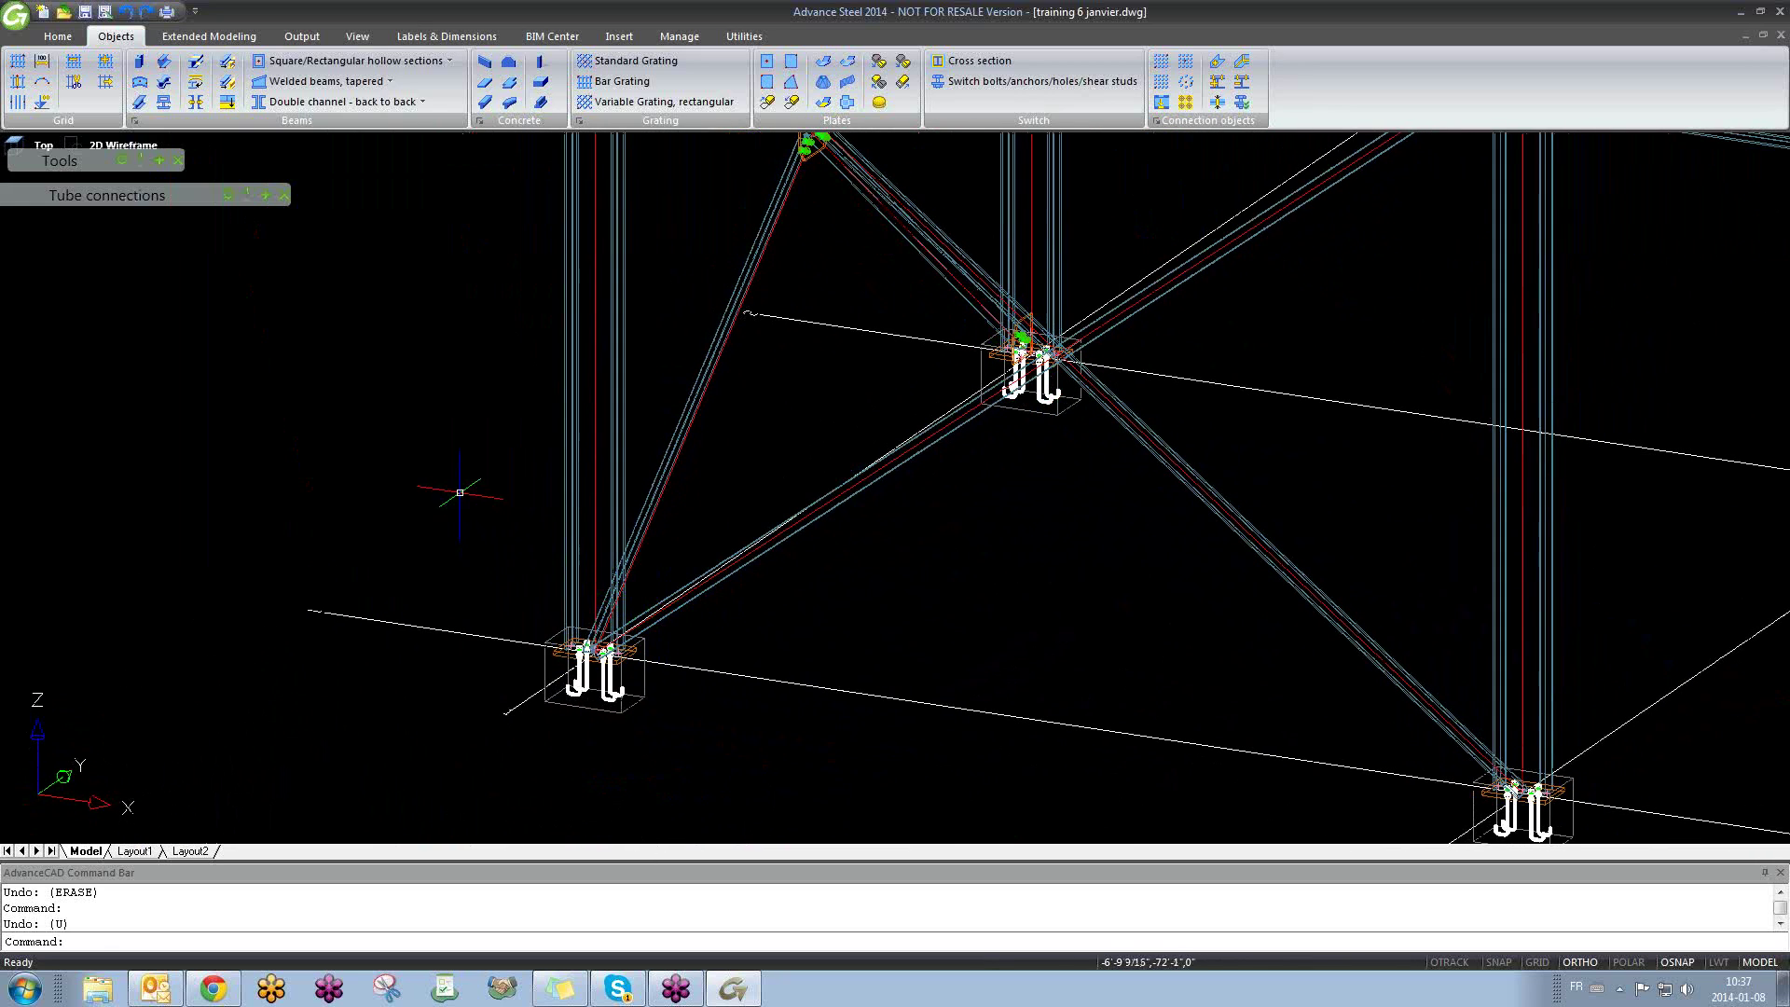
Step: Pick the sandwich plate connection at the tube brace's upper end as the template for a new joint
{"action": "left_click", "coordinate": [459, 493]}
{"action": "left_click", "coordinate": [298, 380]}
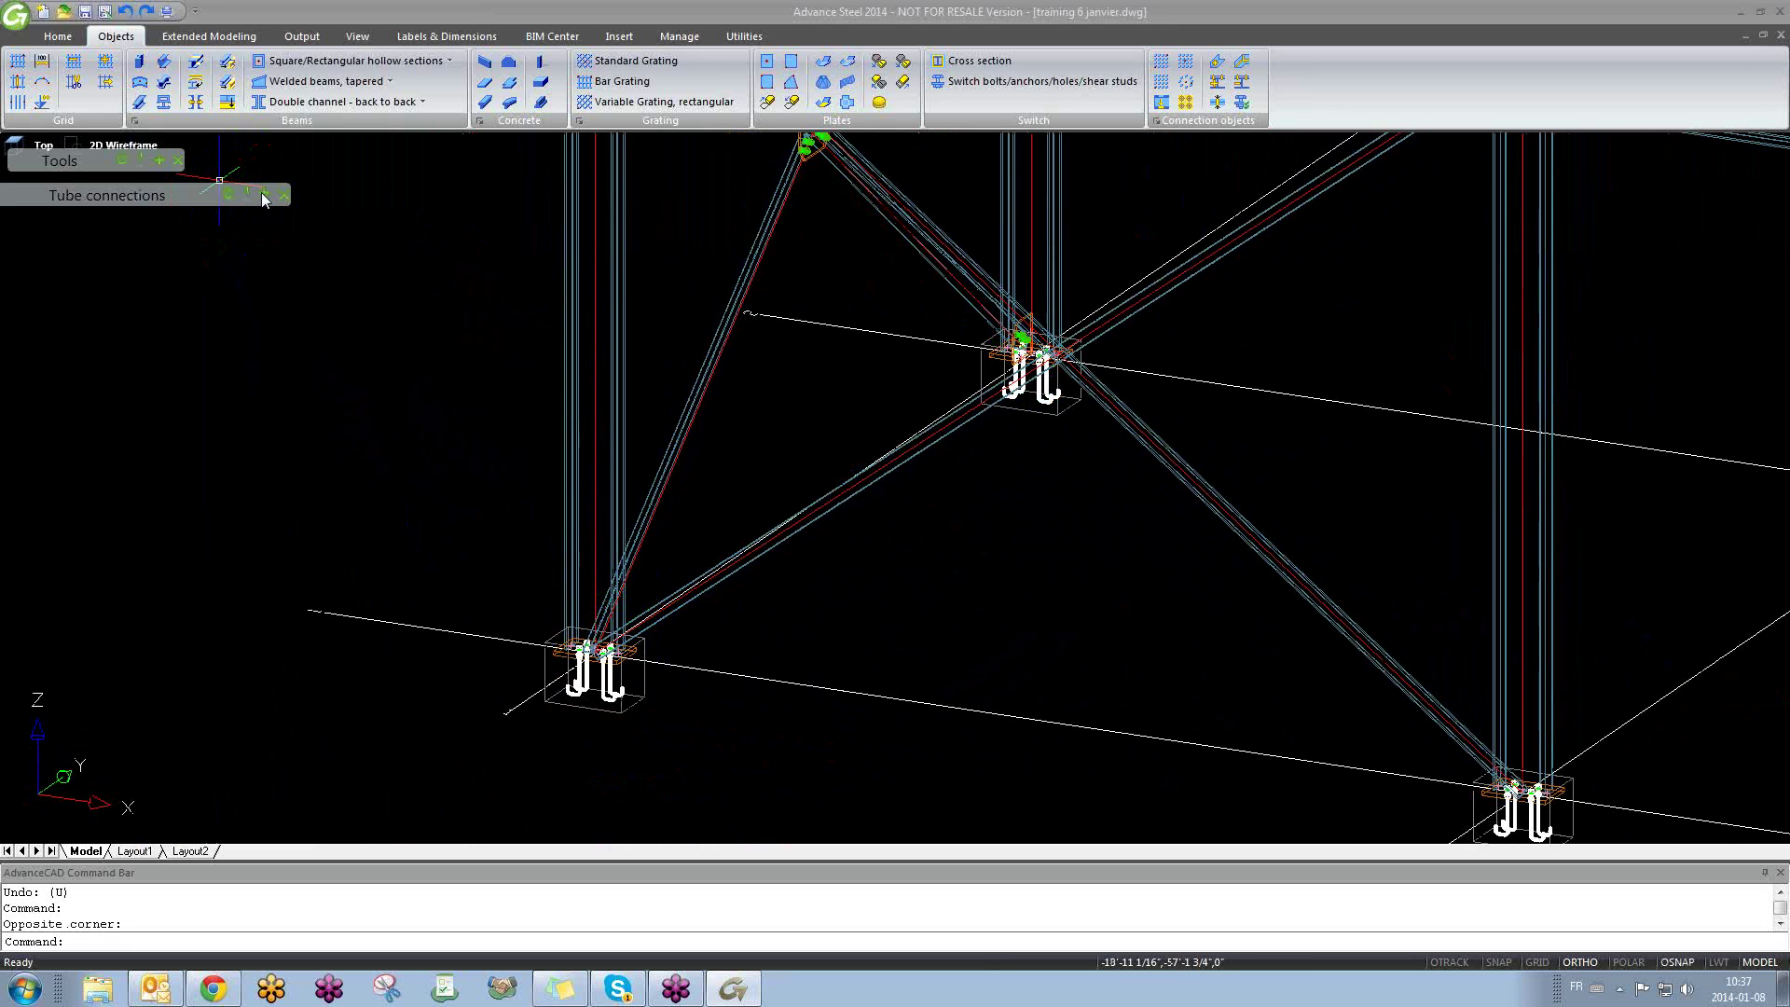
{"action": "scroll", "coordinate": [516, 351], "scroll_direction": "down", "scroll_amount": 3}
{"action": "scroll", "coordinate": [558, 205], "scroll_direction": "up", "scroll_amount": 5}
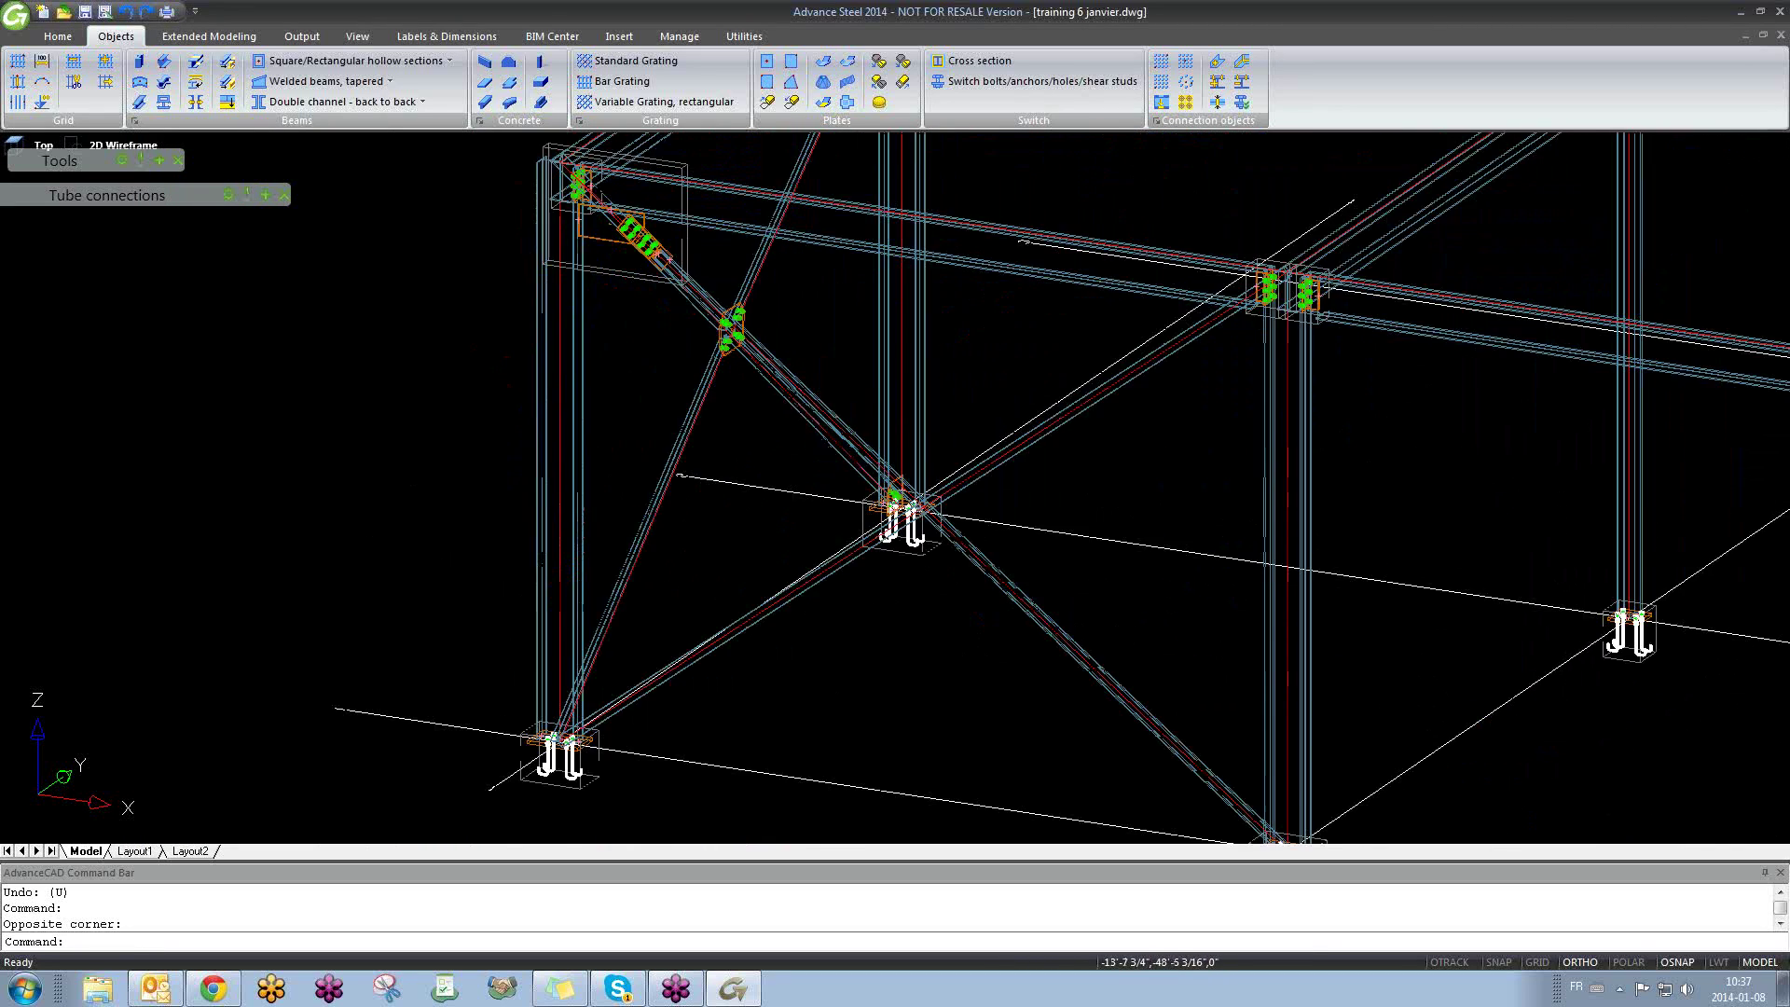
{"action": "left_click", "coordinate": [208, 35]}
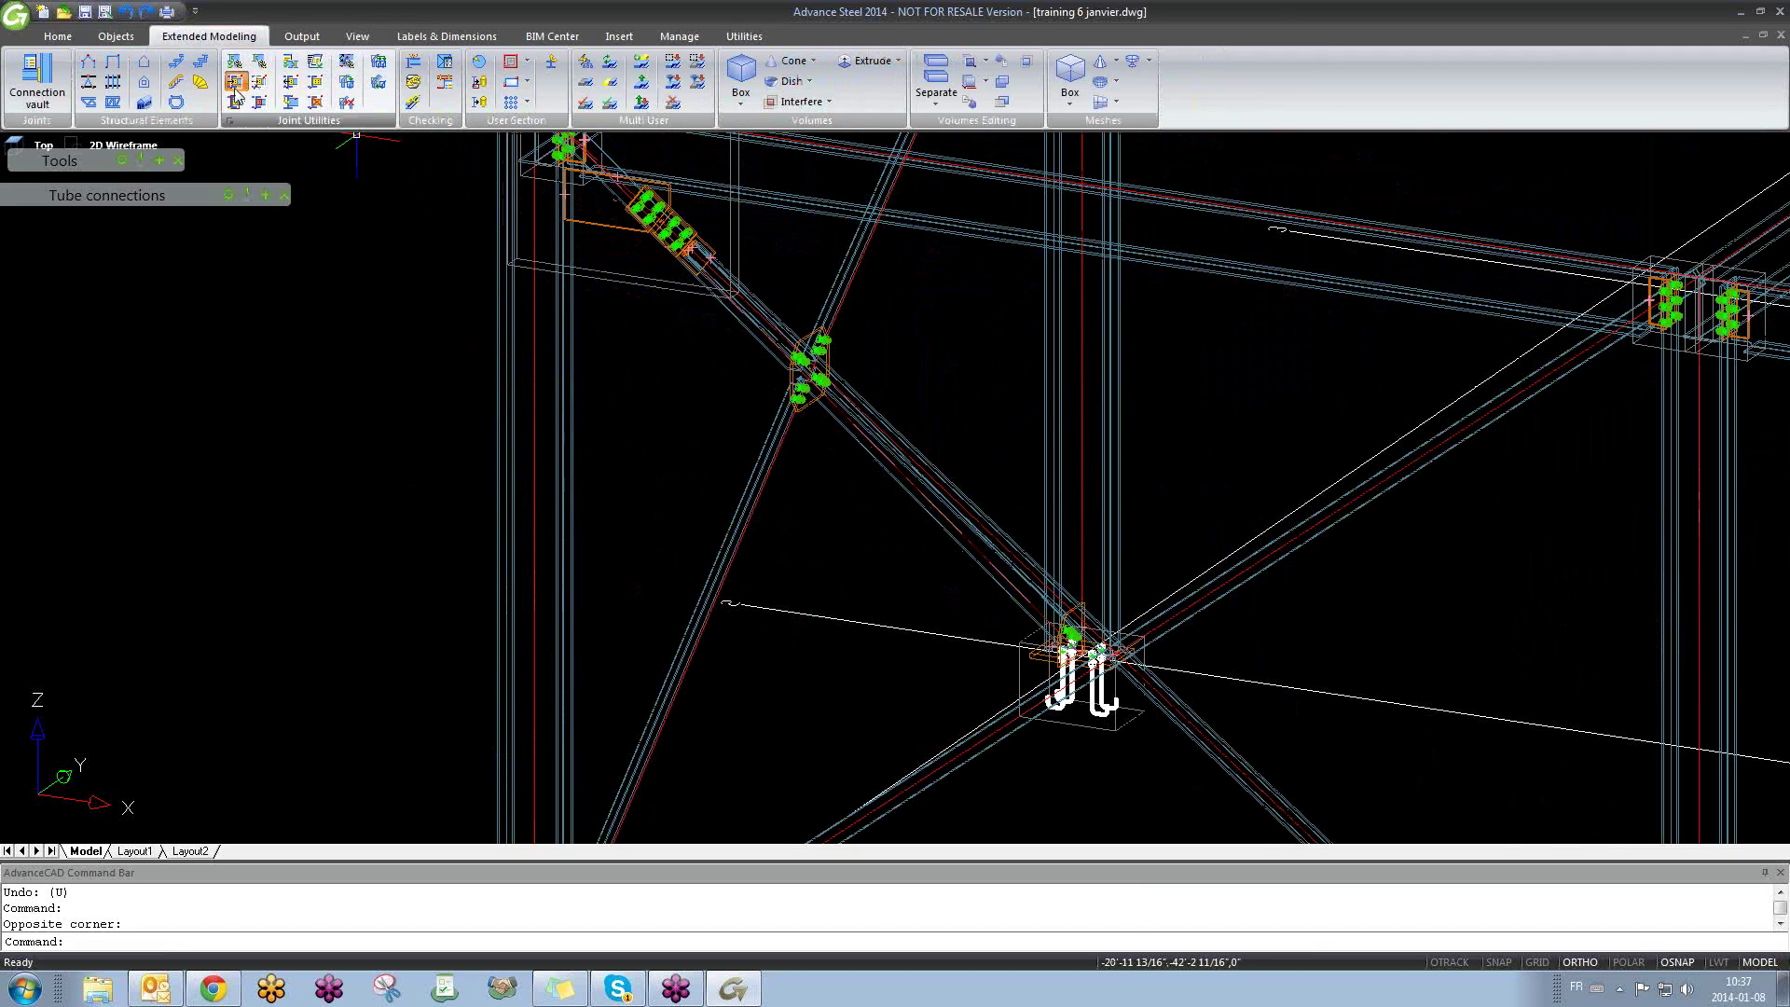
{"action": "left_click", "coordinate": [235, 83]}
{"action": "left_click", "coordinate": [658, 280]}
{"action": "key", "text": "Return"}
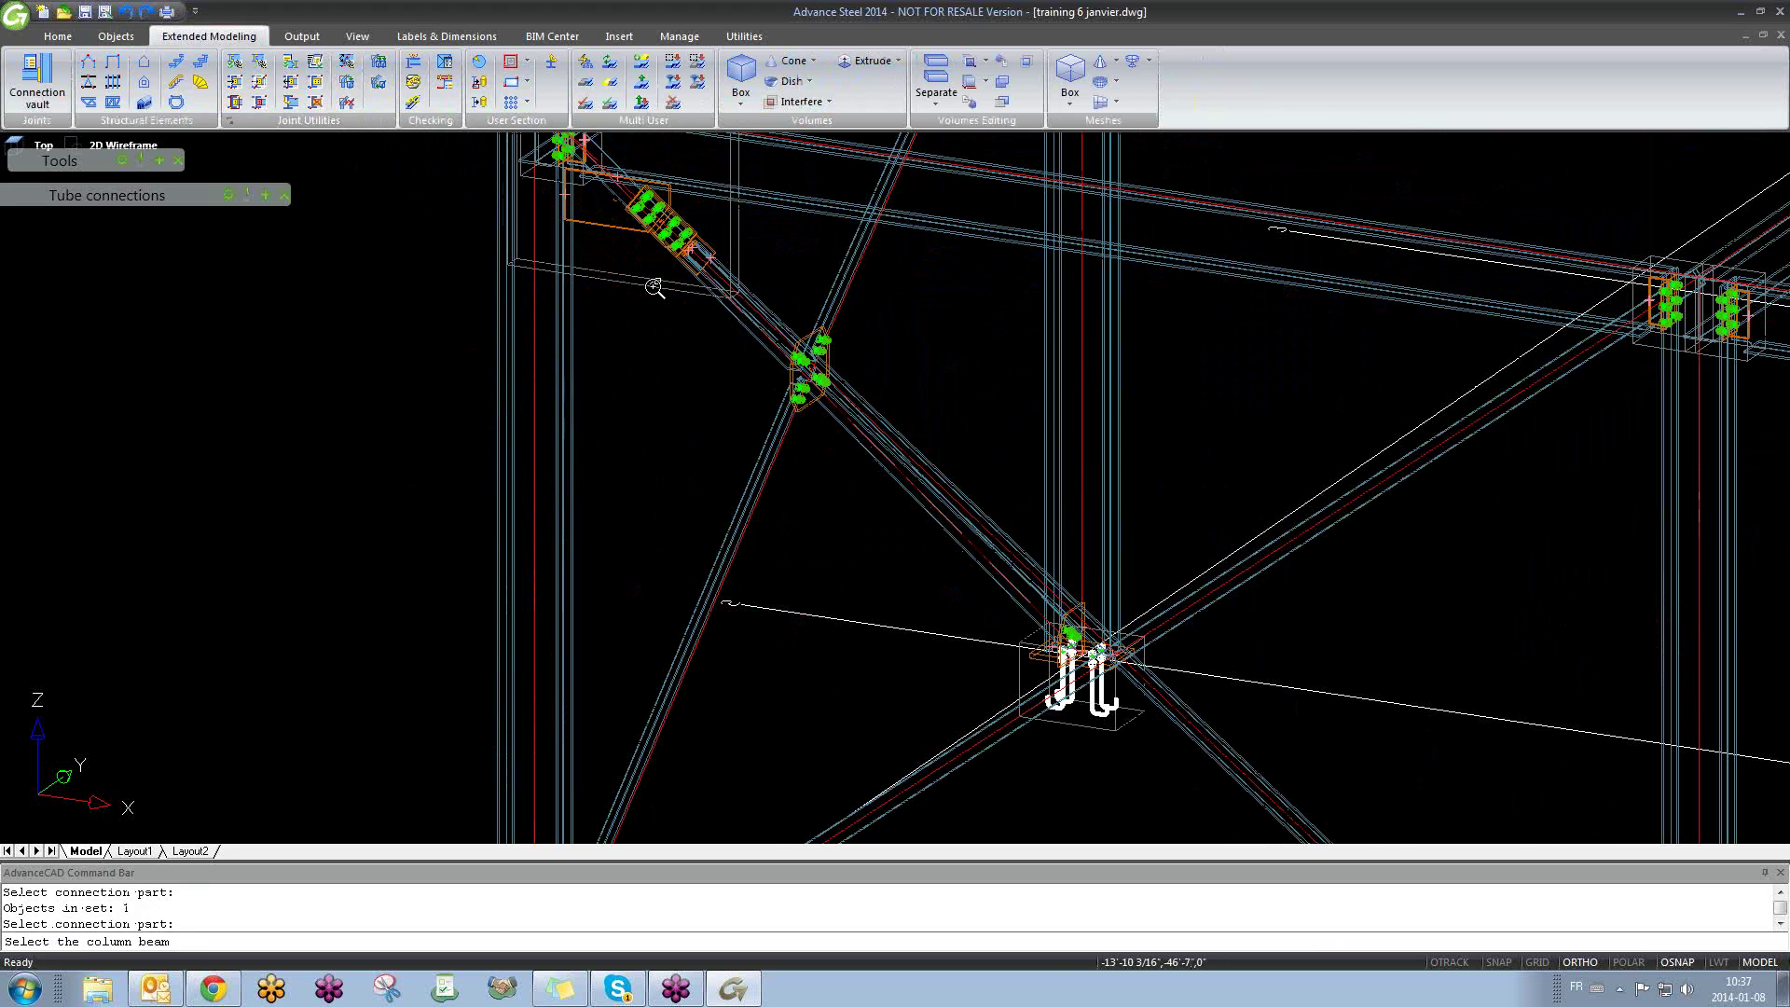
Step: Apply the template joint to the corner column, its base plate and the lower end of the other tube brace
{"action": "scroll", "coordinate": [778, 392], "scroll_direction": "down", "scroll_amount": 8}
{"action": "scroll", "coordinate": [779, 392], "scroll_direction": "up", "scroll_amount": 8}
{"action": "middle_click_drag", "start_coordinate": [783, 219], "coordinate": [606, 489]}
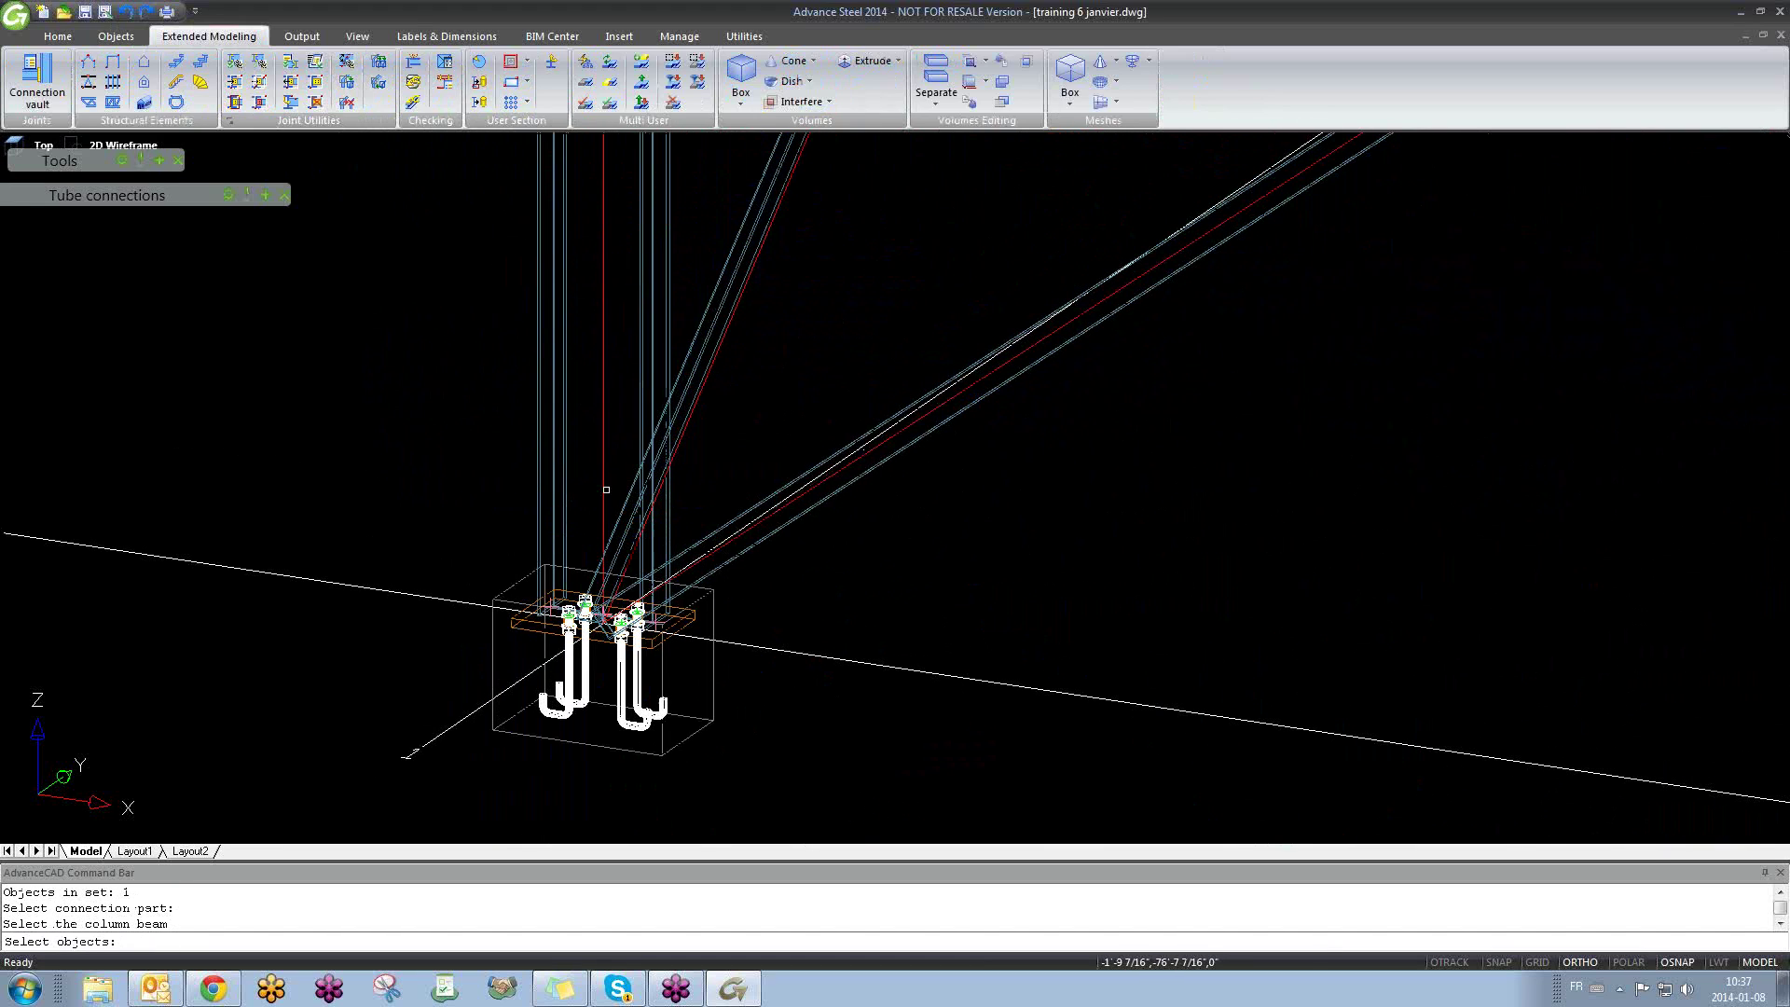
{"action": "left_click", "coordinate": [643, 387]}
{"action": "key", "text": "Return"}
{"action": "scroll", "coordinate": [697, 623], "scroll_direction": "up", "scroll_amount": 4}
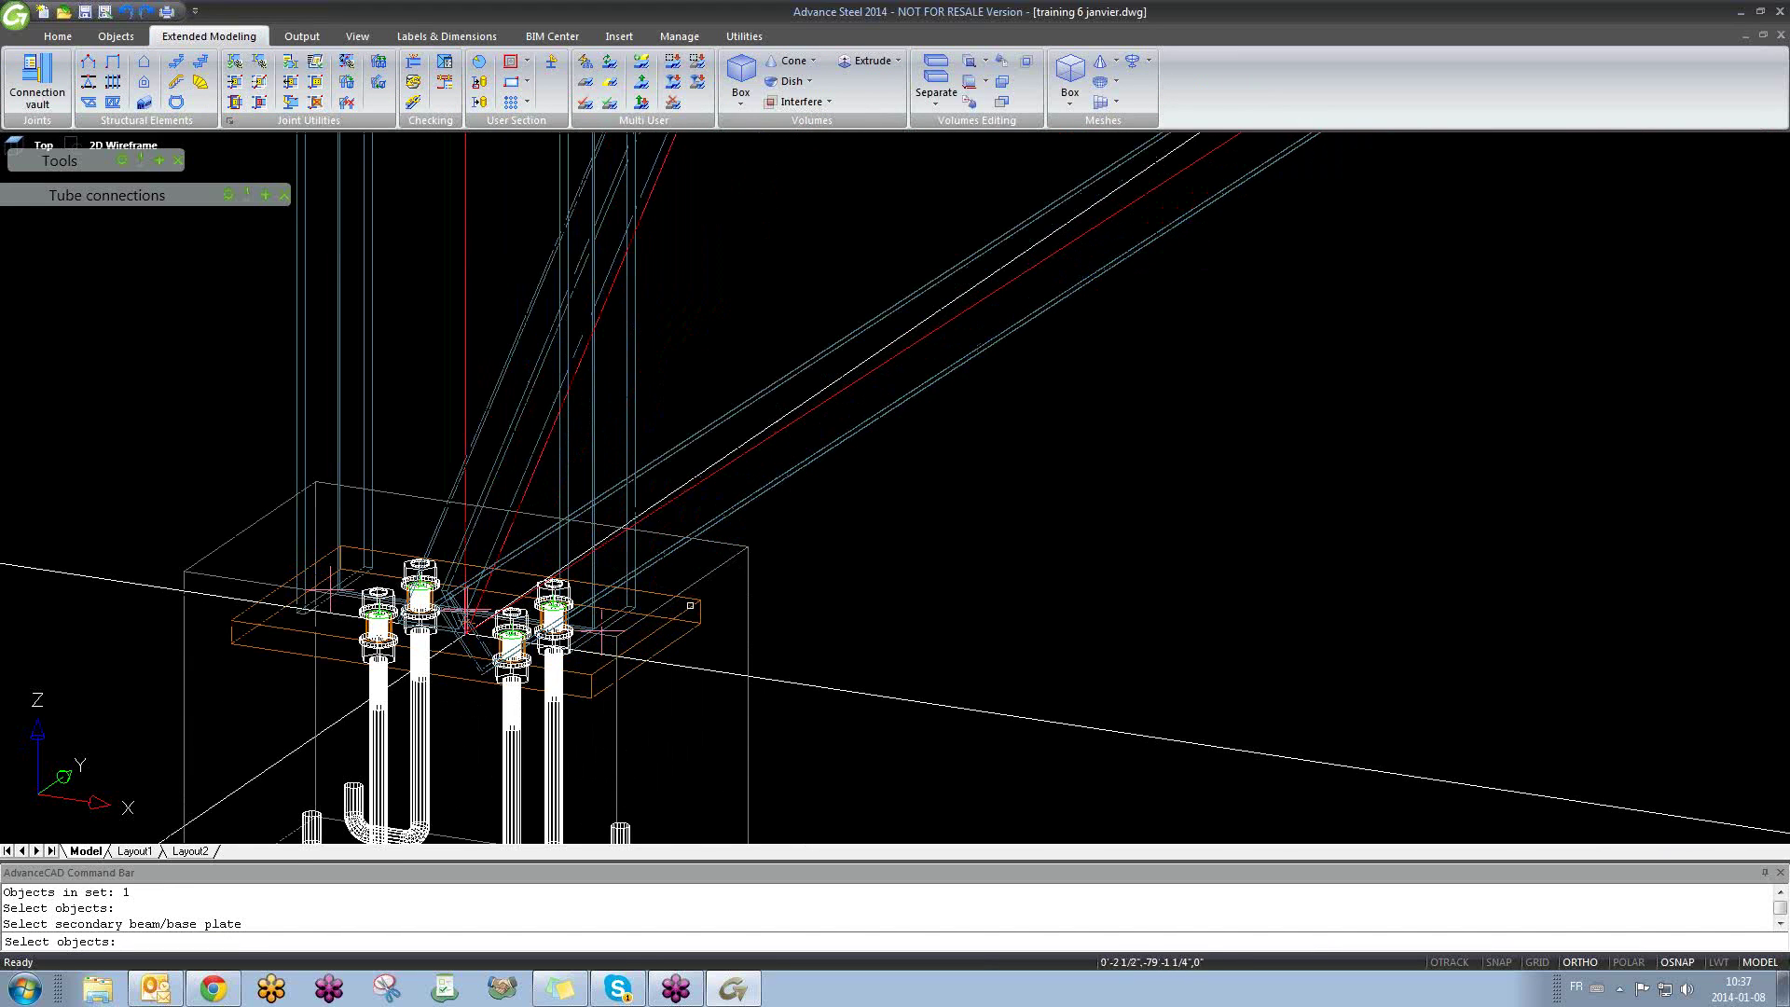
{"action": "left_click", "coordinate": [691, 606]}
{"action": "key", "text": "Return"}
{"action": "left_click", "coordinate": [754, 489]}
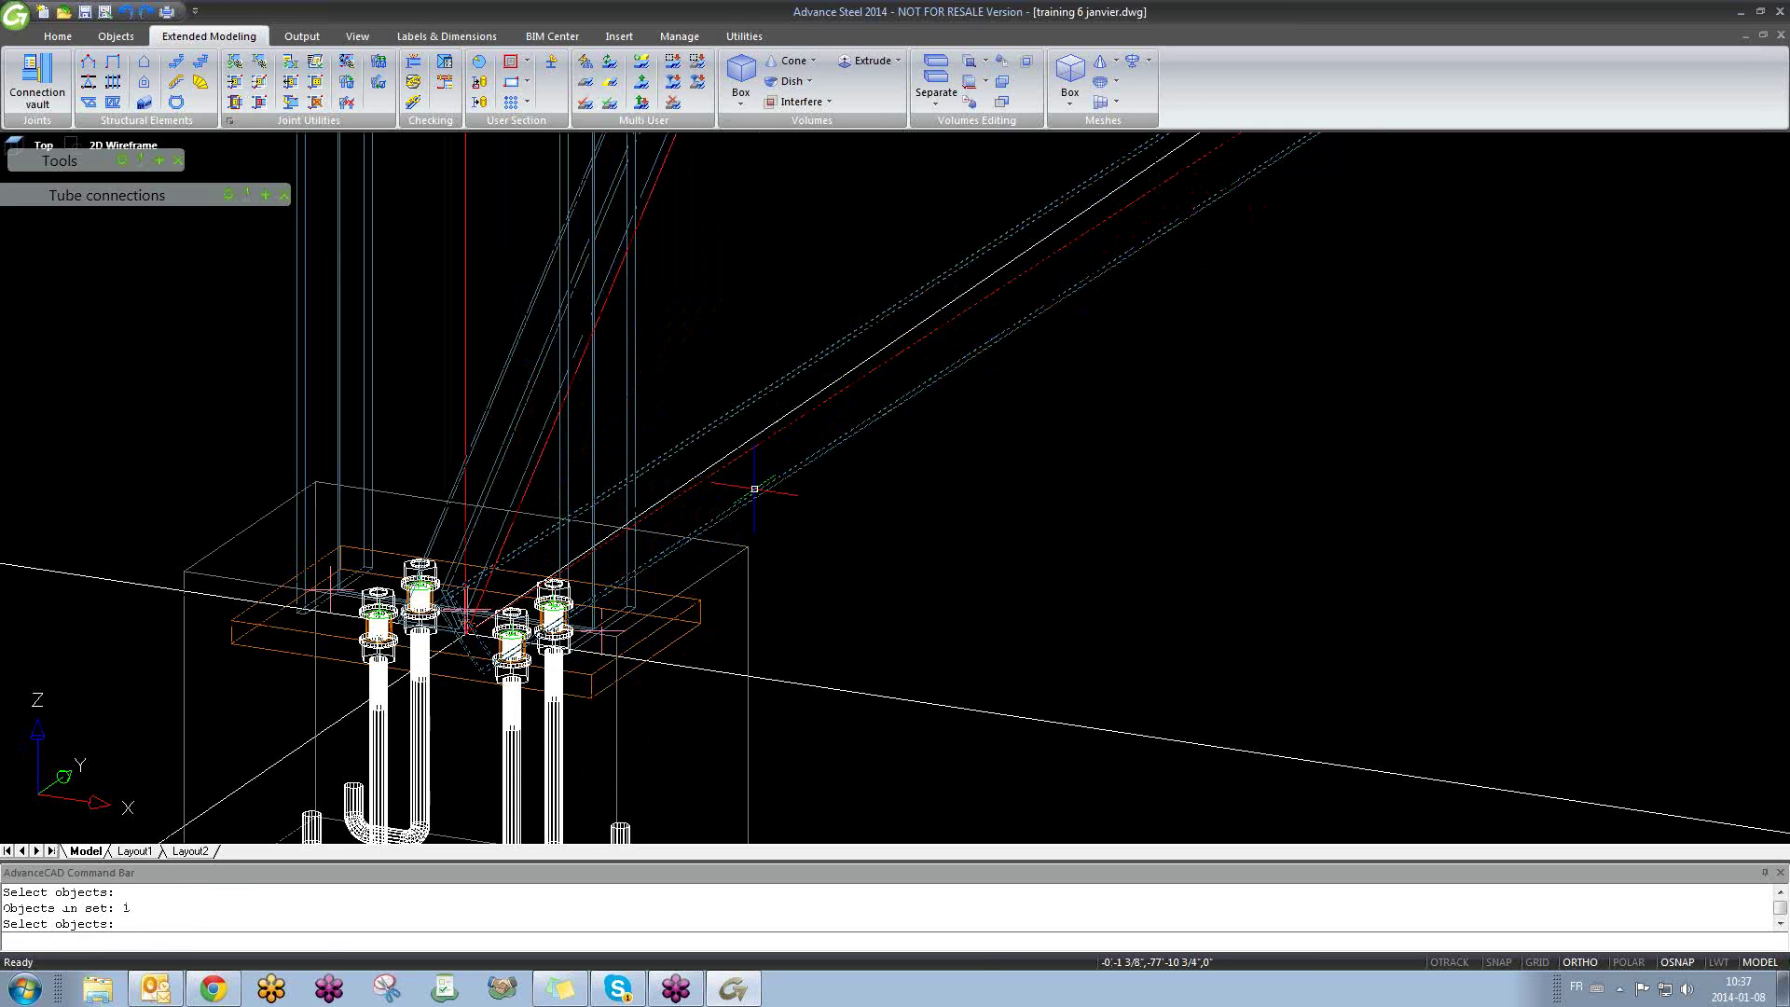
{"action": "key", "text": "Return"}
{"action": "scroll", "coordinate": [1070, 492], "scroll_direction": "down", "scroll_amount": 5}
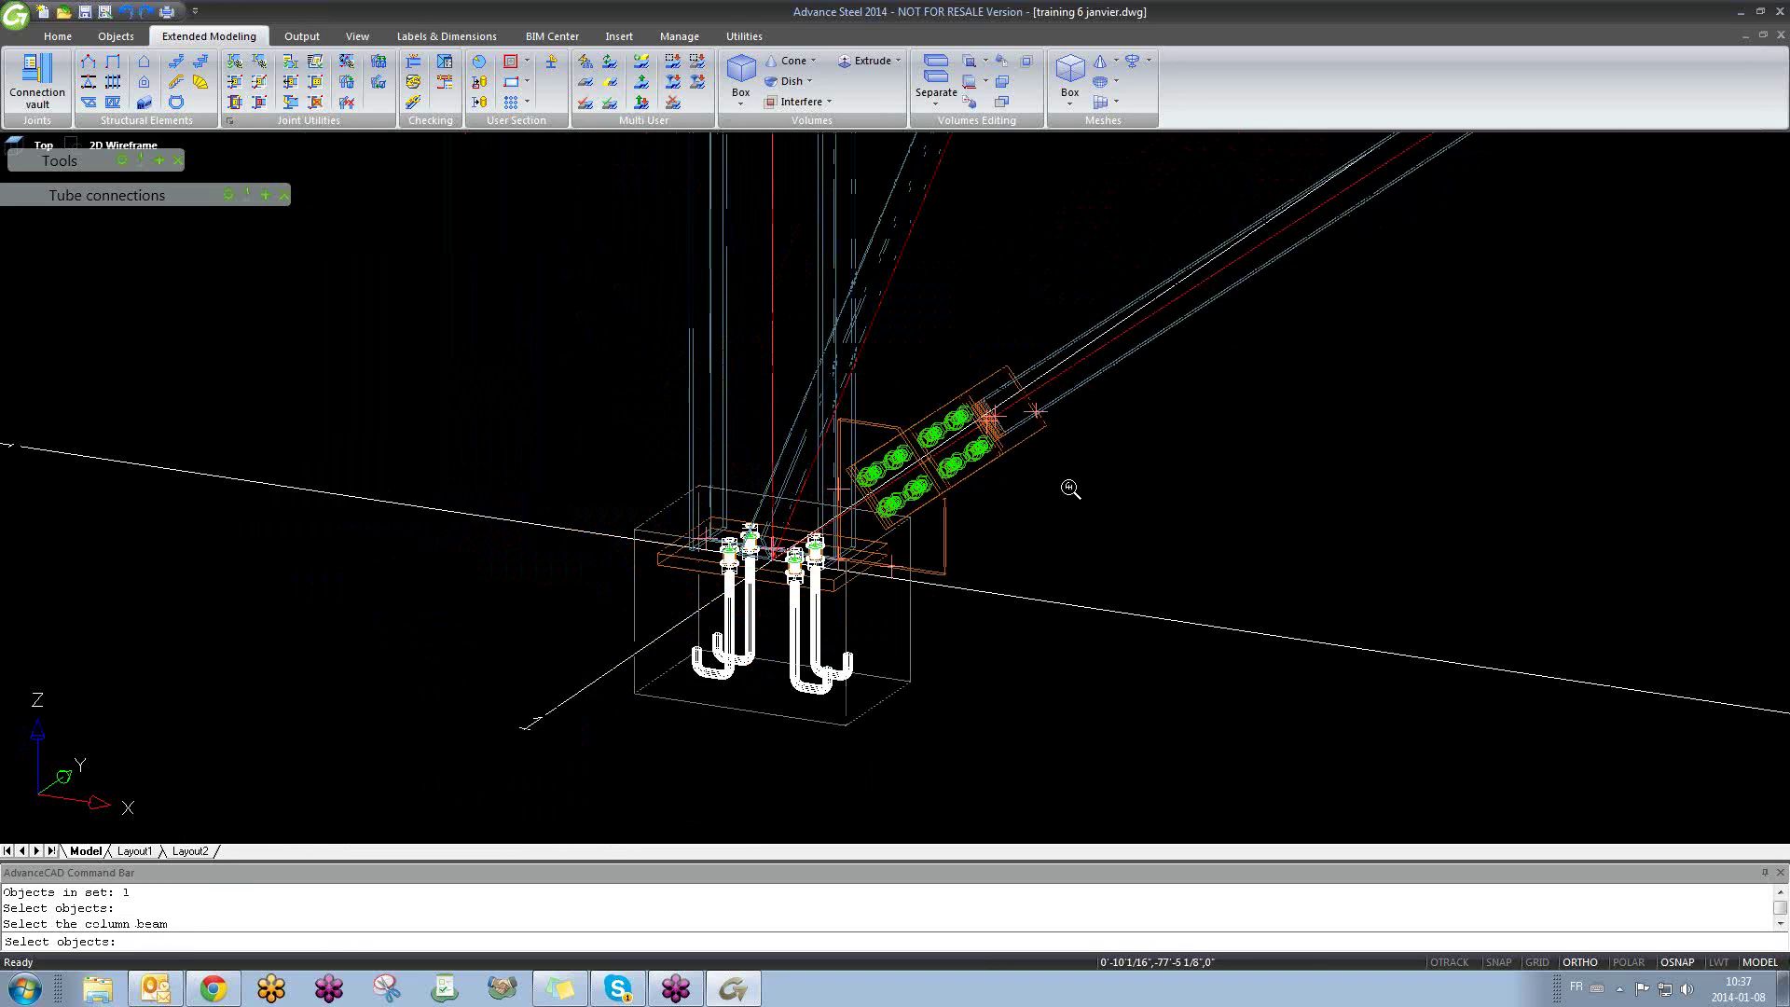
{"action": "middle_click_drag", "start_coordinate": [1116, 504], "coordinate": [907, 611]}
{"action": "key", "text": "Escape"}
Step: Look through the tube connection types for one that joins the braces at their crossing
{"action": "middle_click_drag", "start_coordinate": [1187, 584], "coordinate": [1261, 561], "text": "shift"}
{"action": "middle_click_drag", "start_coordinate": [1261, 562], "coordinate": [1054, 625]}
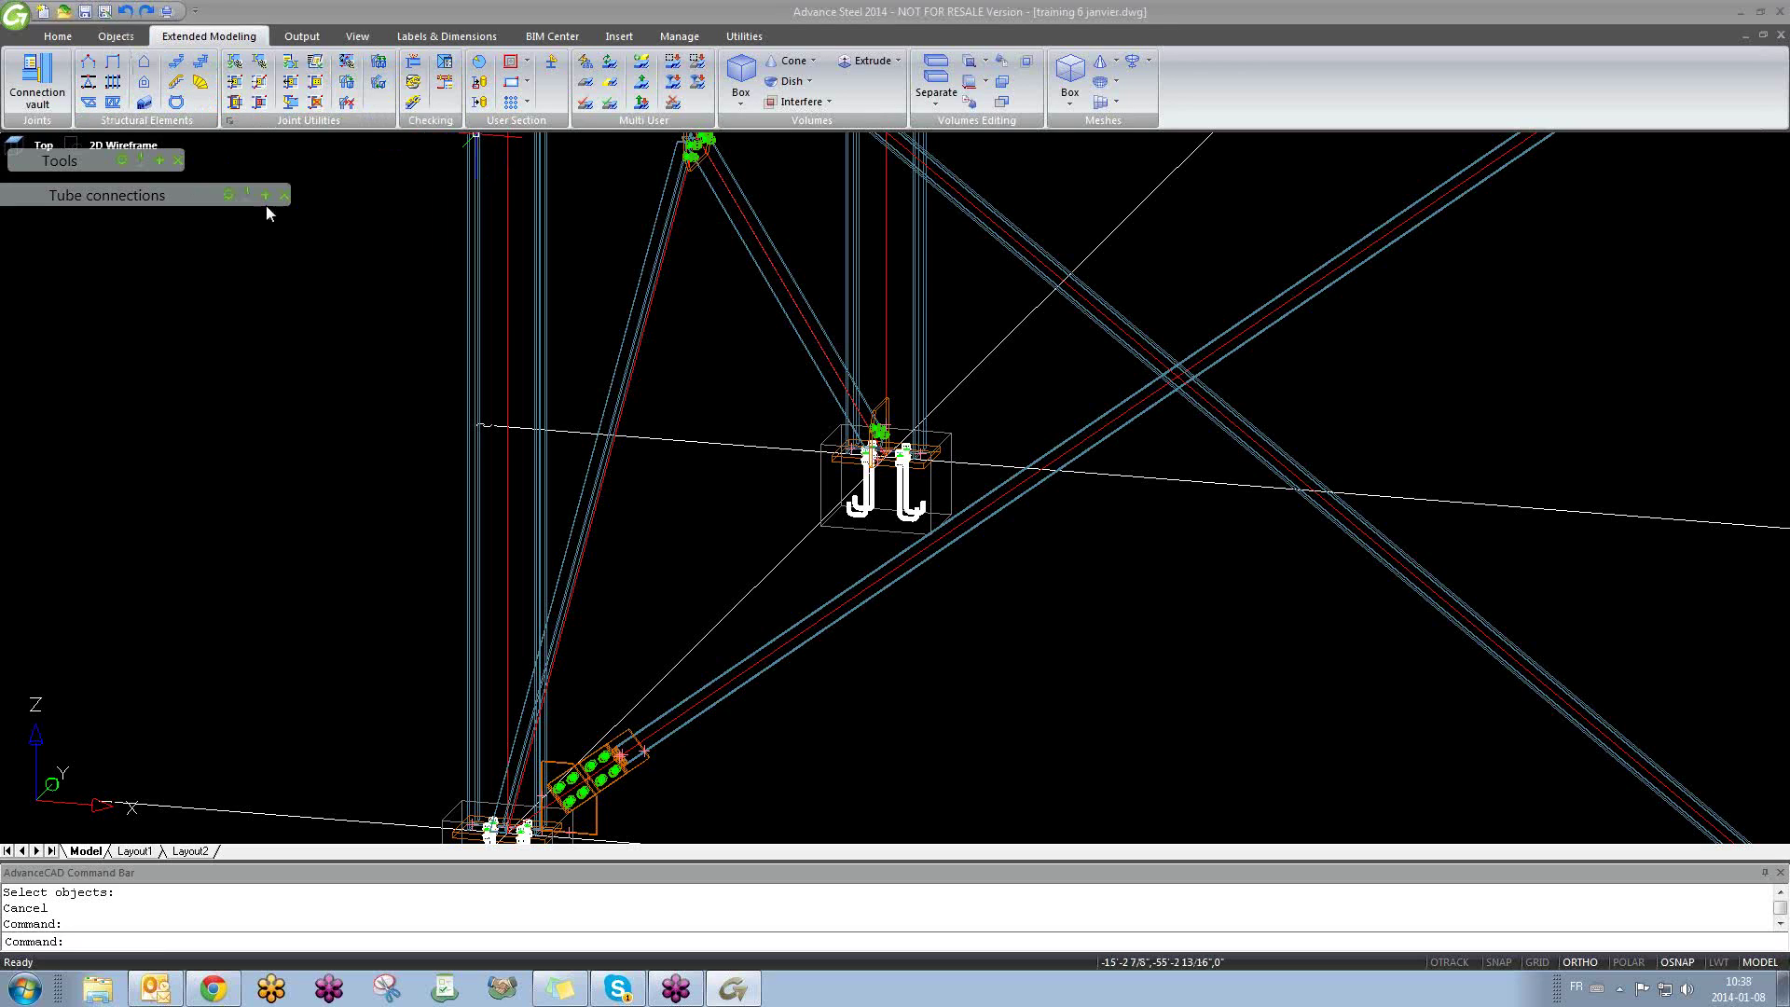
{"action": "mouse_move", "coordinate": [263, 196]}
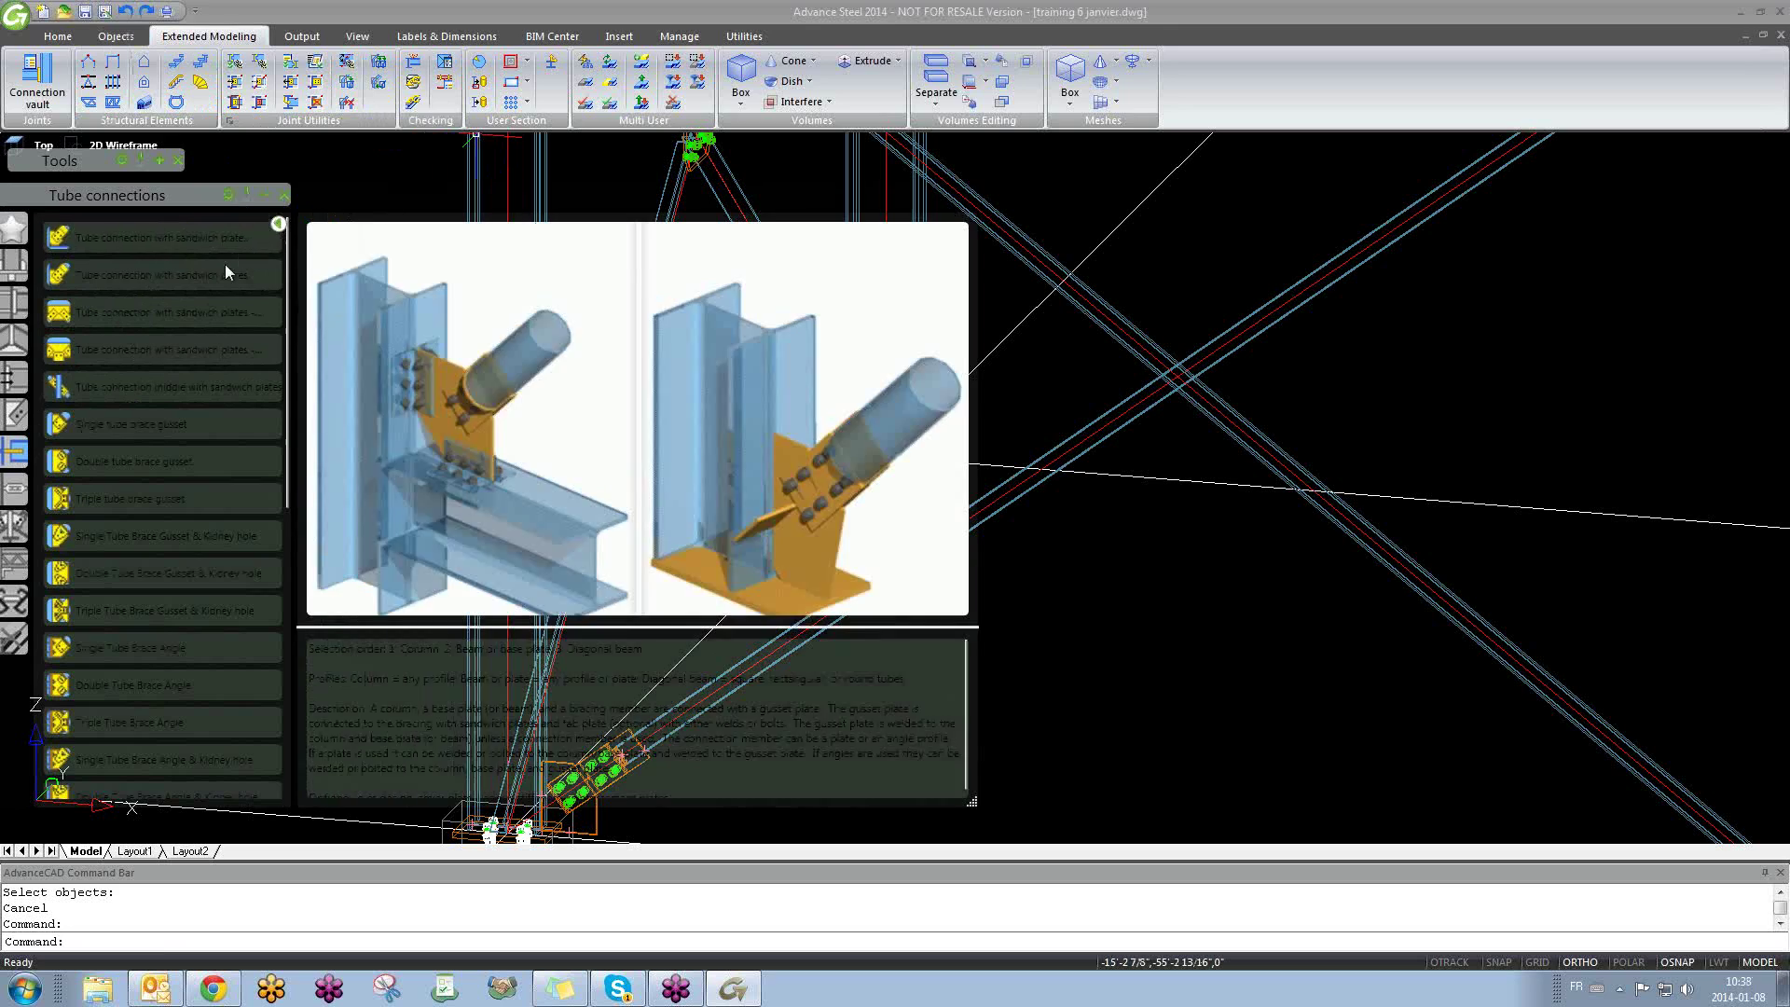
{"action": "mouse_move", "coordinate": [109, 382]}
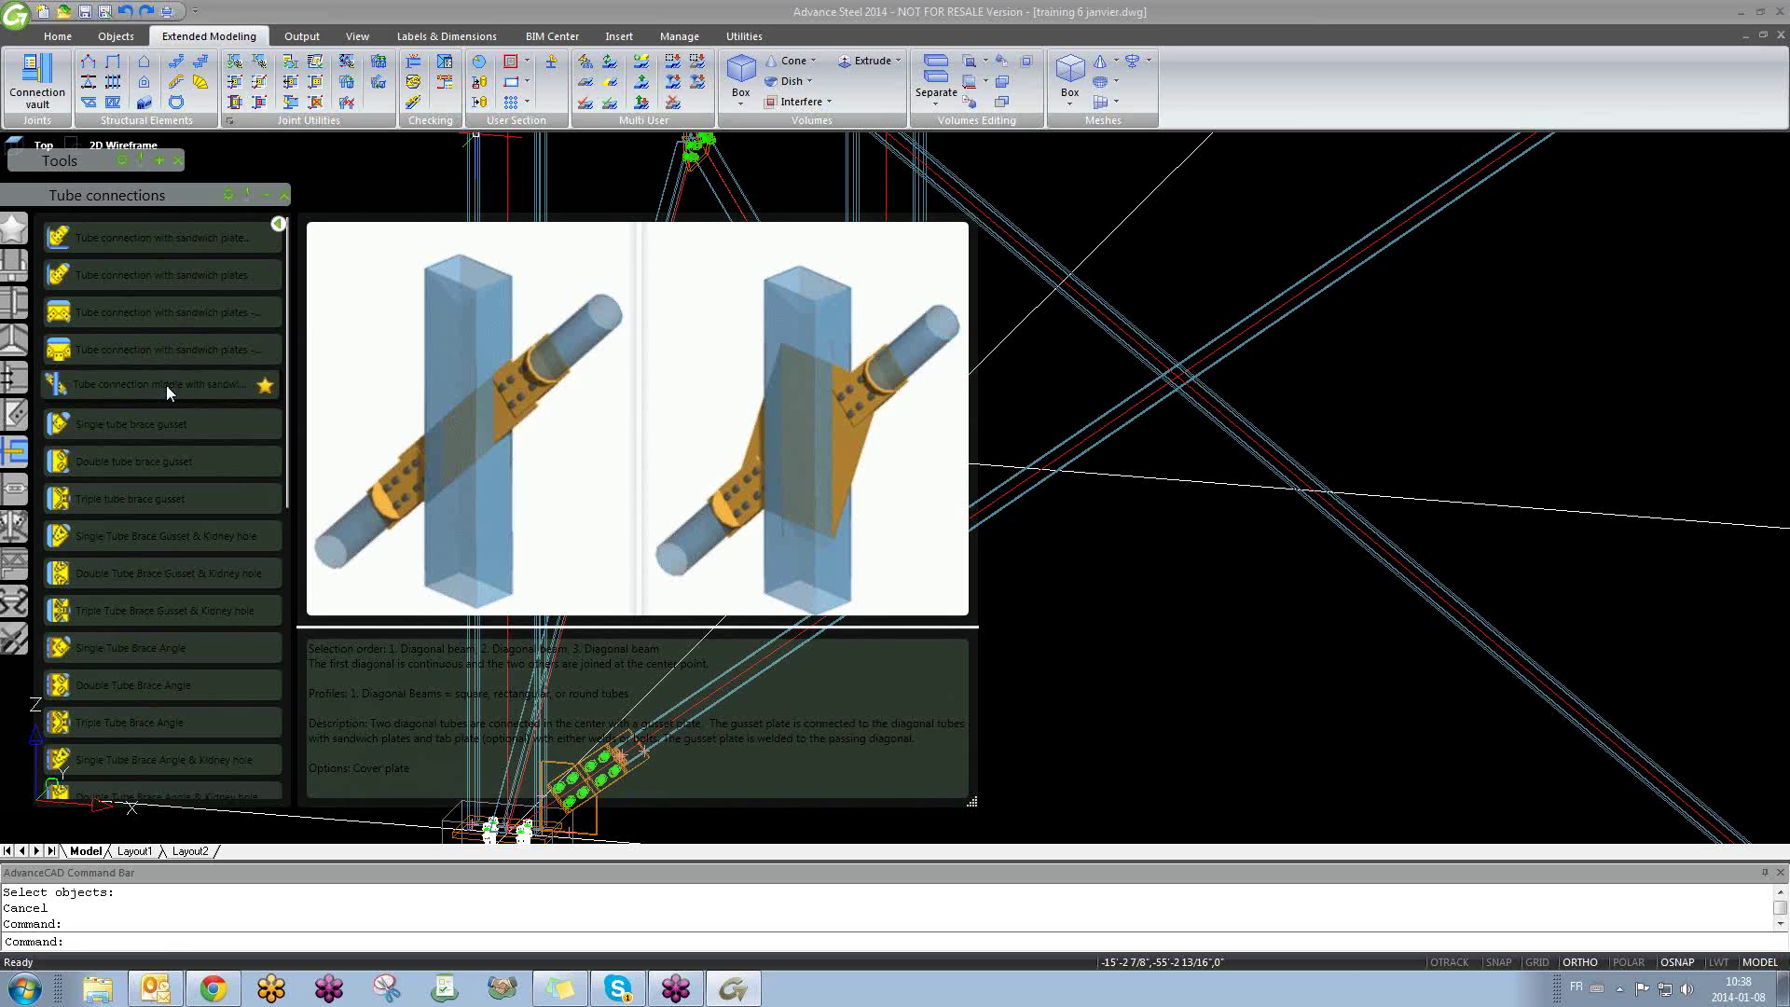
{"action": "left_click", "coordinate": [265, 194]}
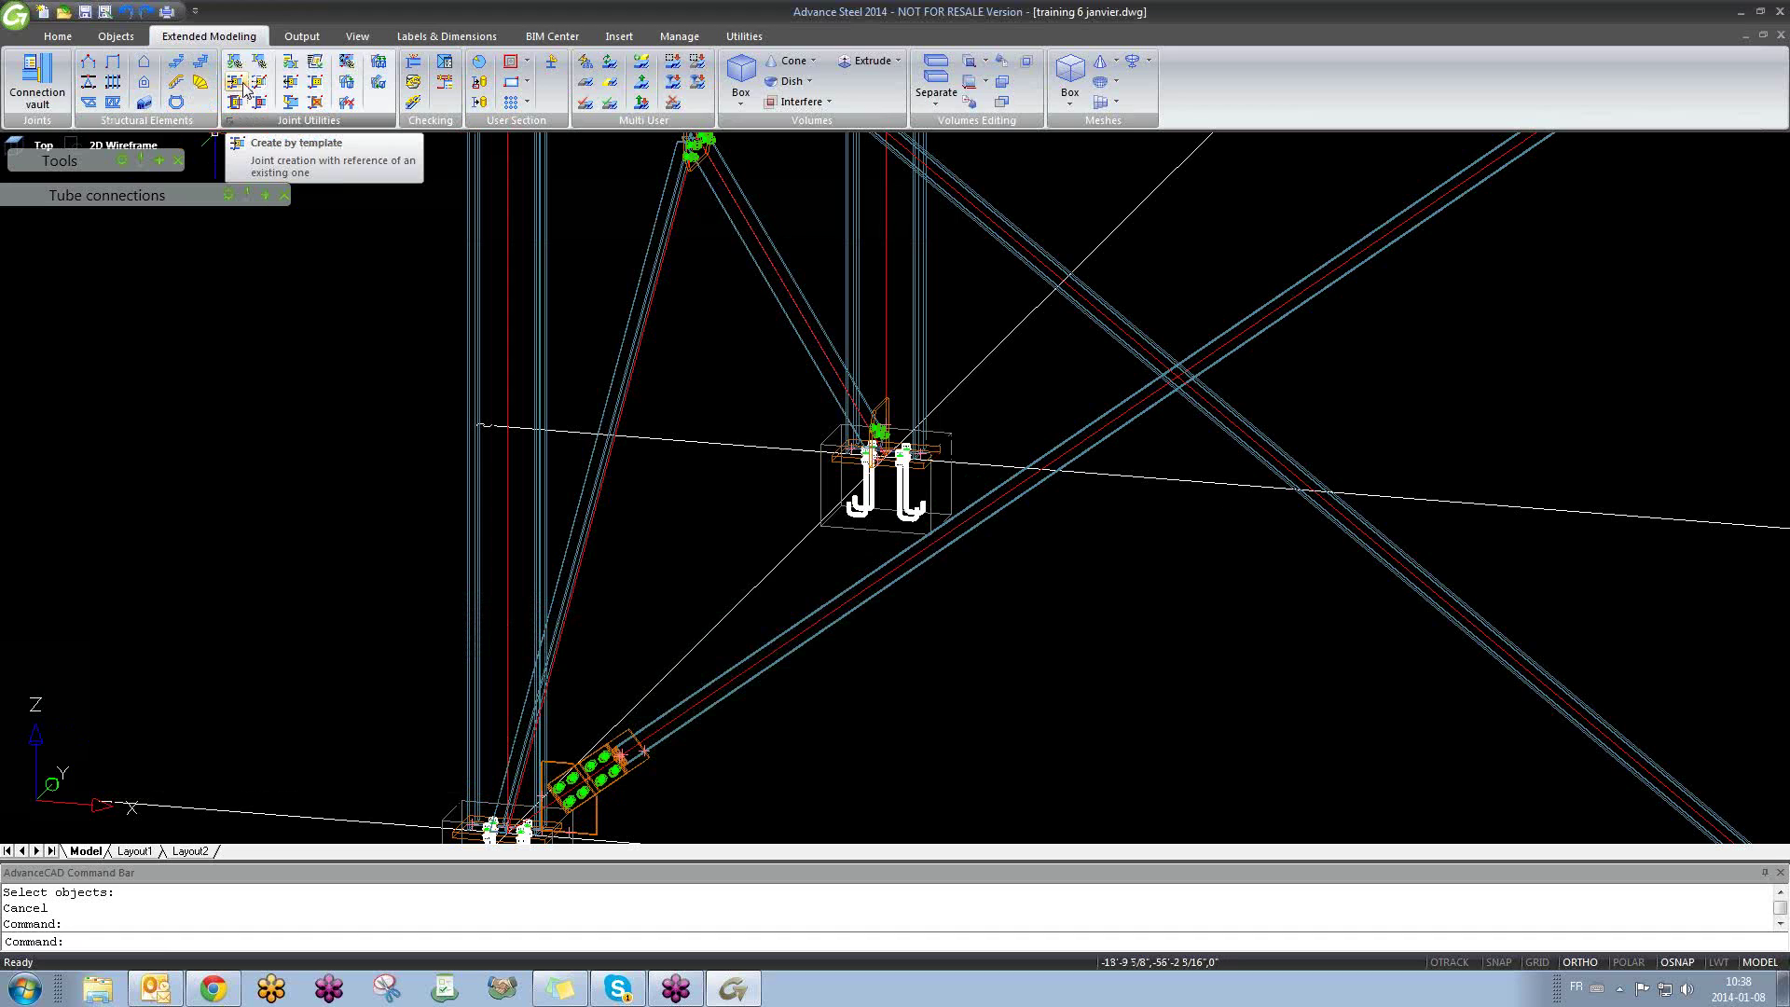
Step: Split the tube brace rising from the corner base plate at the point where the two braces cross
{"action": "left_click", "coordinate": [120, 35]}
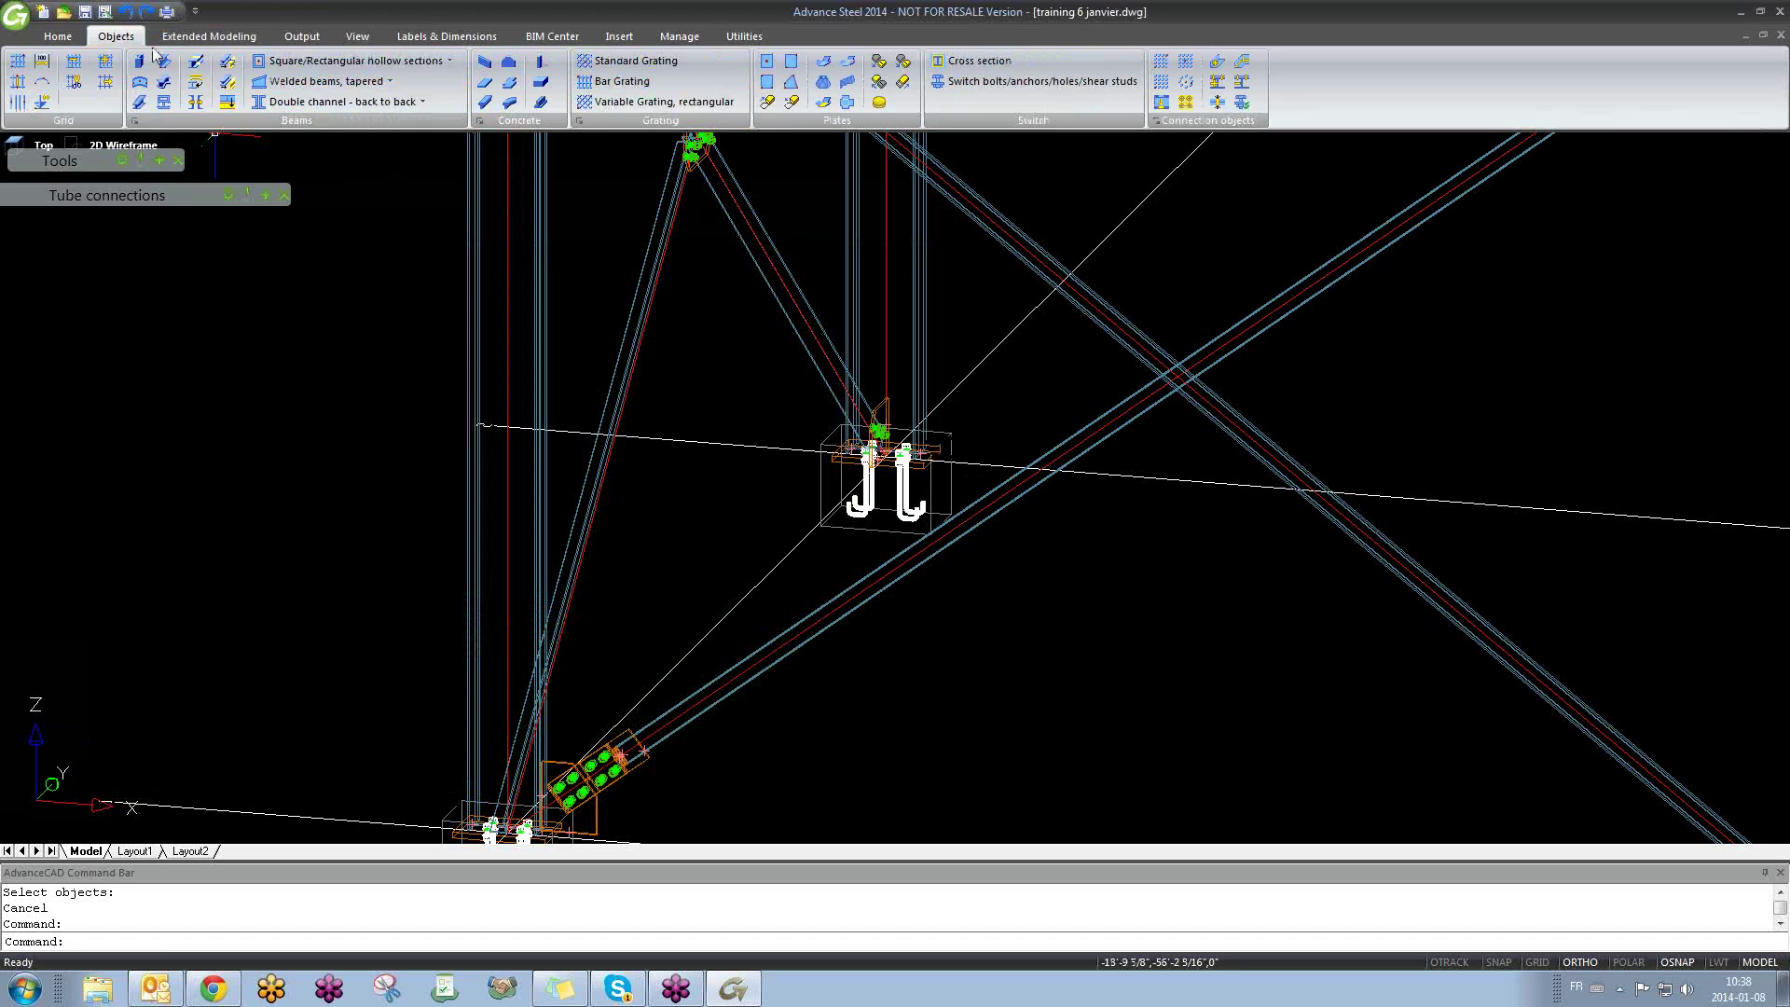
{"action": "left_click", "coordinate": [229, 65]}
{"action": "middle_click_drag", "start_coordinate": [1073, 406], "coordinate": [887, 504]}
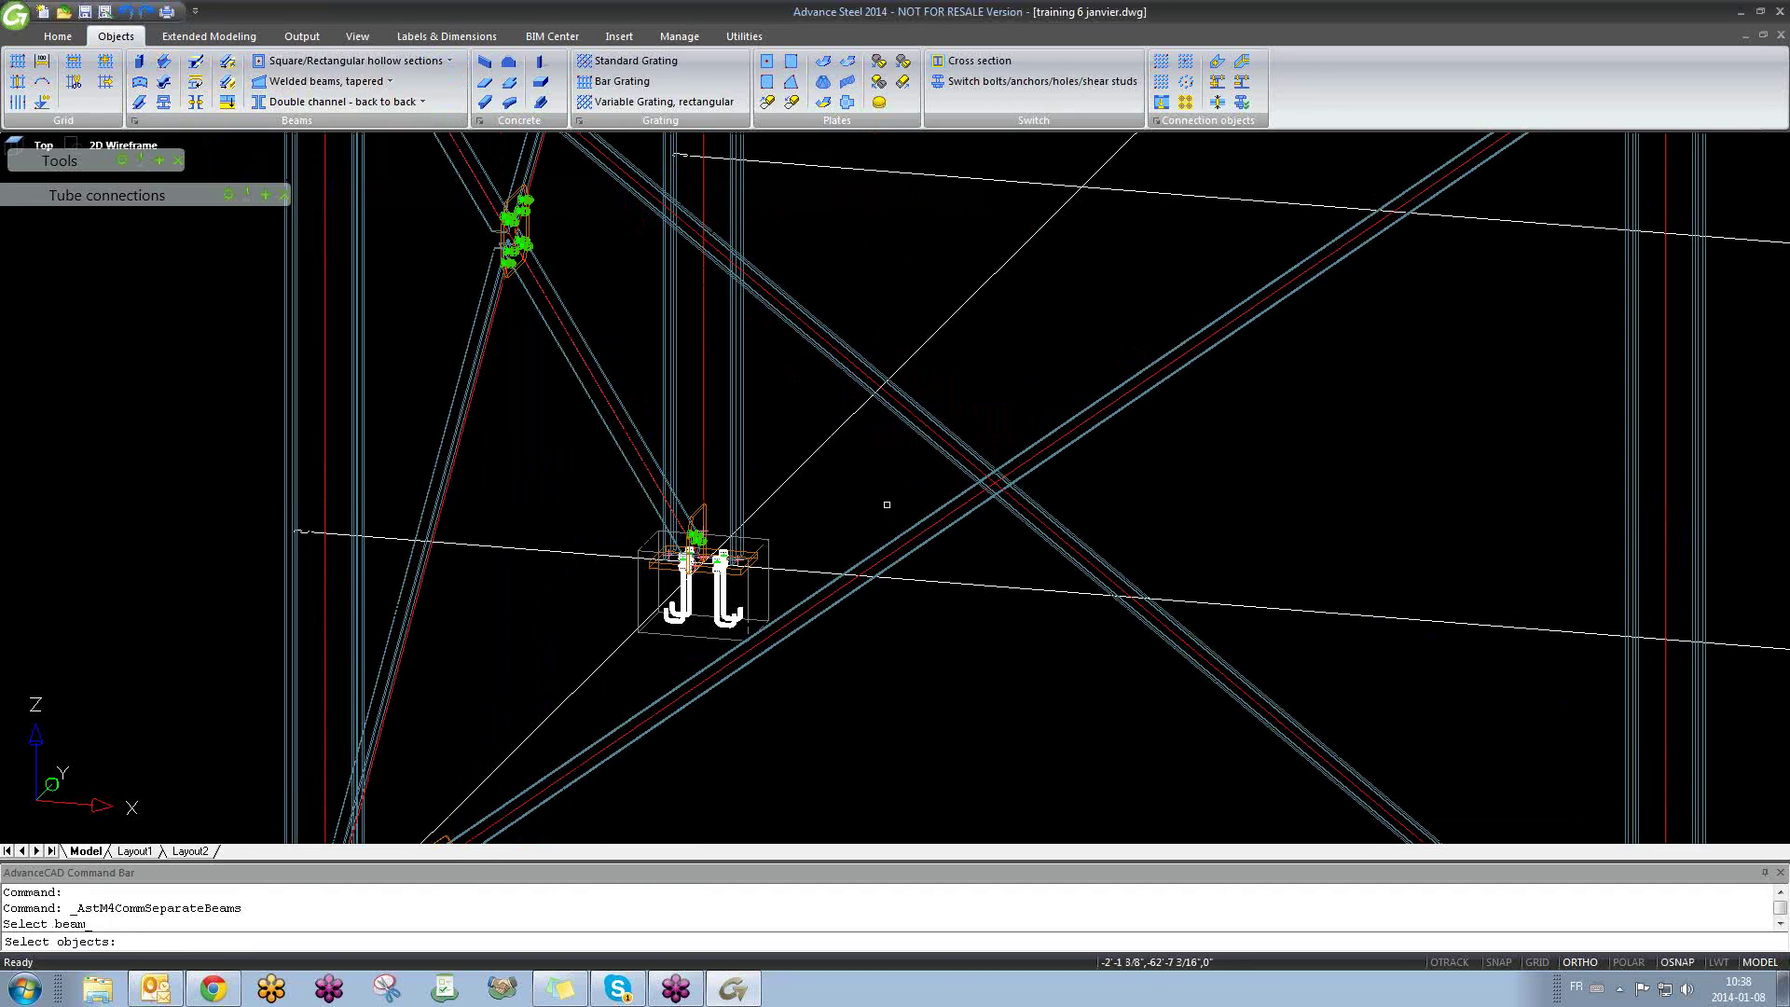
{"action": "left_click", "coordinate": [1040, 443]}
{"action": "key", "text": "Return"}
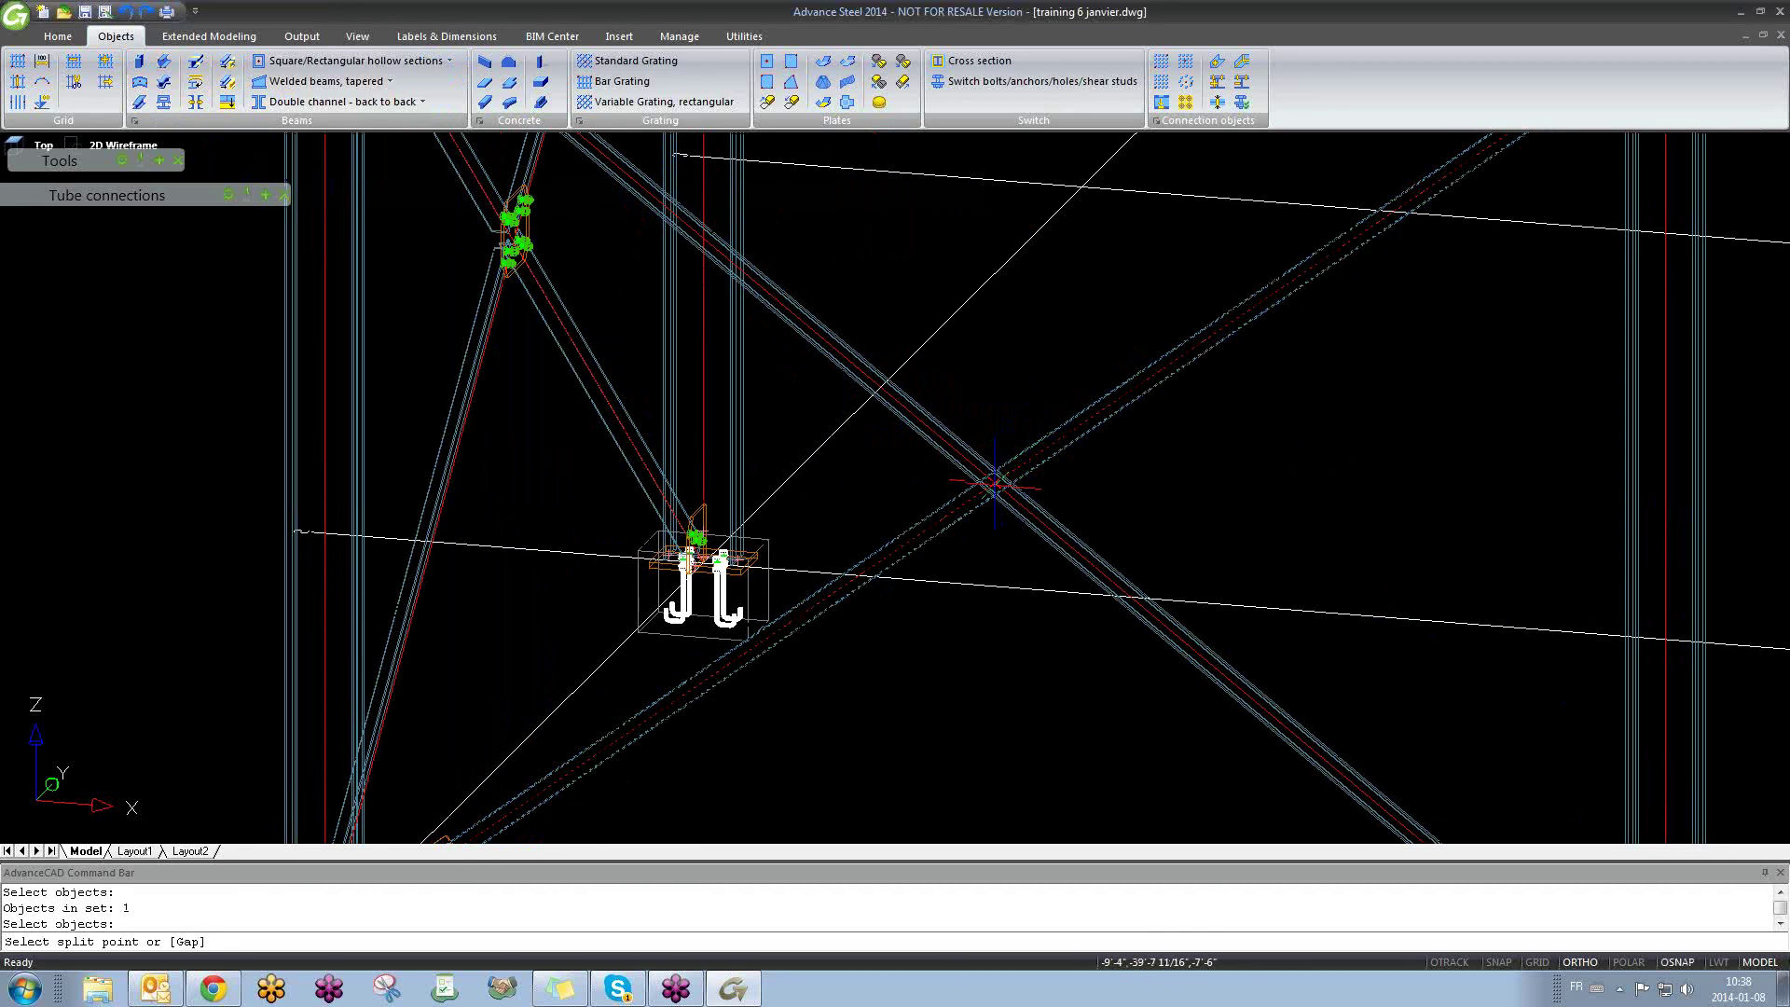
{"action": "left_click", "coordinate": [995, 482]}
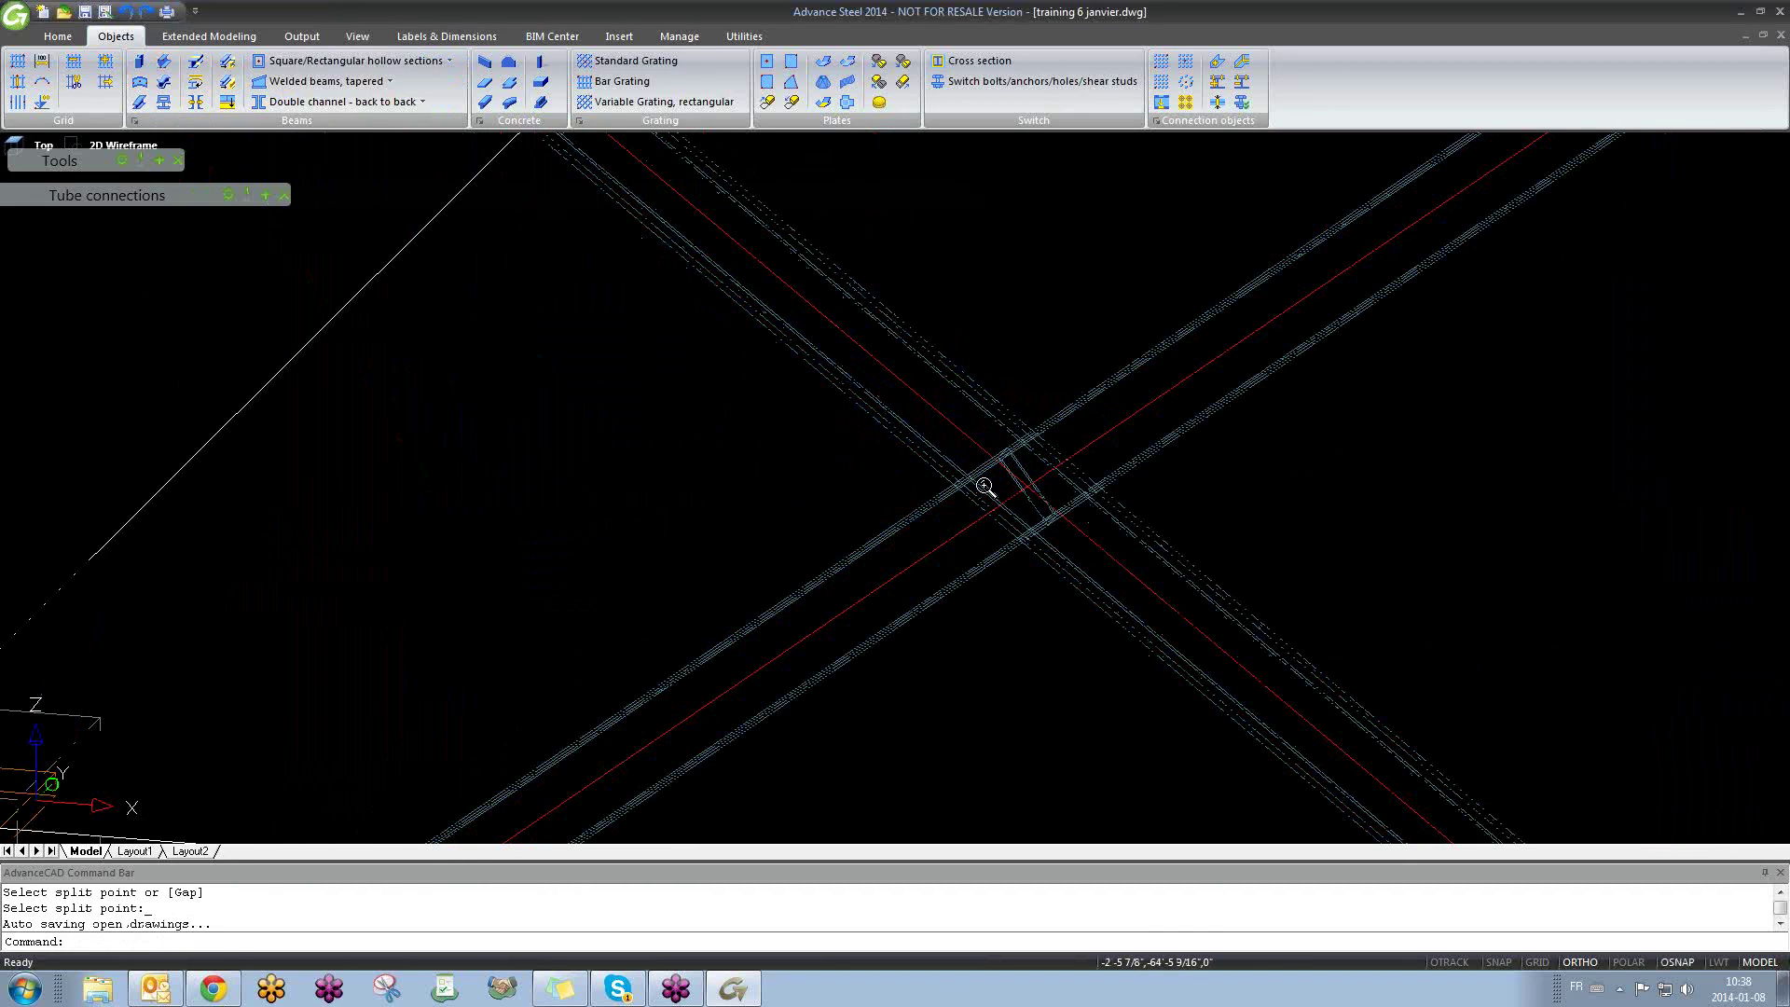
Step: Create a middle tube connection with sandwich plates, using the unsplit brace as passing diagonal and the split halves as attached diagonals
{"action": "mouse_move", "coordinate": [260, 194]}
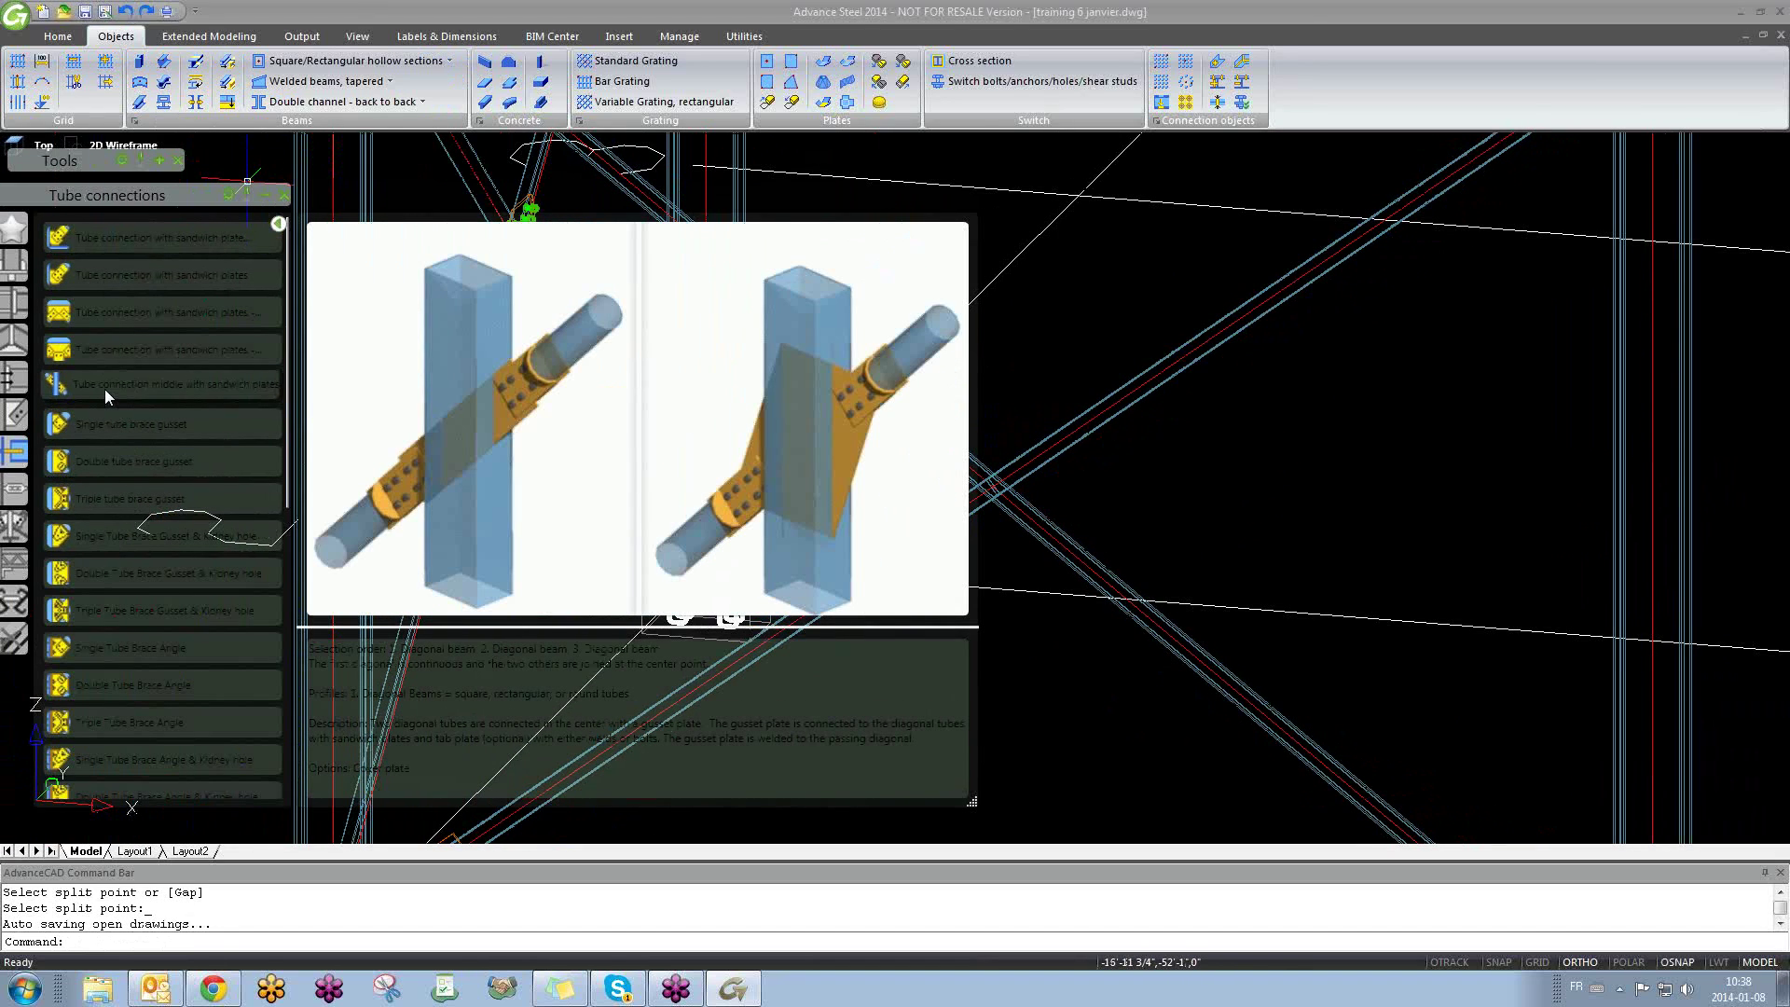
{"action": "left_click", "coordinate": [105, 389]}
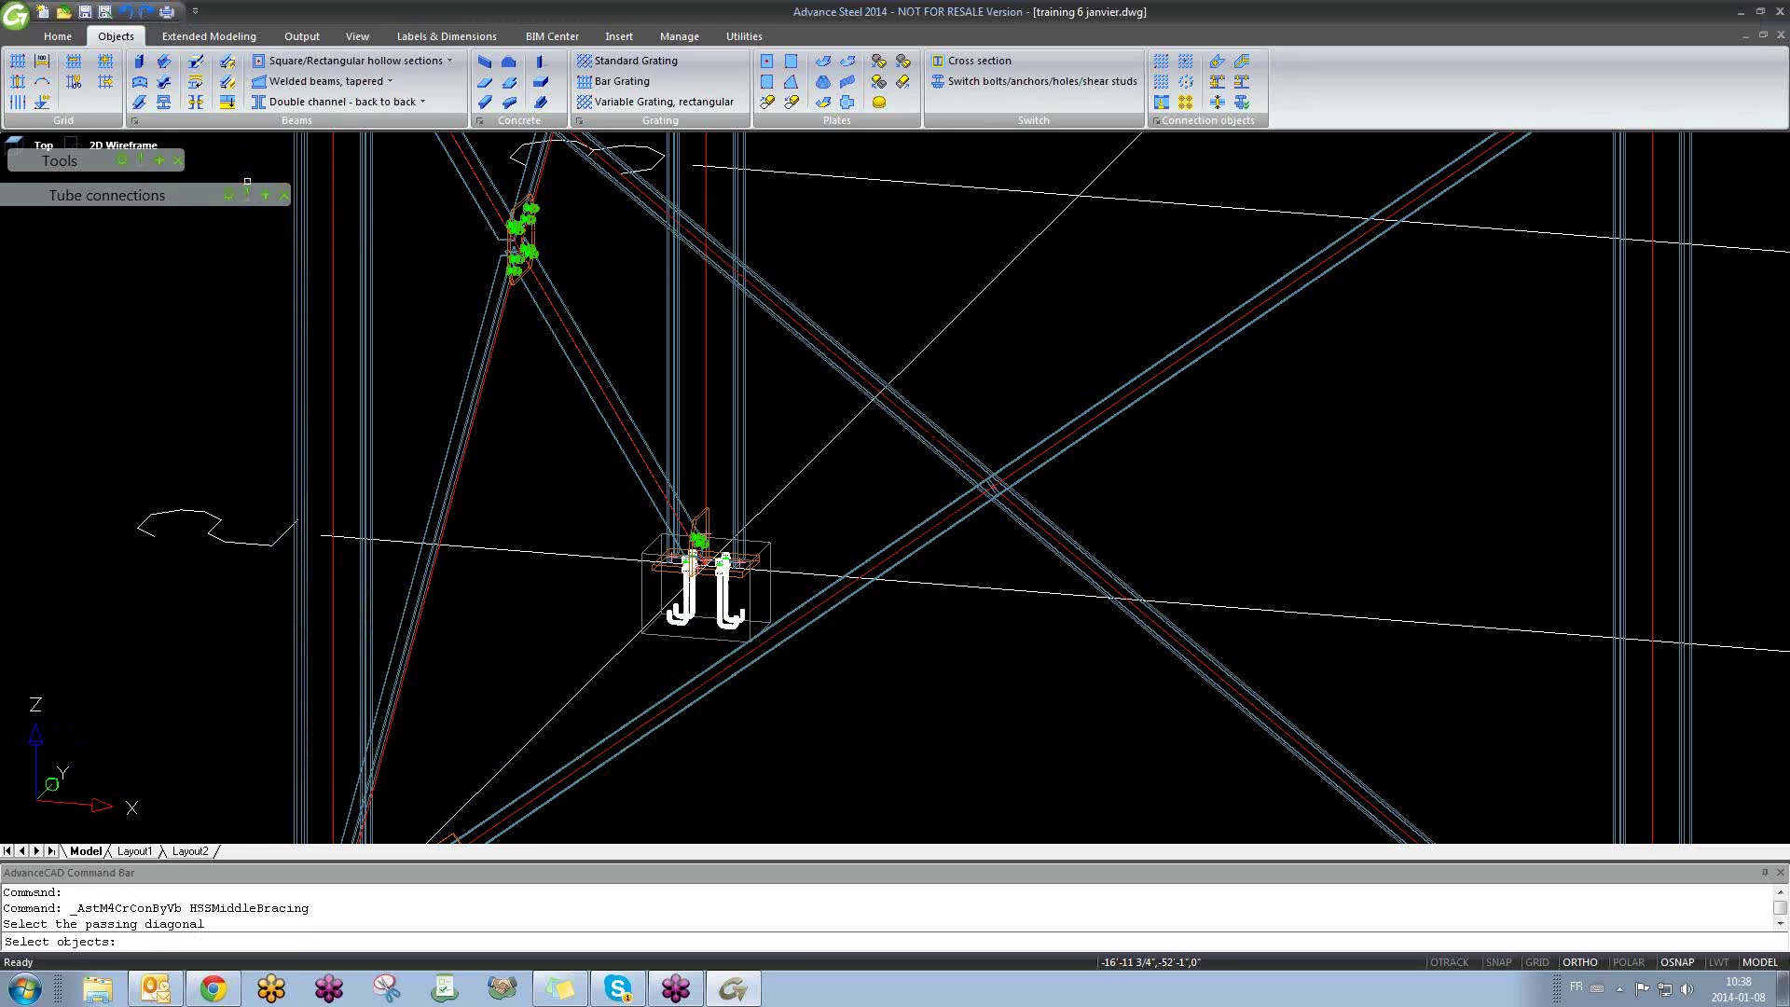
{"action": "middle_click_drag", "start_coordinate": [921, 461], "coordinate": [742, 465]}
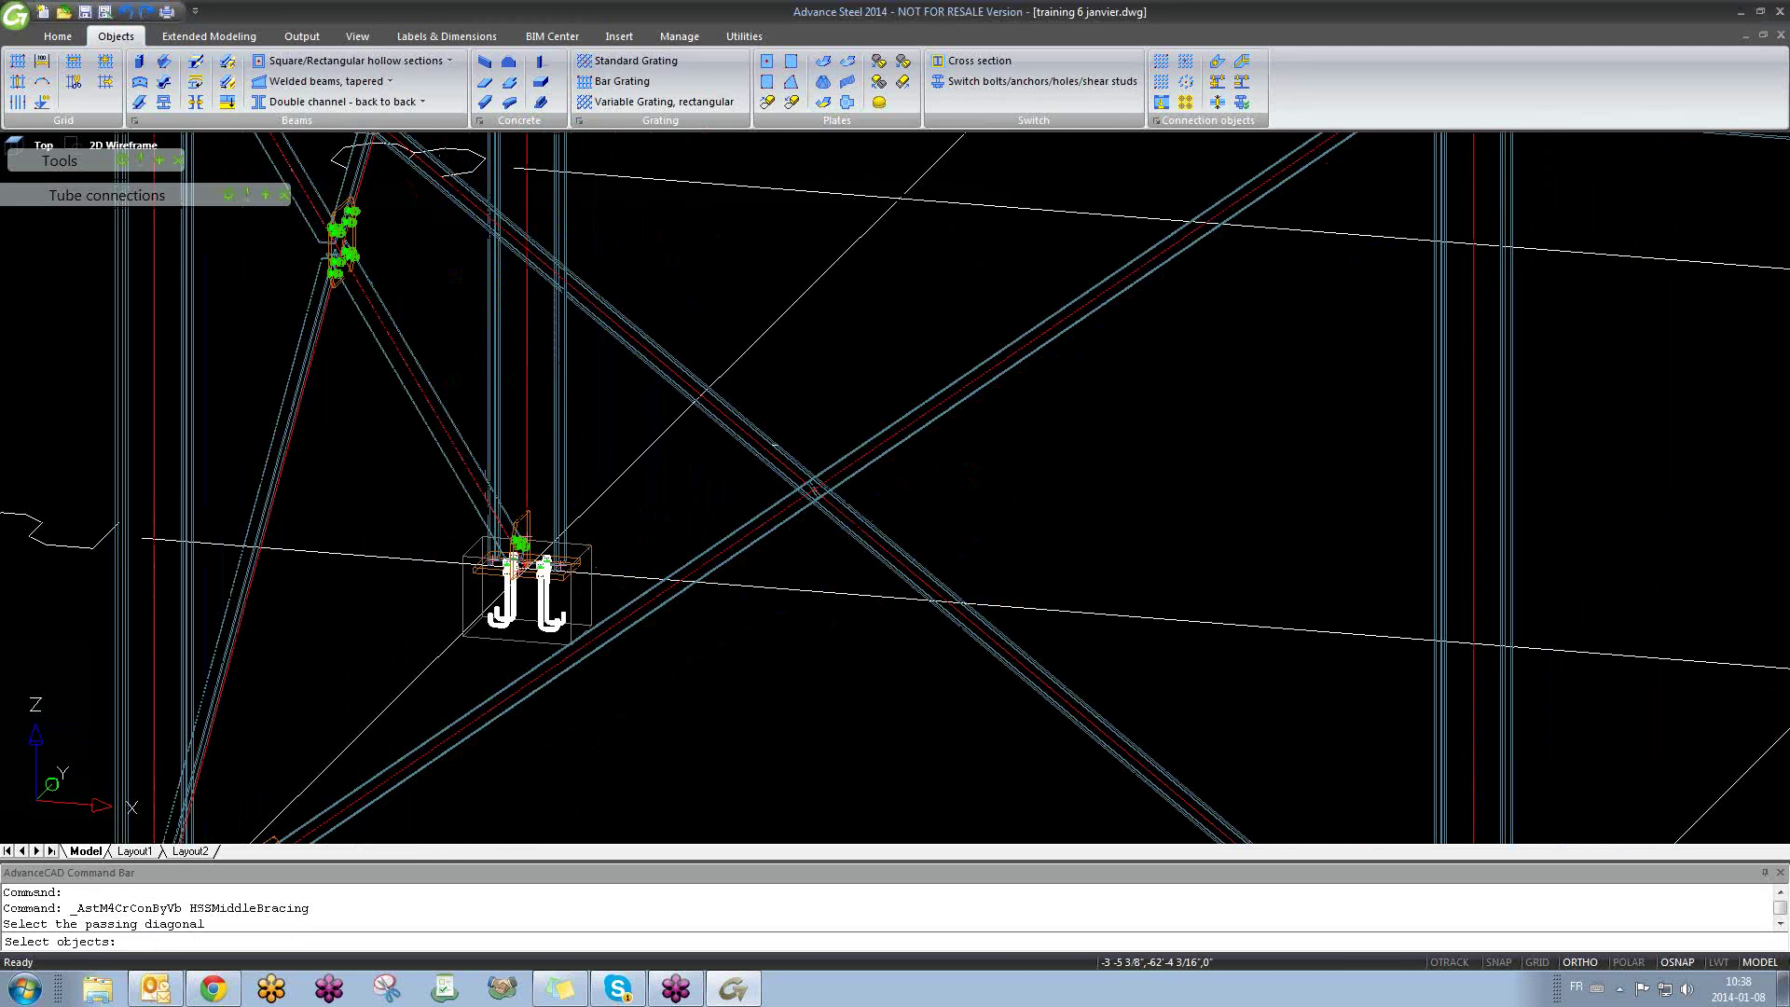
{"action": "left_click", "coordinate": [779, 447]}
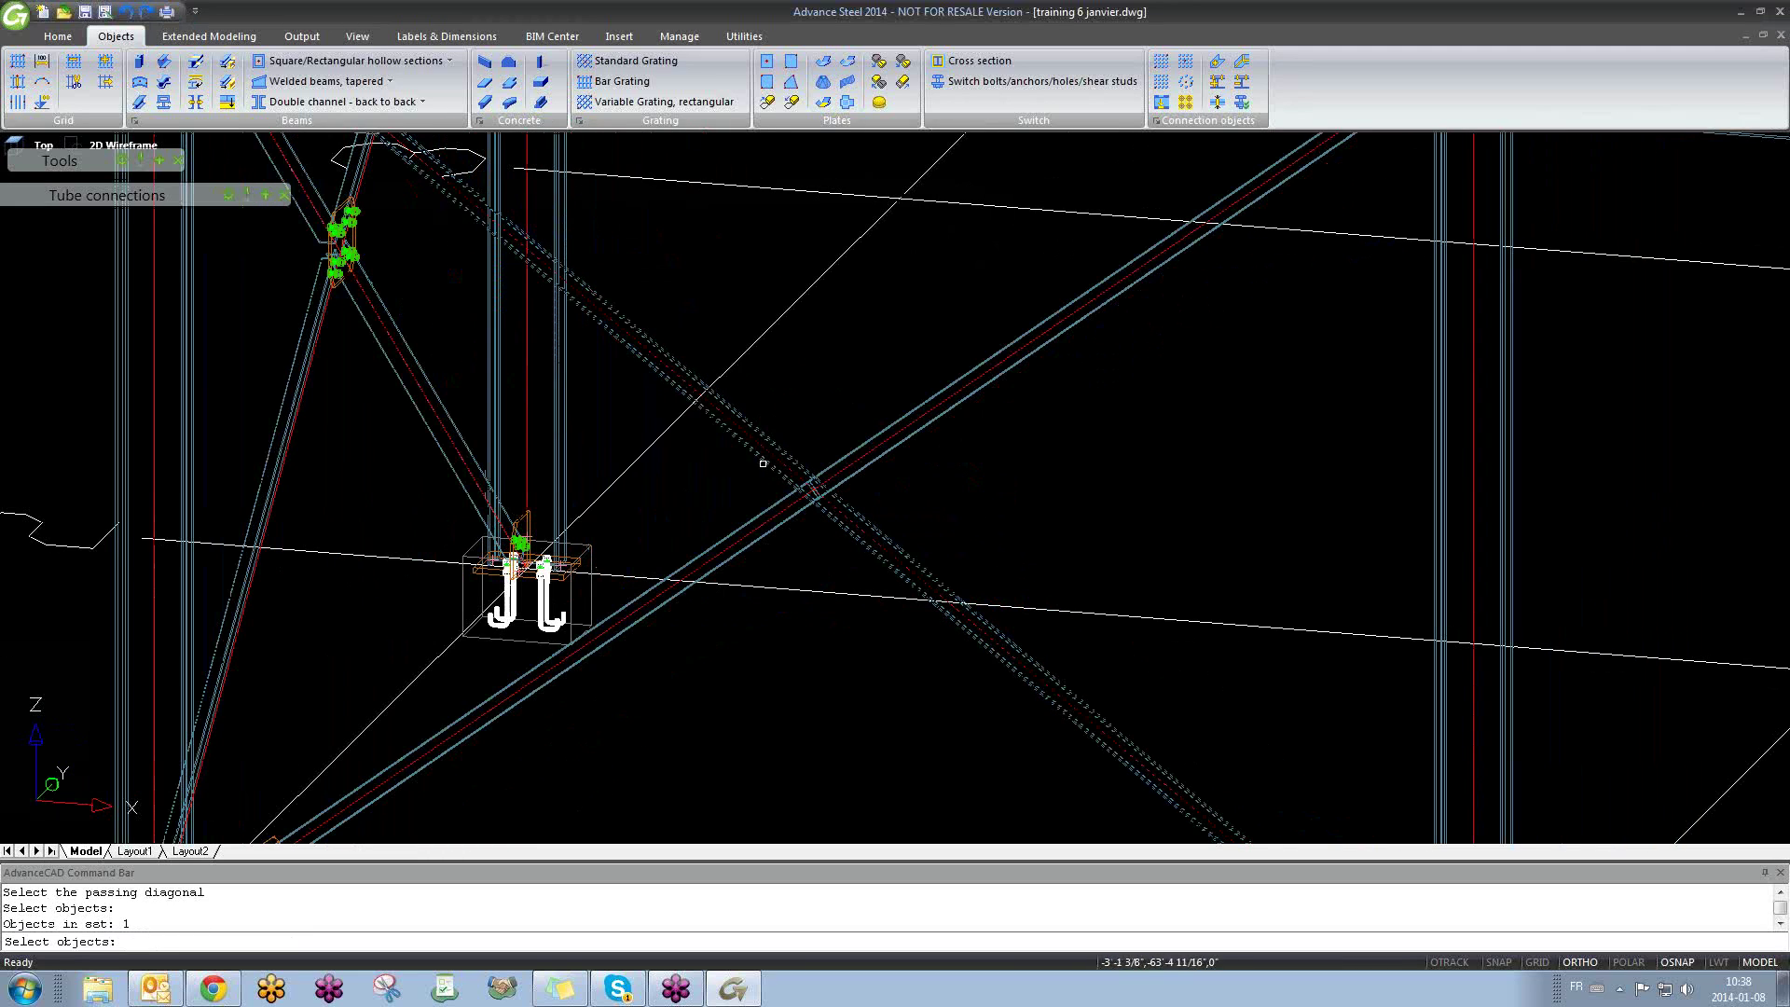
{"action": "key", "text": "Return"}
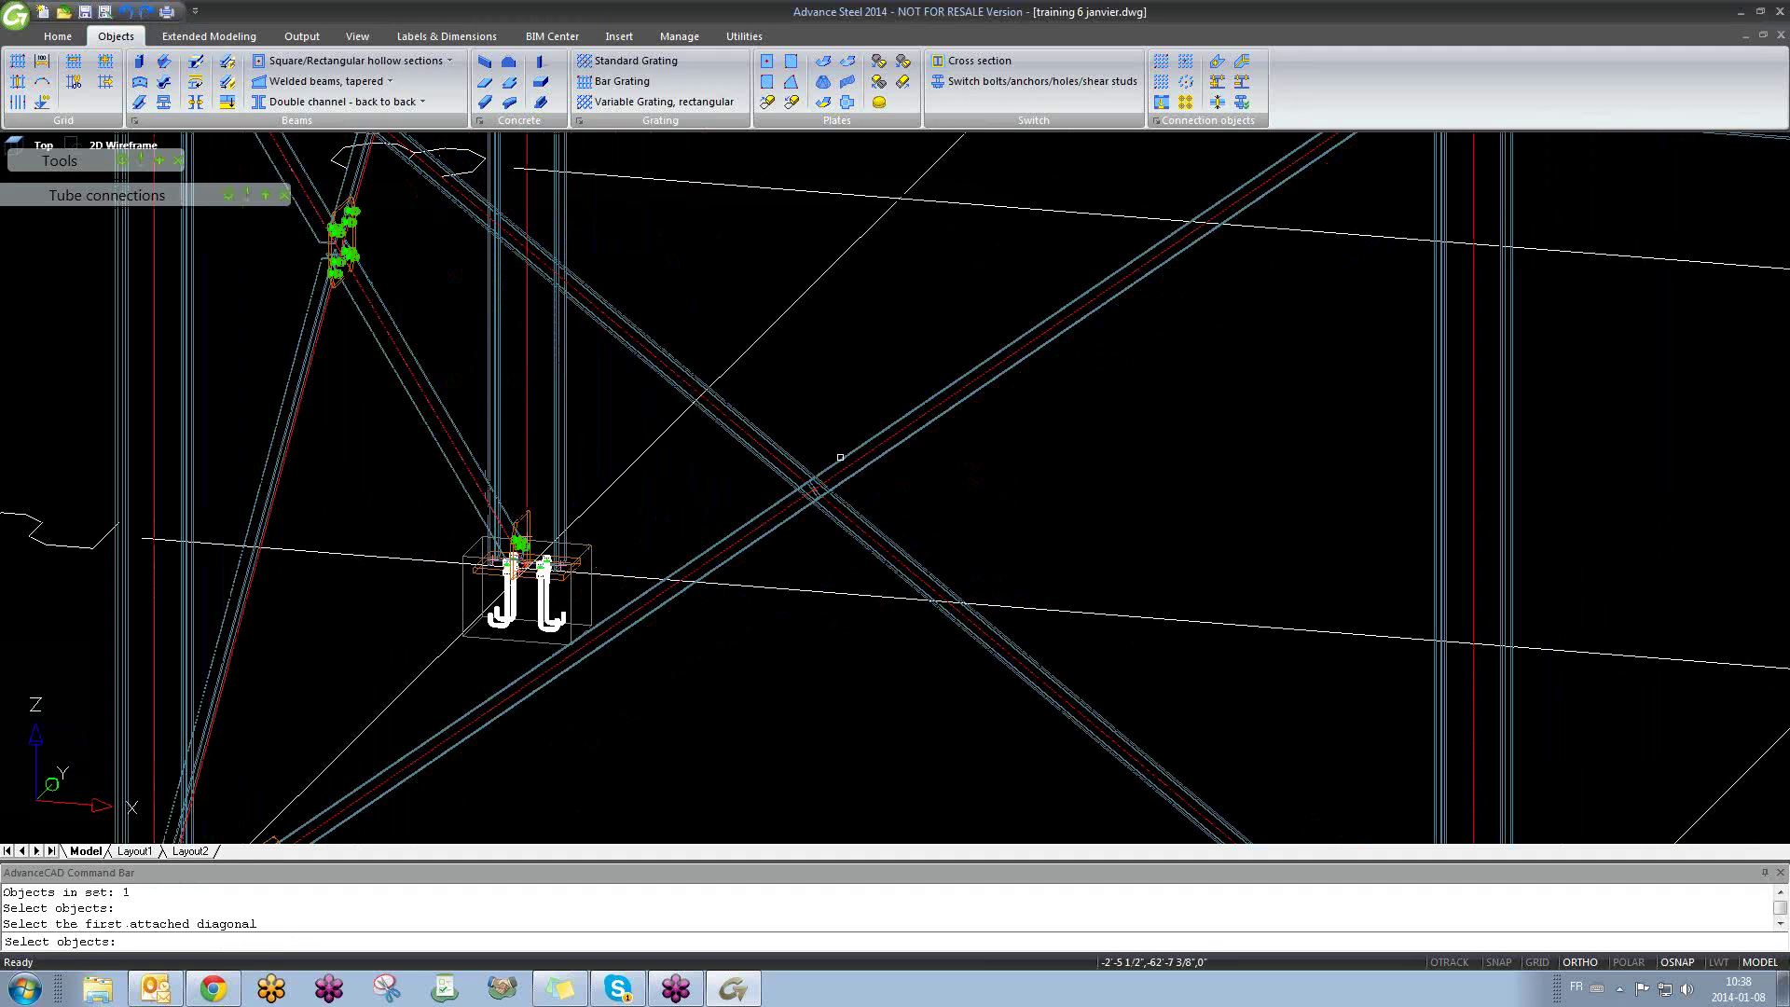
{"action": "left_click", "coordinate": [842, 458]}
{"action": "key", "text": "Return"}
{"action": "left_click", "coordinate": [762, 511]}
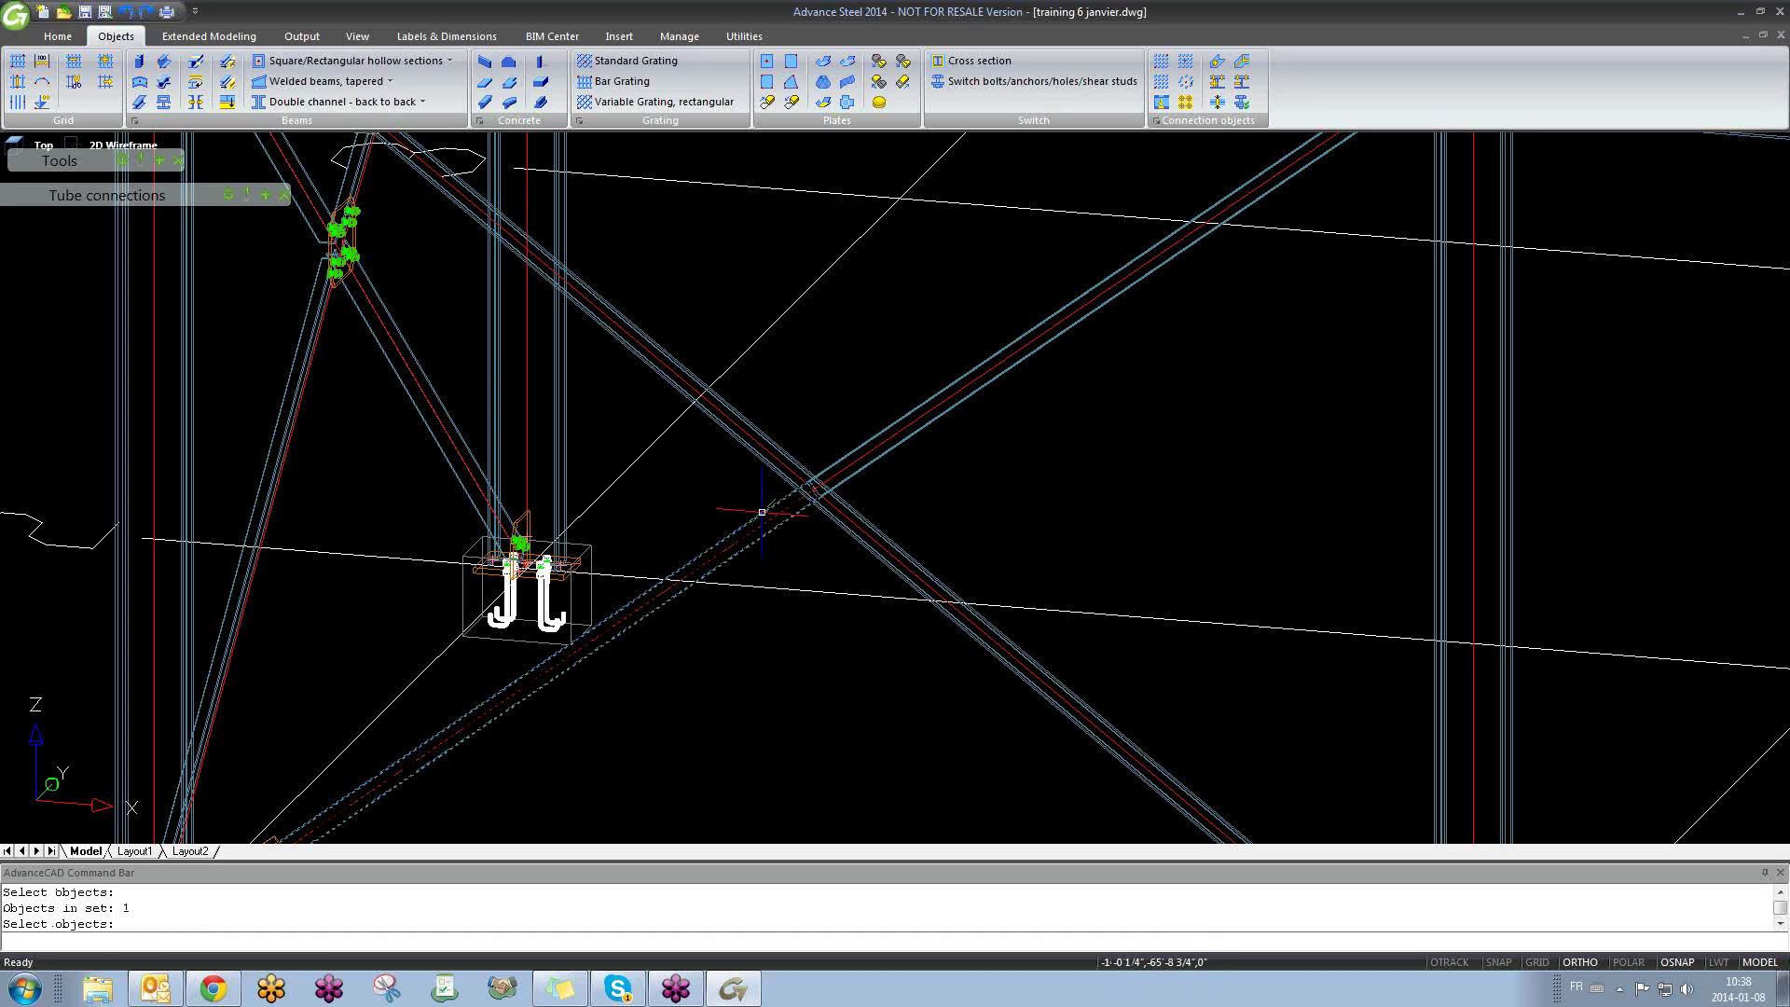
{"action": "key", "text": "Return"}
Step: Set the middle connection's gusset plate shape to perpendicular and close the connection settings
{"action": "middle_click_drag", "start_coordinate": [749, 534], "coordinate": [671, 415]}
{"action": "scroll", "coordinate": [653, 509], "scroll_direction": "up", "scroll_amount": 4}
{"action": "scroll", "coordinate": [625, 505], "scroll_direction": "down", "scroll_amount": 3}
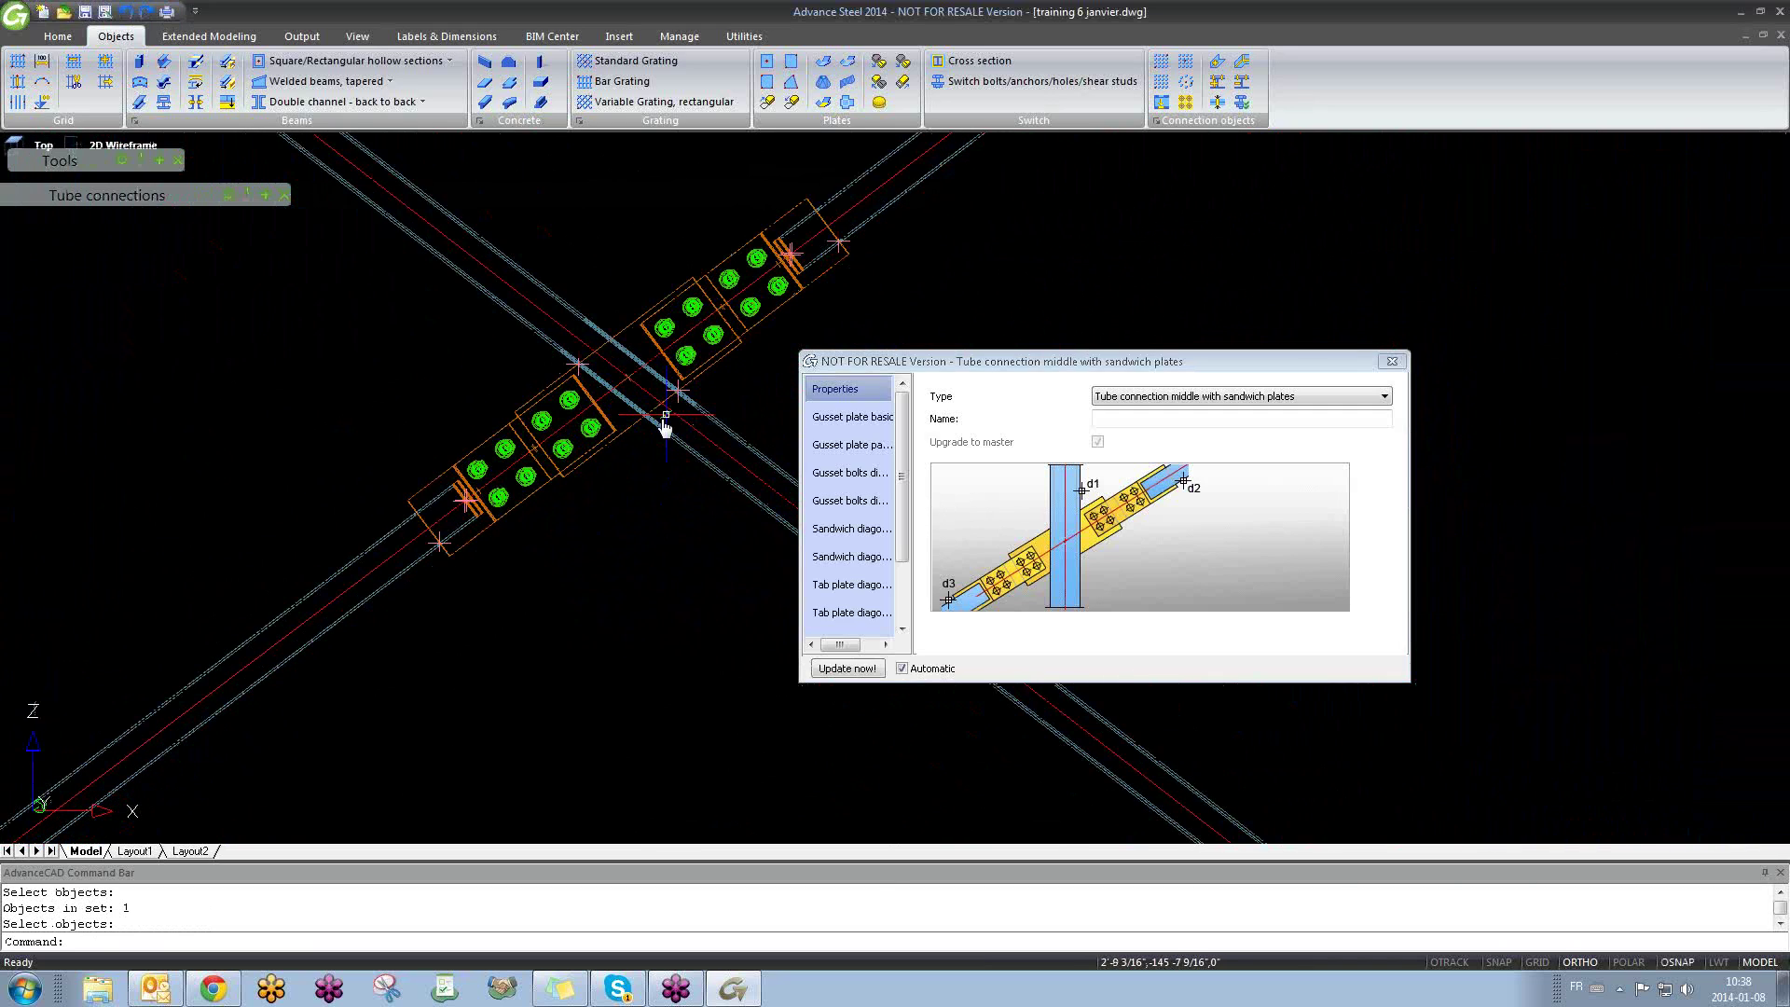
{"action": "scroll", "coordinate": [577, 475], "scroll_direction": "up", "scroll_amount": 2}
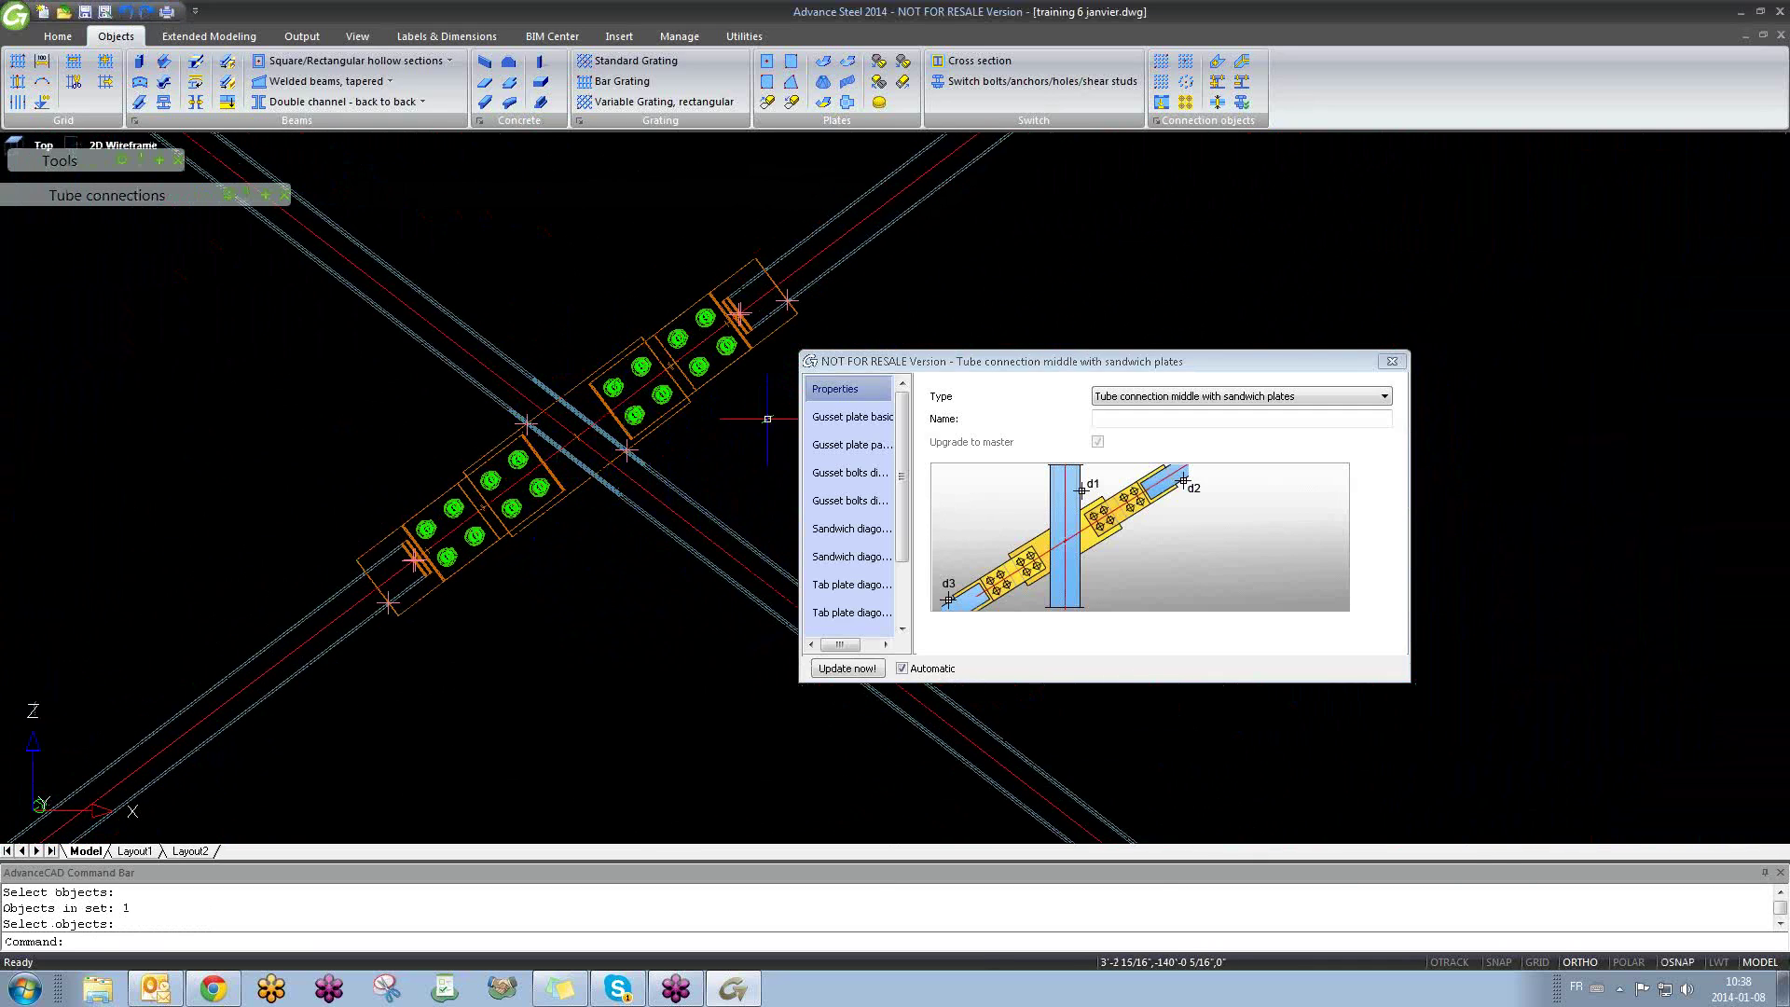
{"action": "scroll", "coordinate": [789, 418], "scroll_direction": "down", "scroll_amount": 3}
{"action": "left_click", "coordinate": [852, 417]}
{"action": "left_click", "coordinate": [852, 446]}
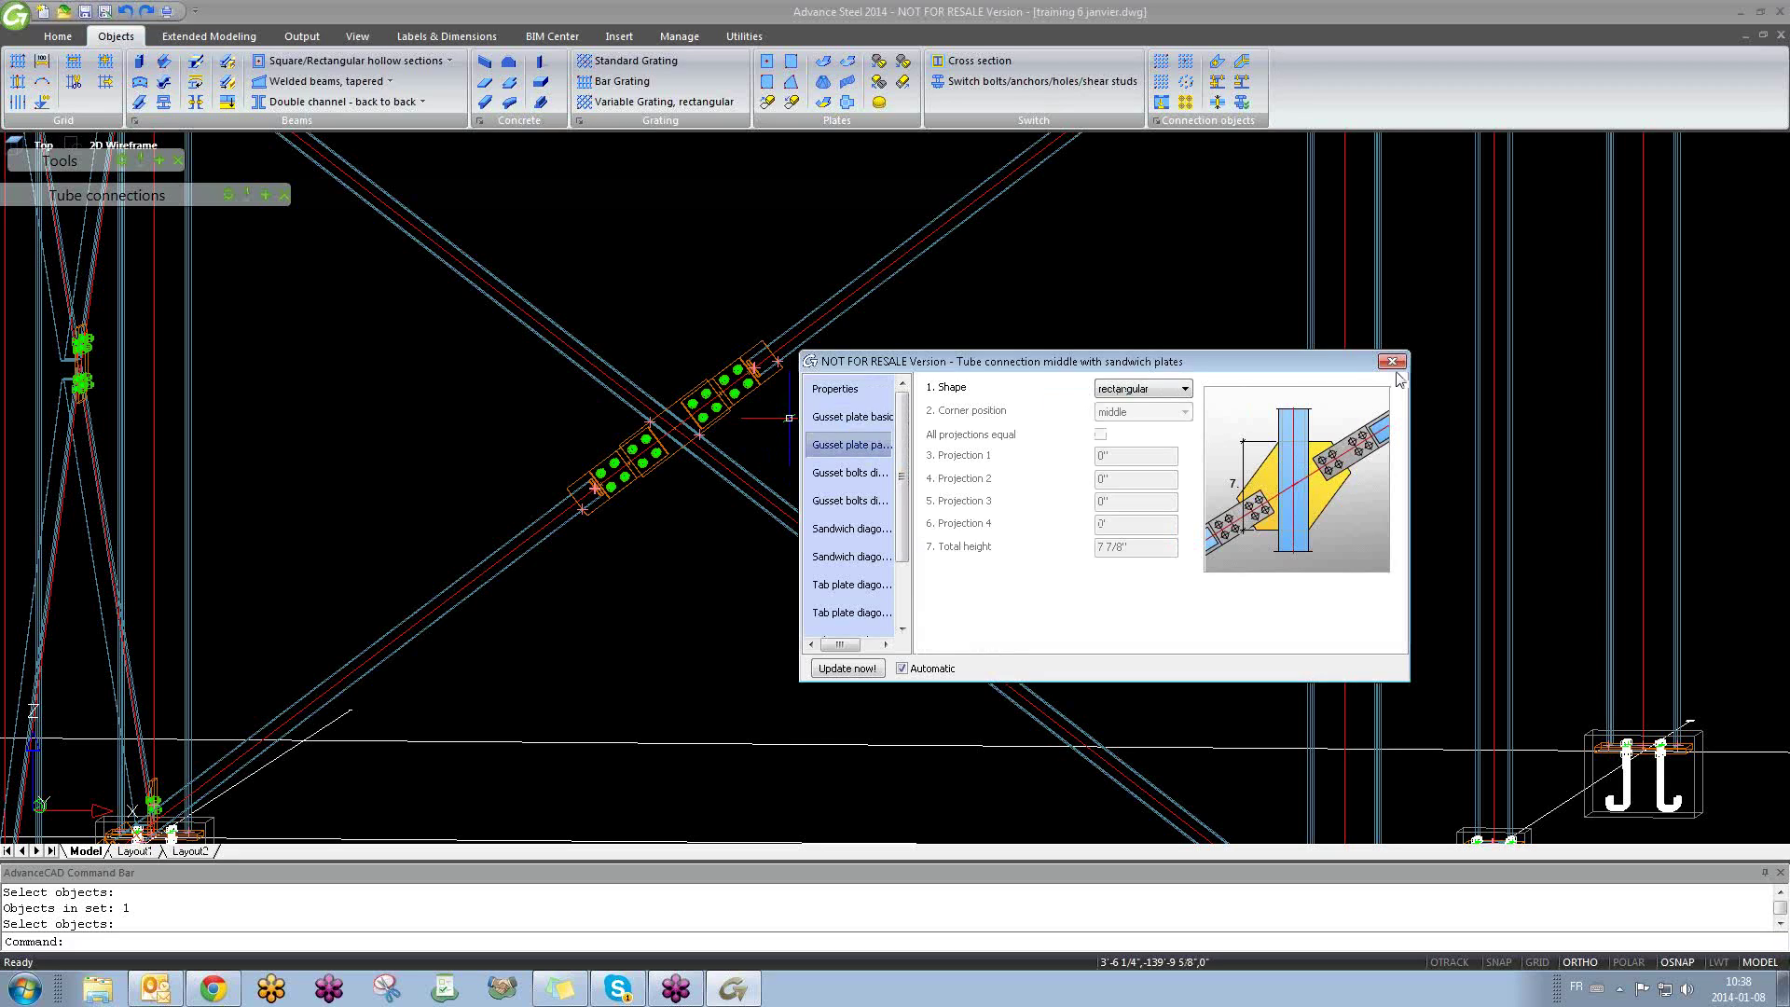
{"action": "left_click", "coordinate": [1177, 399]}
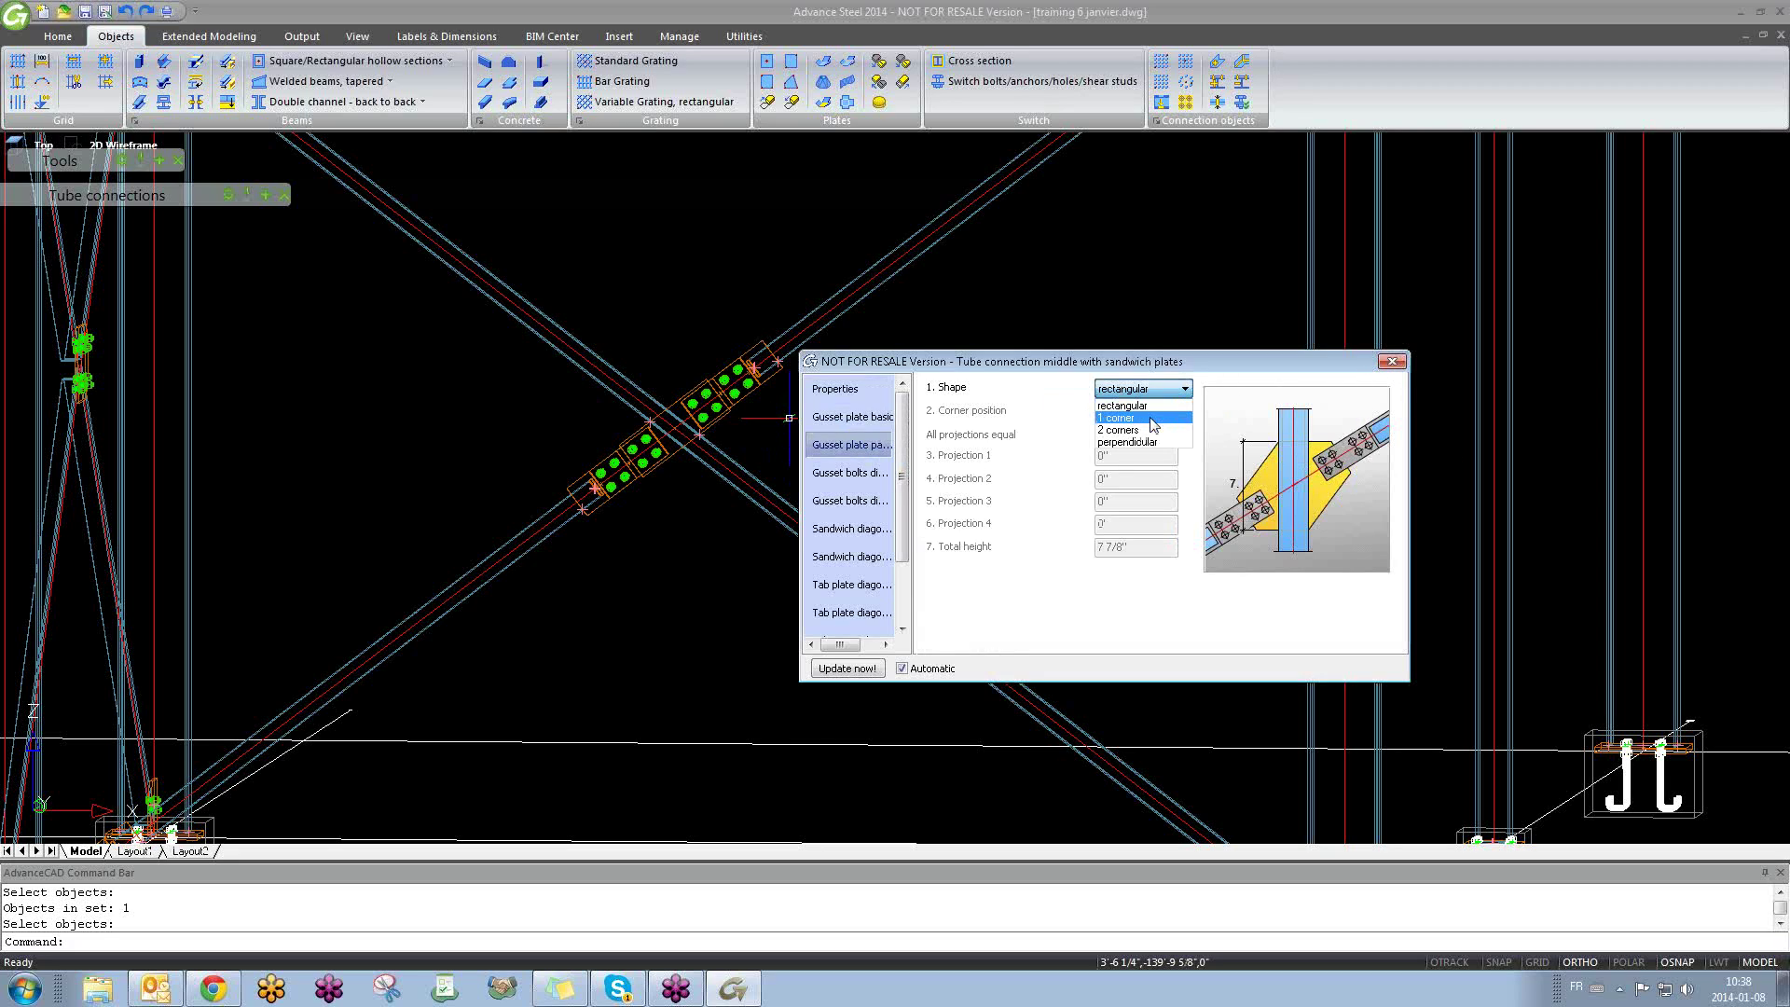
{"action": "left_click", "coordinate": [1156, 416]}
{"action": "scroll", "coordinate": [1151, 418], "scroll_direction": "down", "scroll_amount": 2}
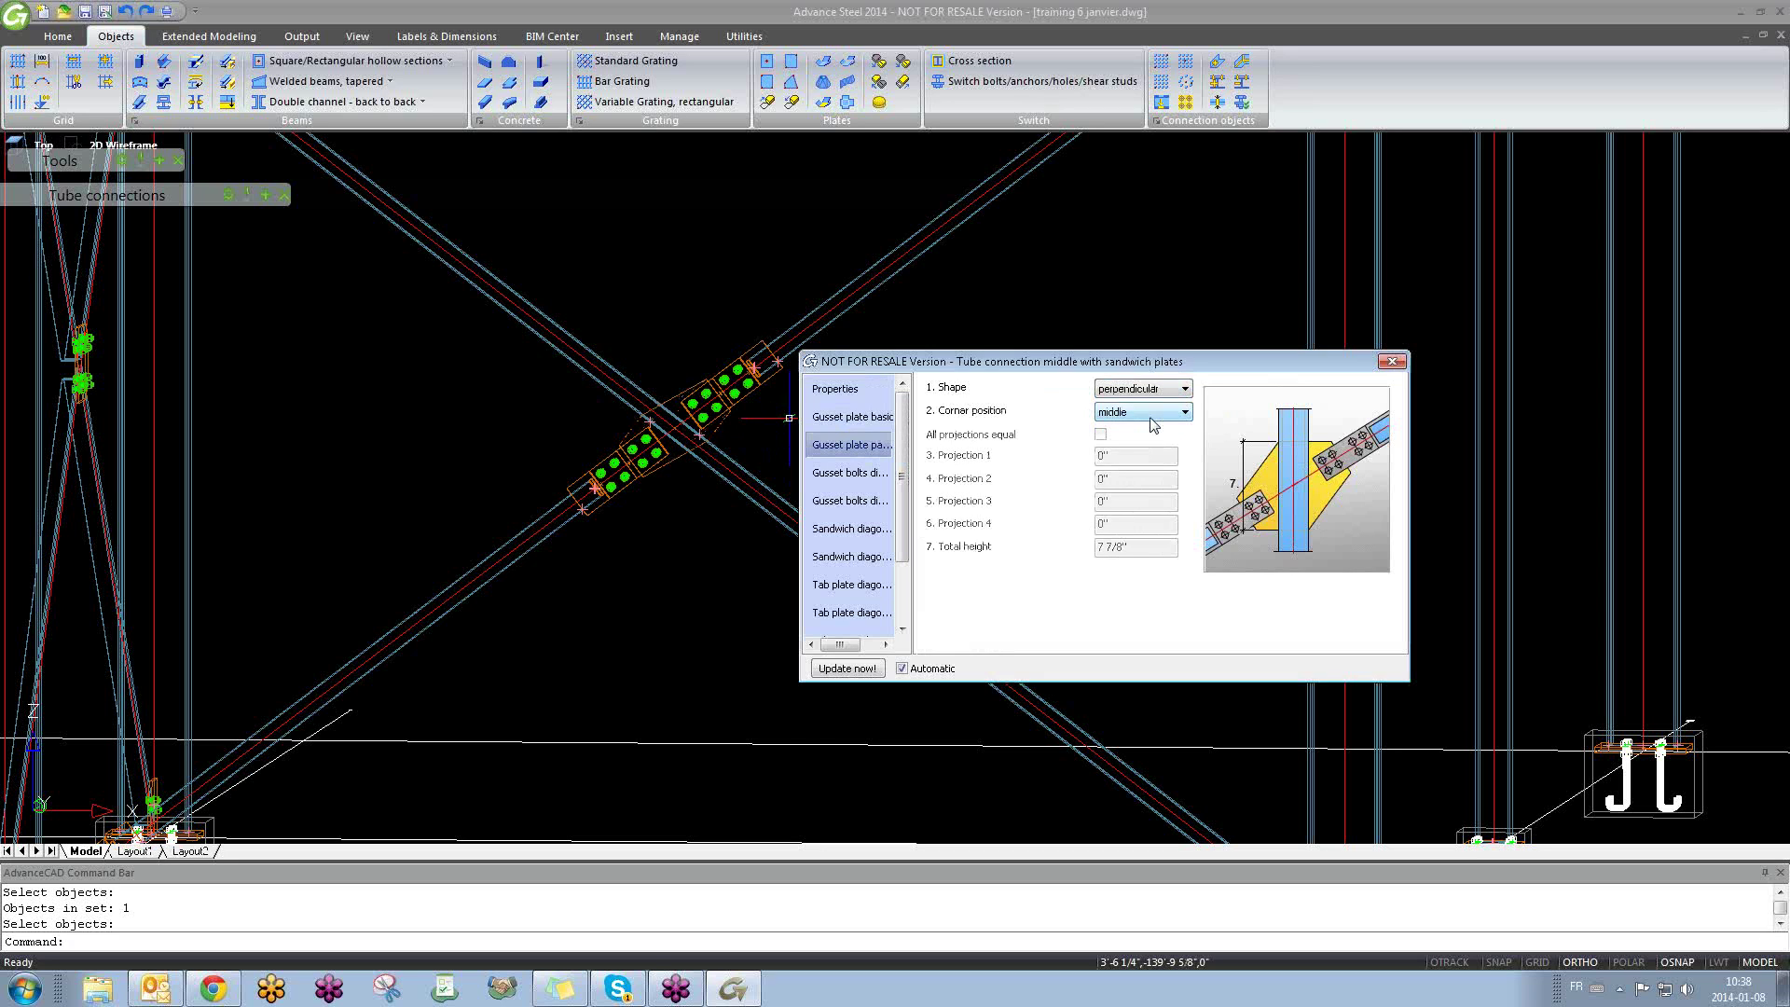
{"action": "left_click", "coordinate": [1397, 362]}
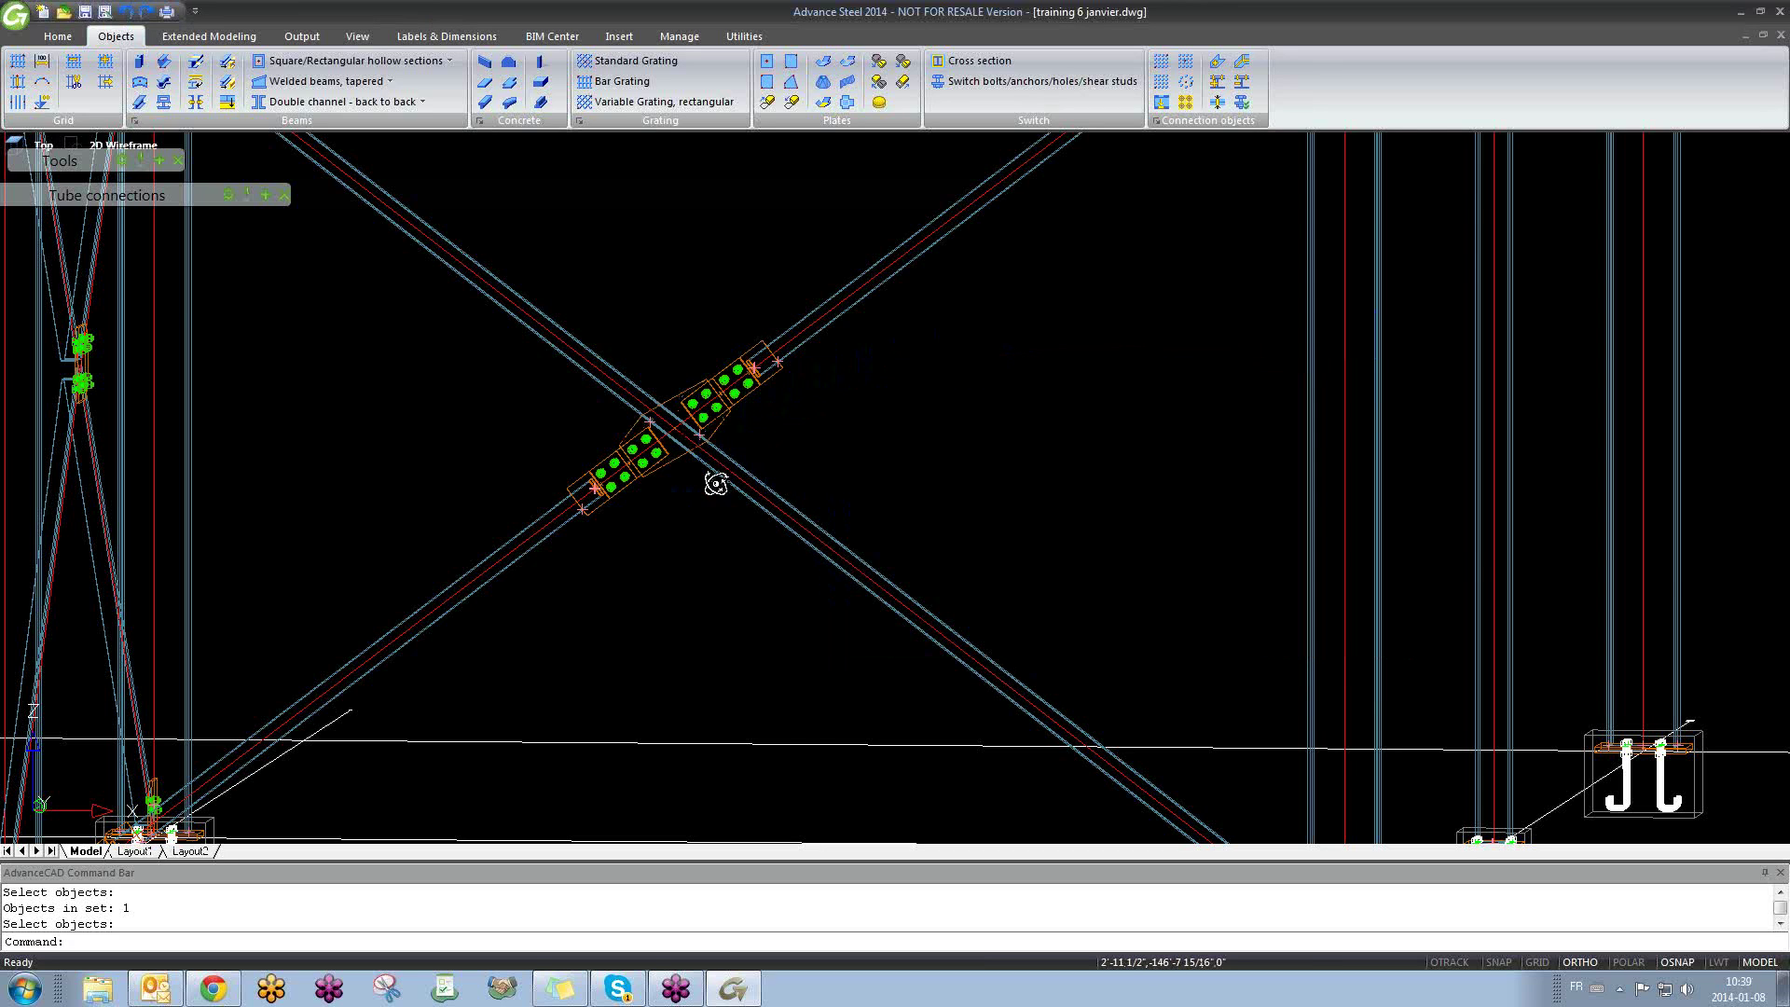
Step: Model a rectangular hollow section brace from the middle front column's base to the midpoint of the next bay's upper front beam
{"action": "middle_click_drag", "start_coordinate": [716, 483], "coordinate": [550, 476], "text": "shift"}
{"action": "scroll", "coordinate": [708, 499], "scroll_direction": "down", "scroll_amount": 3}
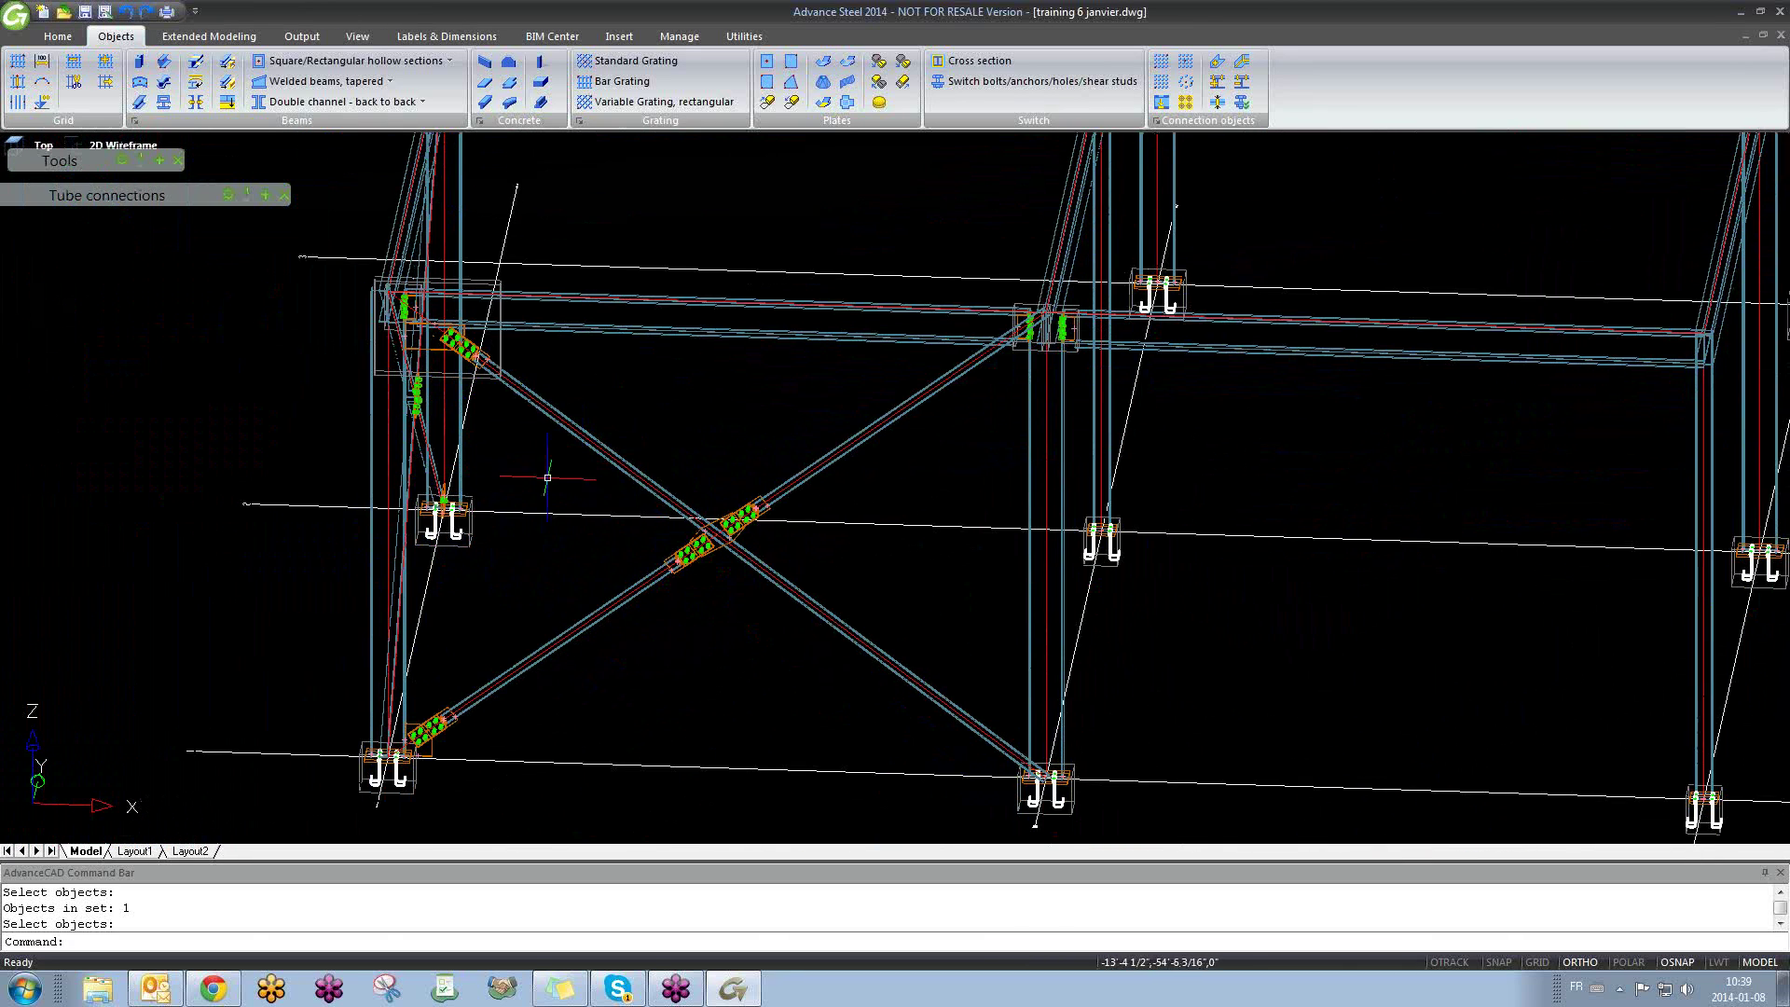
{"action": "middle_click_drag", "start_coordinate": [787, 504], "coordinate": [979, 534], "text": "shift"}
{"action": "scroll", "coordinate": [925, 482], "scroll_direction": "down", "scroll_amount": 4}
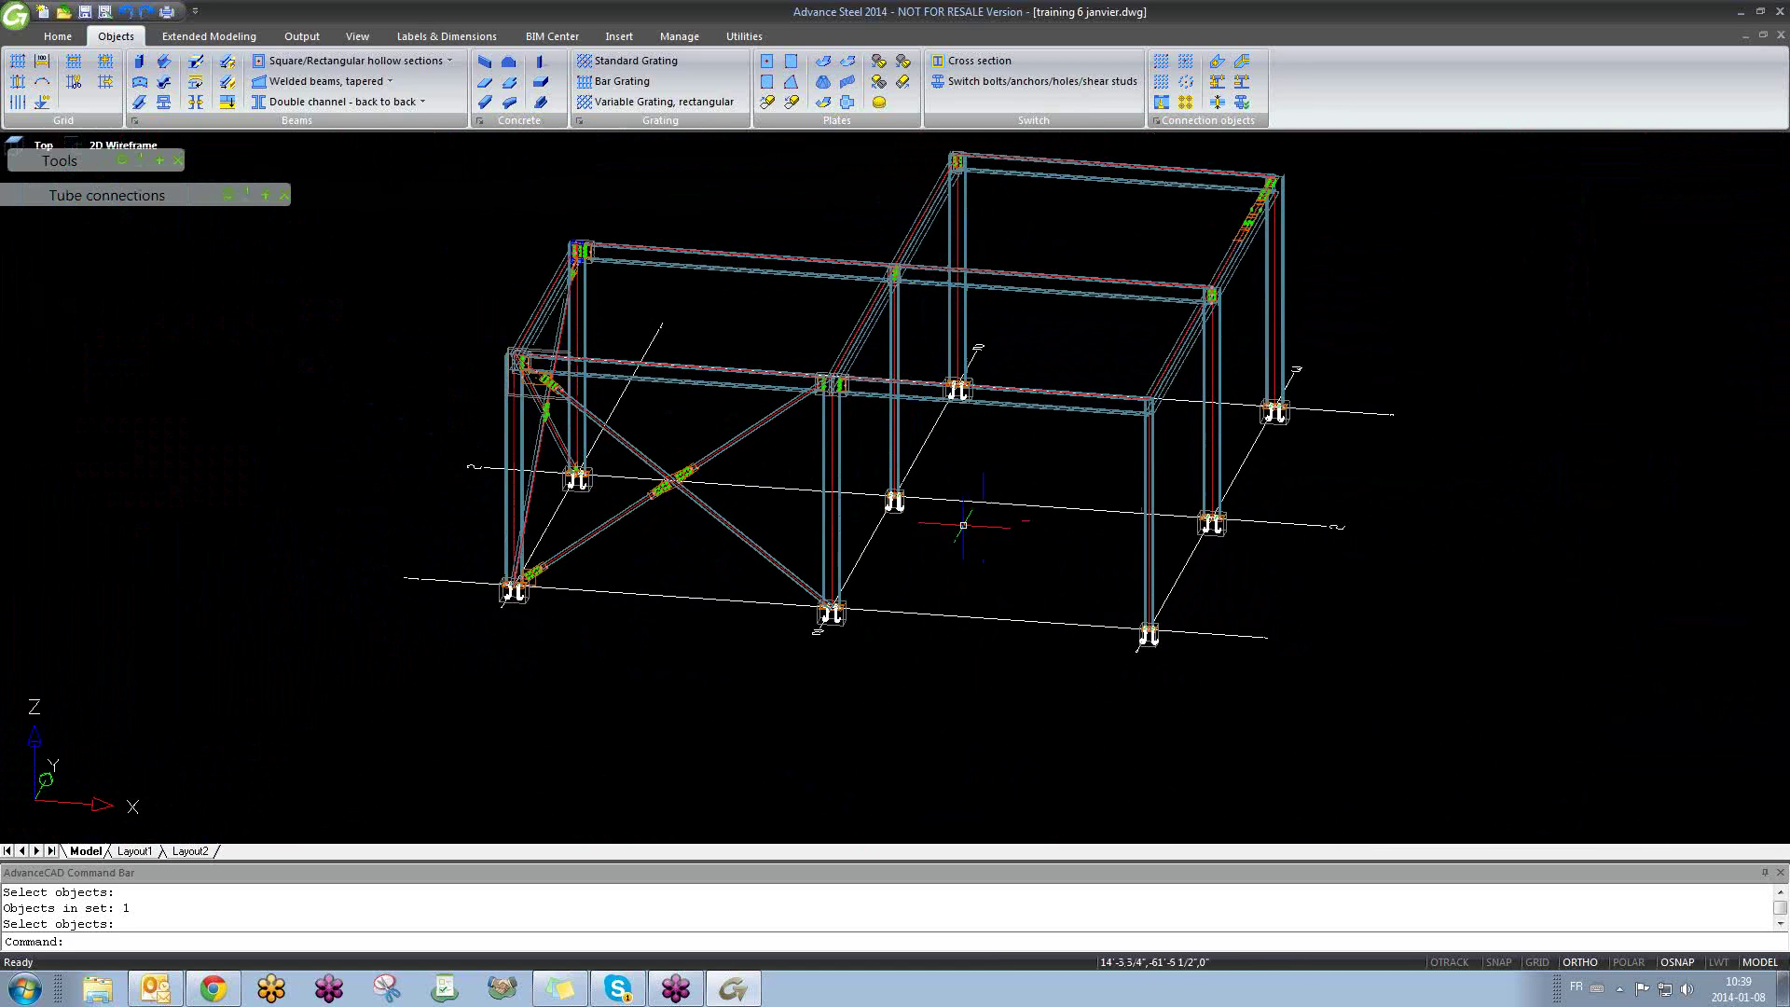
{"action": "left_click", "coordinate": [331, 67]}
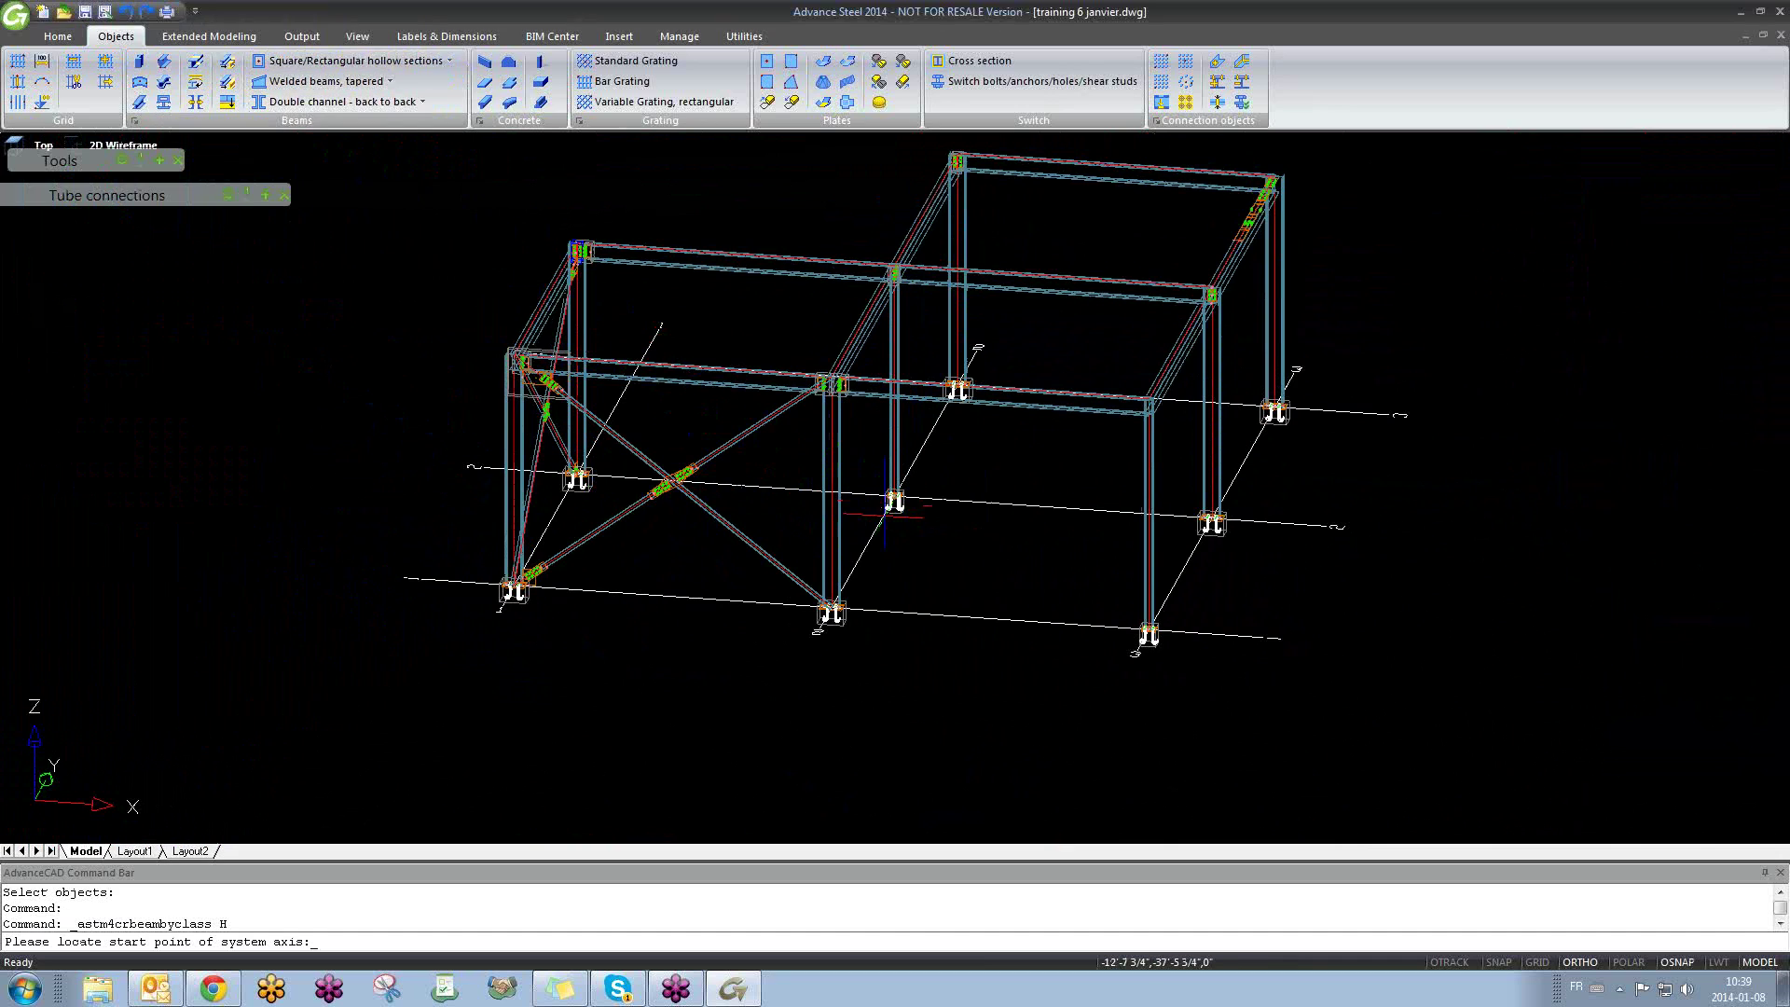
{"action": "scroll", "coordinate": [881, 522], "scroll_direction": "up", "scroll_amount": 8}
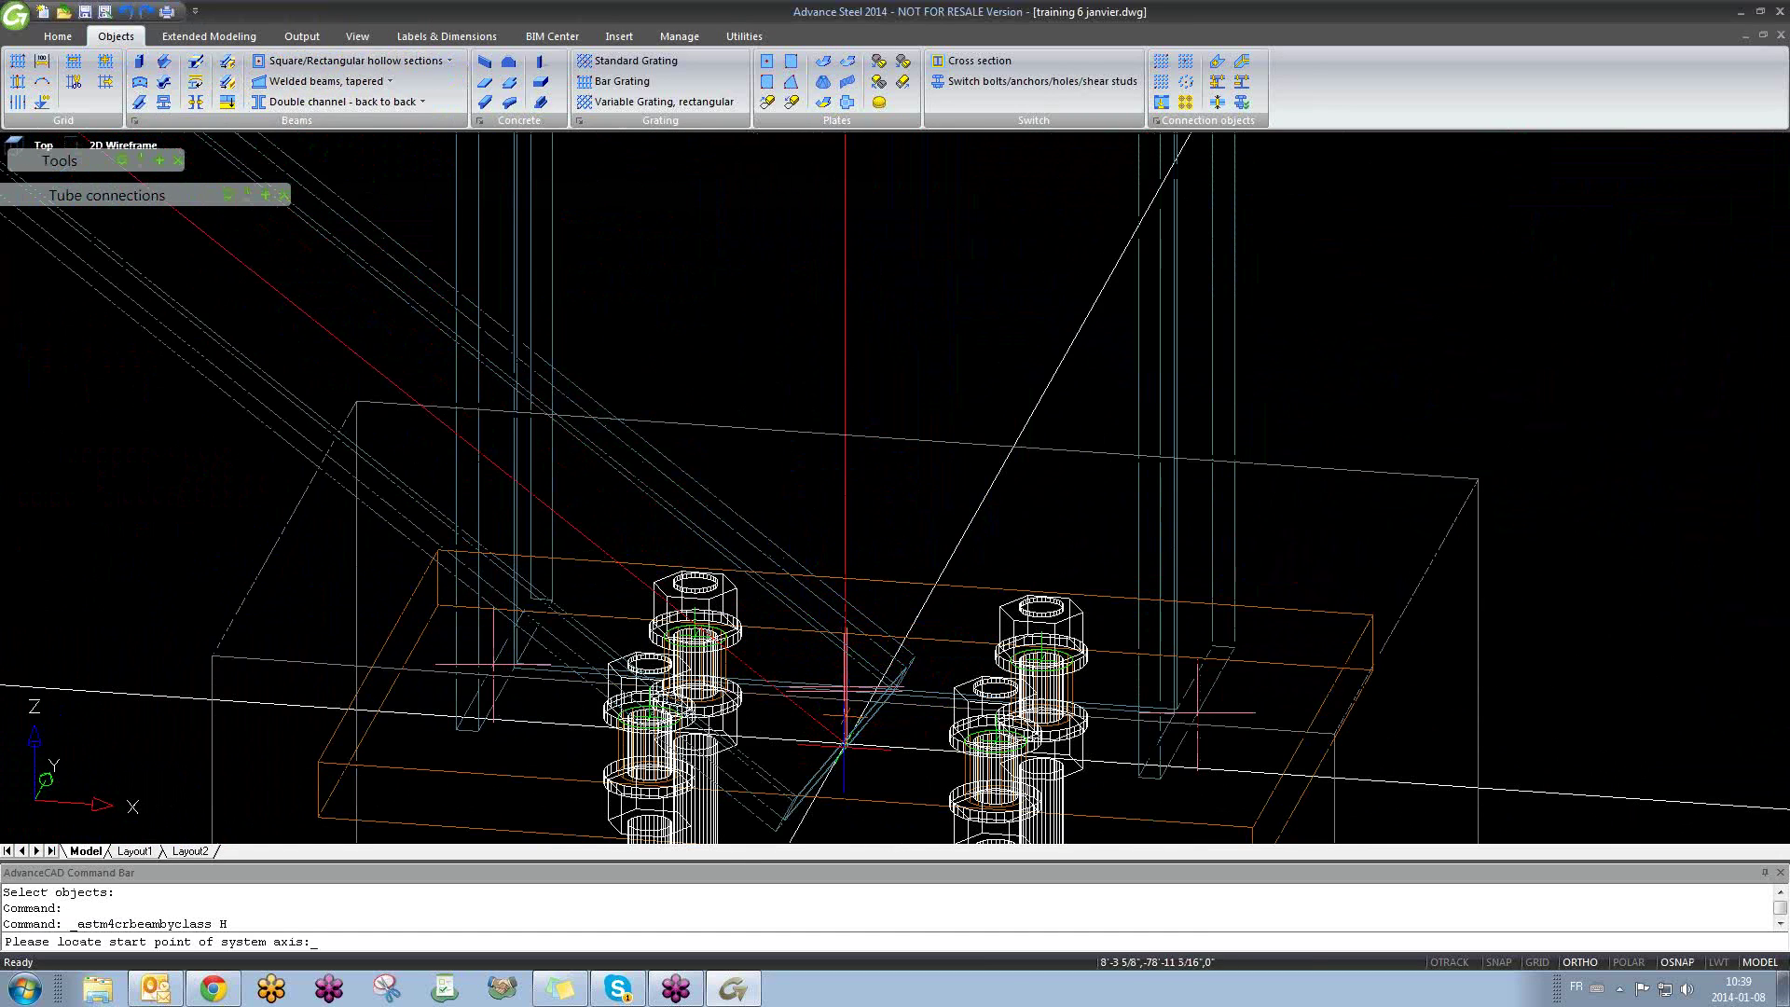
{"action": "left_click", "coordinate": [845, 743]}
{"action": "scroll", "coordinate": [846, 743], "scroll_direction": "down", "scroll_amount": 10}
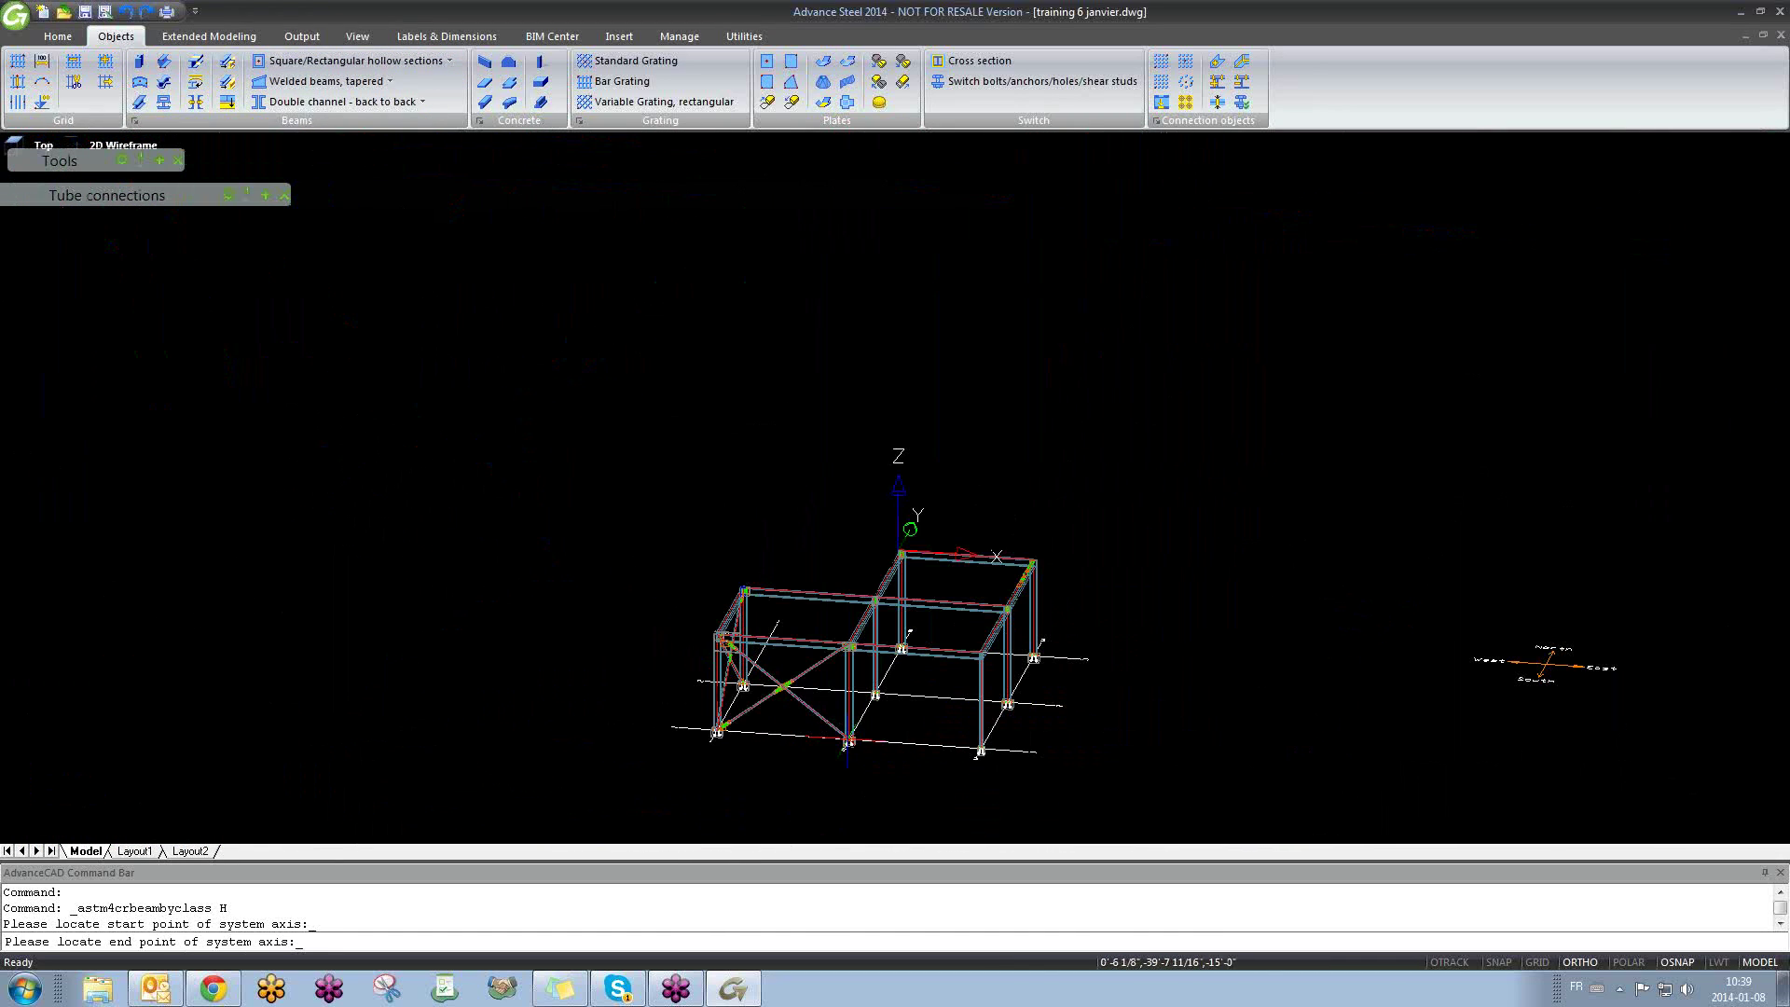
{"action": "scroll", "coordinate": [846, 743], "scroll_direction": "up", "scroll_amount": 8}
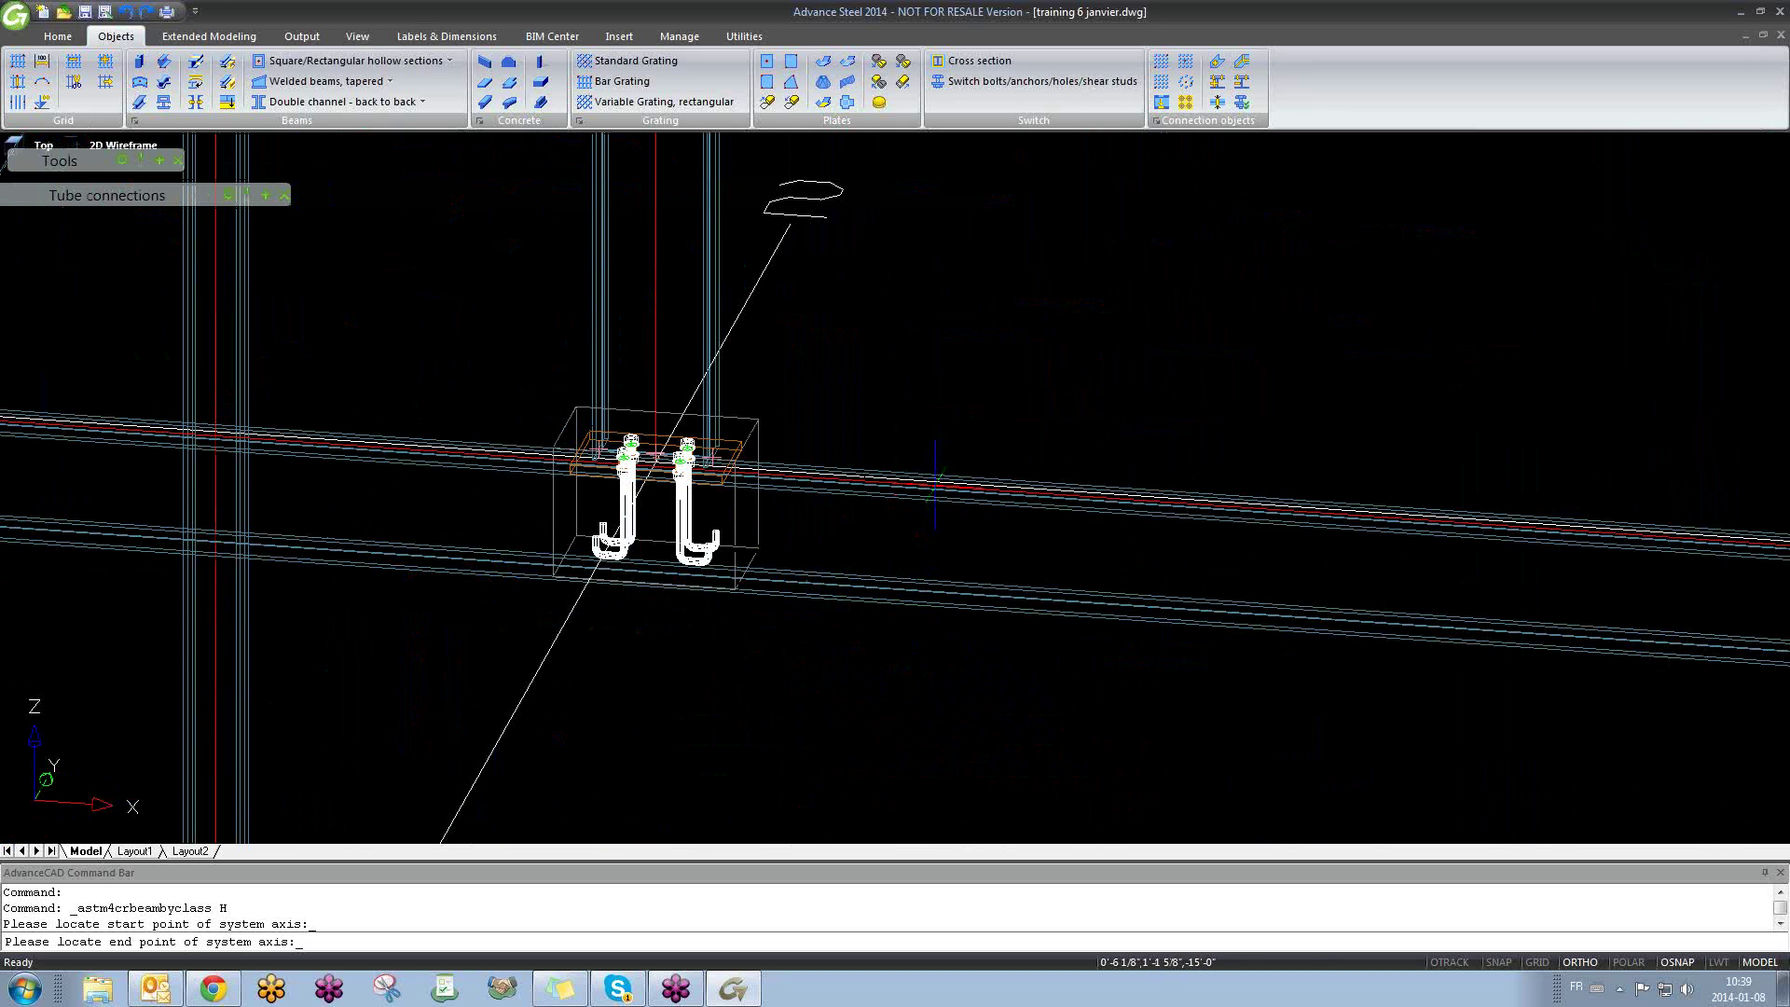
{"action": "left_click", "coordinate": [922, 533]}
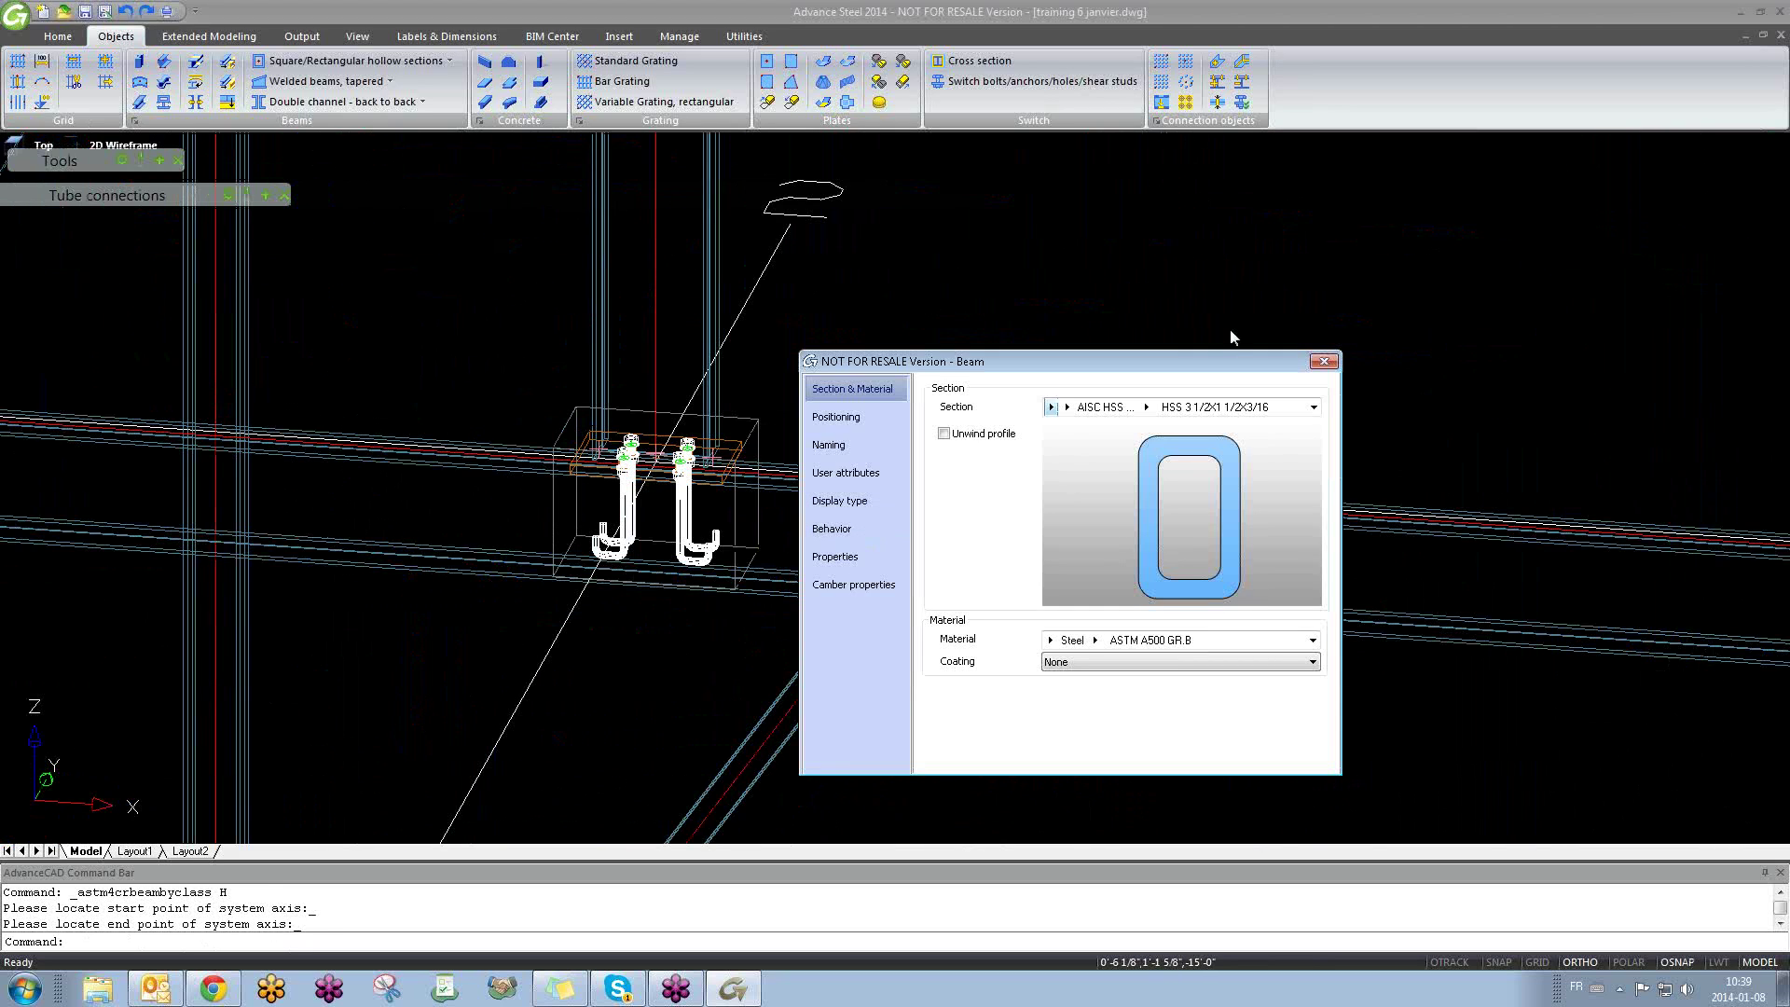
Step: Close the brace's settings, open the corner base plate's dimensions and turn off equal projections
{"action": "left_click", "coordinate": [1322, 362]}
{"action": "scroll", "coordinate": [839, 392], "scroll_direction": "down", "scroll_amount": 8}
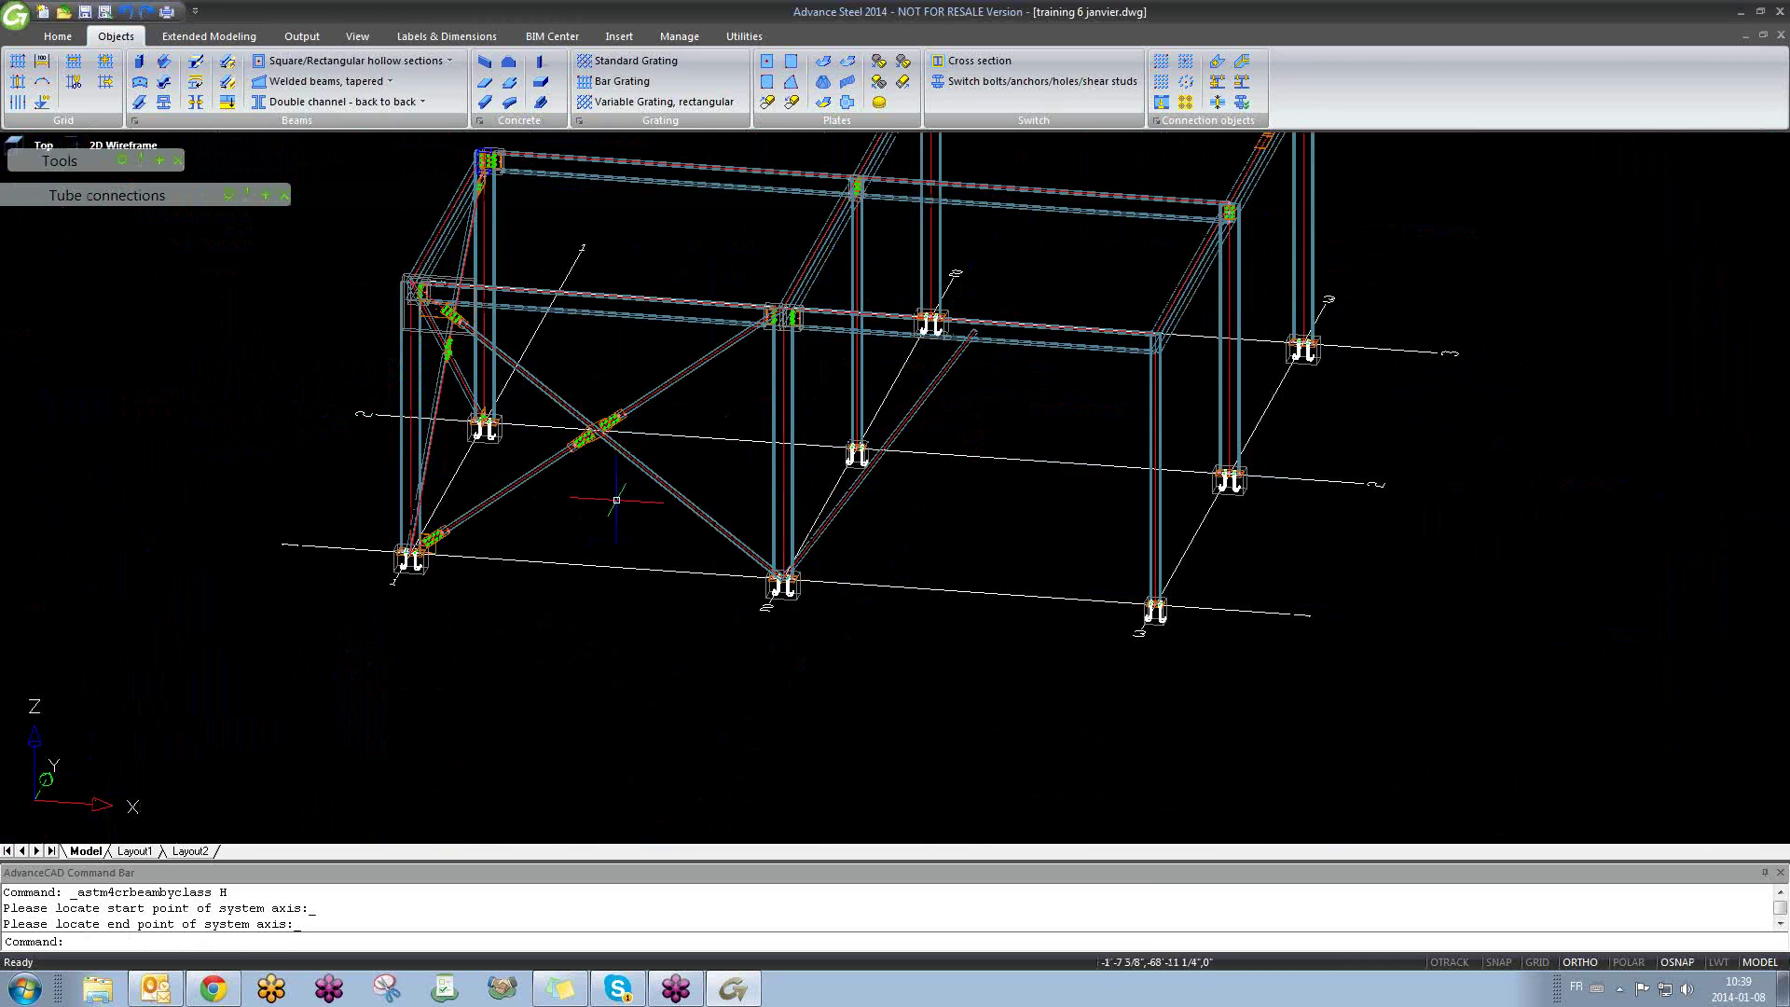
{"action": "mouse_move", "coordinate": [712, 550]}
{"action": "middle_mouse_down", "text": "shift"}
{"action": "mouse_move", "coordinate": [760, 560]}
{"action": "mouse_move", "coordinate": [728, 576]}
{"action": "middle_mouse_up", "text": "shift"}
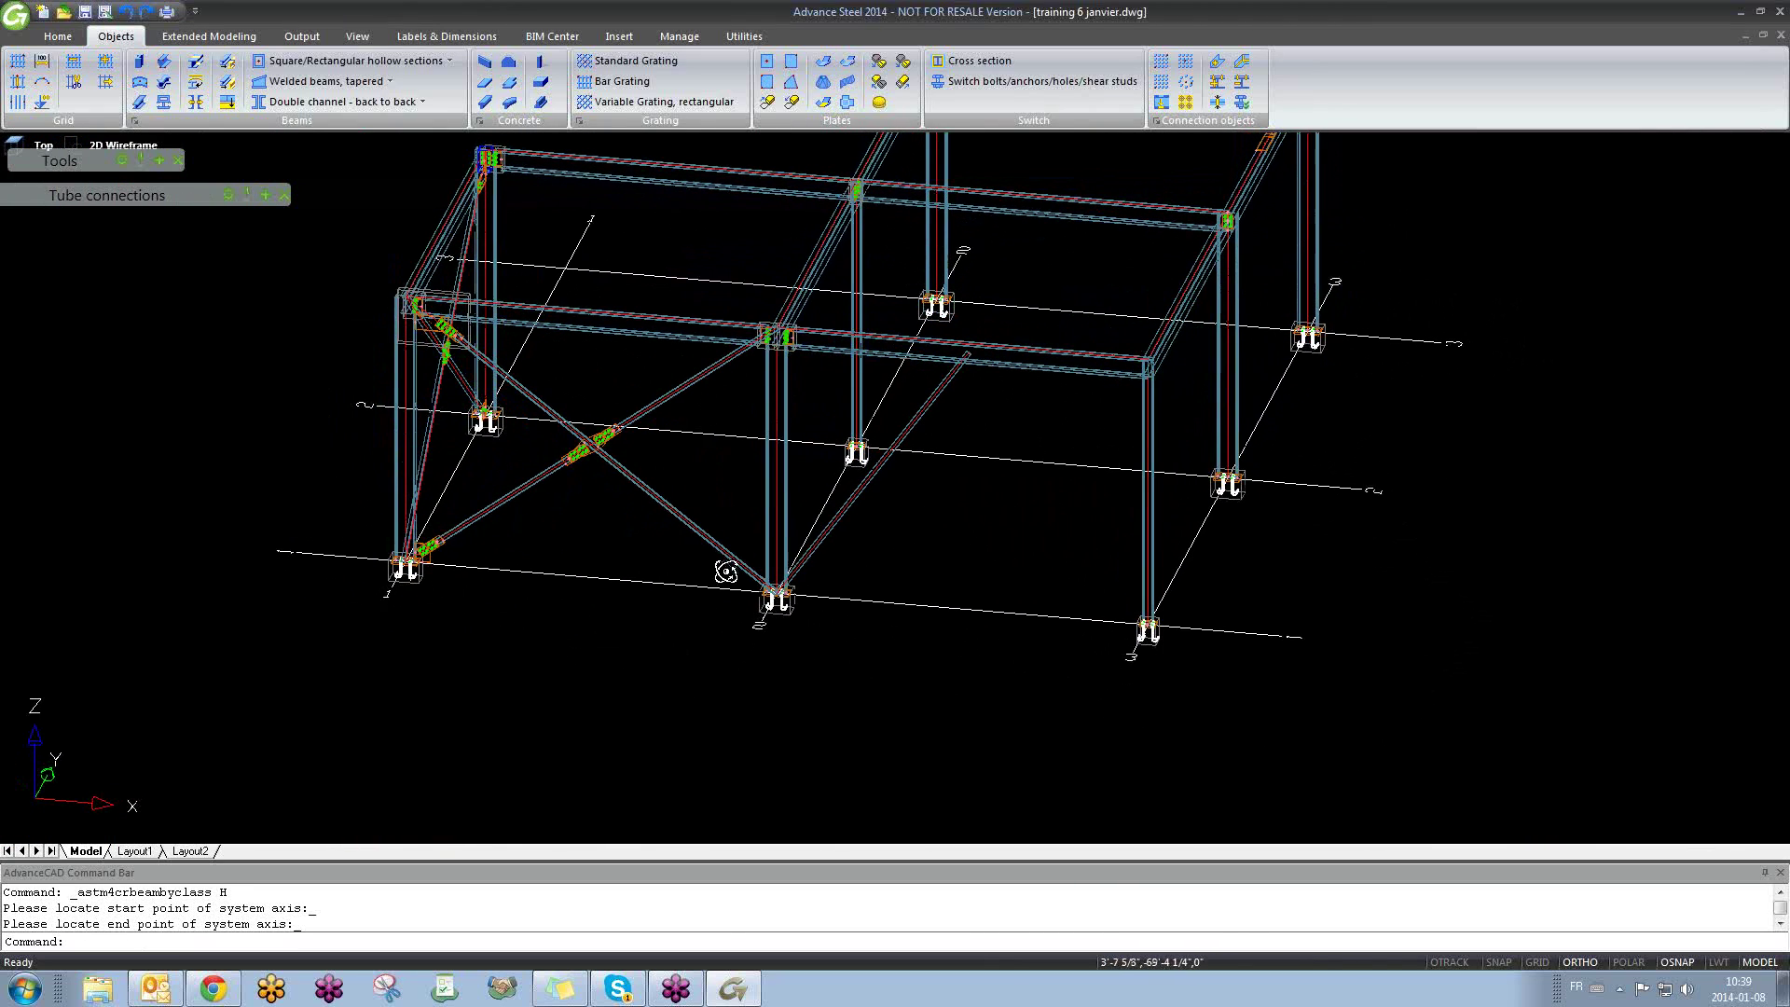
{"action": "scroll", "coordinate": [650, 469], "scroll_direction": "up", "scroll_amount": 6}
{"action": "scroll", "coordinate": [508, 564], "scroll_direction": "up", "scroll_amount": 5}
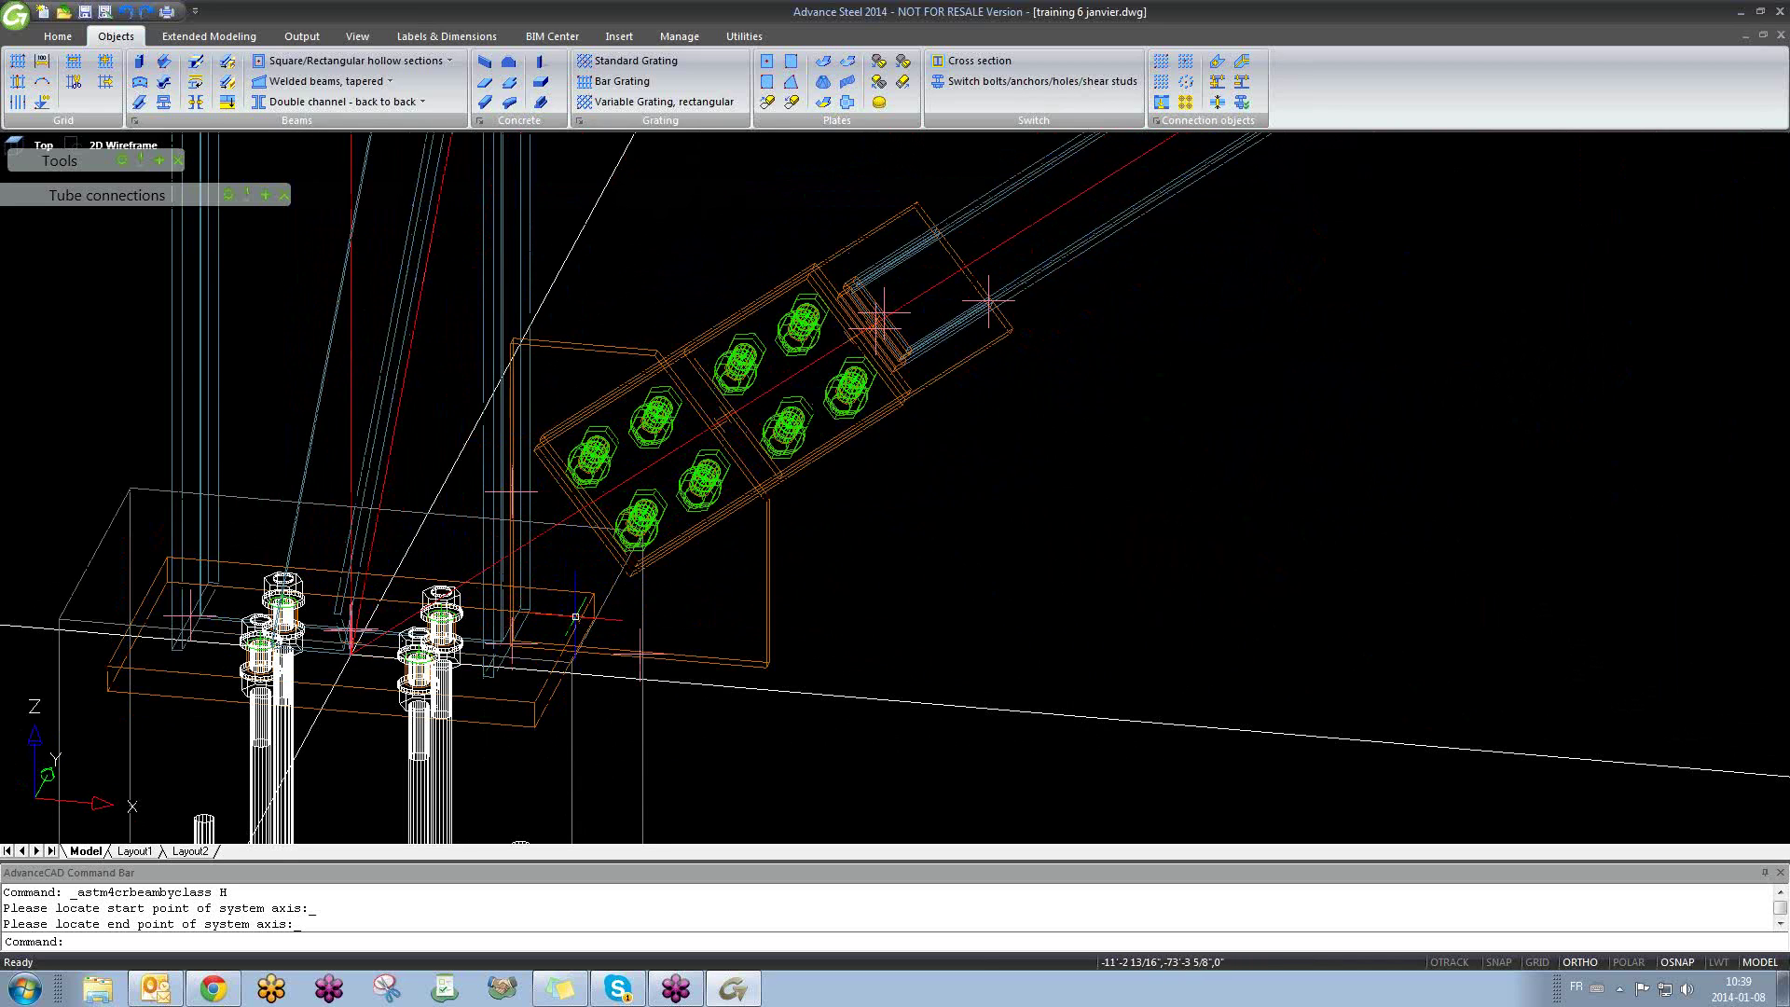
{"action": "double_click", "coordinate": [615, 588]}
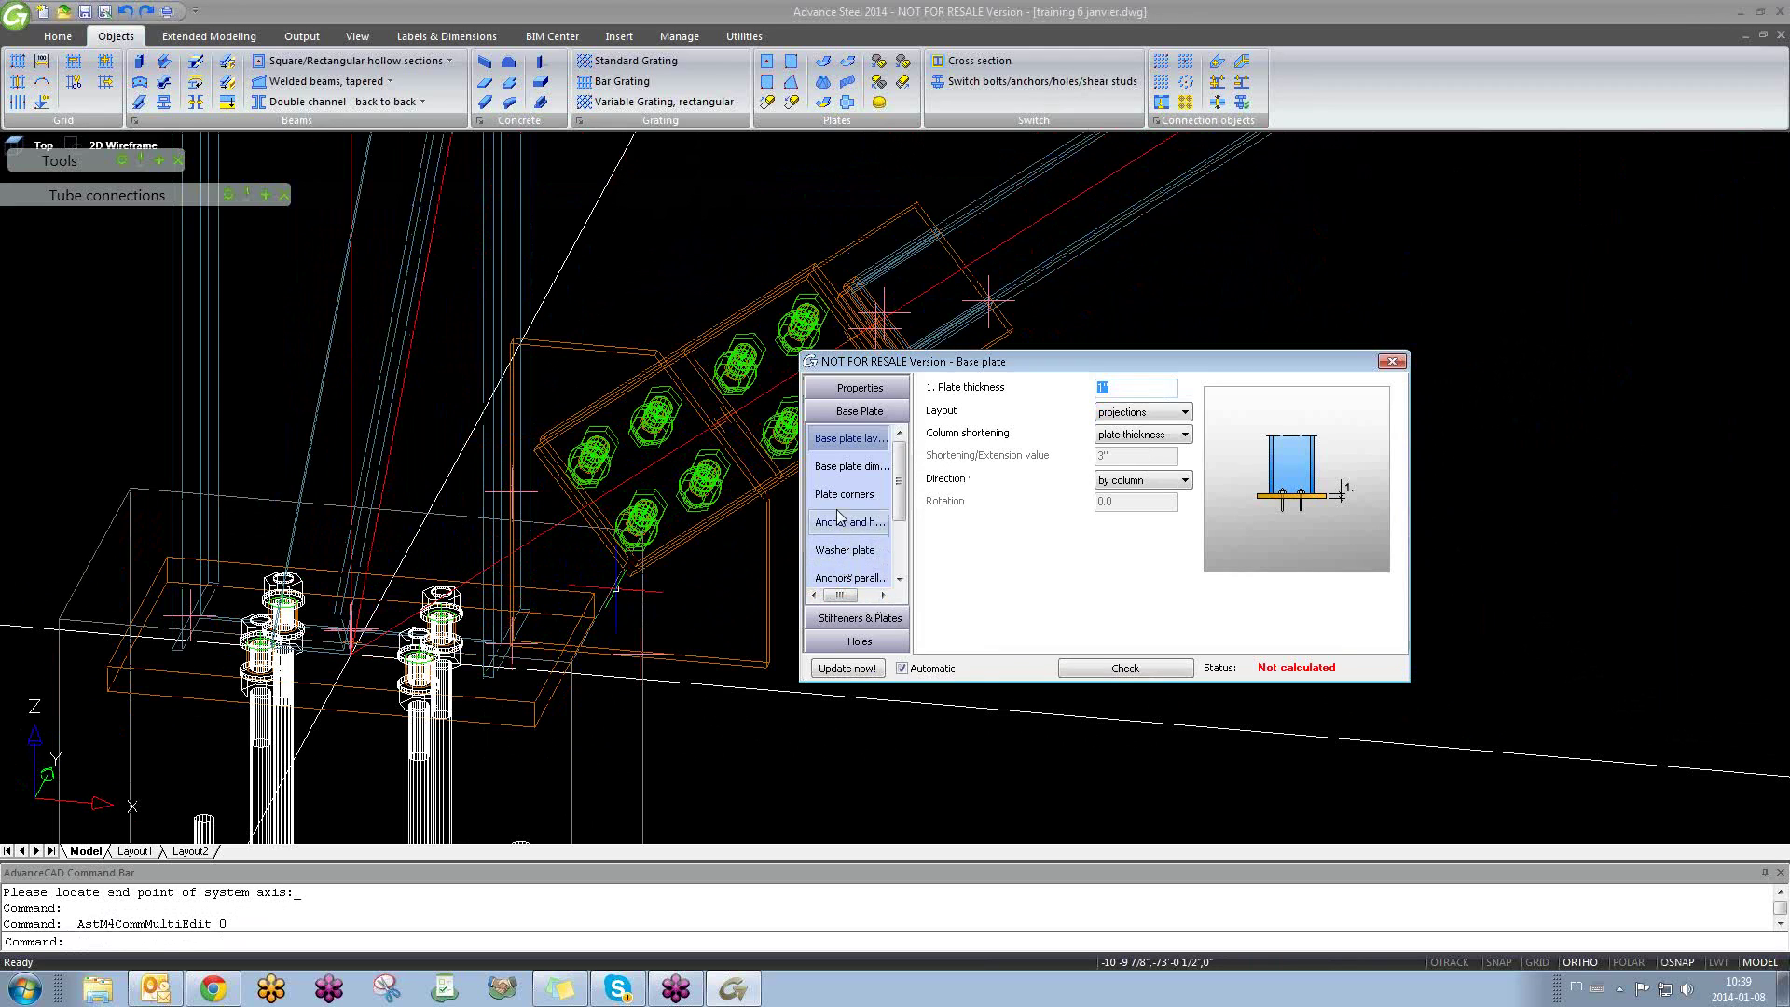
{"action": "left_click", "coordinate": [849, 466]}
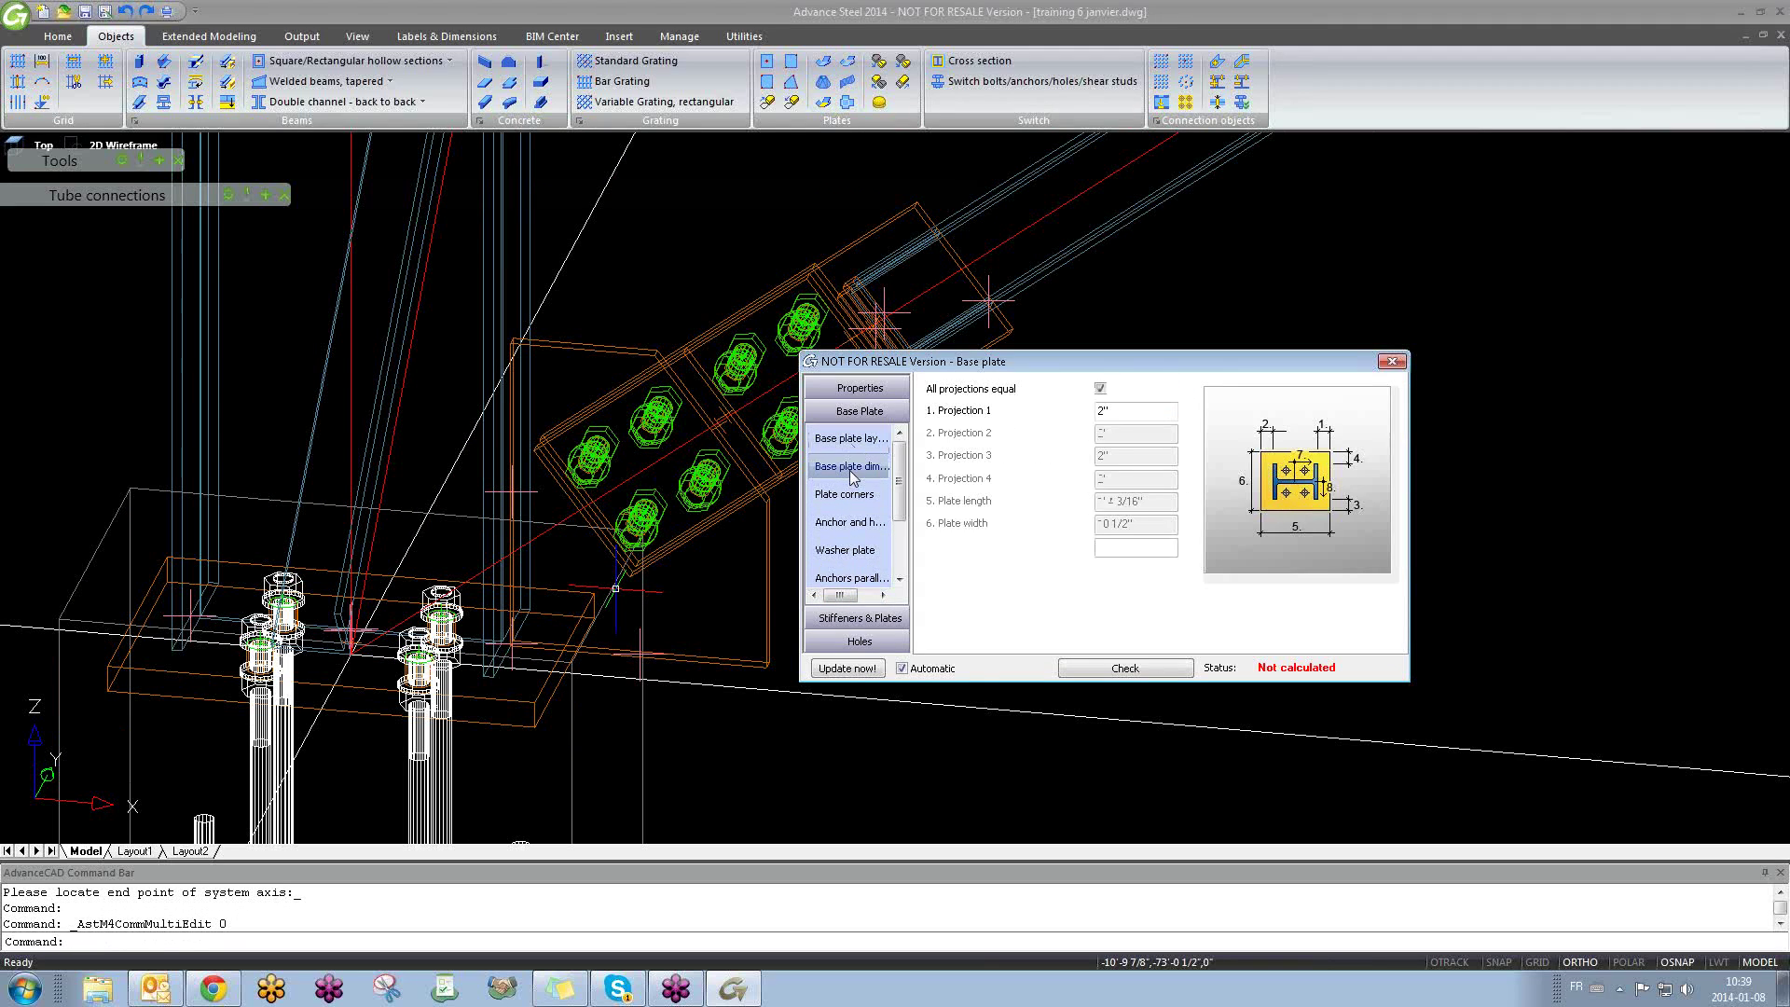
{"action": "left_click", "coordinate": [1102, 390]}
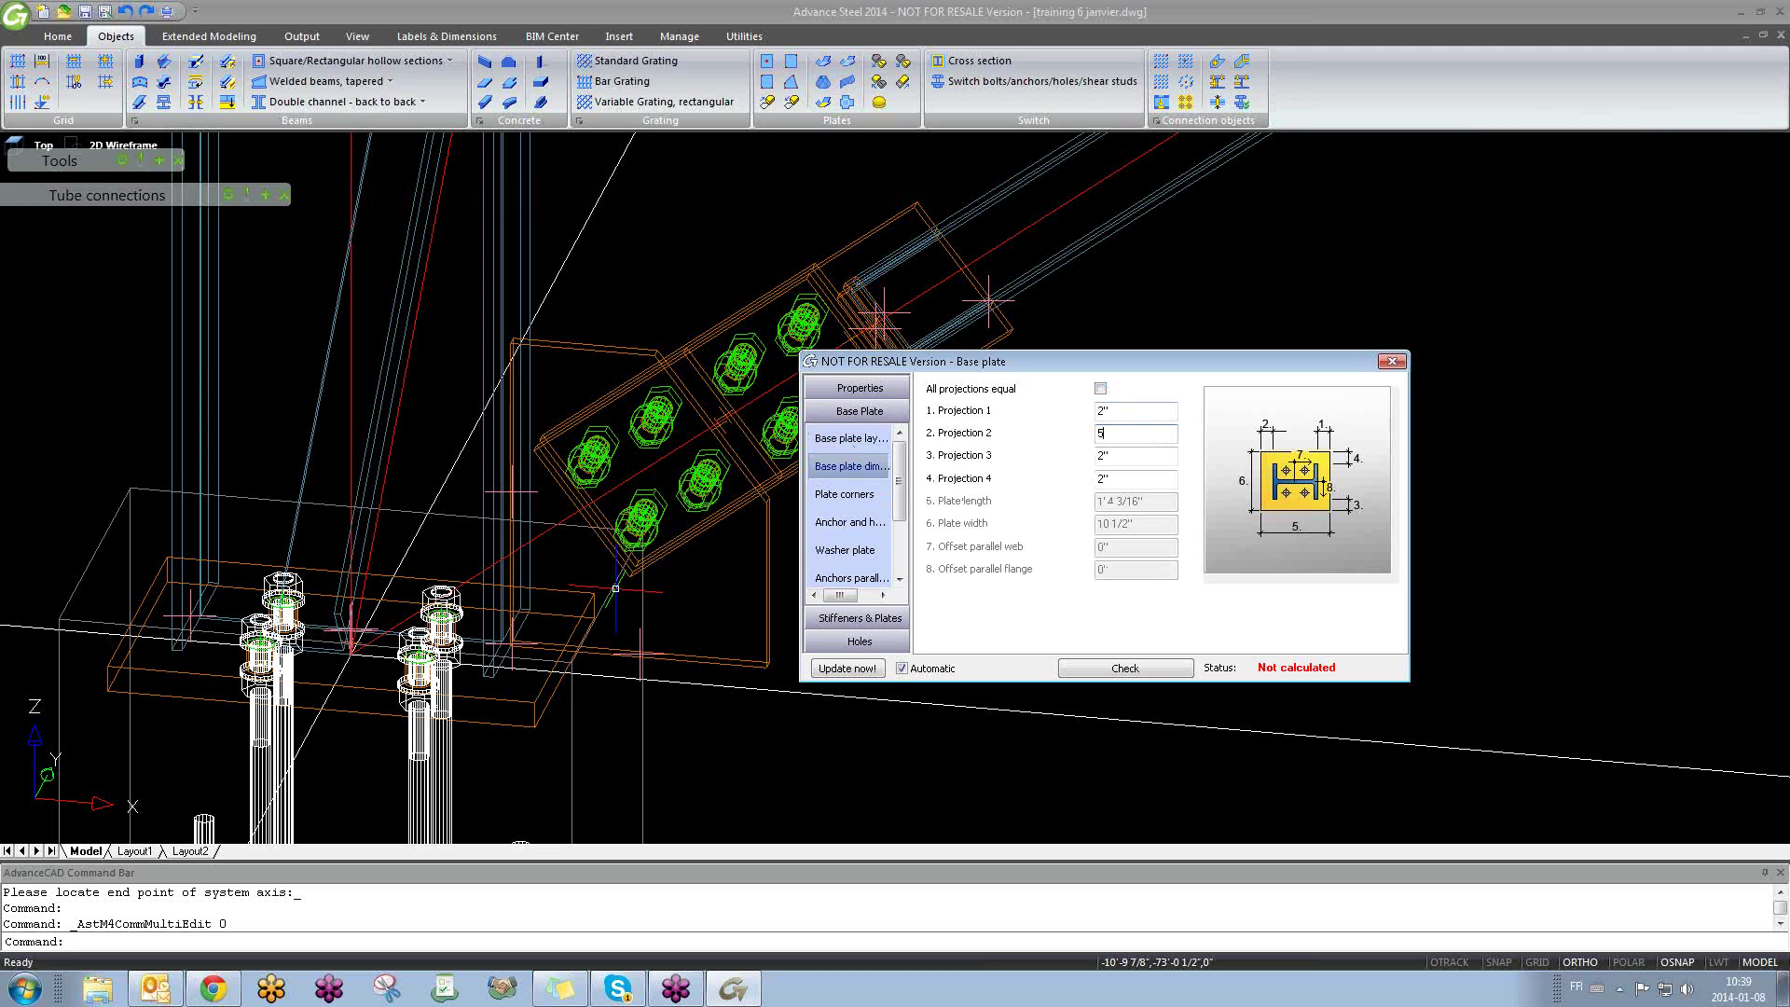
Step: Try 5" for the base plate's projection 2, return it to 2", and try 5" for projection 3
{"action": "key", "text": "Return"}
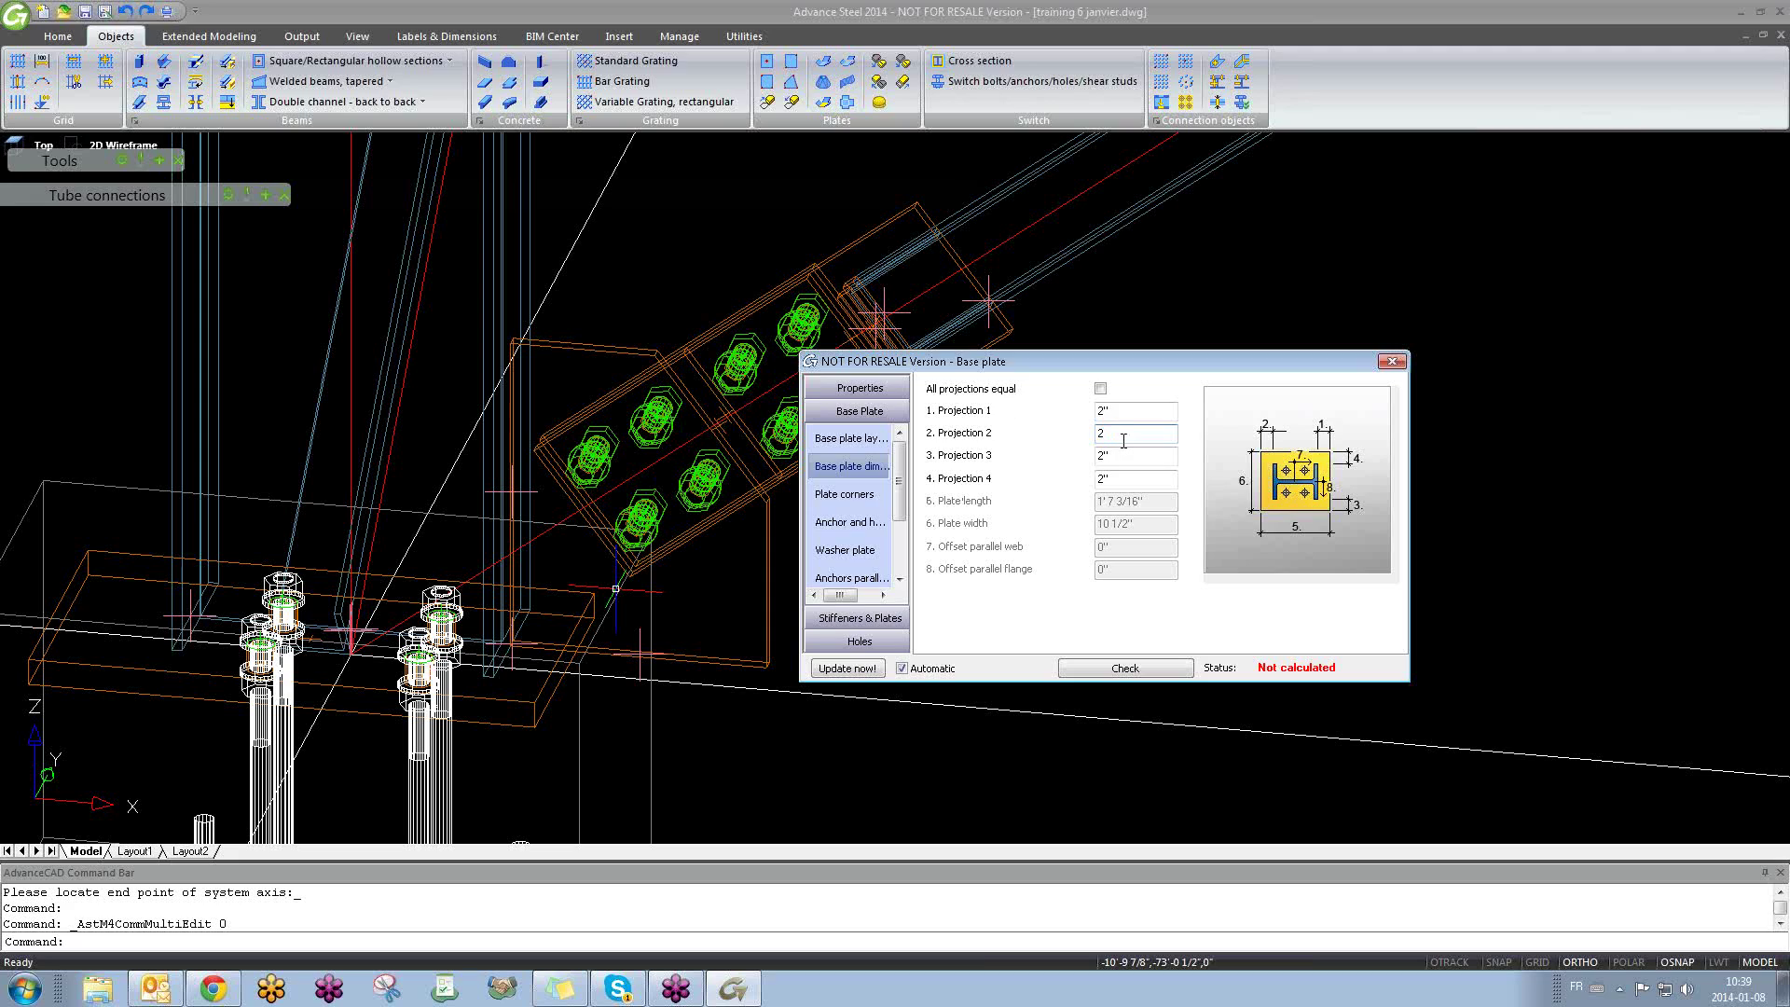
{"action": "key", "text": "Tab"}
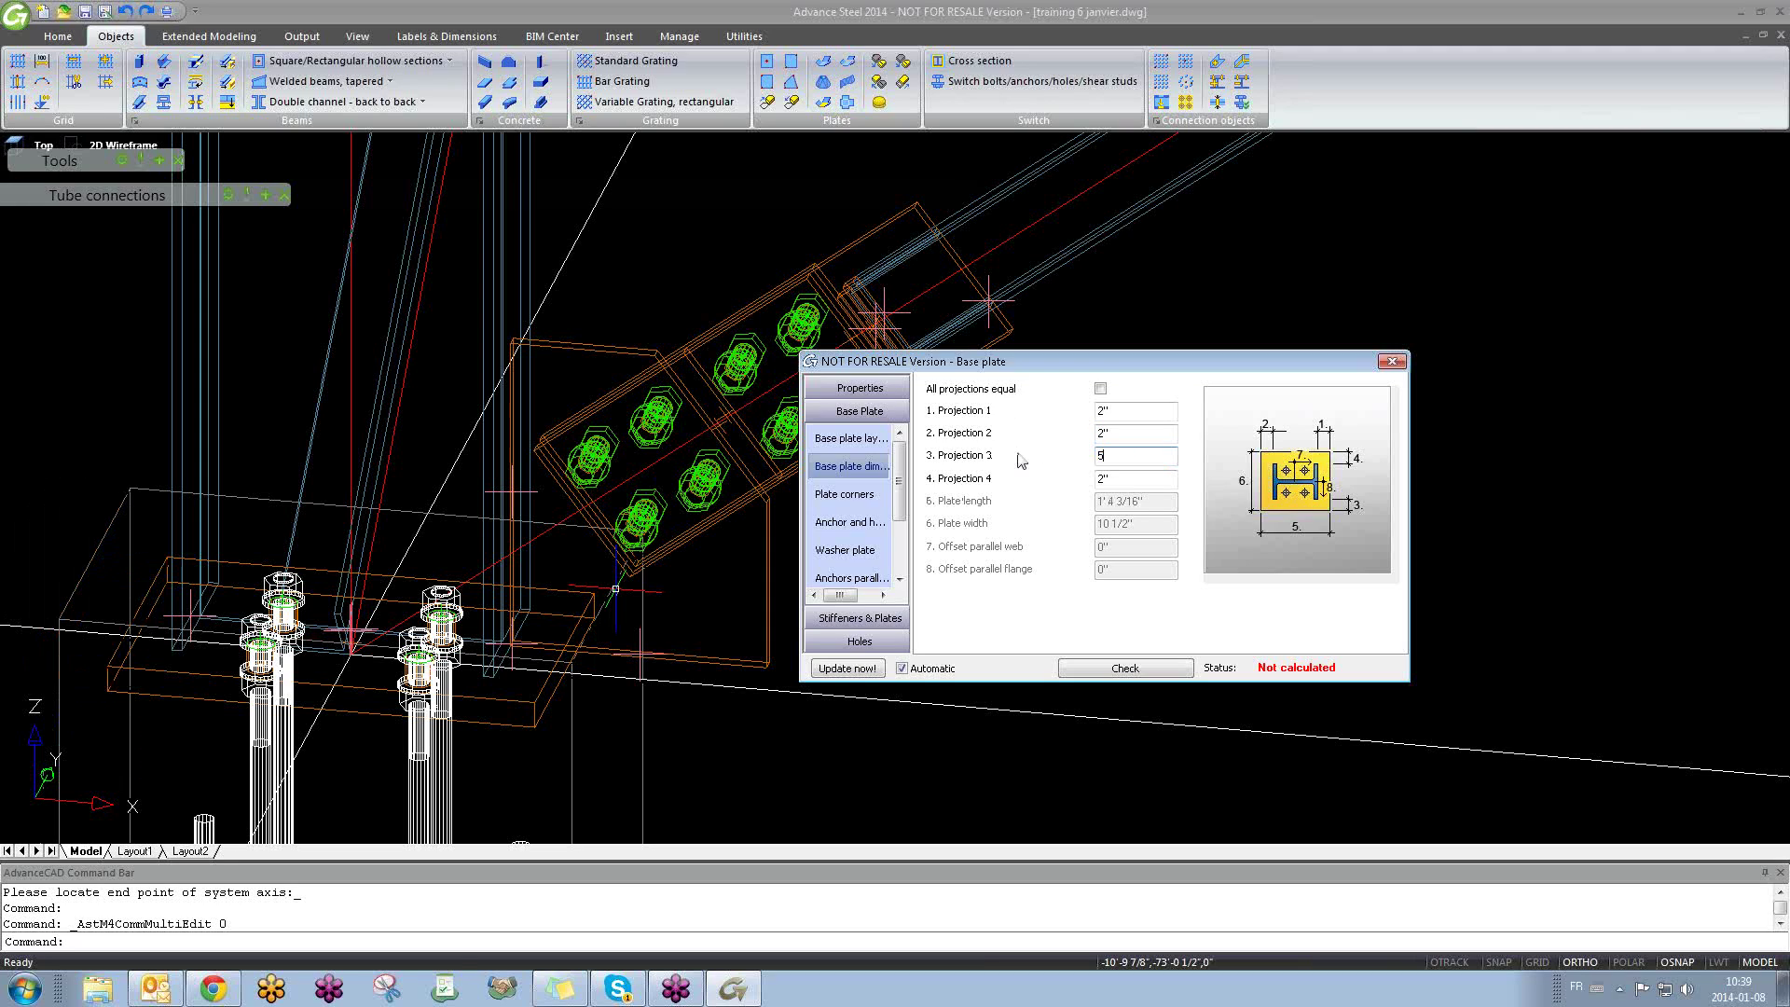
{"action": "type", "text": "5"}
{"action": "key", "text": "Return"}
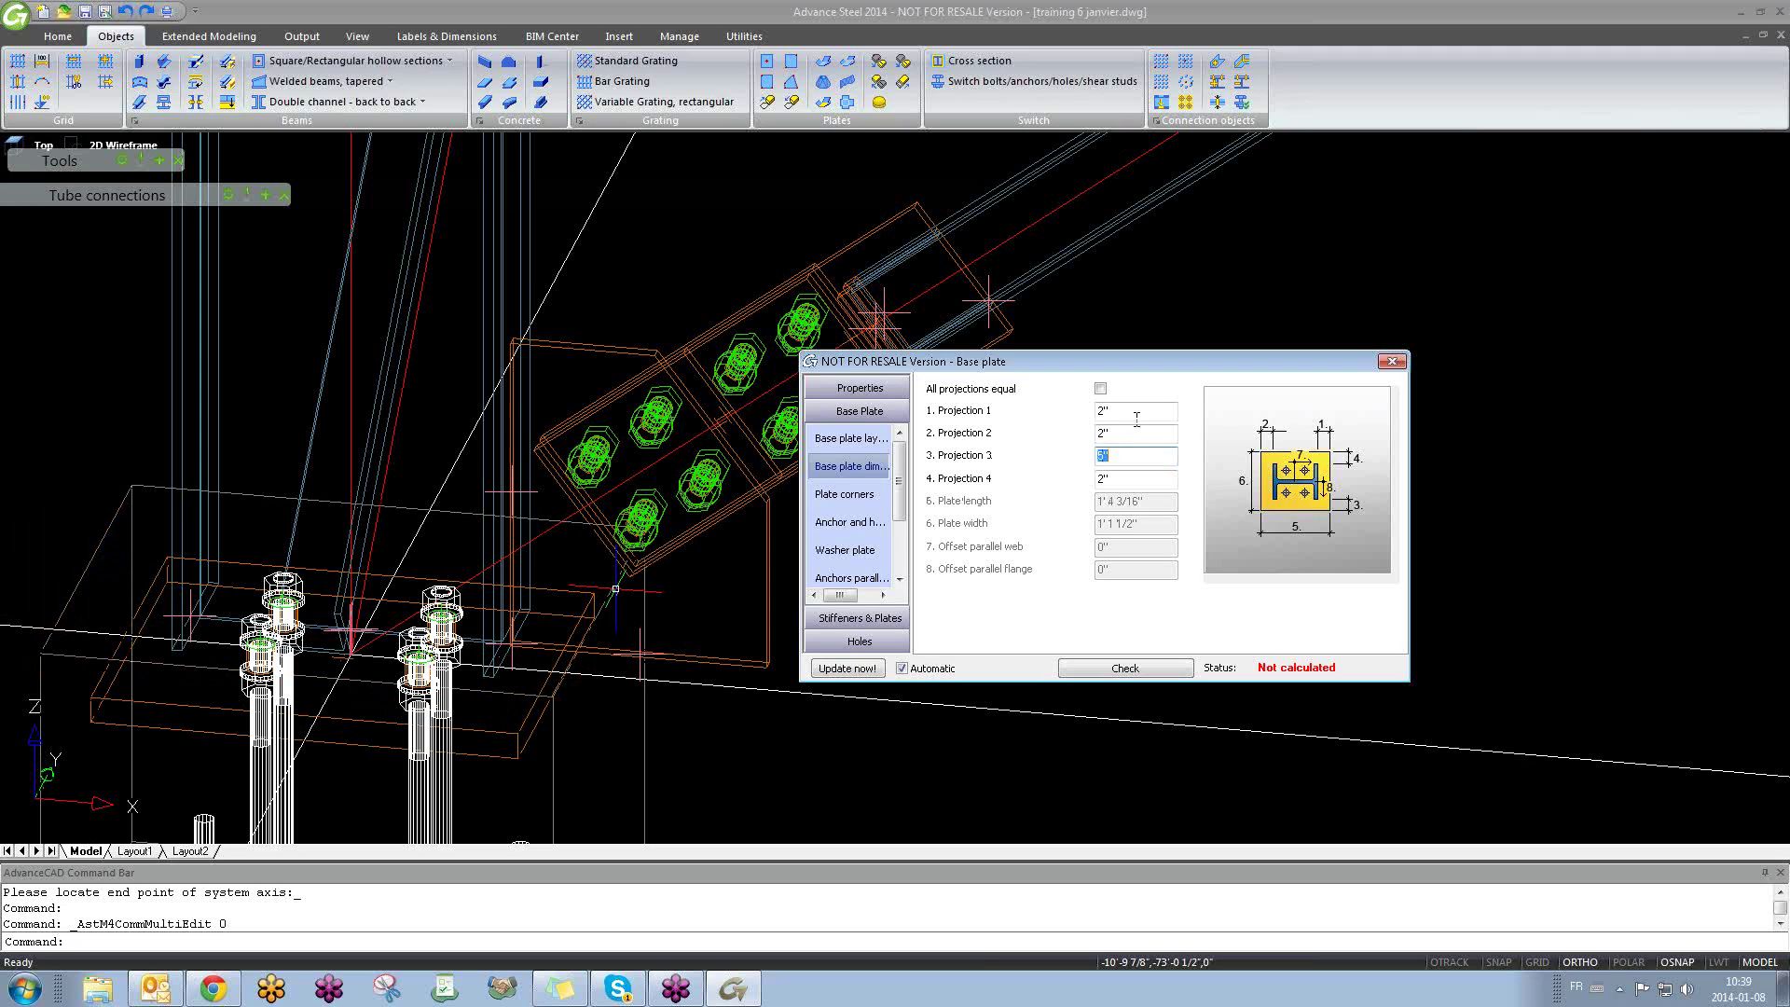
Step: Set the base plate's projection 1 to 10" and projection 3 to 2", and close its settings
{"action": "type", "text": "5"}
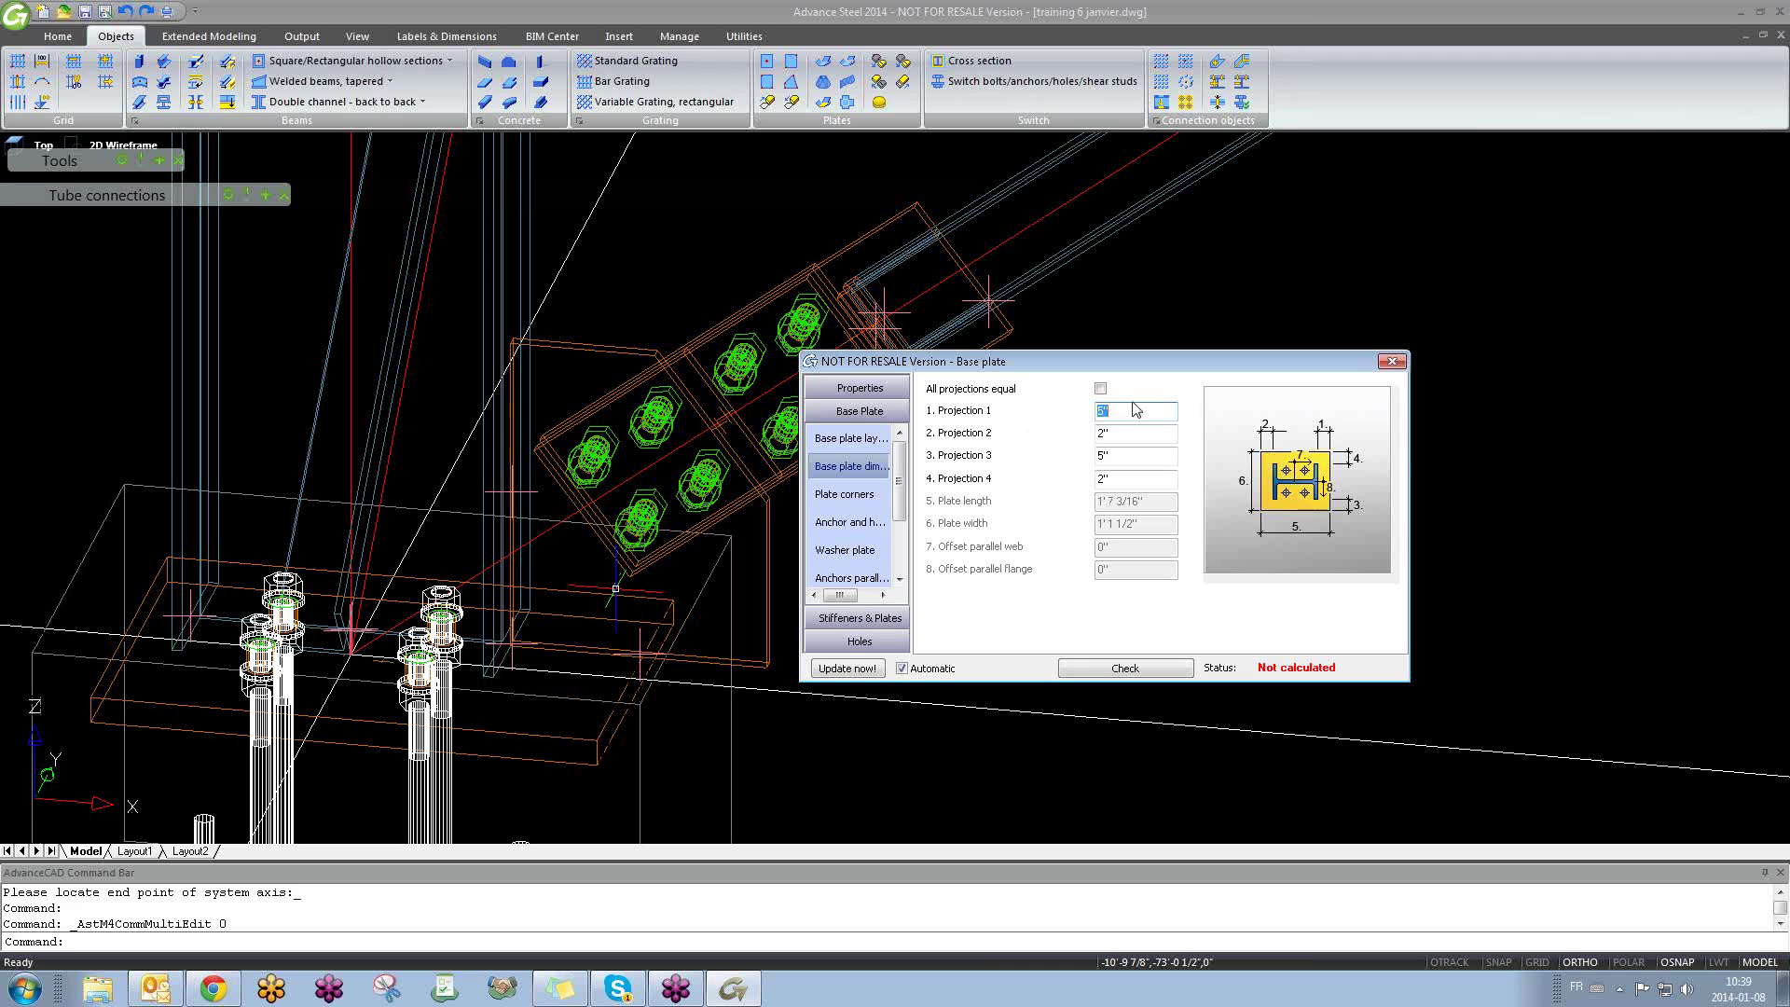
{"action": "key", "text": "Return"}
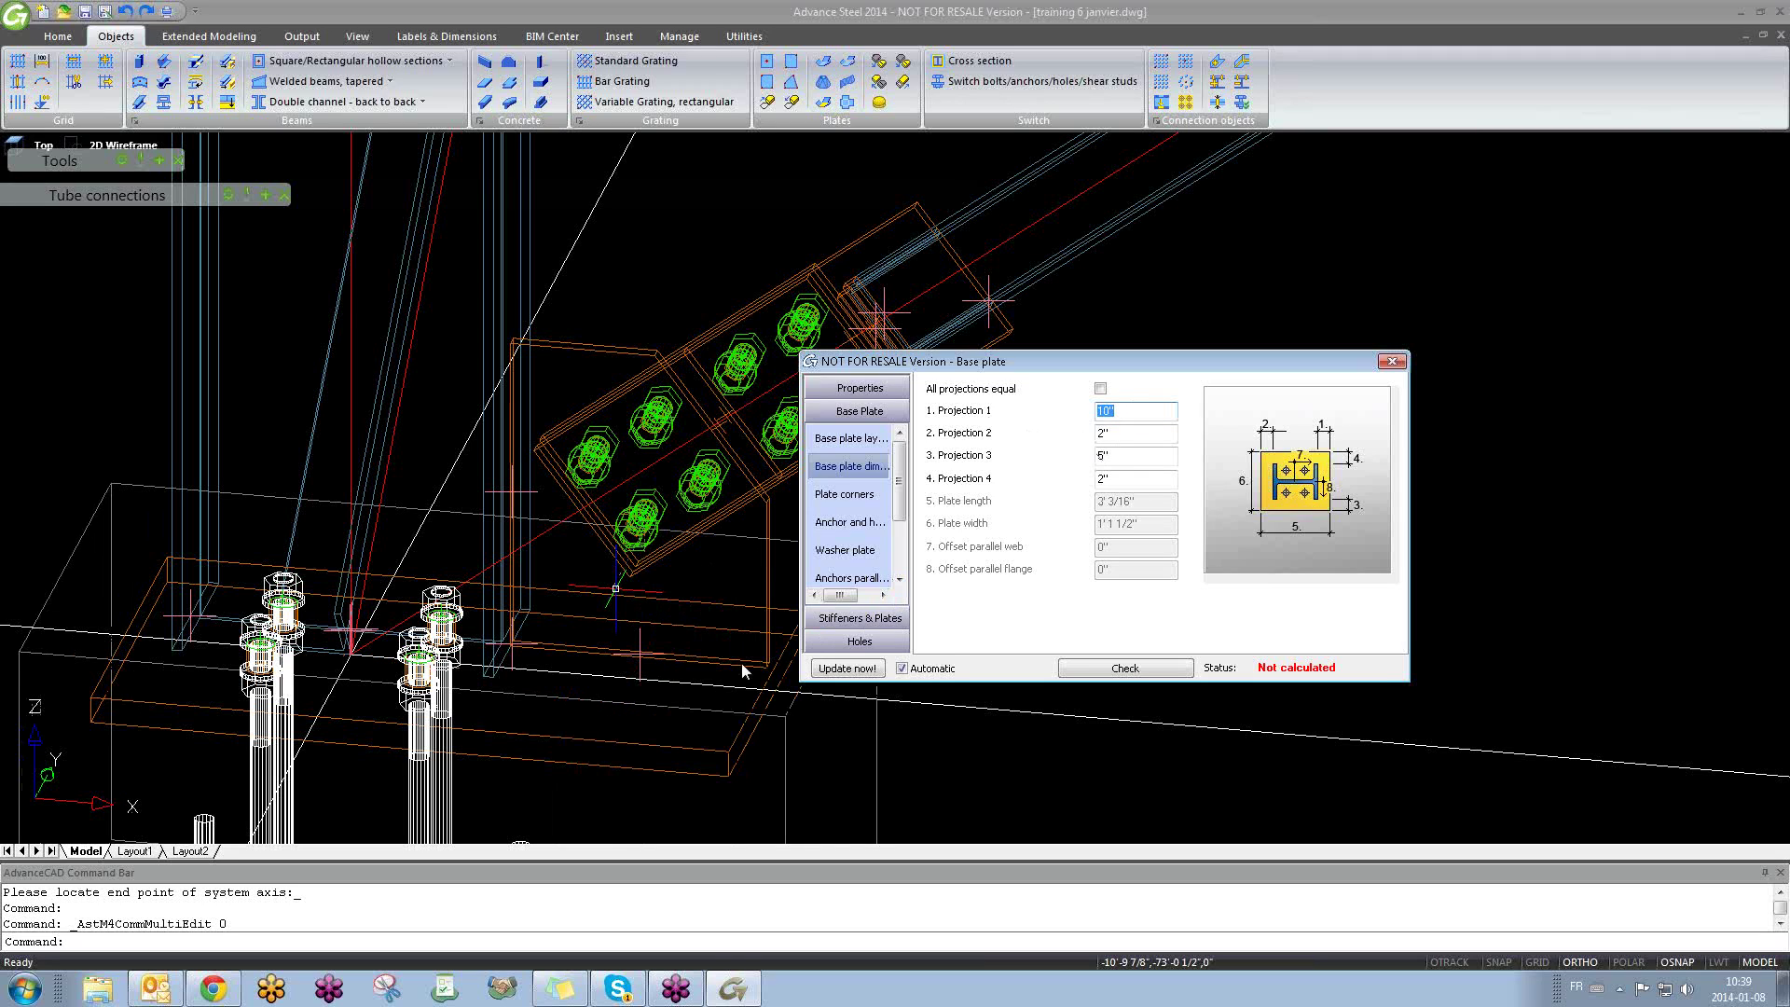
{"action": "middle_click_drag", "start_coordinate": [775, 648], "coordinate": [614, 625]}
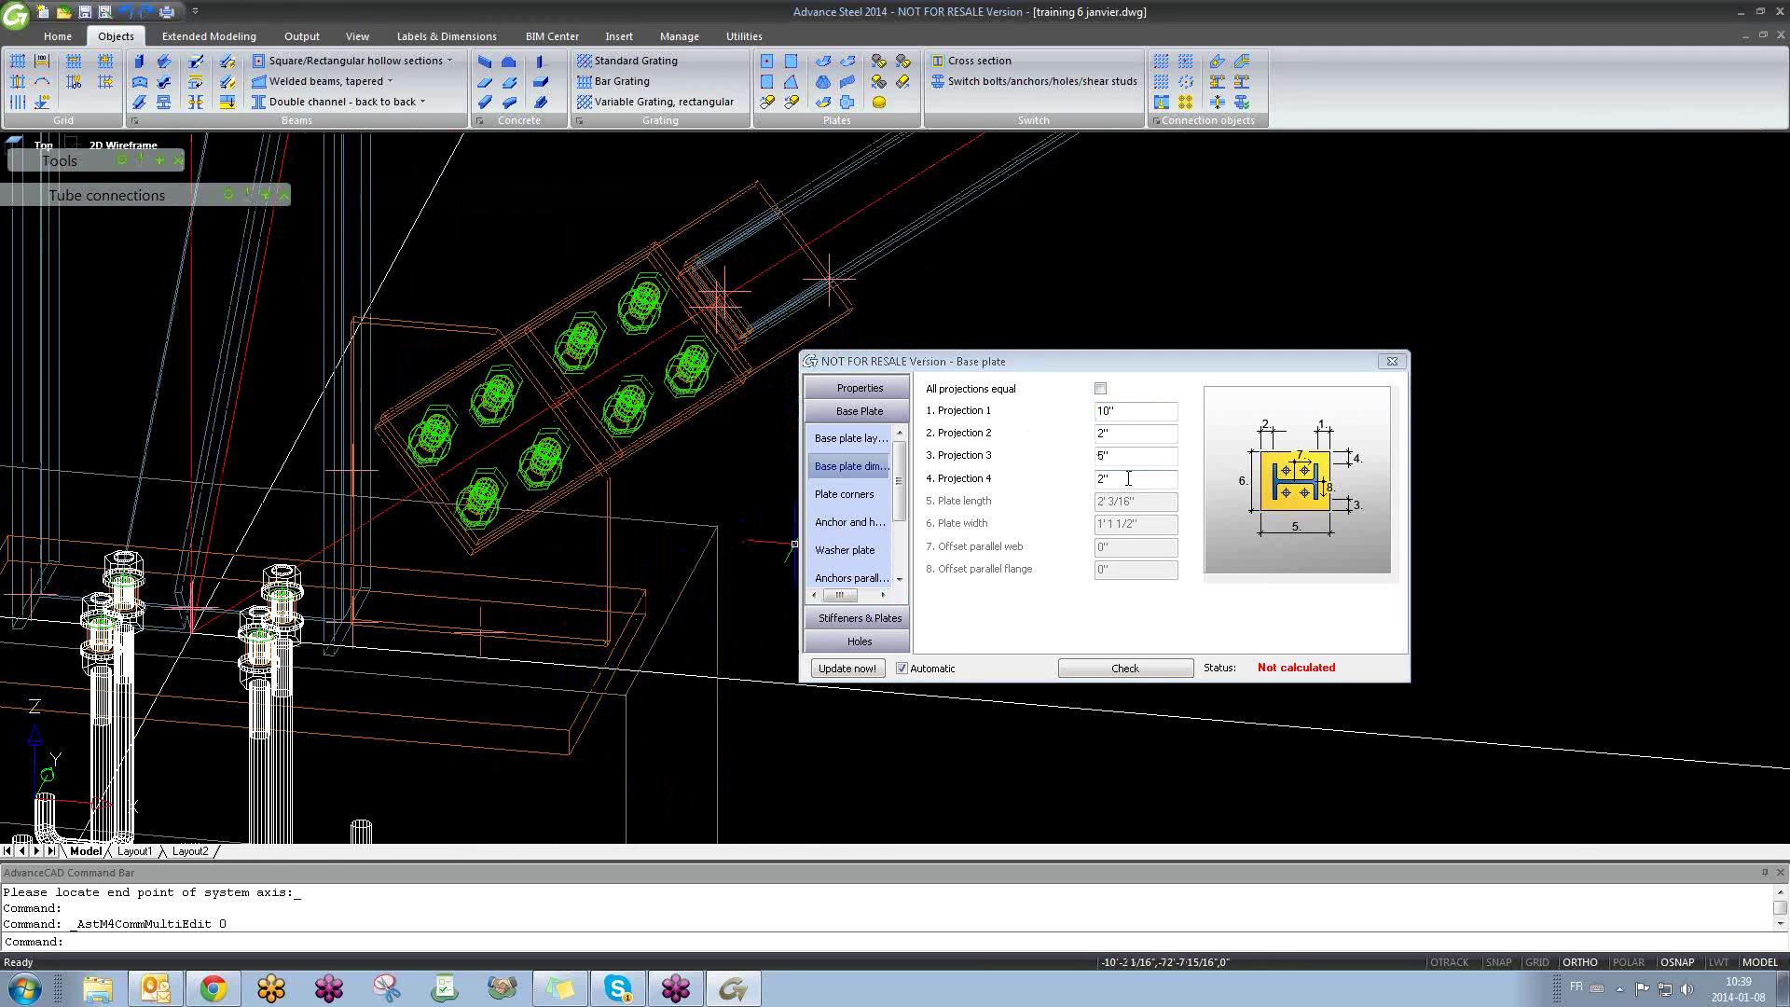
{"action": "left_click", "coordinate": [1049, 461]}
{"action": "key", "text": "Return"}
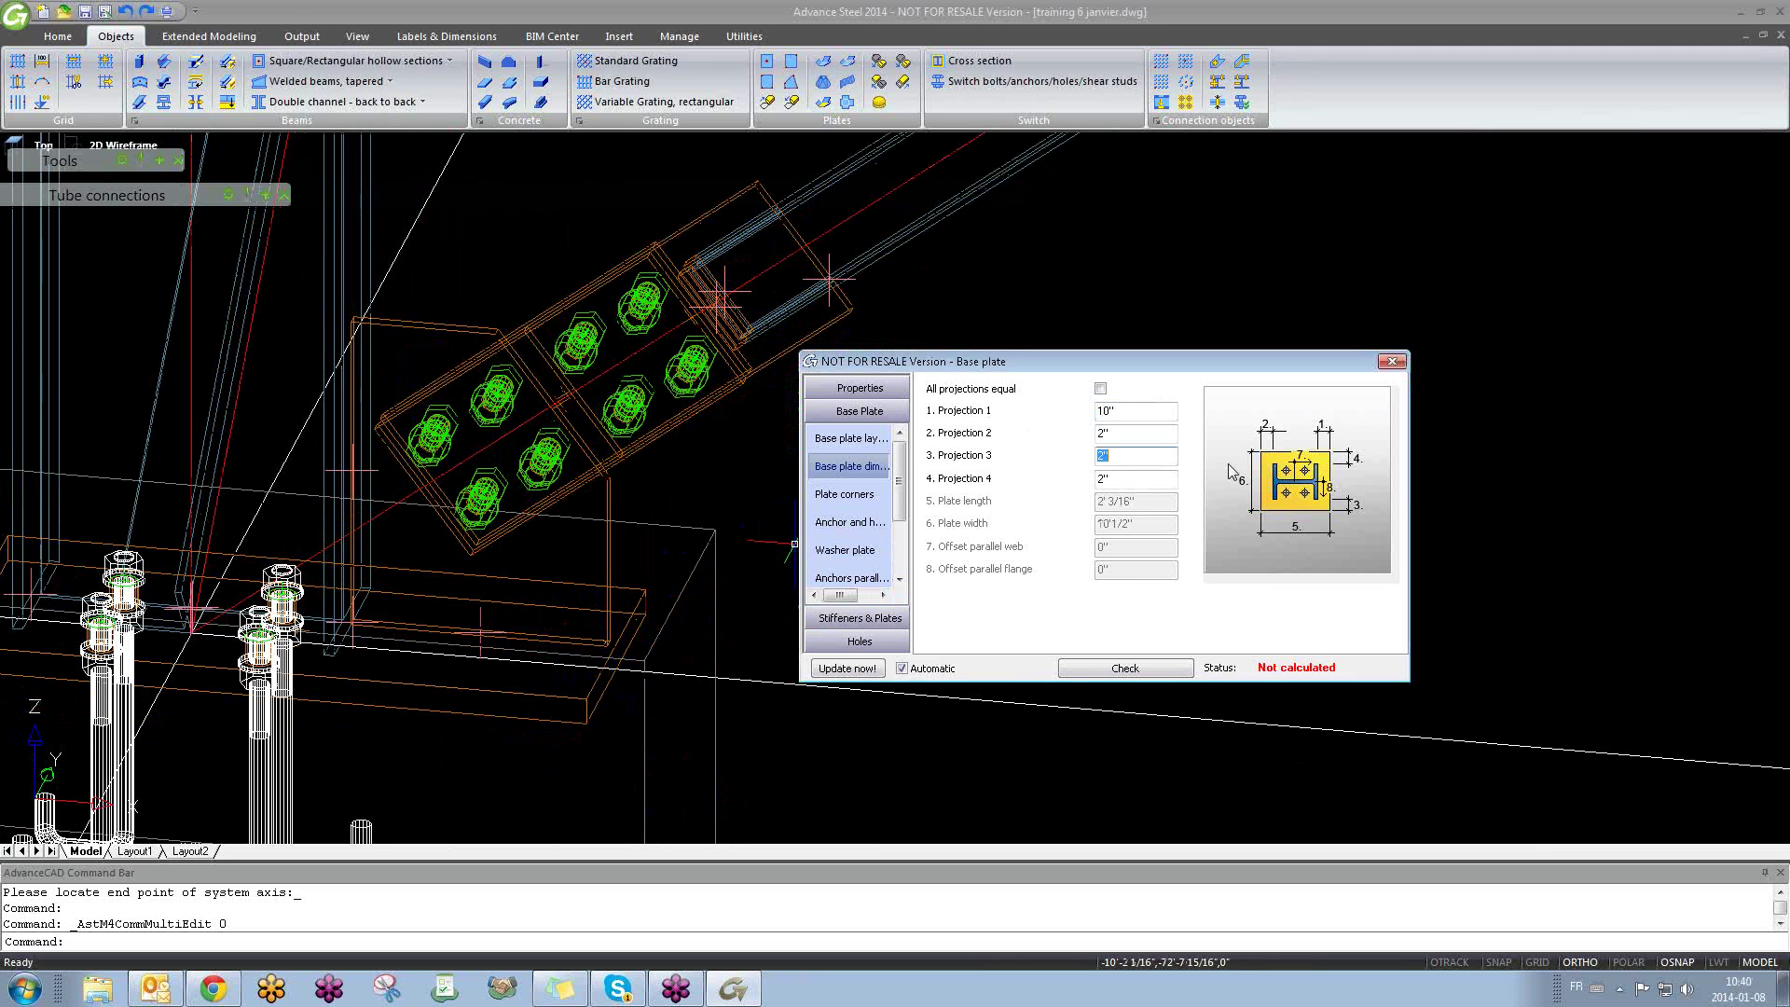
{"action": "left_click", "coordinate": [1392, 361]}
Step: Mirror the new bay's brace about a vertical line through its upper end, keeping the original
{"action": "scroll", "coordinate": [917, 453], "scroll_direction": "down", "scroll_amount": 5}
{"action": "middle_click_drag", "start_coordinate": [990, 541], "coordinate": [1089, 405], "text": "shift"}
{"action": "scroll", "coordinate": [1009, 509], "scroll_direction": "down", "scroll_amount": 5}
{"action": "scroll", "coordinate": [1089, 405], "scroll_direction": "up", "scroll_amount": 6}
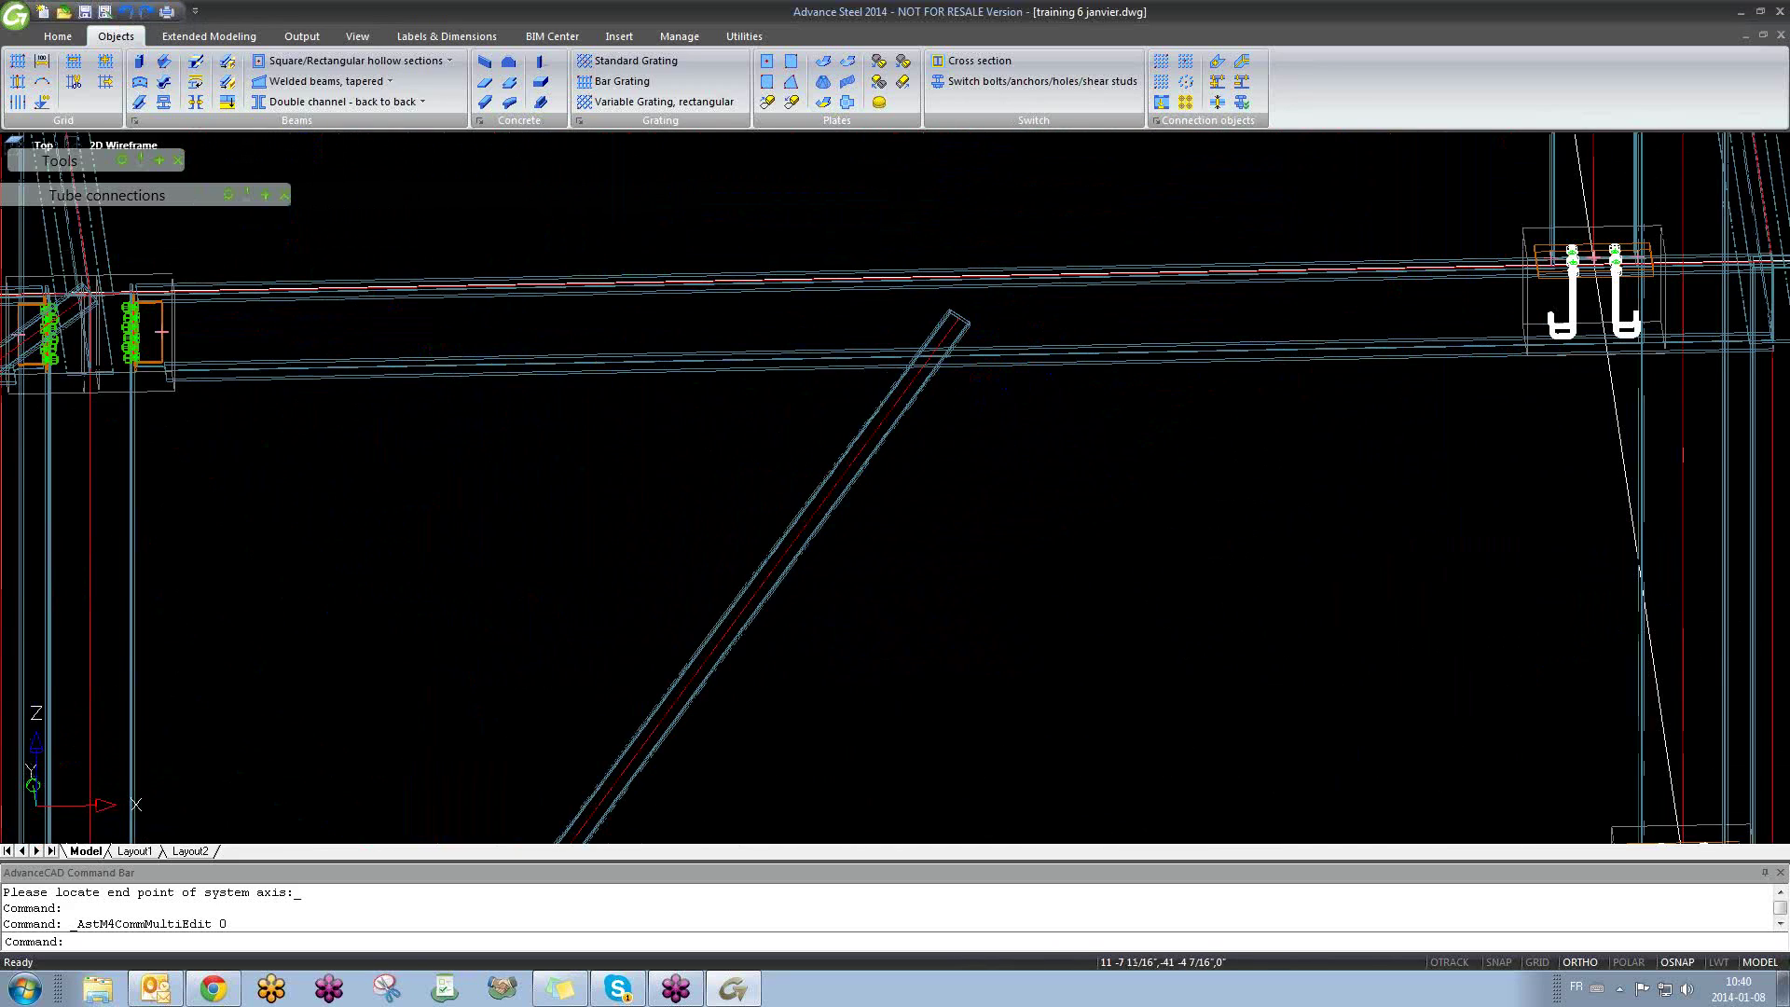
{"action": "type", "text": "MI"}
{"action": "key", "text": "Return"}
{"action": "left_click", "coordinate": [953, 315]}
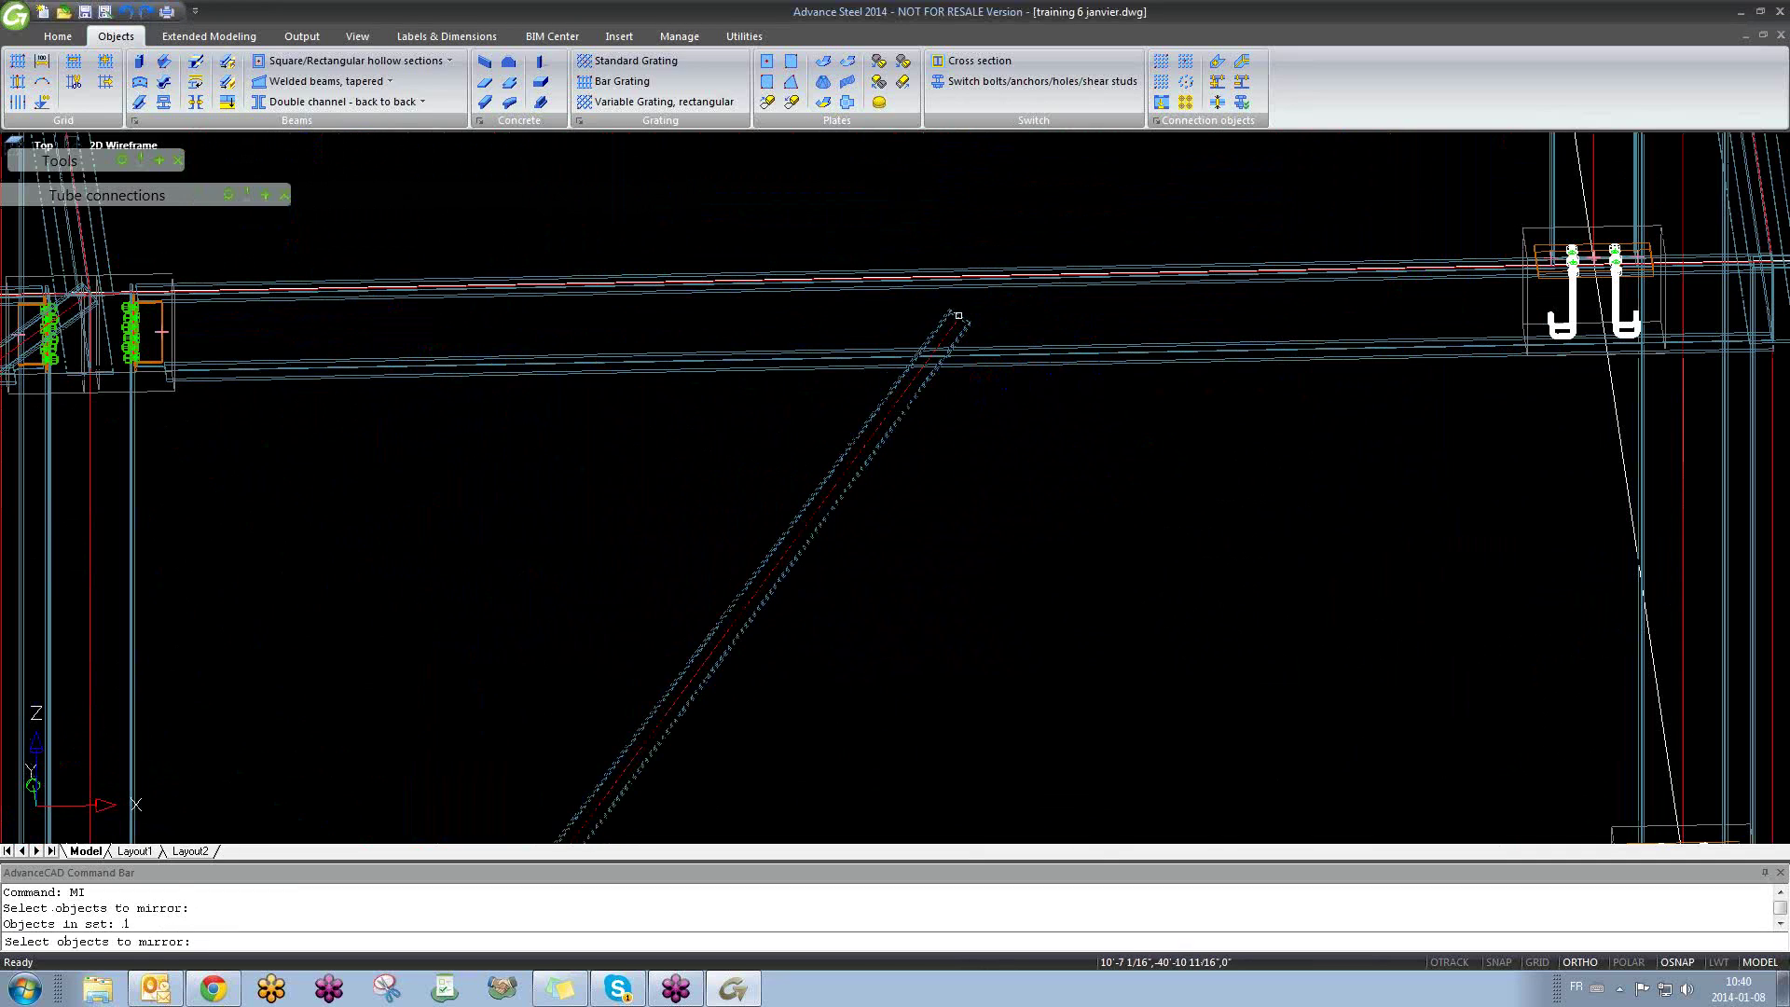
{"action": "key", "text": "Return"}
{"action": "left_click", "coordinate": [959, 318]}
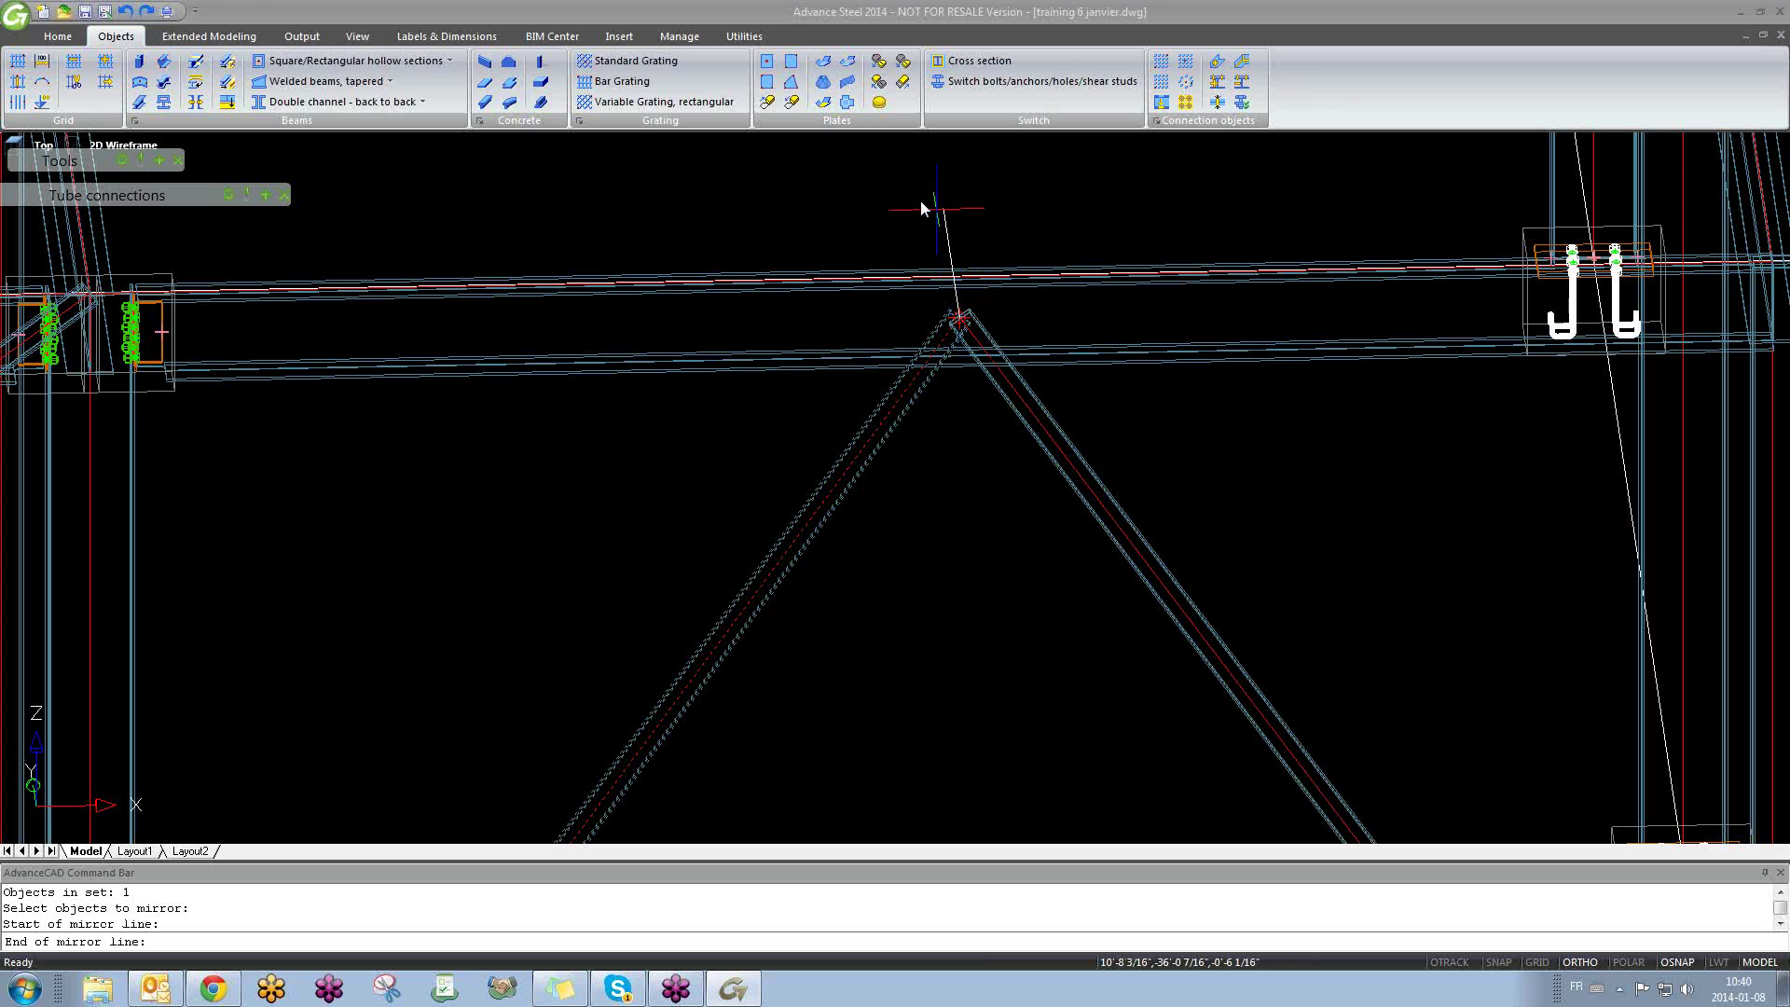
{"action": "left_click", "coordinate": [931, 213]}
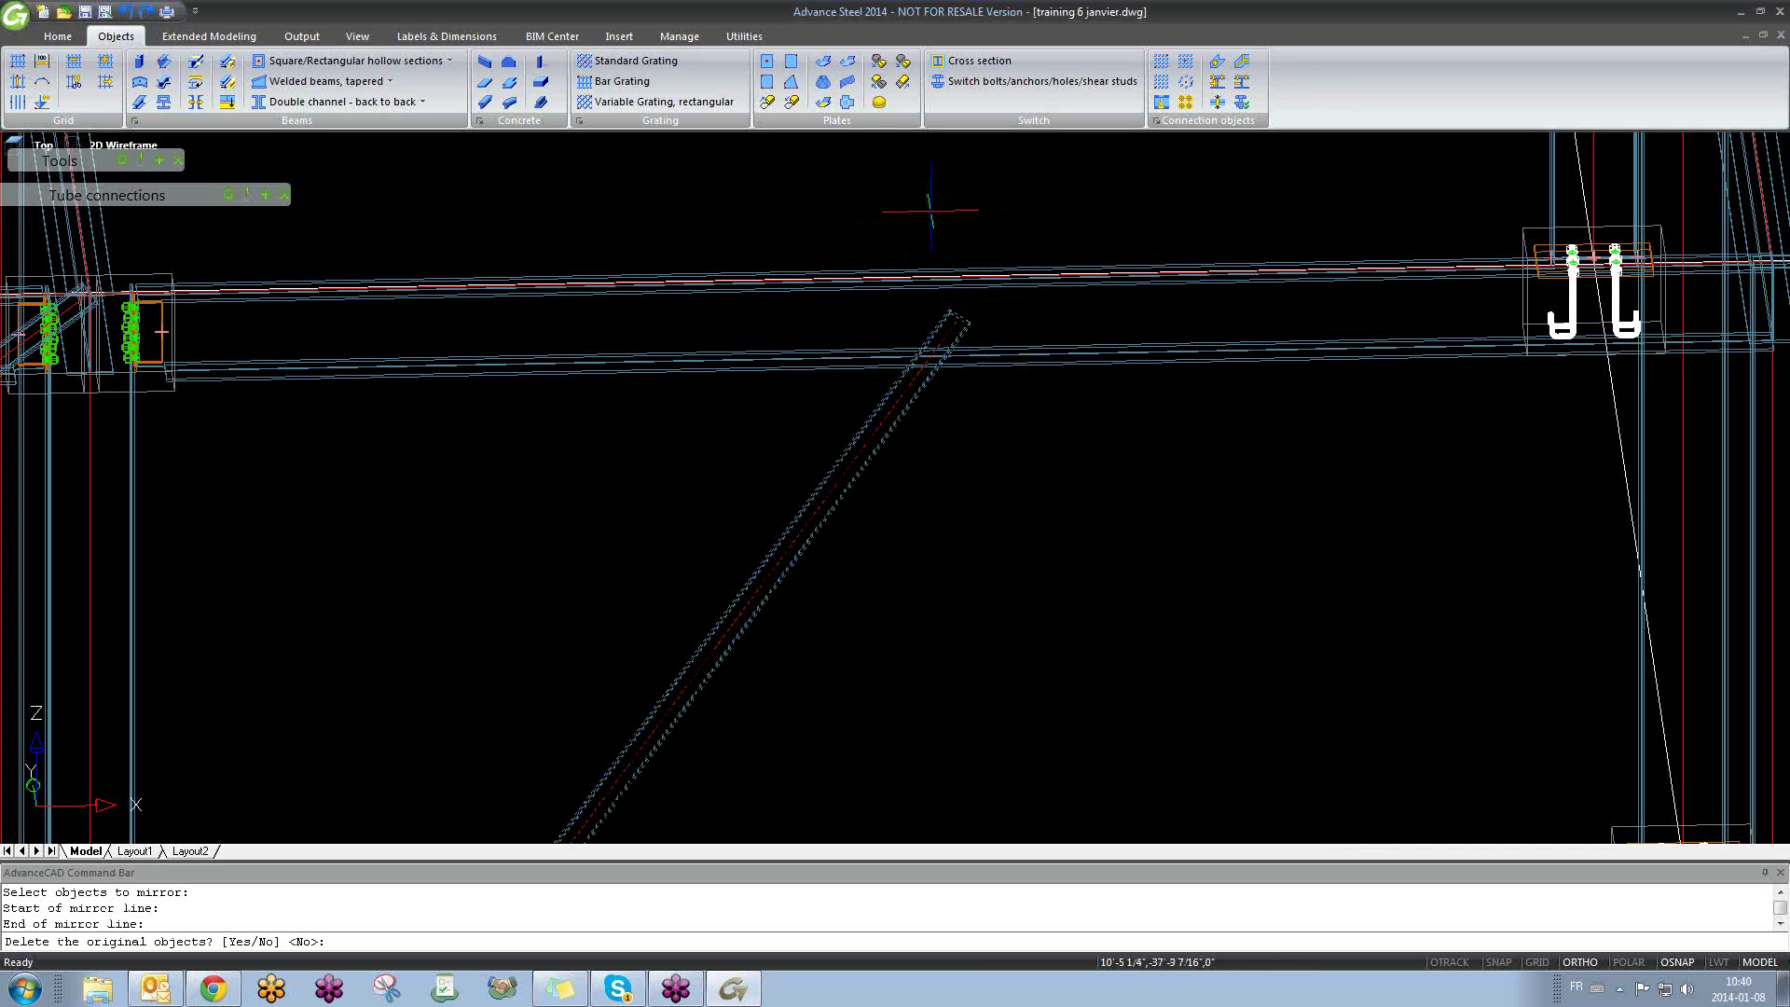
{"action": "type", "text": "N"}
{"action": "key", "text": "Return"}
{"action": "scroll", "coordinate": [942, 252], "scroll_direction": "down", "scroll_amount": 4}
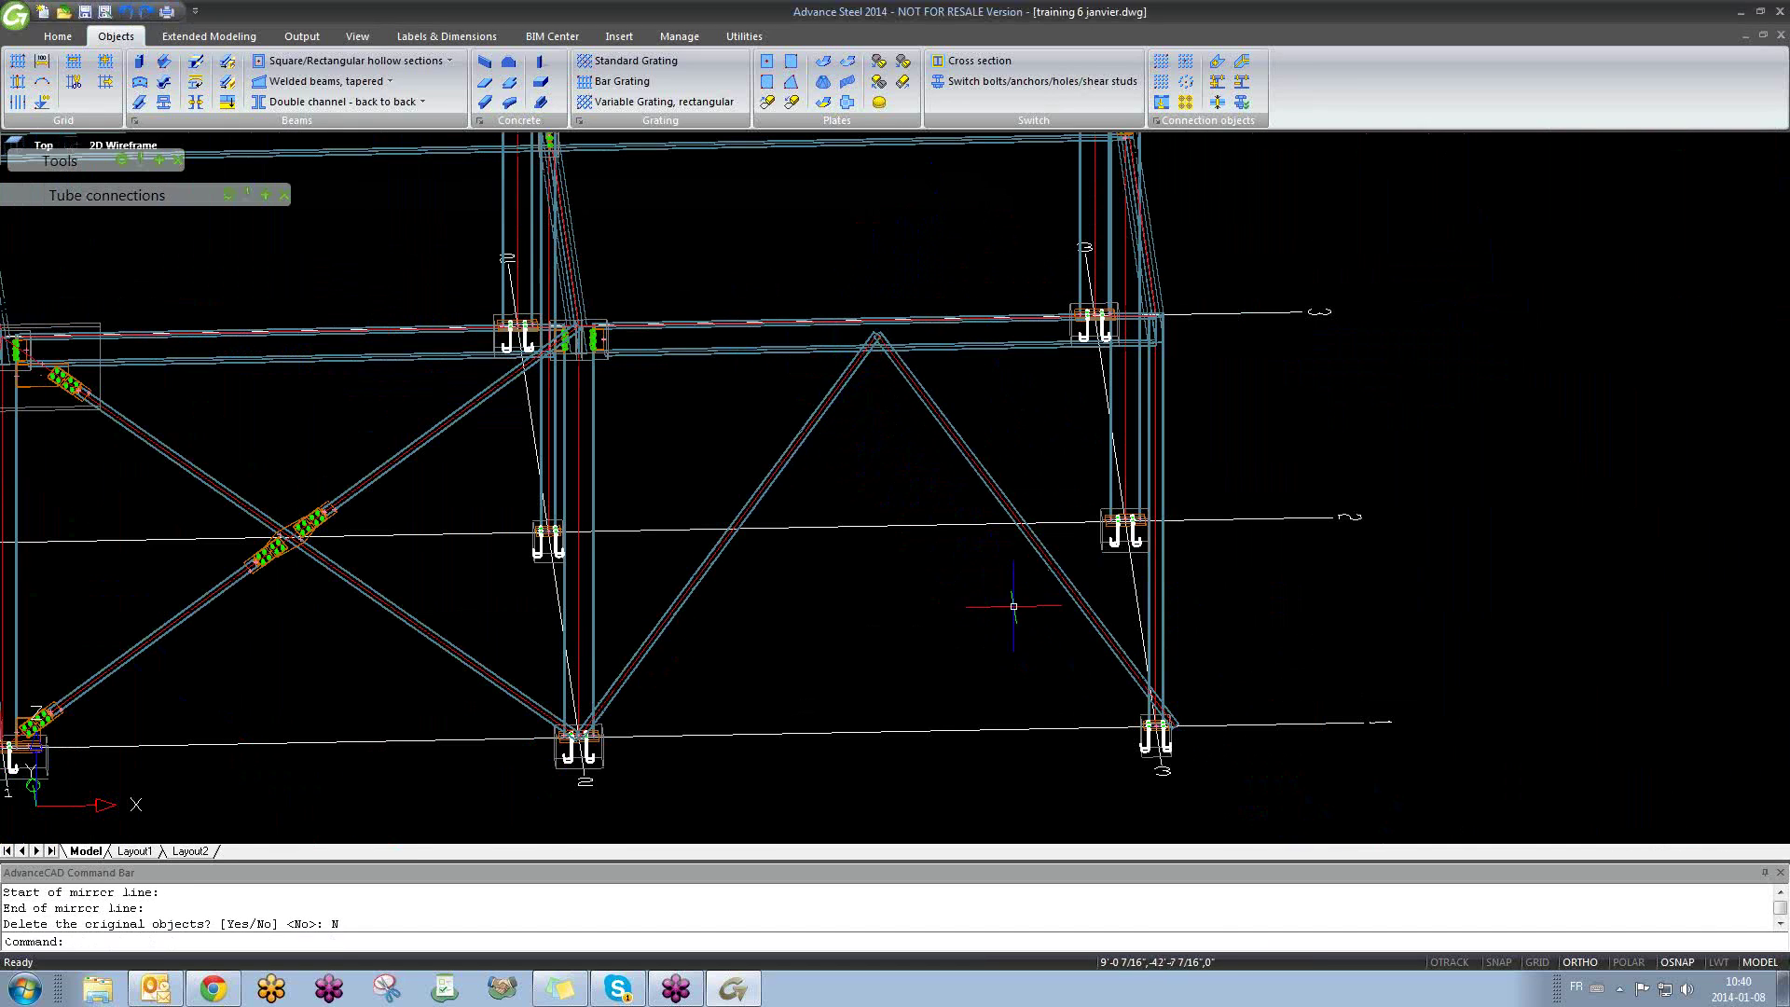
Step: Stretch the mirrored brace's lower end to the base centre of the front column on grid line 3
{"action": "middle_click_drag", "start_coordinate": [1063, 707], "coordinate": [1130, 628]}
{"action": "left_click", "coordinate": [1198, 580]}
{"action": "scroll", "coordinate": [1263, 654], "scroll_direction": "up", "scroll_amount": 7}
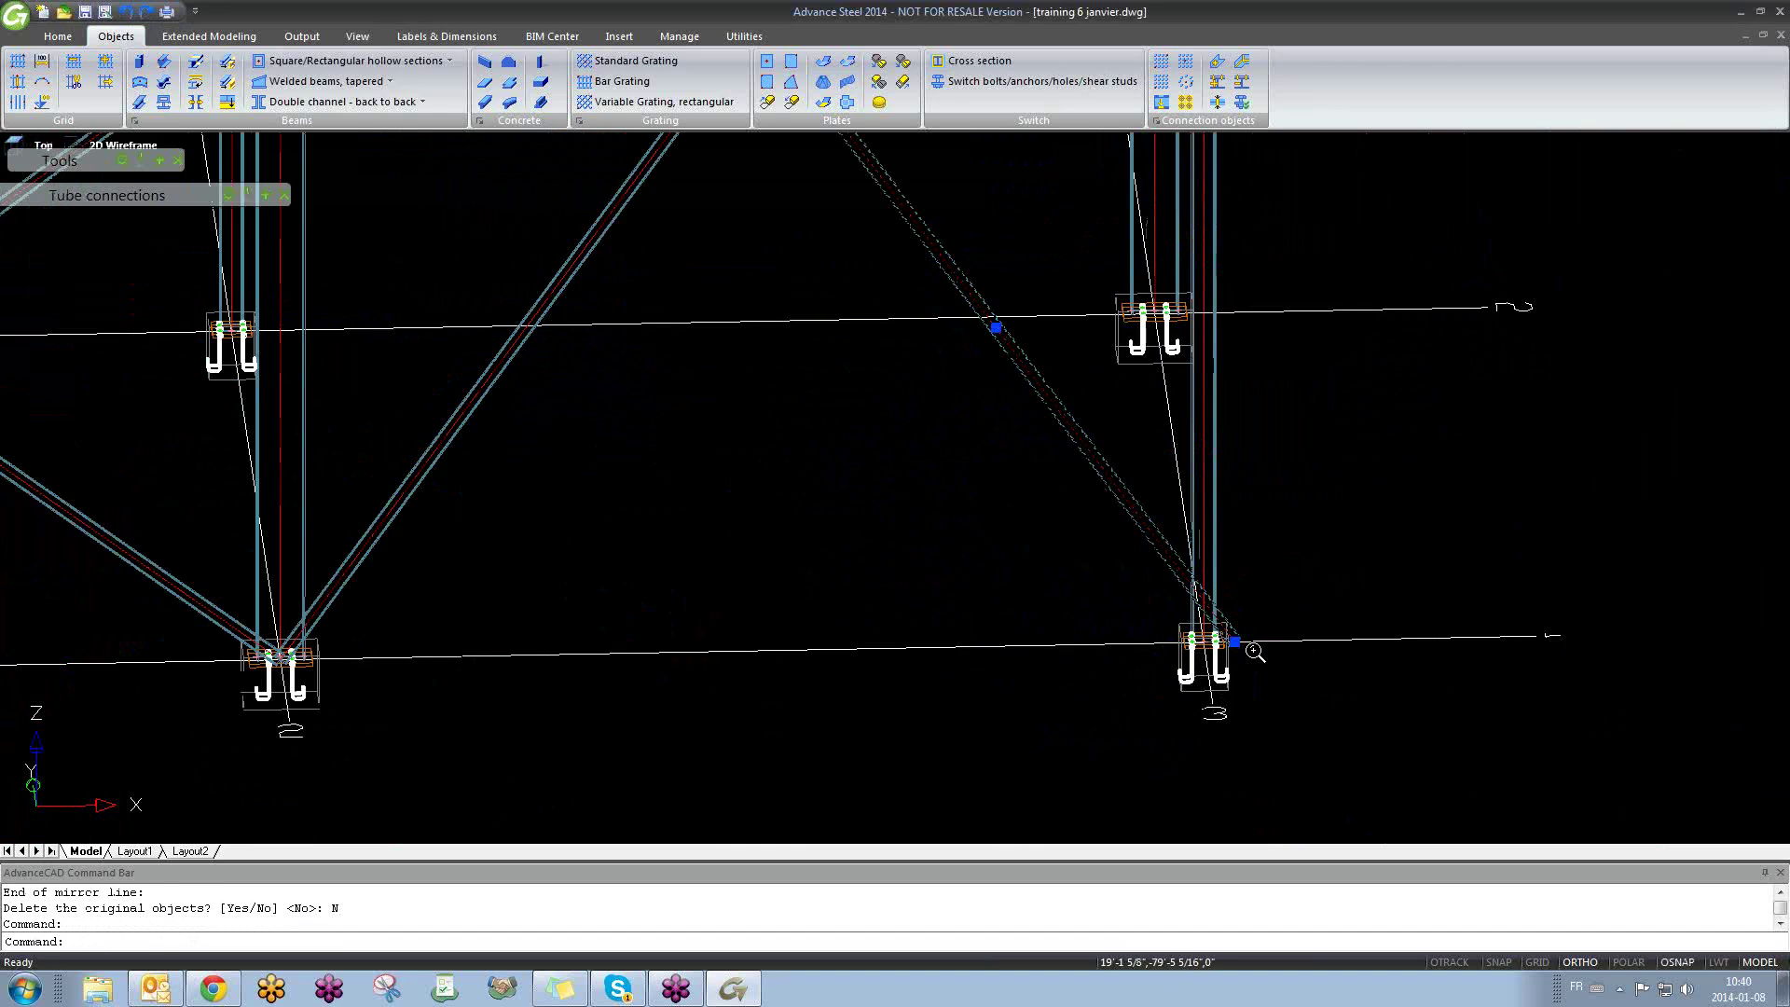
{"action": "scroll", "coordinate": [1170, 619], "scroll_direction": "up", "scroll_amount": 3}
{"action": "left_click", "coordinate": [1166, 619]}
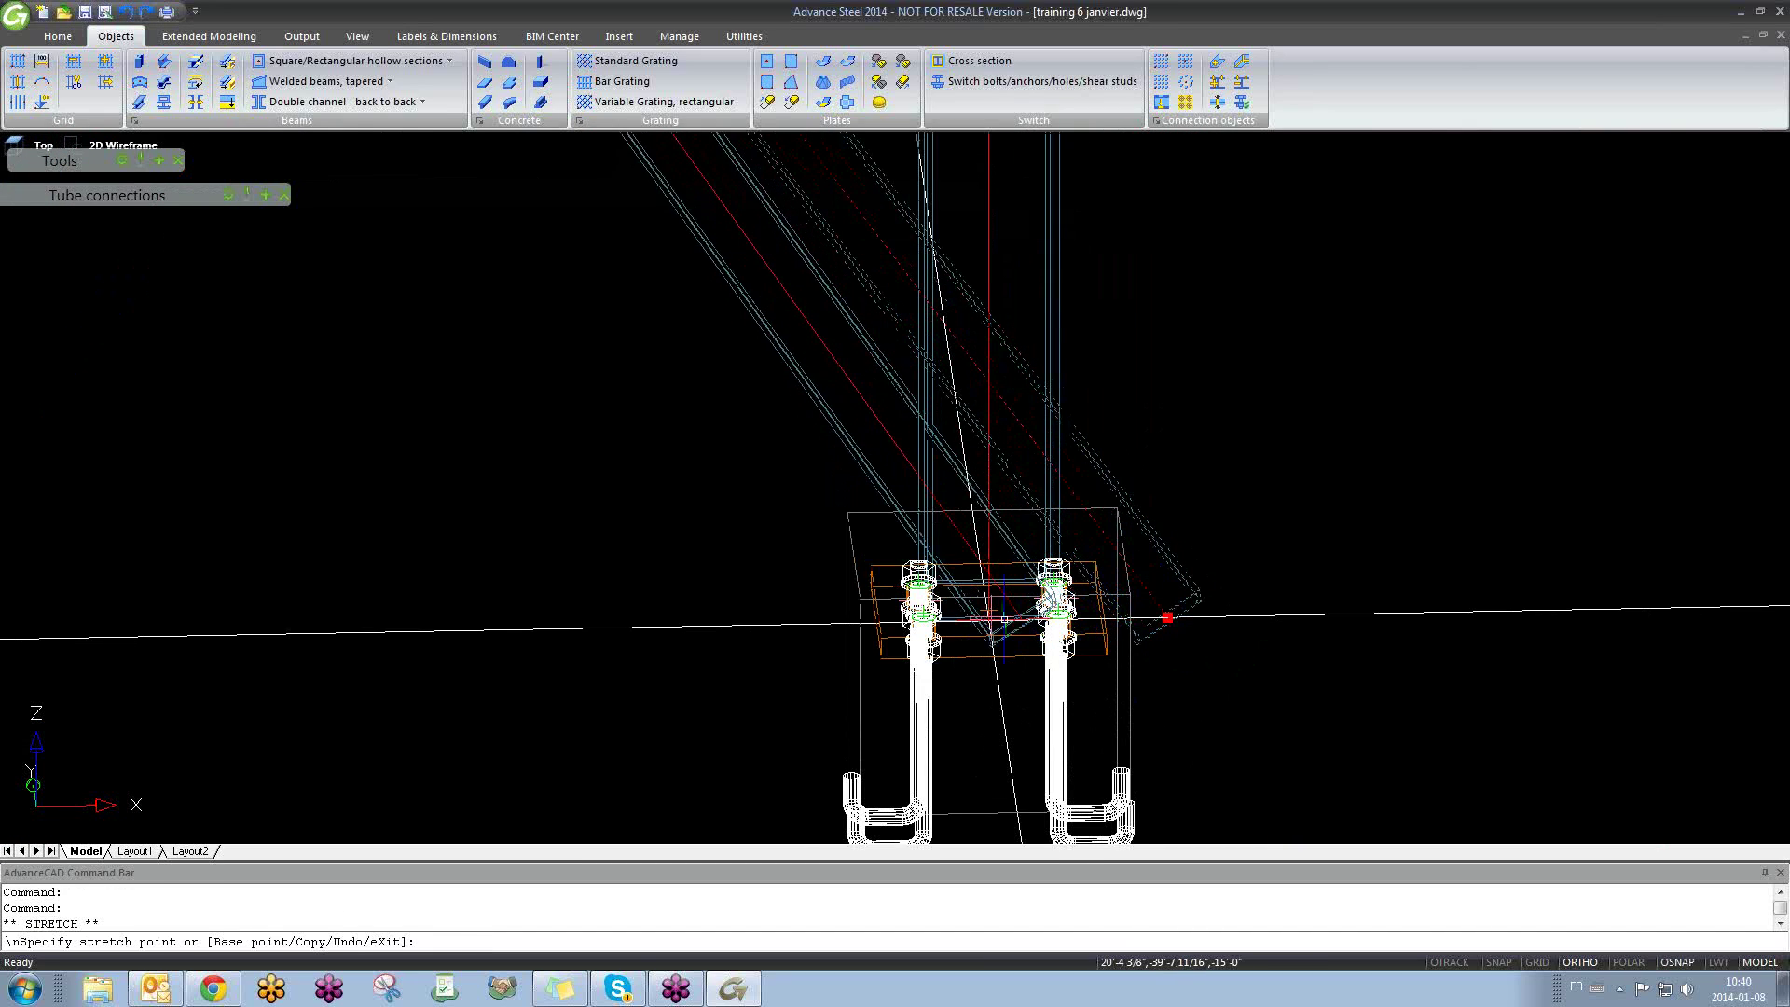
{"action": "scroll", "coordinate": [996, 629], "scroll_direction": "up", "scroll_amount": 3}
{"action": "scroll", "coordinate": [995, 630], "scroll_direction": "up", "scroll_amount": 8}
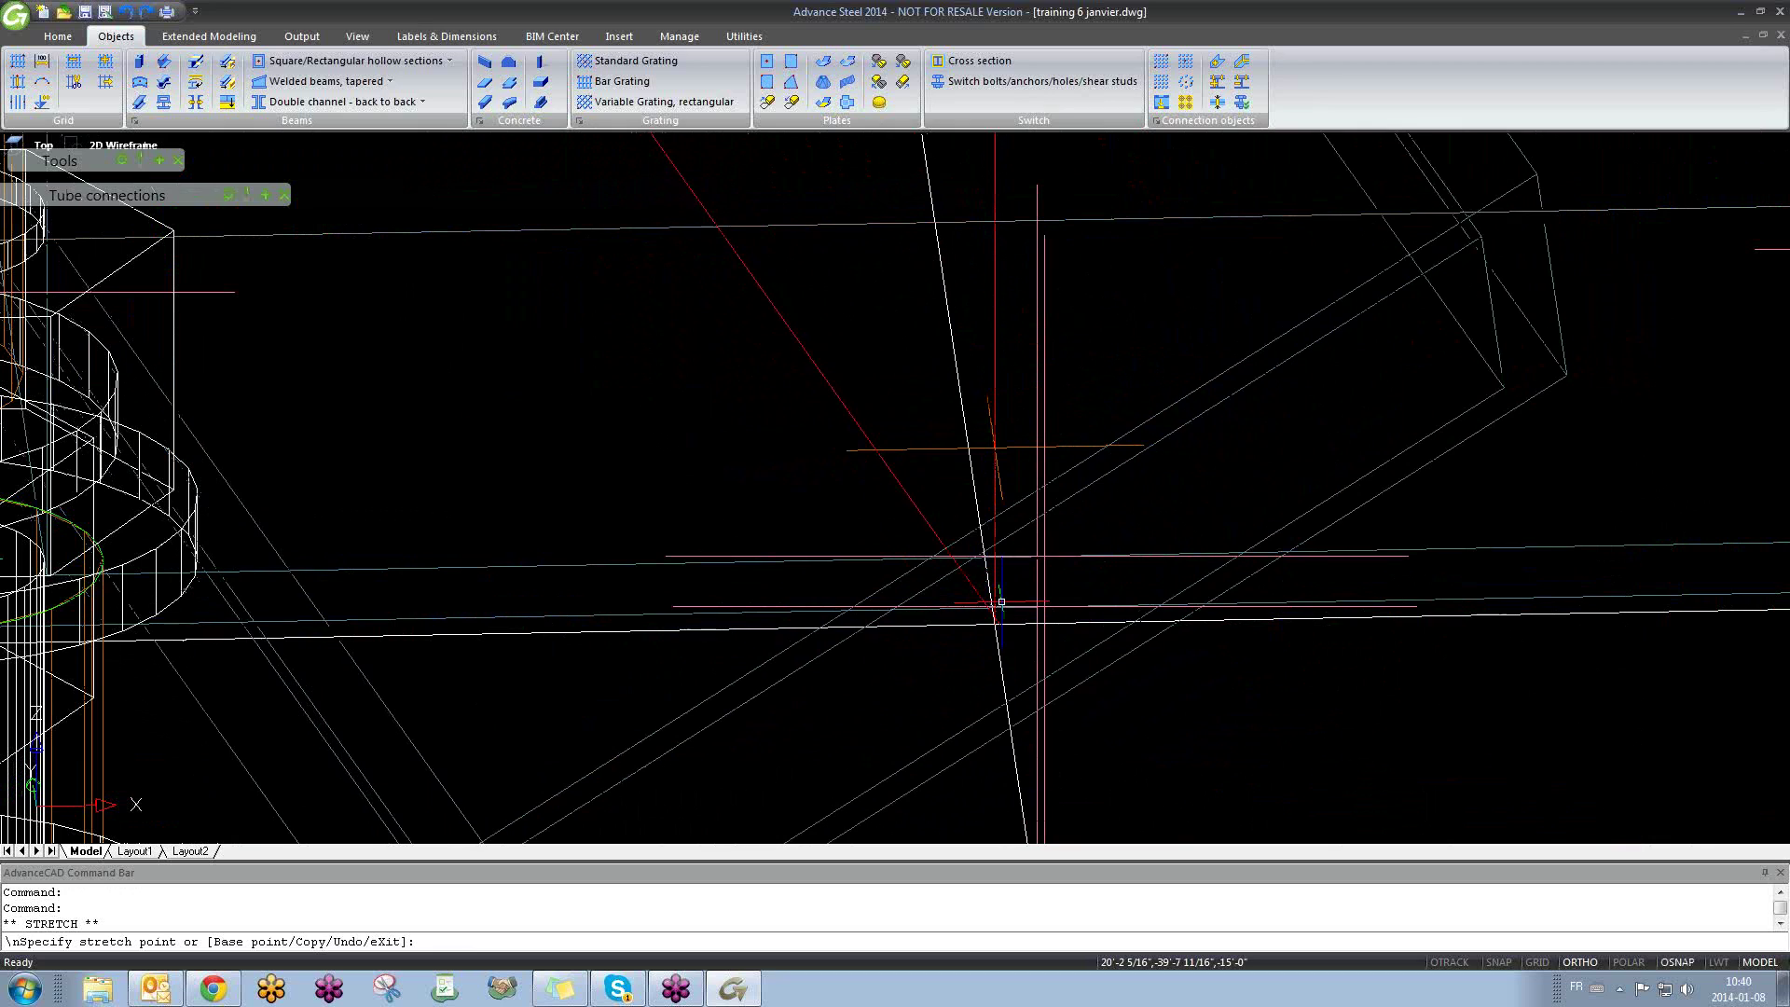
{"action": "key", "text": "Escape"}
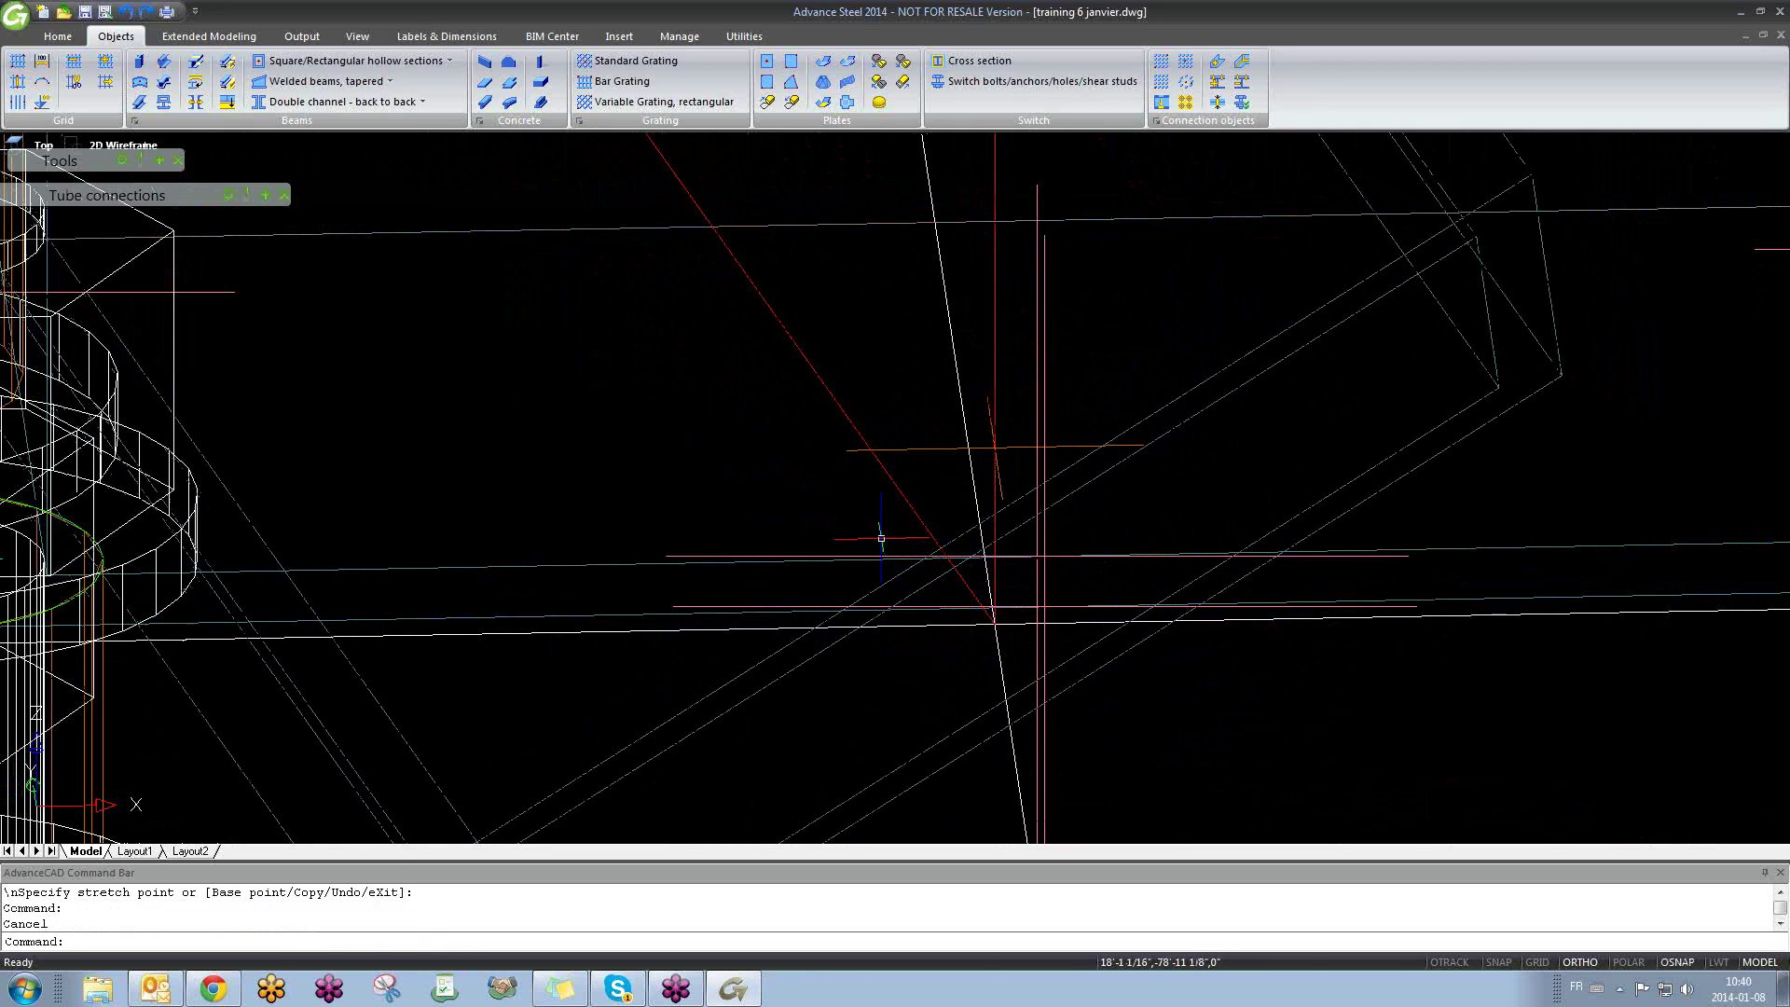
{"action": "scroll", "coordinate": [883, 532], "scroll_direction": "down", "scroll_amount": 8}
{"action": "scroll", "coordinate": [754, 544], "scroll_direction": "down", "scroll_amount": 5}
{"action": "middle_click_drag", "start_coordinate": [1139, 494], "coordinate": [787, 488]}
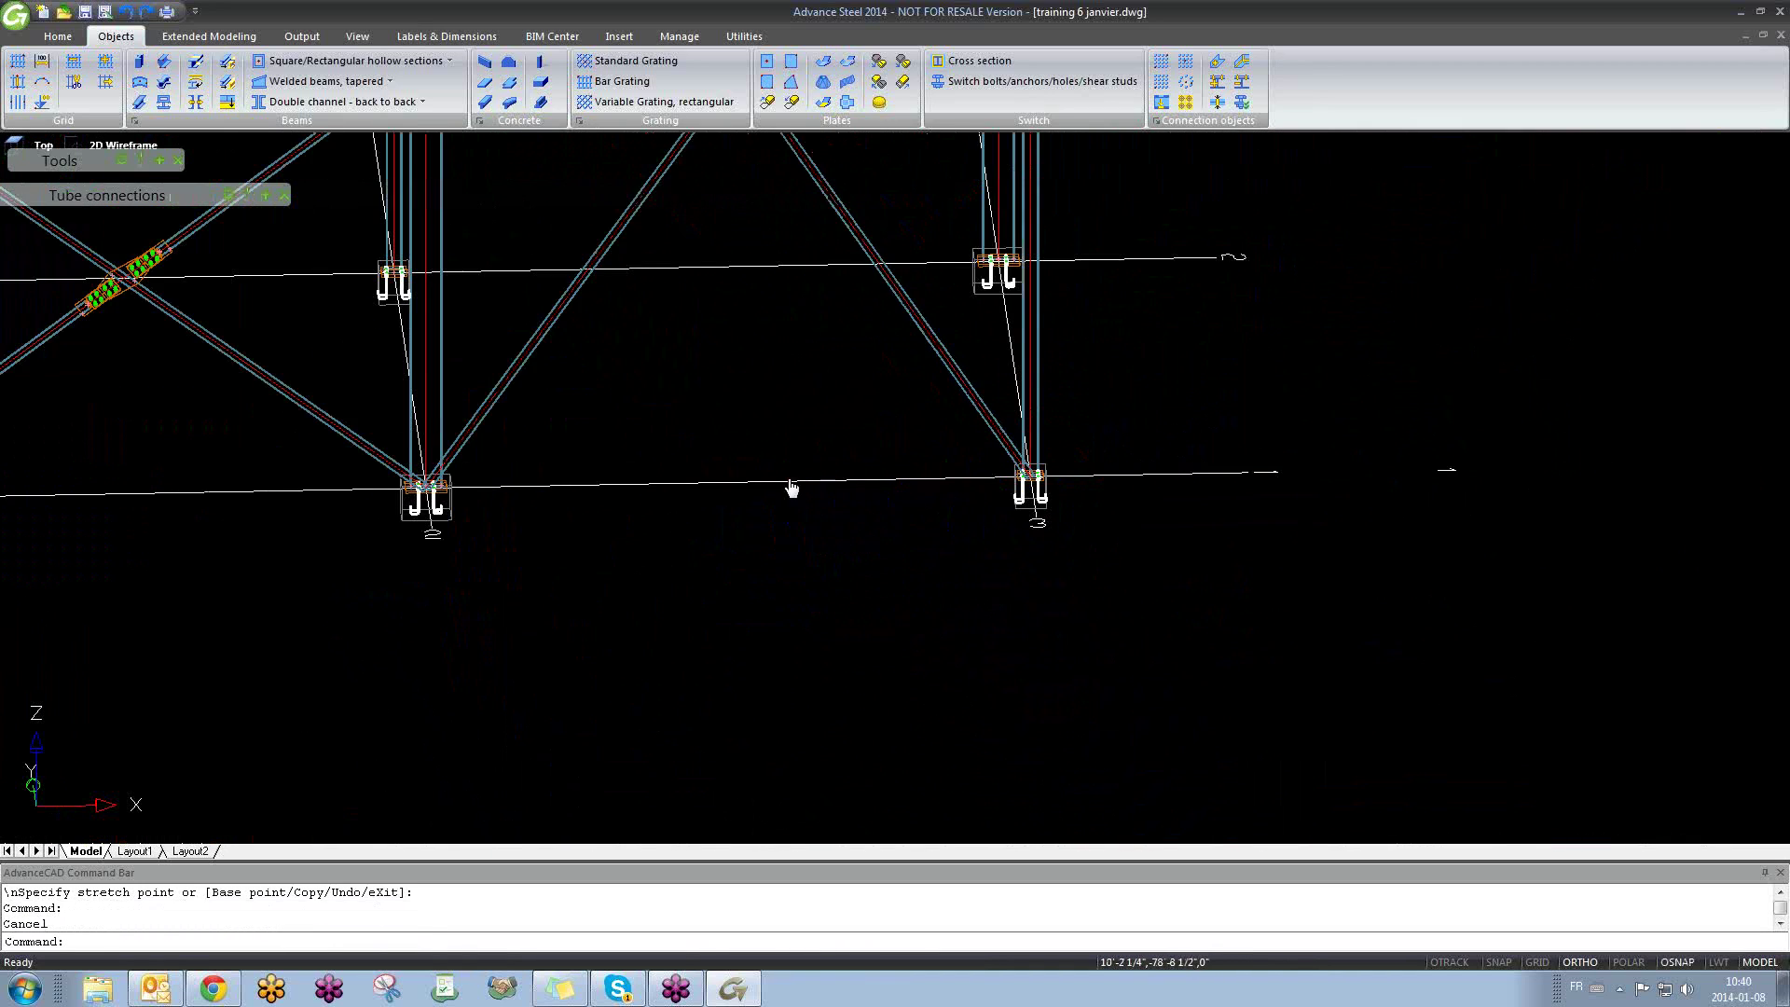
{"action": "middle_click_drag", "start_coordinate": [643, 565], "coordinate": [602, 558], "text": "shift"}
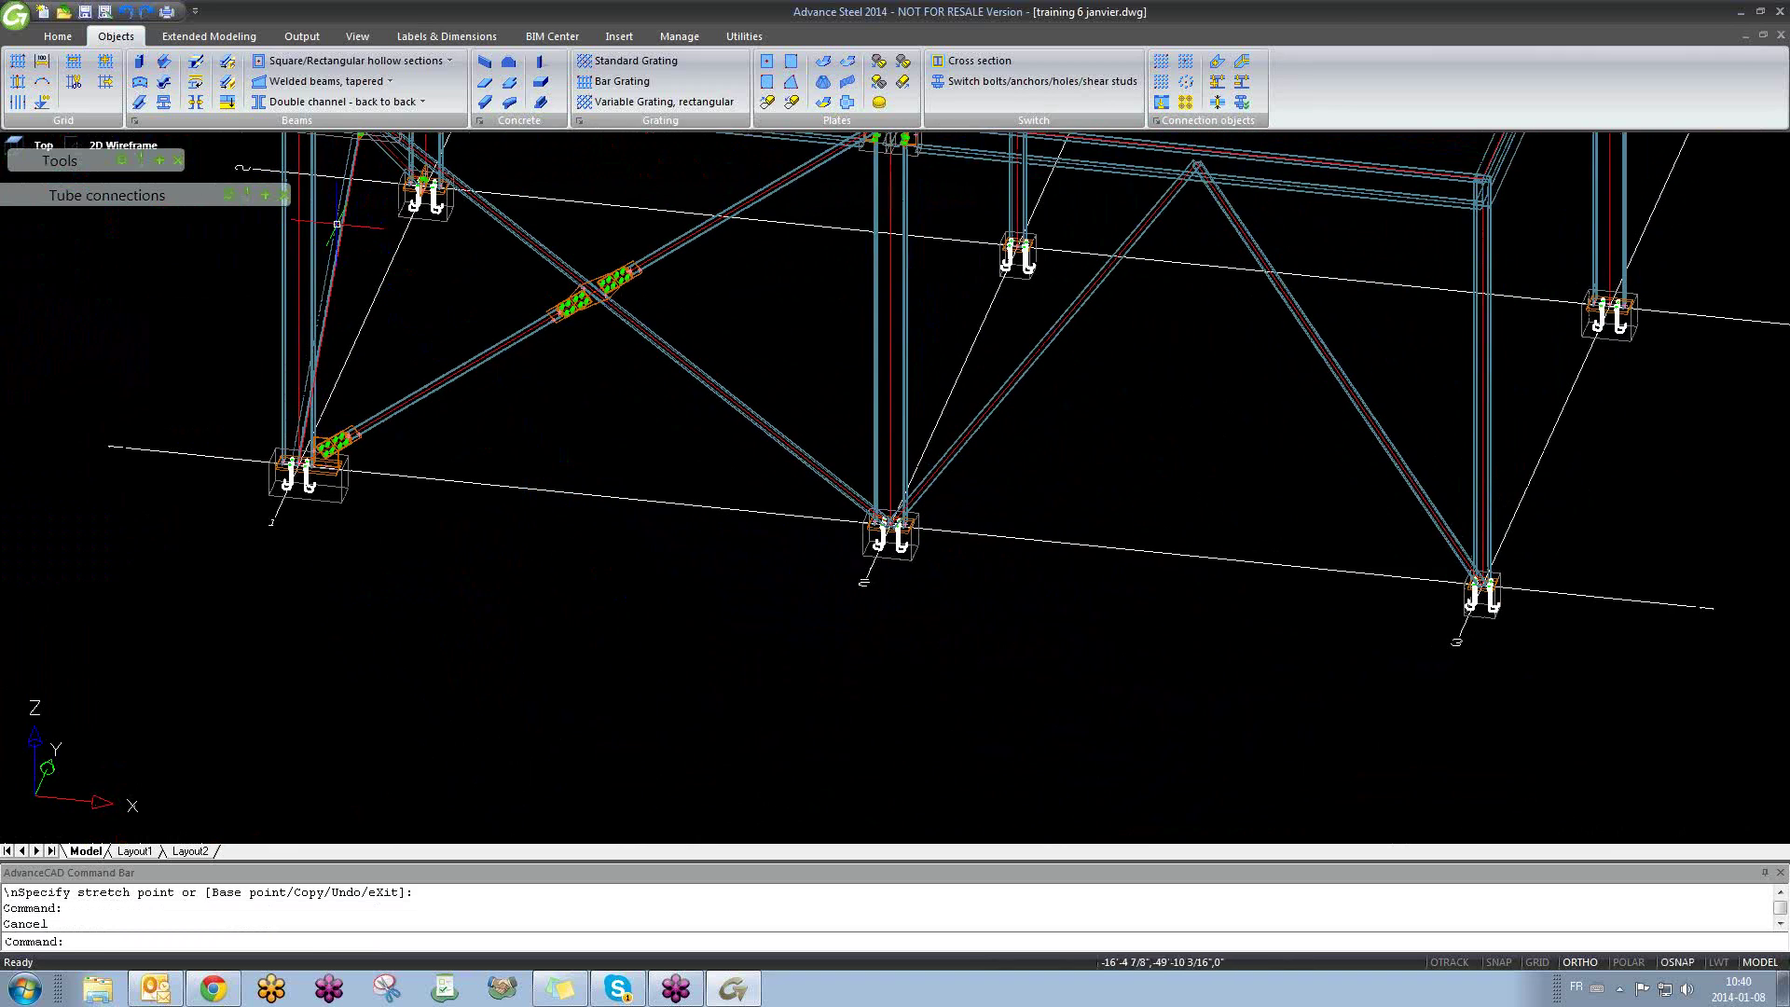
{"action": "left_click", "coordinate": [160, 161]}
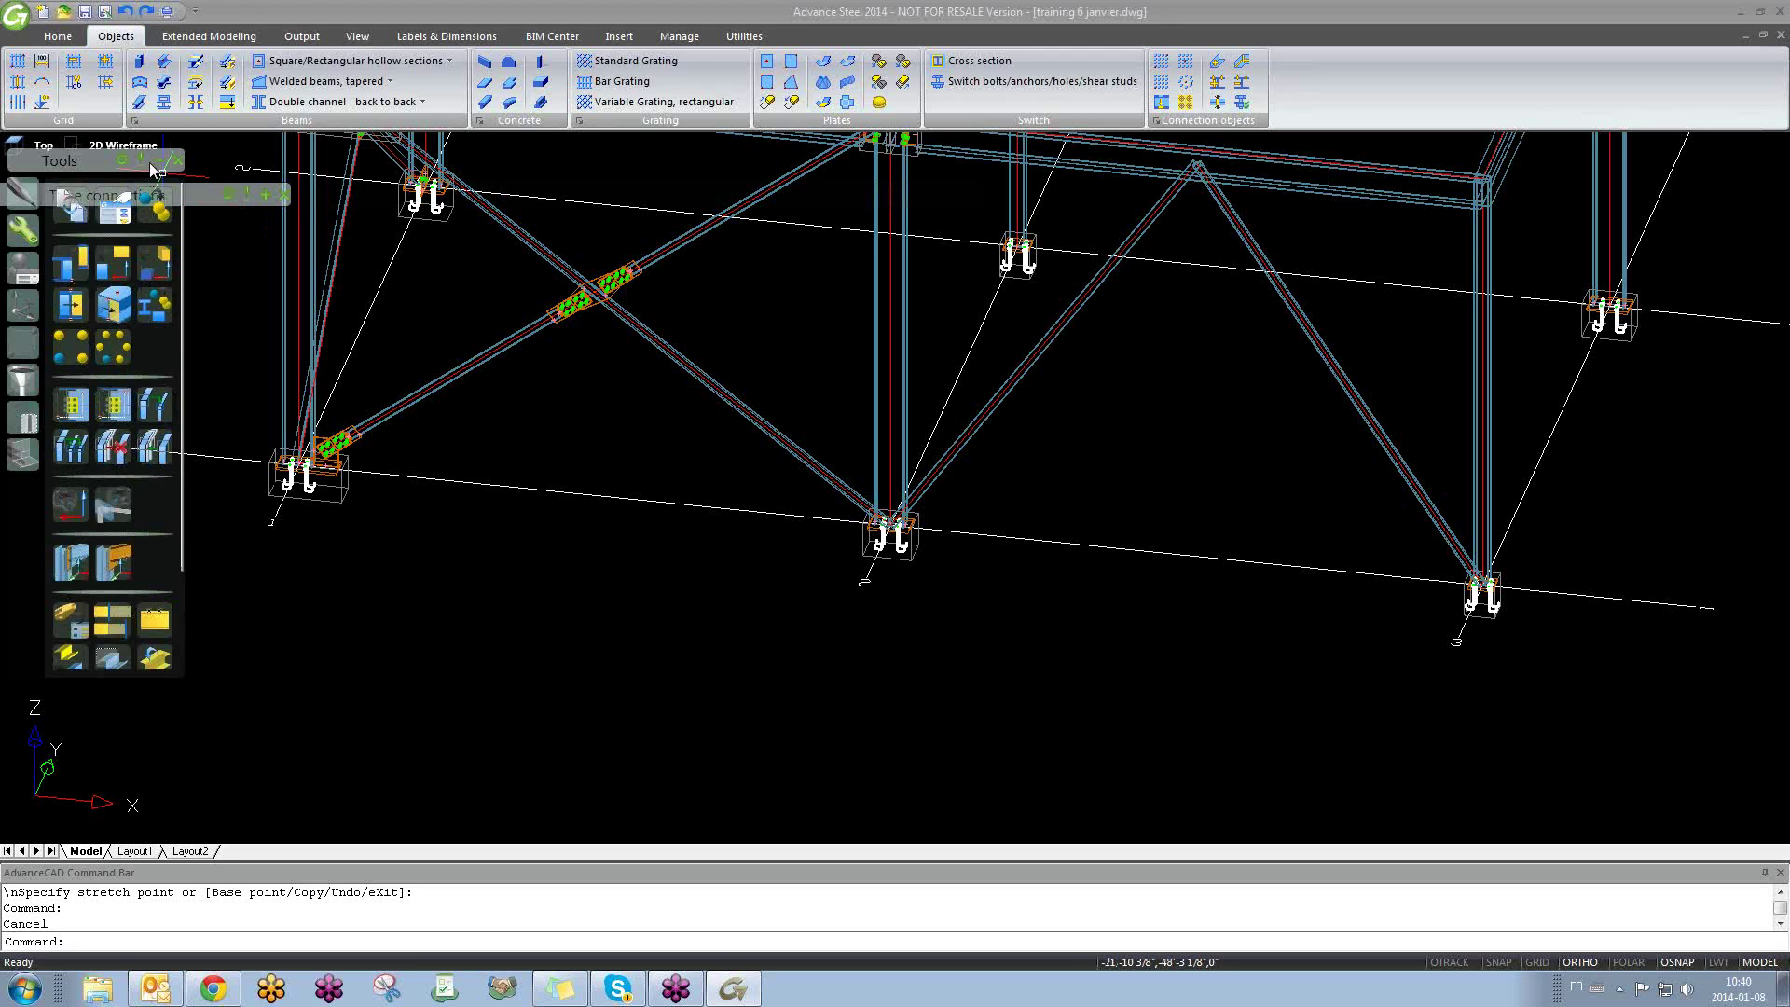
{"action": "left_click", "coordinate": [159, 159]}
{"action": "left_click", "coordinate": [560, 619]}
{"action": "scroll", "coordinate": [432, 578], "scroll_direction": "down", "scroll_amount": 3}
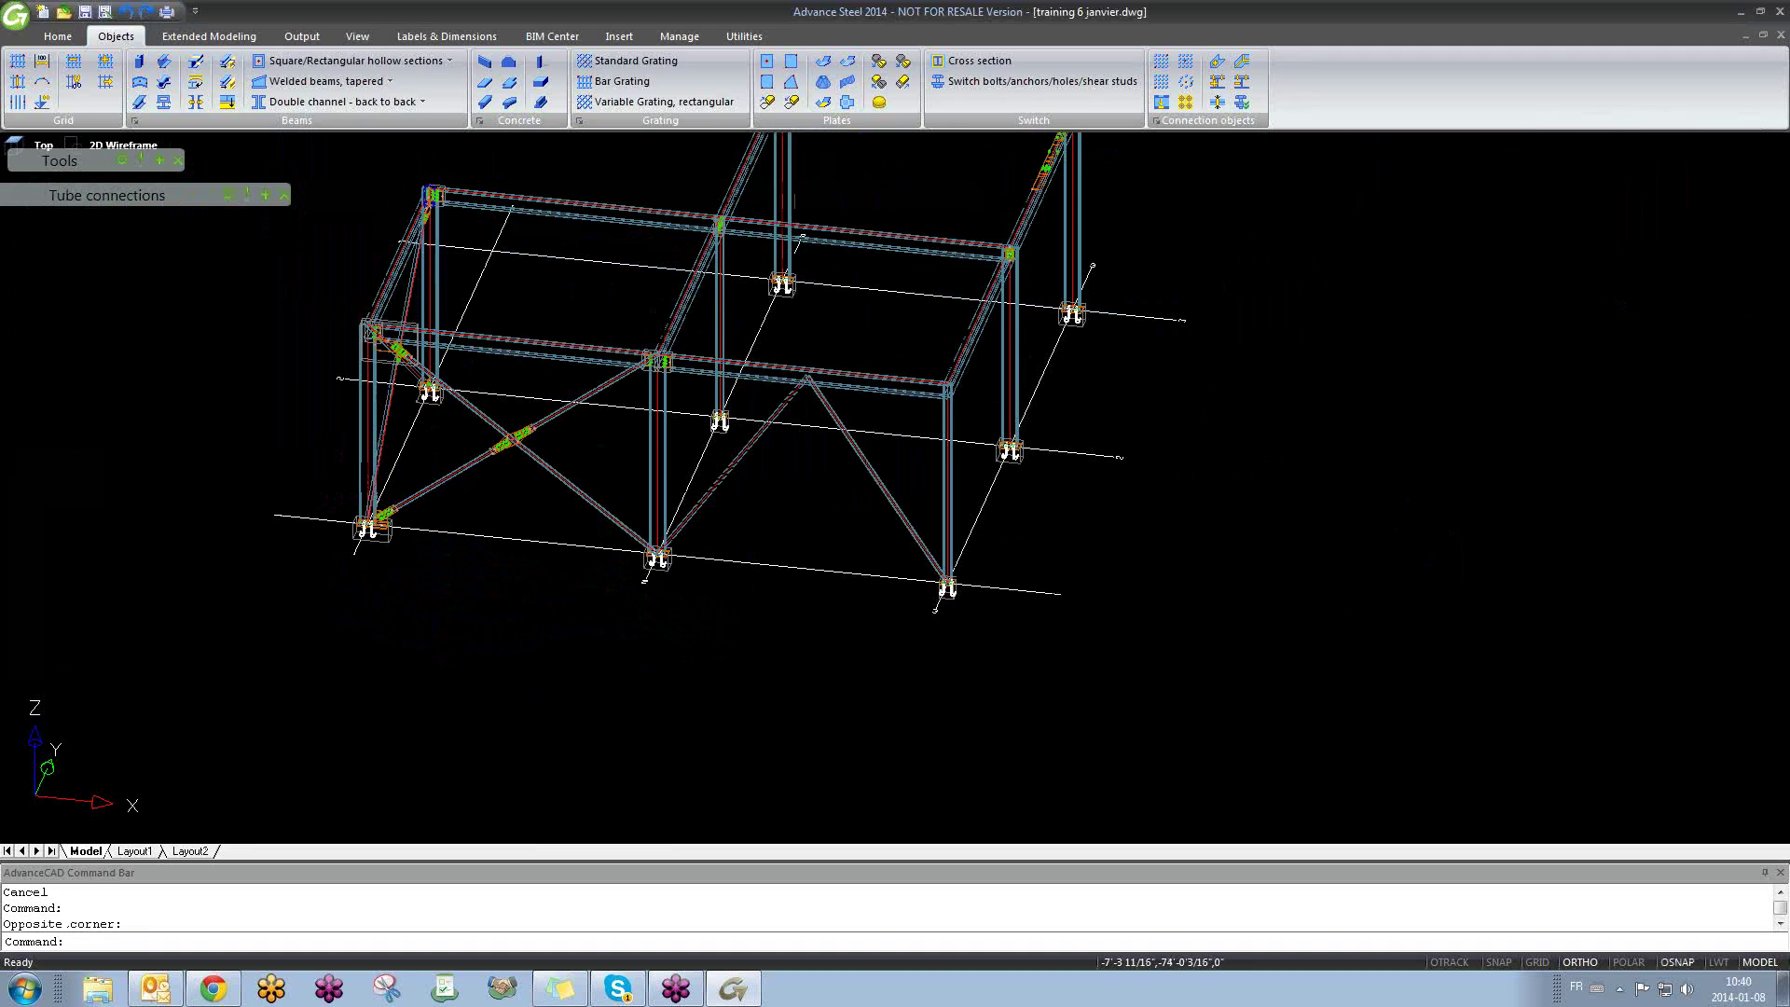
Step: Examine the point where the two sloping braces meet at the middle of the upper front beam
{"action": "middle_click_drag", "start_coordinate": [457, 634], "coordinate": [539, 504], "text": "shift"}
{"action": "middle_click_drag", "start_coordinate": [792, 382], "coordinate": [809, 471], "text": "shift"}
{"action": "scroll", "coordinate": [819, 401], "scroll_direction": "up", "scroll_amount": 3}
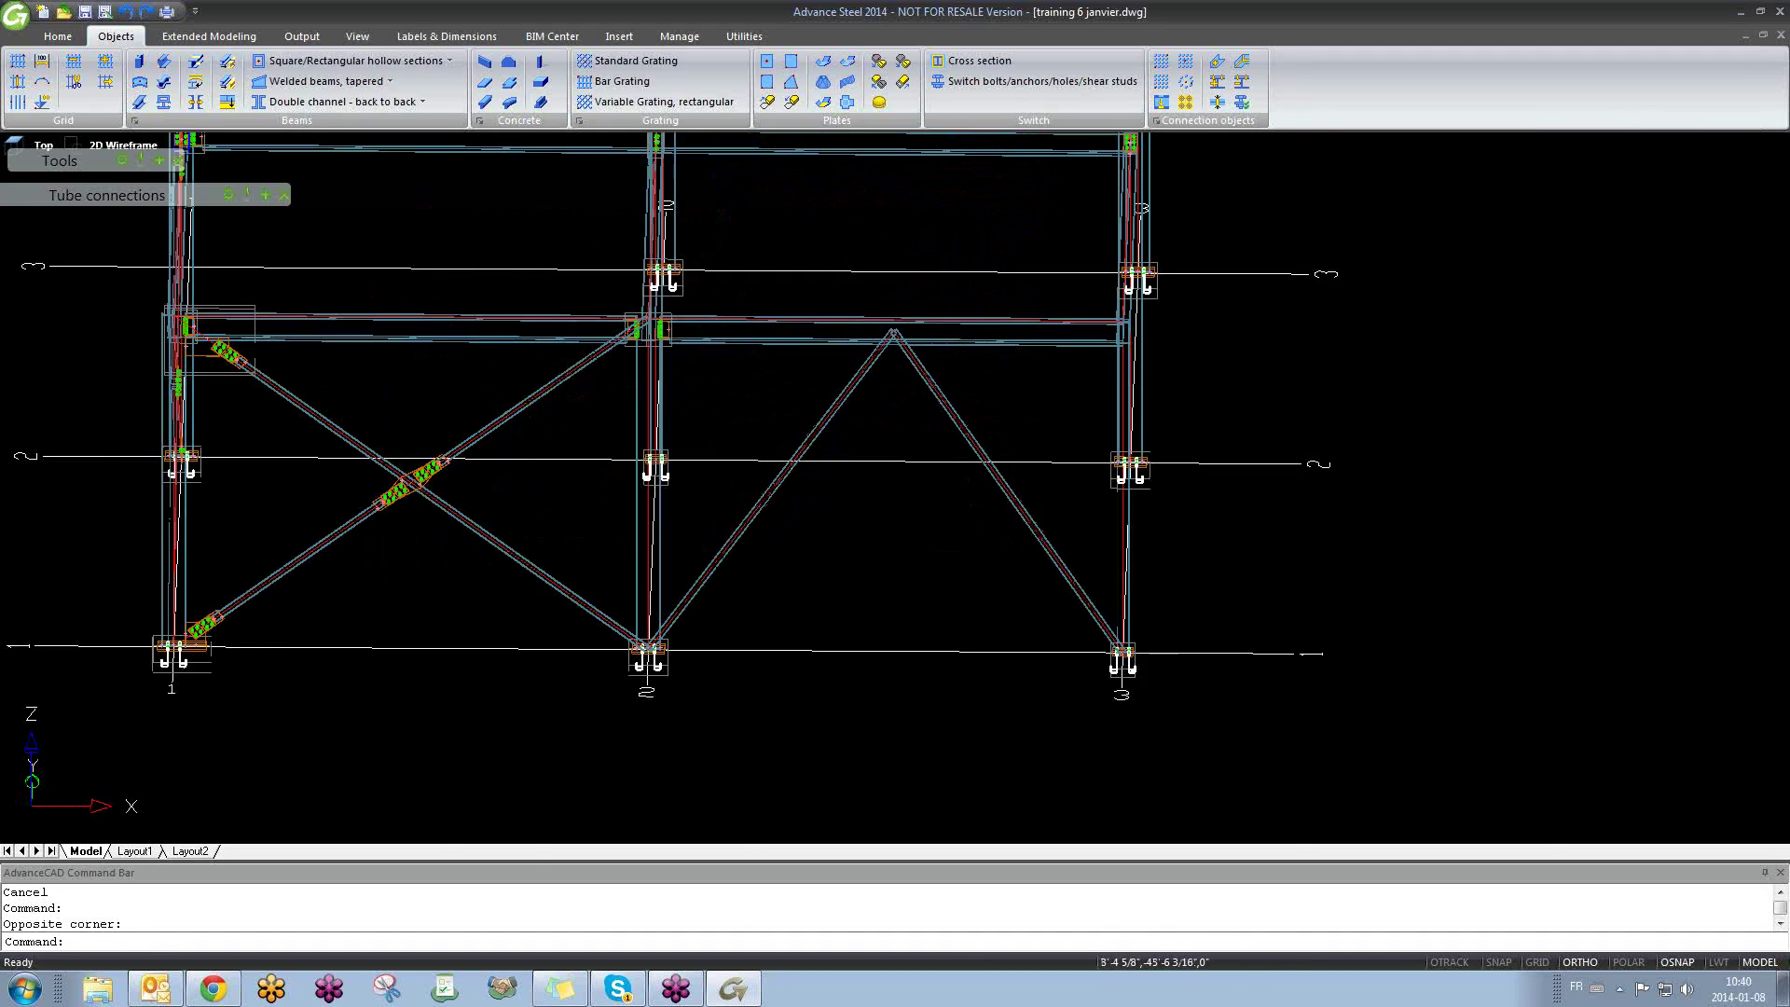
{"action": "scroll", "coordinate": [886, 321], "scroll_direction": "up", "scroll_amount": 5}
{"action": "left_click", "coordinate": [960, 343]}
{"action": "left_click", "coordinate": [887, 313]}
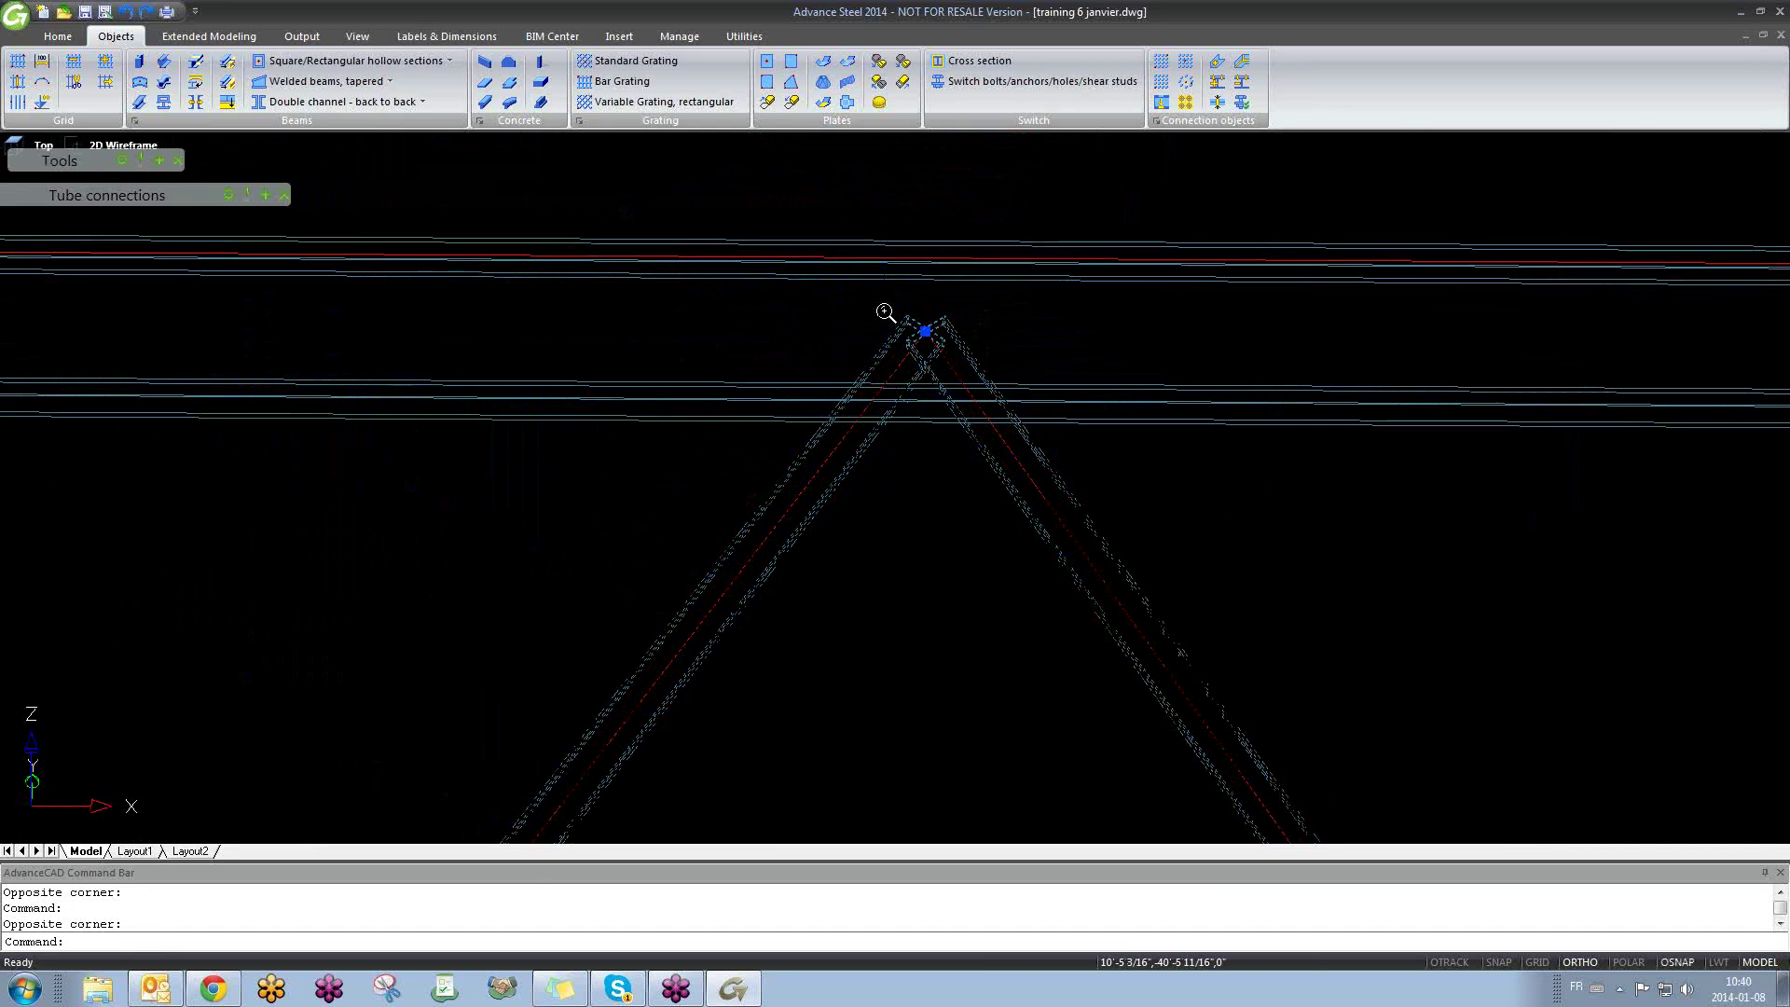
{"action": "key", "text": "Escape"}
{"action": "scroll", "coordinate": [886, 317], "scroll_direction": "down", "scroll_amount": 8}
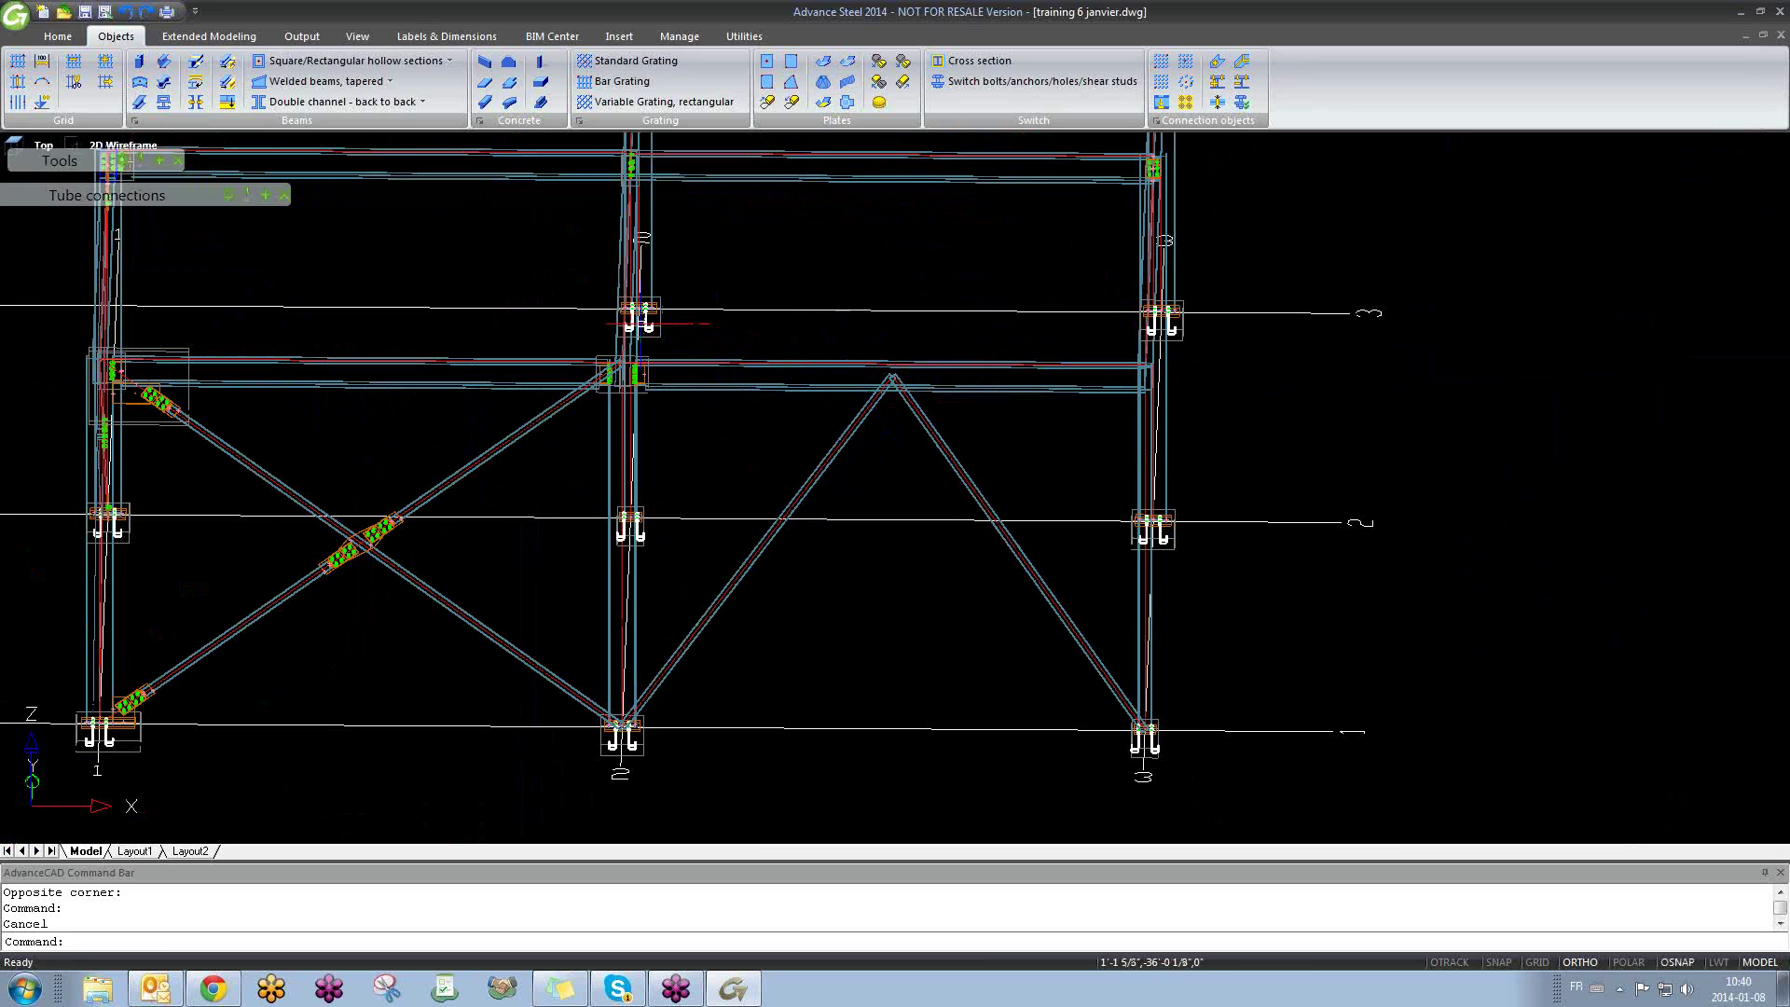
Step: Create a two-diagonal tube connection with sandwich plates, using the upper front beam as main beam and the mirrored and original braces as attached diagonals
{"action": "left_click", "coordinate": [265, 194]}
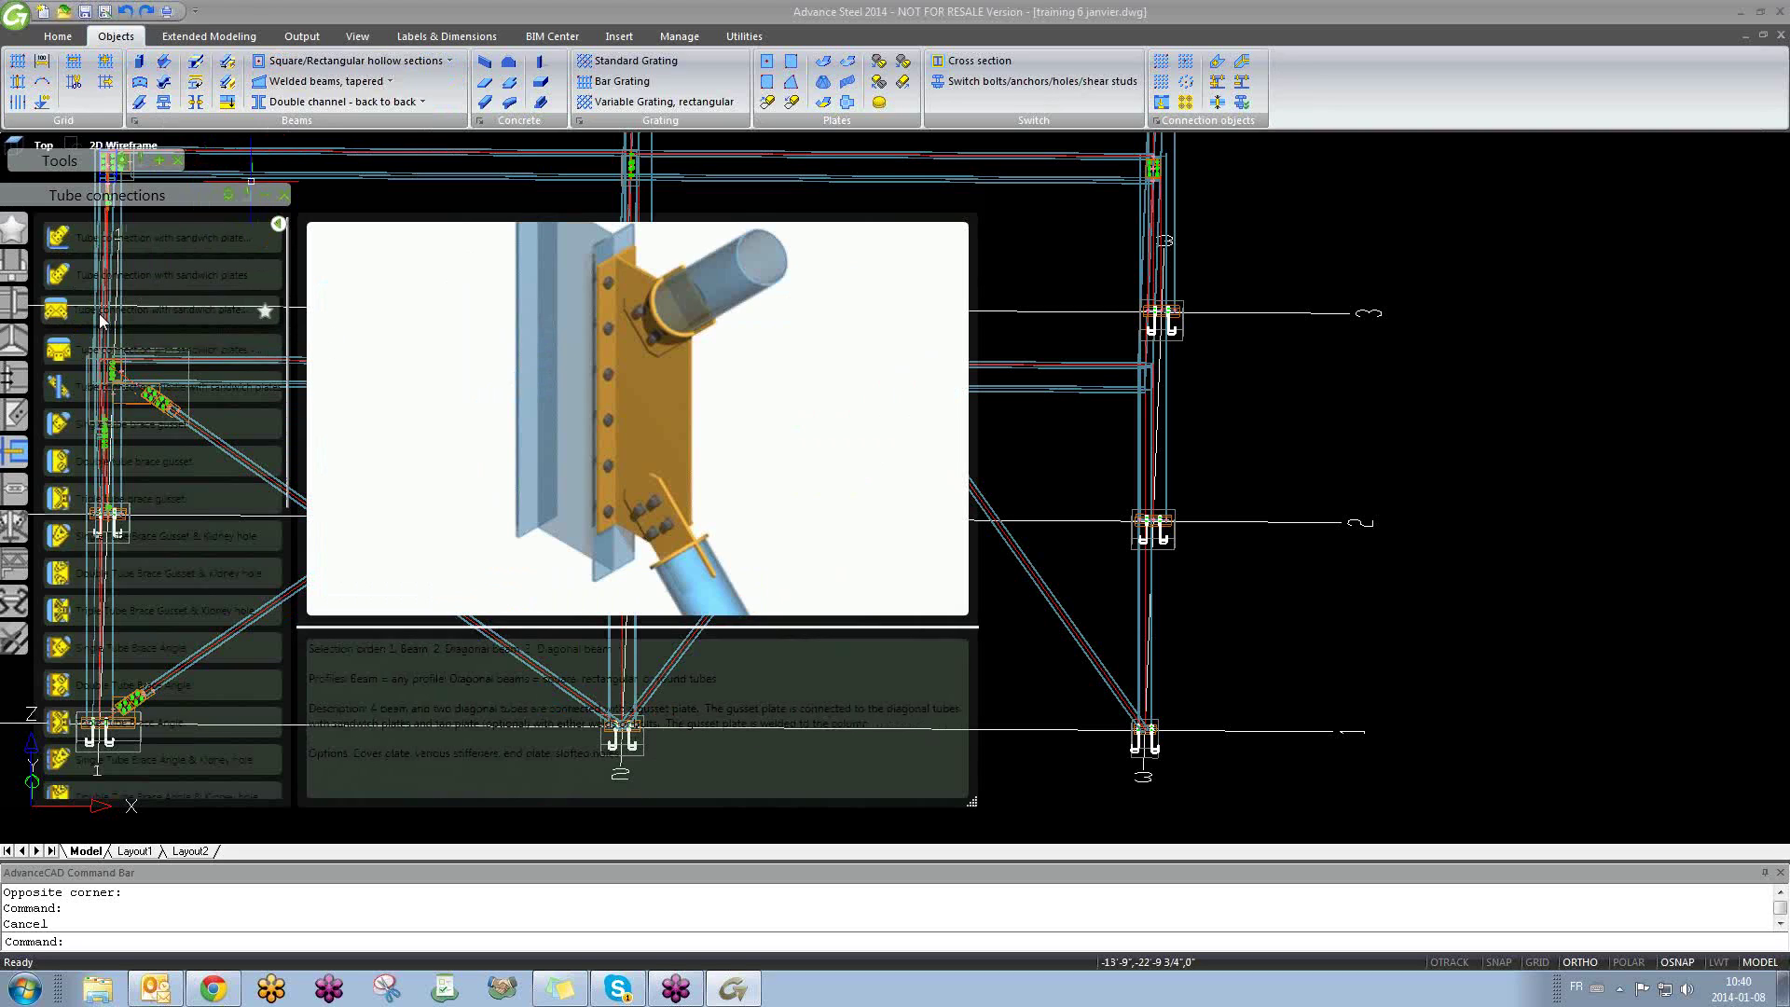
{"action": "left_click", "coordinate": [103, 321]}
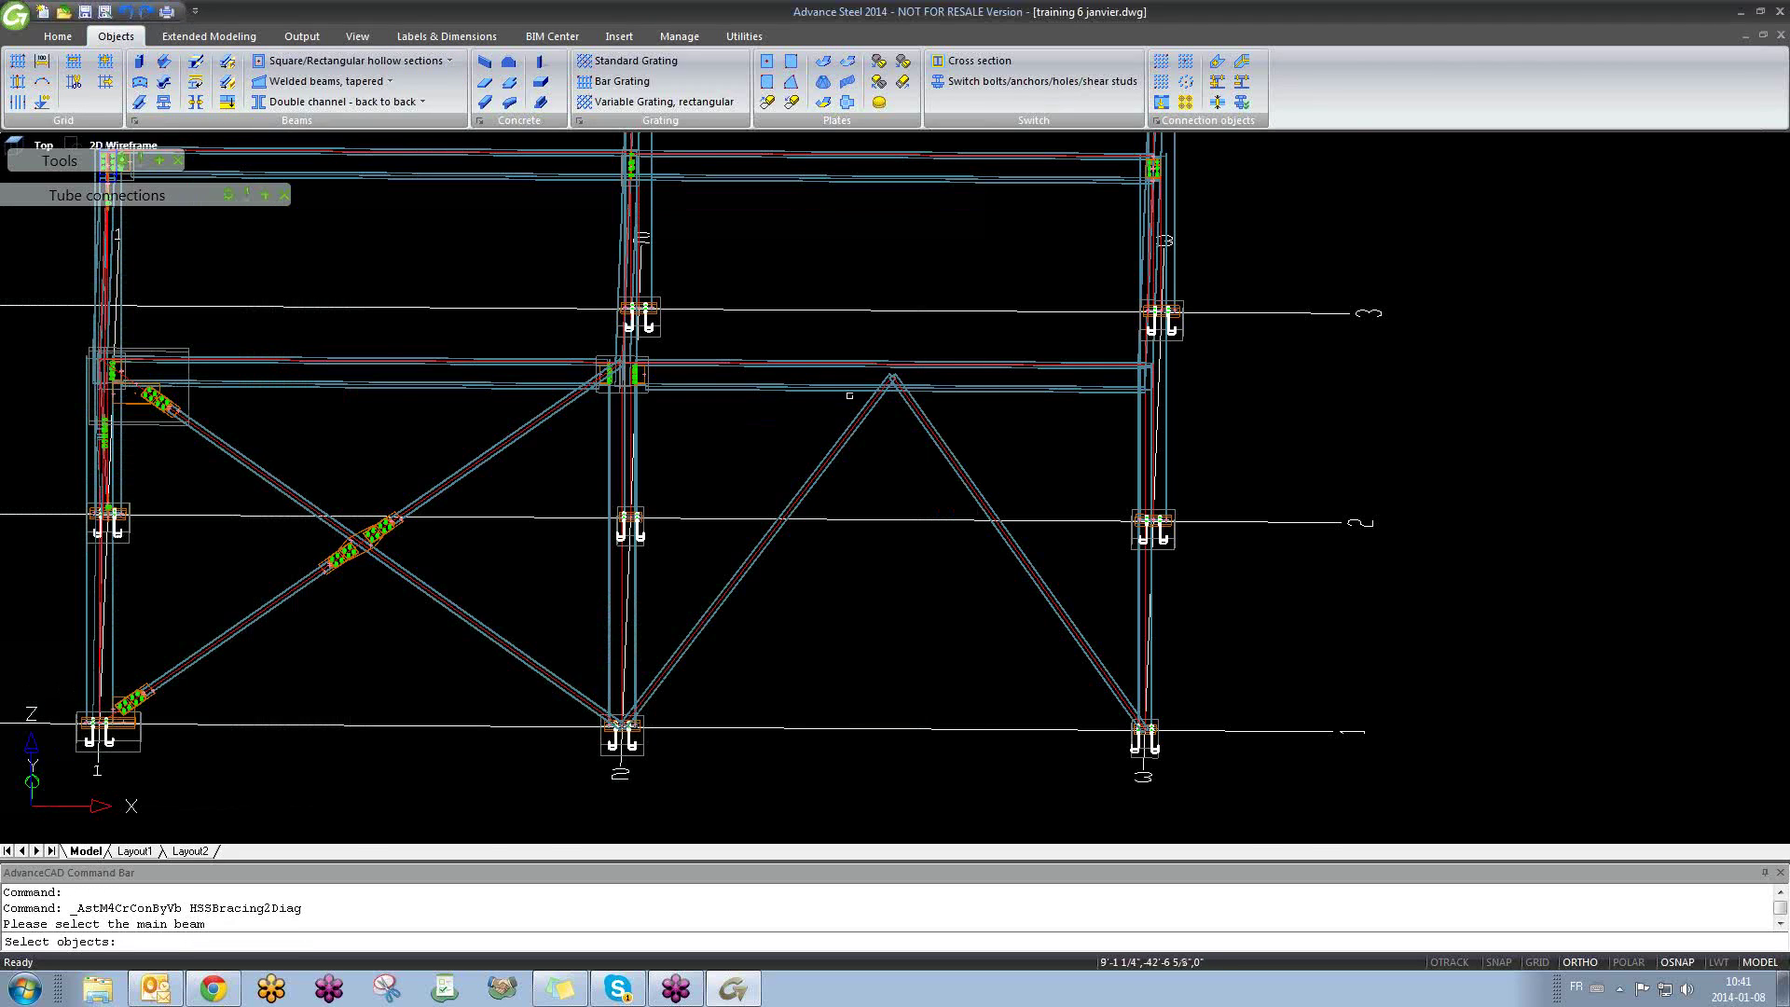
{"action": "scroll", "coordinate": [846, 388], "scroll_direction": "up", "scroll_amount": 2}
{"action": "mouse_move", "coordinate": [266, 191]}
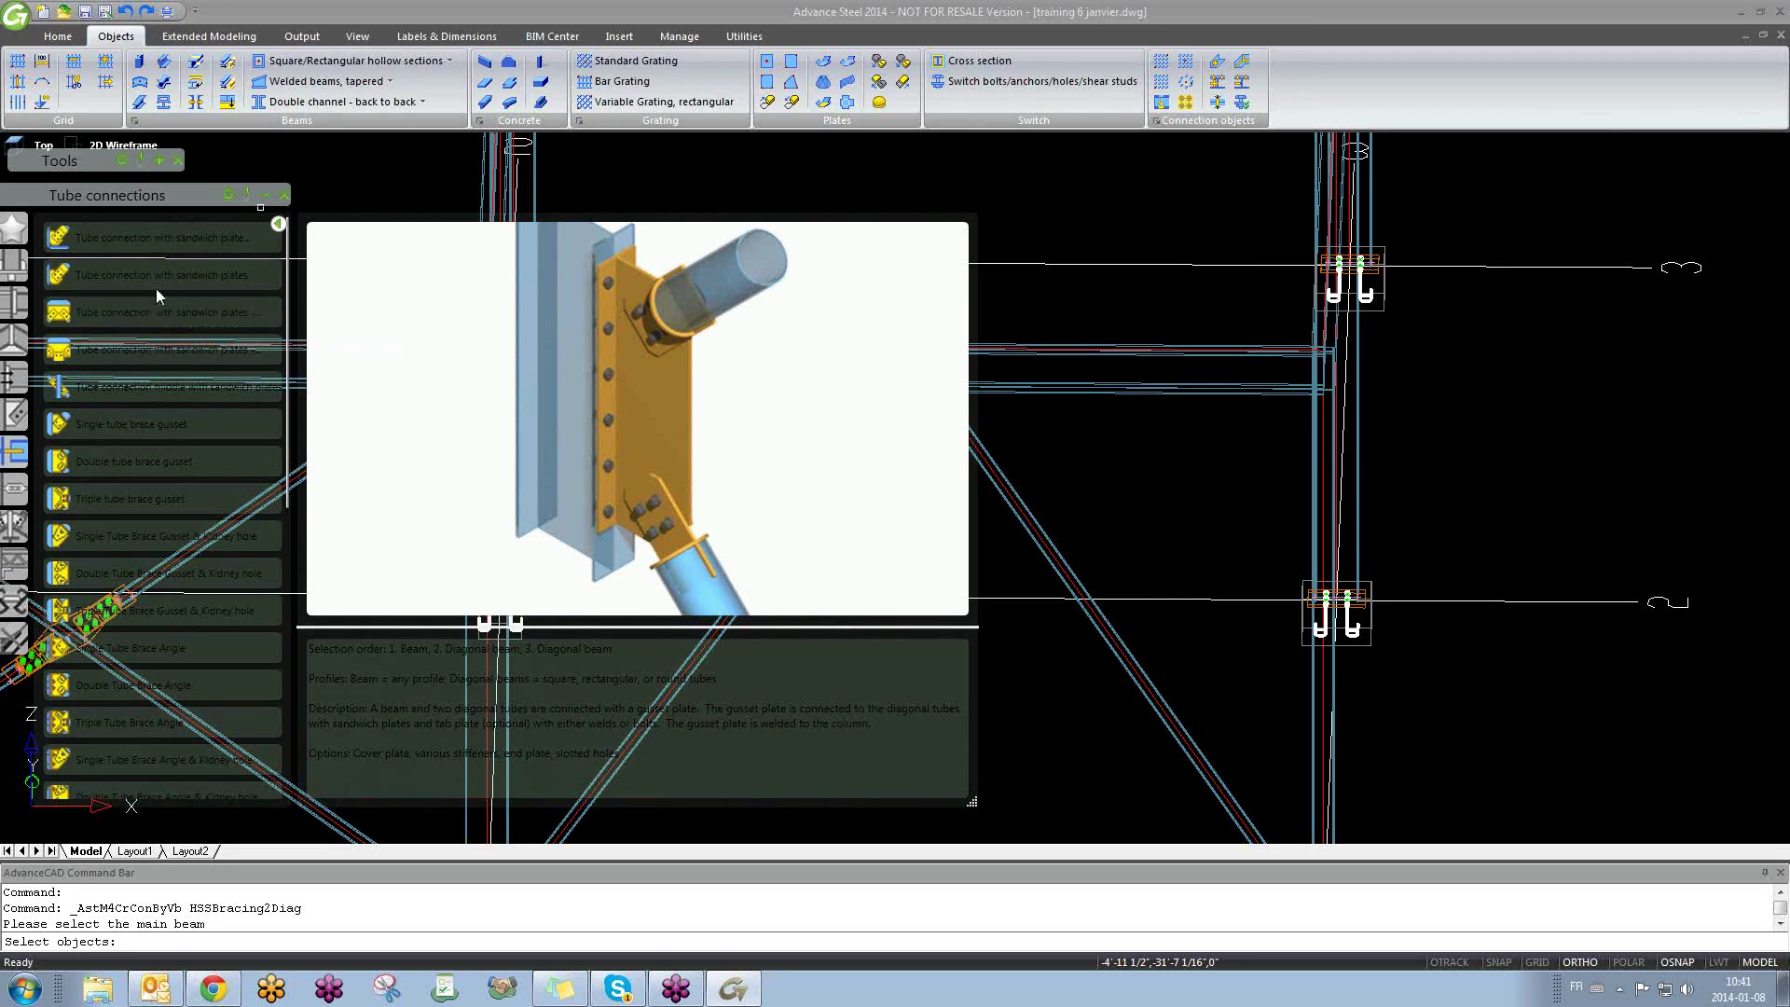
{"action": "left_click", "coordinate": [266, 195]}
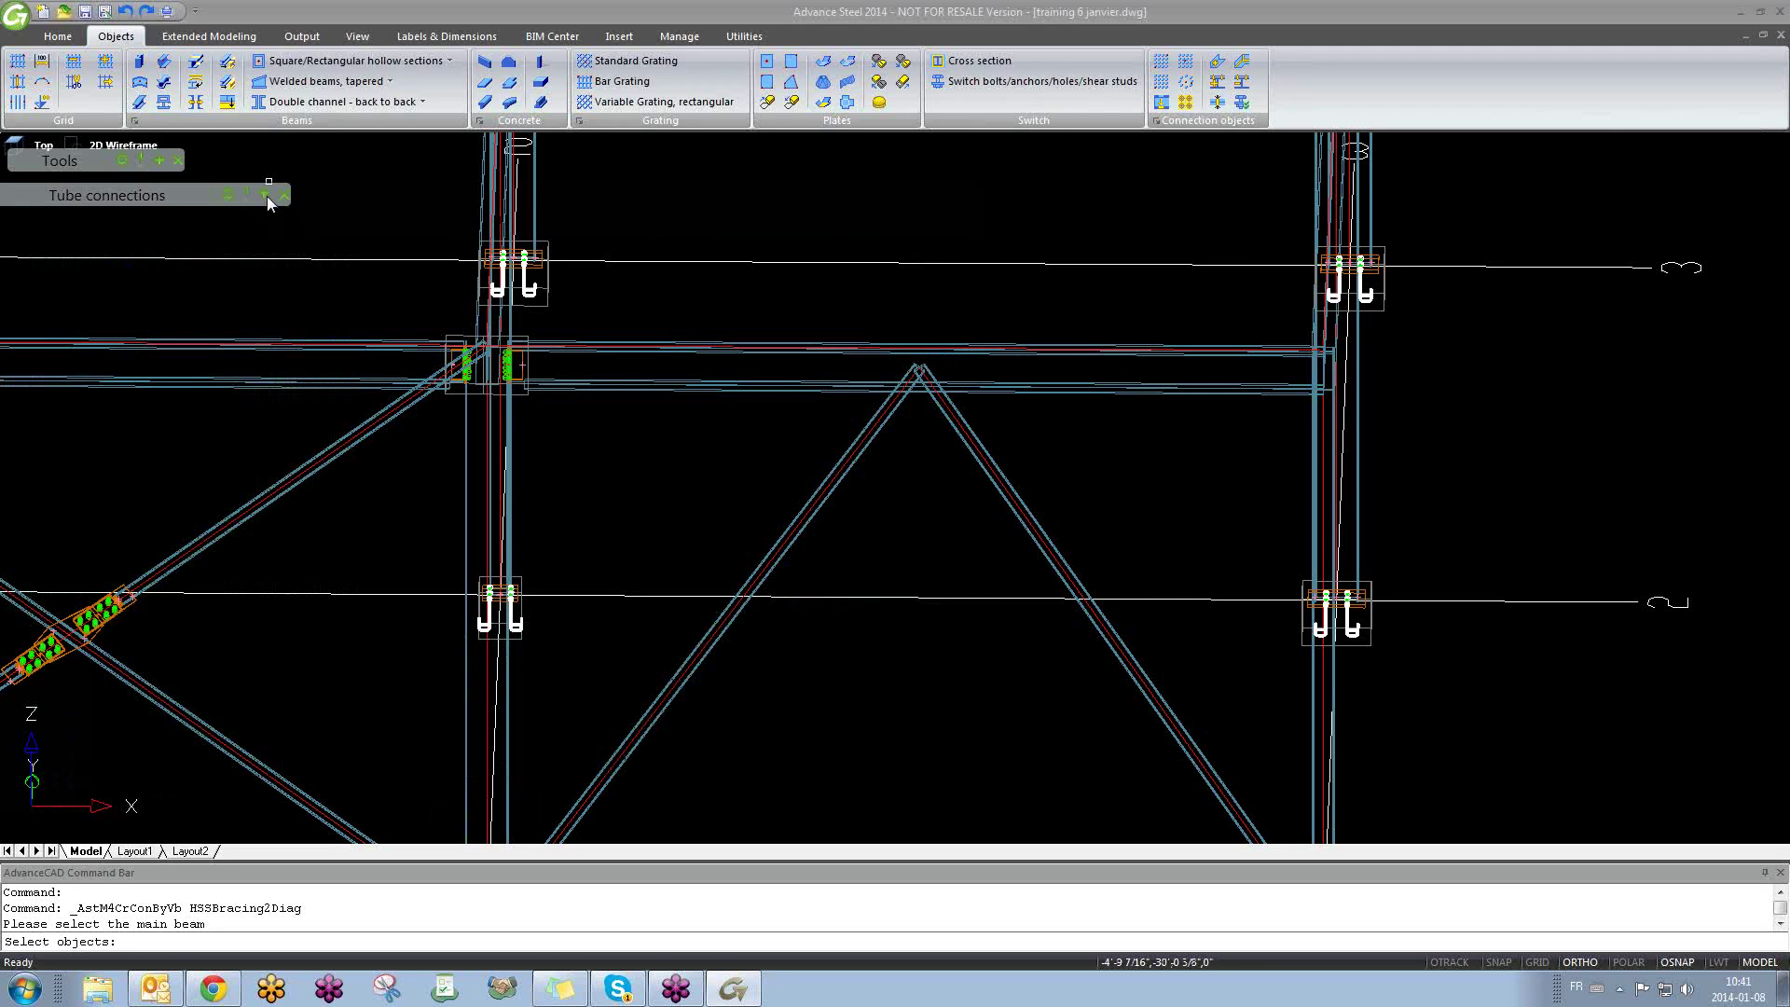
{"action": "left_click", "coordinate": [881, 354]}
{"action": "key", "text": "Return"}
{"action": "left_click", "coordinate": [961, 419]}
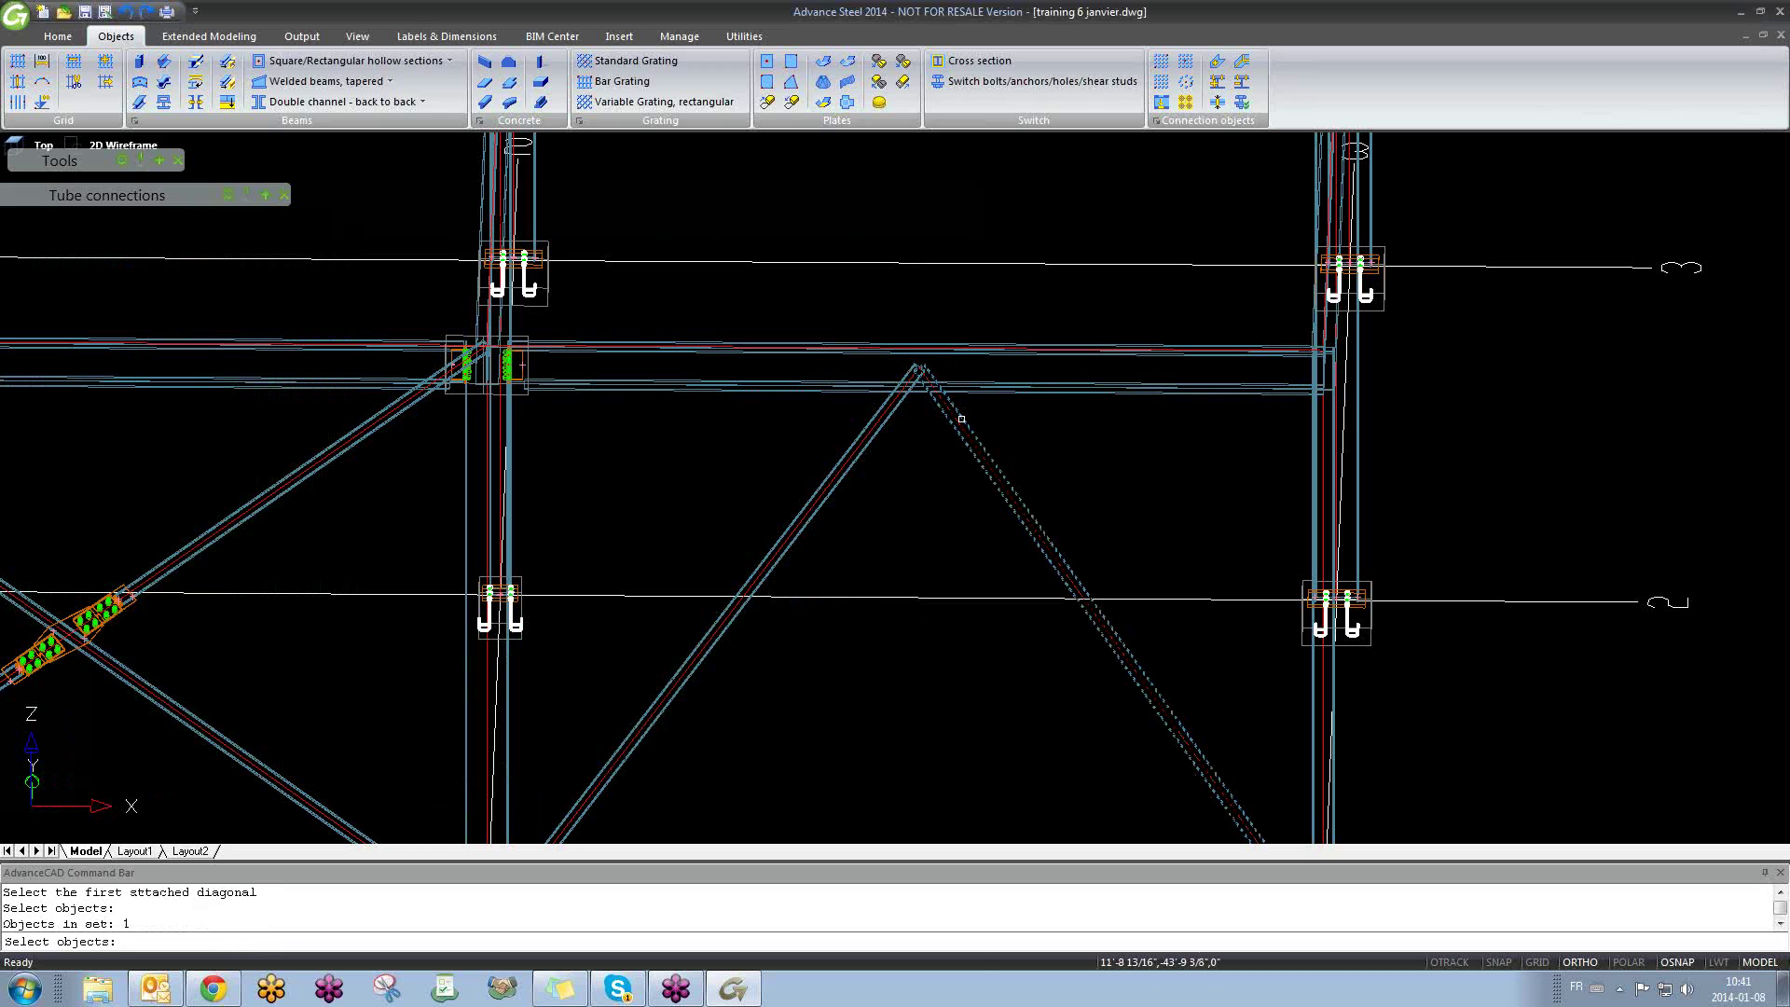
{"action": "key", "text": "Return"}
{"action": "left_click", "coordinate": [873, 425]}
{"action": "key", "text": "Return"}
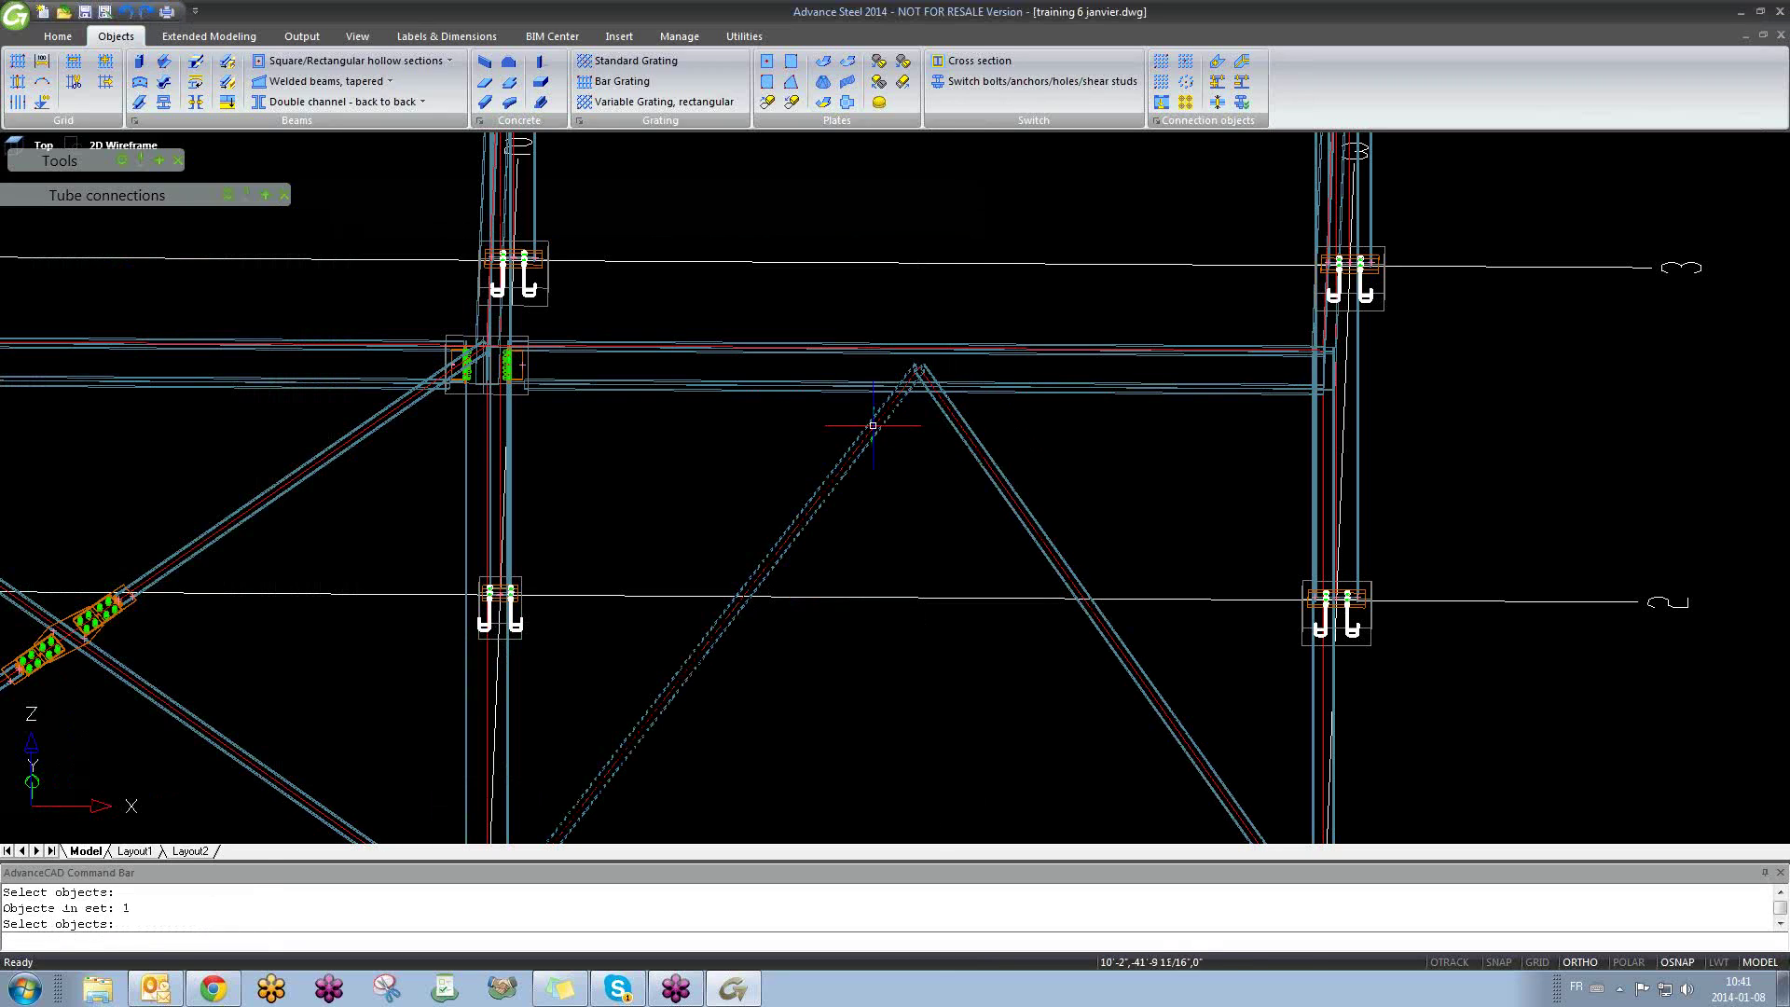
Step: Accept the two-diagonal tube connection with its default settings and close its properties
{"action": "middle_click_drag", "start_coordinate": [727, 428], "coordinate": [548, 501]}
{"action": "scroll", "coordinate": [703, 440], "scroll_direction": "up", "scroll_amount": 2}
{"action": "scroll", "coordinate": [547, 500], "scroll_direction": "up", "scroll_amount": 3}
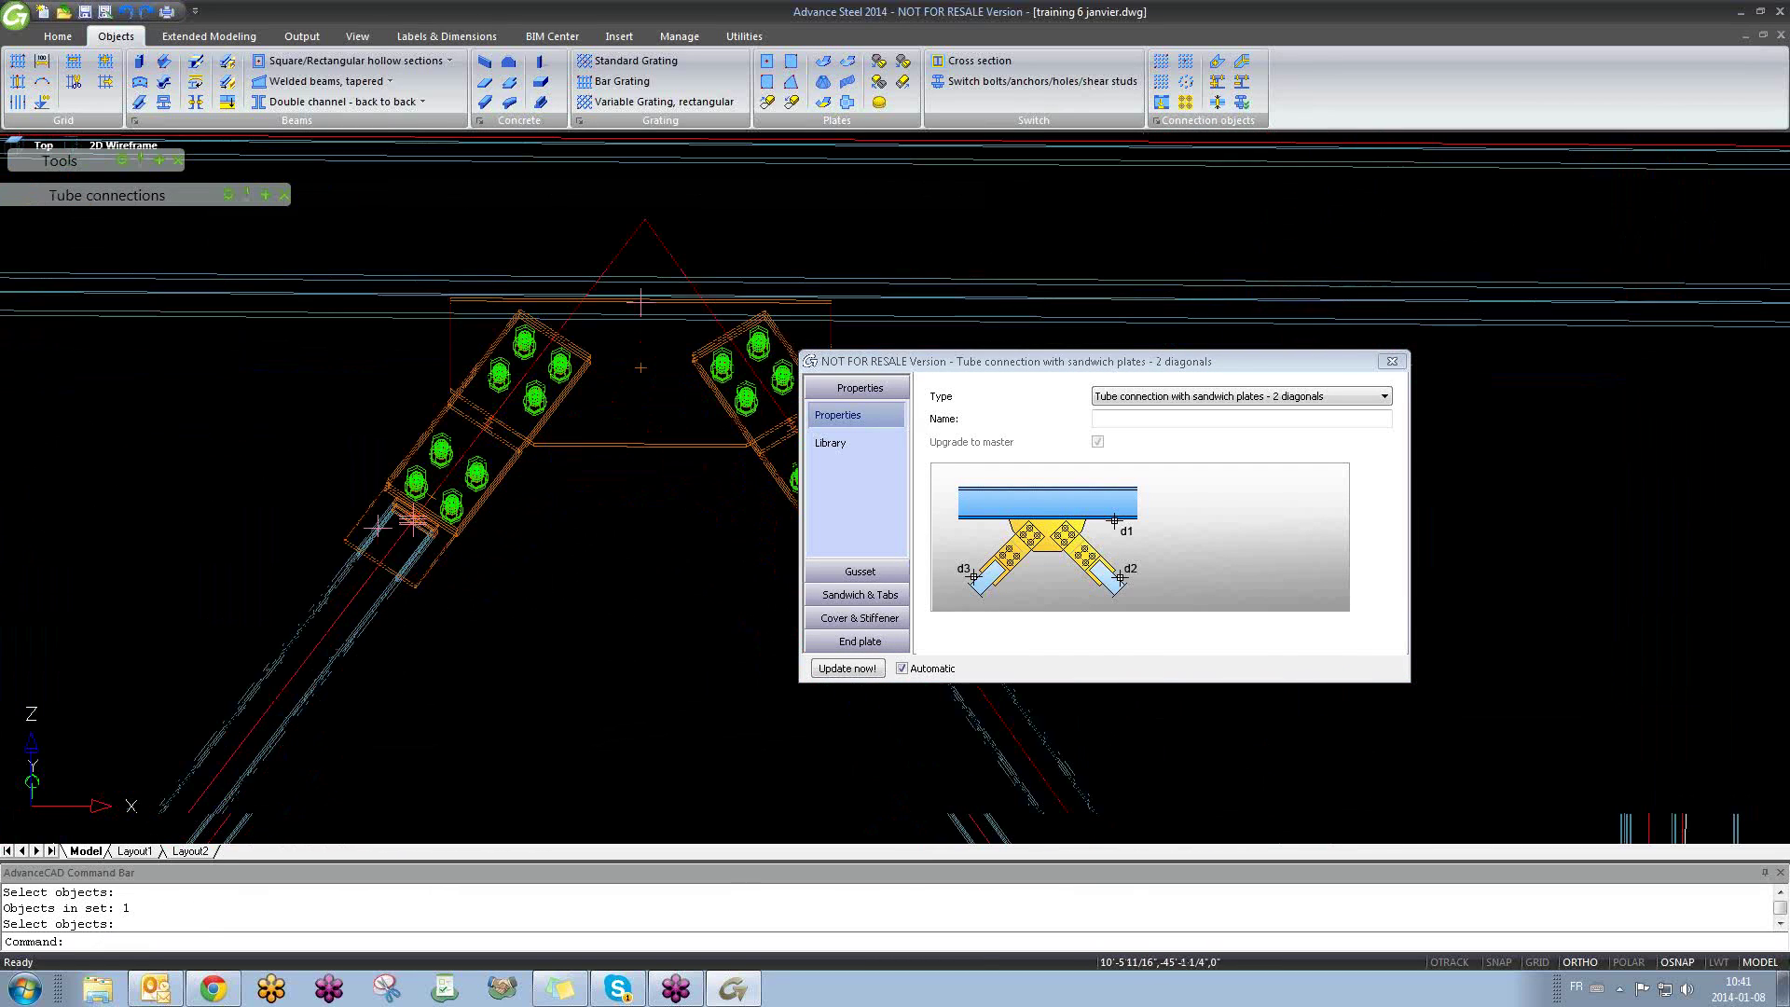
{"action": "left_click", "coordinate": [1392, 361]}
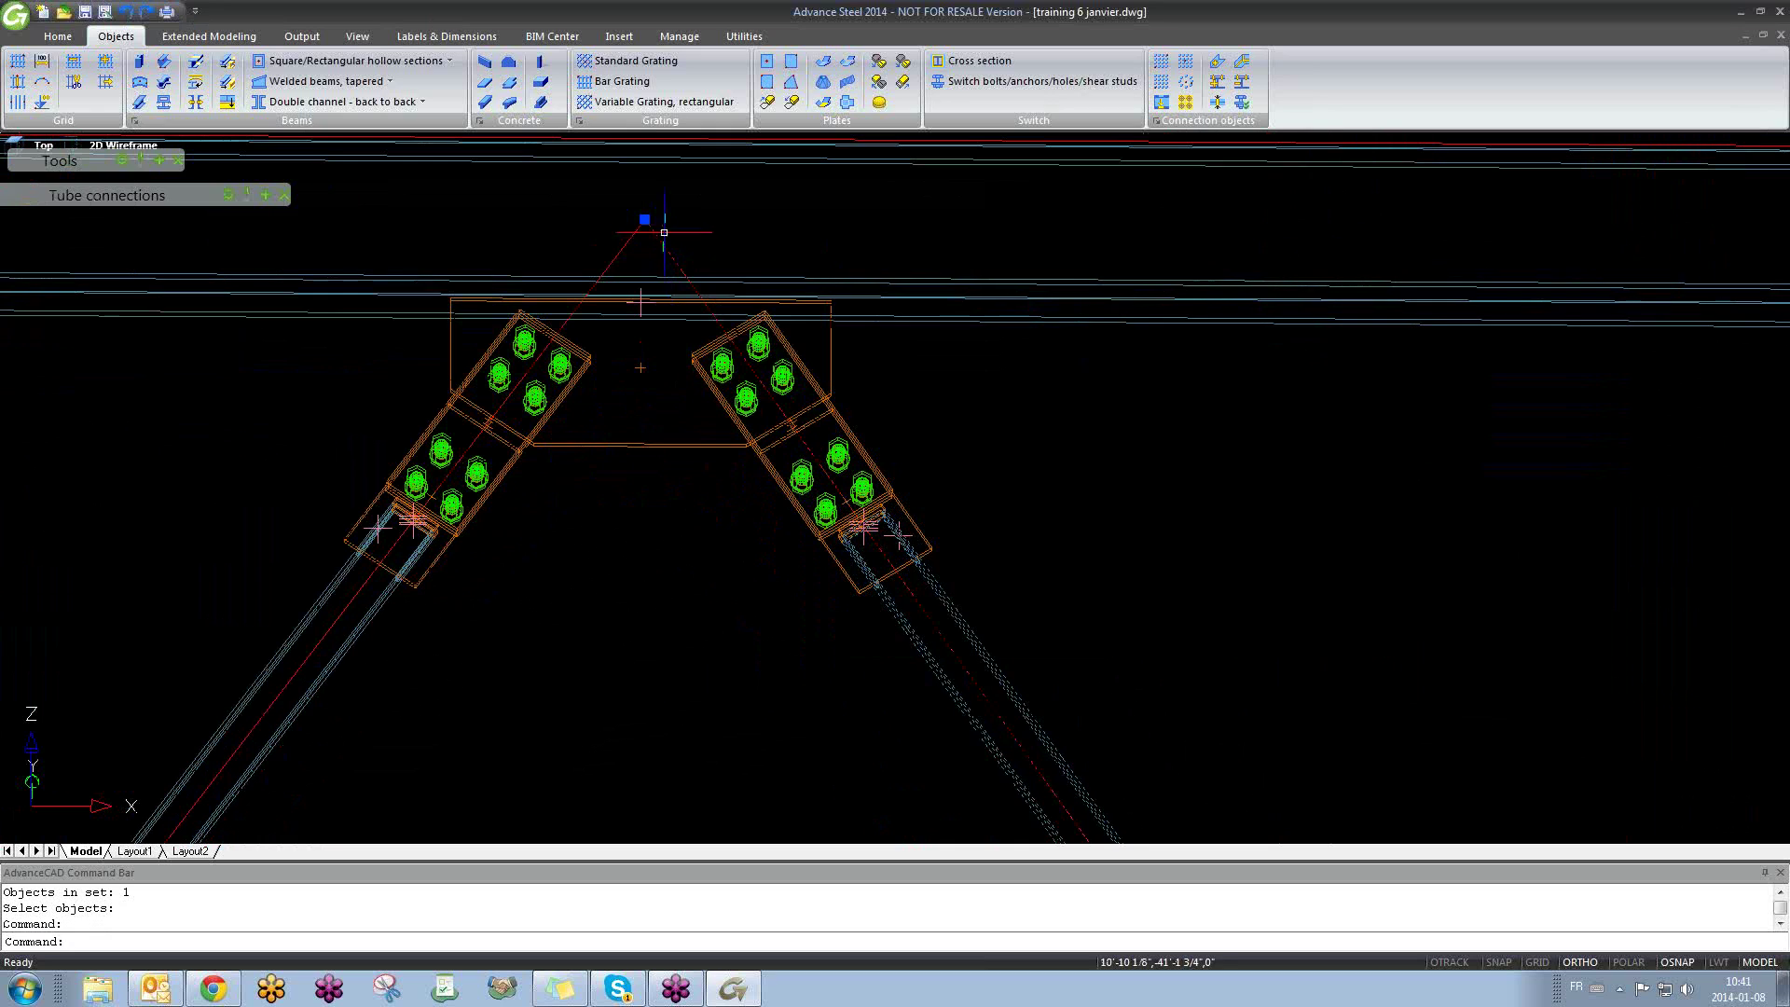
Step: Stretch the upper ends of both braces apart horizontally along the upper front beam so the connection spreads
{"action": "left_click", "coordinate": [644, 220]}
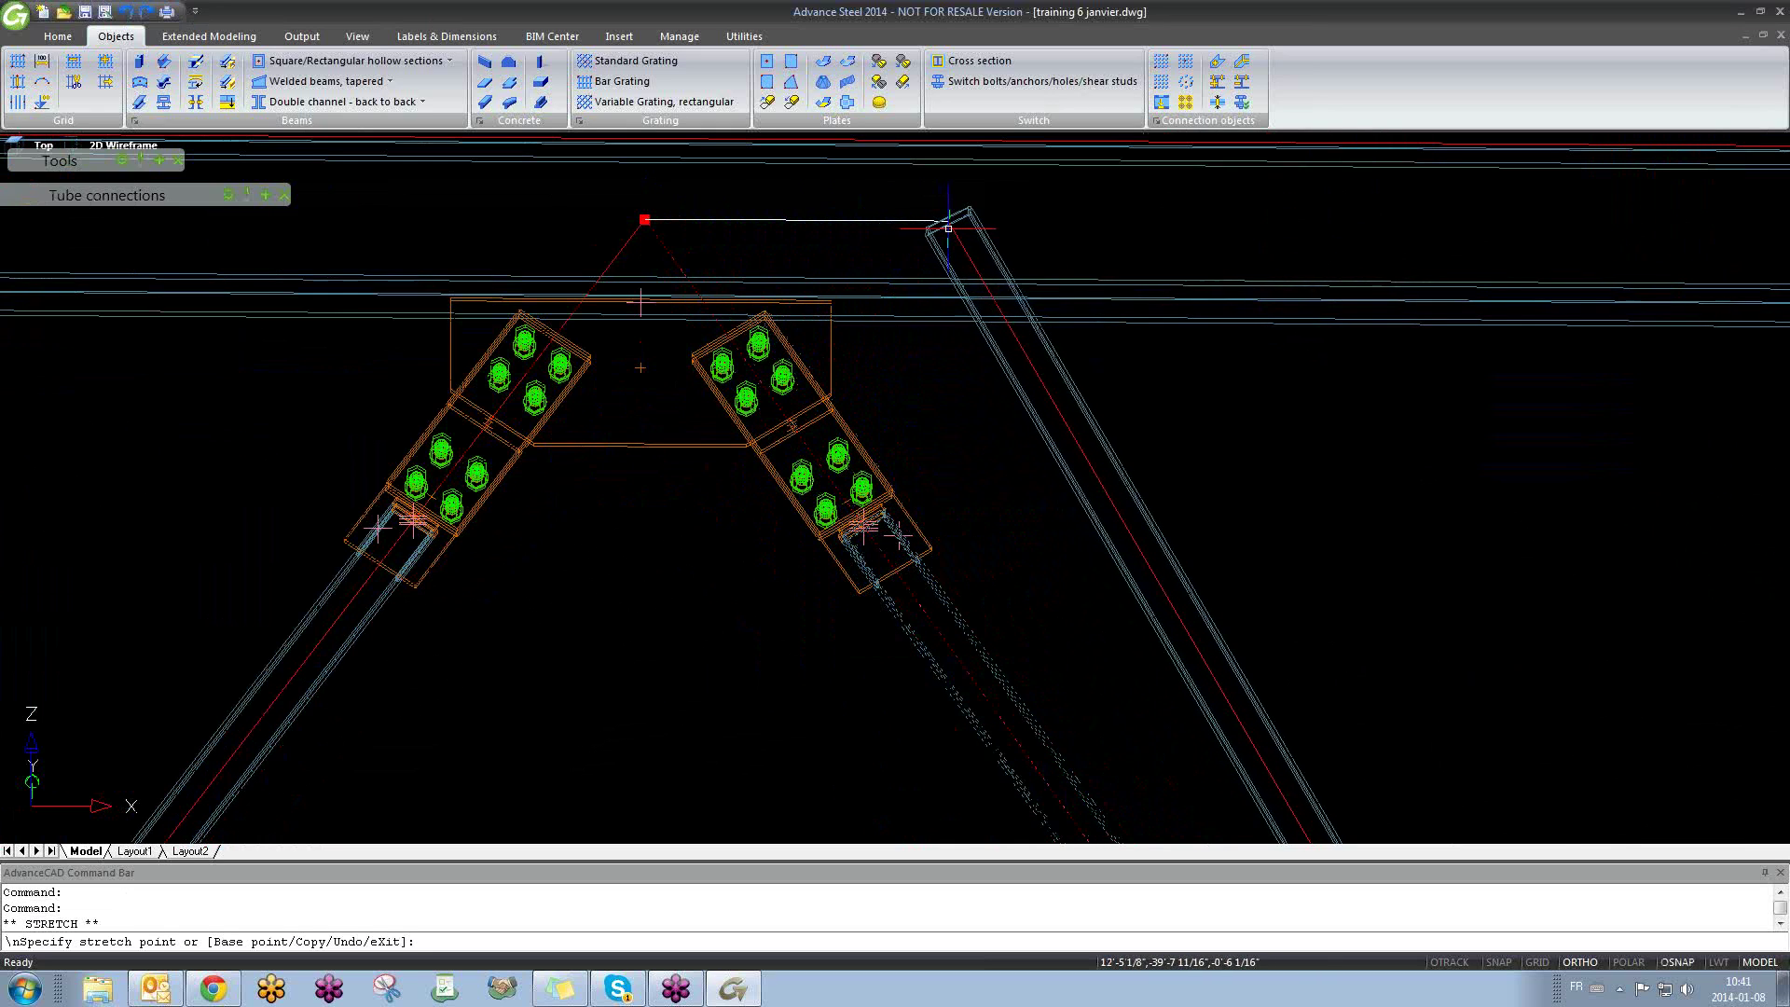
{"action": "left_click", "coordinate": [934, 222]}
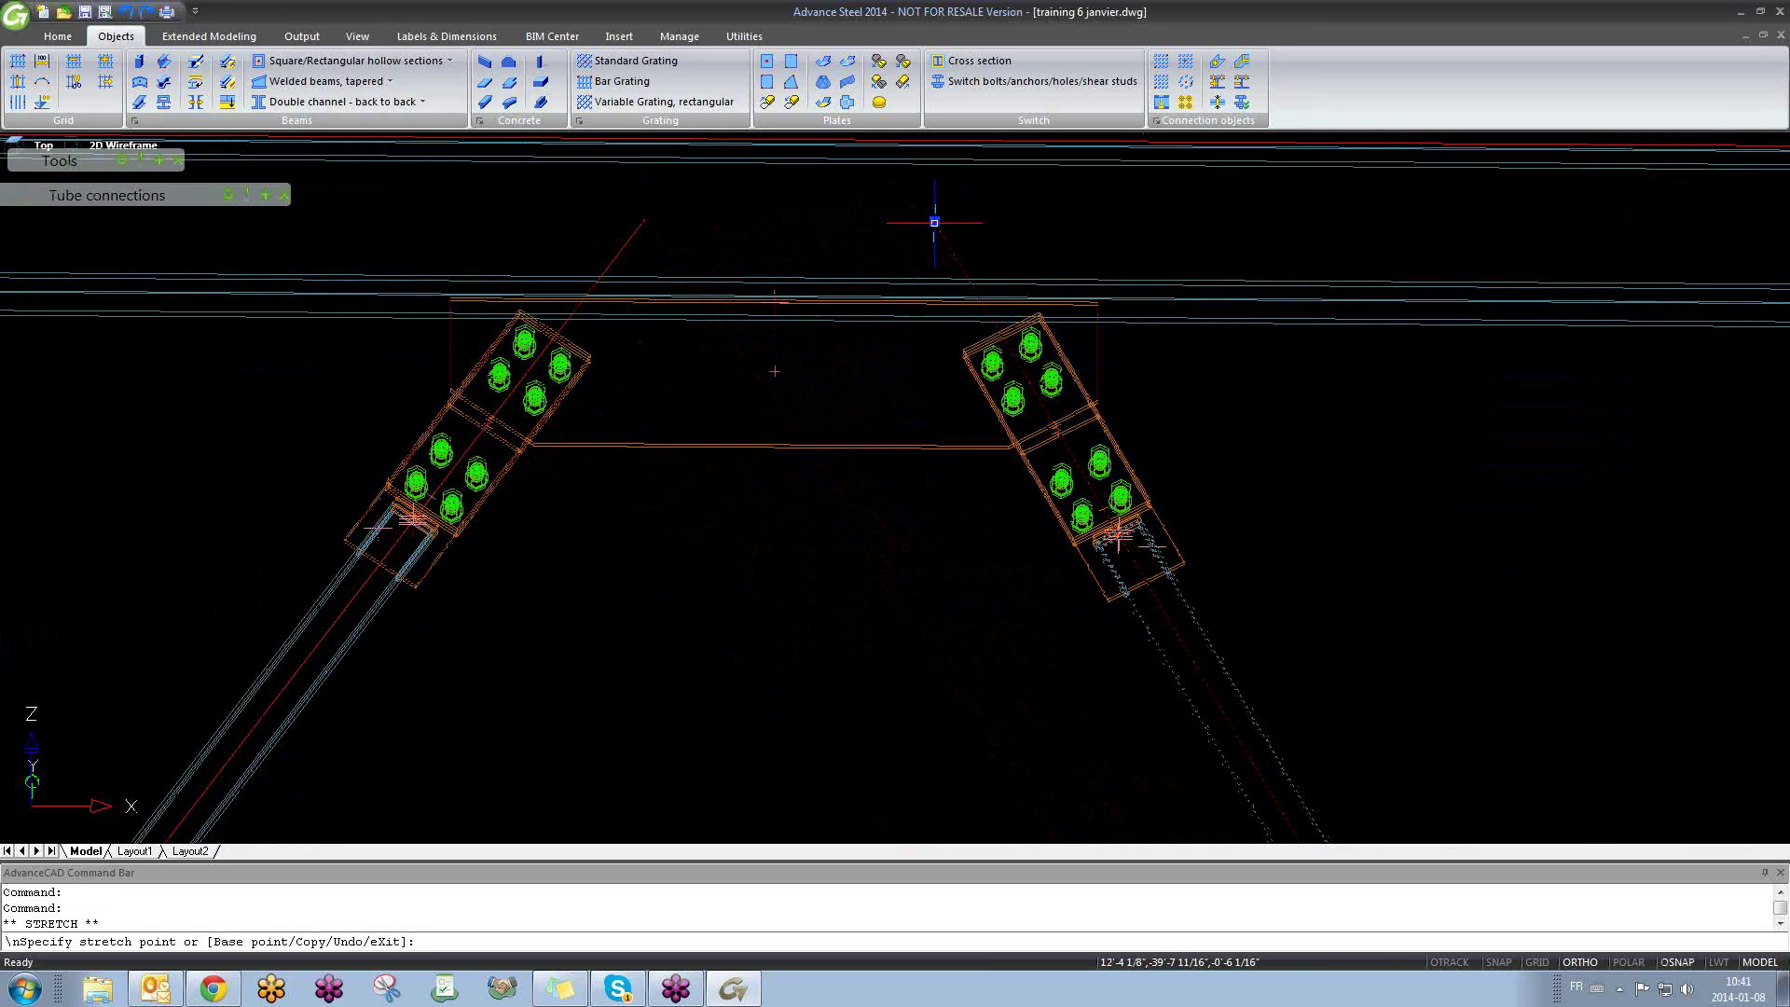
{"action": "scroll", "coordinate": [699, 415], "scroll_direction": "down", "scroll_amount": 2}
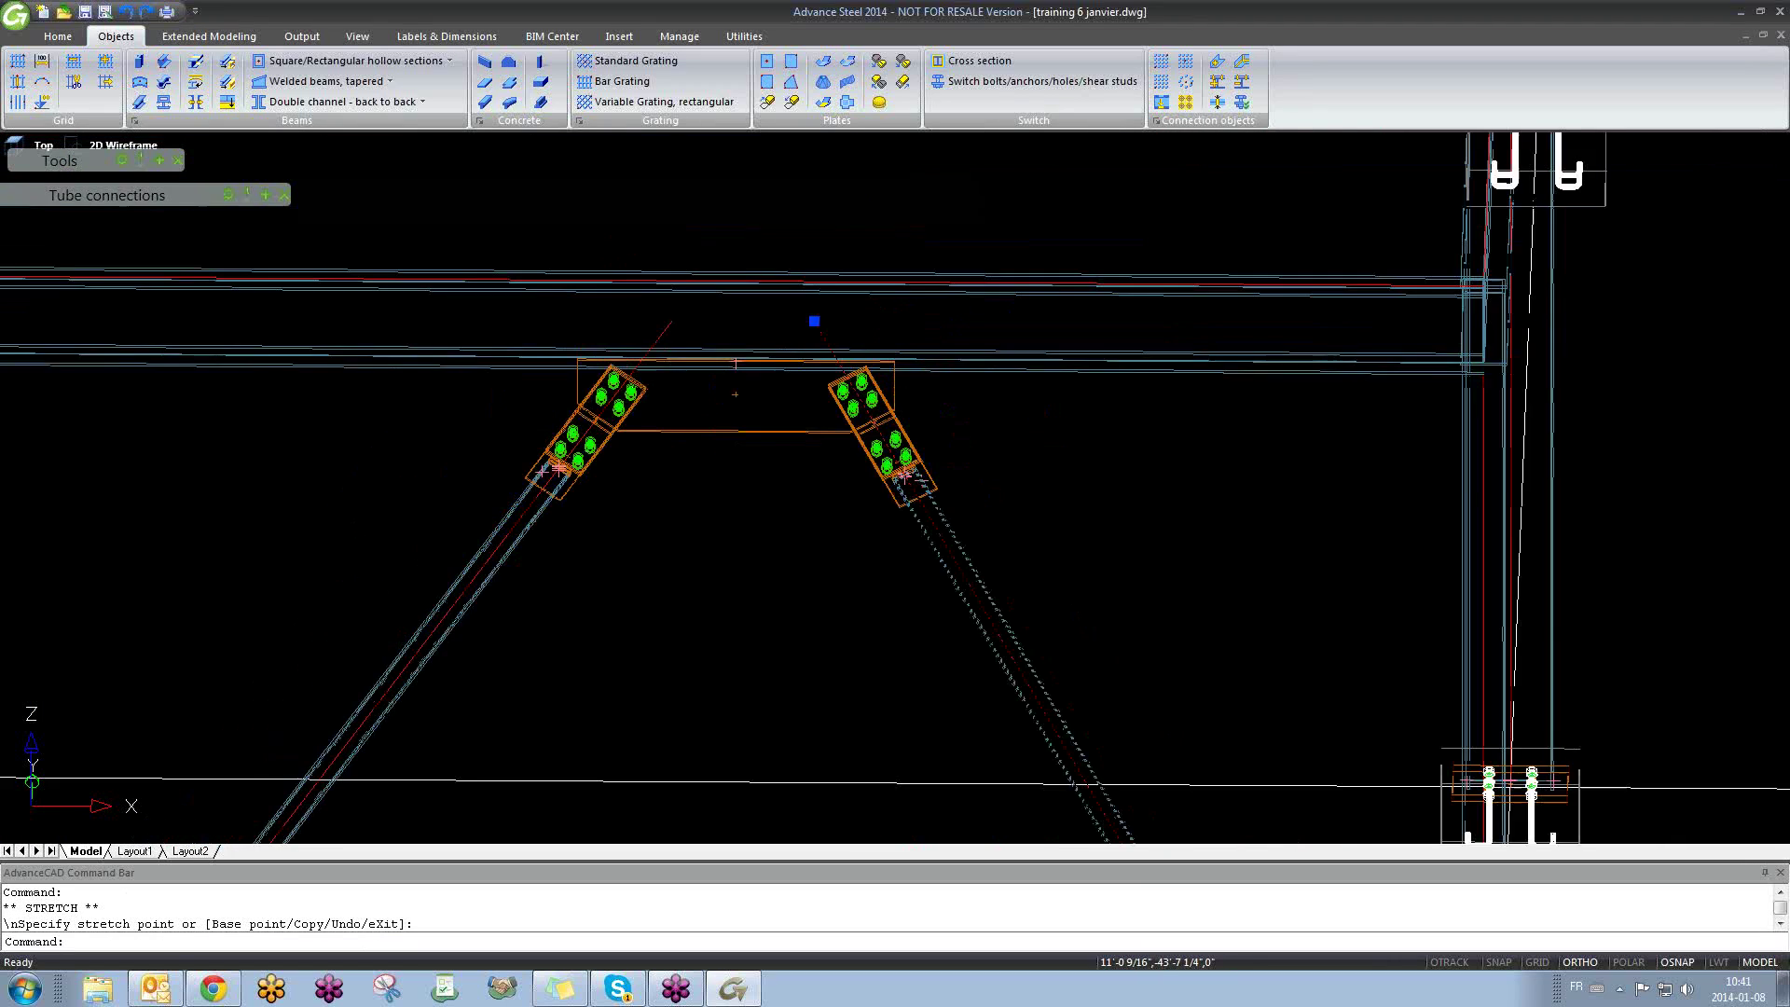
{"action": "scroll", "coordinate": [696, 422], "scroll_direction": "down", "scroll_amount": 1}
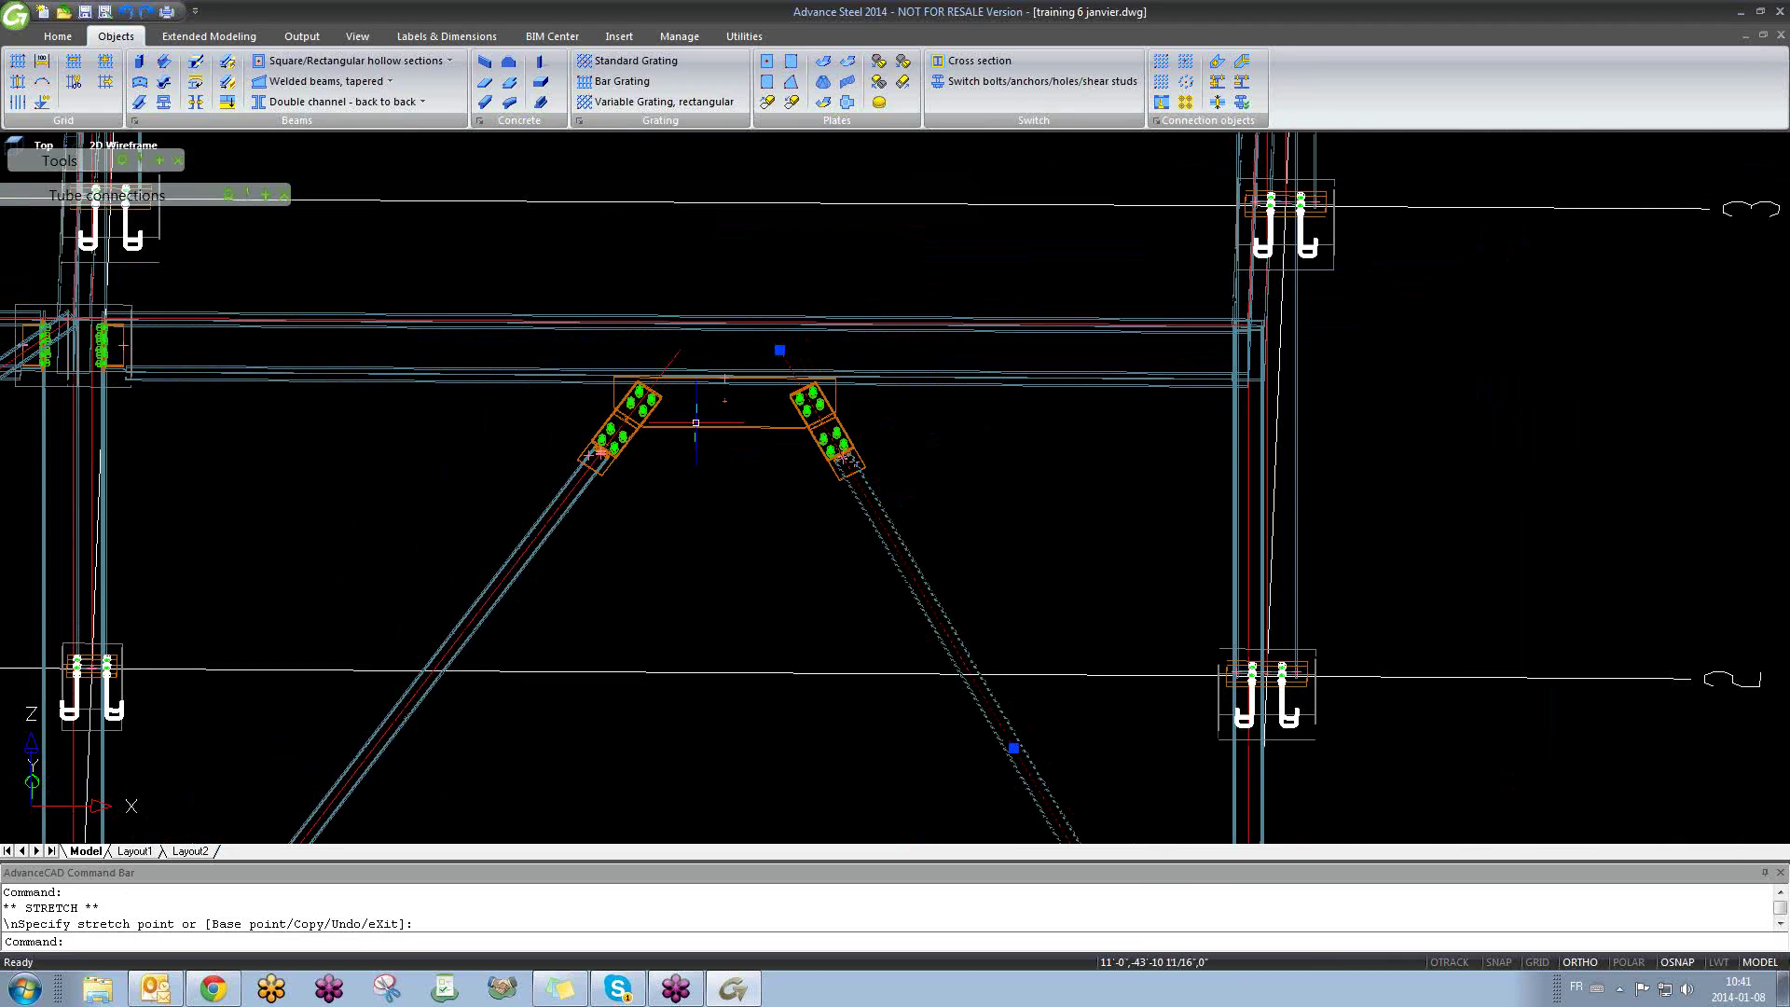
{"action": "left_click", "coordinate": [680, 355]}
{"action": "left_click", "coordinate": [680, 355]}
{"action": "left_click", "coordinate": [553, 348]}
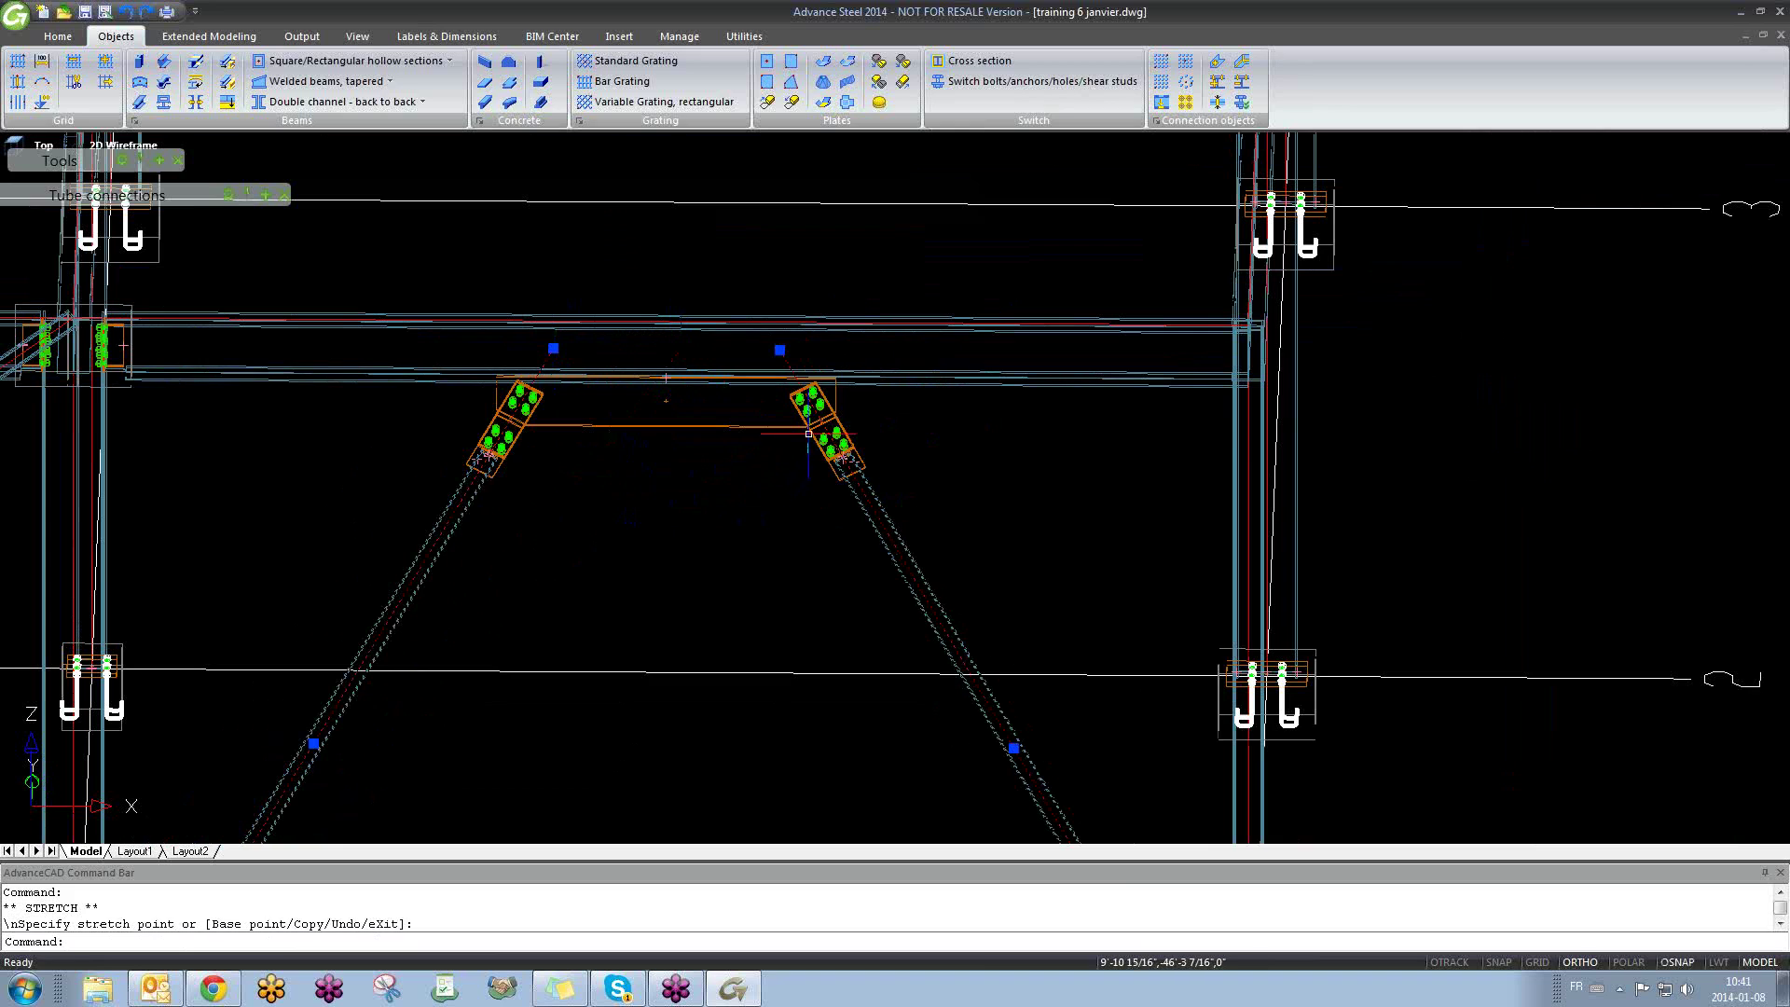
Step: Stretch the upper ends of both braces back toward each other until they meet at a common point
{"action": "left_click", "coordinate": [780, 350]}
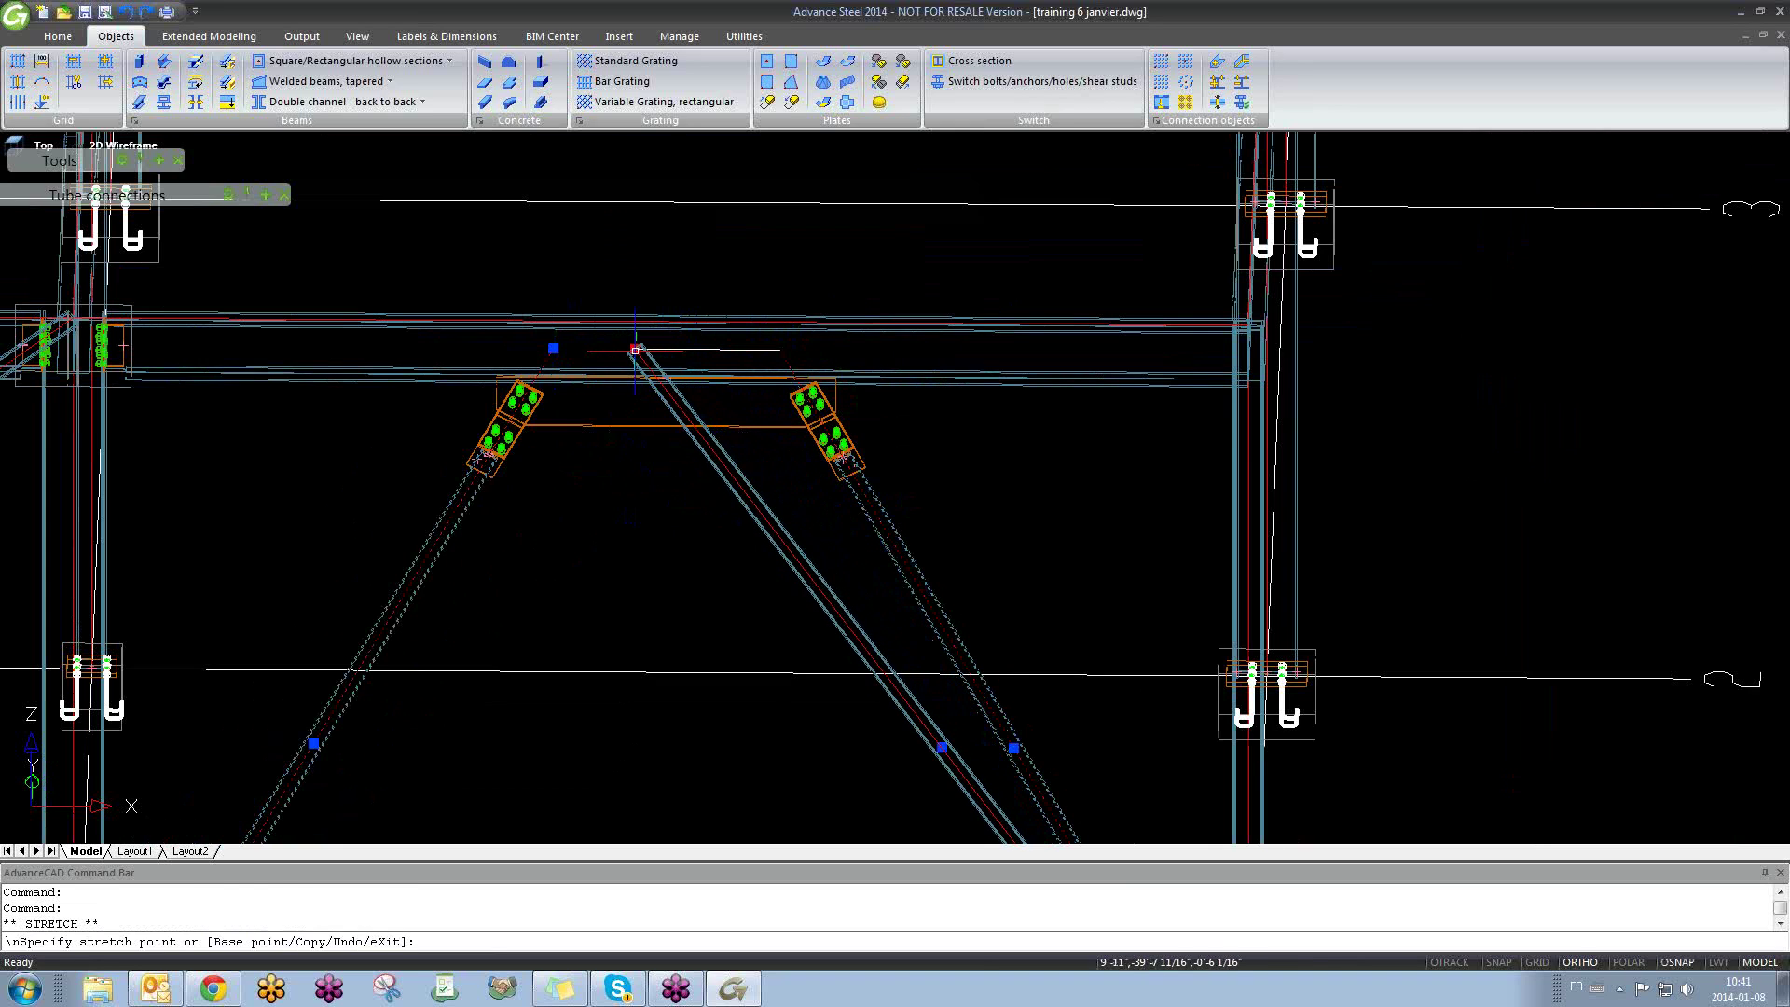
{"action": "left_click", "coordinate": [635, 348]}
{"action": "scroll", "coordinate": [560, 389], "scroll_direction": "up", "scroll_amount": 4}
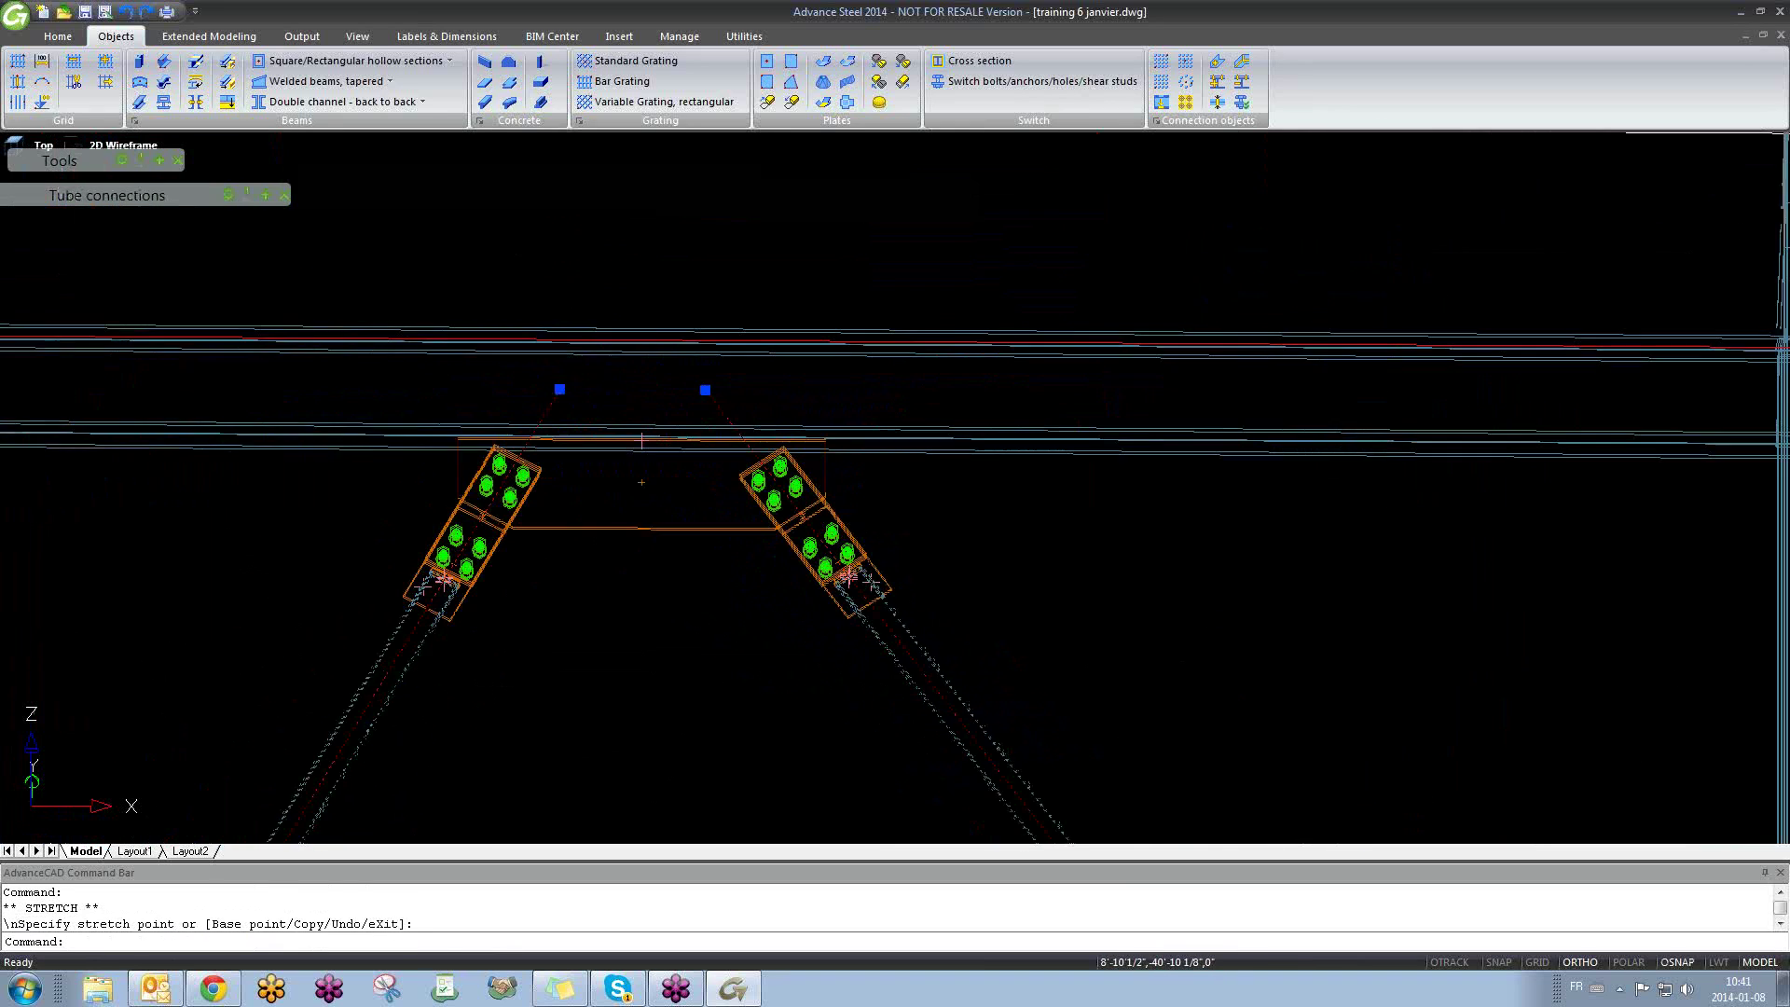
{"action": "left_click", "coordinate": [548, 388]}
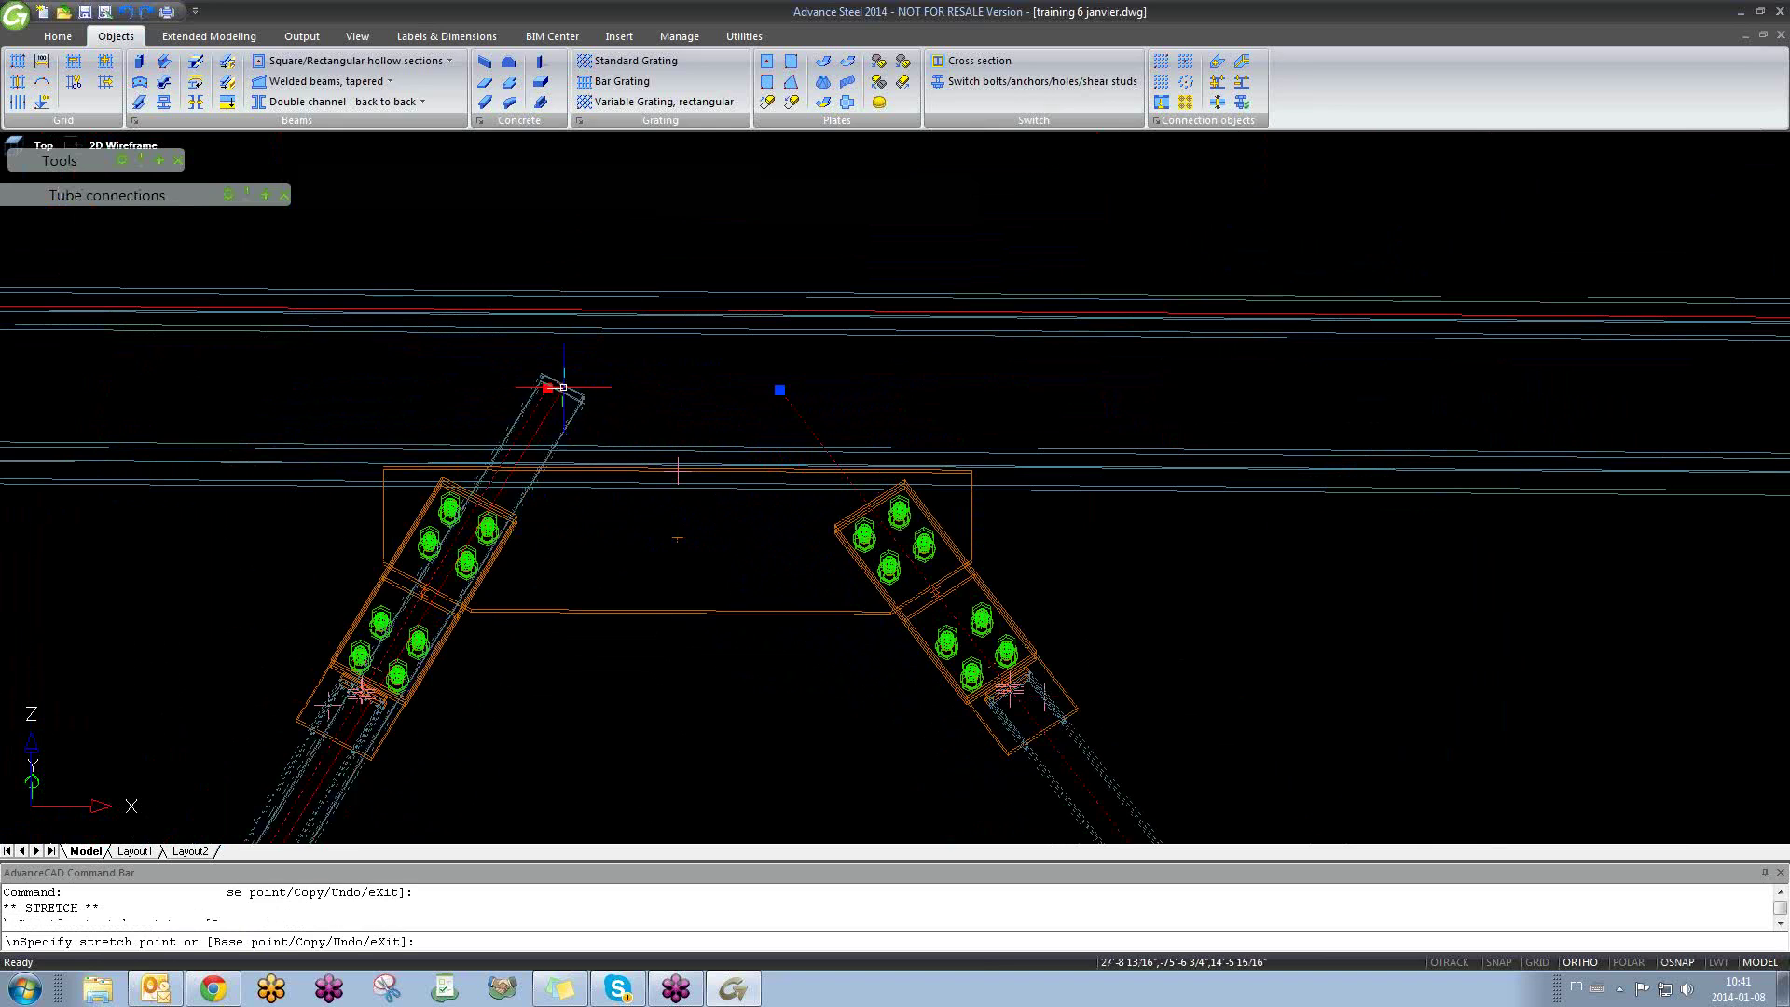
{"action": "left_click", "coordinate": [775, 392]}
{"action": "scroll", "coordinate": [825, 414], "scroll_direction": "down", "scroll_amount": 6}
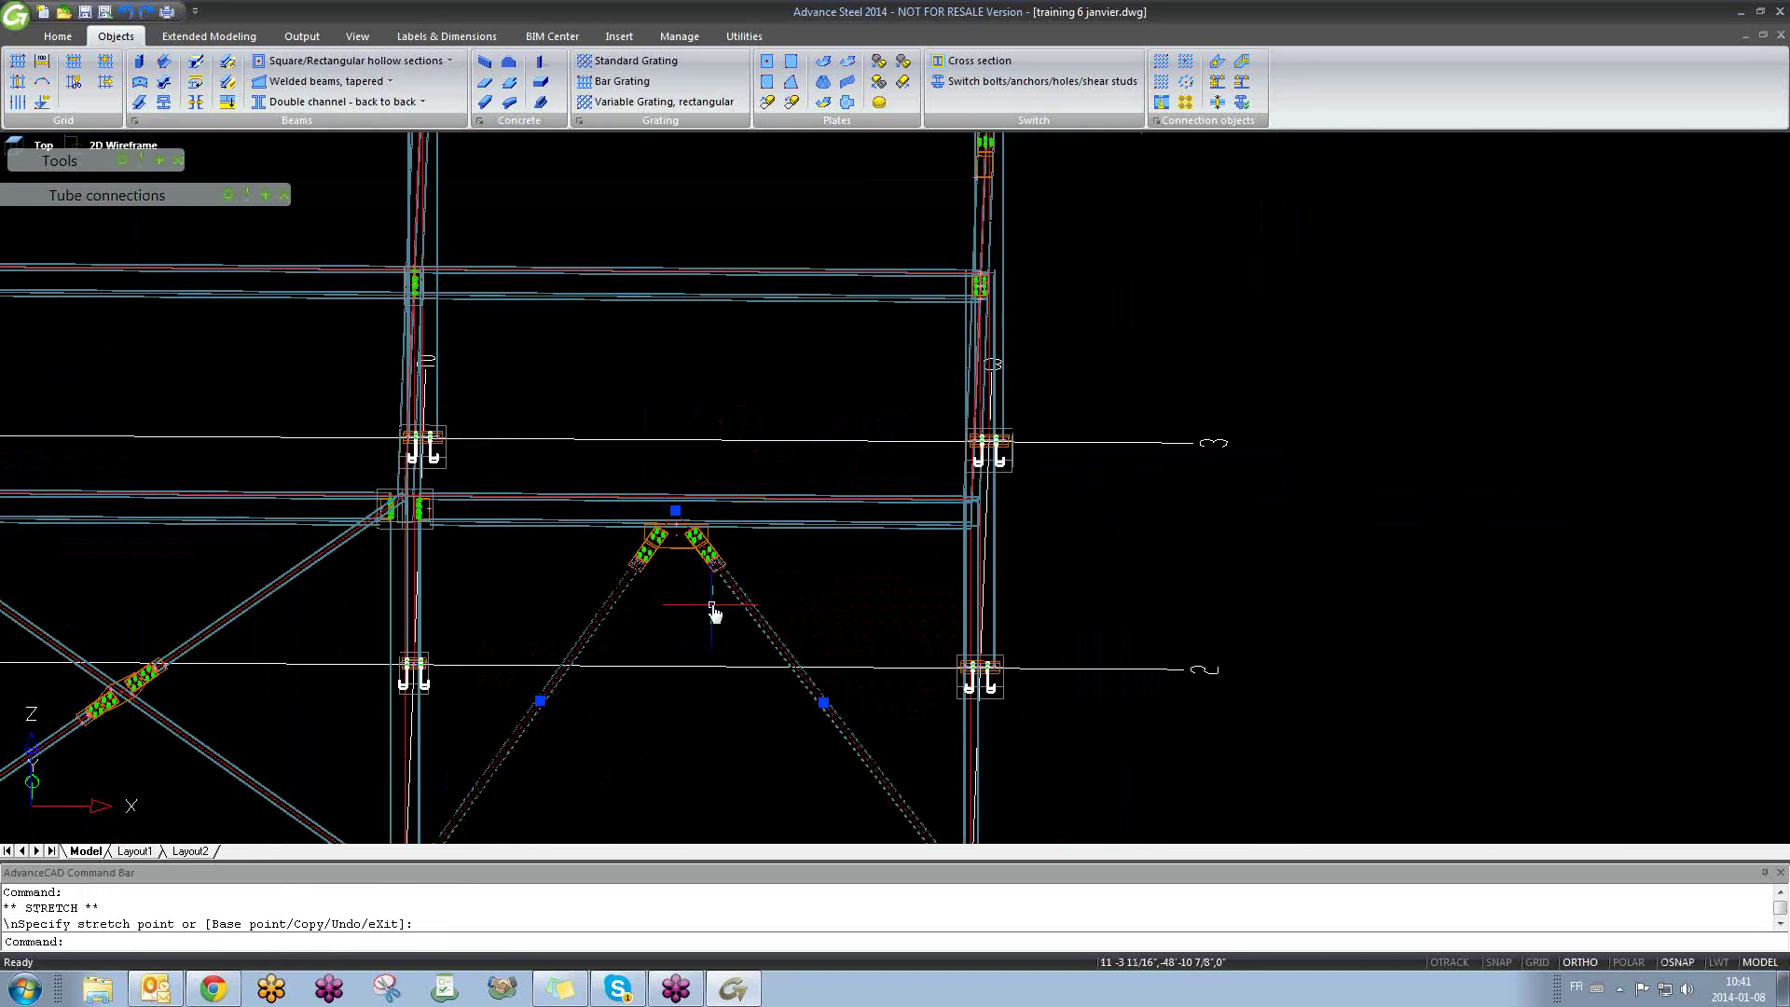
{"action": "scroll", "coordinate": [803, 383], "scroll_direction": "up", "scroll_amount": 5}
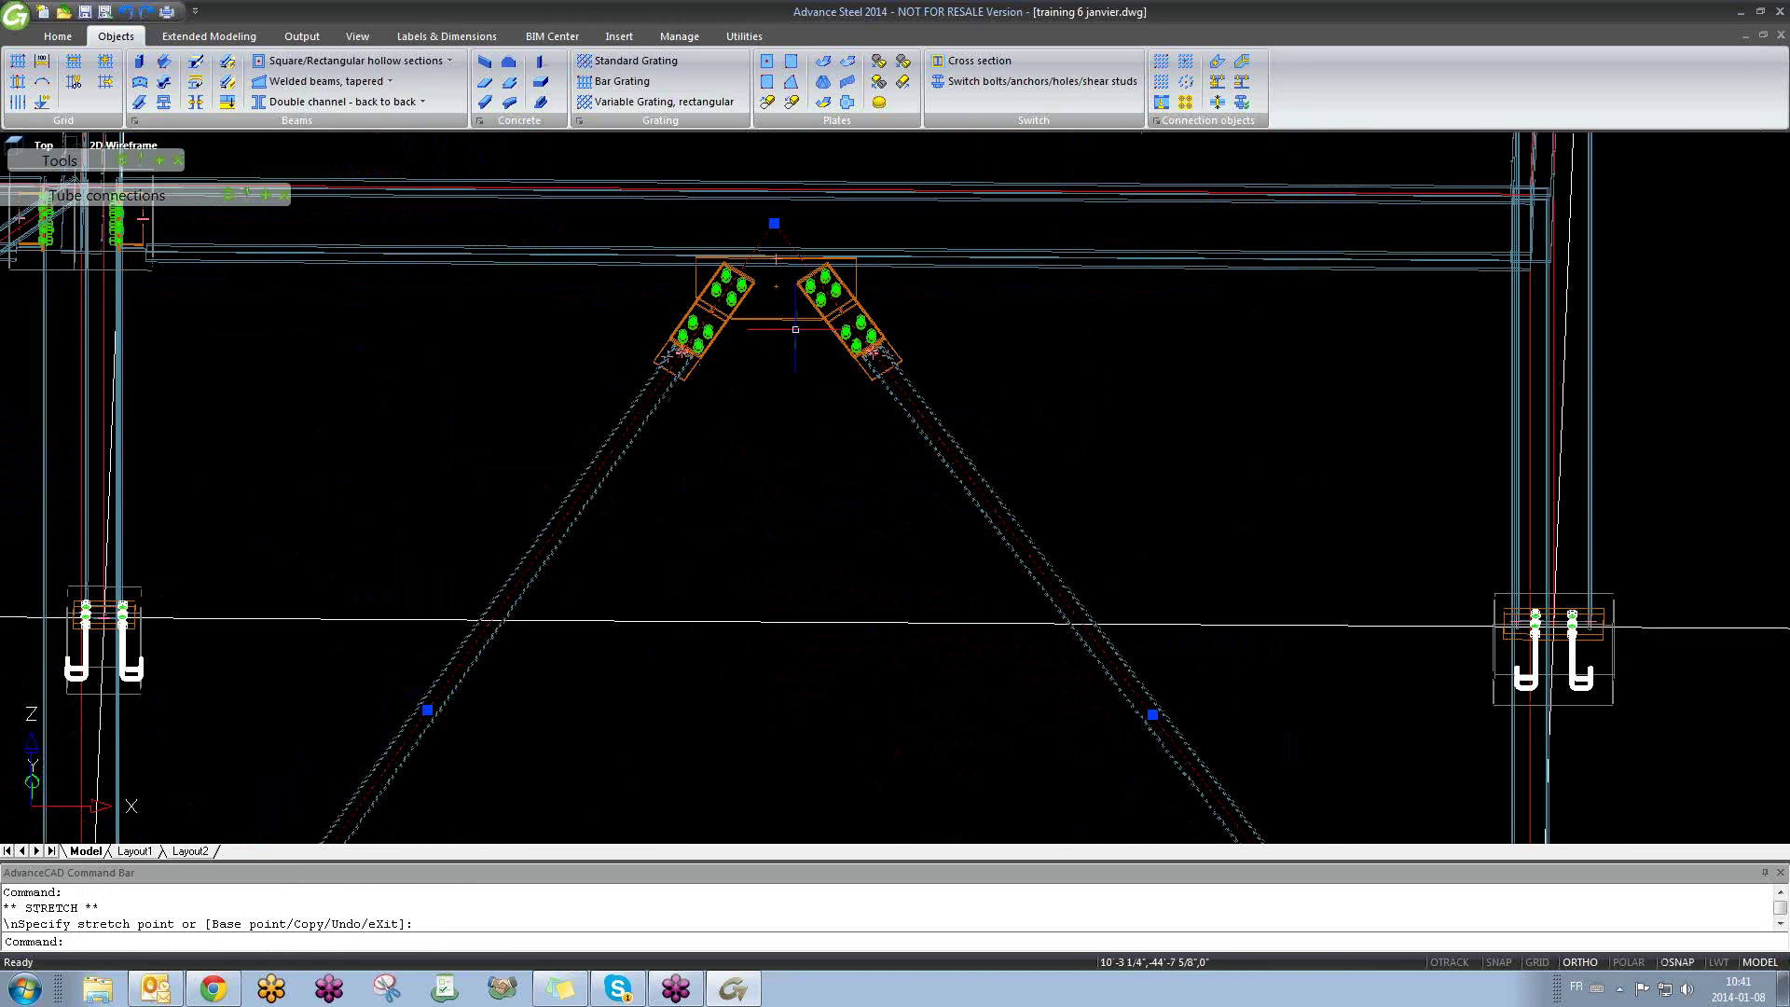
{"action": "key", "text": "Escape"}
{"action": "left_click", "coordinate": [794, 225]}
{"action": "left_click", "coordinate": [757, 242]}
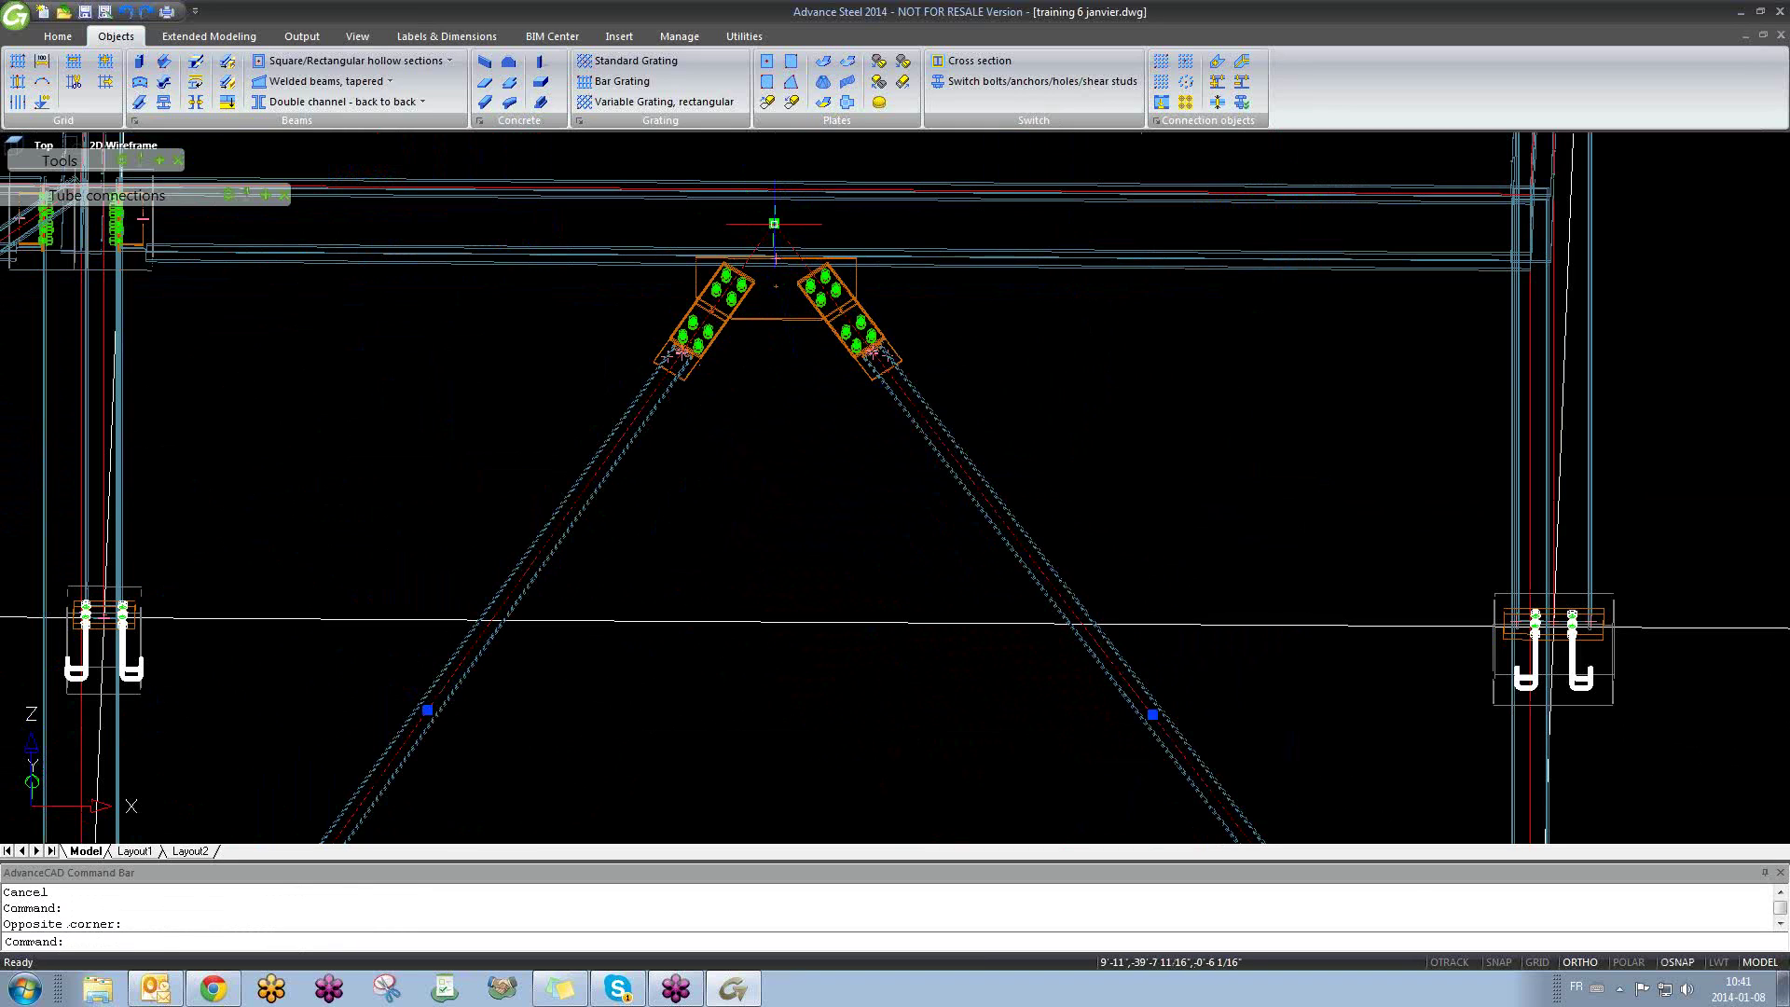
{"action": "left_click", "coordinate": [774, 224]}
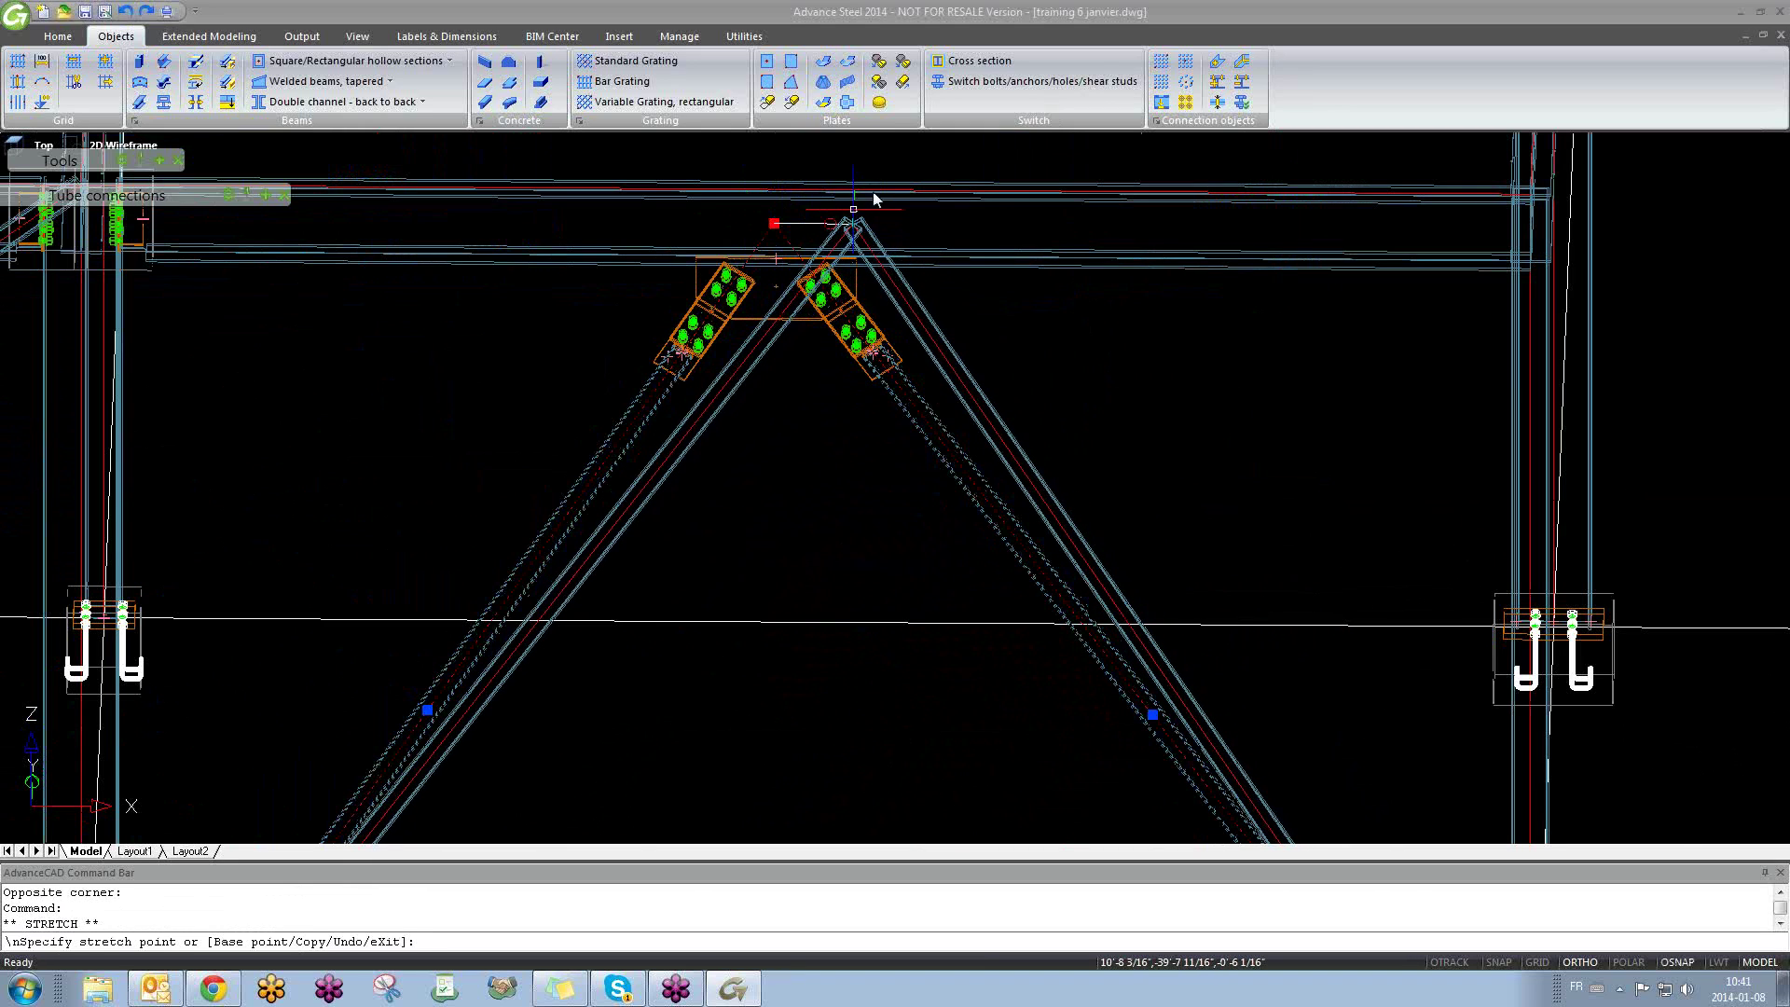
{"action": "key", "text": "Escape"}
{"action": "key", "text": "Escape"}
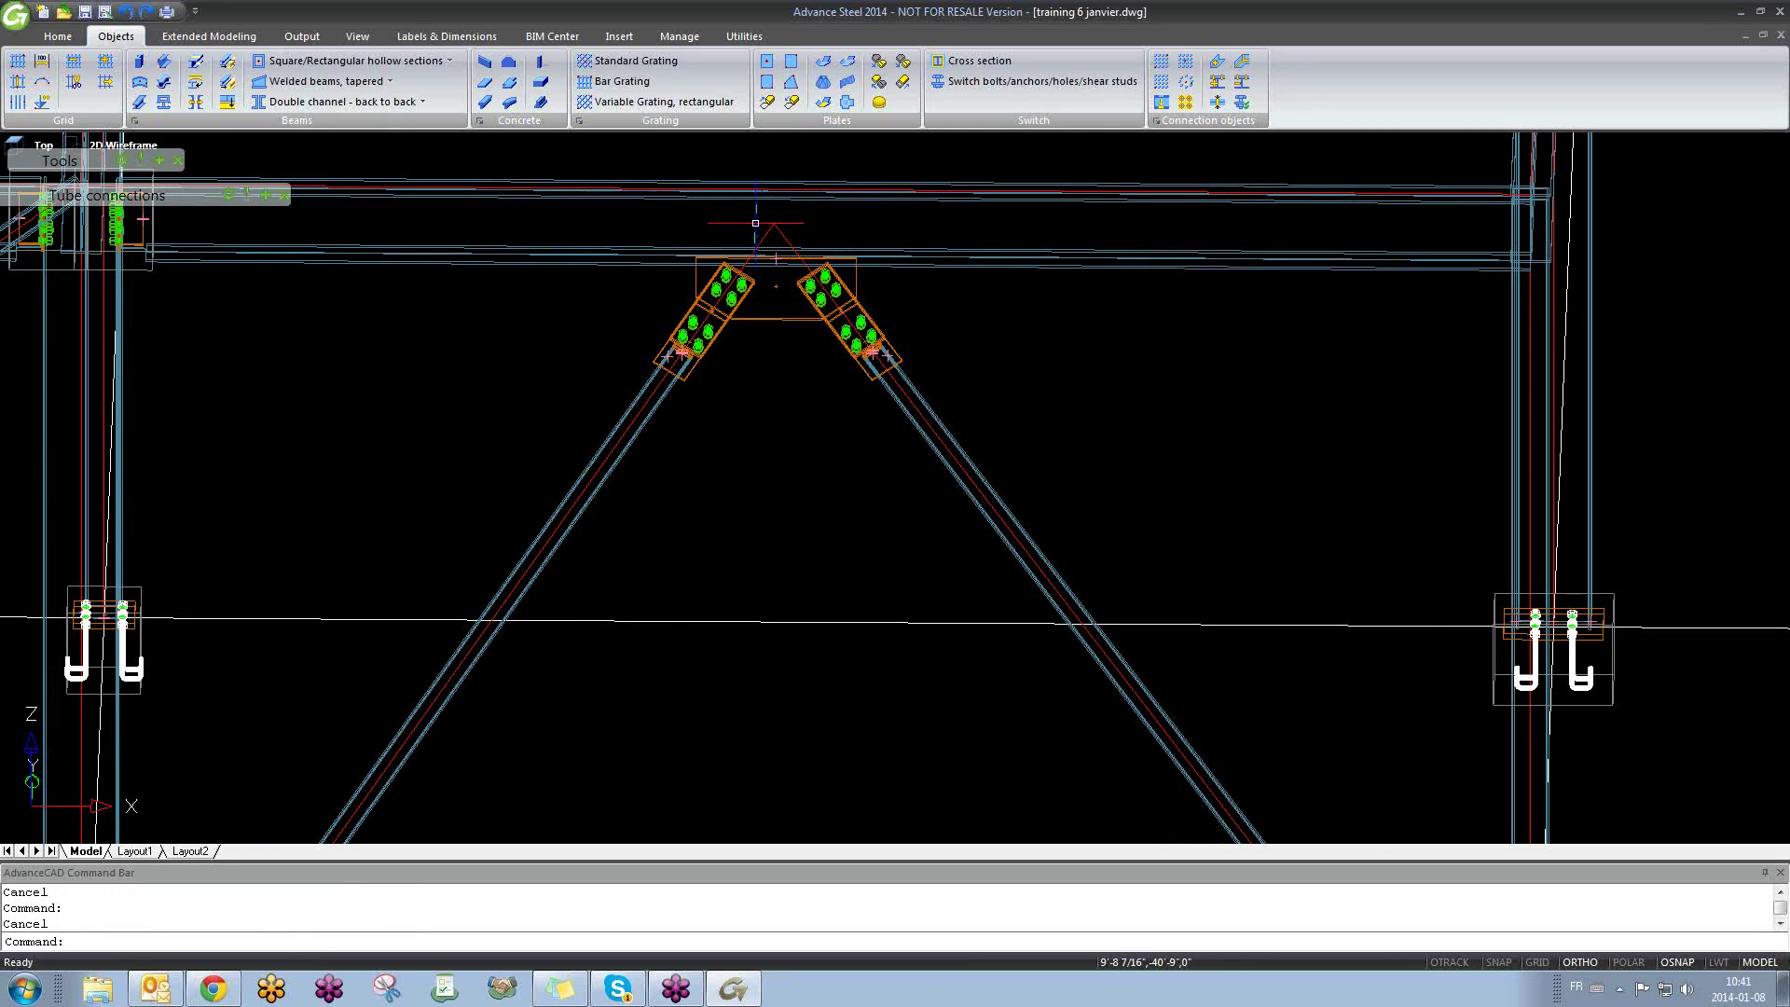
Step: Examine from several angles where the two brace axes meet relative to the gusset and the upper front beam
{"action": "middle_click_drag", "start_coordinate": [821, 234], "coordinate": [774, 263]}
{"action": "scroll", "coordinate": [774, 263], "scroll_direction": "down", "scroll_amount": 2}
{"action": "scroll", "coordinate": [830, 238], "scroll_direction": "up", "scroll_amount": 5}
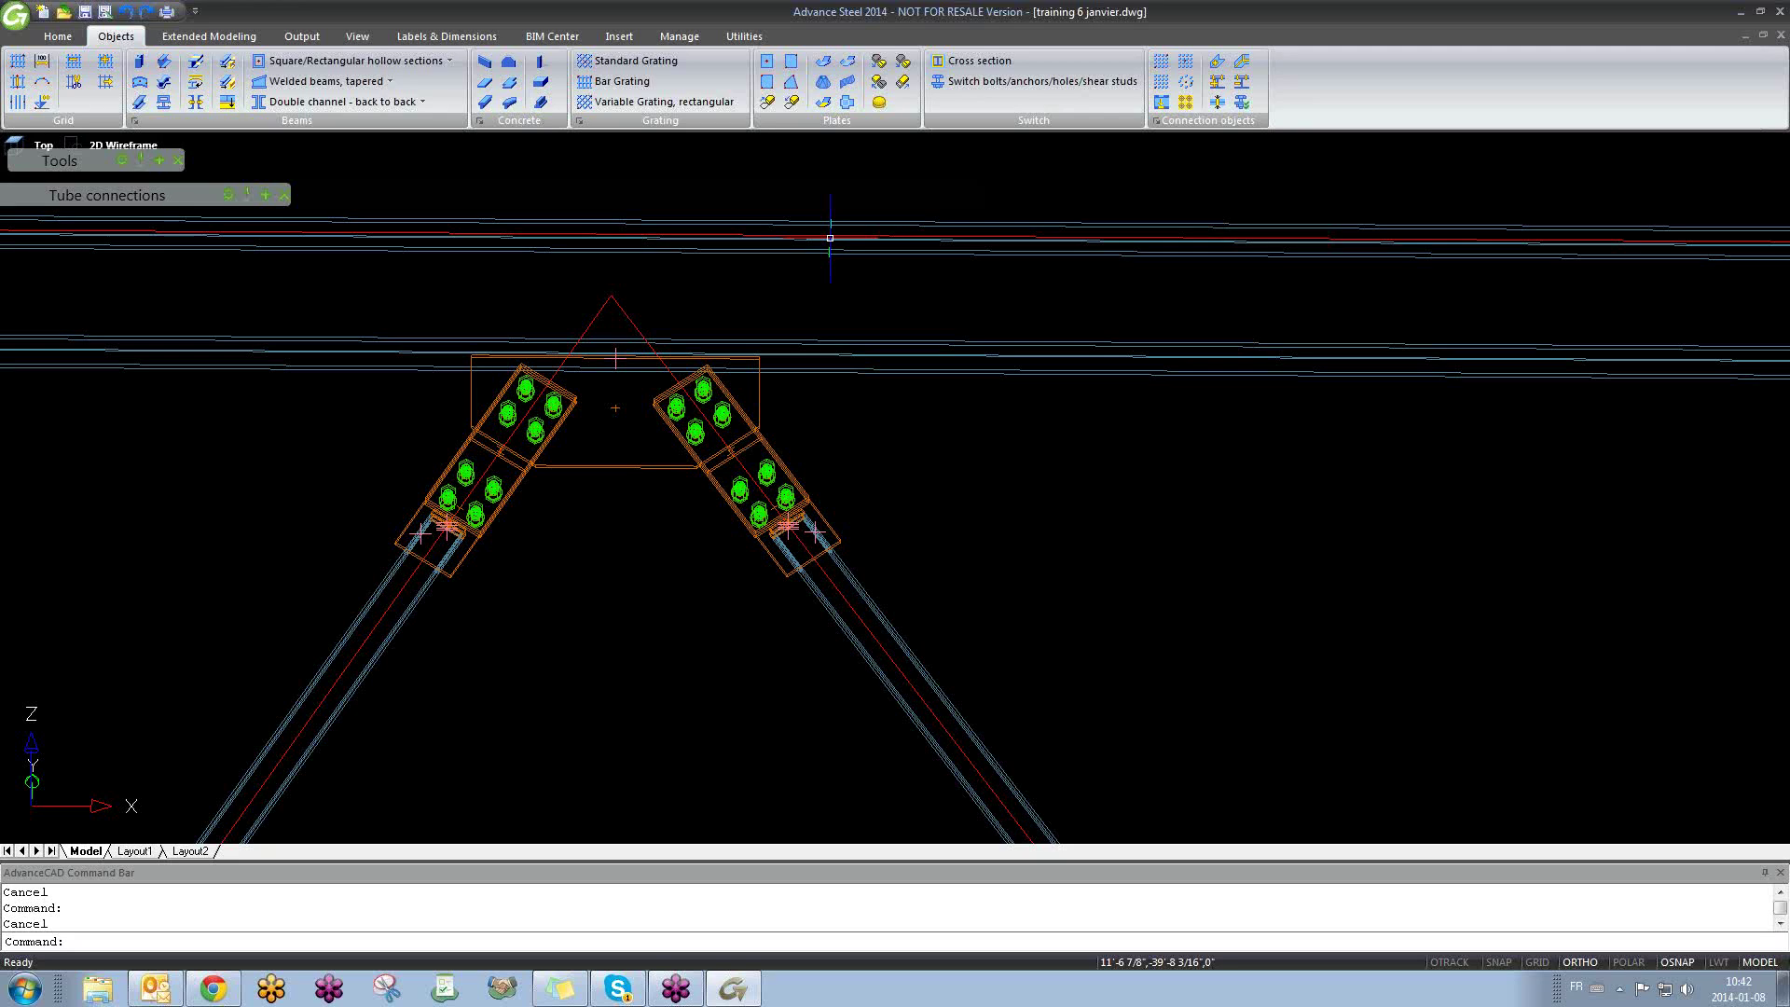
{"action": "middle_click_drag", "start_coordinate": [755, 300], "coordinate": [620, 373], "text": "shift"}
{"action": "scroll", "coordinate": [619, 373], "scroll_direction": "up", "scroll_amount": 4}
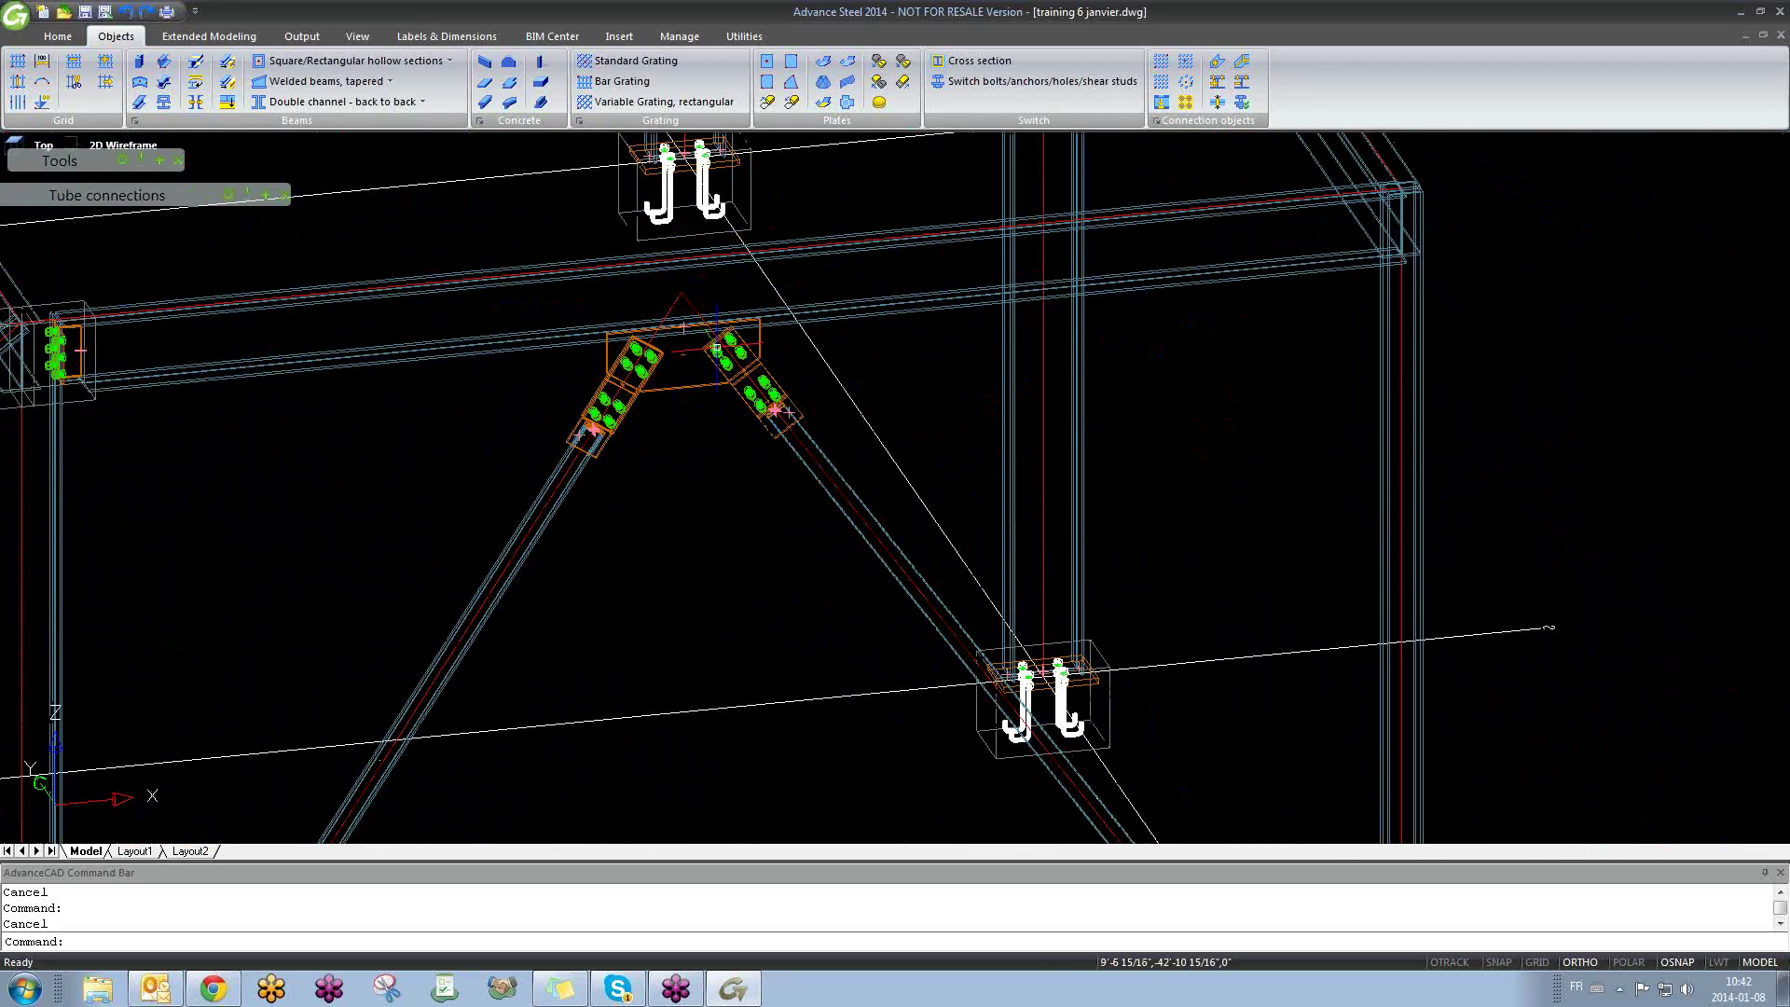
{"action": "scroll", "coordinate": [511, 425], "scroll_direction": "up", "scroll_amount": 2}
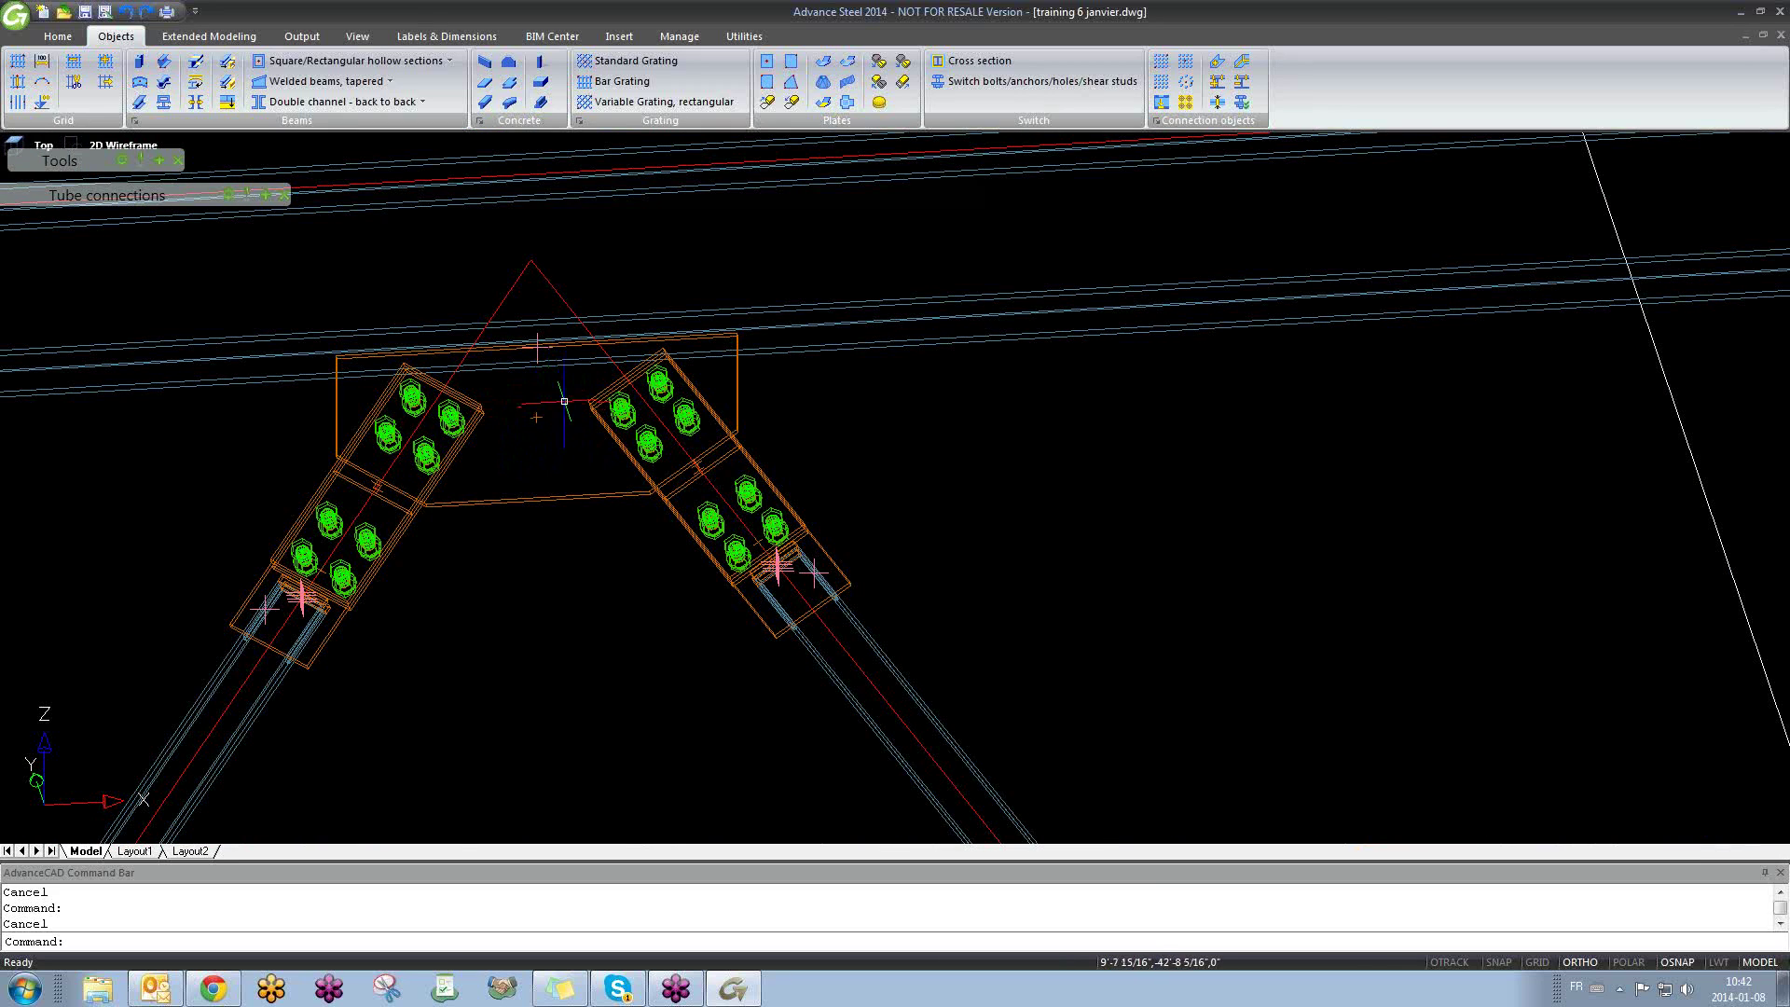
{"action": "middle_click_drag", "start_coordinate": [553, 446], "coordinate": [606, 396], "text": "shift"}
{"action": "left_click", "coordinate": [490, 611]}
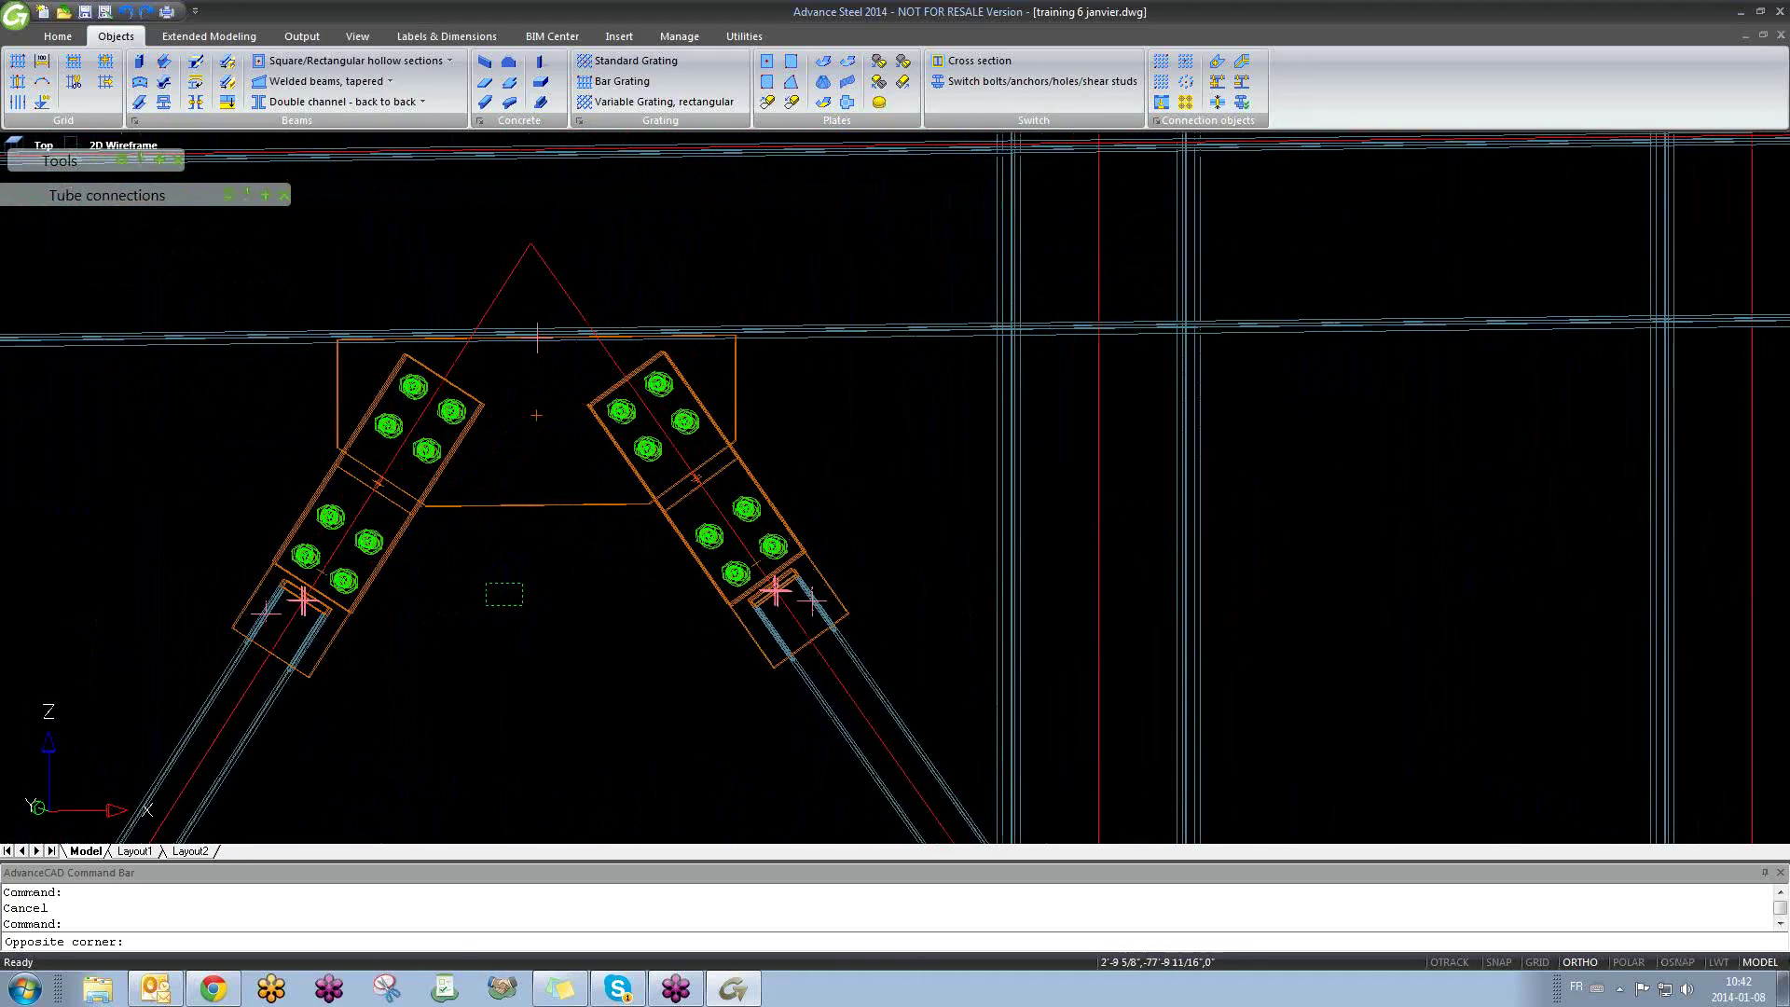
{"action": "left_click", "coordinate": [559, 287]}
{"action": "scroll", "coordinate": [559, 288], "scroll_direction": "down", "scroll_amount": 3}
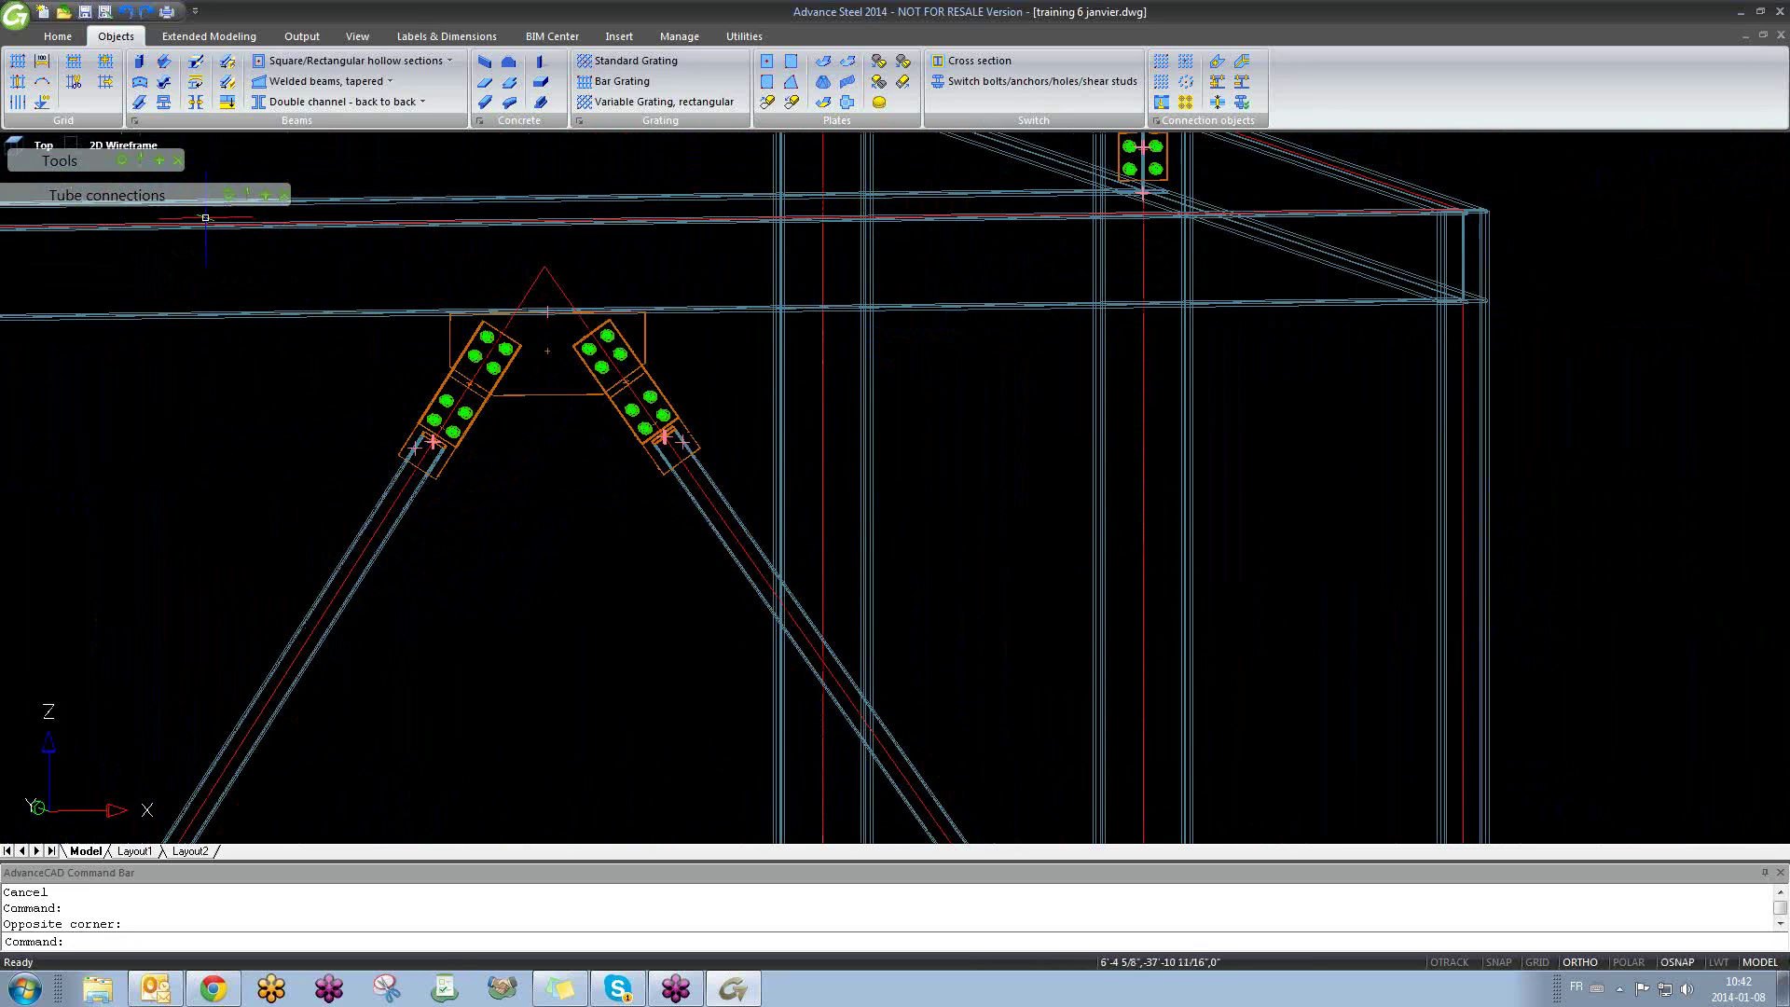
{"action": "mouse_move", "coordinate": [118, 194]}
{"action": "left_mouse_down"}
{"action": "mouse_move", "coordinate": [117, 217]}
{"action": "mouse_move", "coordinate": [102, 175]}
{"action": "left_mouse_up"}
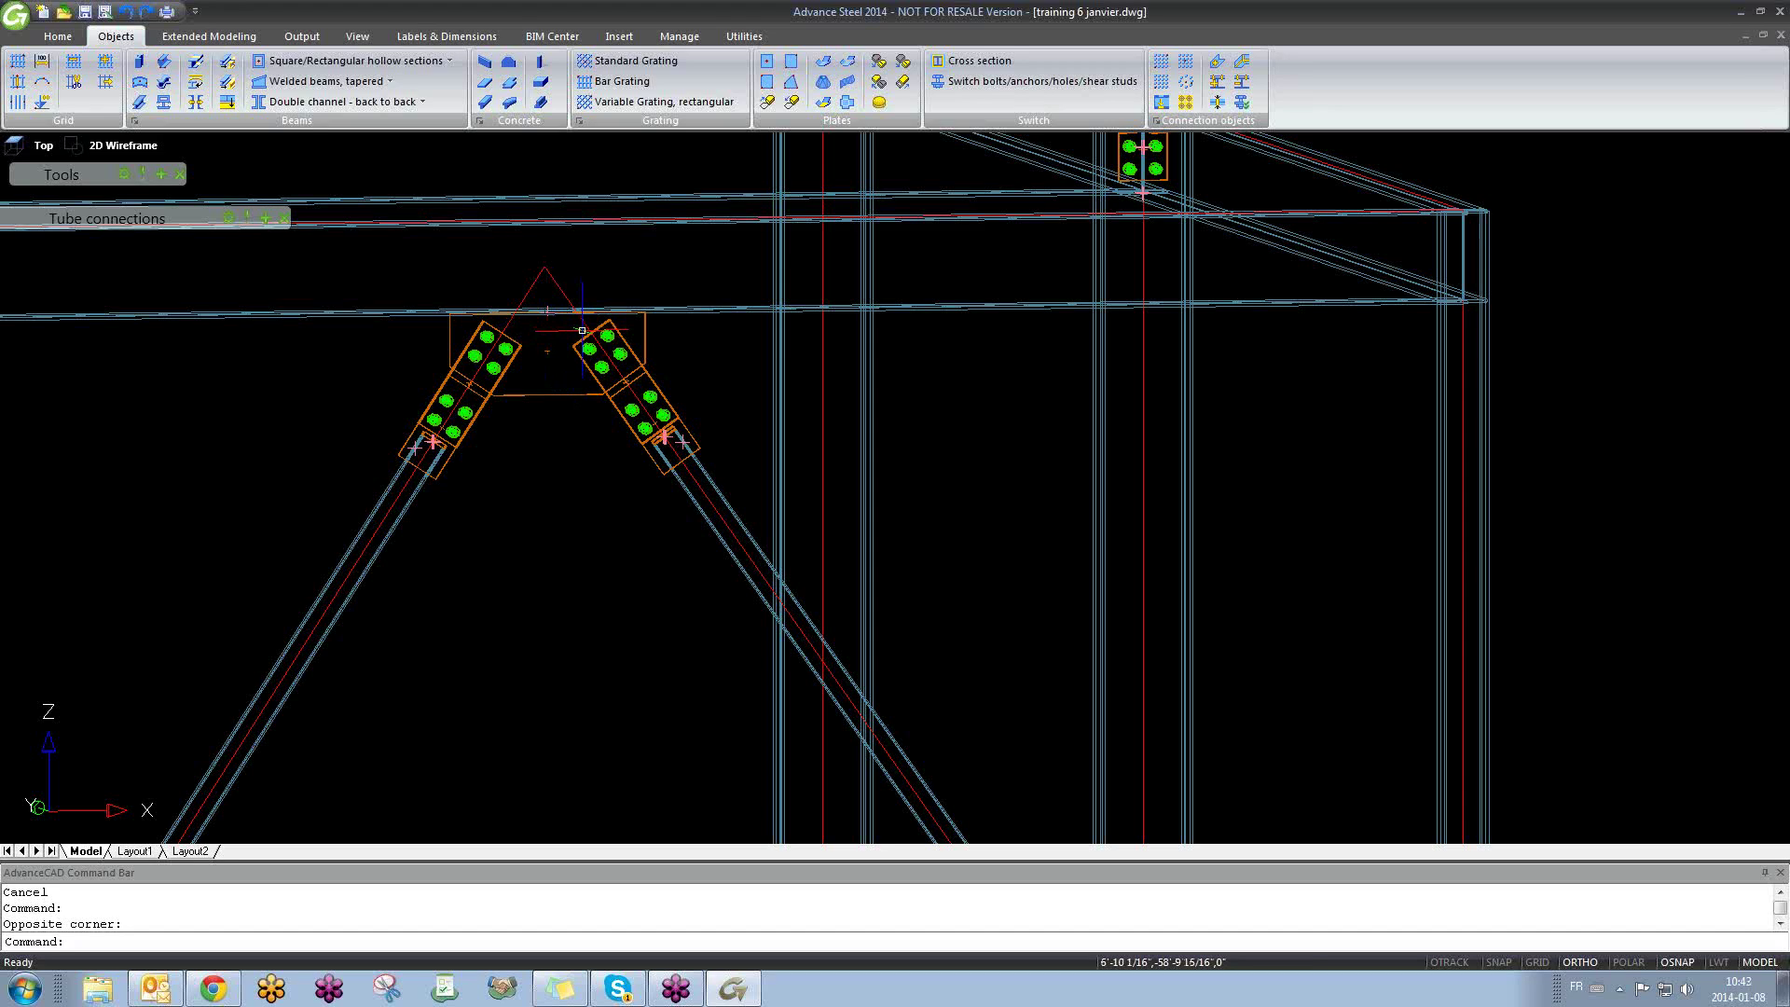
Step: Stretch the shared upper end of both braces up to the midpoint of the upper front beam's system line, using the MID snap
{"action": "middle_click_drag", "start_coordinate": [602, 303], "coordinate": [606, 361], "text": "shift"}
{"action": "scroll", "coordinate": [586, 364], "scroll_direction": "up", "scroll_amount": 4}
{"action": "left_click", "coordinate": [630, 409]}
{"action": "left_click", "coordinate": [605, 427]}
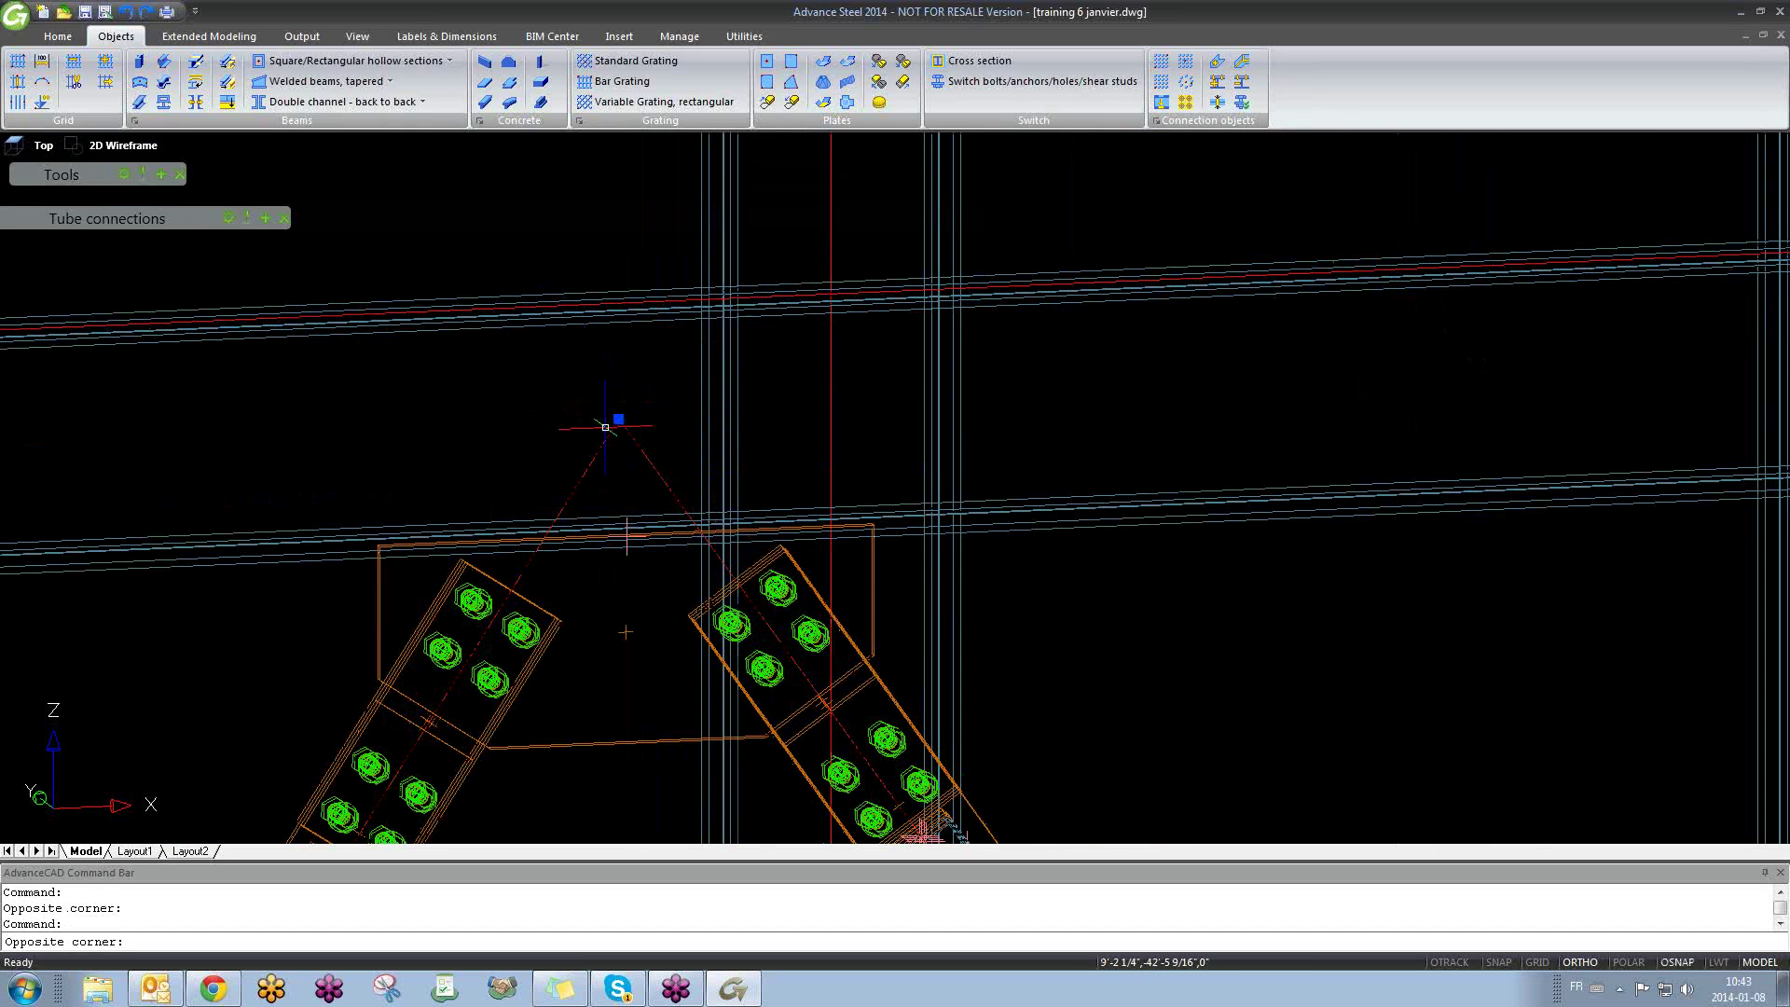
{"action": "left_click", "coordinate": [618, 419]}
{"action": "type", "text": "MI"}
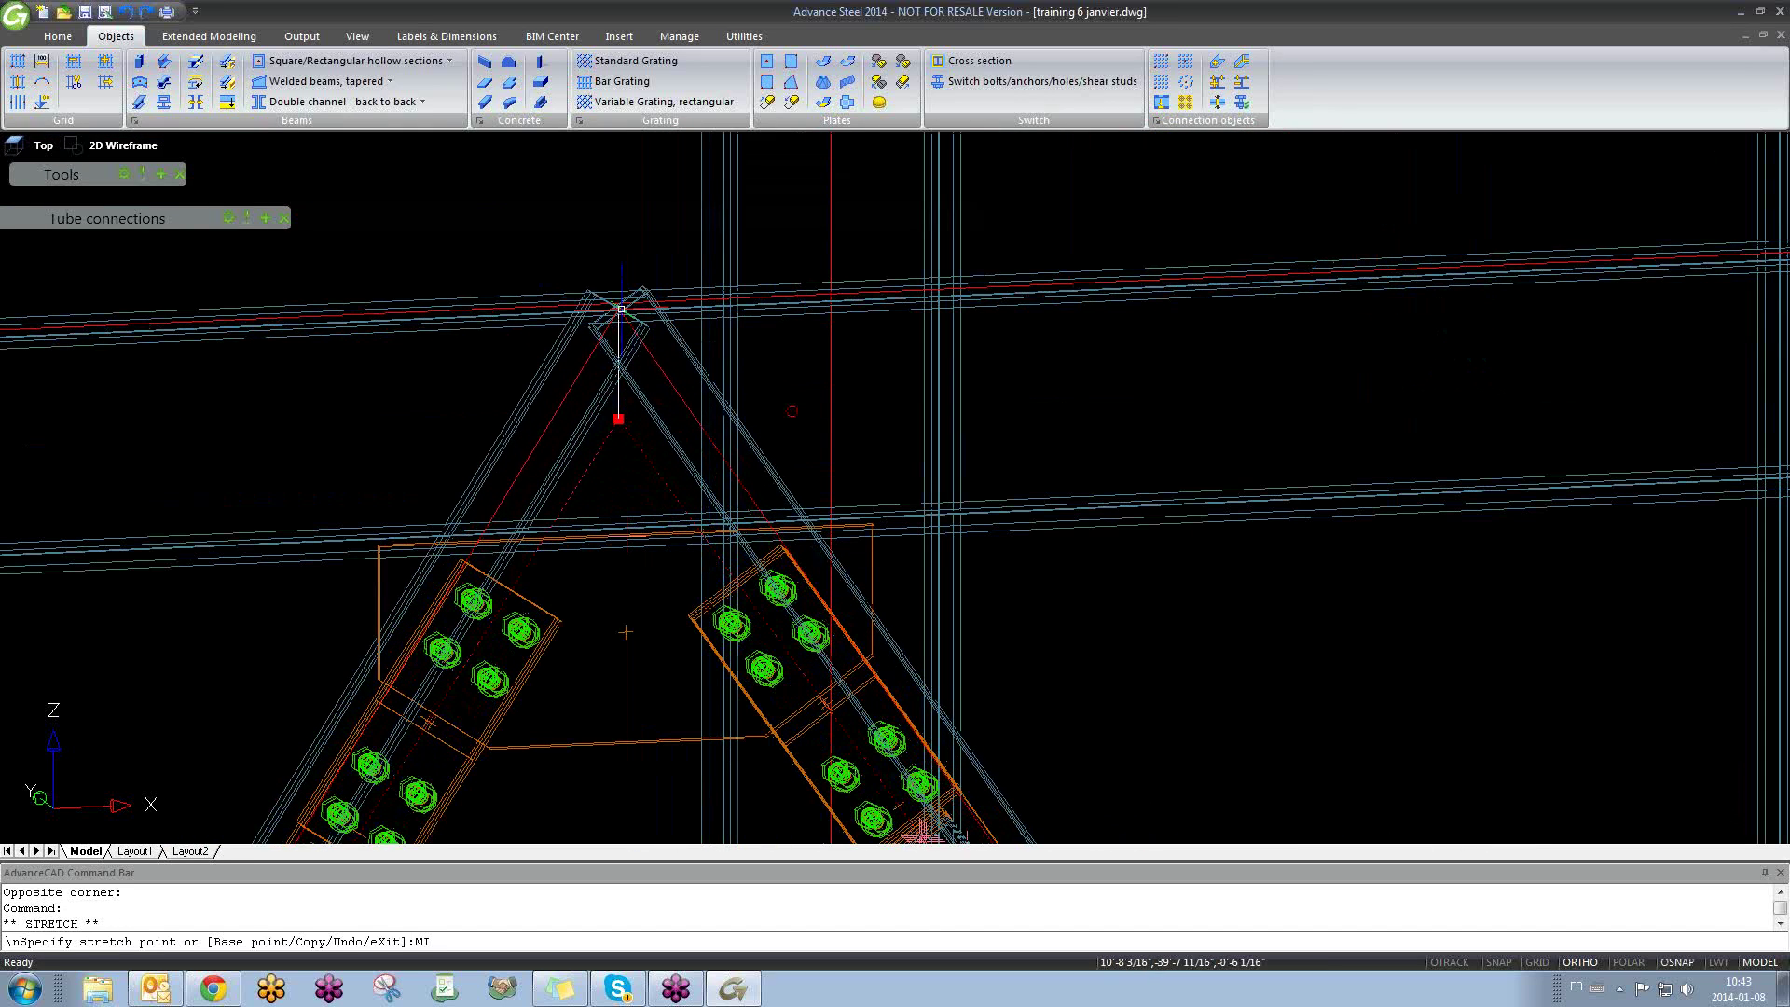
{"action": "type", "text": "D"}
{"action": "key", "text": "Return"}
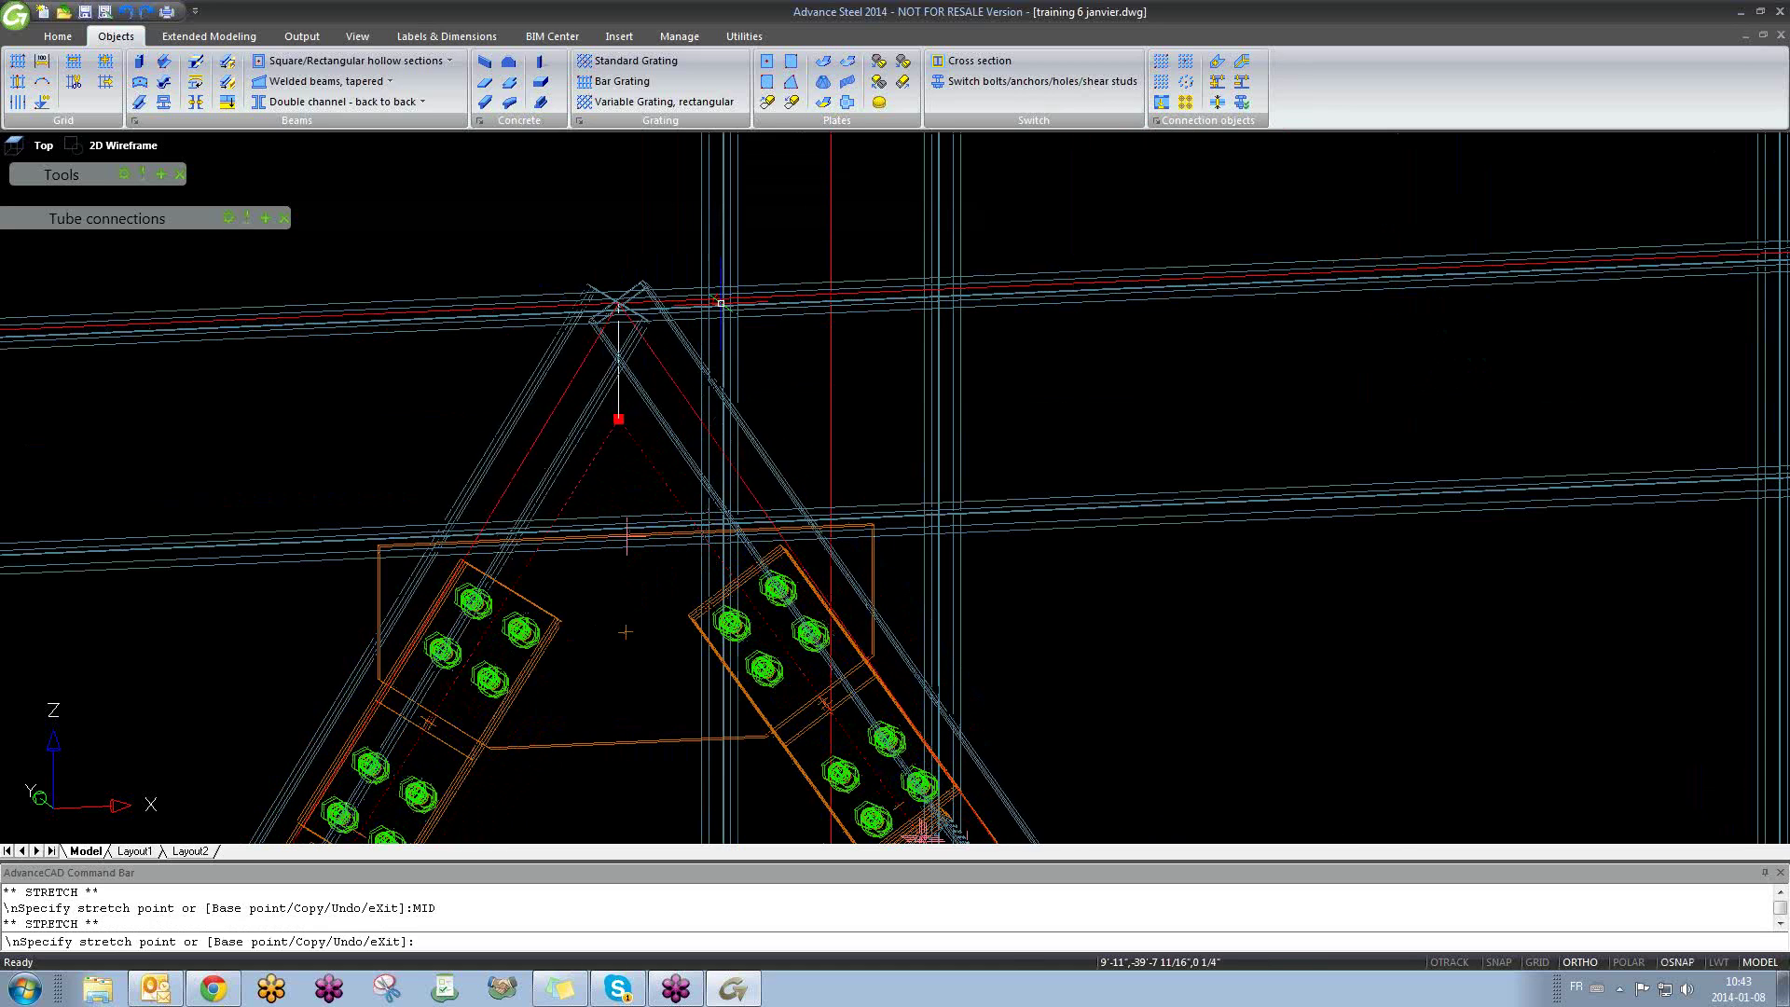
{"action": "left_click", "coordinate": [721, 303]}
{"action": "scroll", "coordinate": [501, 485], "scroll_direction": "down", "scroll_amount": 8}
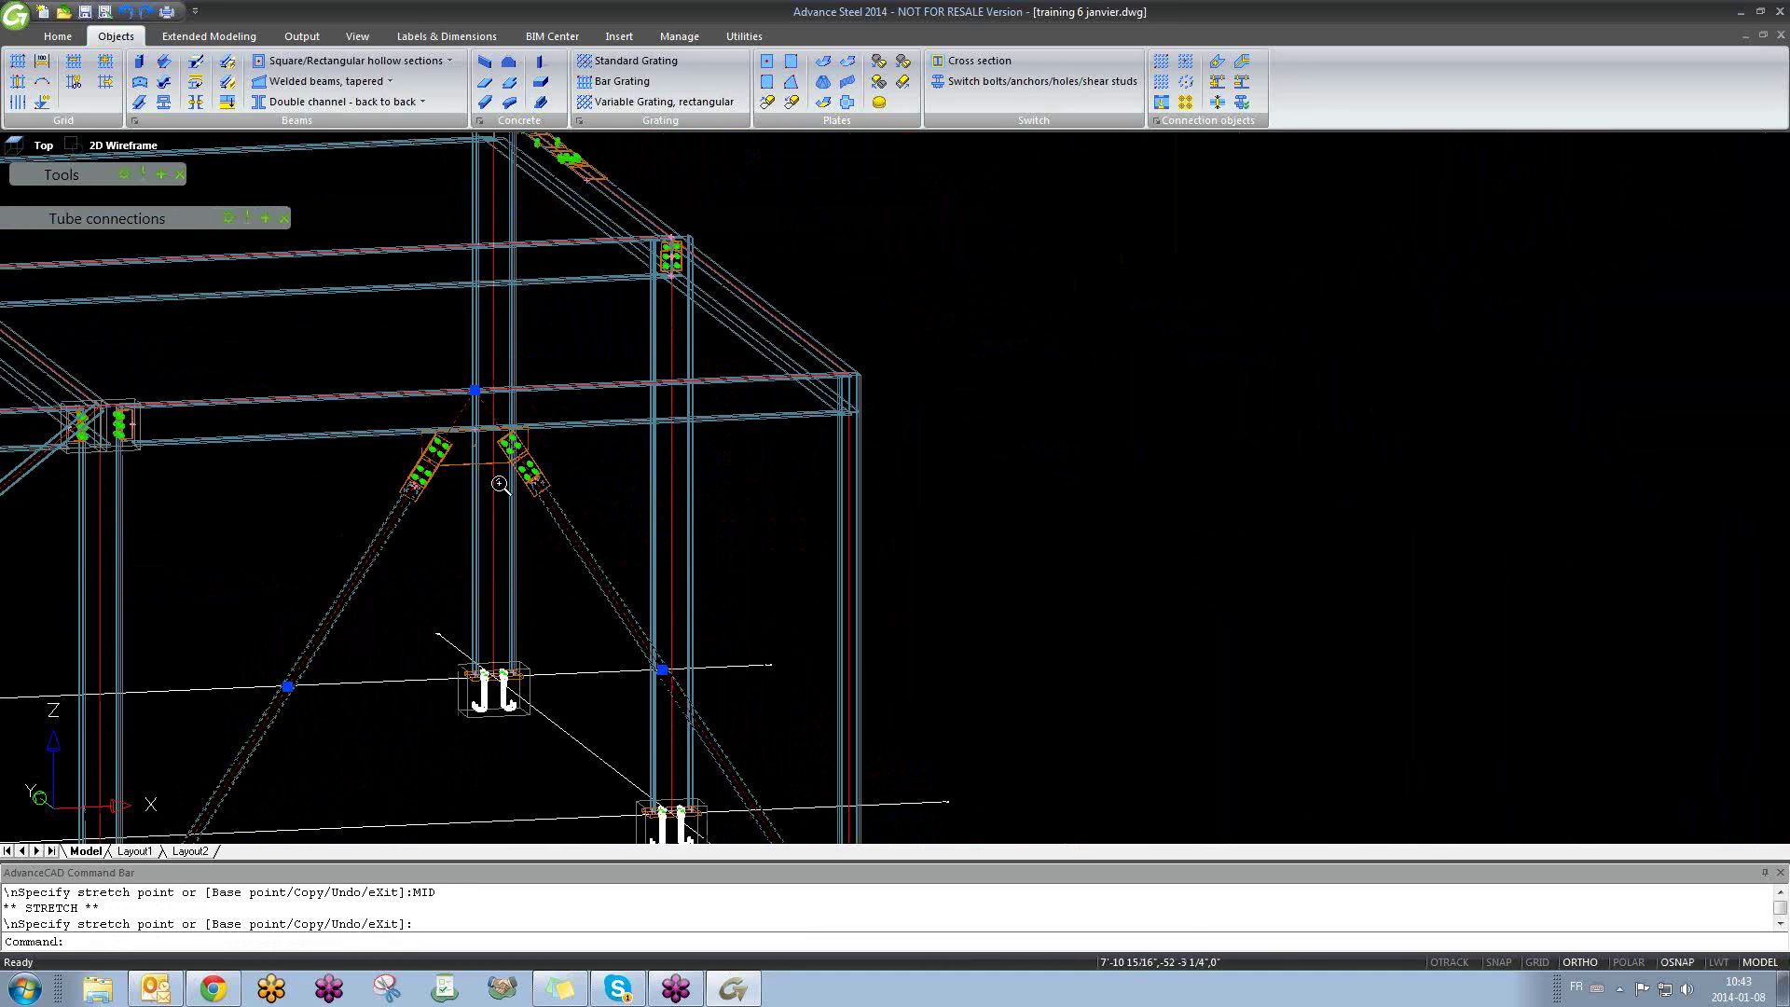
{"action": "middle_click_drag", "start_coordinate": [501, 485], "coordinate": [600, 603], "text": "shift"}
{"action": "key", "text": "Escape"}
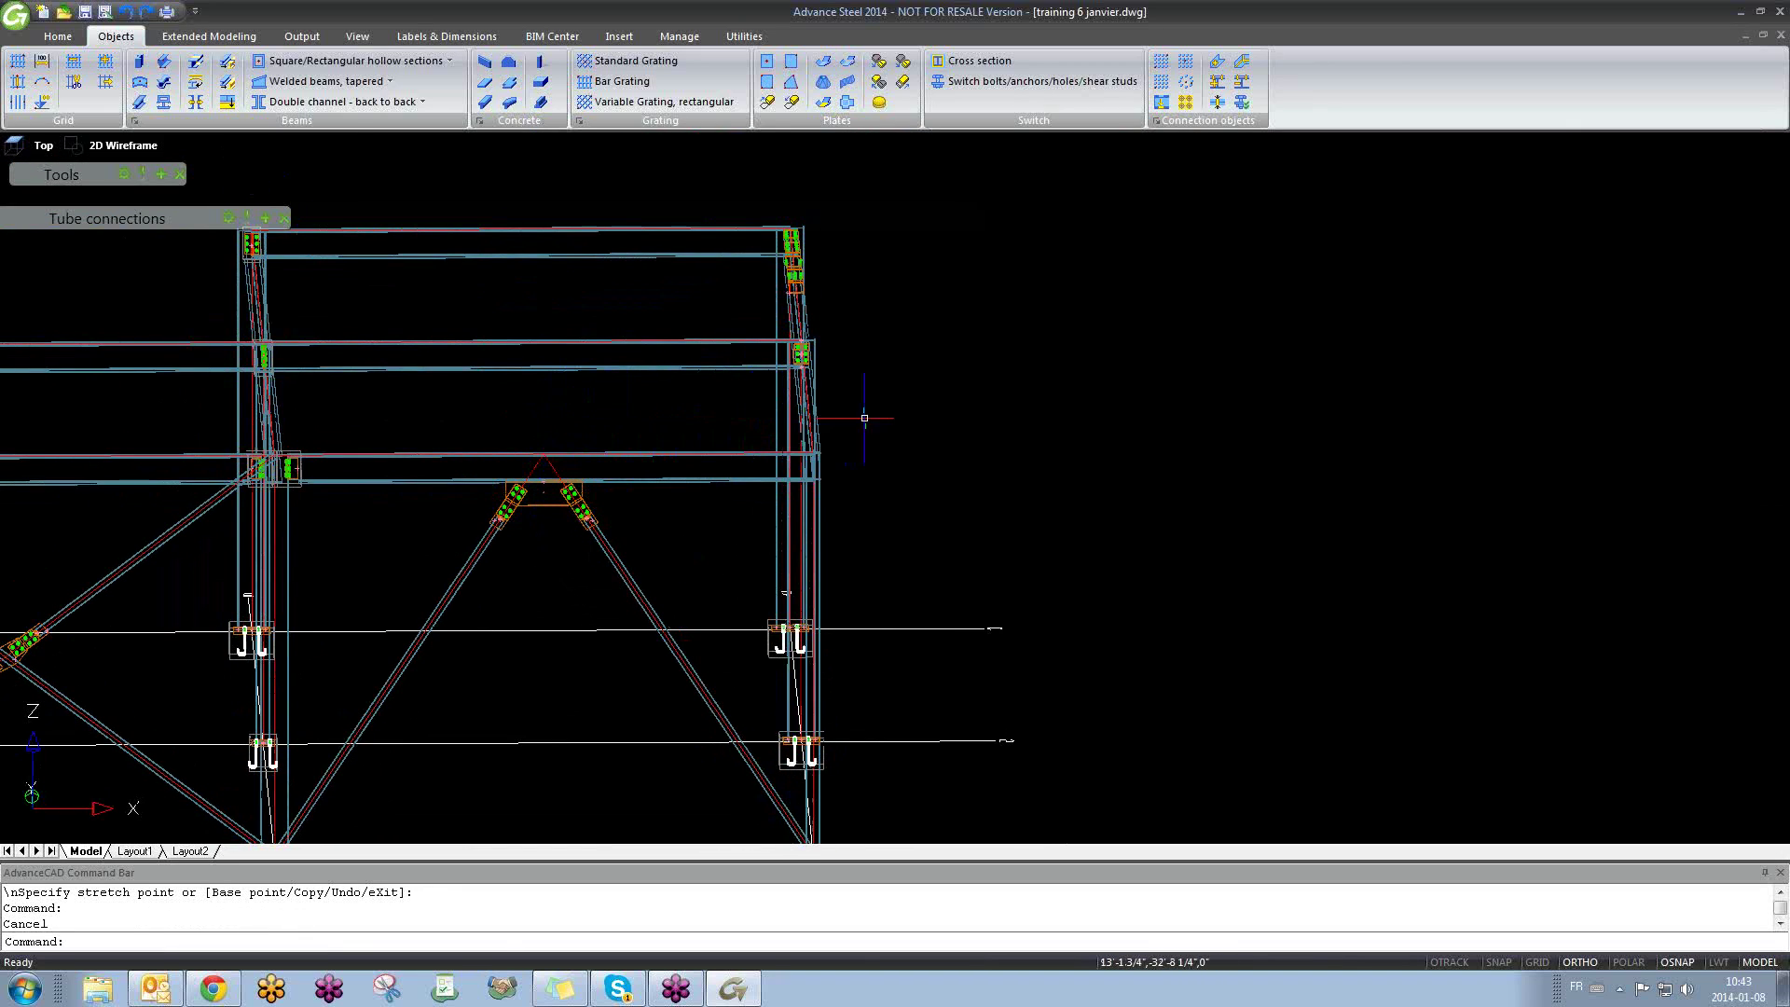
Step: Switch the model to the Front view and inspect the two-brace connection under the beam
{"action": "left_click", "coordinate": [904, 408]}
{"action": "left_click", "coordinate": [872, 449]}
{"action": "scroll", "coordinate": [551, 461], "scroll_direction": "up", "scroll_amount": 1}
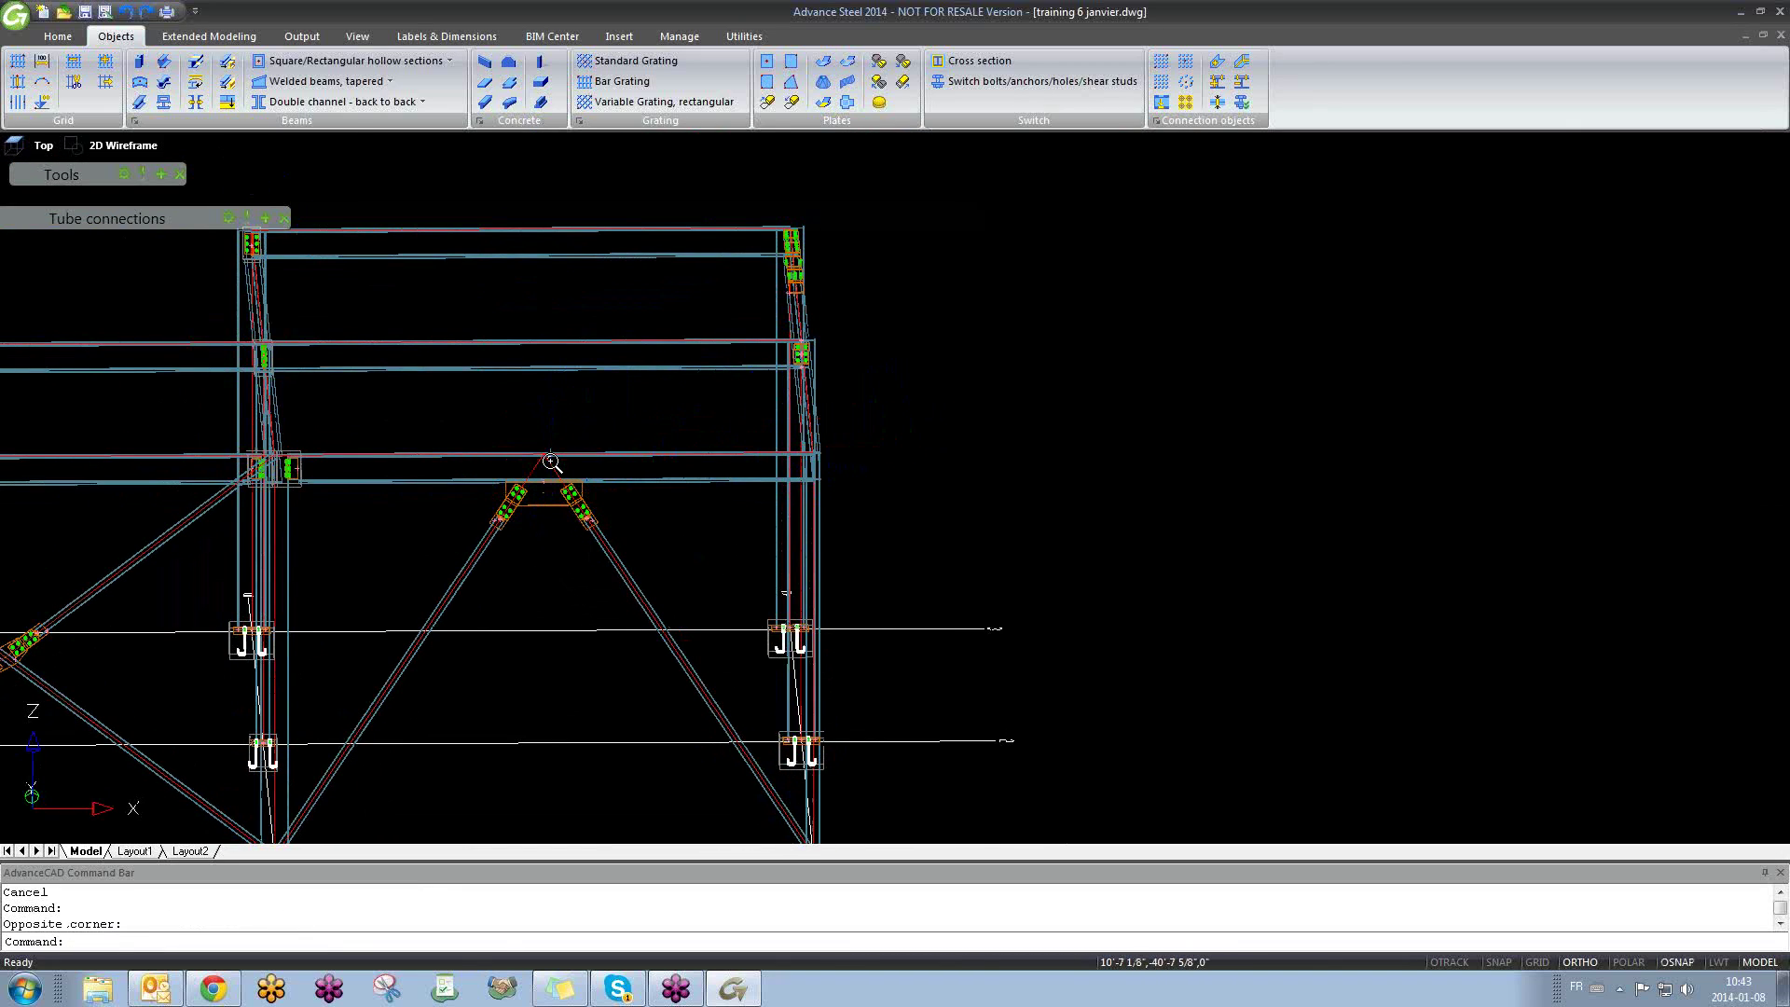
{"action": "scroll", "coordinate": [551, 462], "scroll_direction": "up", "scroll_amount": 3}
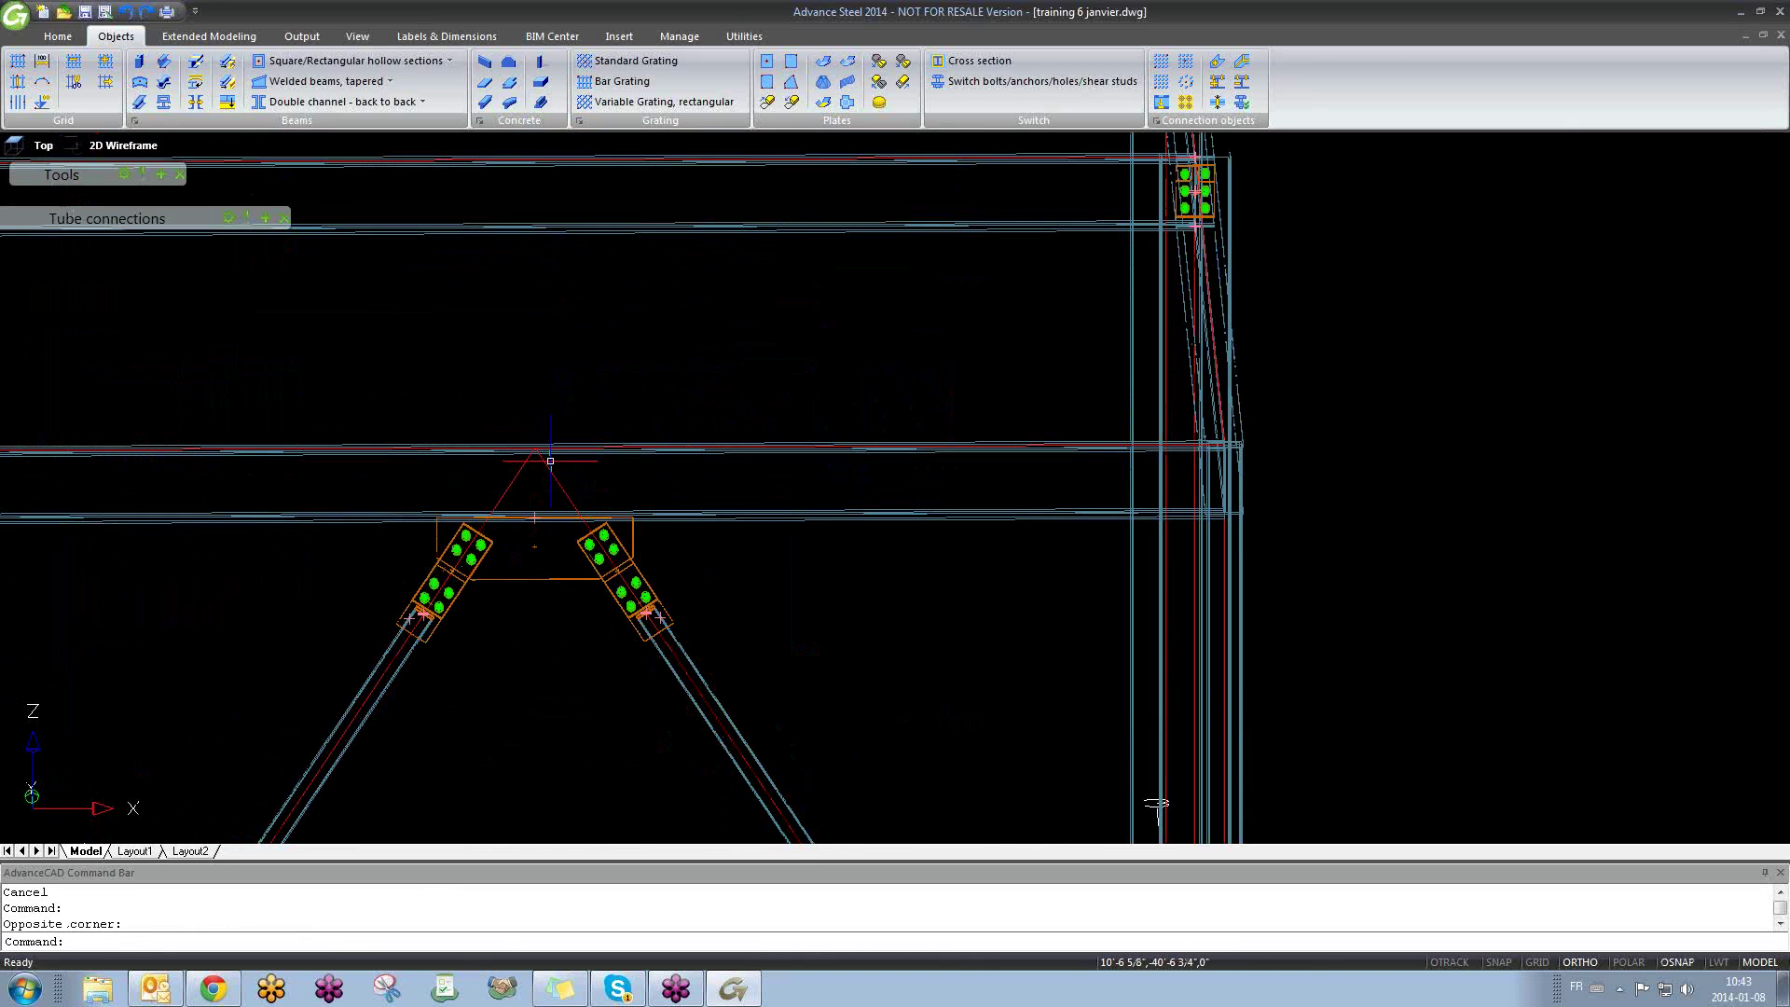
{"action": "left_click", "coordinate": [369, 39]}
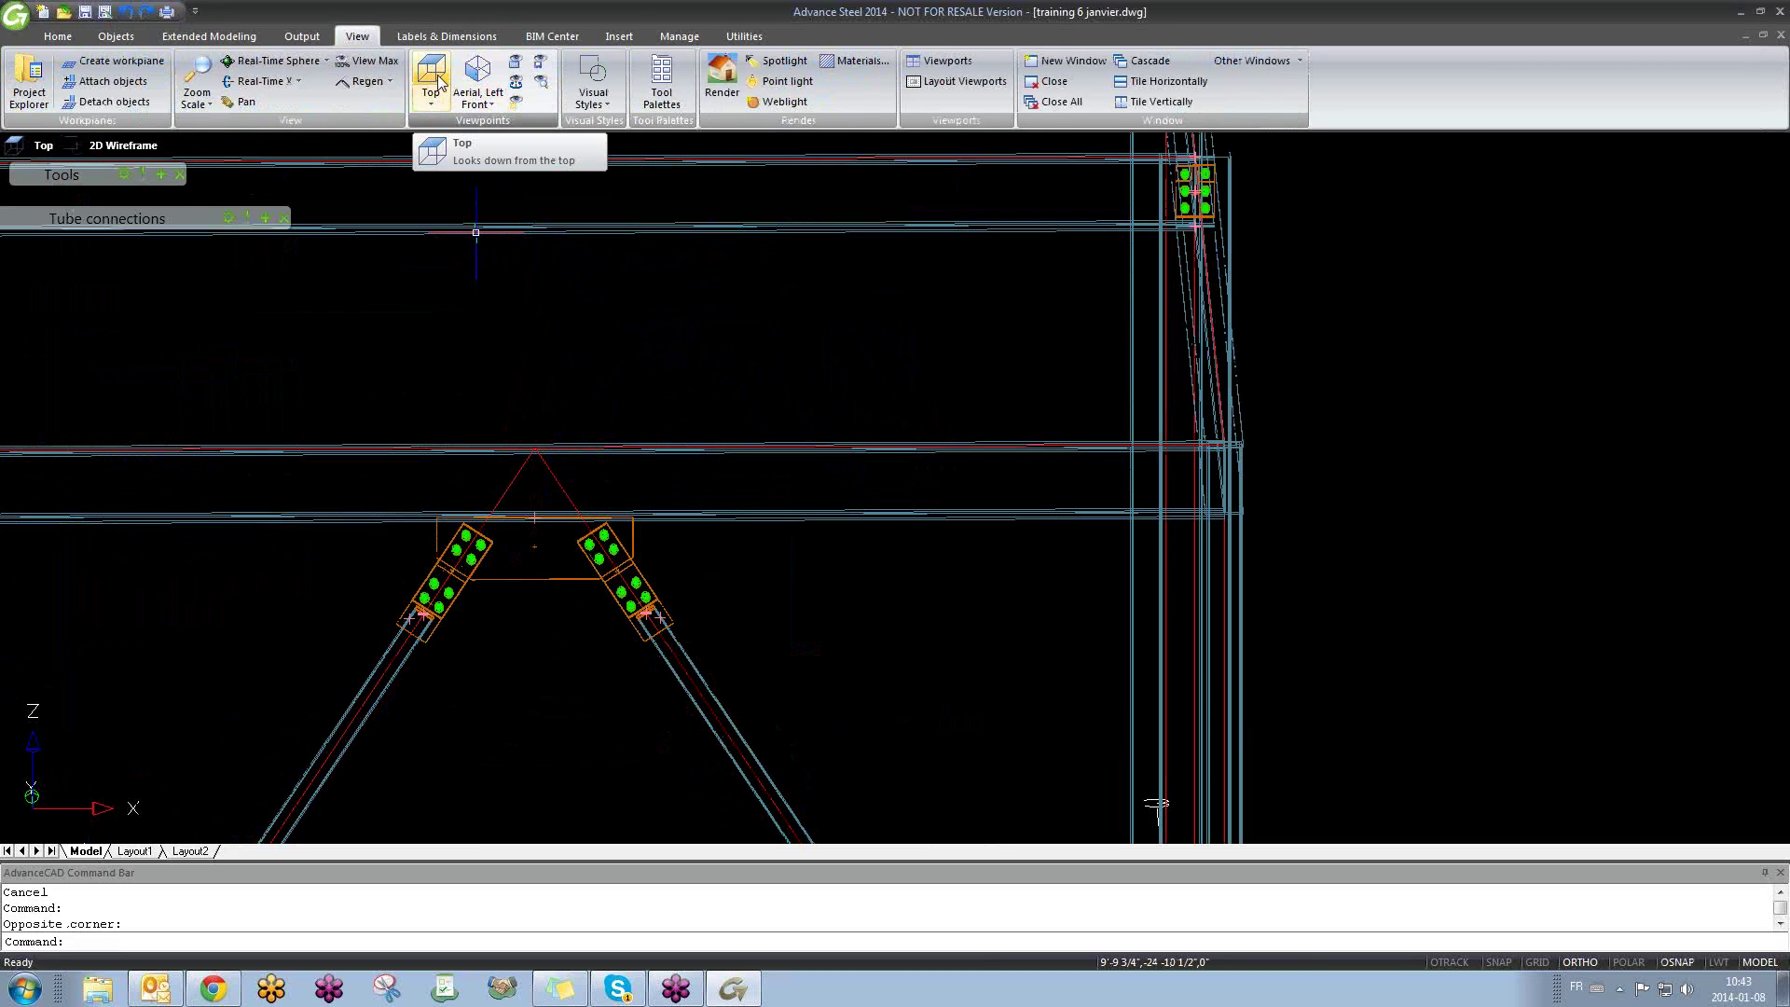
{"action": "left_click", "coordinate": [432, 103]}
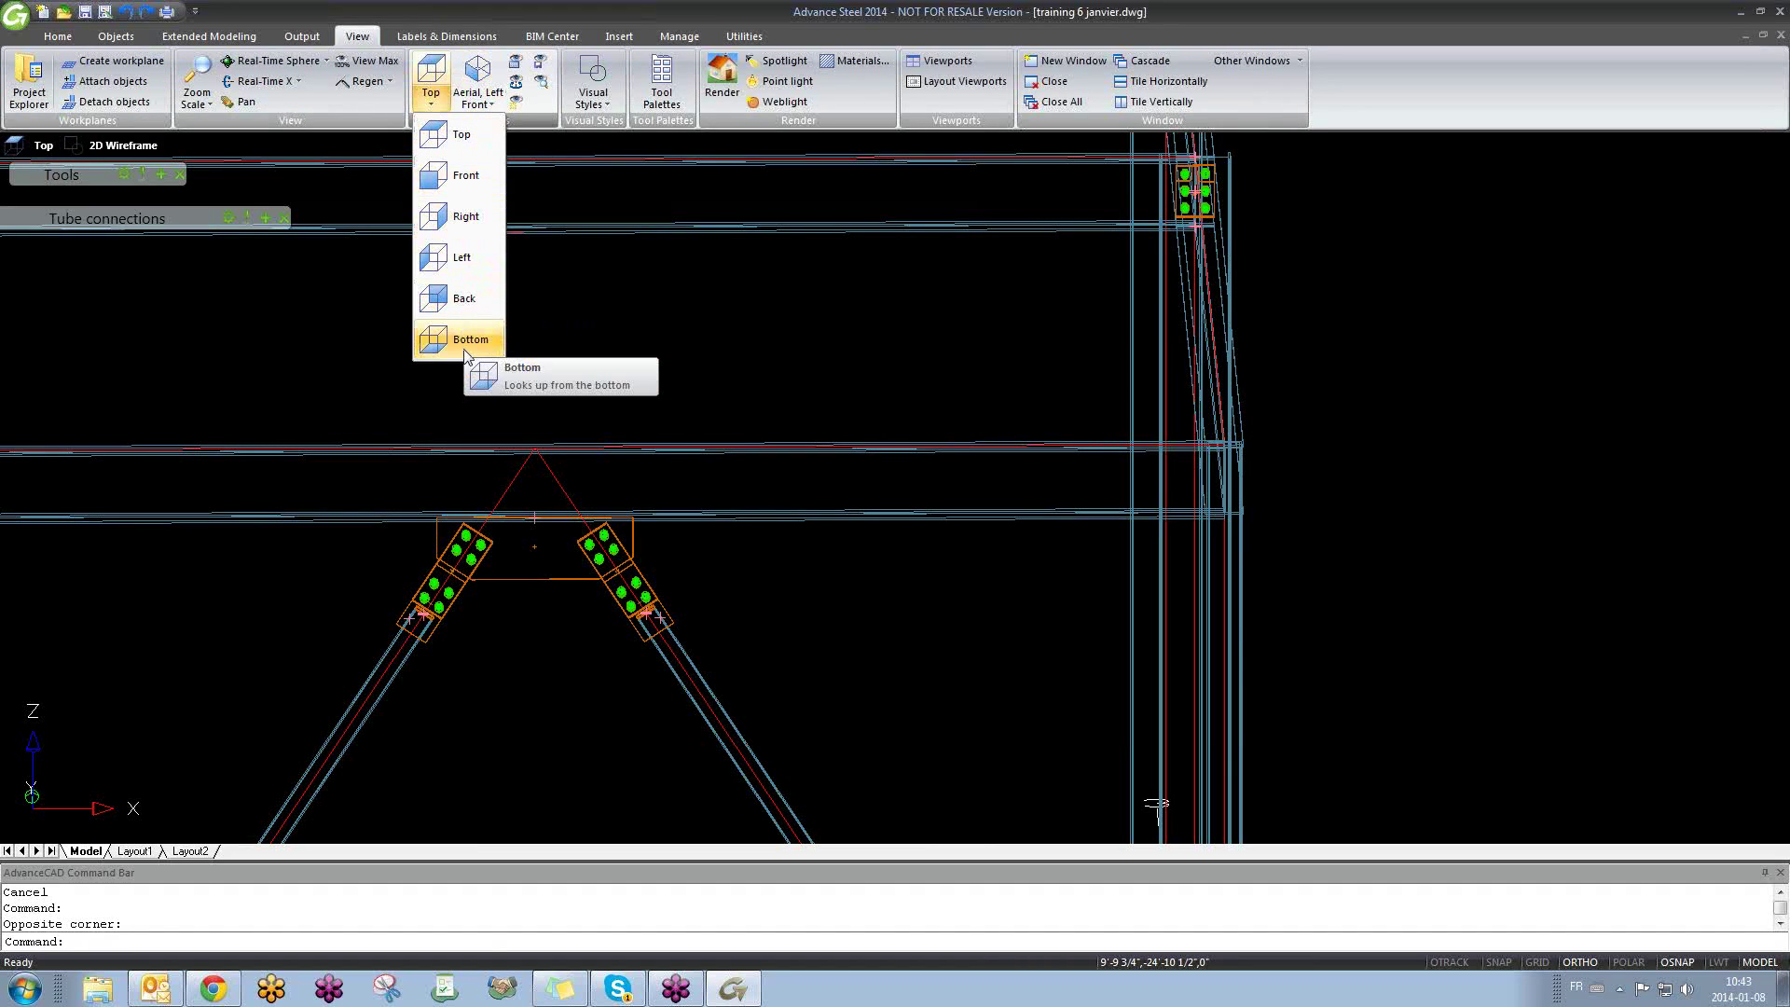
{"action": "left_click", "coordinate": [462, 176]}
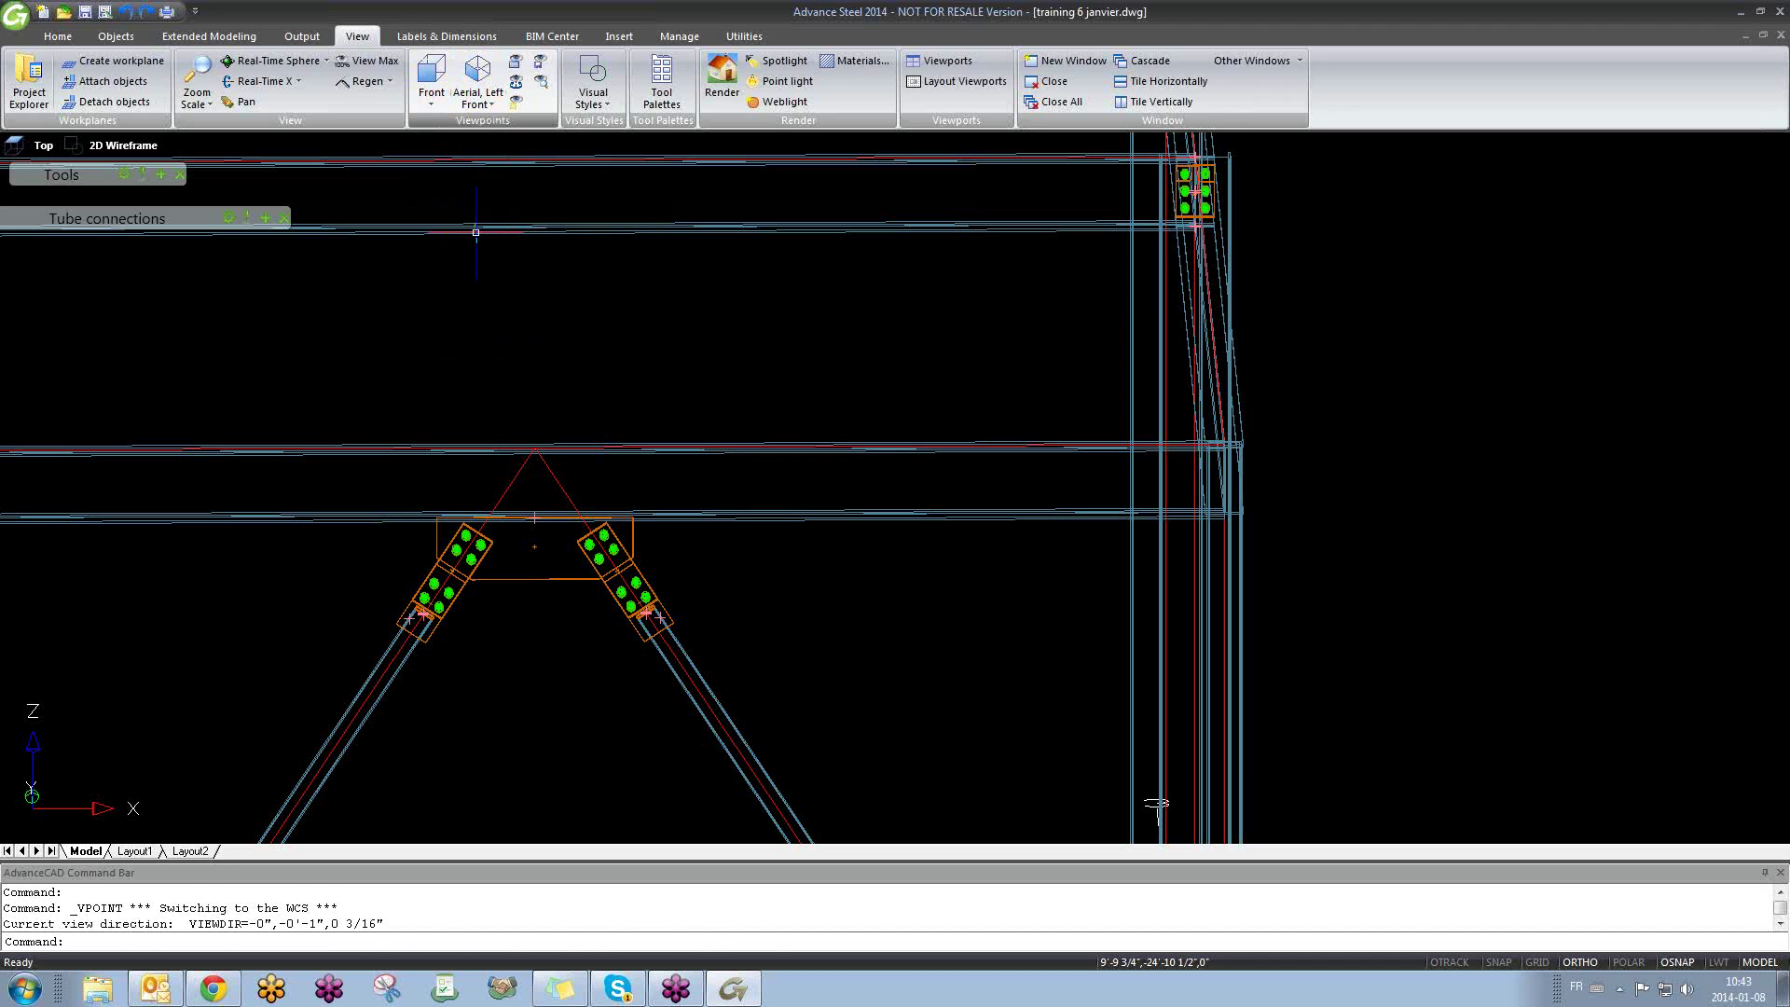
{"action": "scroll", "coordinate": [519, 397], "scroll_direction": "up", "scroll_amount": 10}
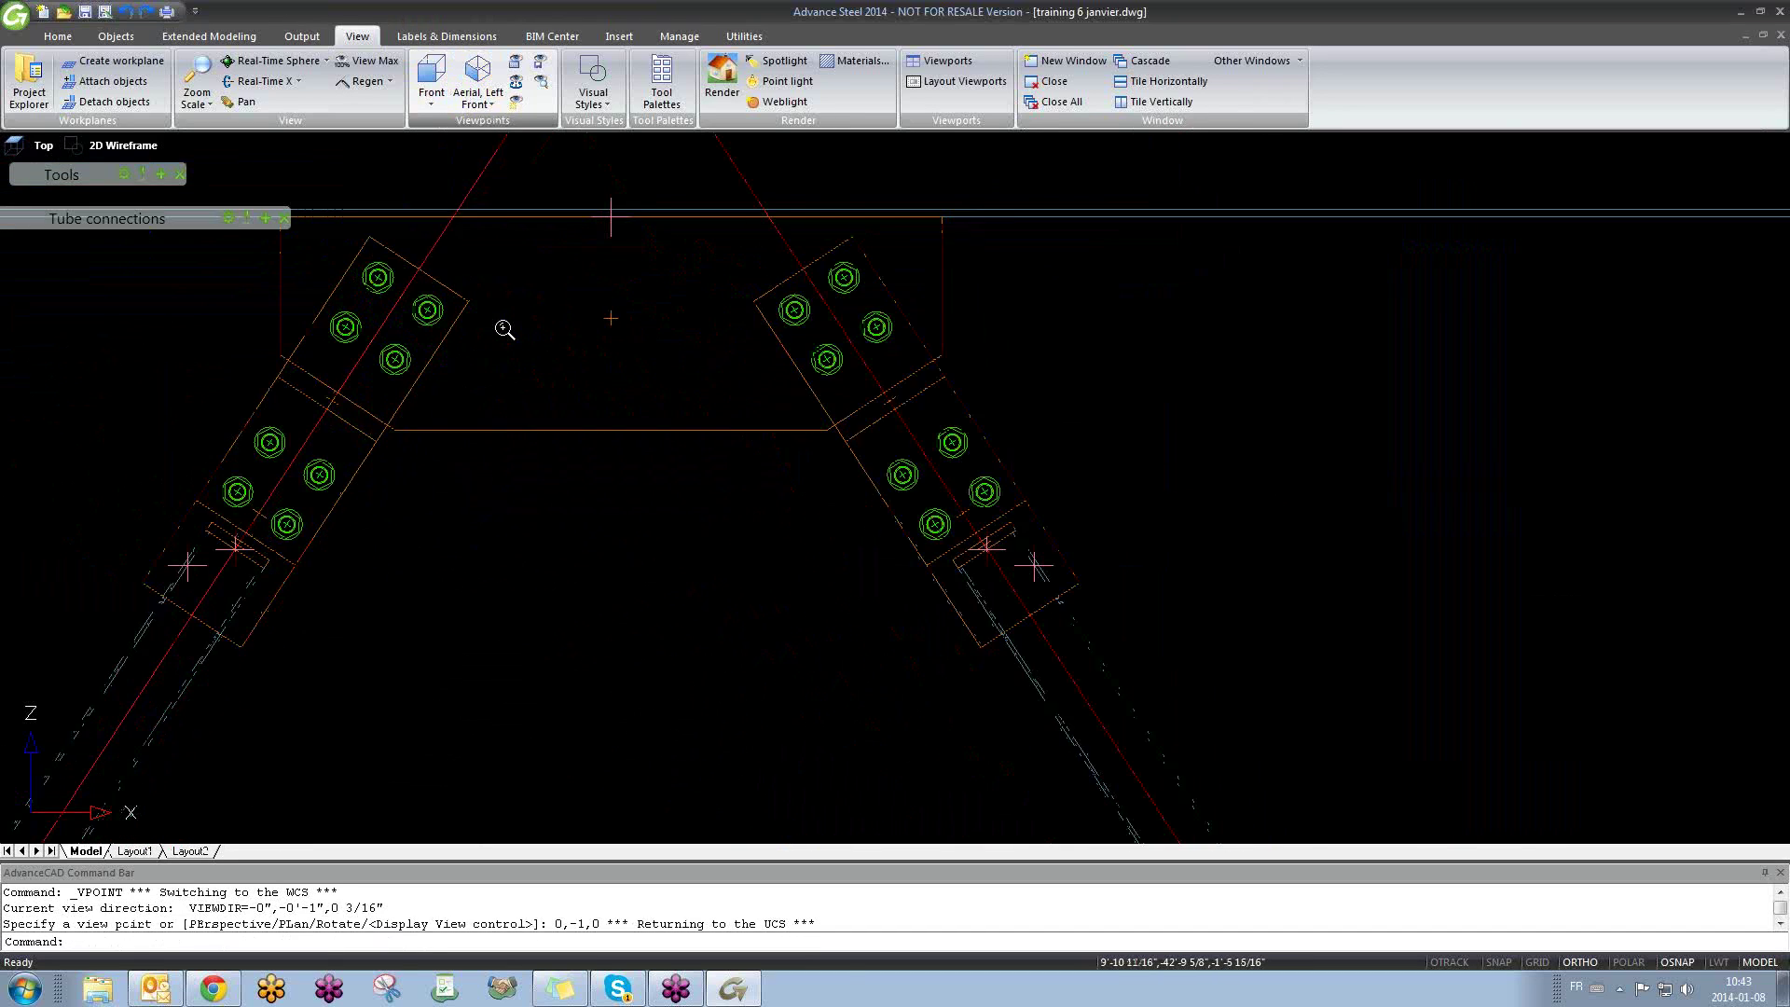
{"action": "scroll", "coordinate": [507, 333], "scroll_direction": "down", "scroll_amount": 5}
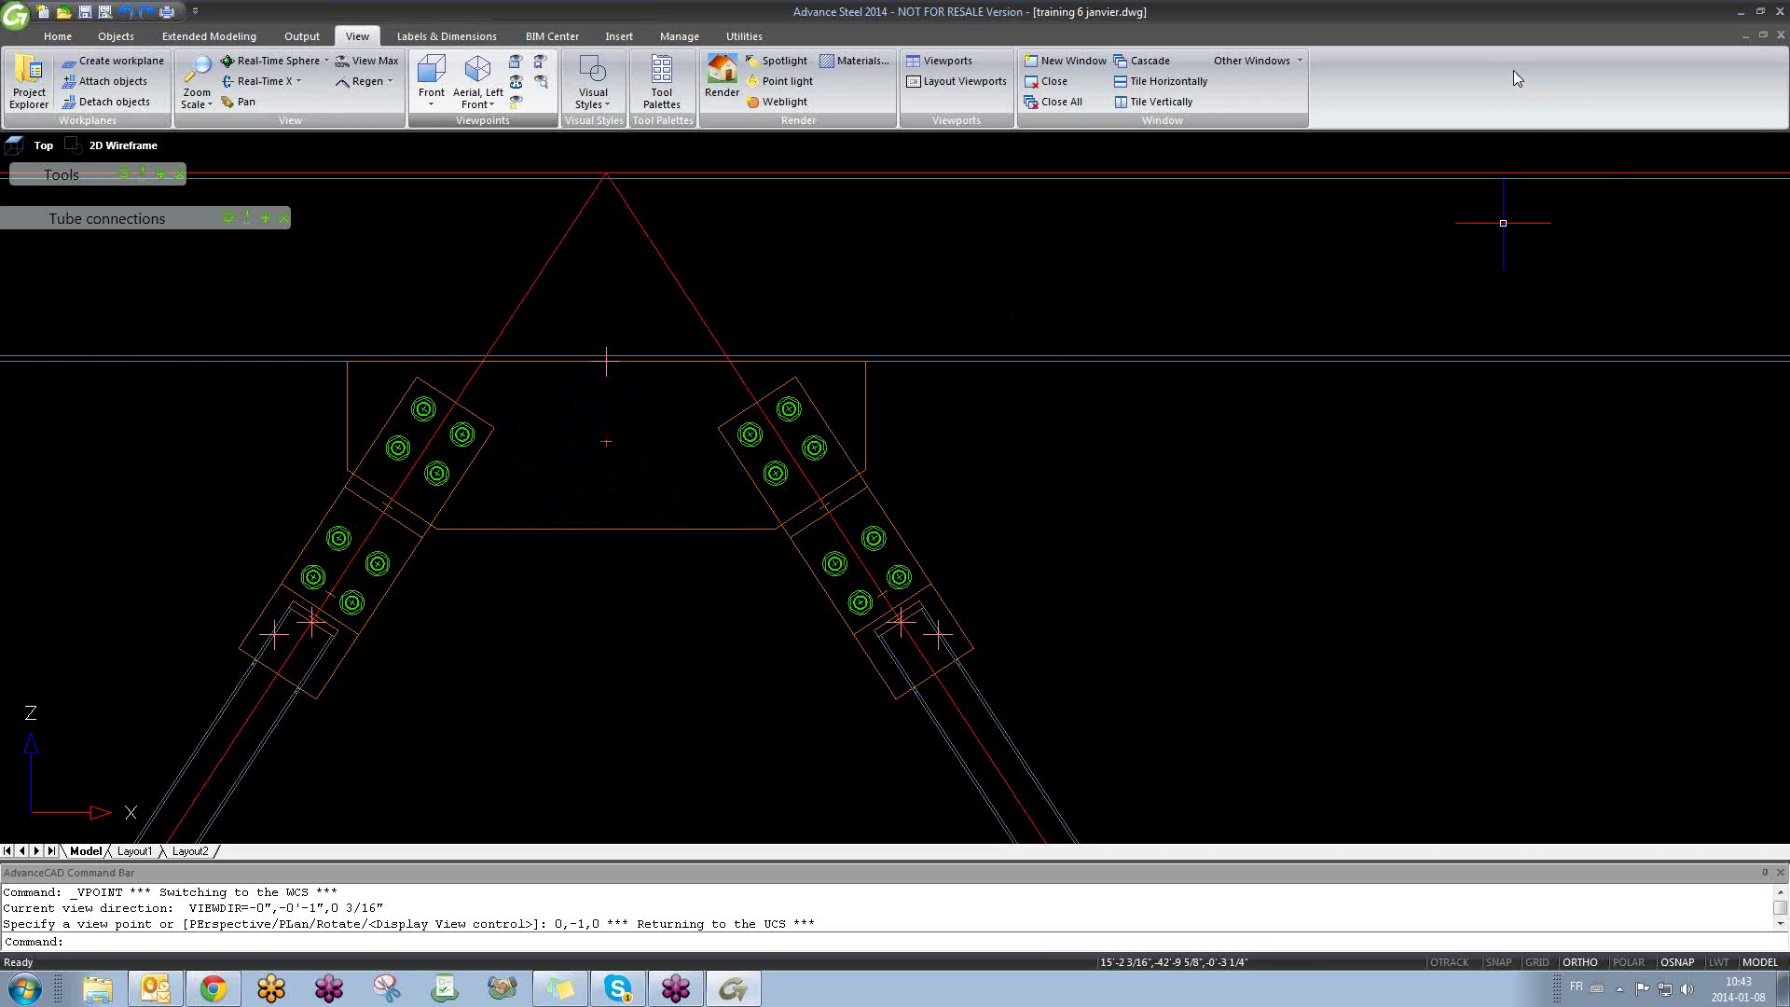
Step: Split the model space into four equal viewports
{"action": "left_click", "coordinate": [935, 62]}
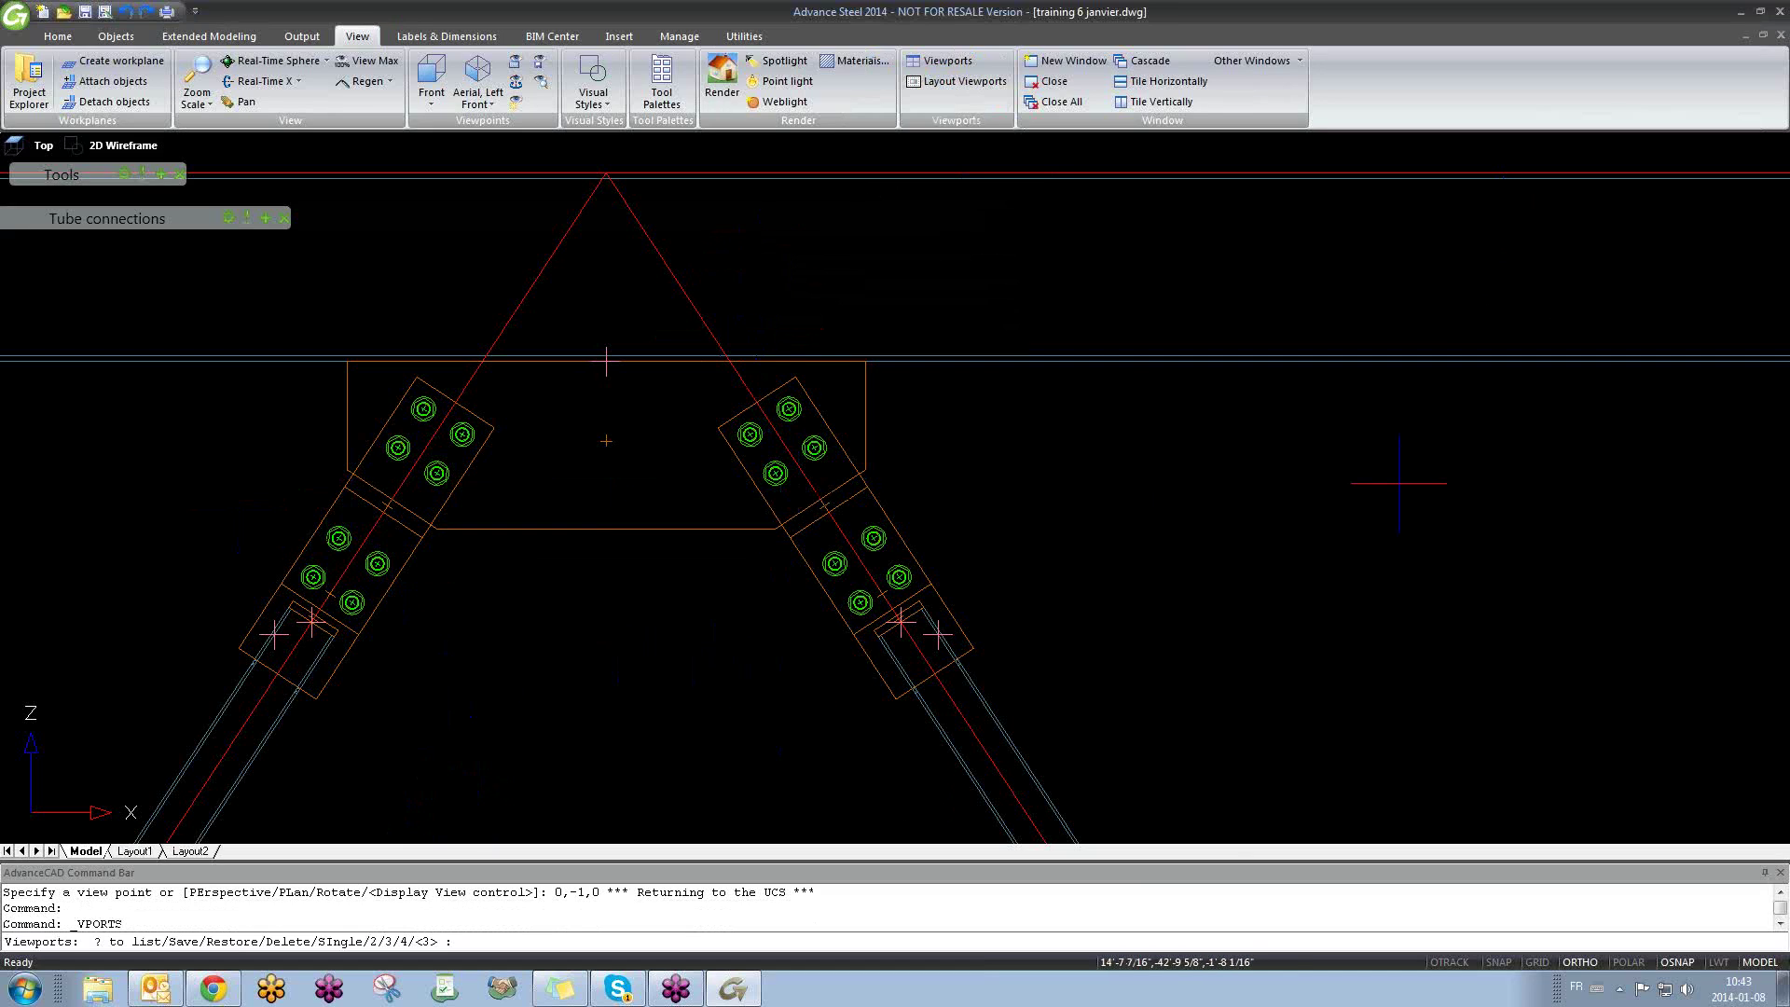
{"action": "type", "text": "4"}
{"action": "key", "text": "Return"}
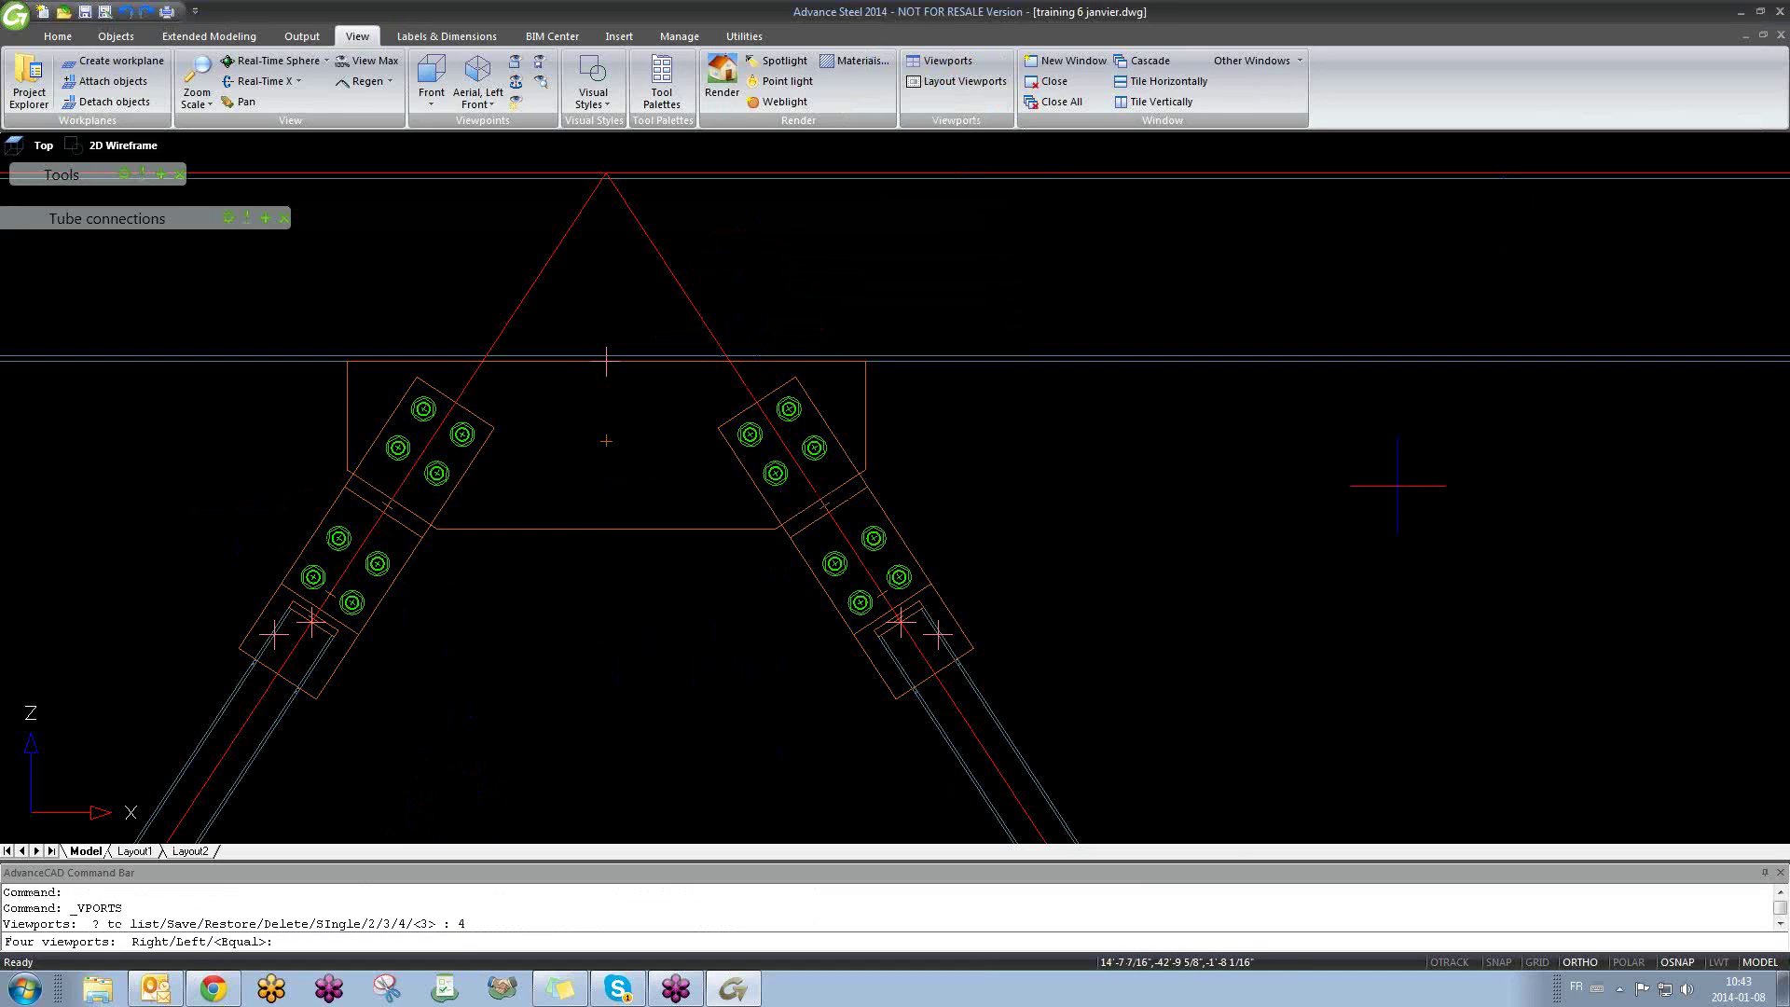
{"action": "key", "text": "Return"}
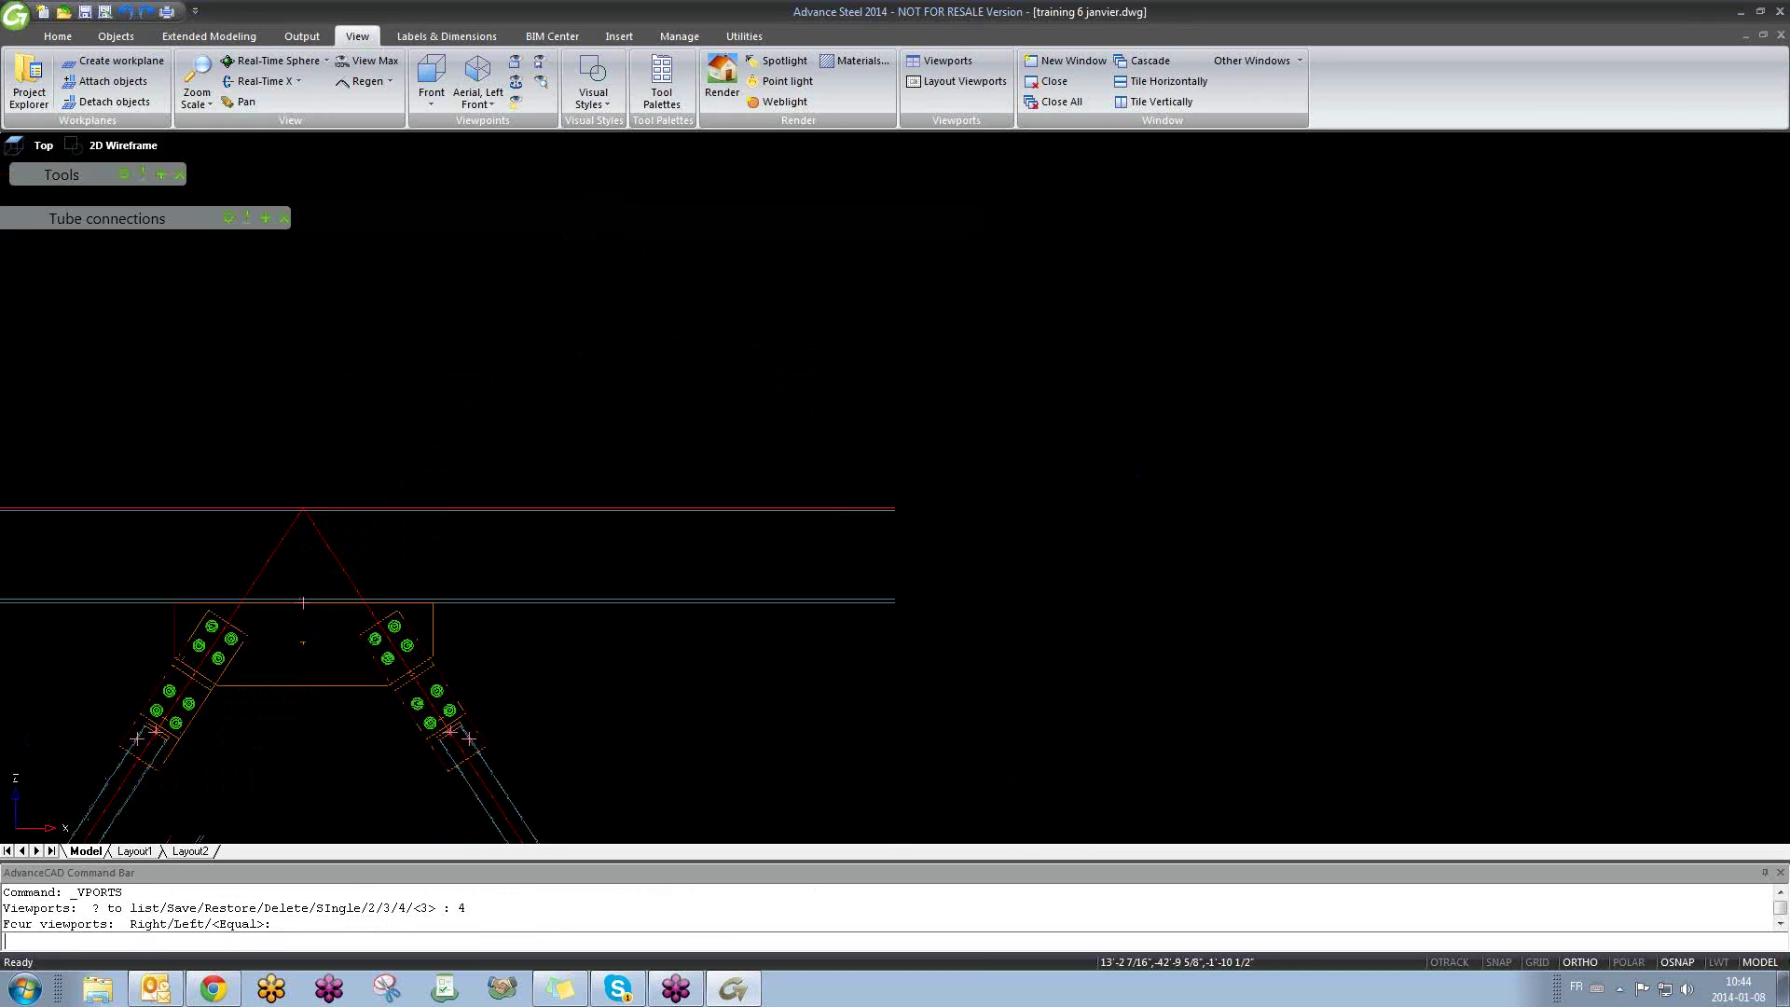
Step: Activate the upper-left viewport, fit the whole model, and frame the inverted-V brace connection under the beam in front view
{"action": "left_click", "coordinate": [589, 343]}
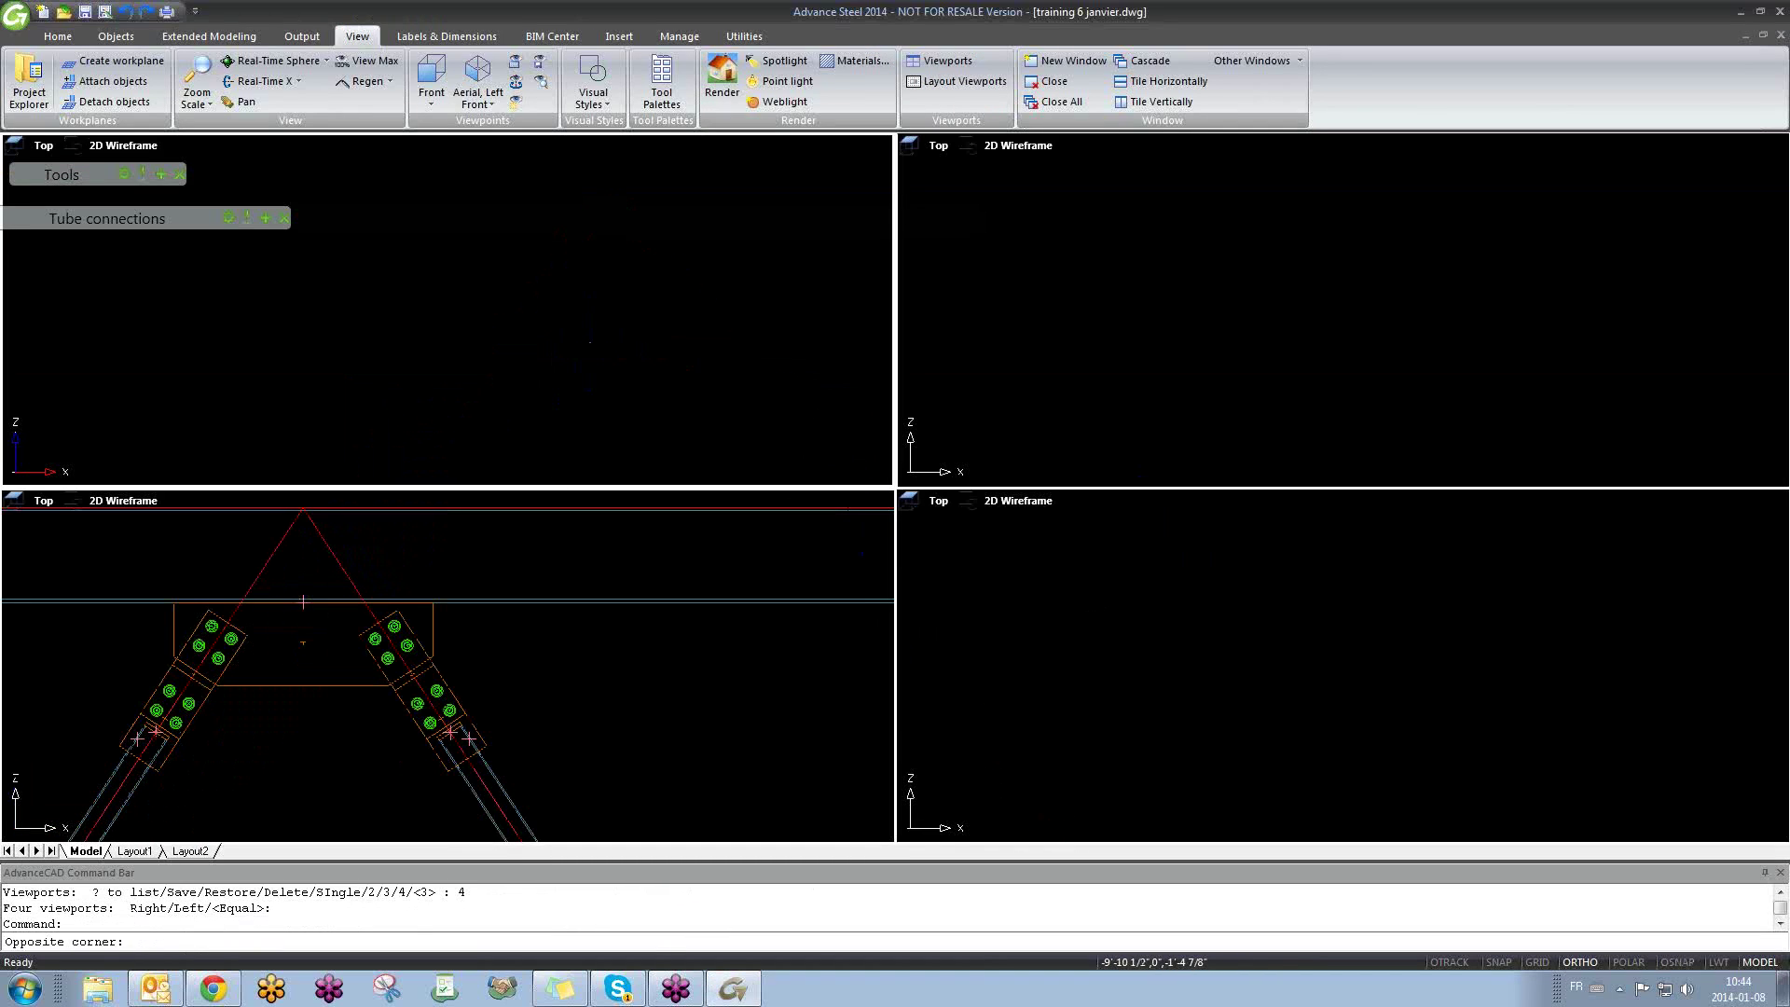
{"action": "left_click", "coordinate": [510, 312]}
{"action": "middle_click", "coordinate": [515, 314]}
{"action": "middle_click", "coordinate": [515, 314]}
{"action": "middle_click_drag", "start_coordinate": [289, 299], "coordinate": [608, 390]}
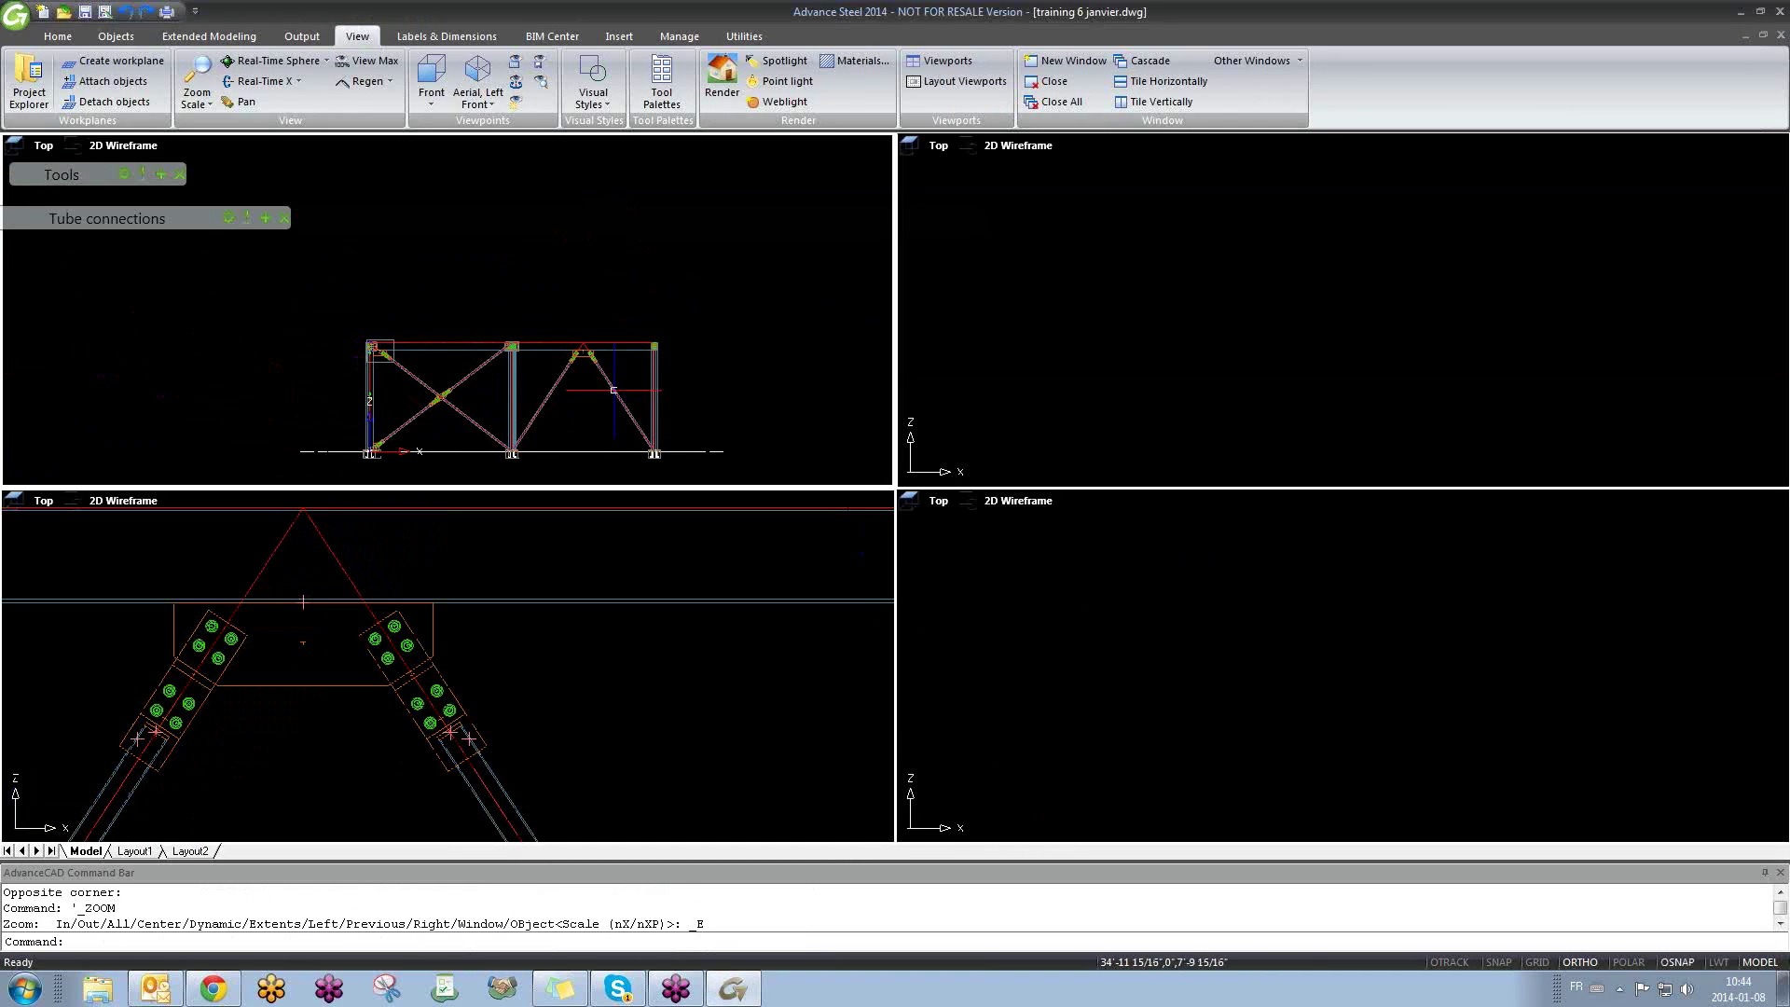
{"action": "scroll", "coordinate": [550, 332], "scroll_direction": "up", "scroll_amount": 4}
{"action": "scroll", "coordinate": [599, 292], "scroll_direction": "up", "scroll_amount": 8}
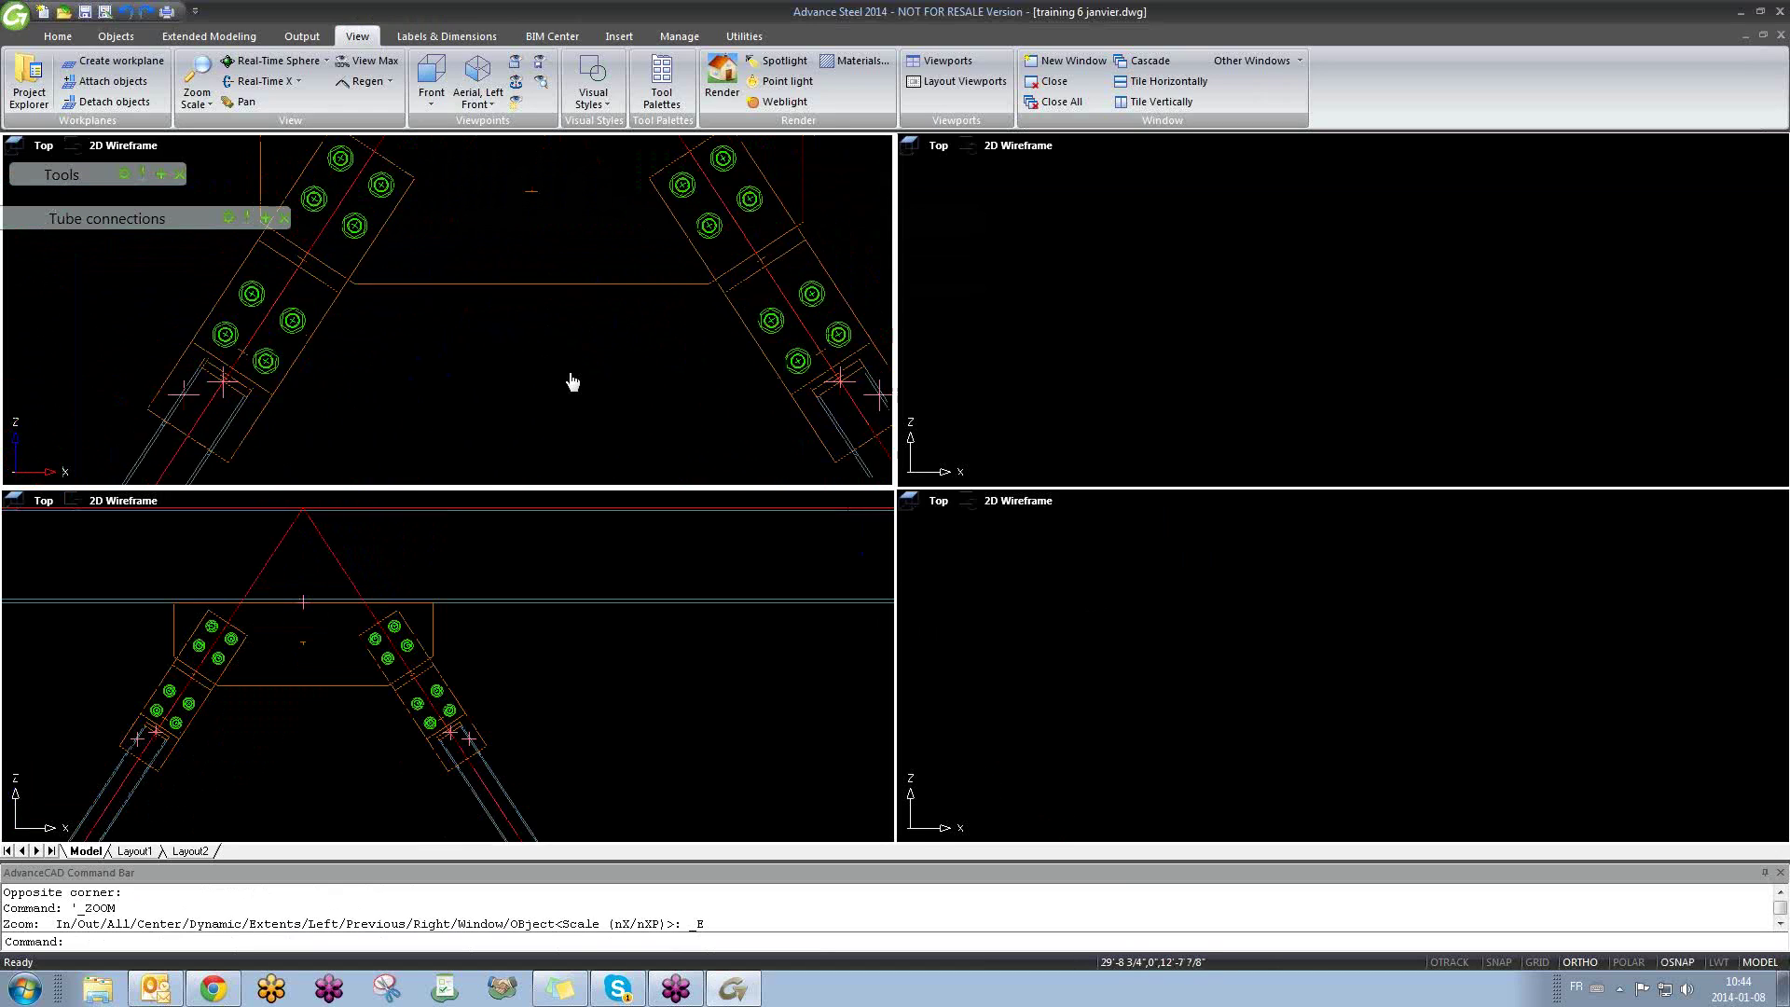
{"action": "middle_click_drag", "start_coordinate": [556, 384], "coordinate": [527, 374]}
Step: Activate the upper-right viewport and show the same two-brace connection in a tilted 3D view
{"action": "left_click", "coordinate": [1077, 314]}
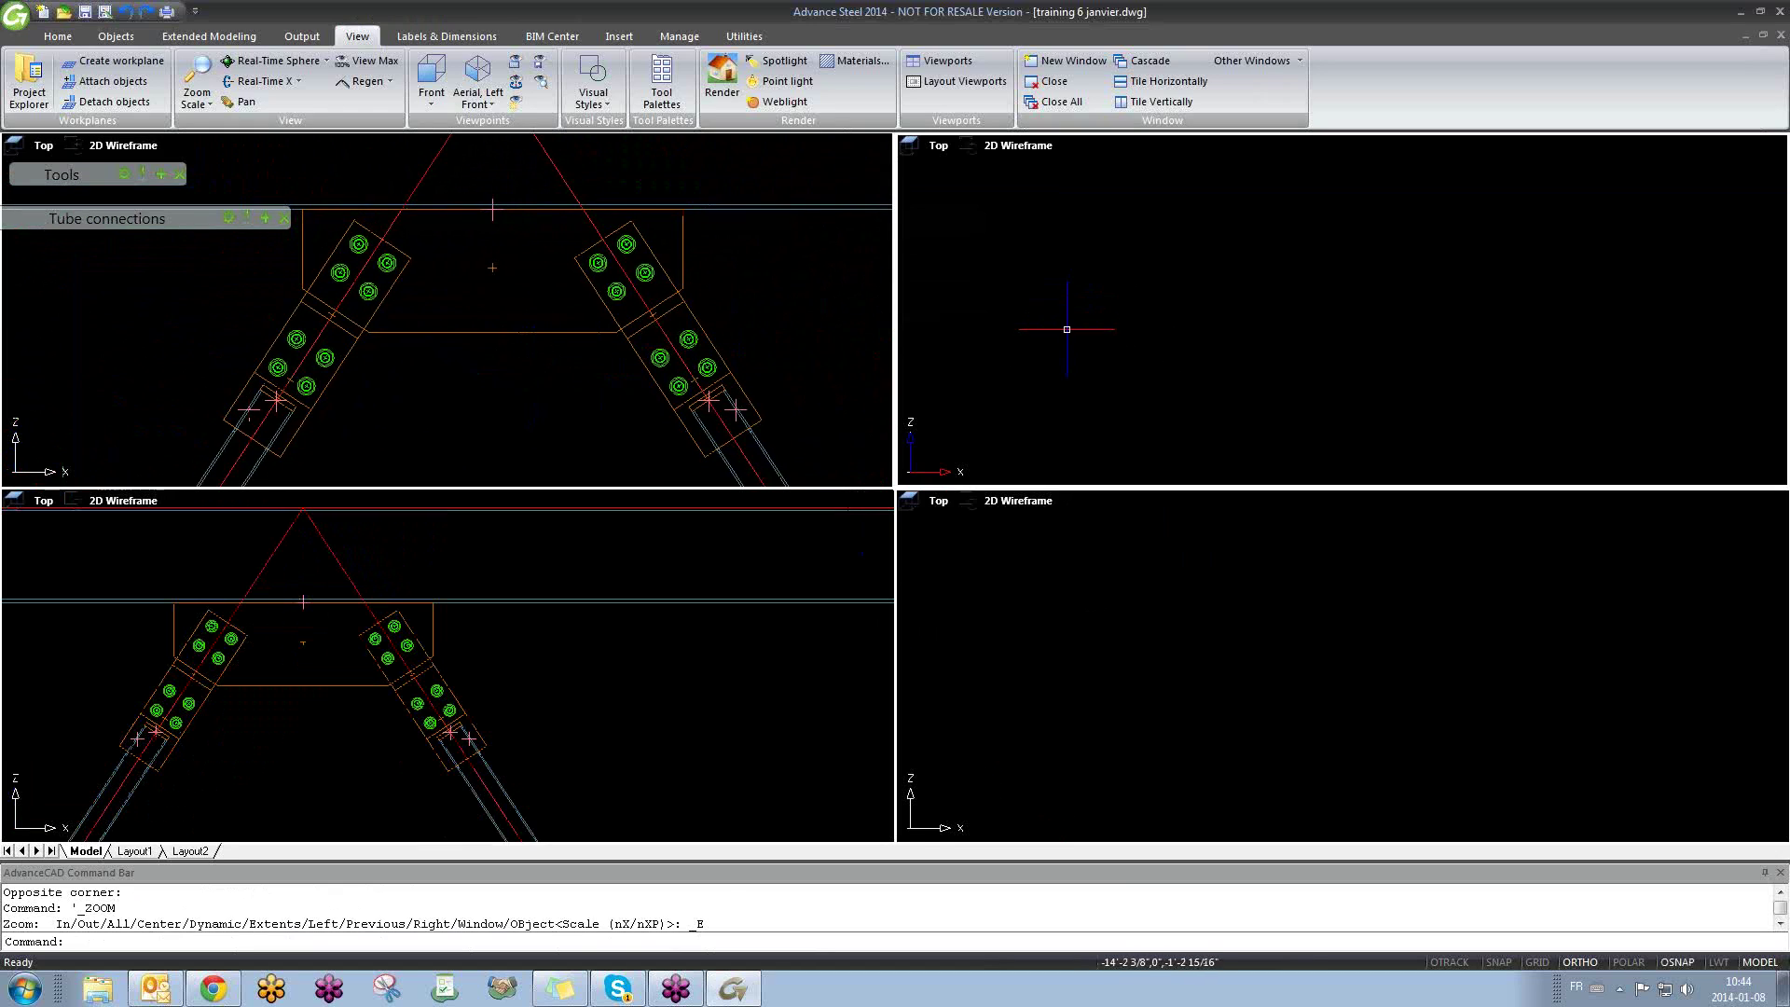
{"action": "scroll", "coordinate": [1175, 337], "scroll_direction": "down", "scroll_amount": 5}
{"action": "middle_click_drag", "start_coordinate": [1354, 310], "coordinate": [1119, 280]}
{"action": "middle_click", "coordinate": [1248, 329]}
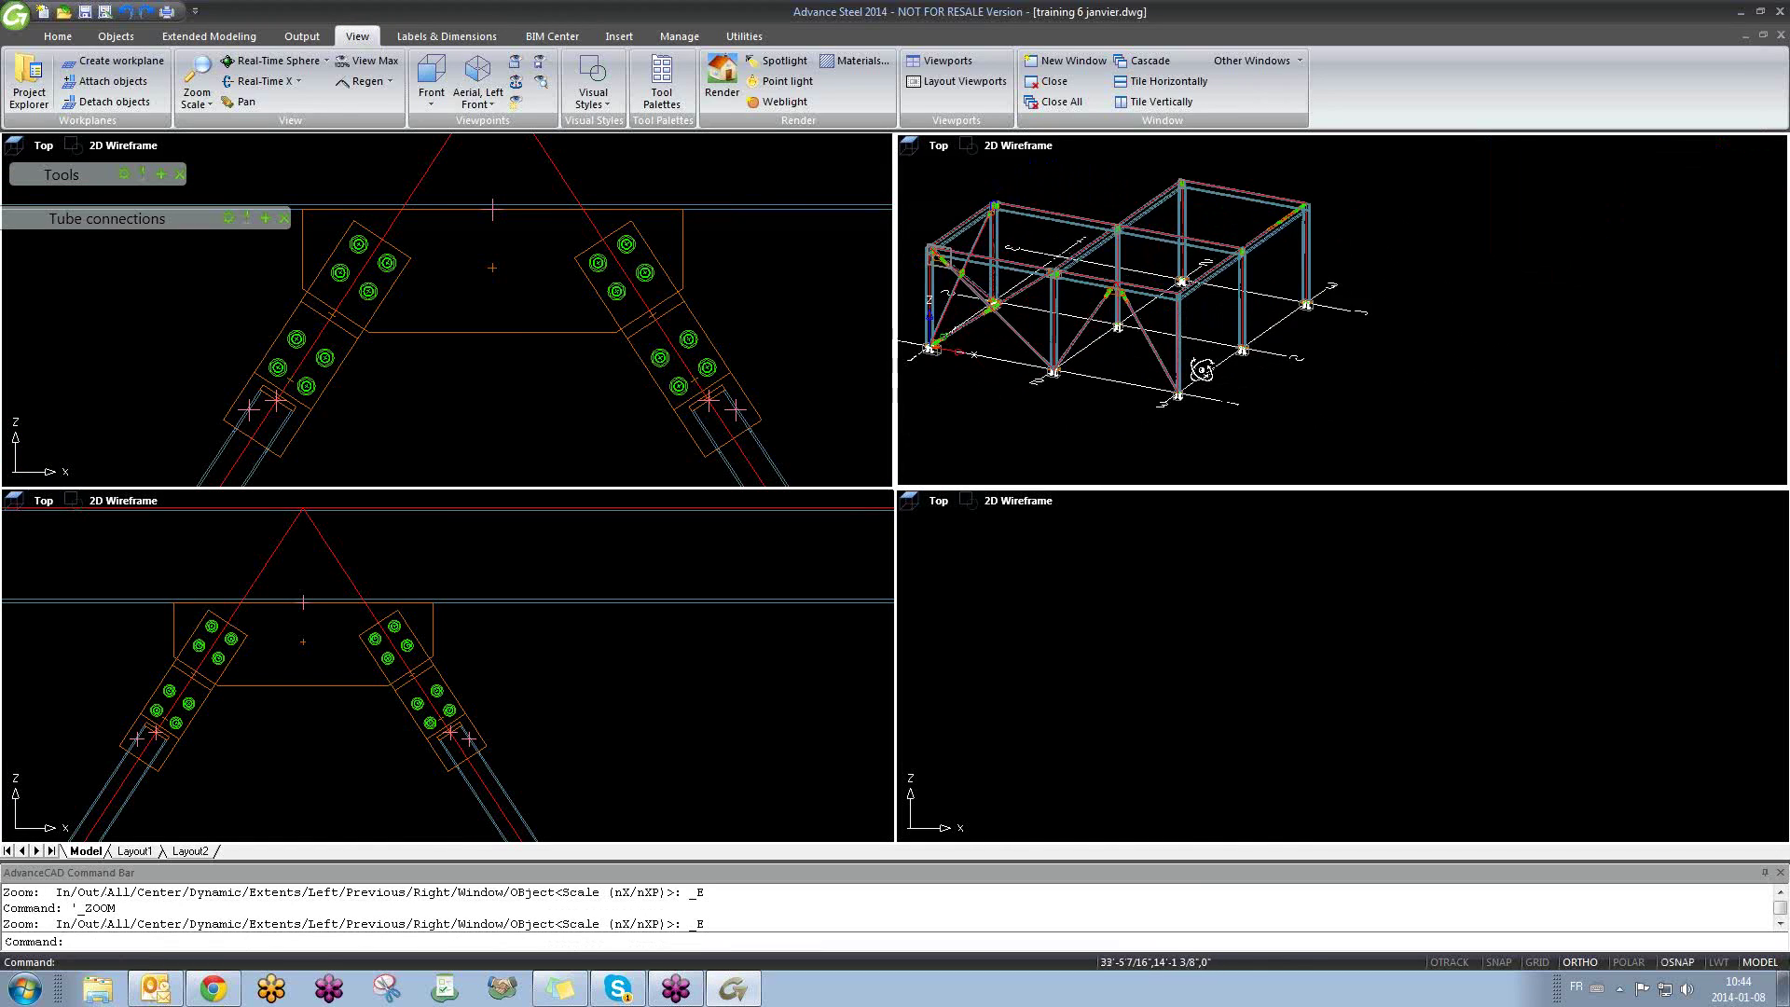
{"action": "scroll", "coordinate": [1109, 270], "scroll_direction": "up", "scroll_amount": 3}
{"action": "scroll", "coordinate": [1108, 270], "scroll_direction": "up", "scroll_amount": 8}
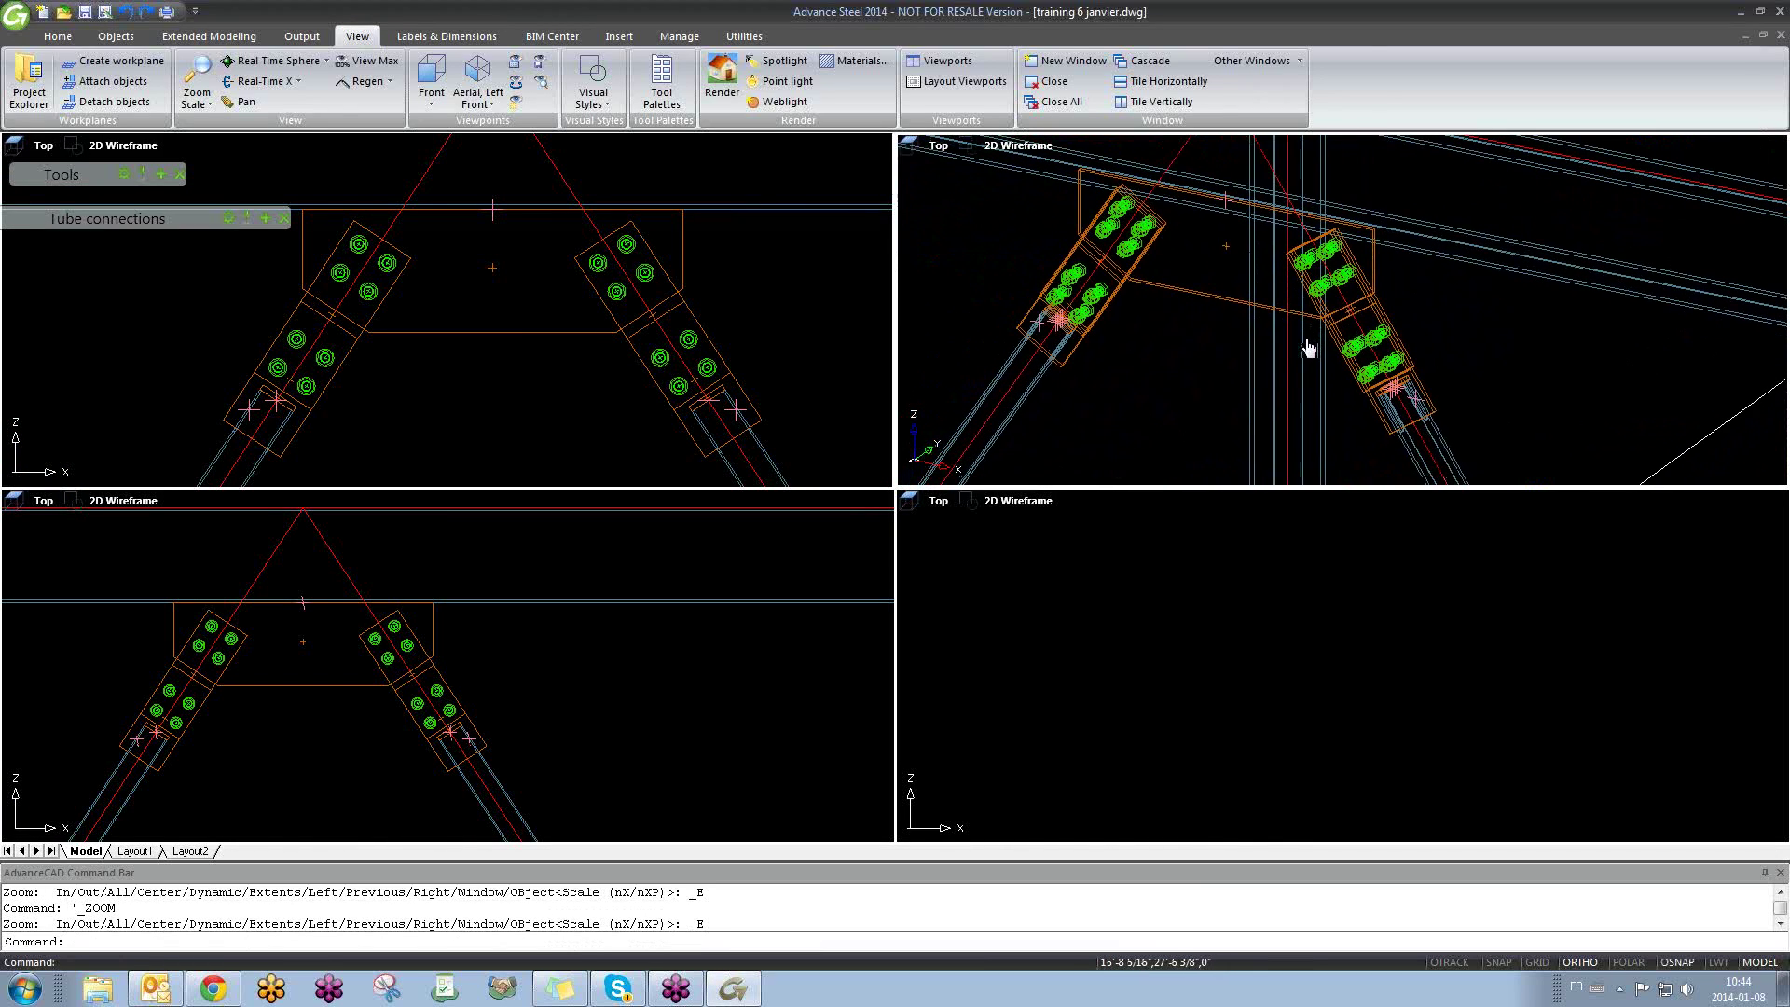
Step: Orbit the lower-left viewport to show the two-brace gusset connection at an angle
{"action": "middle_click_drag", "start_coordinate": [548, 669], "coordinate": [812, 686], "text": "shift"}
{"action": "scroll", "coordinate": [780, 599], "scroll_direction": "up", "scroll_amount": 3}
{"action": "middle_click_drag", "start_coordinate": [780, 599], "coordinate": [597, 669]}
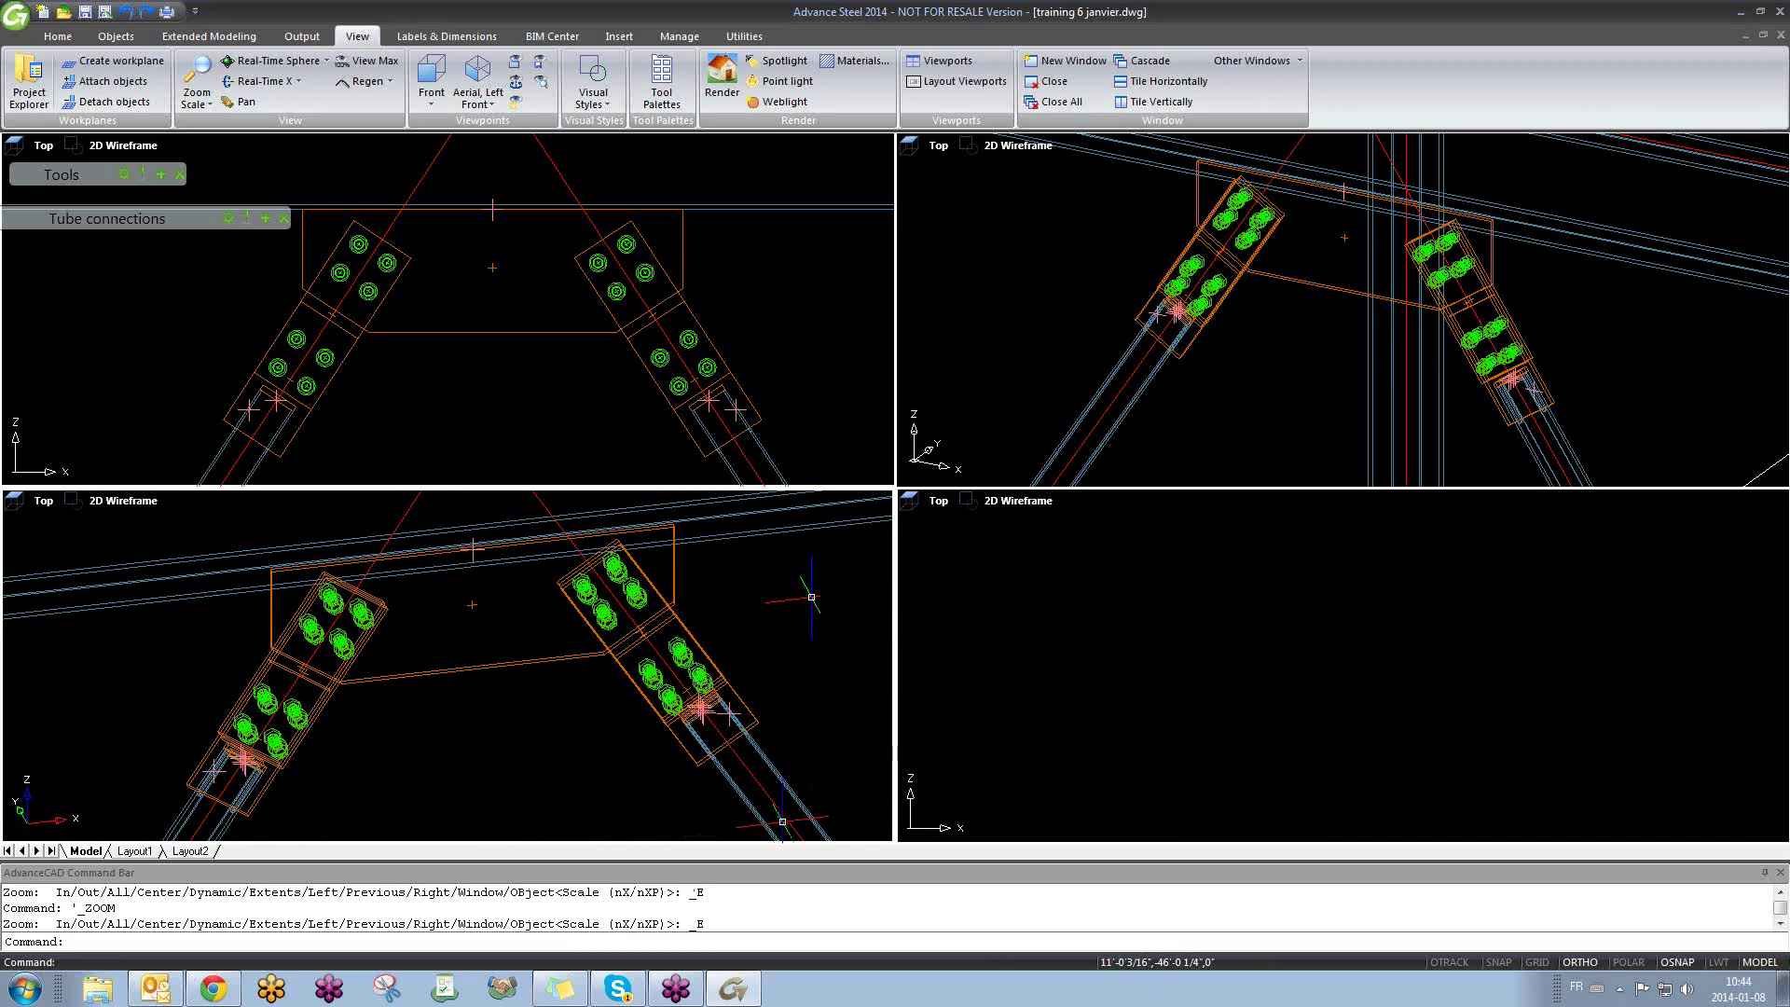
Step: Return the model space to a single viewport using the SI option, keeping the lower-left viewport's view
{"action": "left_click", "coordinate": [942, 62]}
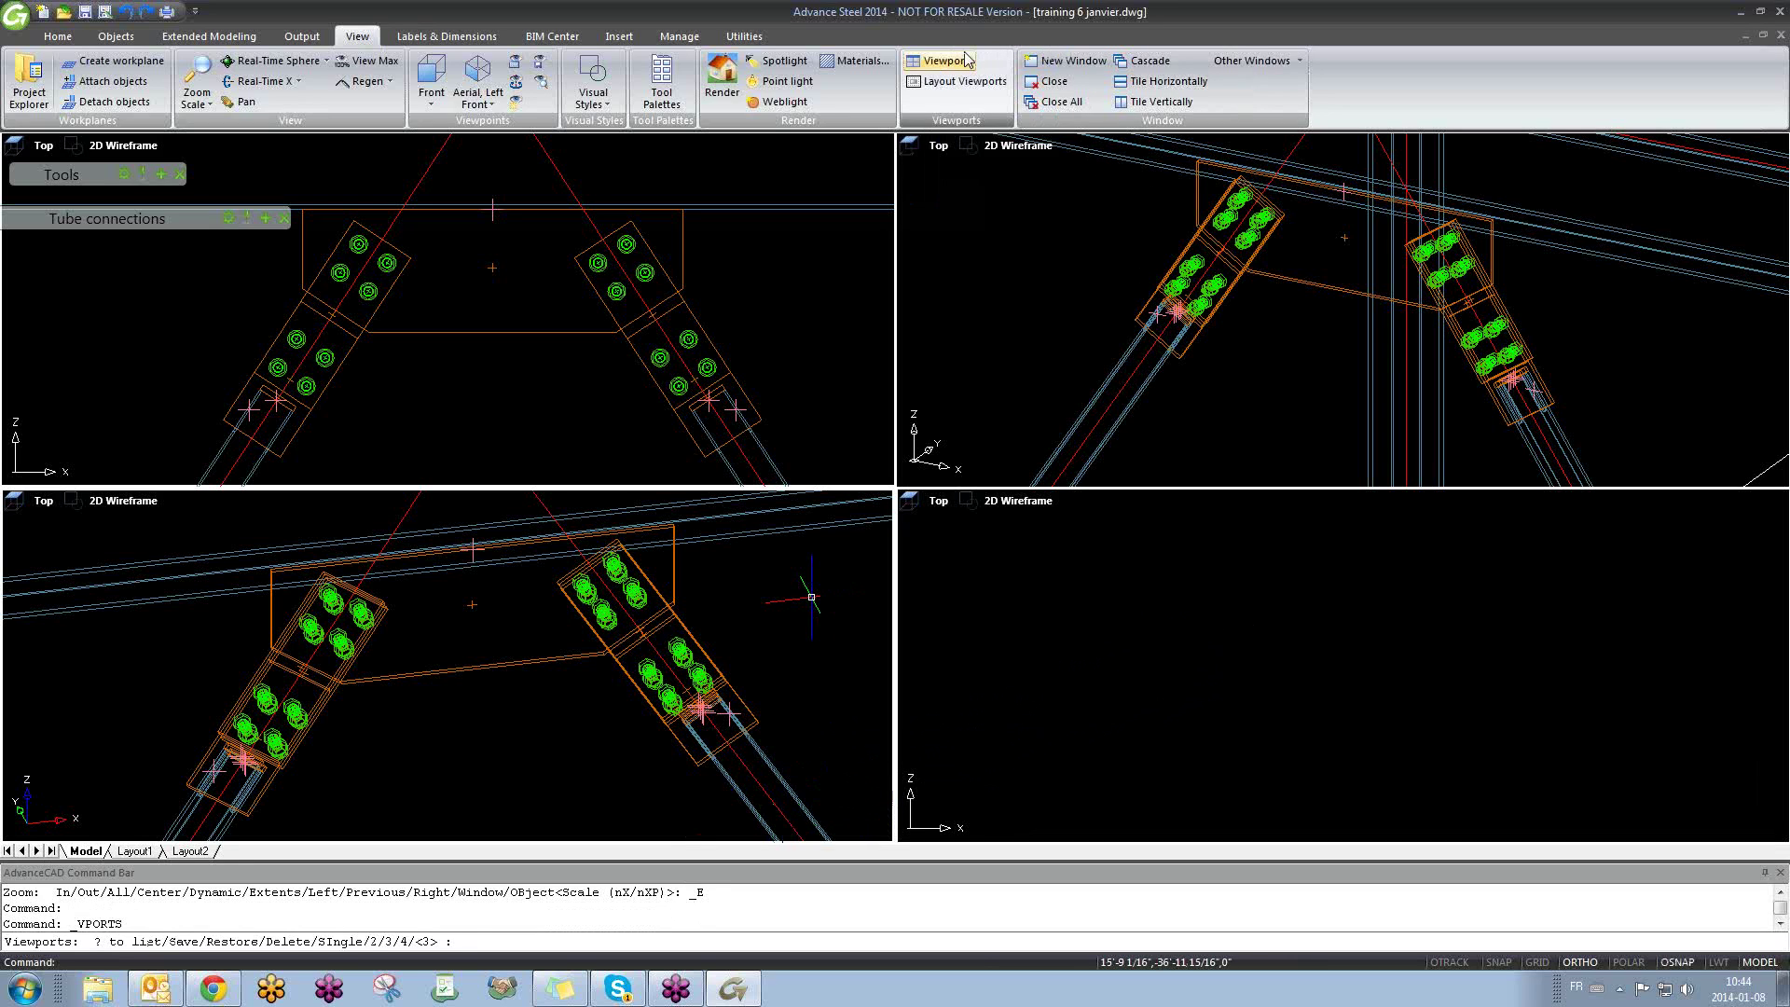
{"action": "type", "text": "SI"}
{"action": "key", "text": "Return"}
{"action": "left_click", "coordinate": [942, 407]}
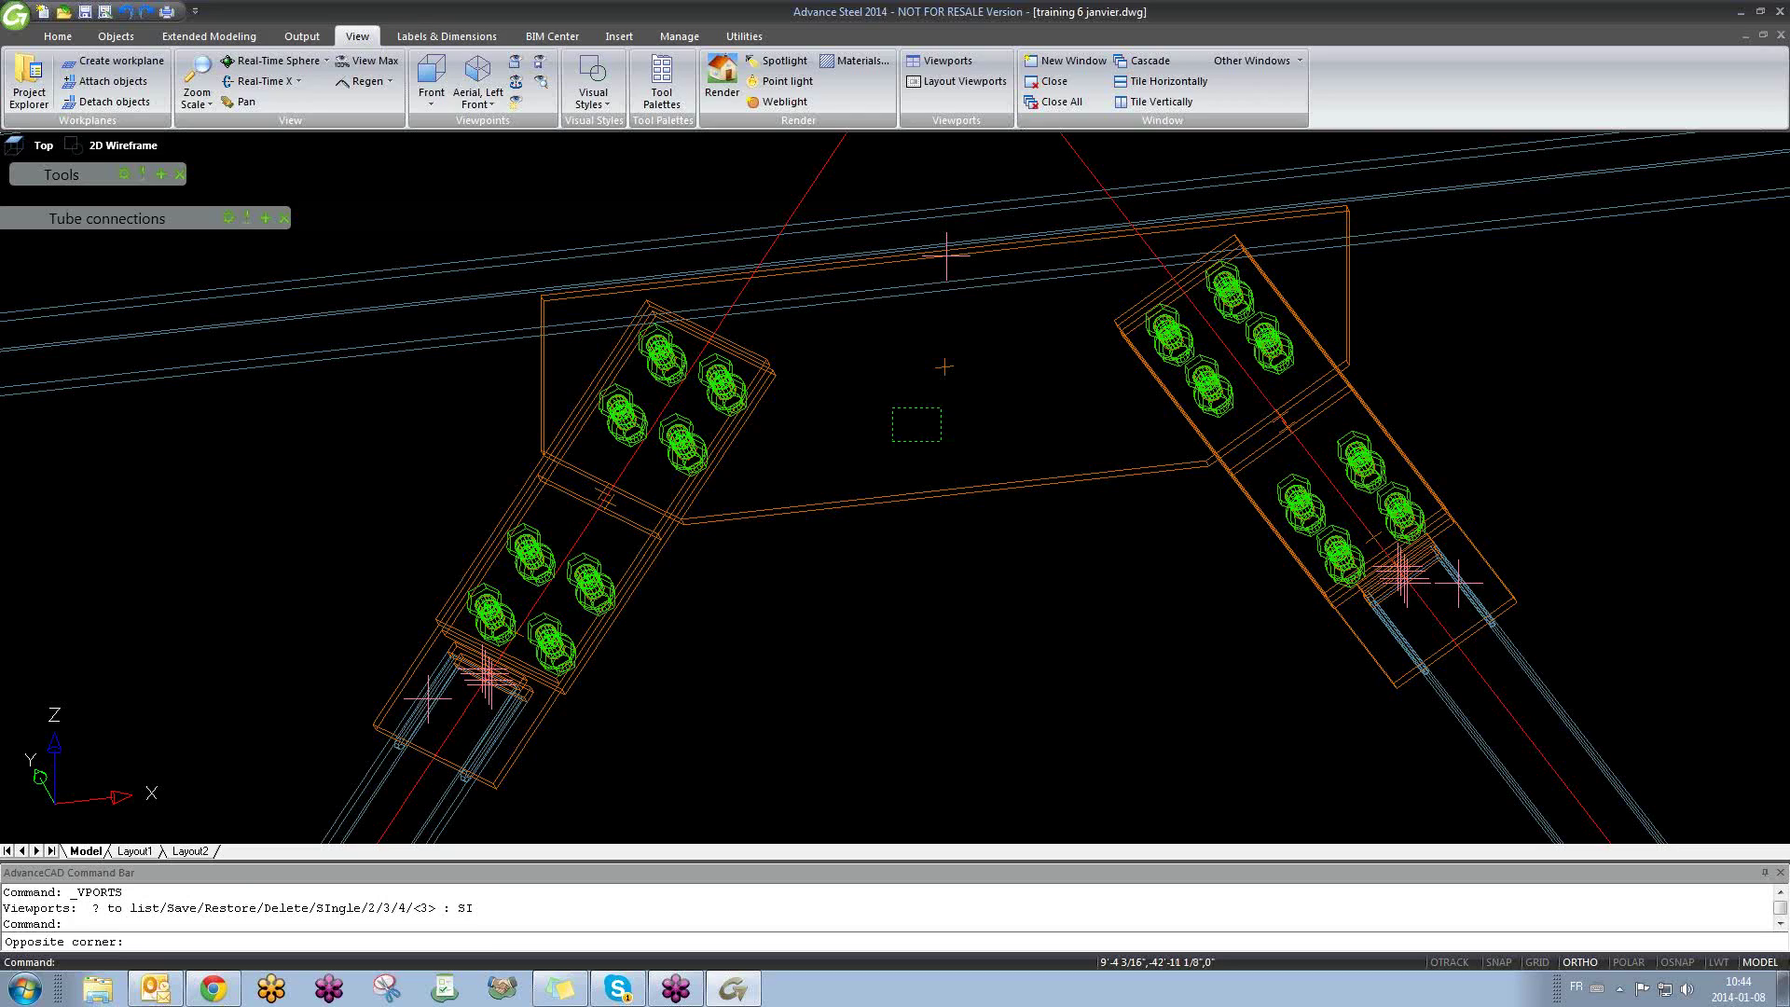
{"action": "left_click", "coordinate": [892, 442]}
Step: Examine the inverted-V brace connection within the frame and up close in 3D
{"action": "middle_click_drag", "start_coordinate": [946, 471], "coordinate": [874, 451], "text": "shift"}
{"action": "scroll", "coordinate": [941, 484], "scroll_direction": "down", "scroll_amount": 5}
{"action": "scroll", "coordinate": [927, 475], "scroll_direction": "down", "scroll_amount": 4}
{"action": "scroll", "coordinate": [859, 411], "scroll_direction": "up", "scroll_amount": 5}
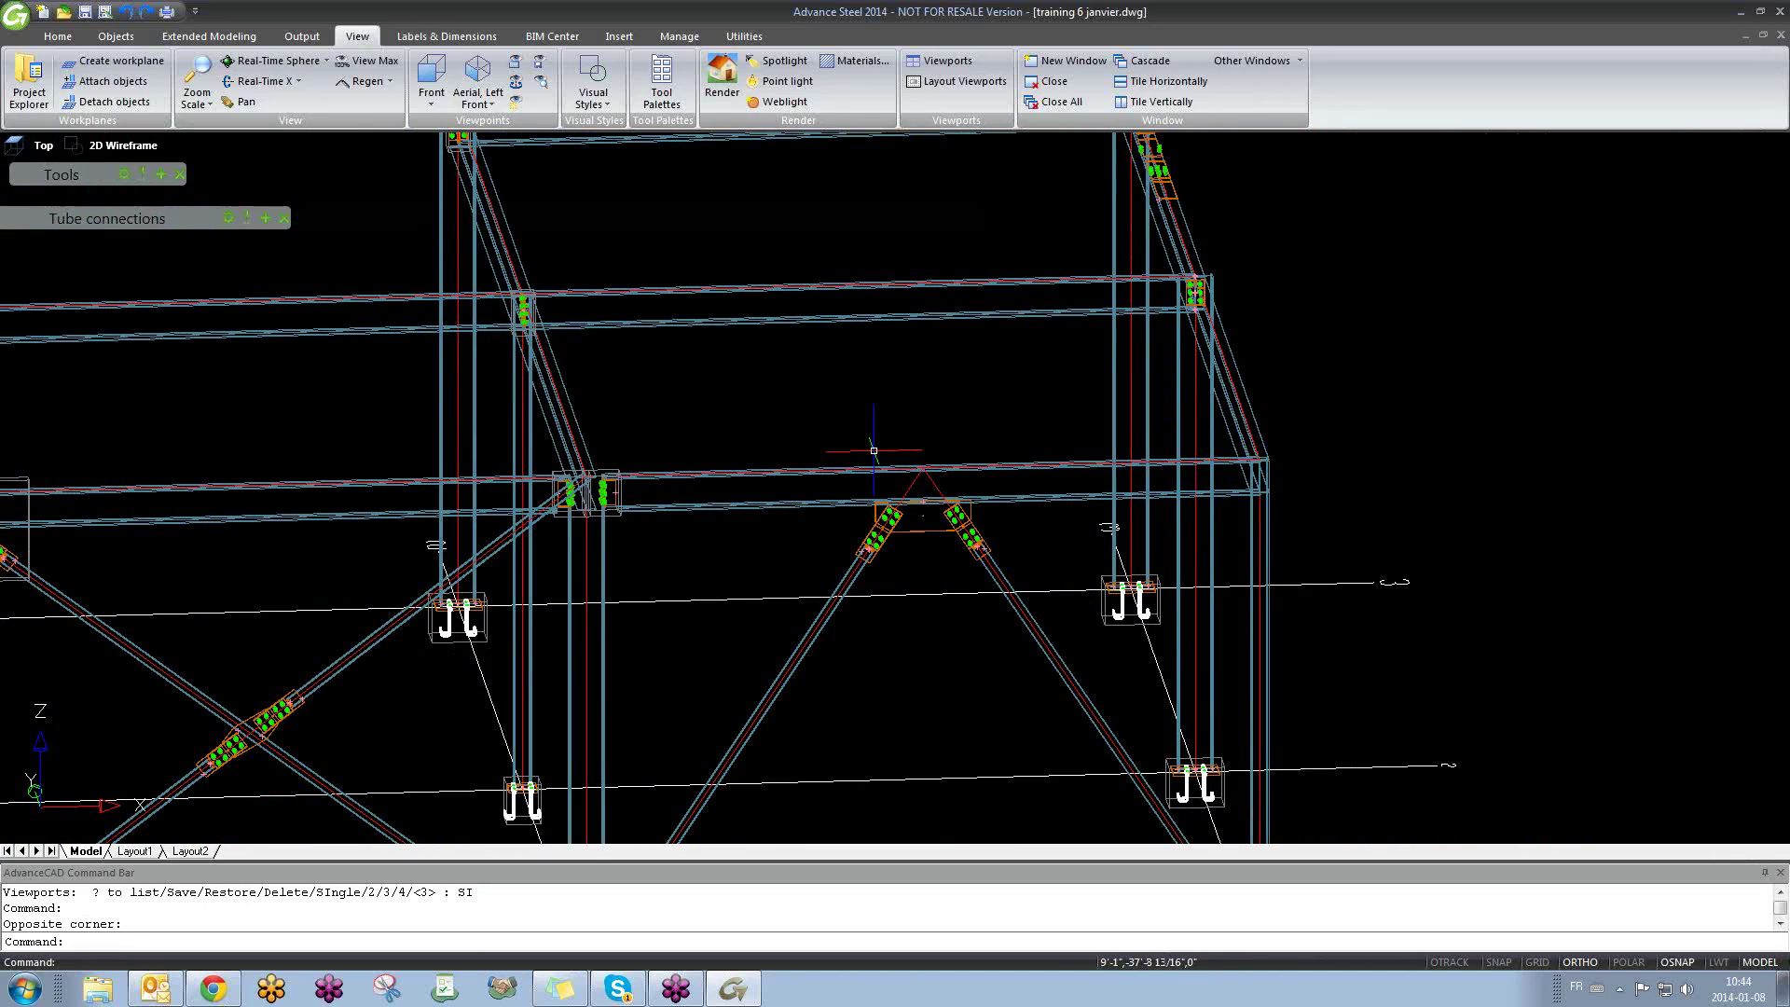
{"action": "scroll", "coordinate": [931, 548], "scroll_direction": "up", "scroll_amount": 6}
{"action": "middle_click_drag", "start_coordinate": [932, 547], "coordinate": [926, 483], "text": "shift"}
{"action": "scroll", "coordinate": [901, 527], "scroll_direction": "up", "scroll_amount": 4}
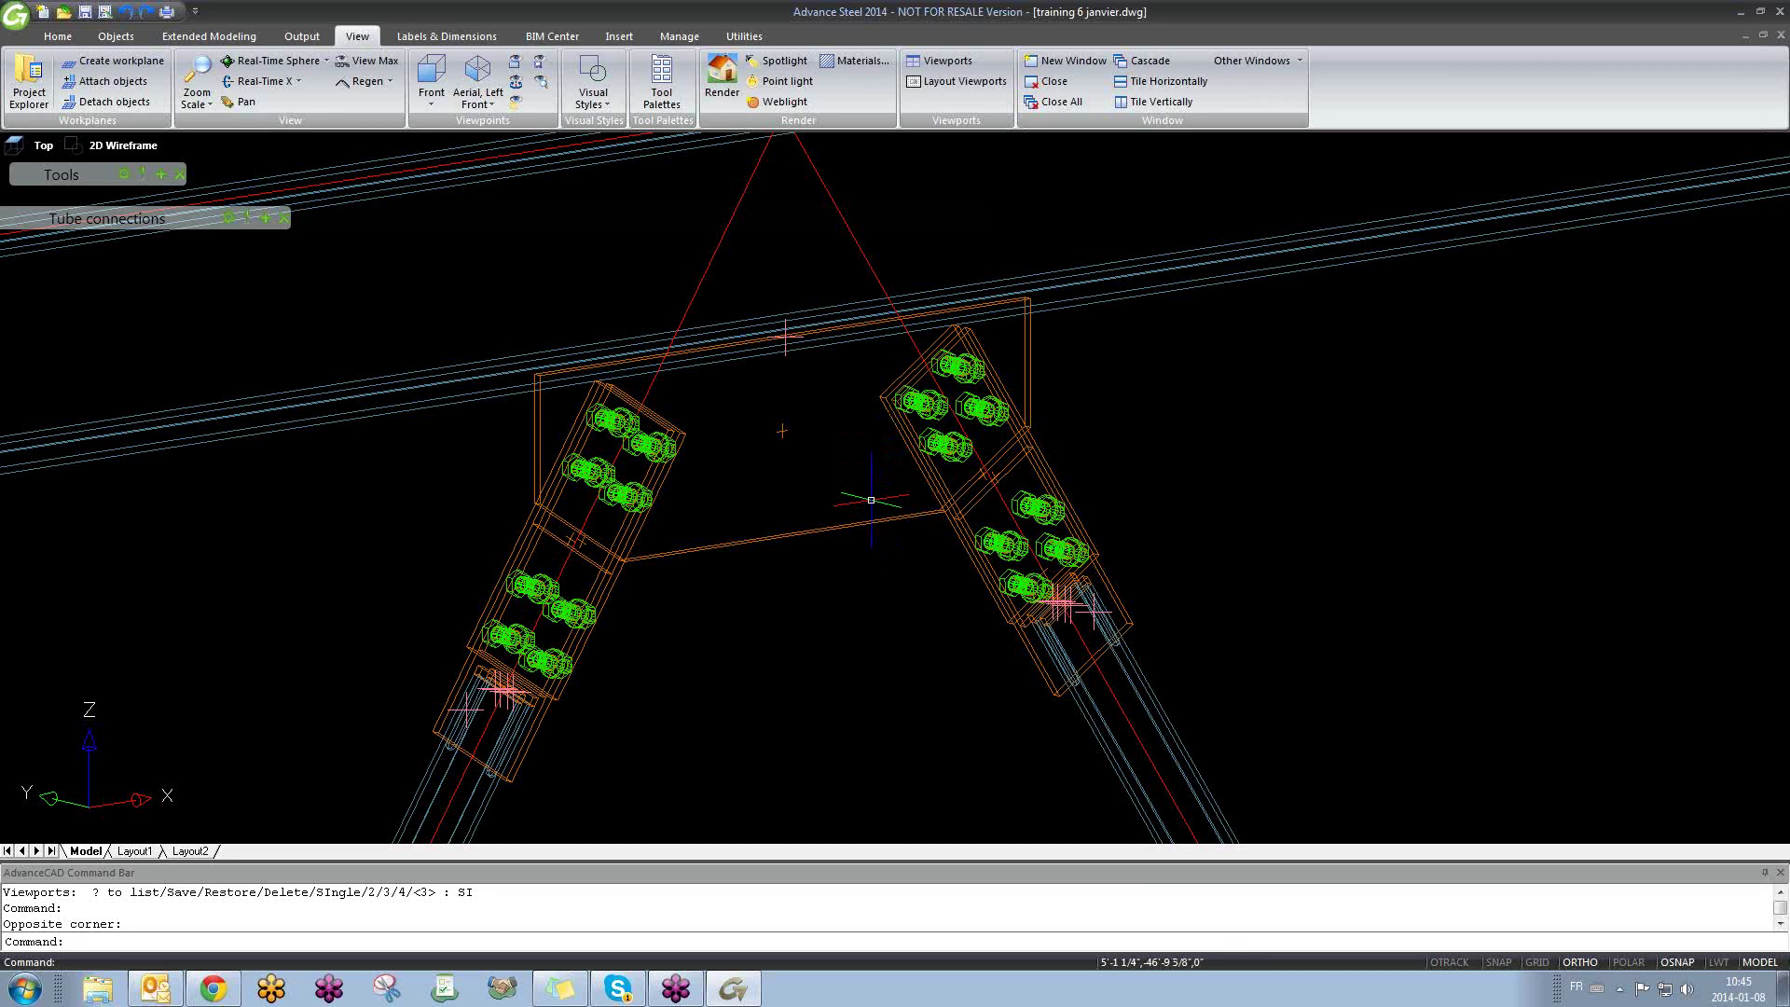
Step: Open the joint properties of the two-diagonal tube connection from its gusset plate and display the gusset shape settings
{"action": "left_click", "coordinate": [781, 427]}
{"action": "right_click", "coordinate": [781, 427]}
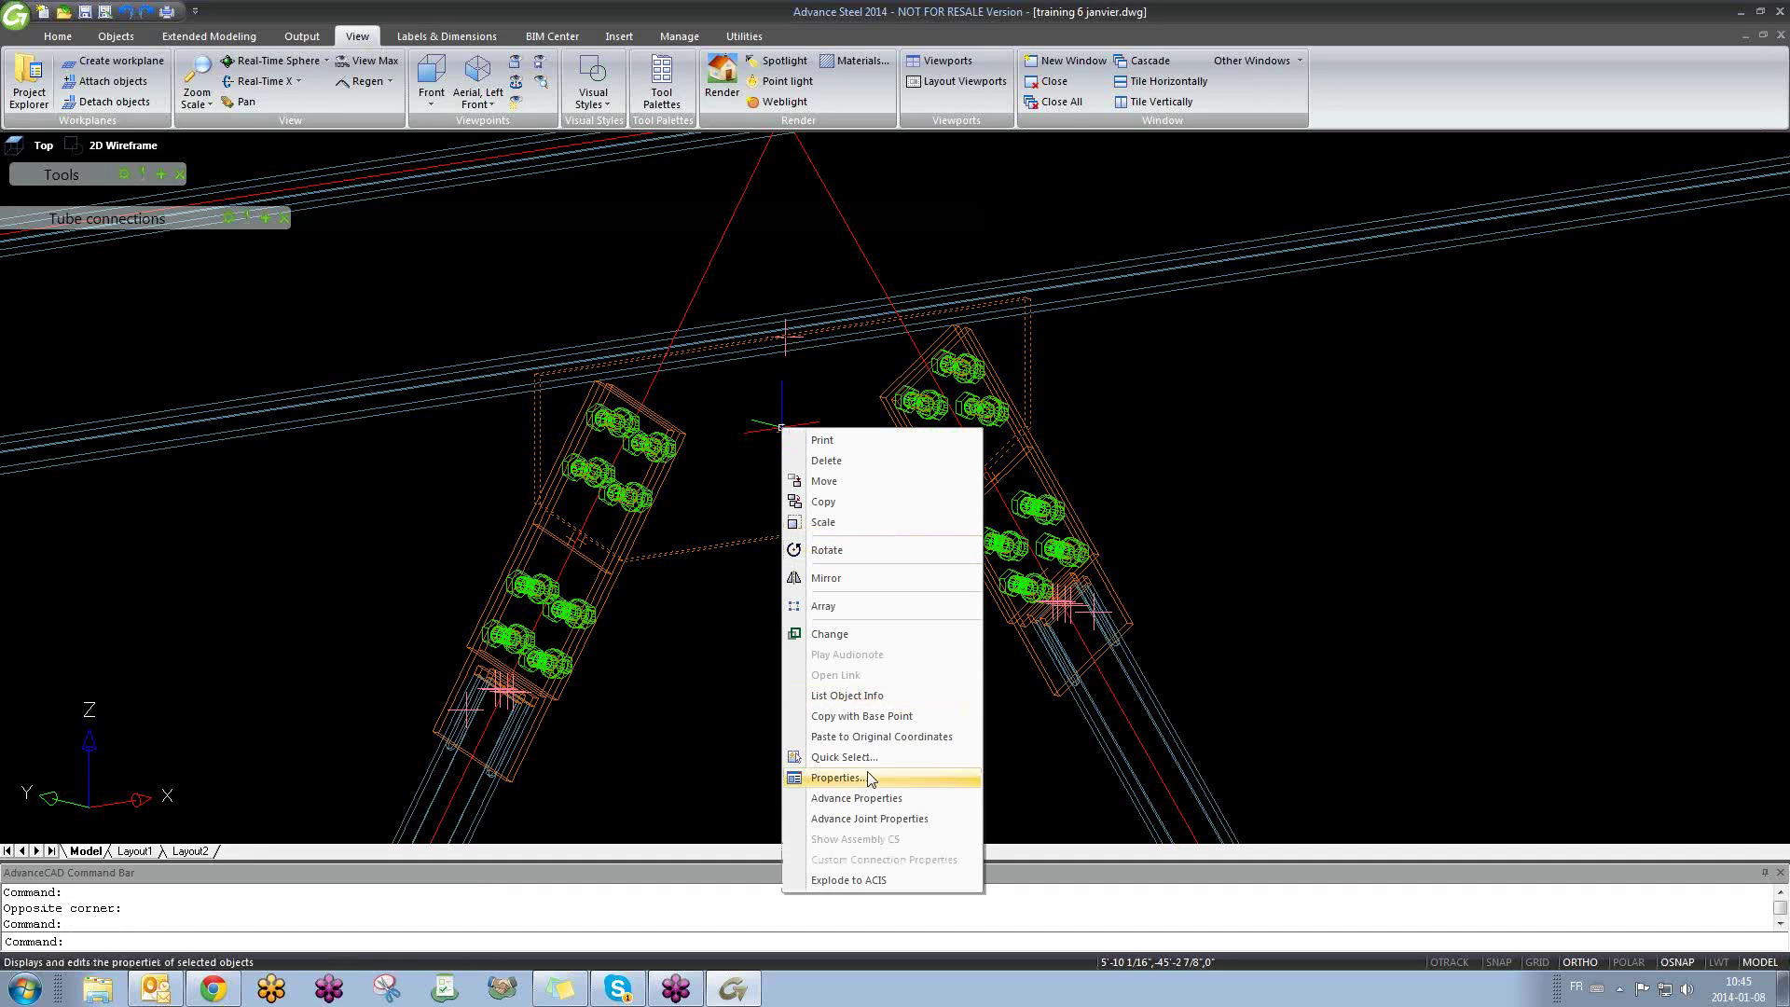
{"action": "left_click", "coordinate": [869, 818]}
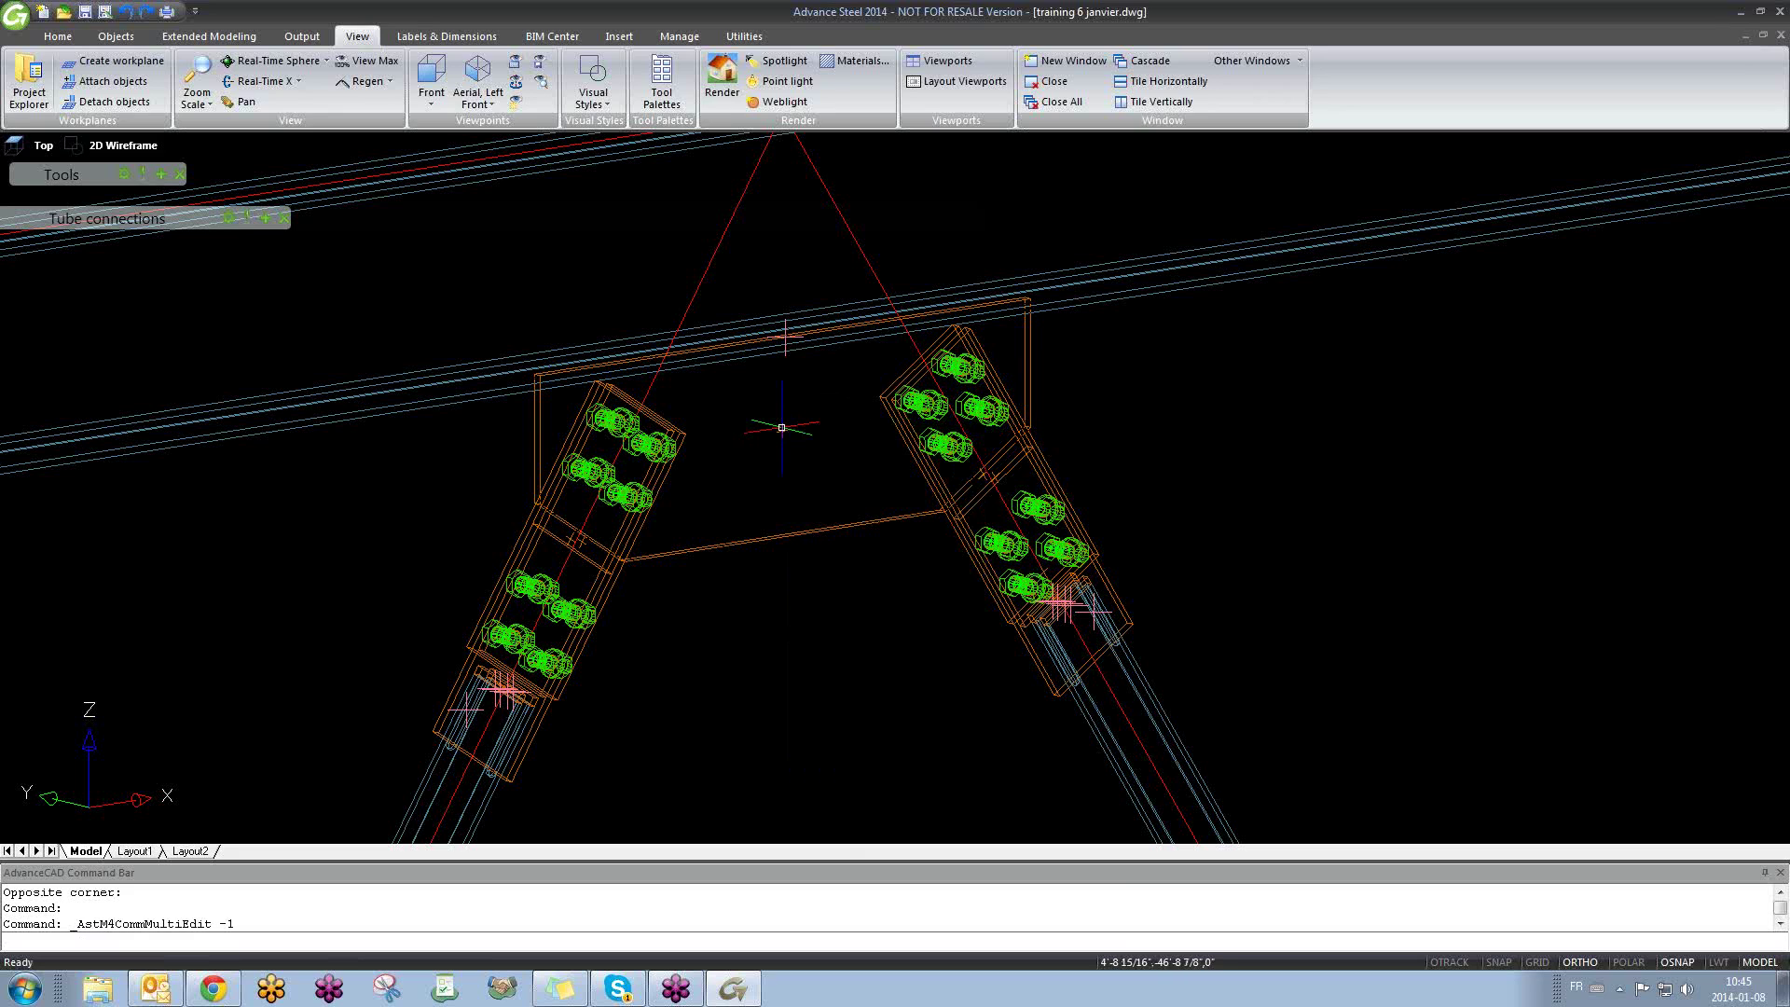
{"action": "middle_click_drag", "start_coordinate": [772, 519], "coordinate": [611, 500]}
{"action": "middle_click_drag", "start_coordinate": [782, 482], "coordinate": [621, 522]}
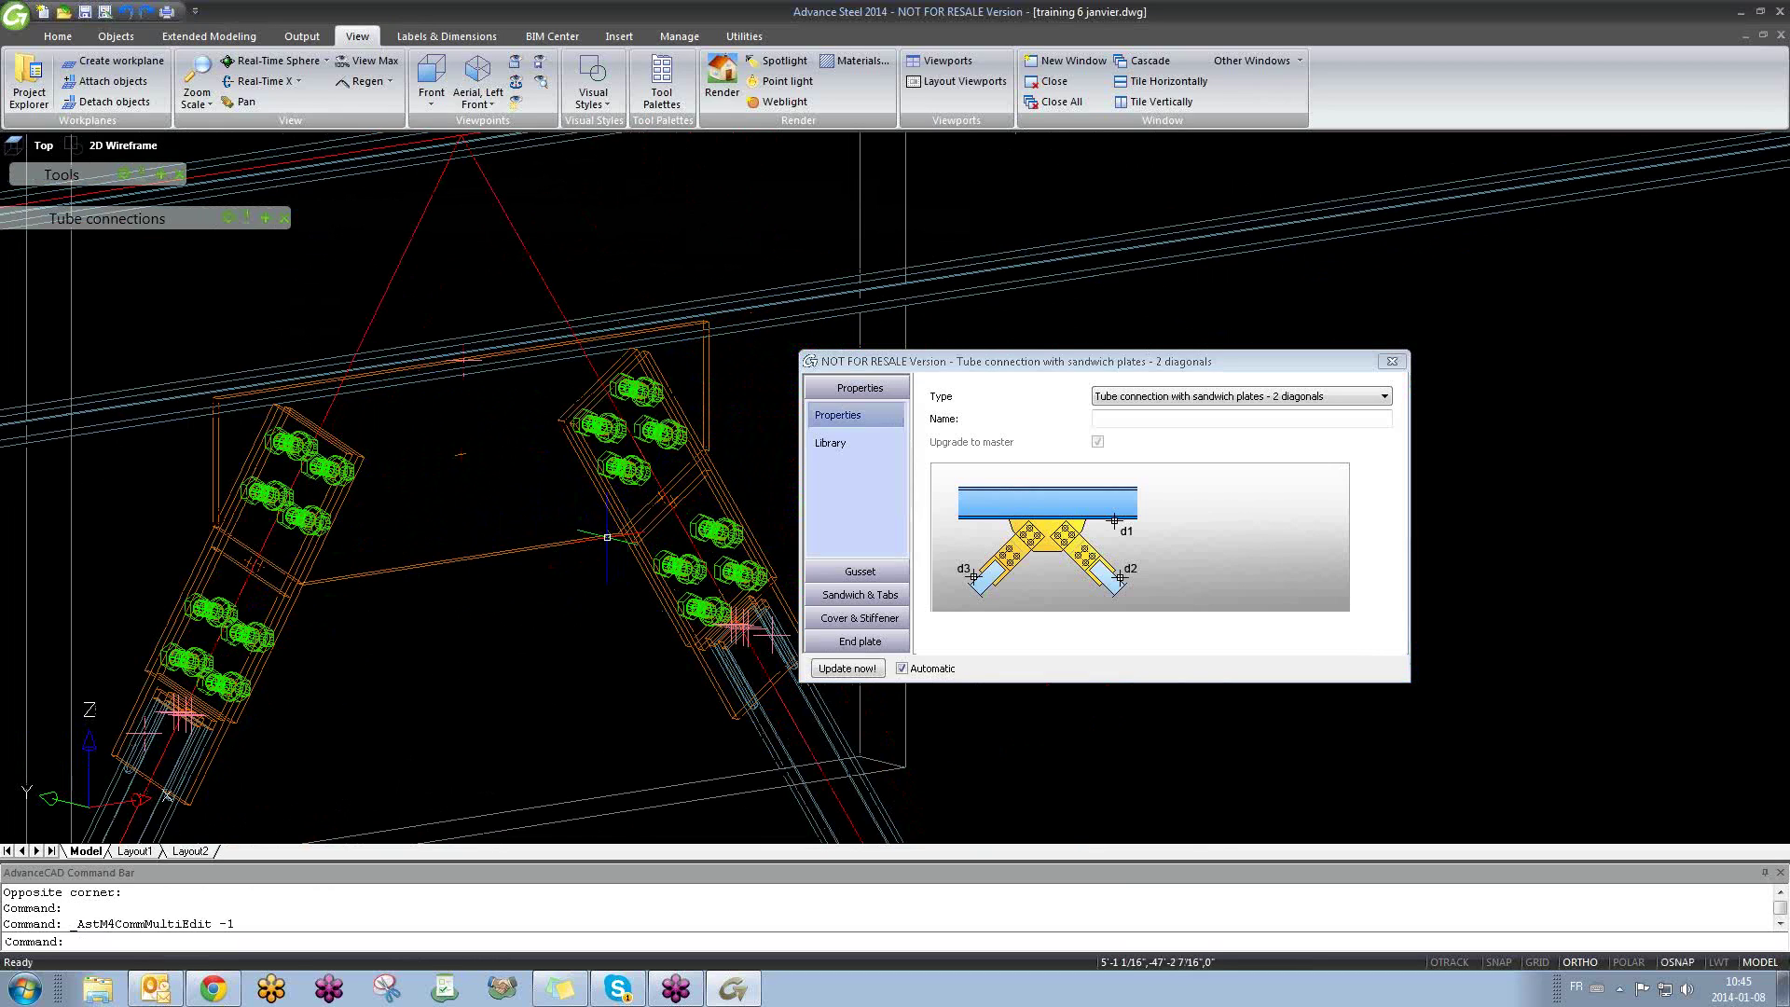
{"action": "left_click", "coordinate": [851, 573]}
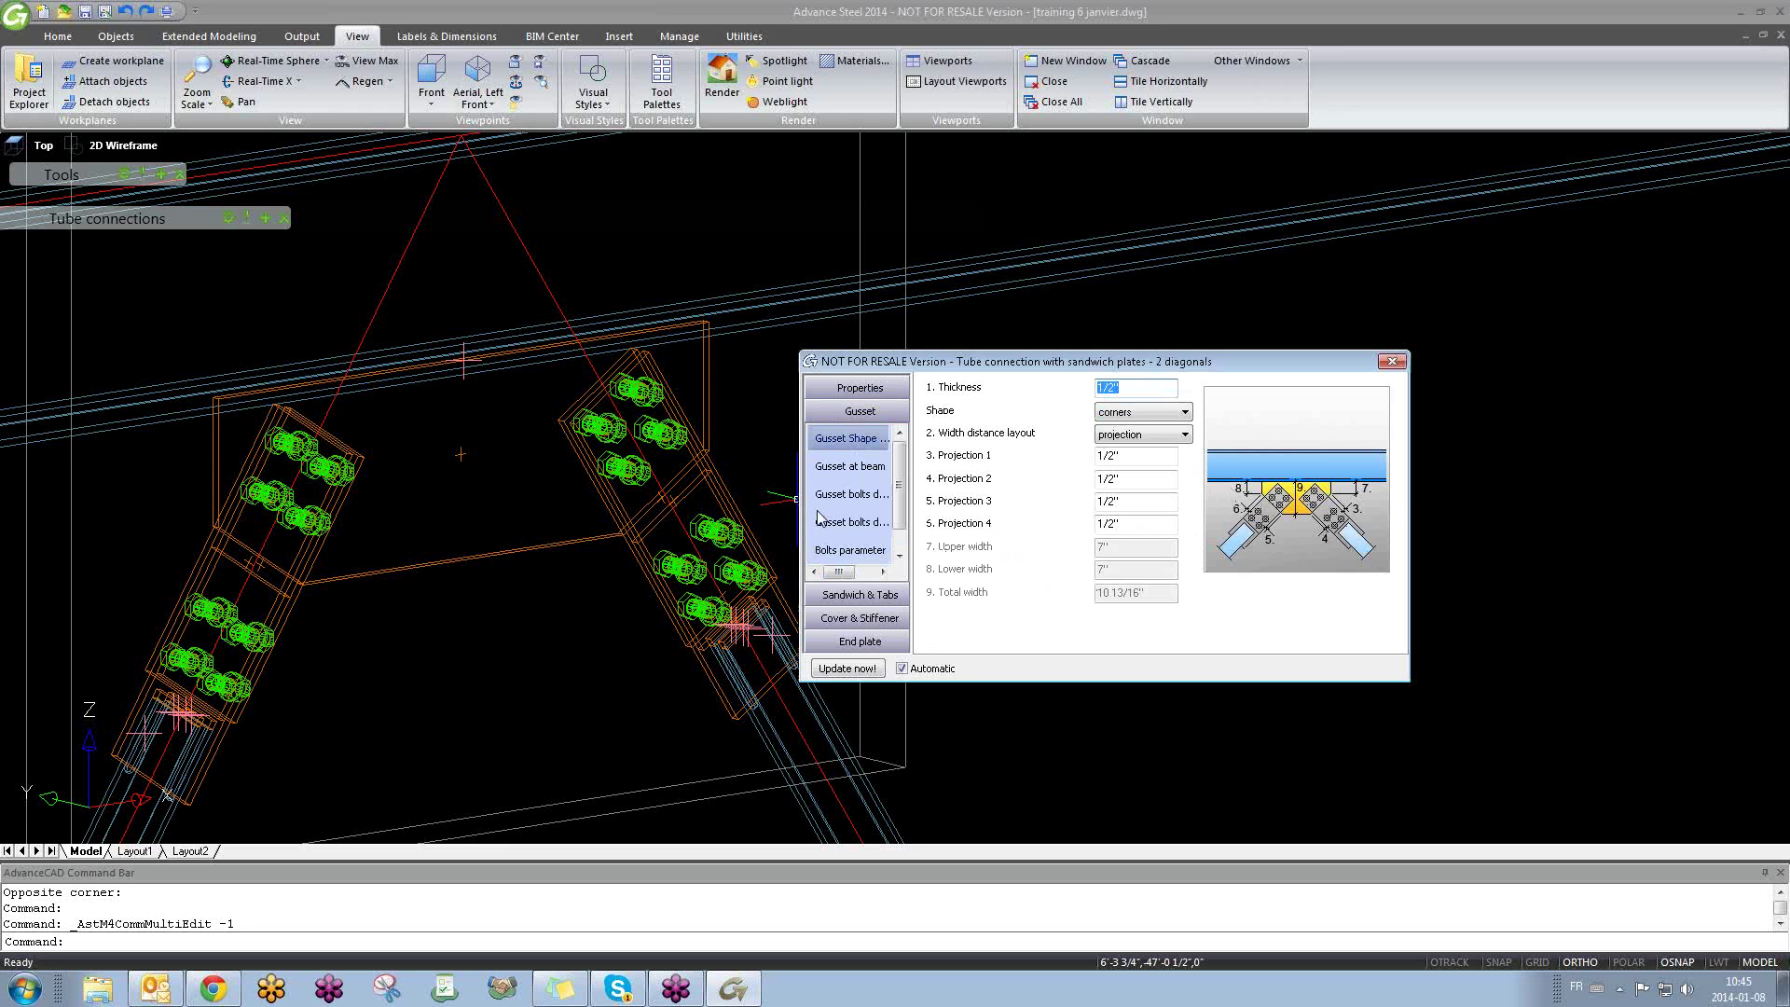
Step: Inspect the gusset's corners and edges against the braces and beam at several scales, then close the joint properties
{"action": "scroll", "coordinate": [654, 541], "scroll_direction": "up", "scroll_amount": 3}
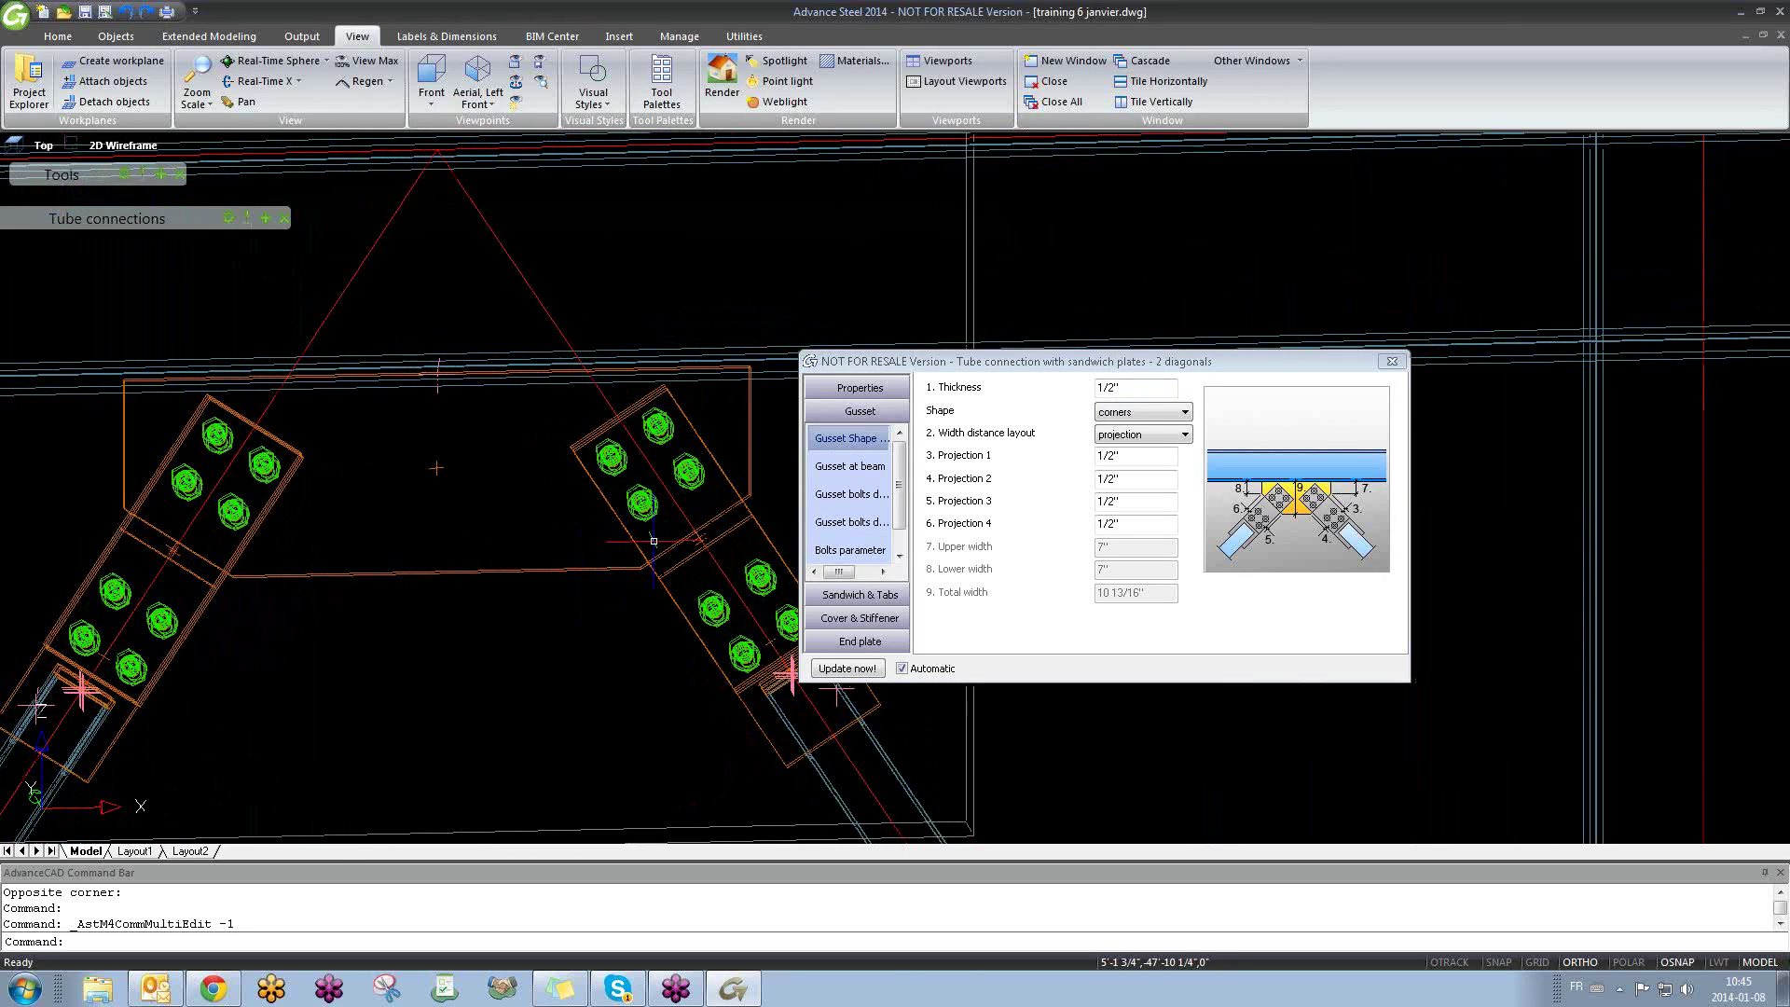
{"action": "scroll", "coordinate": [654, 541], "scroll_direction": "up", "scroll_amount": 6}
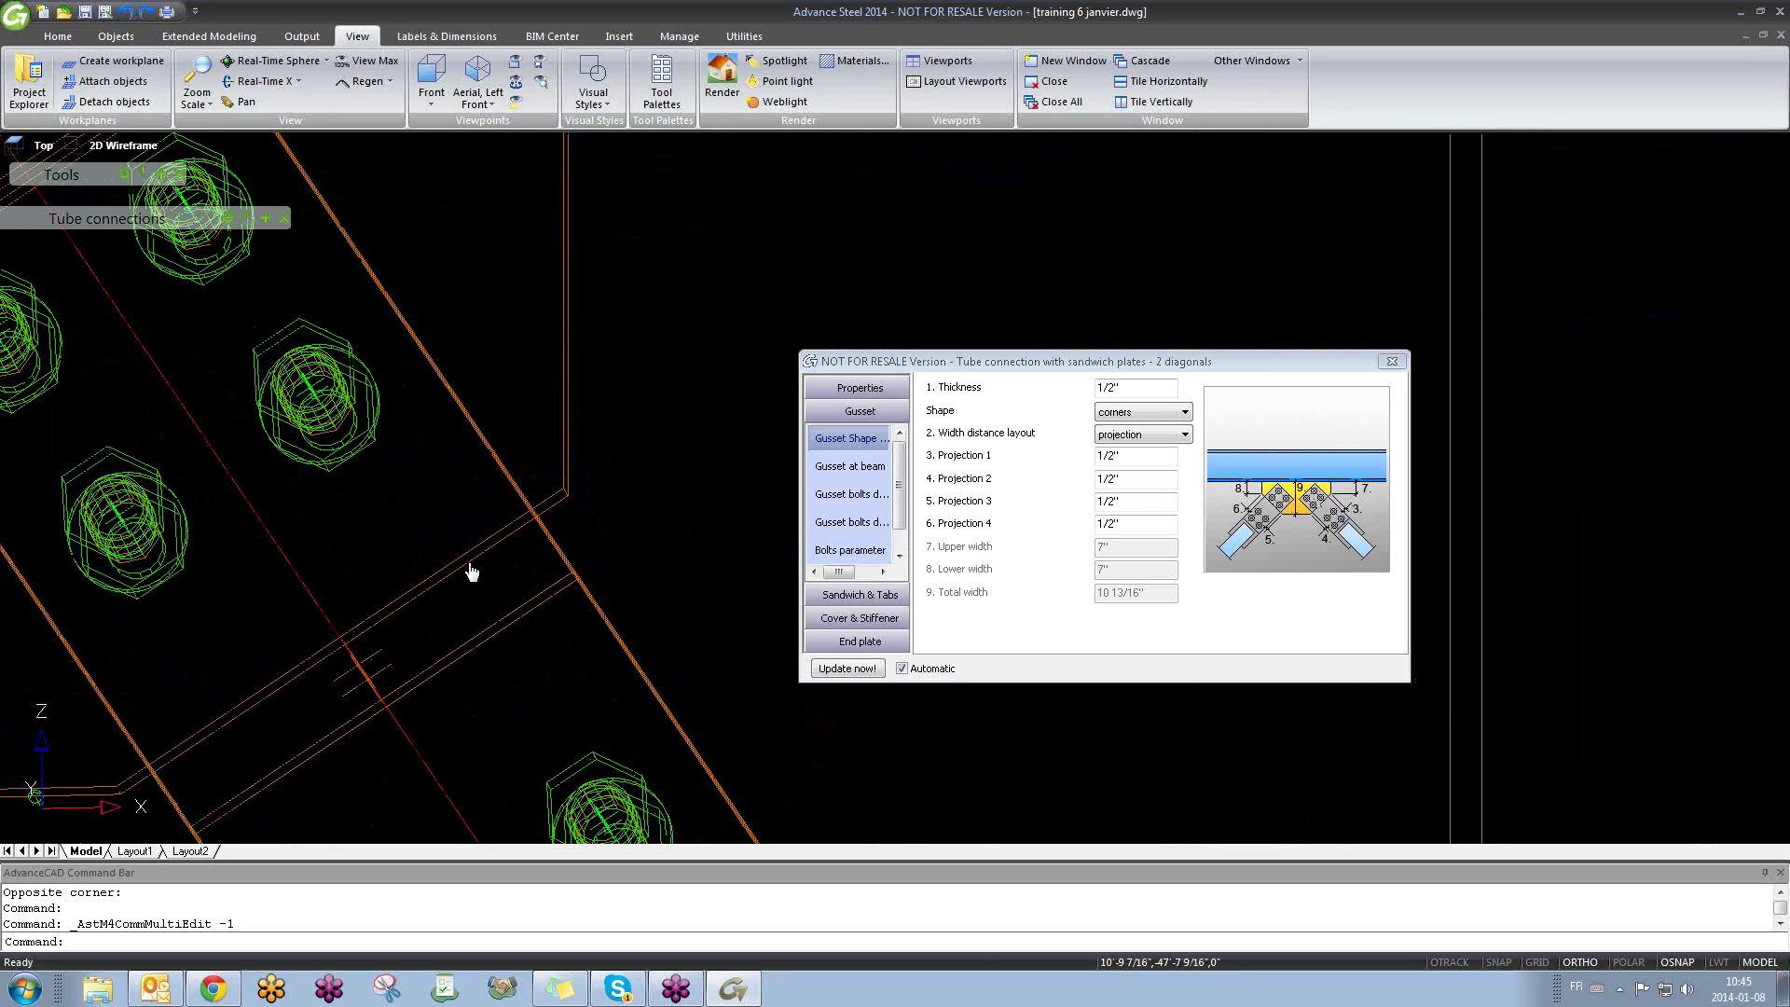
{"action": "scroll", "coordinate": [471, 568], "scroll_direction": "down", "scroll_amount": 3}
{"action": "scroll", "coordinate": [495, 532], "scroll_direction": "up", "scroll_amount": 4}
{"action": "scroll", "coordinate": [494, 532], "scroll_direction": "down", "scroll_amount": 4}
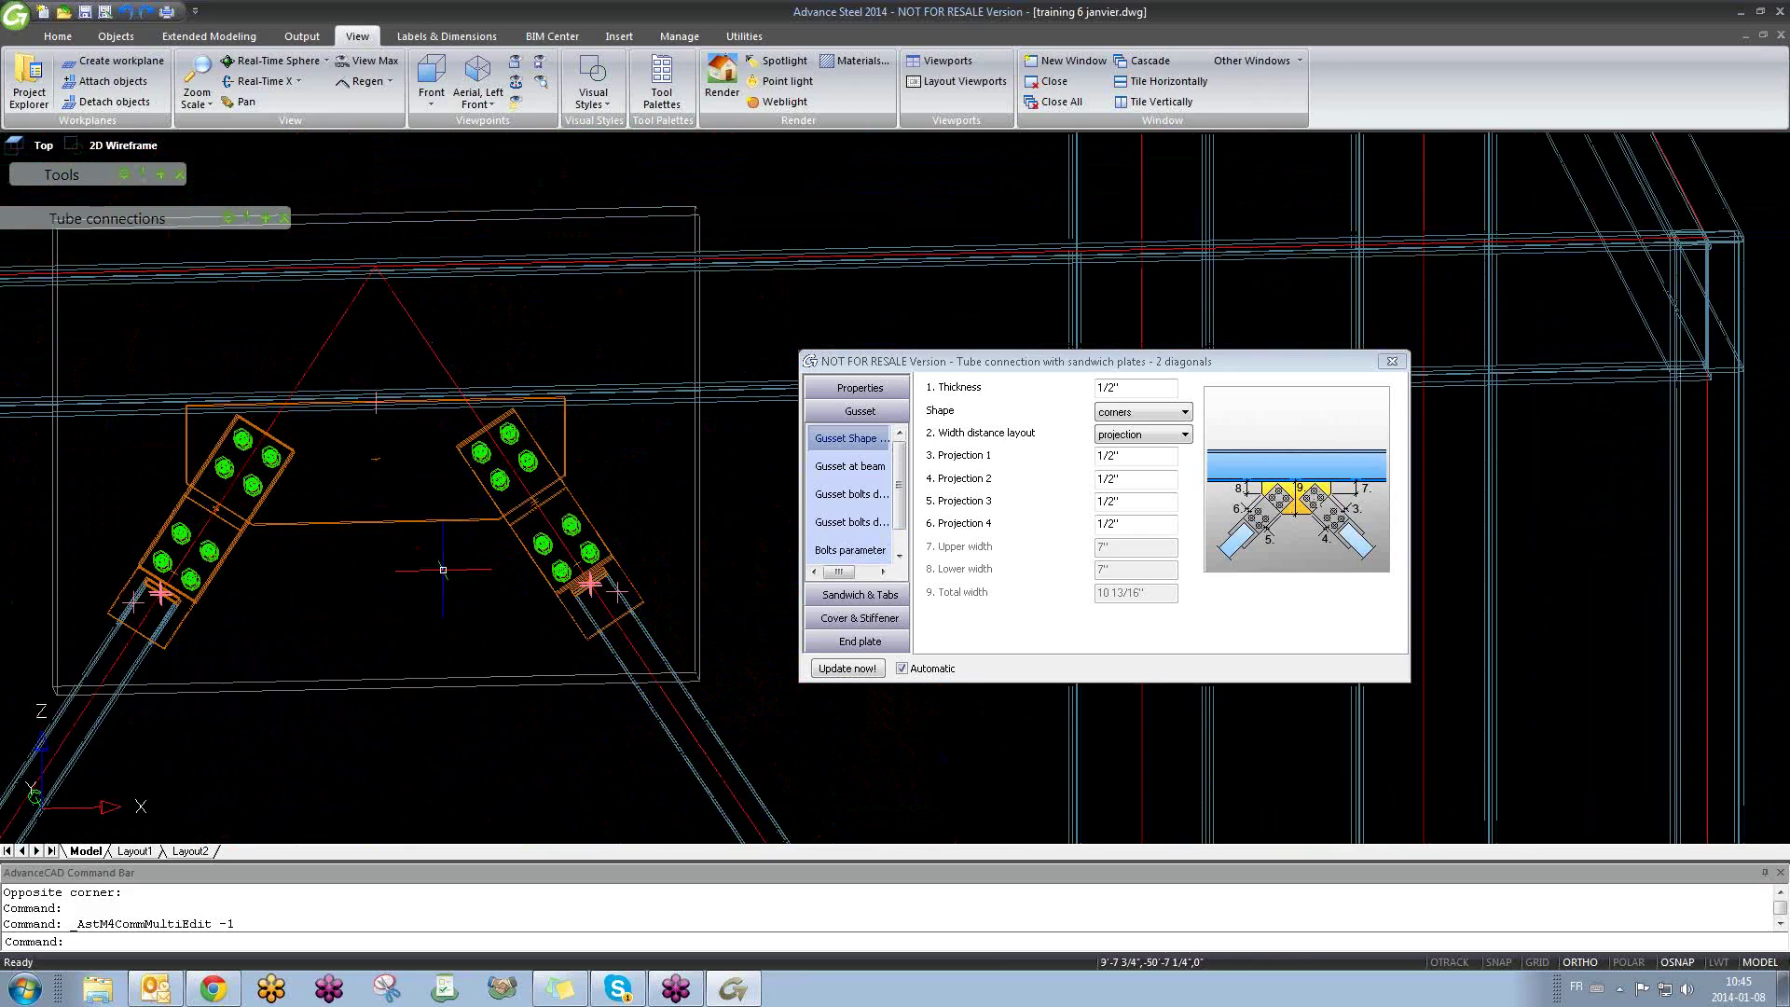
{"action": "scroll", "coordinate": [431, 608], "scroll_direction": "up", "scroll_amount": 1}
{"action": "middle_click_drag", "start_coordinate": [431, 608], "coordinate": [429, 476], "text": "shift"}
{"action": "scroll", "coordinate": [436, 495], "scroll_direction": "up", "scroll_amount": 2}
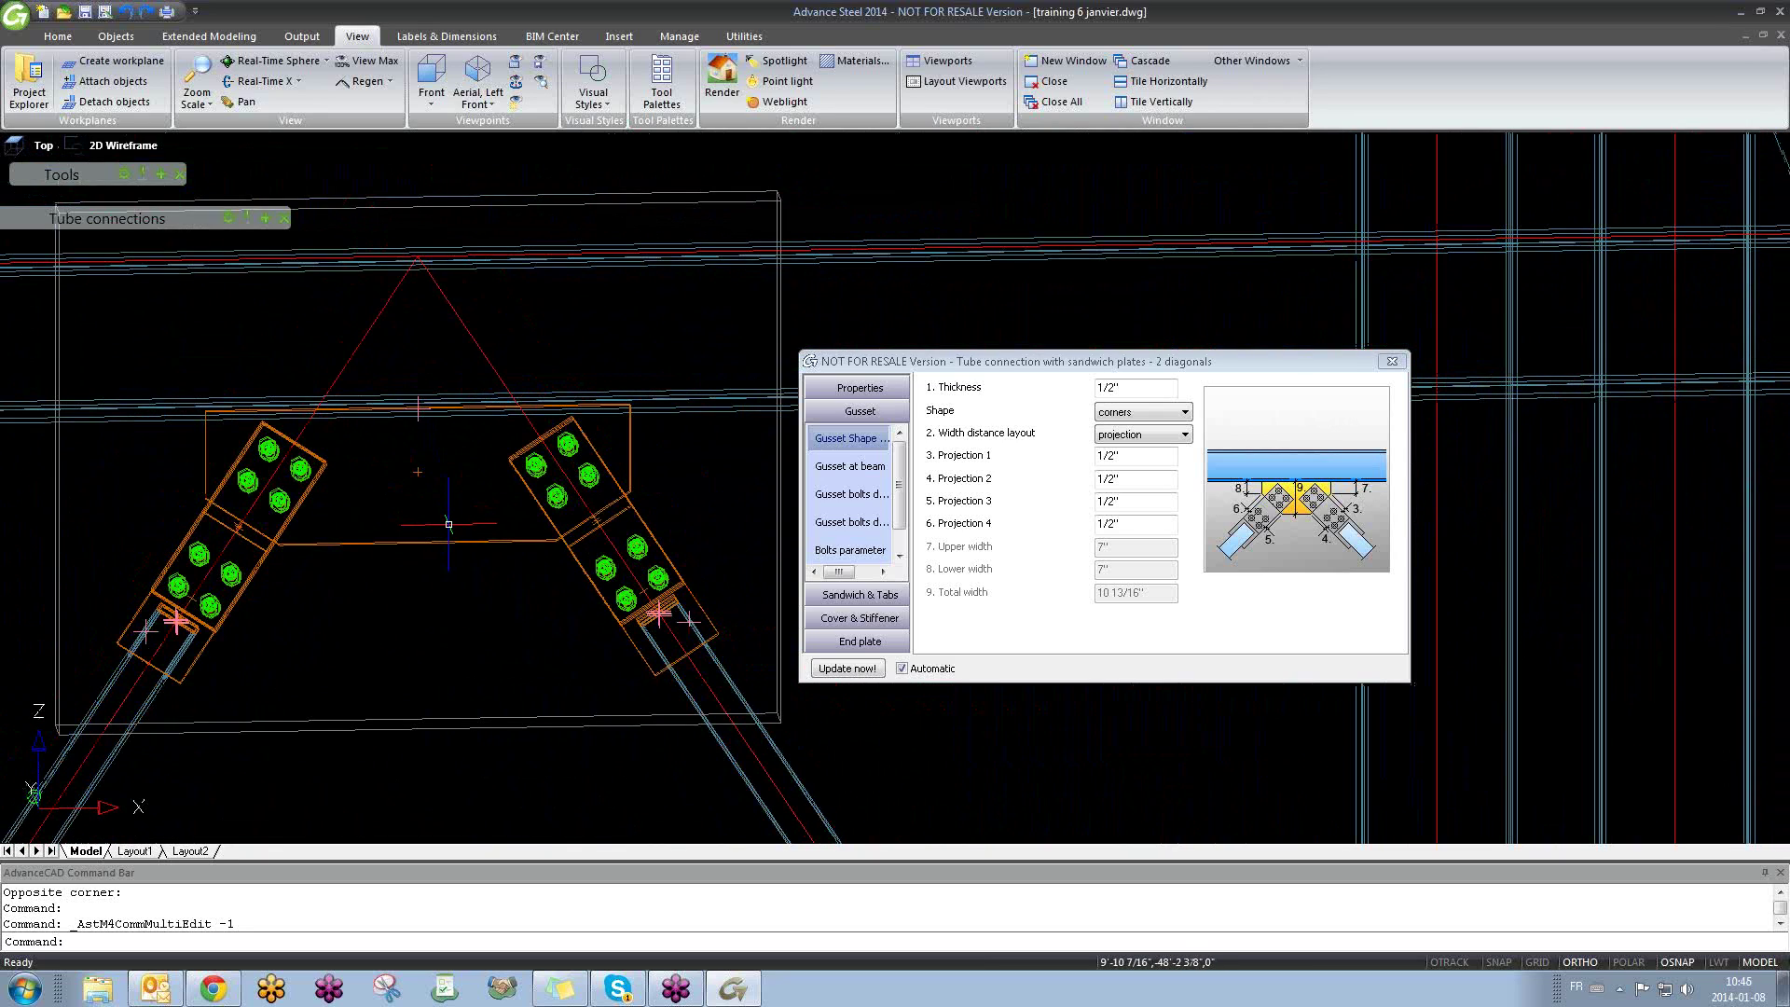
{"action": "scroll", "coordinate": [424, 471], "scroll_direction": "up", "scroll_amount": 2}
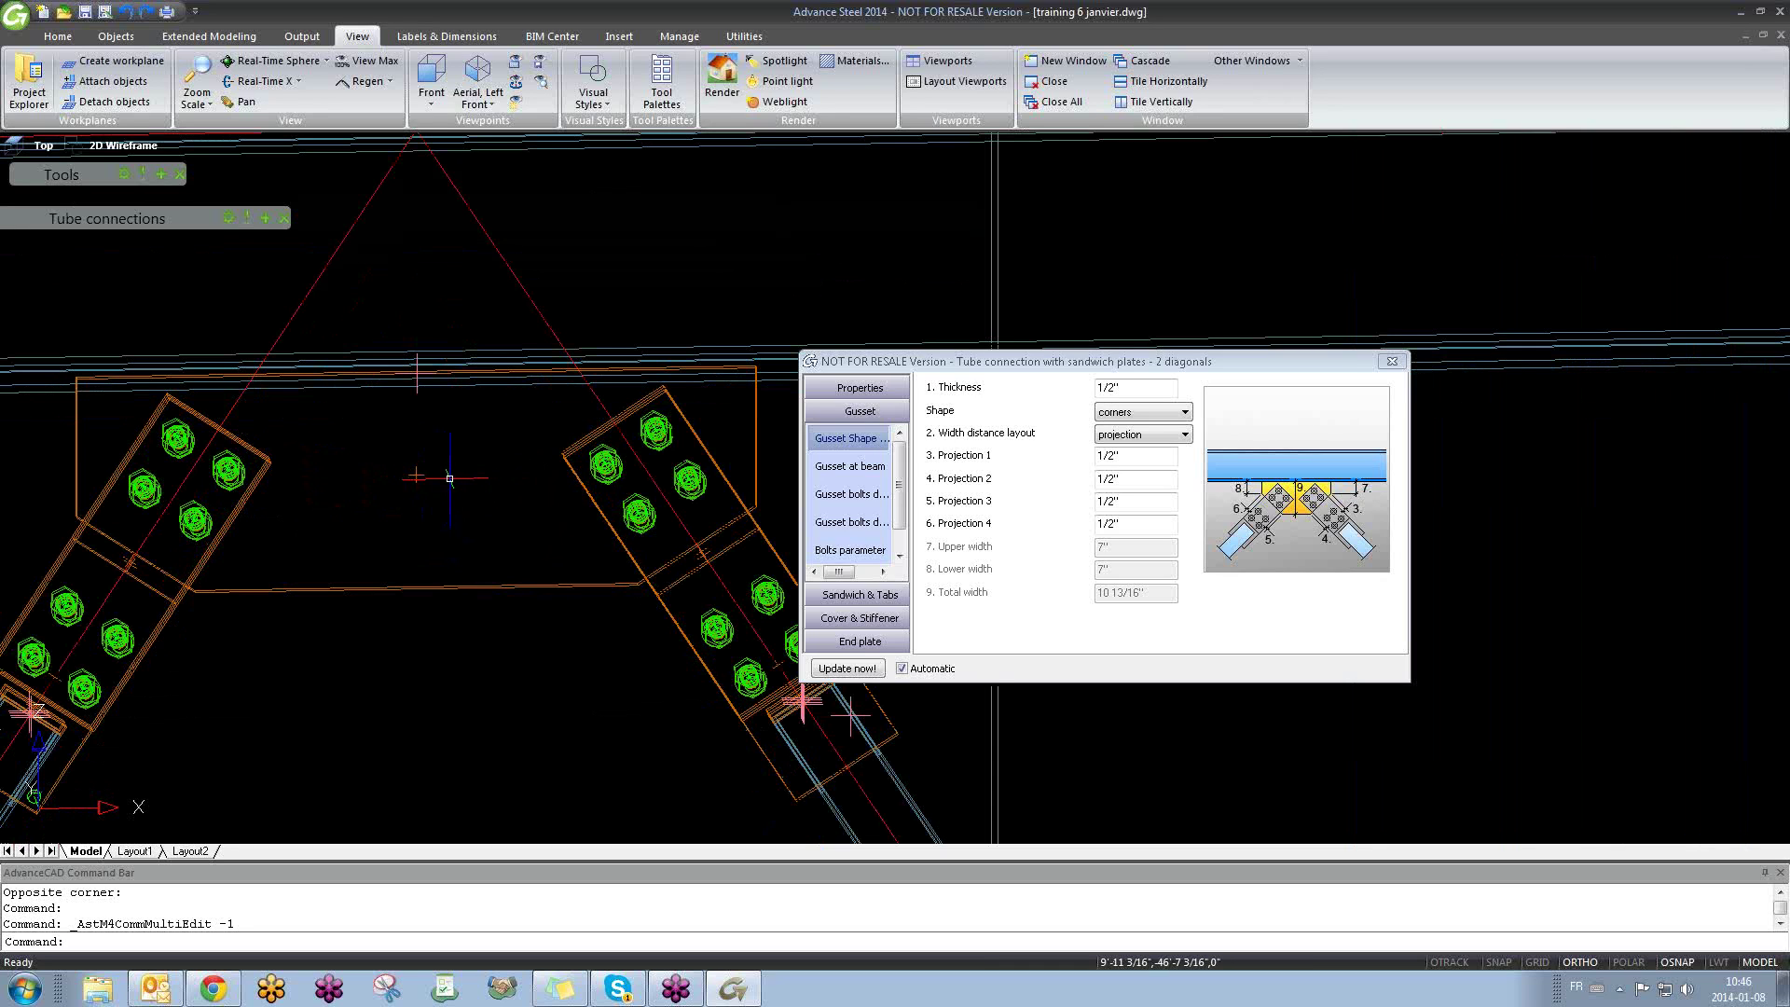
{"action": "scroll", "coordinate": [424, 588], "scroll_direction": "down", "scroll_amount": 4}
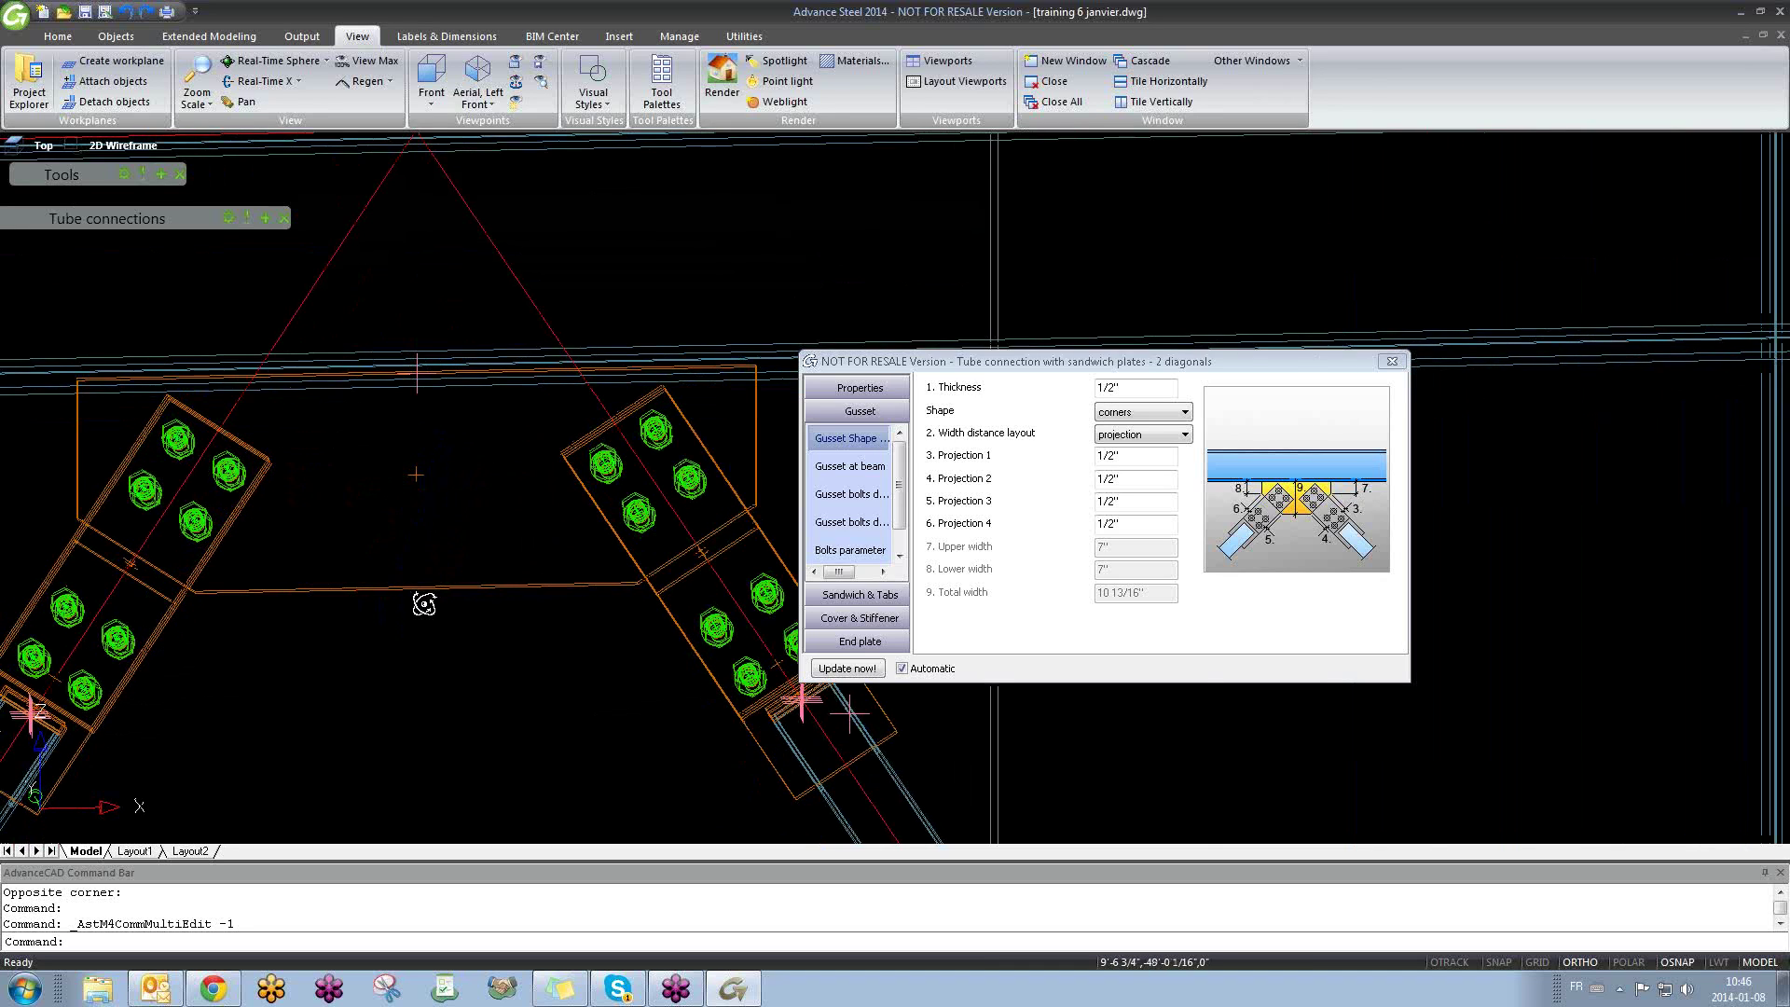
{"action": "scroll", "coordinate": [427, 588], "scroll_direction": "down", "scroll_amount": 6}
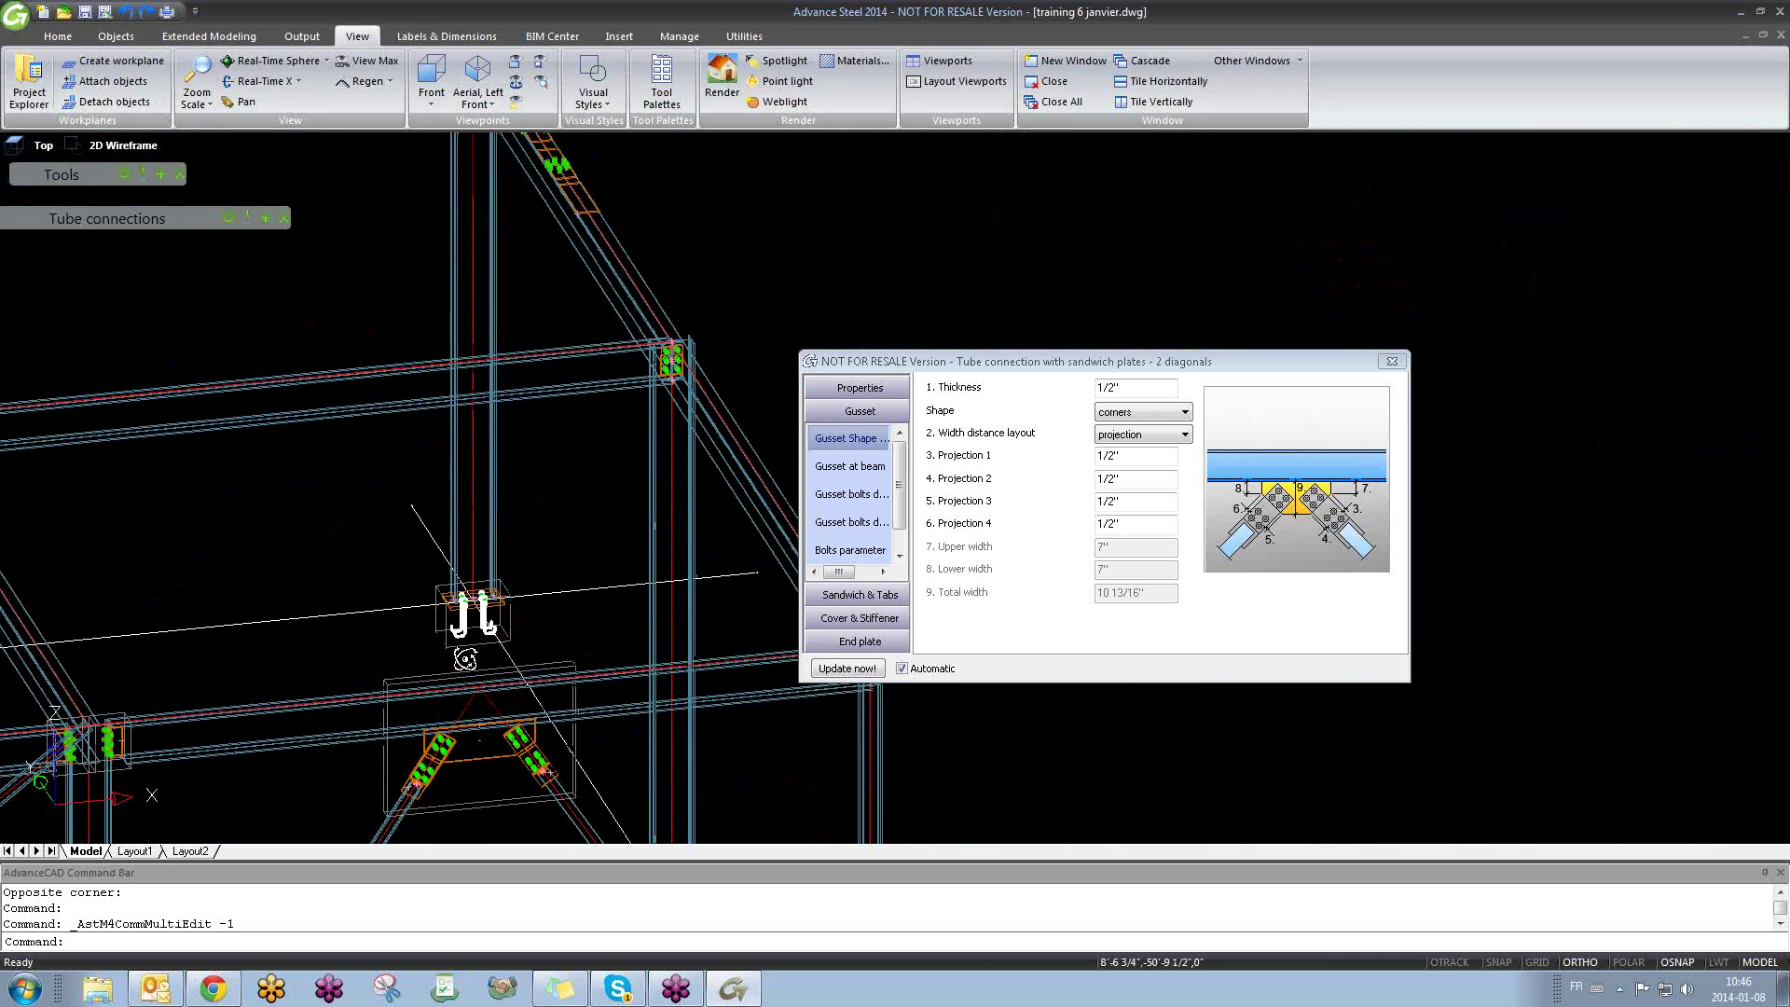
{"action": "middle_click_drag", "start_coordinate": [491, 718], "coordinate": [496, 601], "text": "shift"}
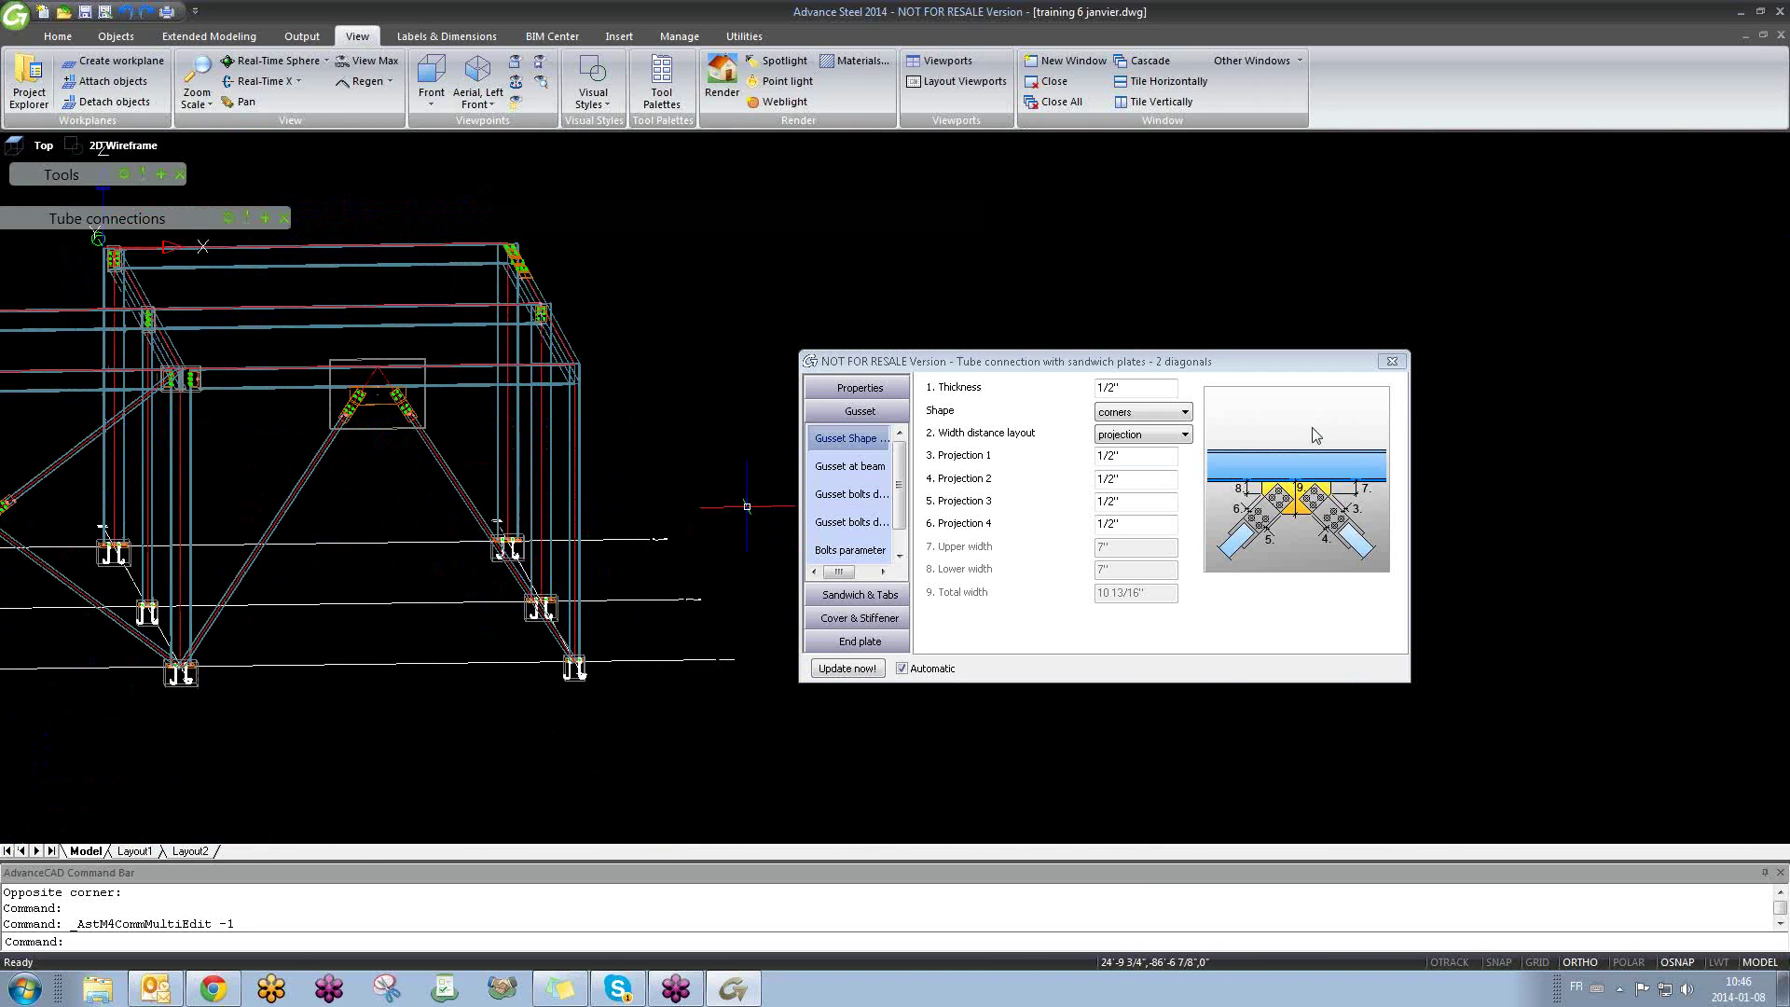
{"action": "left_click", "coordinate": [1393, 363]}
Step: Examine the middle connection of the X-bracing, including where the sandwich plates and gusset meet the continuous tube
{"action": "middle_click_drag", "start_coordinate": [742, 427], "coordinate": [783, 600], "text": "shift"}
{"action": "scroll", "coordinate": [769, 595], "scroll_direction": "up", "scroll_amount": 5}
{"action": "scroll", "coordinate": [769, 595], "scroll_direction": "up", "scroll_amount": 4}
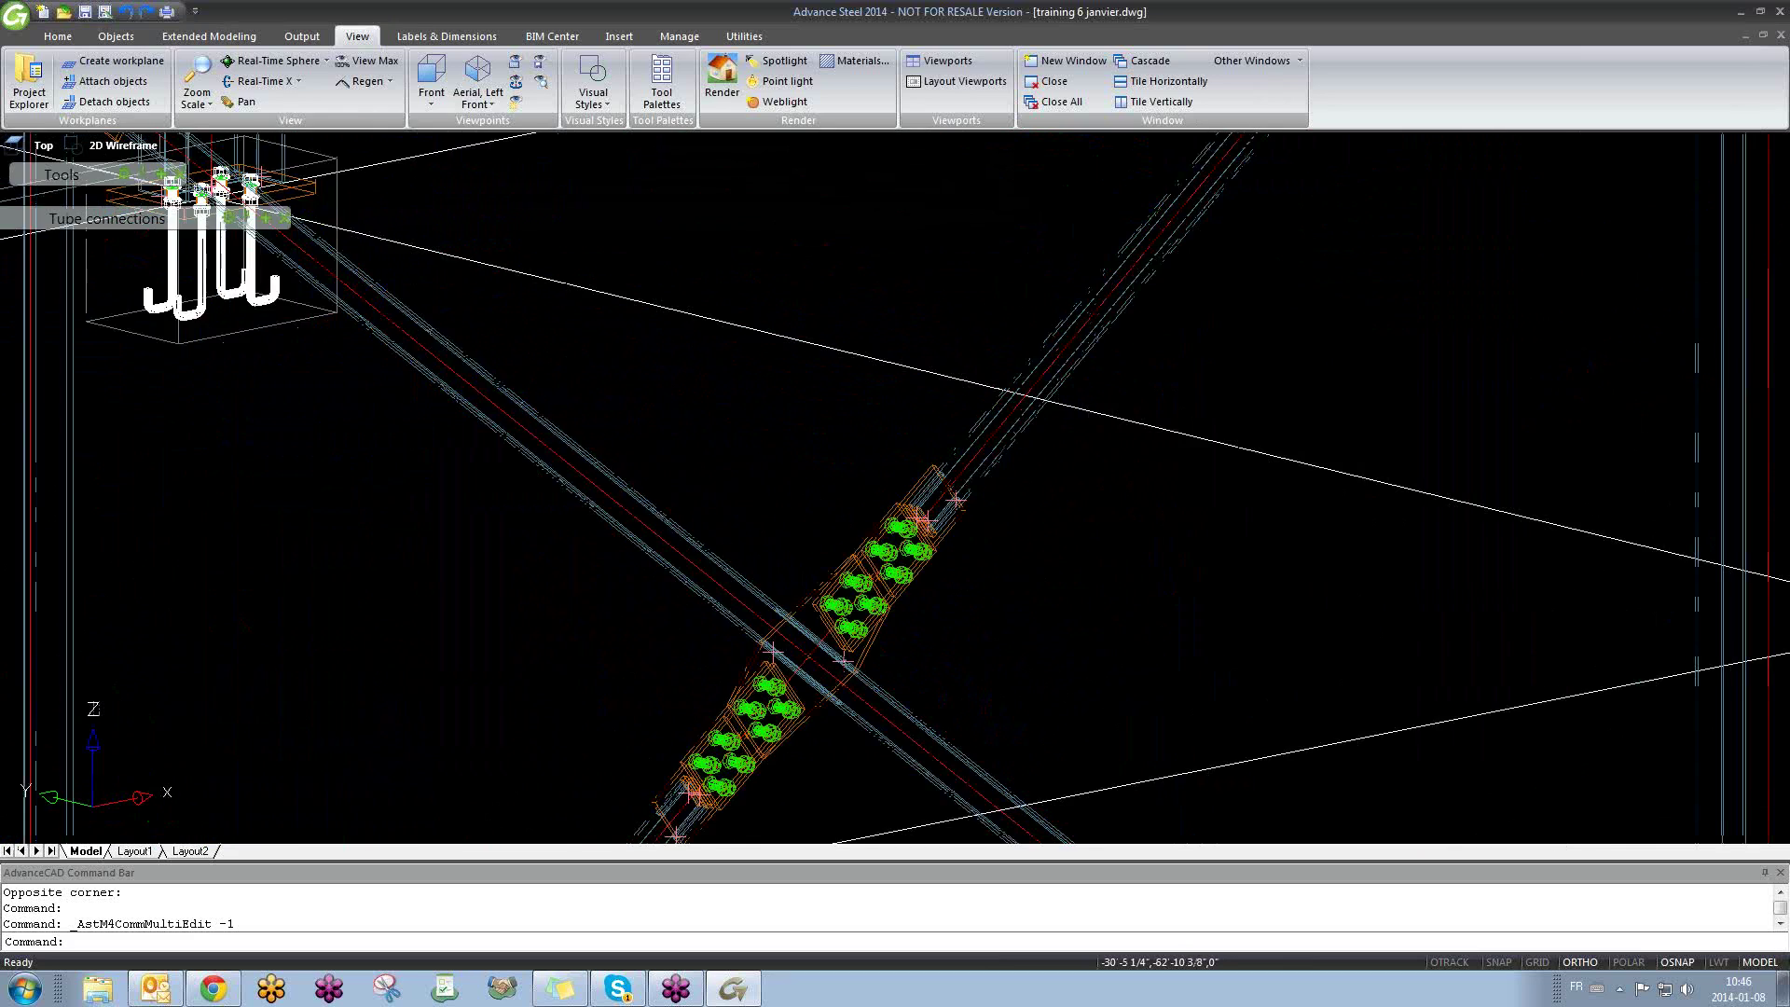
{"action": "left_click", "coordinate": [769, 470]}
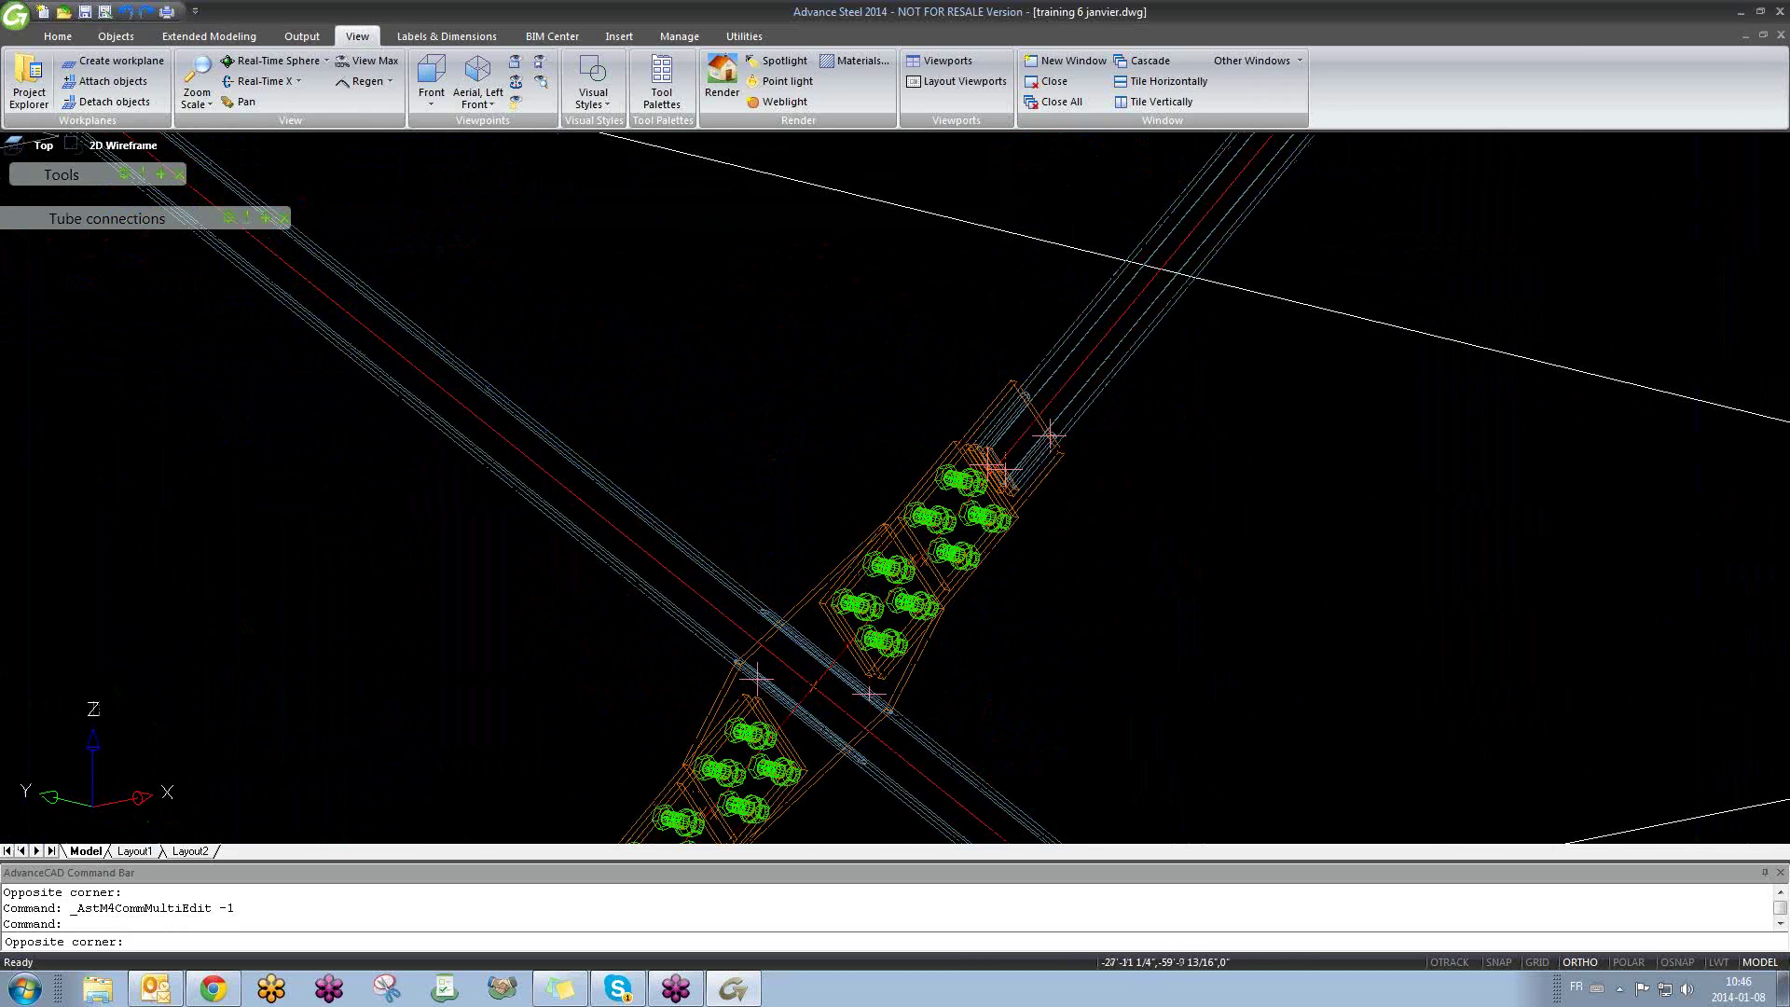
{"action": "left_click", "coordinate": [690, 369]}
{"action": "scroll", "coordinate": [760, 696], "scroll_direction": "up", "scroll_amount": 5}
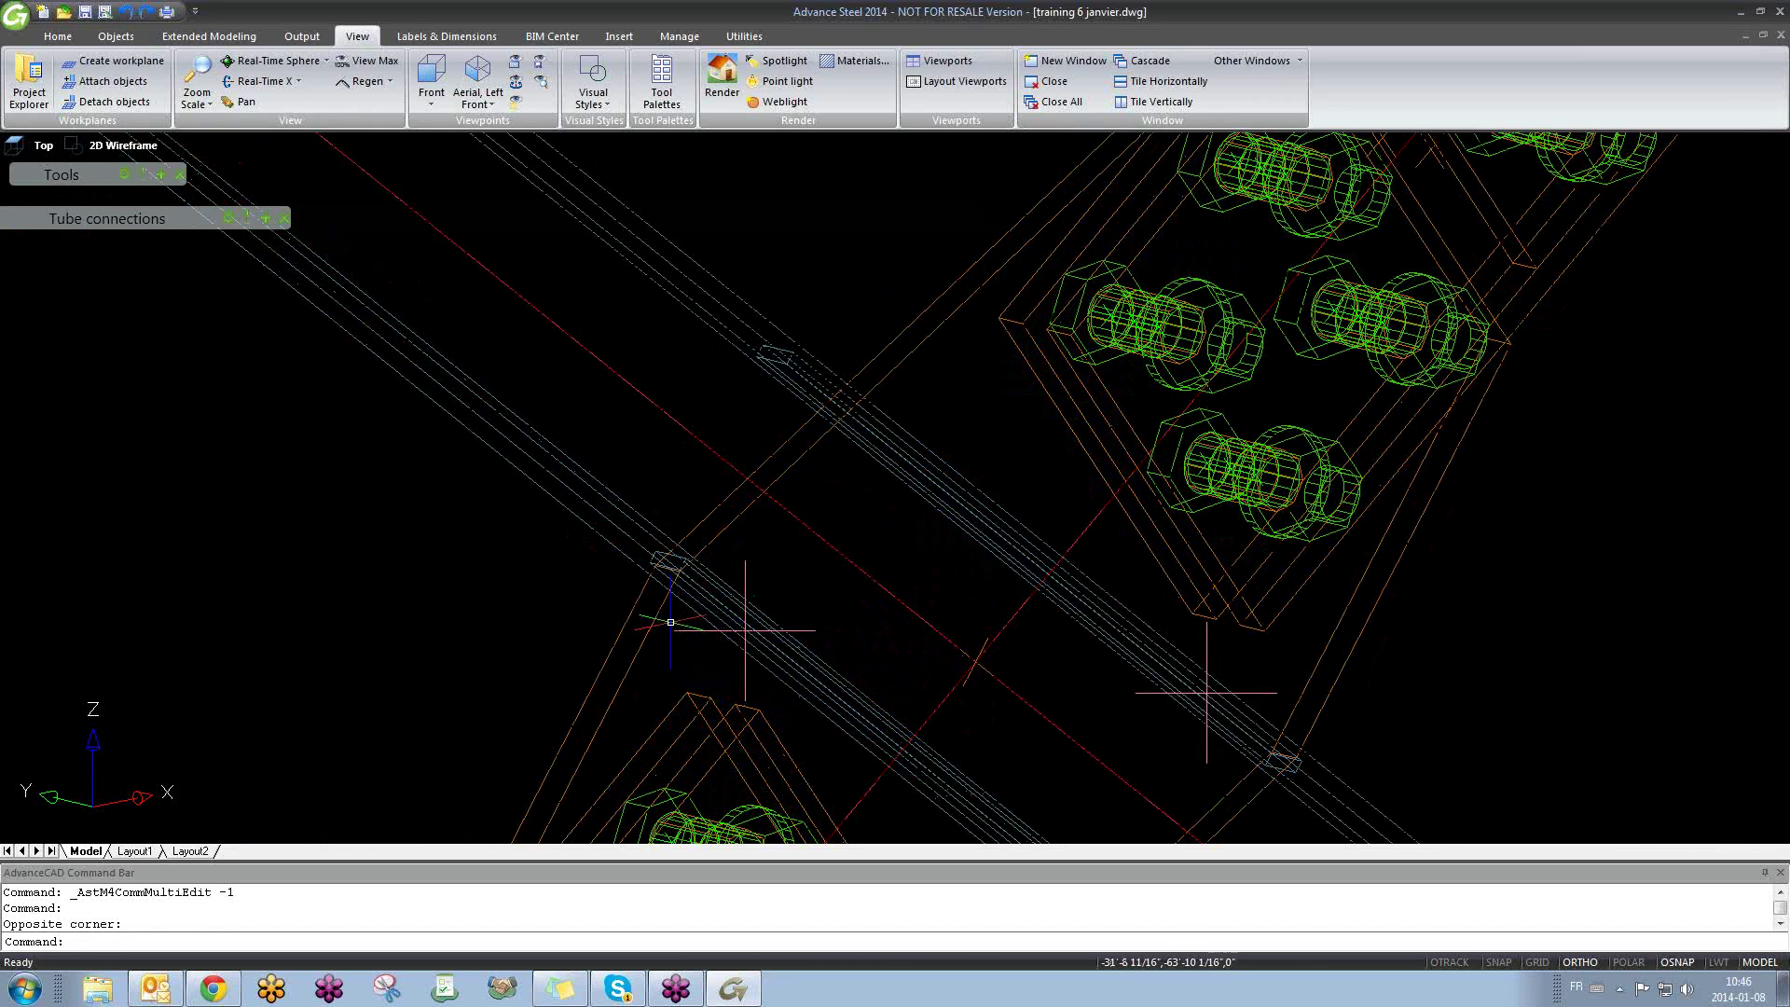
{"action": "scroll", "coordinate": [644, 595], "scroll_direction": "down", "scroll_amount": 5}
{"action": "left_click", "coordinate": [1104, 508]}
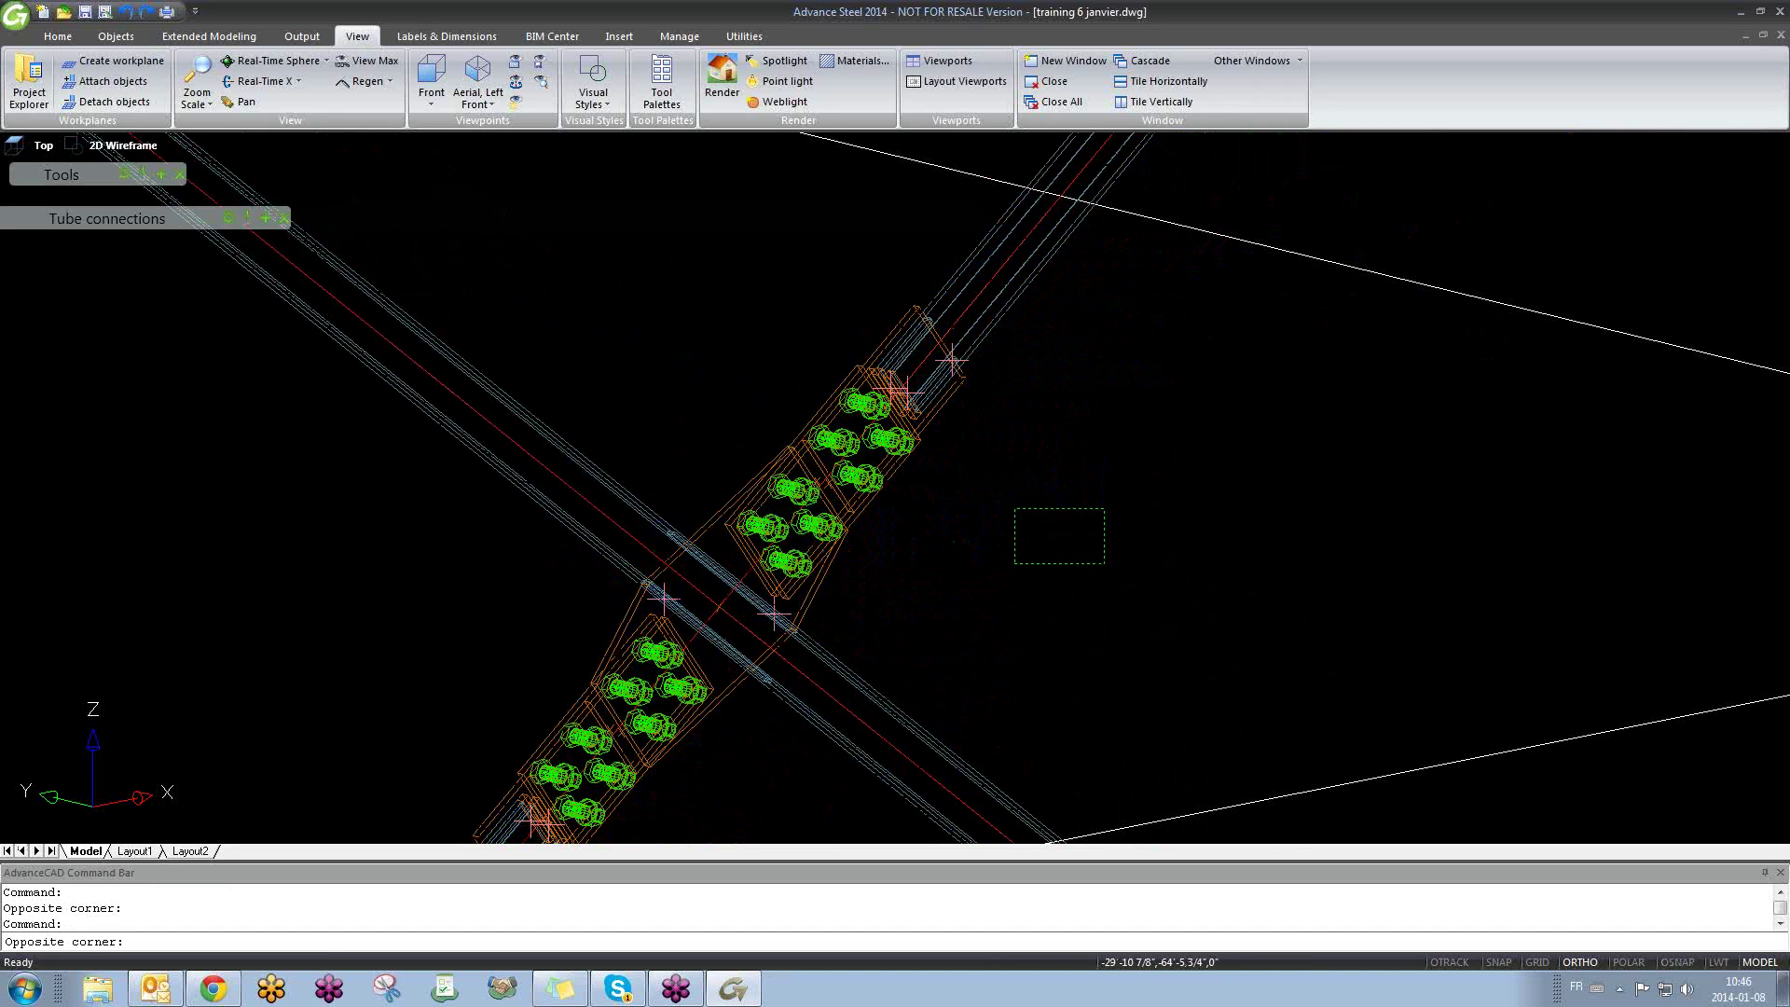
{"action": "left_click", "coordinate": [988, 574]}
{"action": "scroll", "coordinate": [770, 606], "scroll_direction": "up", "scroll_amount": 5}
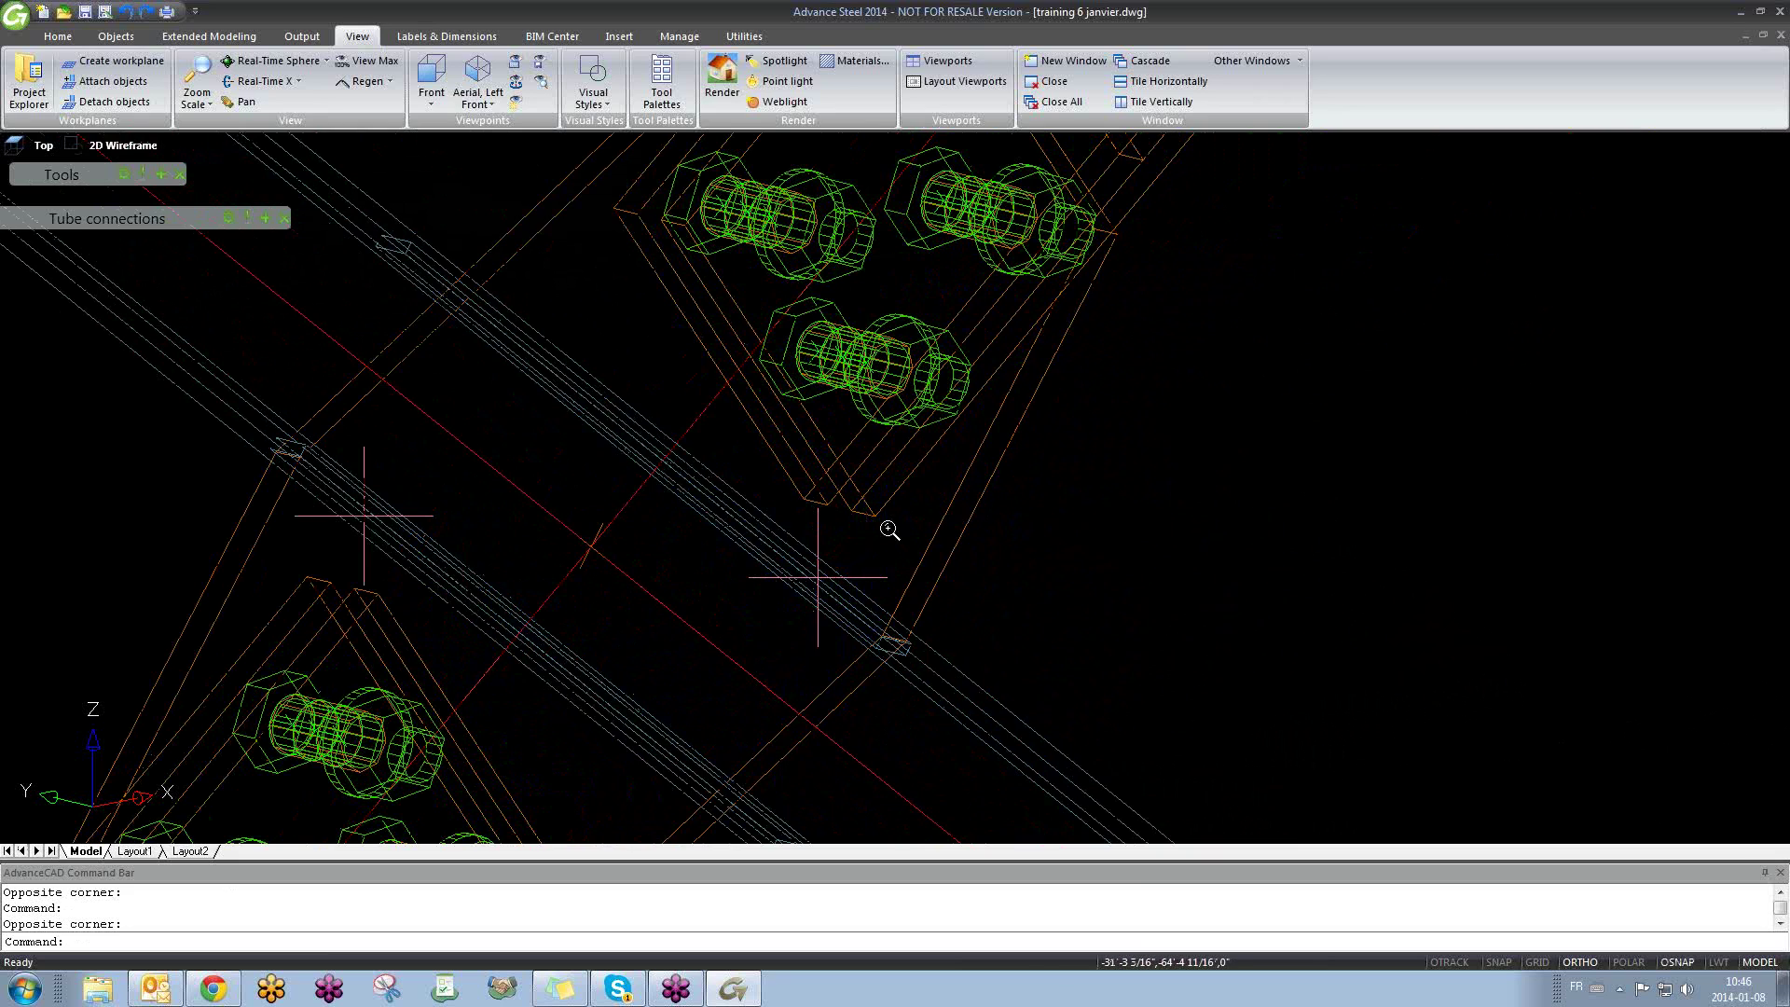
{"action": "scroll", "coordinate": [886, 527], "scroll_direction": "down", "scroll_amount": 5}
{"action": "left_click", "coordinate": [738, 381]}
{"action": "left_click", "coordinate": [737, 382]}
{"action": "scroll", "coordinate": [738, 386], "scroll_direction": "down", "scroll_amount": 6}
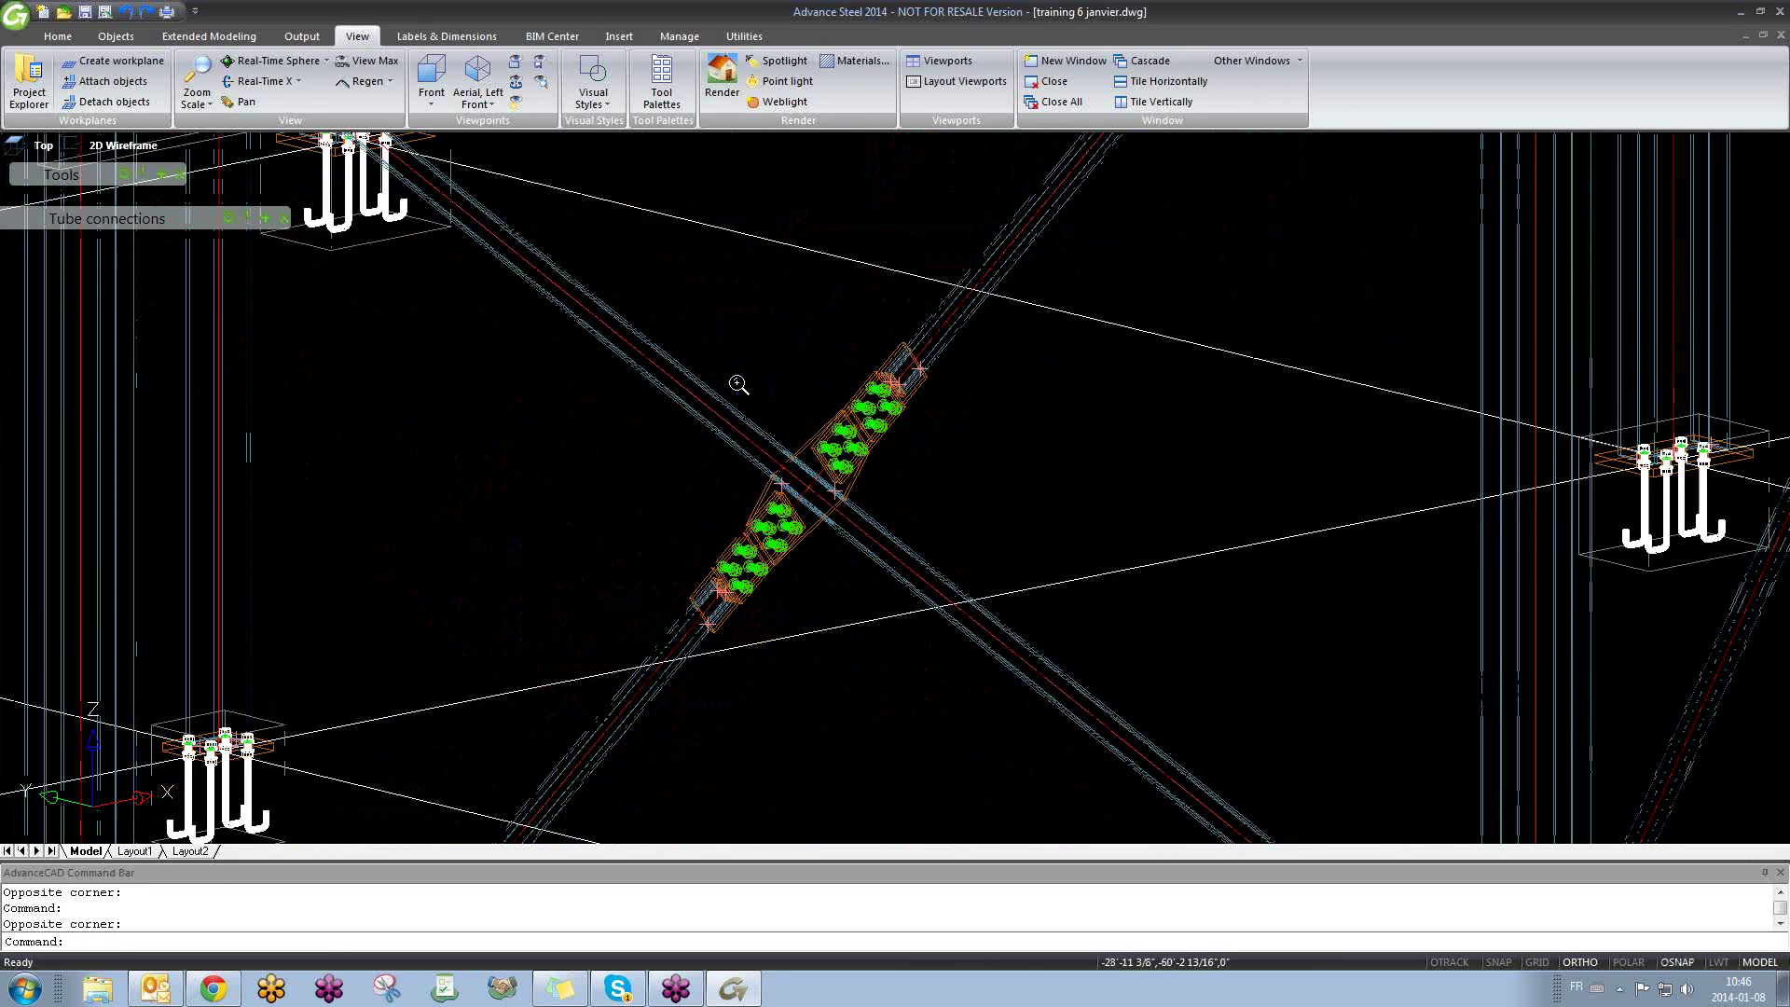